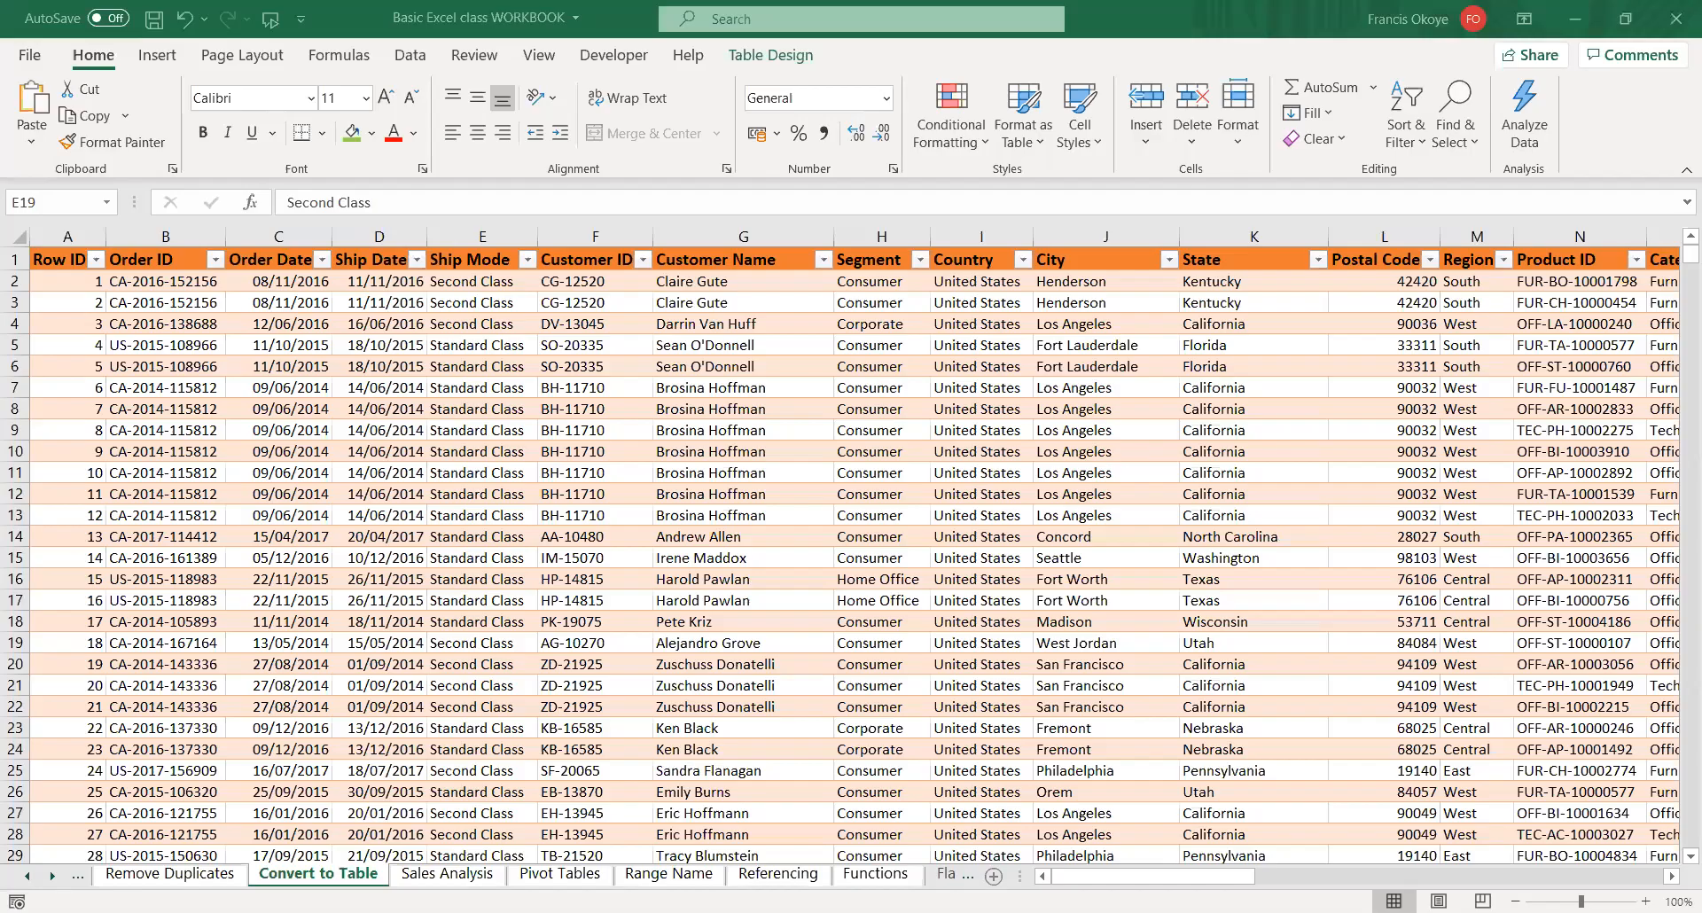
- Open the Entering Data in Excel sheet and select the Amount header in B1
scroll(192, 878, "up", 5)
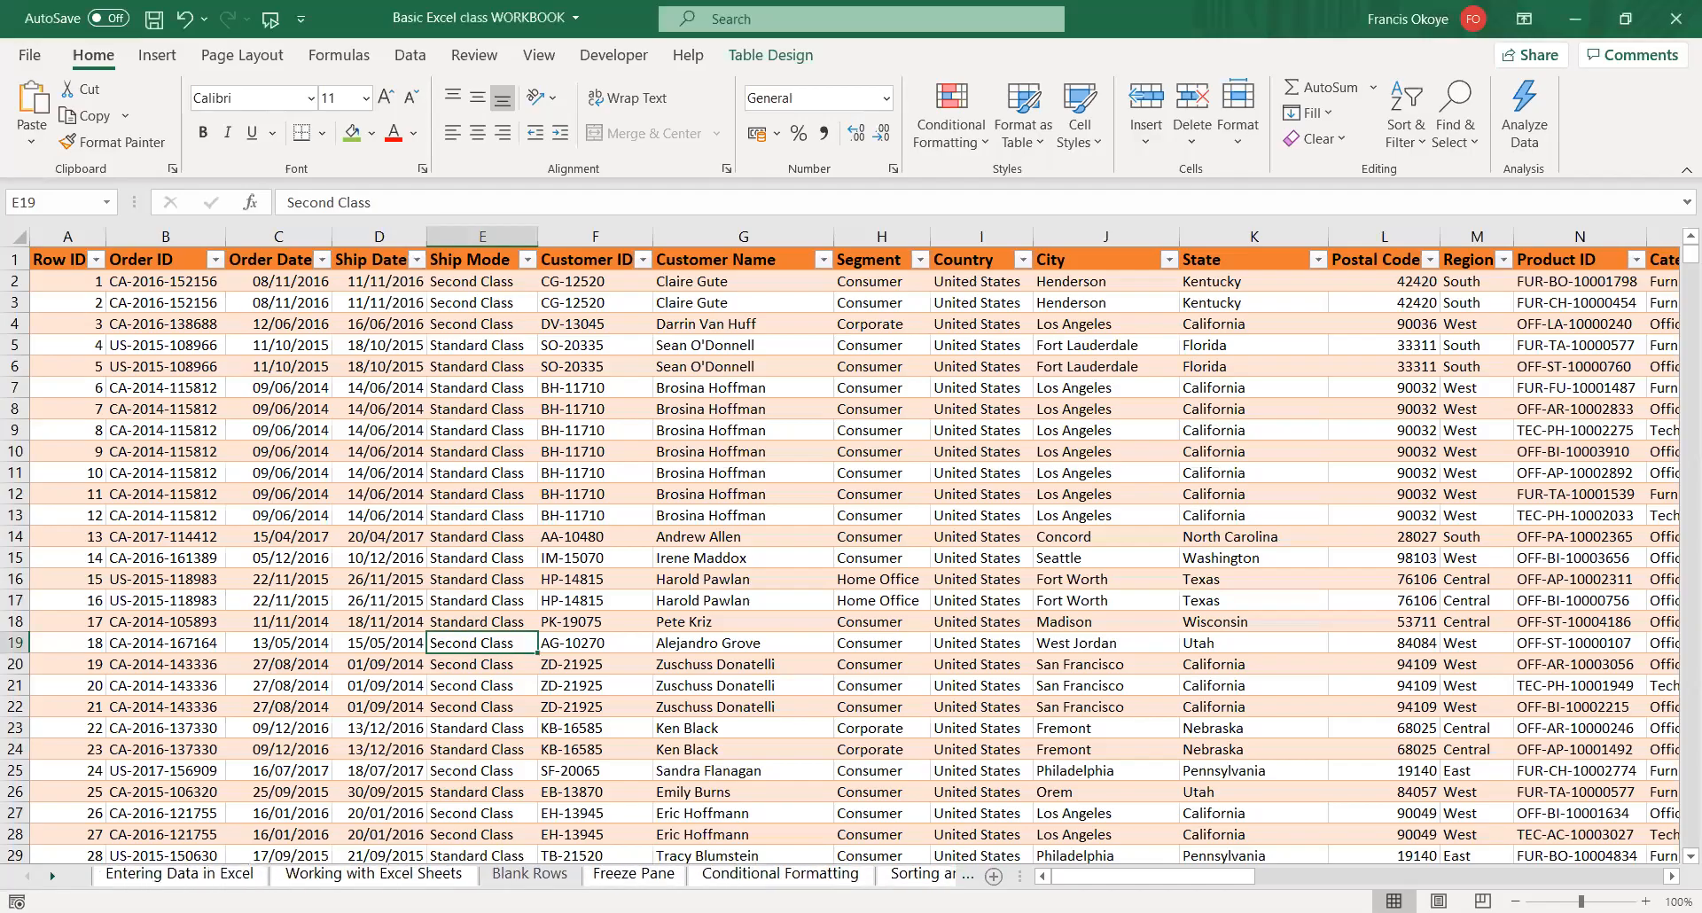
left_click(192, 876)
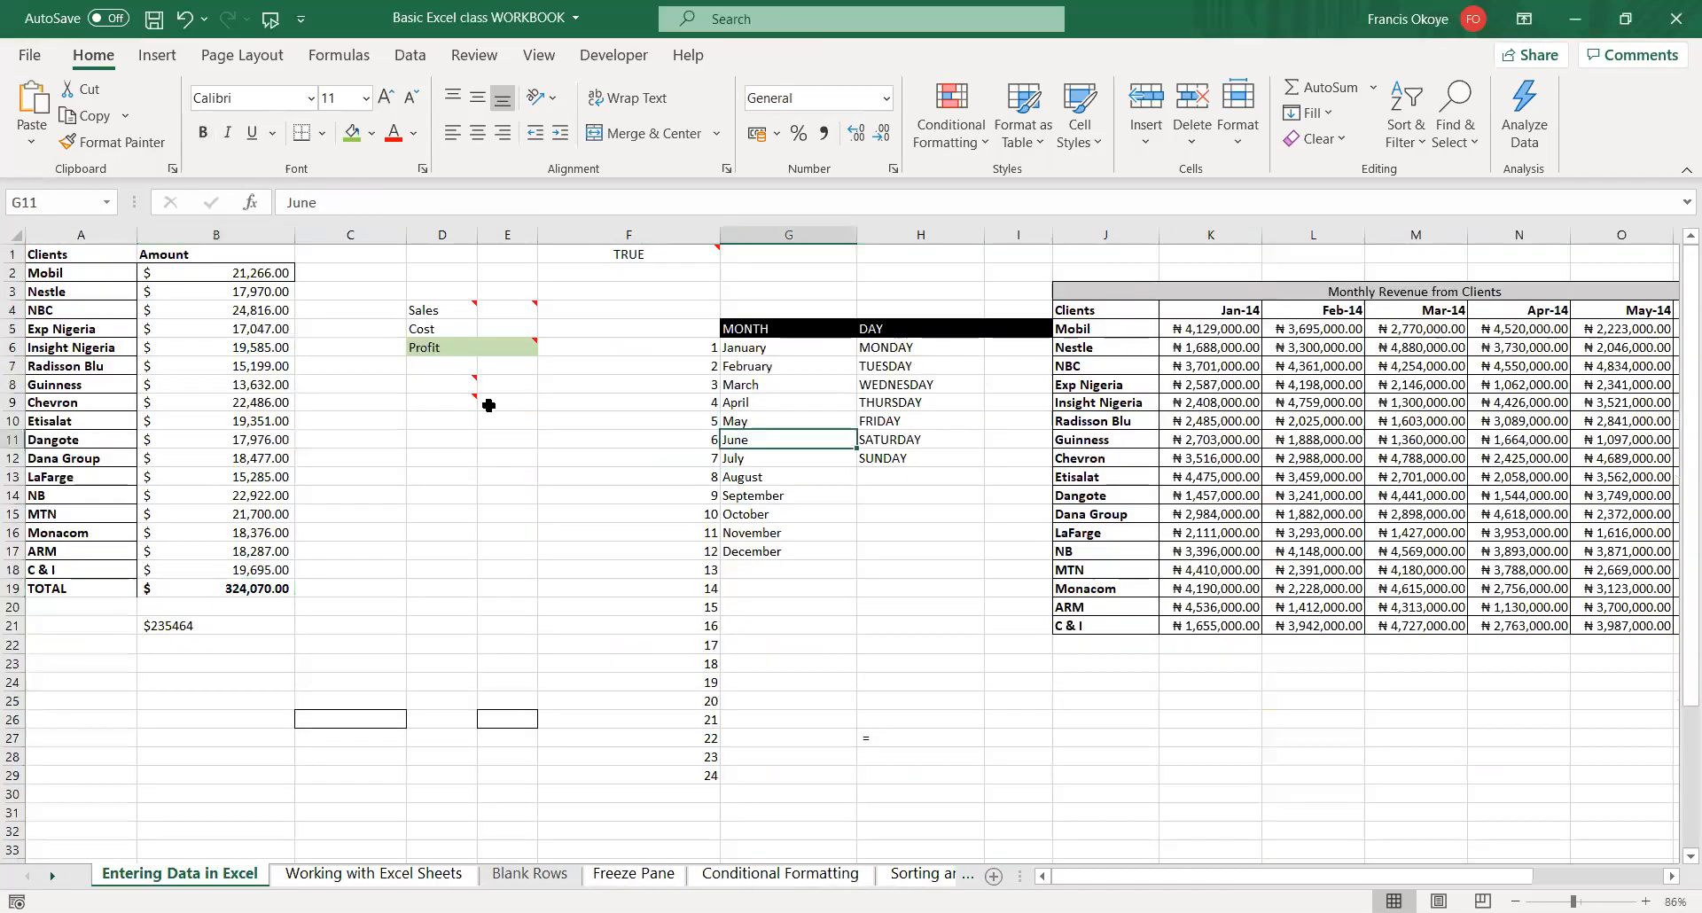
left_click(258, 255)
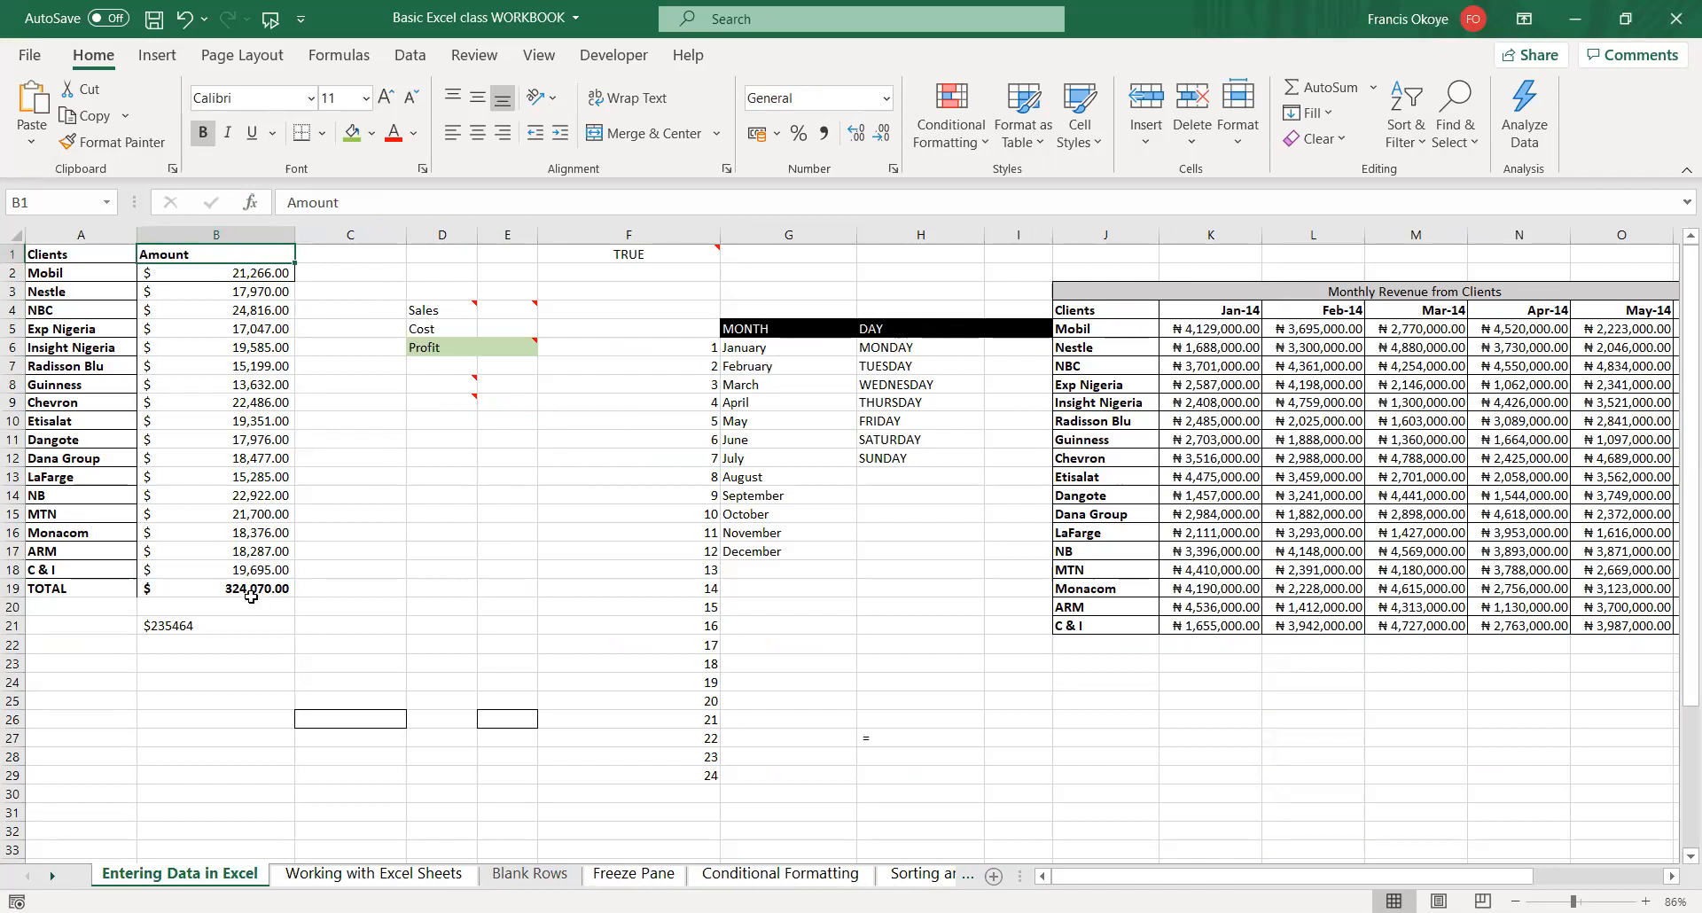
- Widen column C slightly and list the data types Number, text, Boolean and Formula in C1:C4
left_click(364, 253)
left_click_drag(403, 227, 450, 228)
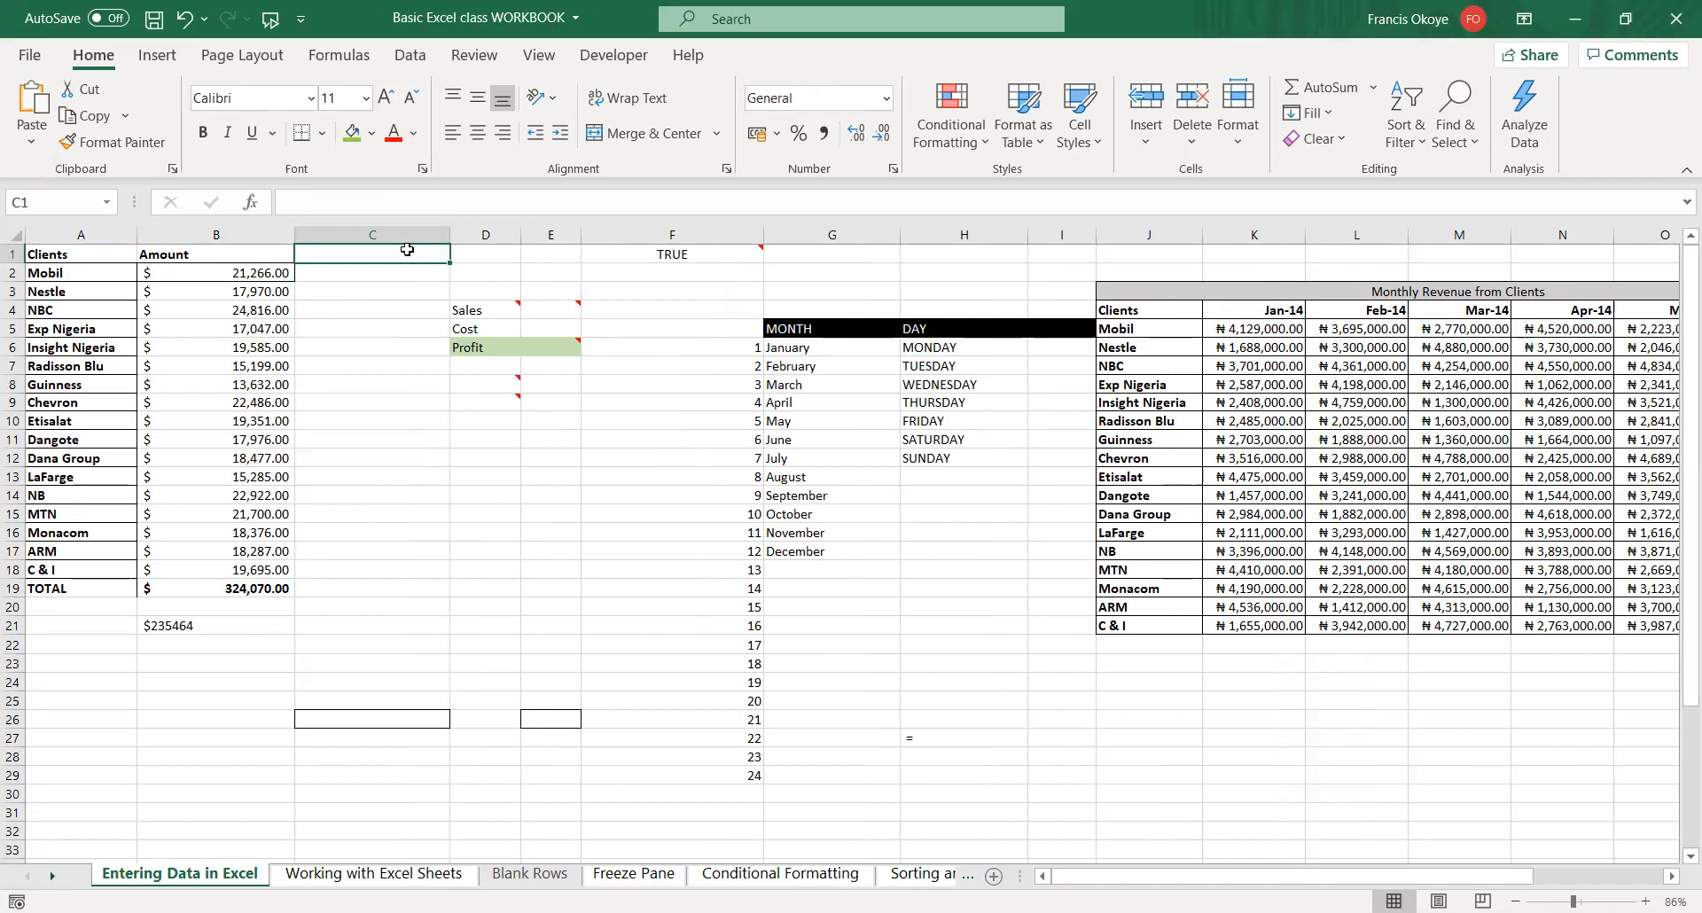
type("Number")
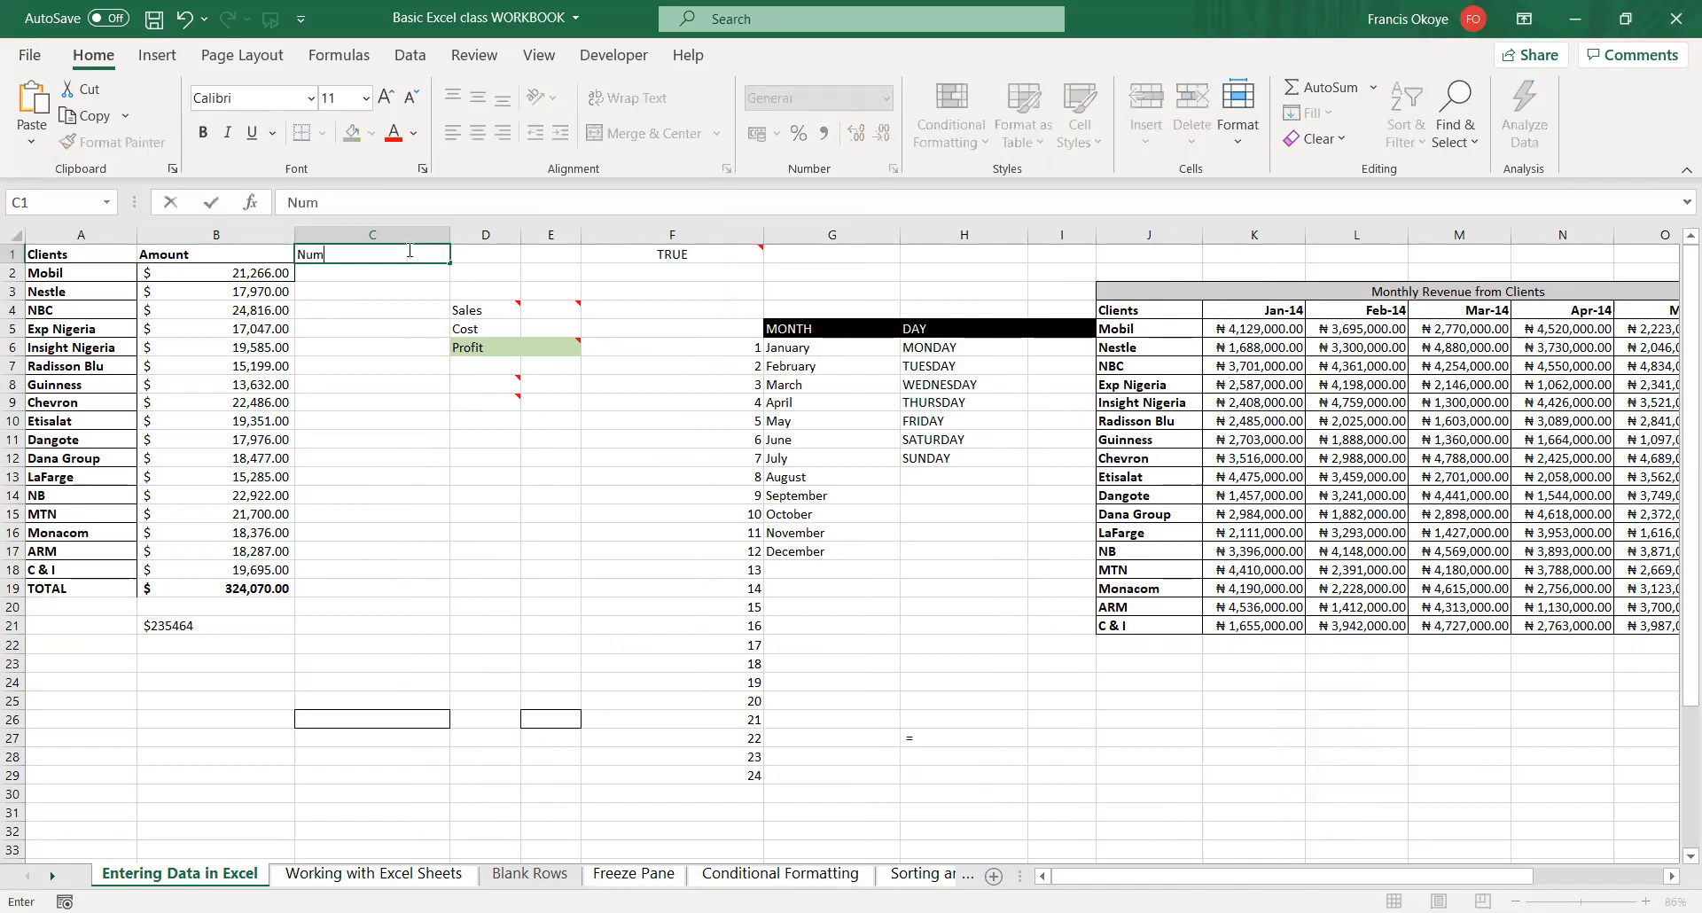
key("Return")
type("text")
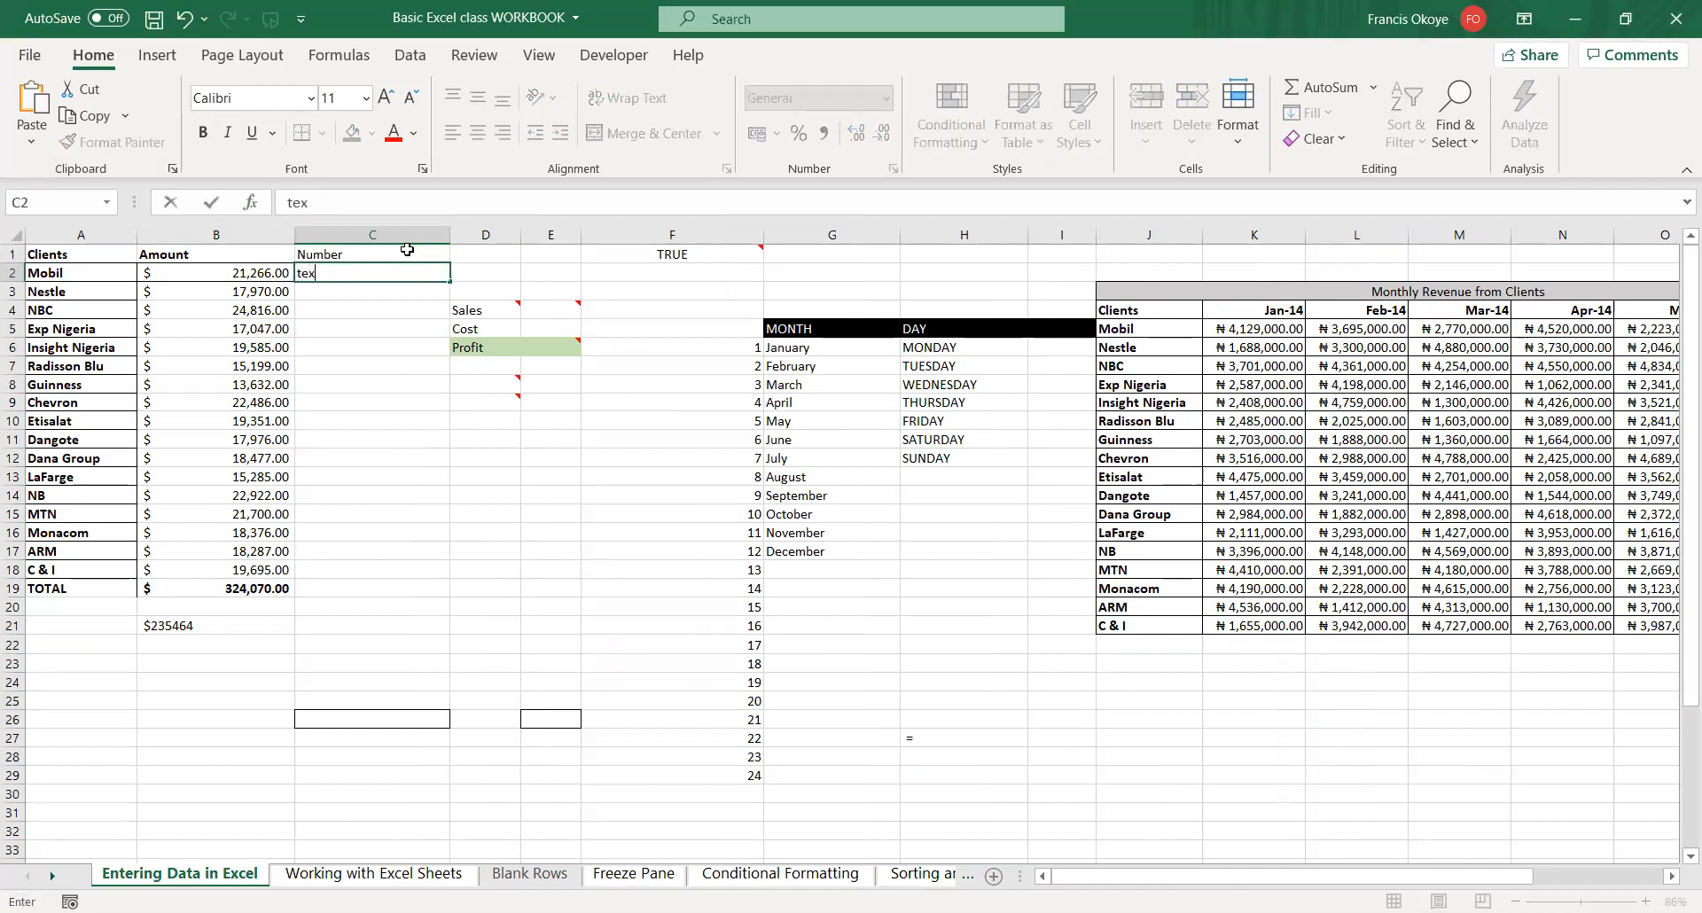
key("Return")
type("Boolean")
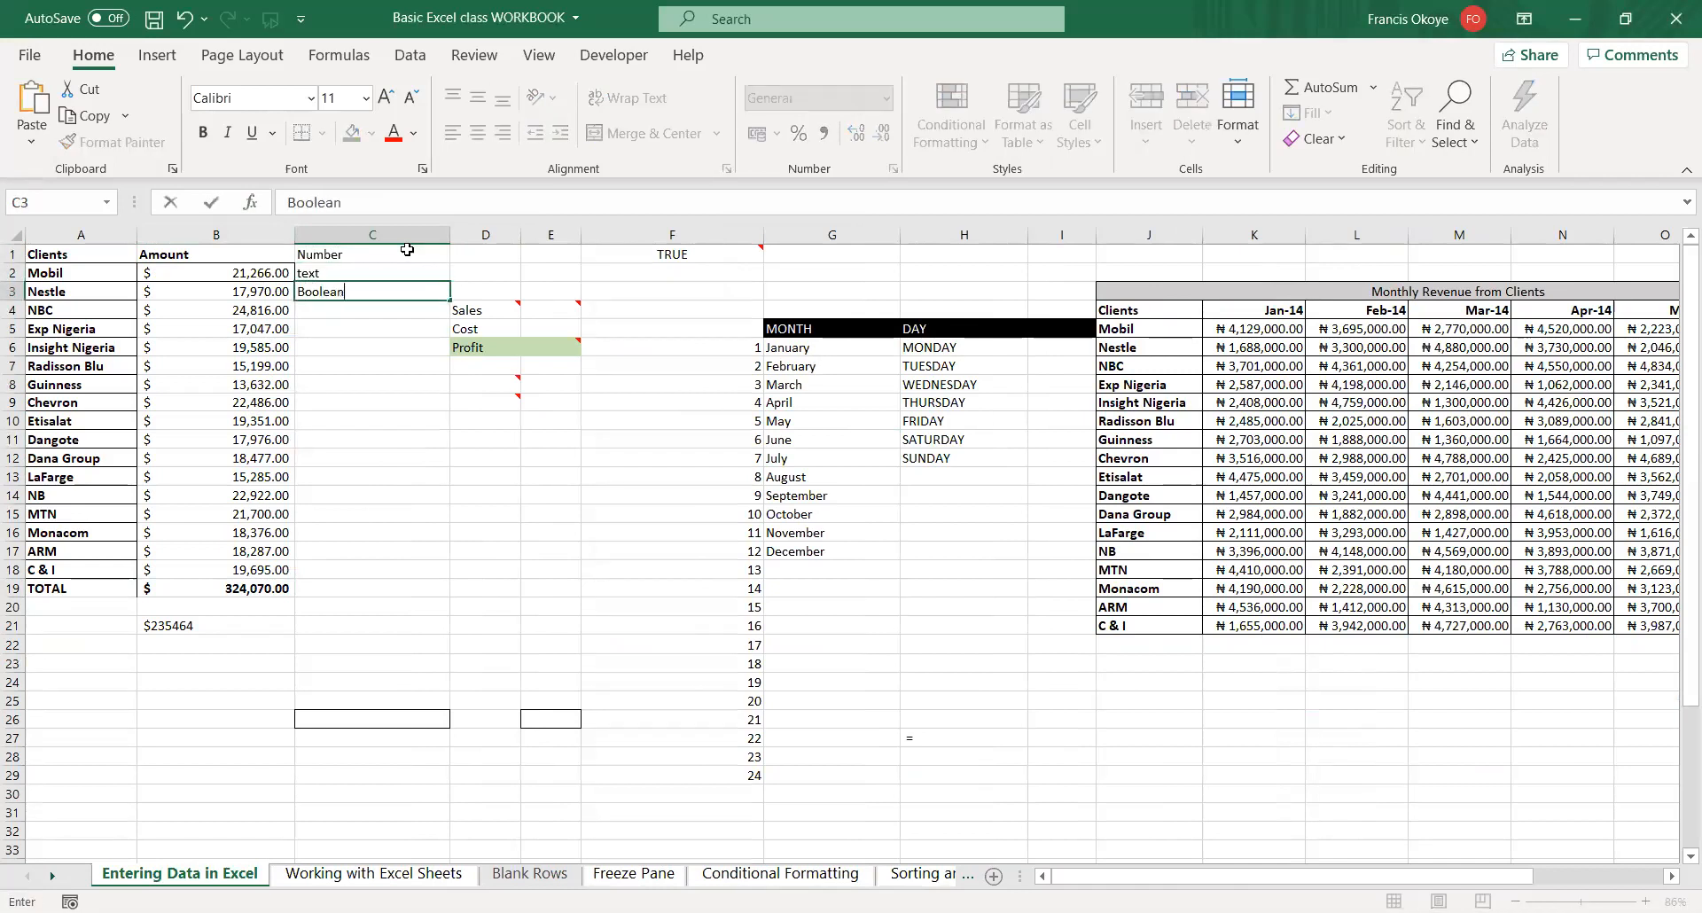
key("Return")
type("Formula")
key("Return")
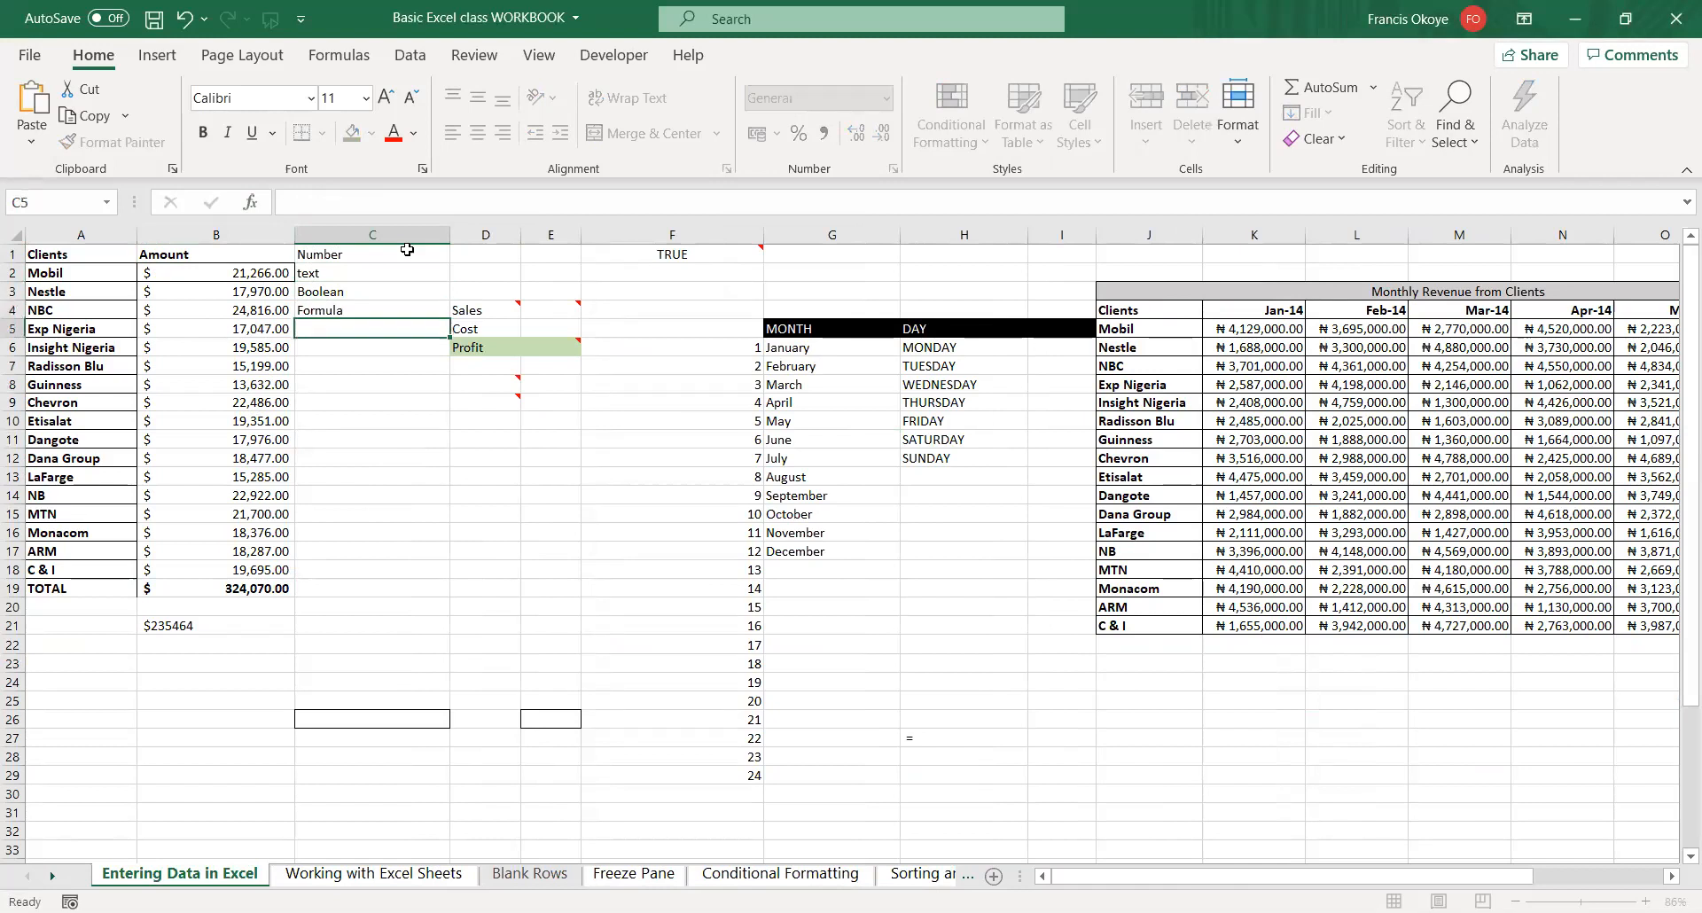
left_click(366, 251)
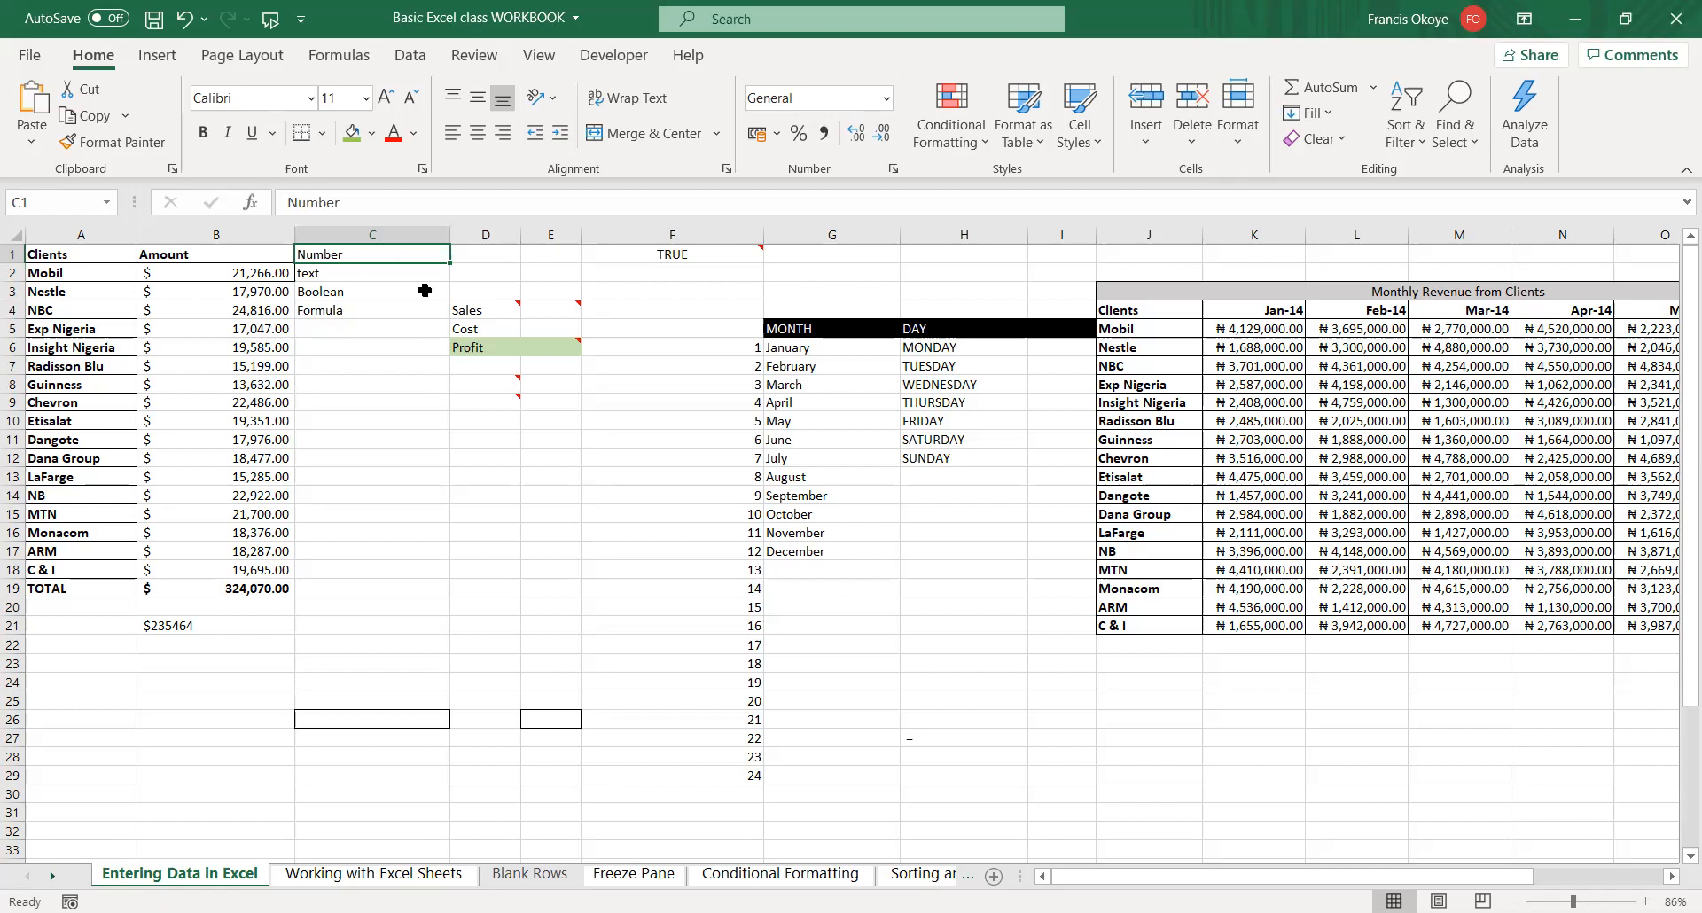
left_click(370, 288)
left_click(375, 275)
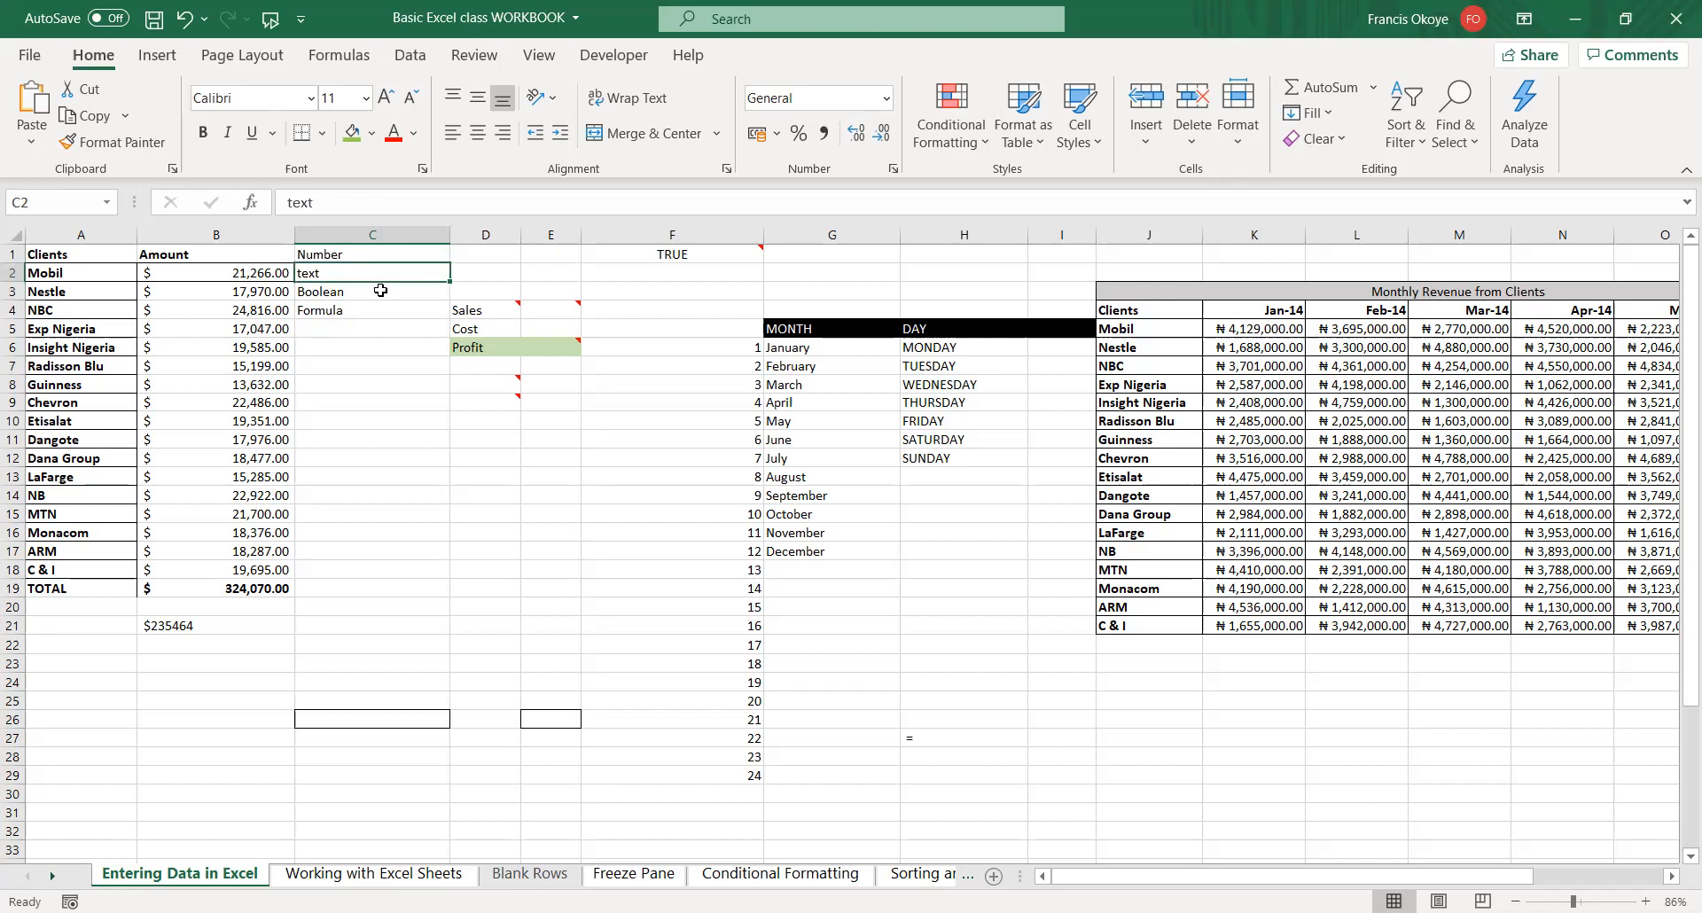
left_click(378, 292)
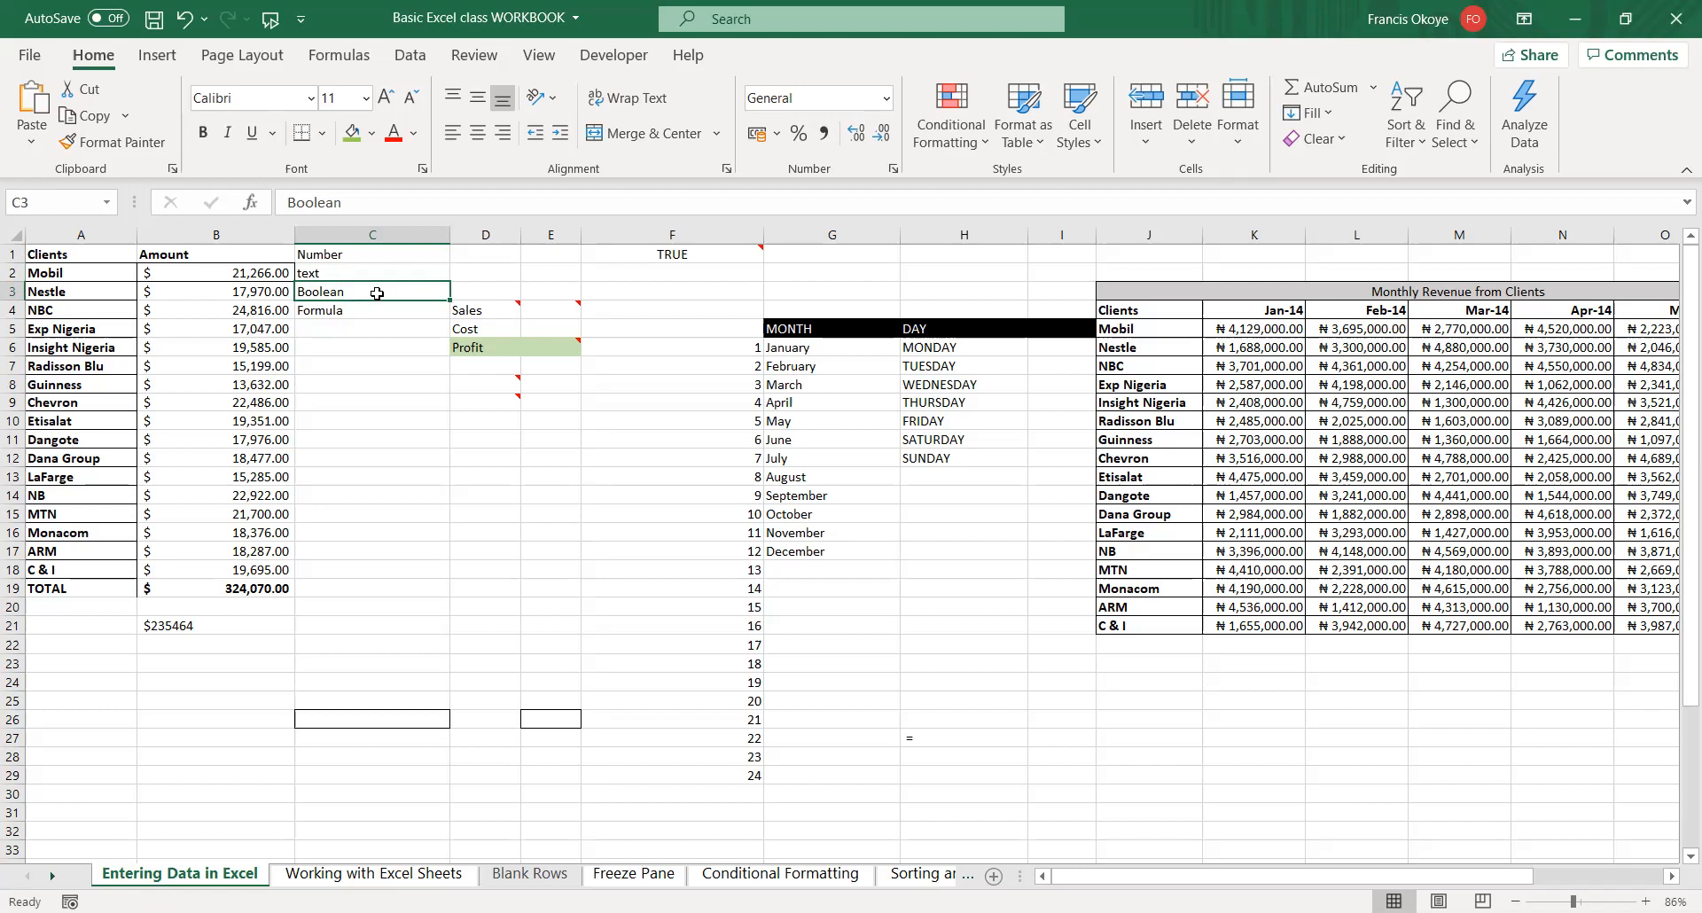
left_click(371, 311)
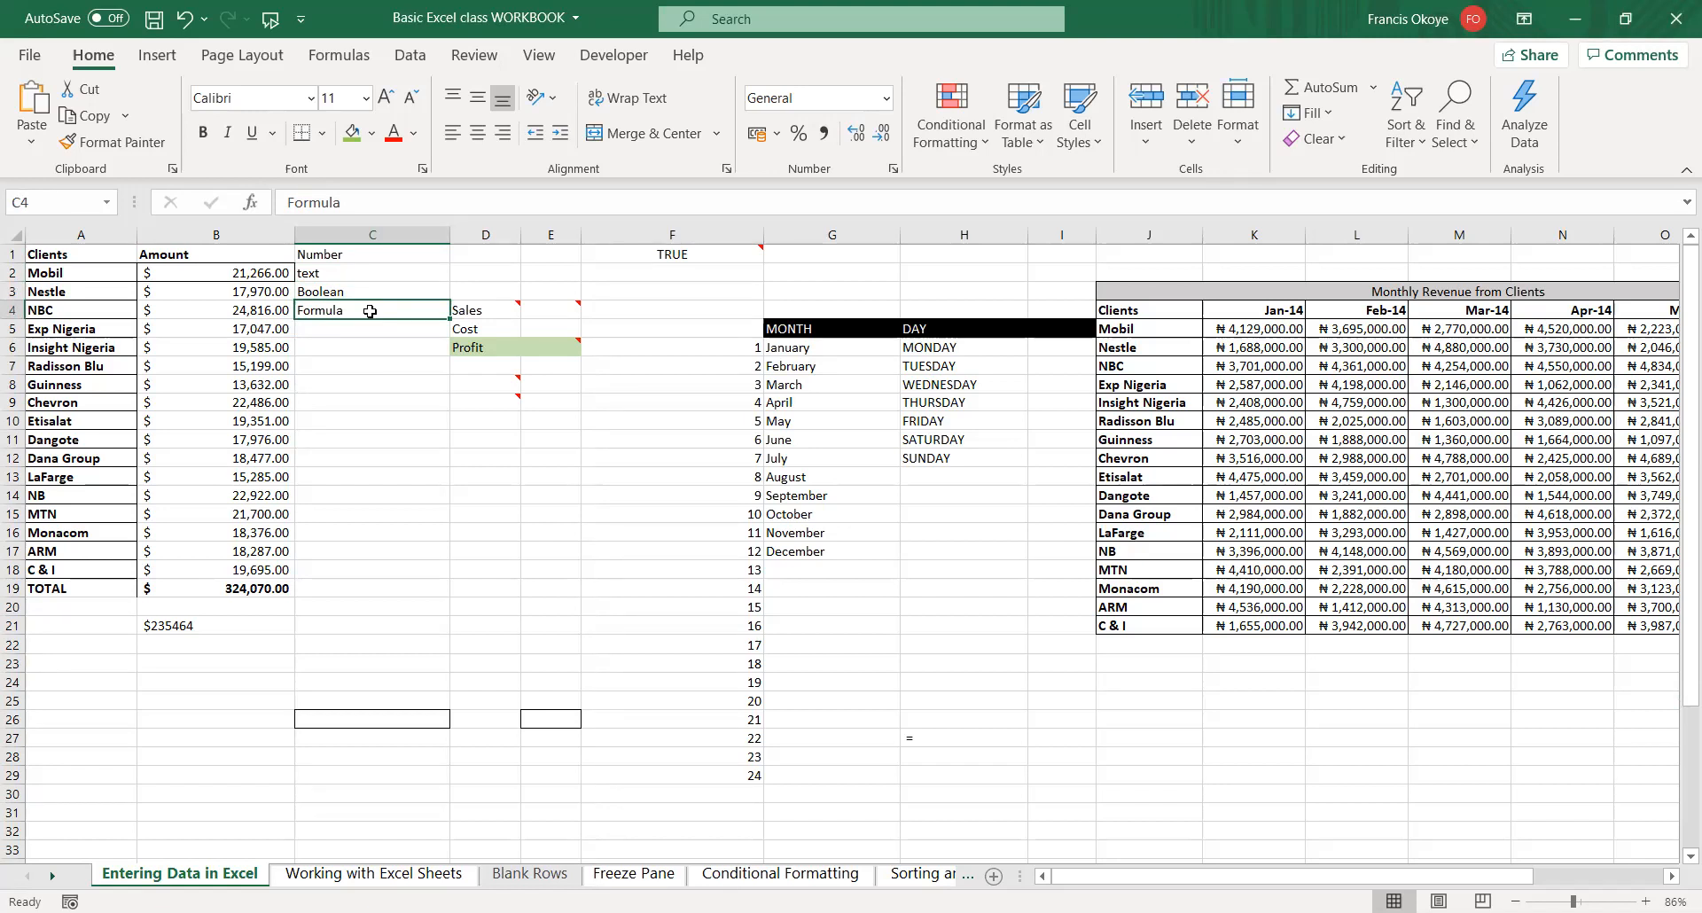
- Enter the formula =1+1 in cell C9
left_click(378, 401)
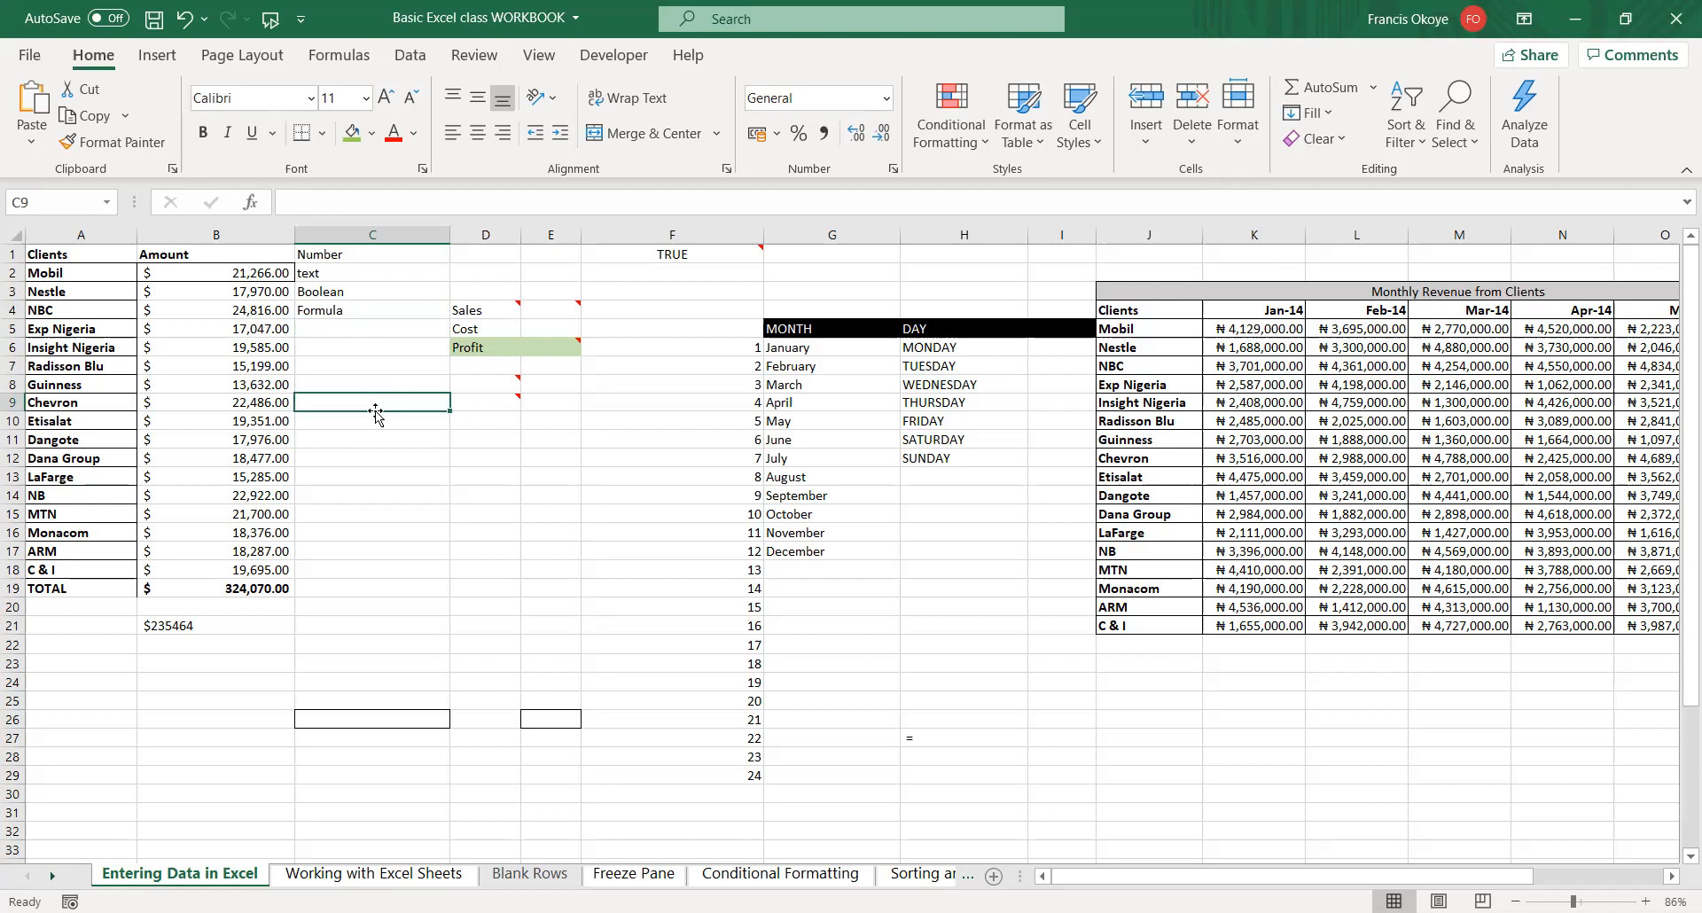
type("1+2")
key("BackSpace")
key("BackSpace")
key("BackSpace")
type("=1+1")
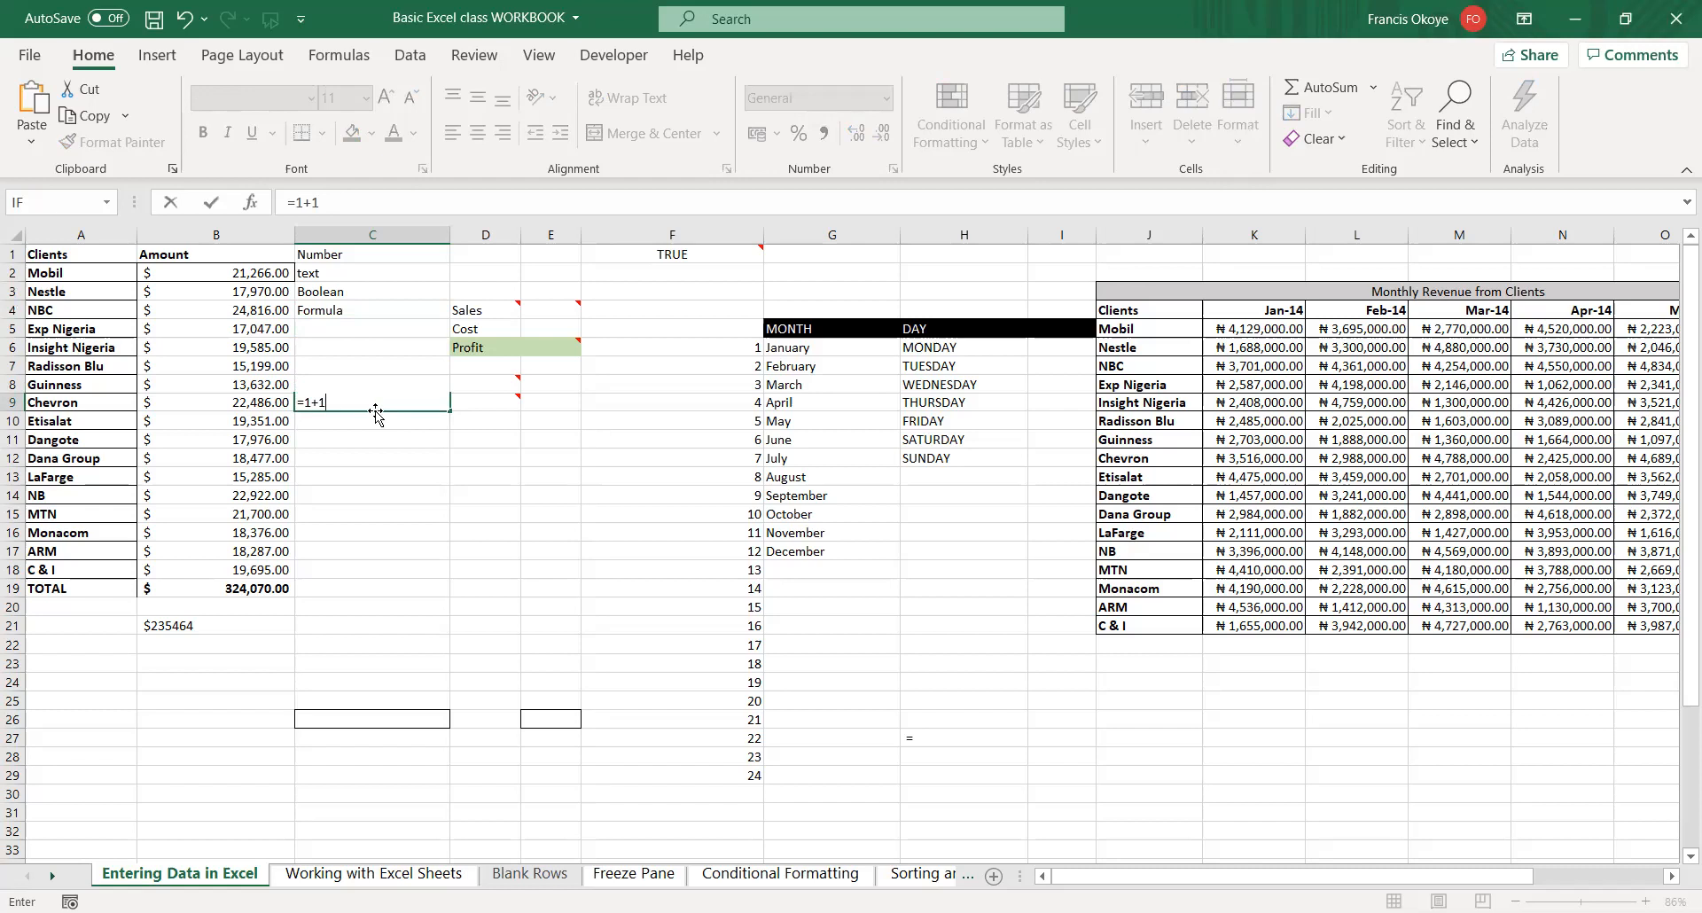
key("Return")
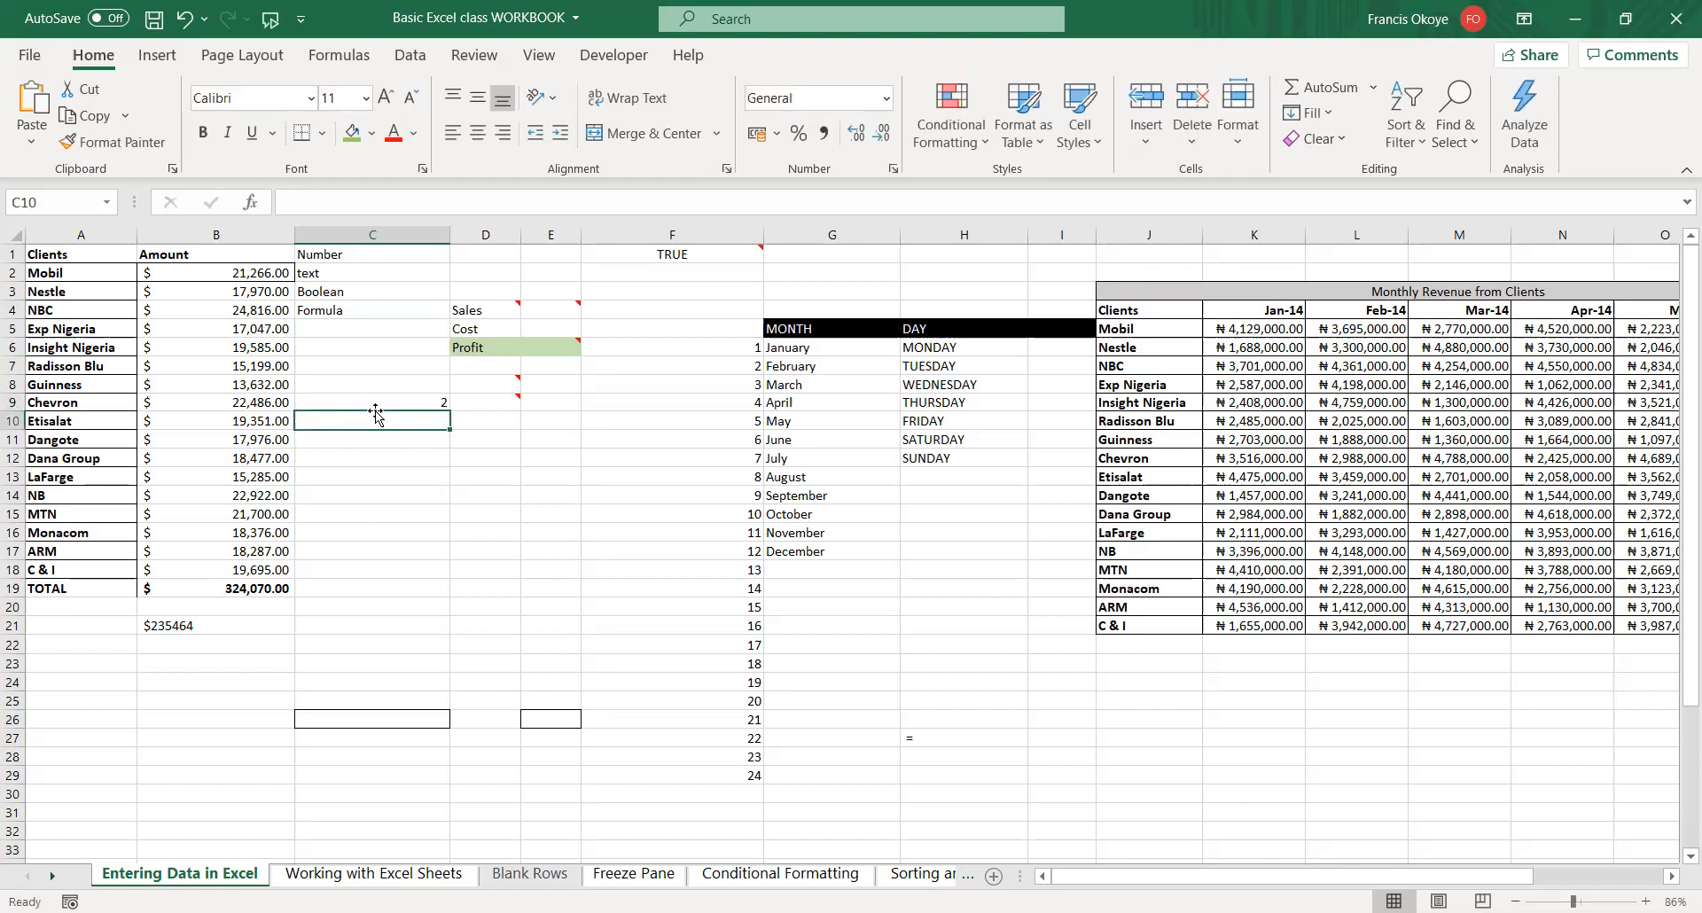
- Sum the Mobil and Nestle amounts in cell C10 with =SUM(B2:B3)
type("=")
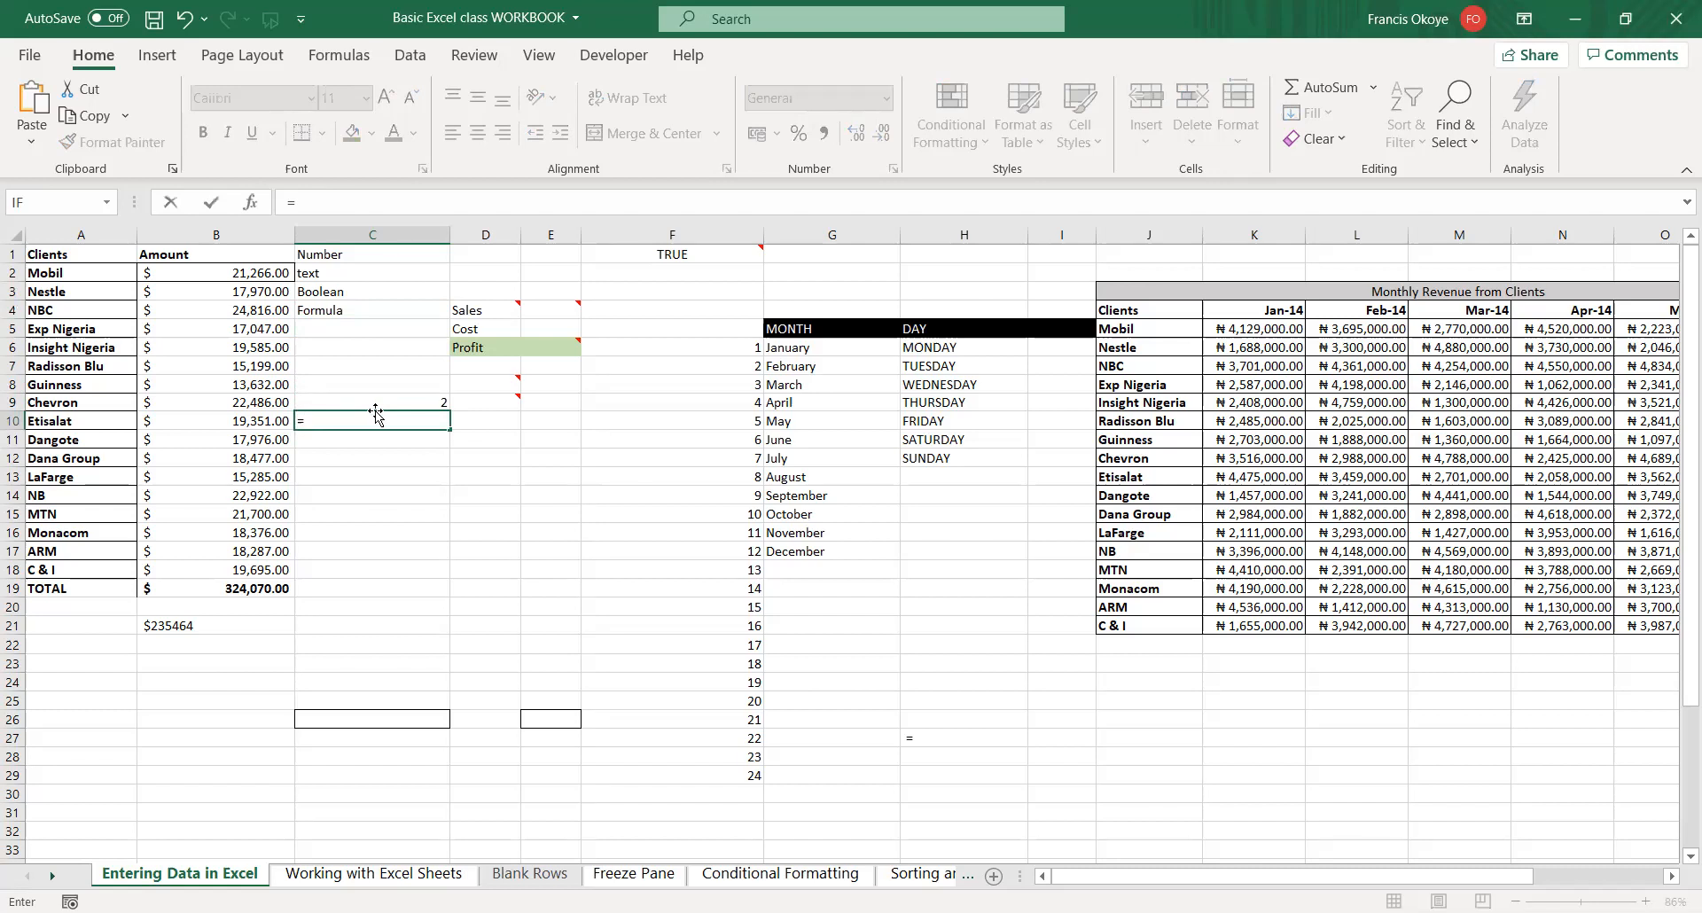
type("sum")
double_click(376, 442)
left_click_drag(249, 273, 249, 291)
type(")")
key("Return")
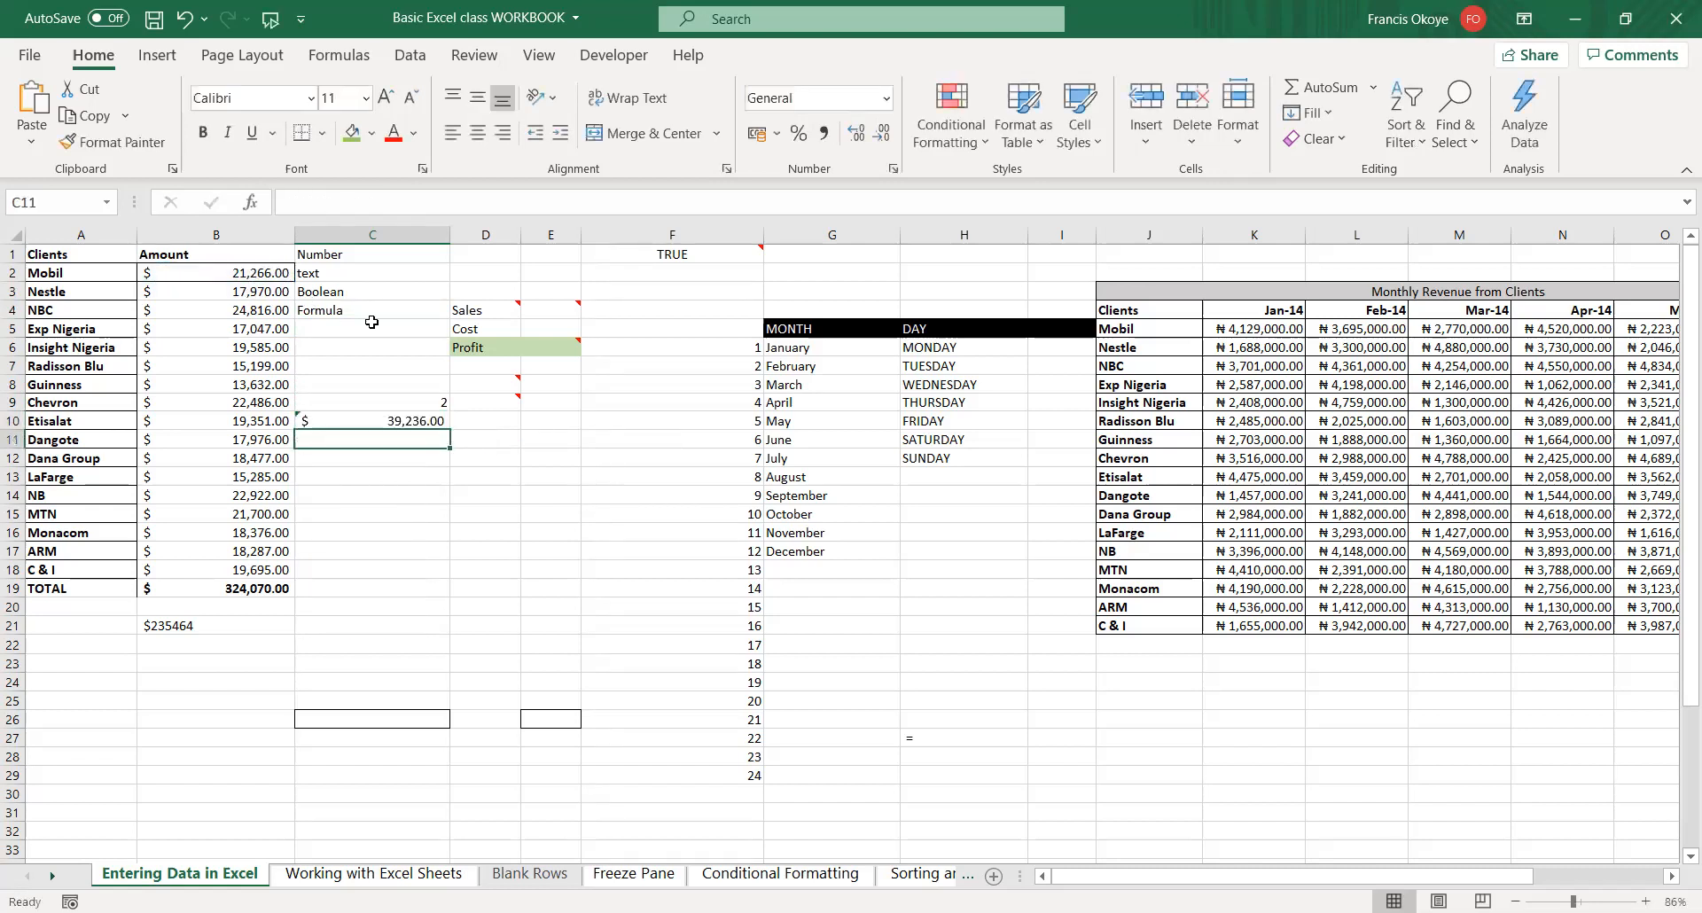
- Inspect the formulas behind the results in C9 and C10 without changing them
left_click(393, 403)
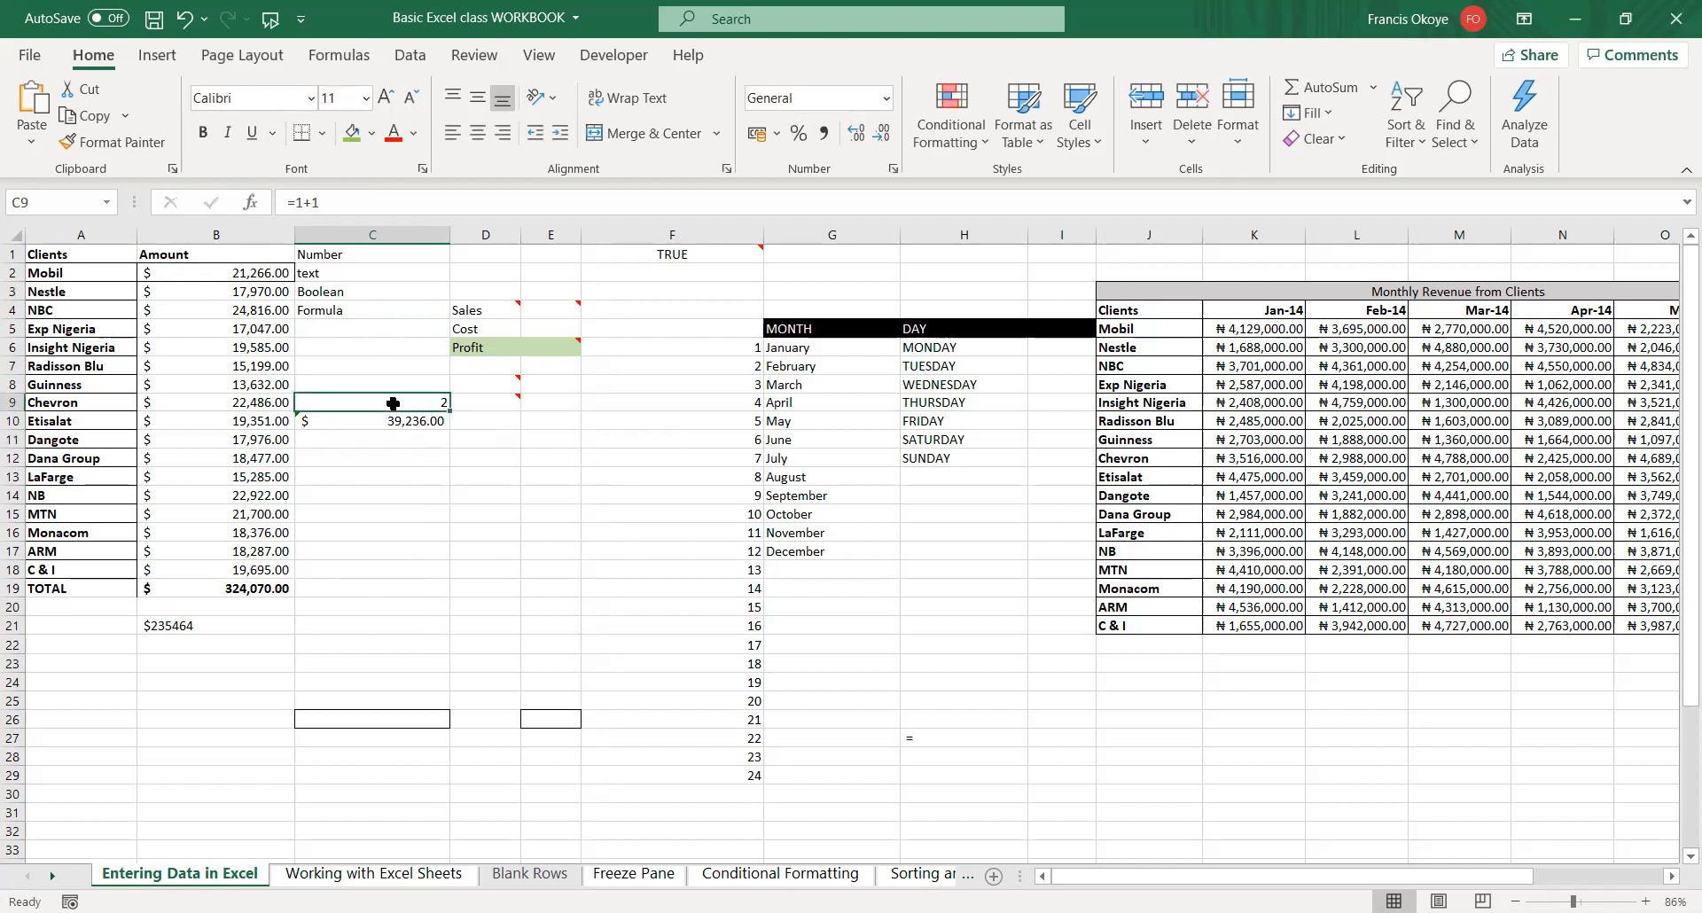
double_click(395, 404)
double_click(400, 421)
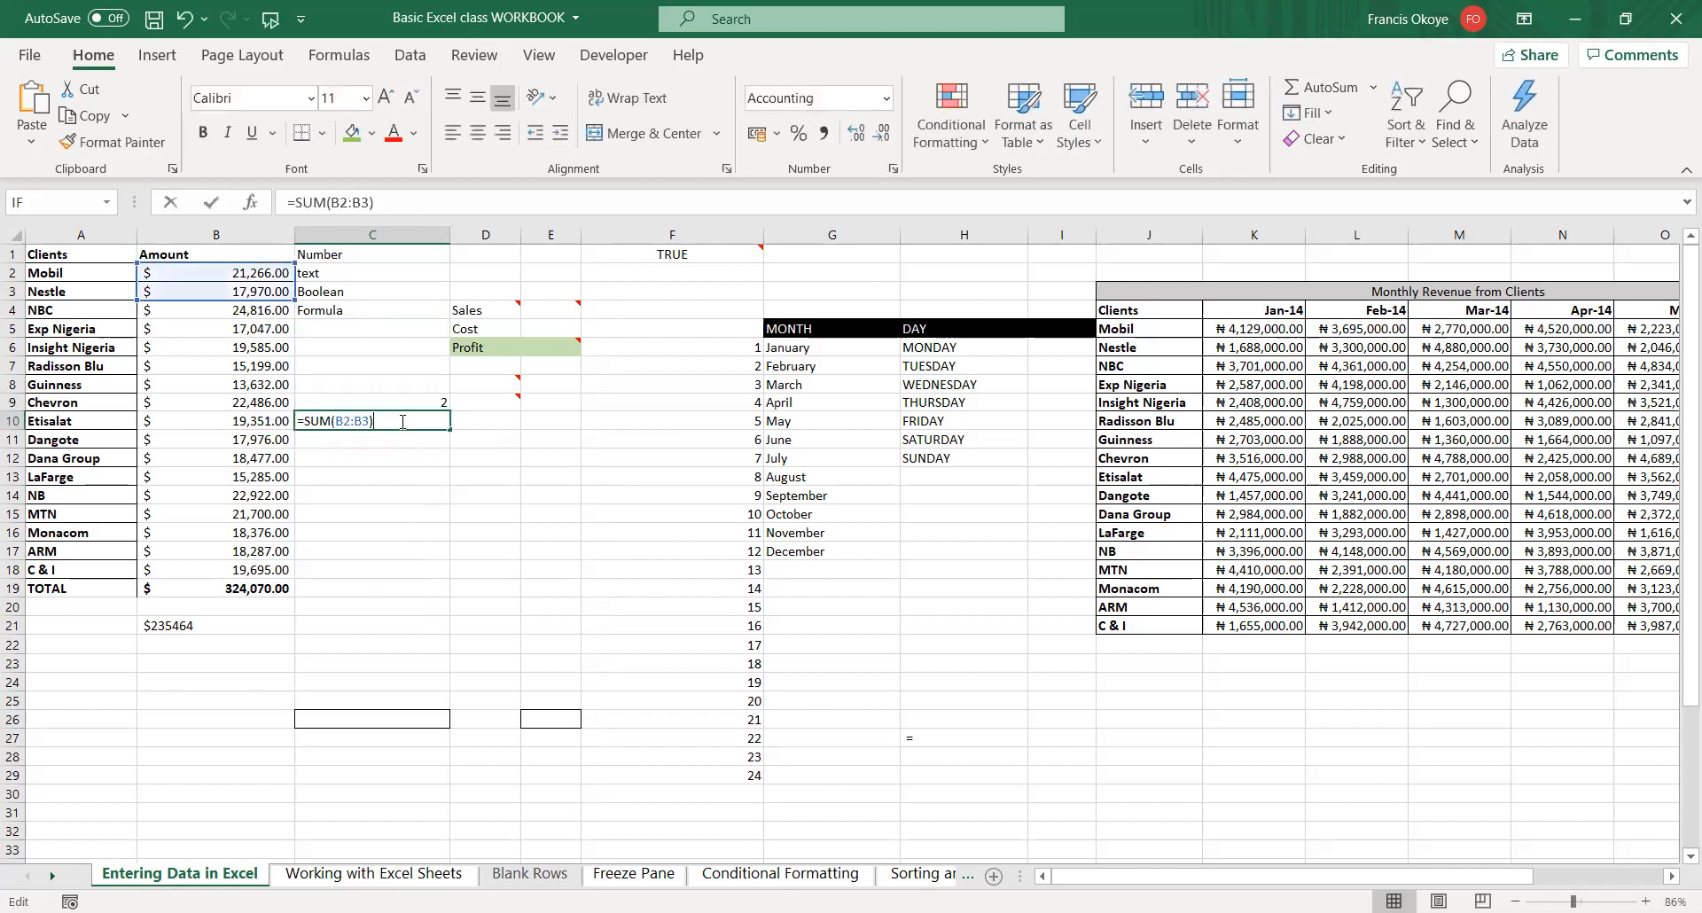
key("Escape")
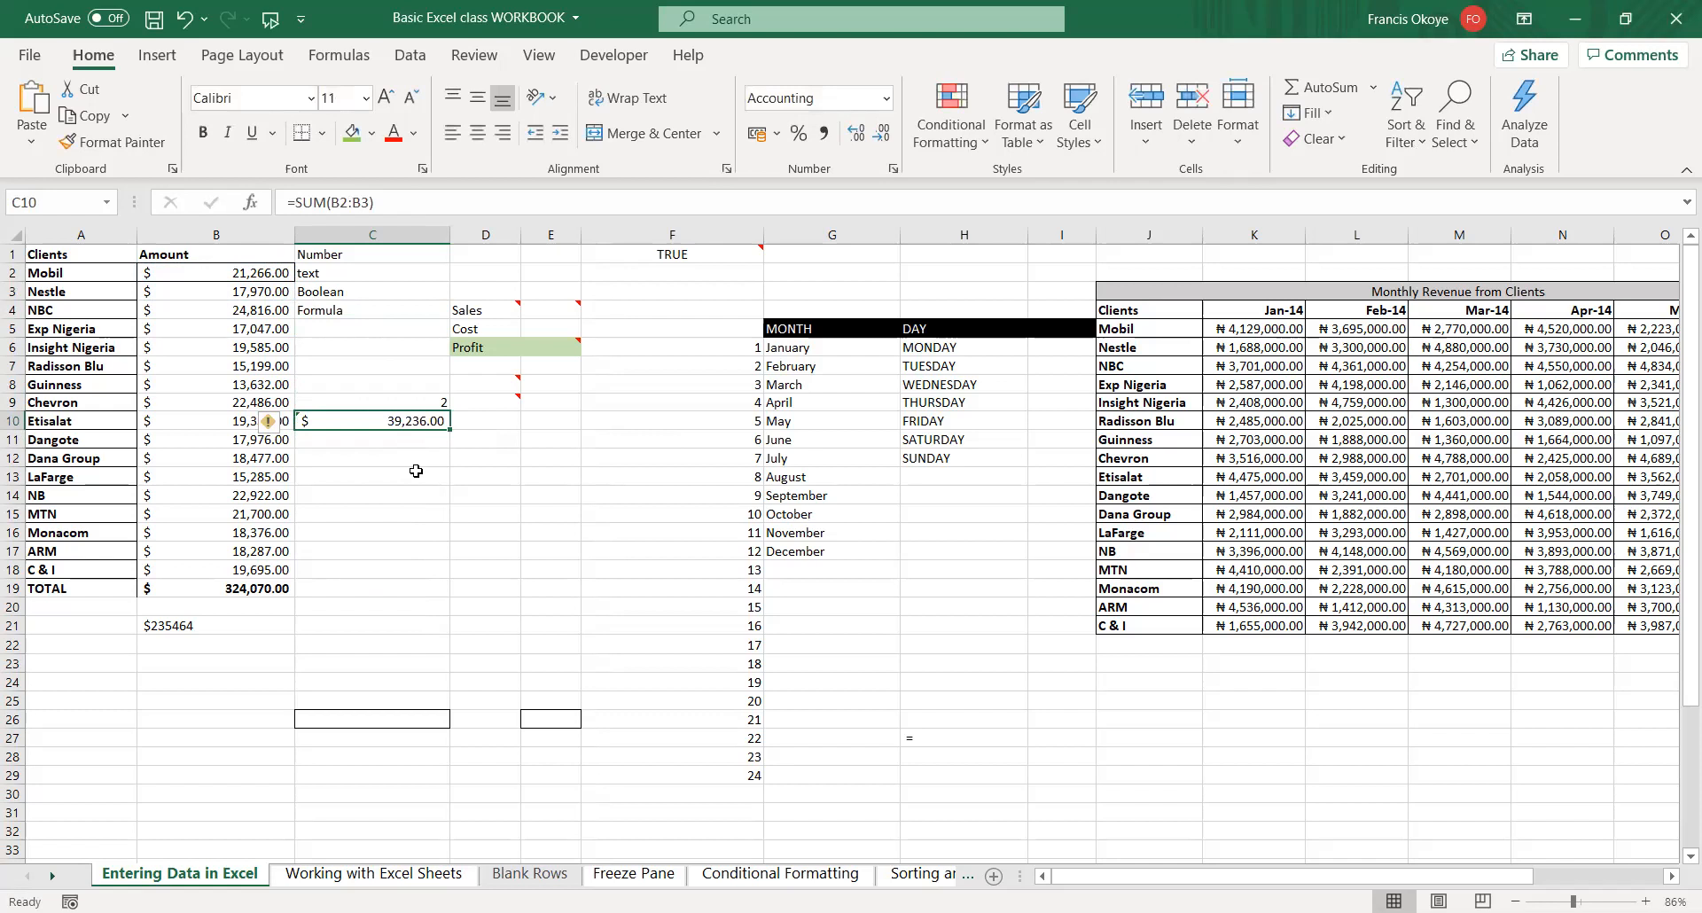
- Clear the two example formulas from C10 and C9
key("Delete")
key("Up")
key("Delete")
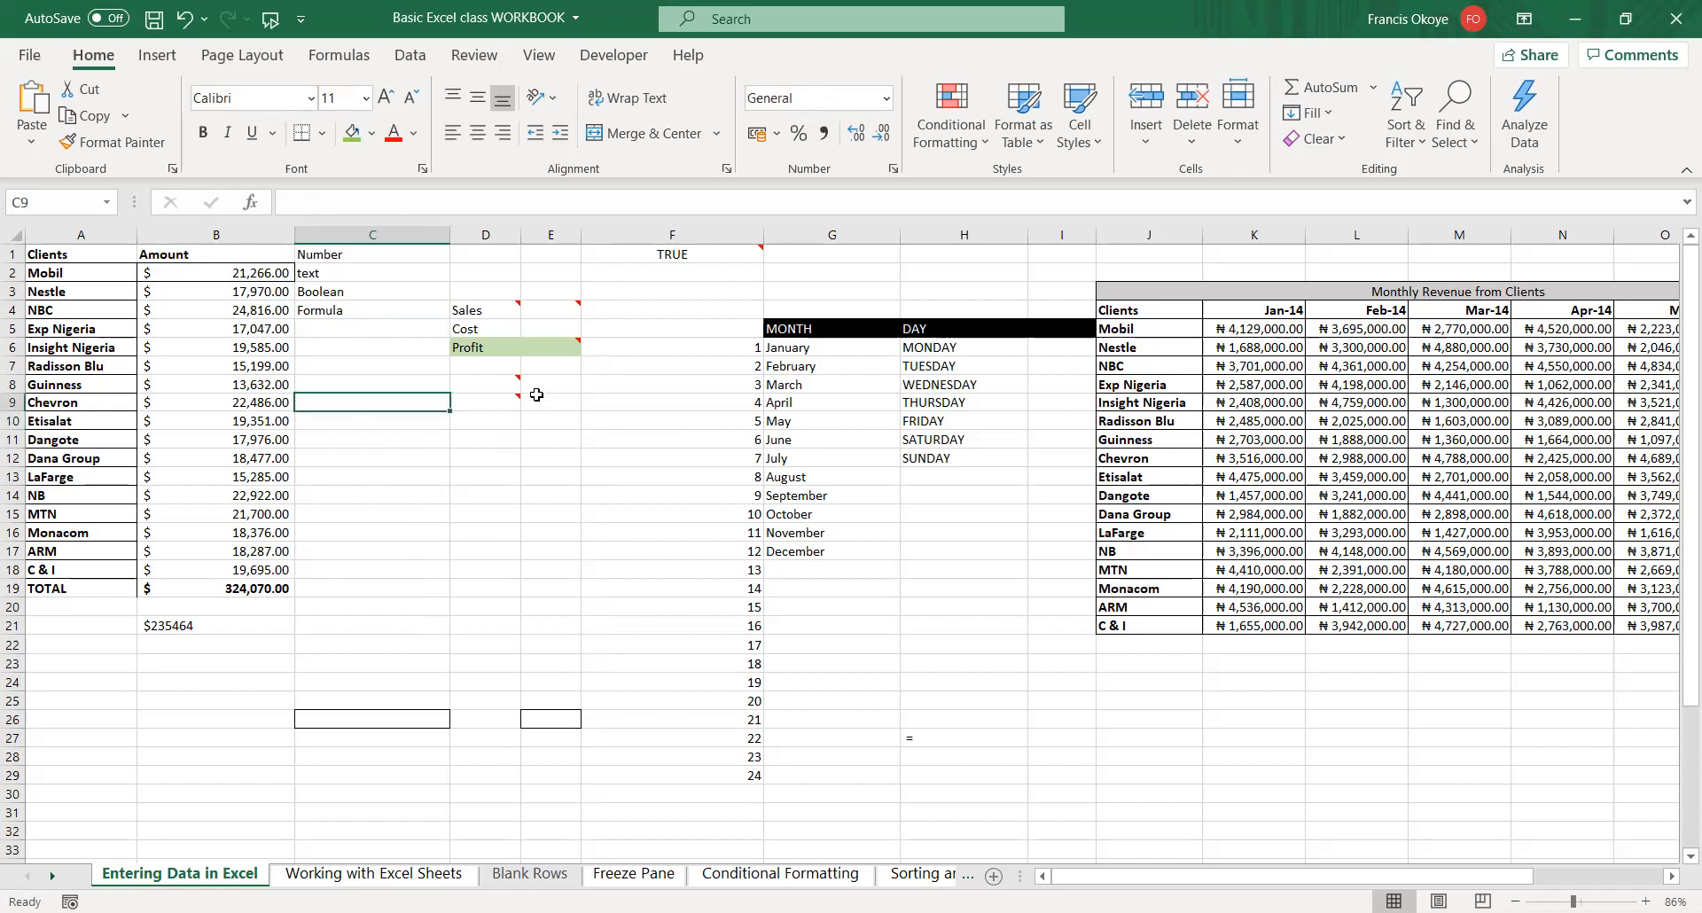
- Clear the numbers below 2 in column F and fill the series from F6:F7 down to 12 in F17
left_click(729, 351)
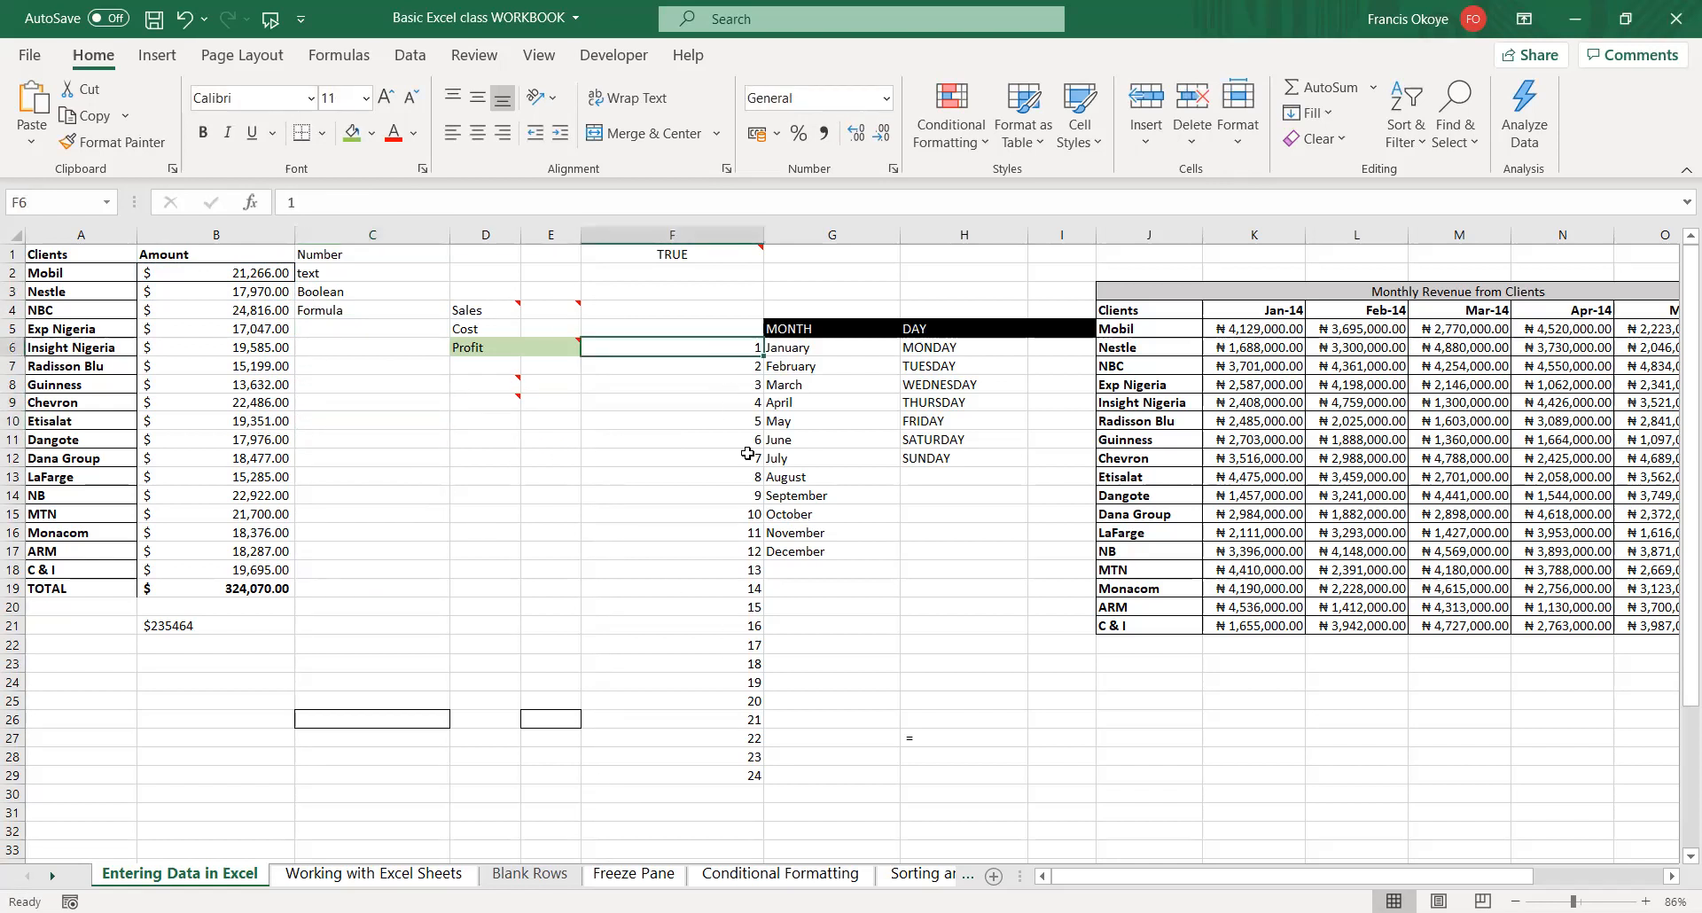
key("Down")
key("Down")
key("ctrl+shift+Down")
key("Delete")
left_click_drag(720, 346, 737, 366)
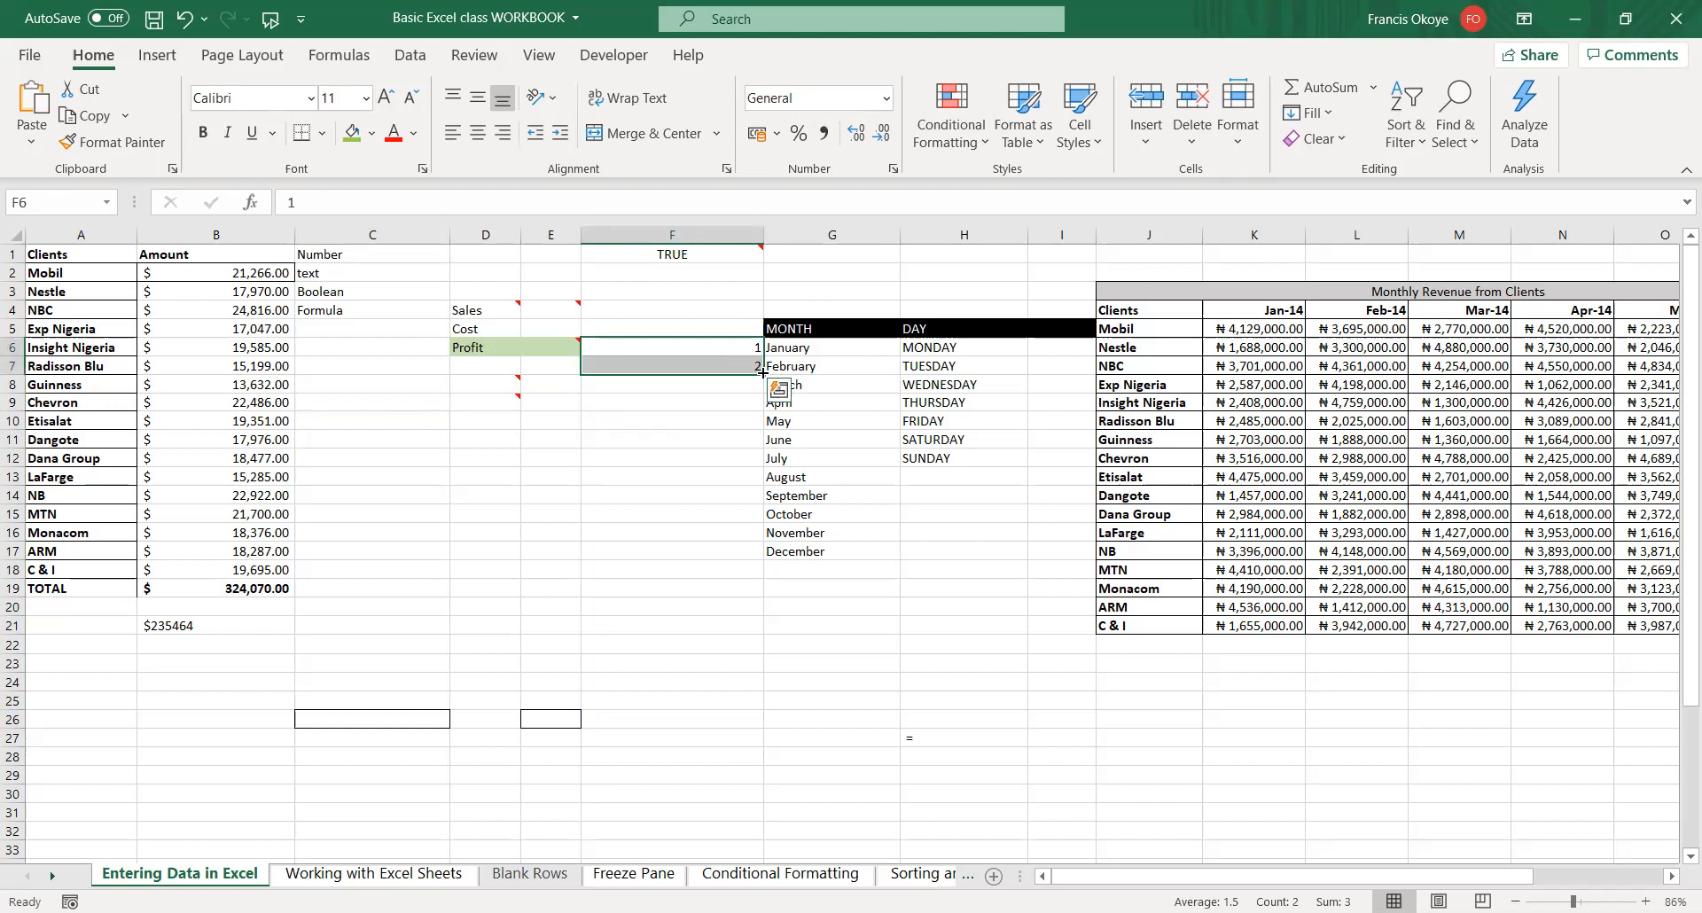
left_click_drag(763, 374, 763, 560)
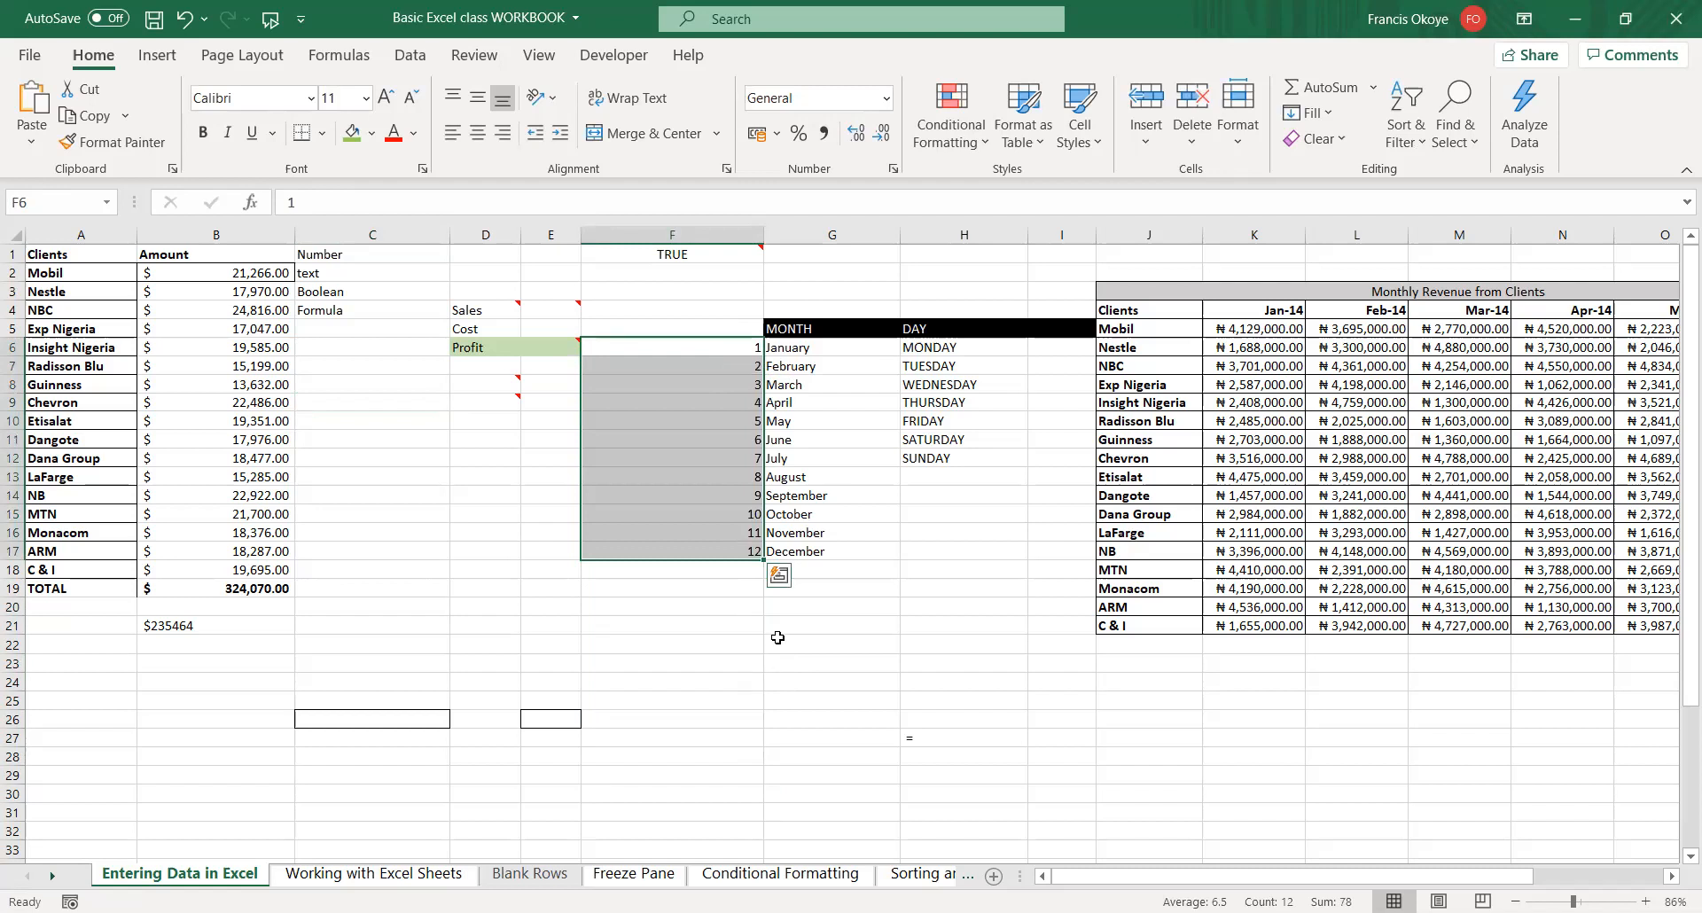
- Clear the months below January in column G and autofill them from G6 down to December in G17
left_click(845, 368)
key("ctrl+shift+Down")
key("Delete")
key("Up")
left_click_drag(899, 356, 899, 555)
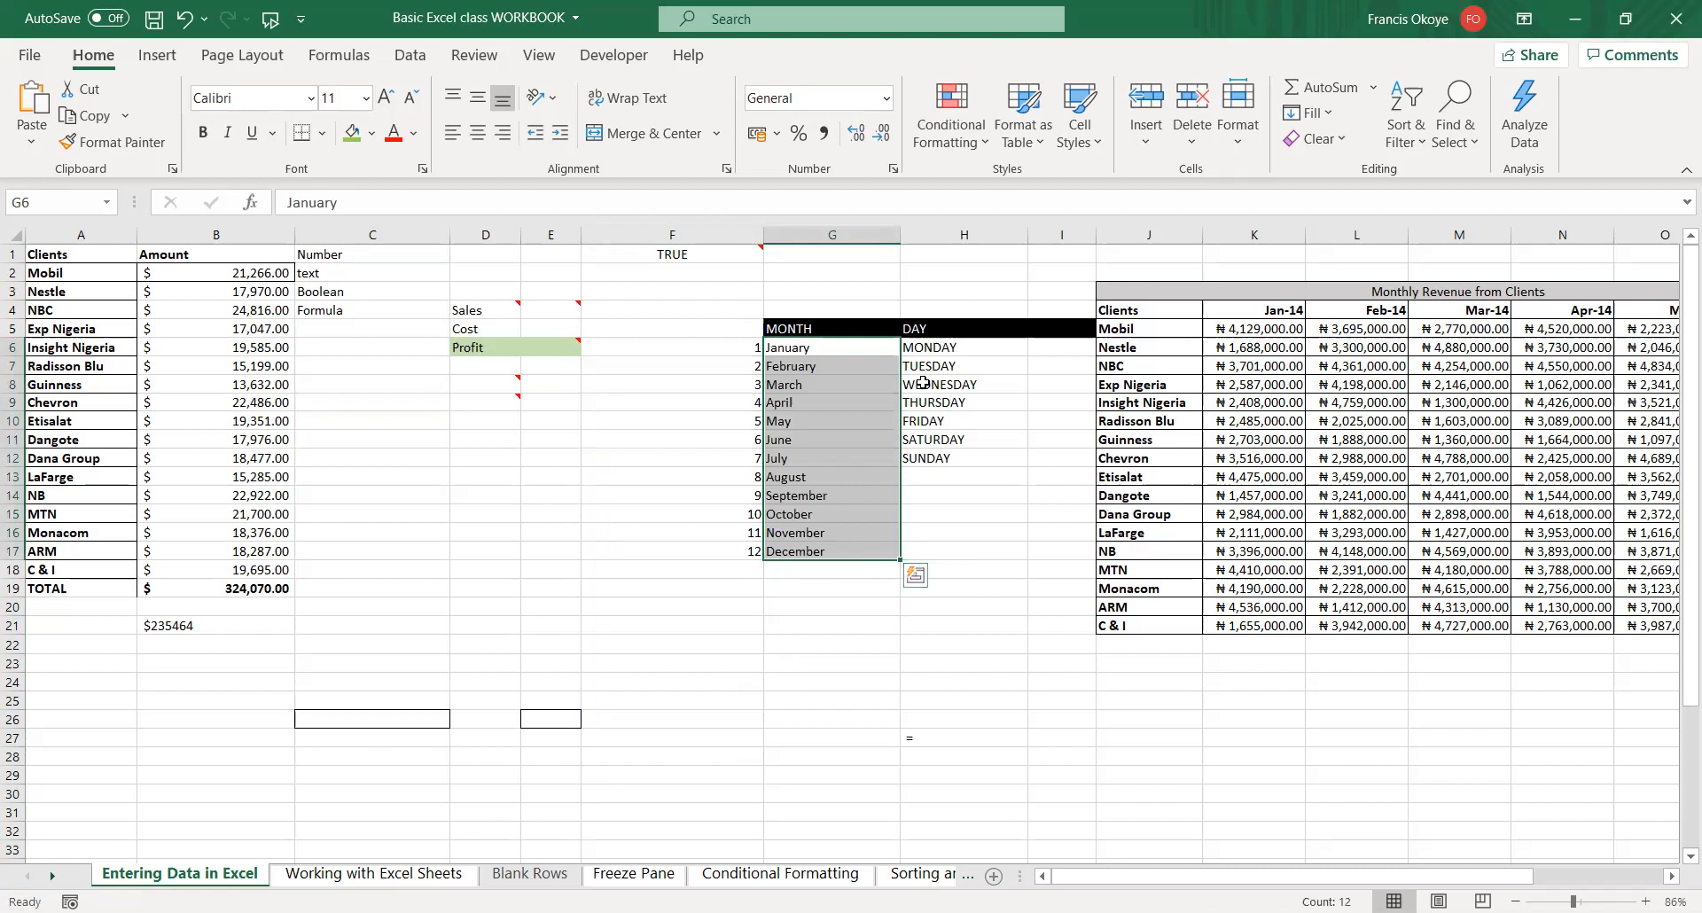
- Try autofilling the weekdays from MONDAY in H6 down to H19, and undo the fill
left_click(943, 348)
left_click_drag(1026, 357, 1026, 389)
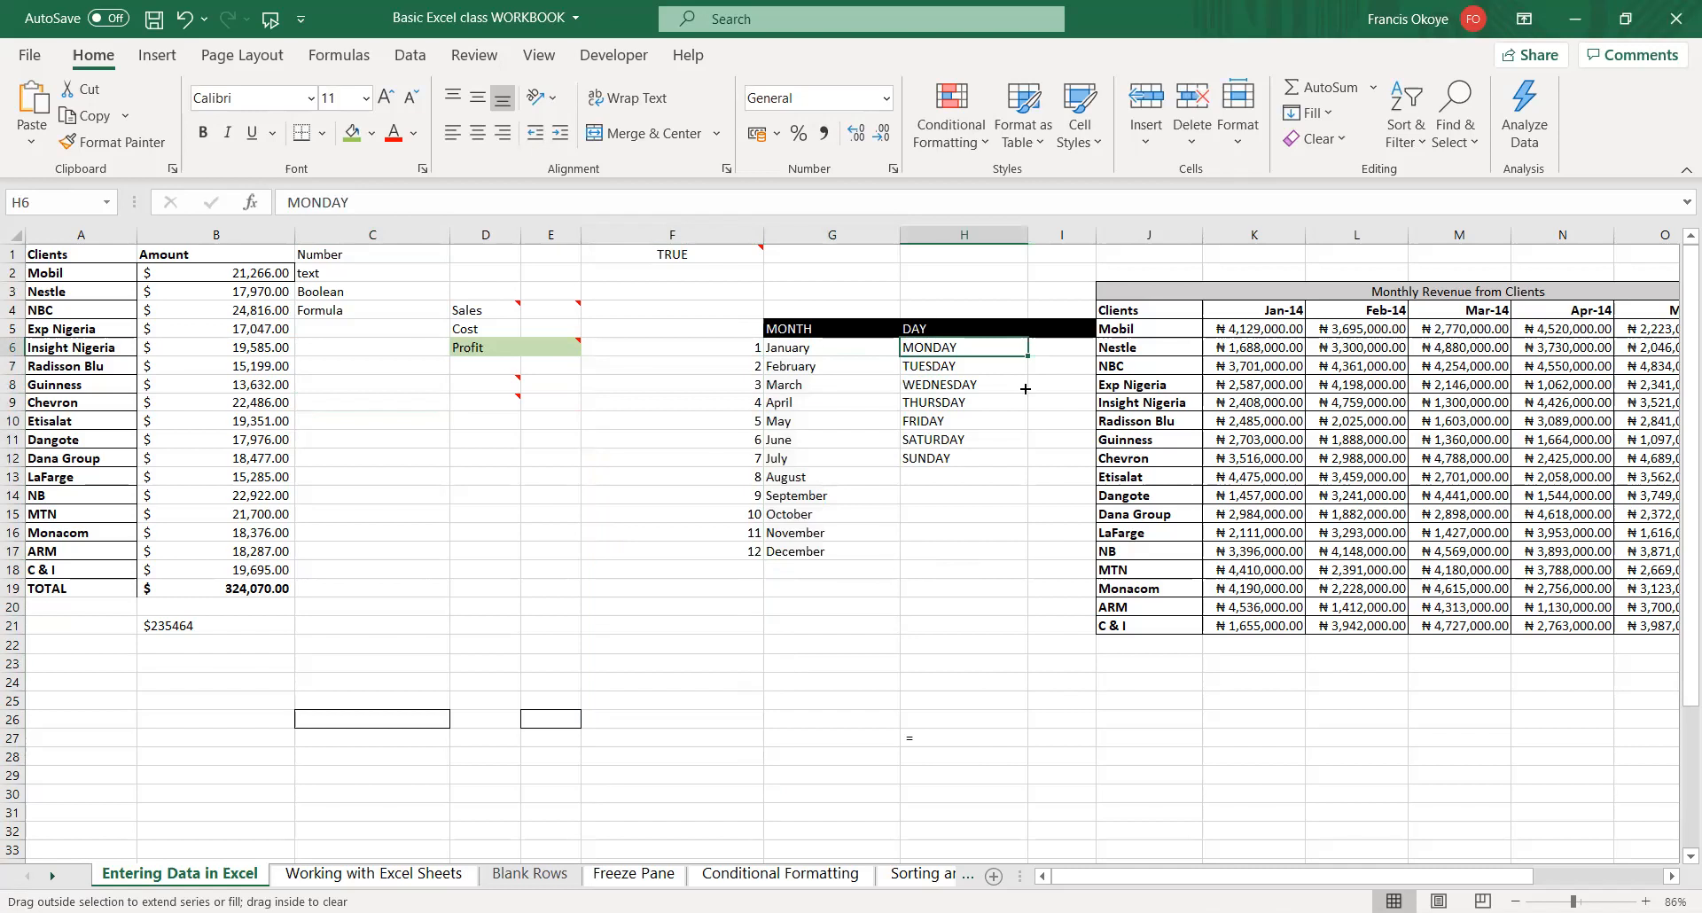
left_click_drag(1026, 389, 1026, 589)
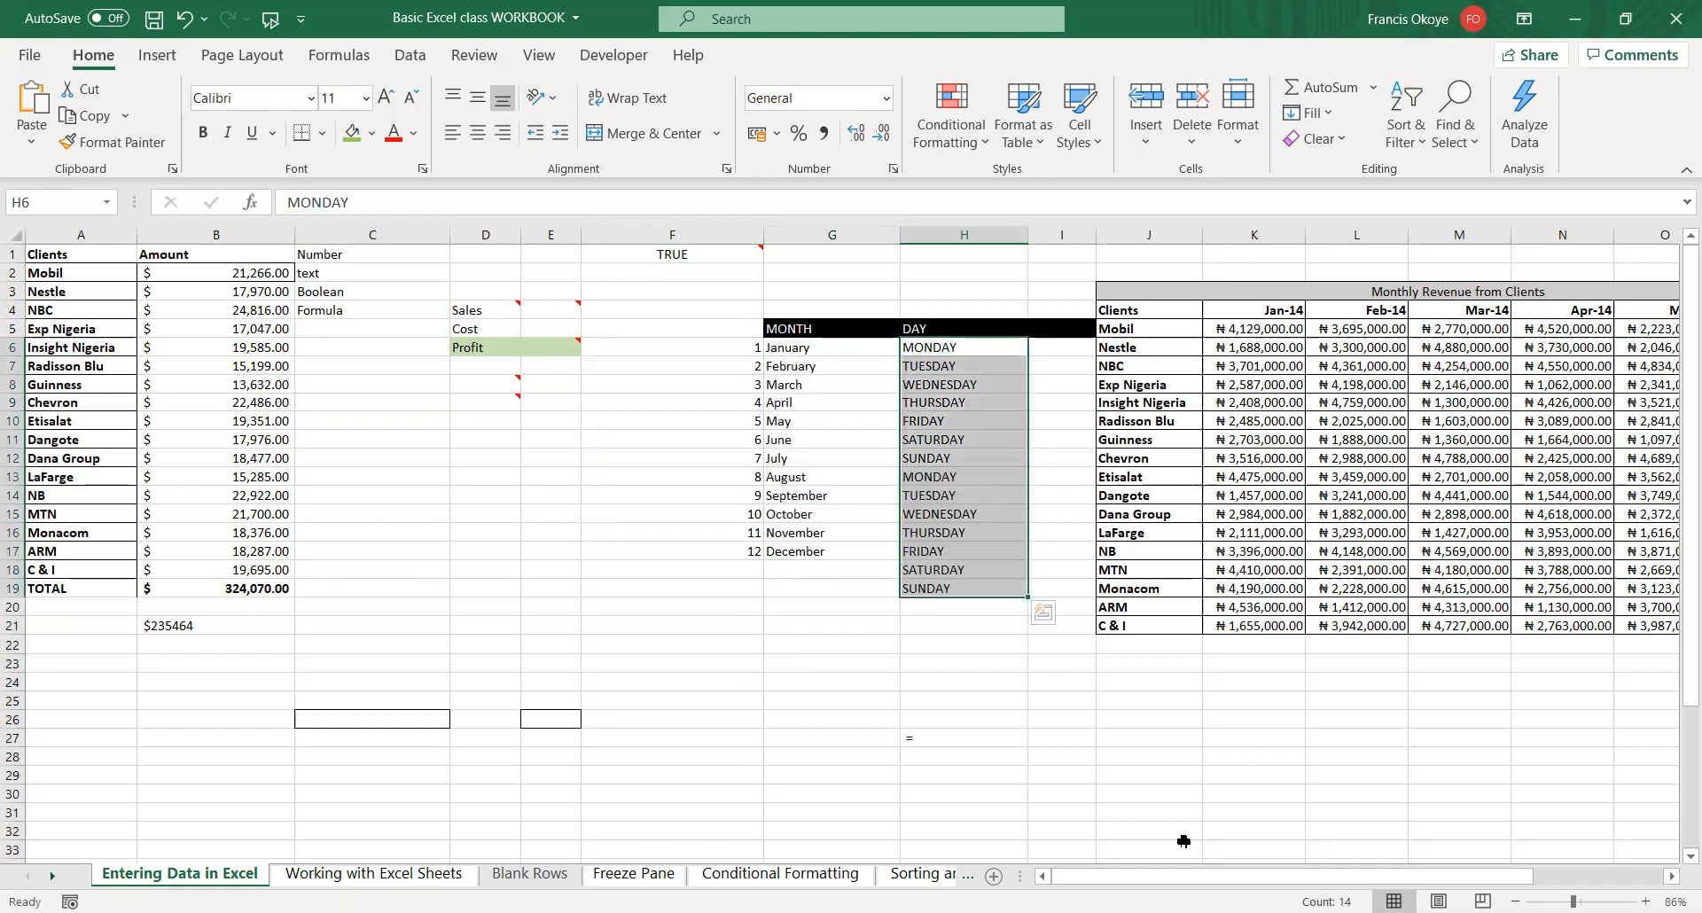
key("ctrl+z")
- Examine the Monthly Revenue from Clients table across its January to June 2014 columns
left_click(1001, 496)
left_click(951, 381)
left_click(1163, 383)
left_click(1152, 329)
left_click(1206, 329)
key("Right")
key("Right")
key("Right")
key("Right")
key("Right")
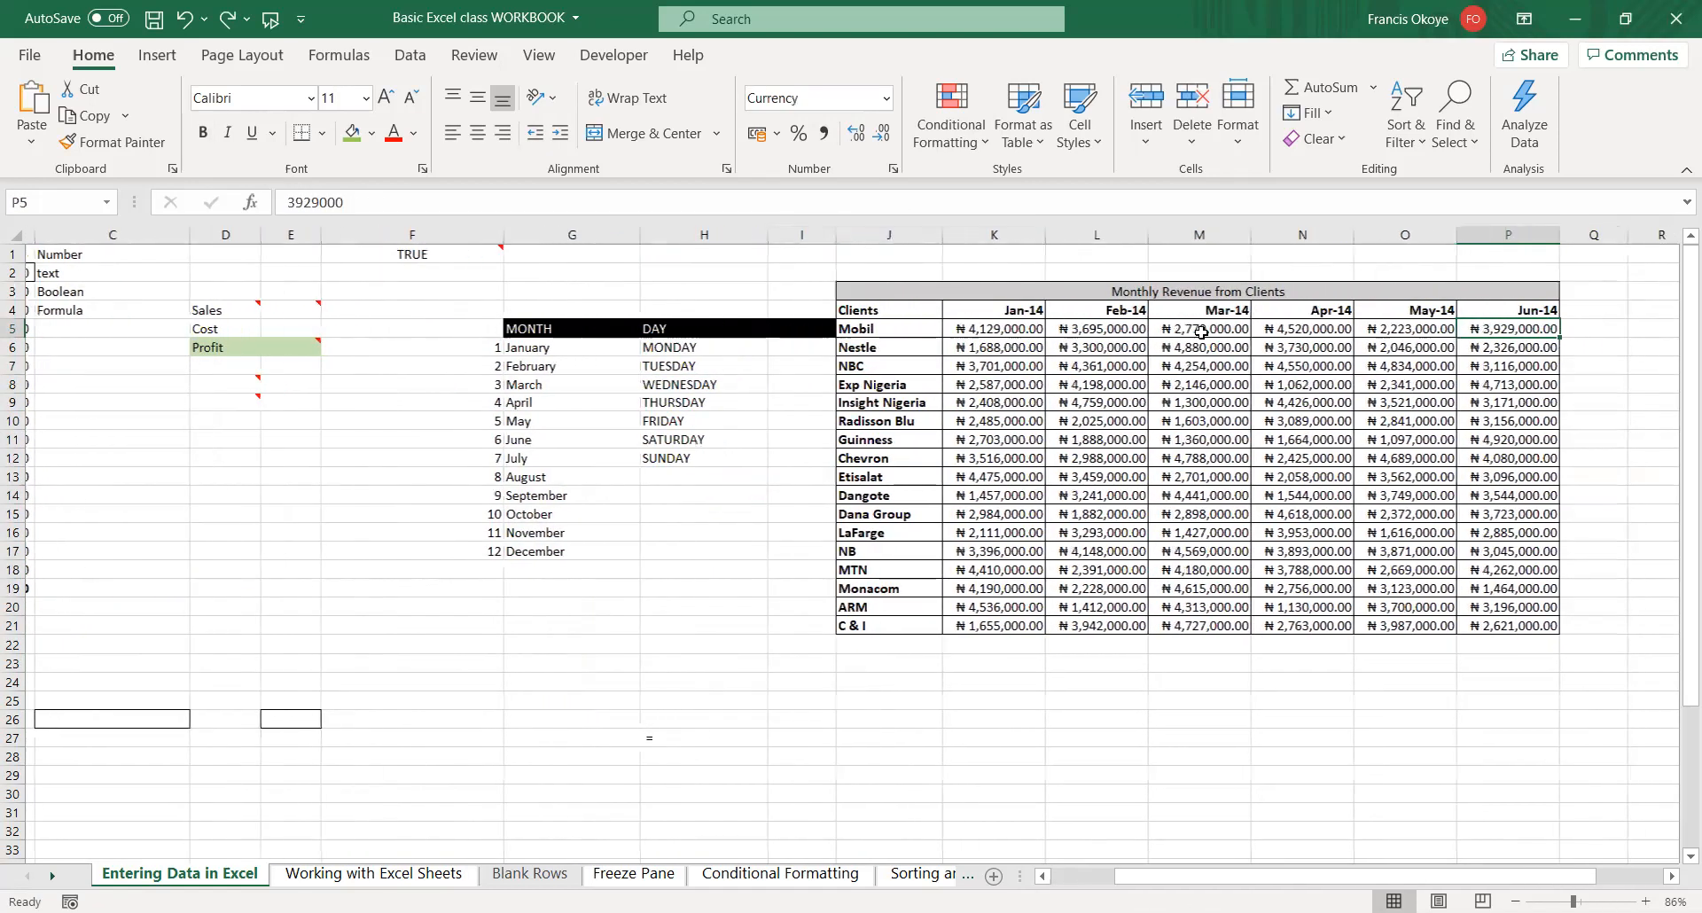
left_click(1191, 384)
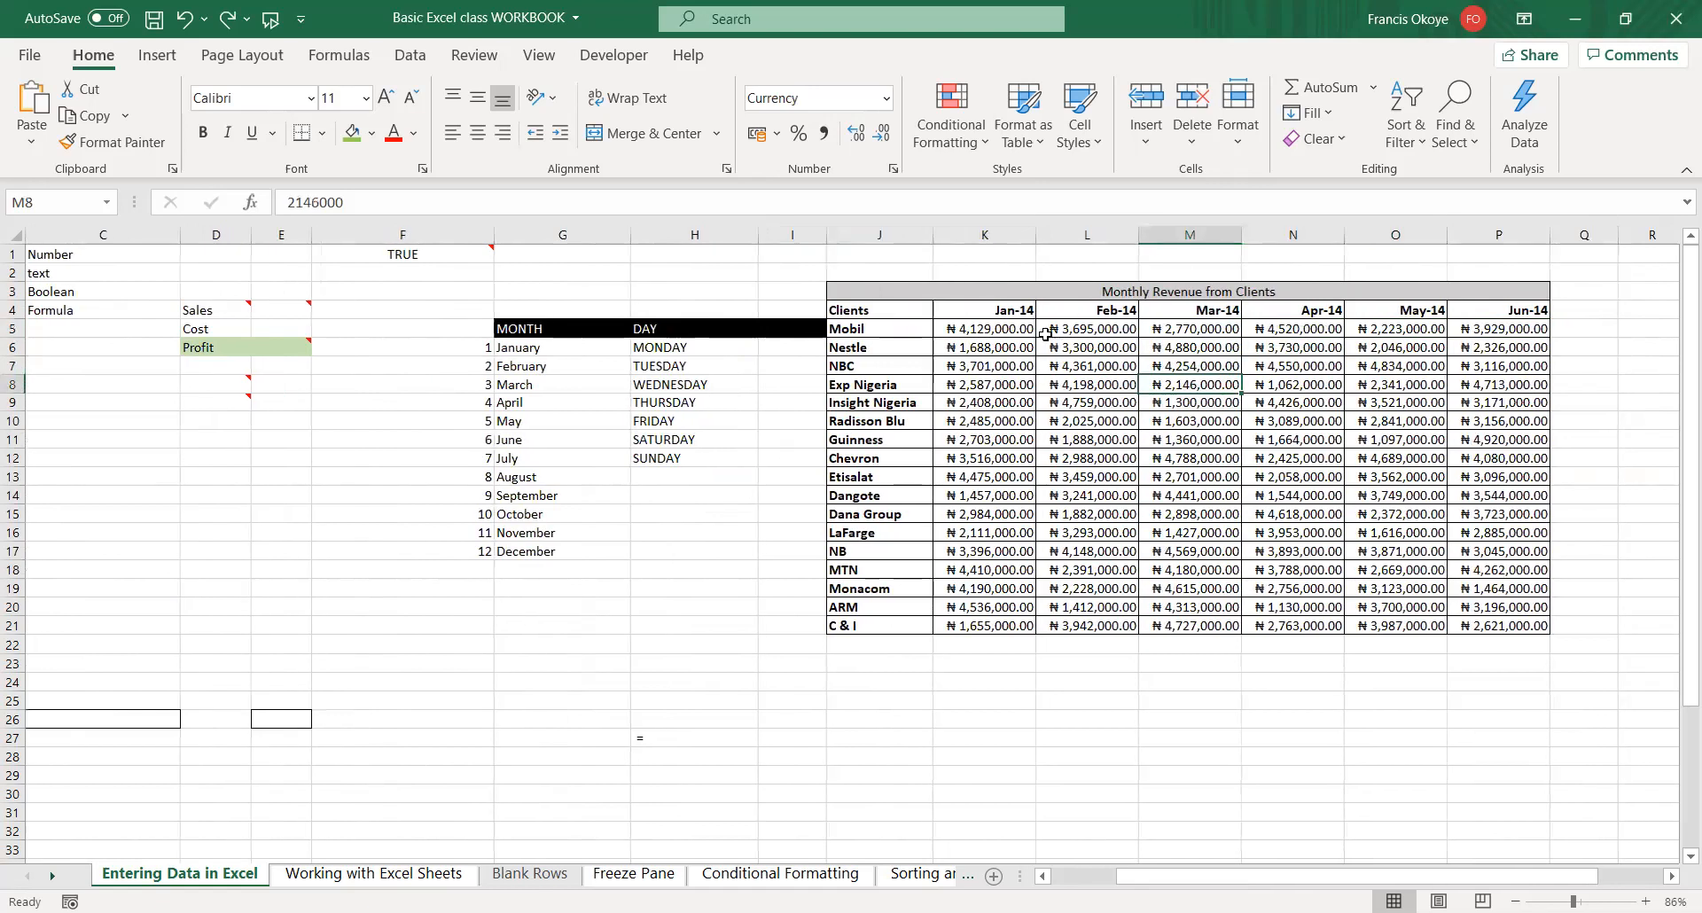
- Examine the currency symbol choices in the detailed number formats for the revenue values in K5:P21, and close them without applying
left_click(990, 329)
left_click_drag(991, 332, 1503, 617)
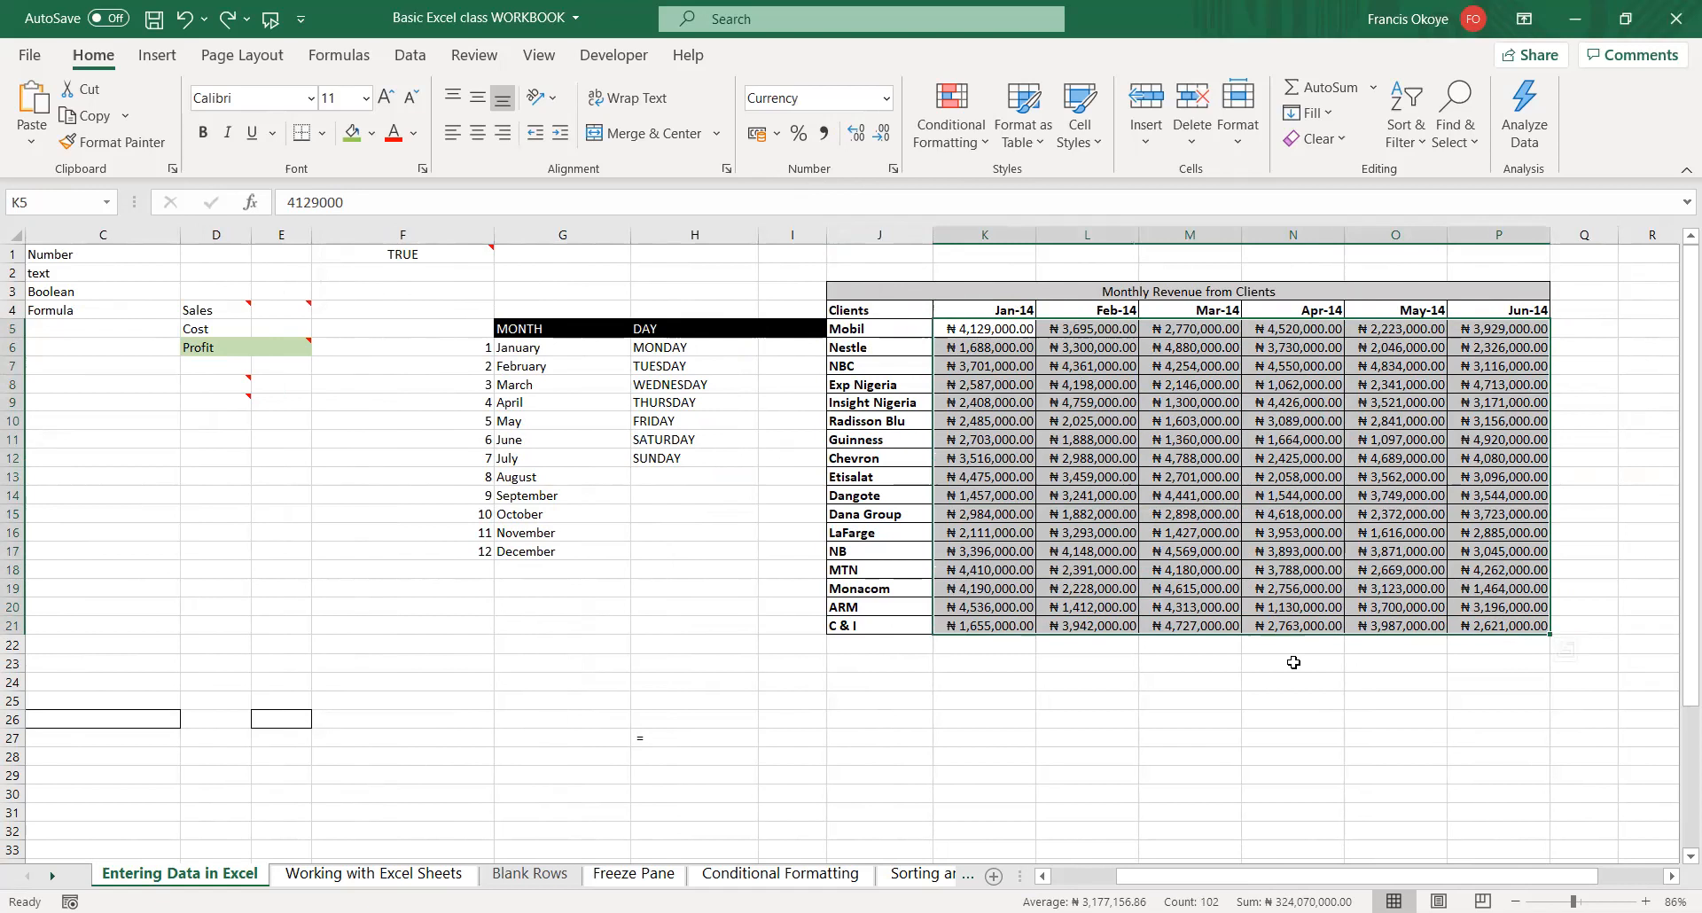
left_click(1002, 327)
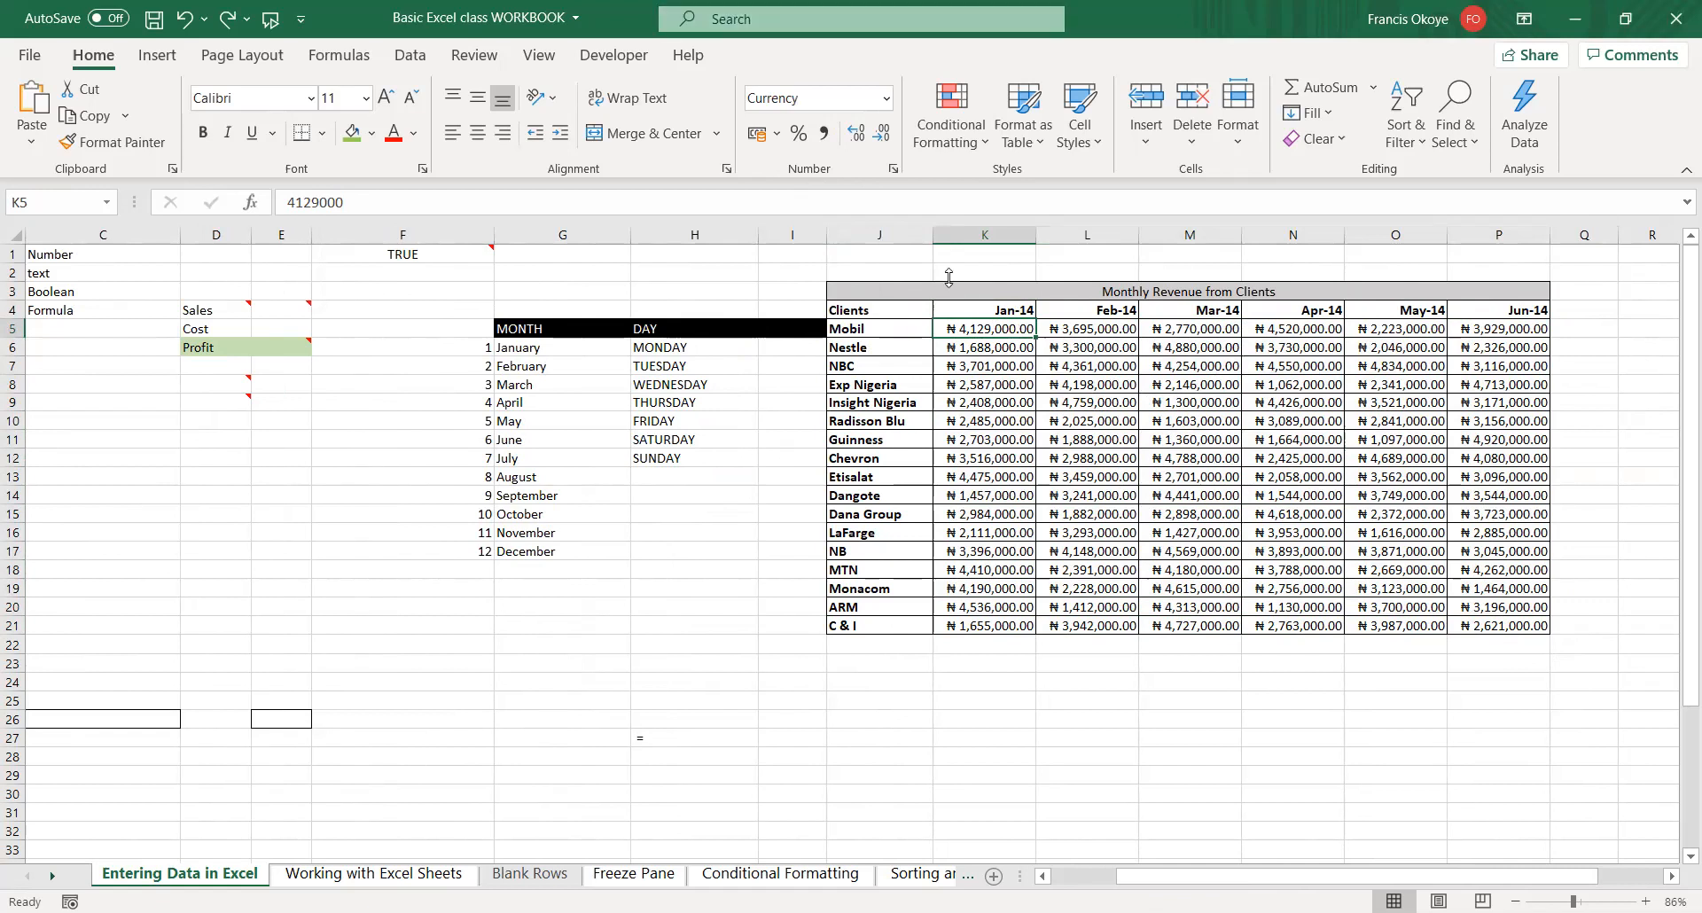
left_click_drag(1000, 335, 1525, 626)
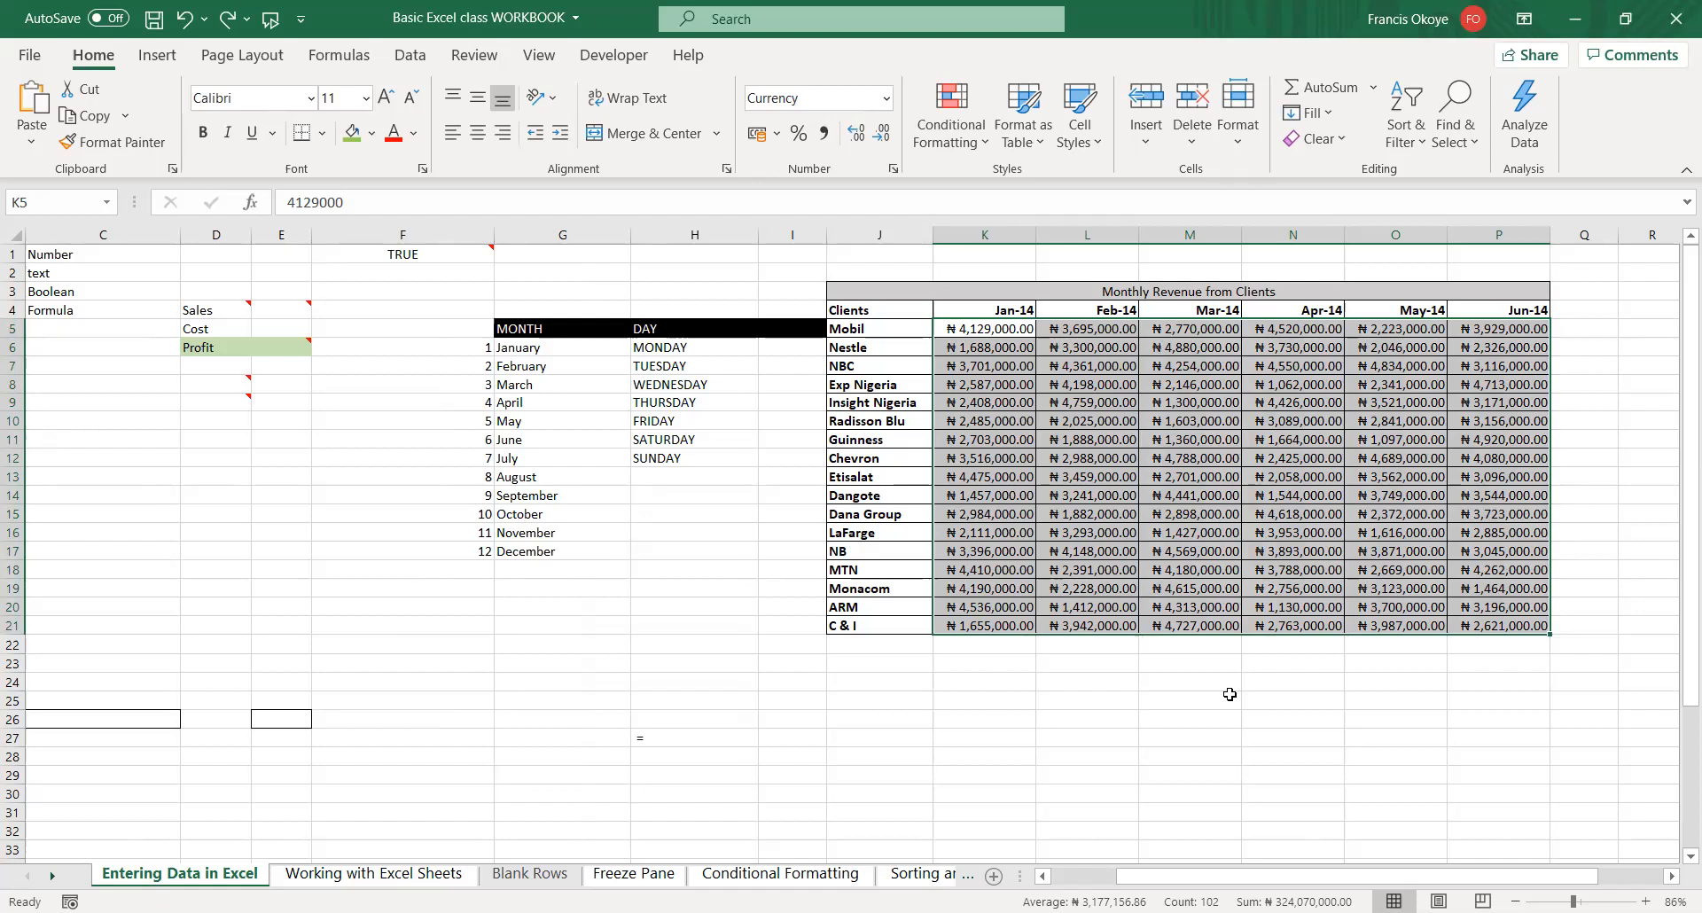
left_click(886, 99)
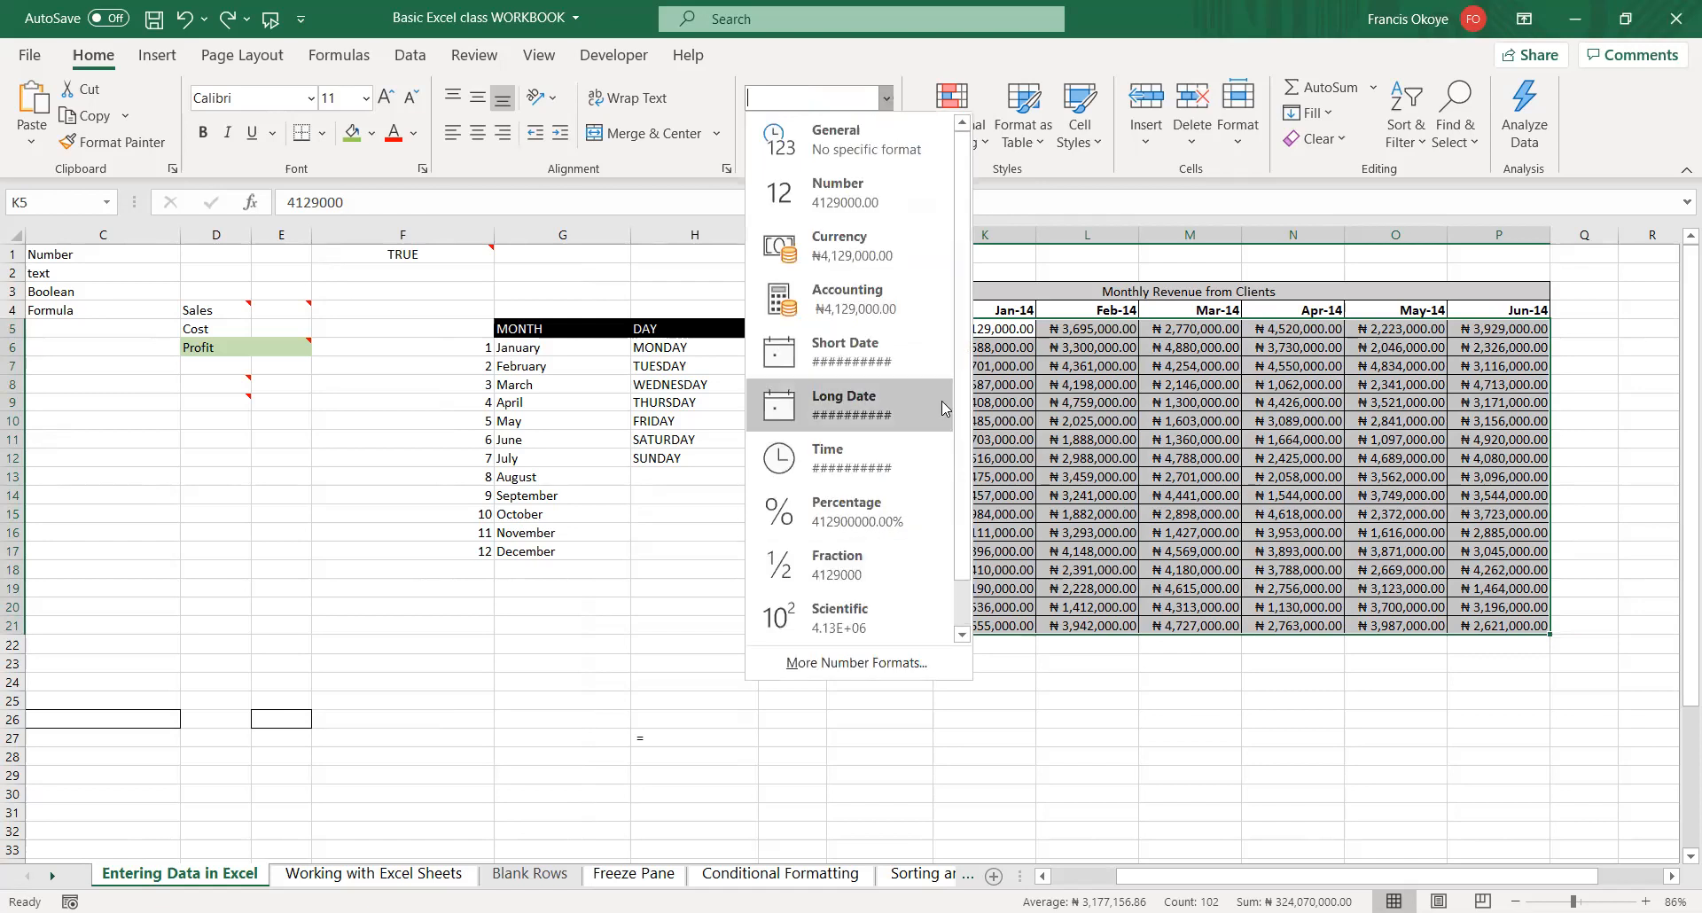
scroll(900, 608, "down", 1)
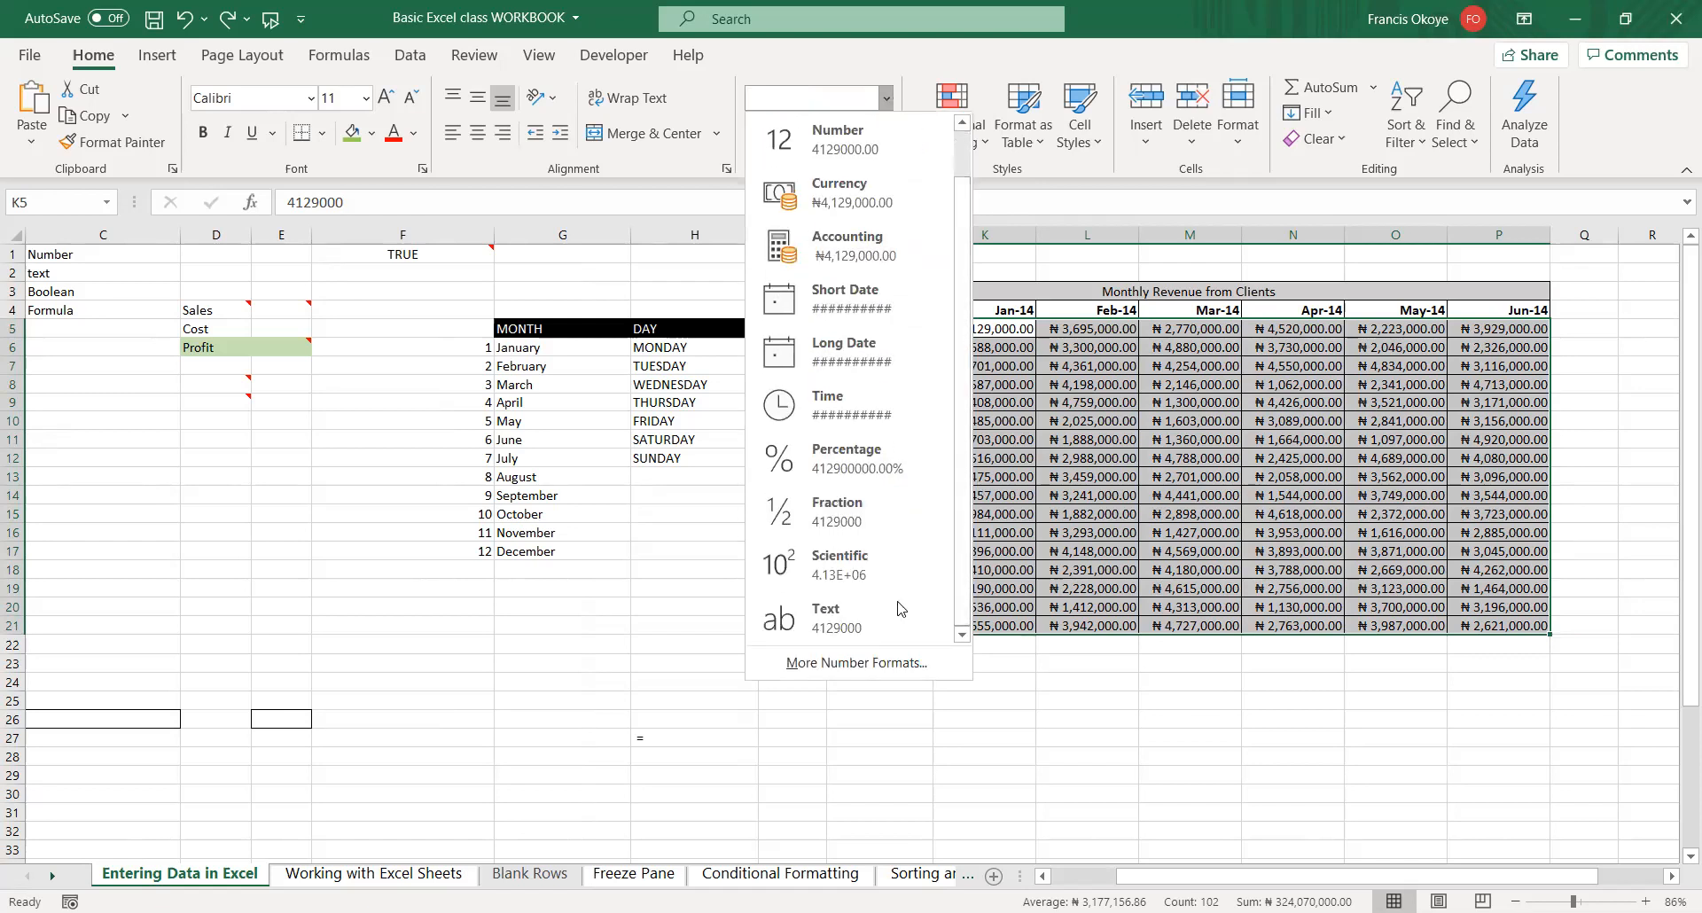
left_click(887, 665)
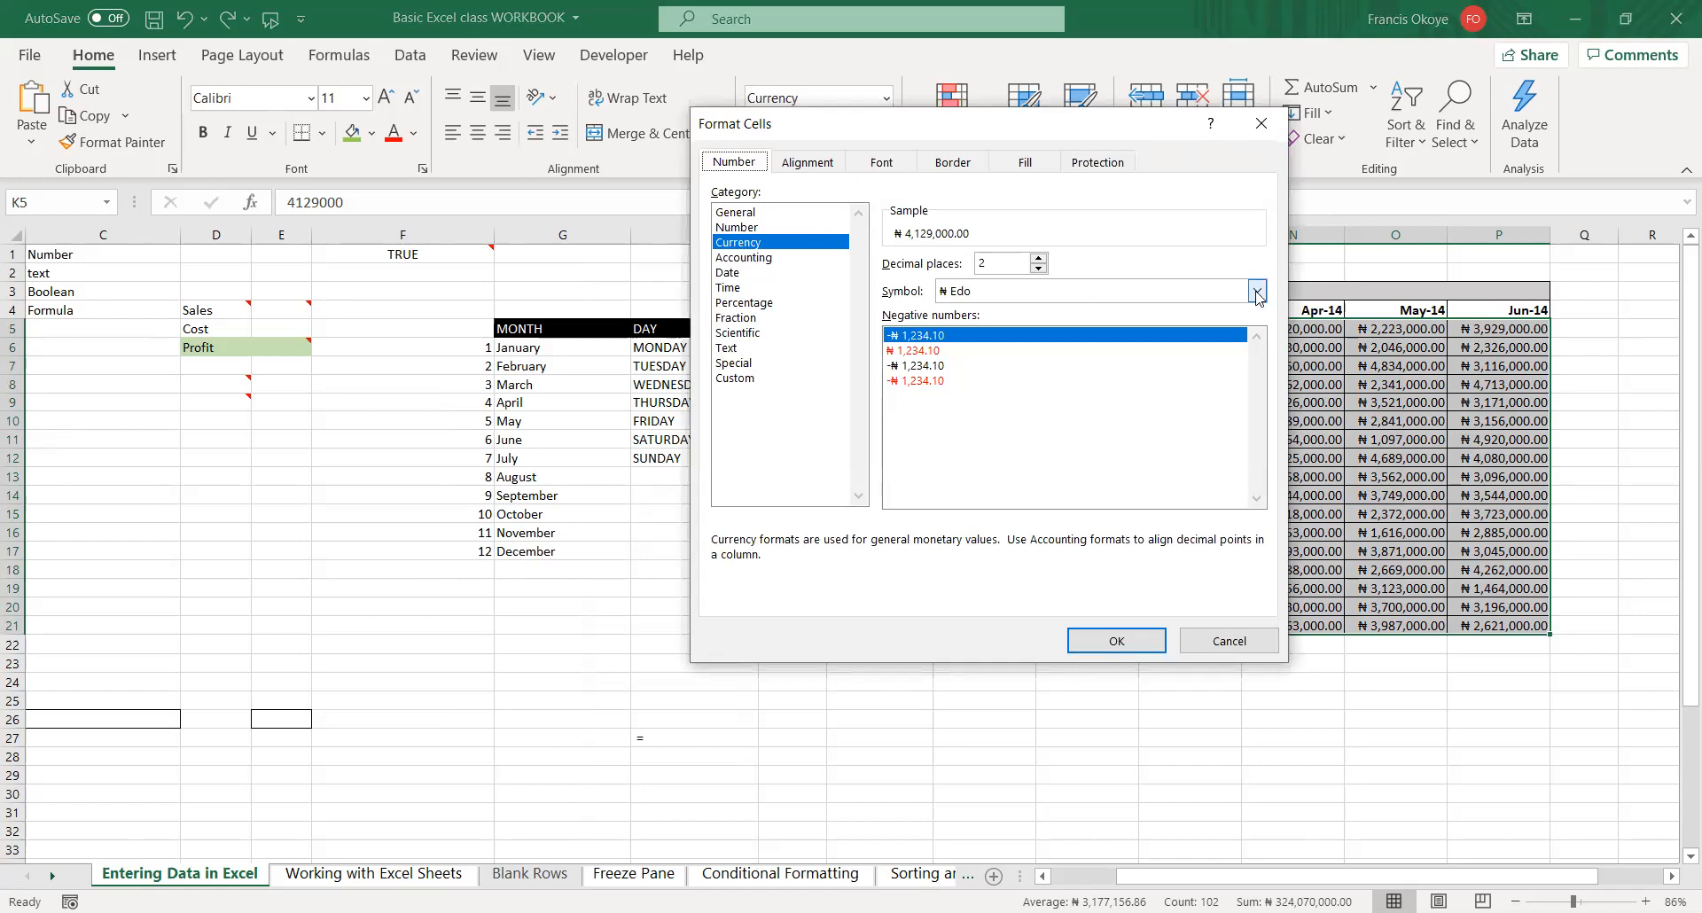
left_click(1258, 293)
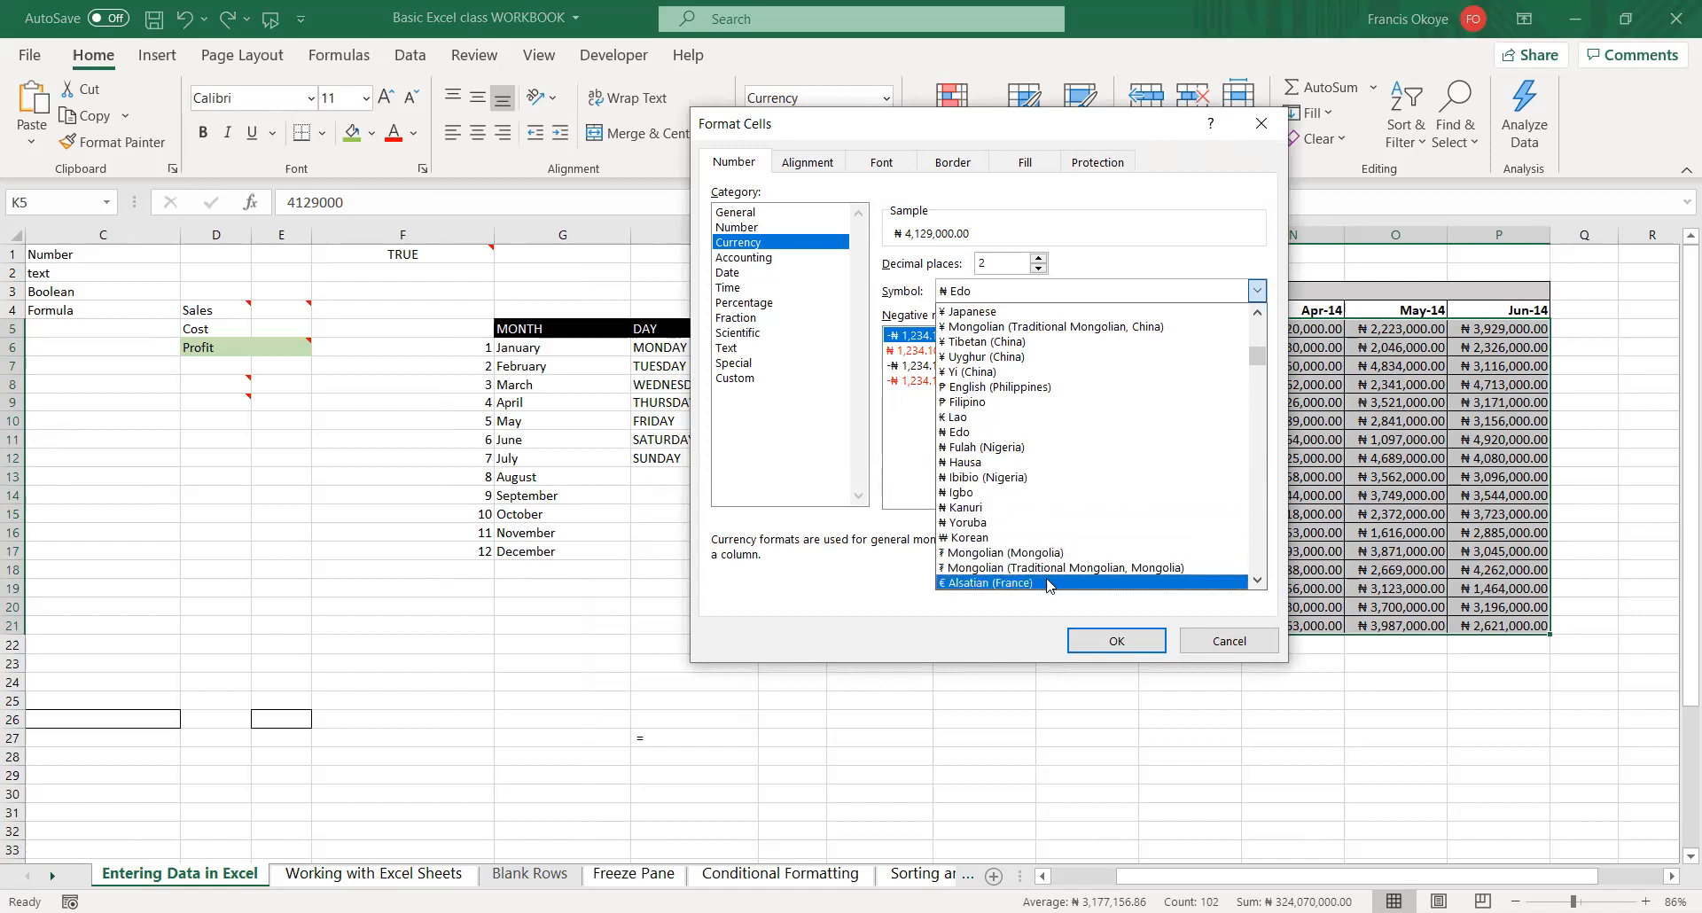
key("Escape")
key("Escape")
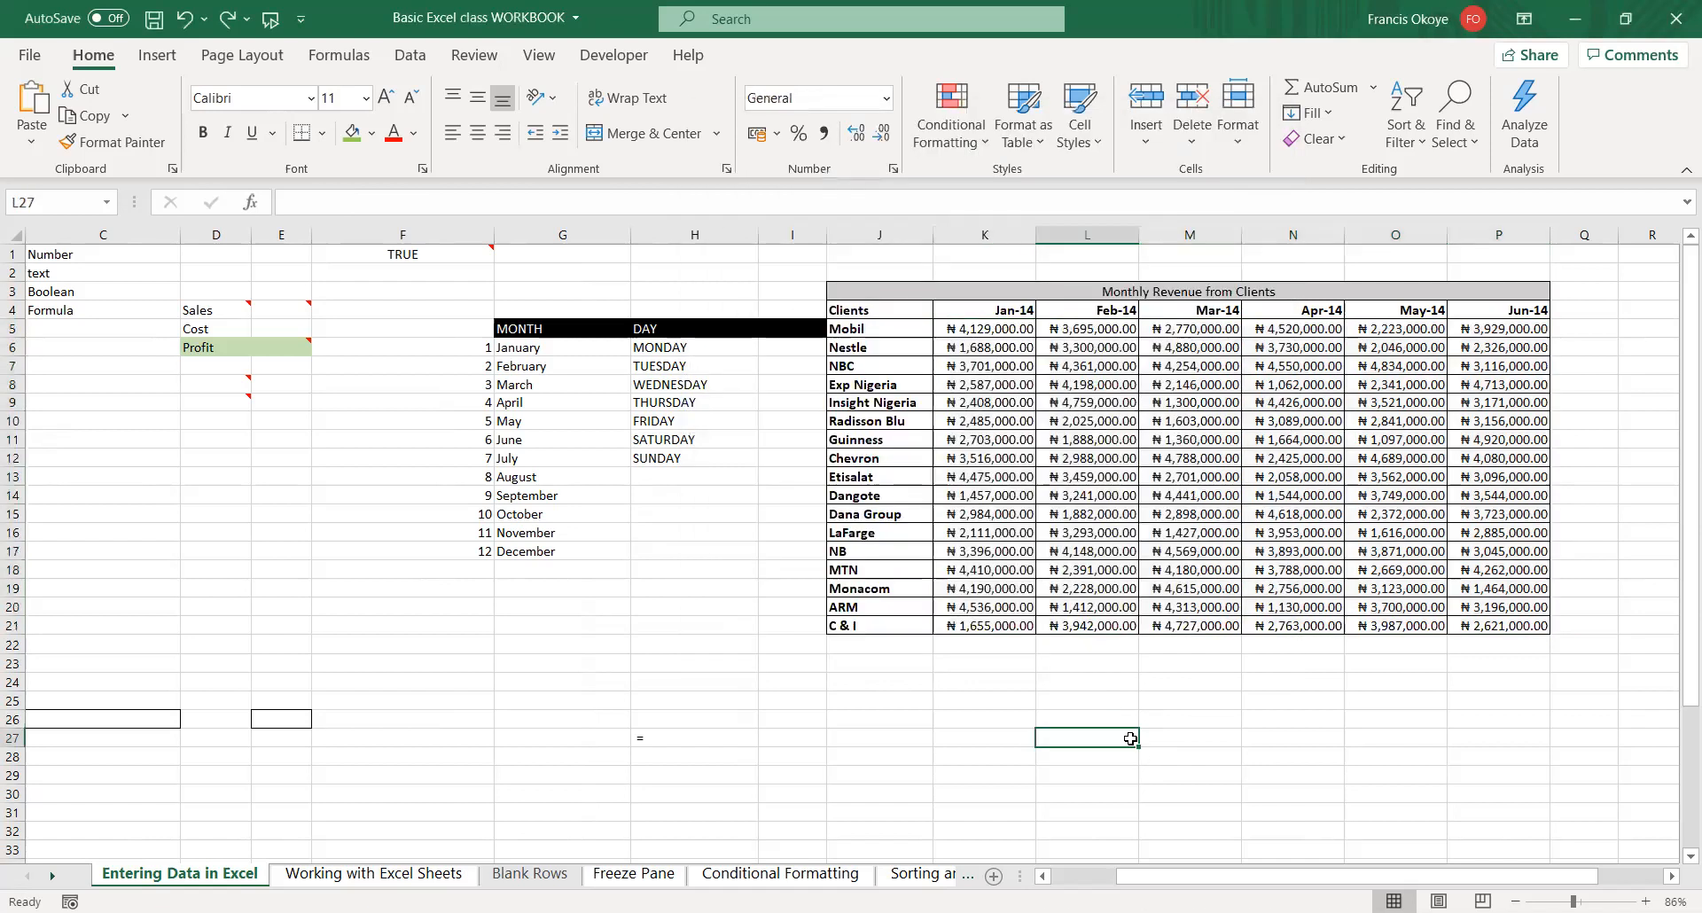
- Undo the month autofill in column G and set the revenue values in K5:P21 to the General number format
left_click(993, 365)
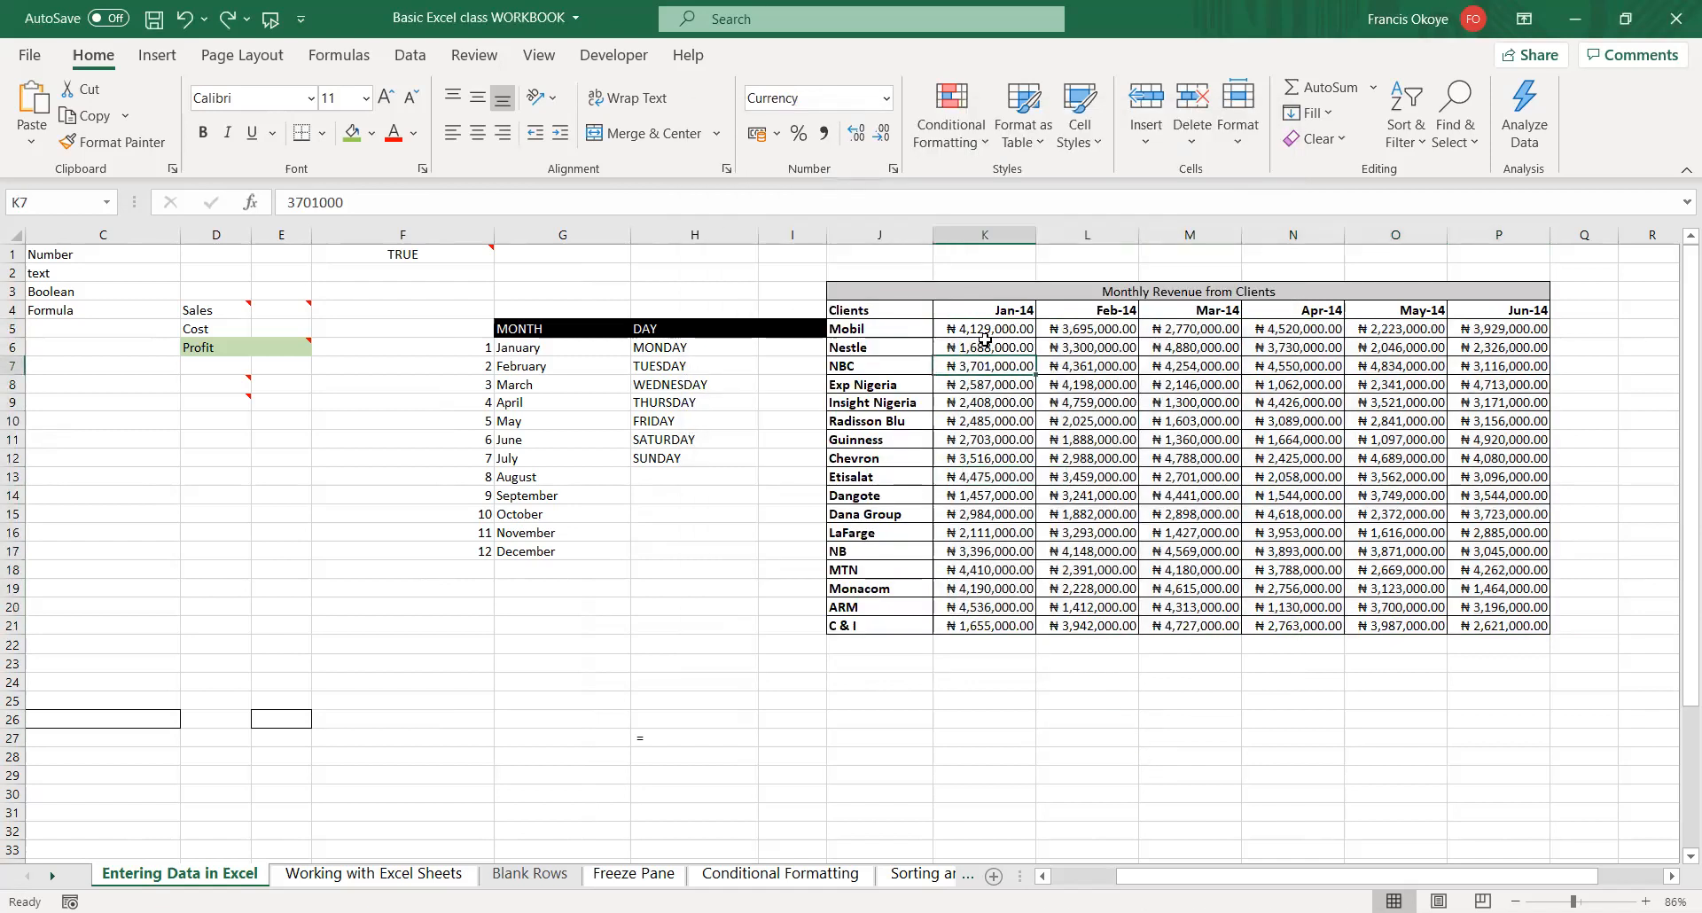
key("ctrl+z")
left_click_drag(985, 335, 1507, 628)
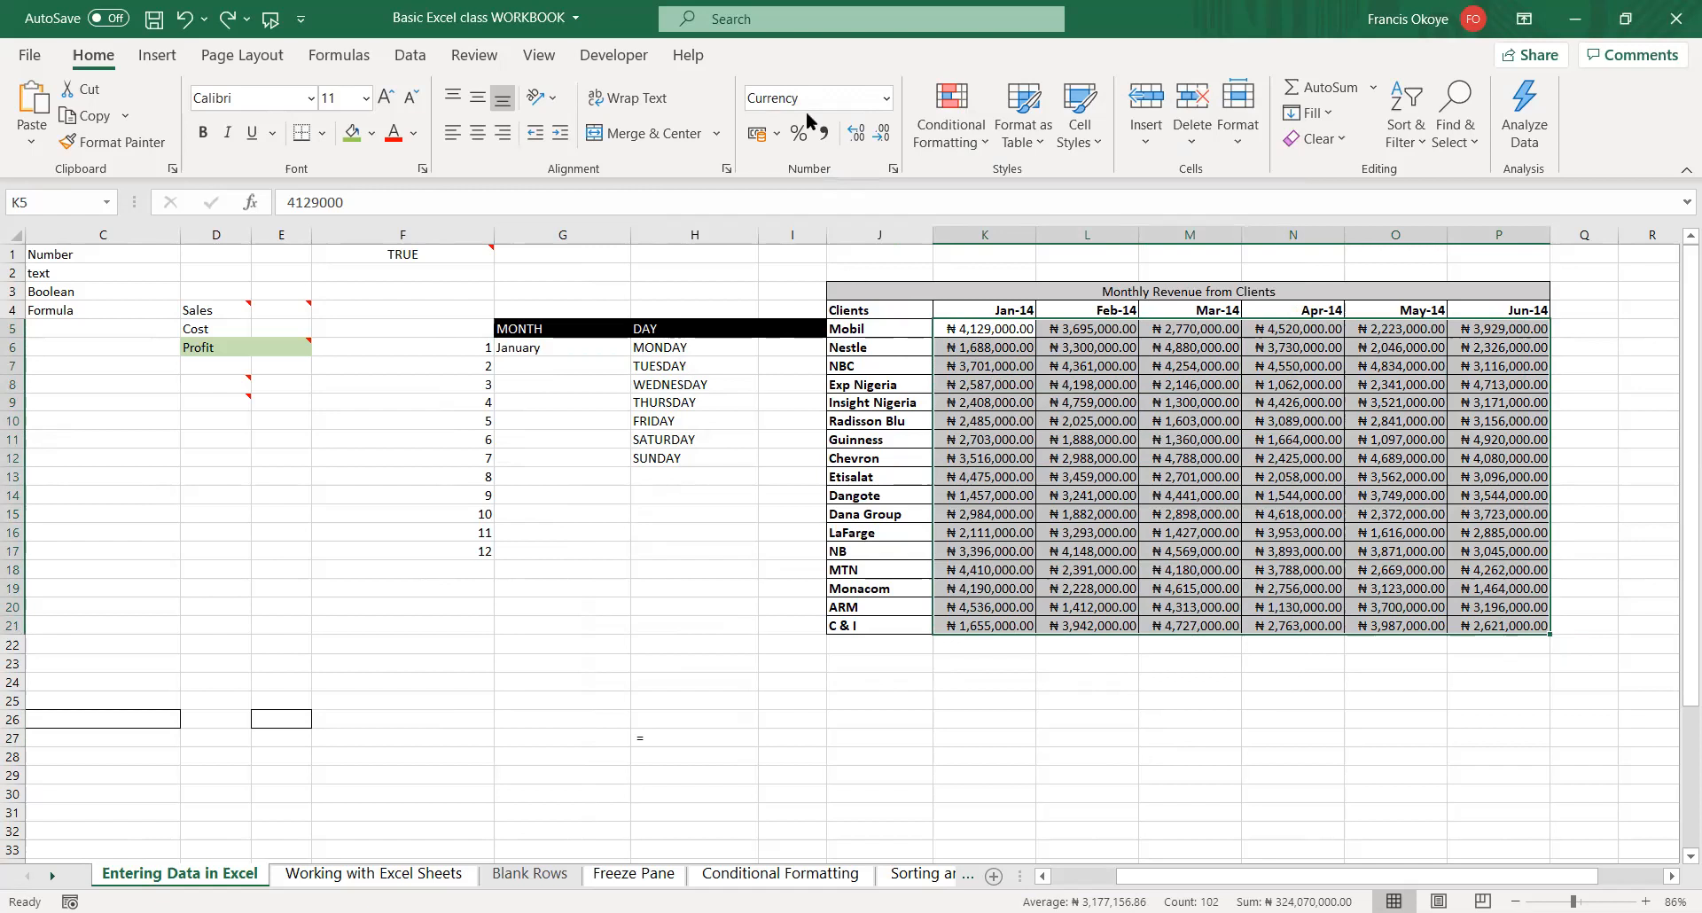
left_click(886, 98)
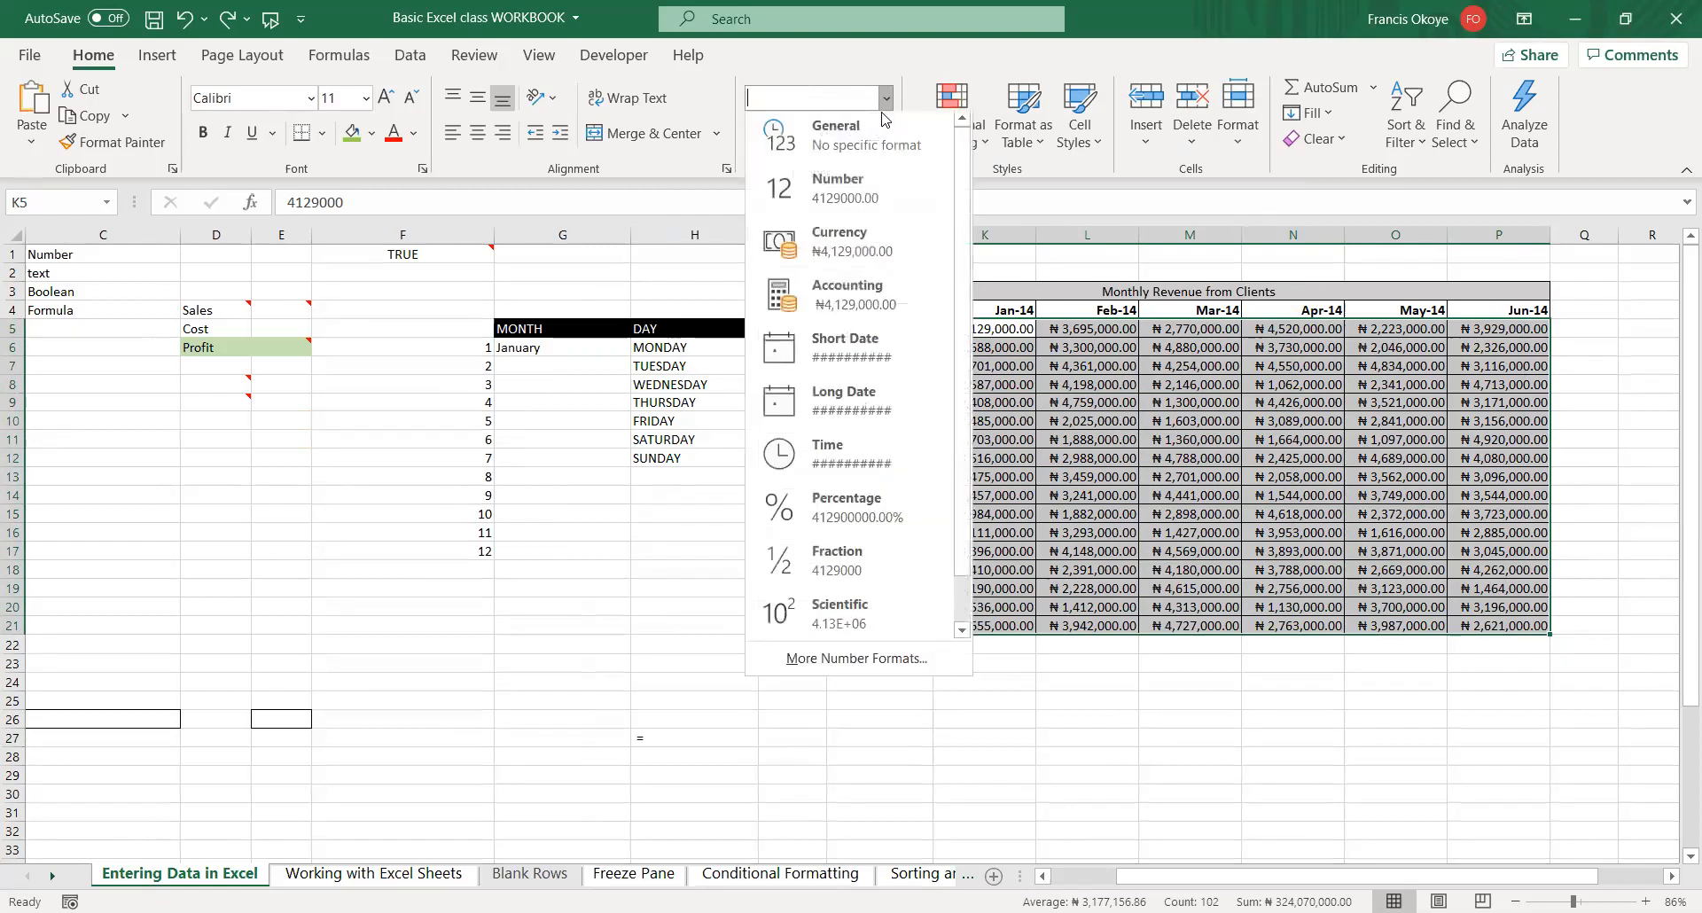
left_click(817, 142)
left_click(1153, 734)
- Apply the naira Currency format with two decimal places to K5:P21, trying an undo and a redo of the formatting
left_click_drag(993, 330, 1534, 619)
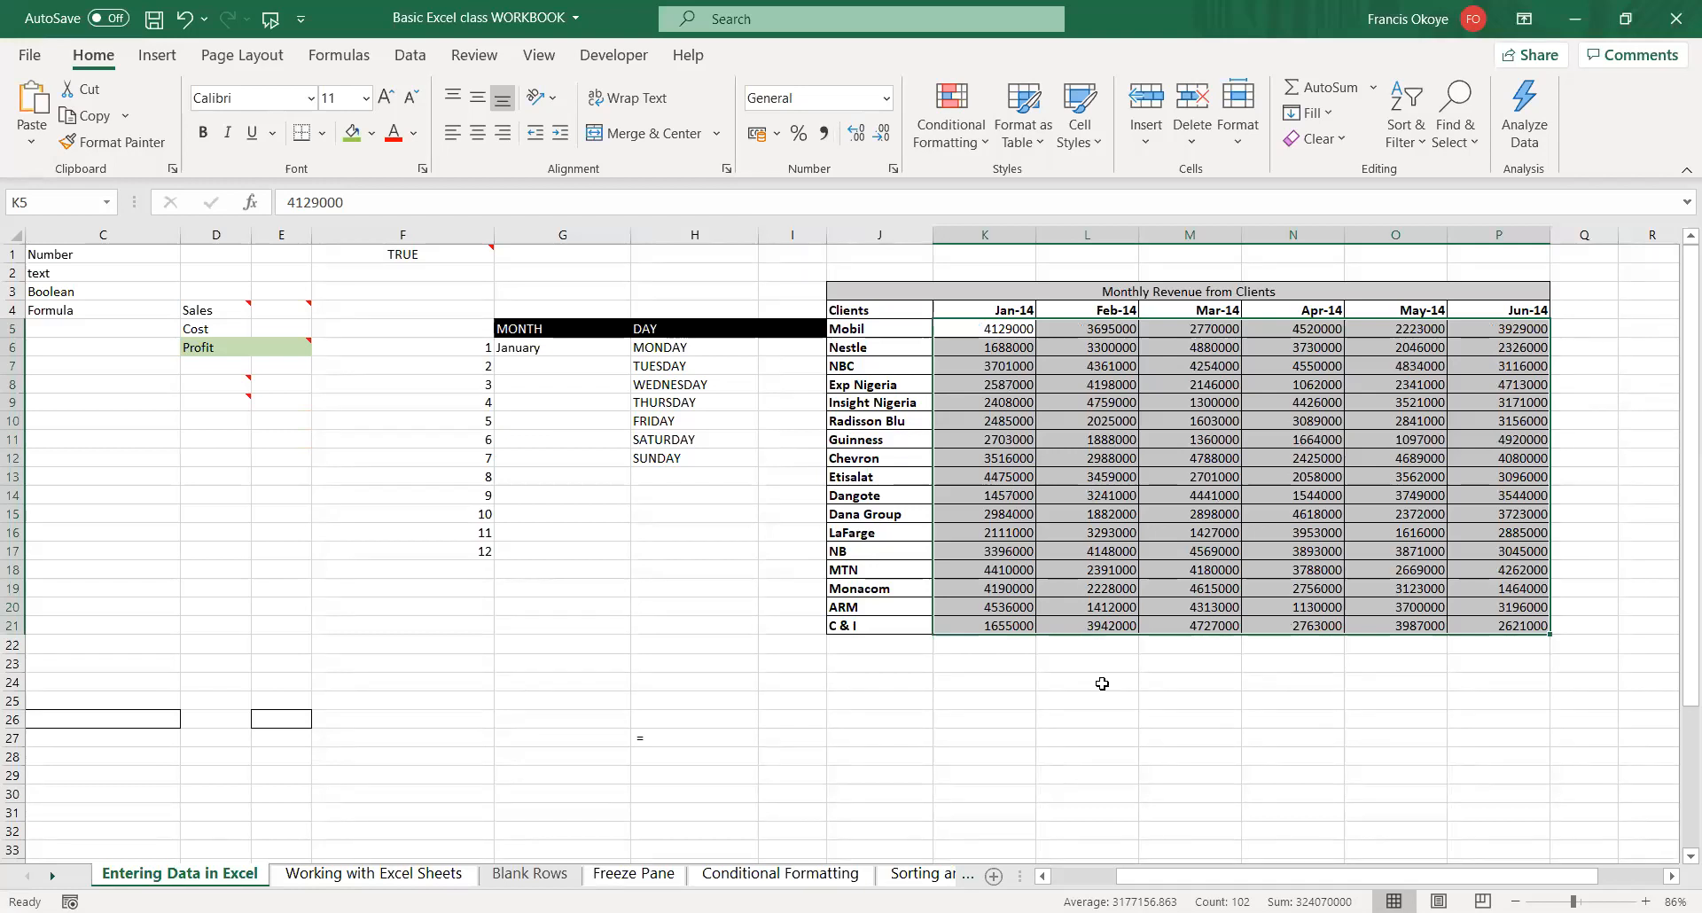
key("ctrl+shift+4")
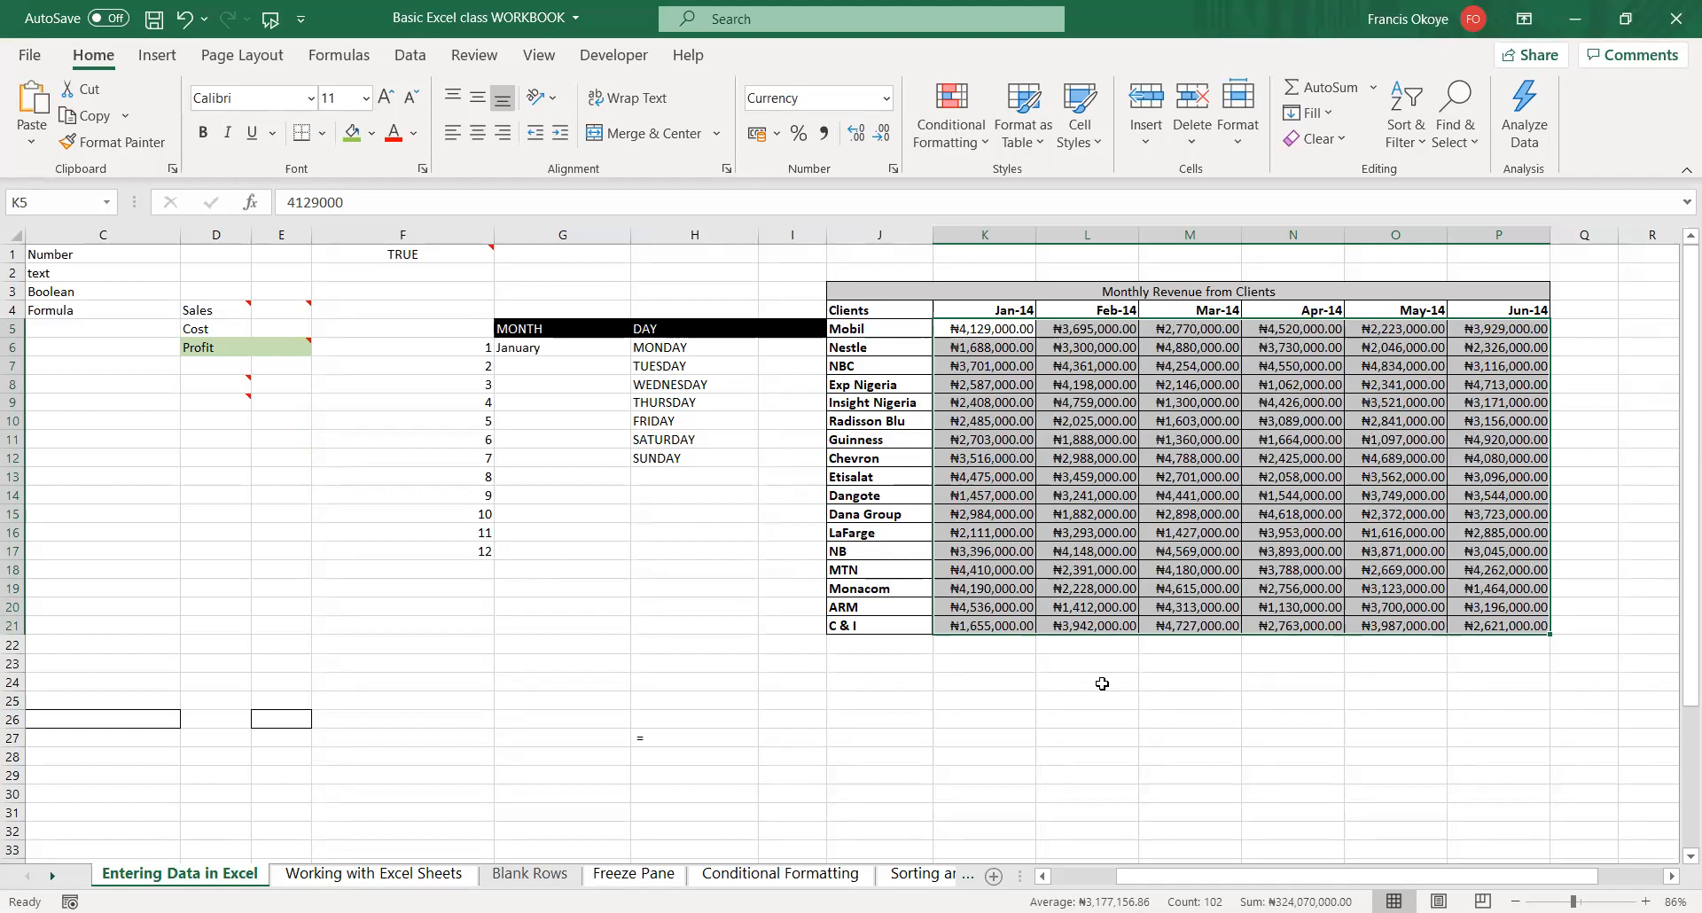
key("ctrl+z")
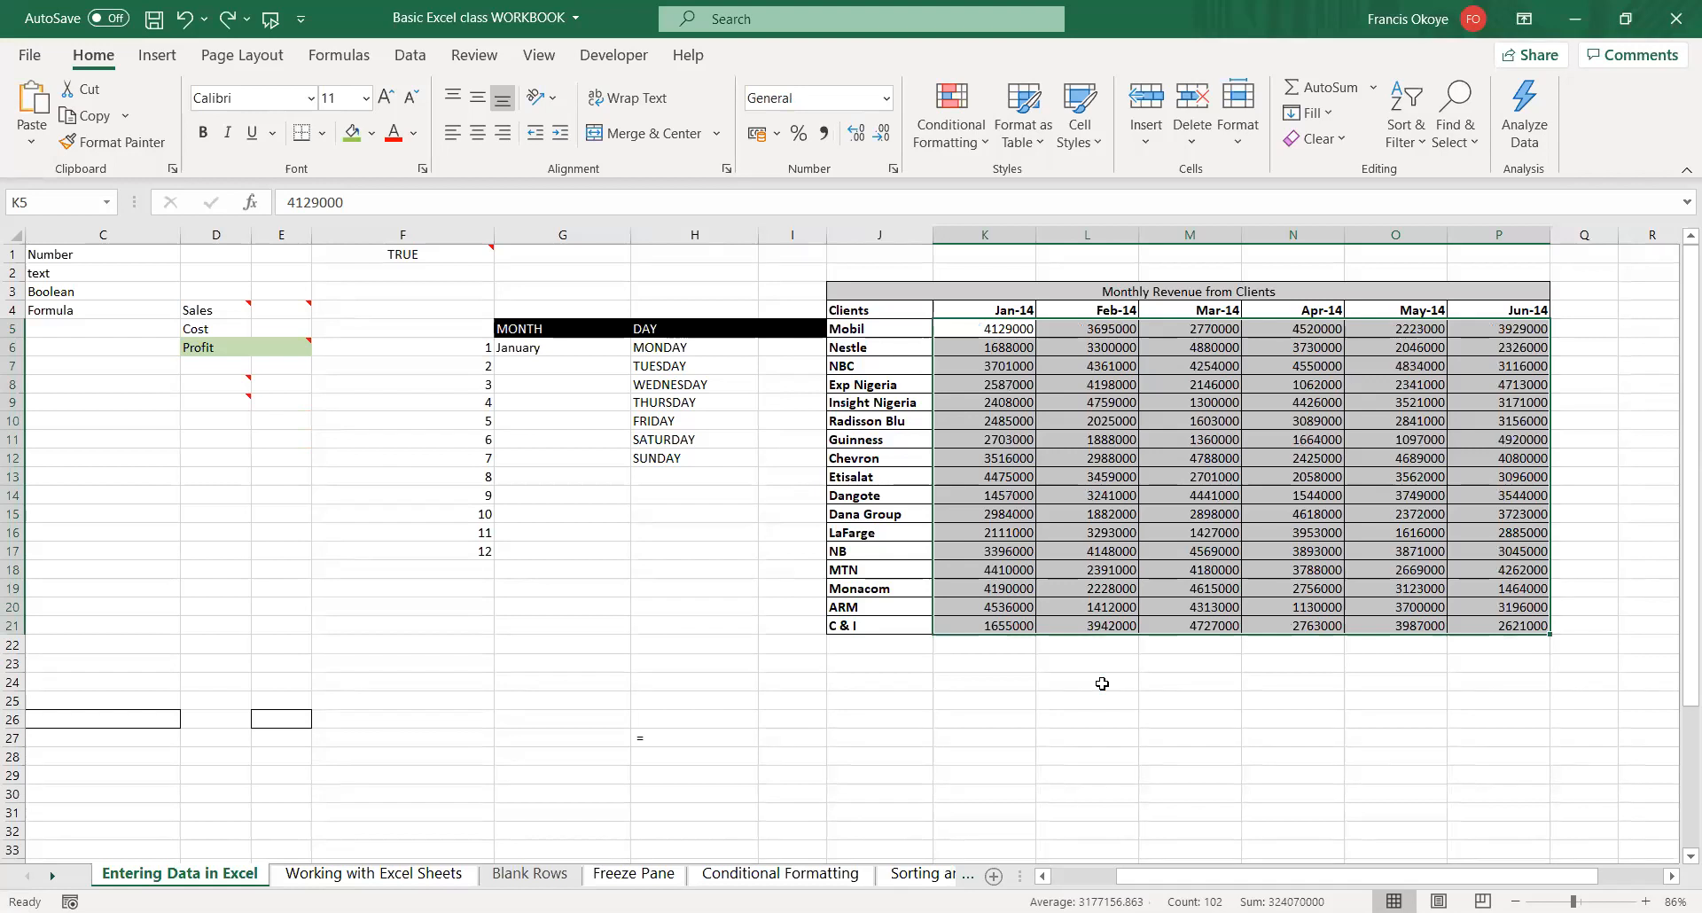
key("ctrl+q")
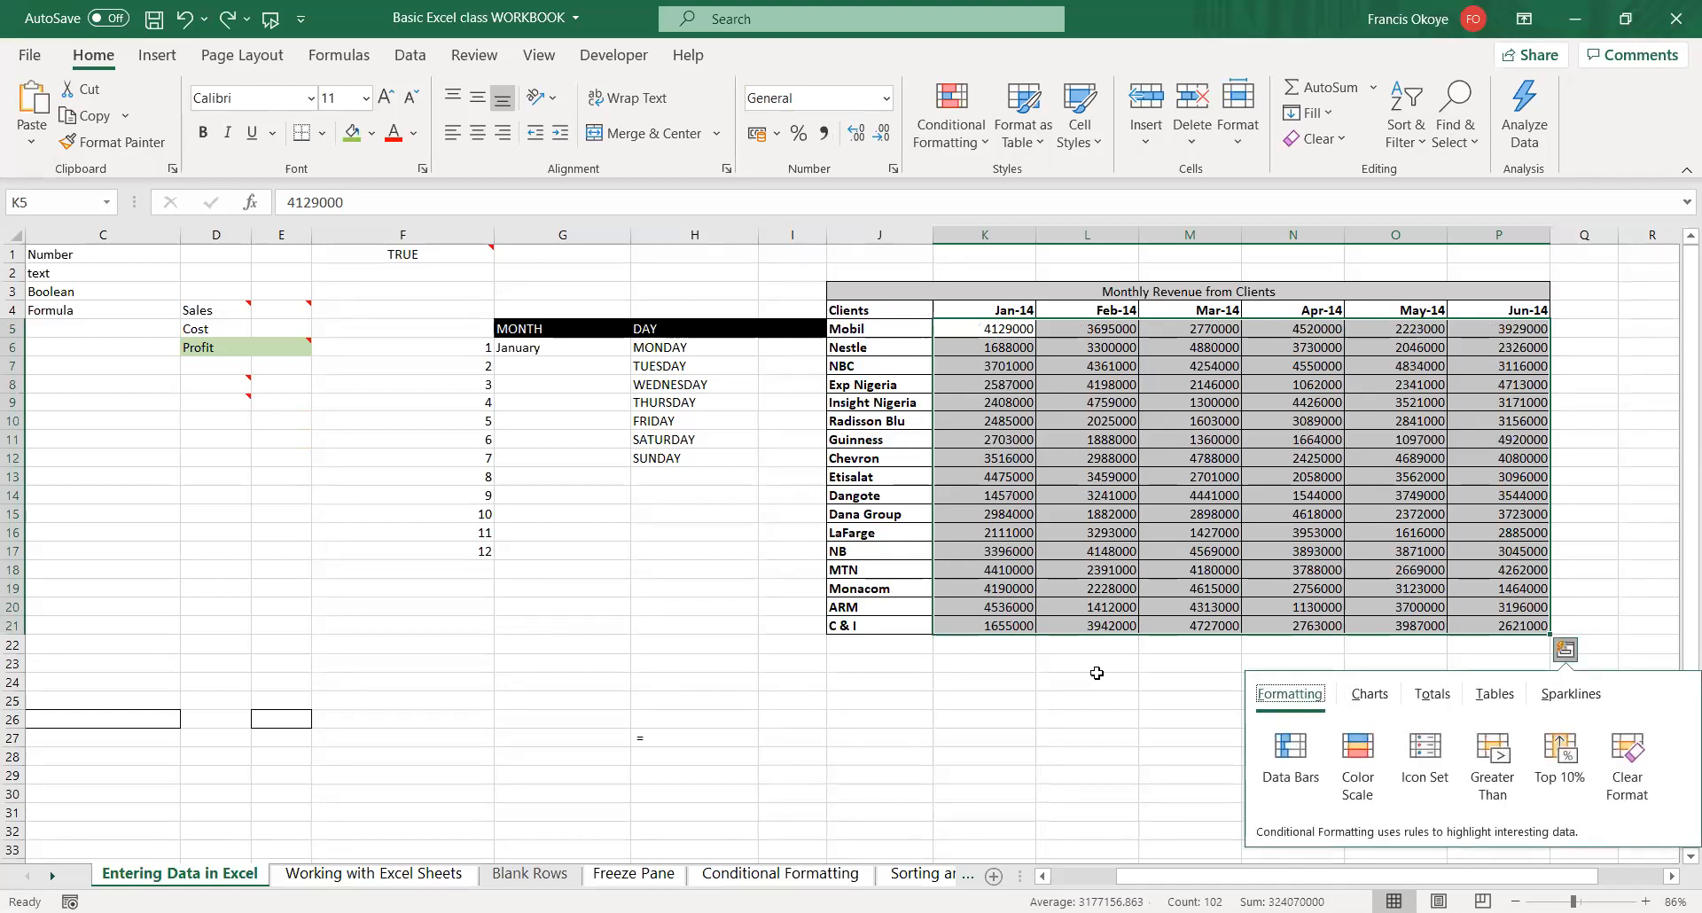
key("Escape")
key("ctrl+y")
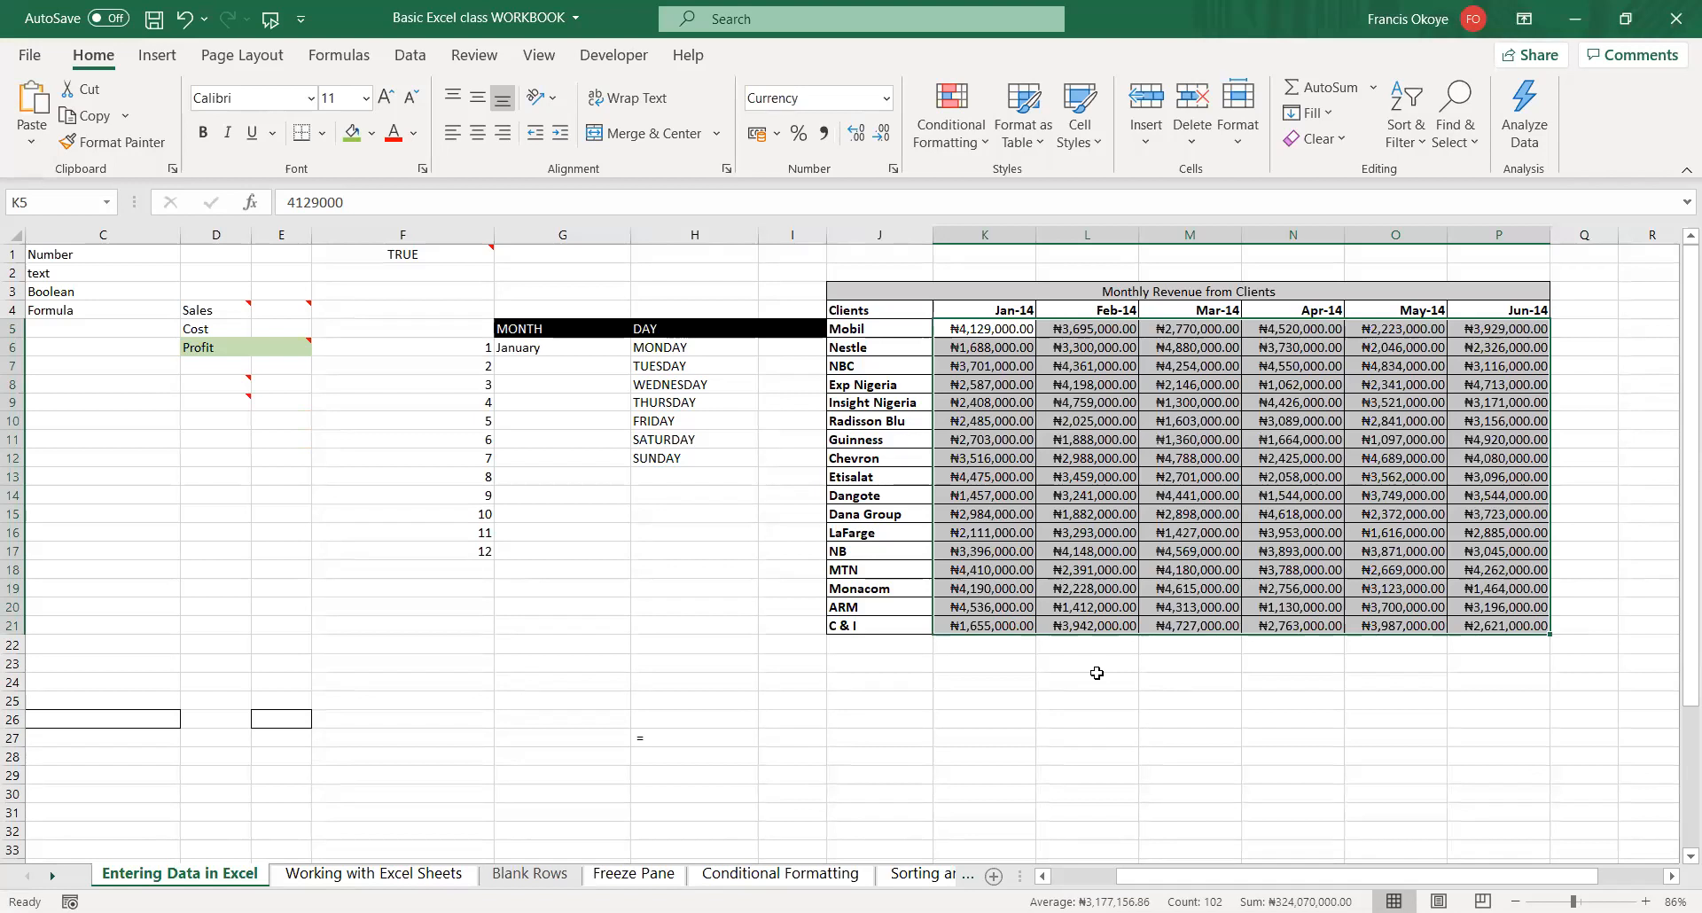
left_click(1256, 766)
left_click(1112, 519)
key("ctrl+Down")
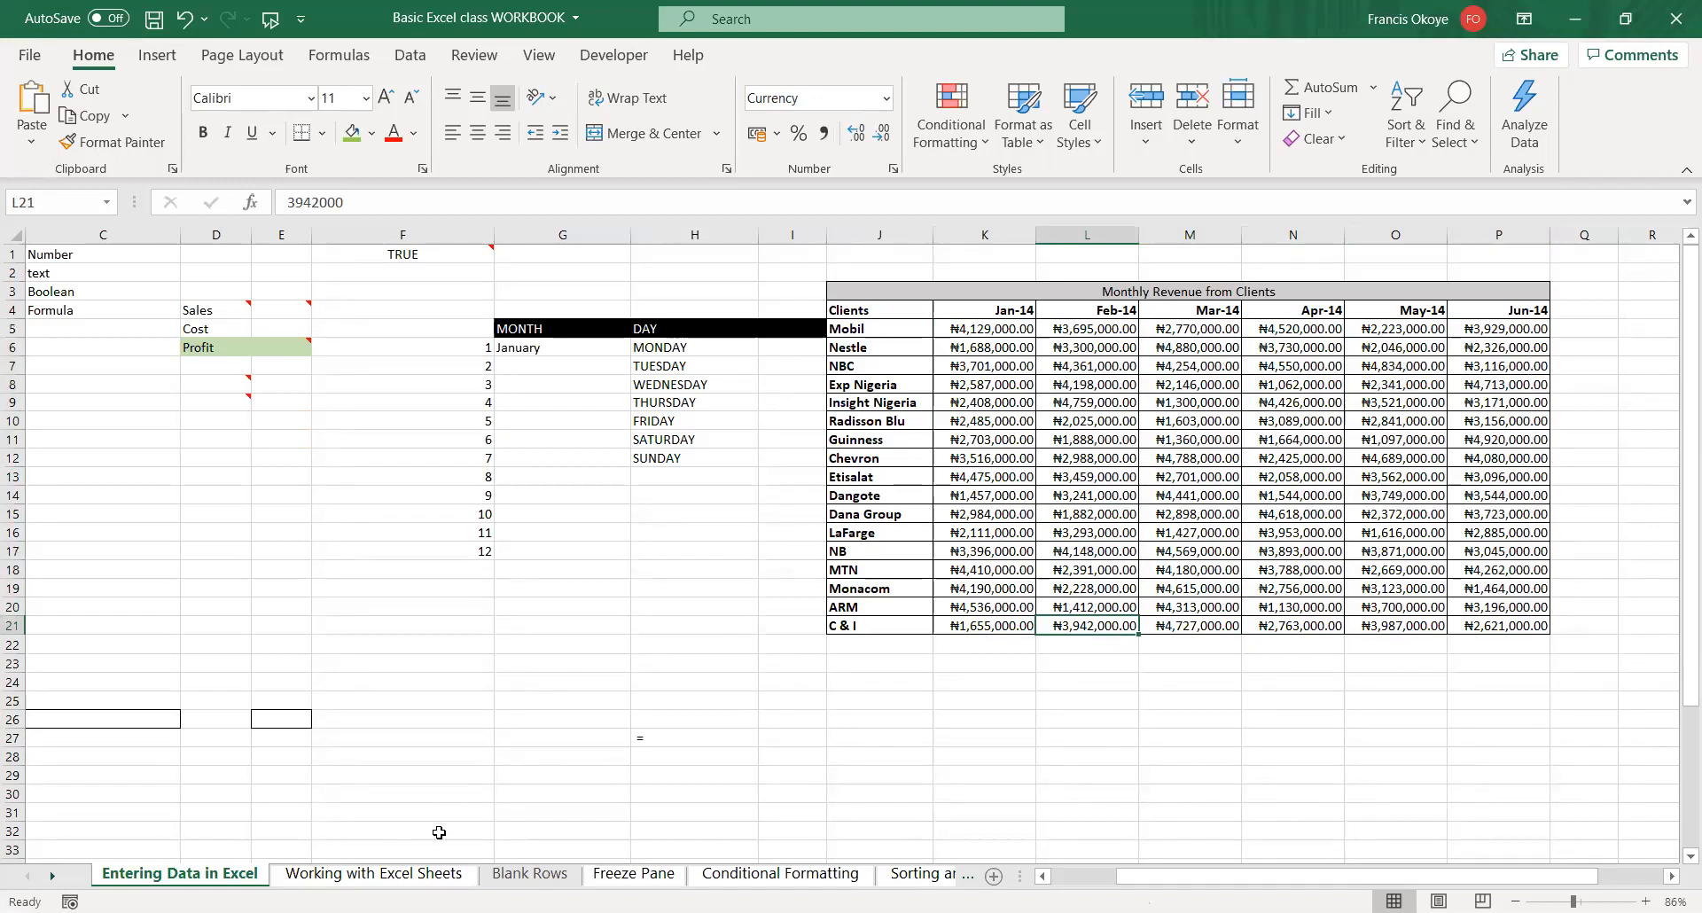
- Switch to the Working with Excel Sheets worksheet and go to the client data at its top
left_click(387, 880)
left_click(542, 656)
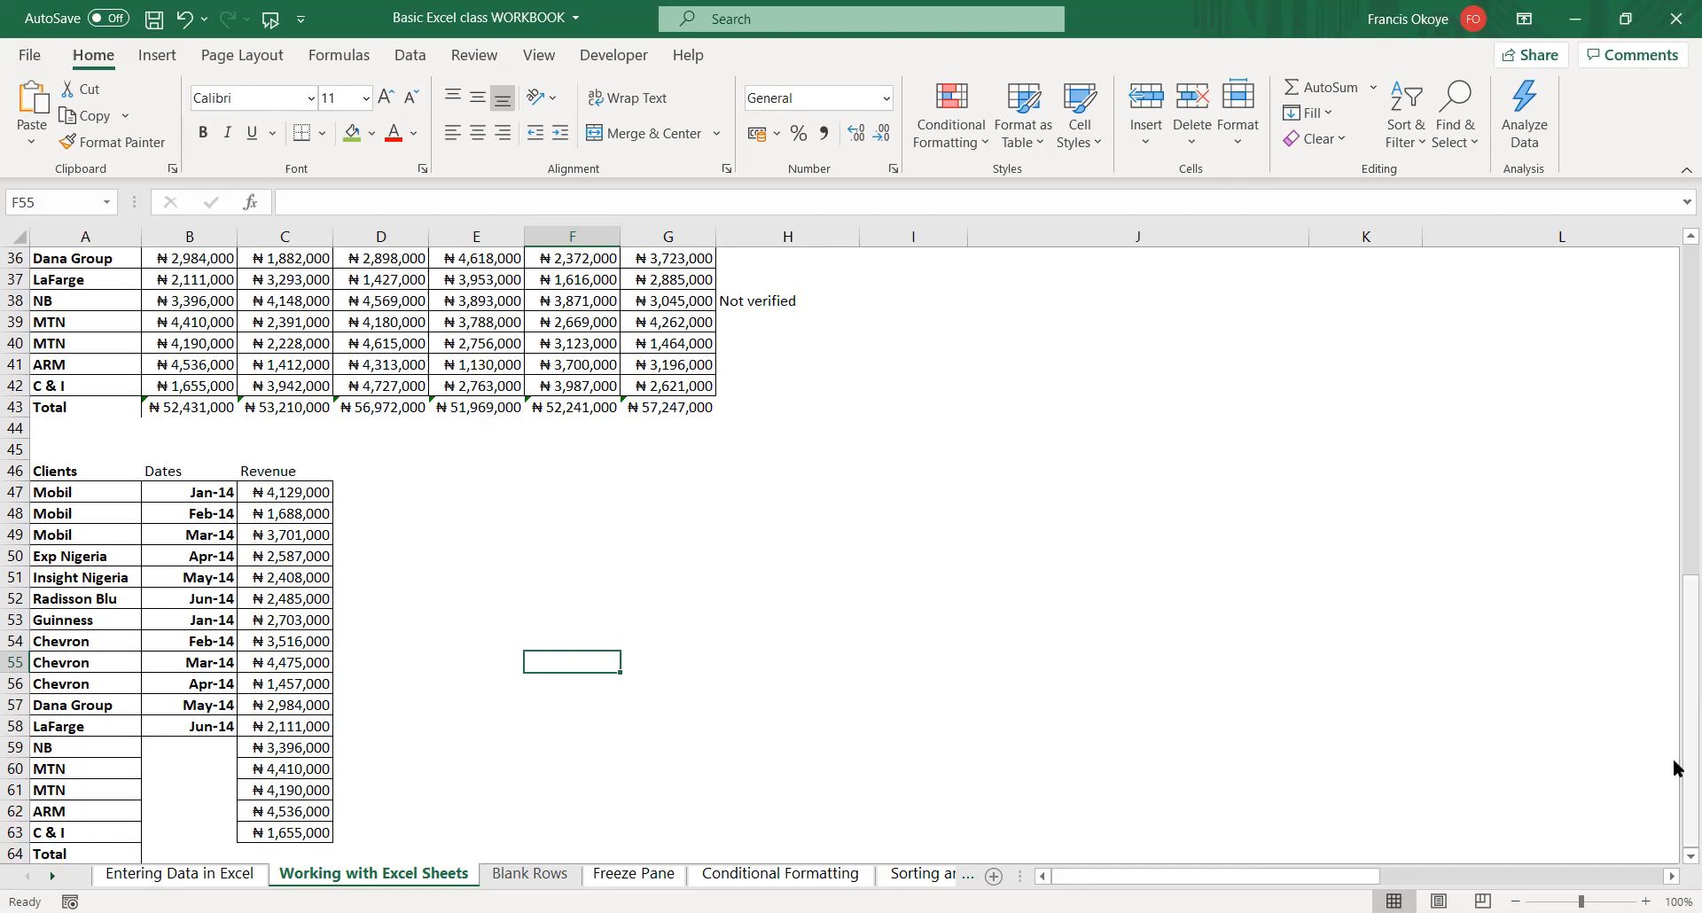
scroll(1286, 323, "up", 12)
left_click(982, 337)
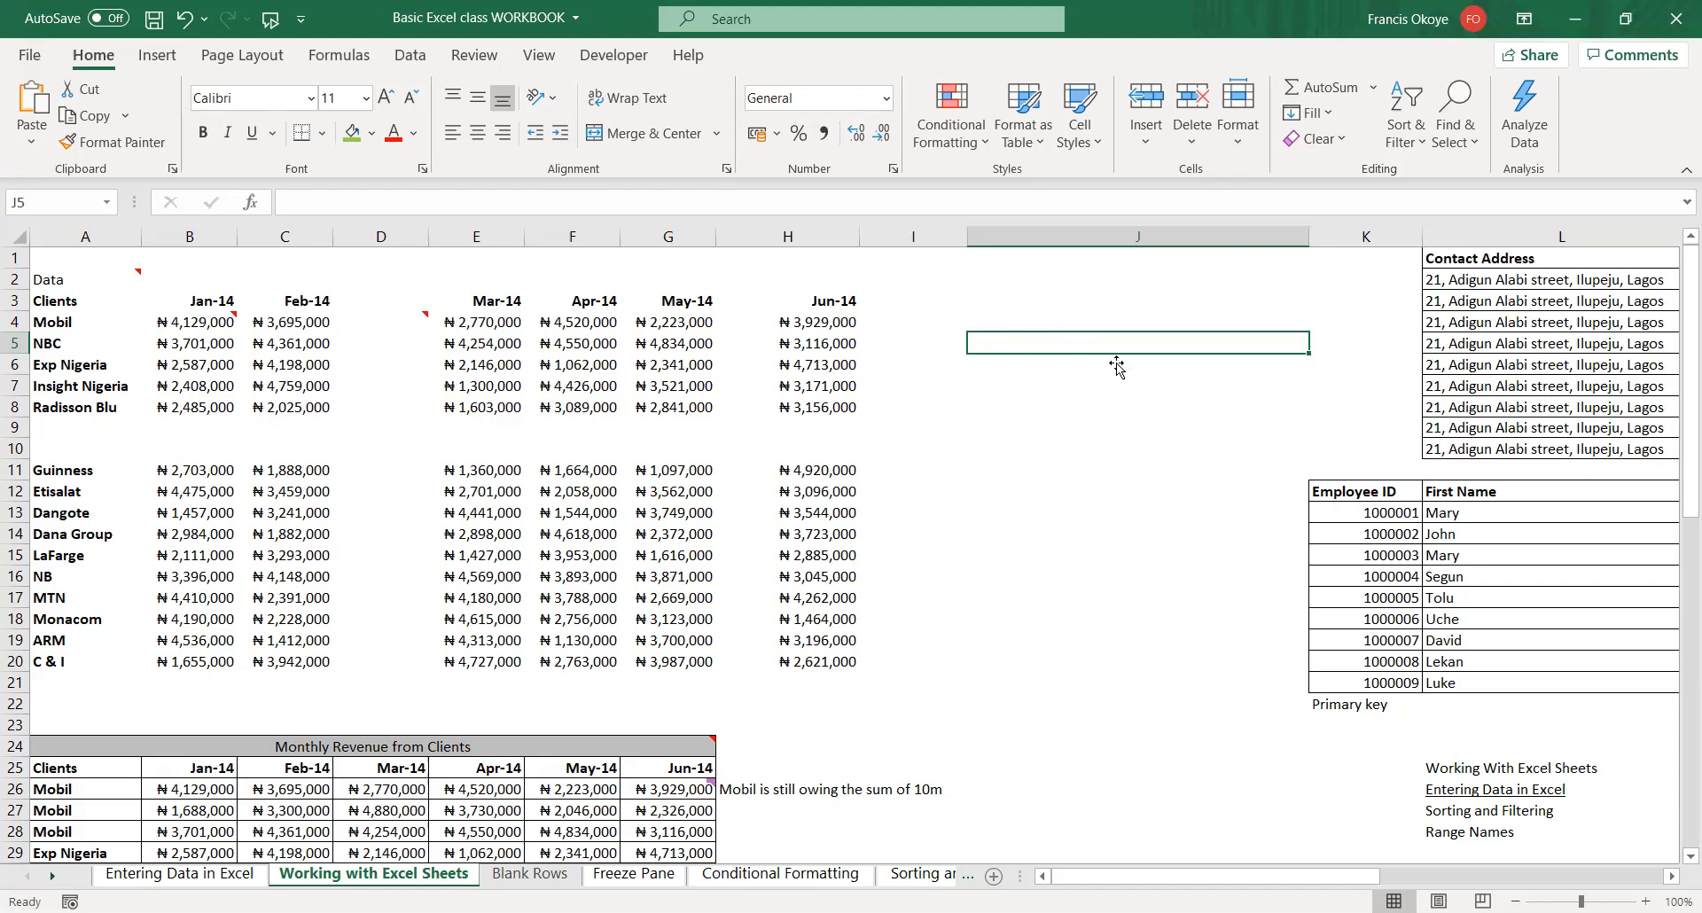
left_click(917, 370)
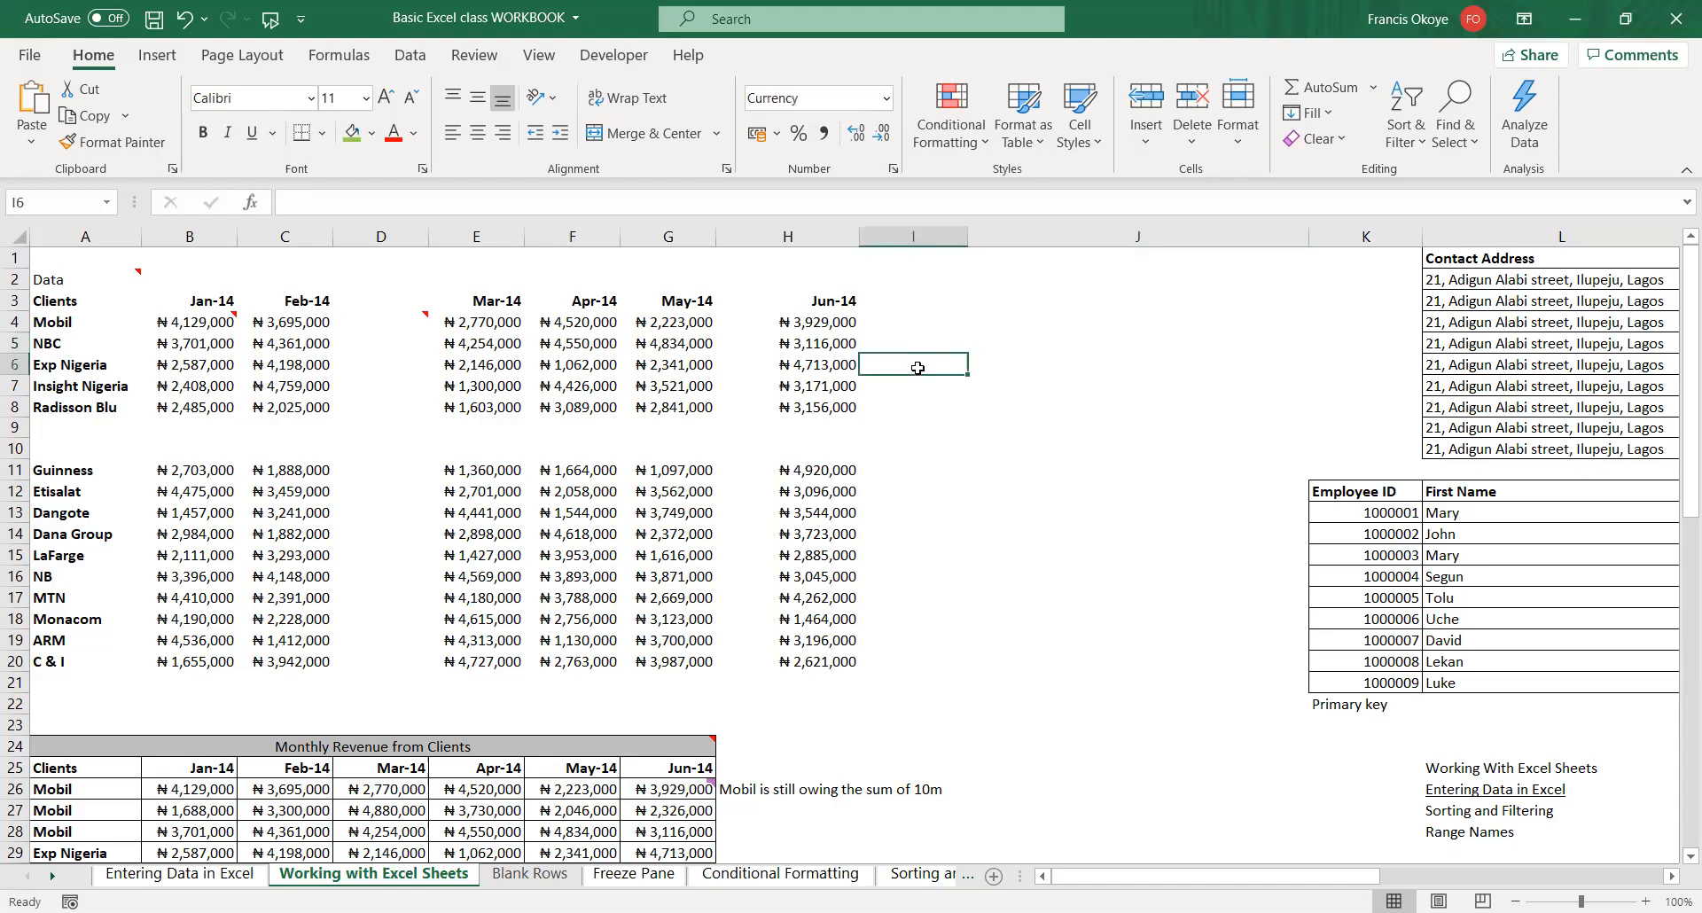
left_click(43, 199)
left_click(956, 385)
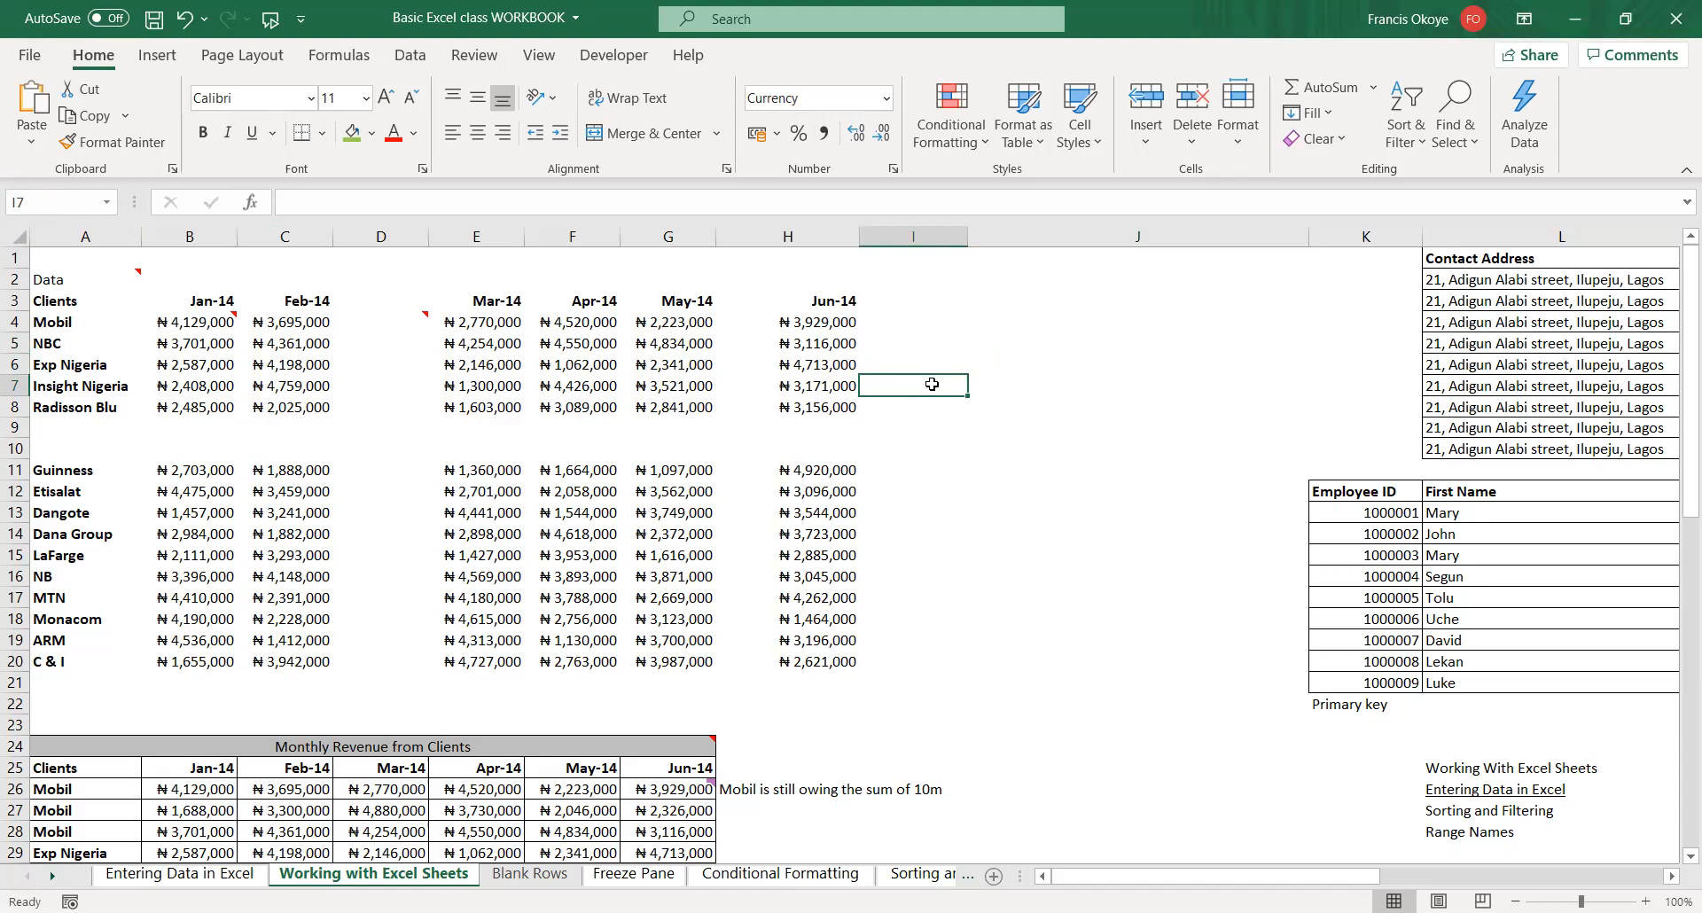
- Enter the sample text "bfjdgsgfgkjhdgjhkfsjhsl;hkelhs;ljh;sdj;" in G1 so it overflows into H1
double_click(931, 384)
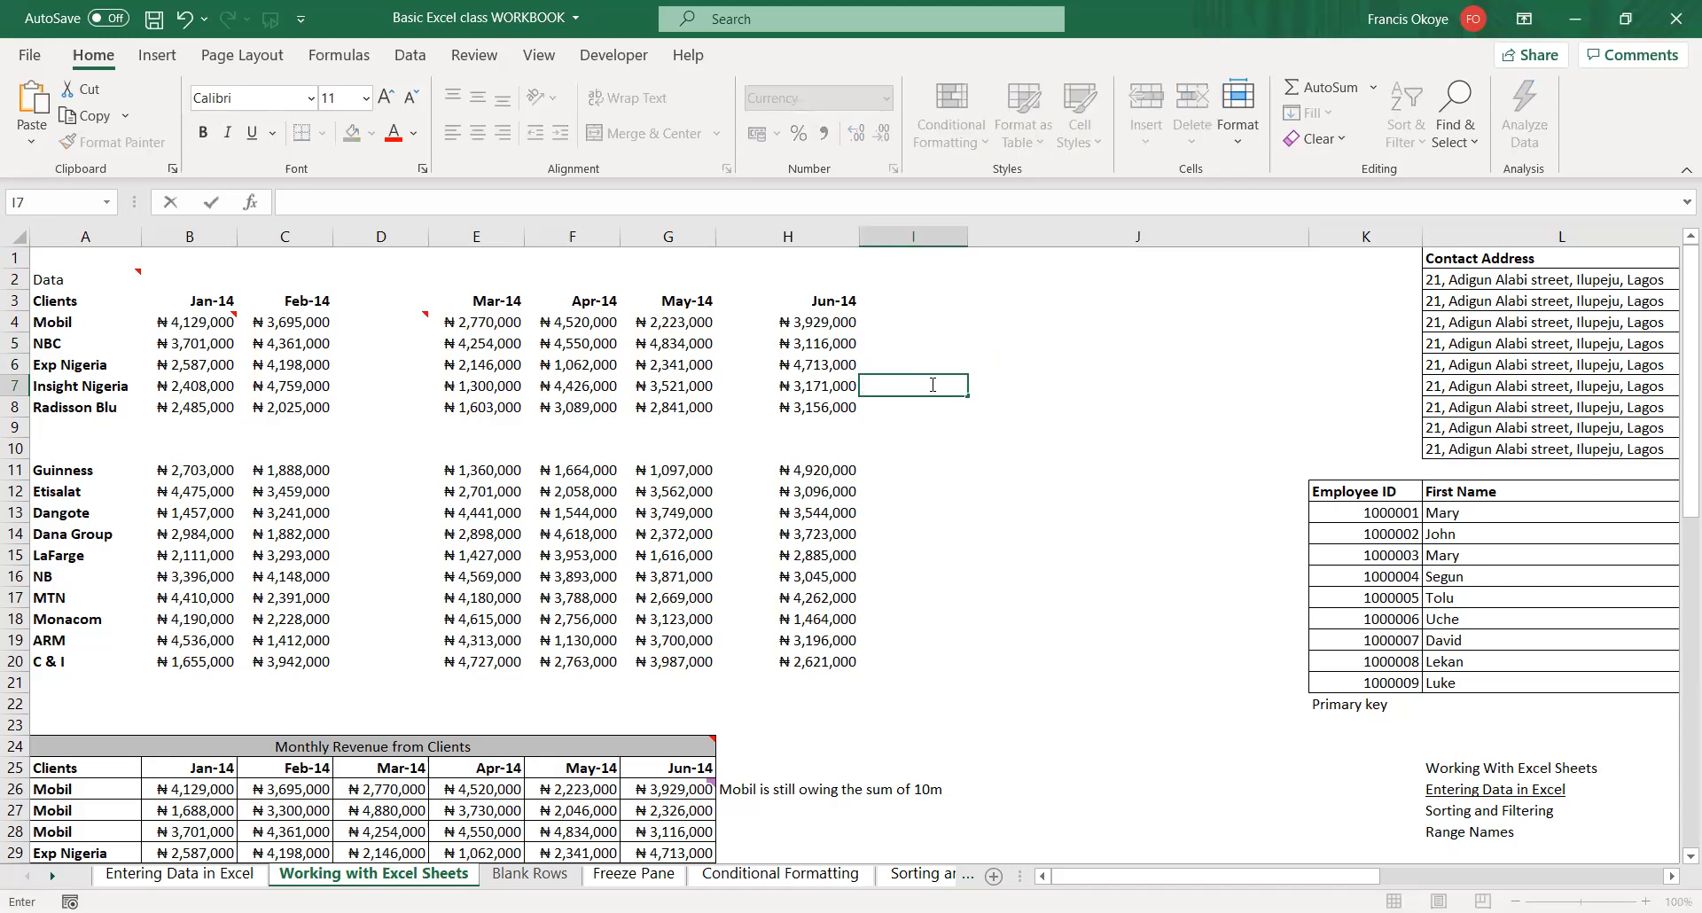
left_click(692, 259)
type("bfjdgsgfgkjhdgjhkfsjhsl;hkelhs;ljh;sdj;")
left_click(1090, 385)
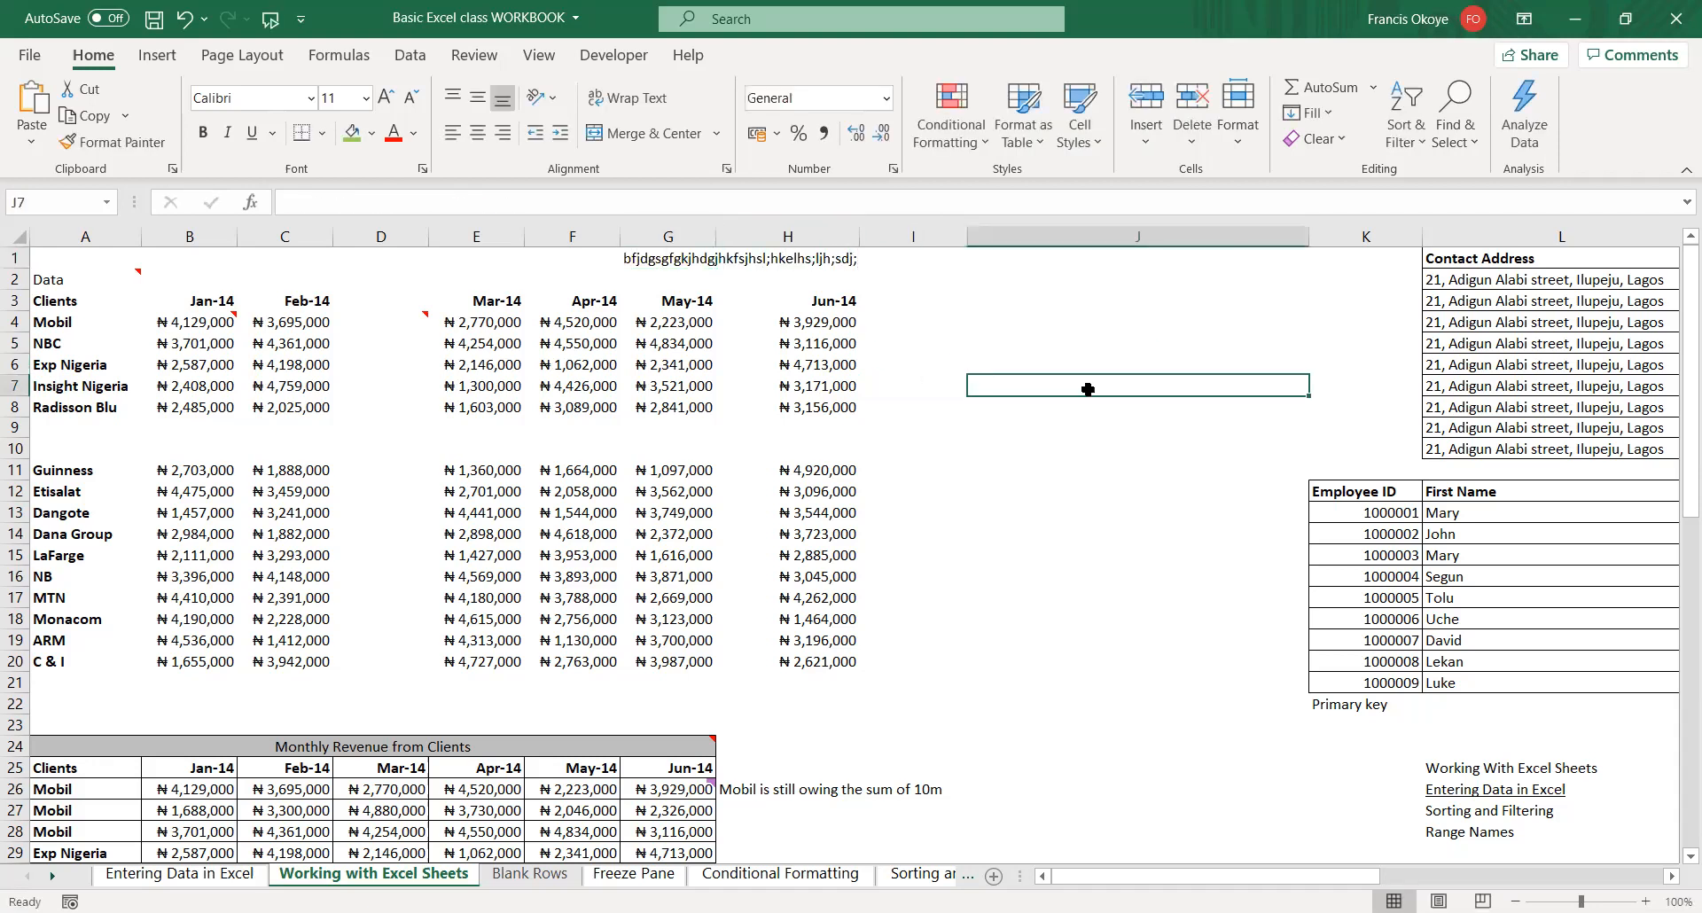
- Check cells H1 and G1 for where the overflowing text is stored, and clear it from G1
double_click(788, 256)
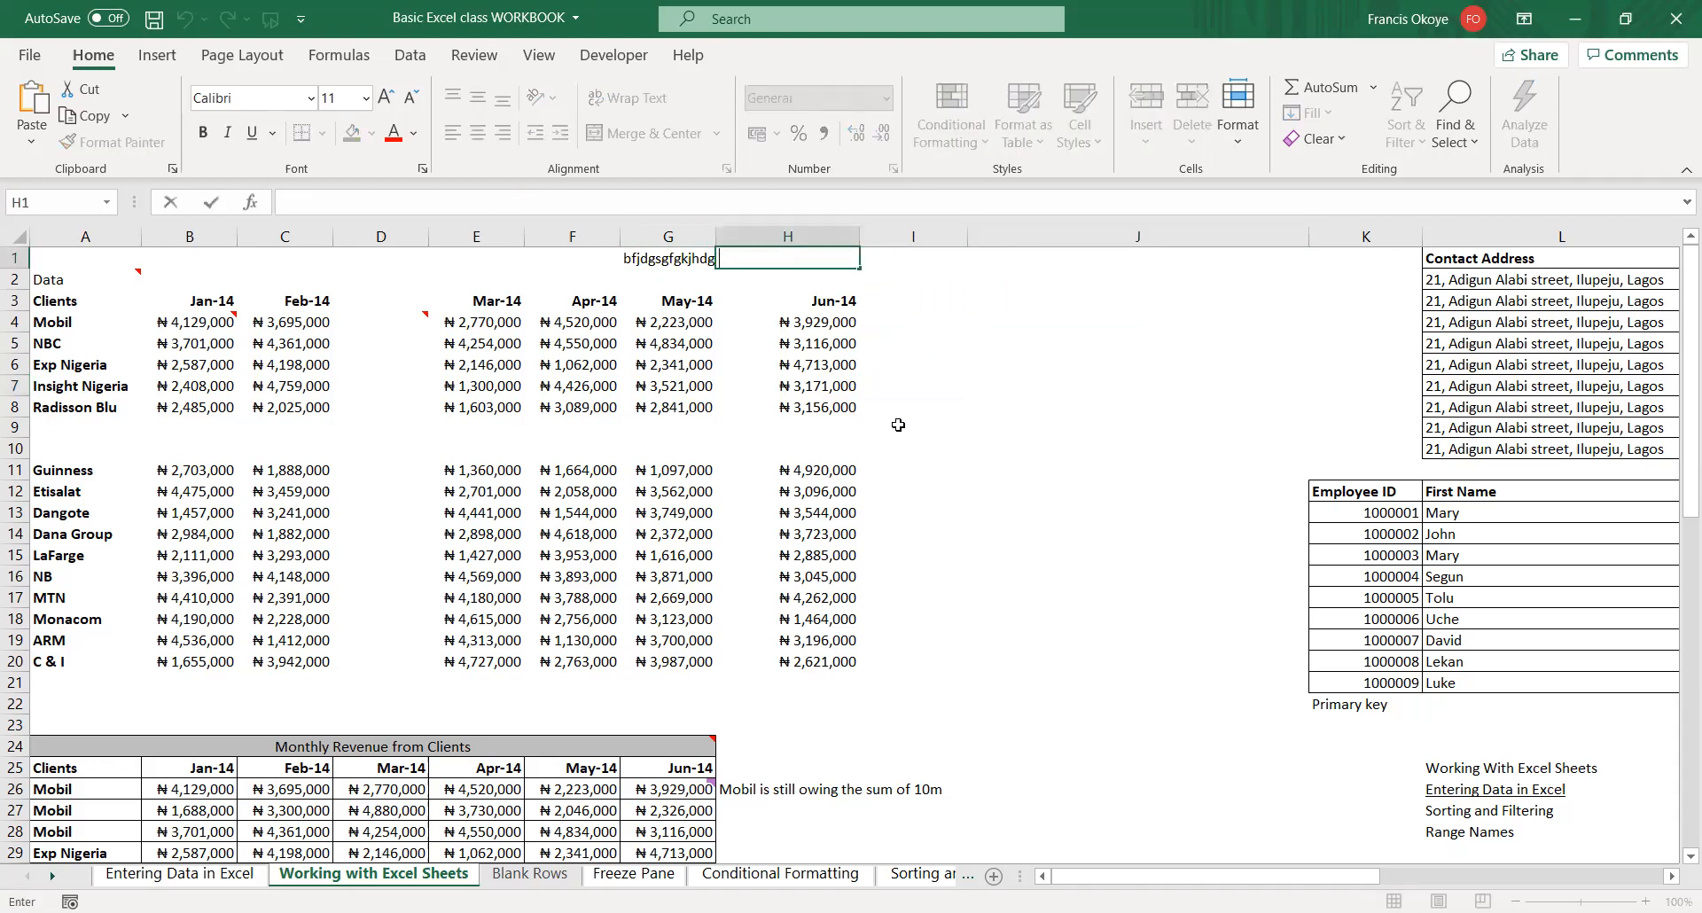
double_click(674, 257)
key("Escape")
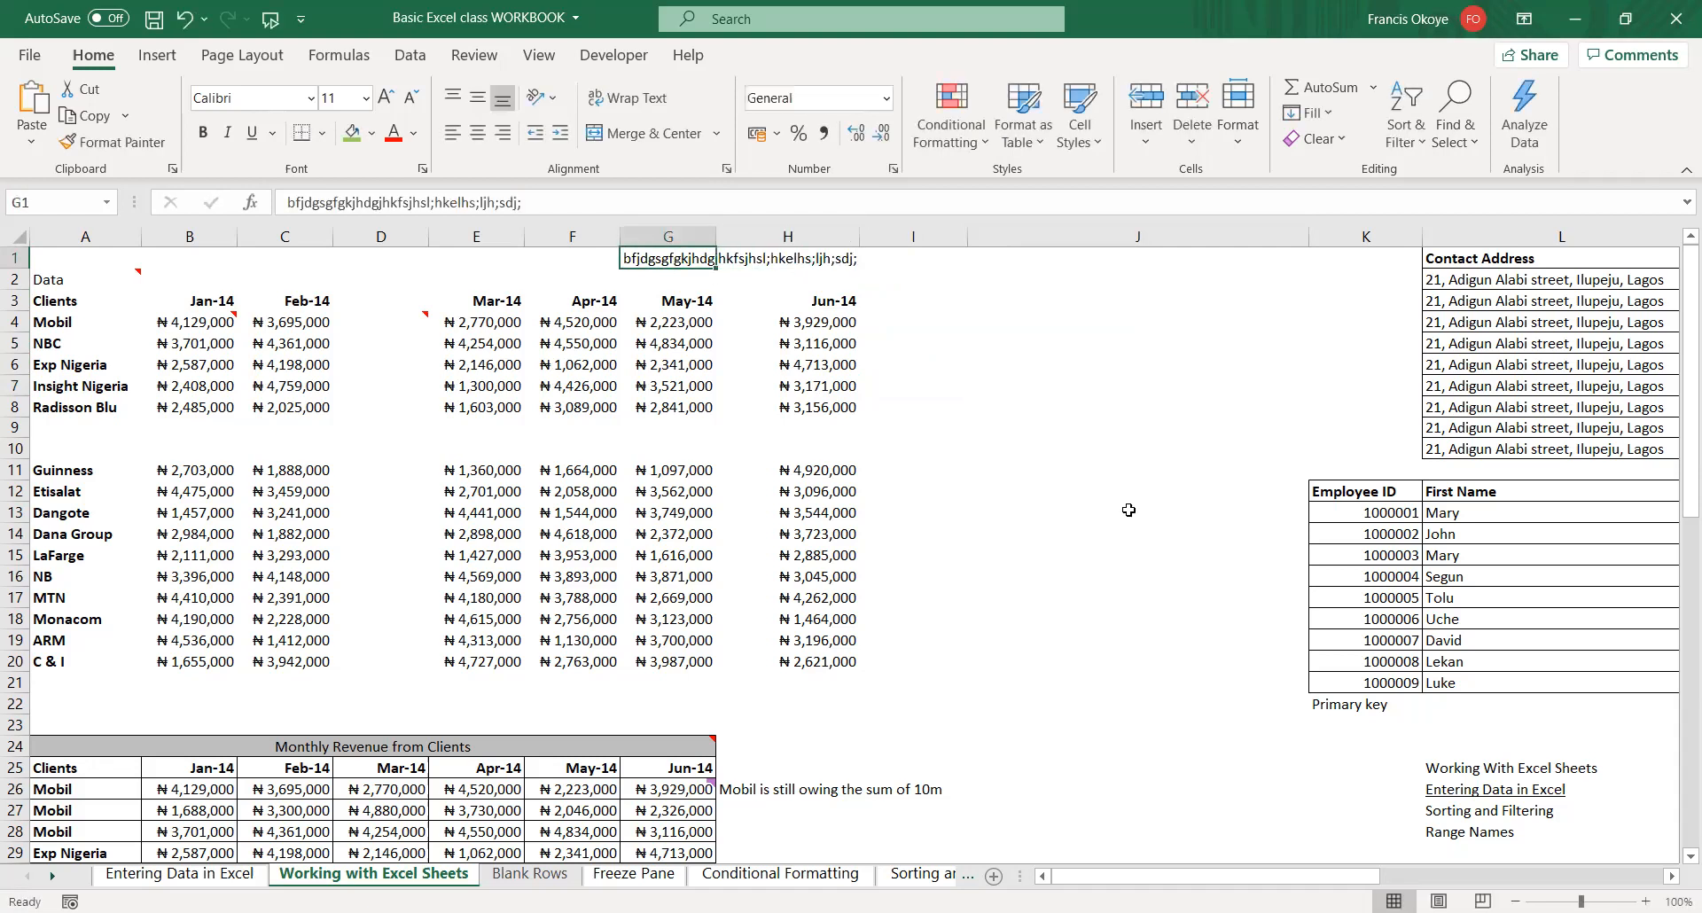
key("Delete")
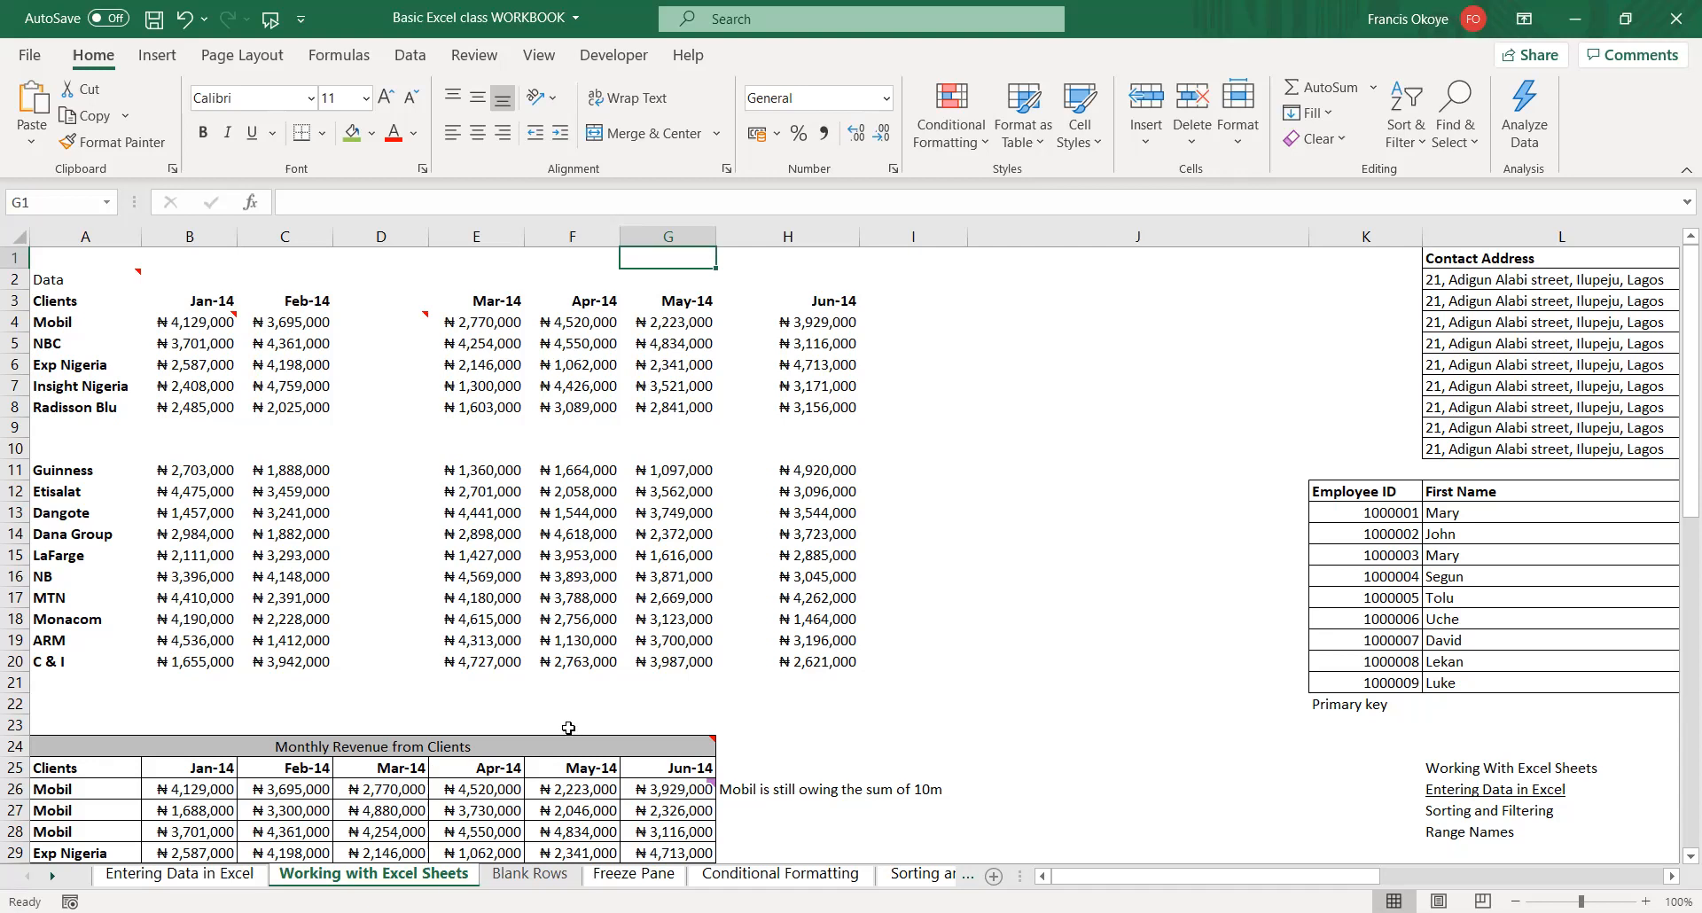
- Compare the Monthly Revenue from Clients title with the Data label, and examine the Total row and month headers B25:G25
left_click(439, 743)
mouse_move(355, 750)
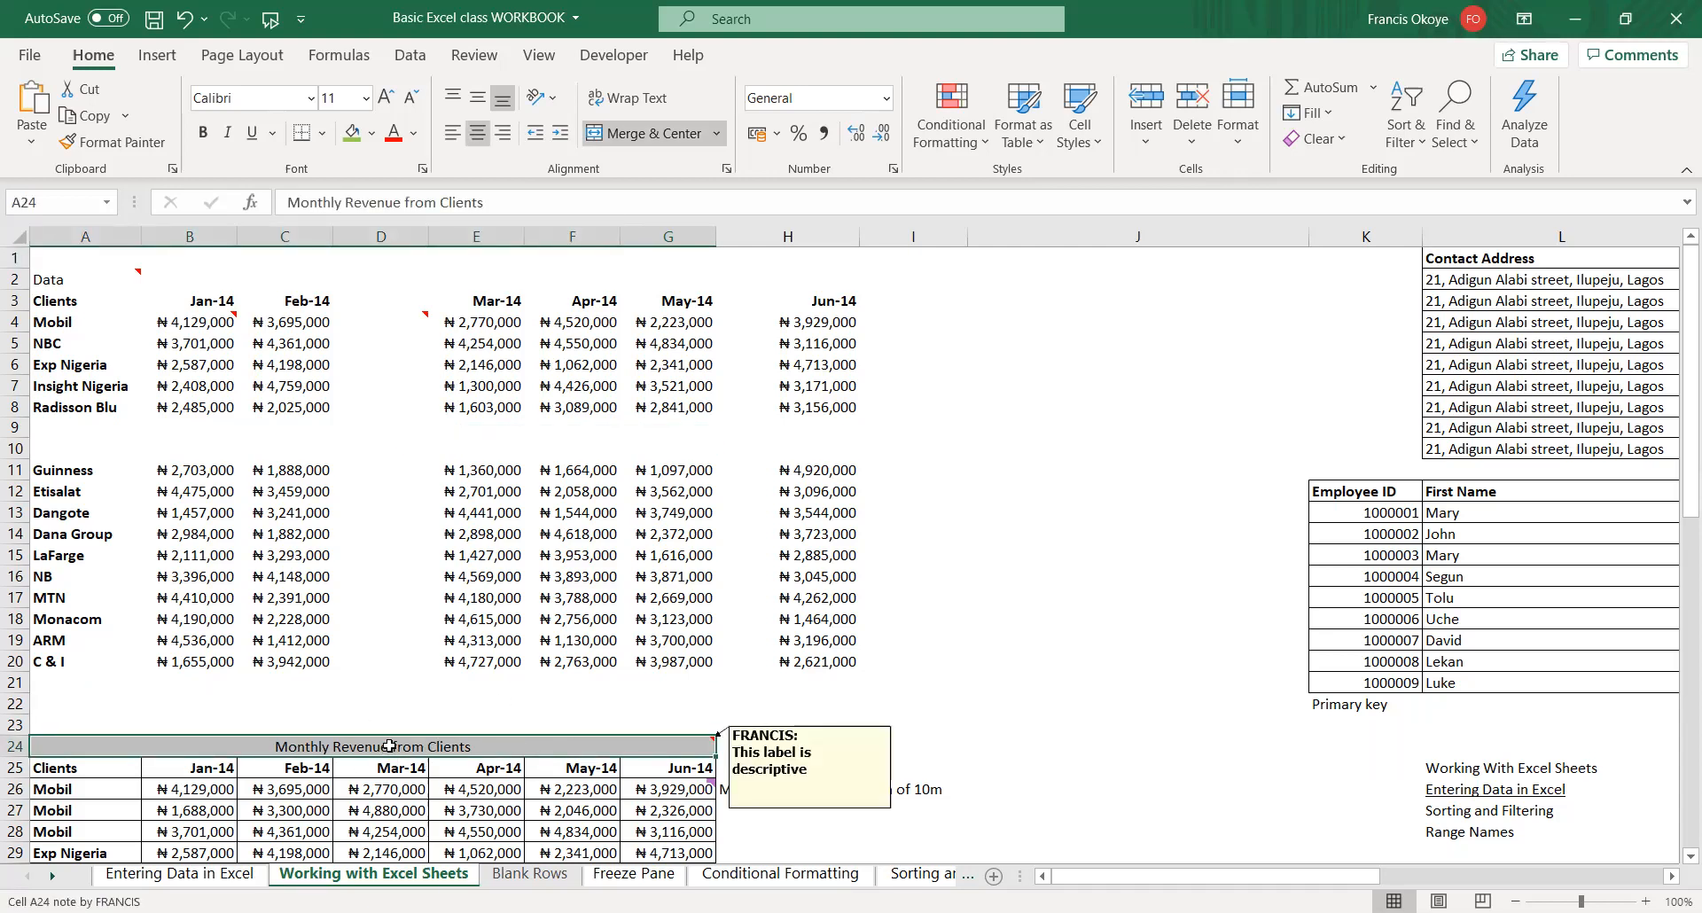
left_click(55, 279)
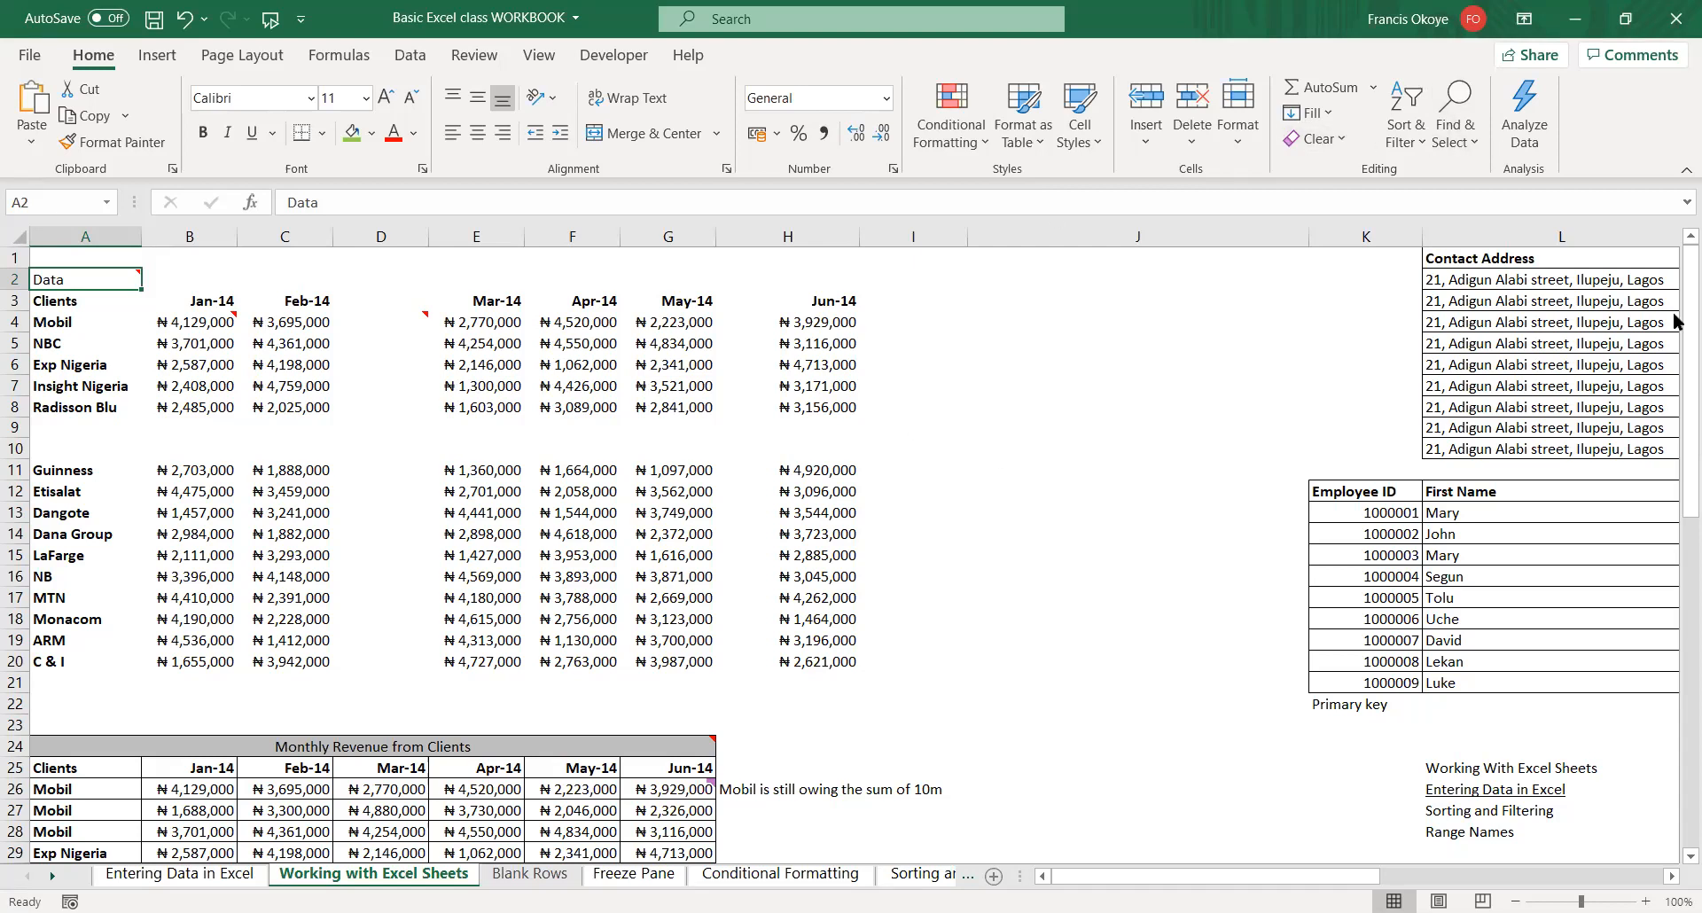
left_click_drag(1676, 342, 1676, 514)
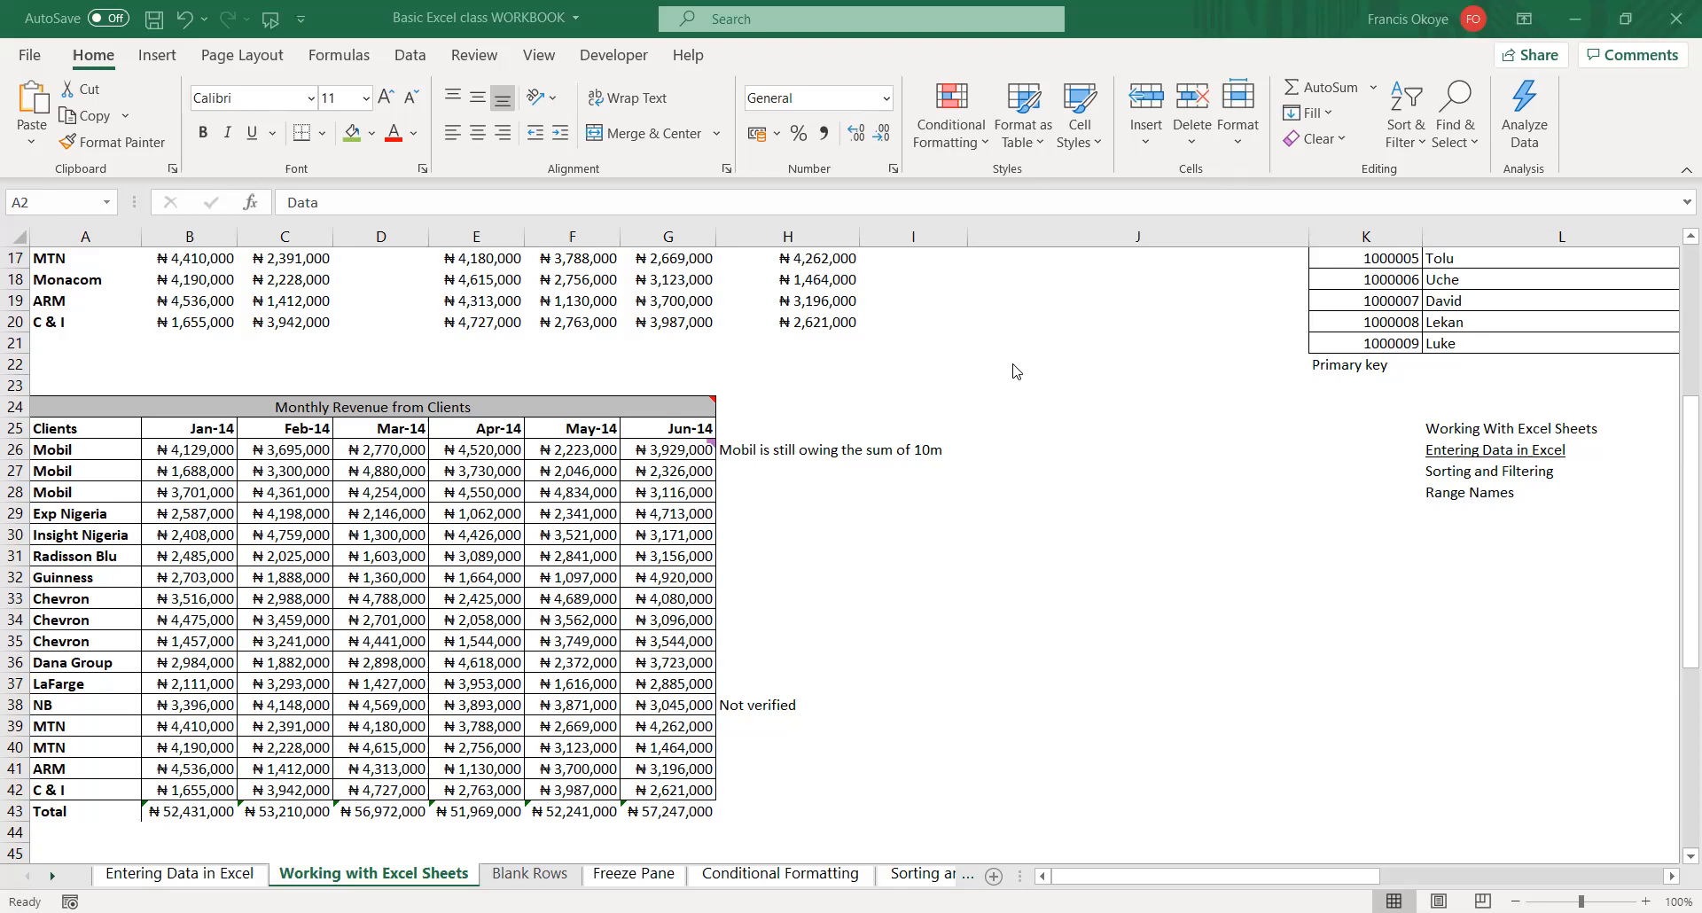
left_click(16, 812)
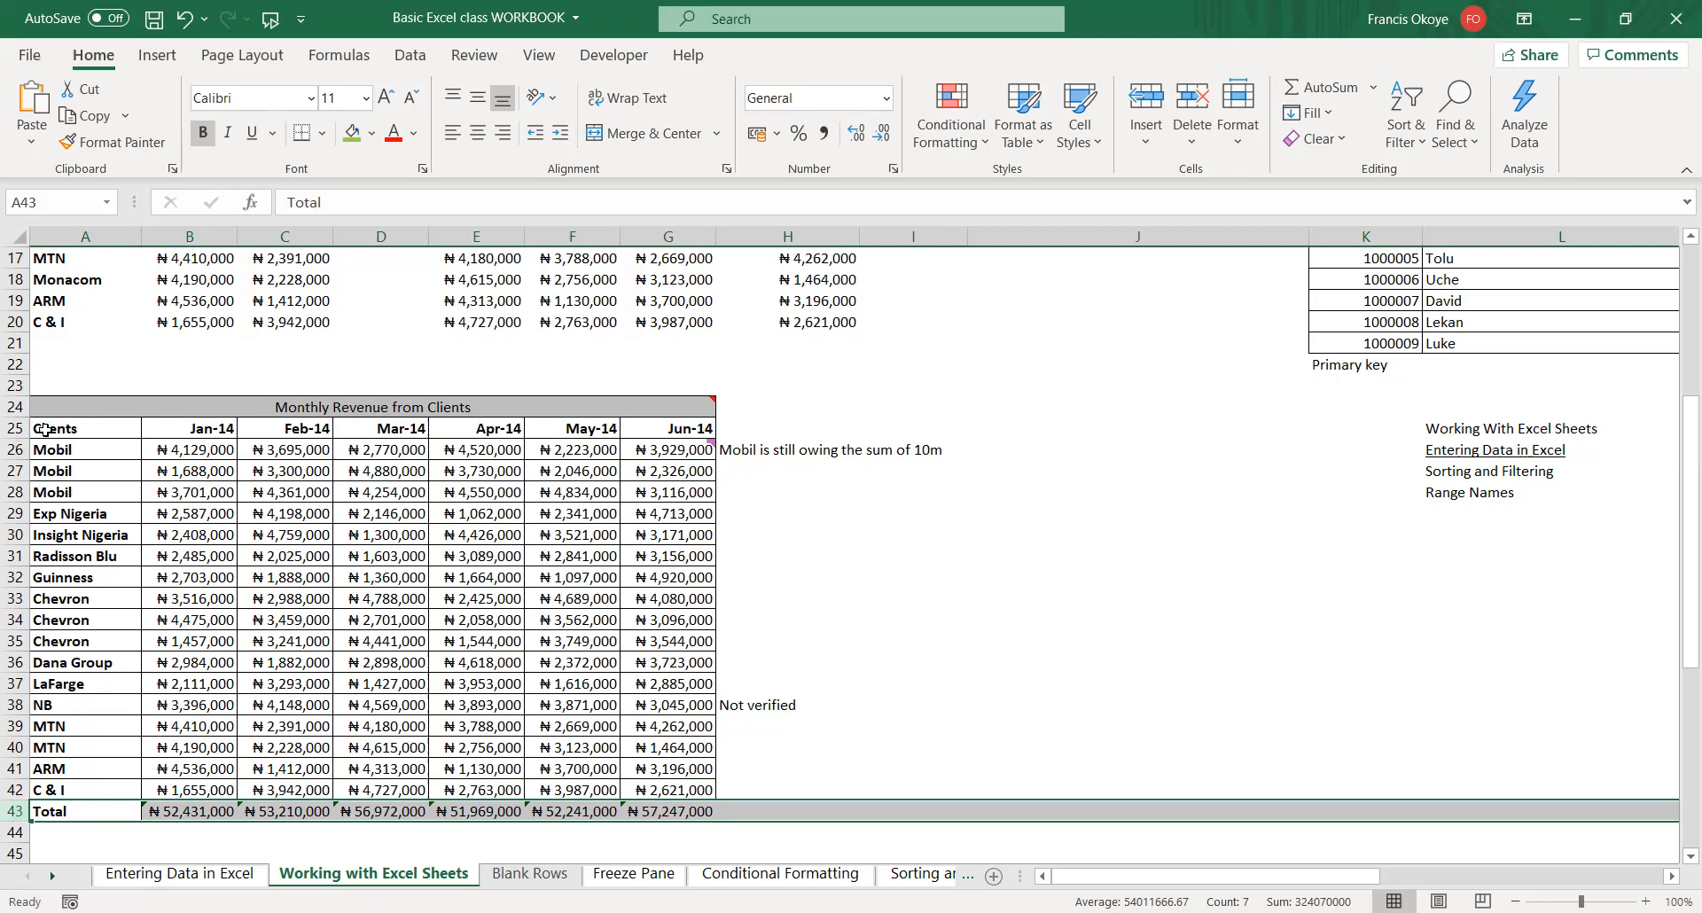
left_click_drag(217, 434, 693, 428)
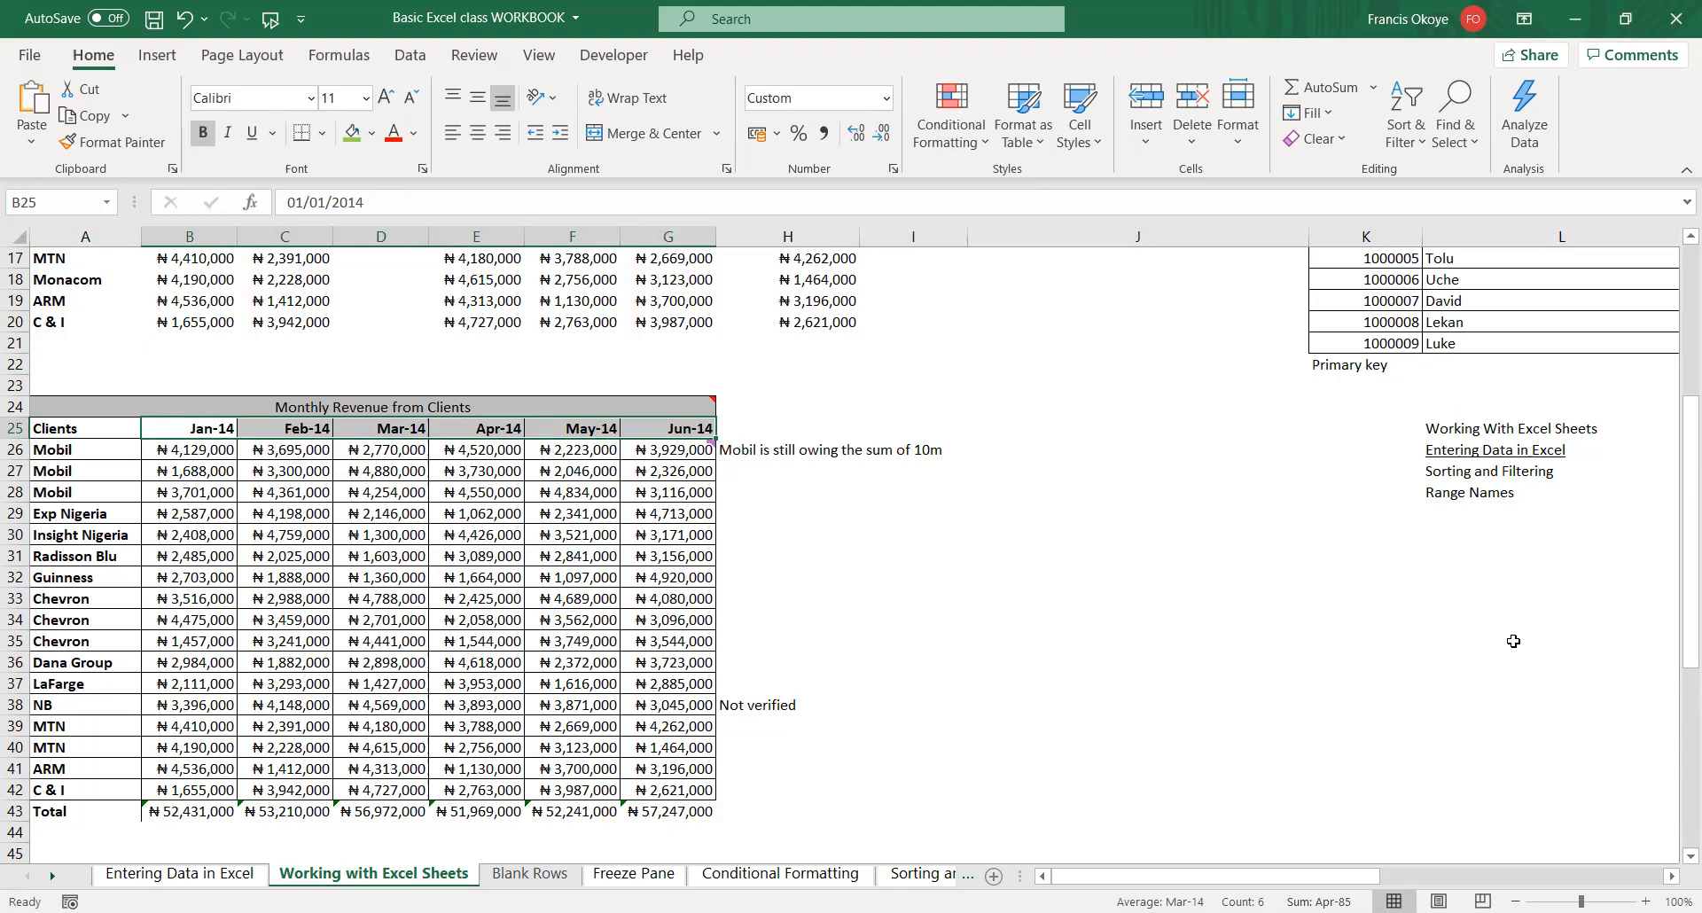
- Examine the notes in H26 and H38 beside the Monthly Revenue from Clients table and the comment options of G26
left_click(777, 454)
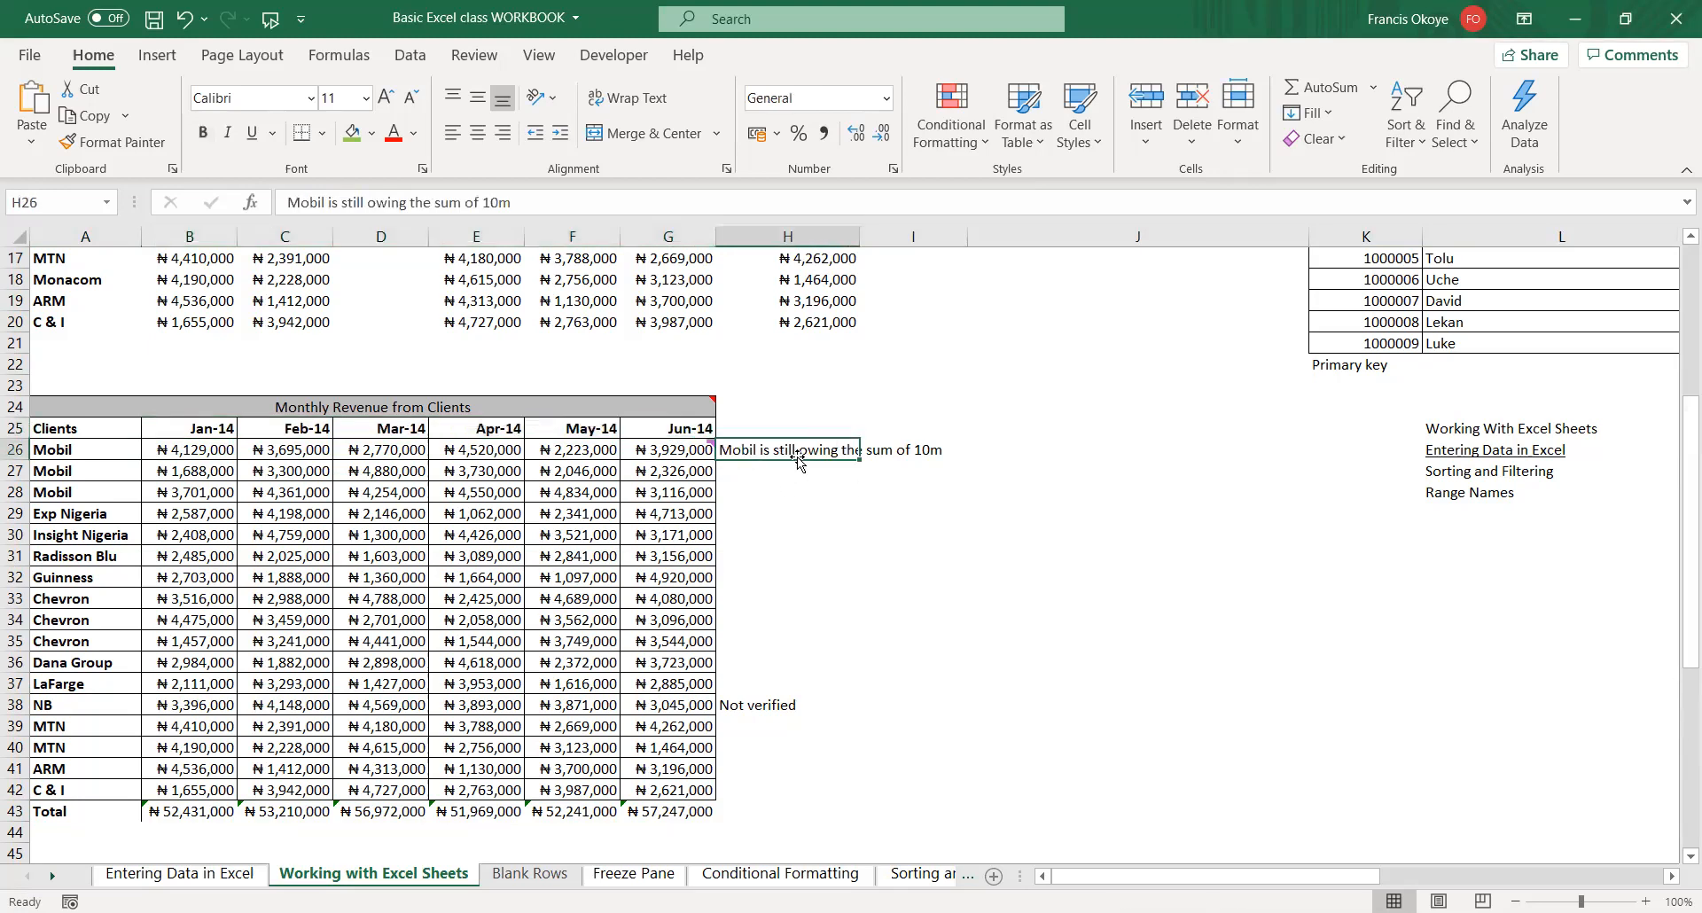
left_click_drag(765, 716, 769, 711)
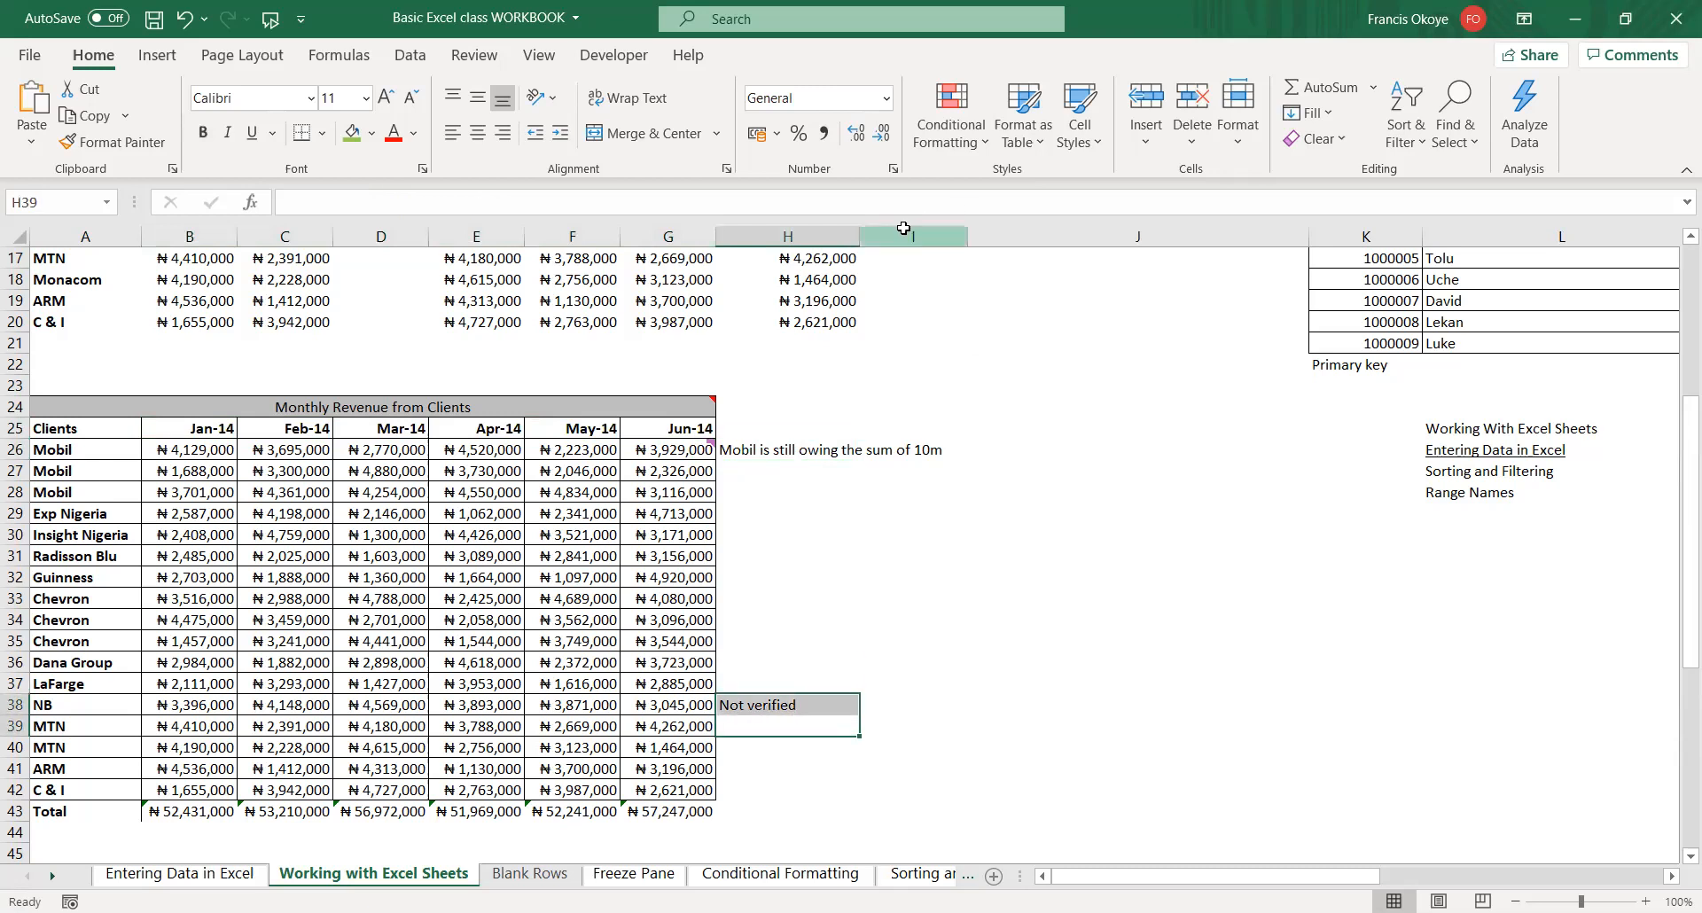
left_click(820, 453)
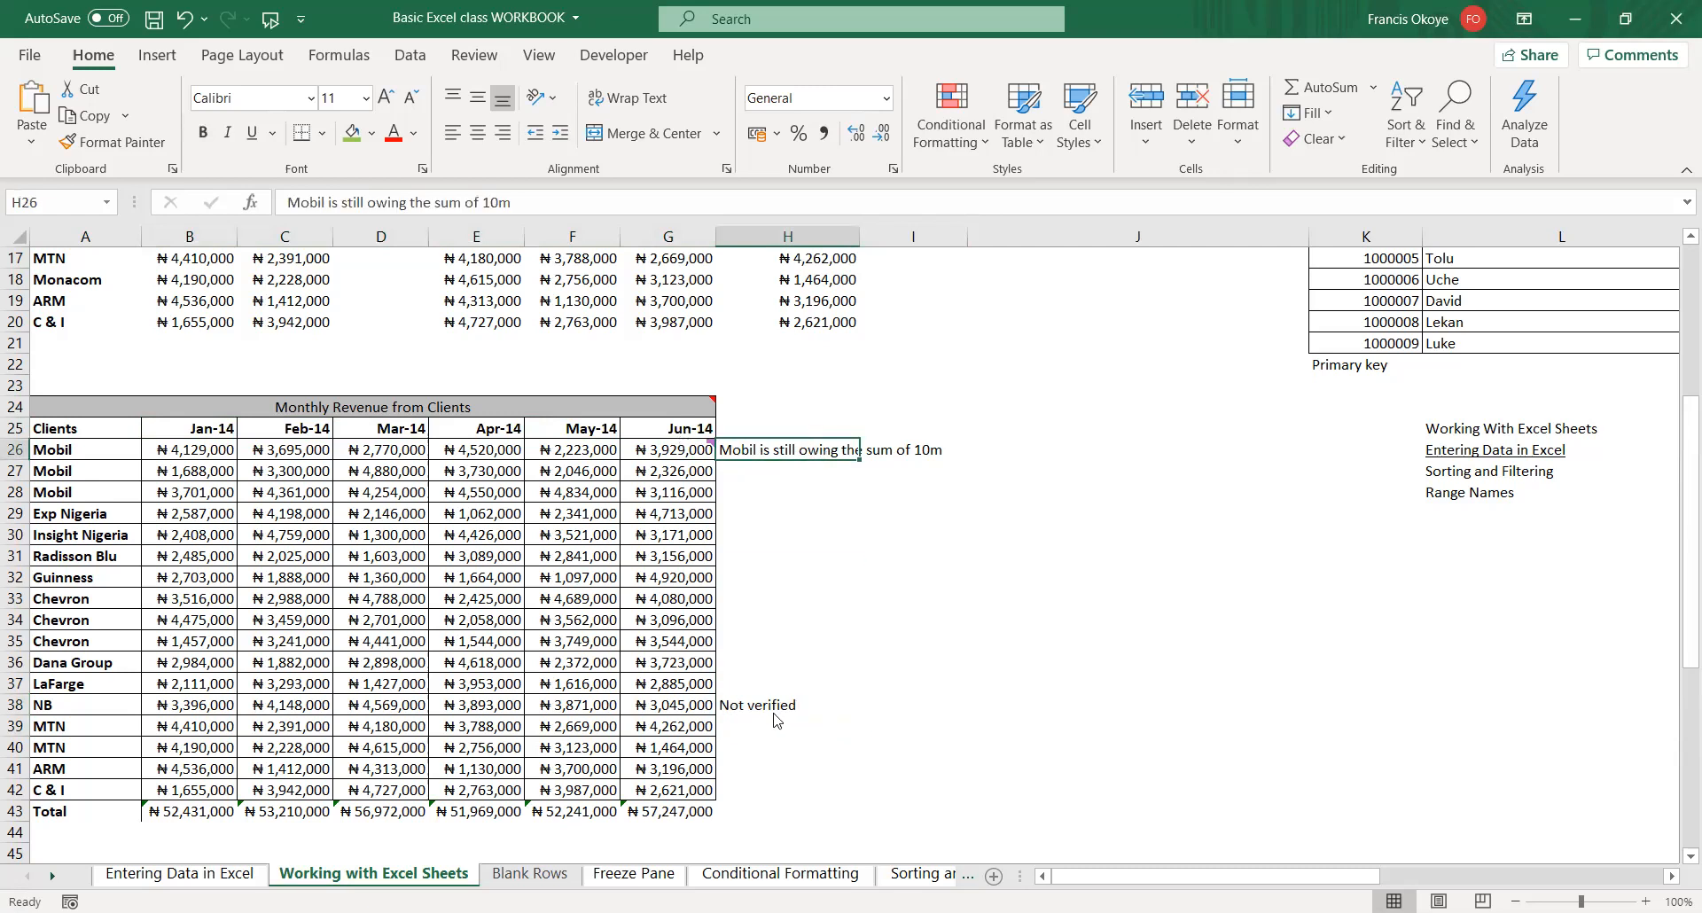
right_click(686, 446)
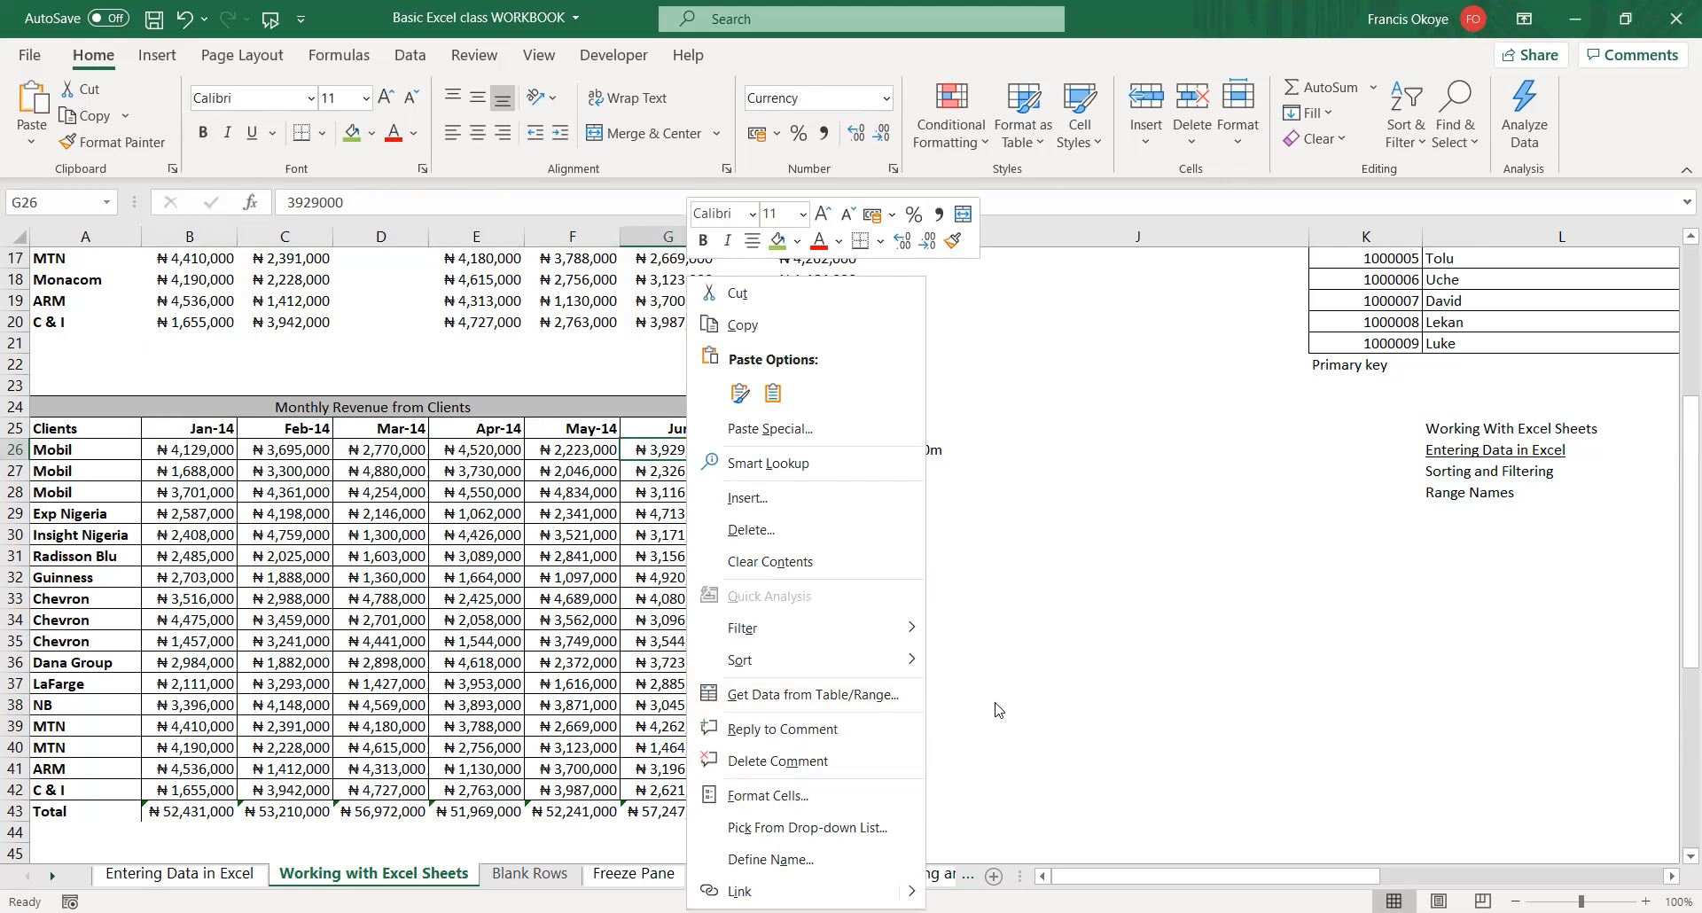
key("Escape")
left_click(809, 451)
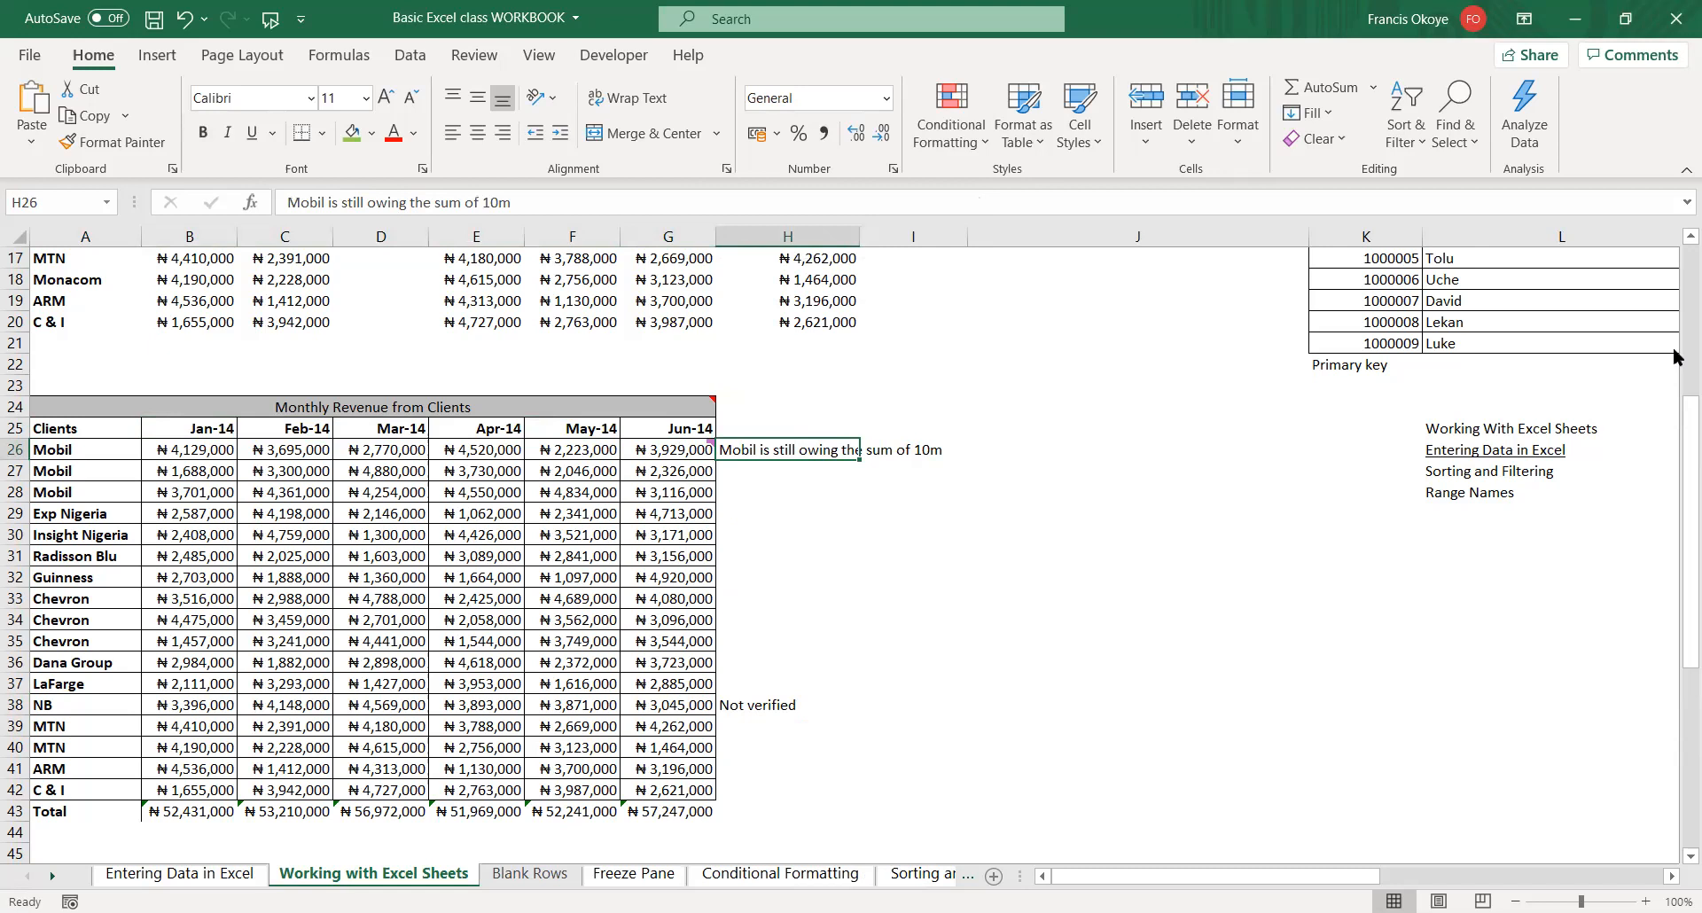
- Go to the employee tables and examine the merged Employment Date cell O3 and the Employee ID header in K12
left_click(1679, 317)
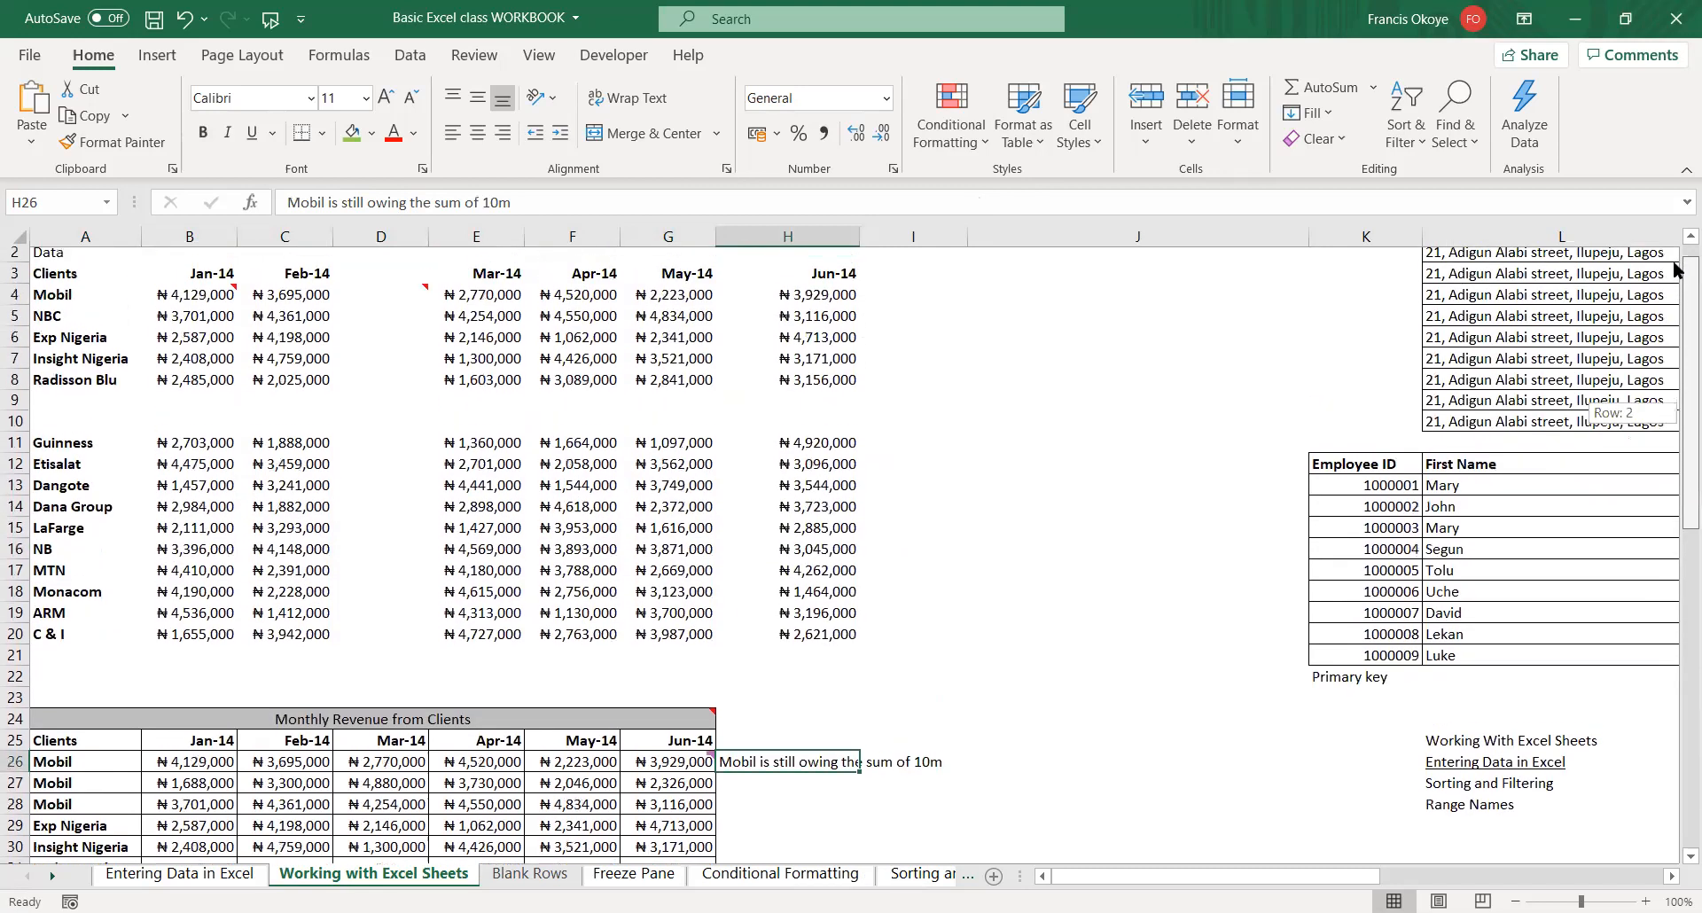
left_click_drag(1221, 875, 1417, 861)
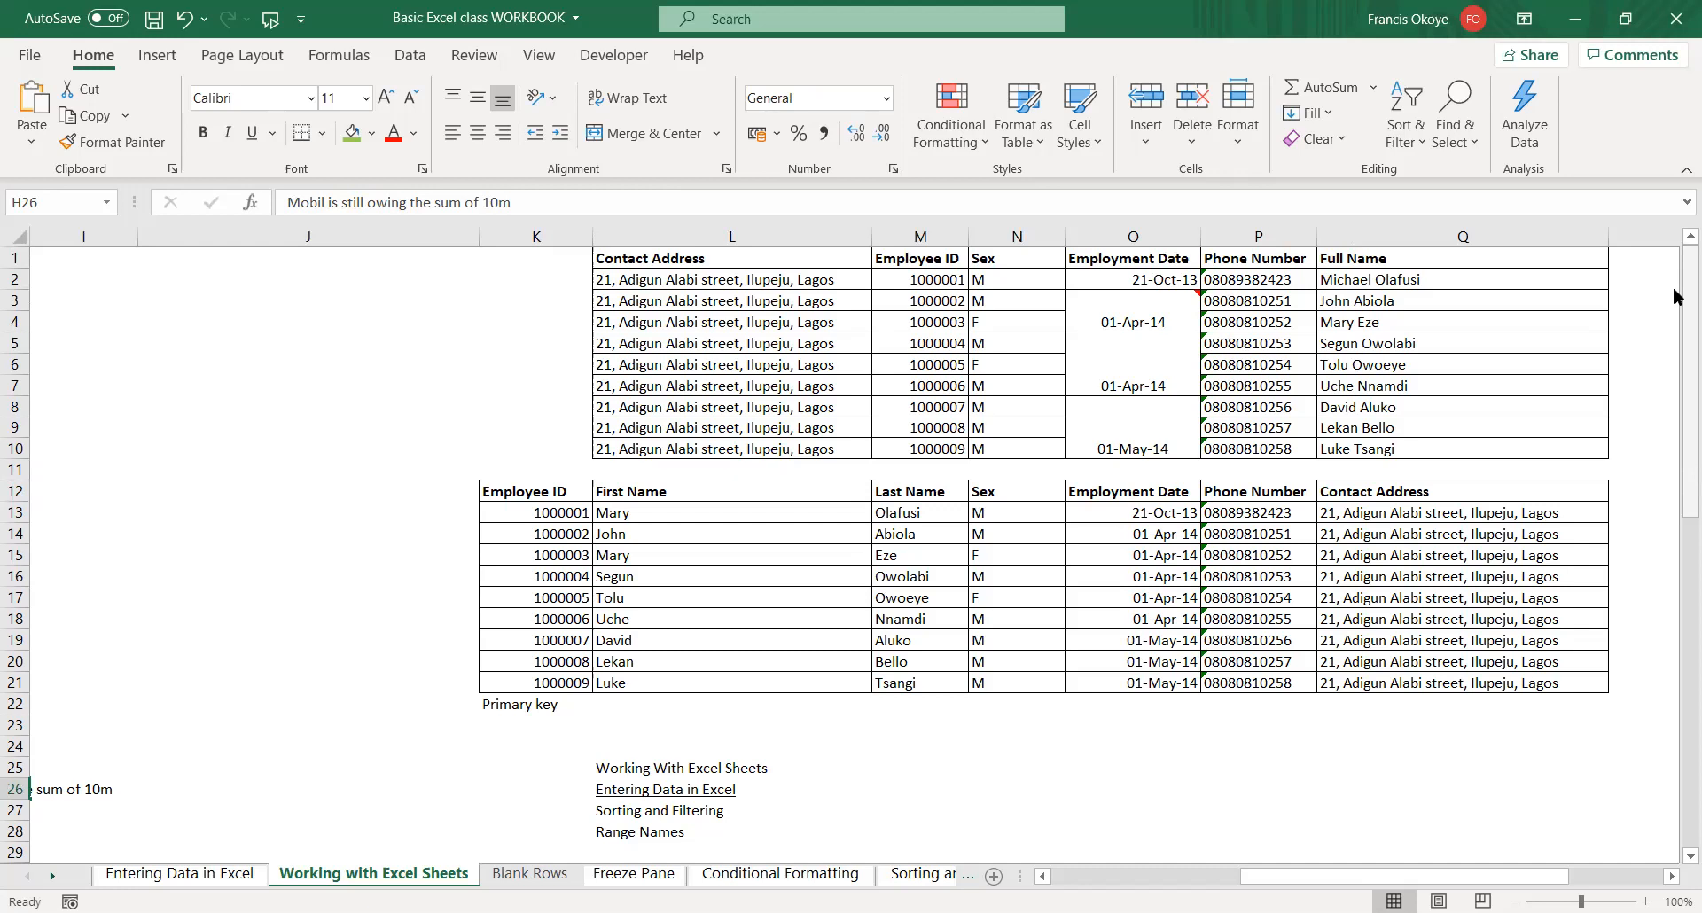
left_click(1129, 304)
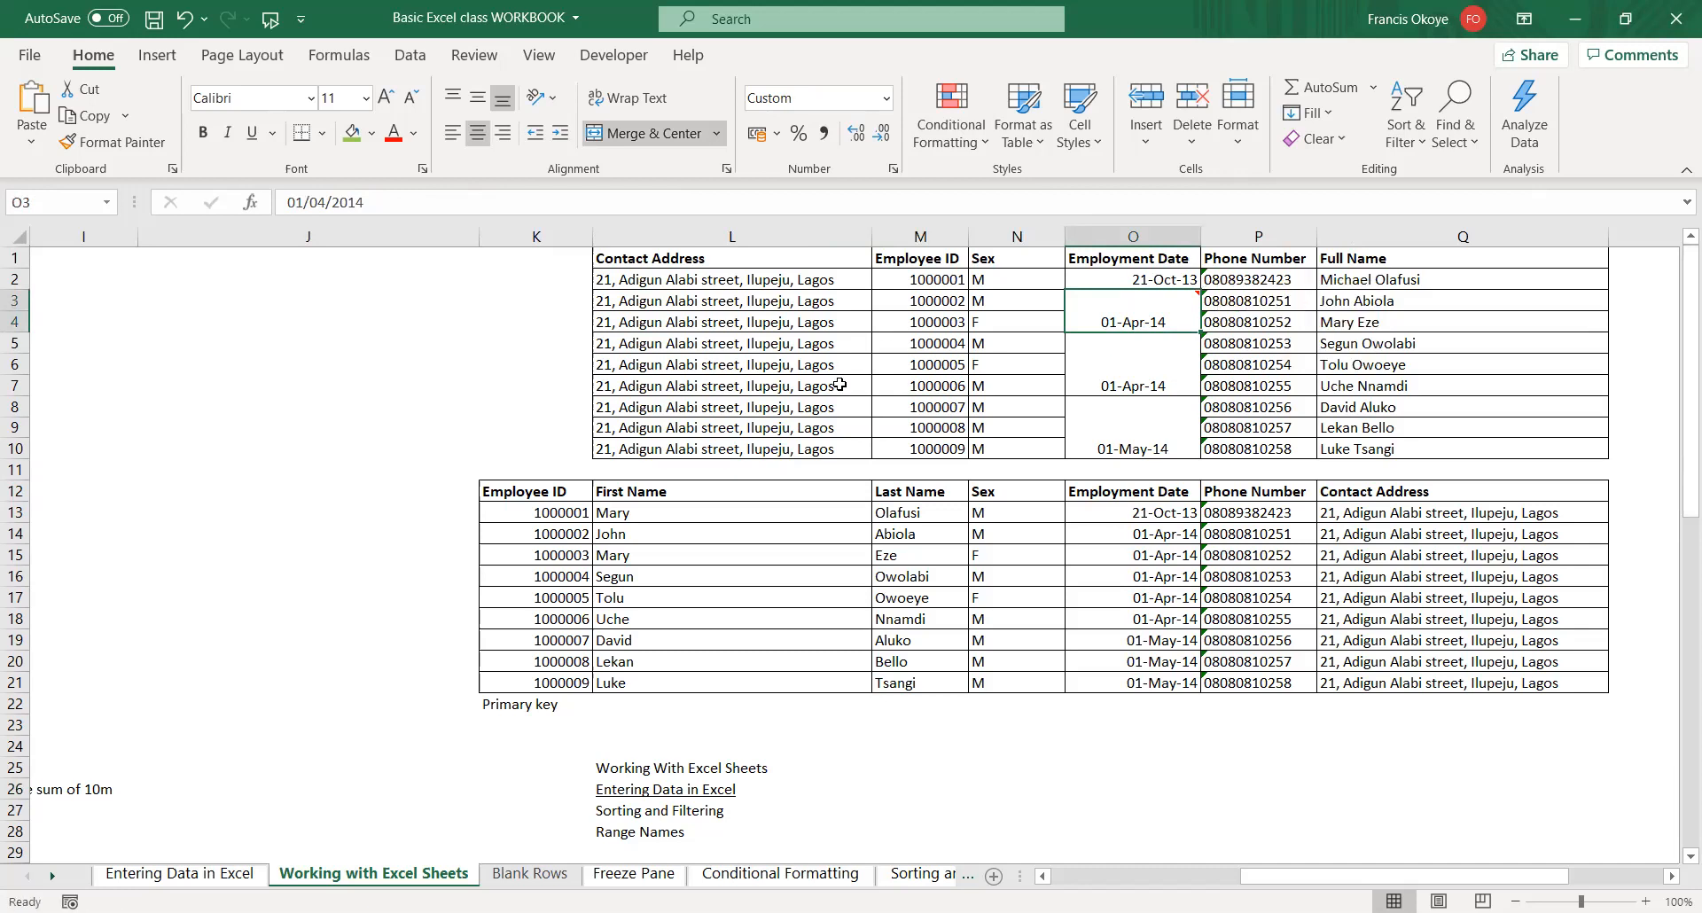
left_click(584, 486)
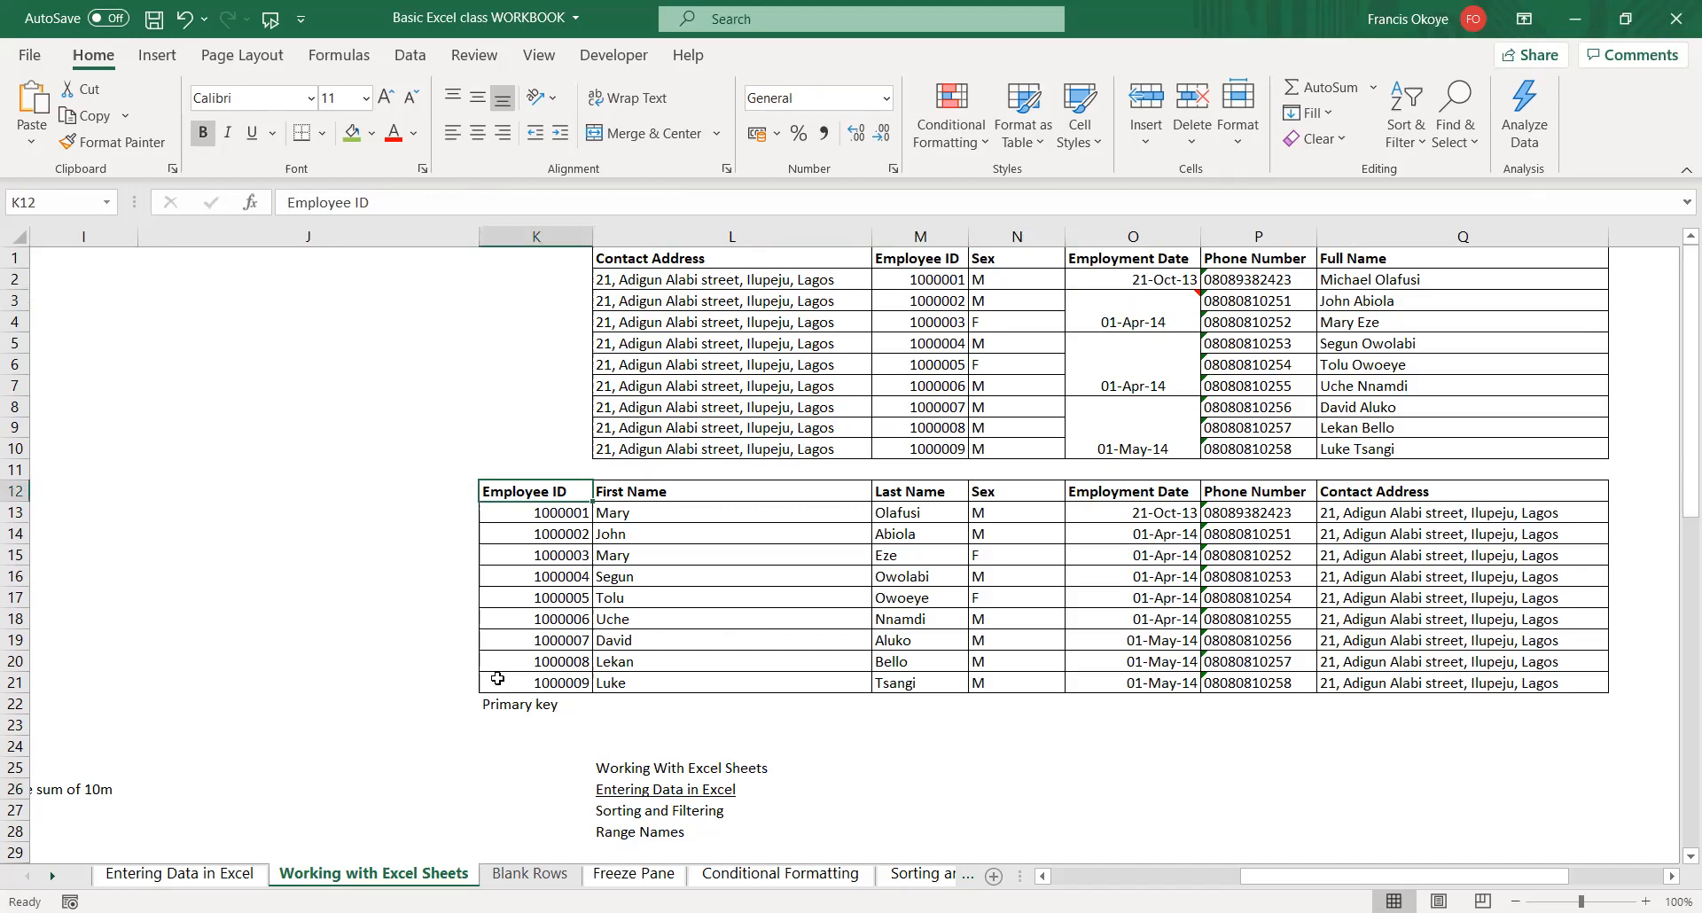
- View the Blank Rows and Entering Data in Excel worksheets, and return to the client data on Working with Excel Sheets
left_click(530, 875)
key("alt+Tab")
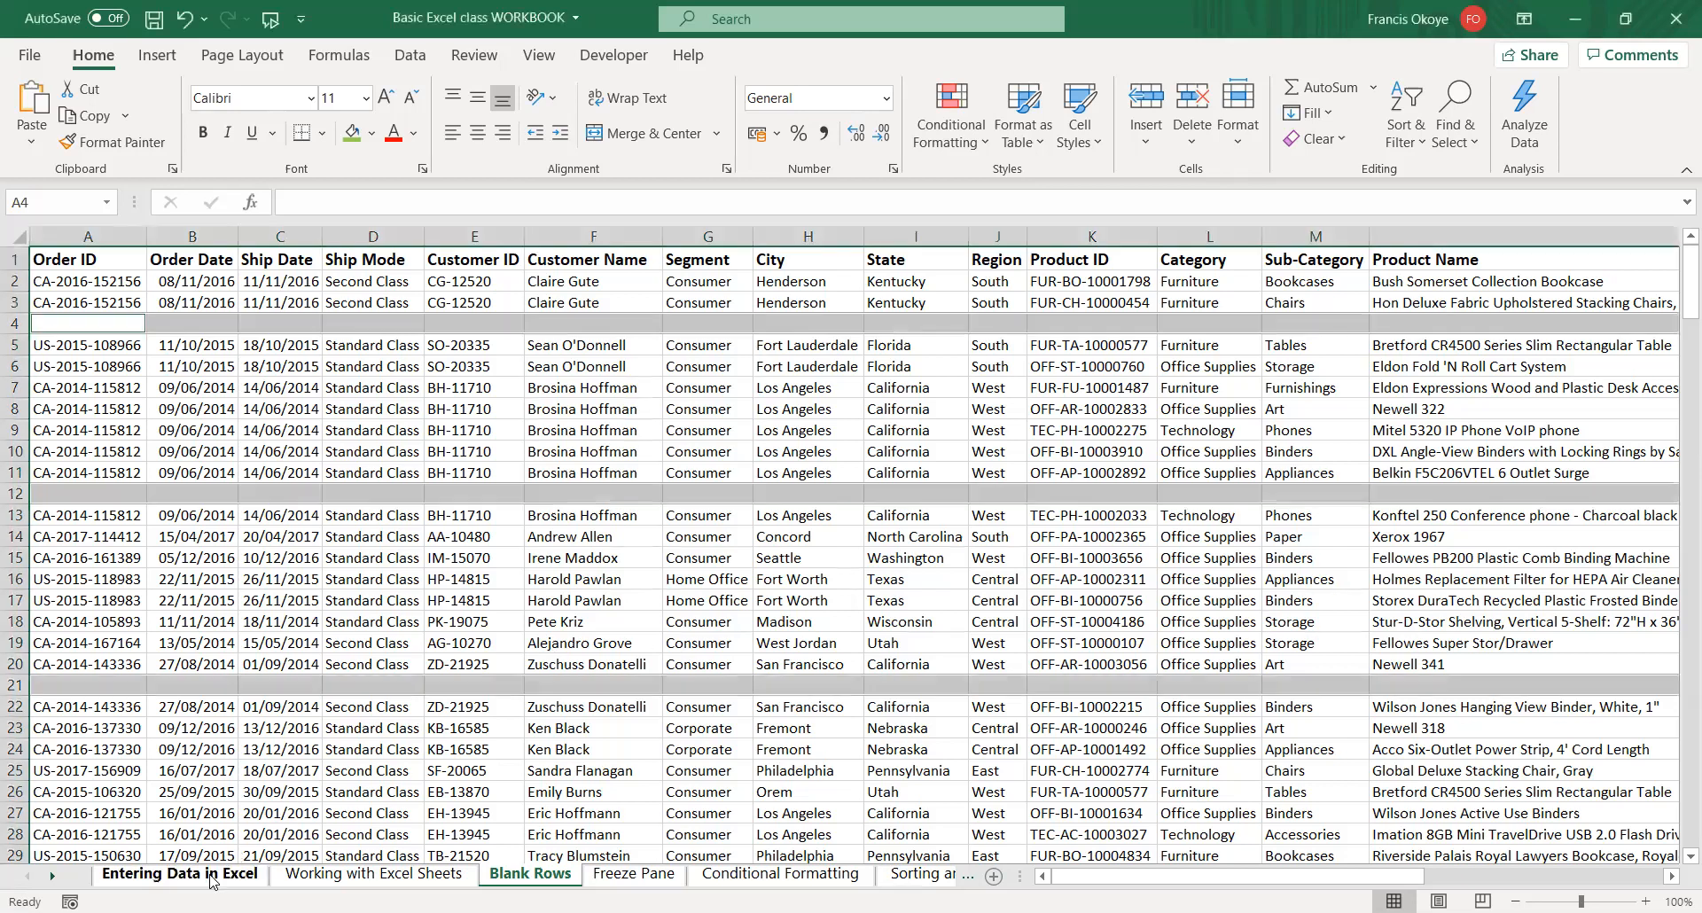
left_click(241, 879)
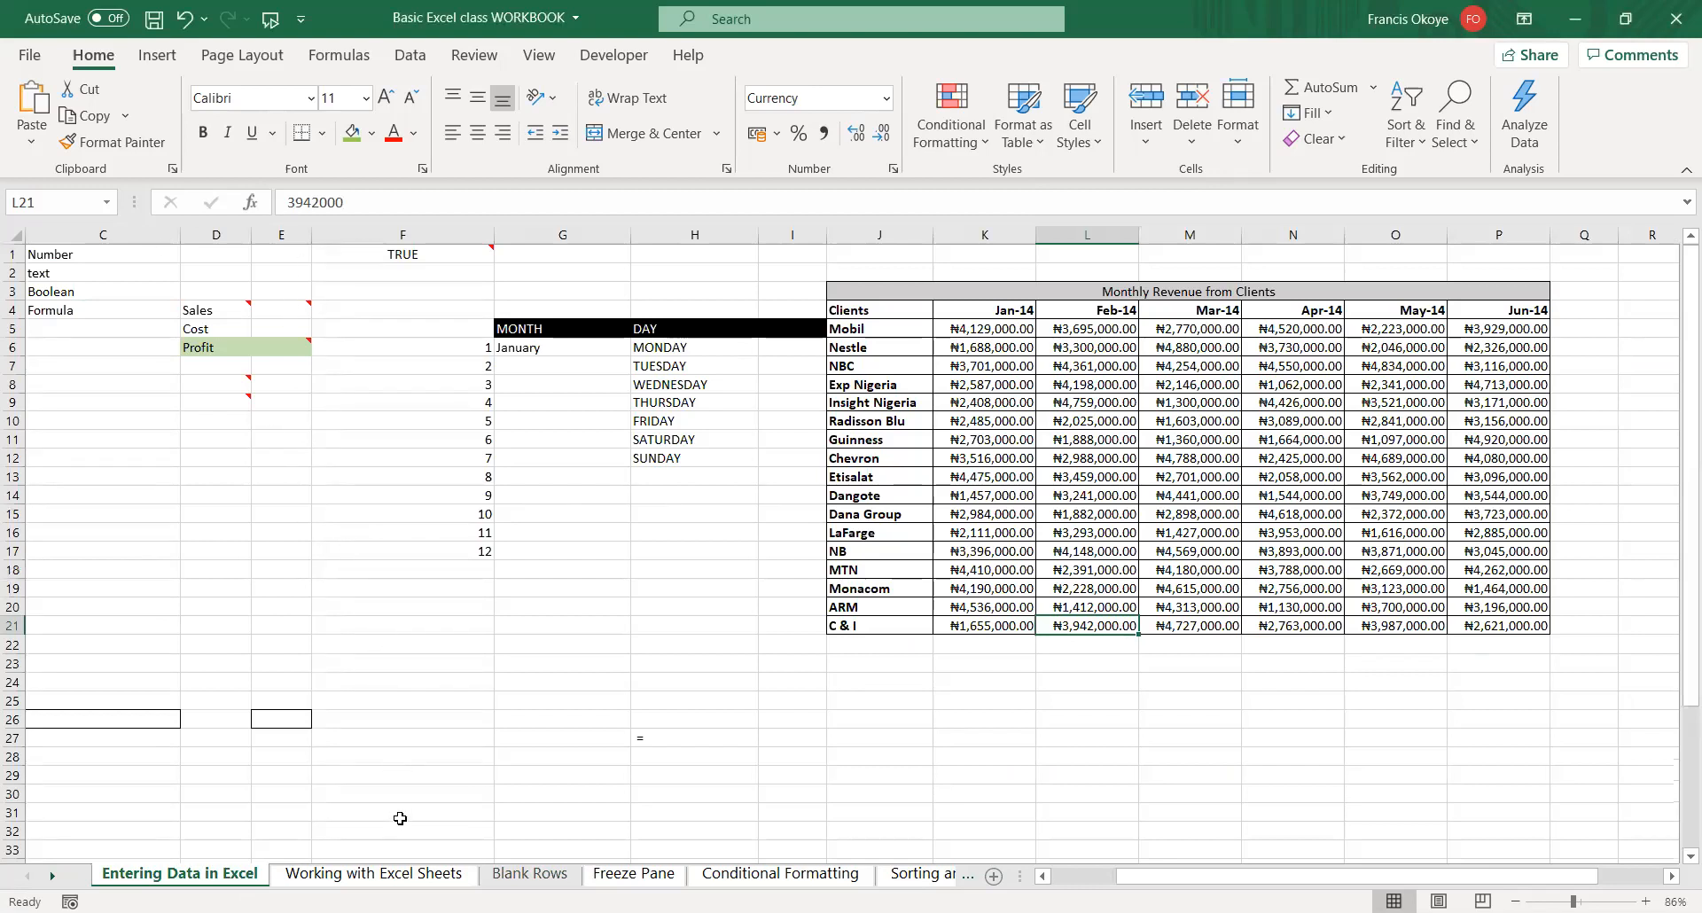
left_click(394, 875)
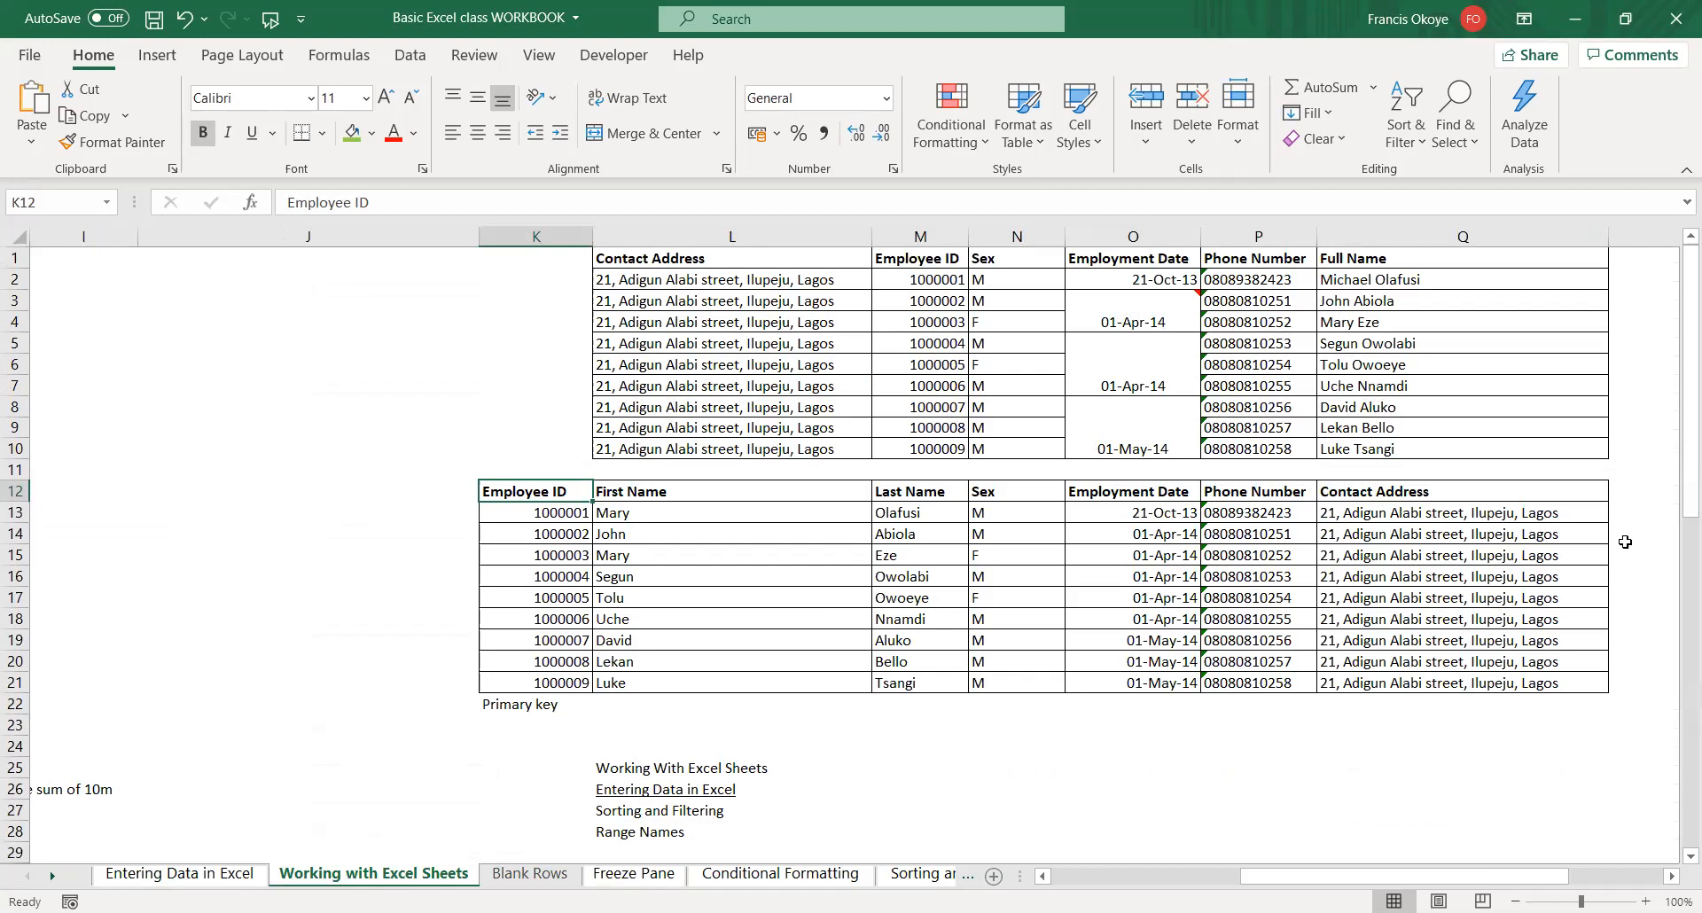
left_click_drag(1683, 463, 1675, 310)
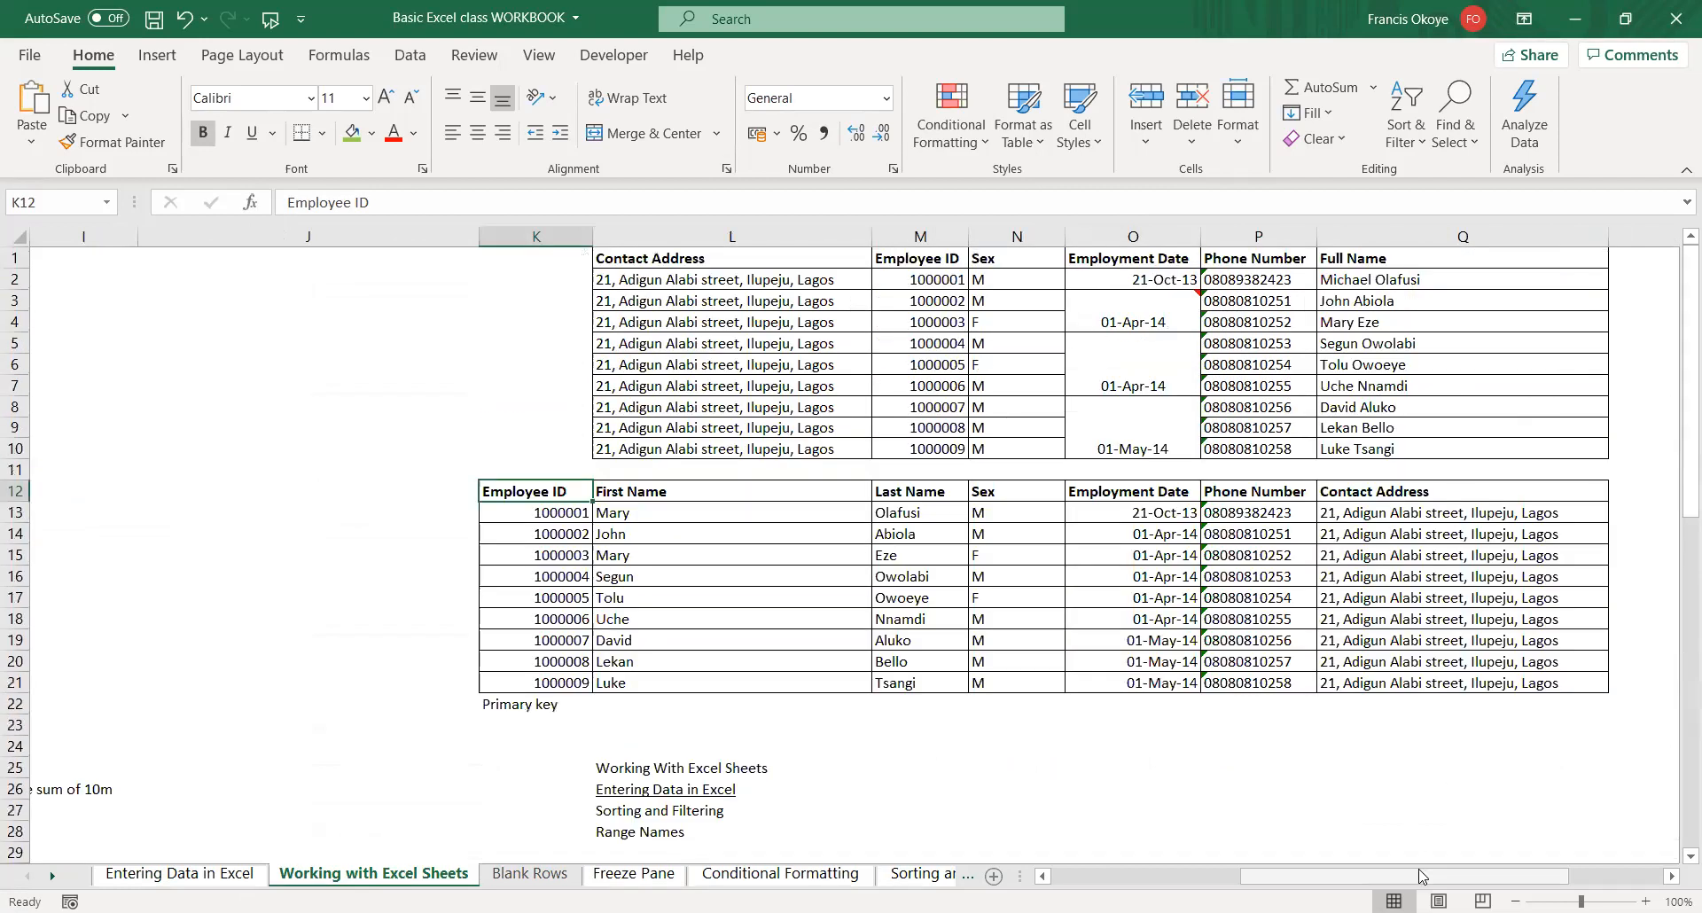
left_click_drag(1424, 876, 1235, 878)
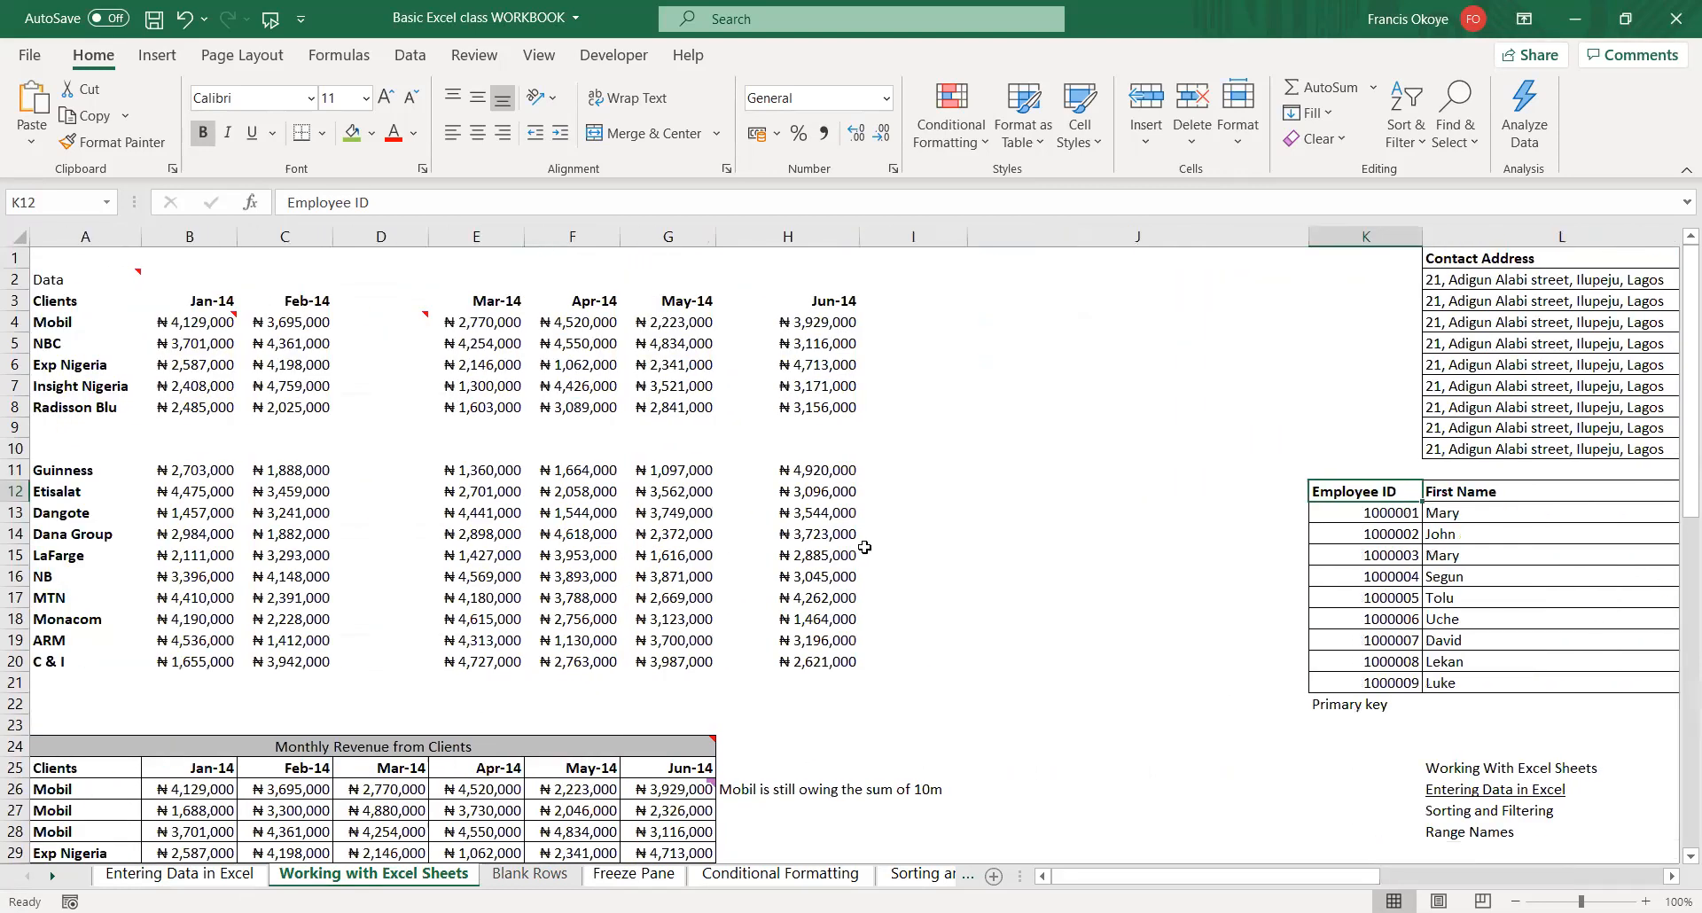
left_click(909, 537)
left_click(706, 703)
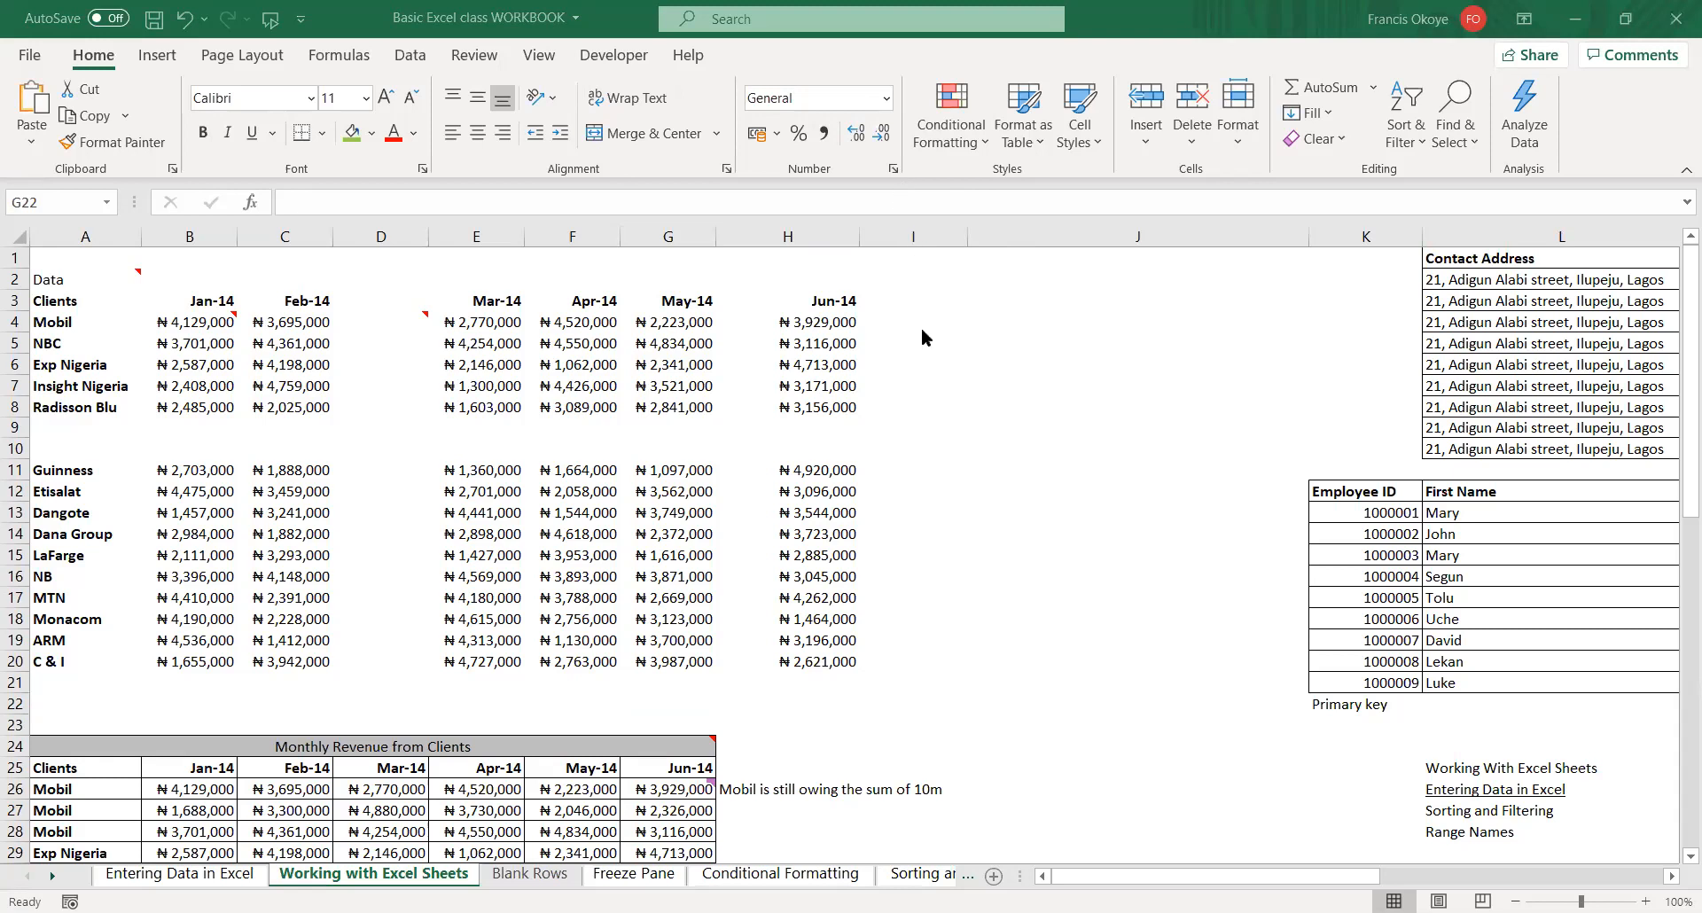
left_click(1575, 28)
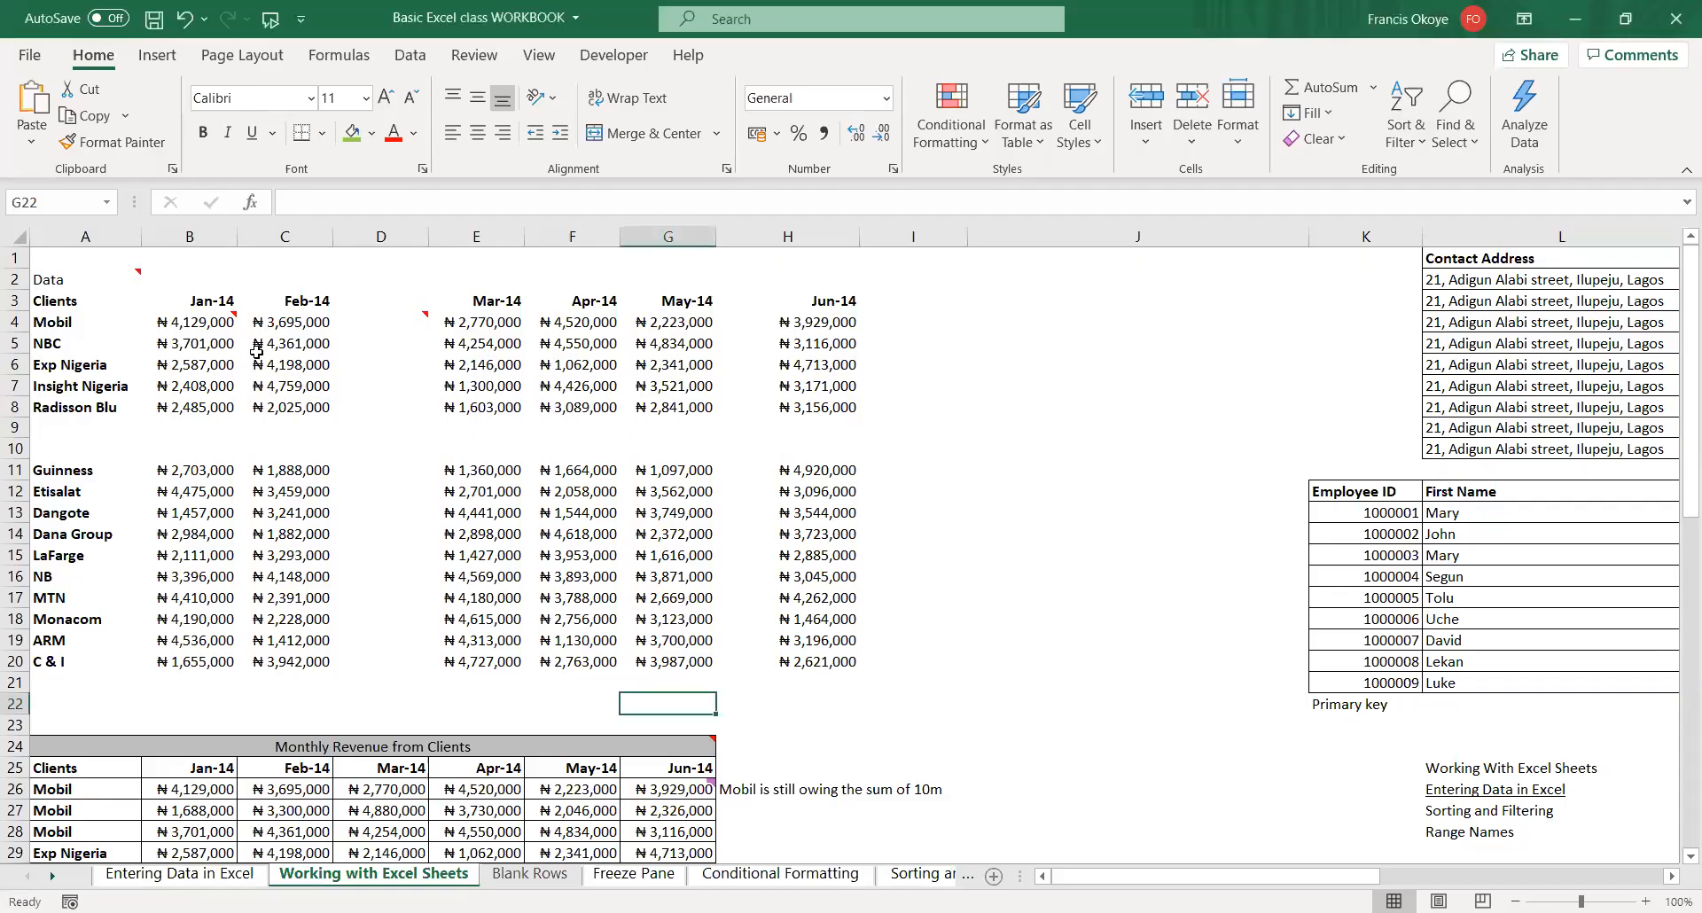
- Examine the client data around the blank column D and the blank rows 9 and 10
left_click(356, 407)
left_click(535, 343)
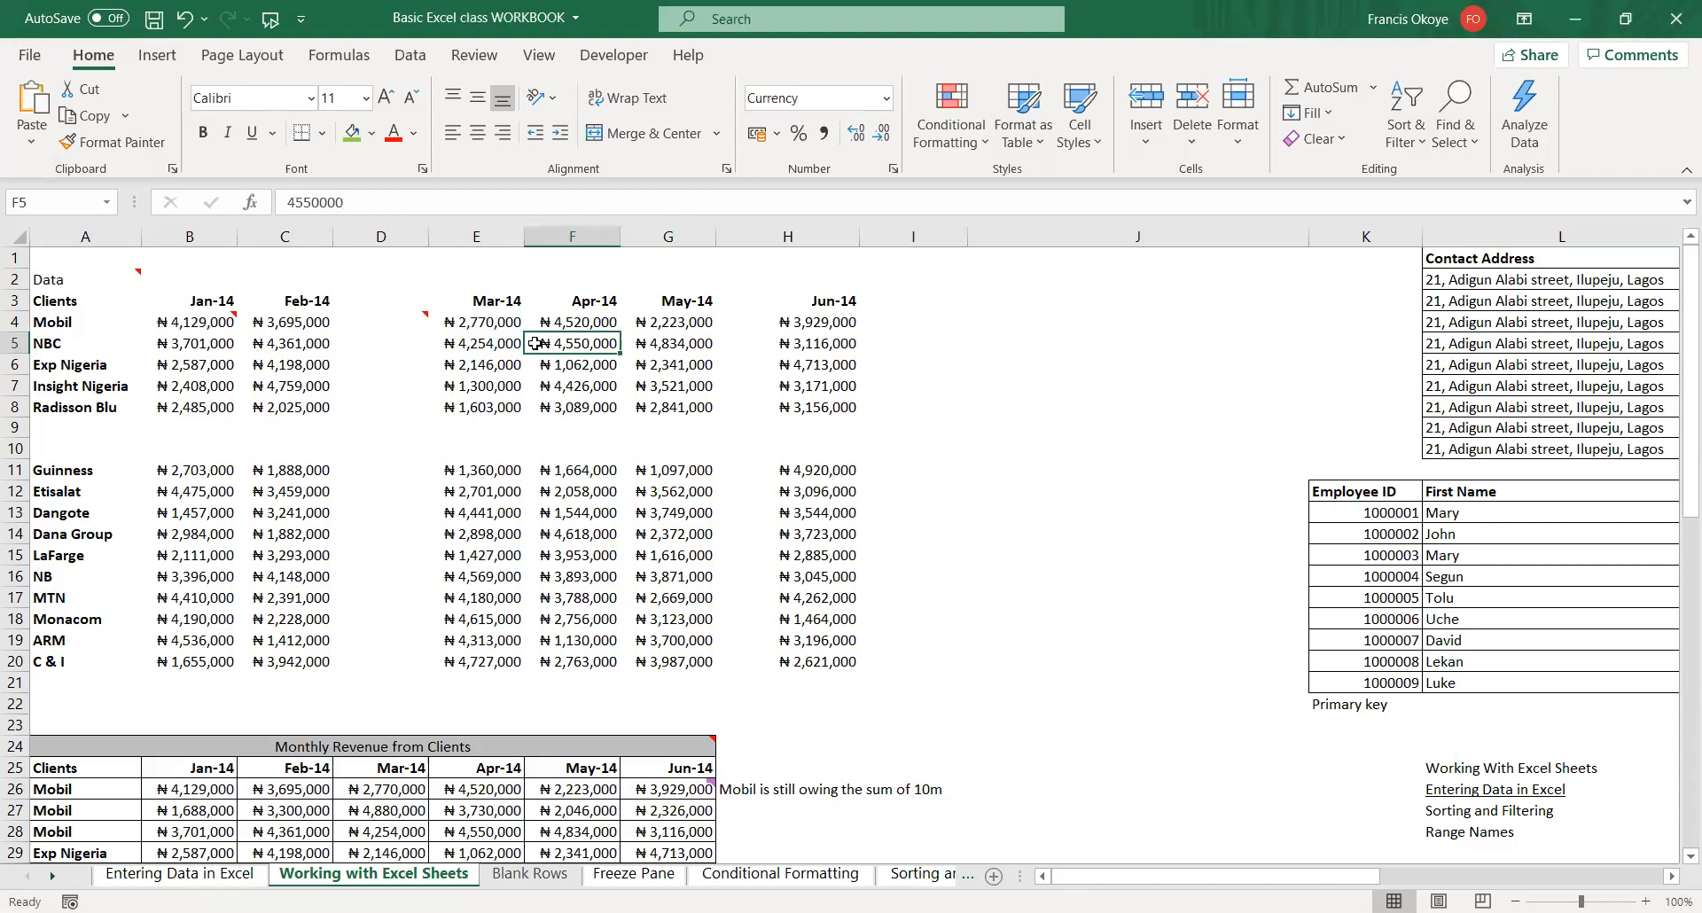
left_click(498, 325)
left_click(494, 385)
left_click(480, 435)
left_click(477, 493)
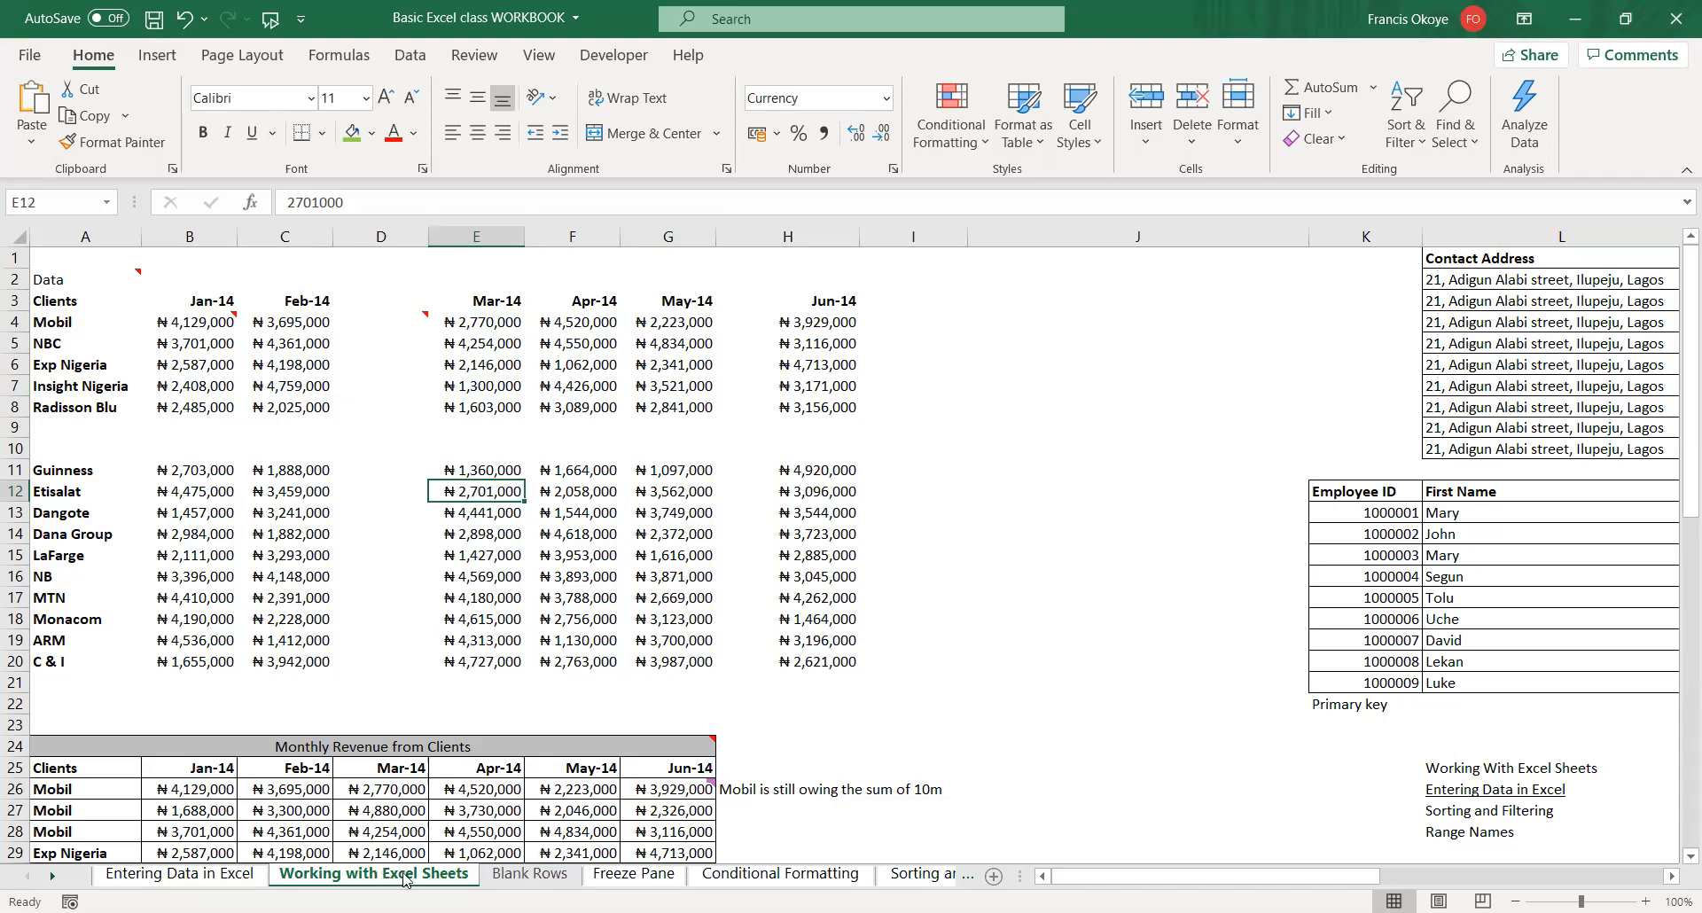
left_click(528, 579)
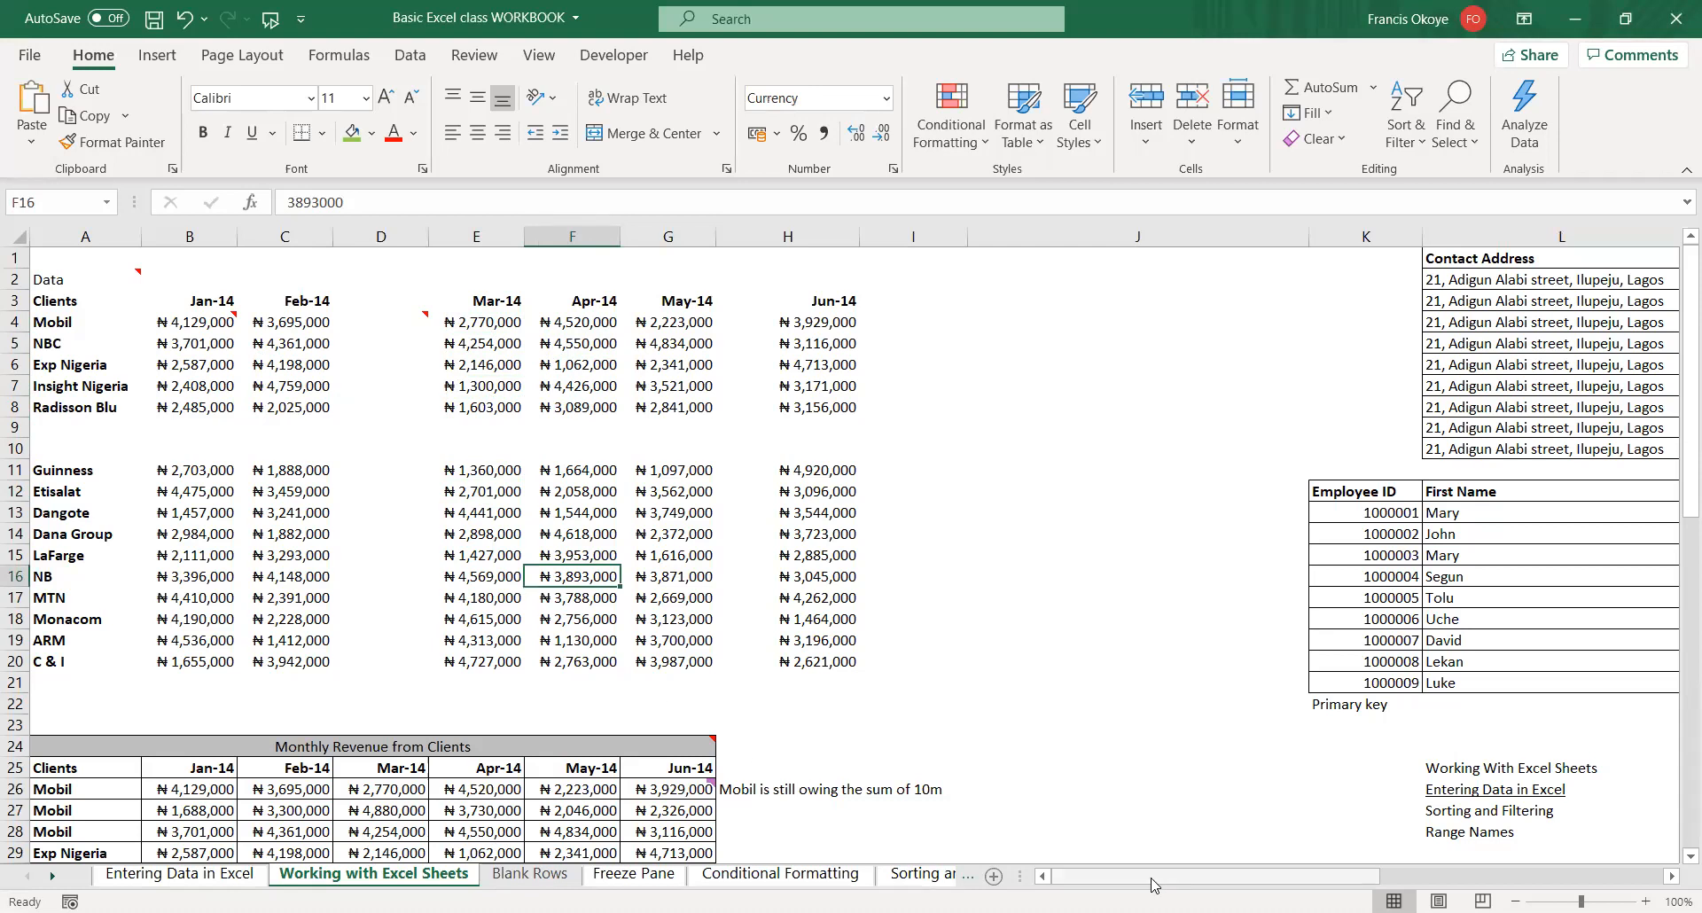
left_click_drag(1131, 882, 798, 838)
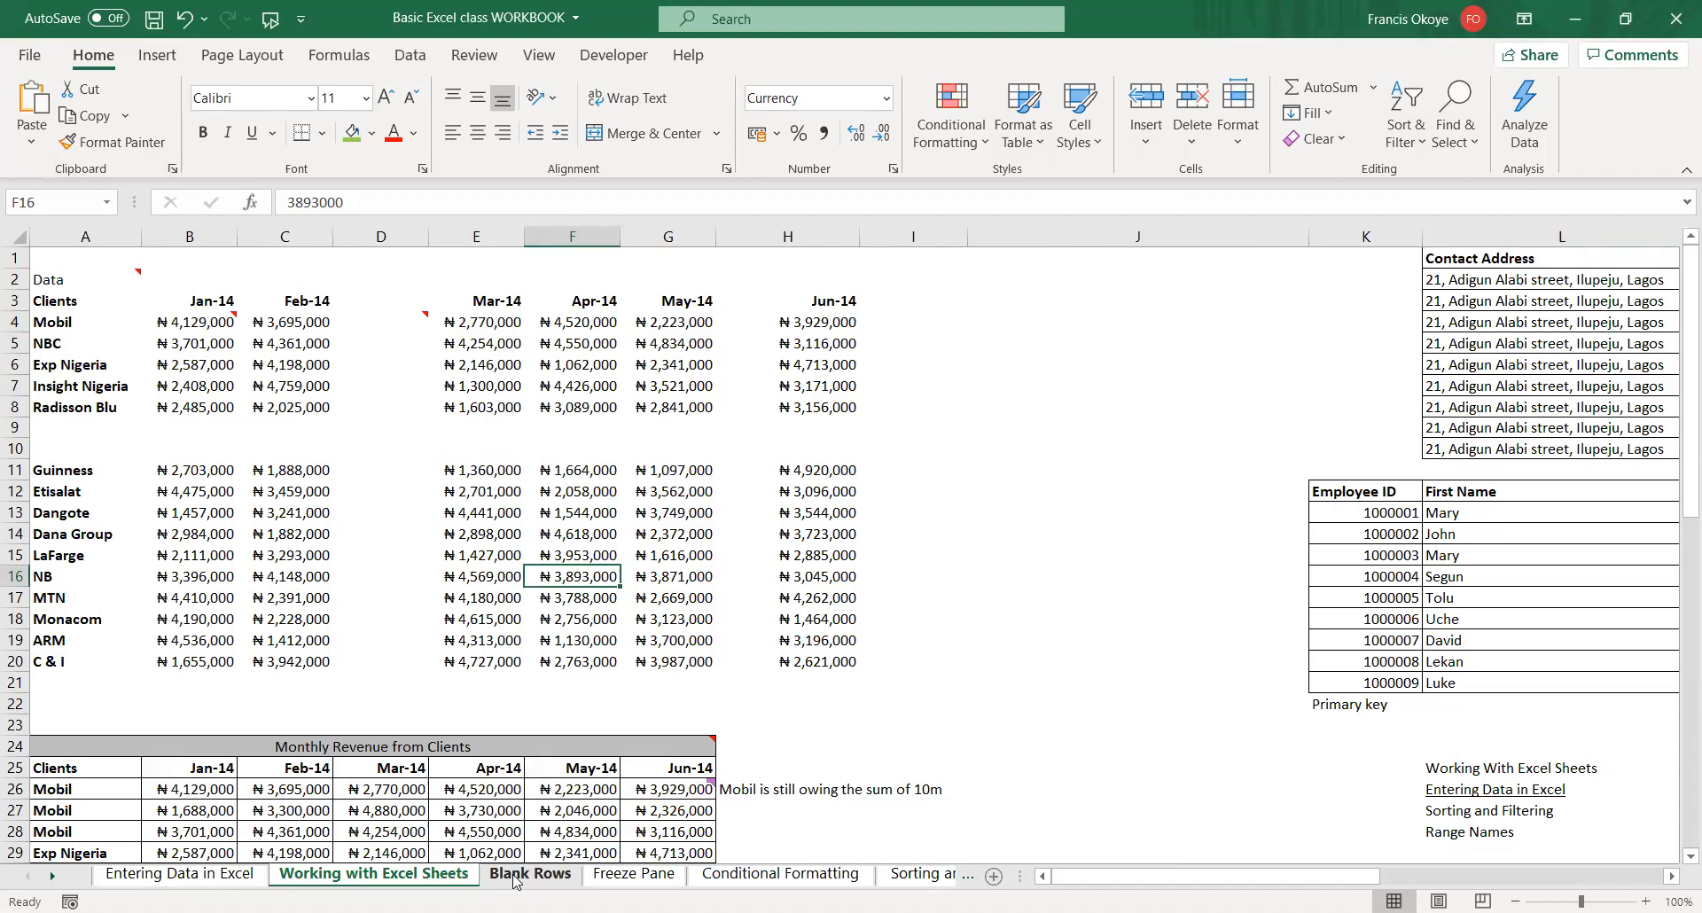
- Switch to the Blank Rows worksheet and go to the Order ID header in A1
key("ctrl+Page_Down")
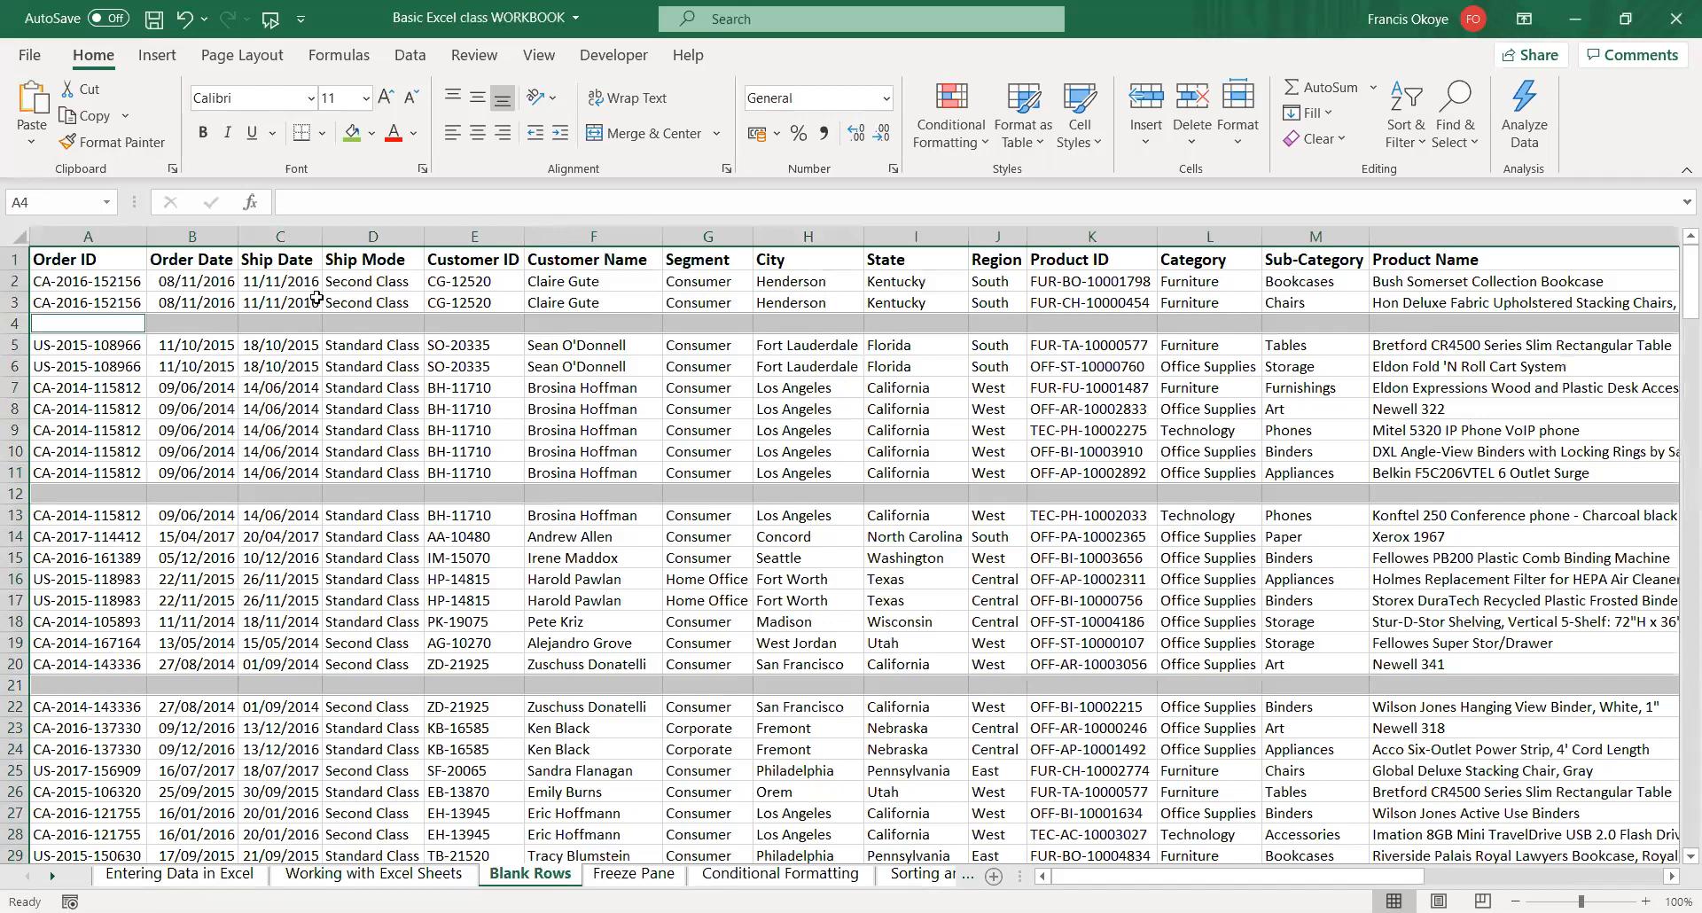
left_click(317, 297)
key("Left")
key("Left")
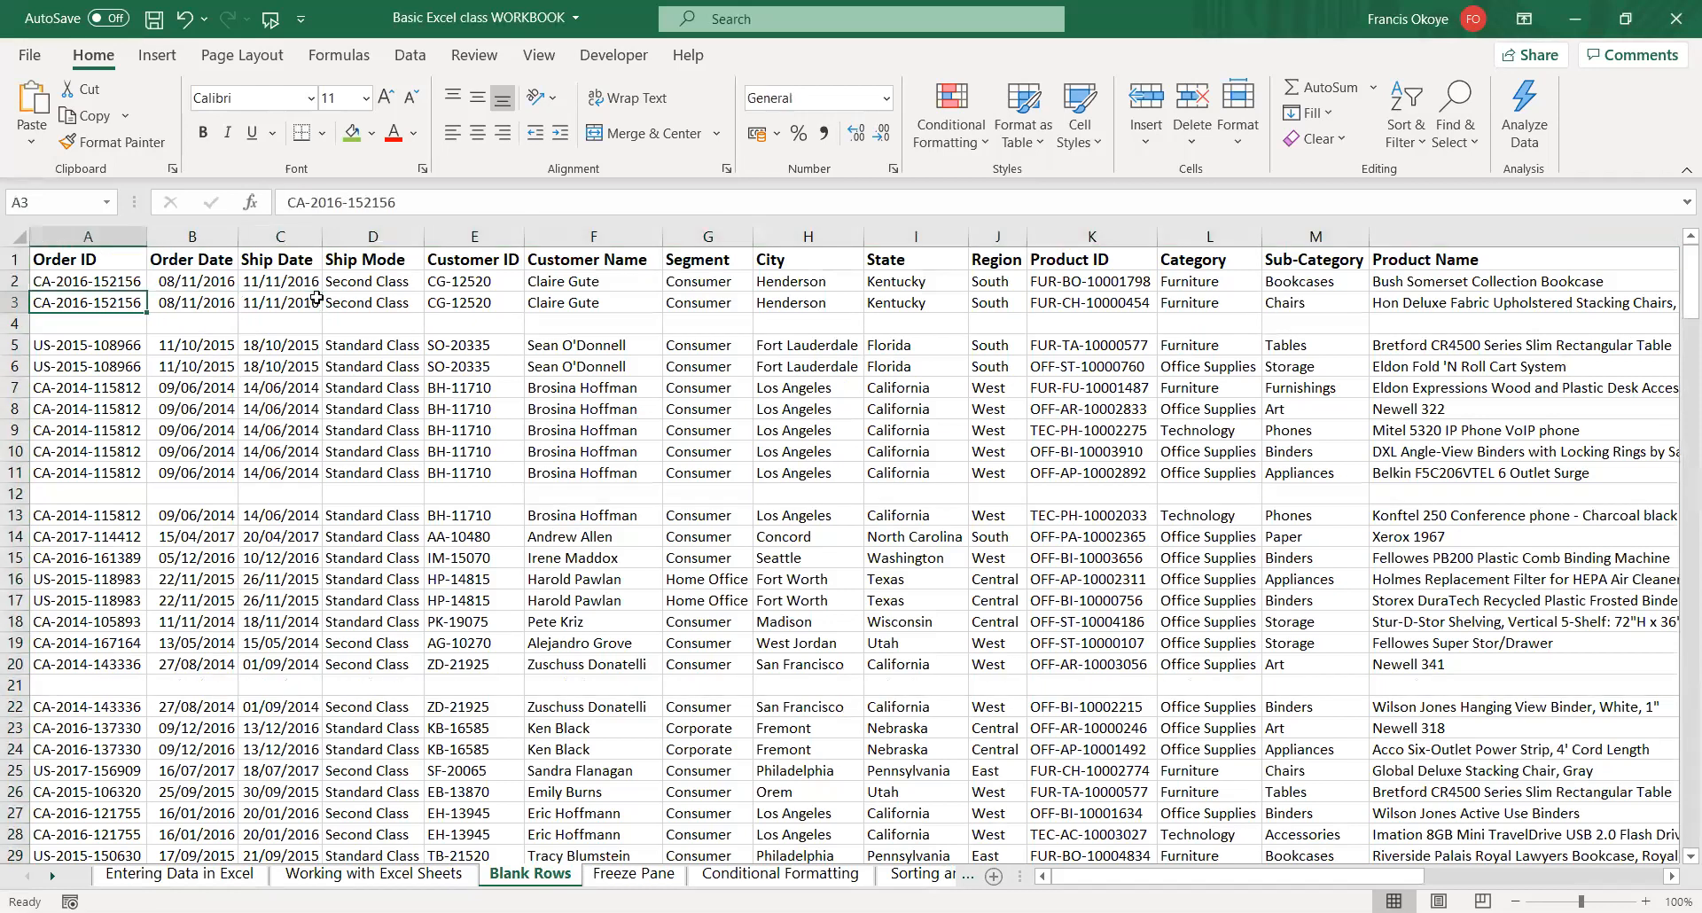
key("Up")
key("Up")
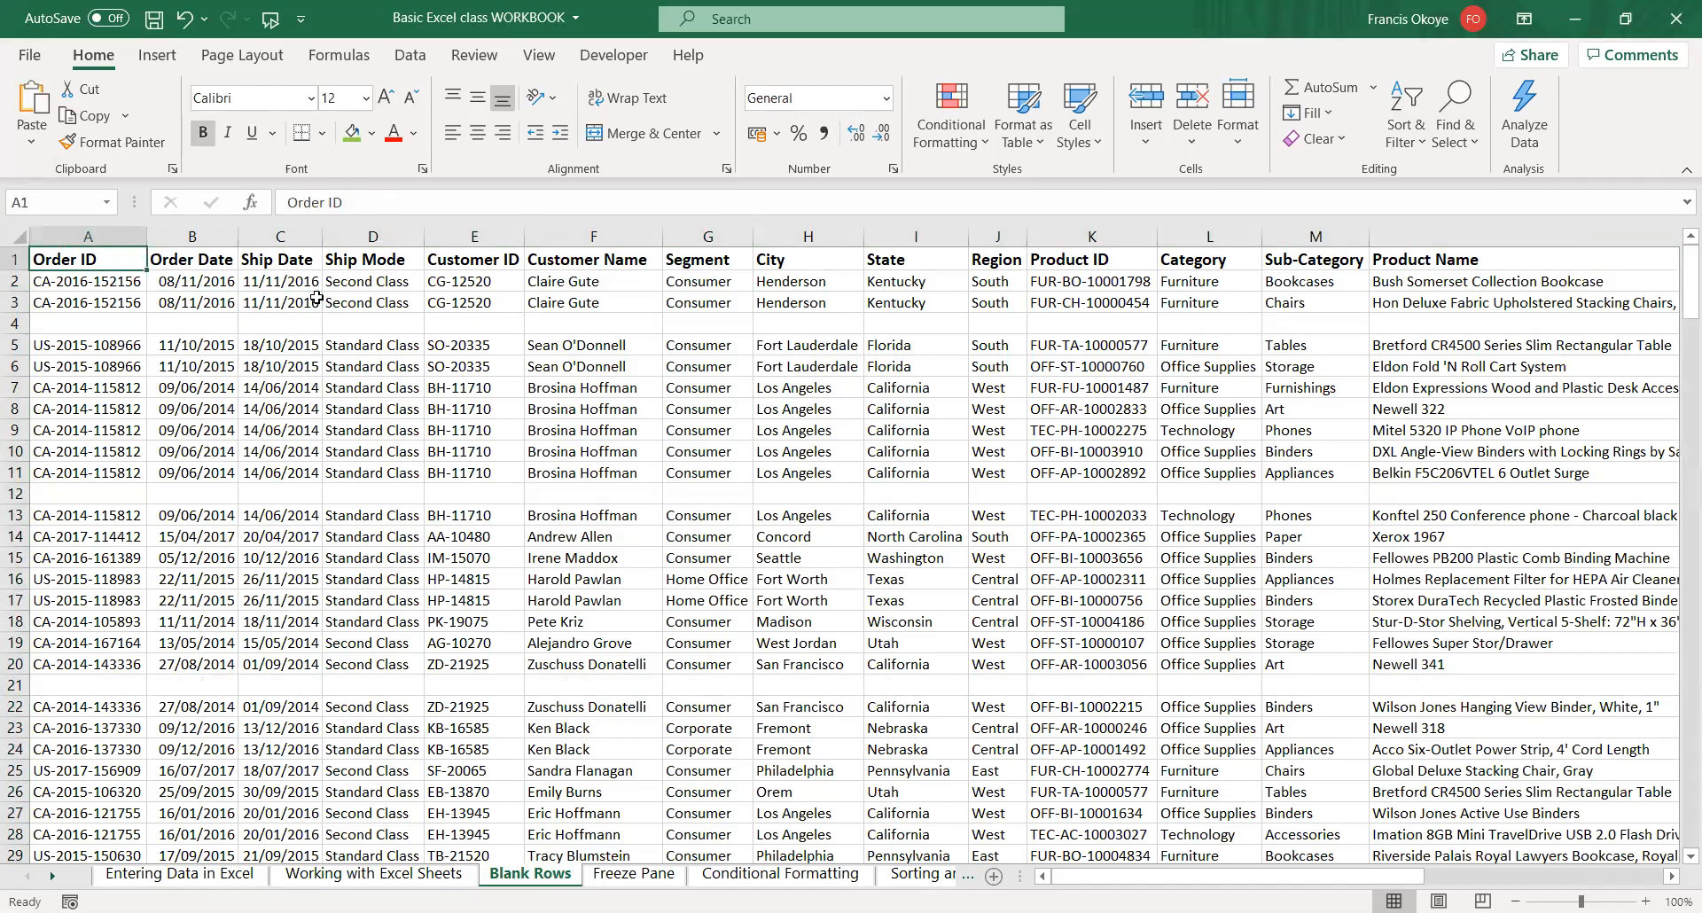
- Insert a blank column before the City column and compare it with blank row 4
left_click(786, 236)
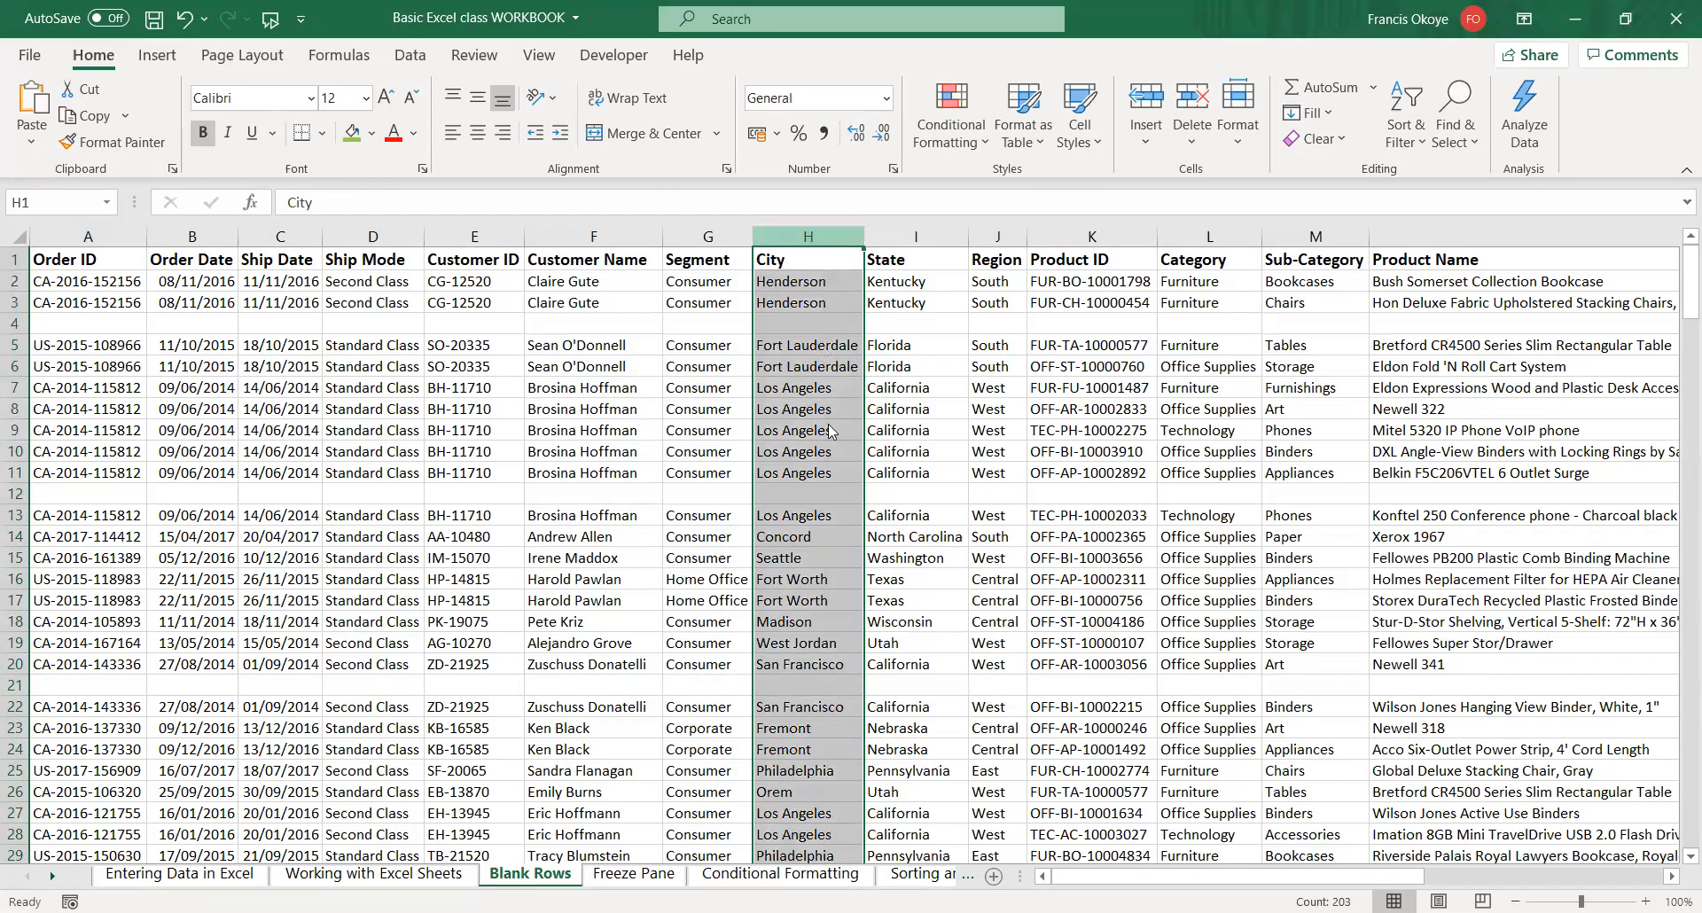
right_click(786, 238)
left_click(836, 430)
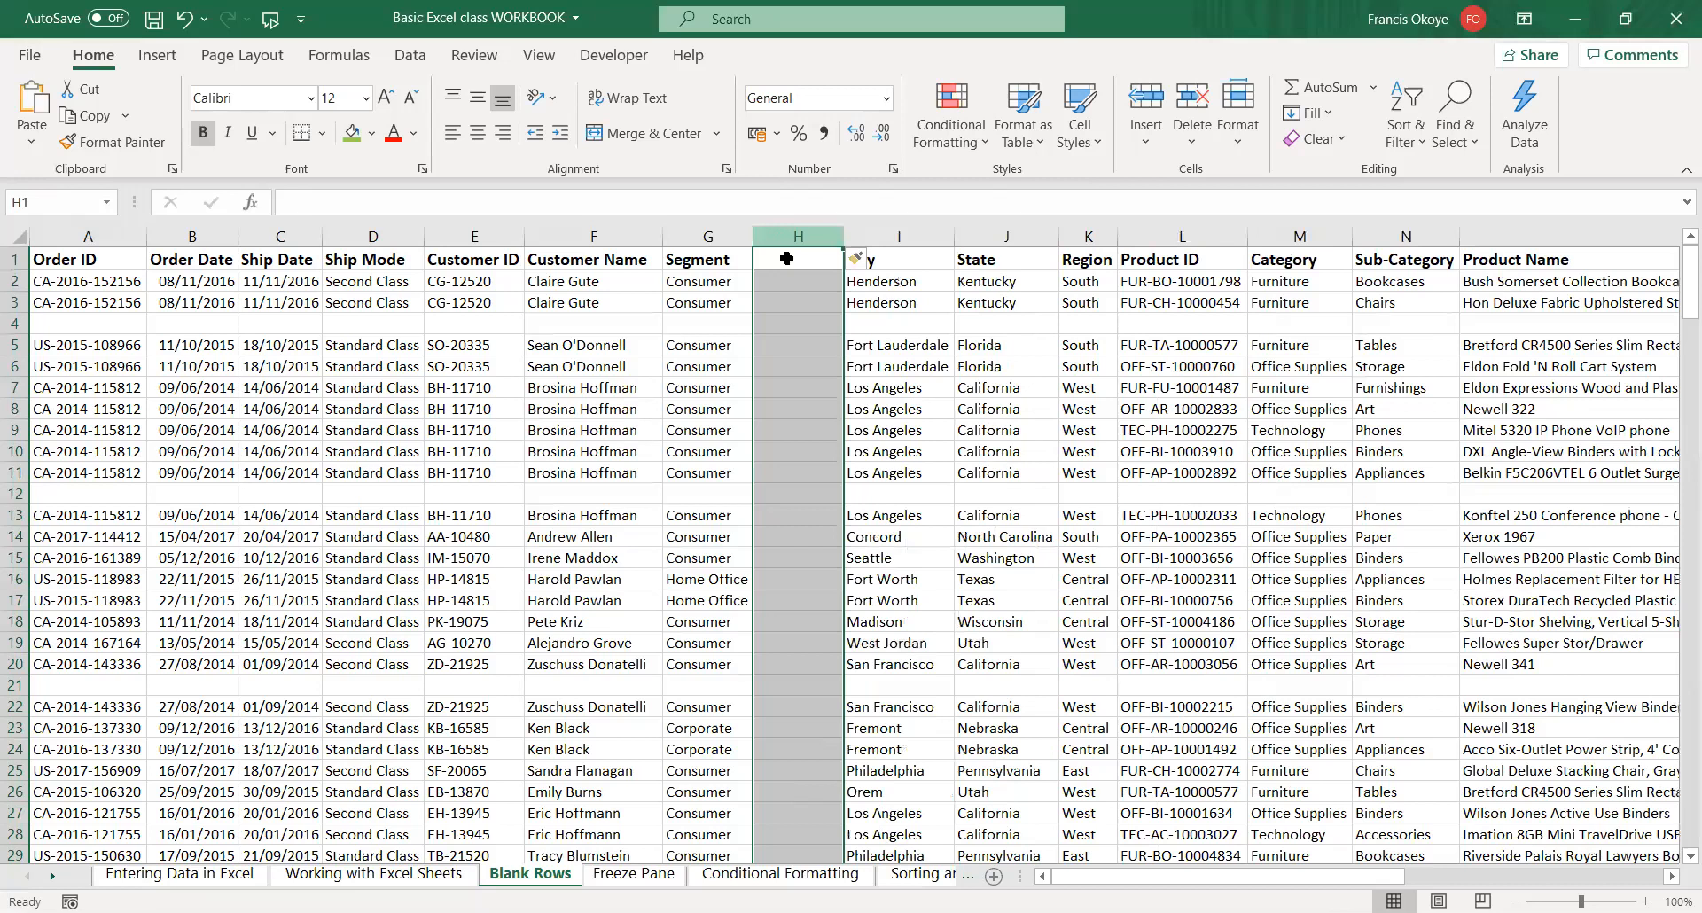
left_click(14, 323)
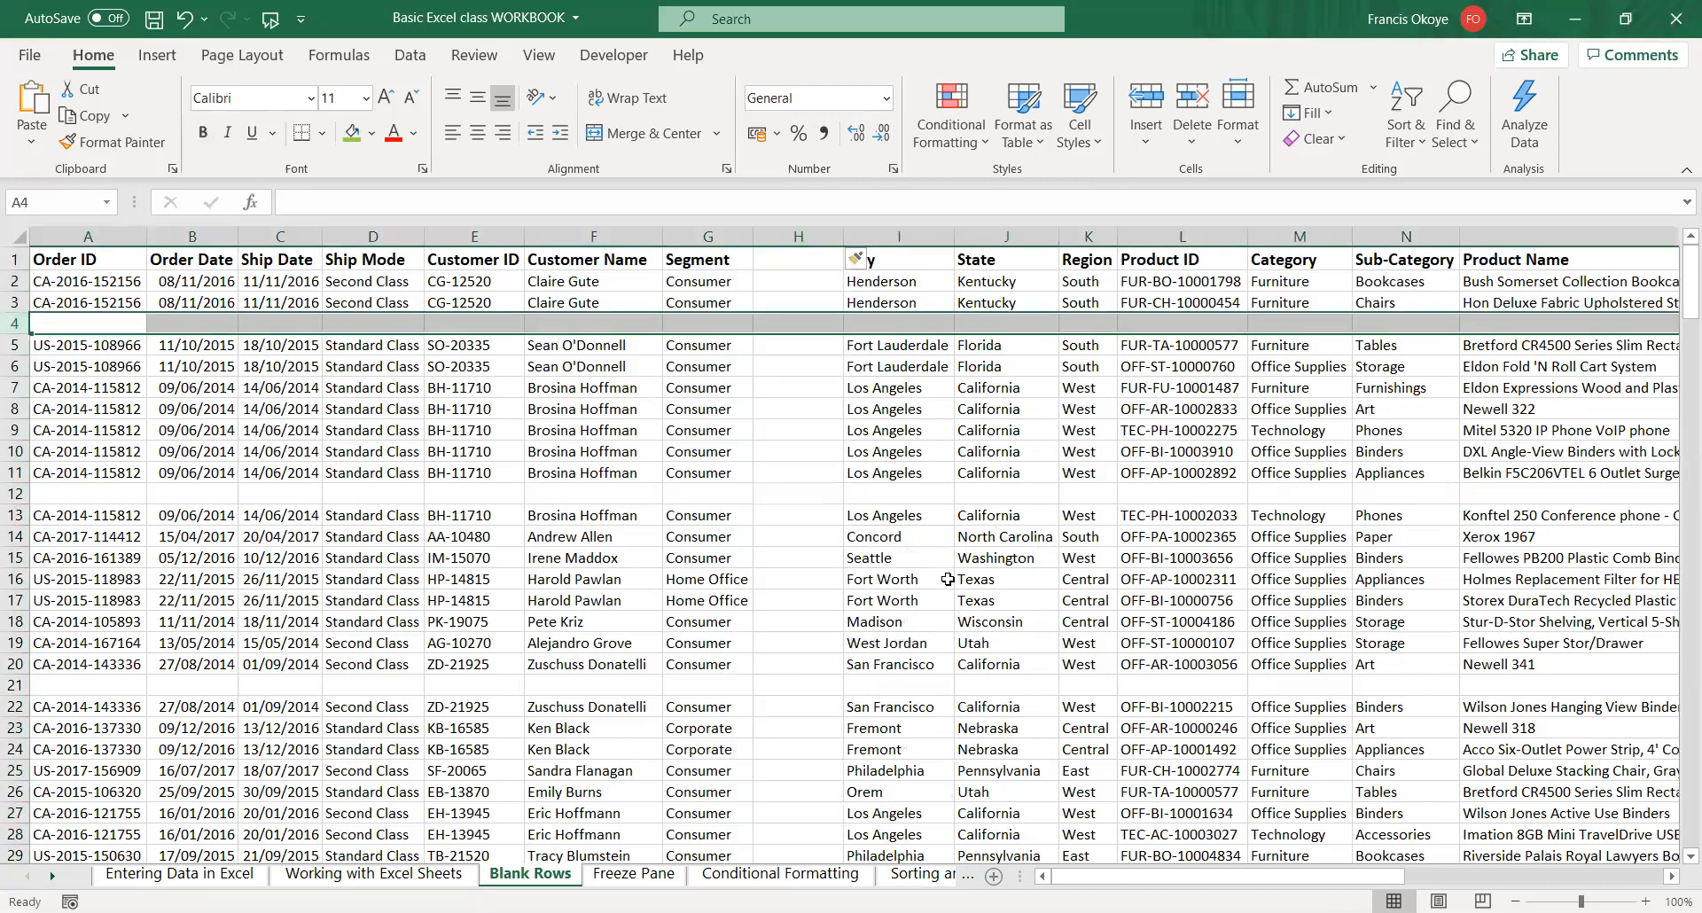
left_click(1005, 406)
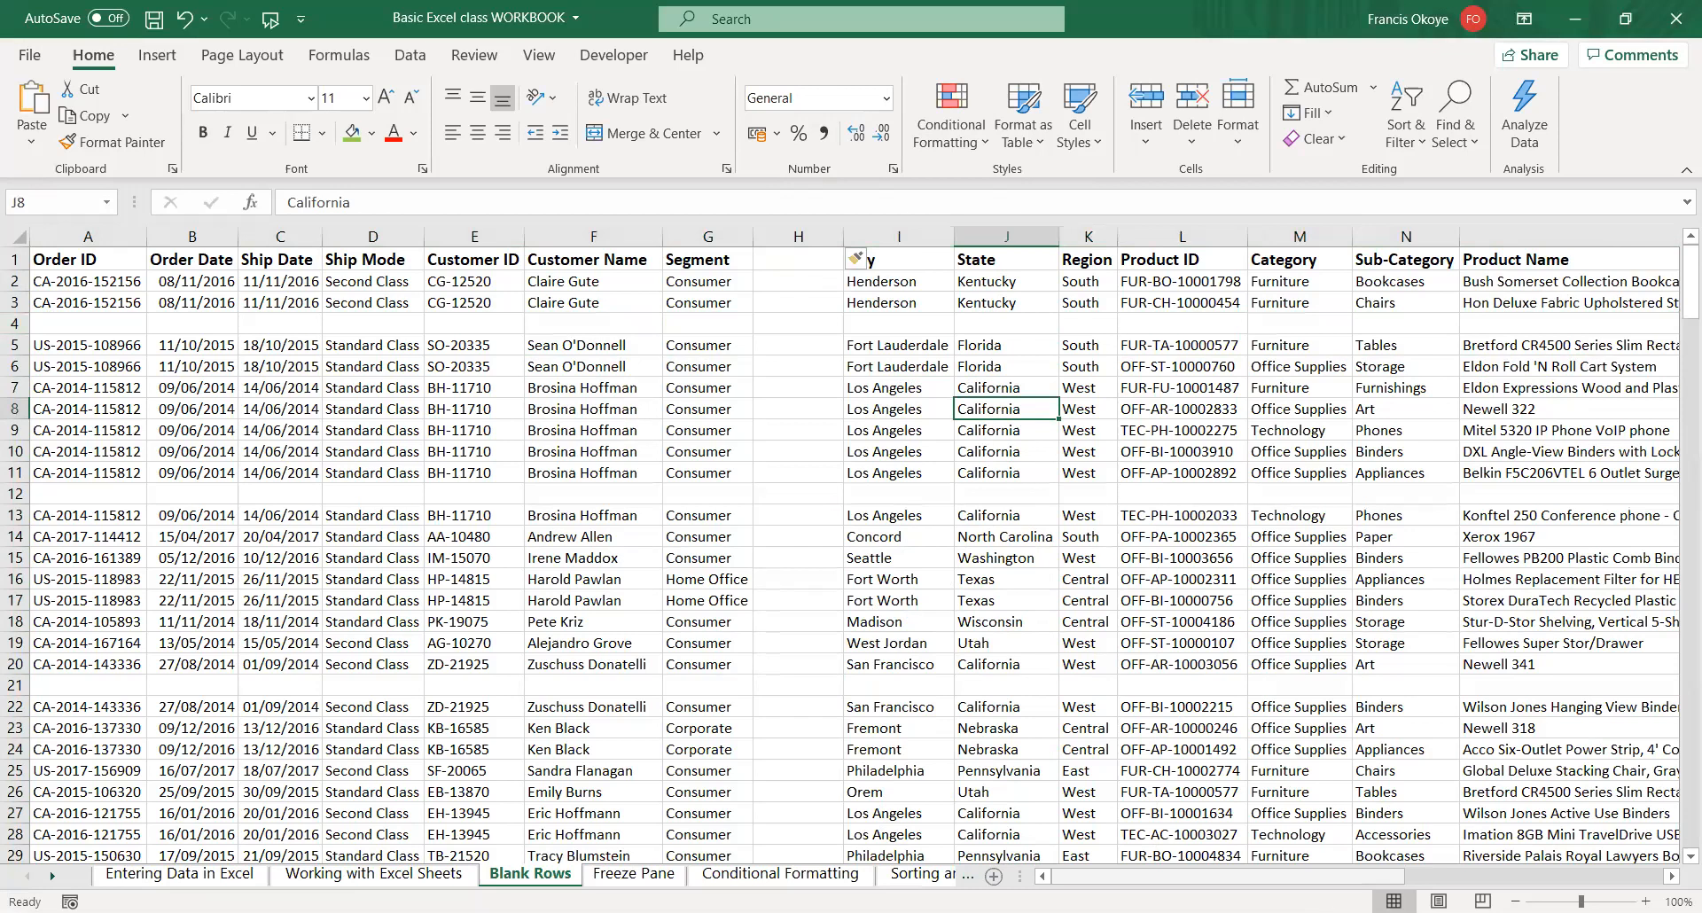
left_click_drag(1109, 876, 1140, 876)
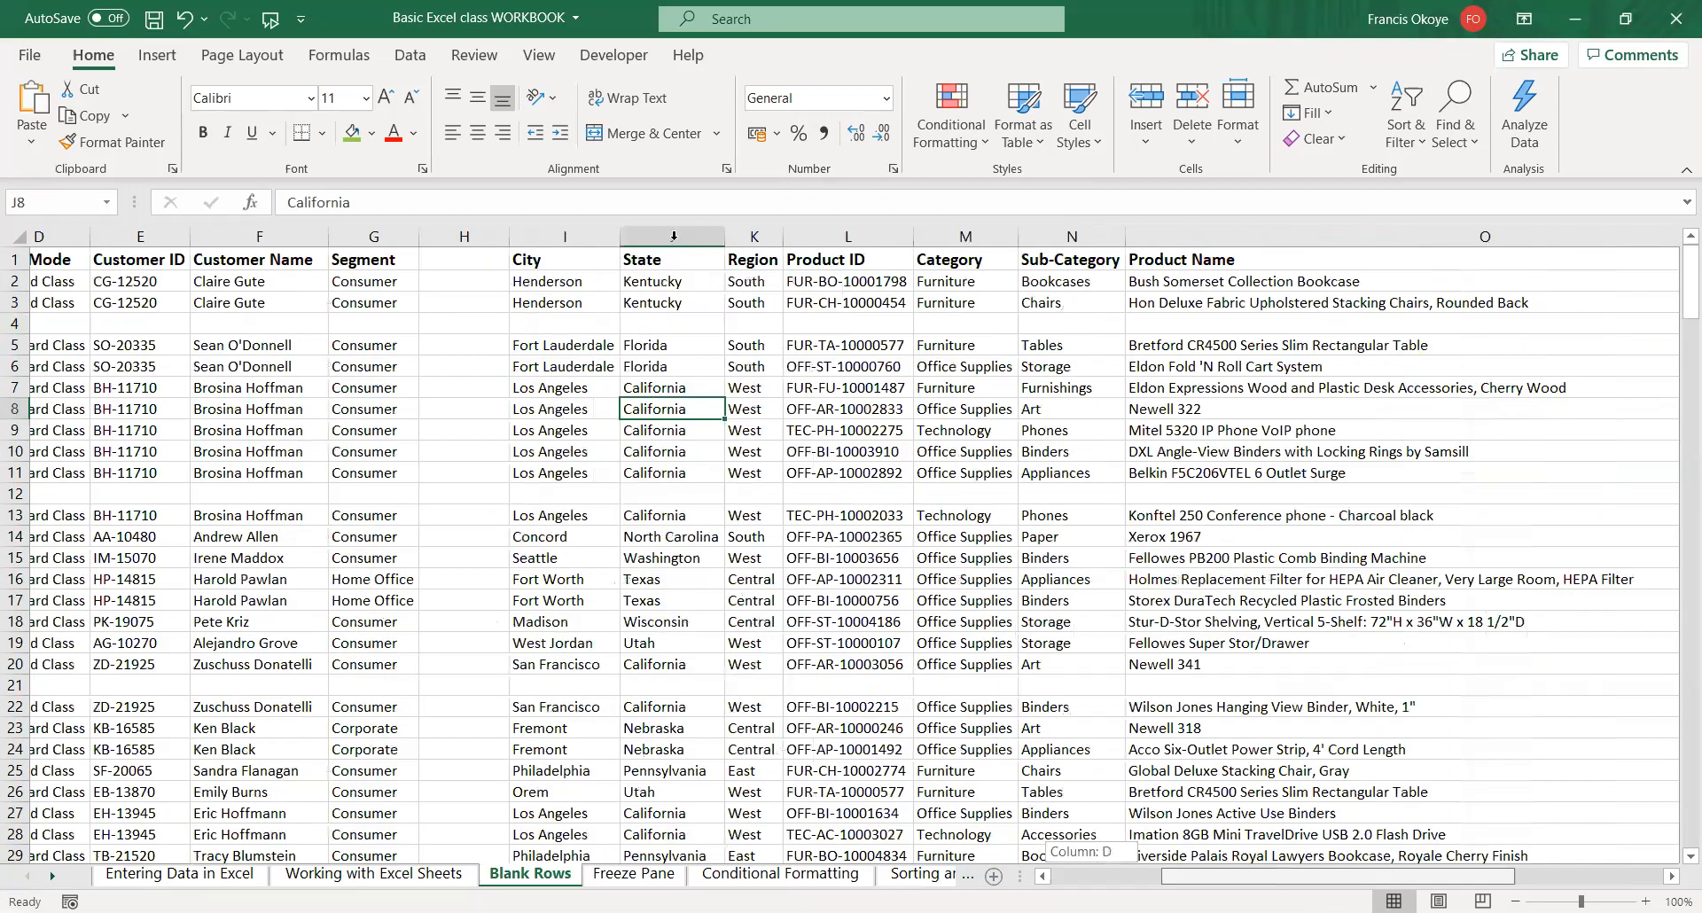
- Delete the blank column H between Segment and City
left_click(675, 237)
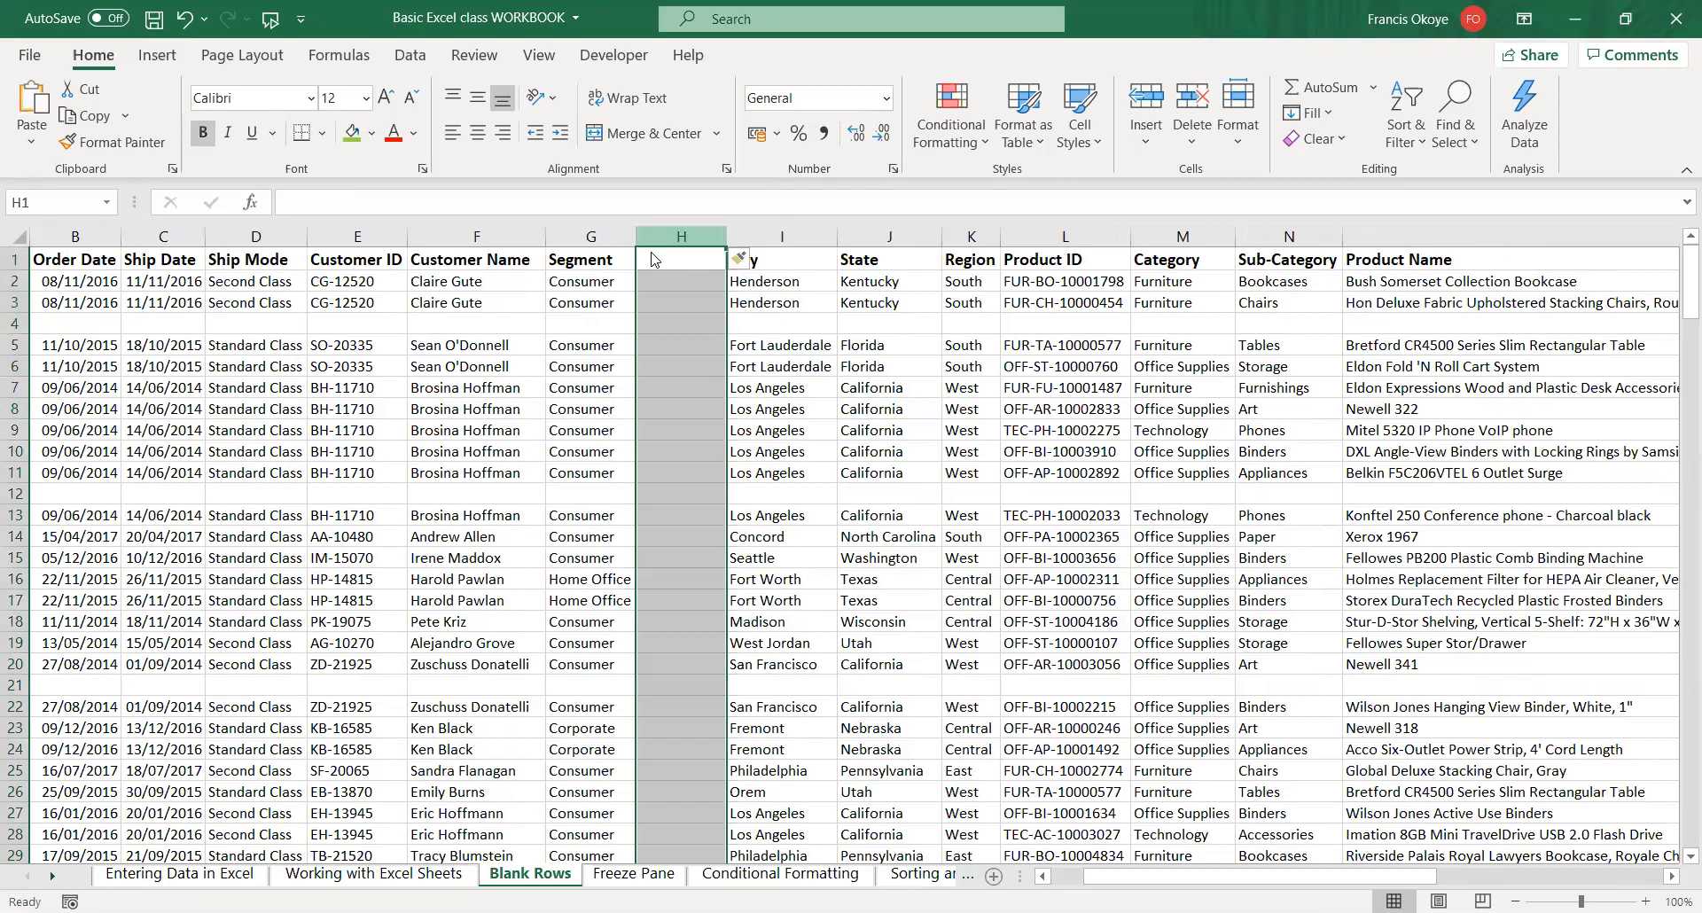
right_click(653, 257)
left_click(660, 237)
right_click(665, 275)
left_click(914, 463)
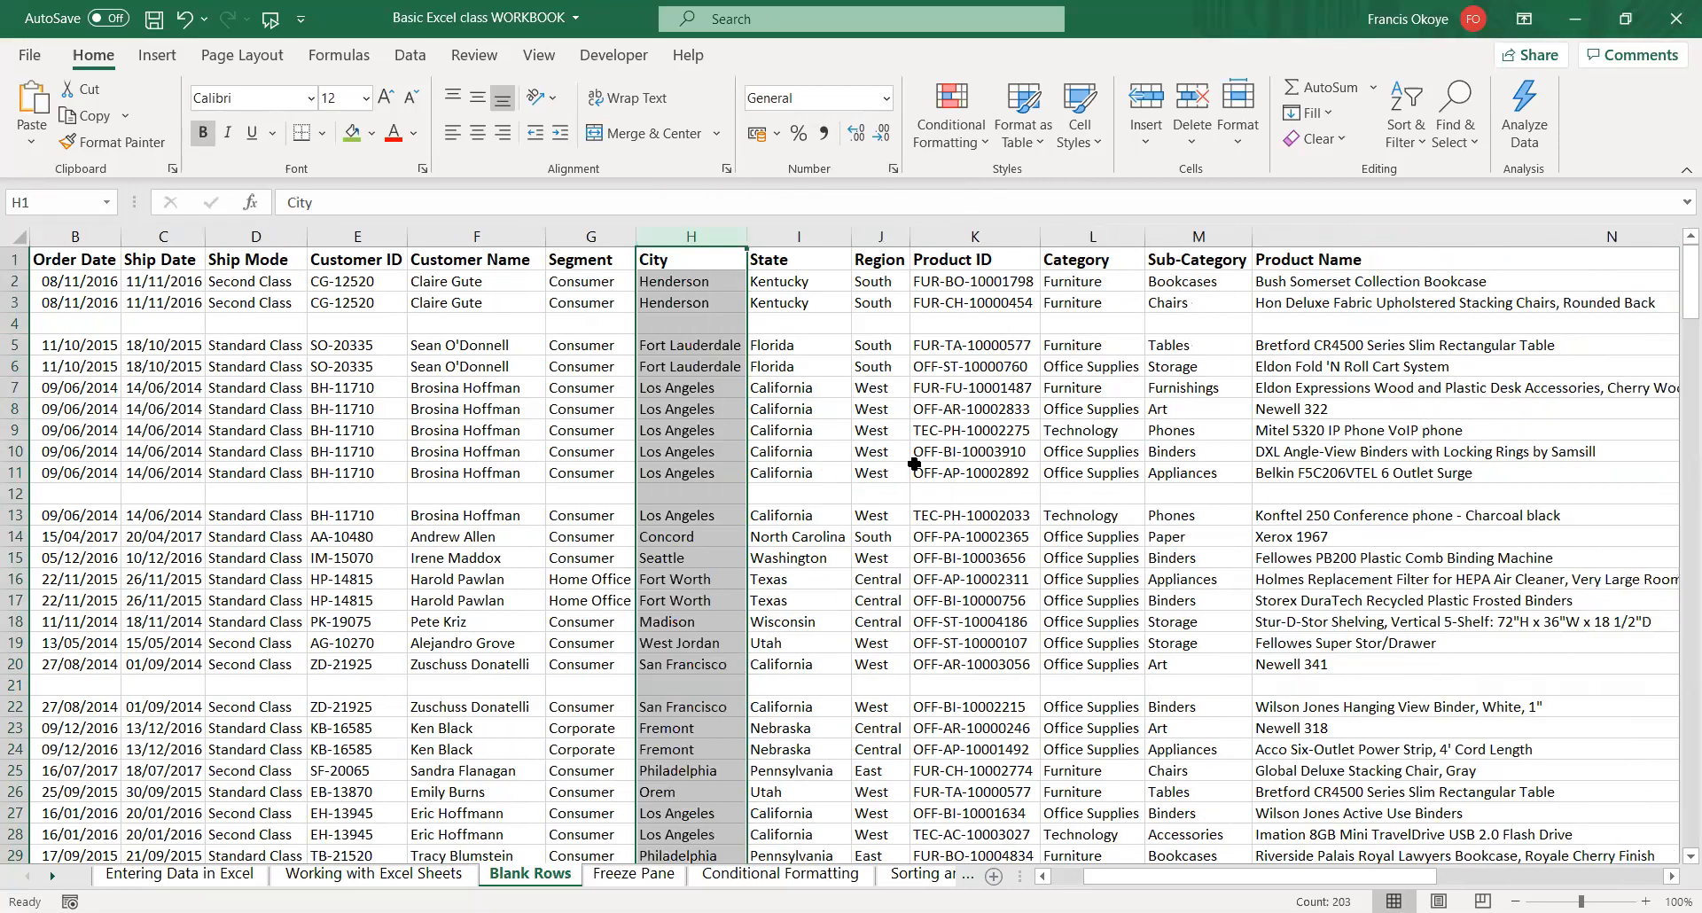
left_click(914, 468)
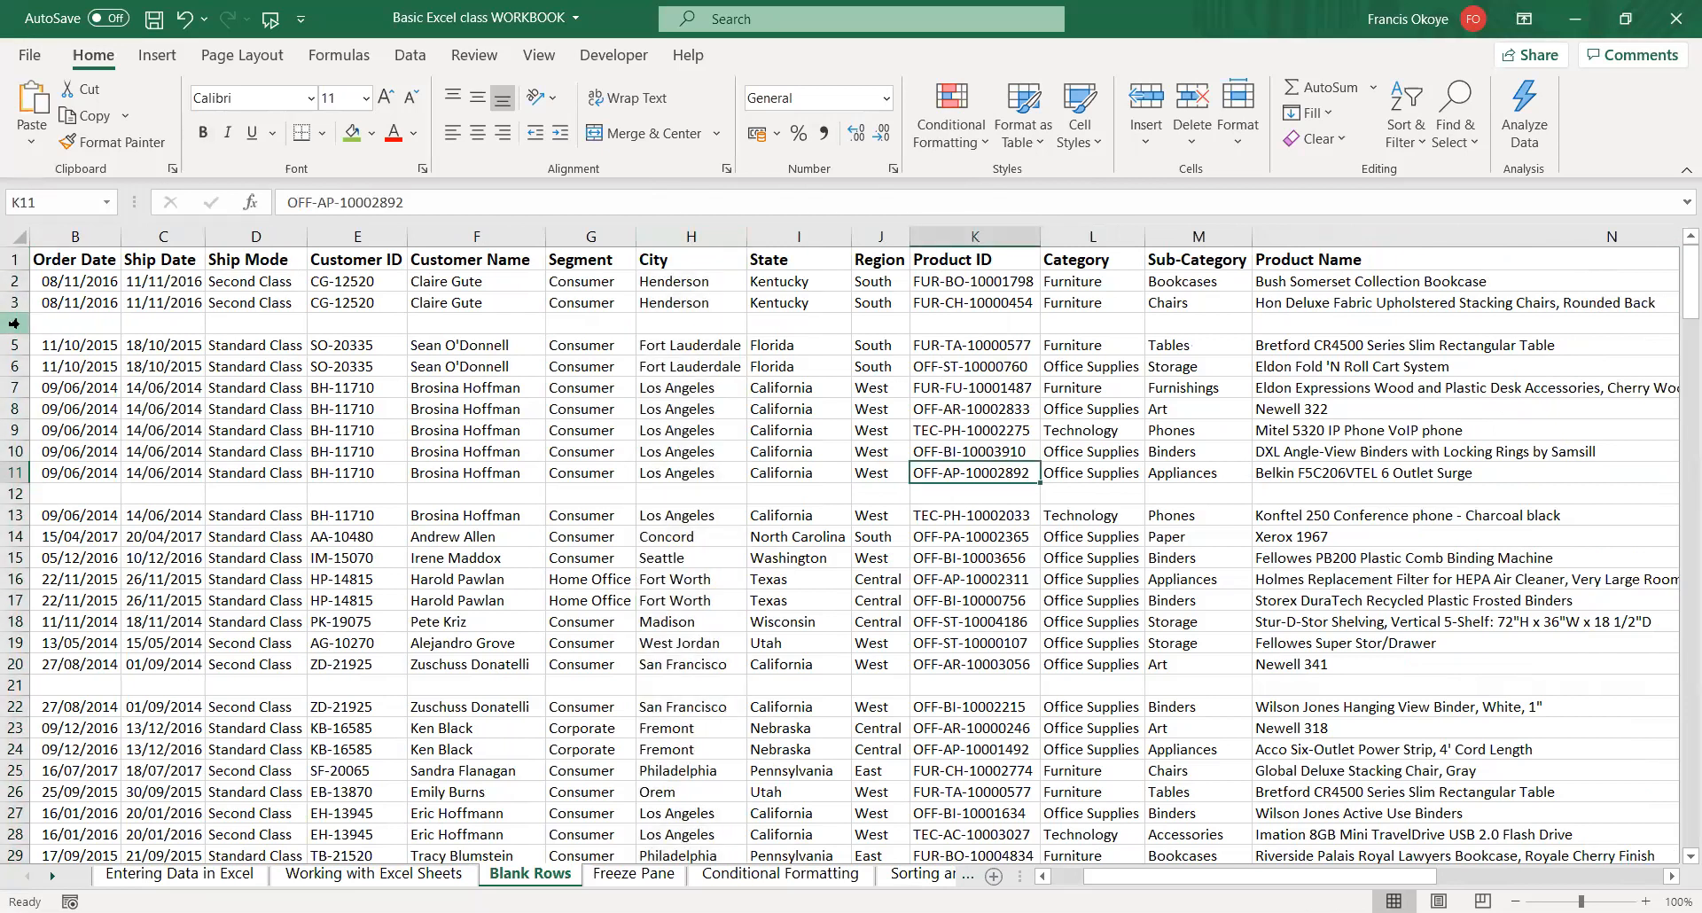
- Delete the blank row 4 from the order data
left_click(15, 323)
right_click(15, 324)
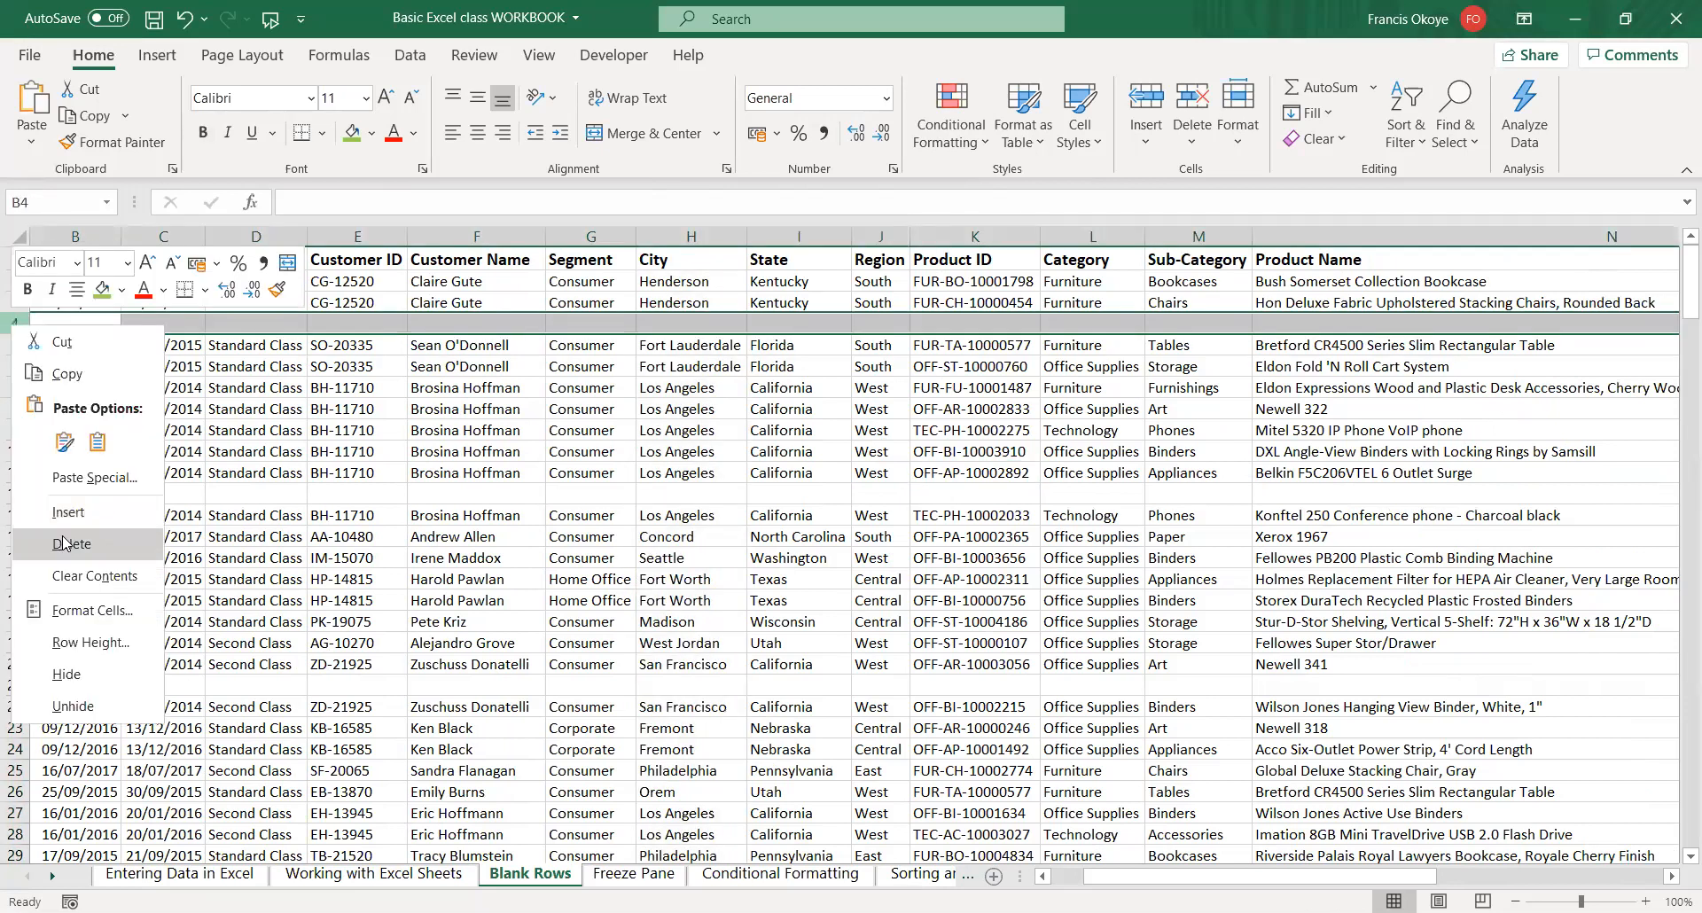
left_click(63, 539)
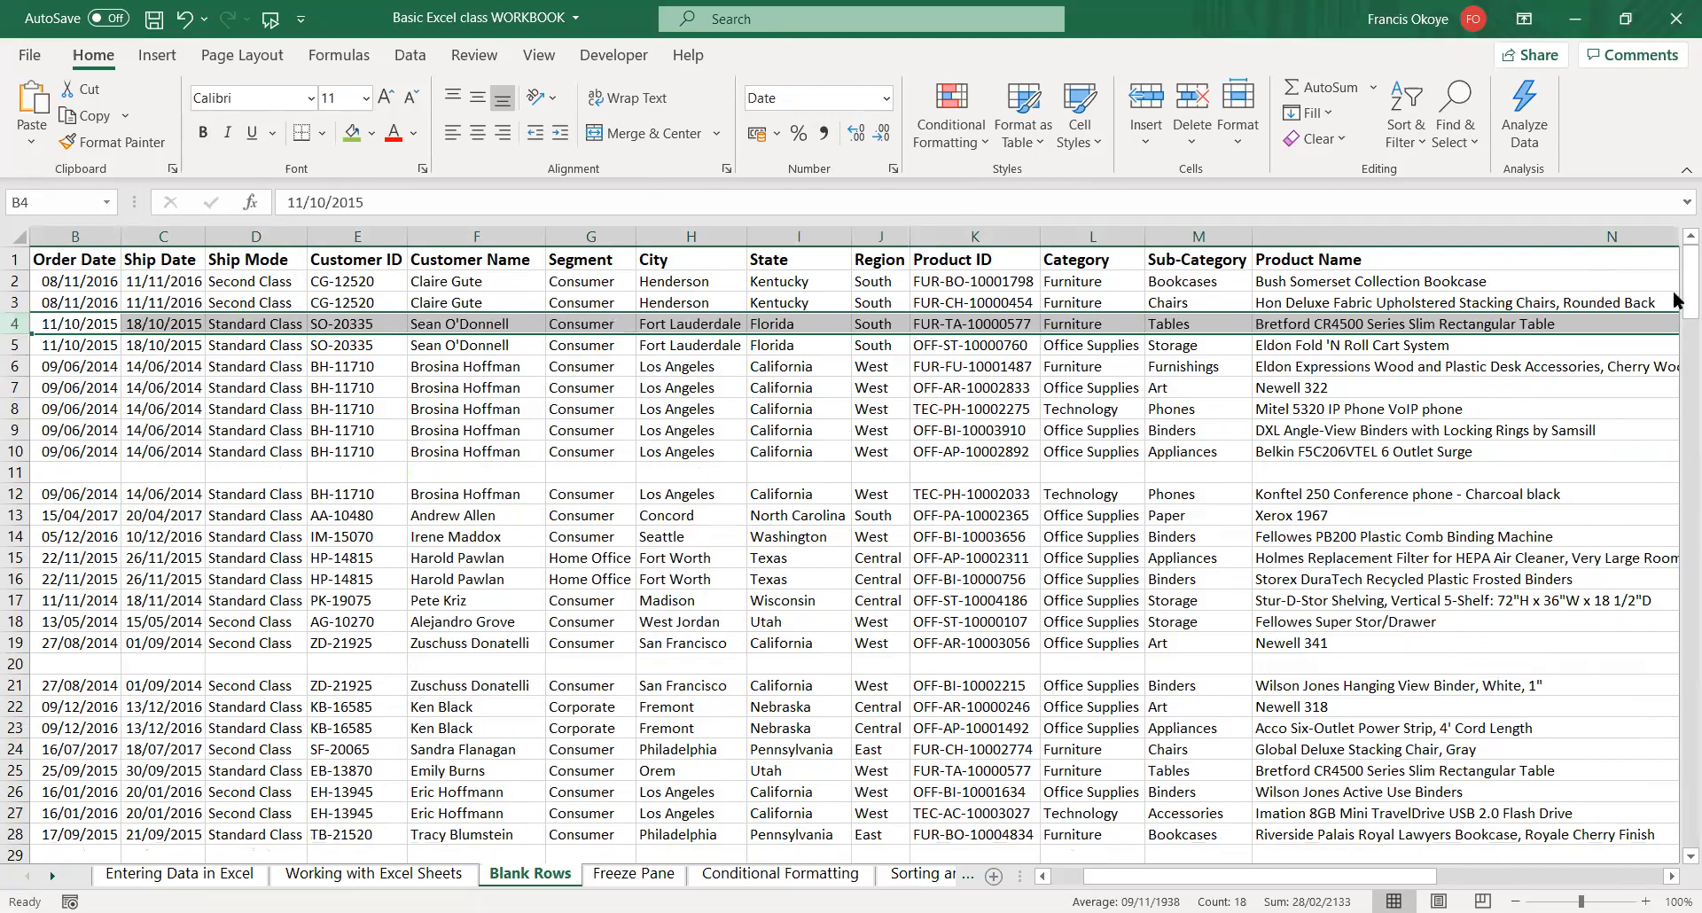
mouse_move(1676, 305)
left_mouse_down()
mouse_move(1676, 768)
mouse_move(1674, 290)
left_mouse_up()
key("ctrl+minus")
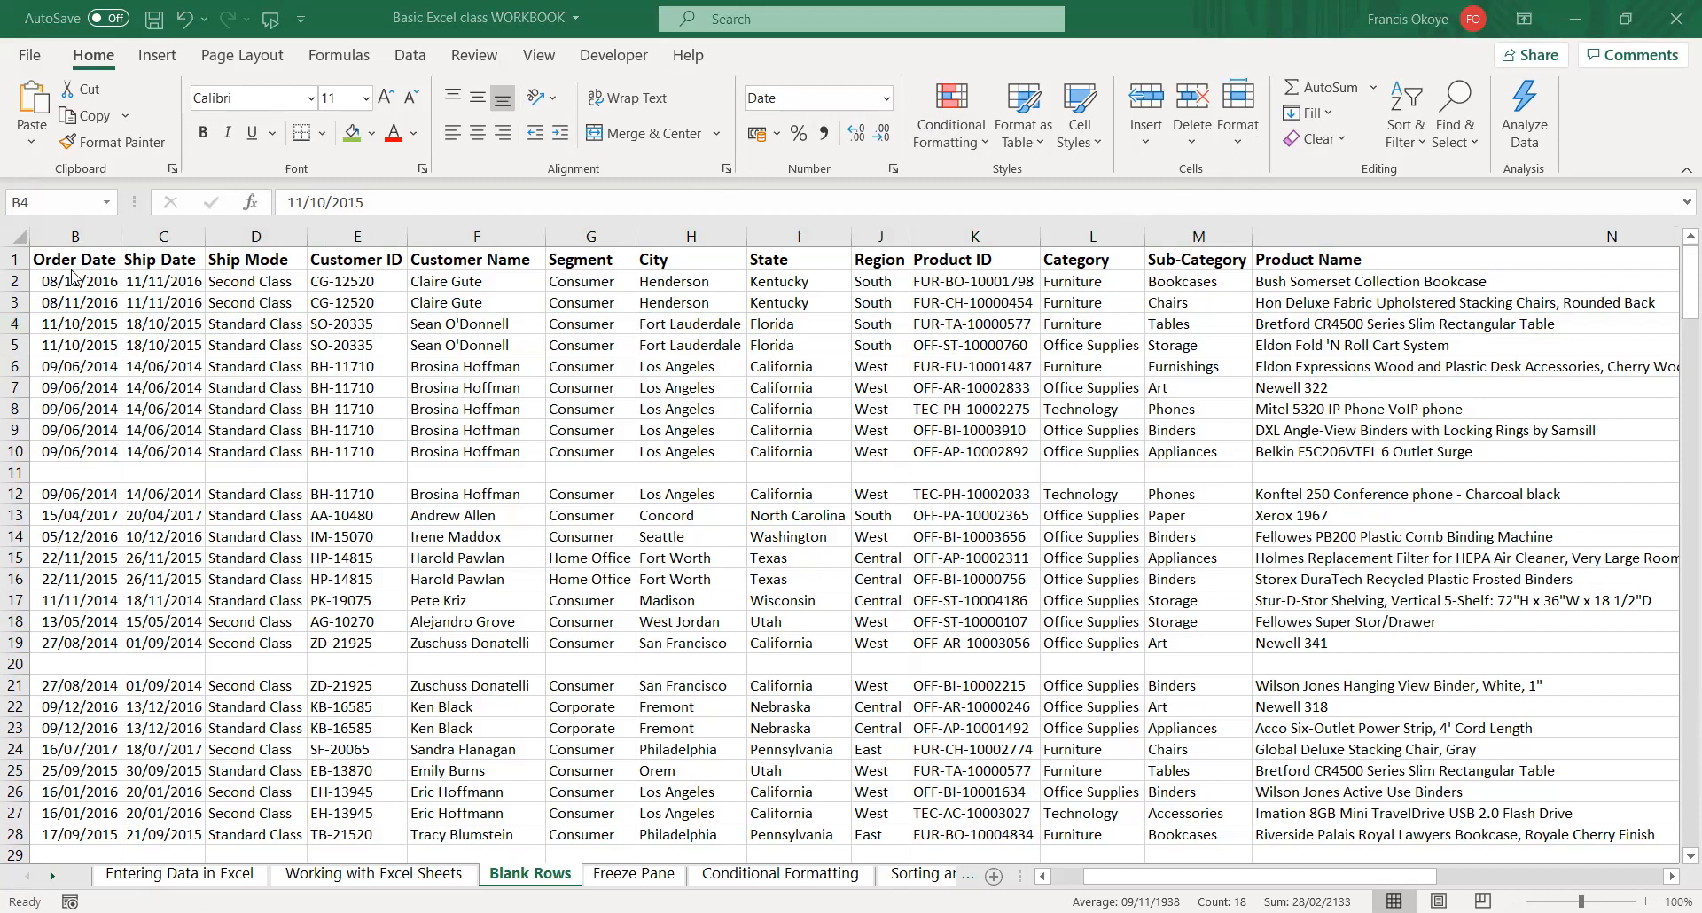
key("shift+space")
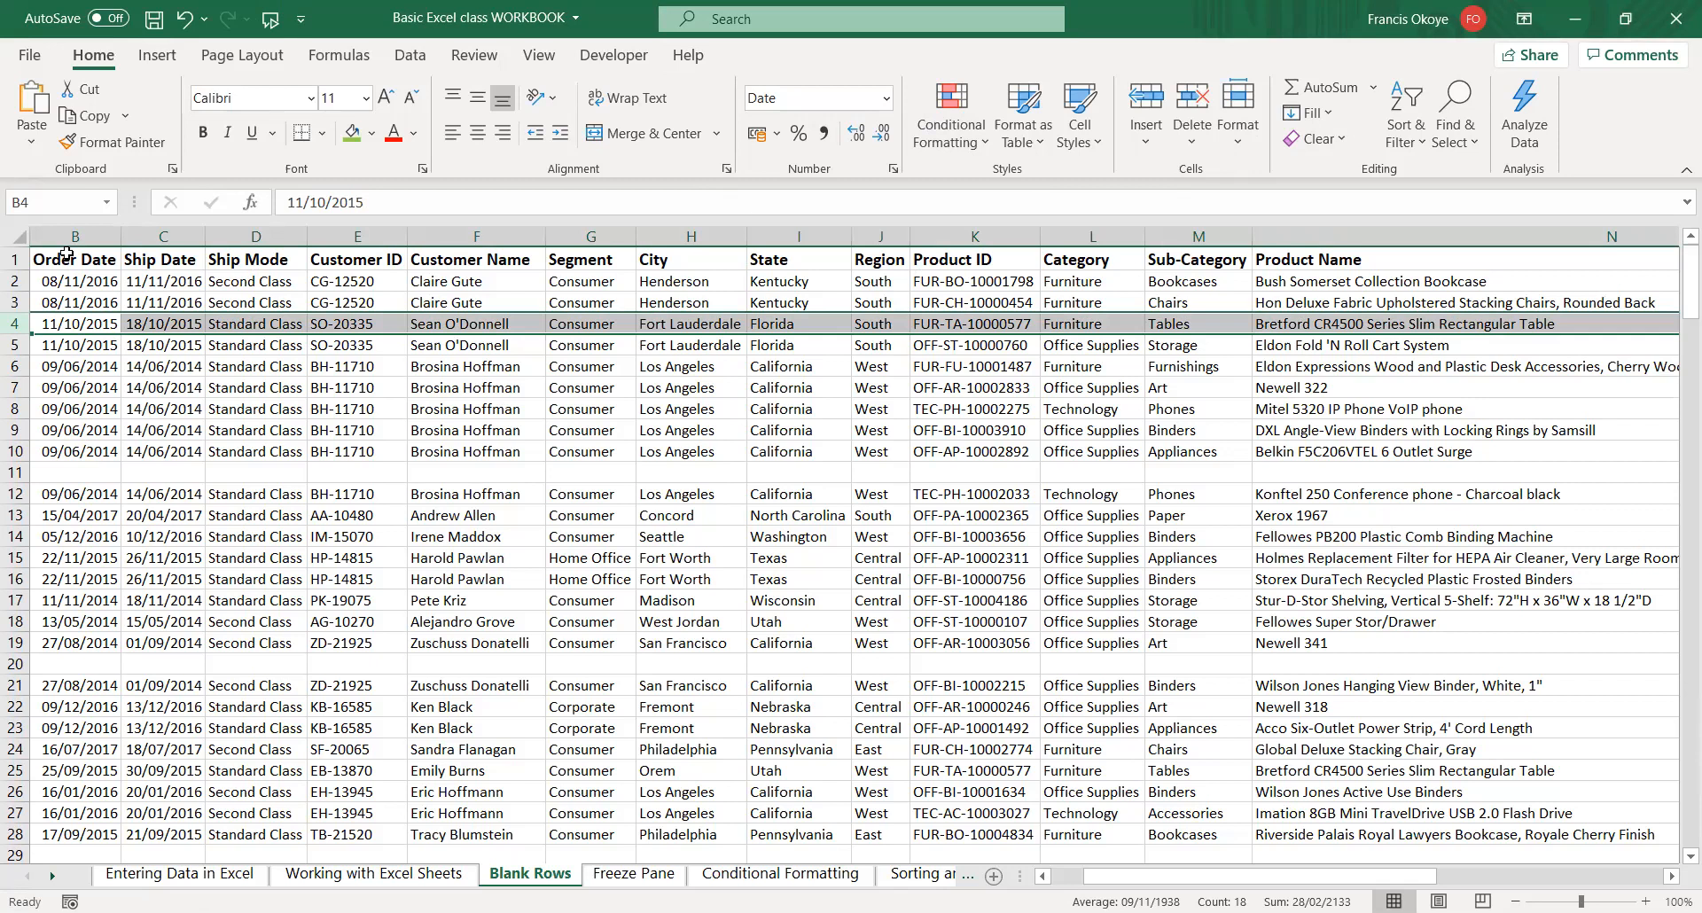
- Insert blank rows at rows 4 and 8 of the order data
right_click(15, 325)
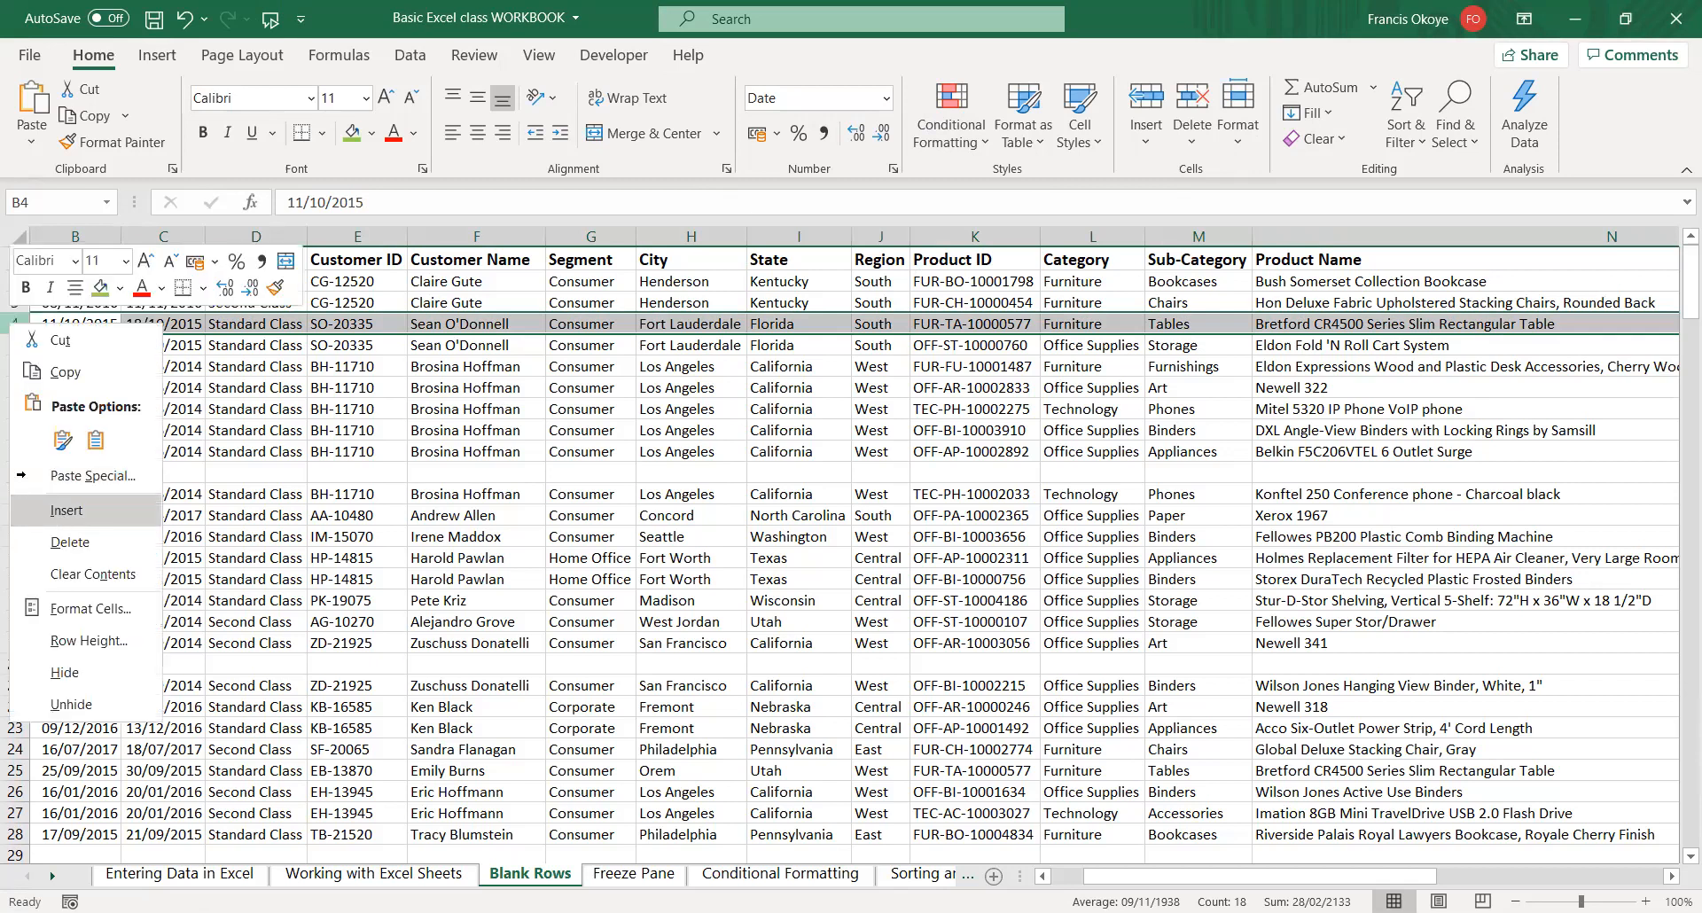
left_click(58, 512)
left_click(15, 409)
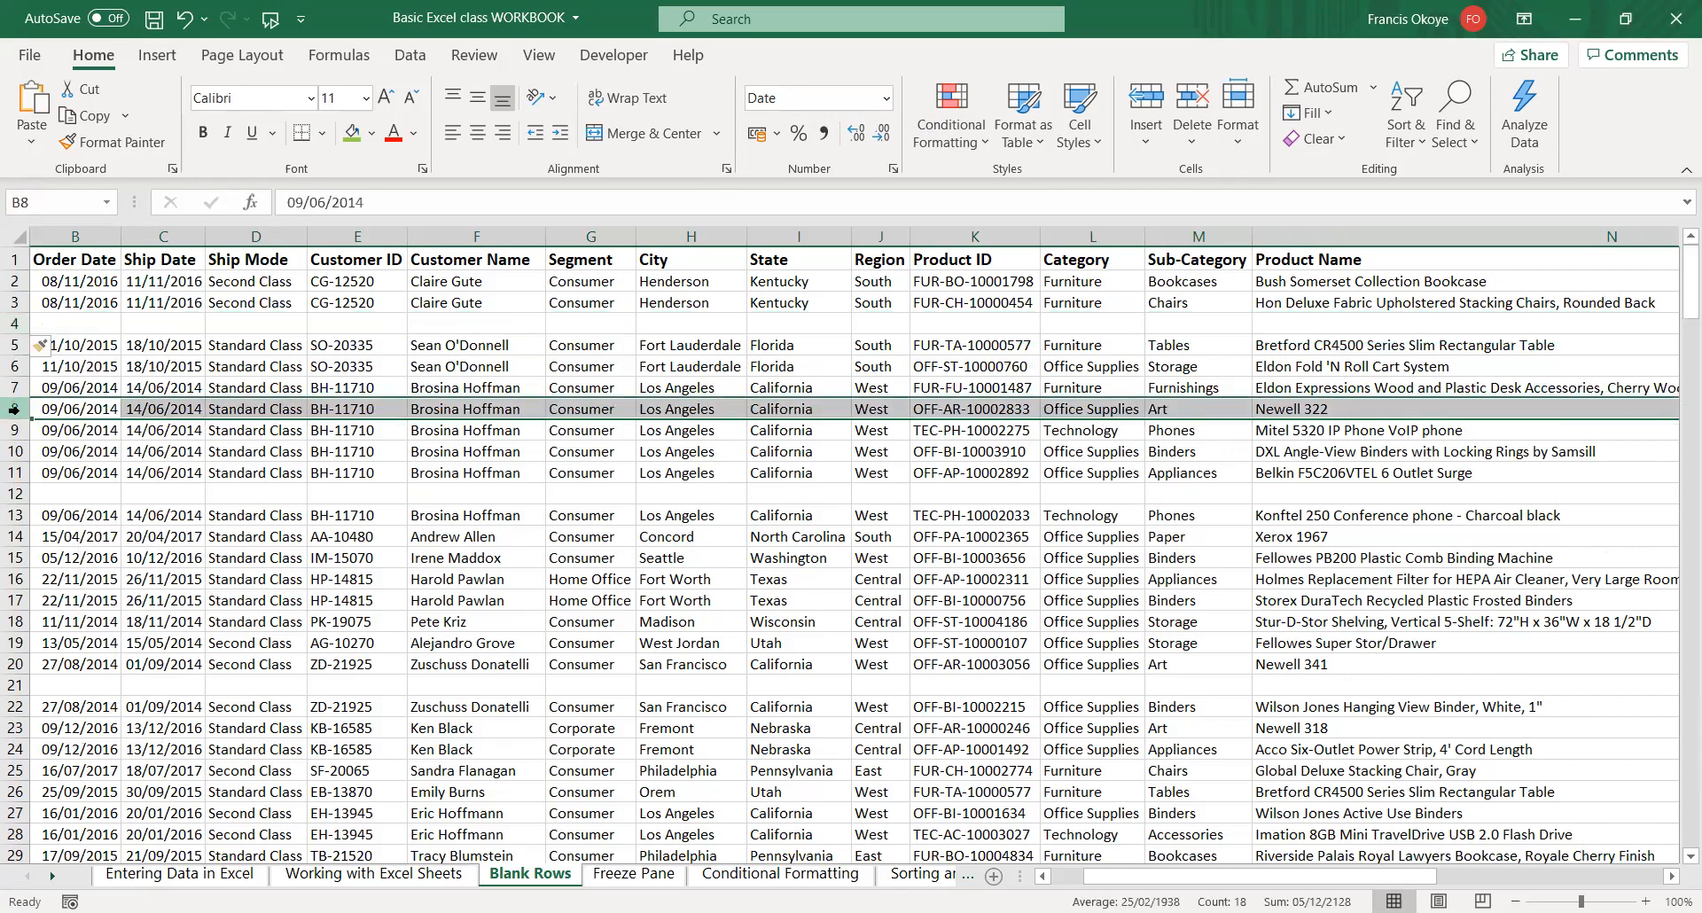
right_click(14, 409)
left_click(71, 599)
left_click(378, 549)
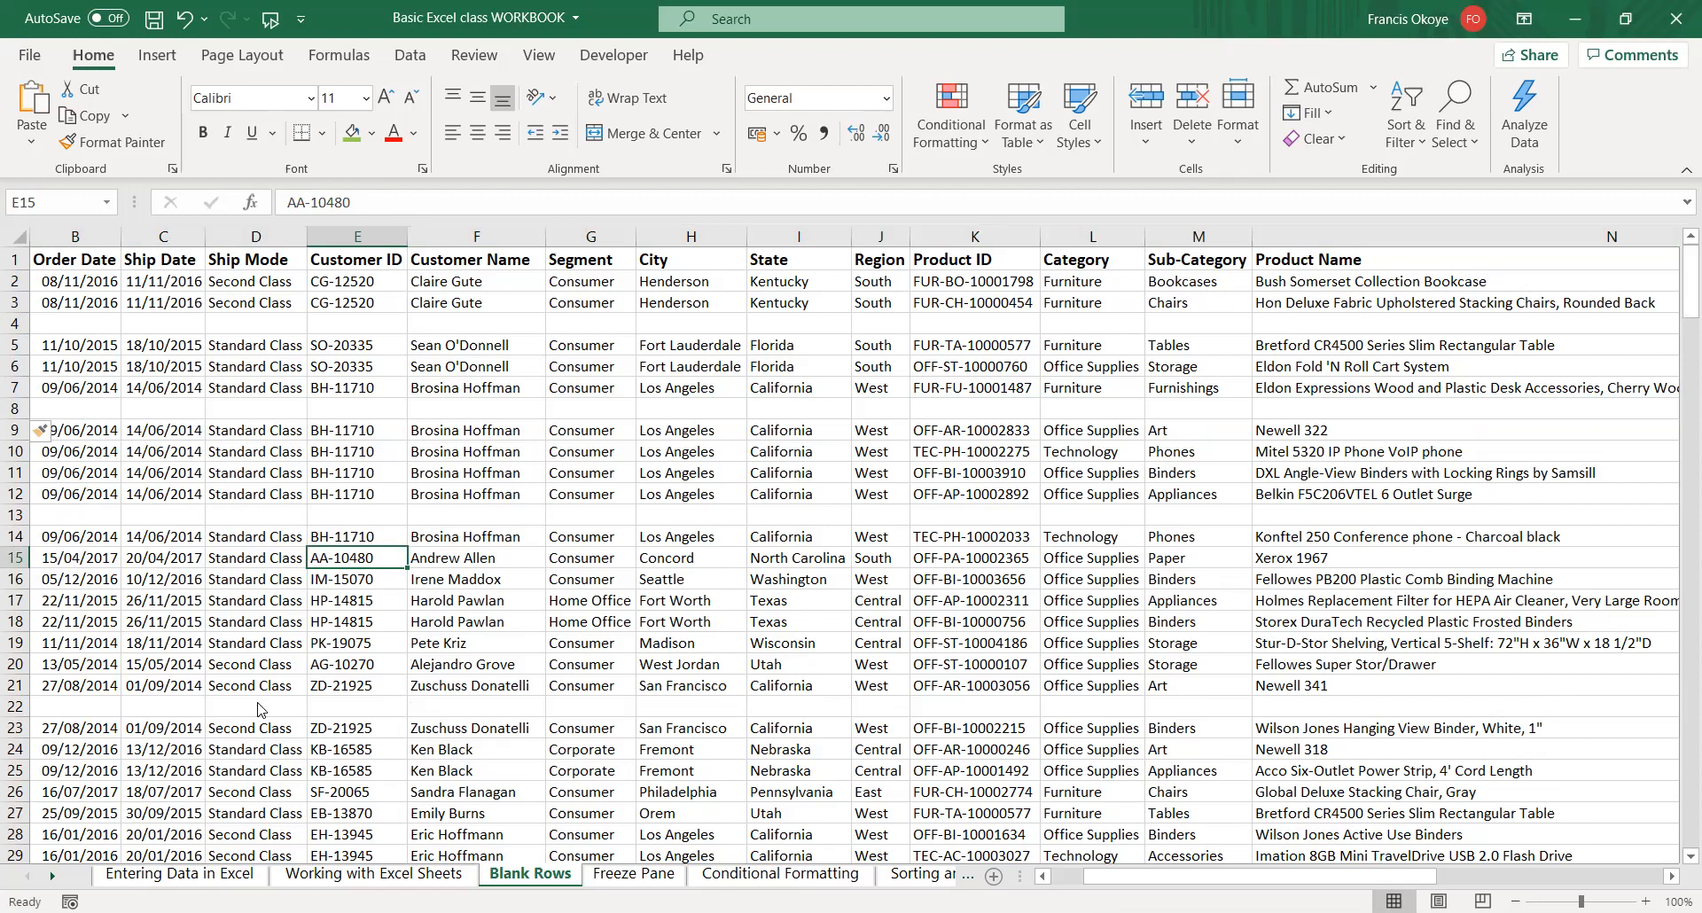
- Select all blank cells in the order data using Go To Special with Blanks and delete them
key("ctrl+g")
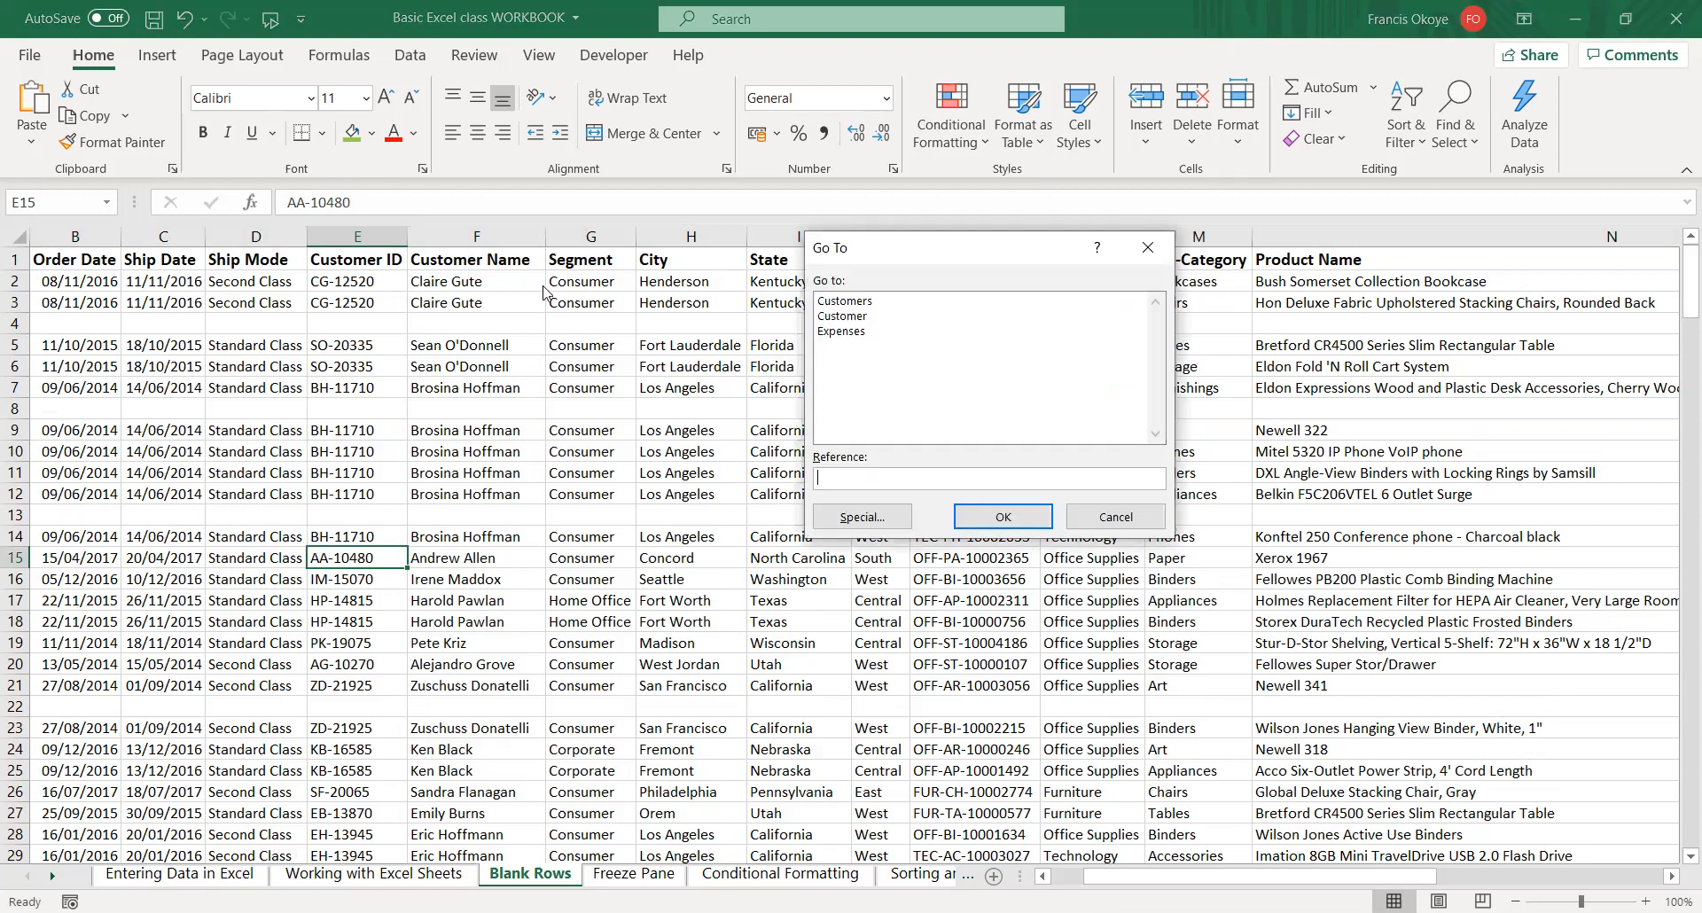
left_click(1124, 516)
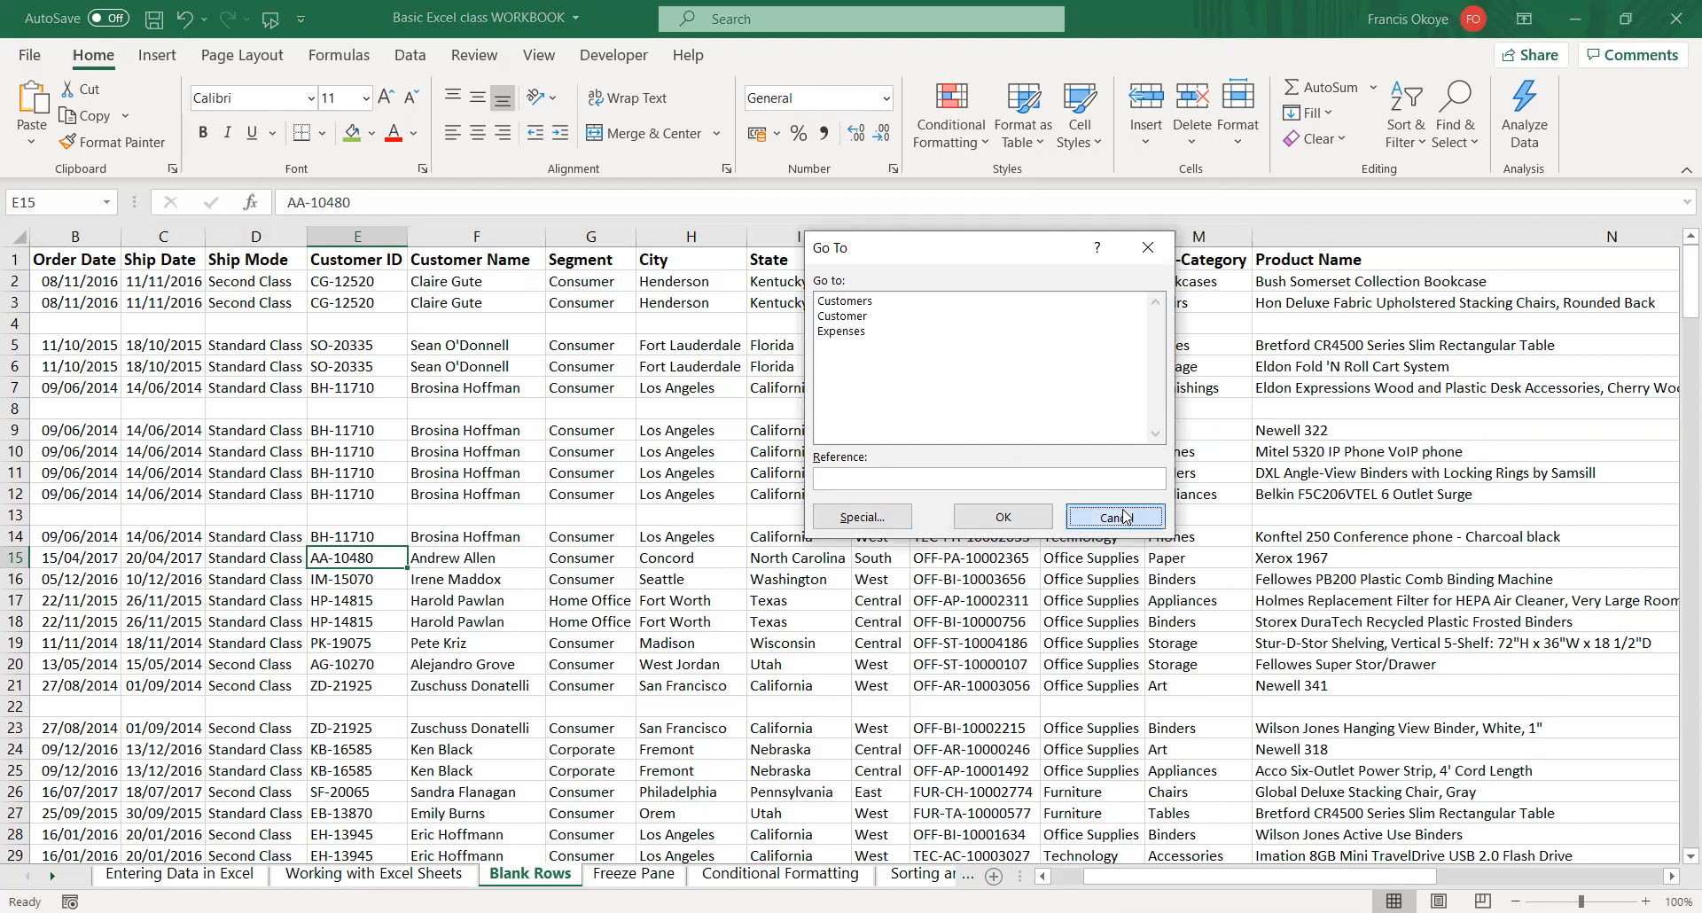
key("ctrl+g")
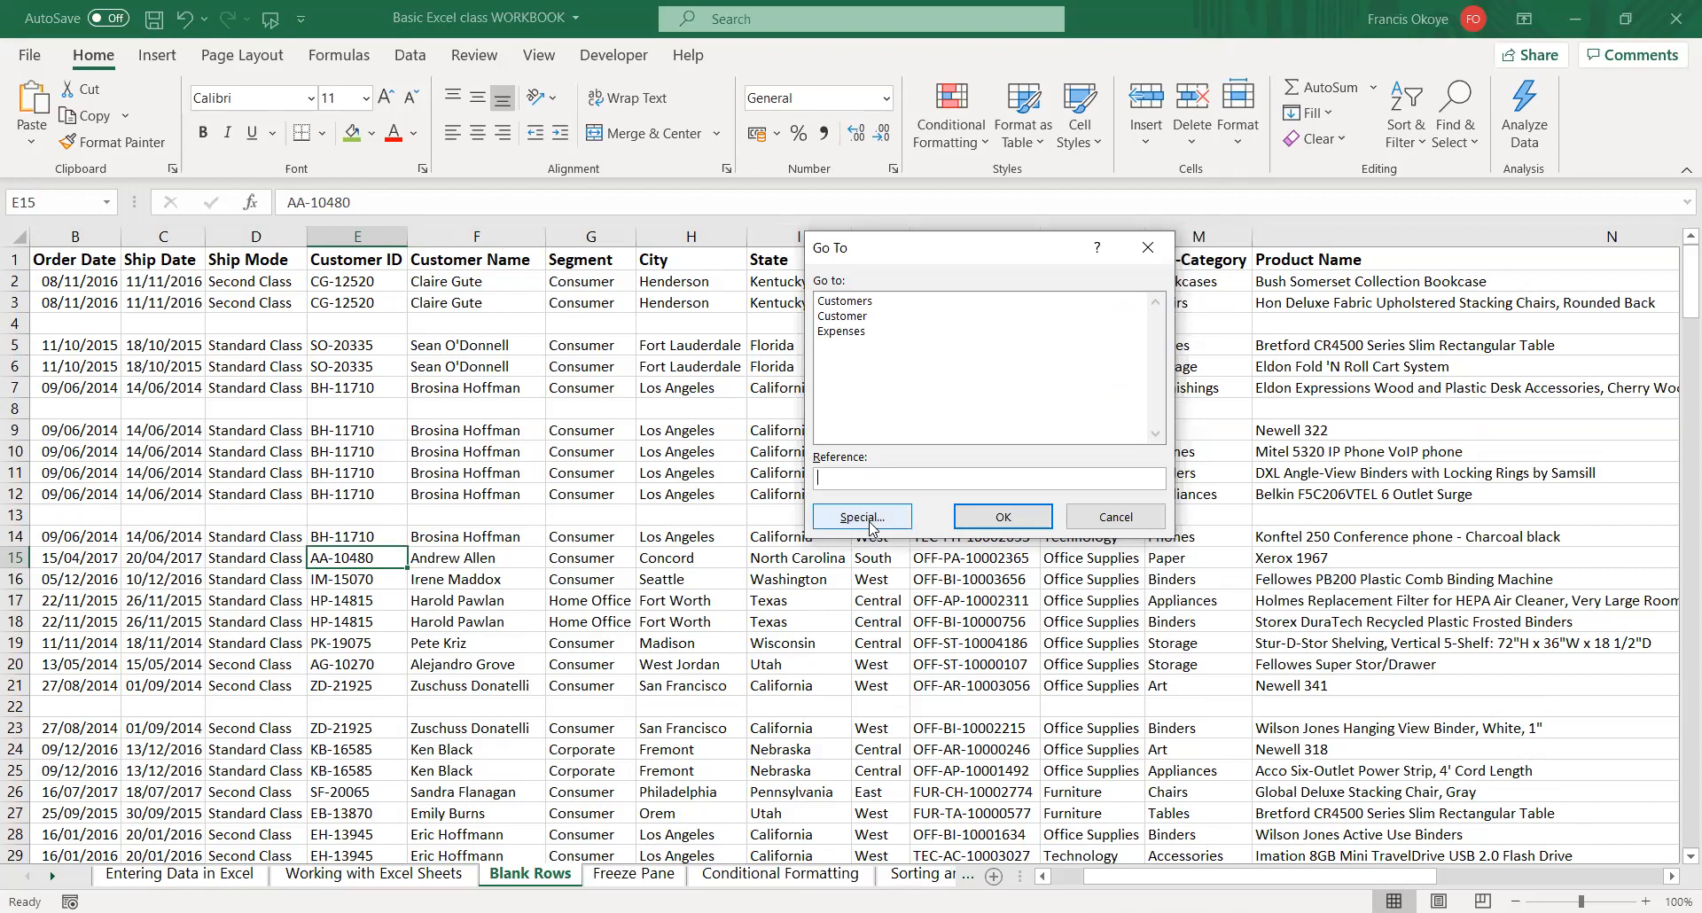
left_click(870, 526)
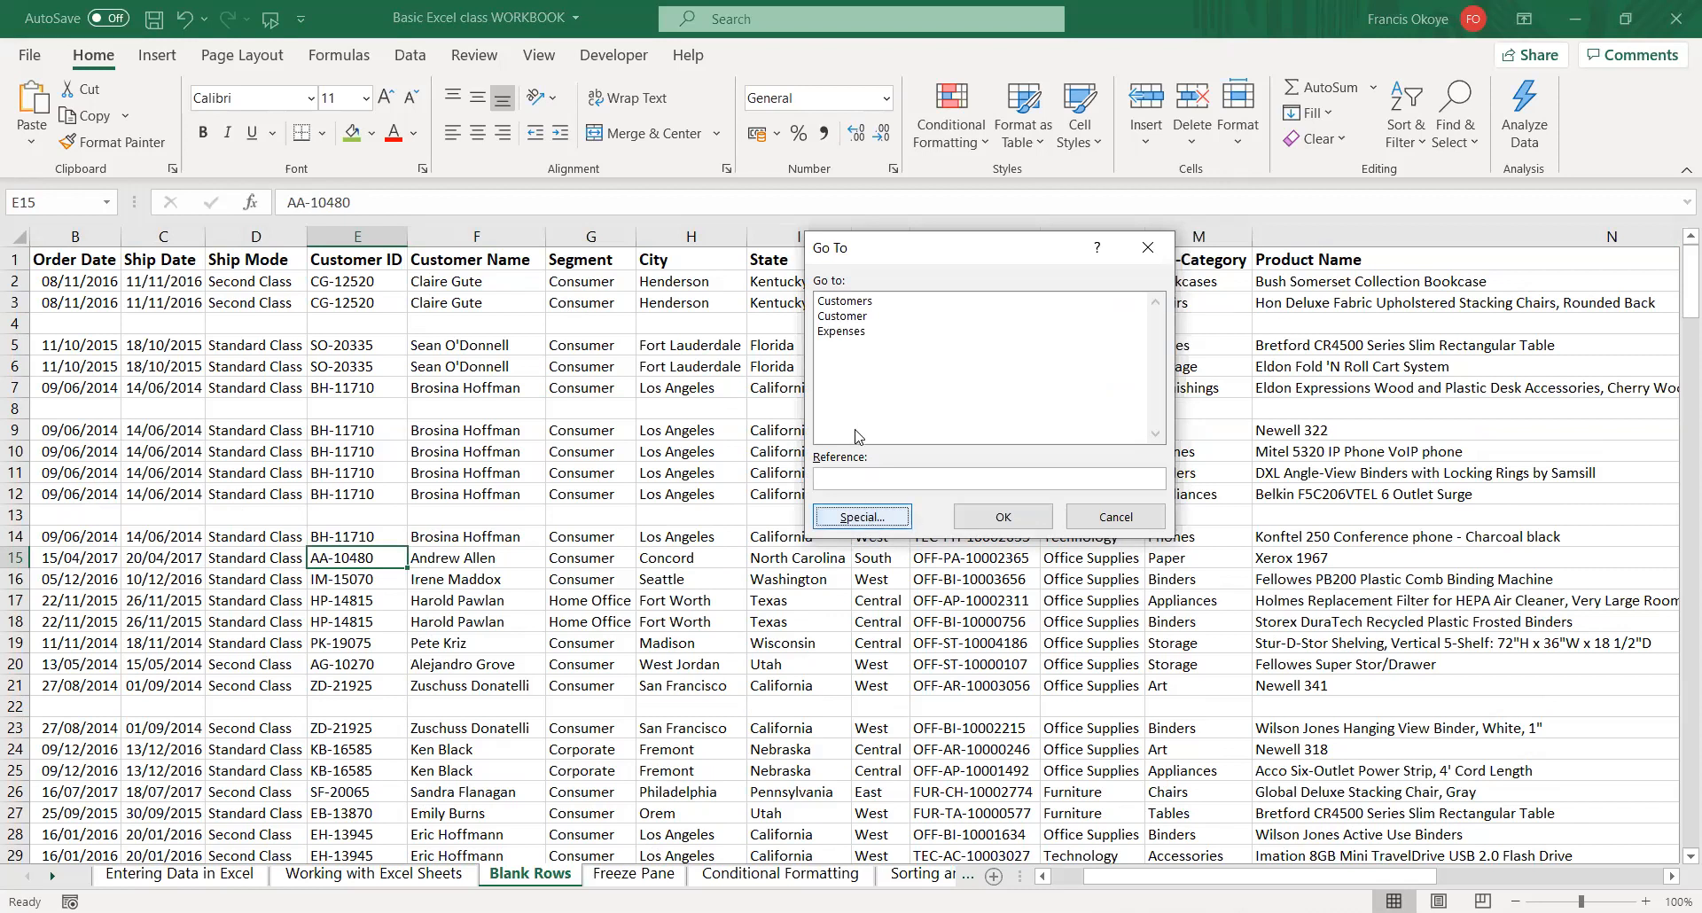
key("alt+k")
left_click(1001, 555)
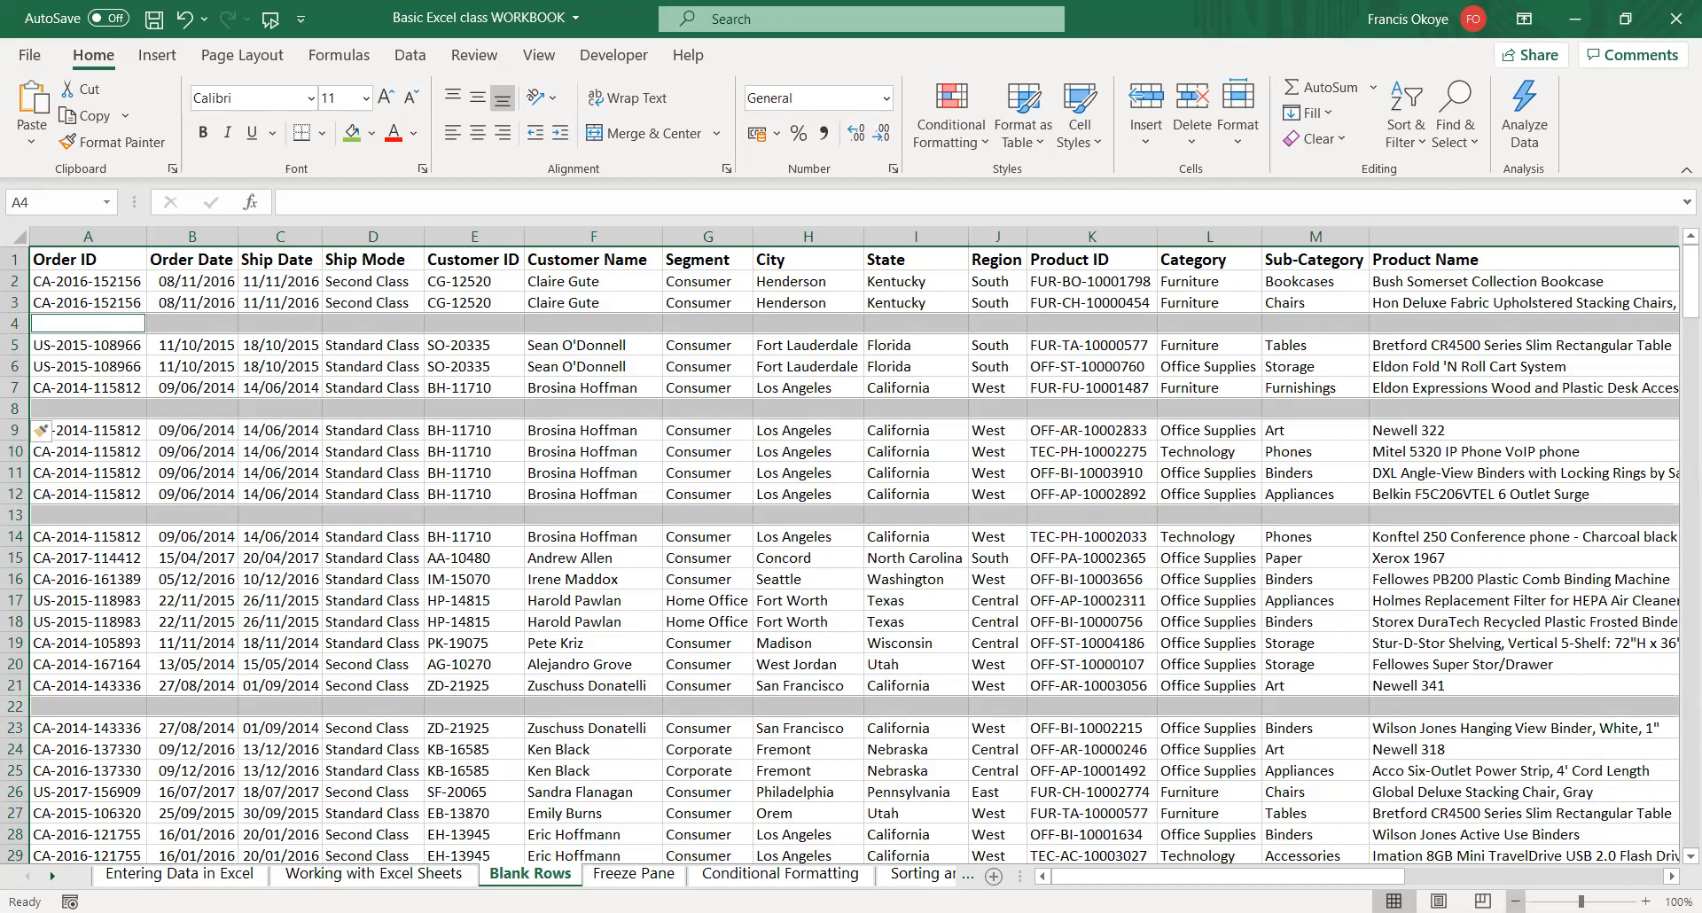
left_click(1516, 901)
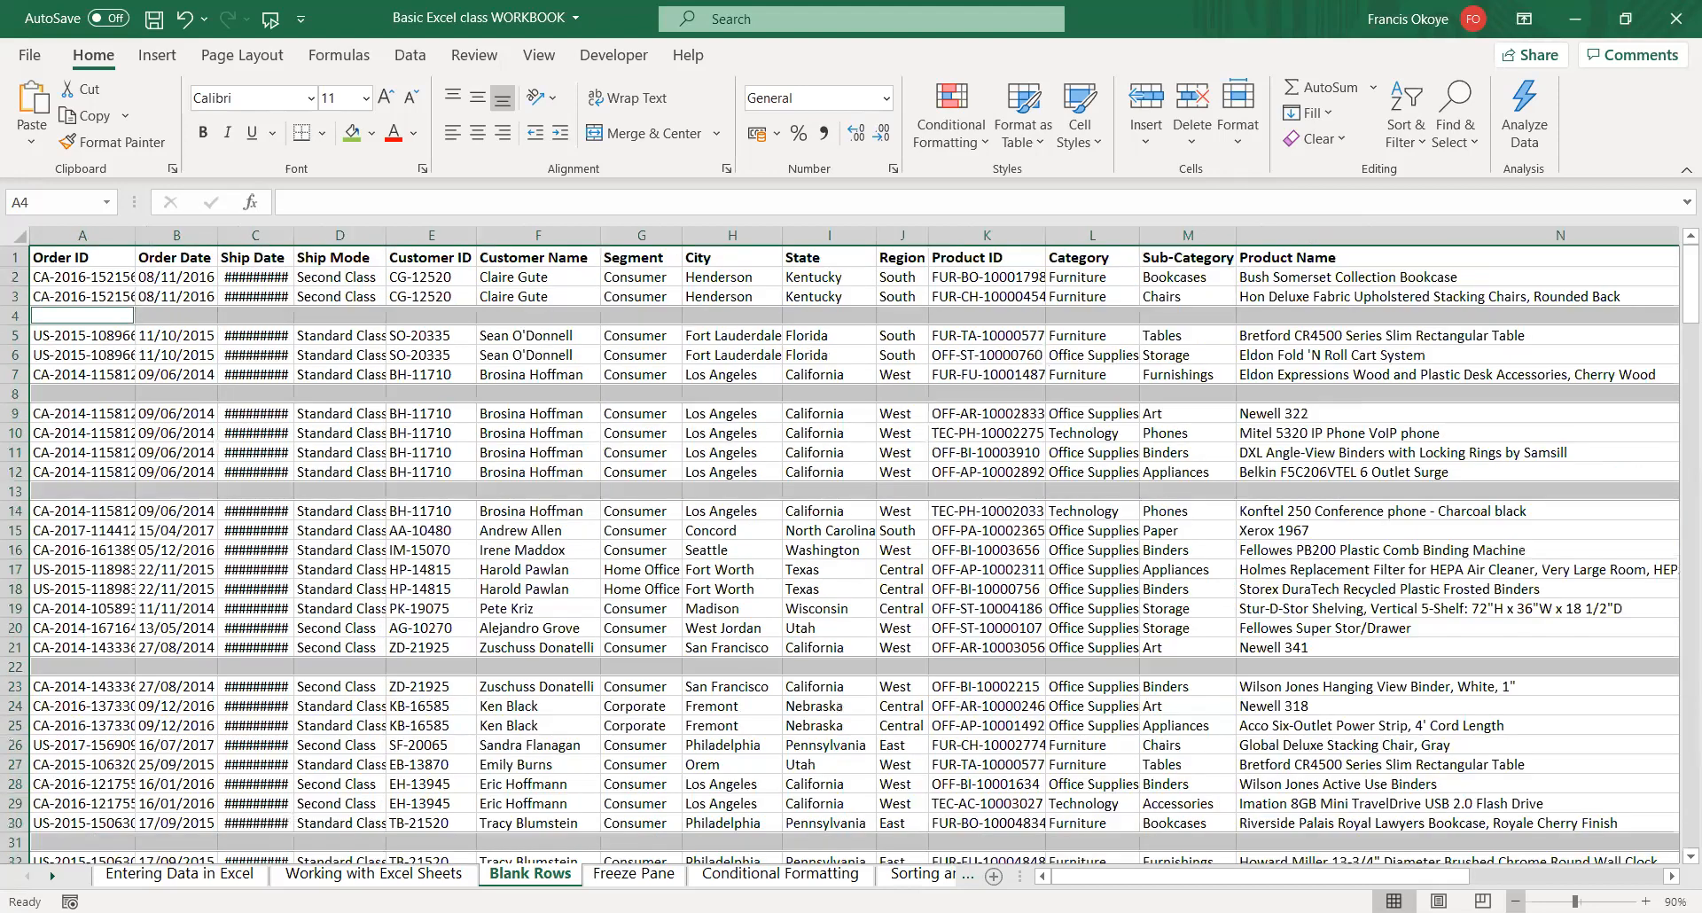
left_click(1517, 901)
left_click(1516, 901)
left_click(1516, 901)
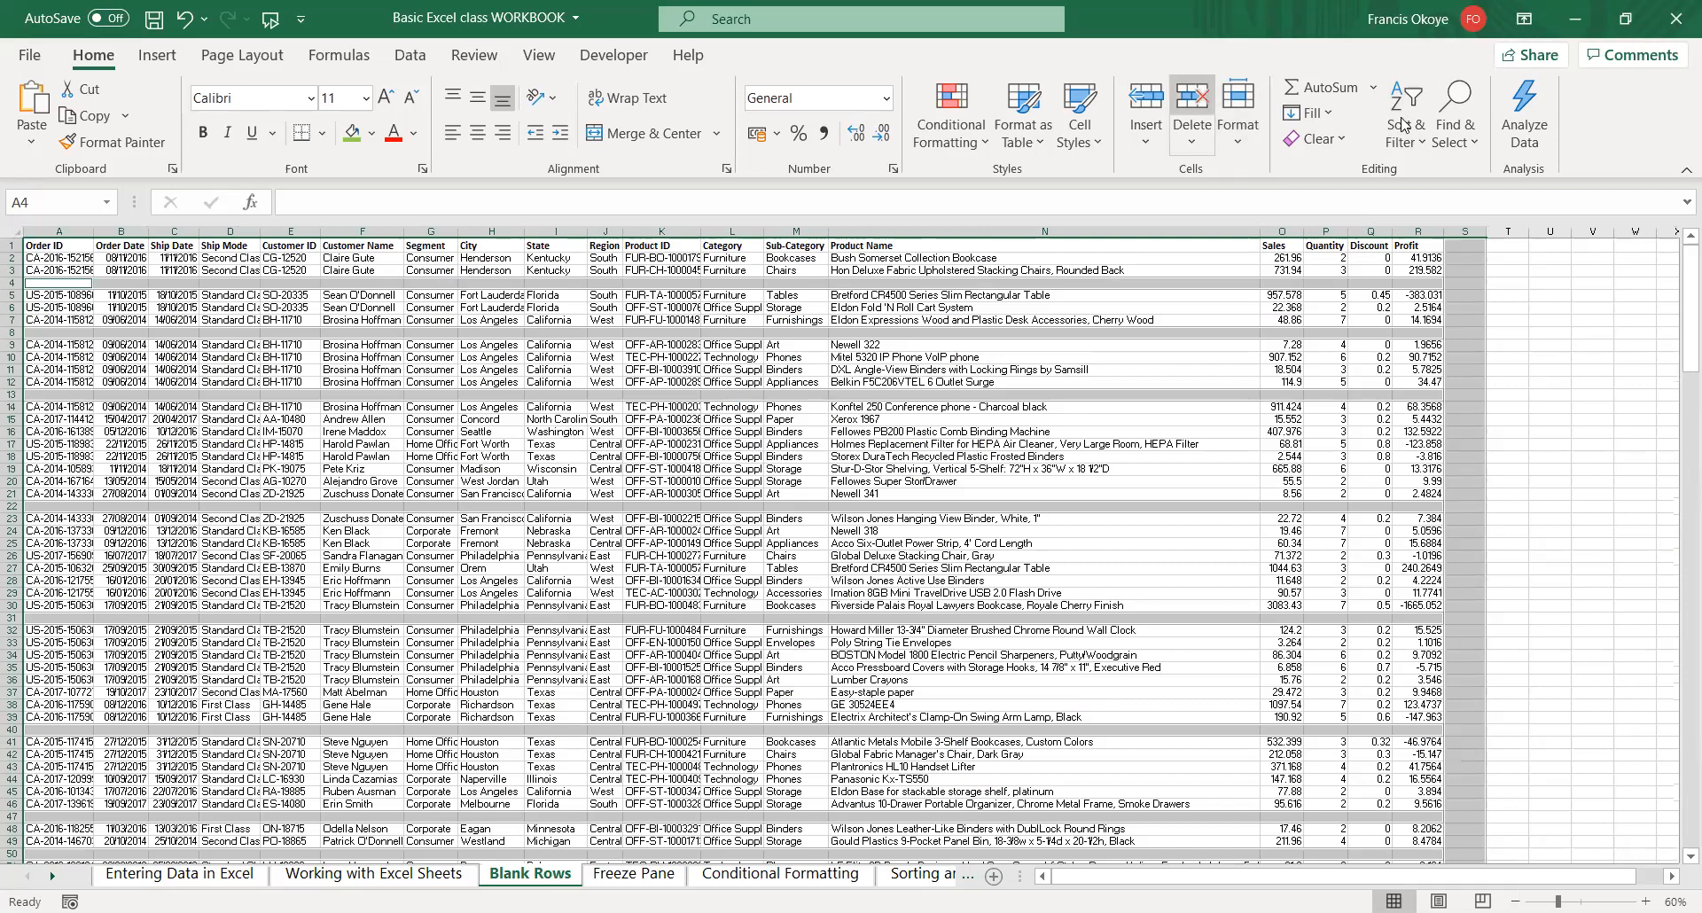
left_click(1191, 102)
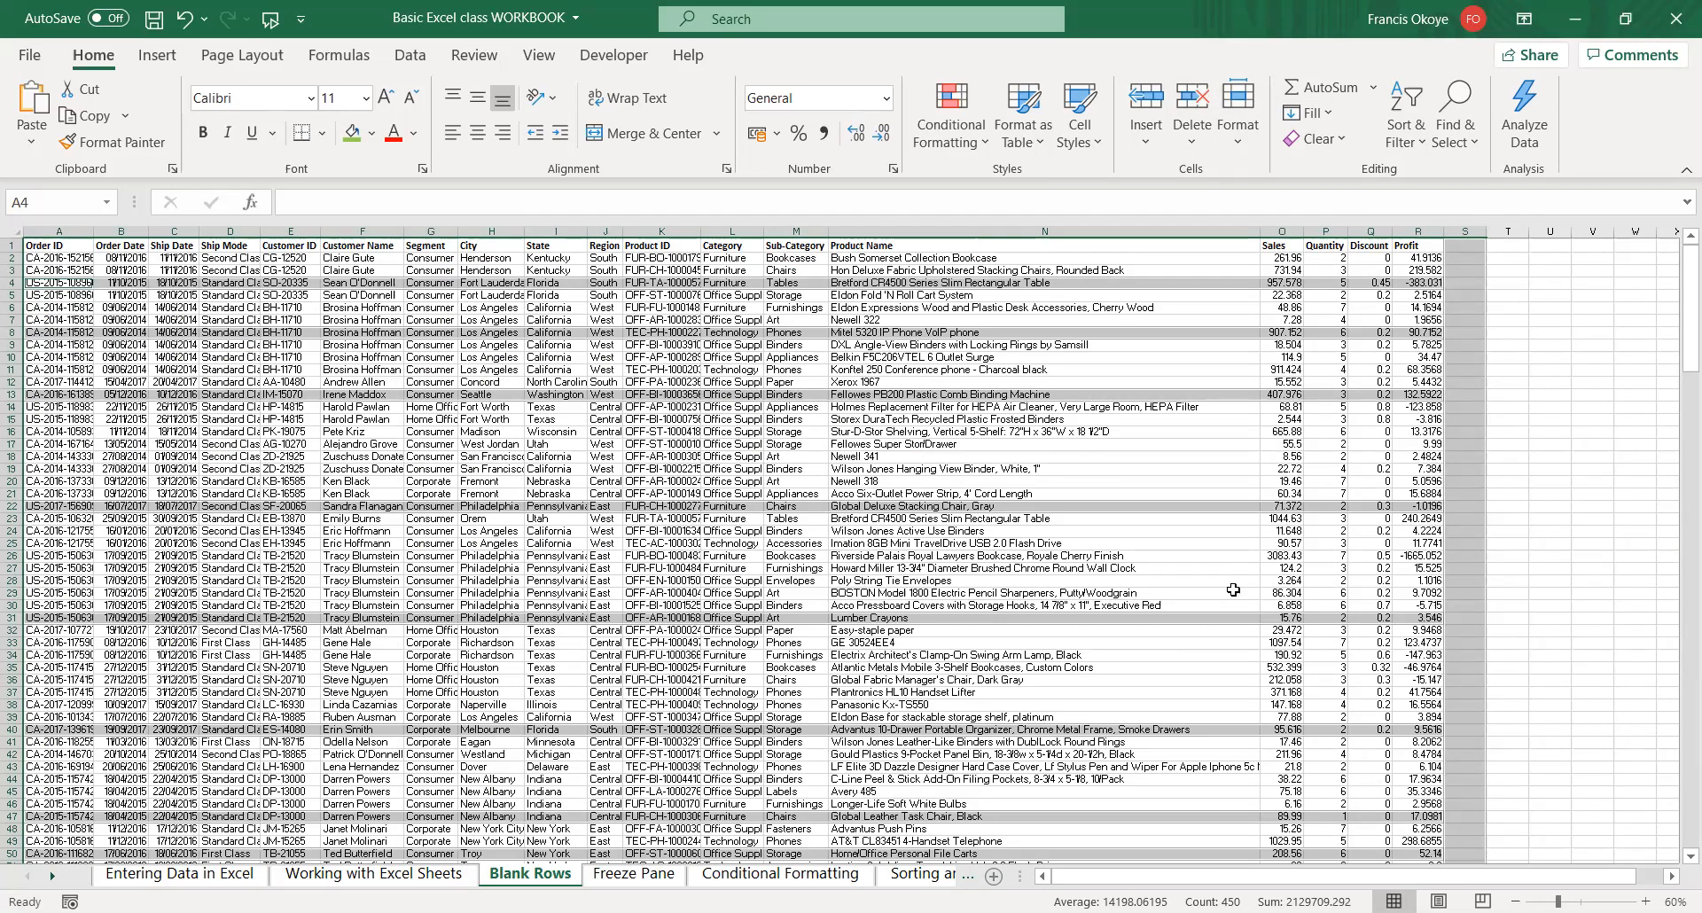
- Undo the deletion of the blank cells and return to the Order ID header in A1
key("ctrl+z")
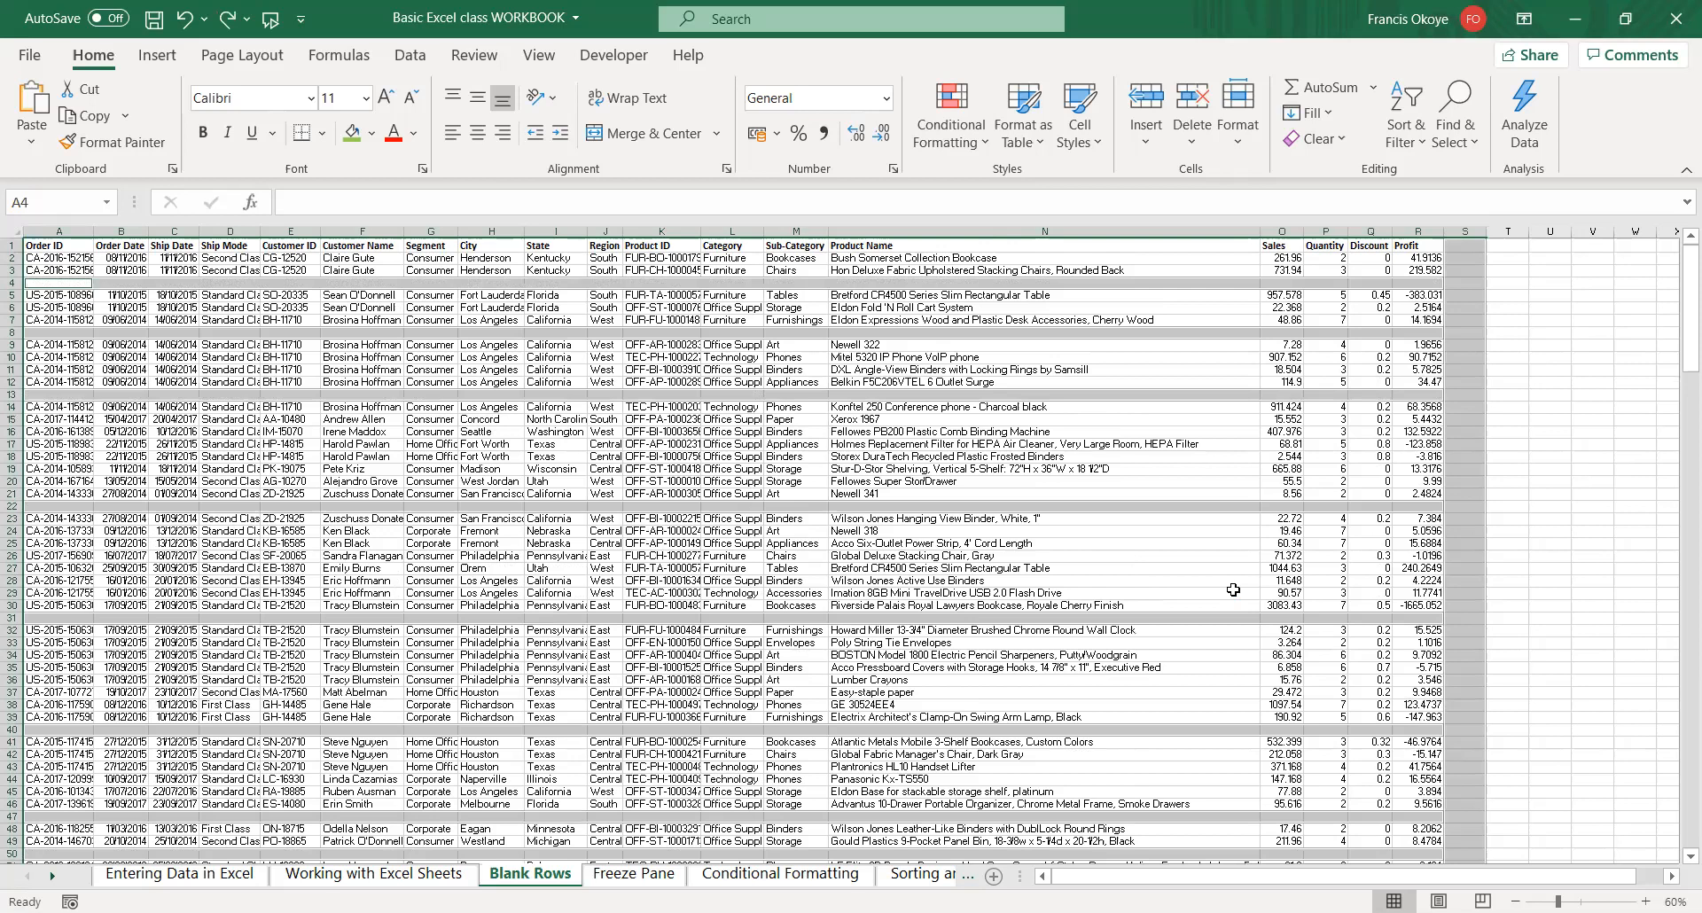
left_click(1550, 520)
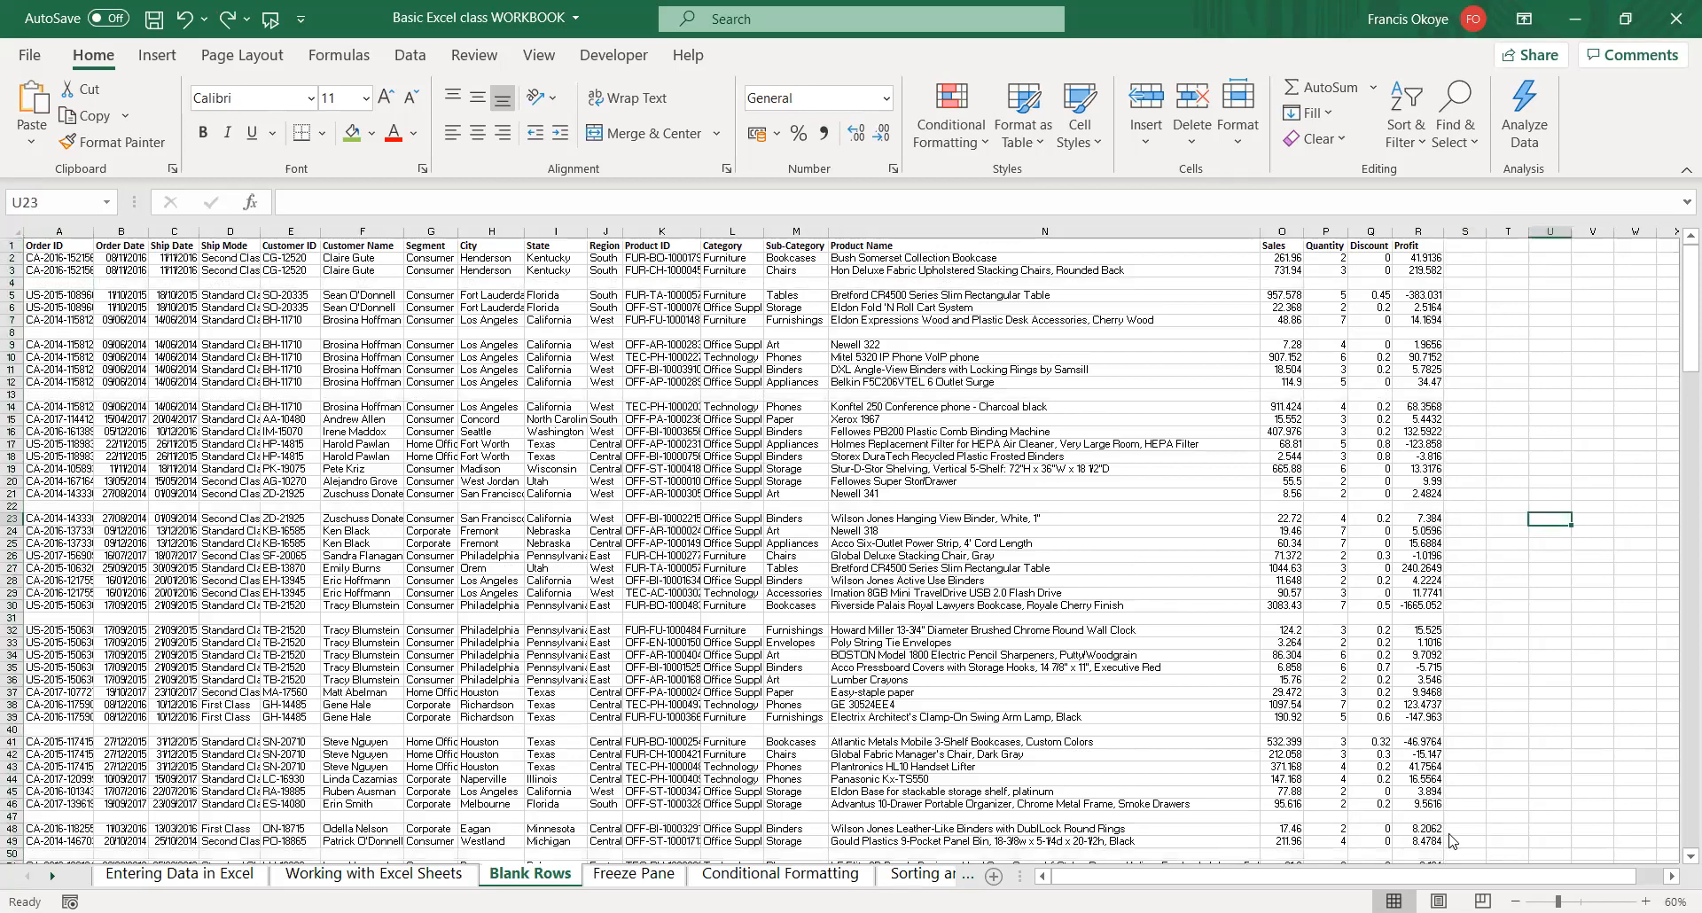
left_click(1646, 901)
left_click(1647, 901)
left_click(1647, 901)
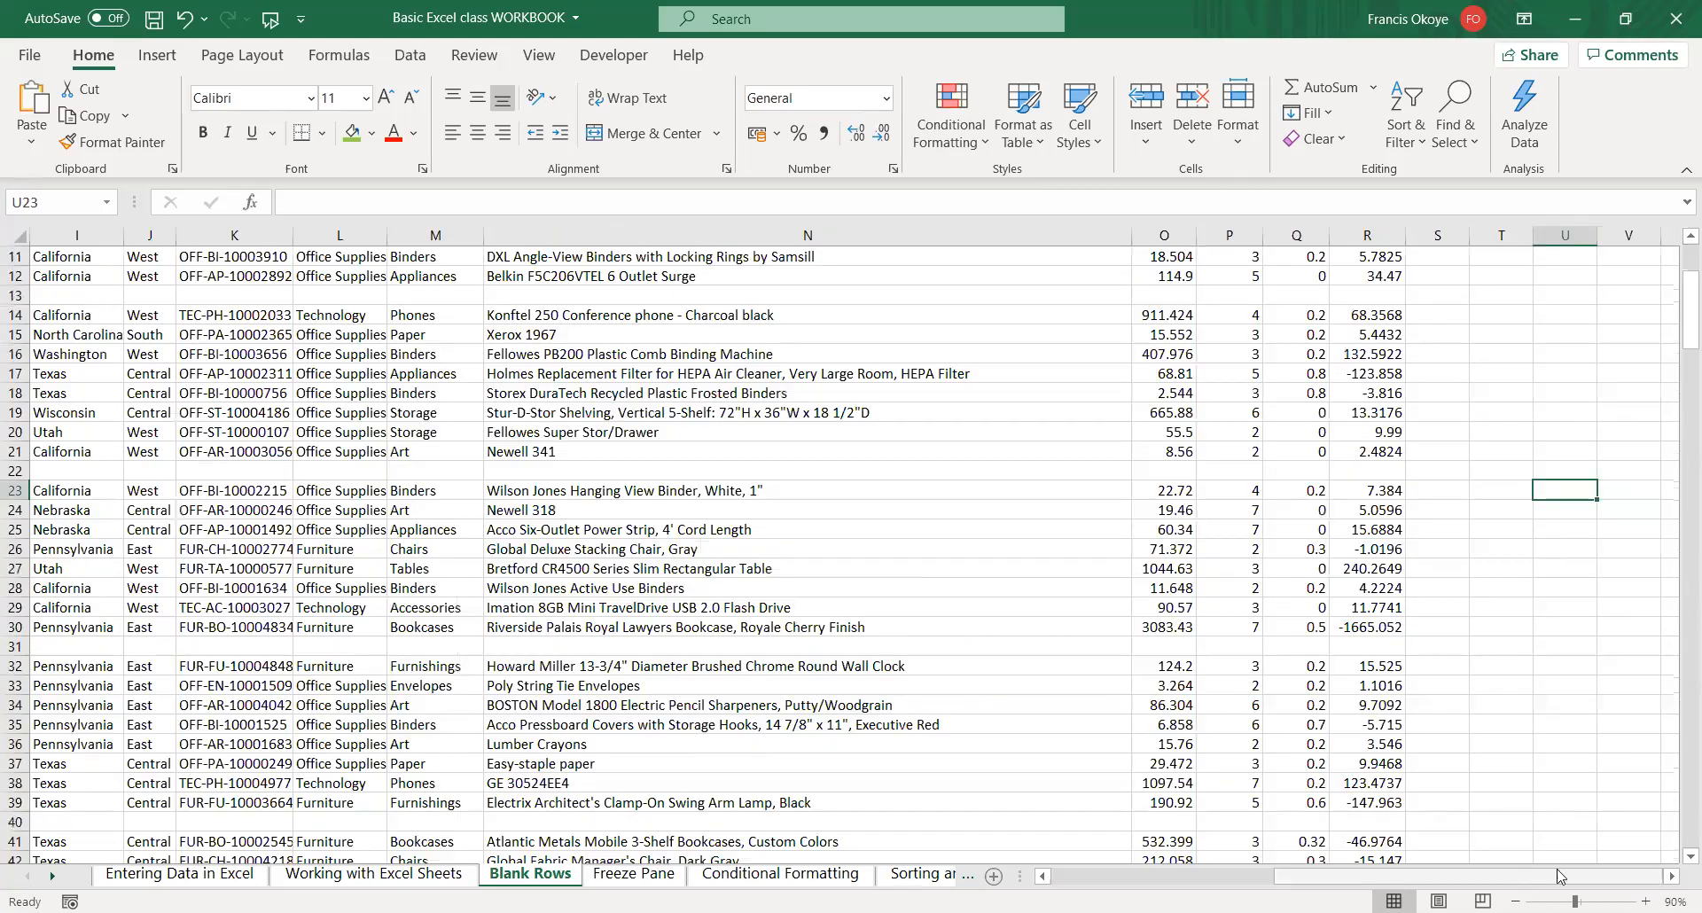
scroll(1283, 526, "left", 5)
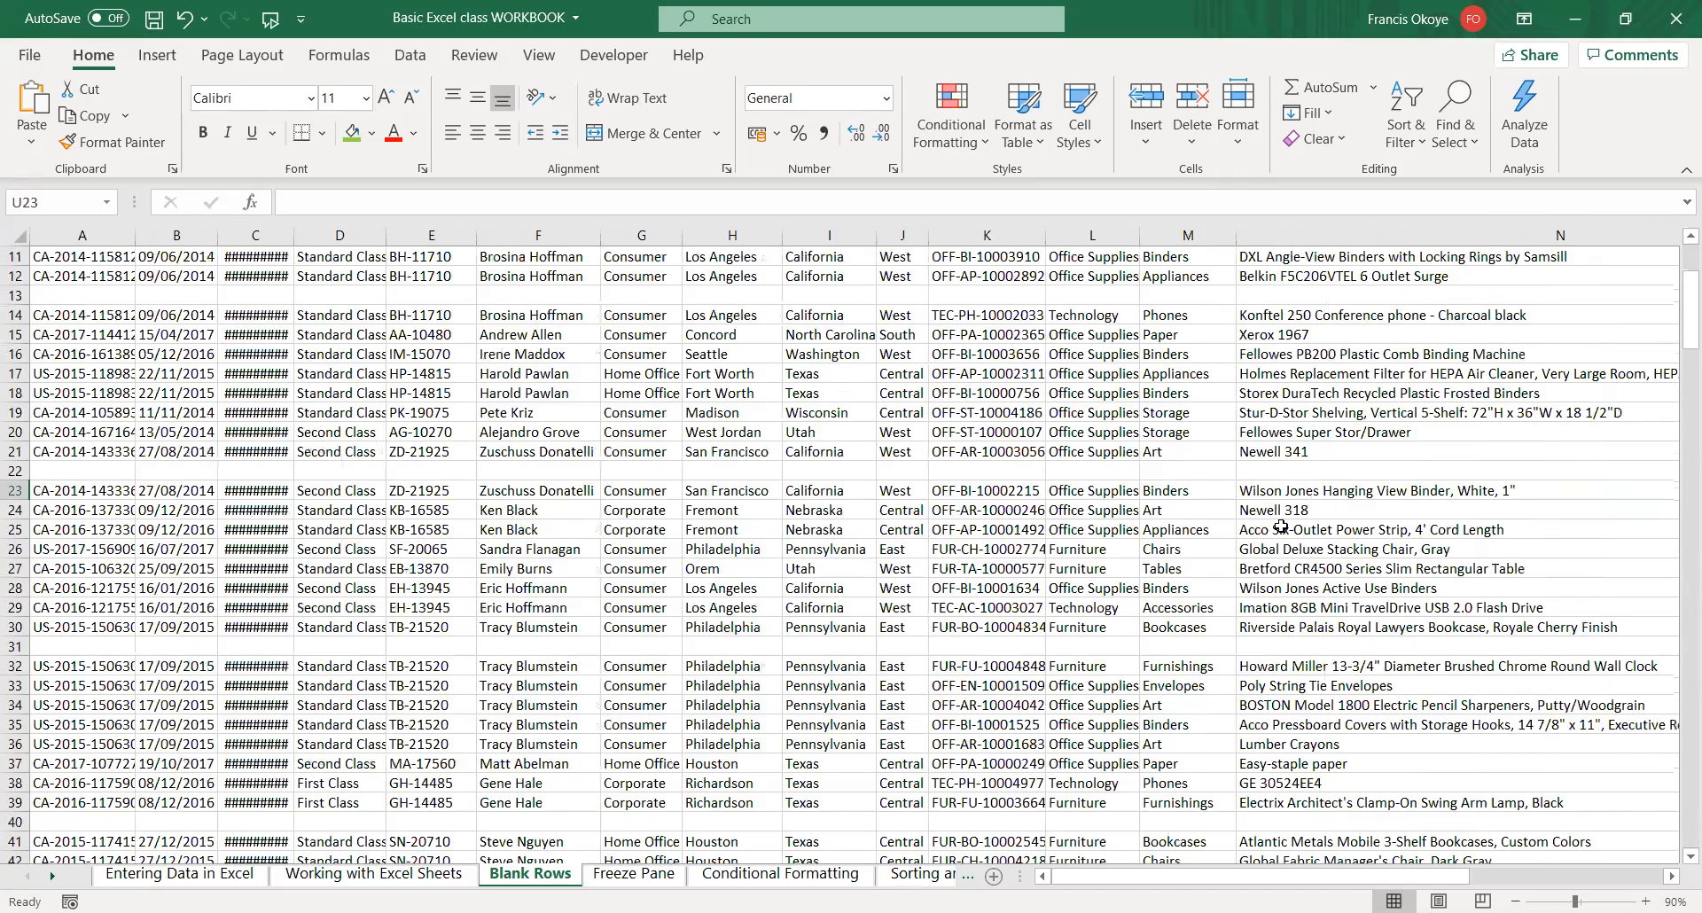
left_click(1516, 901)
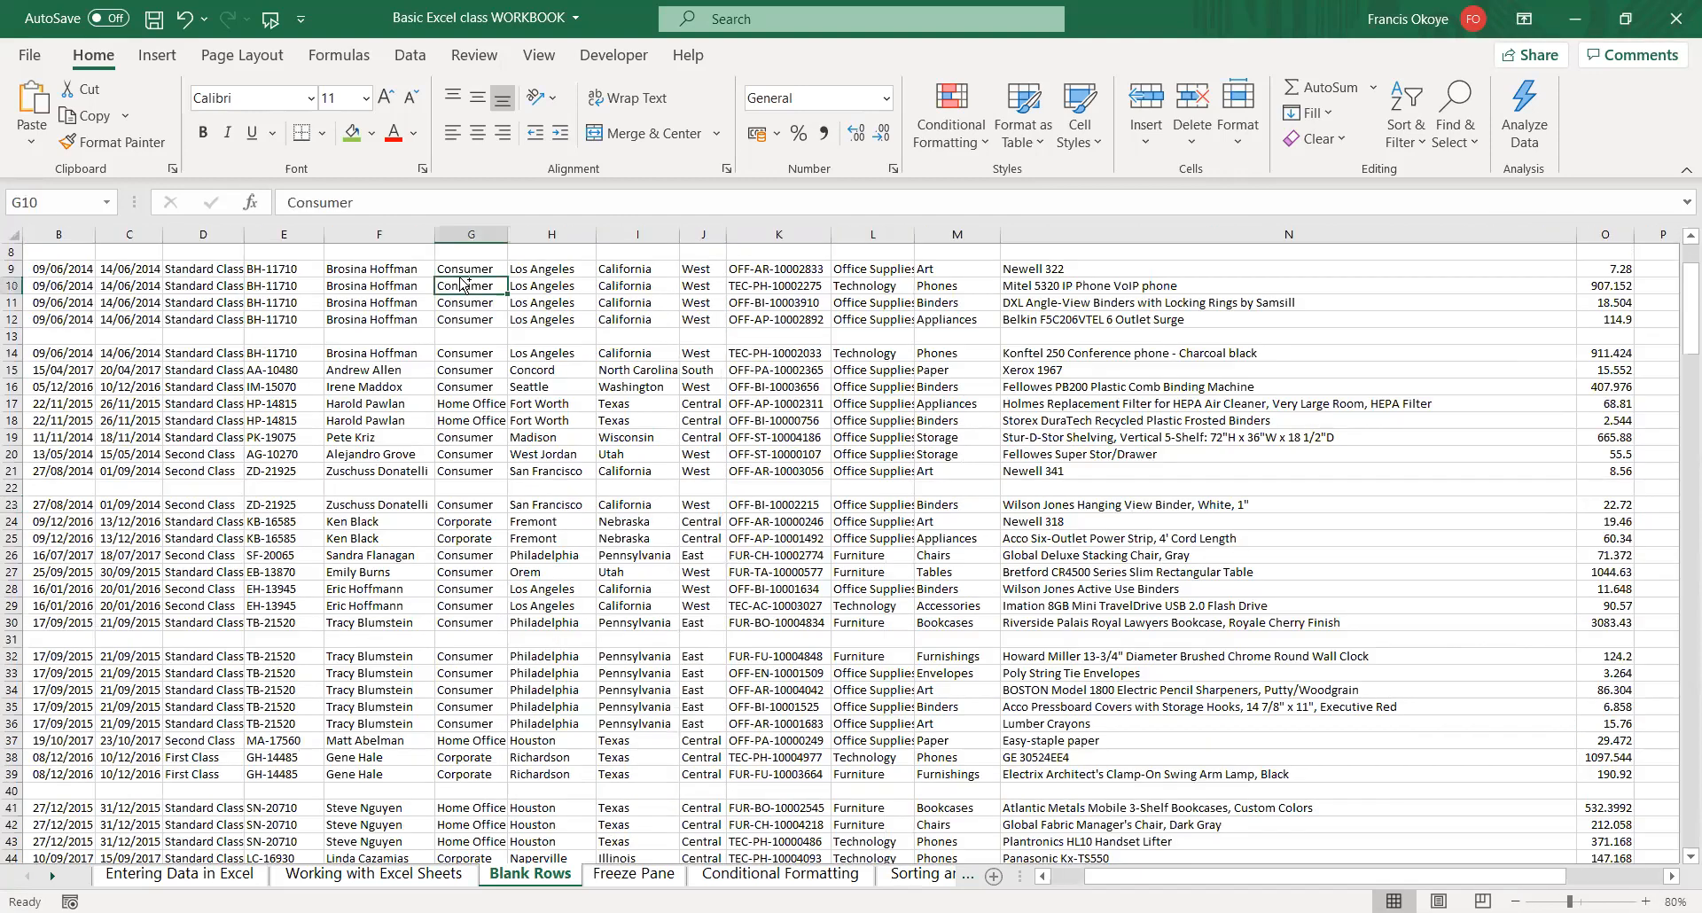
left_click(460, 278)
key("Home")
key("ctrl+Home")
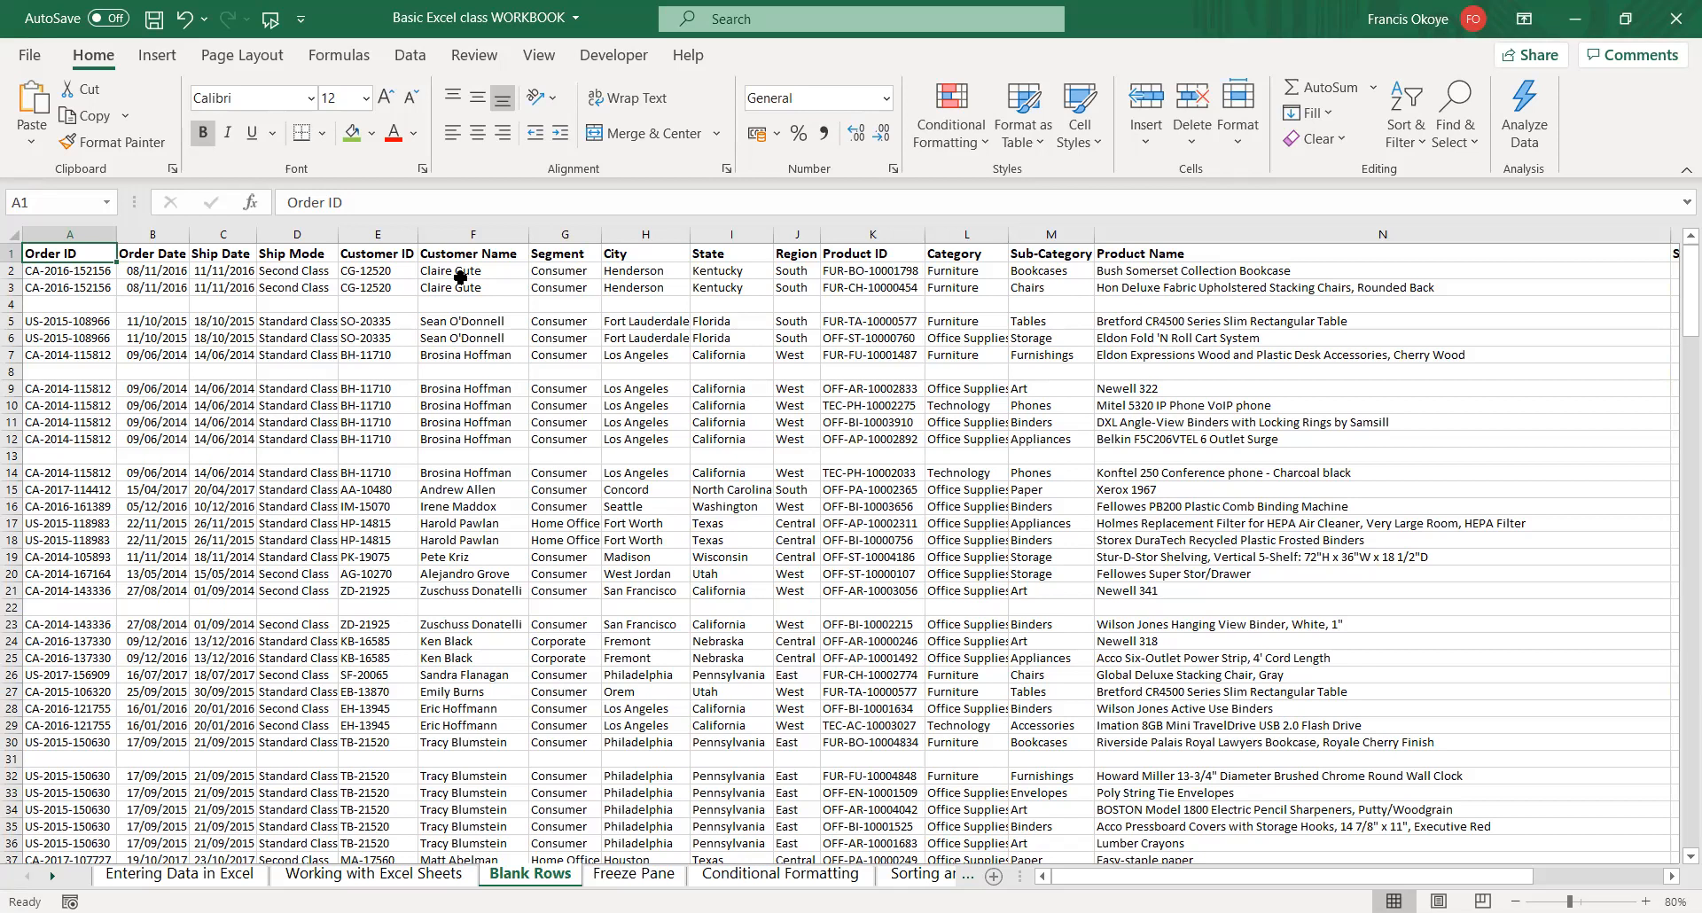
left_click(752, 9)
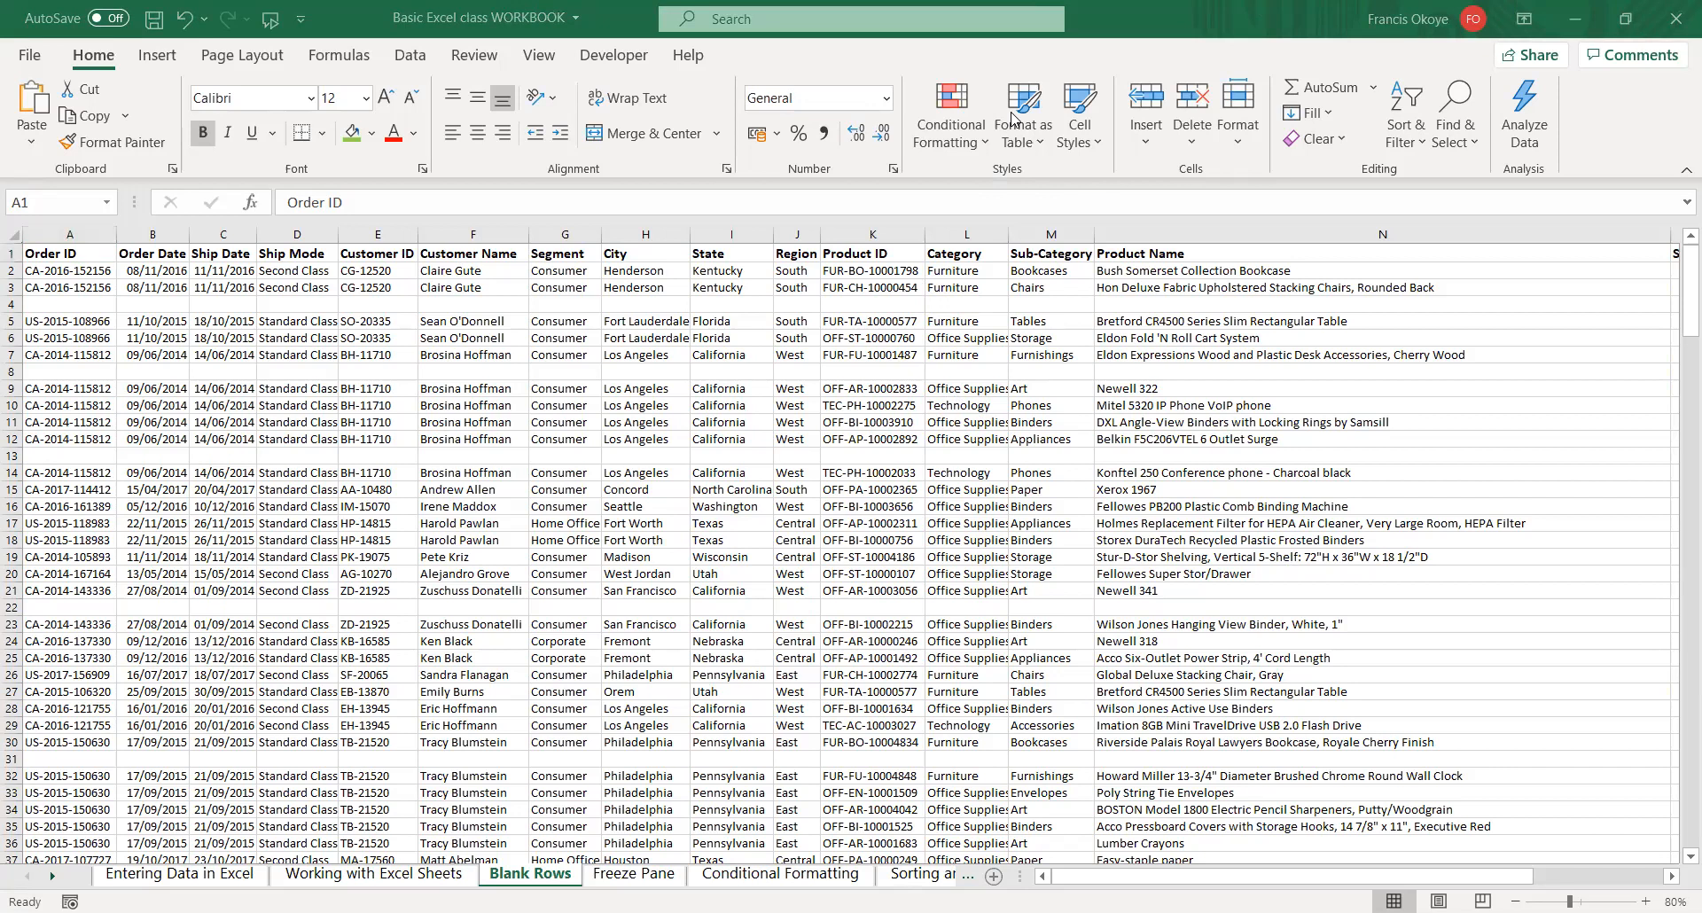
left_click(1394, 8)
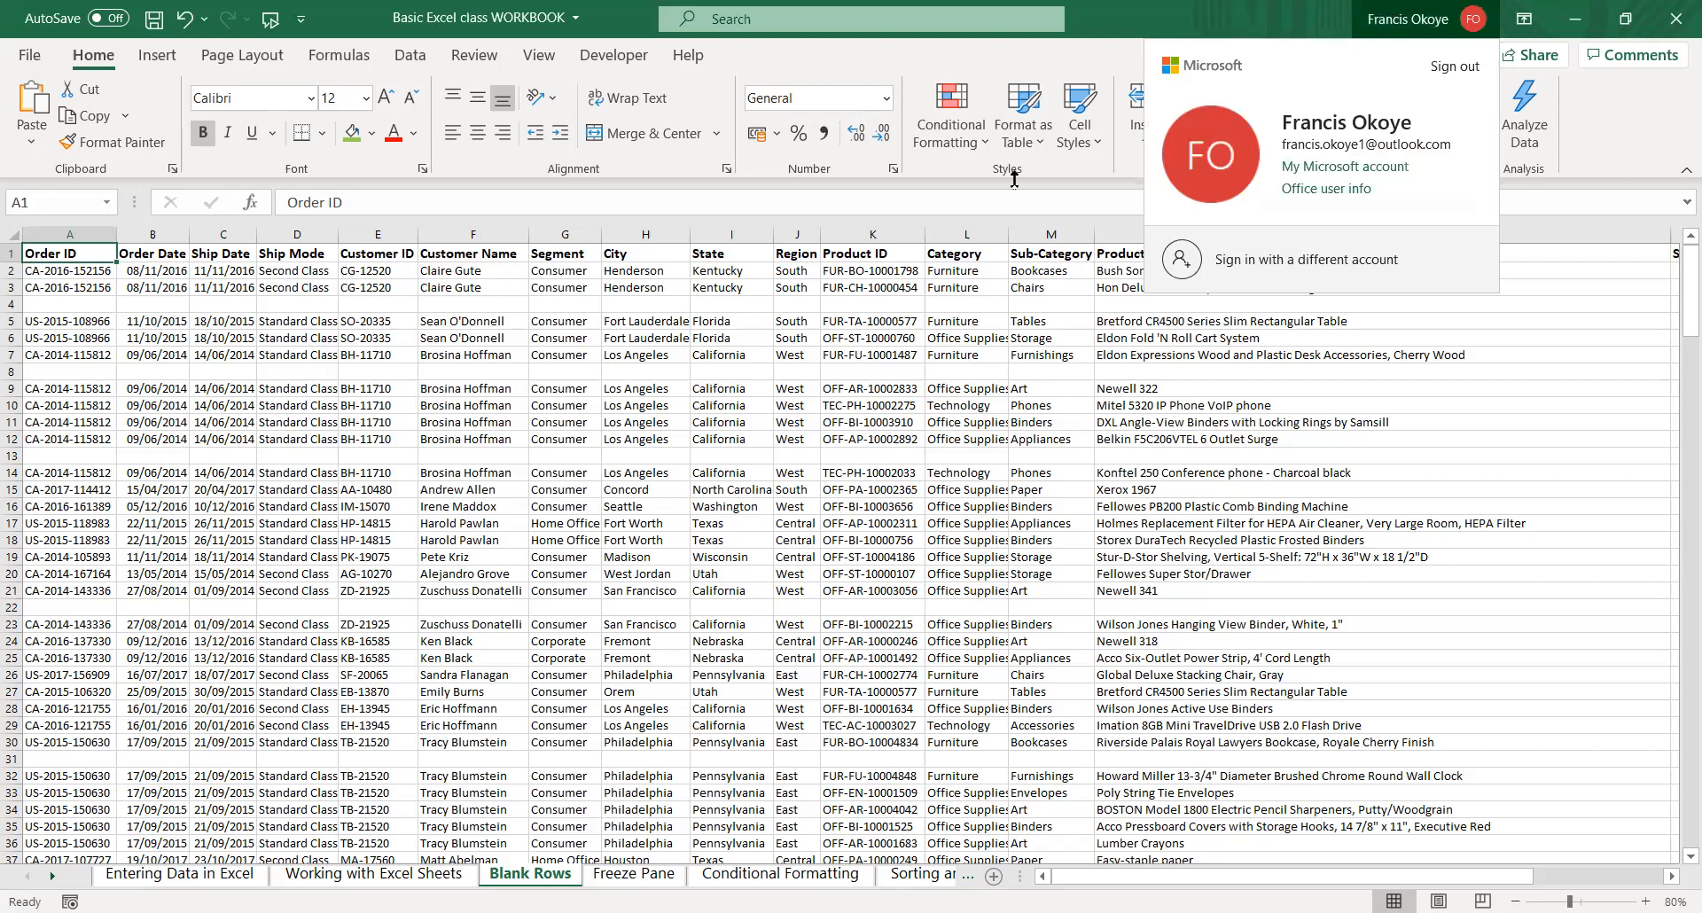
left_click(1099, 362)
left_click(780, 522)
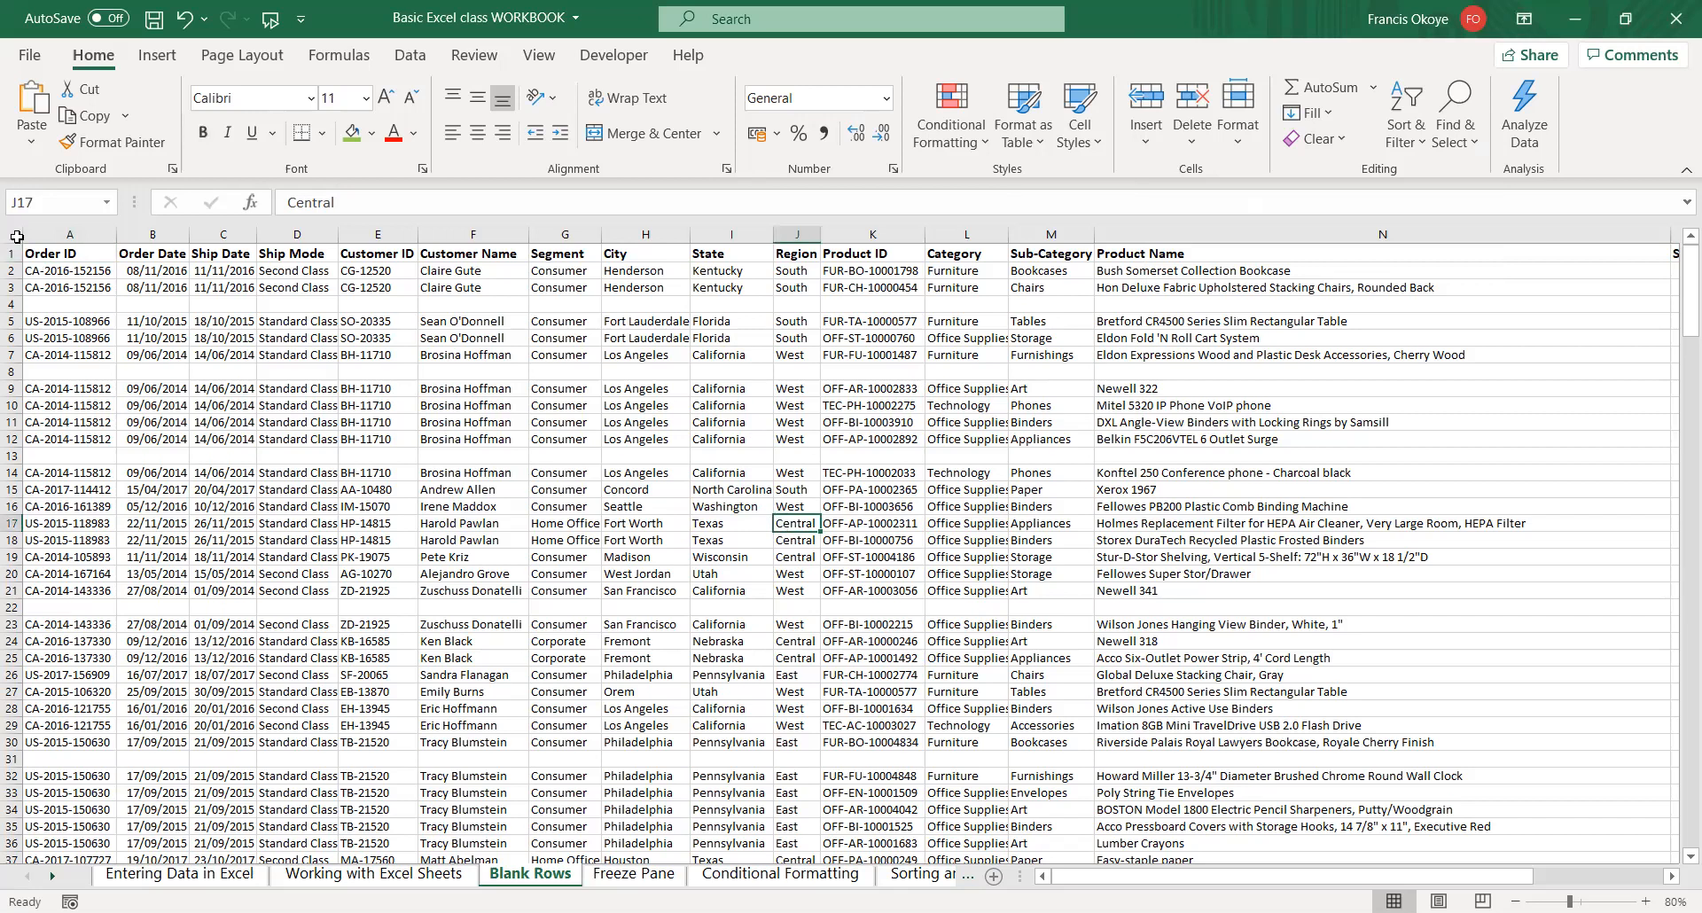
- Starting from A1, find the blank cells of the sheet with Go To Special and delete the blank rows again
left_click(15, 236)
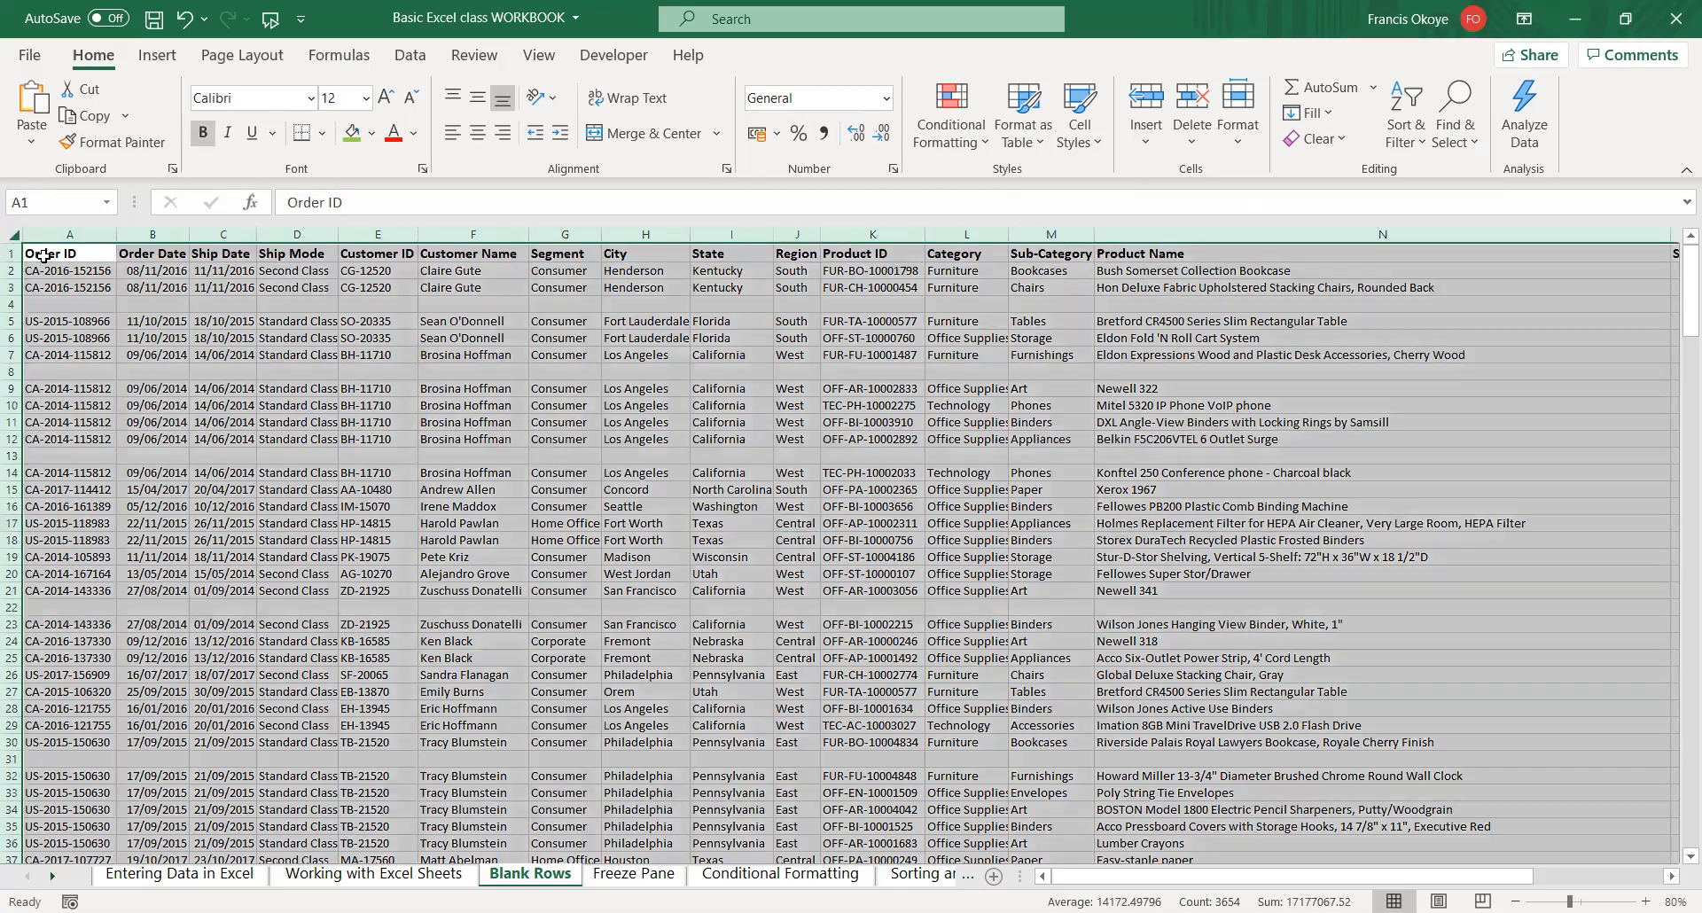
left_click(42, 257)
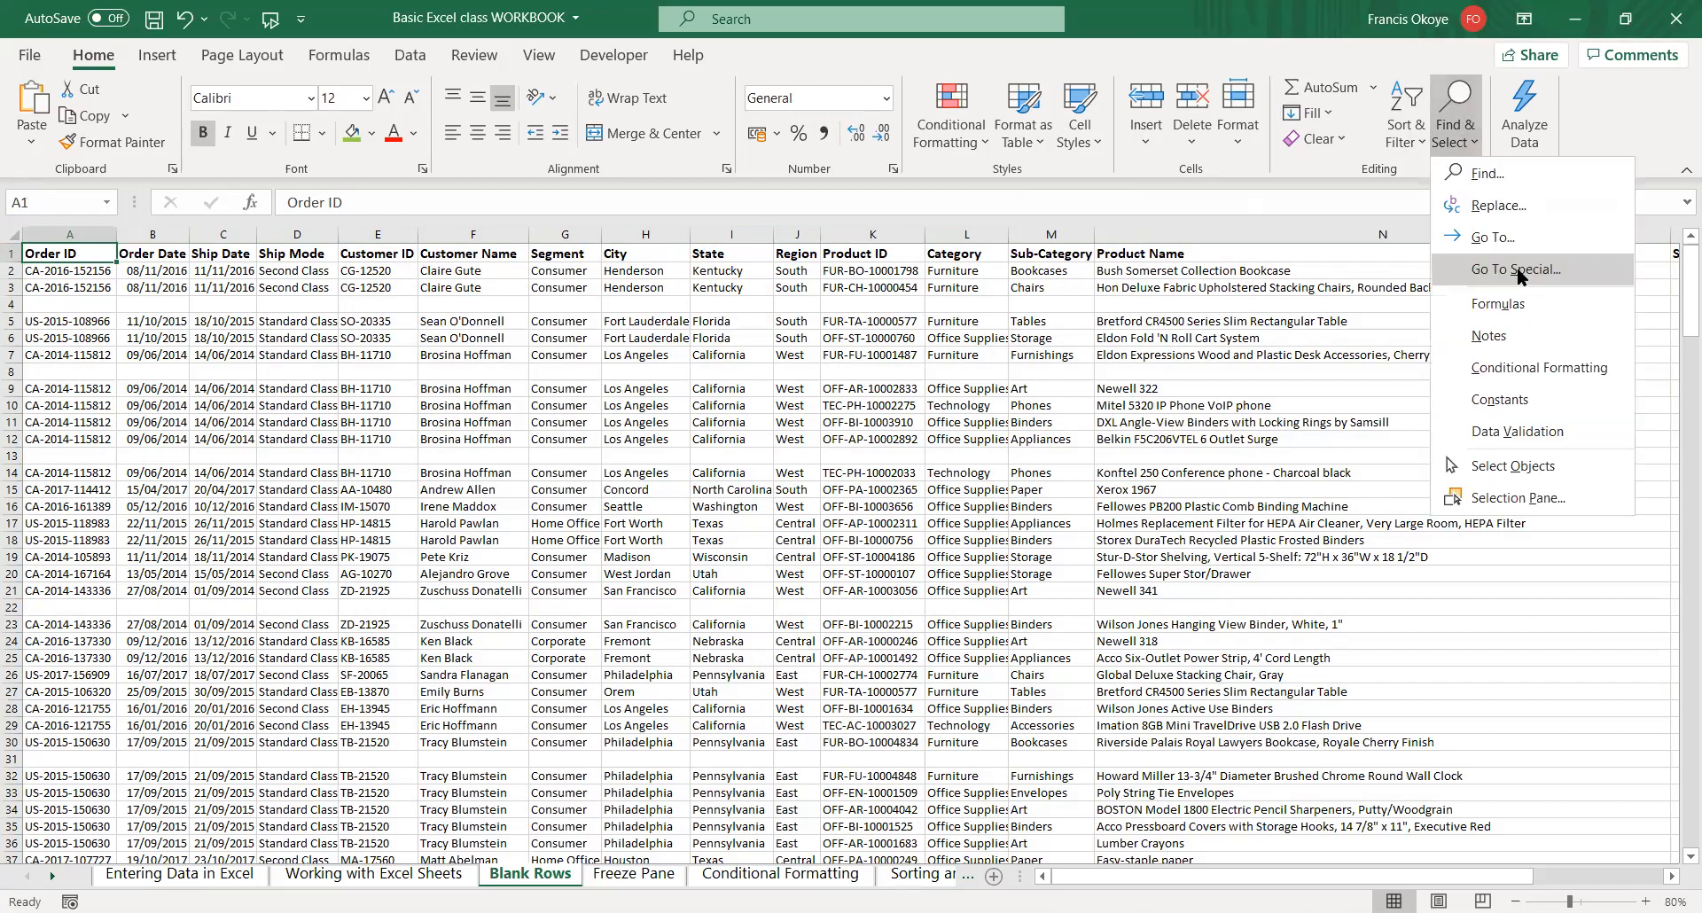
left_click(1518, 268)
key("alt+k")
left_click(984, 553)
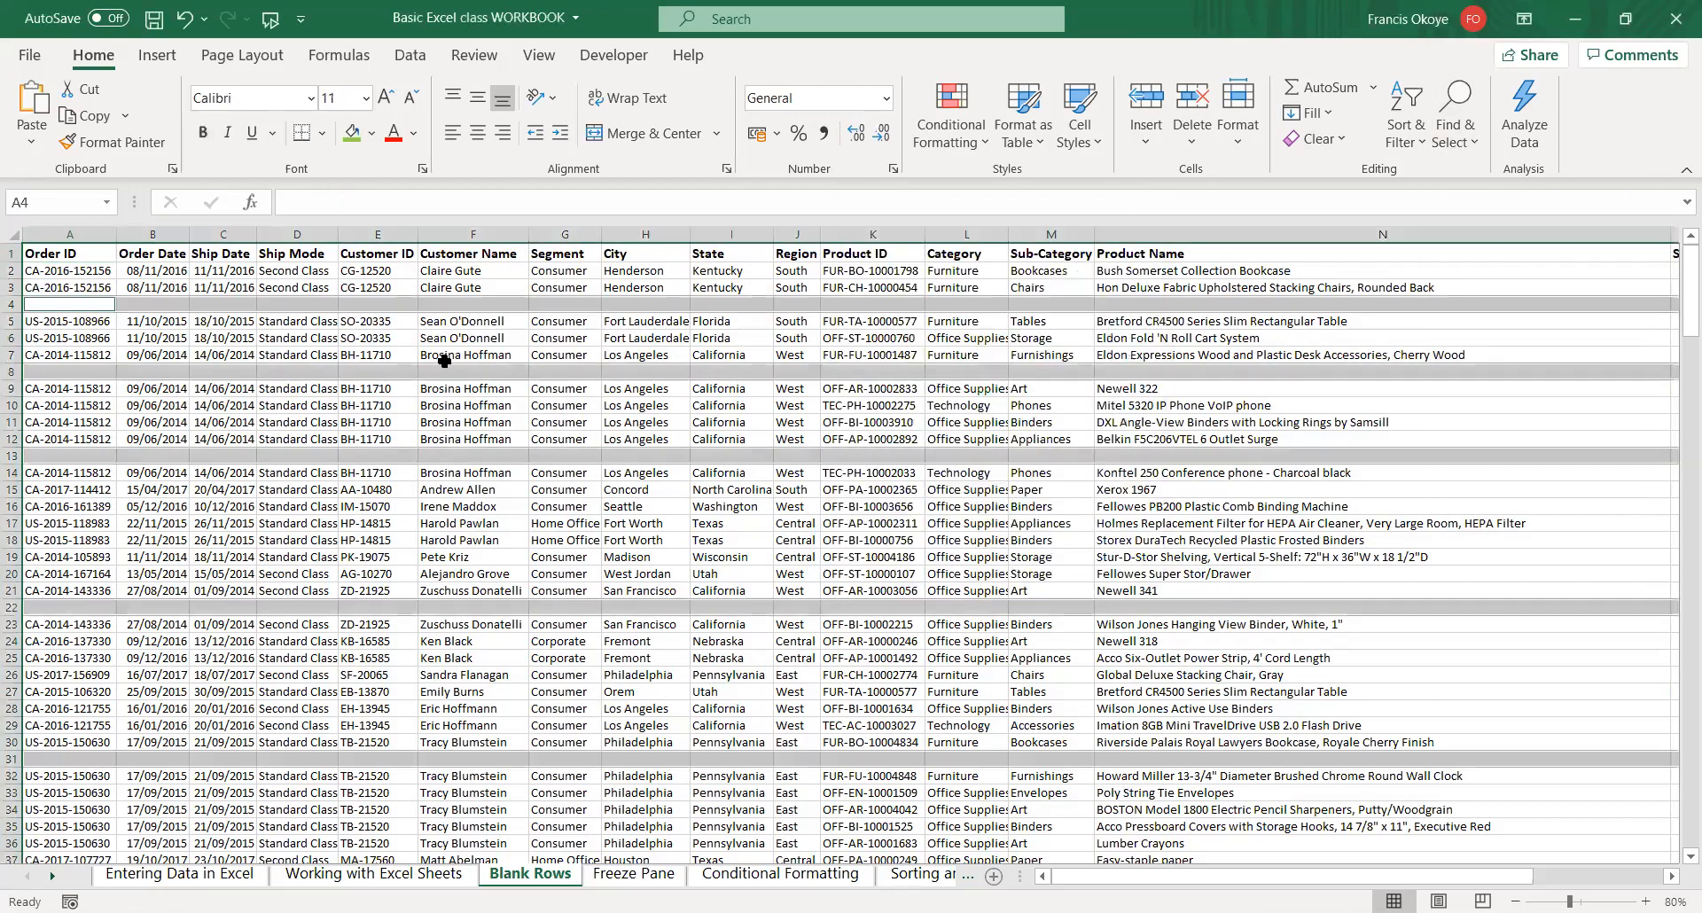
left_click(1192, 98)
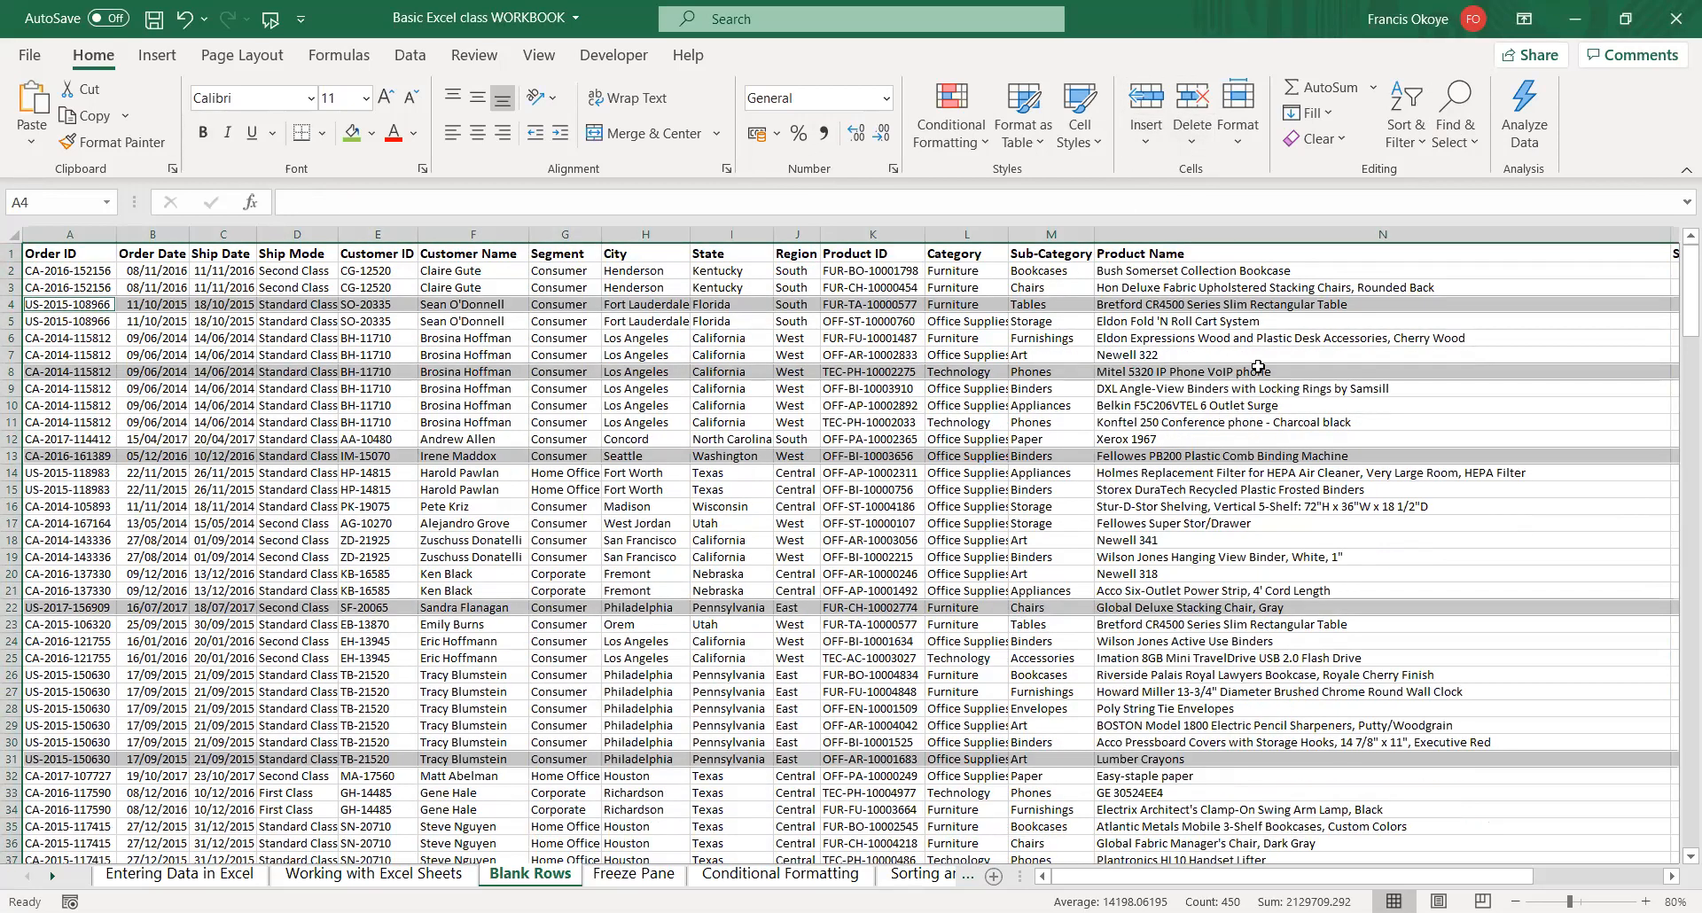
- Look at the Freeze Pane worksheet and return to the Blank Rows worksheet
left_click(647, 876)
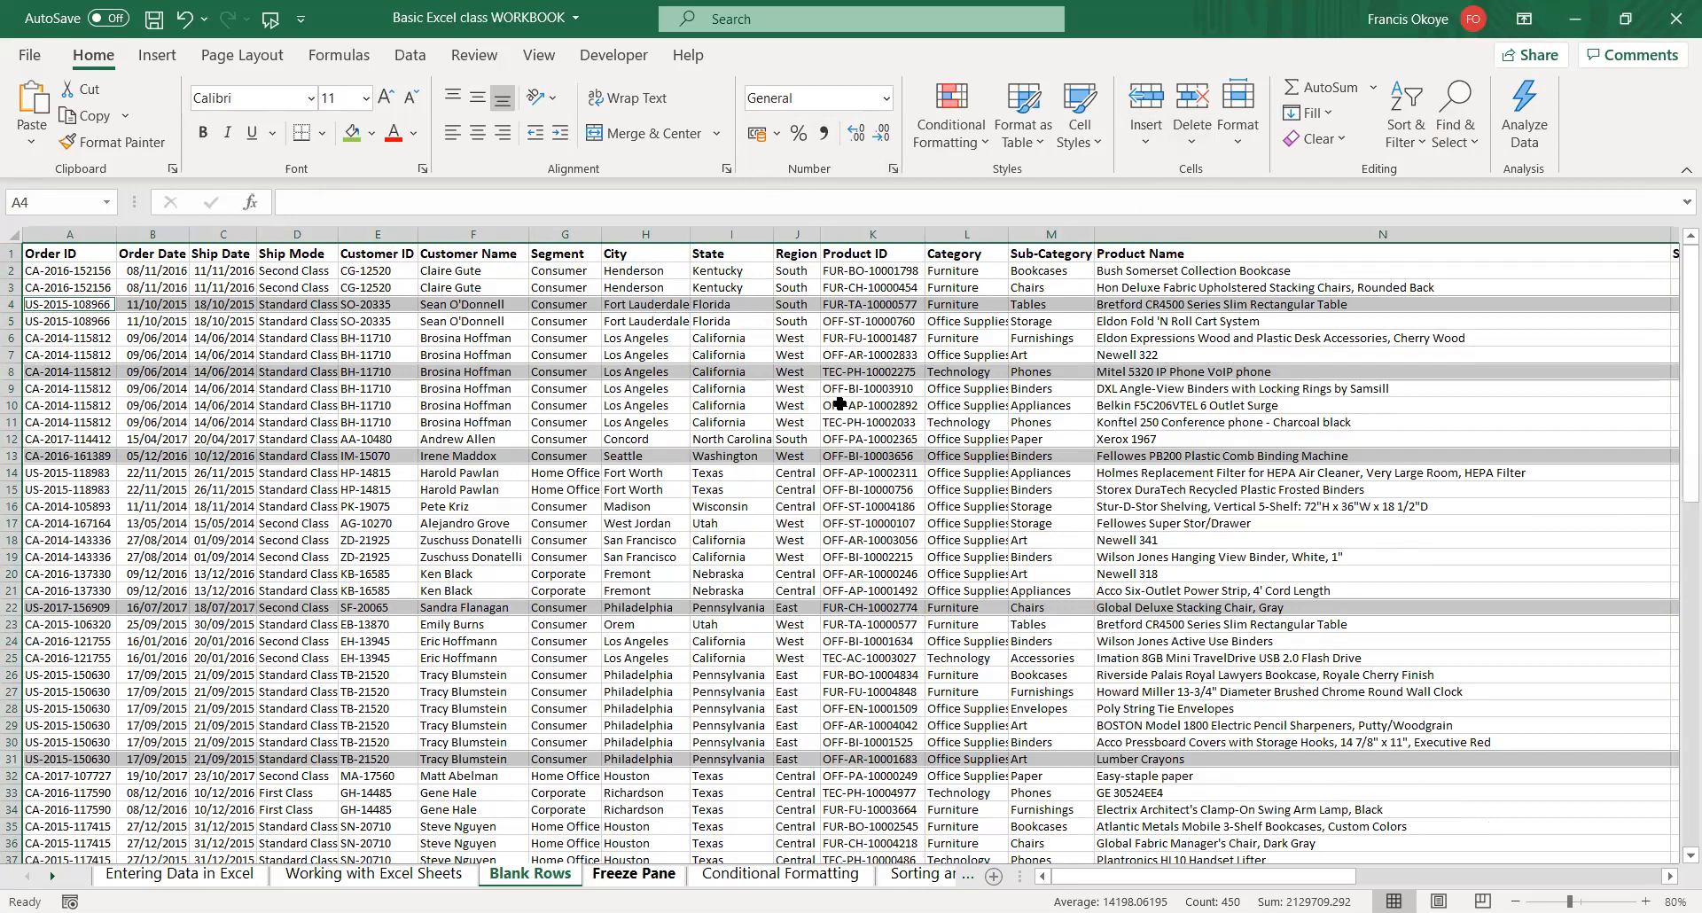
left_click_drag(1114, 877, 824, 834)
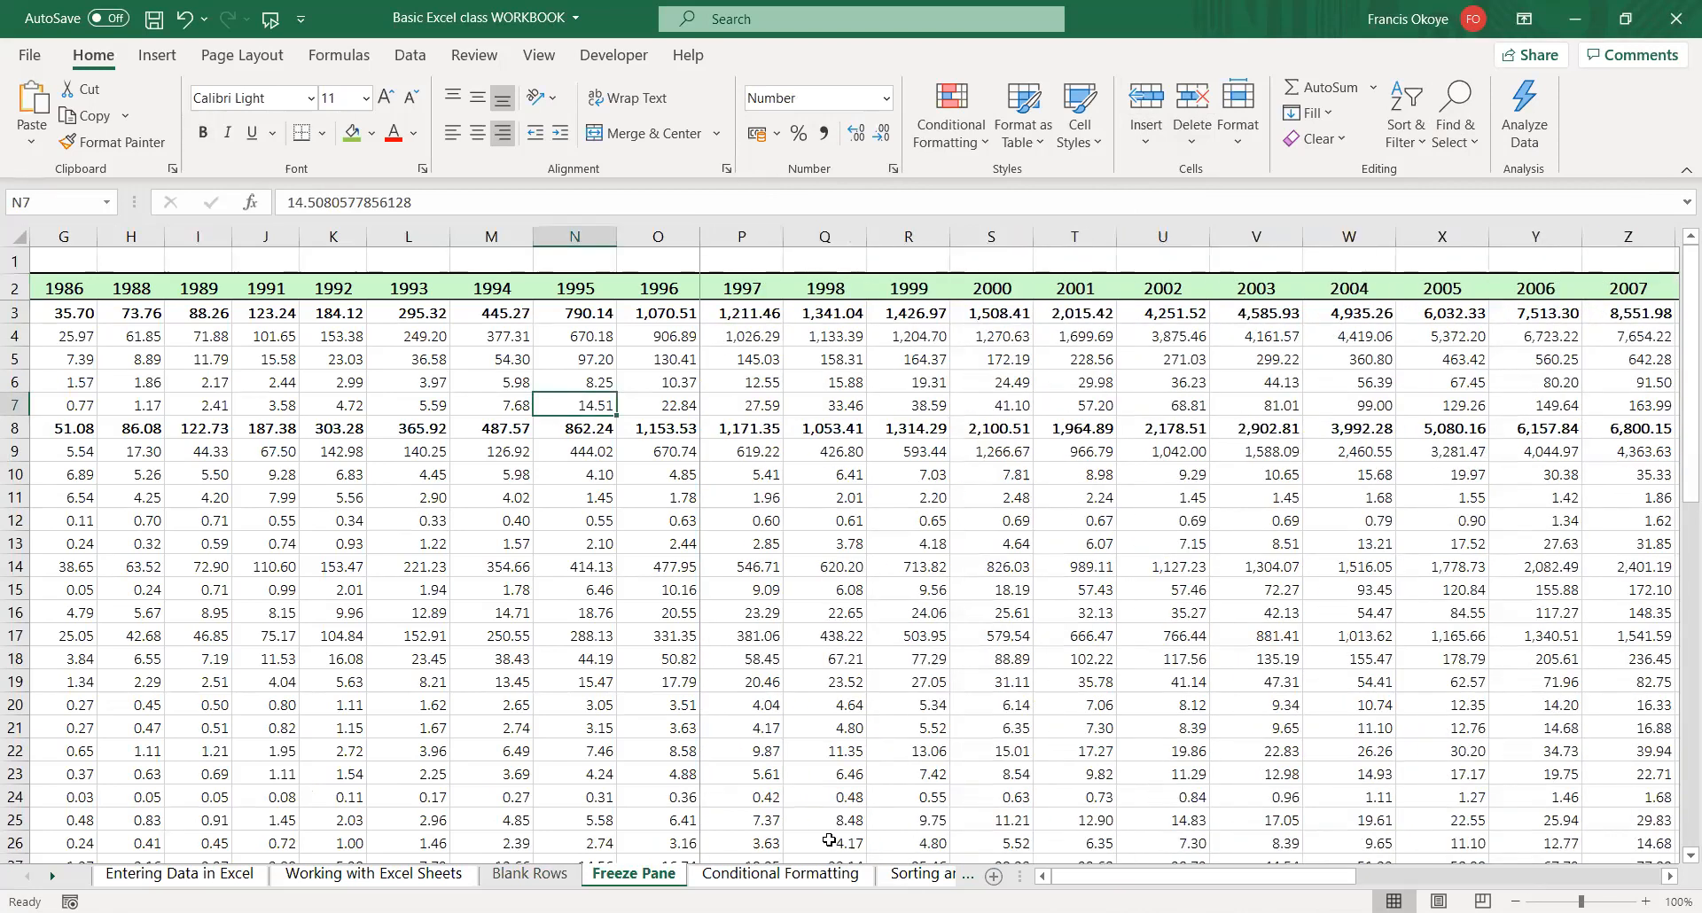
left_click(1004, 272)
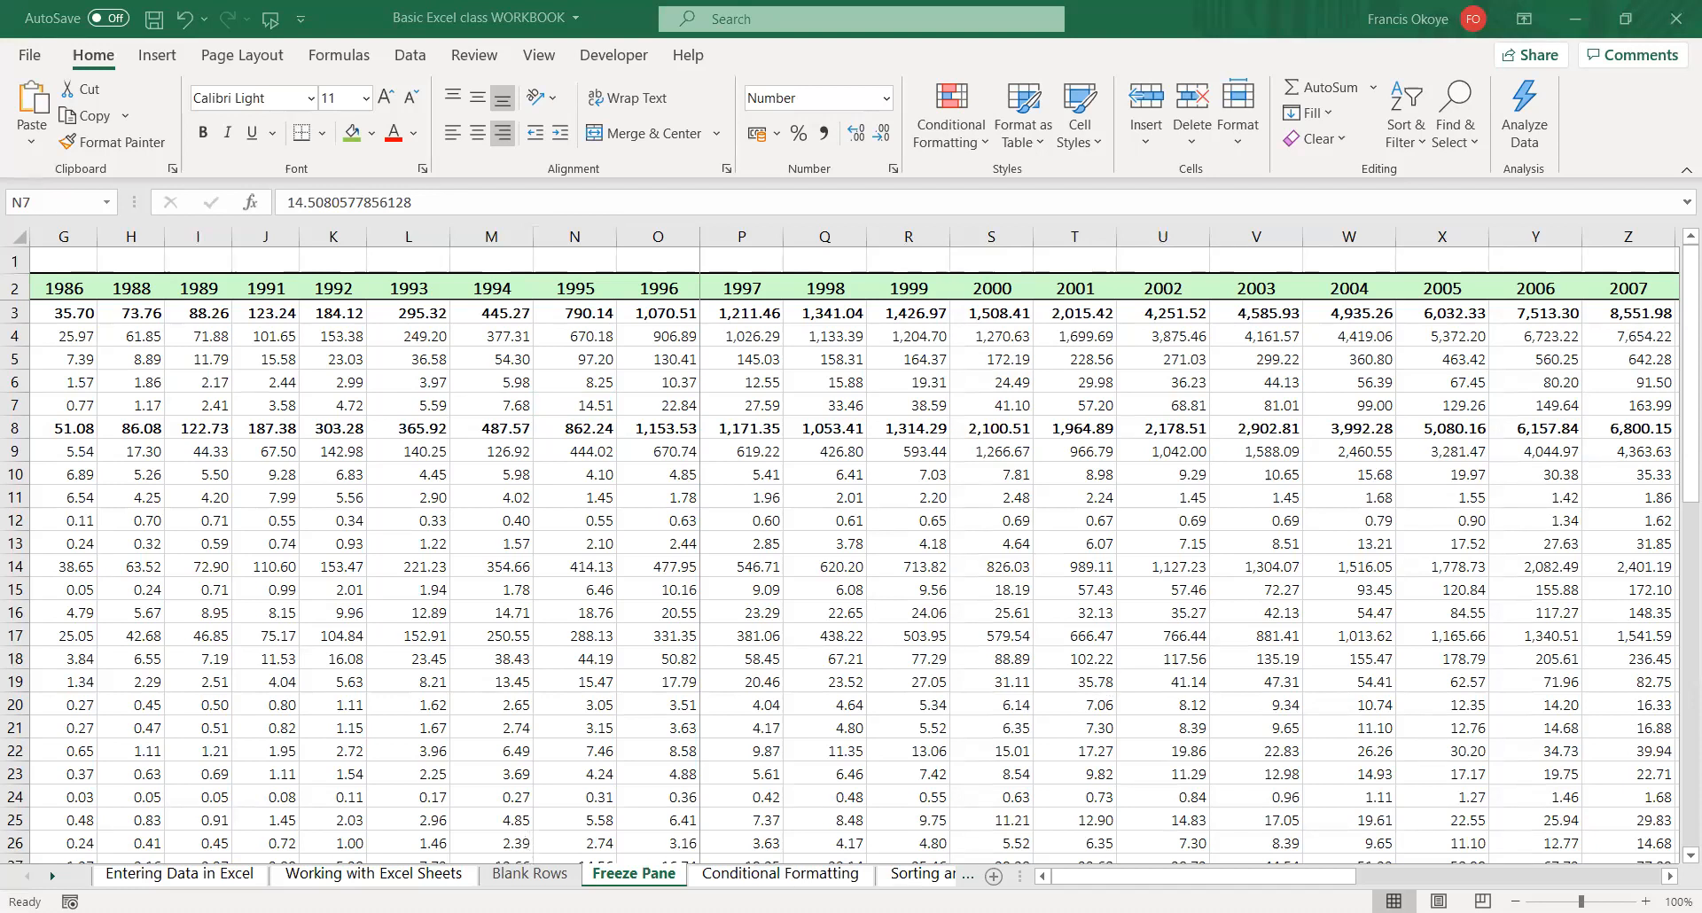
left_click(537, 874)
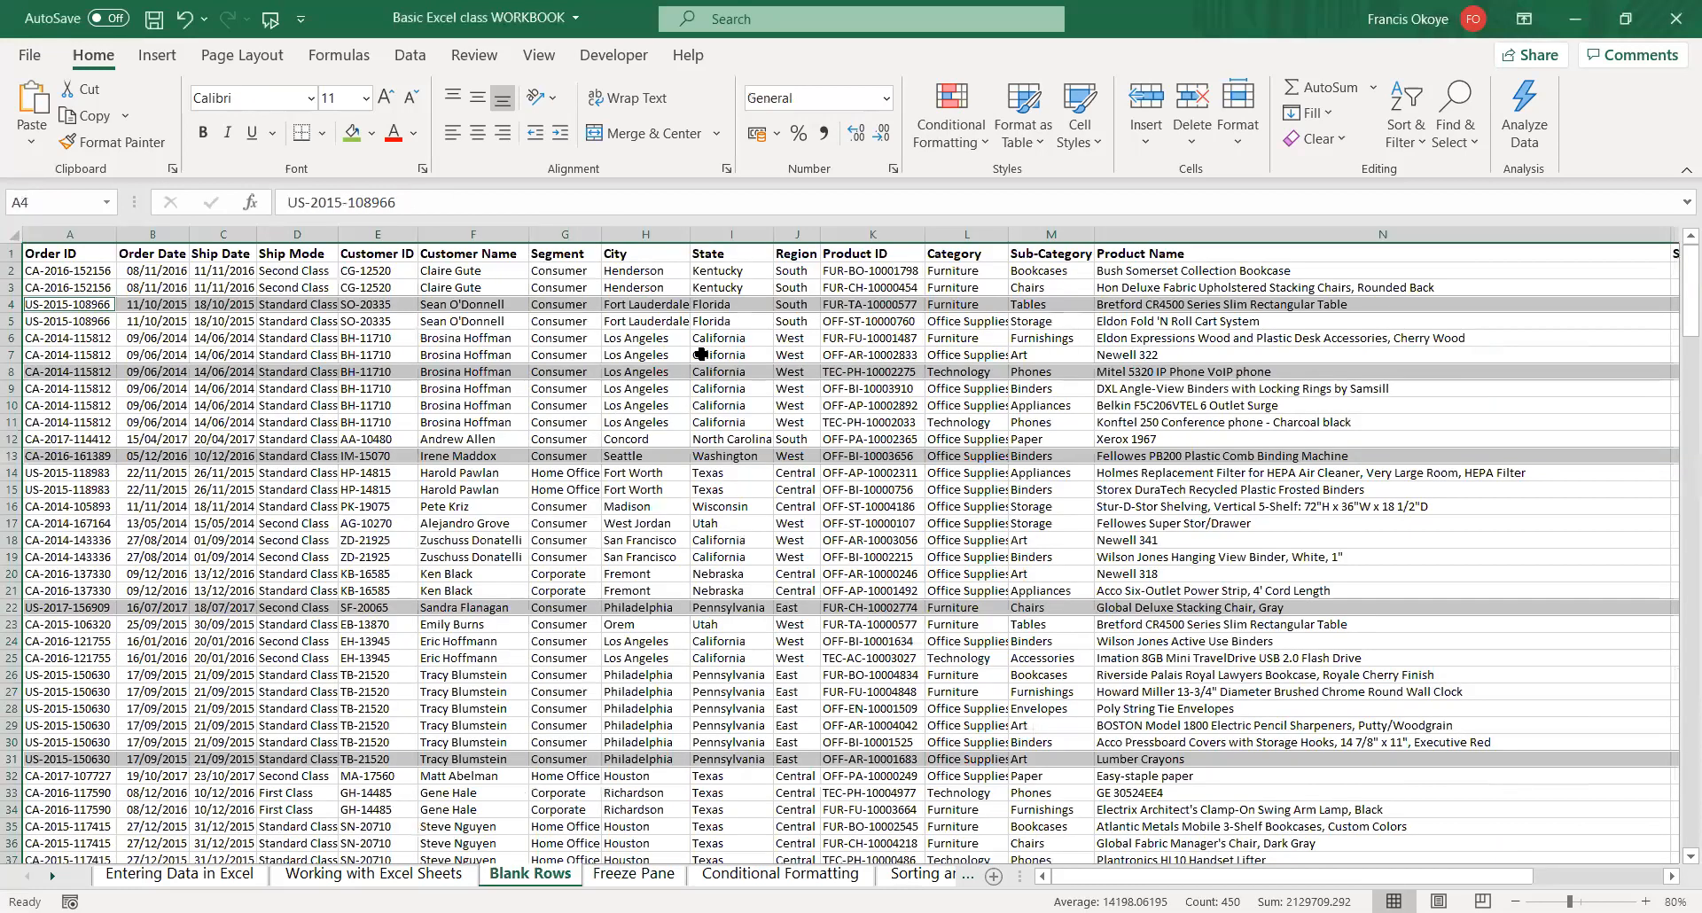
- Undo the last blank-row deletion in the order data
left_click(710, 400)
key("ctrl+z")
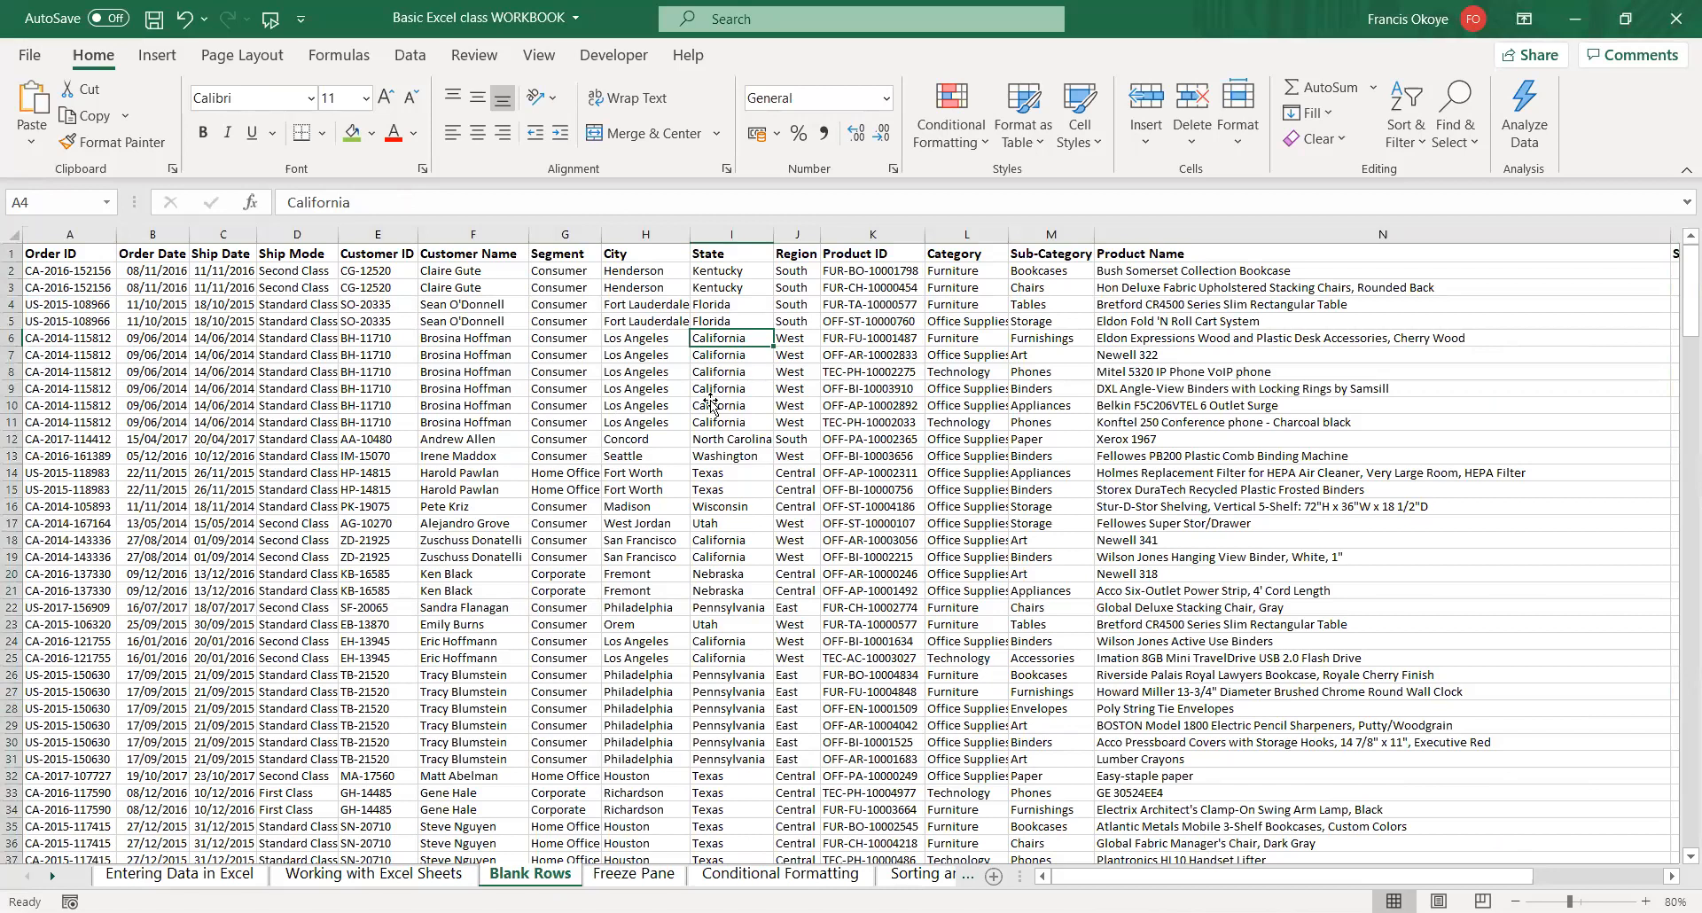
left_click(711, 404)
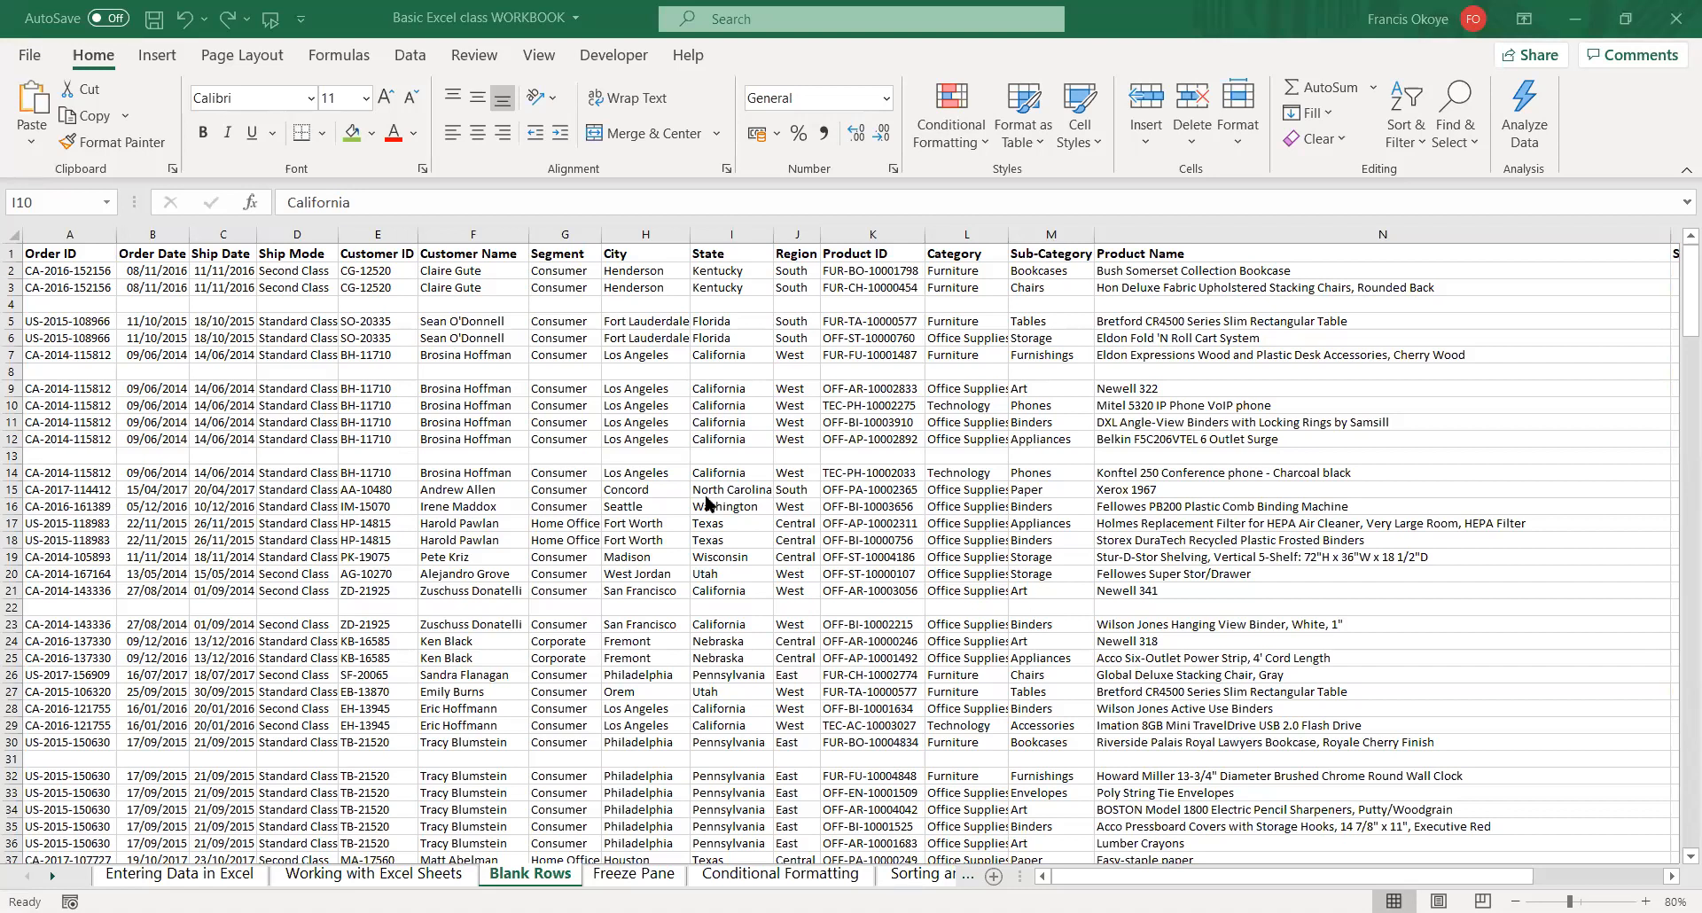
- From the Order ID header in A1, select the blanks with Go To Special and delete every blank row in the order data
left_click(73, 285)
left_click(44, 252)
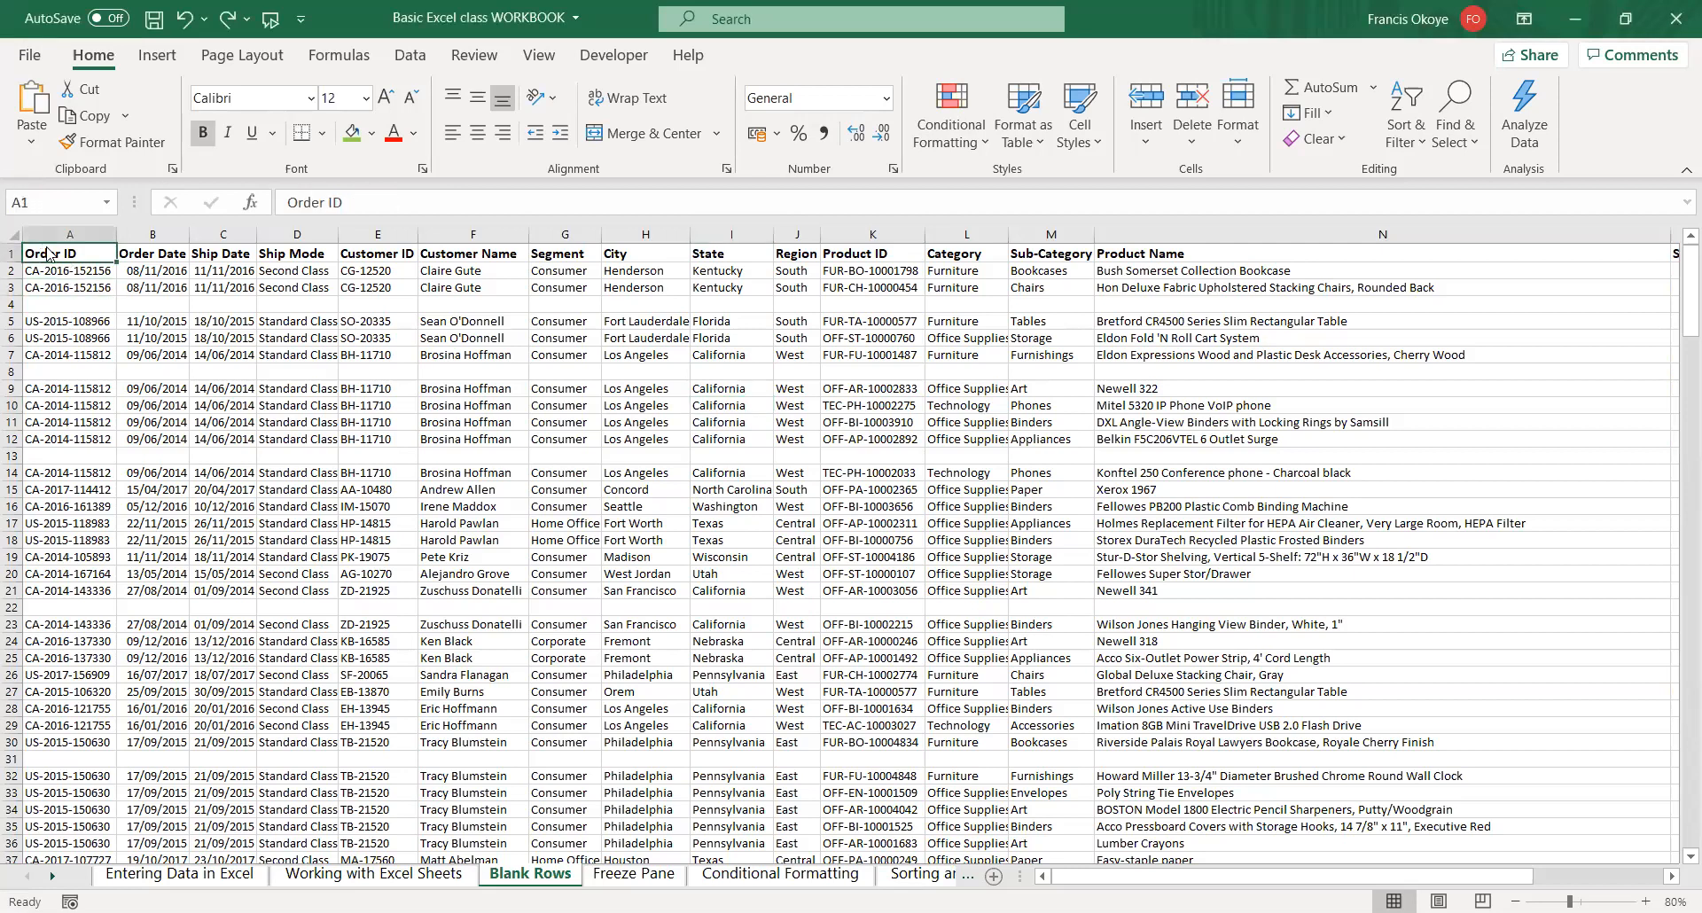
key("ctrl+g")
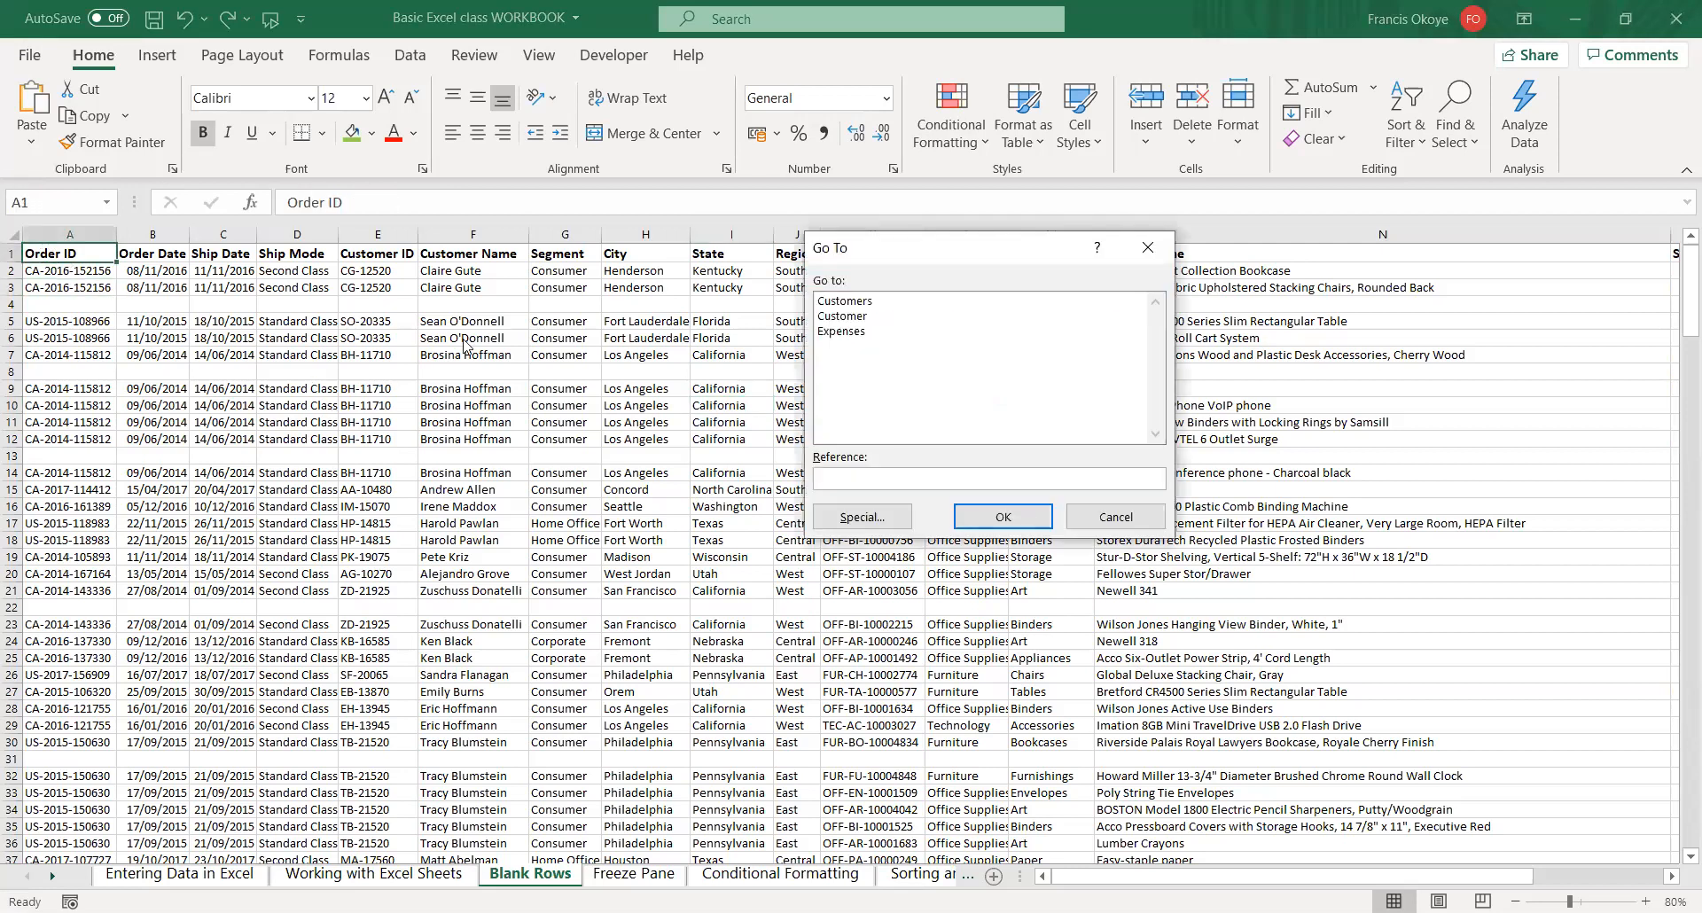
left_click(862, 517)
left_click(849, 423)
left_click(1019, 550)
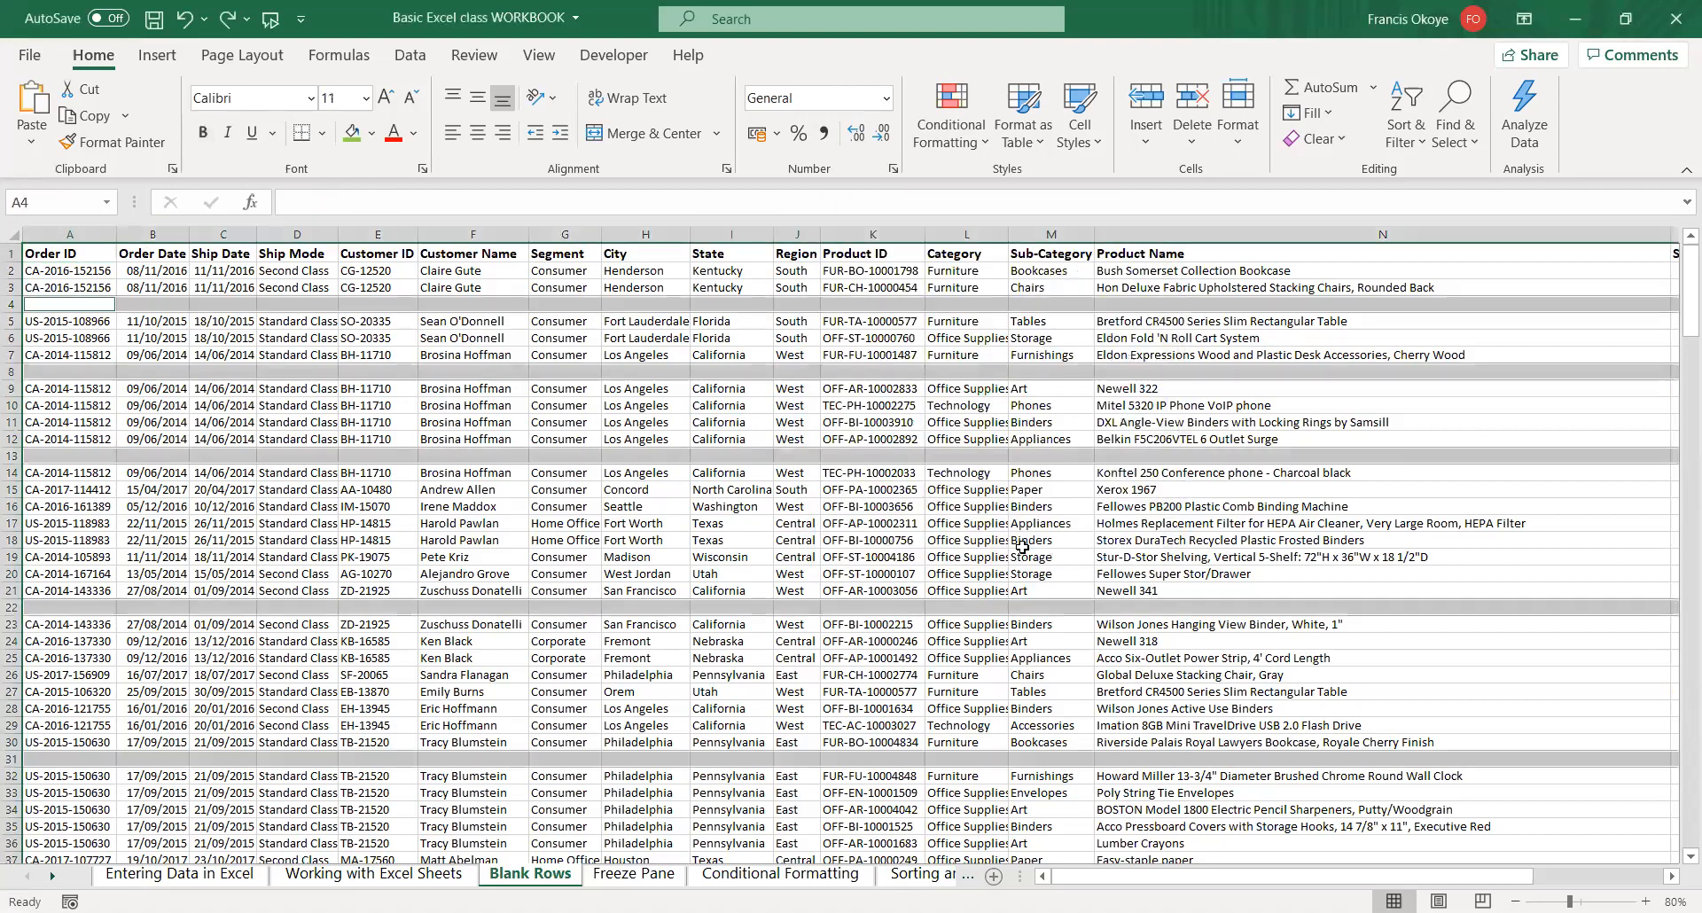
left_click(1192, 97)
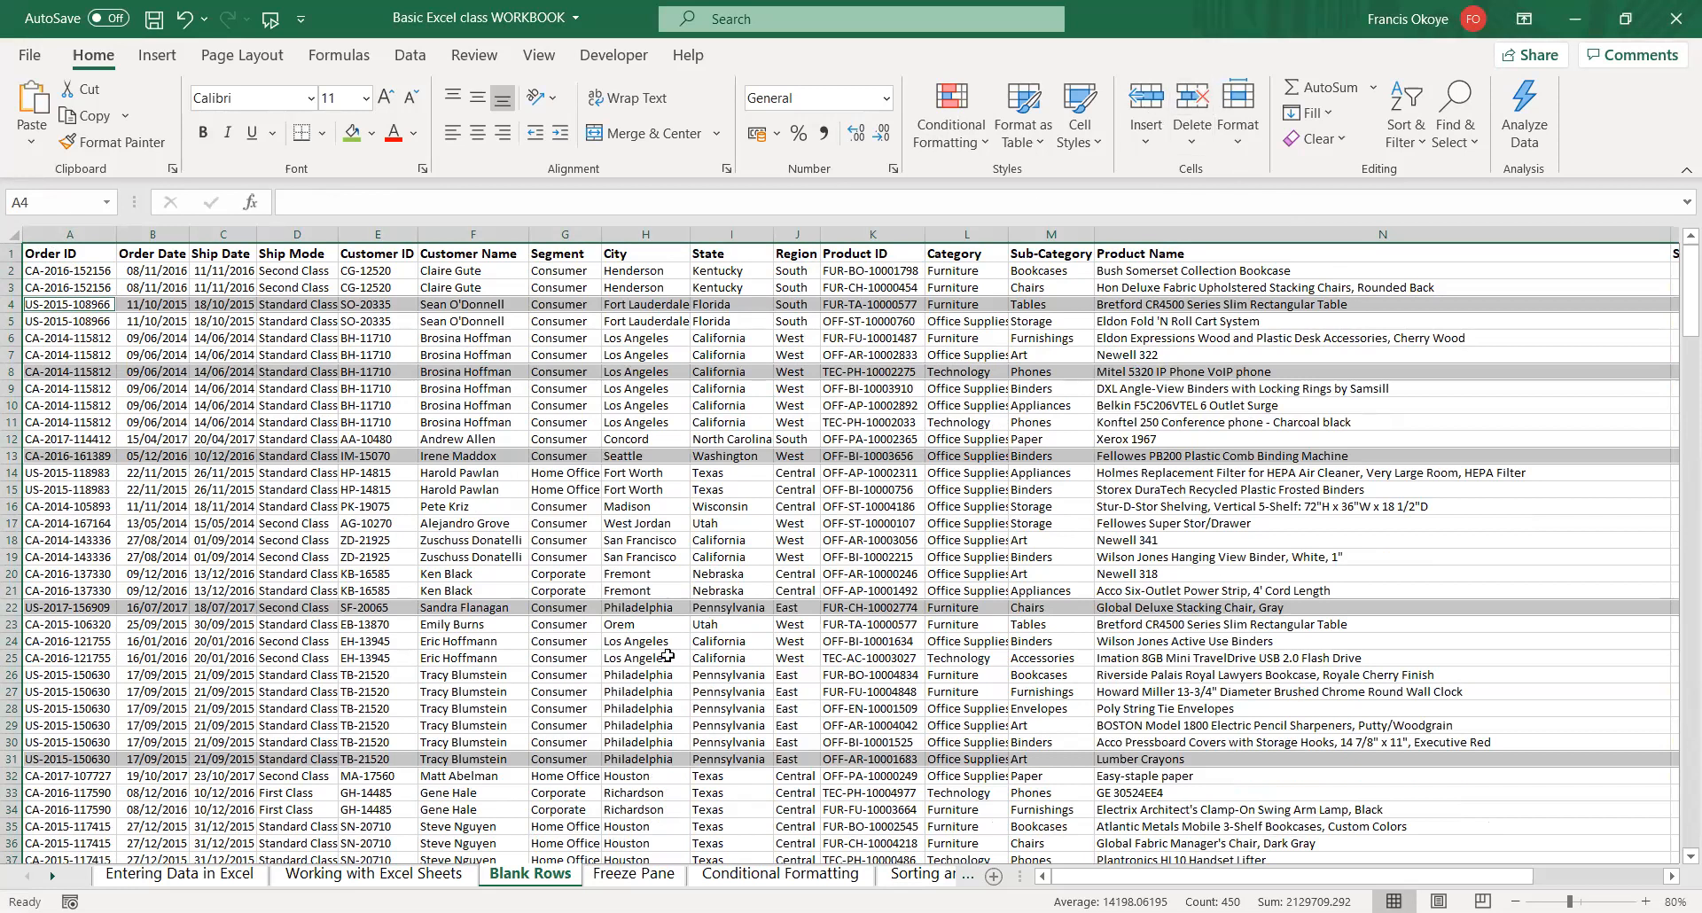
- Switch to the Freeze Pane worksheet
left_click(634, 875)
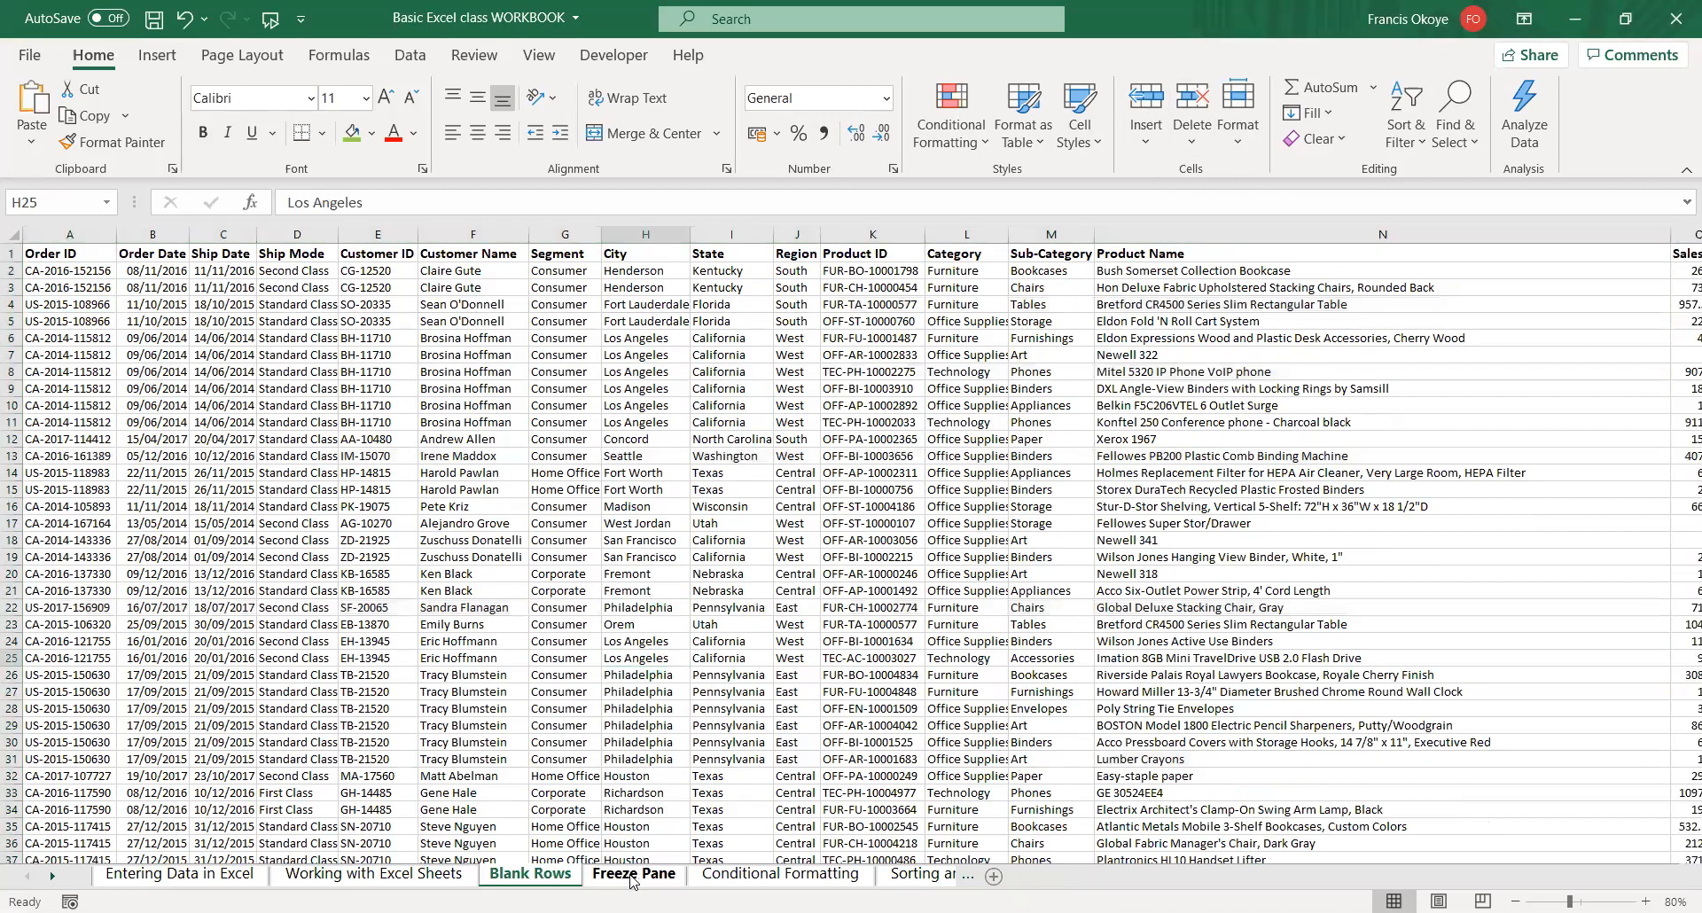
- Examine how the current frozen panes behave across the GDP table, including the yellow-highlighted value in Q32
left_click(825, 567)
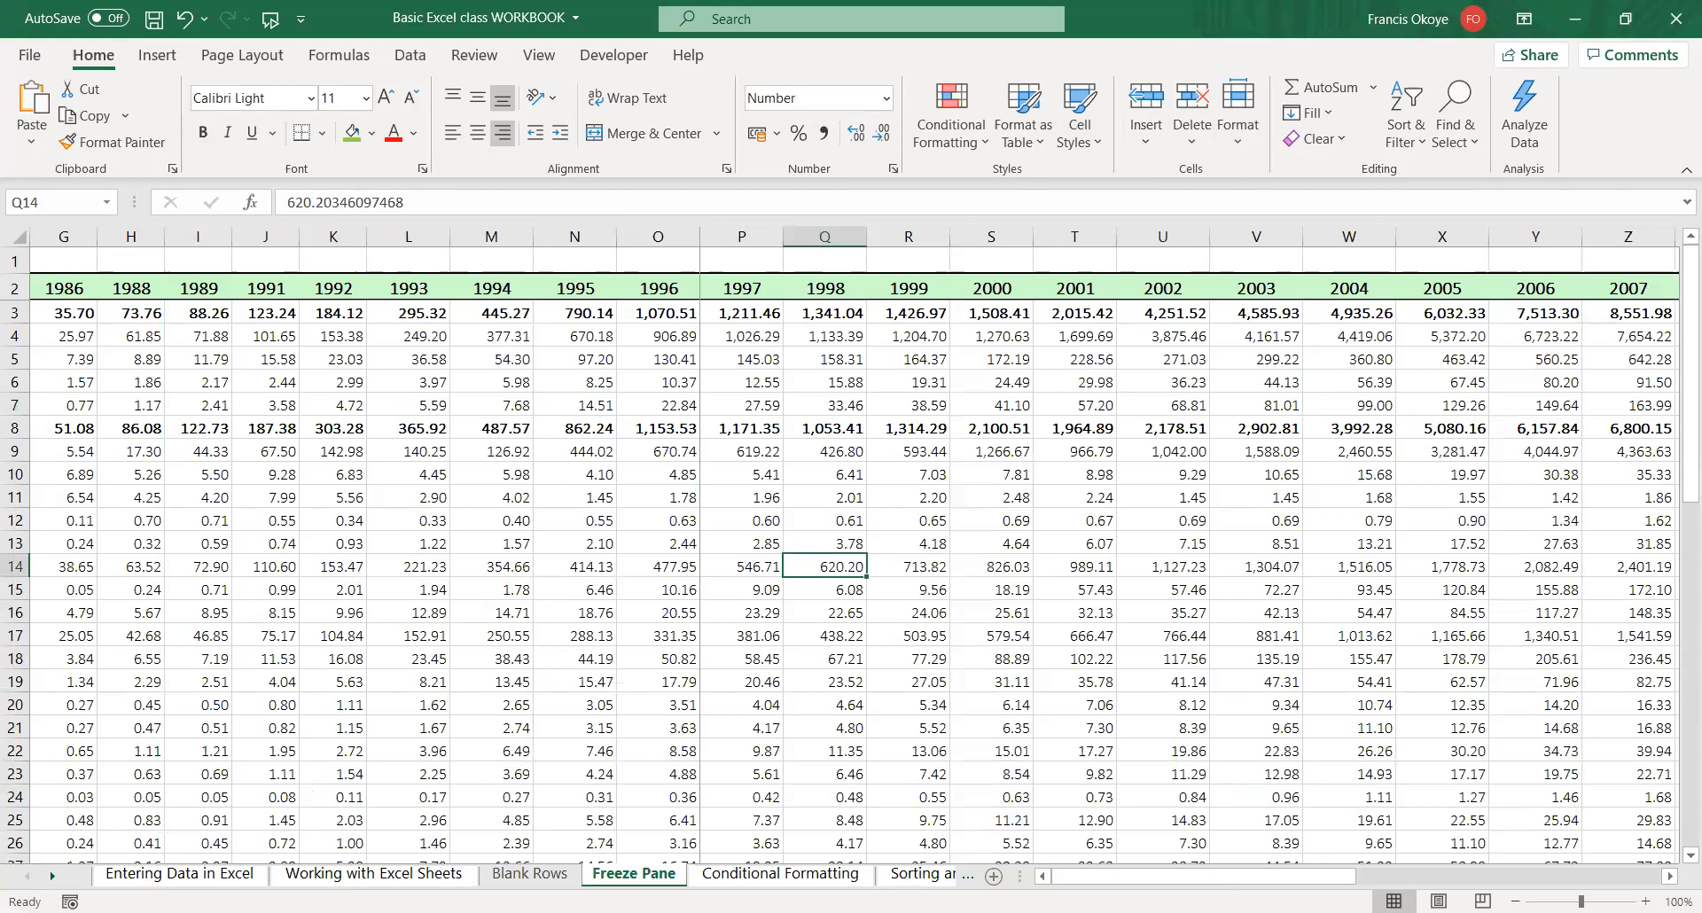
left_click_drag(1516, 860, 1565, 822)
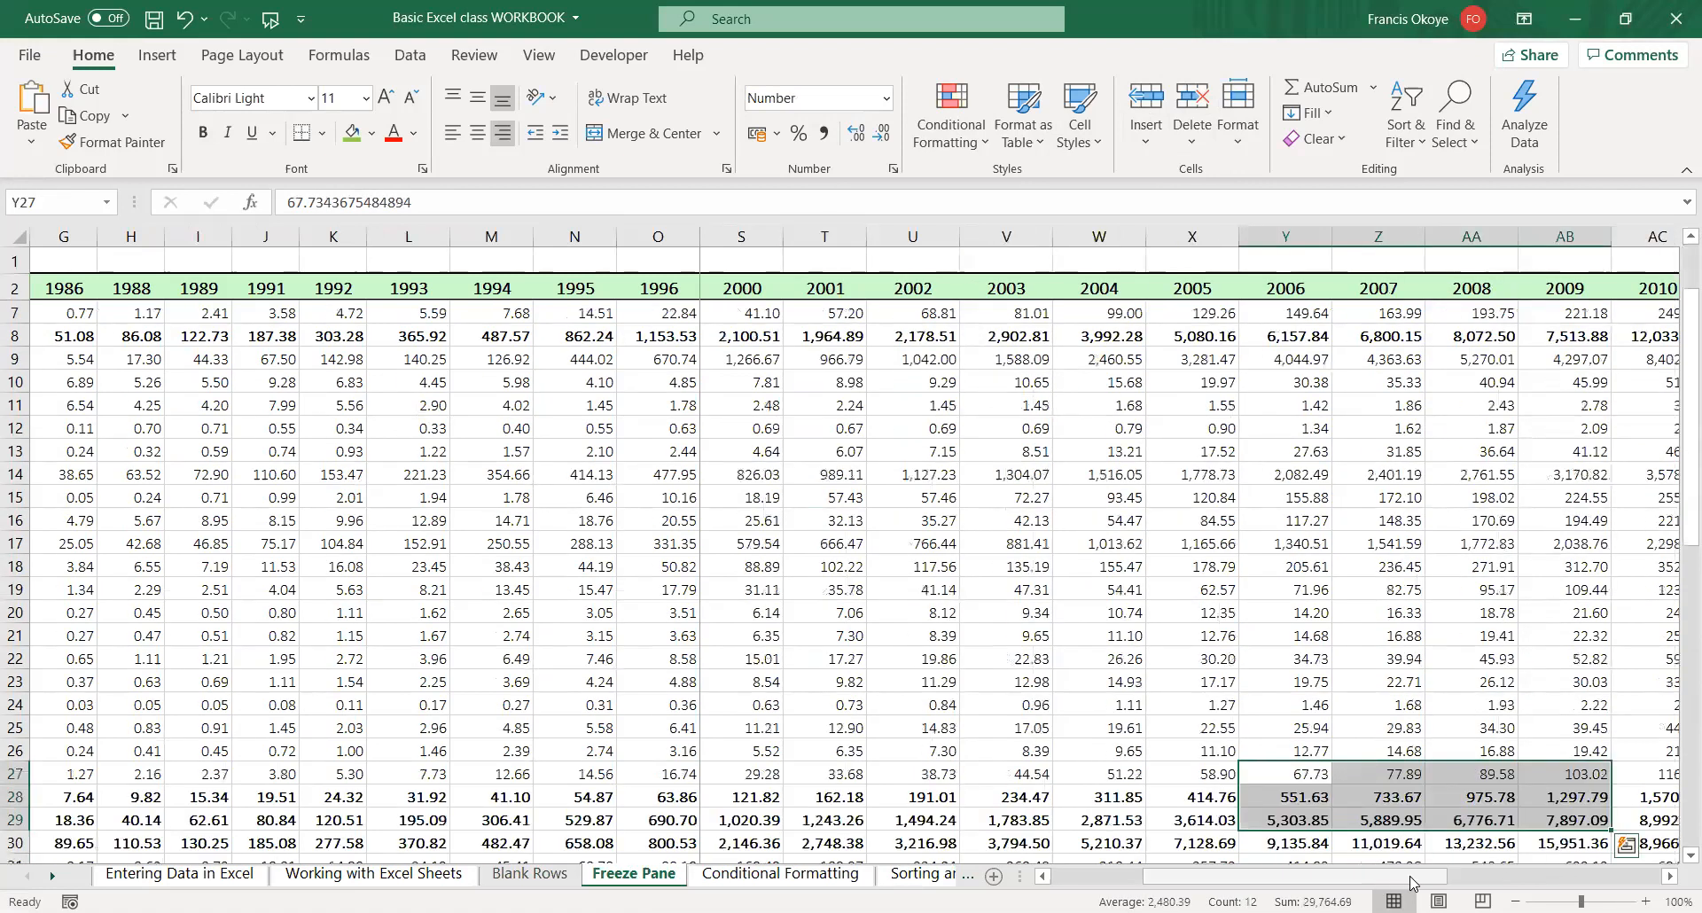
scroll(985, 551, "left", 3)
left_click(989, 564)
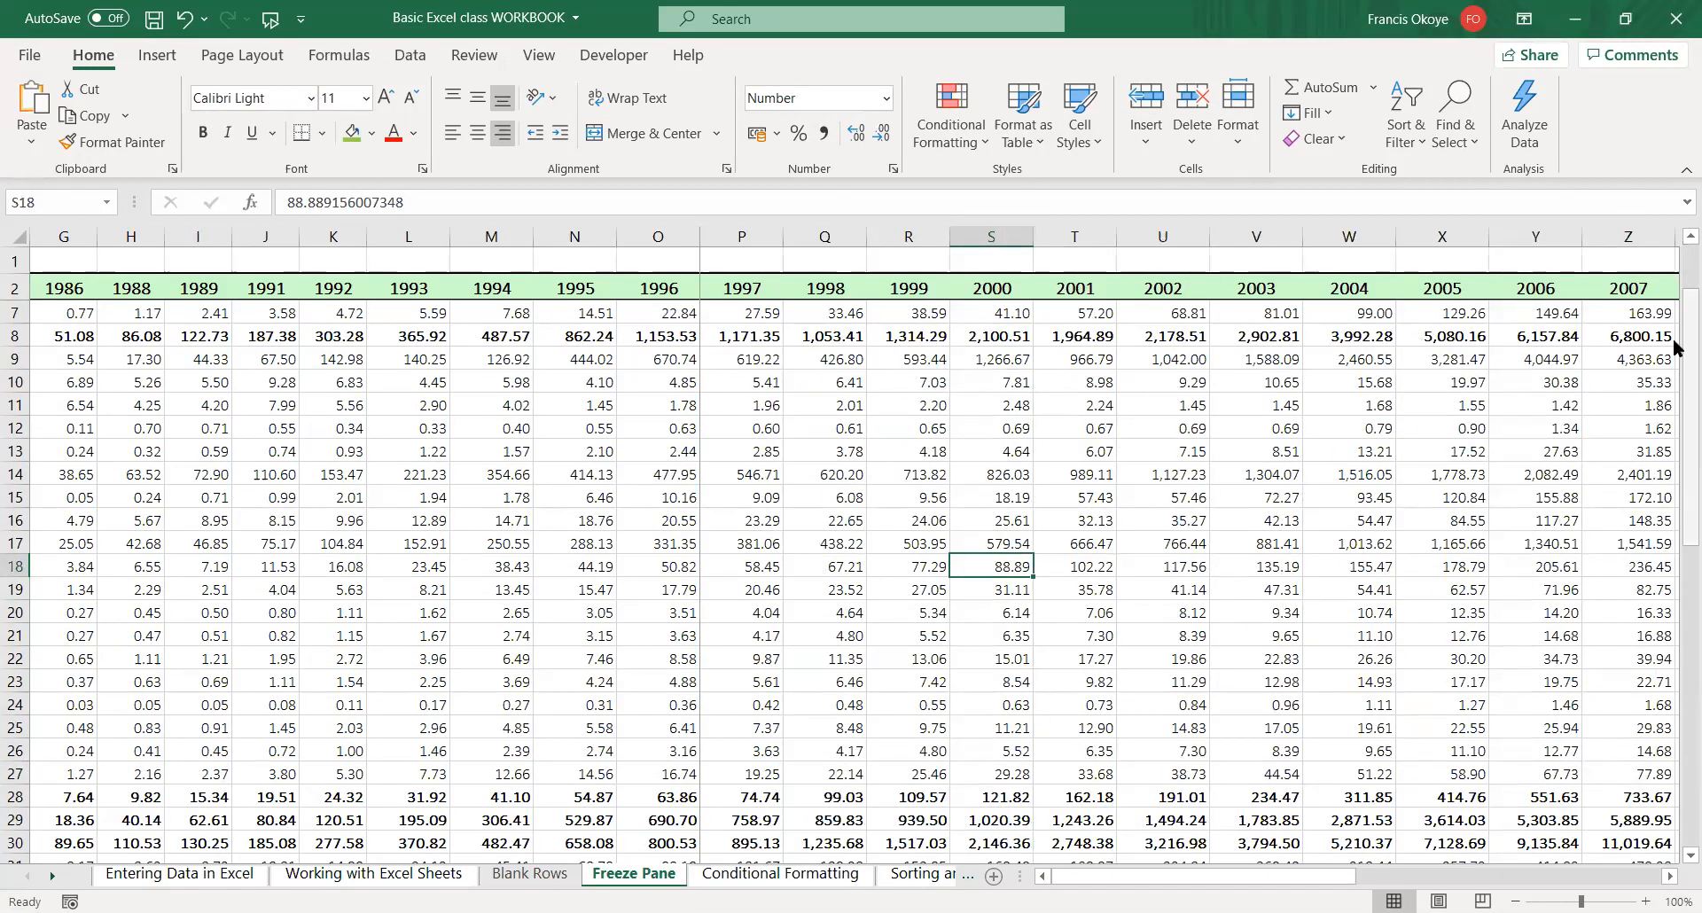
scroll(1664, 435, "down", 3)
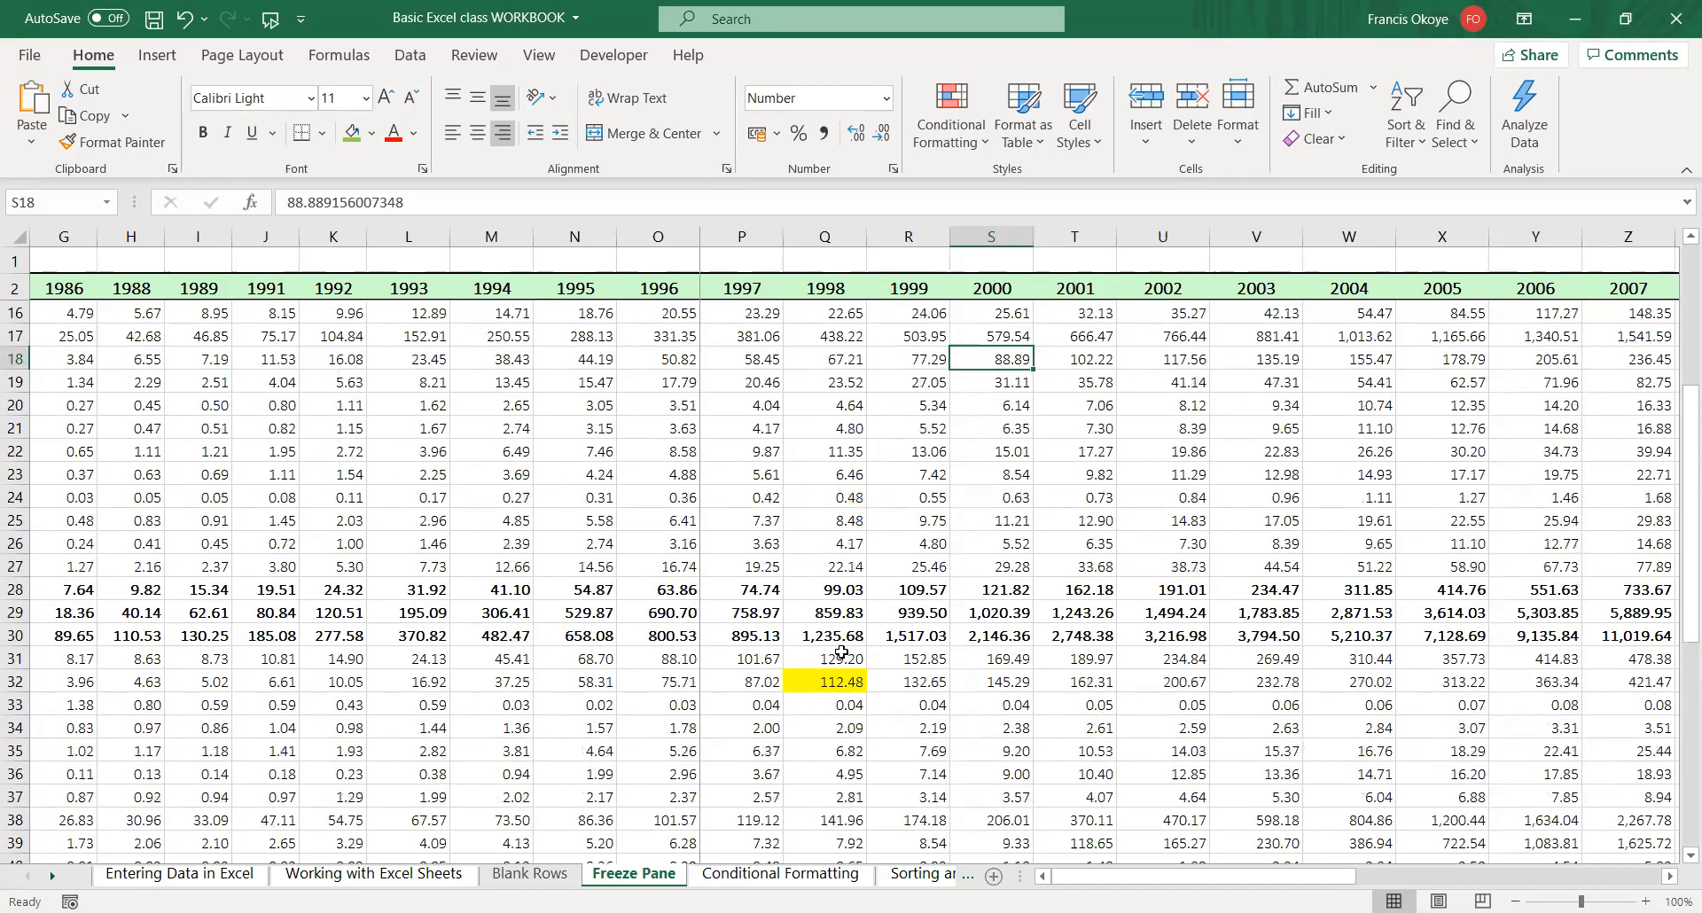
left_click(838, 685)
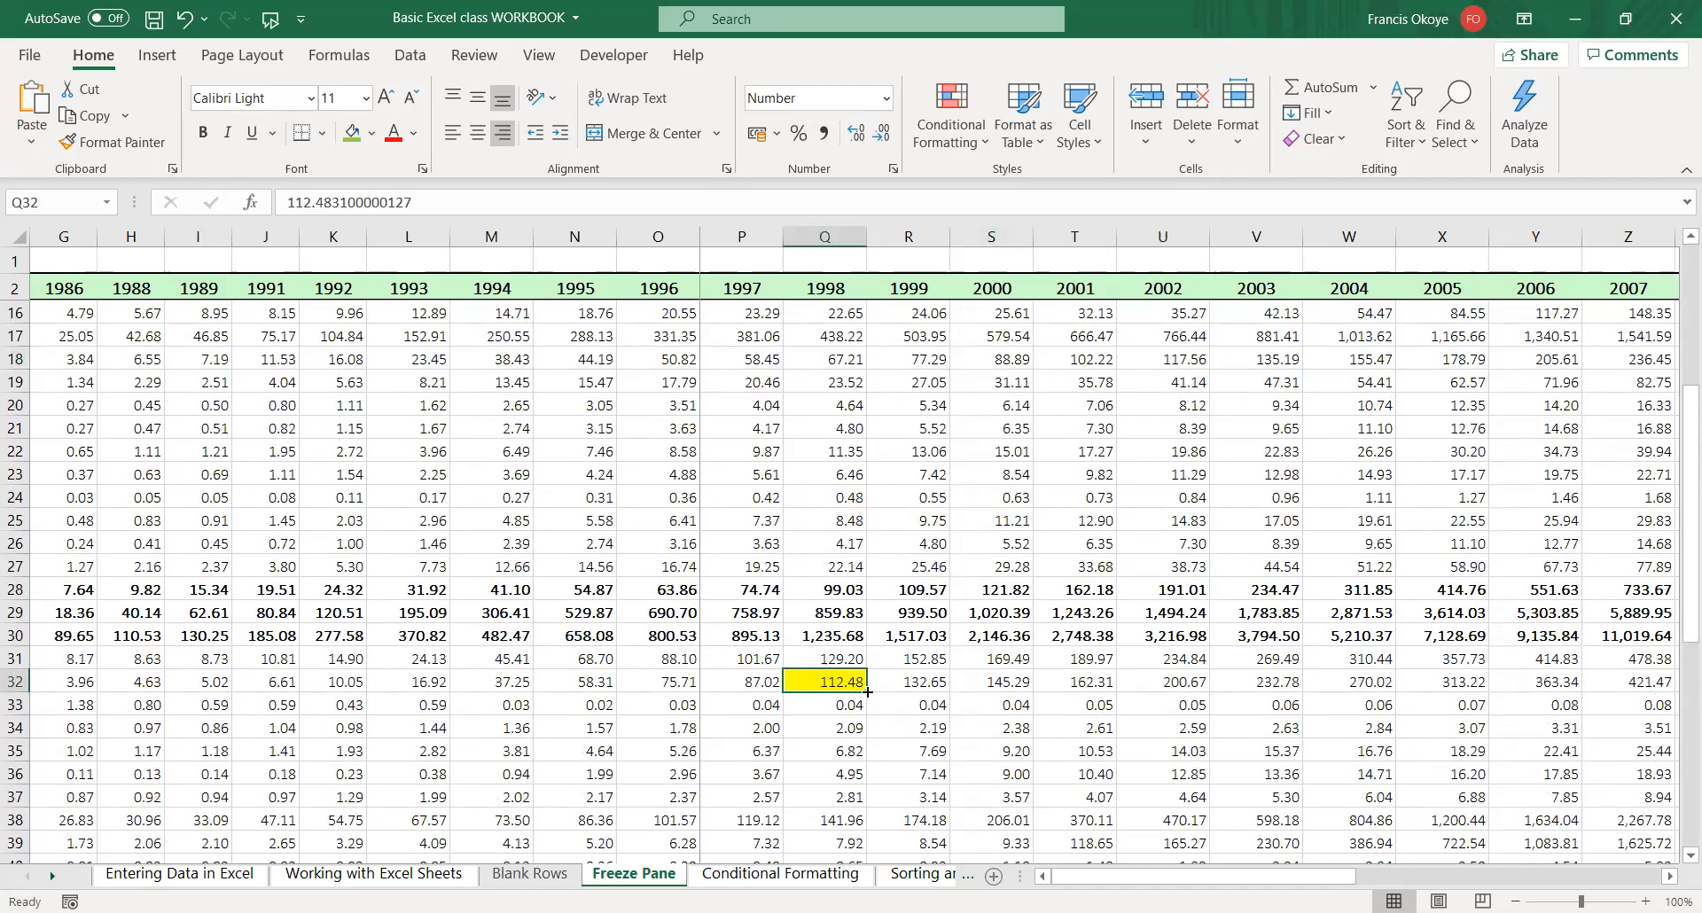
left_click_drag(1296, 876, 1011, 864)
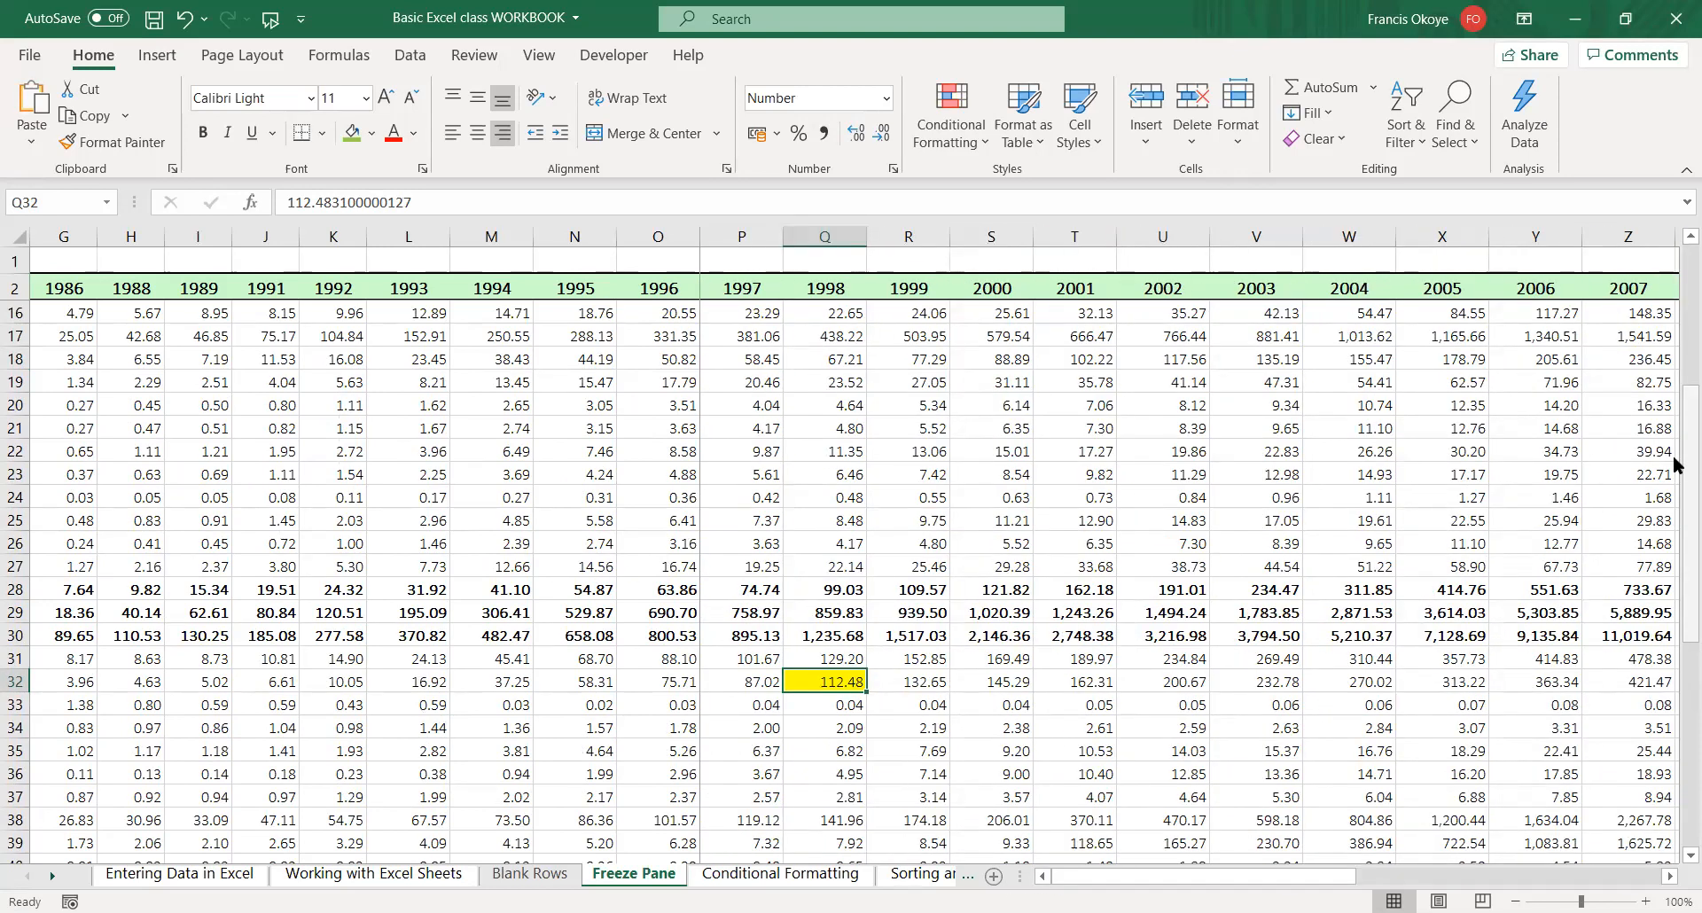
left_click_drag(1676, 456, 1674, 366)
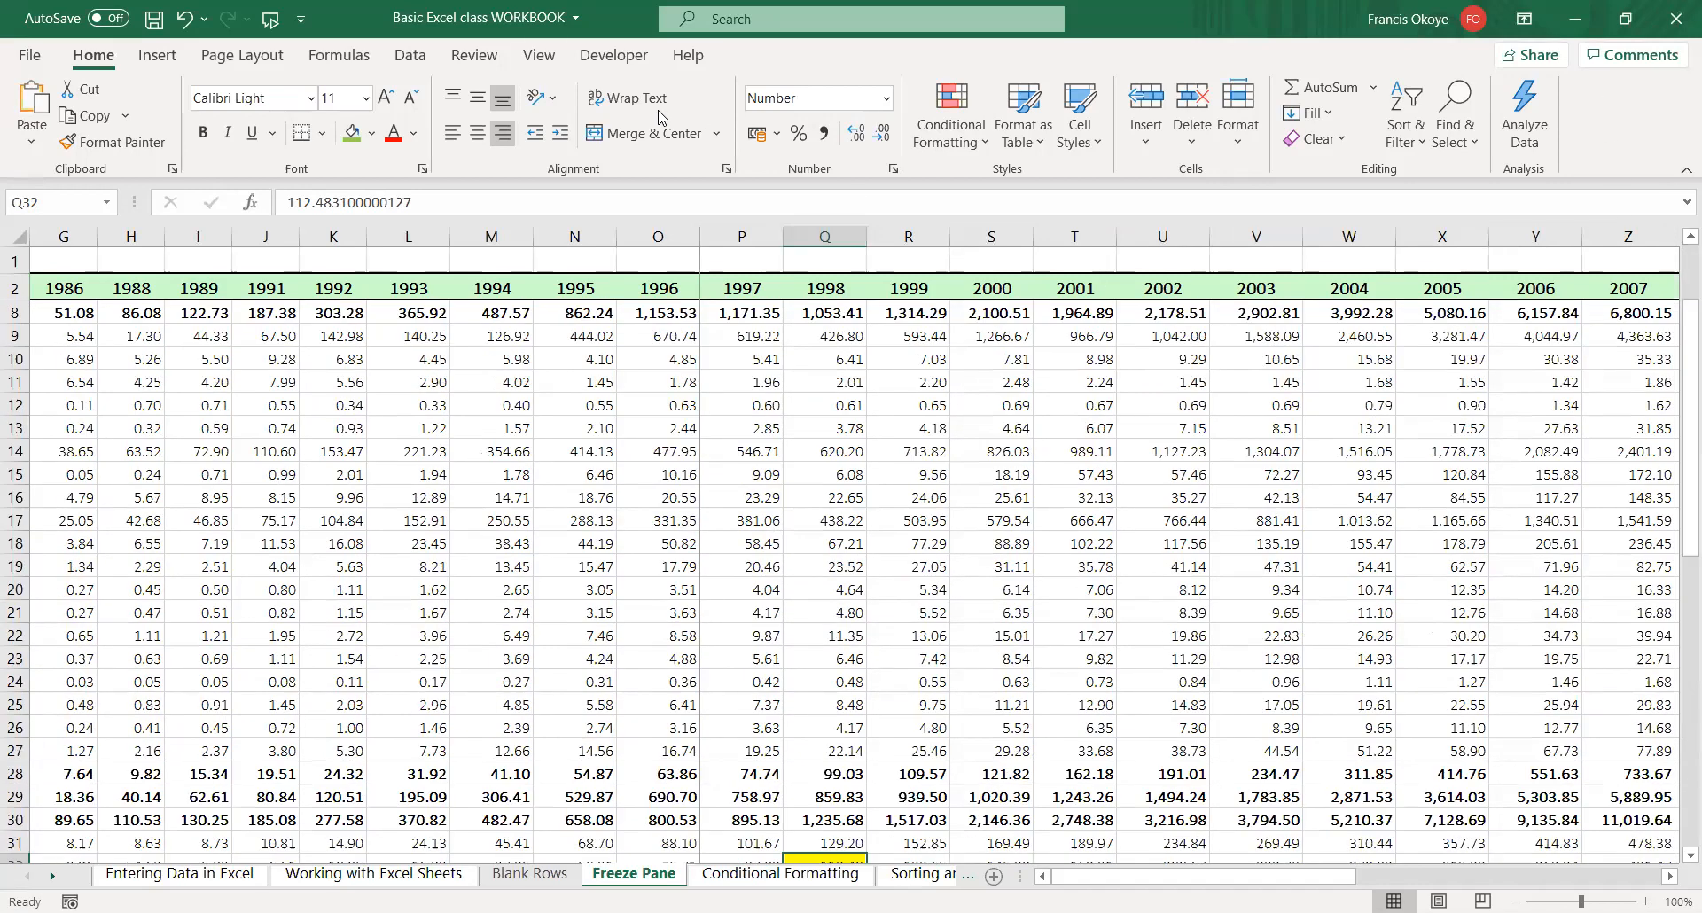
- Unfreeze the panes on the Freeze Pane worksheet and check that the whole GDP table moves freely
left_click(539, 54)
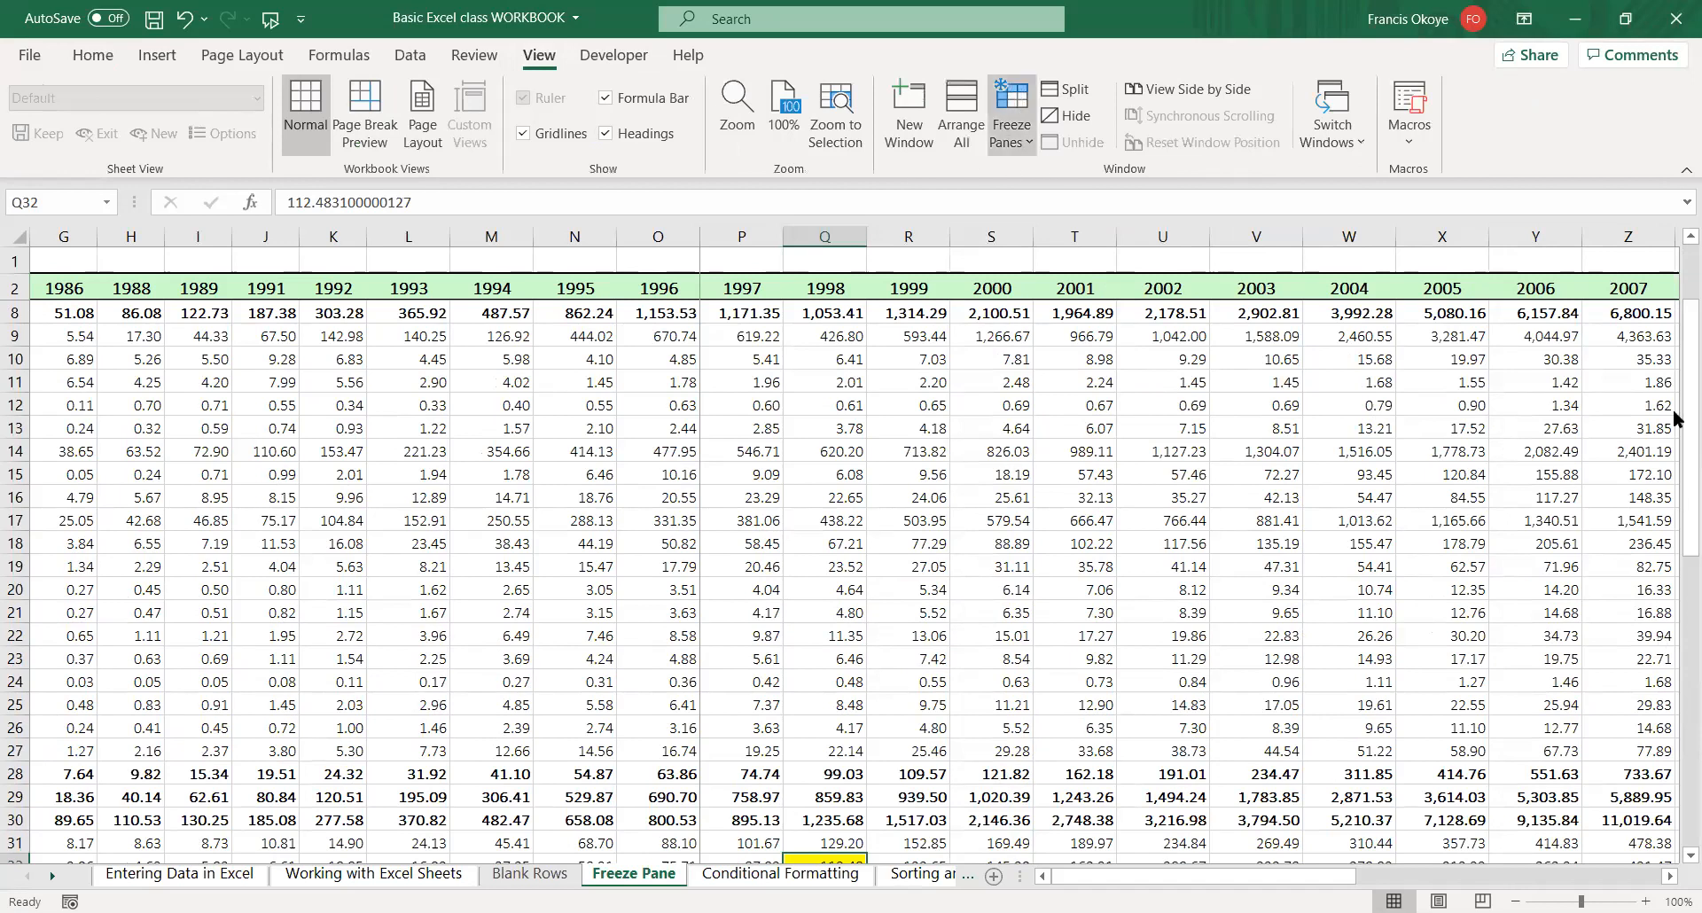
left_click_drag(1680, 419, 1676, 335)
scroll(1418, 850, "down", 8)
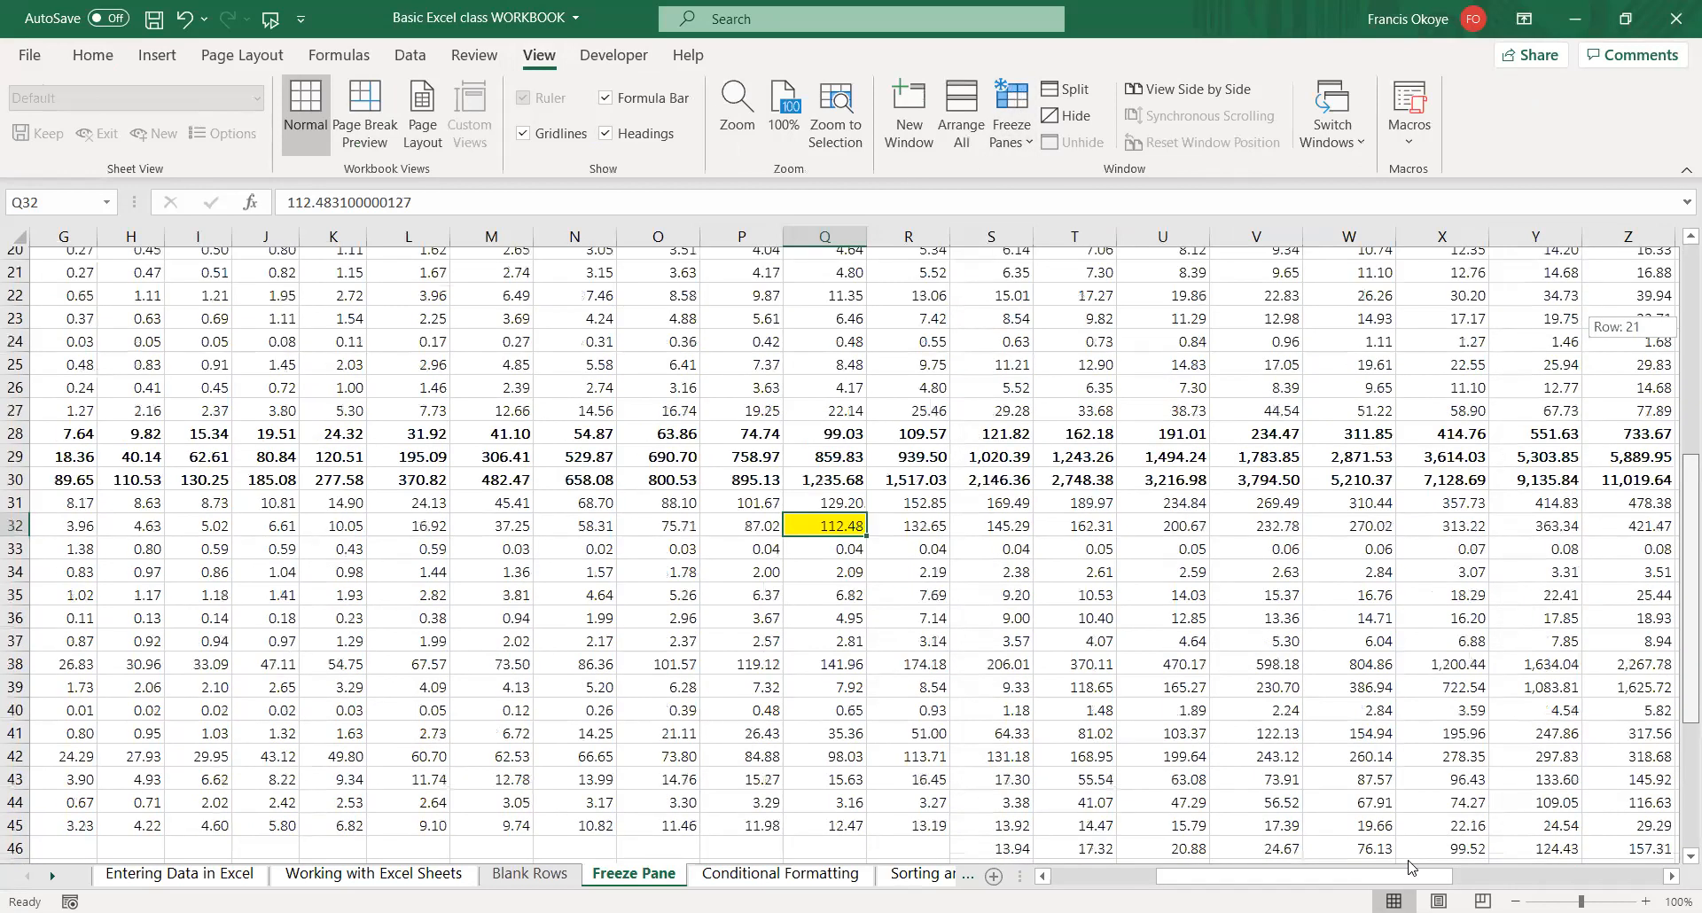
left_click_drag(1212, 881, 1104, 880)
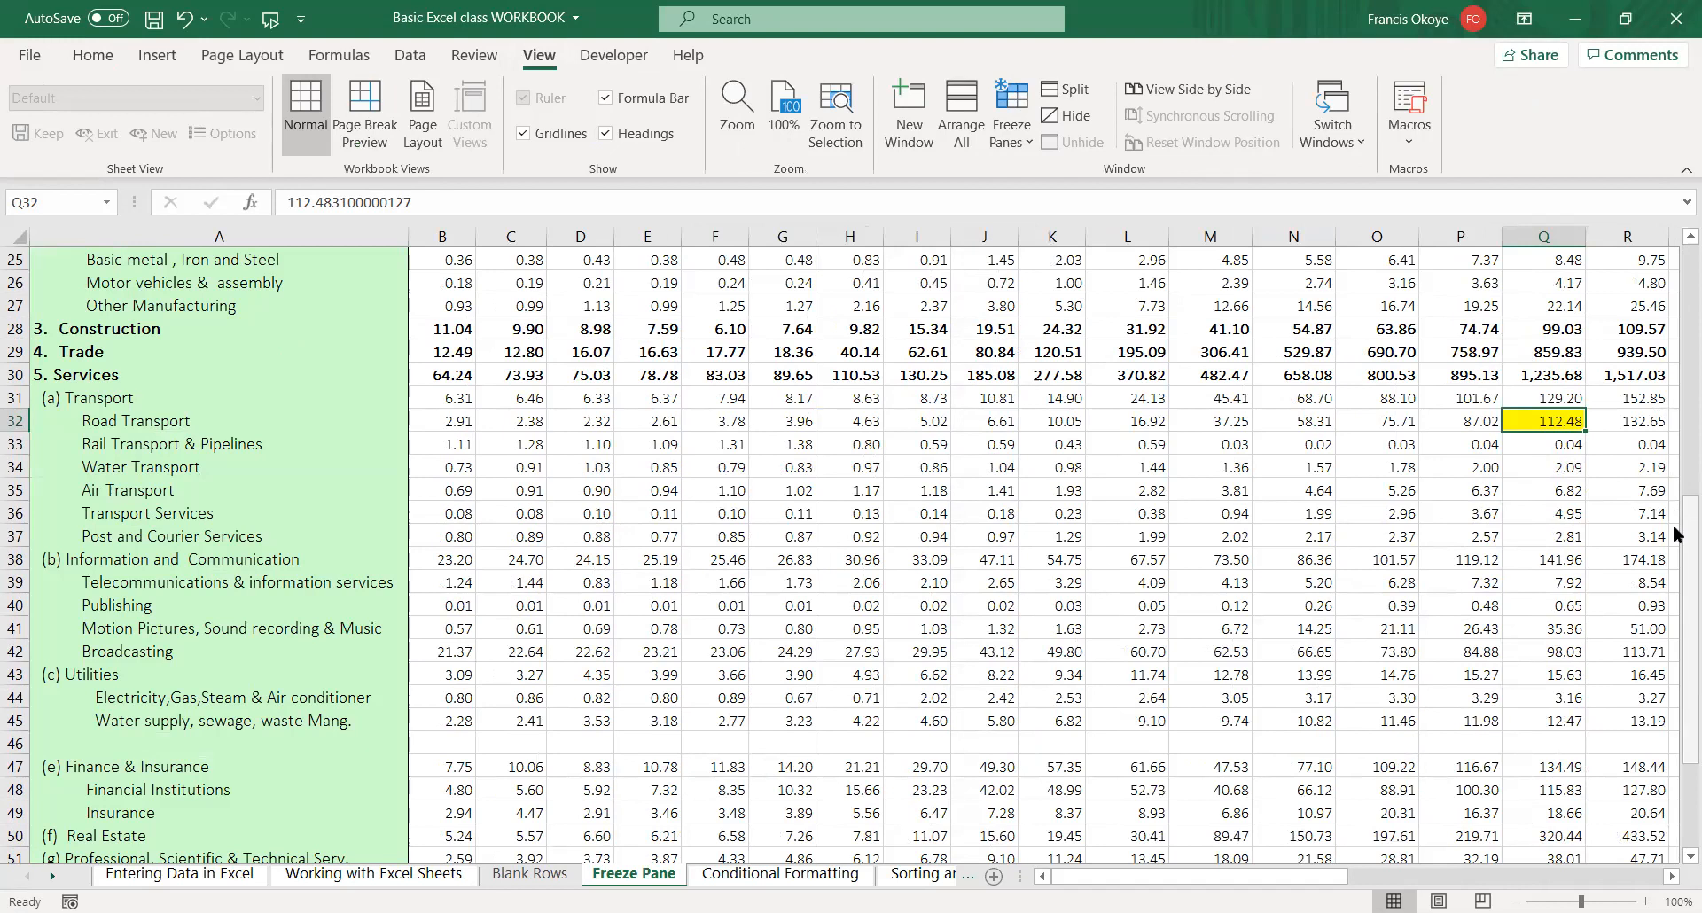
scroll(1675, 224, "up", 8)
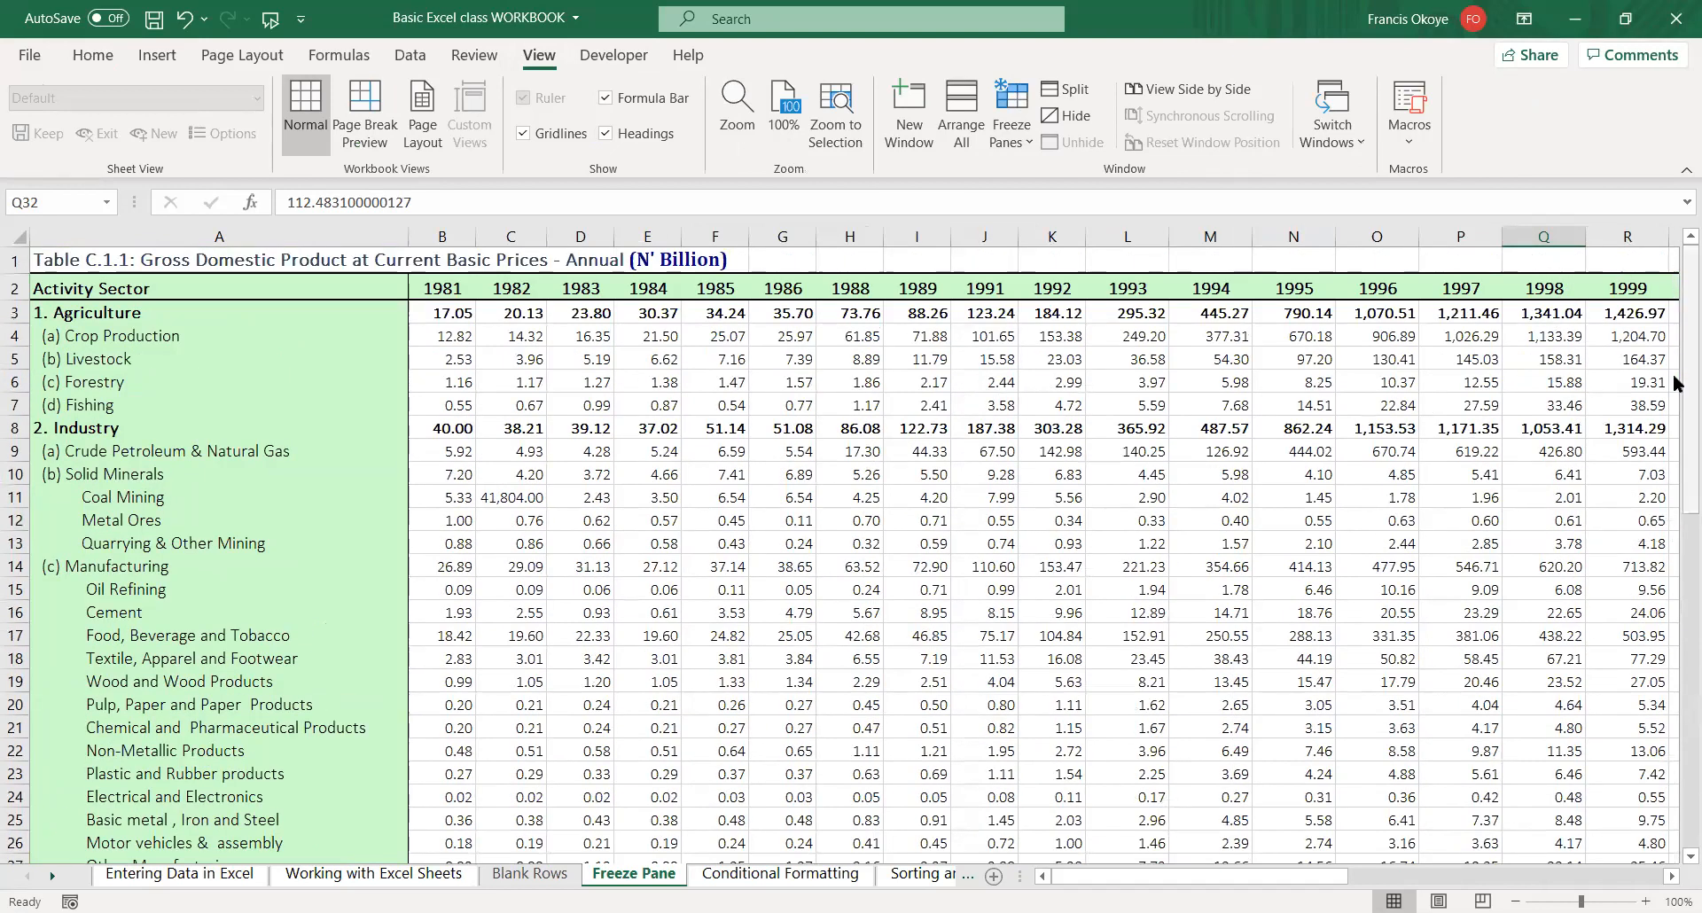
scroll(929, 460, "down", 4)
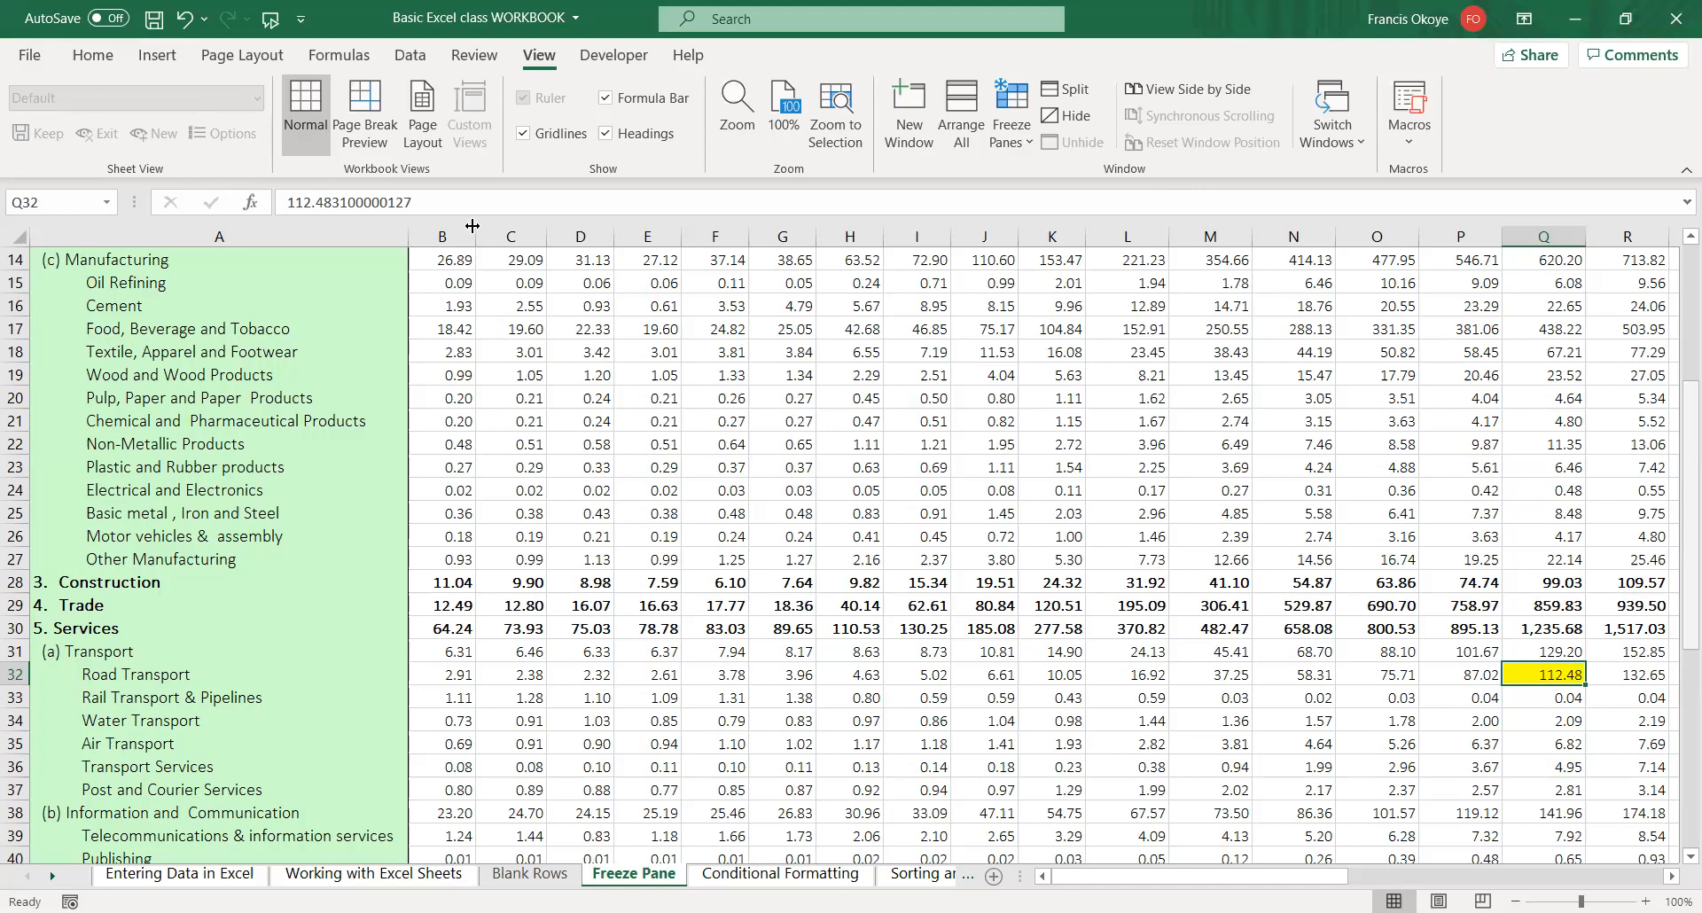
- Freeze the panes at cell B3 so rows 1 and 2 and the Activity Sector column stay in view
scroll(435, 306, "up", 4)
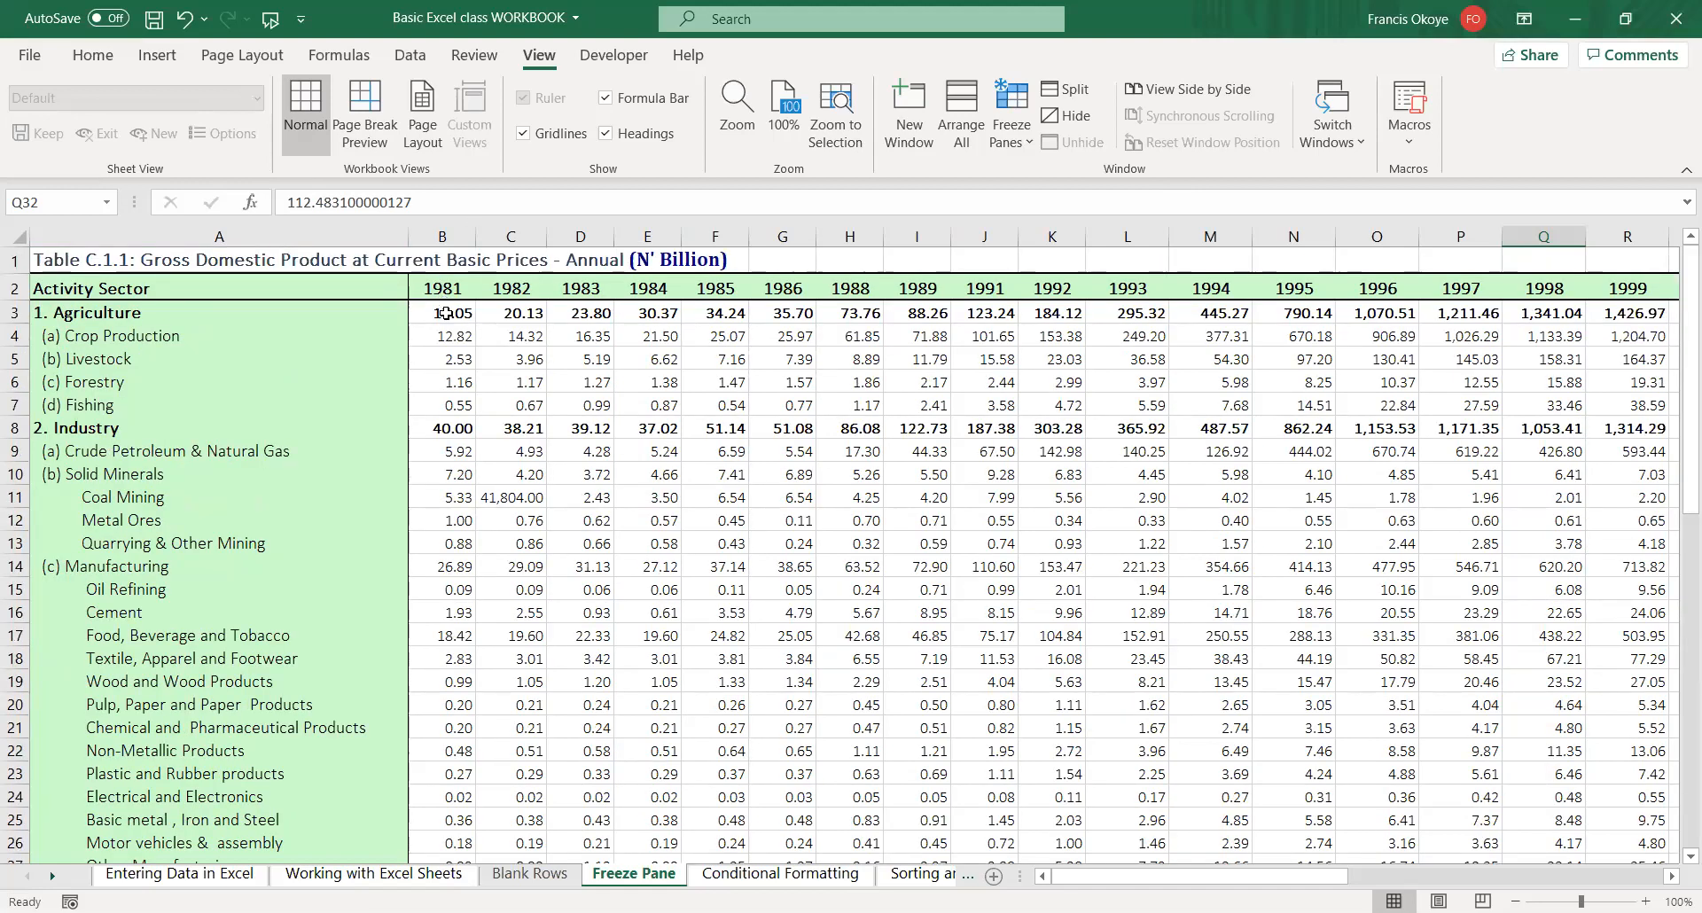
left_click(445, 313)
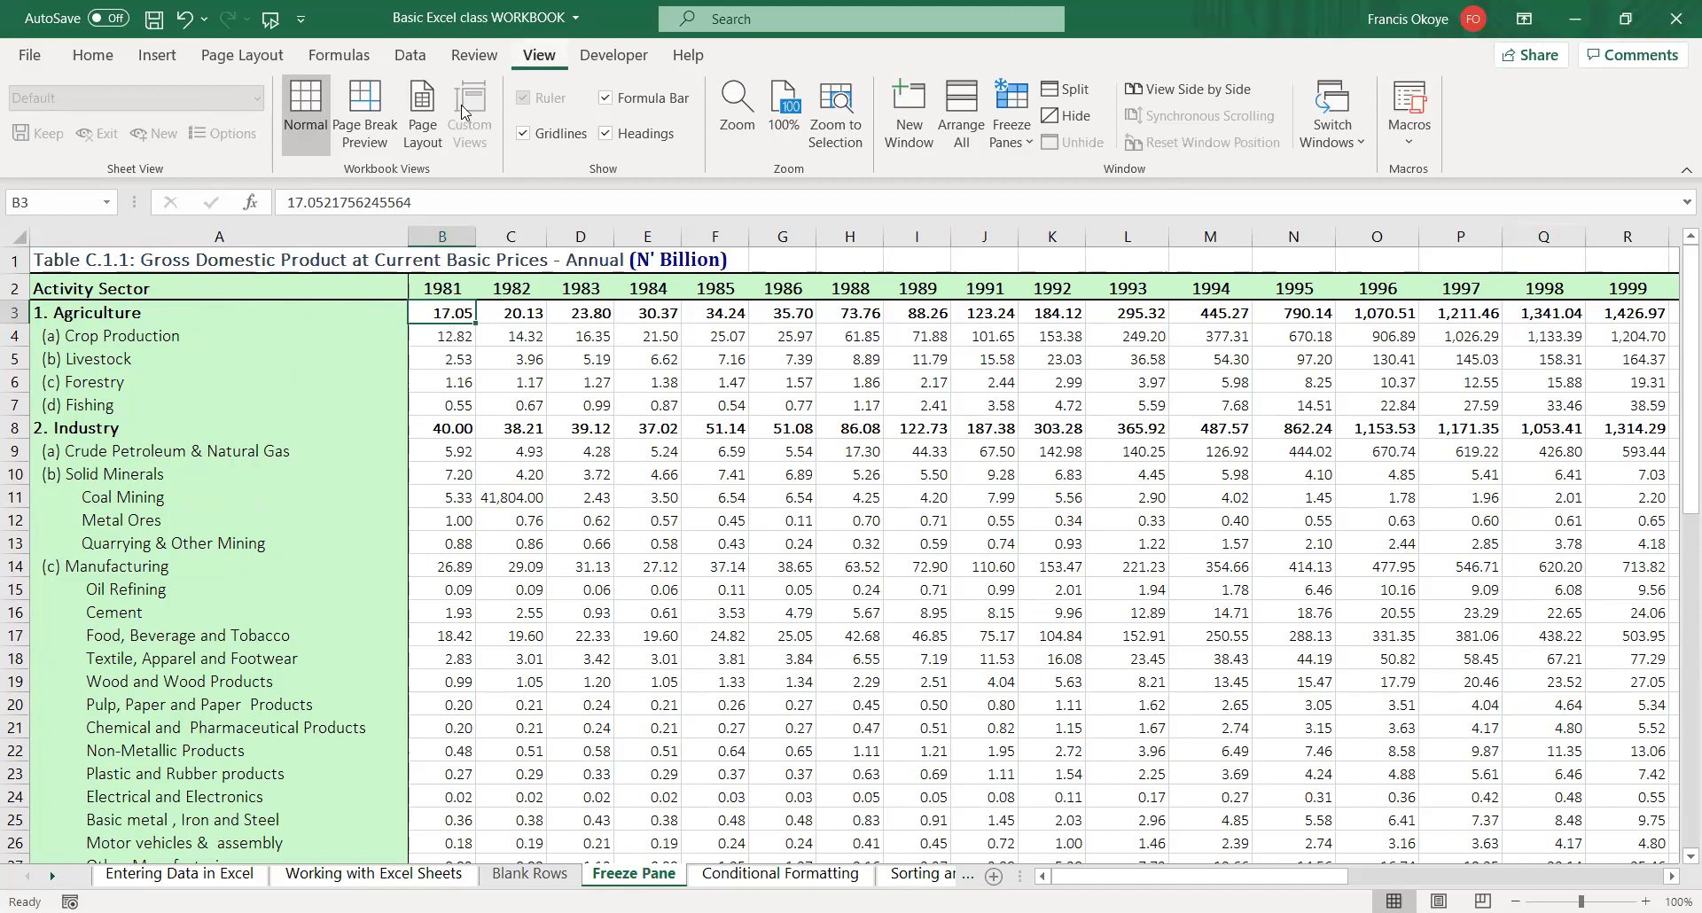
left_click(1018, 140)
left_click(1107, 195)
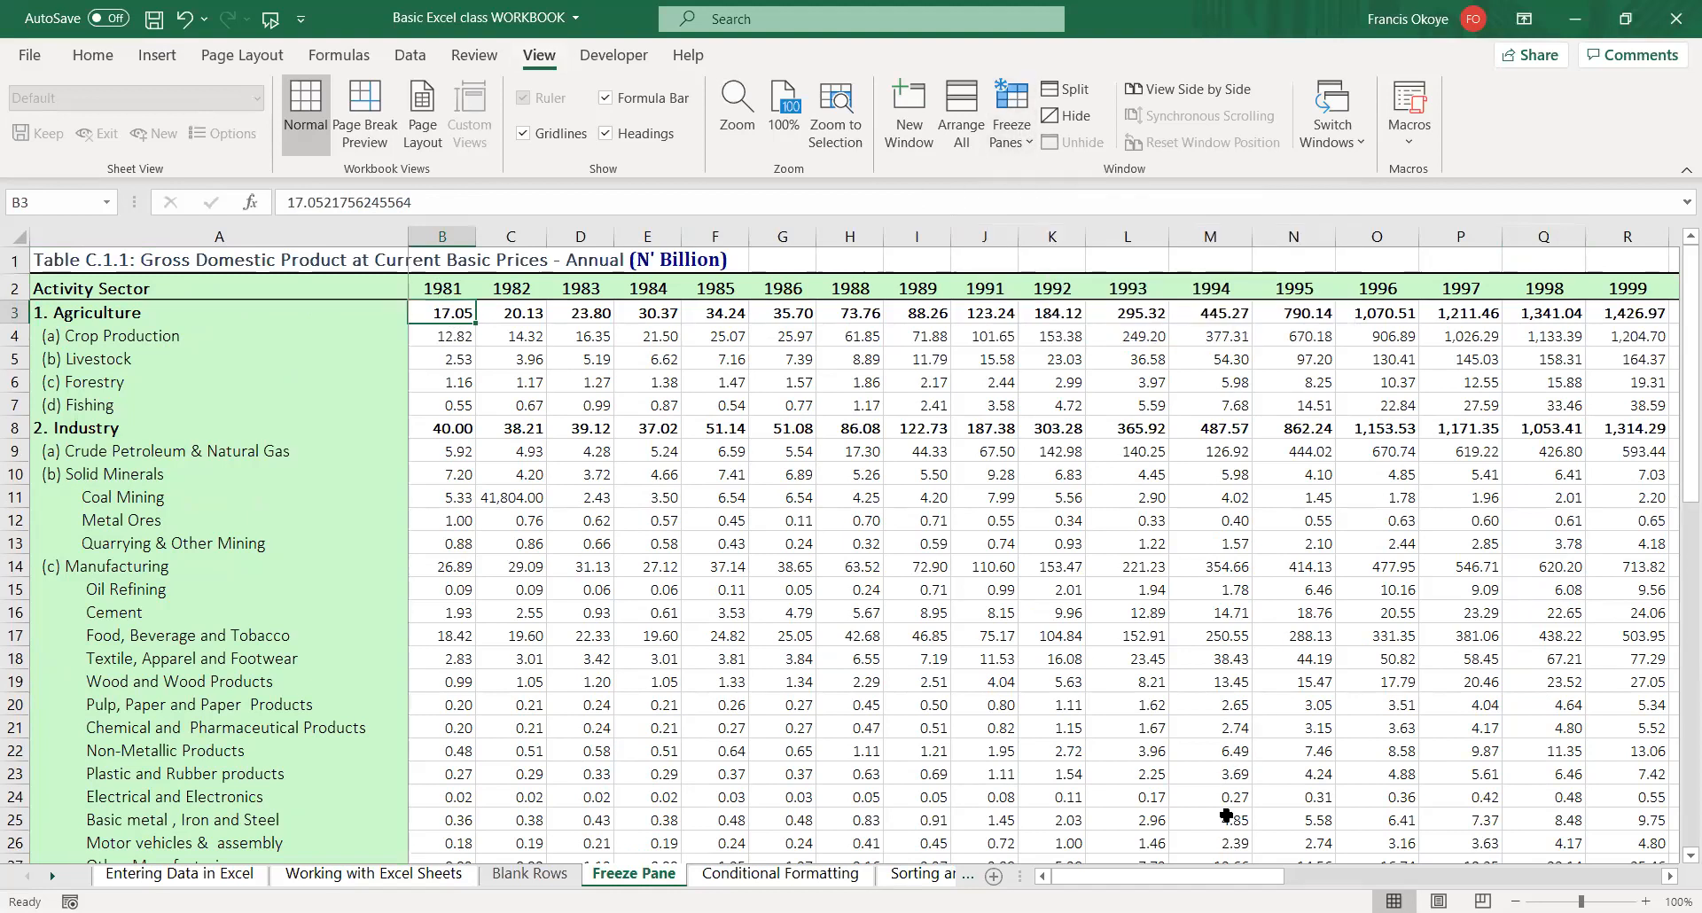
- Check the frozen year header and sector column against the highlighted 1998 Road Transport value in Q32
left_click_drag(1259, 876, 1676, 284)
left_click_drag(1683, 384, 1676, 451)
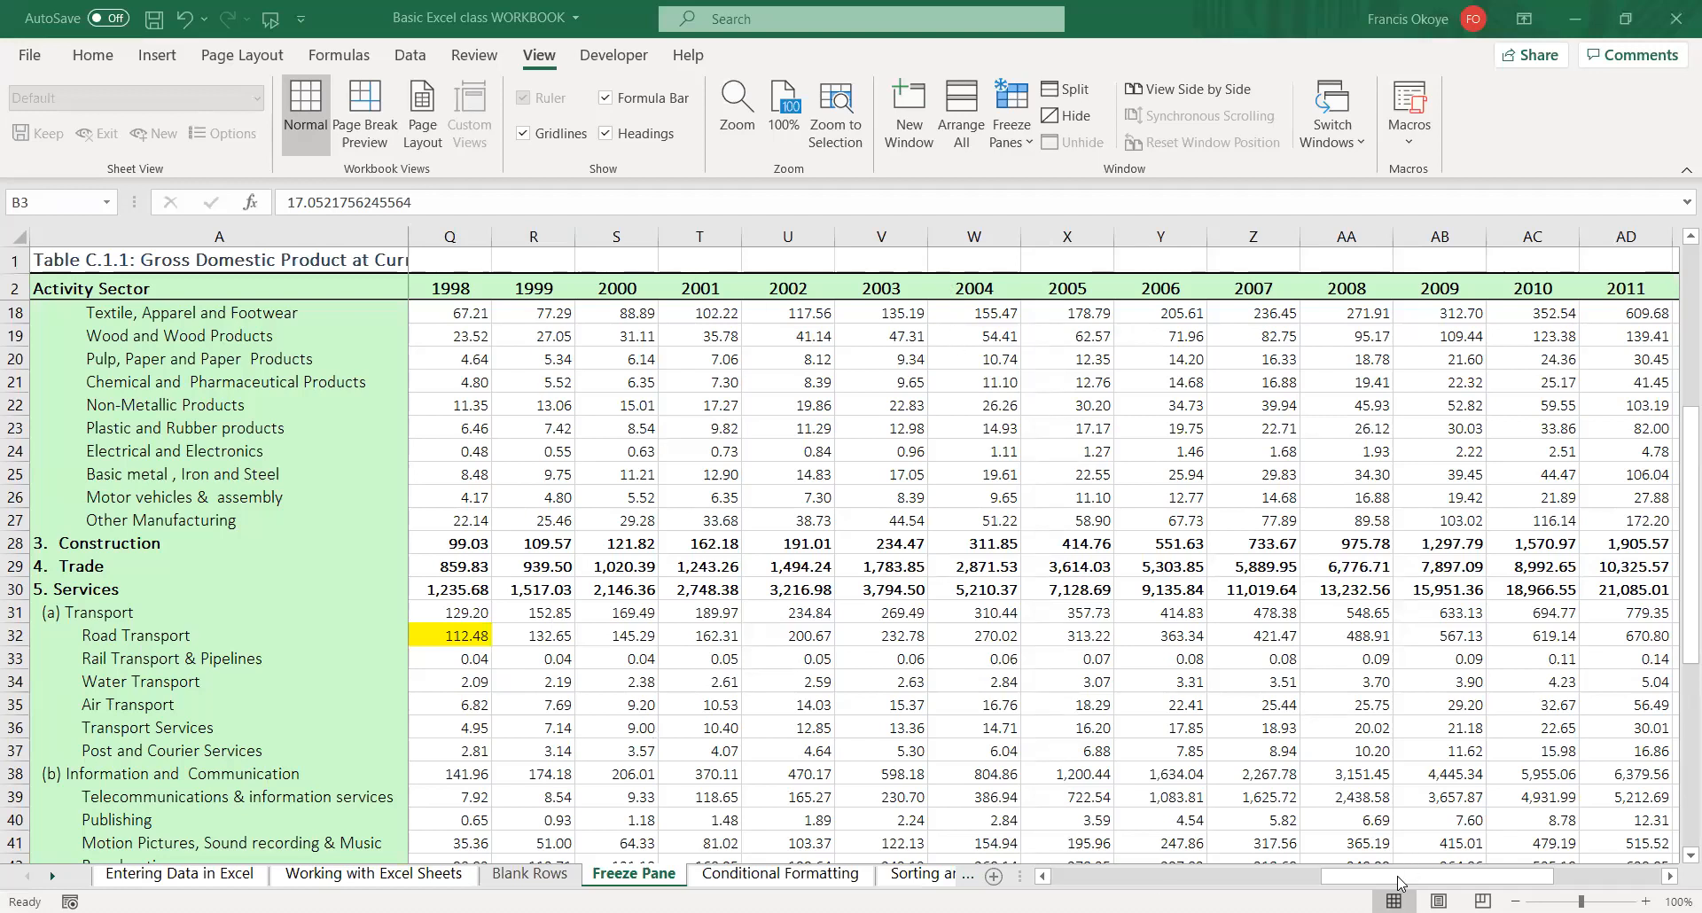
mouse_move(1343, 883)
left_mouse_down()
mouse_move(1270, 883)
mouse_move(1330, 883)
left_mouse_up()
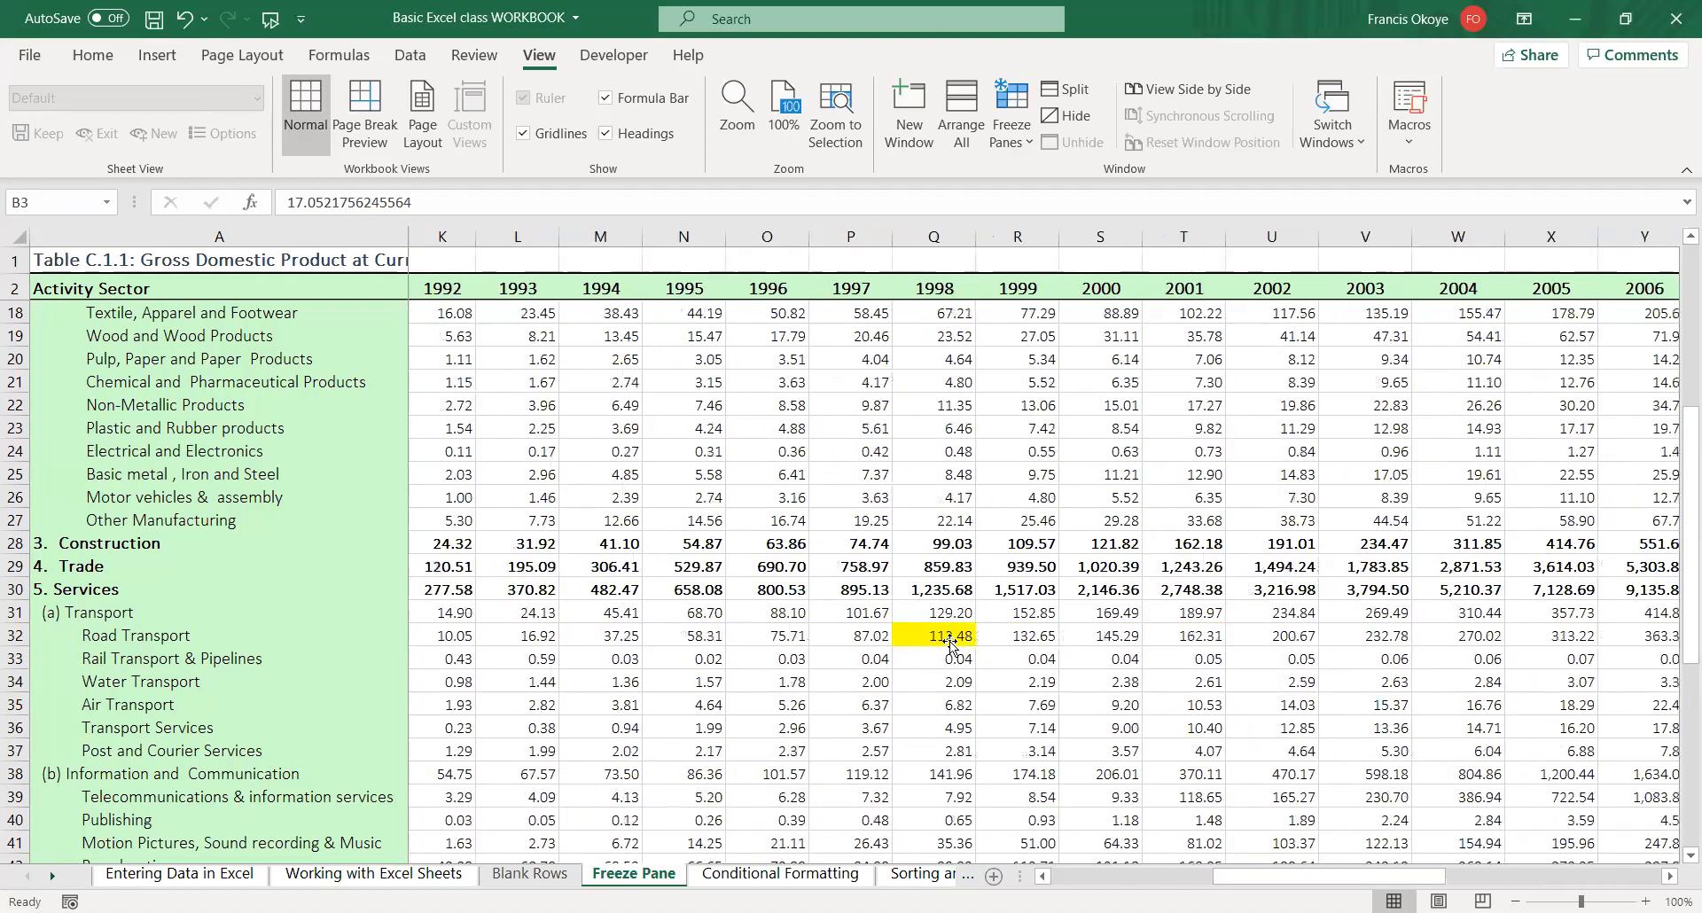
left_click(945, 635)
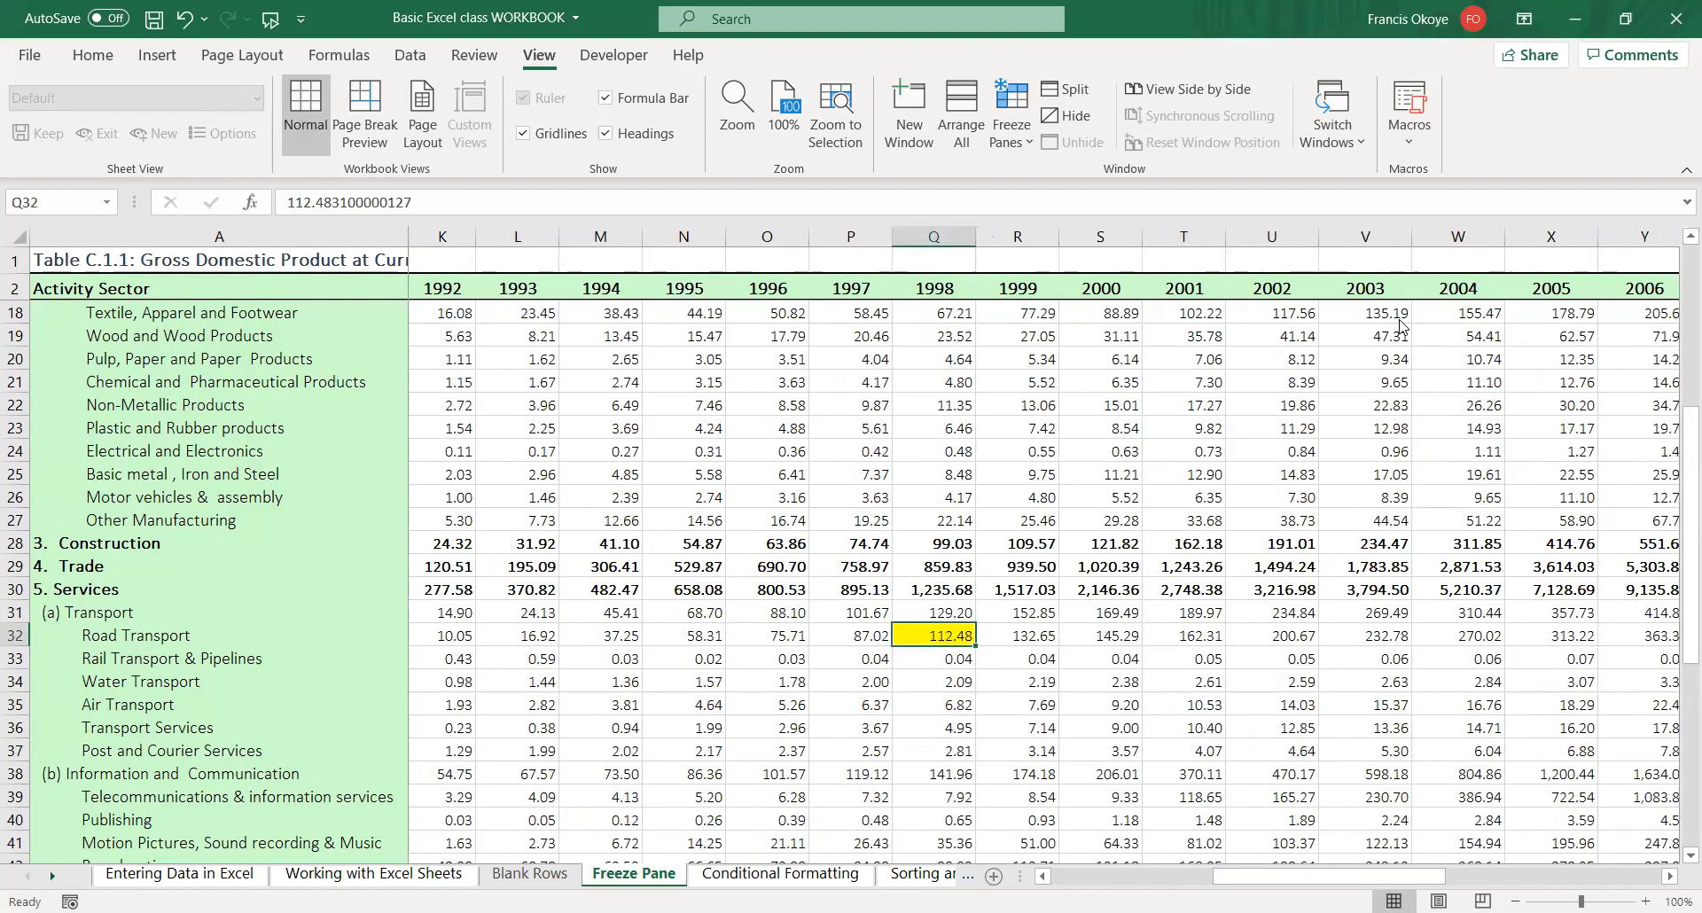
left_click(1157, 127)
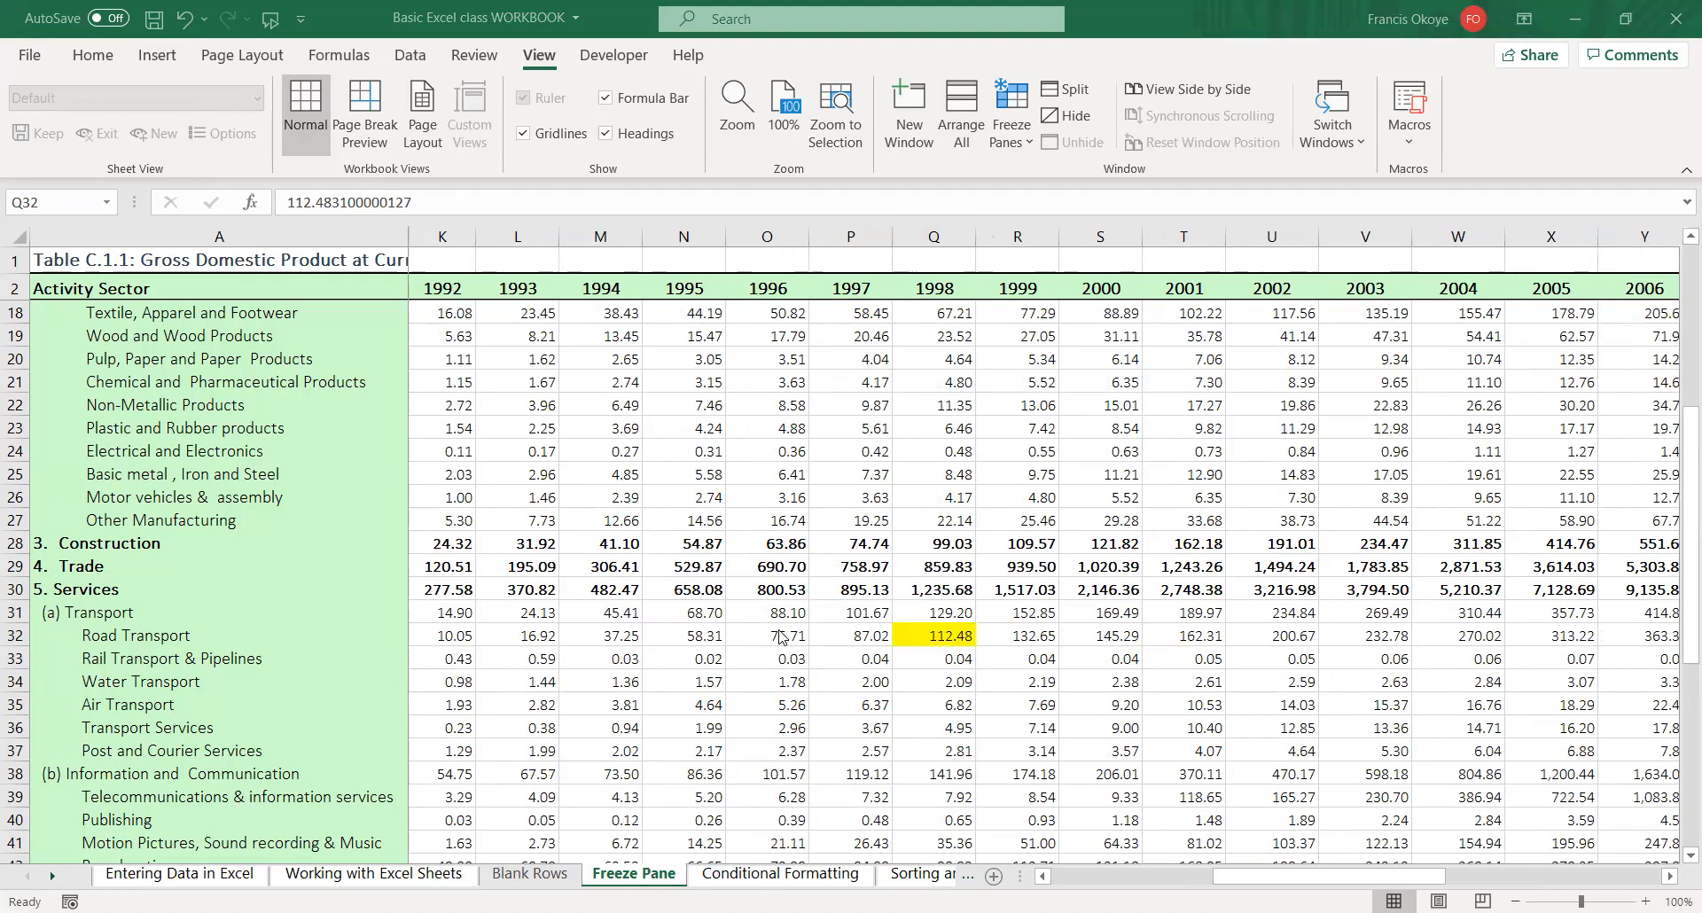
left_click(1093, 564)
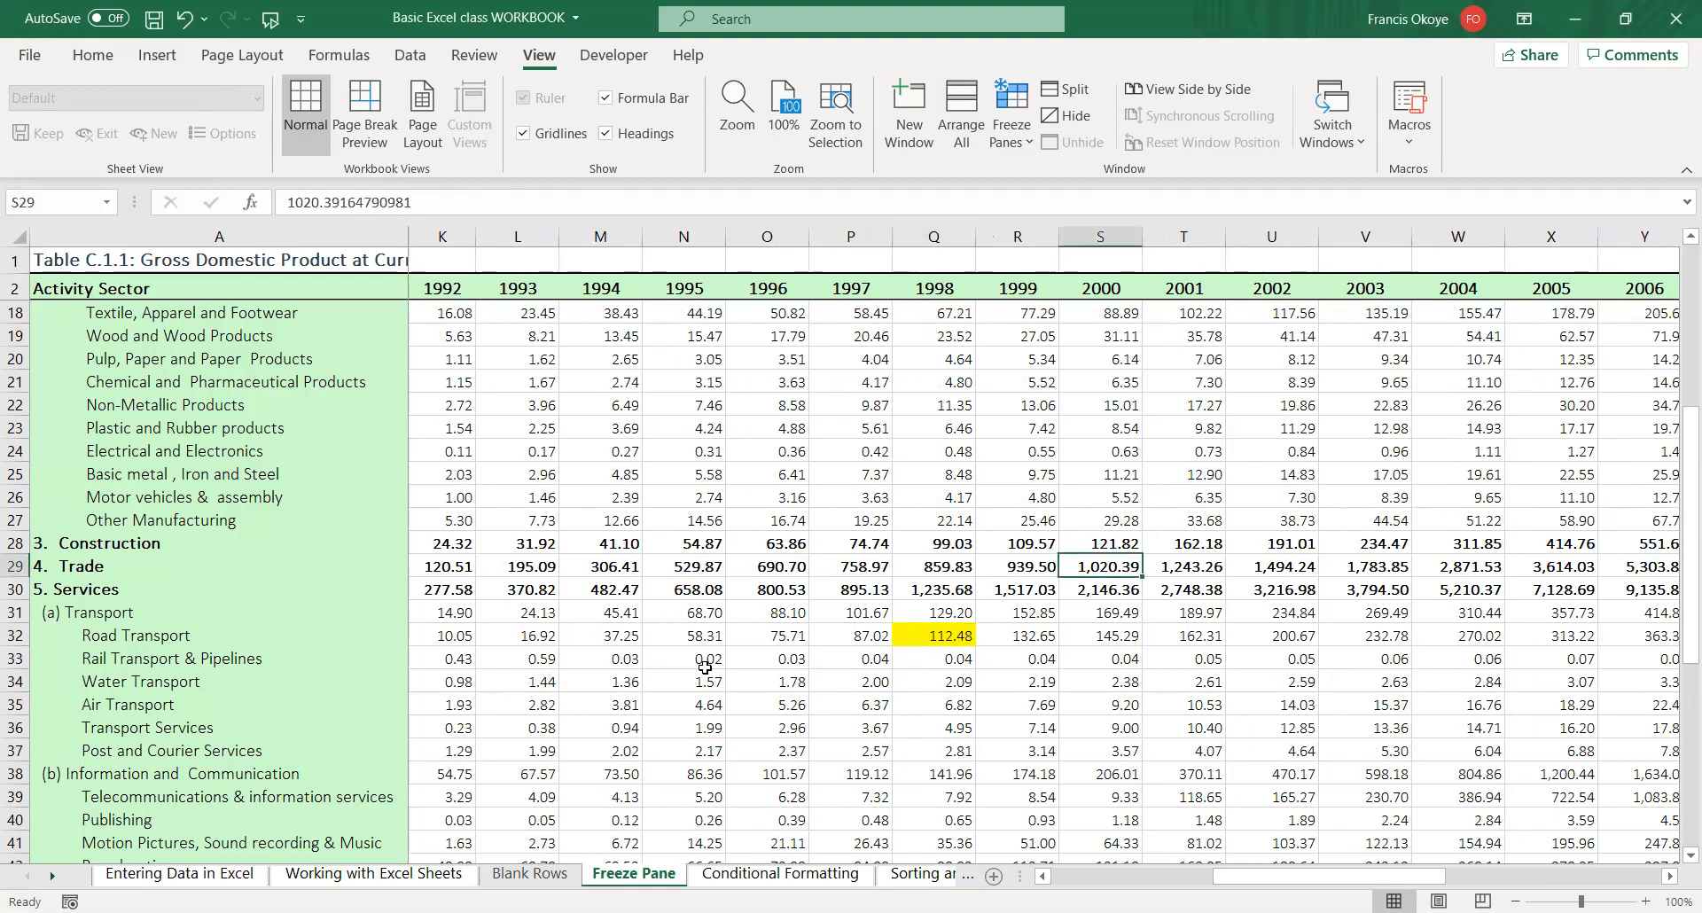
- On the Conditional Formatting worksheet, clear the conditional formatting rules from the entire sheet
left_click(749, 878)
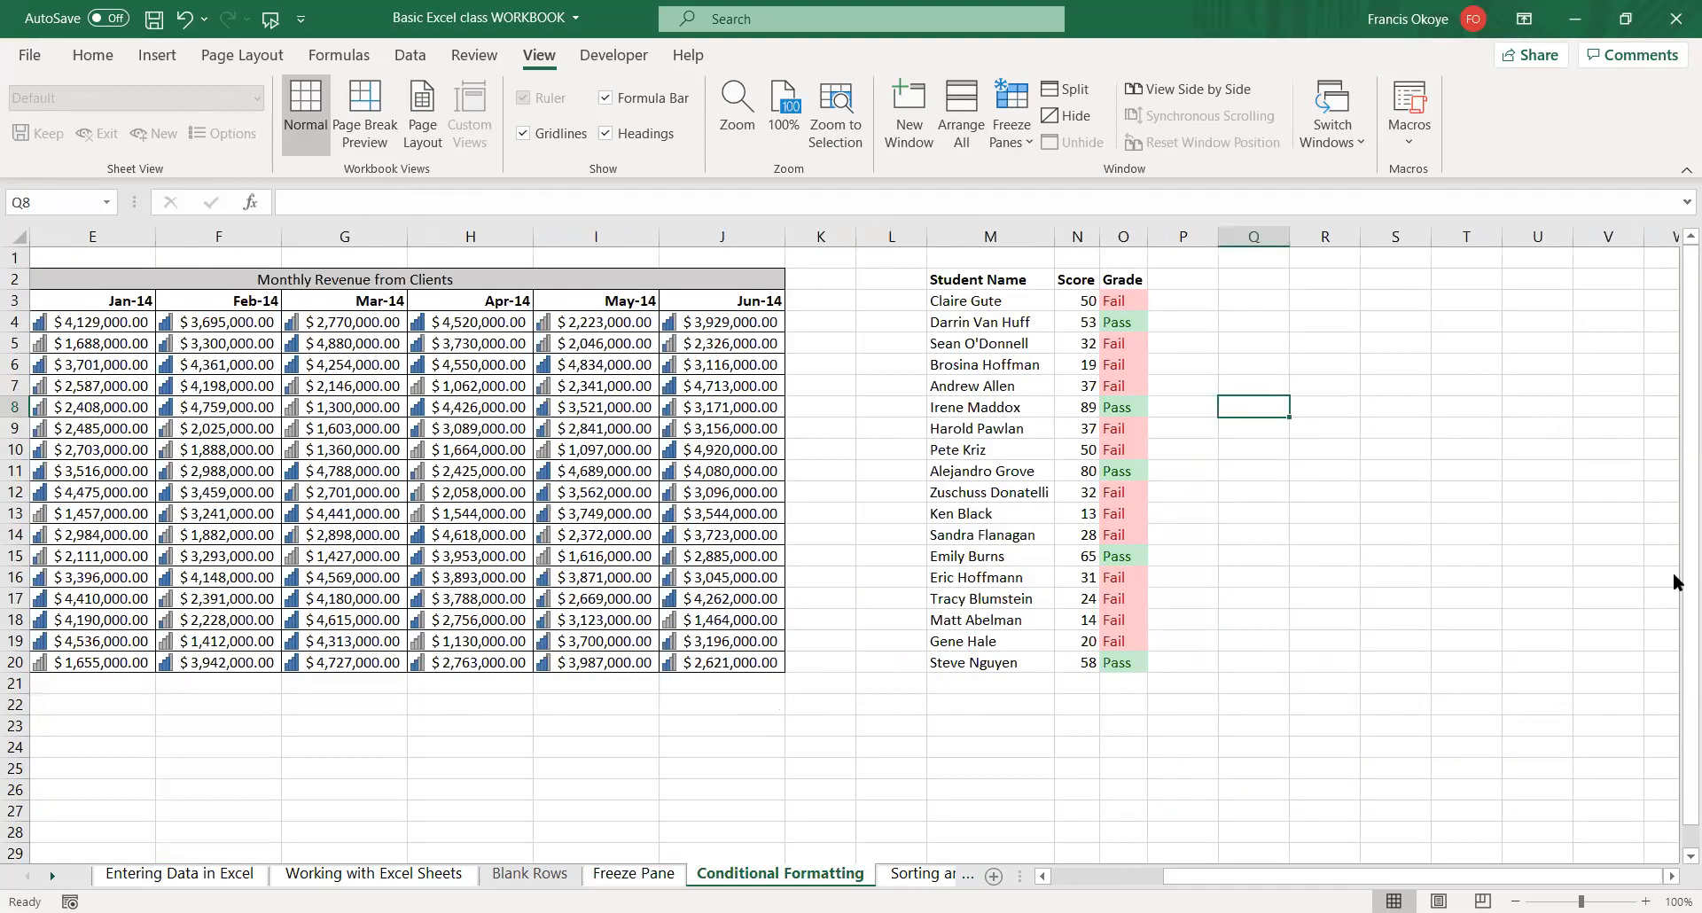
left_click_drag(1429, 875, 1262, 871)
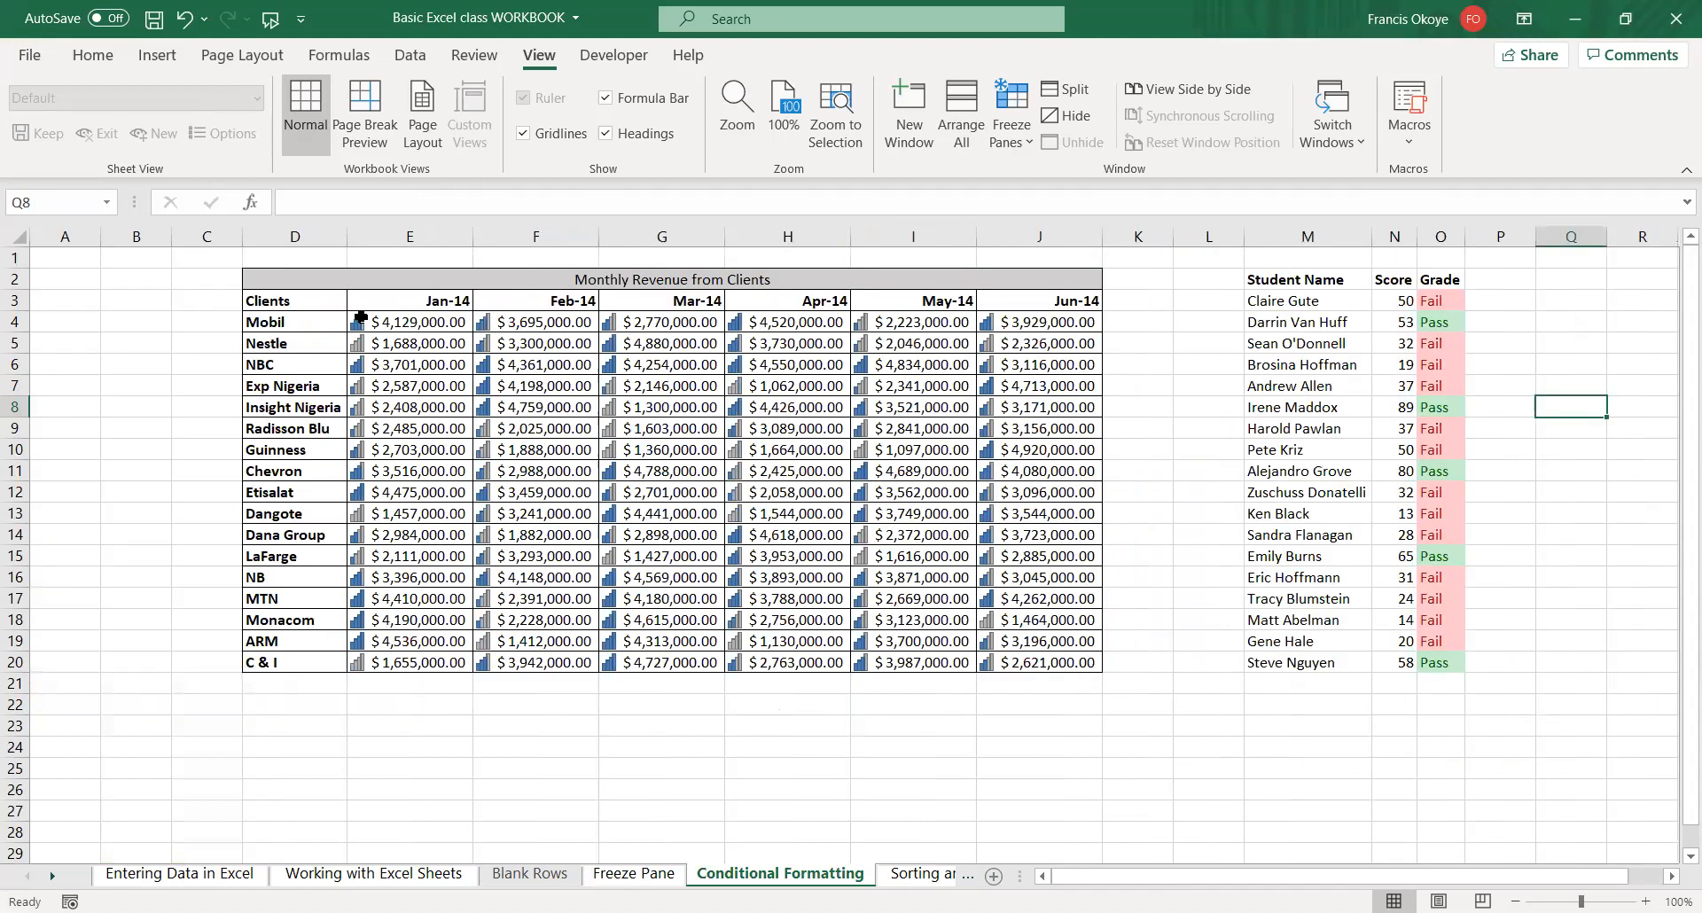
left_click_drag(390, 324, 410, 345)
left_click_drag(700, 446, 1042, 667)
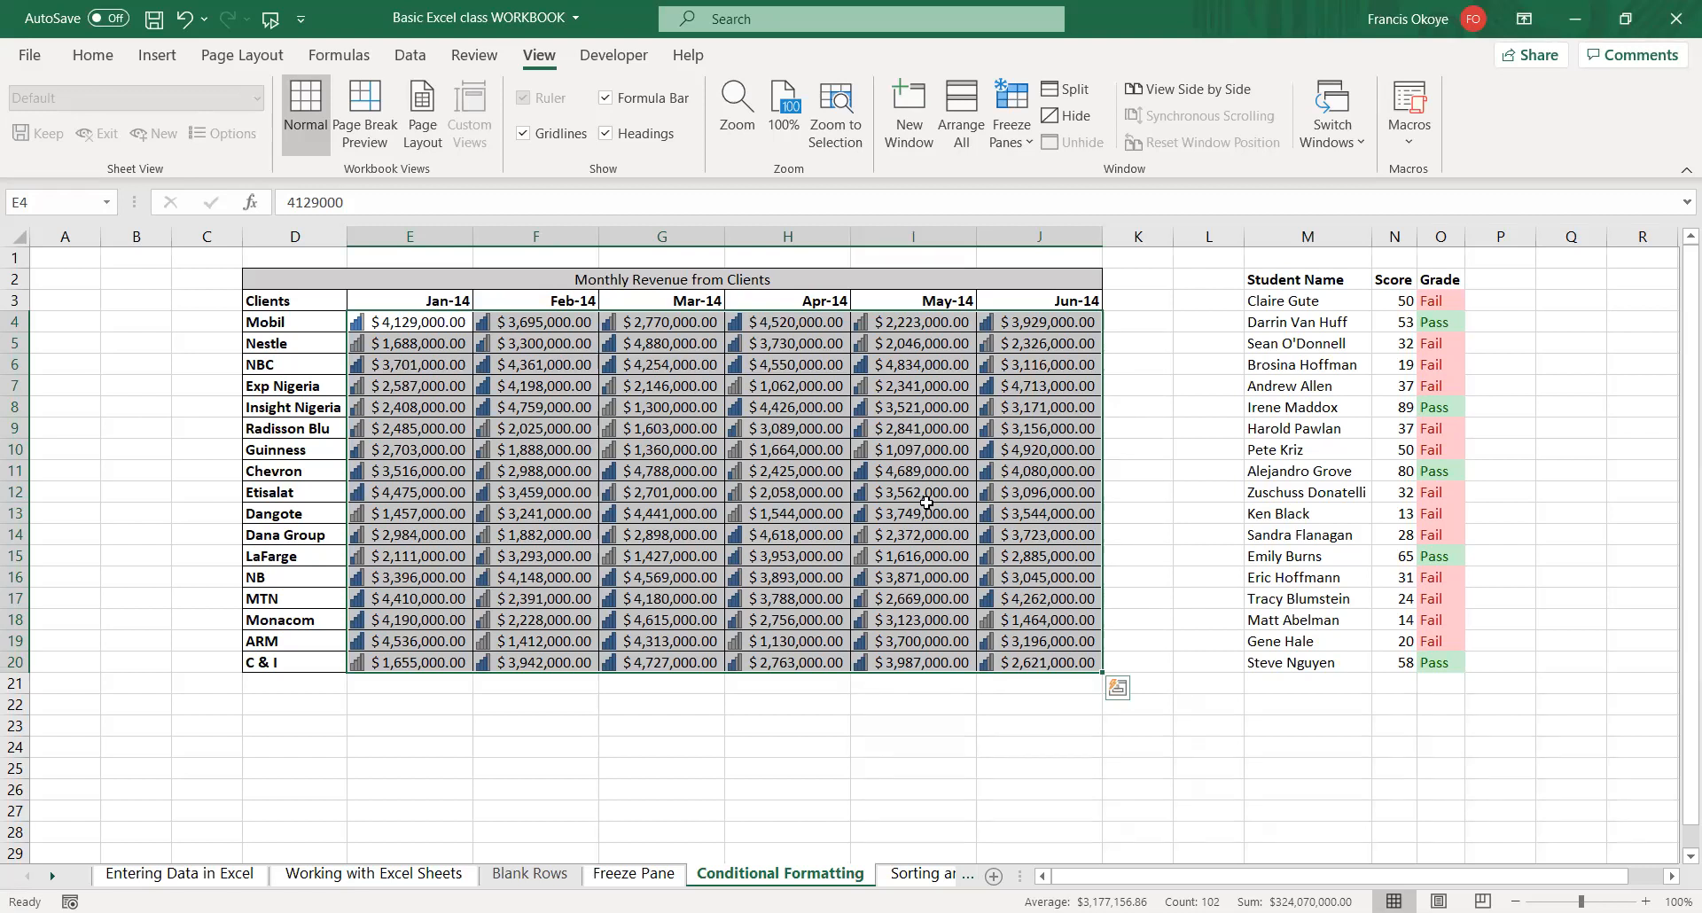
left_click(89, 56)
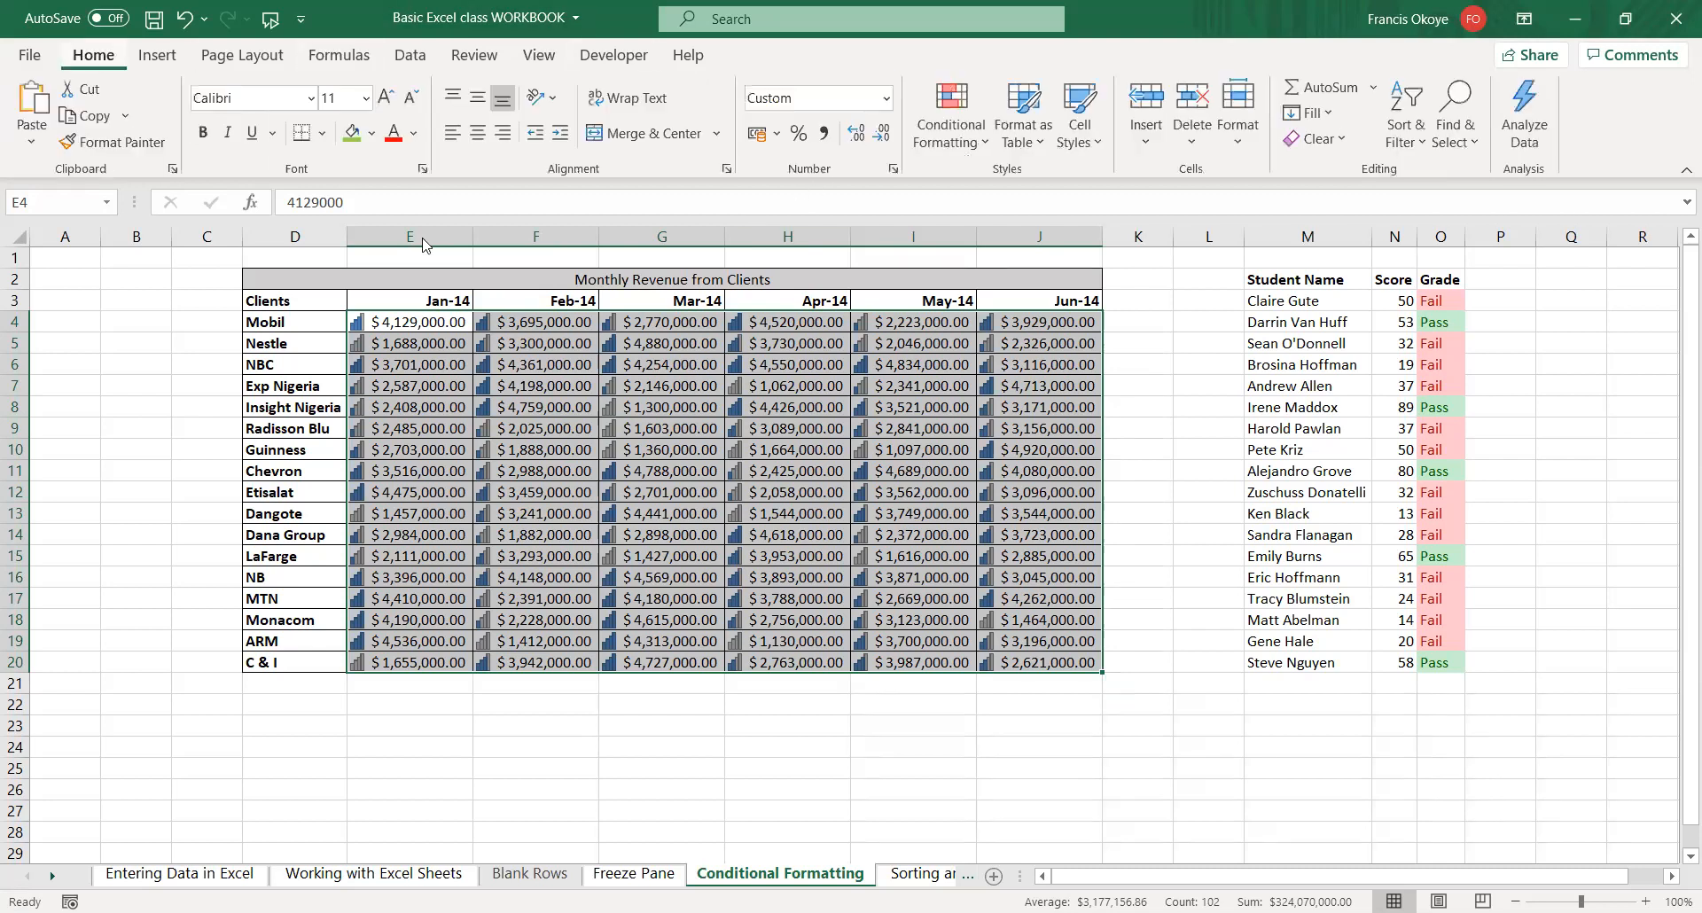
left_click(973, 148)
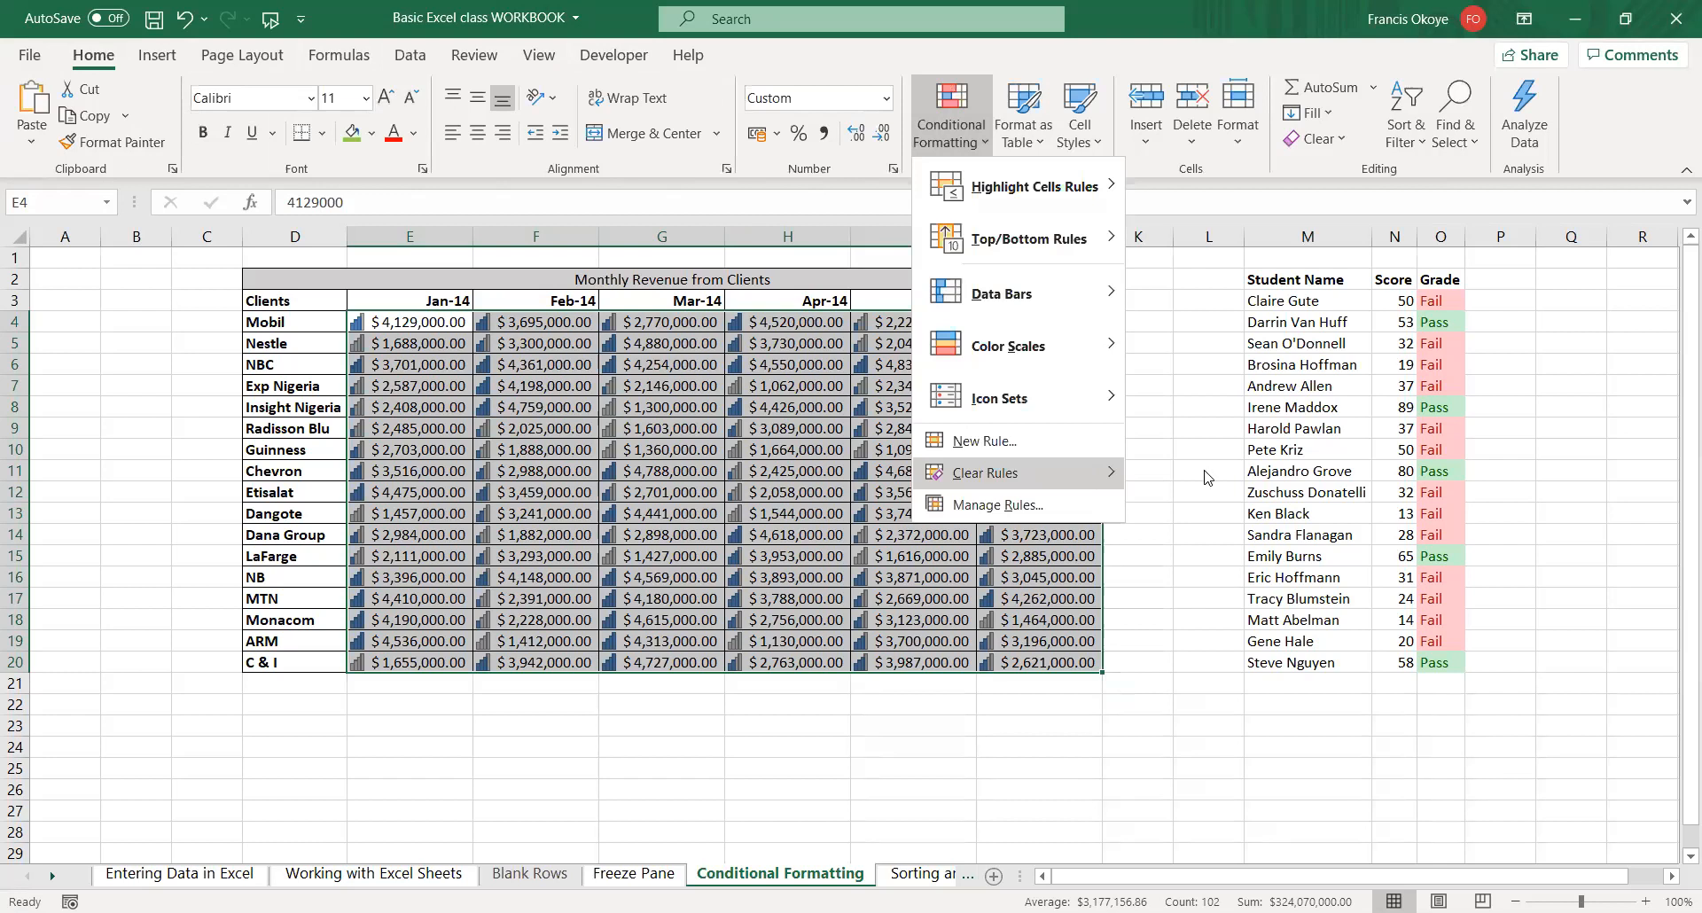
mouse_move(1086, 473)
left_click(1231, 507)
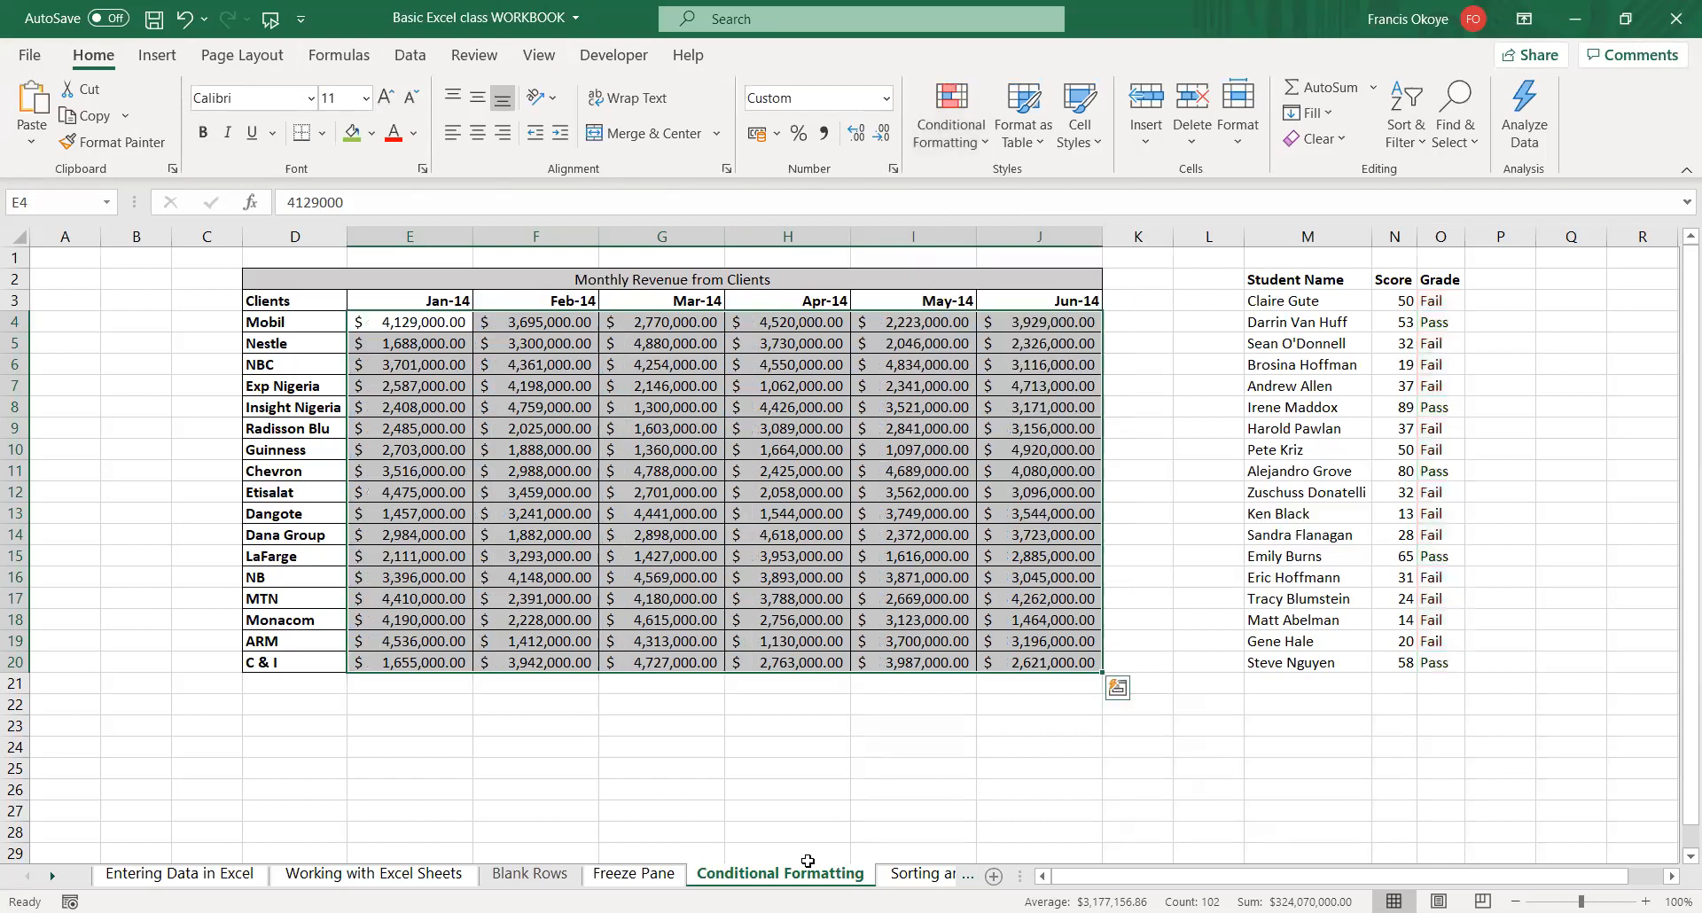
left_click(1192, 577)
left_click(636, 836)
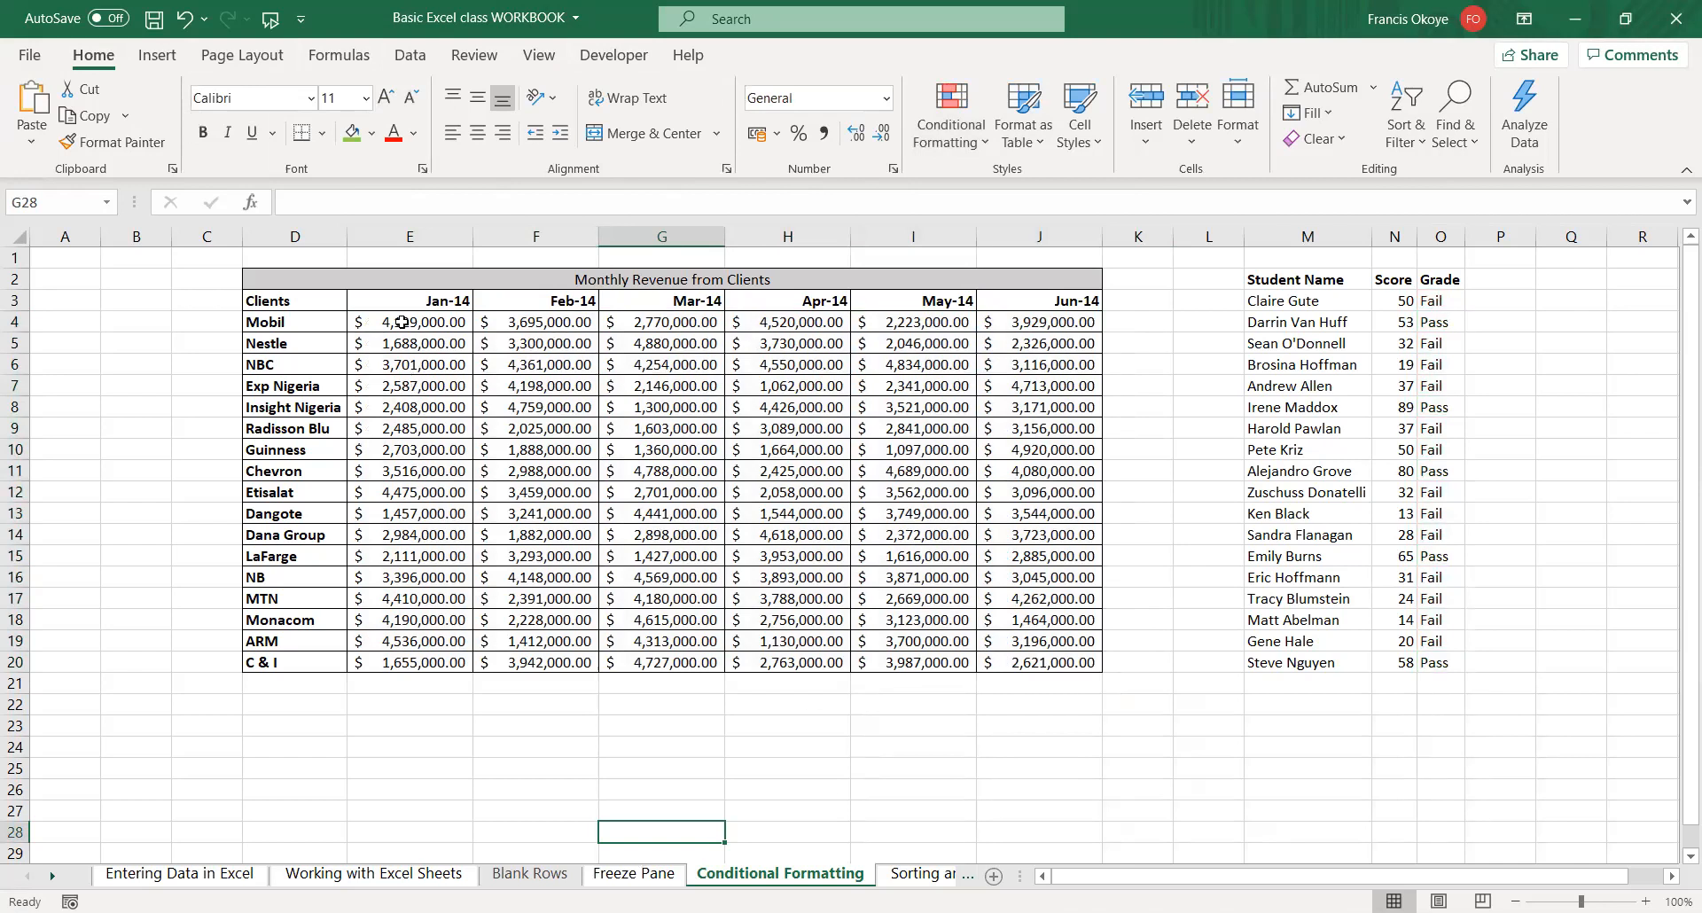
- Highlight the monthly revenues in E4:J20 that are greater than 4000000 using Green Fill with Dark Green Text
left_click(401, 322)
left_click_drag(400, 322, 1063, 667)
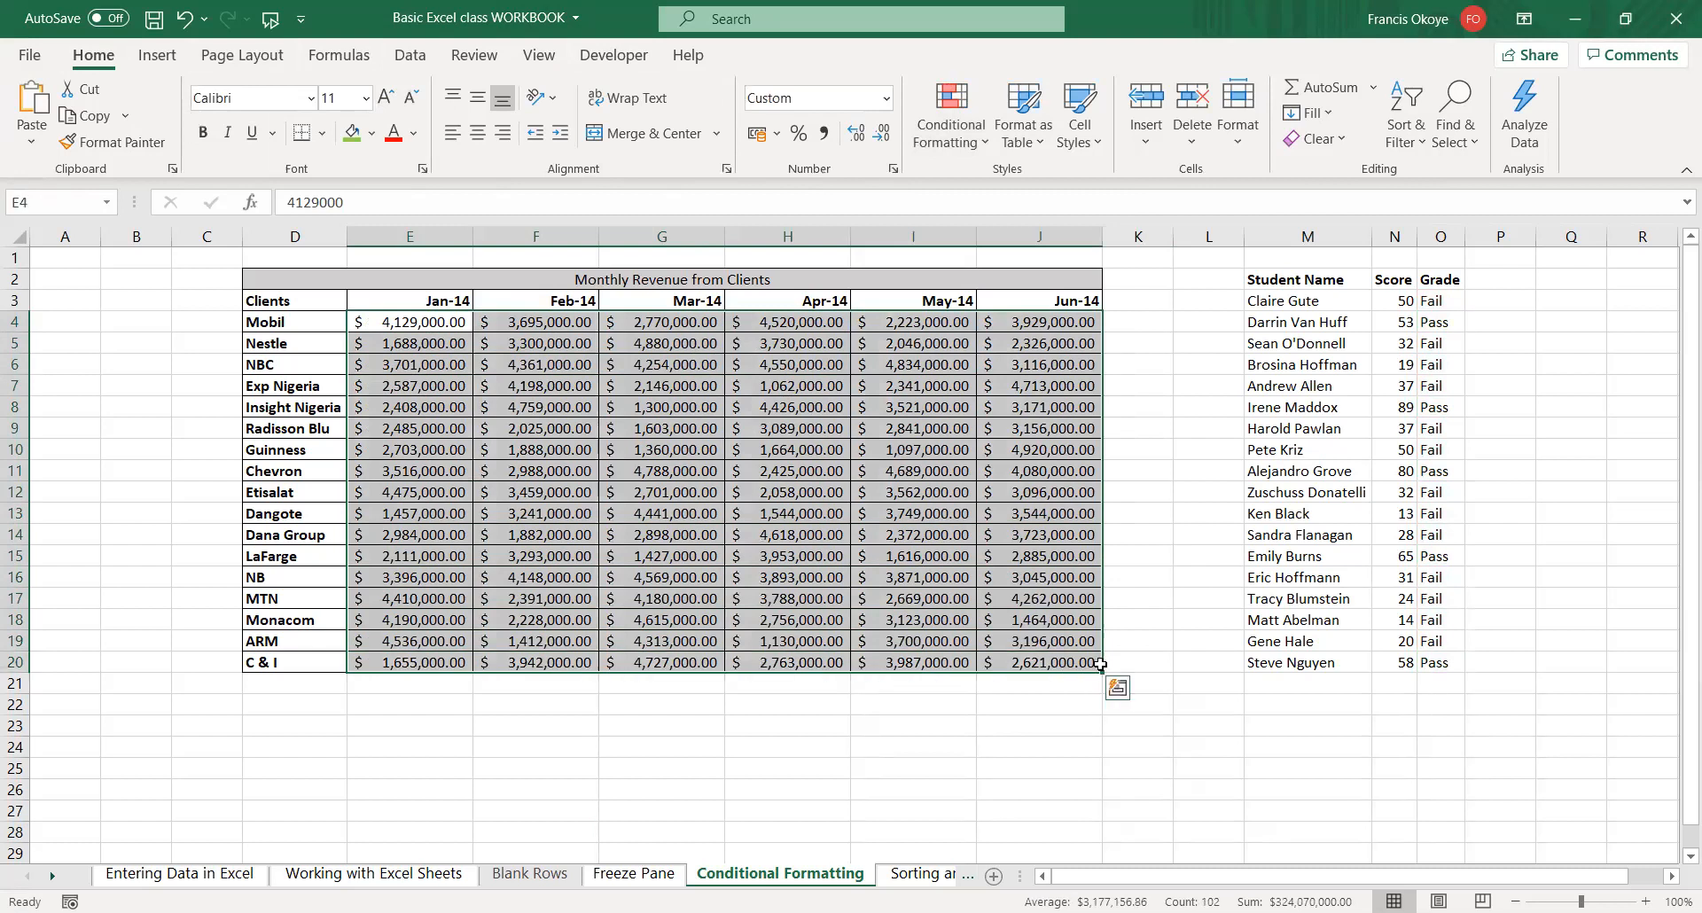
left_click(956, 133)
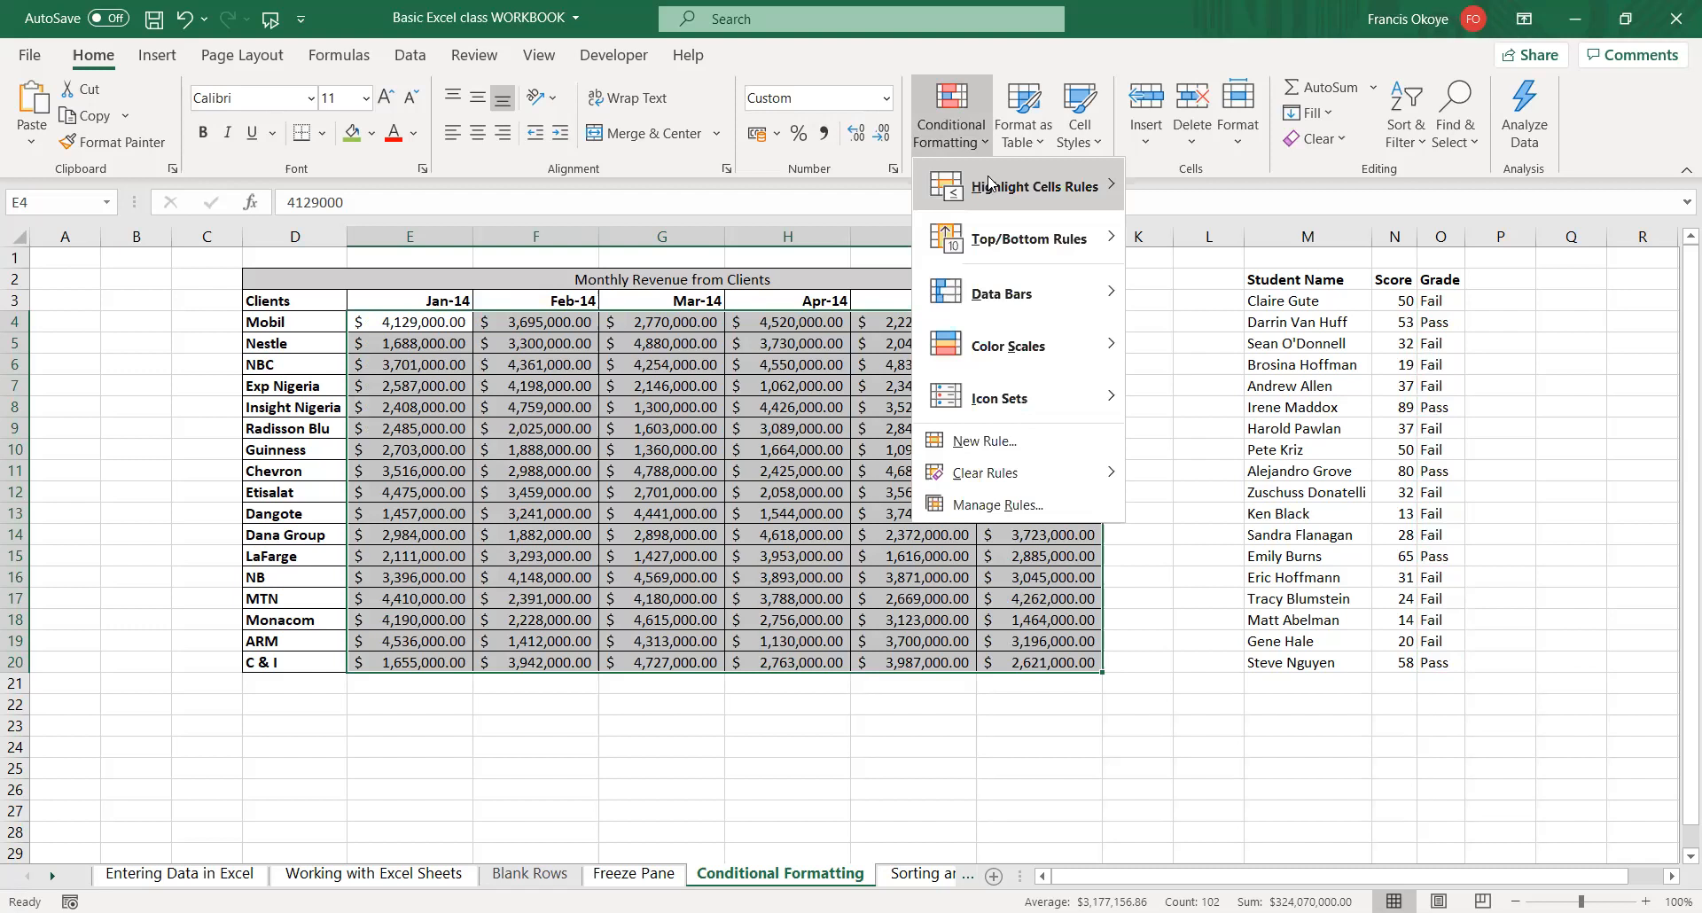
mouse_move(990, 184)
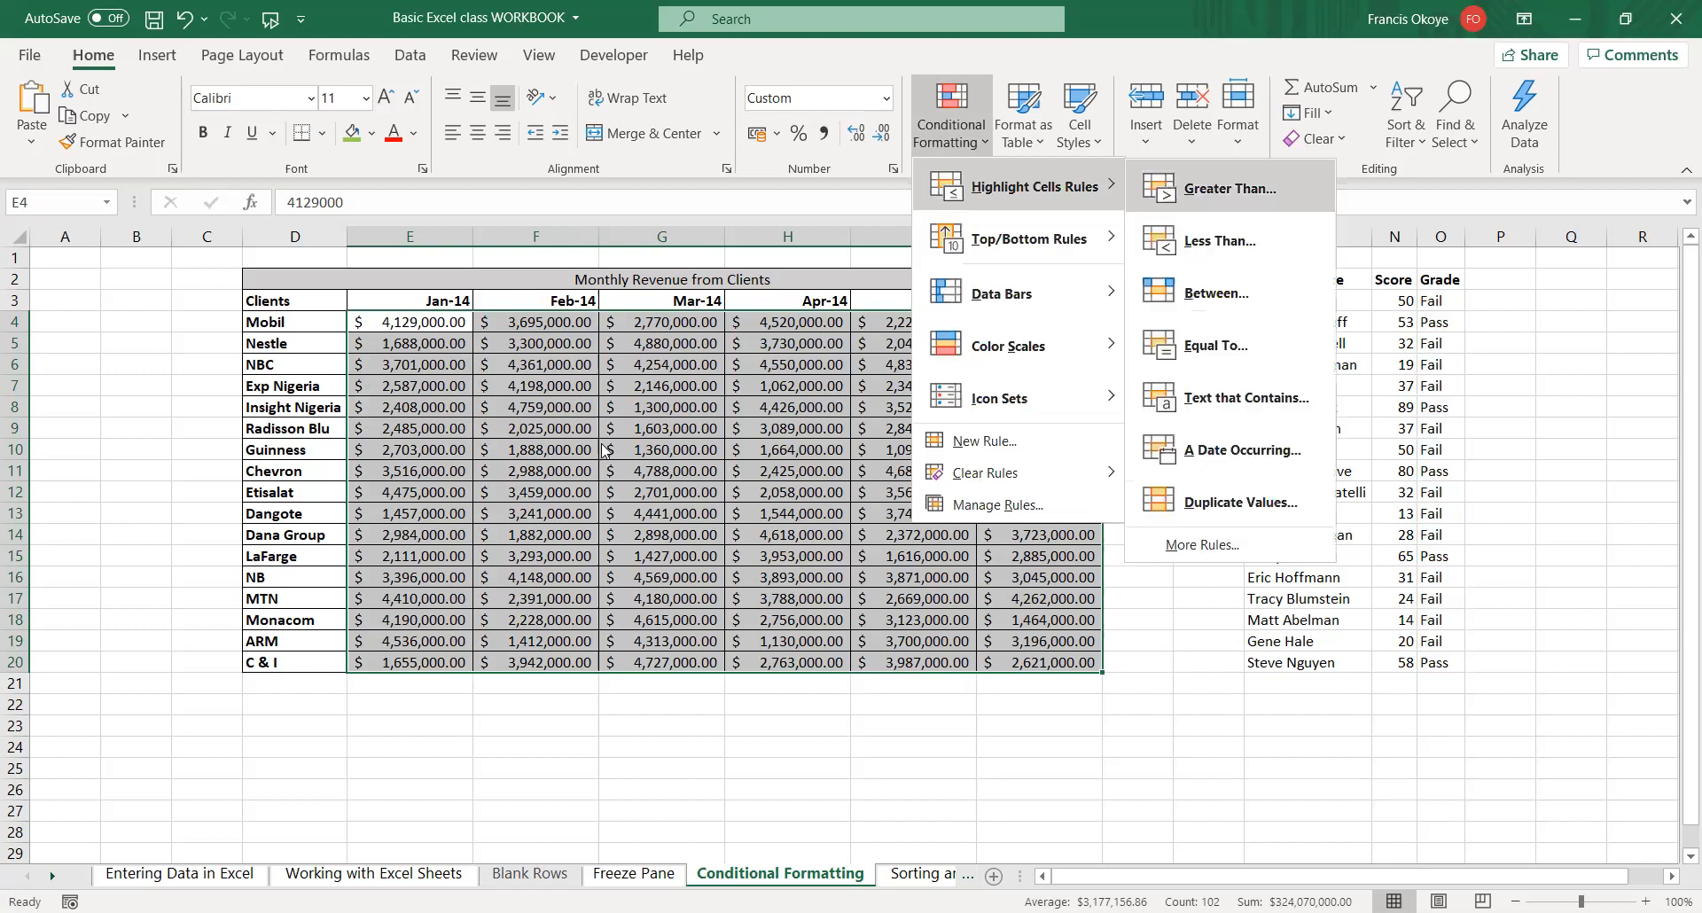
left_click(1210, 186)
type("400")
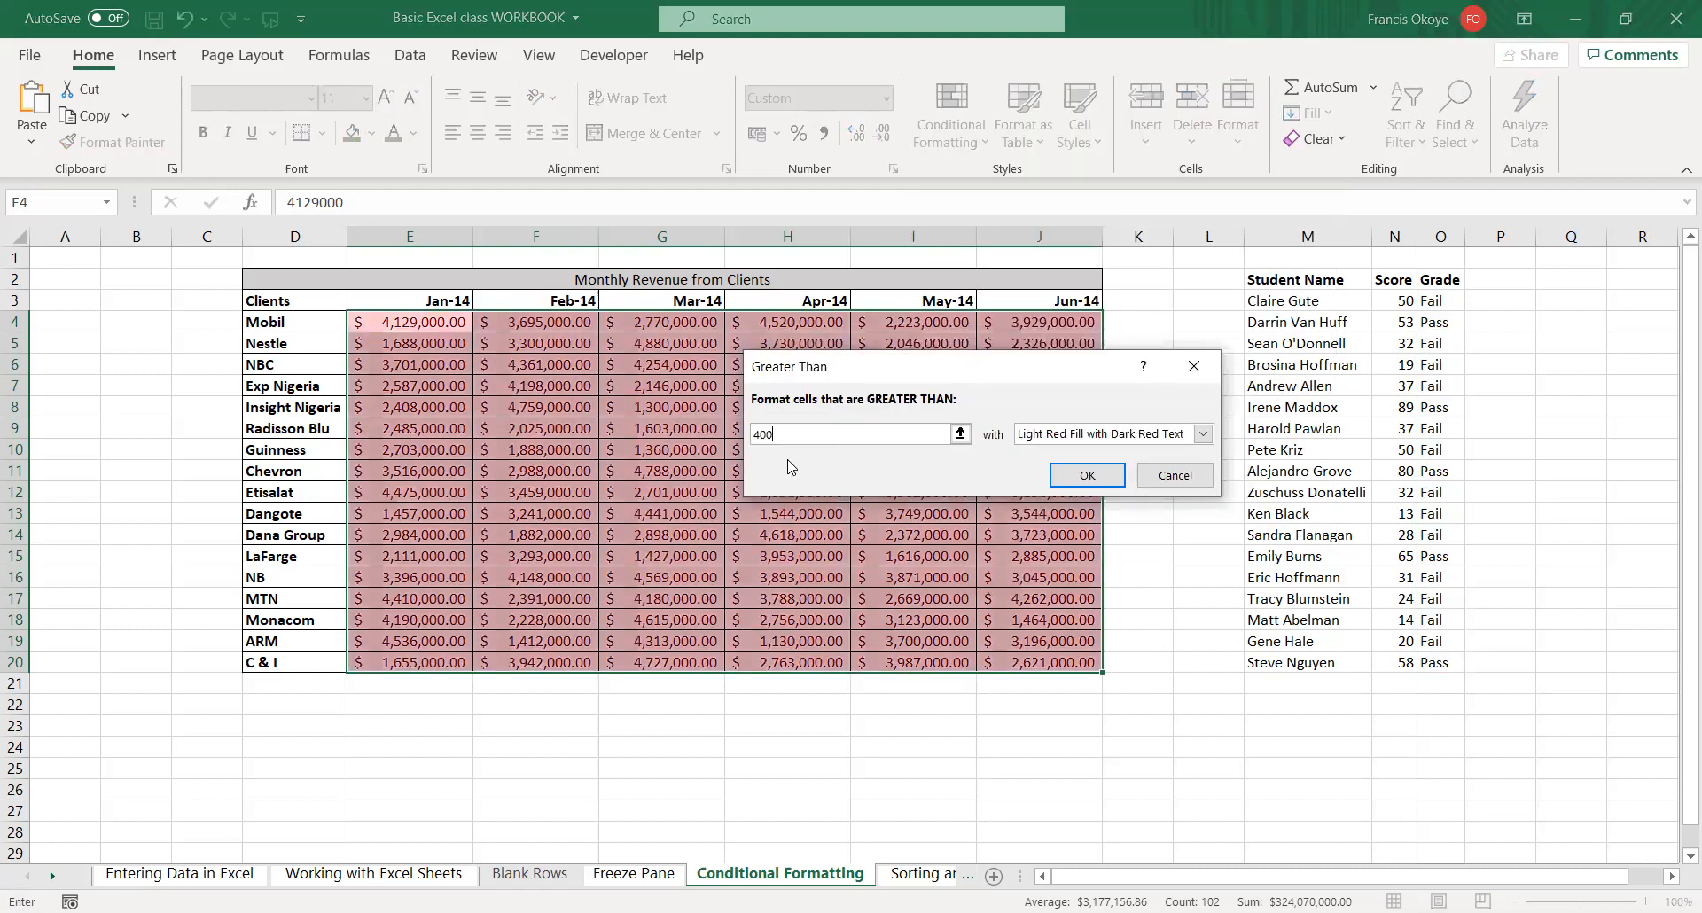
type("0000")
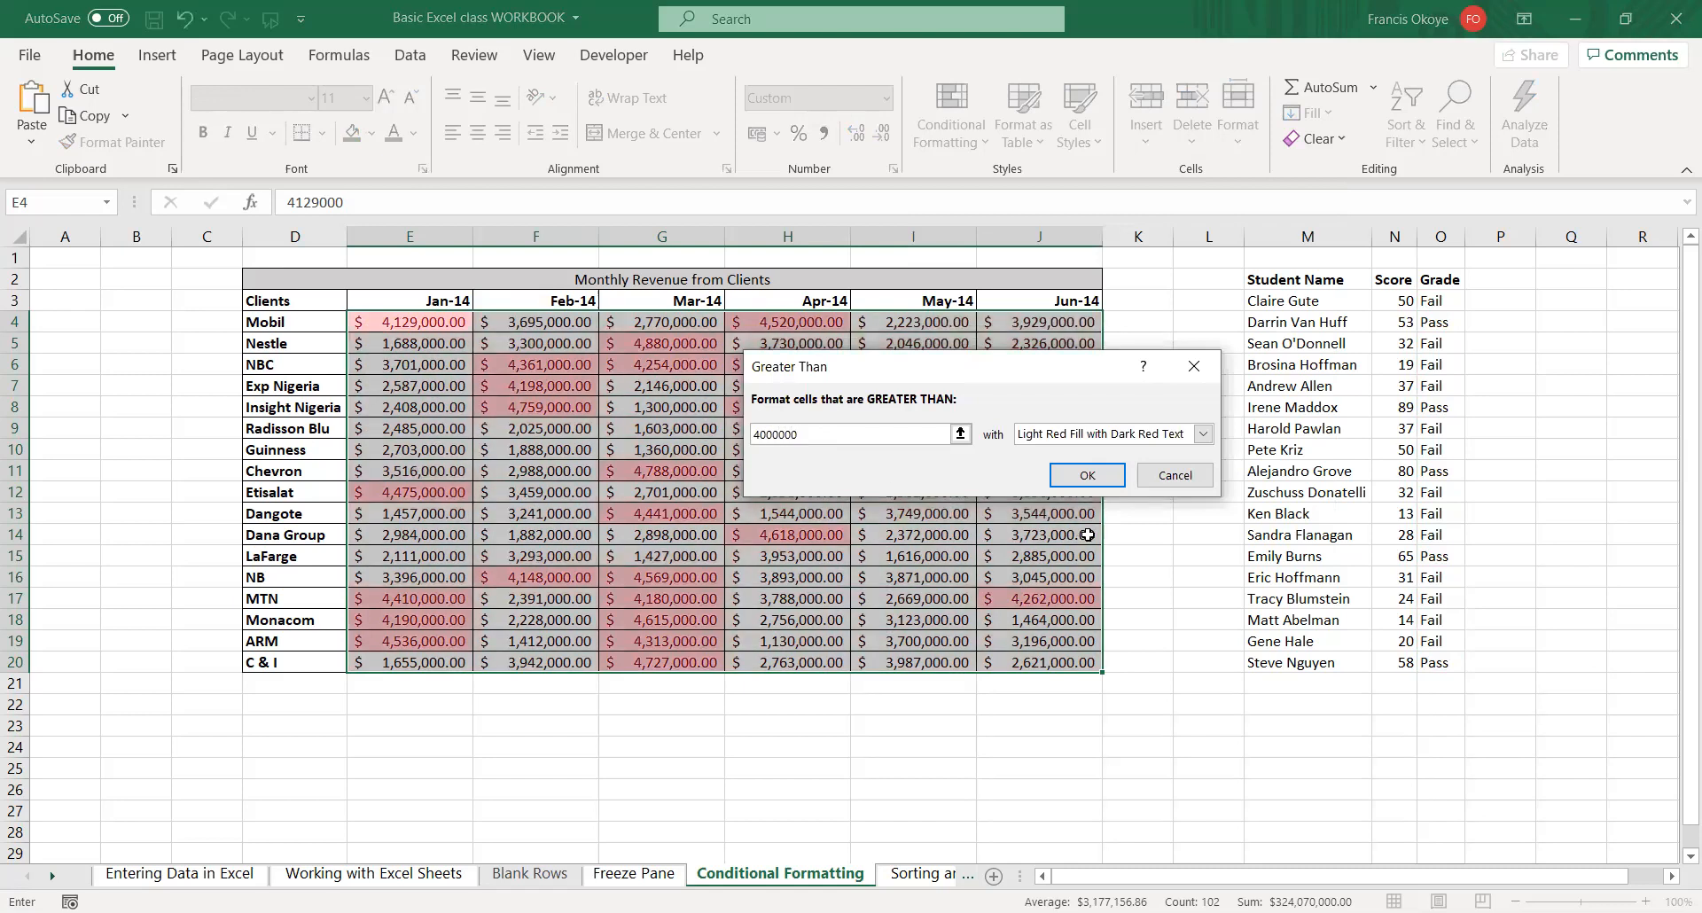
left_click(1203, 434)
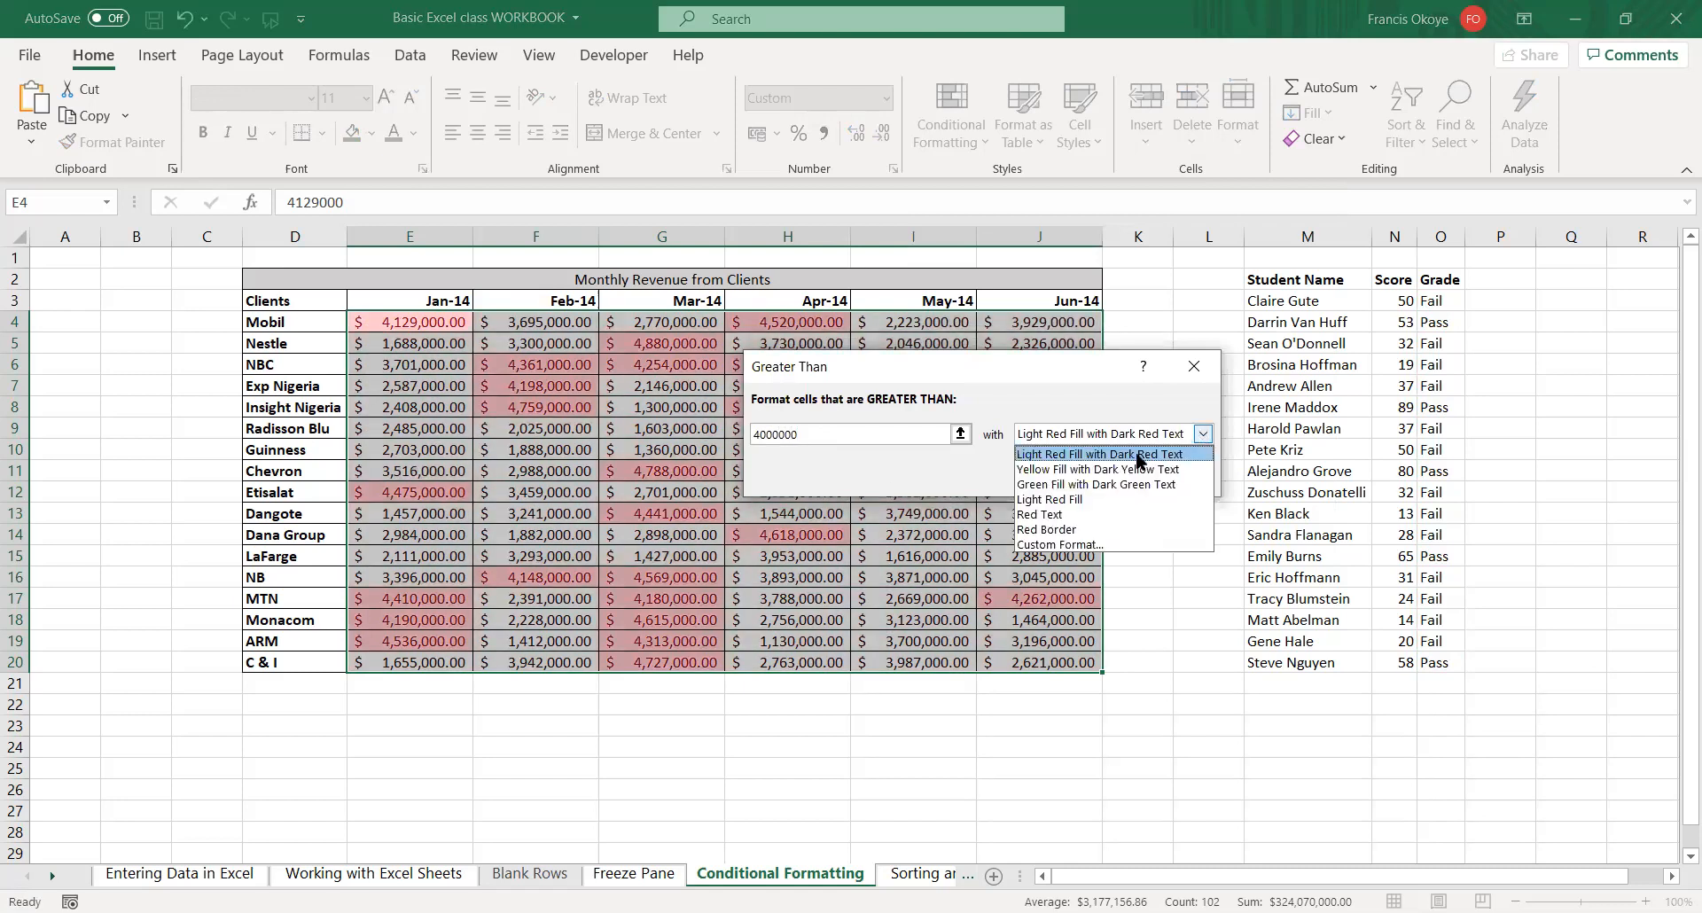
left_click(1088, 485)
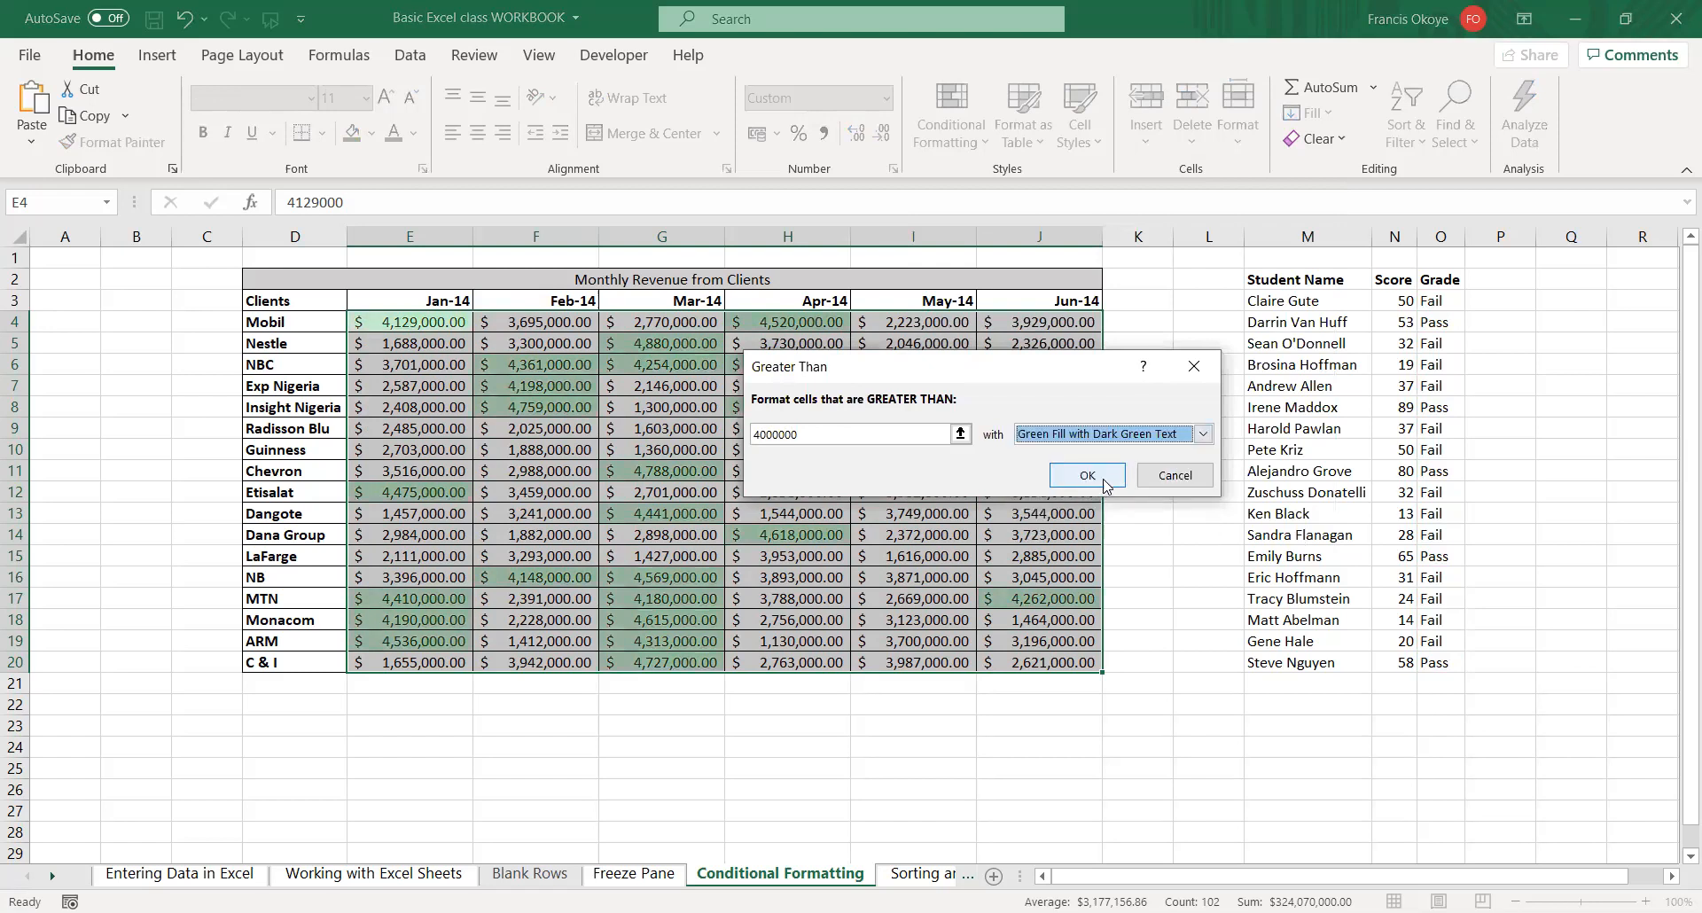
key("Return")
left_click(817, 823)
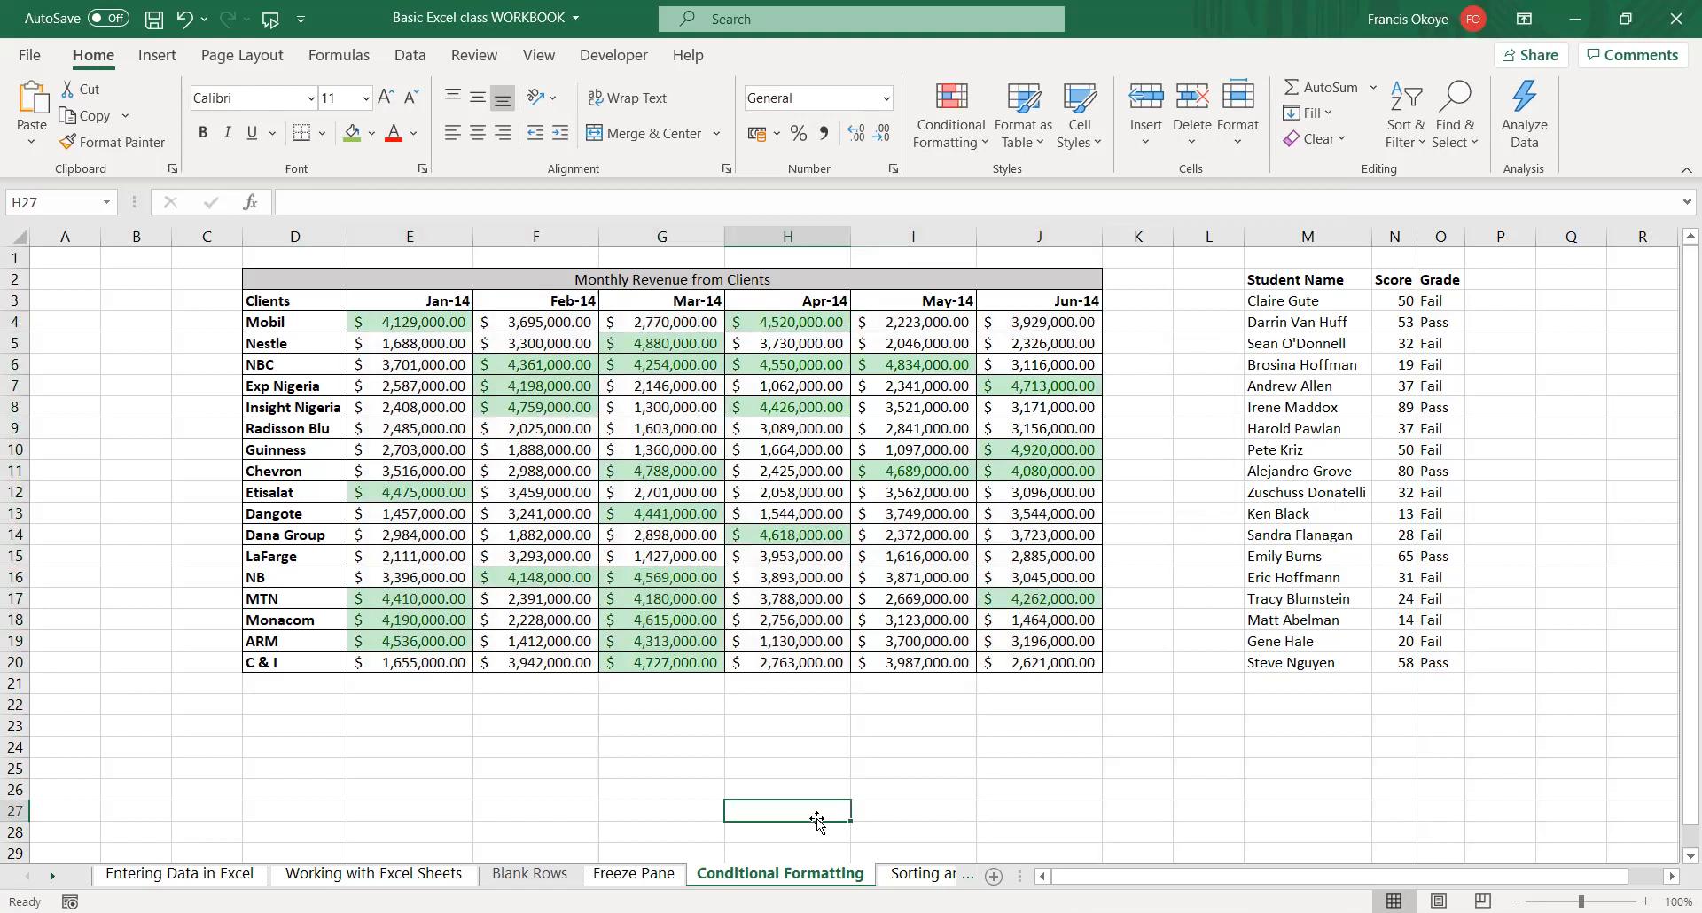
- Clear the conditional formatting rules from the entire Conditional Formatting sheet
left_click_drag(450, 321, 1087, 662)
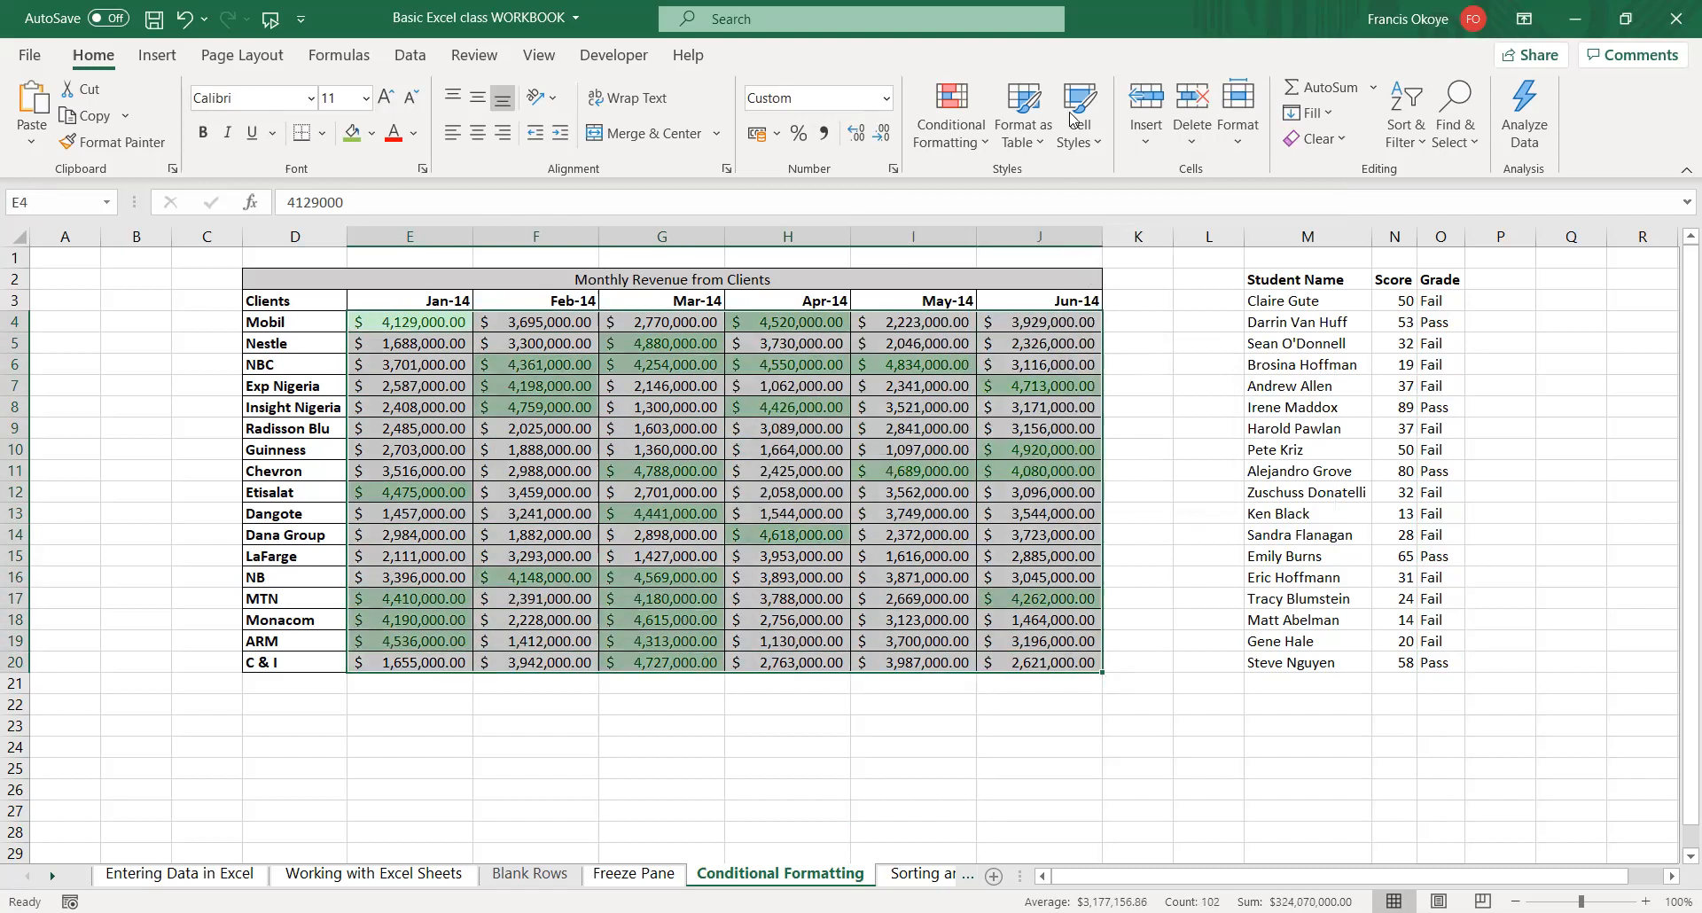
left_click(981, 133)
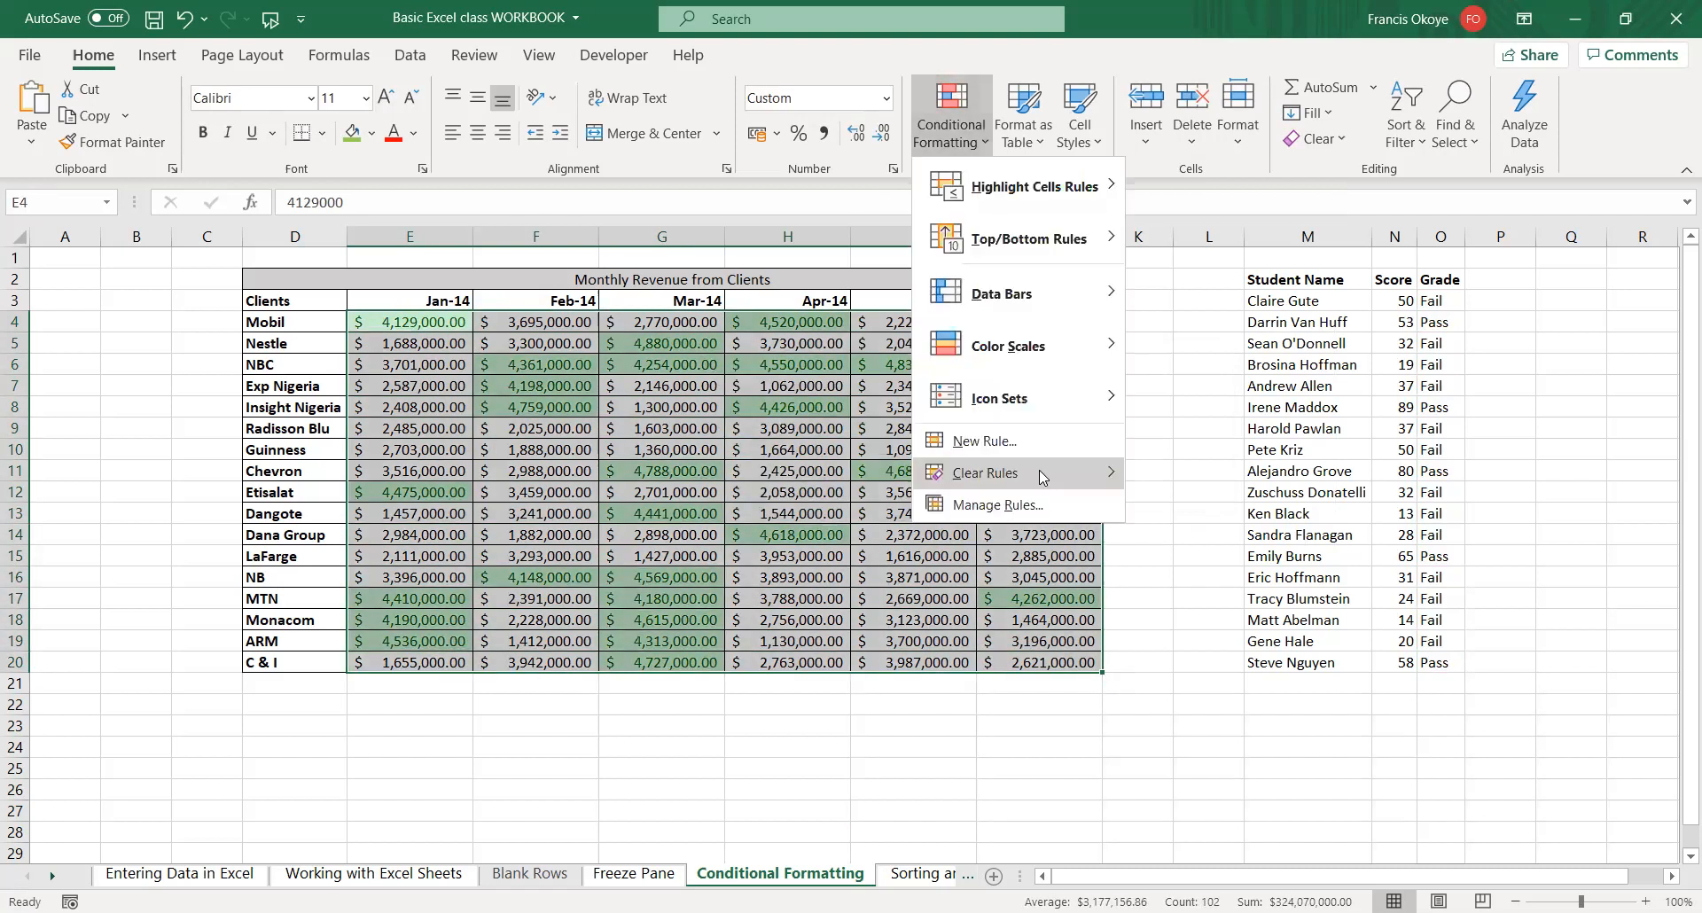
mouse_move(1046, 472)
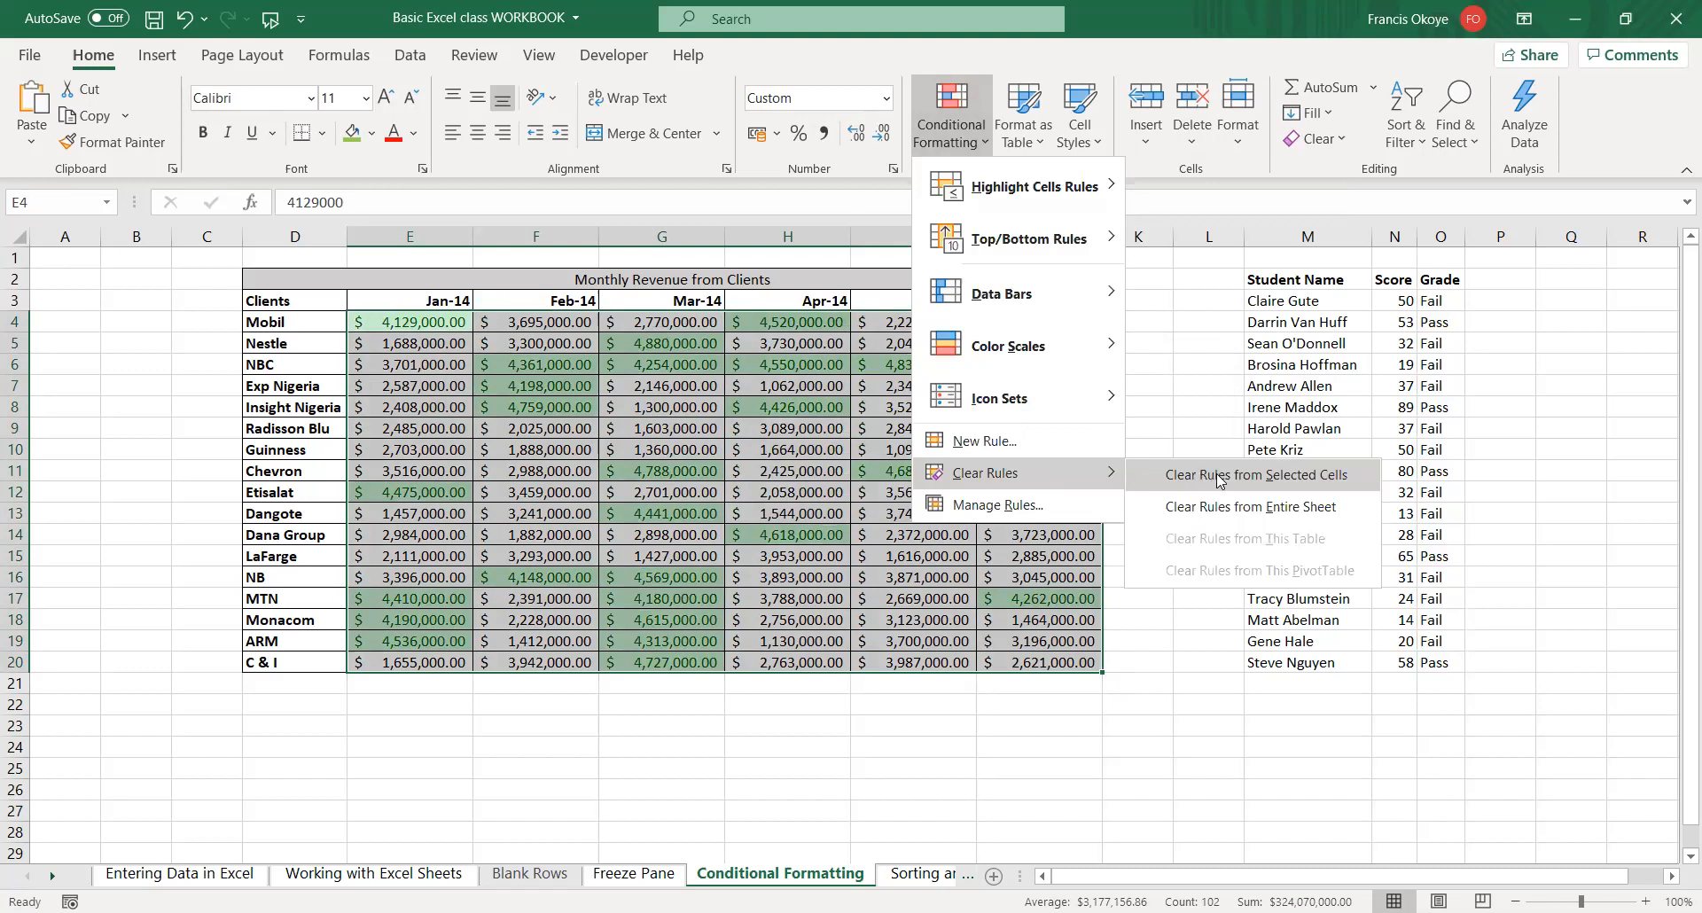
left_click(1261, 506)
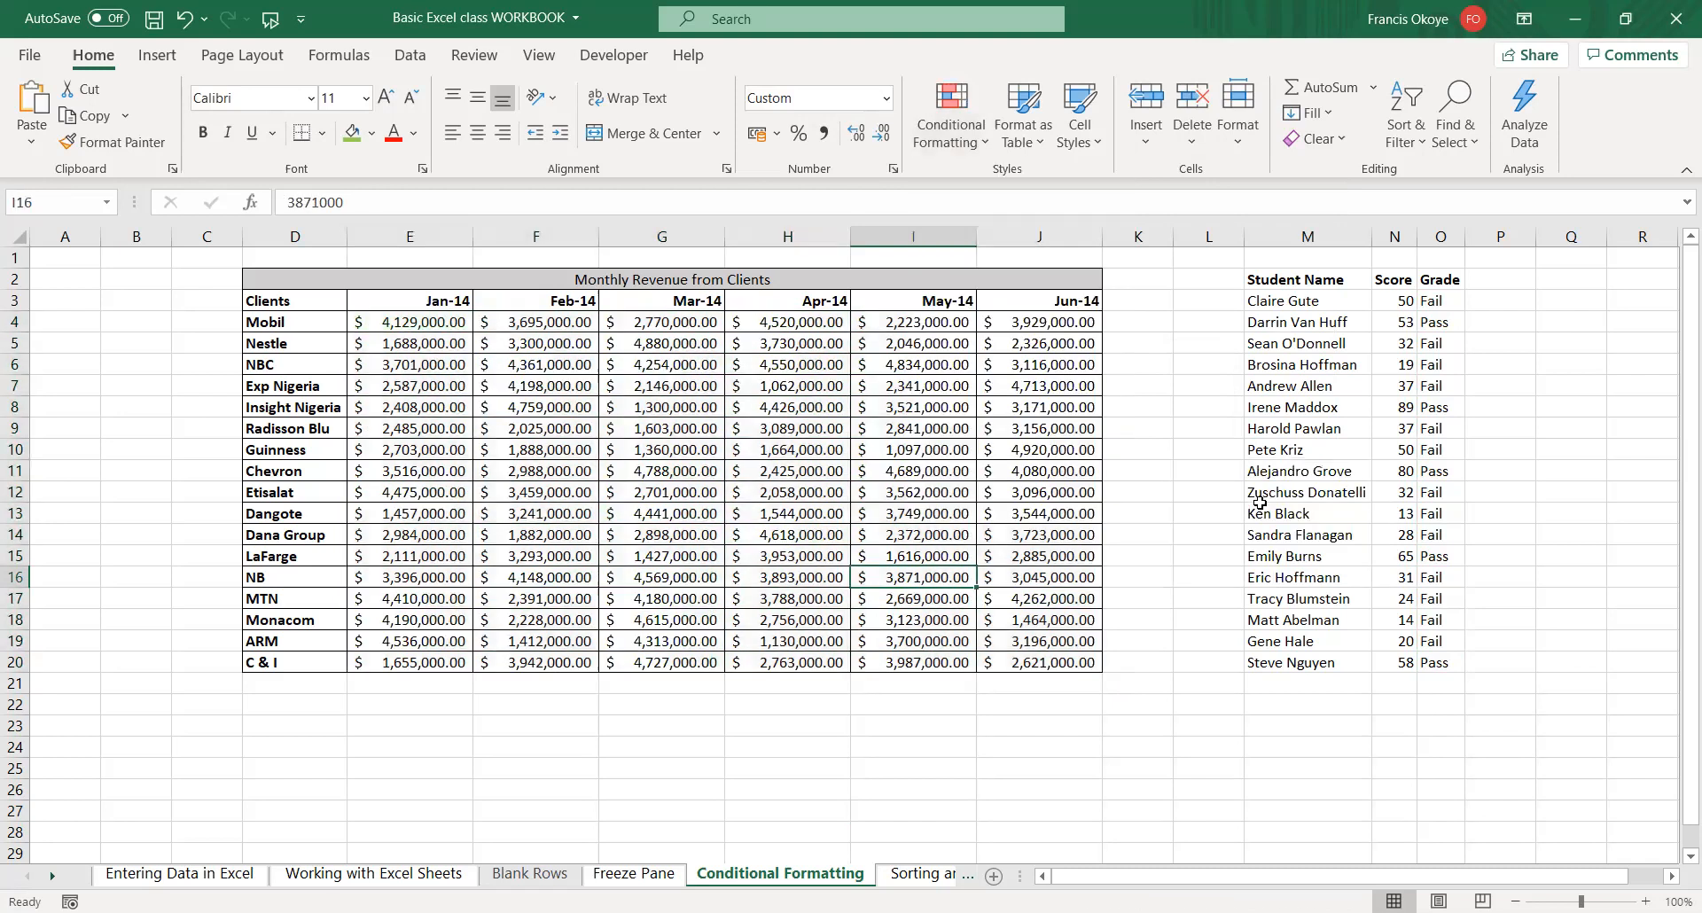
- Highlight the monthly revenues in E4:J20 that are between 2000000 and 4000000 using Light Red Fill with Dark Red Text
left_click_drag(389, 316, 1053, 661)
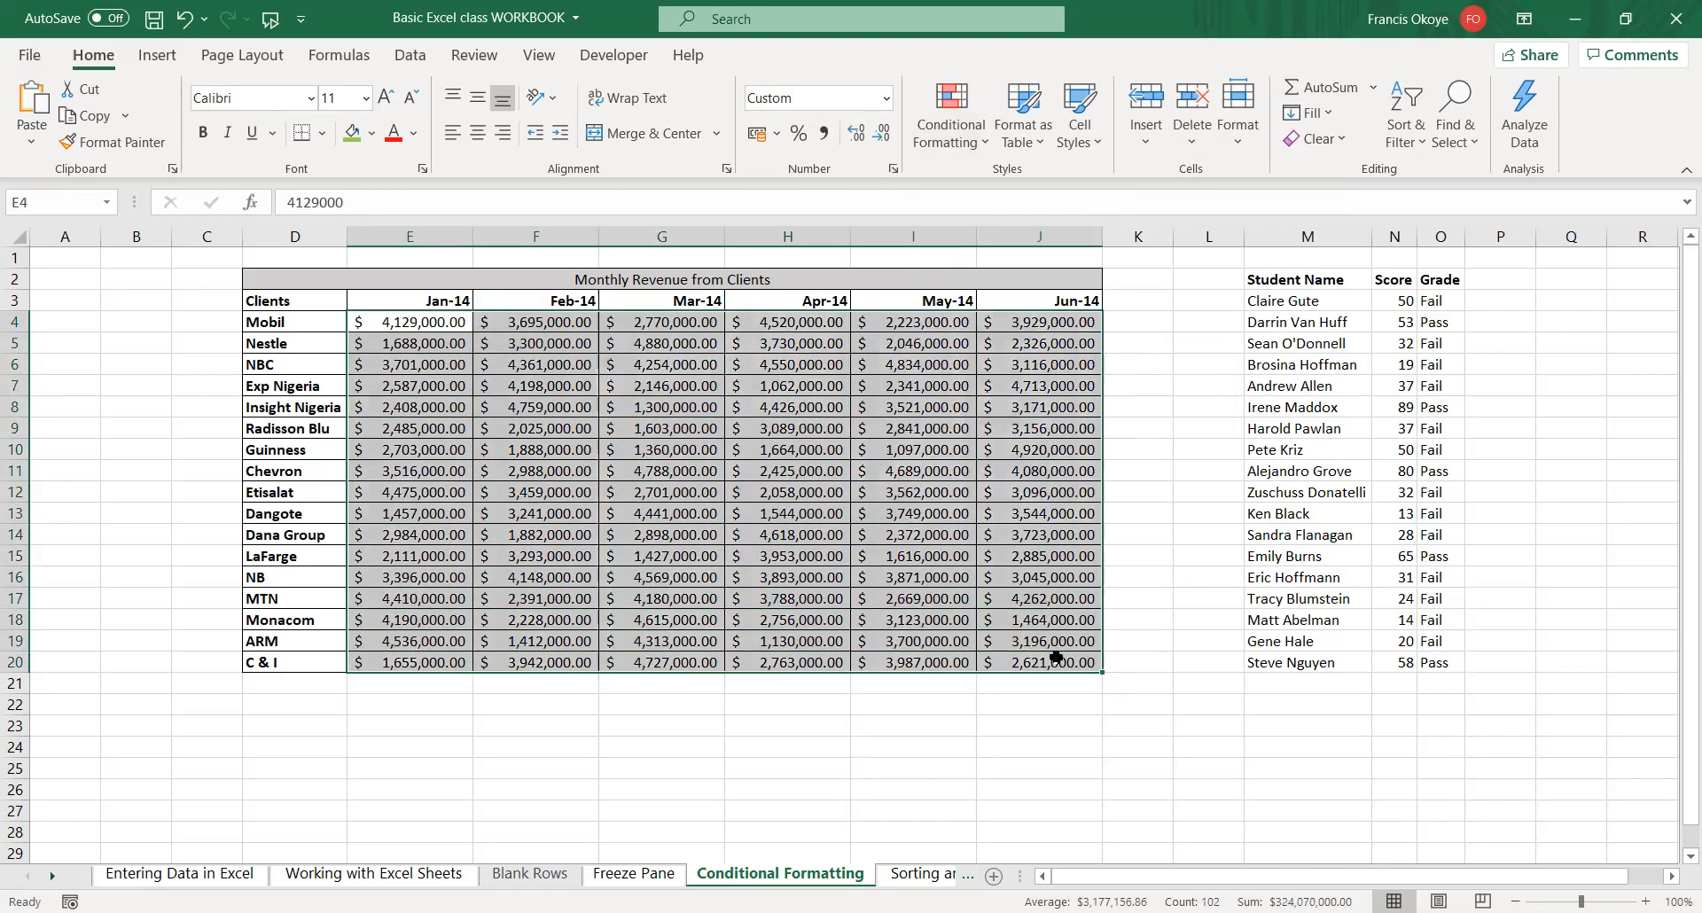
left_click(947, 117)
mouse_move(1033, 186)
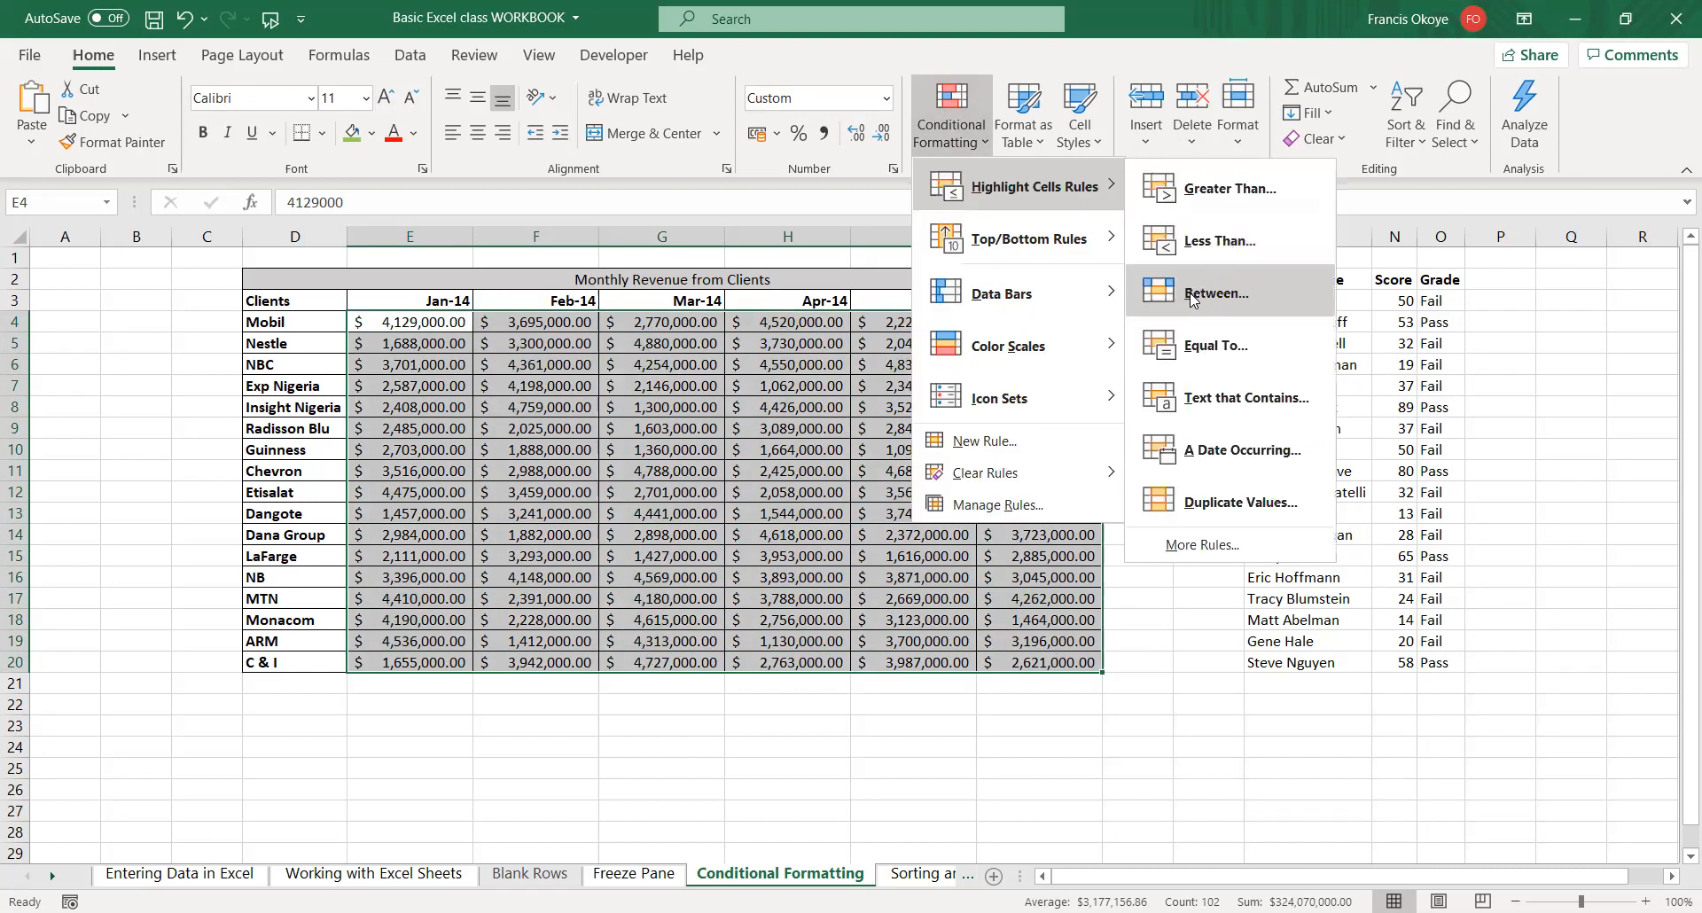
left_click(1194, 296)
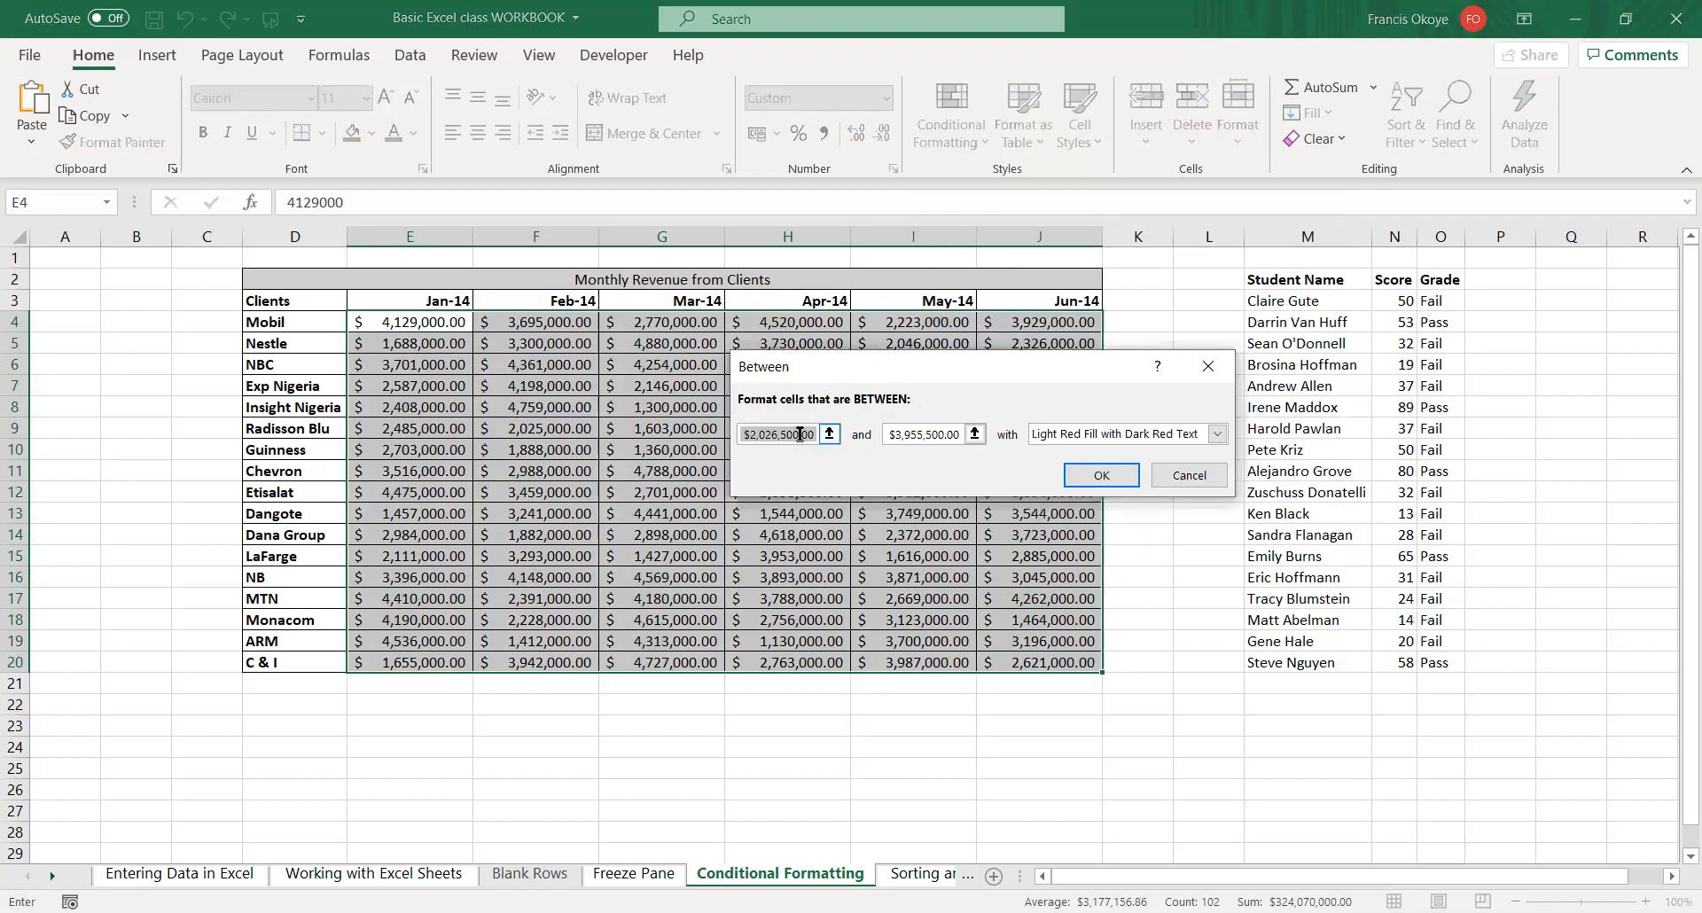
type("2000000")
key("Tab")
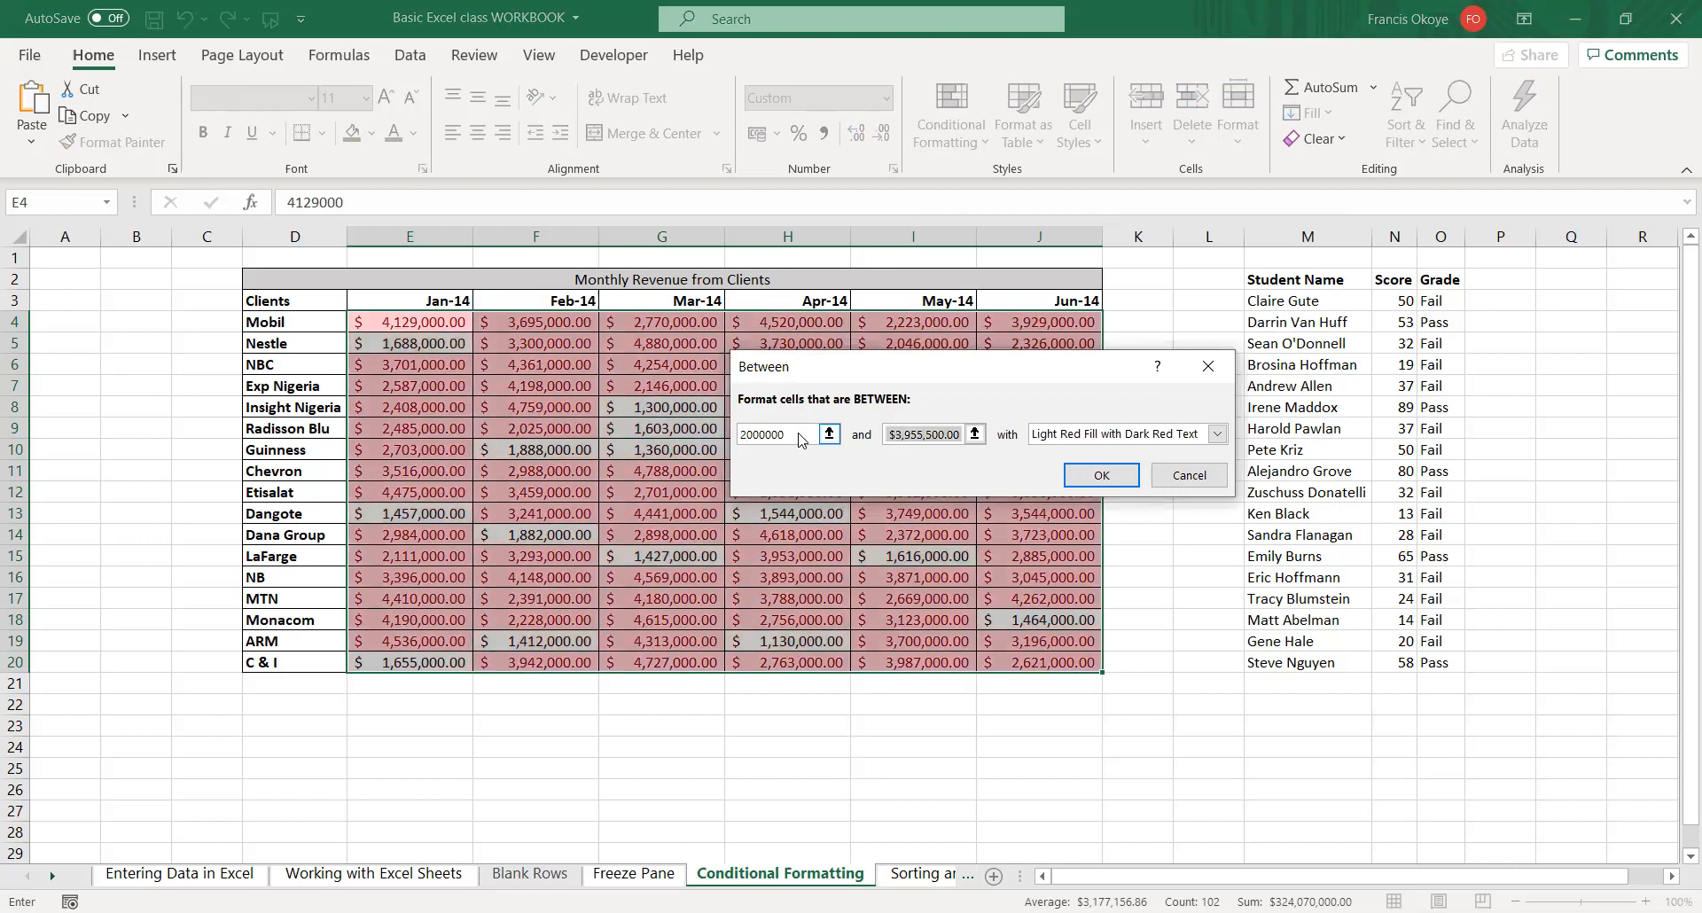
type("40000")
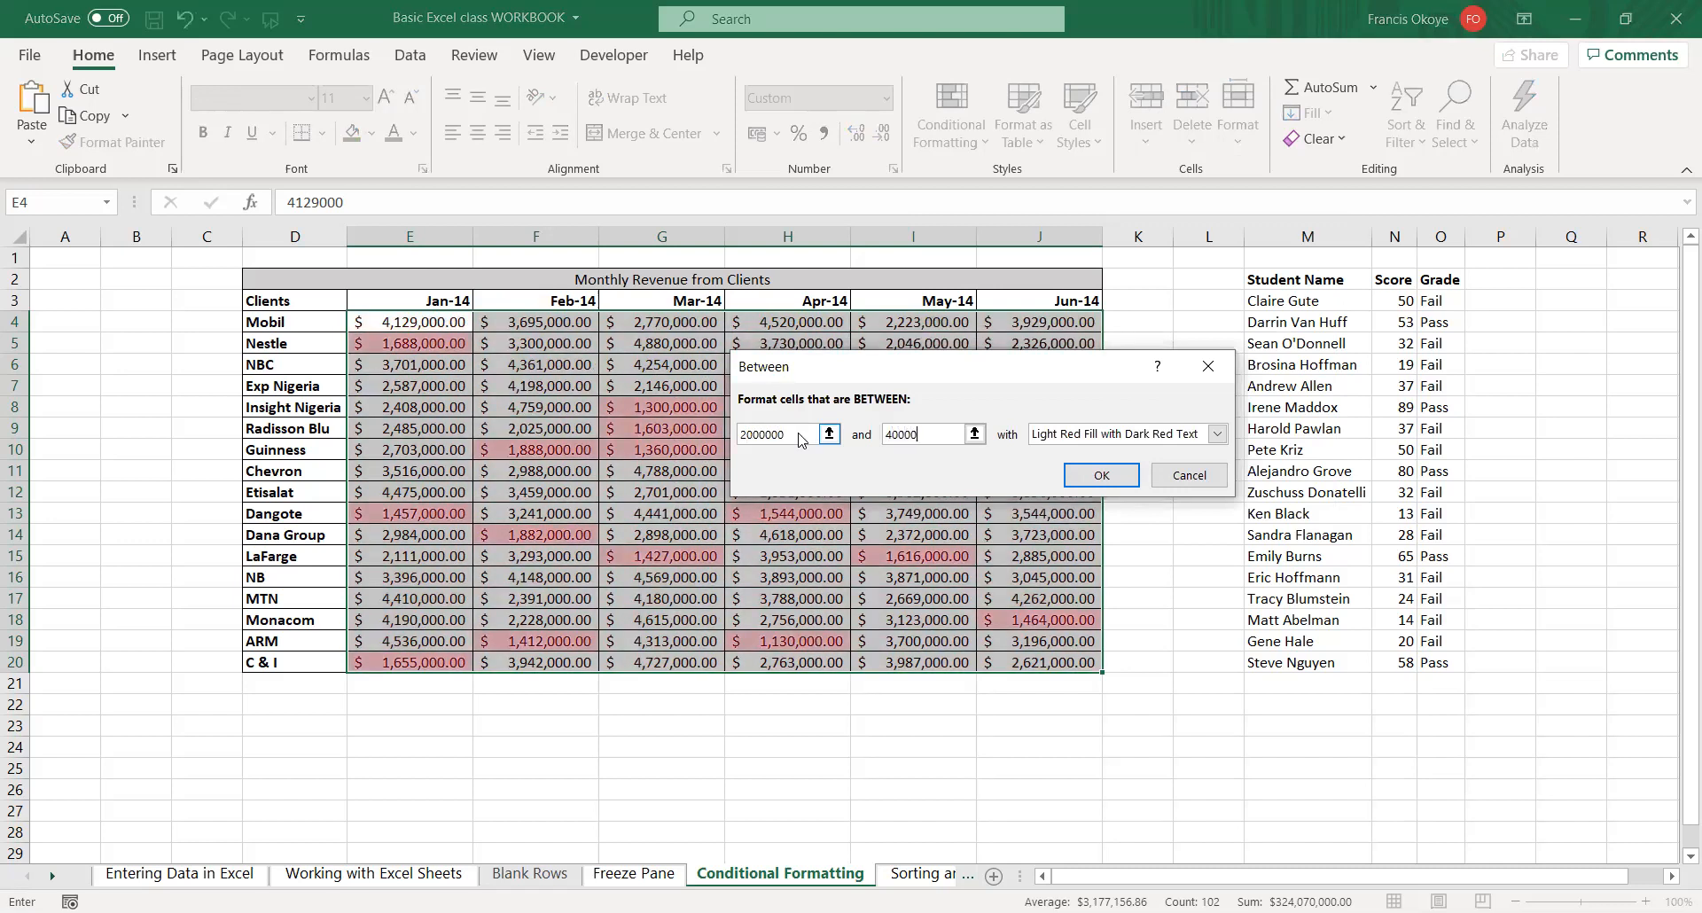
type("0000")
left_click(1100, 482)
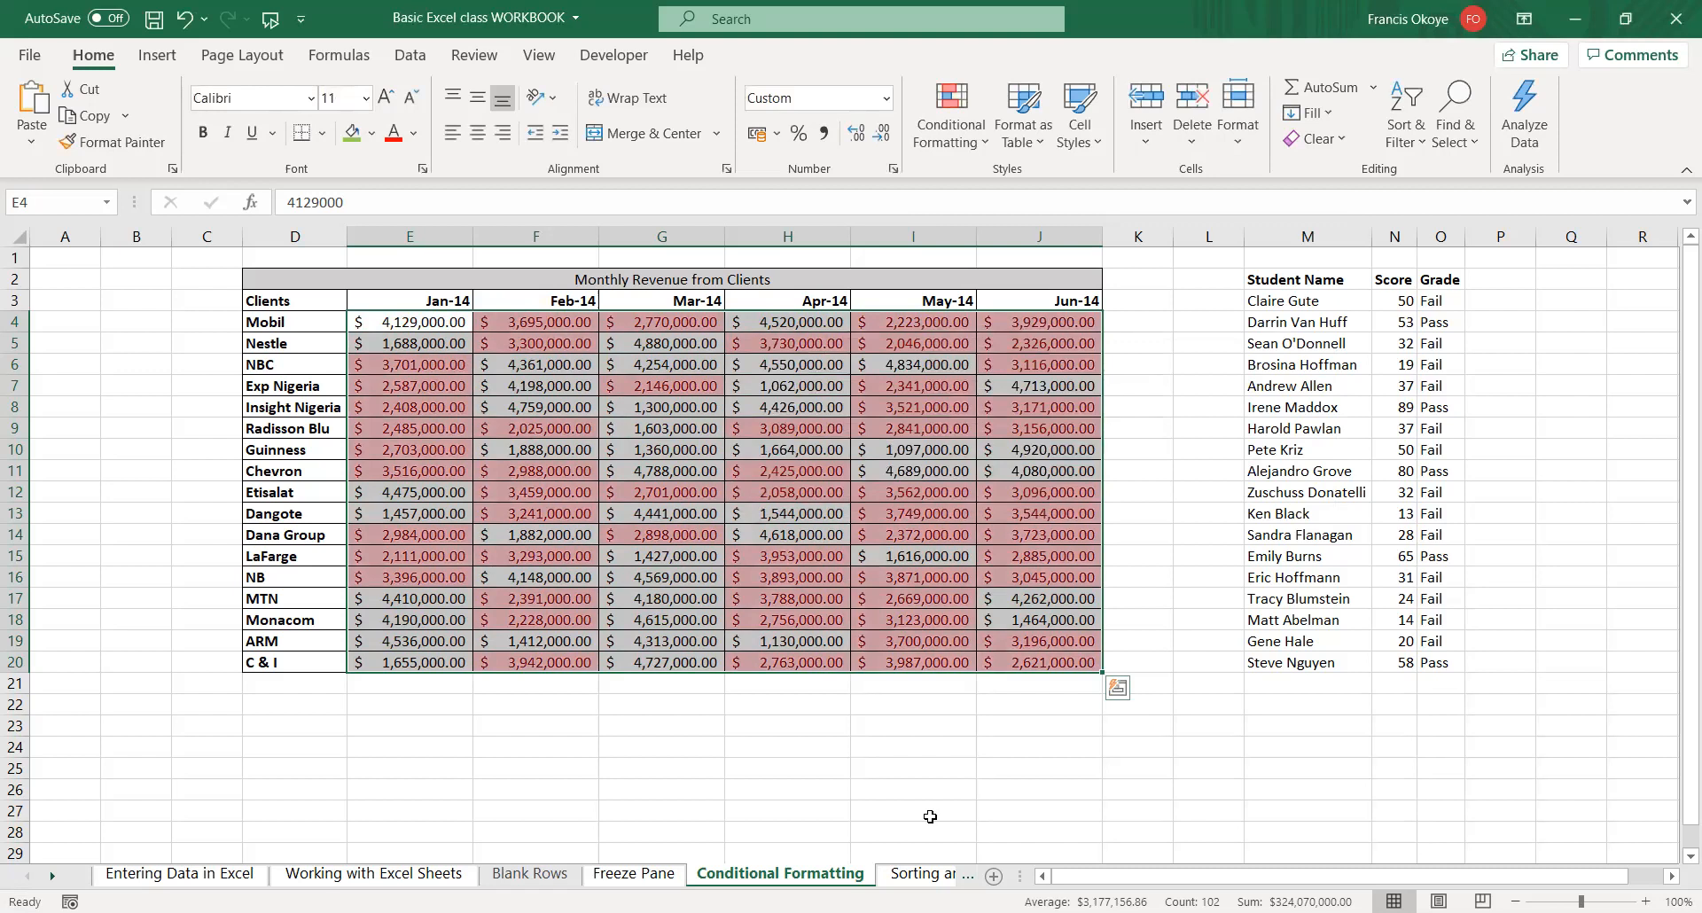
- Clear the conditional formatting rules from the selected revenue cells E4:J20
left_click(969, 148)
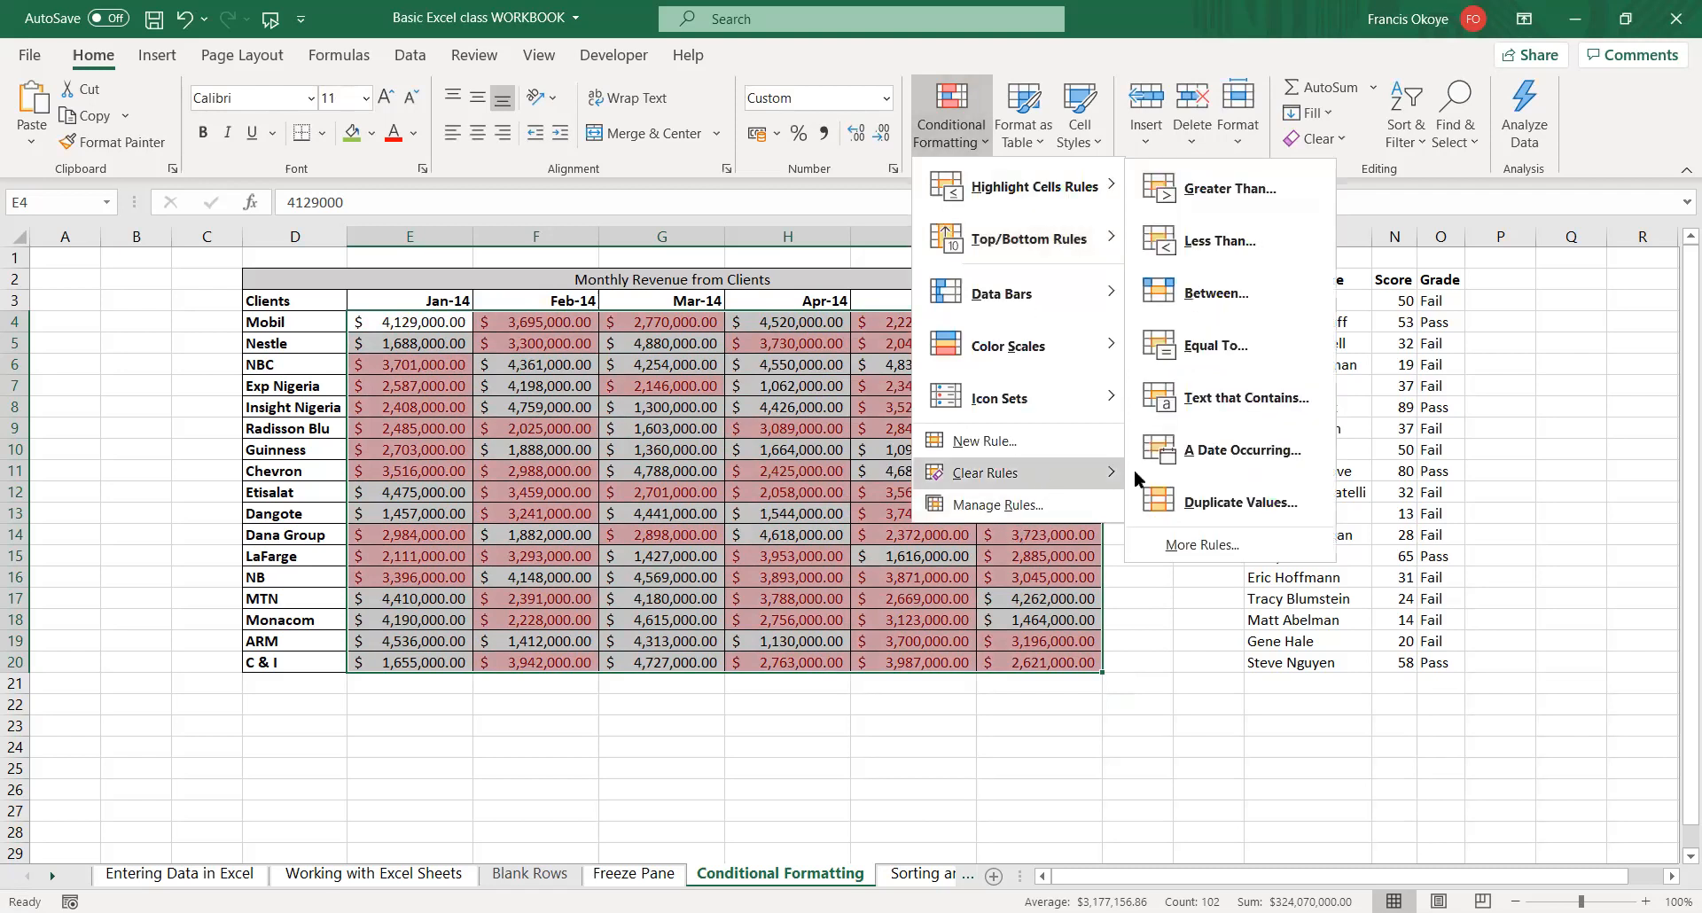
mouse_move(1113, 472)
left_click(1172, 475)
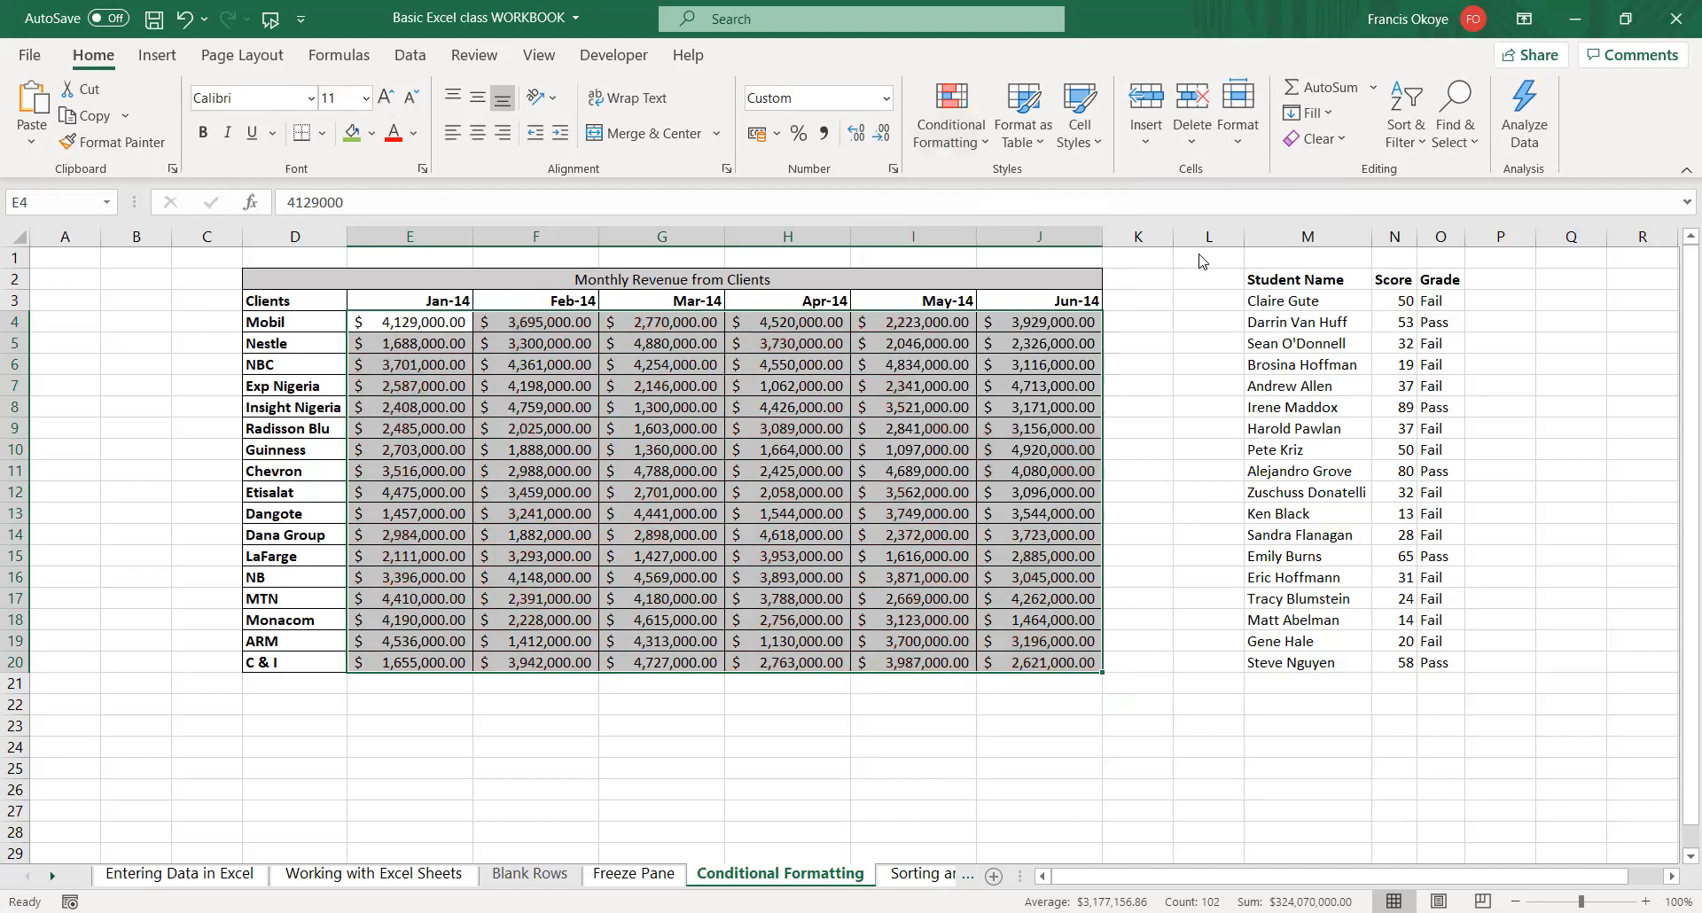
- Try a Top 10 Items rule on E4:J20 with the rank raised to 37, and cancel it without applying
left_click(951, 115)
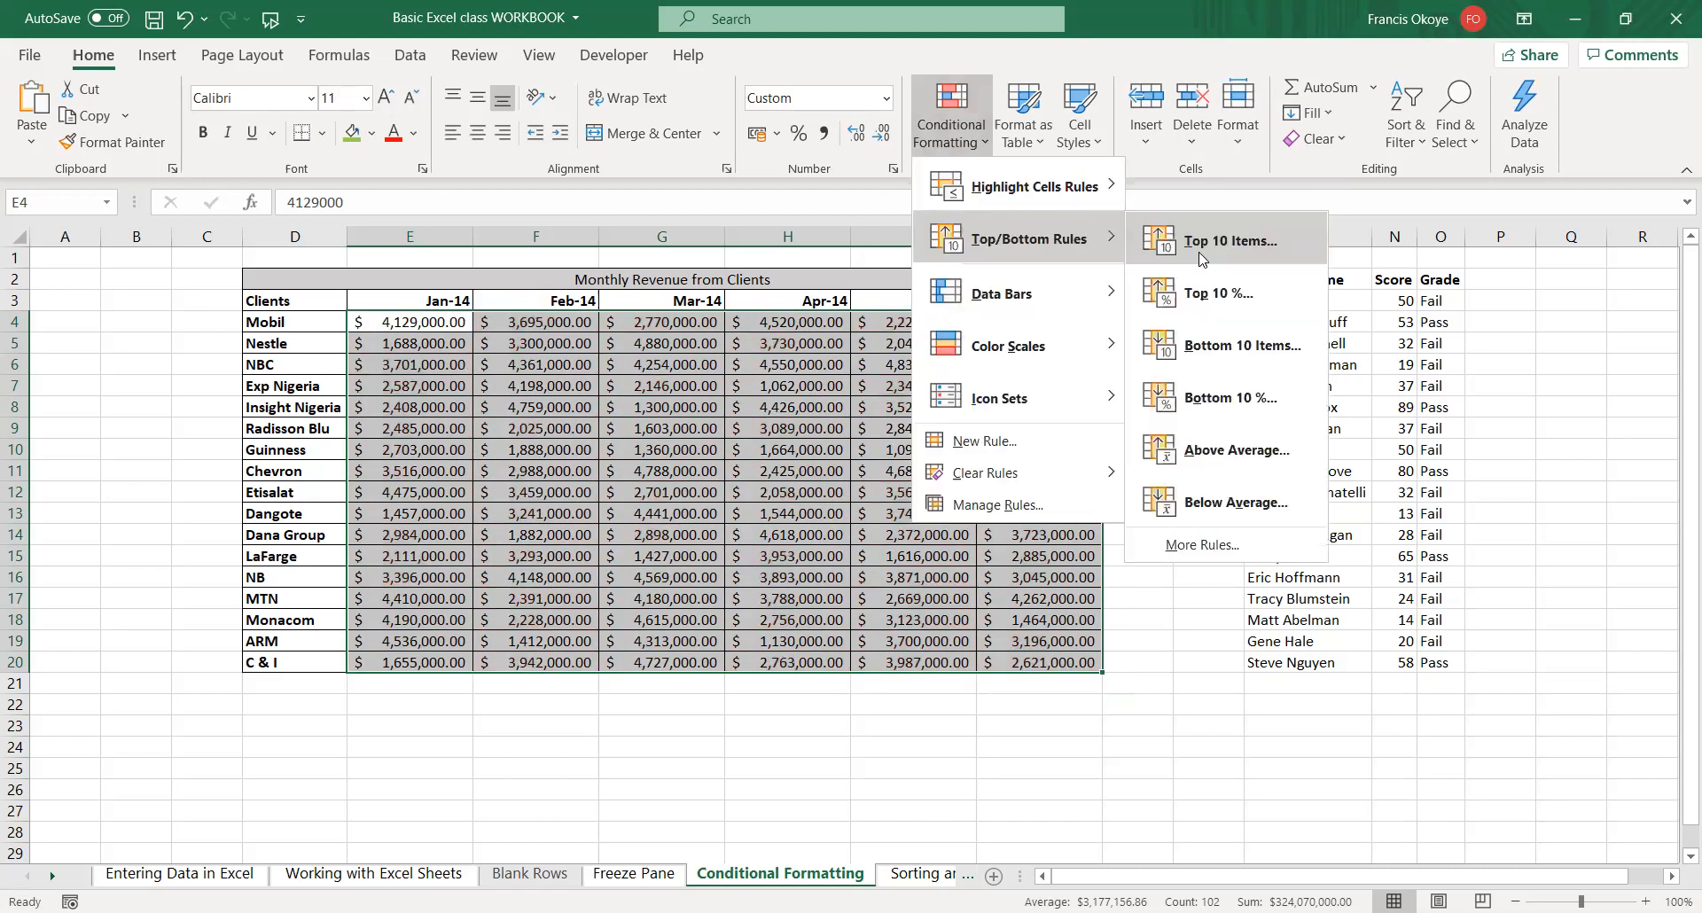
left_click(1203, 255)
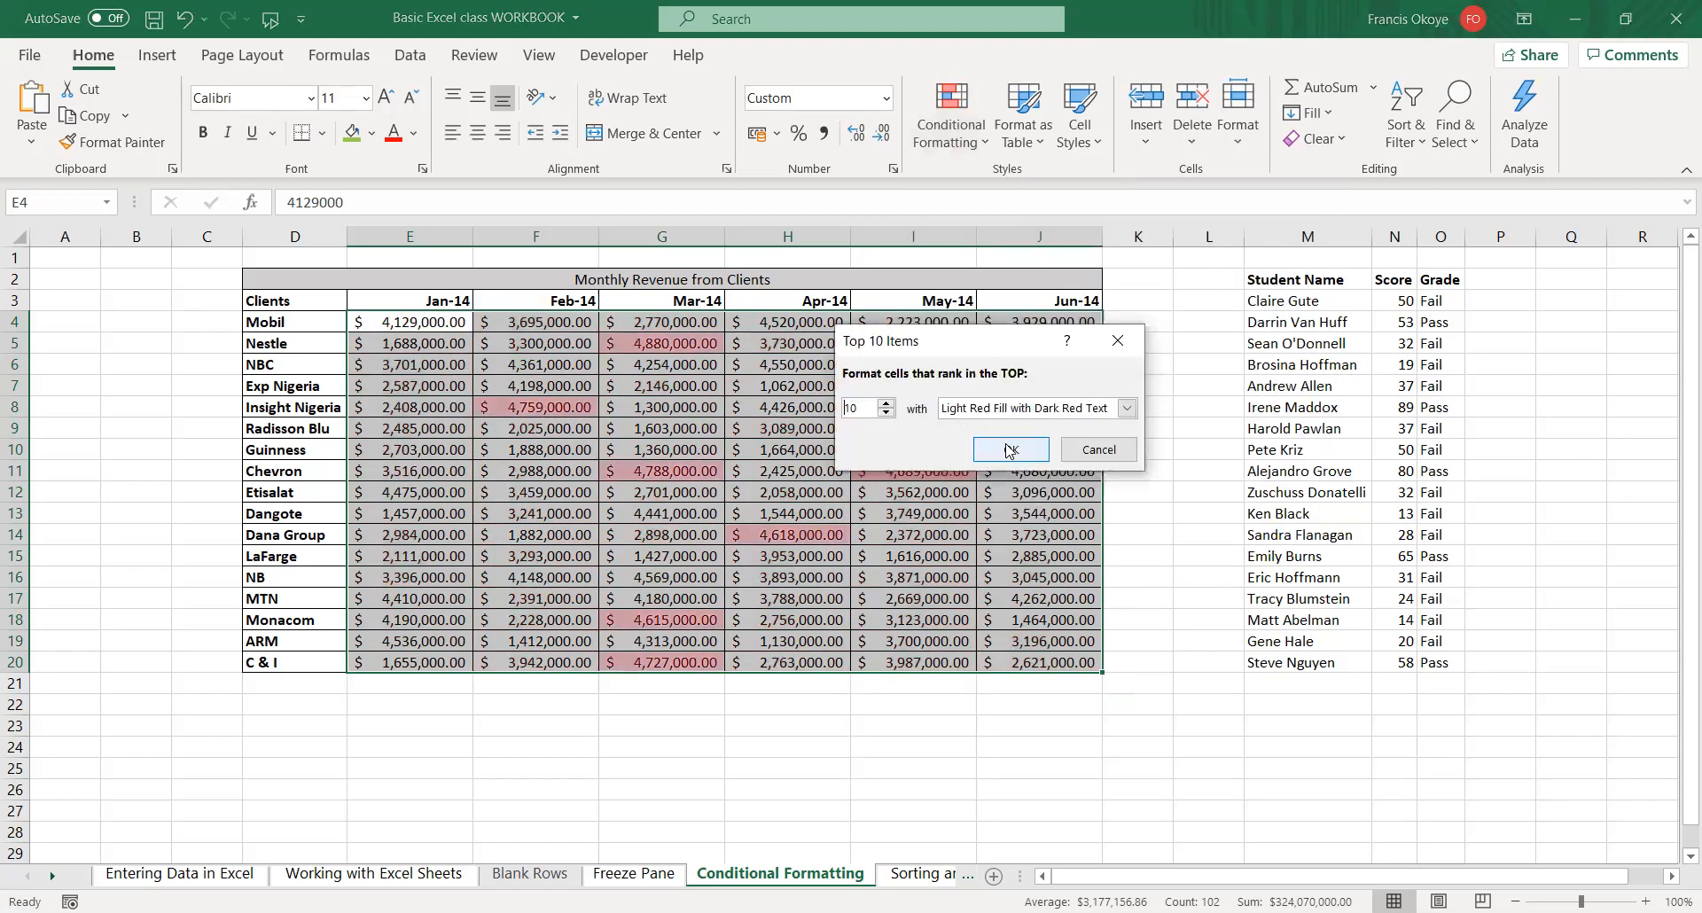
left_click(886, 404)
left_click(886, 404)
left_click(887, 403)
left_click(887, 403)
left_click(887, 403)
left_click(887, 403)
left_click(887, 404)
left_click(887, 403)
double_click(888, 403)
double_click(888, 403)
left_click(888, 403)
double_click(888, 403)
left_click(887, 403)
double_click(888, 404)
double_click(887, 404)
left_click(888, 404)
double_click(888, 403)
left_click(888, 404)
double_click(887, 403)
left_click(888, 403)
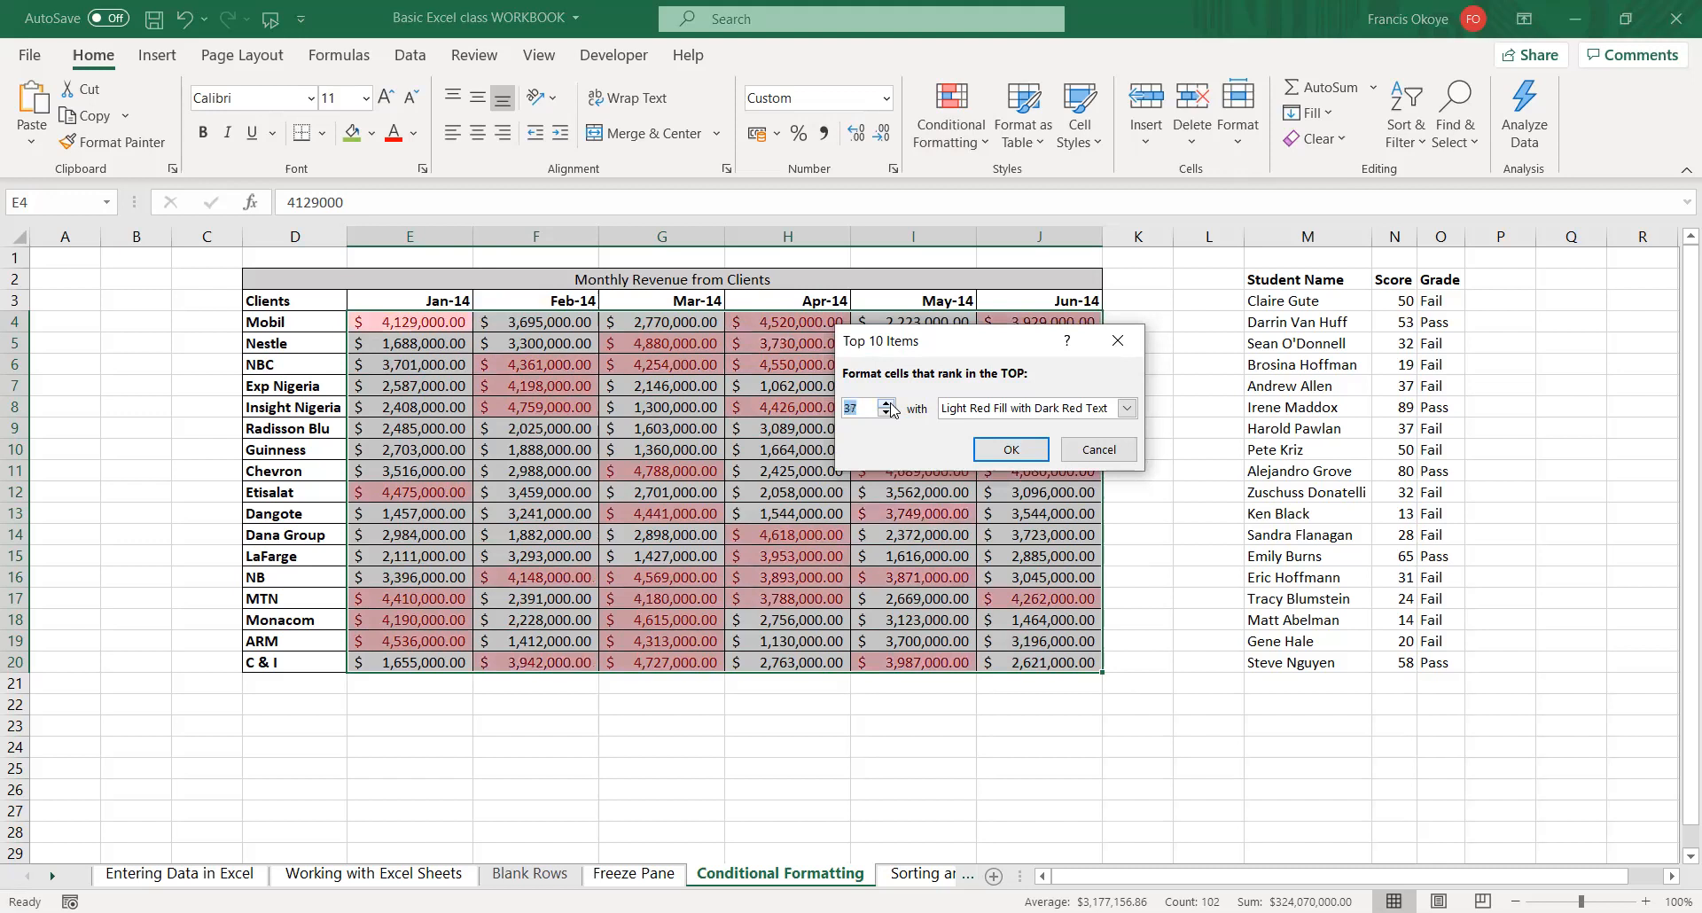
left_click(1078, 454)
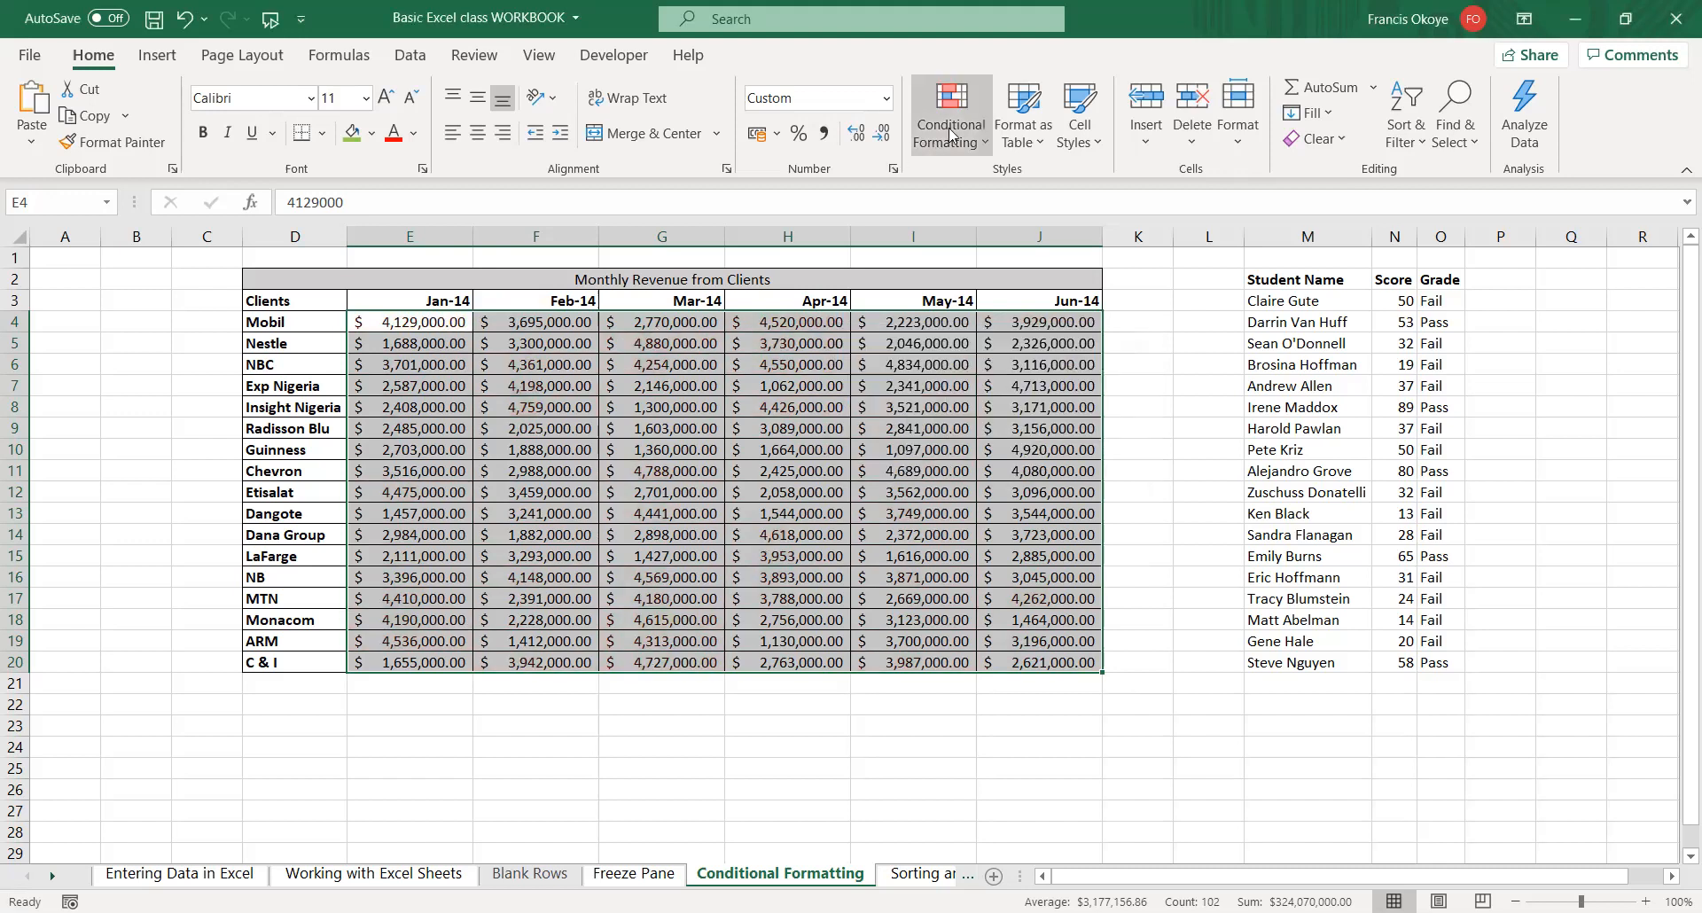
- Highlight the above-average revenues in E4:J20 using Light Red Fill with Dark Red Text, and undo that rule
left_click(951, 135)
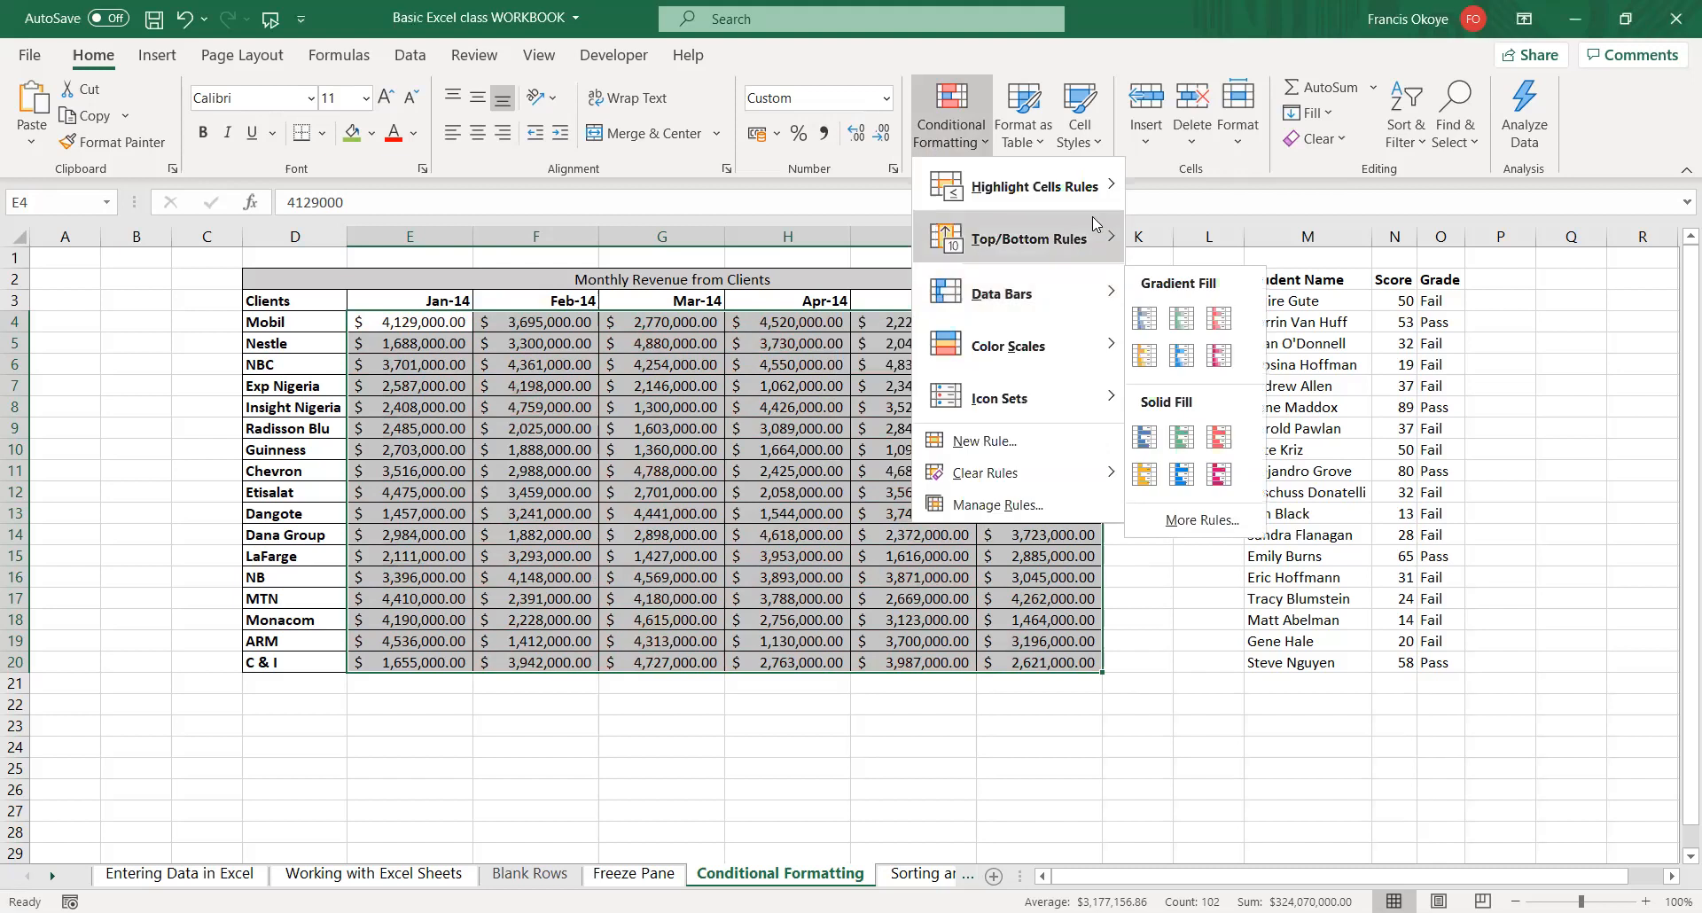
mouse_move(1093, 221)
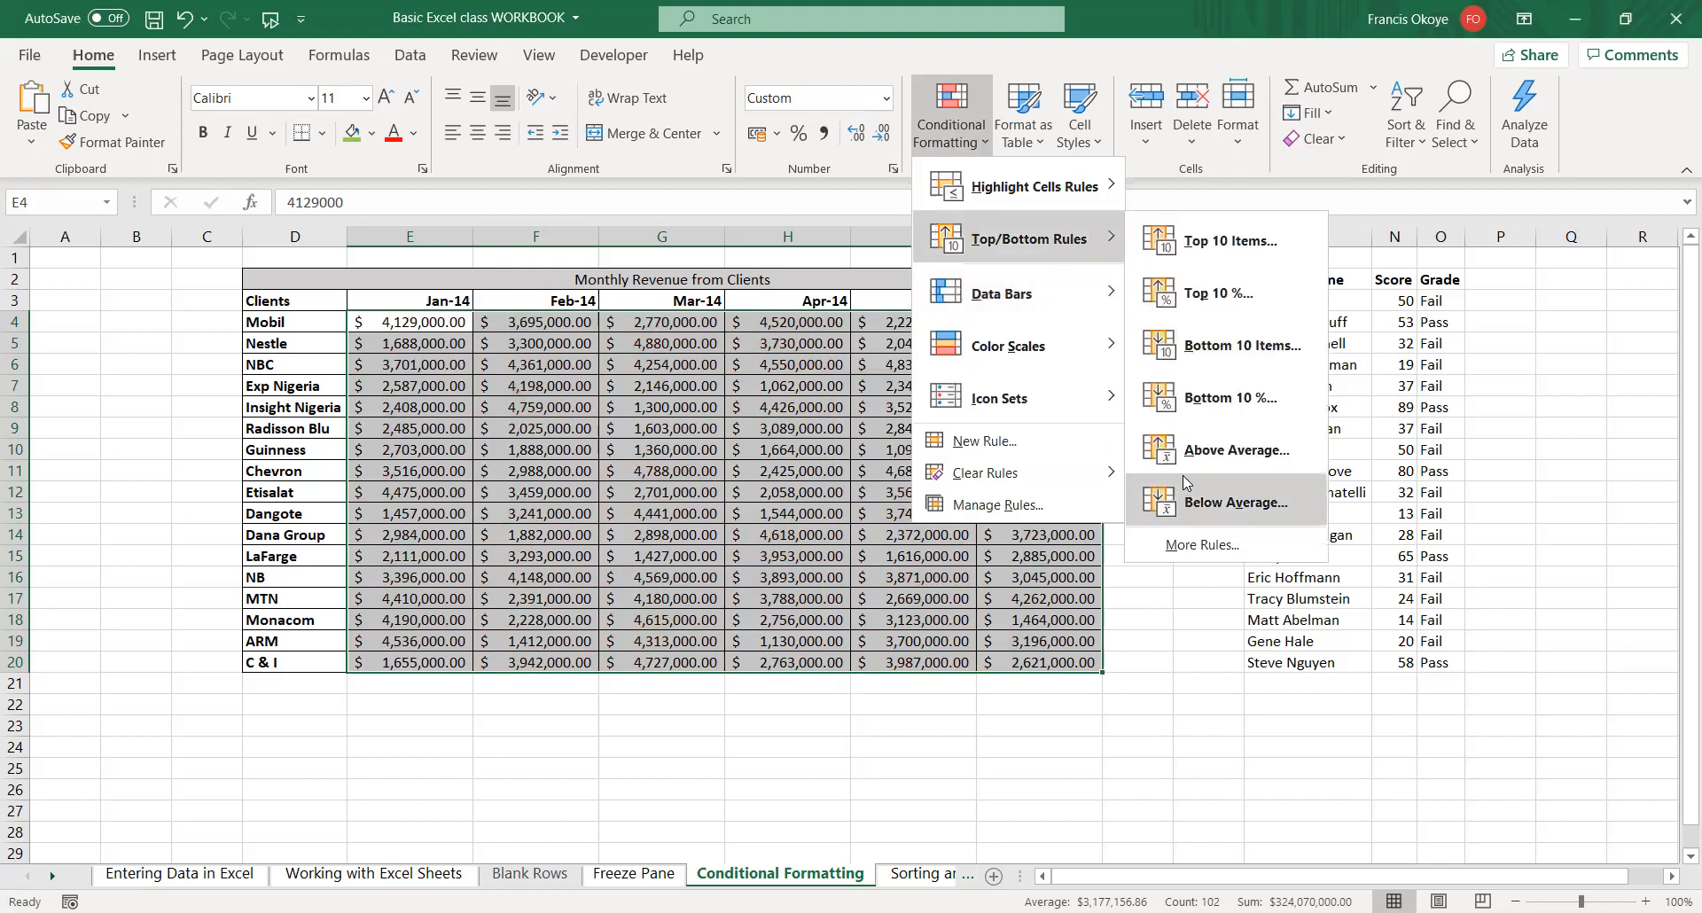
left_click(1202, 450)
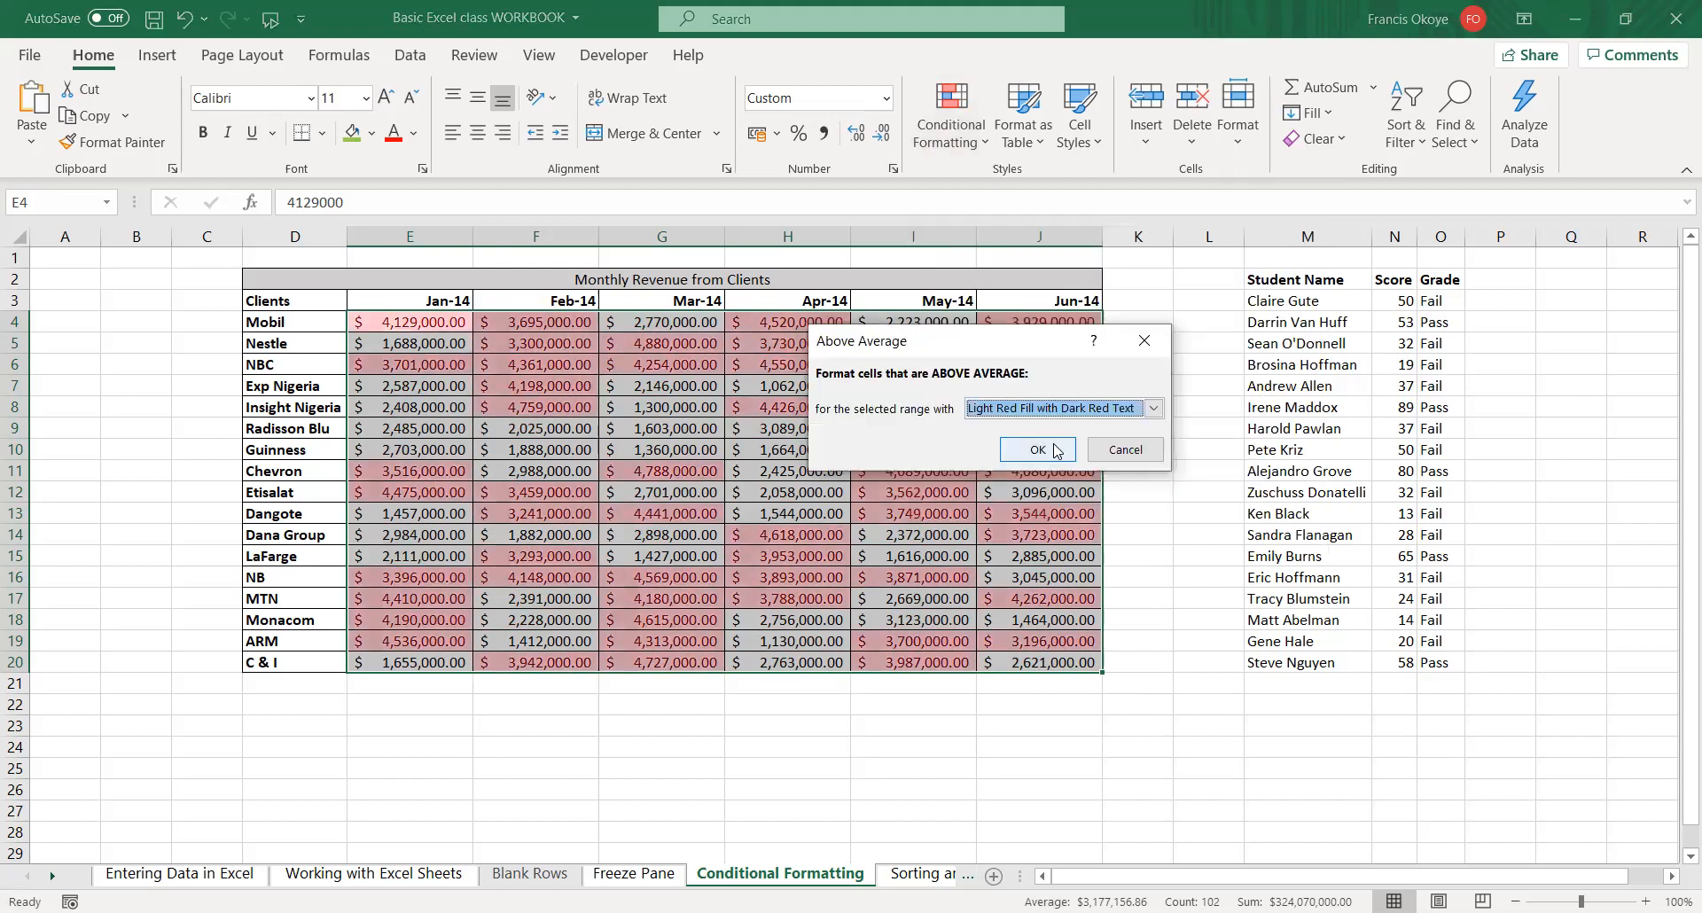
left_click(1050, 448)
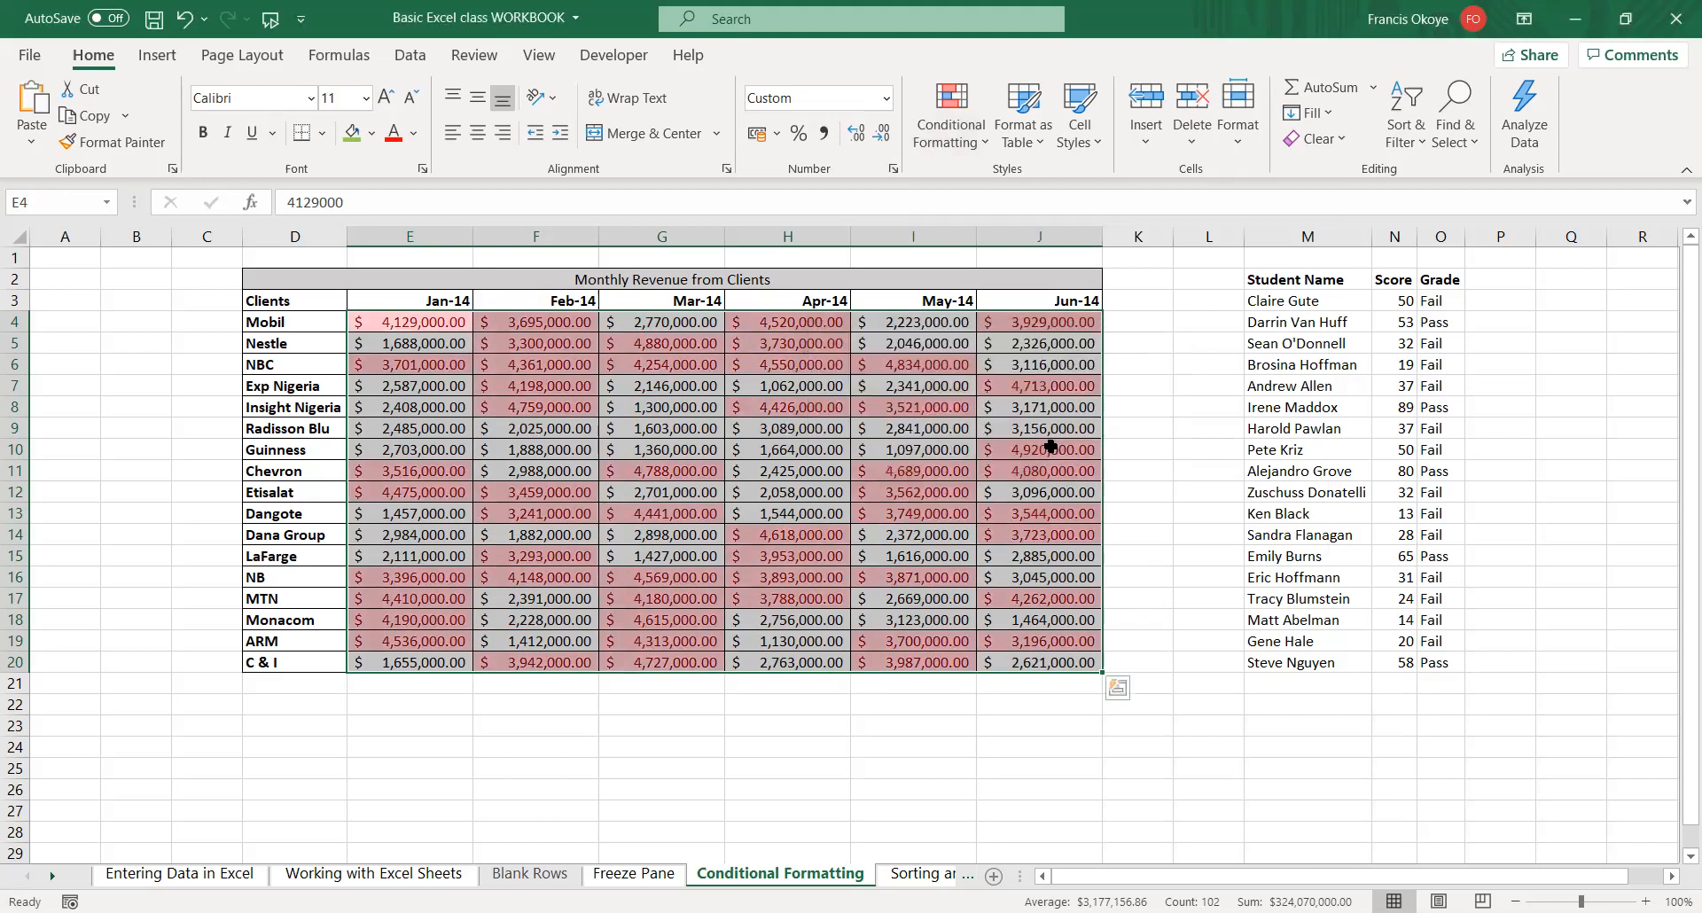
key("ctrl+z")
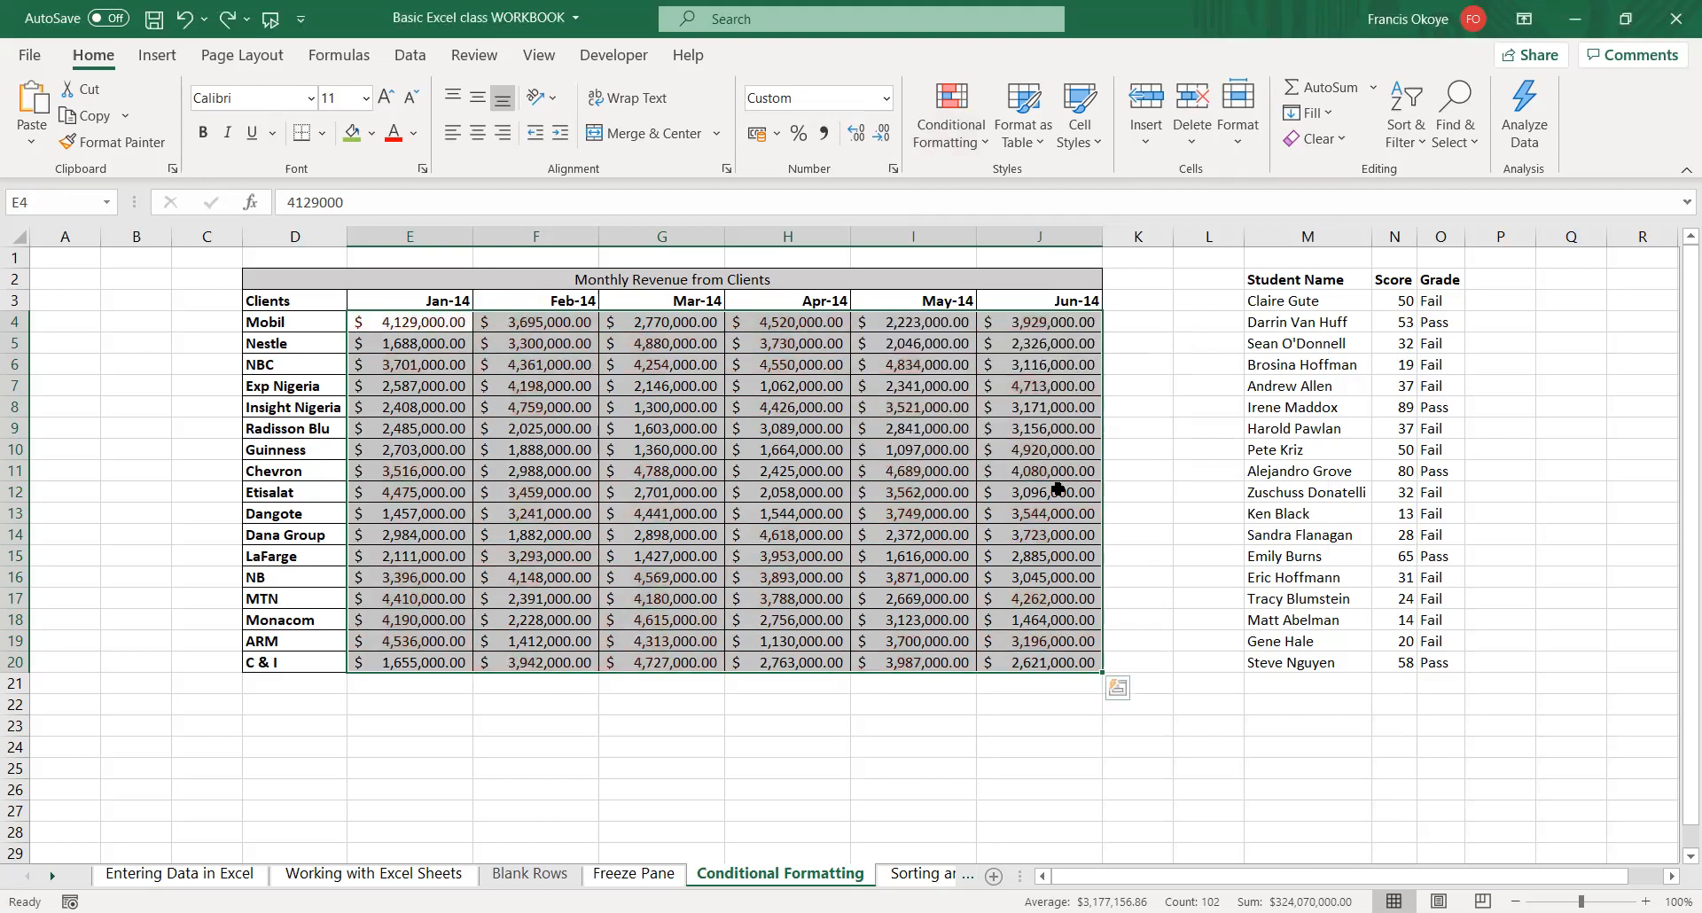
- Look through the Data Bars, Color Scales and Icon Sets options for the revenues, previewing the solid blue data bars
left_click(978, 144)
mouse_move(1090, 296)
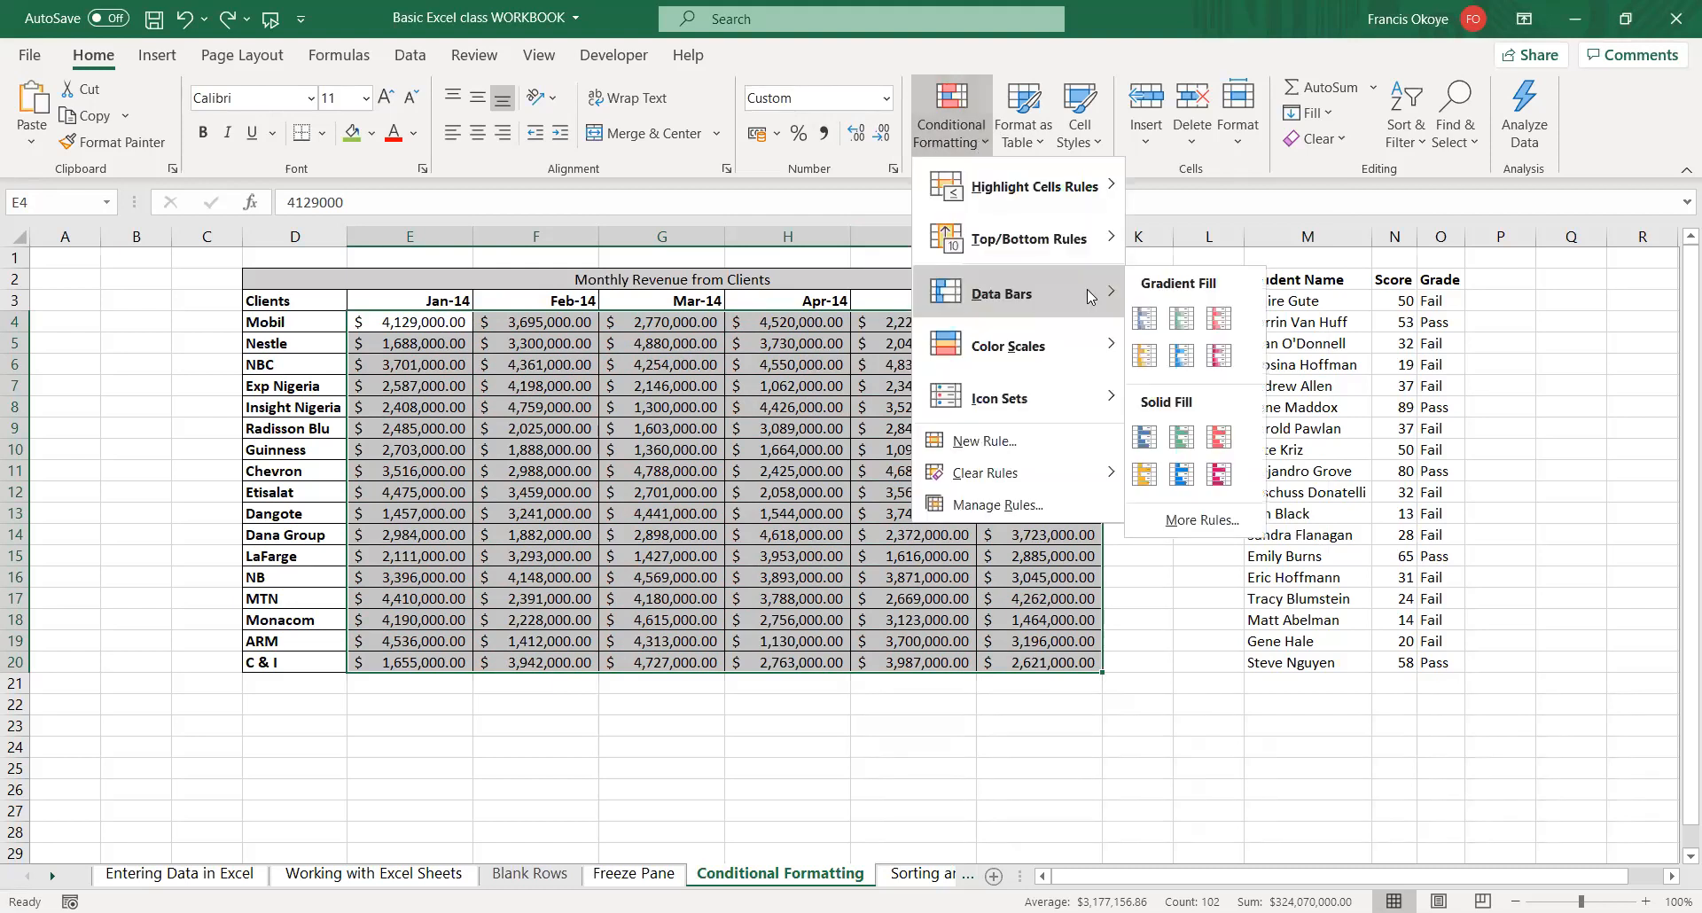
mouse_move(1072, 241)
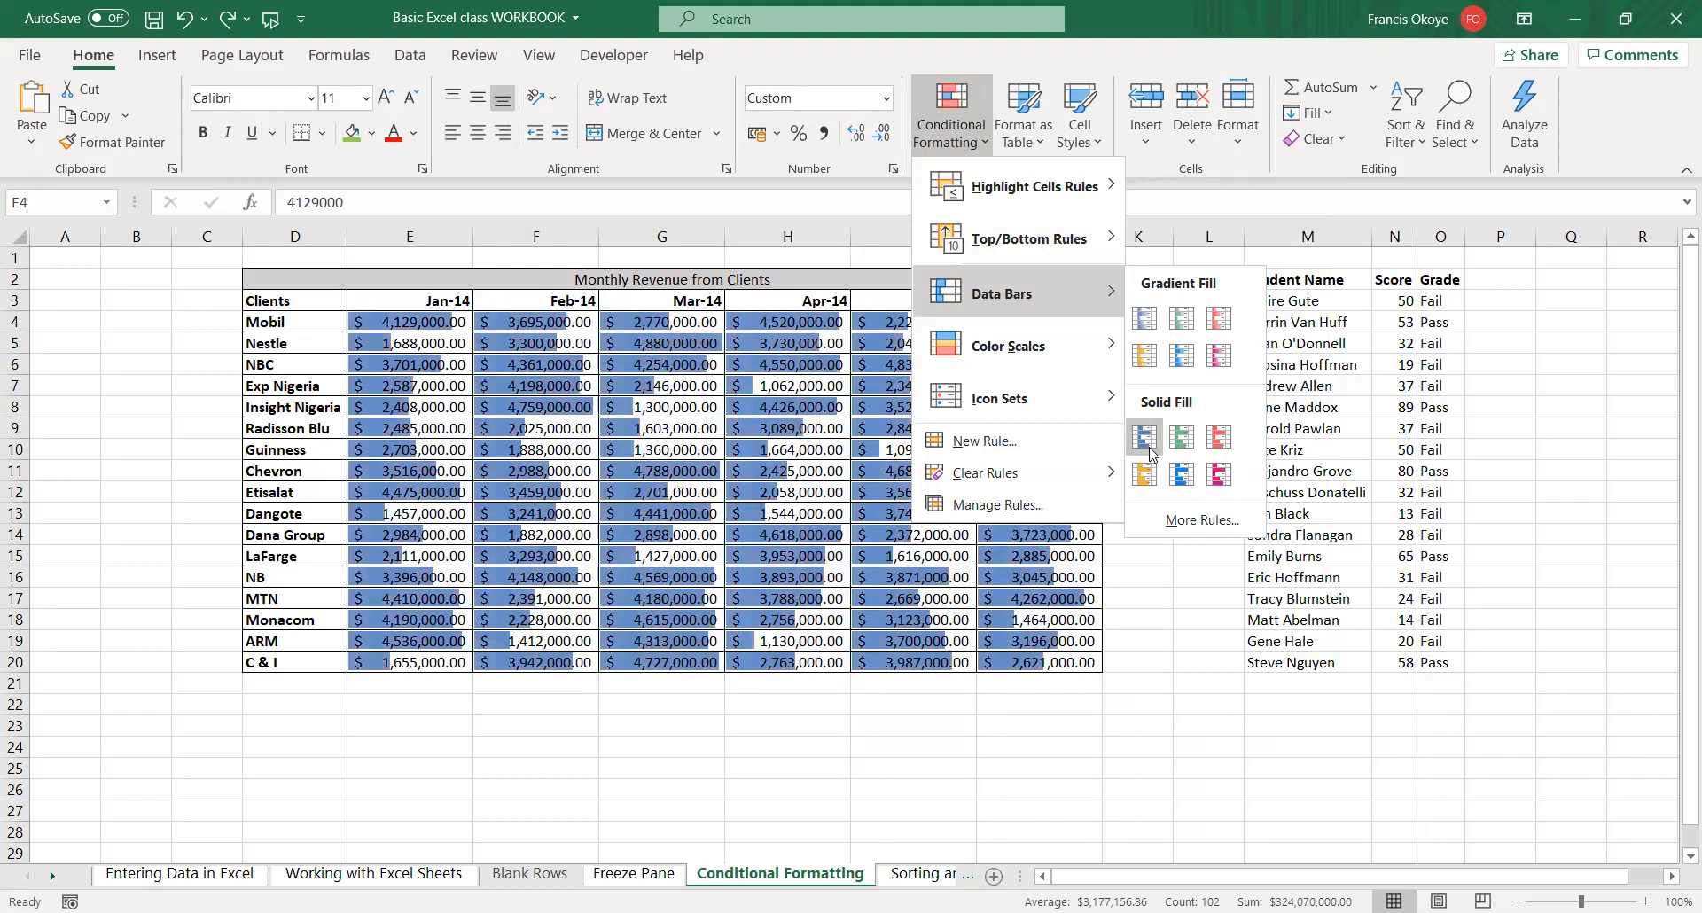
mouse_move(1064, 346)
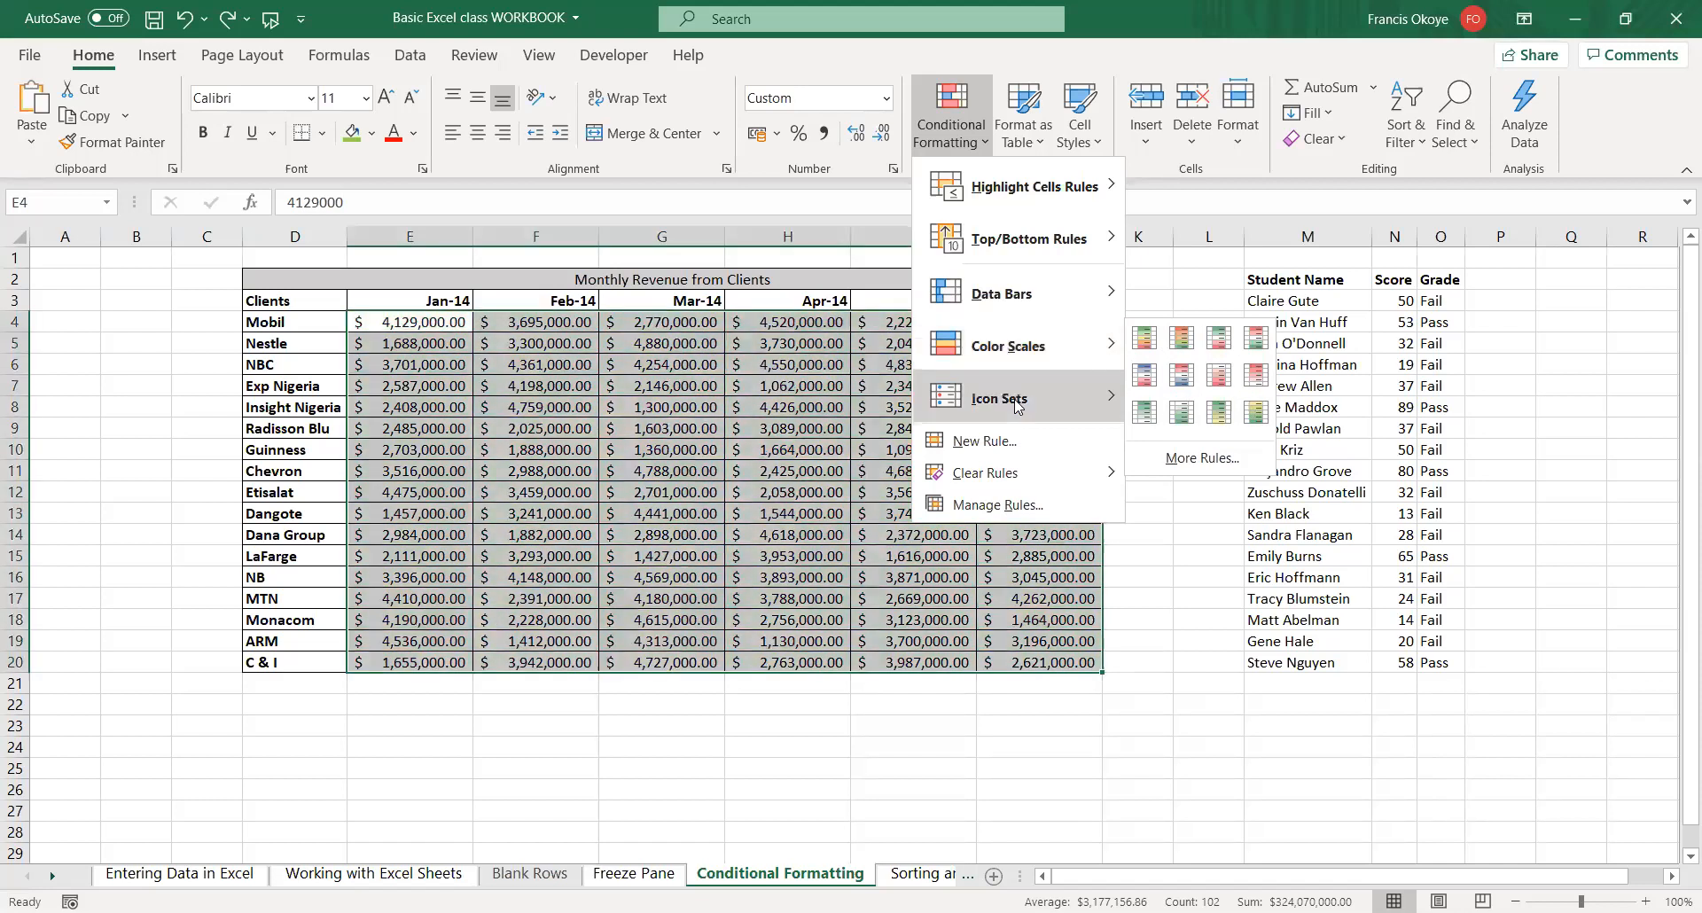
mouse_move(1017, 404)
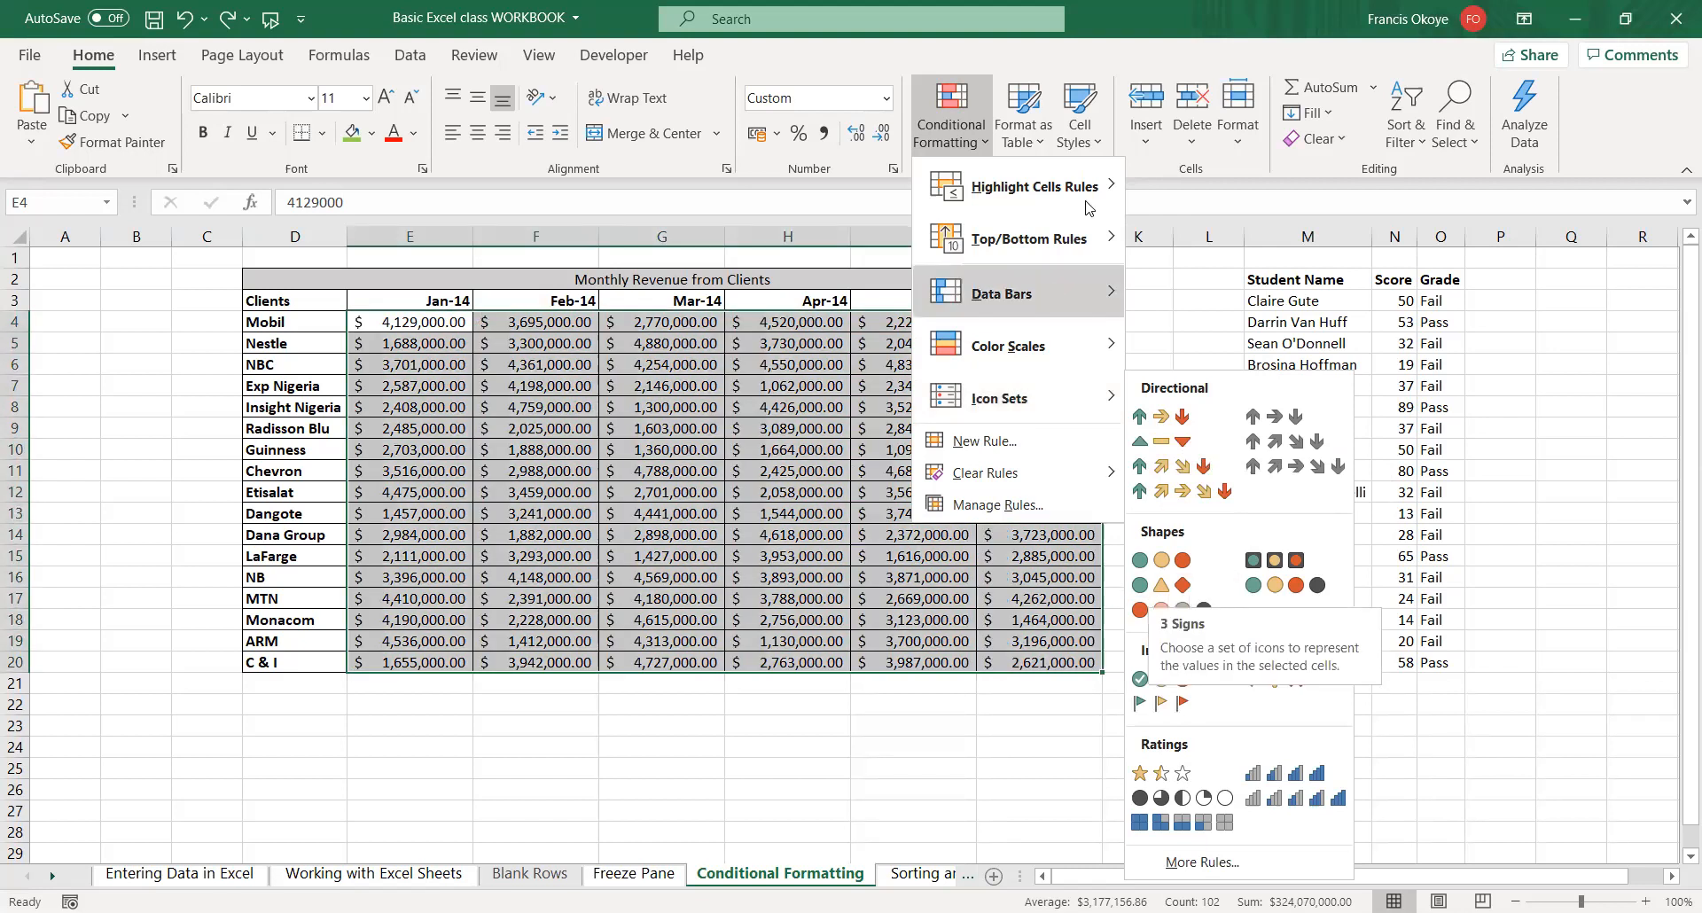
mouse_move(1091, 209)
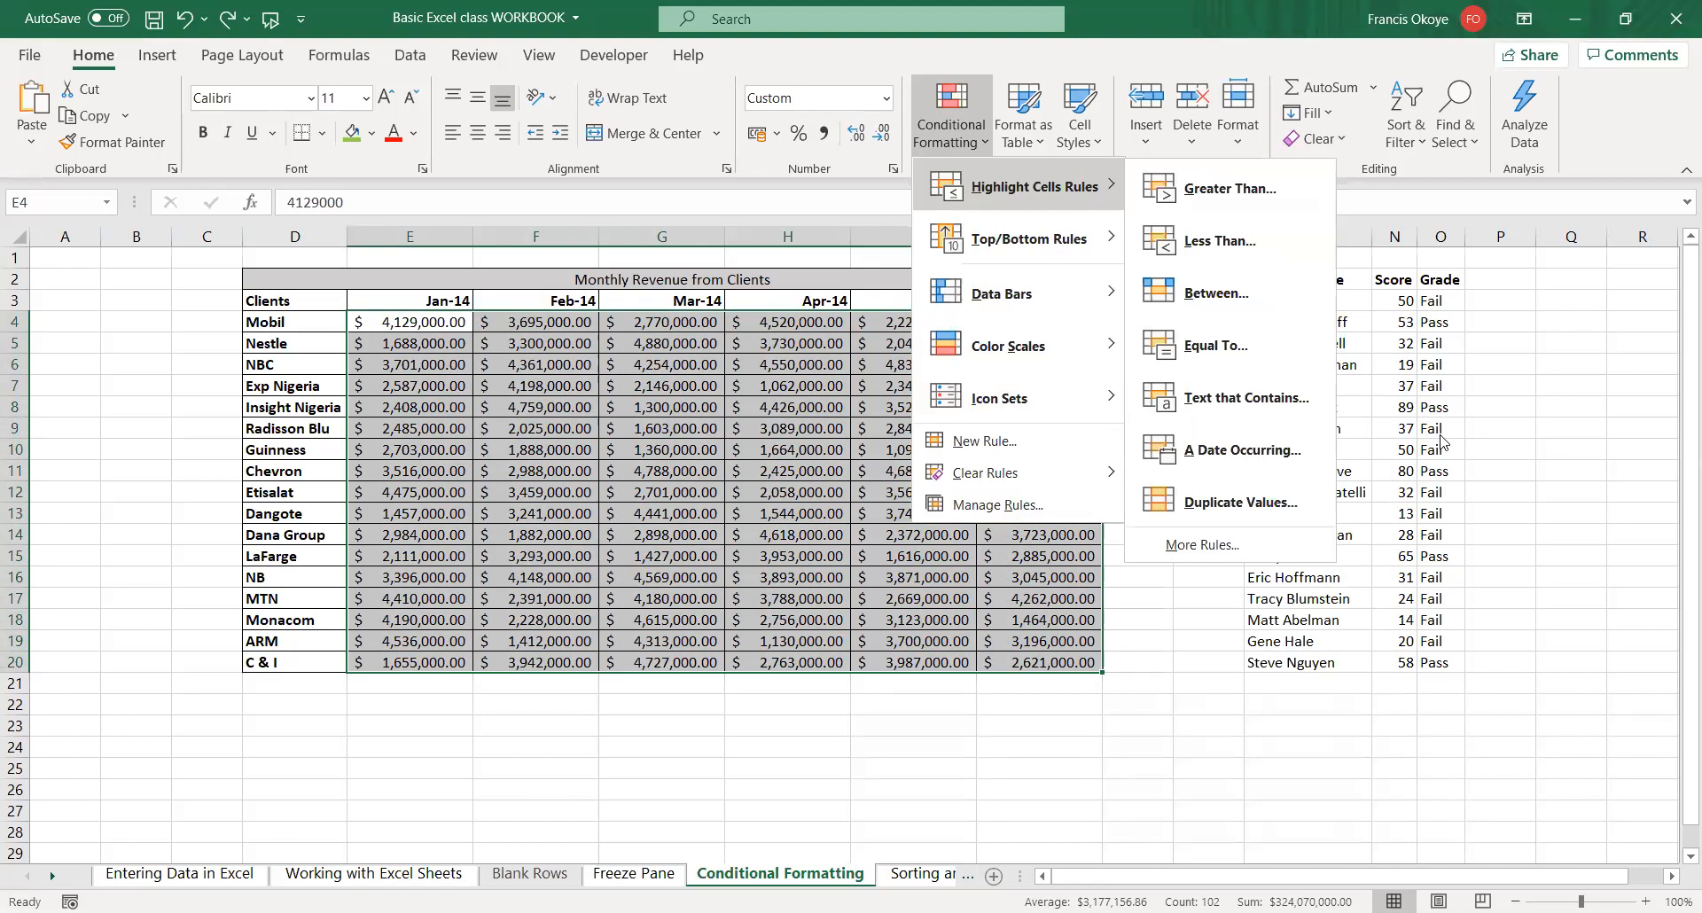
- Try a Text That Contains rule on the Grade column O2:O20 for "Pass" in quotation marks, with Light Red Fill with Dark Red Text
left_click(1428, 273)
key("ctrl+shift+Down")
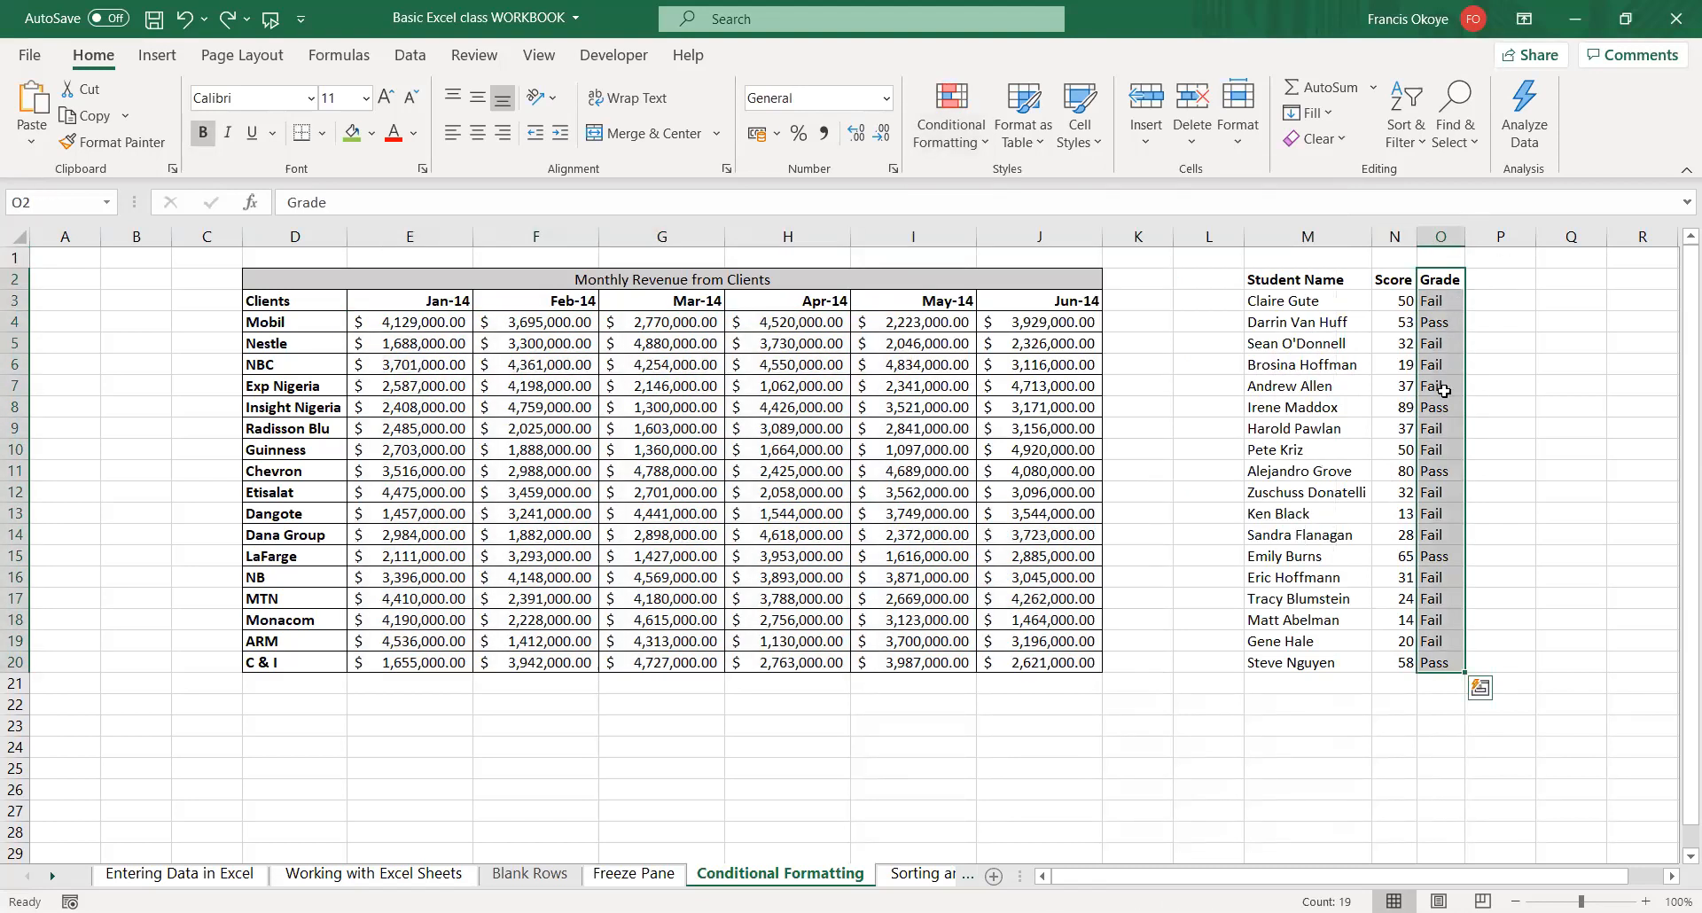
left_click(984, 145)
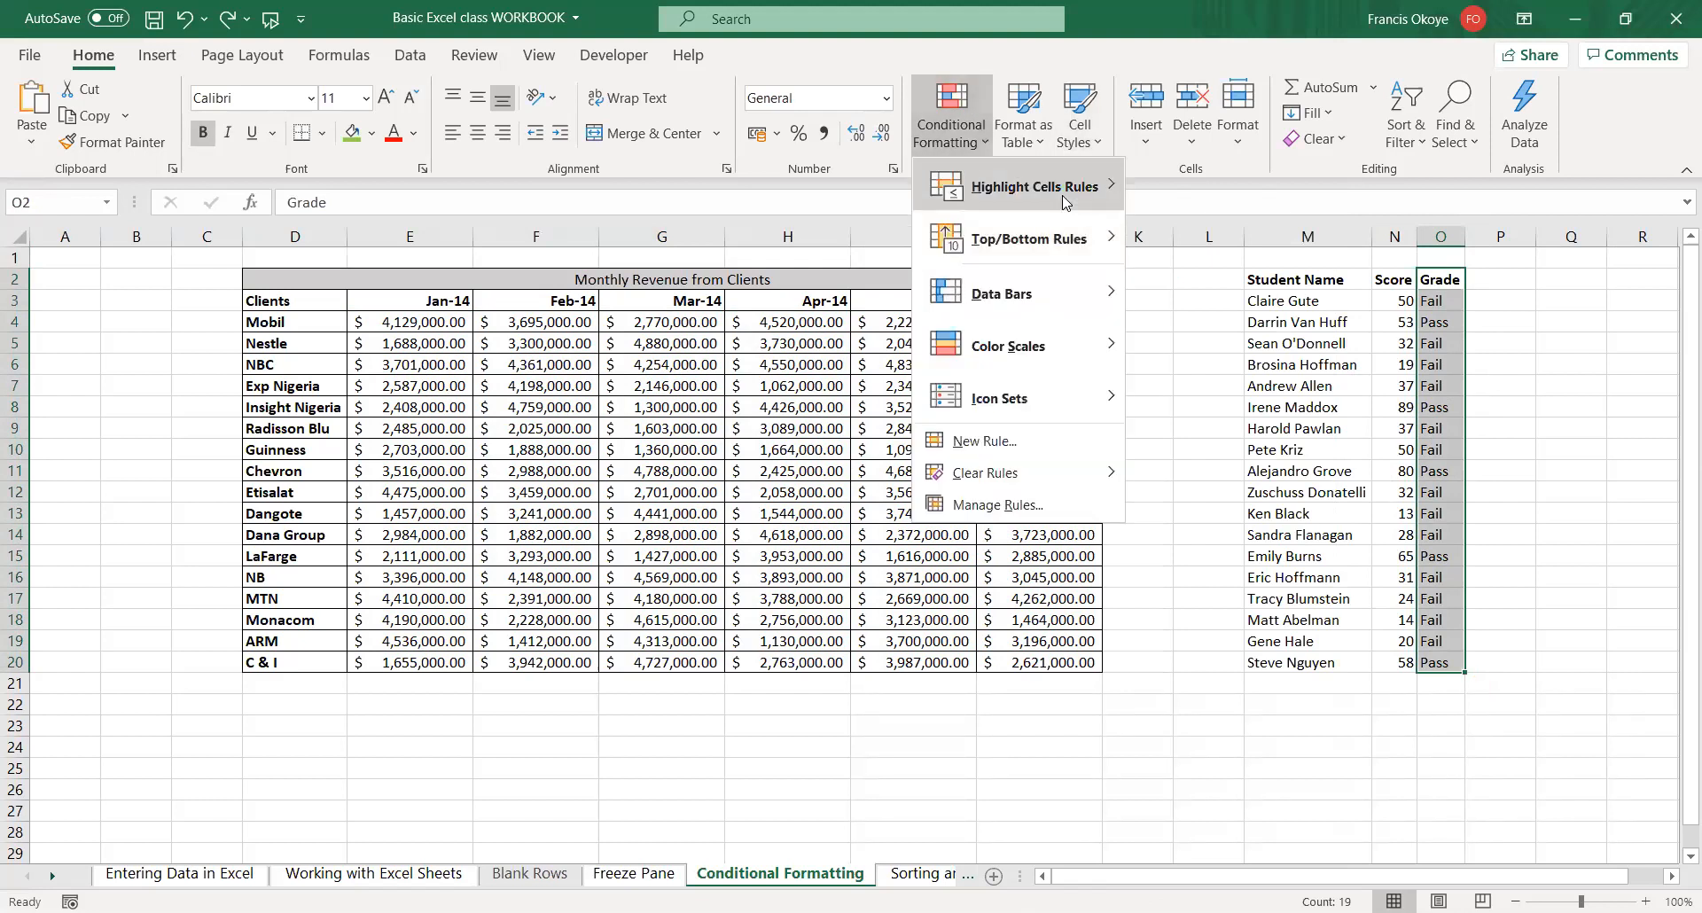
mouse_move(1064, 202)
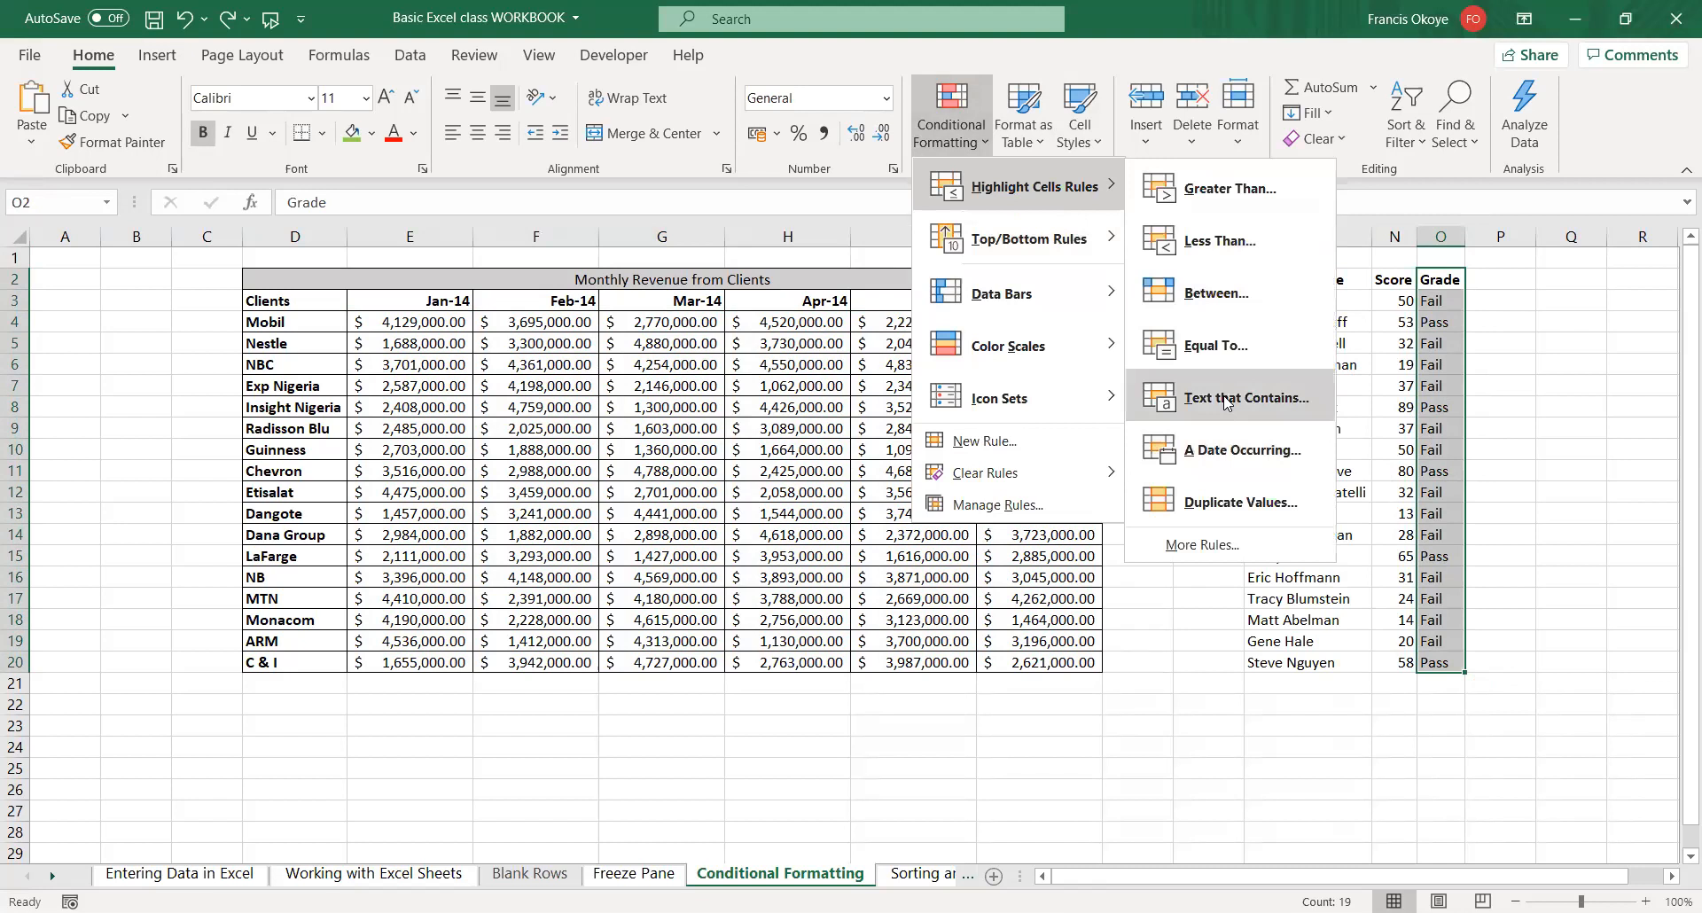
left_click(1226, 401)
key("BackSpace")
type("\"Pass")
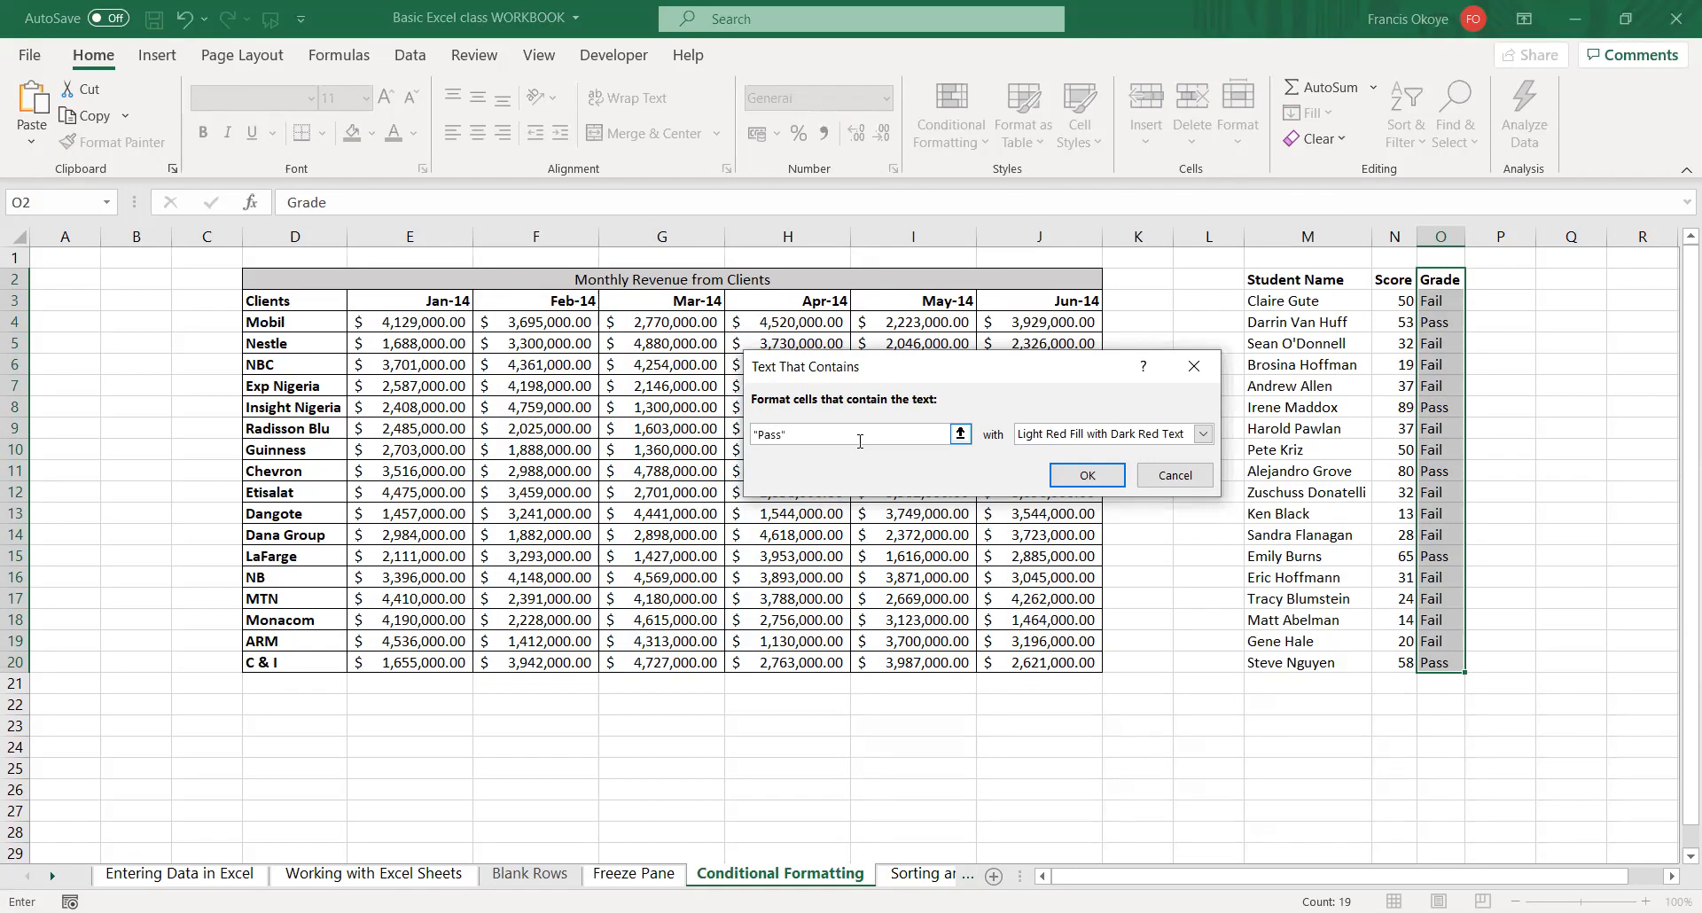
key("Return")
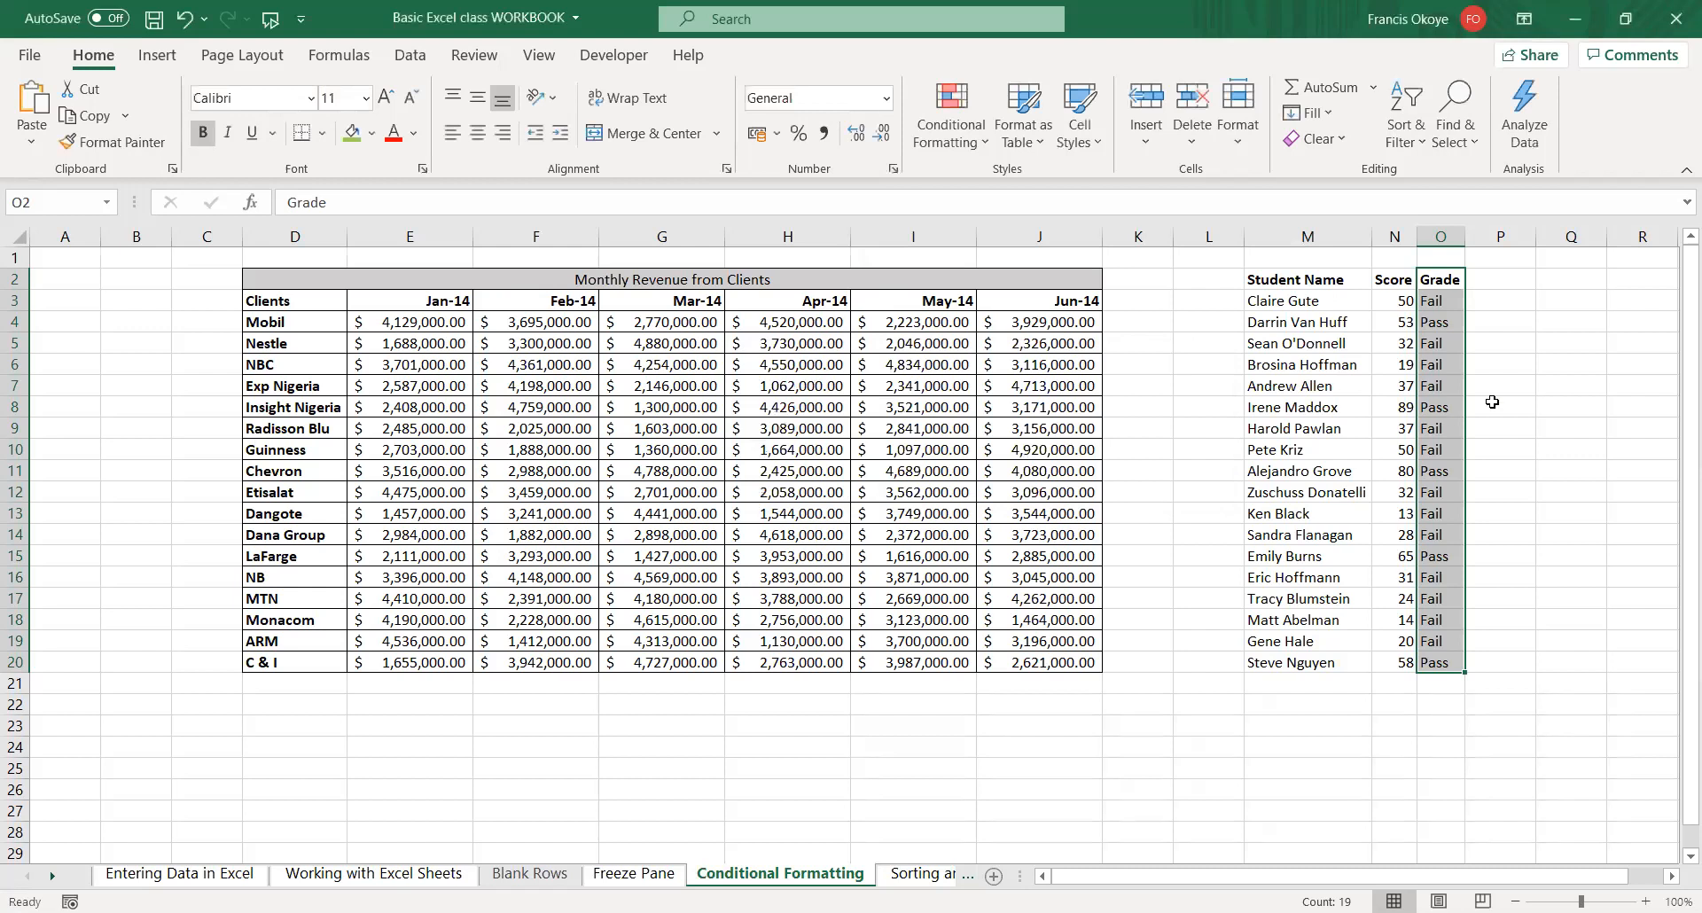
- Highlight the grades in O3:O20 that contain the text Pass using Green Fill with Dark Green Text
left_click(1492, 402)
left_click_drag(1436, 301, 1432, 665)
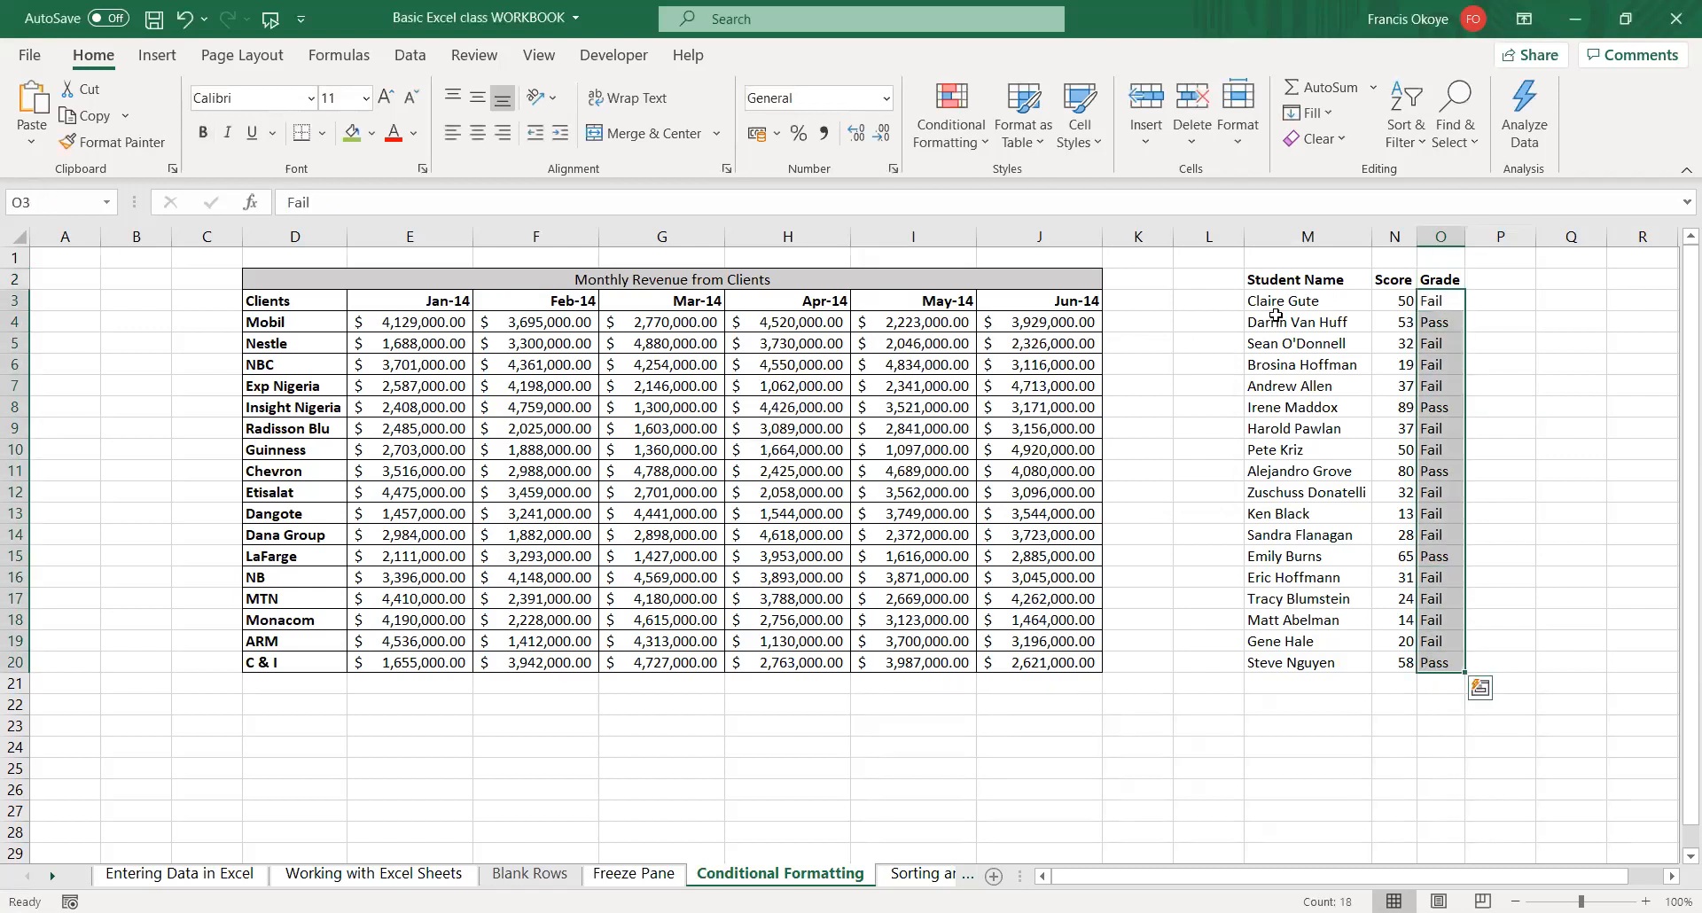
left_click(948, 152)
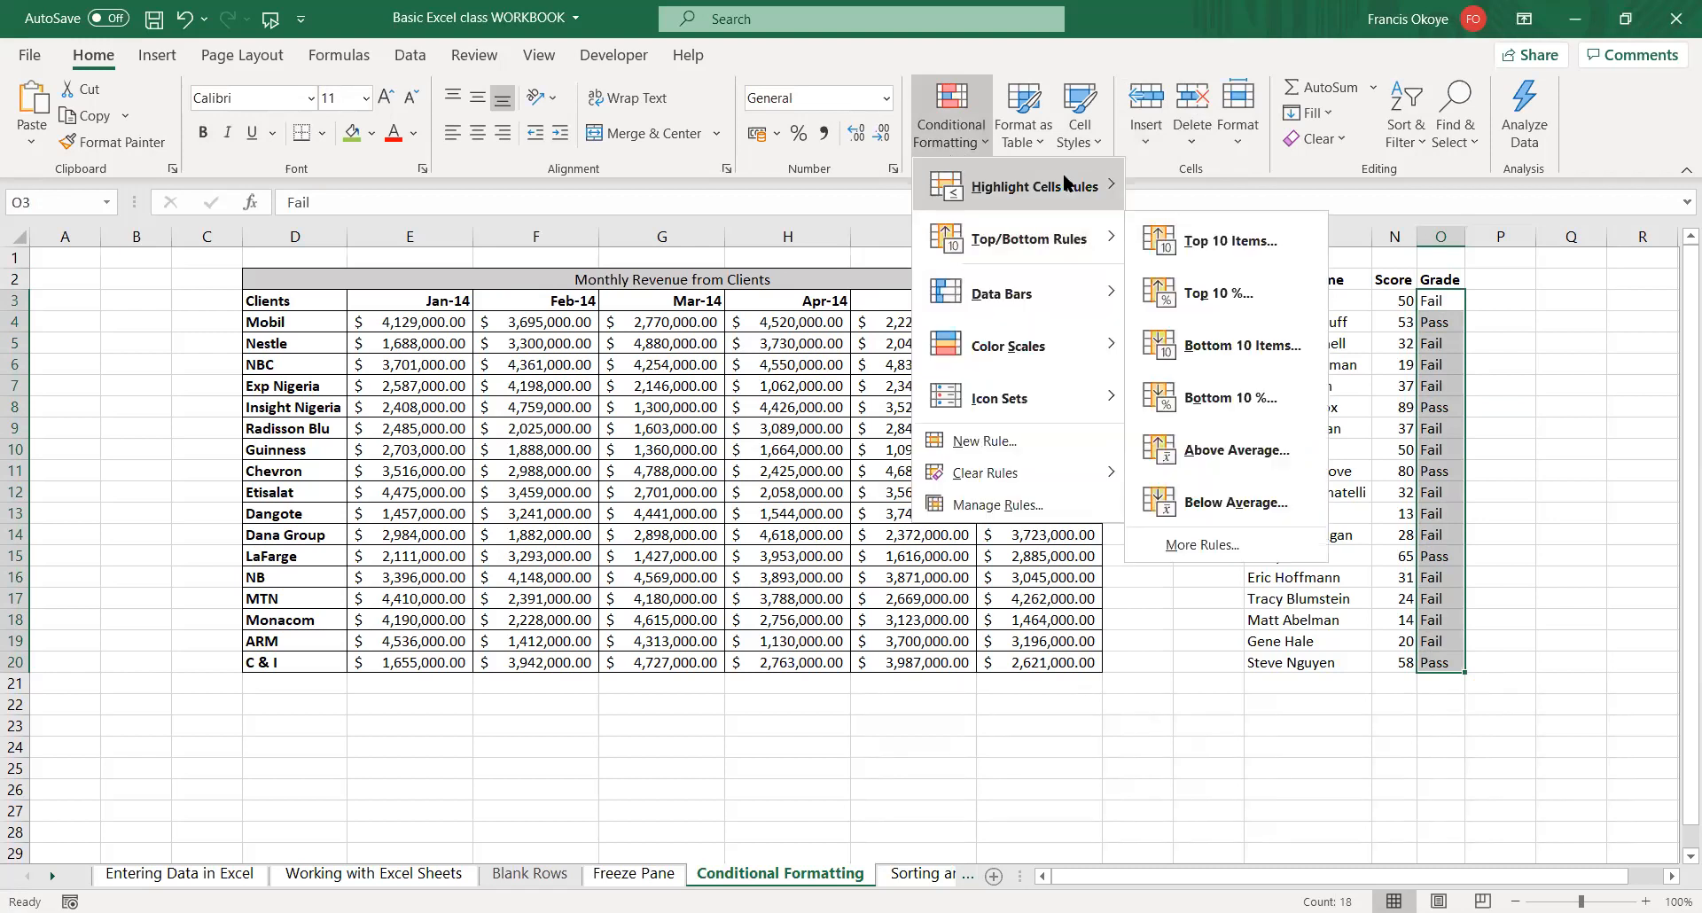
mouse_move(1067, 184)
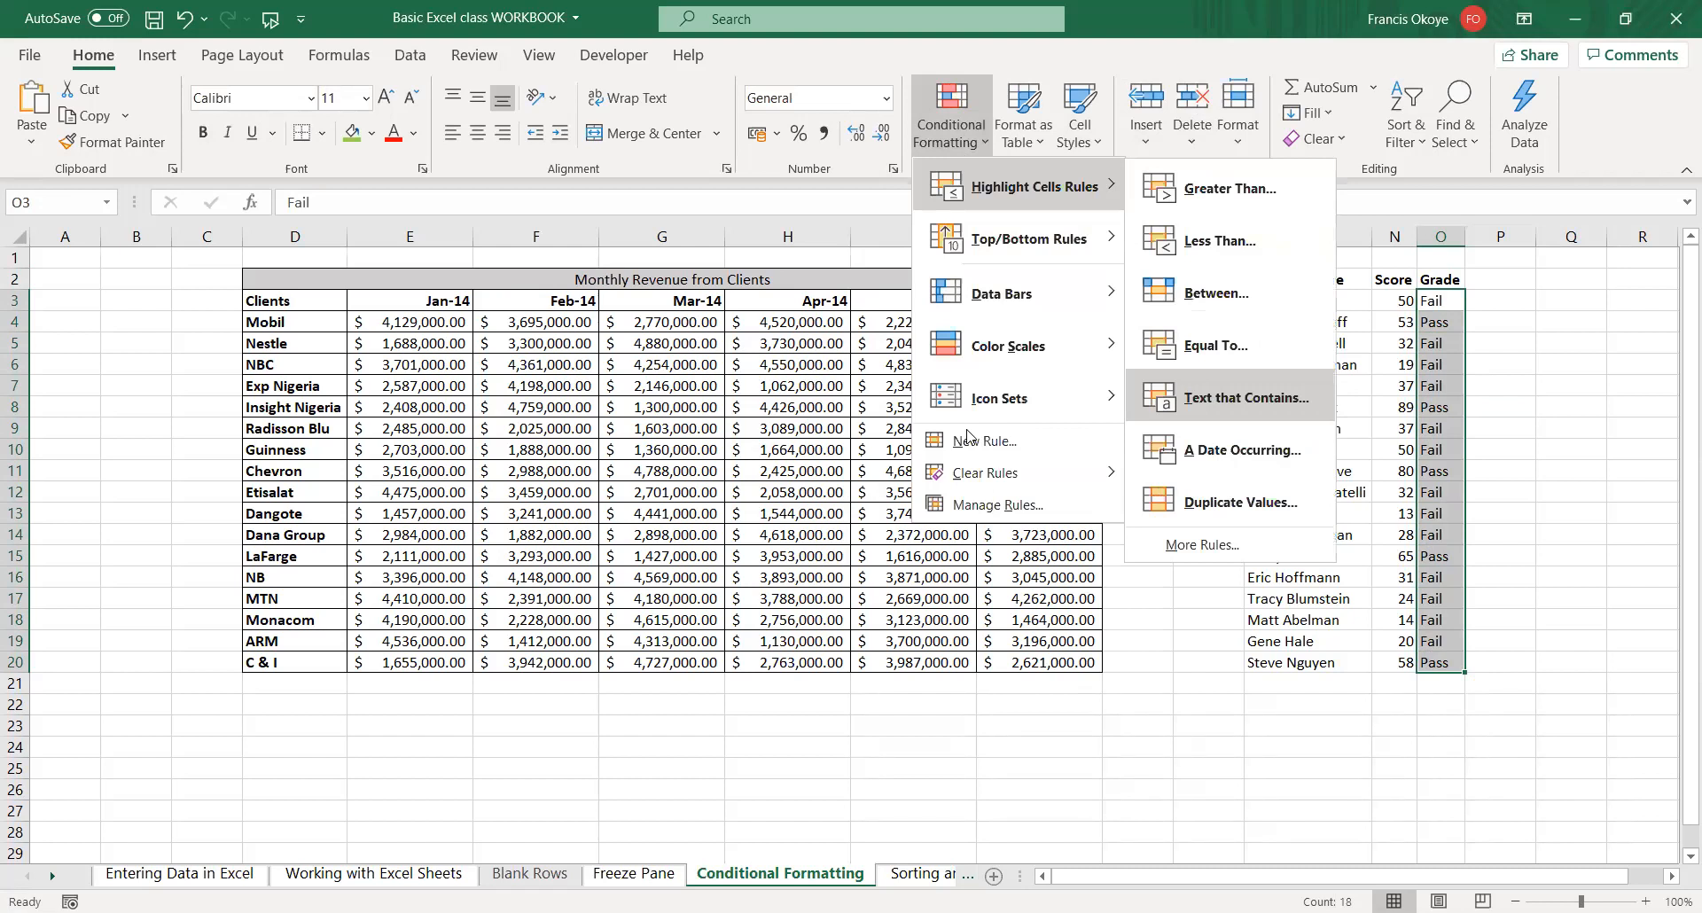
left_click(1212, 391)
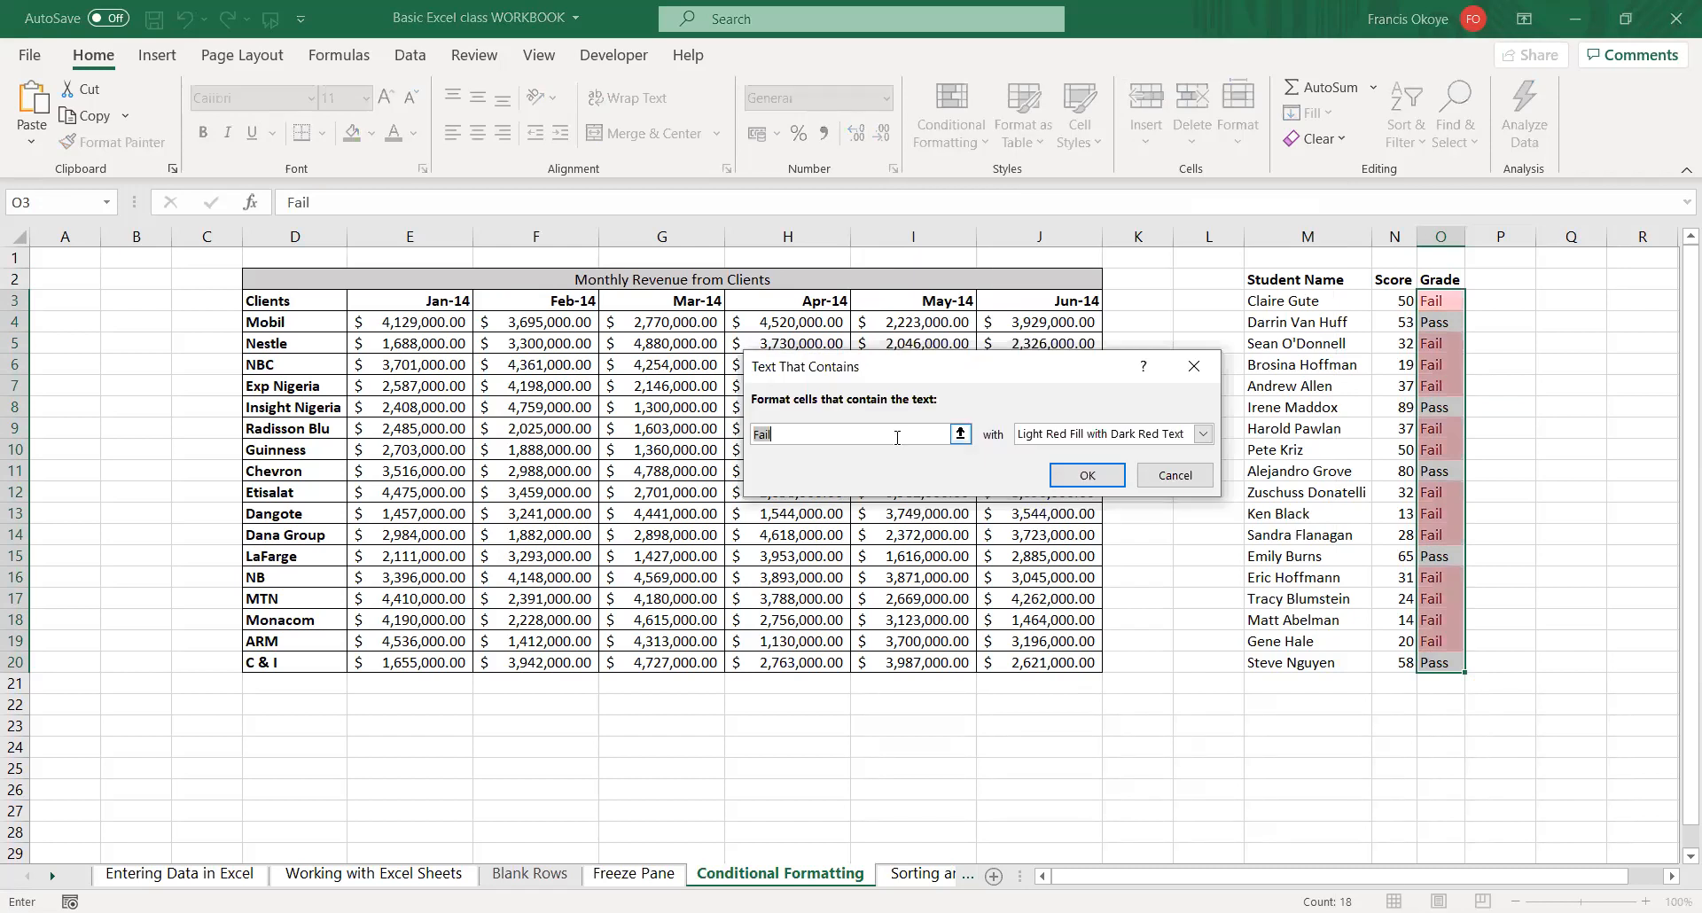
type("Pass")
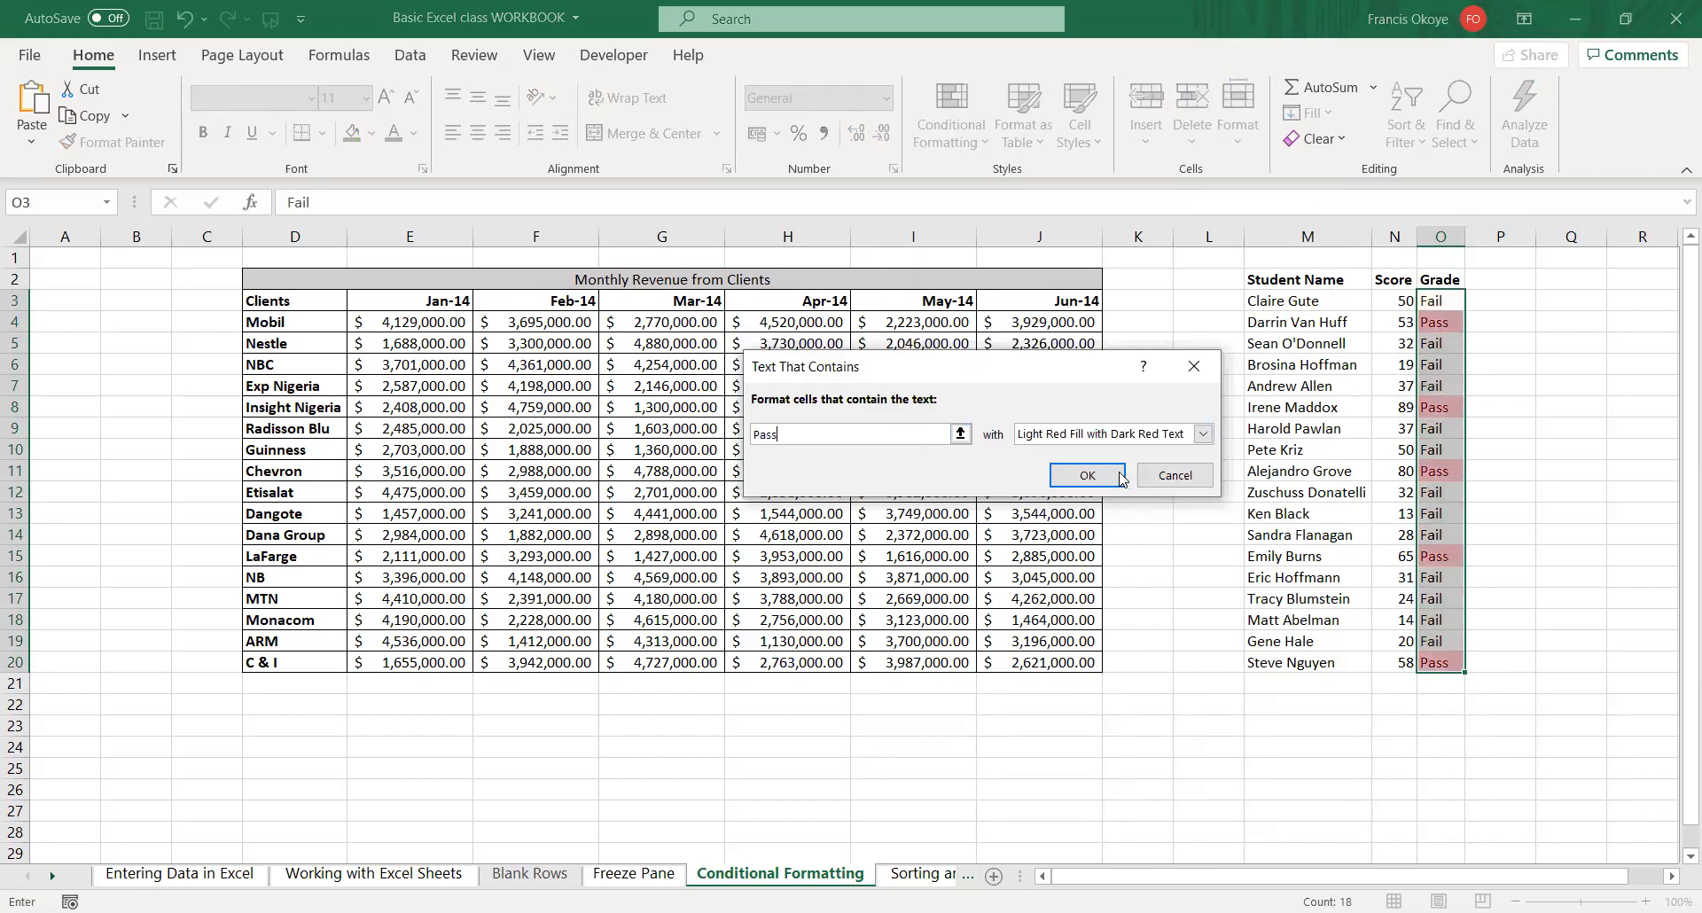
left_click(1172, 438)
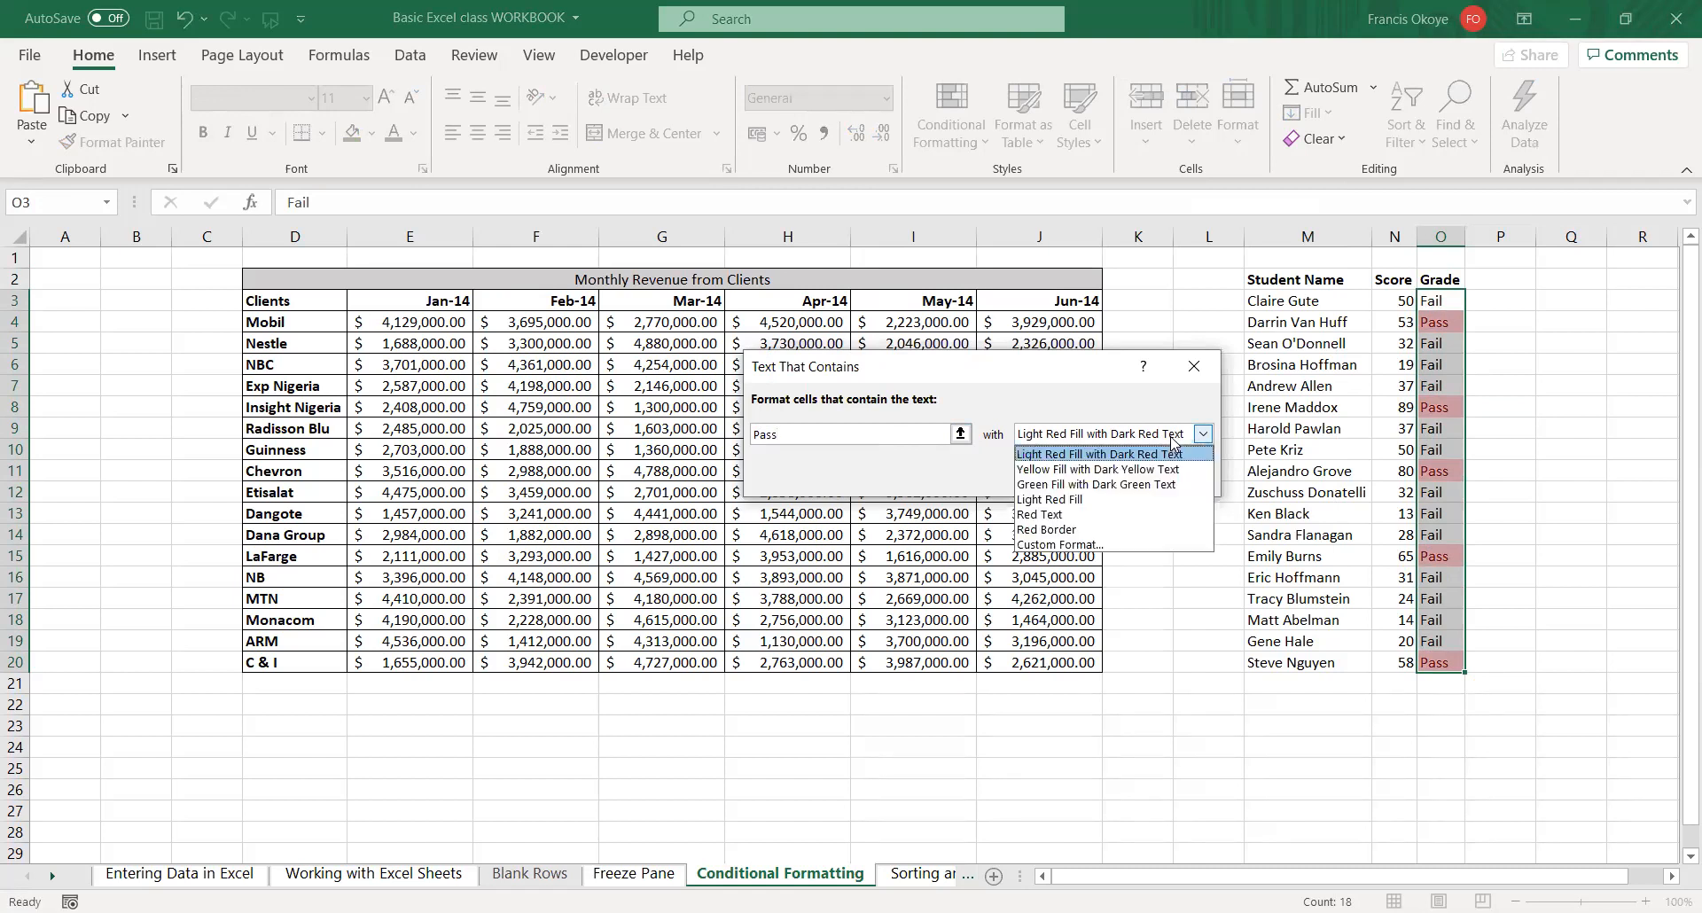
left_click(1150, 490)
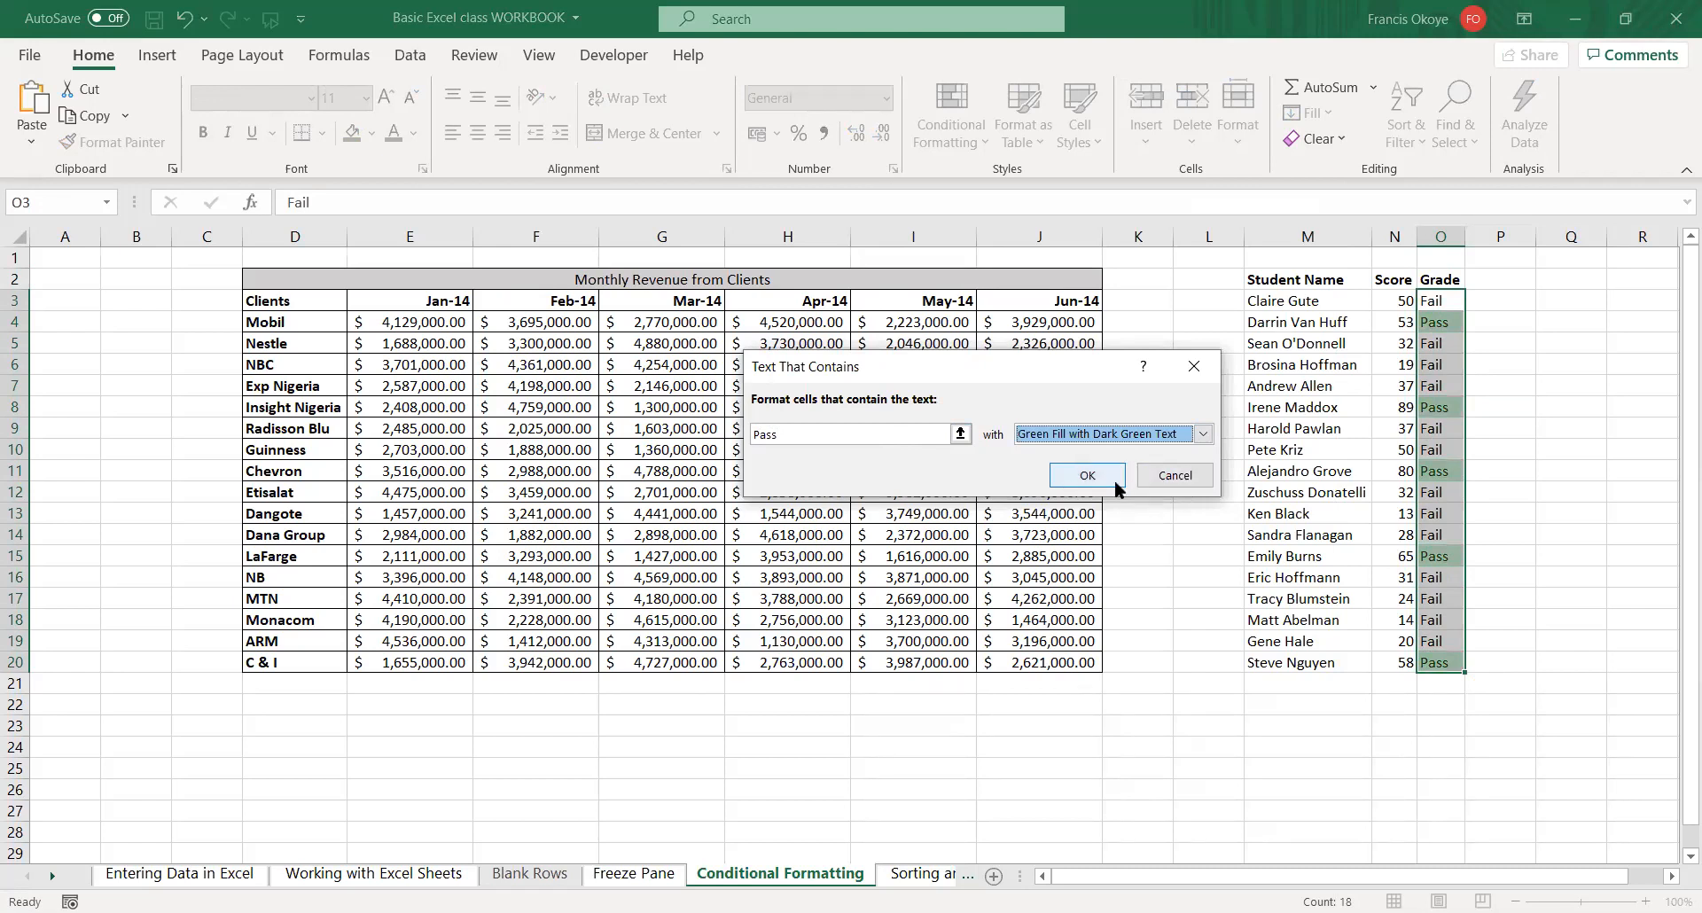
left_click(1087, 475)
left_click(1571, 427)
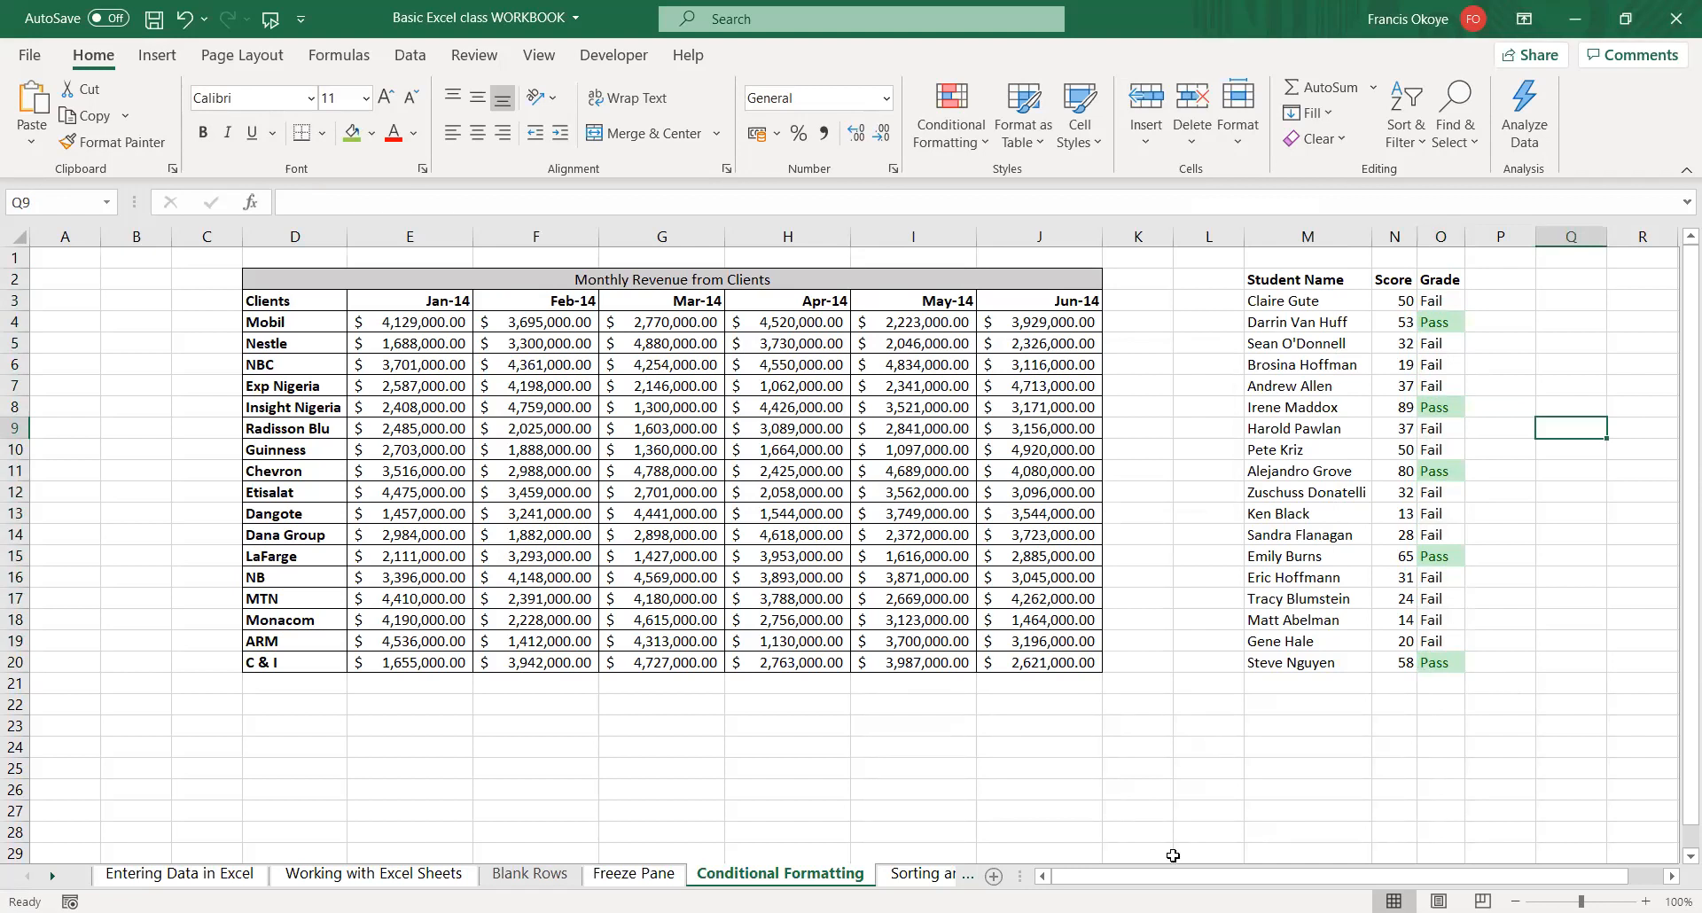
- Switch to the Sorting and Filtering sheet and select the state revenue table from A2 through row 29
left_click(922, 875)
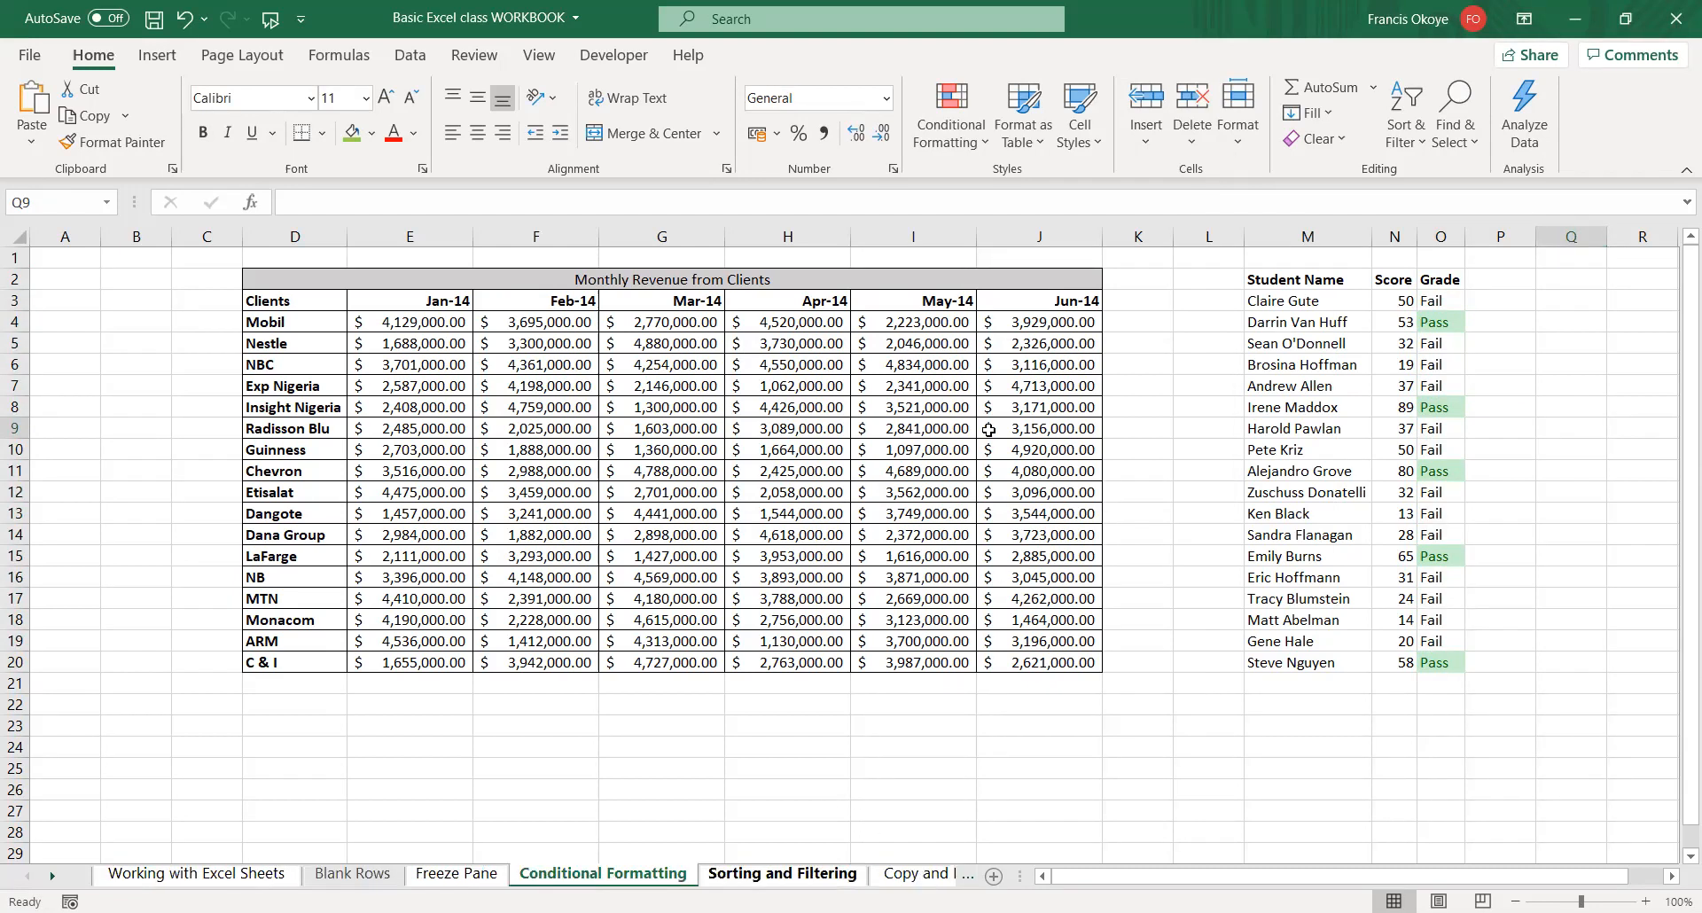
left_click(1029, 370)
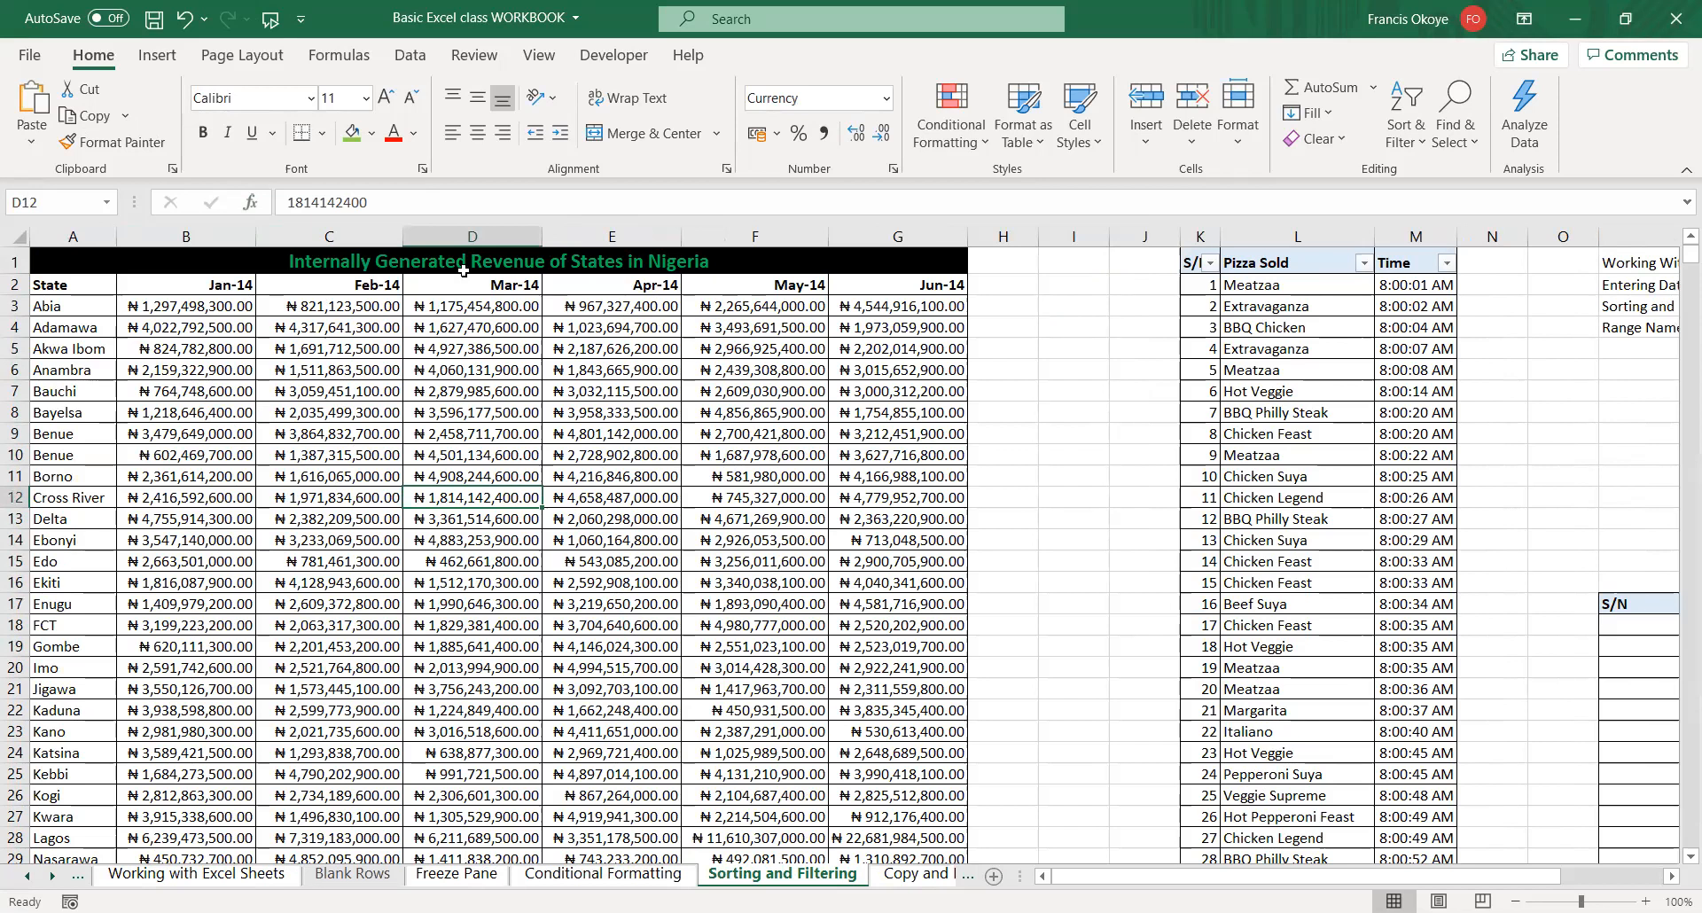
left_click(253, 286)
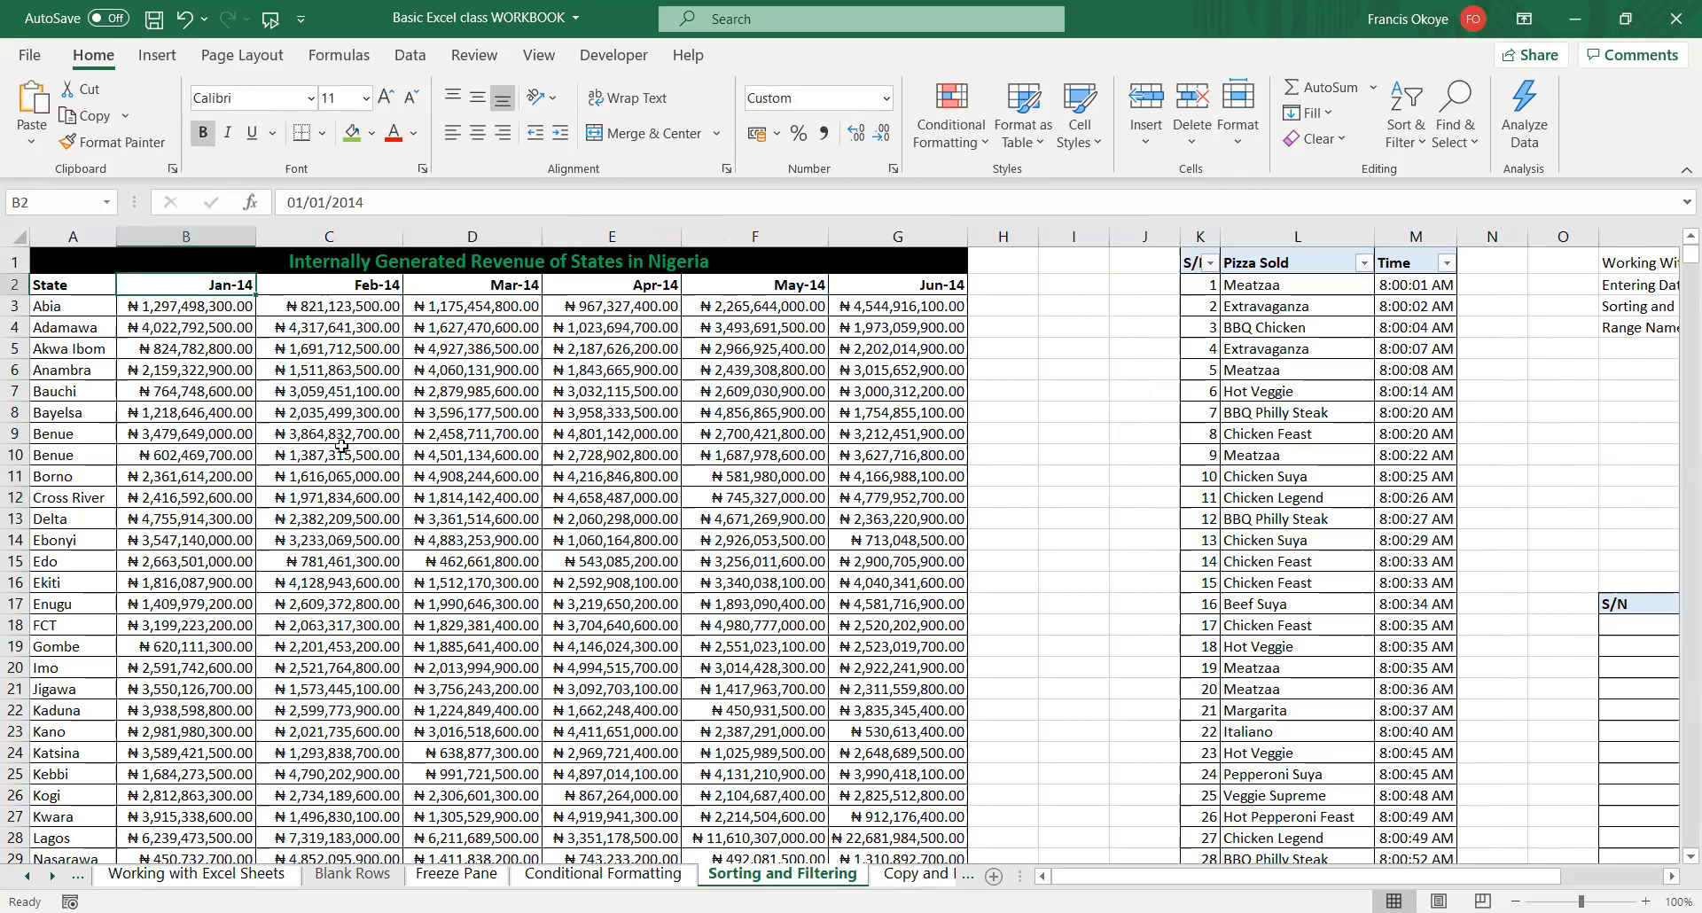
left_click_drag(464, 315, 501, 330)
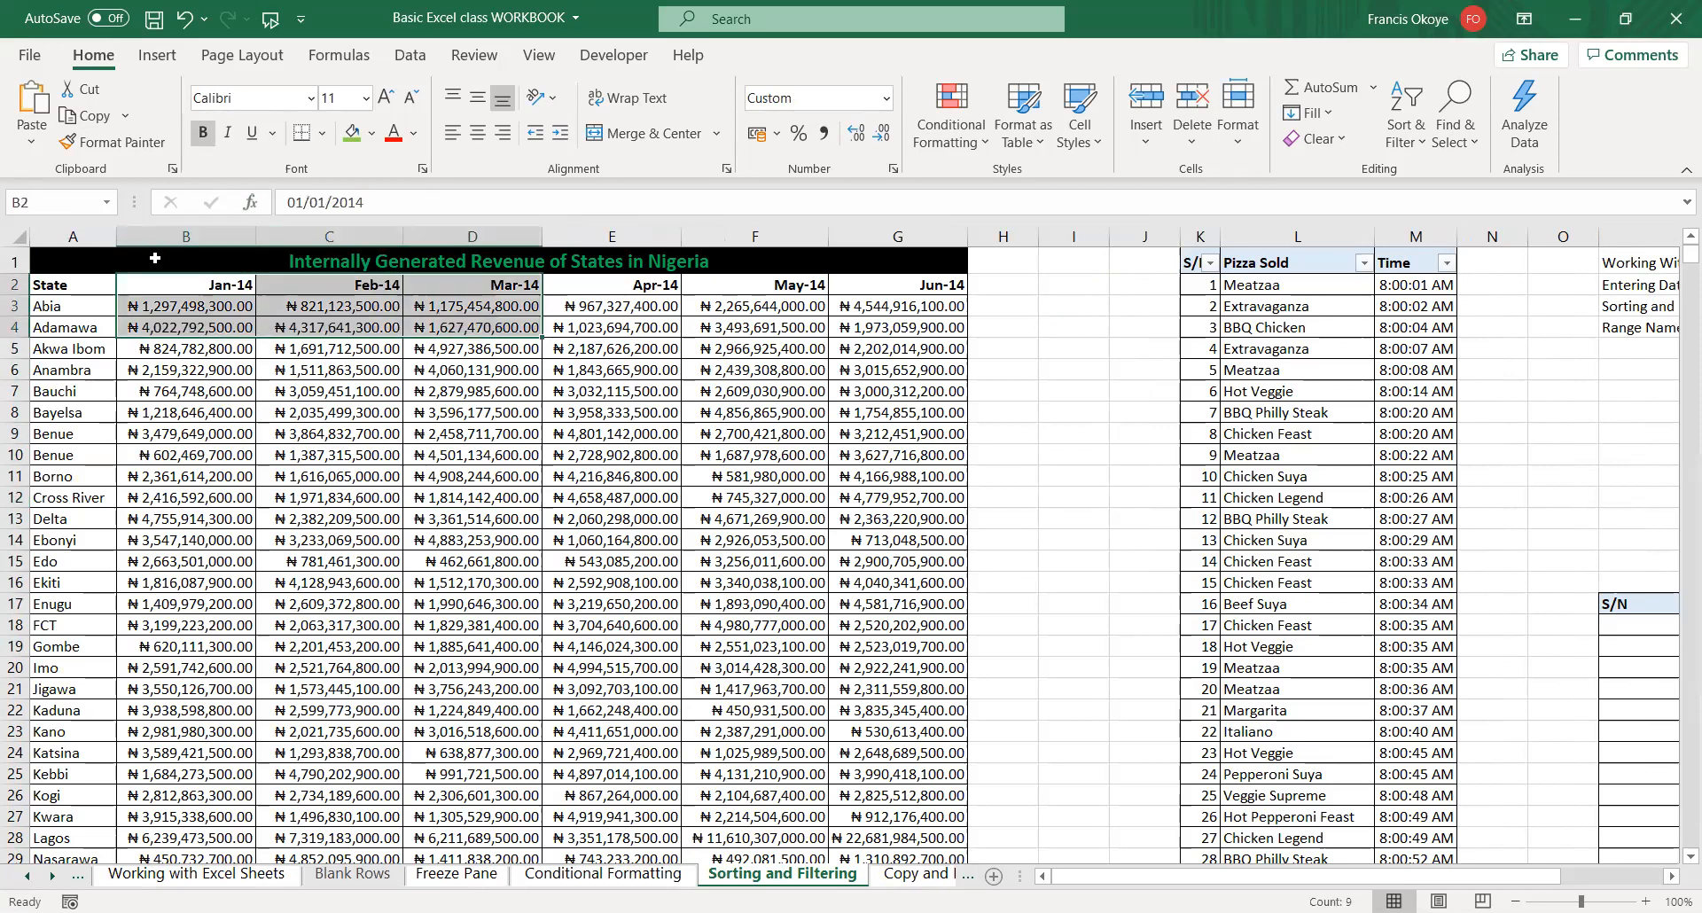
left_click_drag(93, 284, 931, 856)
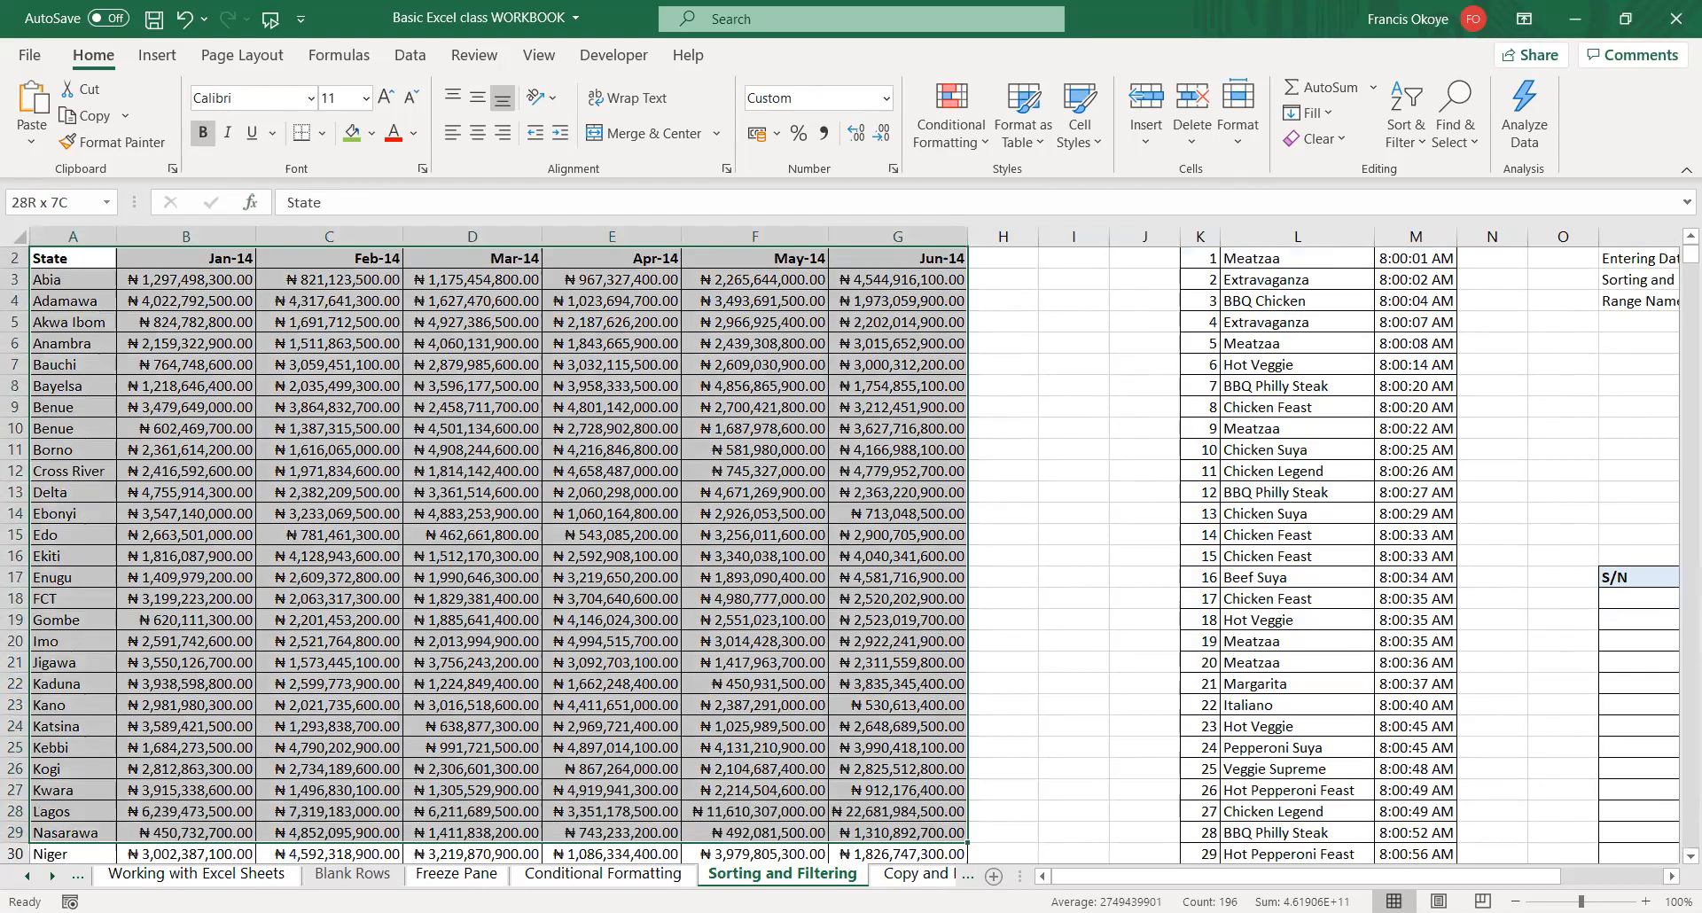
- Select the full state revenue table A2:G37, extending from the State header across the months and down to Zamfara
left_click(655, 517)
key("ctrl+Left")
key("Up")
key("ctrl+Up")
key("Down")
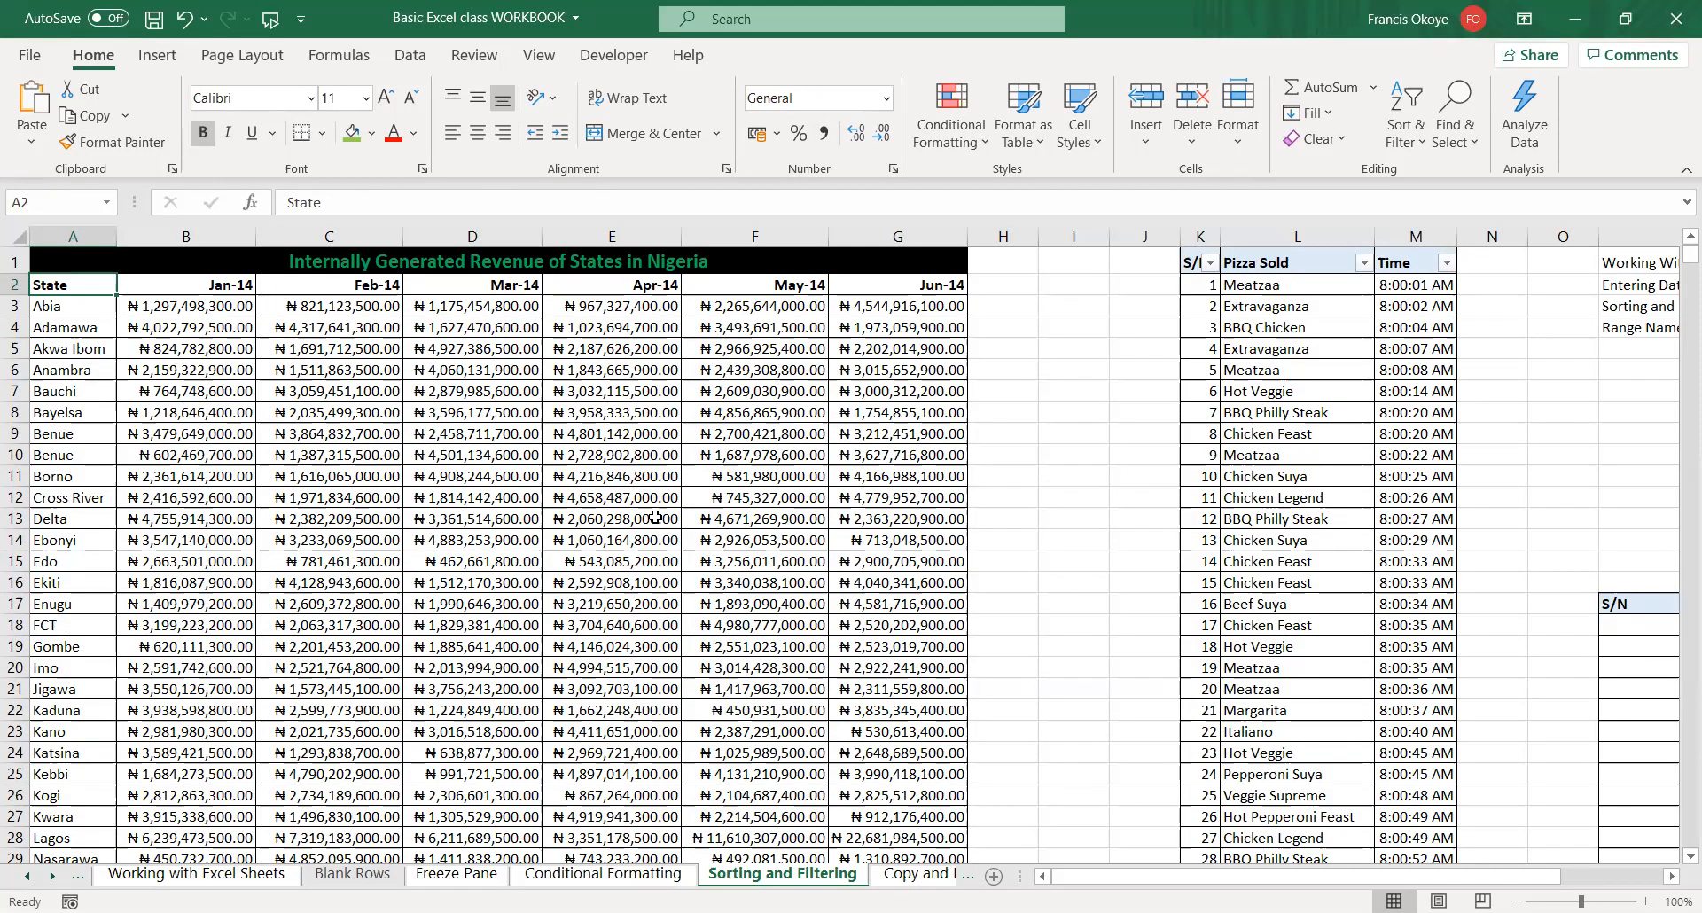
key("ctrl+shift+Right")
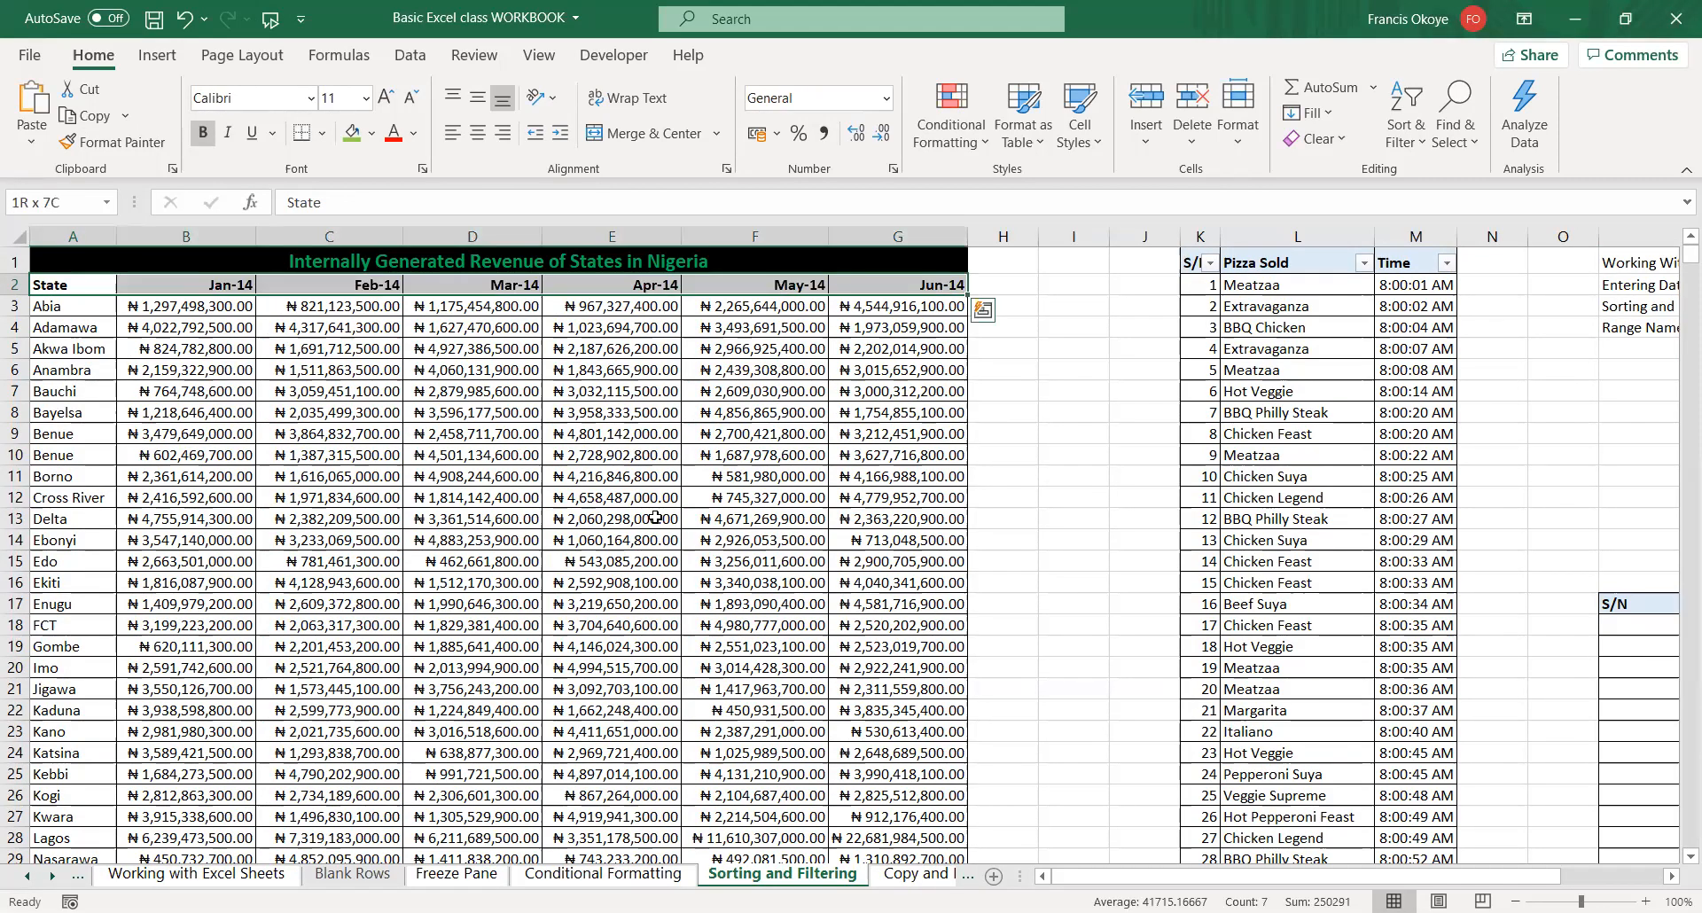
key("ctrl+shift+Down")
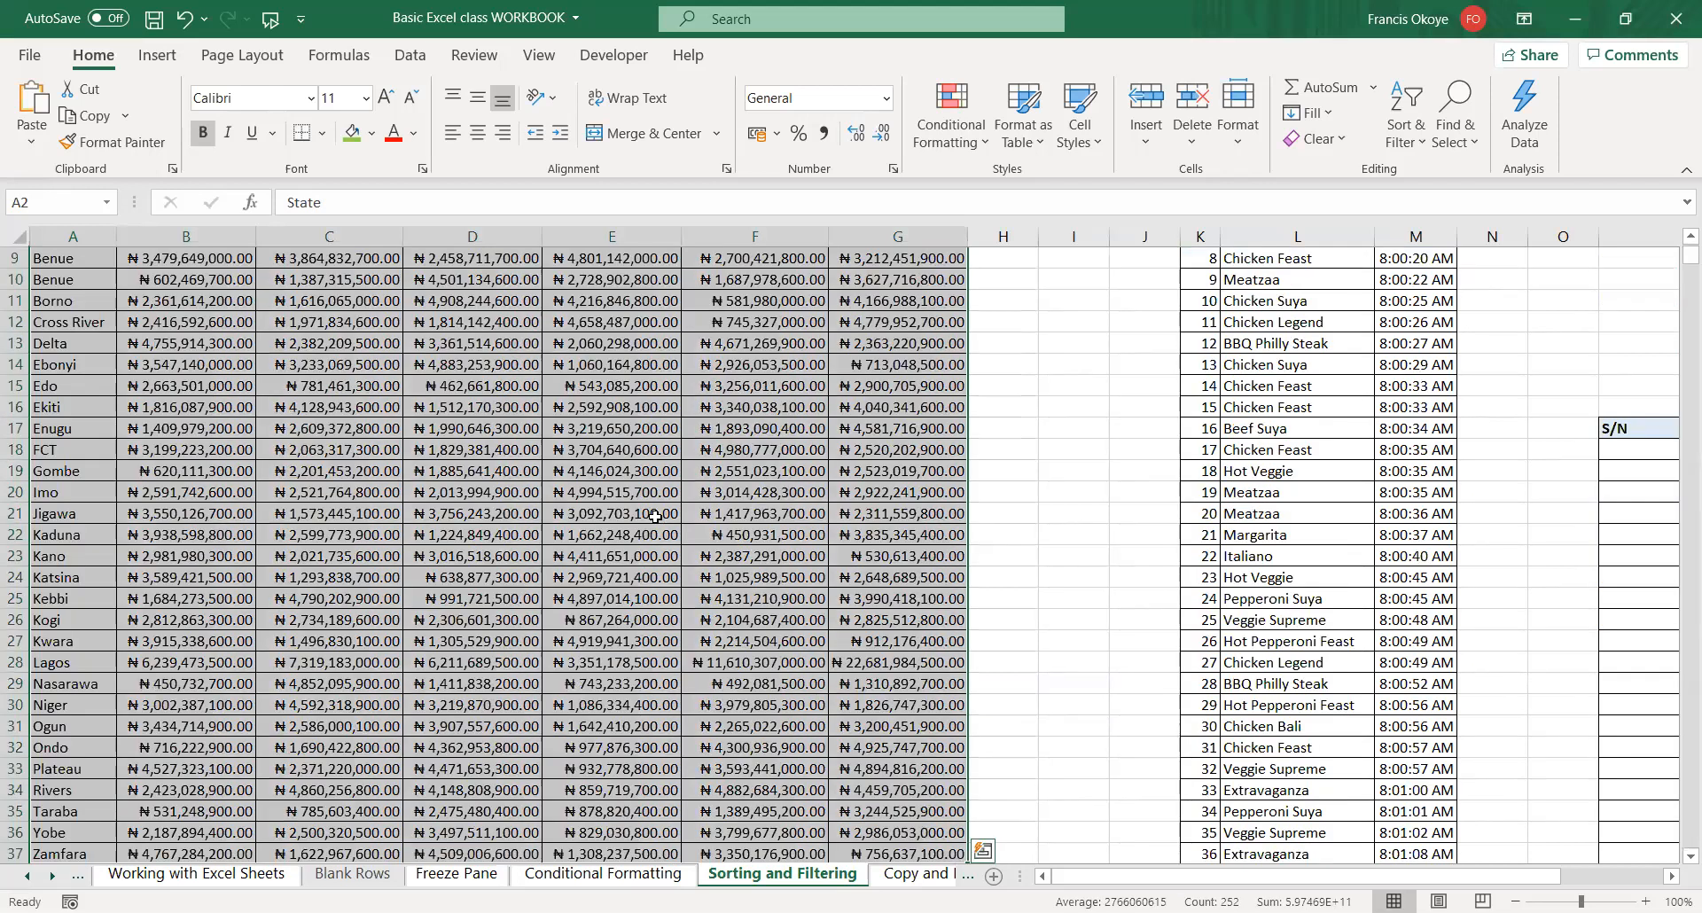
- Repeat the full-table selection from cell A2, extending across the header row to column G and down to row 37
key("Up")
key("Down")
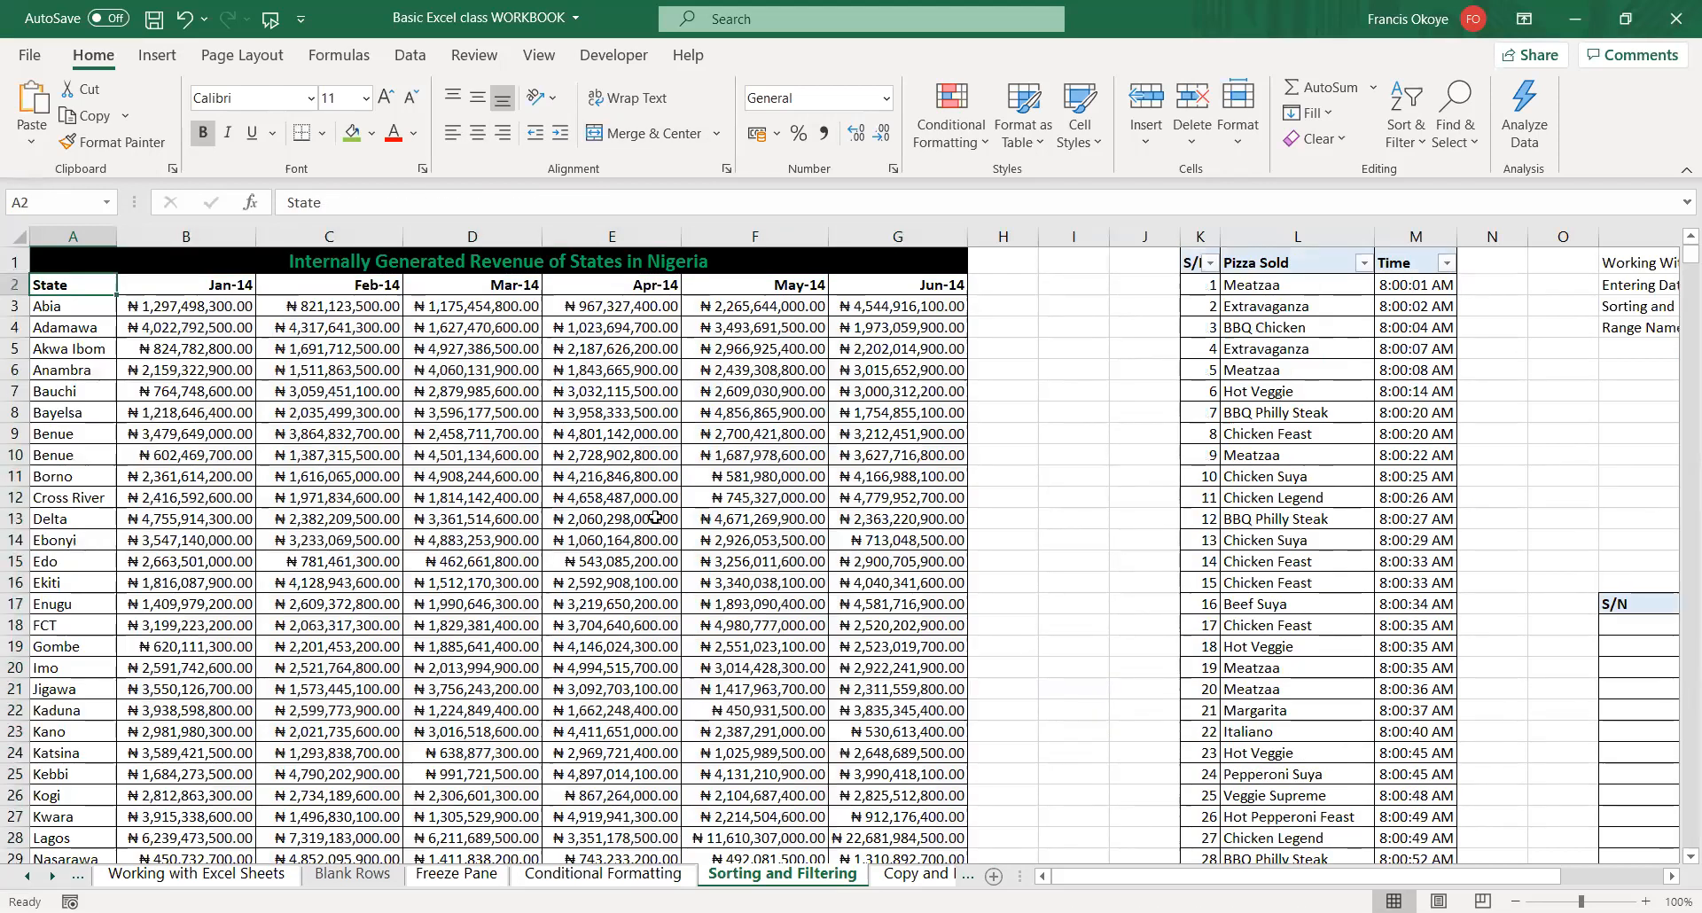
key("ctrl+shift+Right")
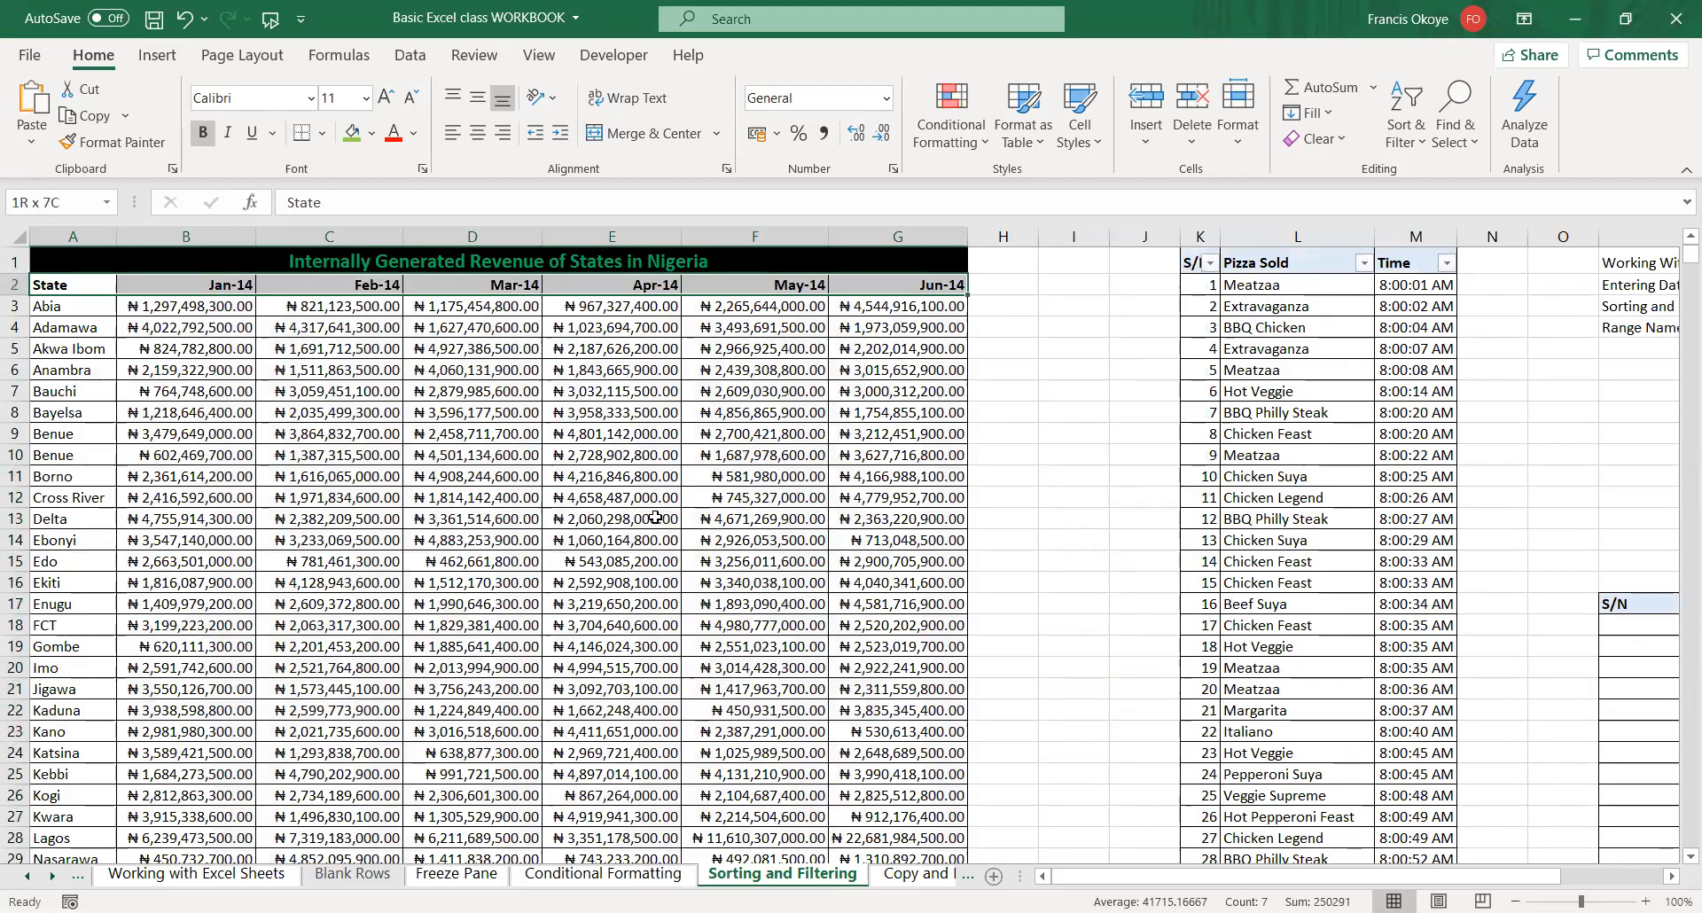
key("ctrl+shift+Down")
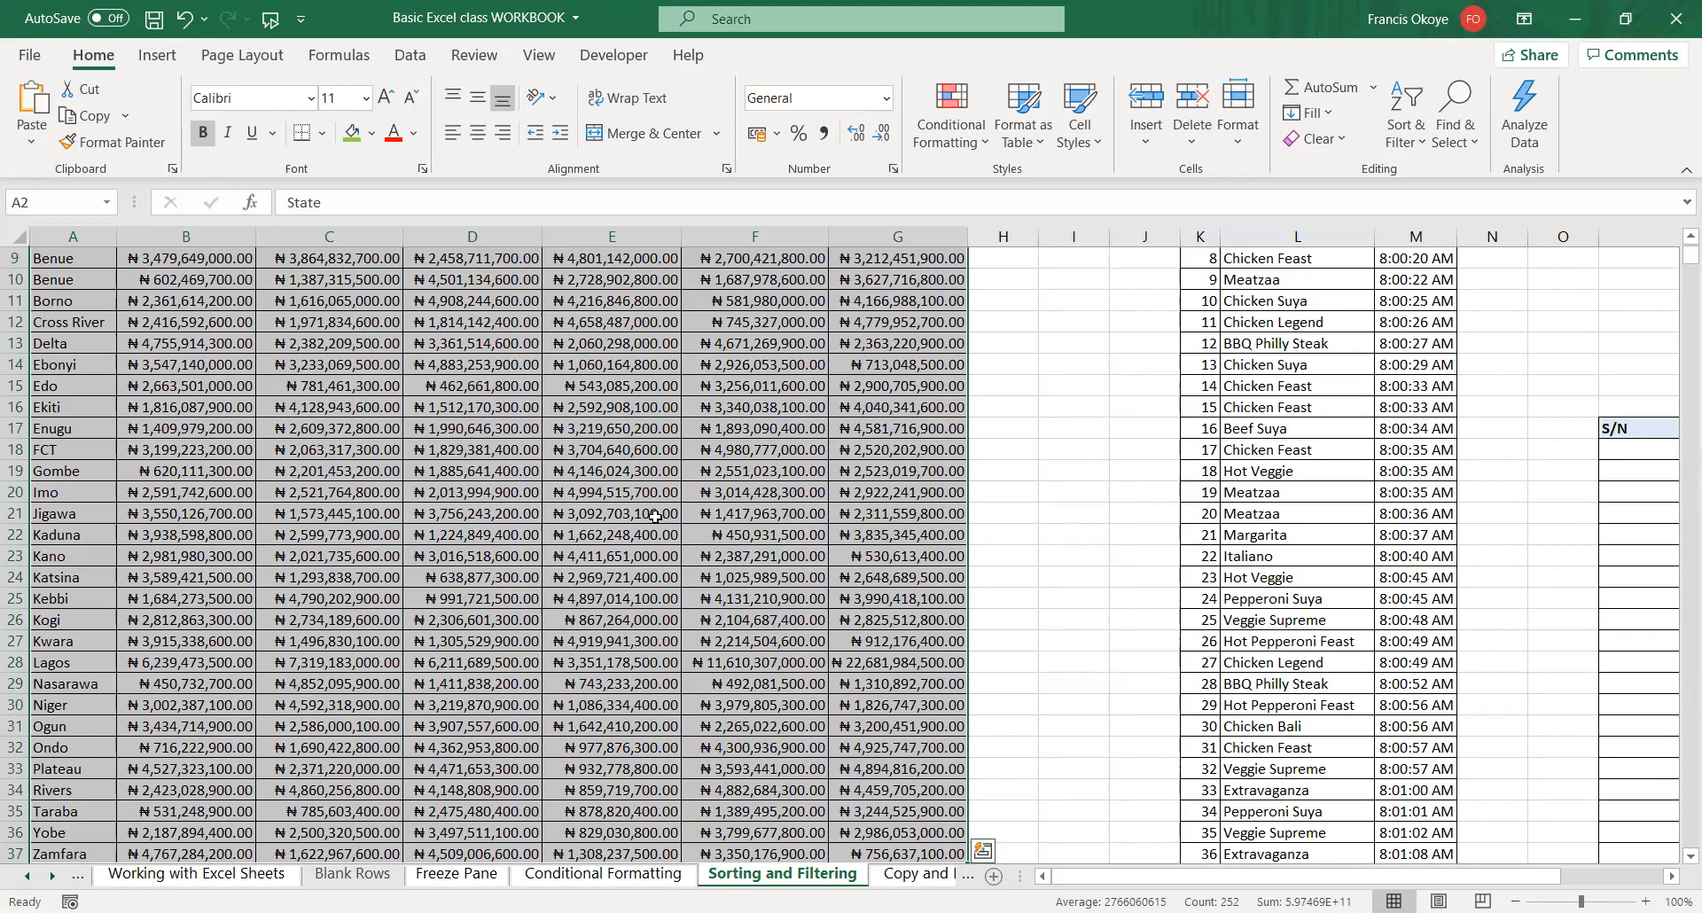
key("ctrl+Home")
key("Down")
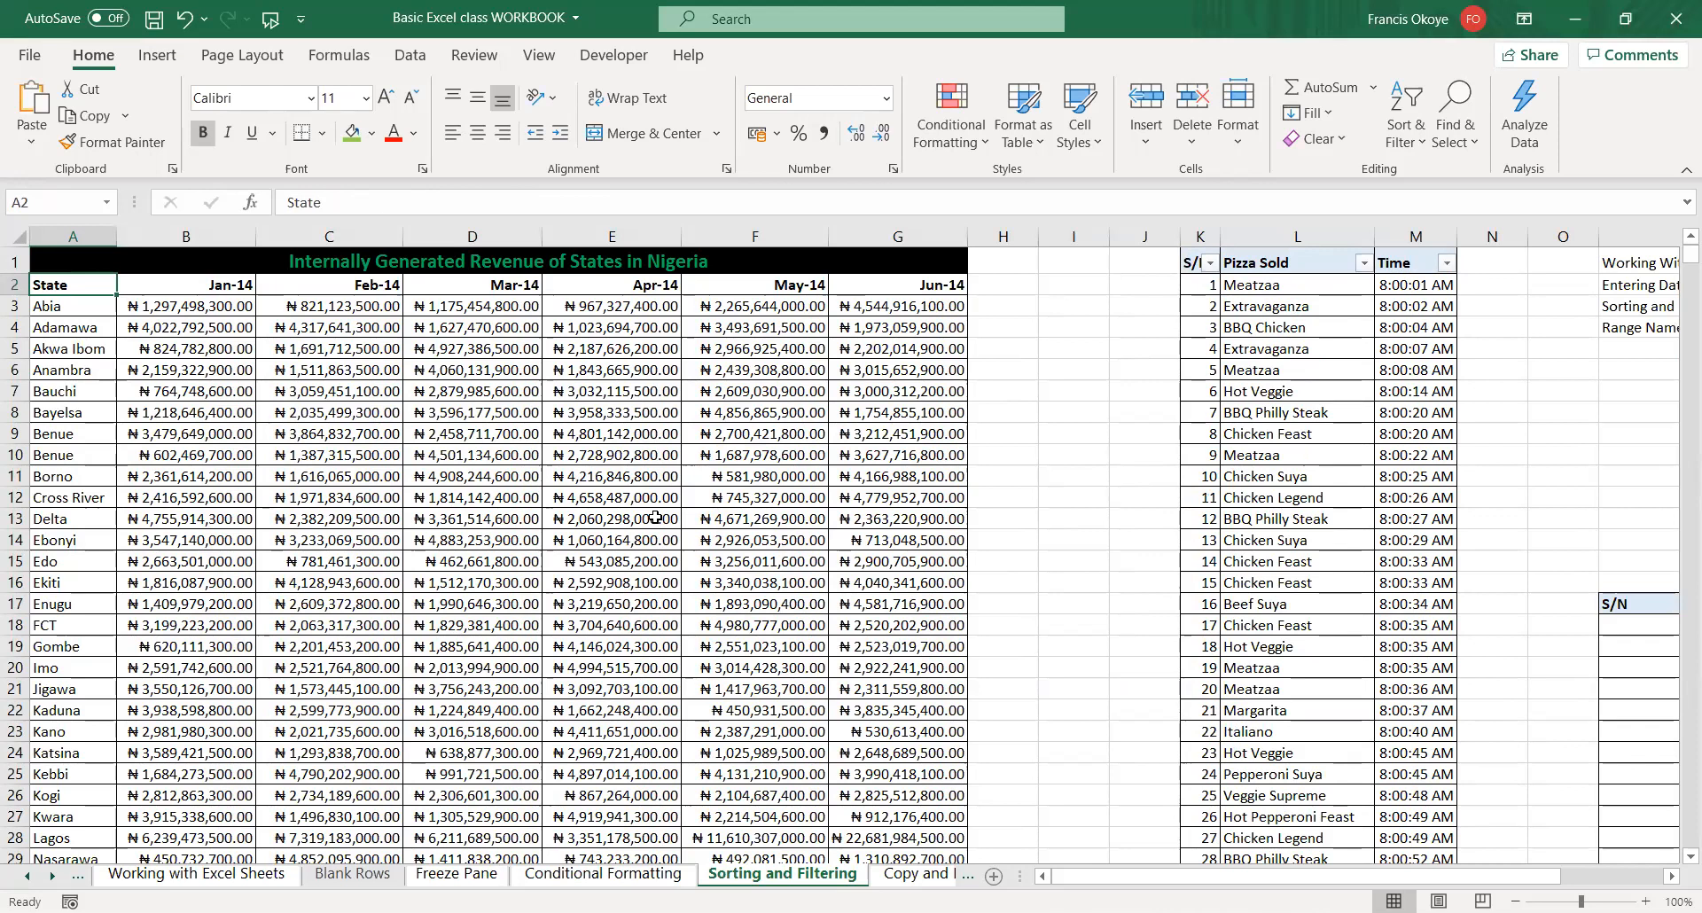
key("ctrl+shift+Right")
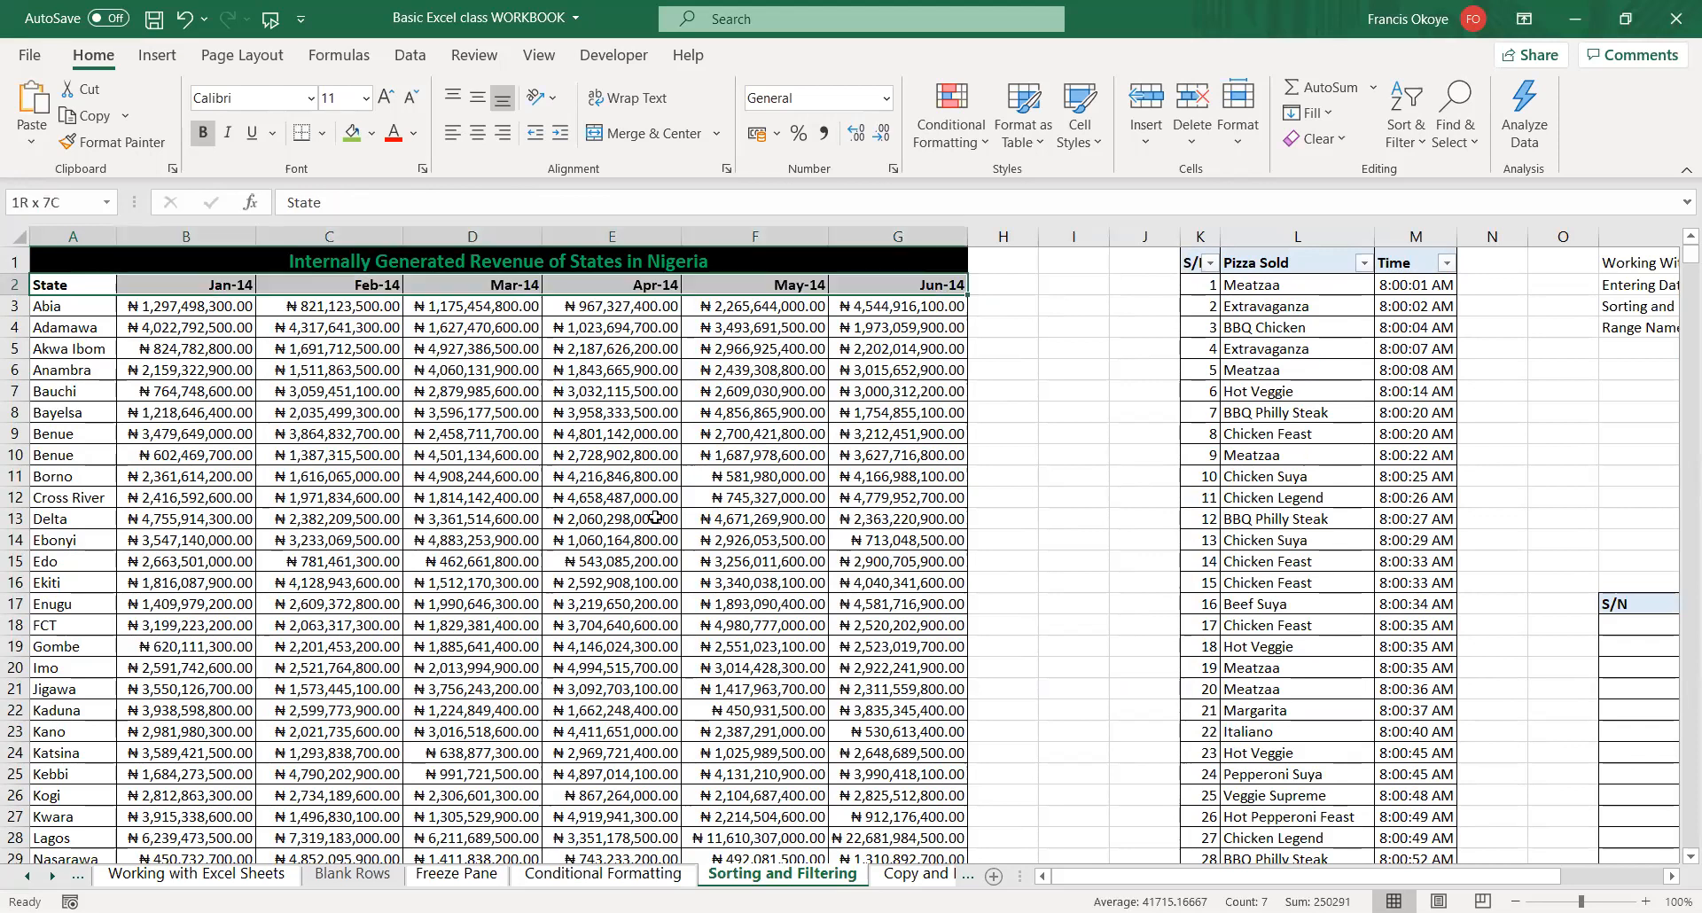
key("ctrl+shift+Down")
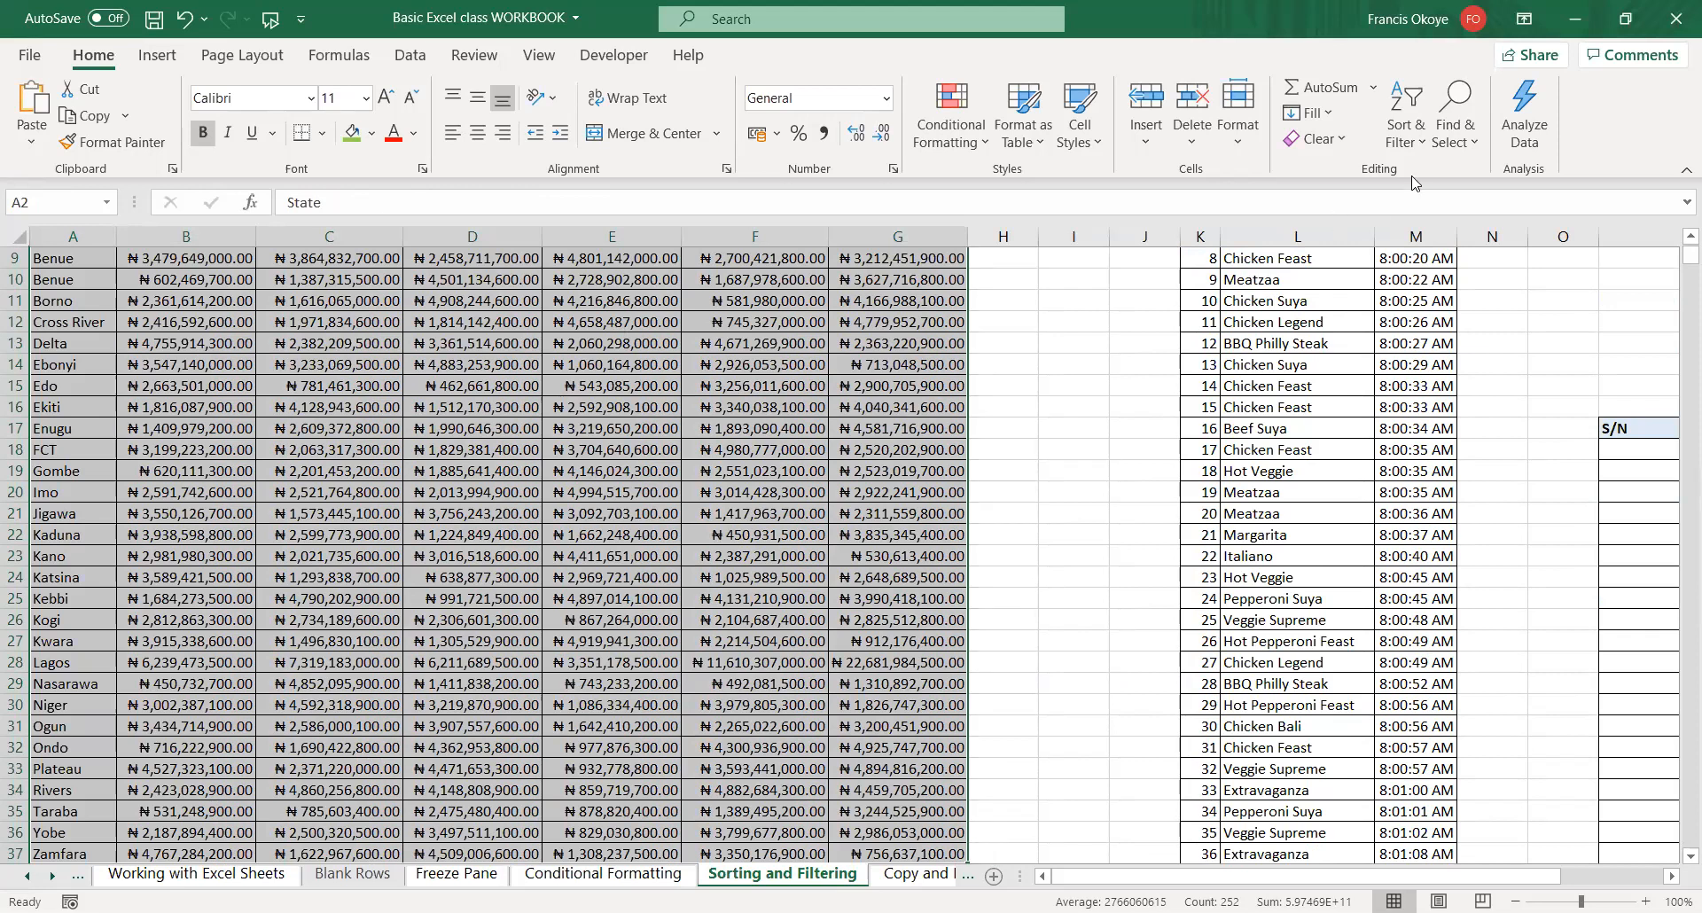
- Look through the different places that offer sorting commands for the selected state revenue table
left_click(1415, 145)
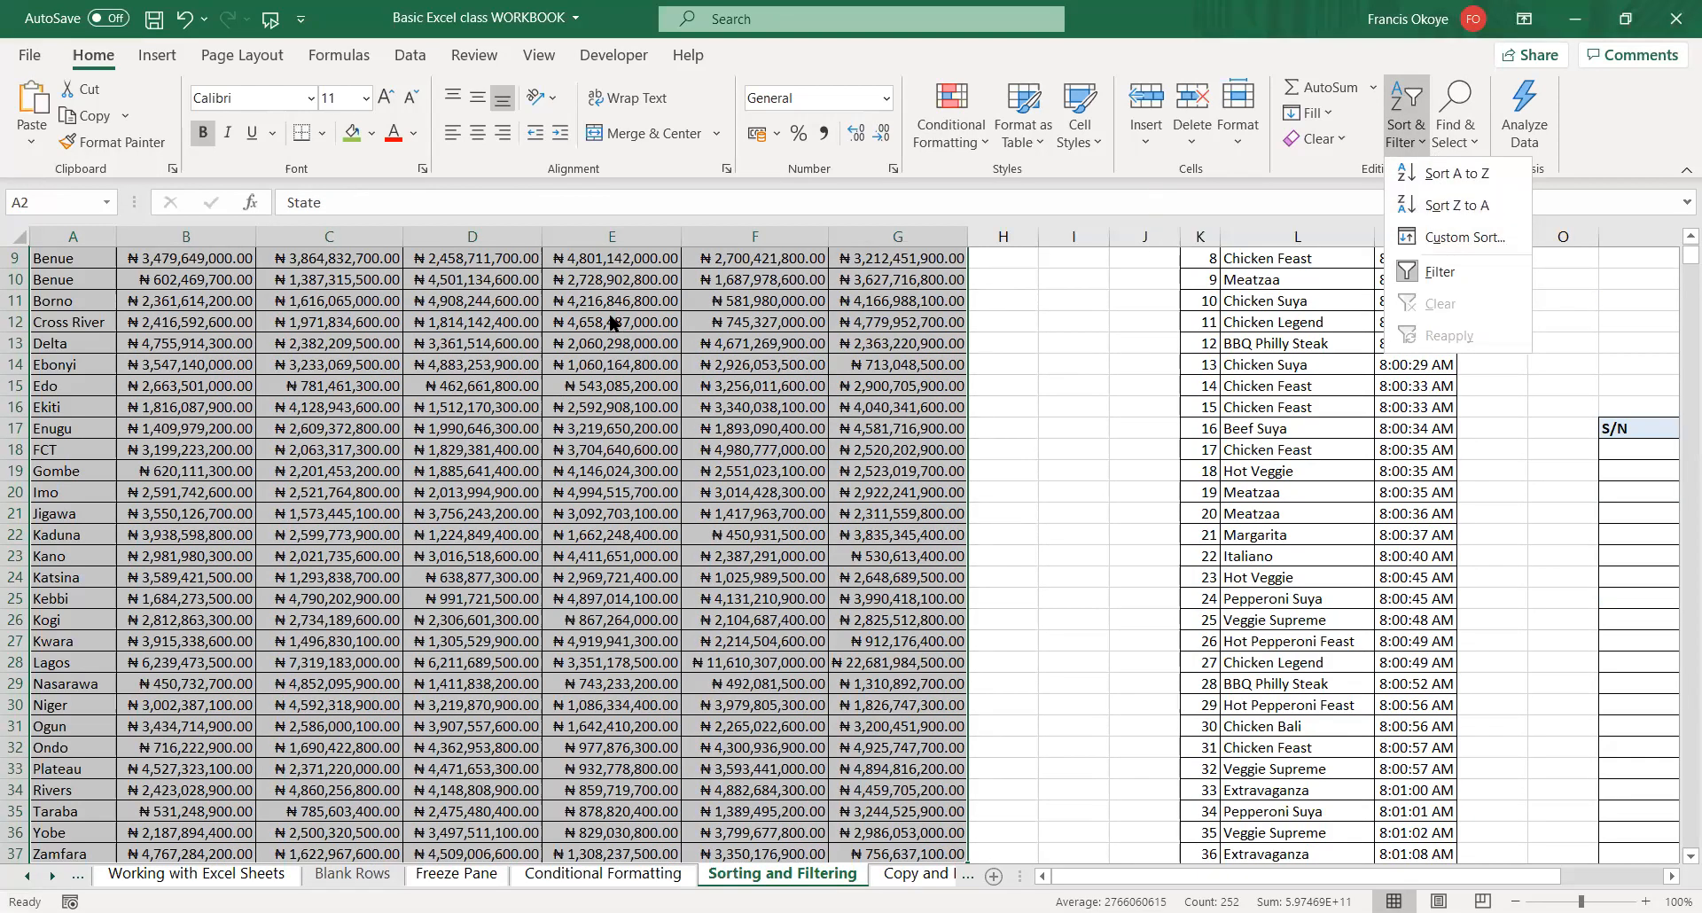
key("Escape")
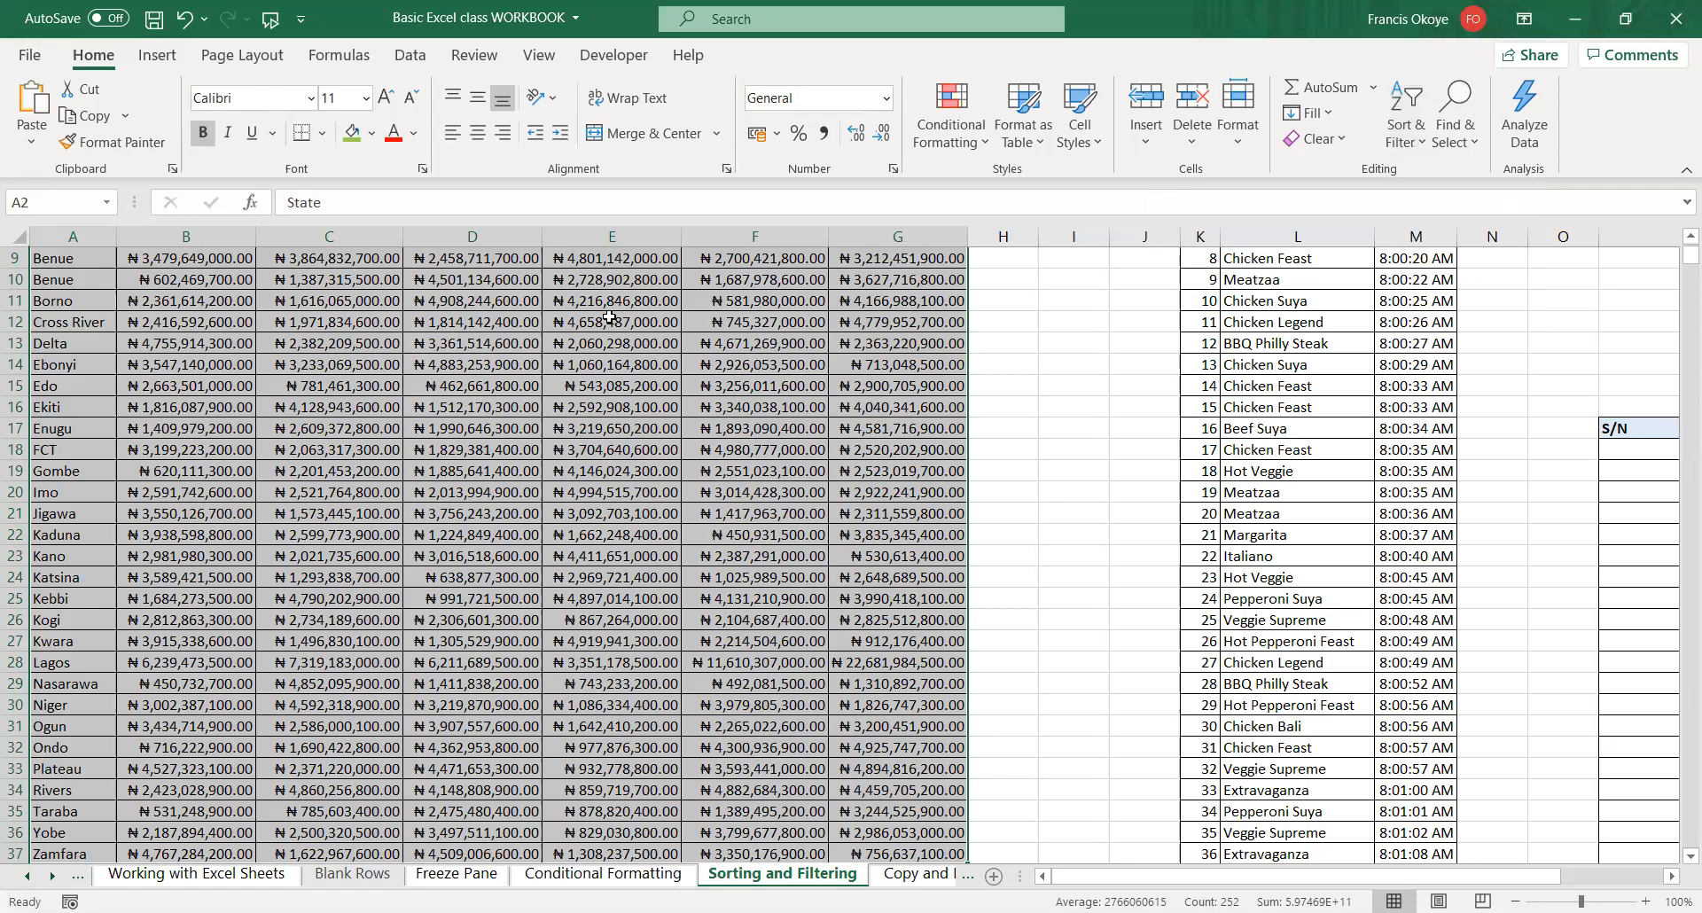
right_click(576, 275)
mouse_move(640, 677)
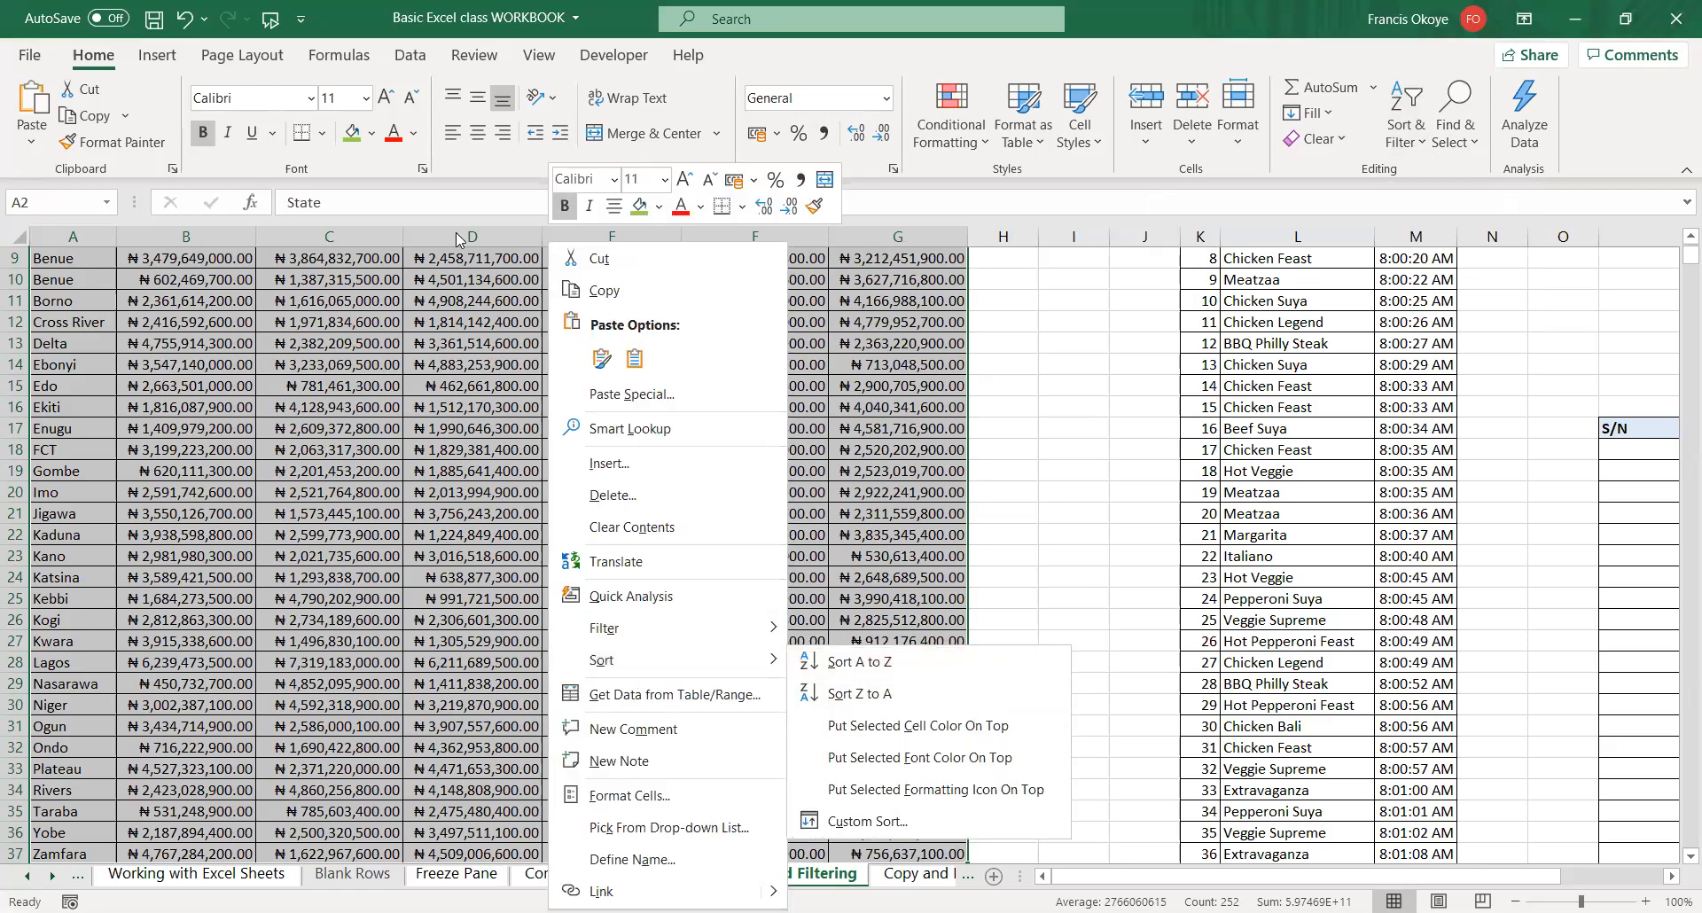
left_click(411, 59)
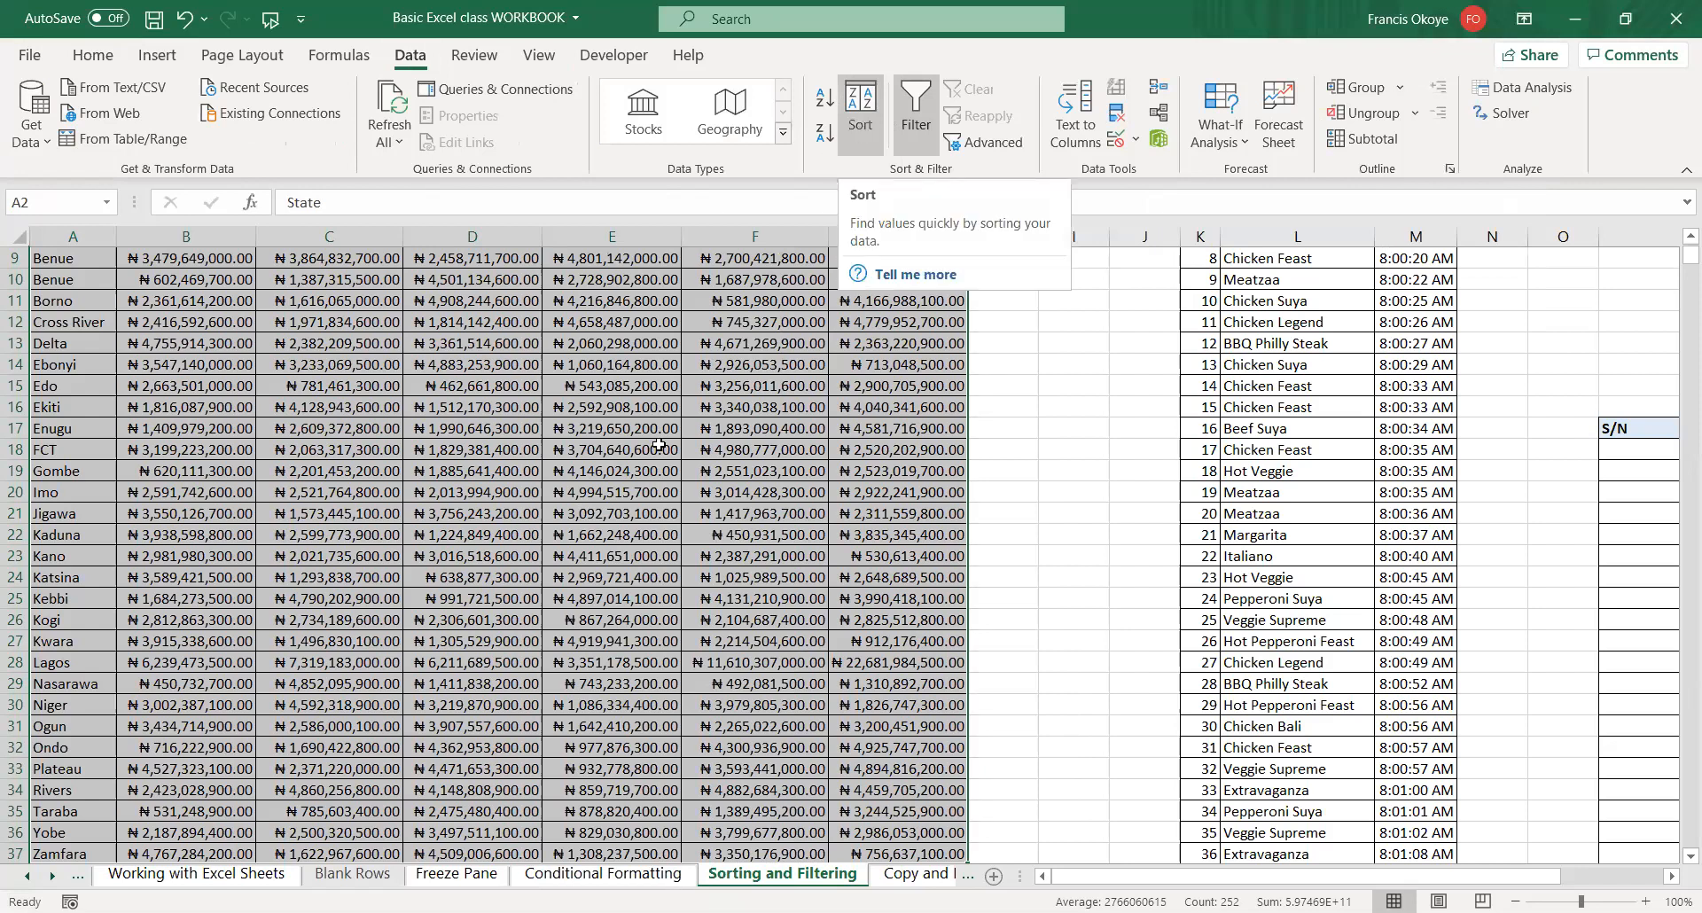
- Select only the monthly revenue columns B2:G37, leaving out the State column
left_click_drag(1690, 259, 1691, 250)
left_click(926, 409)
left_click_drag(190, 283, 621, 377)
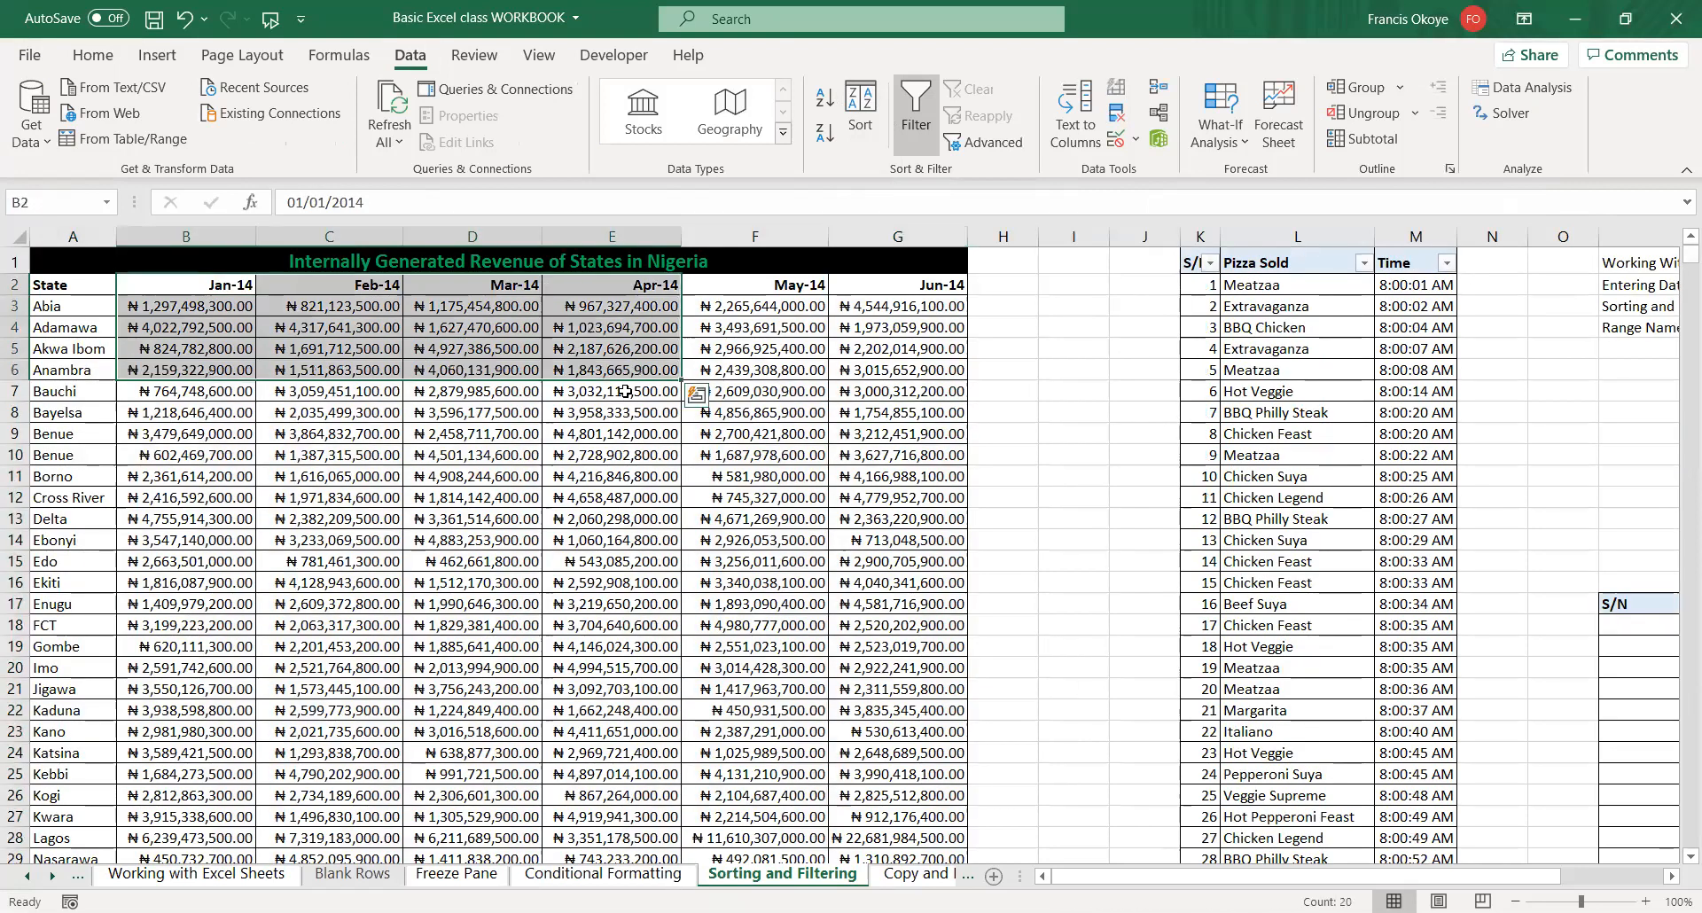
left_click(621, 377)
left_click(212, 286)
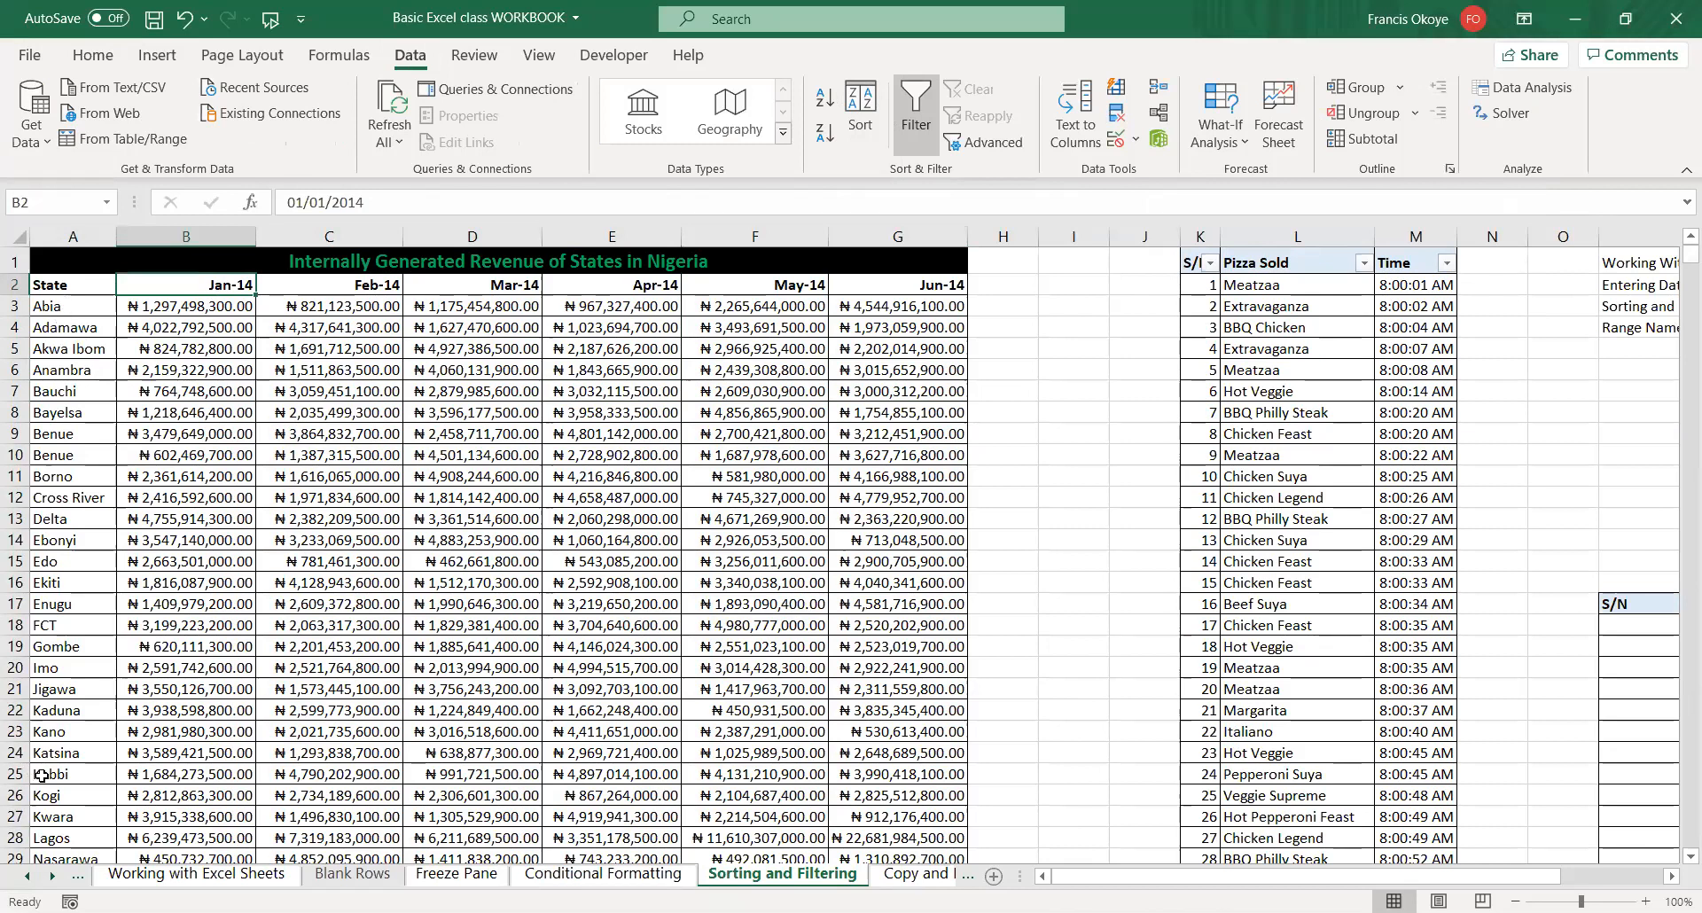
left_click_drag(222, 286, 897, 833)
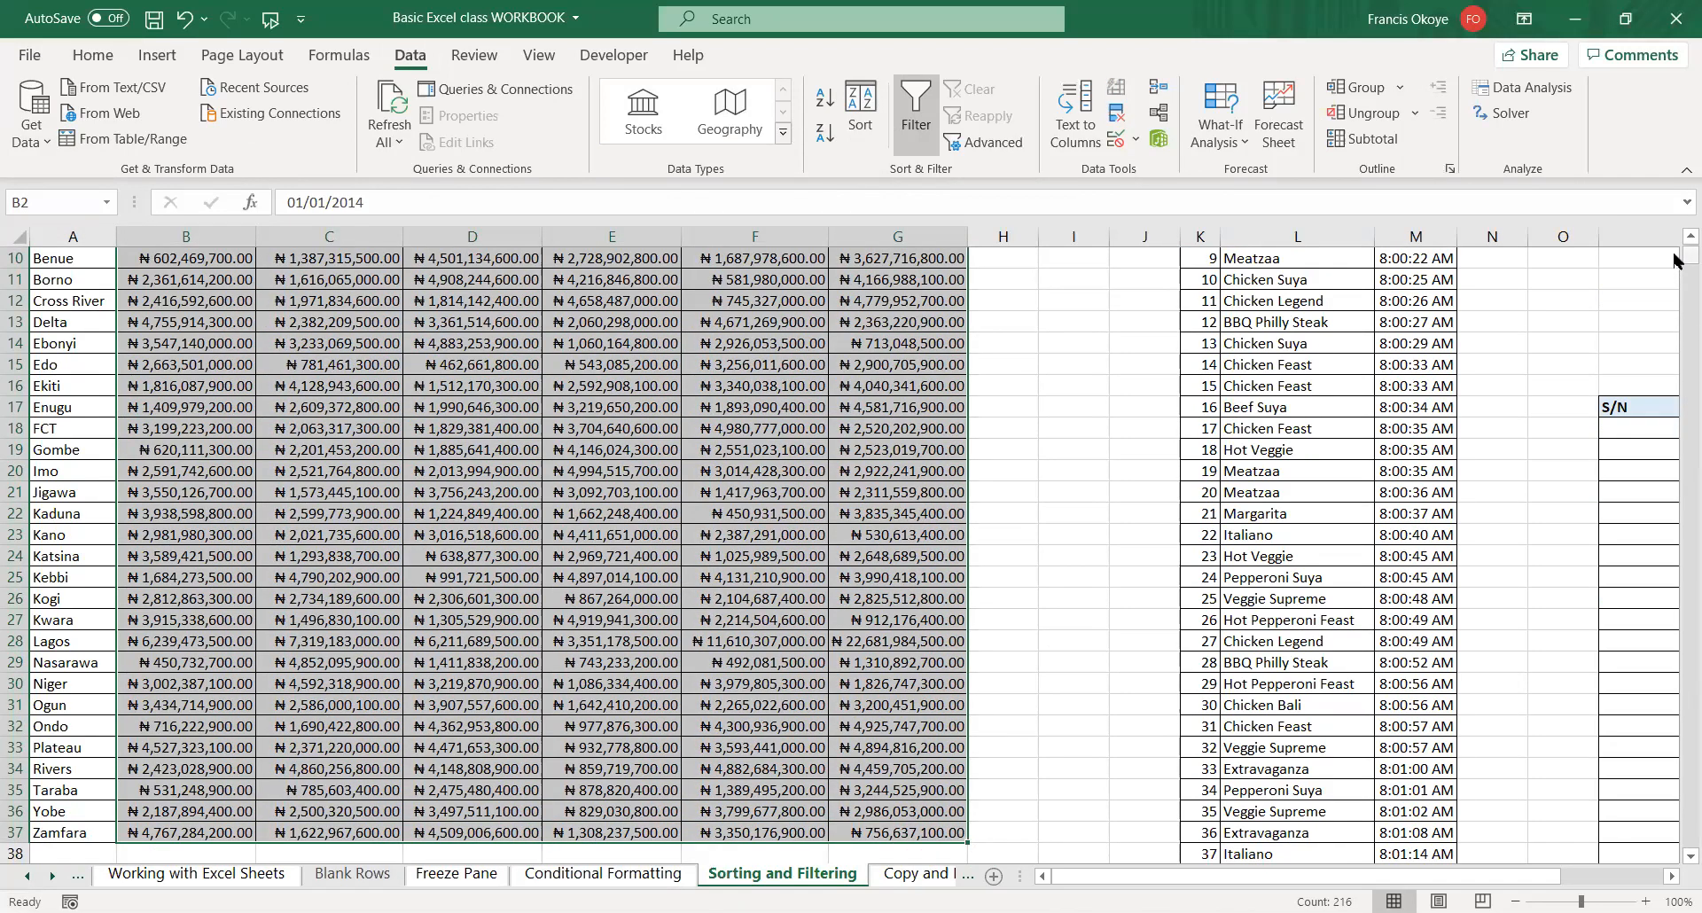
scroll(1679, 257, "up", 3)
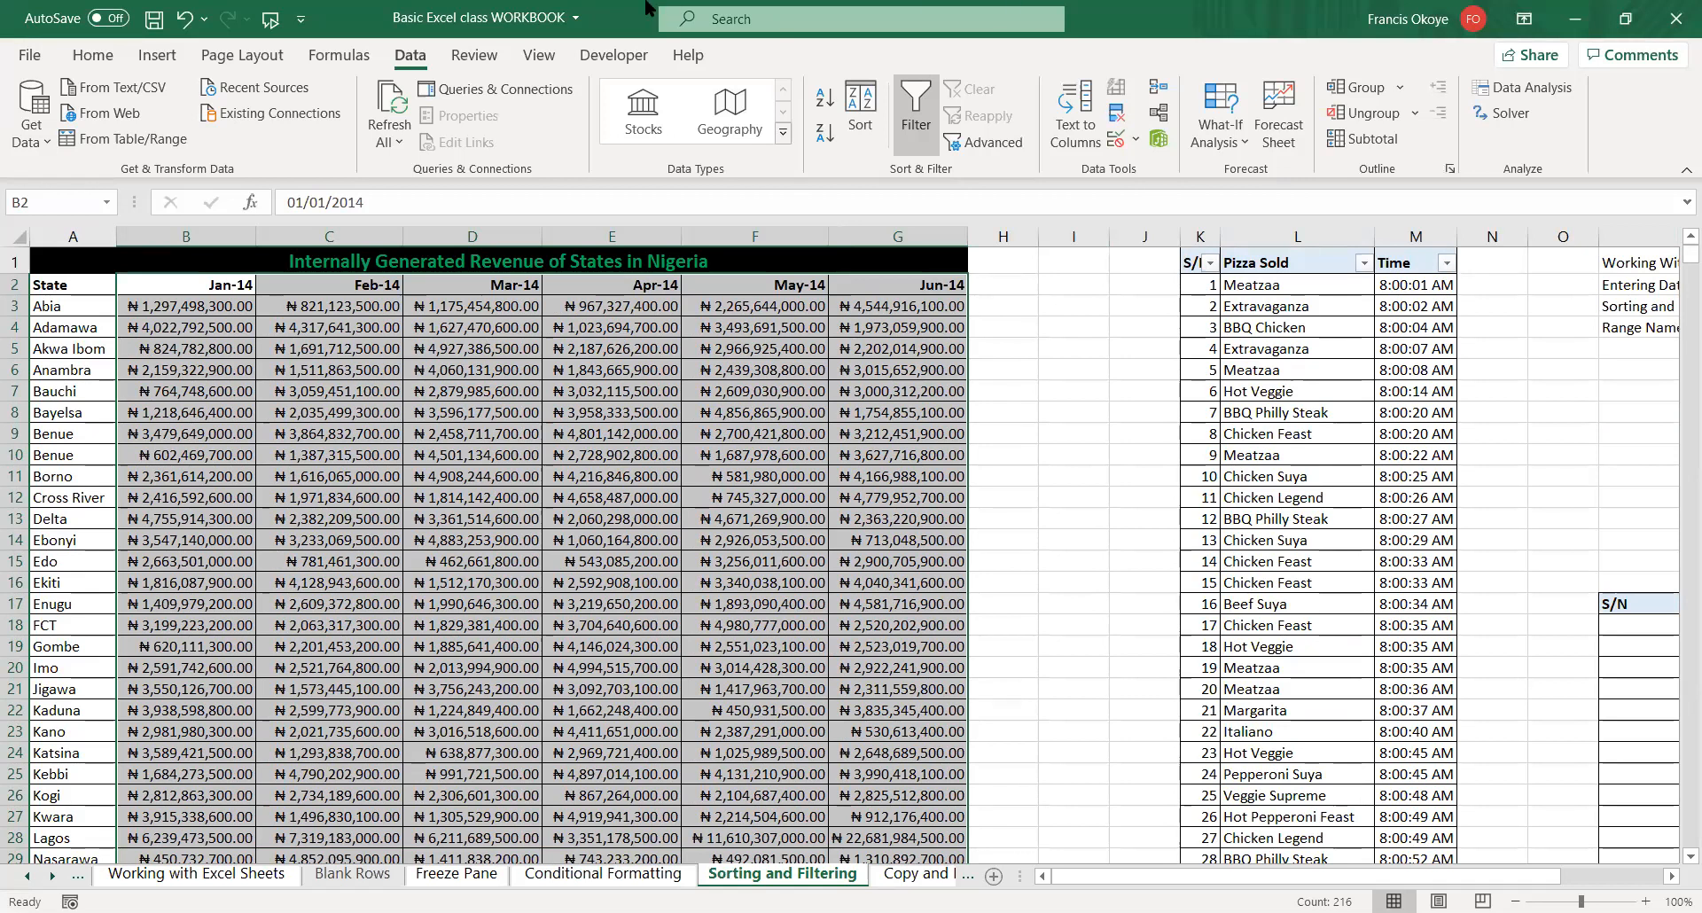
- Look through the sort options offered for the selected monthly revenue columns
left_click(92, 56)
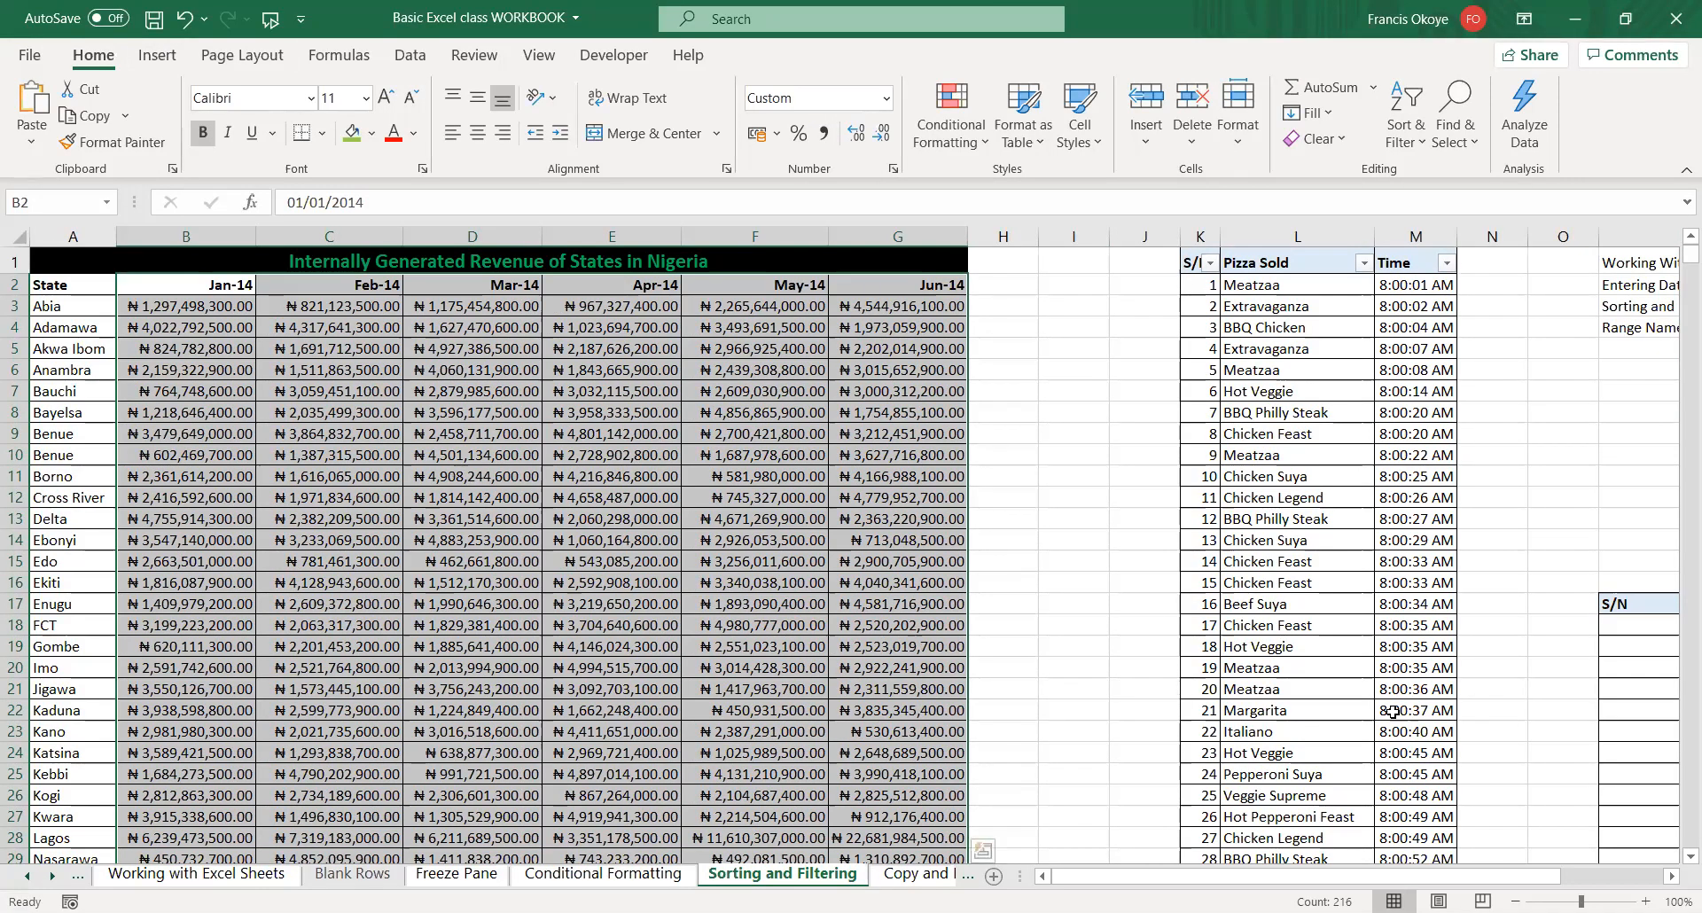
right_click(902, 282)
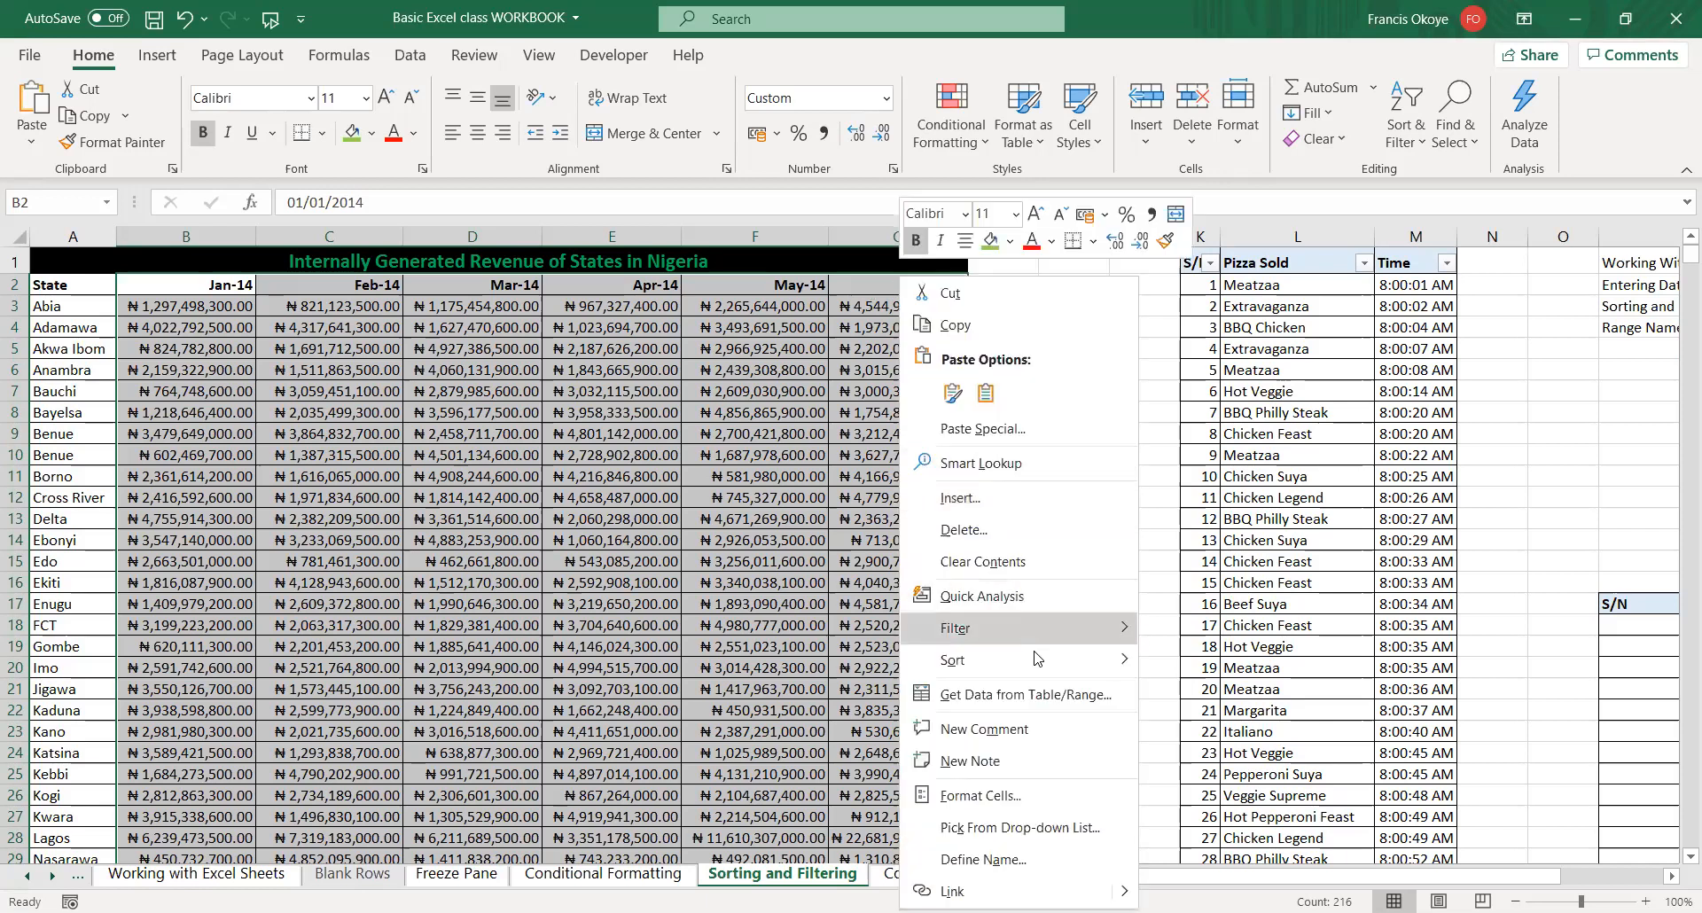
mouse_move(1034, 657)
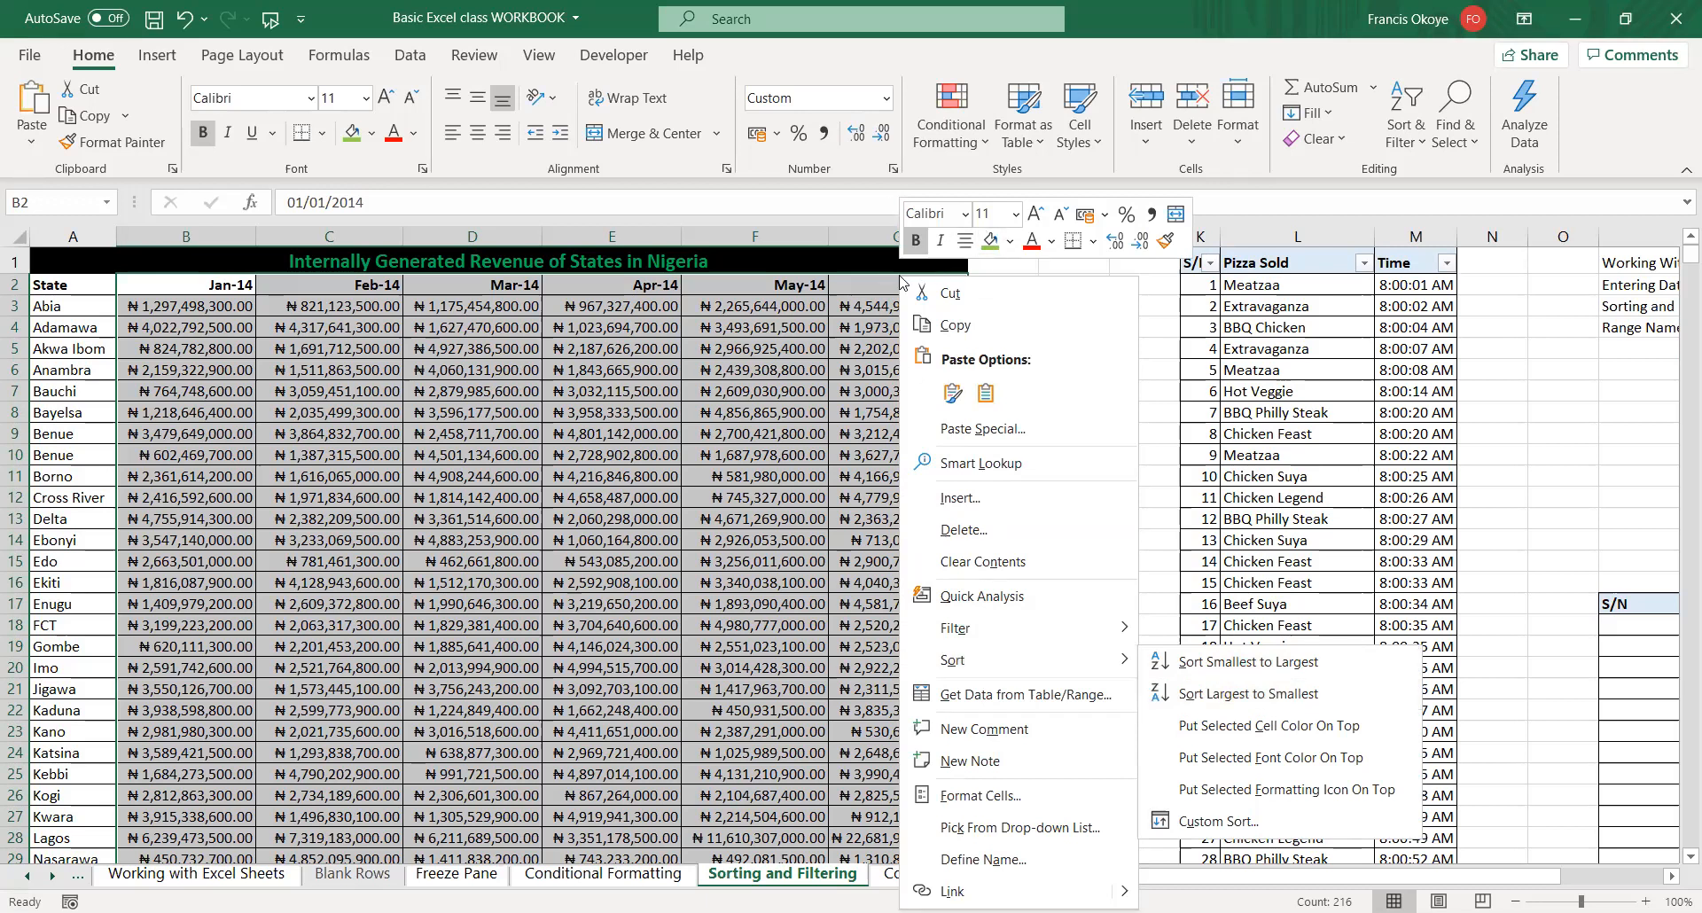
key("Escape")
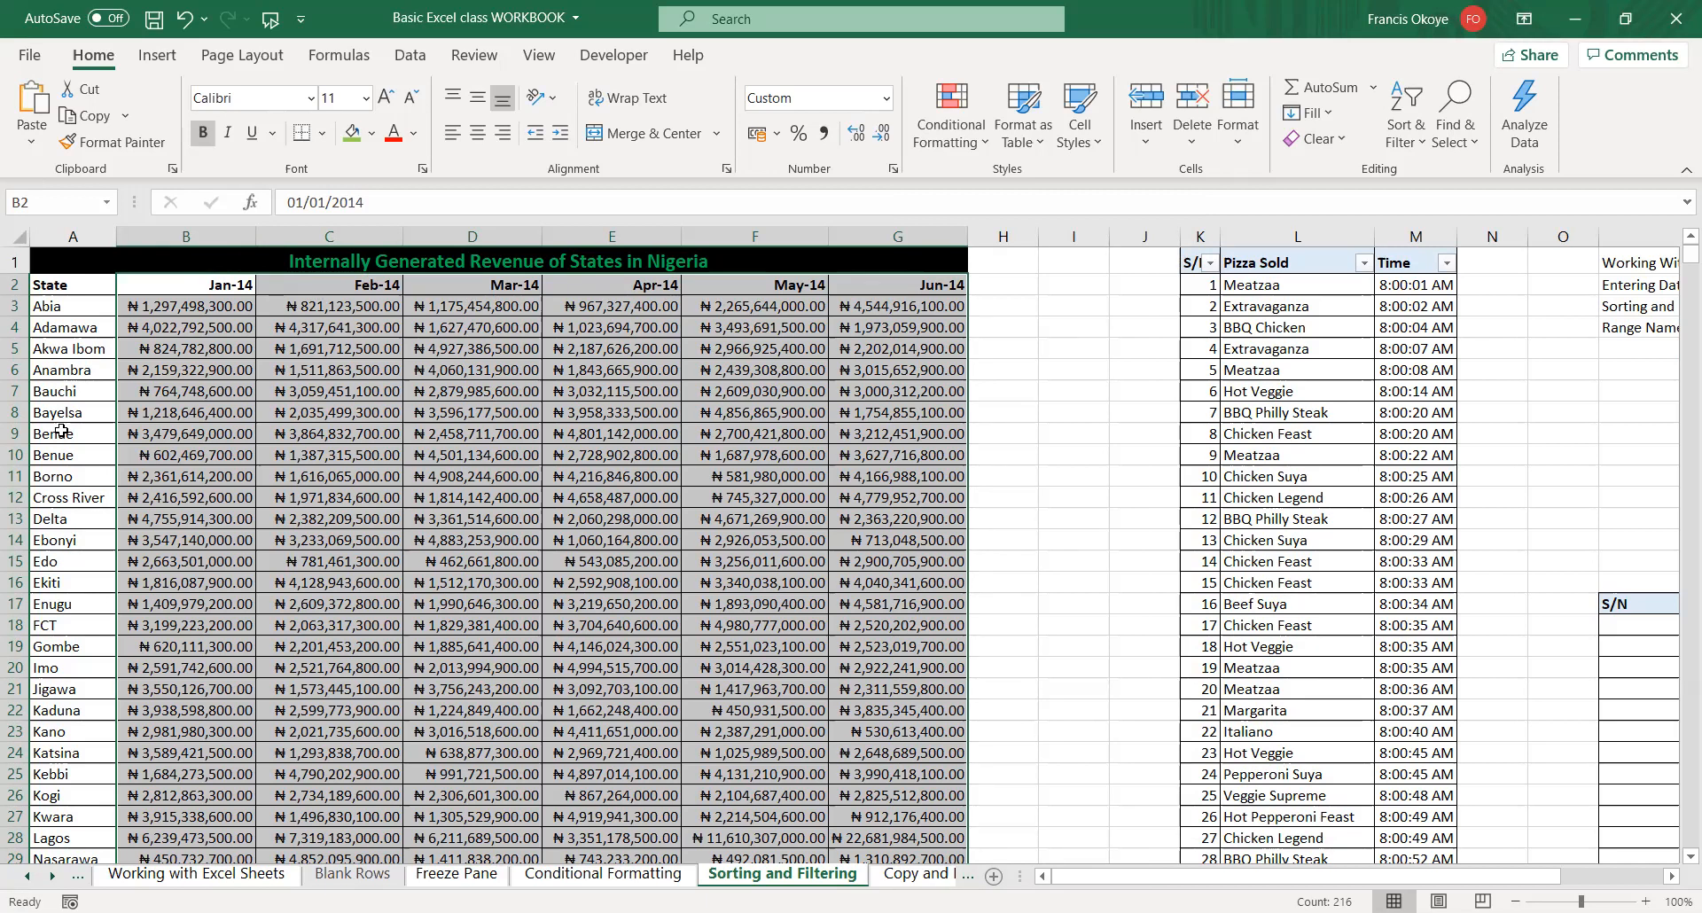
- Start a custom sort on the selected monthly columns with its orientation set to sort left to right
left_click(1422, 141)
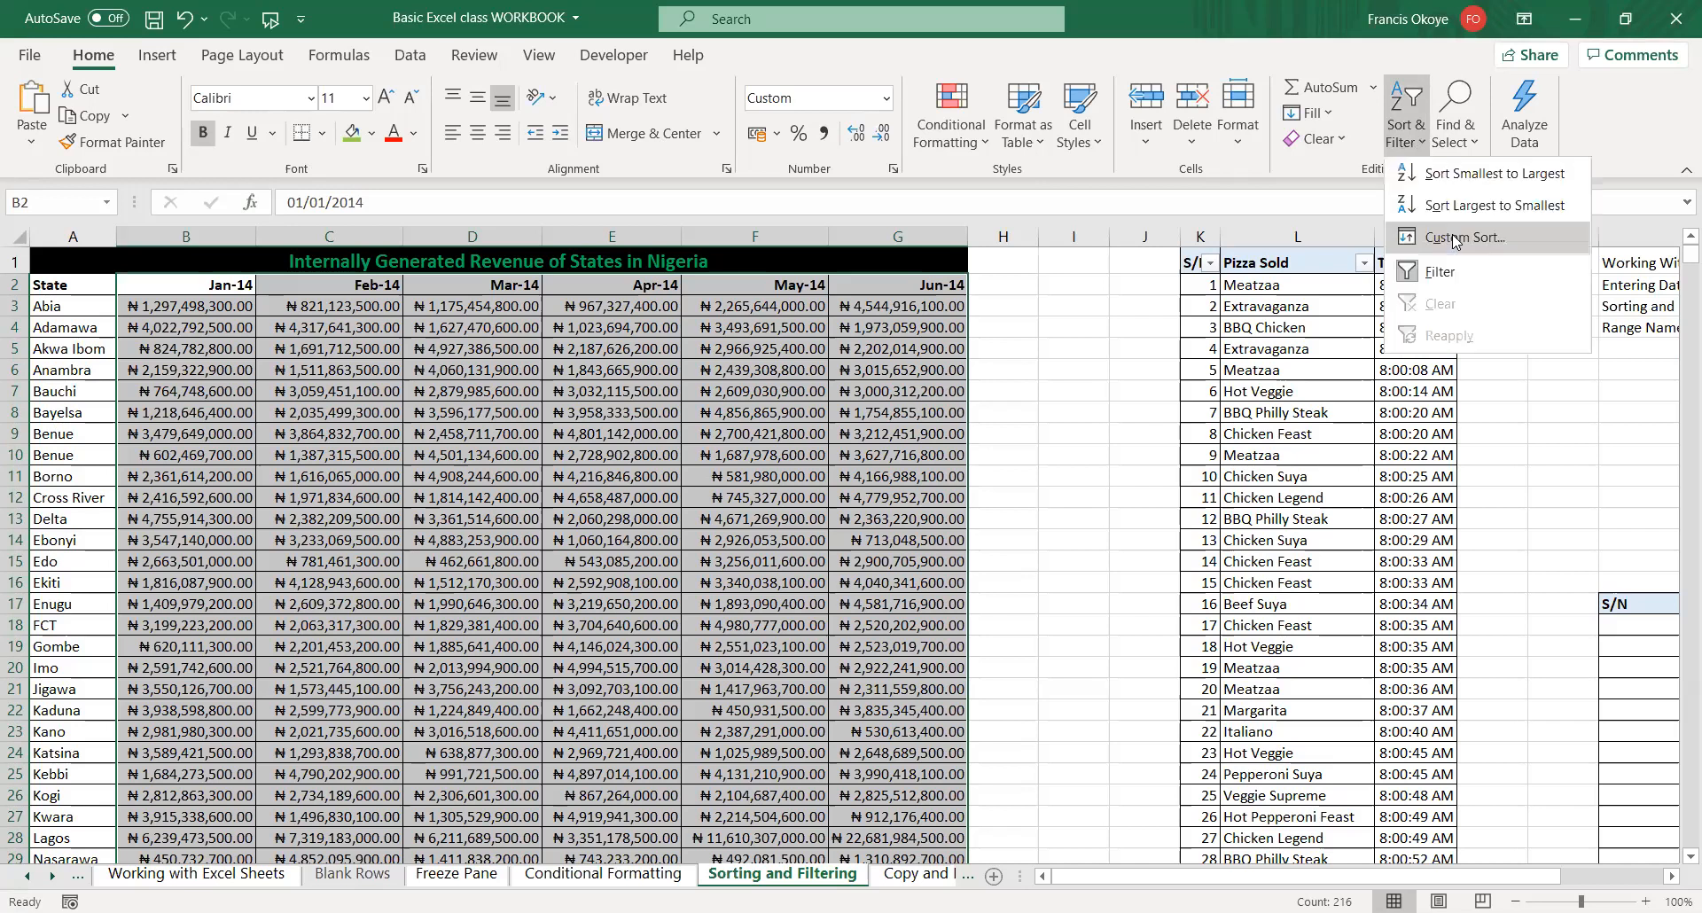
left_click(1455, 237)
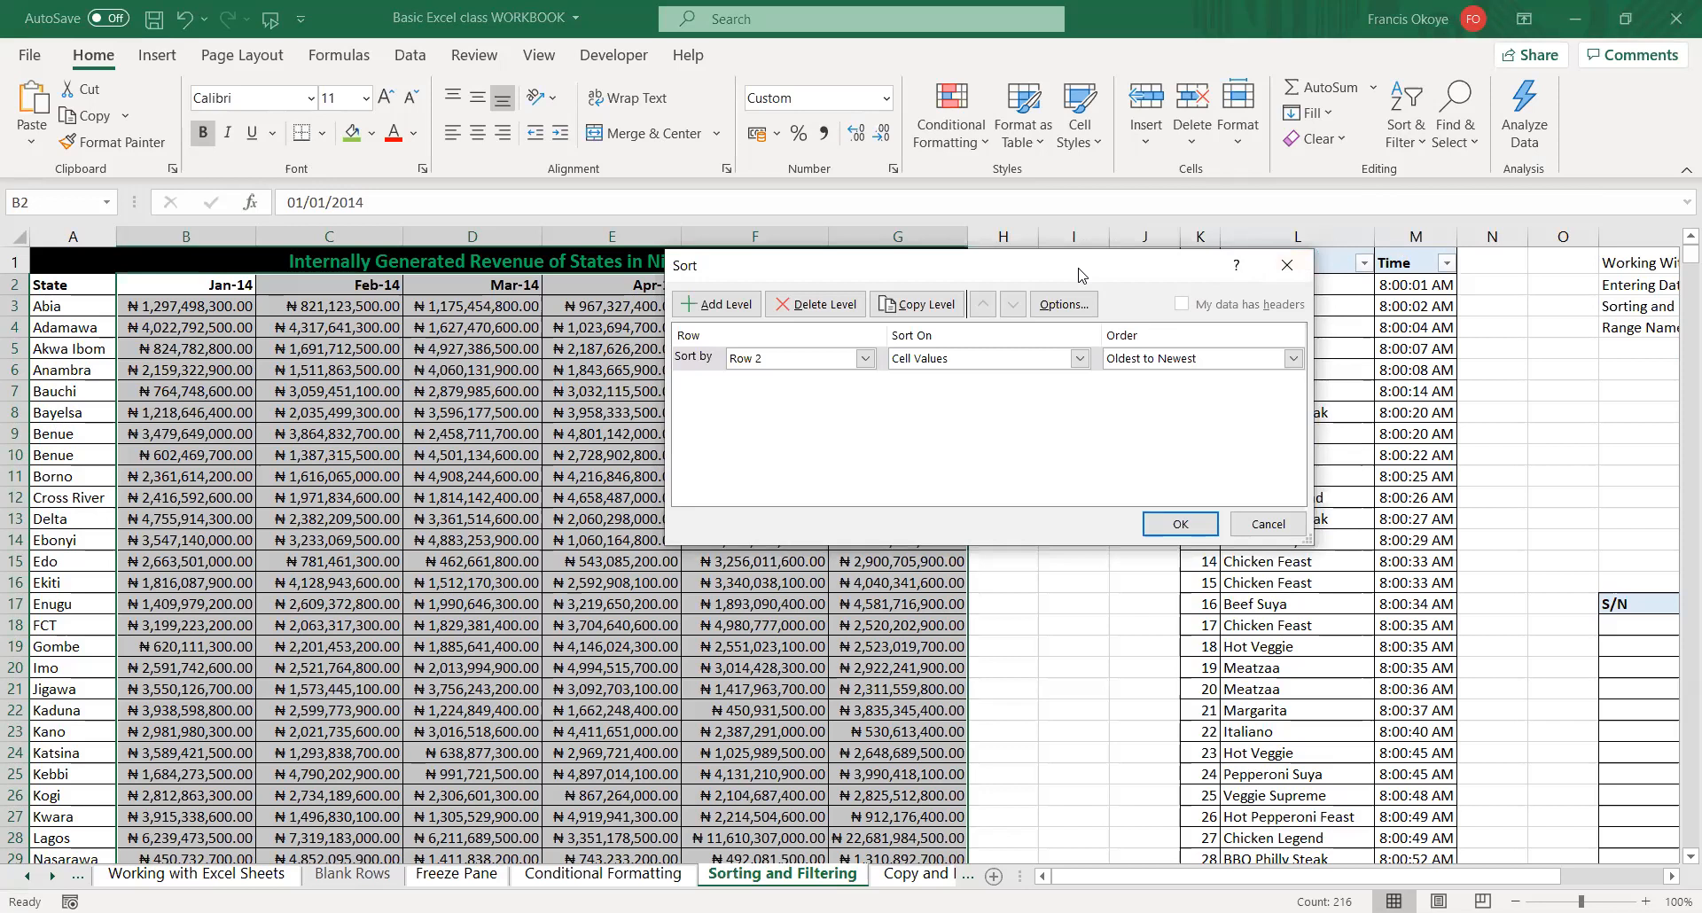
left_click_drag(1079, 274, 1163, 282)
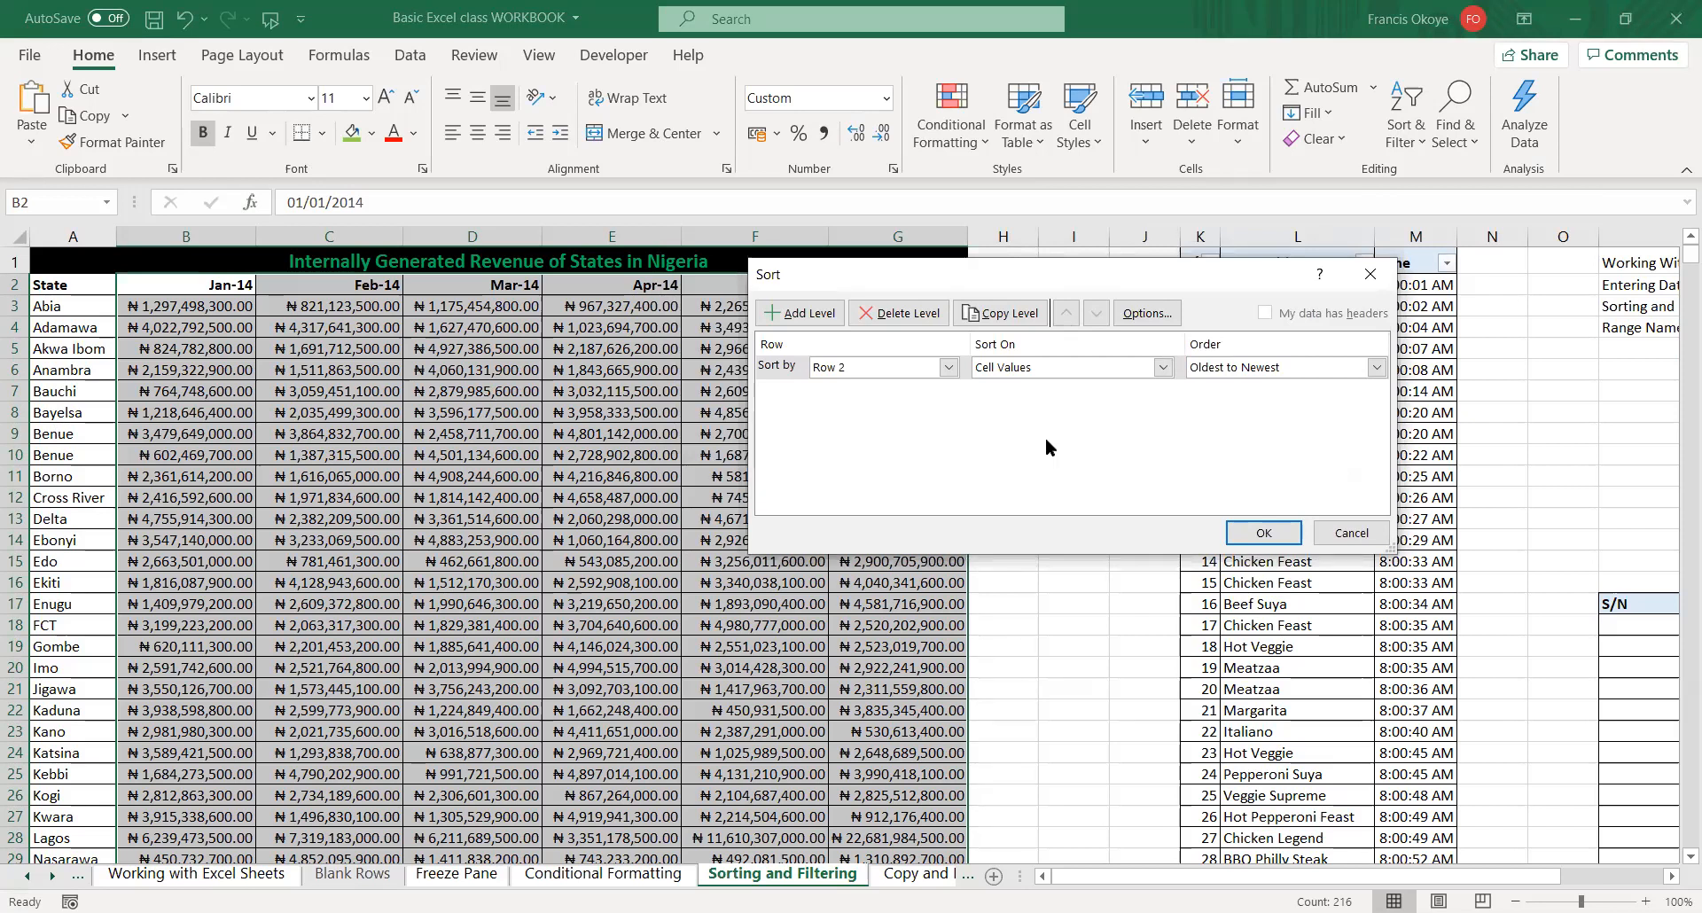
left_click(1149, 313)
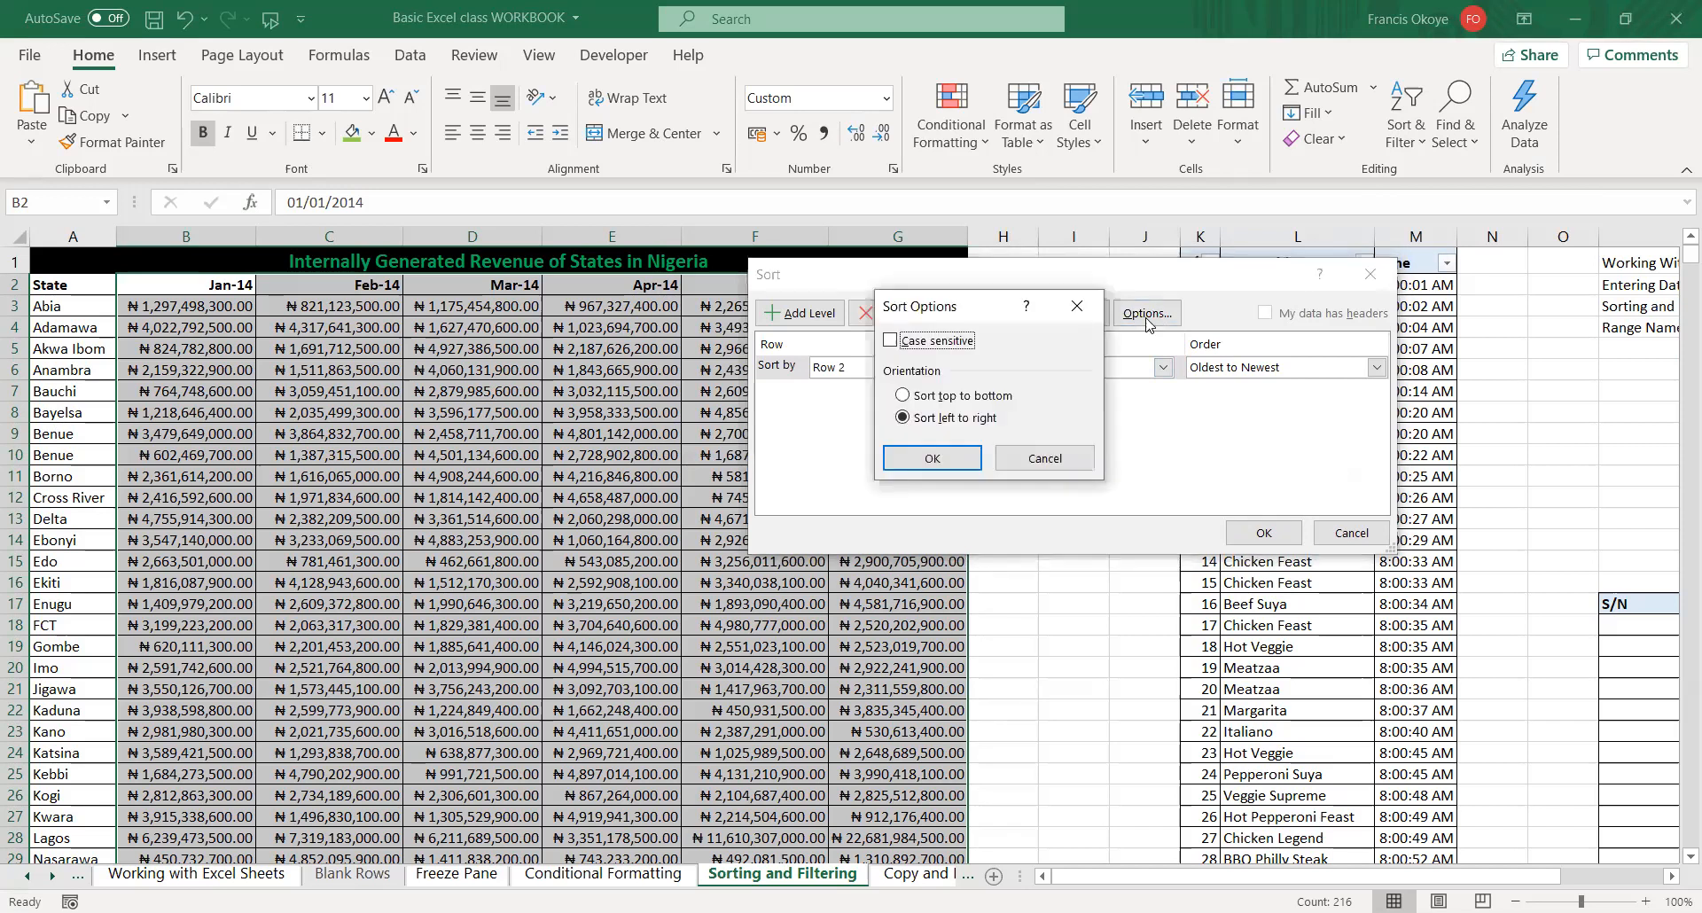
left_click(944, 396)
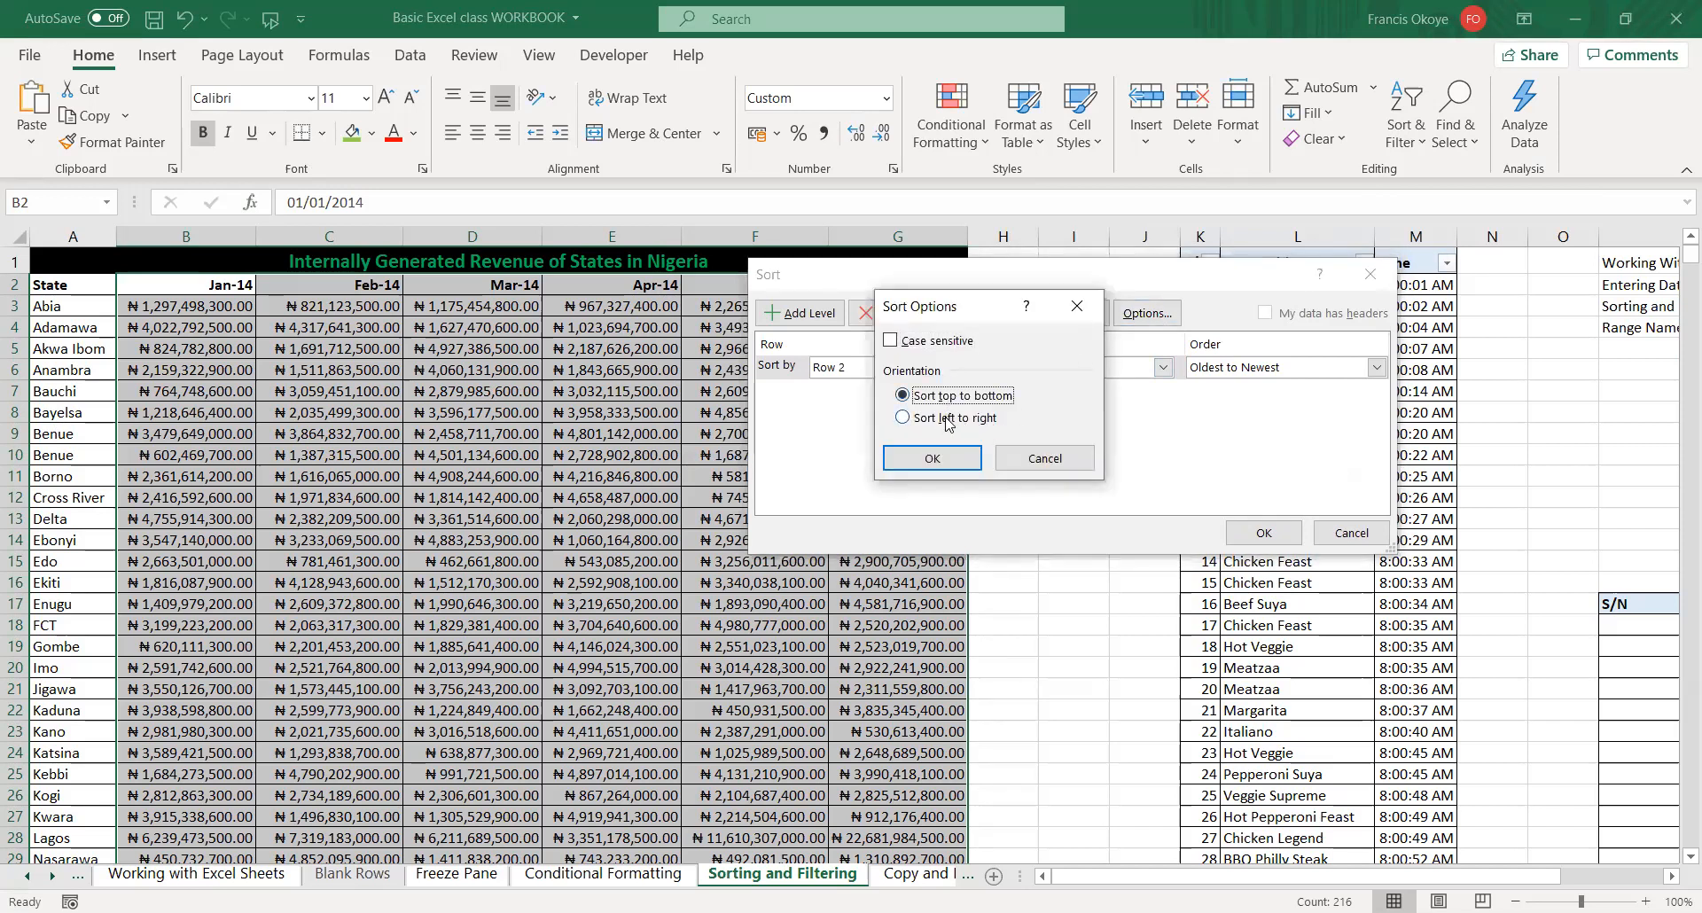
left_click(948, 418)
left_click(956, 466)
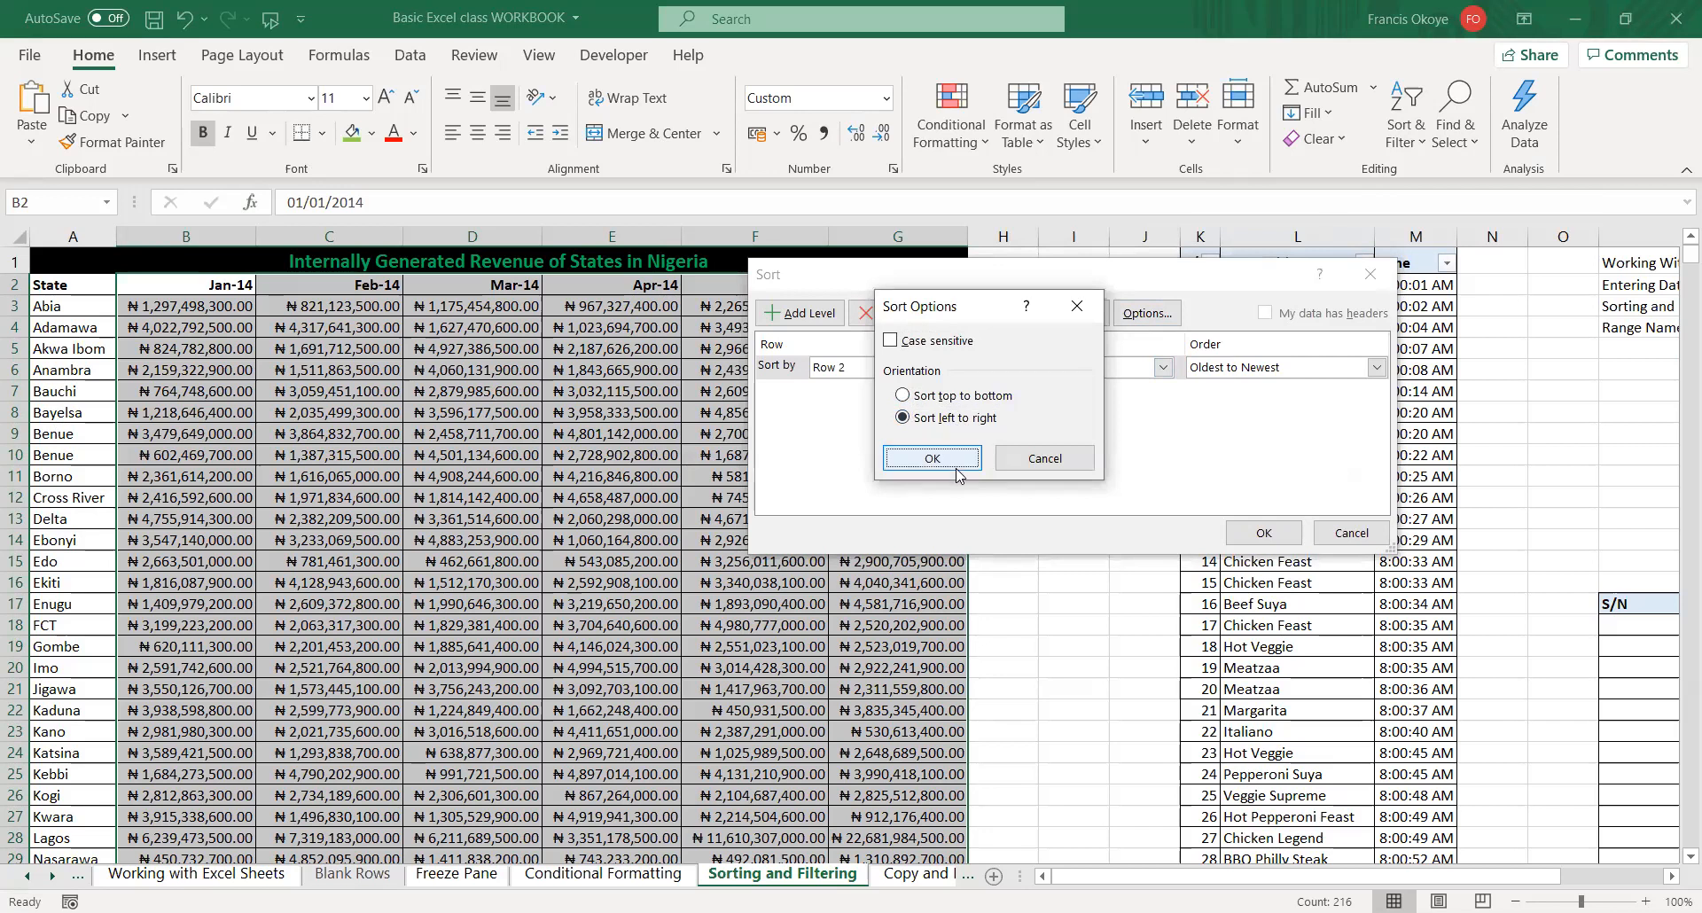
- Sort the month columns by row 2 cell values from newest to oldest
left_click(1322, 369)
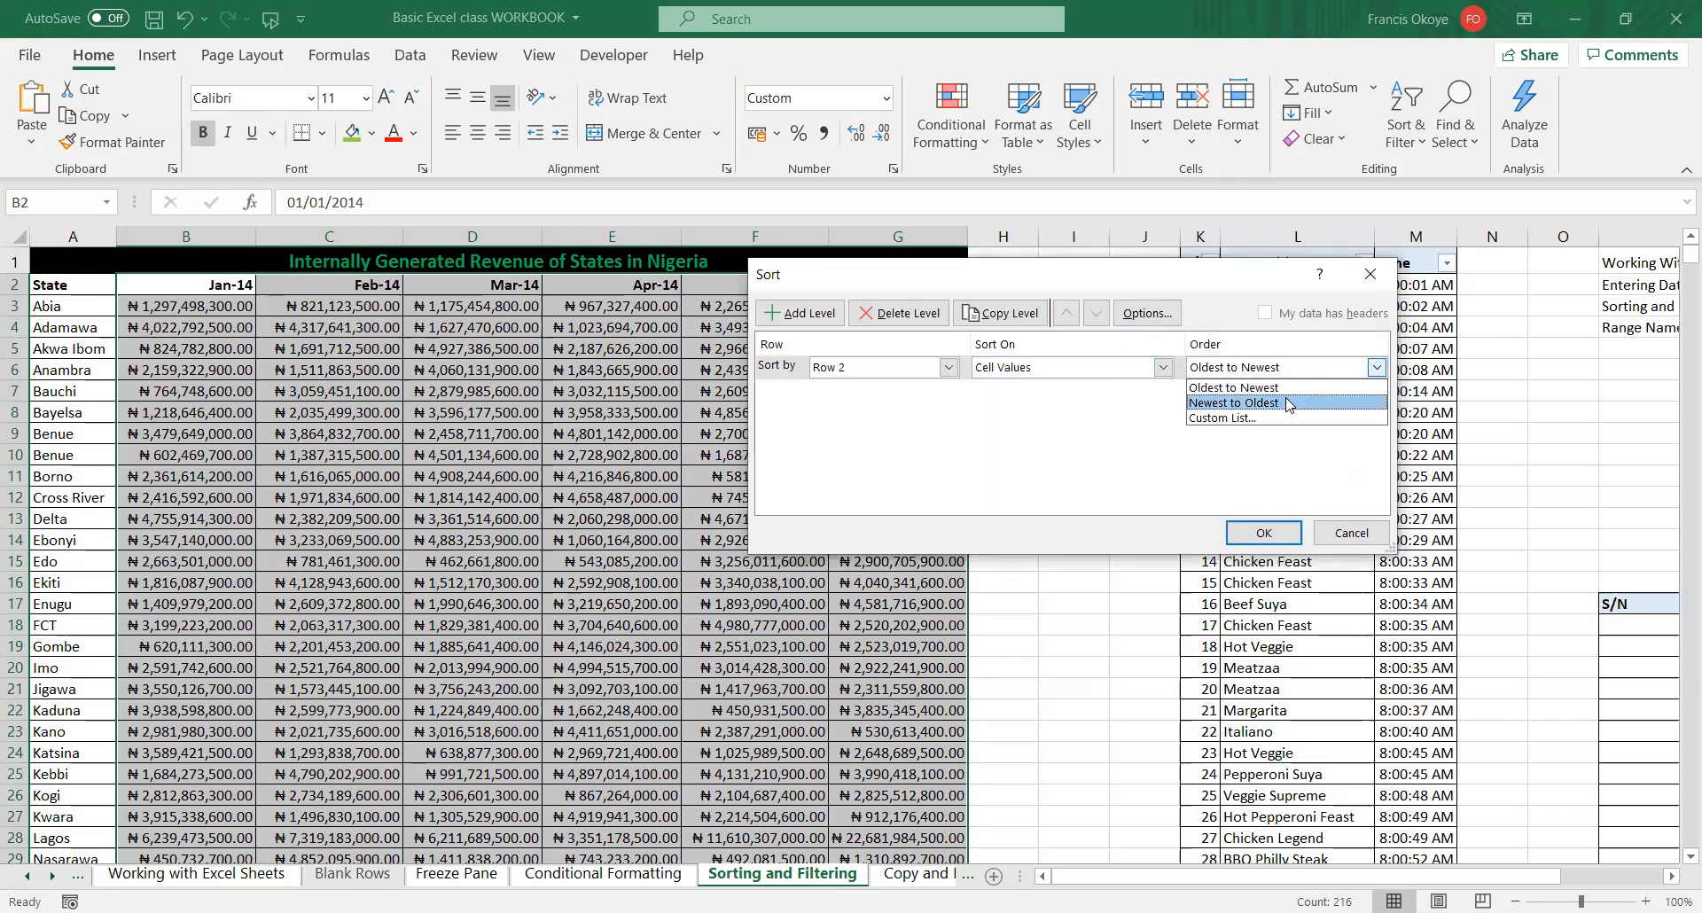
left_click(1289, 403)
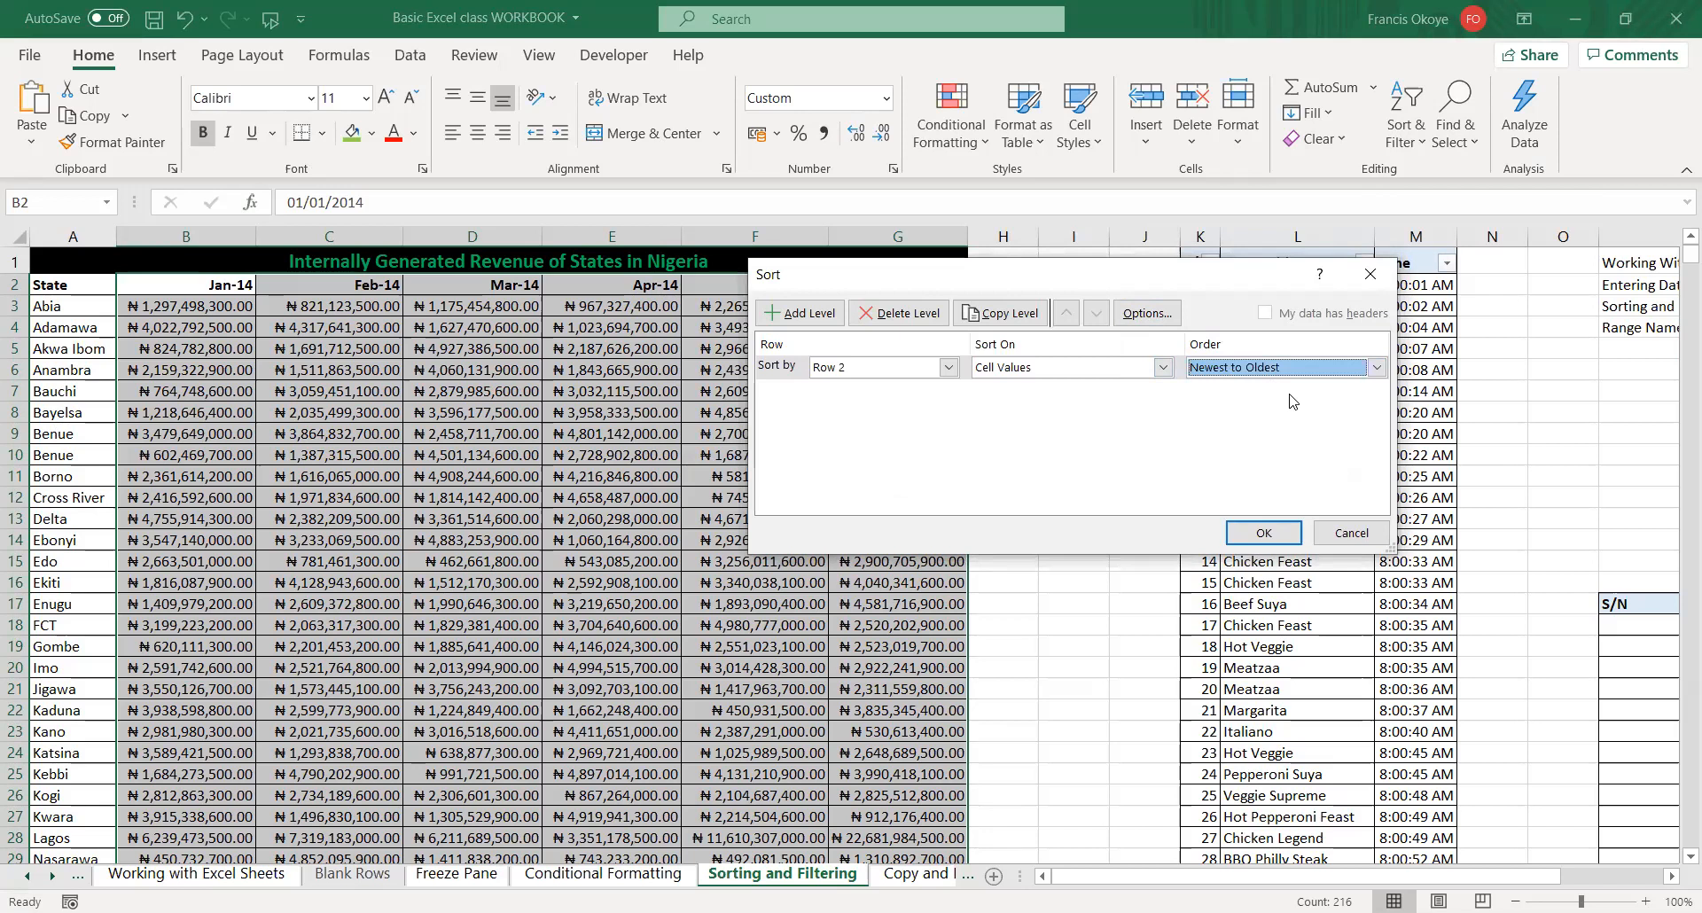
left_click(1277, 537)
left_click(698, 491)
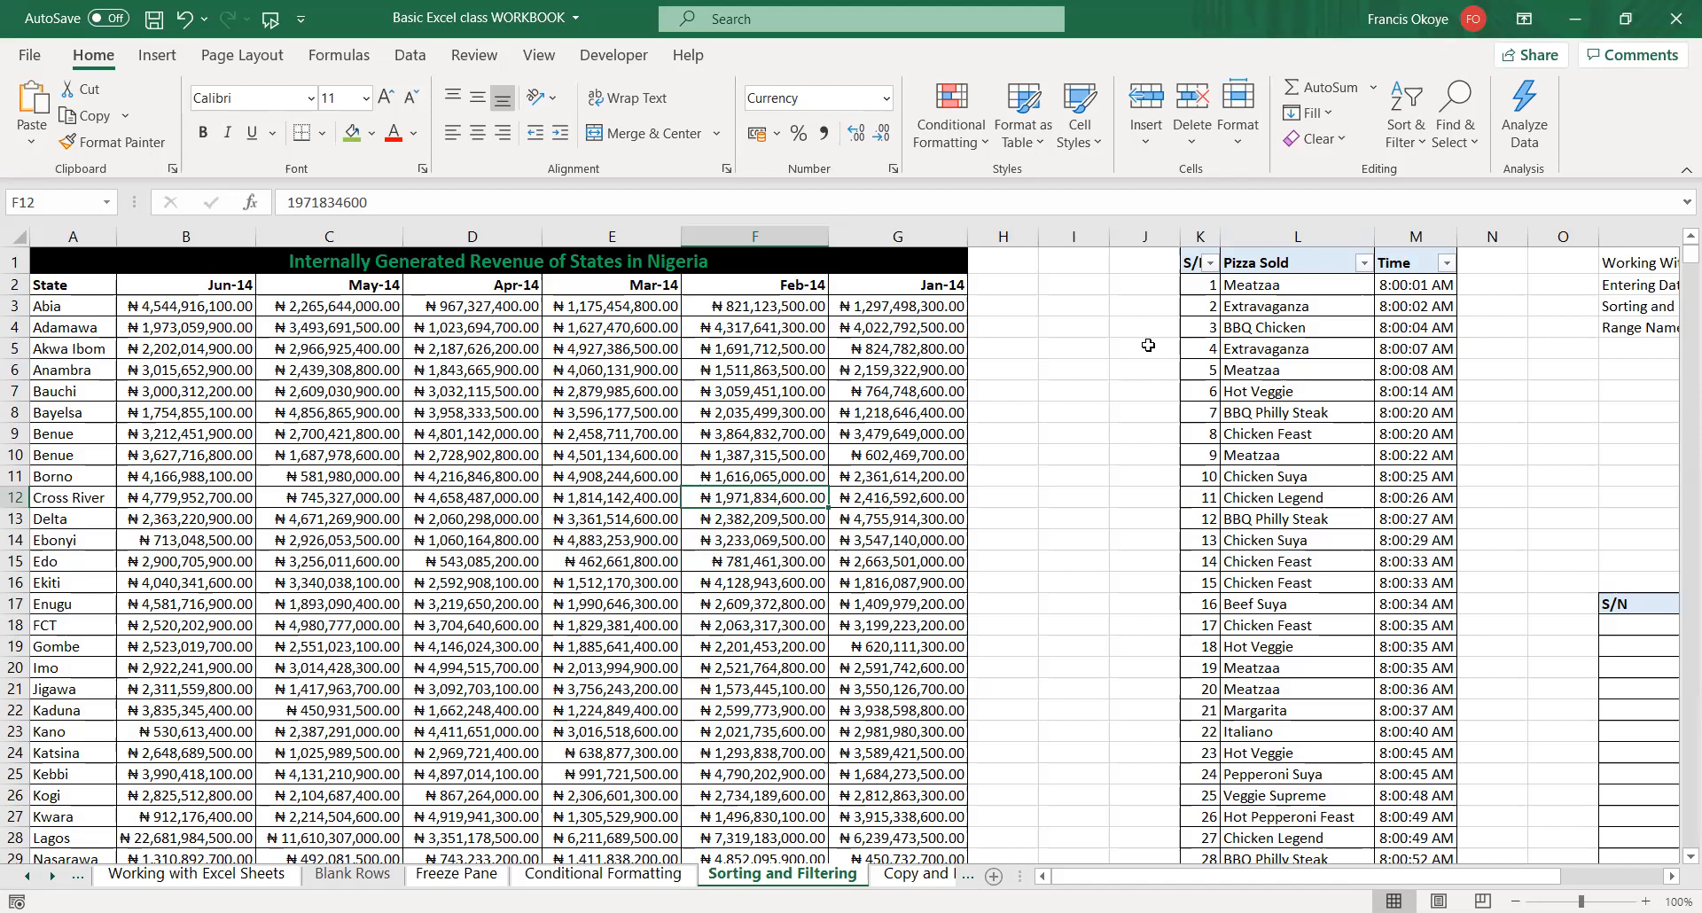
- Turn the pizza sales table's filter off and back on from its Pizza Sold header
left_click(1362, 263)
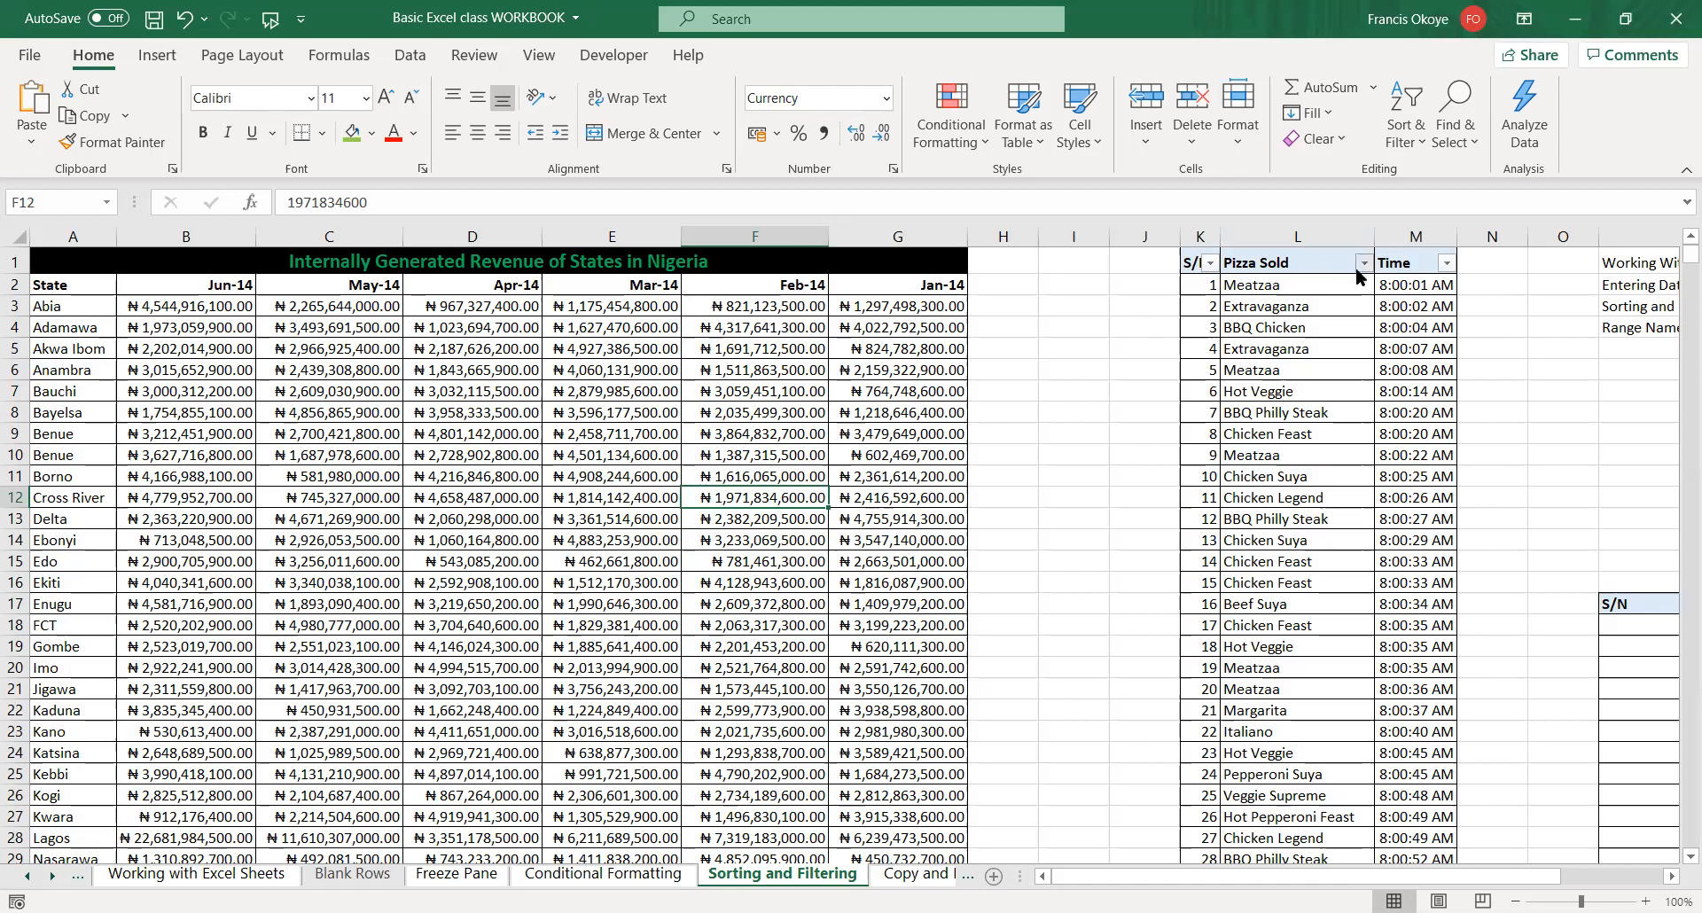
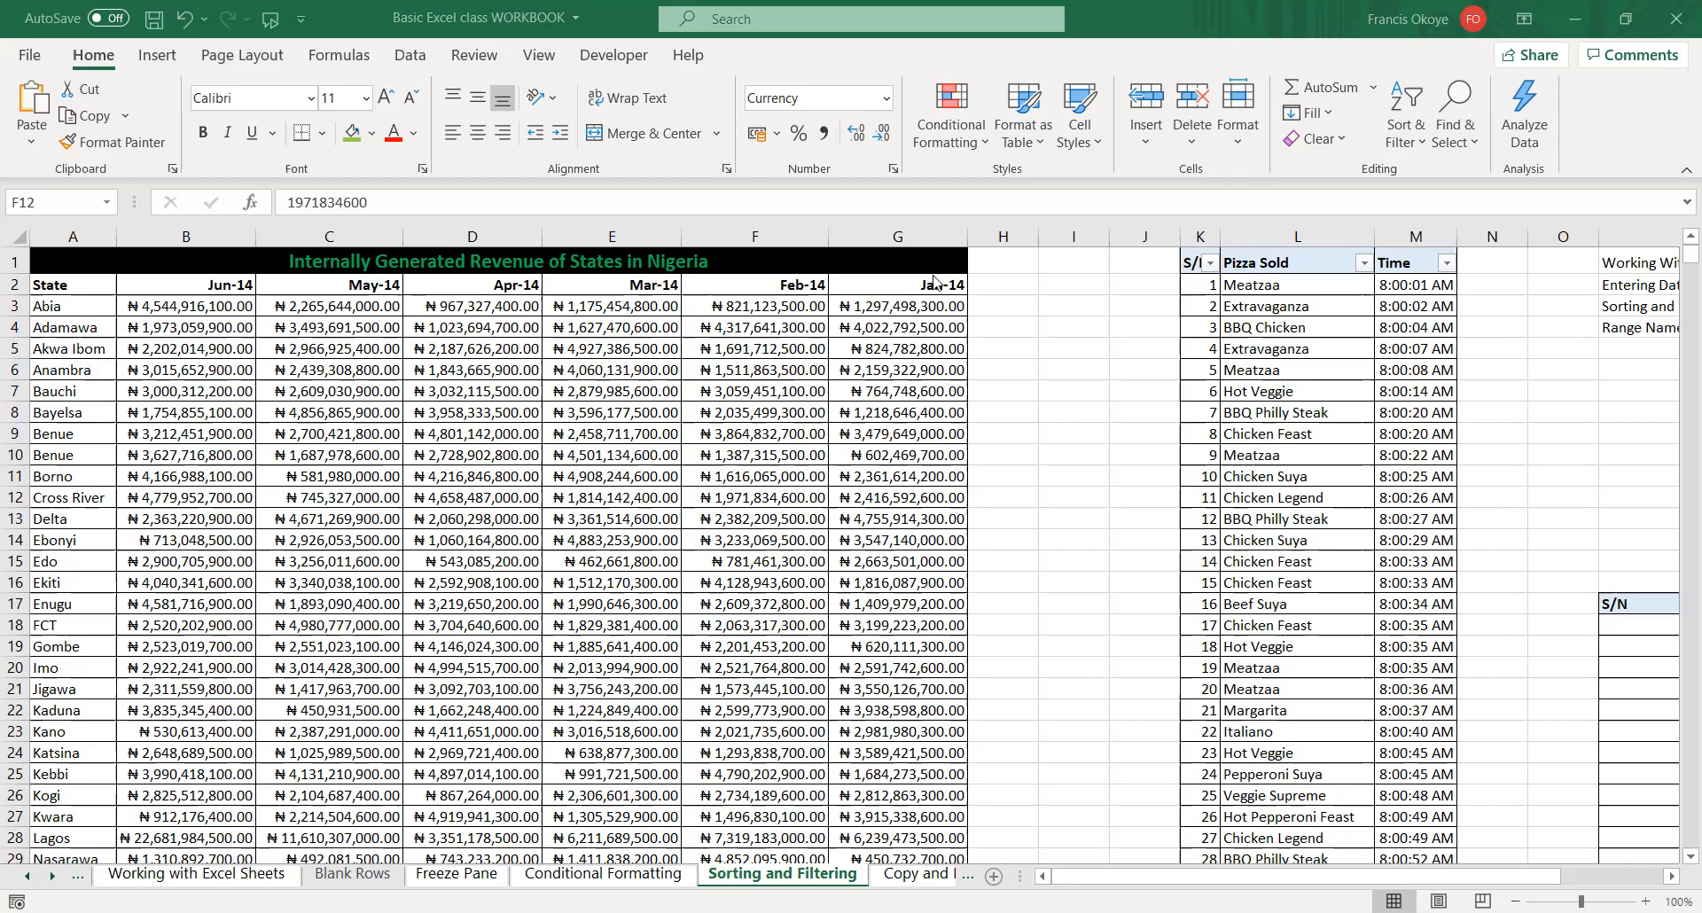
left_click(1285, 269)
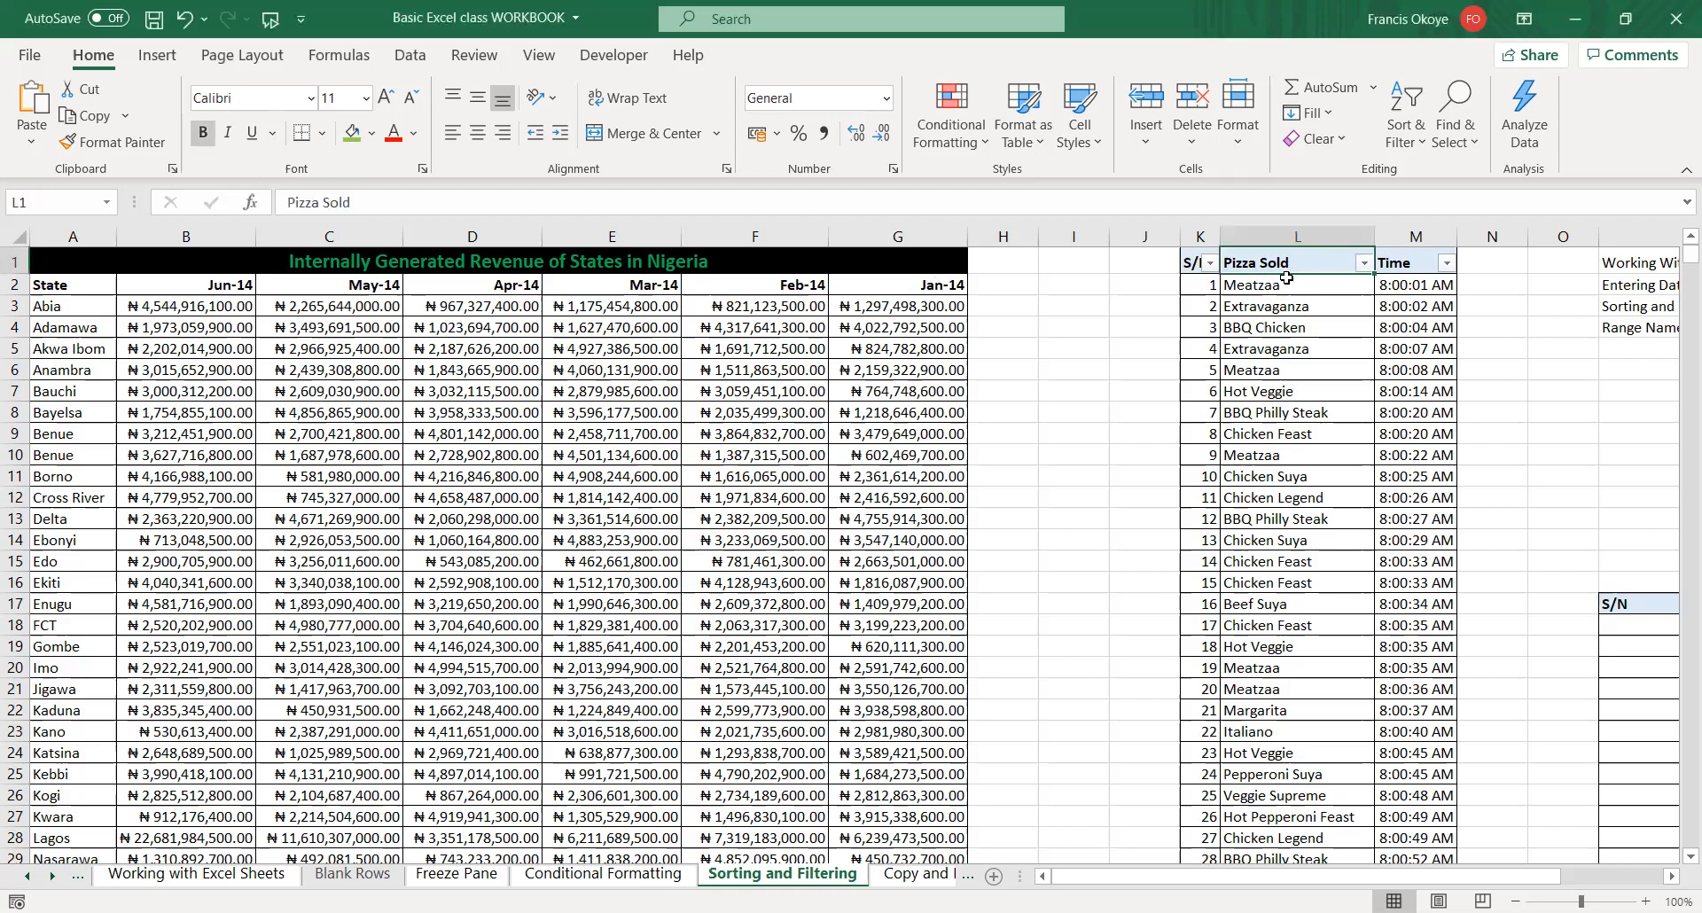
key("ctrl+shift+l")
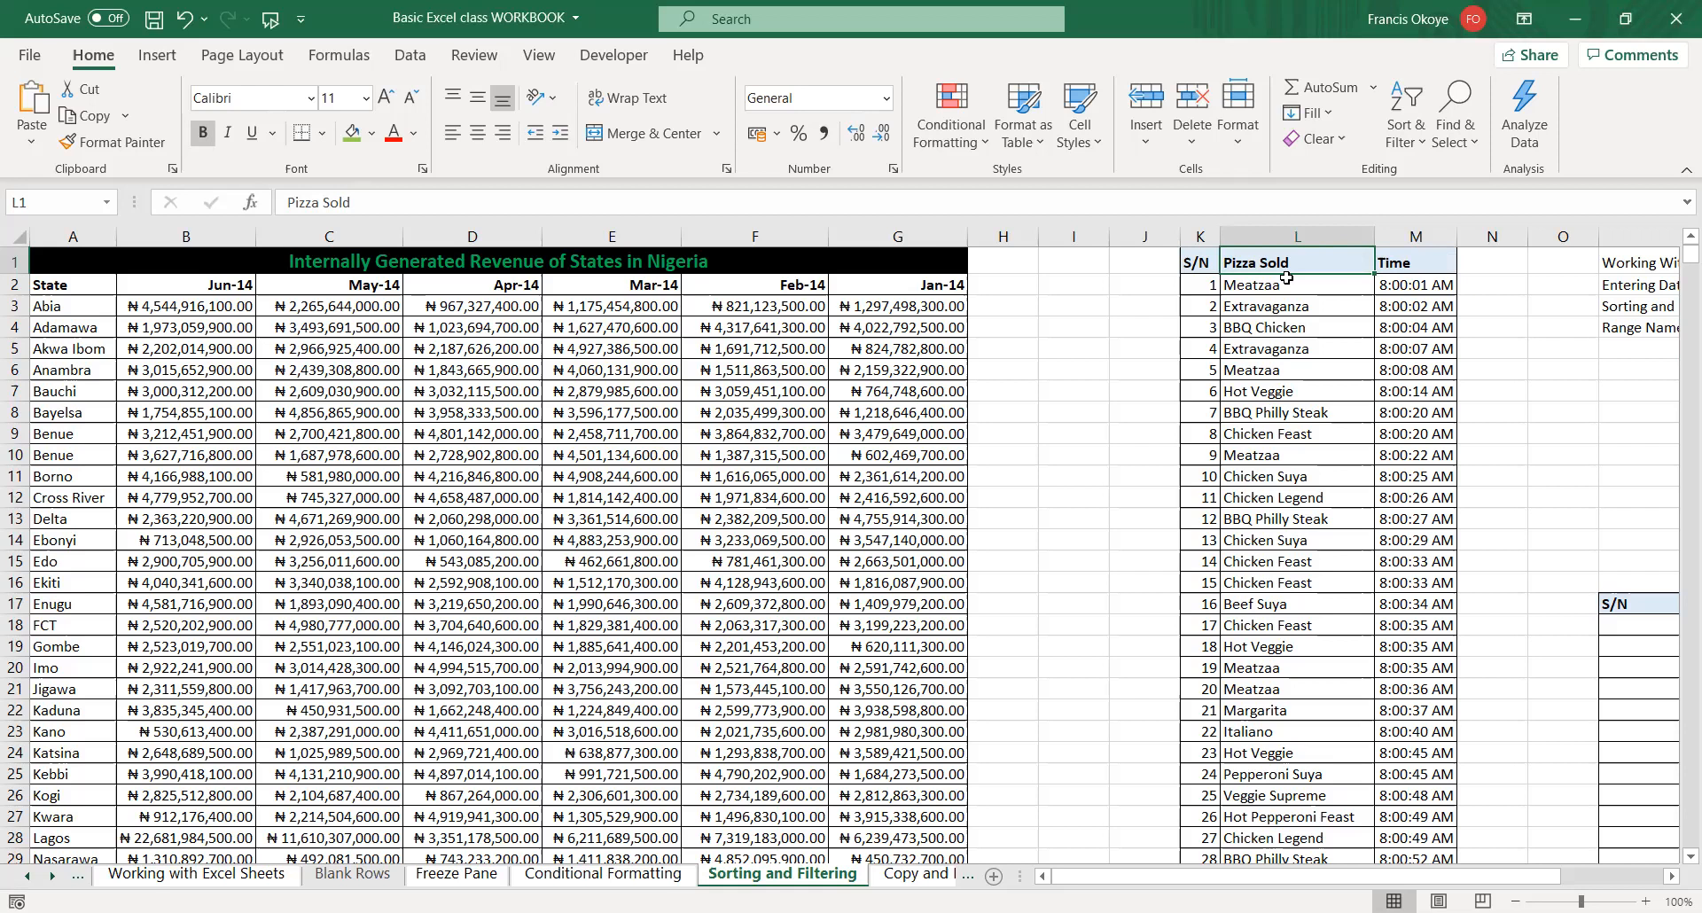
key("ctrl+shift+l")
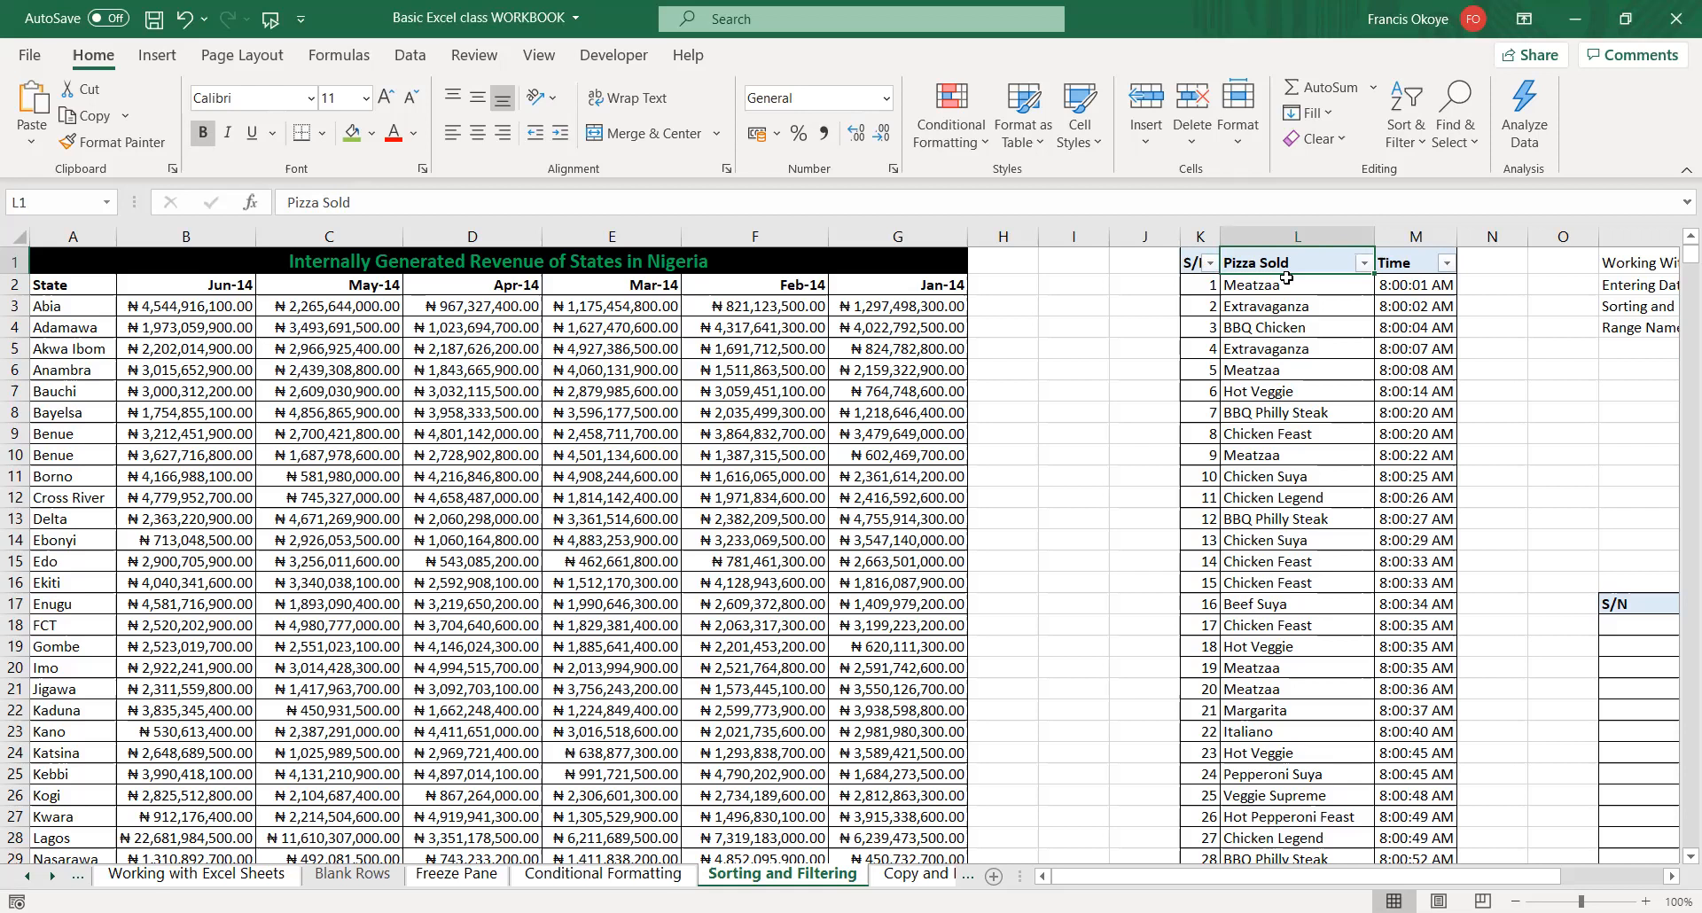
- Filter the Pizza Sold column to show only BBQ Chicken
left_click(1364, 265)
left_click(1140, 525)
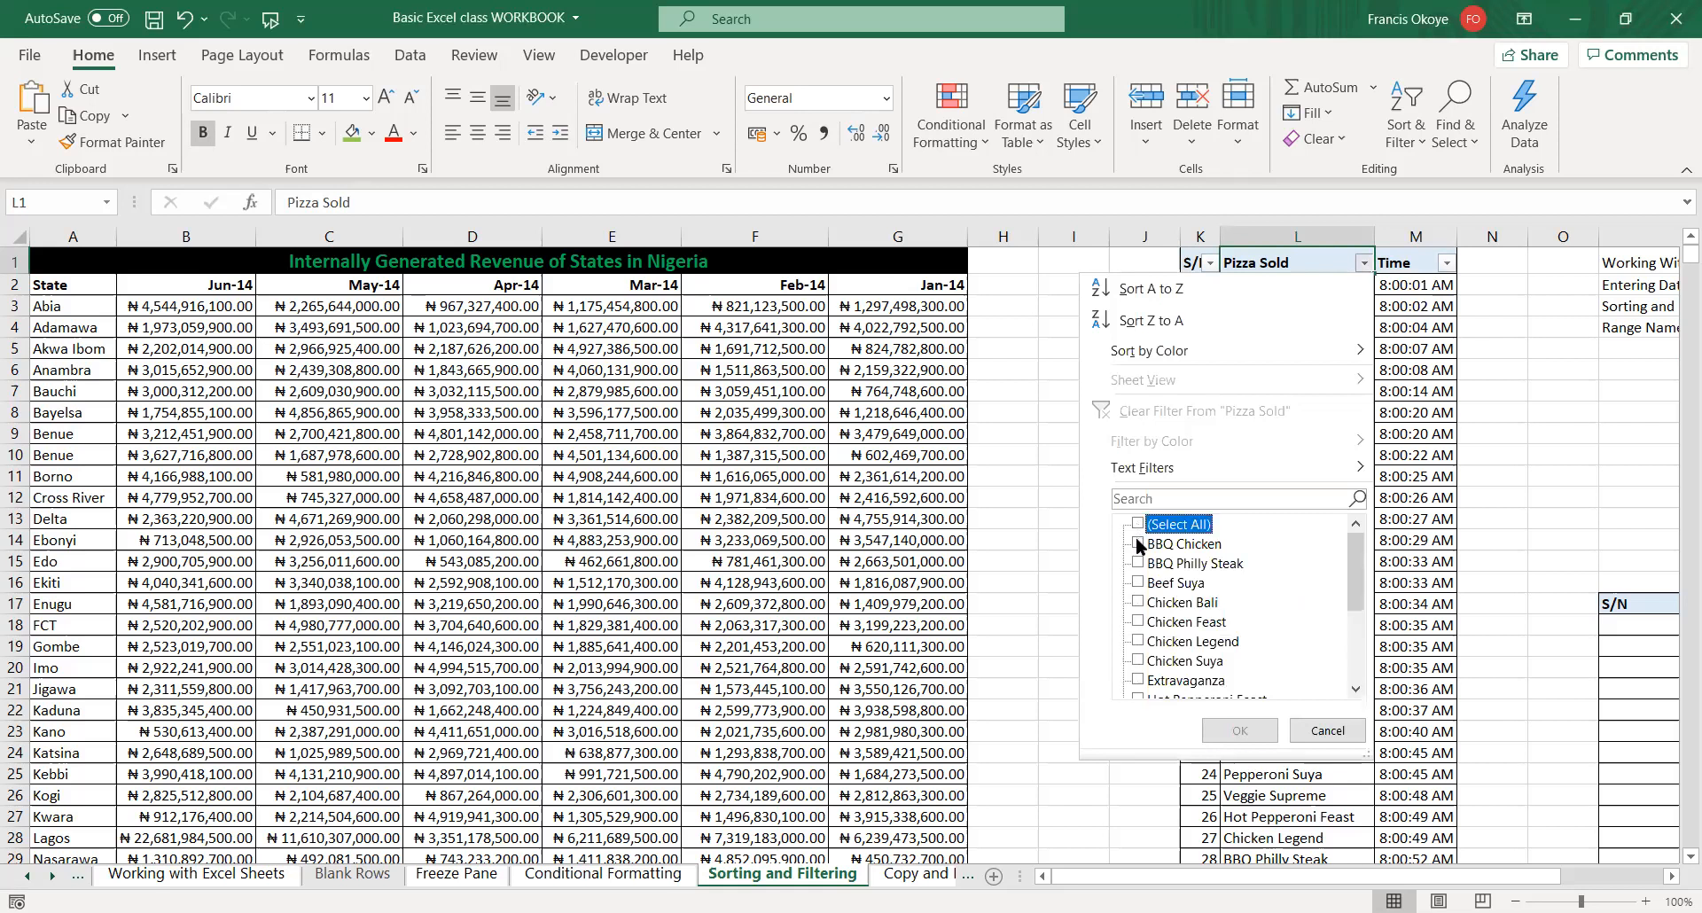
left_click(1139, 544)
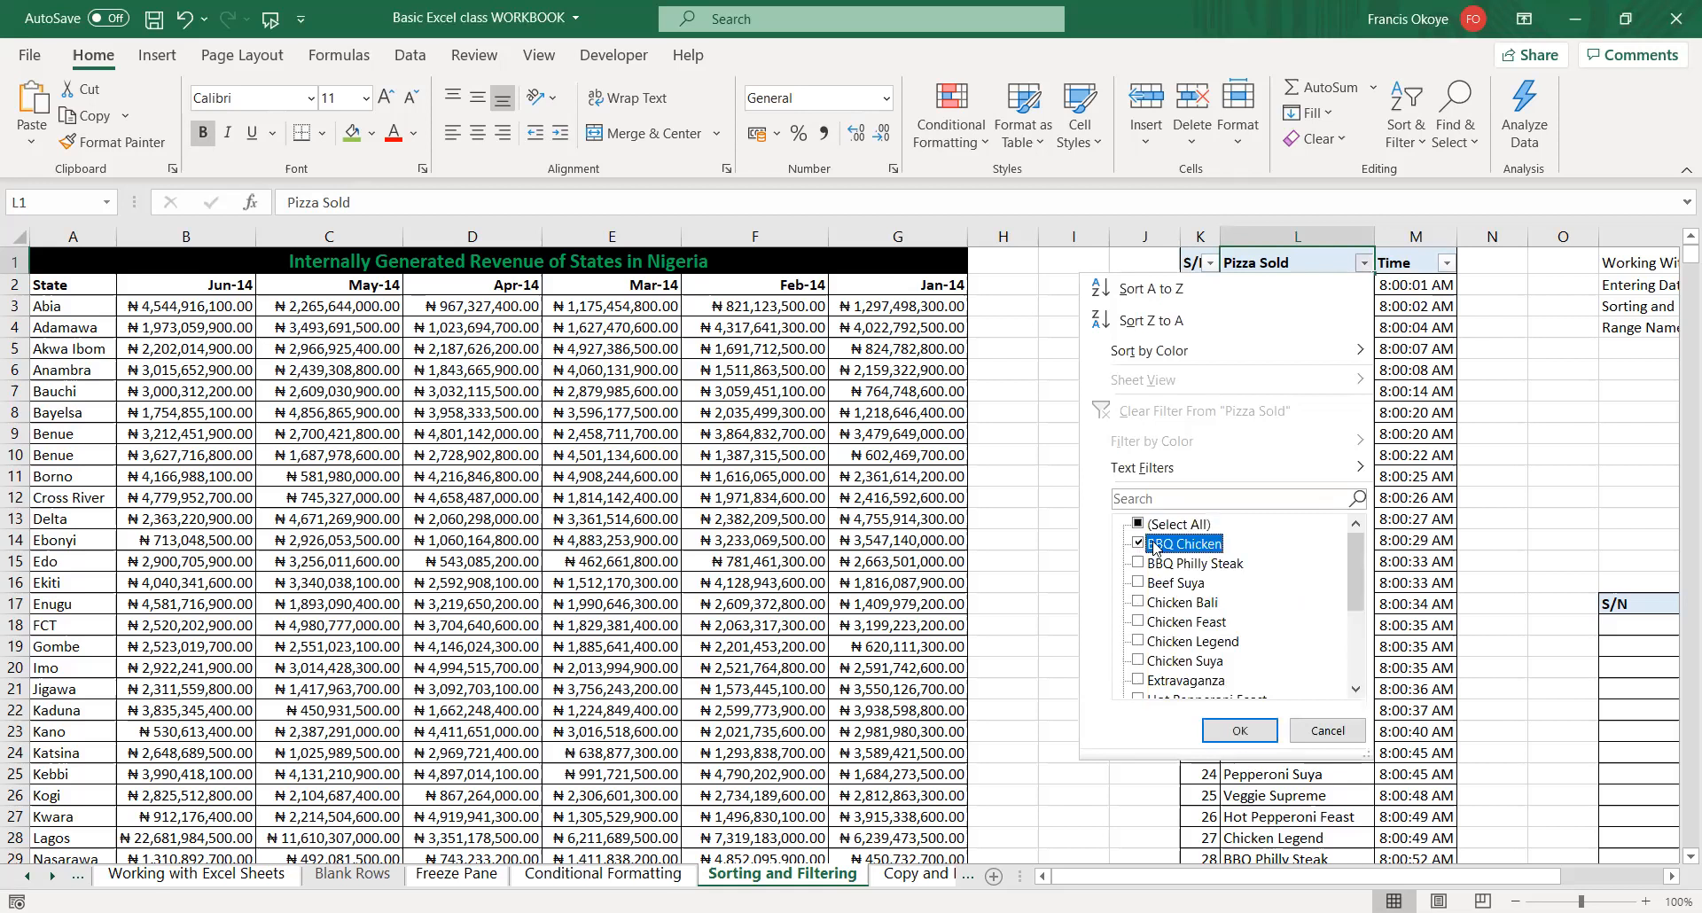
left_click(1247, 733)
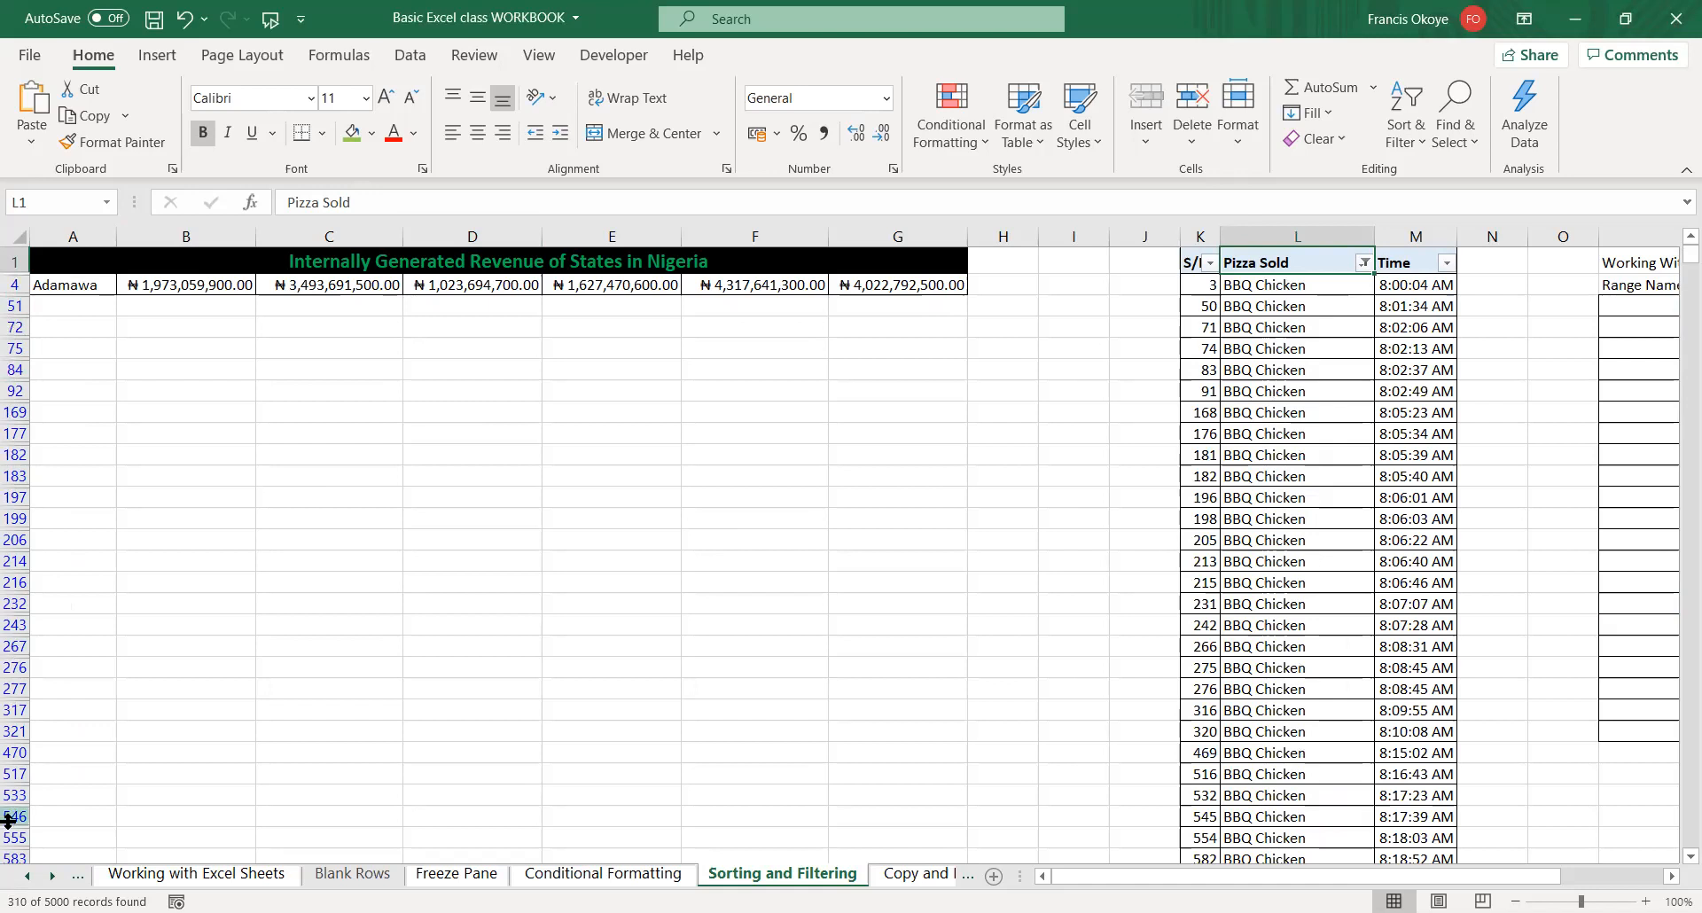
- Copy the filtered BBQ Chicken records with their headers, from S/N in K1 across to Time and down to the last row
left_click(1199, 286)
key("Up")
key("ctrl+shift+Right")
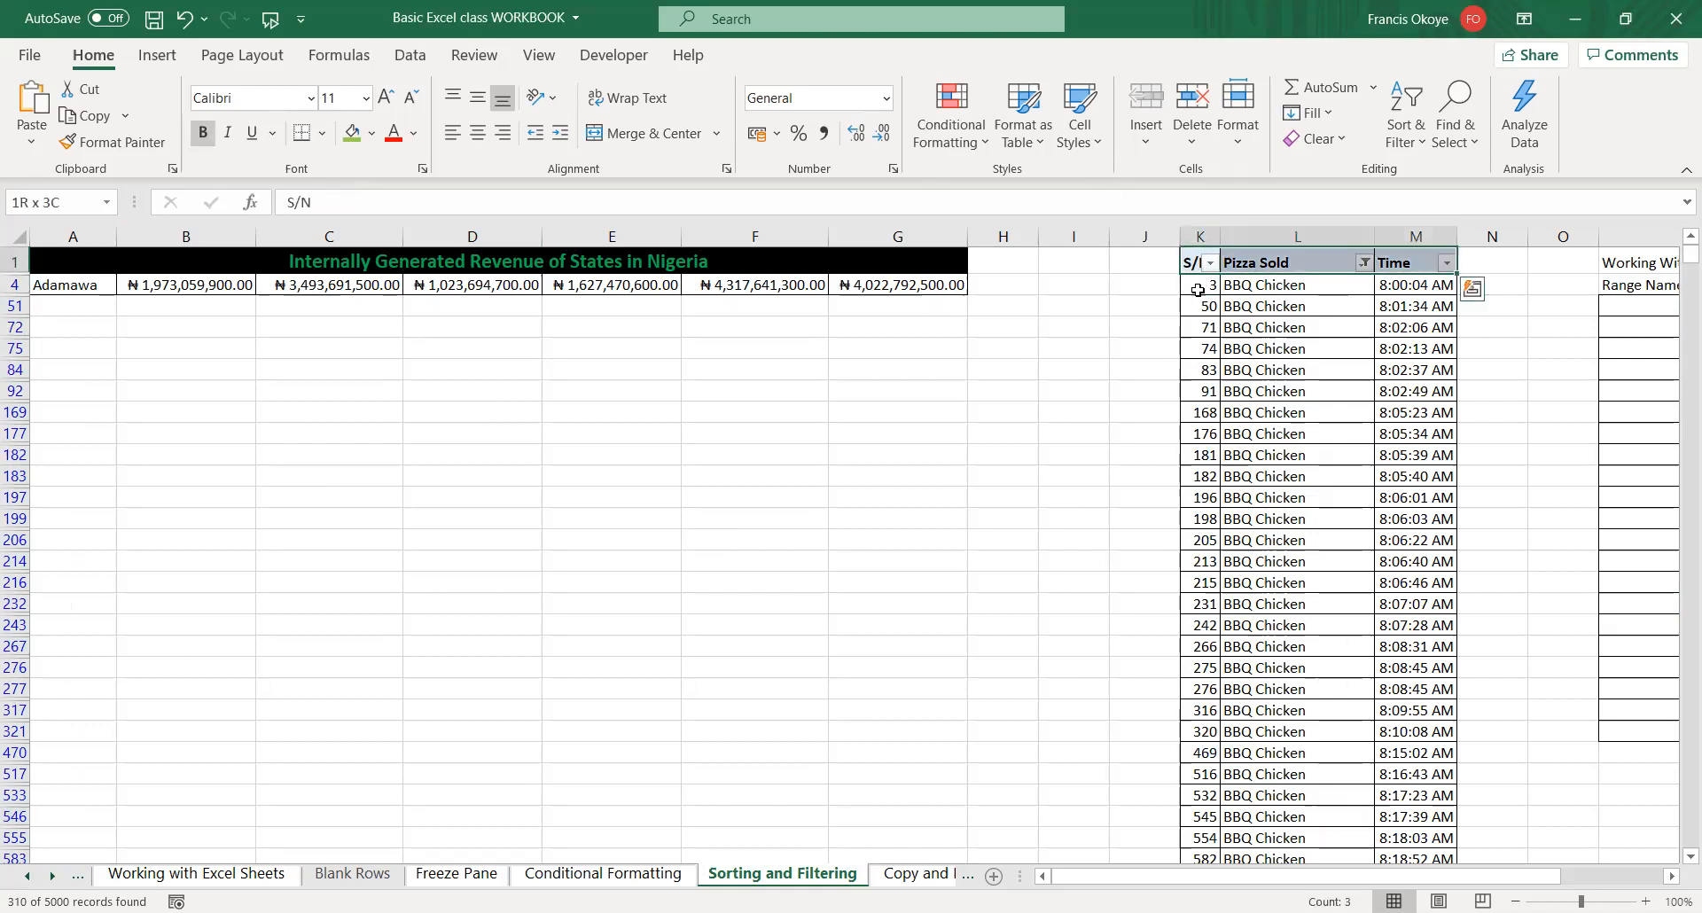
key("ctrl+shift+Down")
key("ctrl+c")
key("ctrl+v")
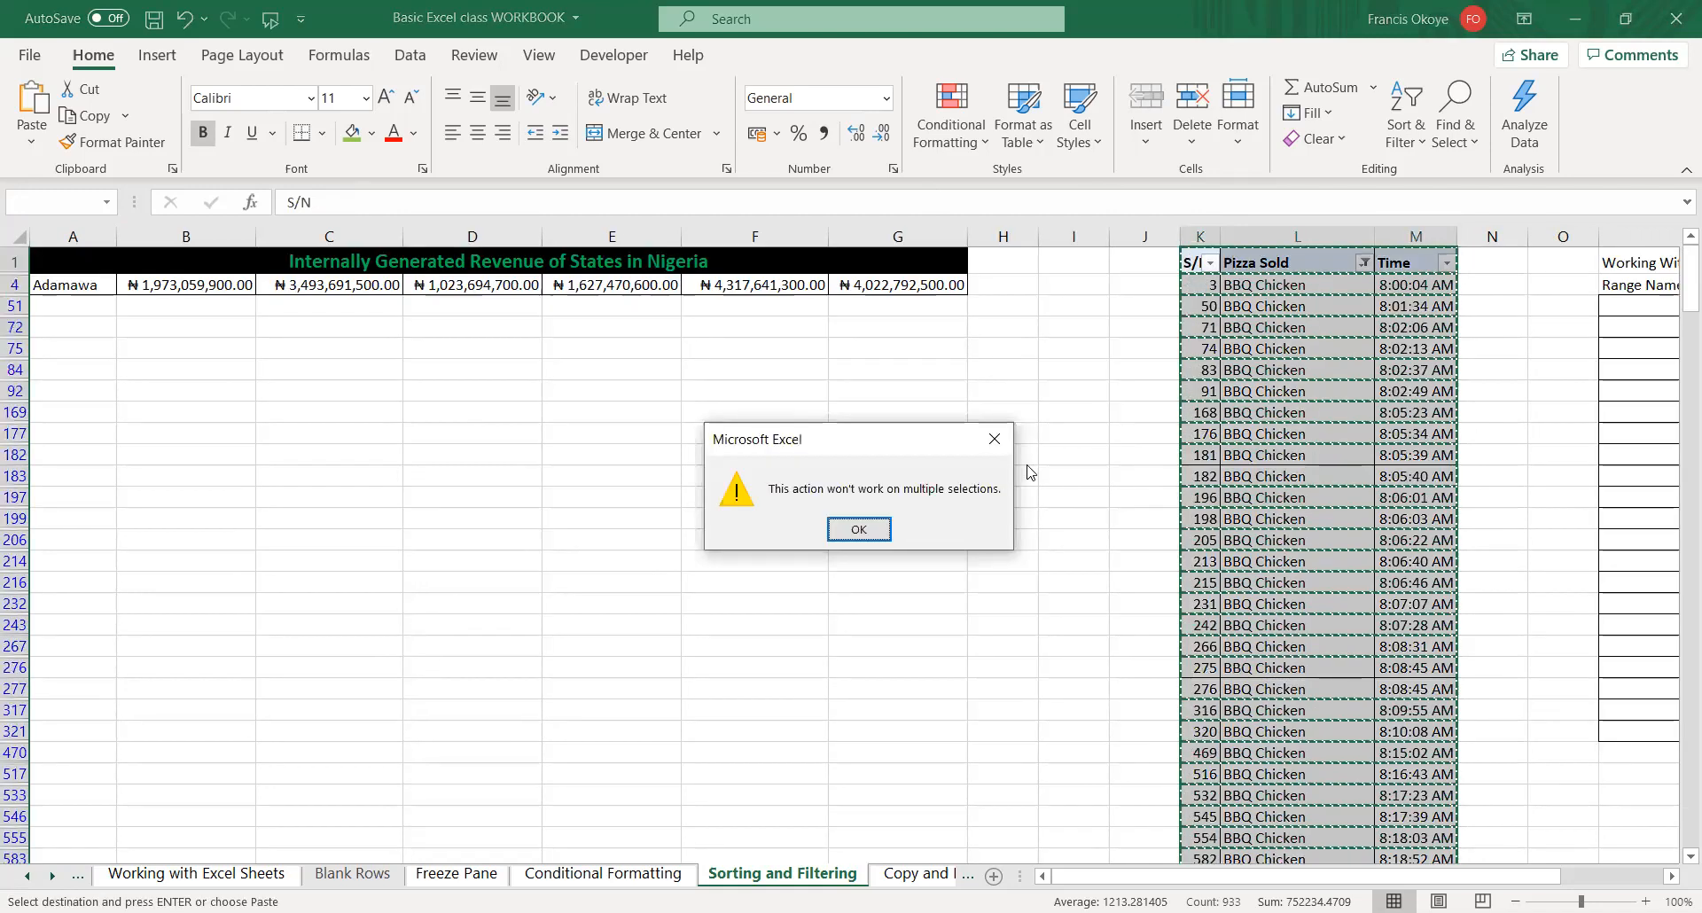
left_click(990, 429)
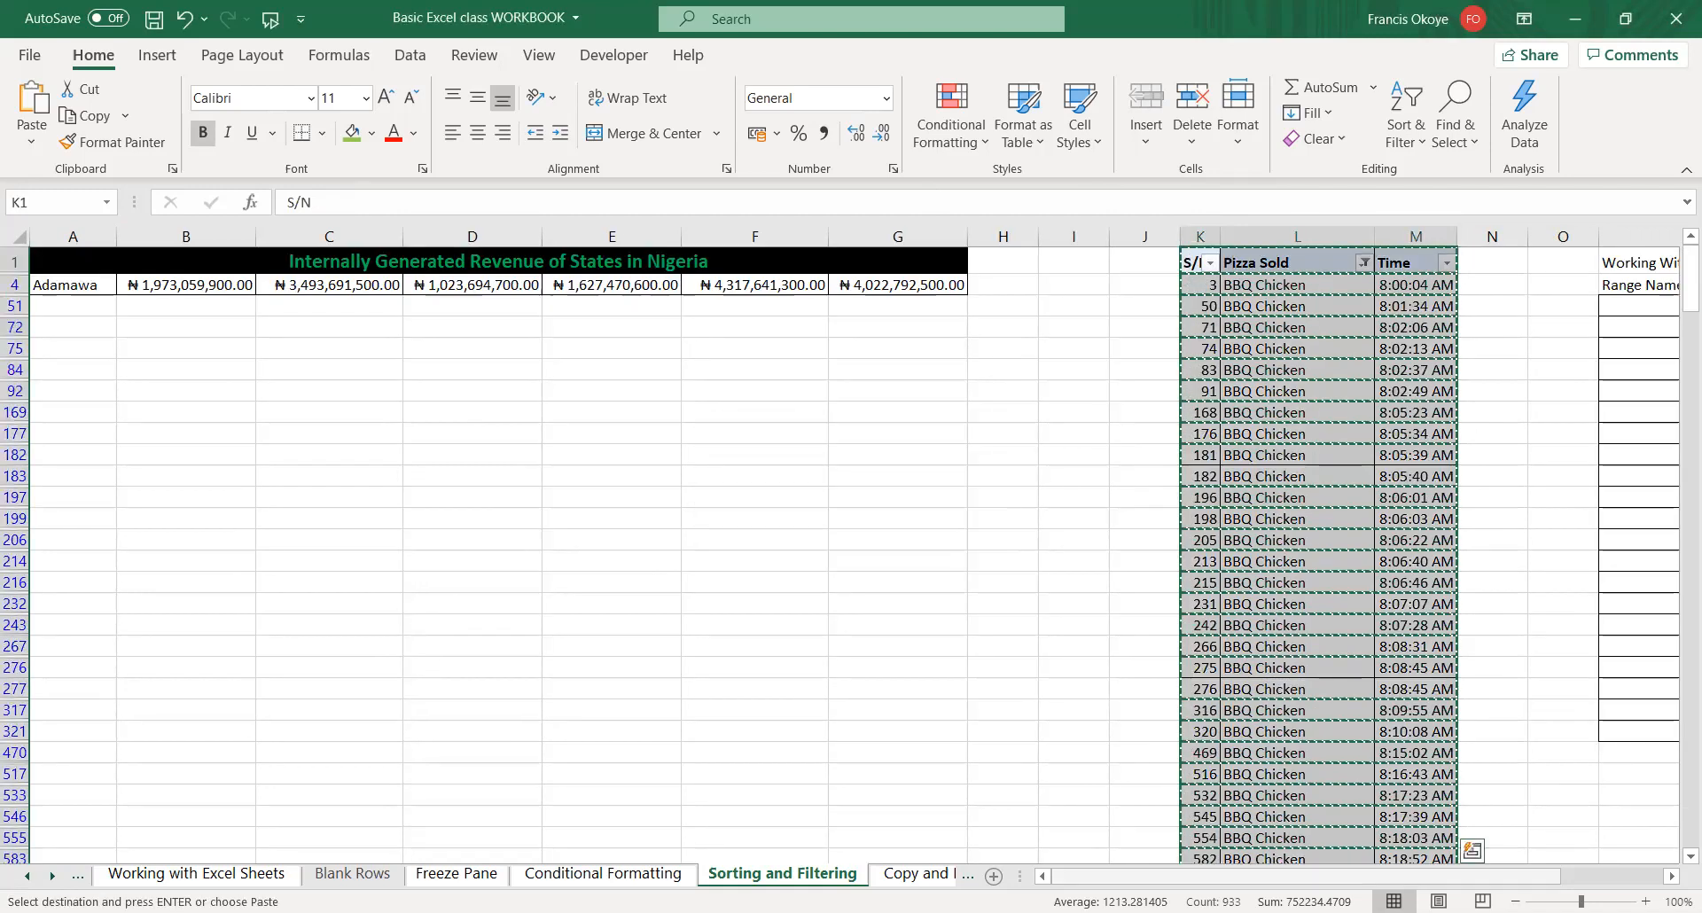
- Paste the copied BBQ Chicken records at cell T51 and fit the width of column U to its contents
scroll(1652, 495, "right", 3)
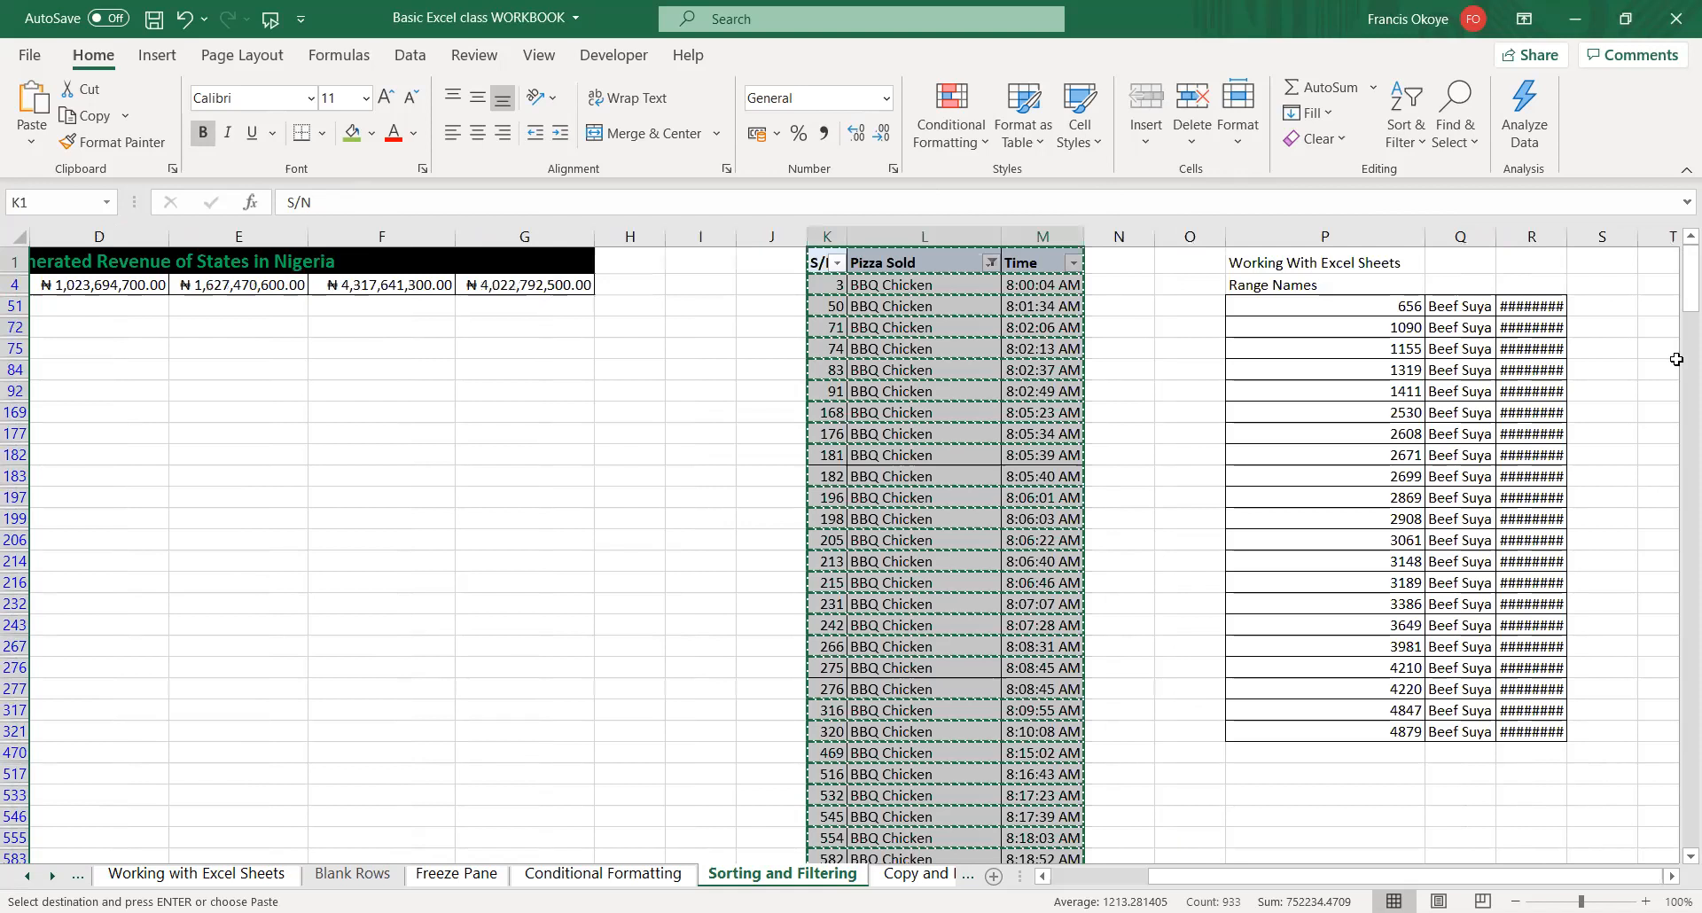
left_click(1654, 306)
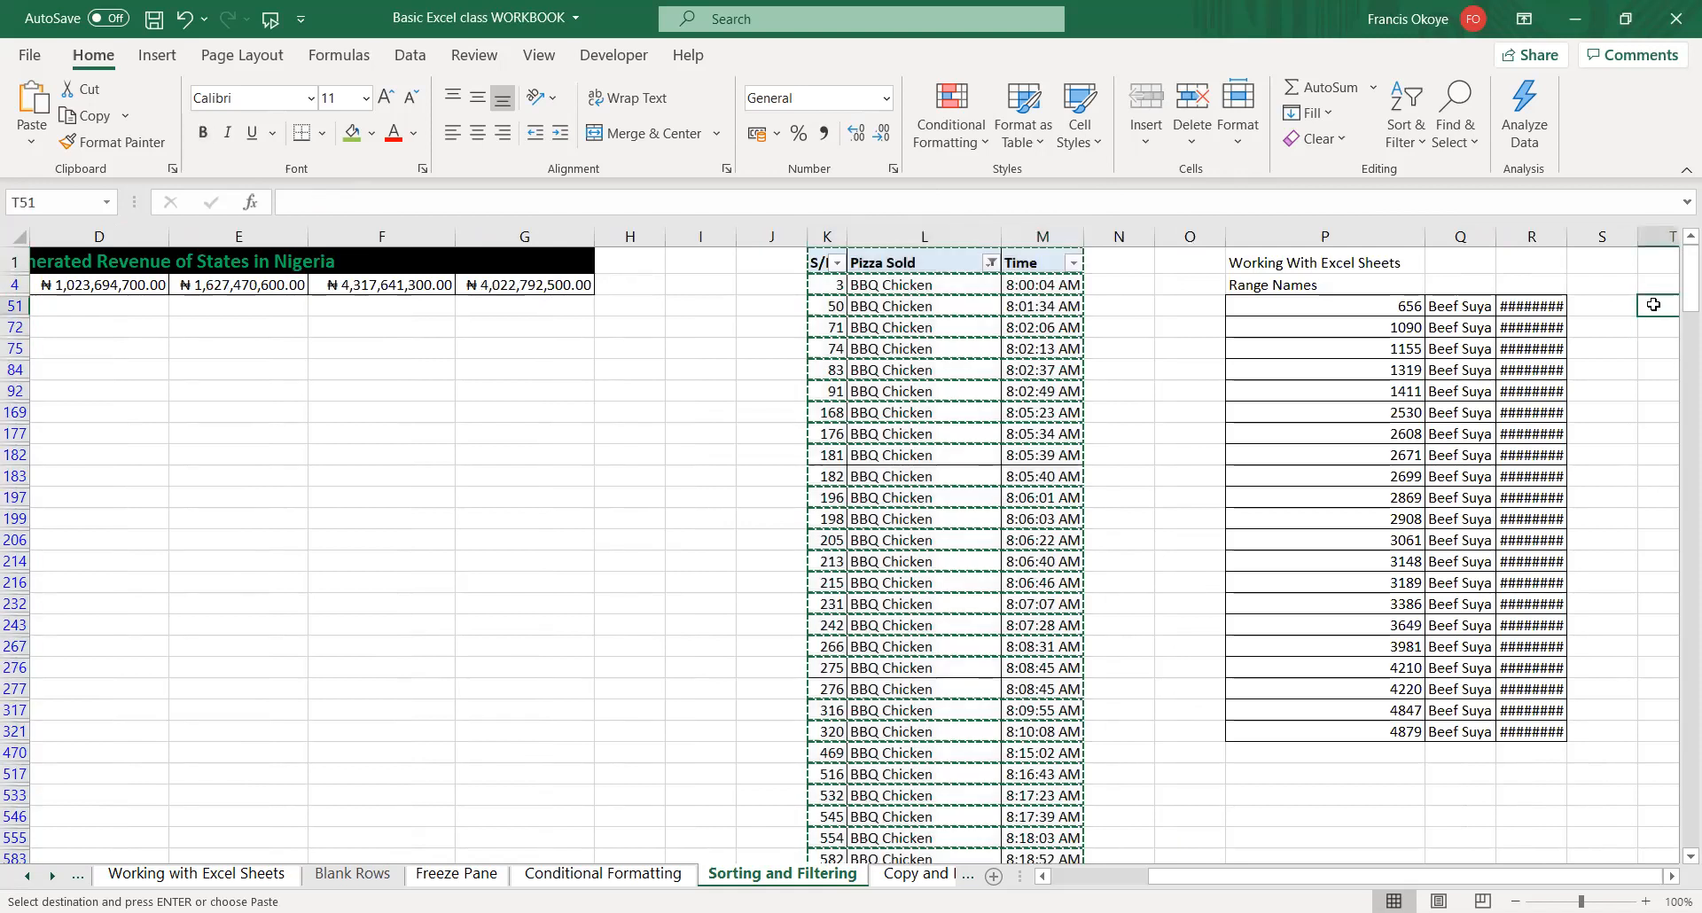
key("ctrl+v")
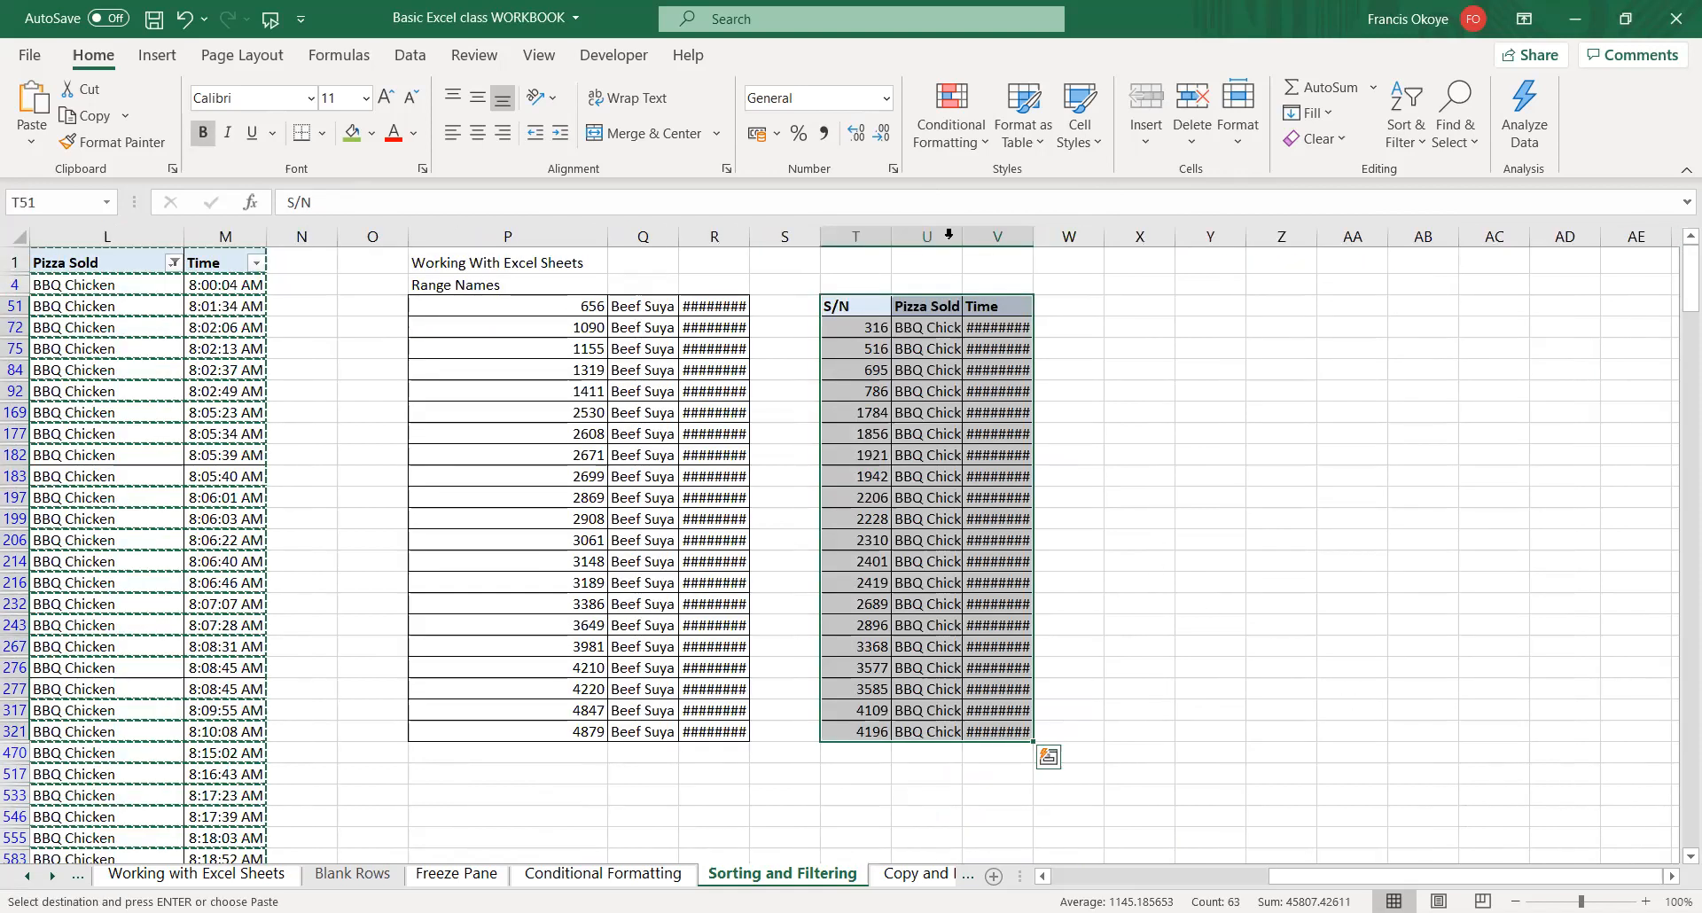
double_click(960, 235)
left_click(1087, 413)
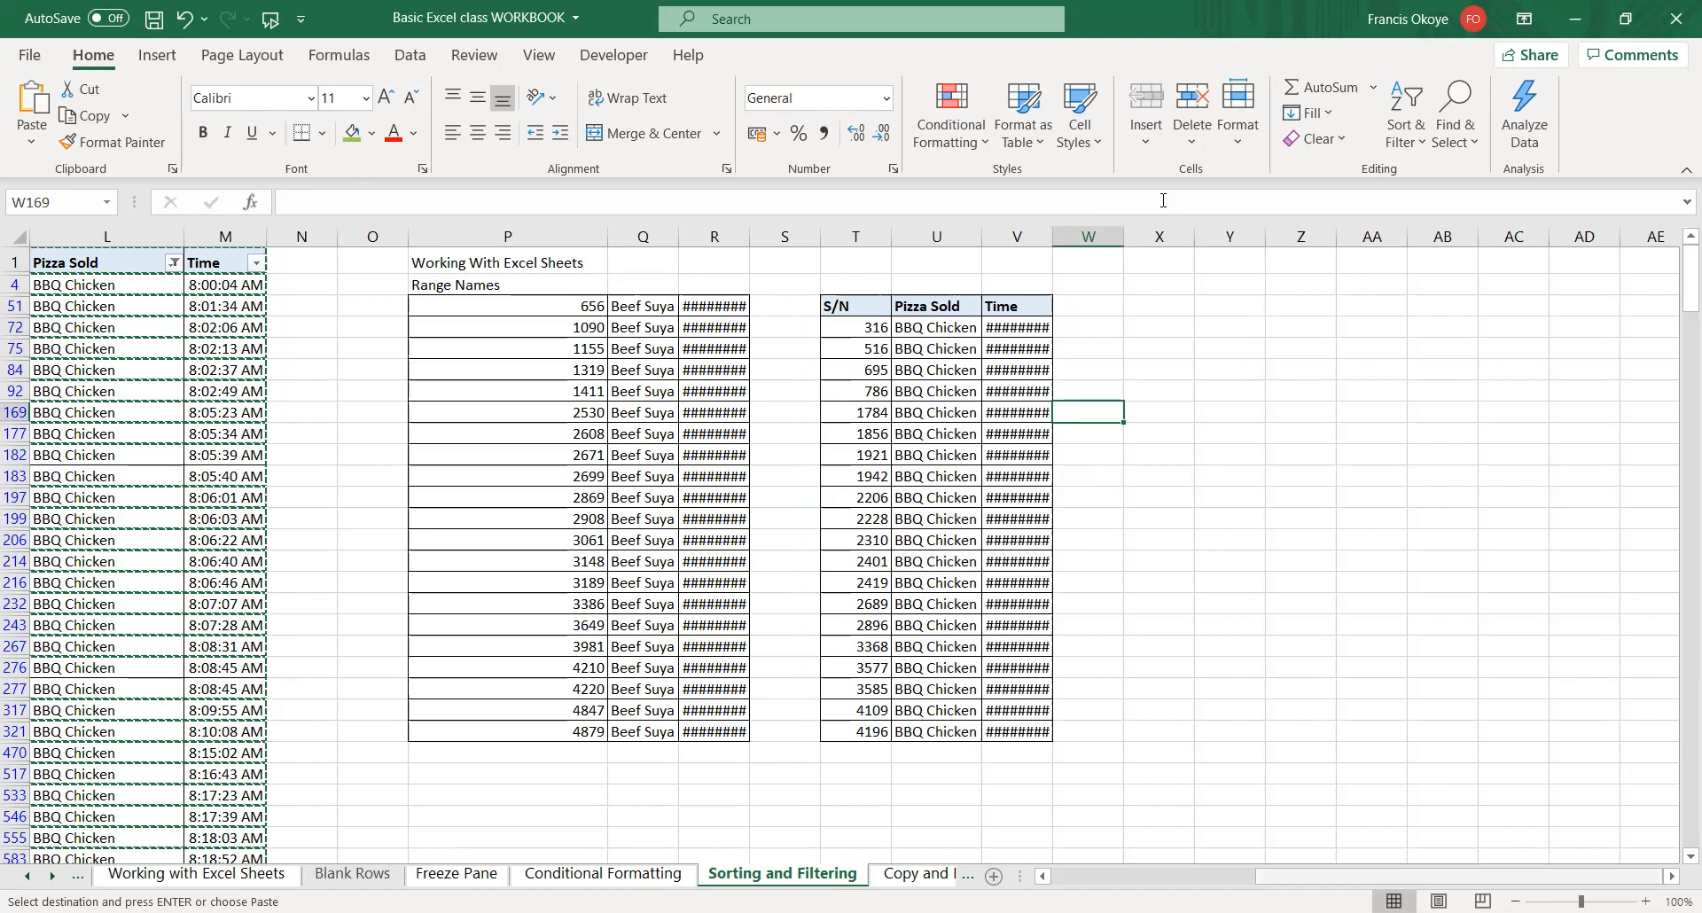
- Select the whole filtered pizza sales table again, from the S/N header across to Time and down to the last record
scroll(1122, 266, "left", 5)
left_click(1143, 286)
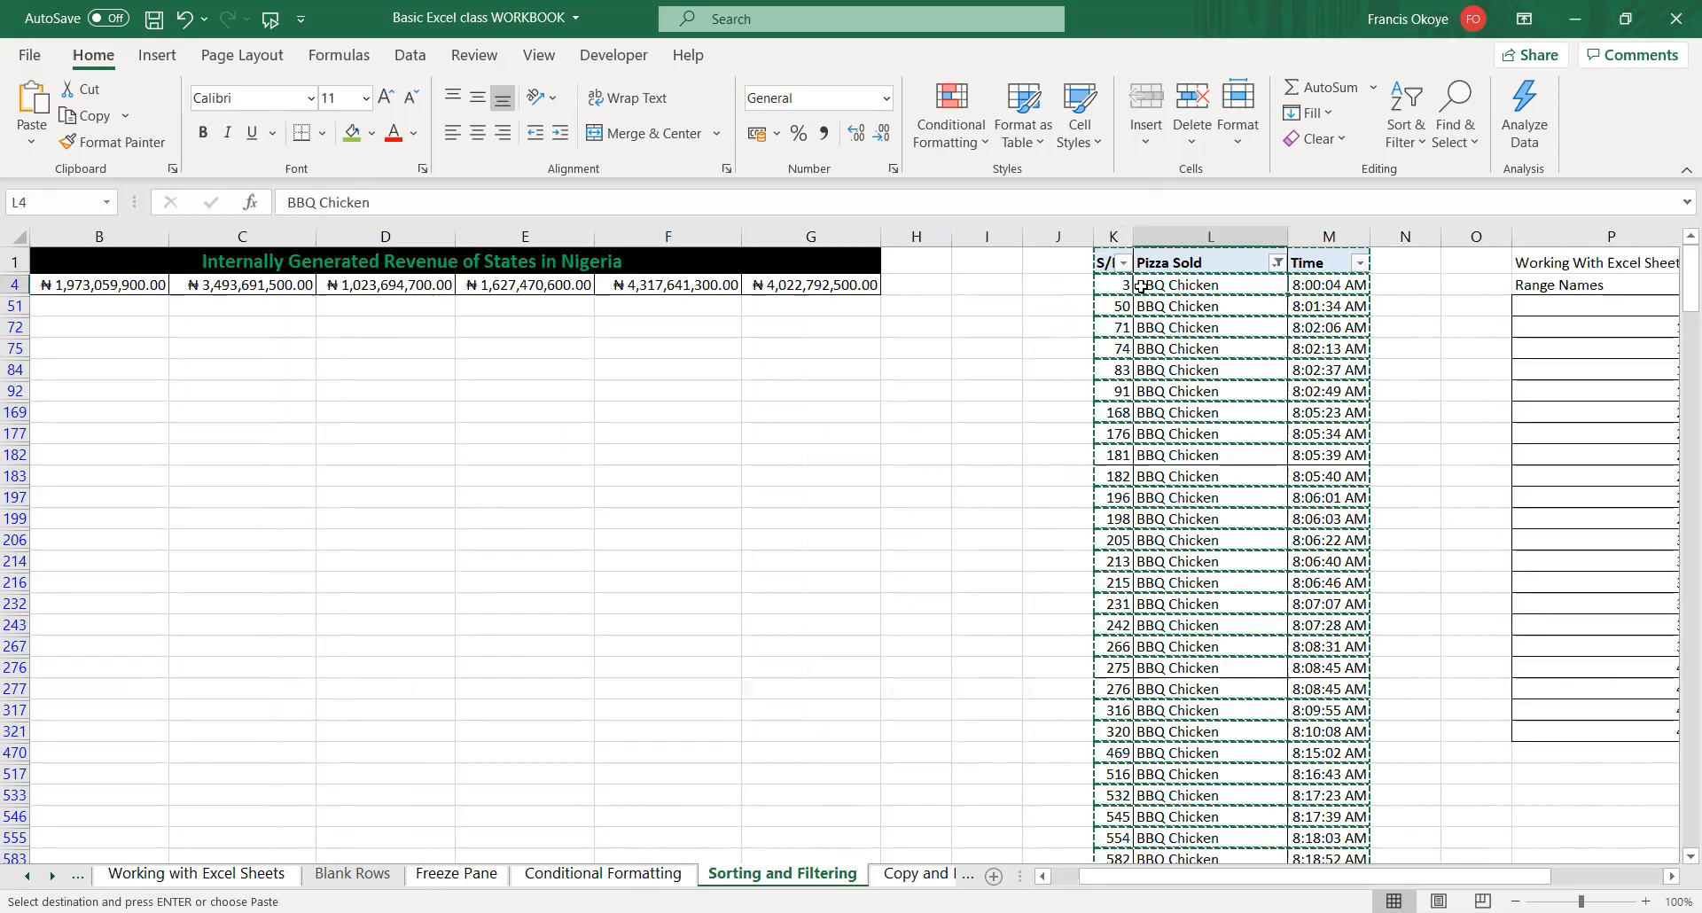
left_click(1100, 266)
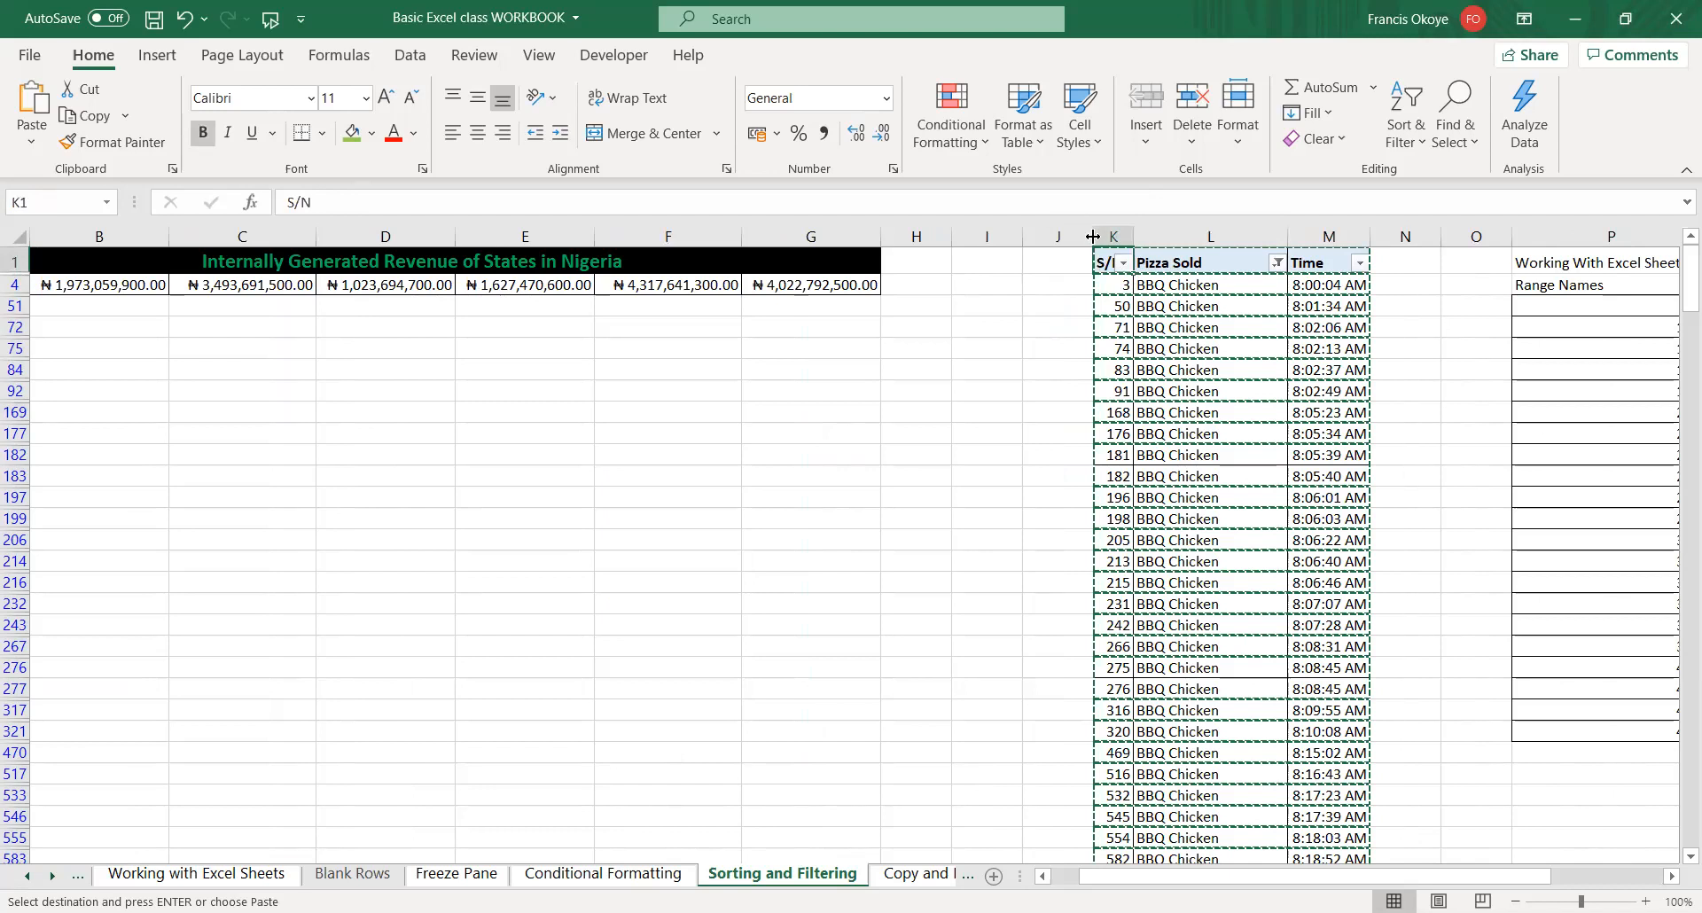
key("ctrl+shift+Right")
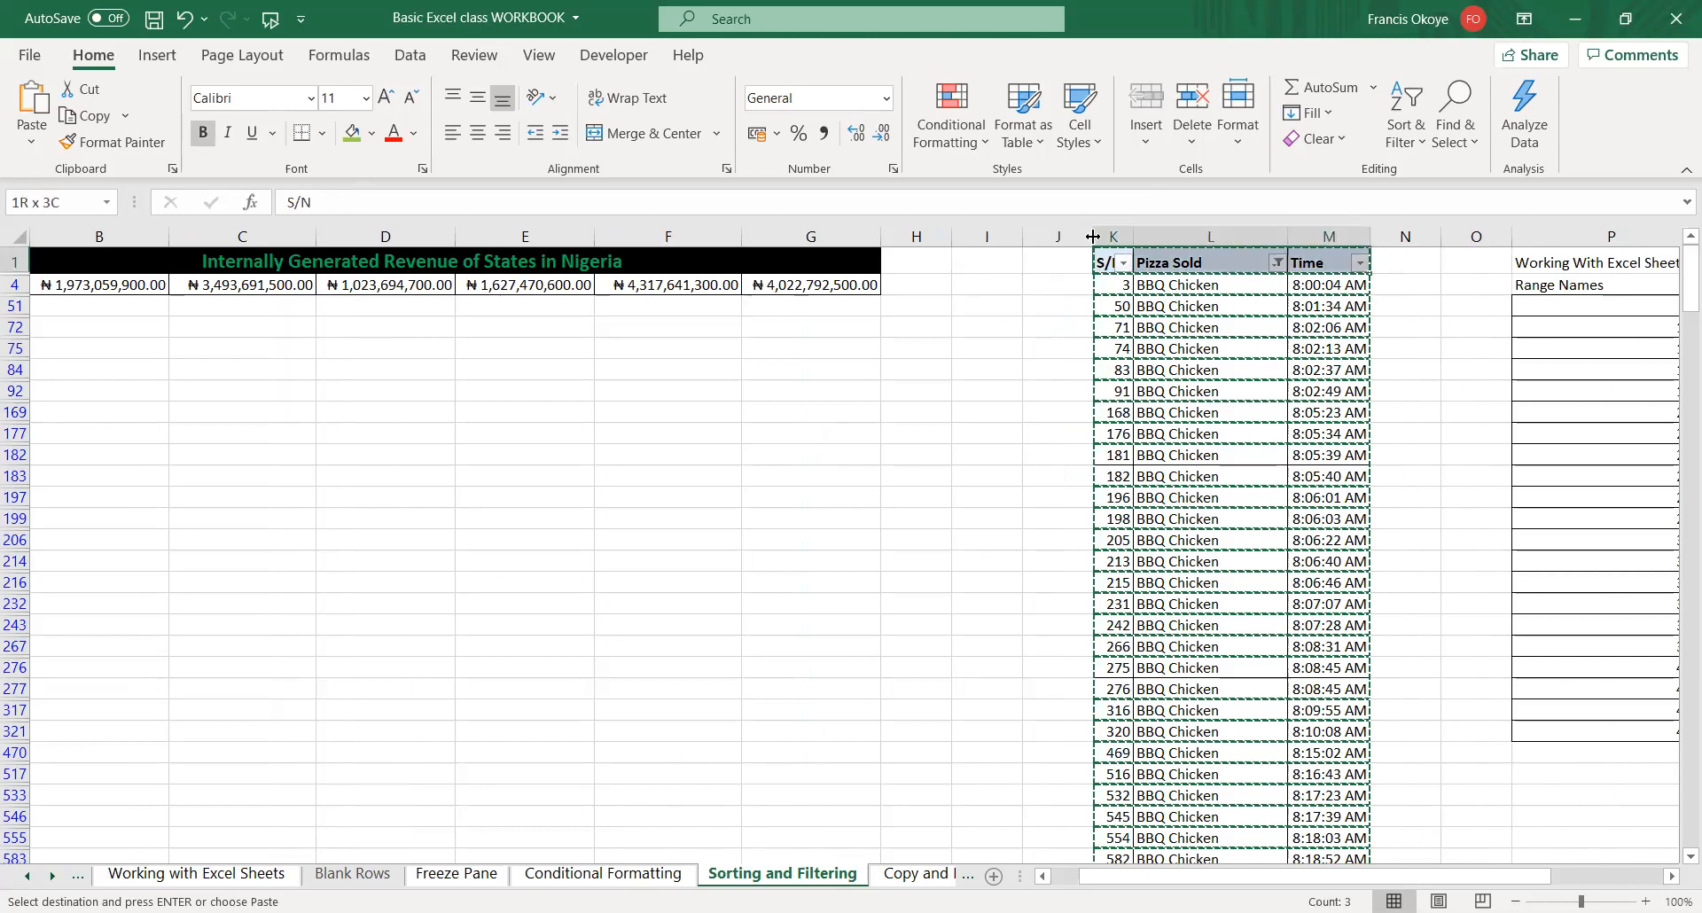
key("ctrl+shift+Down")
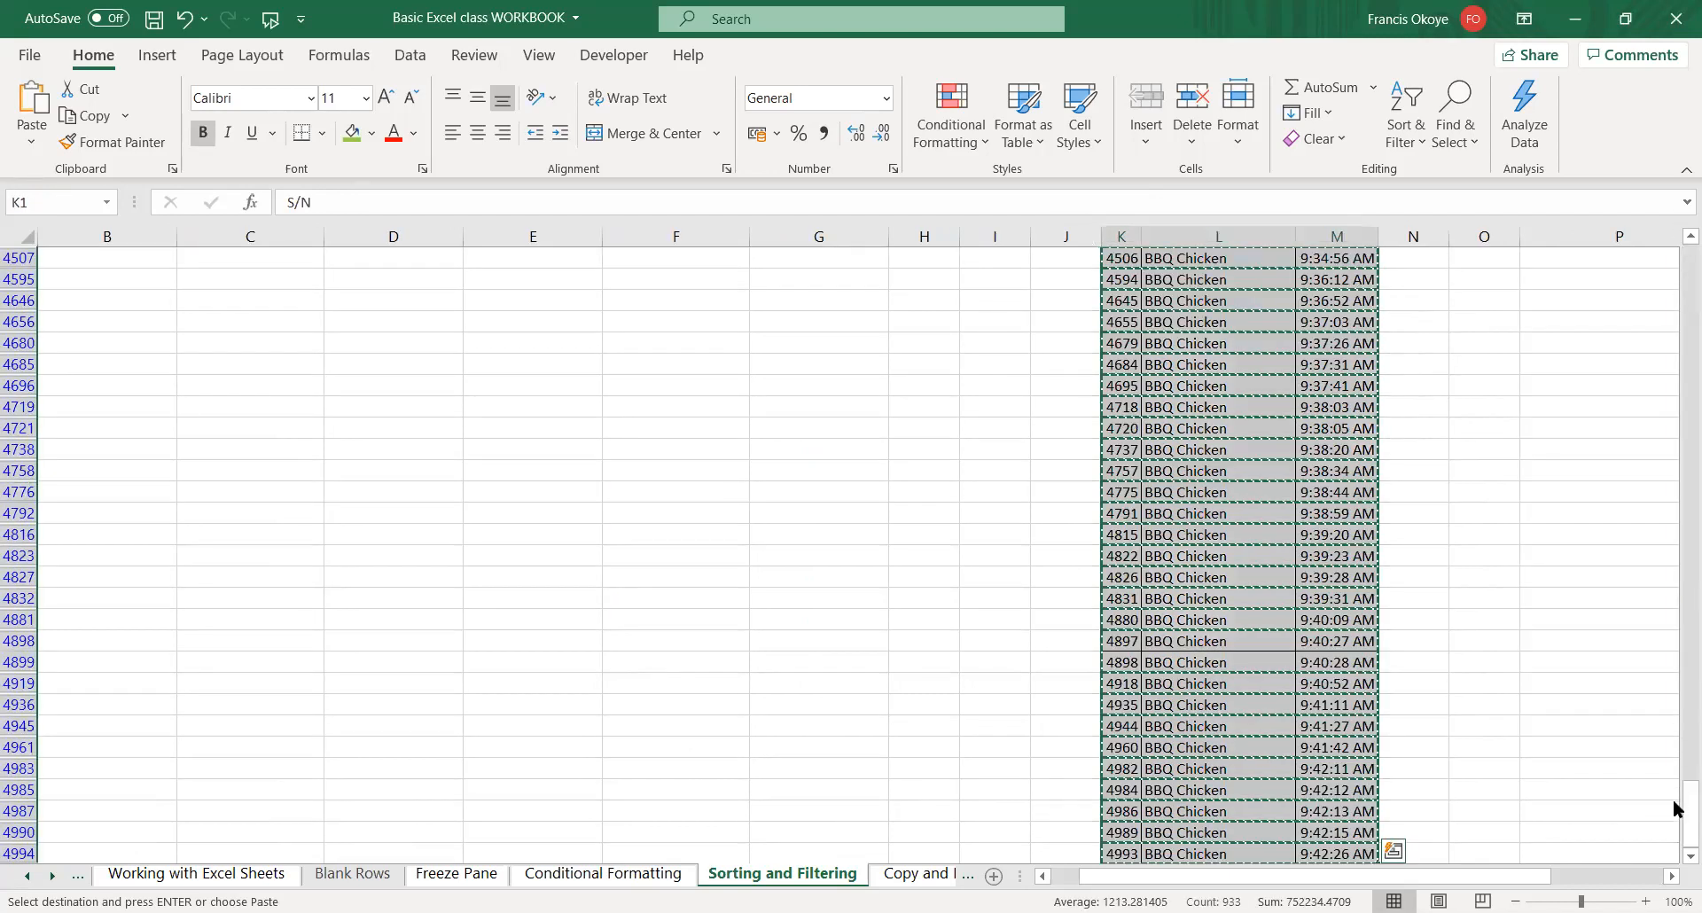
left_click_drag(1691, 814, 1679, 161)
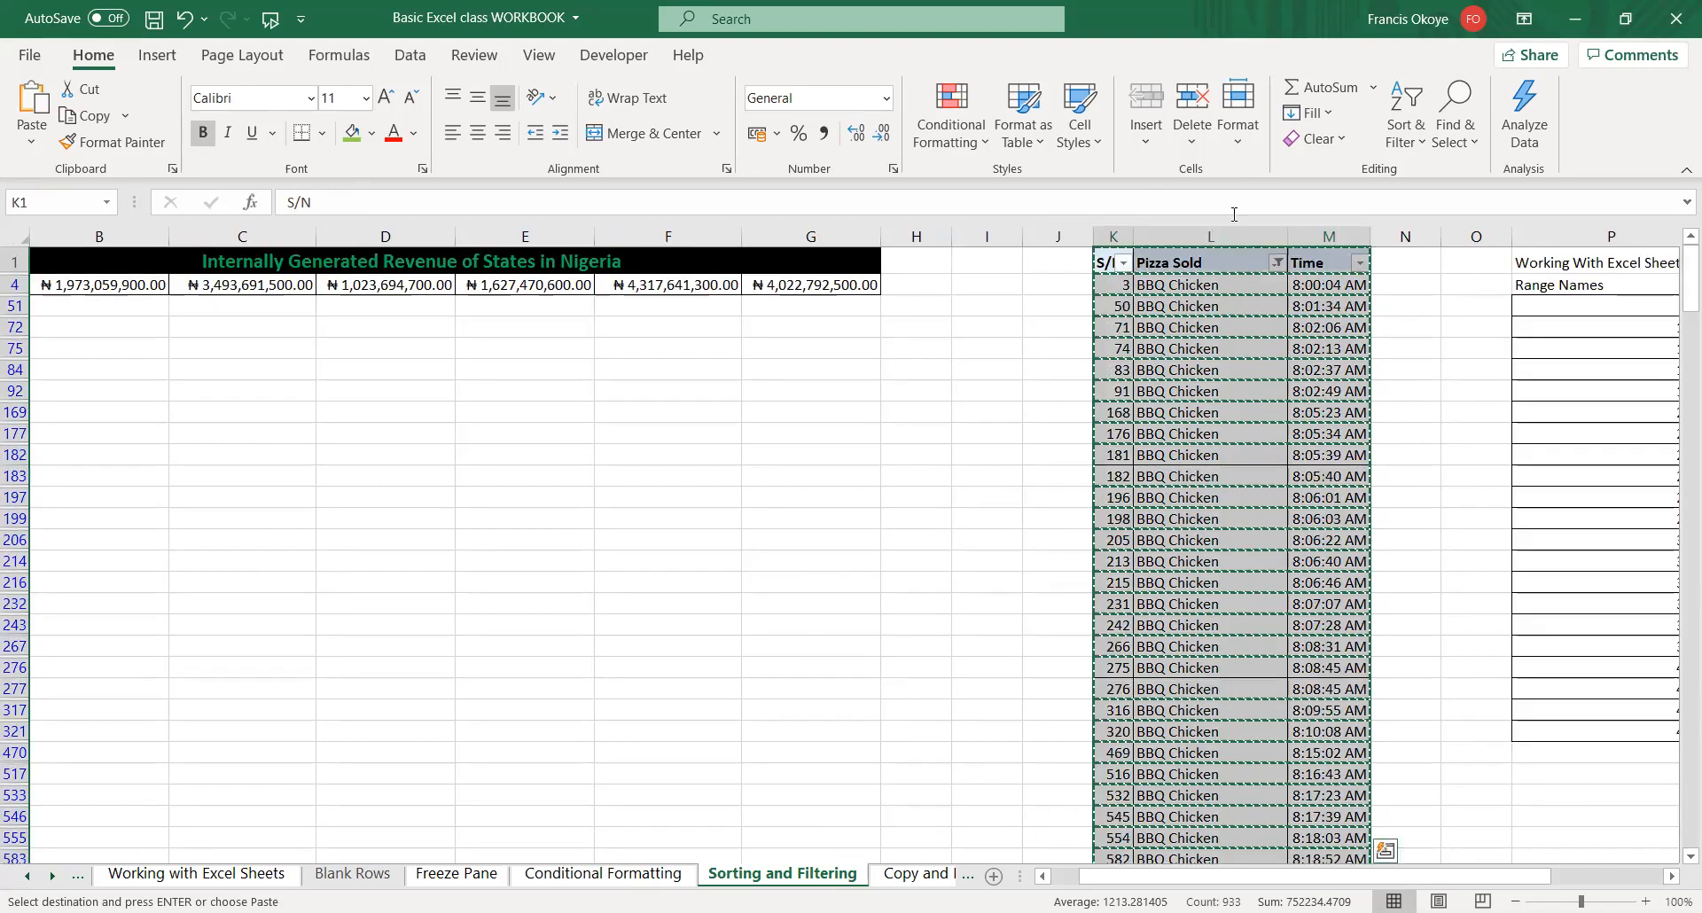
- Set the Pizza Sold filter to select all pizza types again
left_click(1278, 263)
left_click(1052, 524)
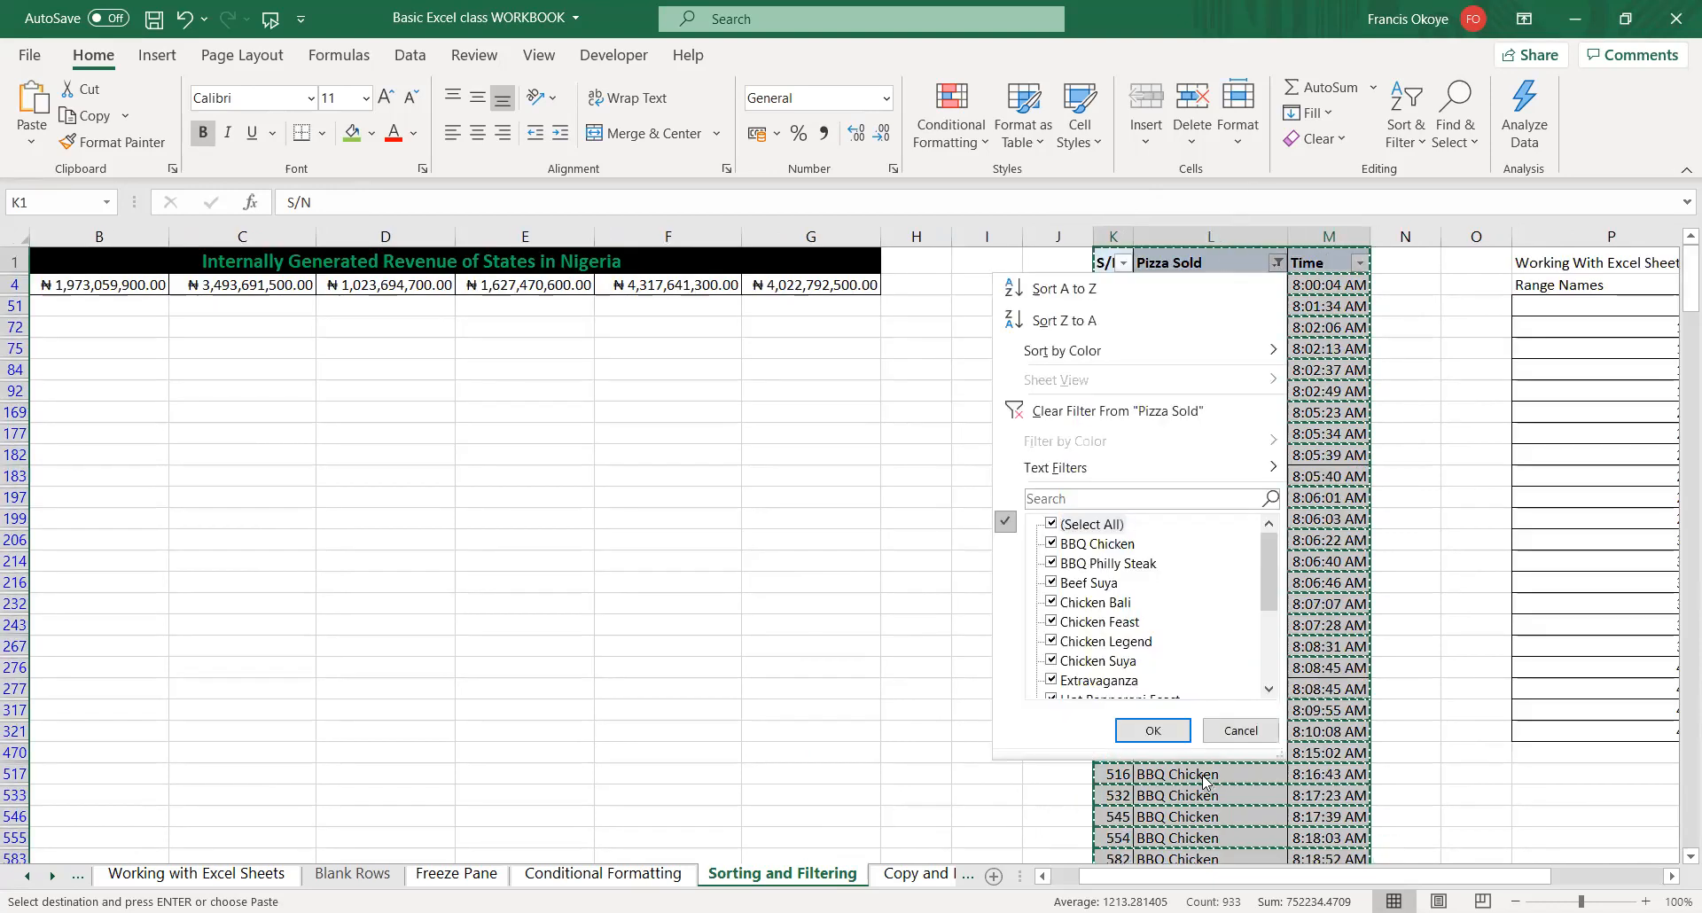
left_click(1164, 727)
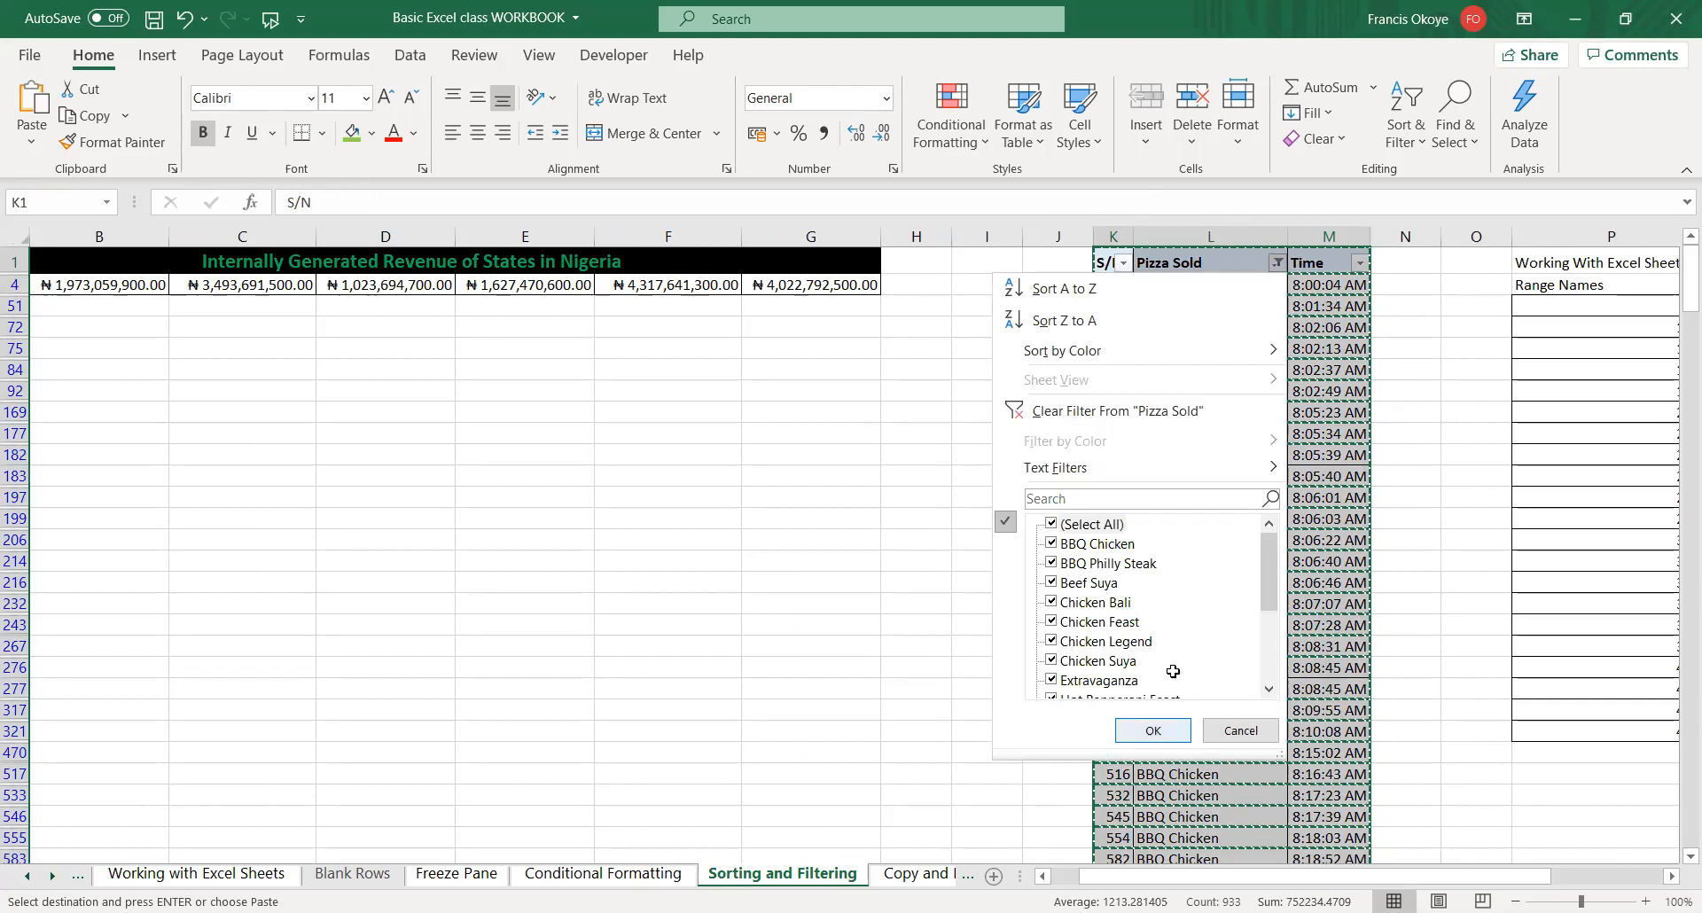
- Apply the Pizza Sold filter with every pizza type ticked to bring back all sales records
left_click(1169, 725)
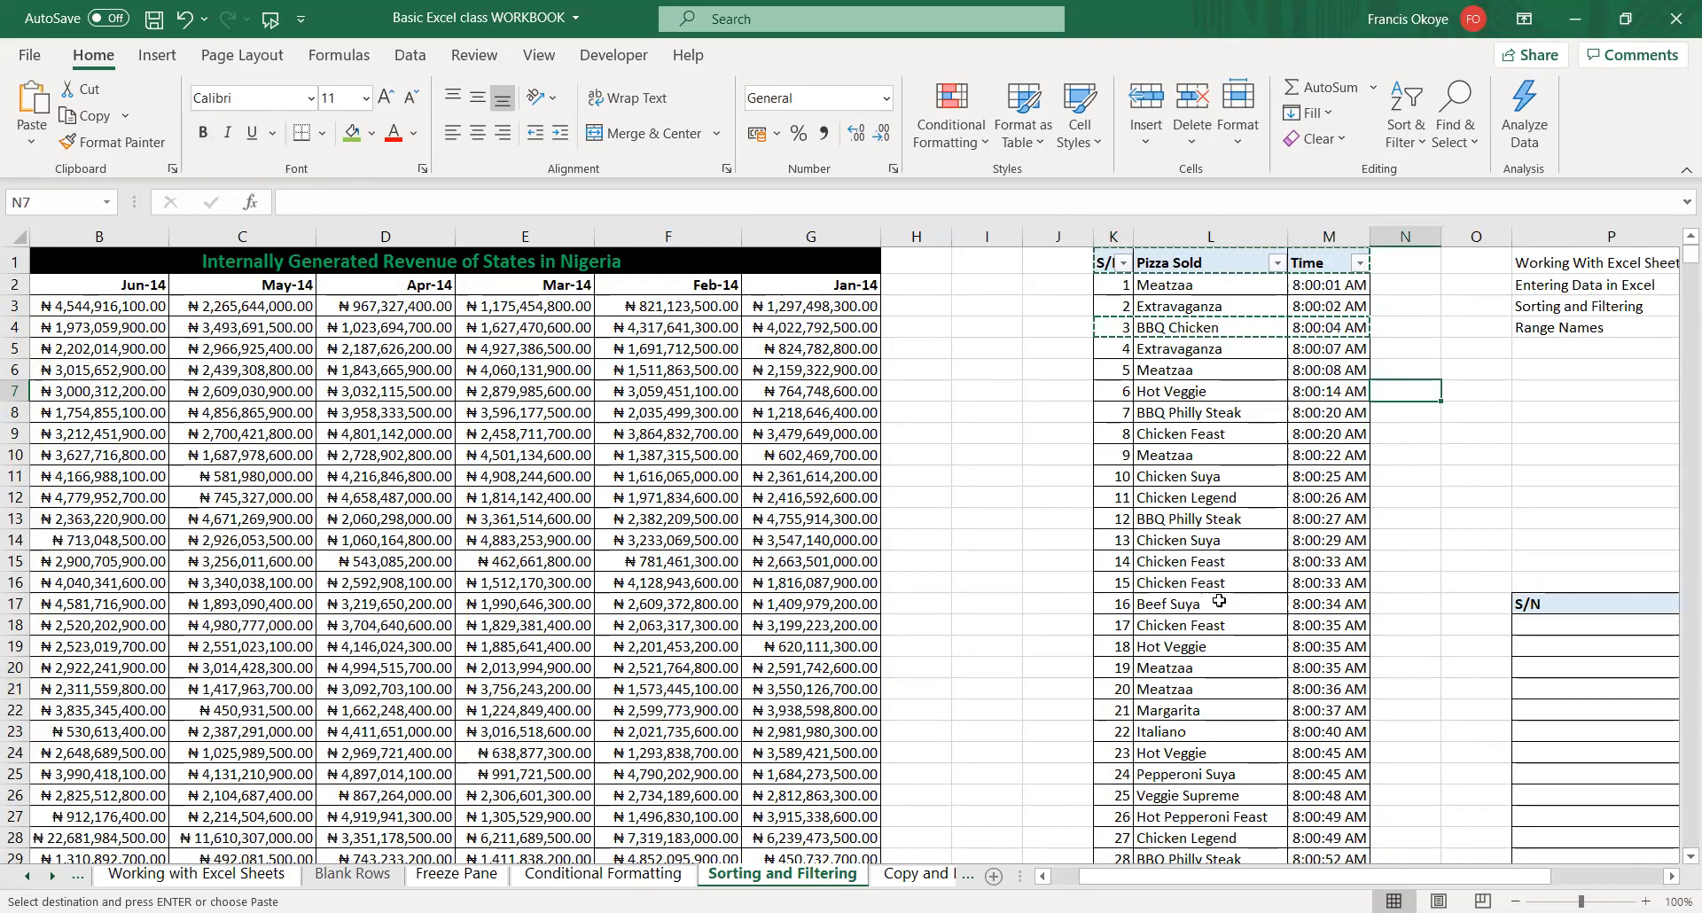
left_click_drag(1388, 879, 1191, 734)
left_click(1191, 736)
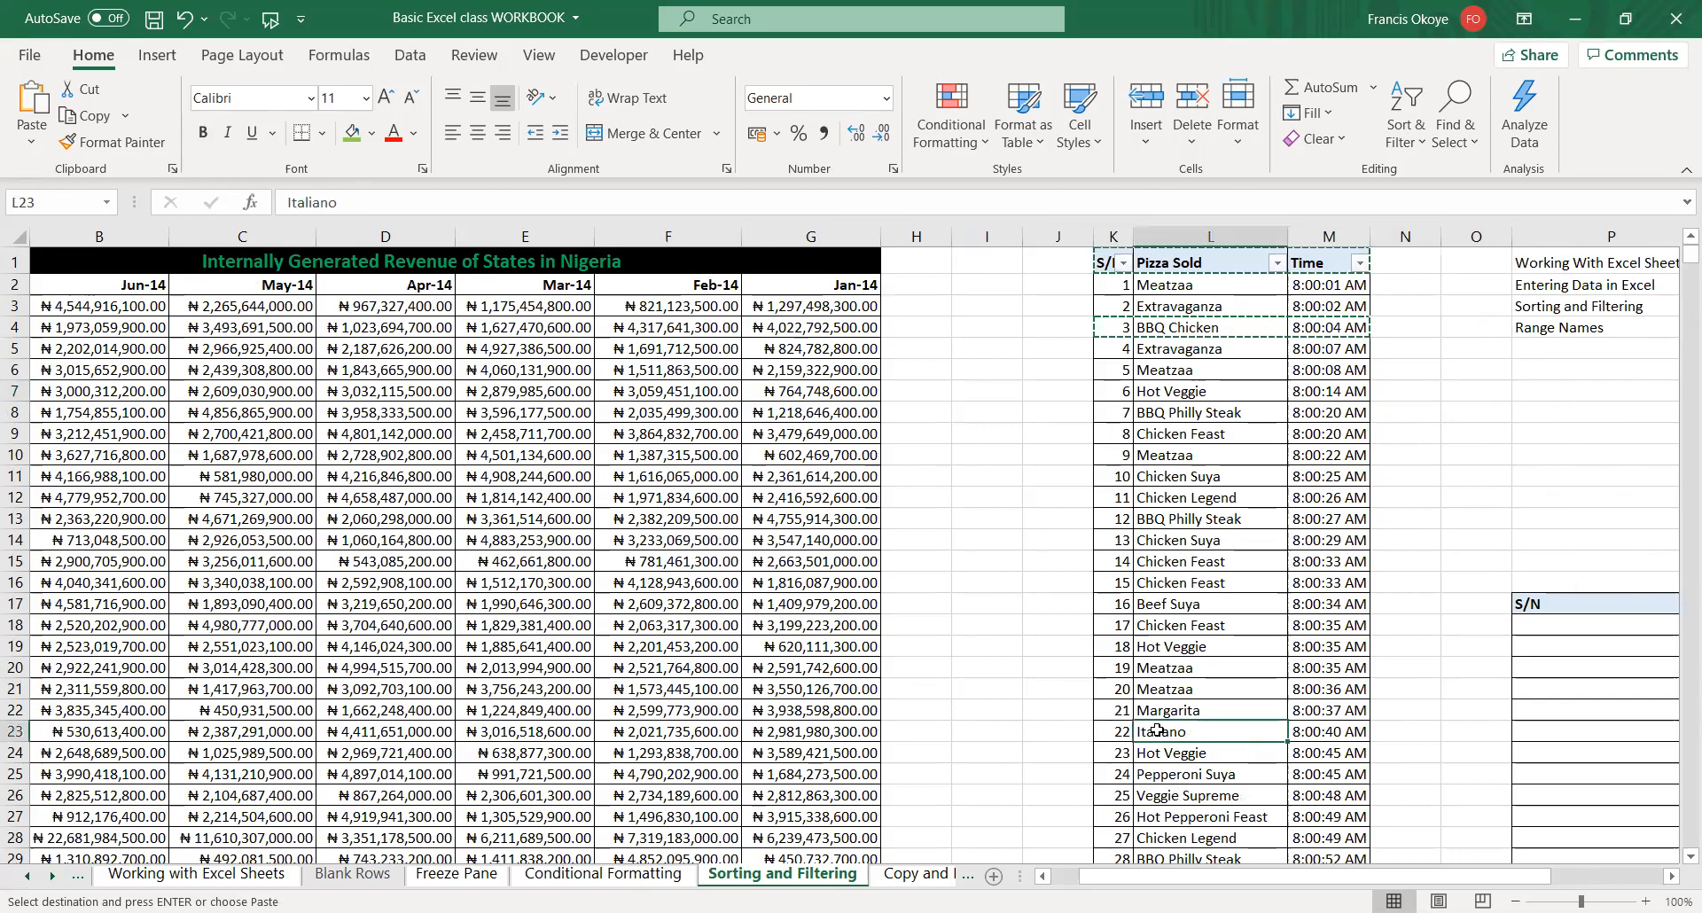
- Filter the Pizza Sold column to show only Italiano records
left_click(1278, 263)
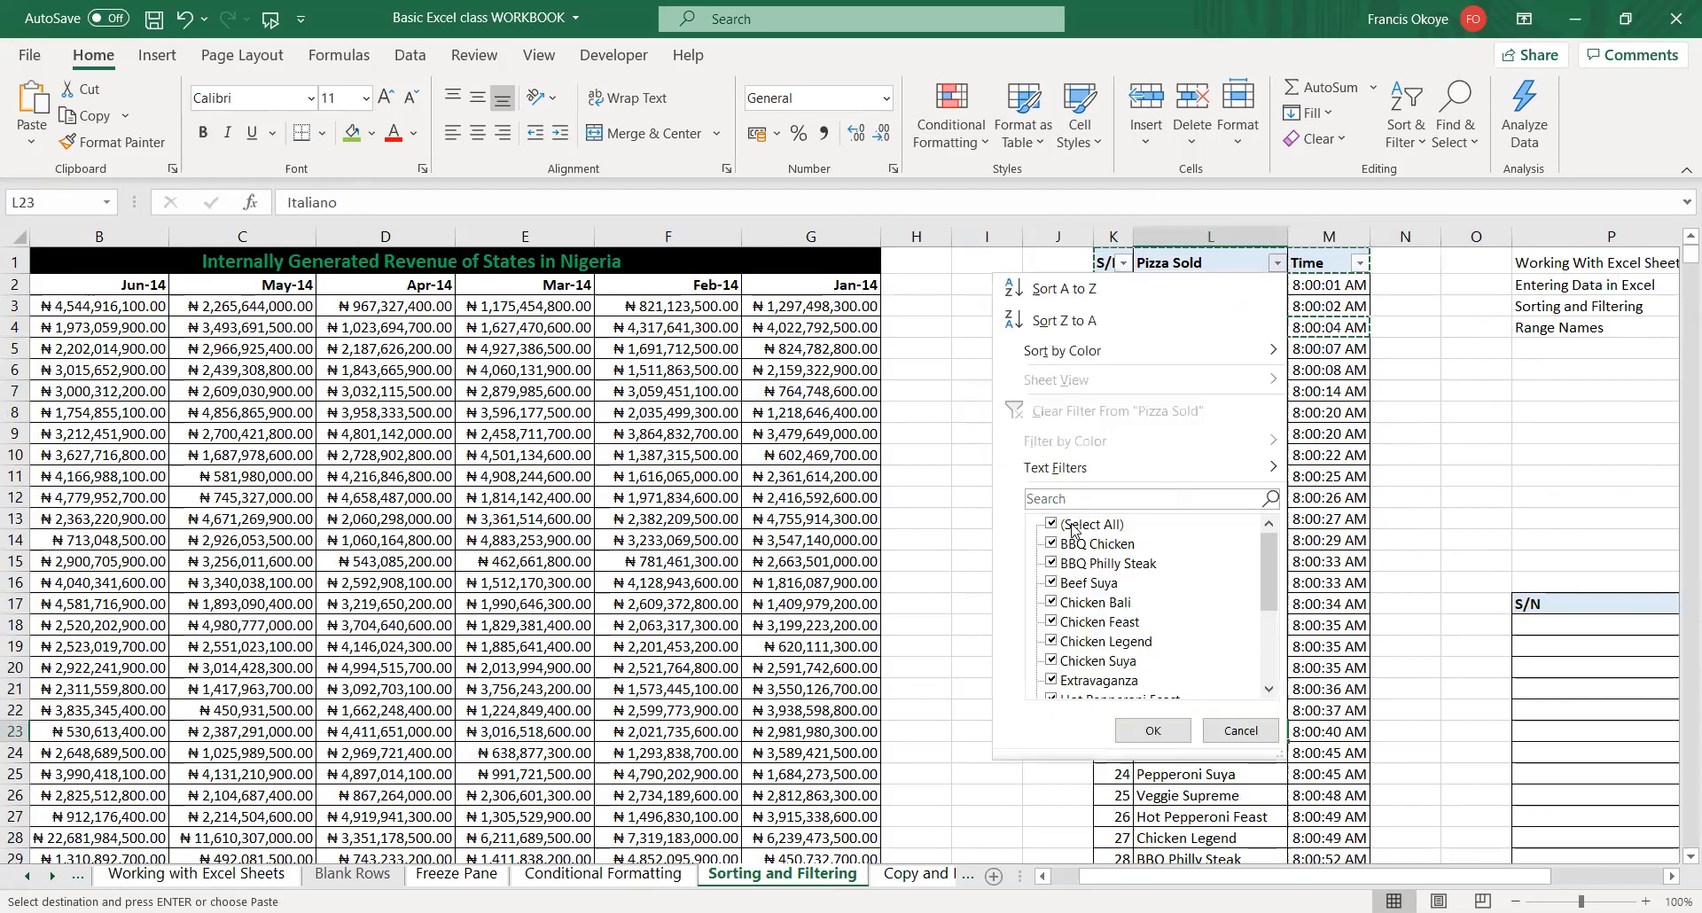
left_click(1052, 525)
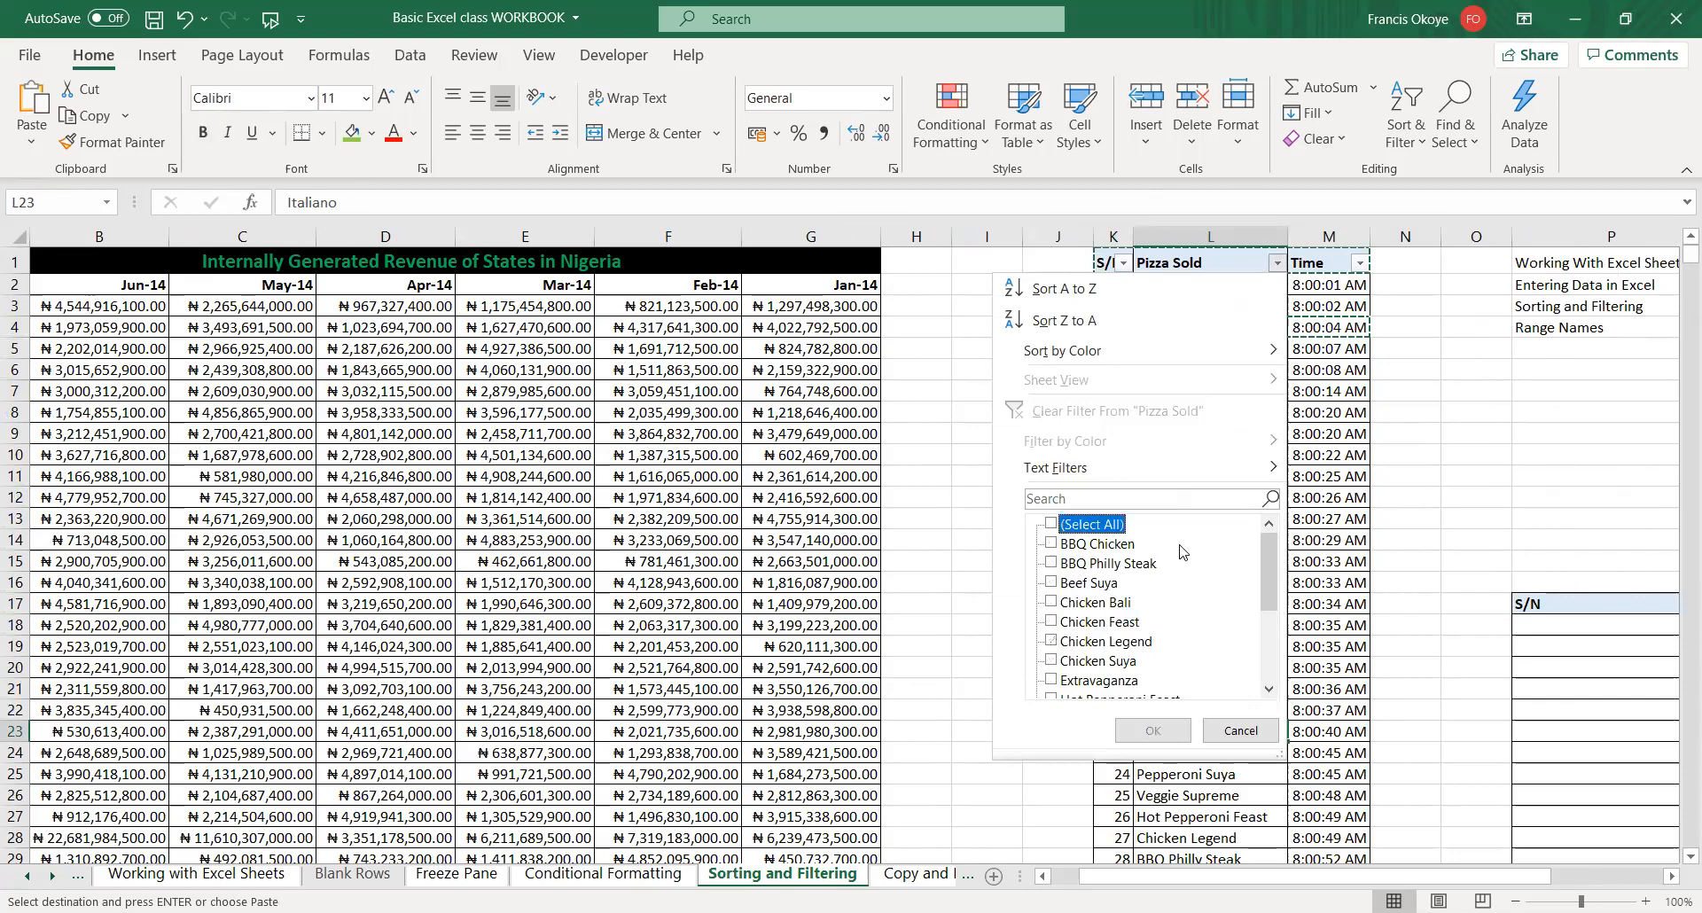
left_click_drag(1270, 550, 1270, 594)
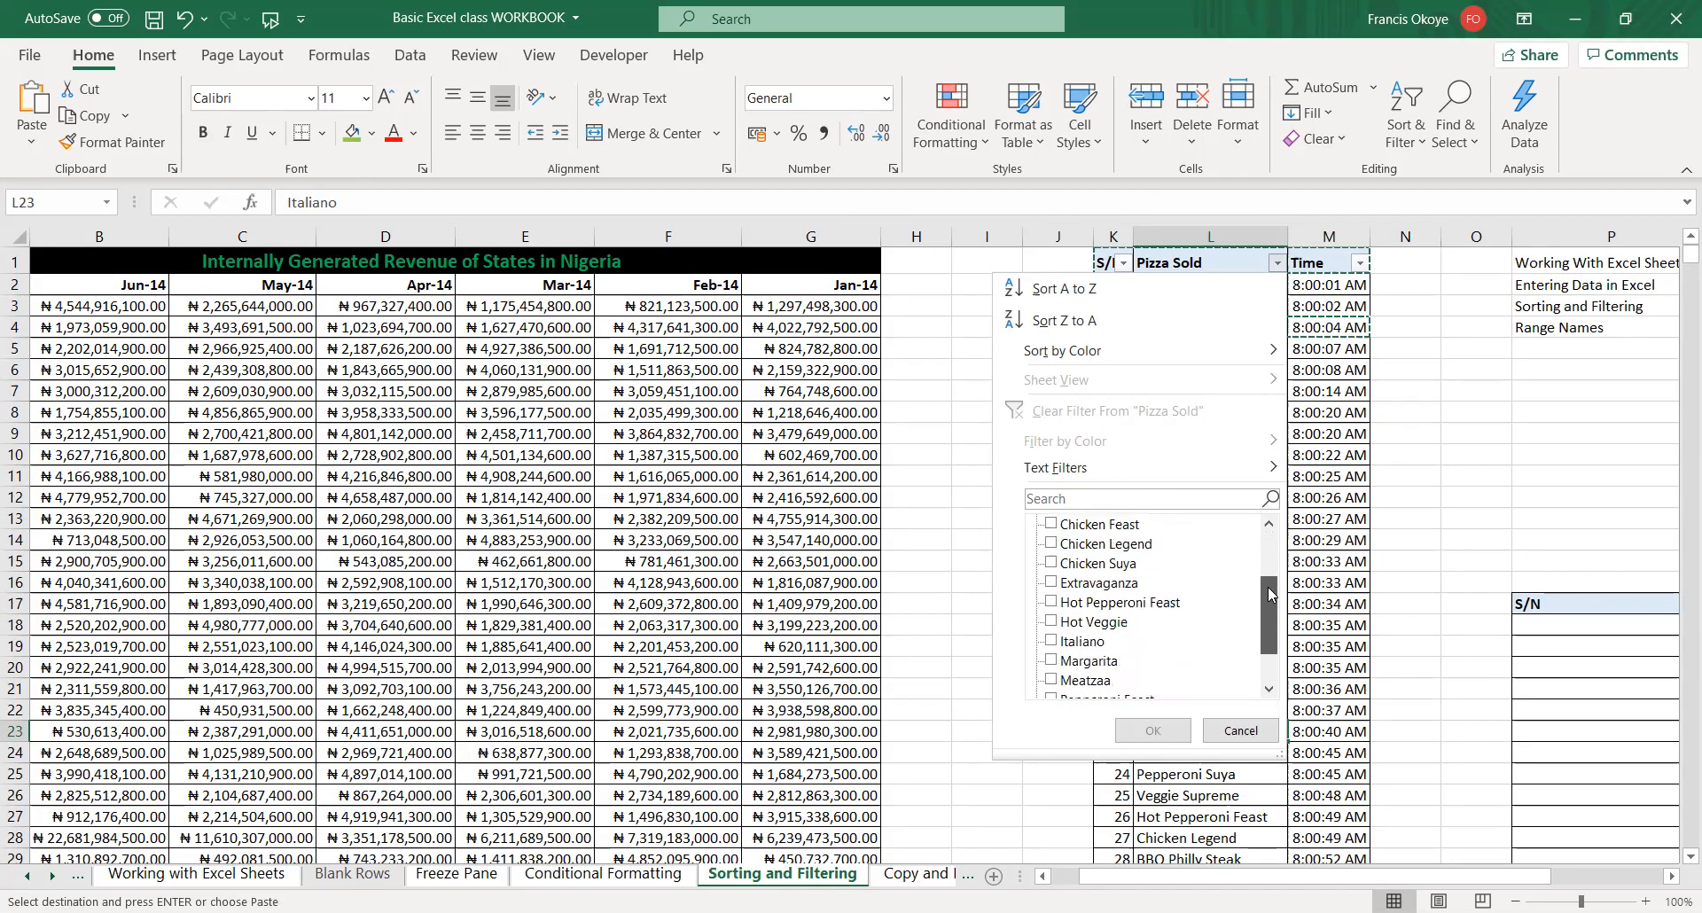
left_click(1052, 641)
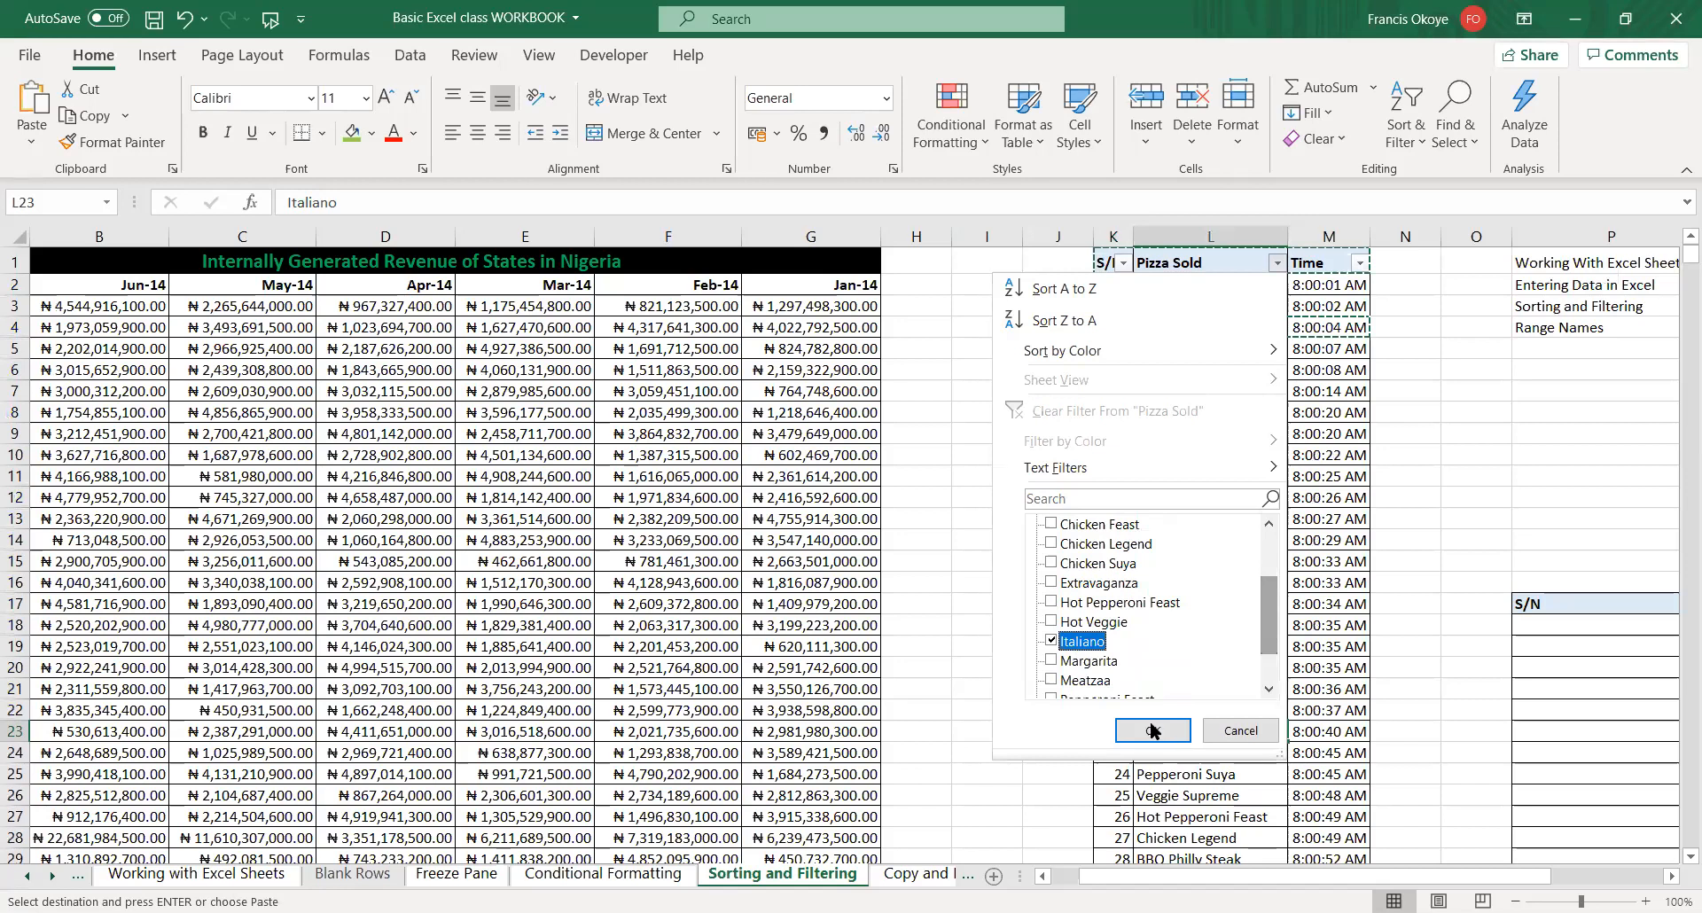
left_click(1153, 731)
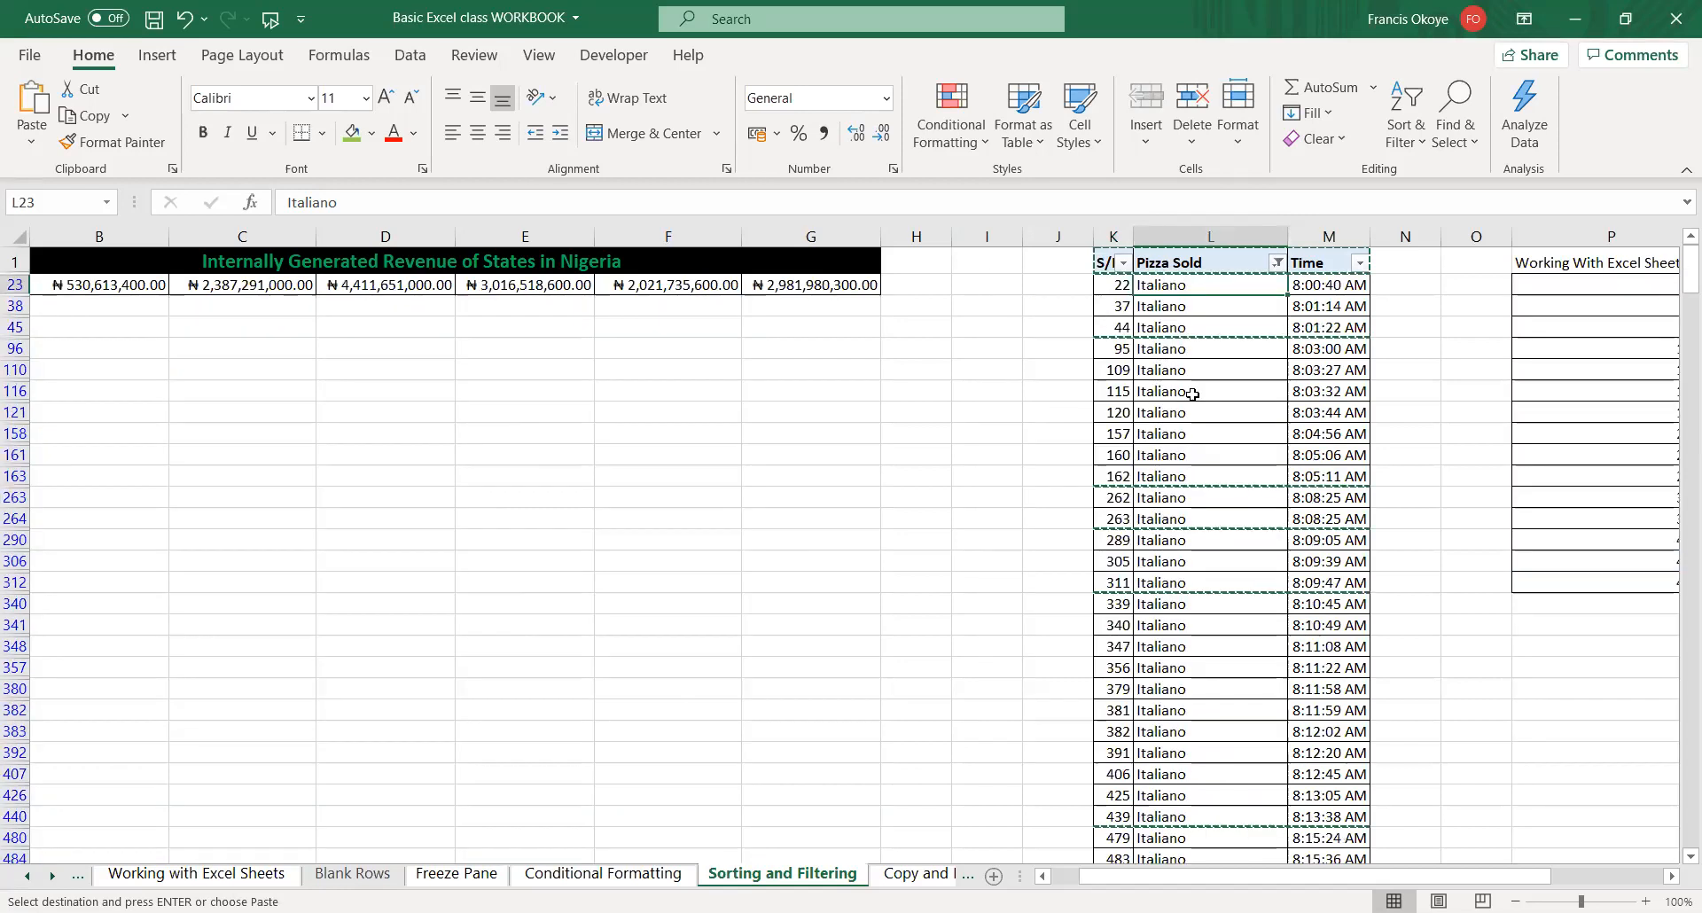
- Clear the old copy selection and copy the filtered Italiano records with headers, from S/N in K1 across to Time and down to the last row
left_click(1165, 259)
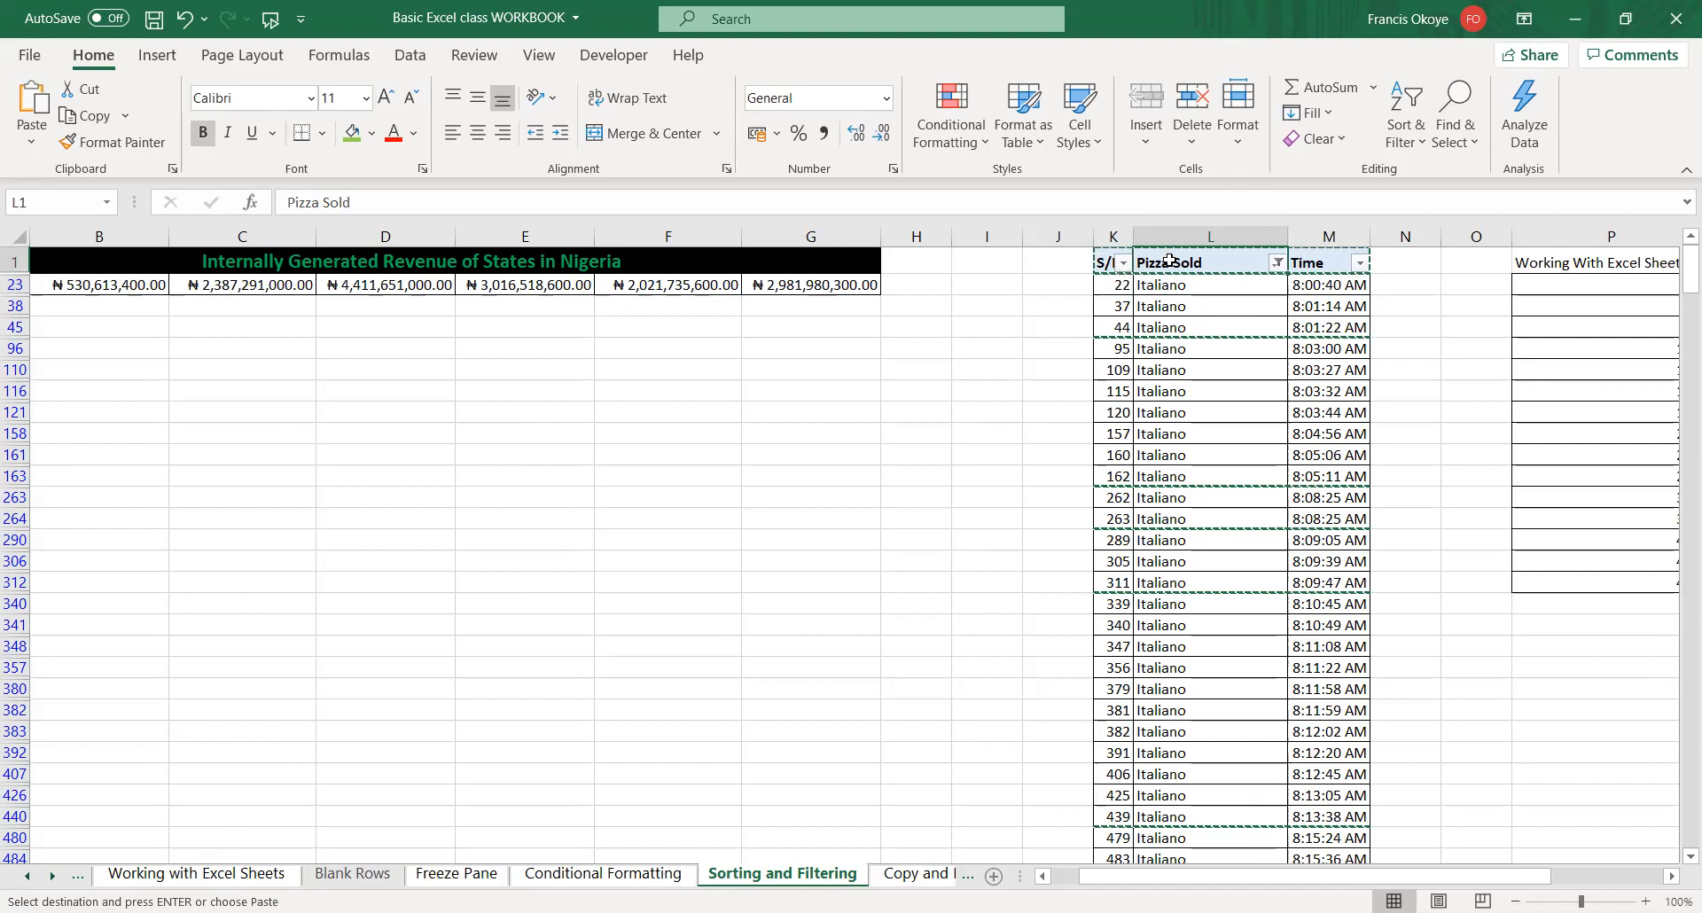
left_click(1145, 635)
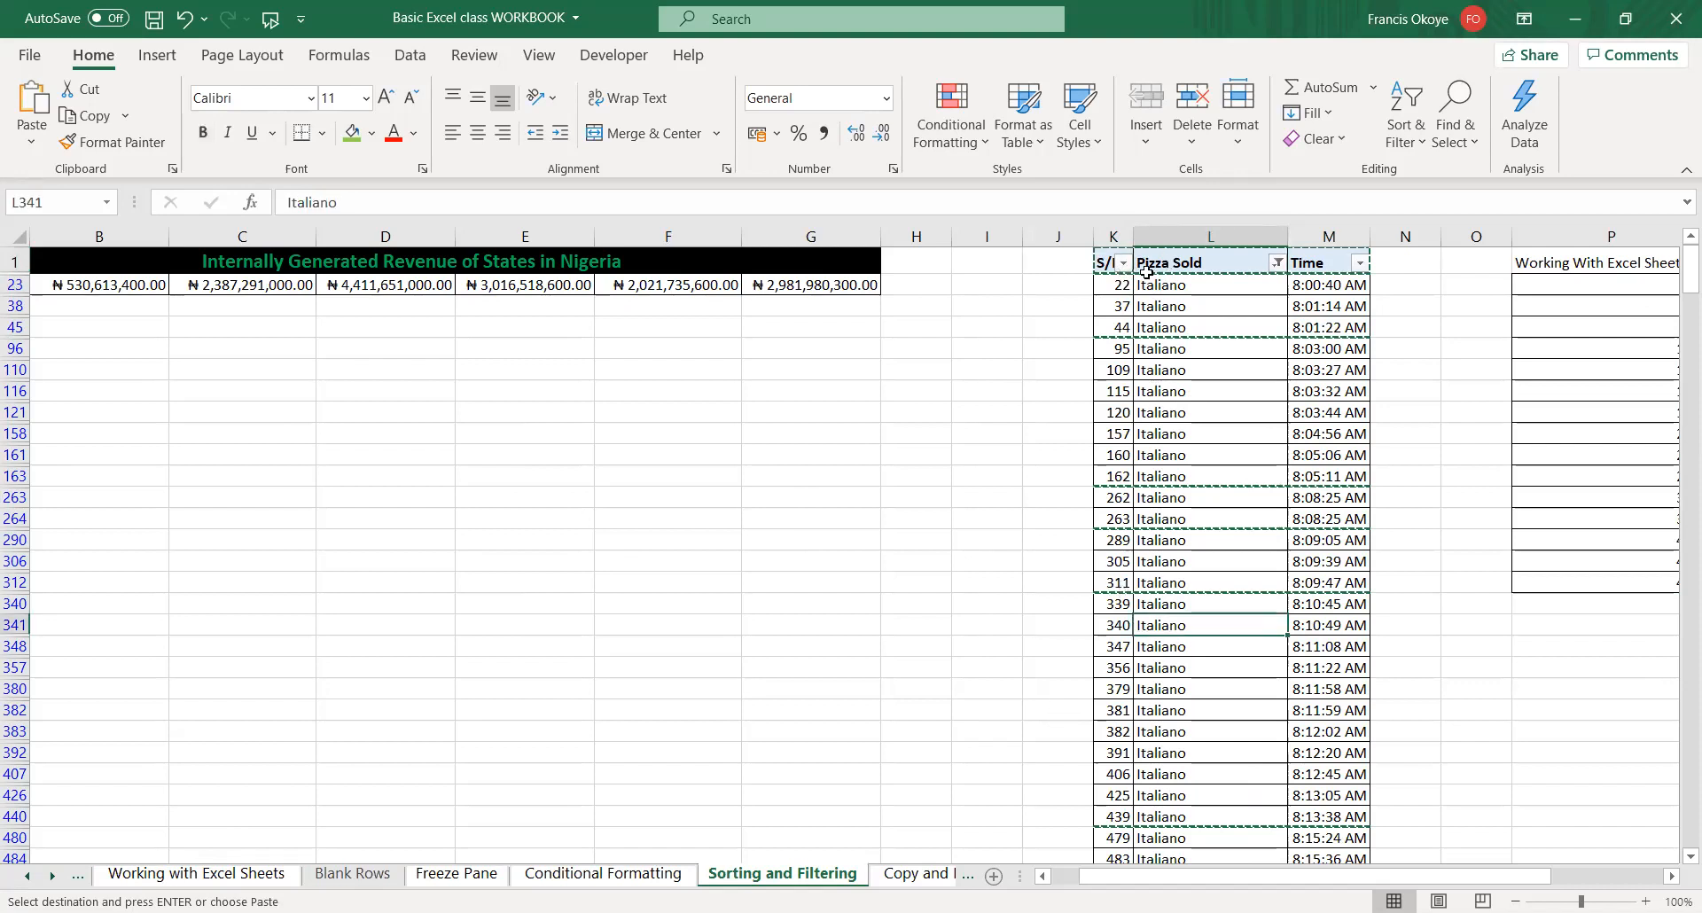
key("Escape")
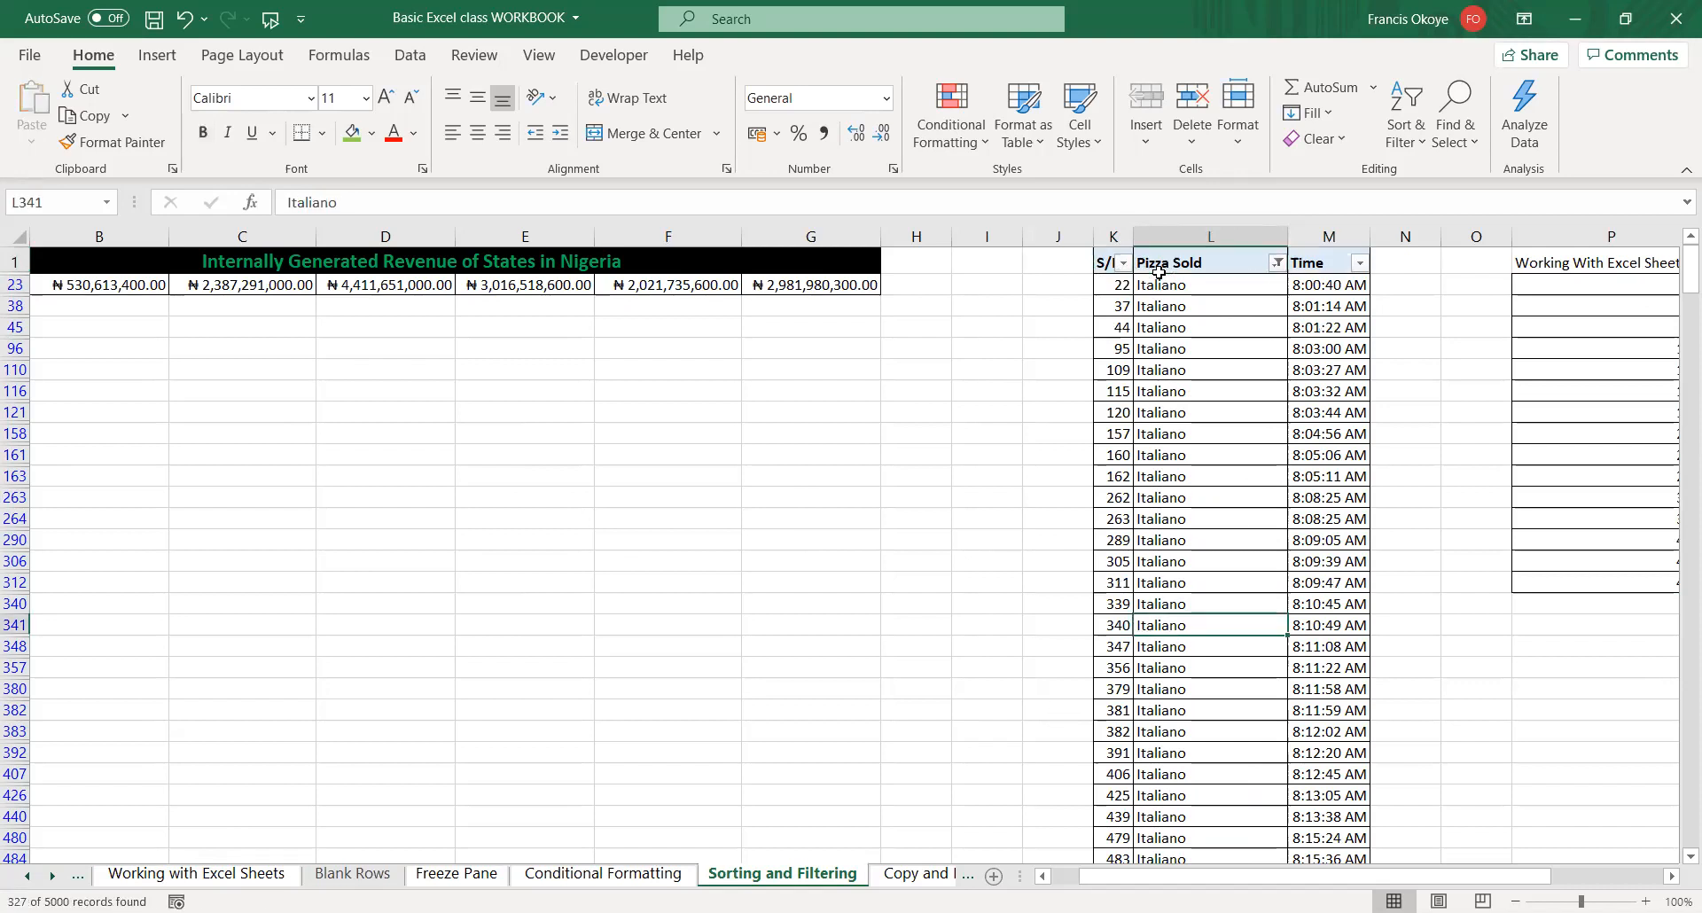
left_click(1111, 265)
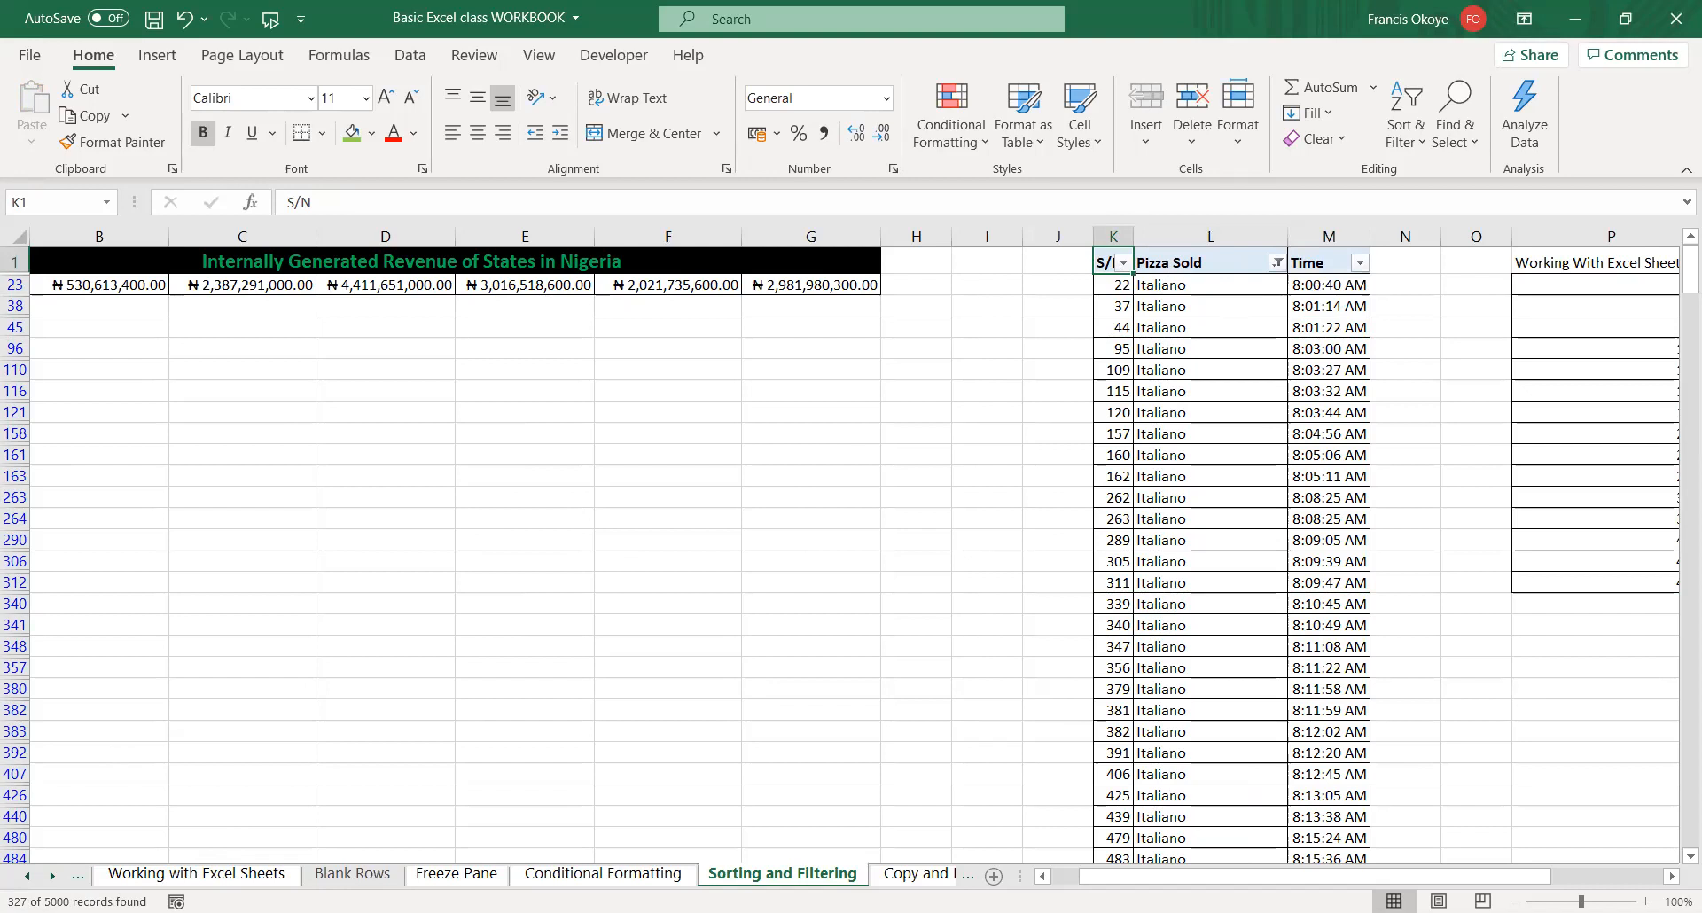
left_click(1096, 266)
key("ctrl+shift+Down")
key("ctrl+c")
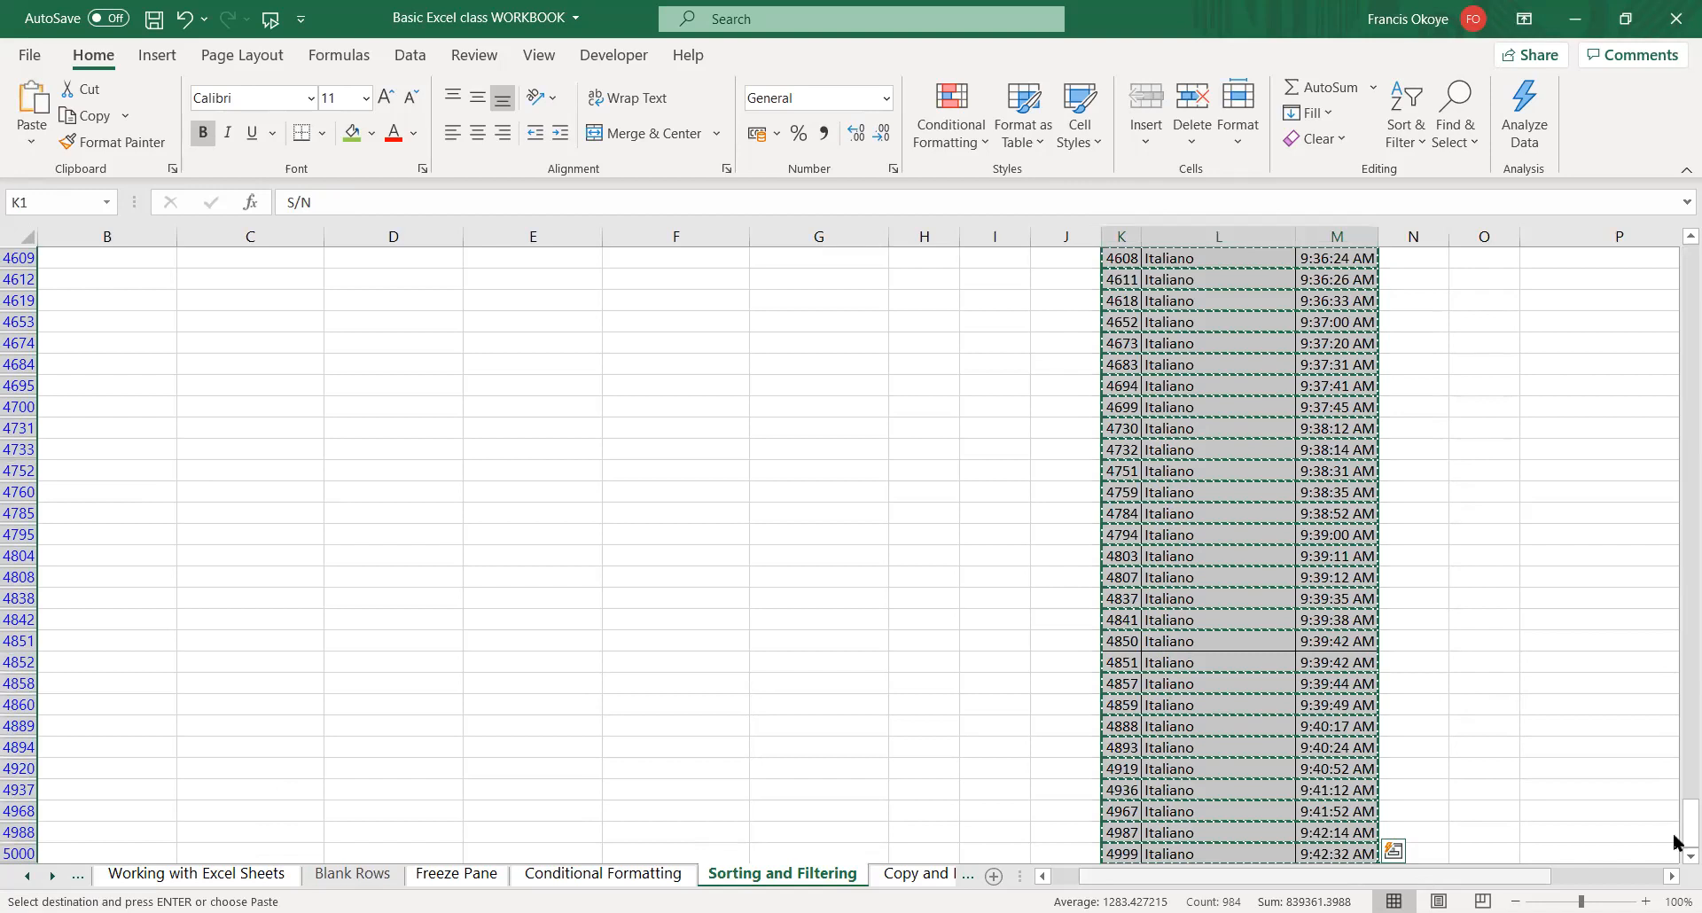
- Paste the copied Italiano records at cell X23 and fit the width of column Z to its contents
left_click_drag(1684, 836, 1678, 221)
left_click(1645, 352)
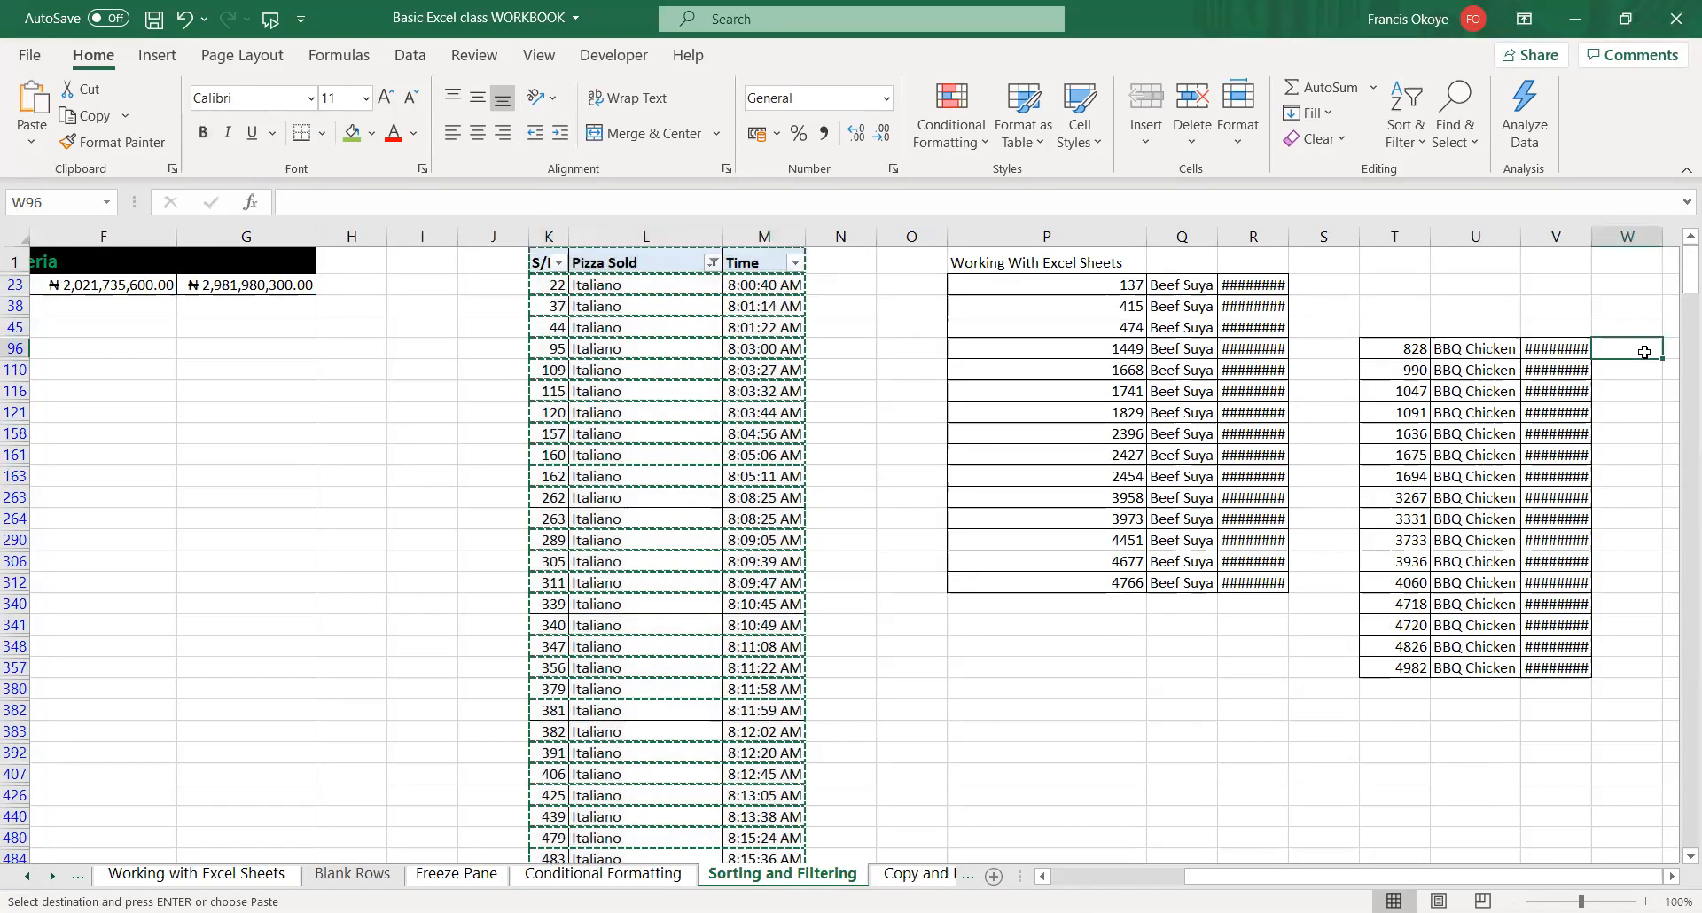
key("Right")
key("Right")
key("Left")
key("Up")
key("Up")
key("Up")
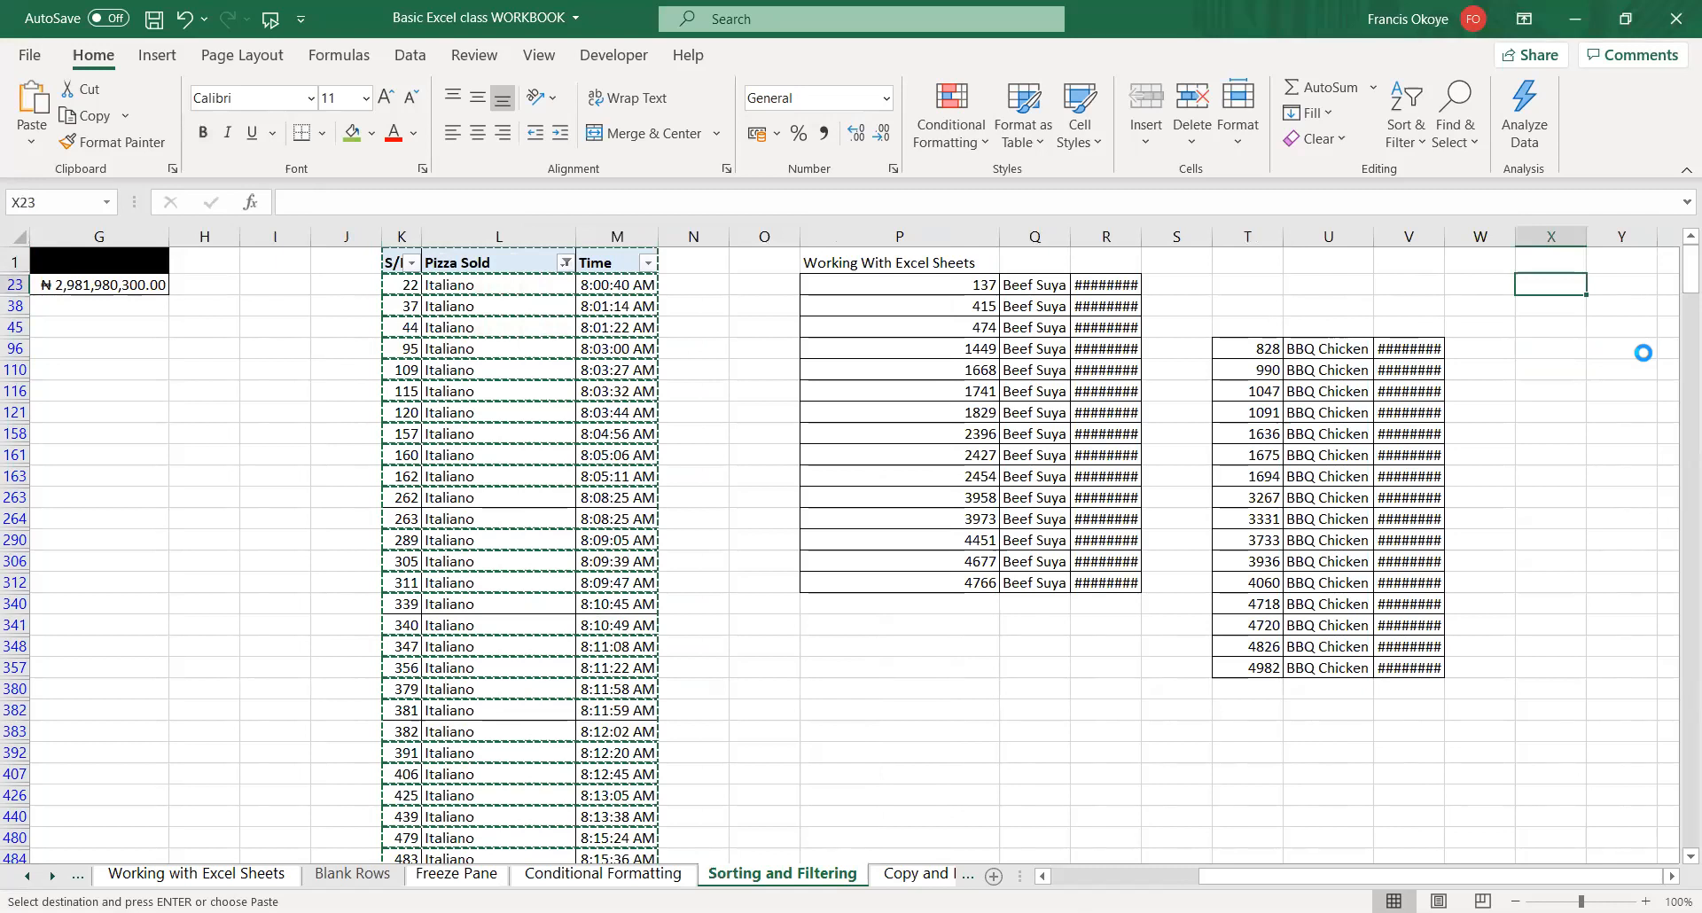
key("ctrl+v")
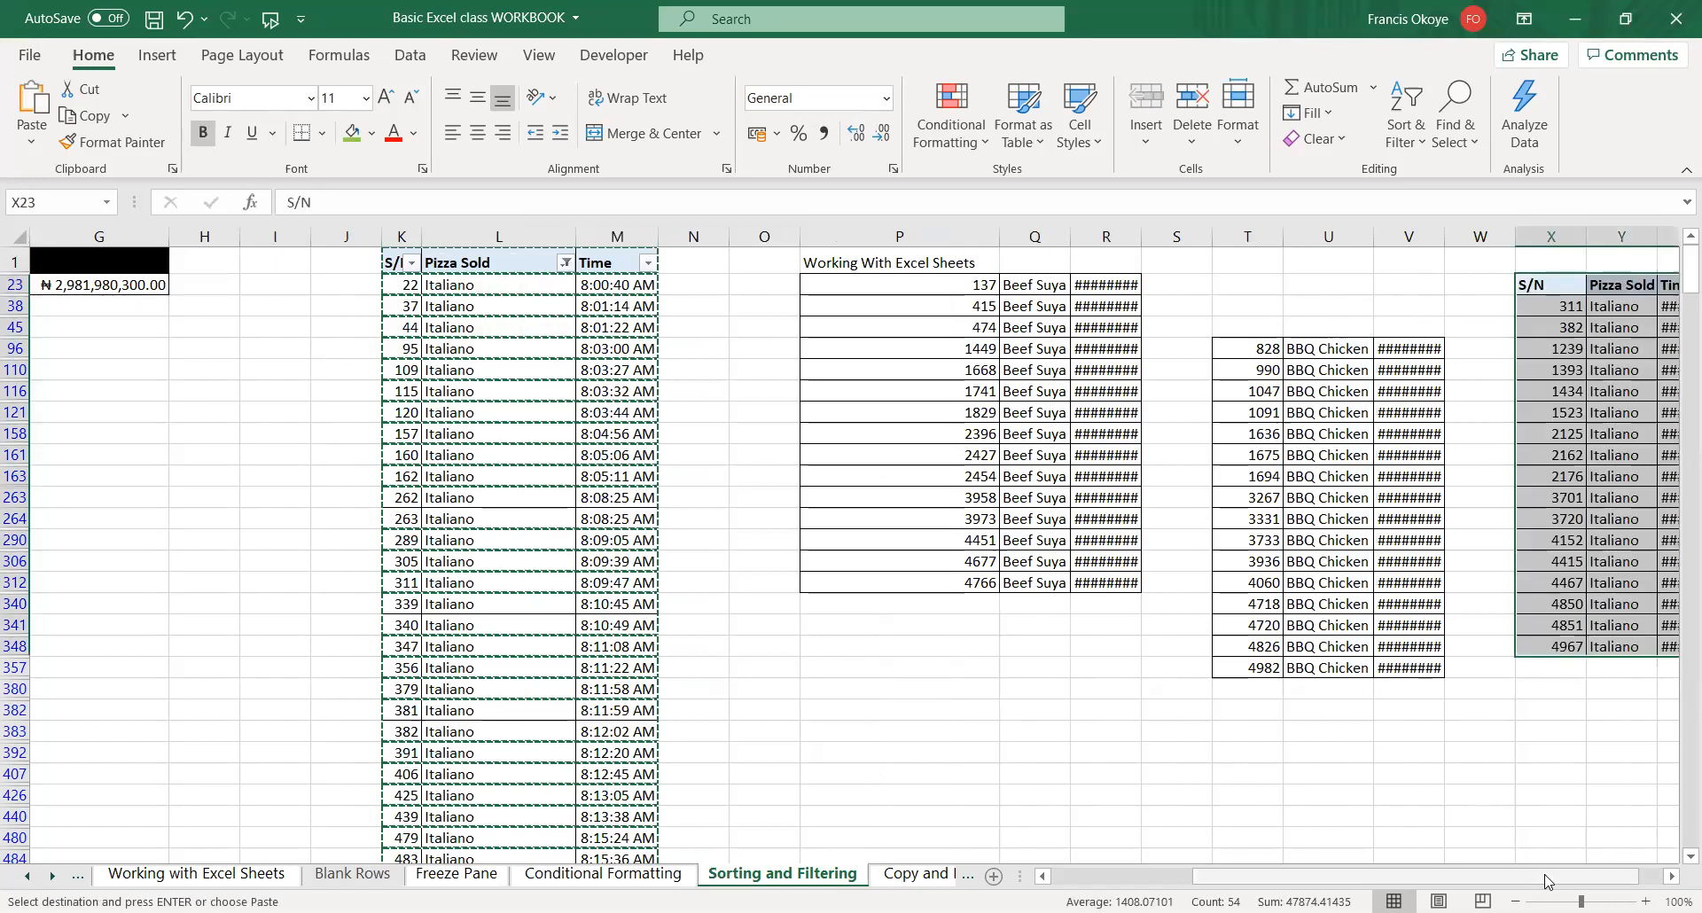
scroll(1588, 248, "right", 1)
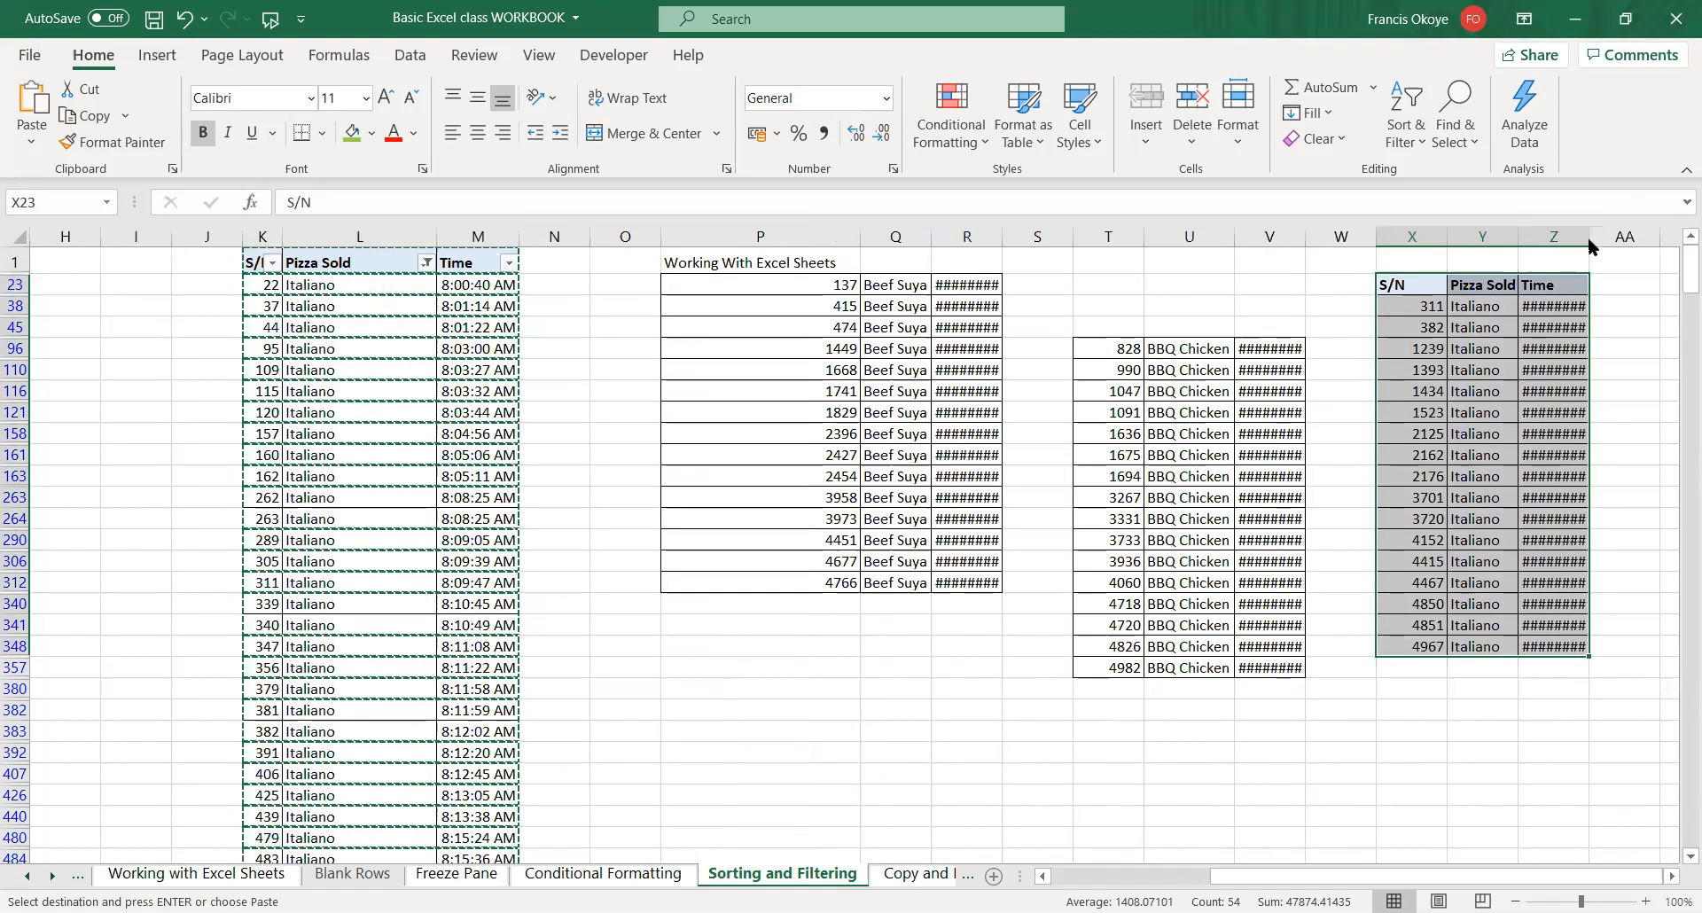
double_click(1588, 245)
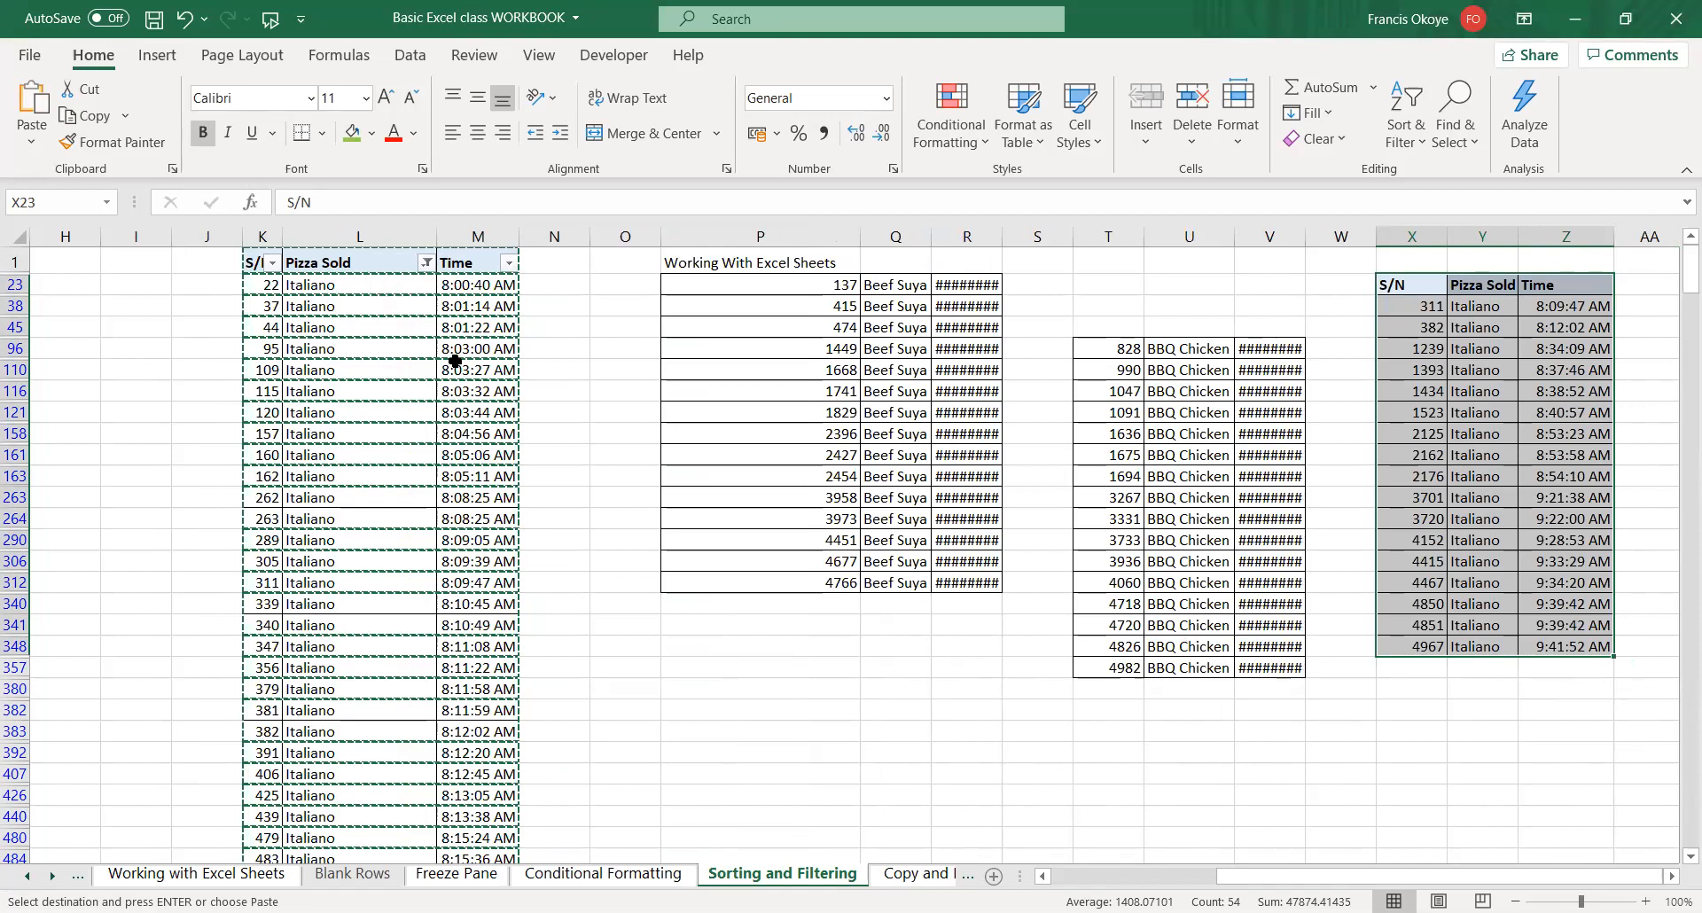
- Copy the filtered Italiano table with its headers again and paste it at H1 on the Copy and Paste Filtered Data sheet
left_click(255, 262)
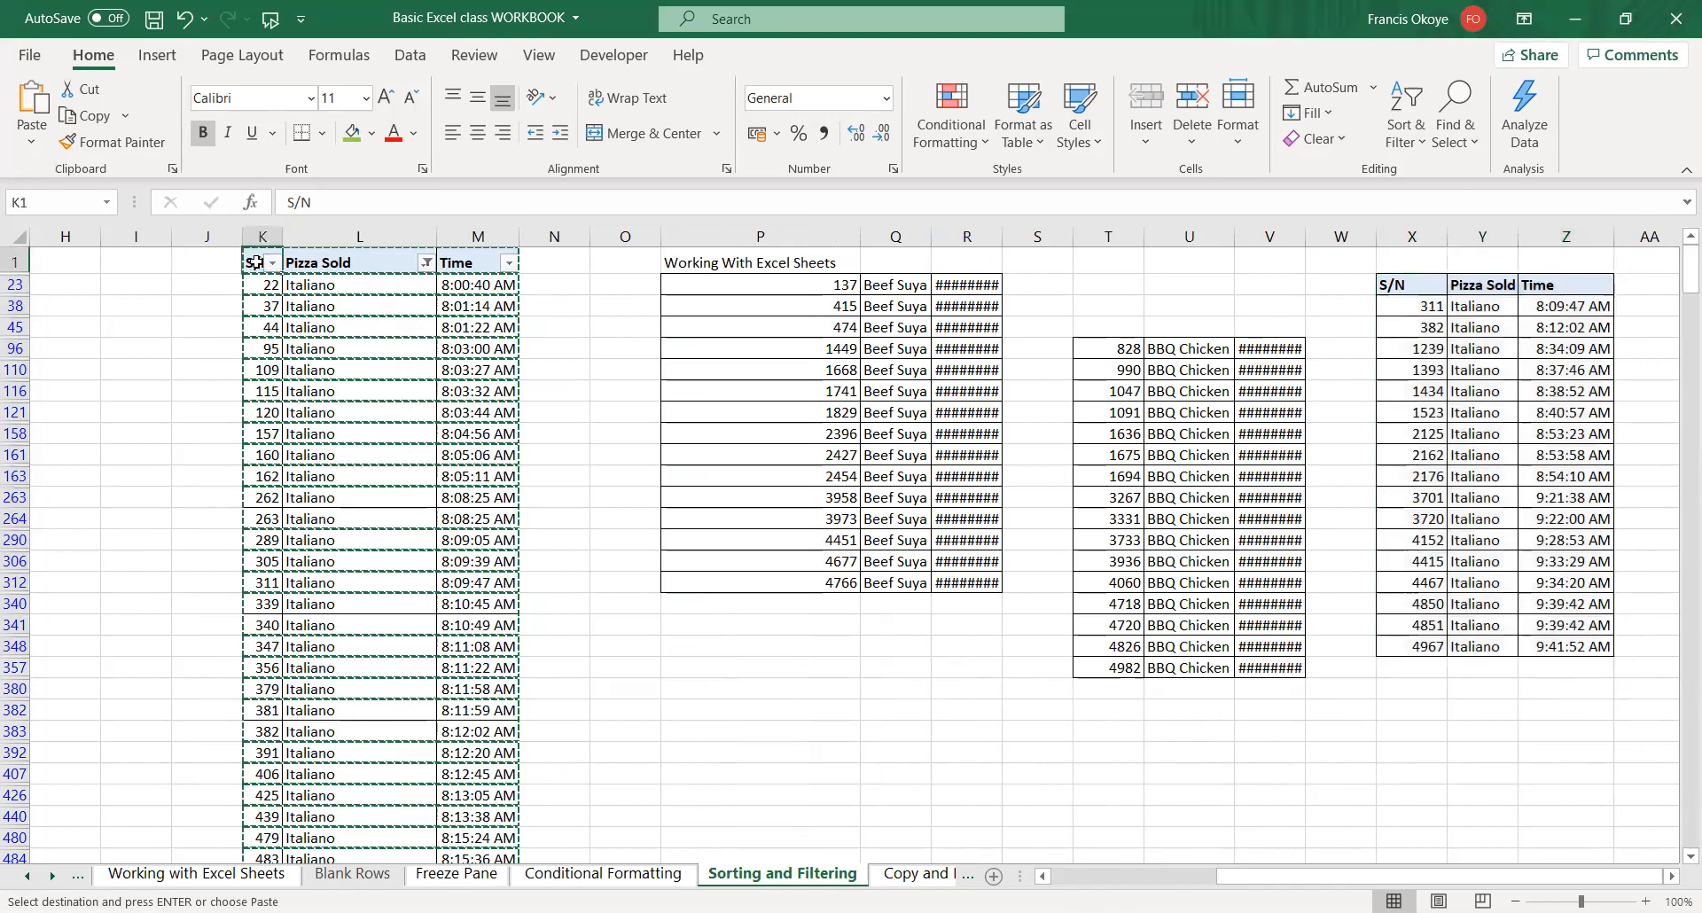
key("ctrl+shift+Right")
key("ctrl+shift+Down")
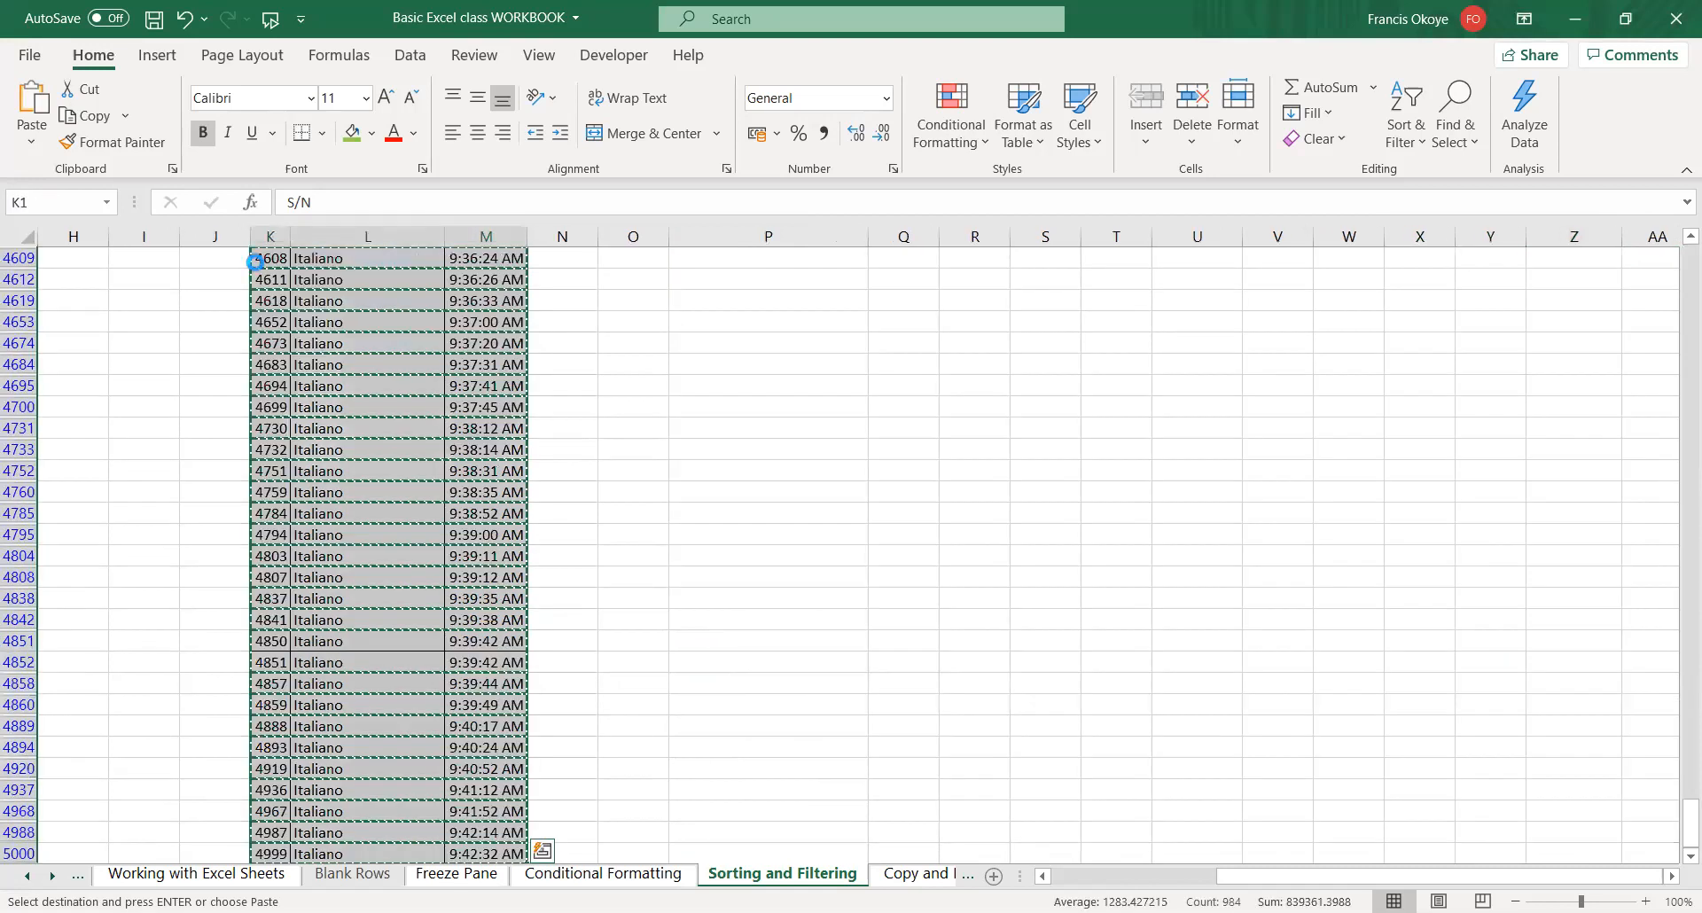
left_click(919, 876)
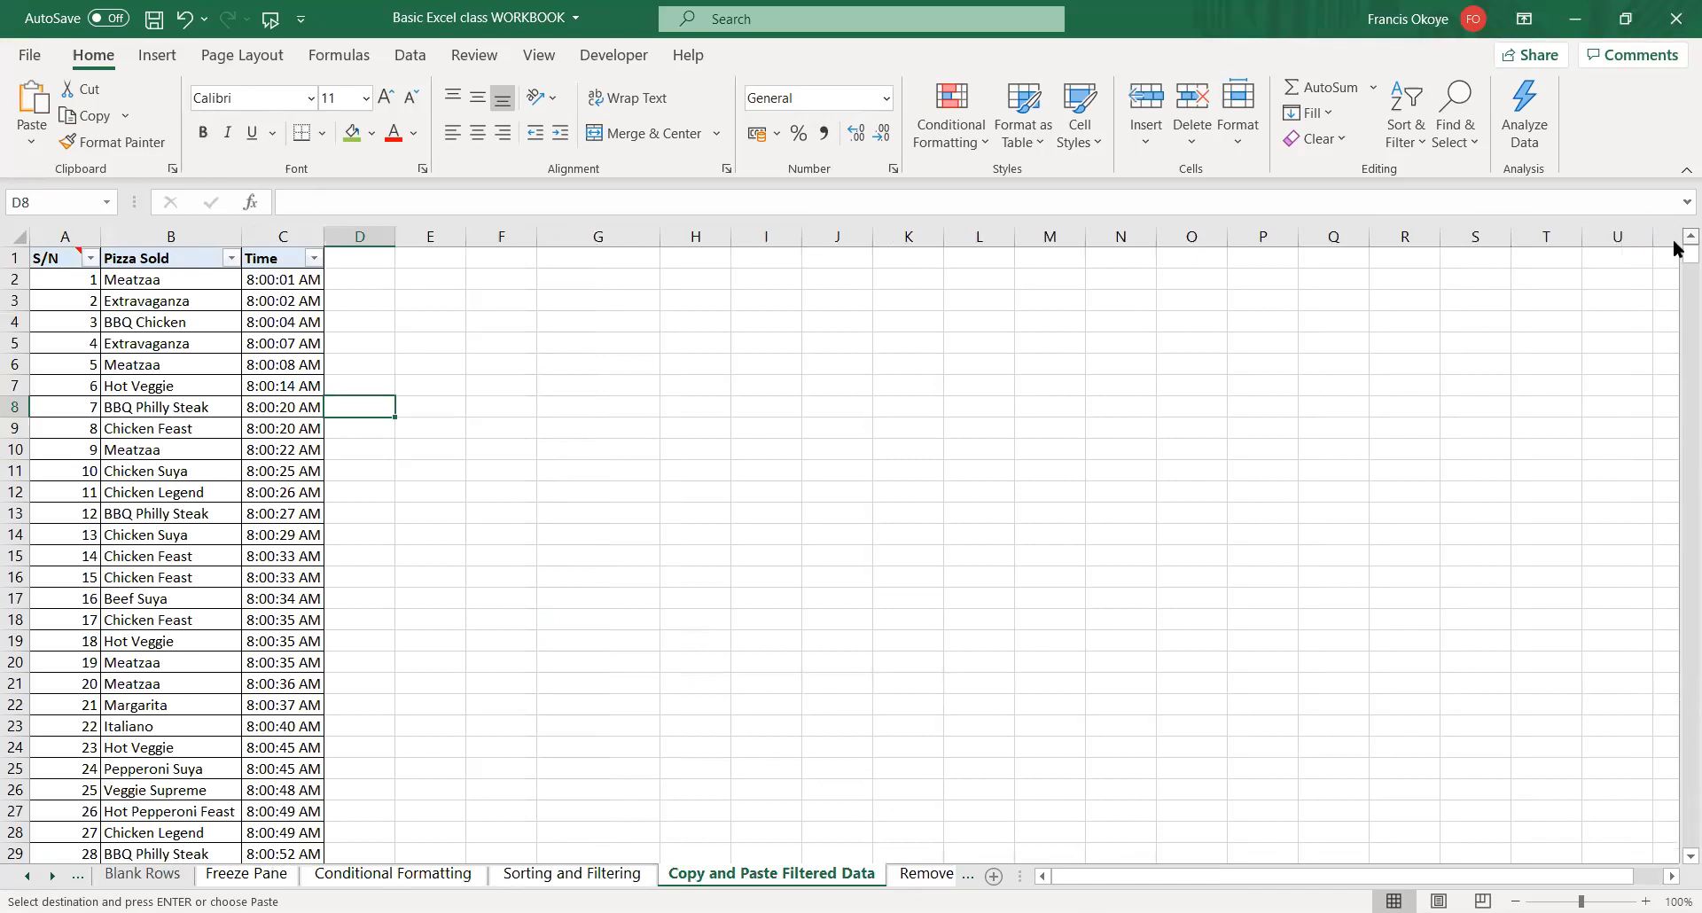
left_click(681, 254)
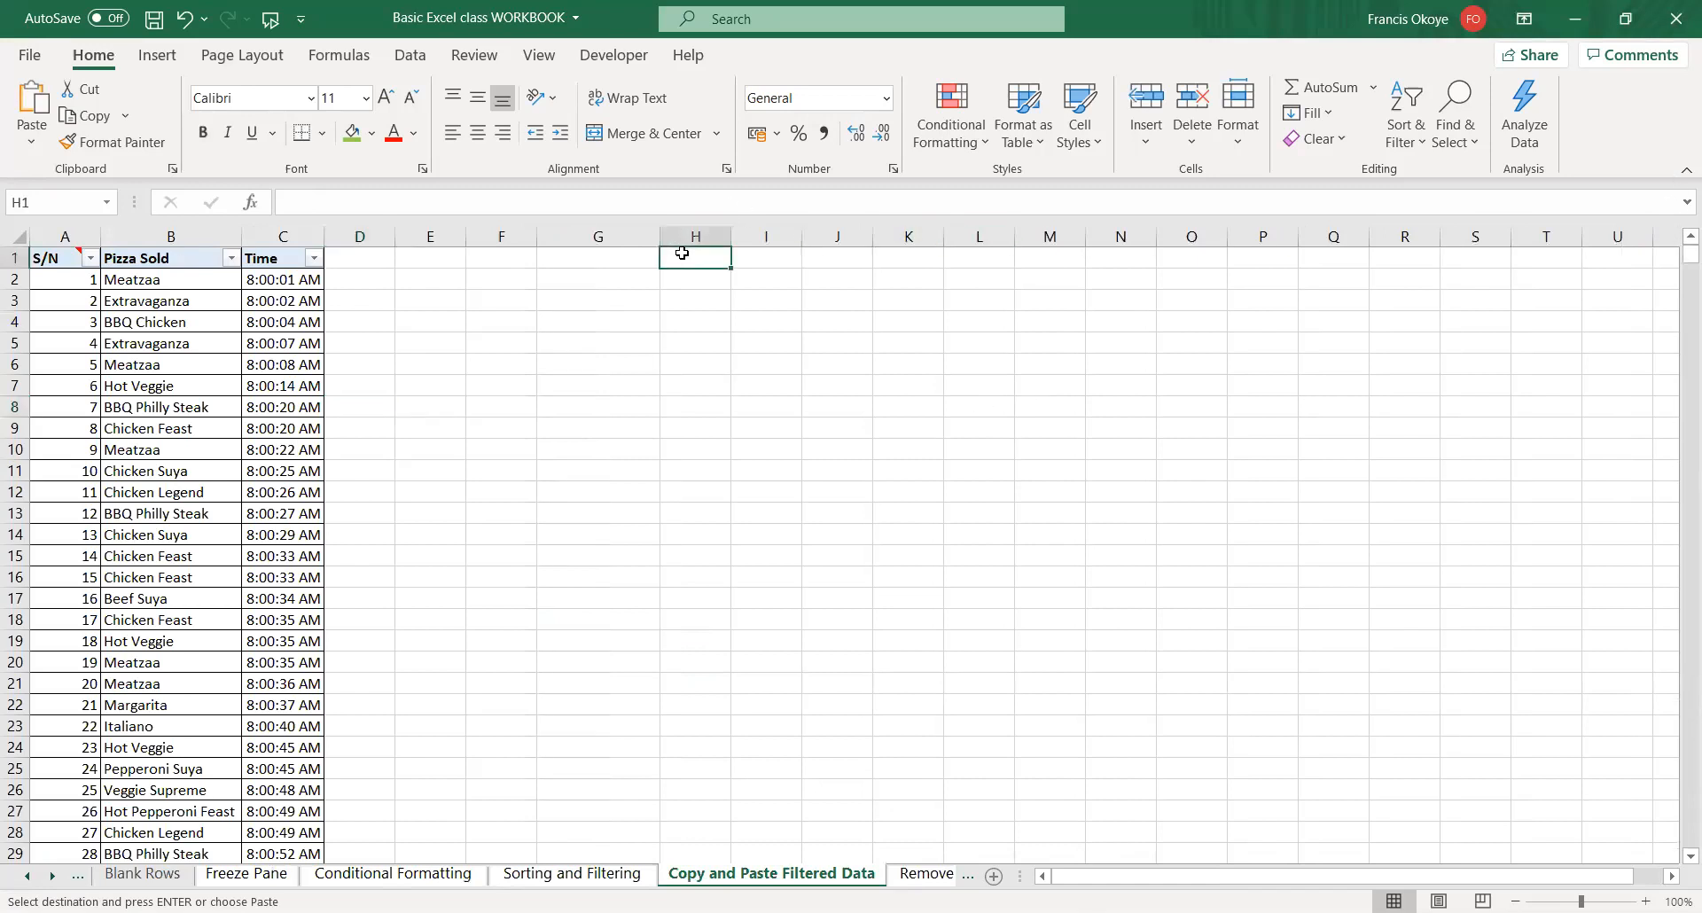
key("ctrl+v")
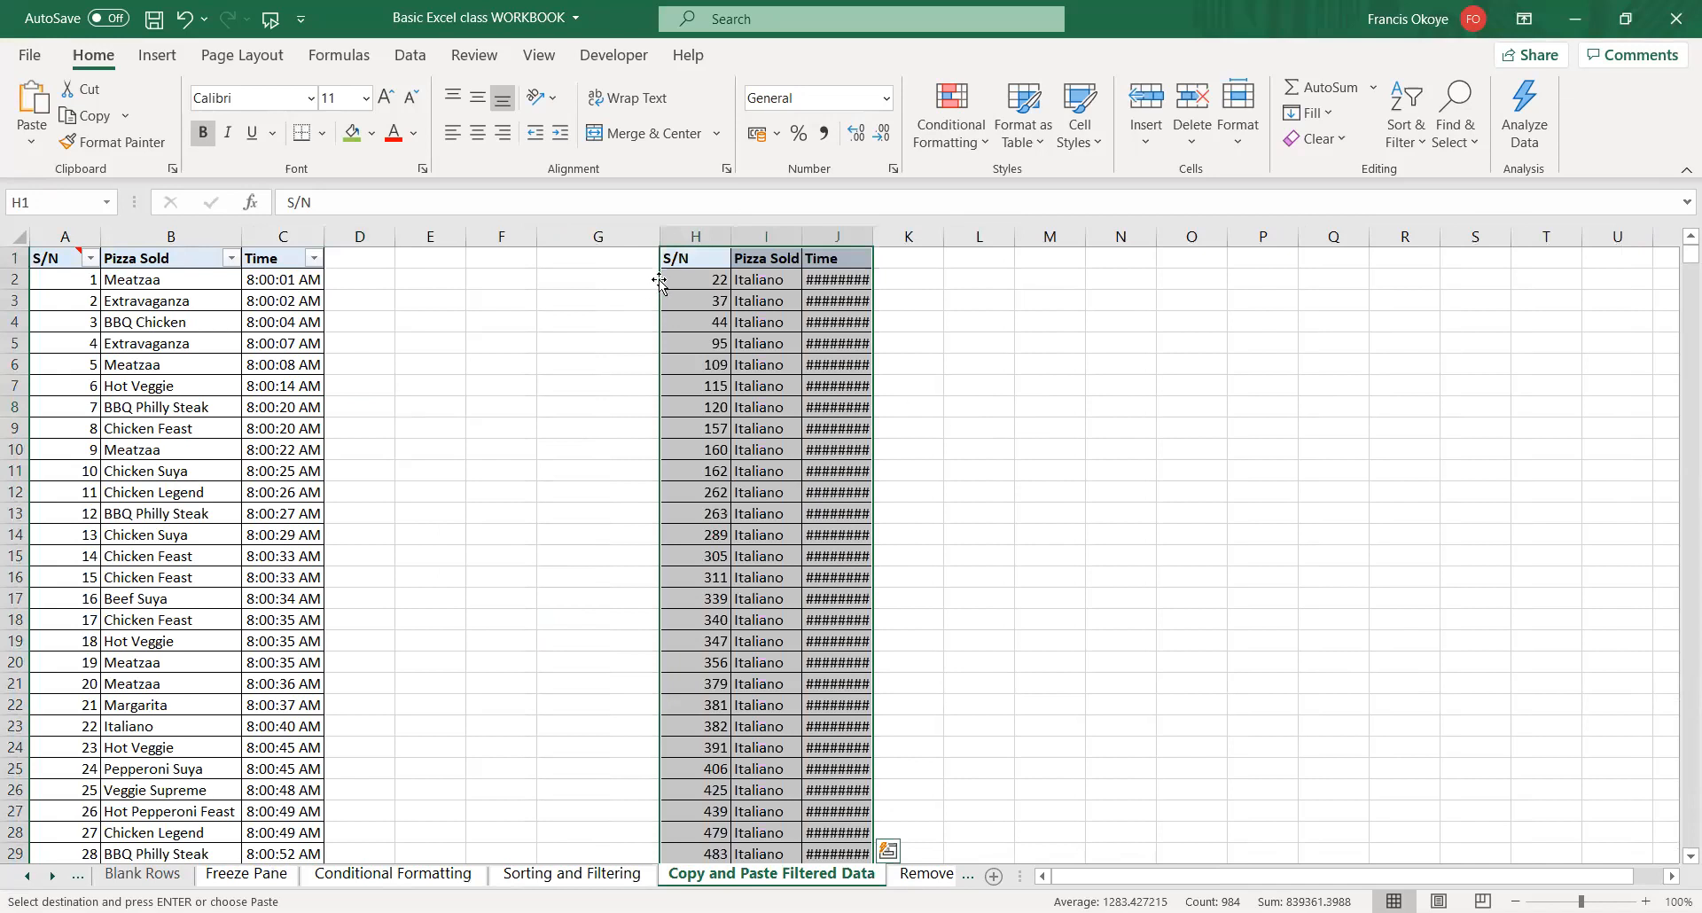
- Check the pasted Italiano records down to their last row and return to the header in H1
left_click(706, 279)
key("ctrl+Down")
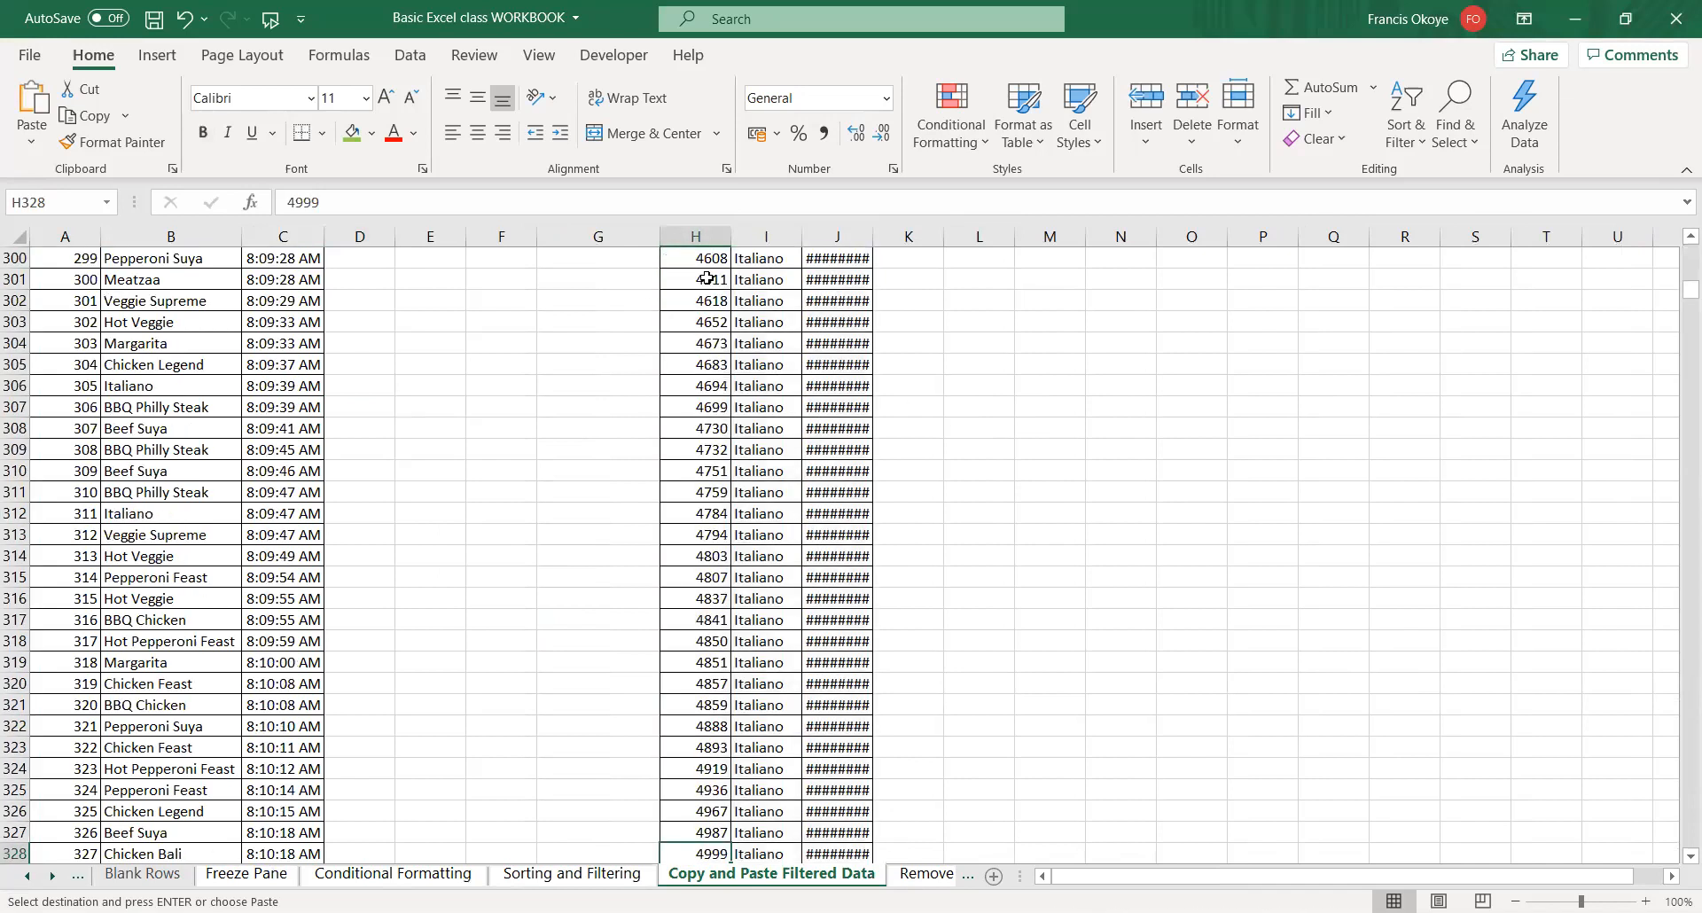
scroll(707, 278, "down", 1)
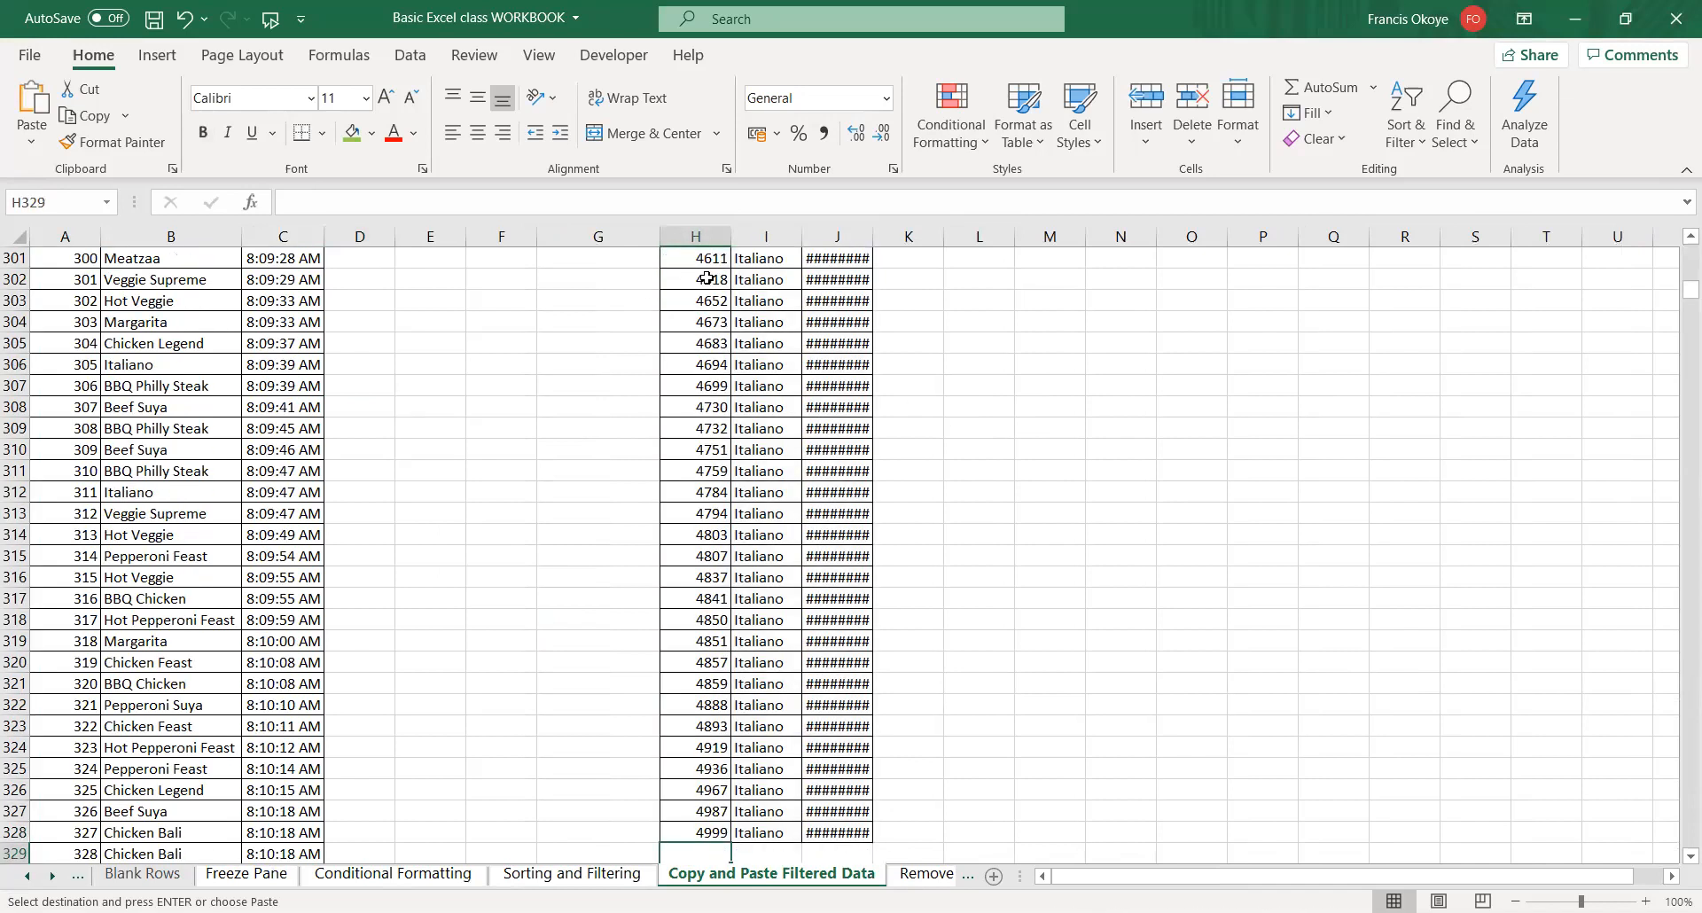
key("ctrl+Up")
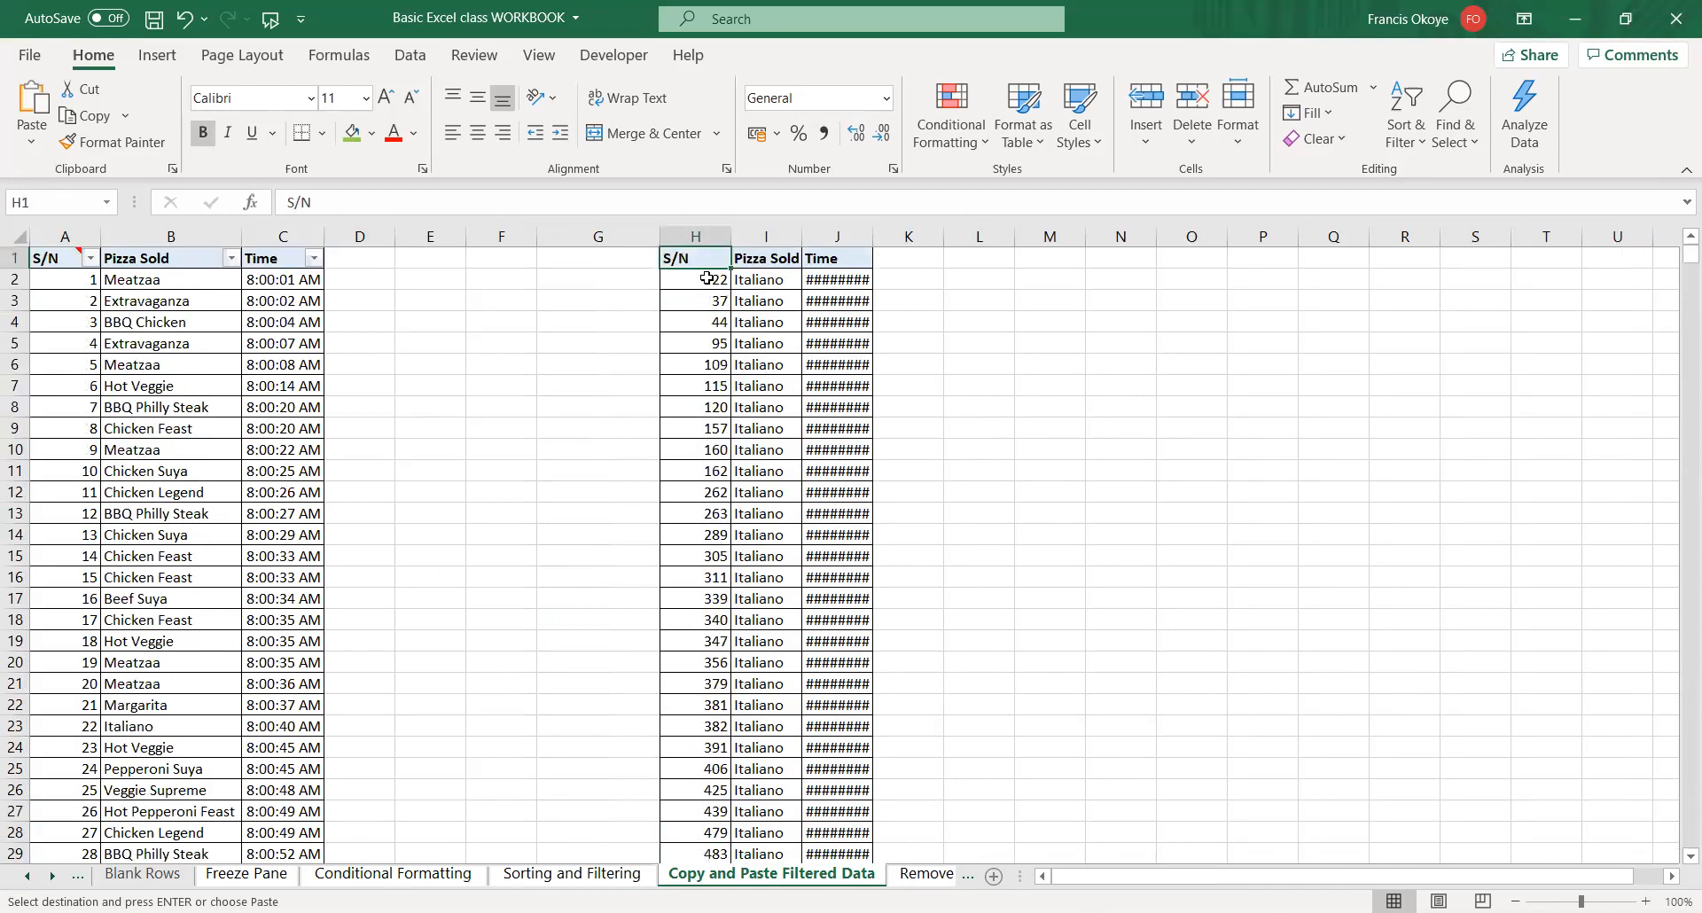
- Enter 1 in G2 and 2 in G3, and fill the number series down column G beside all pasted Italiano records
key("Left")
key("Down")
type("1")
key("Return")
type("2")
key("Up")
key("shift+Down")
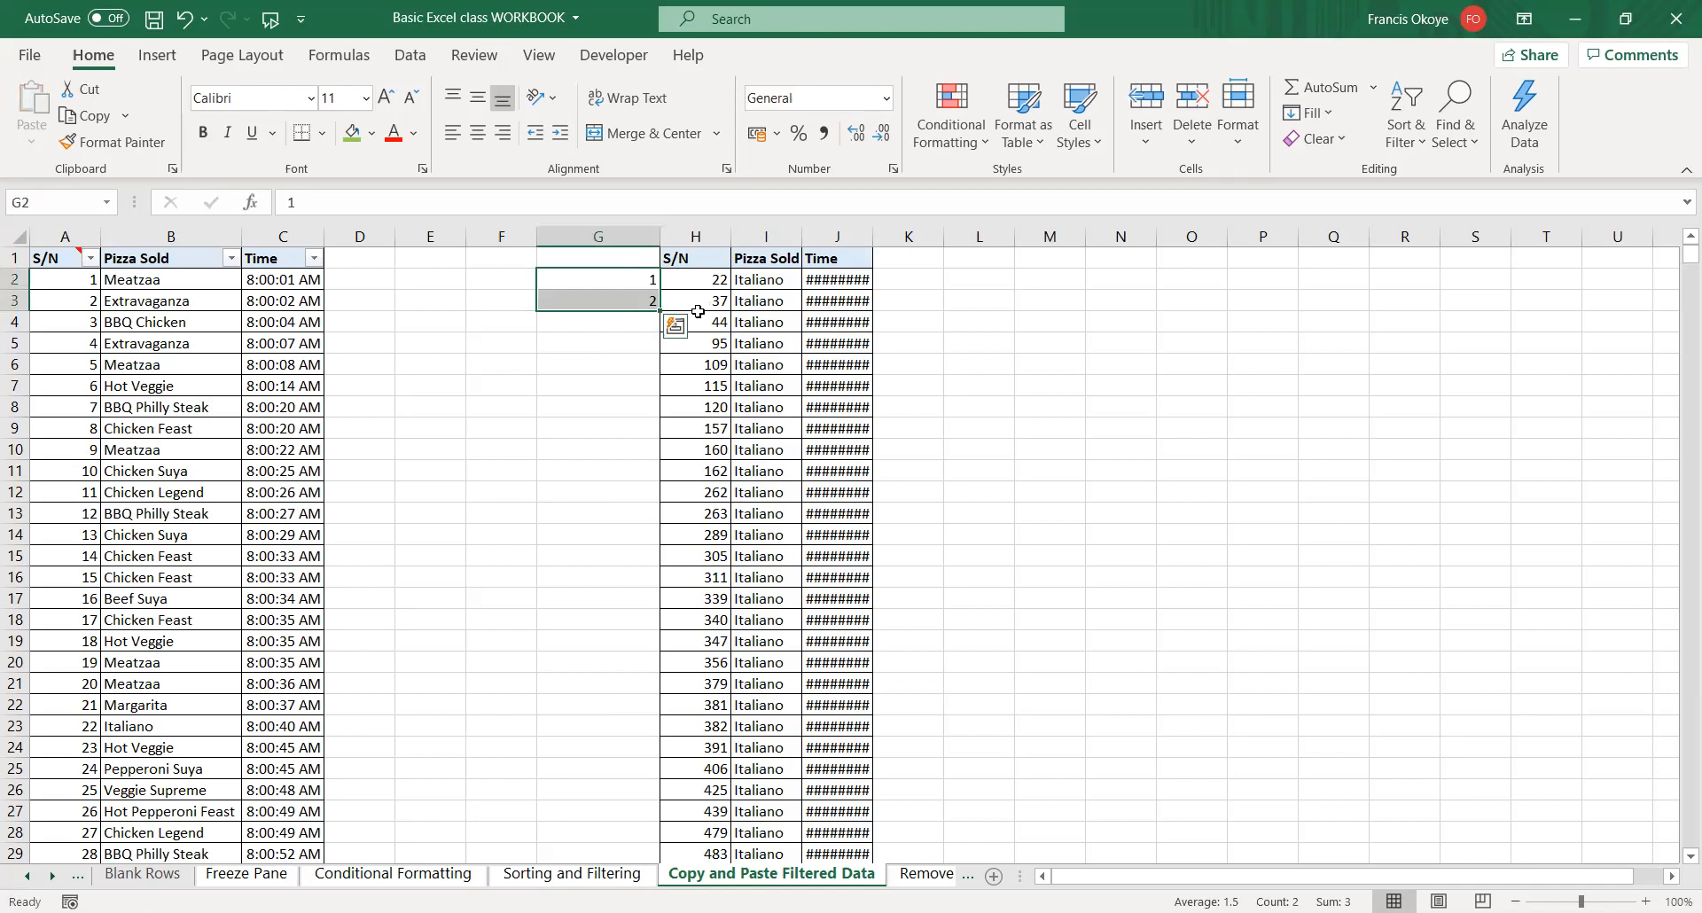
double_click(659, 312)
- Examine the last number in column G and compare the pasted rows with the filtered table on the Sorting and Filtering sheet
left_click(644, 283)
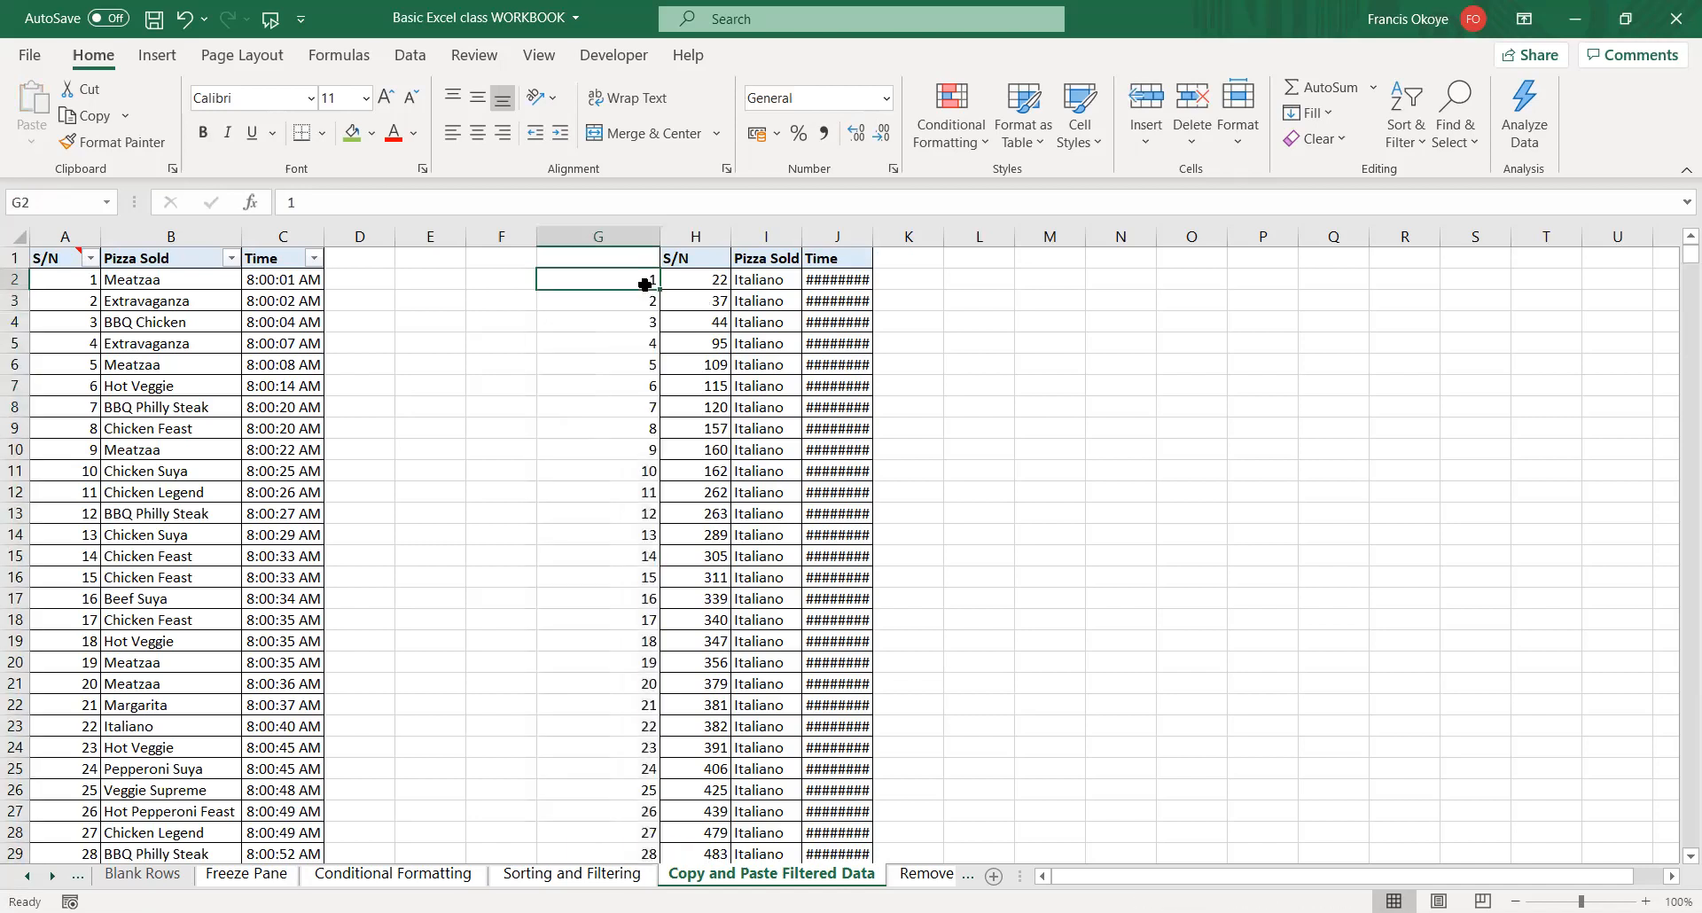
key("ctrl+Down")
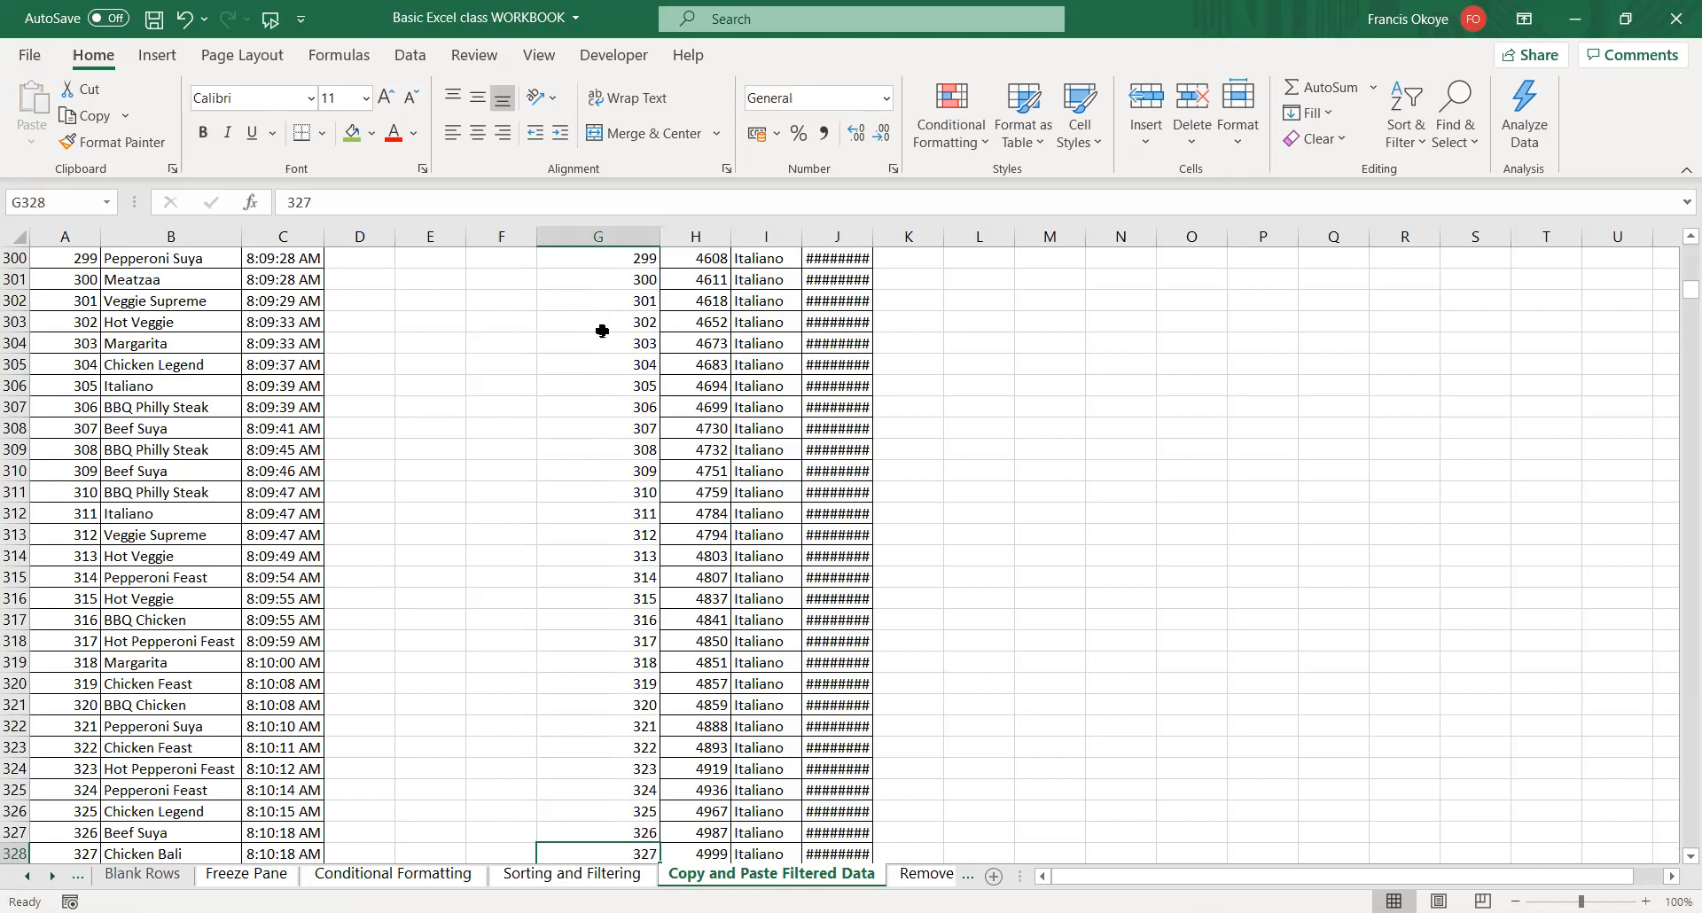
left_click(572, 874)
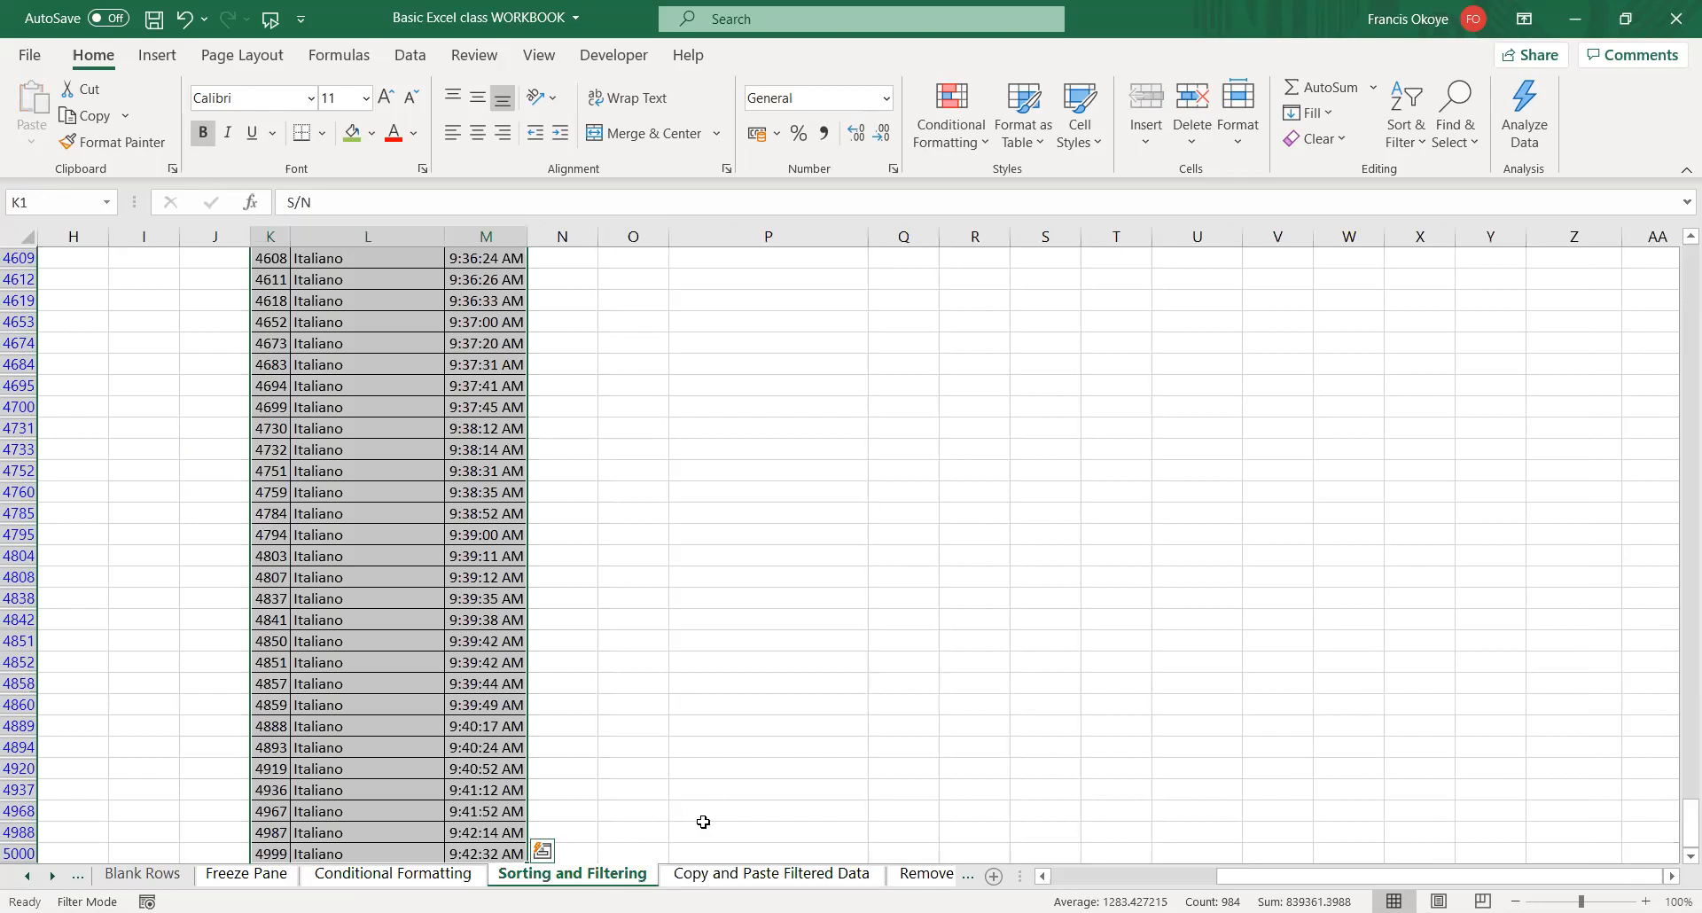
left_click(743, 876)
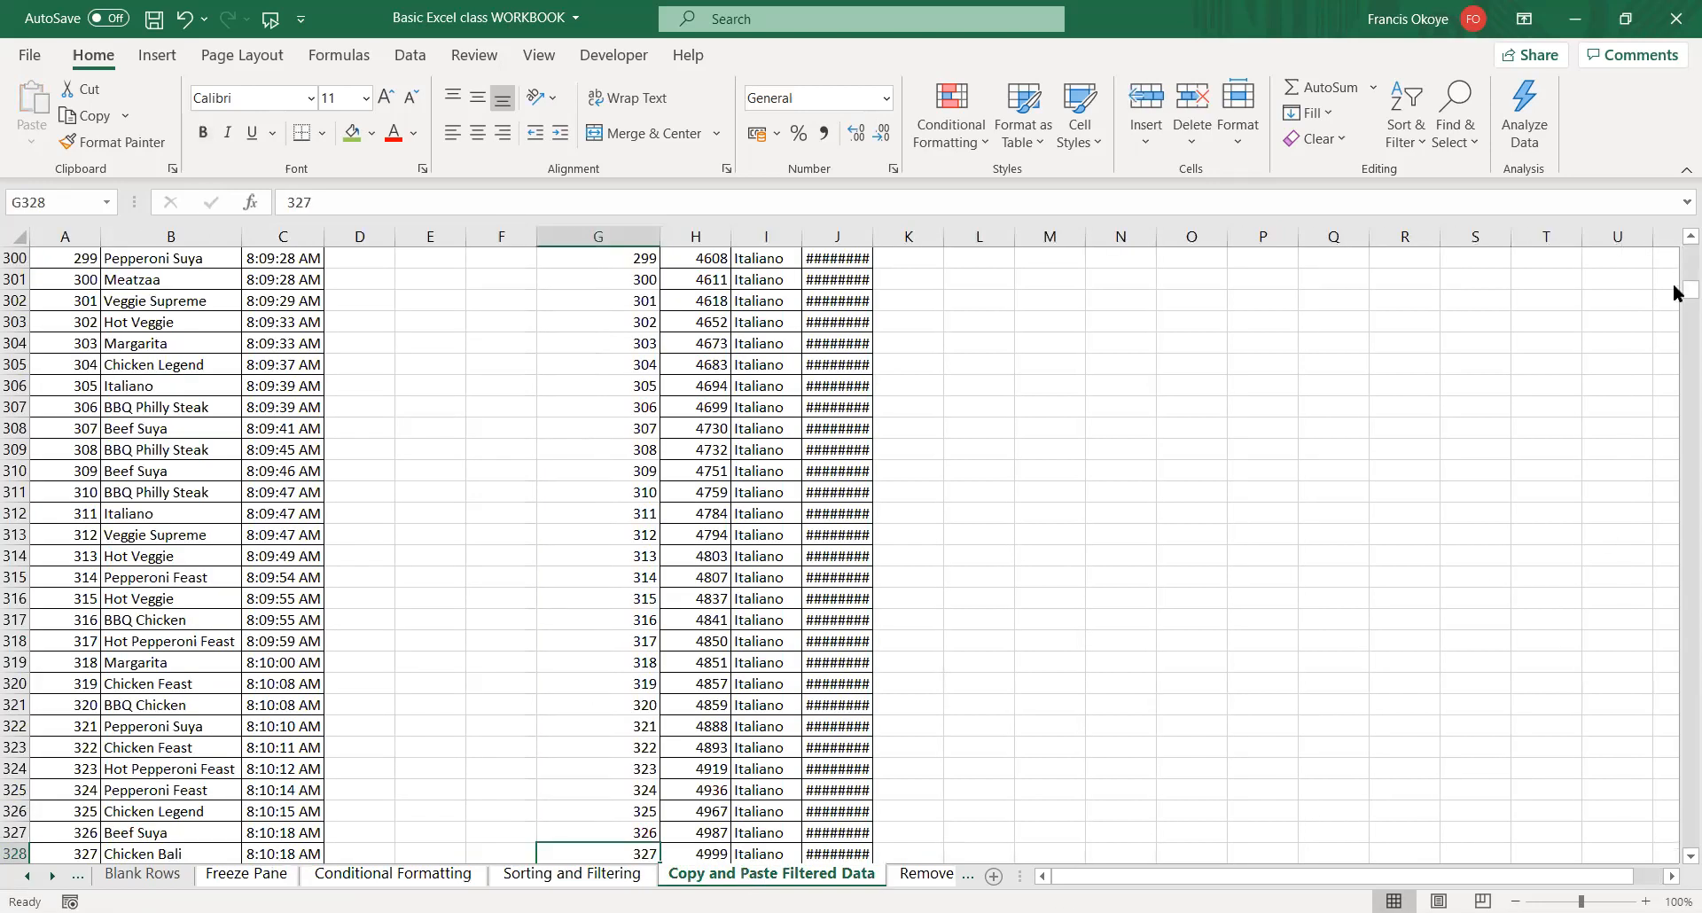
left_click_drag(1691, 289, 1656, 240)
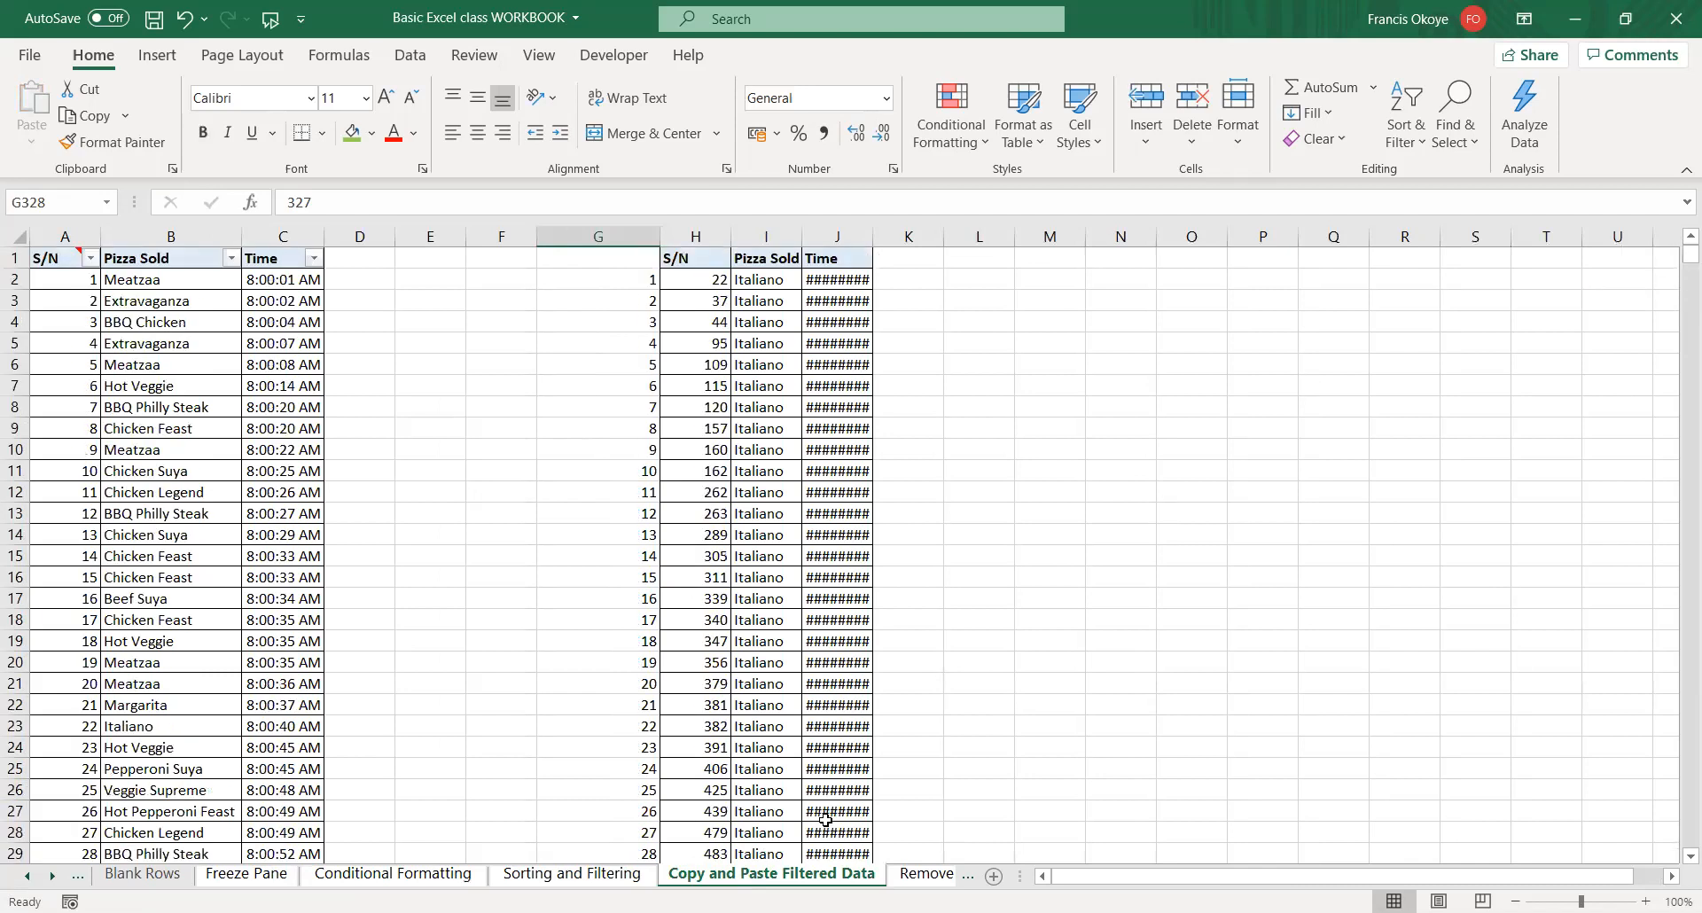
- View the Remove Duplicates and Conditional Formatting sheets and return to the filtered pizza sales table on the Sorting and Filtering sheet
left_click(924, 876)
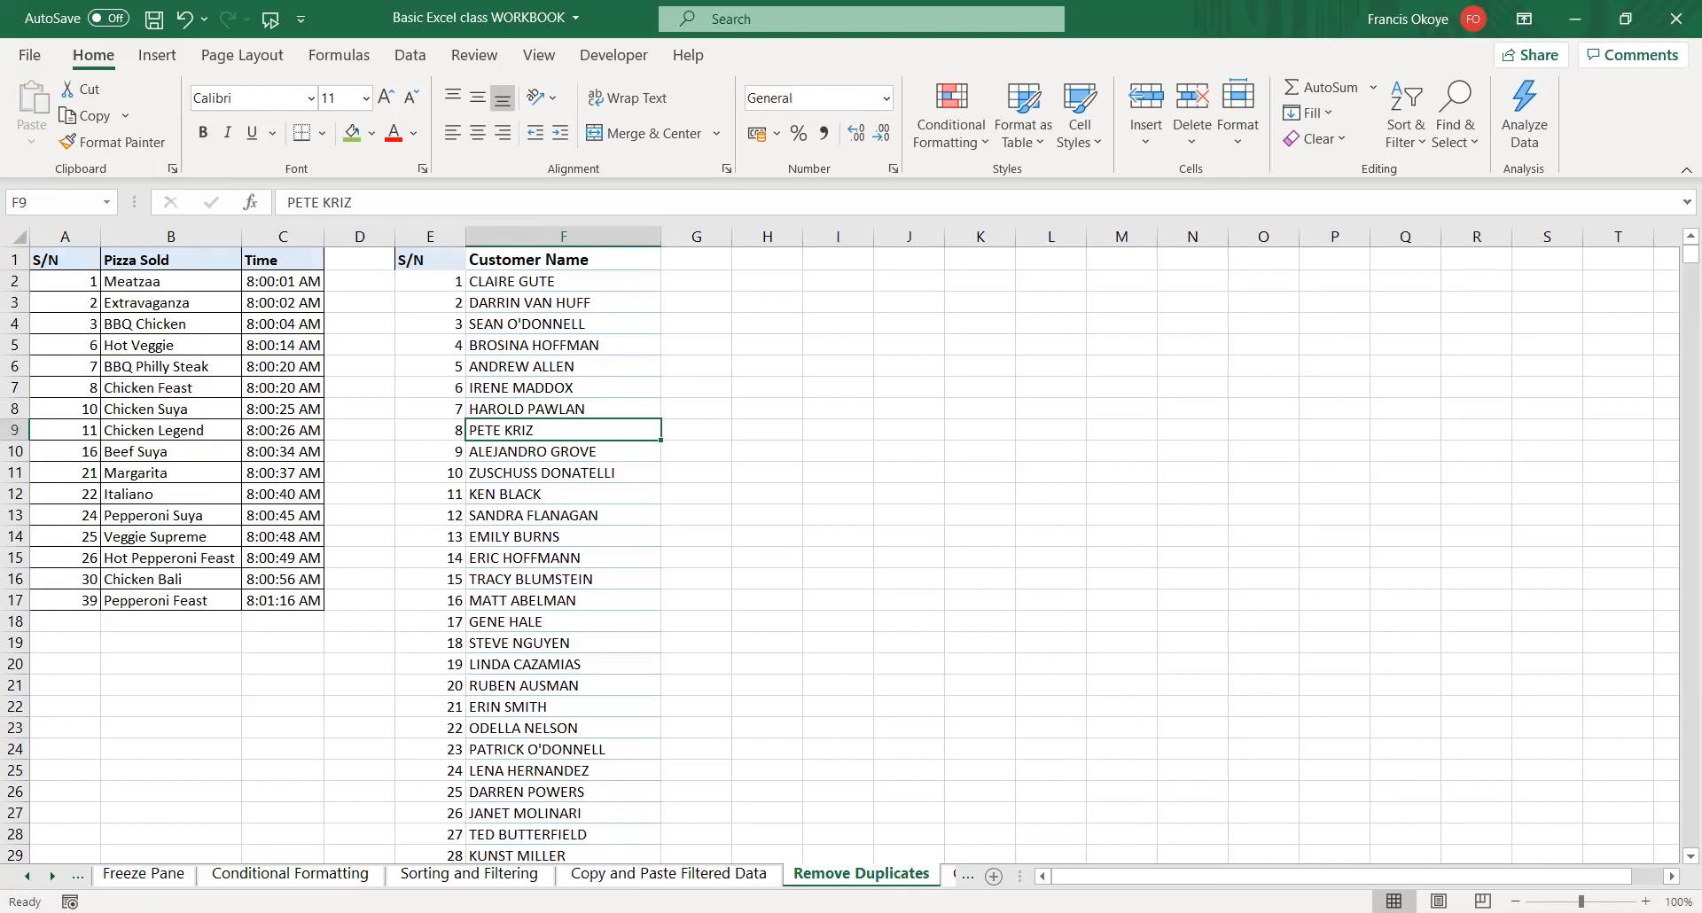
left_click(295, 878)
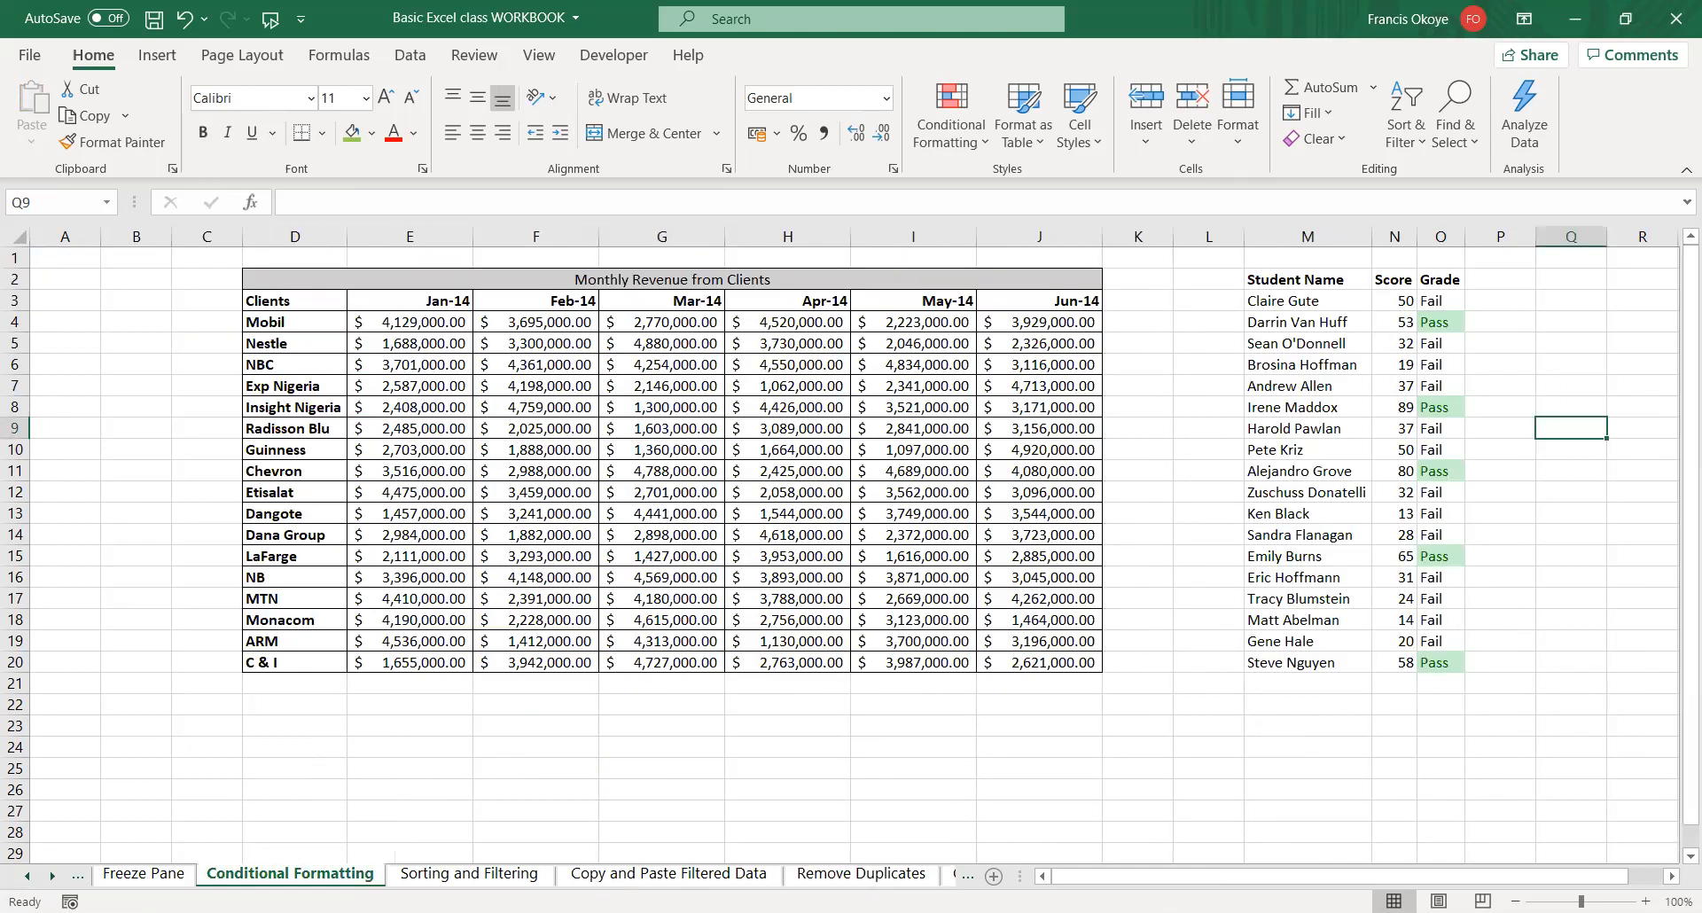
left_click(510, 876)
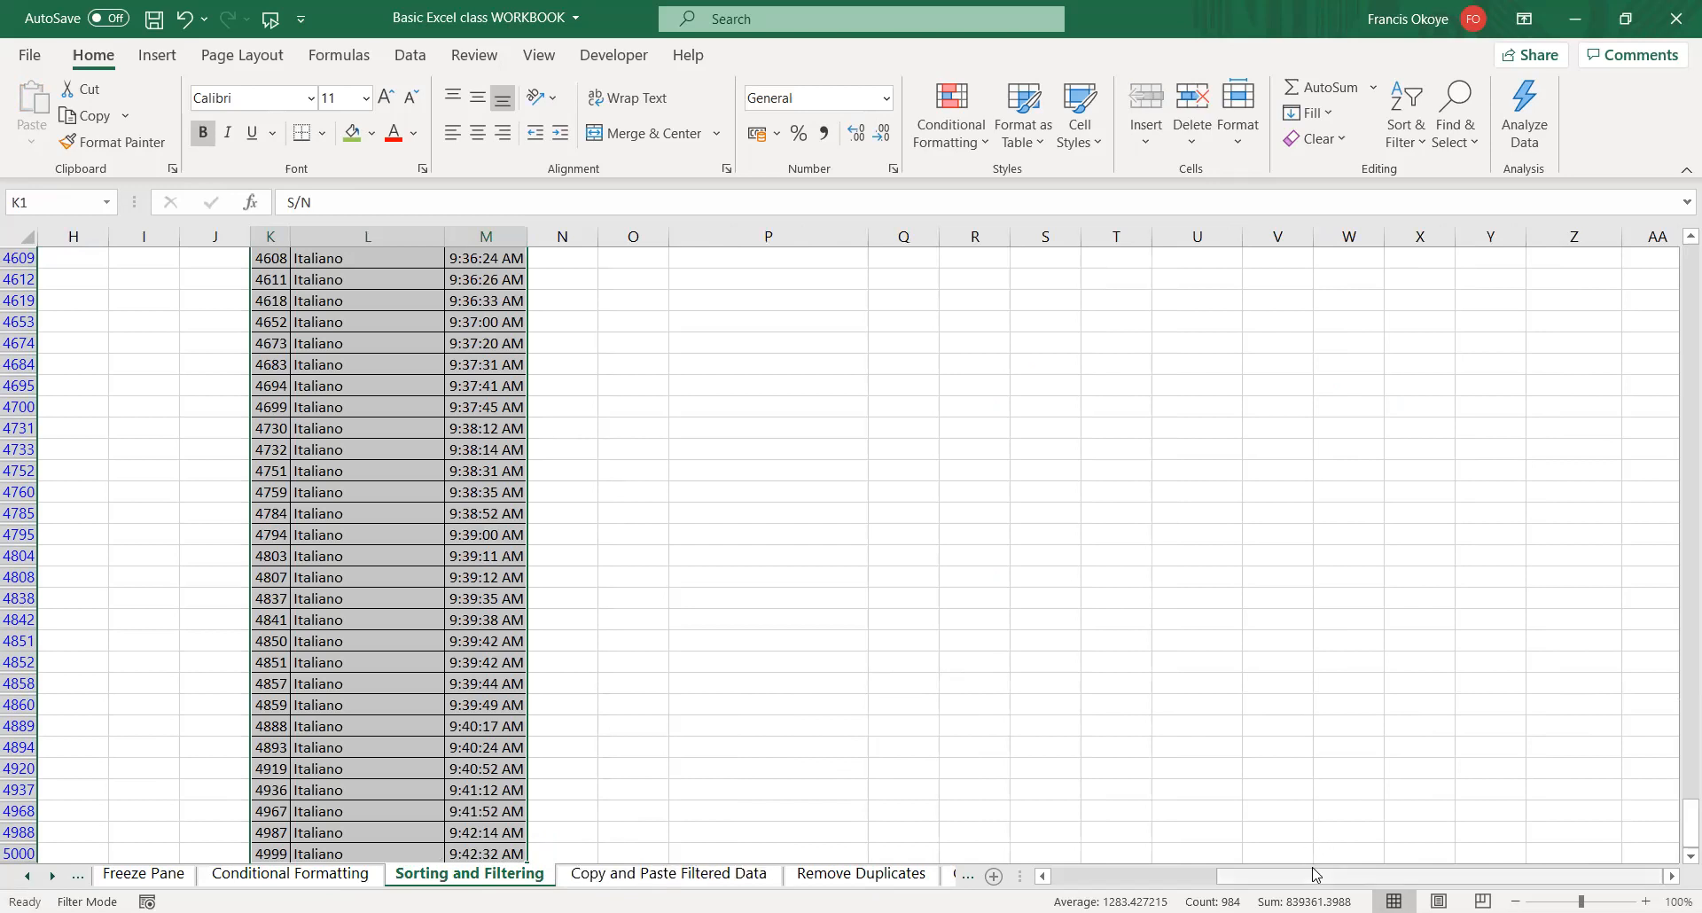
scroll(886, 843, "left", 3)
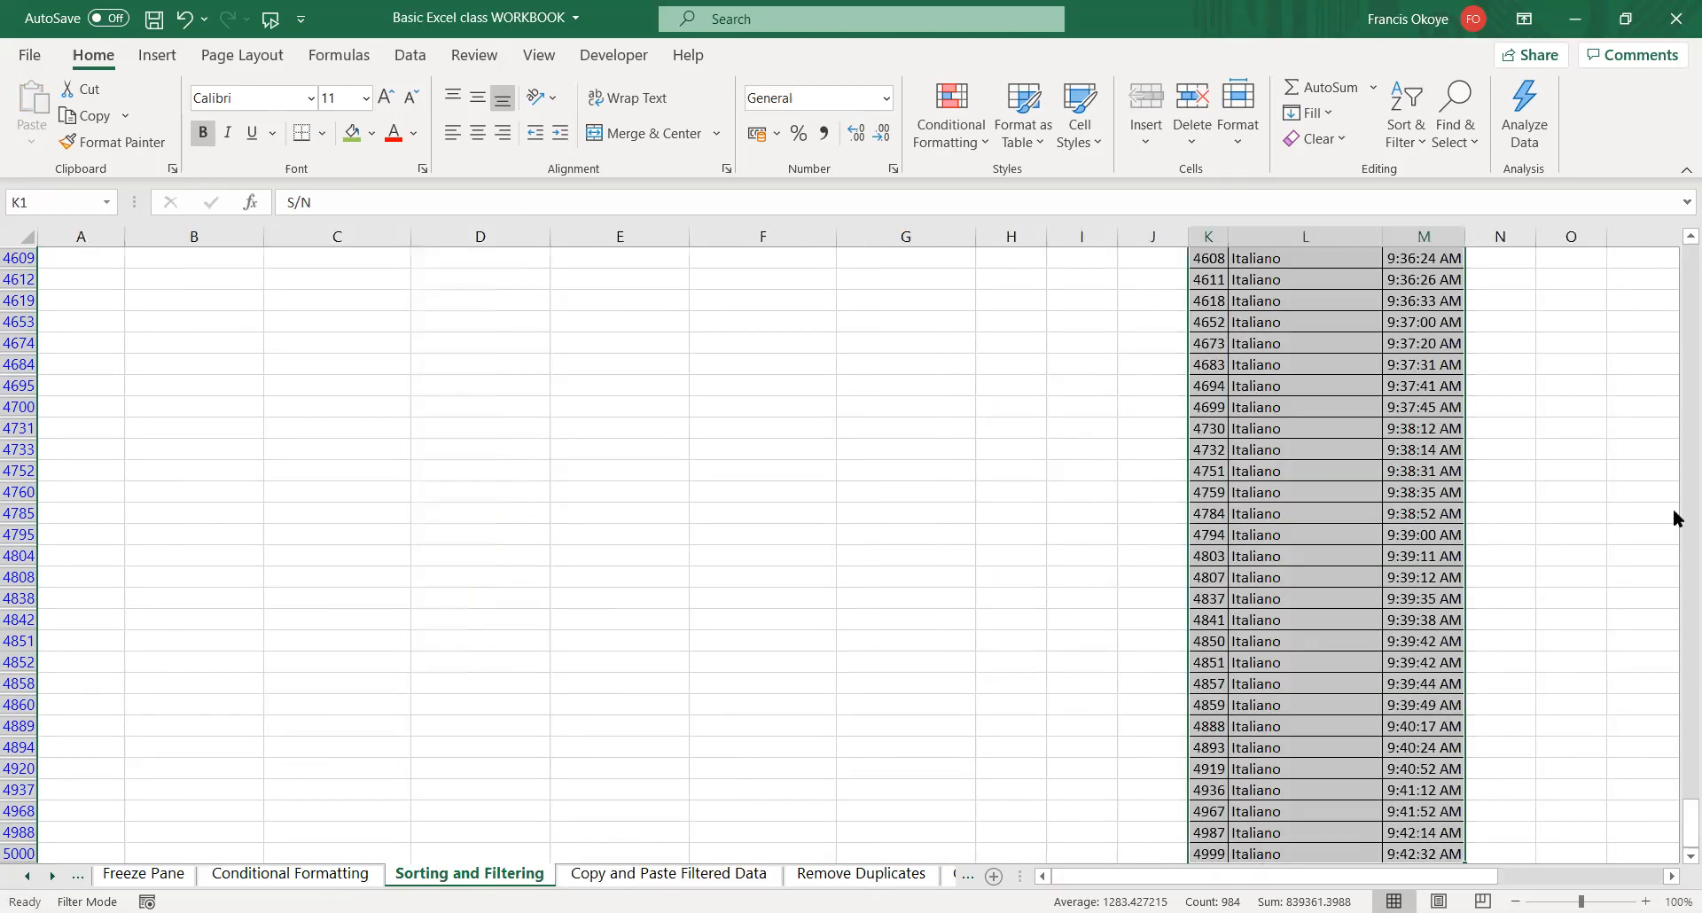
- Show all pizza types again in the Pizza Sold filter of the table on the Sorting and Filtering sheet
left_click_drag(1683, 814, 1683, 181)
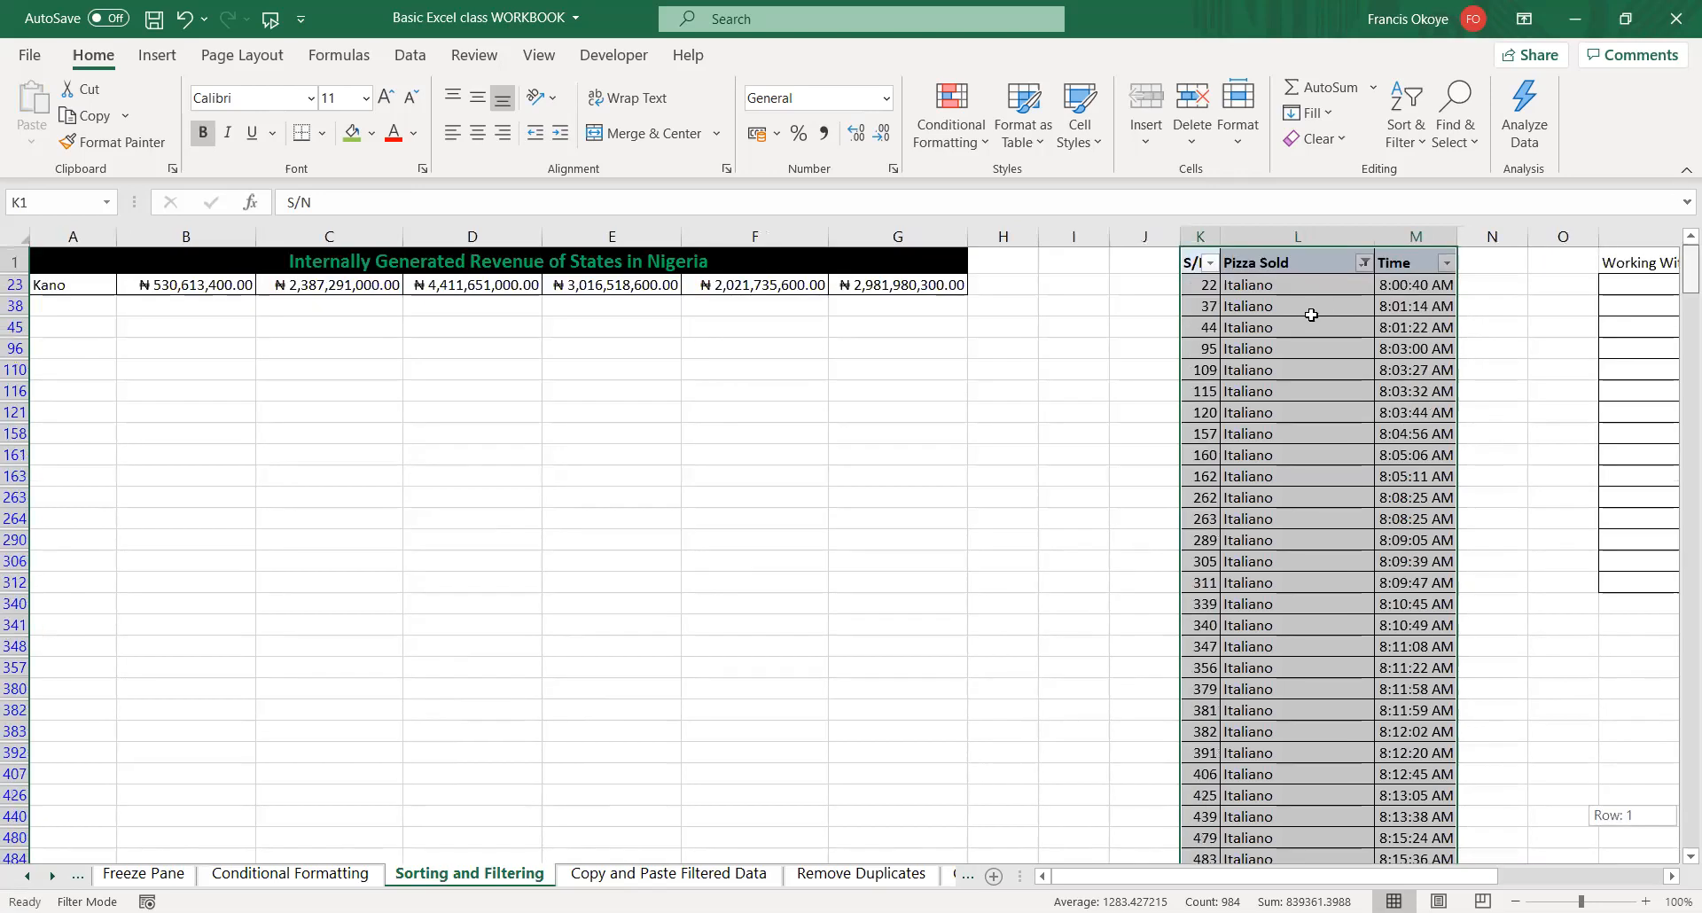
left_click(1364, 264)
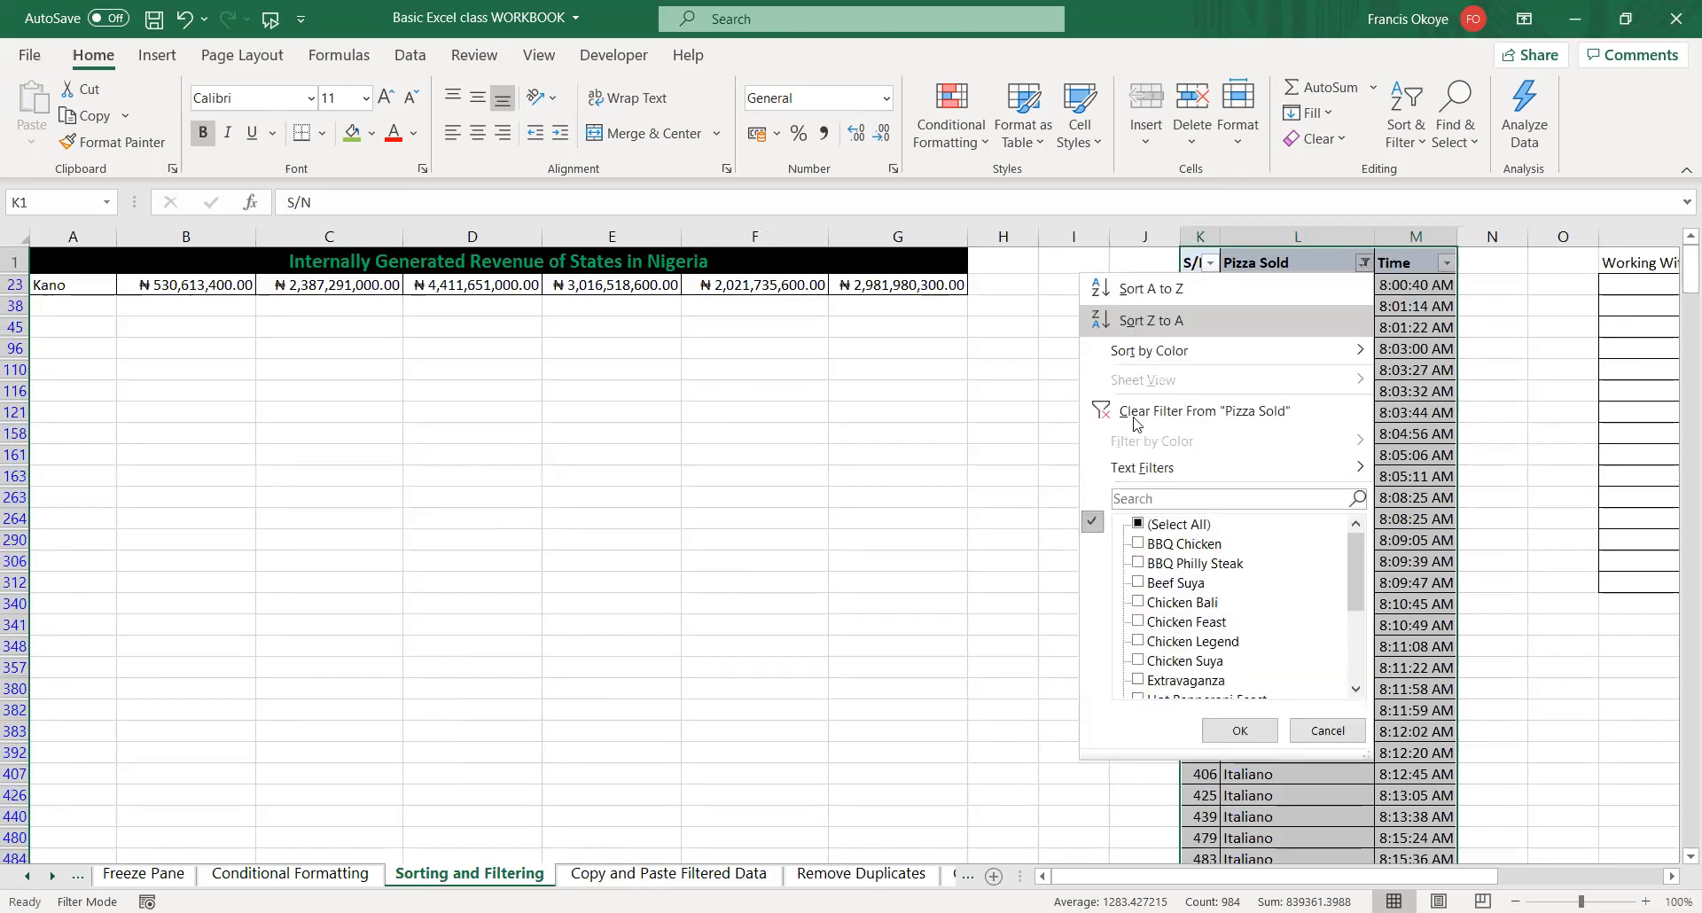
left_click(1138, 524)
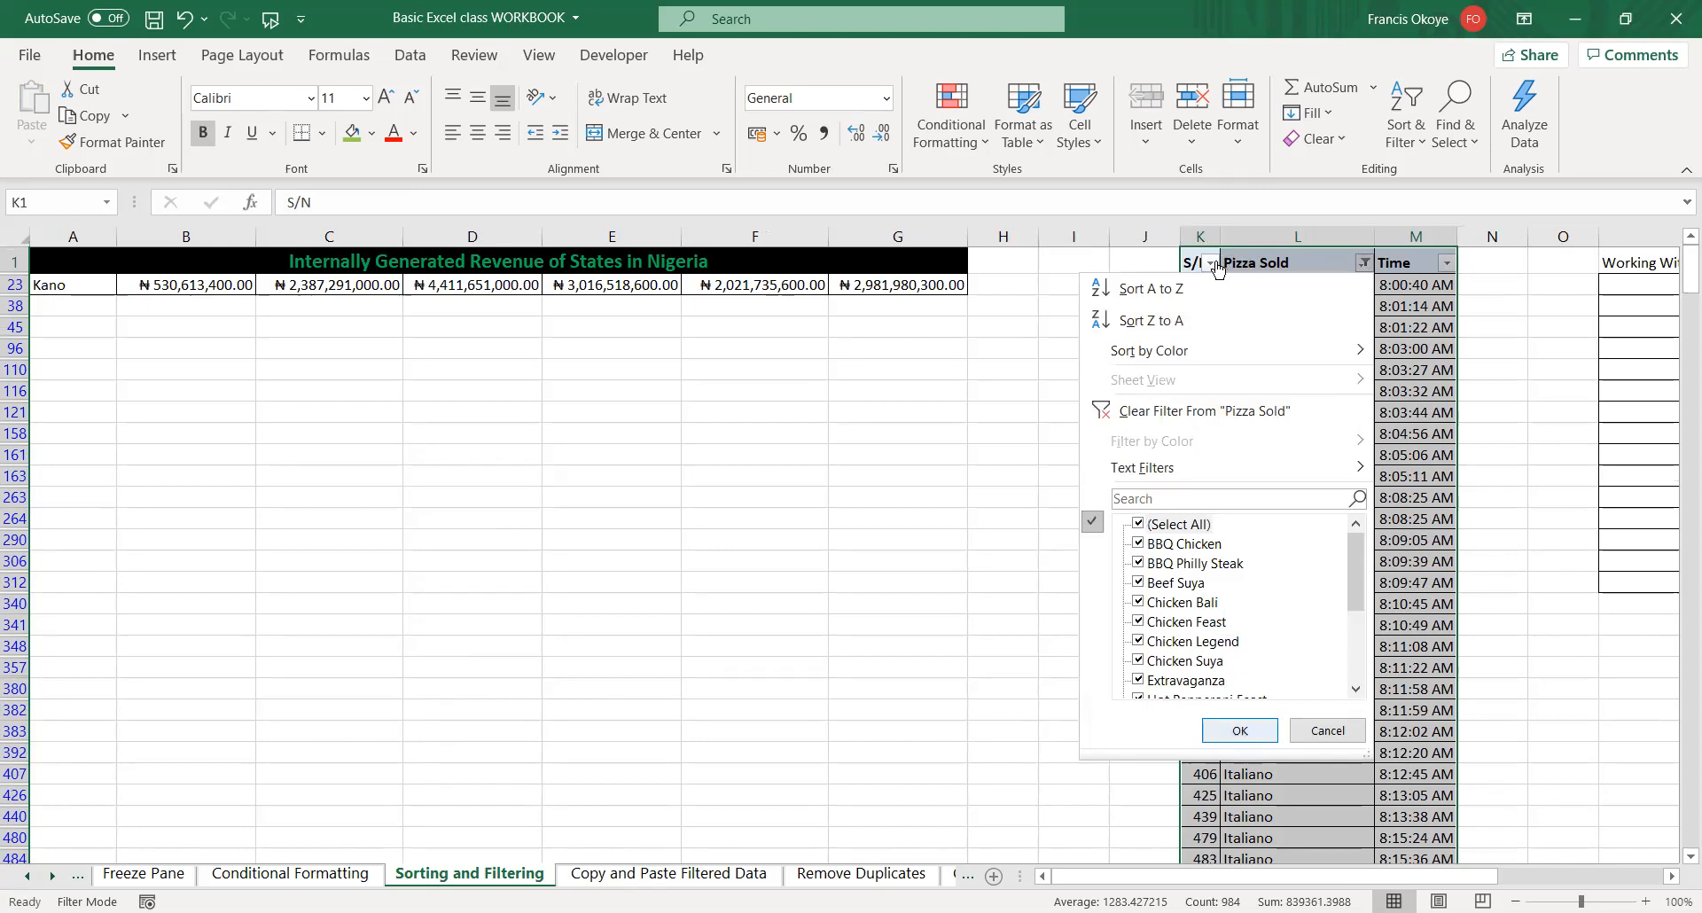
key("Return")
- Copy the entire unfiltered pizza sales table from K1 and paste it at I1 on the Remove Duplicates sheet
key("ctrl+shift+Right")
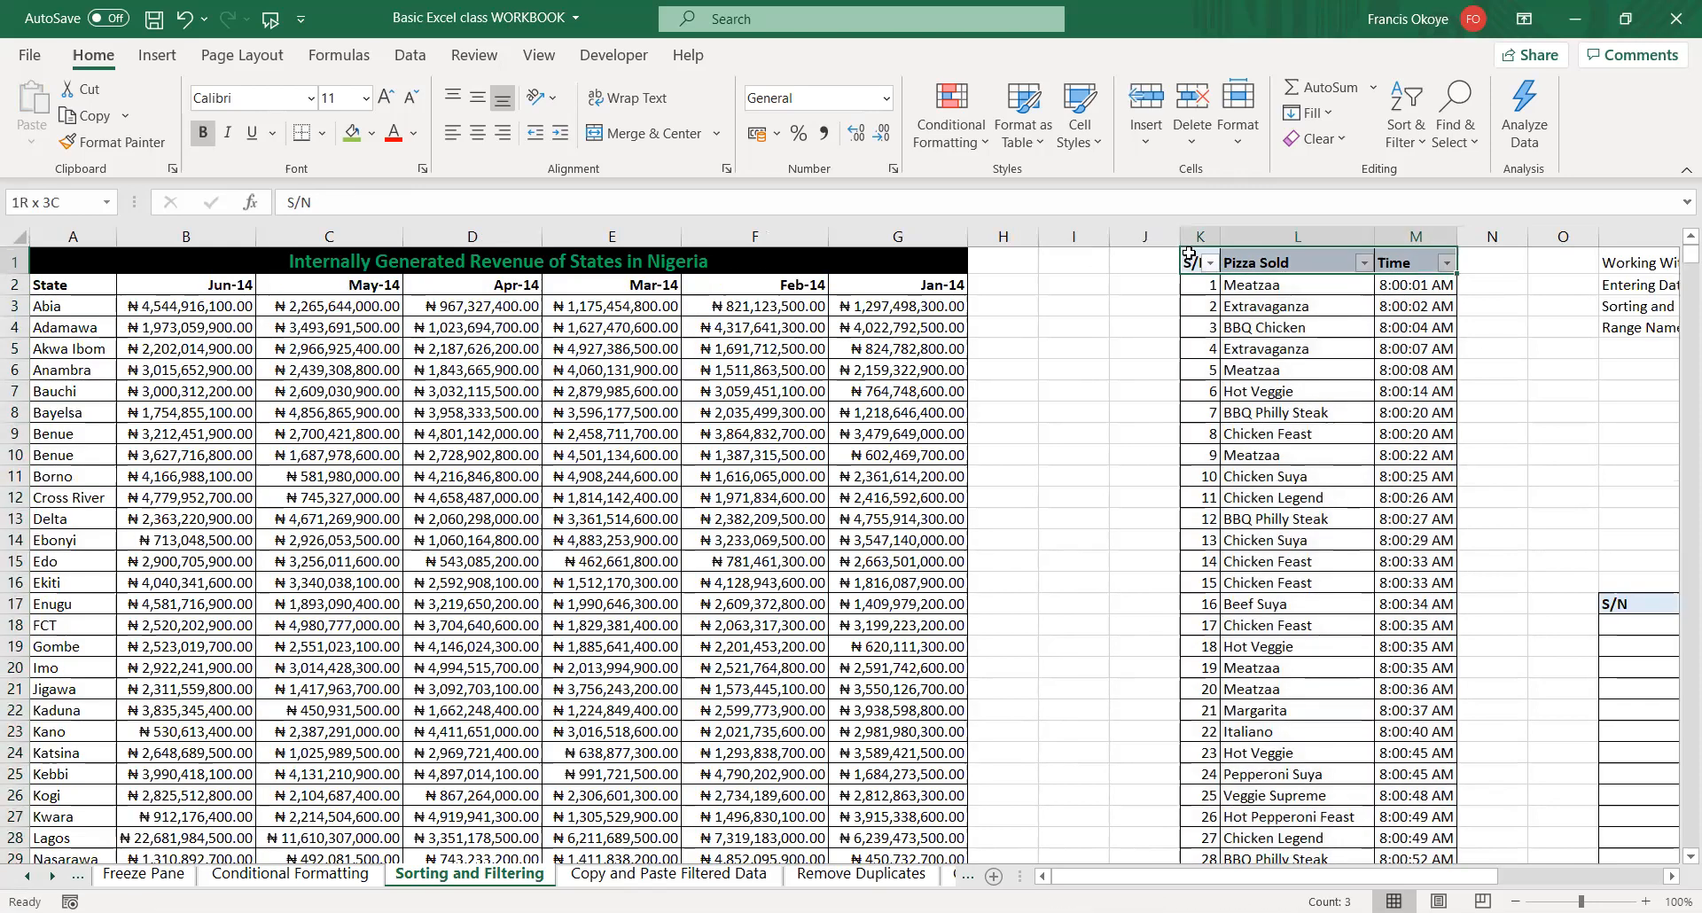
key("ctrl+shift+Down")
key("ctrl+c")
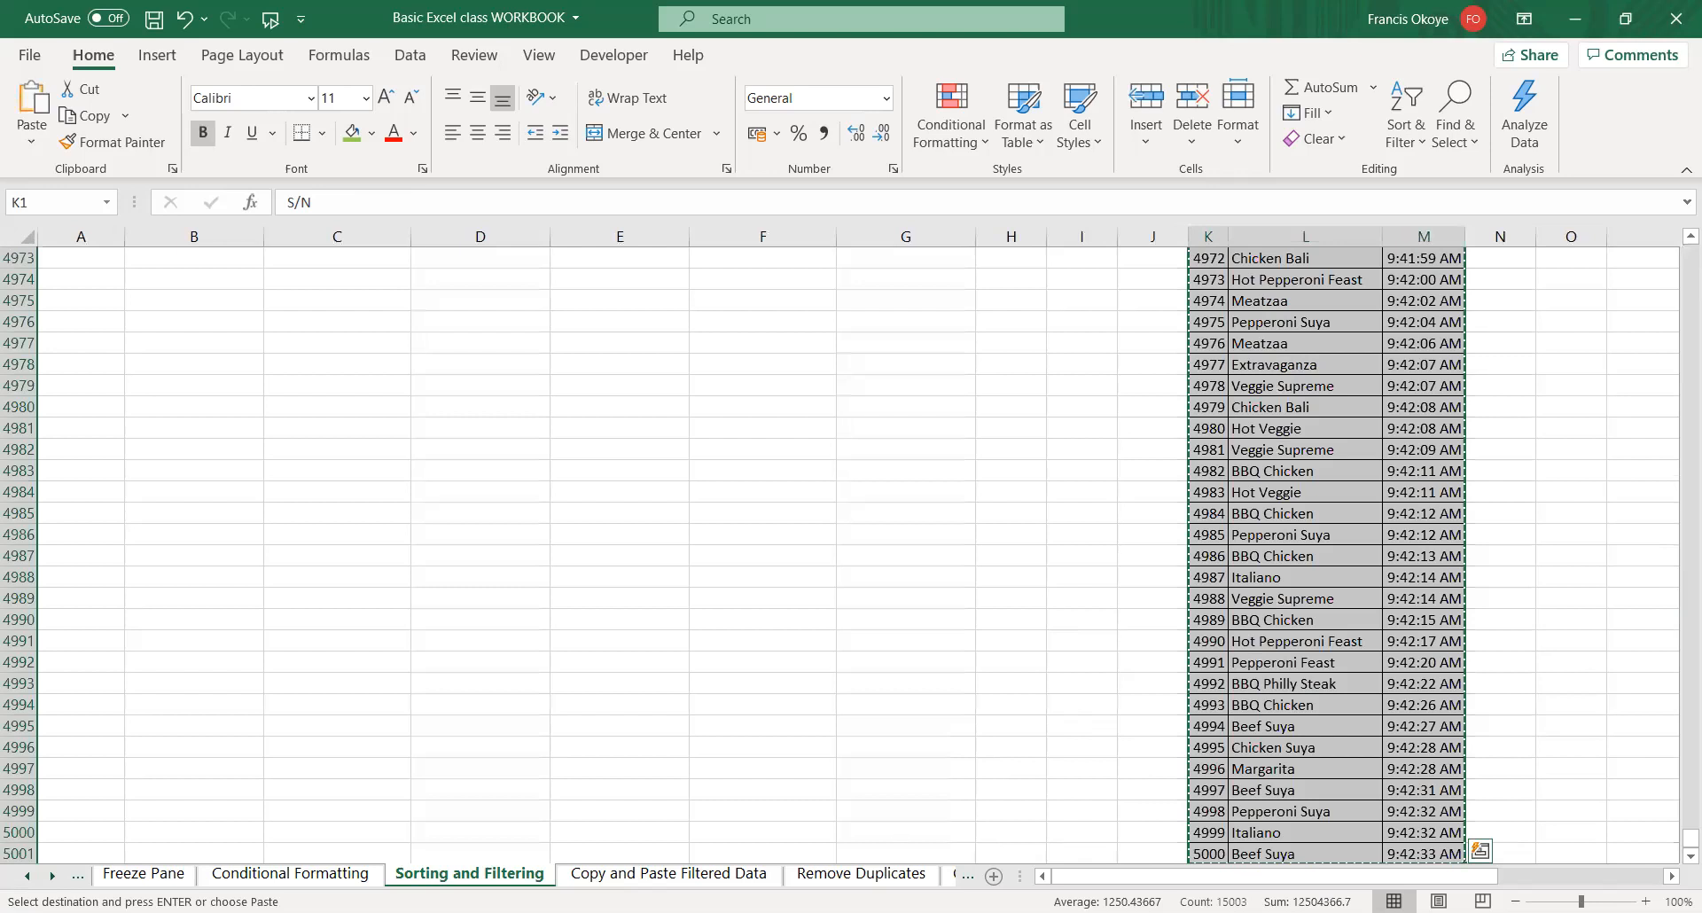
left_click(861, 874)
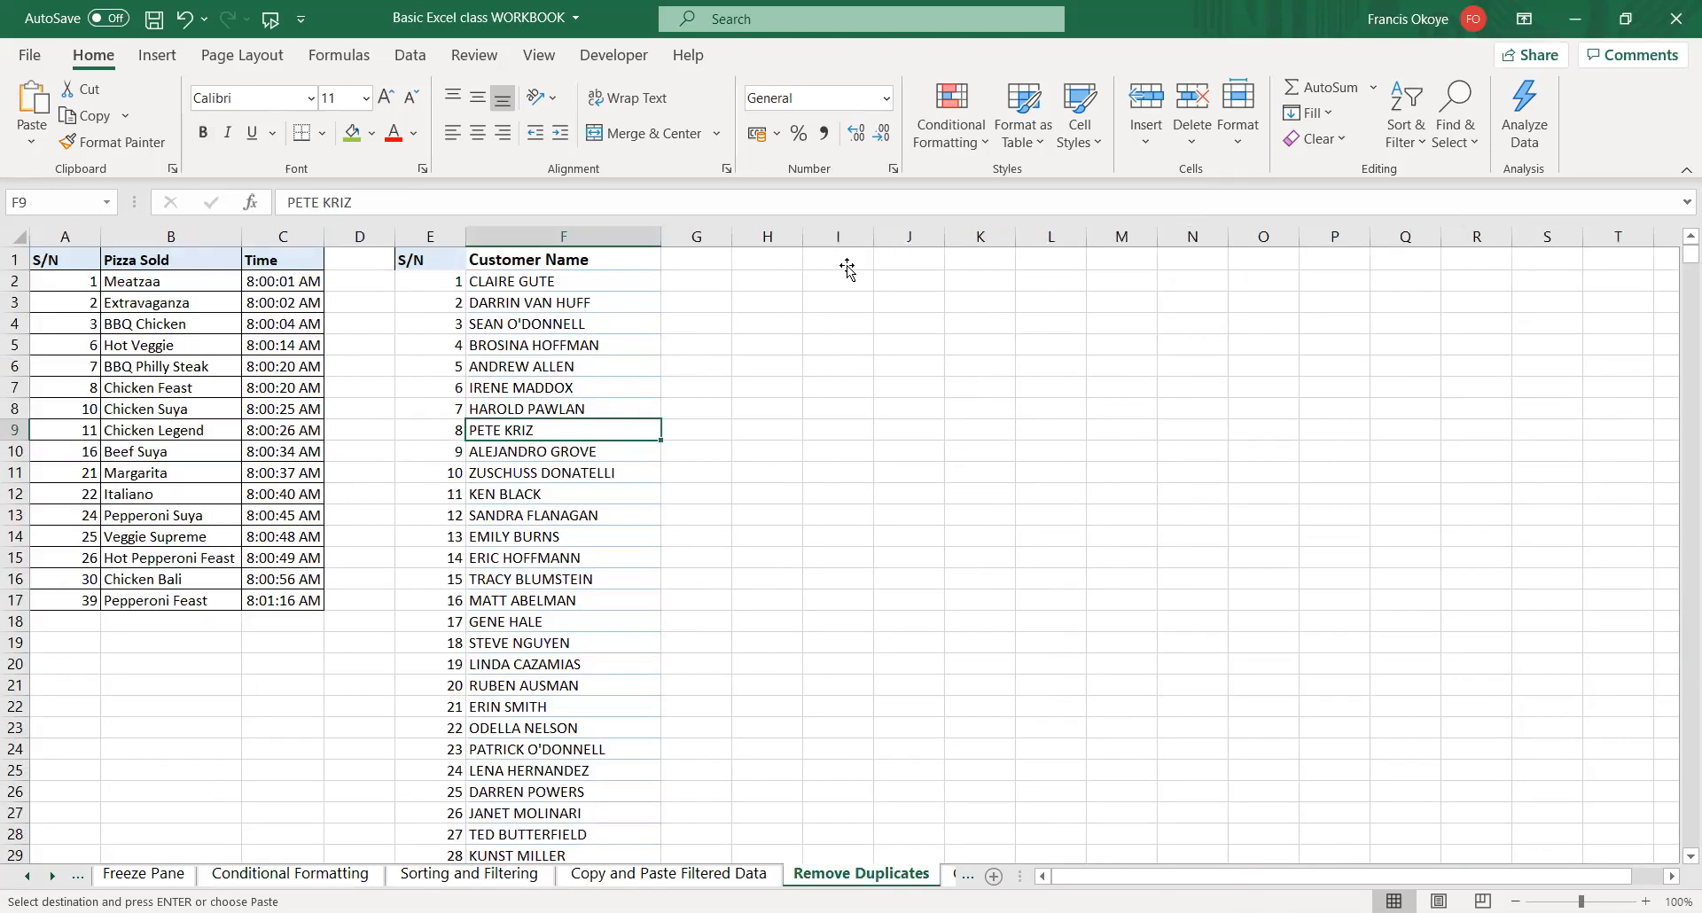
left_click(847, 266)
key("ctrl+v")
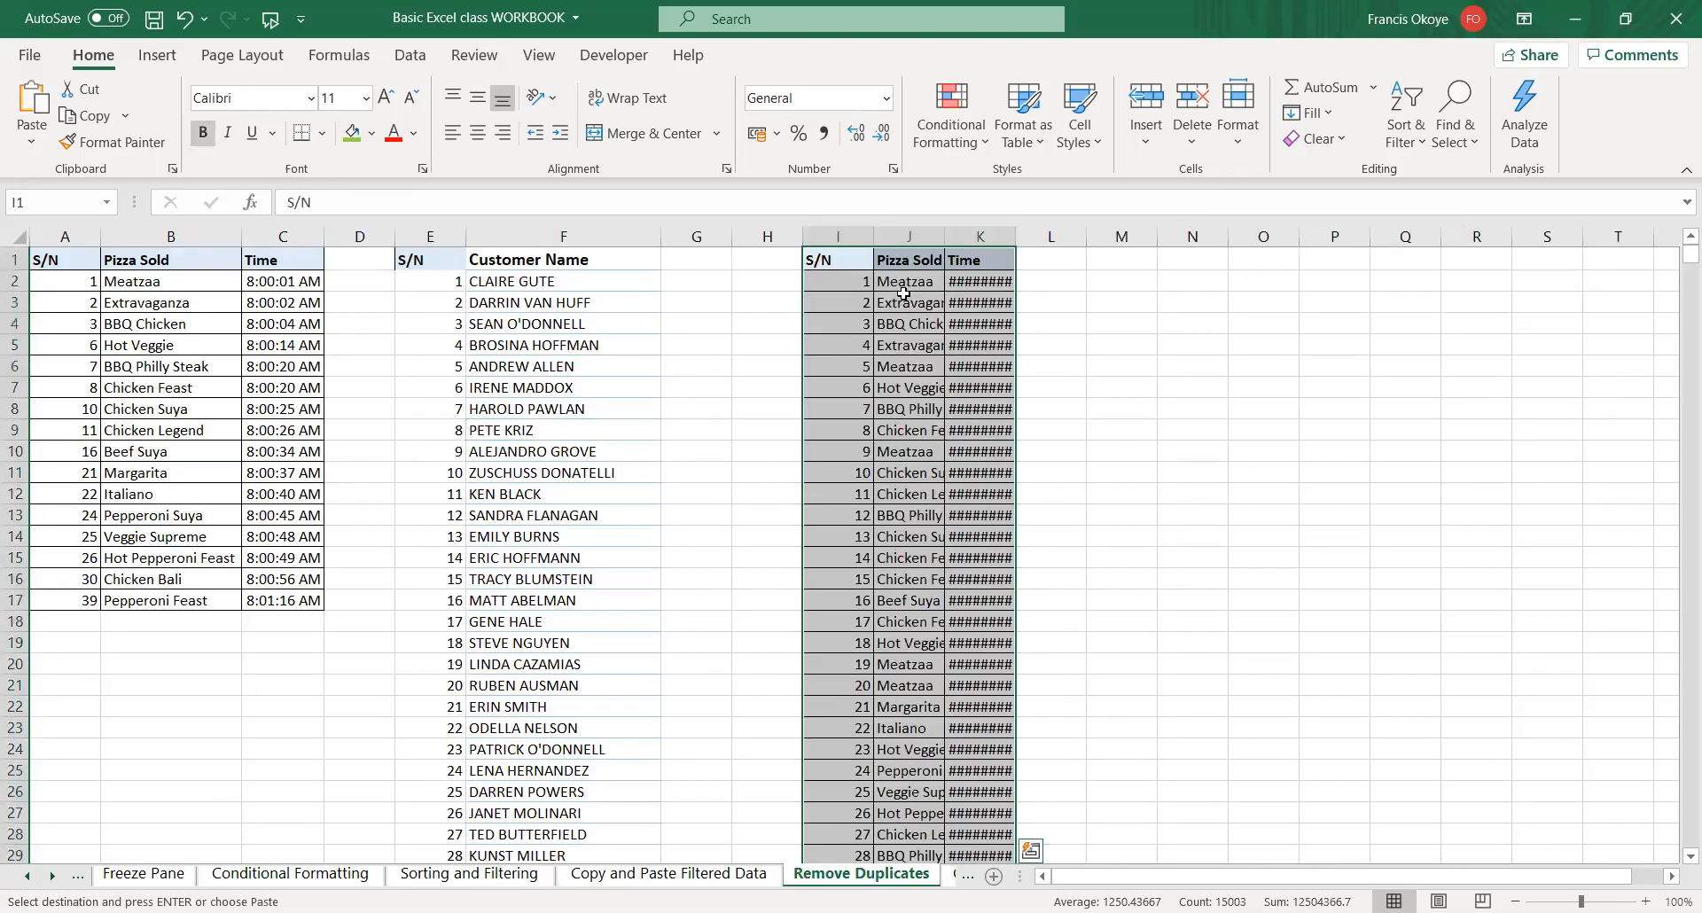
- Widen the pasted table's Time and Pizza Sold columns to fit their contents
double_click(1013, 229)
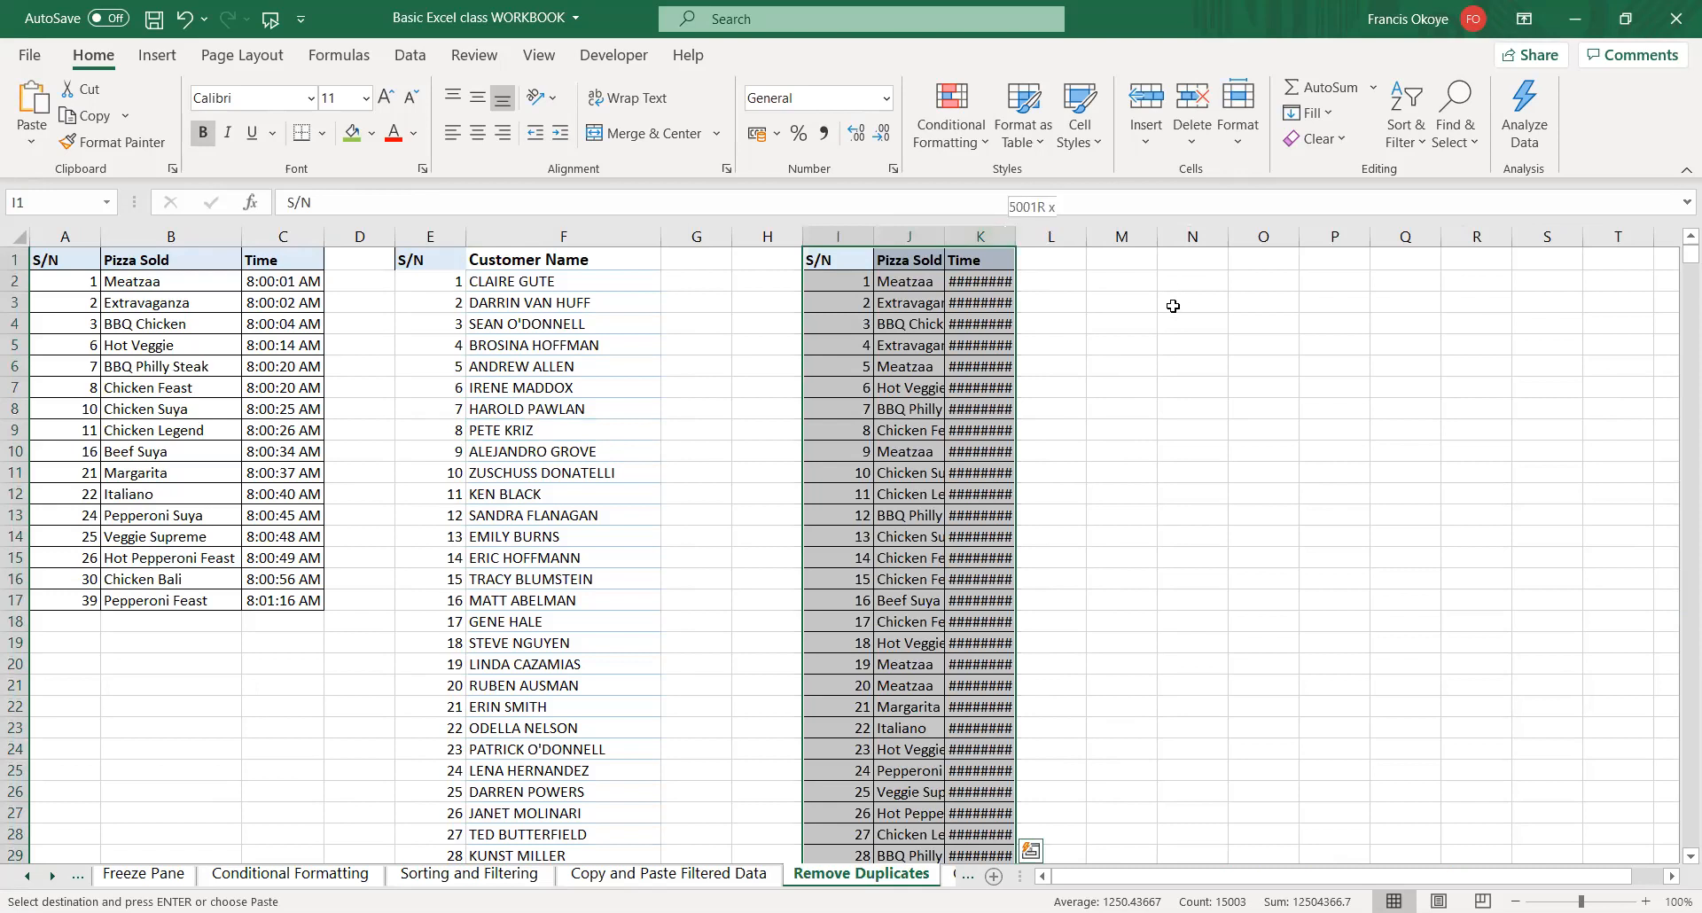
left_click_drag(1173, 285, 1174, 304)
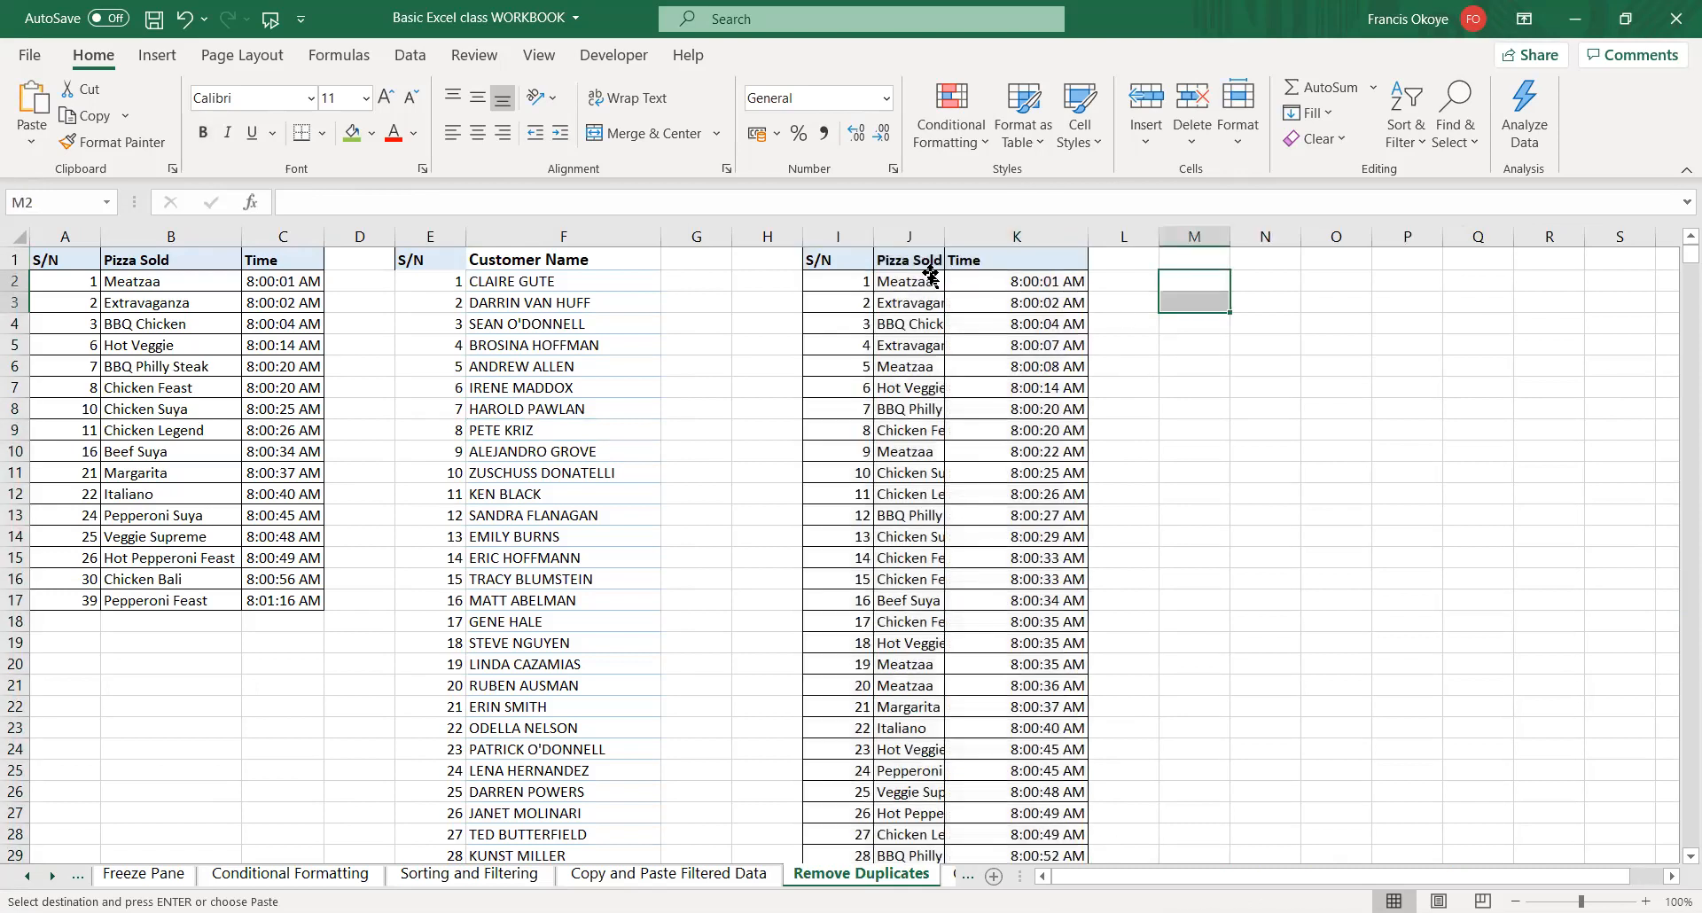
left_click(930, 277)
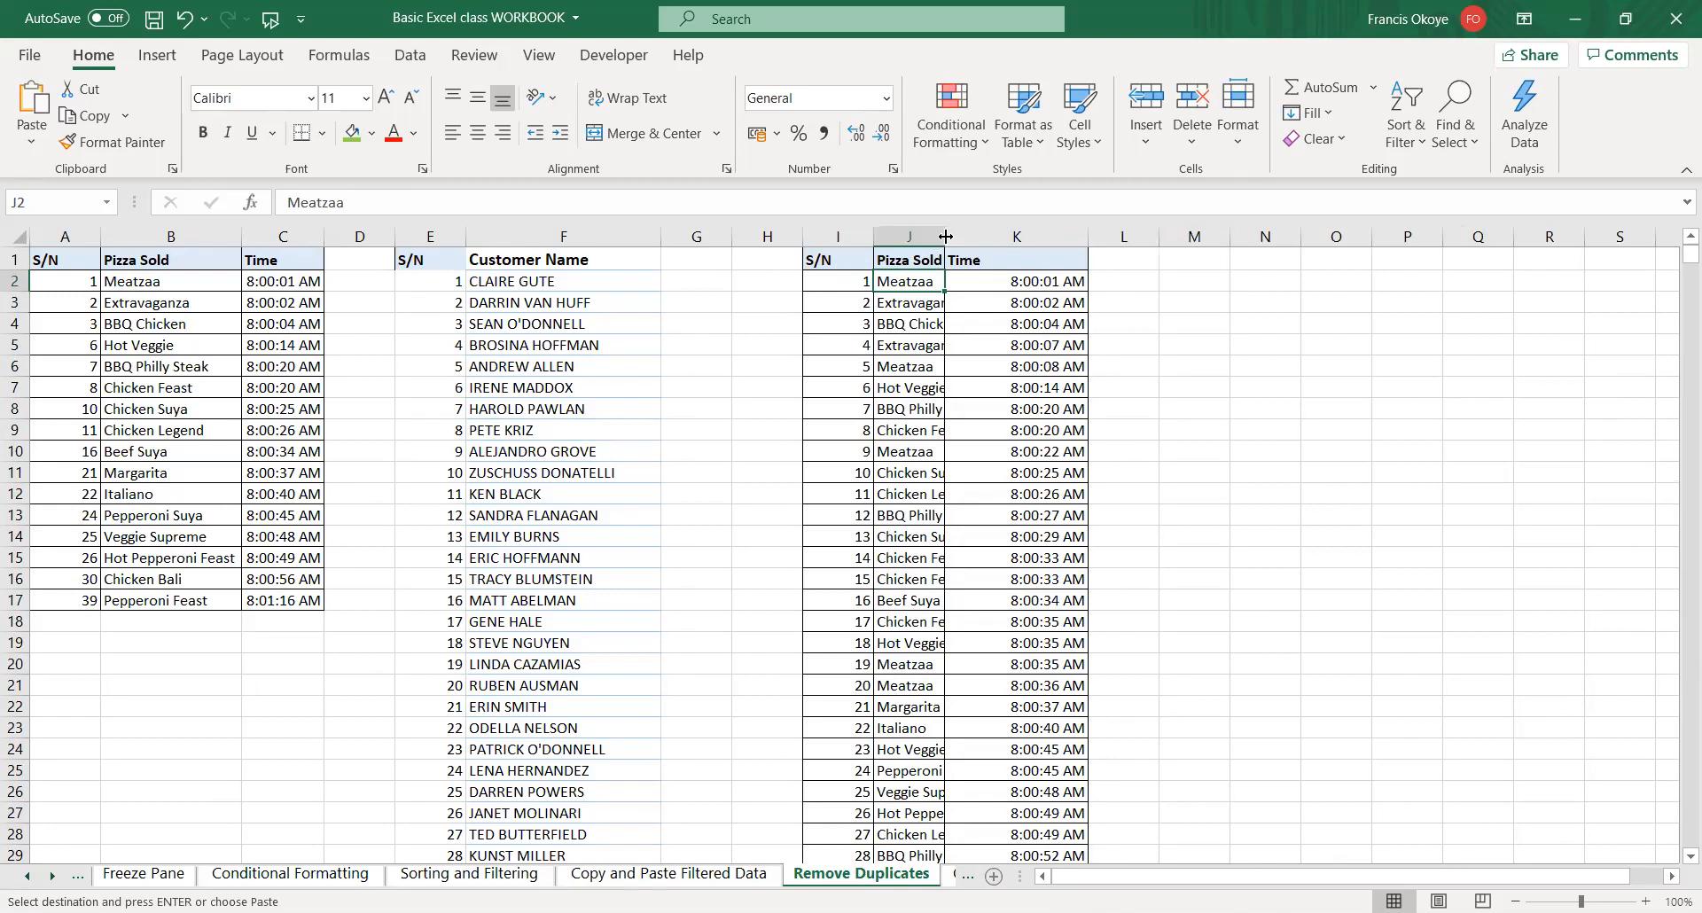
double_click(946, 235)
key("Down")
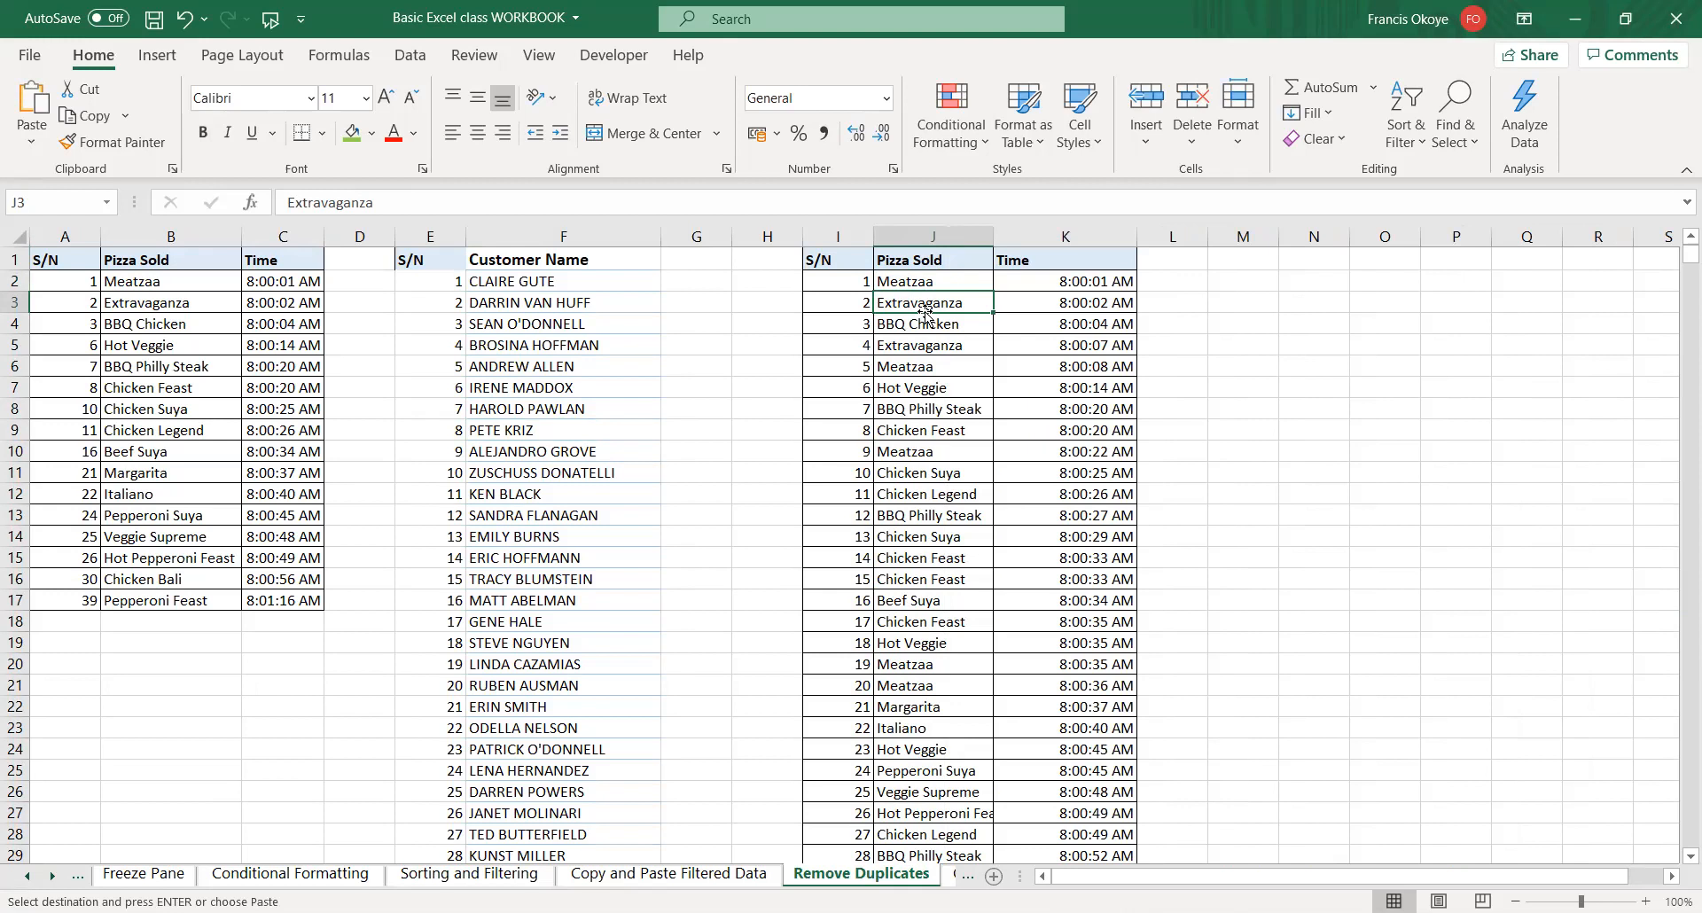
- Add filters to the pasted table's headers and review the pizza types in the Pizza Sold filter list
left_click(915, 268)
key("ctrl+shift+l")
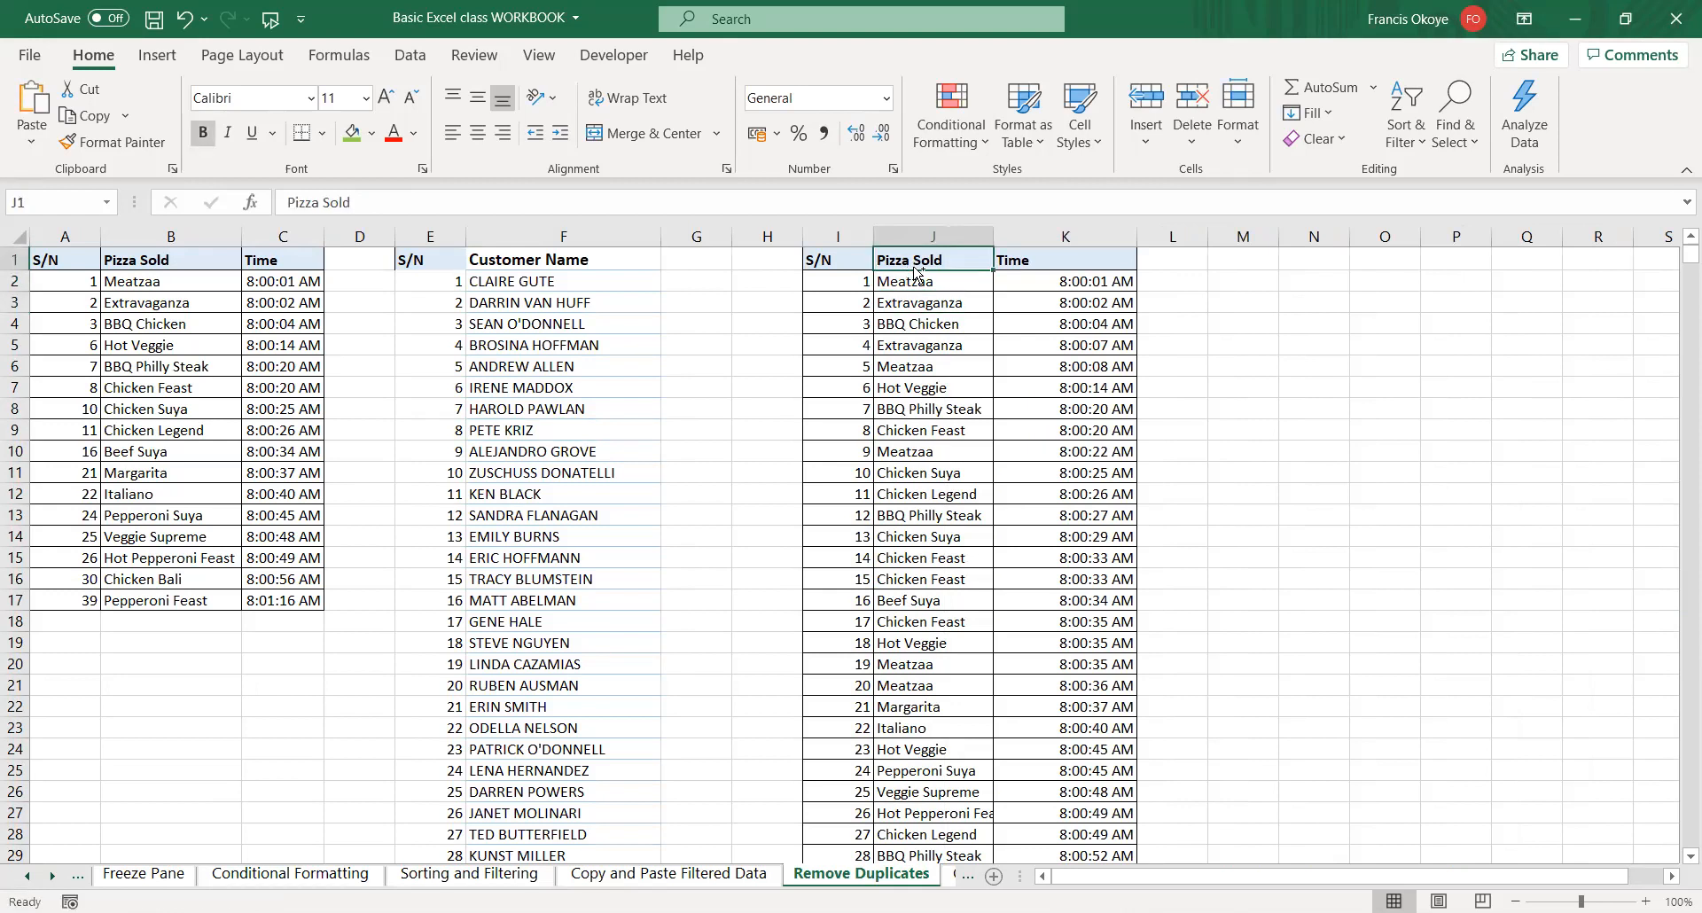
left_click(984, 259)
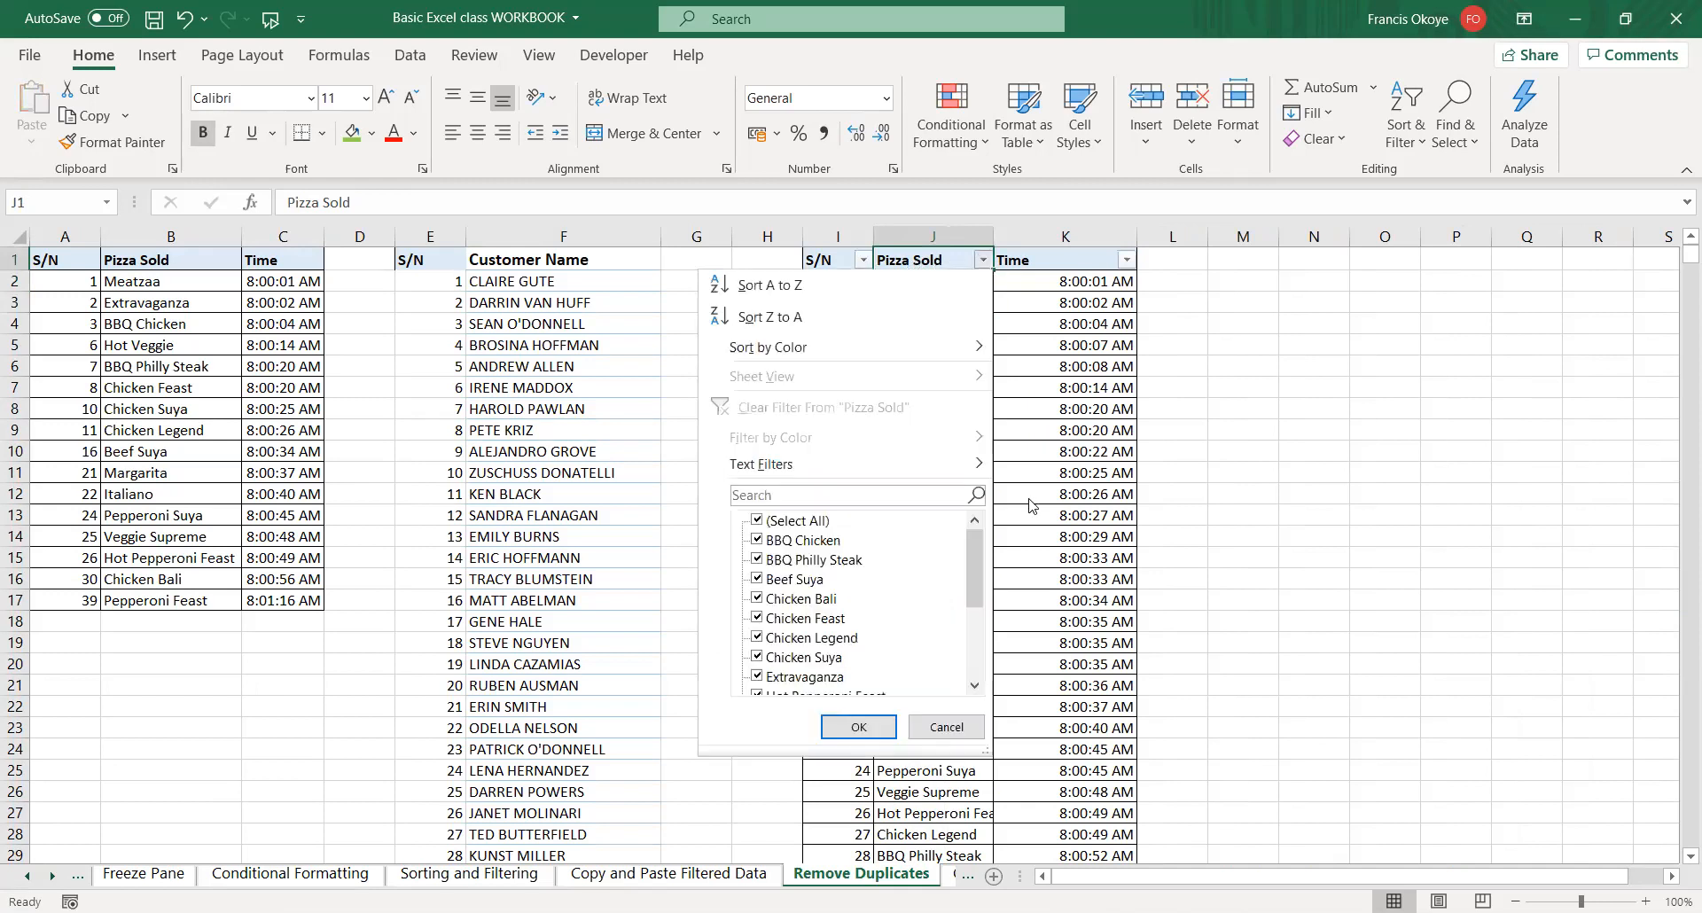
mouse_move(974, 558)
left_mouse_down()
mouse_move(974, 656)
mouse_move(975, 532)
left_mouse_up()
left_click(878, 728)
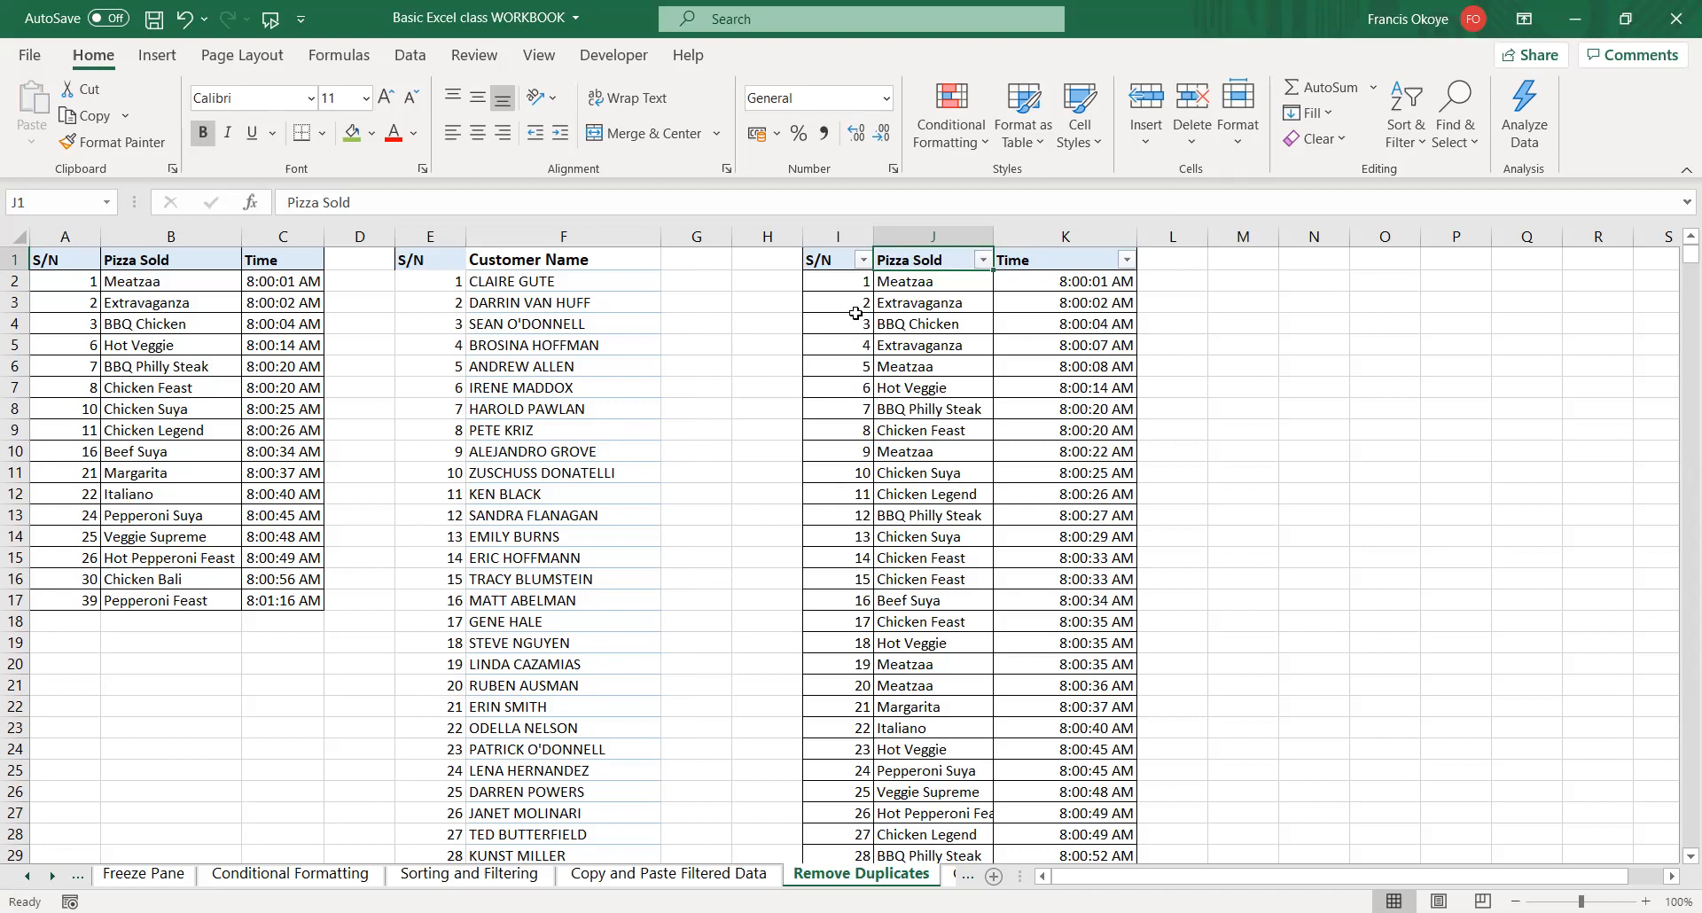
- Try to remove duplicates from the pasted table with S/N, Pizza Sold and Time all included in the comparison
left_click(406, 57)
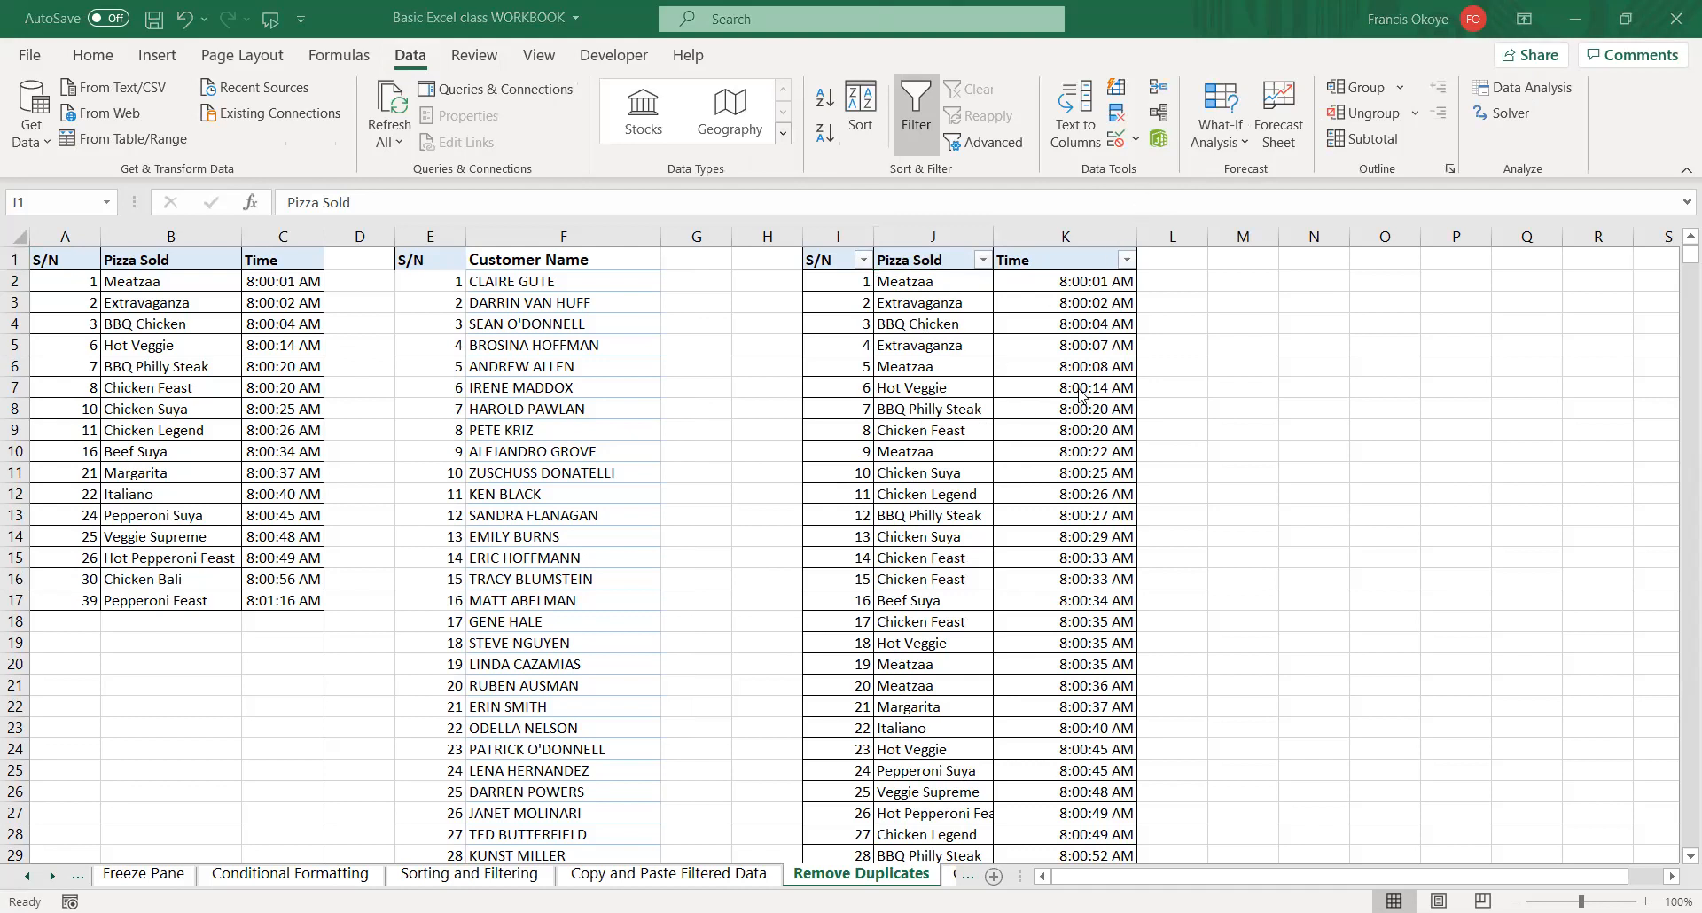
left_click(1117, 124)
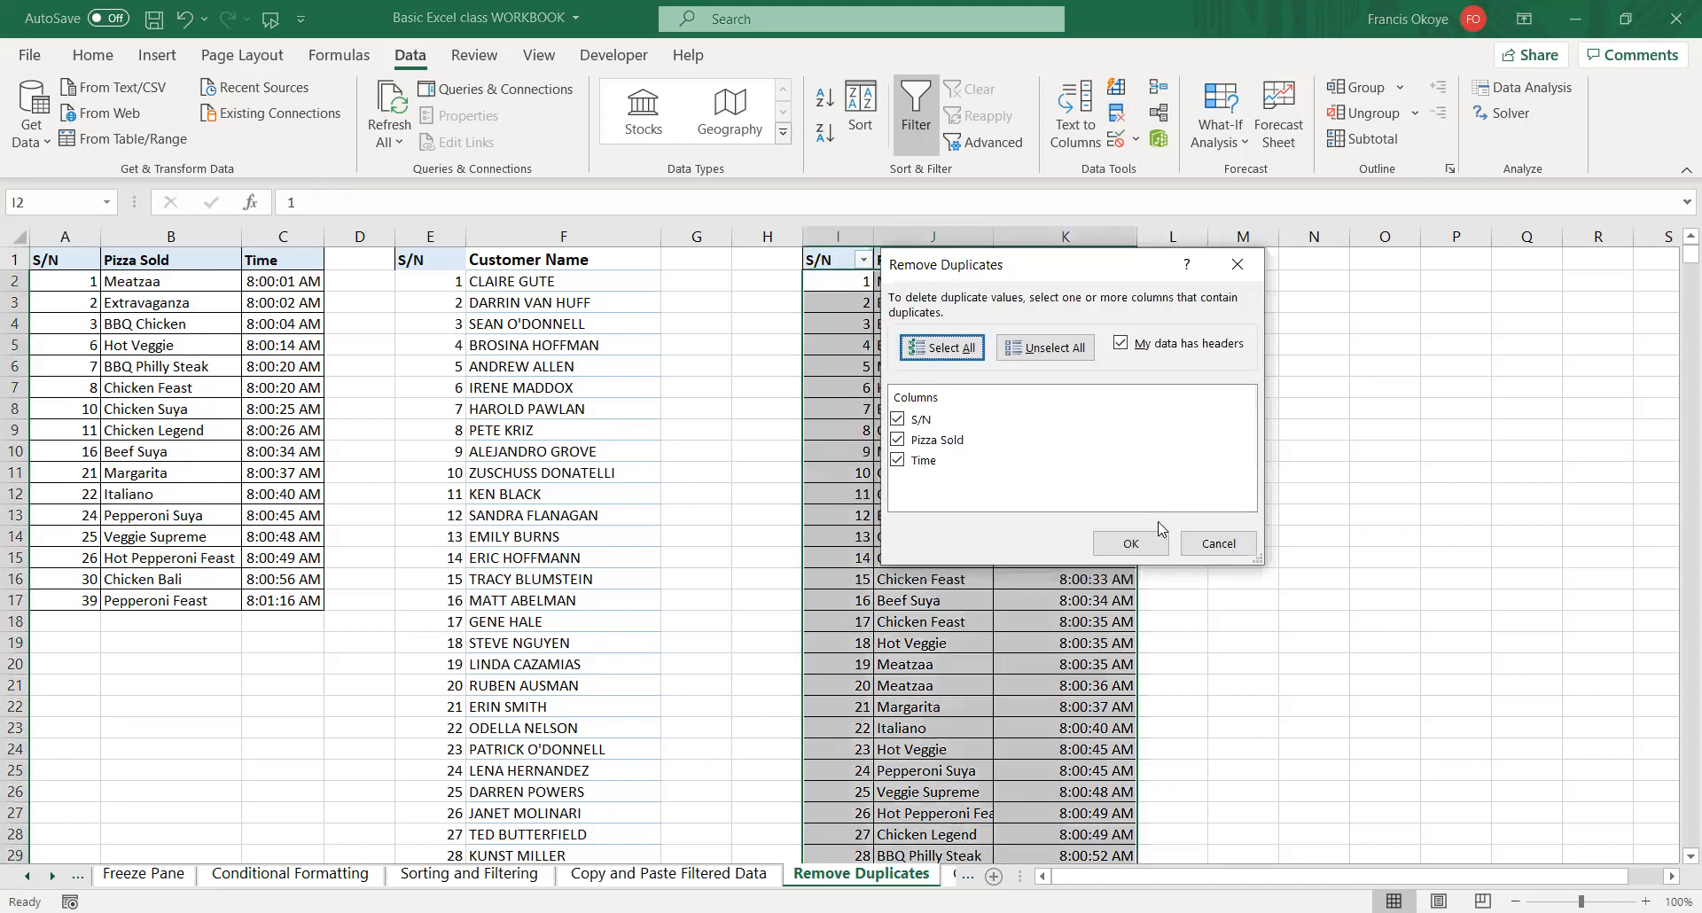
left_click(897, 420)
left_click(898, 461)
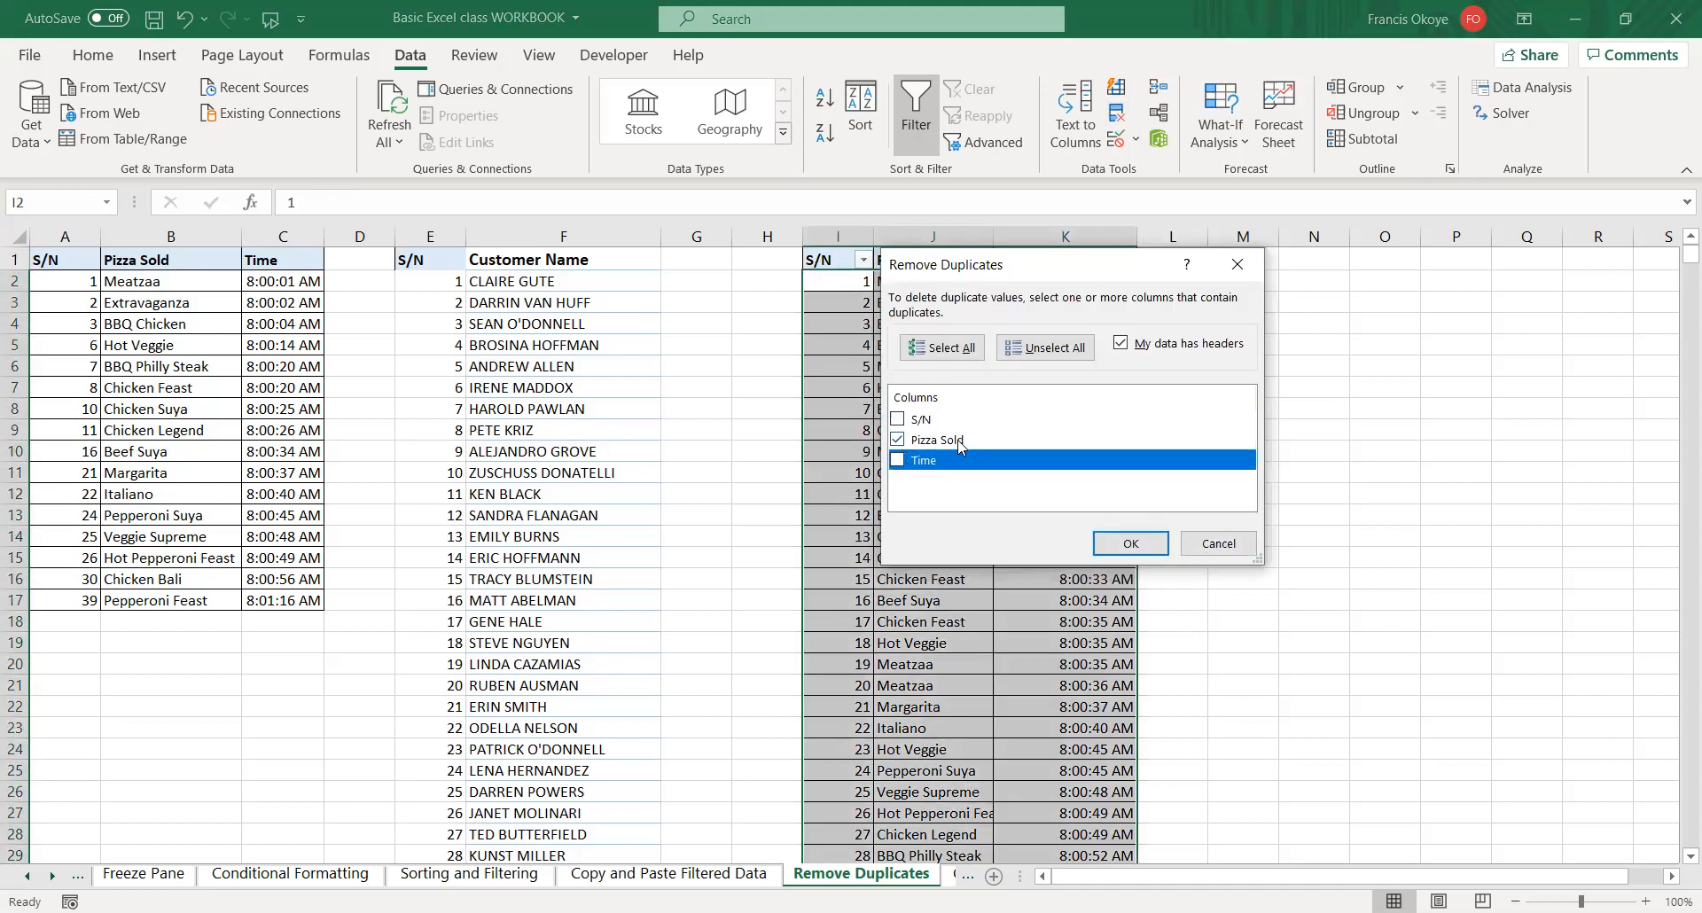
left_click(897, 419)
left_click(898, 460)
left_click(1129, 544)
left_click(868, 530)
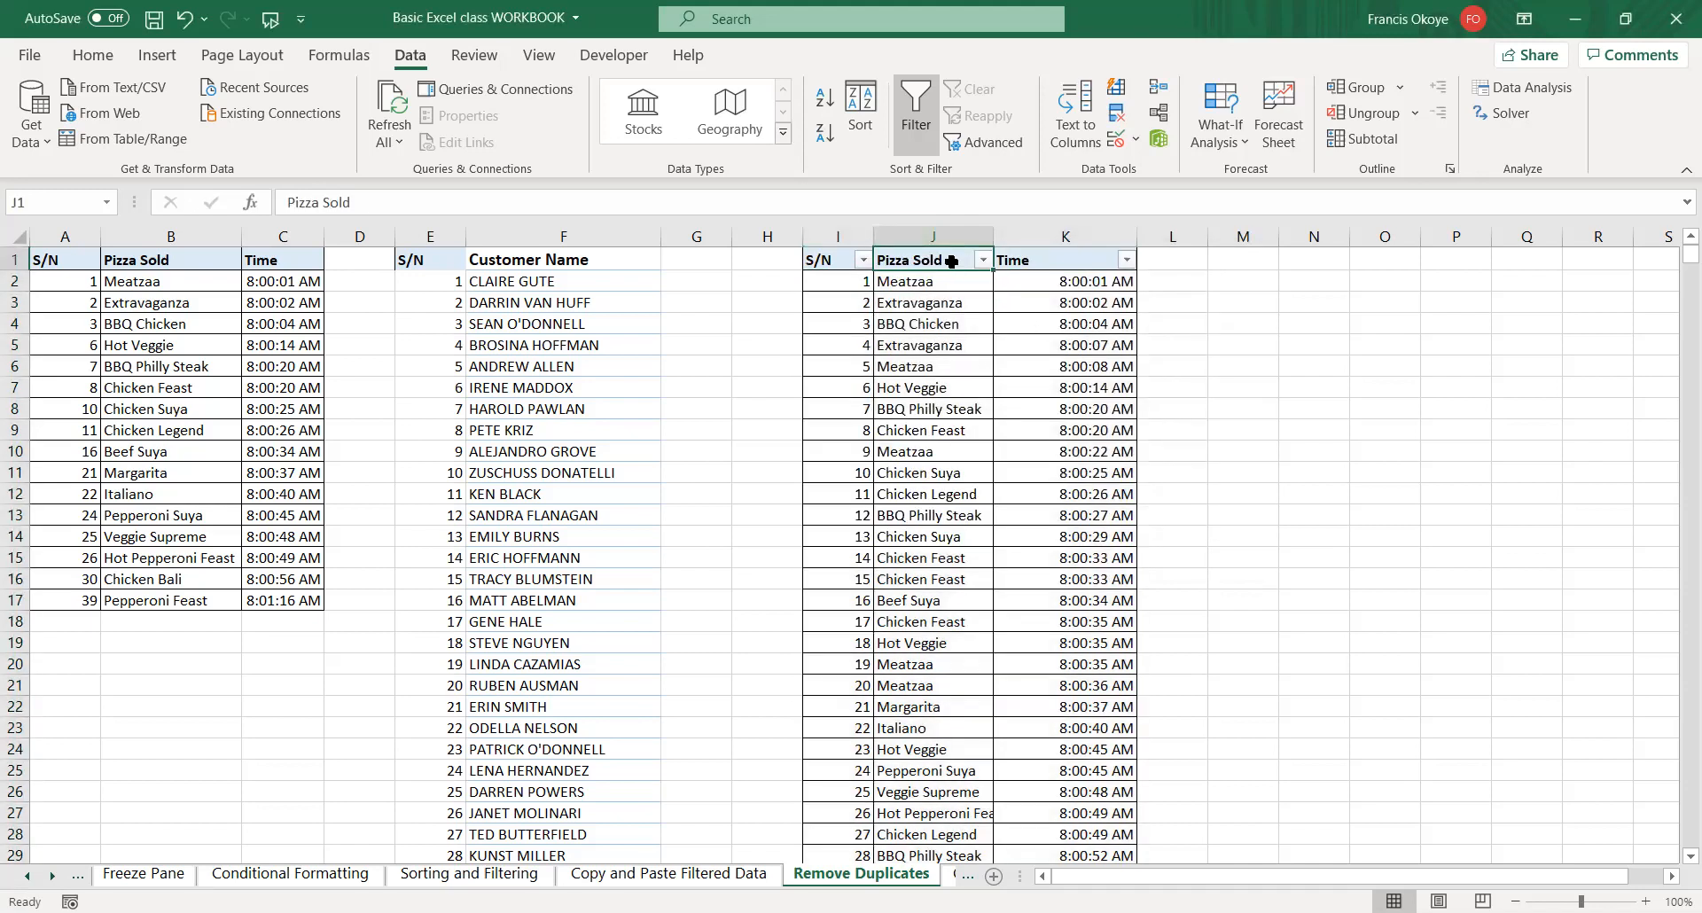
- Select the whole pasted pizza sales table, from the S/N header in I1 to the last row of the Time column
left_click(821, 235)
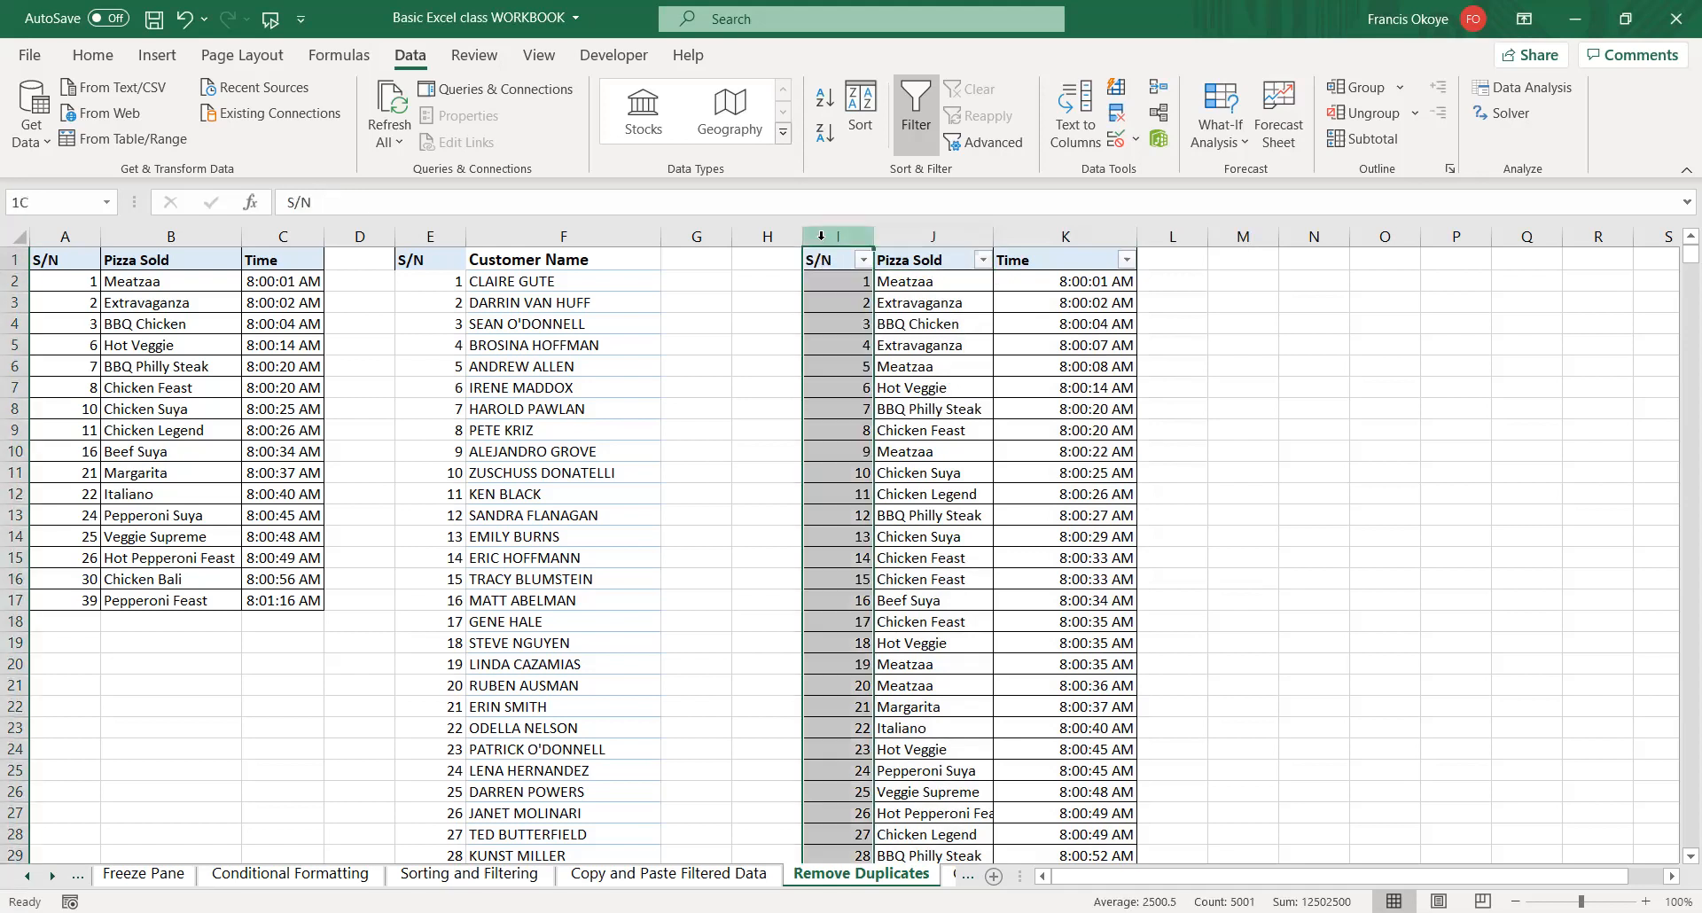
left_click(1033, 236)
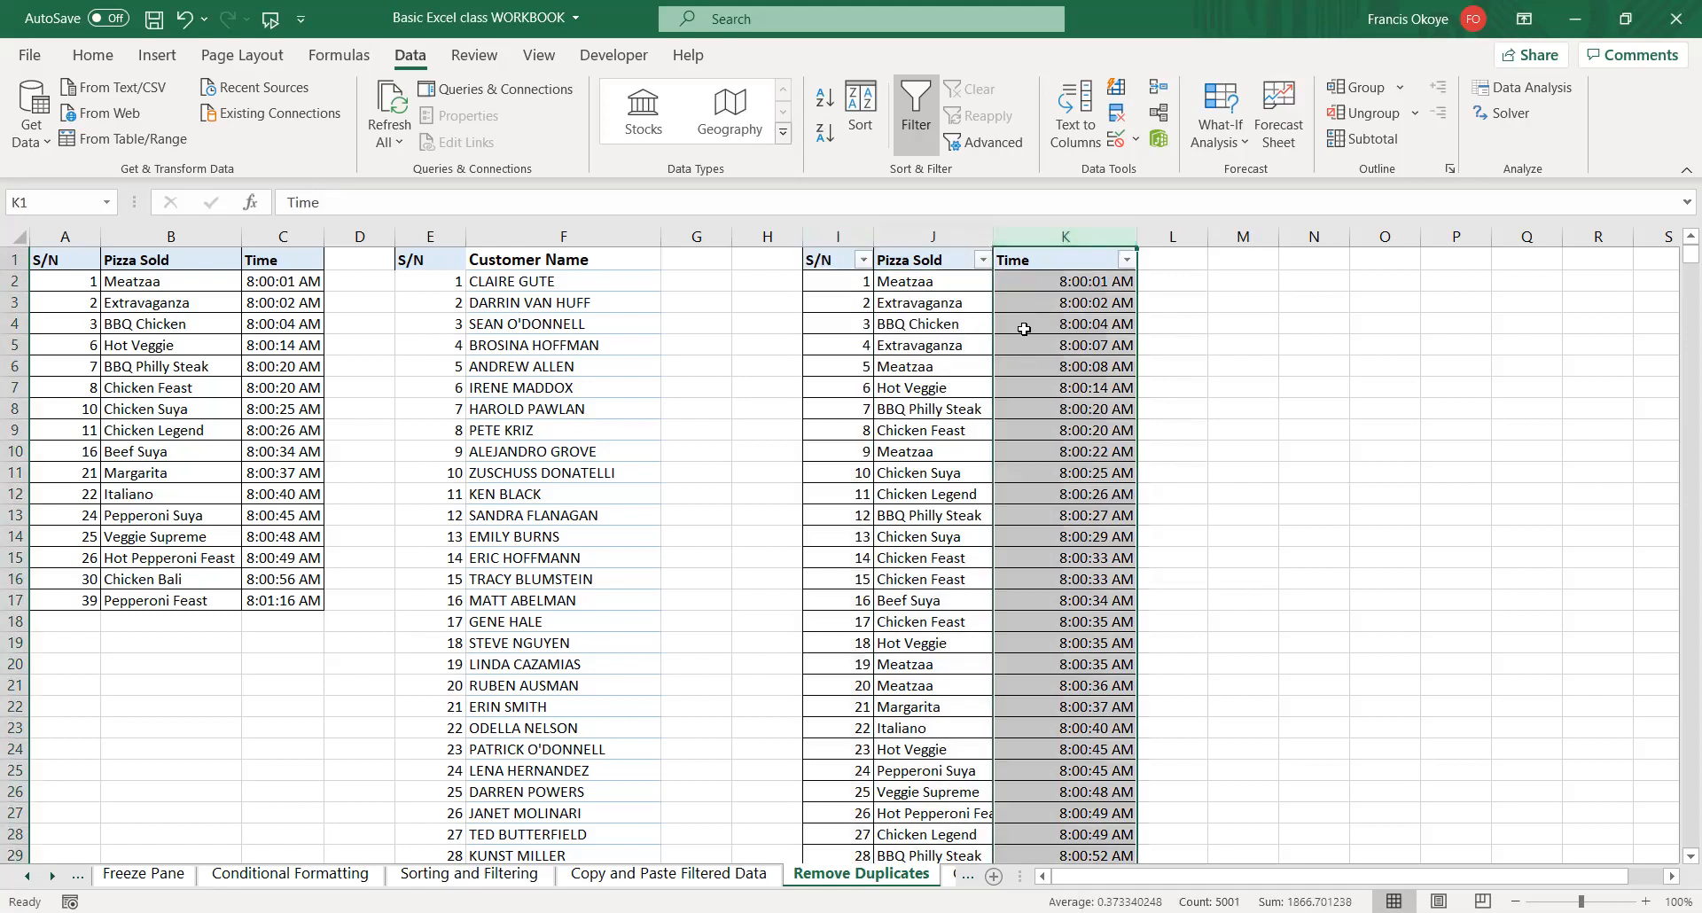
left_click(924, 256)
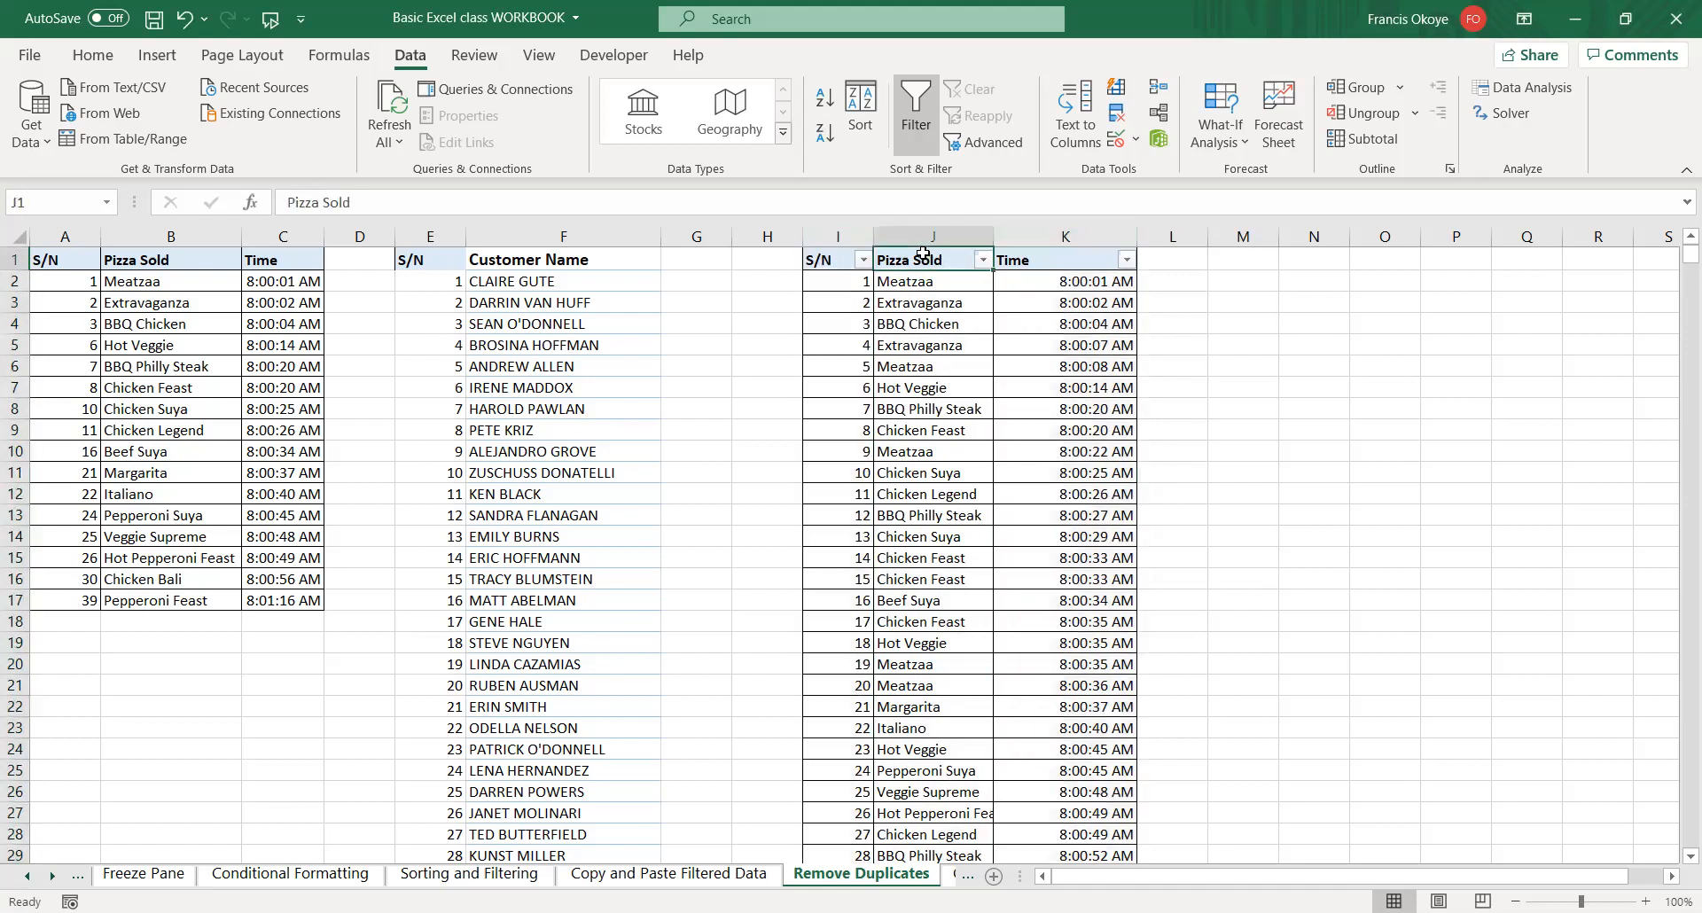
left_click(831, 276)
key("ctrl+shift+Right")
key("Up")
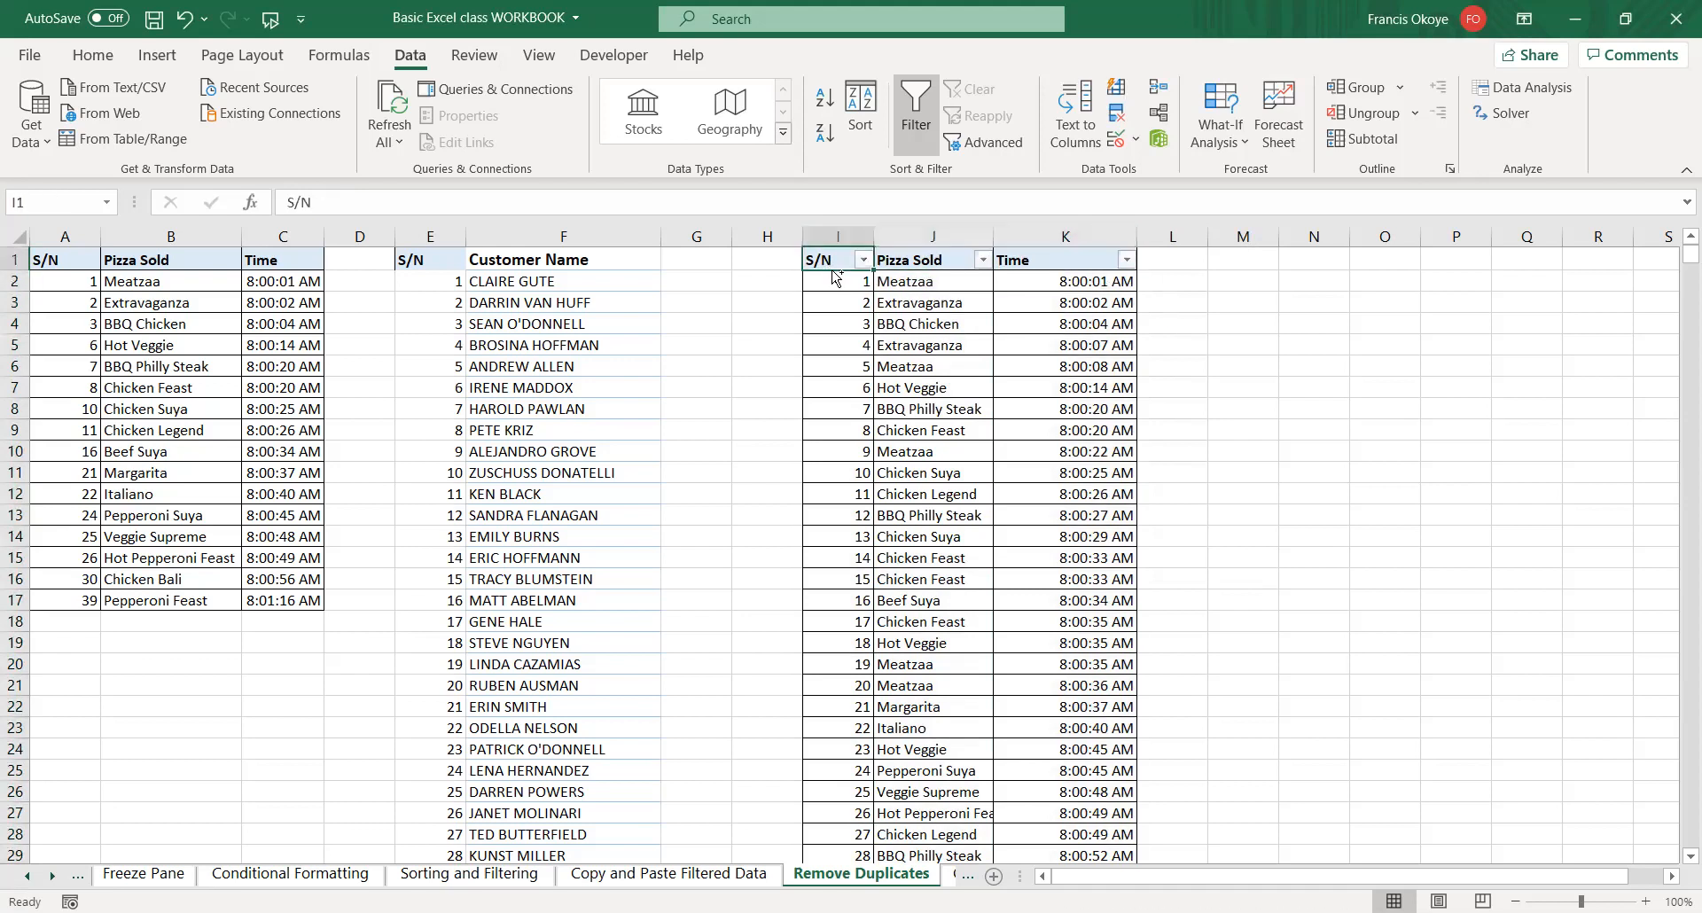
key("ctrl+shift+Right")
key("ctrl+shift+Down")
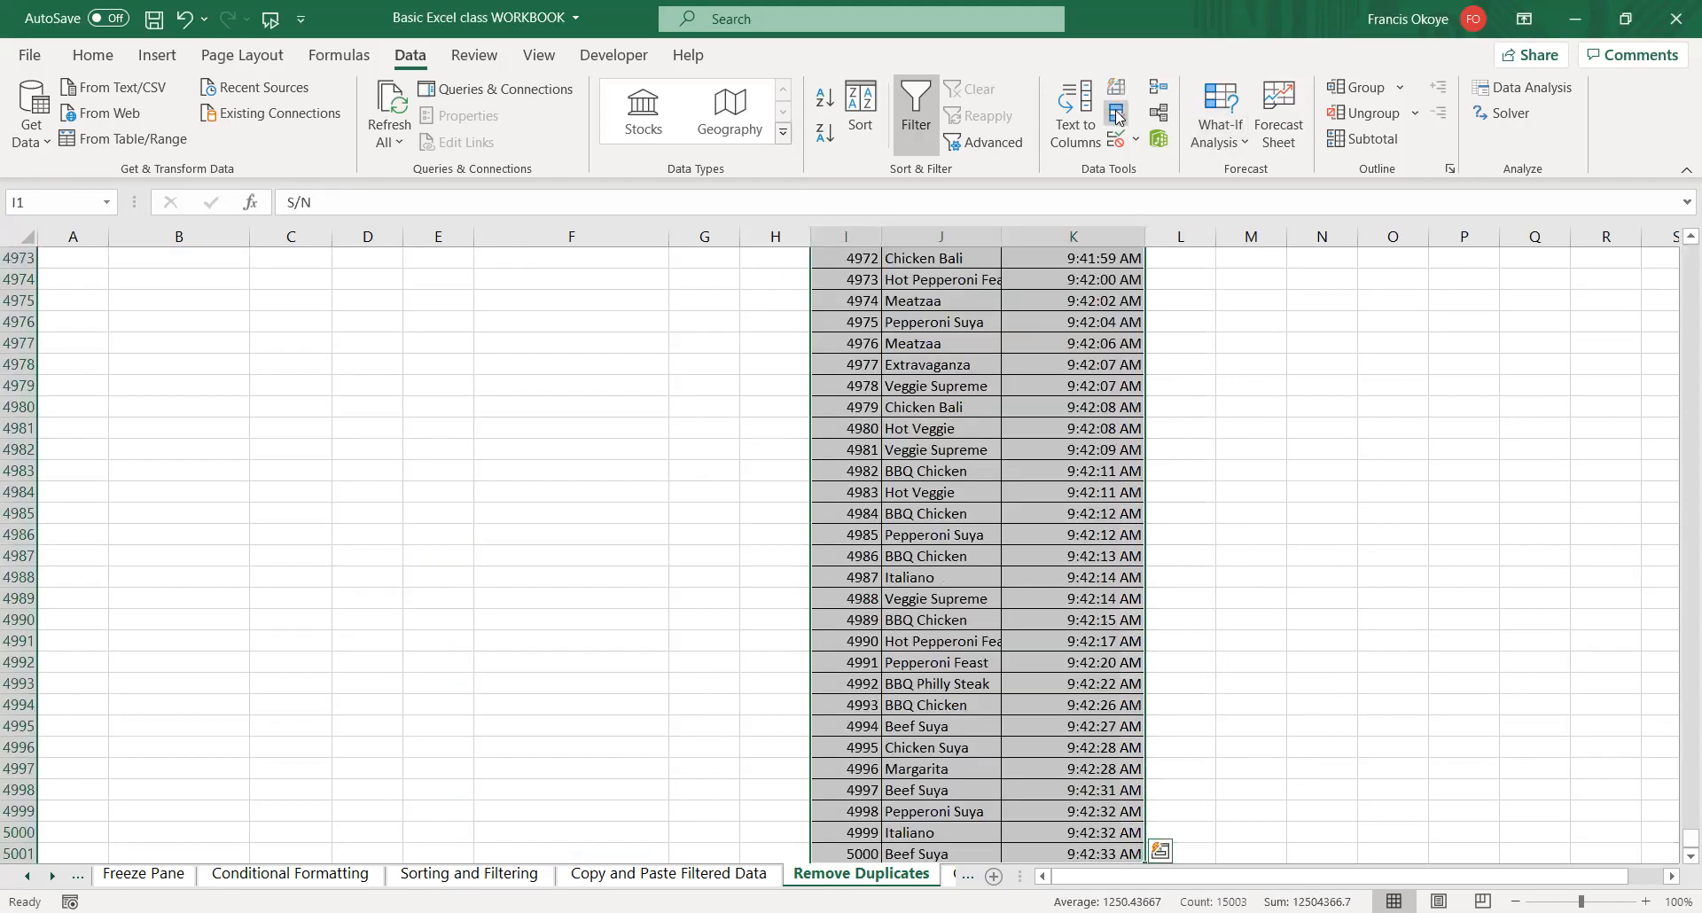
- Remove duplicate rows from the pizza sales data in columns I to K, comparing only the Pizza Sold column
left_click(1117, 113)
left_click(897, 419)
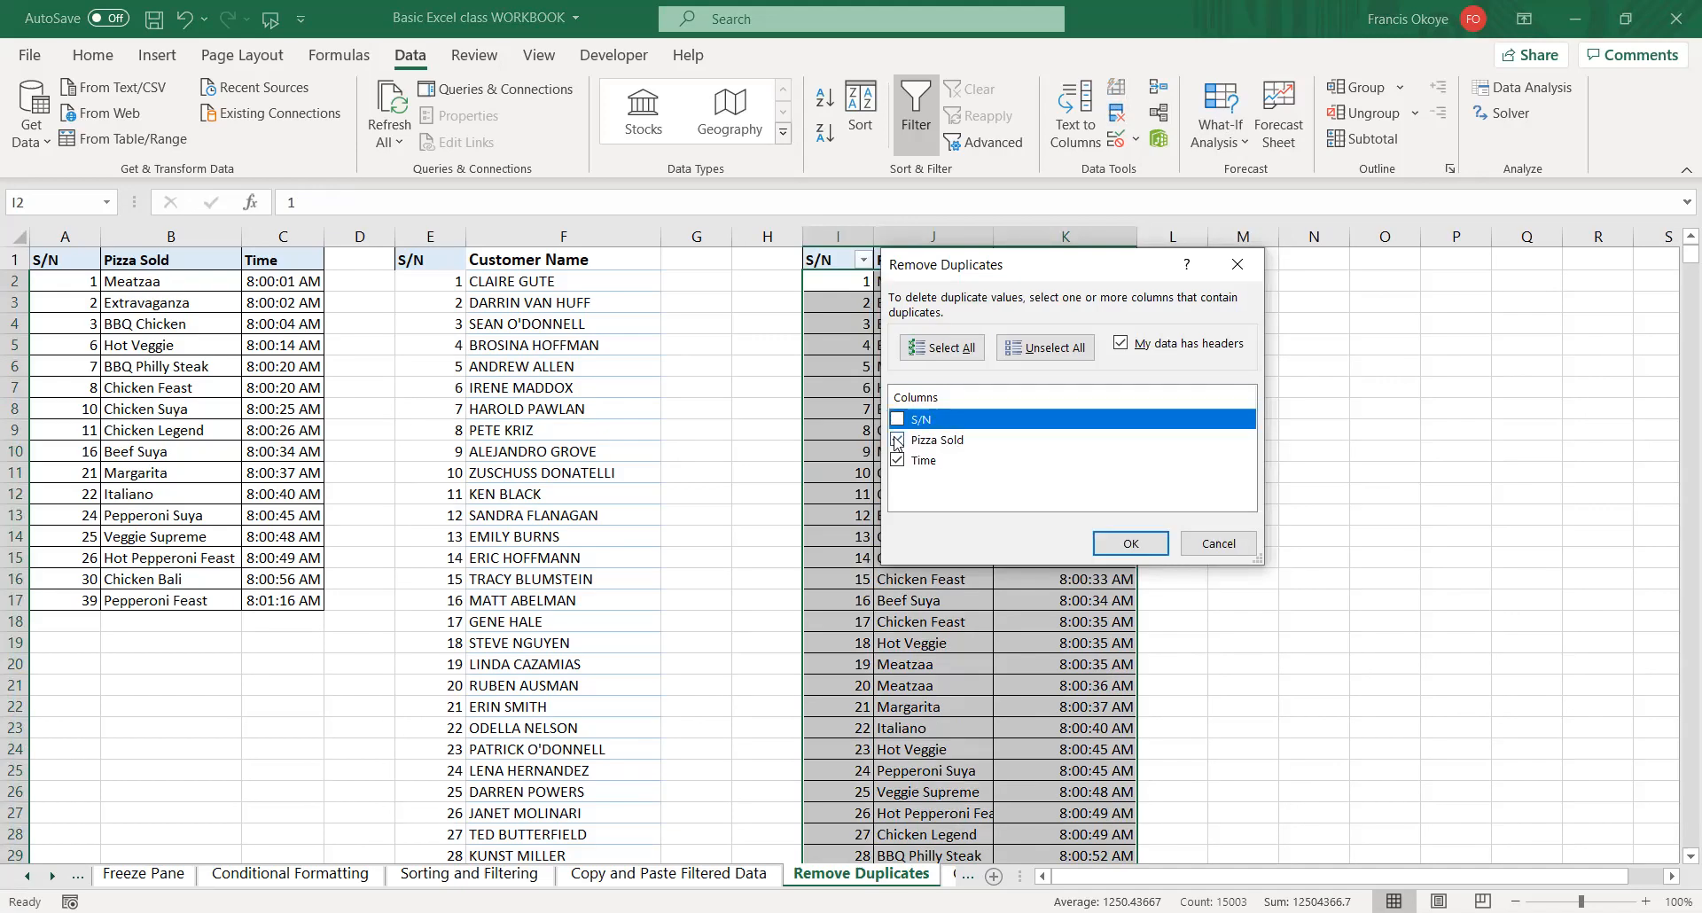
left_click(897, 460)
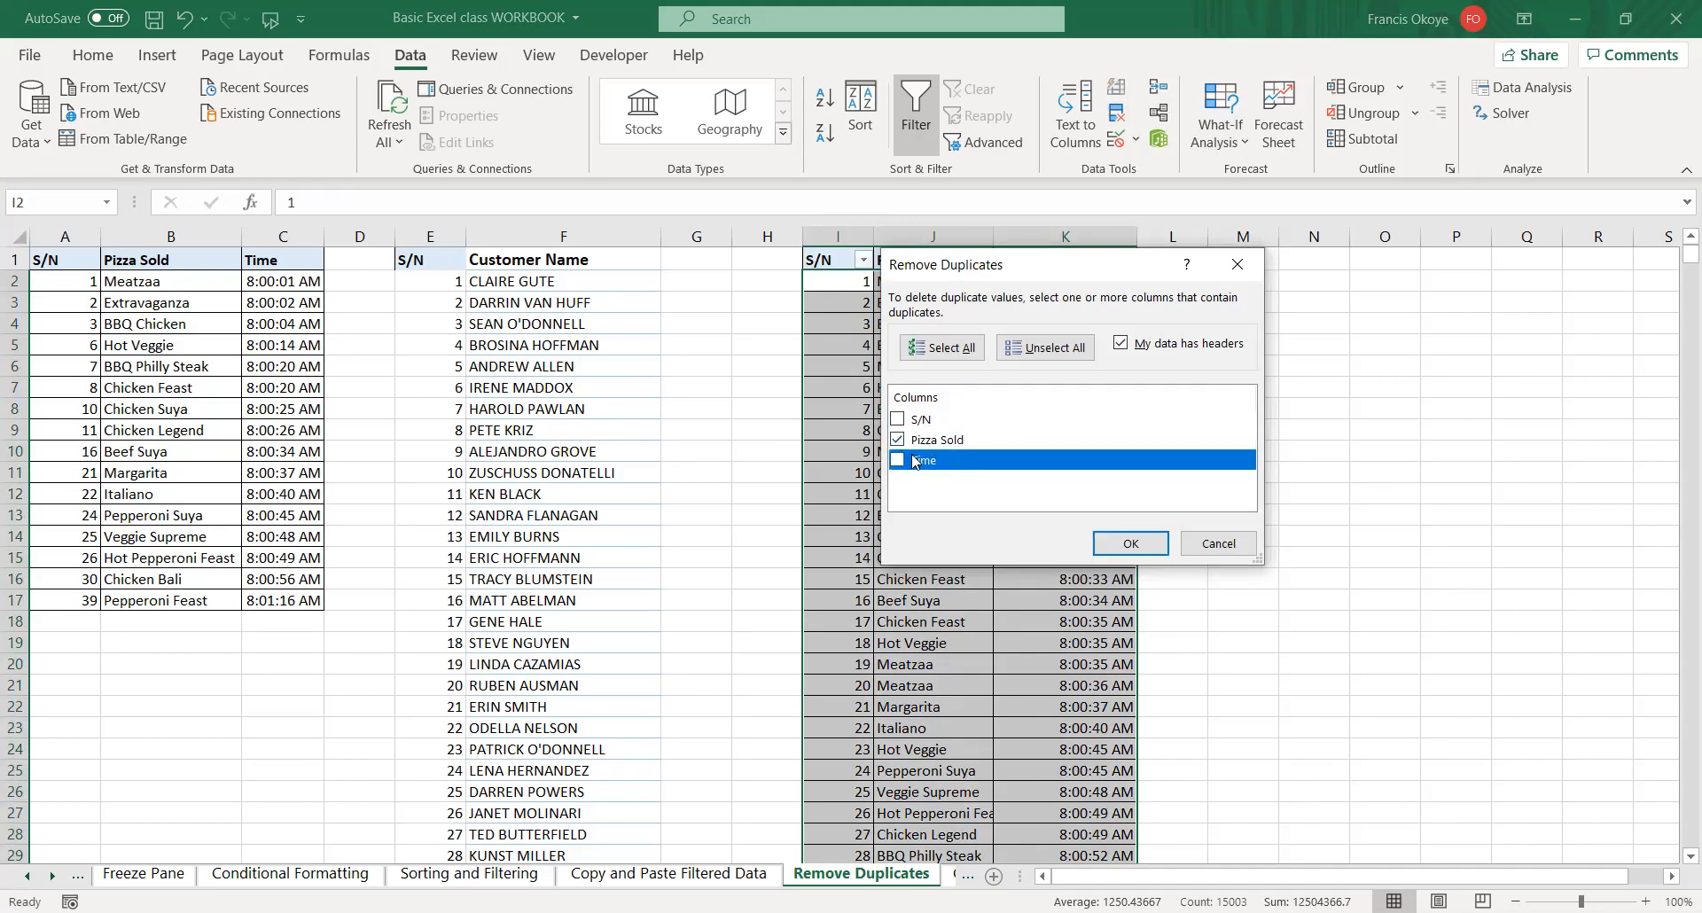
left_click(1113, 544)
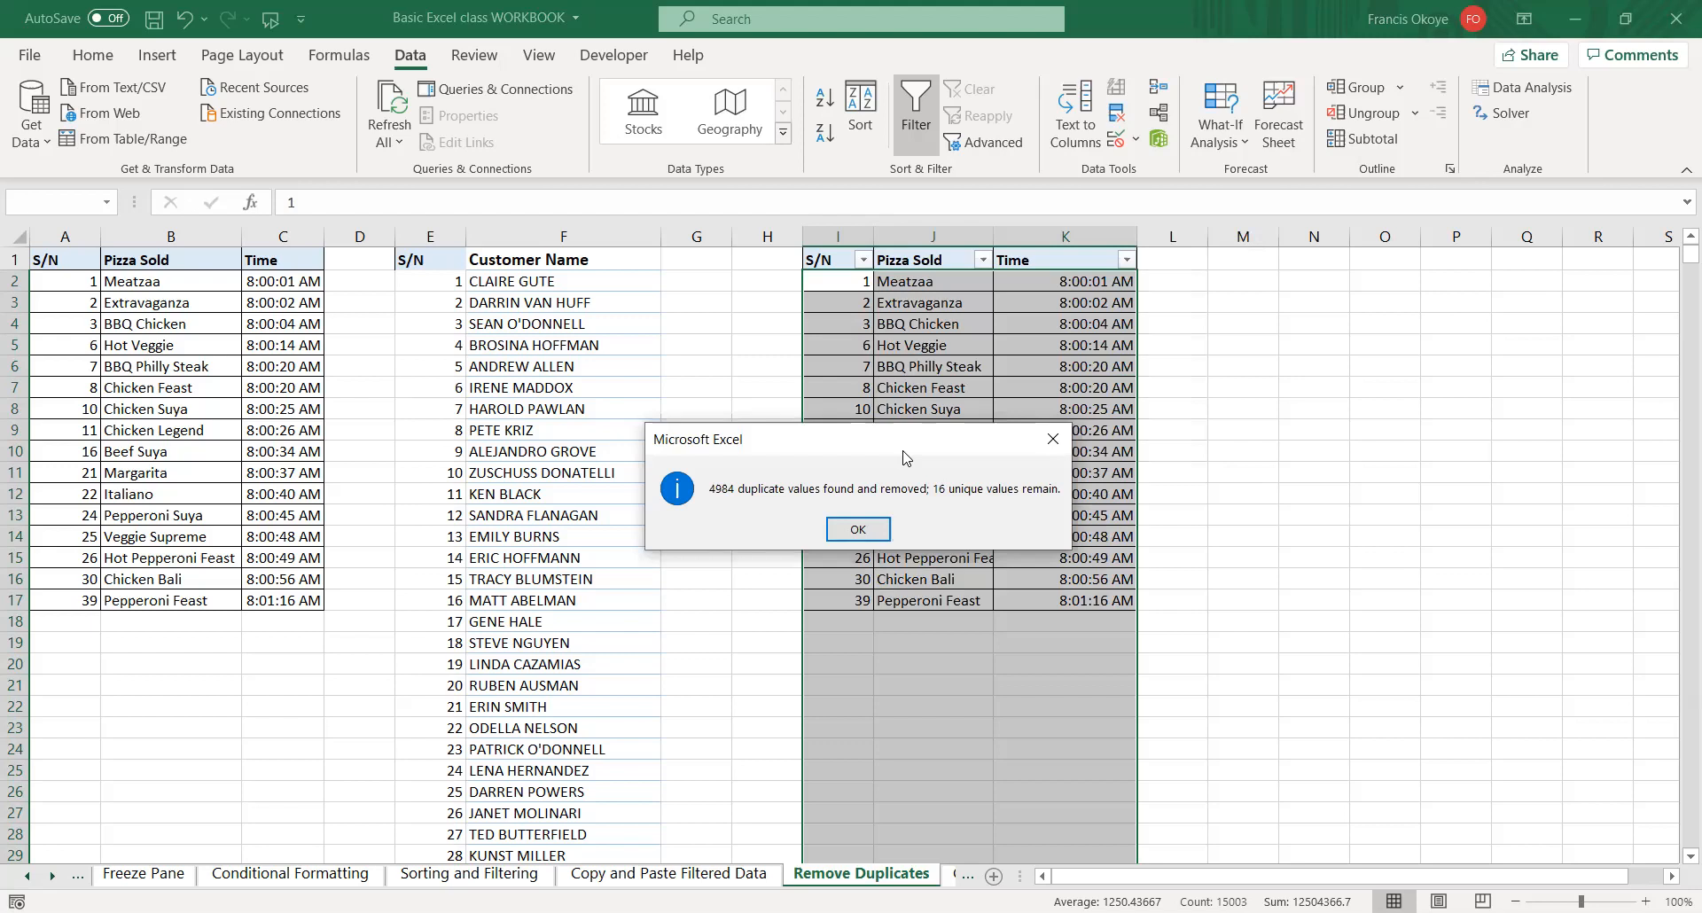
left_click_drag(903, 458, 585, 286)
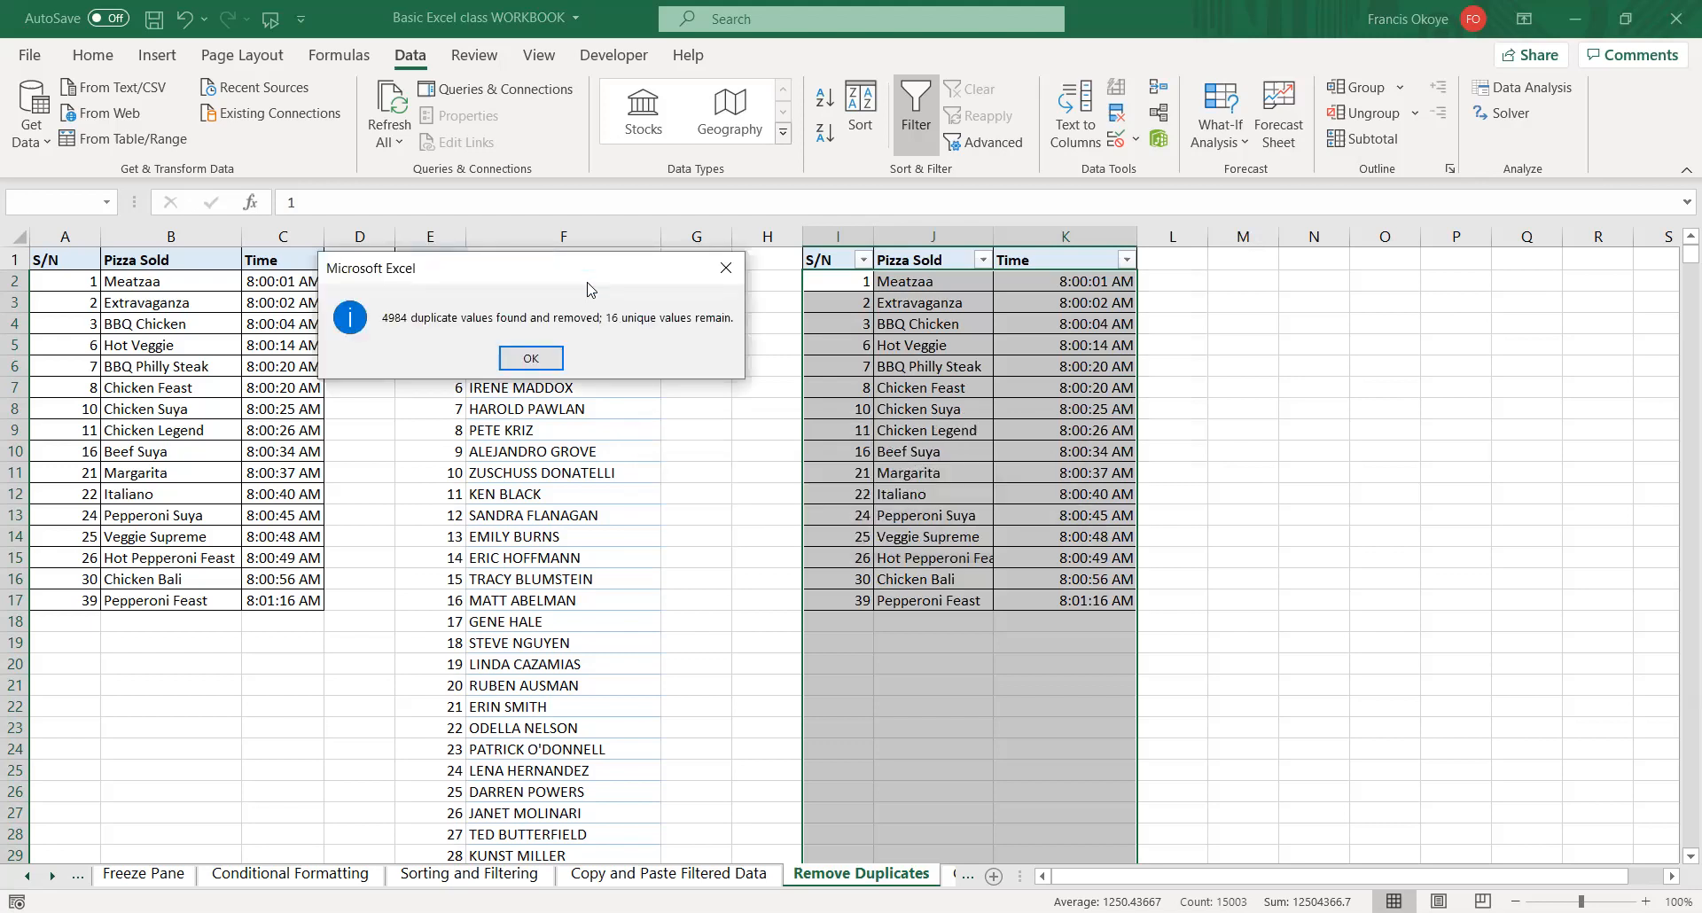
left_click(533, 359)
- Renumber the S/N column of the deduplicated list consecutively from 1 to 16 by filling down from I2:I3
left_click_drag(873, 285, 874, 307)
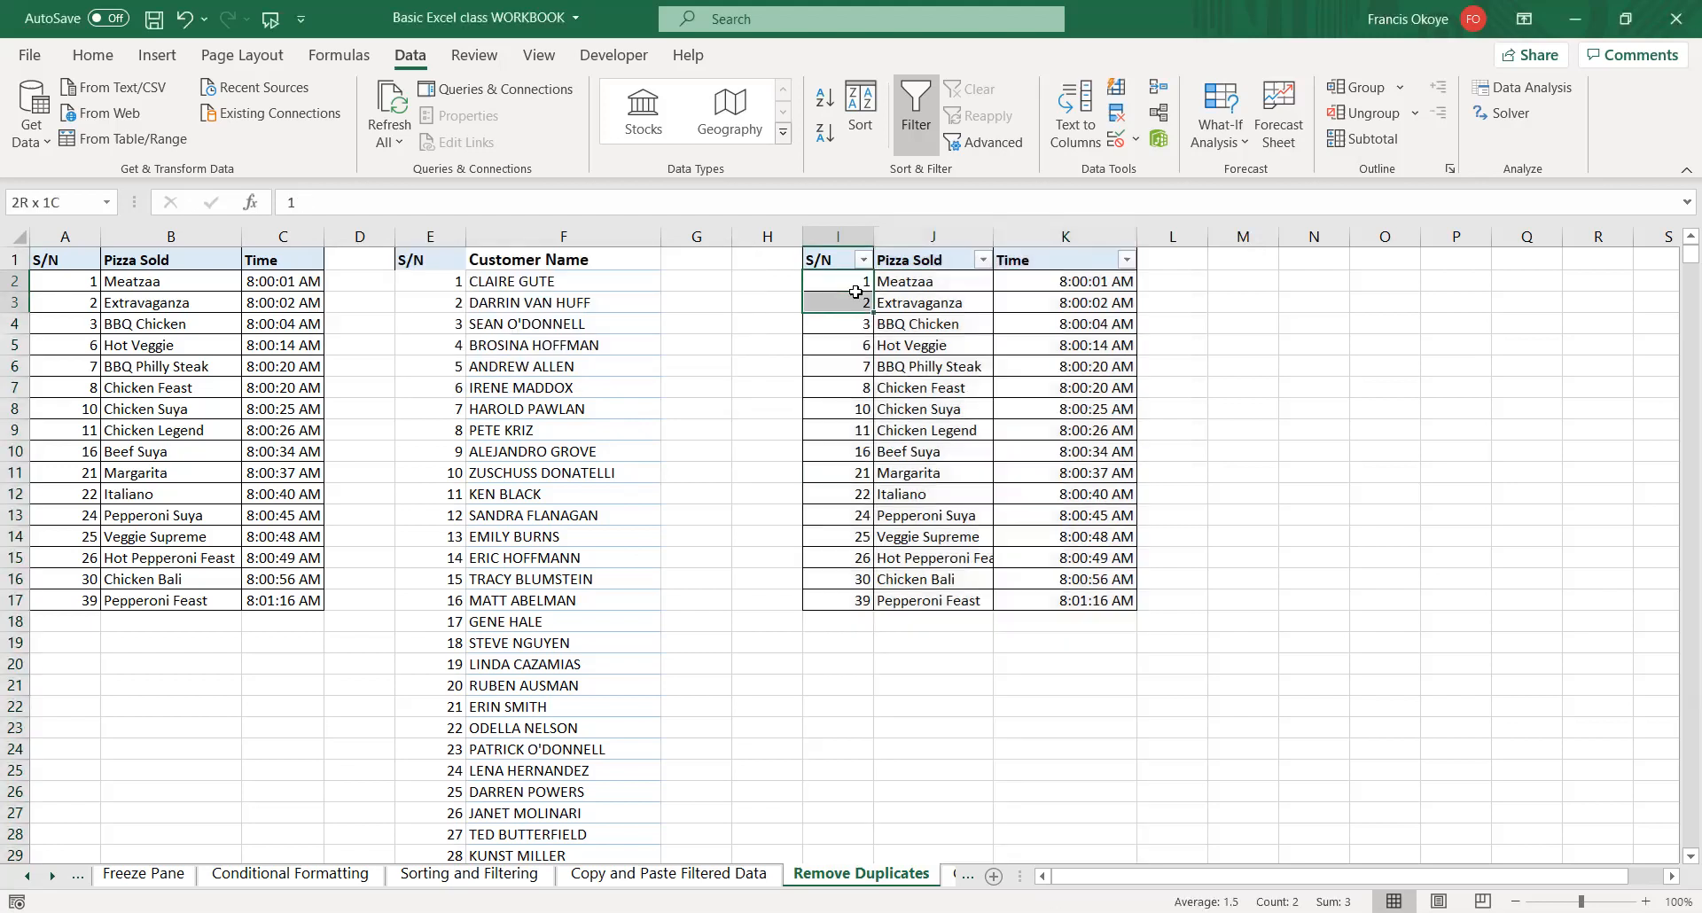
left_click(870, 487)
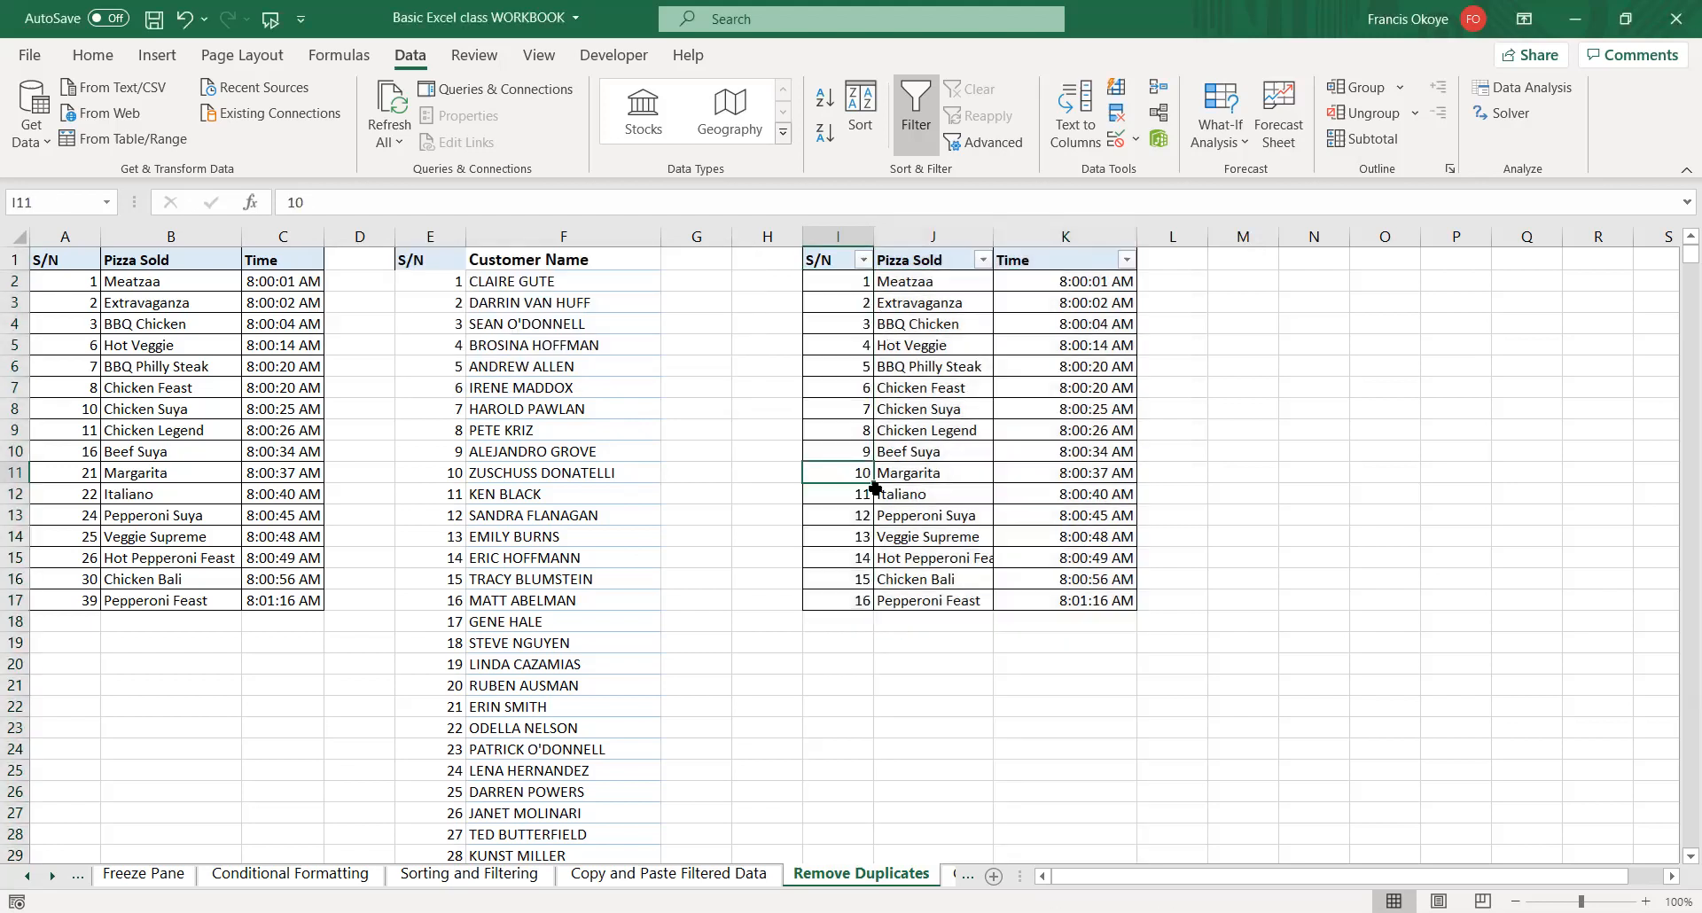
left_click(1318, 424)
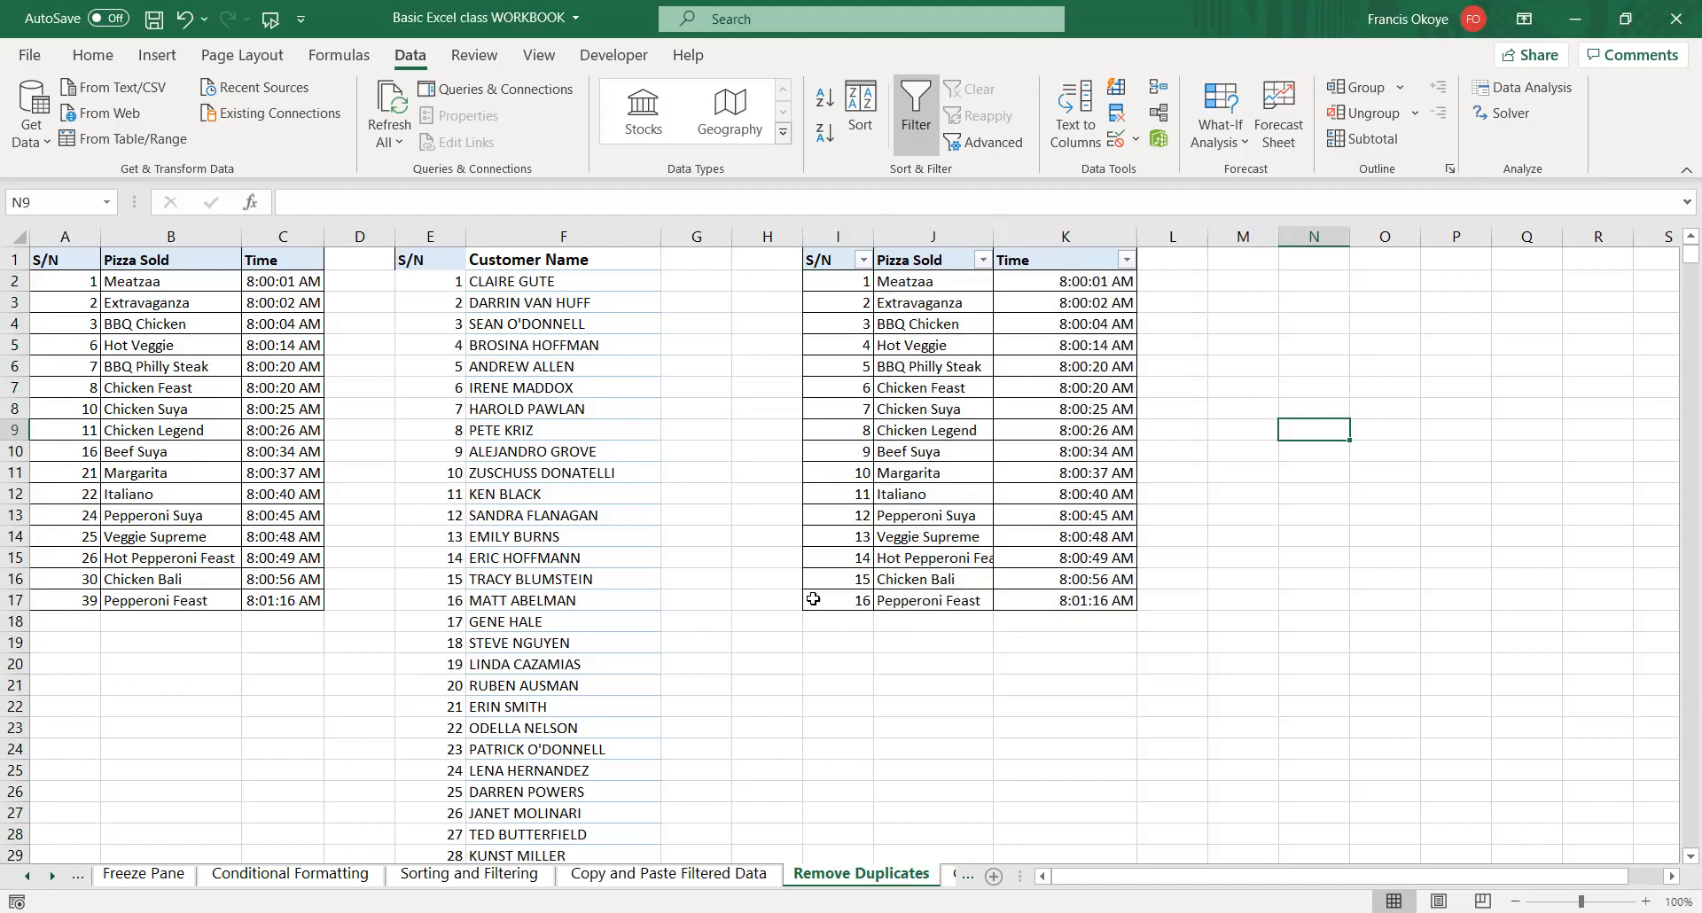
- Open the Convert to Table worksheet and select a cell in the orders table
left_click(962, 876)
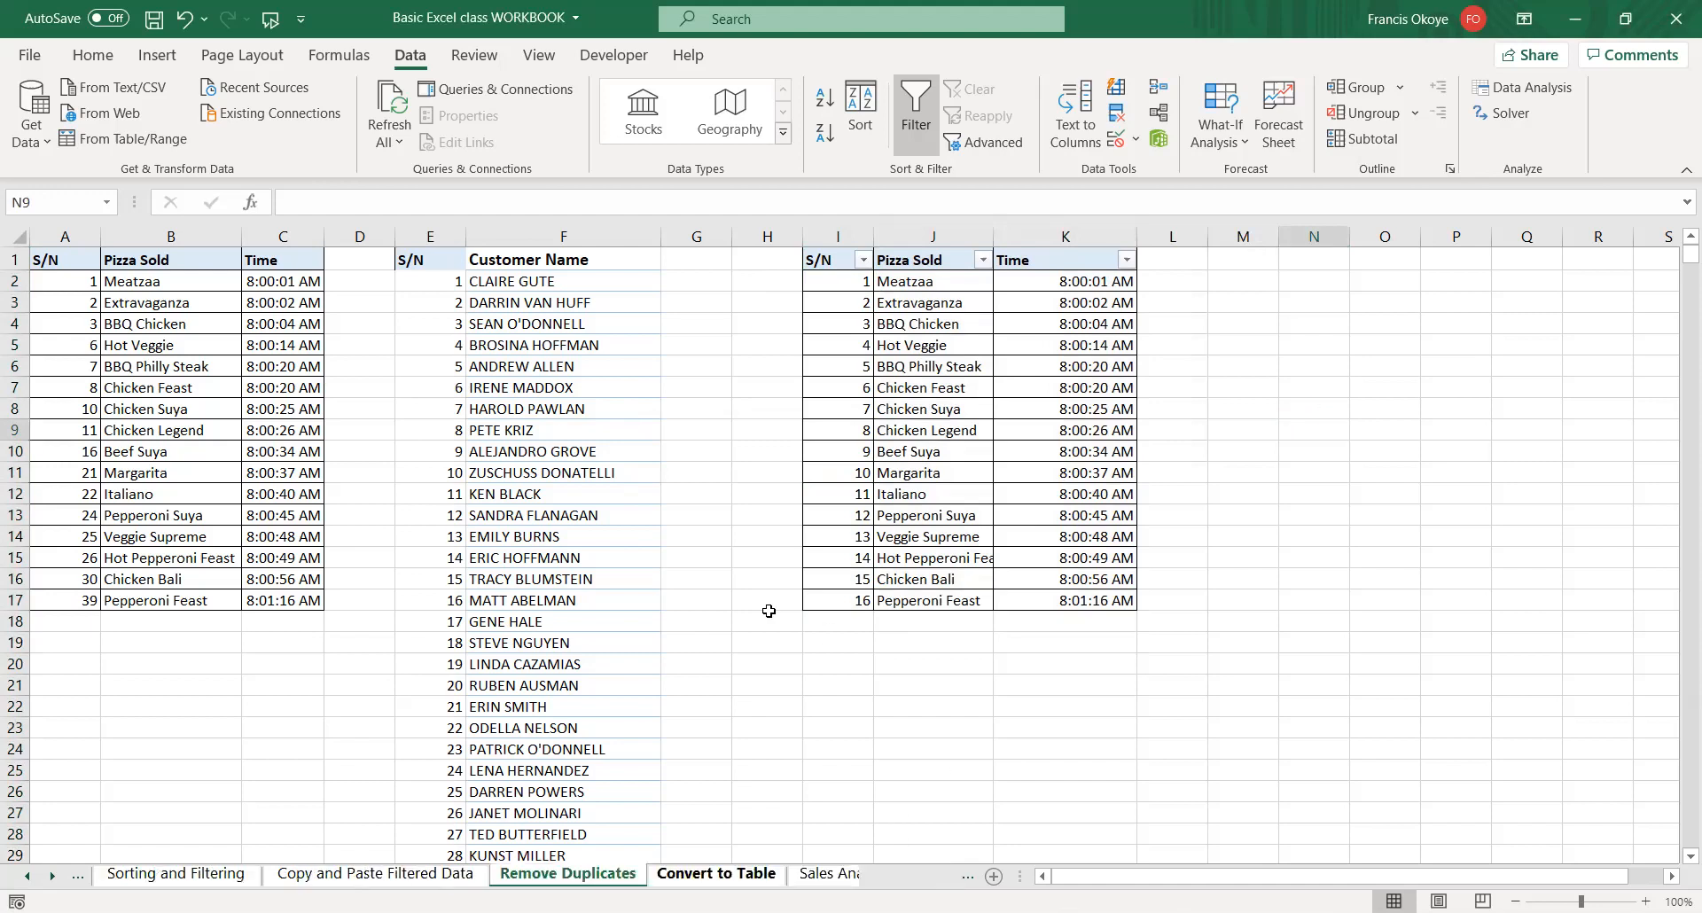
key("ctrl+Page_Down")
left_click(483, 388)
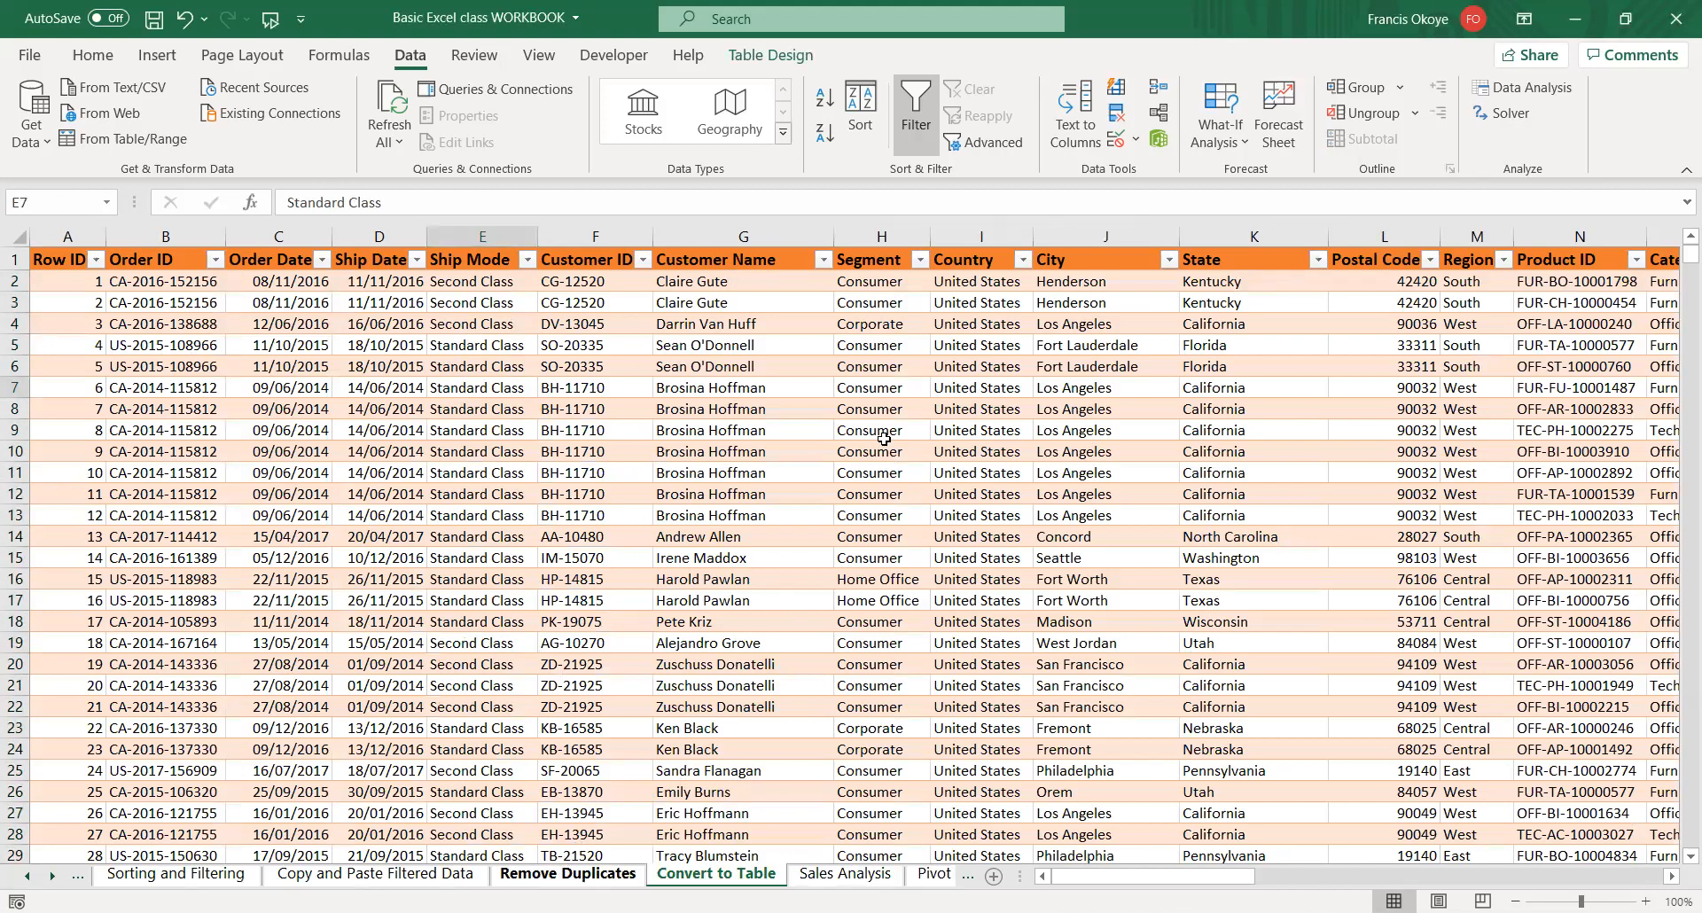
key("ctrl+Page_Up")
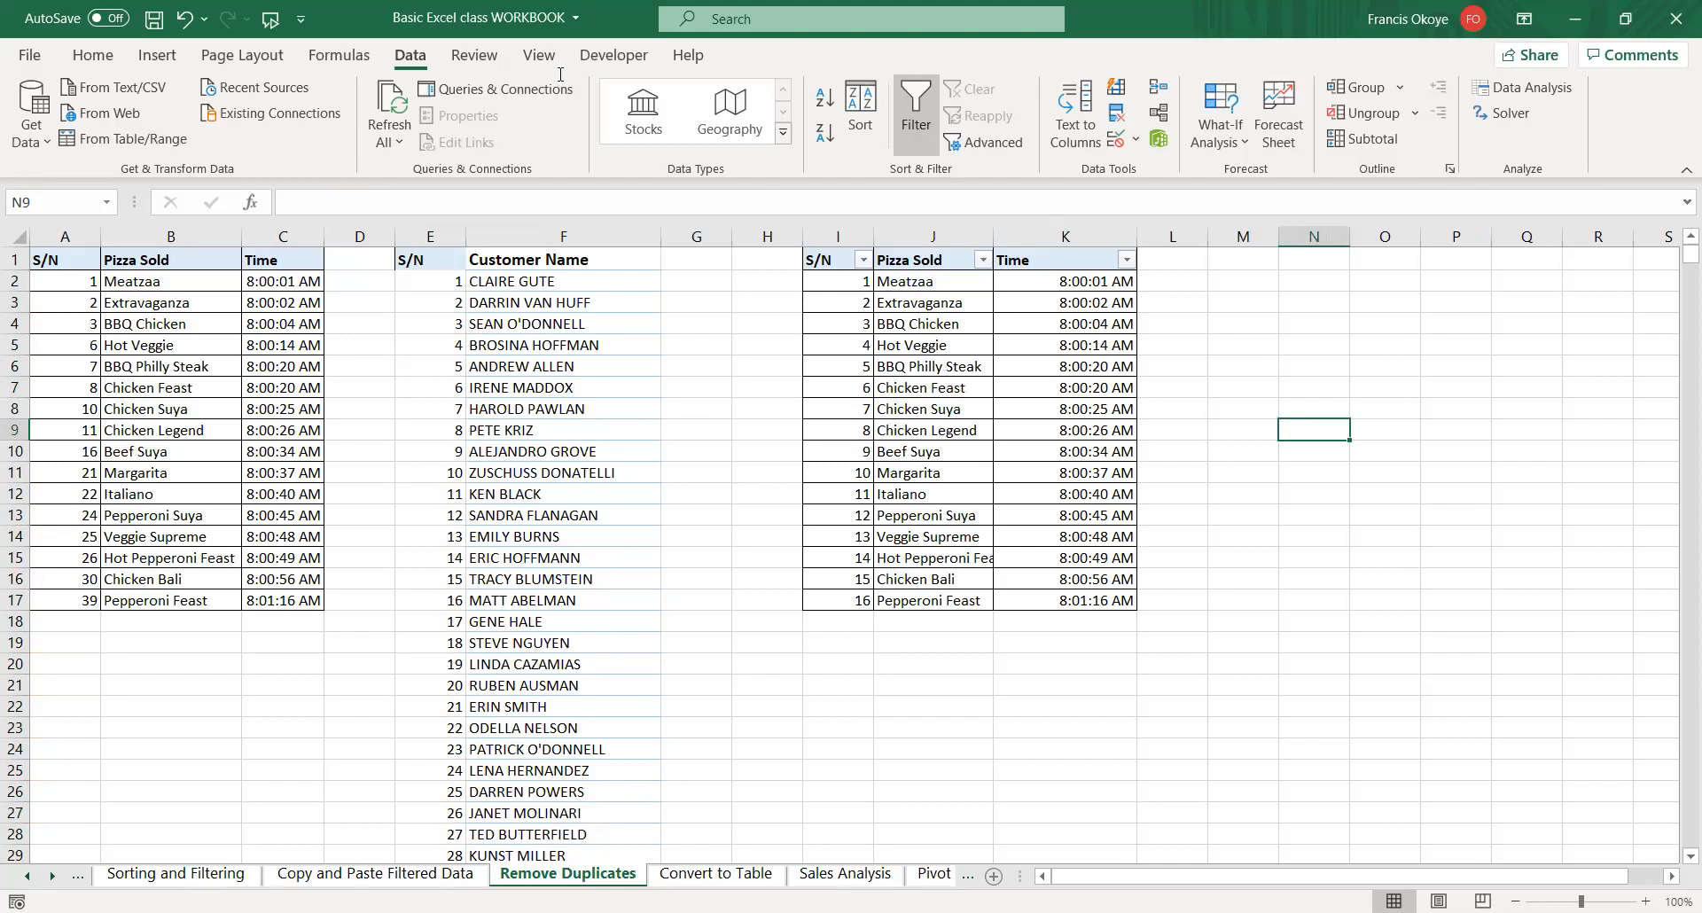
key("ctrl+Page_Down")
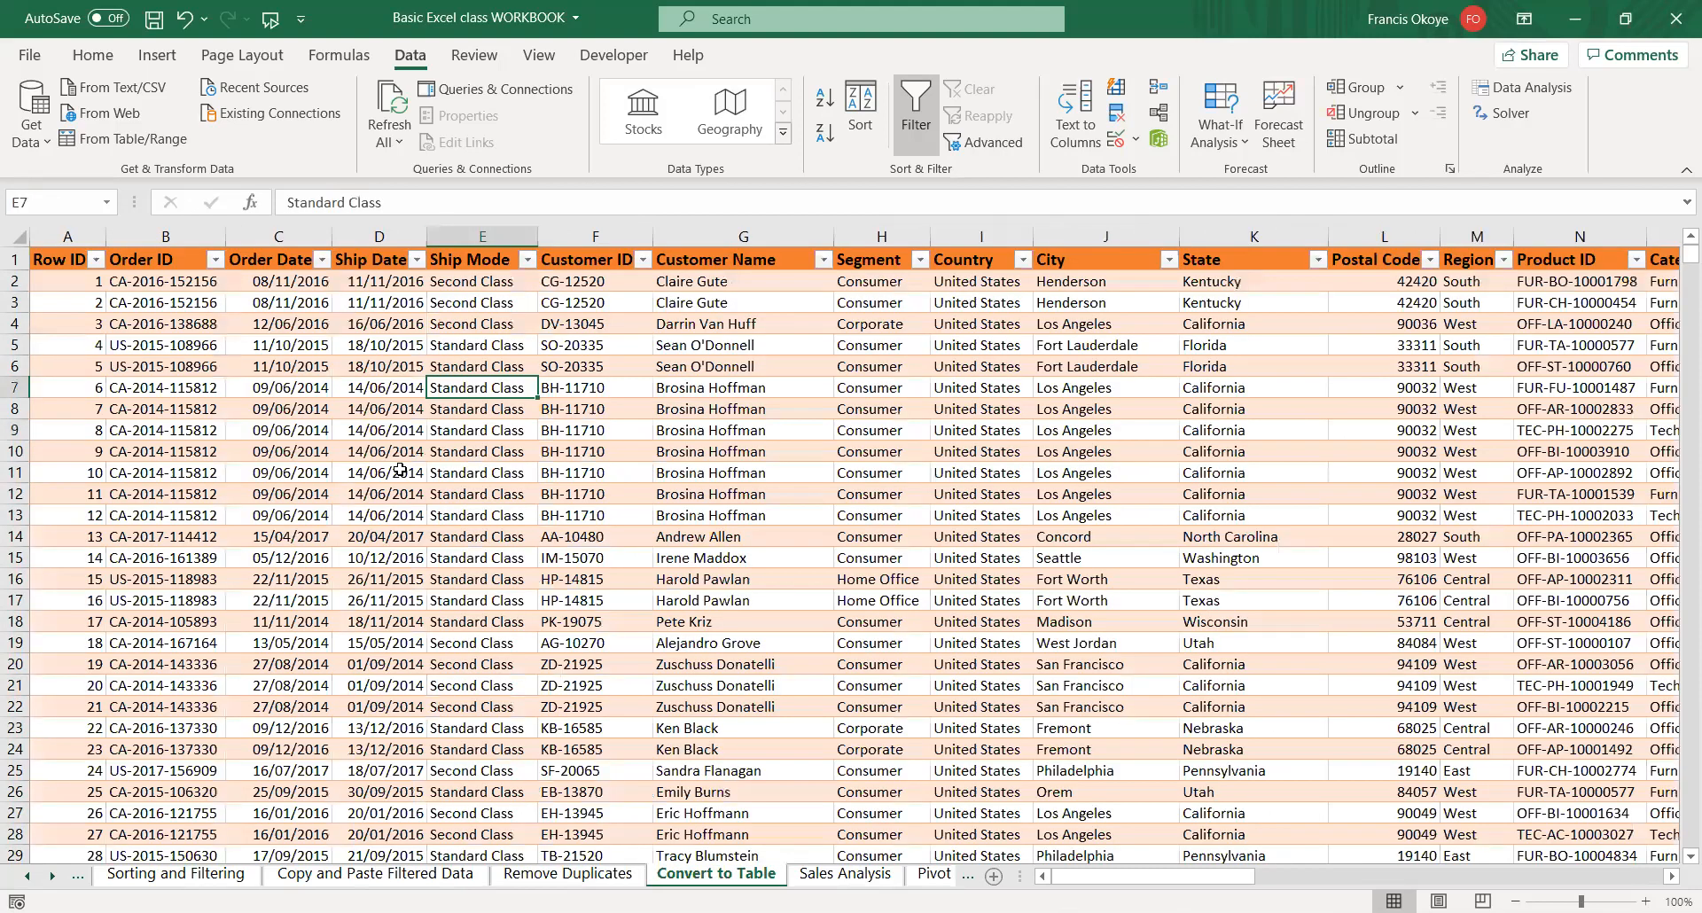
left_click(882, 515)
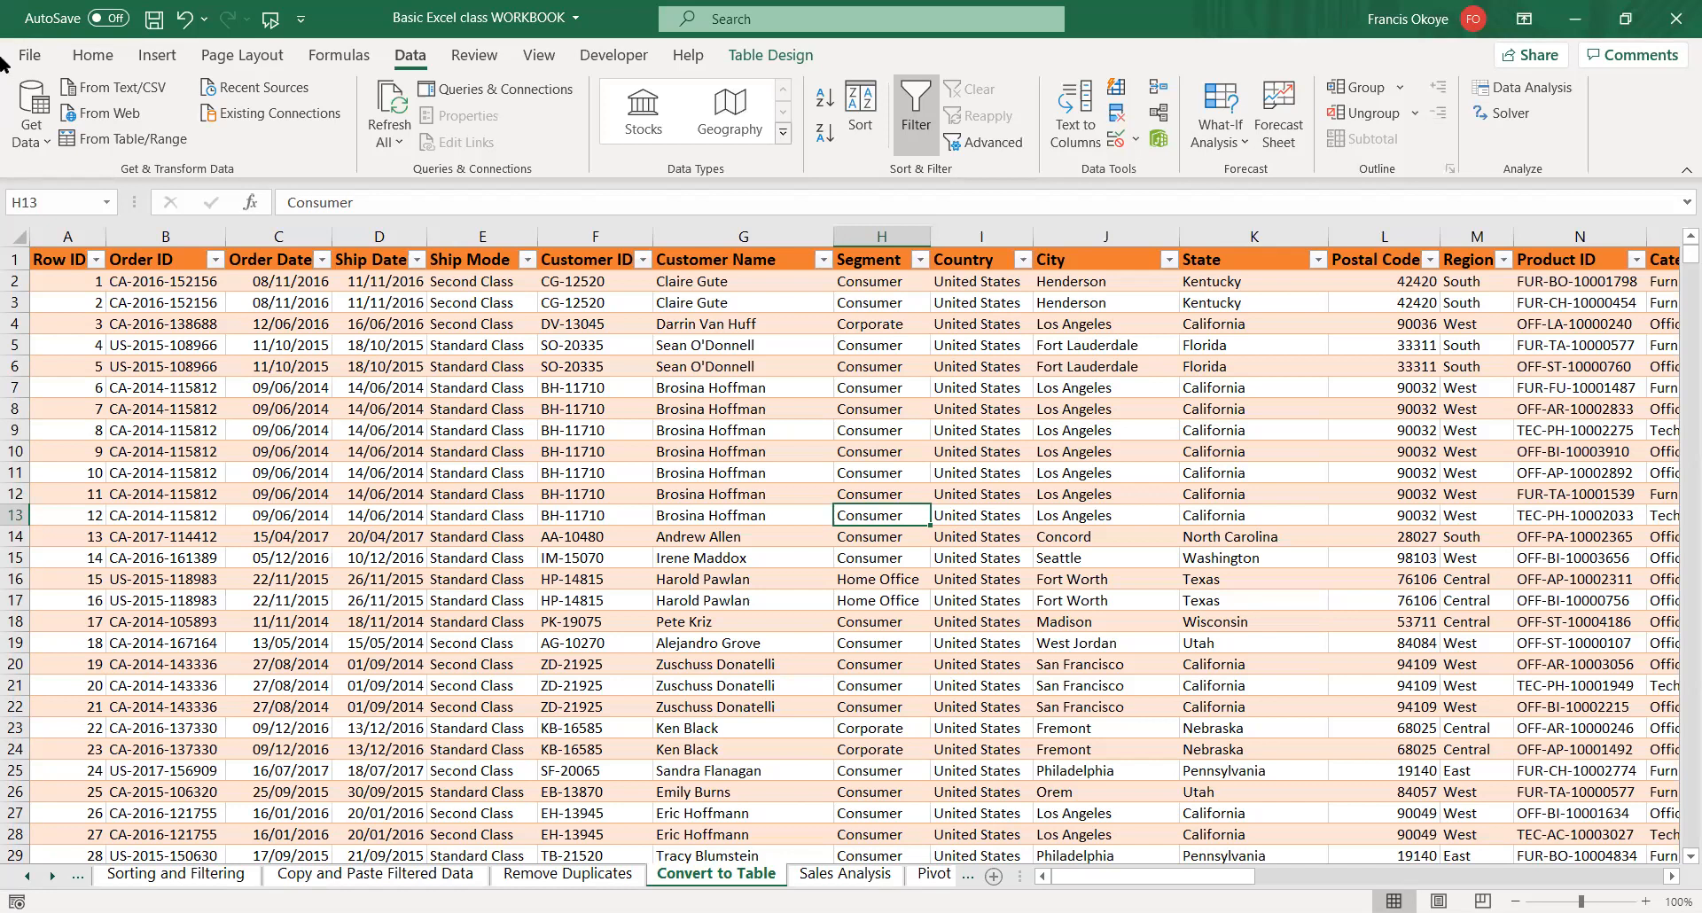
- Examine the full extent of the orders table, from the Row ID header to the last Profit record
left_click(50, 257)
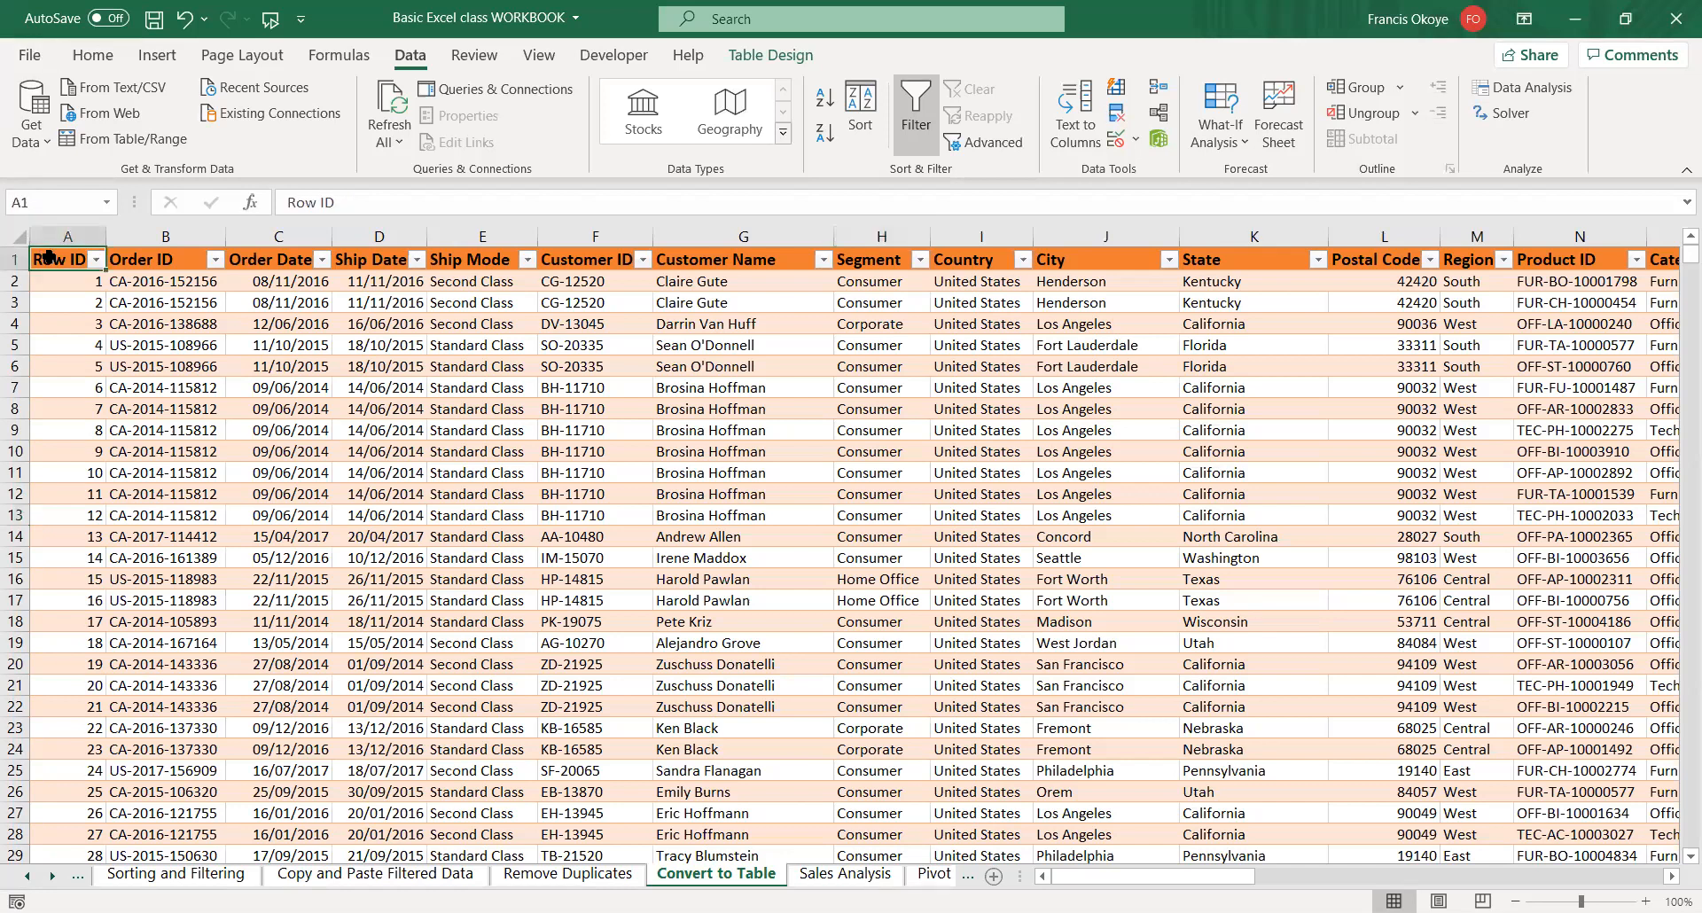
key("ctrl+Right")
key("ctrl+Down")
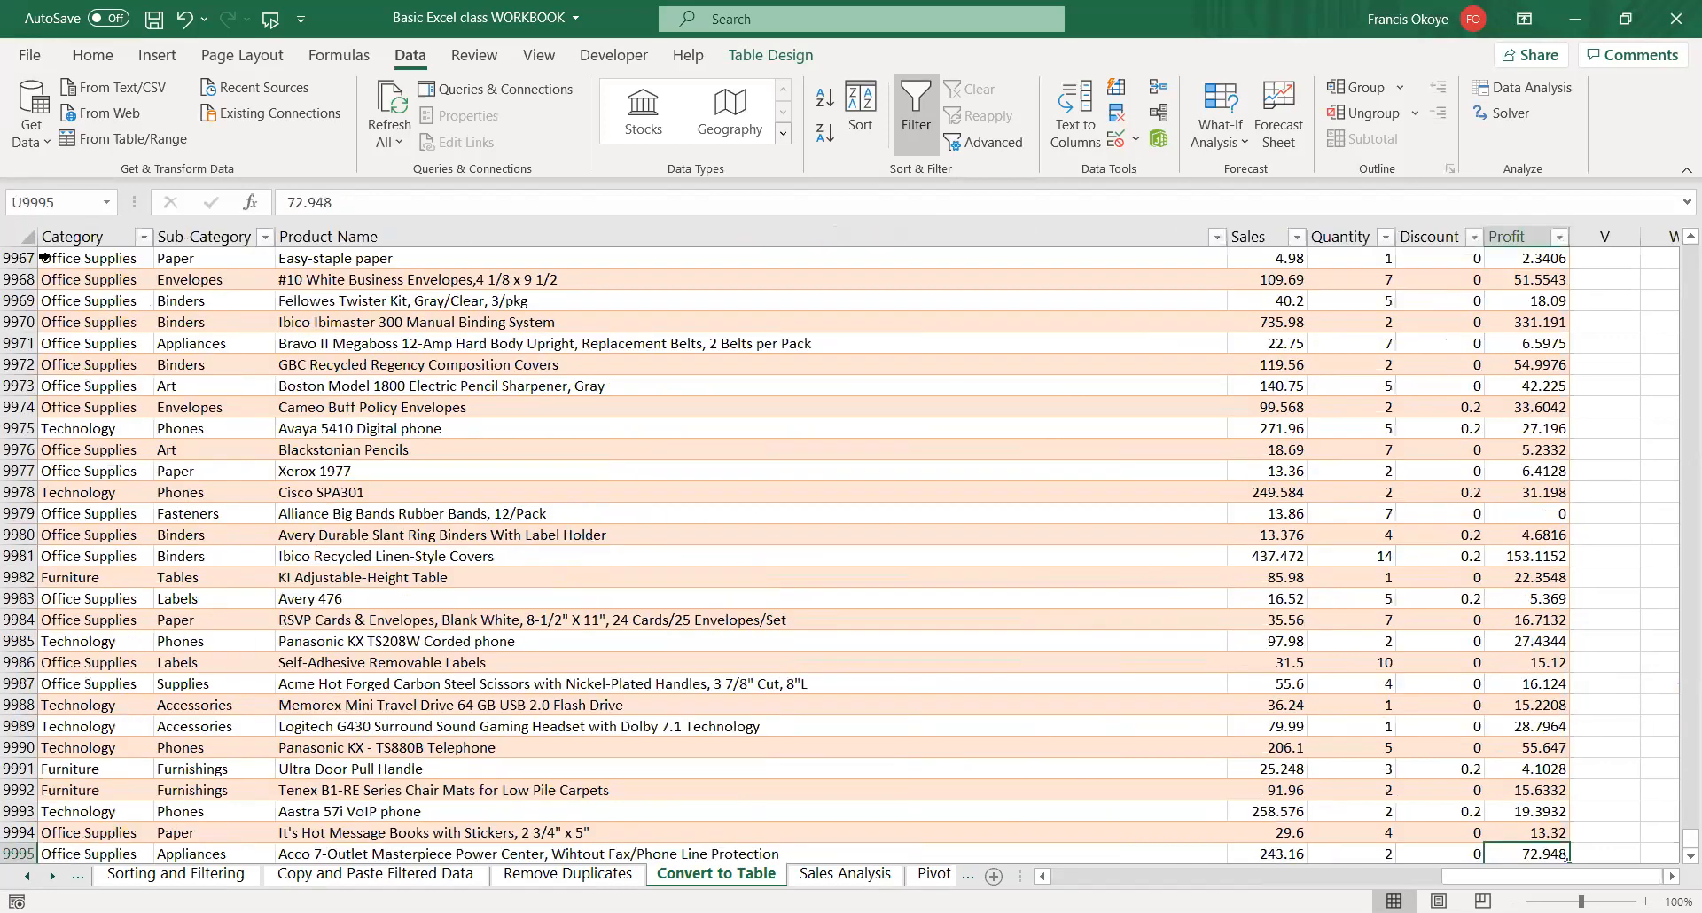
key("ctrl+Left")
key("ctrl+Up")
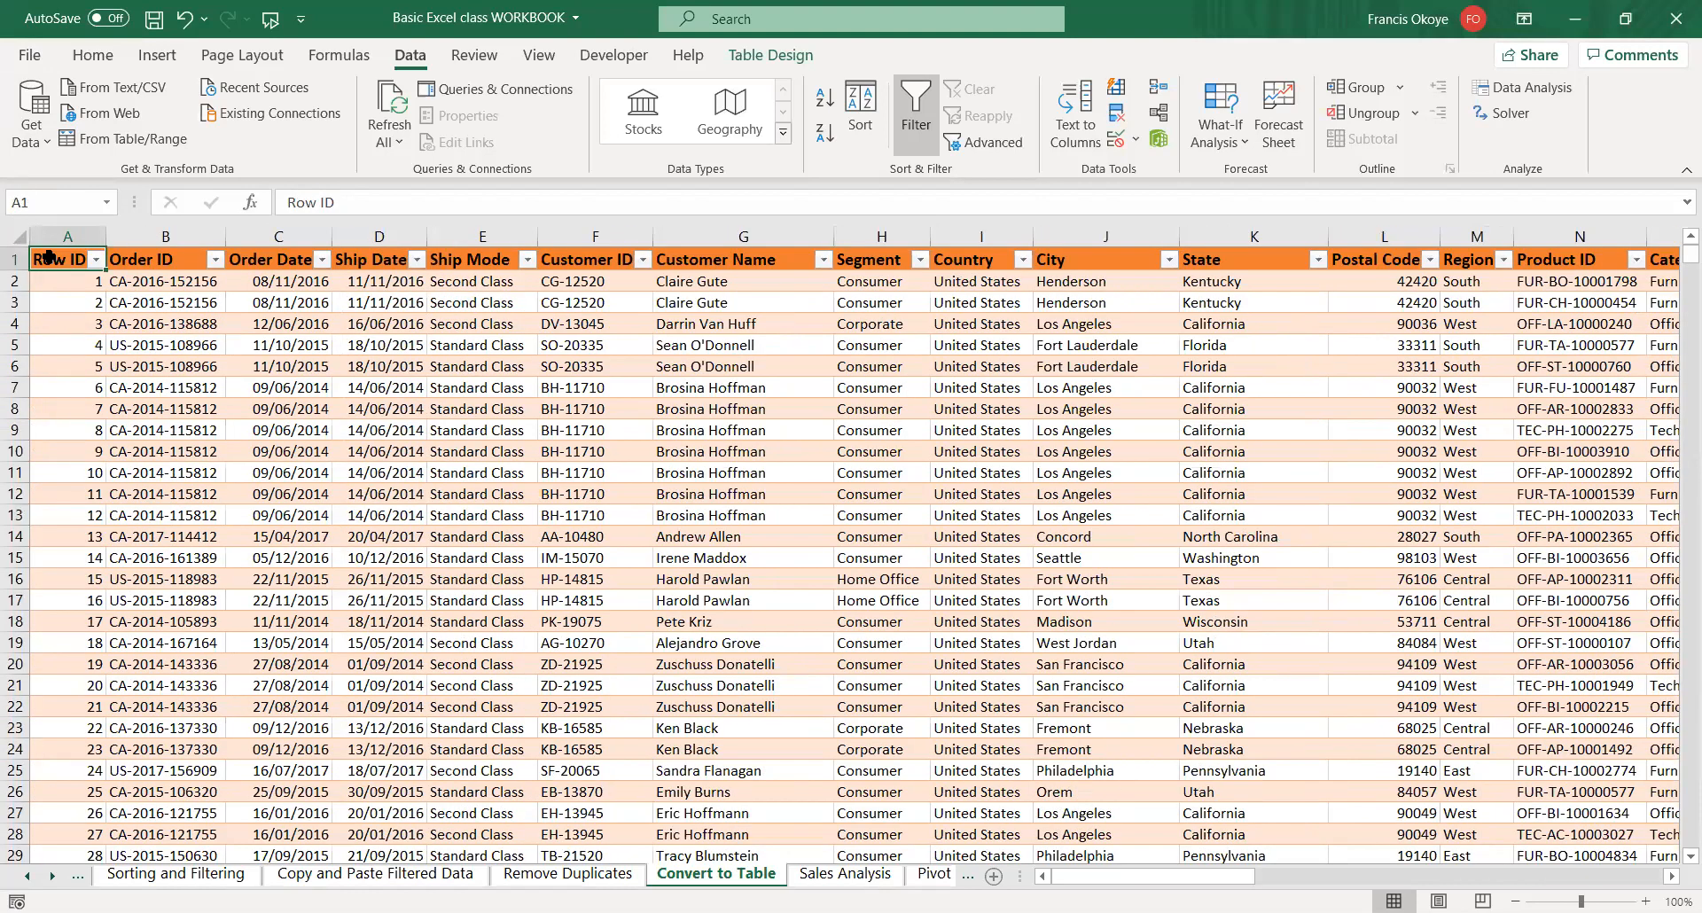
key("ctrl+shift+End")
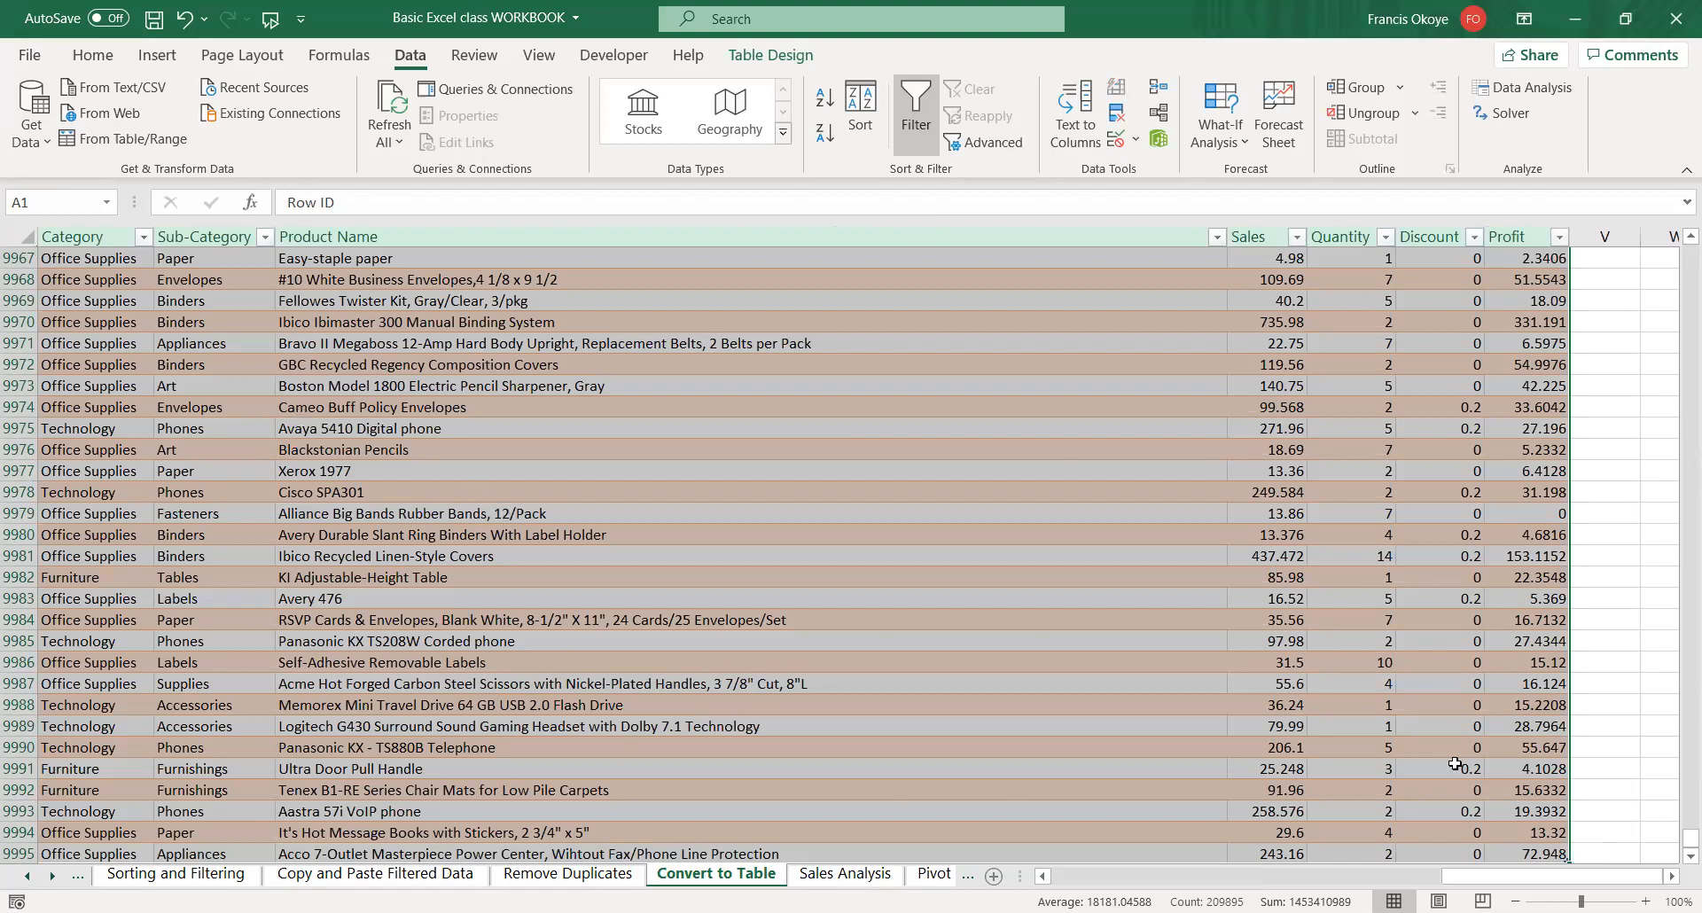
scroll(188, 396, "left", 5)
left_click(188, 396)
key("ctrl+Home")
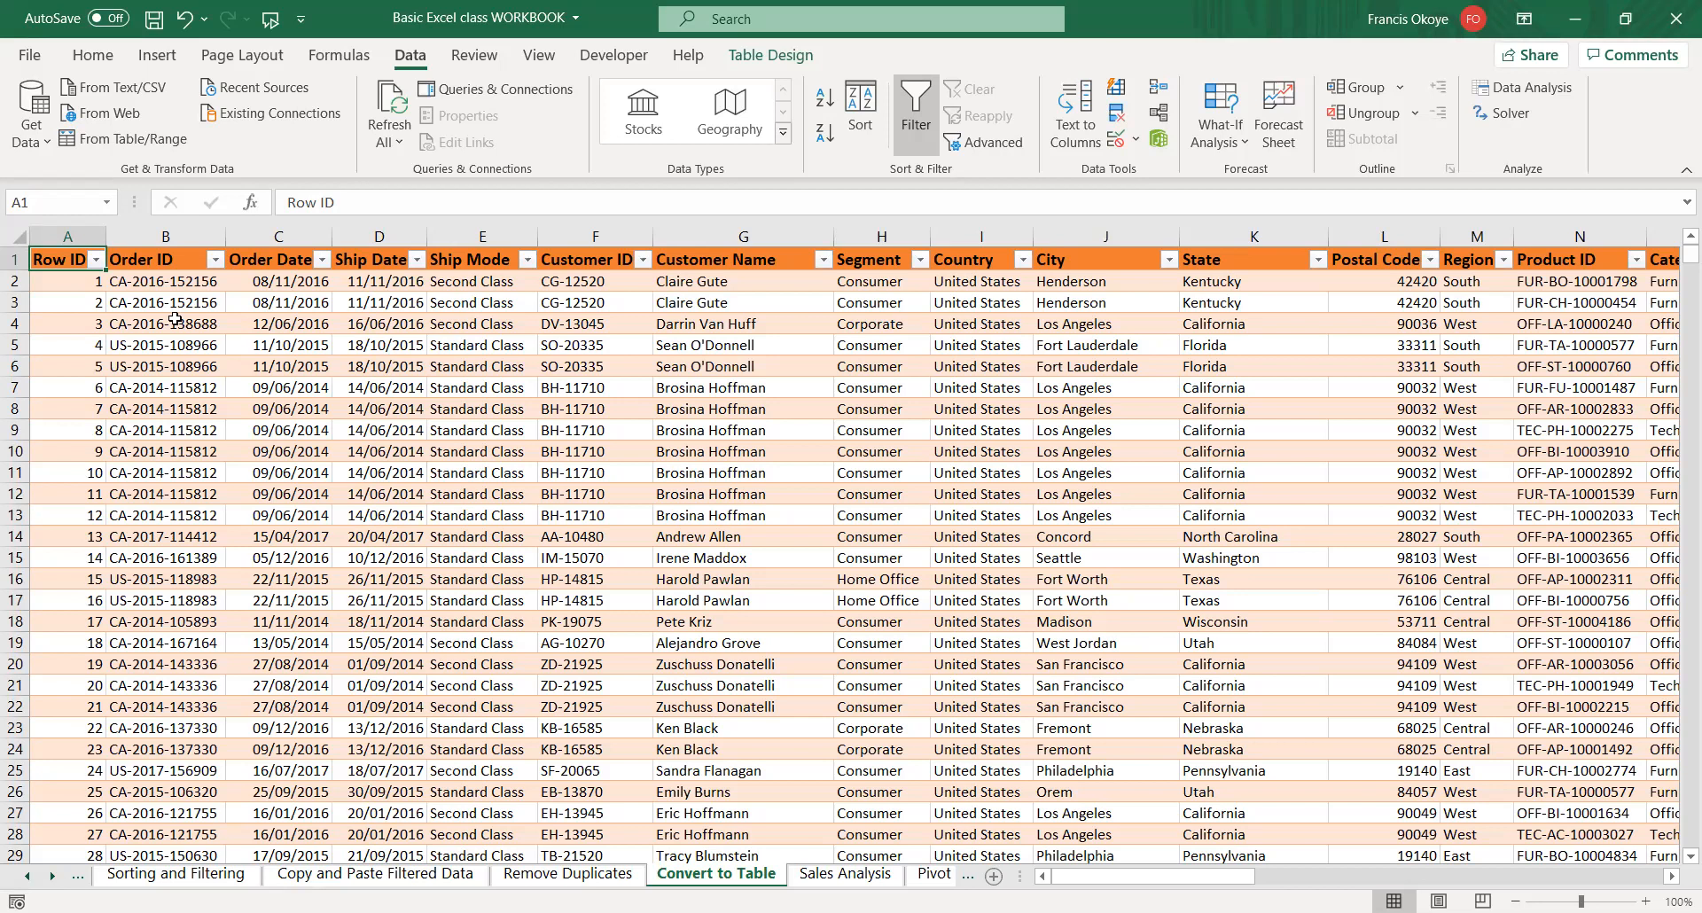
- Reduce the worksheet zoom to 60% to view more of the orders table's columns
left_click(1516, 901)
left_click(1516, 901)
left_click(1516, 901)
left_click(1516, 901)
left_click(1516, 901)
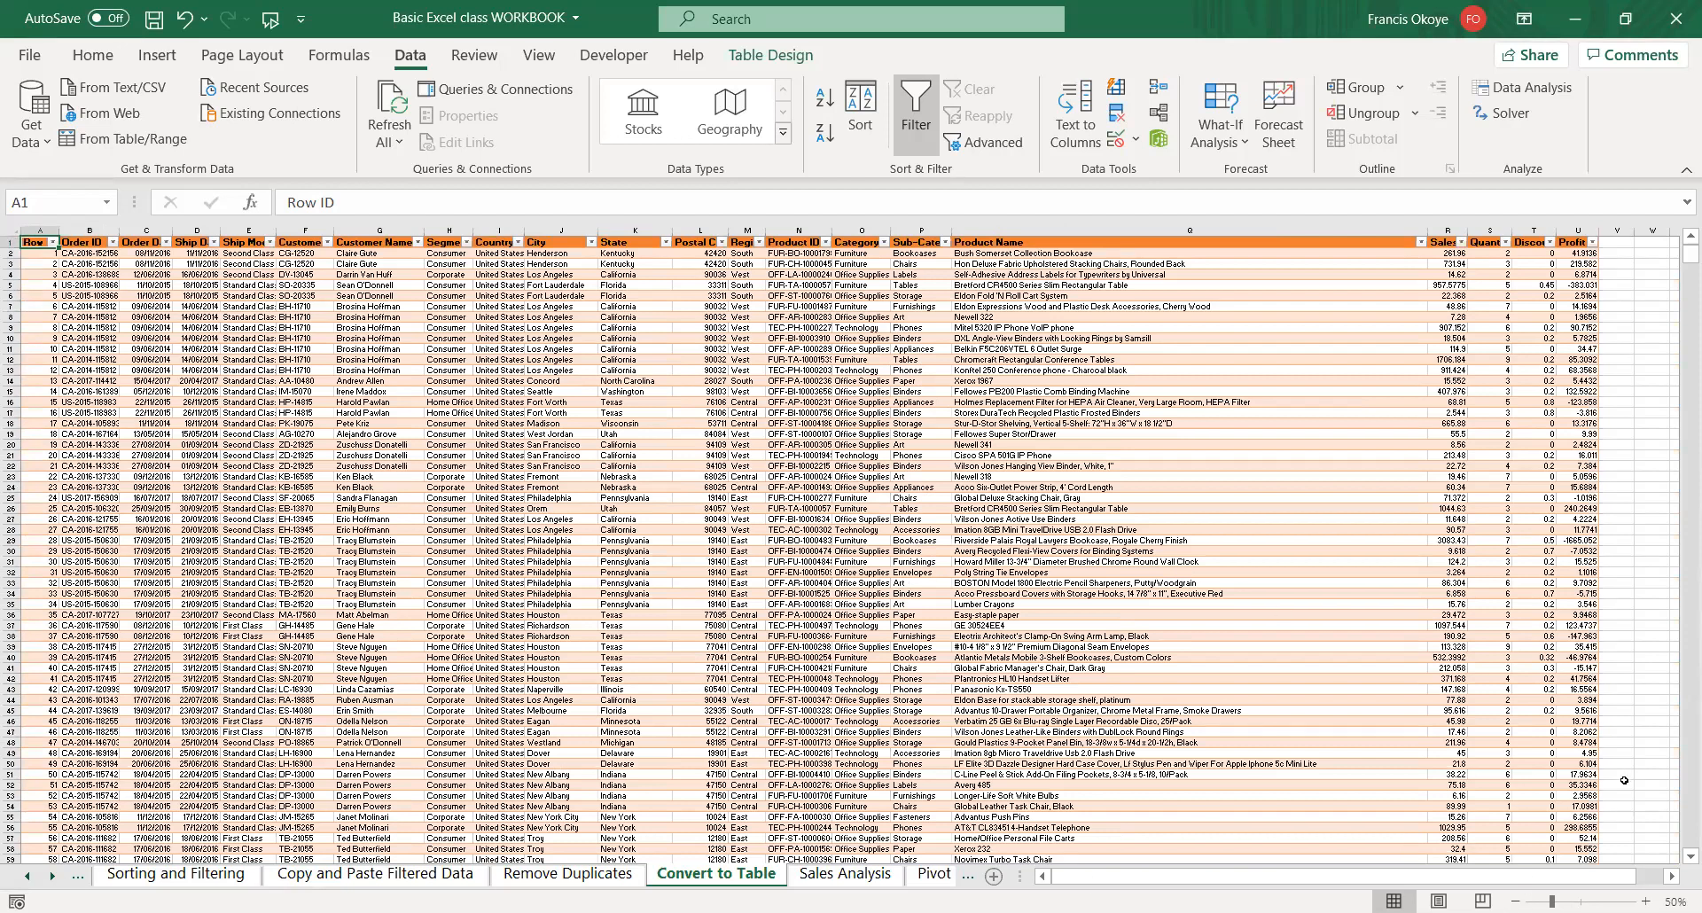
left_click(1647, 901)
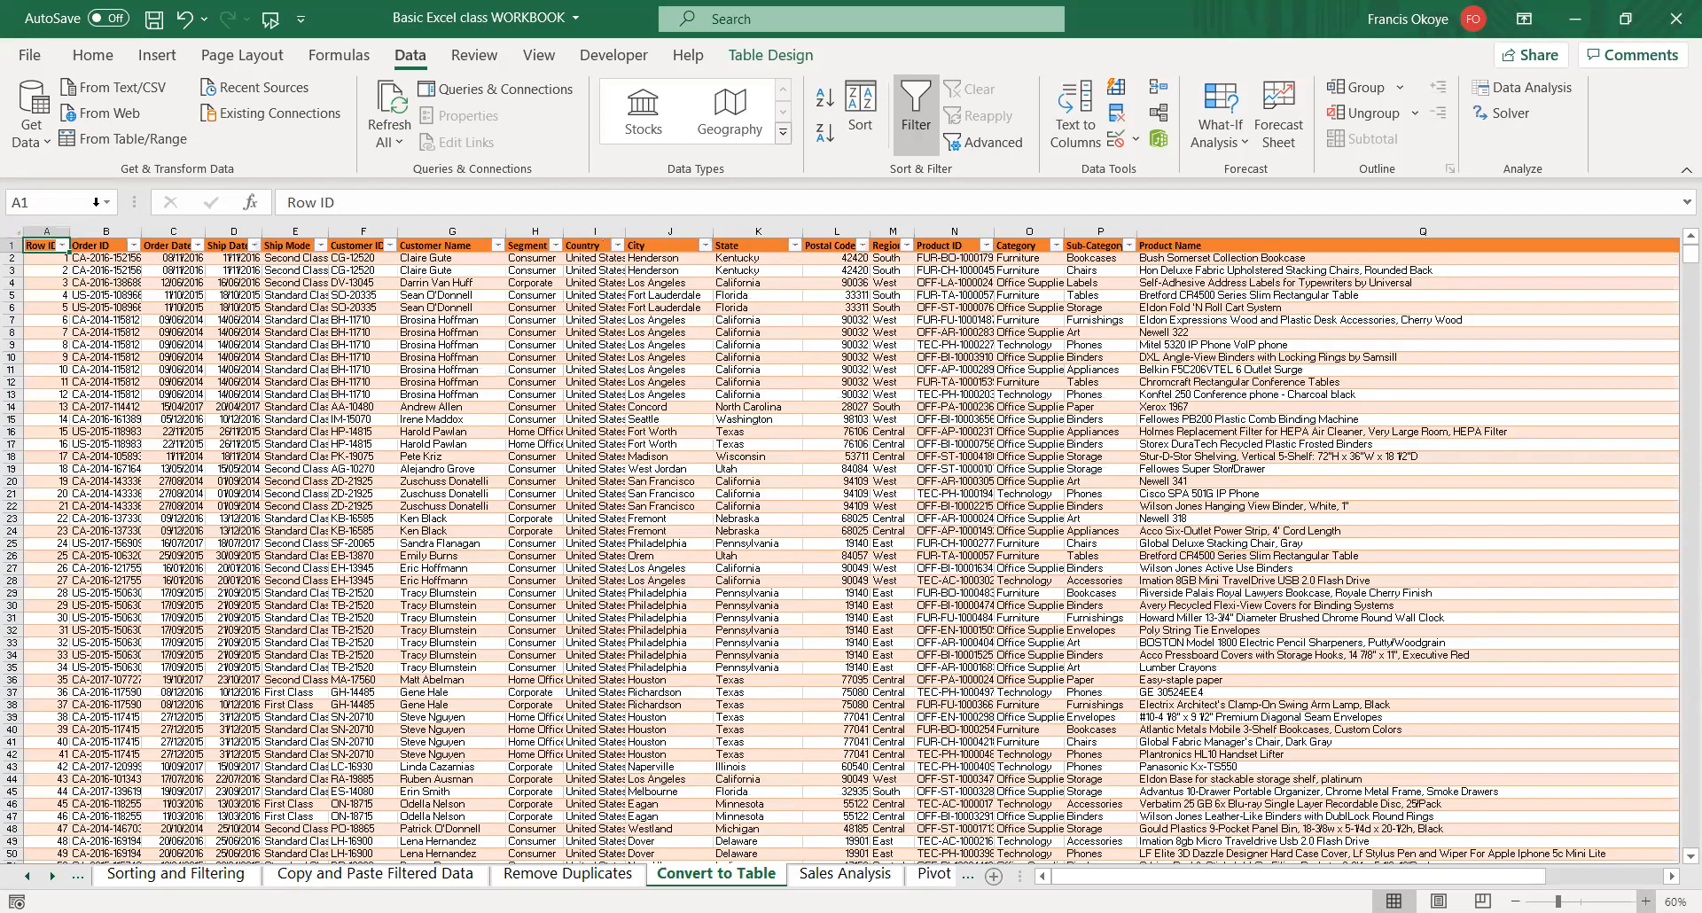
left_click_drag(78, 283, 46, 275)
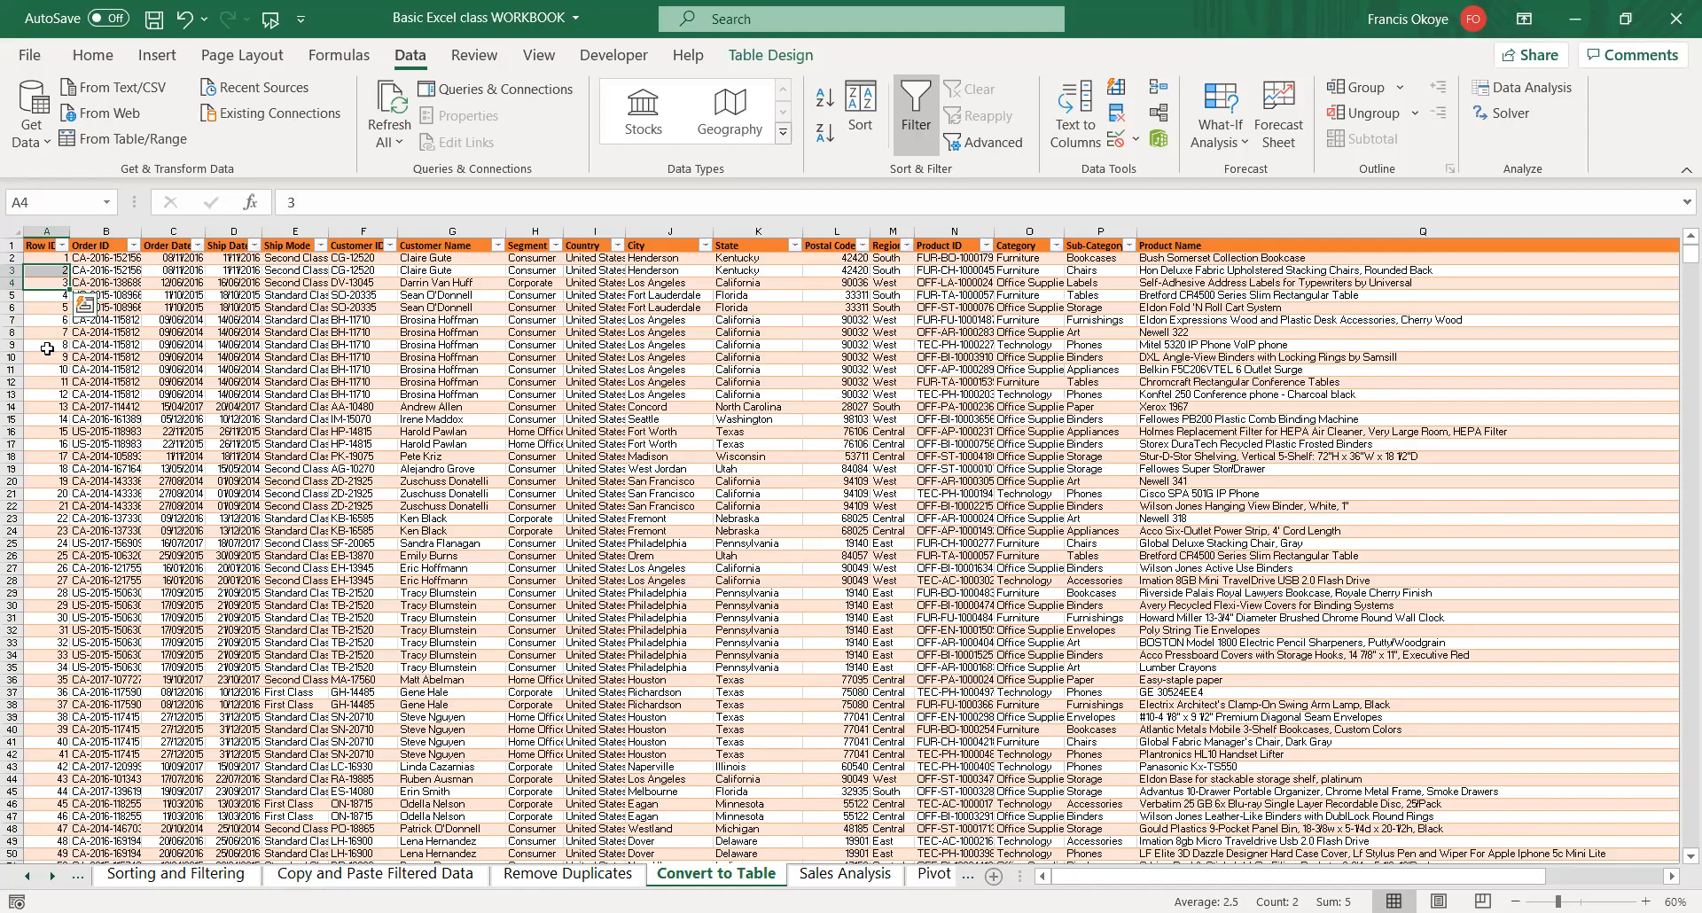
key("ctrl+Home")
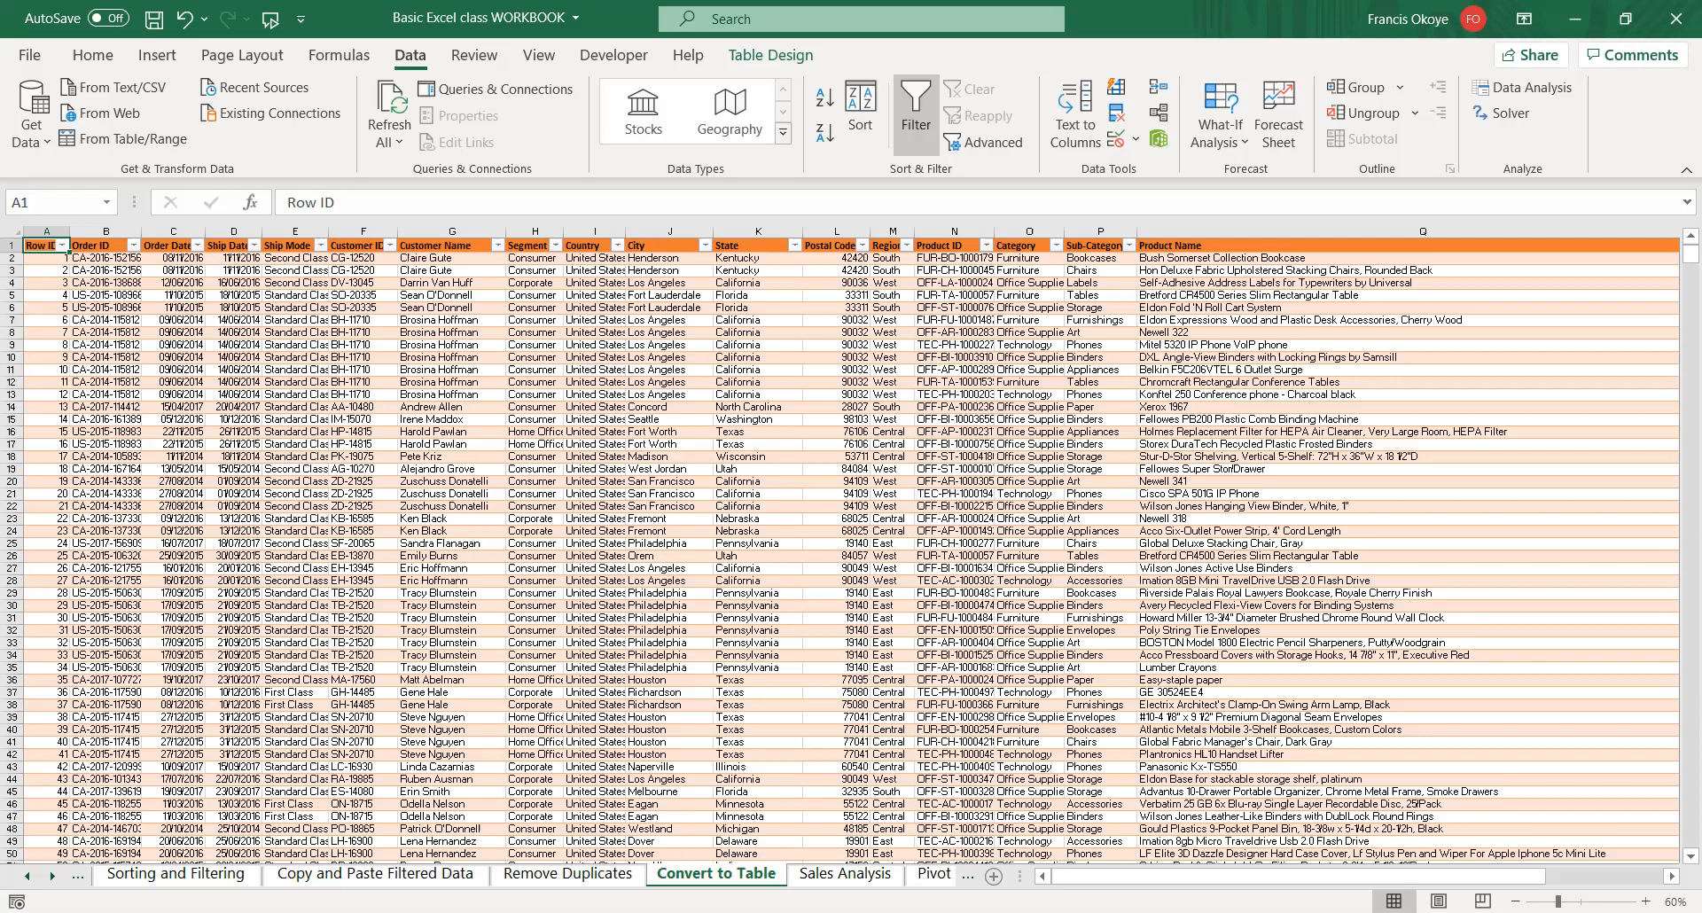
- Examine the first record across to Profit and the Row ID column down to the table's last row
left_click(59, 259)
key("ctrl+Right")
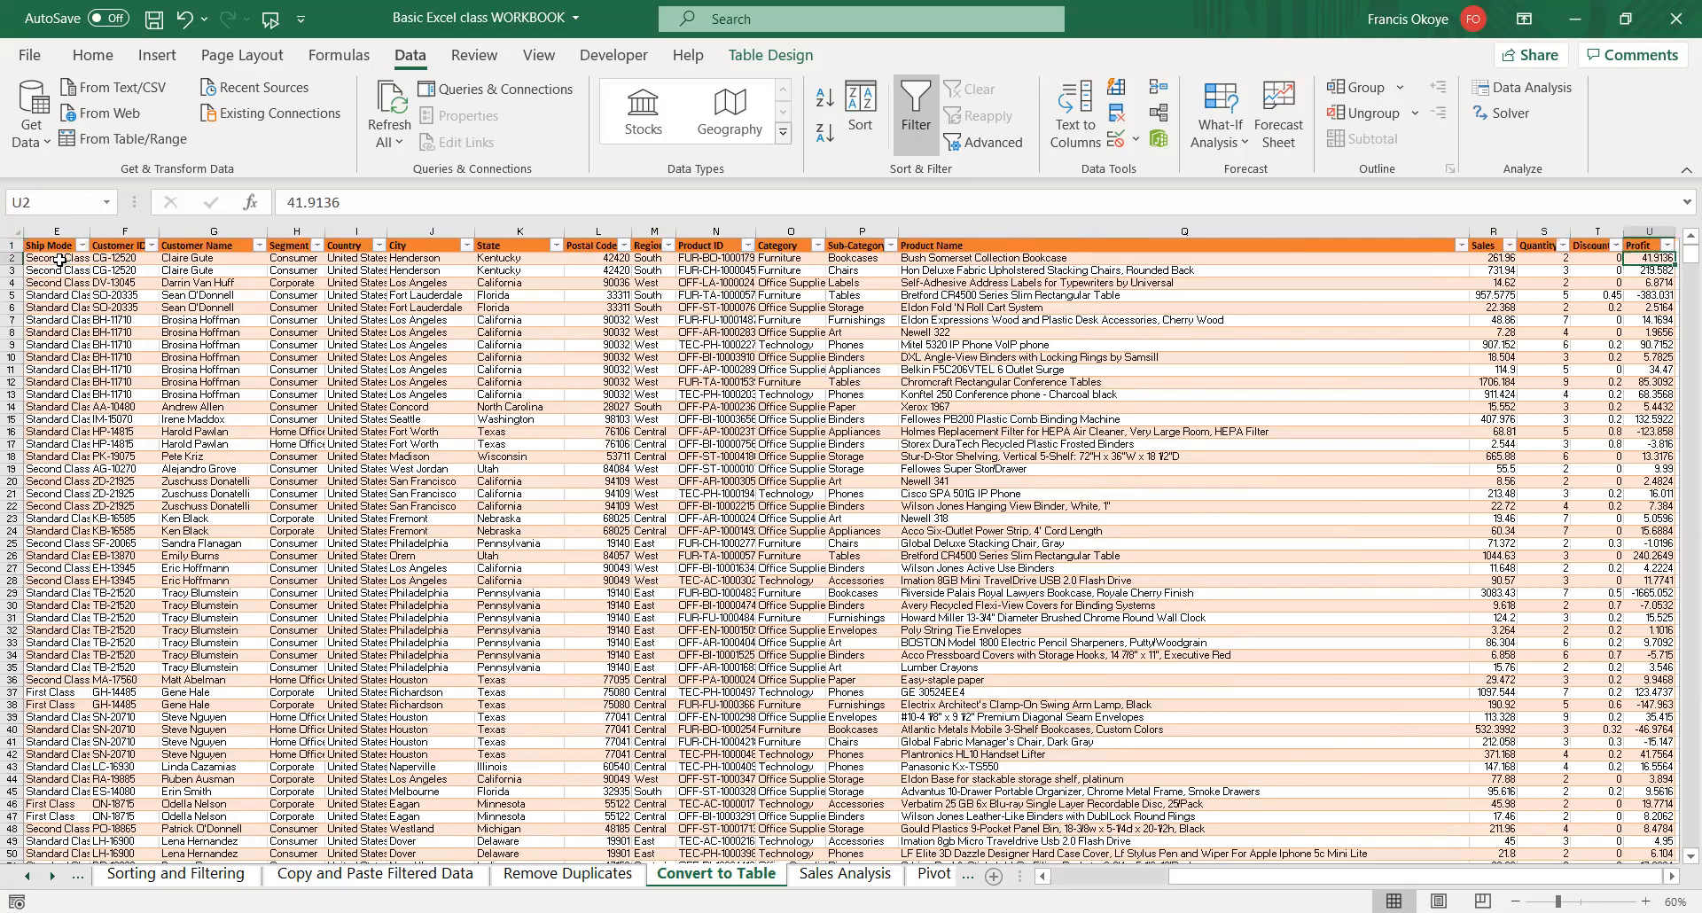
key("ctrl+Left")
key("ctrl+Down")
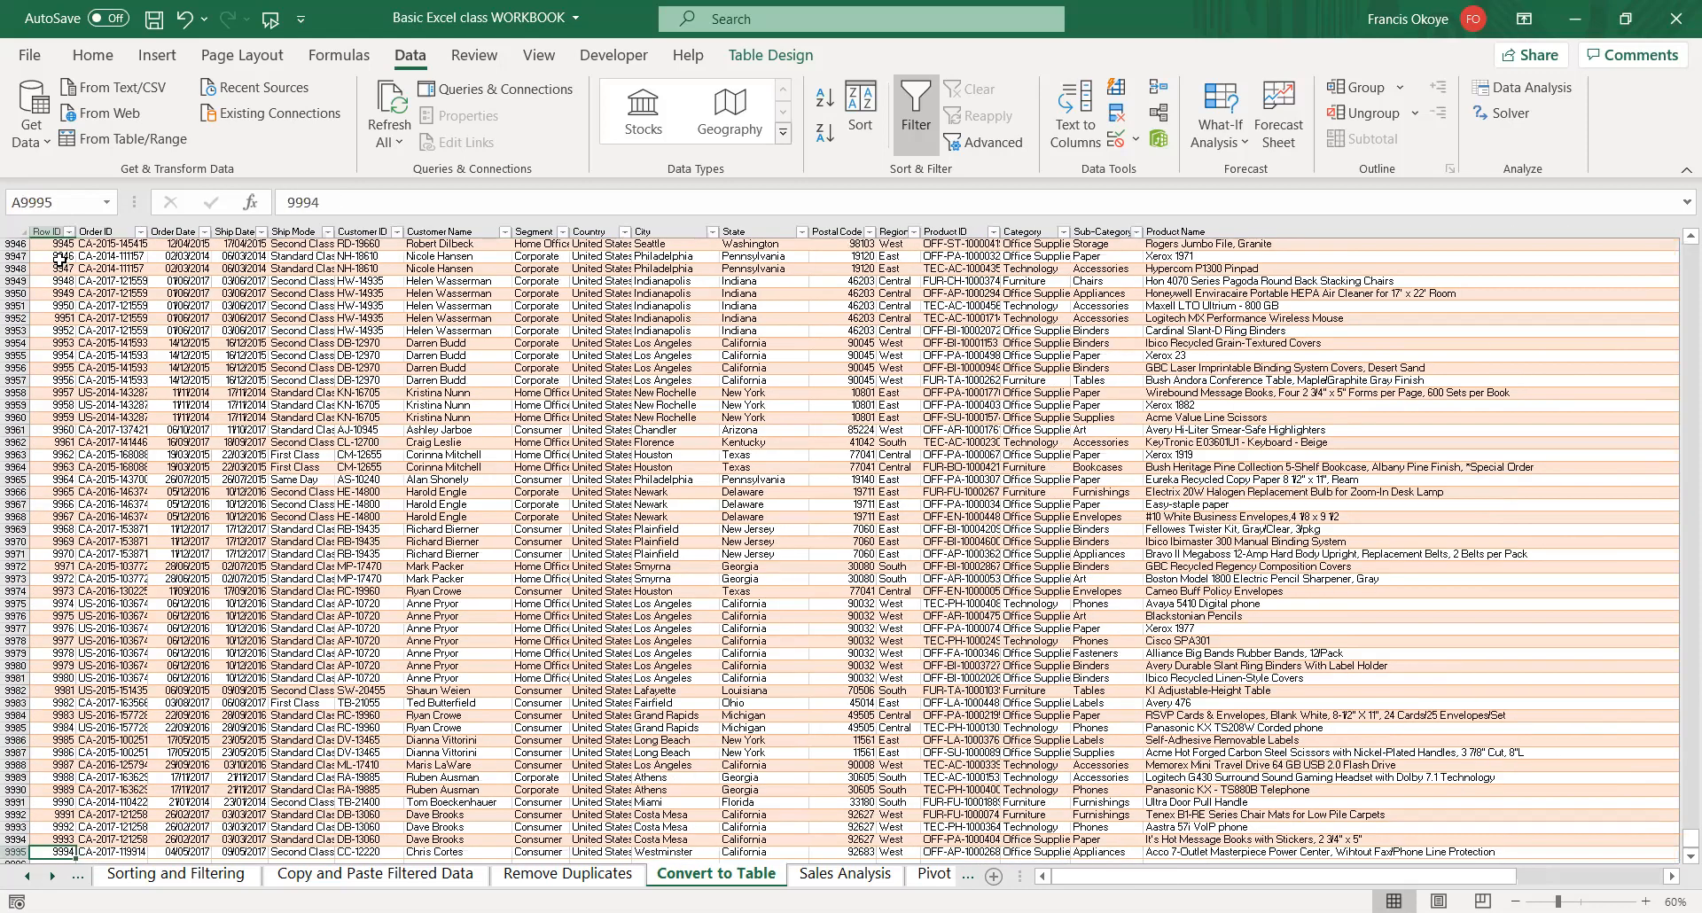
key("Down")
key("Up")
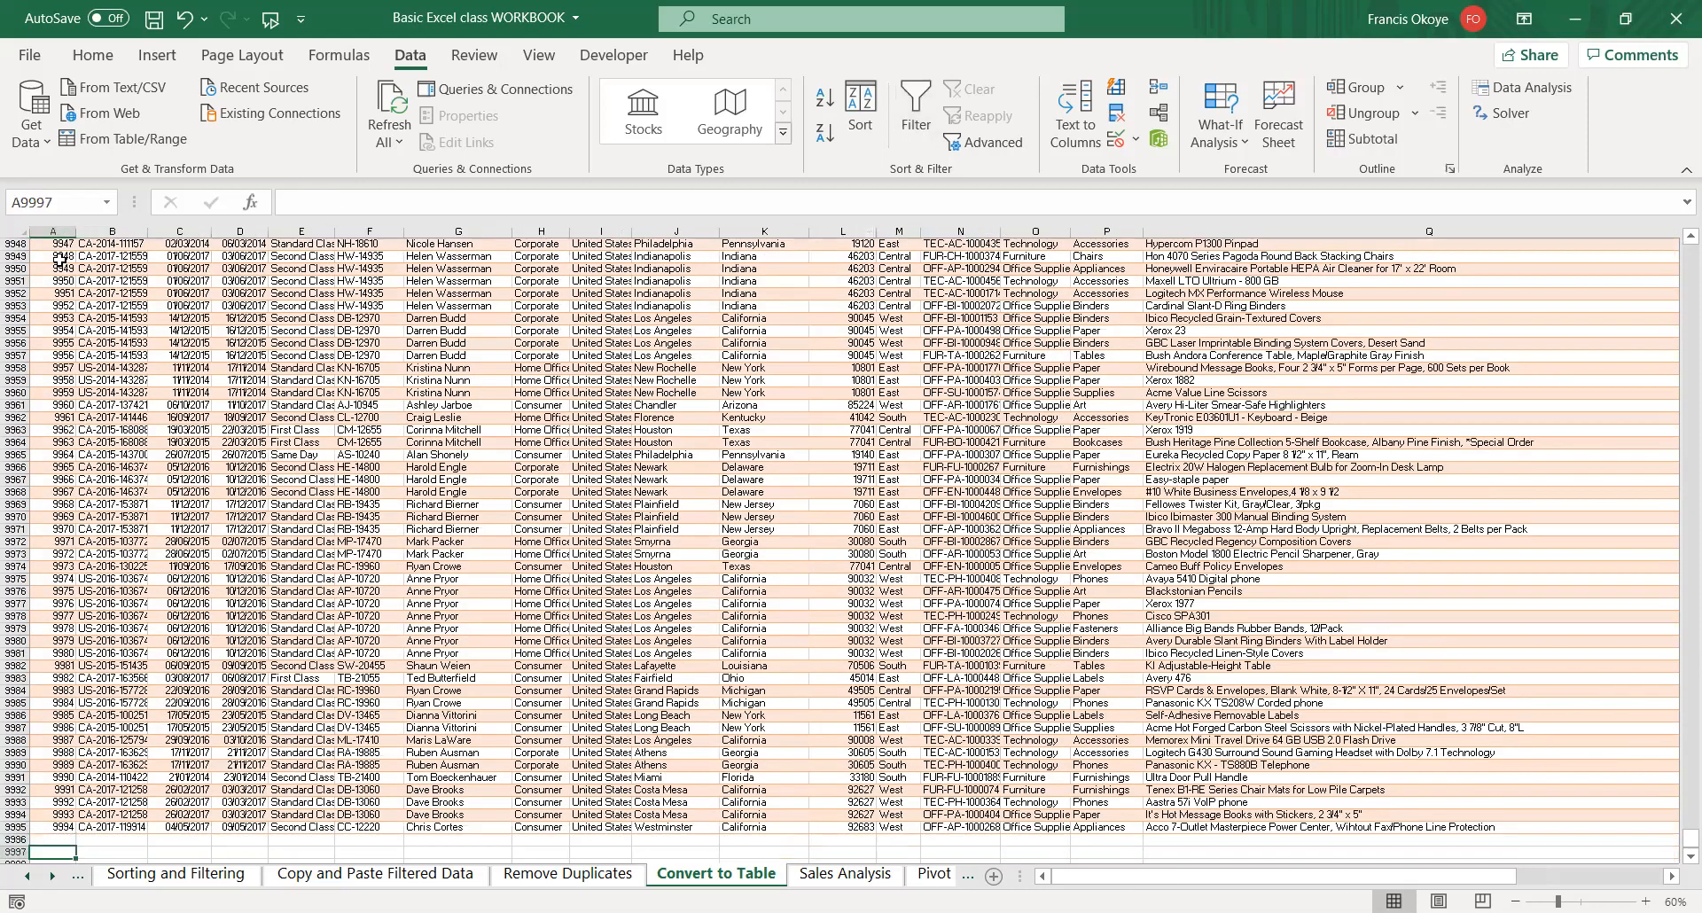
key("ctrl+Up")
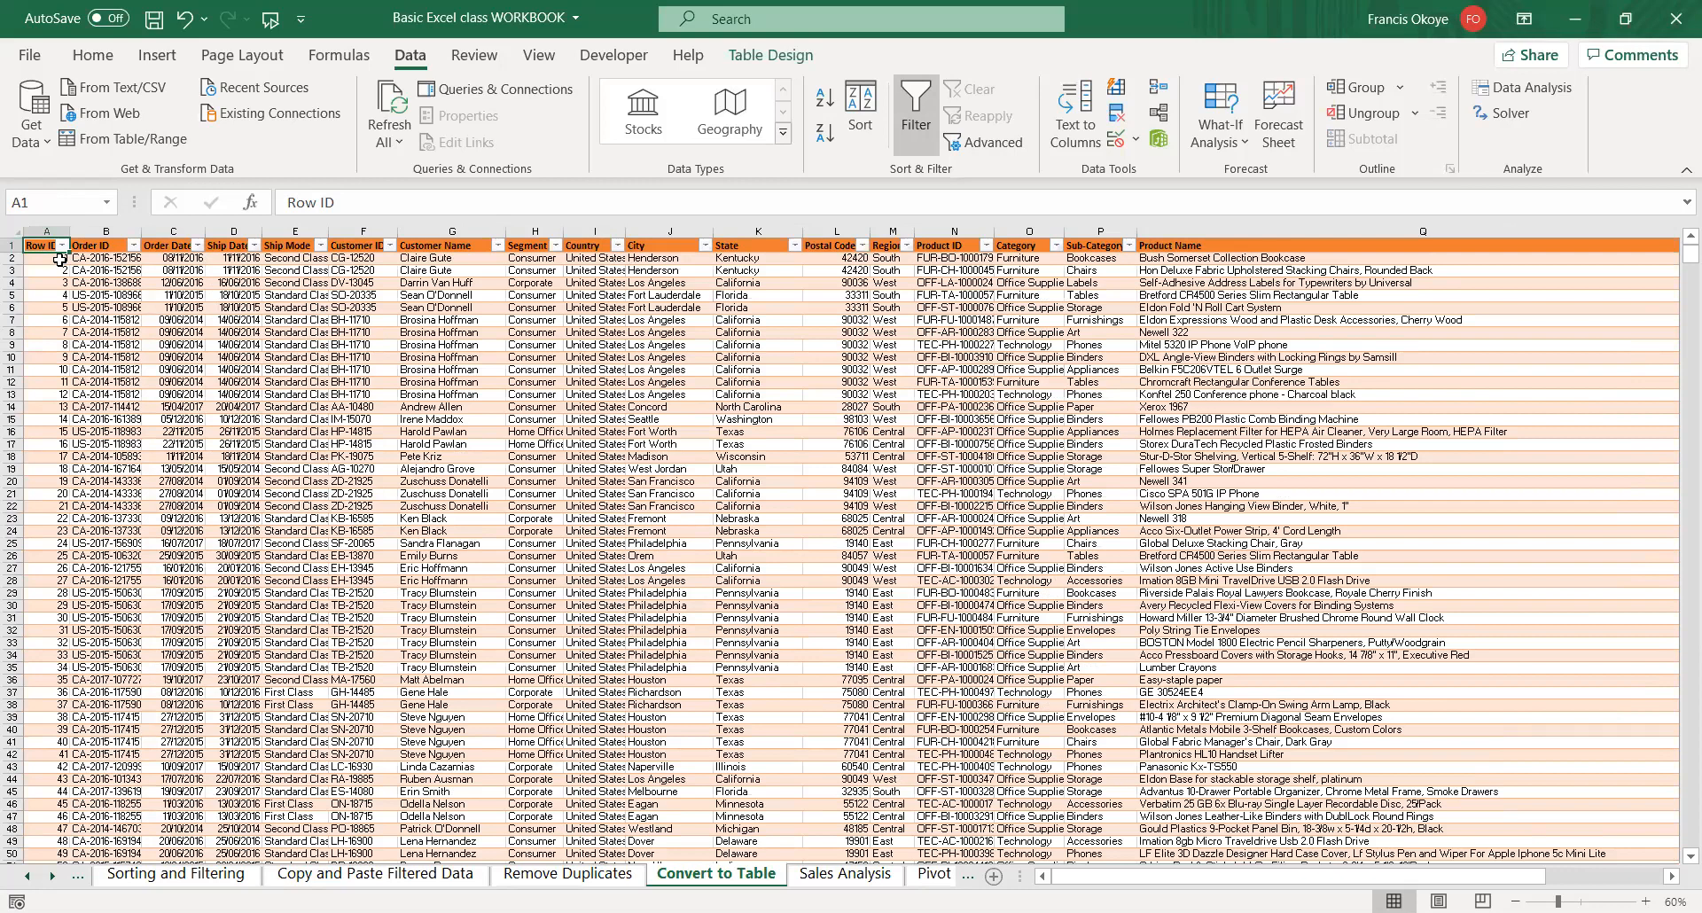
left_click(181, 251)
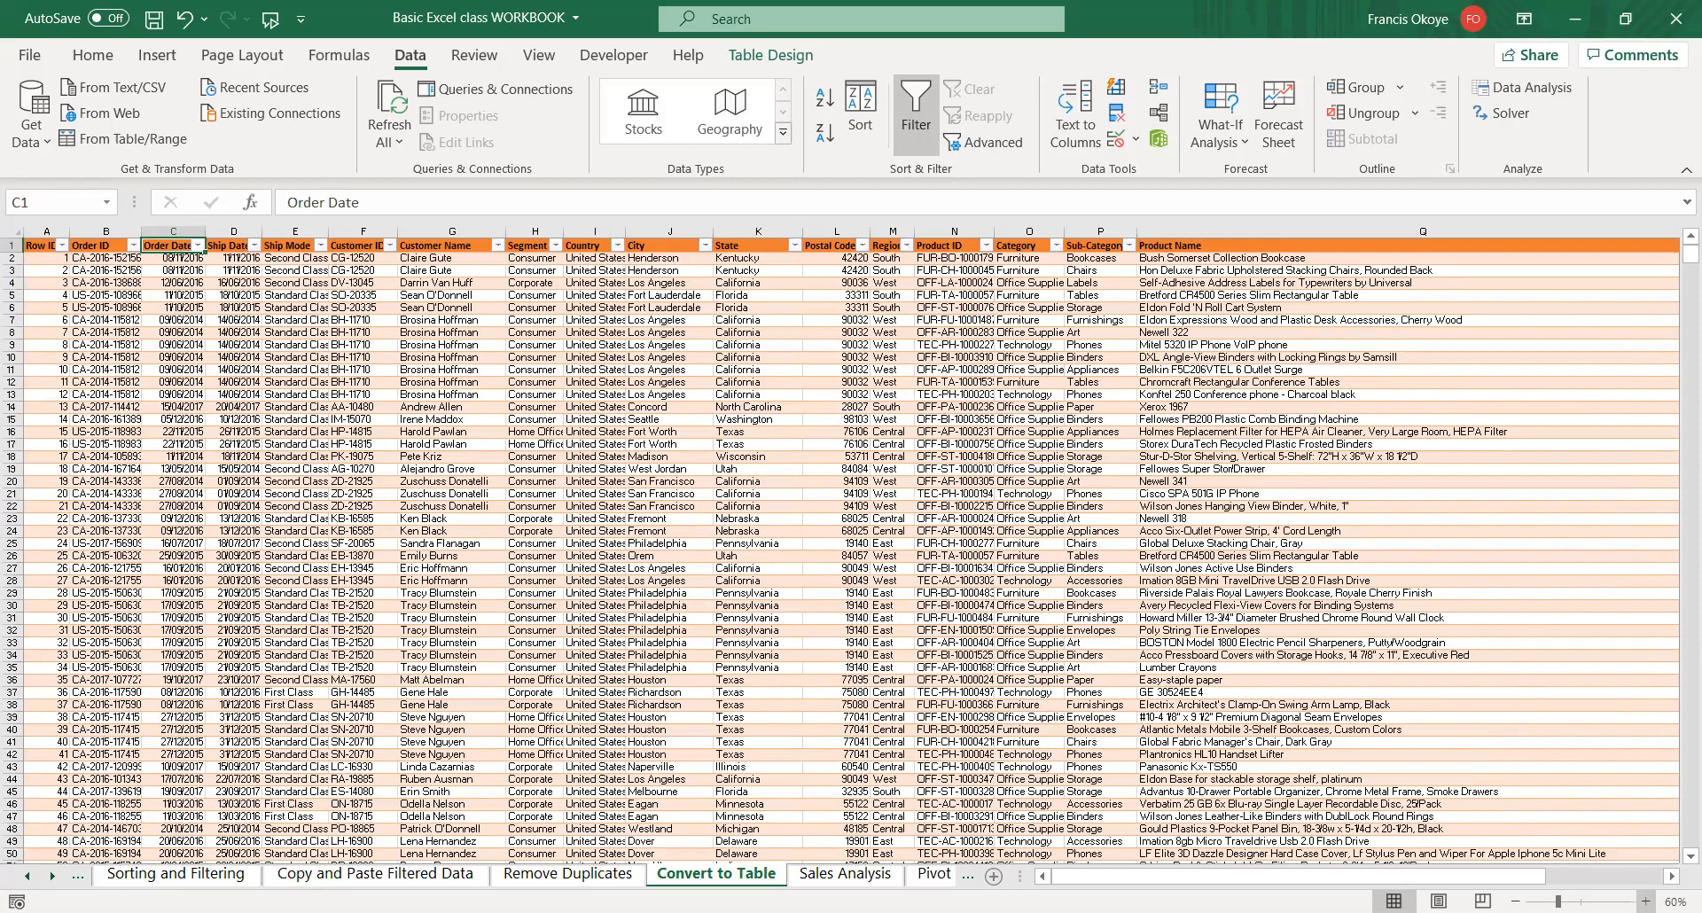
- Enlarge the worksheet zoom to 90% and examine the Order Date, Ship Date and Ship Mode columns
left_click(1647, 902)
left_click(1646, 902)
left_click(1646, 901)
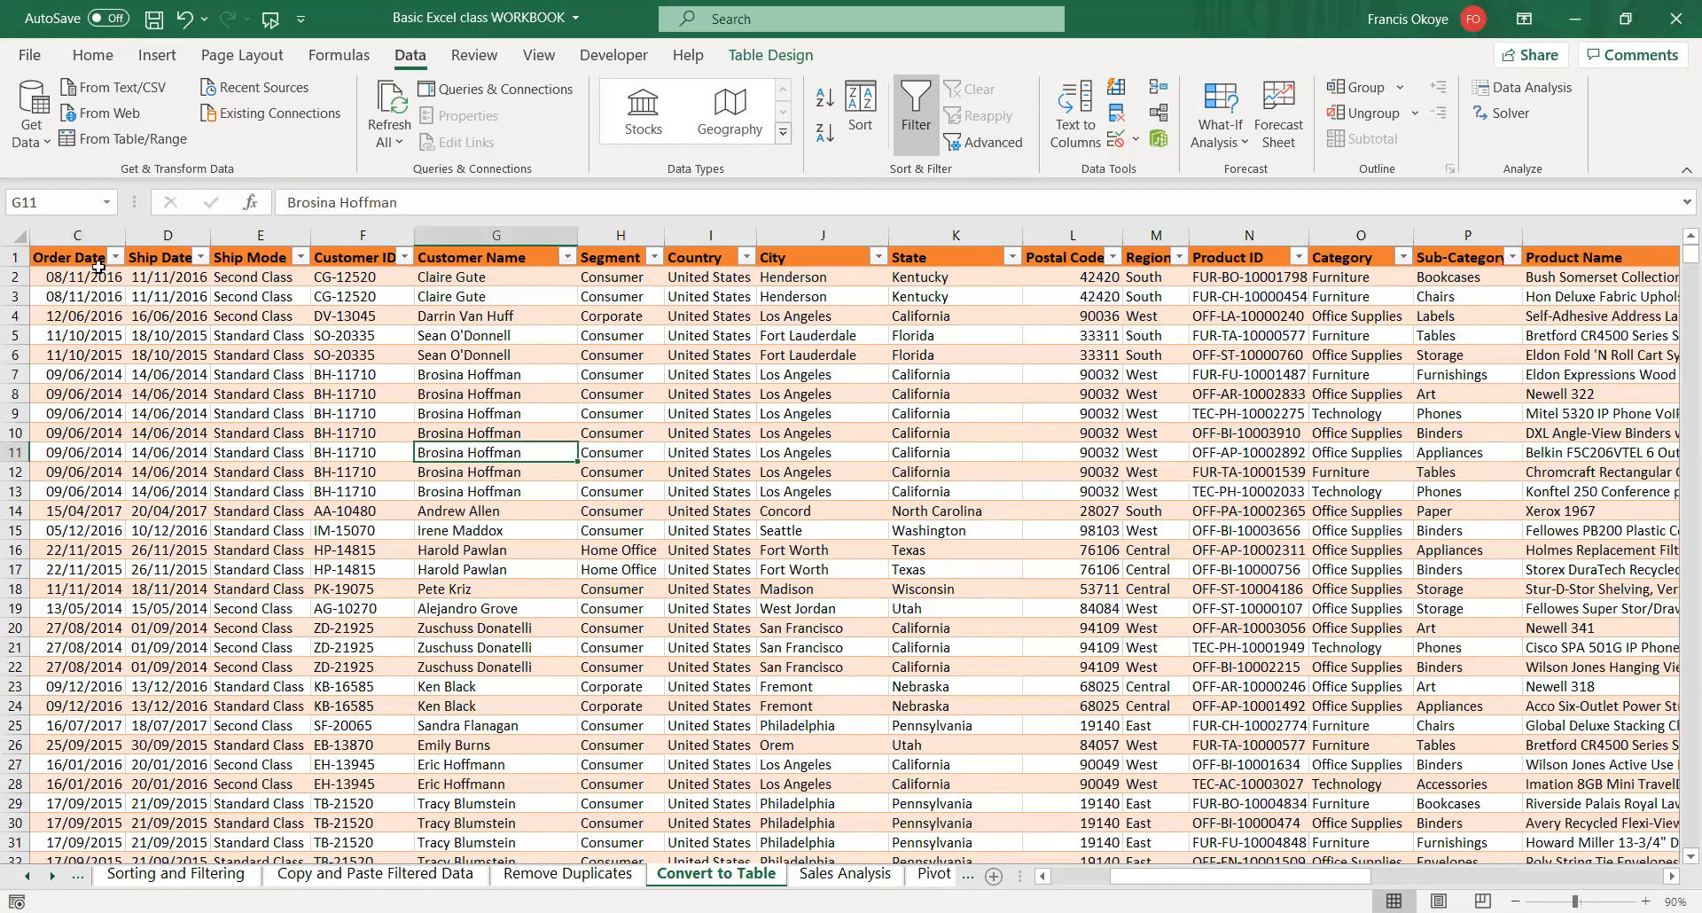
left_click(96, 271)
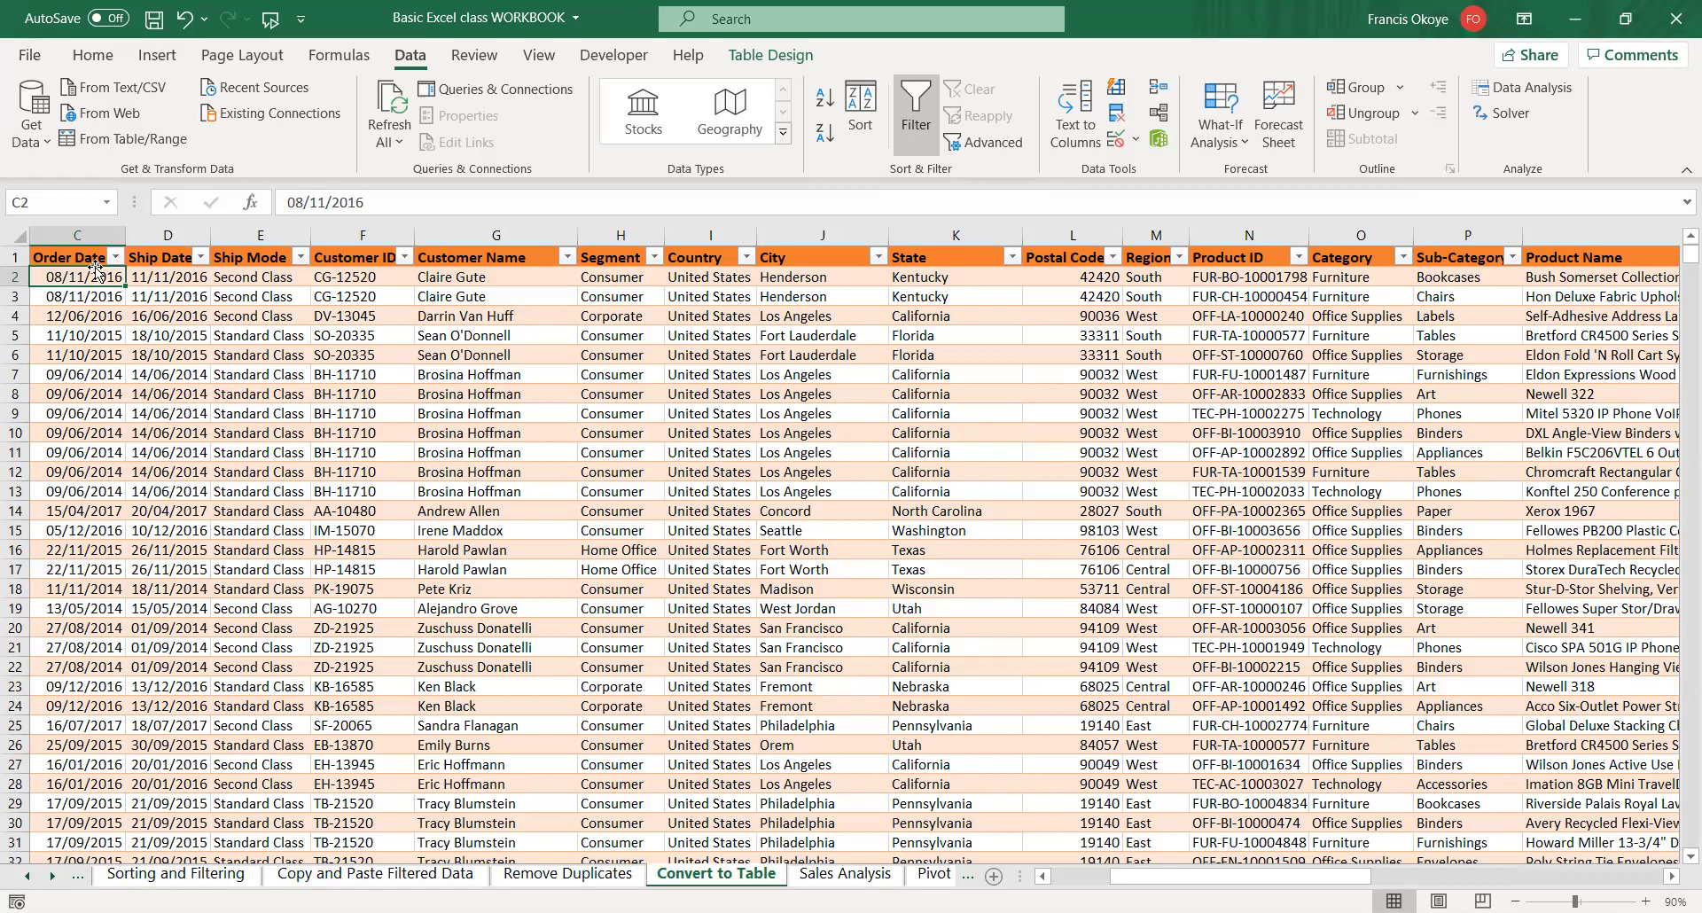
left_click(88, 232)
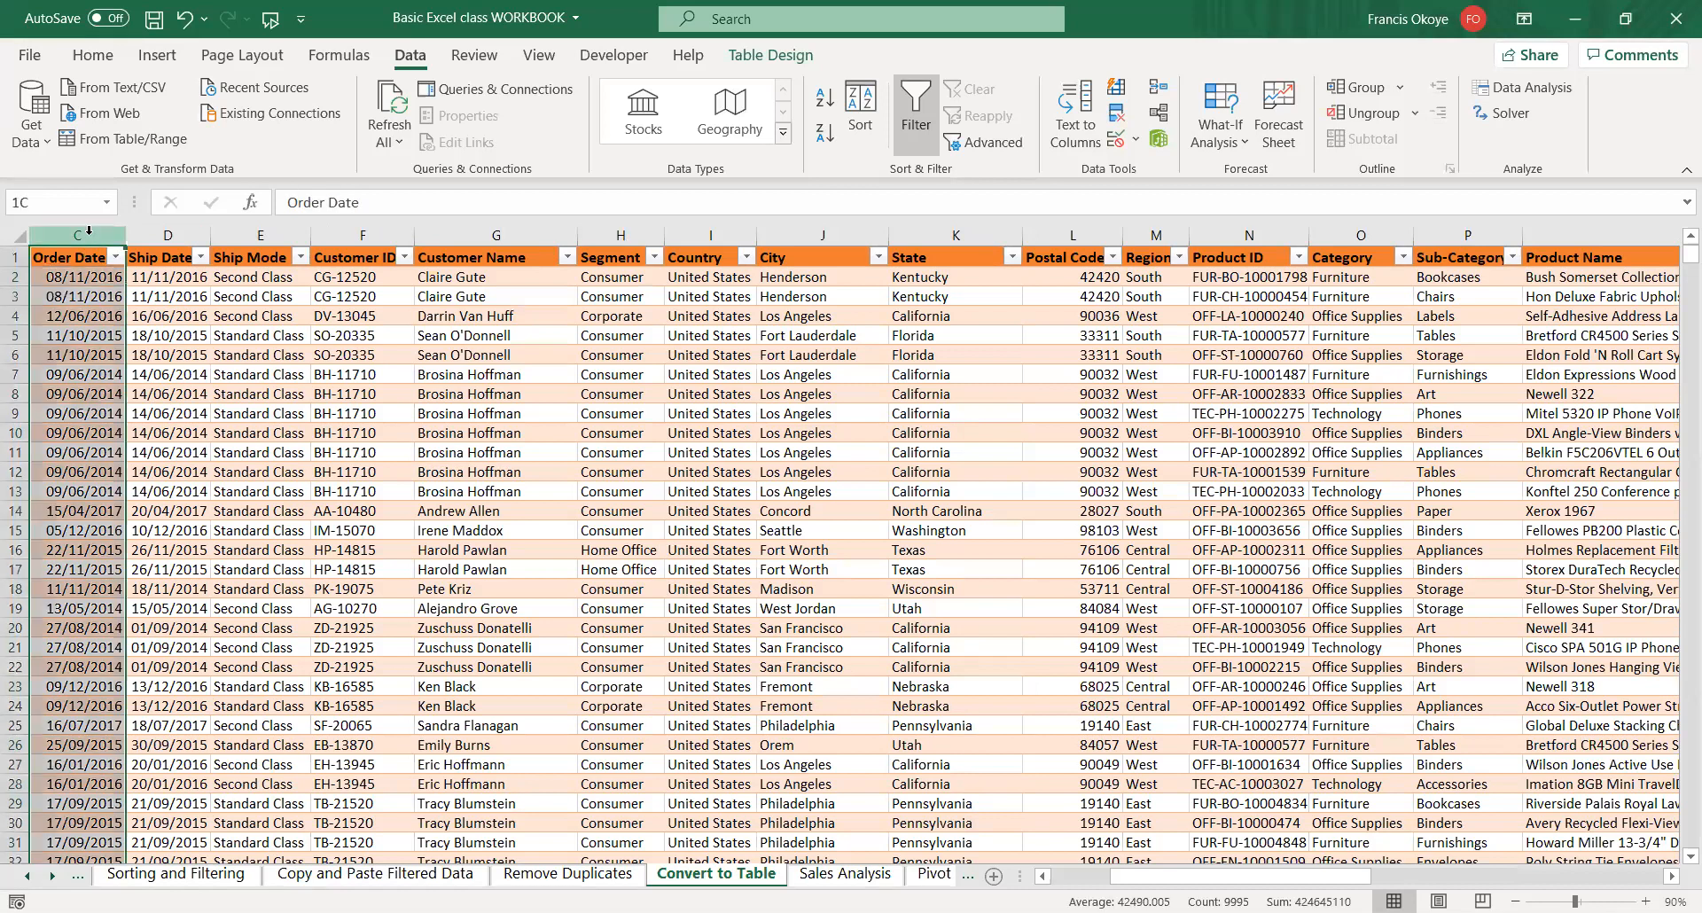
left_click(149, 231)
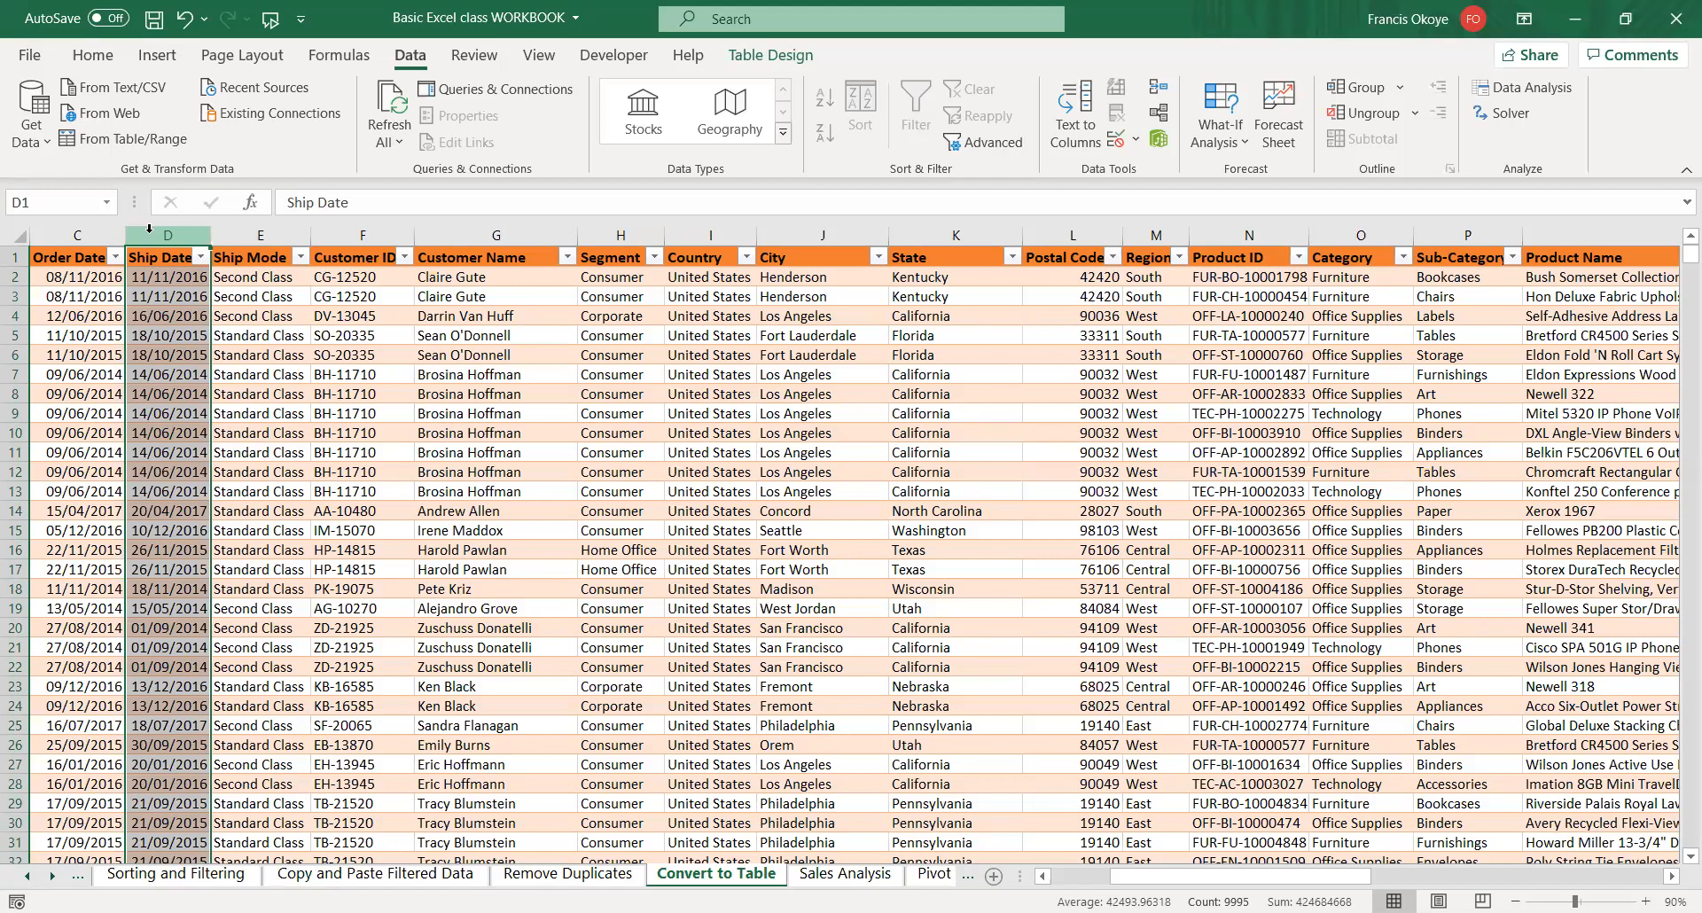
left_click(78, 234)
left_click(151, 234)
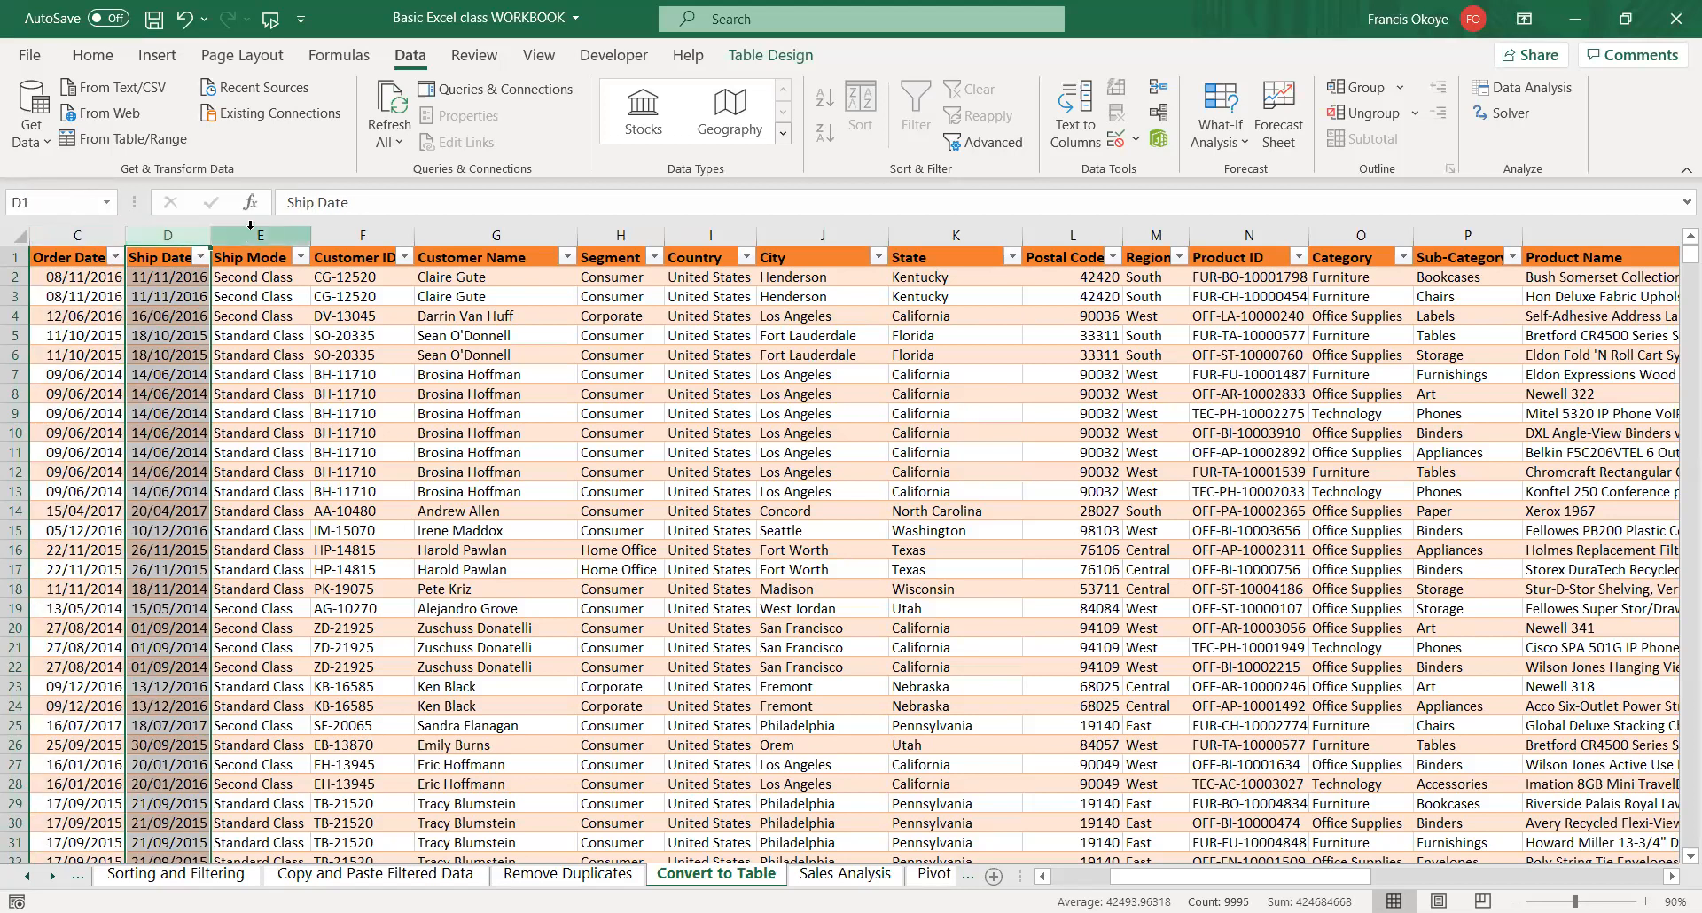
left_click(251, 233)
left_click(449, 319)
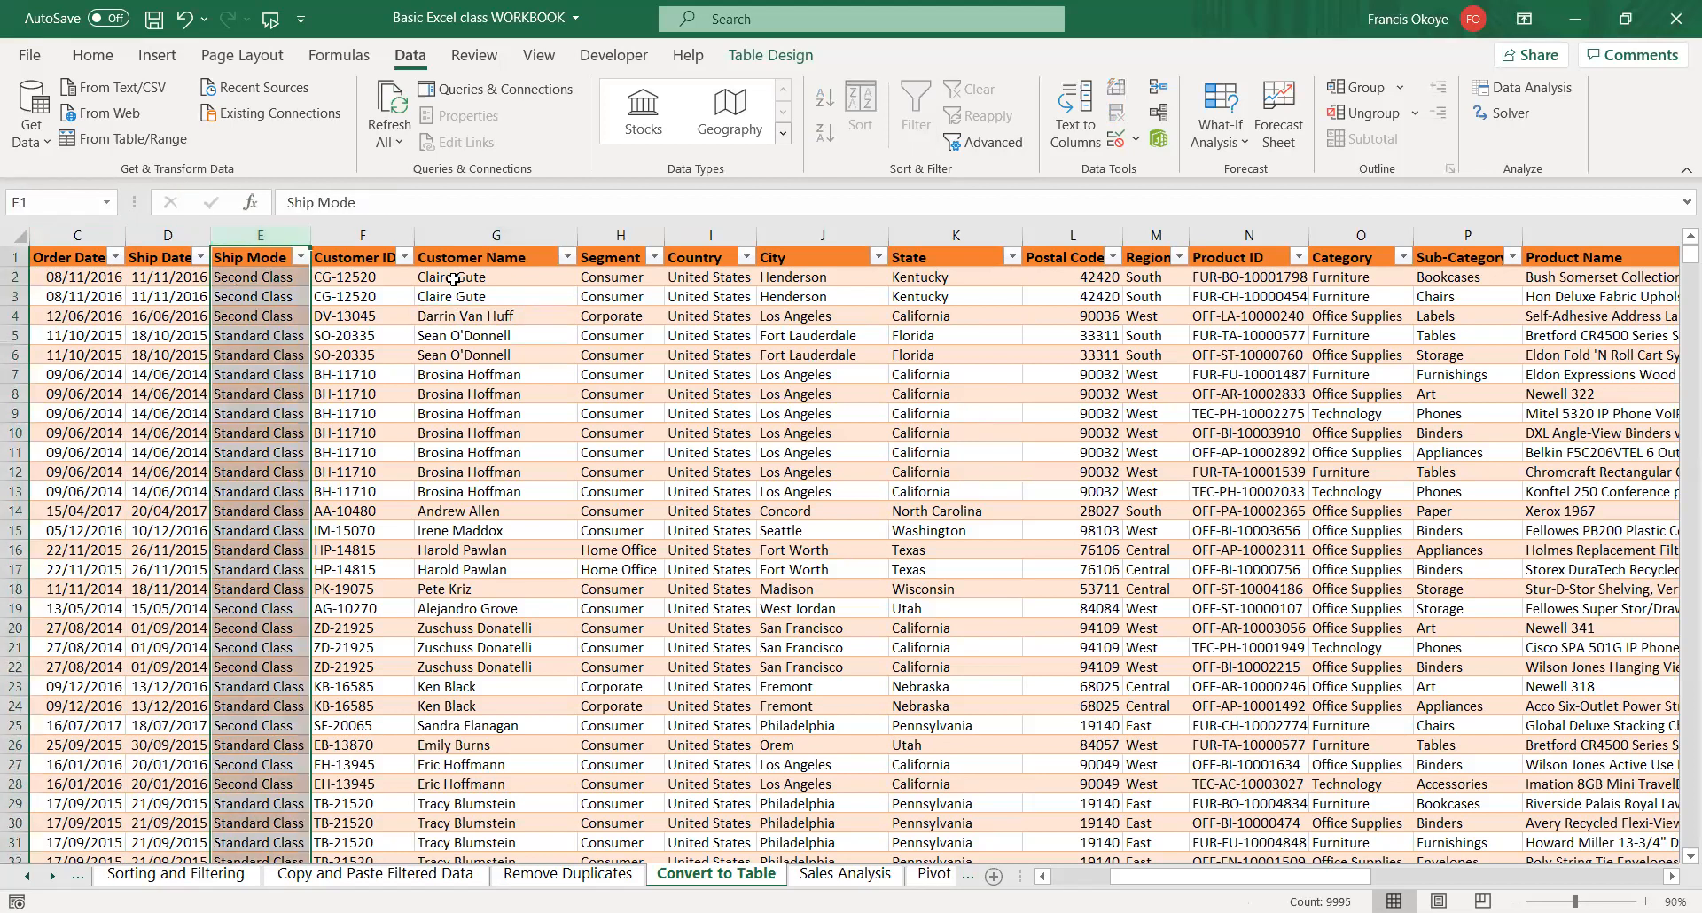
- Examine the Profit column from its header to its last record, and return to the Row ID header
left_click(515, 293)
key("ctrl+Right")
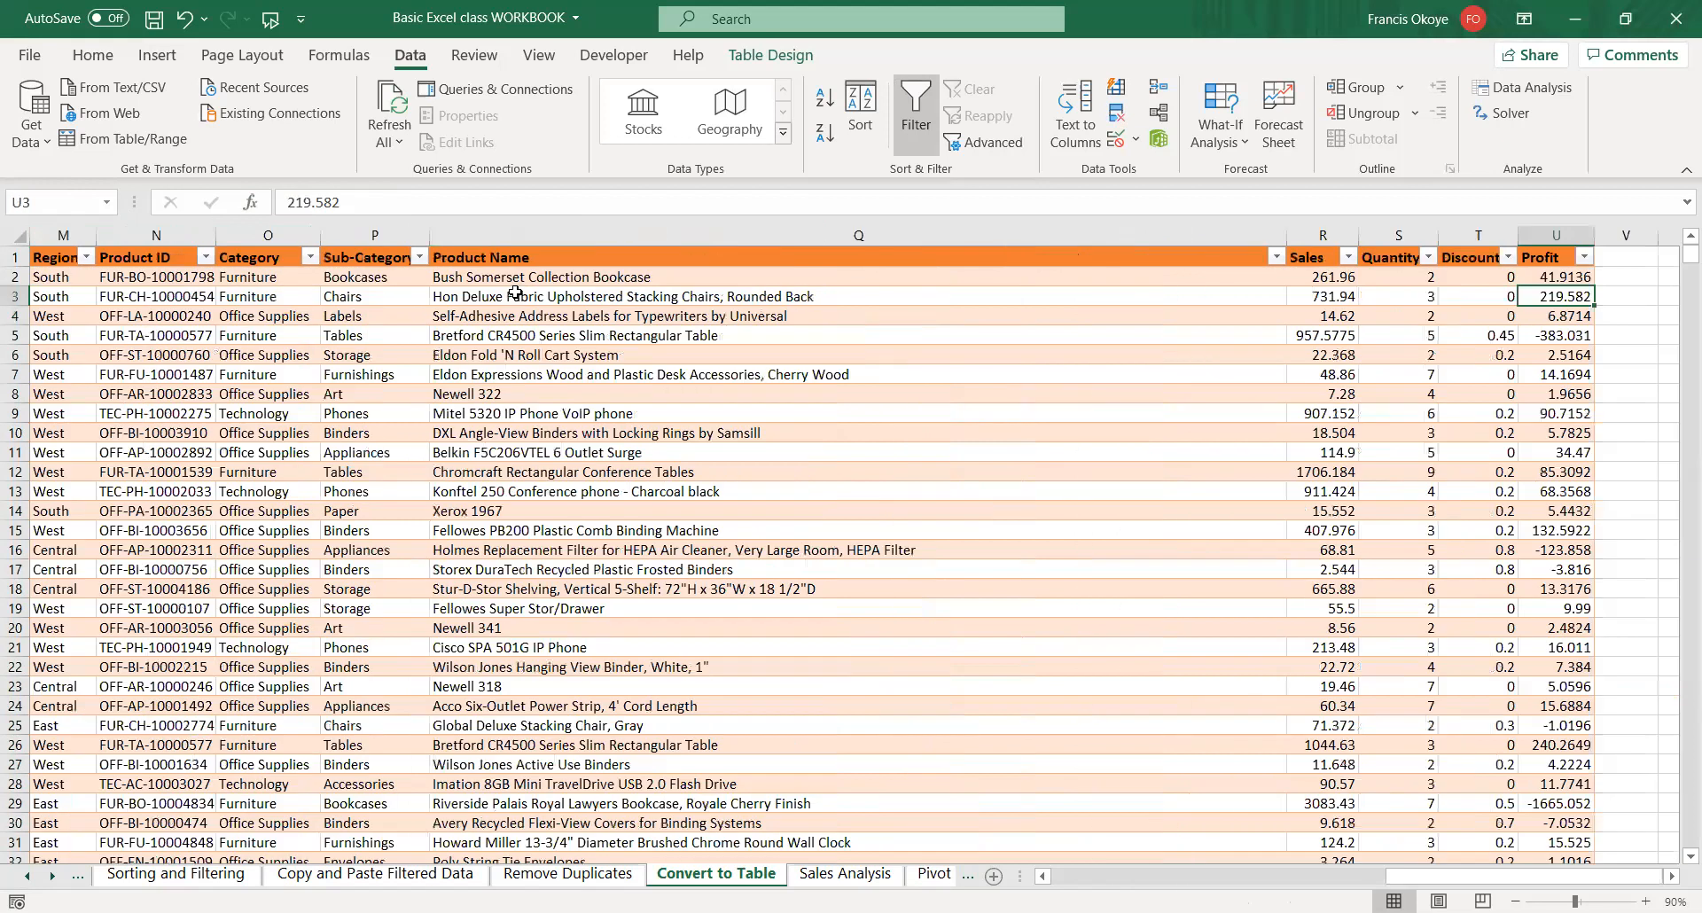
key("ctrl+Down")
key("ctrl+Up")
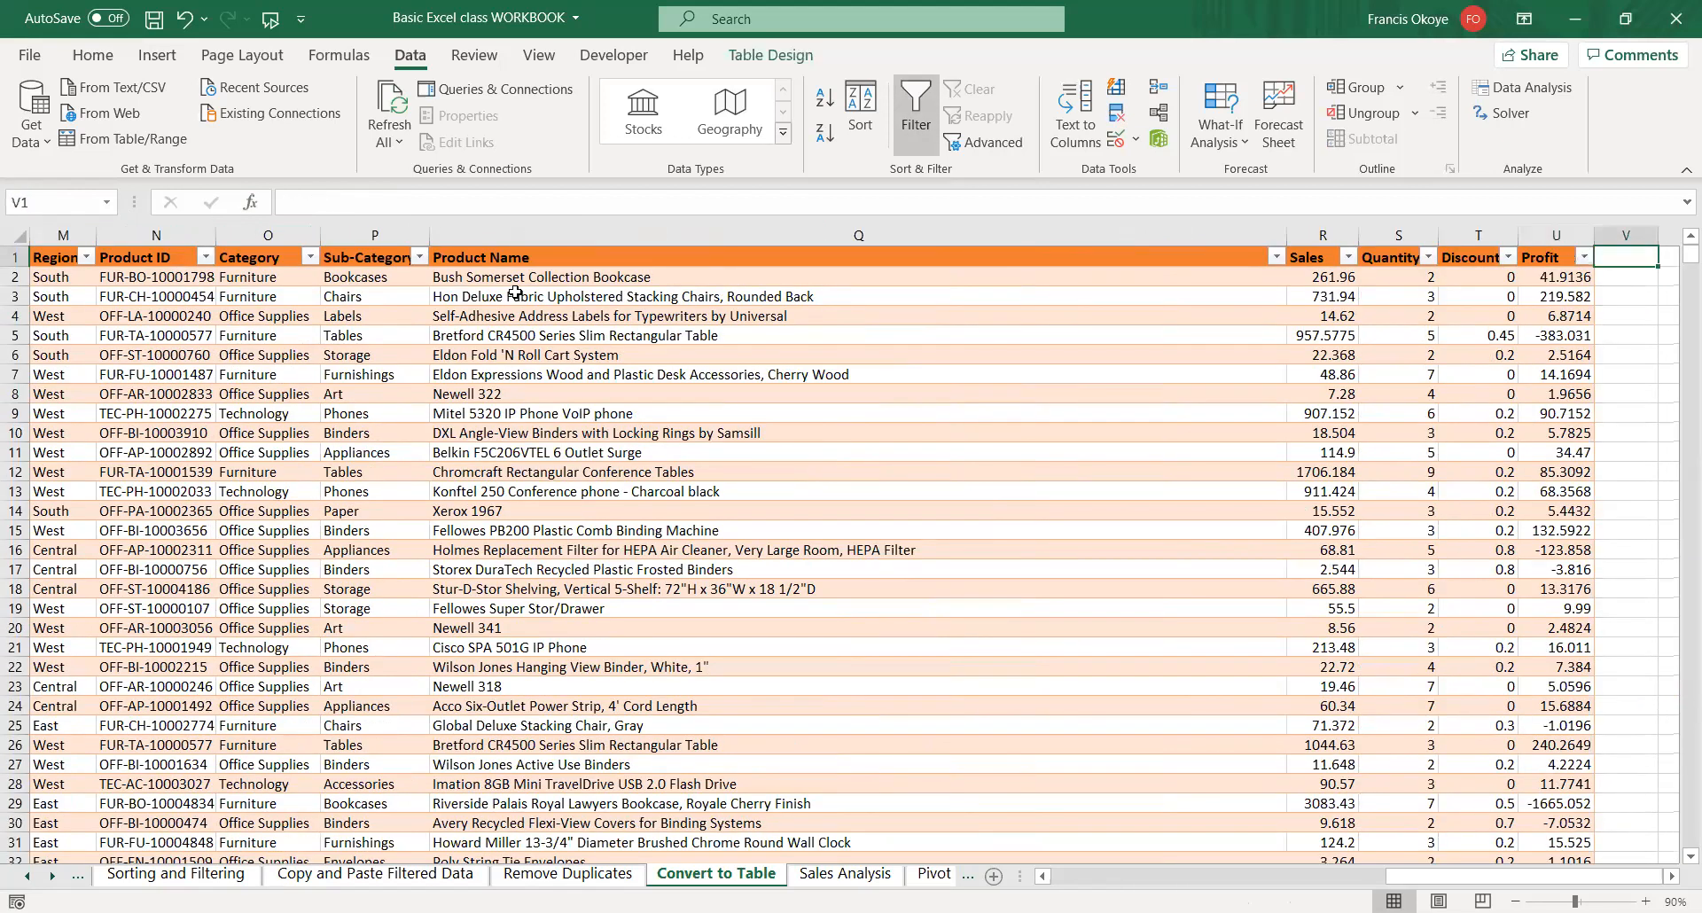
key("Left")
key("ctrl+Down")
key("ctrl+Up")
key("ctrl+Left")
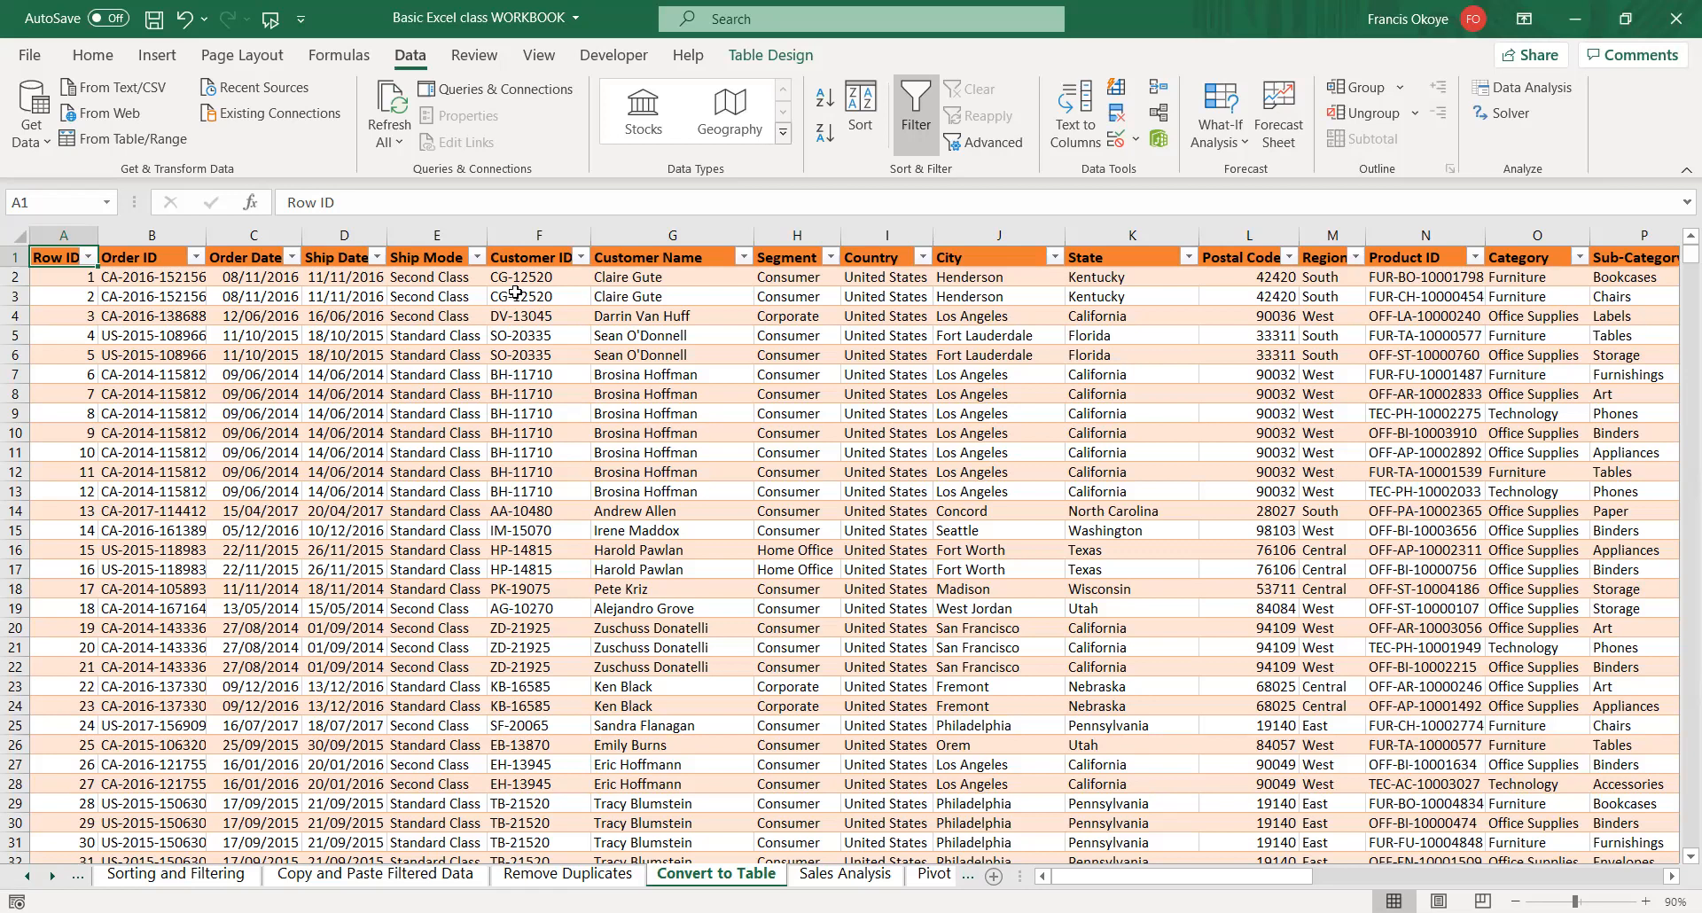
- Select the entire orders table from the Row ID header through its last record, and return to cell A1
key("ctrl+shift+Right")
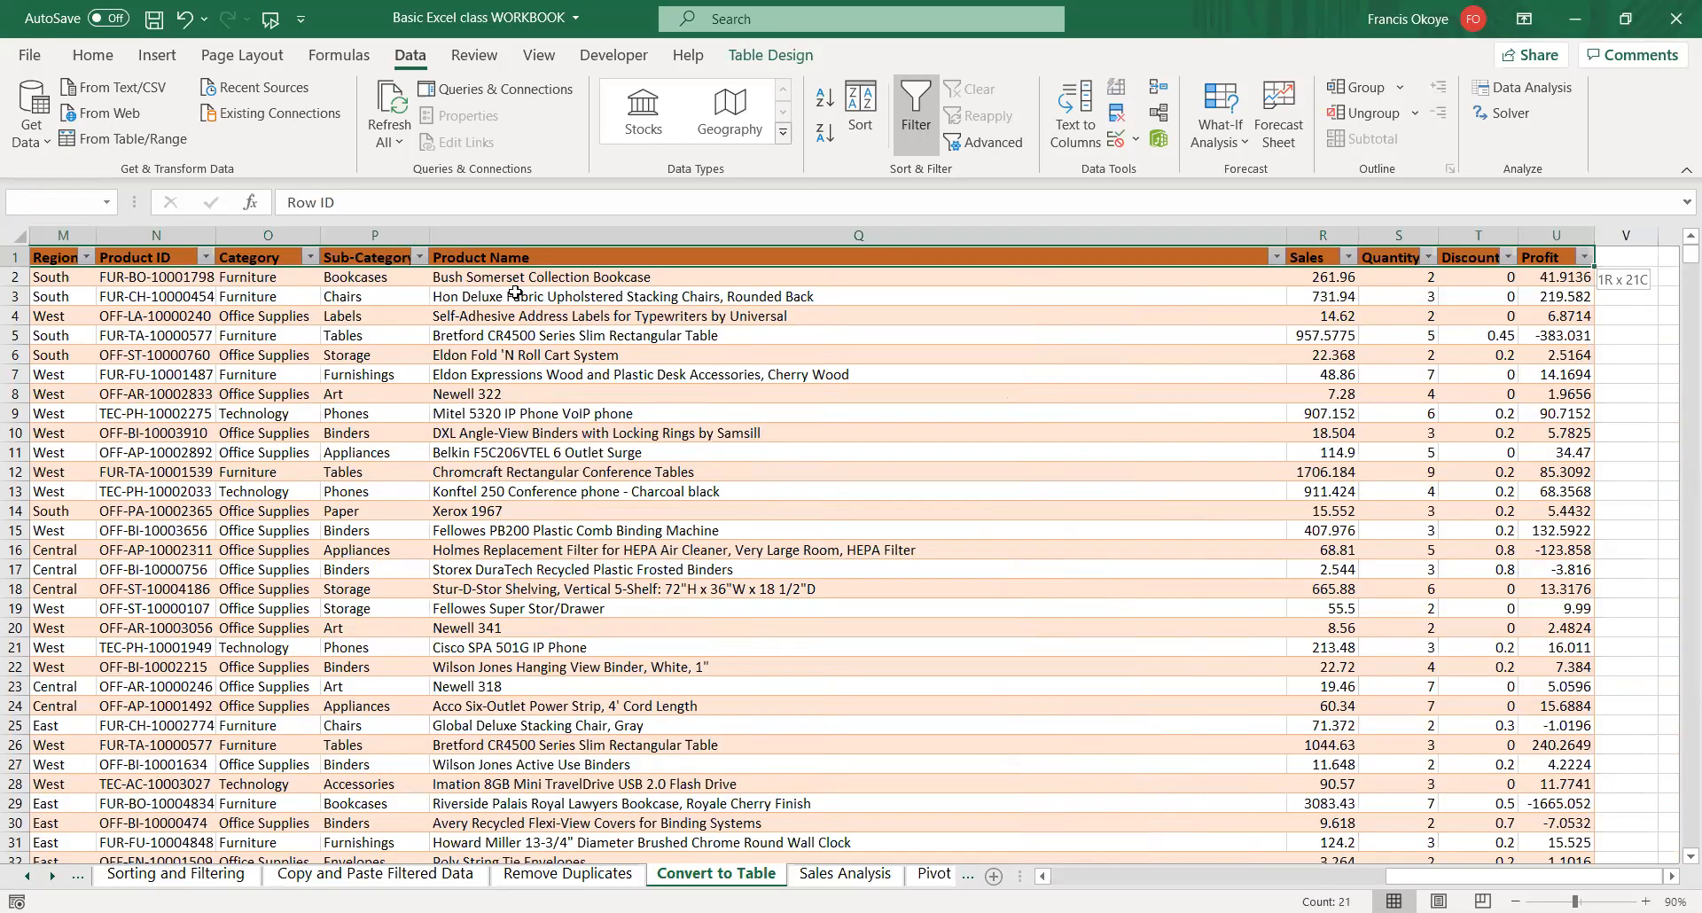
key("ctrl+shift+Down")
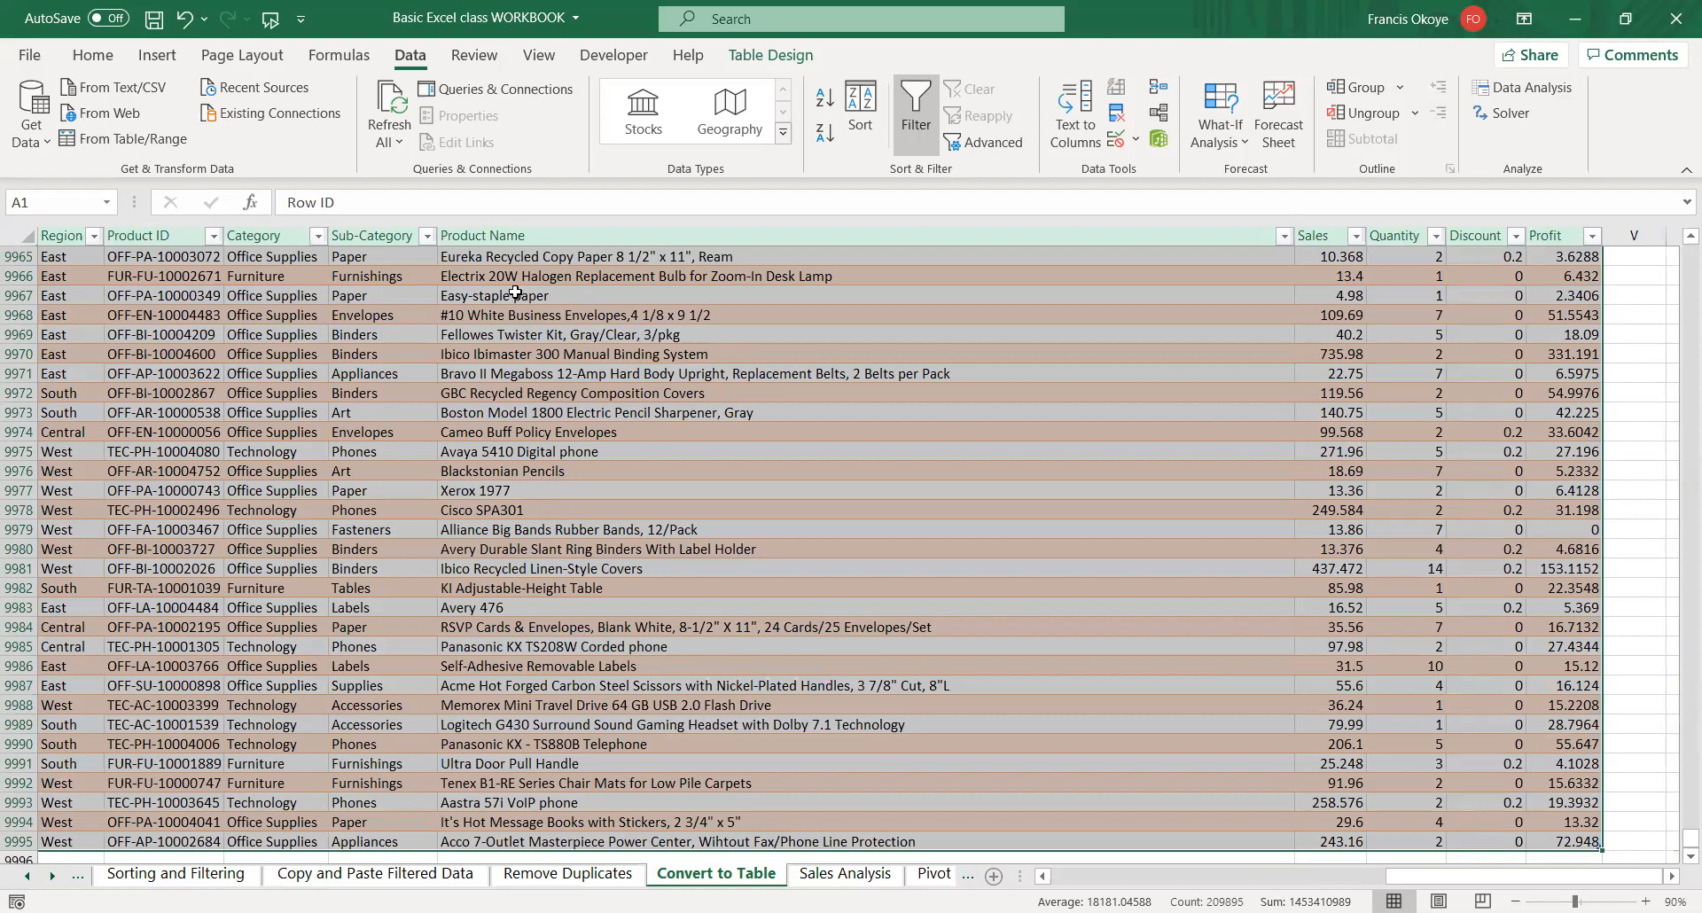
key("ctrl+Home")
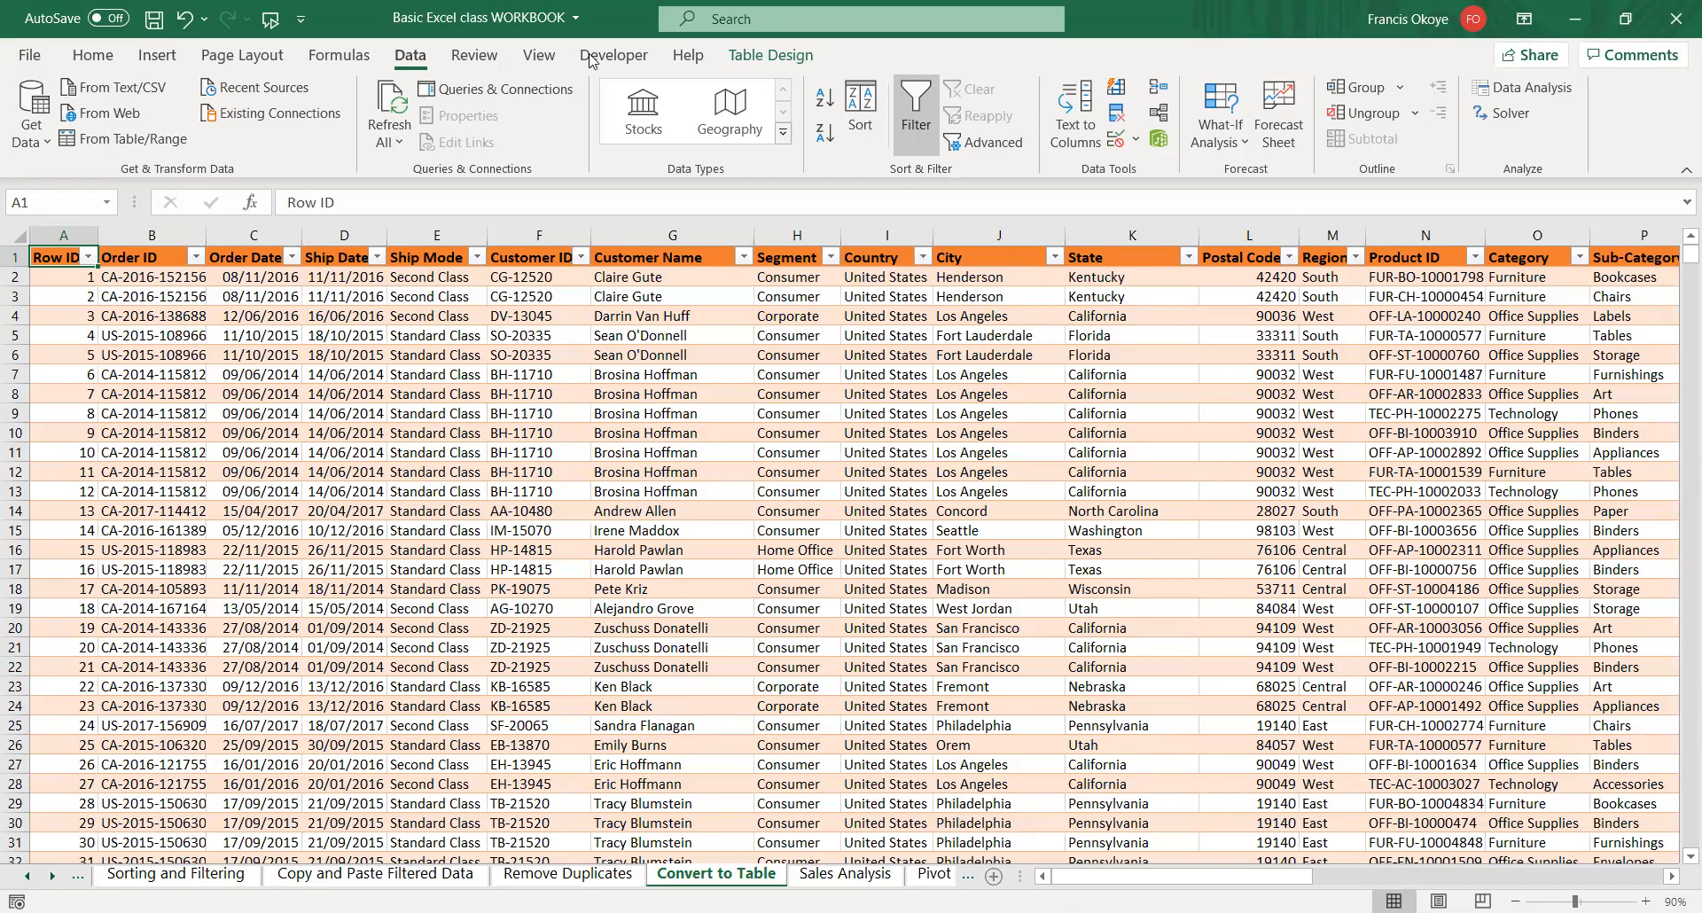
- Convert the Customers table on the Convert to Table sheet to a normal range
left_click(771, 55)
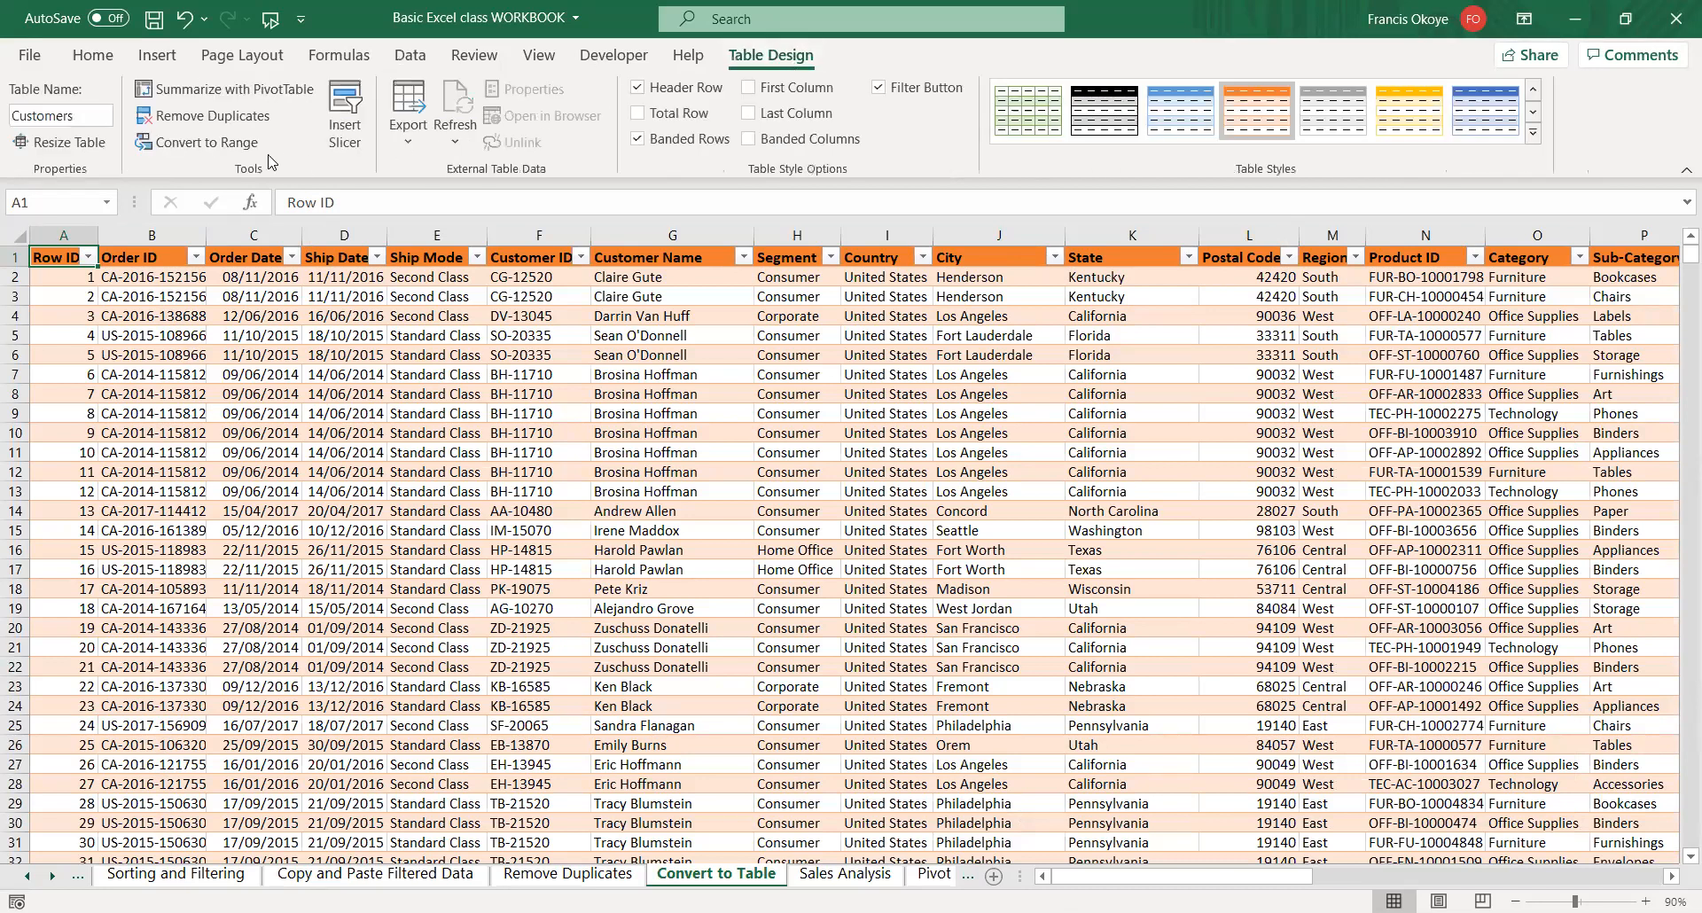
left_click(223, 142)
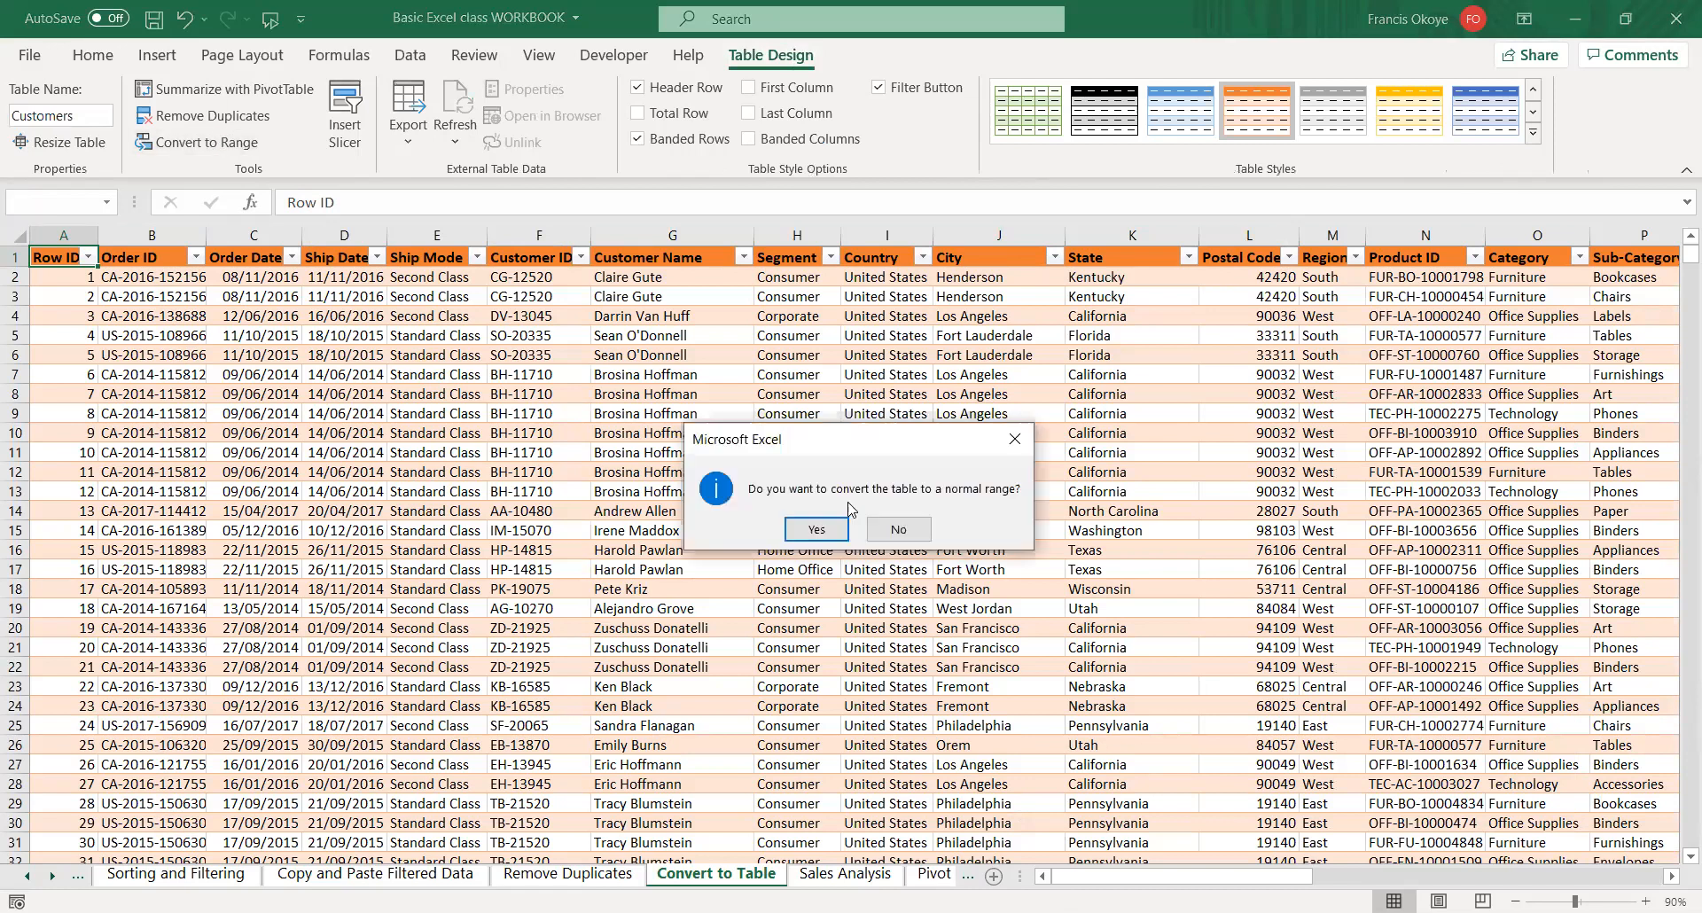
left_click(816, 537)
left_click(344, 236)
left_click(86, 302)
key("ctrl+Home")
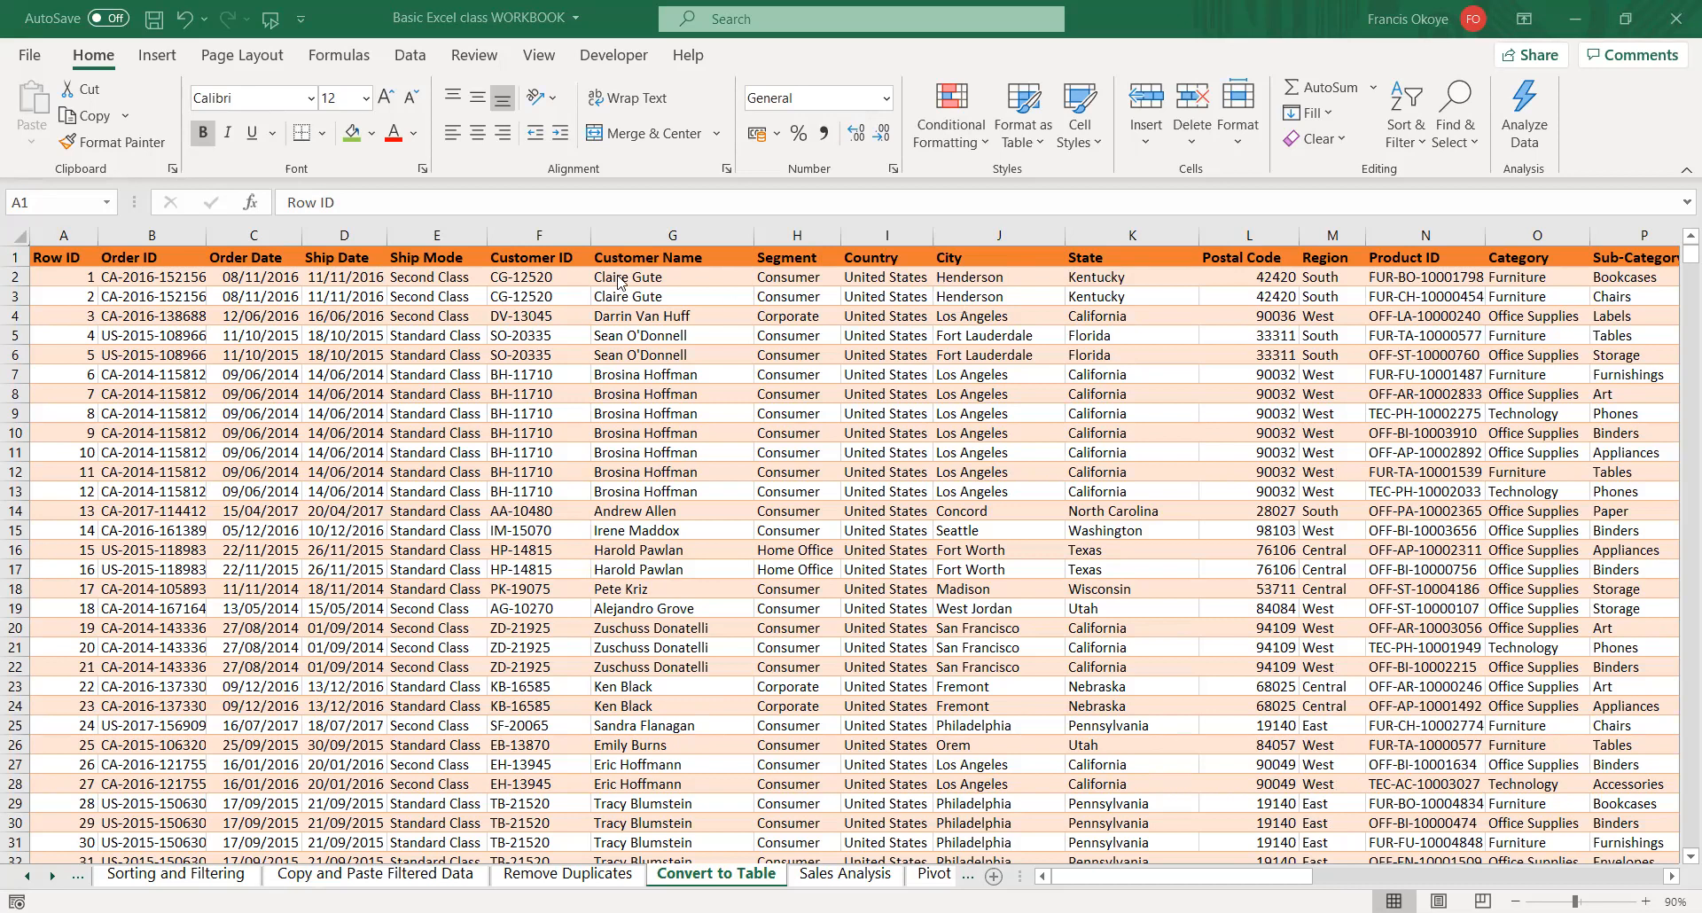
left_click(152, 278)
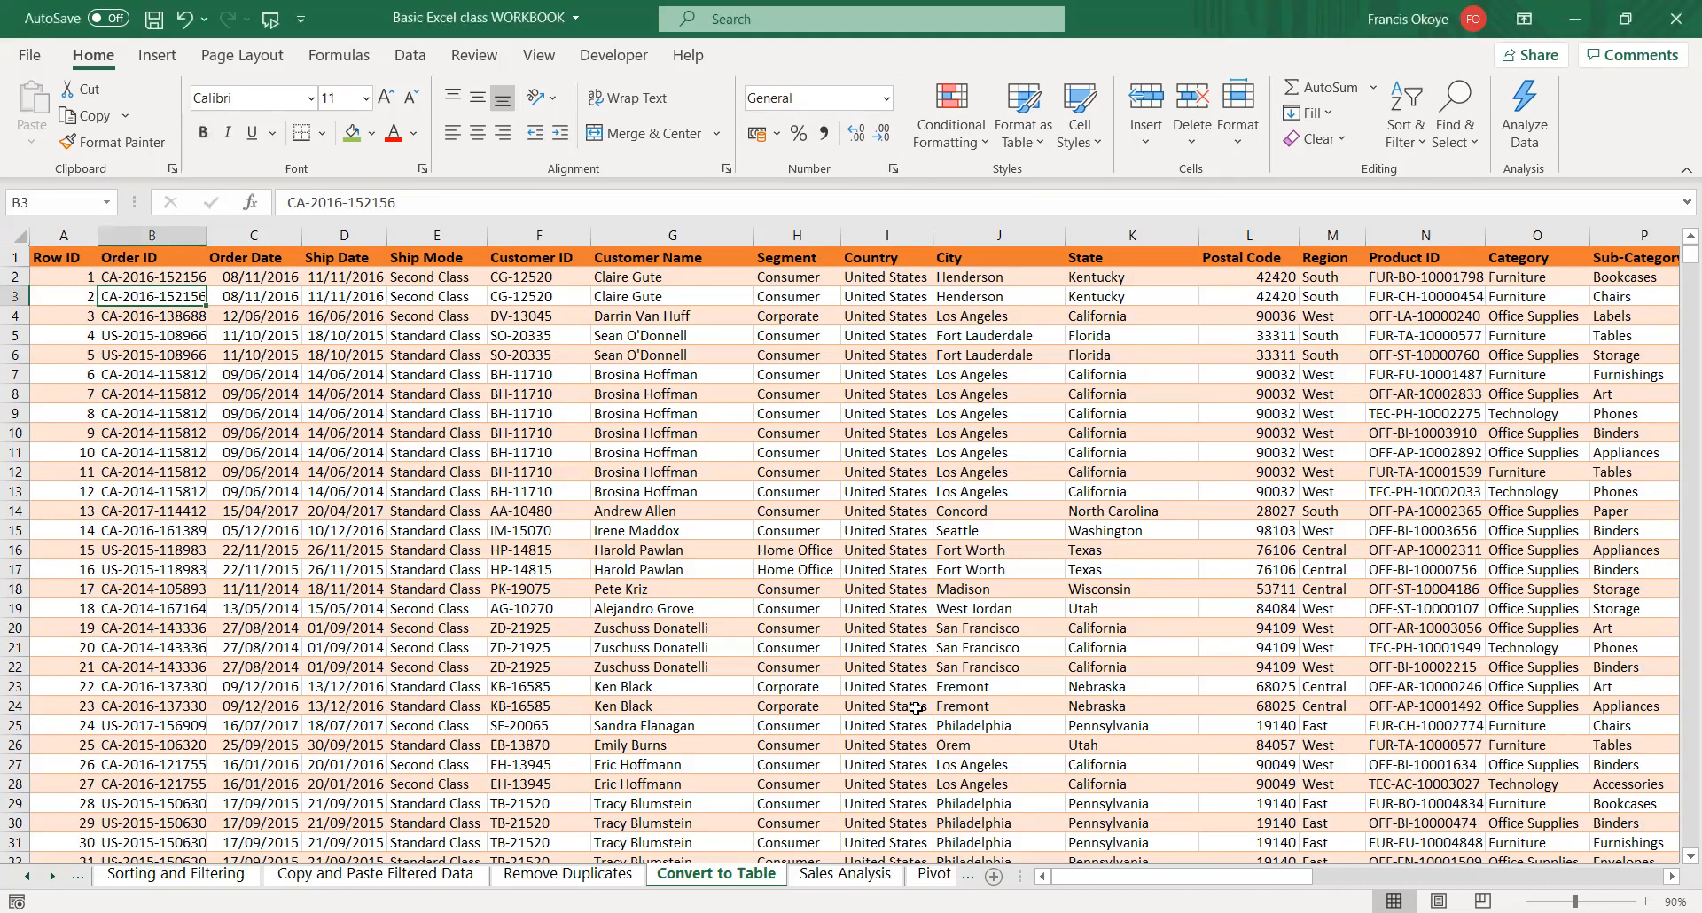
left_click(799, 529)
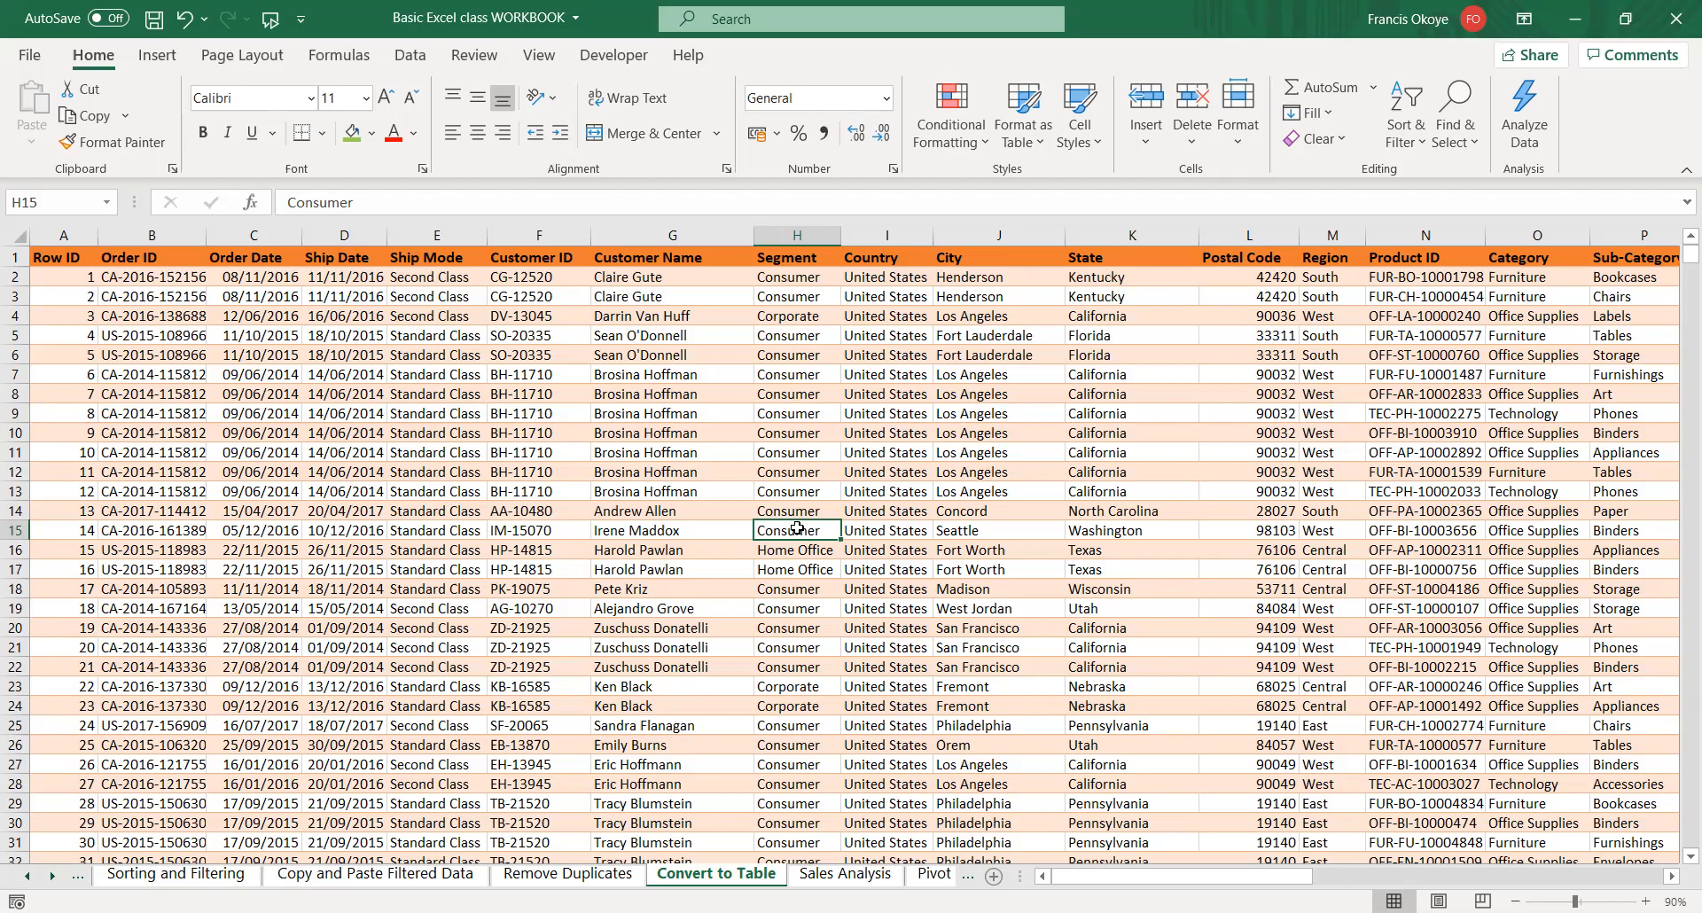
left_click(394, 368)
left_click(159, 299)
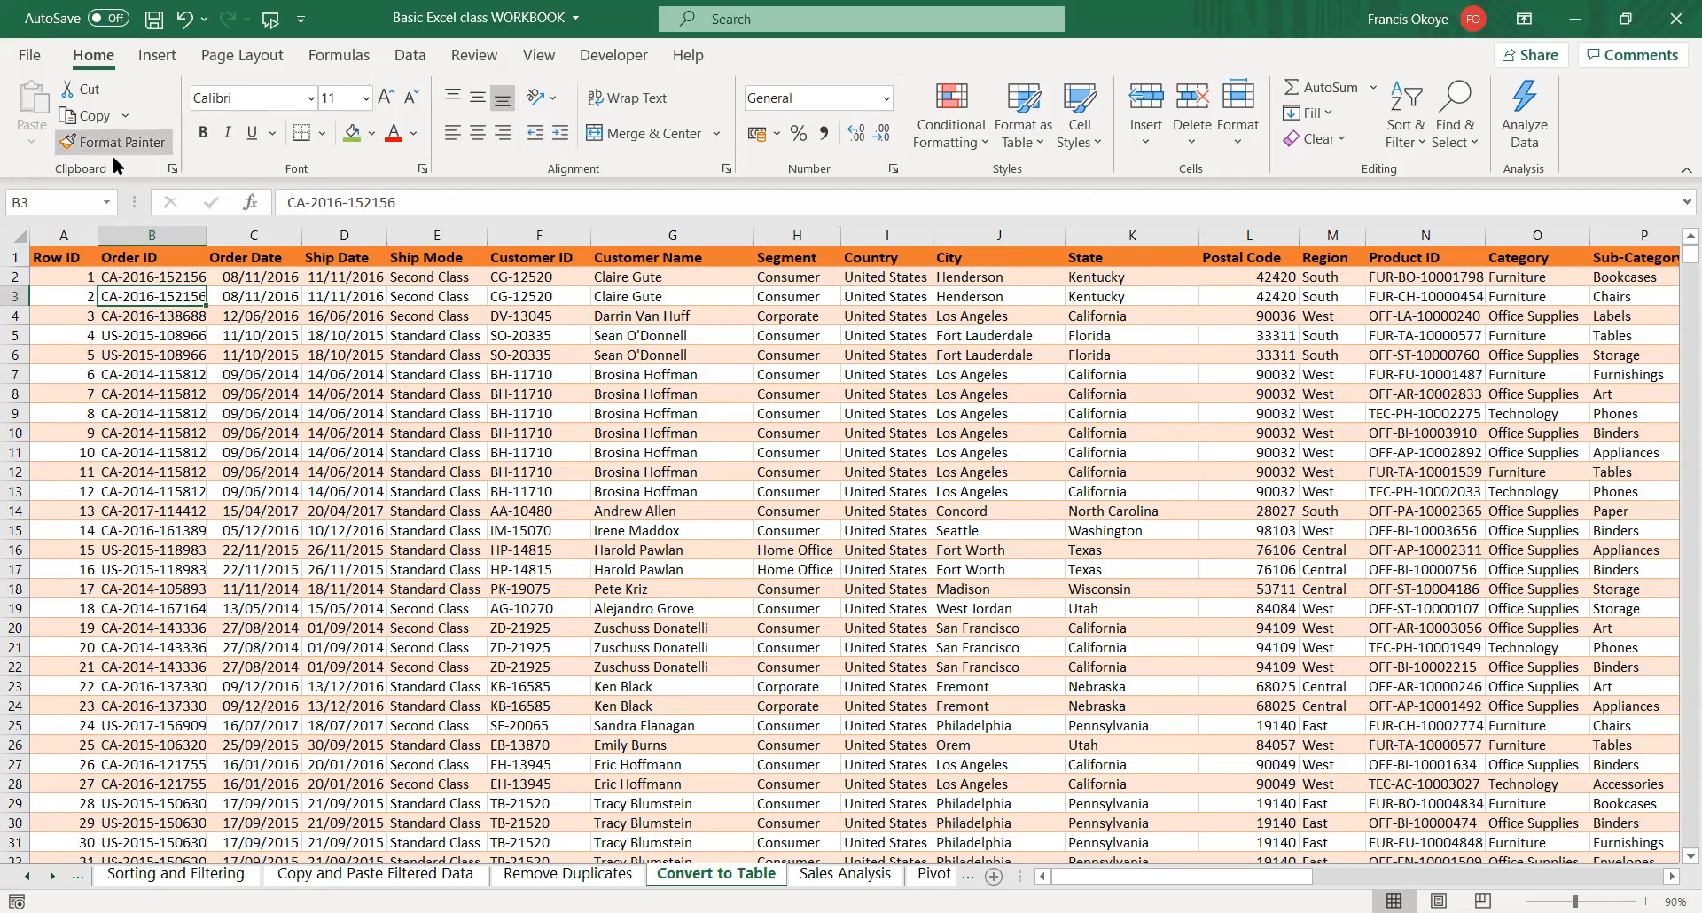
left_click(23, 242)
- Apply borders to all cells of the orders data, from the Row ID header to the last record
left_click(43, 258)
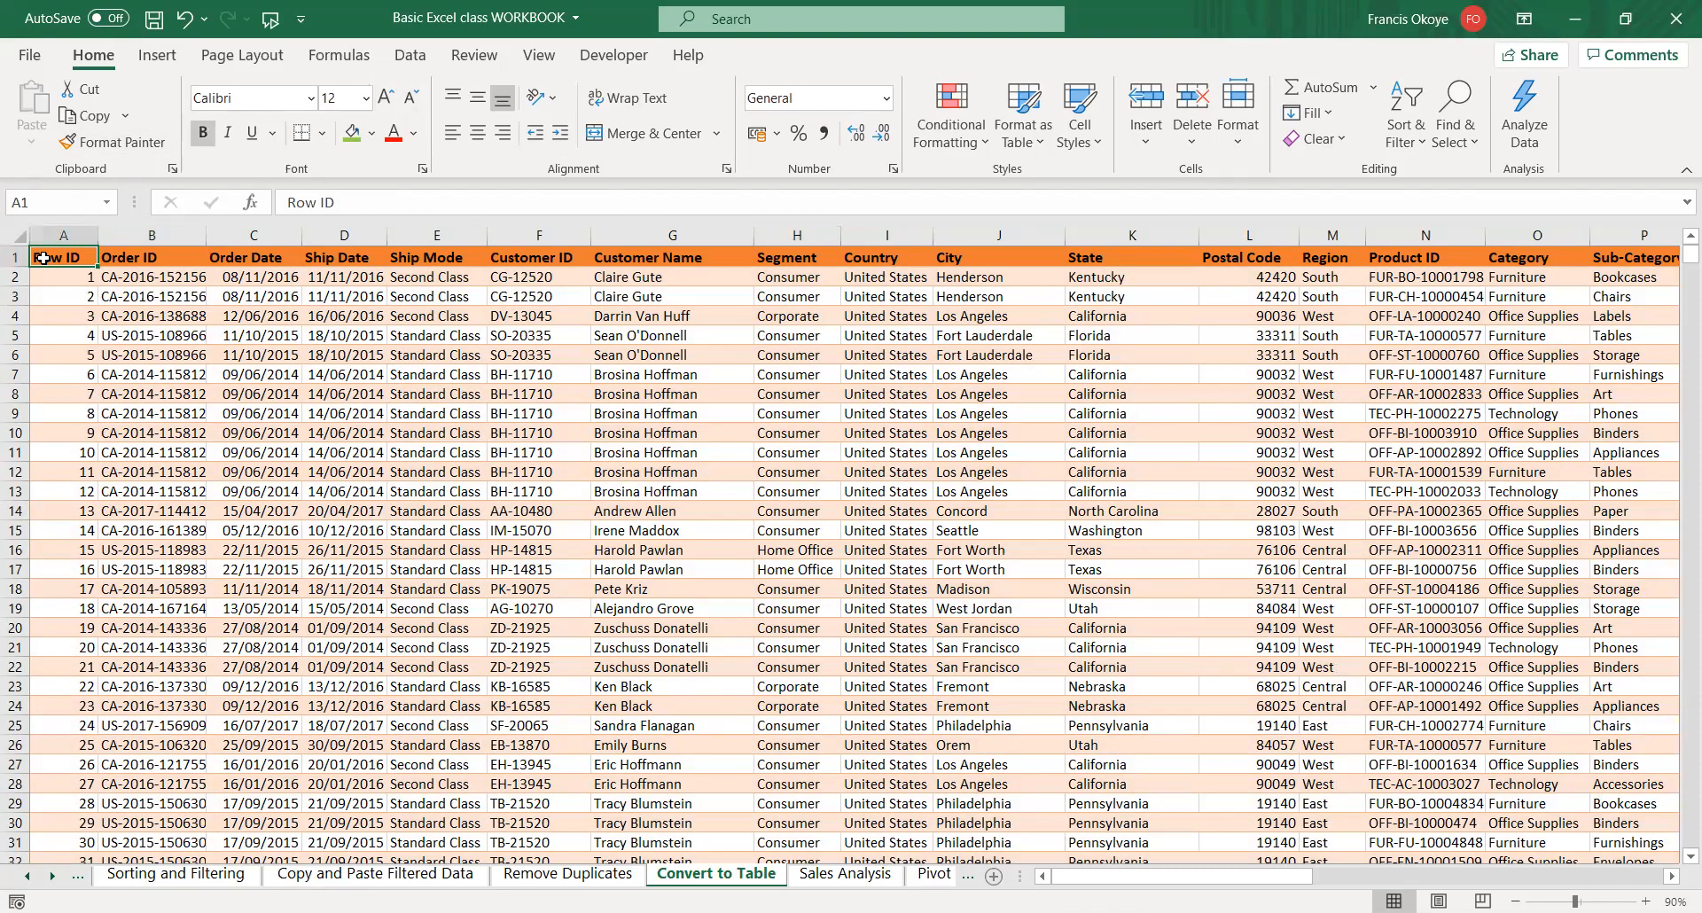
key("ctrl+shift+End")
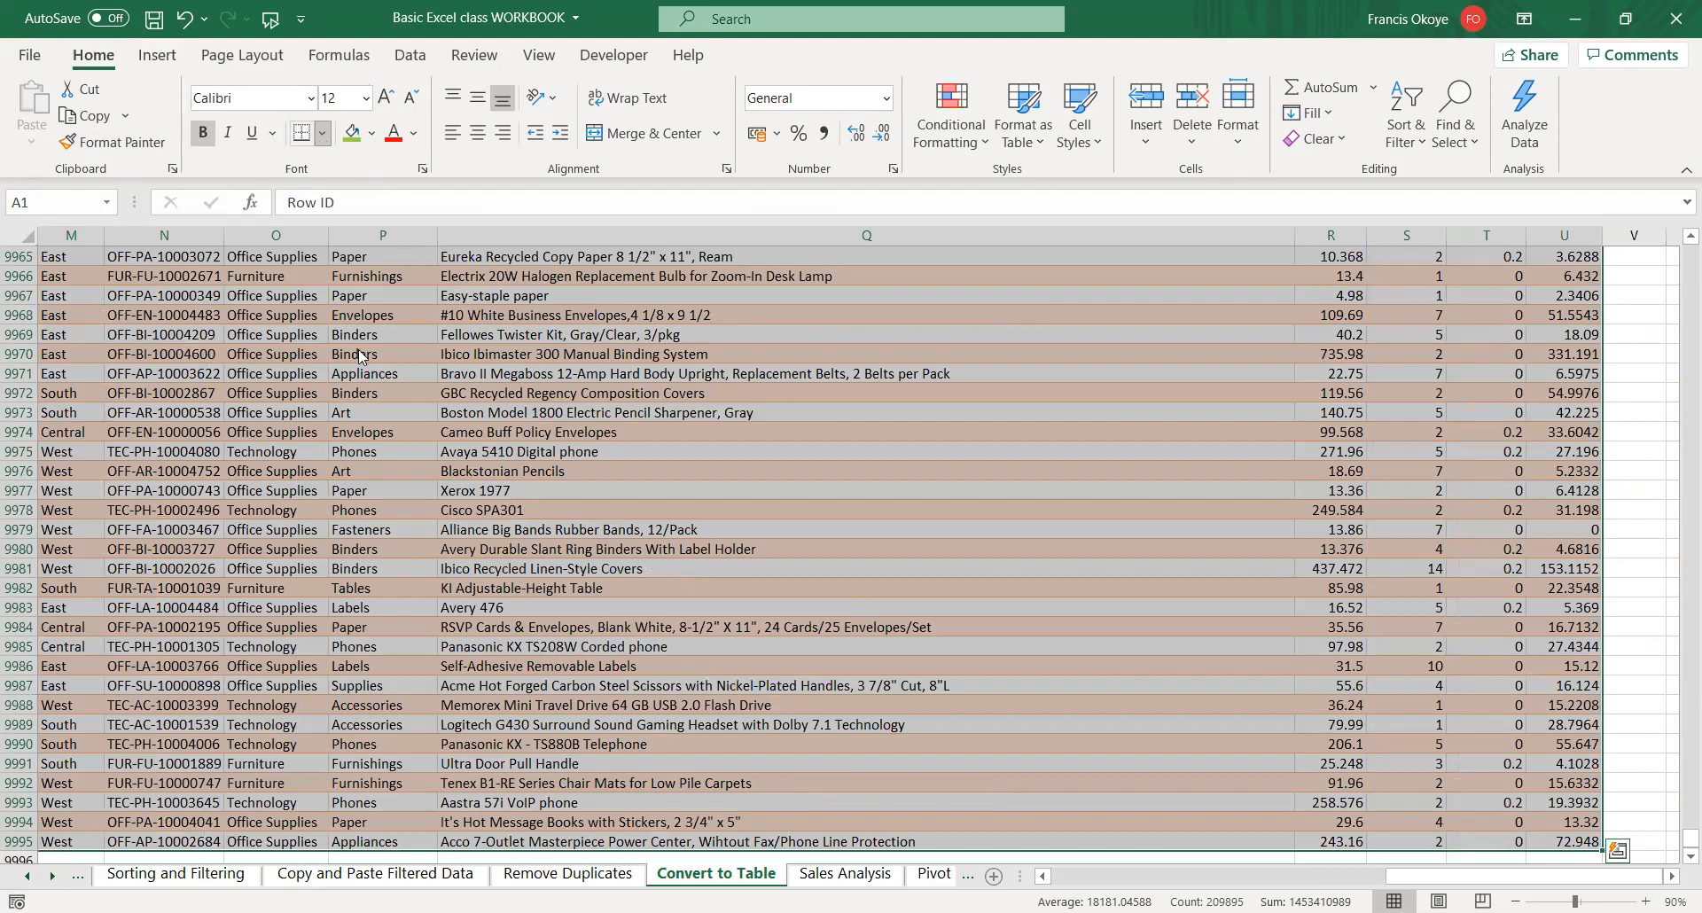
left_click(322, 137)
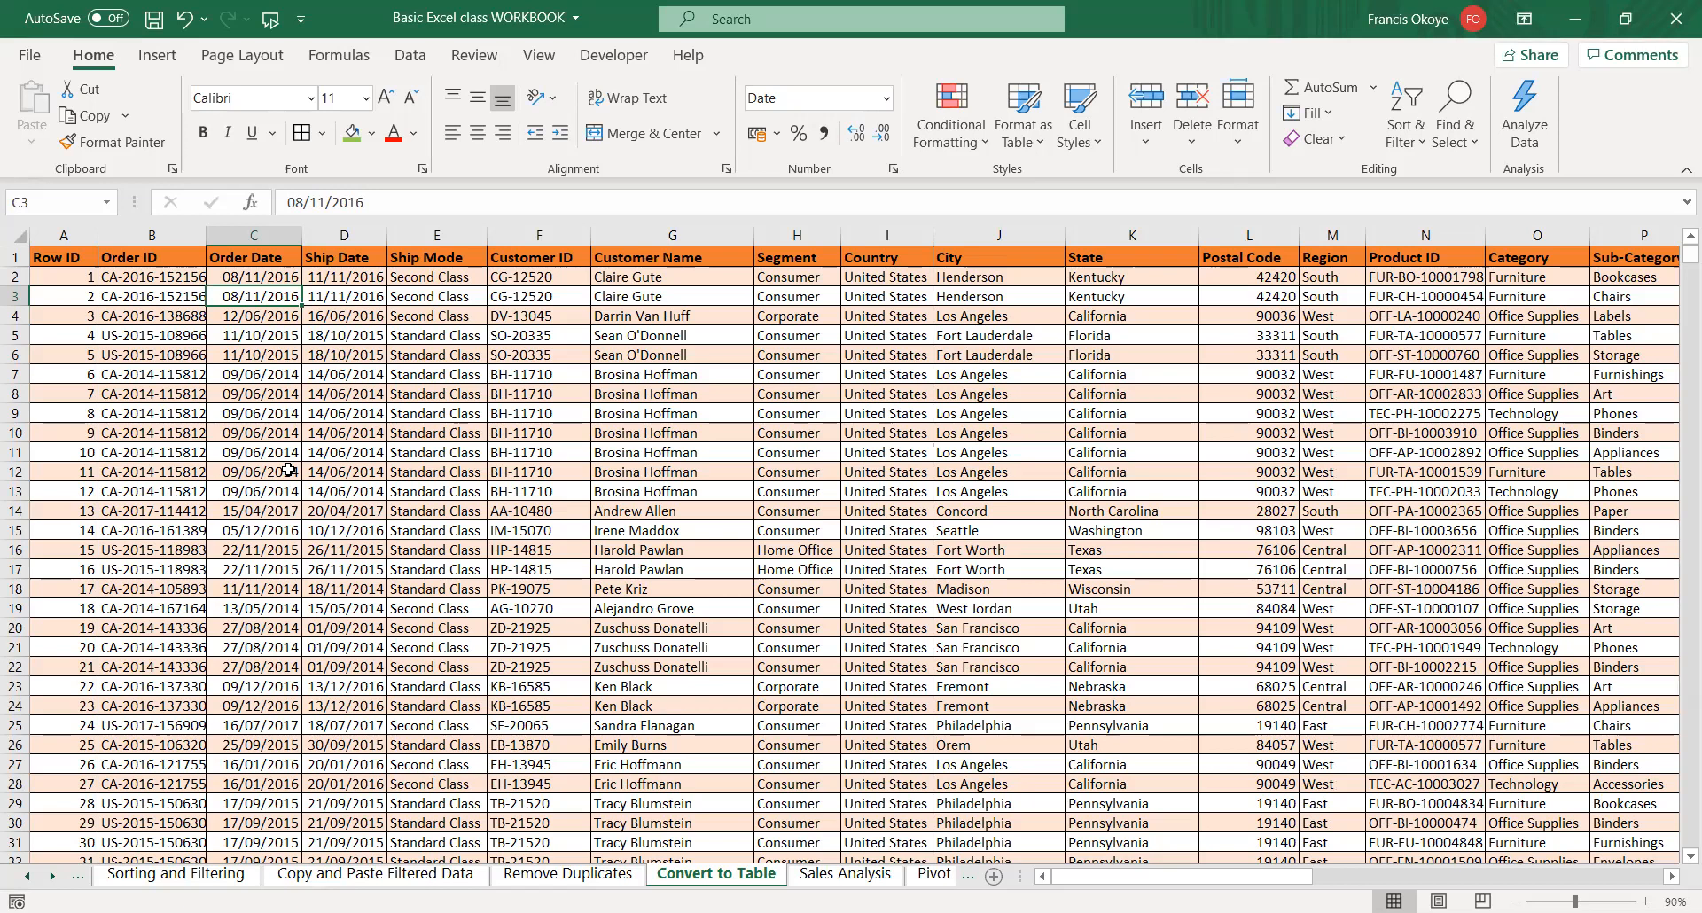
left_click(146, 267)
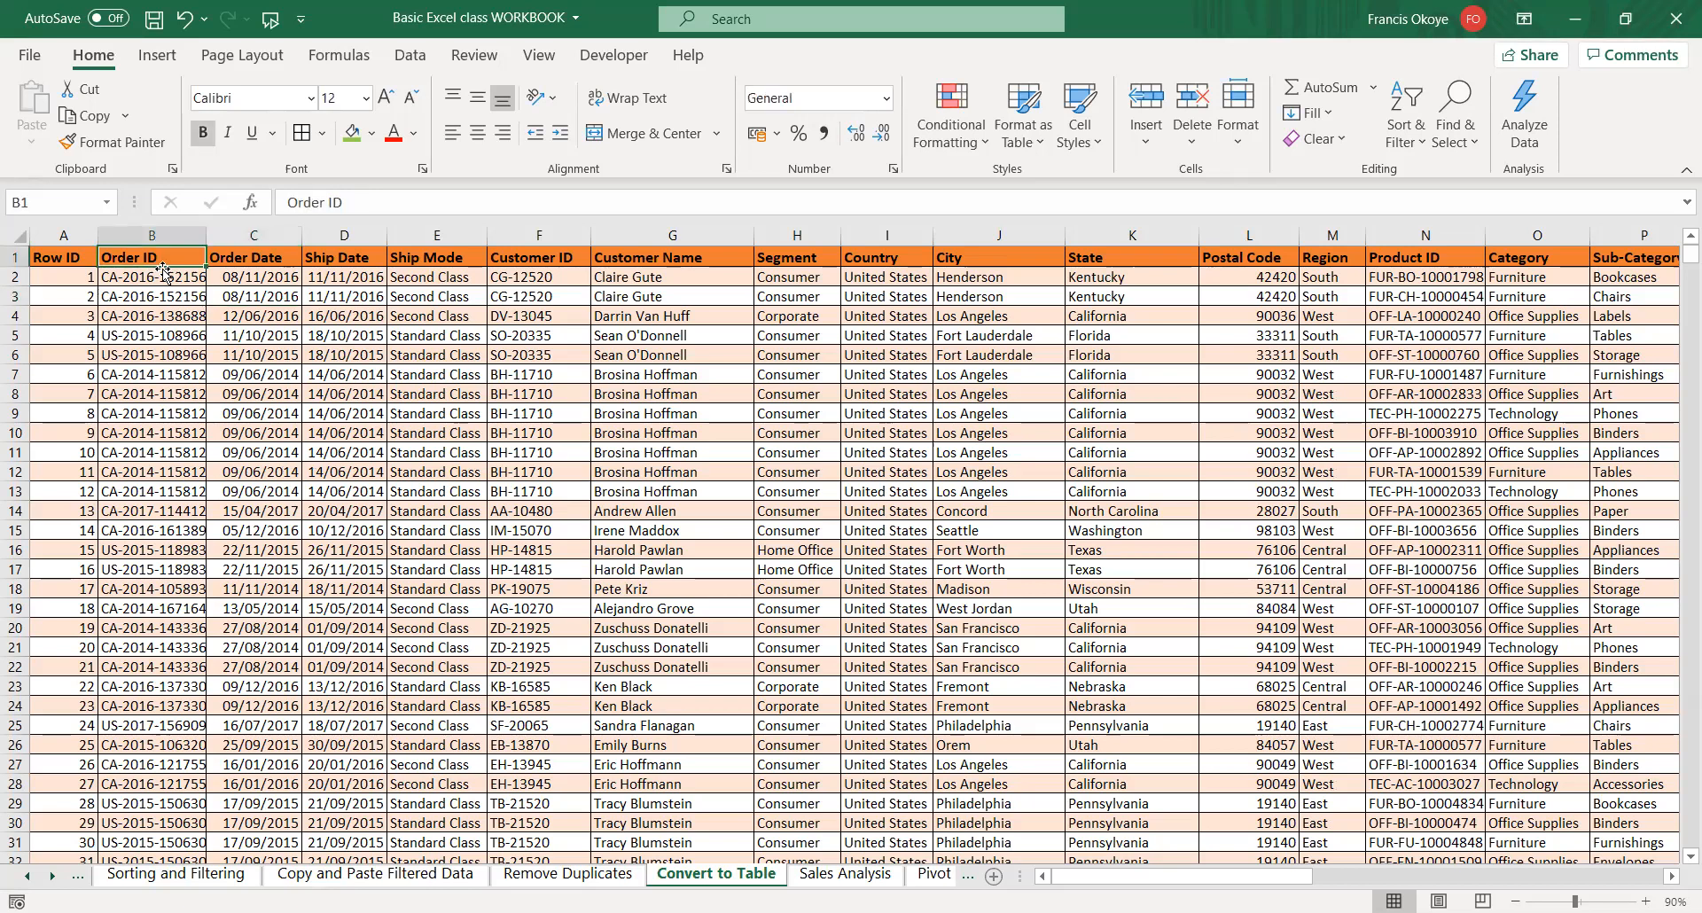
left_click(161, 277)
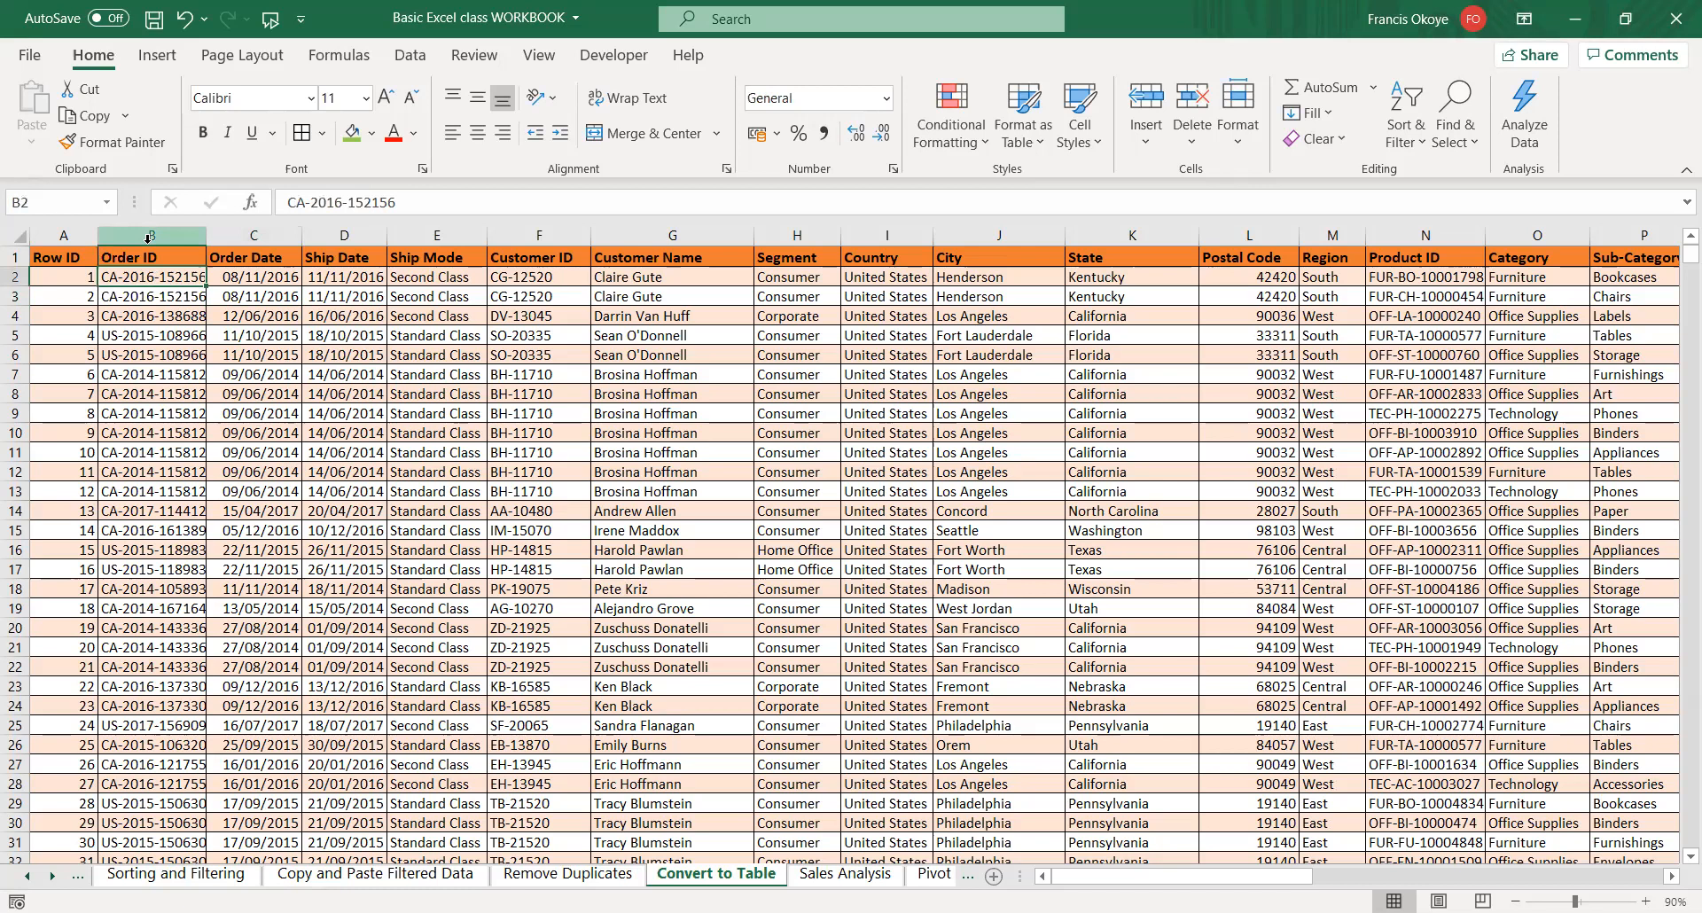
left_click(133, 260)
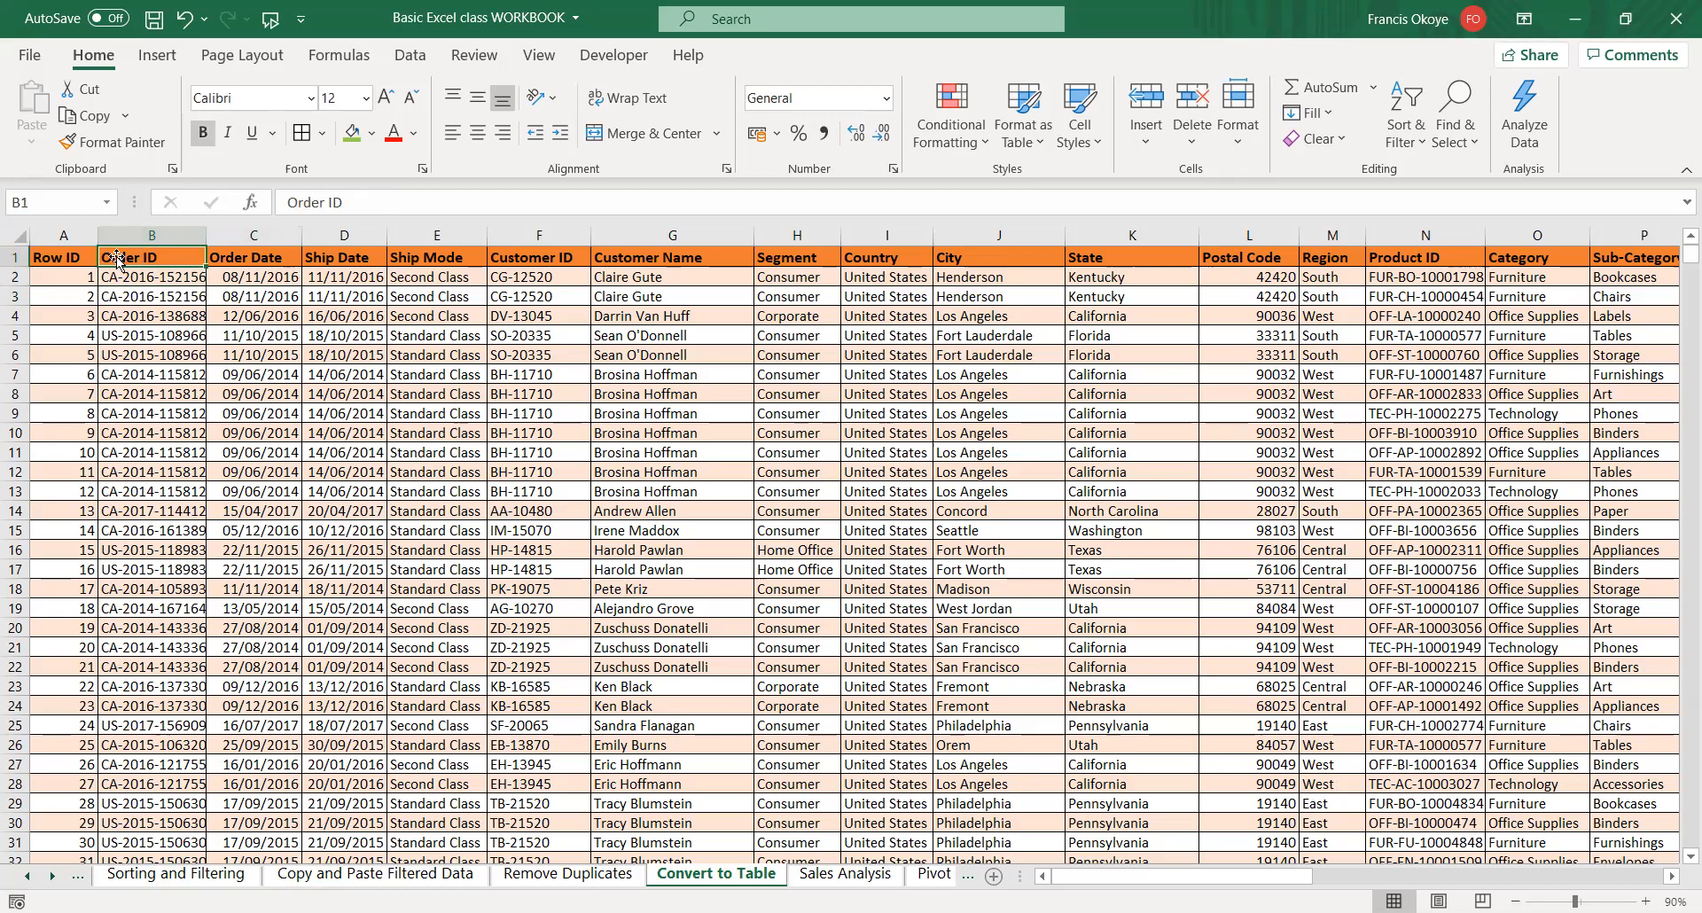
- Format the orders data A1:U9995 as a table with headers, using an orange banded table style
left_click(74, 256)
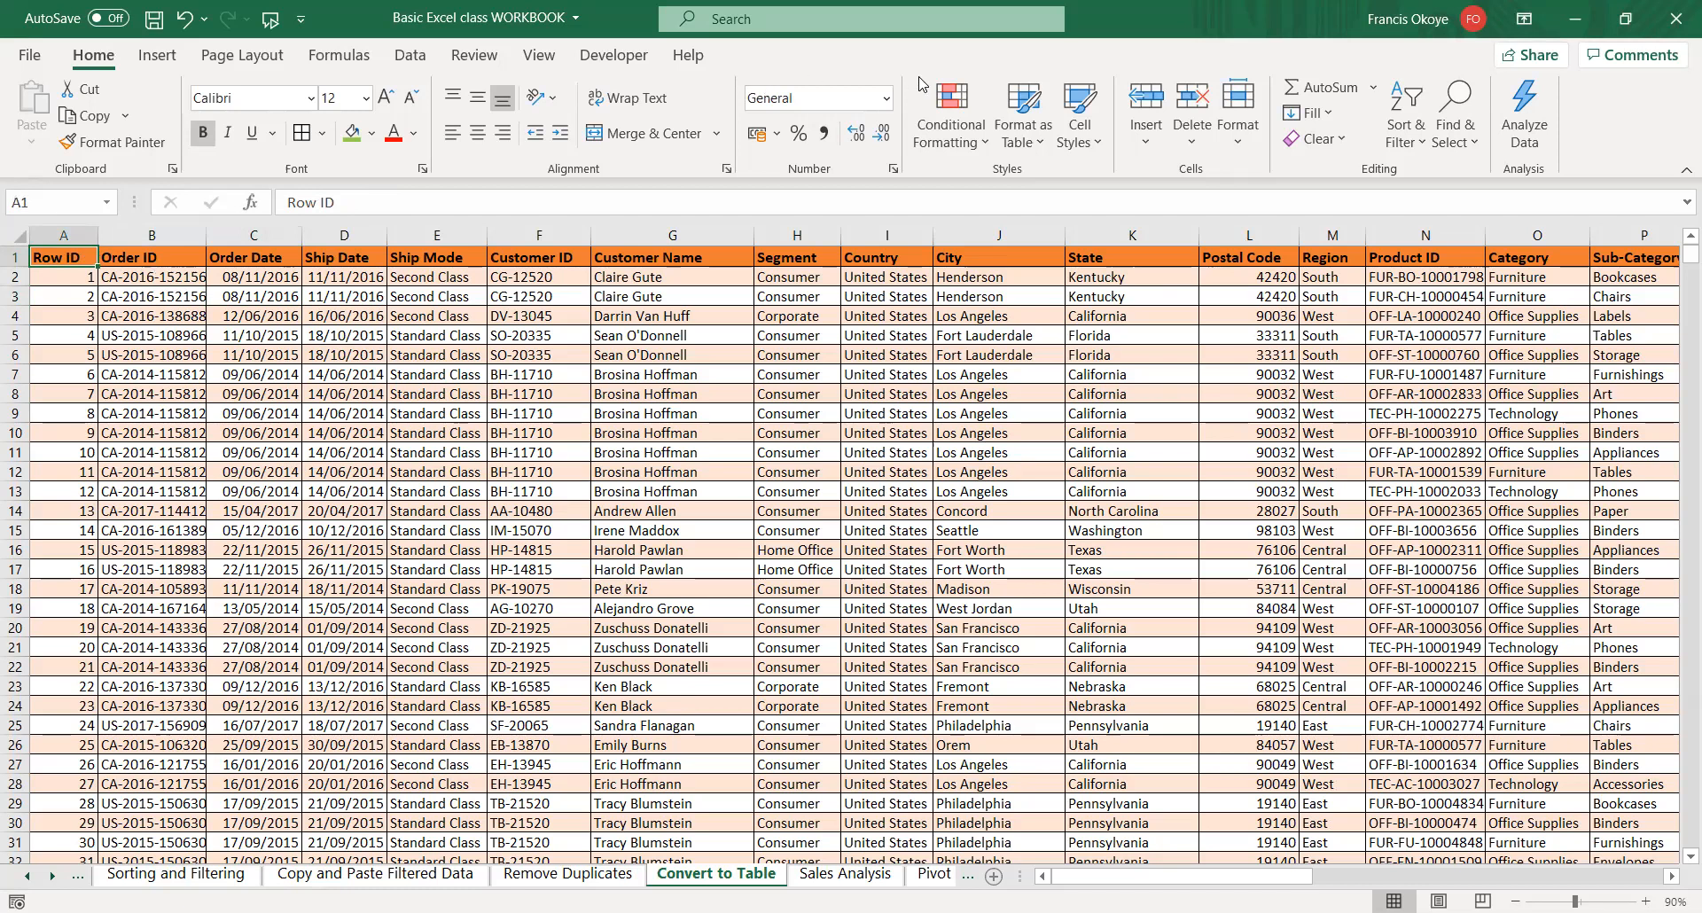
key("ctrl+shift+End")
left_click(1029, 133)
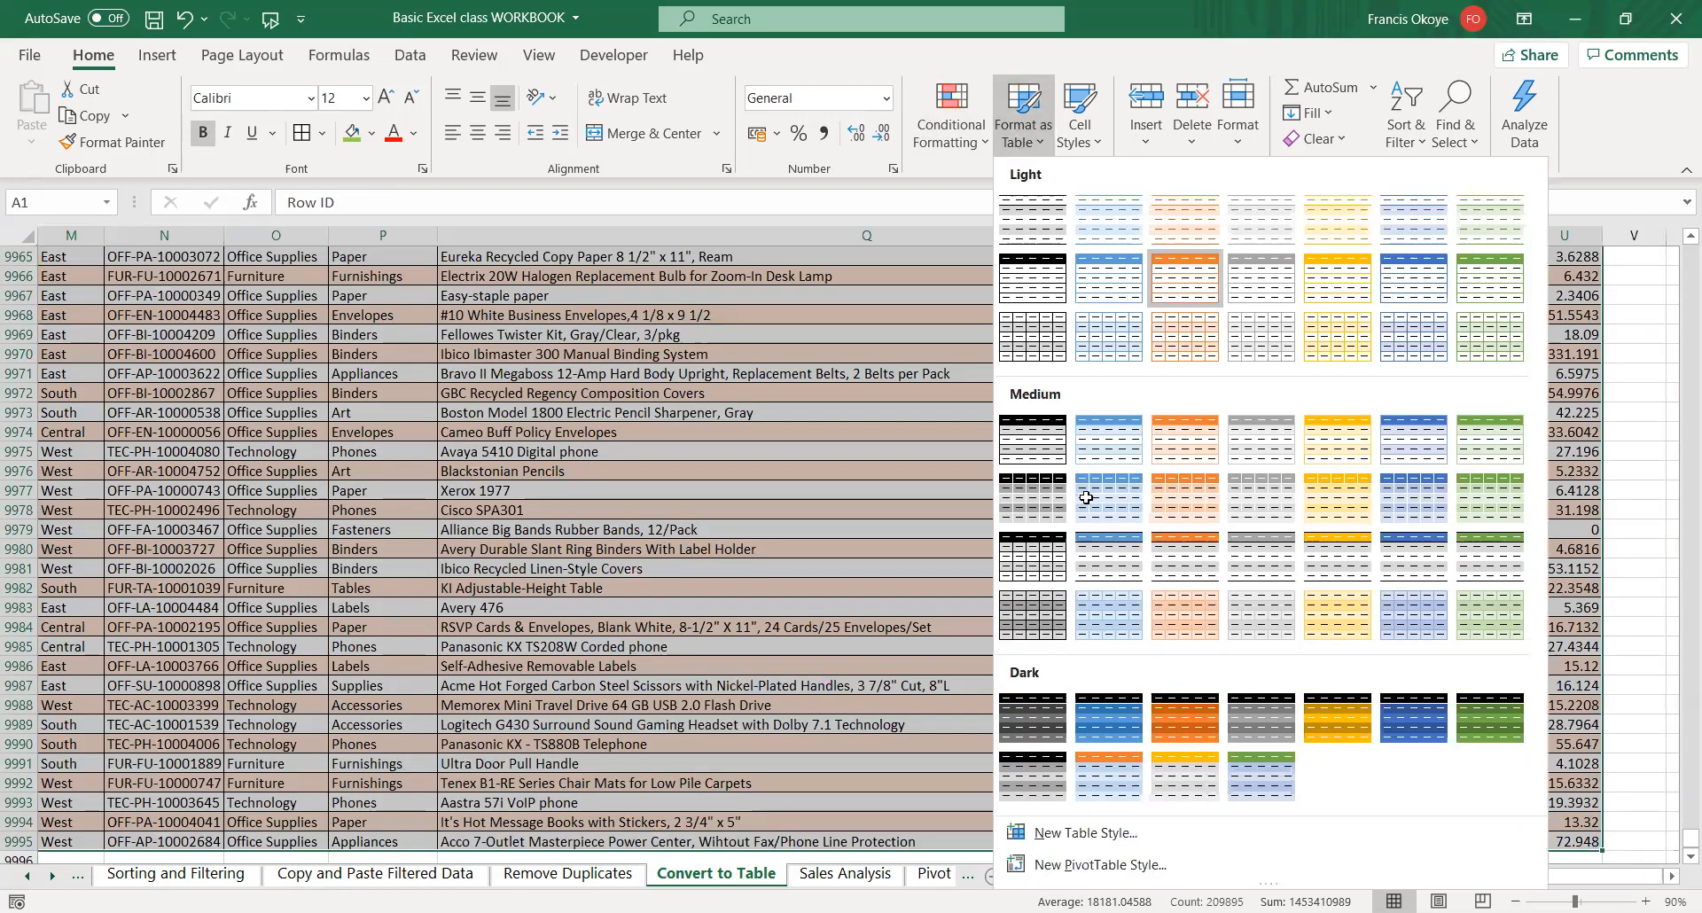
left_click(1059, 465)
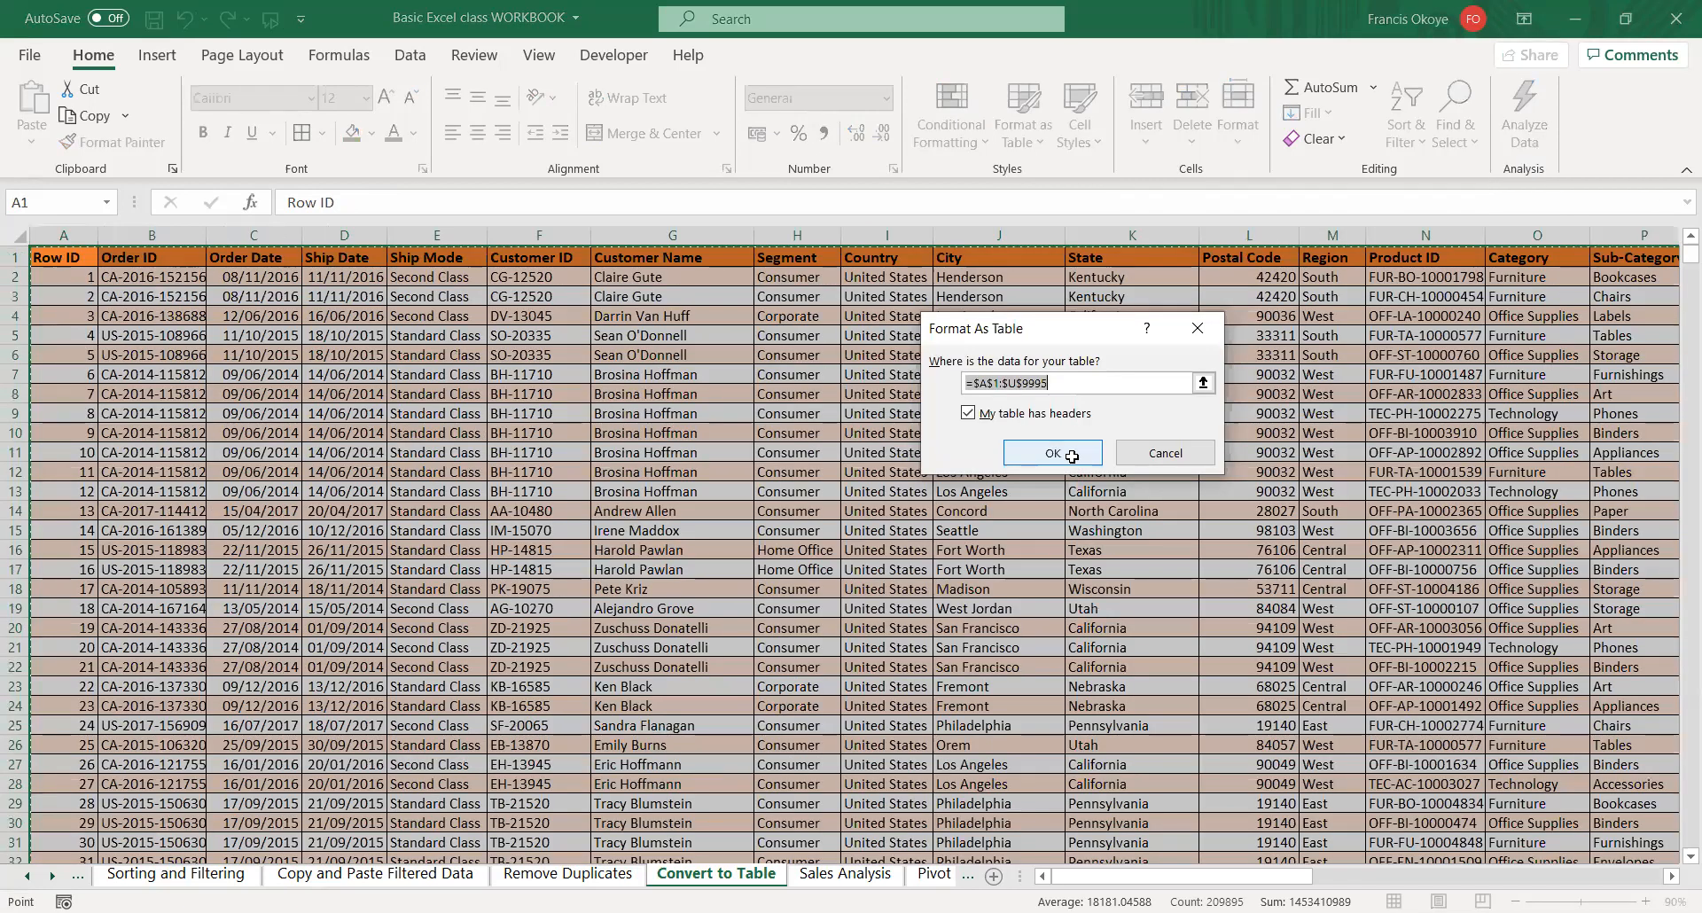
left_click(1054, 453)
left_click(797, 511)
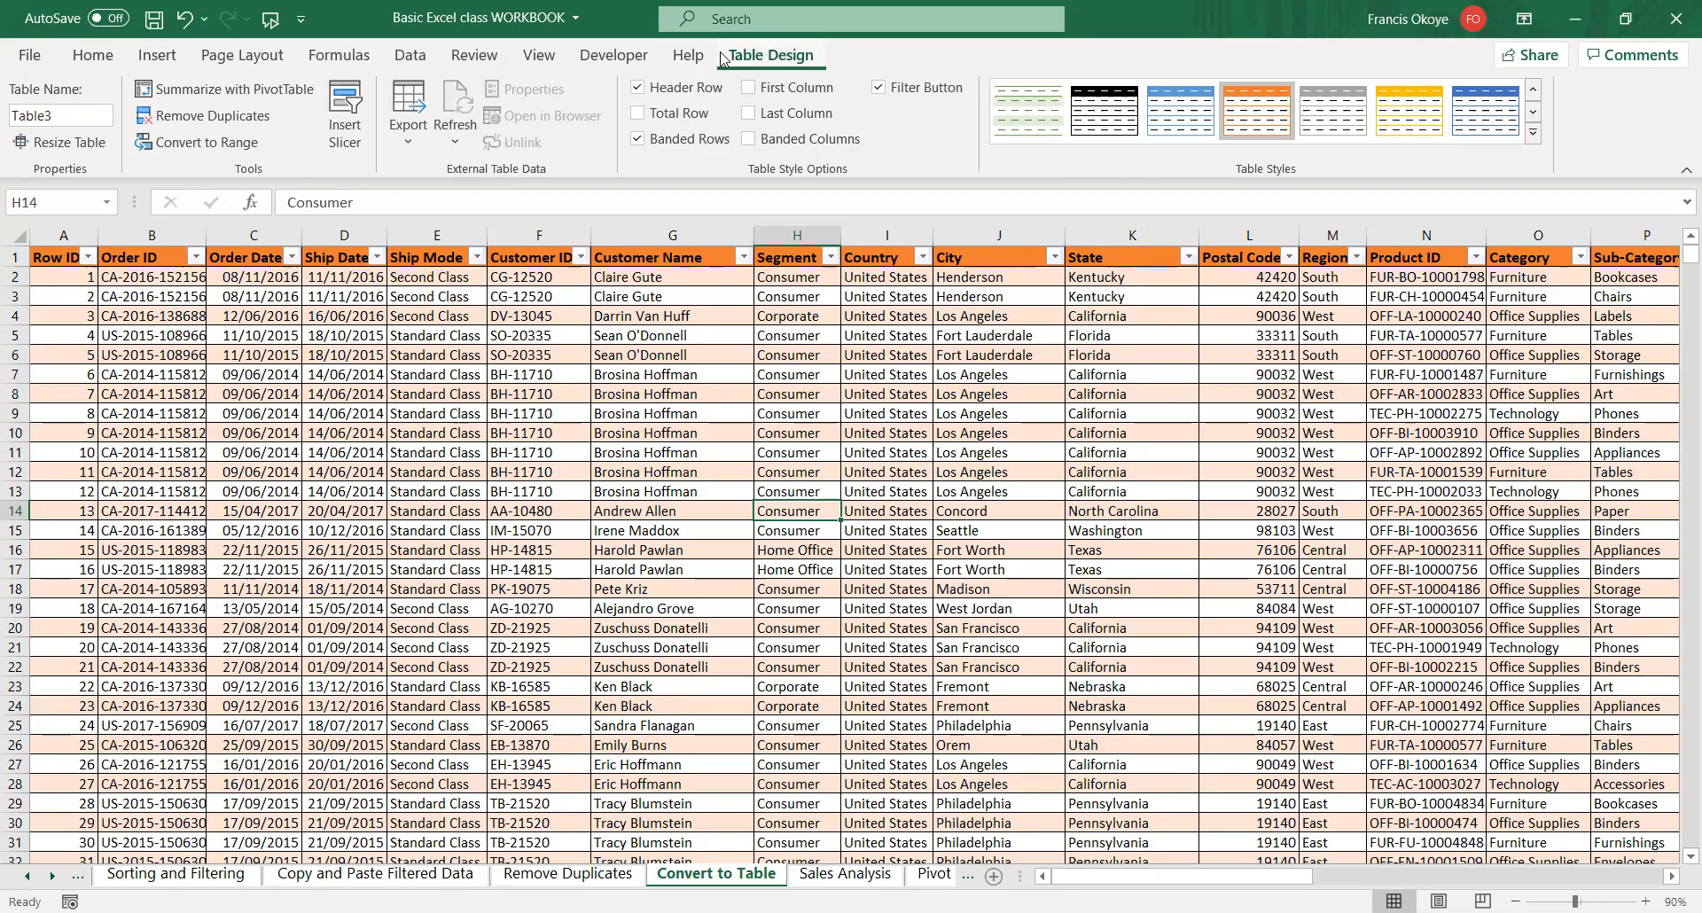
- Convert the orange-styled orders table back to a normal range
left_click(246, 144)
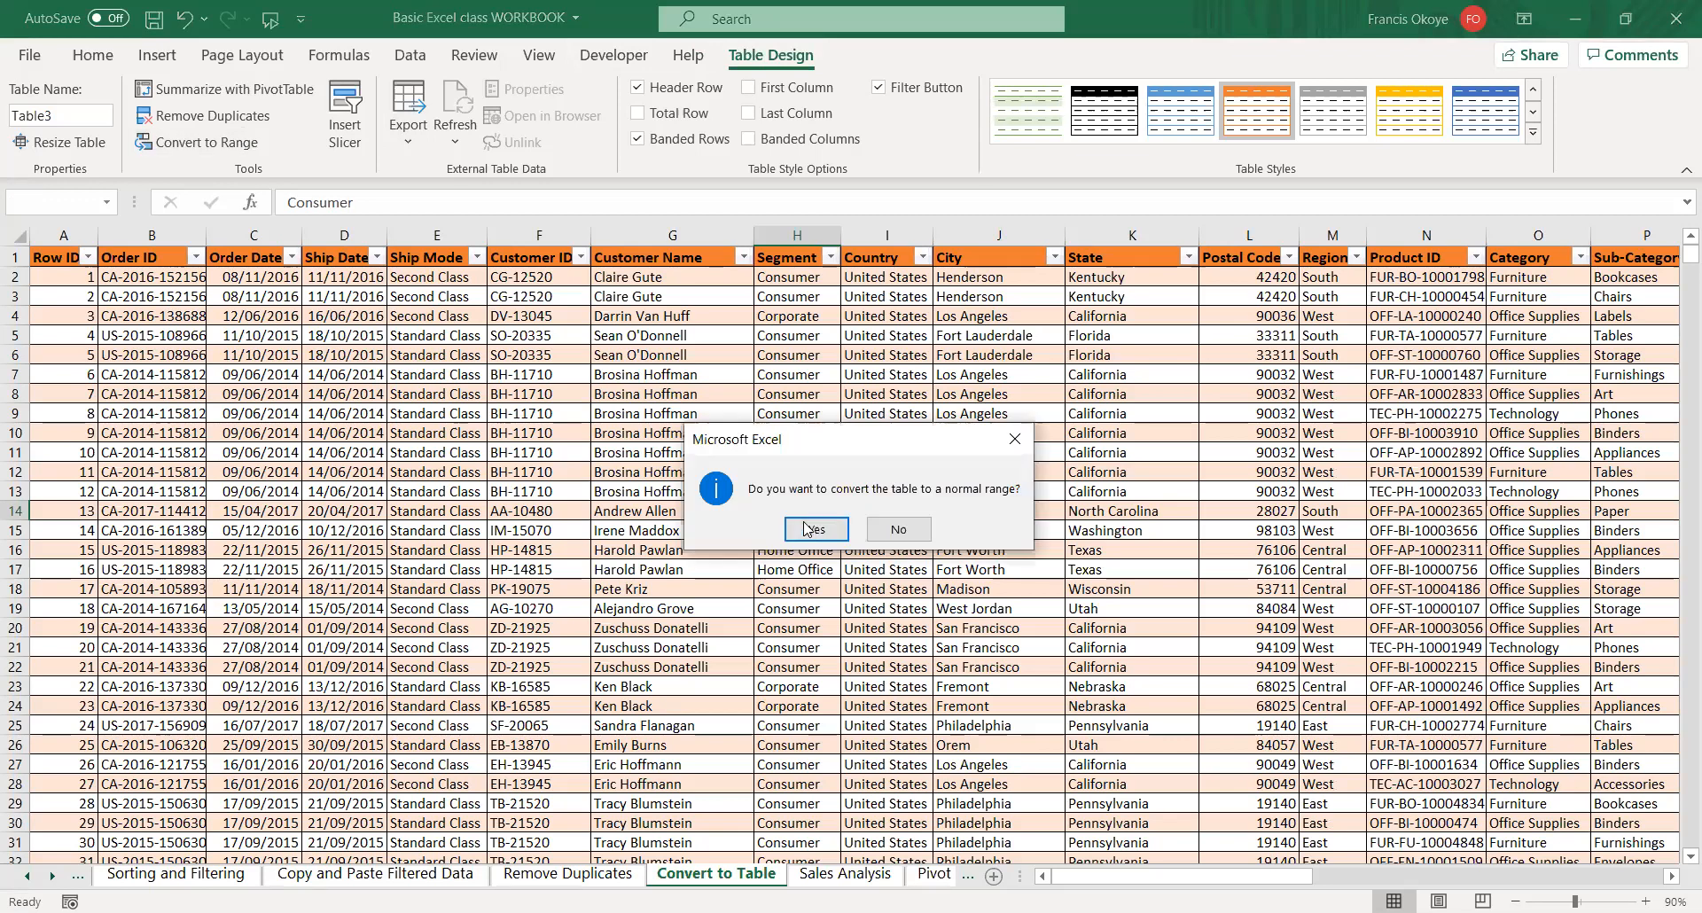
left_click(813, 526)
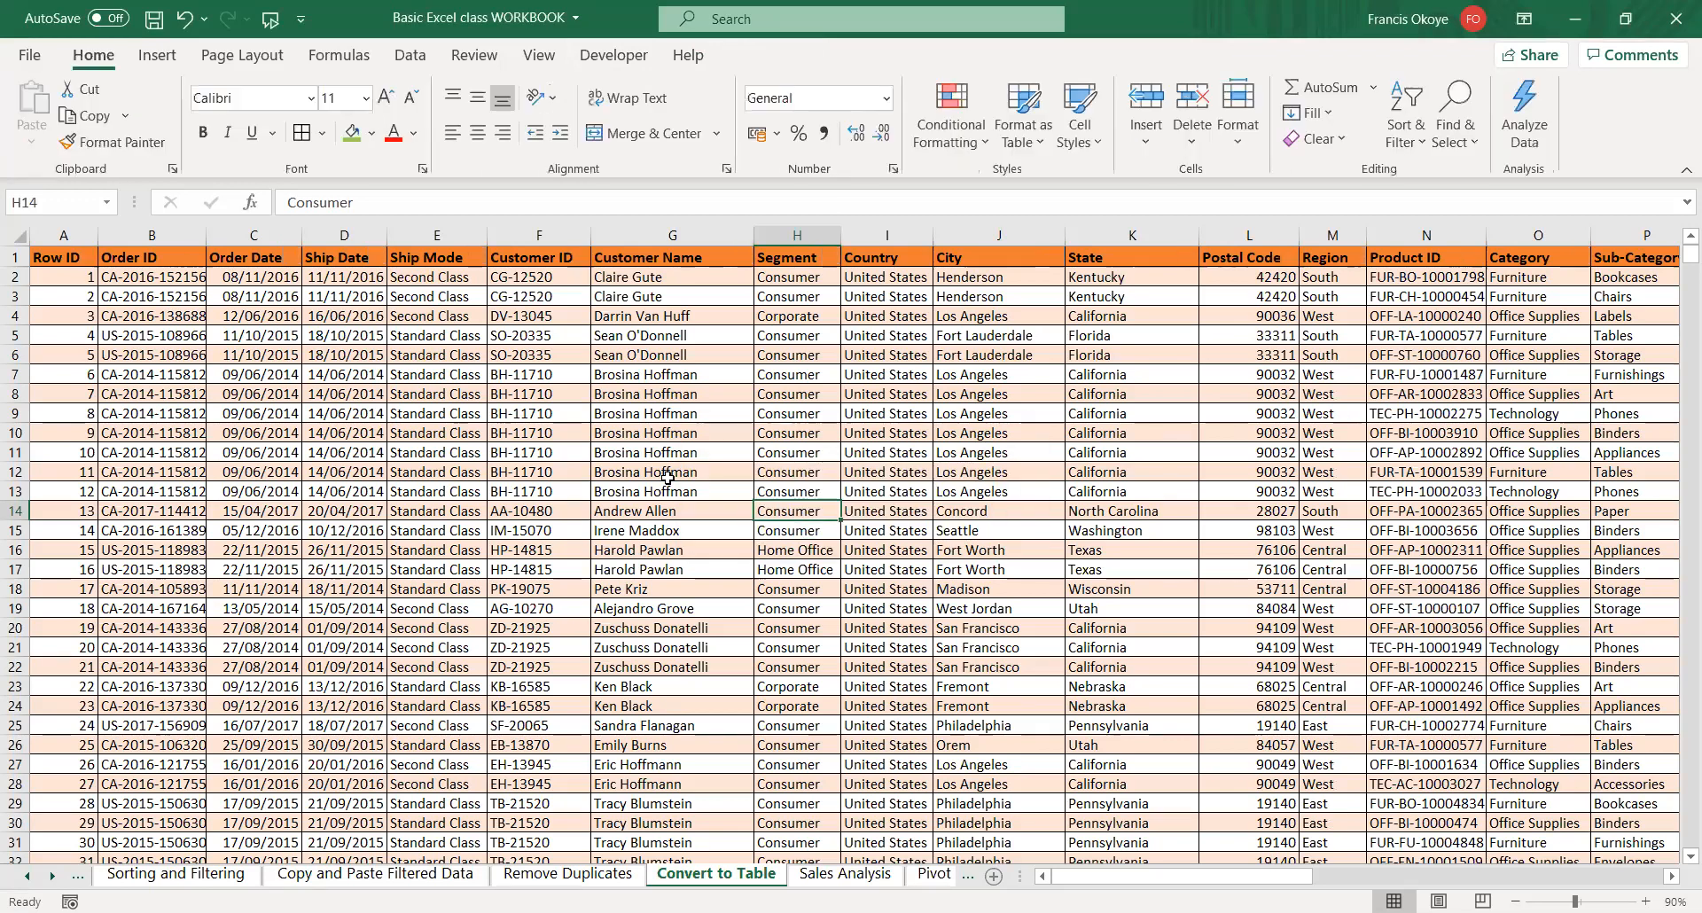
left_click(736, 532)
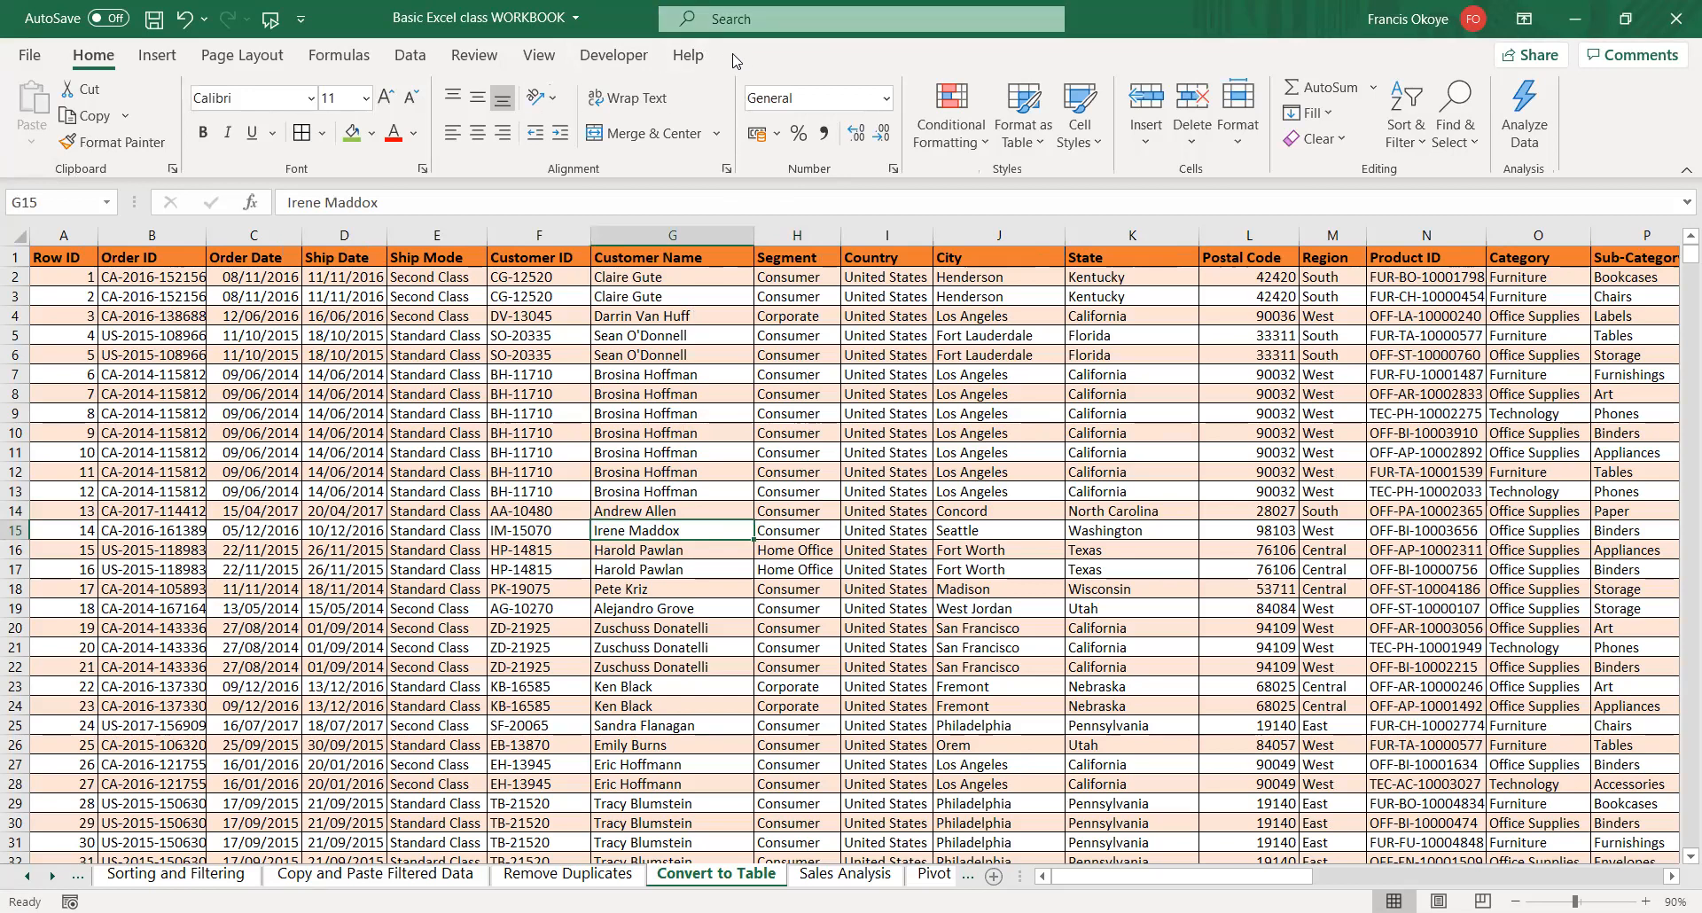
- Create a table with headers from the orders data range A1:U9995
left_click(529, 294)
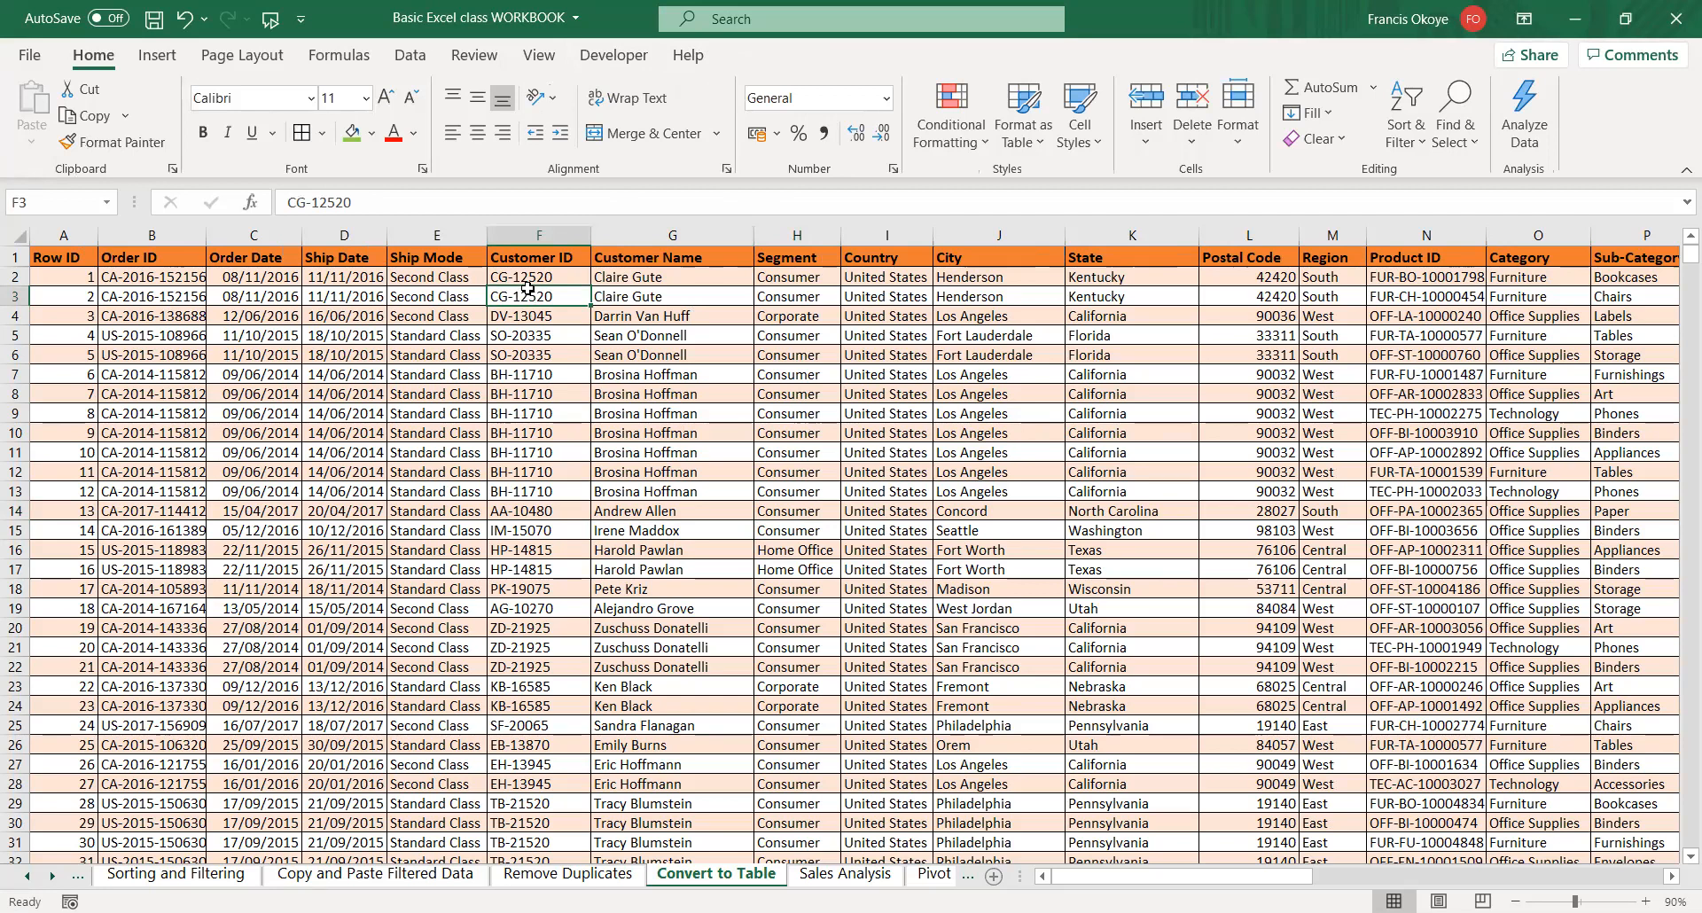
key("ctrl+t")
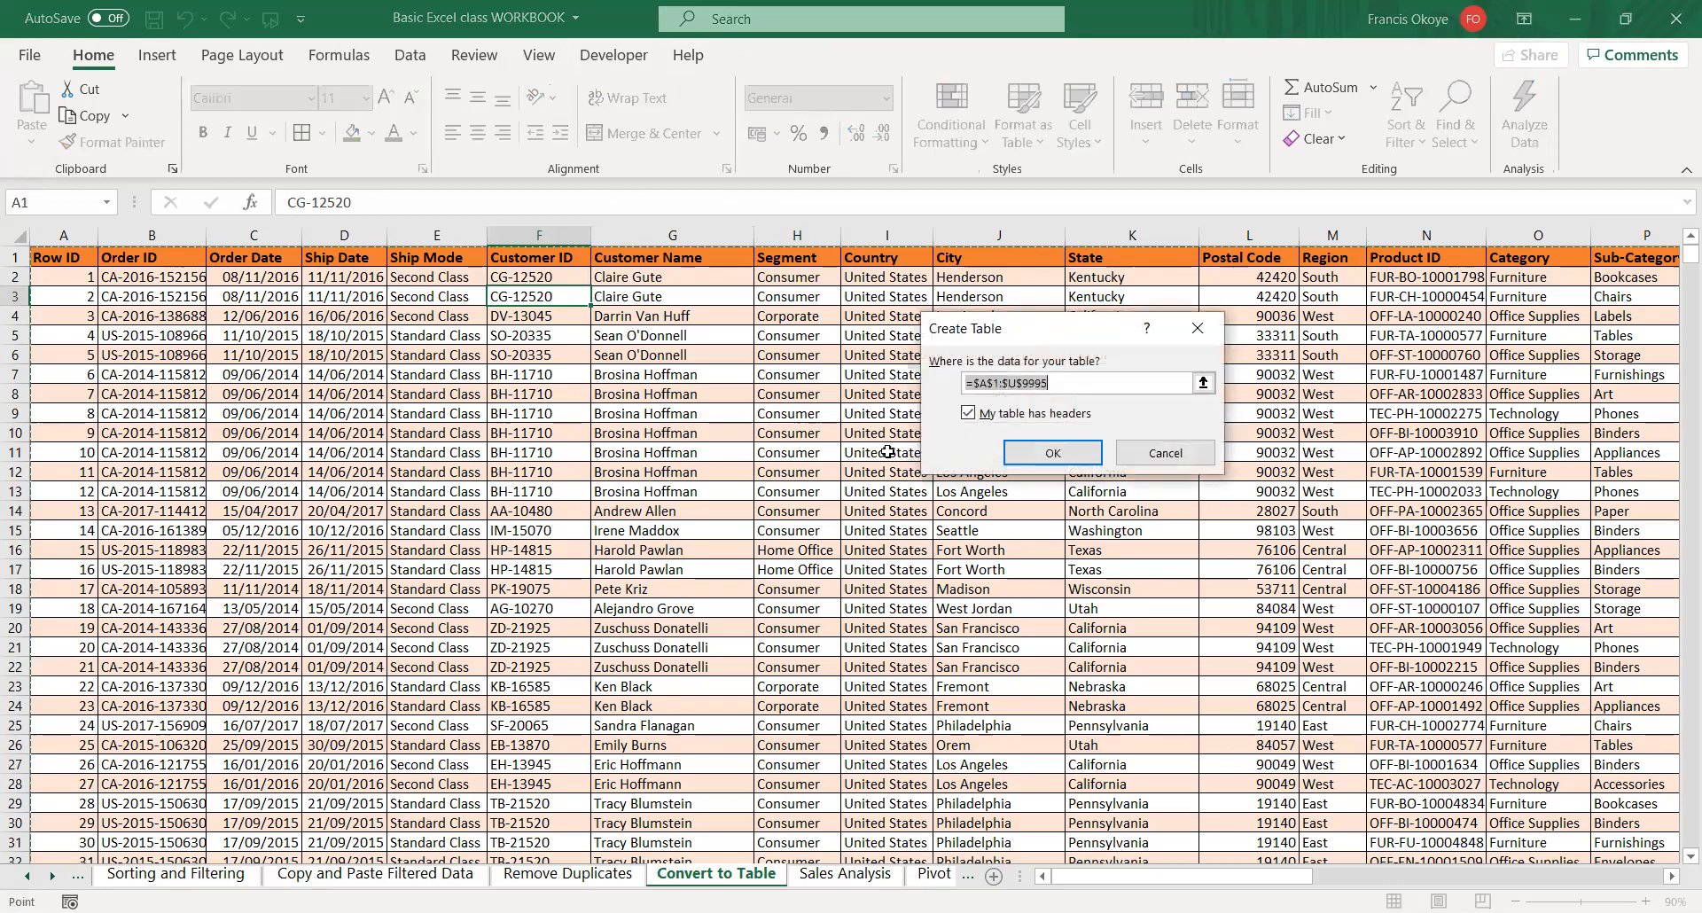
left_click(1042, 454)
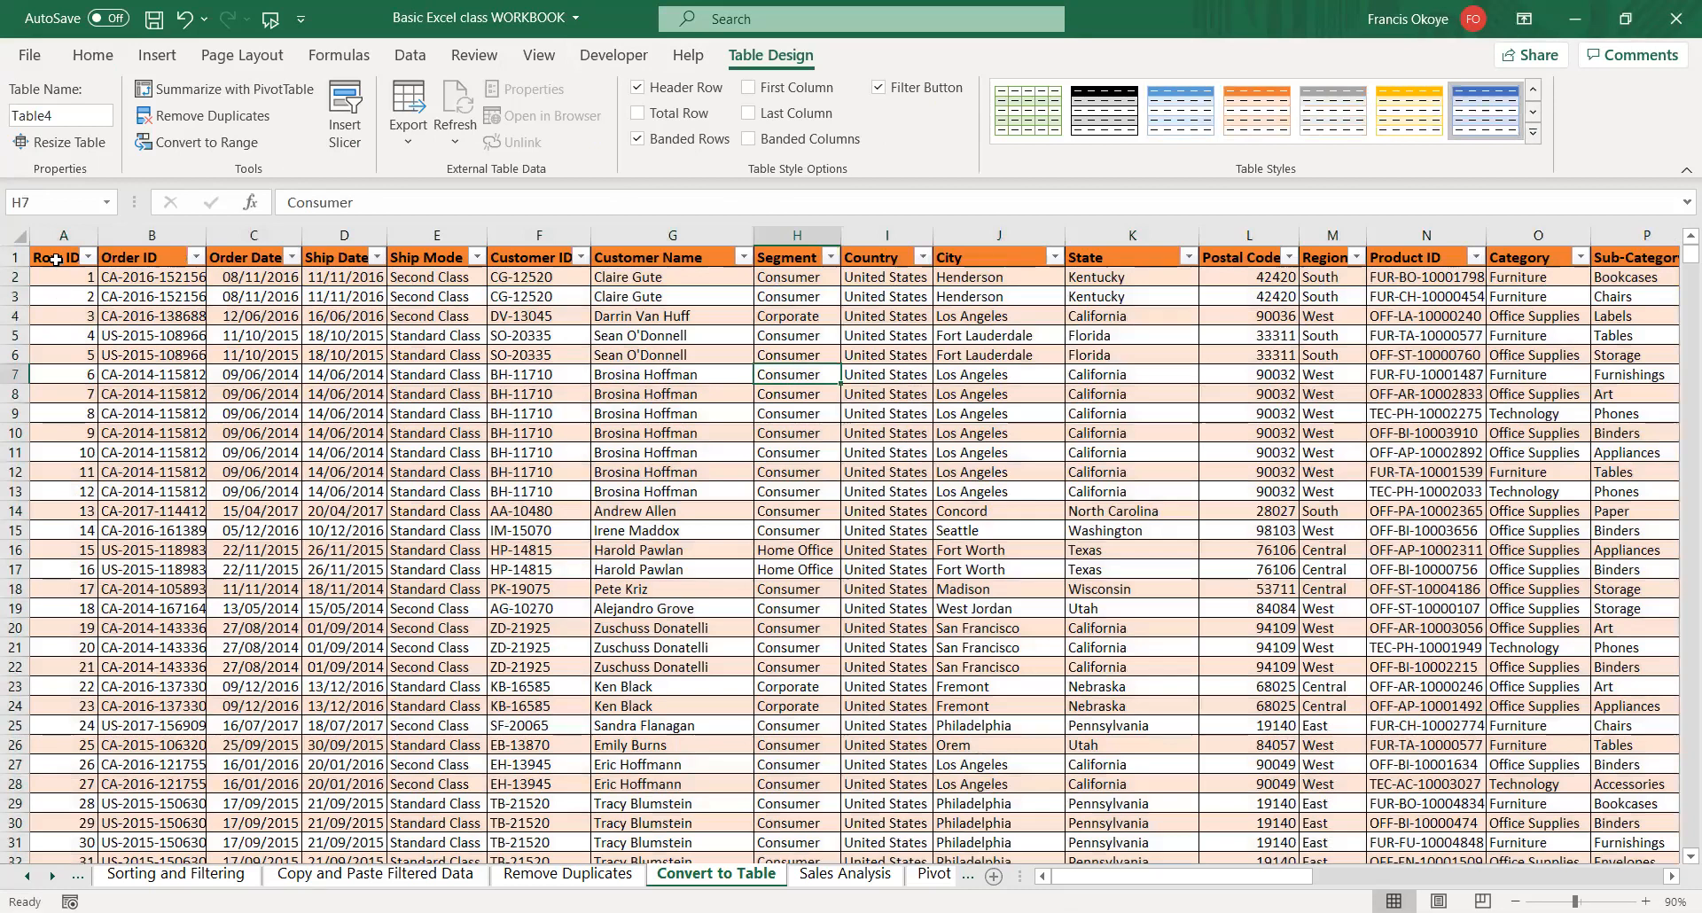
- Apply a gold banded table style to the whole orders table and convert the table to a normal range
left_click(56, 259)
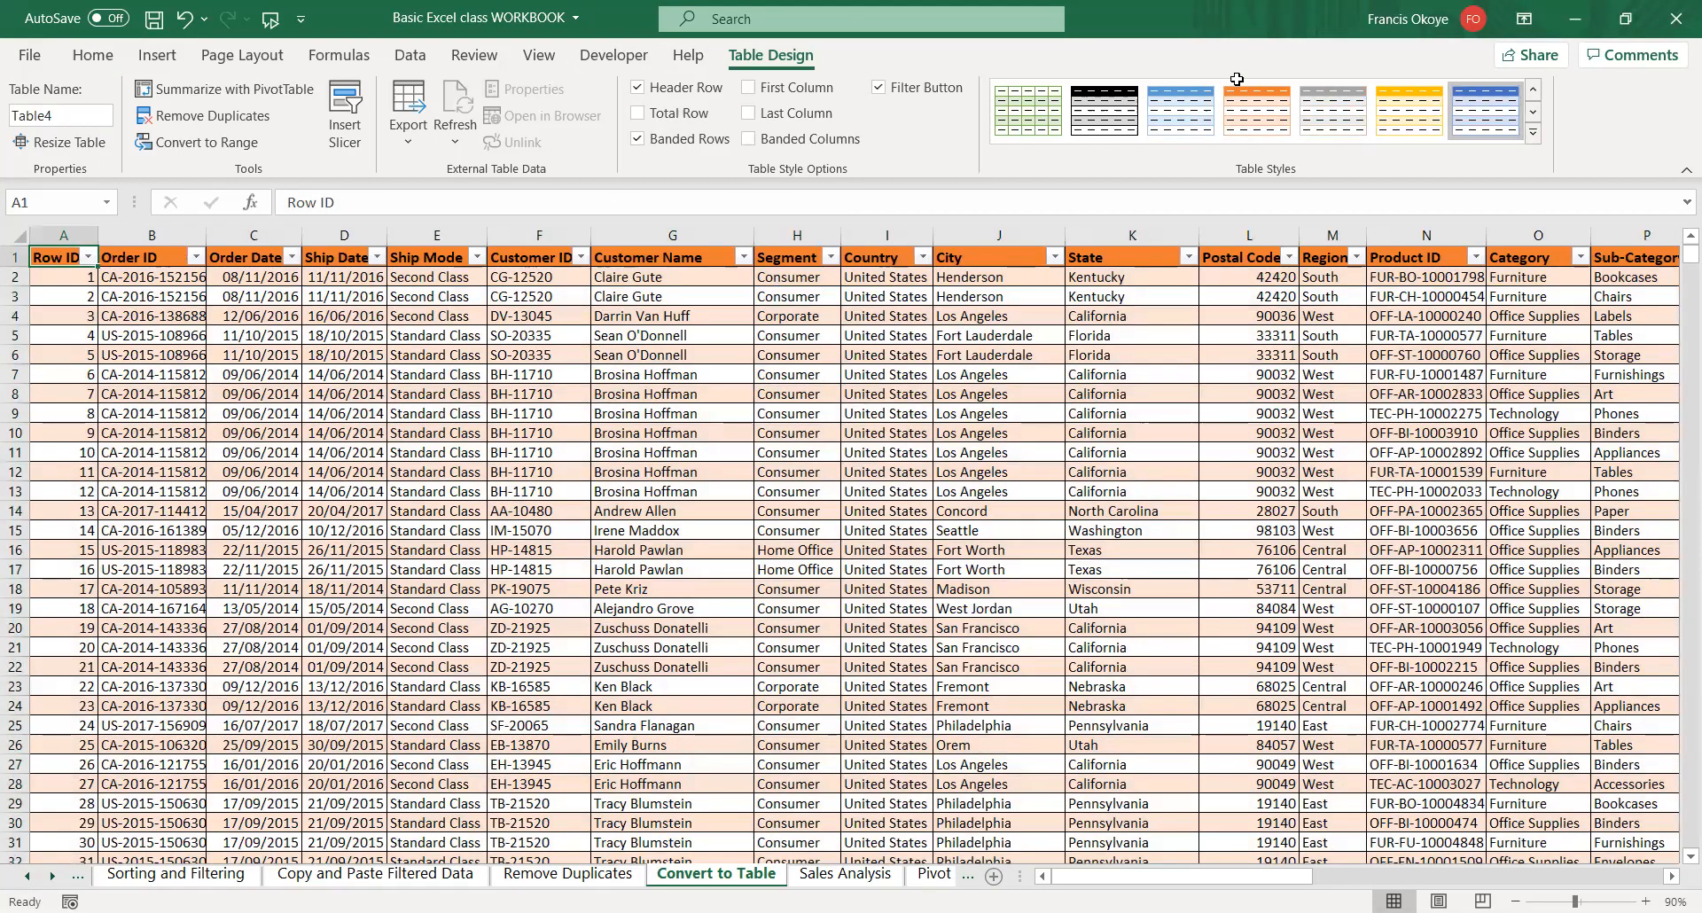
key("ctrl+a")
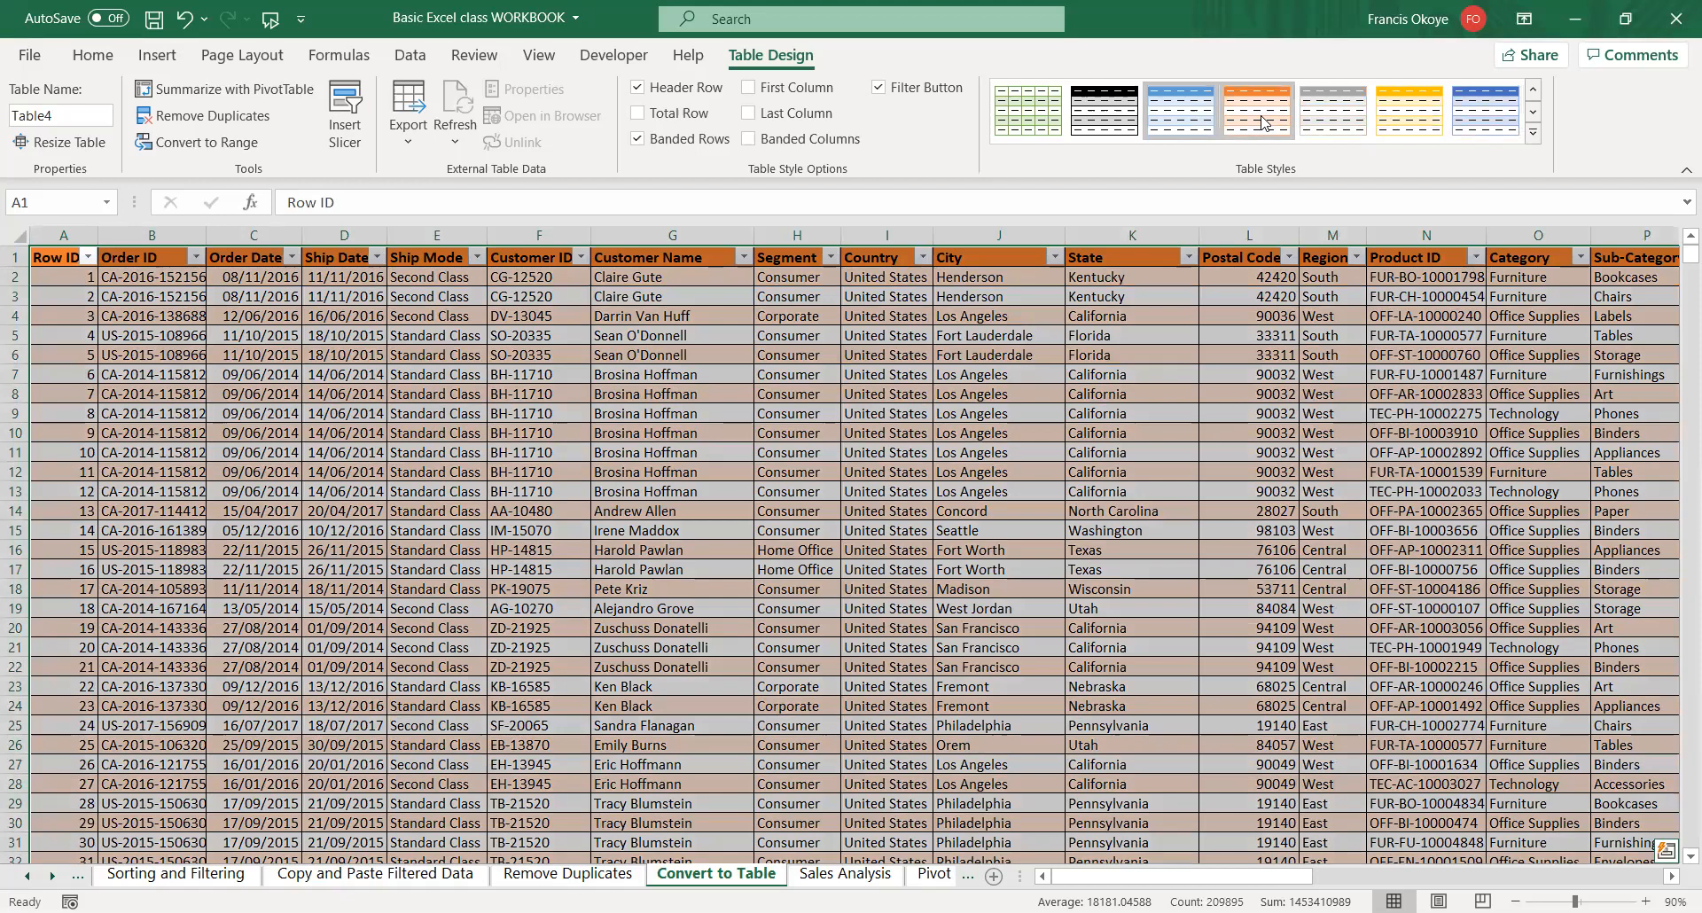
left_click(1388, 113)
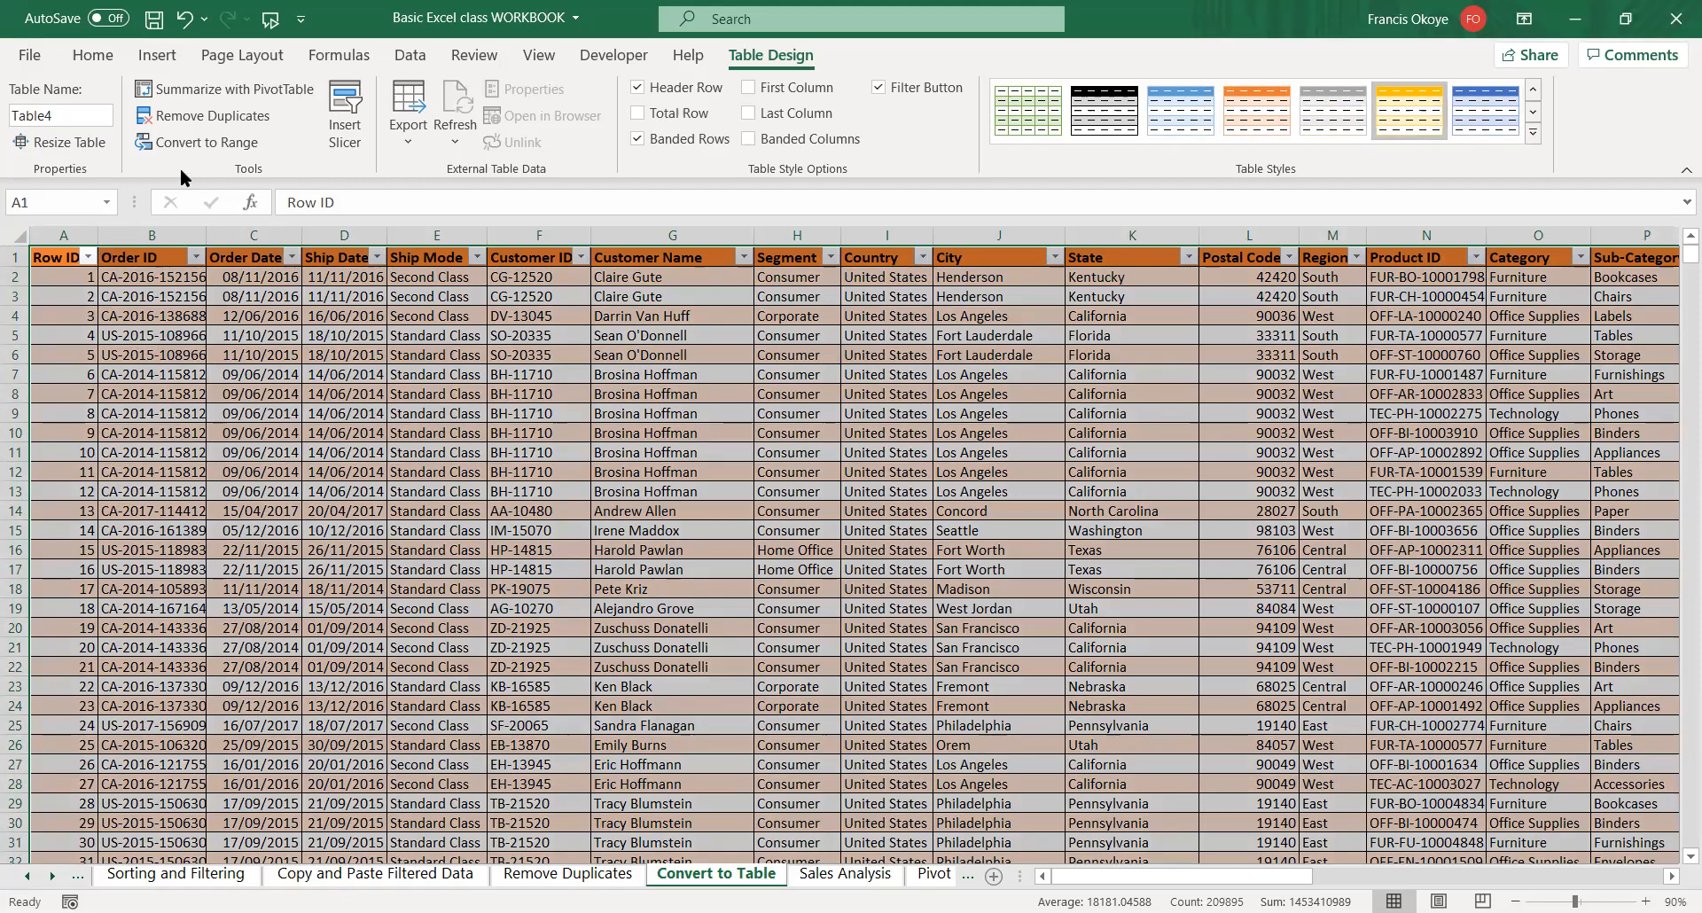
left_click(207, 142)
left_click(823, 531)
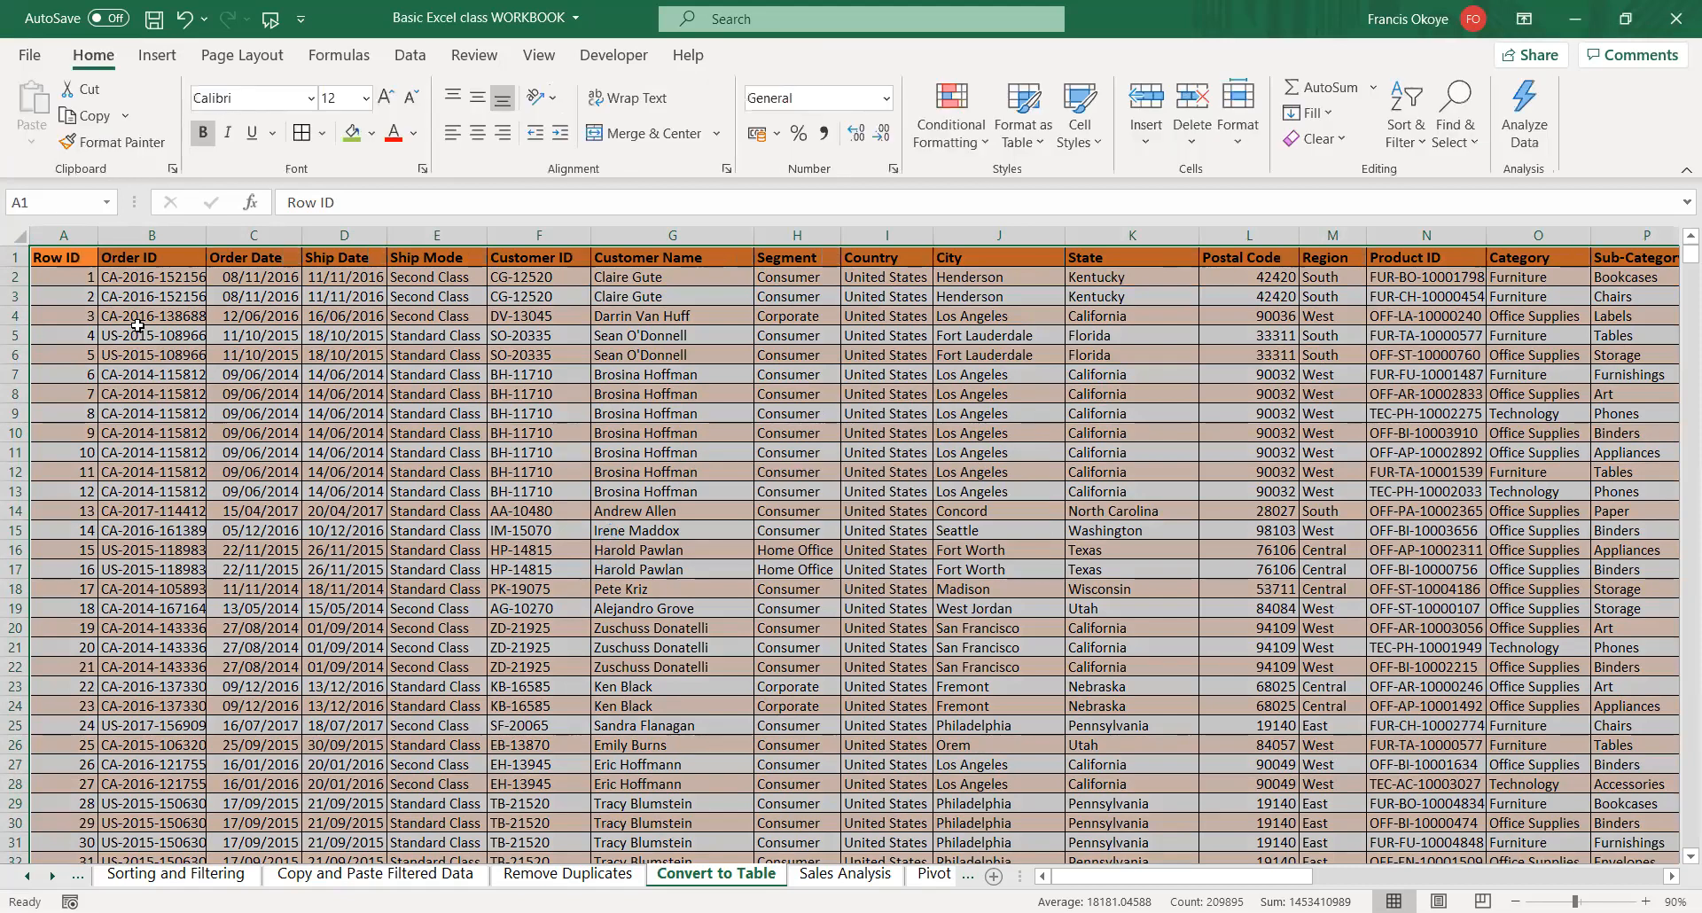
- Remove the fill colour from all cells of the worksheet
left_click(20, 236)
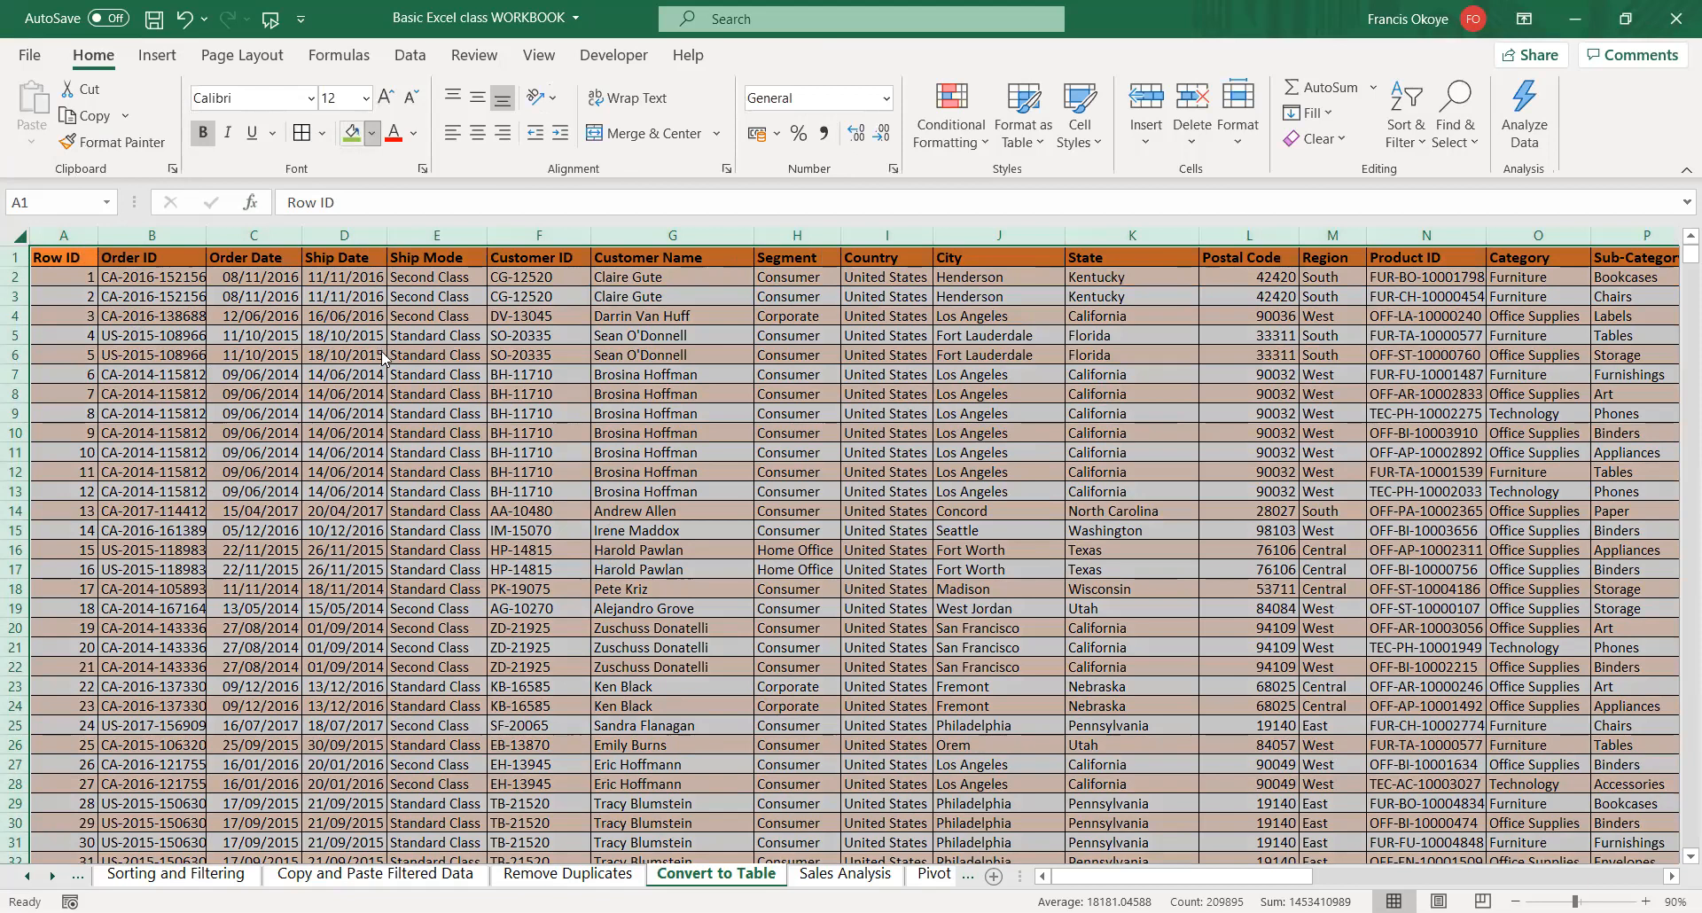
left_click(372, 139)
left_click(387, 375)
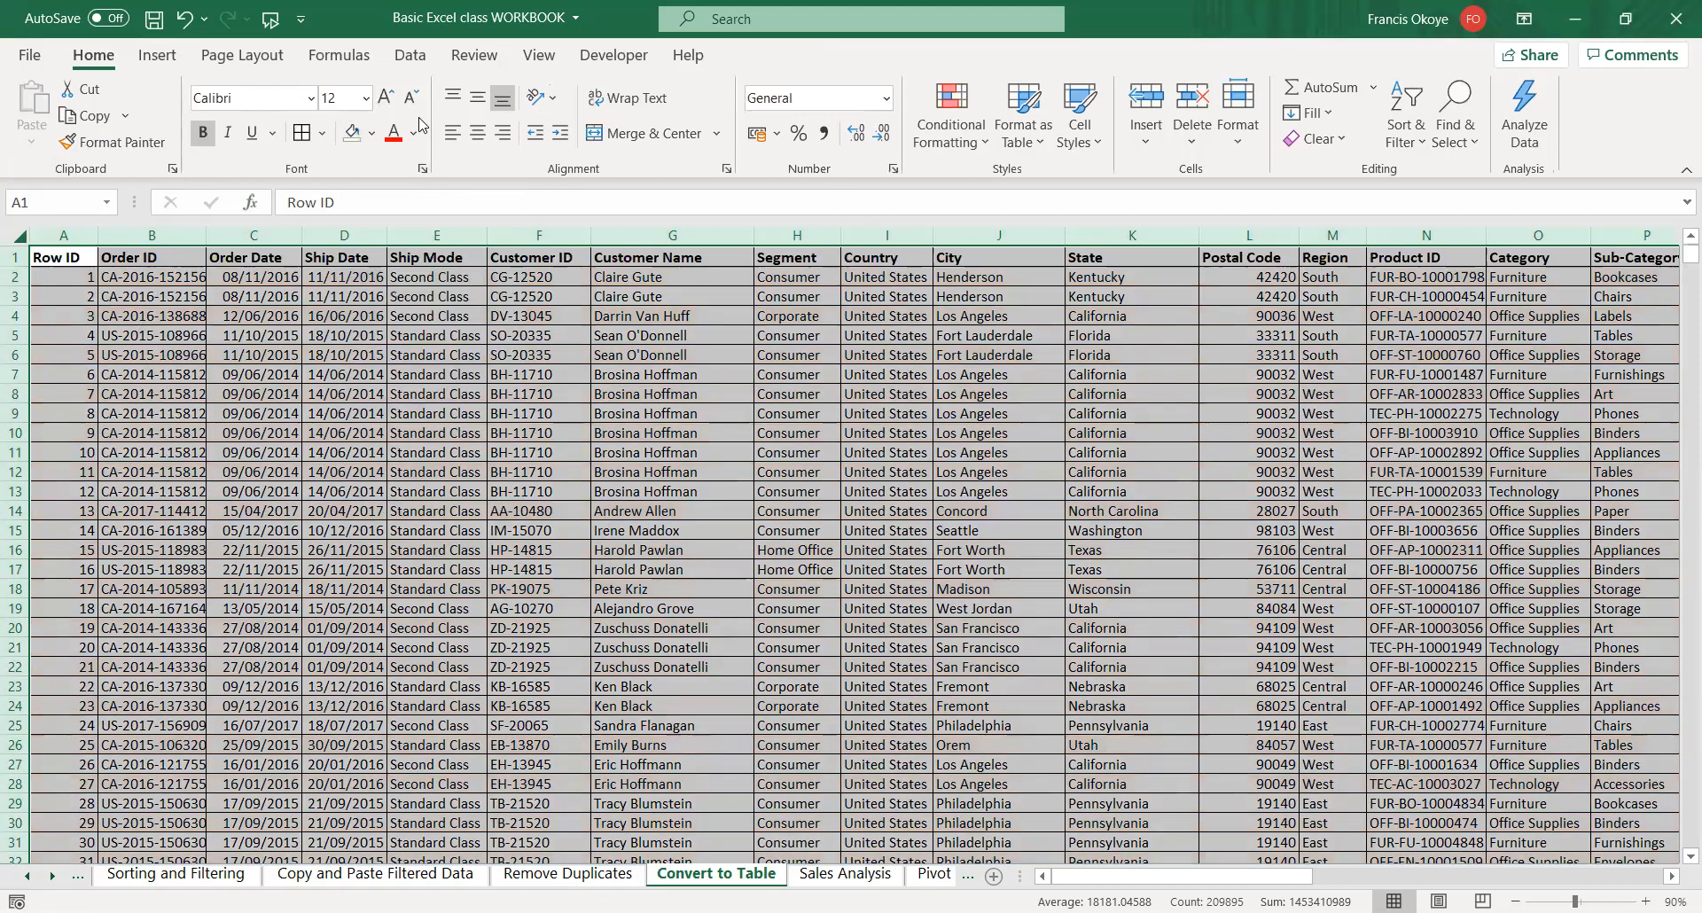
left_click(433, 394)
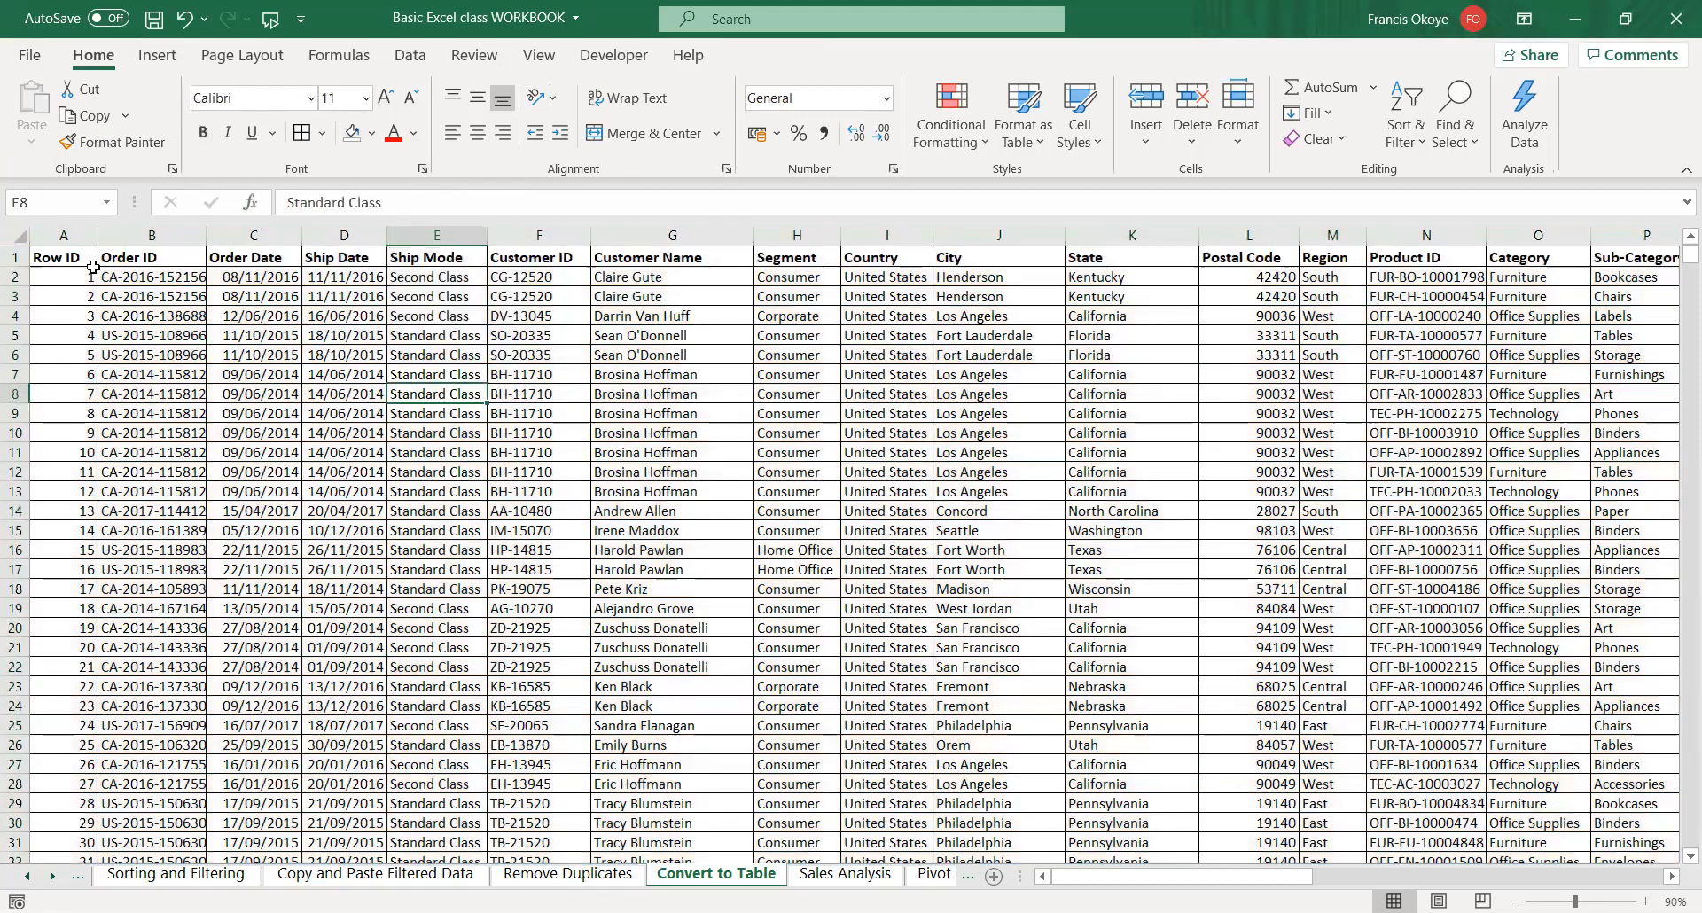
left_click(87, 262)
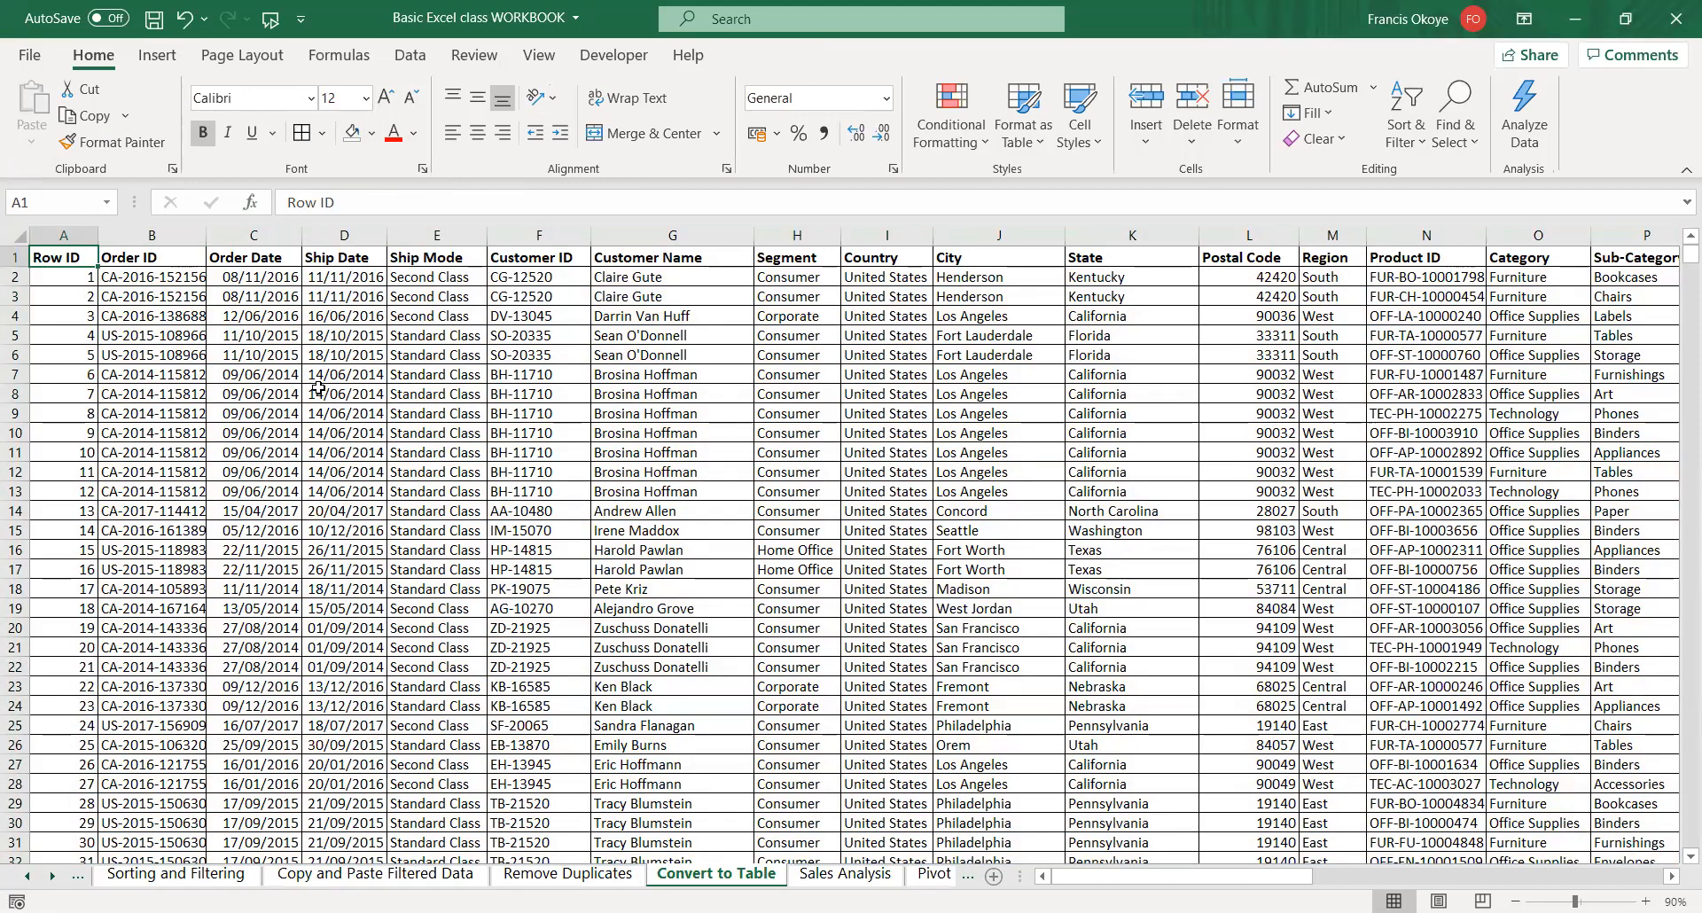
- Create a table with headers from the orders data range A1:U9995 and apply a blue banded table style
left_click(536, 359)
left_click(279, 291)
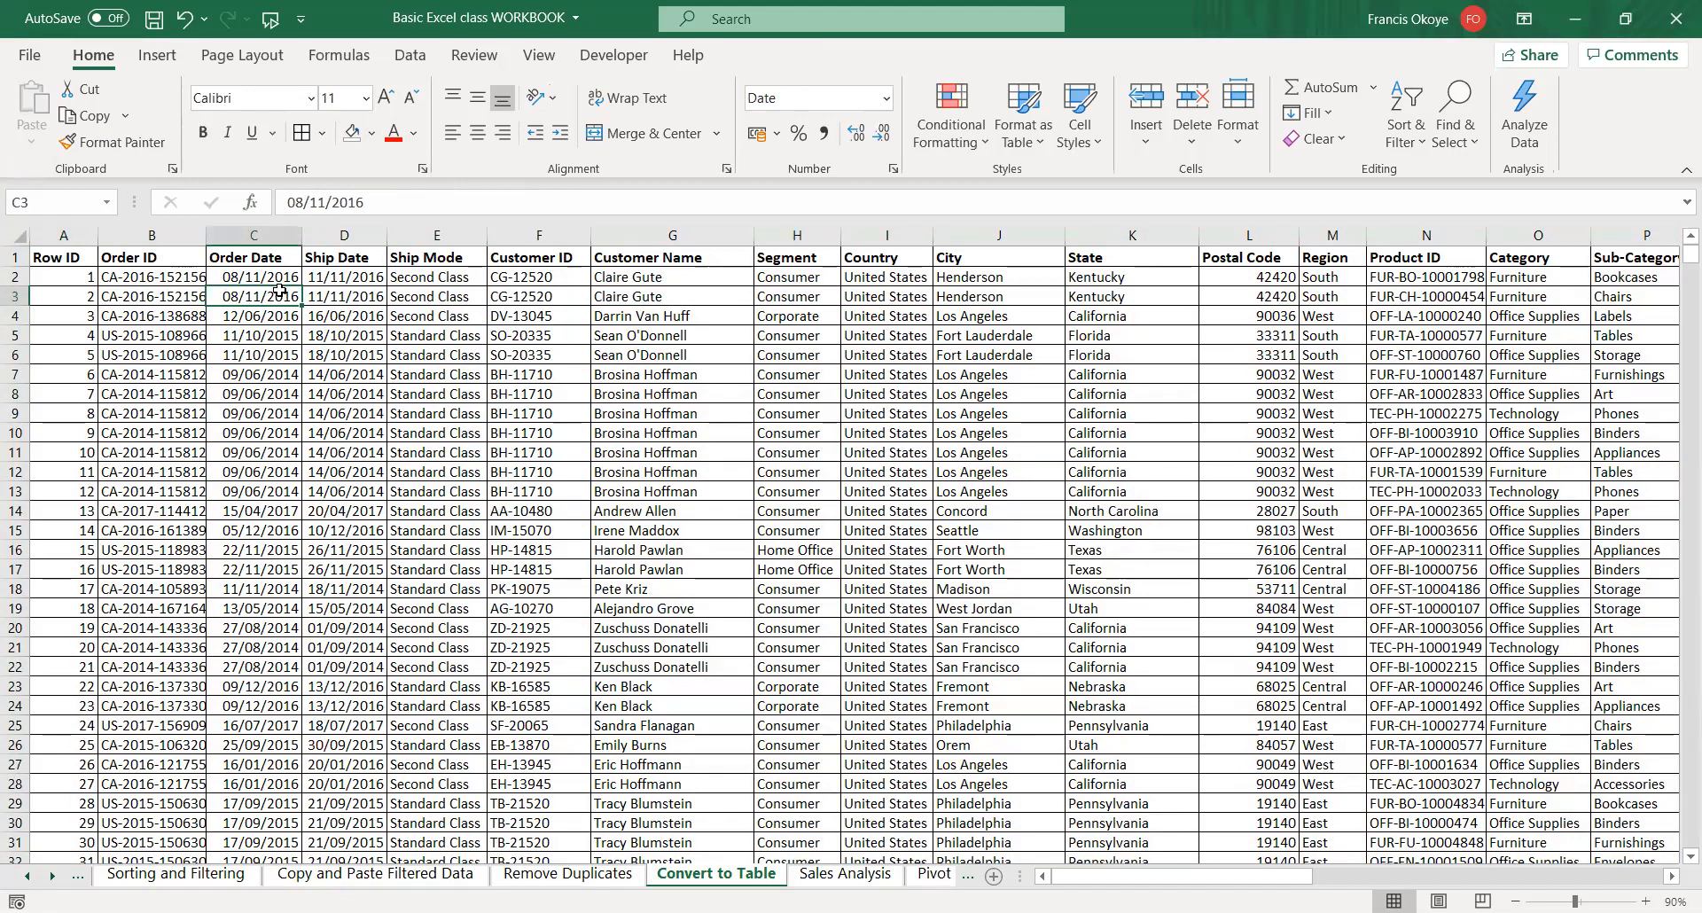
key("ctrl+t")
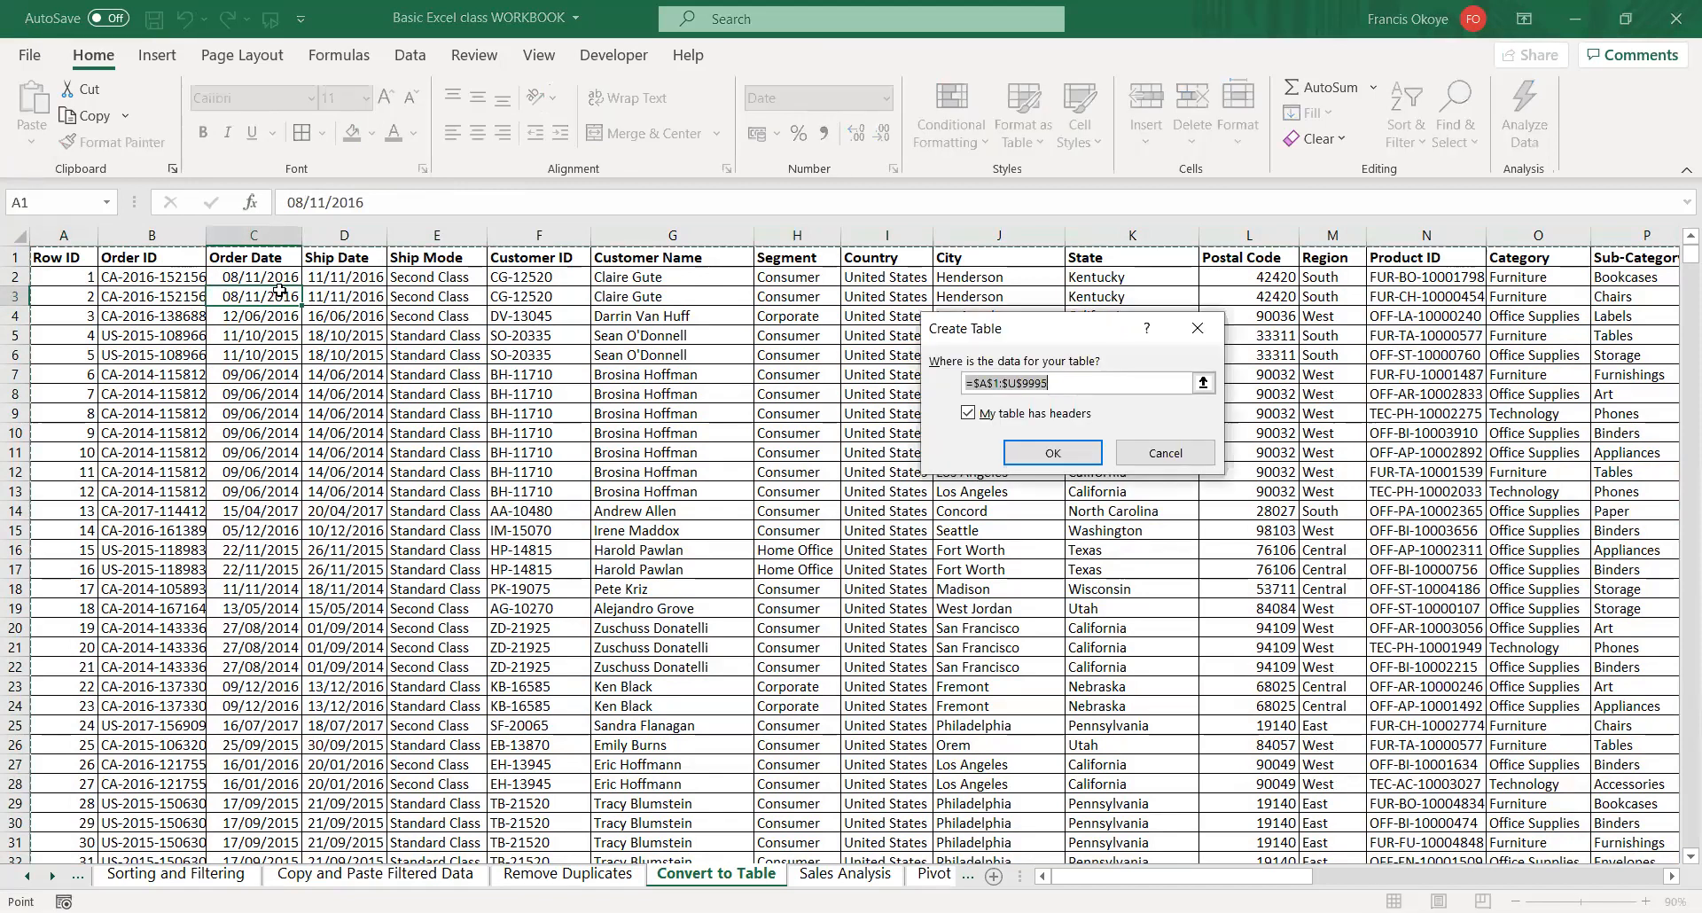
key("Return")
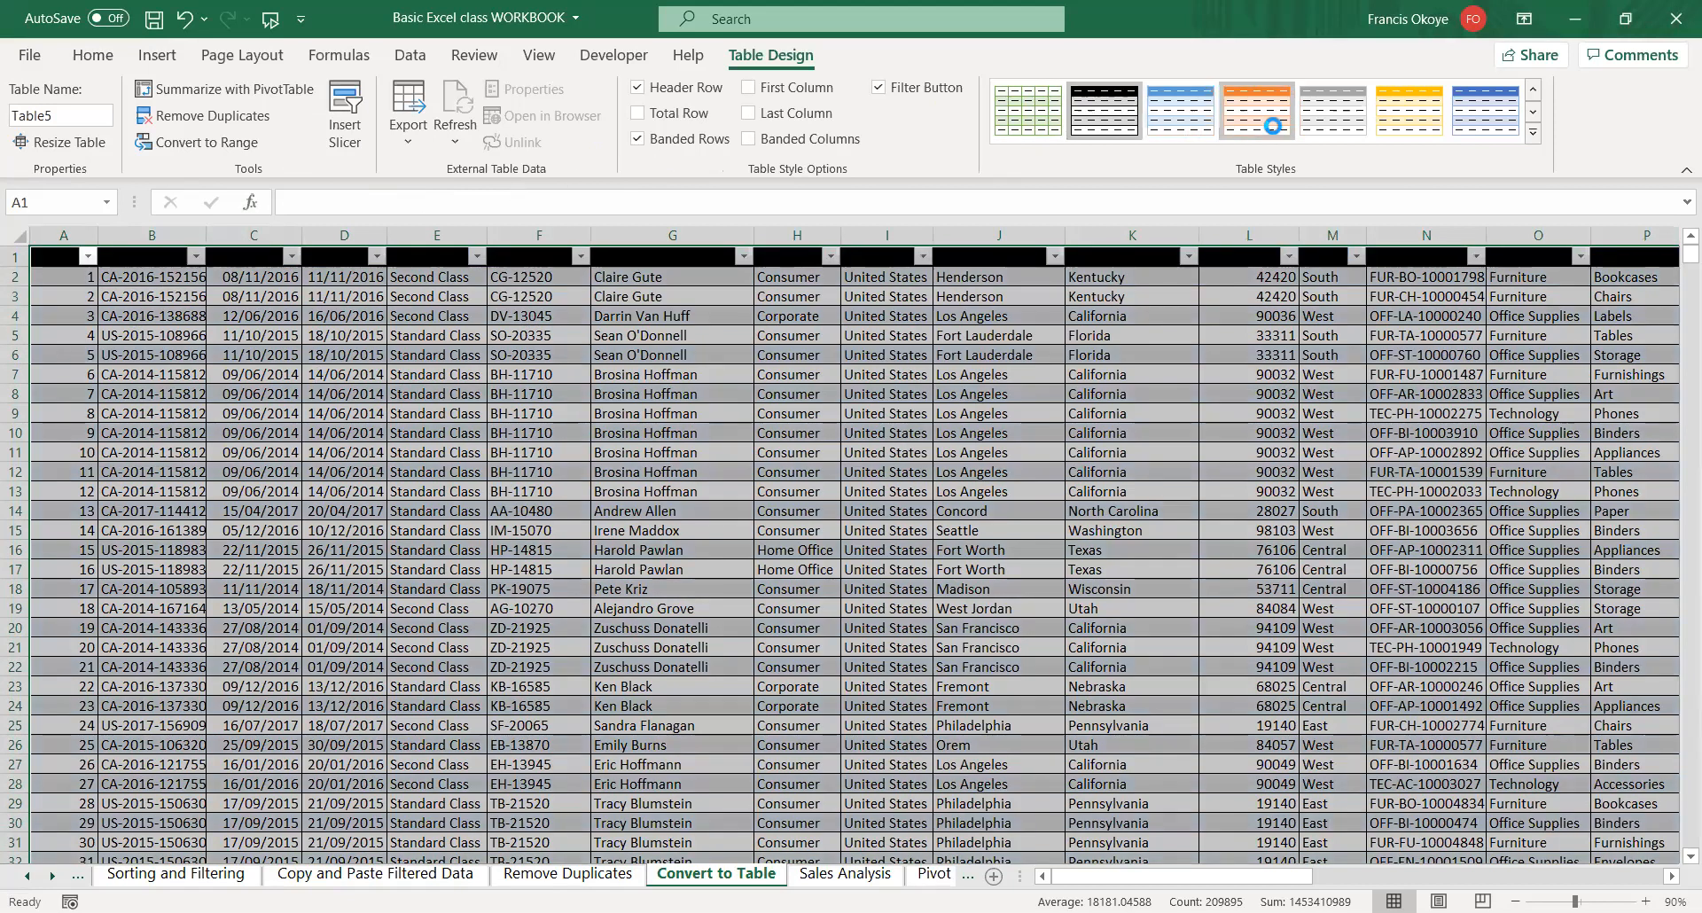
left_click(1332, 114)
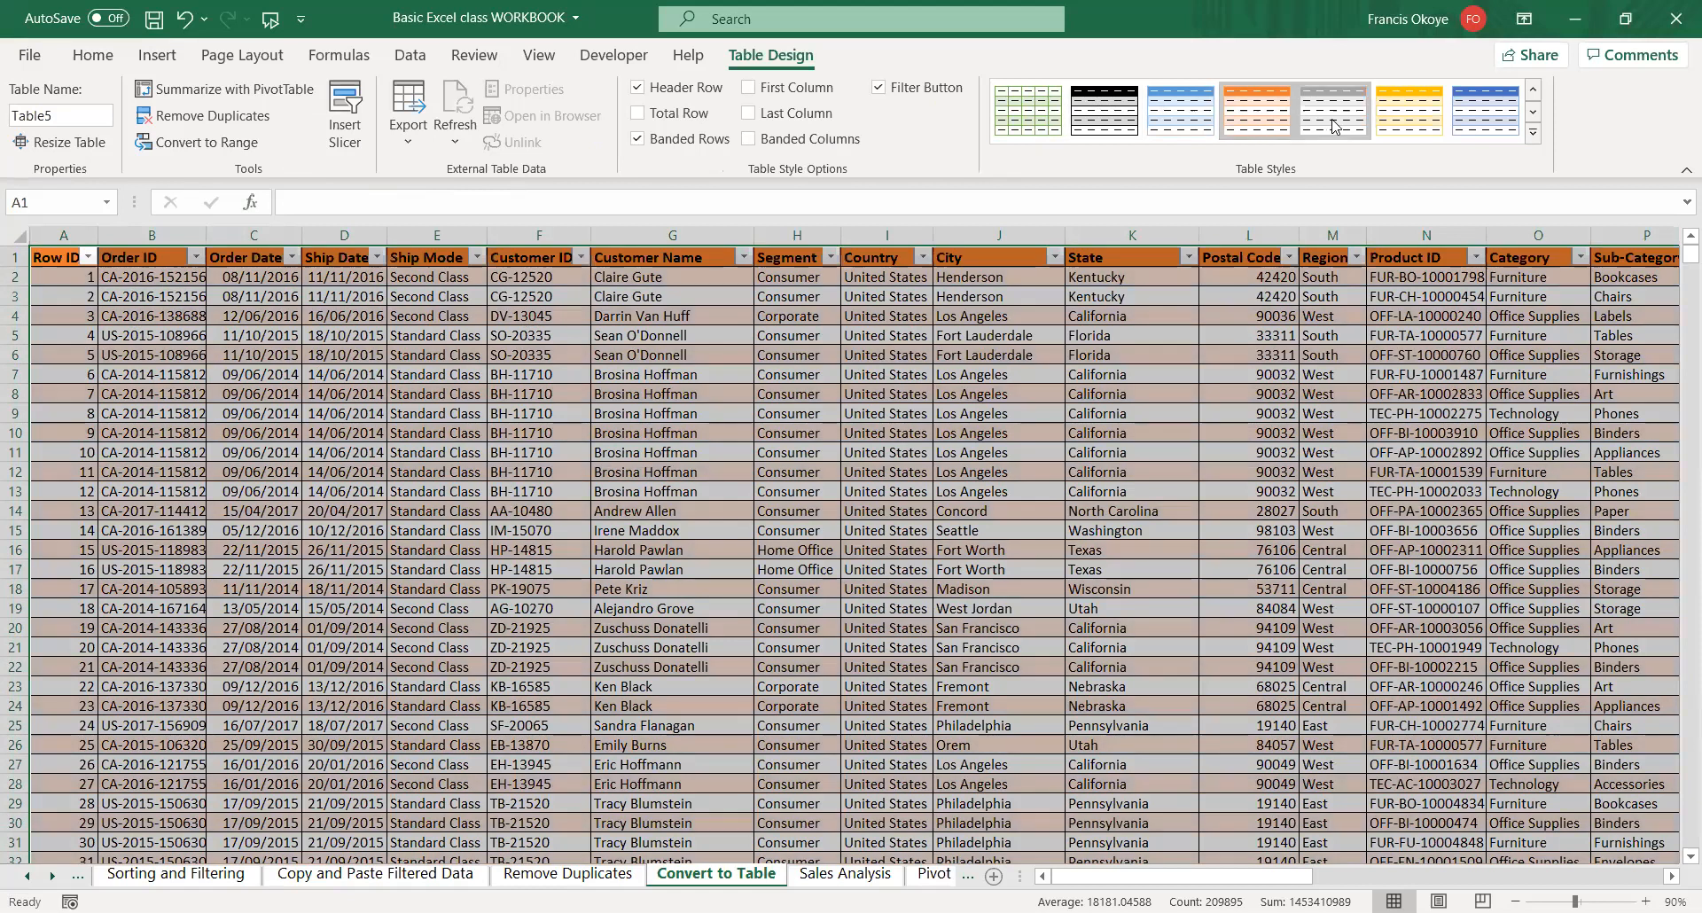
left_click(1452, 118)
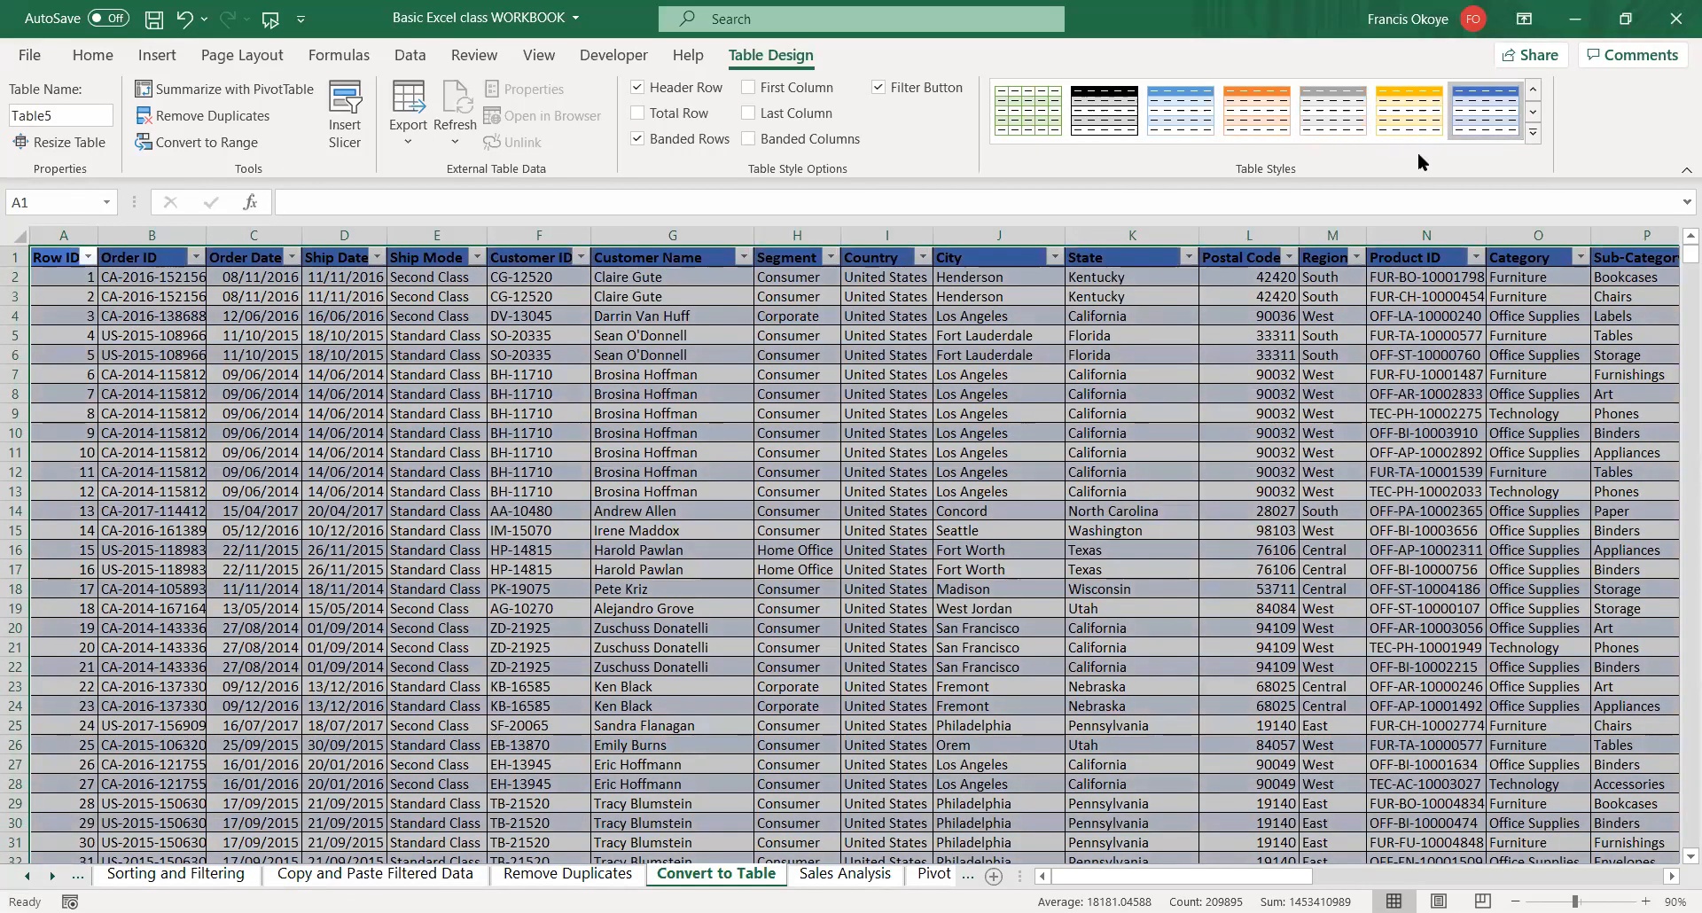
- Turn the blue table's total row on and back off, and convert the table to a normal range
left_click(639, 114)
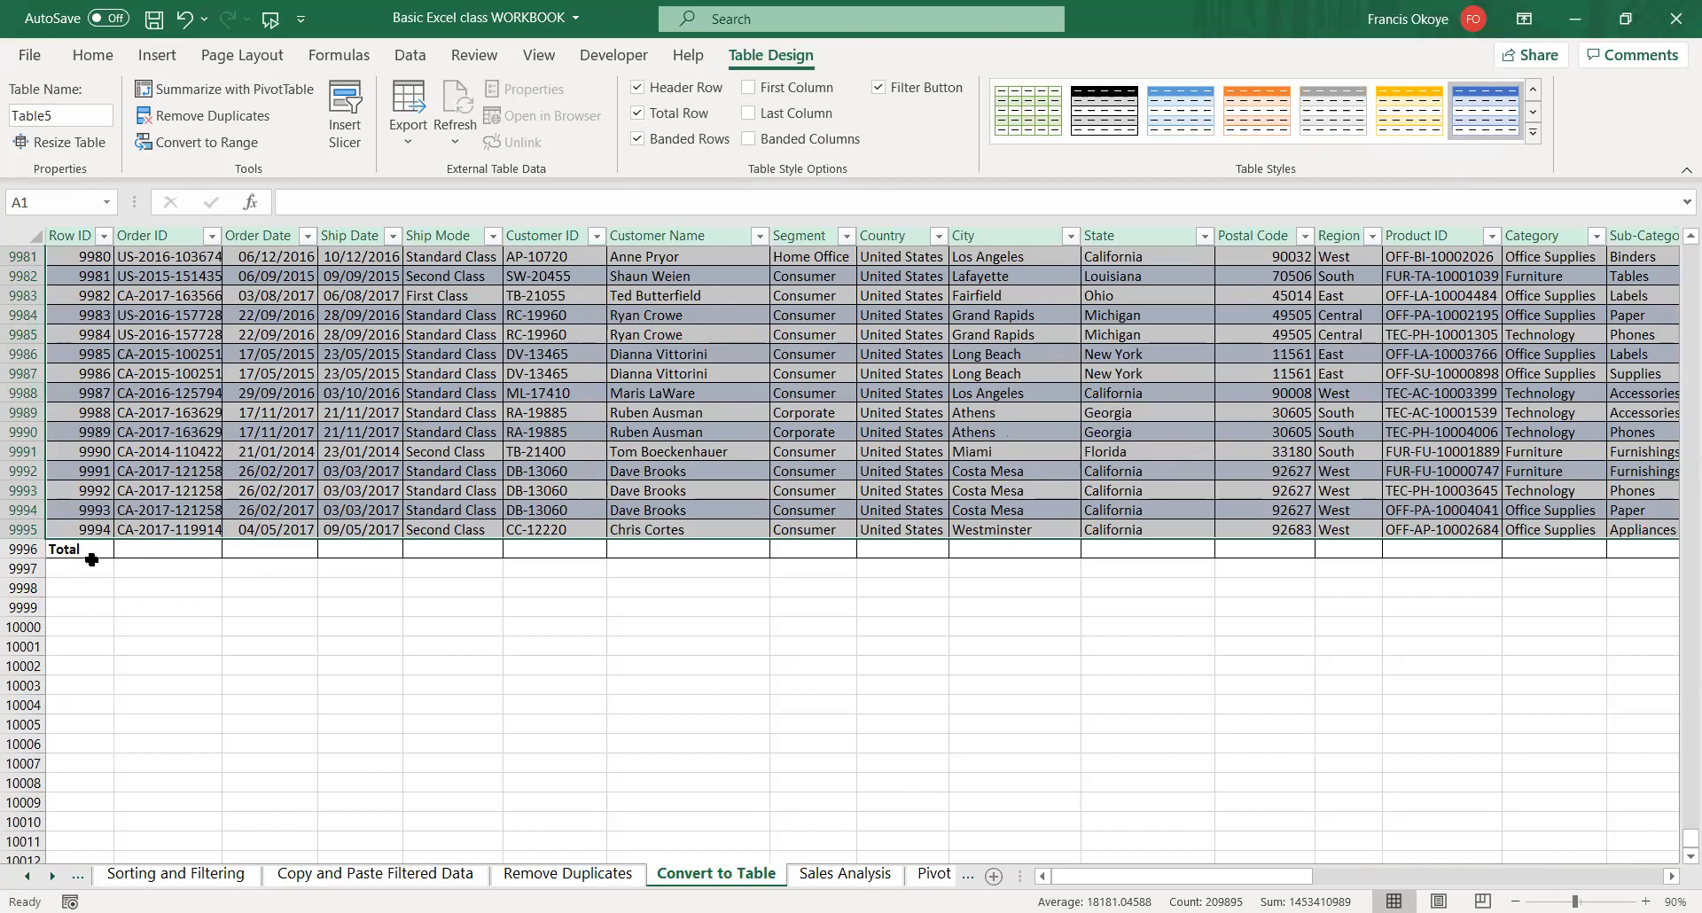
left_click(646, 110)
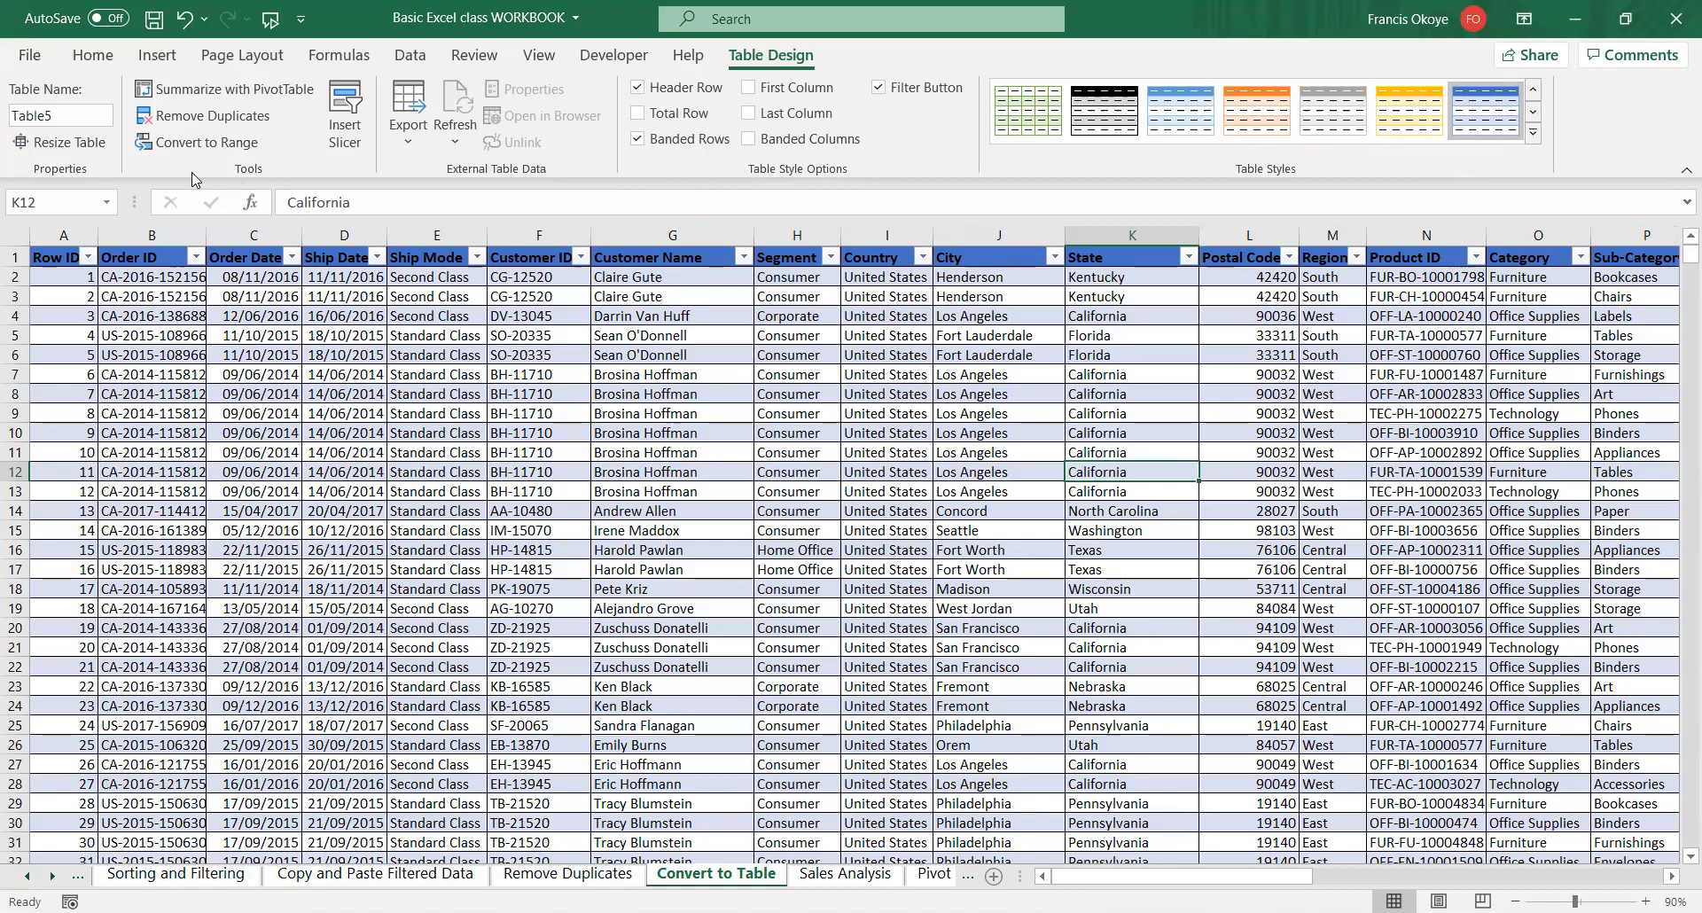
left_click(201, 144)
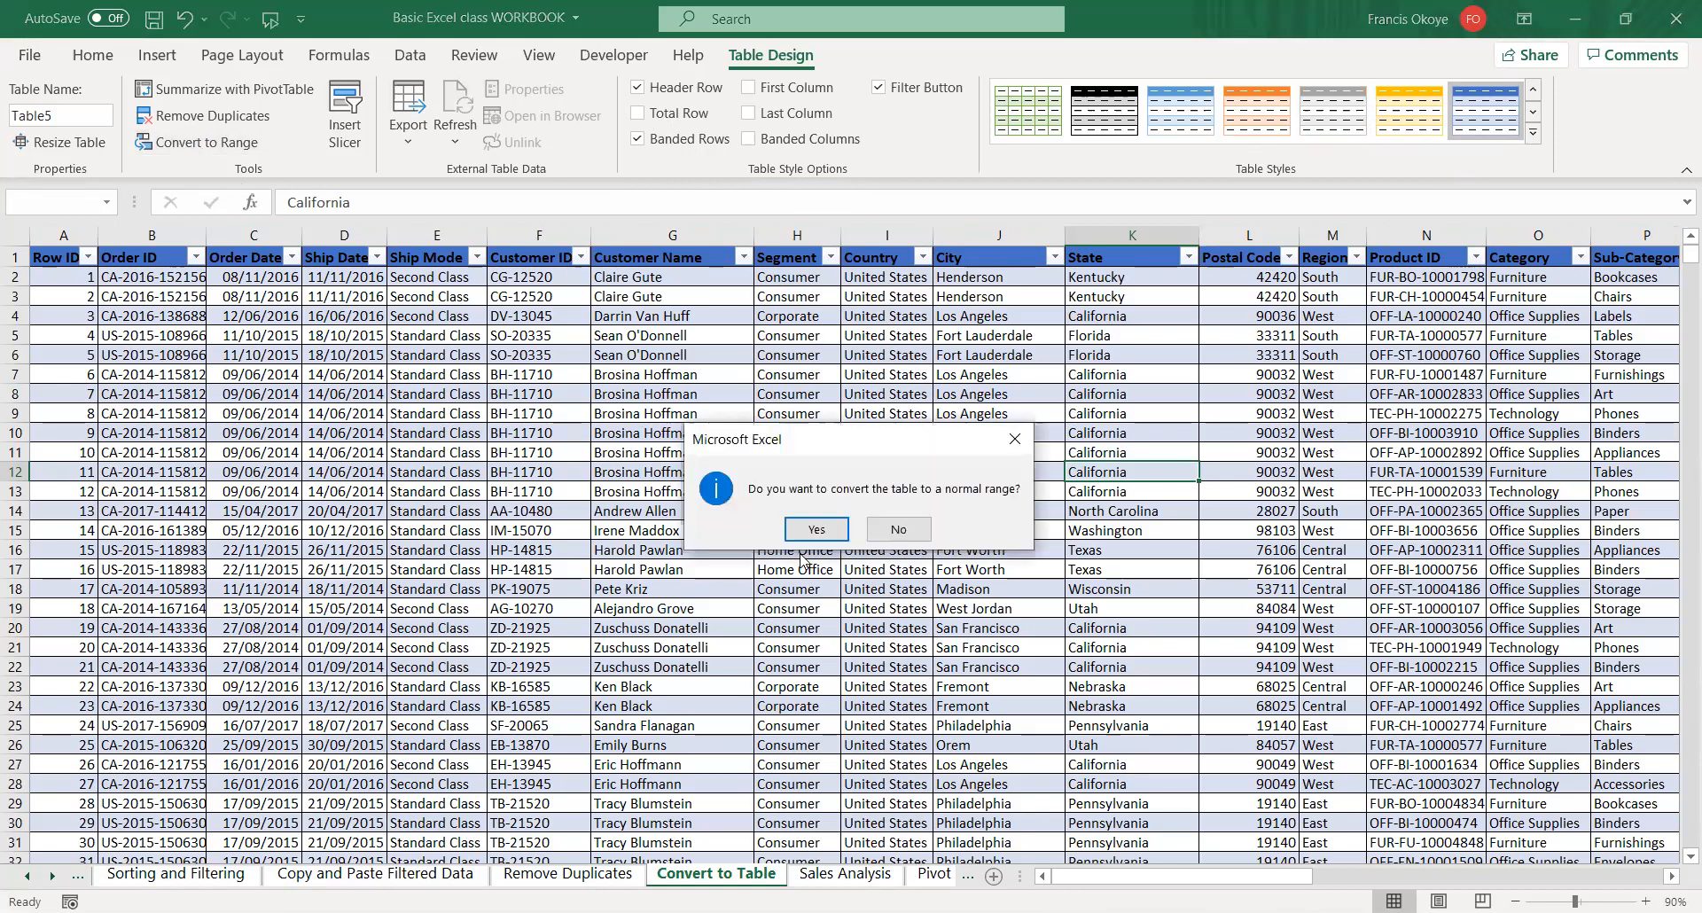
left_click(828, 529)
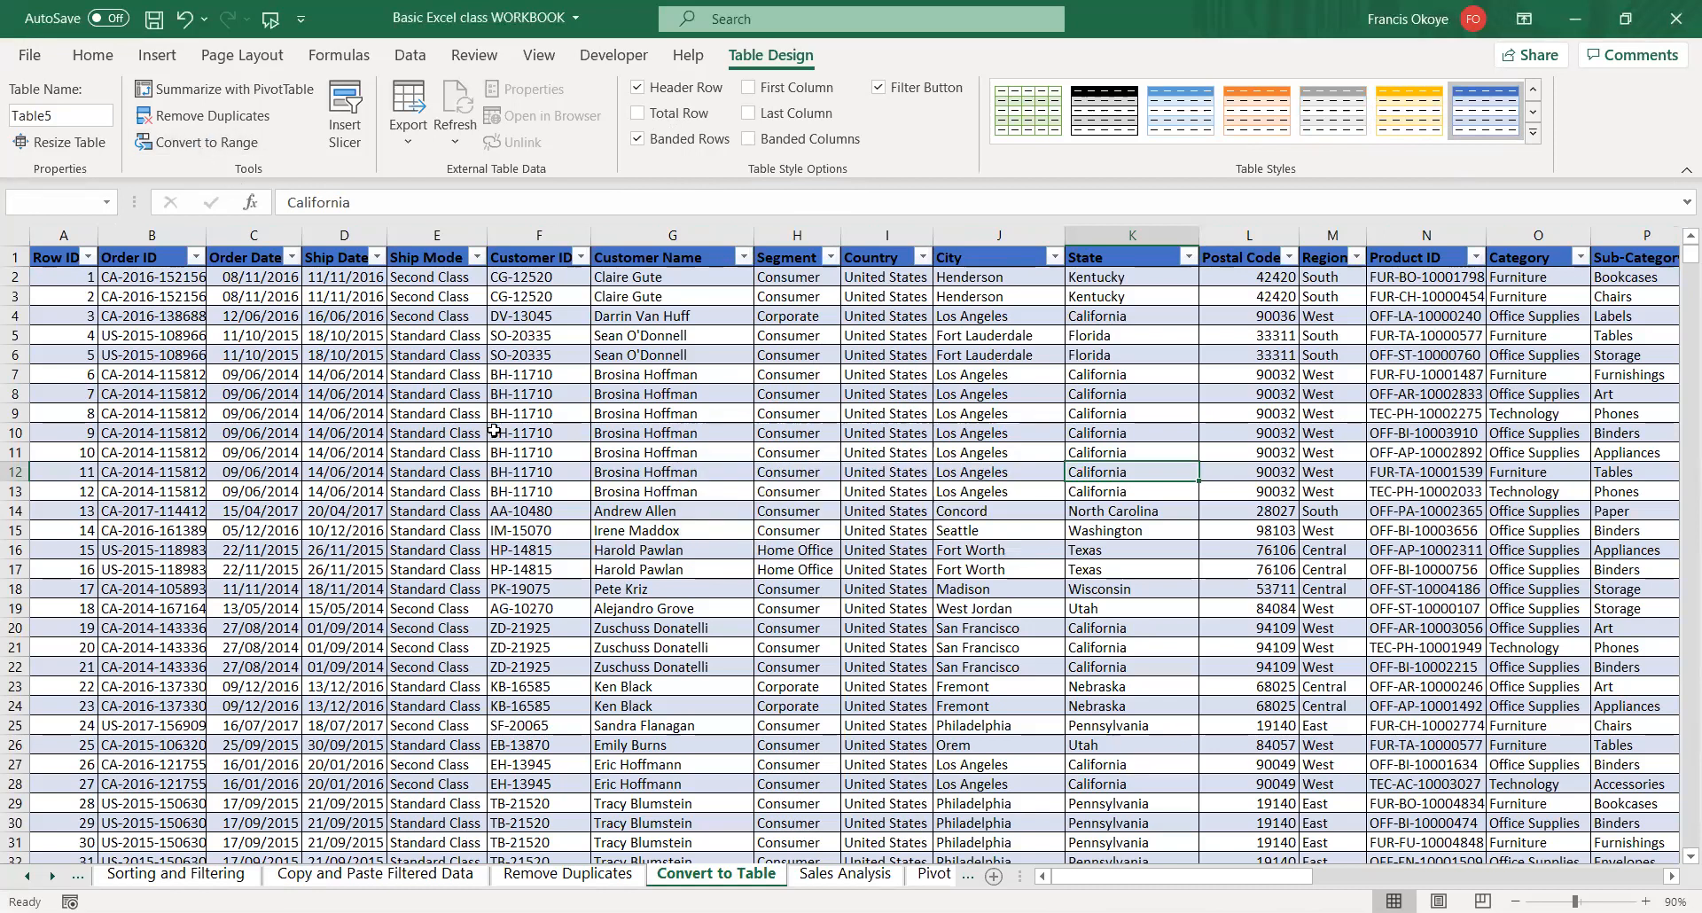
- Clear the blue fill left on the worksheet by setting all its cells to no fill
left_click(522, 432)
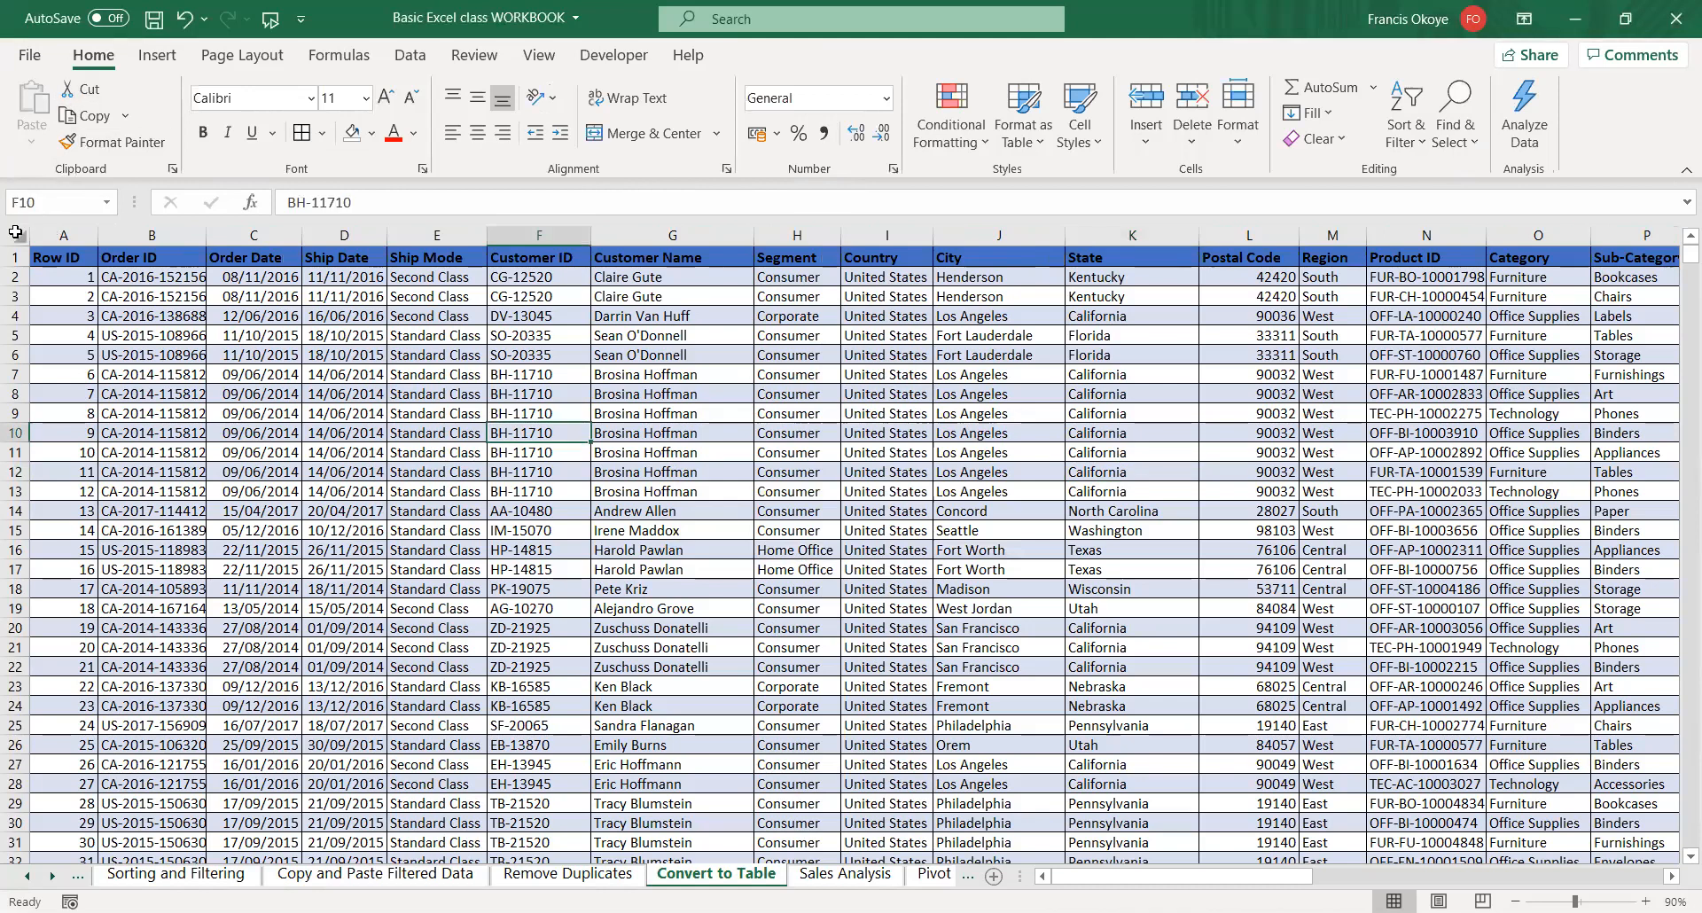
key("ctrl+a")
left_click(352, 131)
left_click(437, 432)
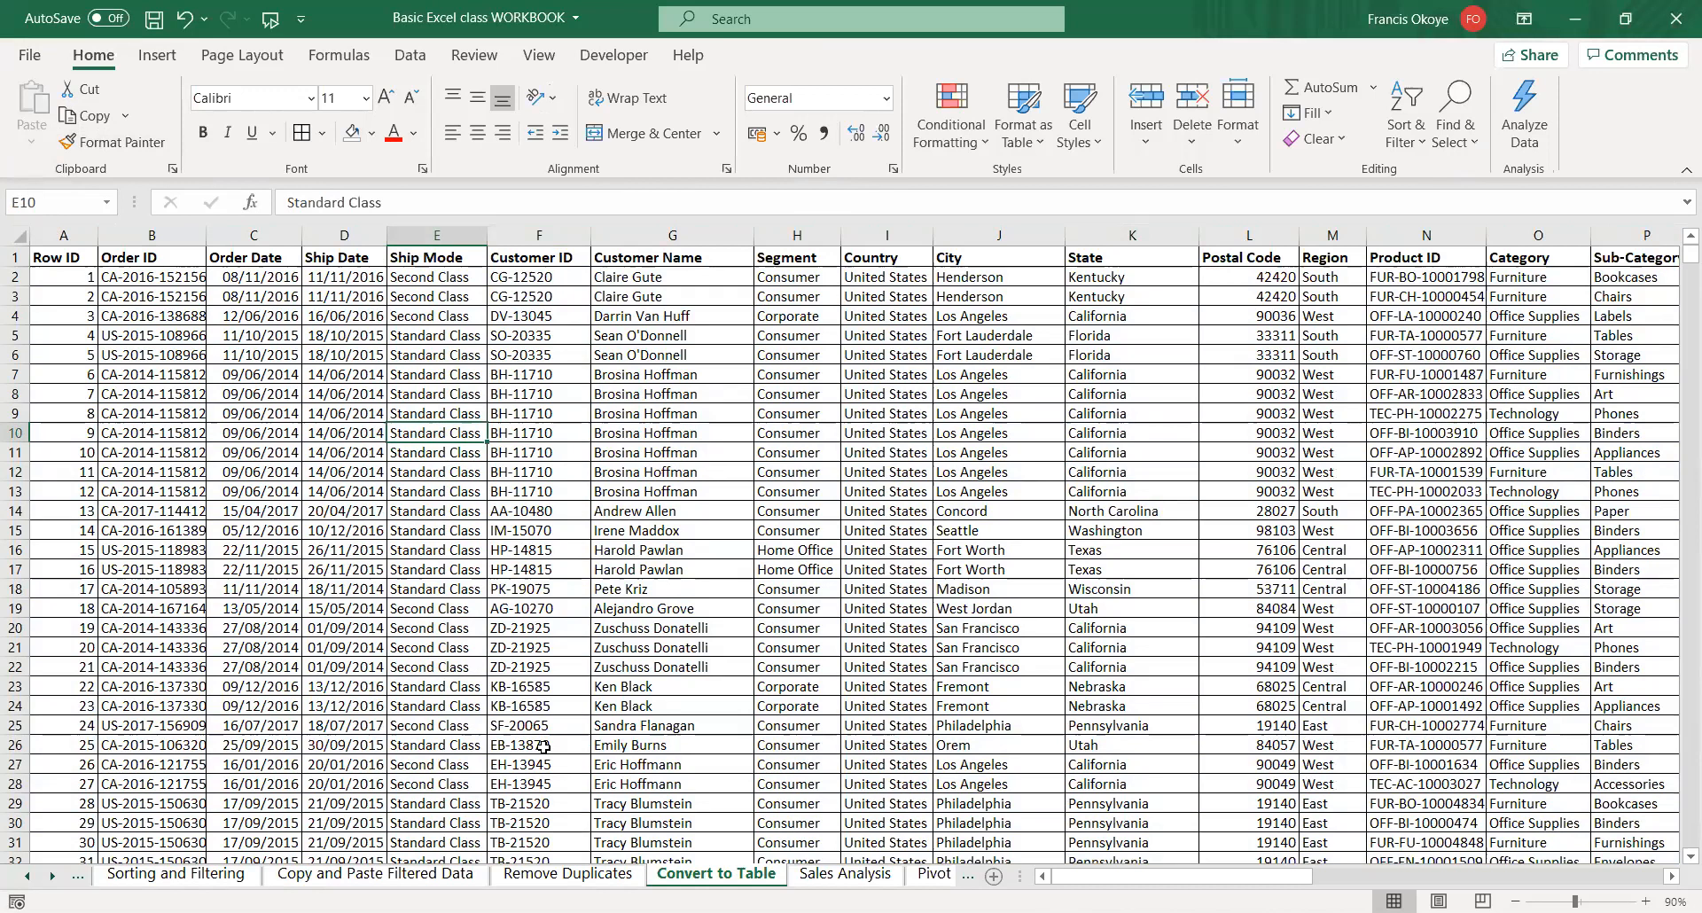
left_click(564, 429)
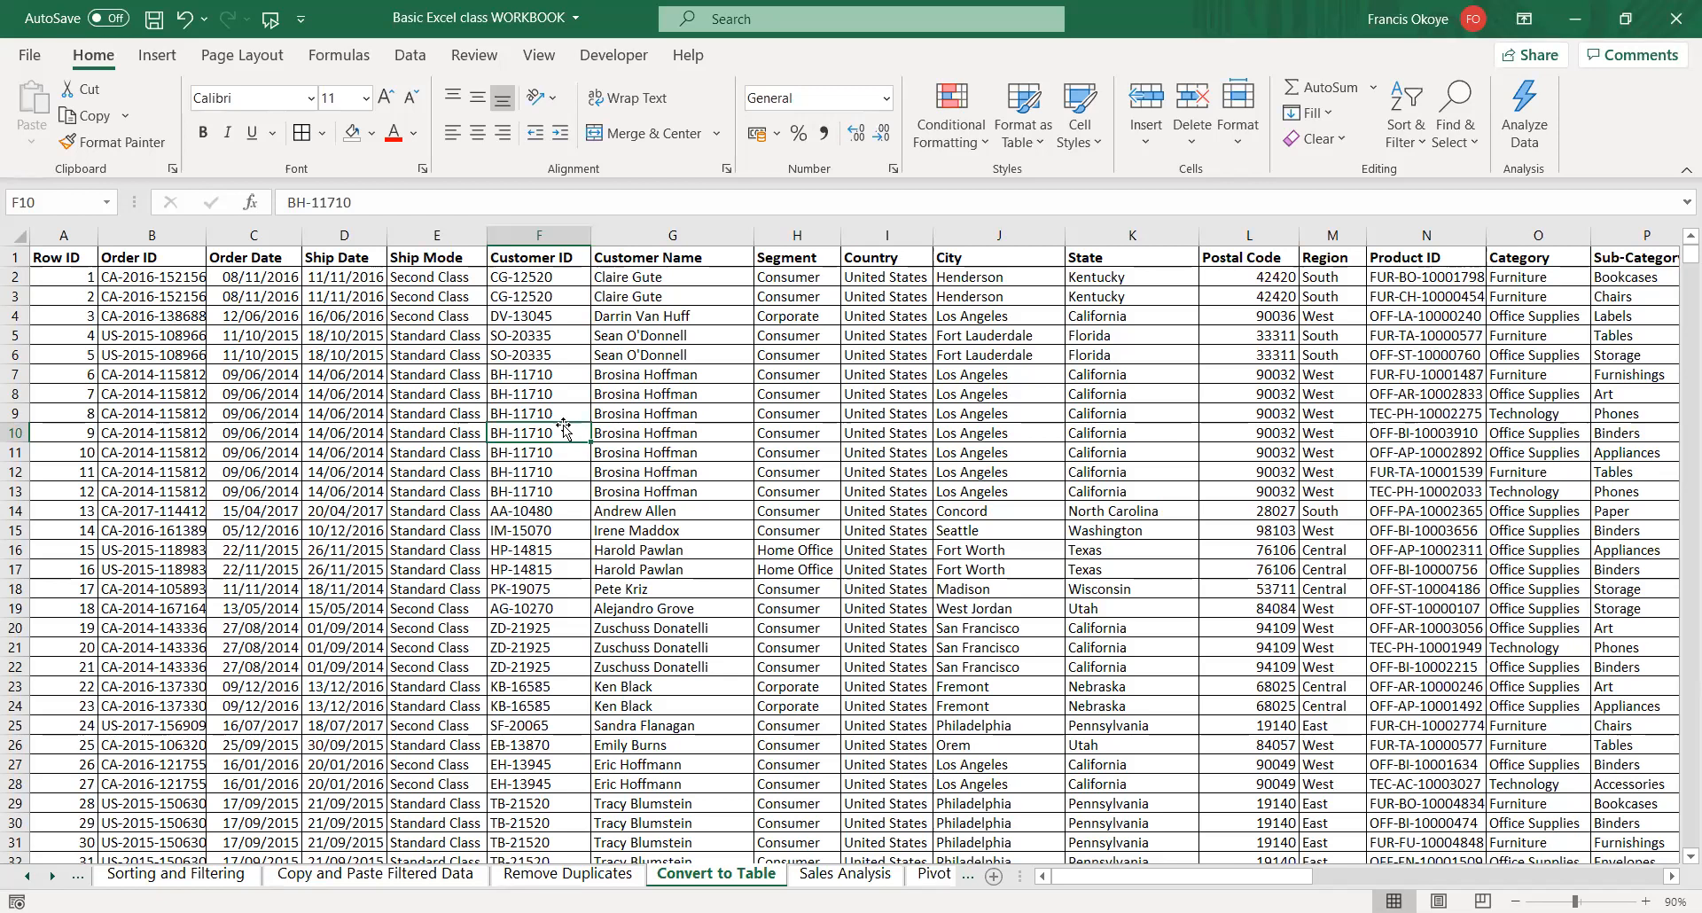
- Rename the Ship Date header in cell D1 to Shipping, and undo the renaming
left_click(330, 260)
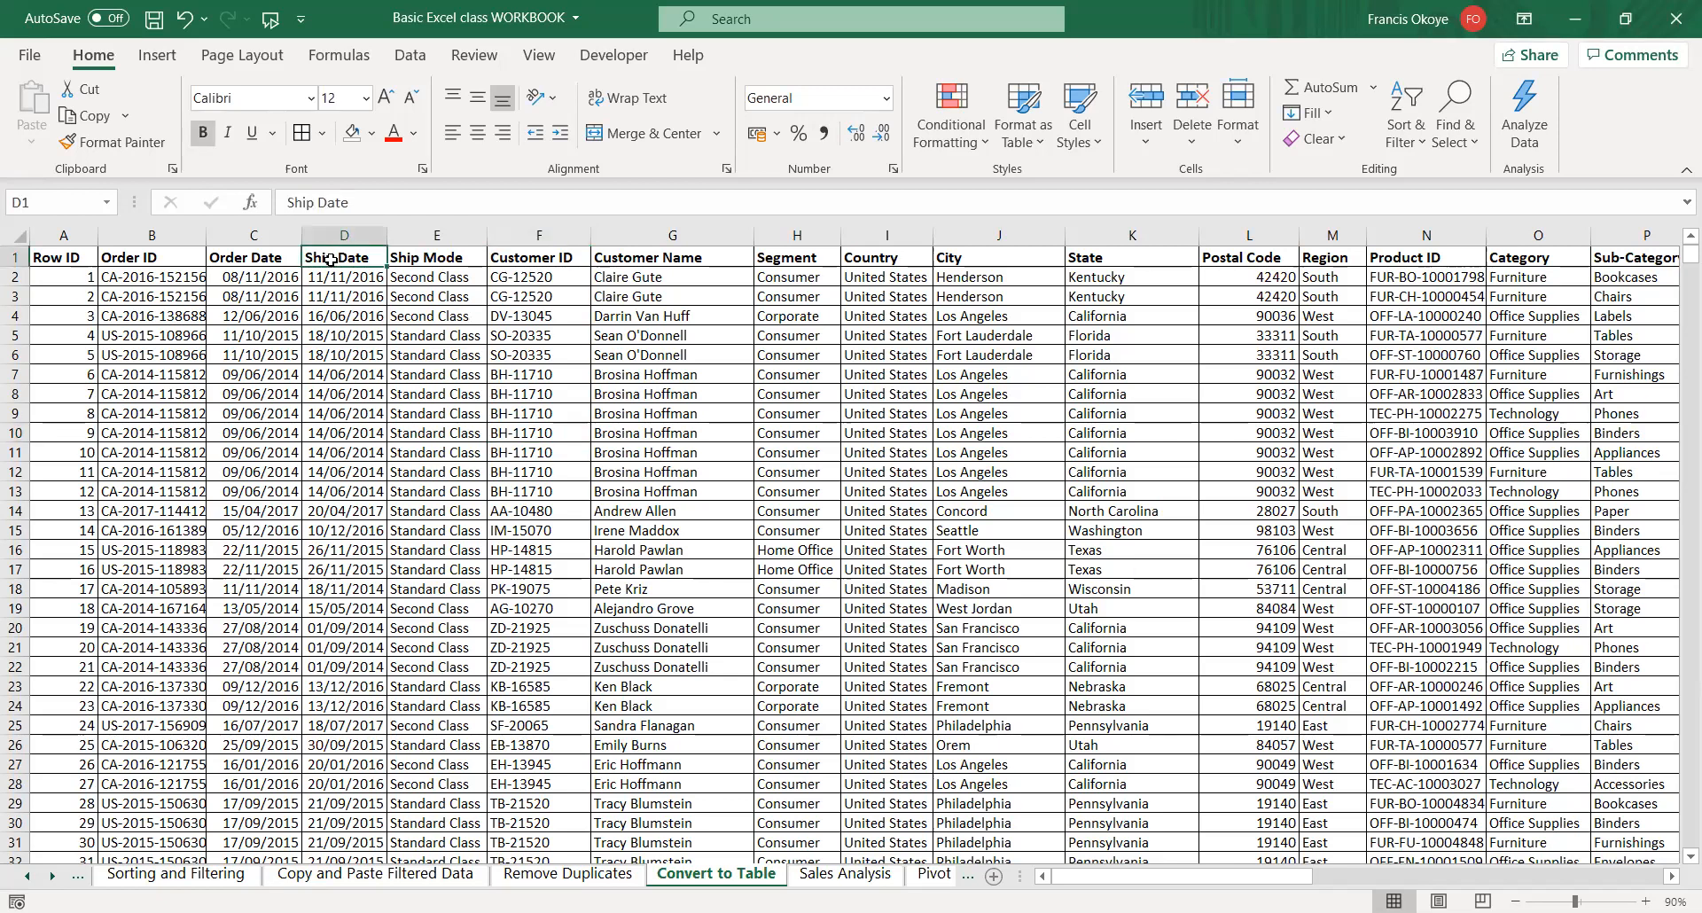
type("Shh")
key("BackSpace")
key("BackSpace")
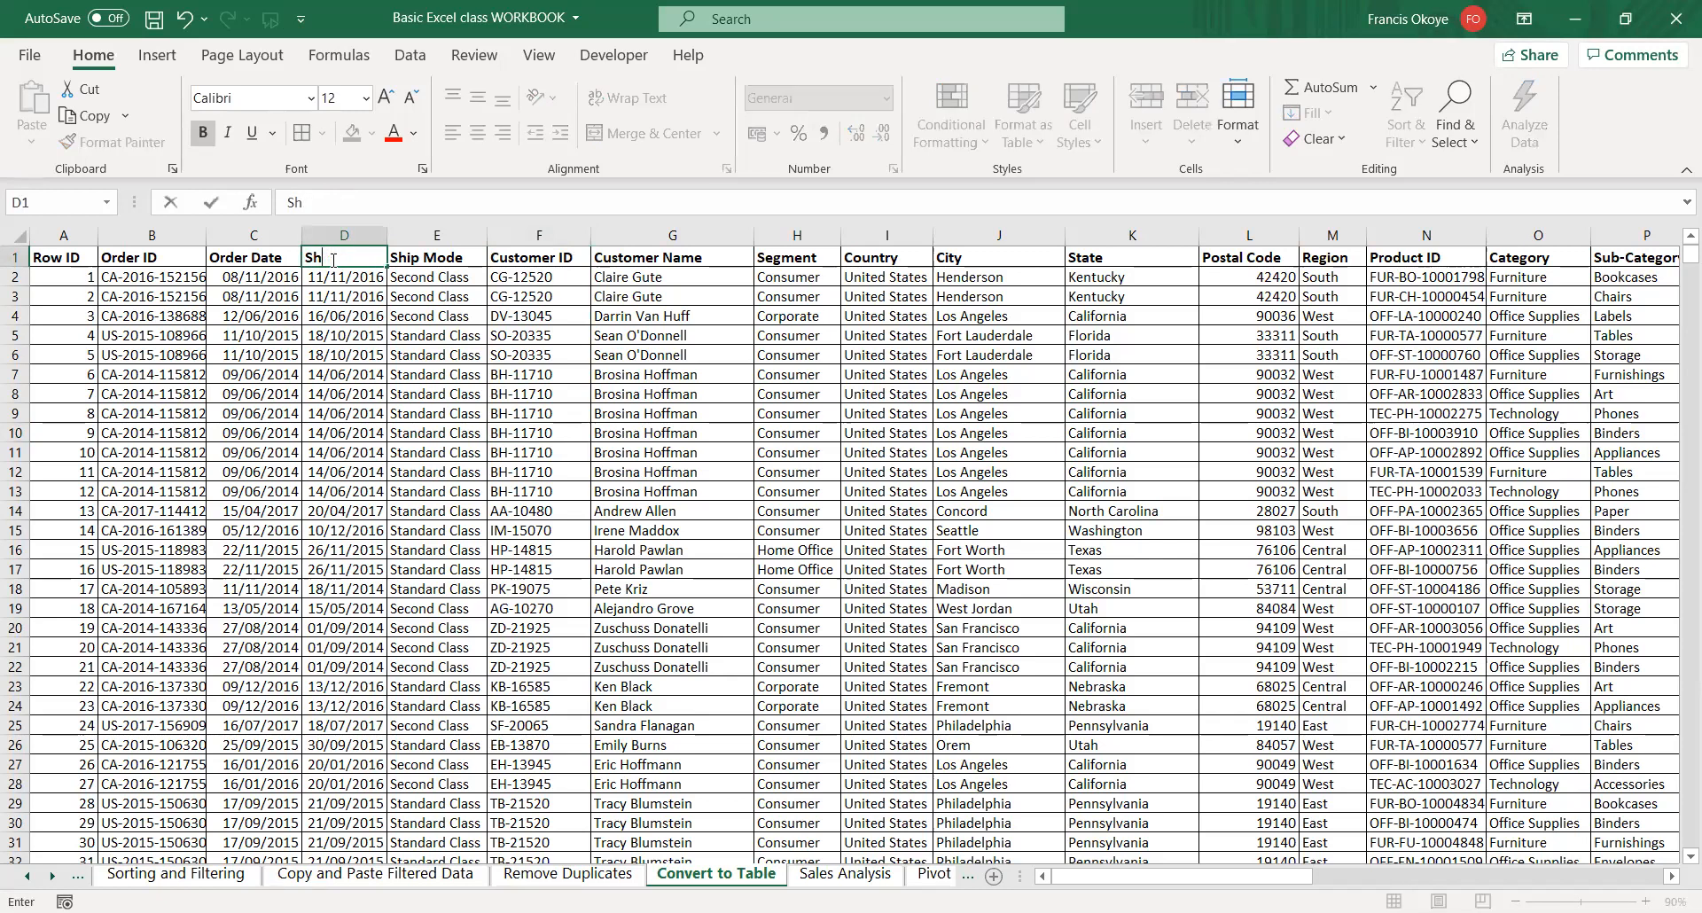
type("ipping")
key("Return")
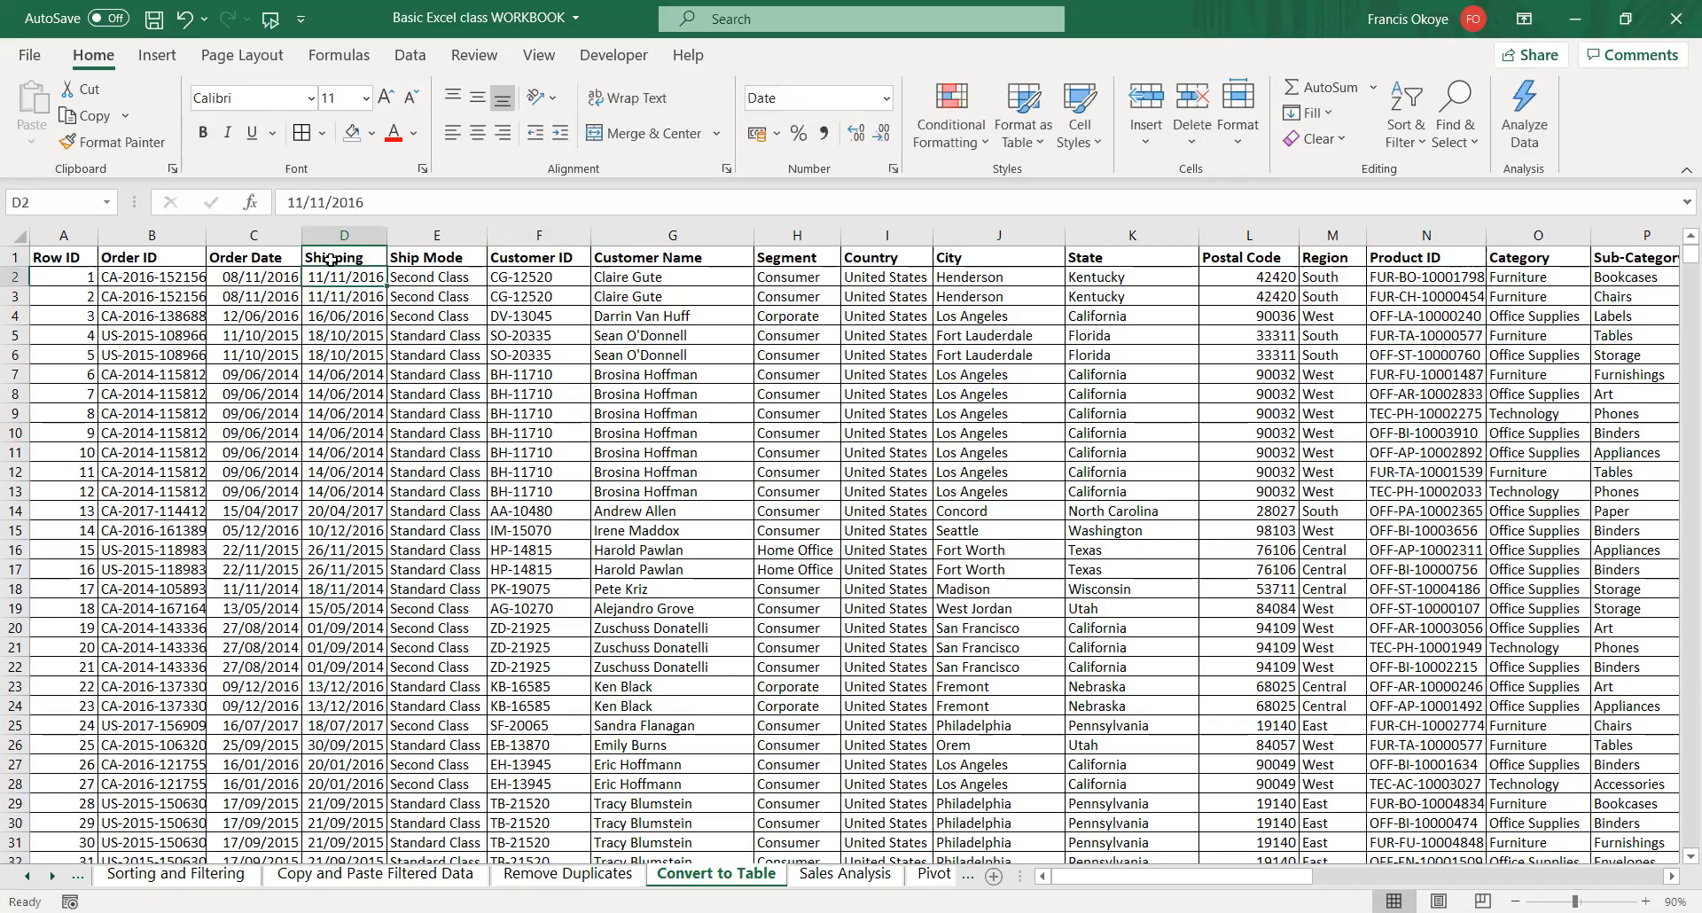
key("ctrl+z")
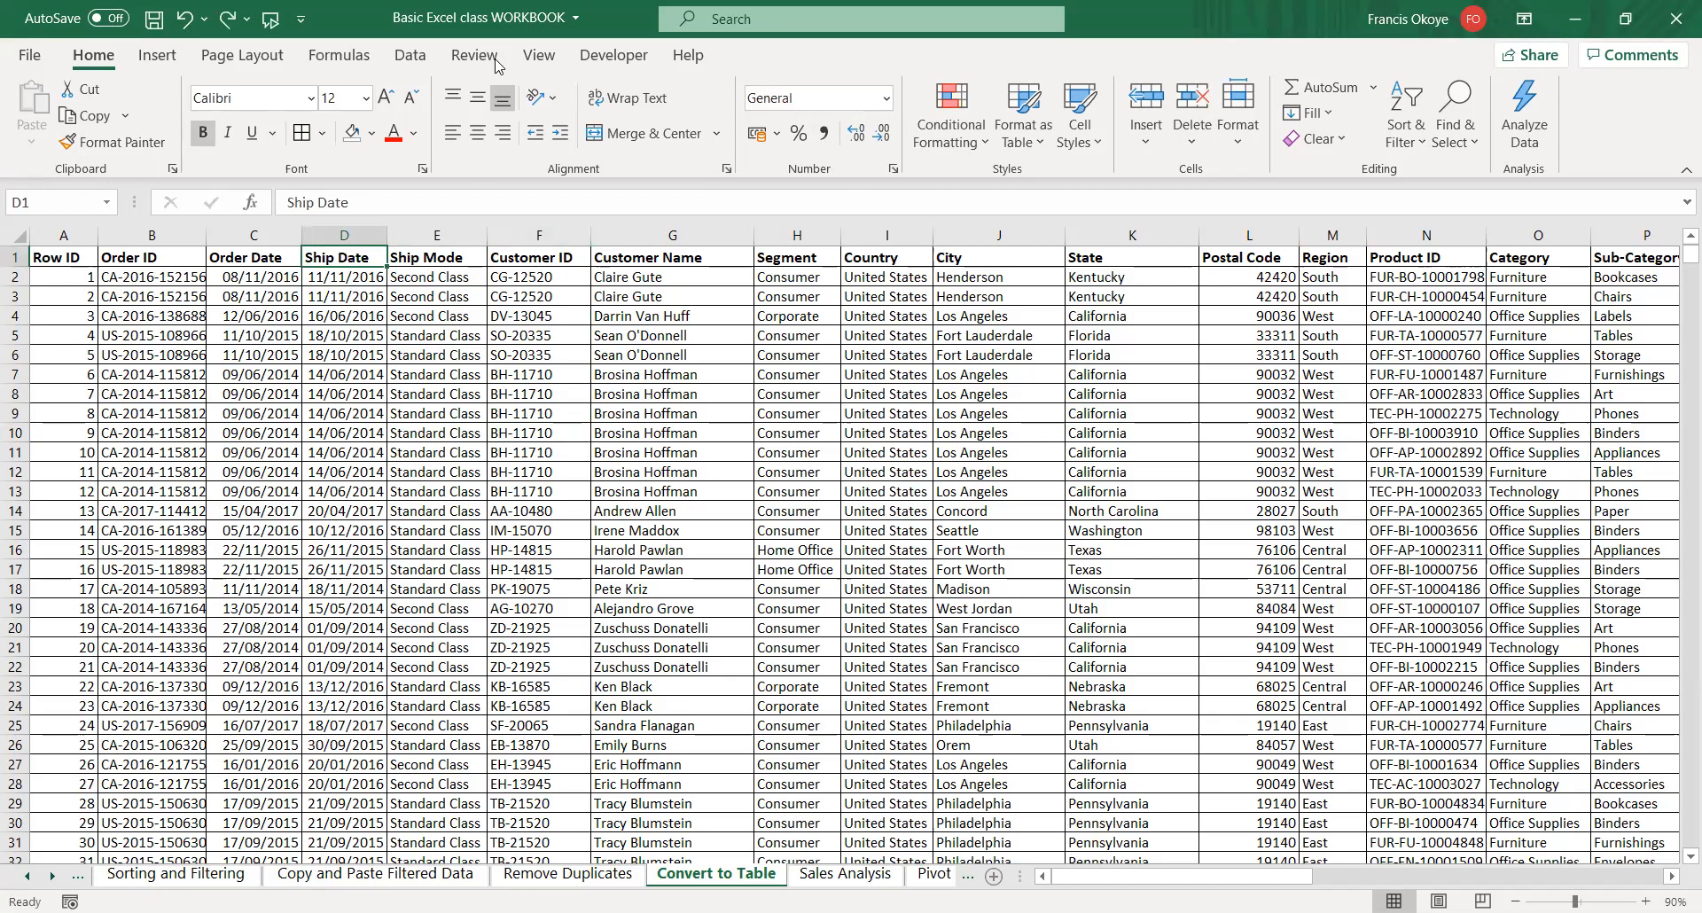
key("ctrl+t")
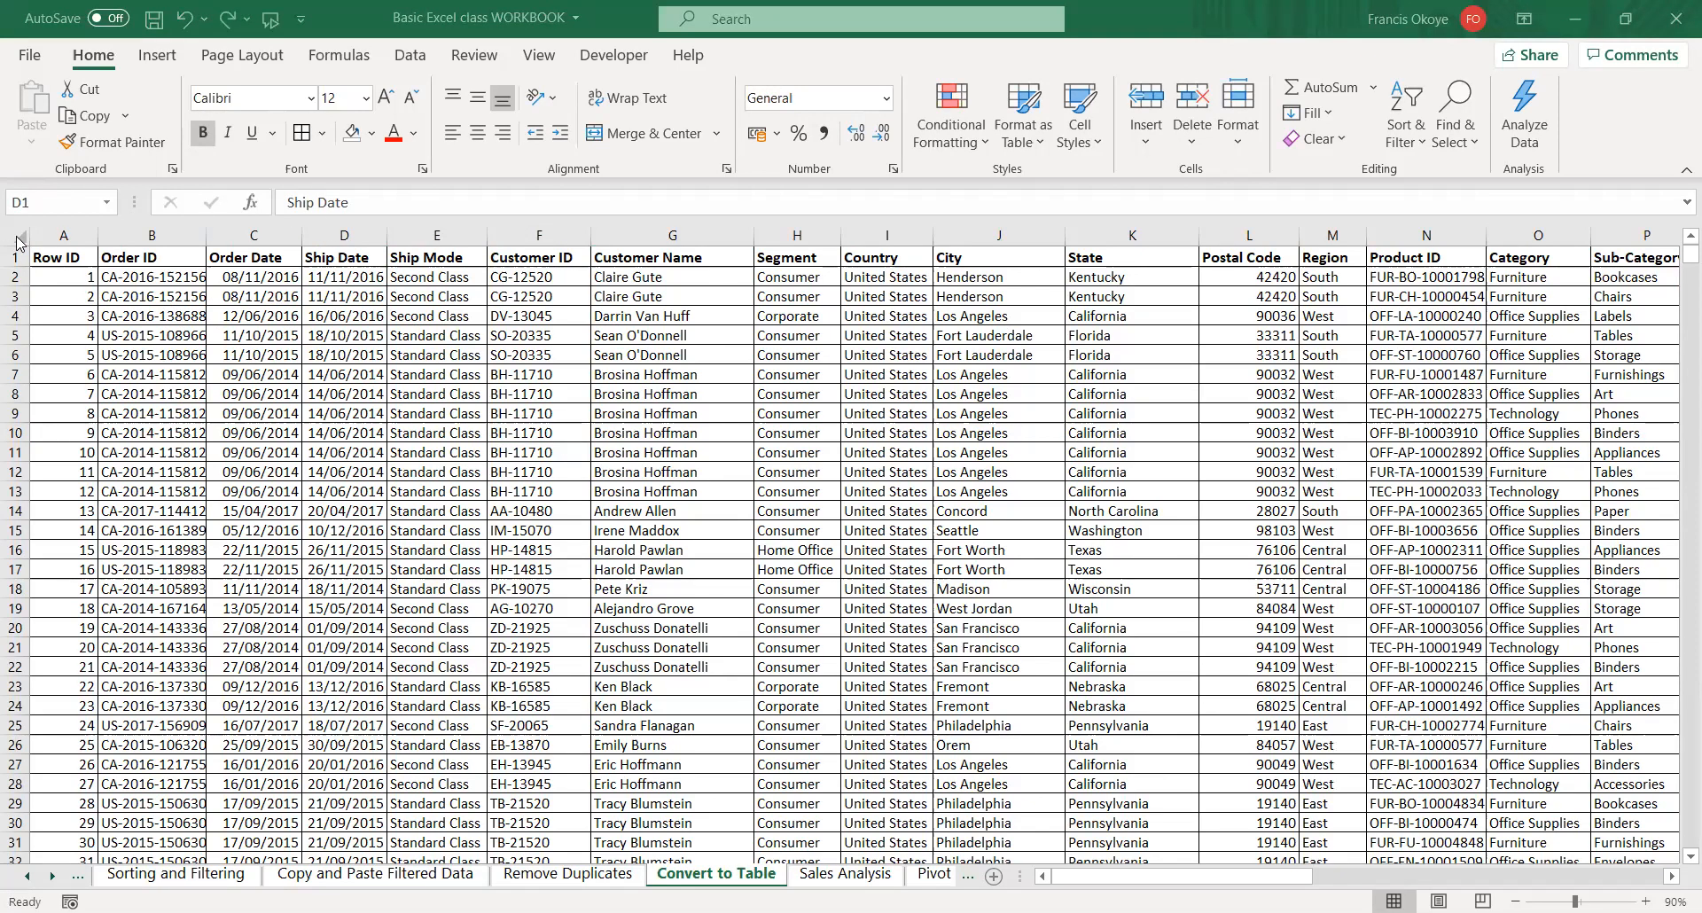
key("ctrl+Home")
key("ctrl+a")
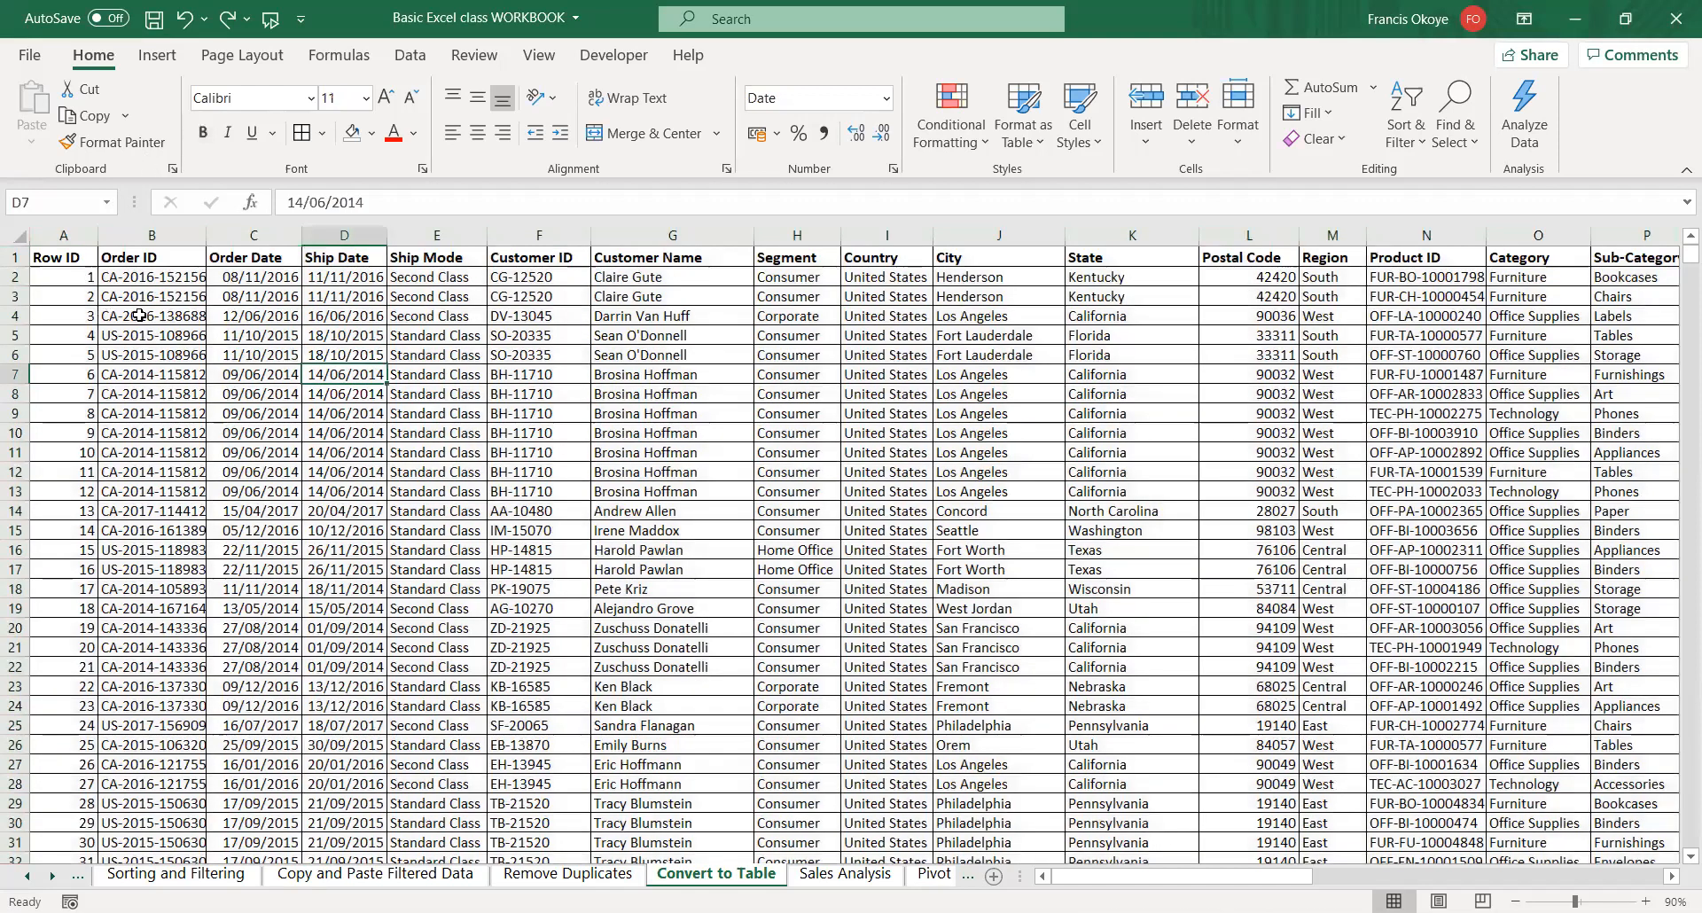
- Format the orders data A1:U9995 as a table with headers, using the green light table style with gridlines
left_click(67, 259)
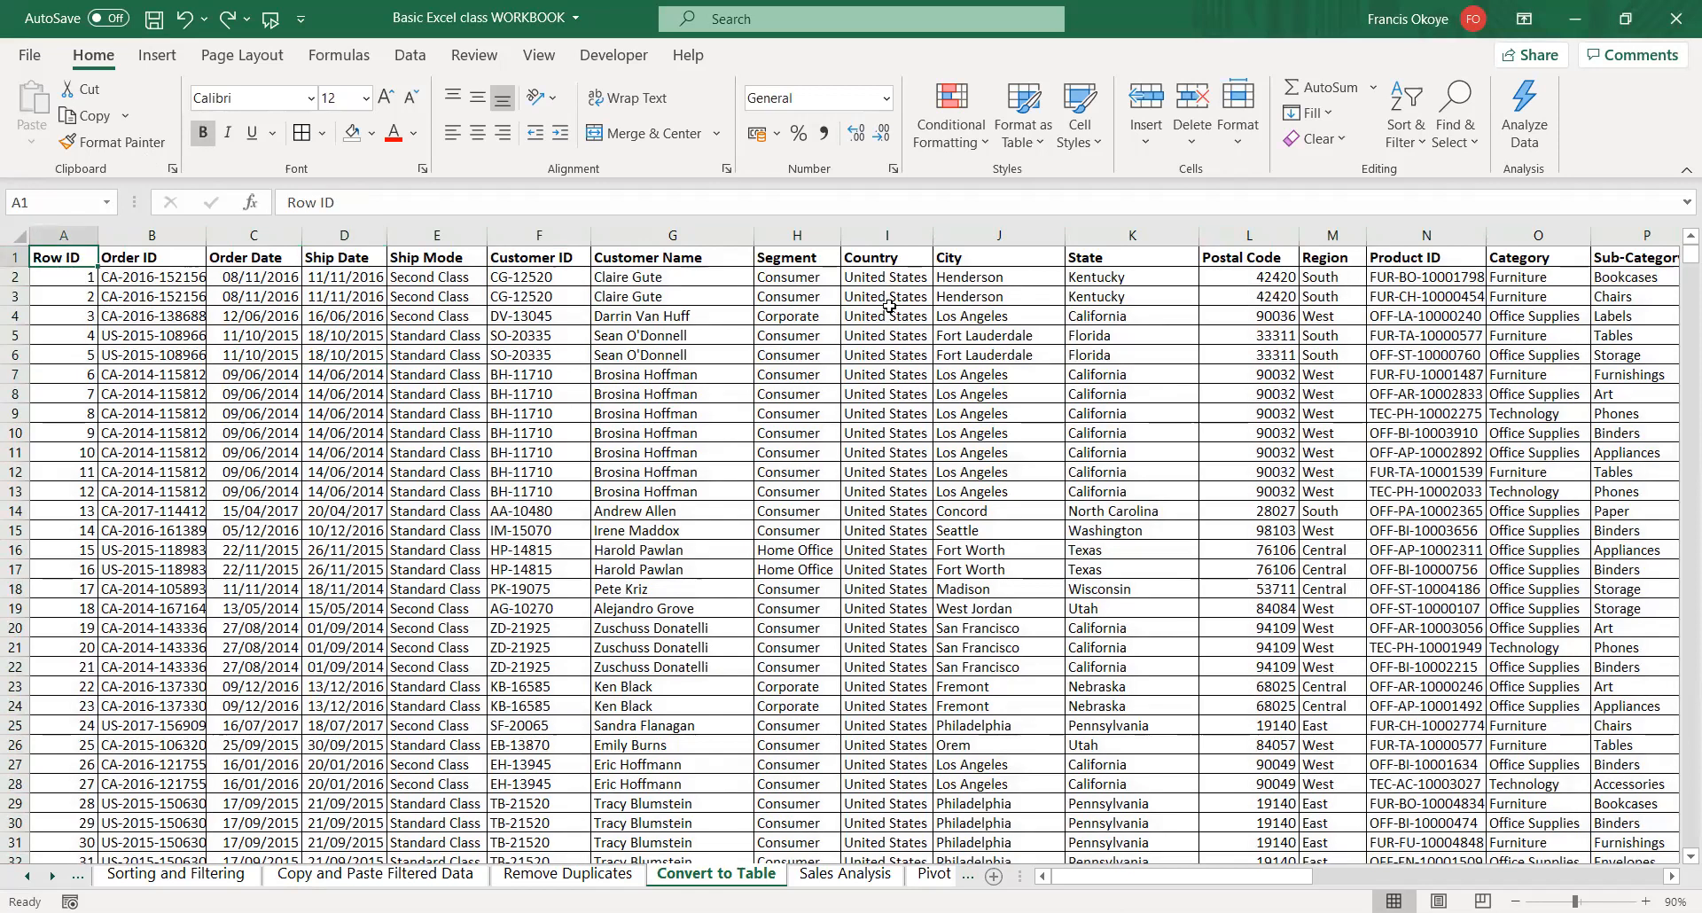
left_click(1032, 147)
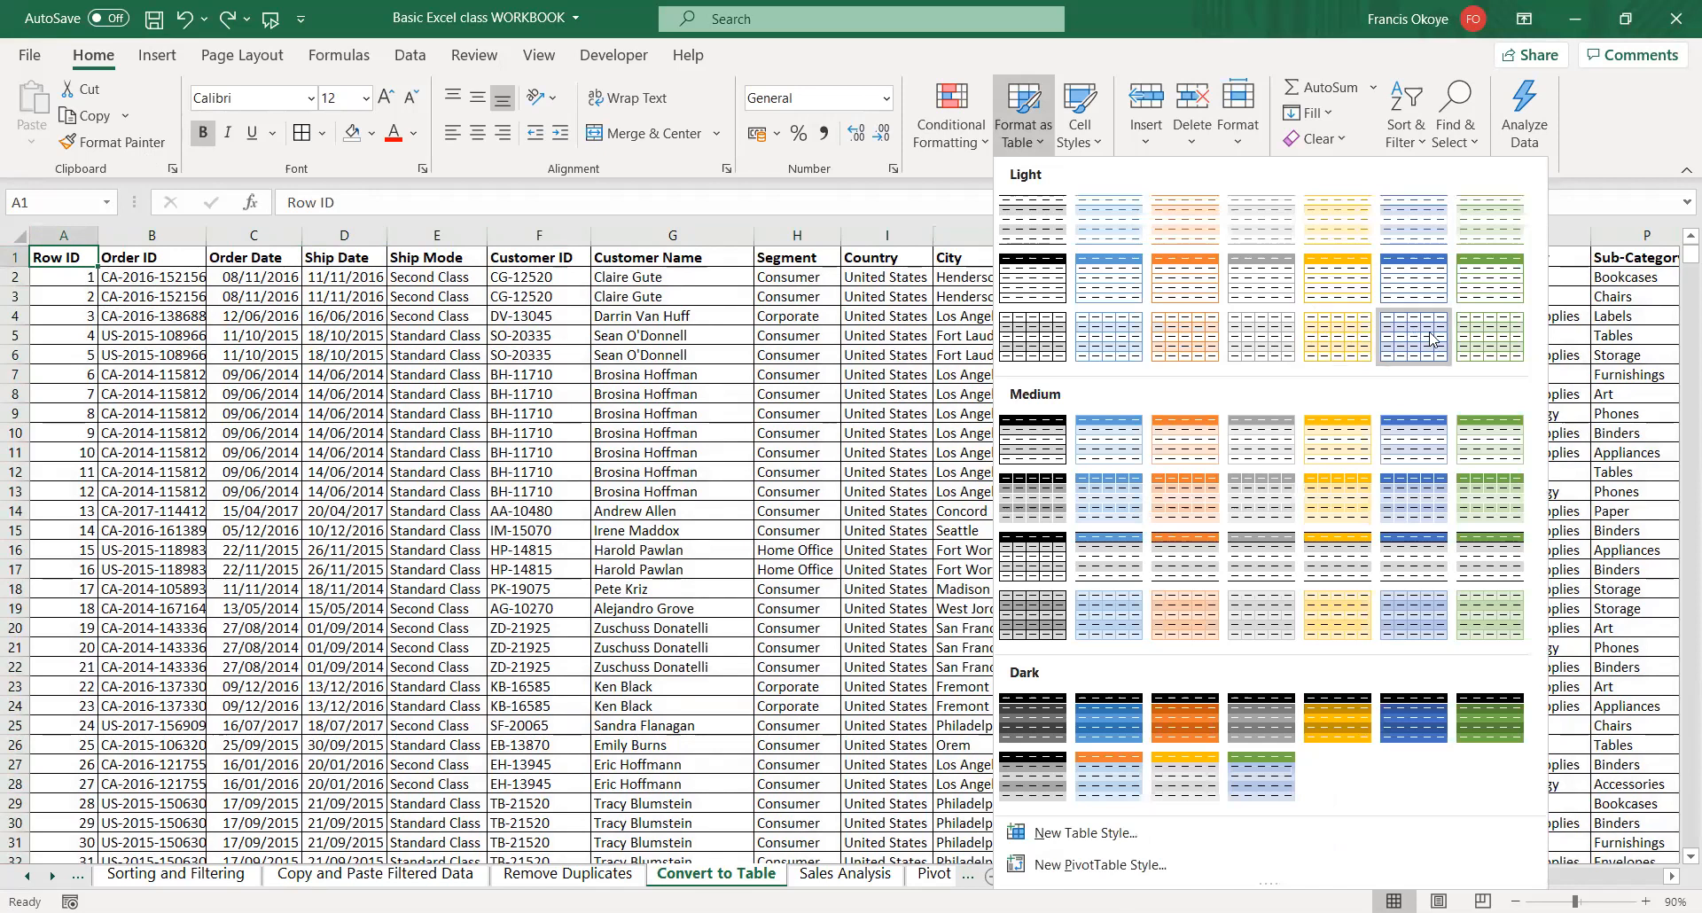
left_click(1470, 337)
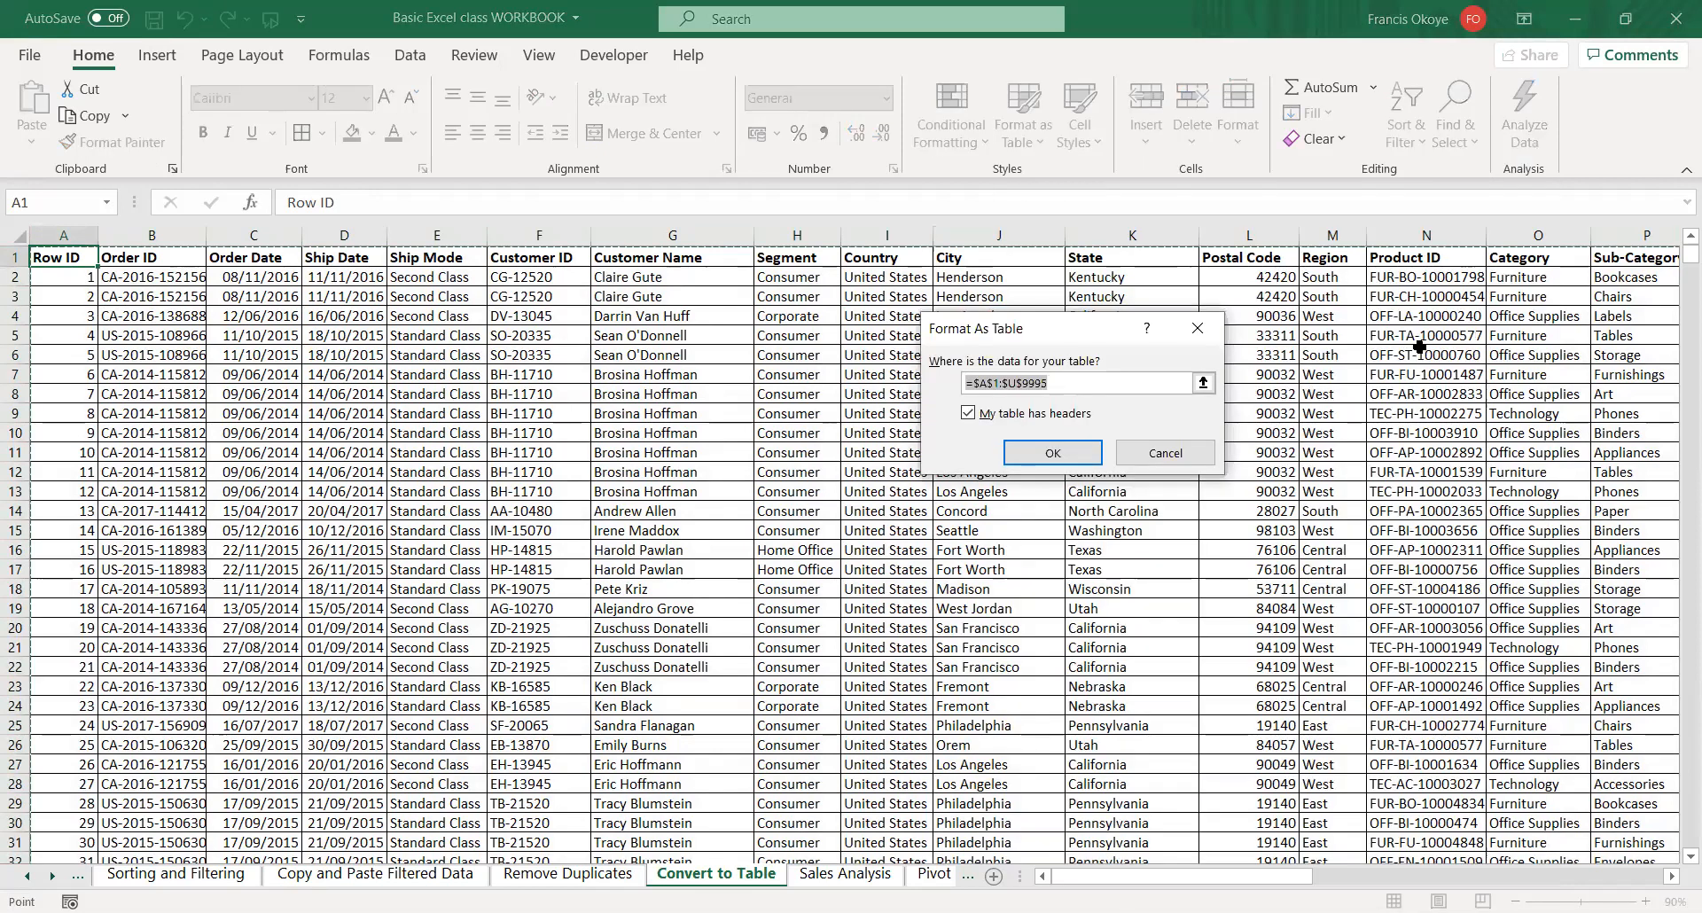
left_click(1072, 455)
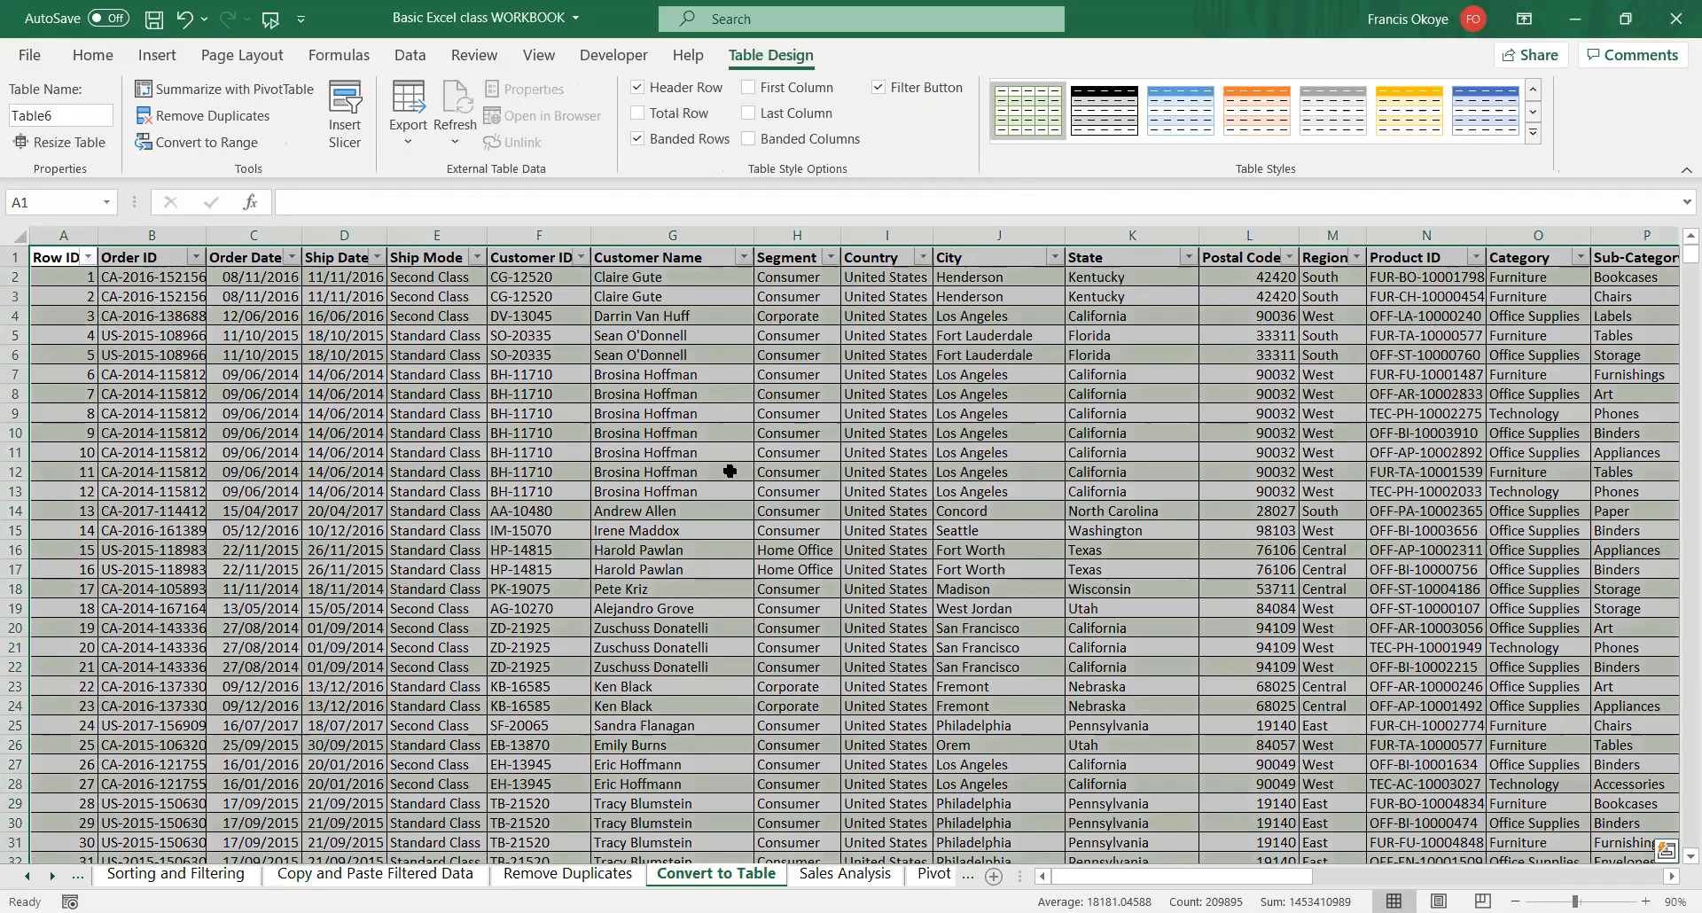
left_click(730, 470)
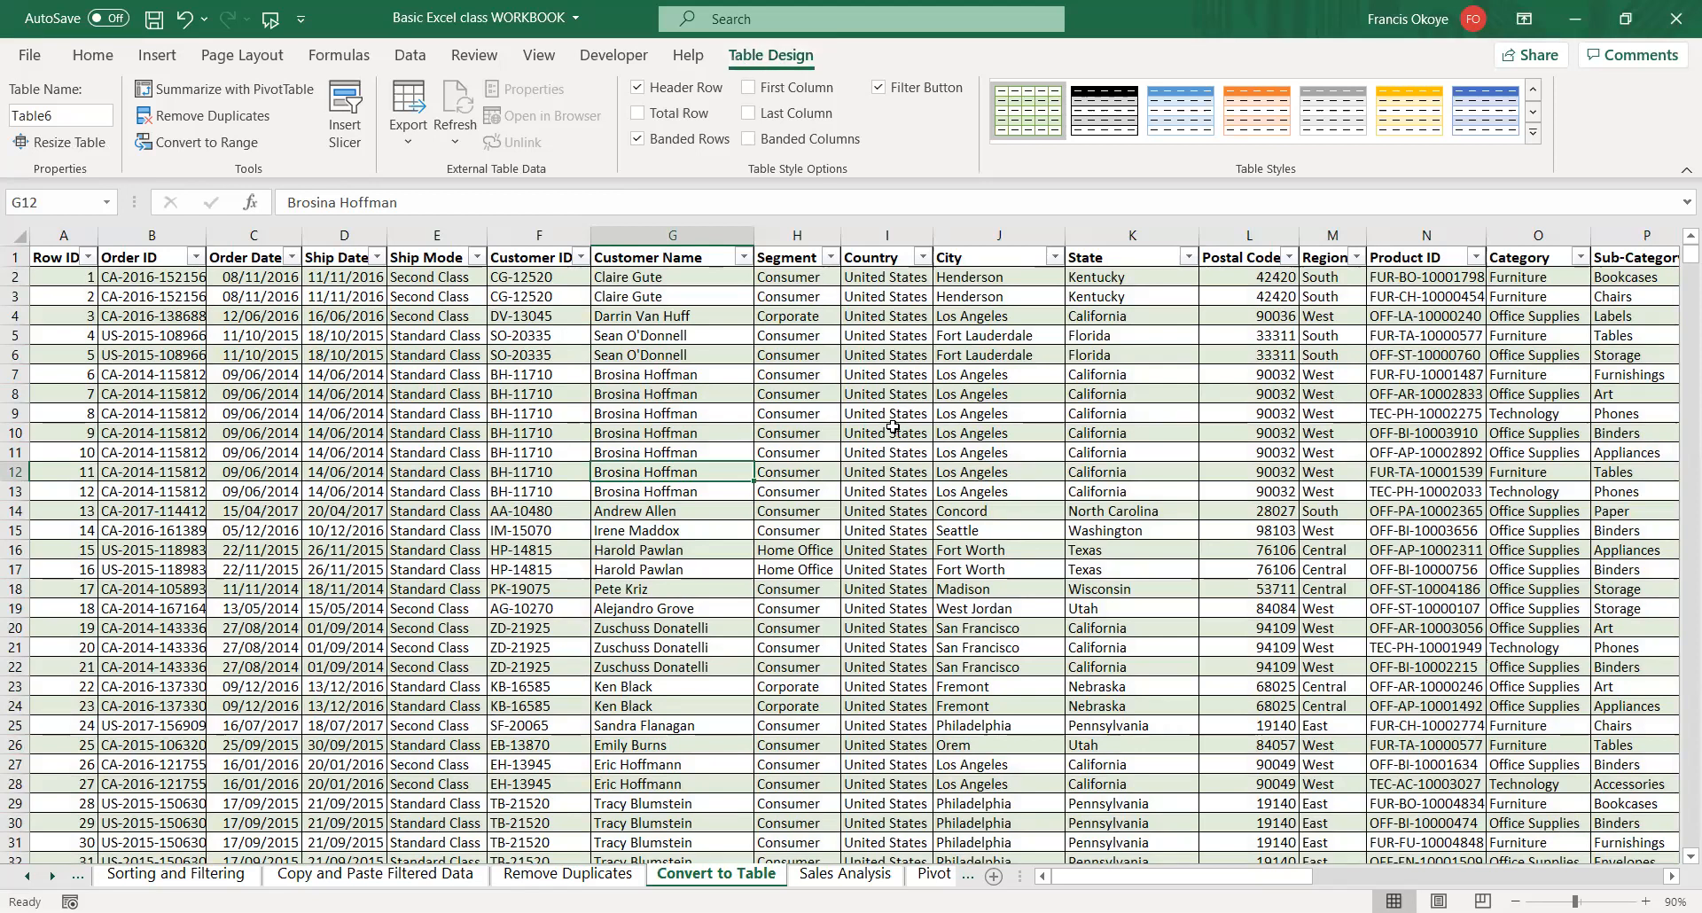
left_click_drag(780, 374, 633, 310)
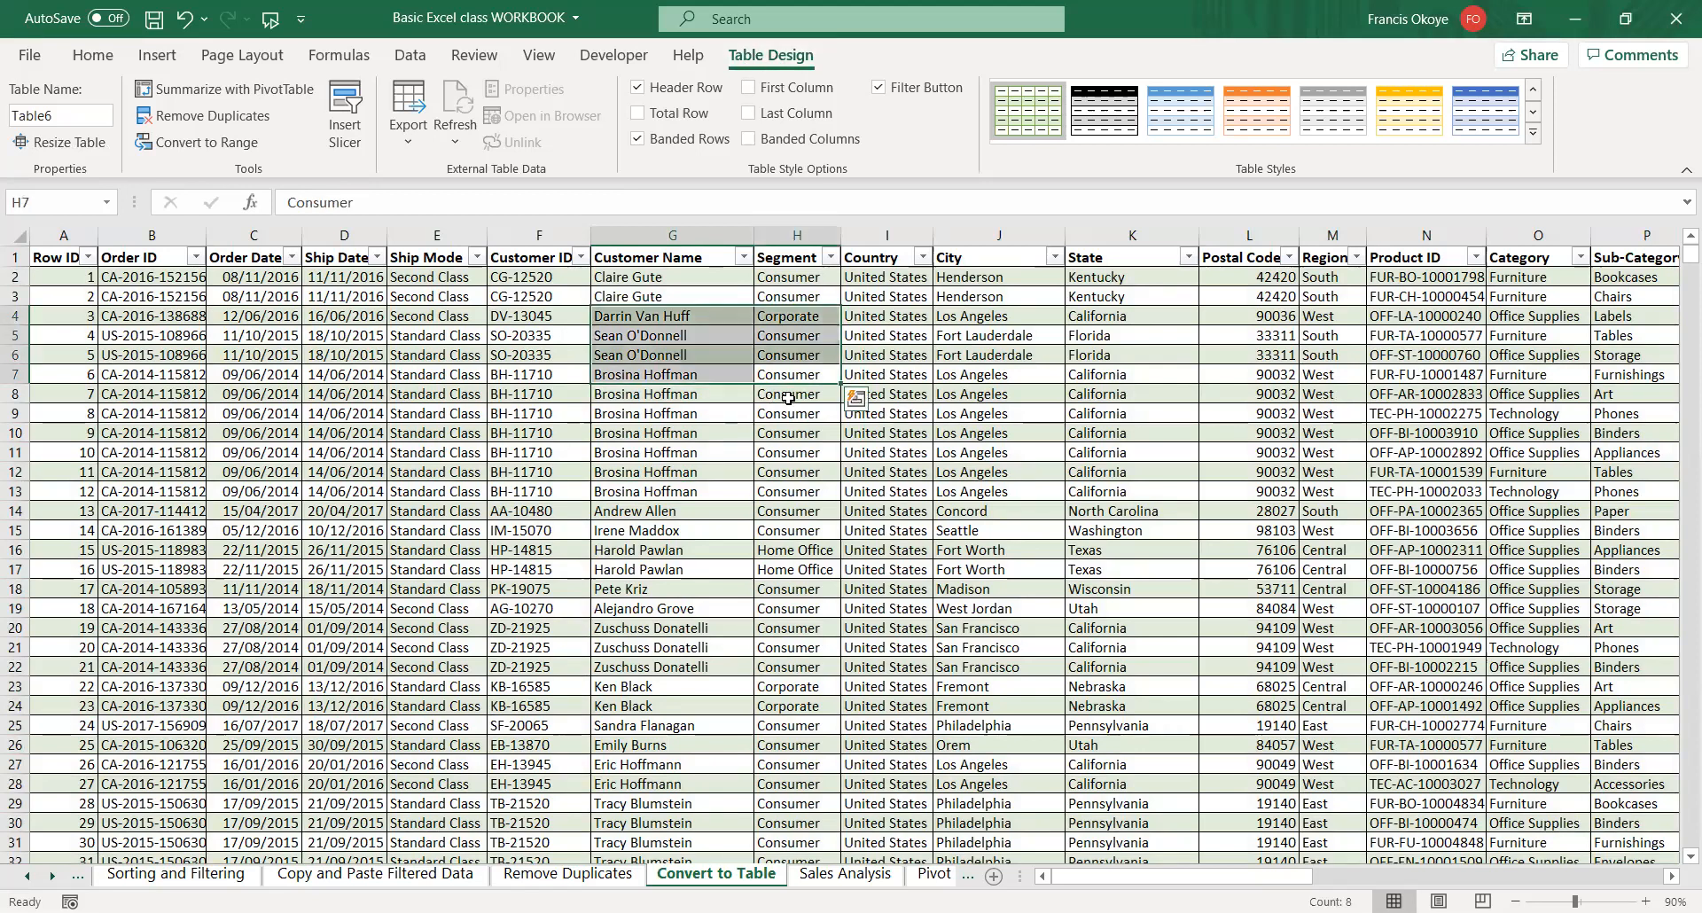
left_click(779, 317)
left_click(1174, 392)
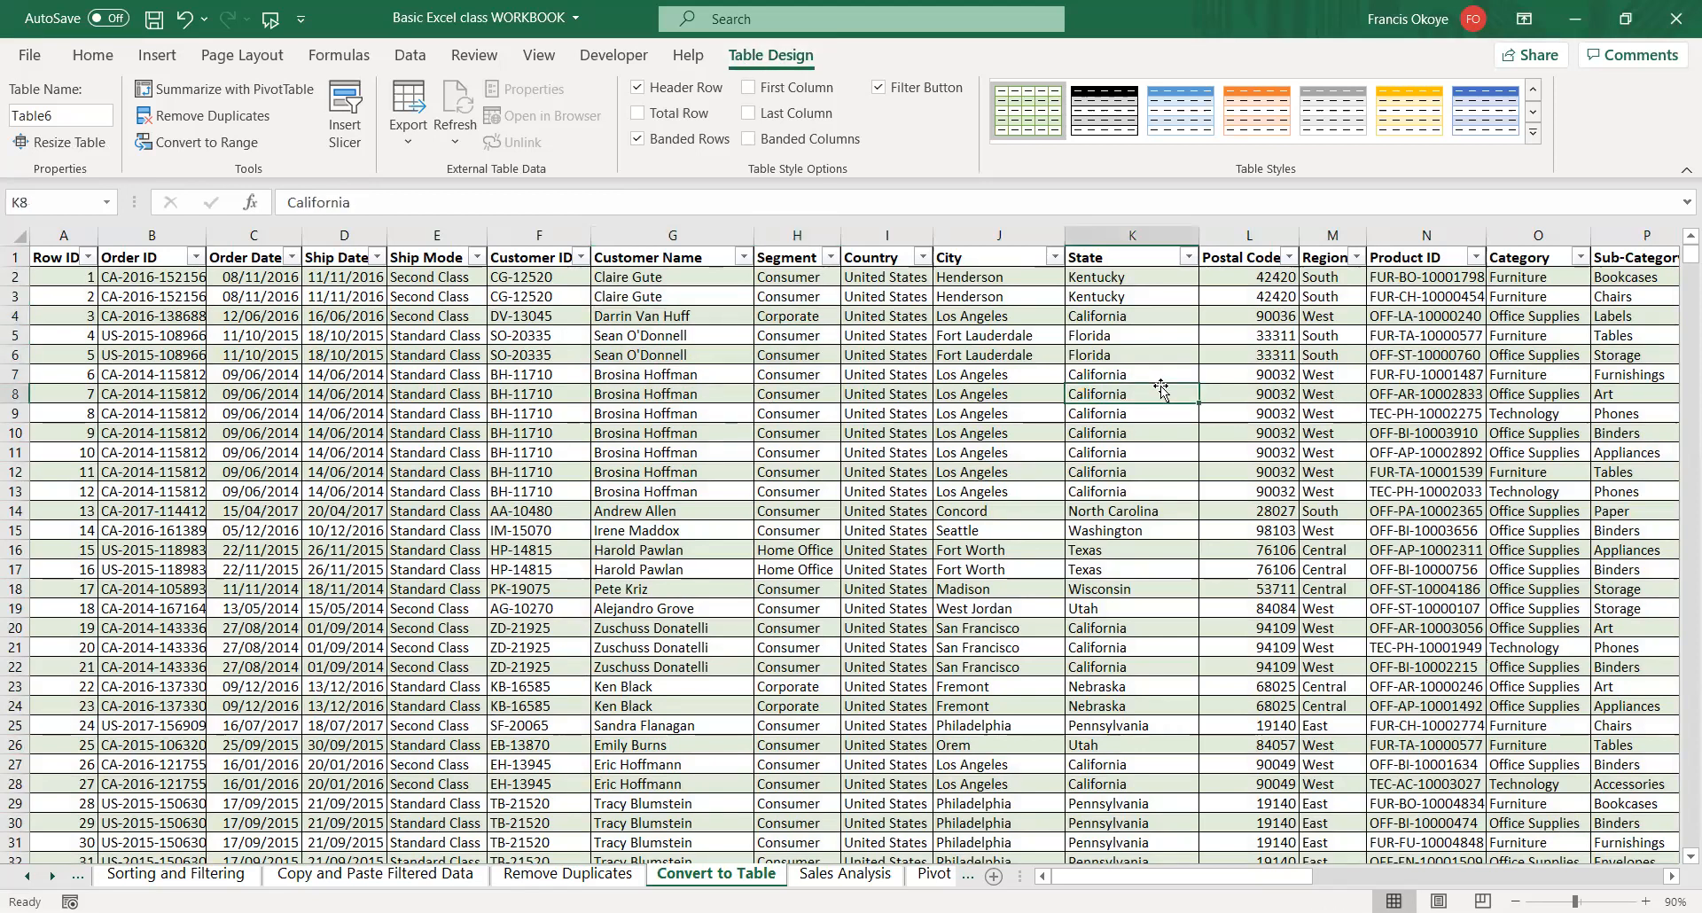
left_click(1264, 435)
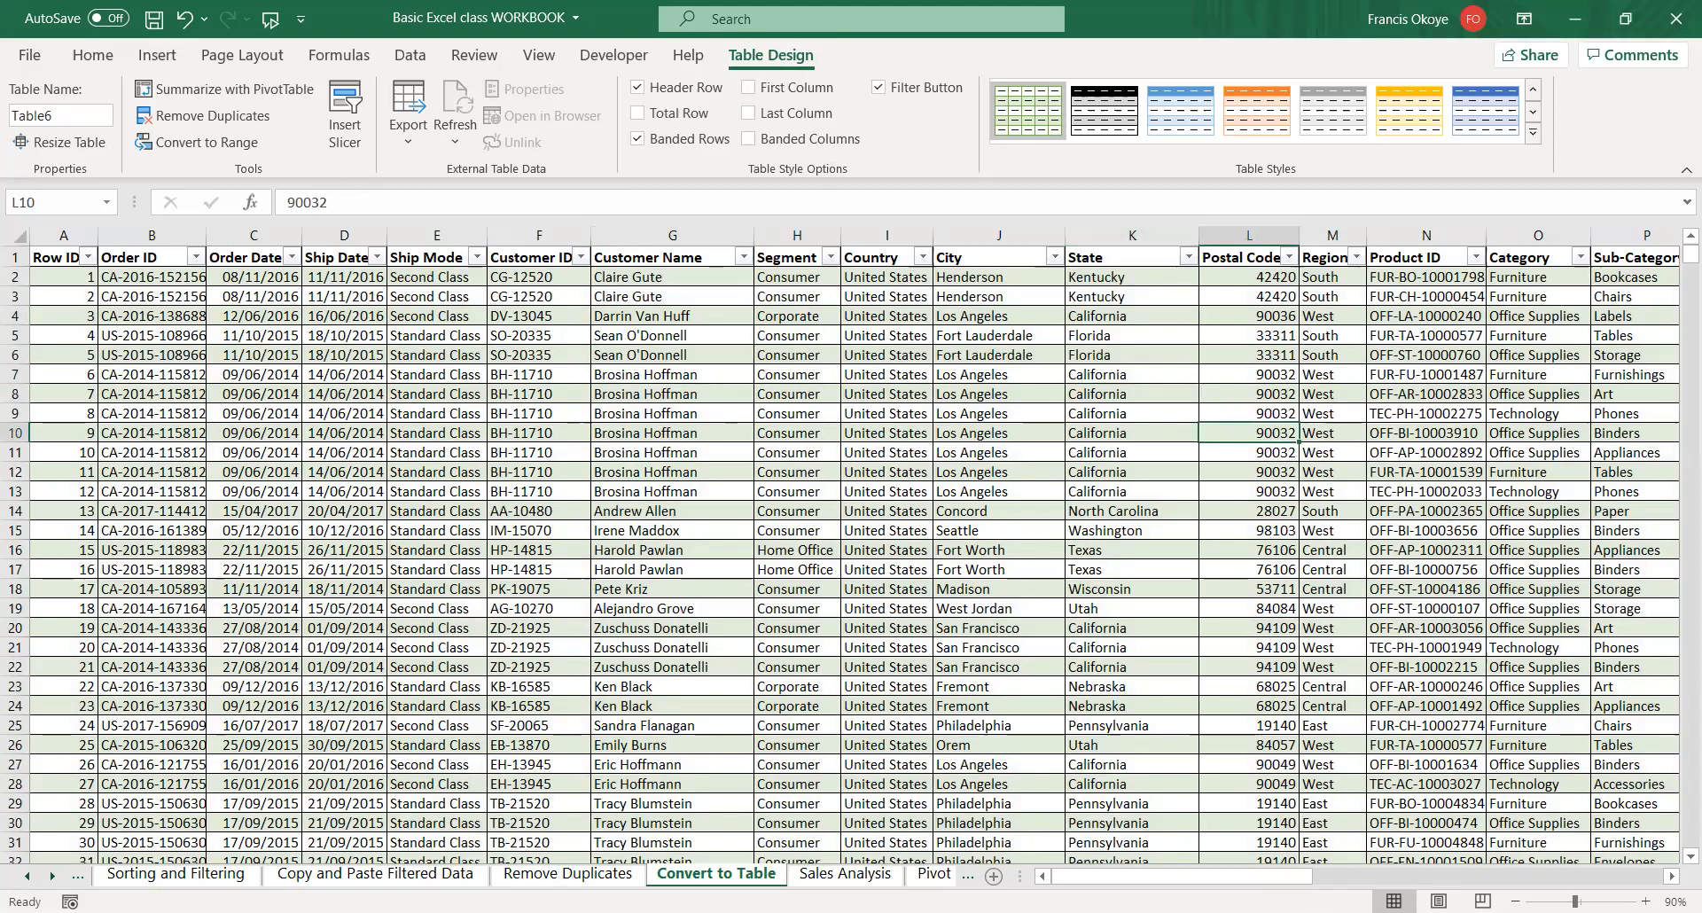
- Add a new table column with the header Cost in cell V1, directly after the Profit column
left_click_drag(1253, 882, 1543, 883)
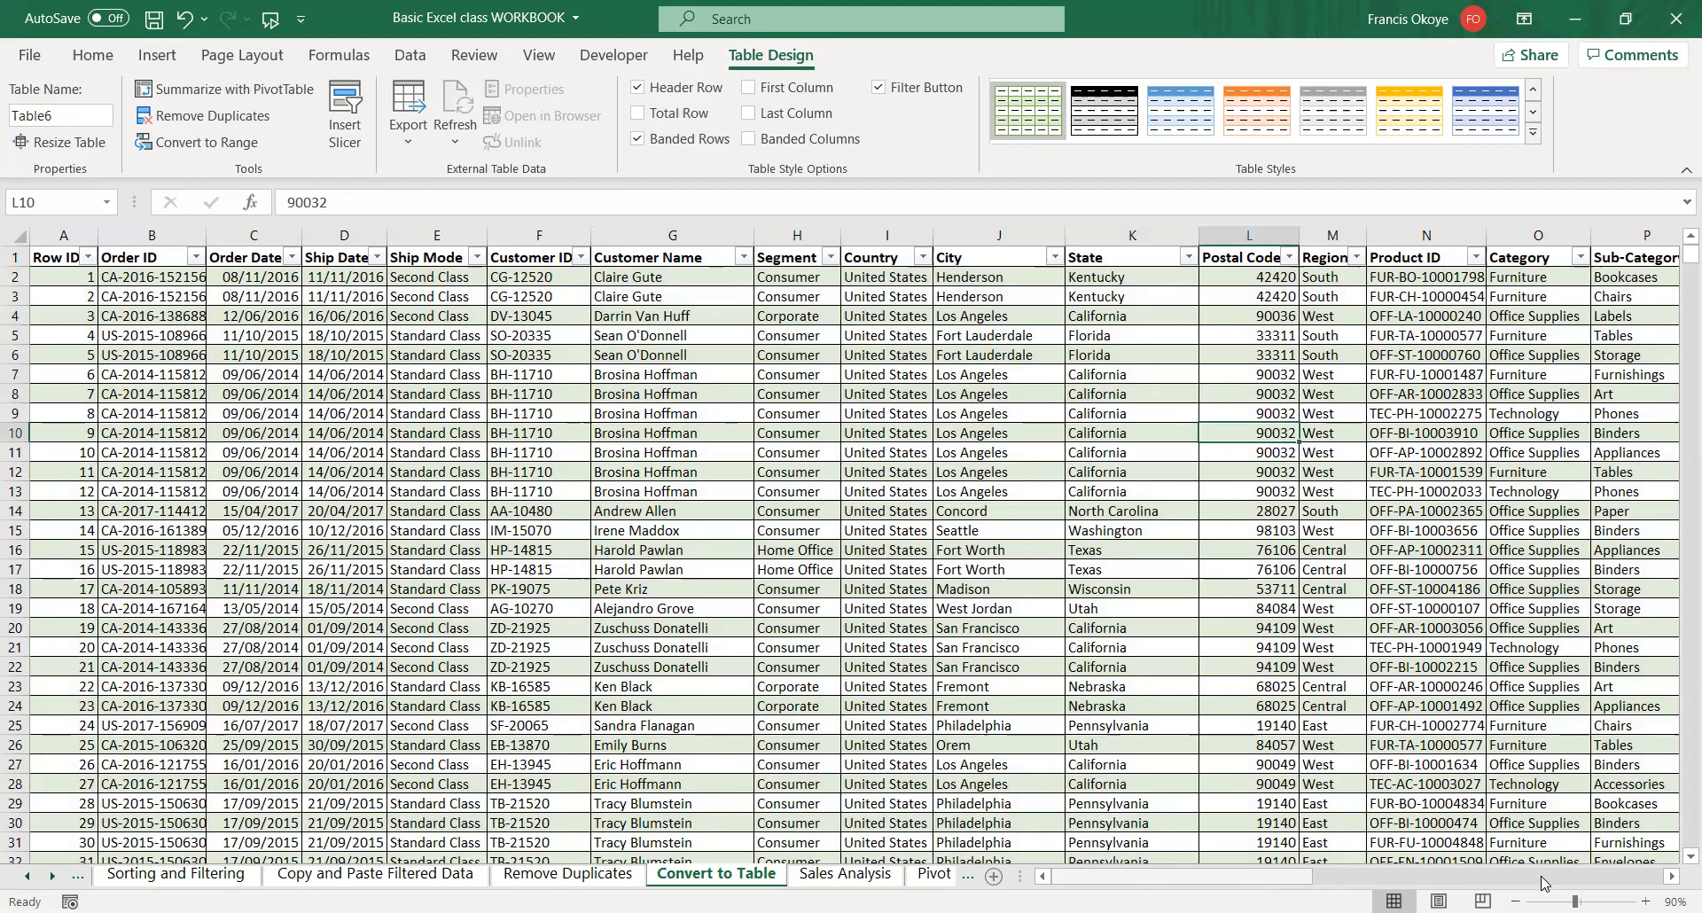
scroll(1645, 253, "right", 2)
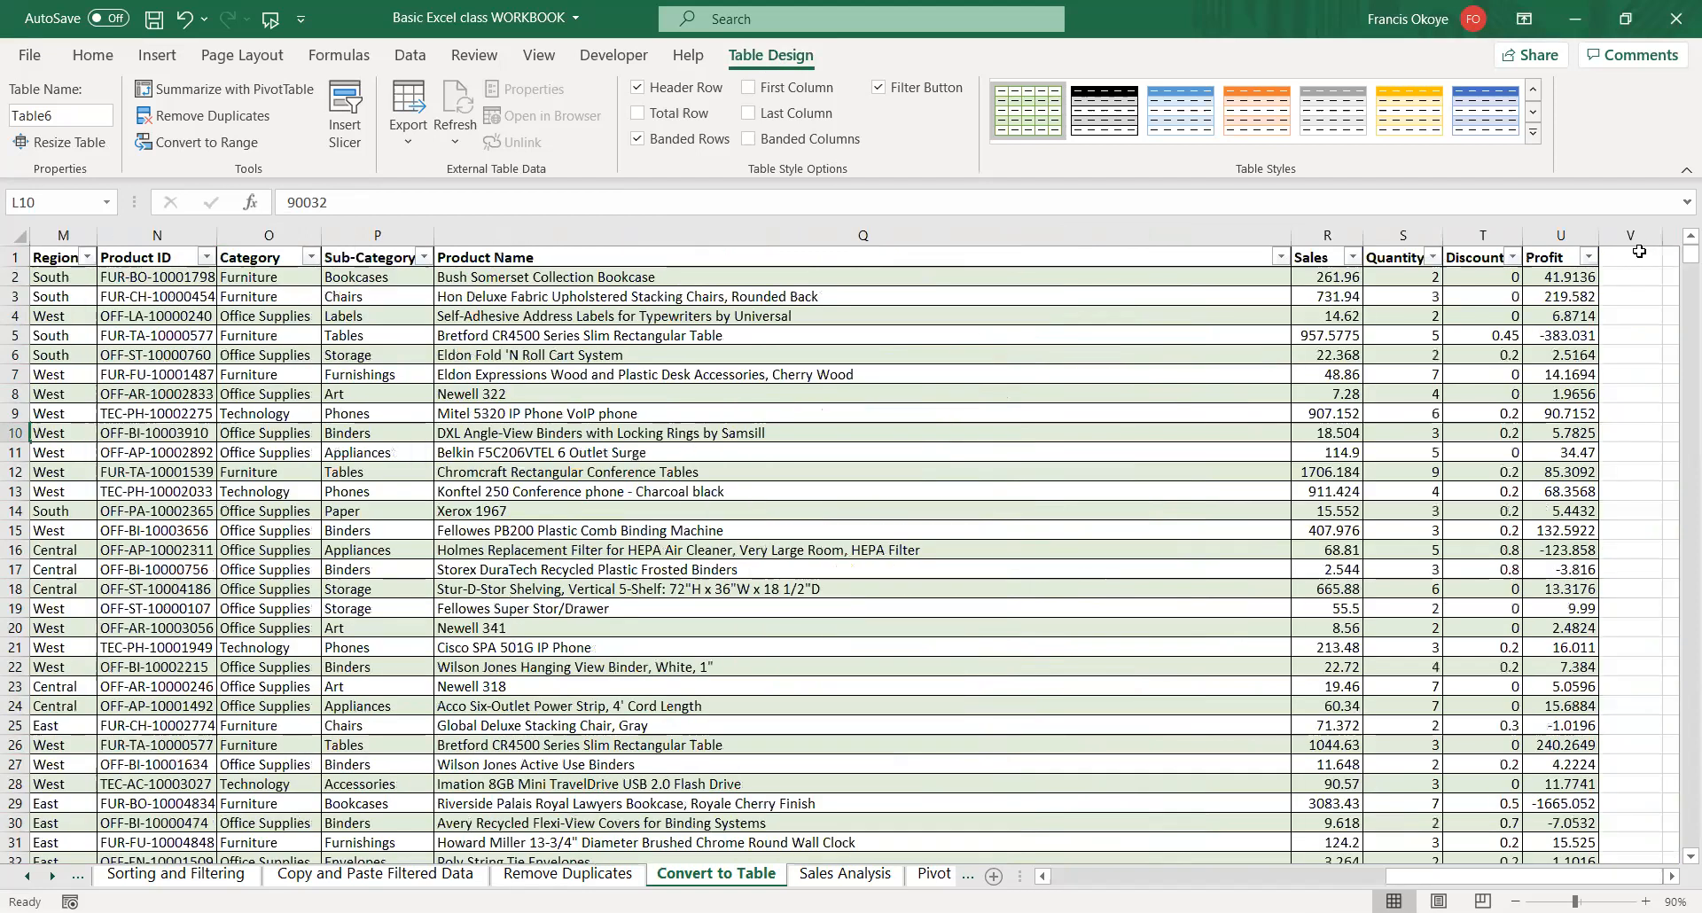
left_click(1640, 253)
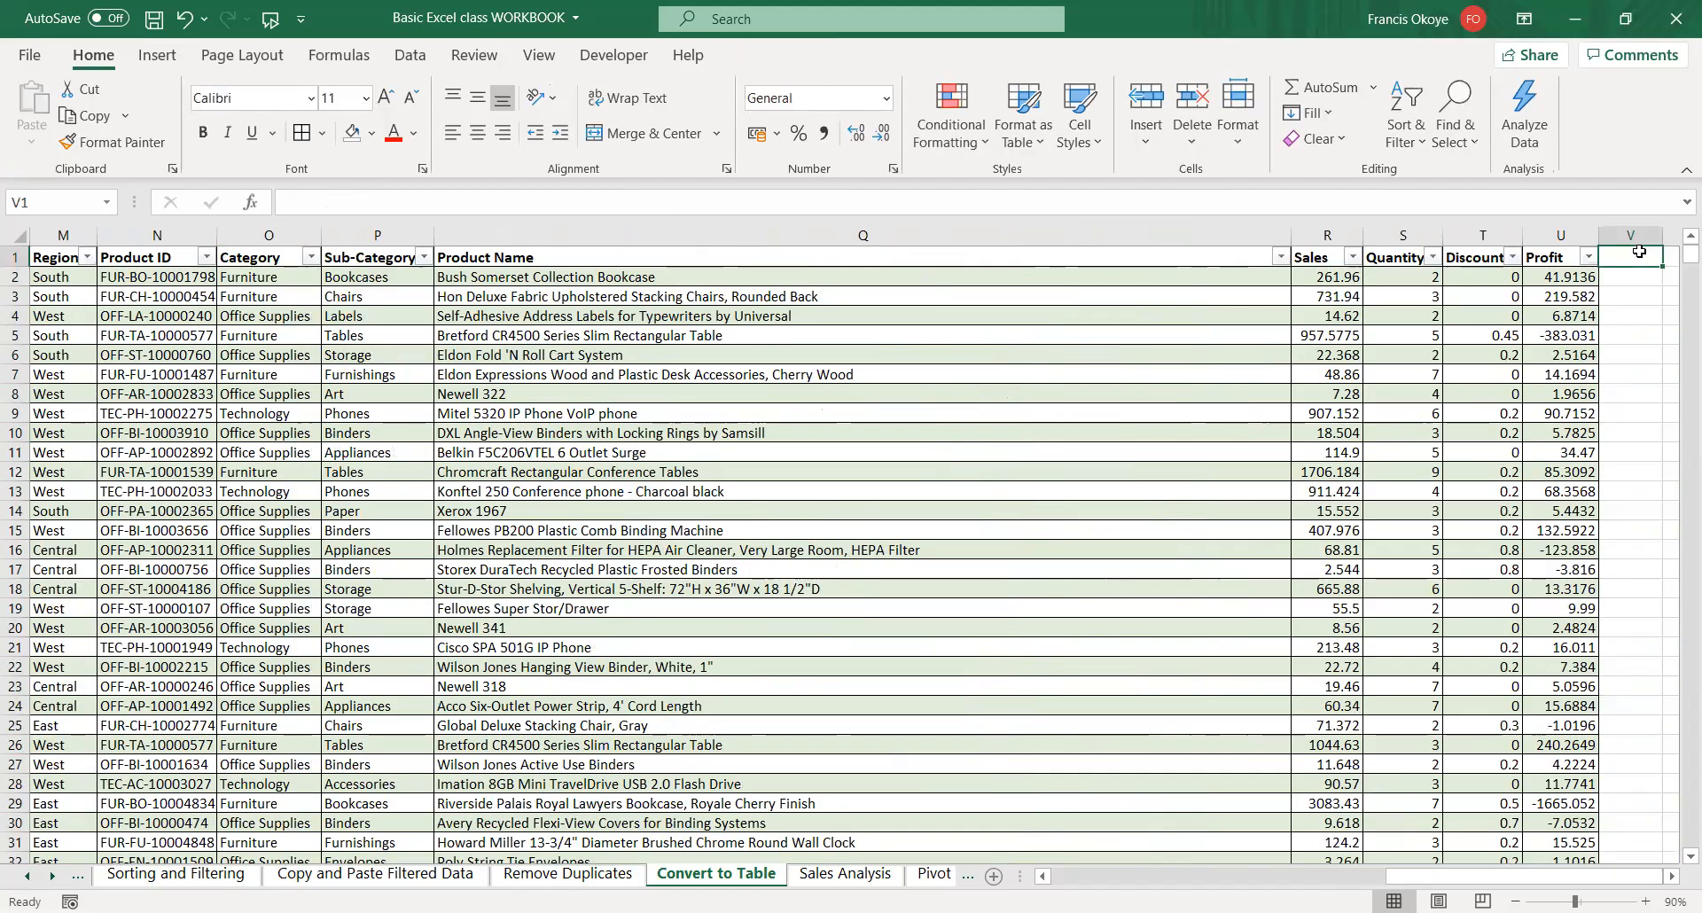
type("Cost")
key("Return")
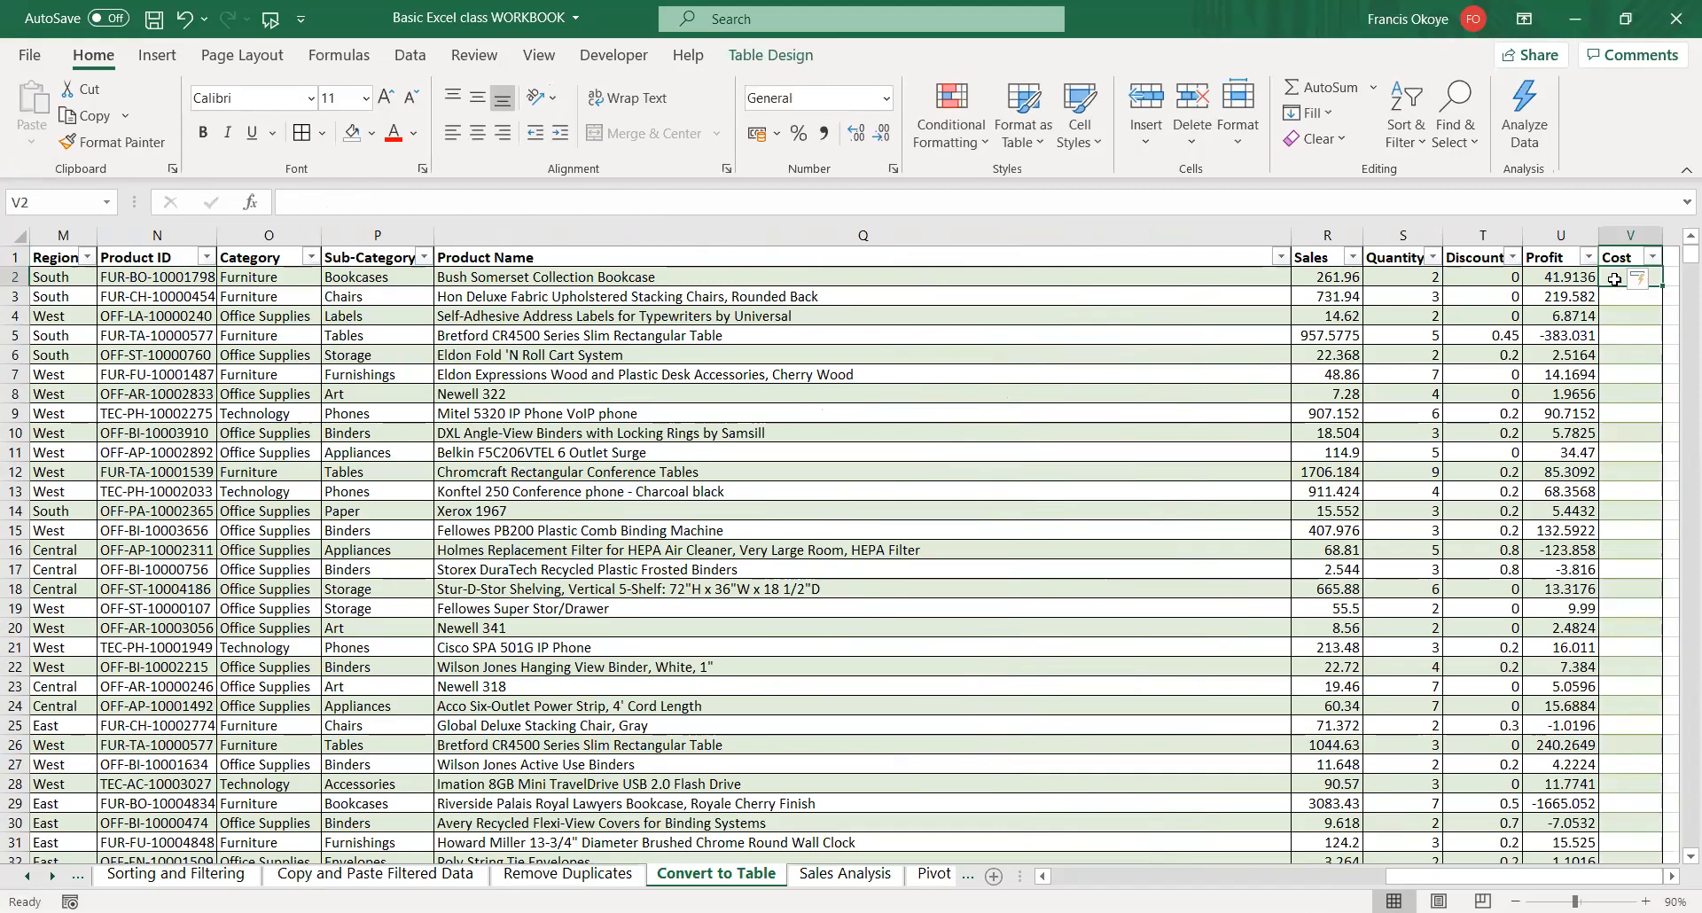
type("=")
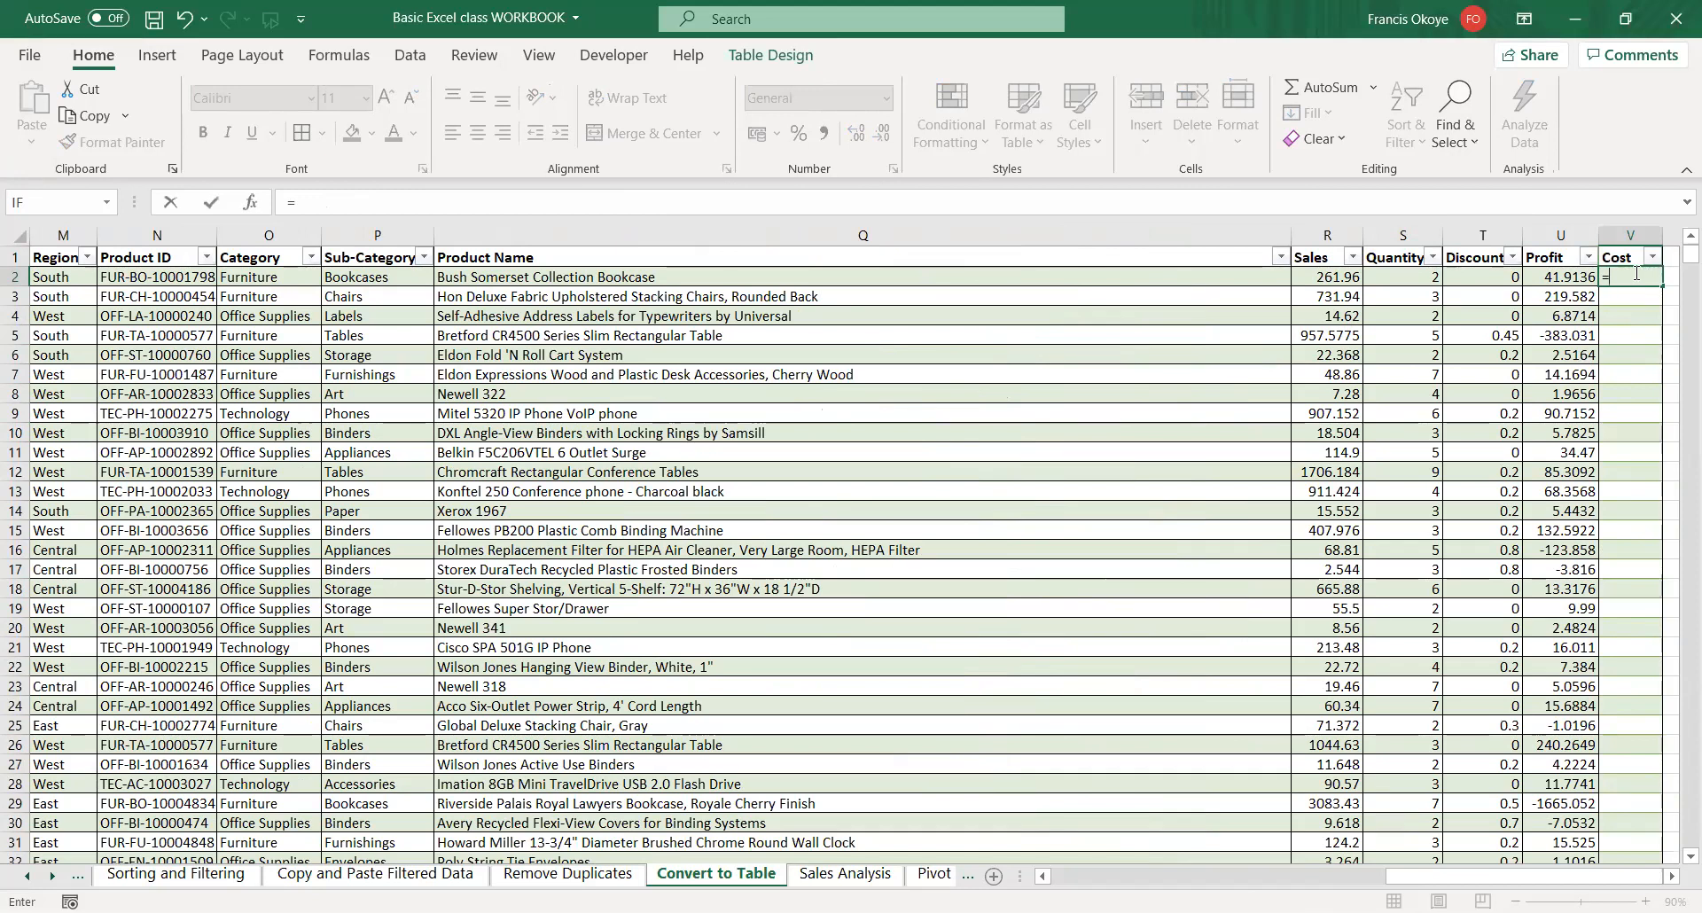
left_click(1331, 277)
type("-")
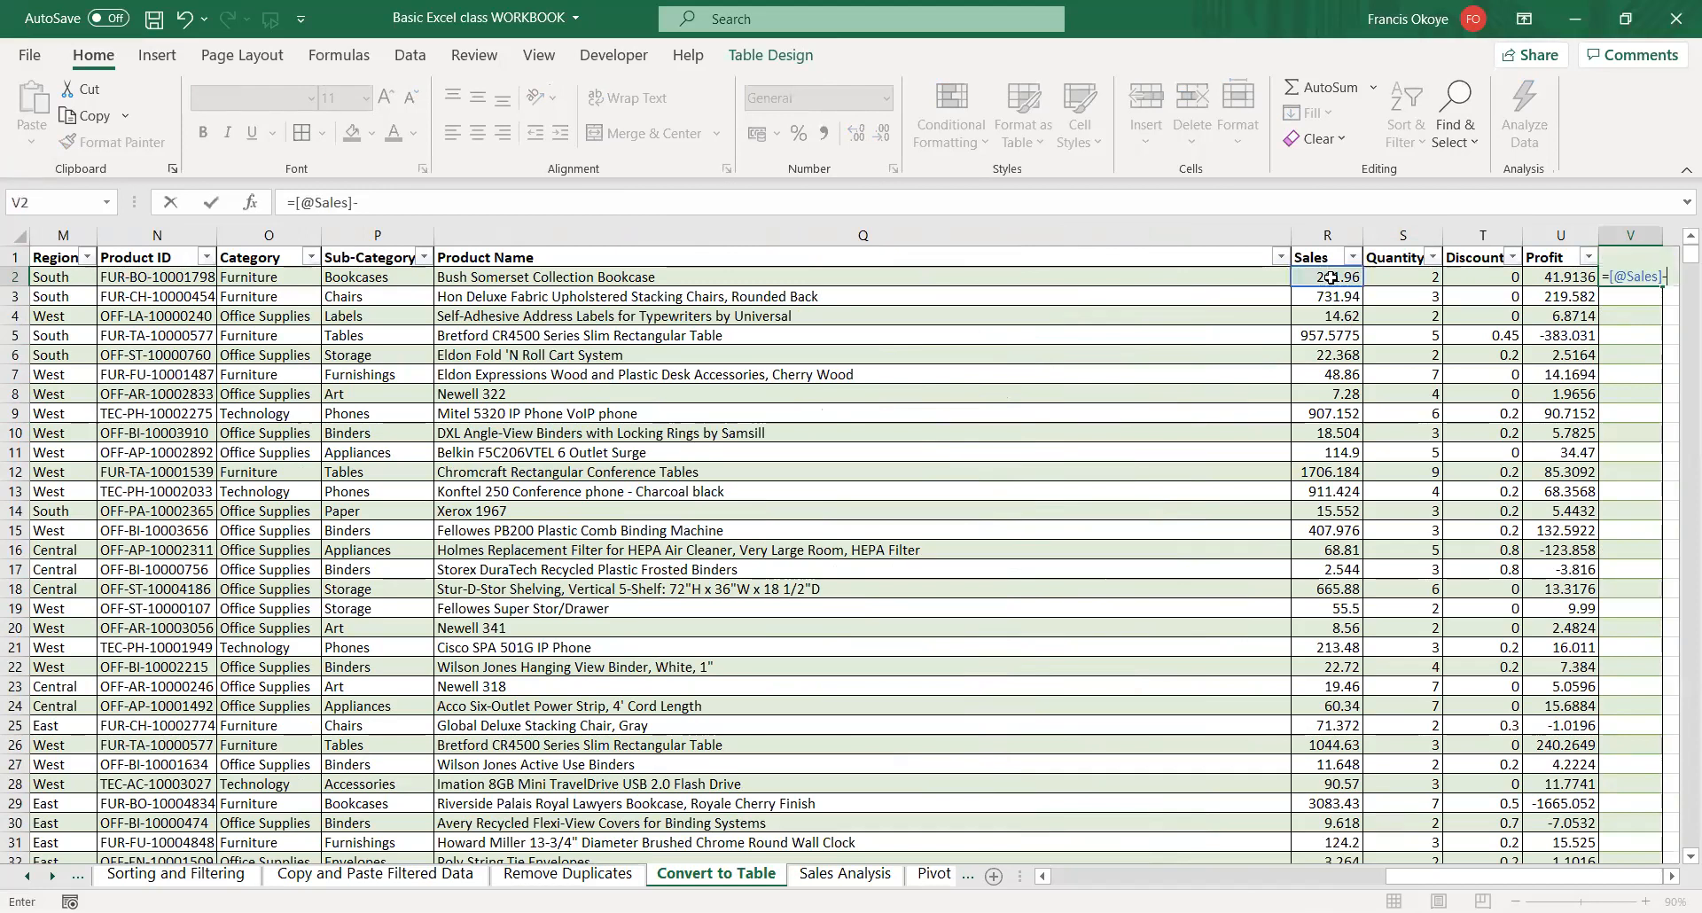
left_click(1556, 277)
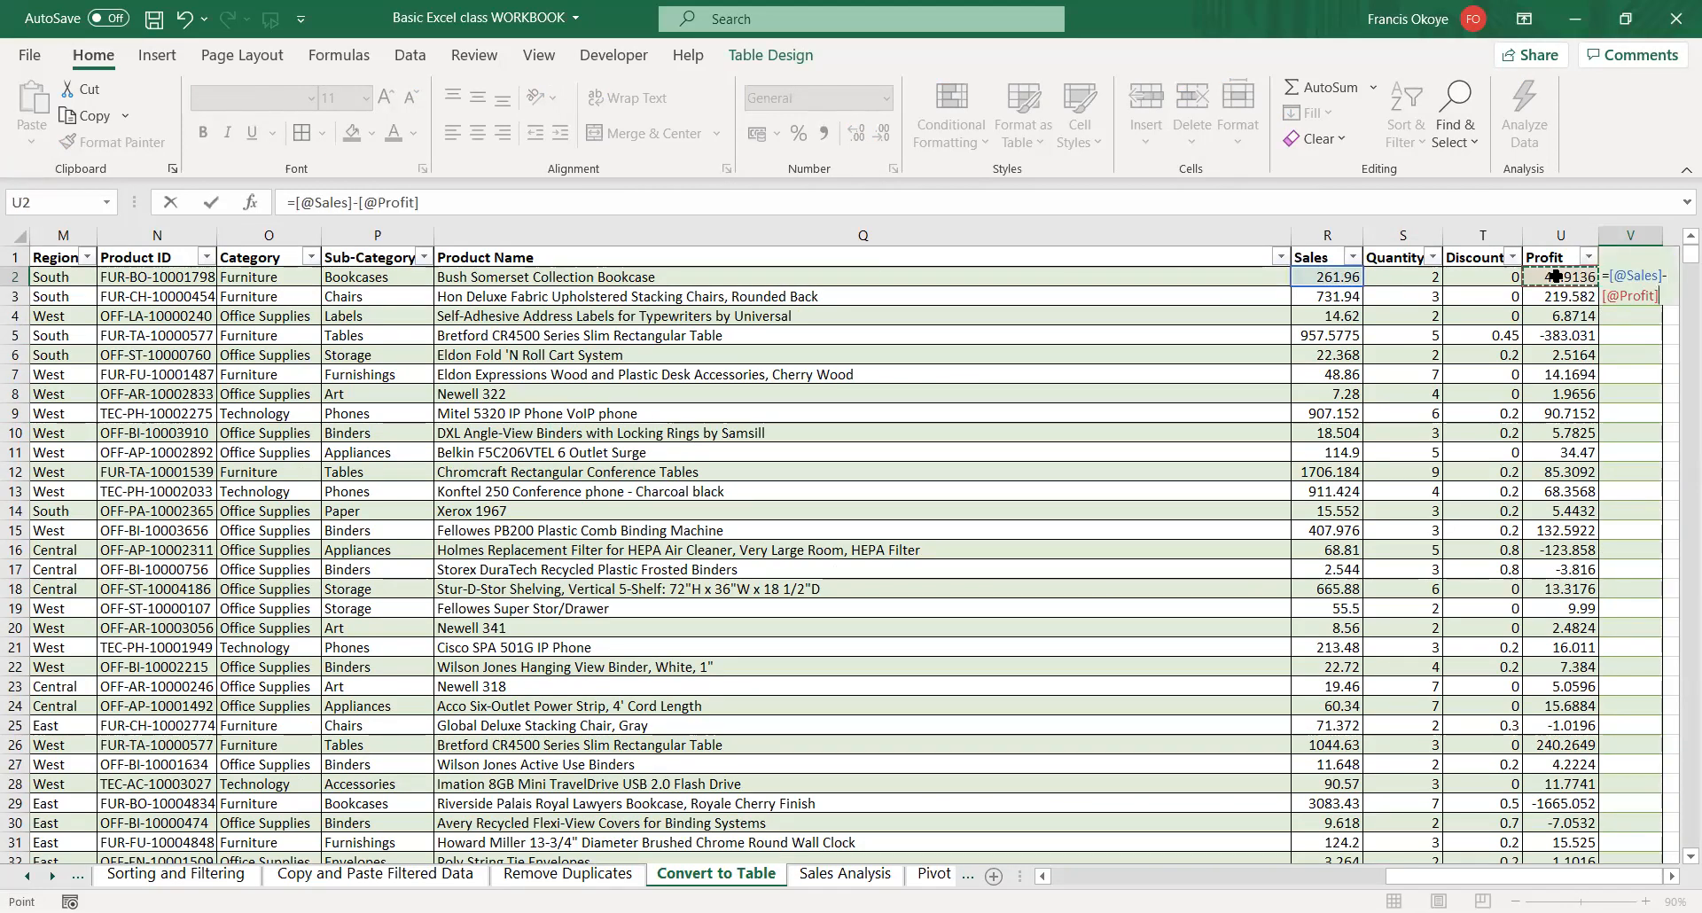
key("Return")
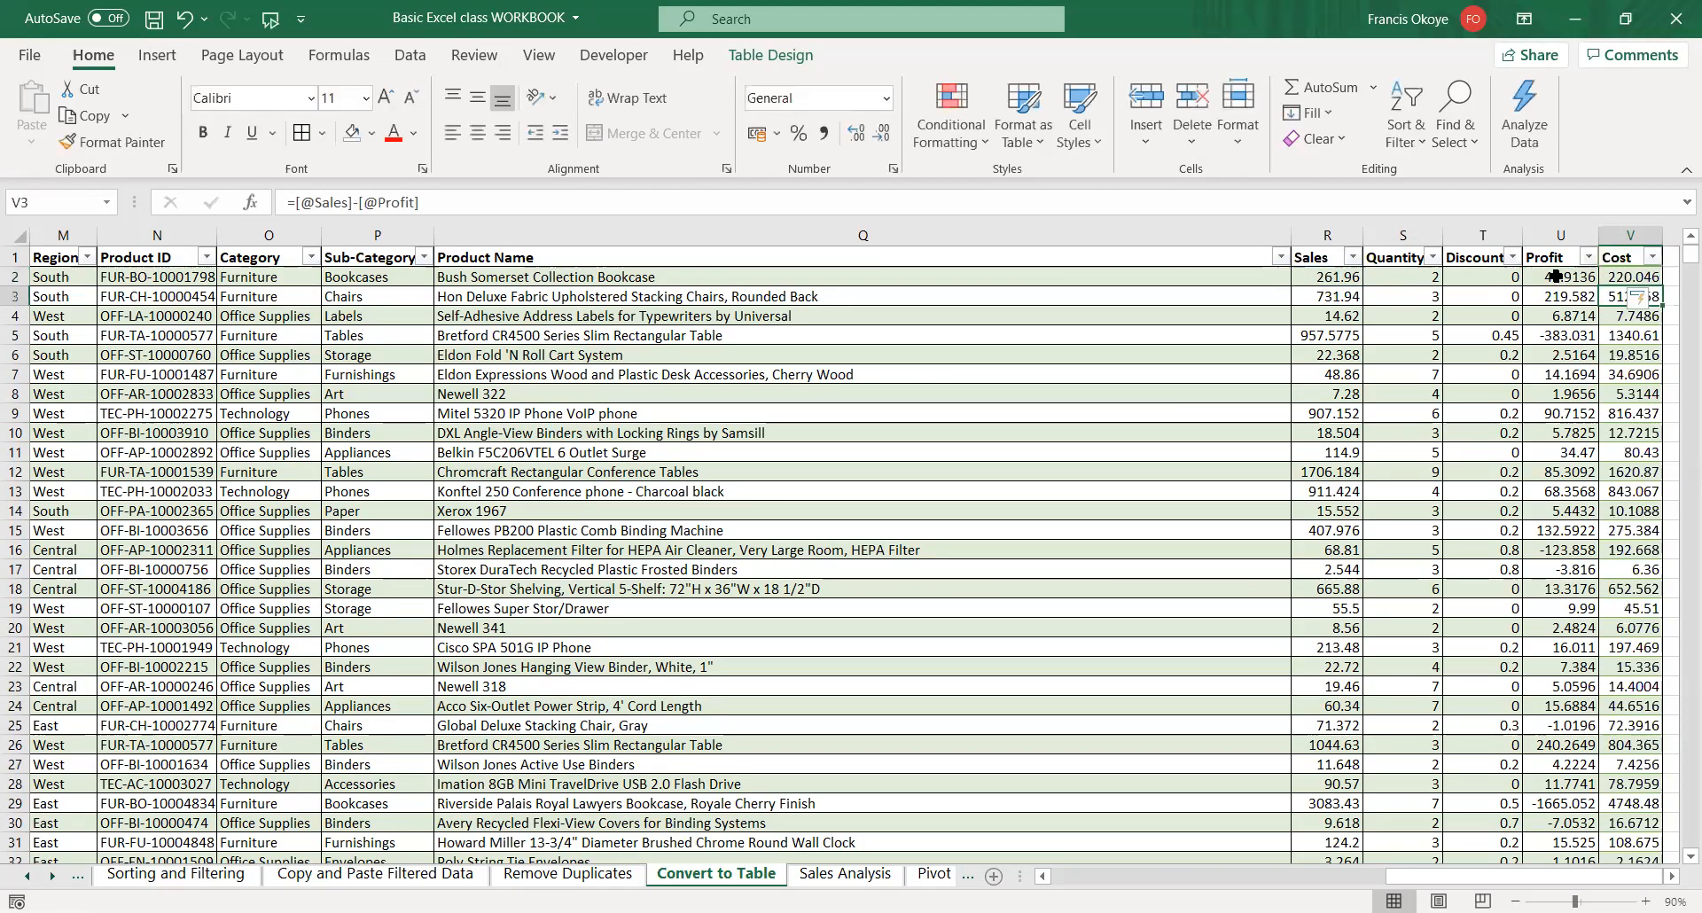
left_click(1676, 878)
scroll(1193, 503, "right", 1)
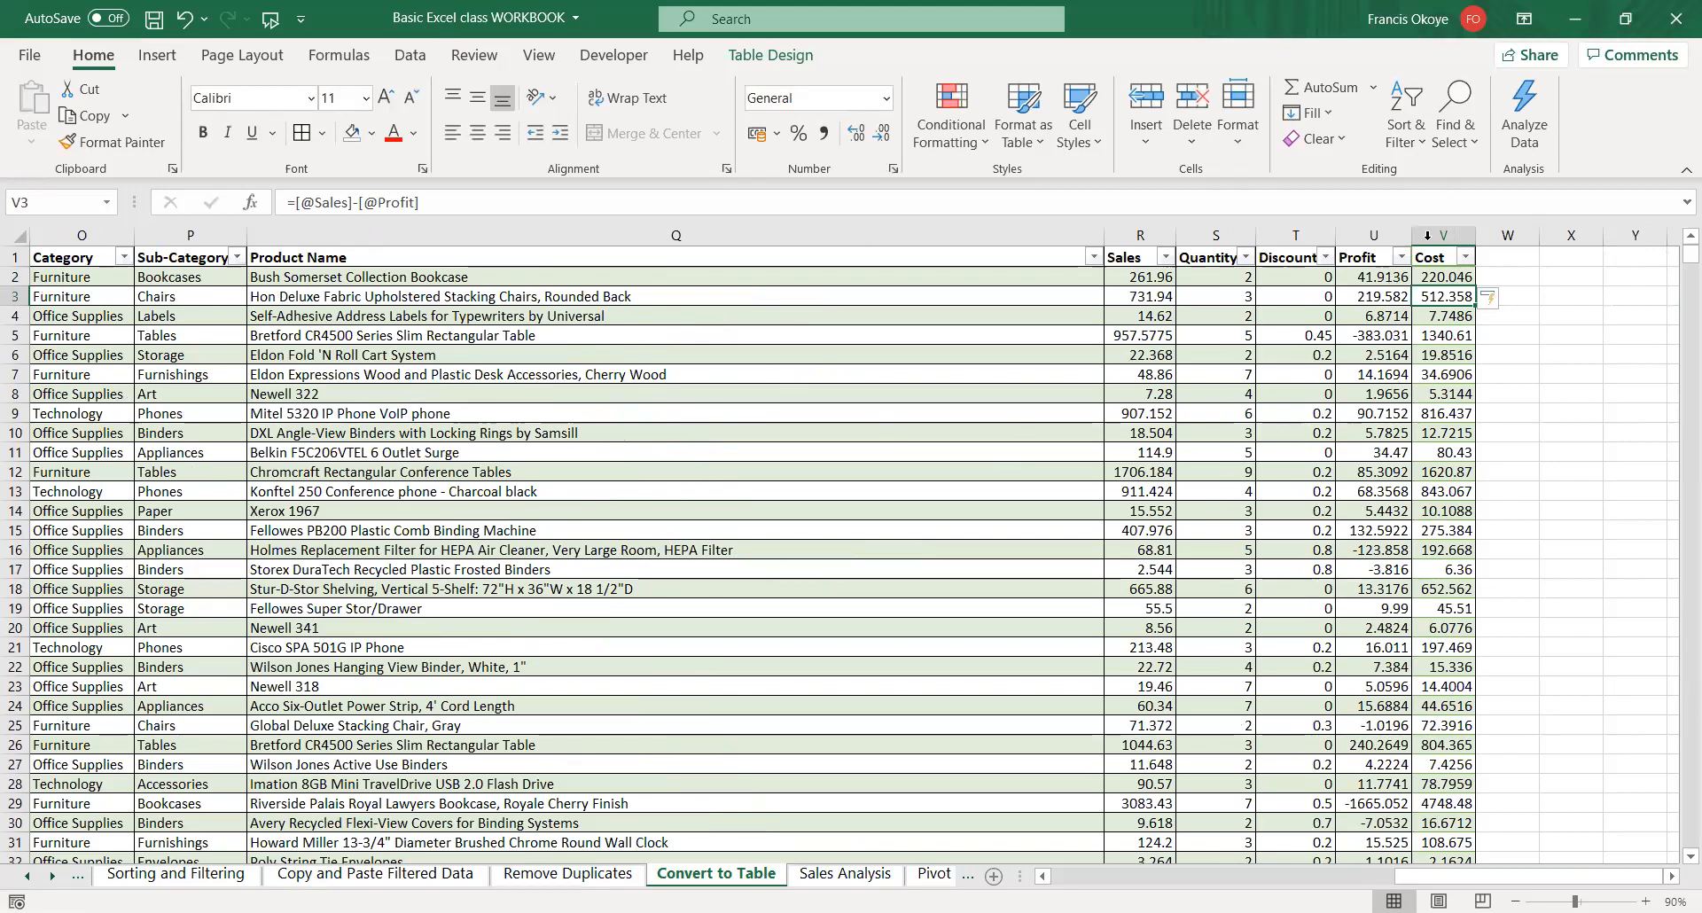
- Add a table column with the header Gross margin in cell W1 and fit the column's width to its contents
left_click(1510, 258)
type("Gros")
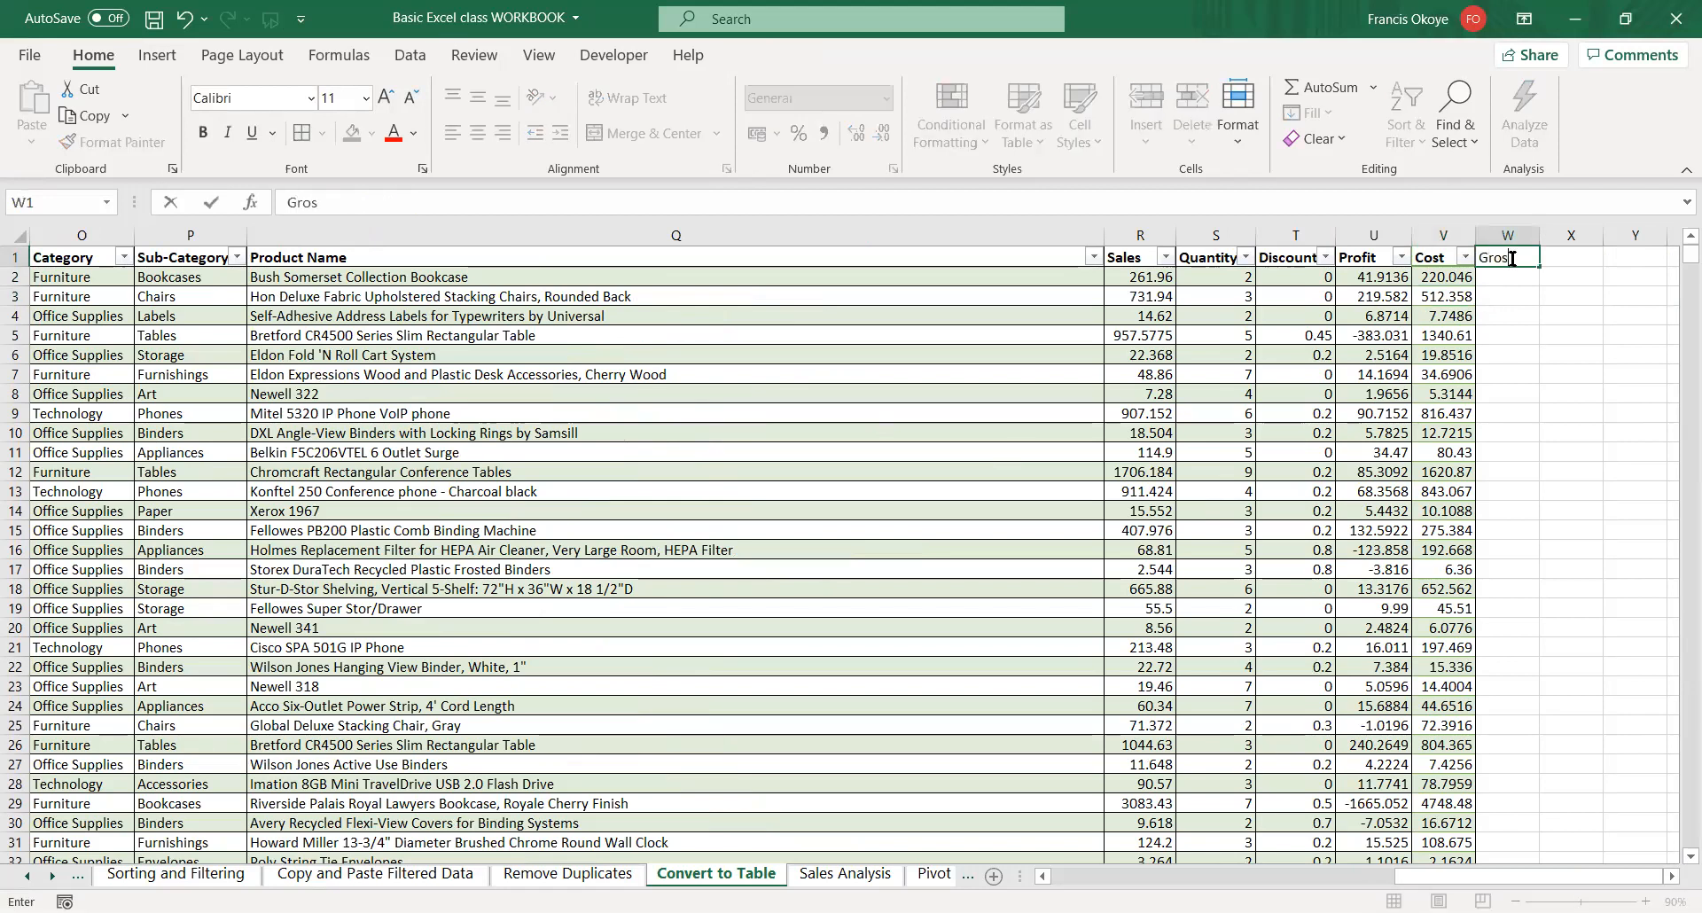
type("s margin")
key("Return")
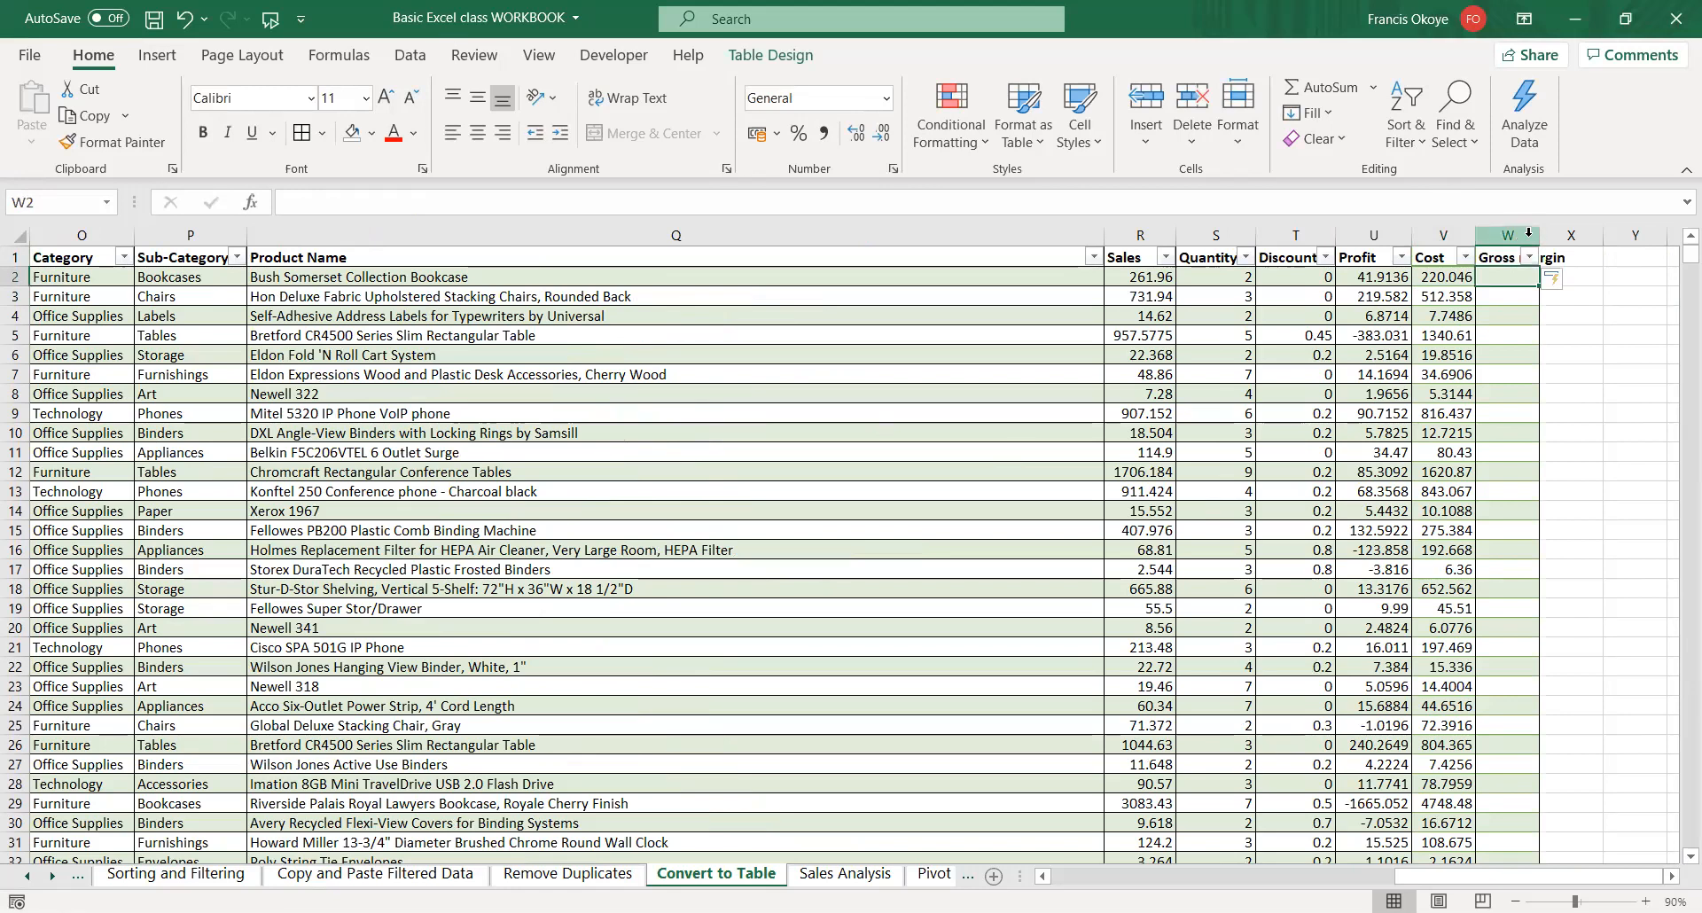
double_click(1537, 234)
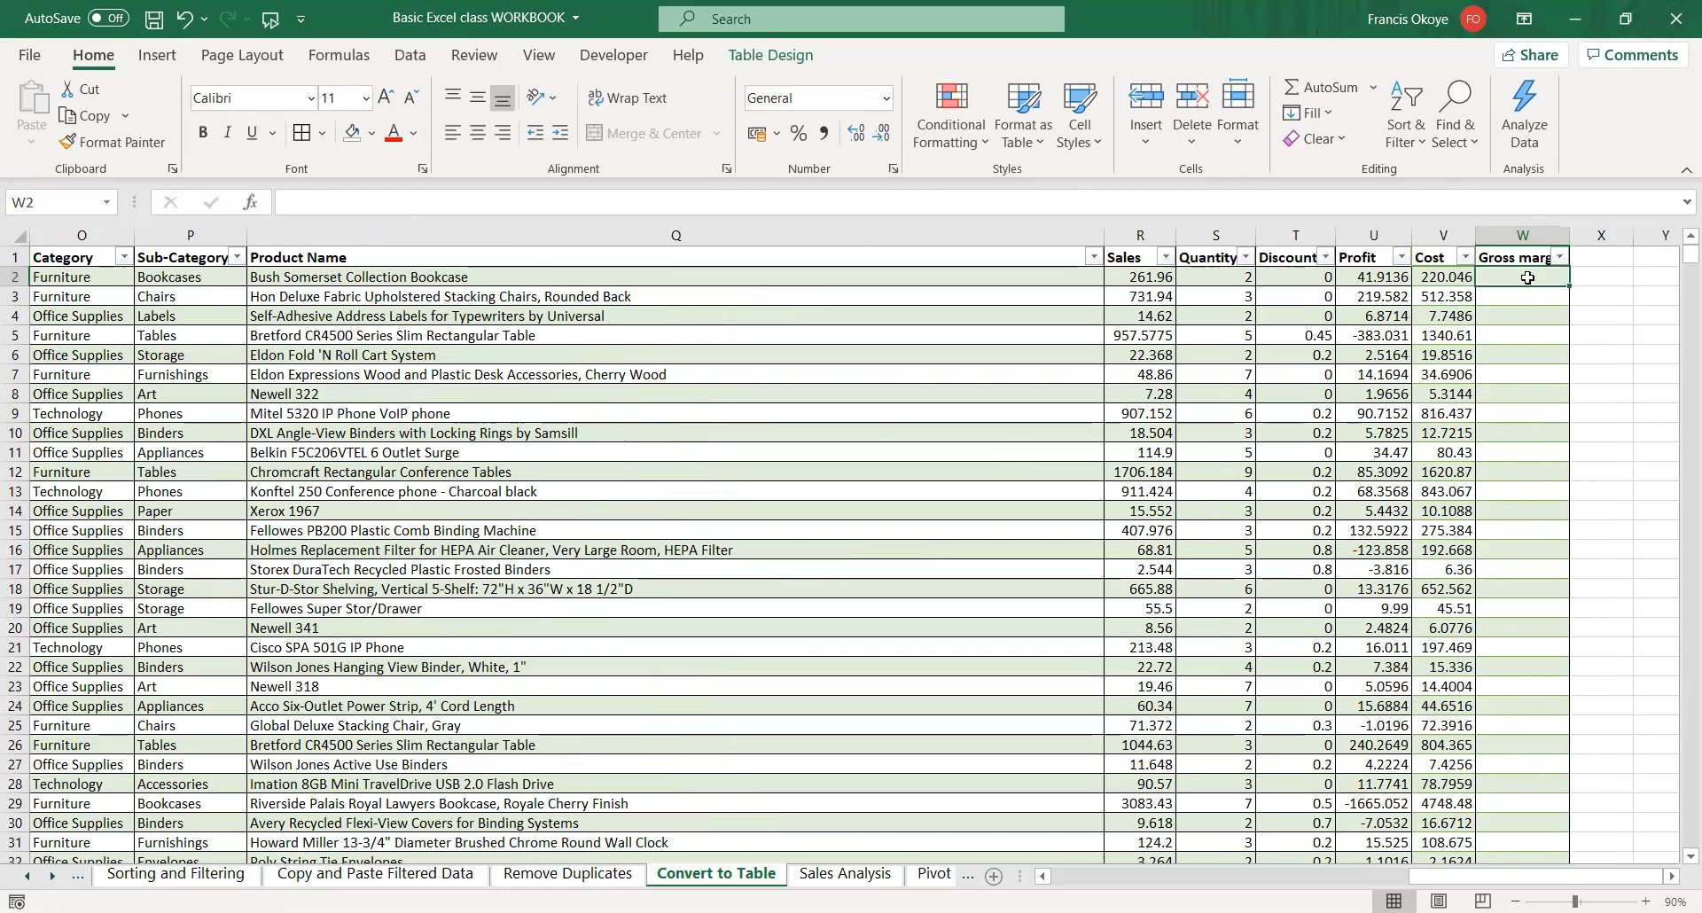
type("=")
left_click(1388, 274)
type("/")
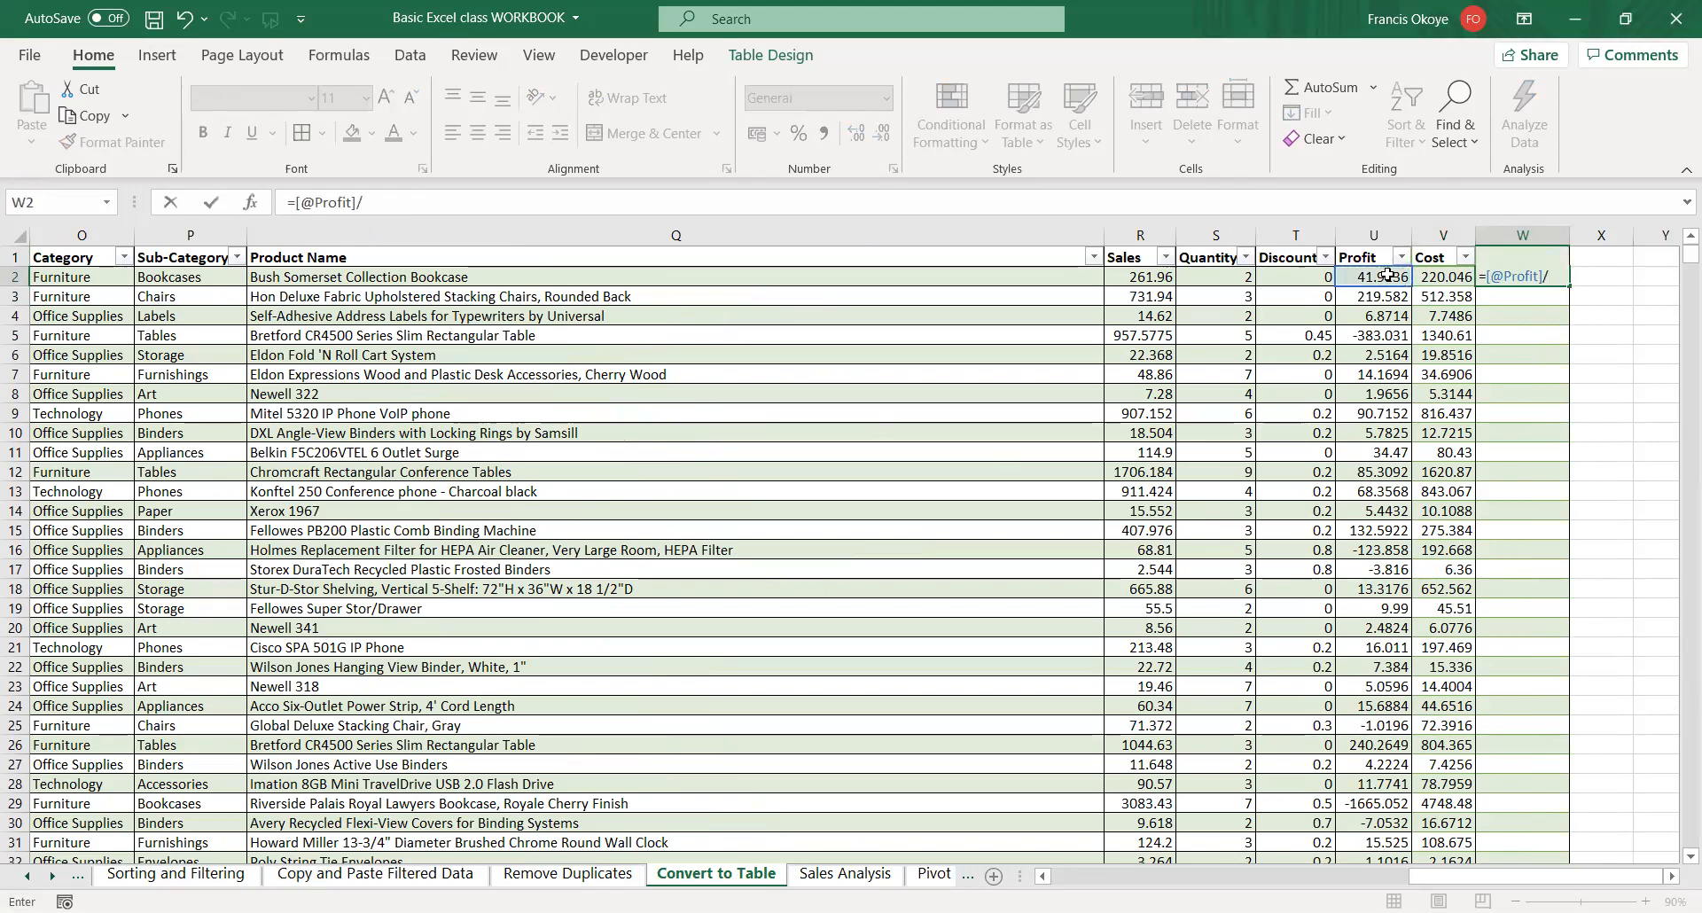
left_click(1123, 278)
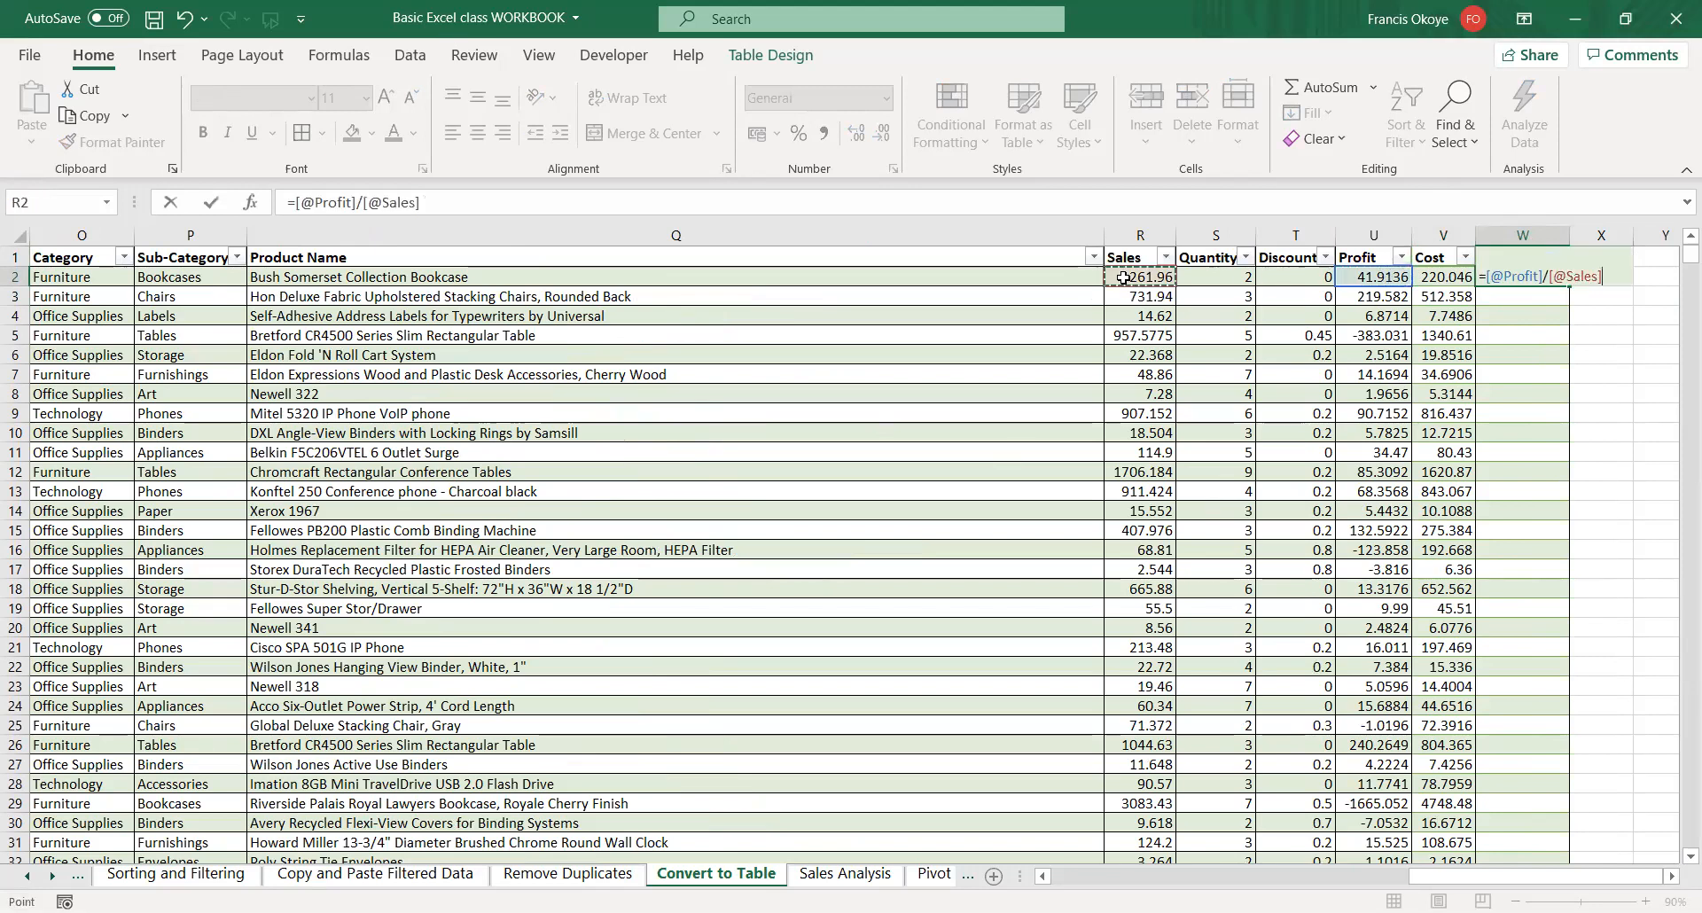
key("Return")
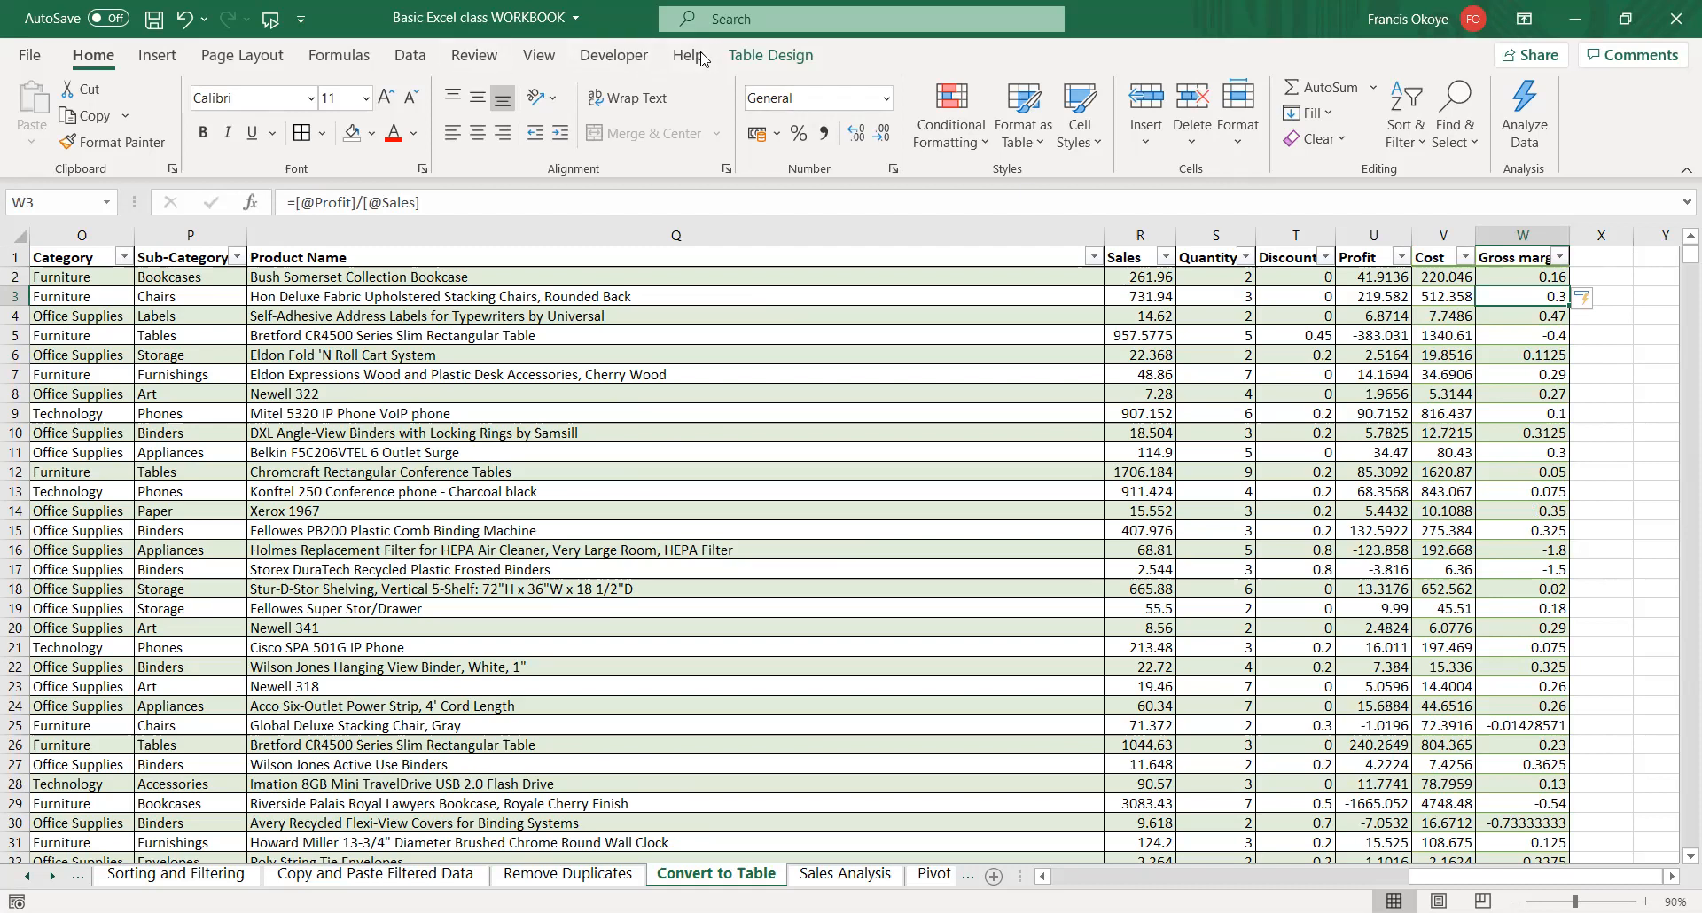
- Convert the orders table back to a normal range
left_click(769, 64)
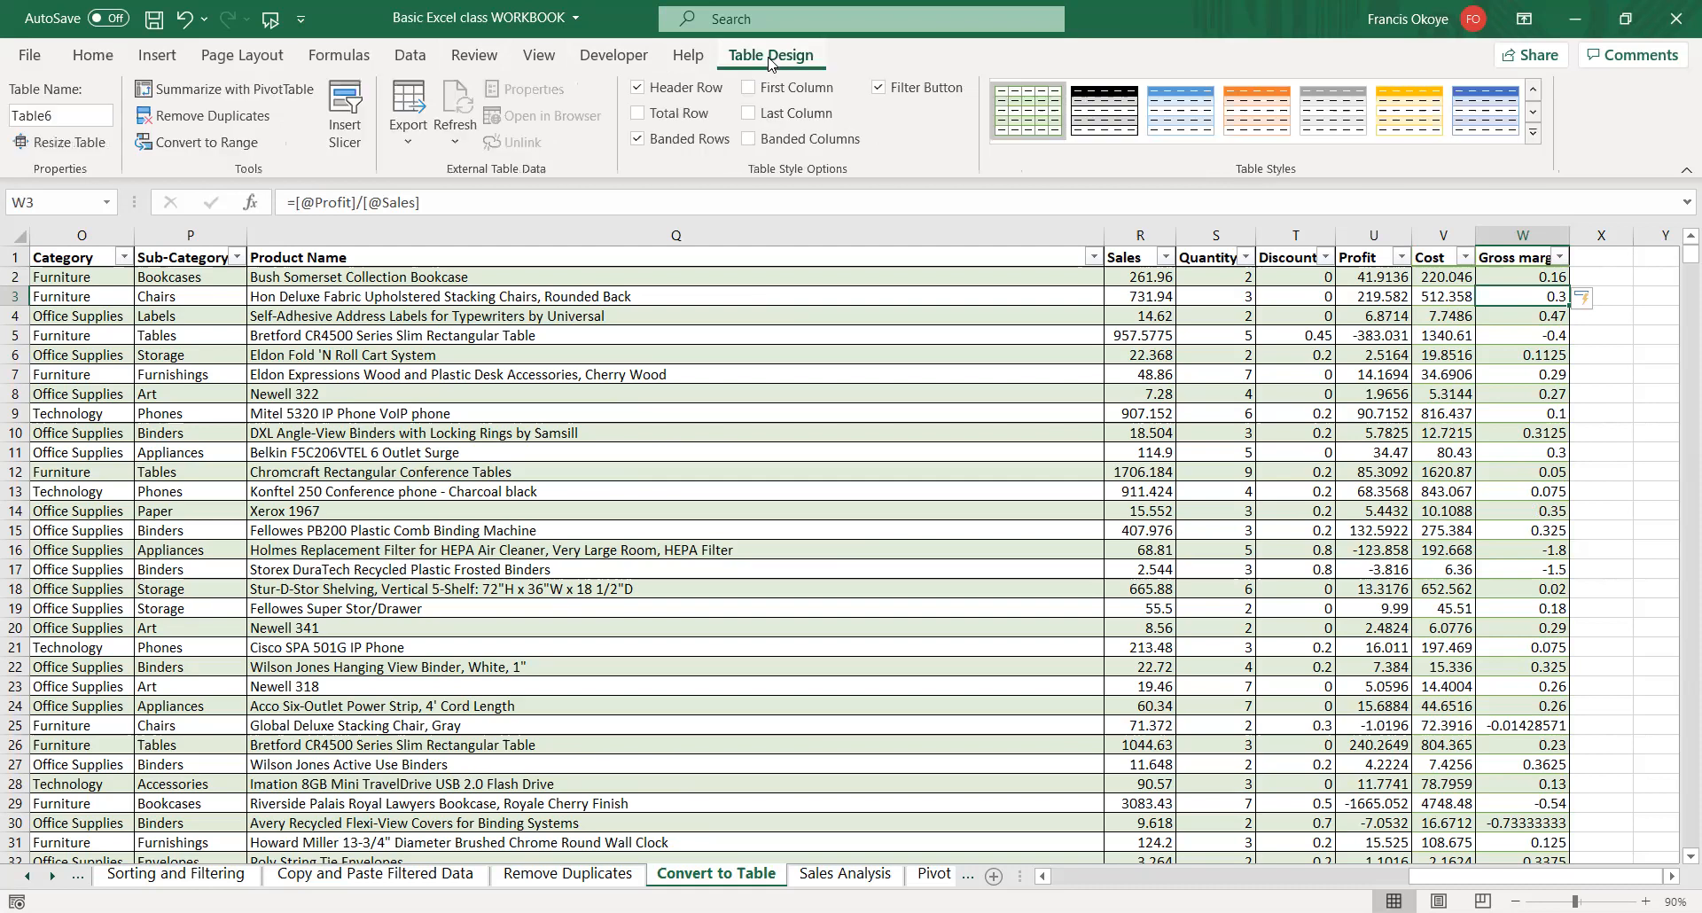
left_click(174, 146)
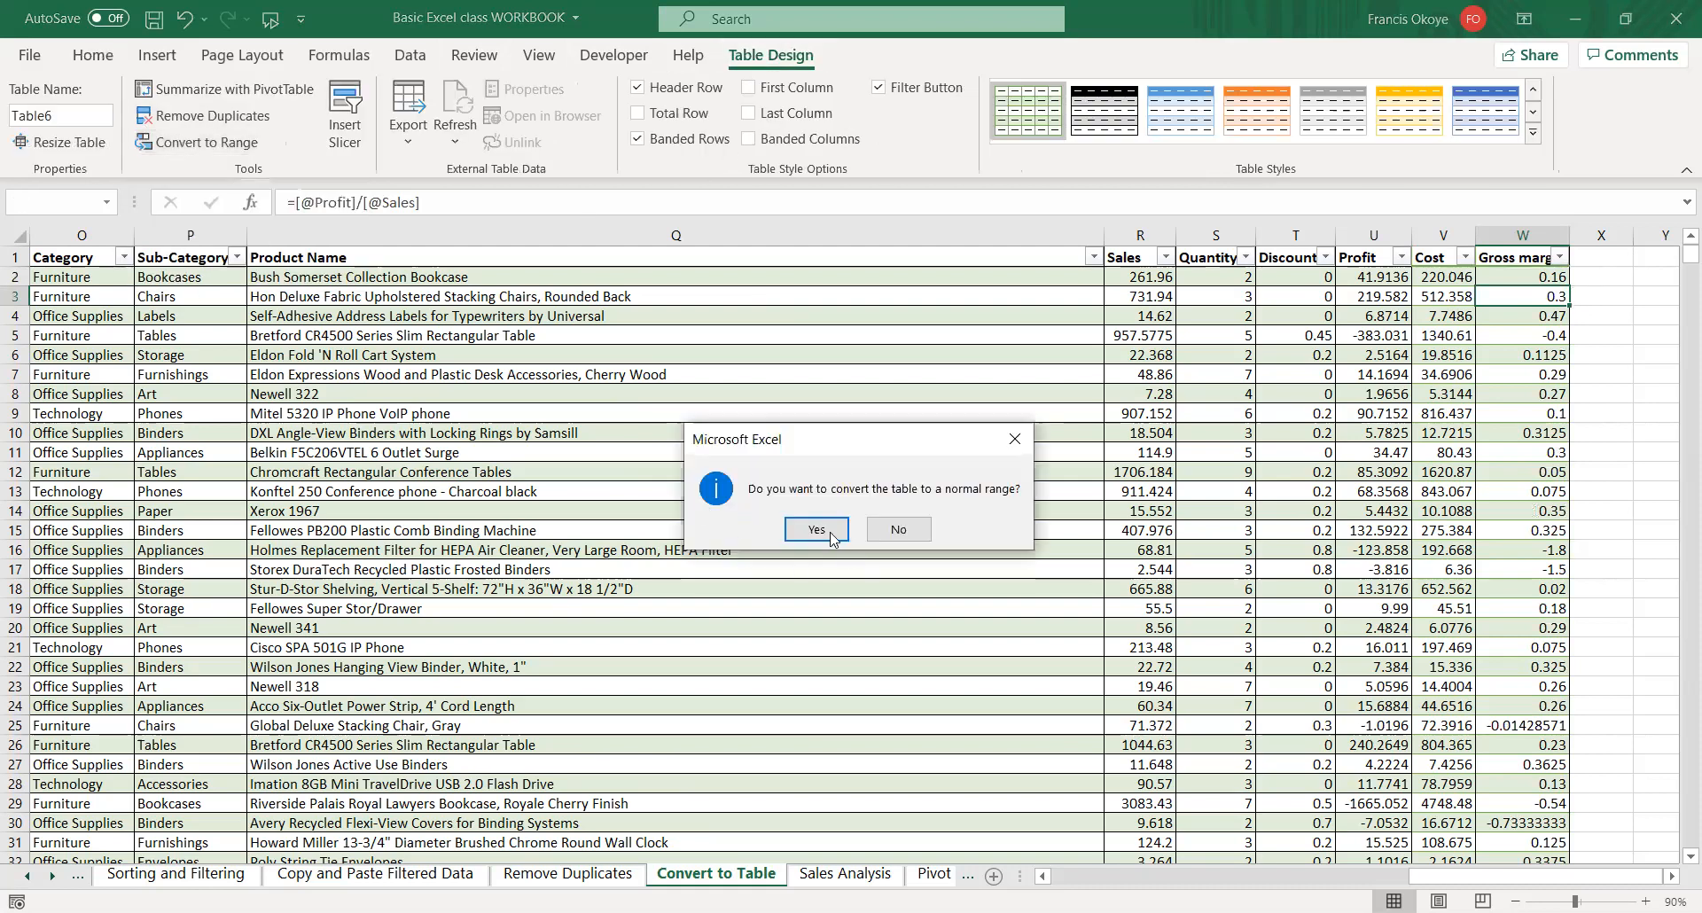
left_click(816, 530)
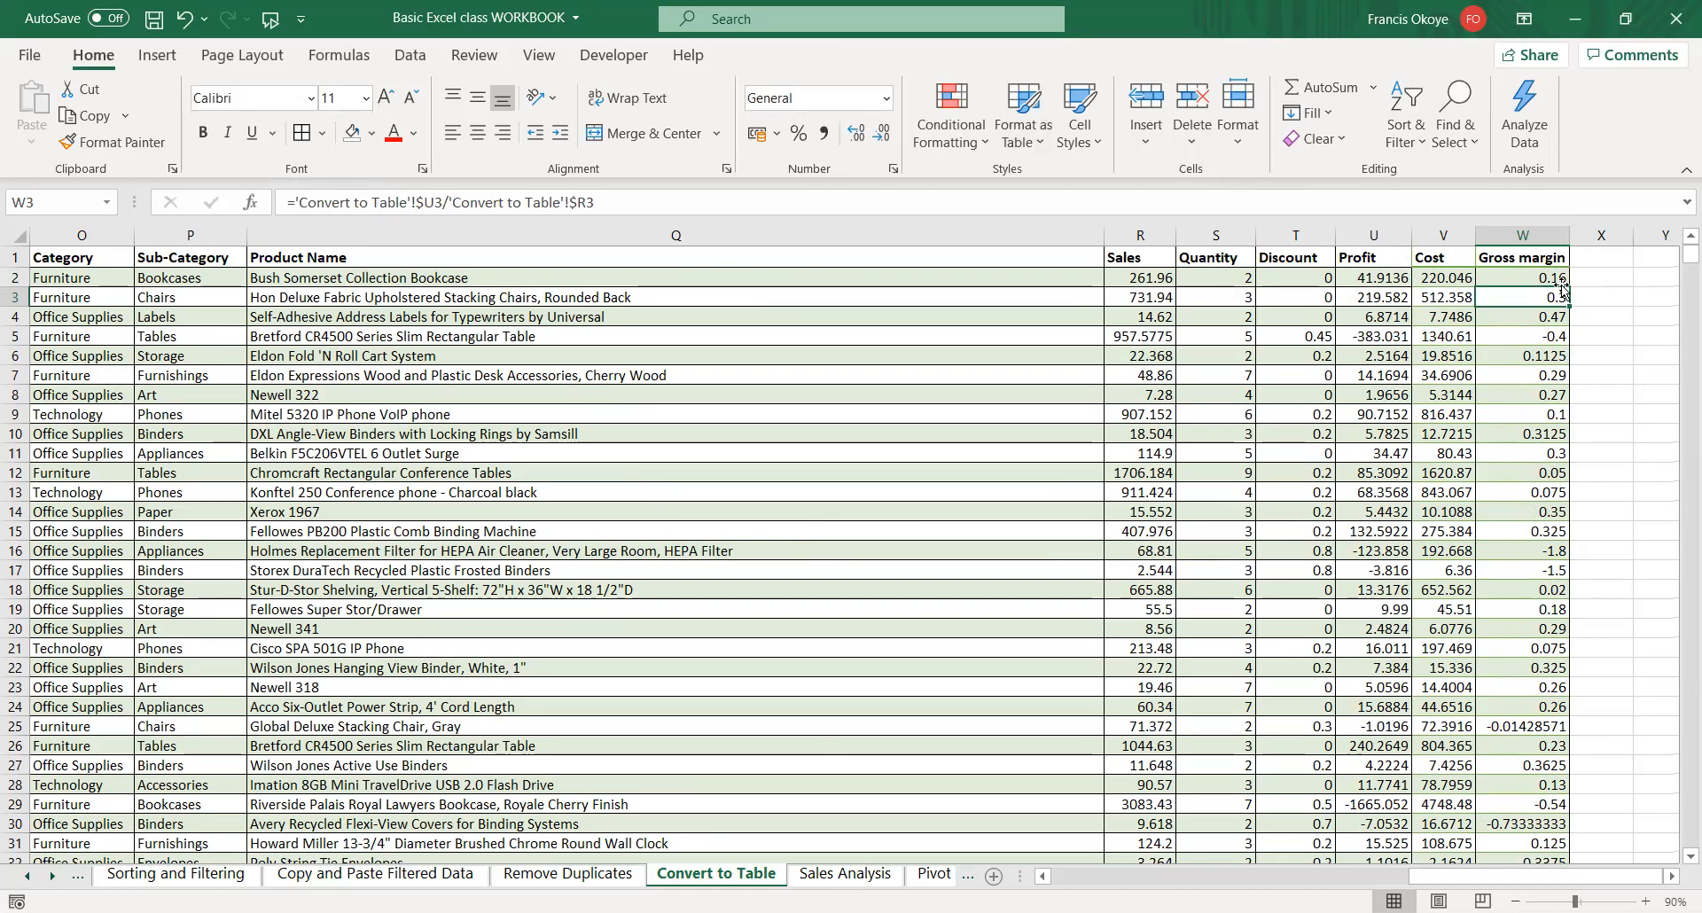
- Enter the header CI in cell X1, directly after the Gross margin column
left_click(1603, 273)
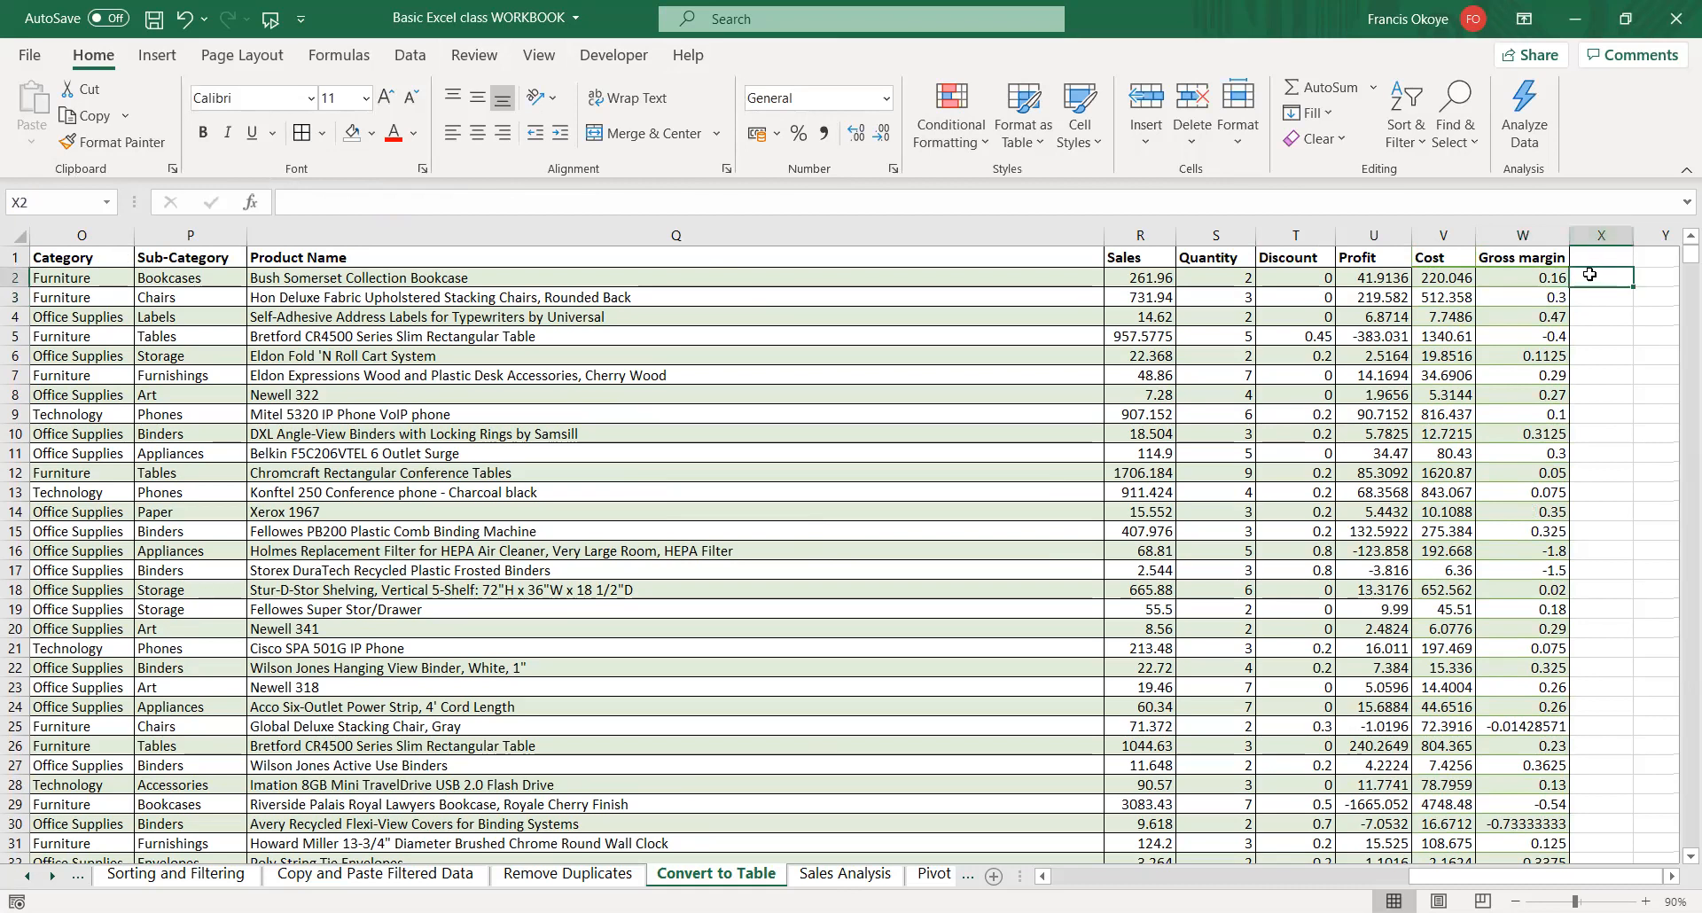
left_click(1602, 257)
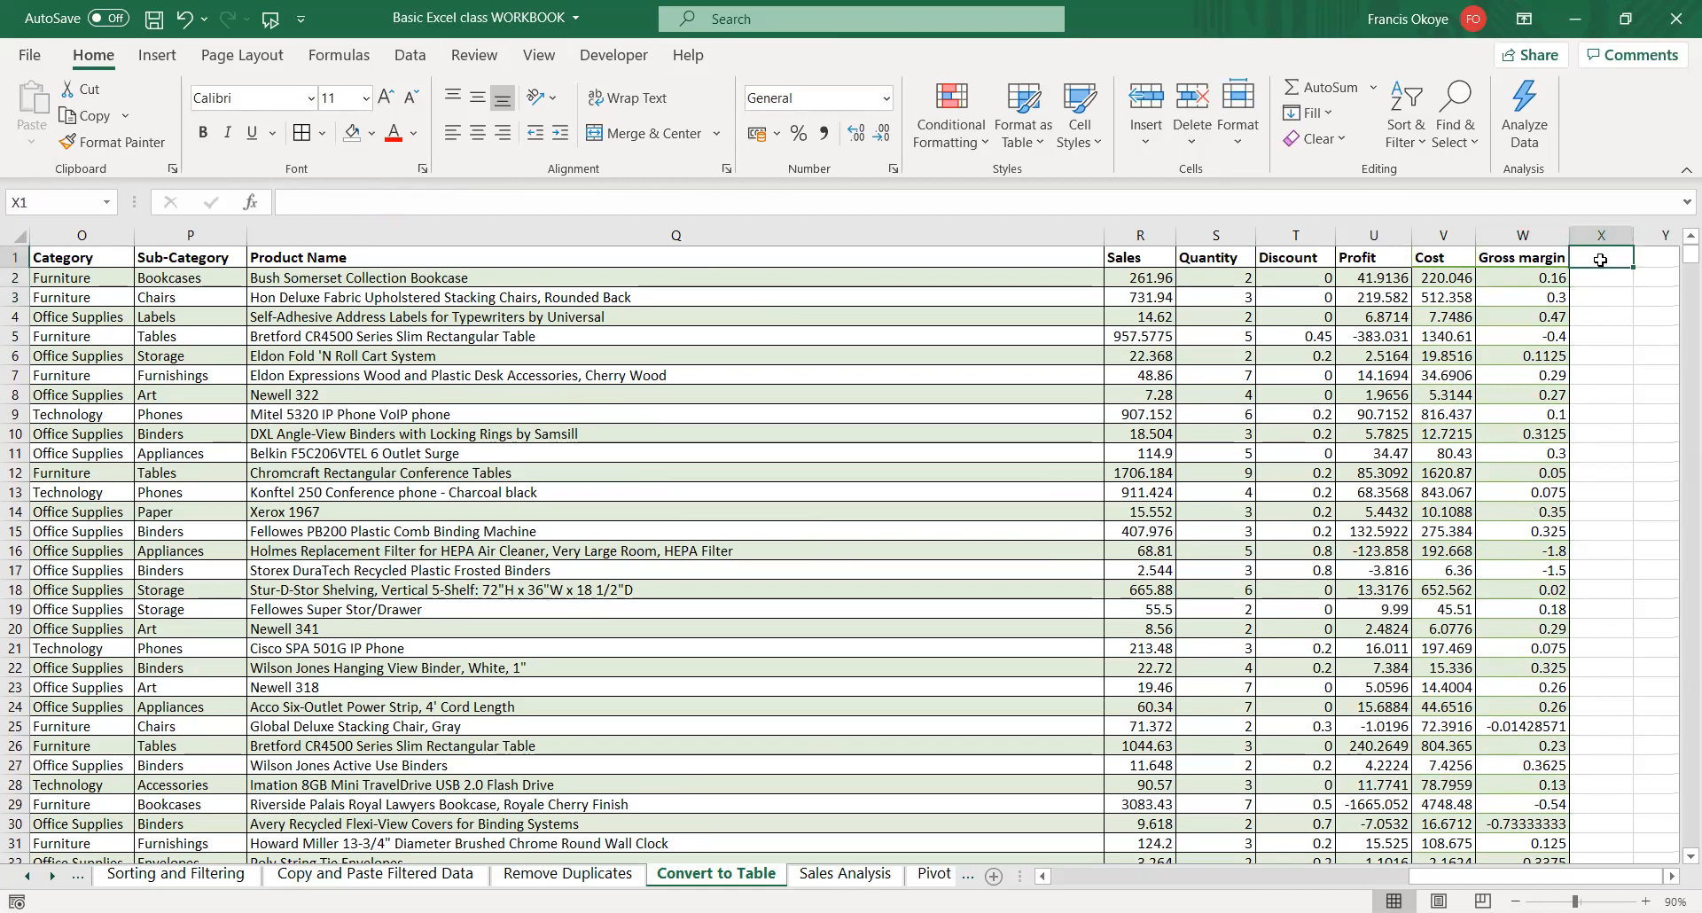
type("Cl")
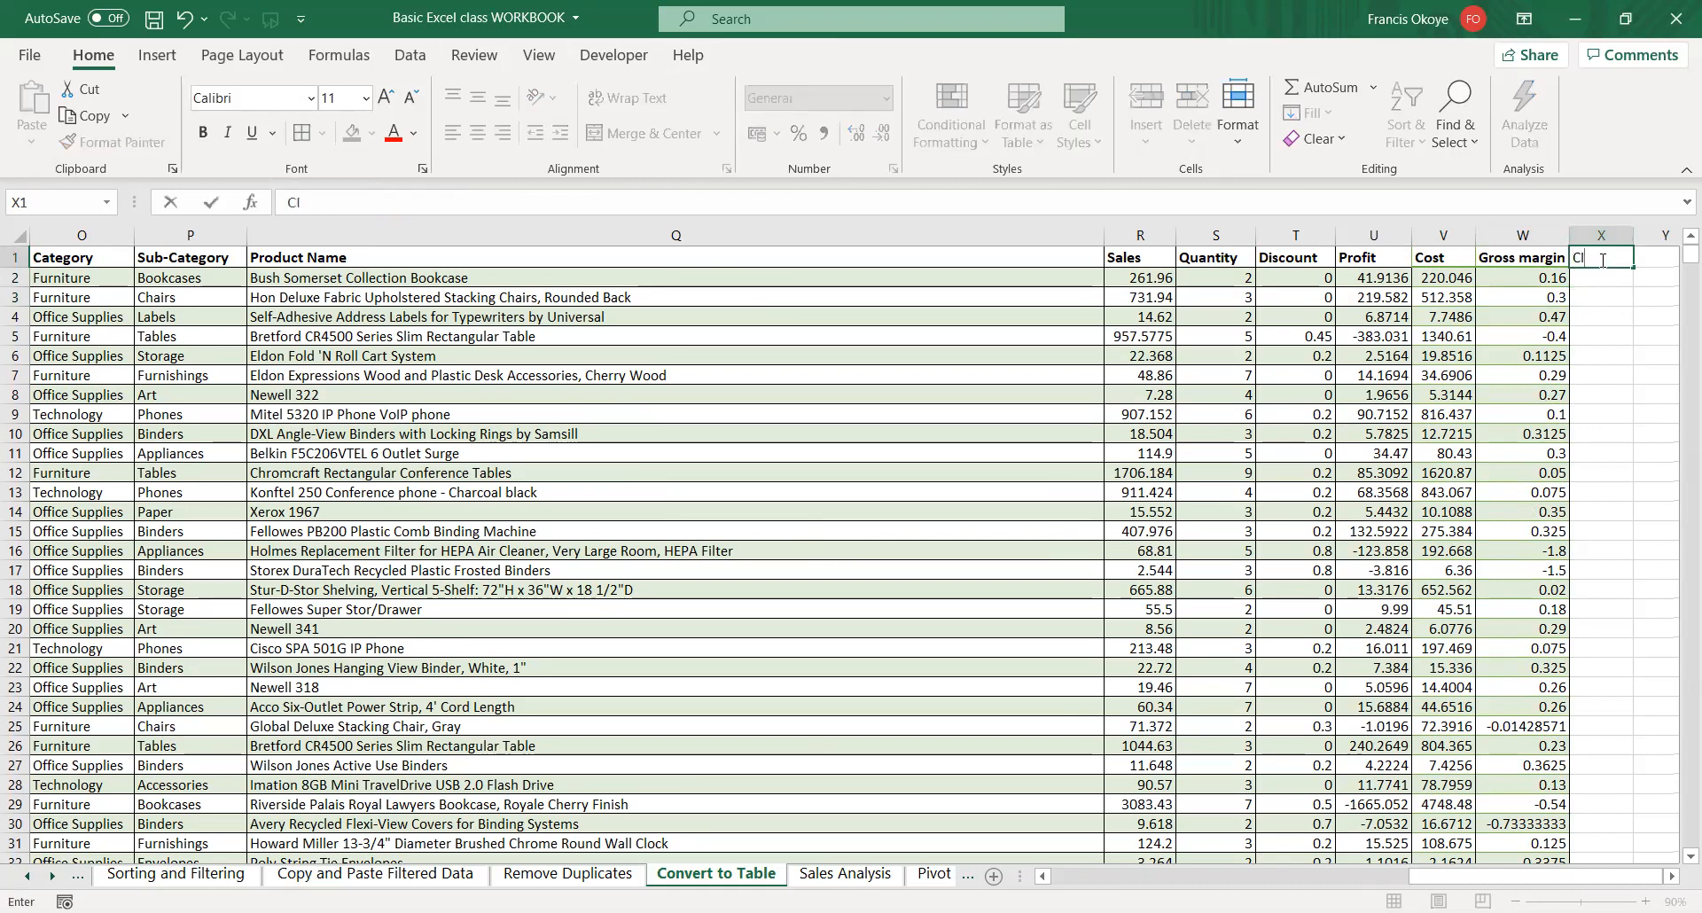
key("Return")
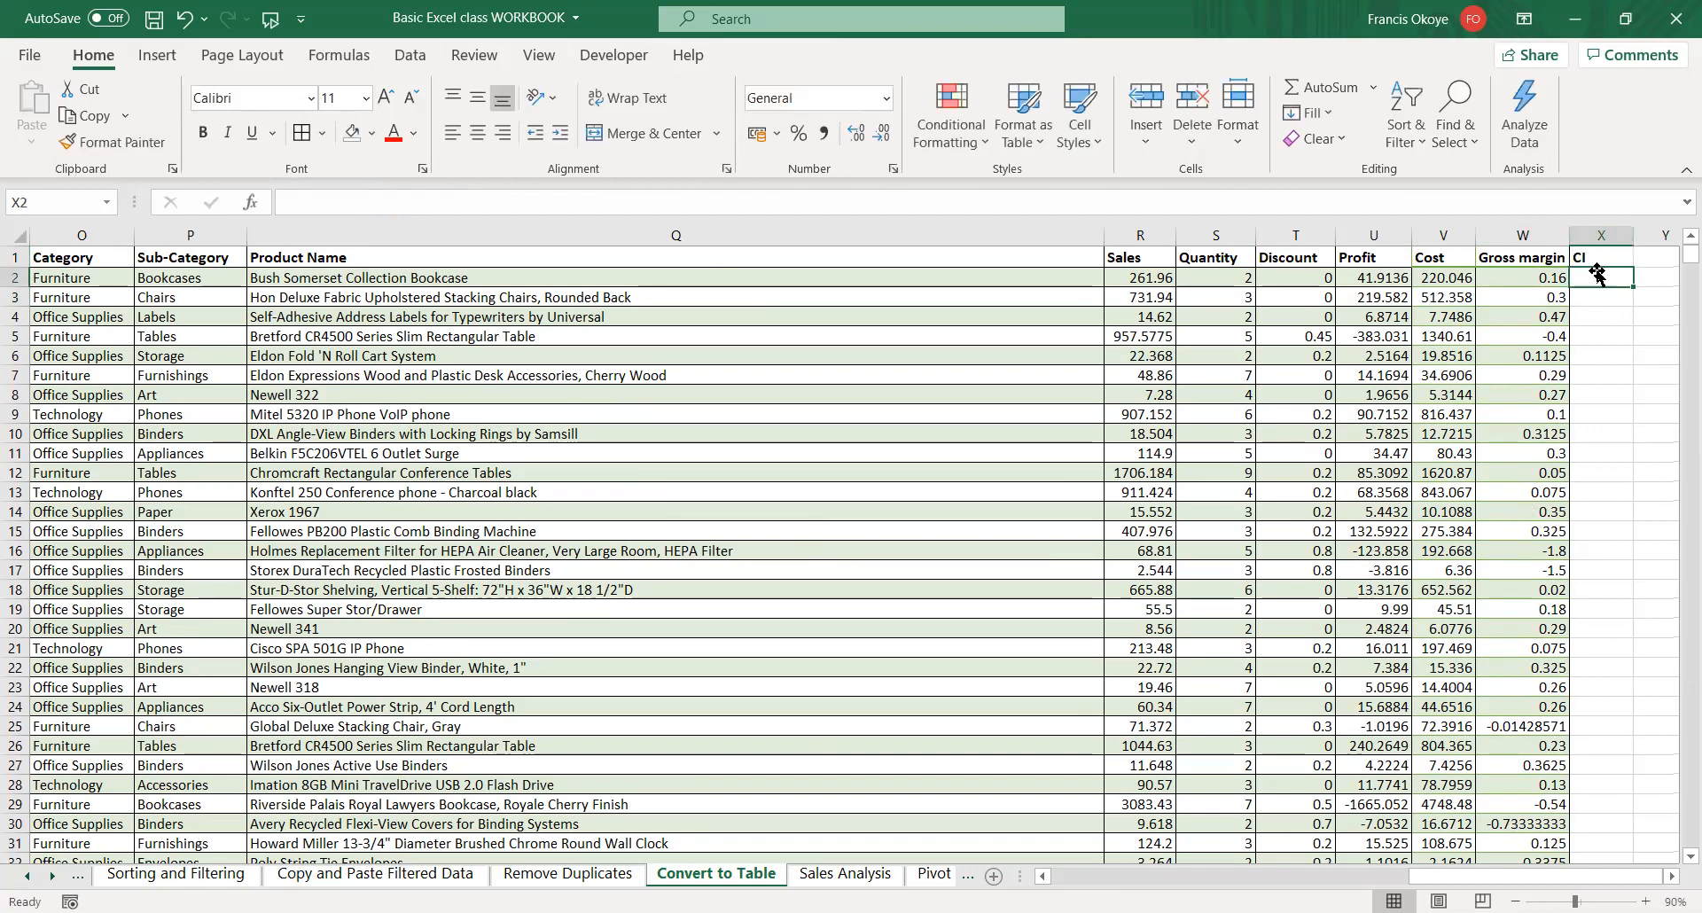
- Calculate cost divided by sales in cell X2 with the formula =V2/R2 and fill it down the CI column
type("=")
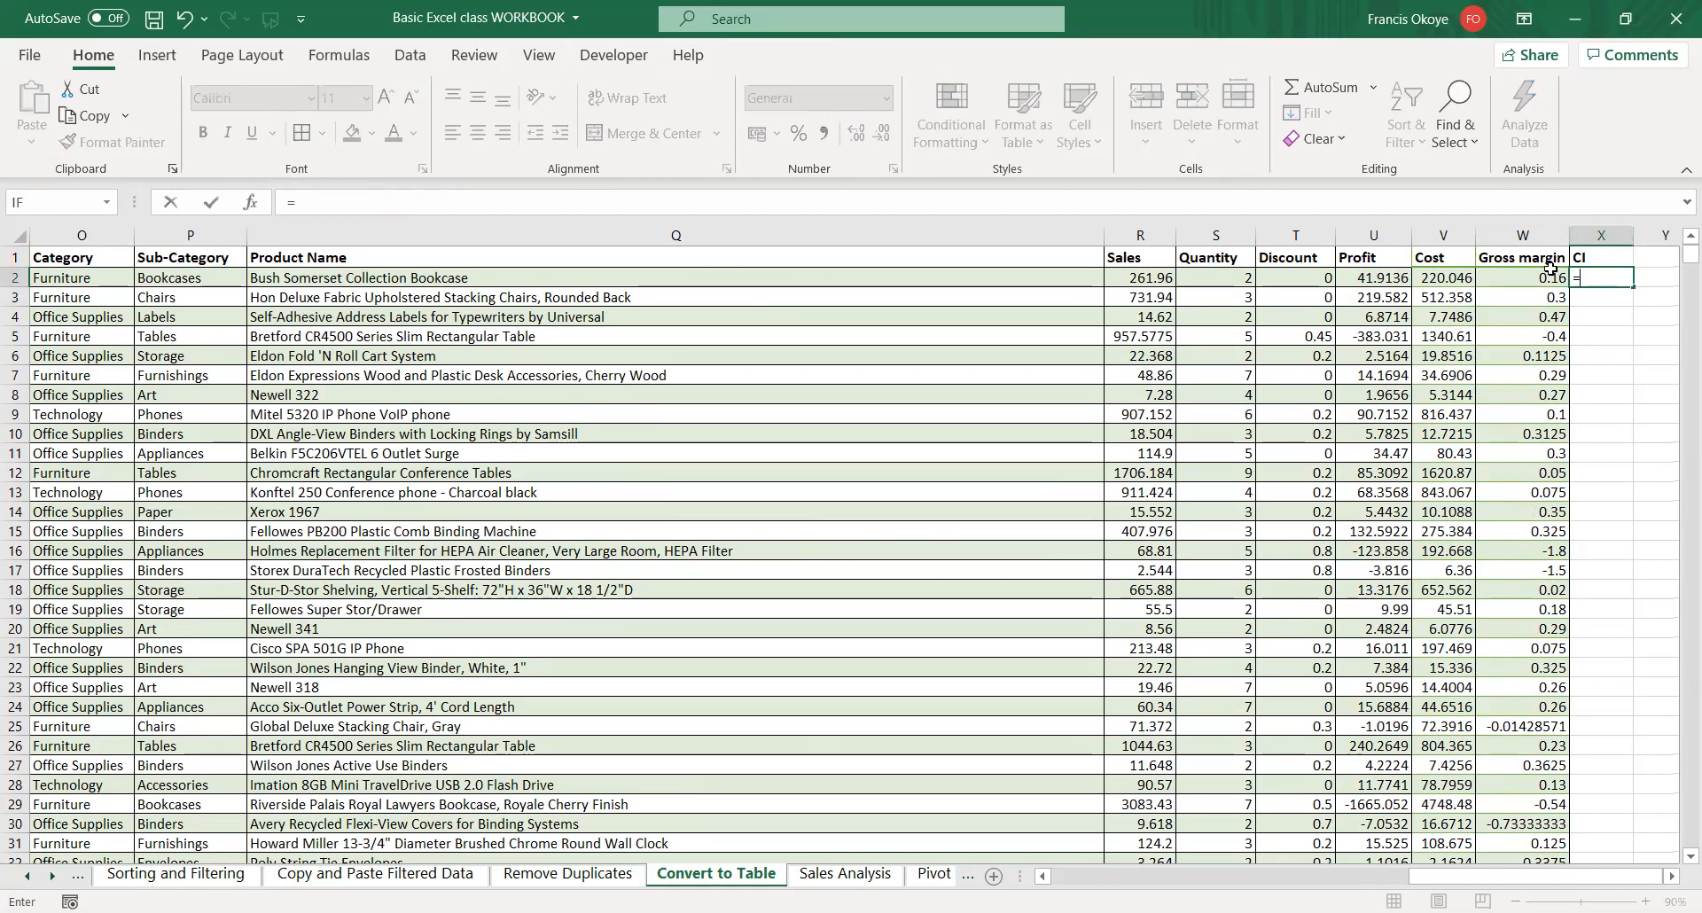
left_click(1451, 277)
type("/")
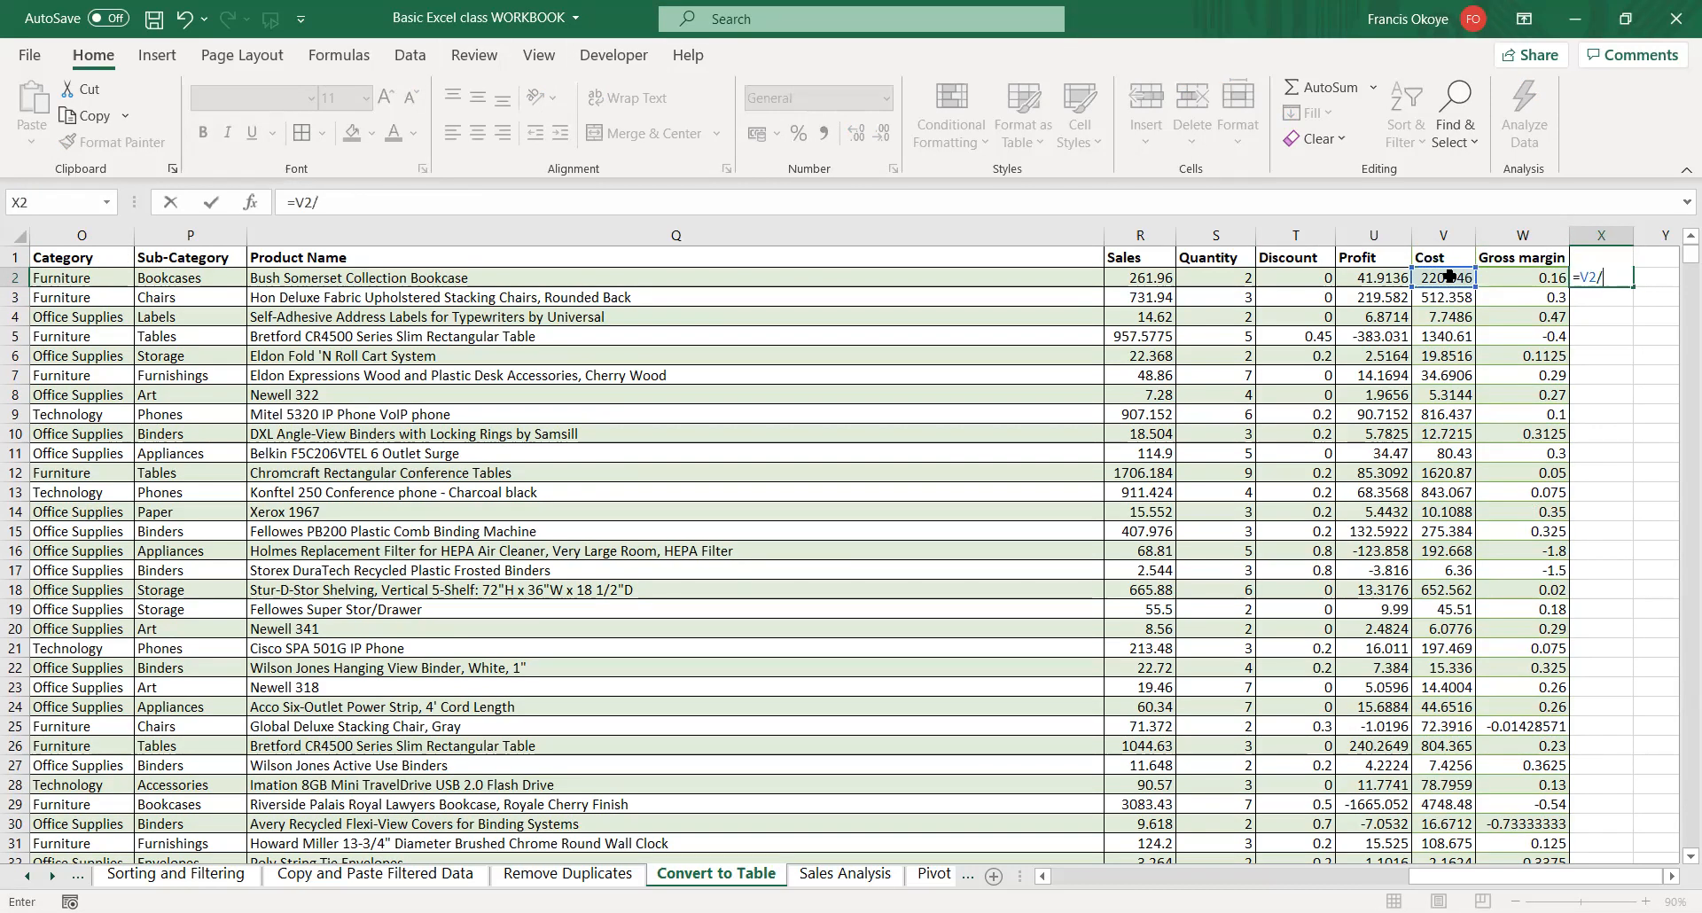
left_click(1144, 276)
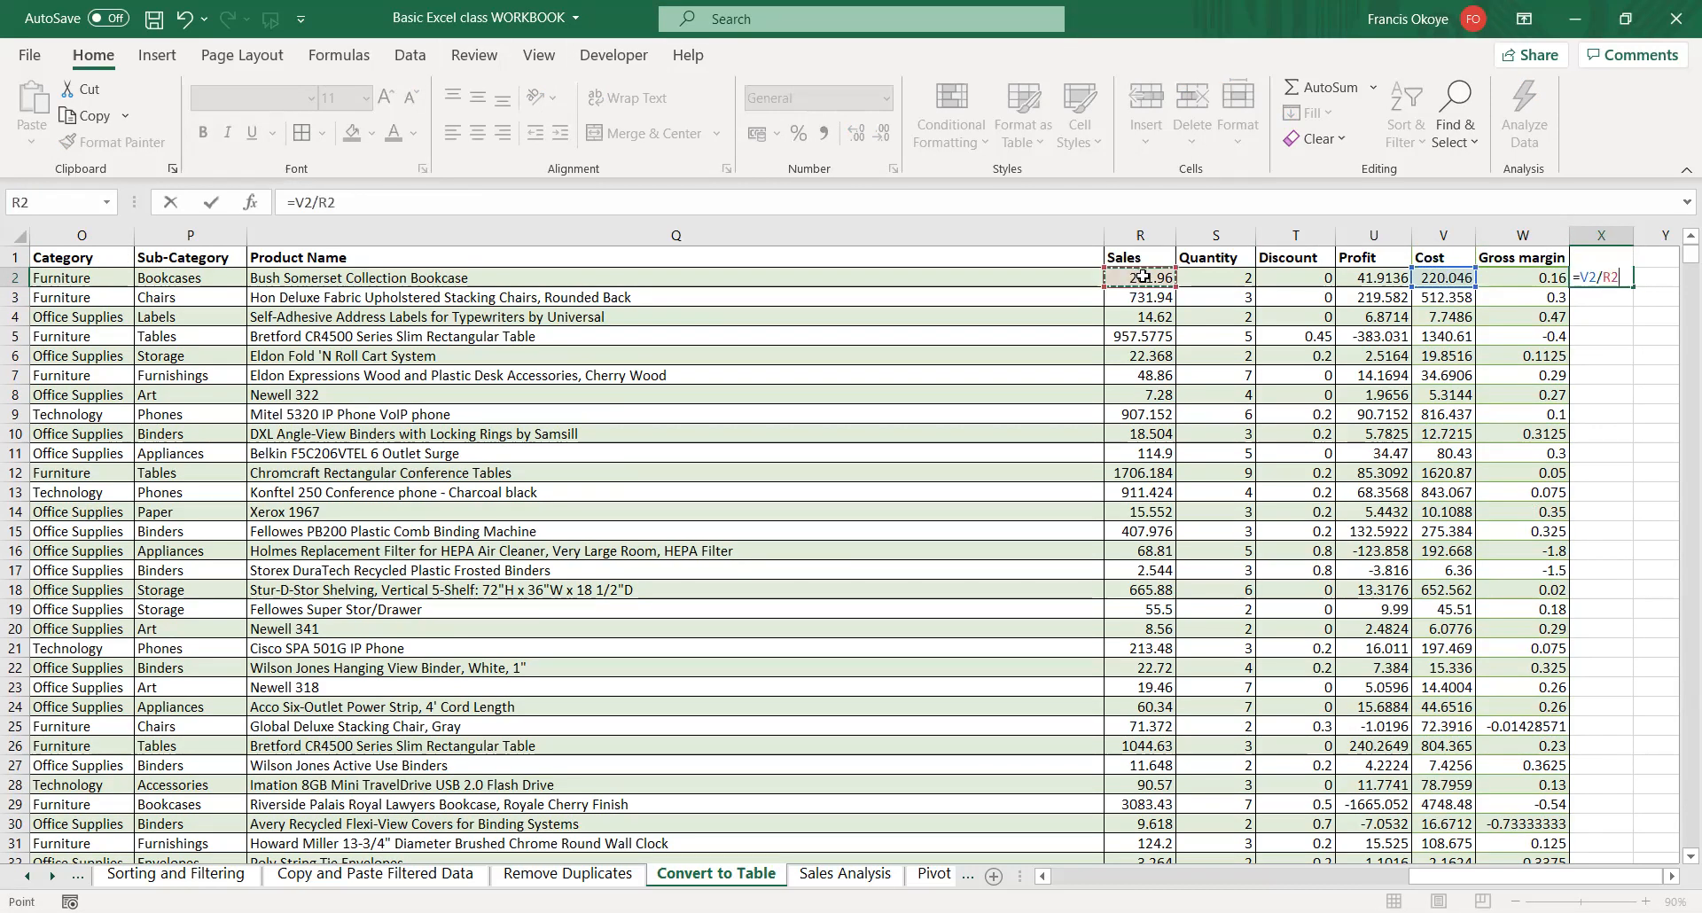
key("Return")
left_click(1618, 276)
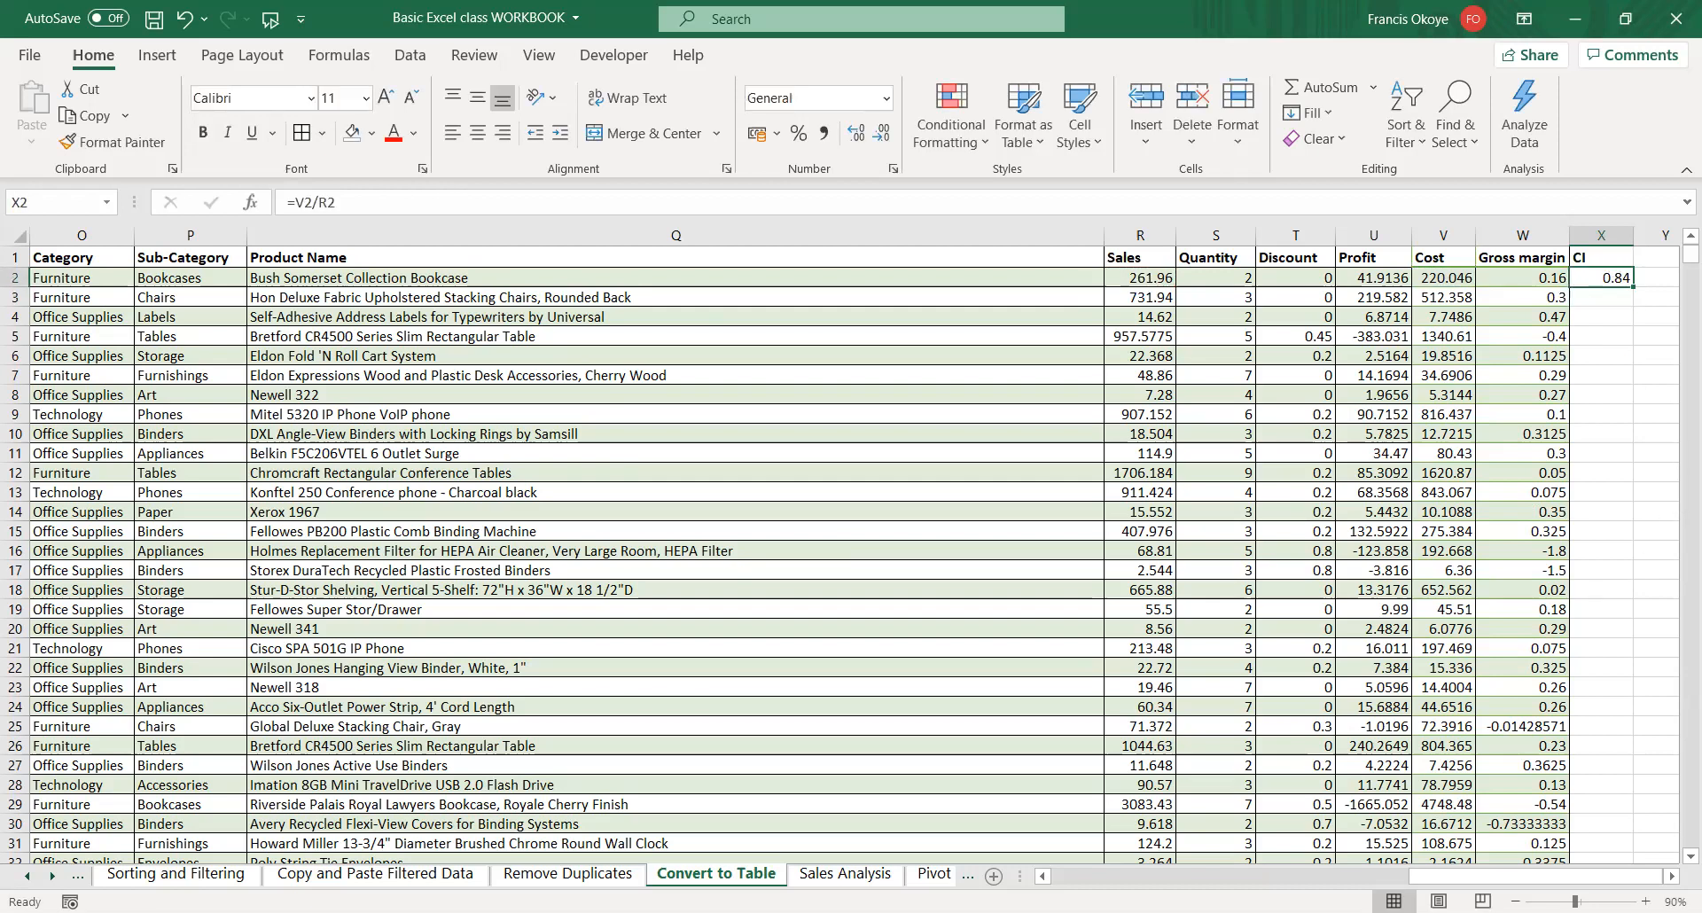
double_click(1633, 291)
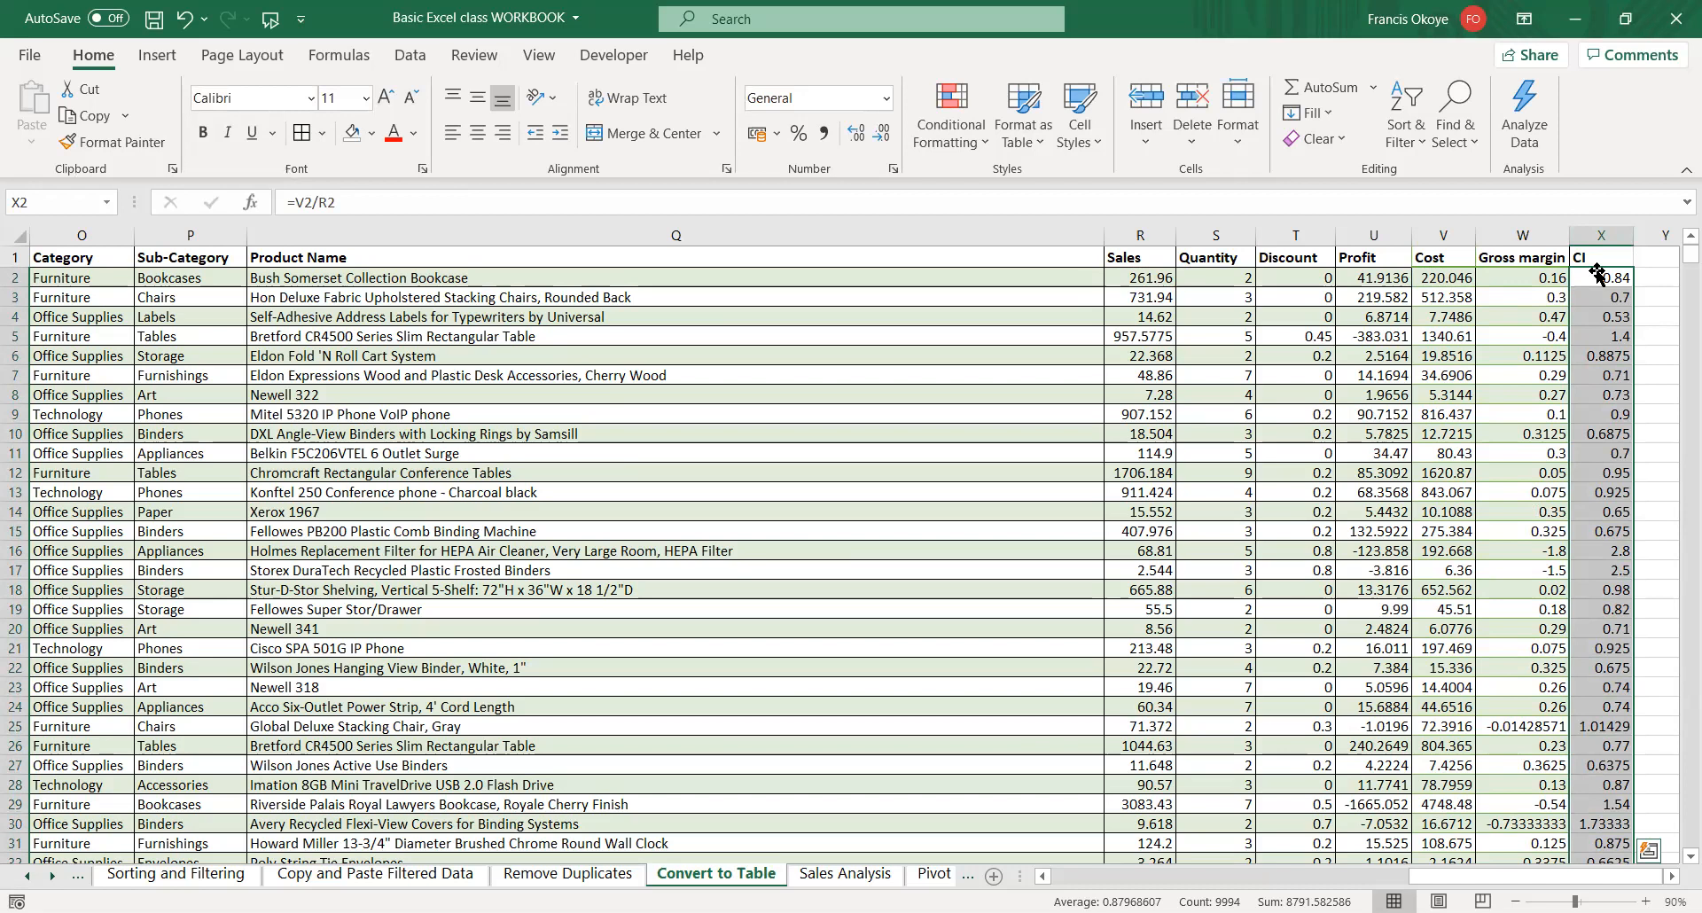
- Convert the orders data A1:X9995 to a table with headers
left_click(1021, 259)
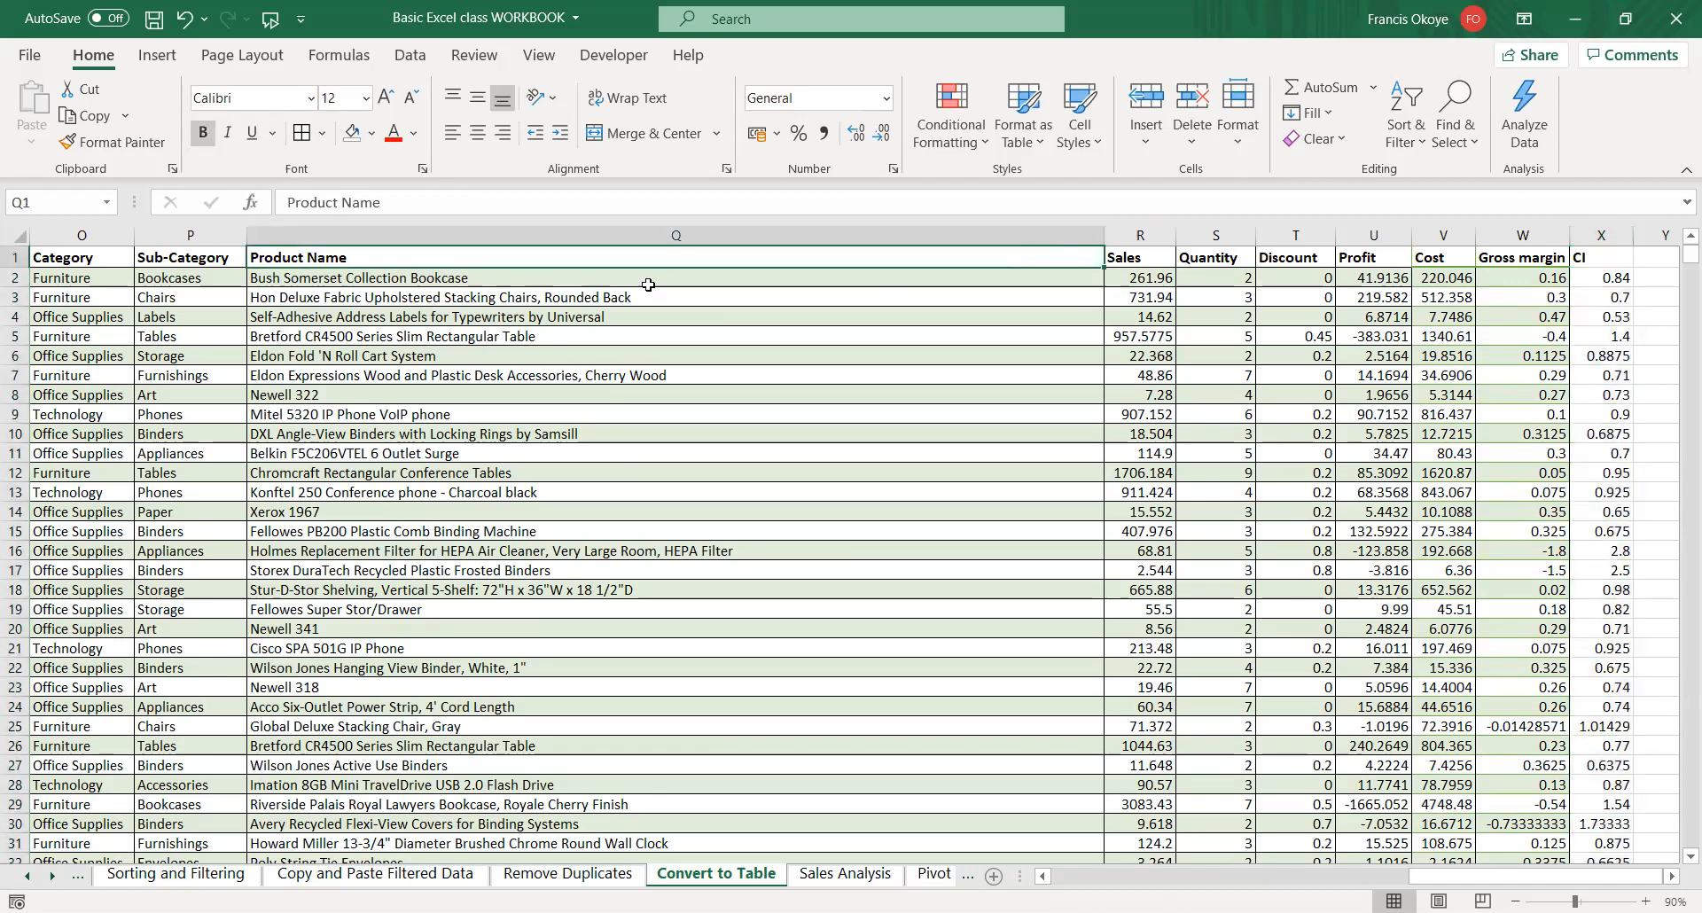
key("ctrl+t")
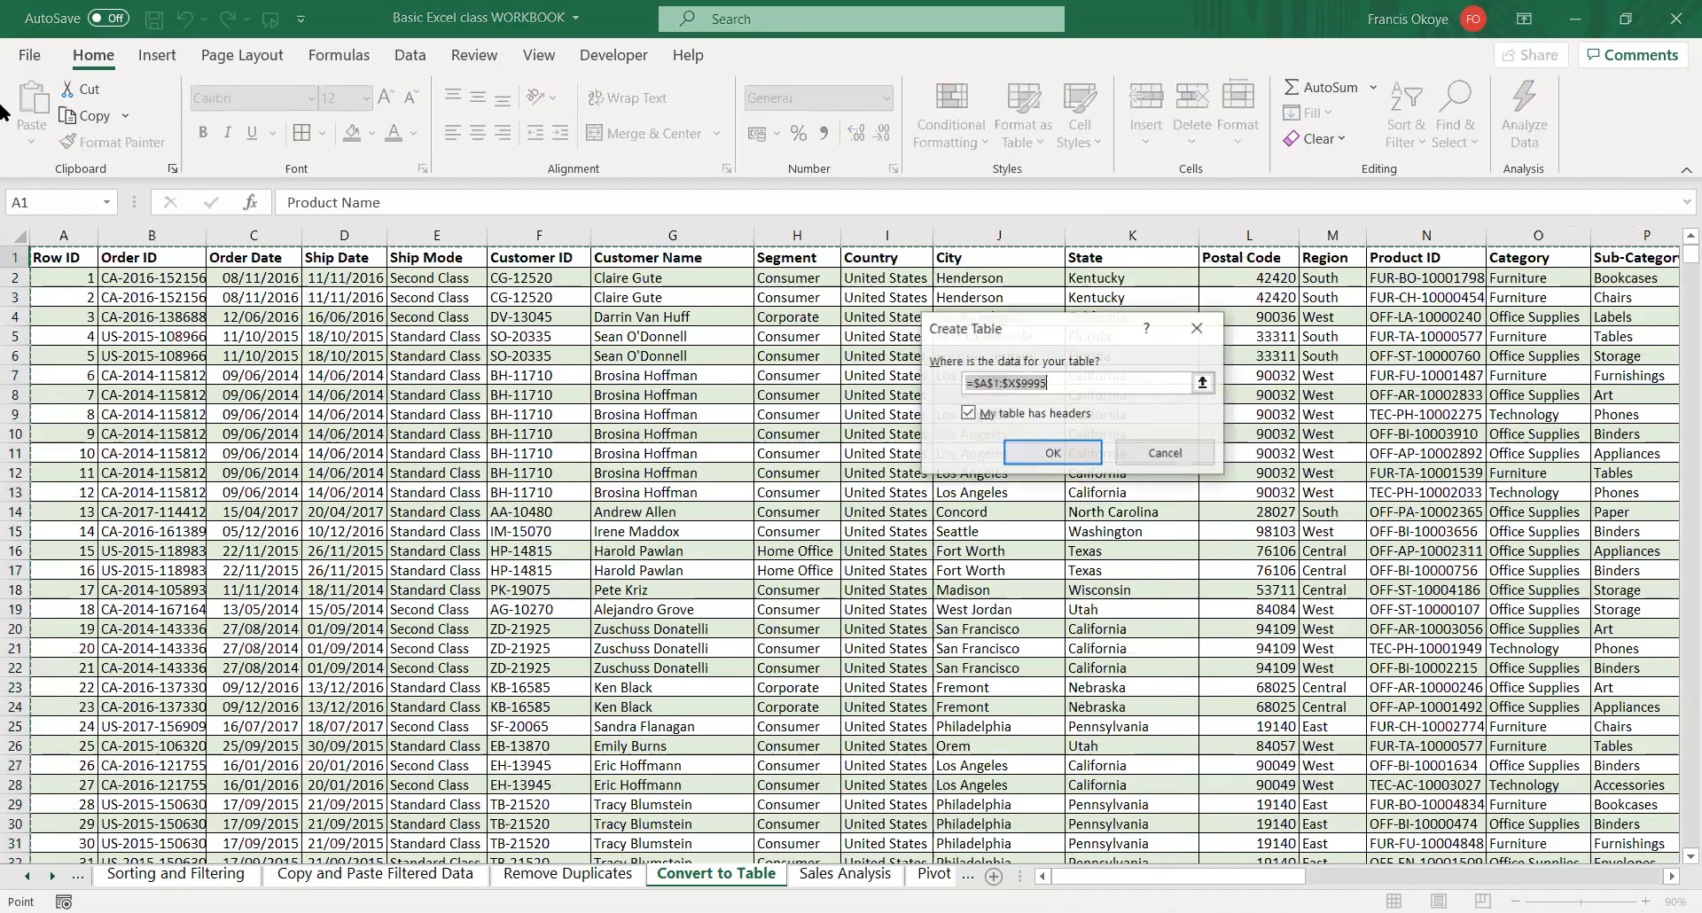
key("Return")
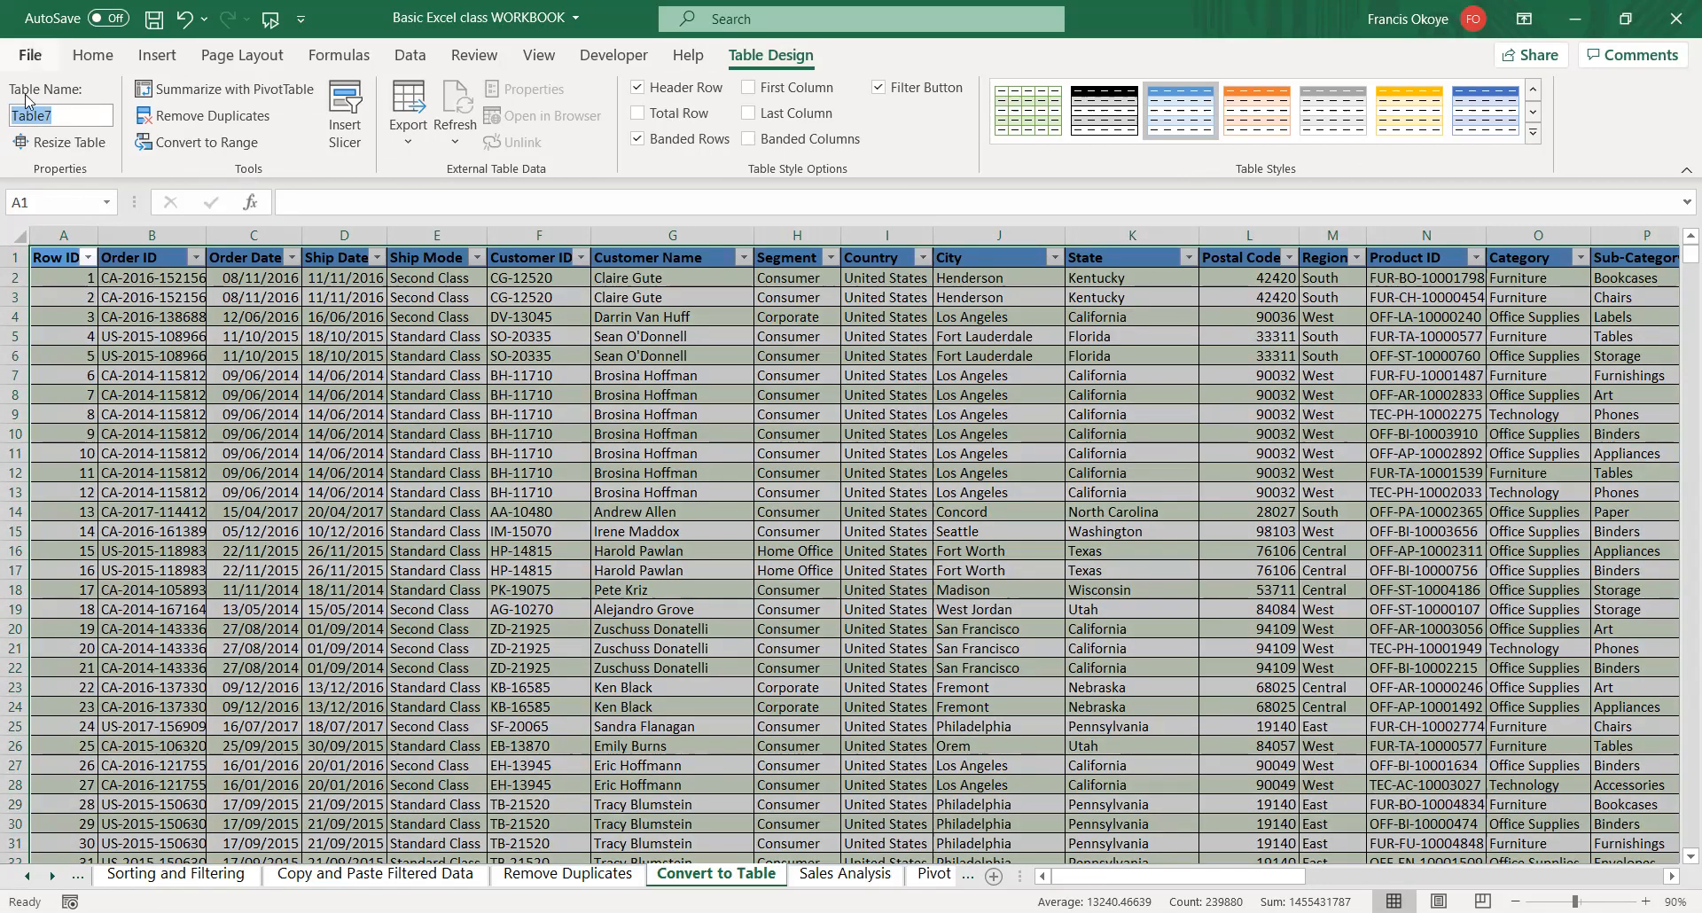
- Name the new orders table Customers
key("BackSpace")
type("Customers")
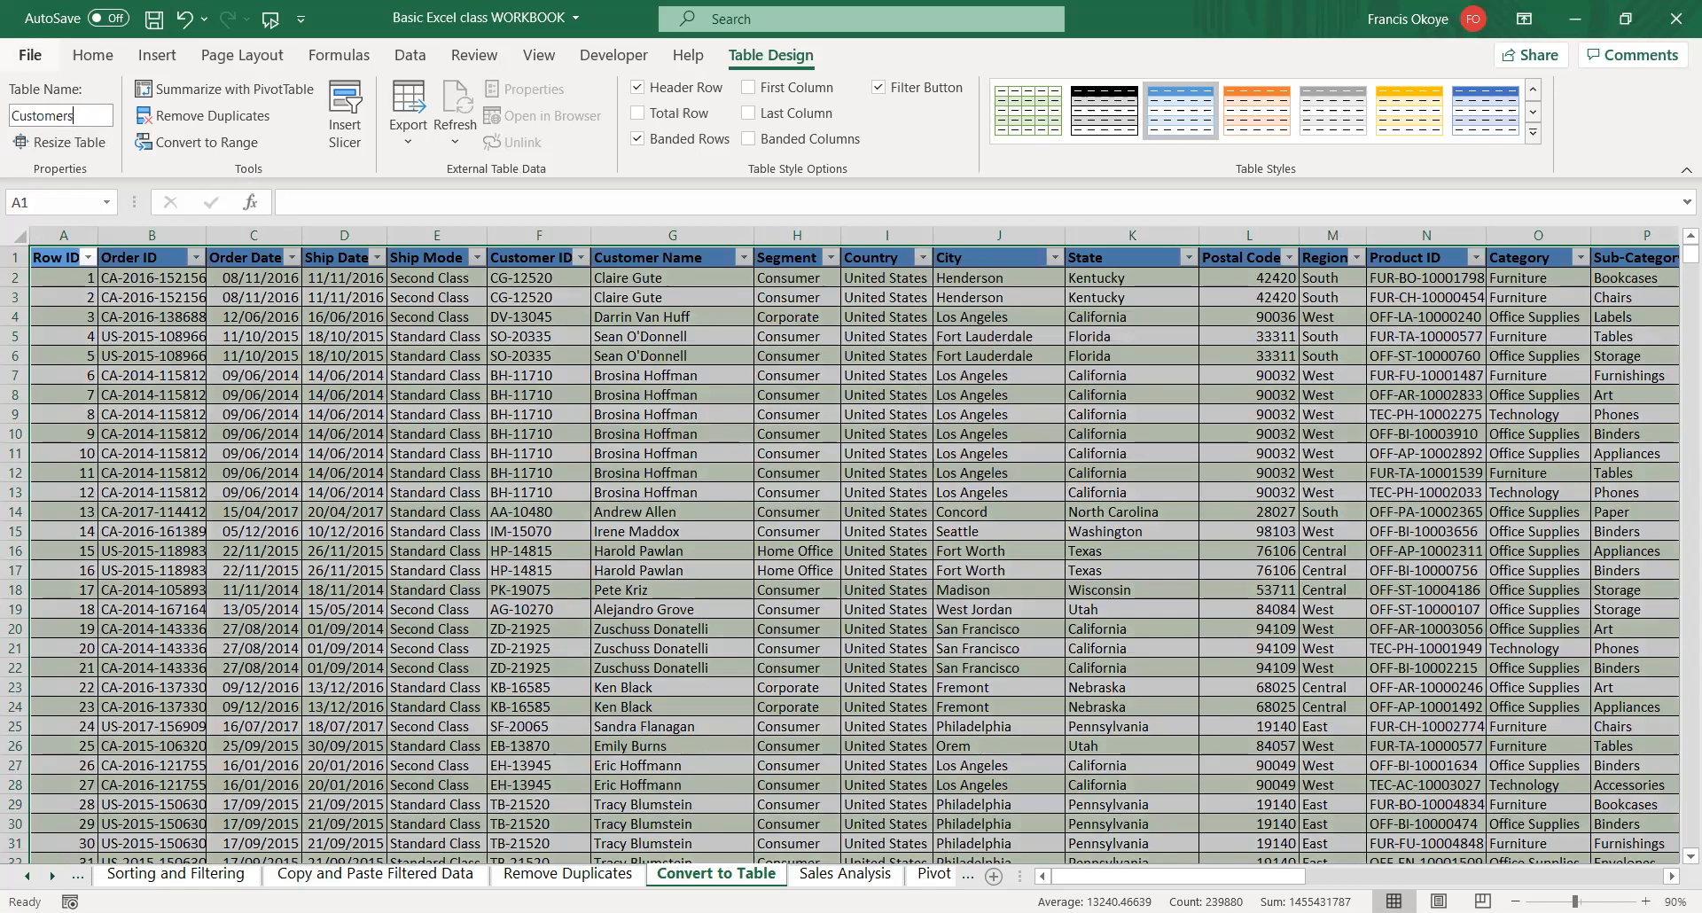
key("Return")
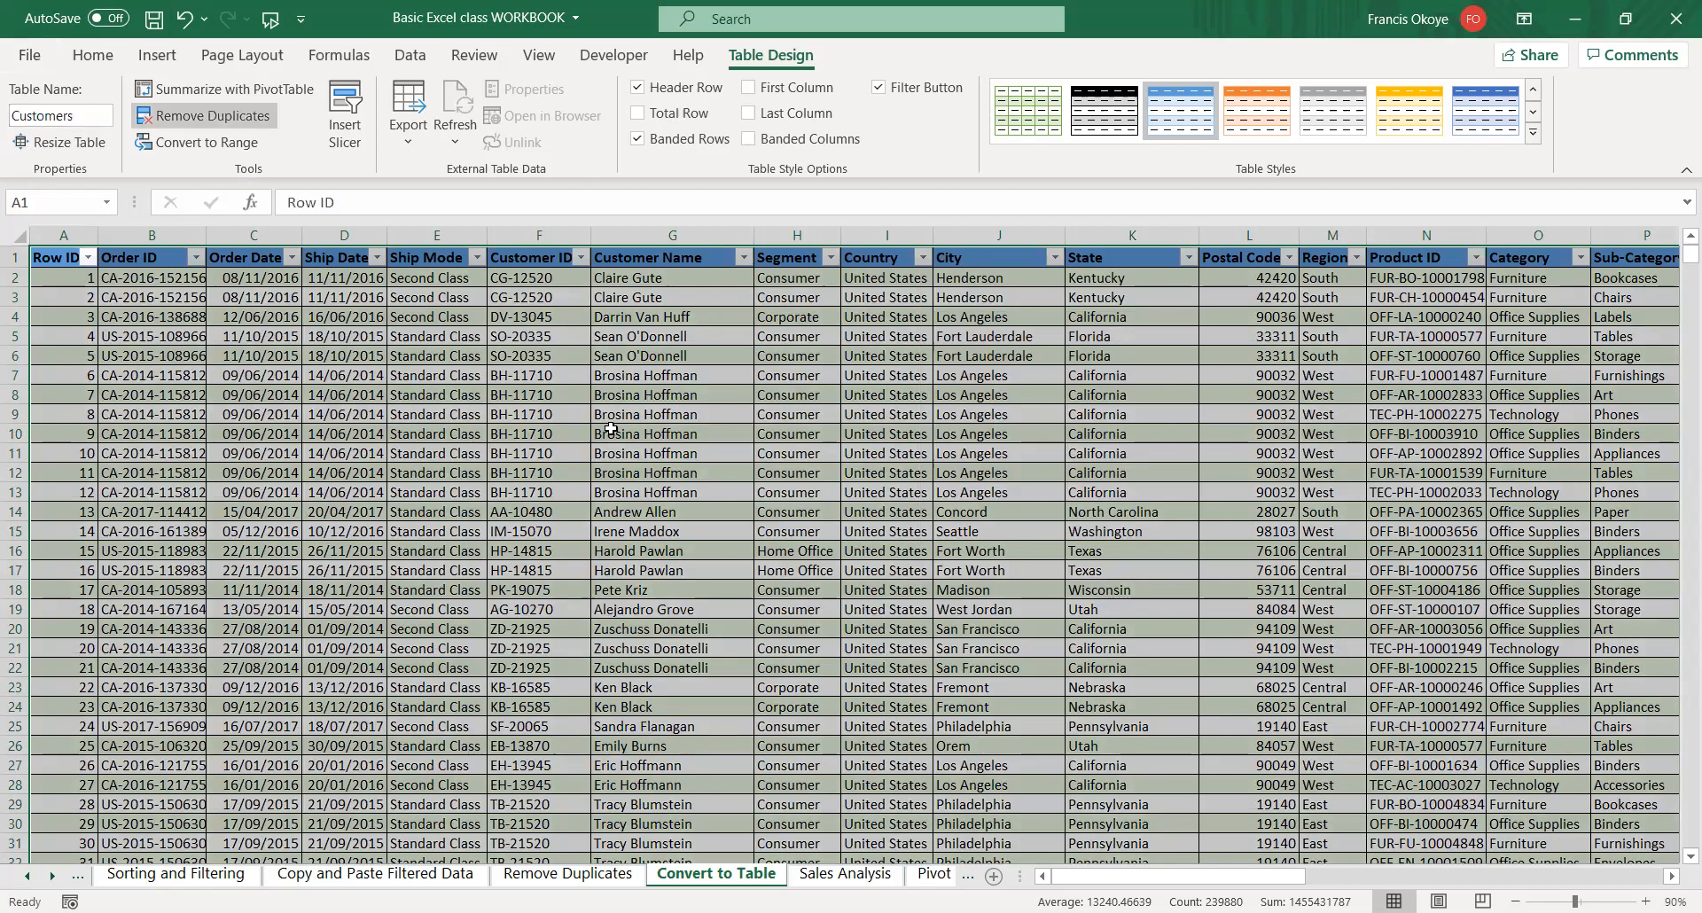
left_click(656, 434)
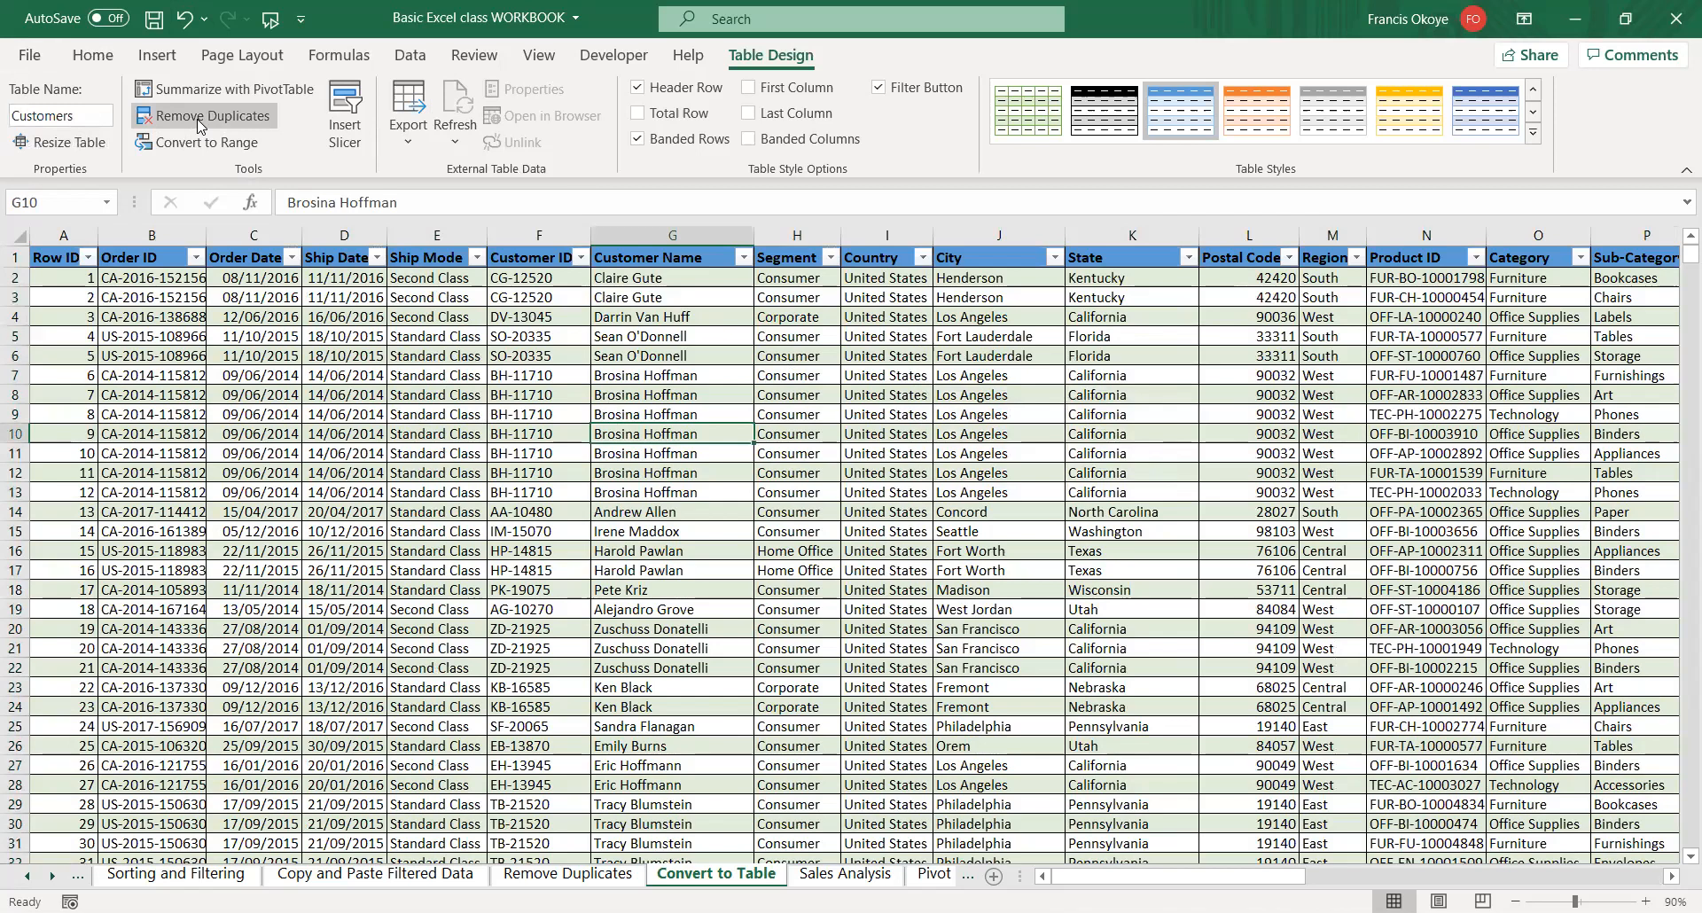
- Delete the Sales Analysis sheet from the workbook
left_click(850, 875)
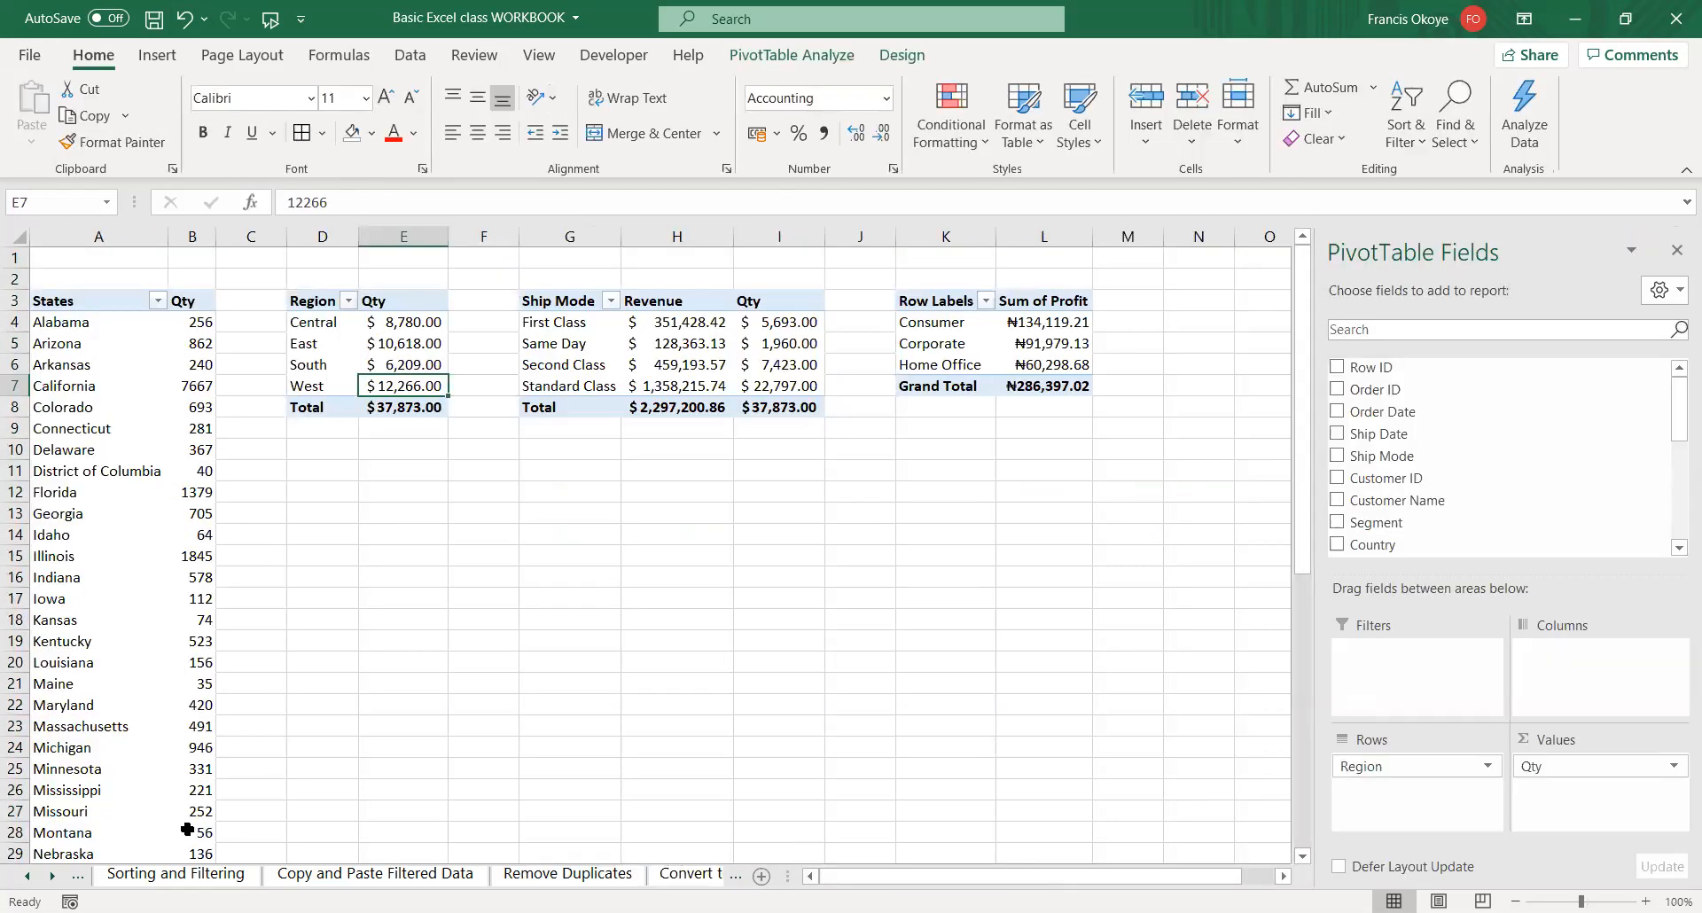
left_click(660, 876)
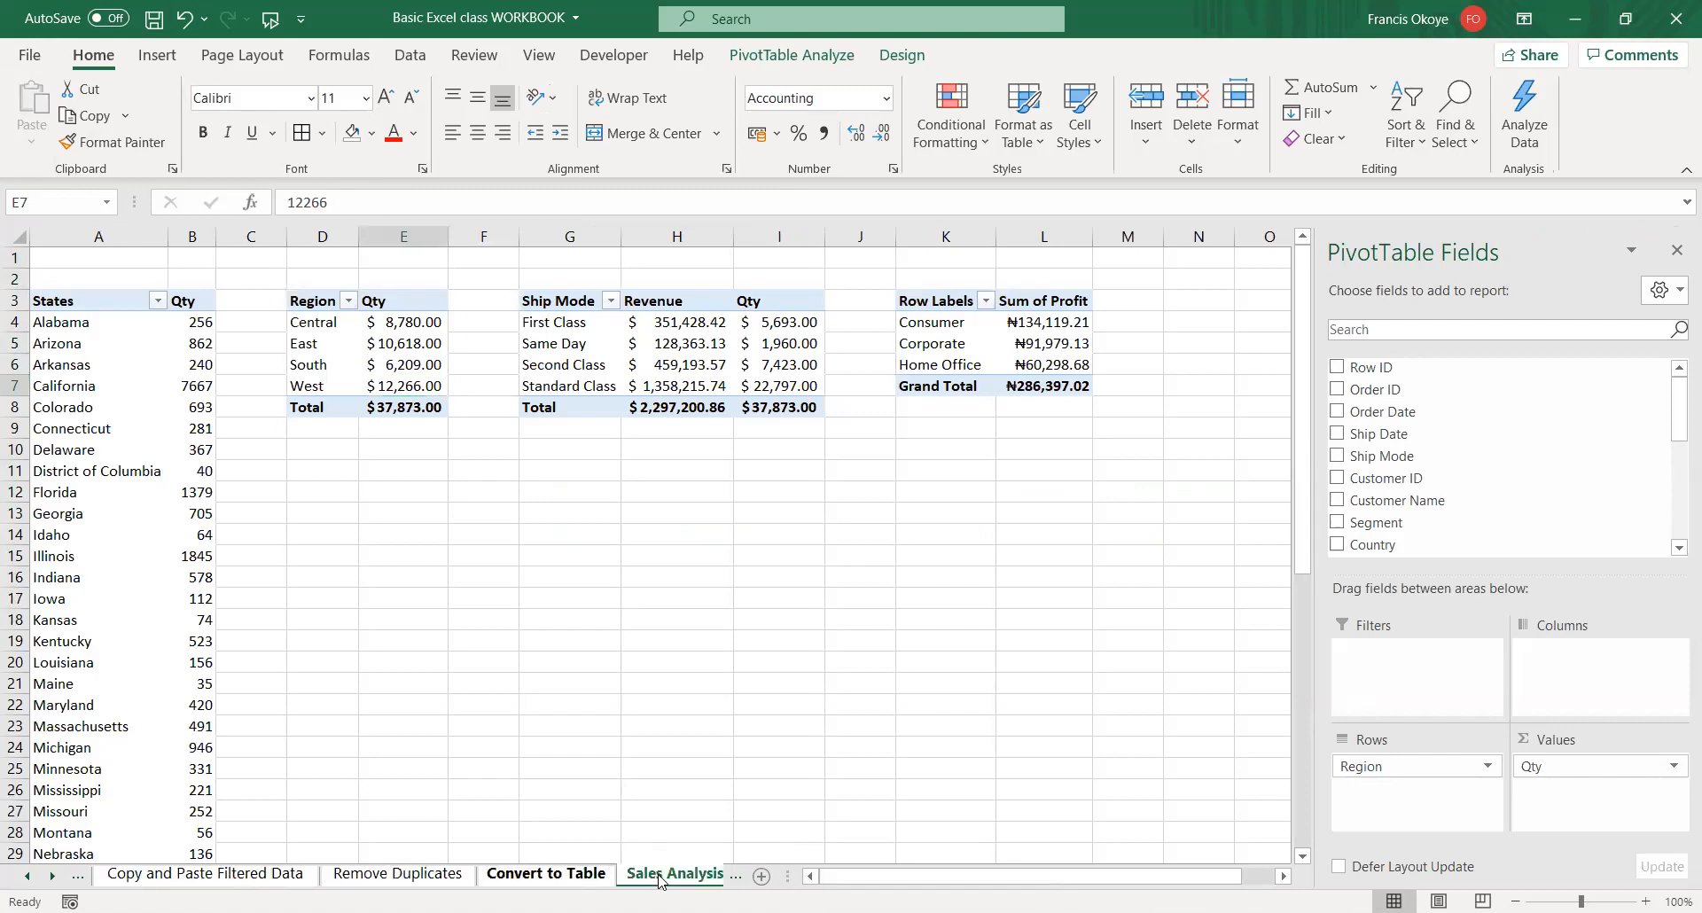
right_click(680, 878)
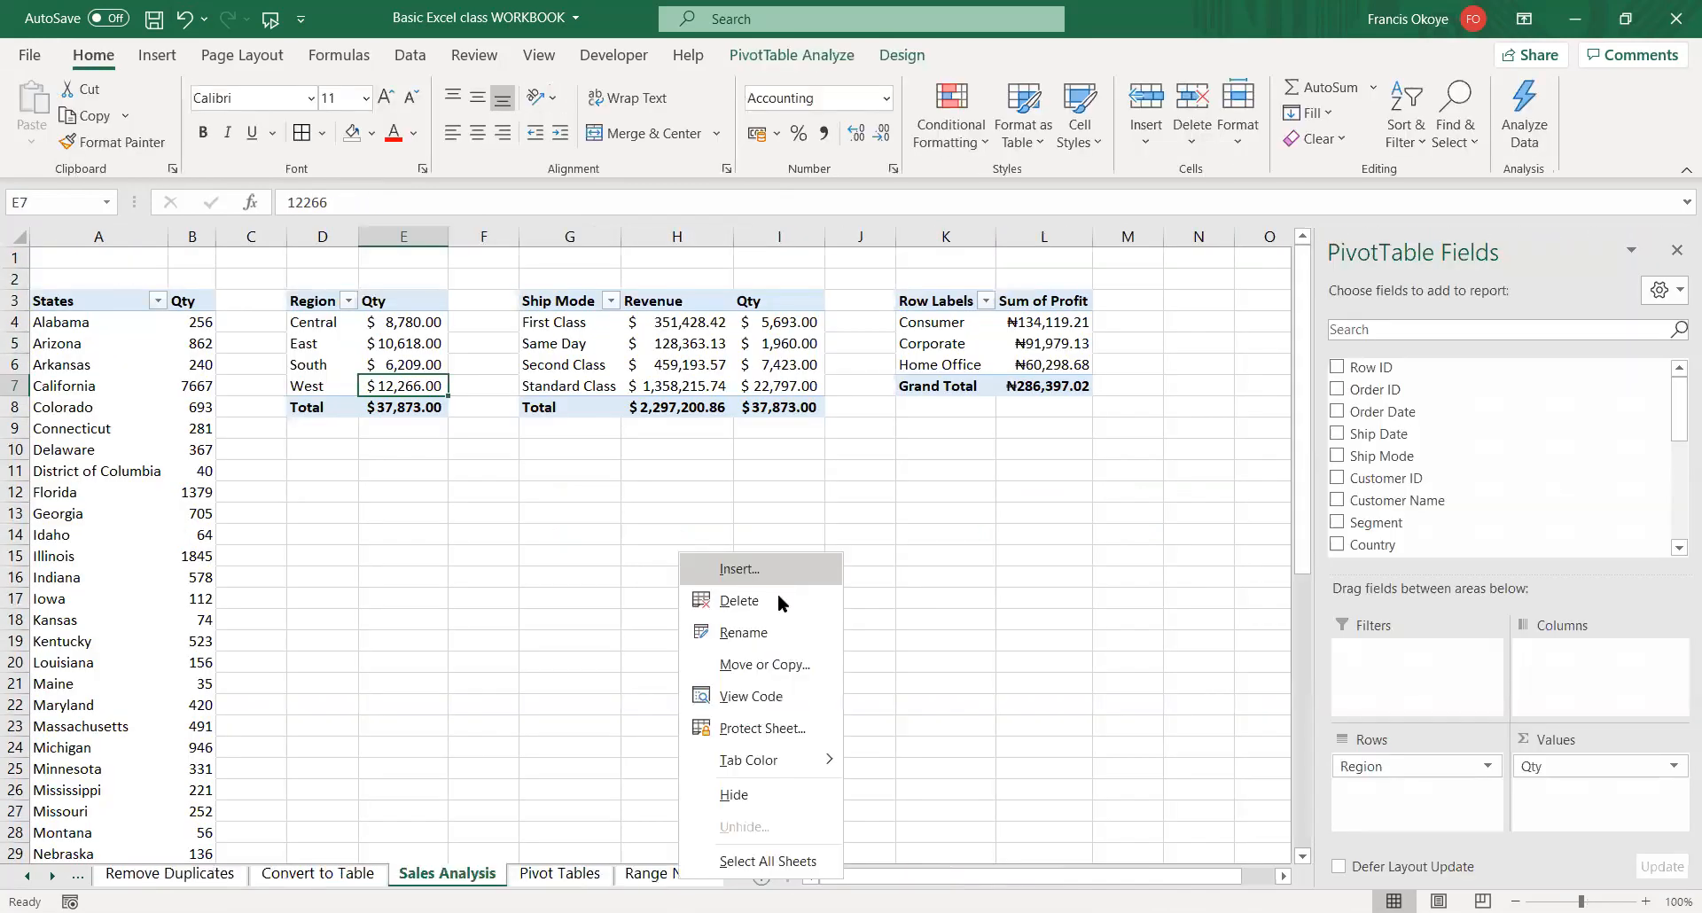
left_click(780, 604)
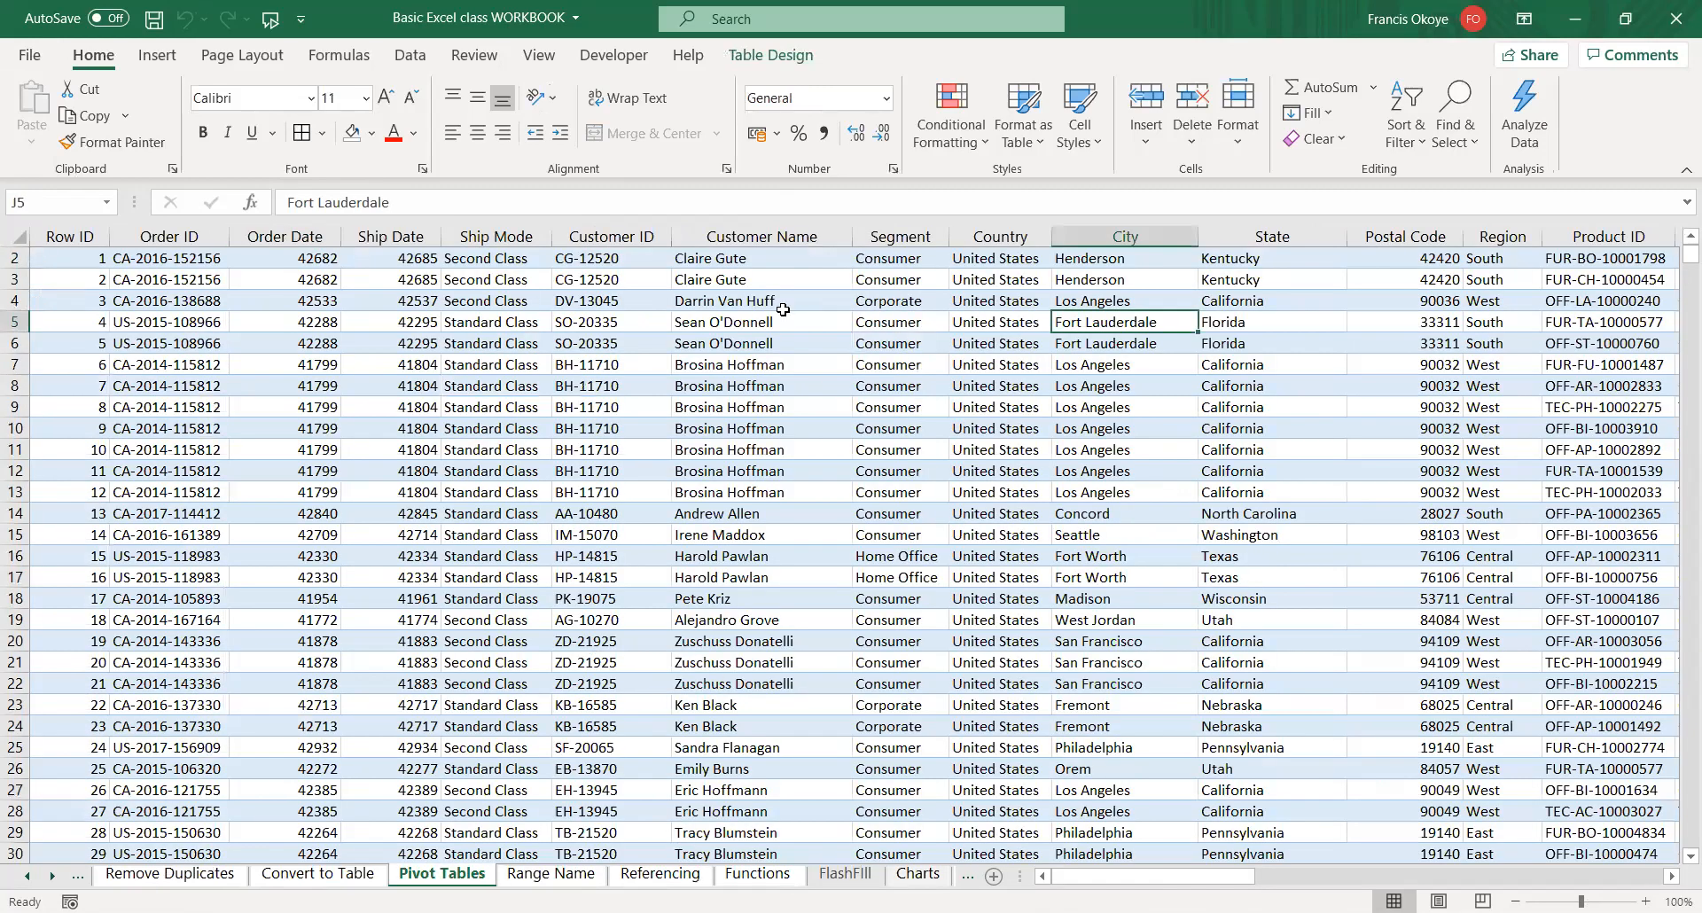
- Check the table name assigned to the data on the Pivot Tables sheet
left_click(745, 69)
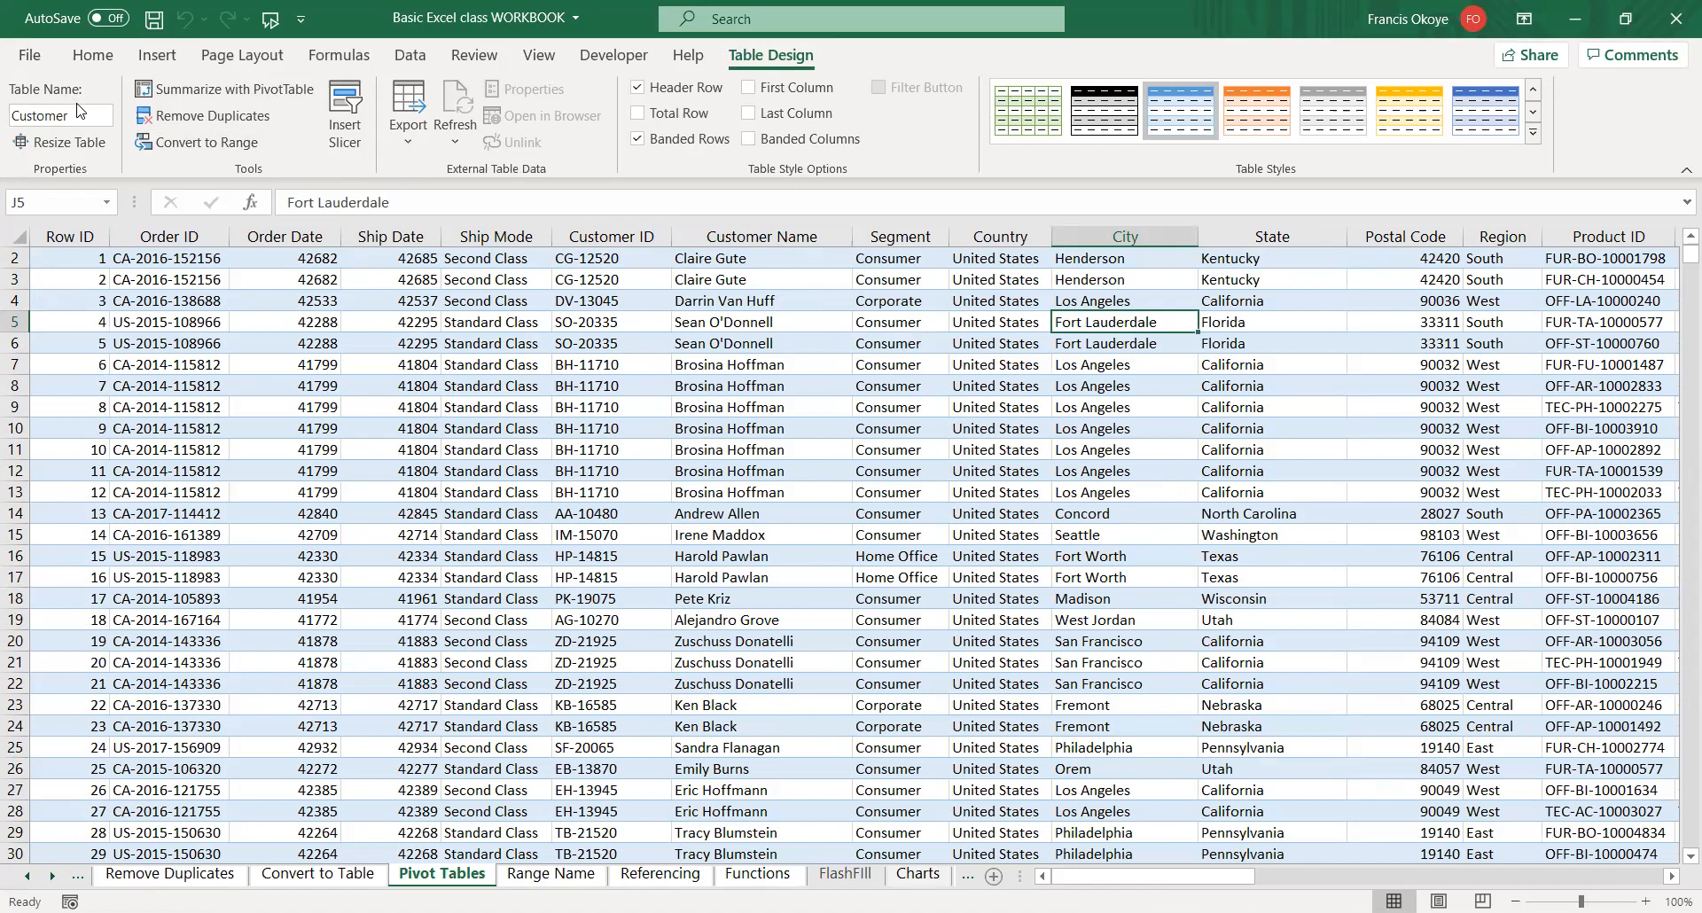
left_click(649, 598)
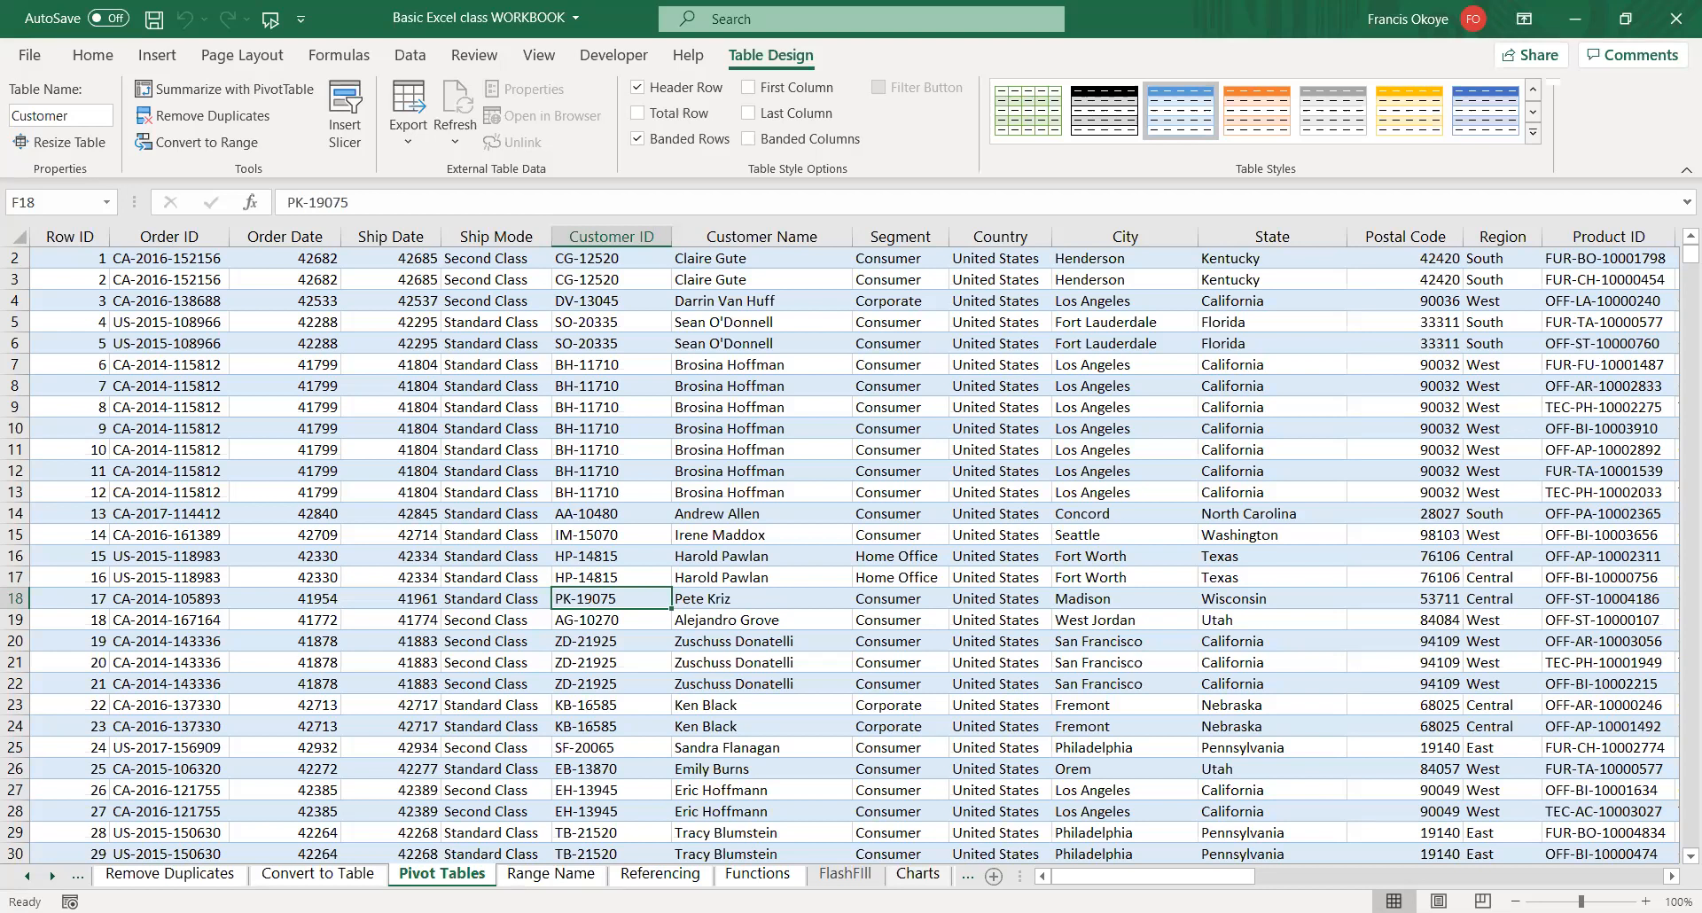
- Examine the formulas in the Gross margin and Cost columns on the Convert to Table sheet
left_click(311, 878)
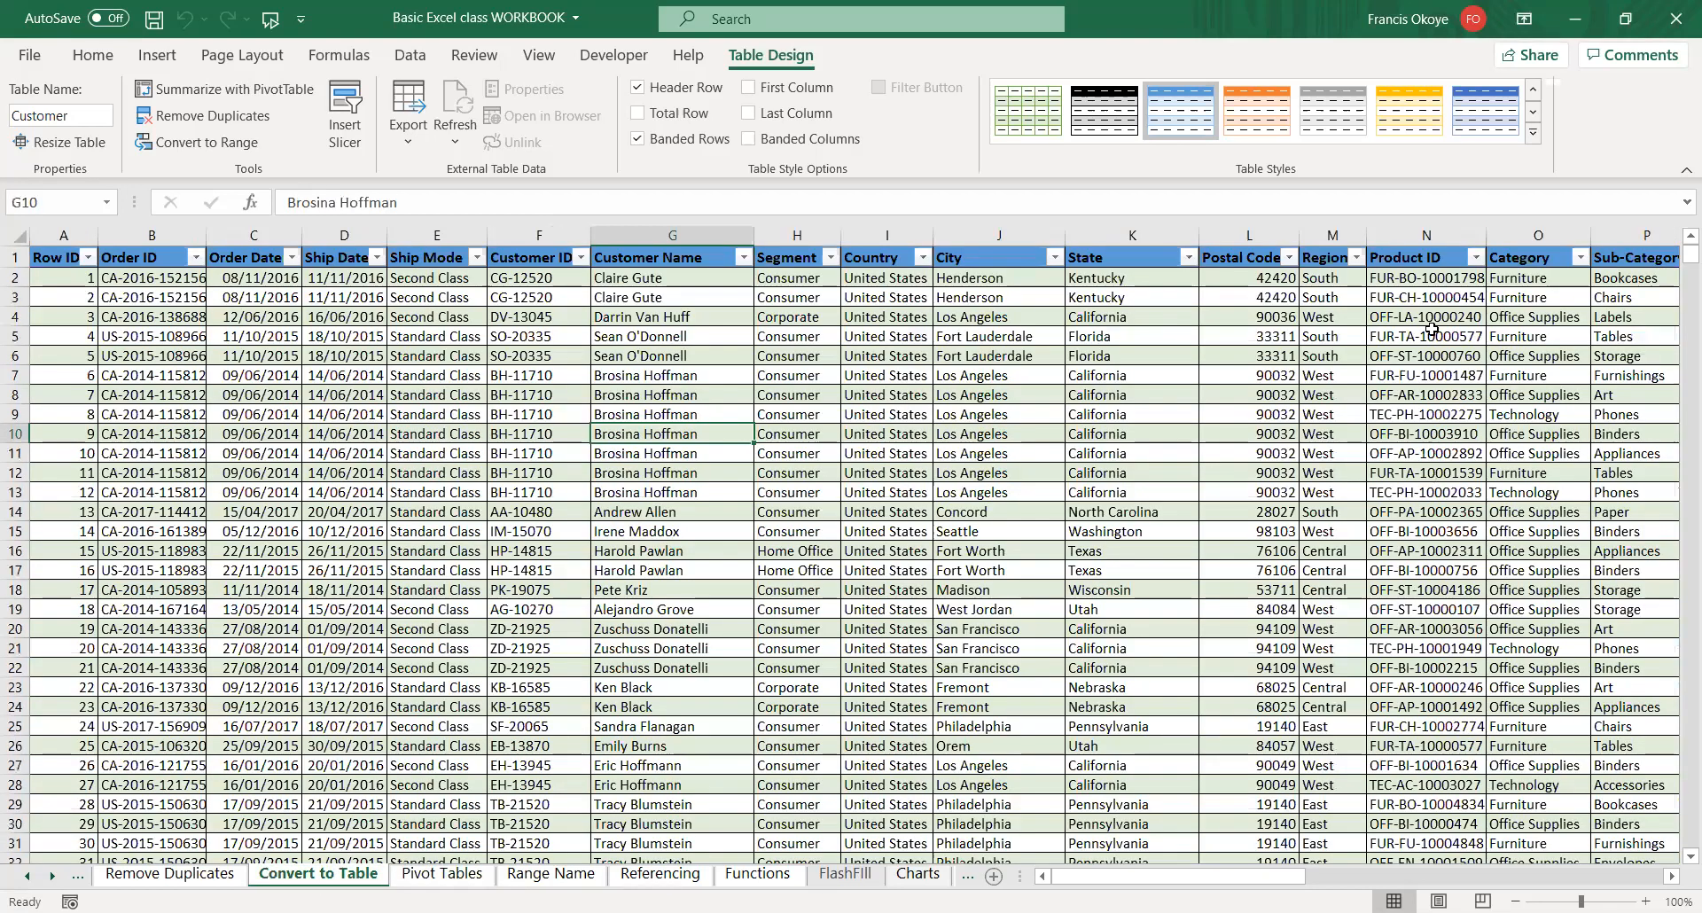
left_click(1436, 298)
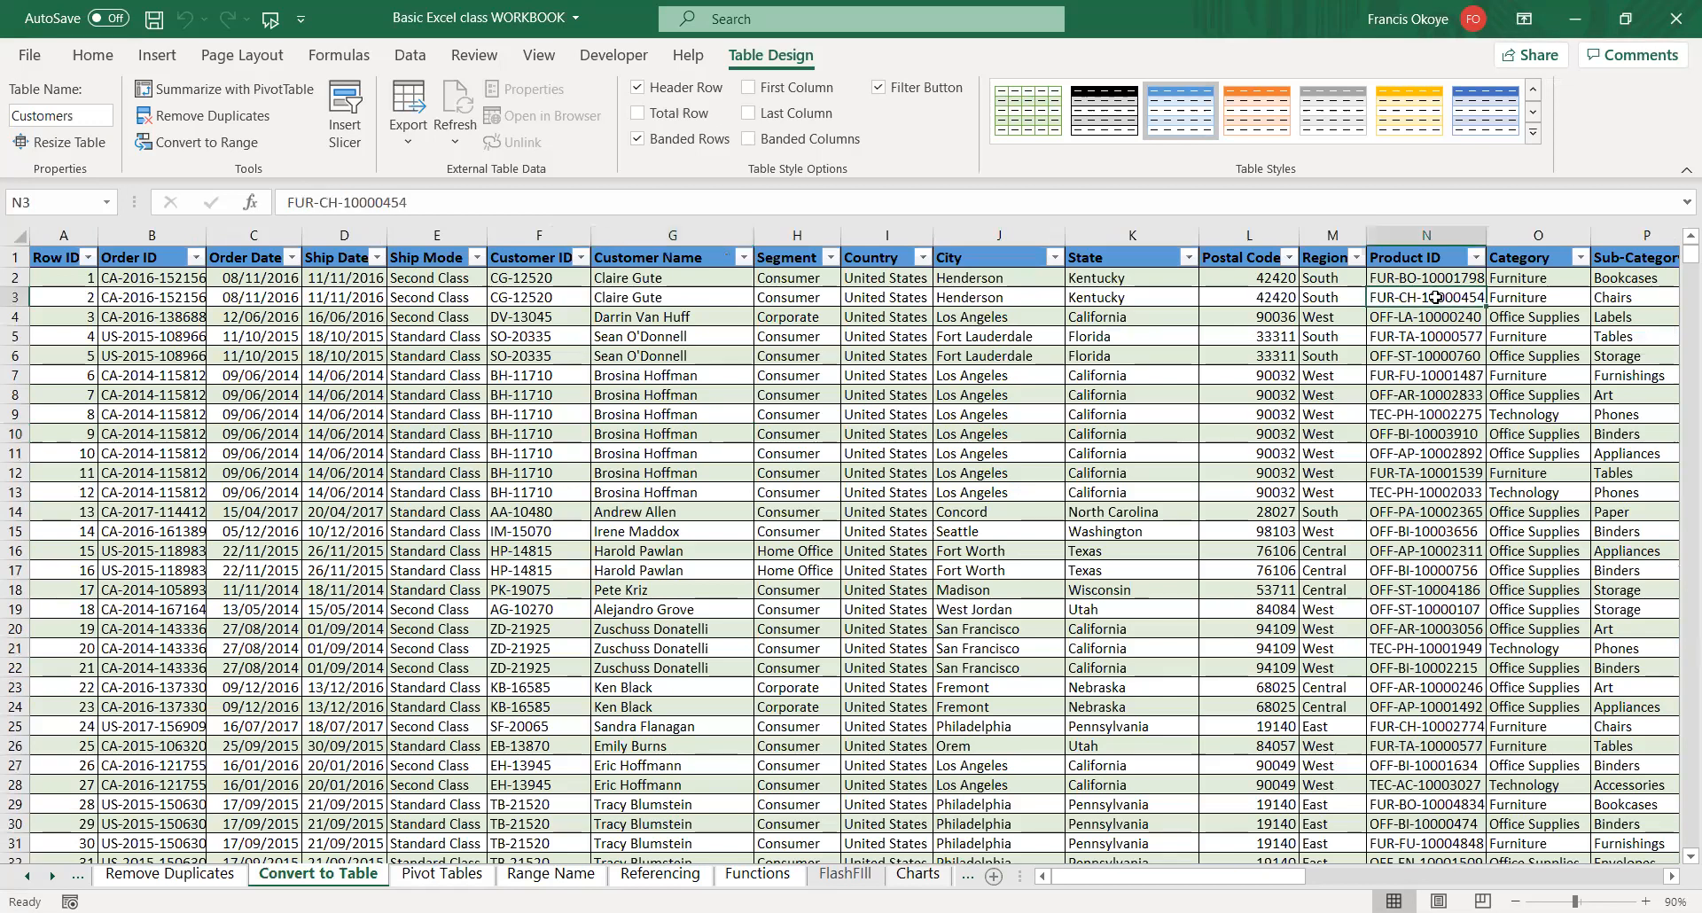
key("ctrl+Right")
key("Left")
key("Up")
key("Right")
key("Left")
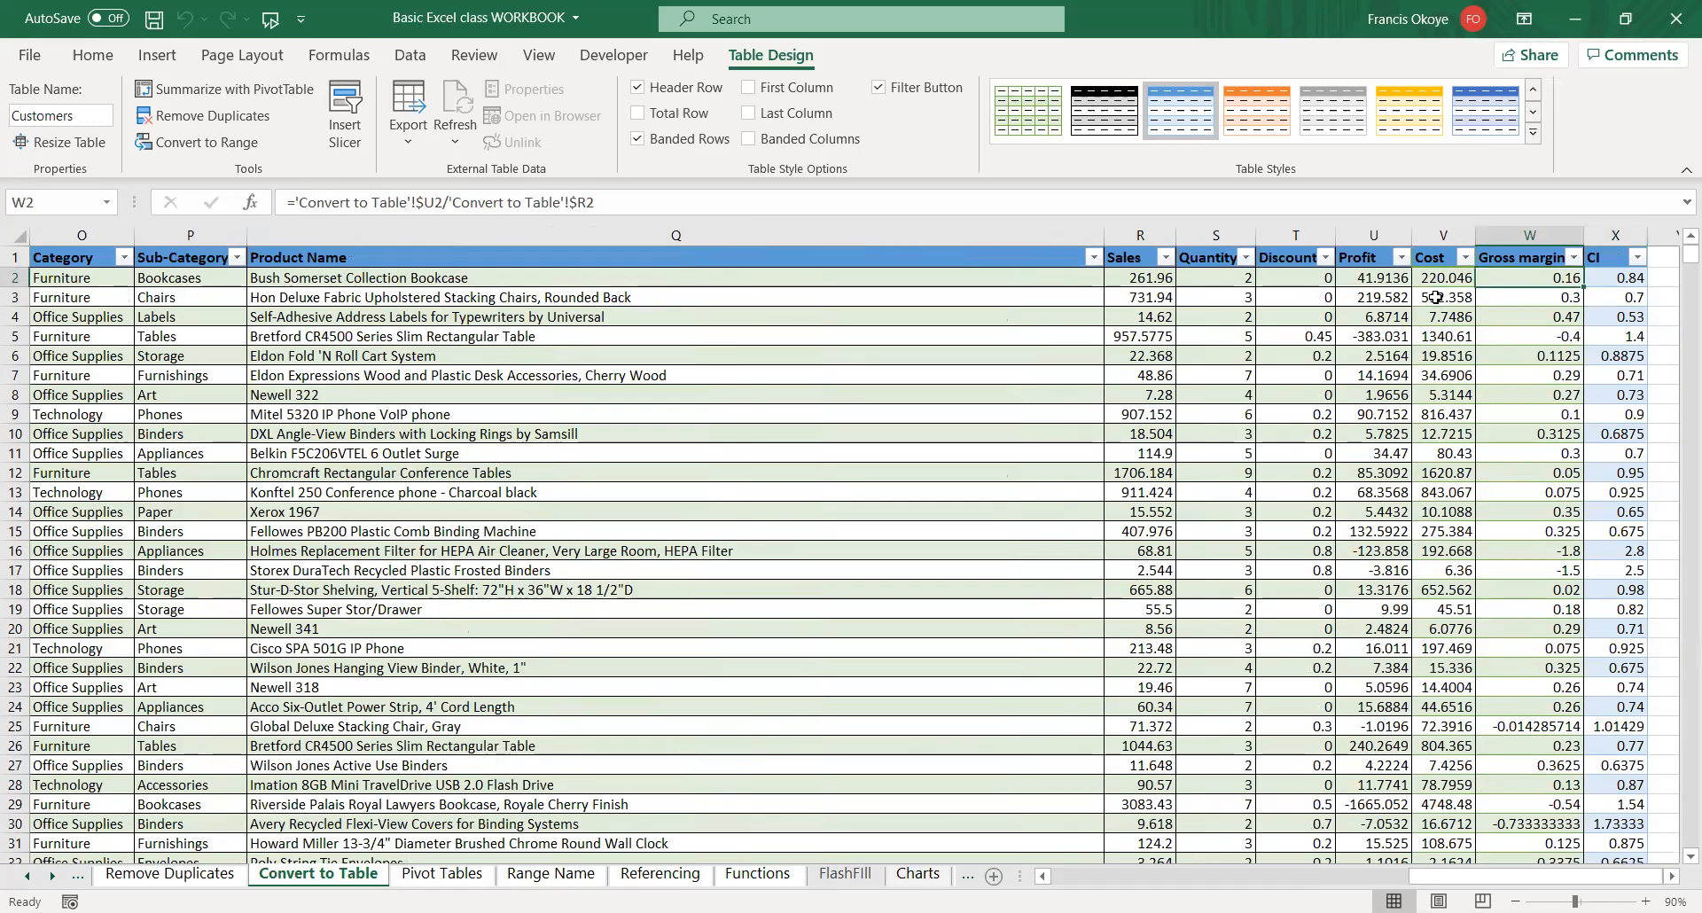
double_click(1548, 277)
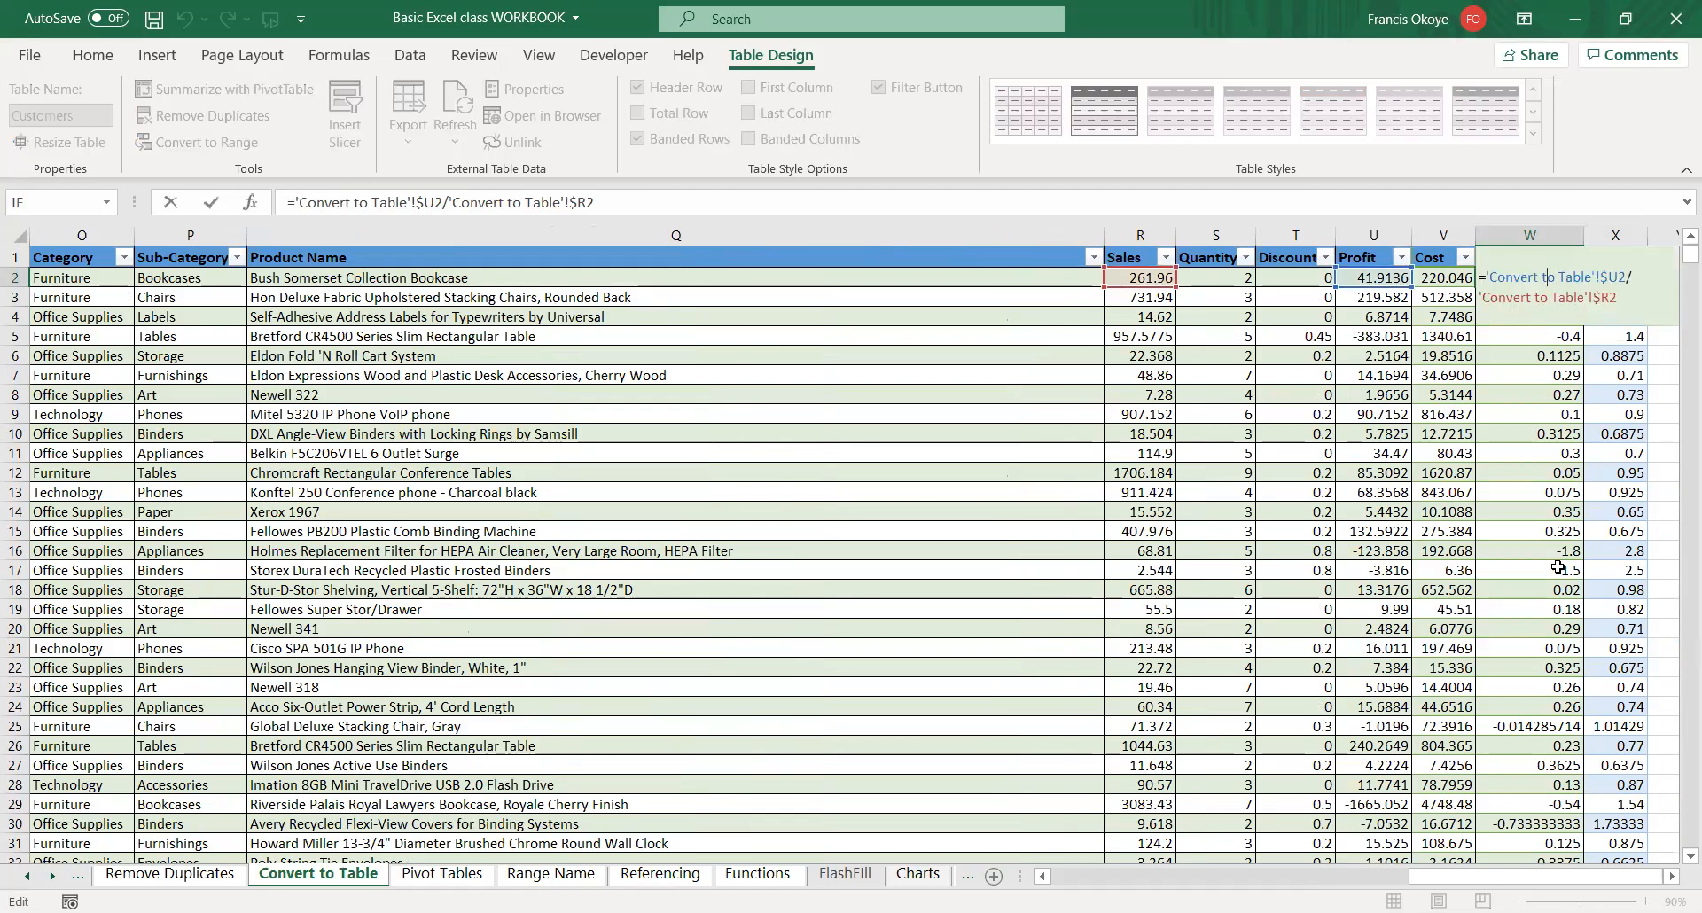
key("Return")
left_click(1441, 280)
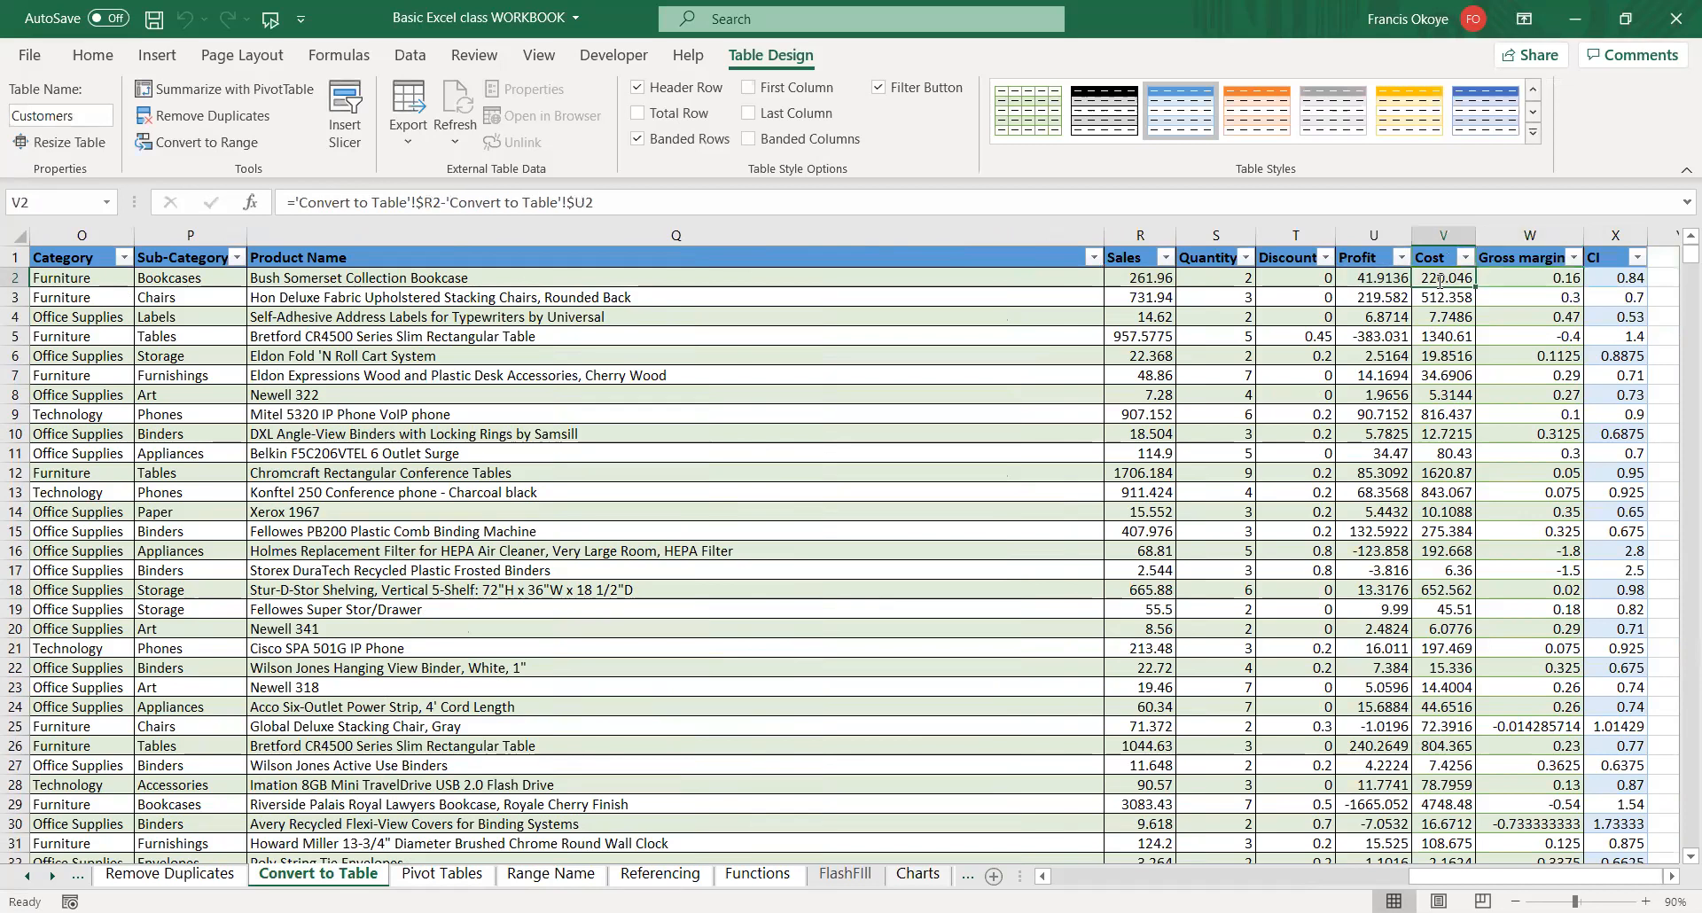
- Clear the existing cell-reference formula from the Cost column of the Customers table
double_click(1441, 281)
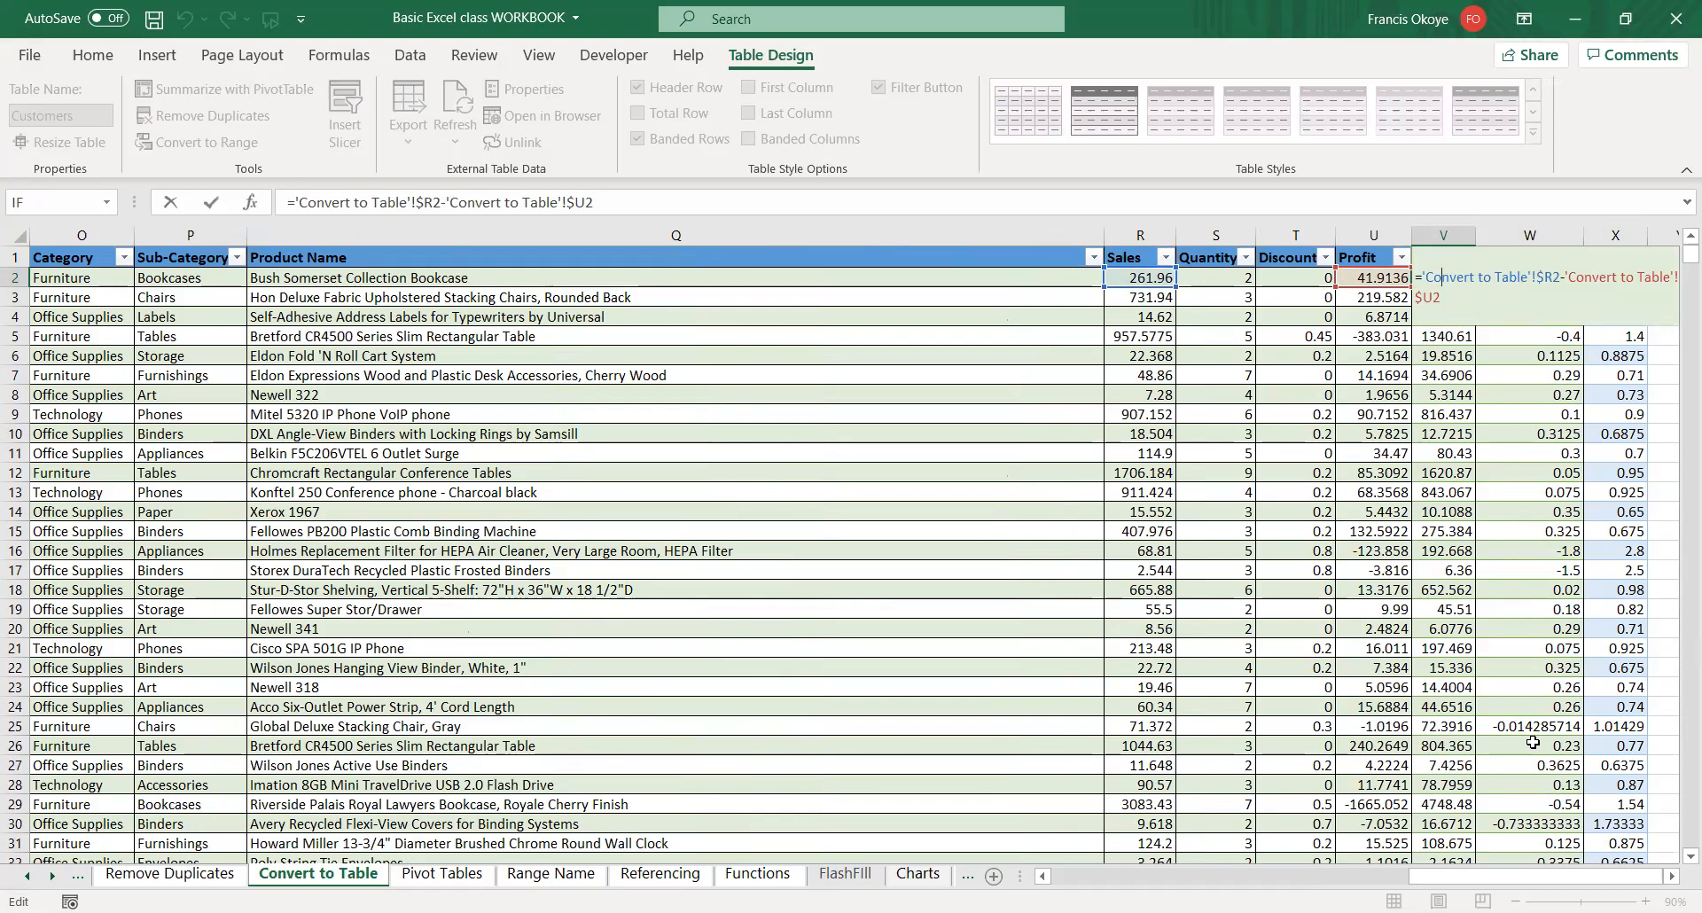
key("Escape")
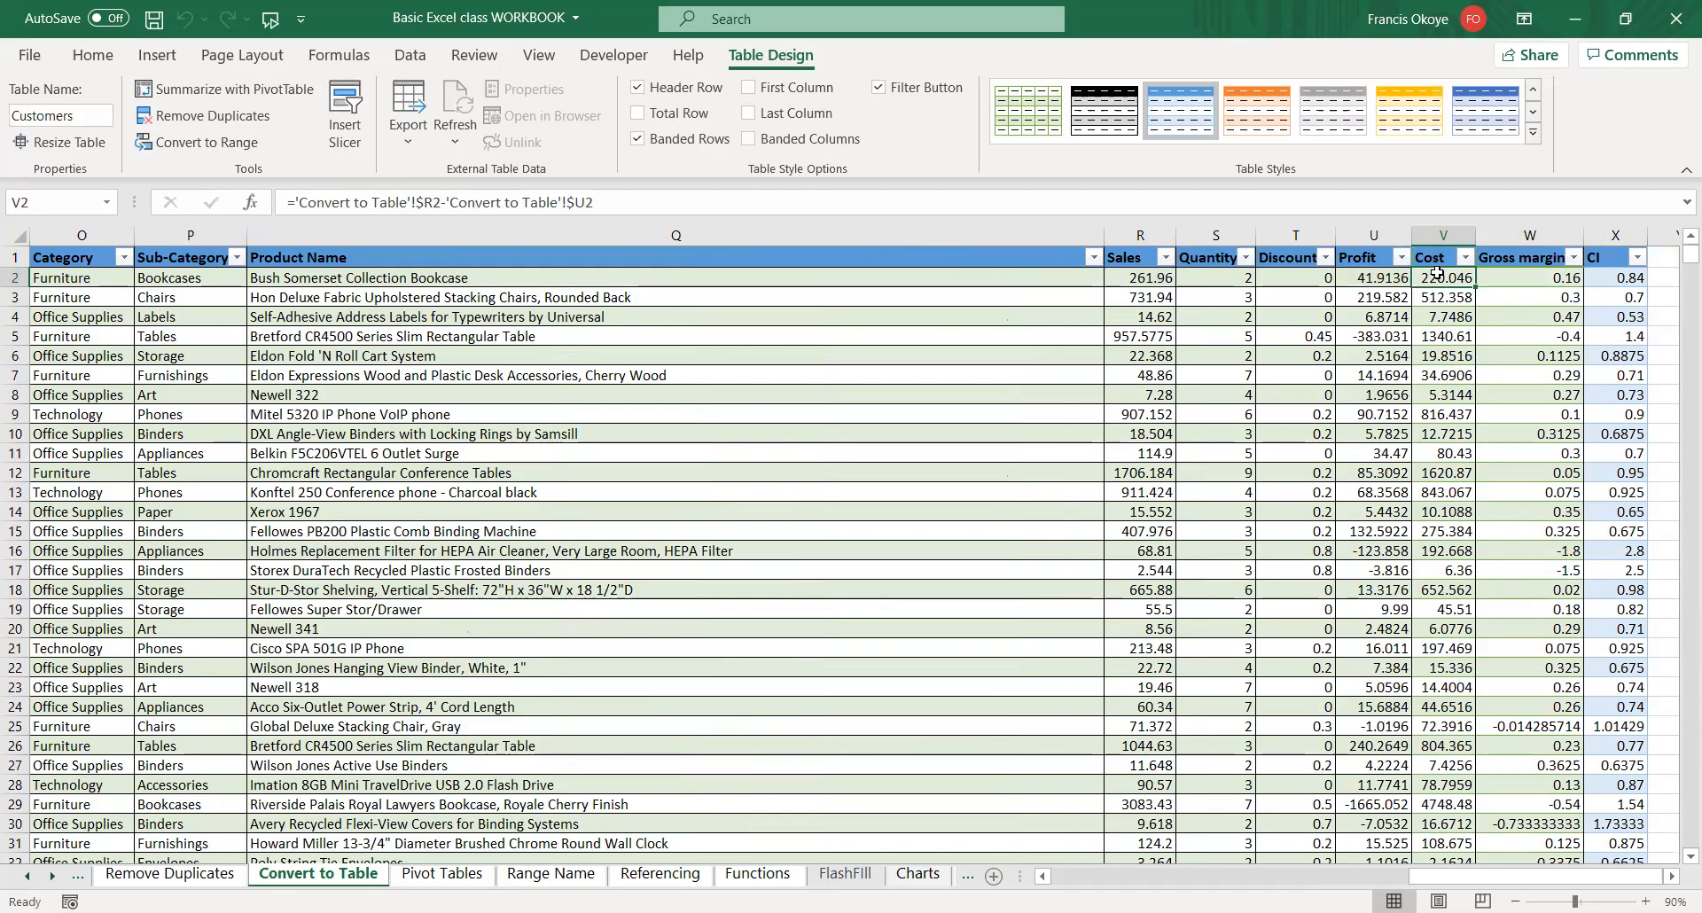
key("Delete")
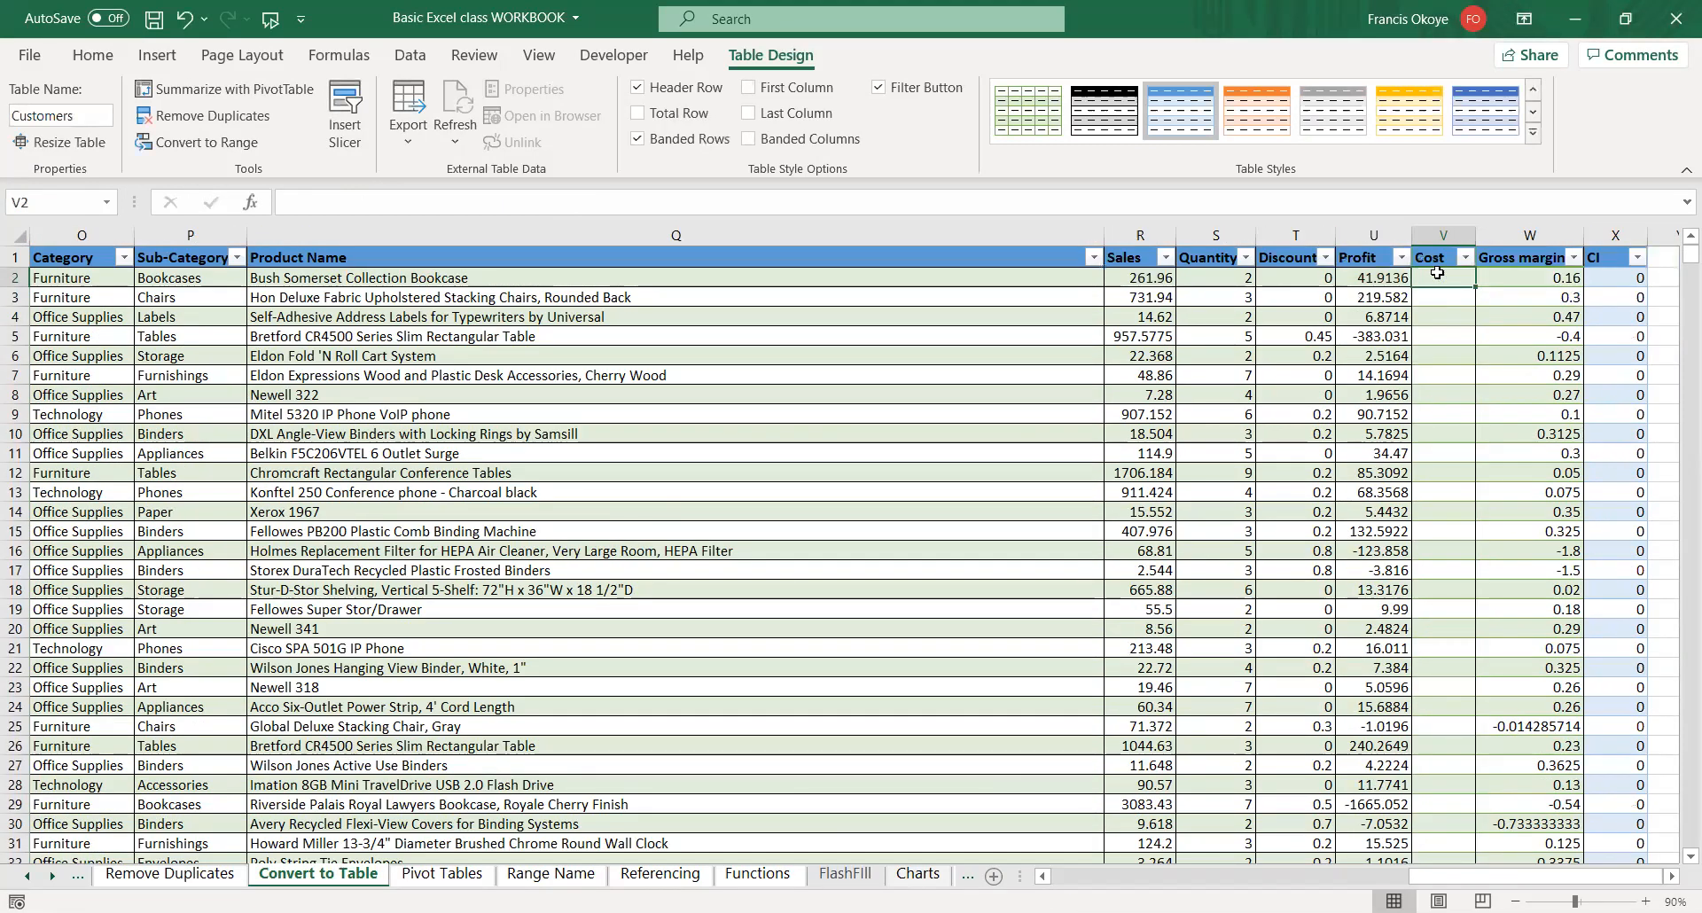
type("=")
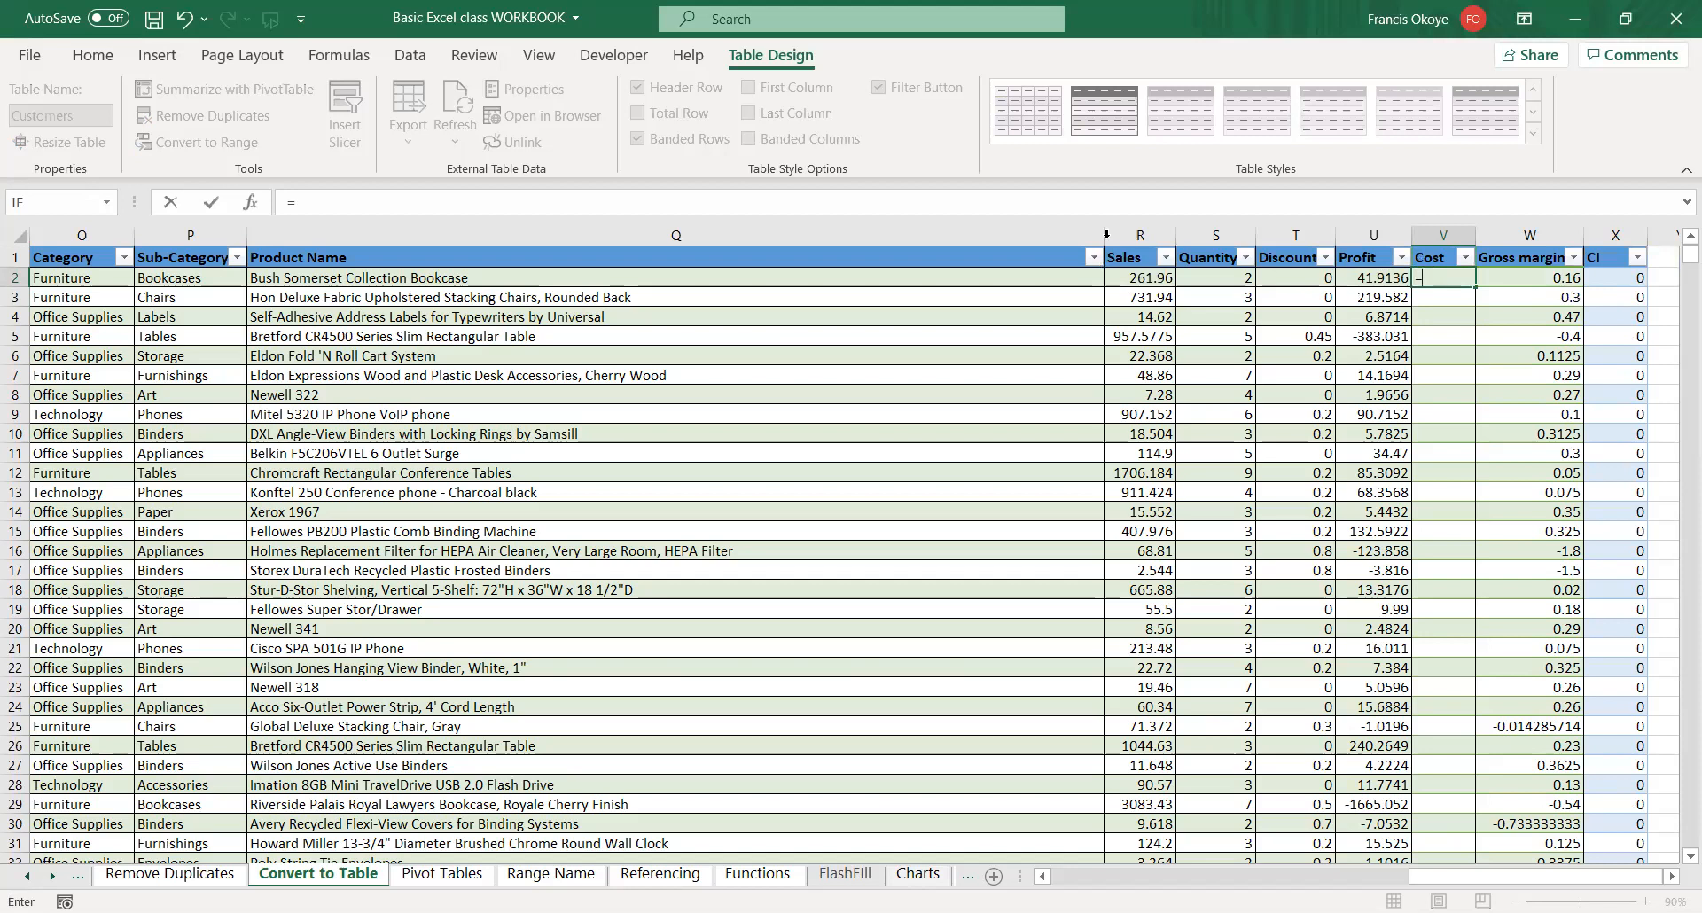
key("Escape")
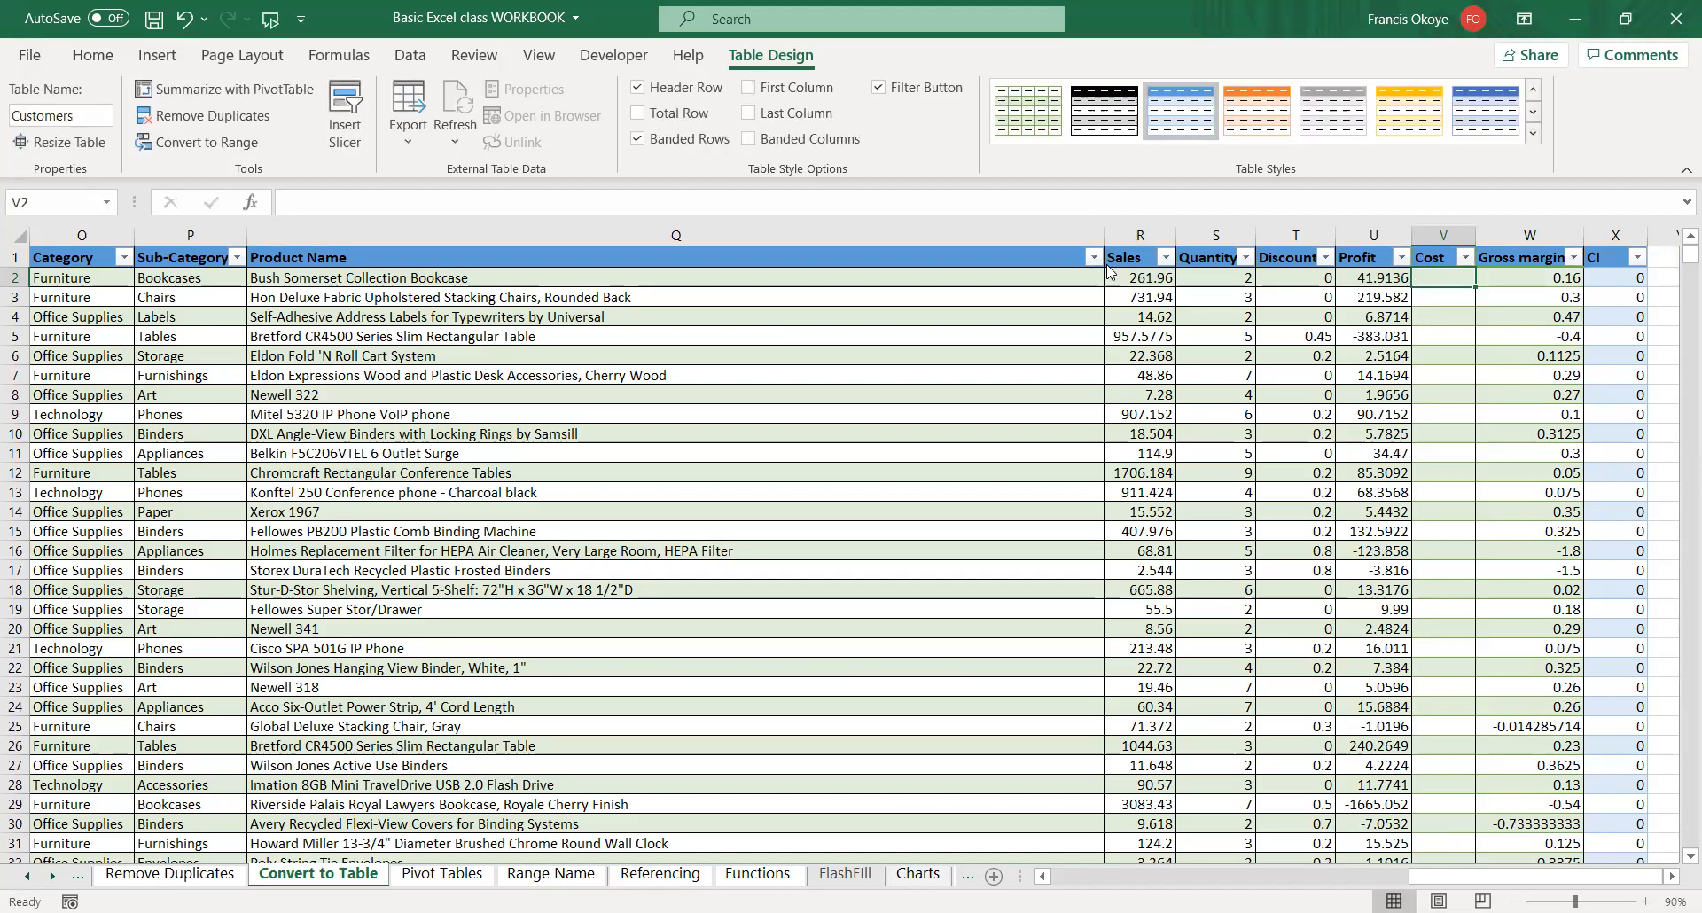
- Handwrite the red annotations "Profit = S - C" and "C = S - P" over the Product Name column
left_click(900, 53)
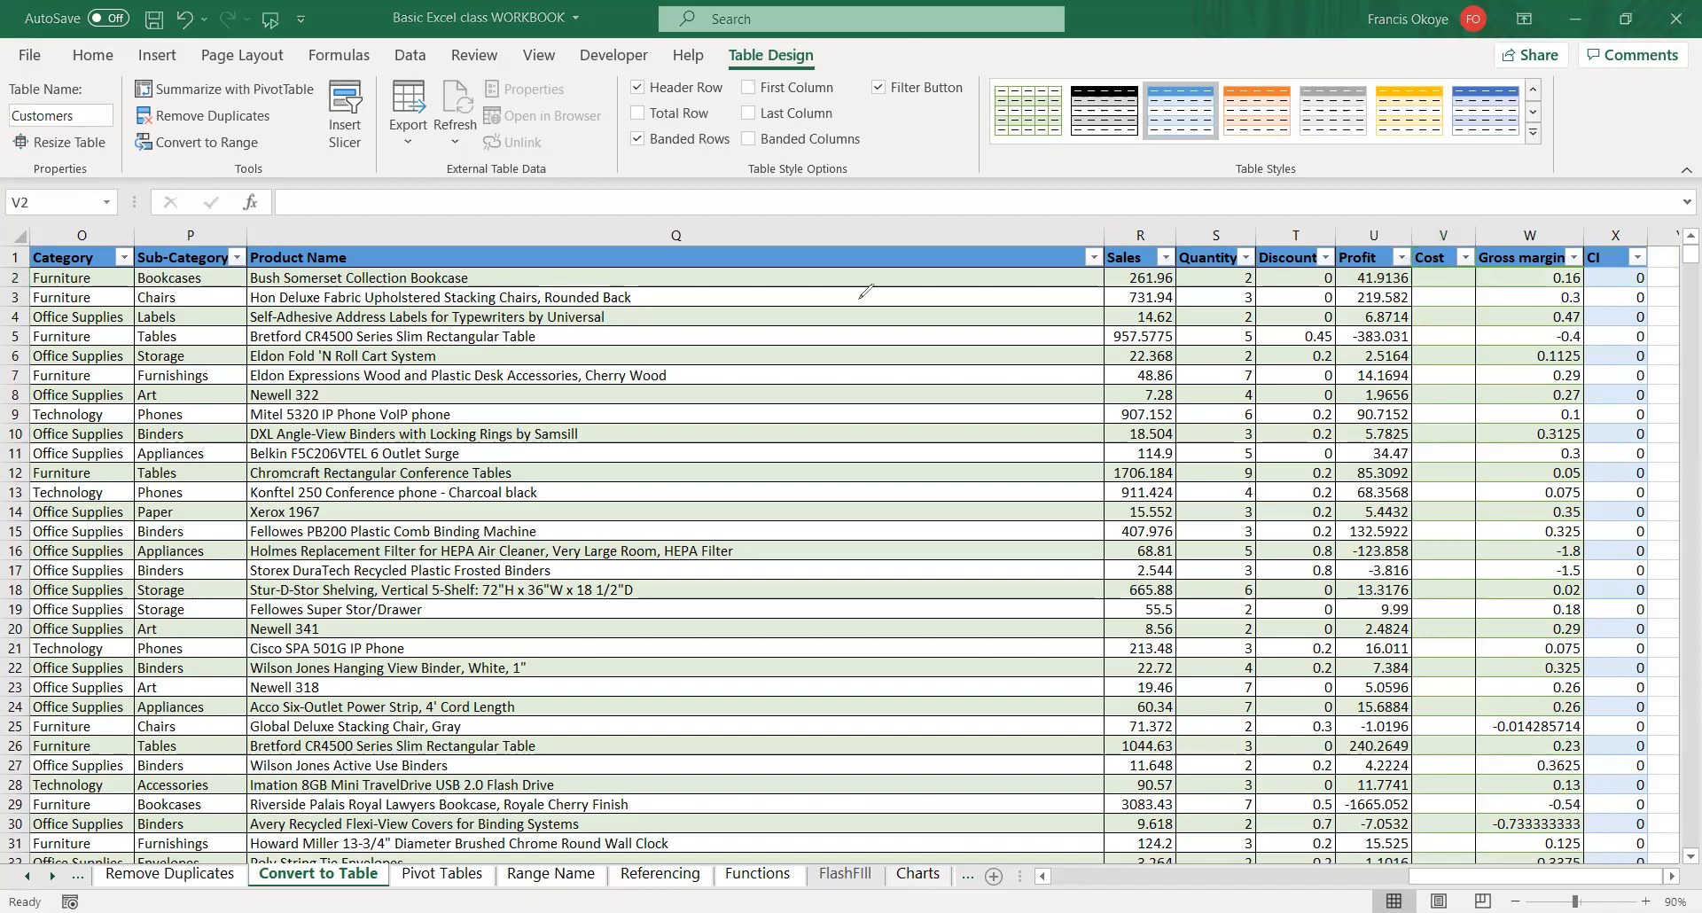
left_click_drag(760, 236, 780, 300)
mouse_move(759, 237)
left_mouse_down()
mouse_move(785, 252)
mouse_move(767, 282)
mouse_move(808, 272)
left_mouse_up()
mouse_move(809, 260)
left_mouse_down()
mouse_move(825, 306)
mouse_move(832, 246)
left_mouse_up()
left_click(838, 266)
mouse_move(841, 243)
left_mouse_down()
mouse_move(858, 259)
mouse_move(872, 229)
mouse_move(966, 233)
mouse_move(938, 261)
mouse_move(1080, 197)
left_mouse_up()
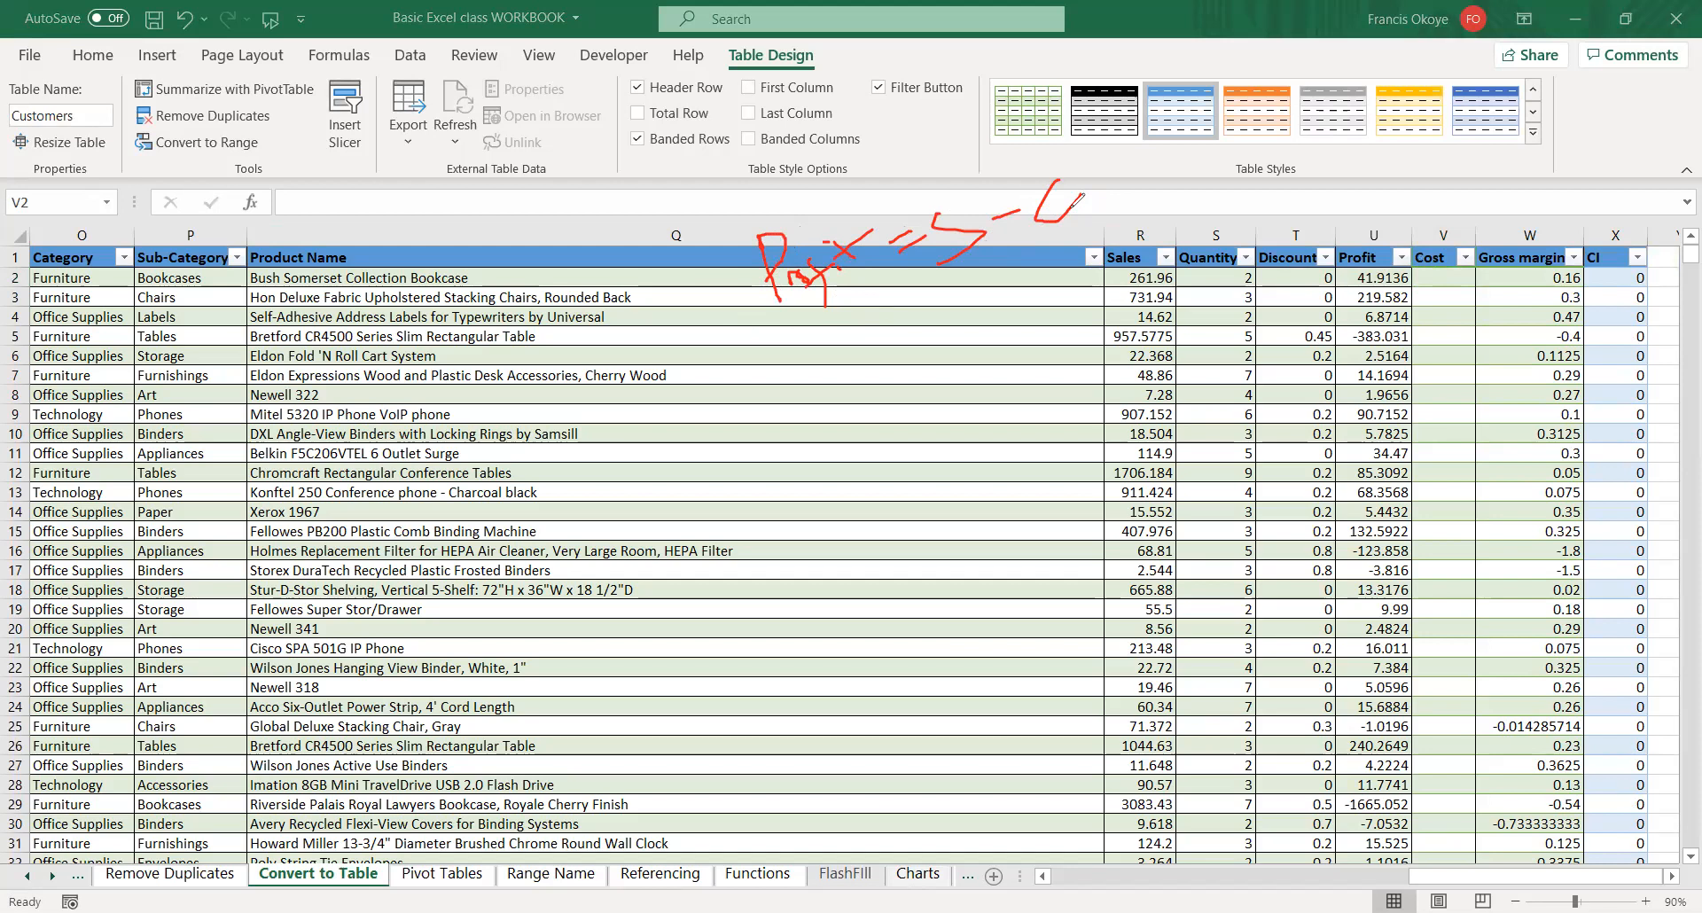
mouse_move(829, 382)
left_mouse_down()
mouse_move(814, 402)
mouse_move(850, 396)
mouse_move(882, 357)
mouse_move(924, 363)
mouse_move(967, 309)
mouse_move(996, 330)
mouse_move(994, 285)
left_mouse_up()
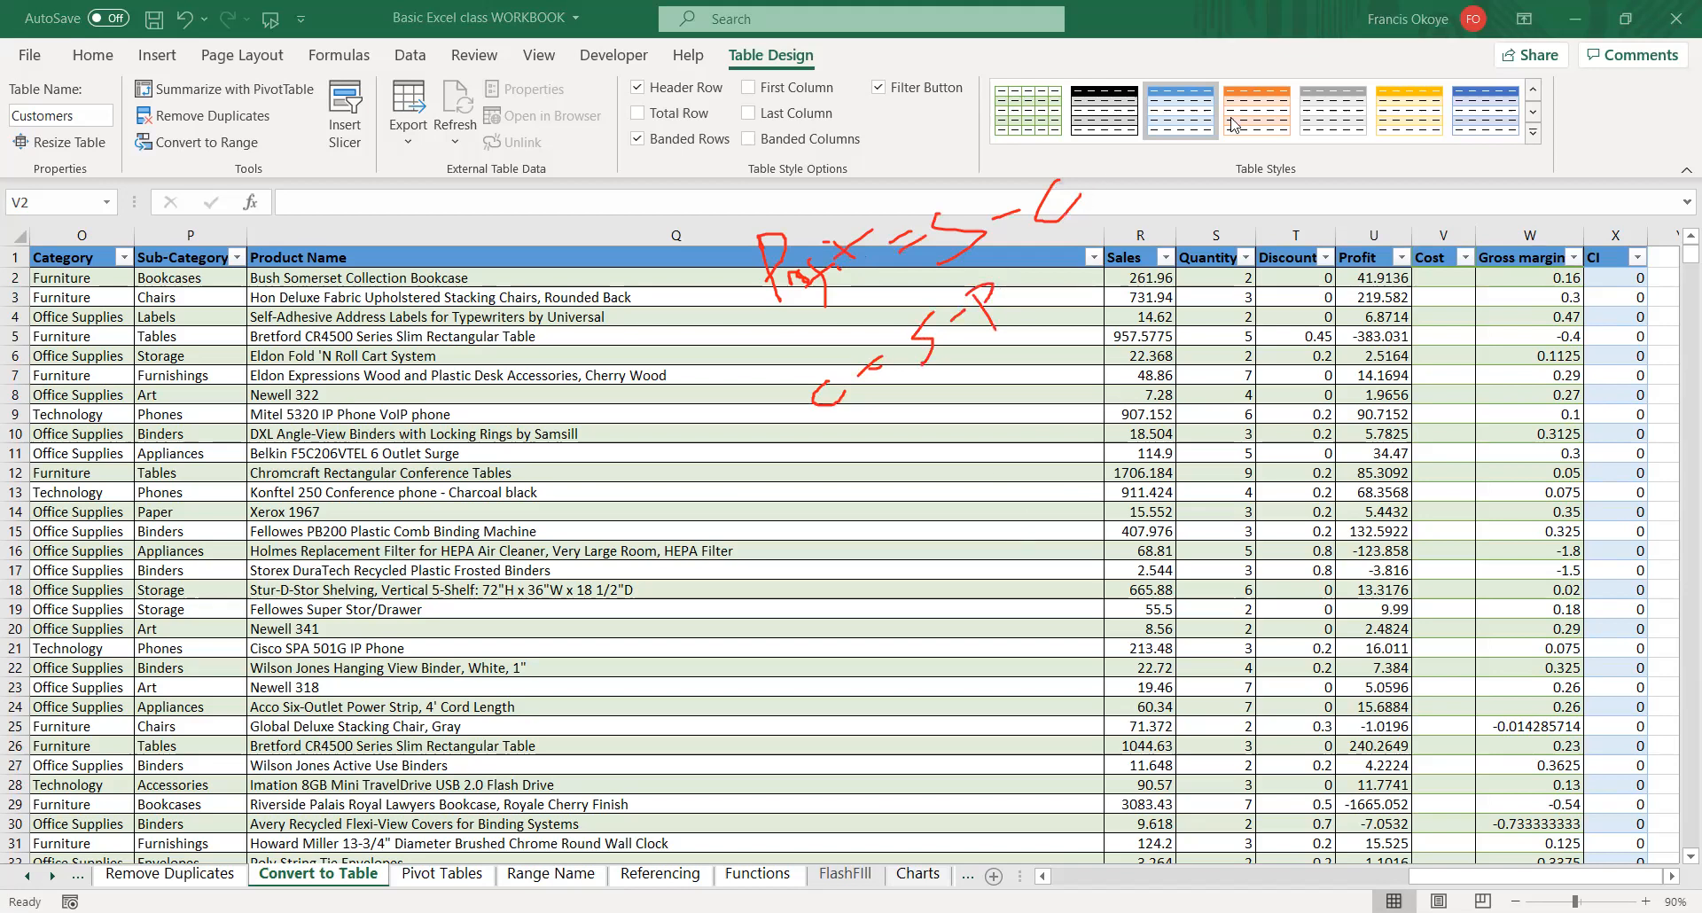
left_click(1434, 279)
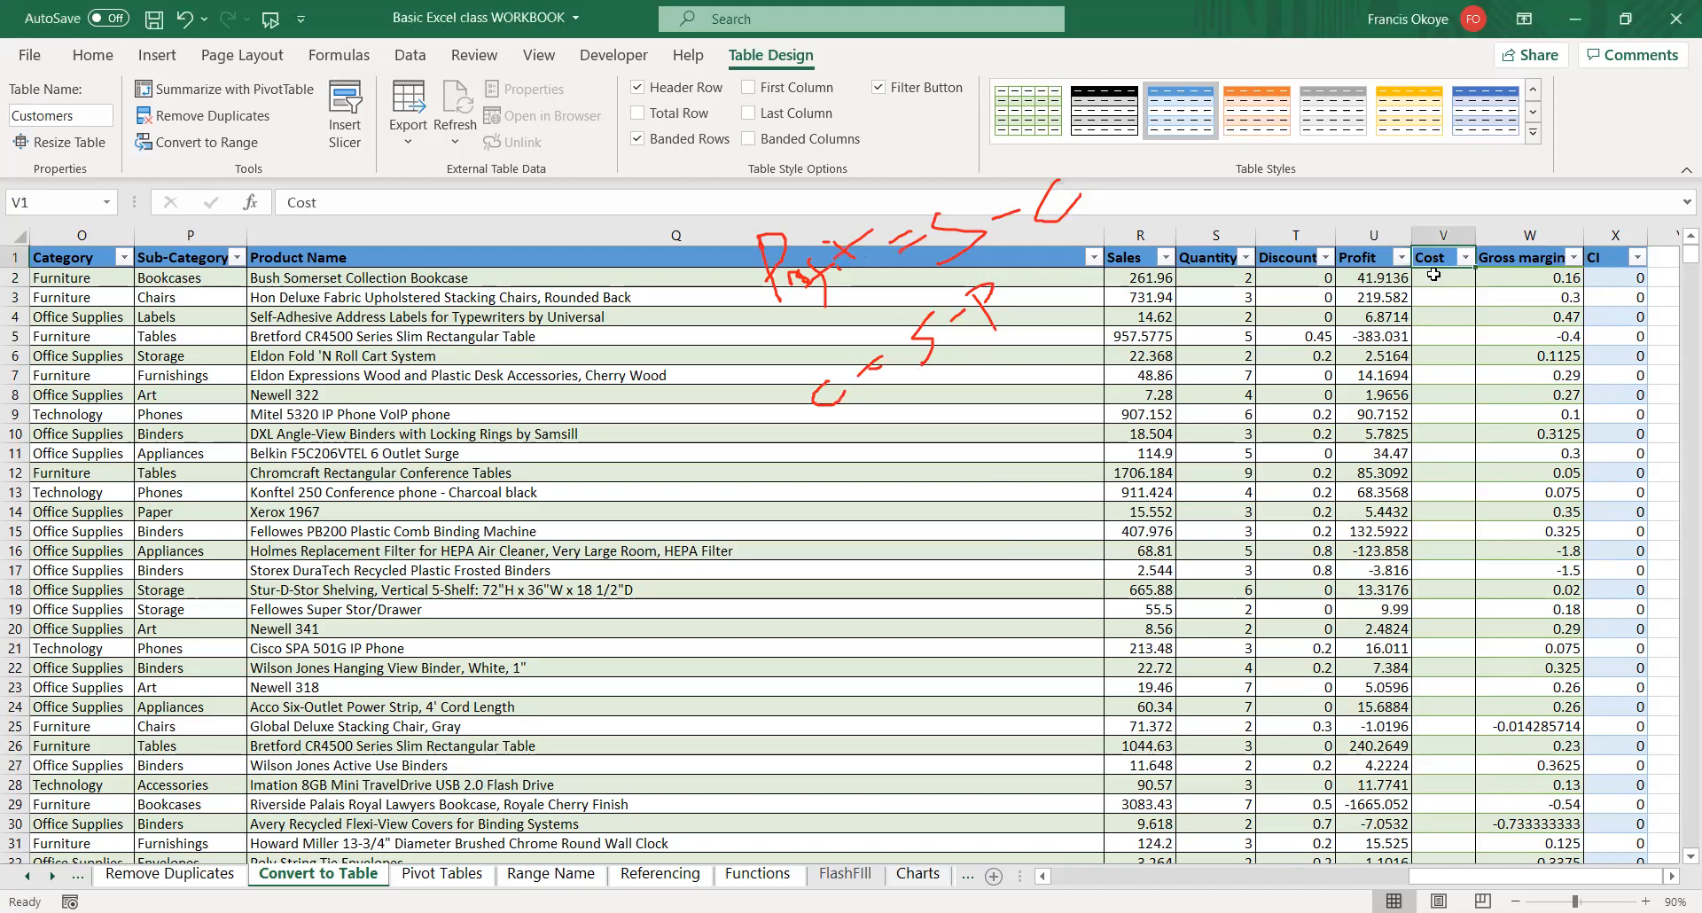
type("=")
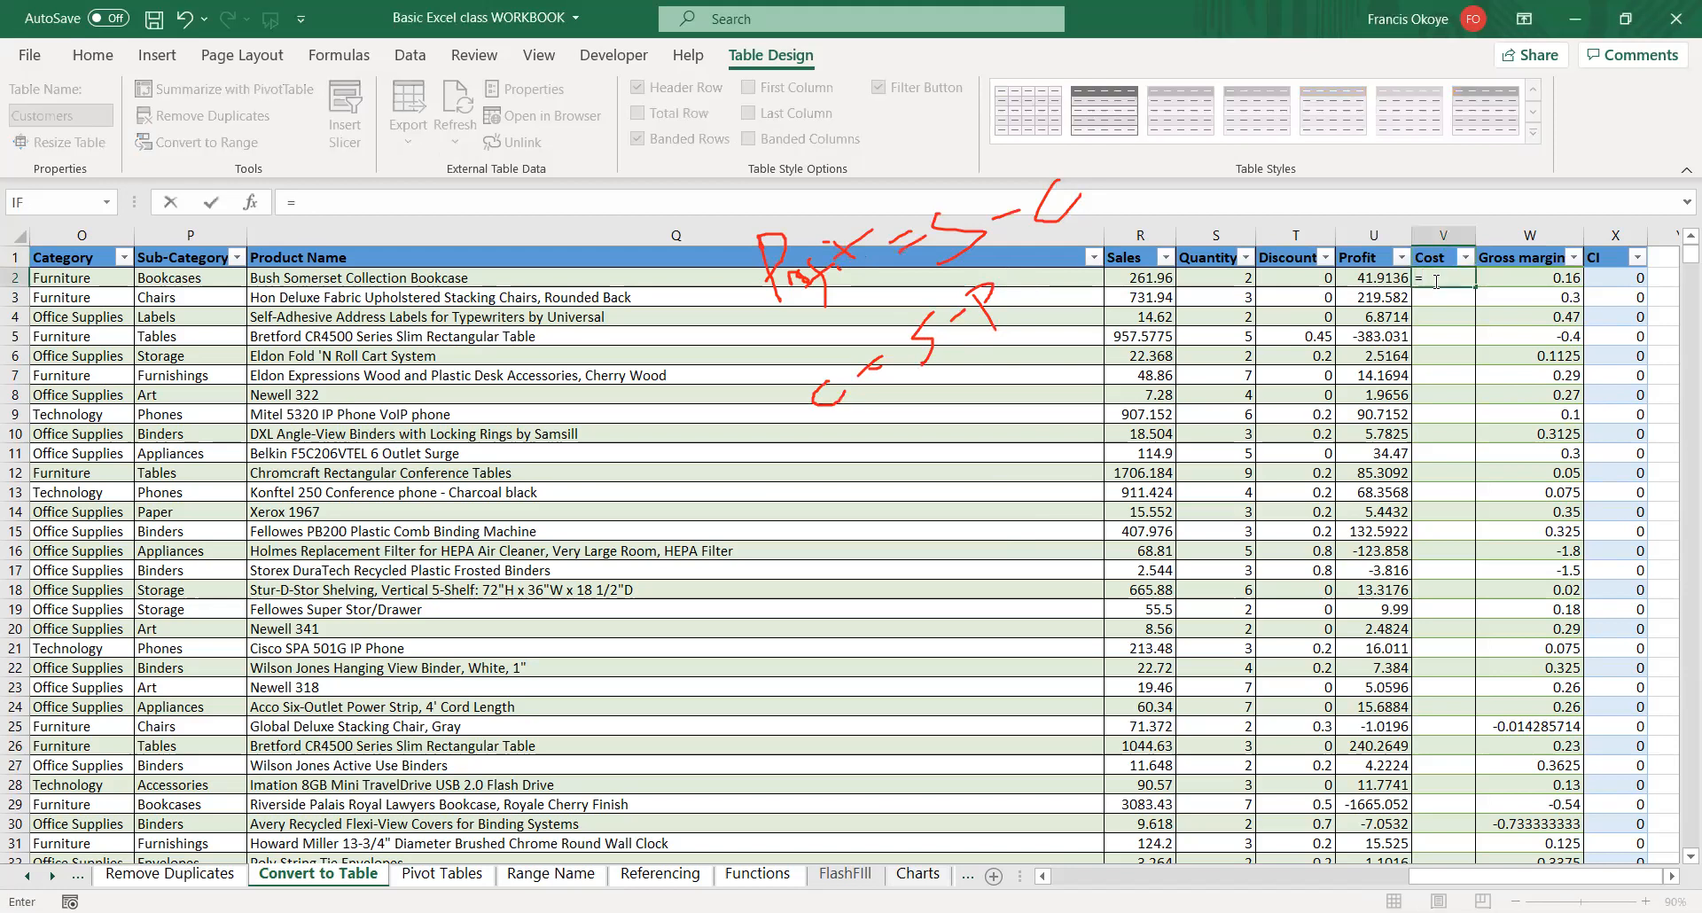
left_click(1121, 281)
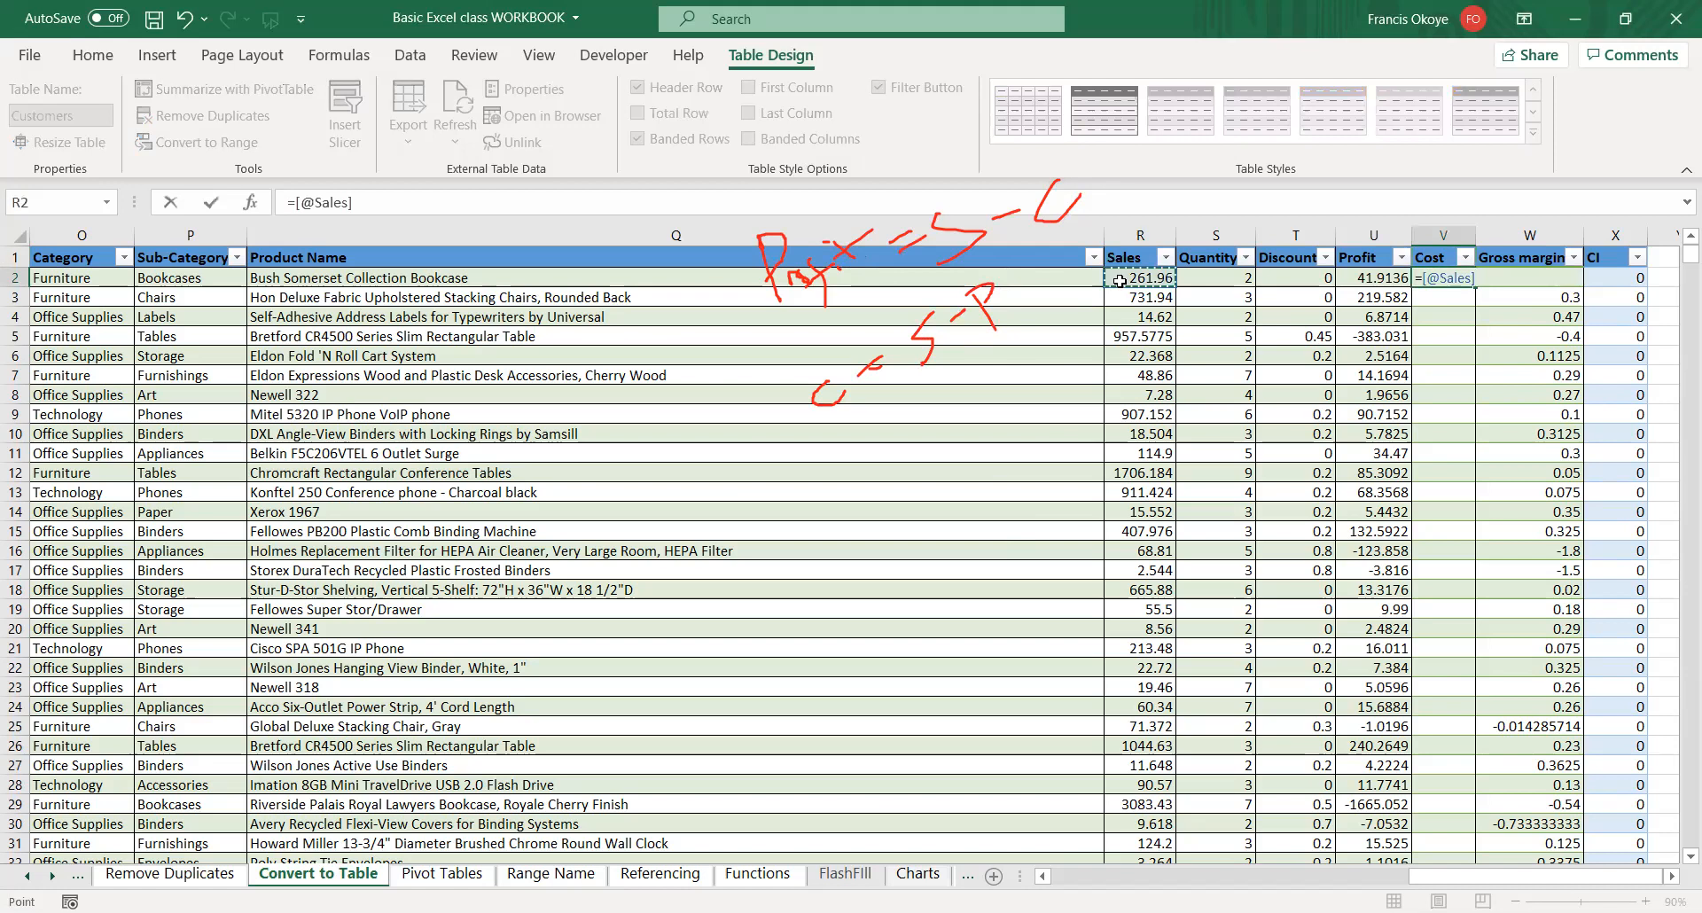
type("-")
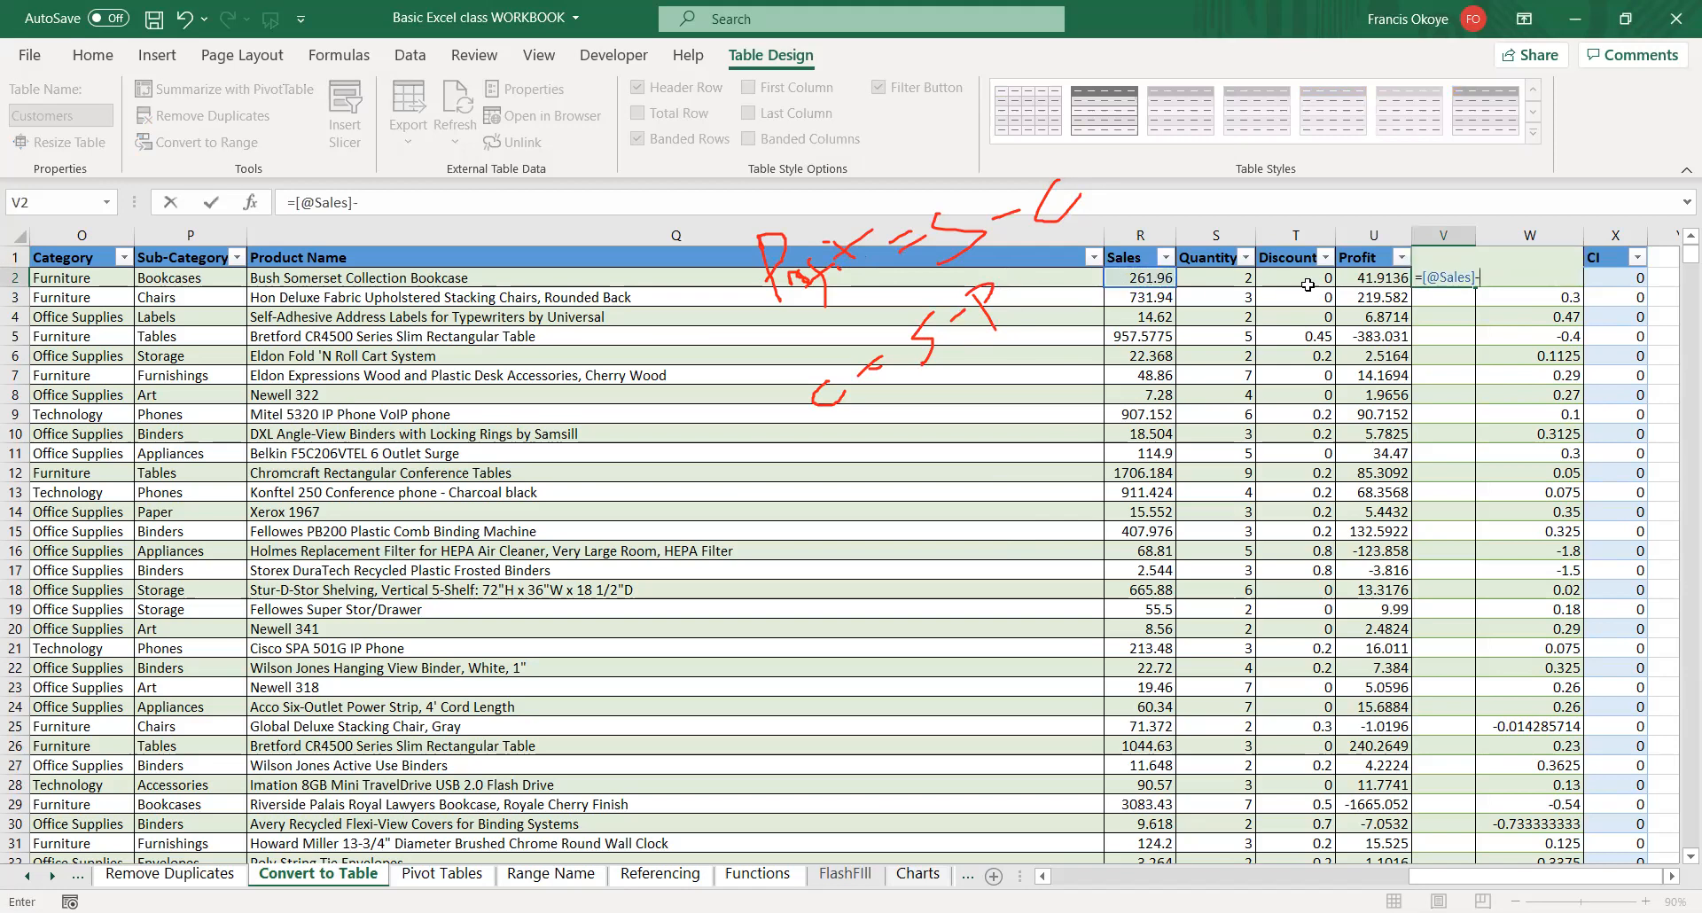
left_click(1363, 277)
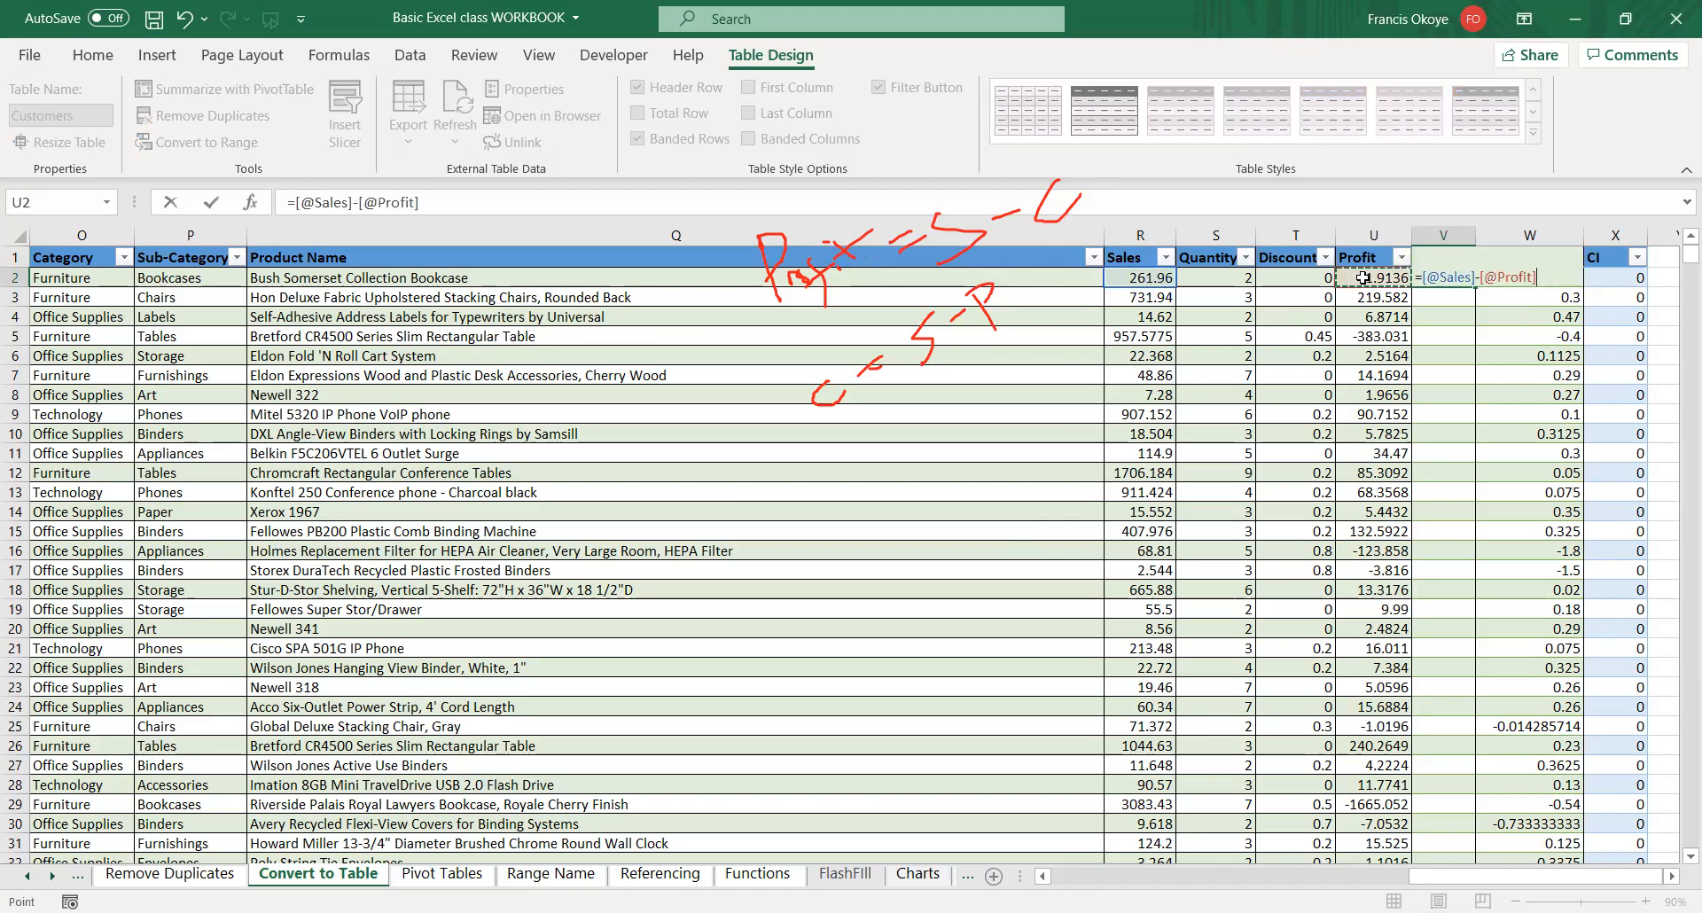
key("Return")
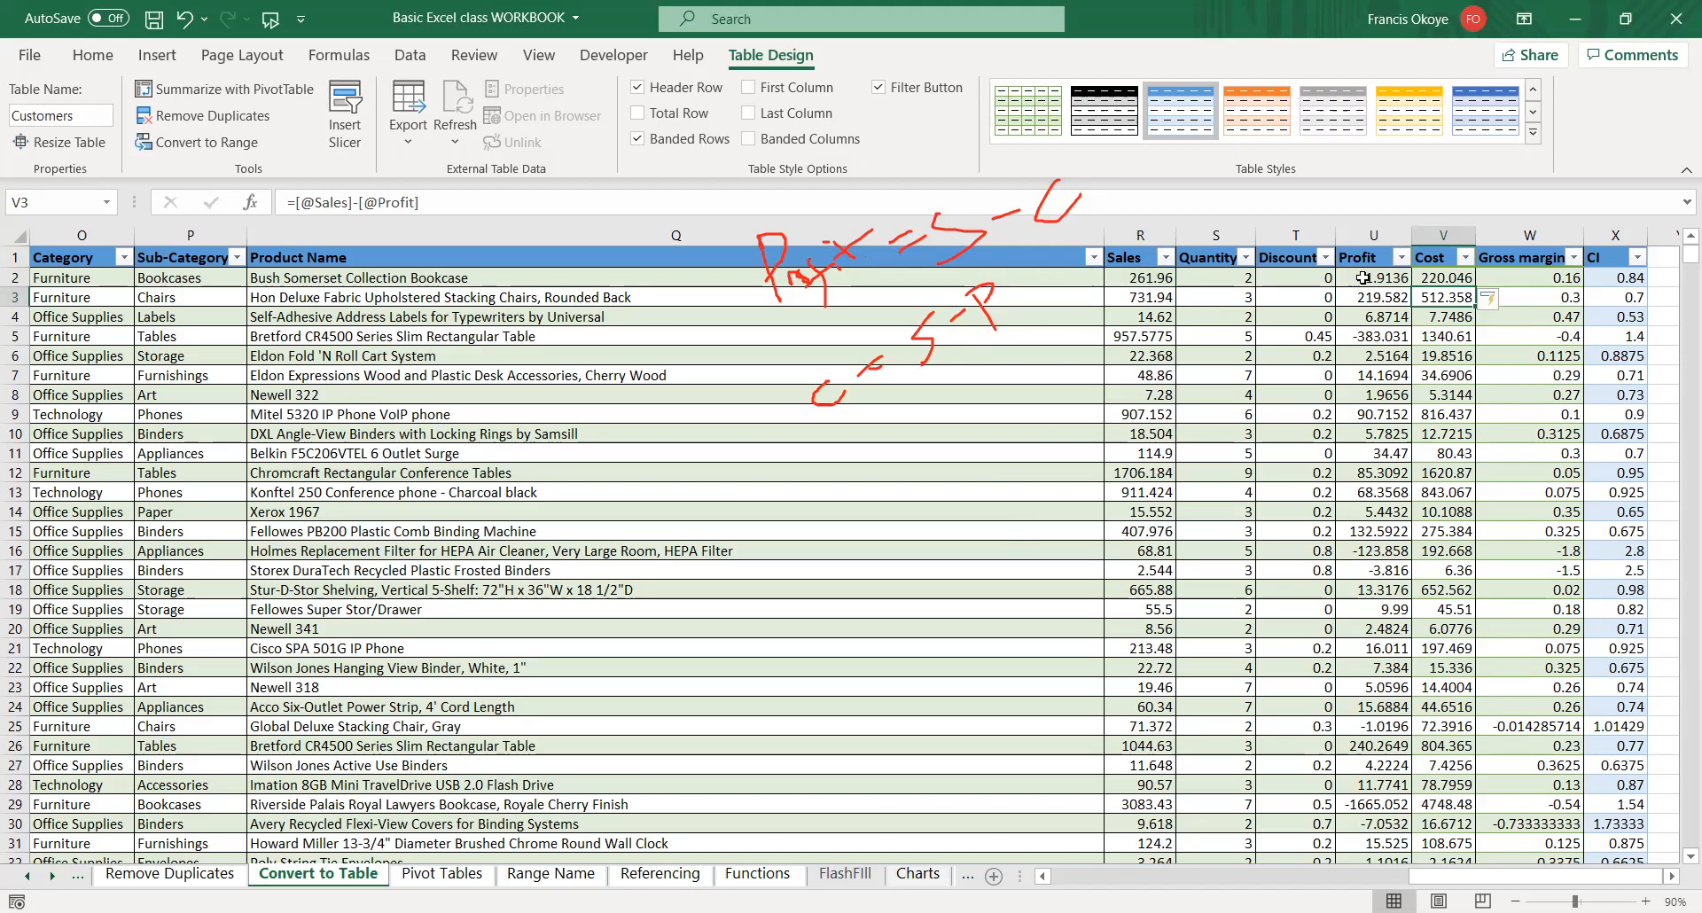
- Clear the existing formula from the whole Gross margin column
key("Up")
key("Right")
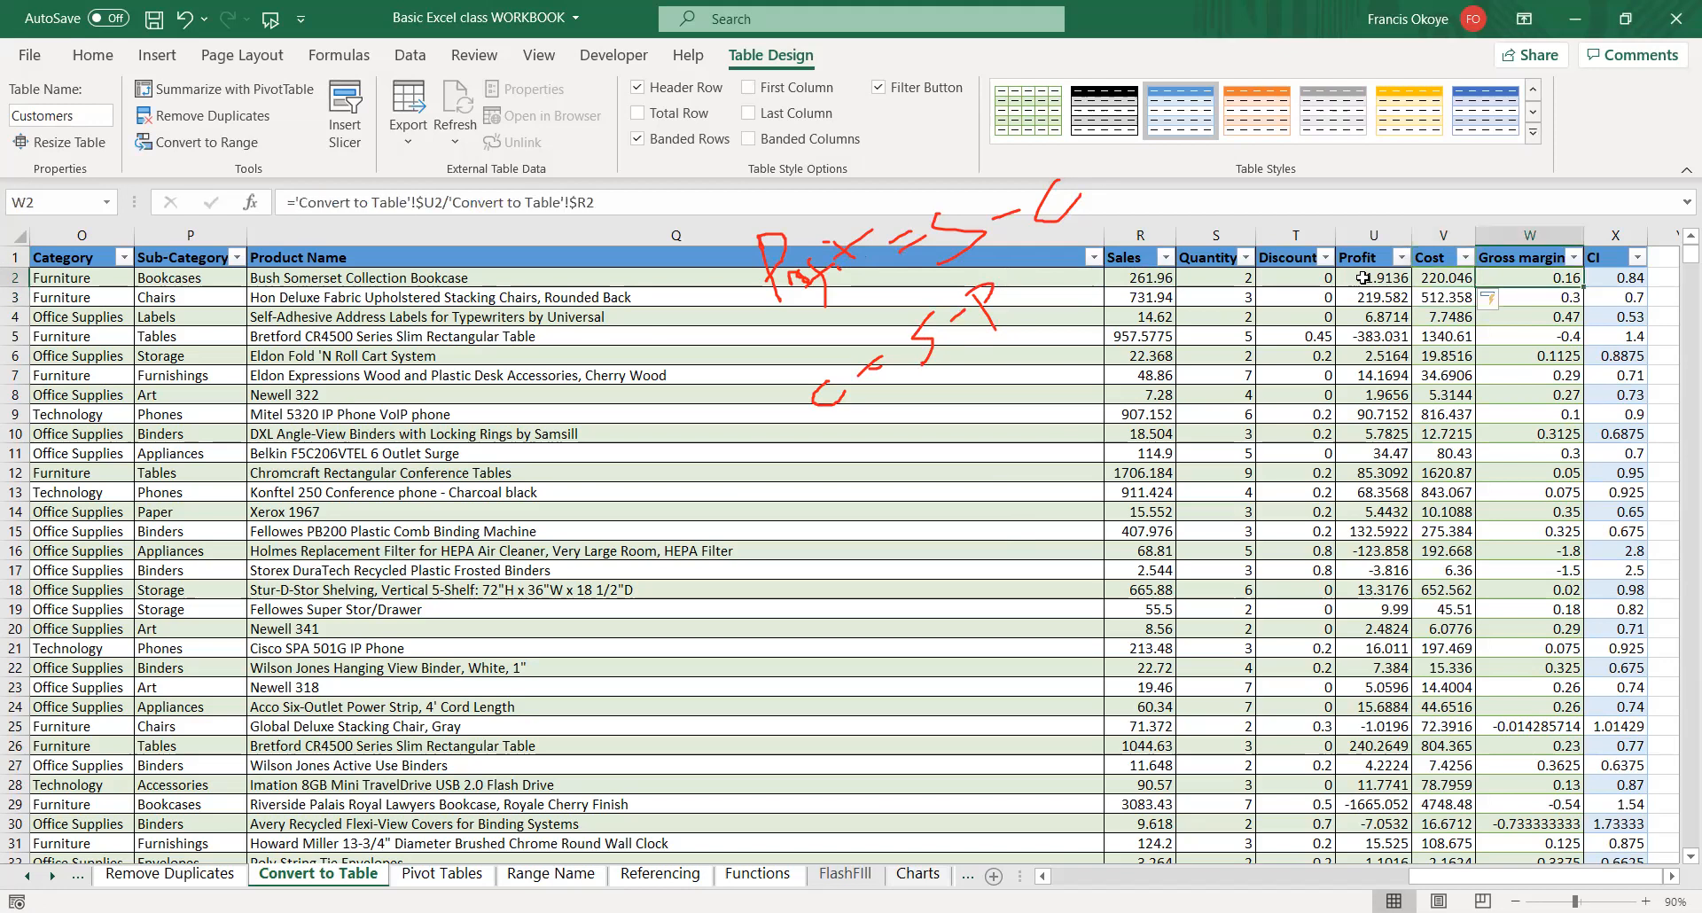
key("ctrl+space")
key("Delete")
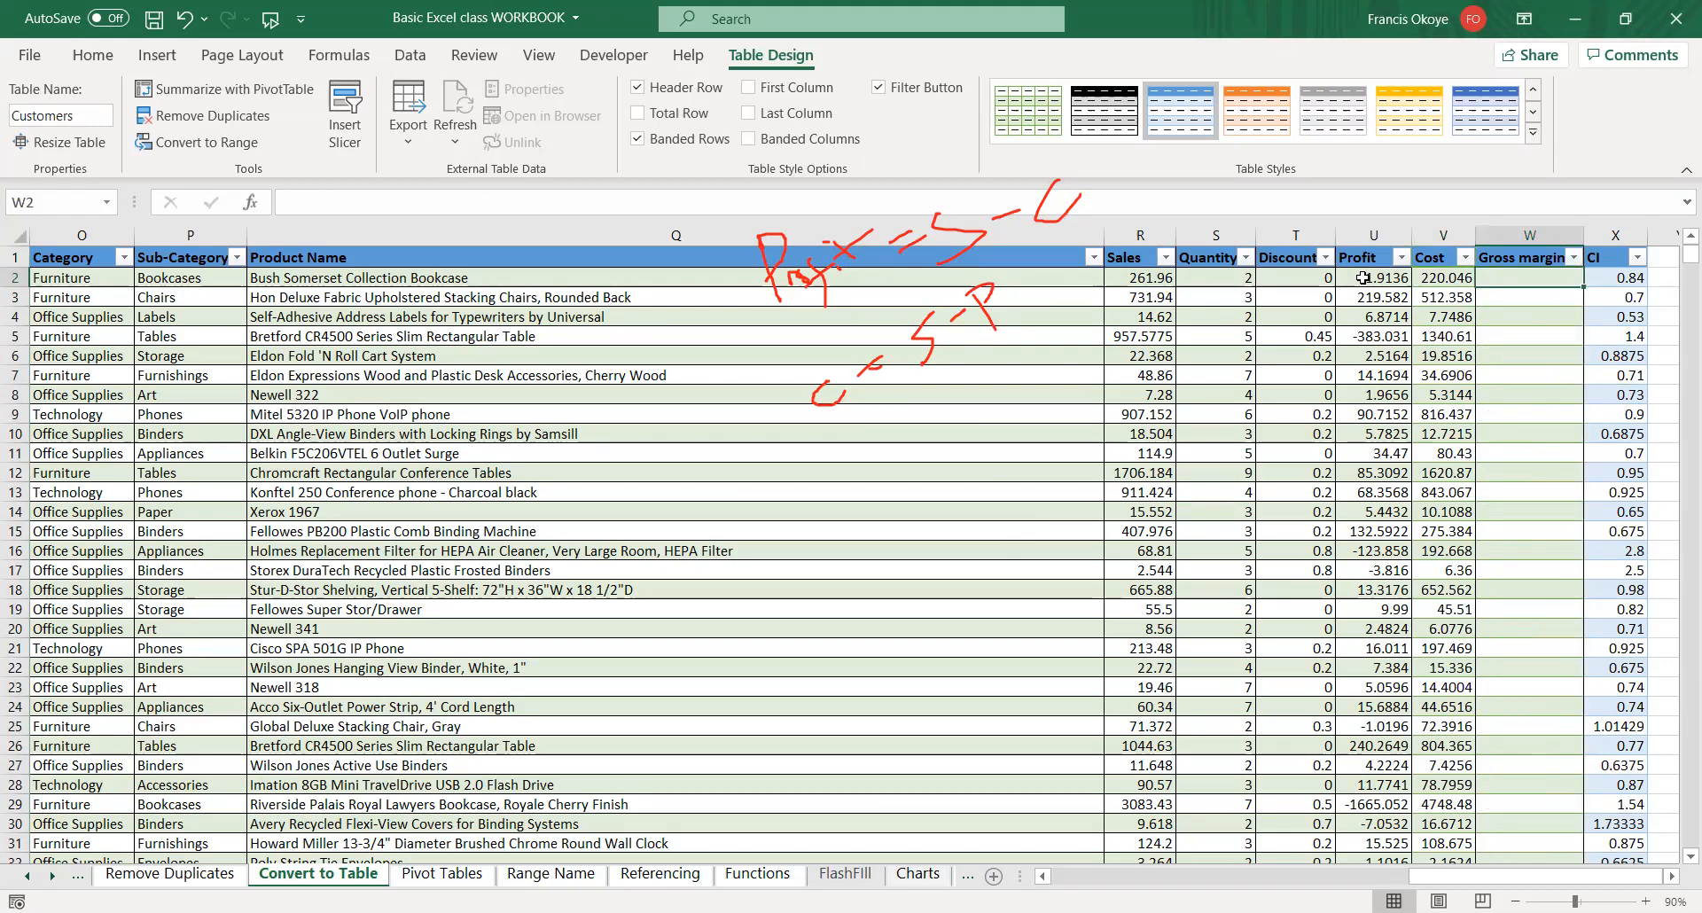
type("=")
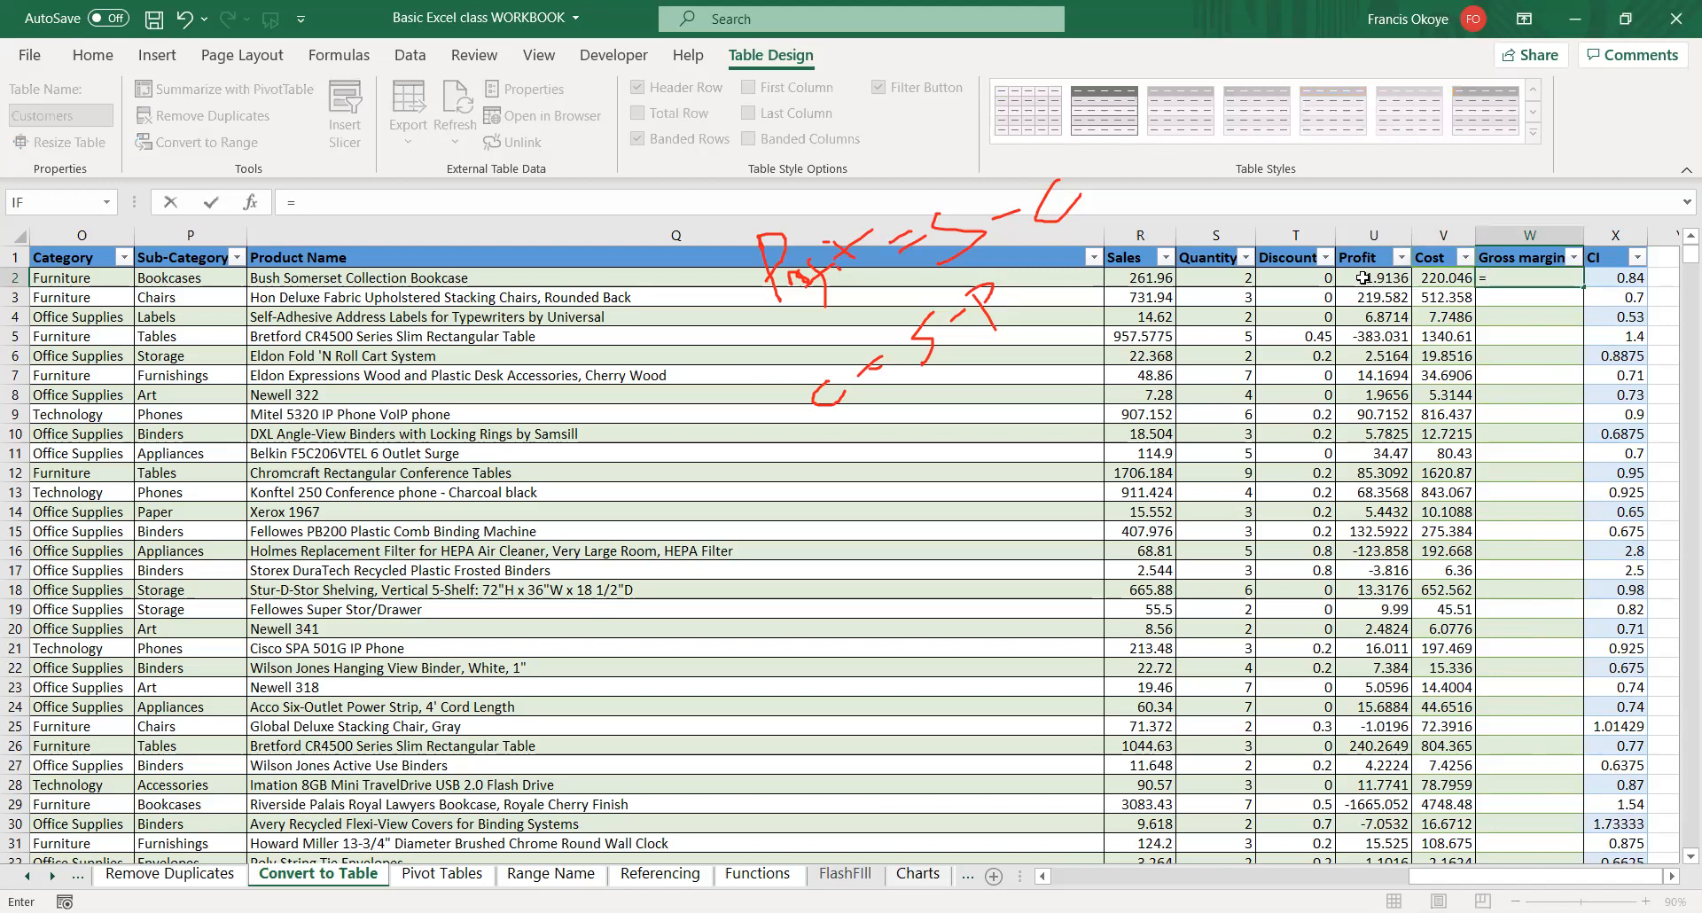
left_click(1364, 278)
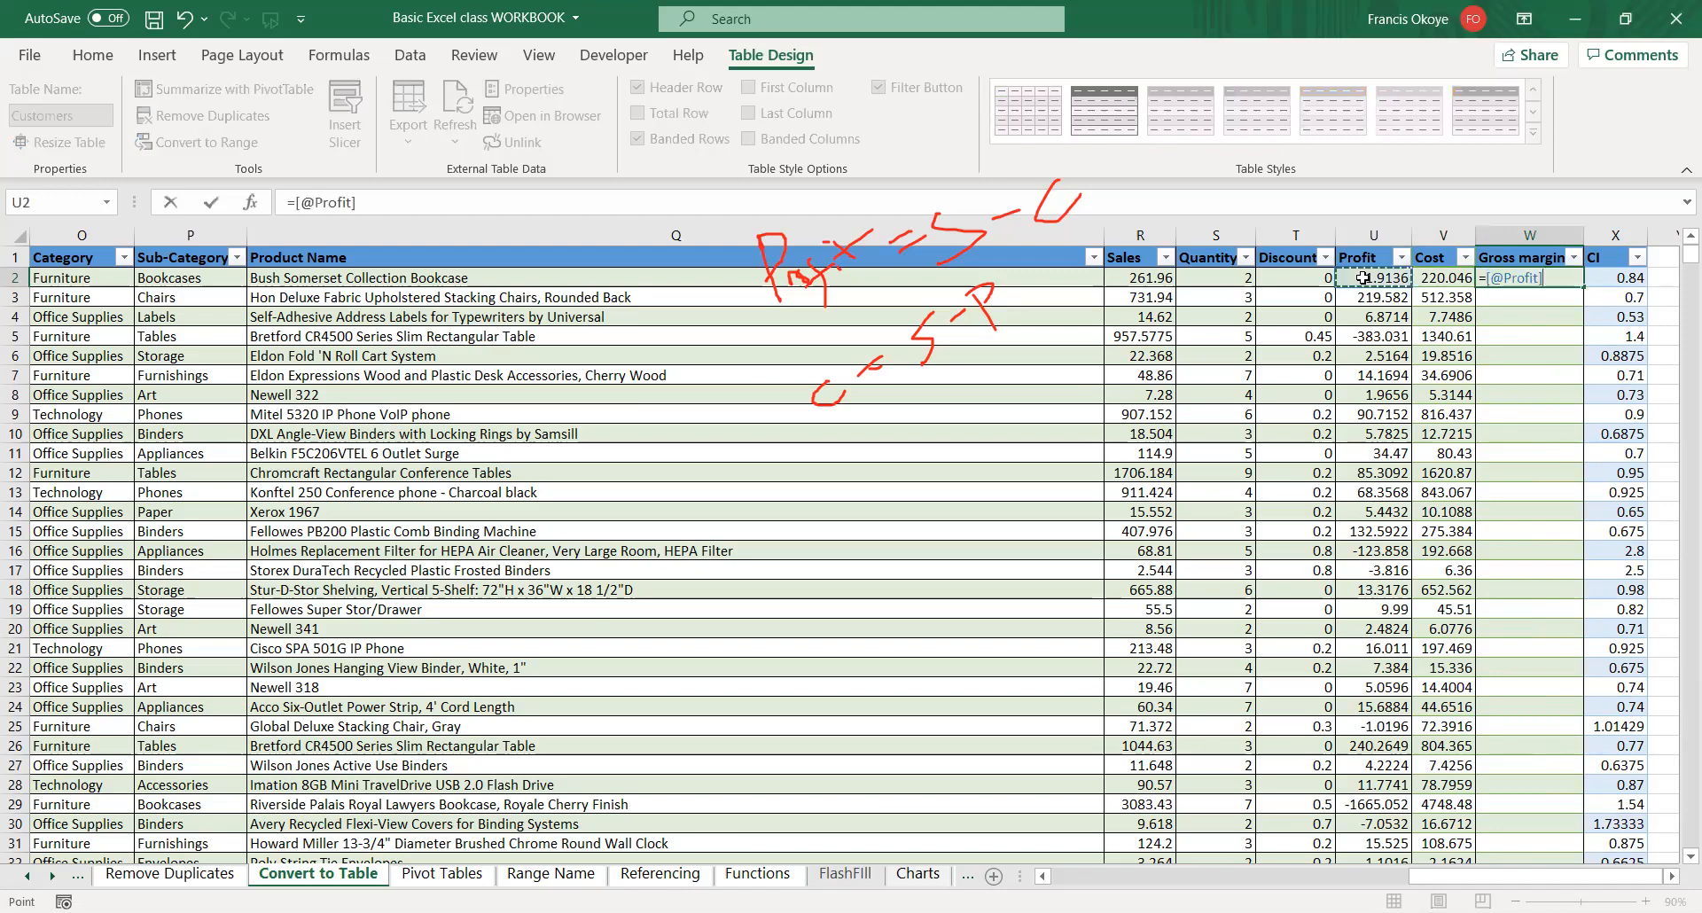
type("/")
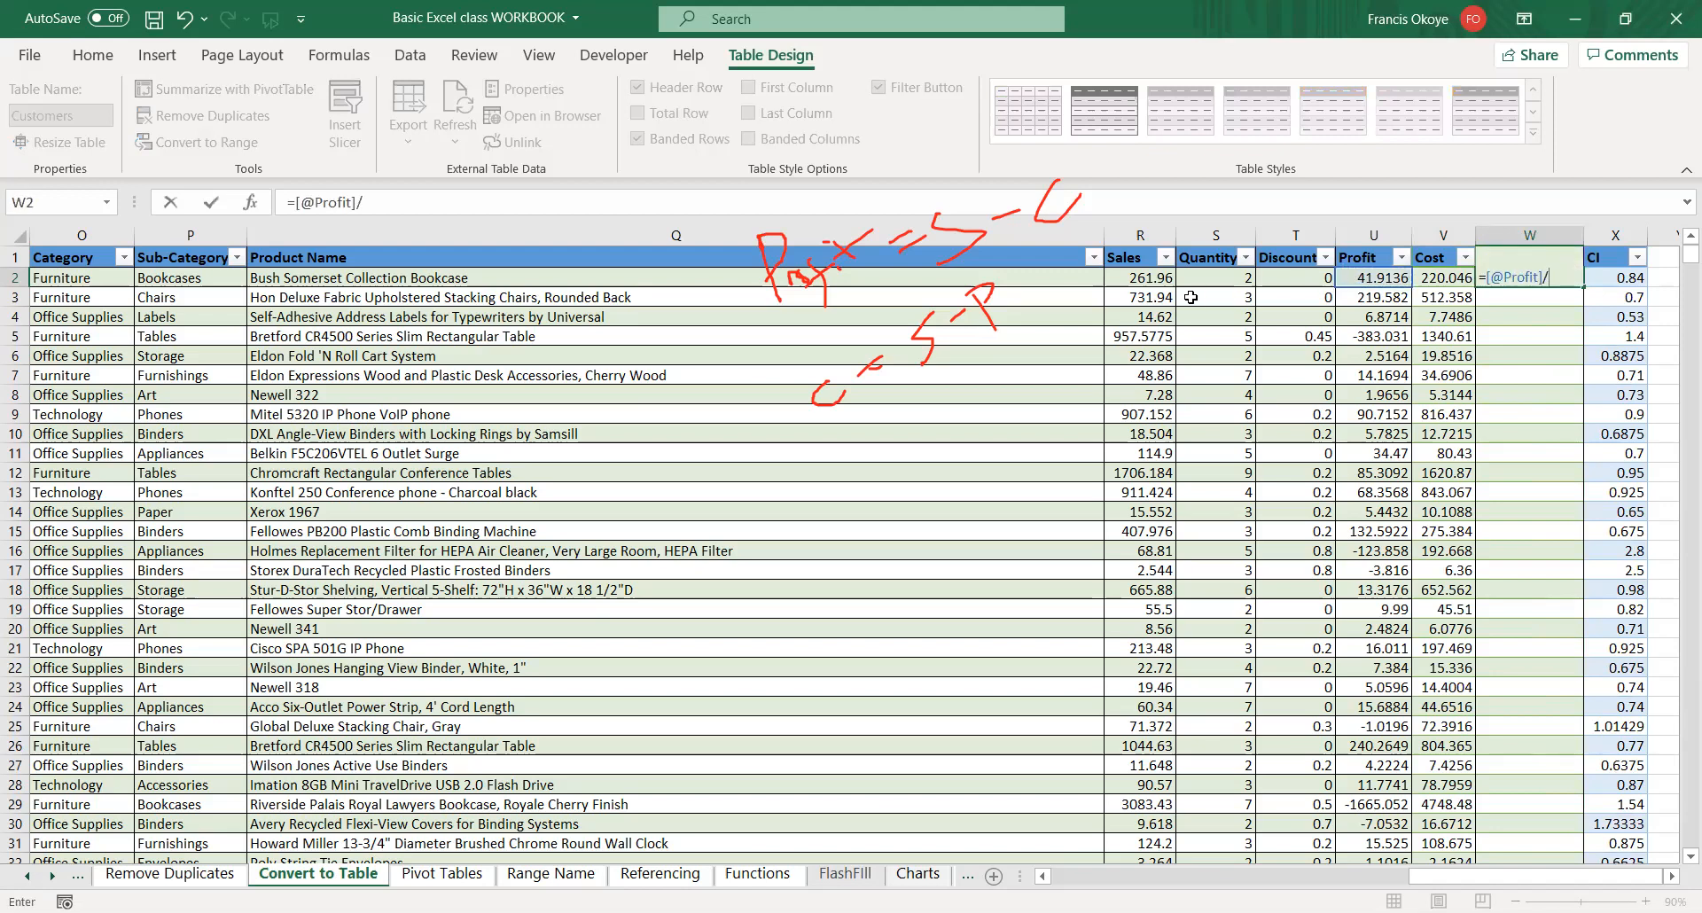
left_click(1148, 280)
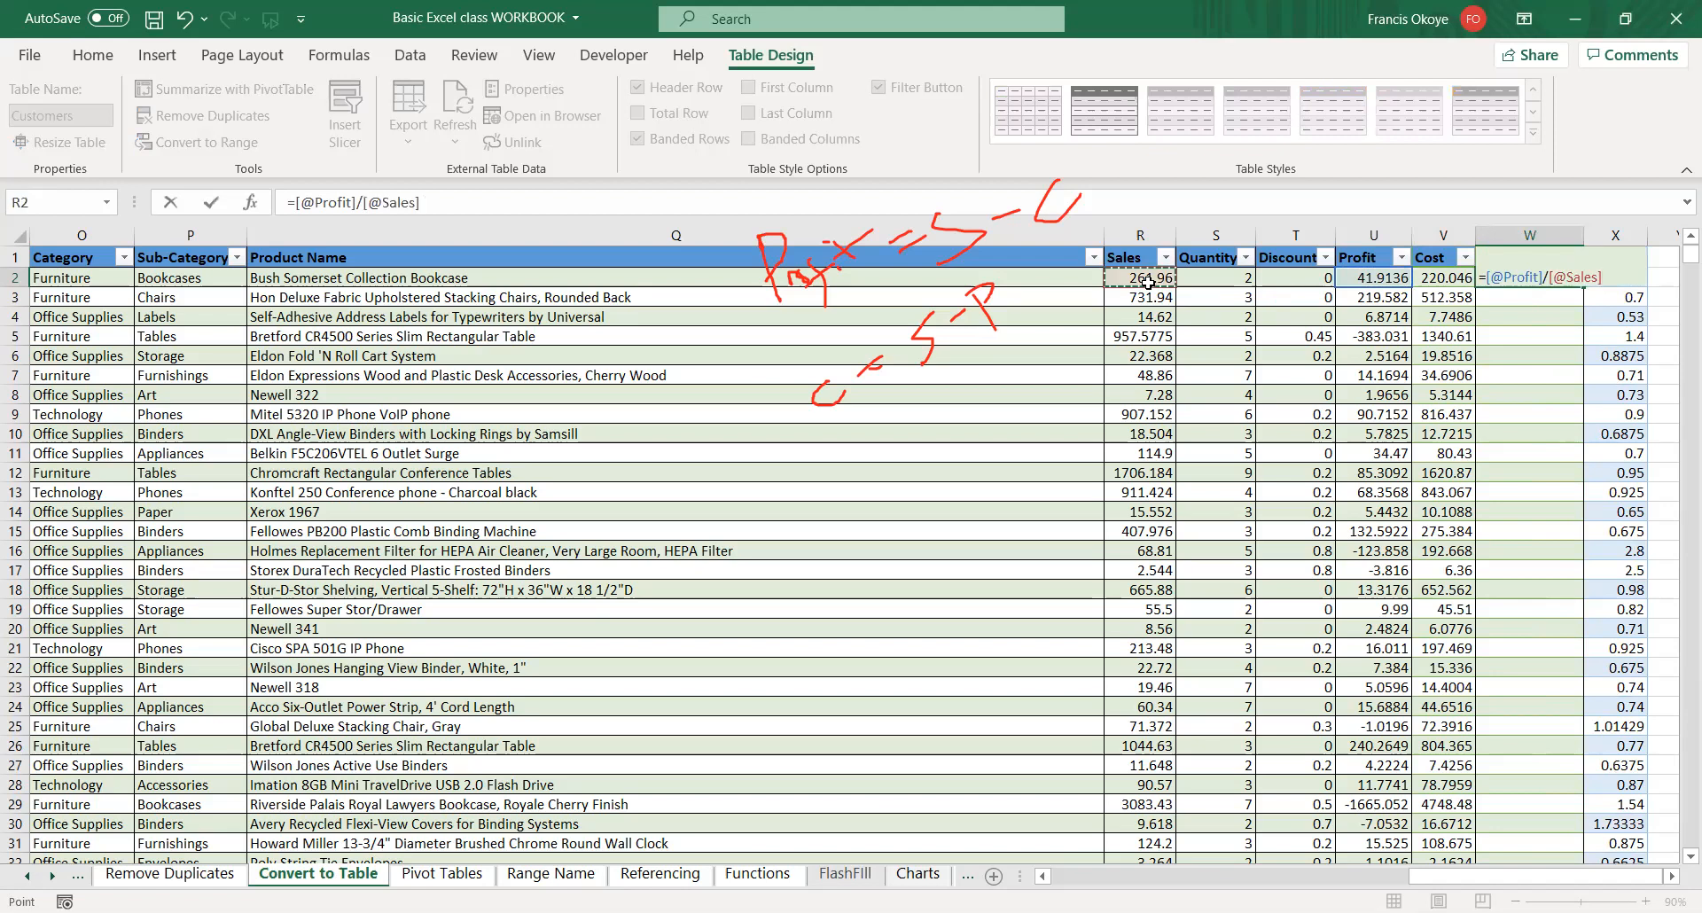
key("Return")
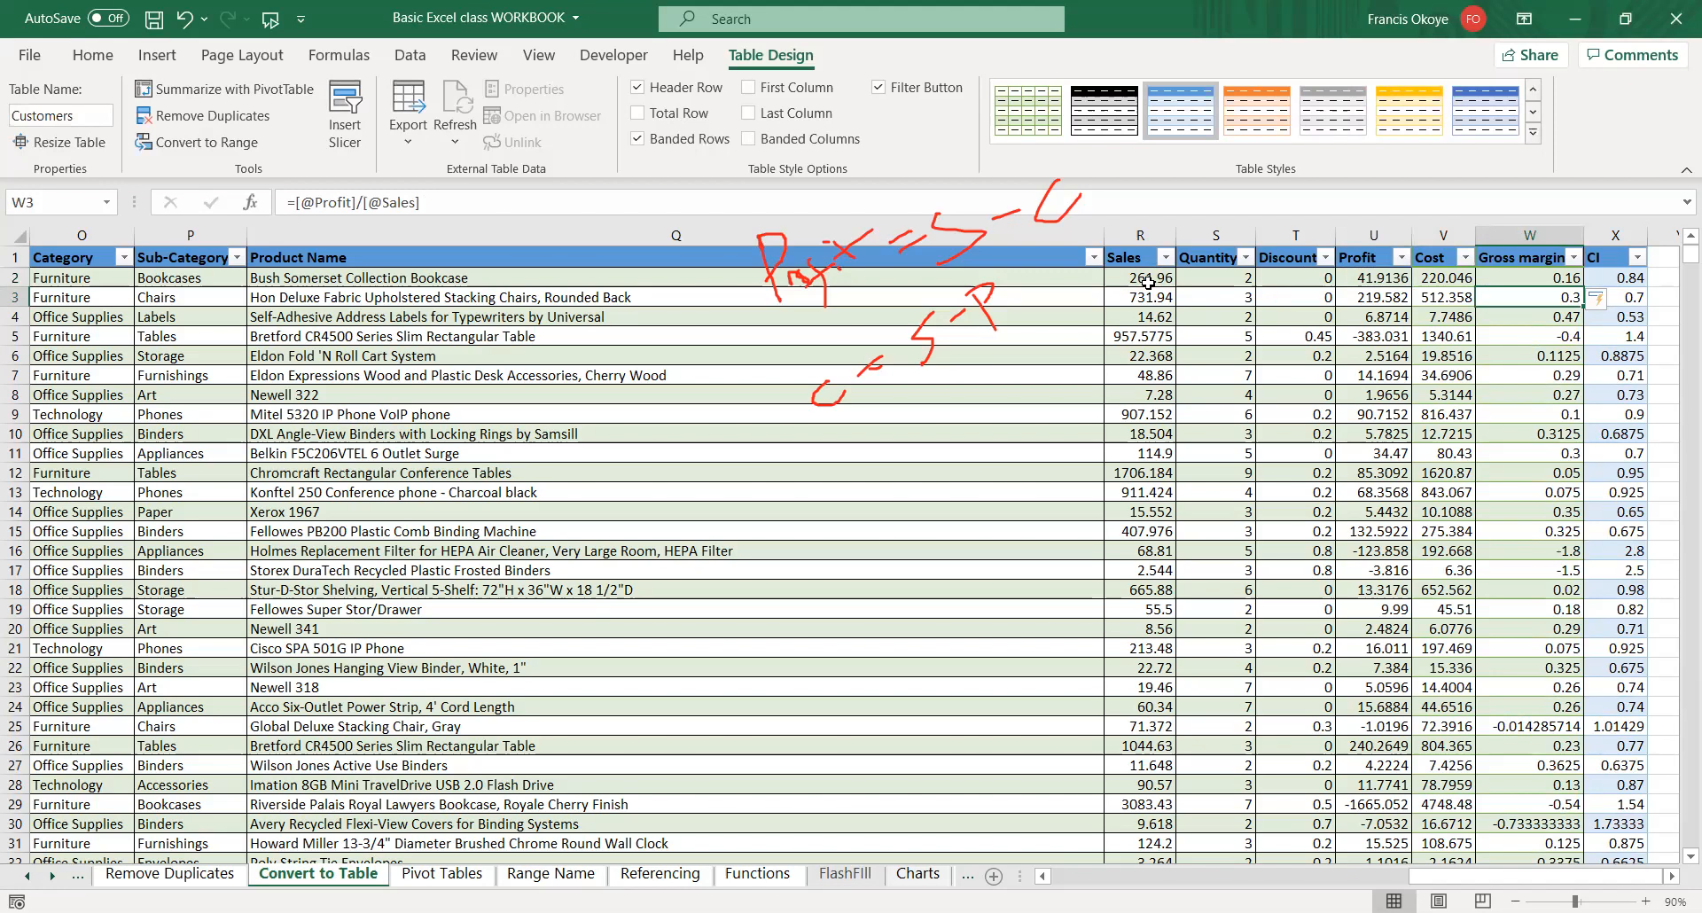
key("ctrl+z")
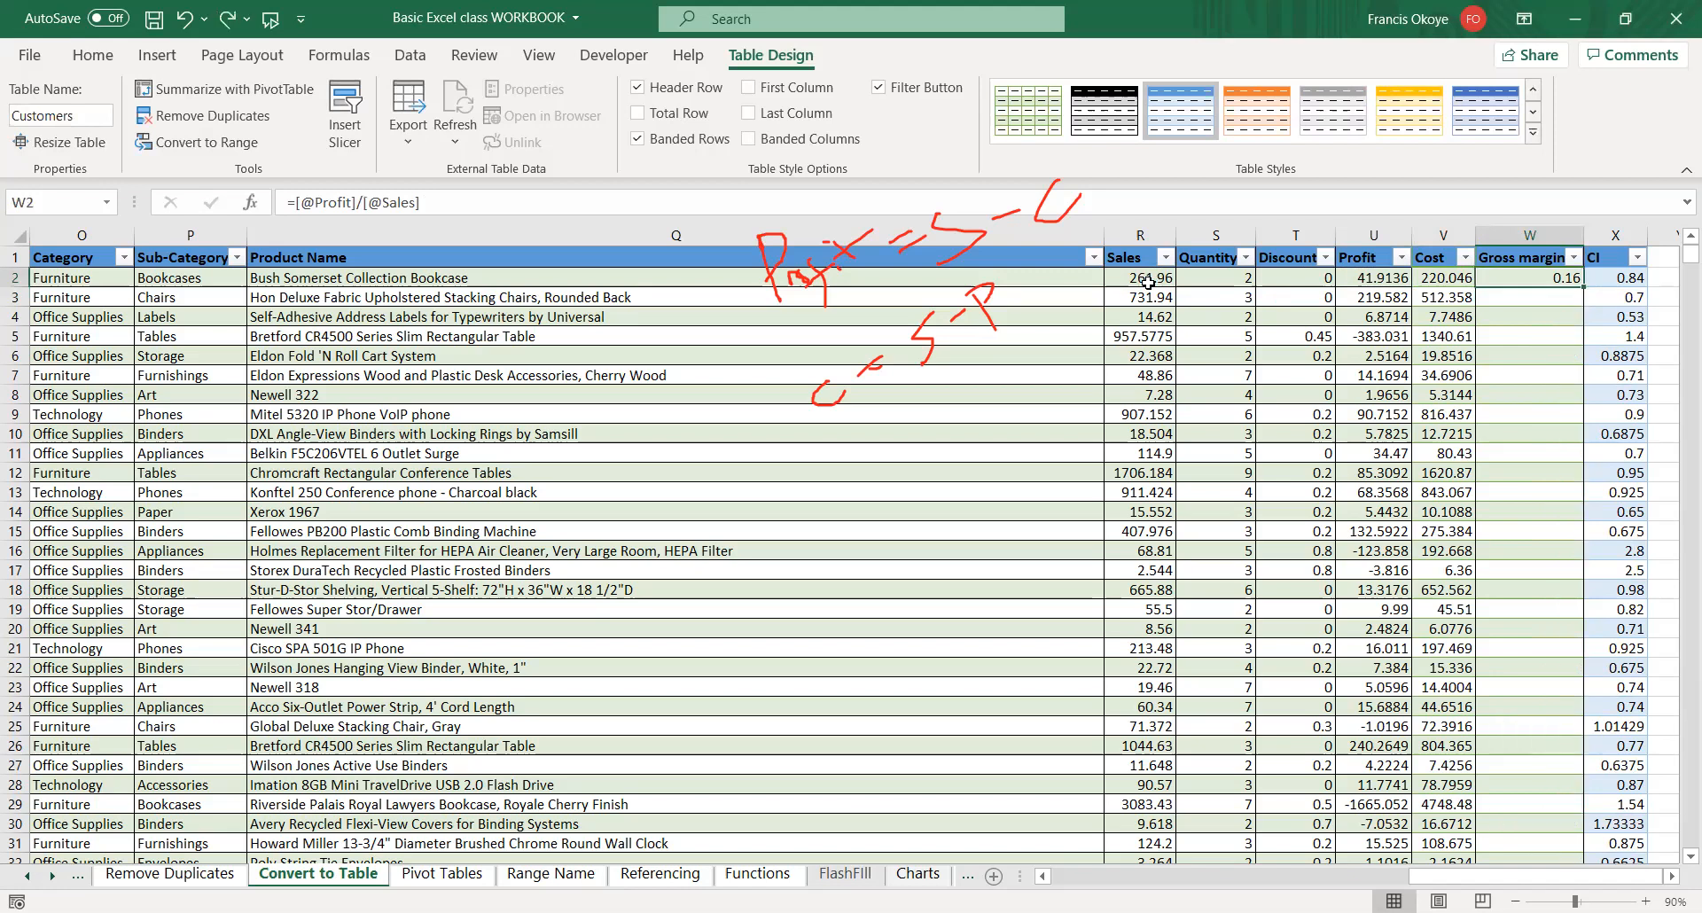
key("Delete")
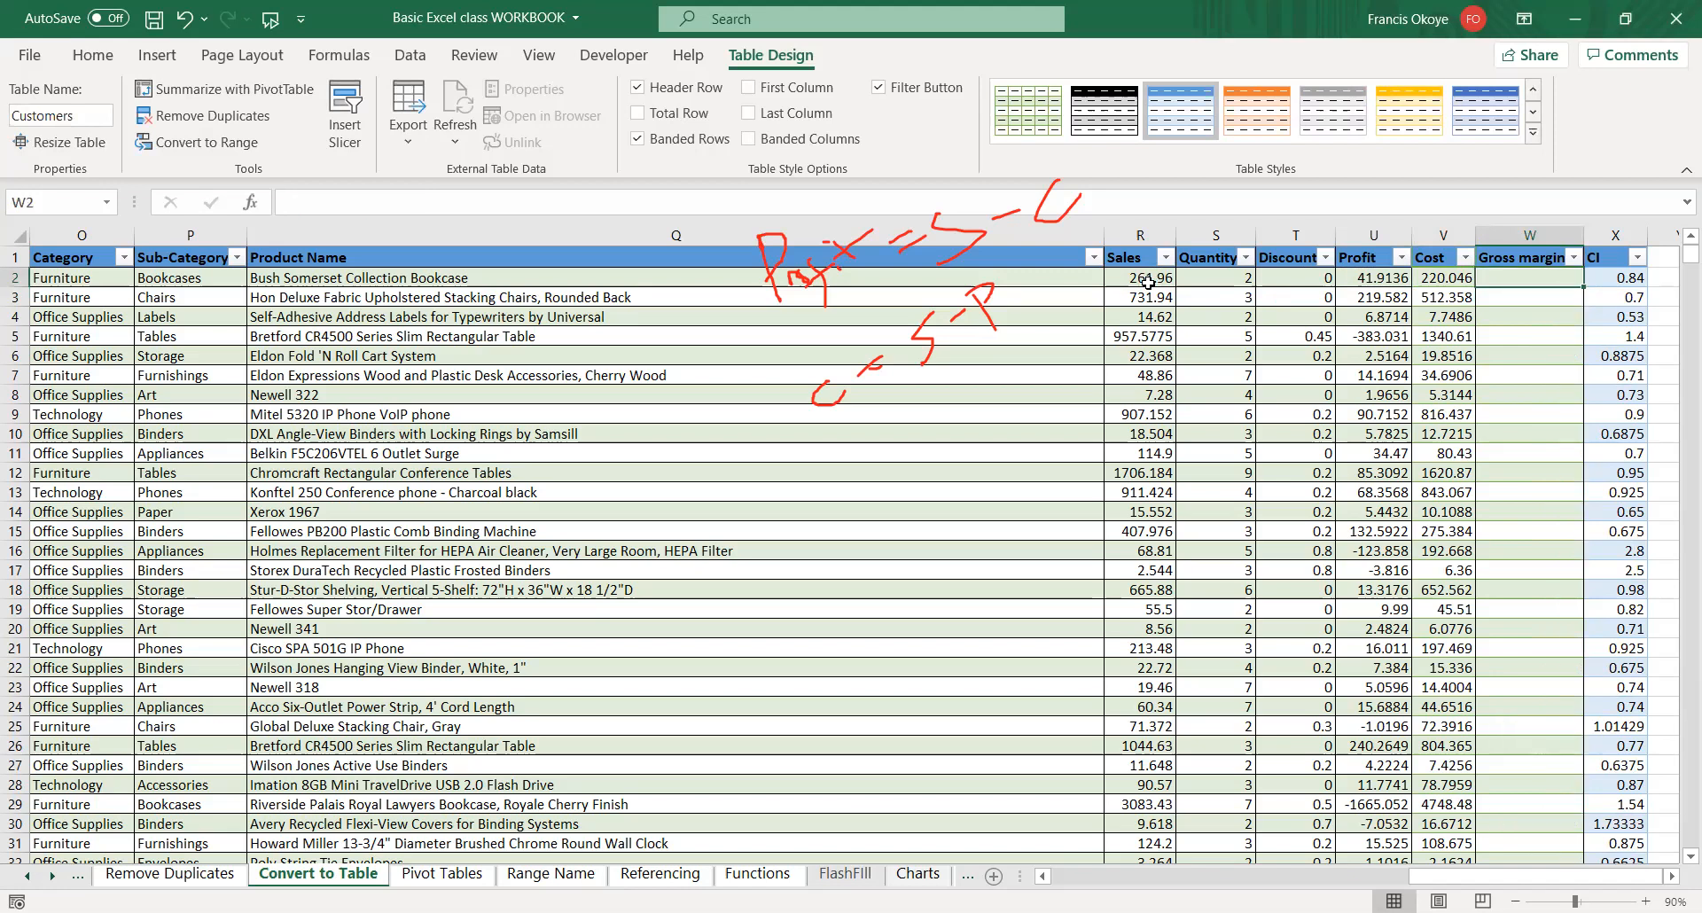
left_click(1454, 317)
left_click(1523, 296)
left_click(1525, 277)
type("=")
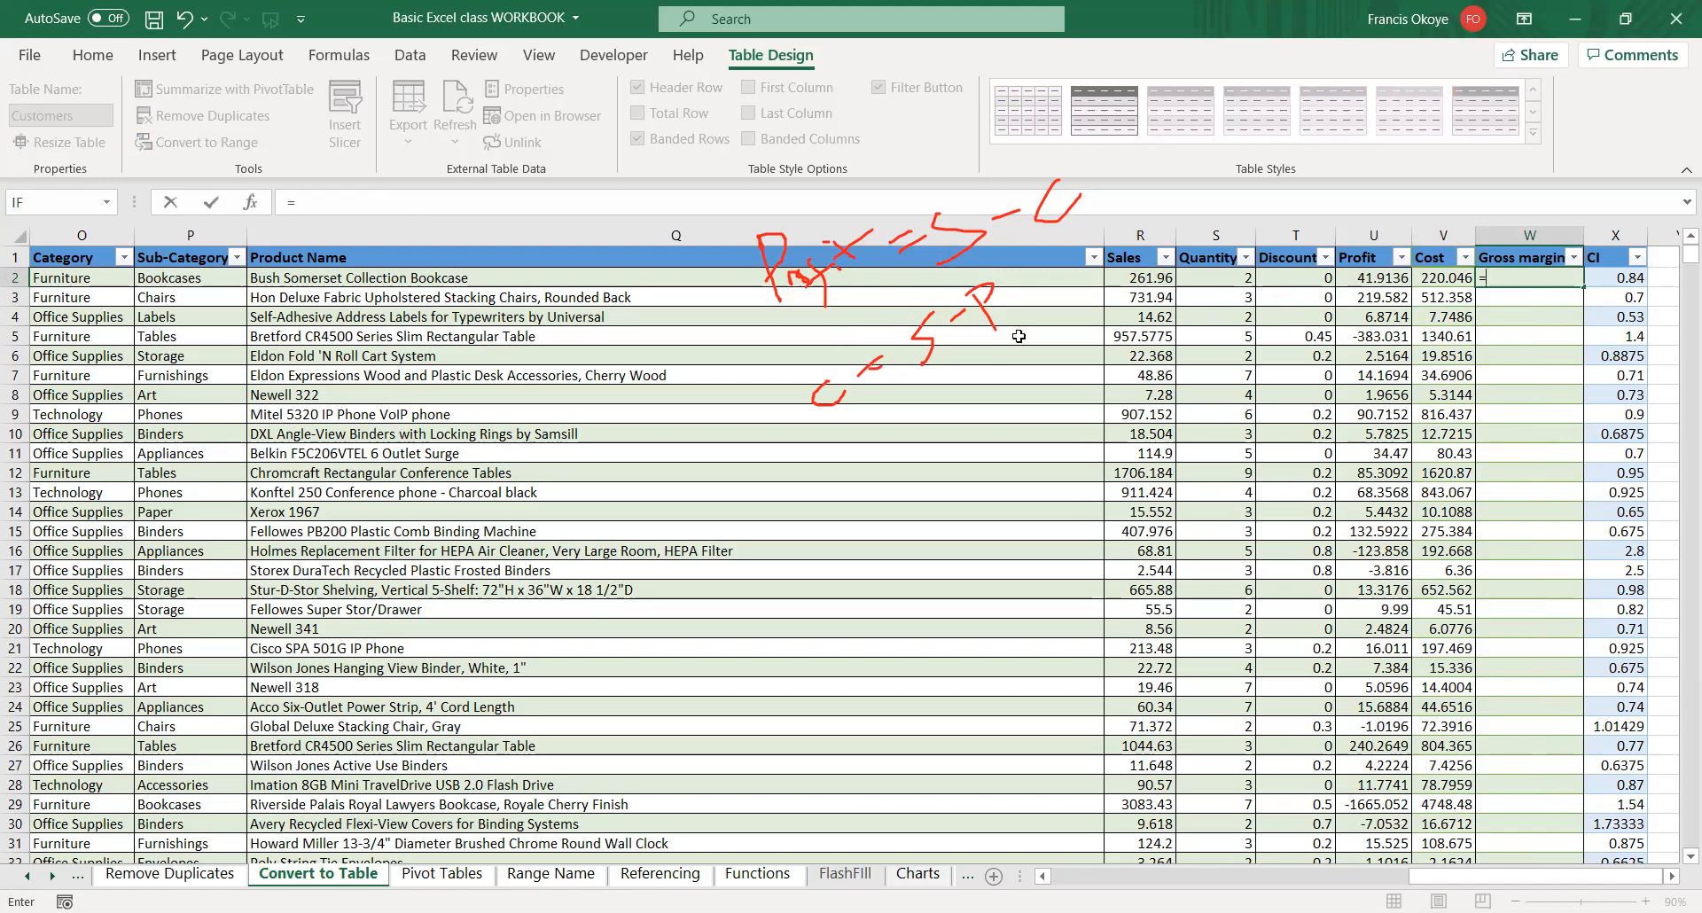
left_click(1446, 282)
key("Escape")
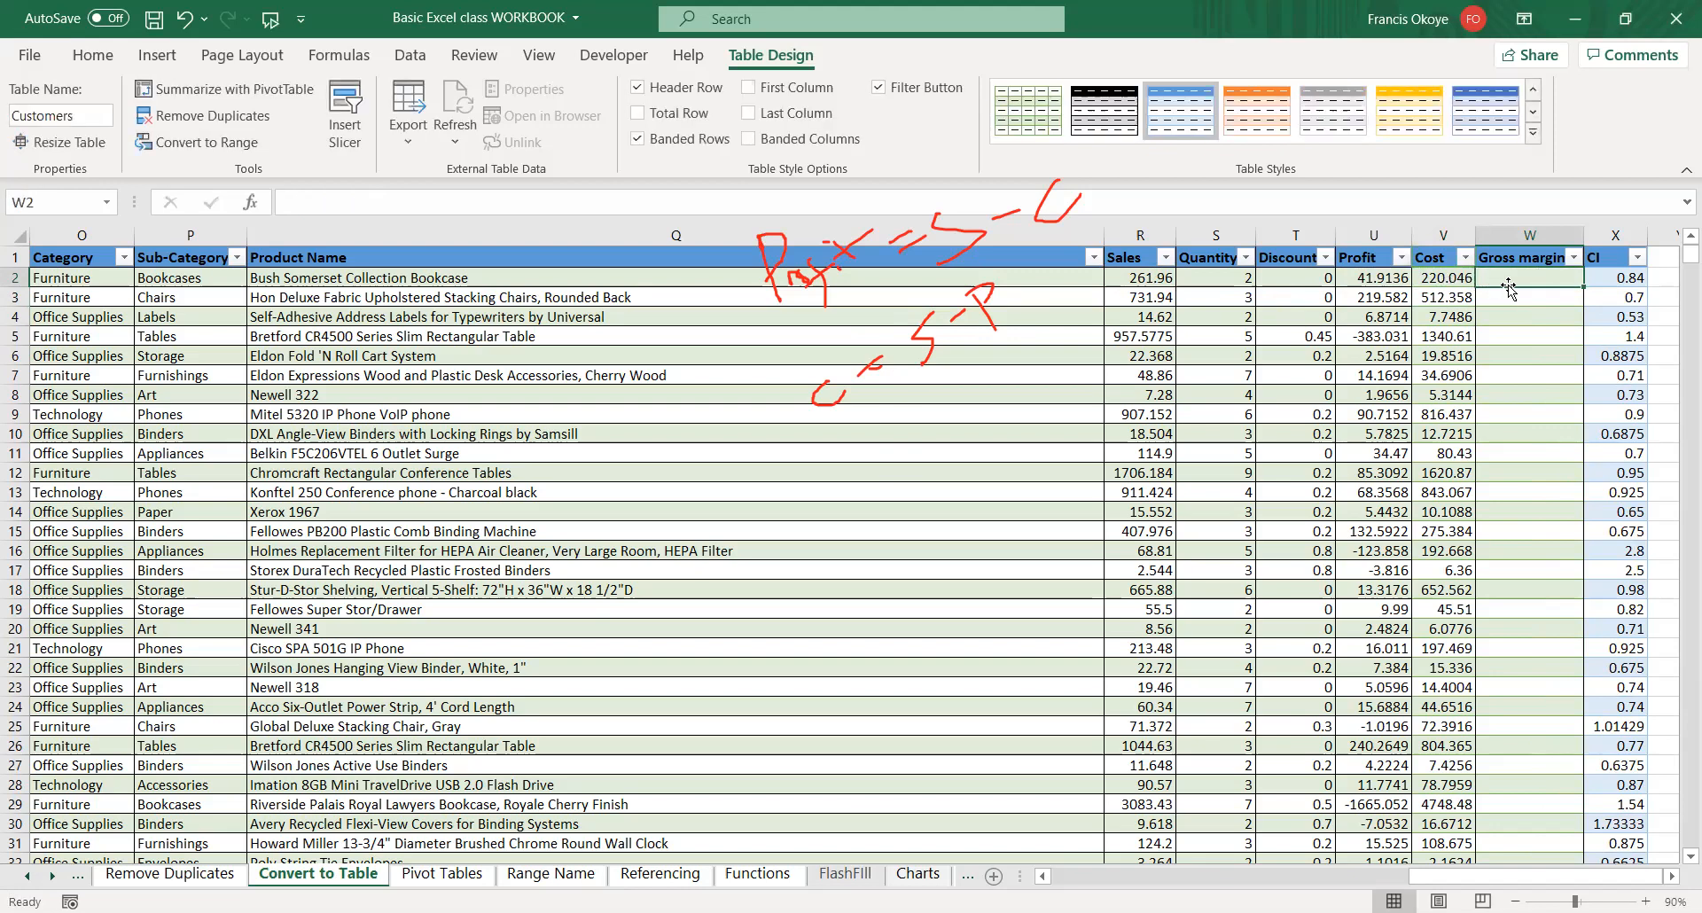
type("=")
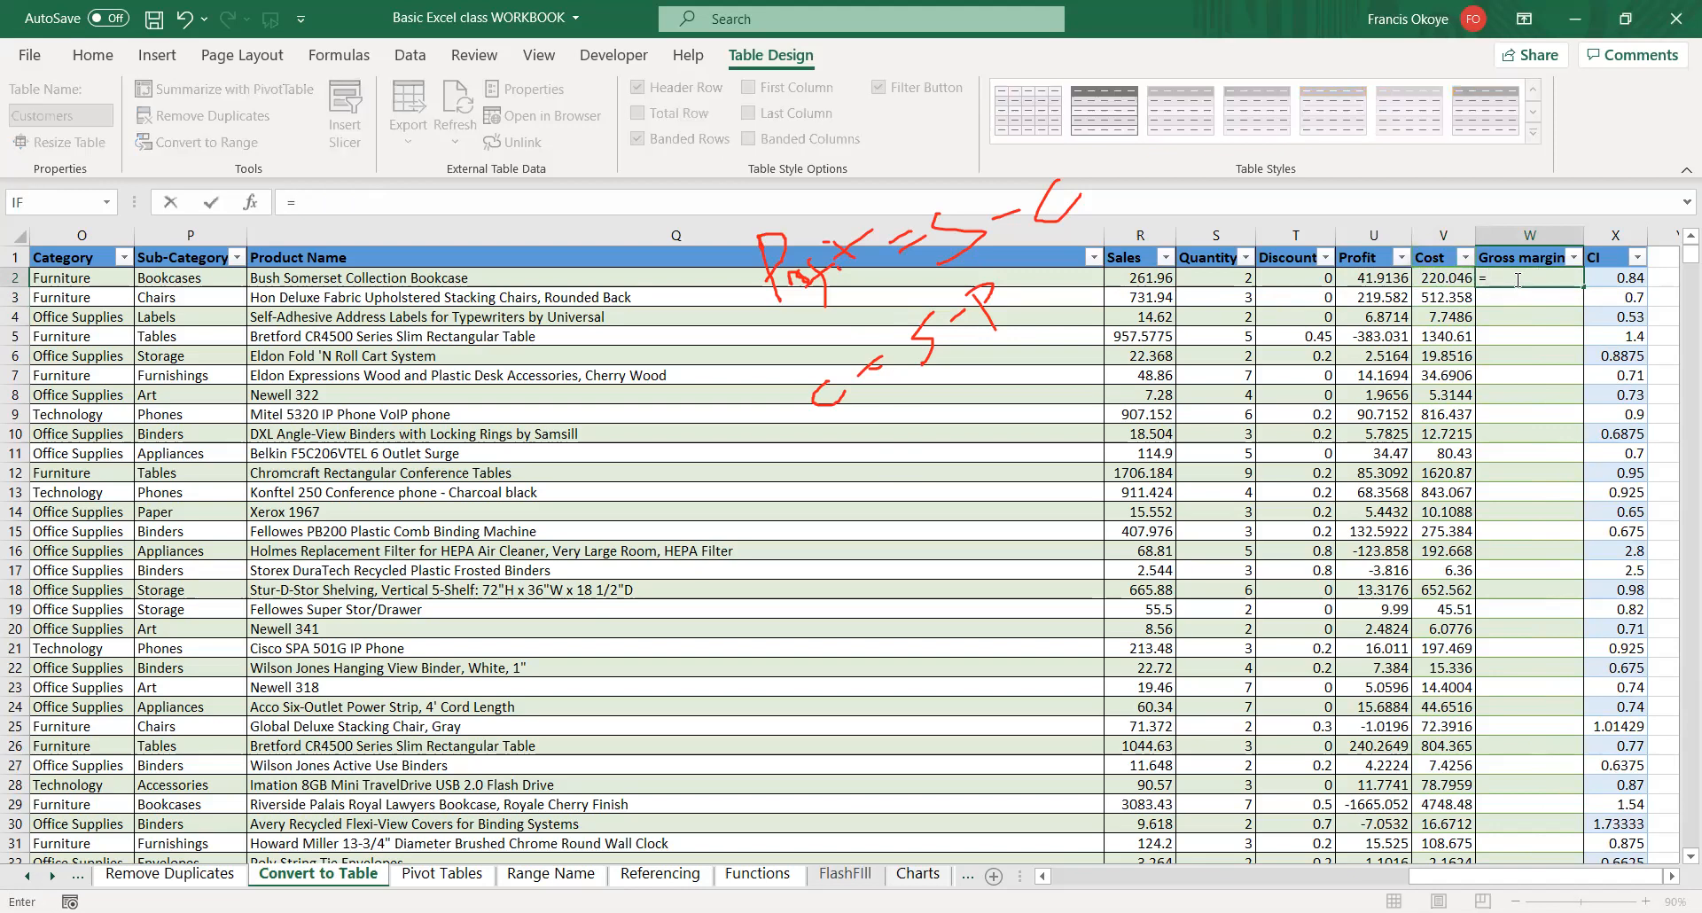
left_click(1358, 279)
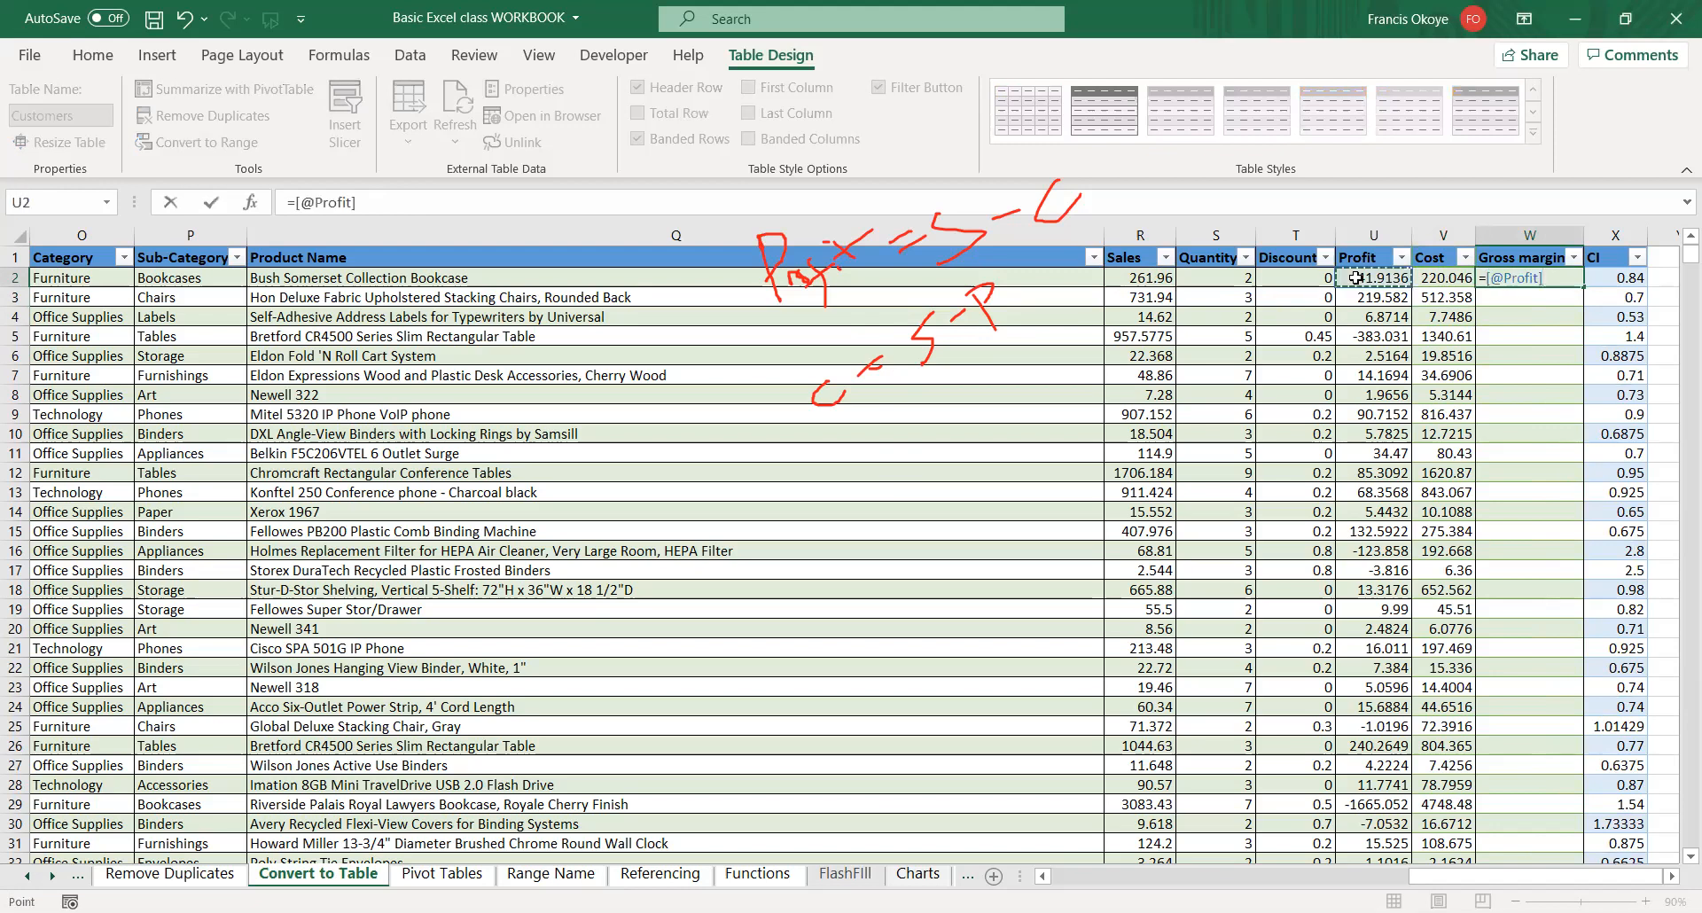
type("/")
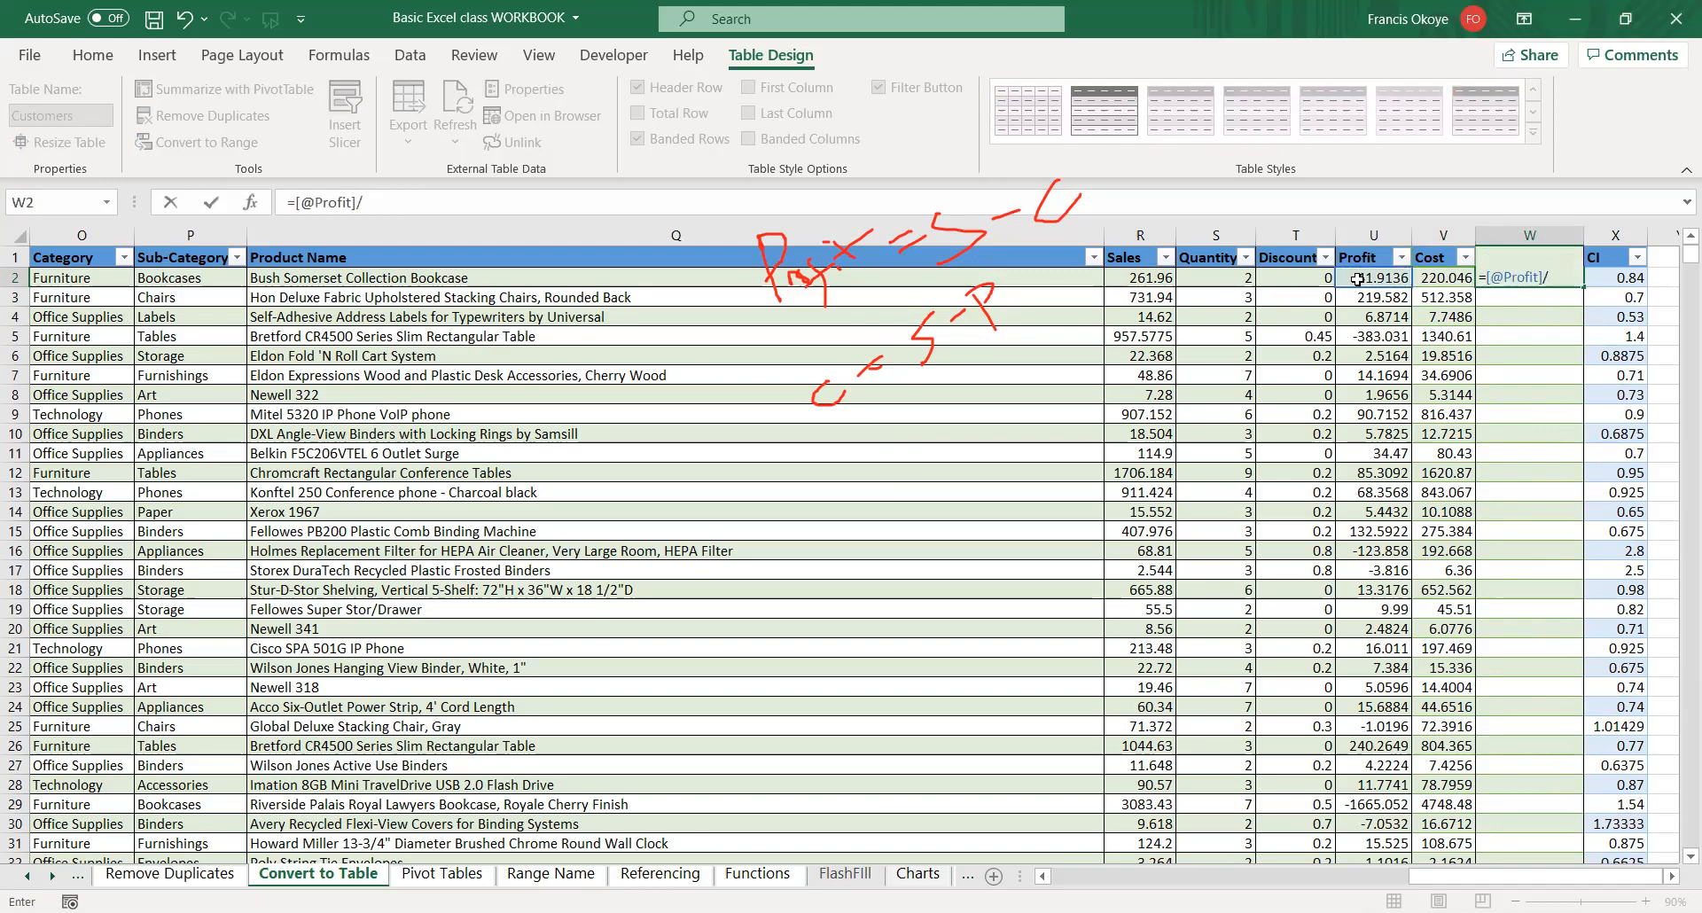
left_click(1131, 279)
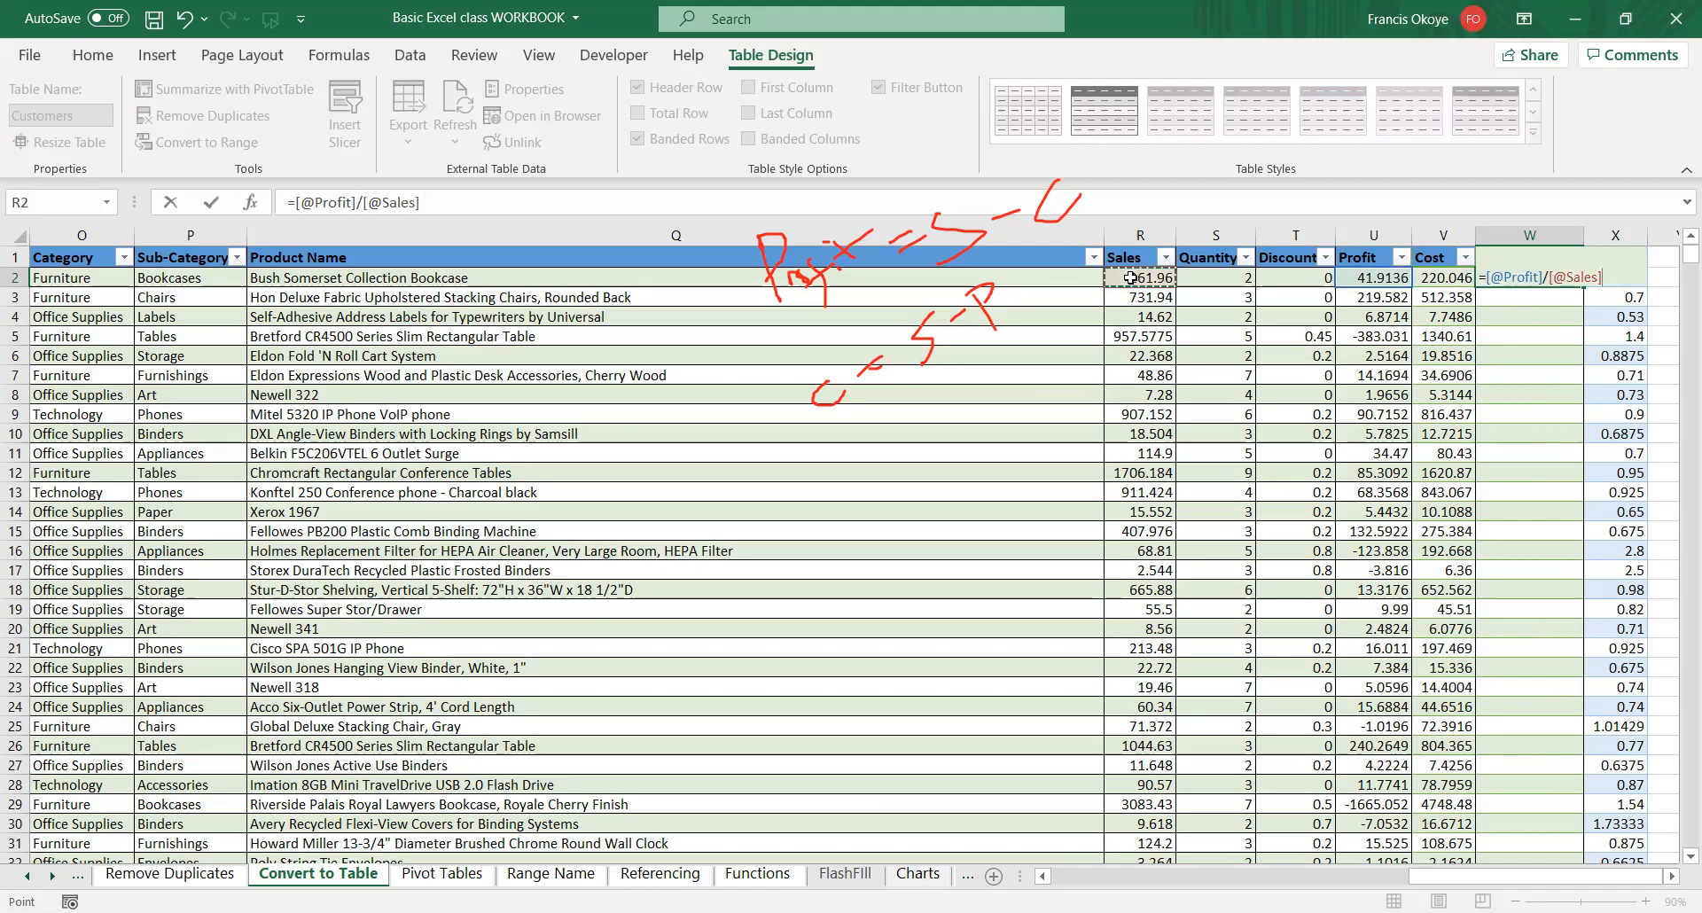
key("Return")
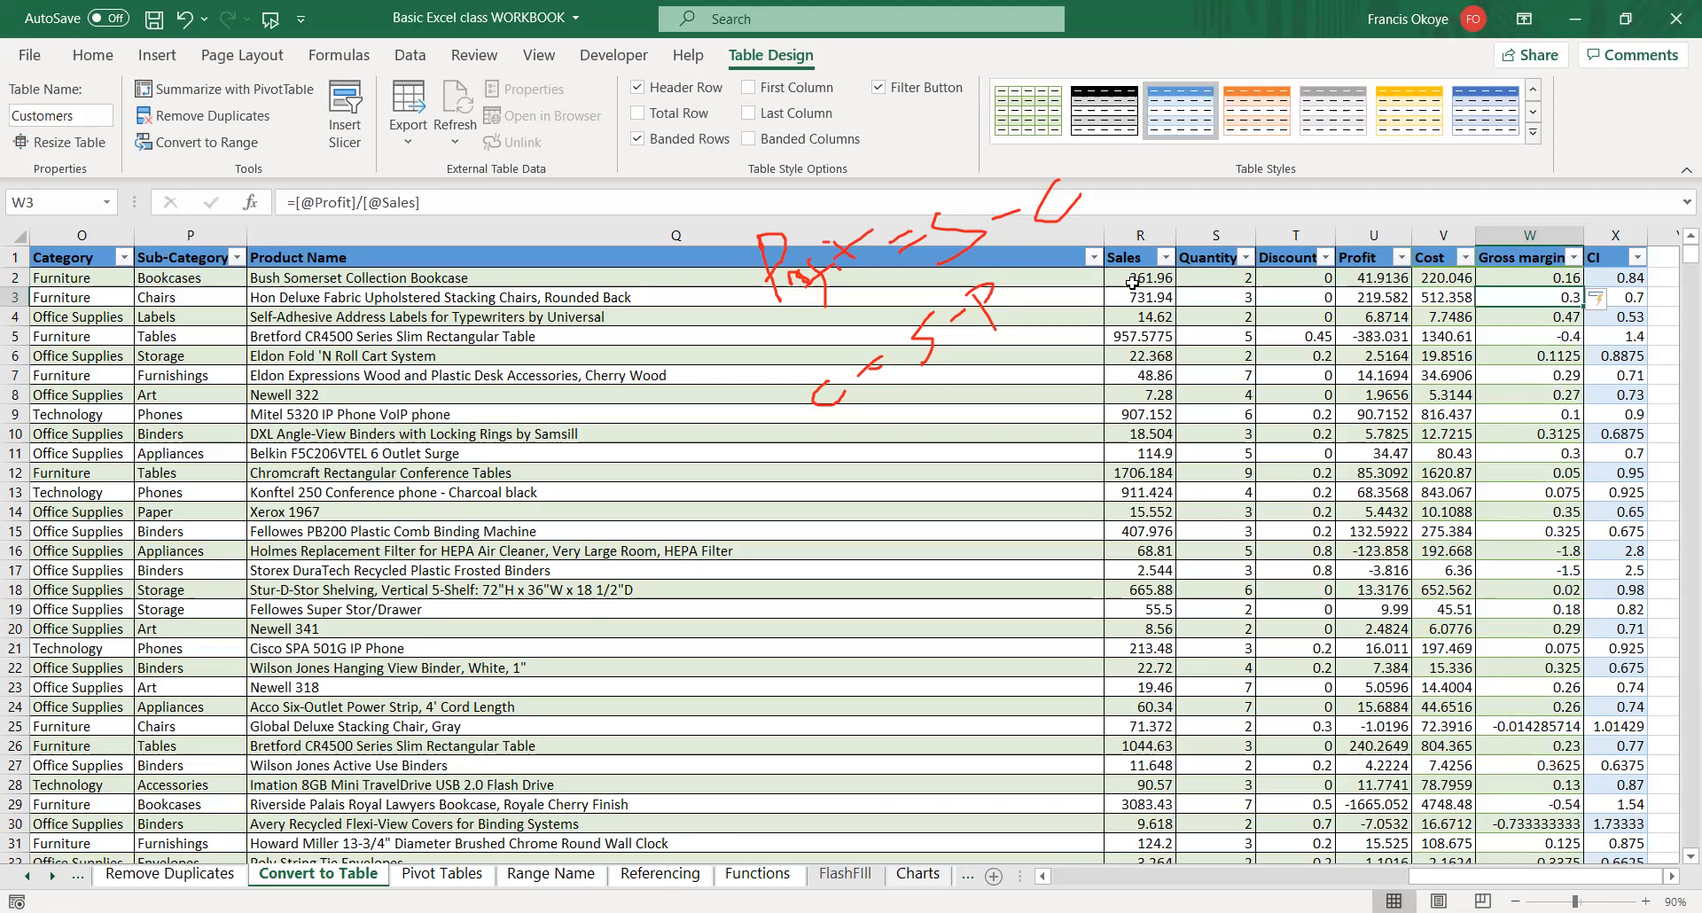
left_click_drag(1130, 279, 1649, 313)
left_click(1656, 314)
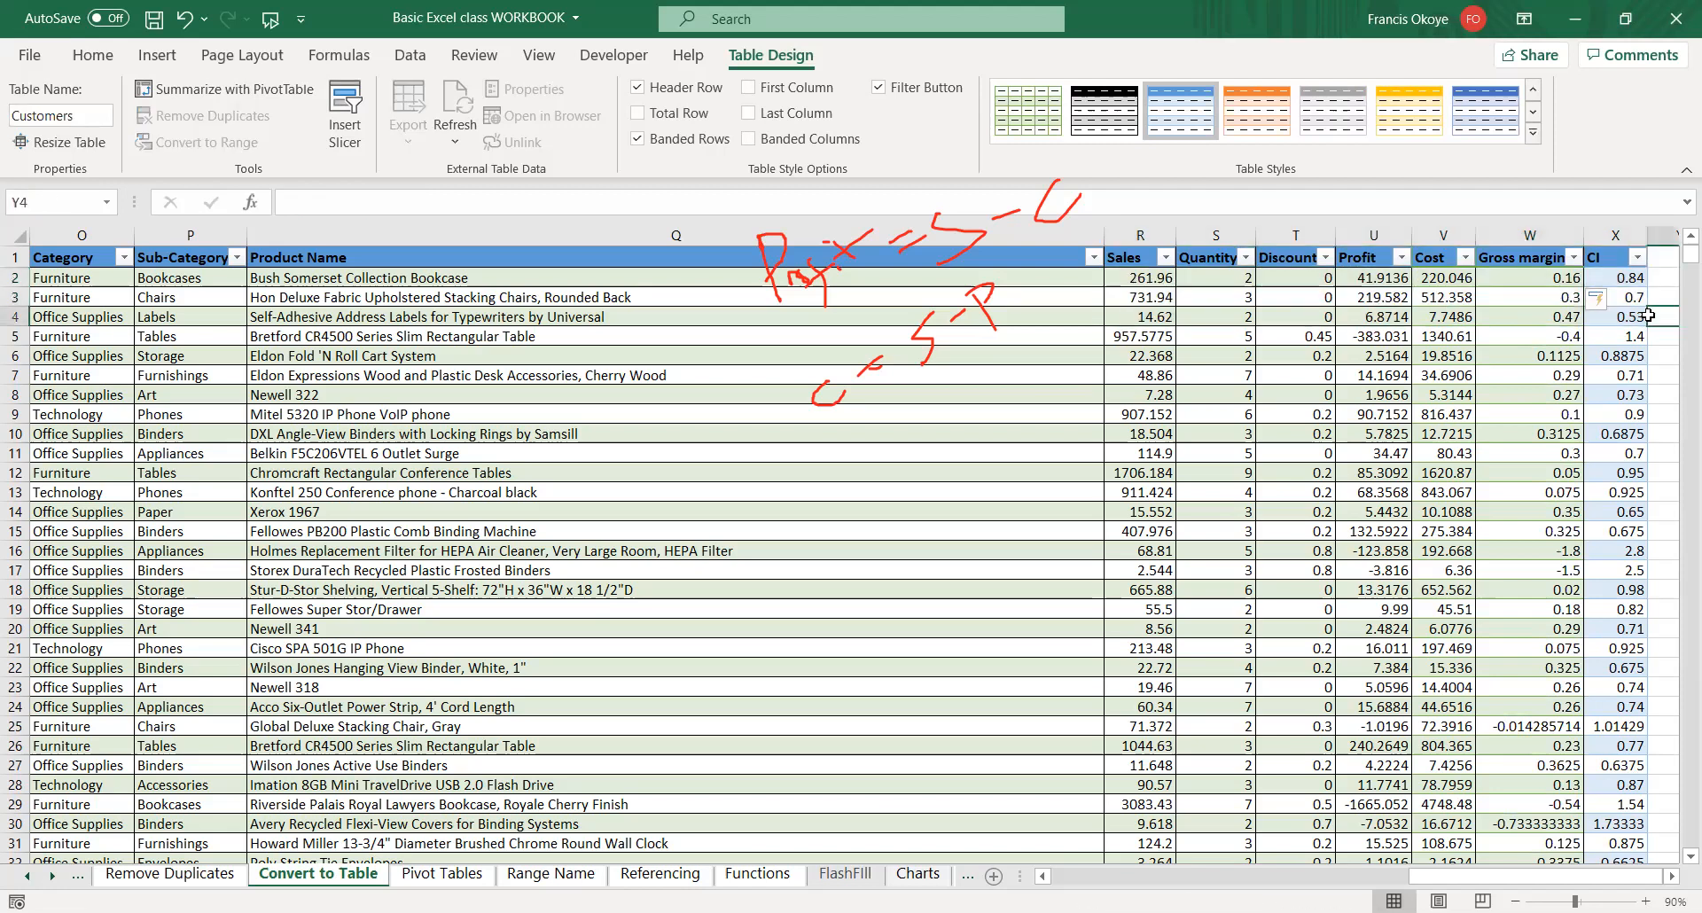
- Format all values in the Sales column as naira currency with two decimal places
left_click(1152, 279)
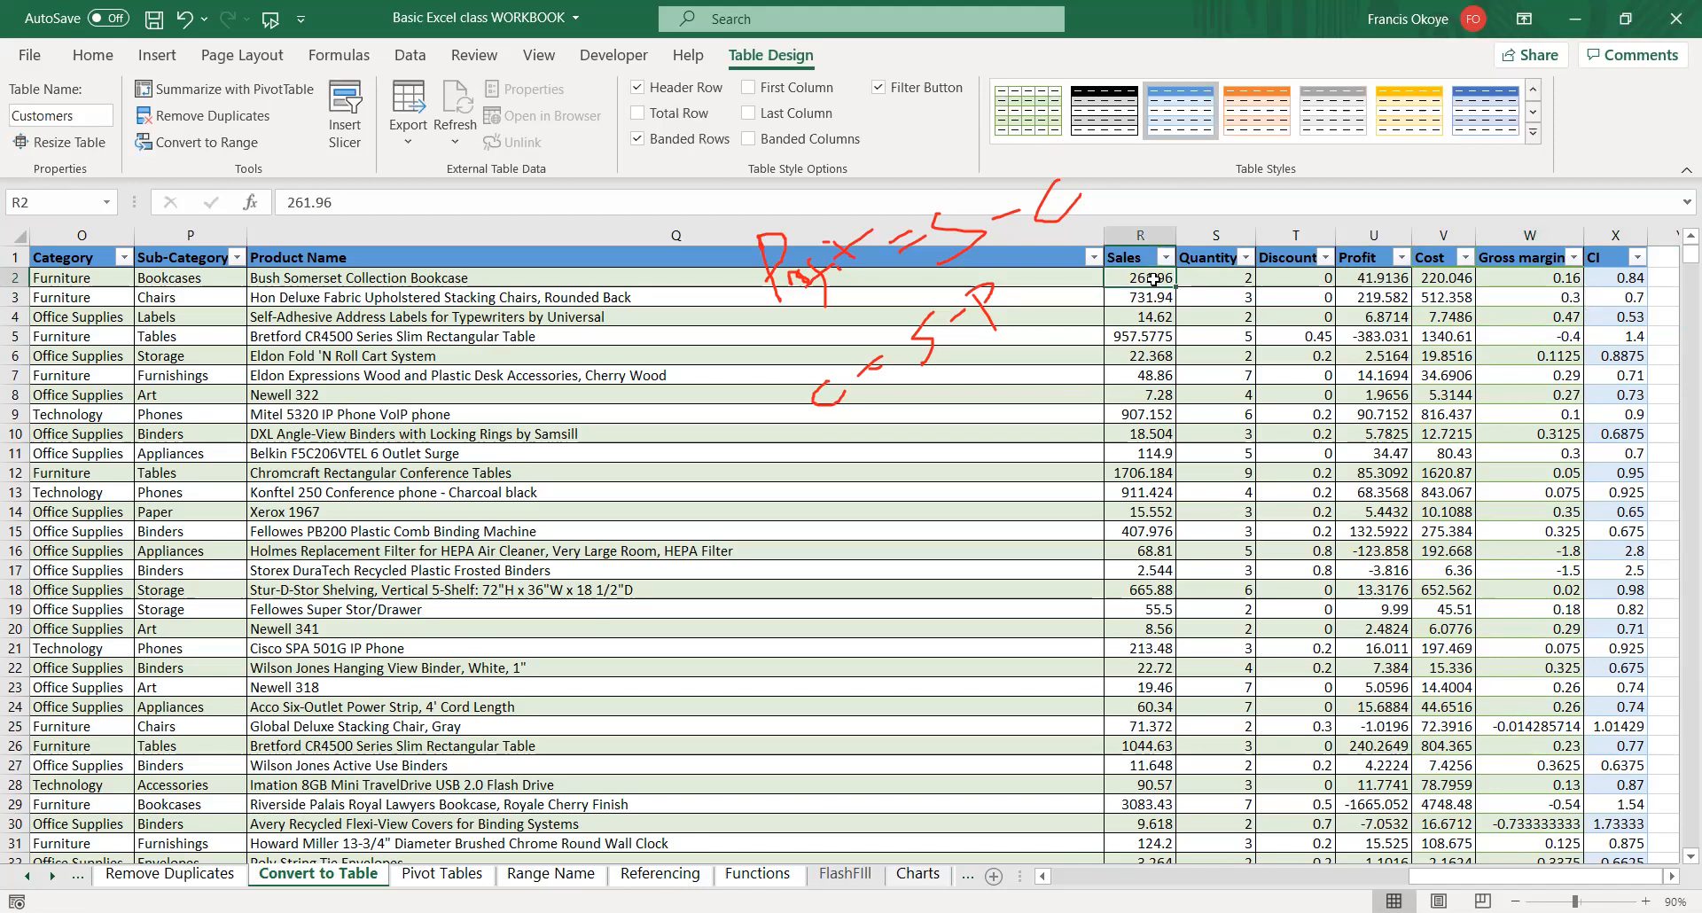
key("ctrl+shift+Down")
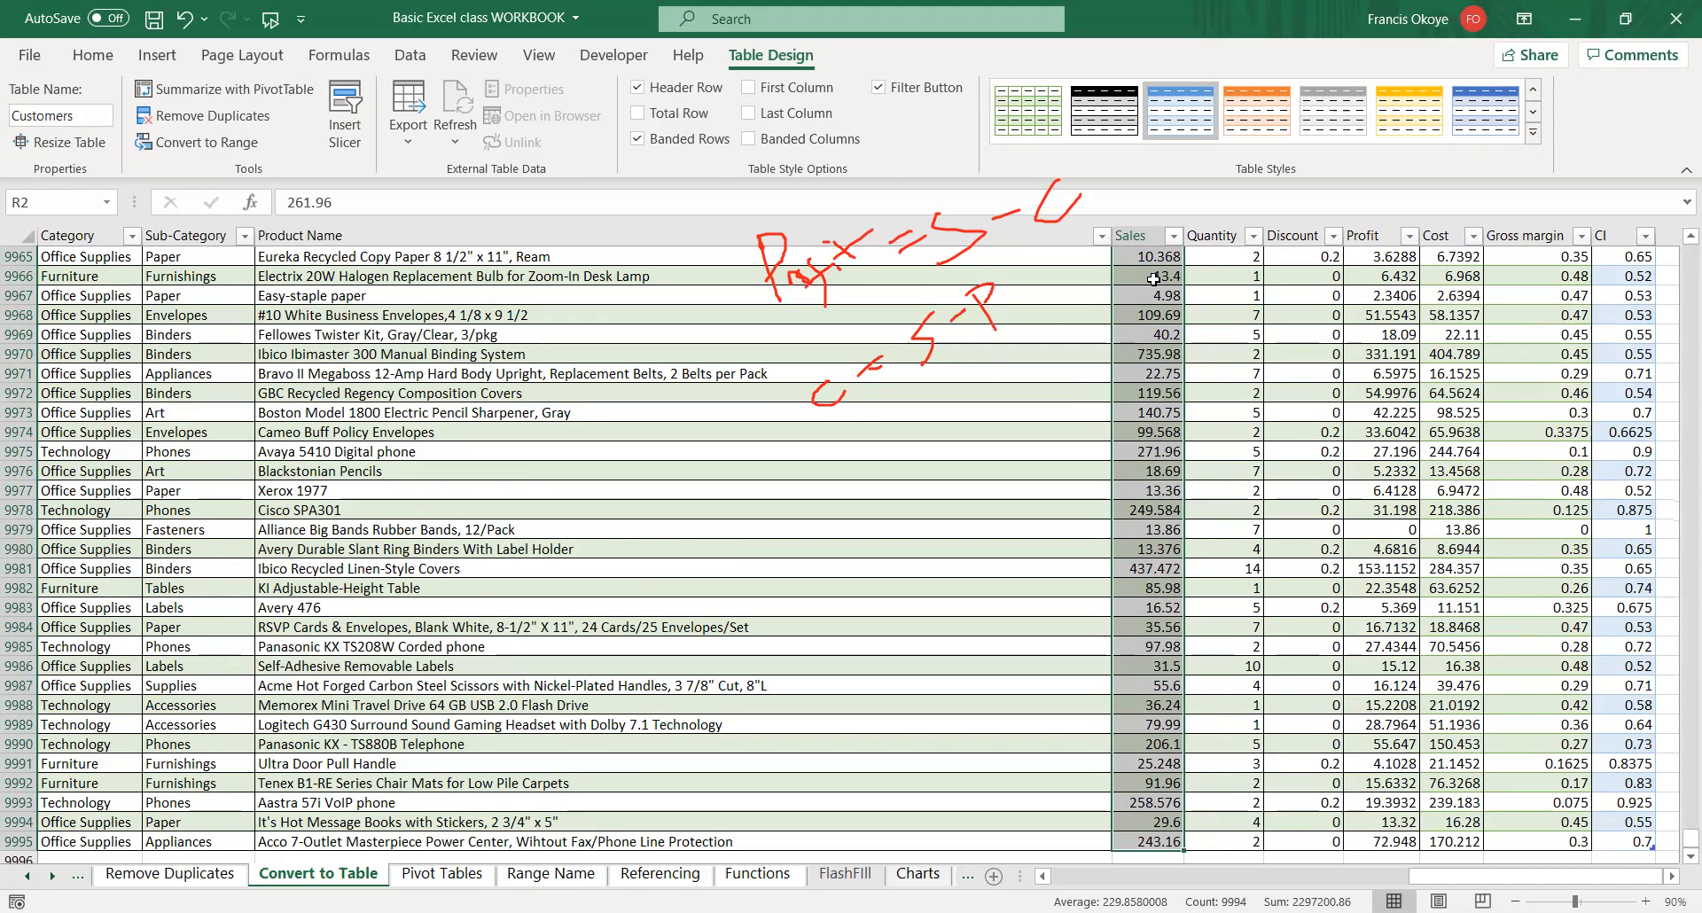
key("ctrl+shift+4")
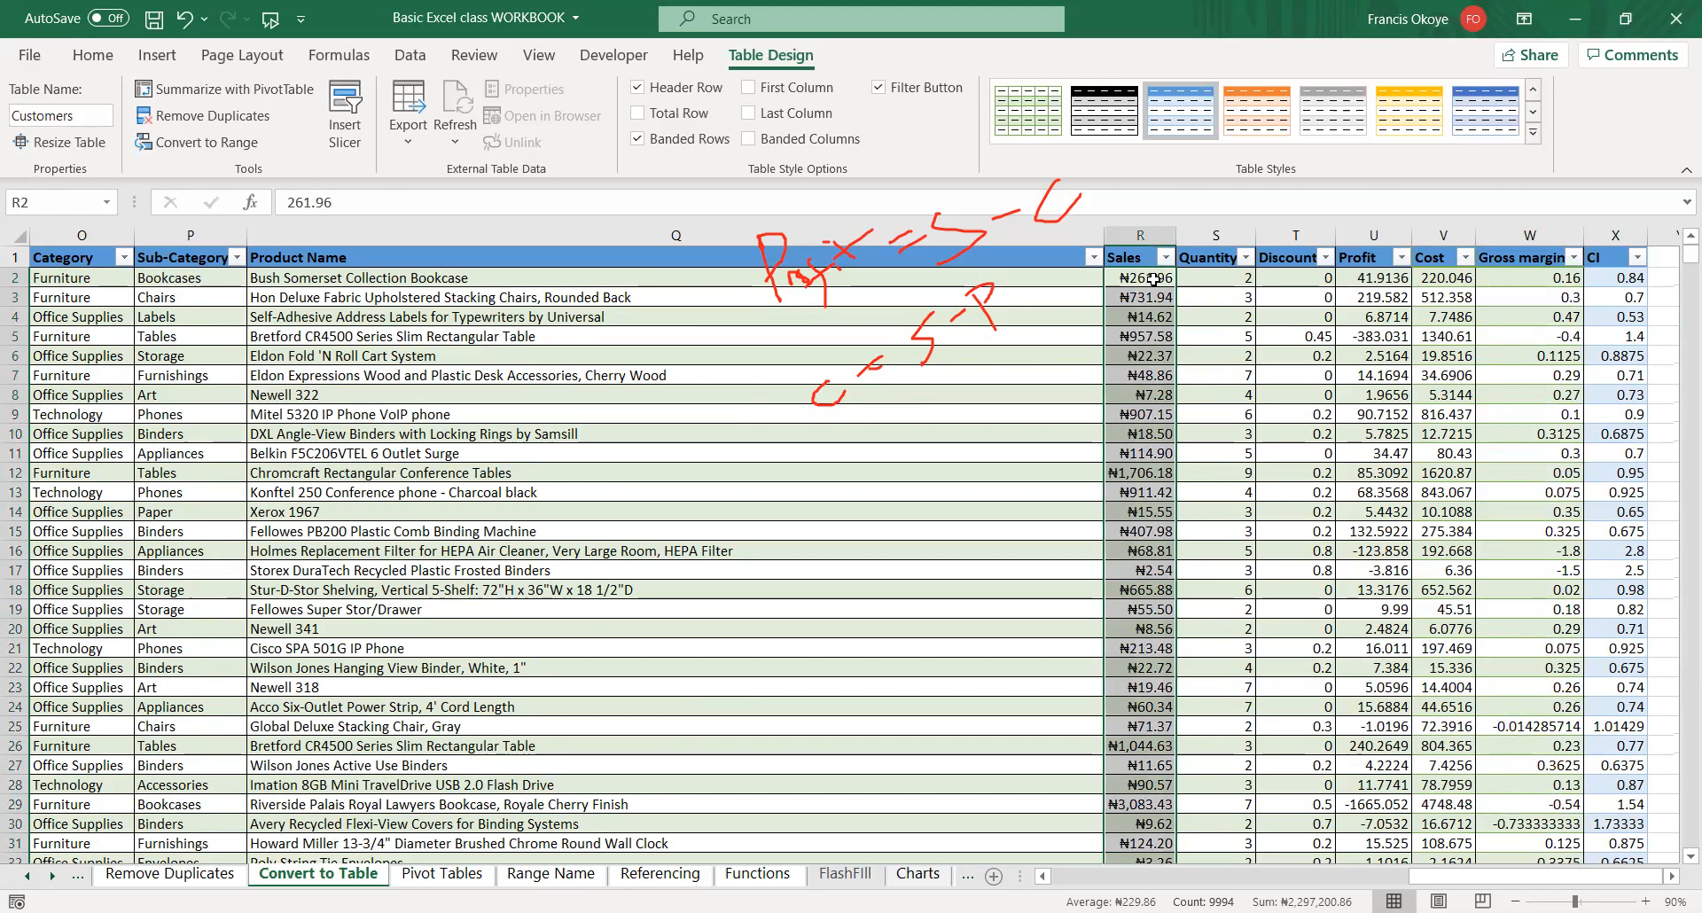
left_click(1380, 284)
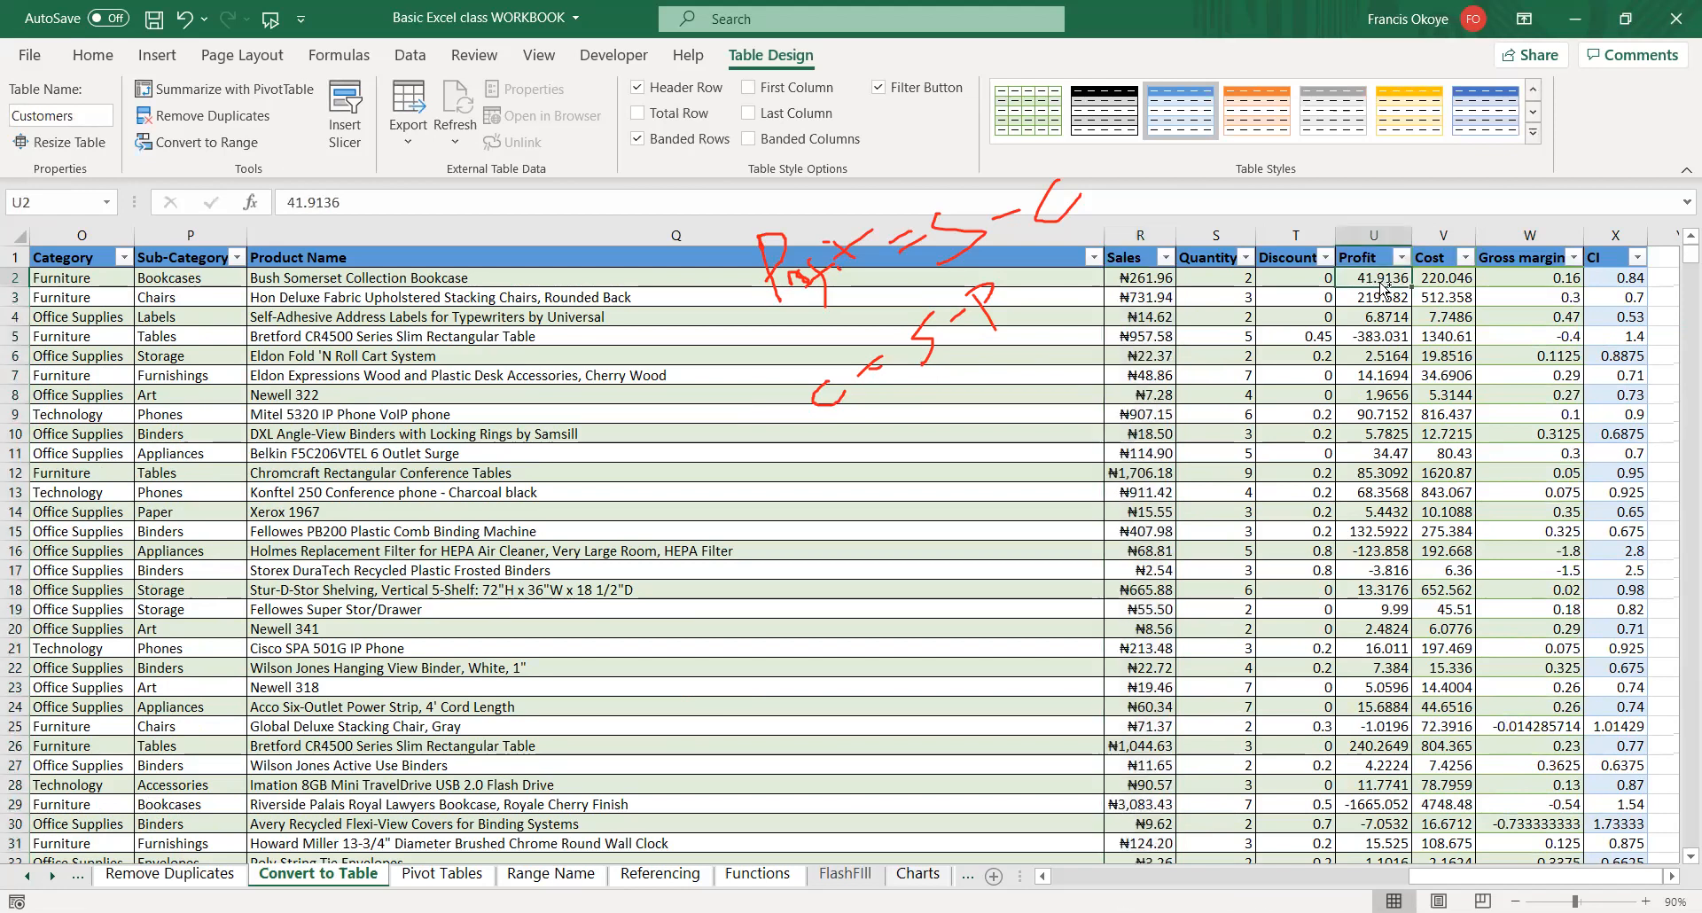
- Format all values in the Profit and Cost columns as naira currency with two decimal places
key("ctrl+shift+Down")
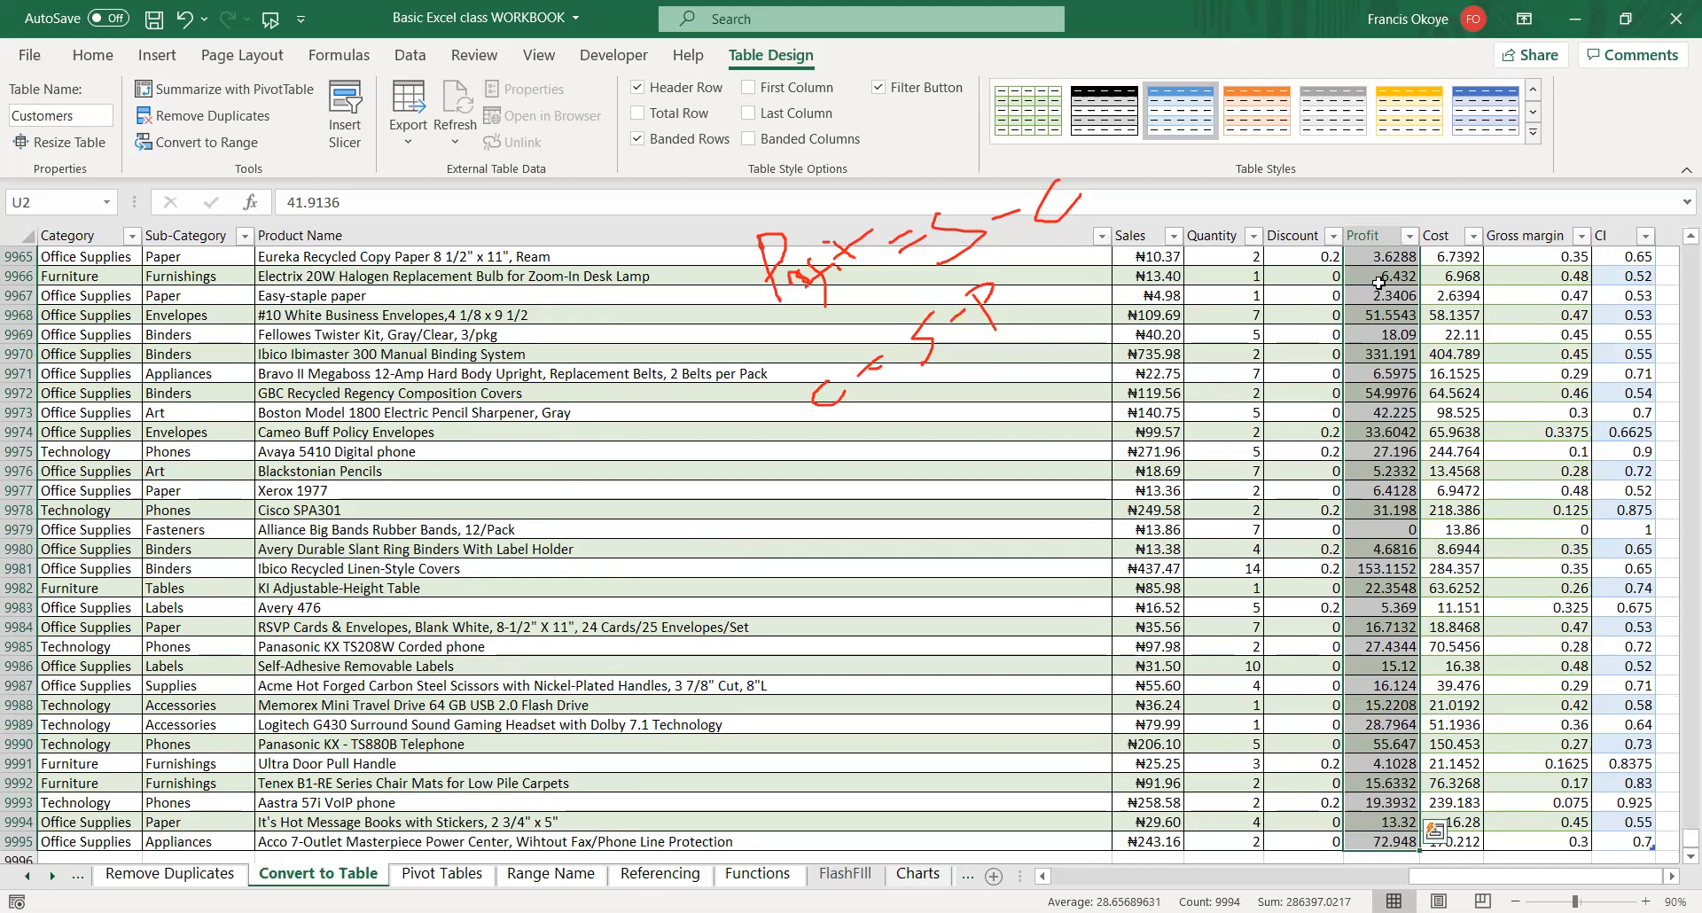
key("ctrl+shift+4")
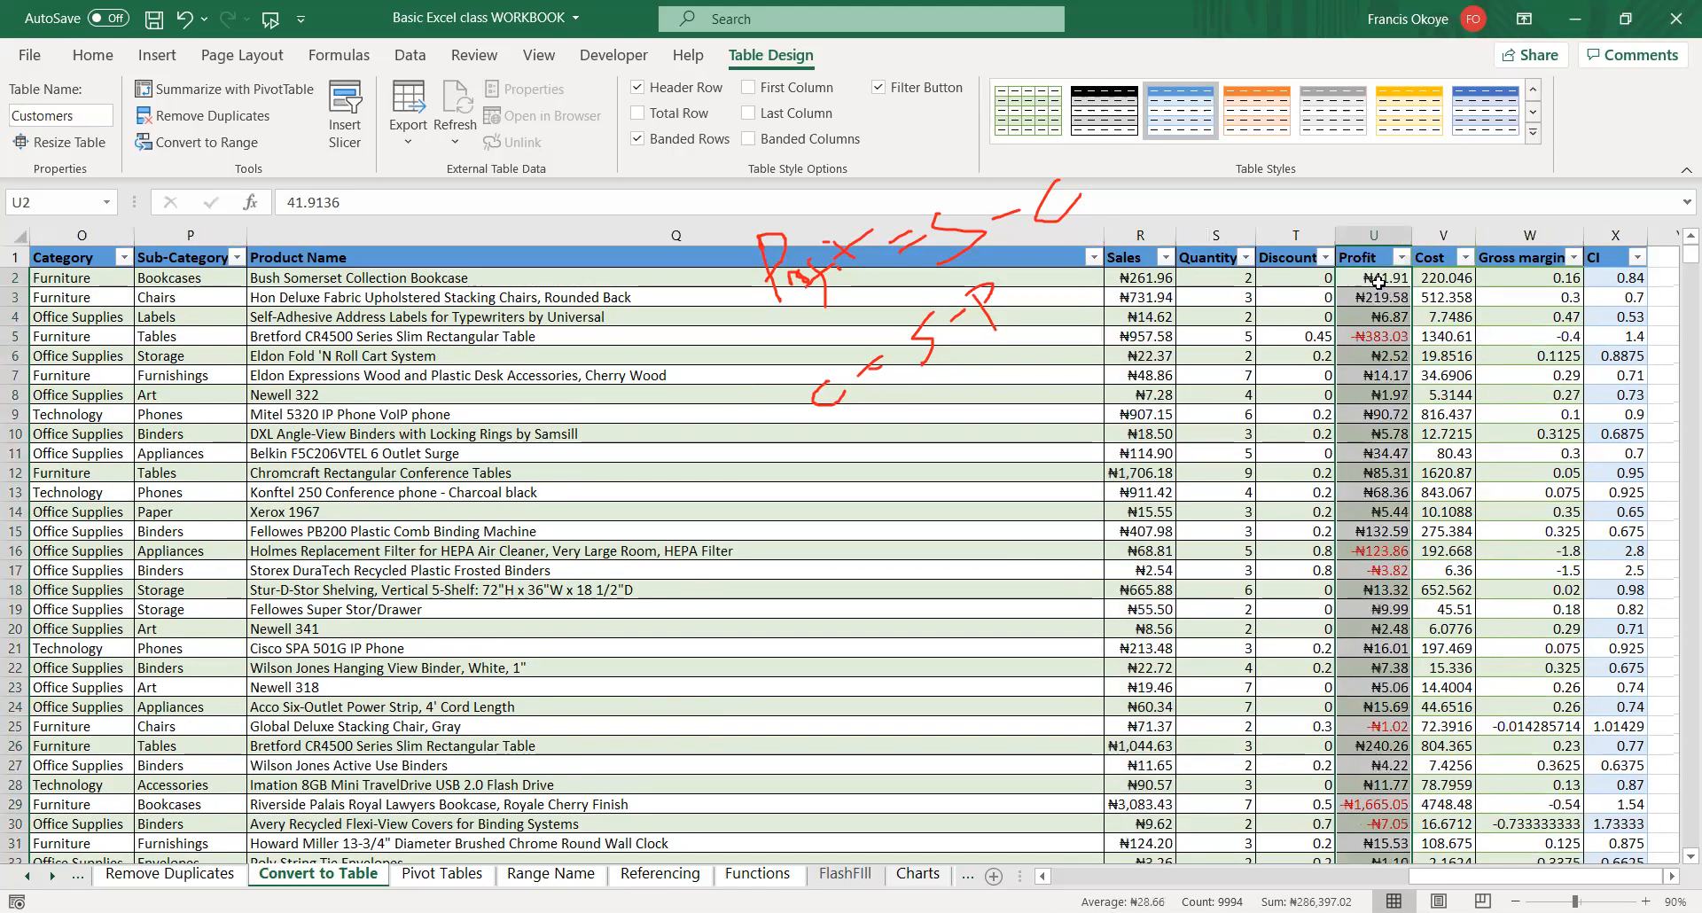
left_click(1434, 282)
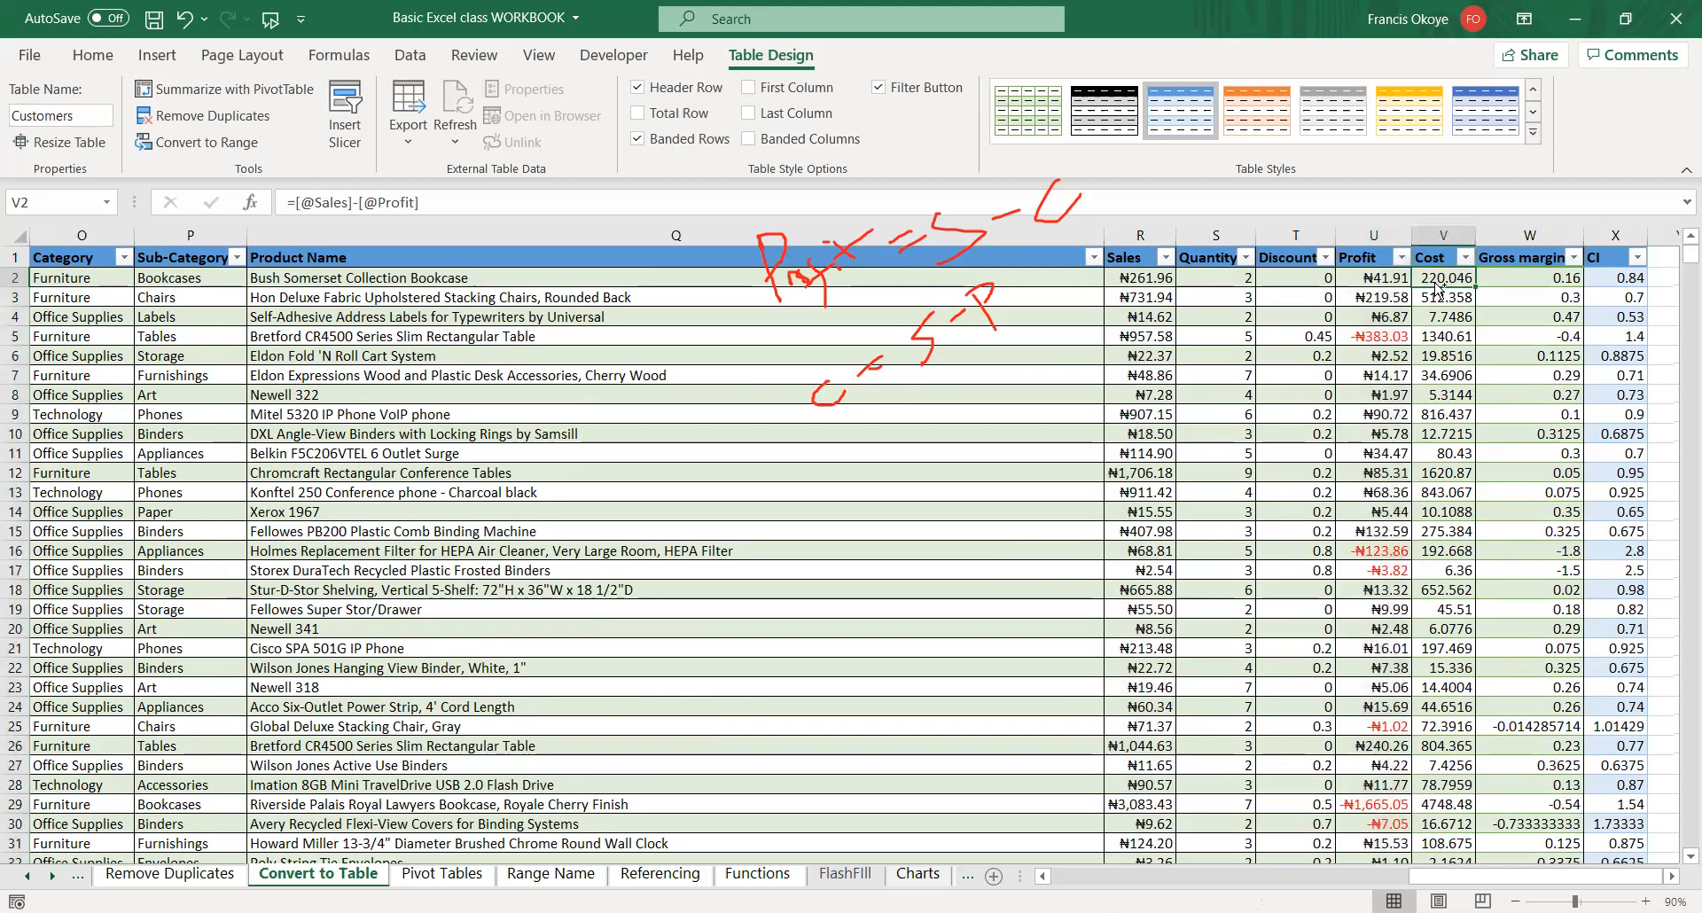
key("ctrl+shift+Down")
key("ctrl+shift+4")
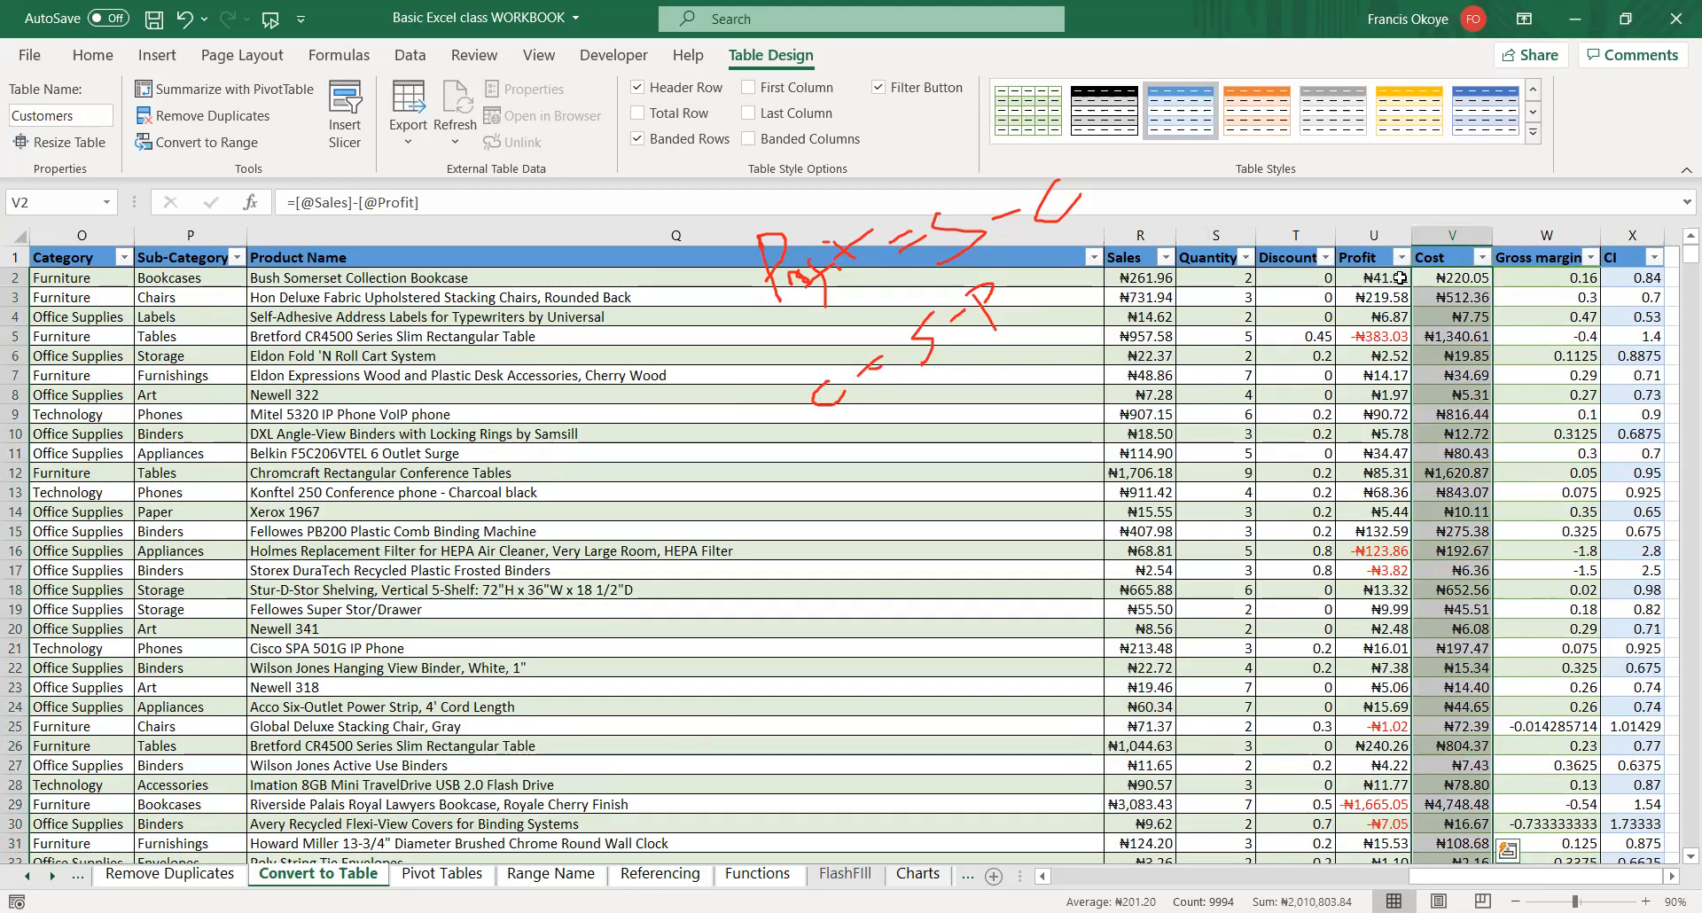
- Format all values in the Gross margin and CI columns as whole-number percentages
left_click(1551, 280)
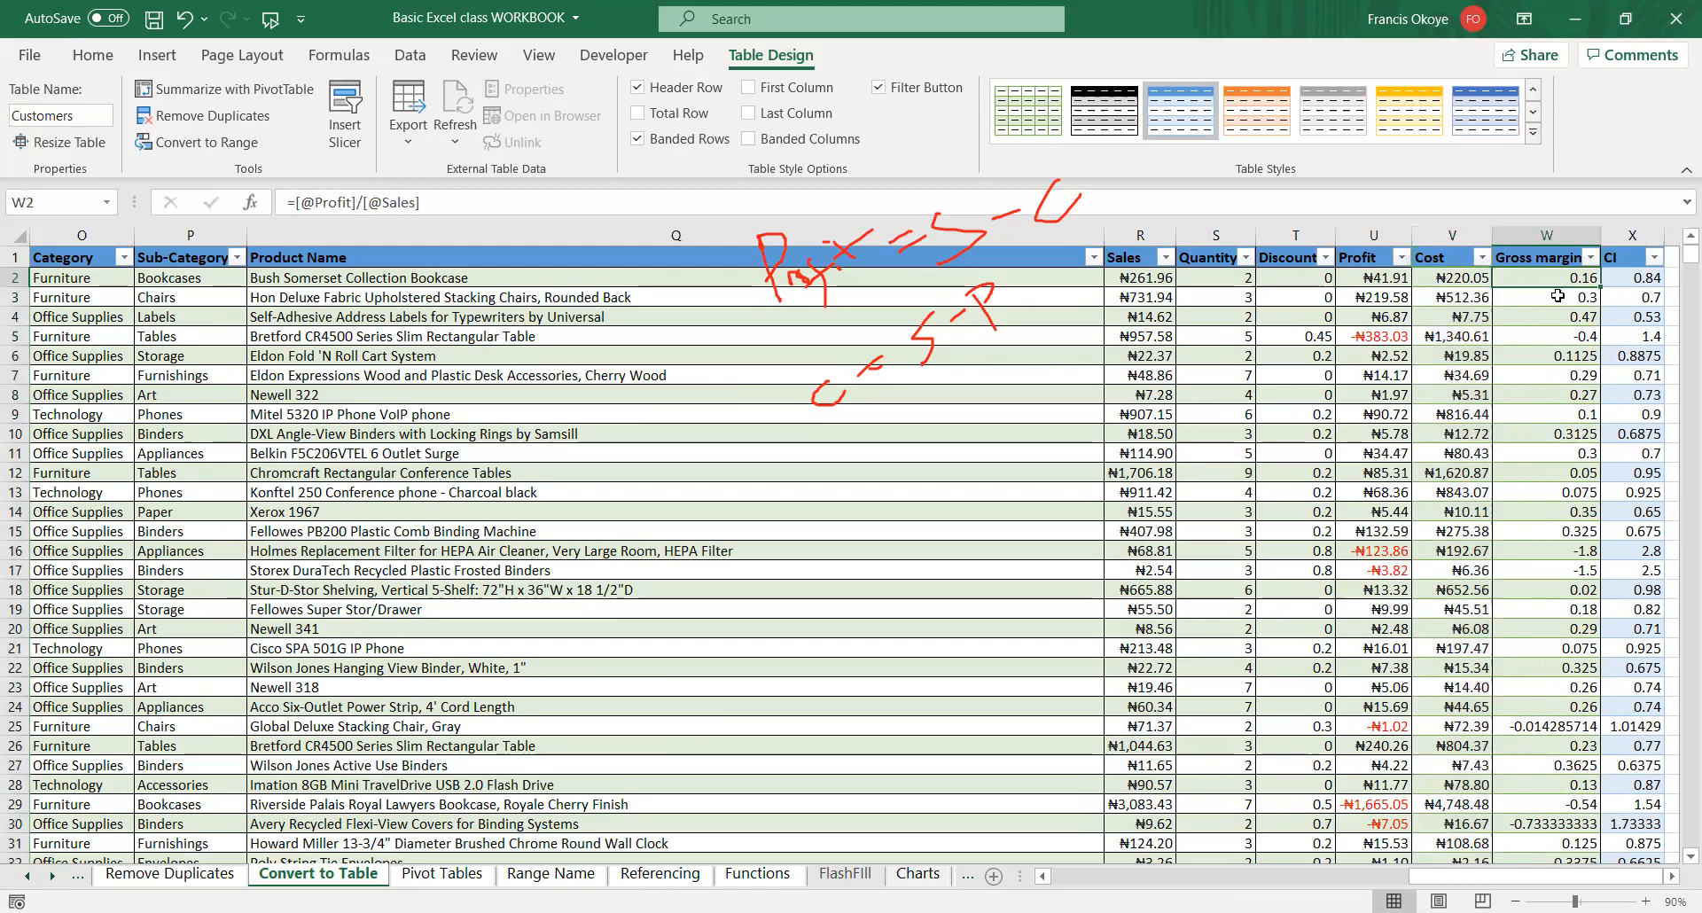
key("ctrl+shift+Down")
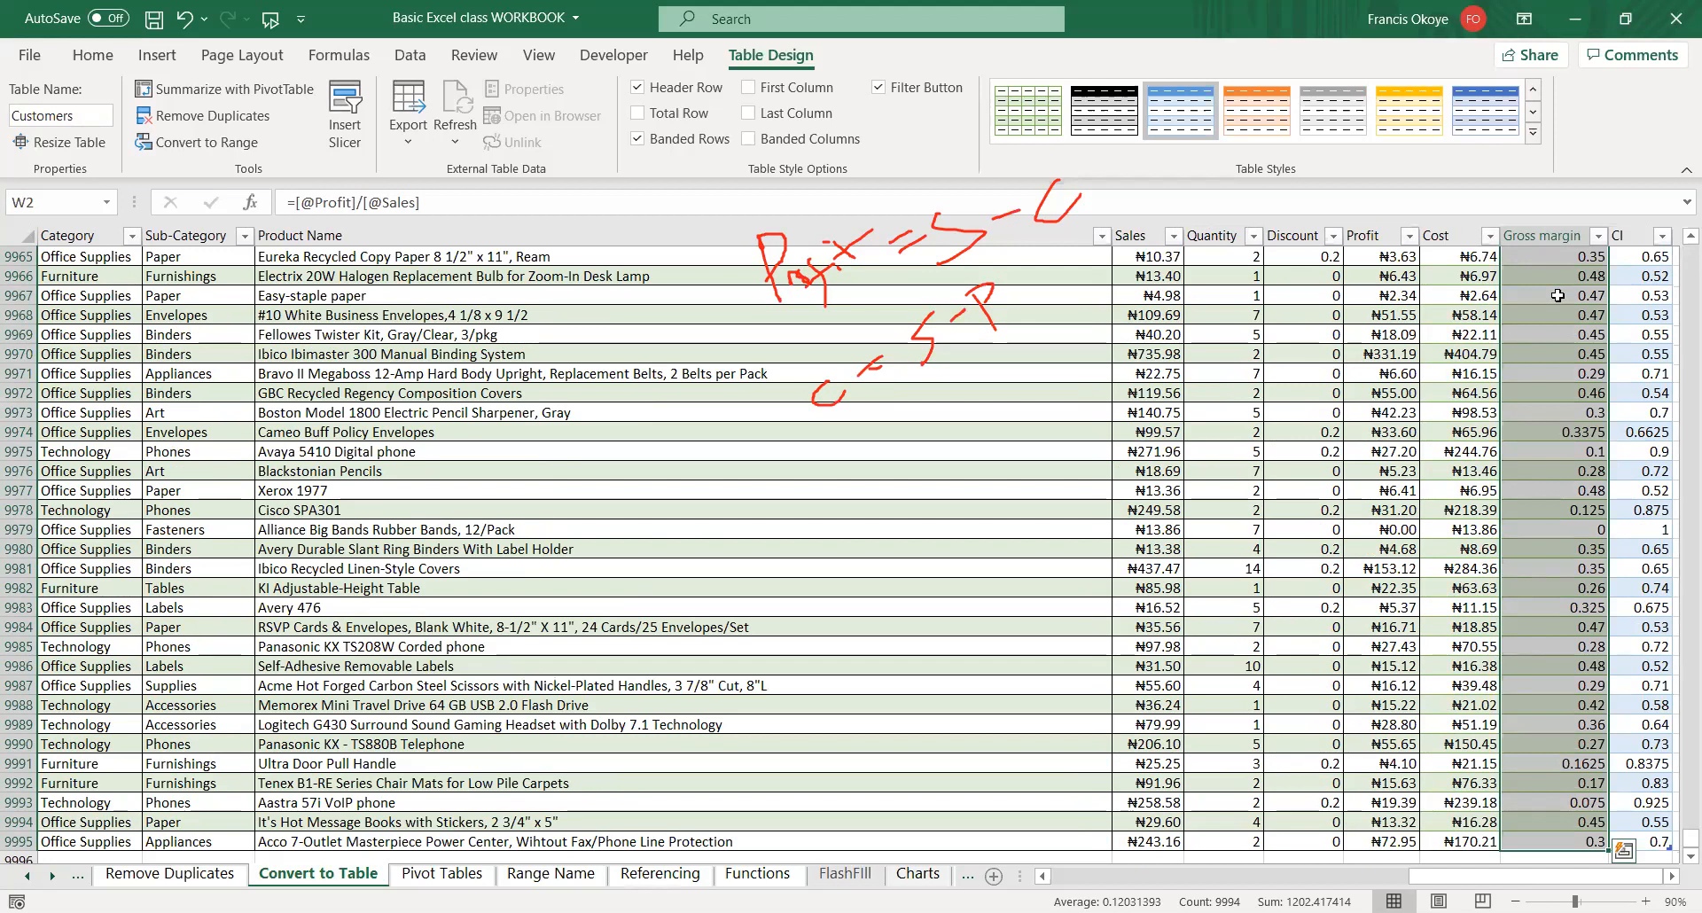
key("ctrl+shift+5")
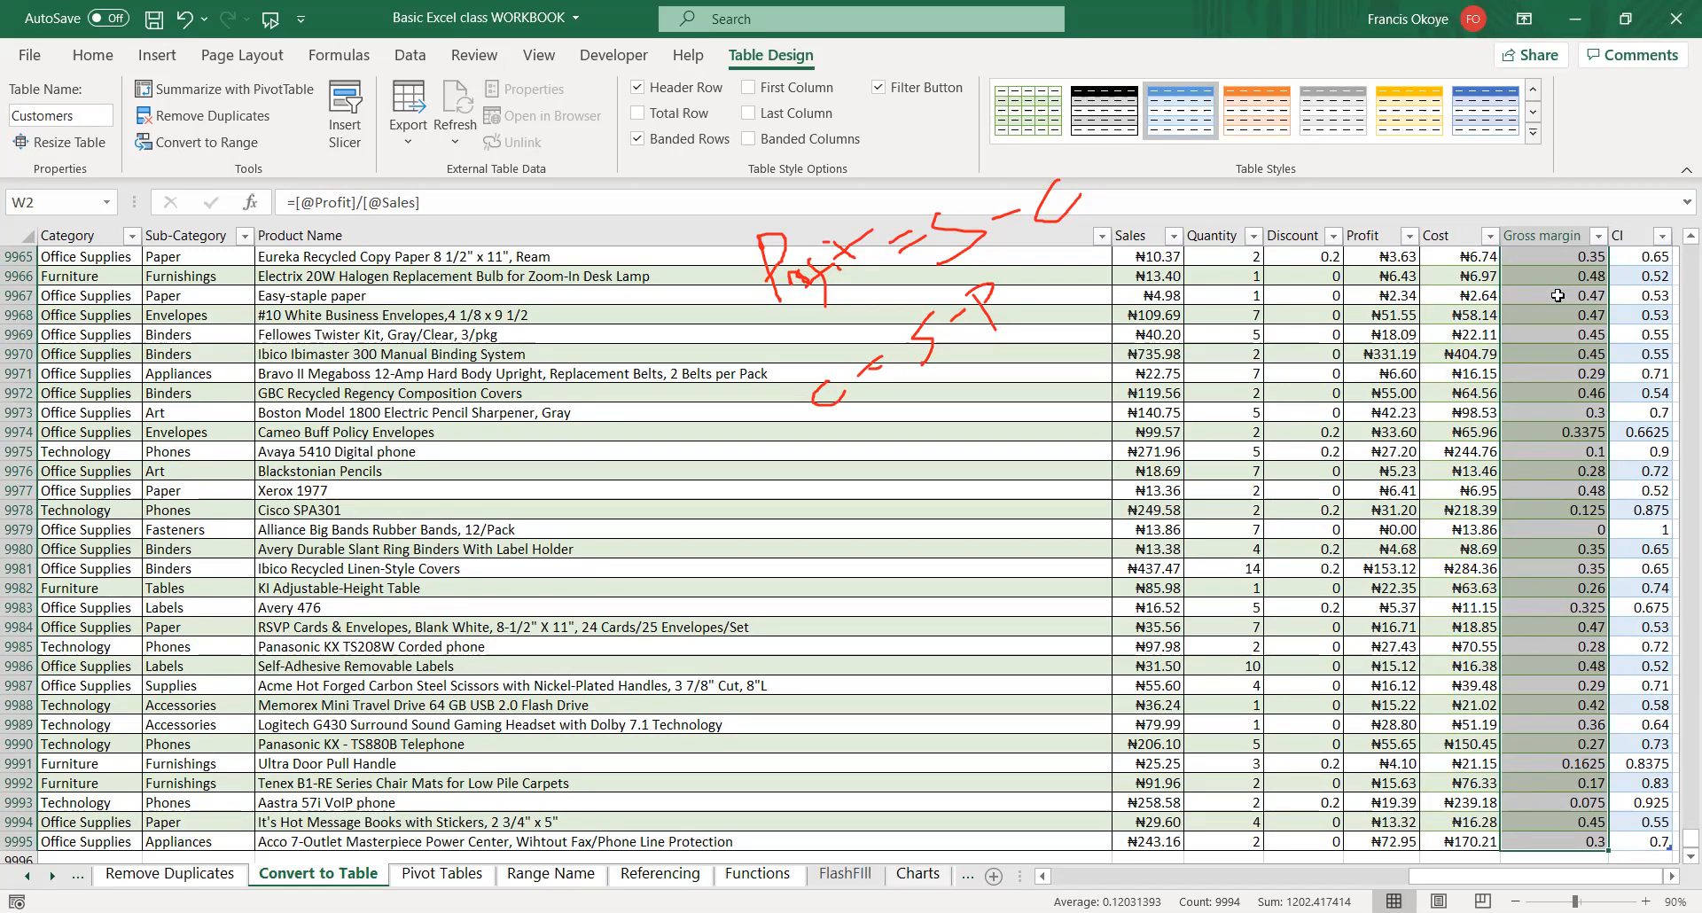
key("ctrl+shift+5")
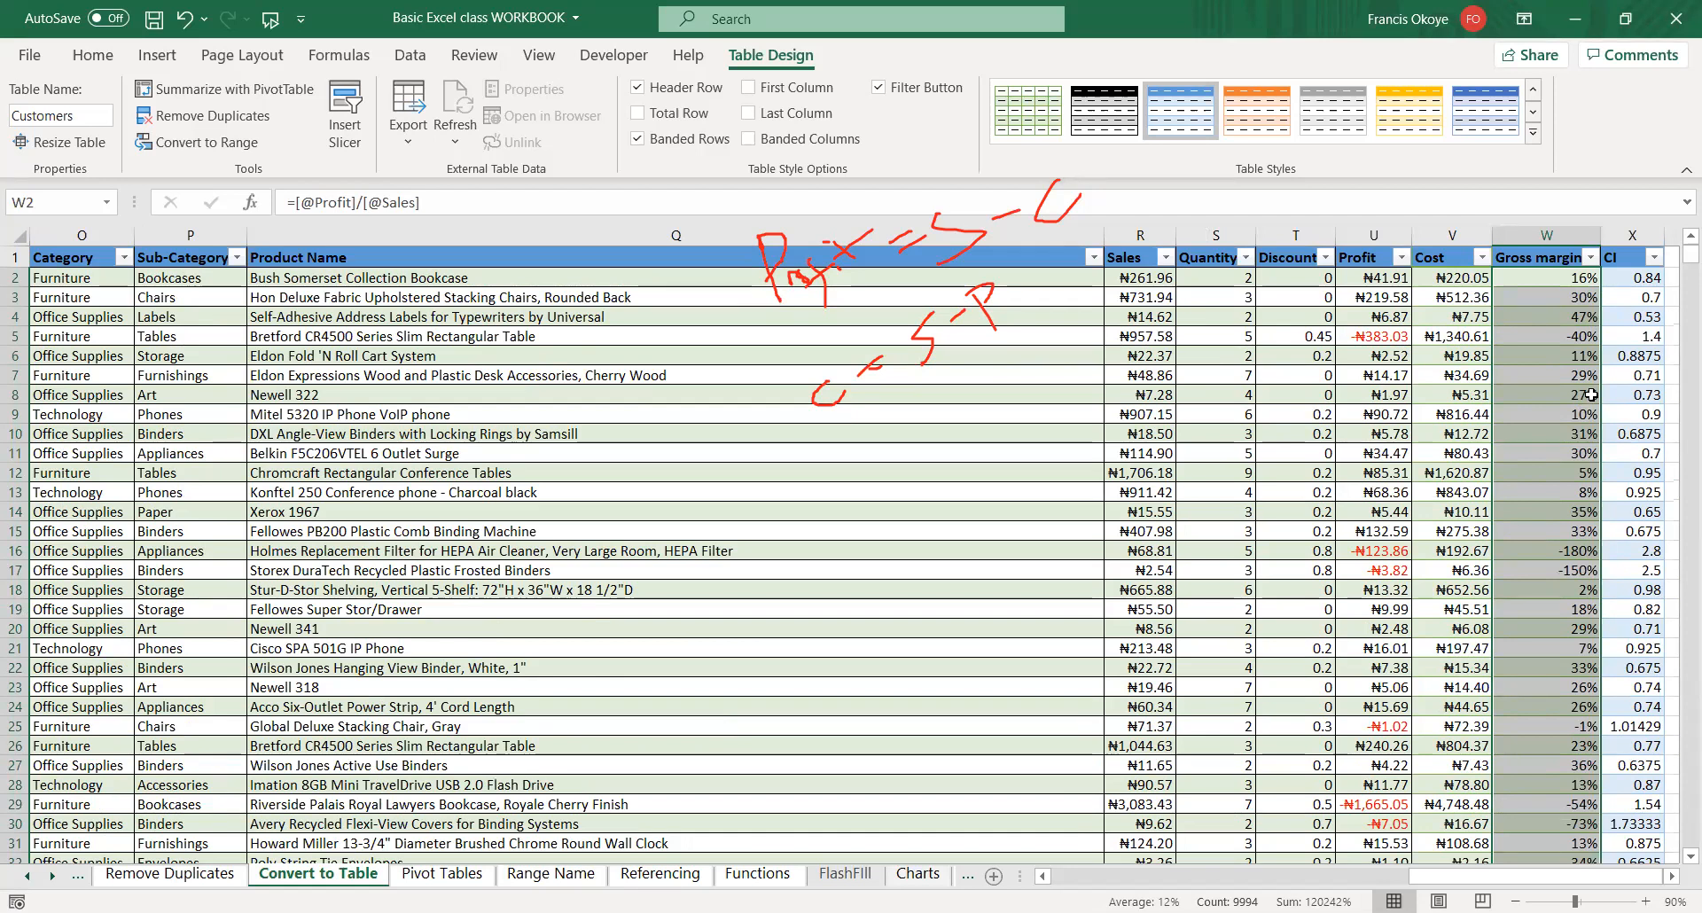
left_click(1647, 269)
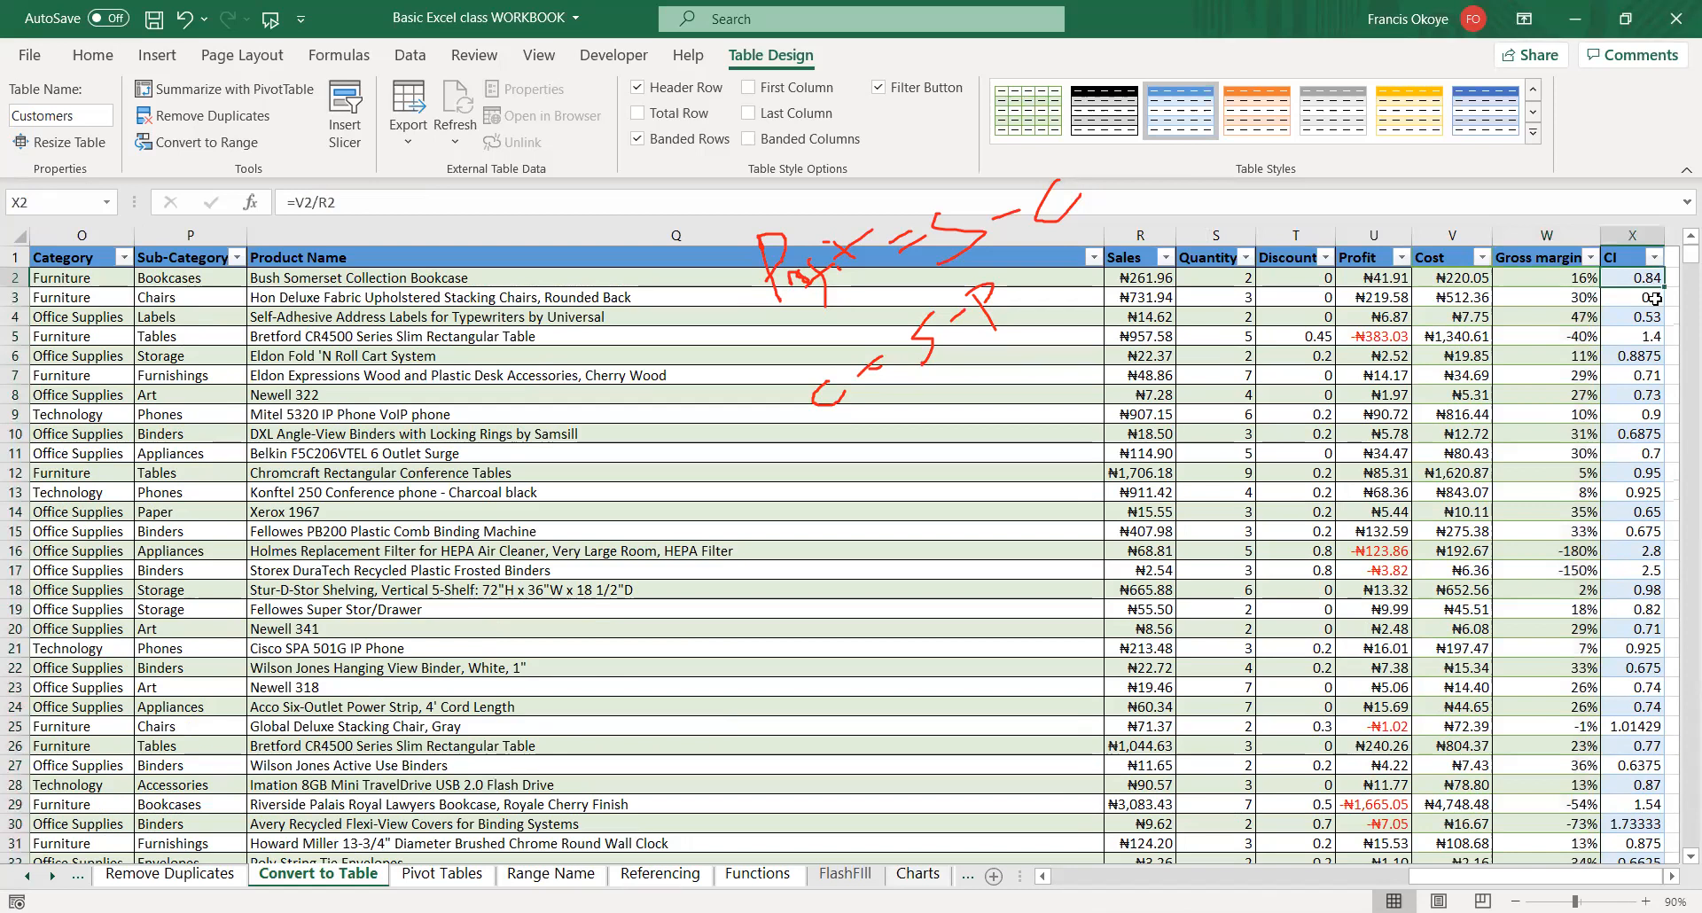
key("ctrl+shift+Down")
key("ctrl+shift+5")
key("ctrl+BackSpace")
left_click(1396, 416)
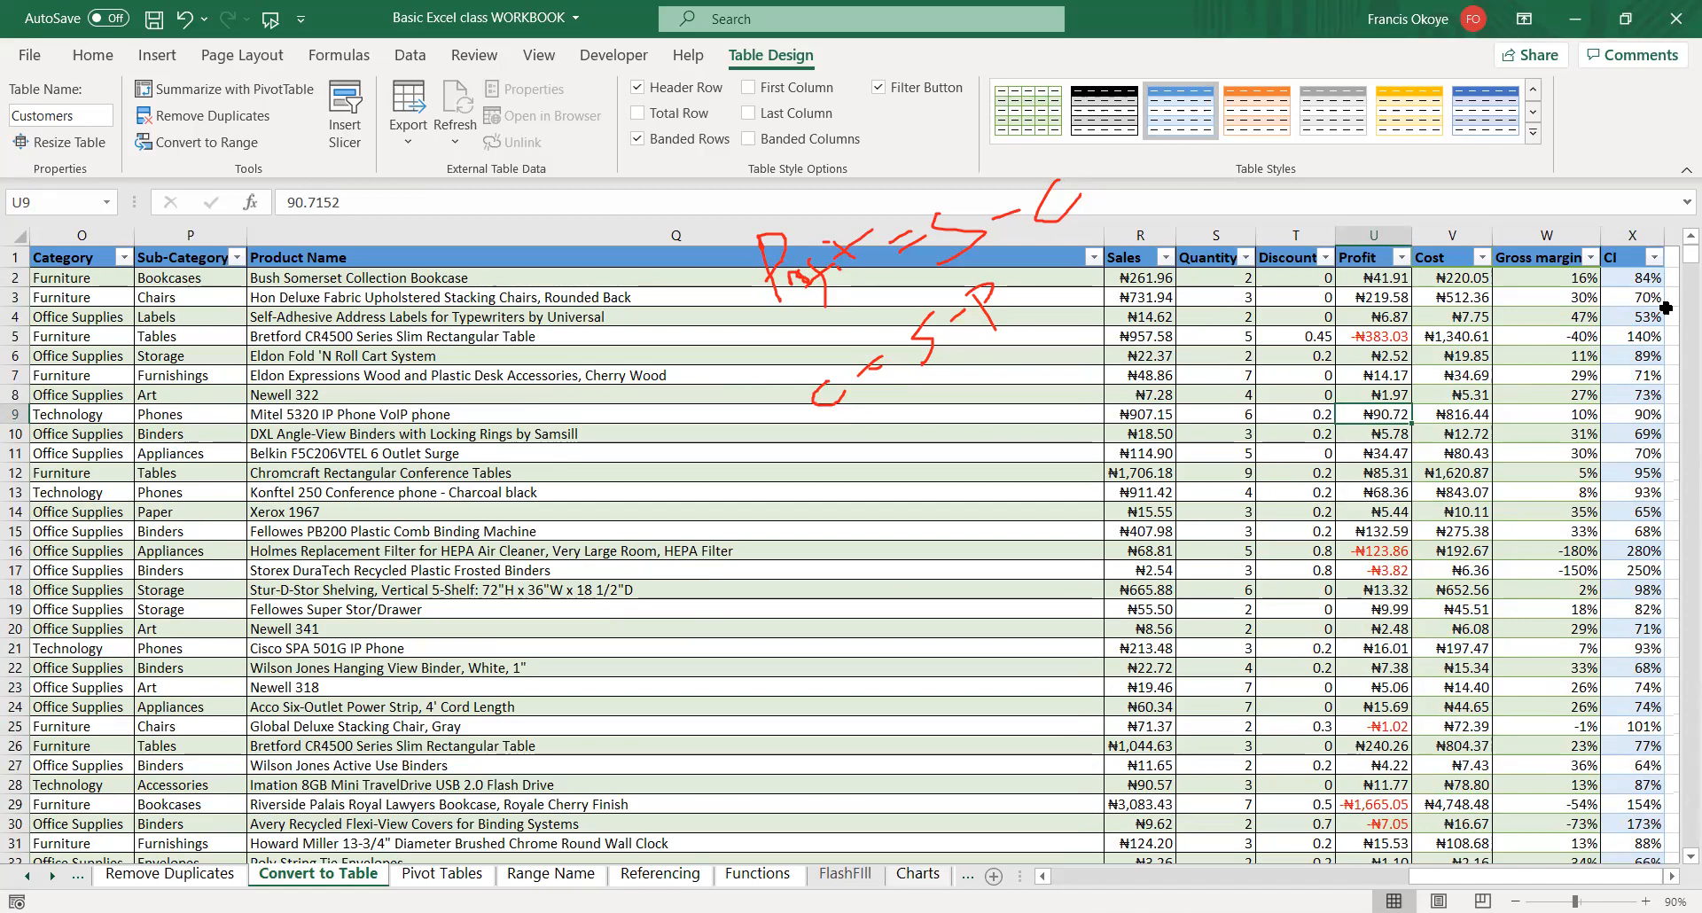
- Examine the formulas in the first Gross margin and CI cells and the number format of the Gross margin column
left_click(1556, 277)
left_click(1642, 282)
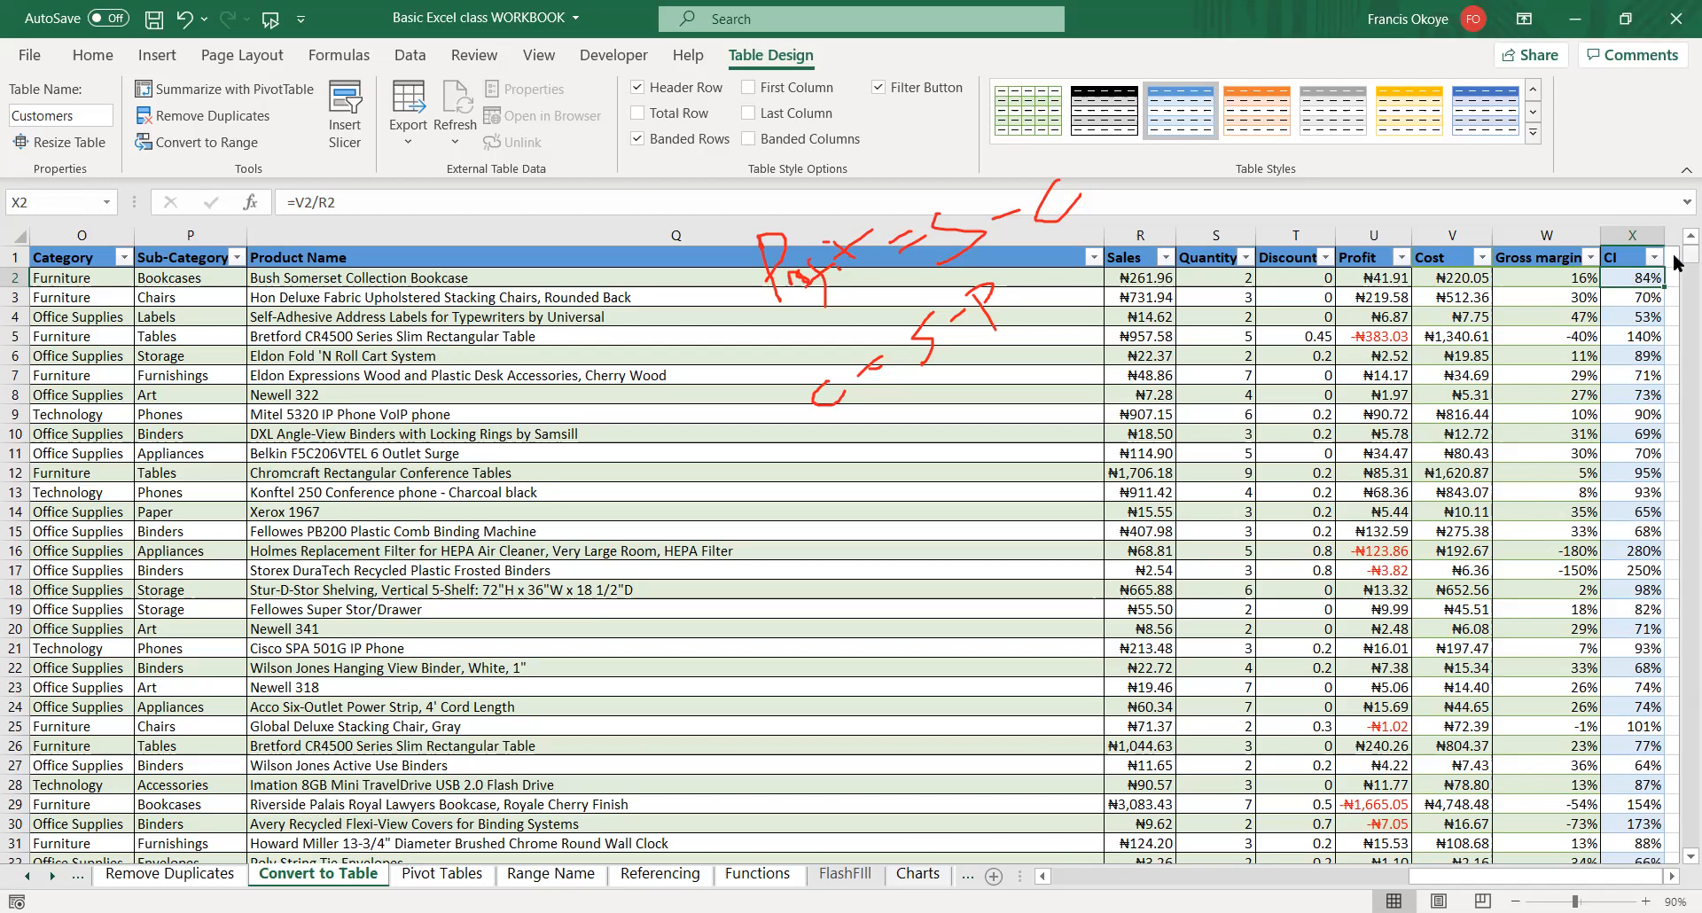
double_click(1633, 278)
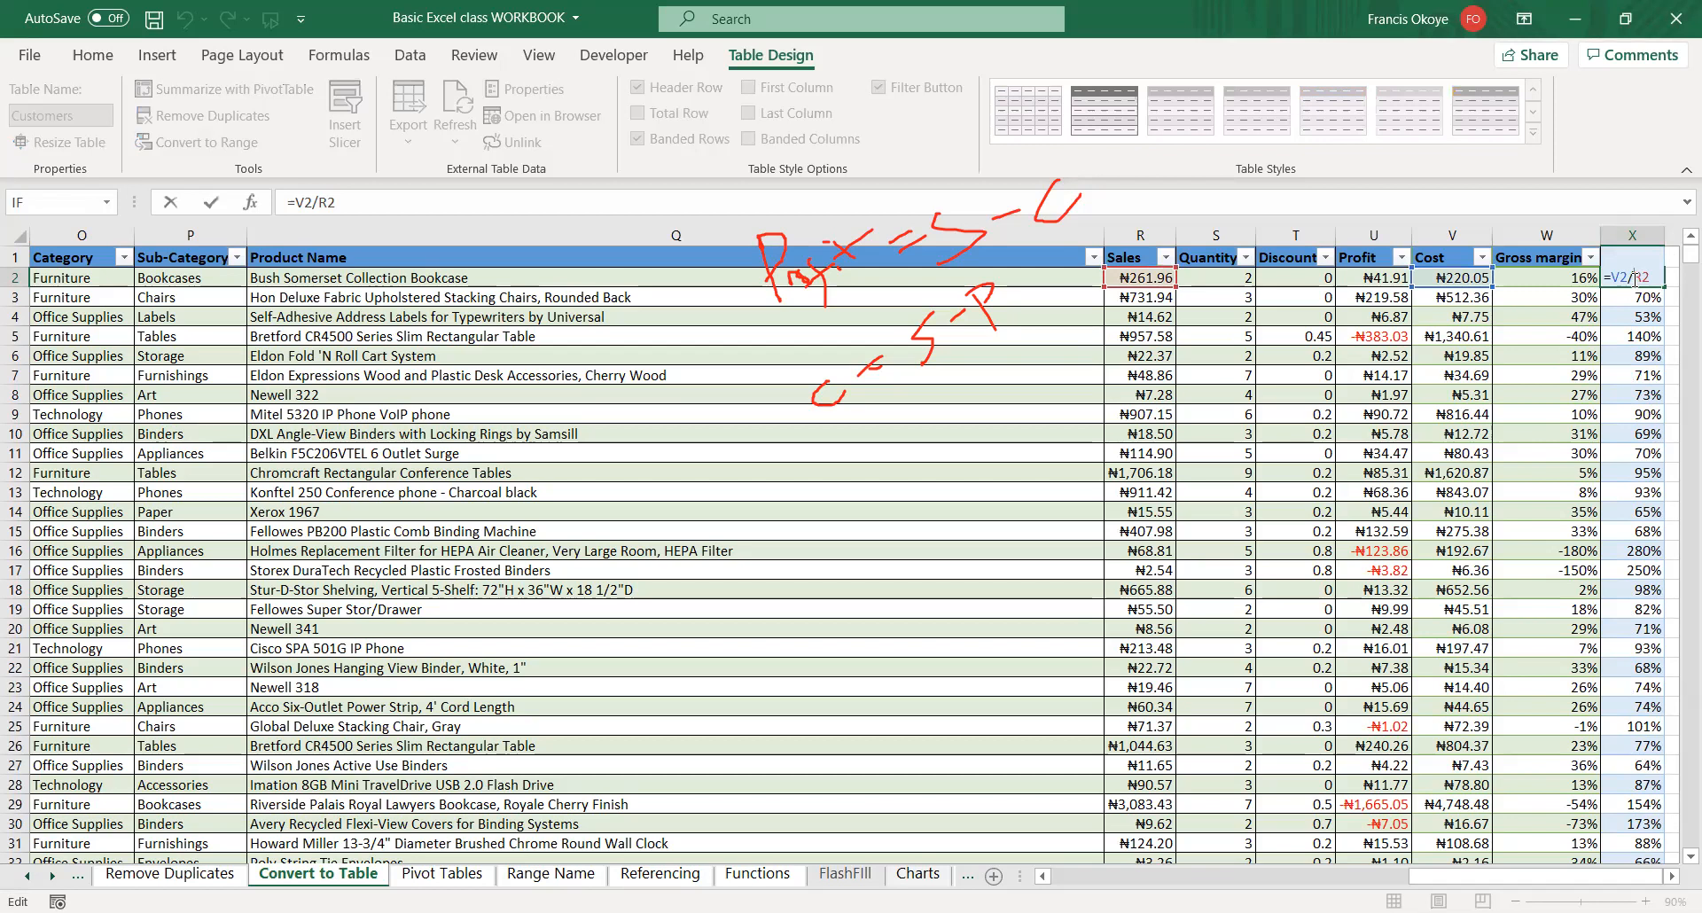
key("ctrl+Return")
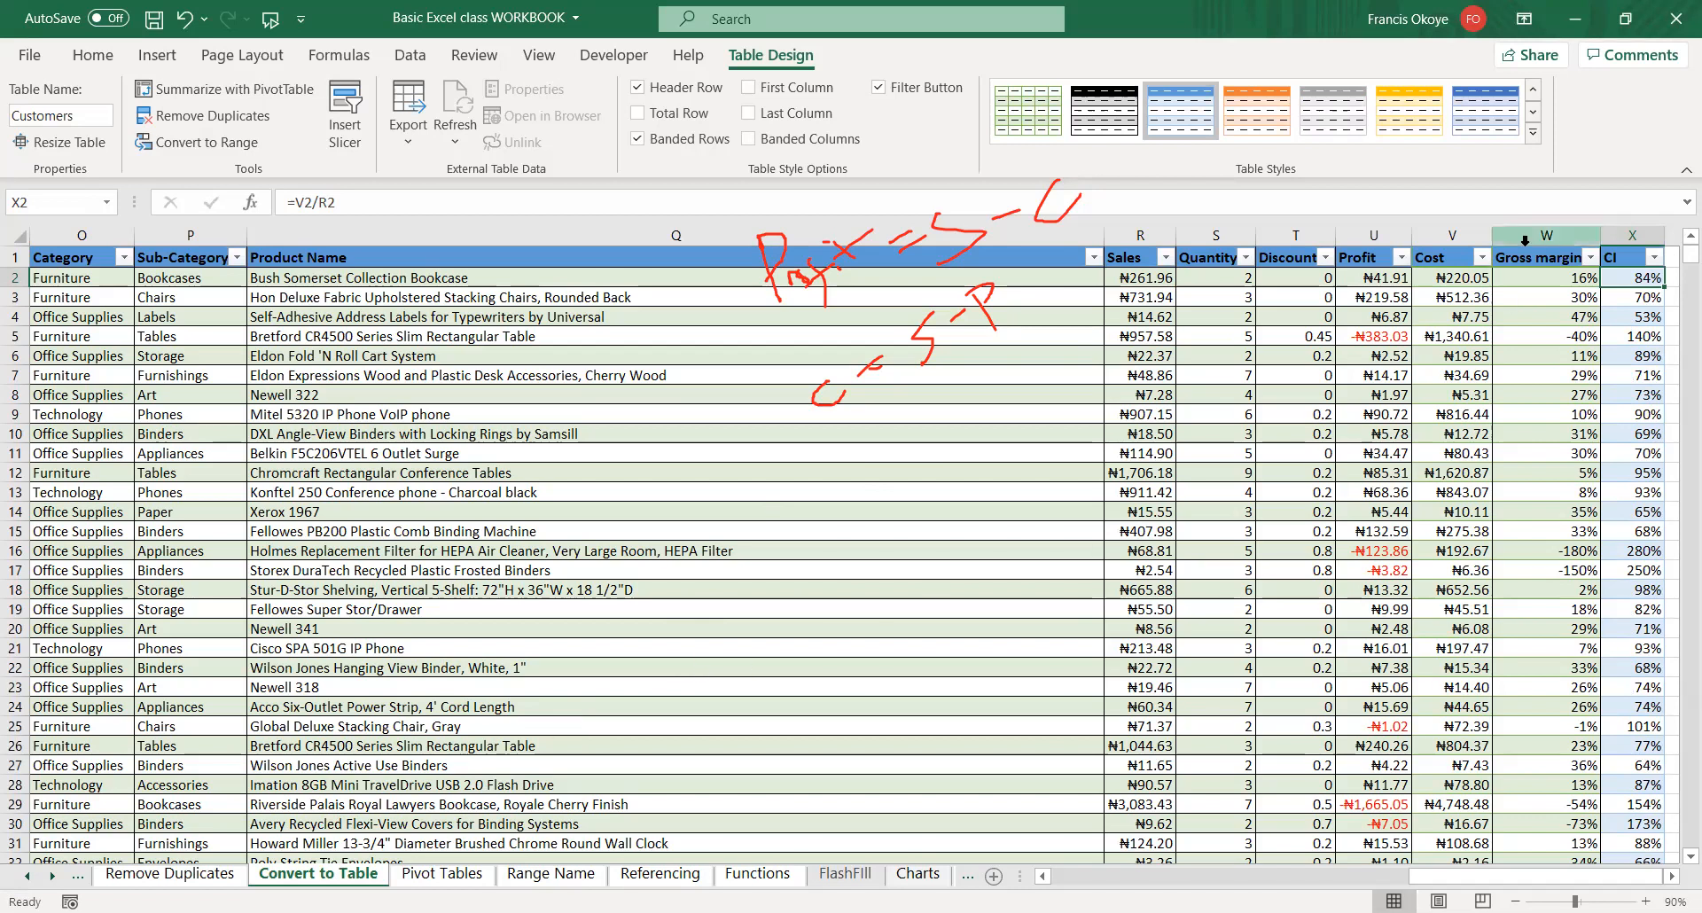
left_click(1551, 279)
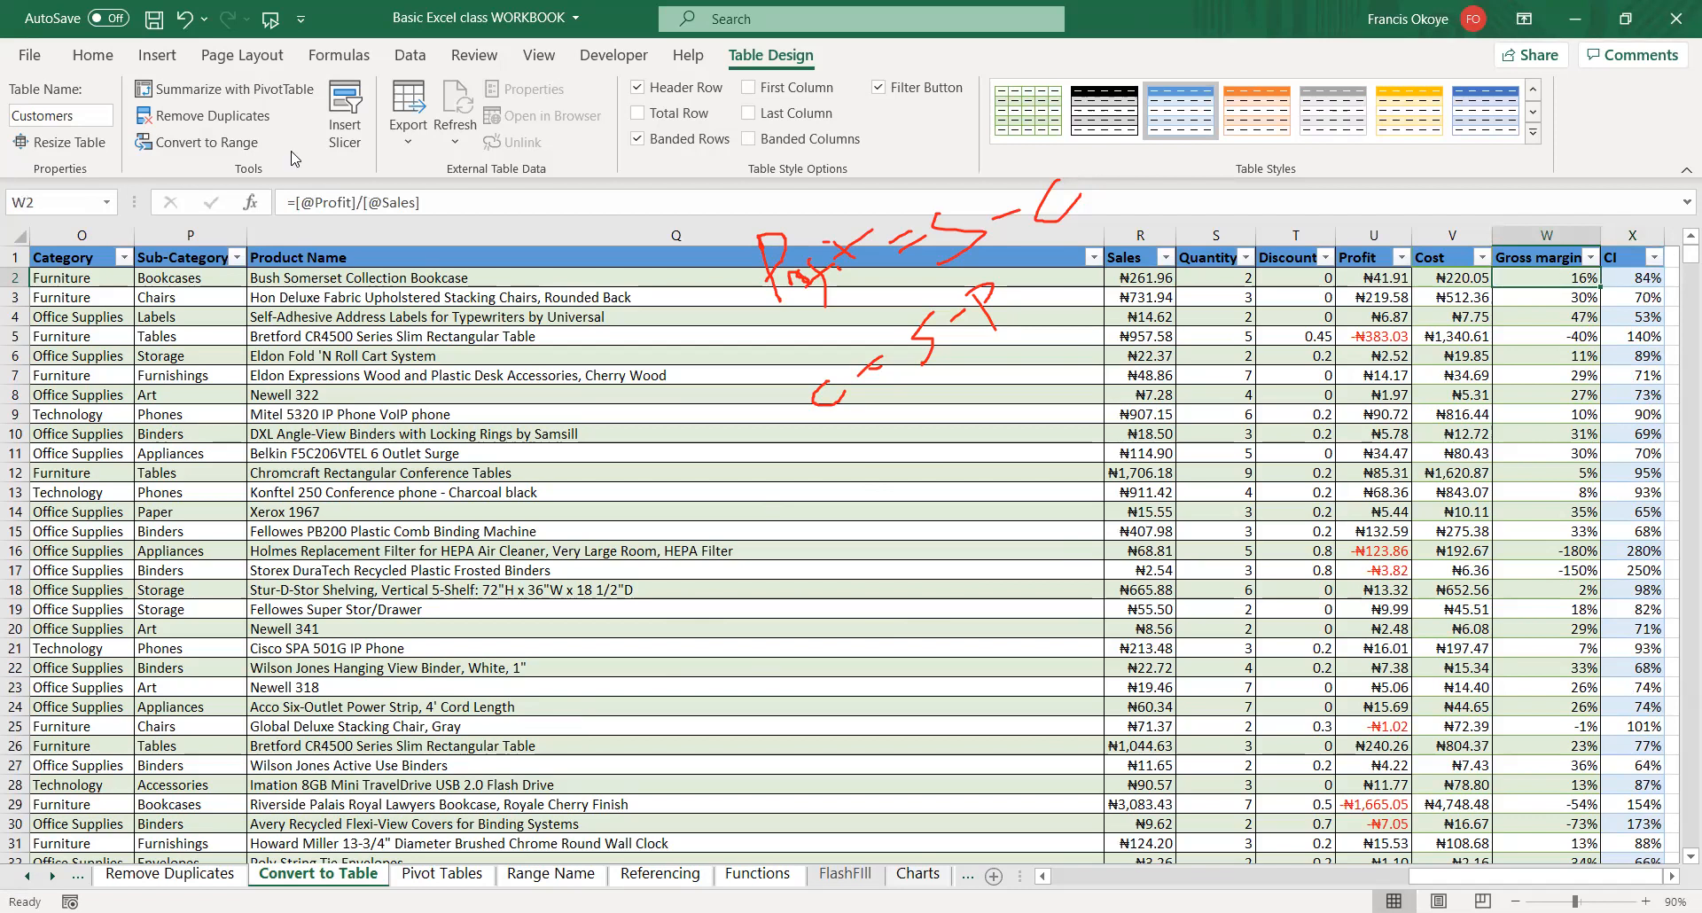
key("ctrl+shift+Down")
left_click(91, 56)
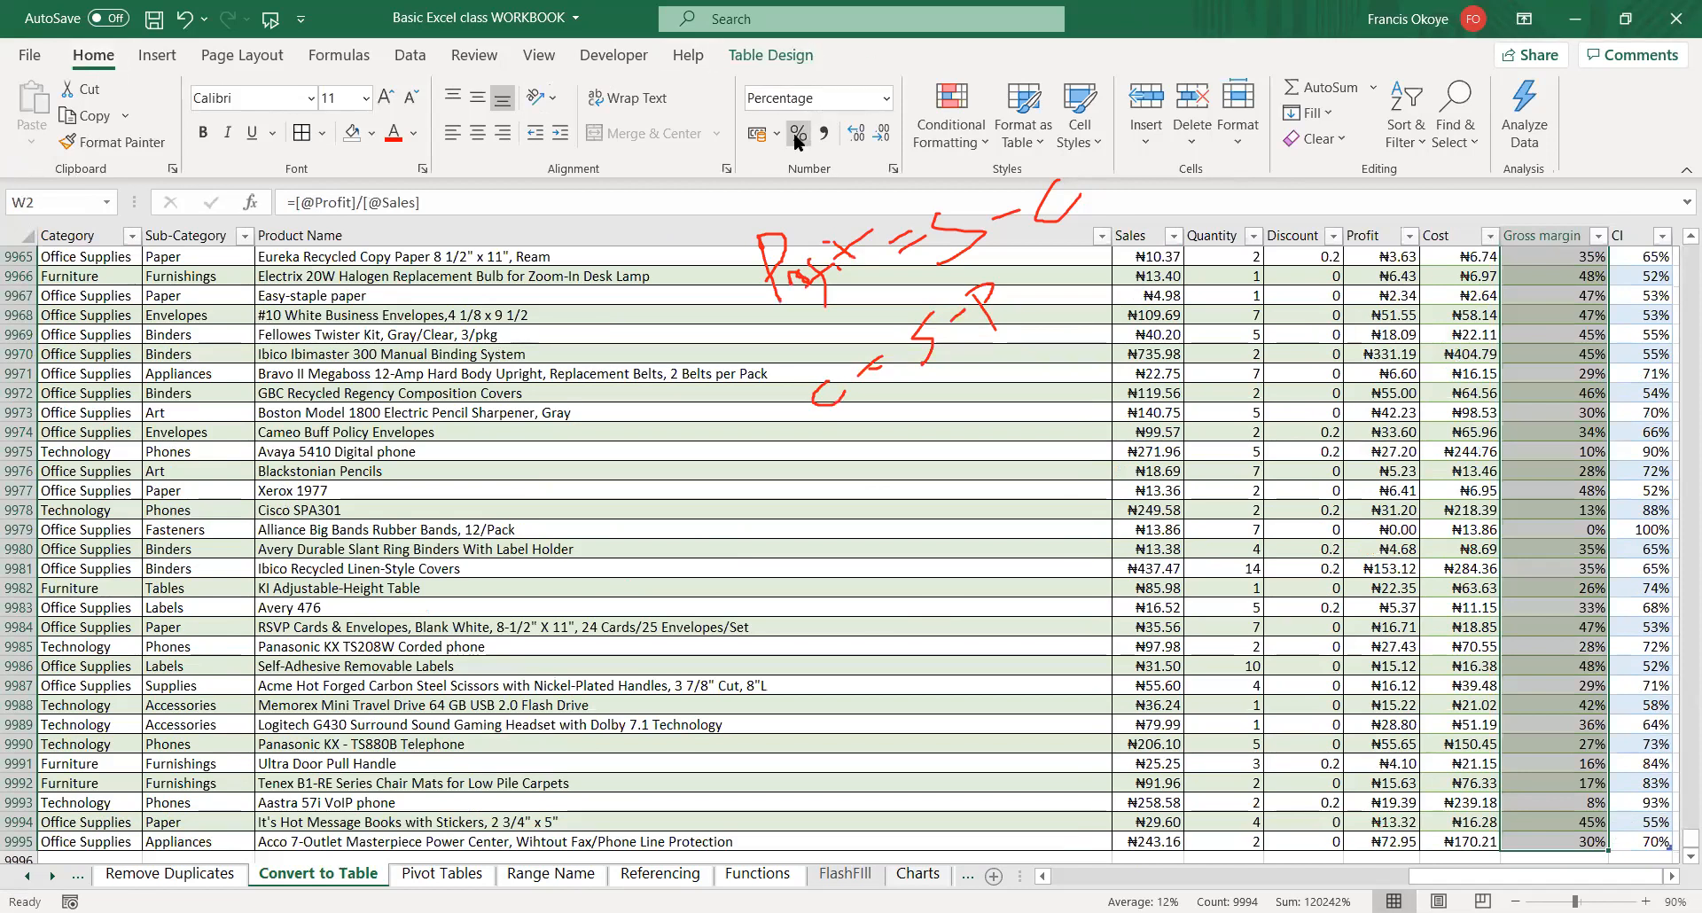
key("ctrl+BackSpace")
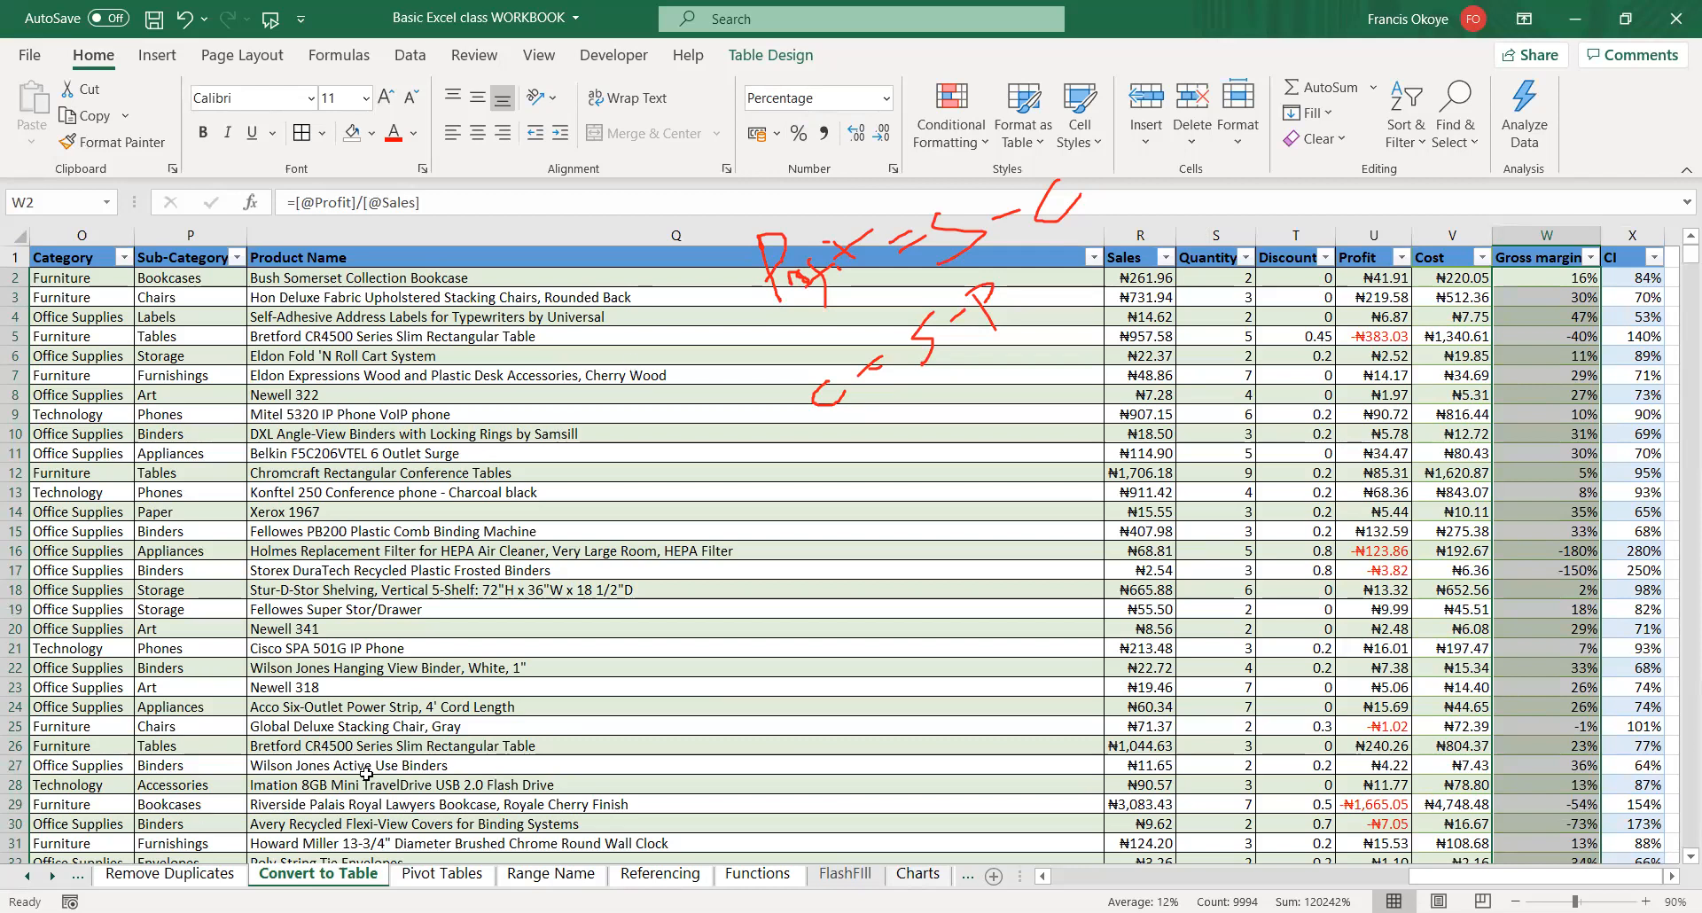
- Switch to the Pivot Tables sheet, check its data range from A1 to the last used cell, and return to A1
left_click(420, 880)
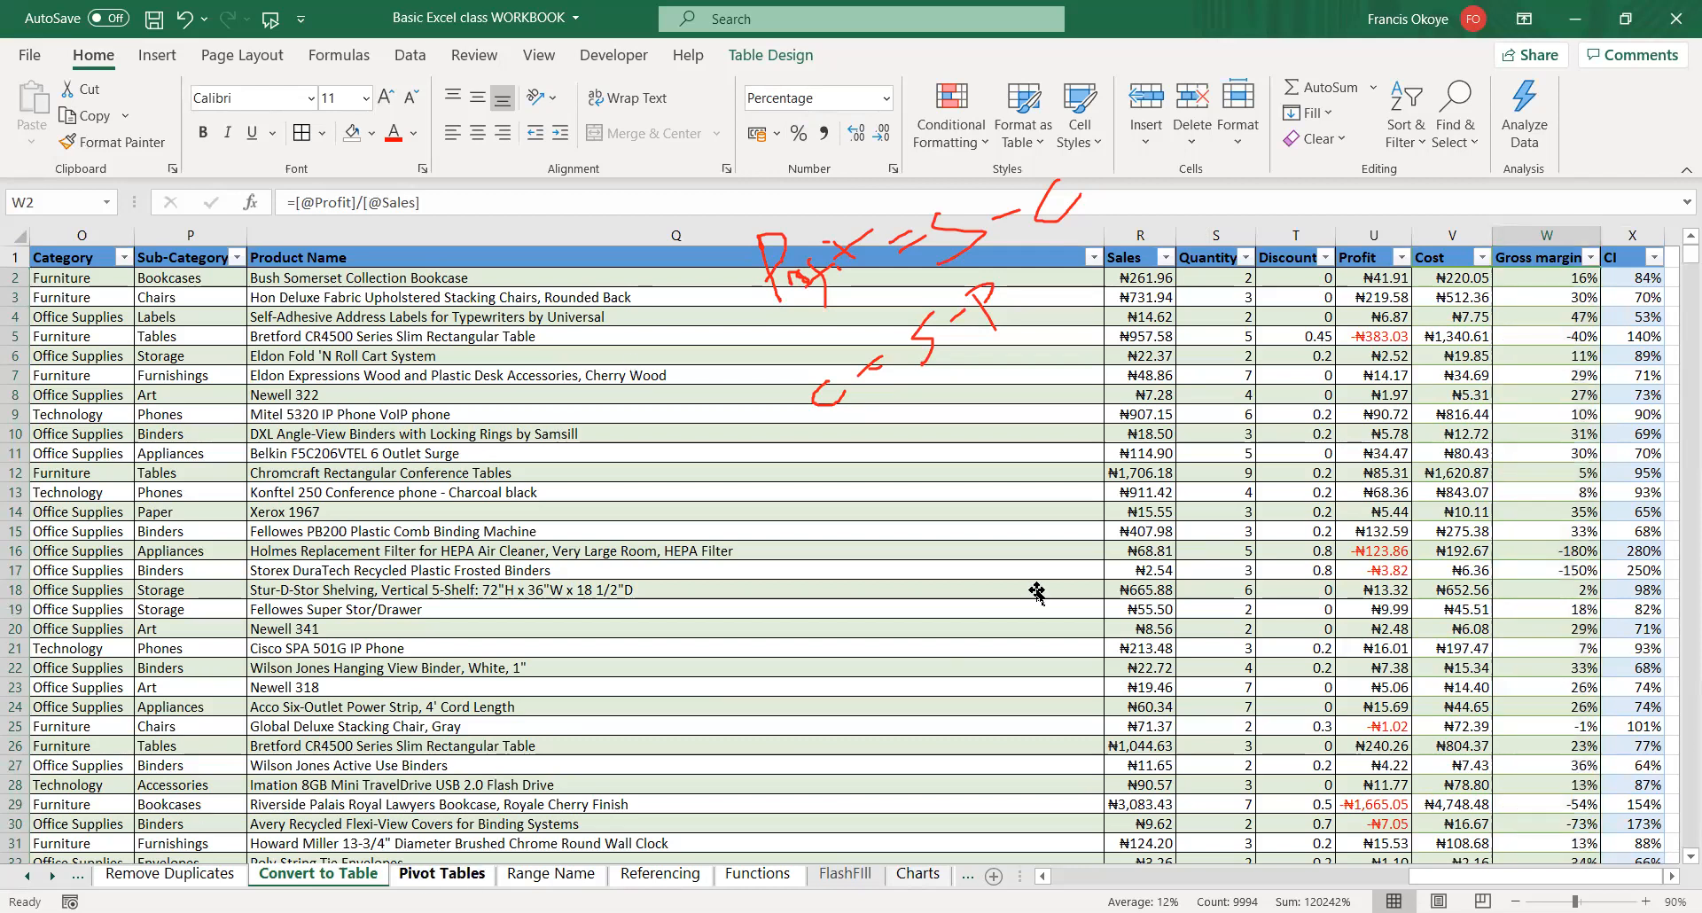
key("Right")
key("Right")
key("Right")
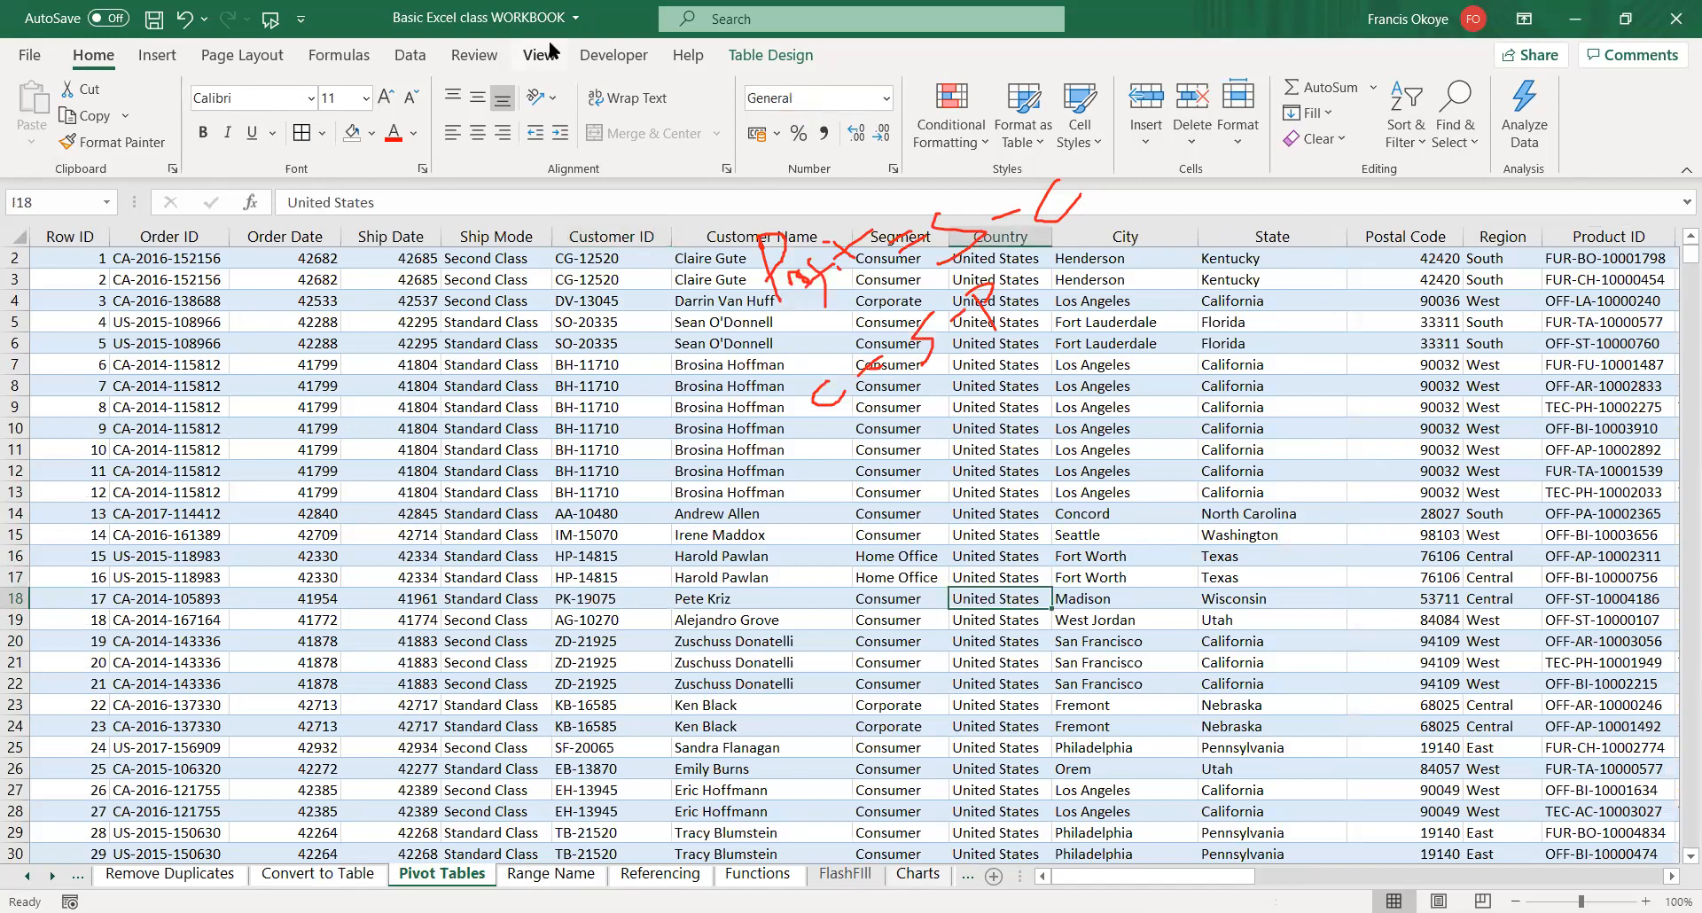
mouse_move(930, 249)
left_mouse_down()
mouse_move(1106, 184)
mouse_move(973, 251)
mouse_move(988, 222)
mouse_move(929, 337)
mouse_move(748, 426)
mouse_move(1044, 255)
left_mouse_up()
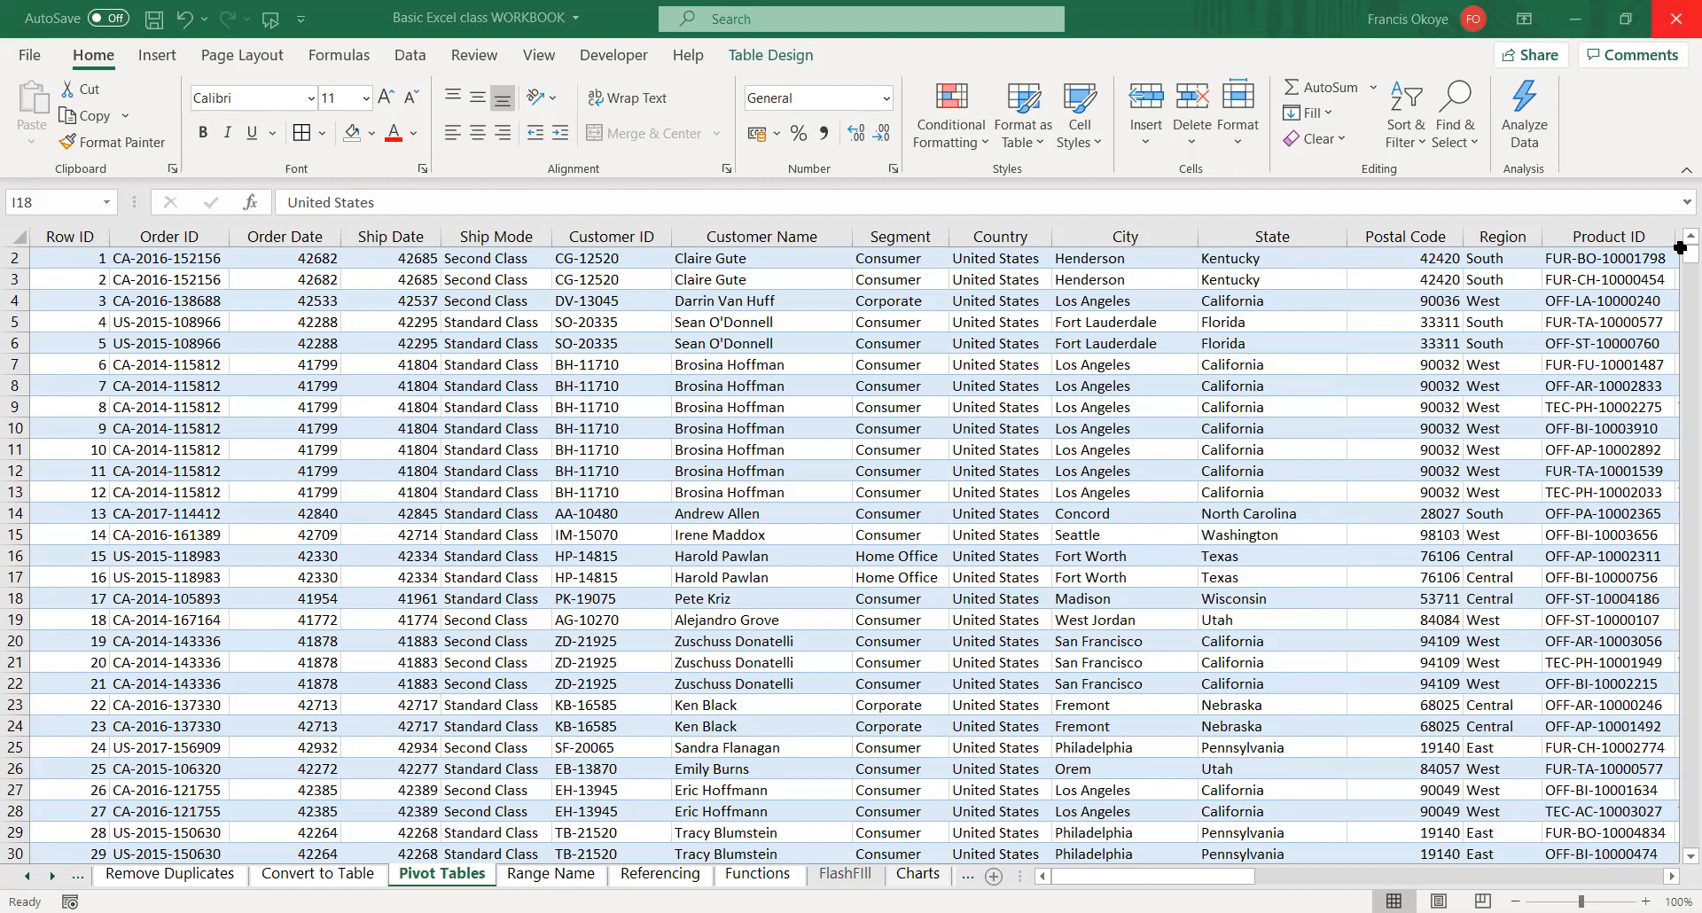
left_click(1085, 320)
key("ctrl+Home")
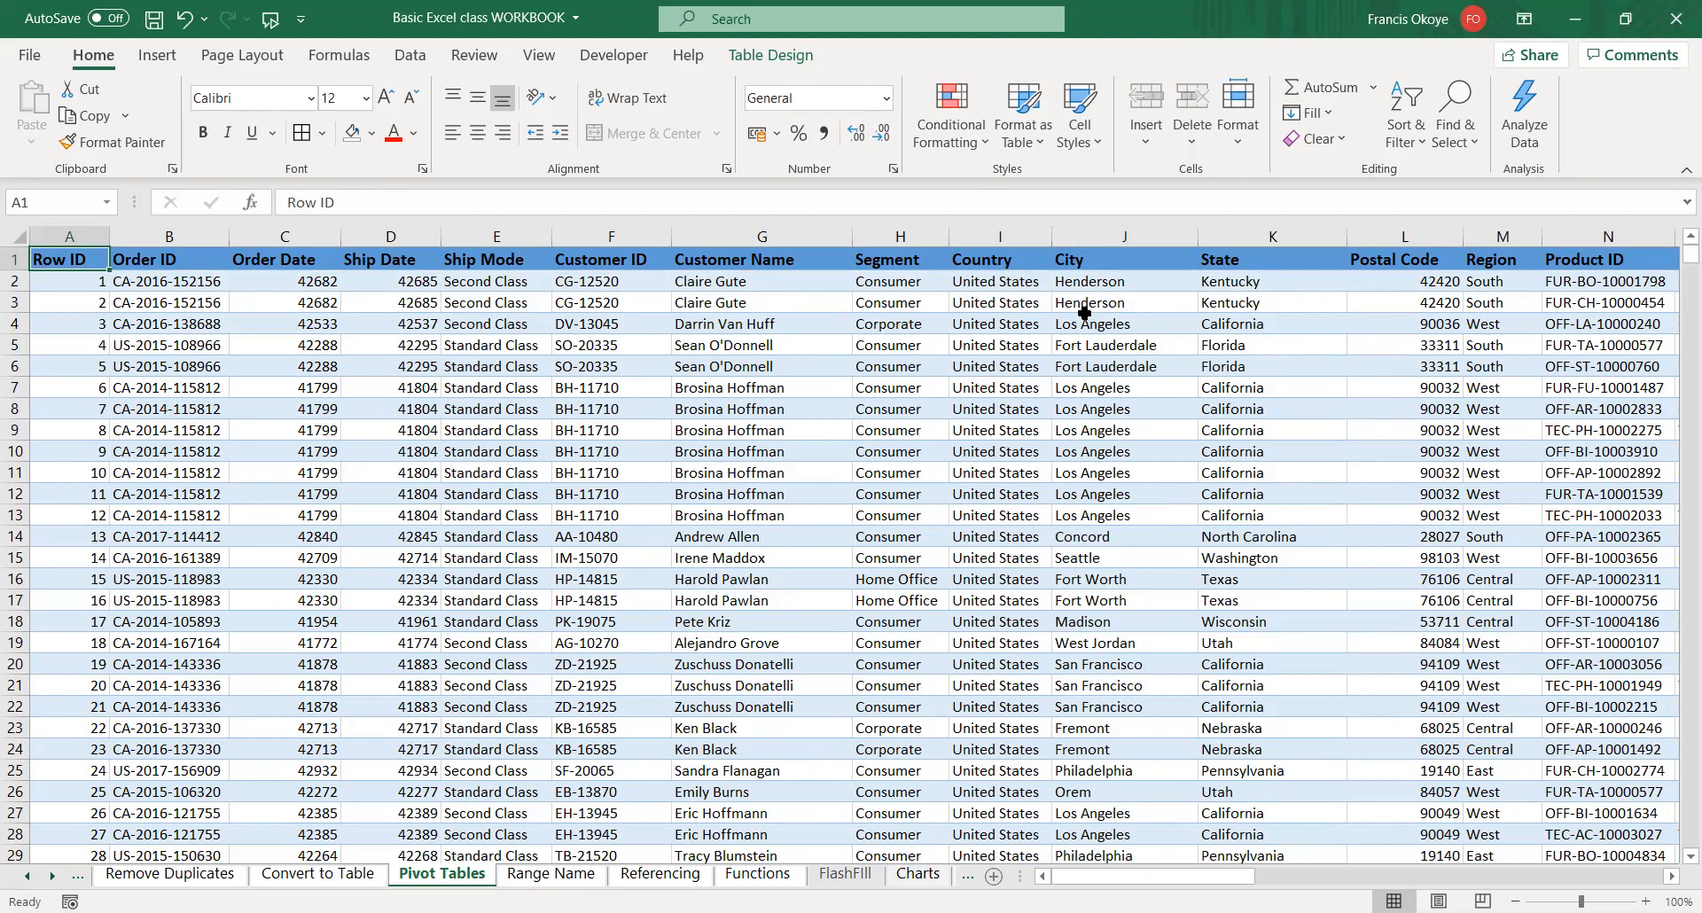
key("ctrl+shift+End")
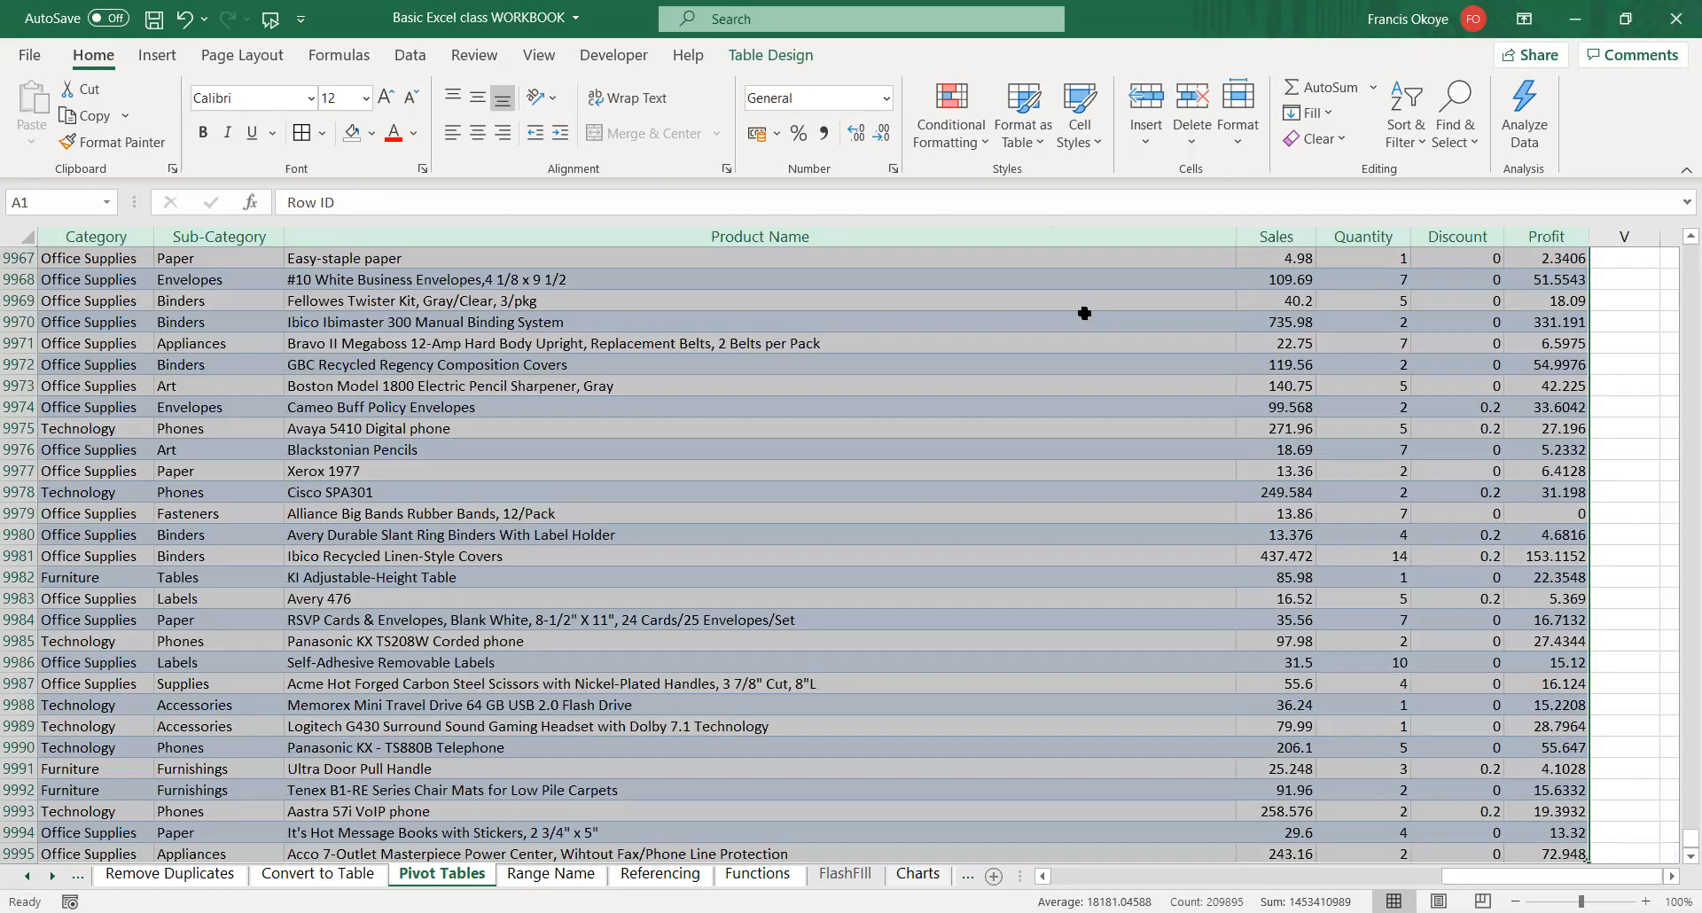
key("ctrl+Home")
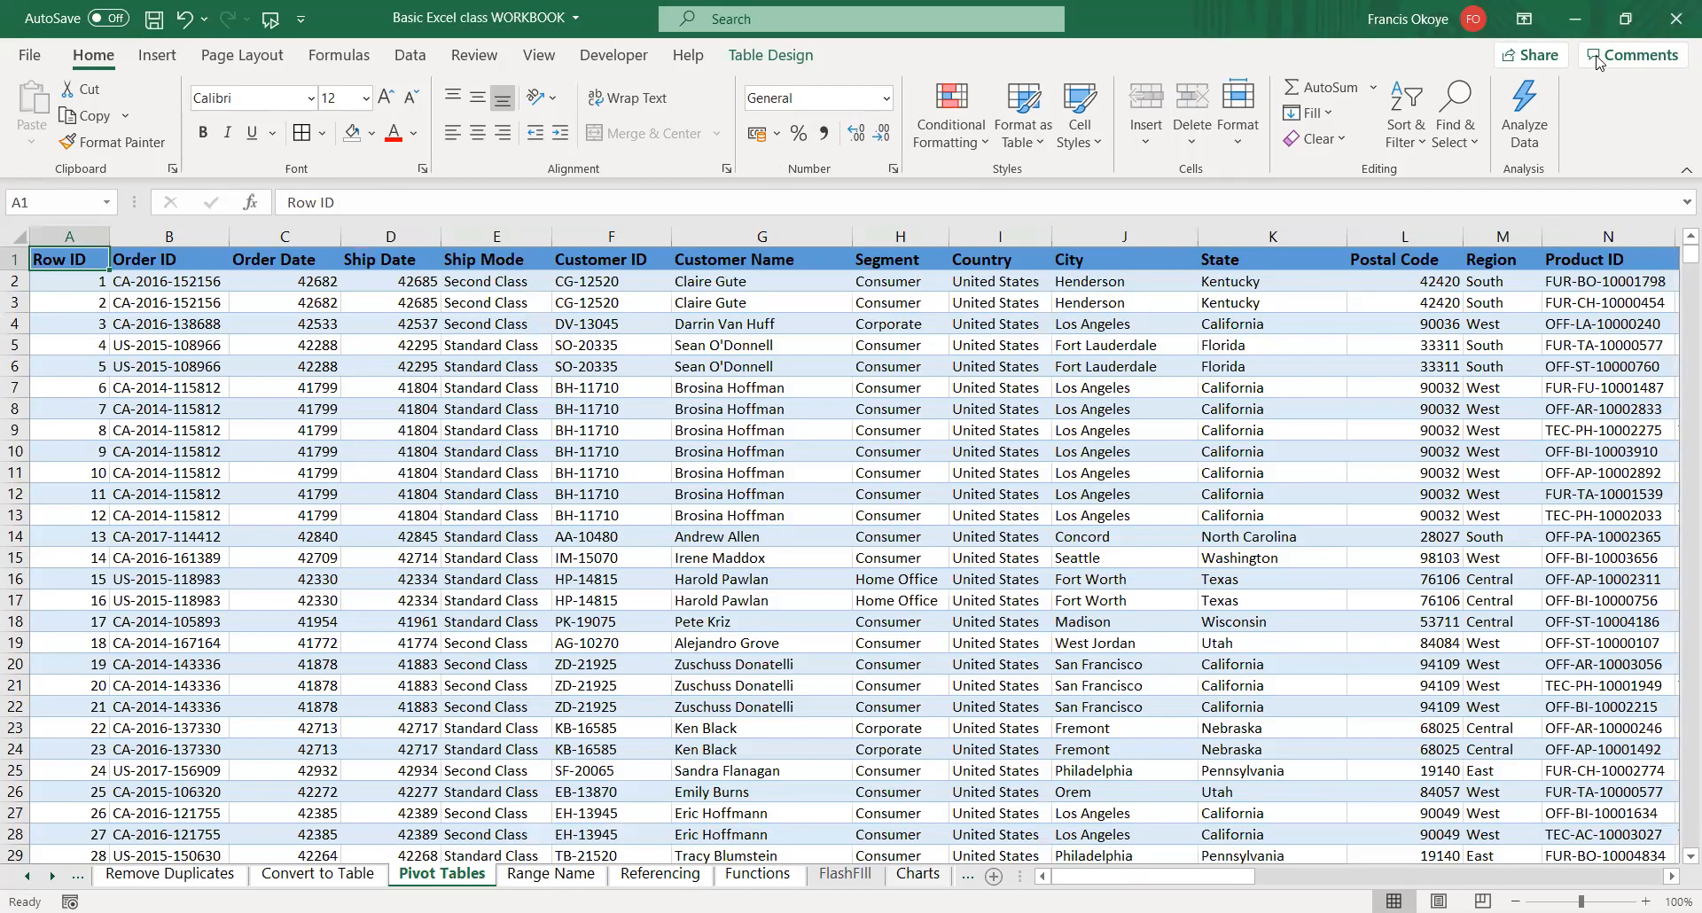
- Create a PivotTable from the Customer table on a new worksheet
left_click(771, 55)
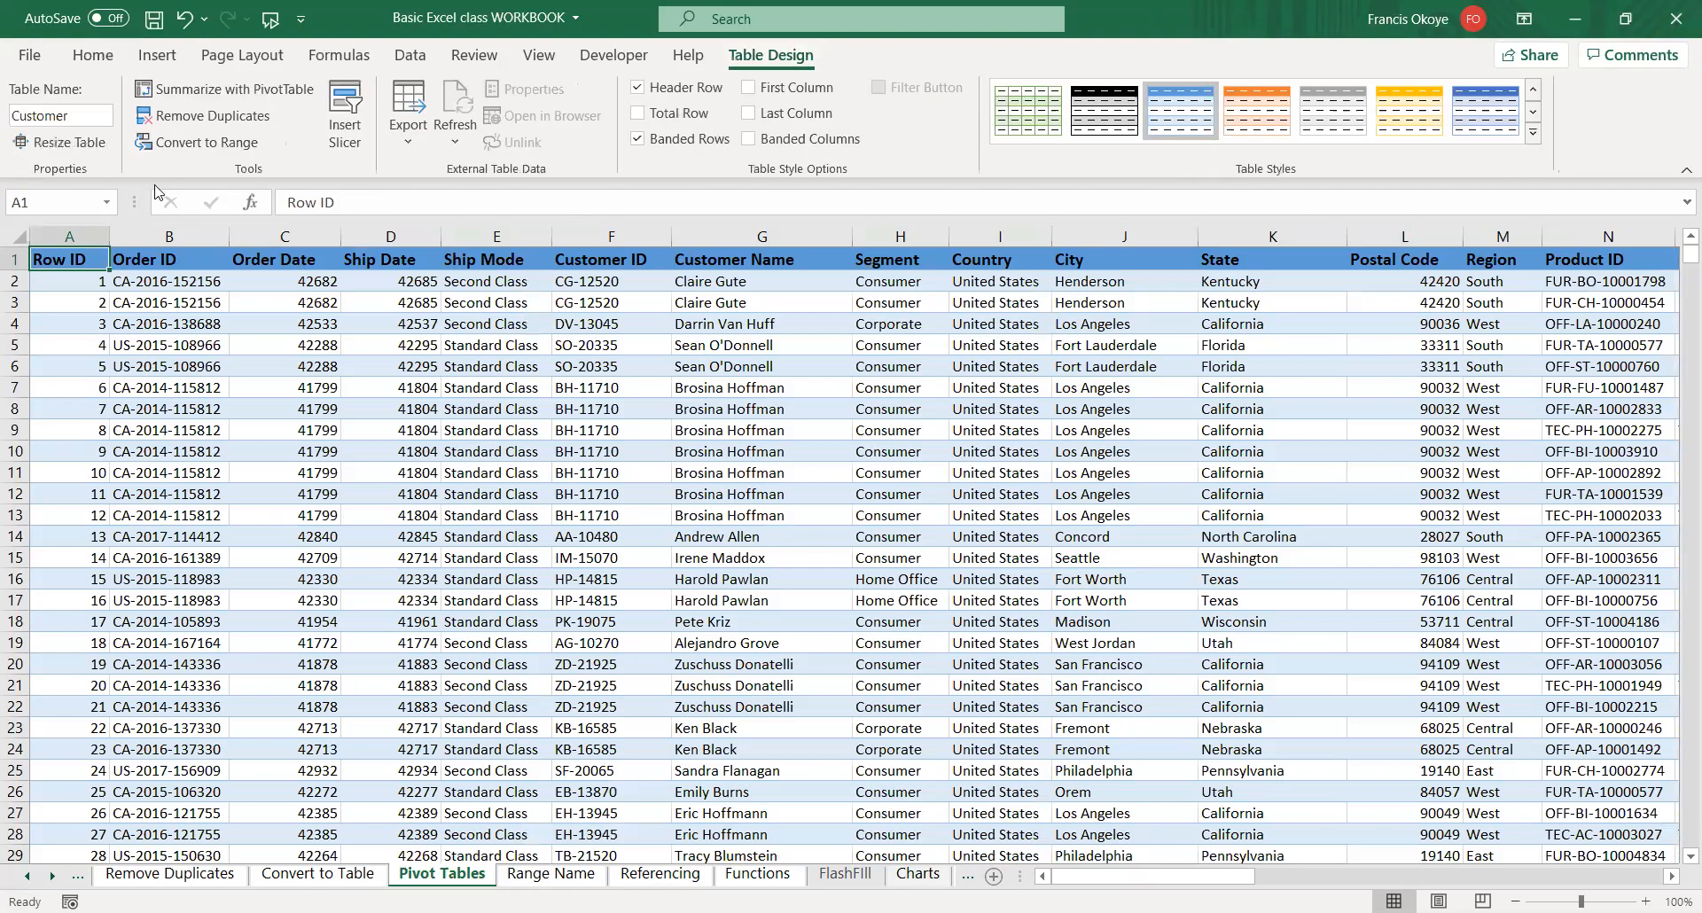
left_click(91, 112)
double_click(90, 112)
left_click(91, 113)
left_click(265, 96)
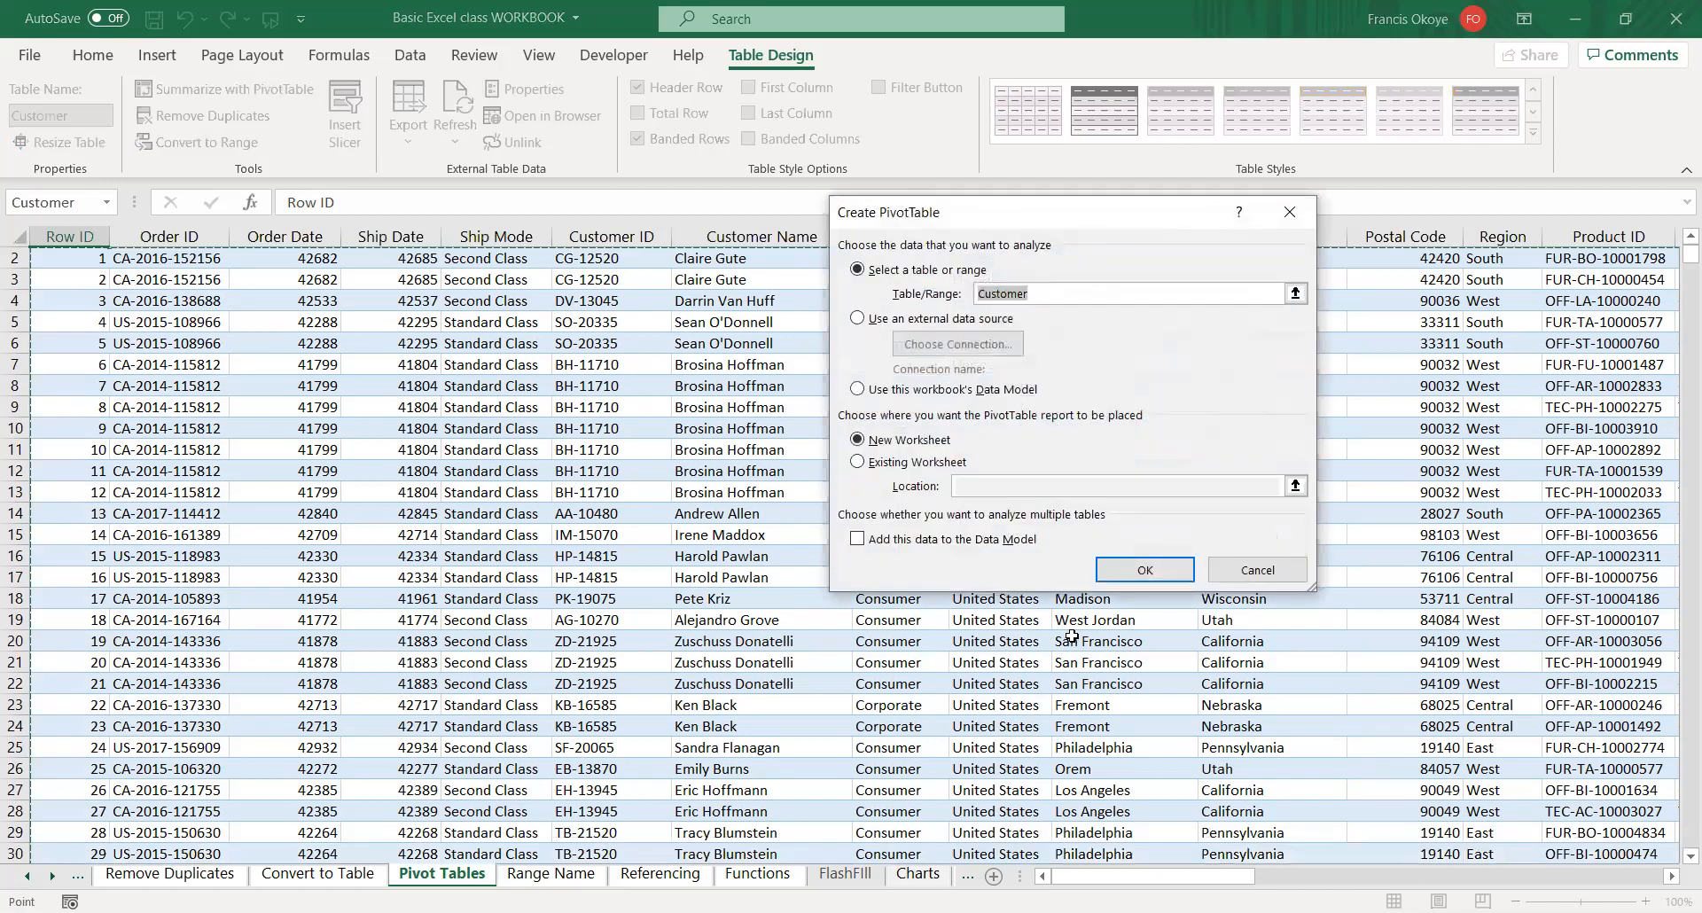
left_click(1146, 569)
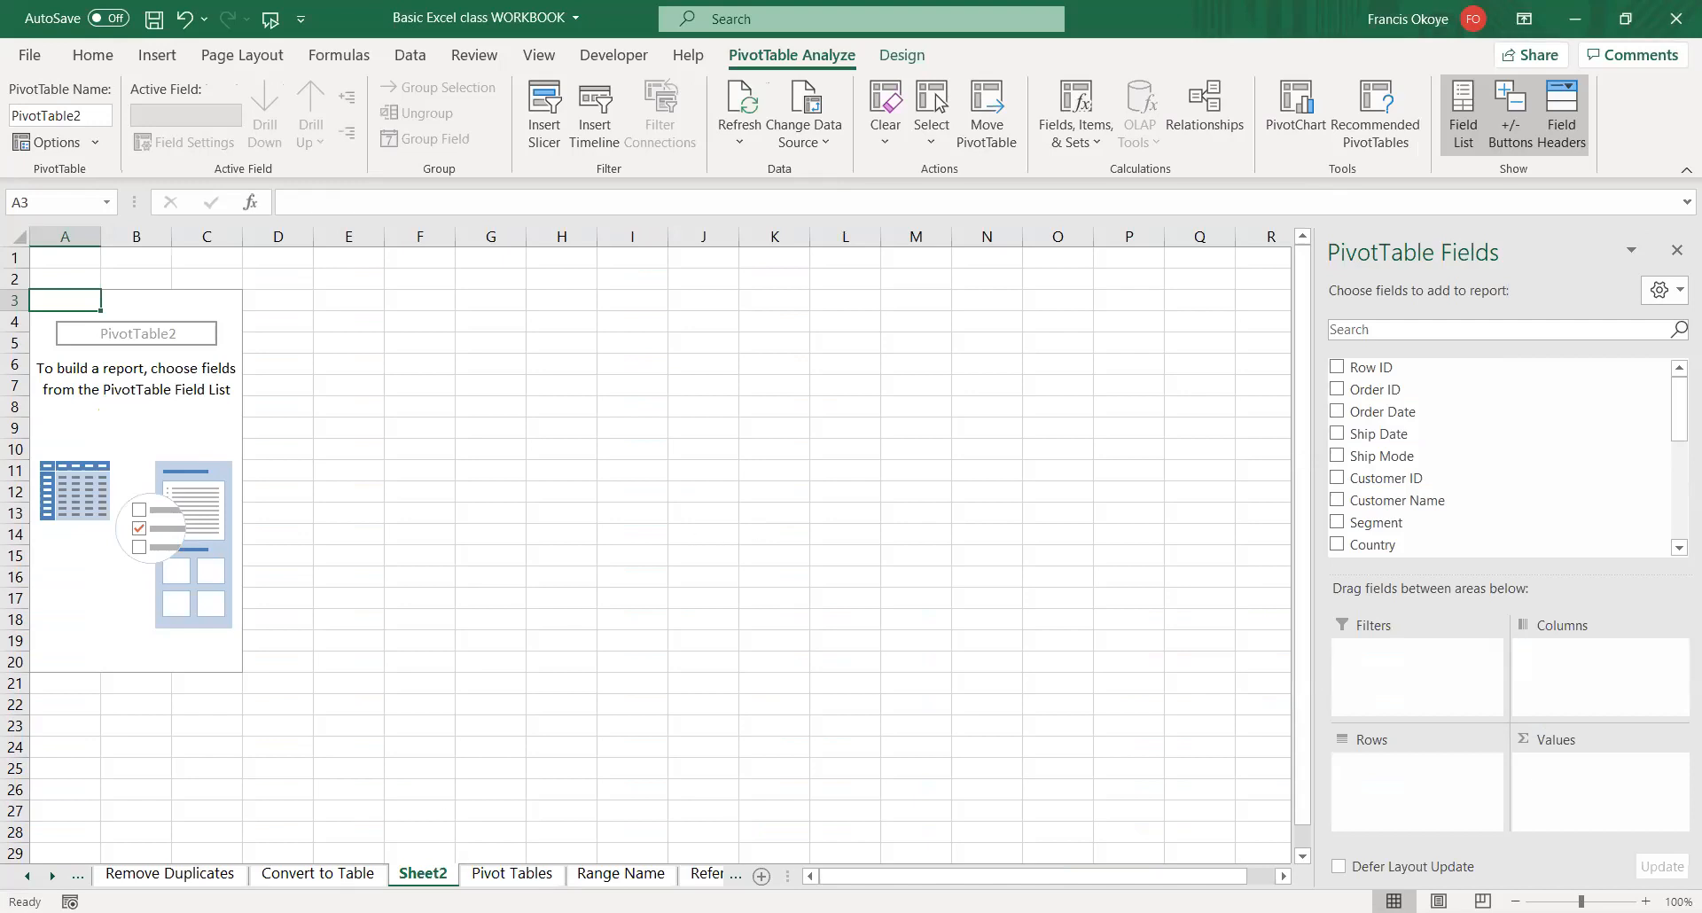
- Rename the table on the Pivot Tables sheet as Region
left_click(513, 875)
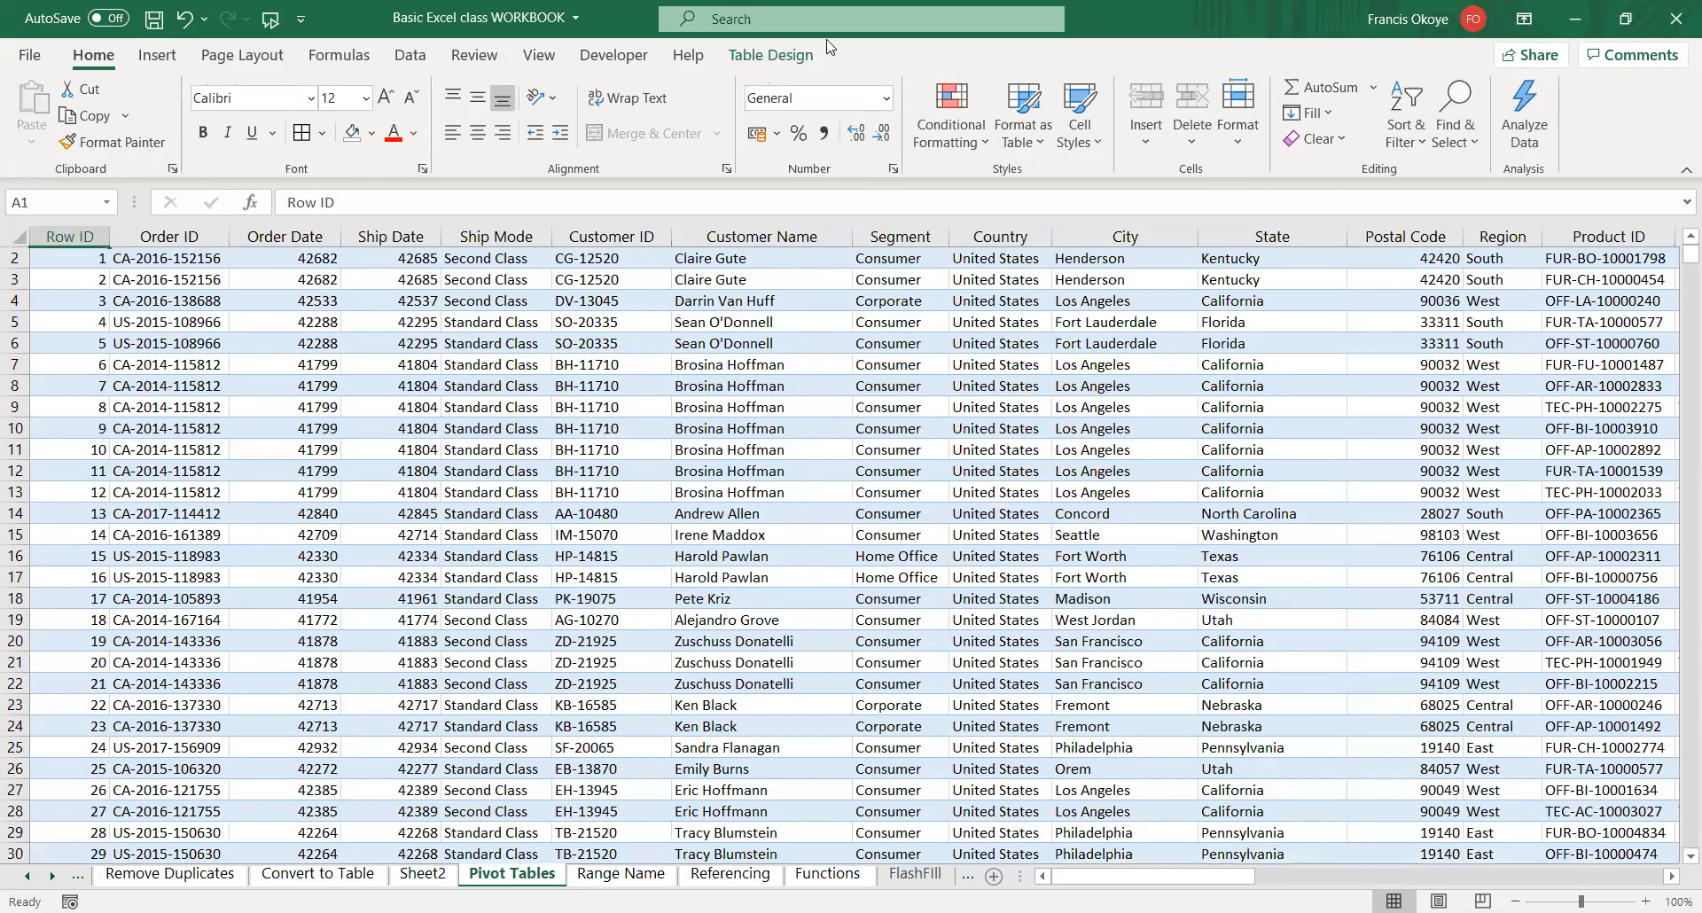
left_click(772, 53)
left_click(99, 116)
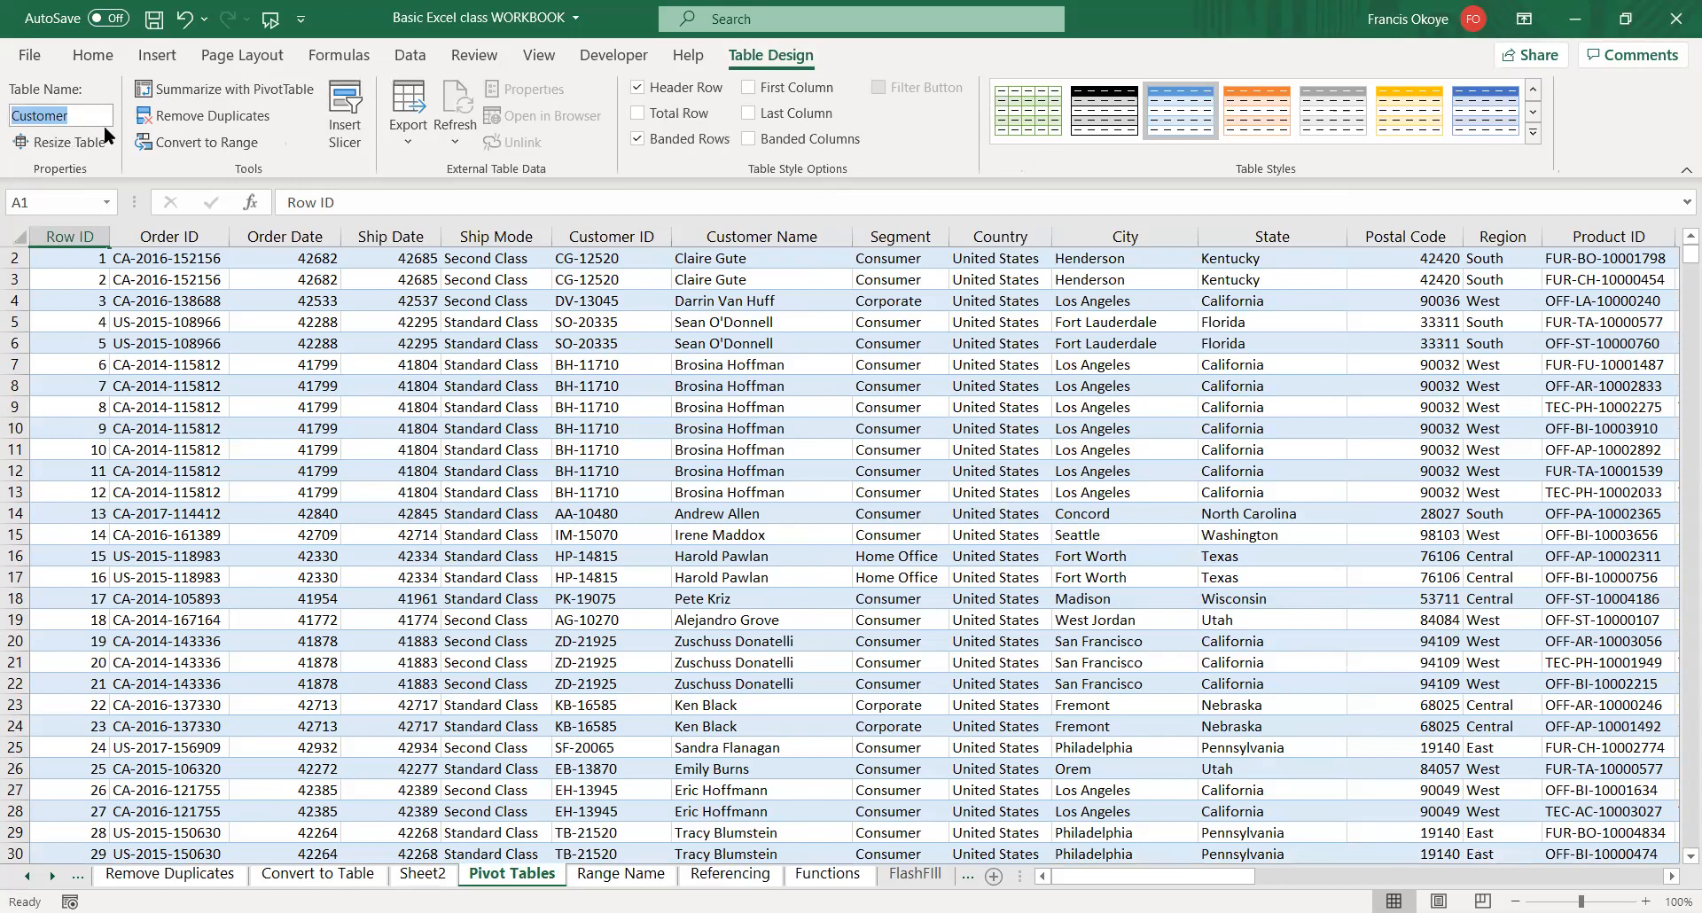
type("Region")
left_click(942, 578)
left_click(1011, 705)
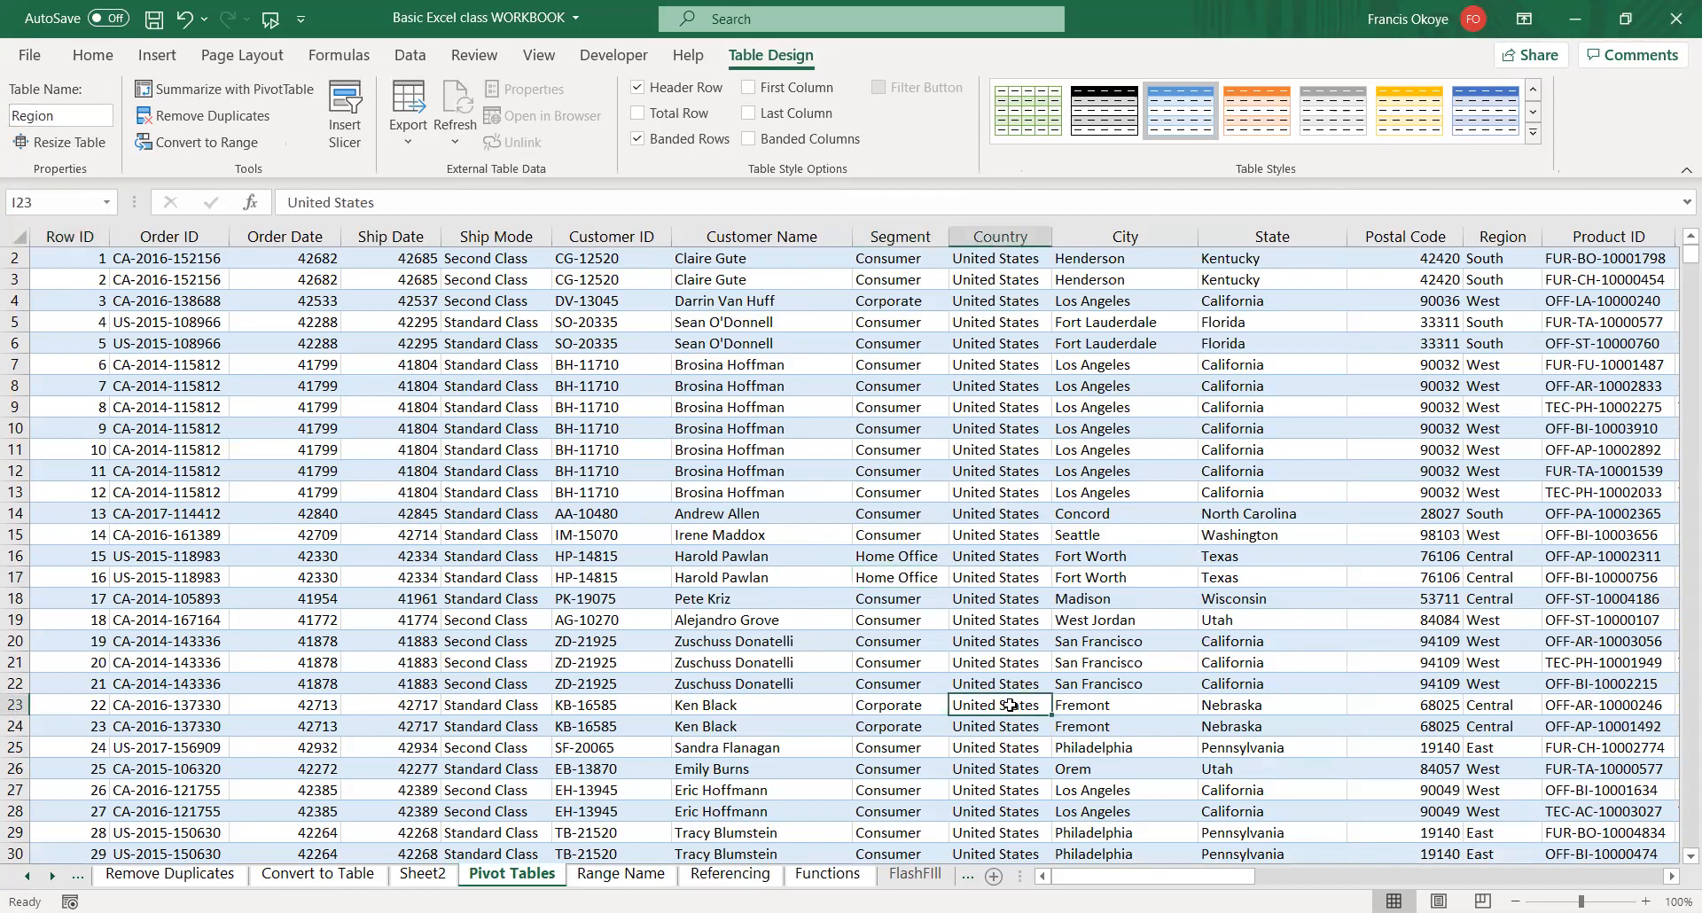
left_click(628, 599)
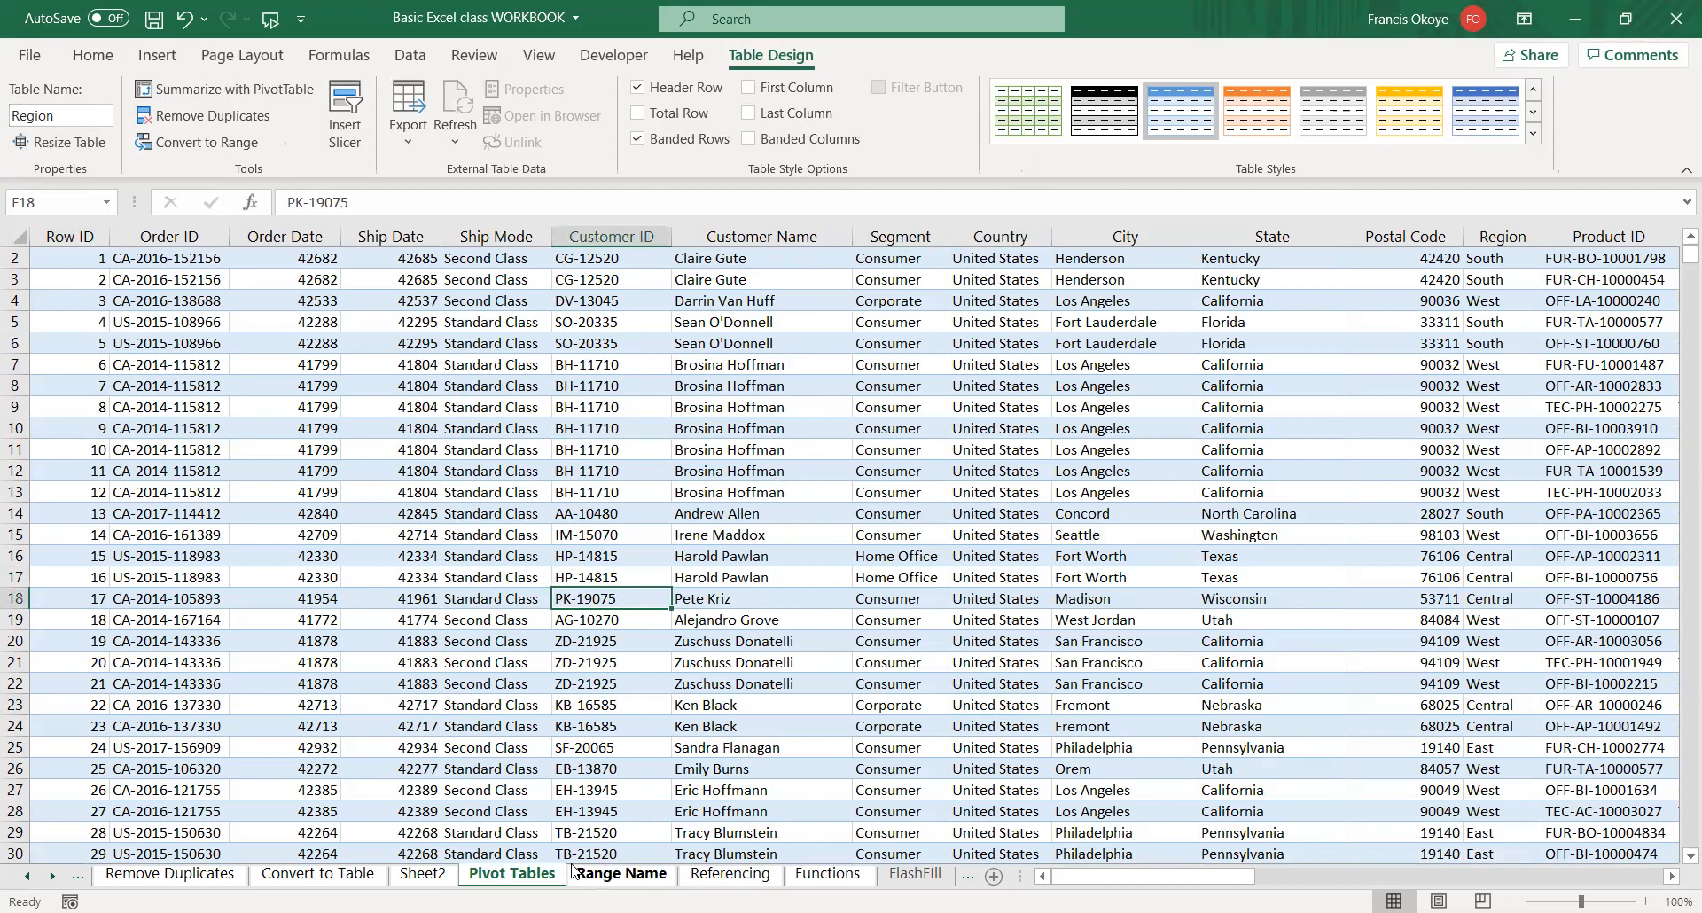
- Delete Sheet2, which holds the empty PivotTable
left_click(448, 877)
right_click(447, 878)
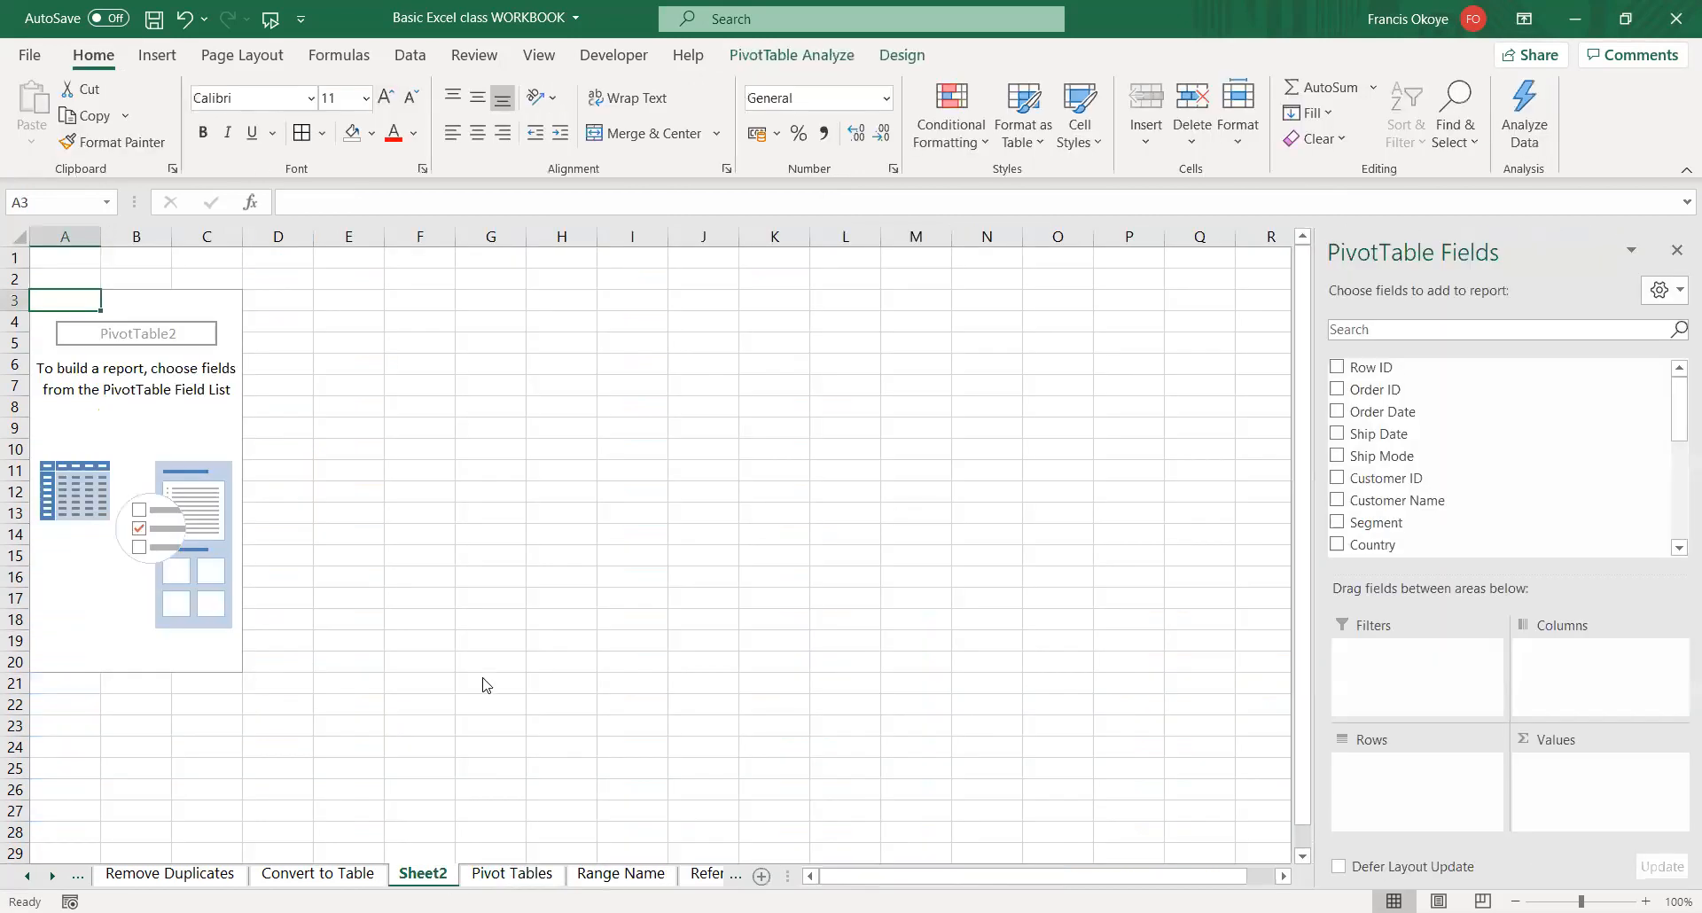
left_click(530, 598)
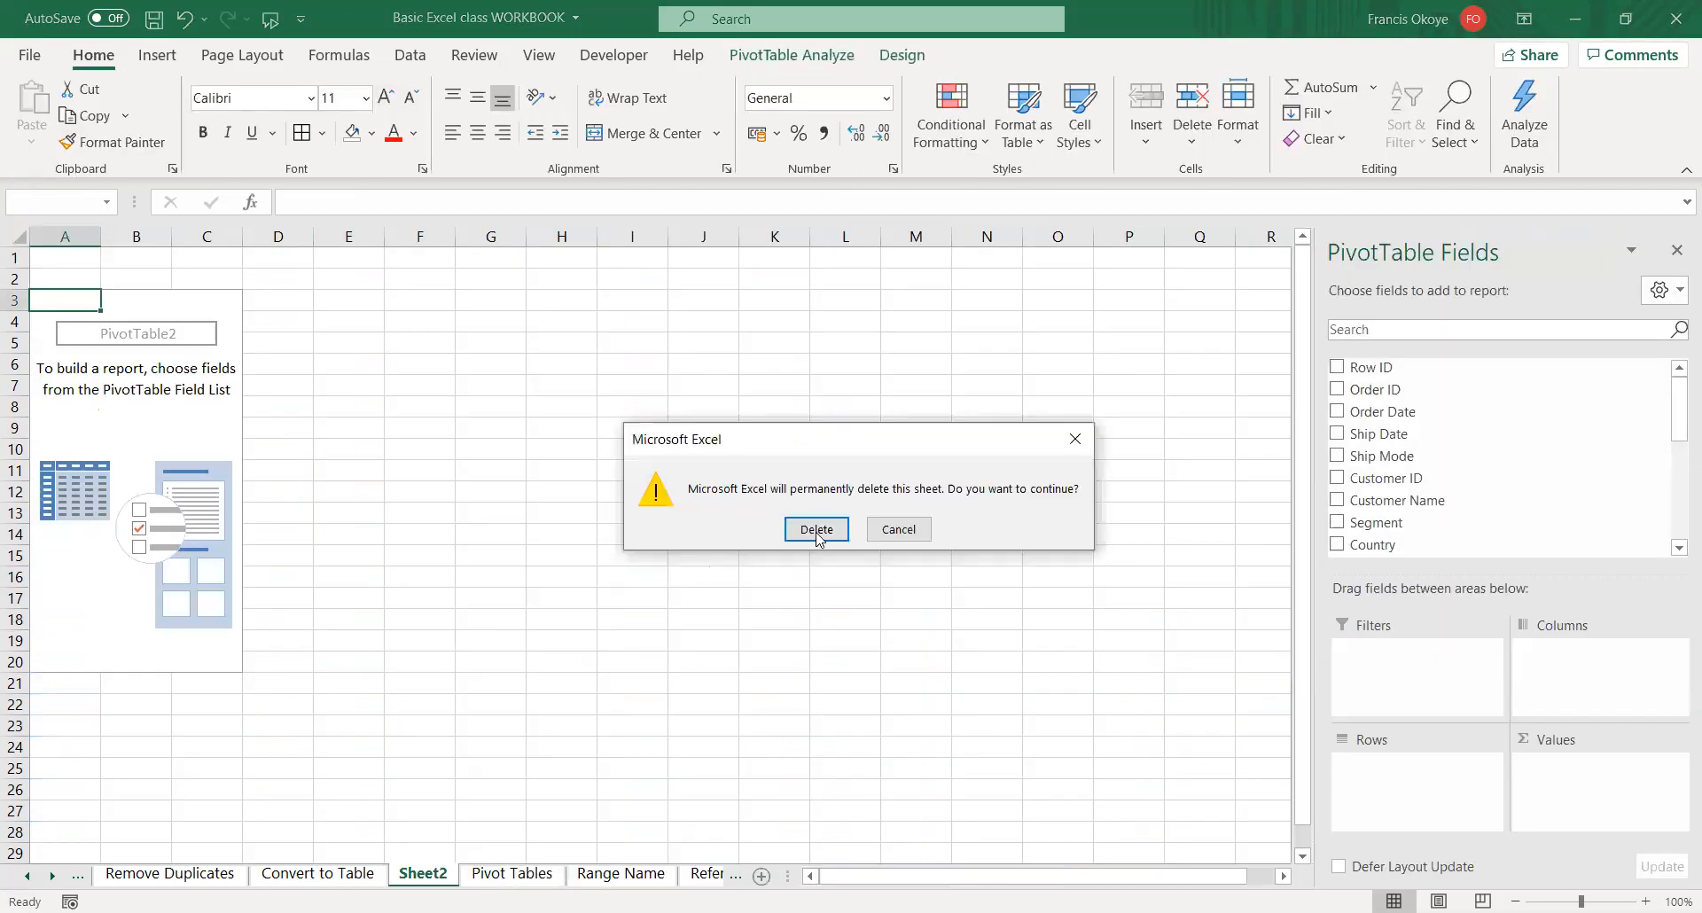
left_click(813, 528)
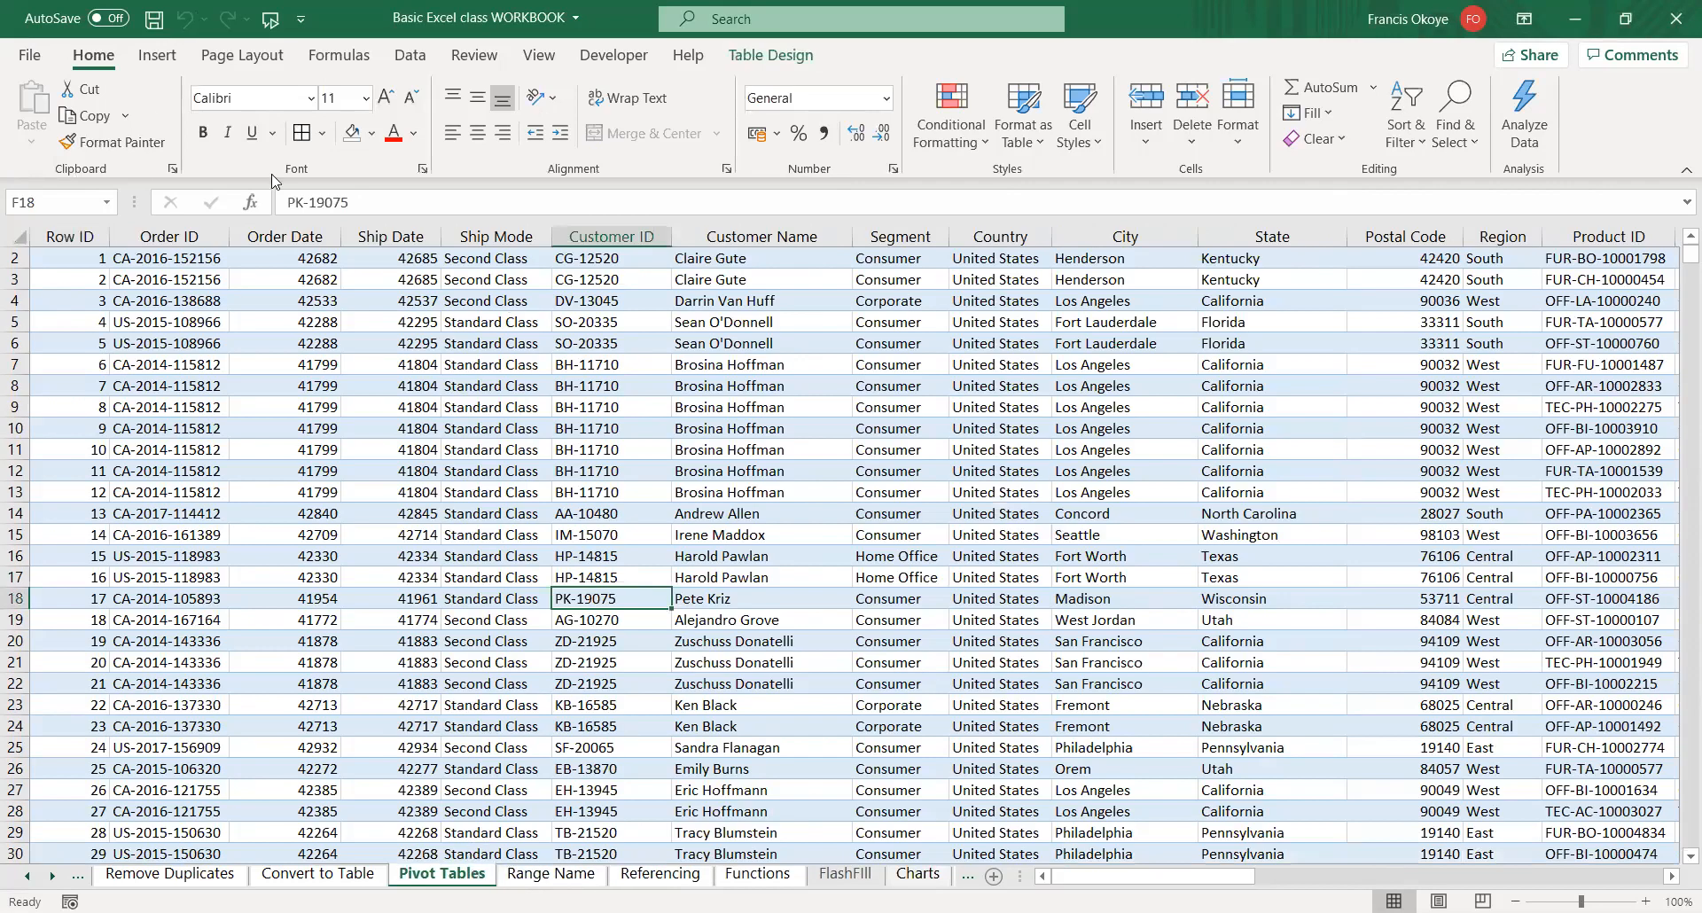
left_click(173, 59)
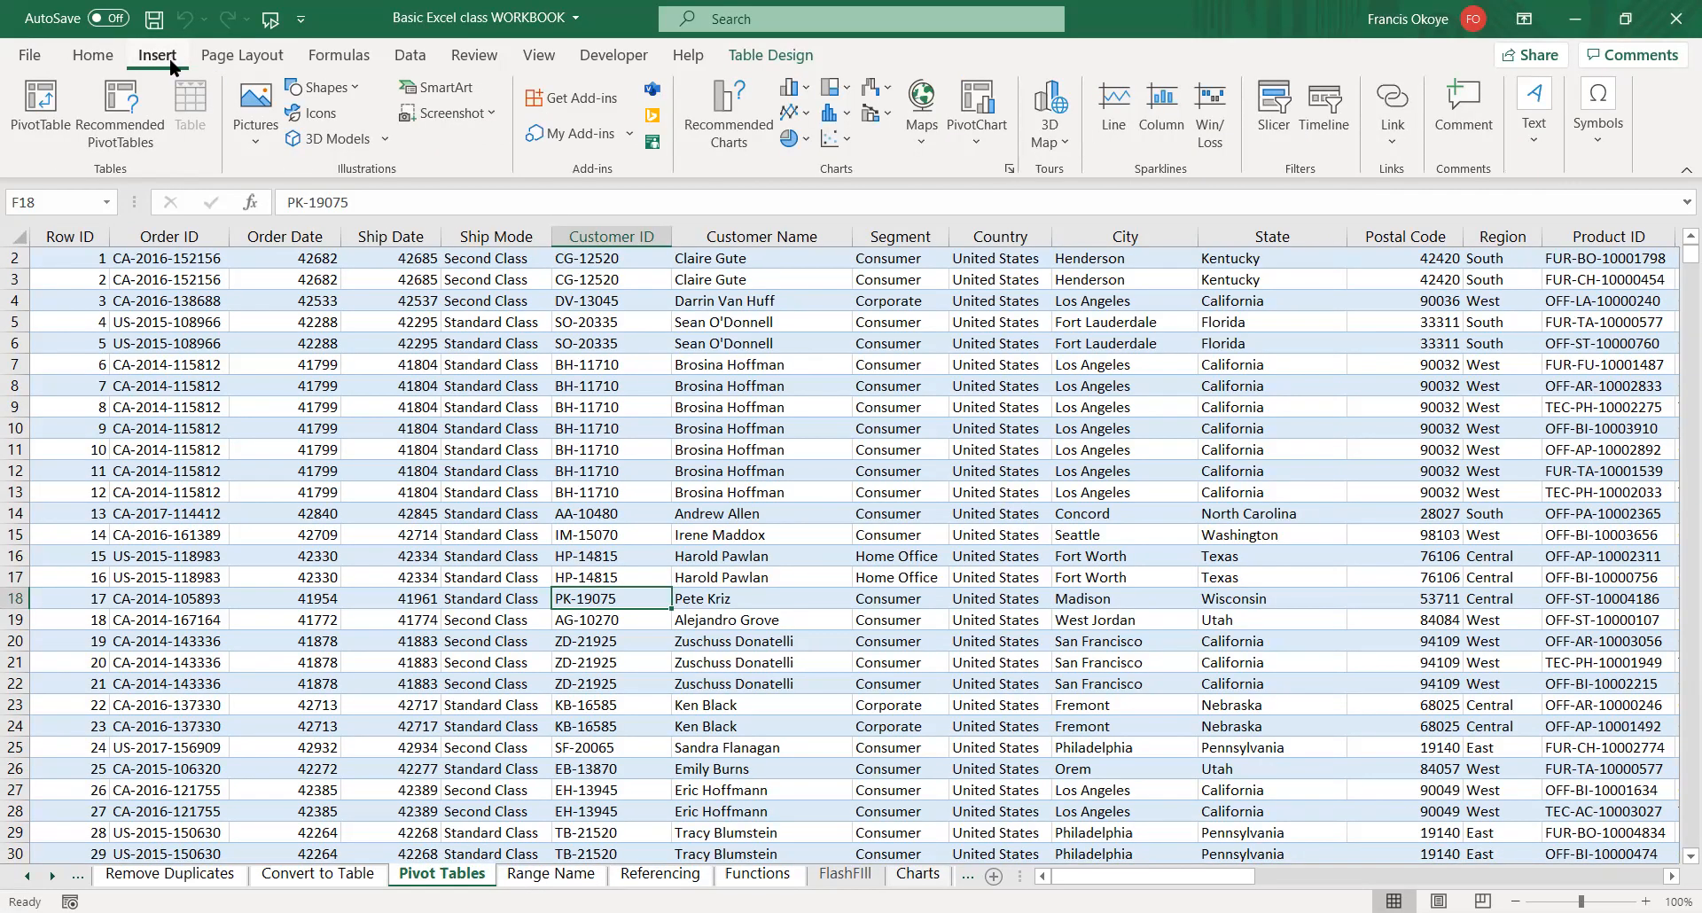
left_click(49, 132)
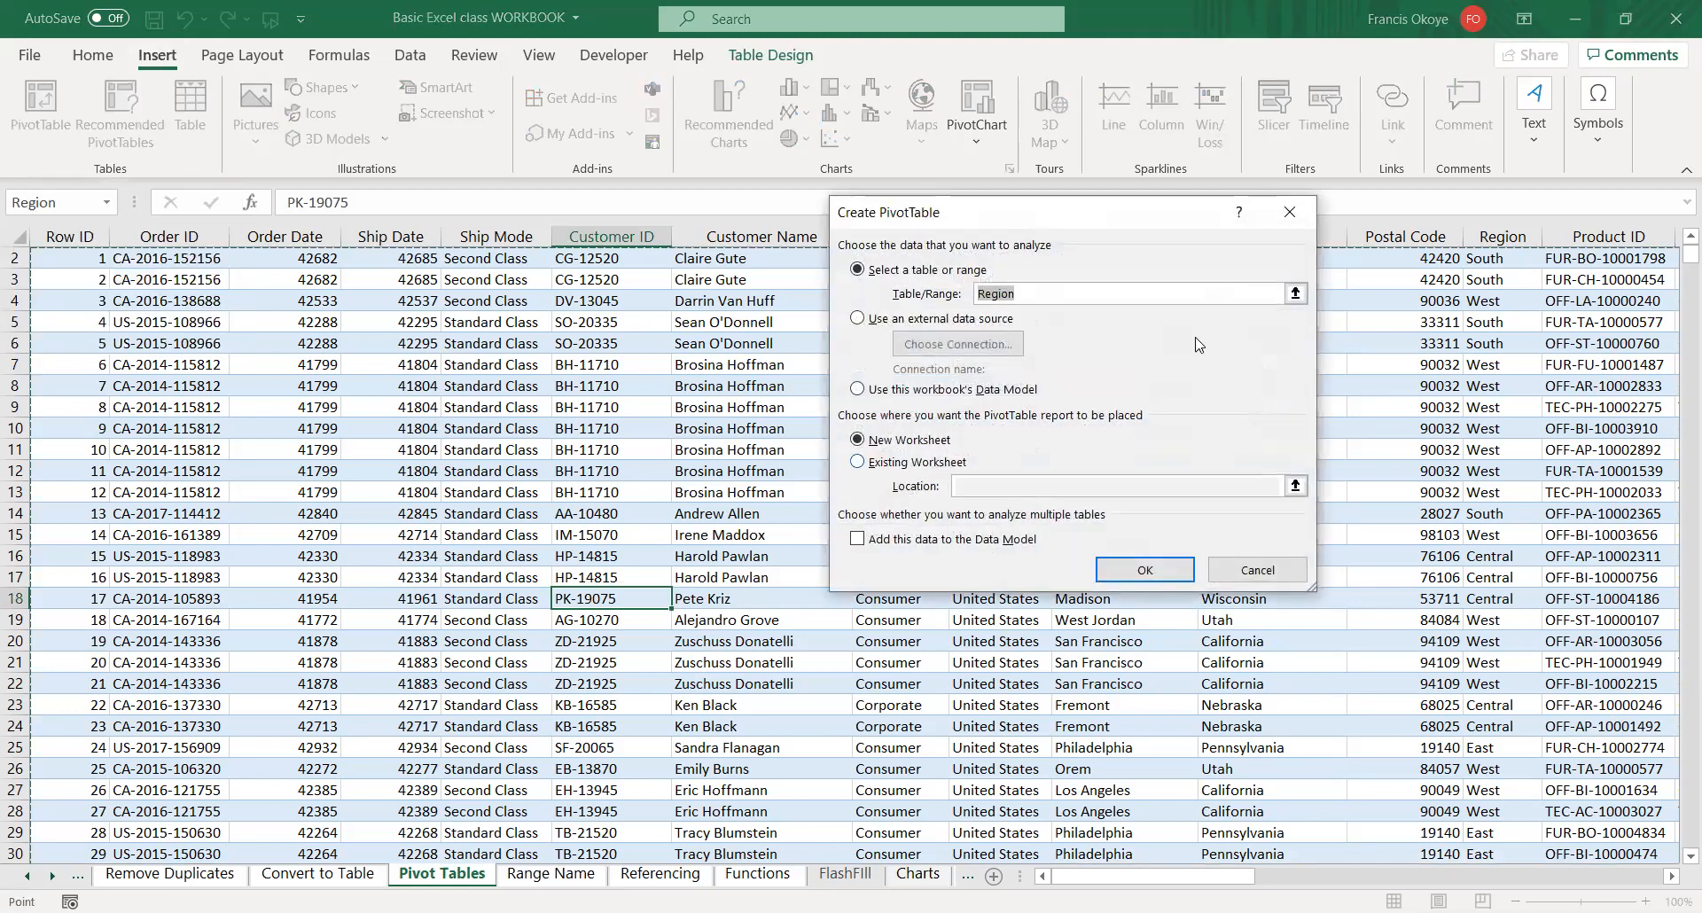
left_click(1046, 295)
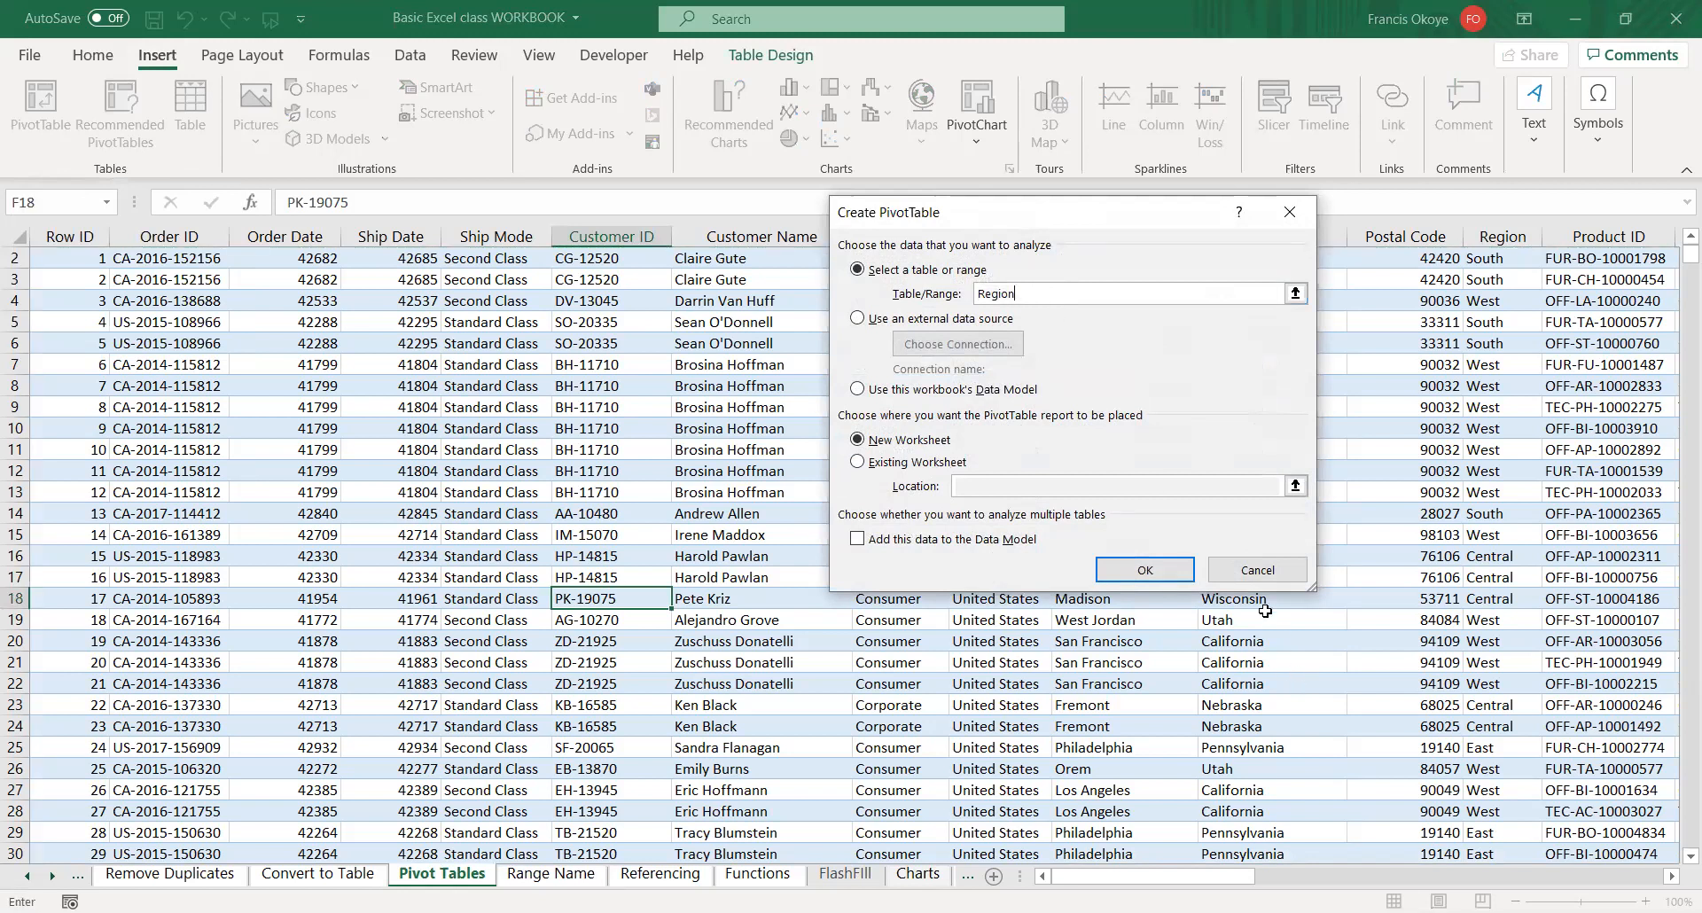
left_click(1252, 577)
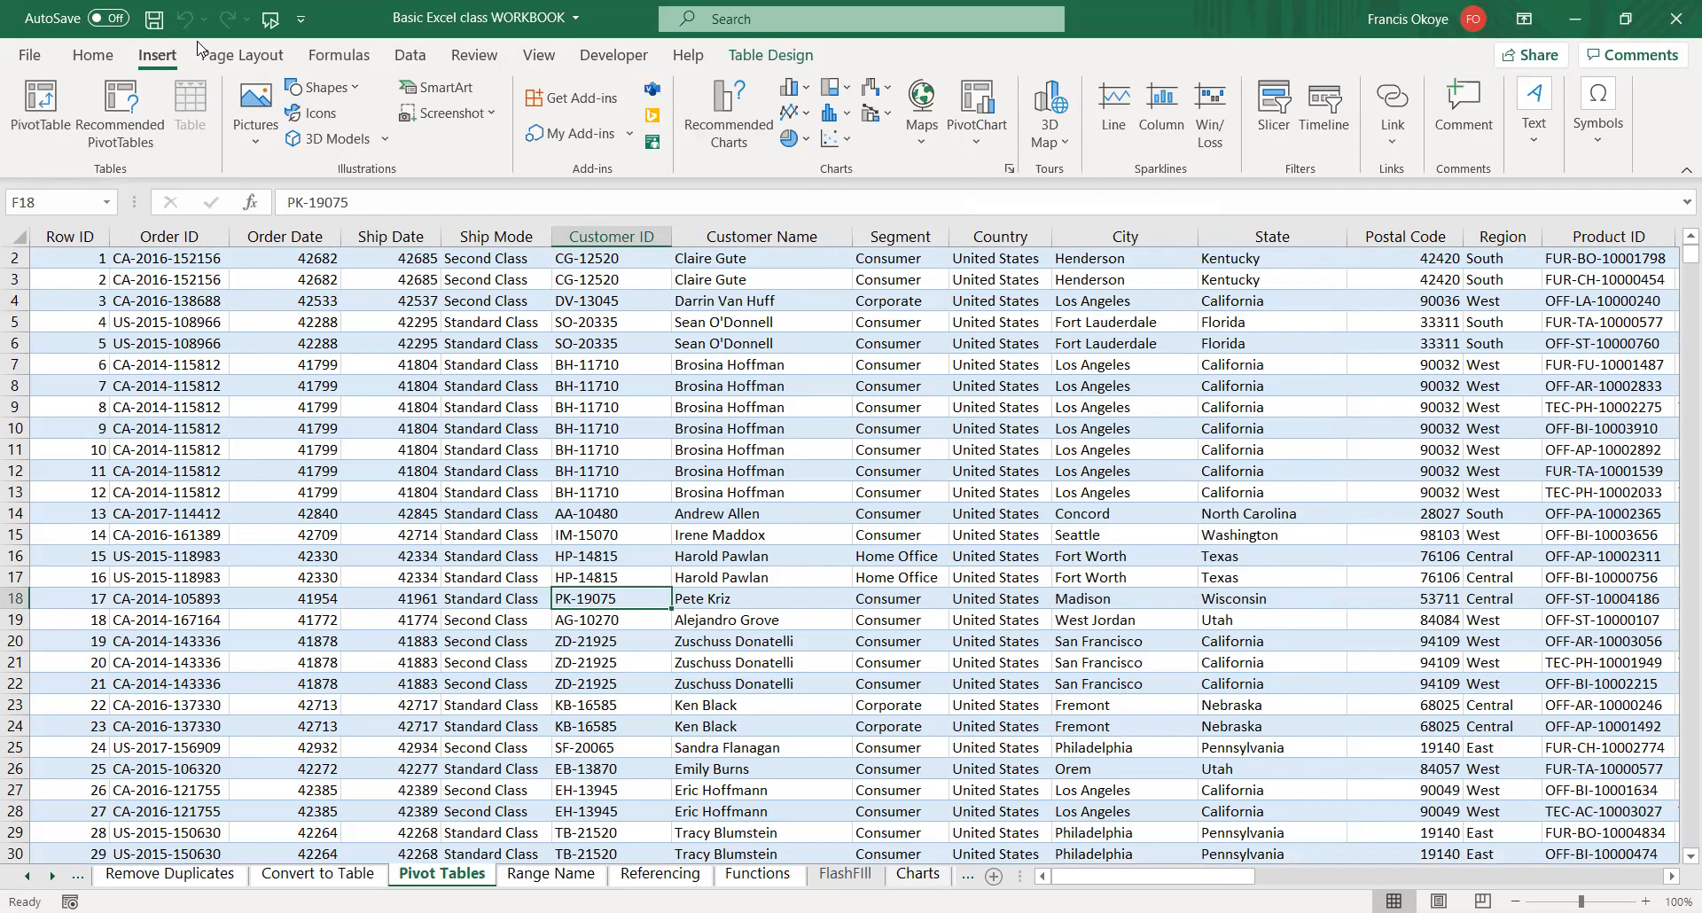
- Summarize the Region table with a PivotTable placed on a new worksheet
left_click(771, 55)
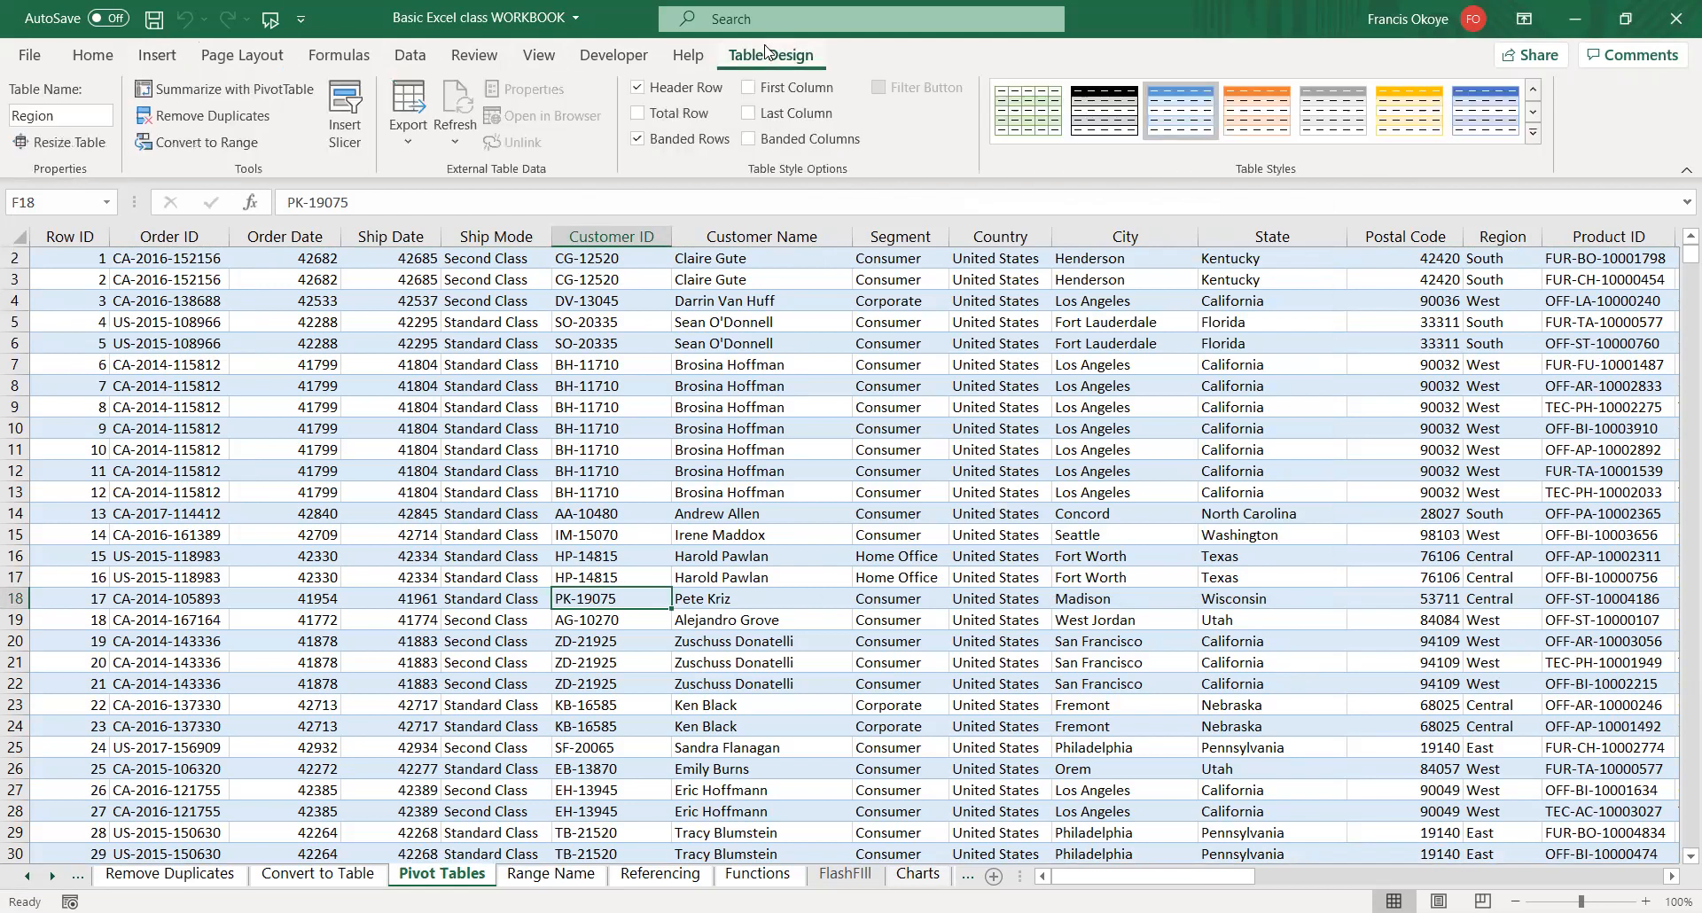
left_click(254, 100)
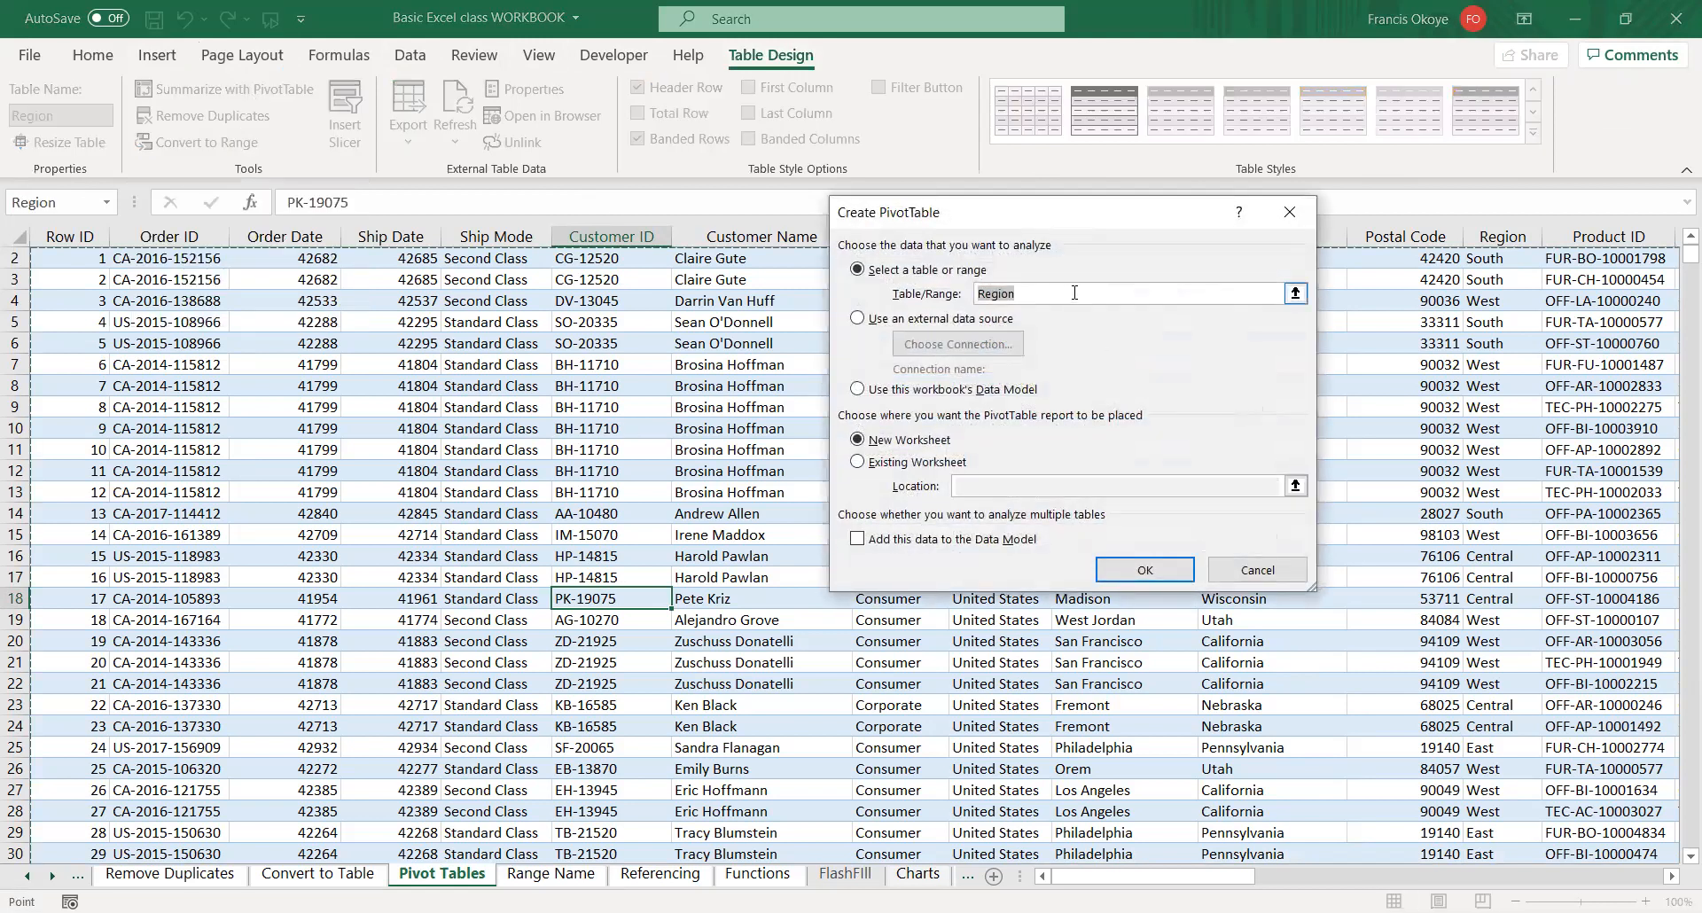
left_click(1172, 577)
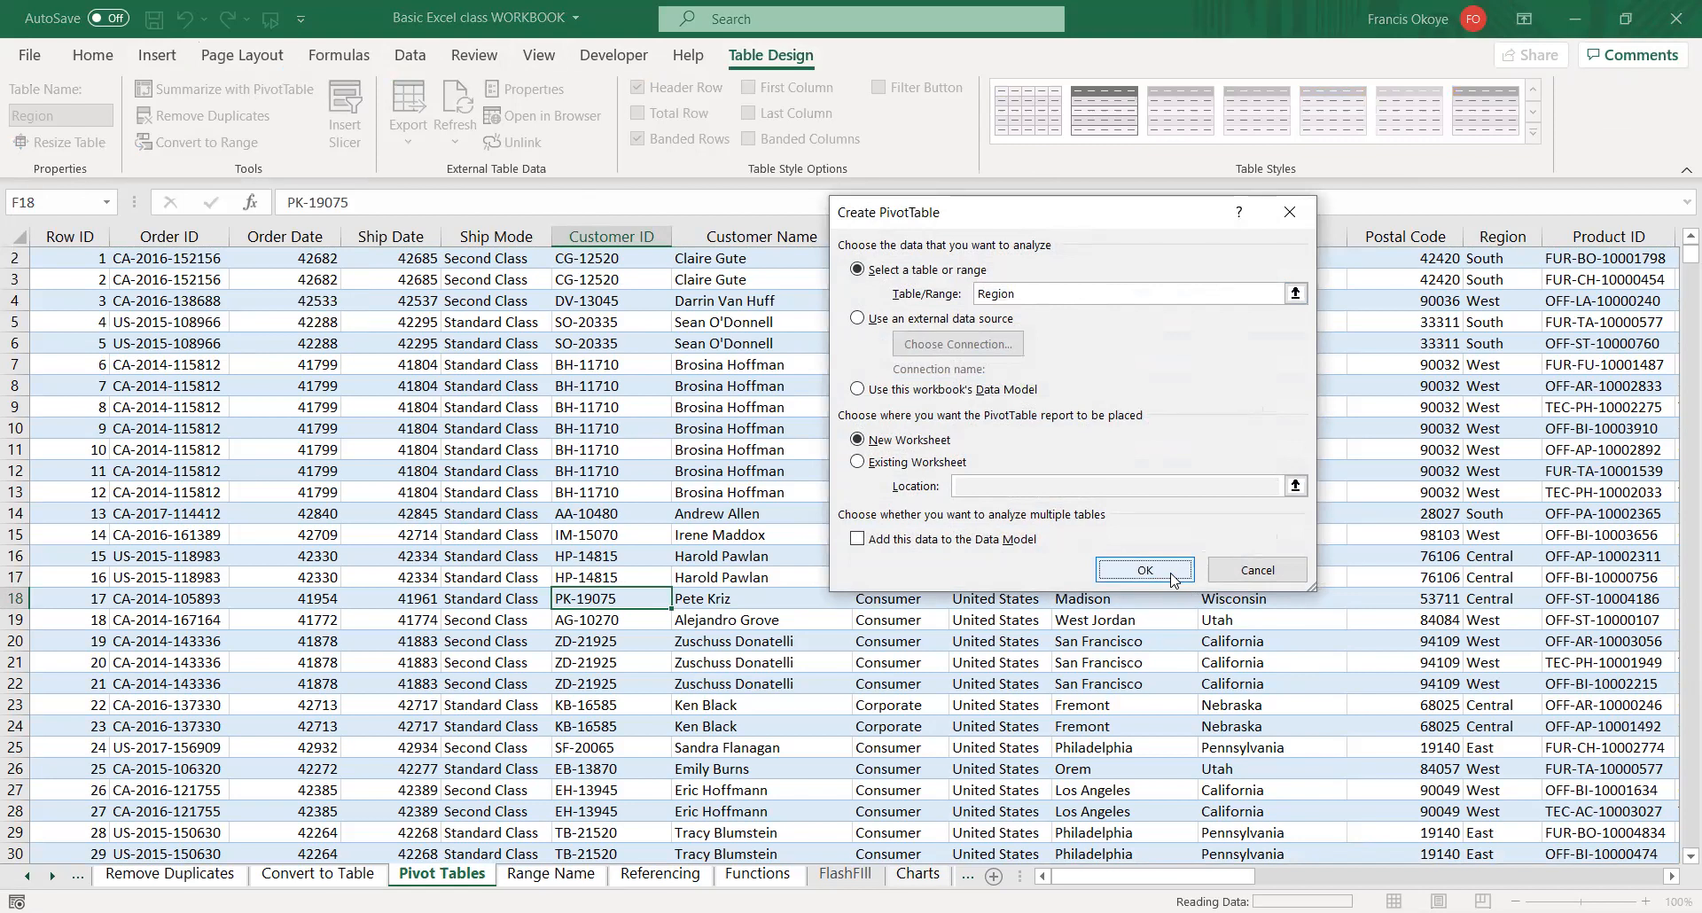
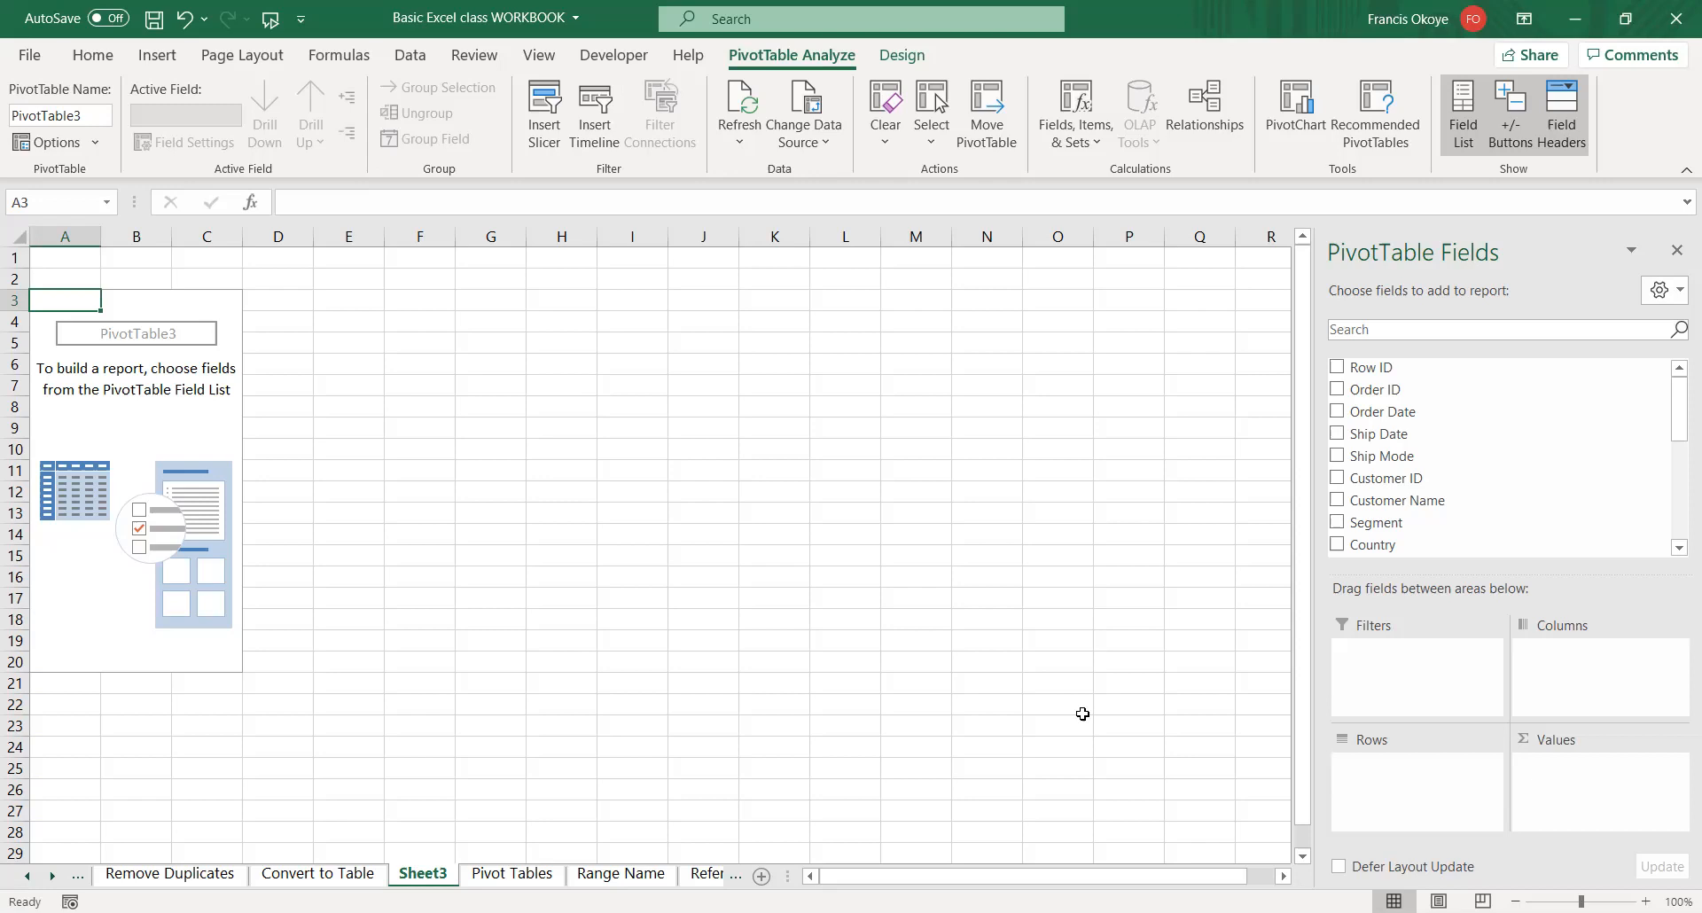
- Enter "Who are the customers" in cell G2 and autofit column G to the text
left_click(484, 275)
type("Customer")
key("BackSpace")
key("BackSpace")
key("BackSpace")
key("BackSpace")
key("BackSpace")
key("BackSpace")
key("BackSpace")
key("BackSpace")
type("Who are")
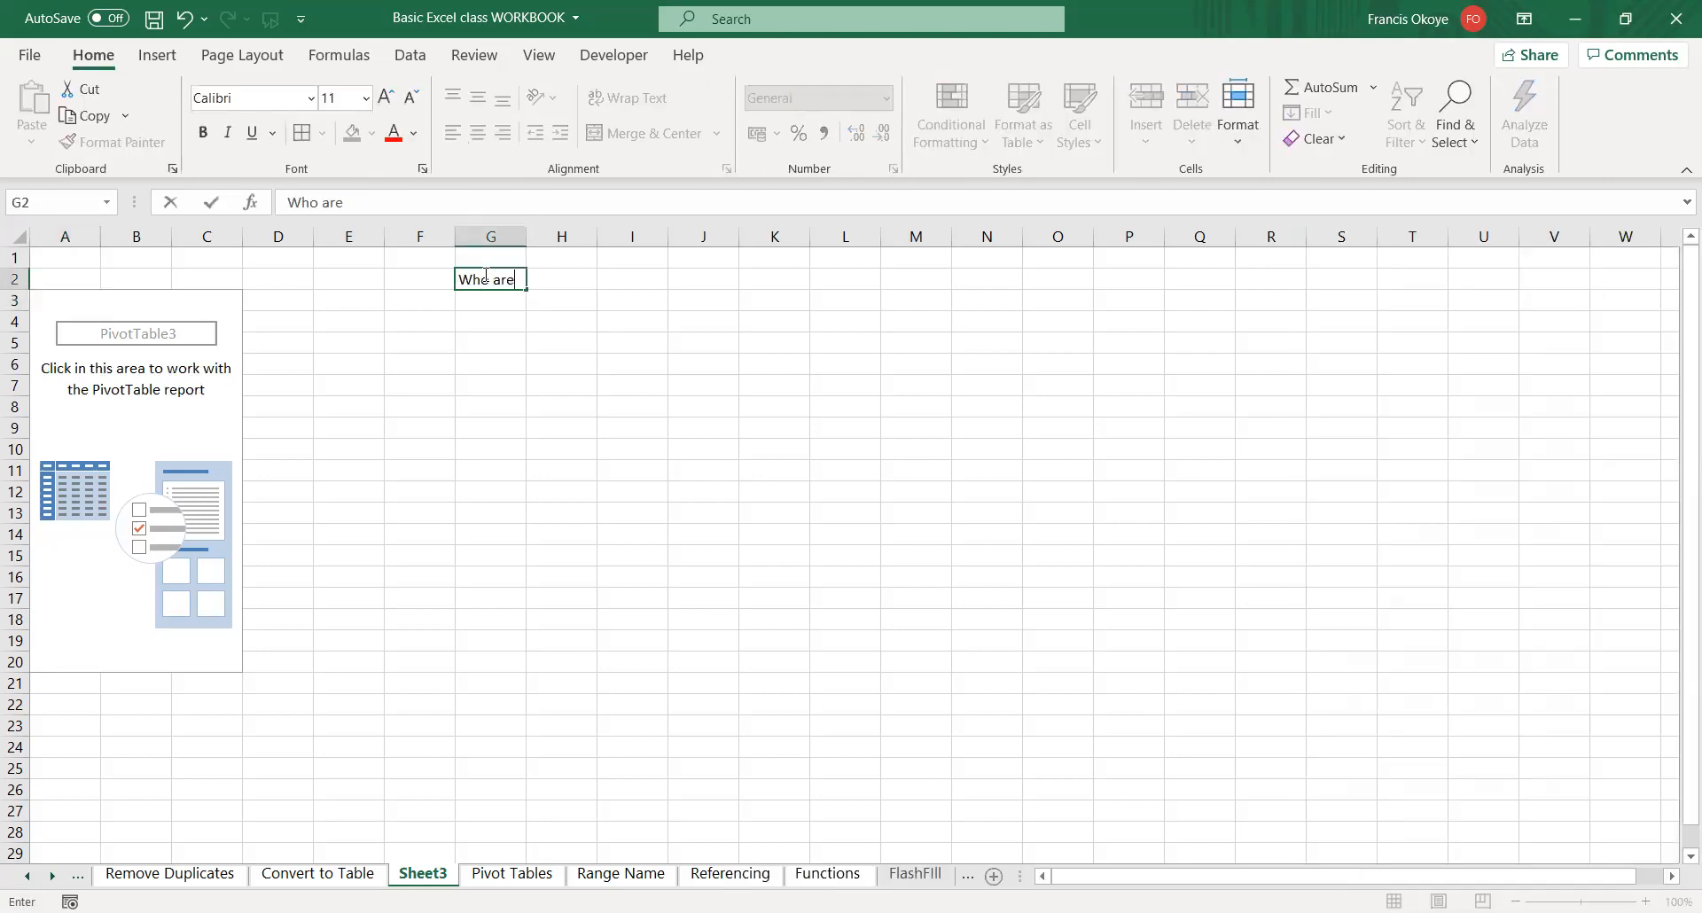
type(" the customers")
key("Return")
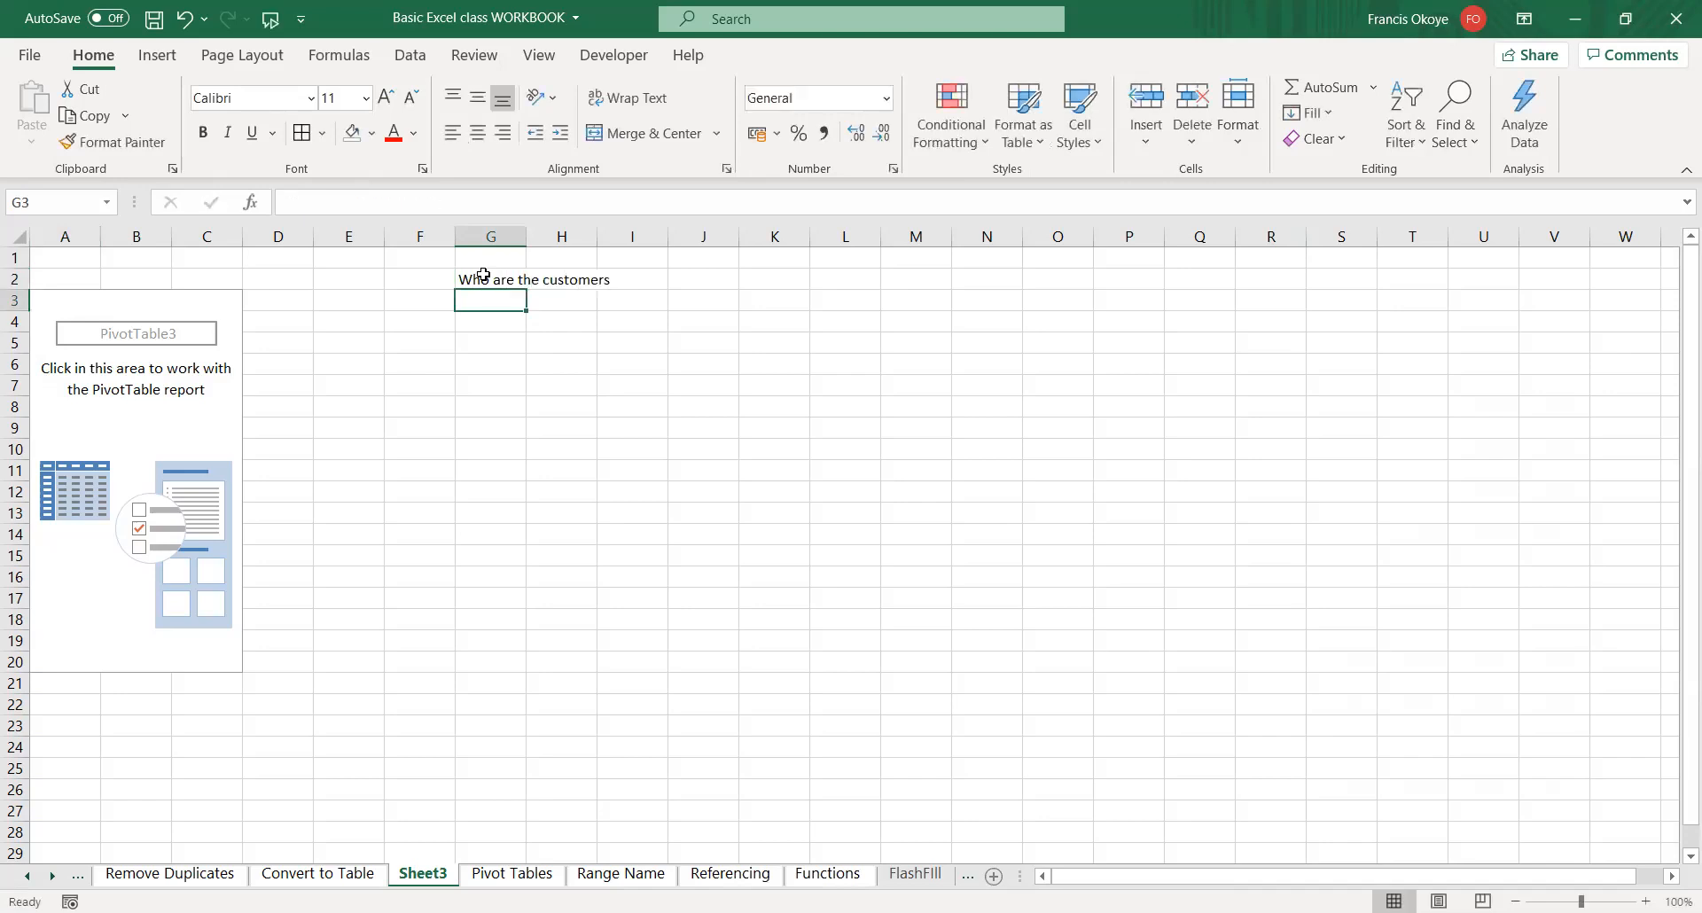
double_click(526, 229)
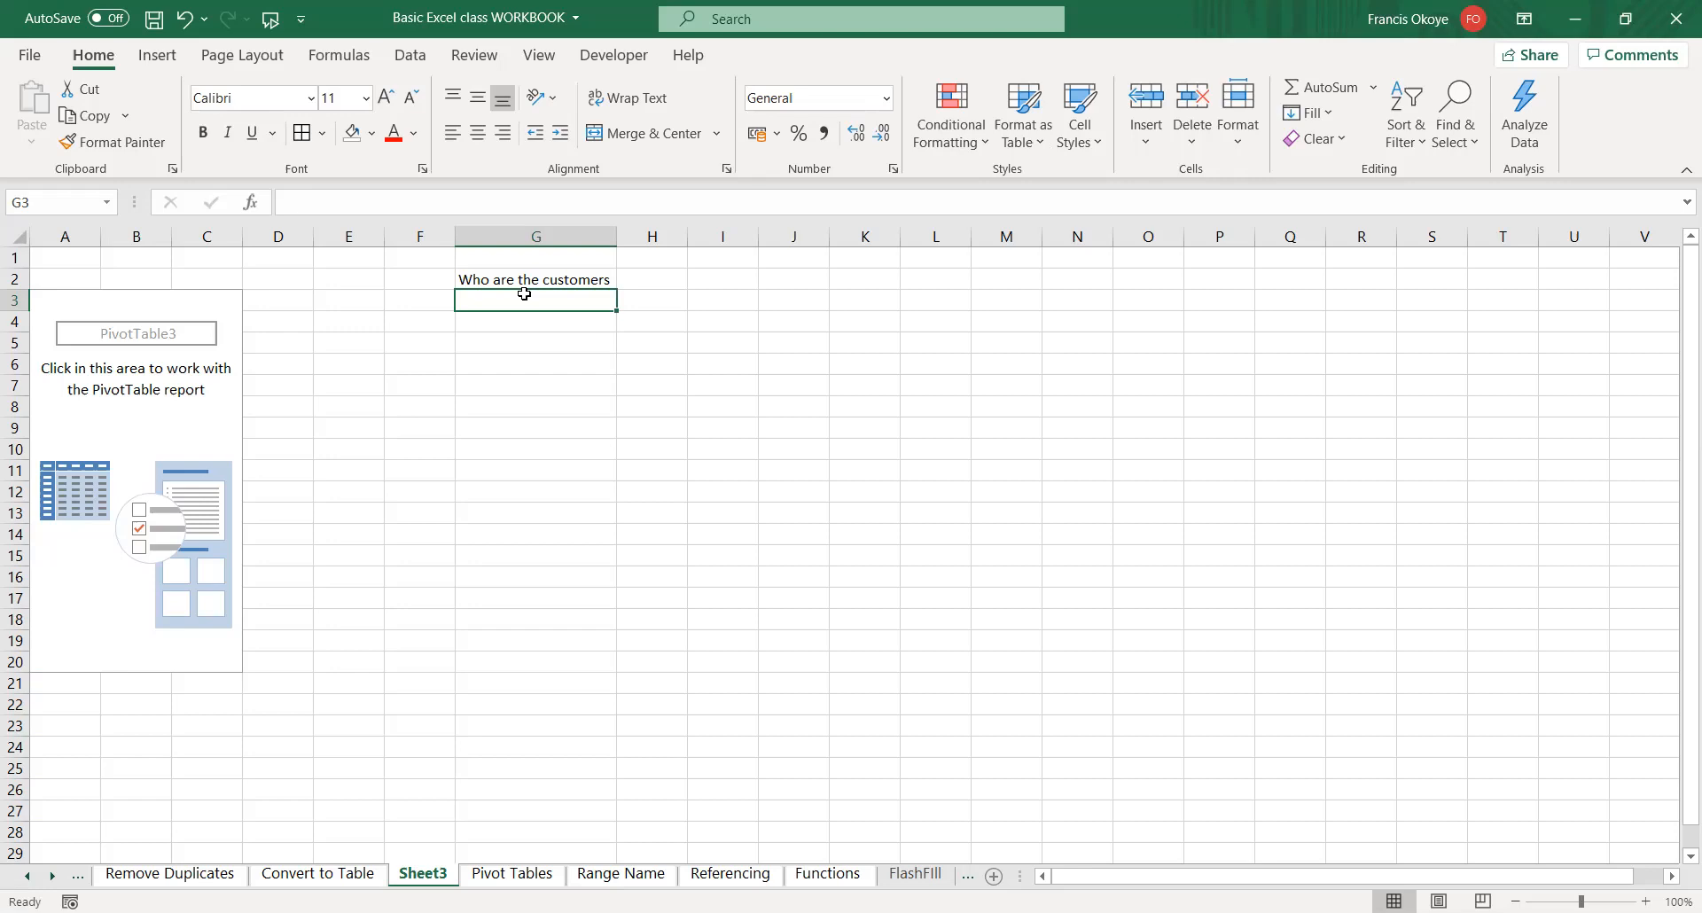
- Enter "What is thepurchase by Customers" in cell G3 and autofit column G to the text
type("Purch")
key("BackSpace")
key("BackSpace")
key("BackSpace")
key("BackSpace")
key("BackSpace")
type("What ")
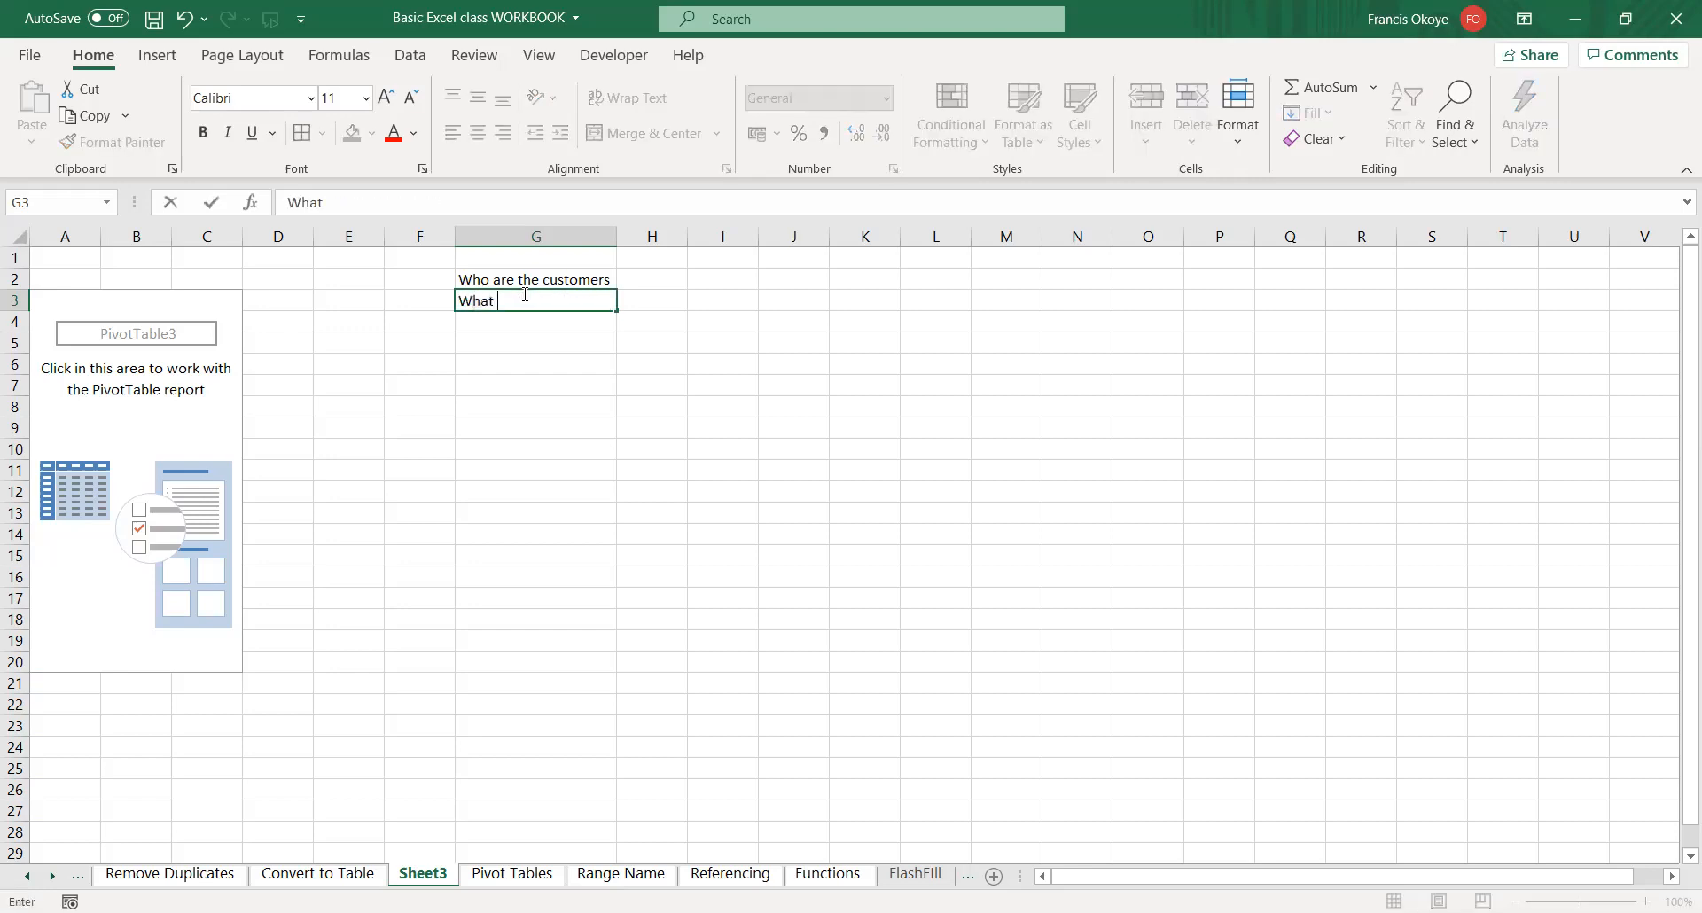
type("is thepurchase by Customers")
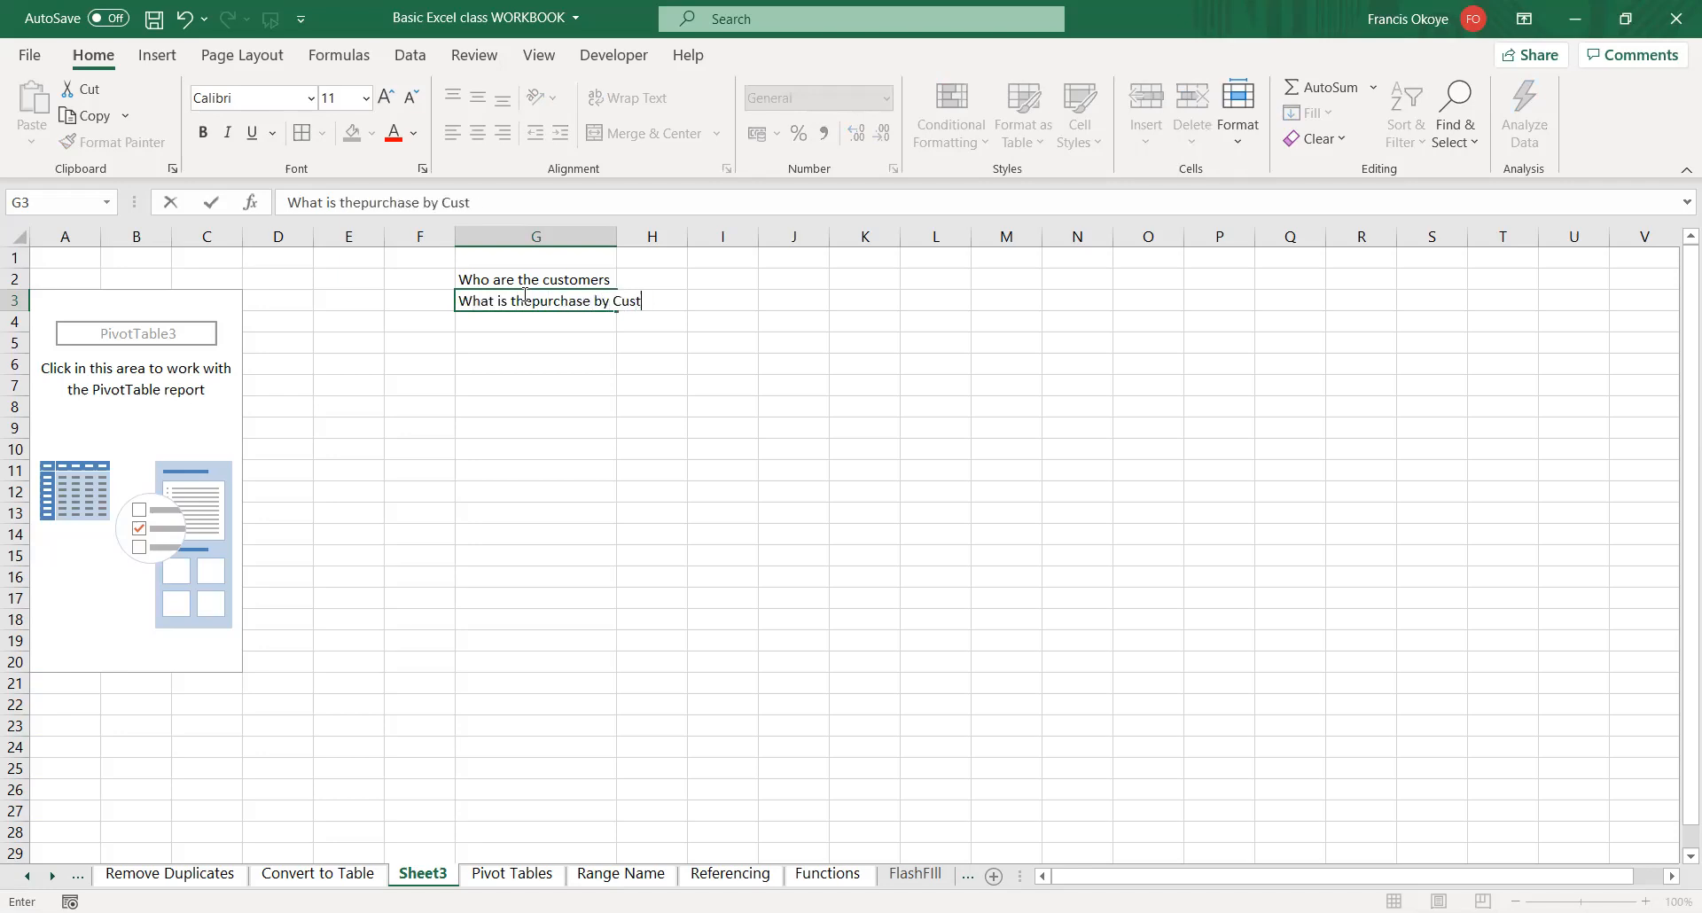
key("Return")
double_click(617, 236)
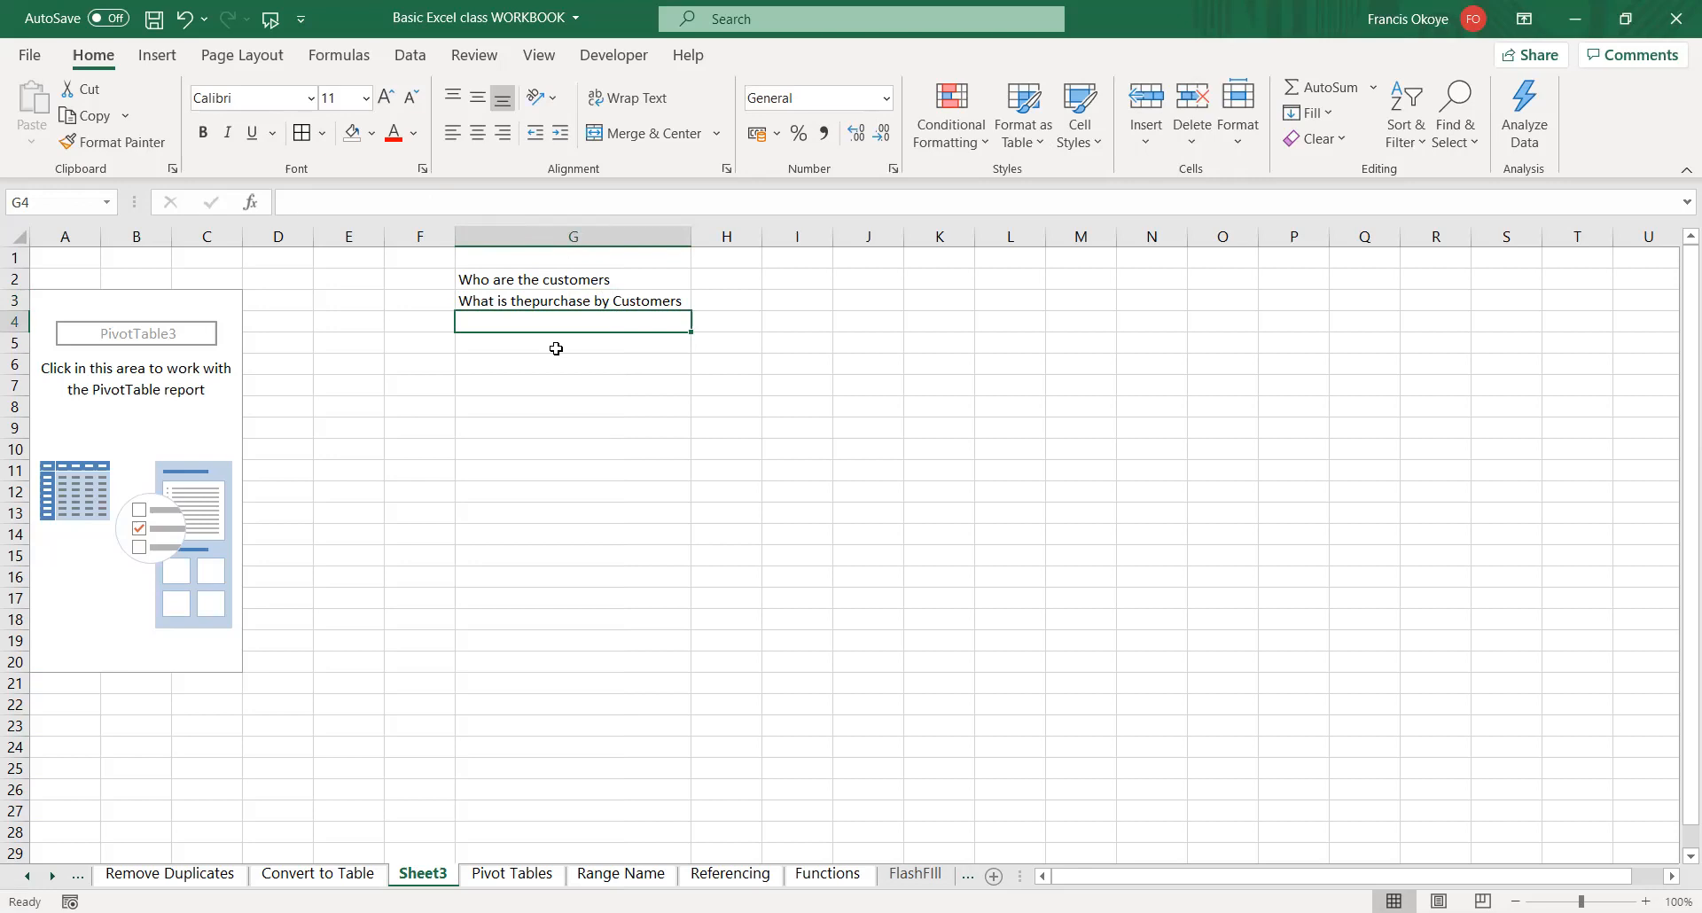
- Enter the question "Which Region is dropping in Purchase" in cell G4
type("Whuch=")
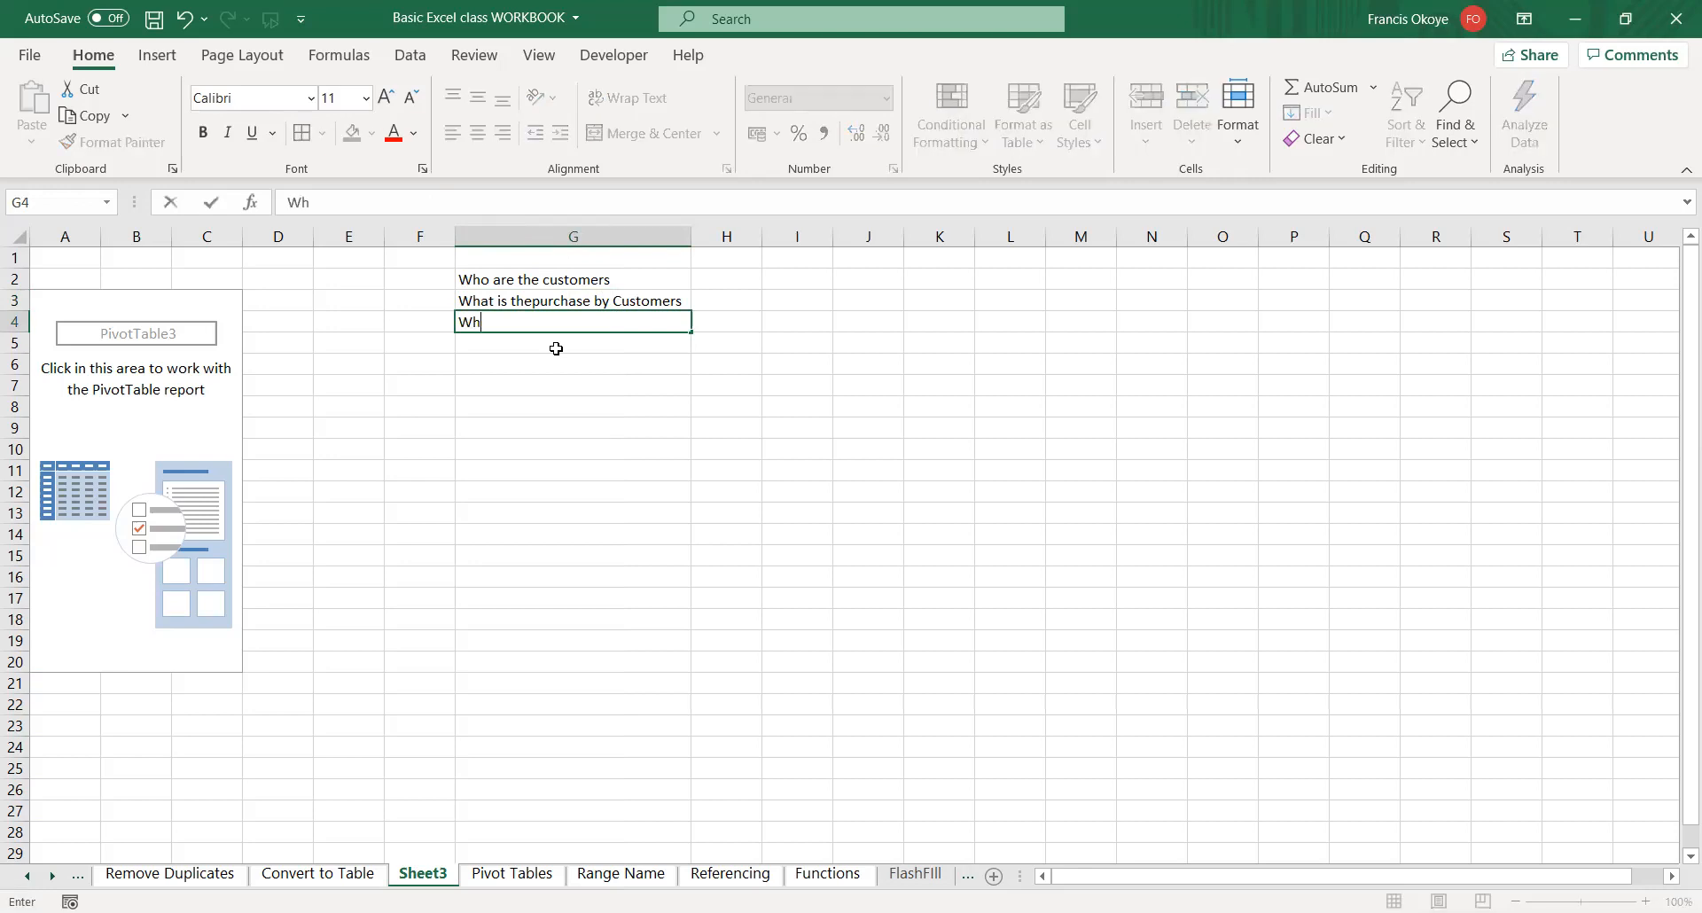
key("BackSpace")
key("BackSpace")
key("BackSpace")
key("BackSpace")
type("ich Region is droppig")
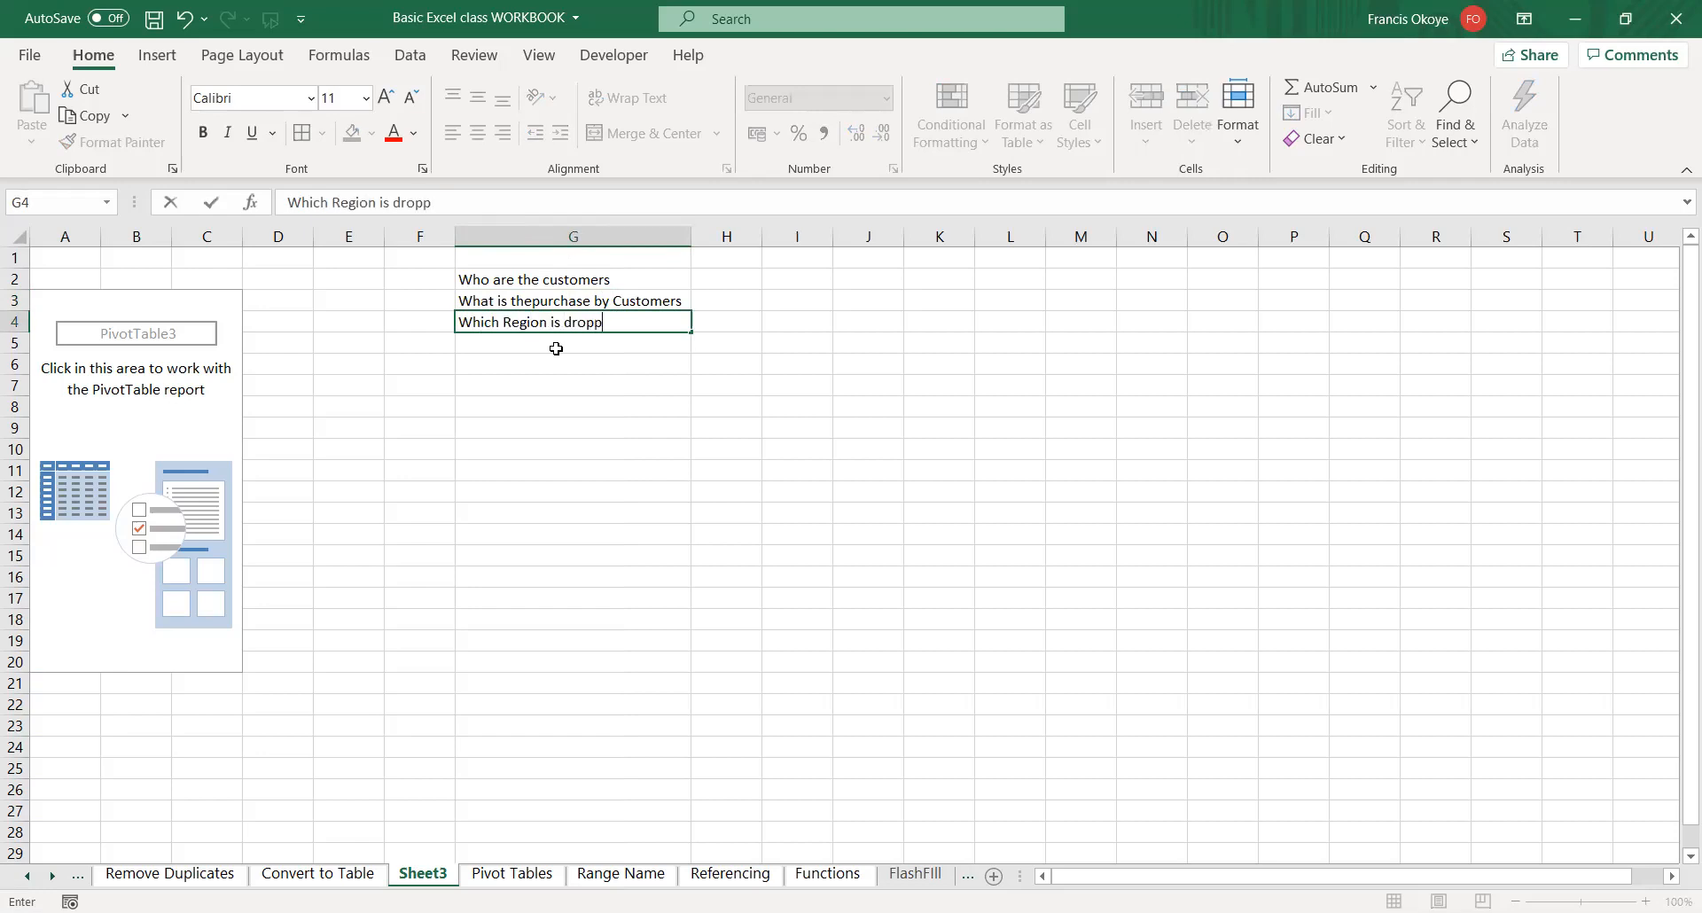
key("BackSpace")
type("ng in")
key("BackSpace")
key("BackSpace")
key("BackSpace")
type("in")
key("BackSpace")
type("n Purcgas")
key("BackSpace")
key("BackSpace")
key("BackSpace")
type("hase")
key("Return")
- Enter "Under Whose account is the sales dropping mist" in cell G5
type("Under")
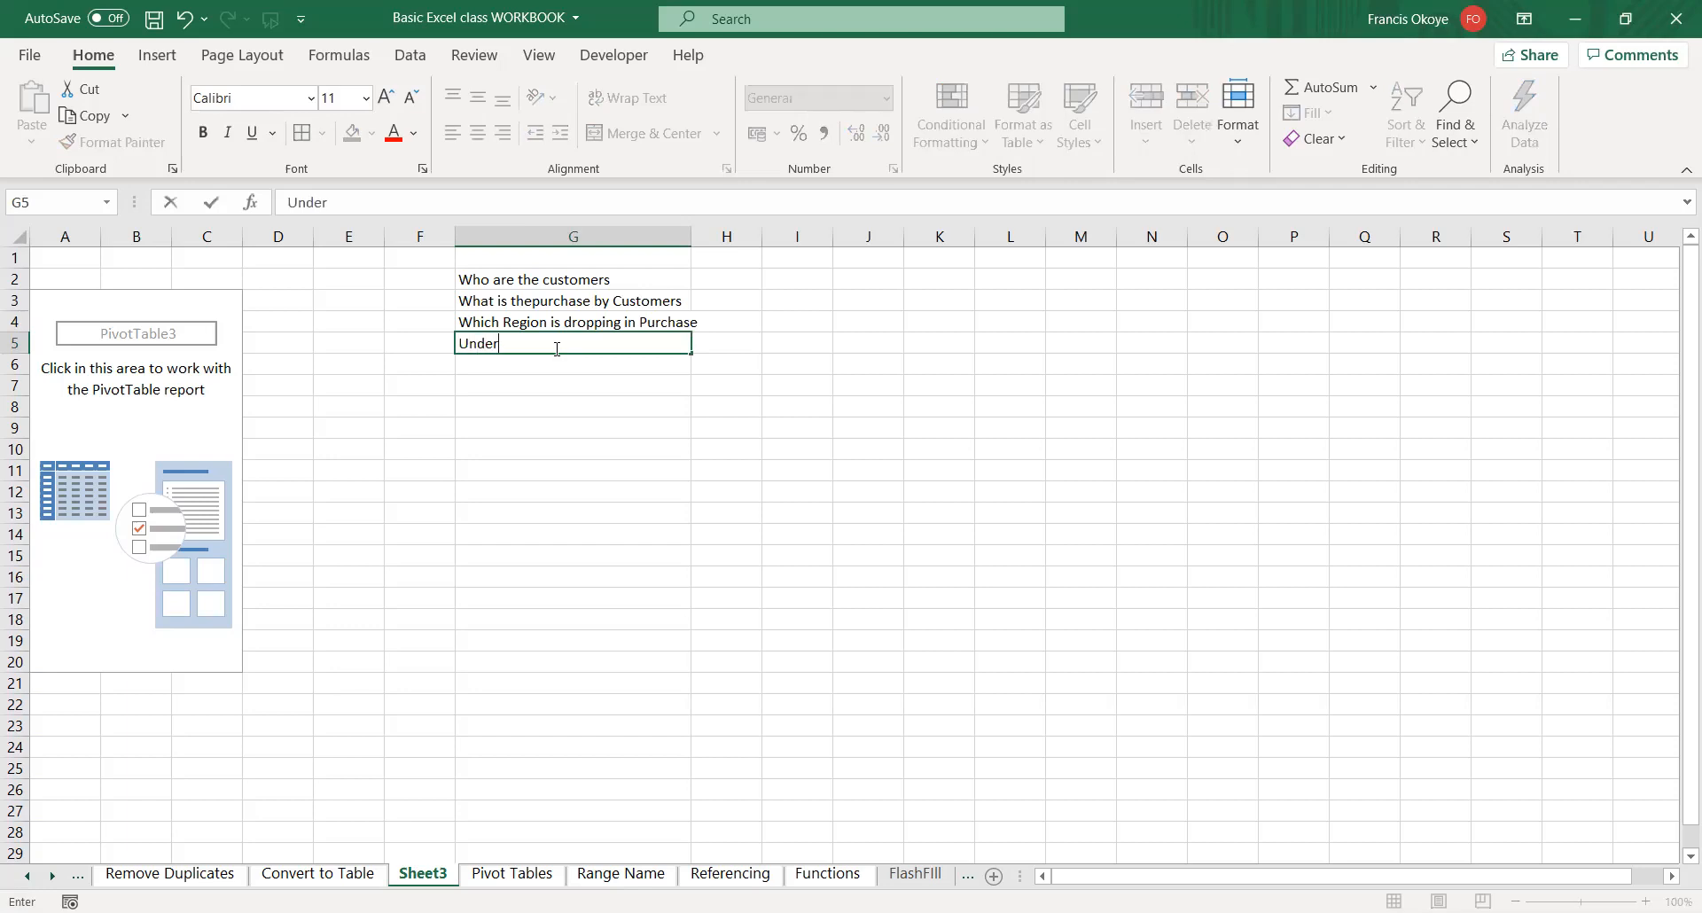
type(" Whose account")
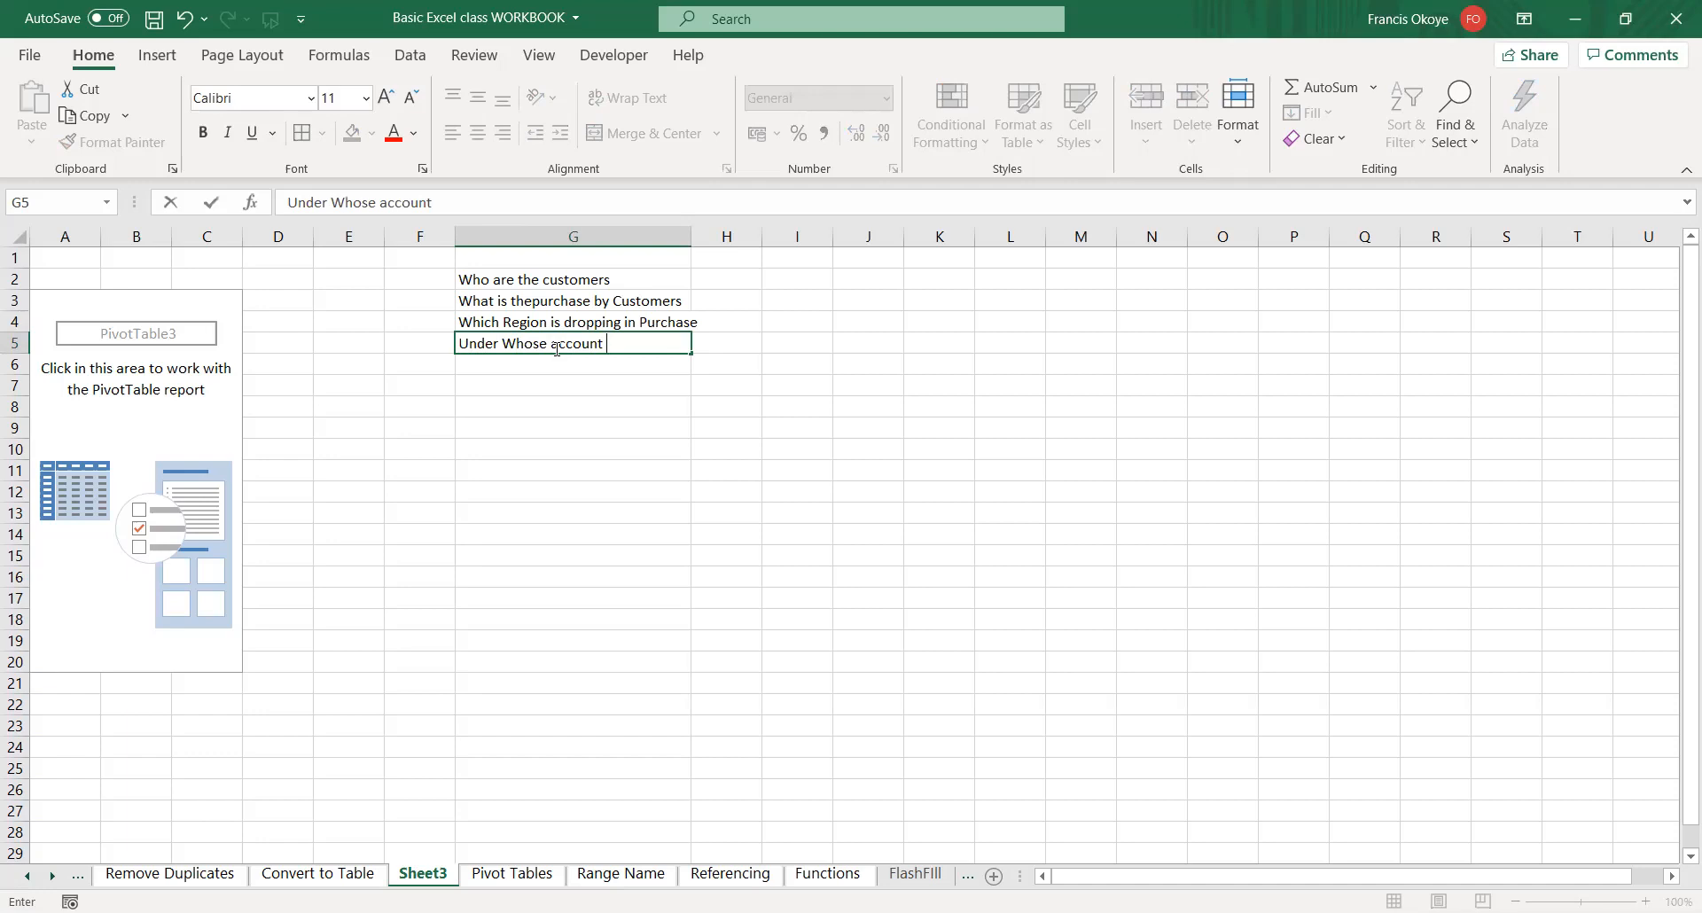
type(" is the sales droppiong")
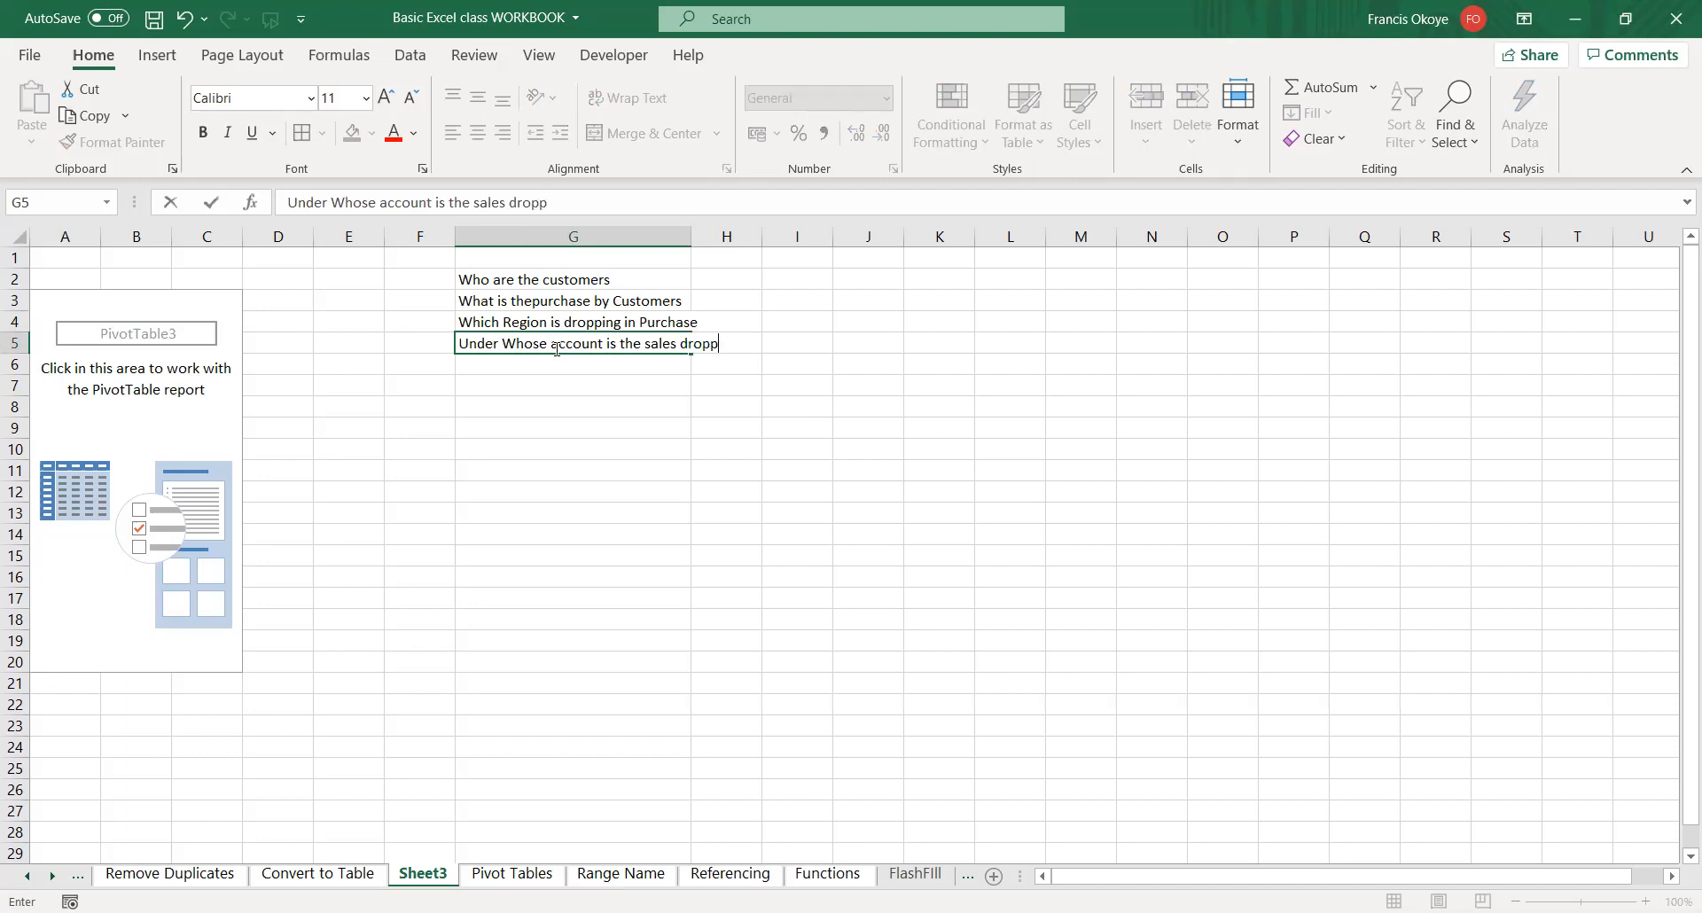
key("BackSpace")
key("BackSpace")
key("BackSpace")
type("ng mist")
key("Return")
- Correct the last word in cell G5 to "most" and autofit column G to the text
left_click(585, 344)
left_click(614, 200)
key("BackSpace")
key("BackSpace")
key("BackSpace")
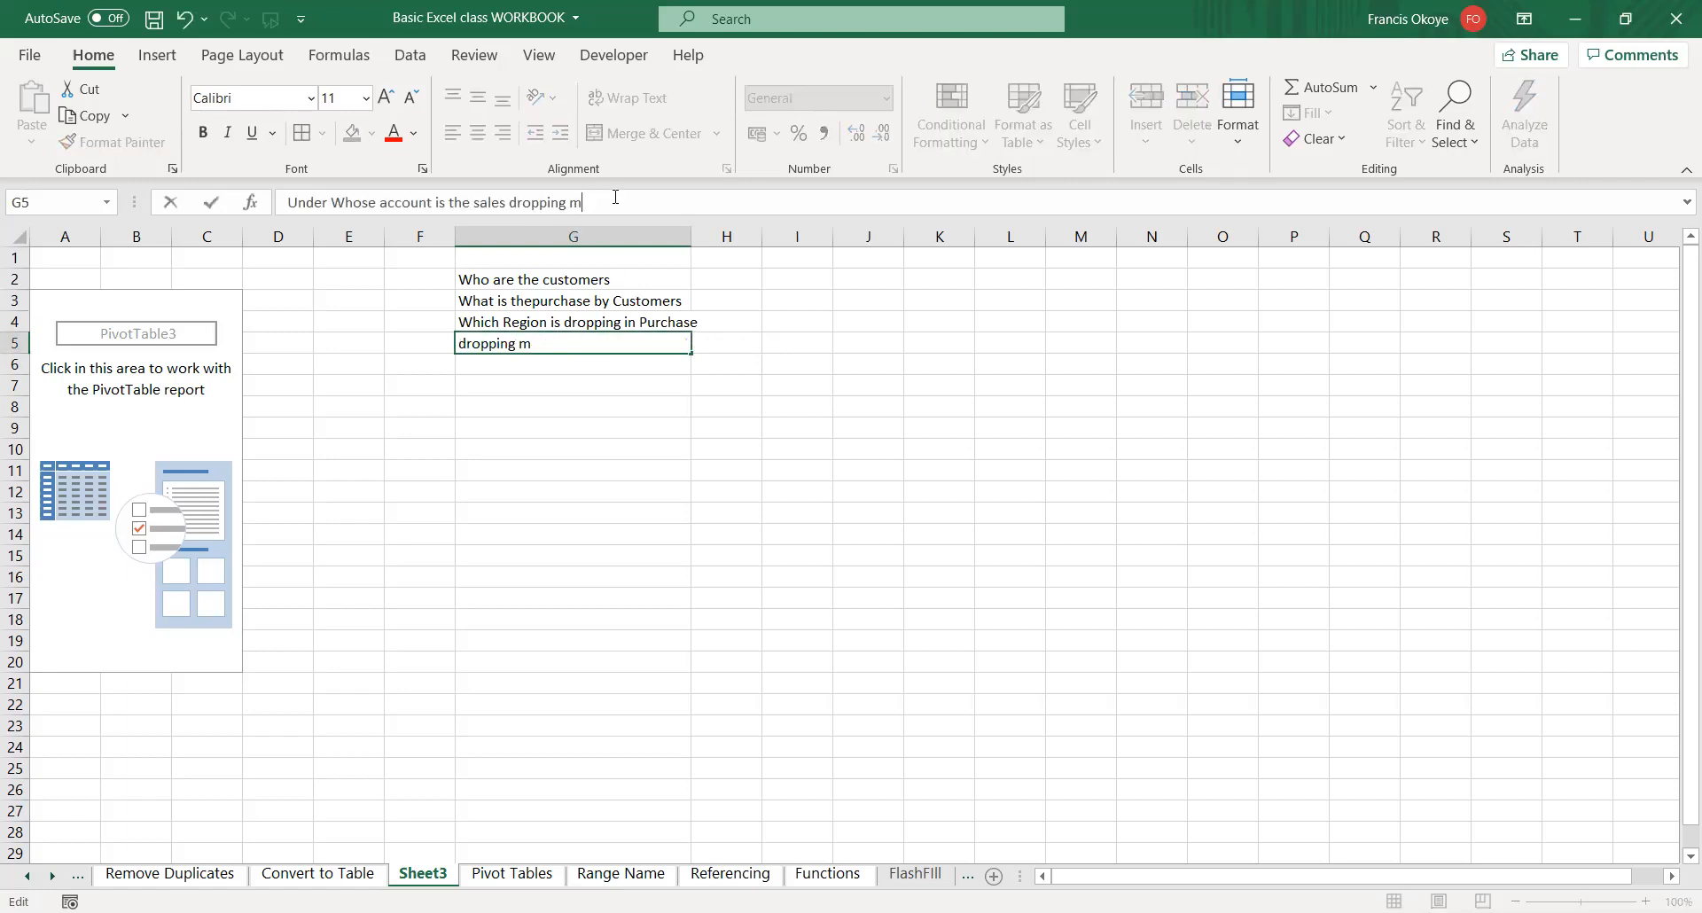
type("ost")
key("Return")
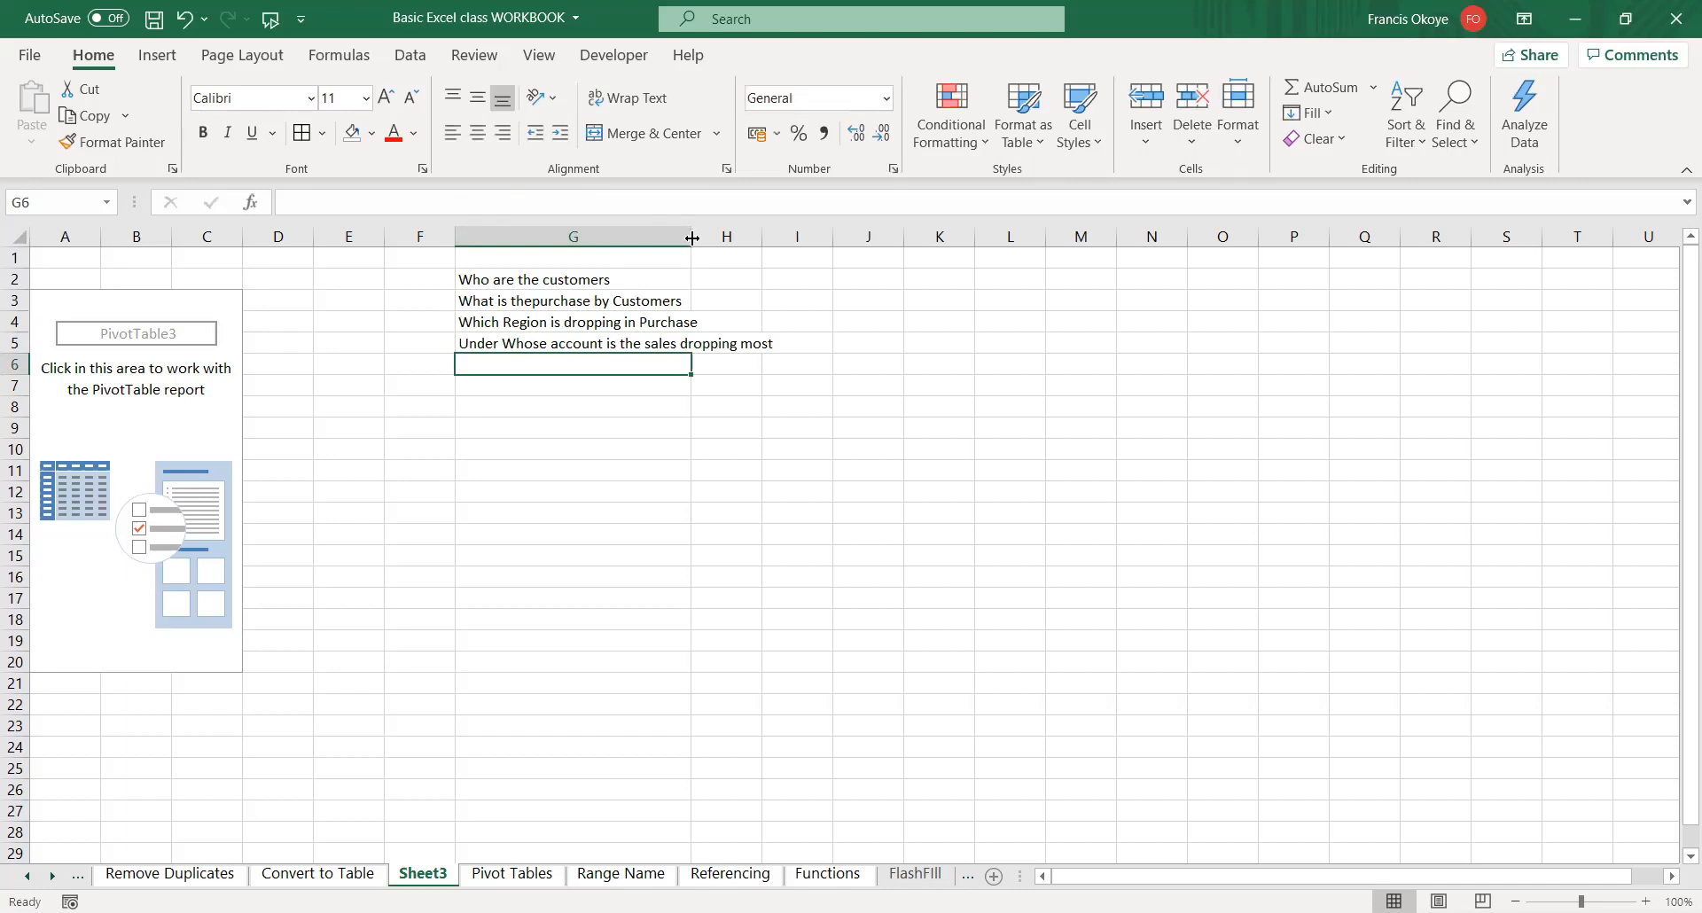
double_click(693, 238)
key("Down")
key("Down")
key("Down")
key("Down")
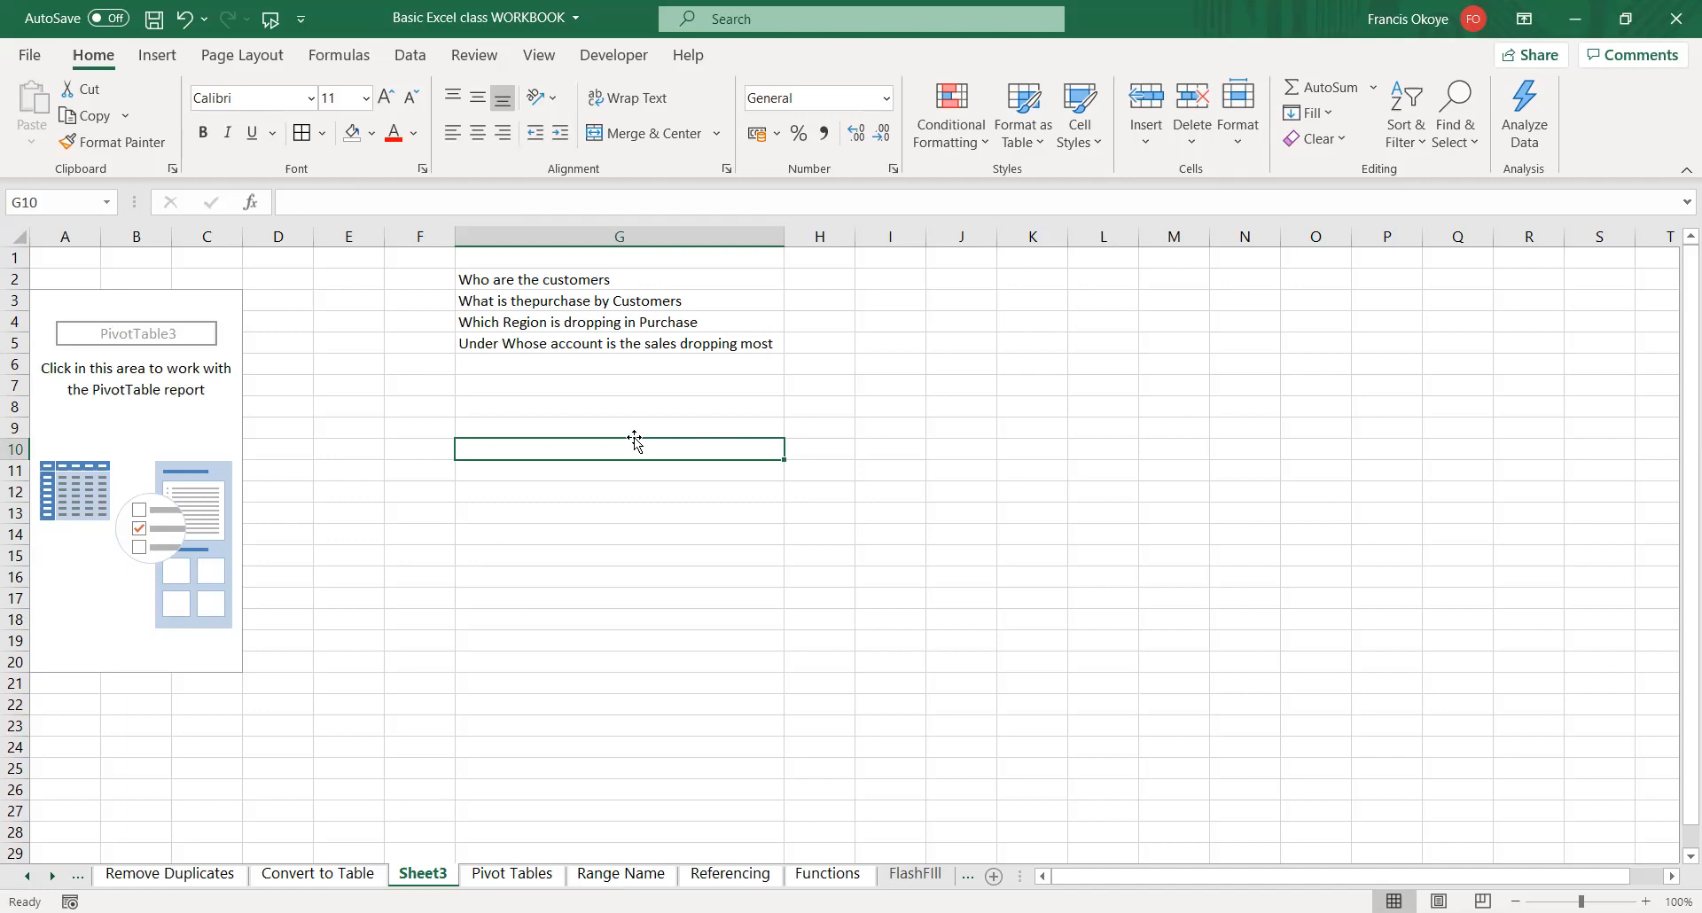
- Add the Customer Name field to the Rows area of the PivotTable on Sheet3
left_click(497, 873)
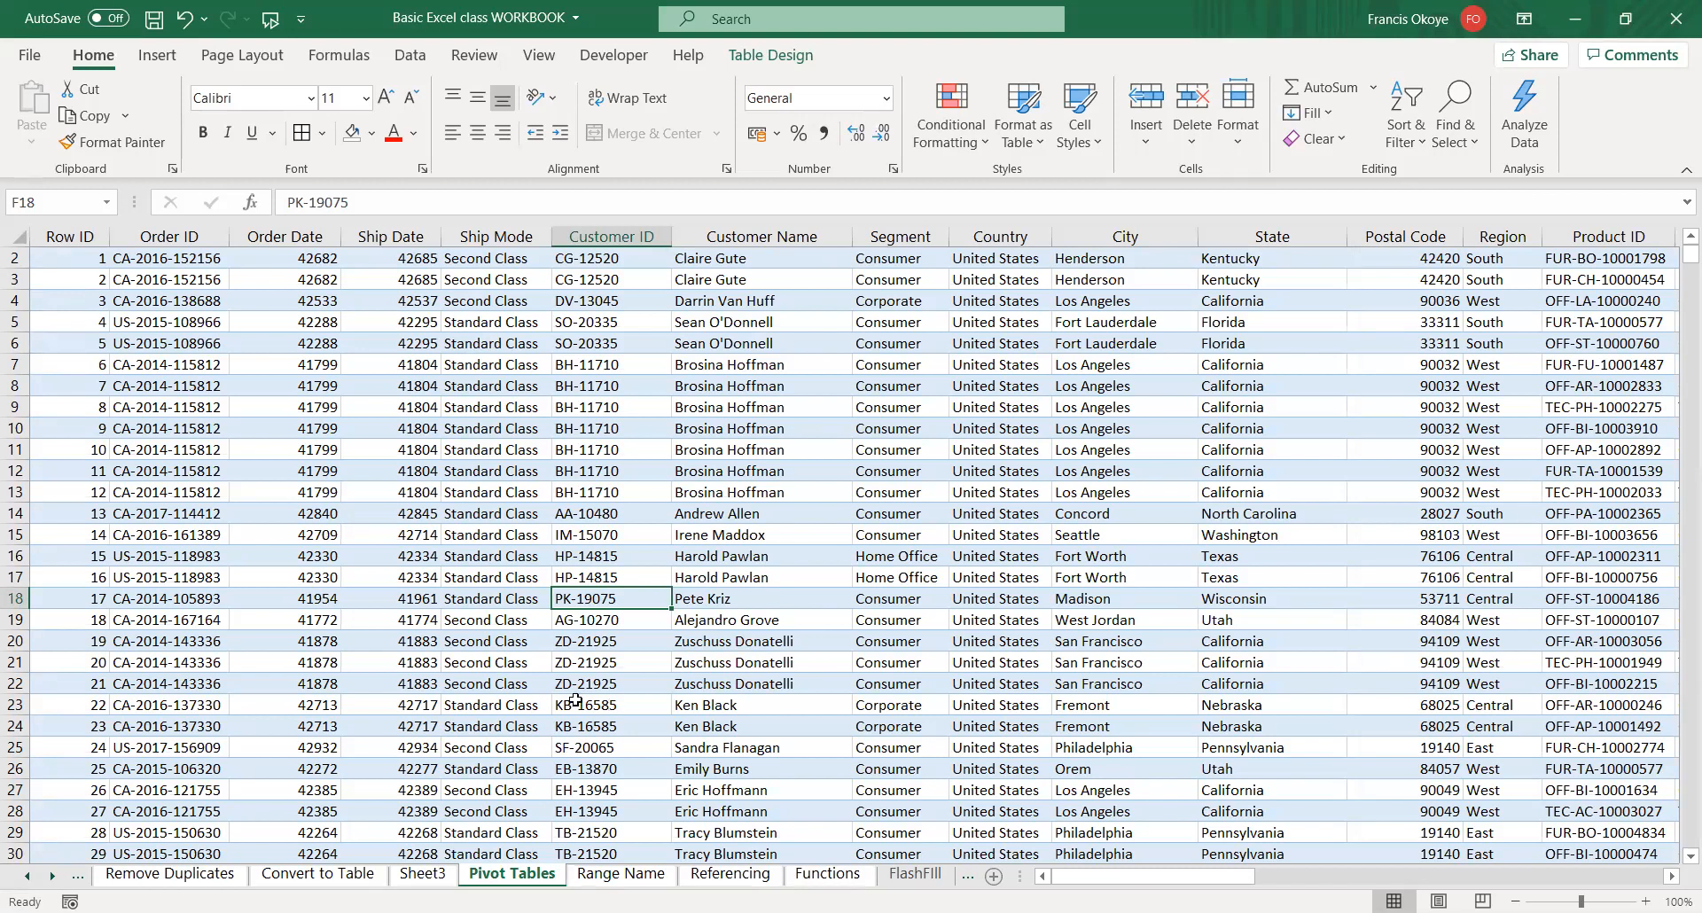
left_click(423, 873)
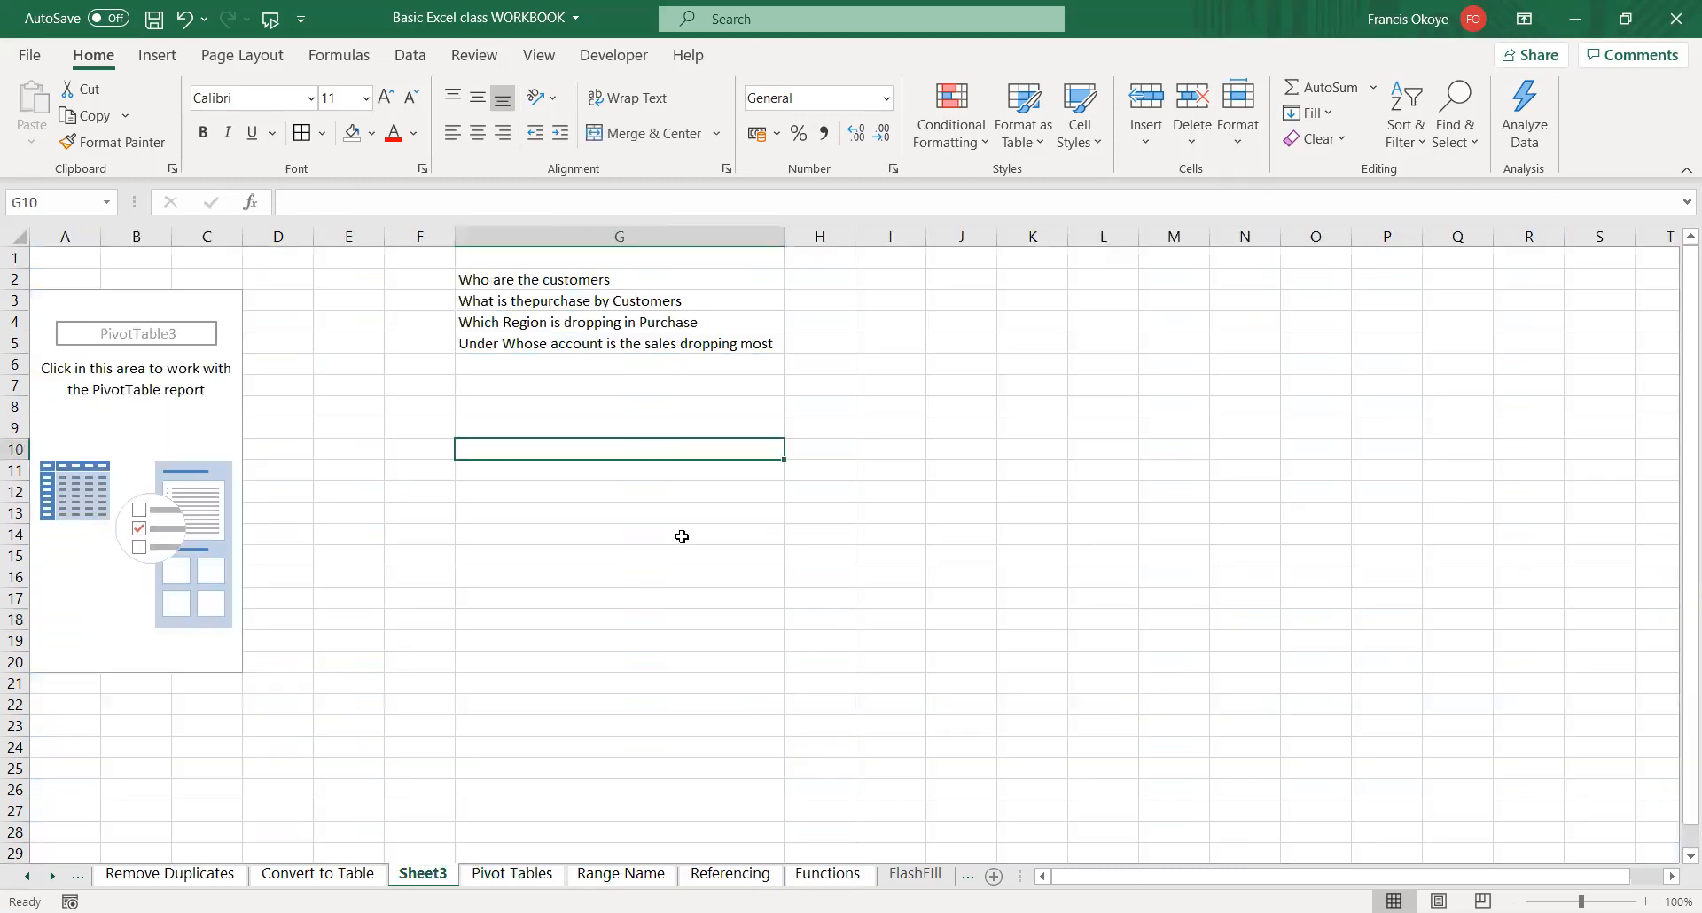
left_click(551, 275)
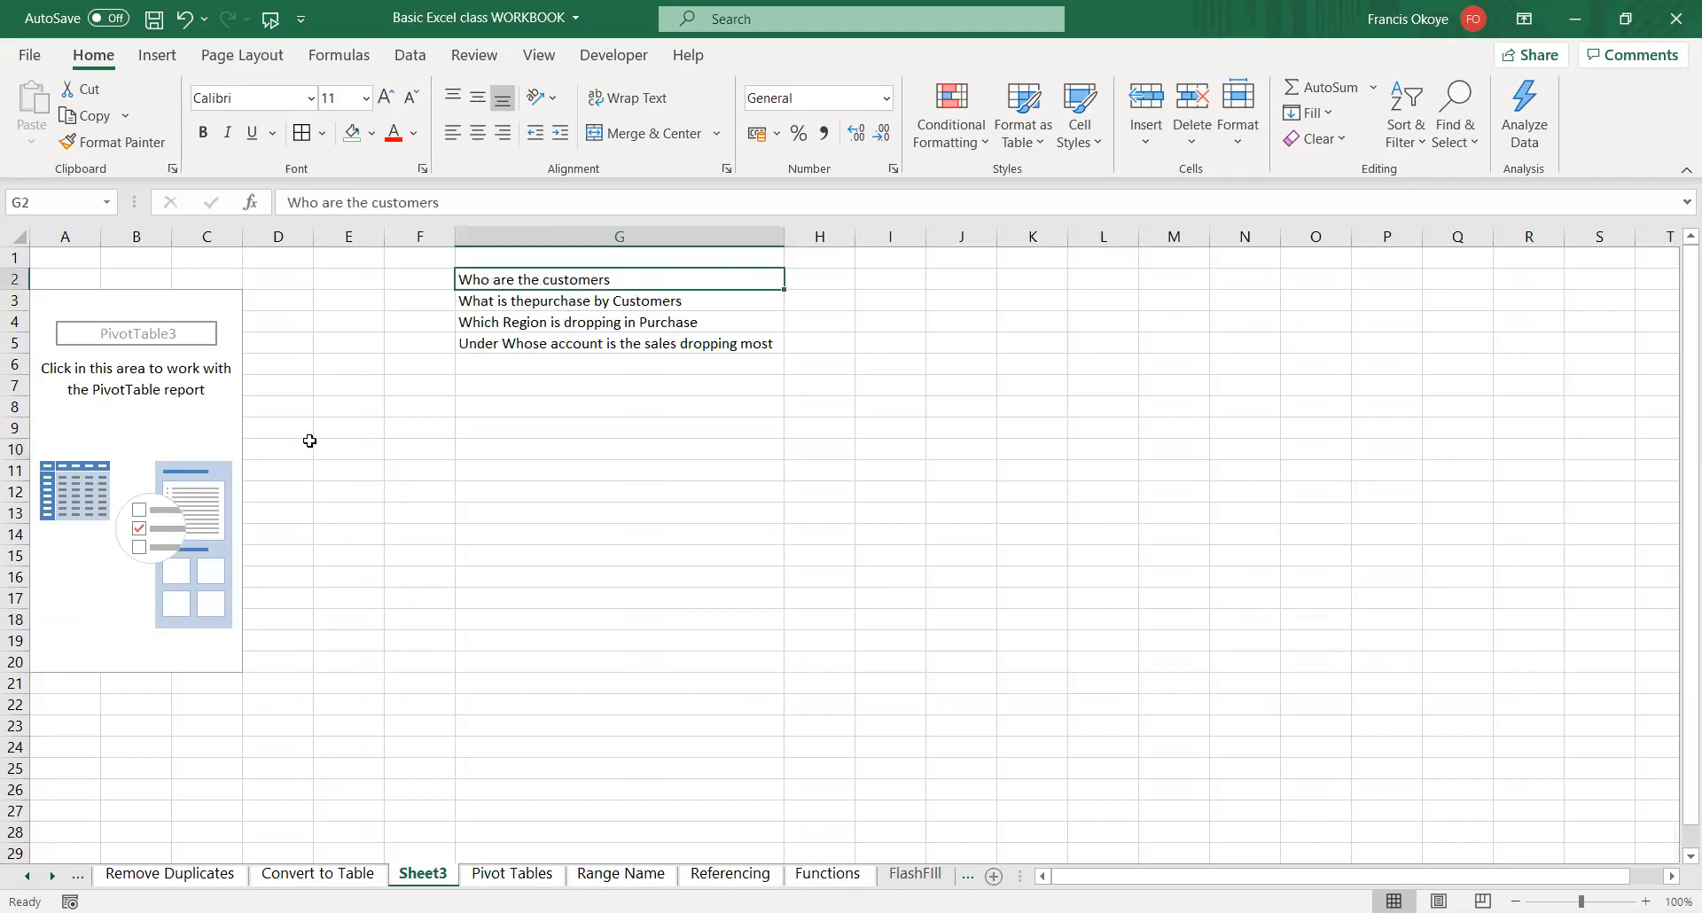
left_click(188, 446)
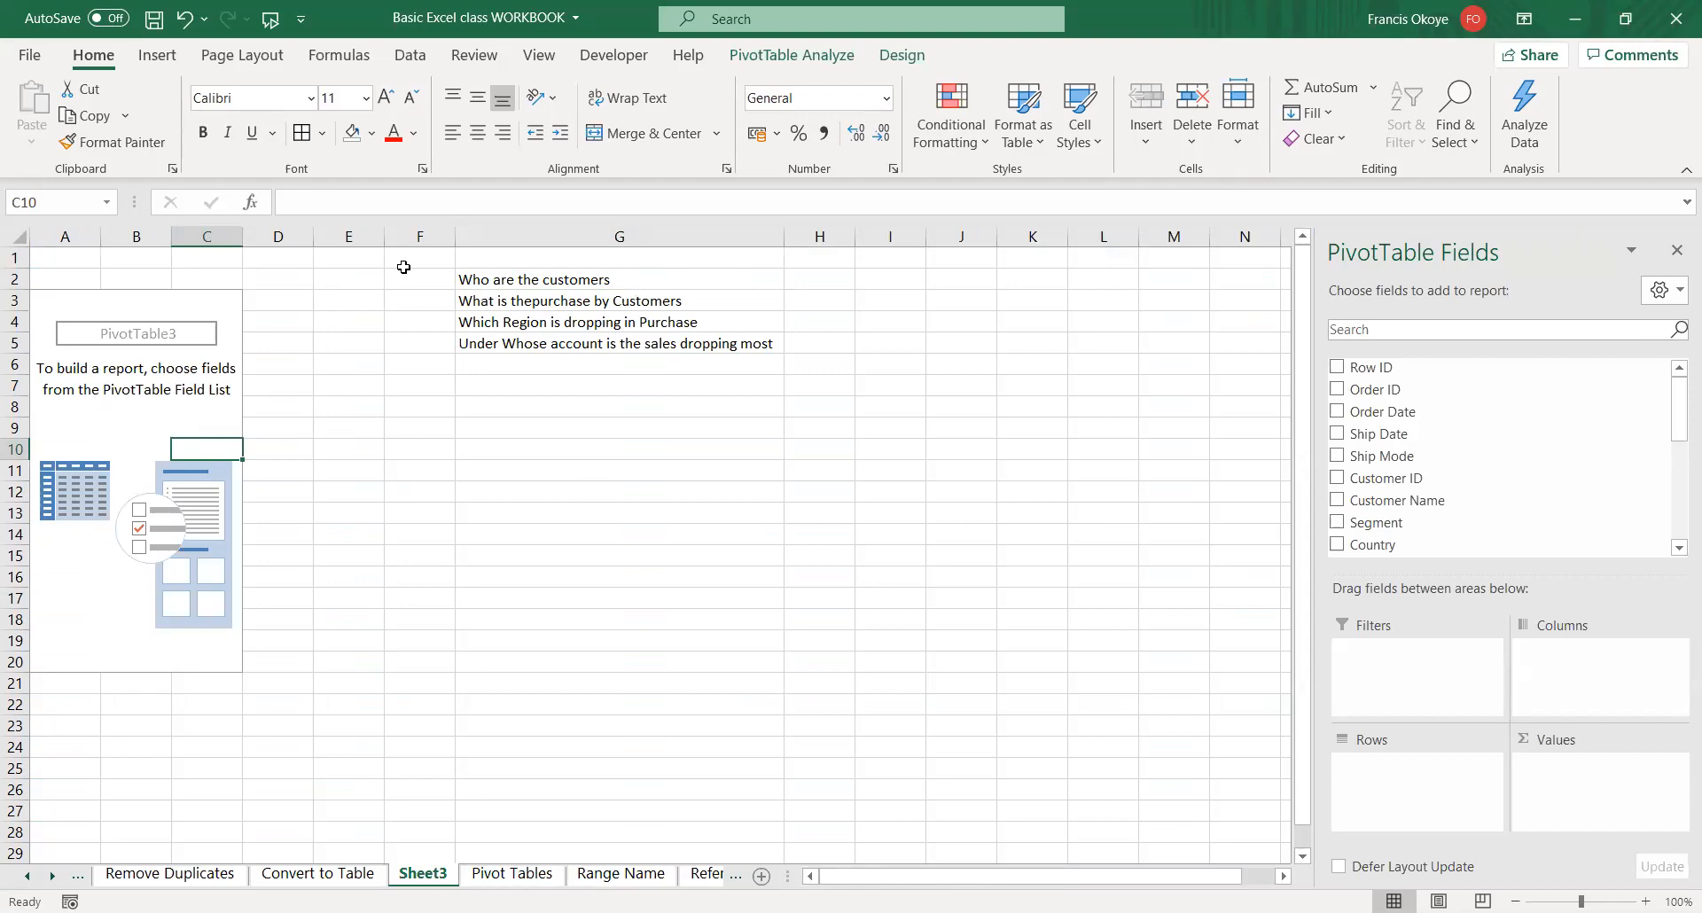
left_click_drag(1404, 502, 1411, 802)
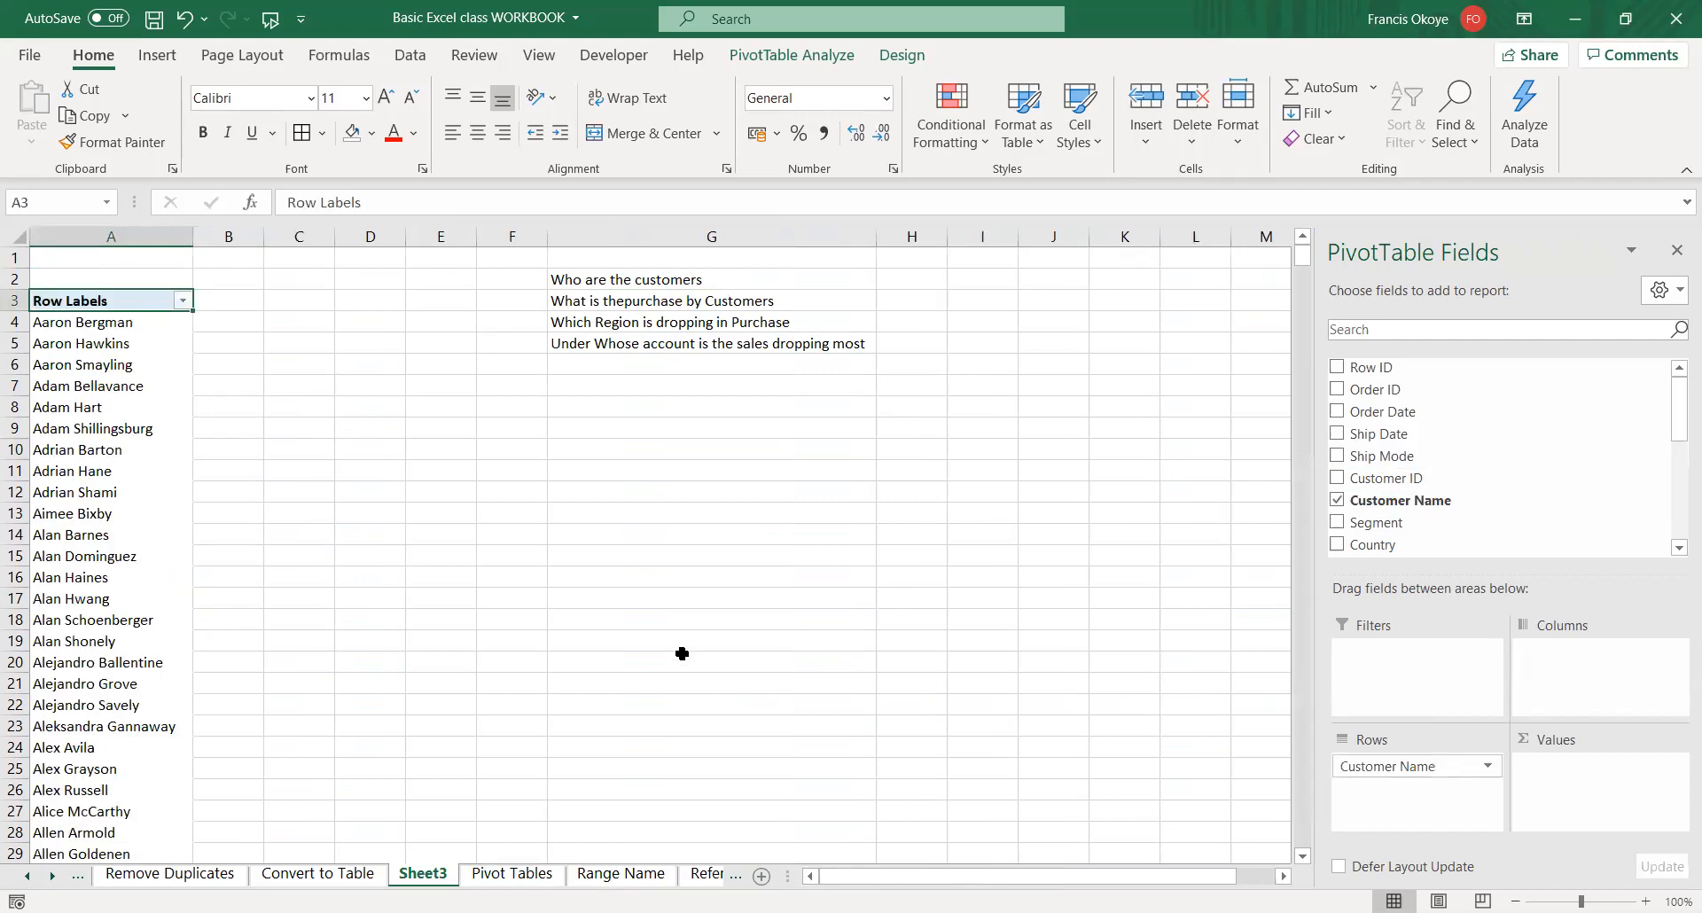
- Examine the extent of the PivotTable's customer list in column A, from its header row to the Grand Total row
left_click(135, 326)
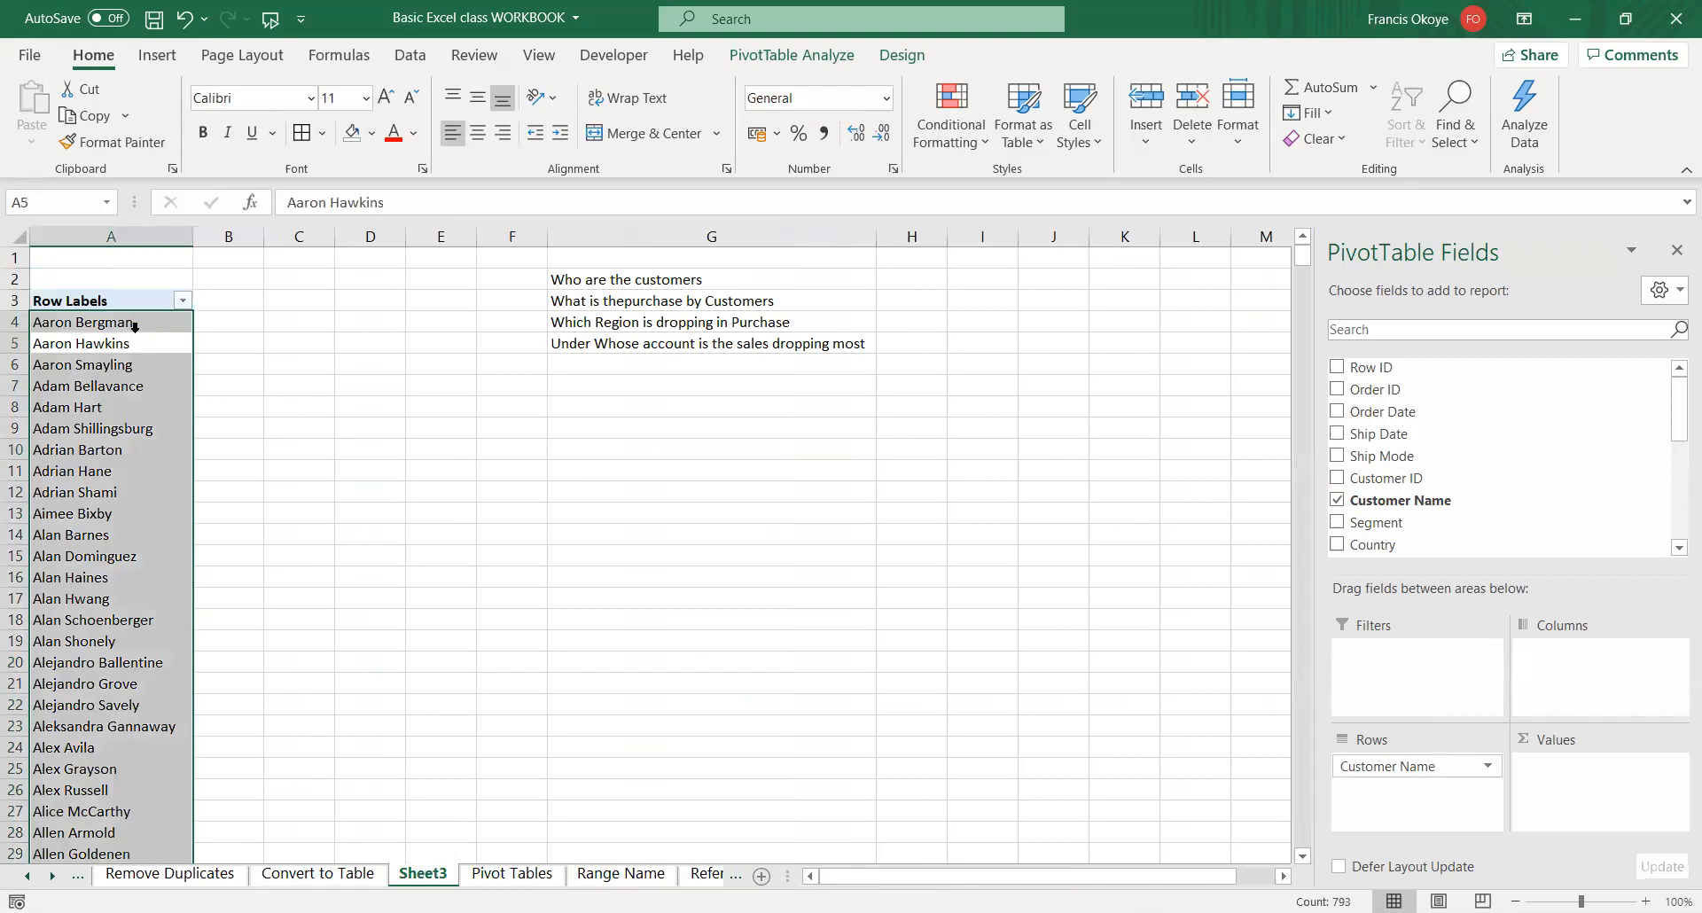
key("ctrl+Down")
key("ctrl+Up")
key("ctrl+Down")
key("ctrl+Up")
key("ctrl+Down")
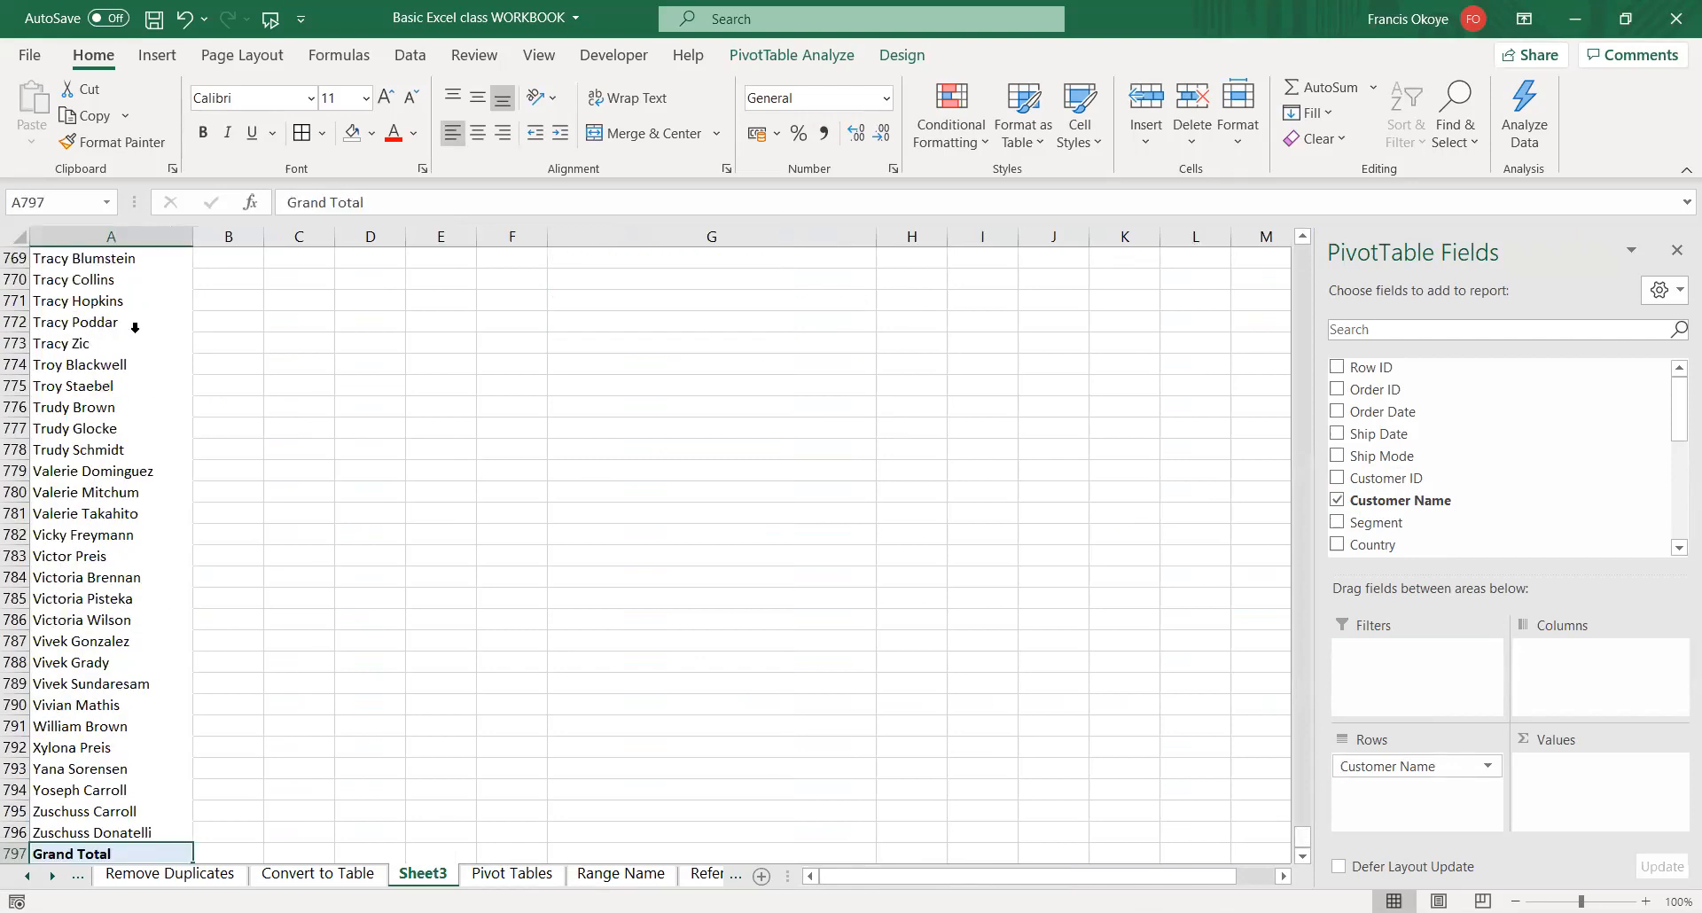
key("ctrl+Up")
key("ctrl+Down")
key("ctrl+Up")
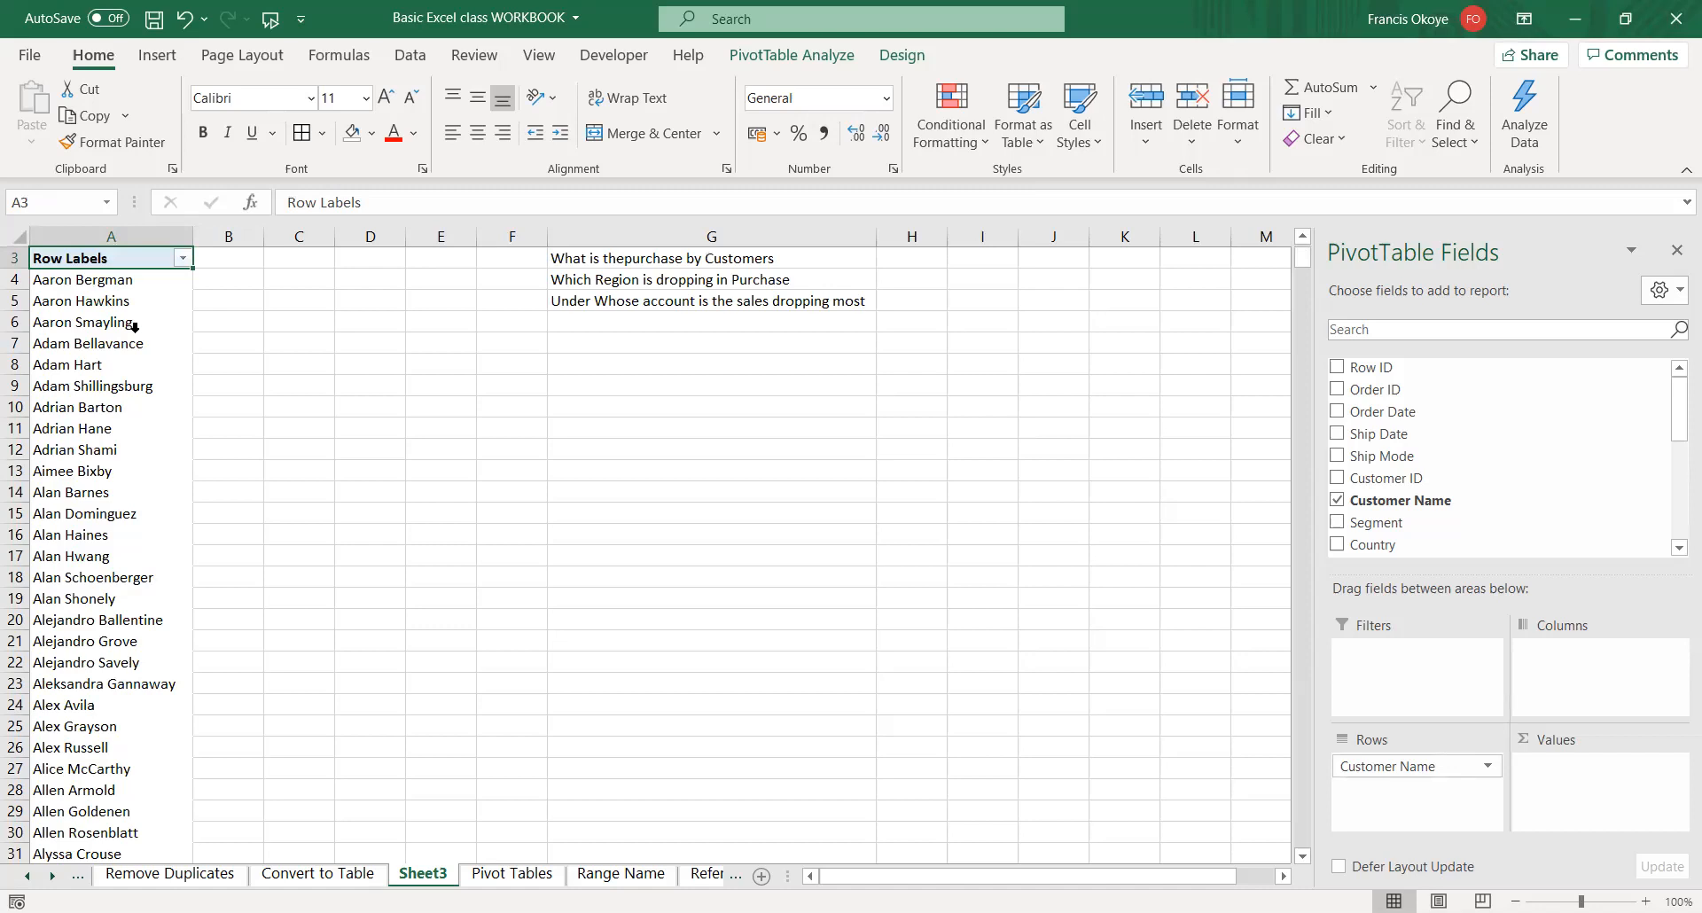
key("ctrl+Down")
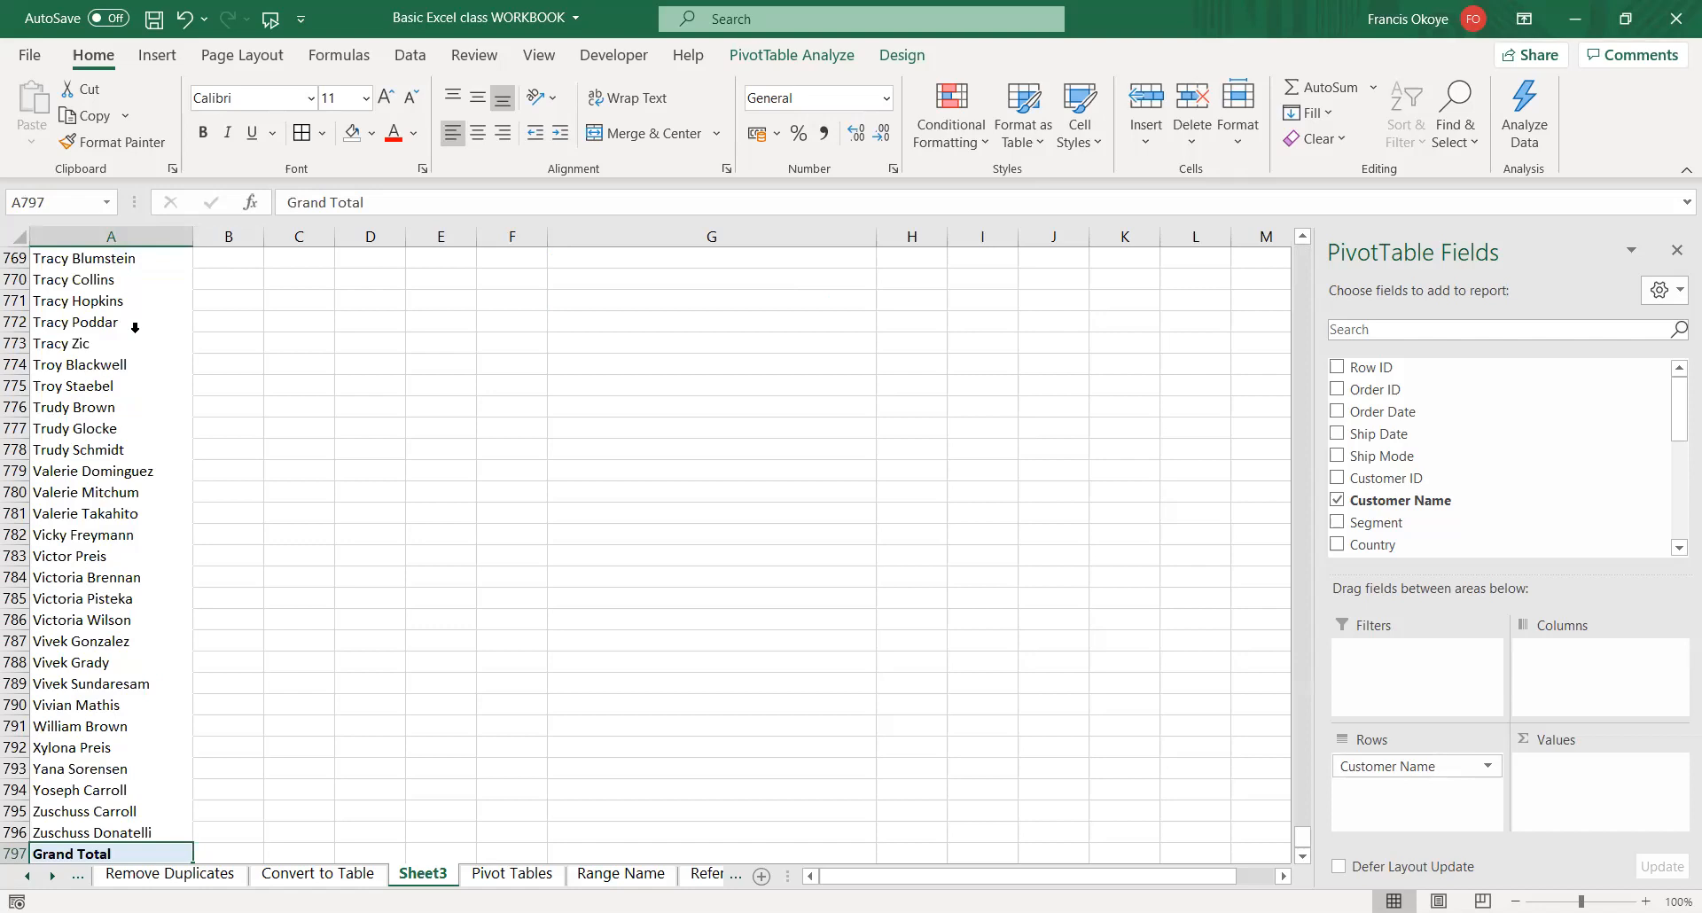
key("Up")
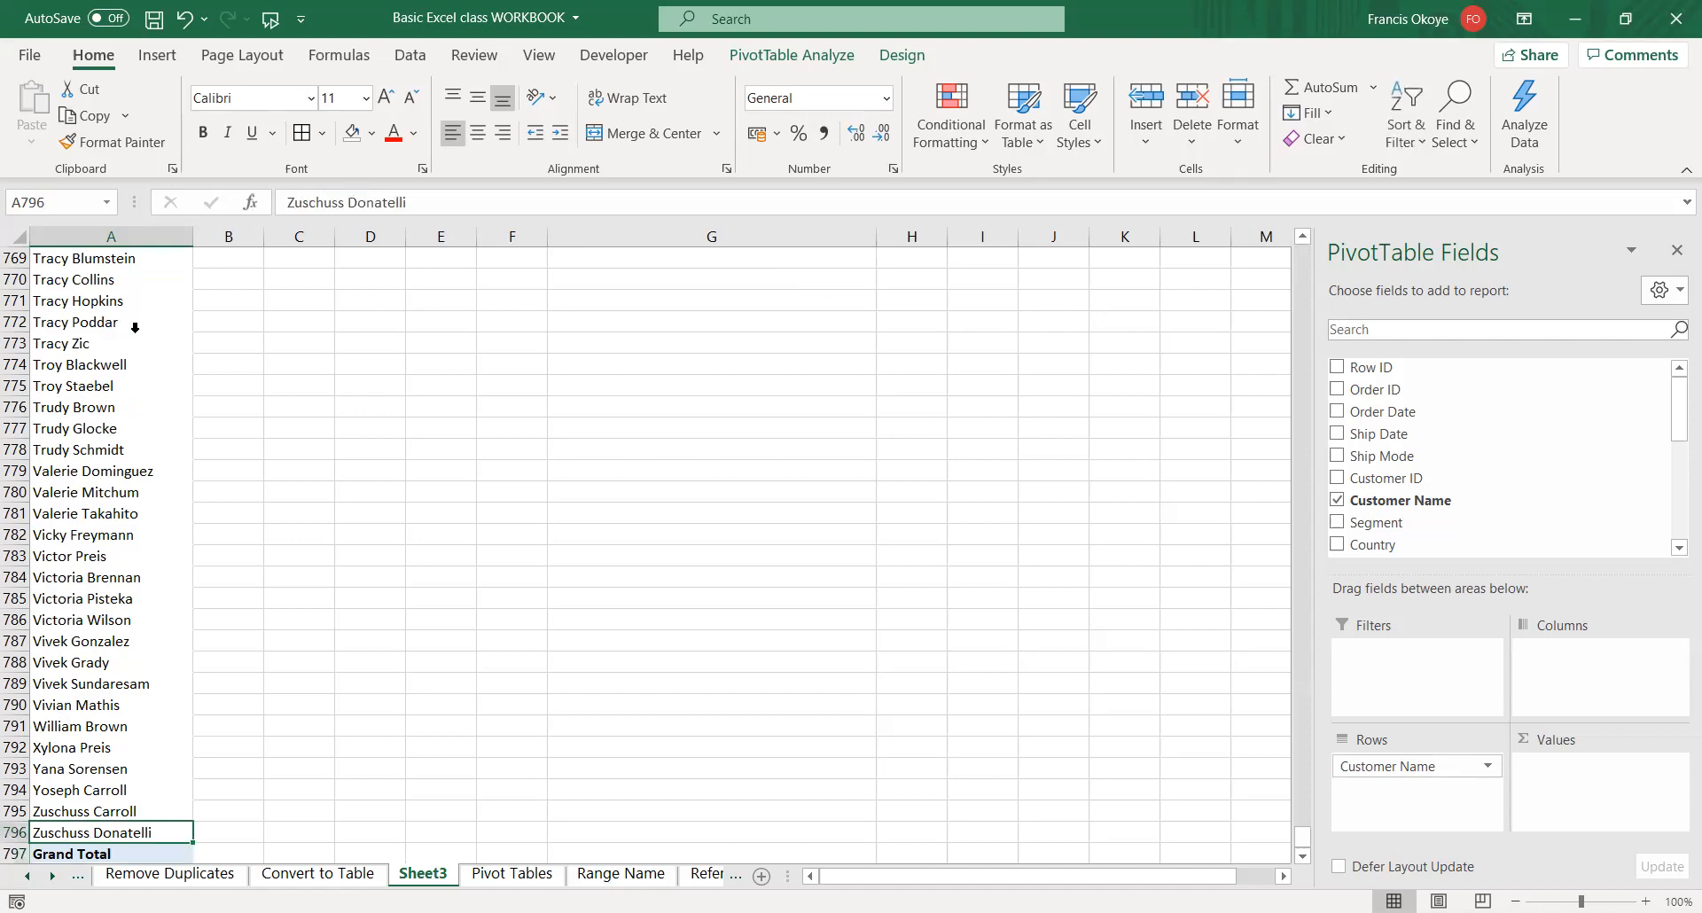
key("ctrl+Up")
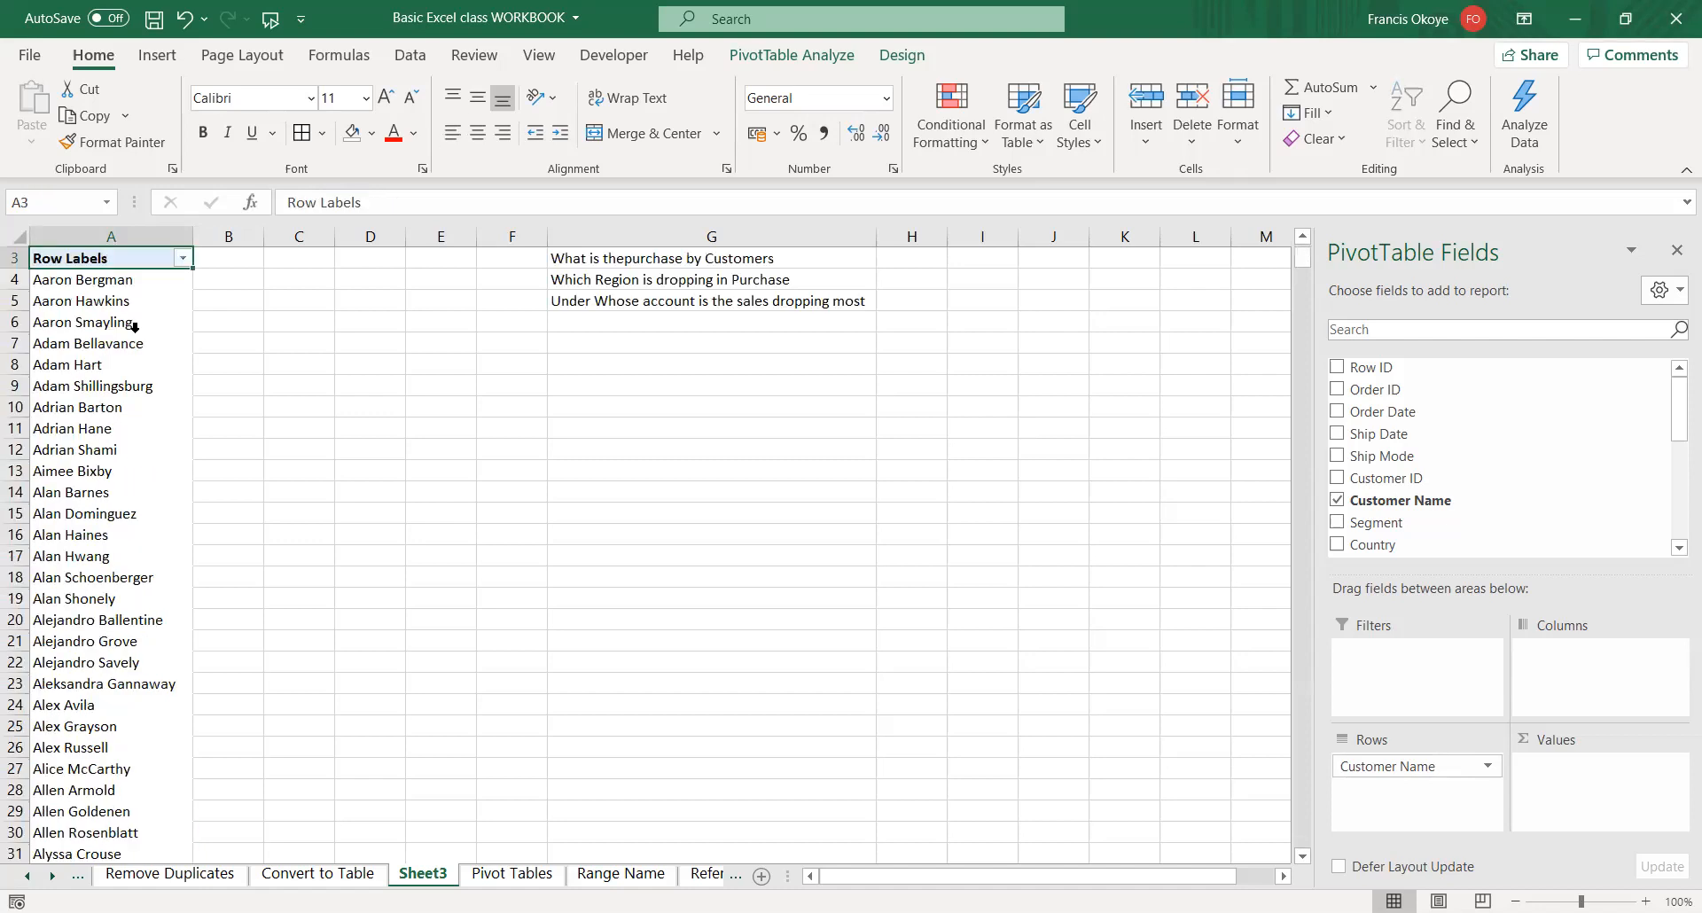
key("Down")
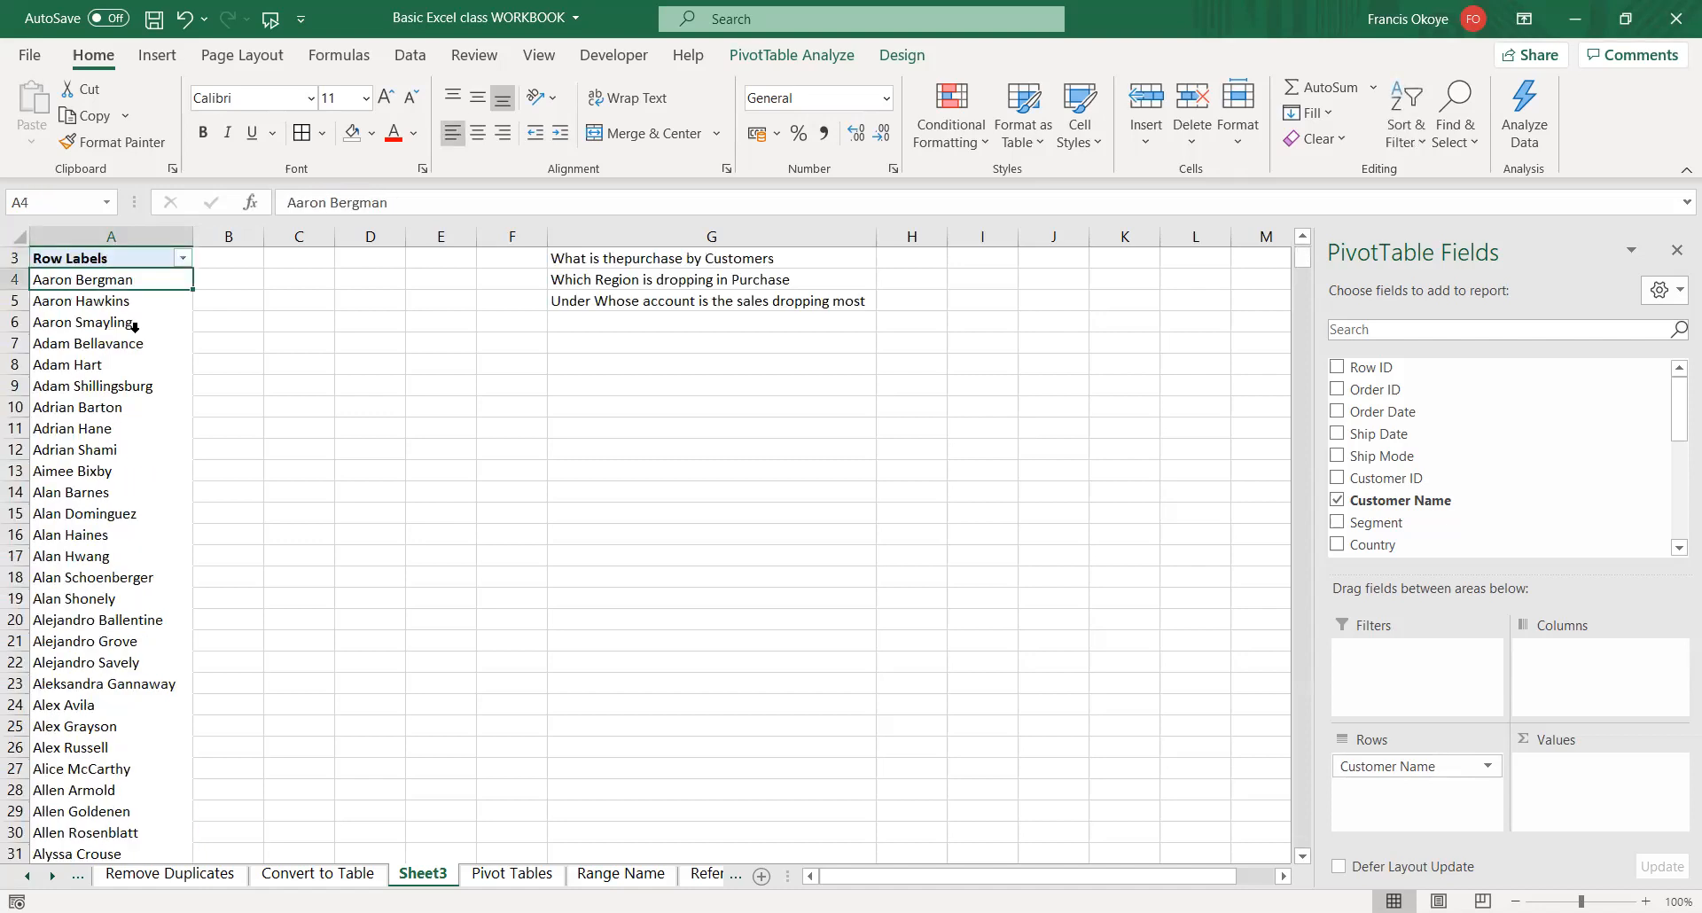
- Examine the individual customer names in column A, from cell A4 down to the last name above the Grand Total
left_click(111, 225)
right_click(111, 226)
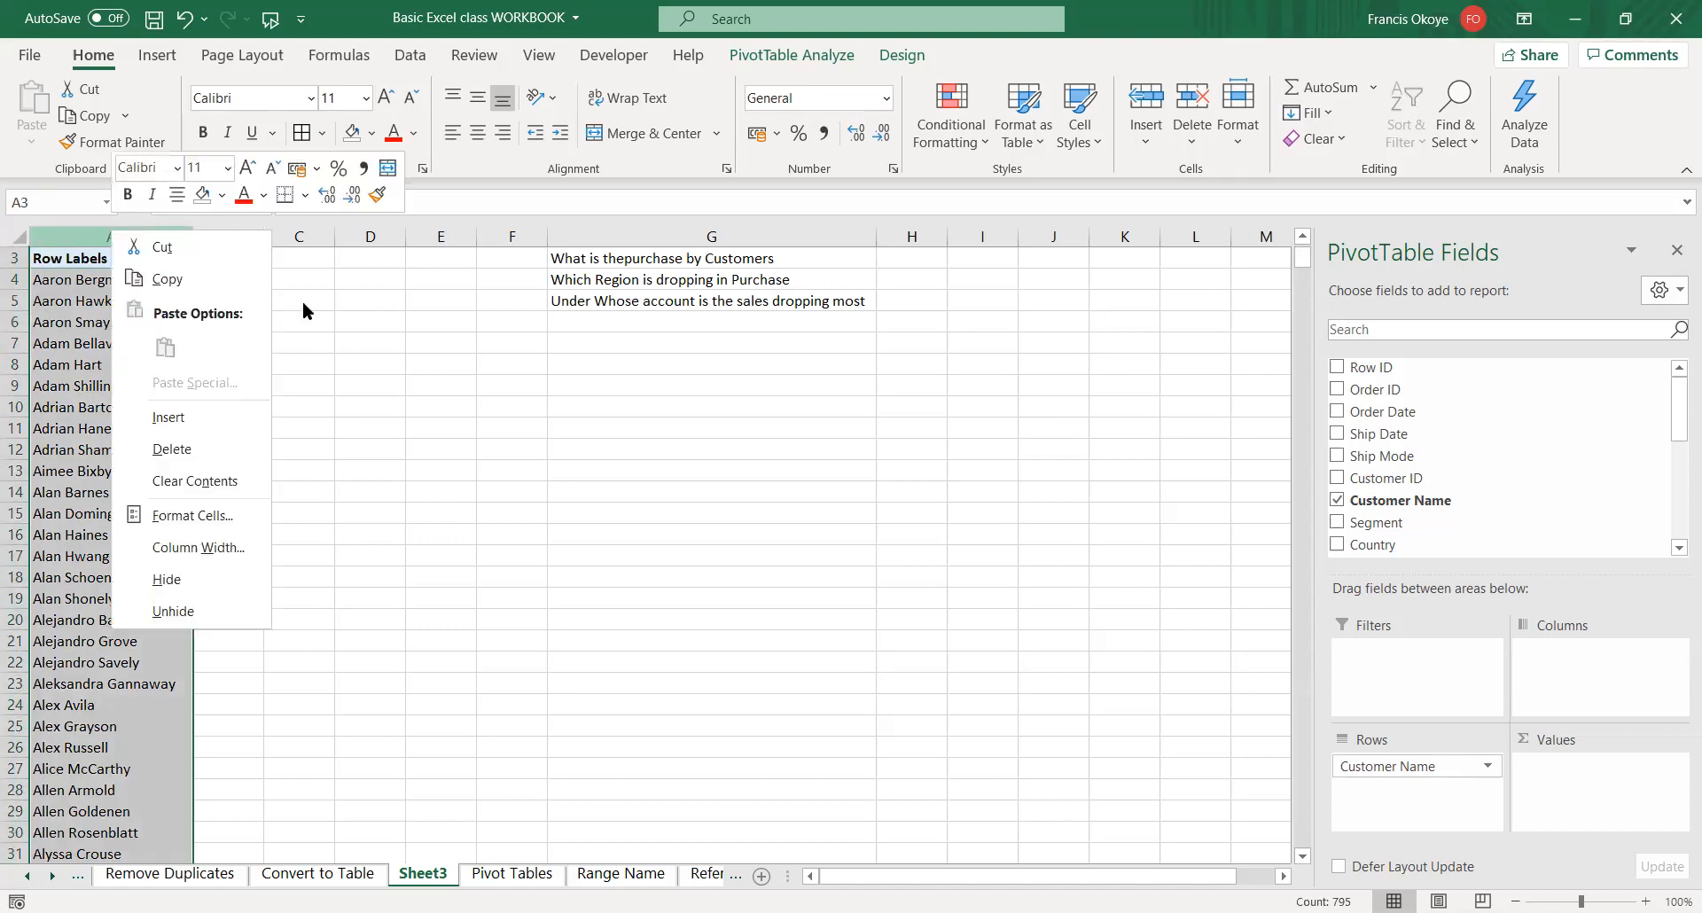
key("Escape")
left_click(87, 278)
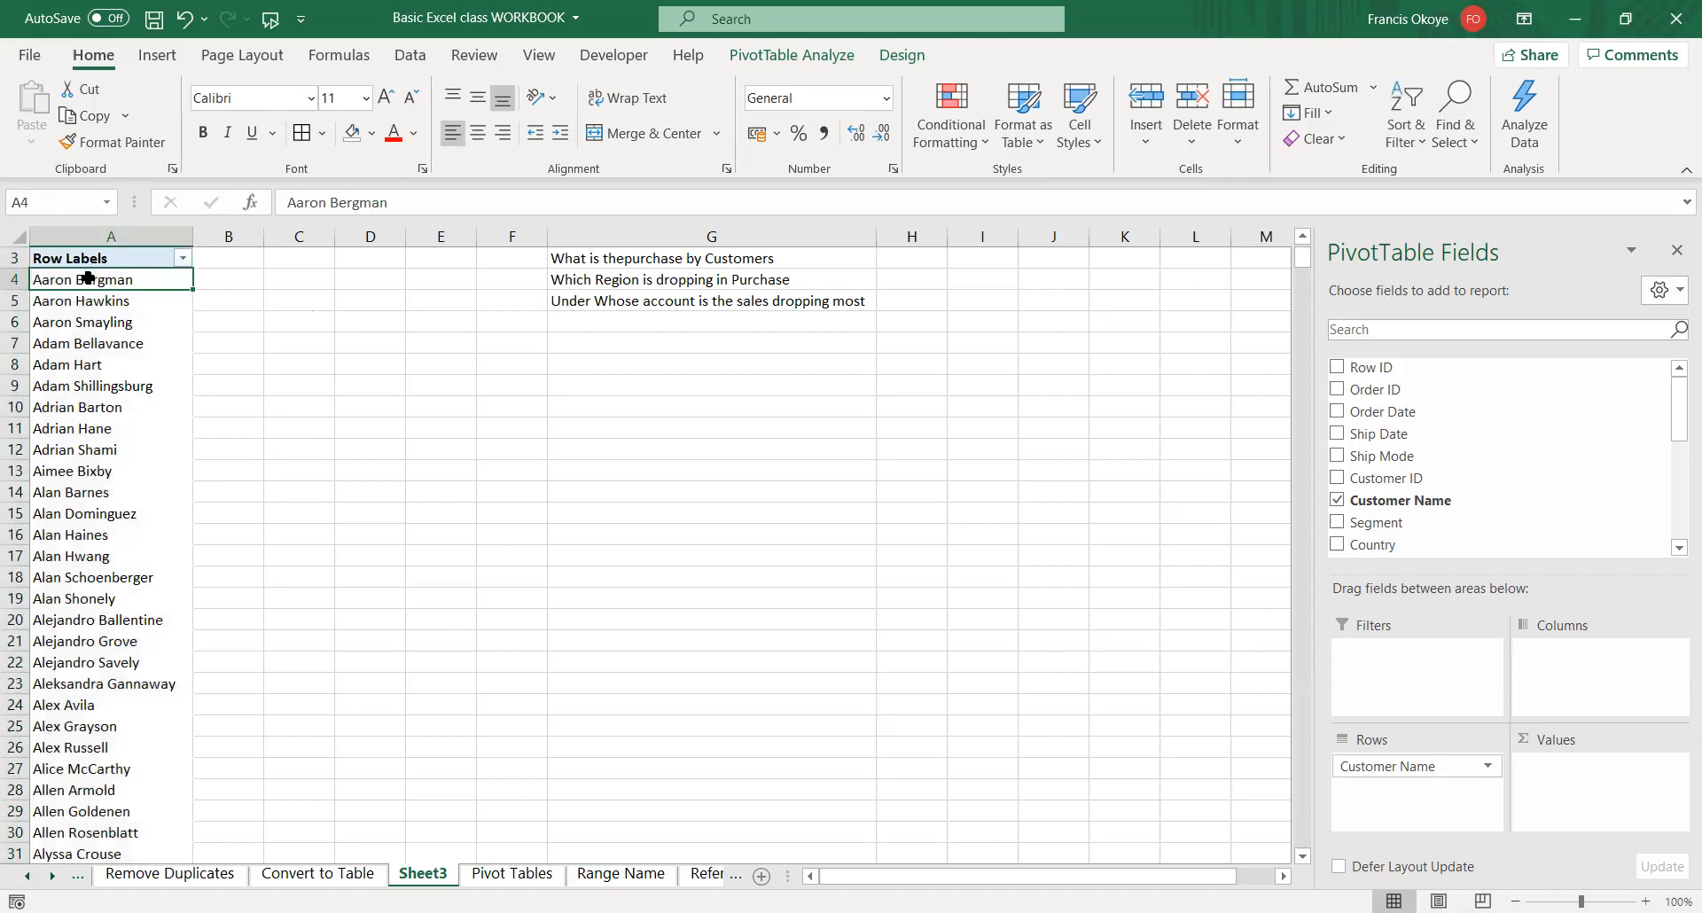
key("ctrl+shift+Down")
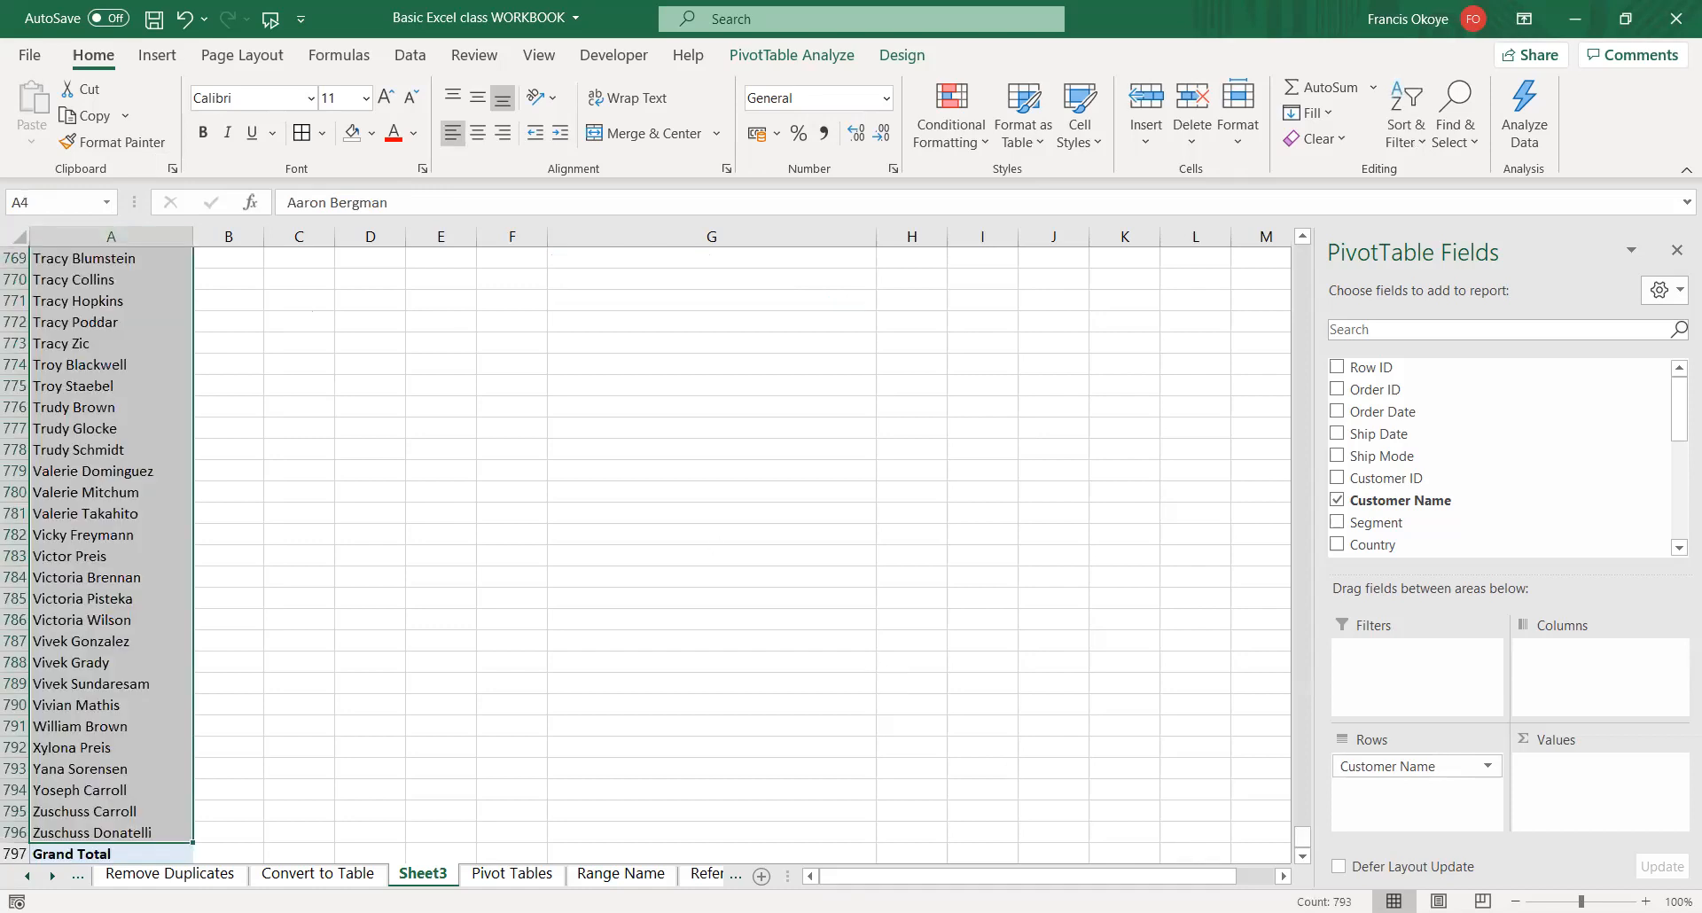
left_click(95, 741)
key("ctrl+Up")
key("Down")
key("Up")
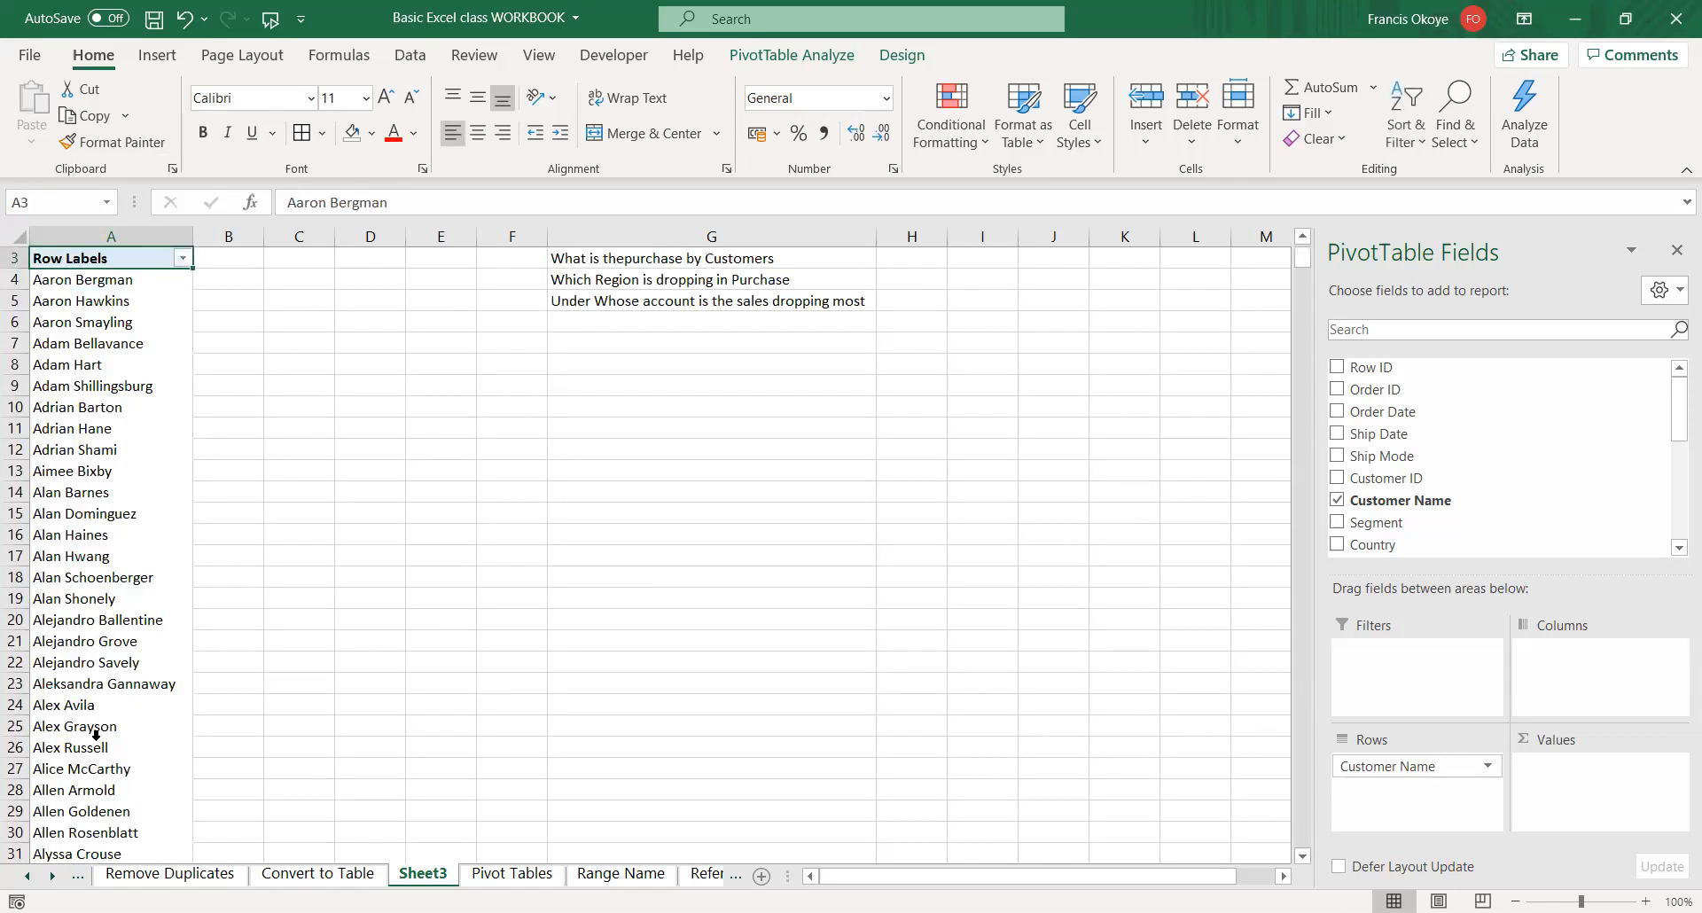
key("Up")
key("Down")
key("Down")
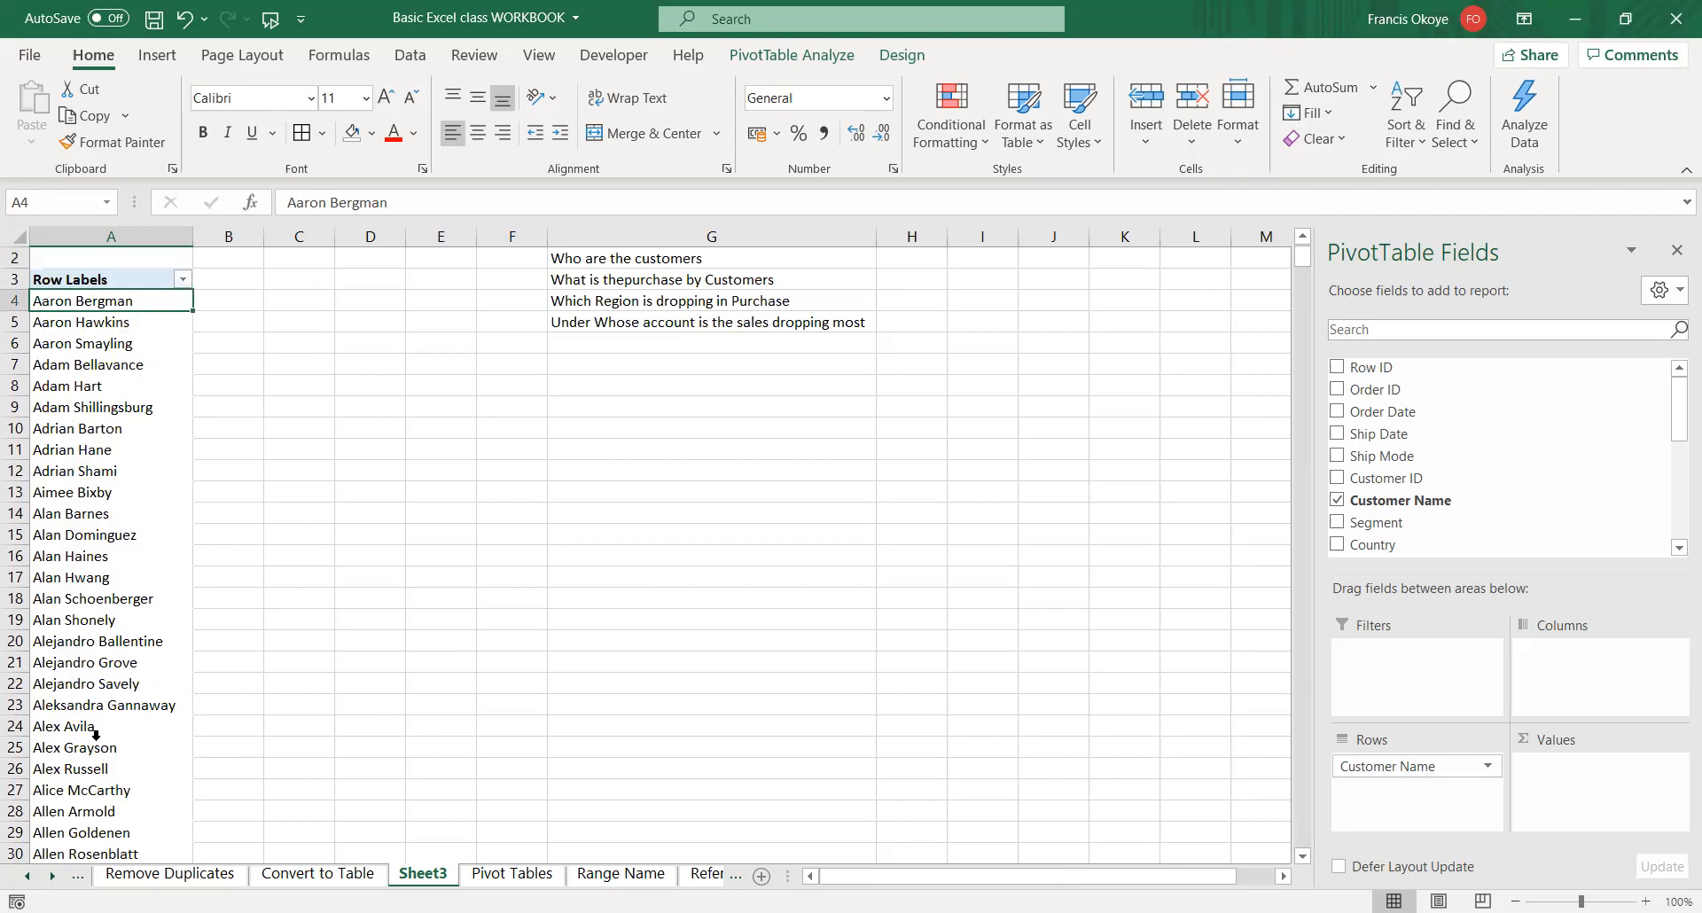
key("Up")
key("Down")
left_click(96, 735)
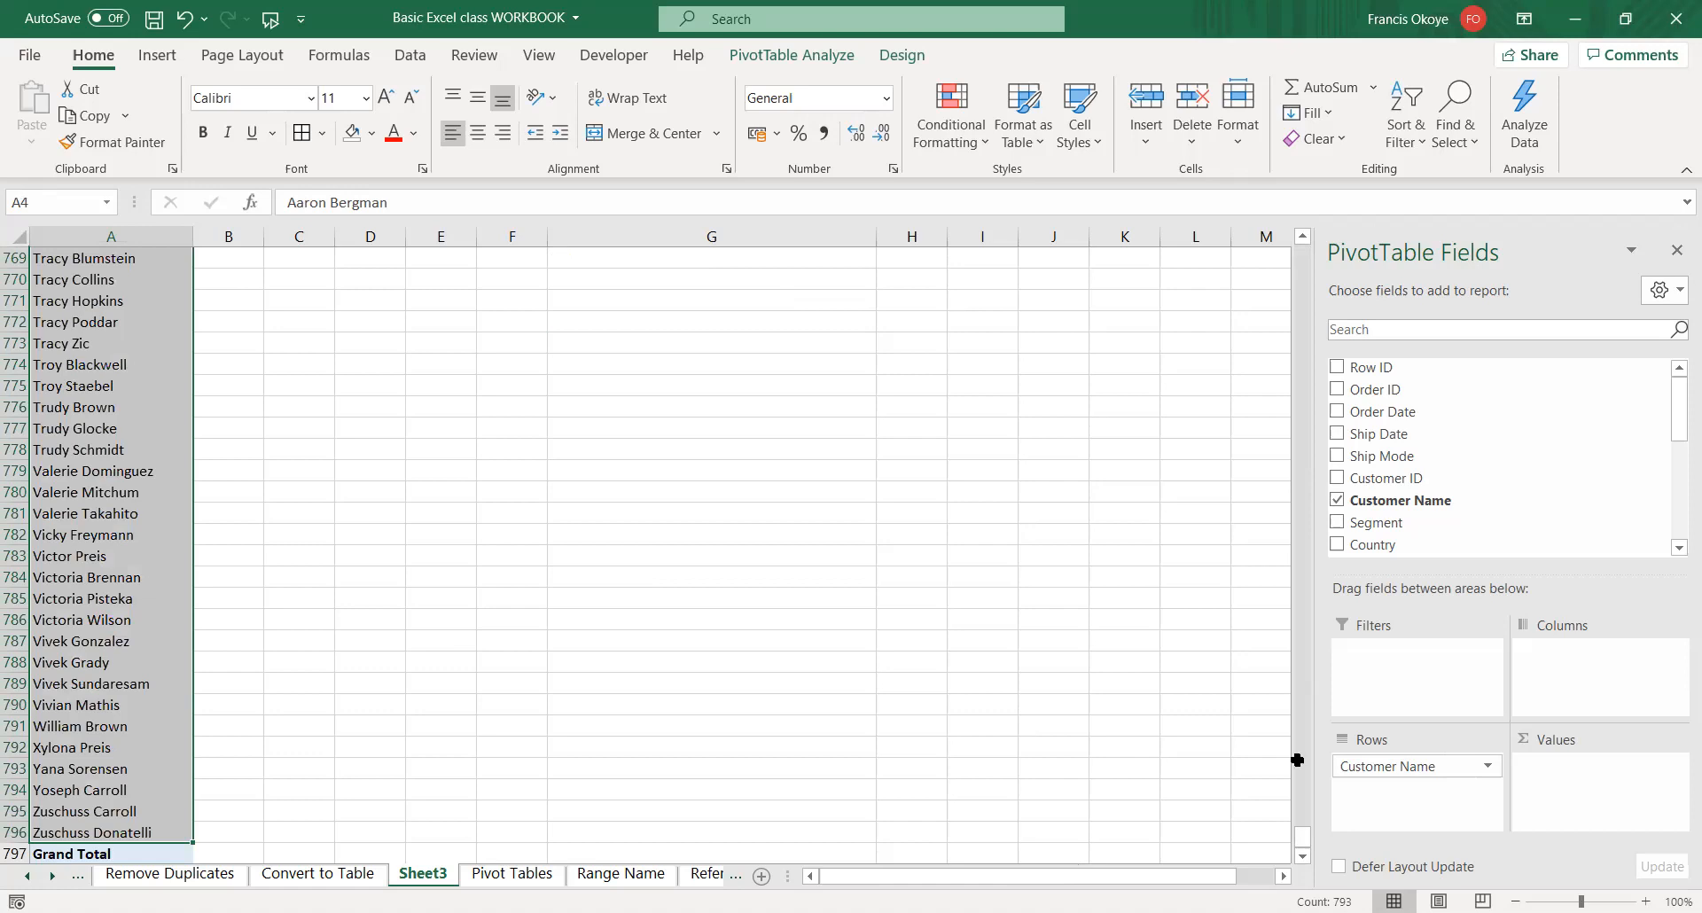
- Add the Sales field to the Values area of the PivotTable on Sheet3
left_click_drag(1303, 838, 1305, 230)
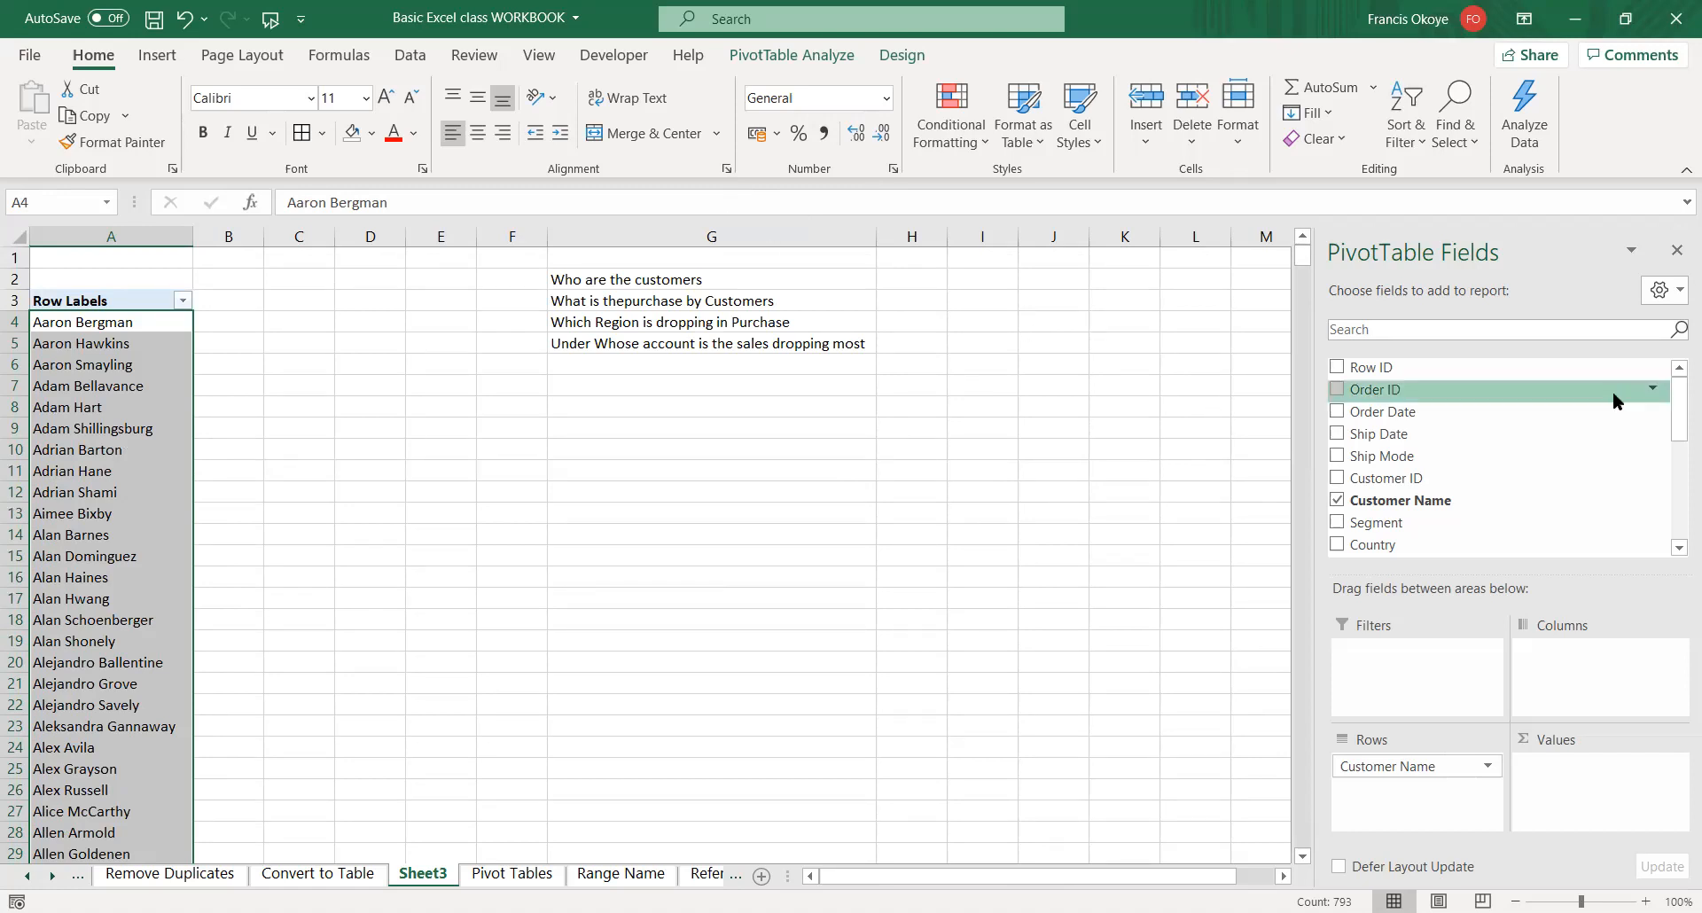
left_click_drag(1676, 384, 1672, 502)
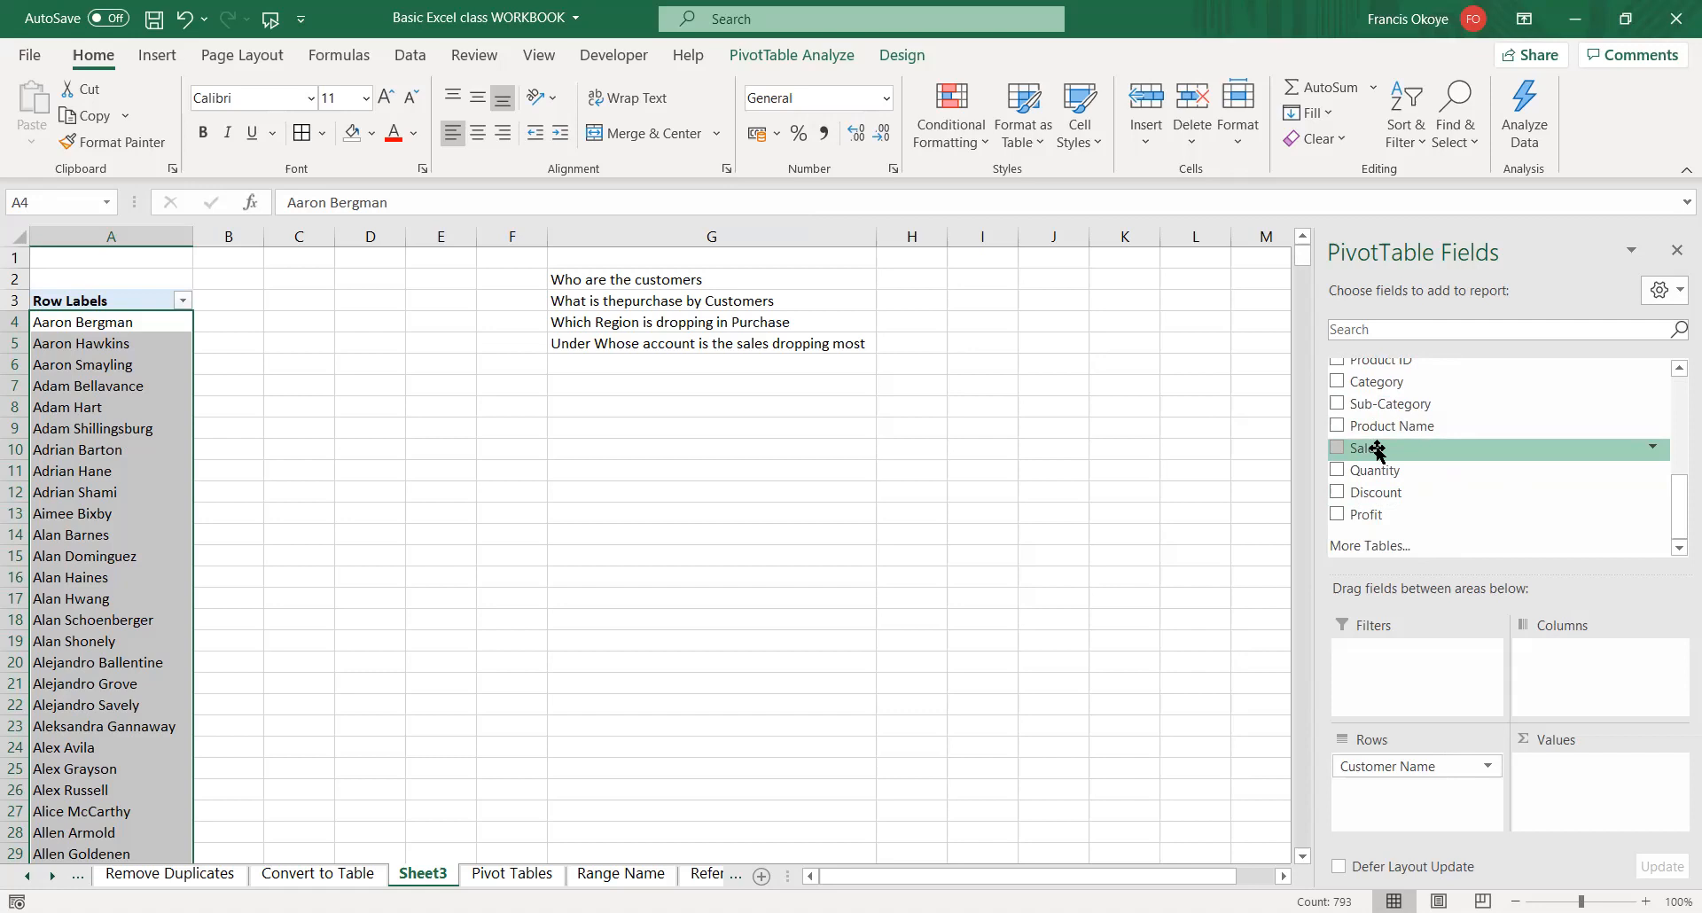
left_click_drag(1377, 450, 1567, 788)
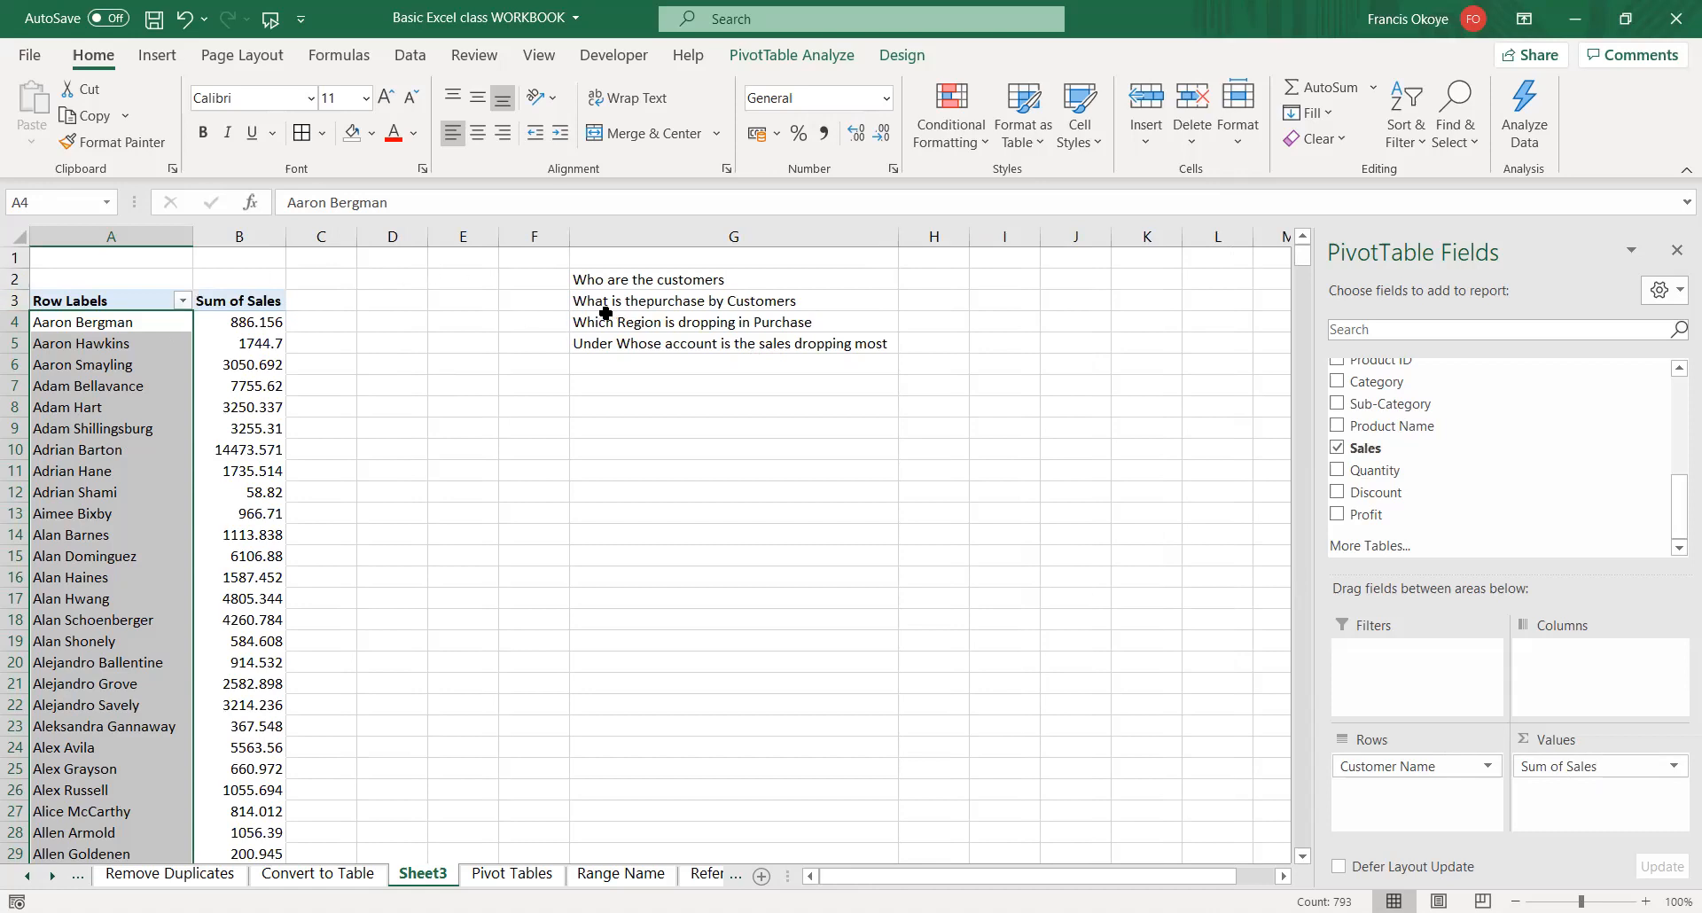
- Apply a Top 10% conditional formatting rule with Light Red Fill with Dark Red Text to the Sum of Sales column
left_click(235, 304)
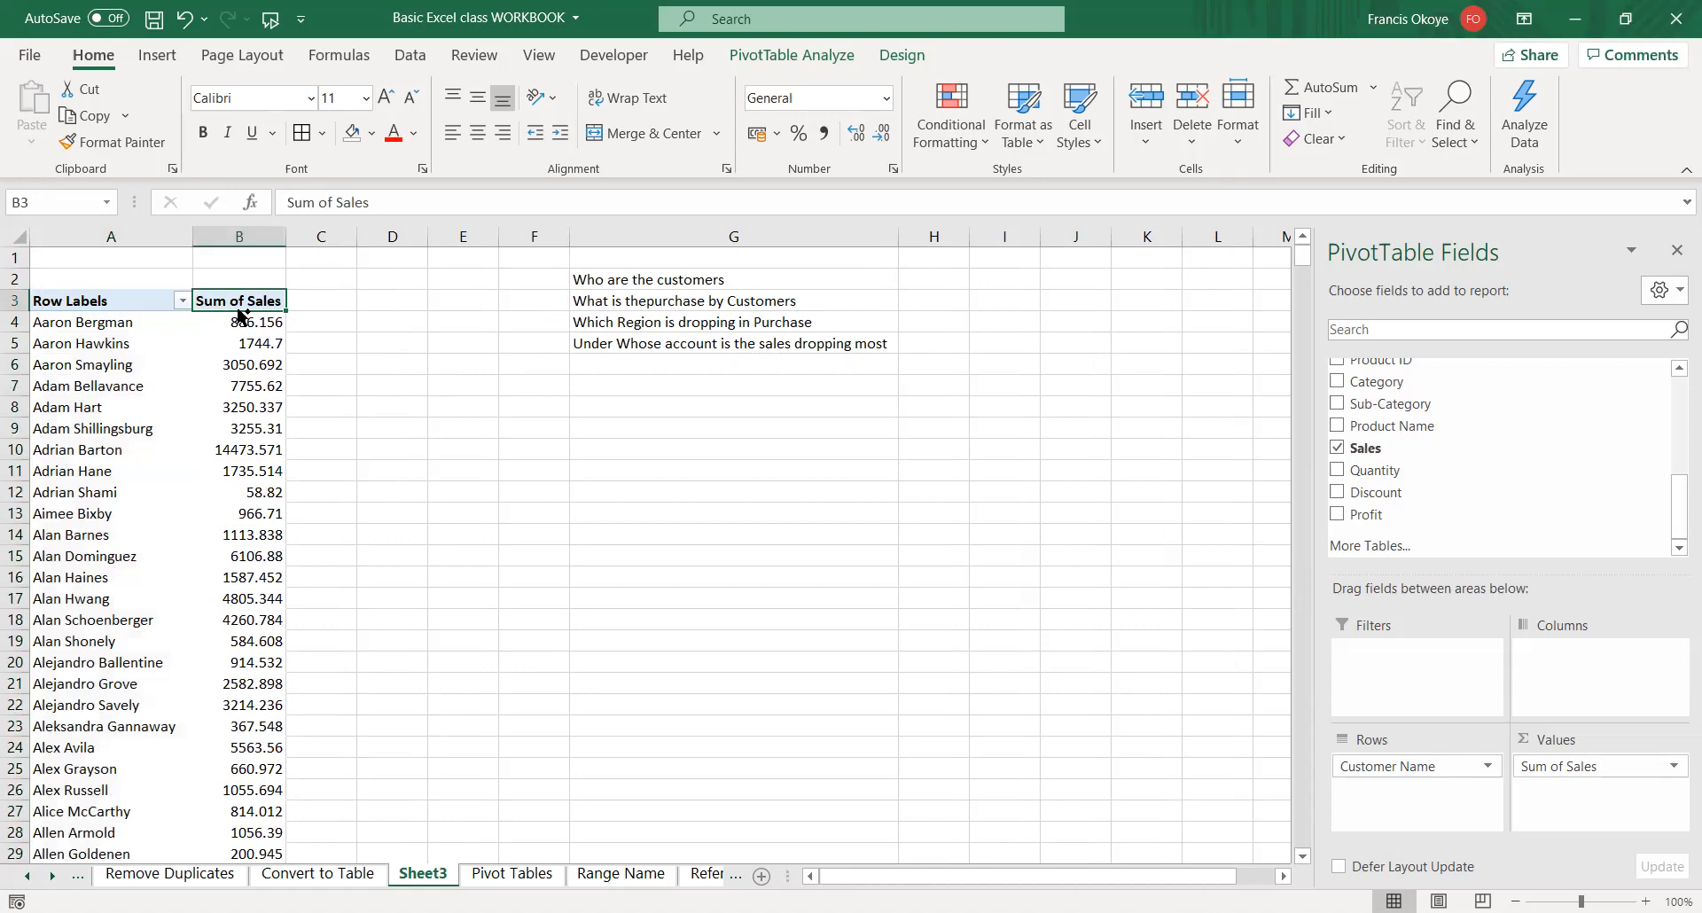
key("ctrl+shift+Down")
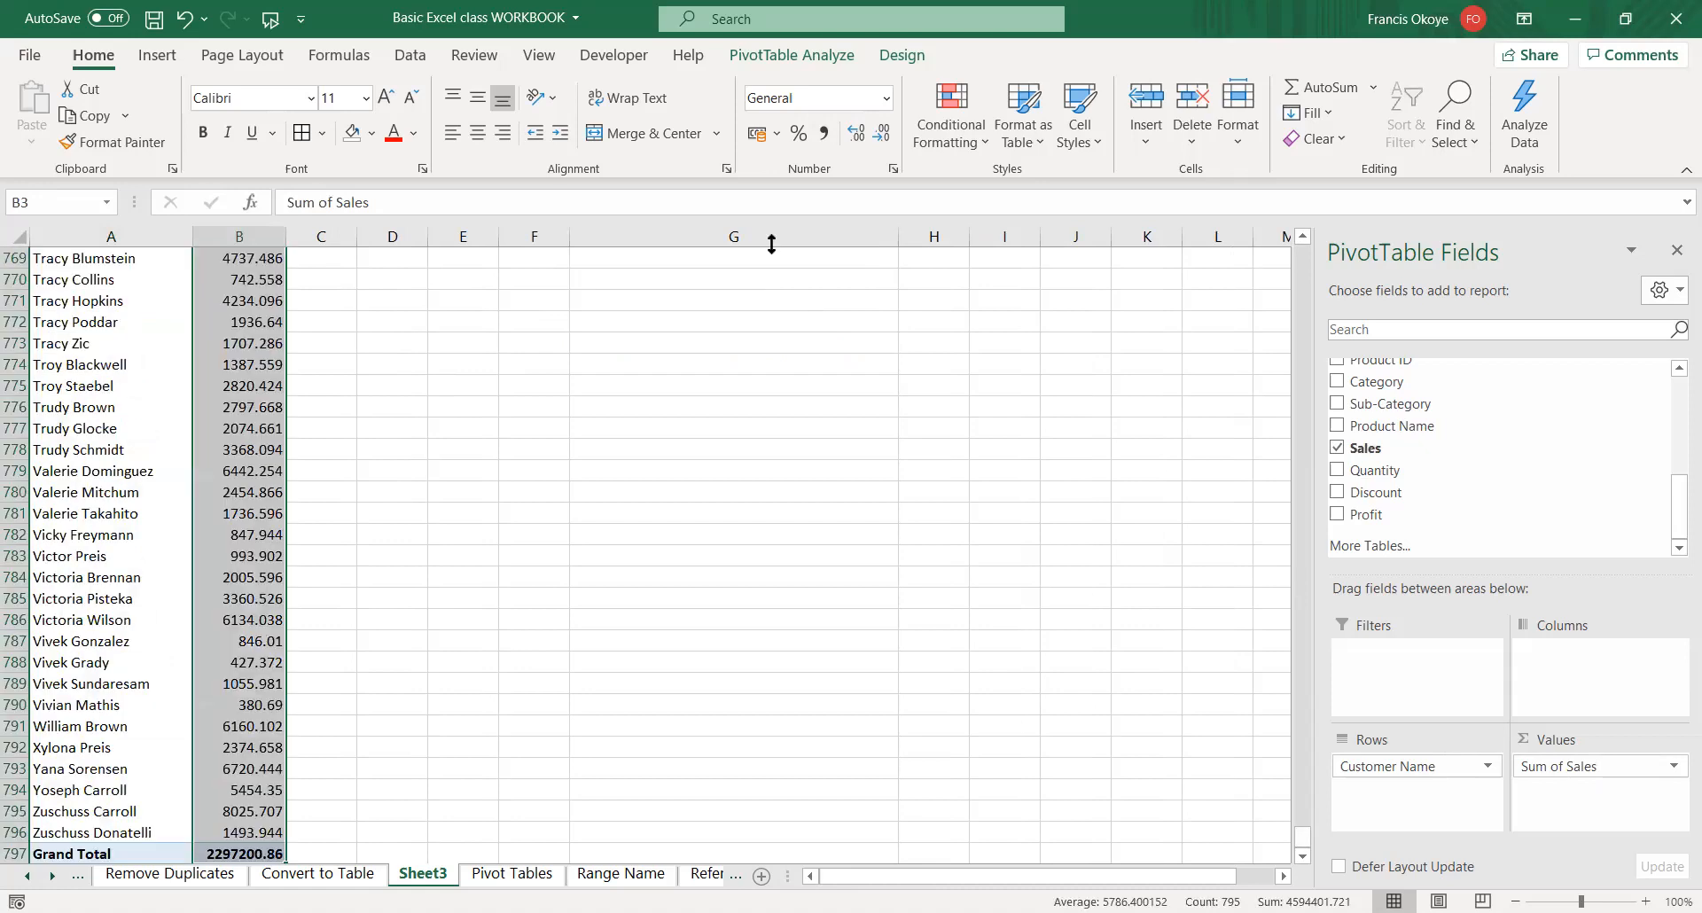
left_click(973, 136)
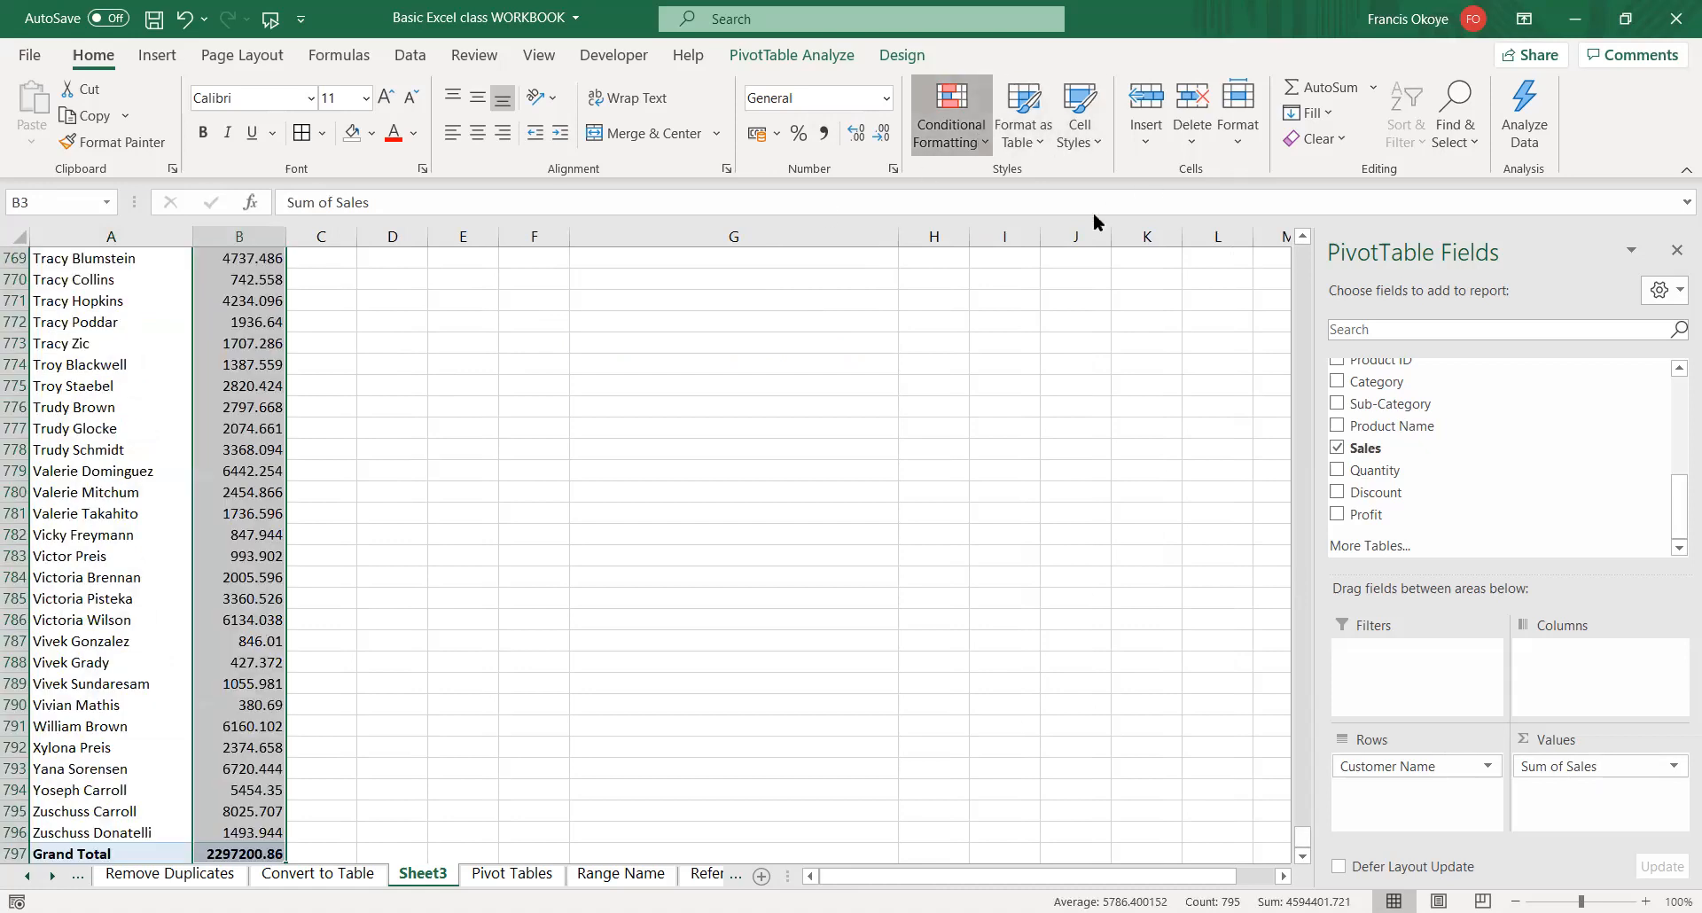
mouse_move(1072, 241)
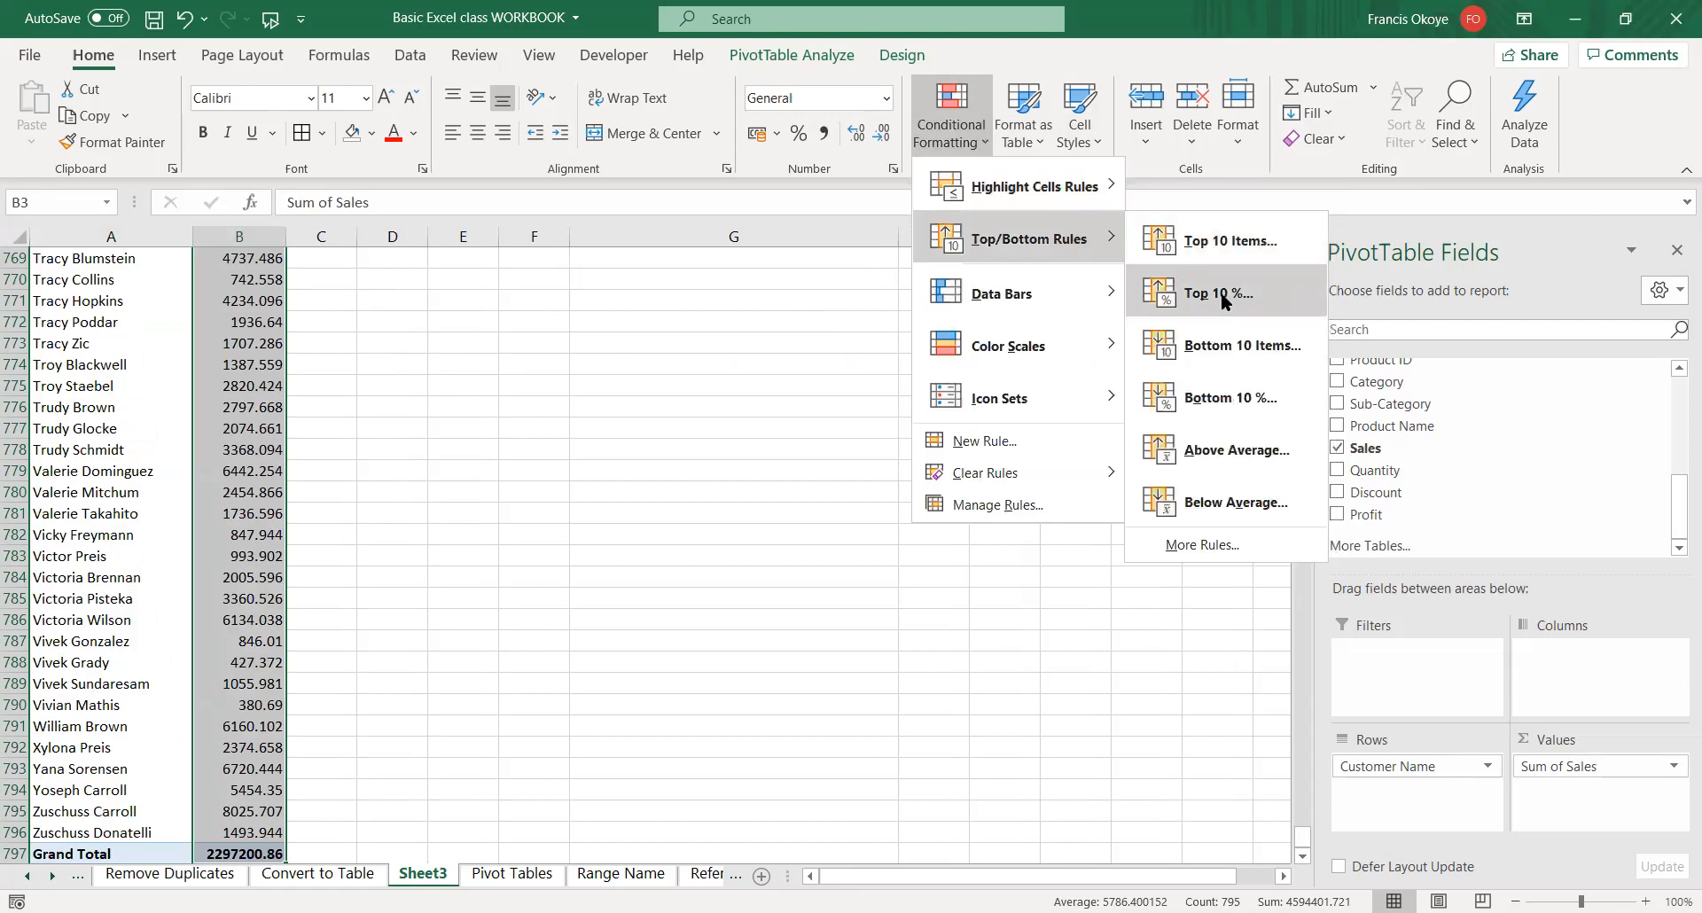
left_click(1224, 302)
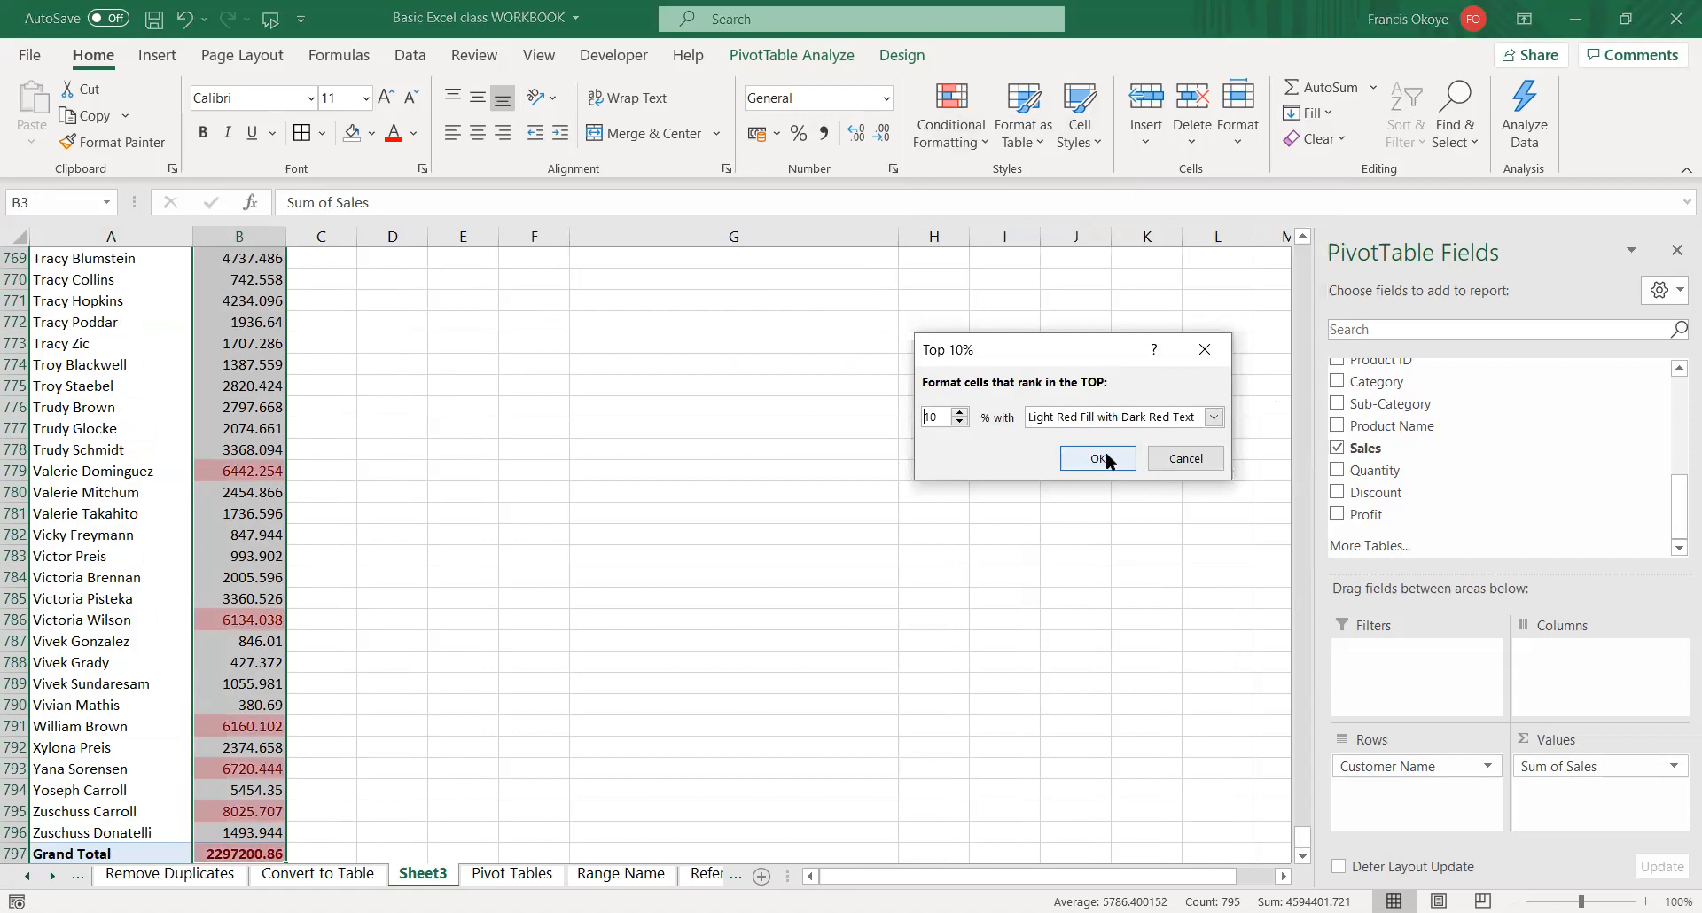
left_click(1099, 458)
left_click_drag(1302, 837, 1291, 211)
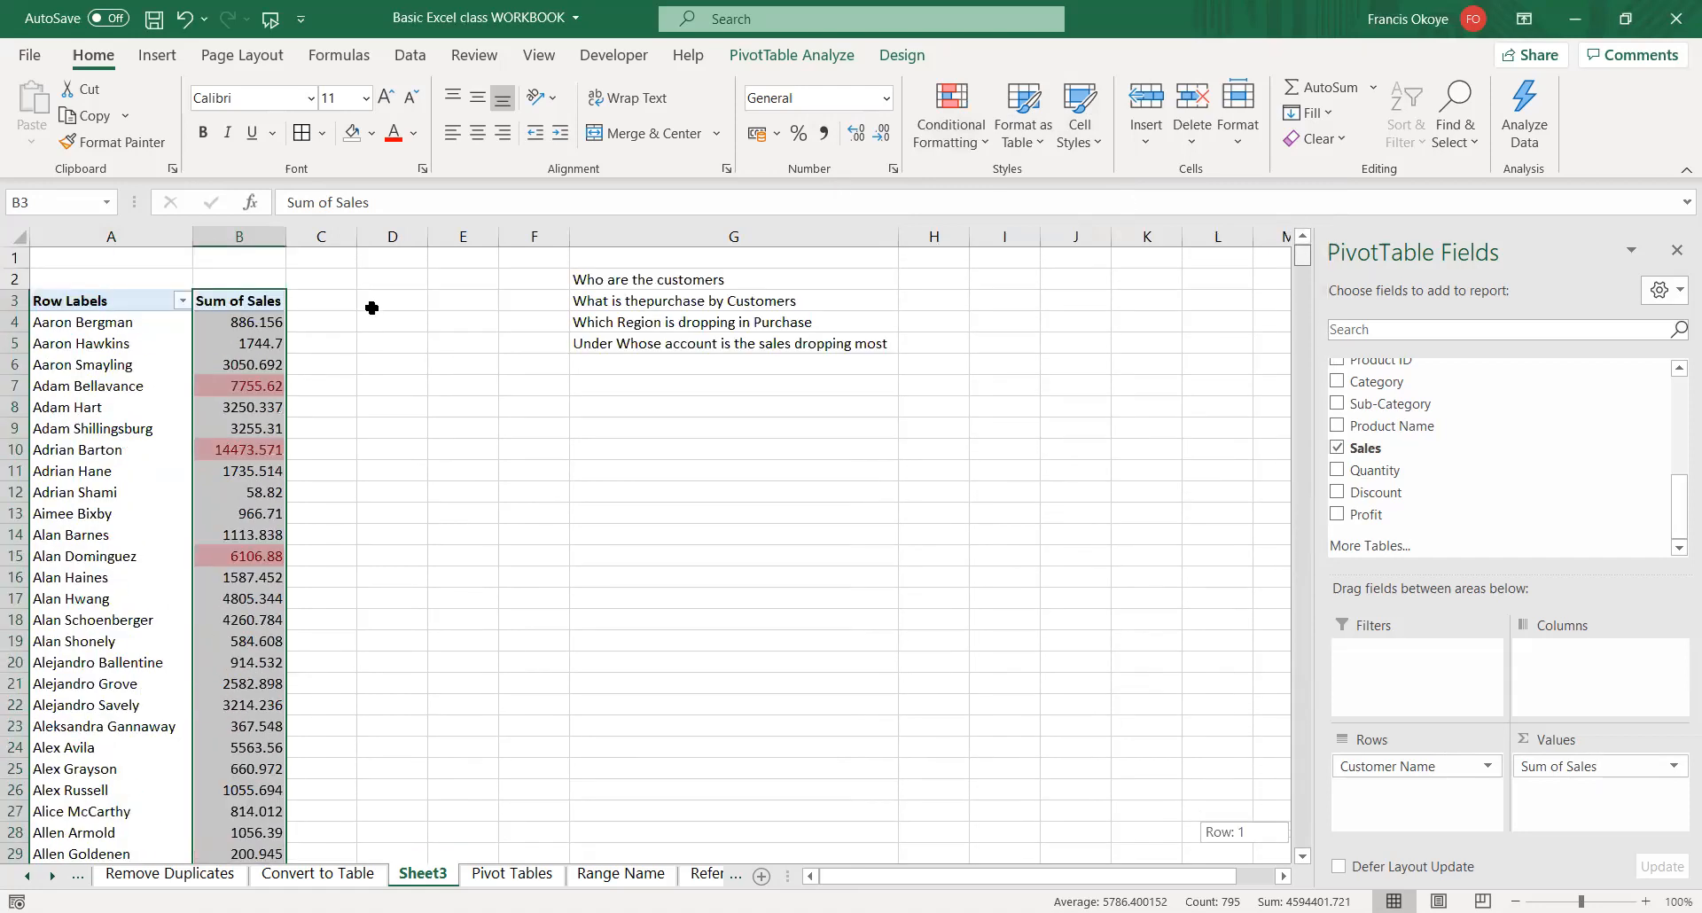
left_click(271, 301)
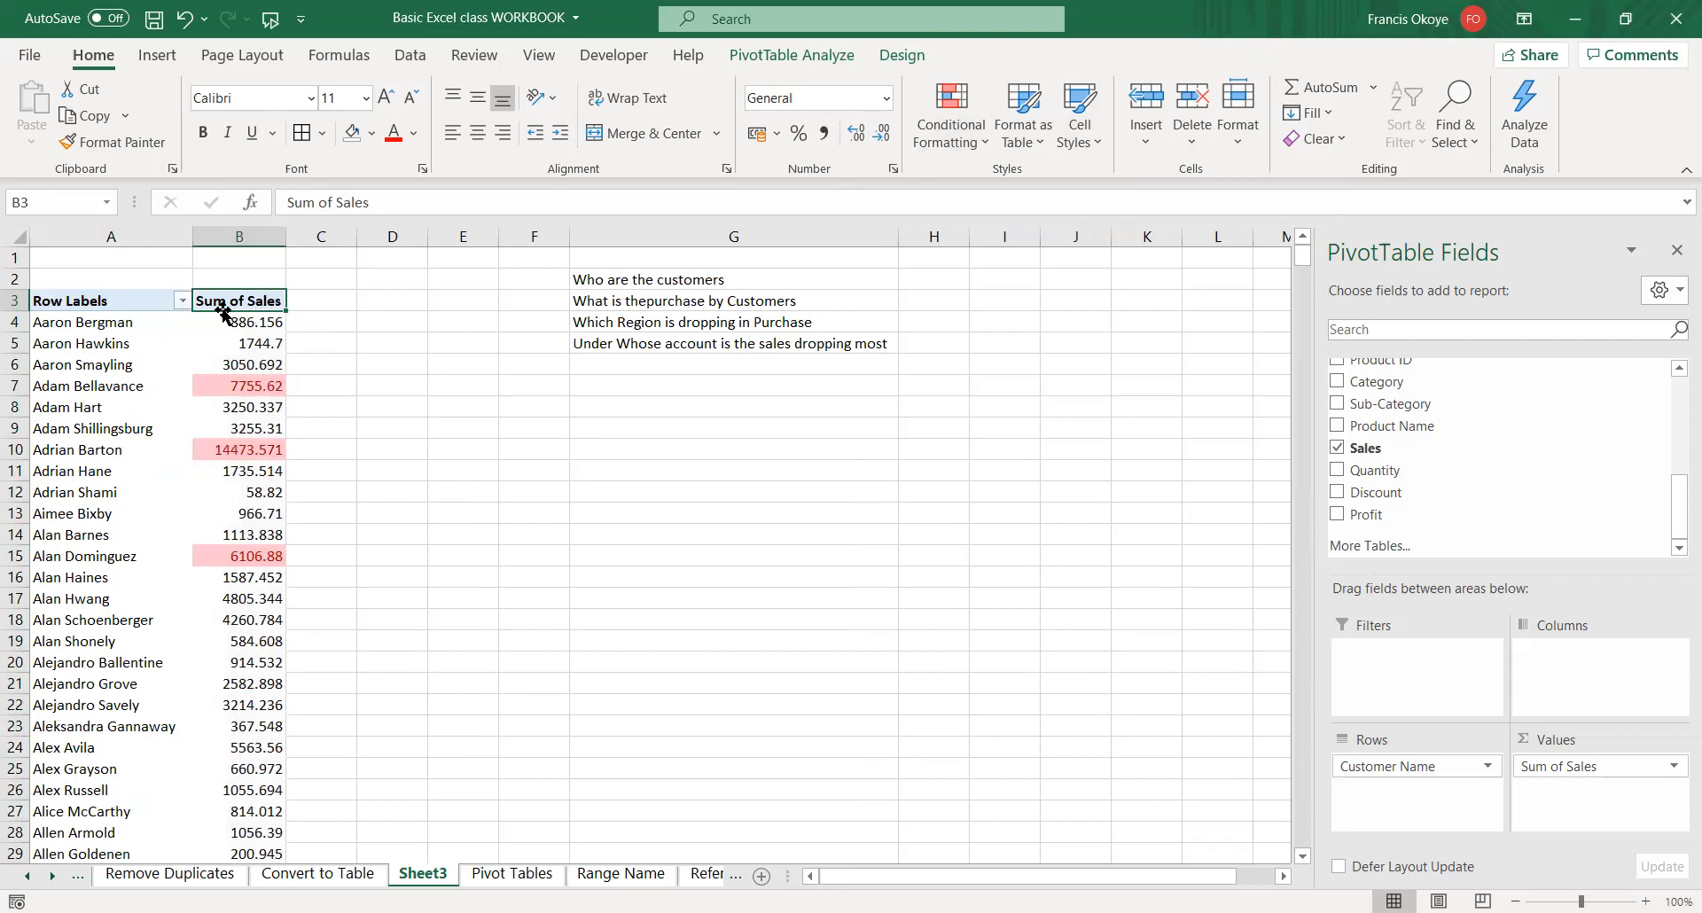
- Examine the Sum of Sales column down to the Grand Total and the options available for summarizing its values
left_click(142, 299)
key("shift+Right")
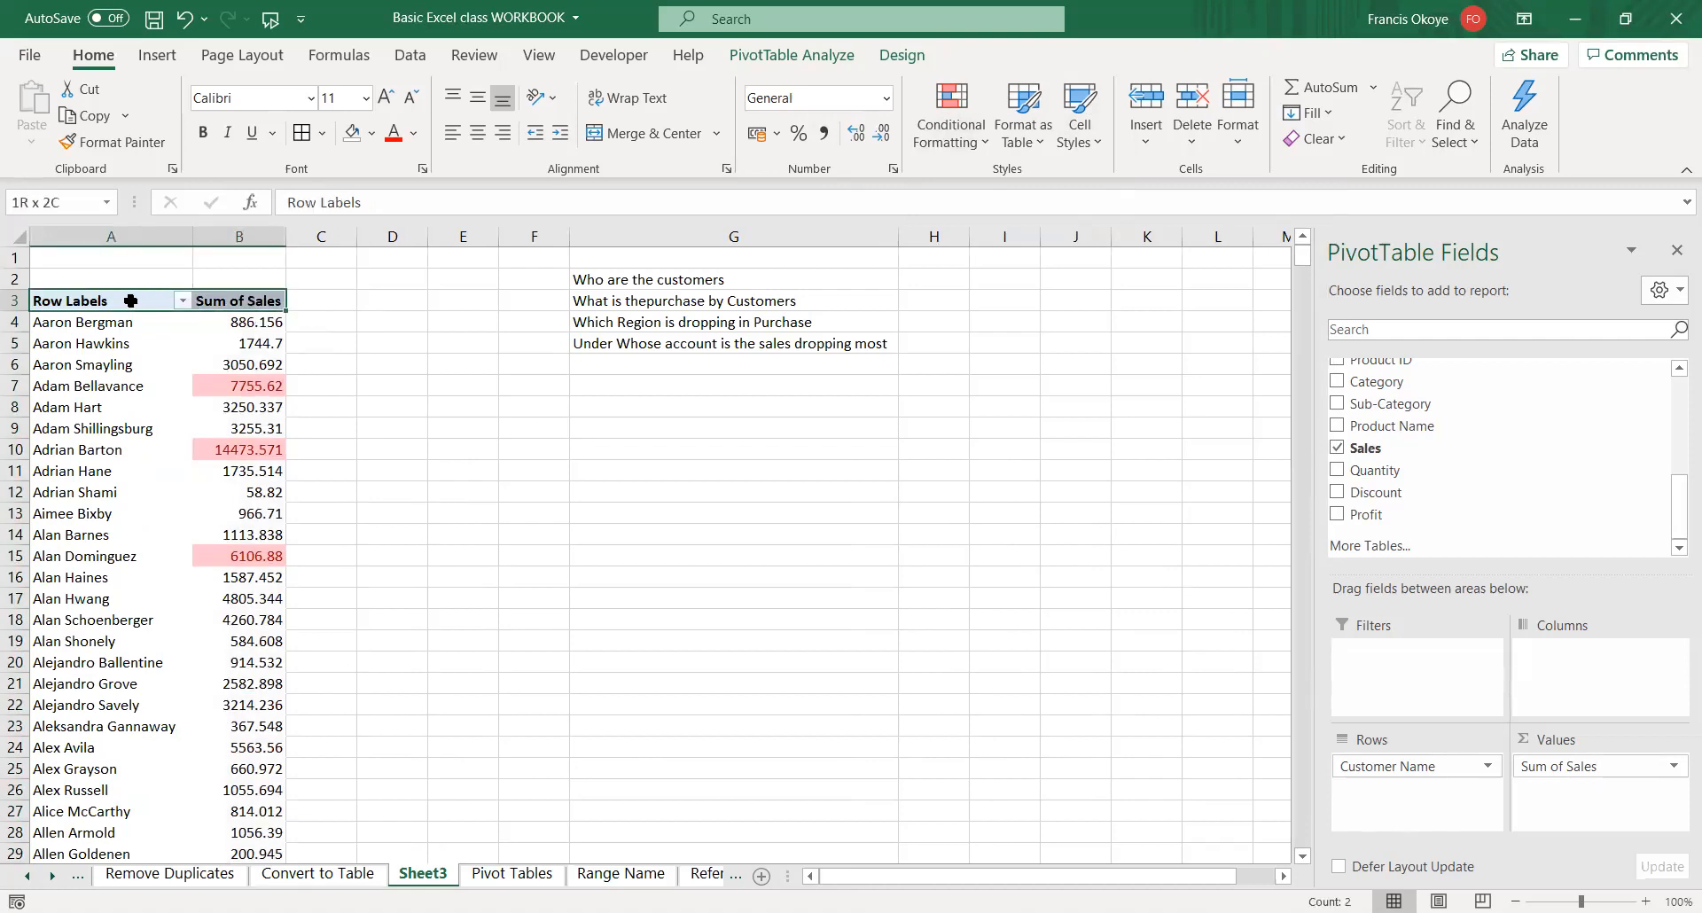
left_click(255, 302)
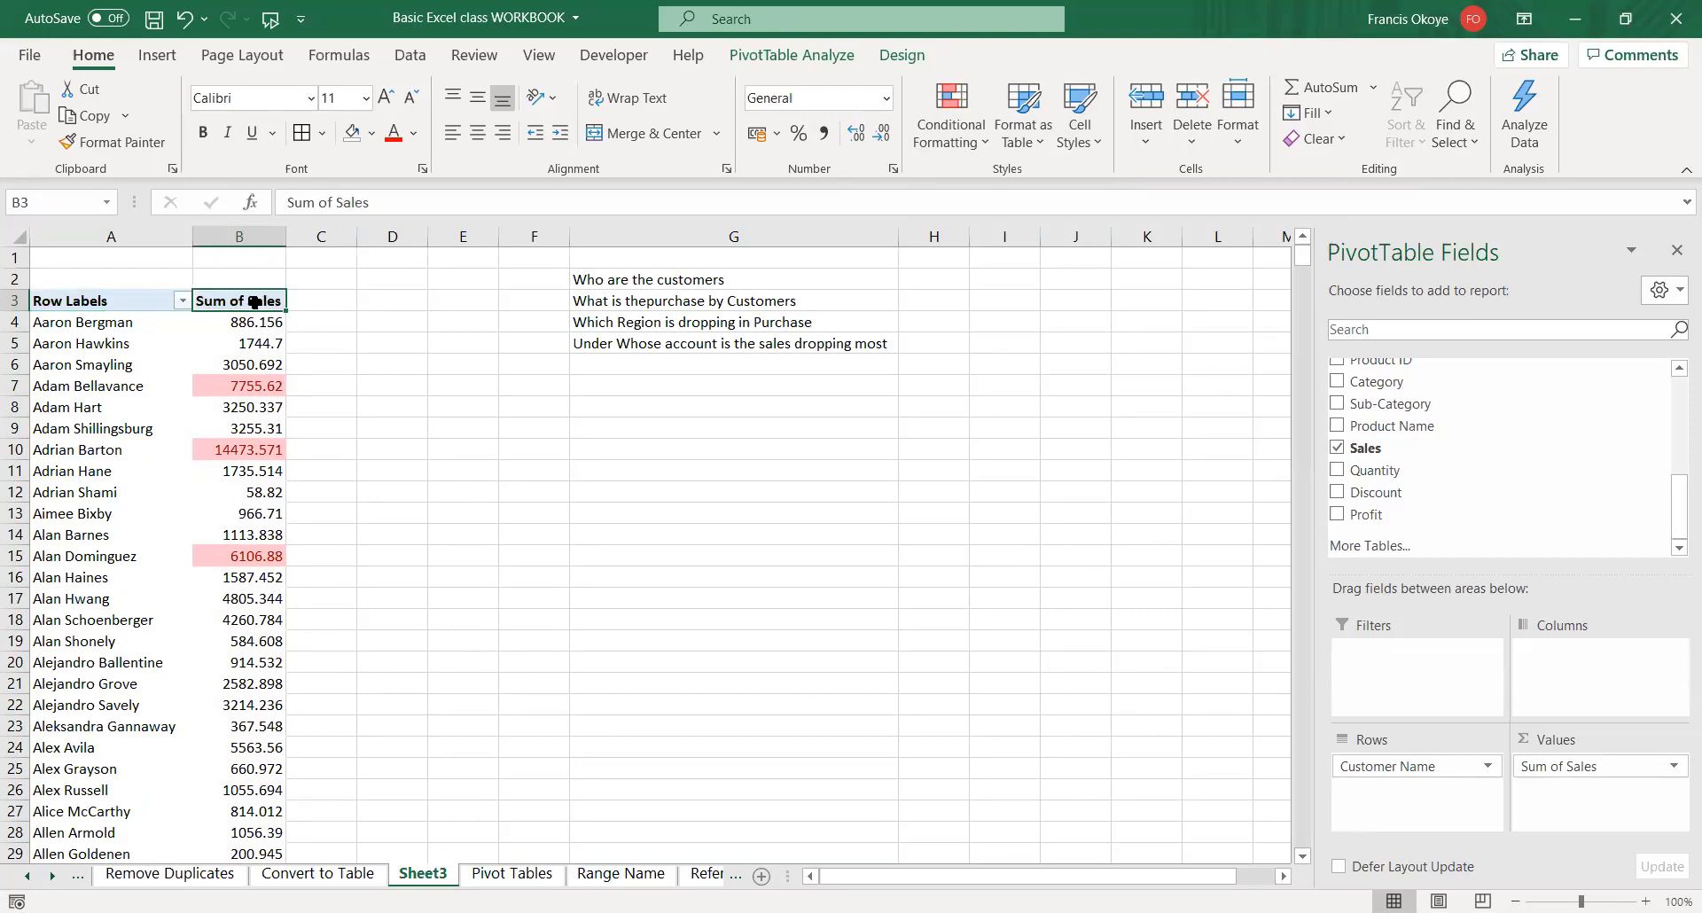
key("ctrl+shift+Down")
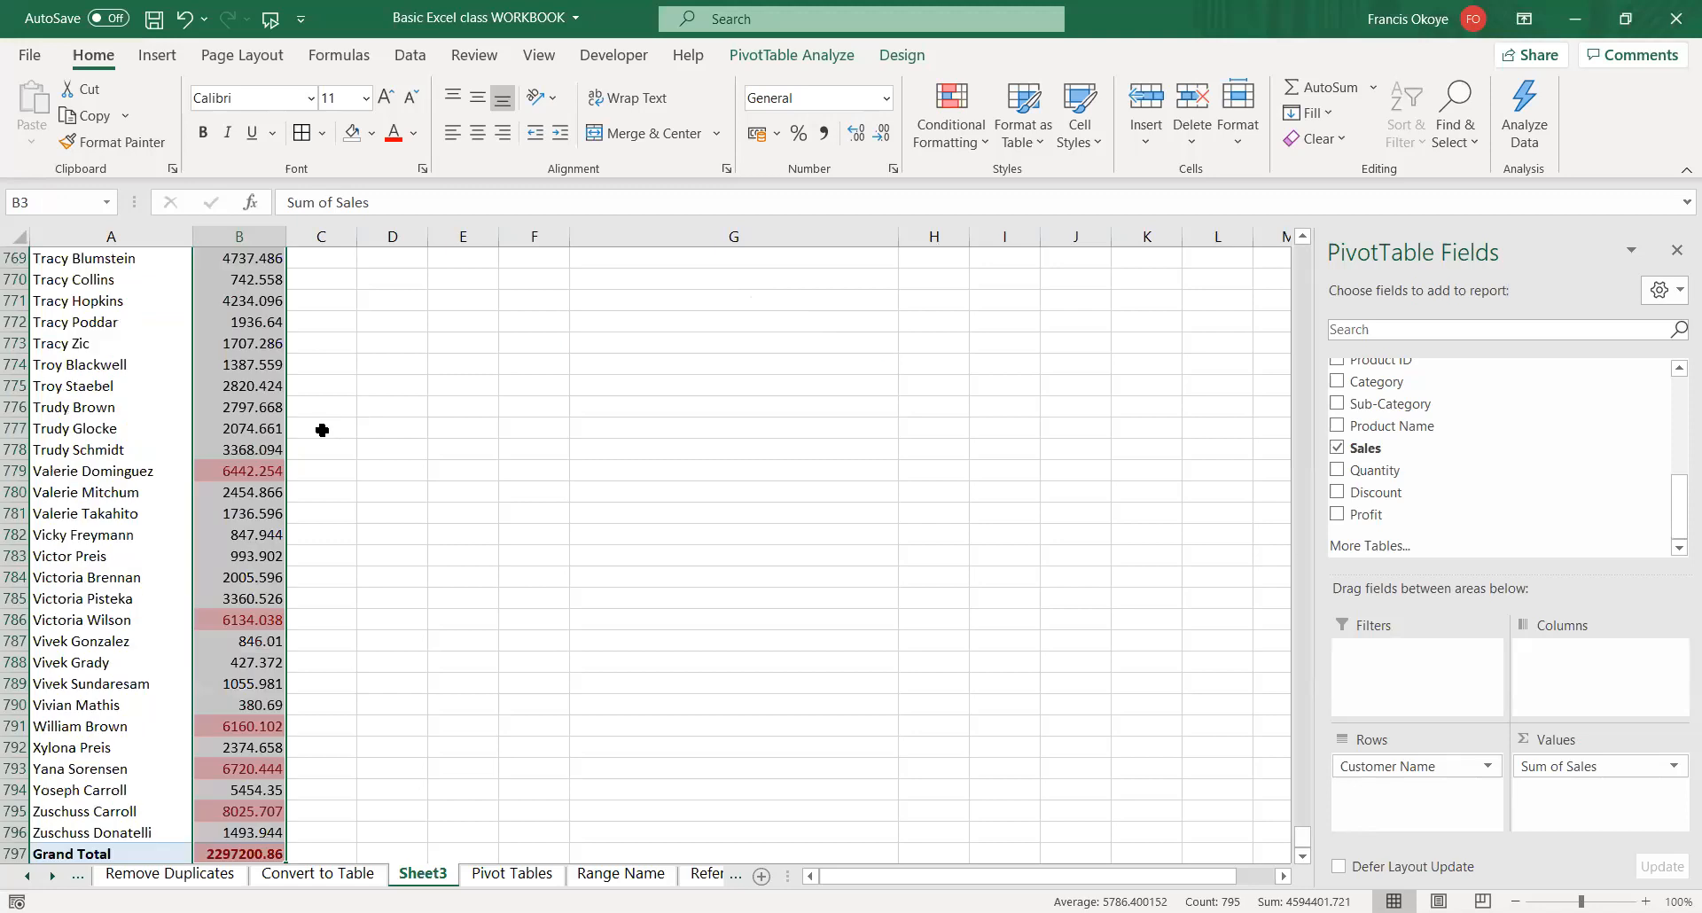
right_click(247, 471)
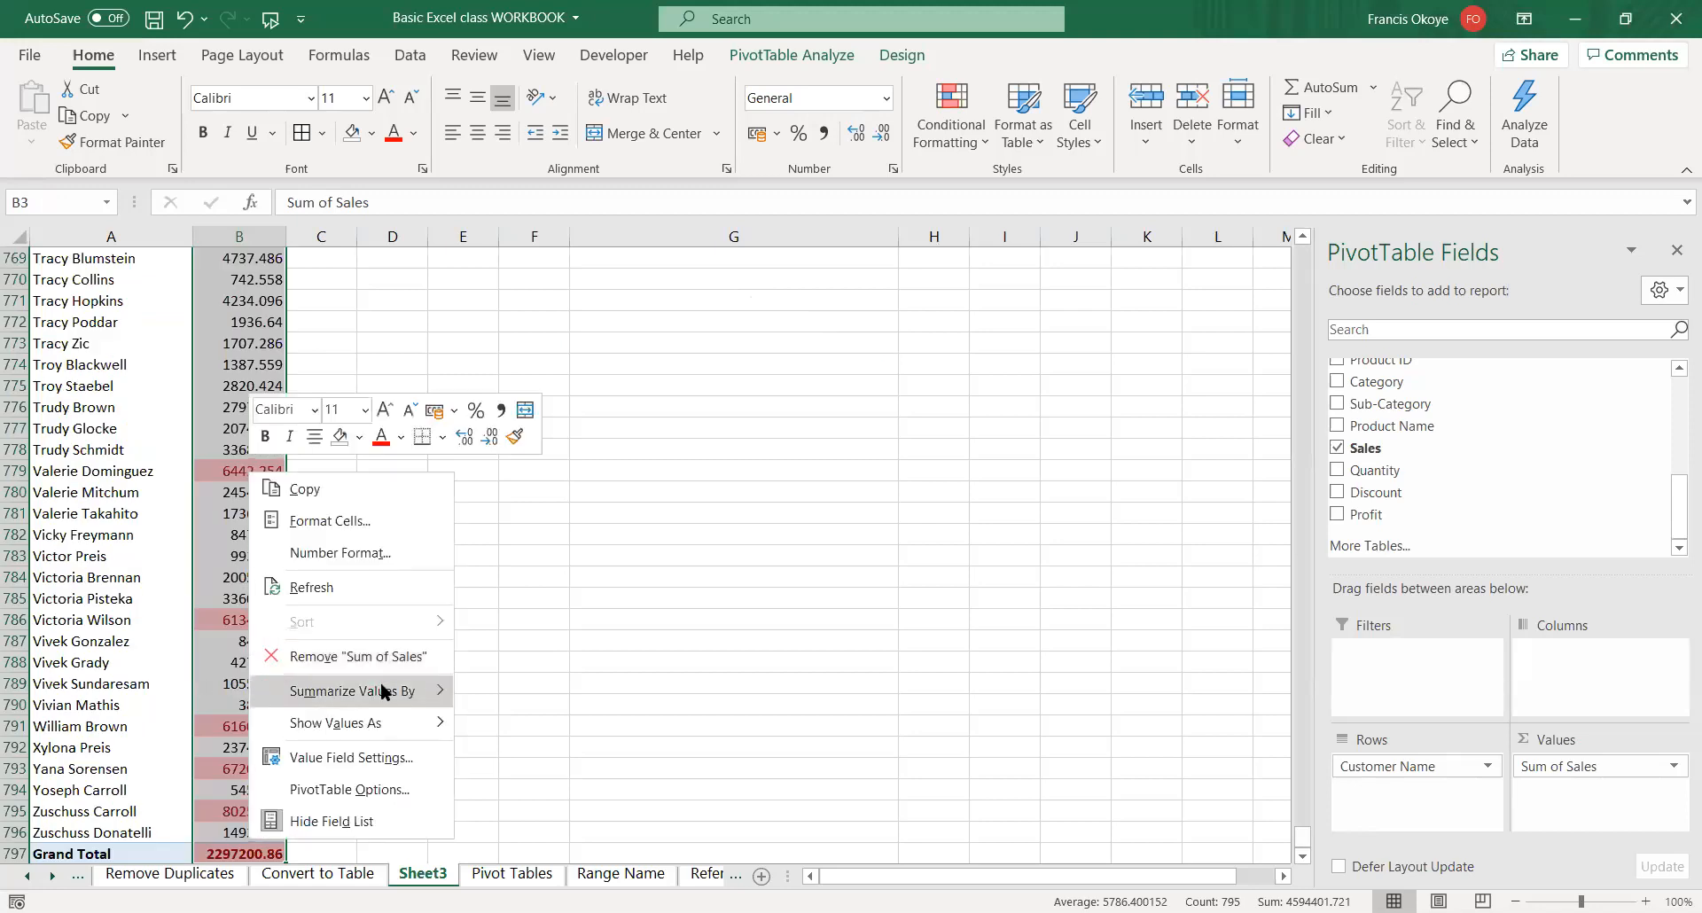
mouse_move(381, 691)
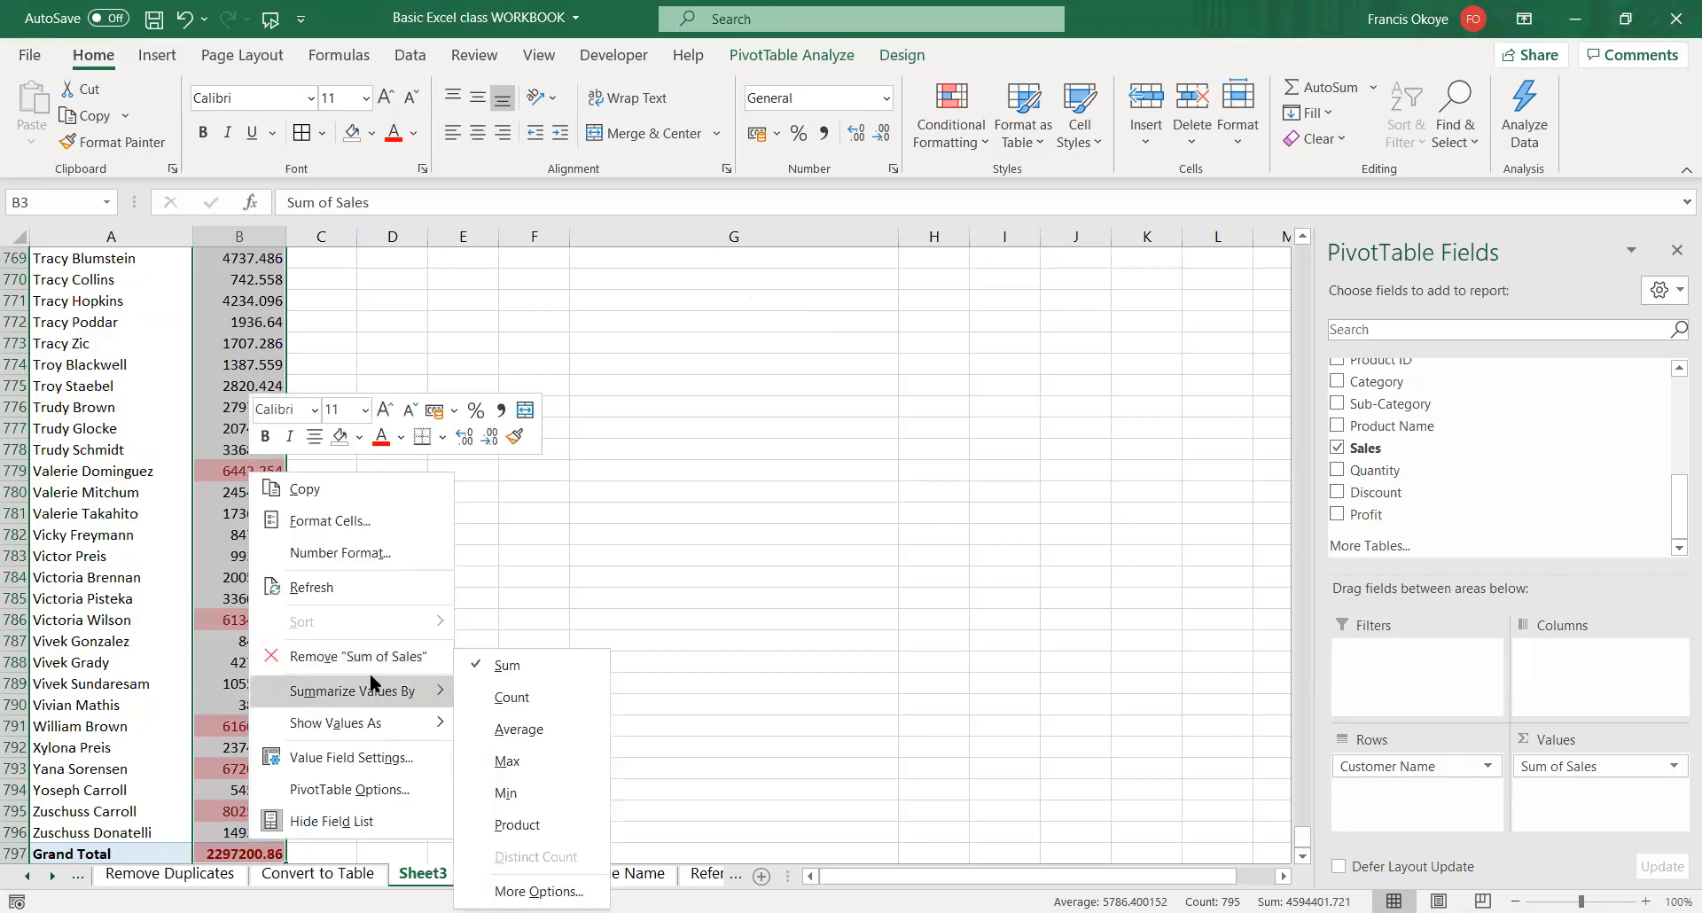
left_click(455, 568)
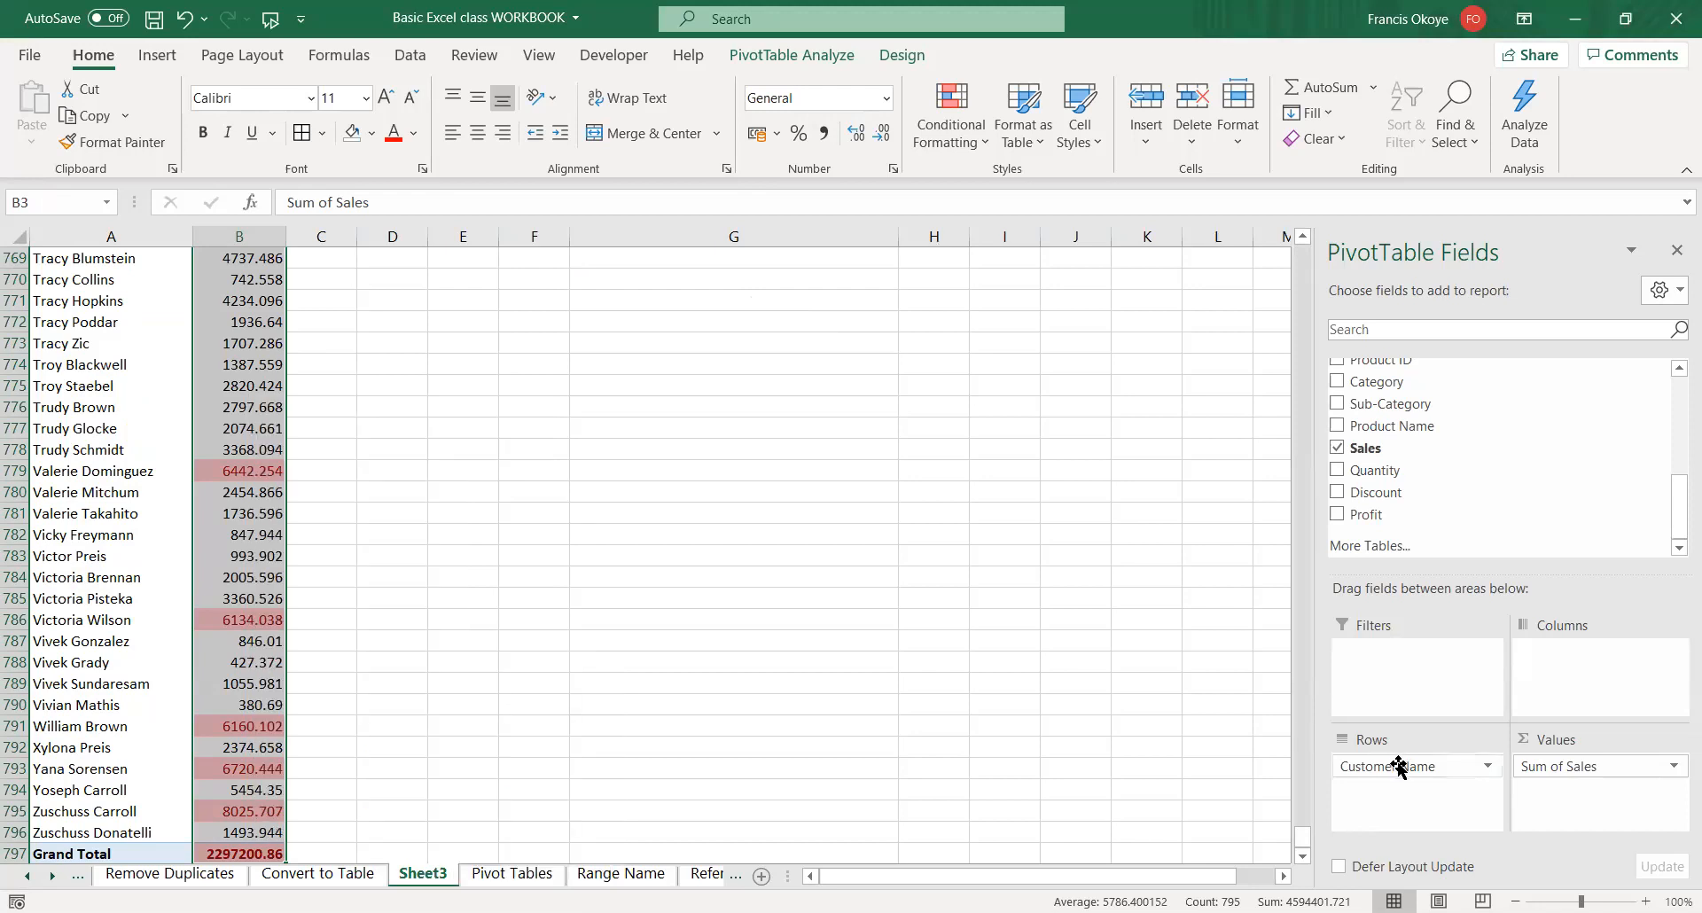
left_click(1674, 766)
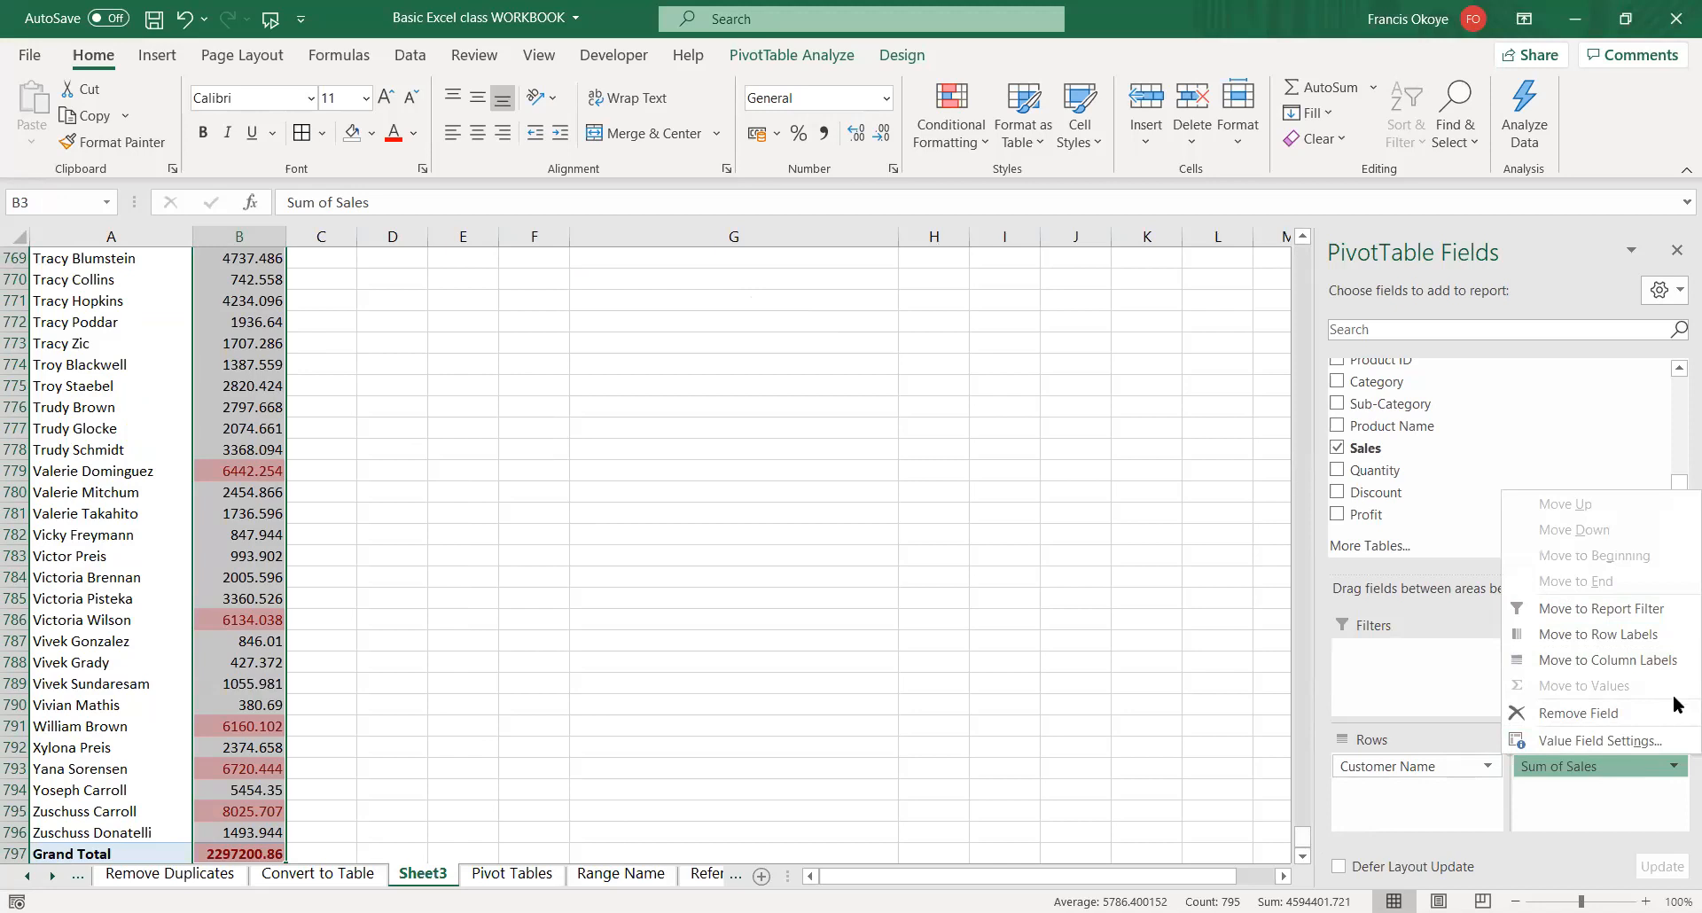
left_click(1603, 822)
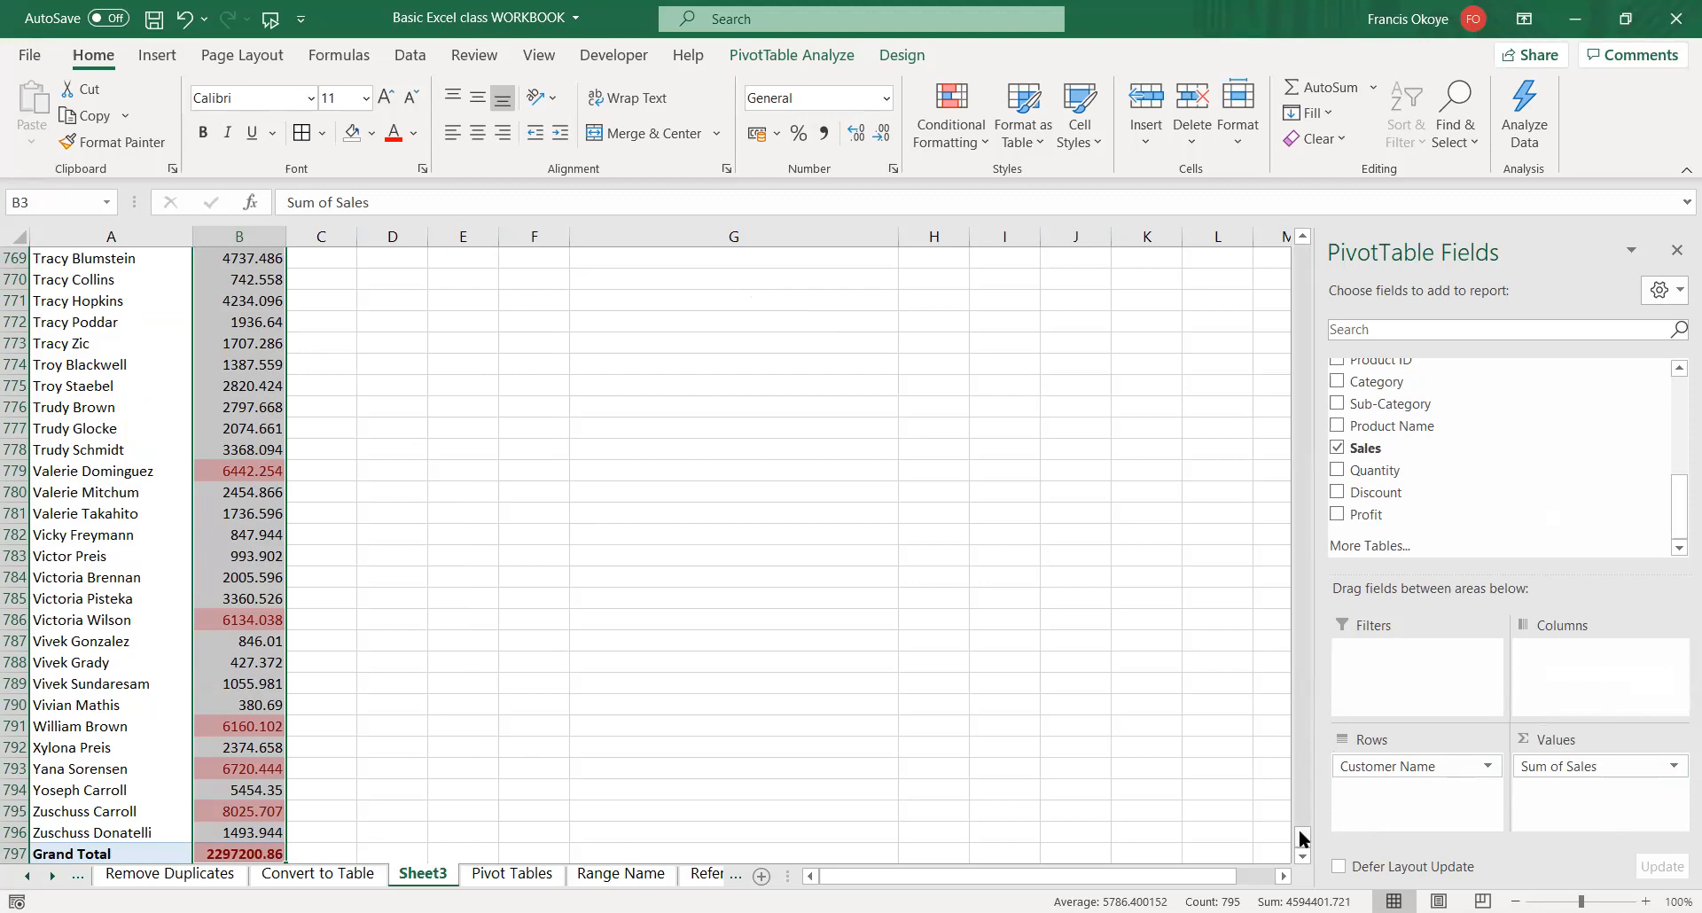
- Review the Value Field Settings for Sum of Sales, including Summarize Values By and Show Values As, keeping Sum as the calculation
key("ctrl+BackSpace")
left_click(233, 280)
left_click(249, 300)
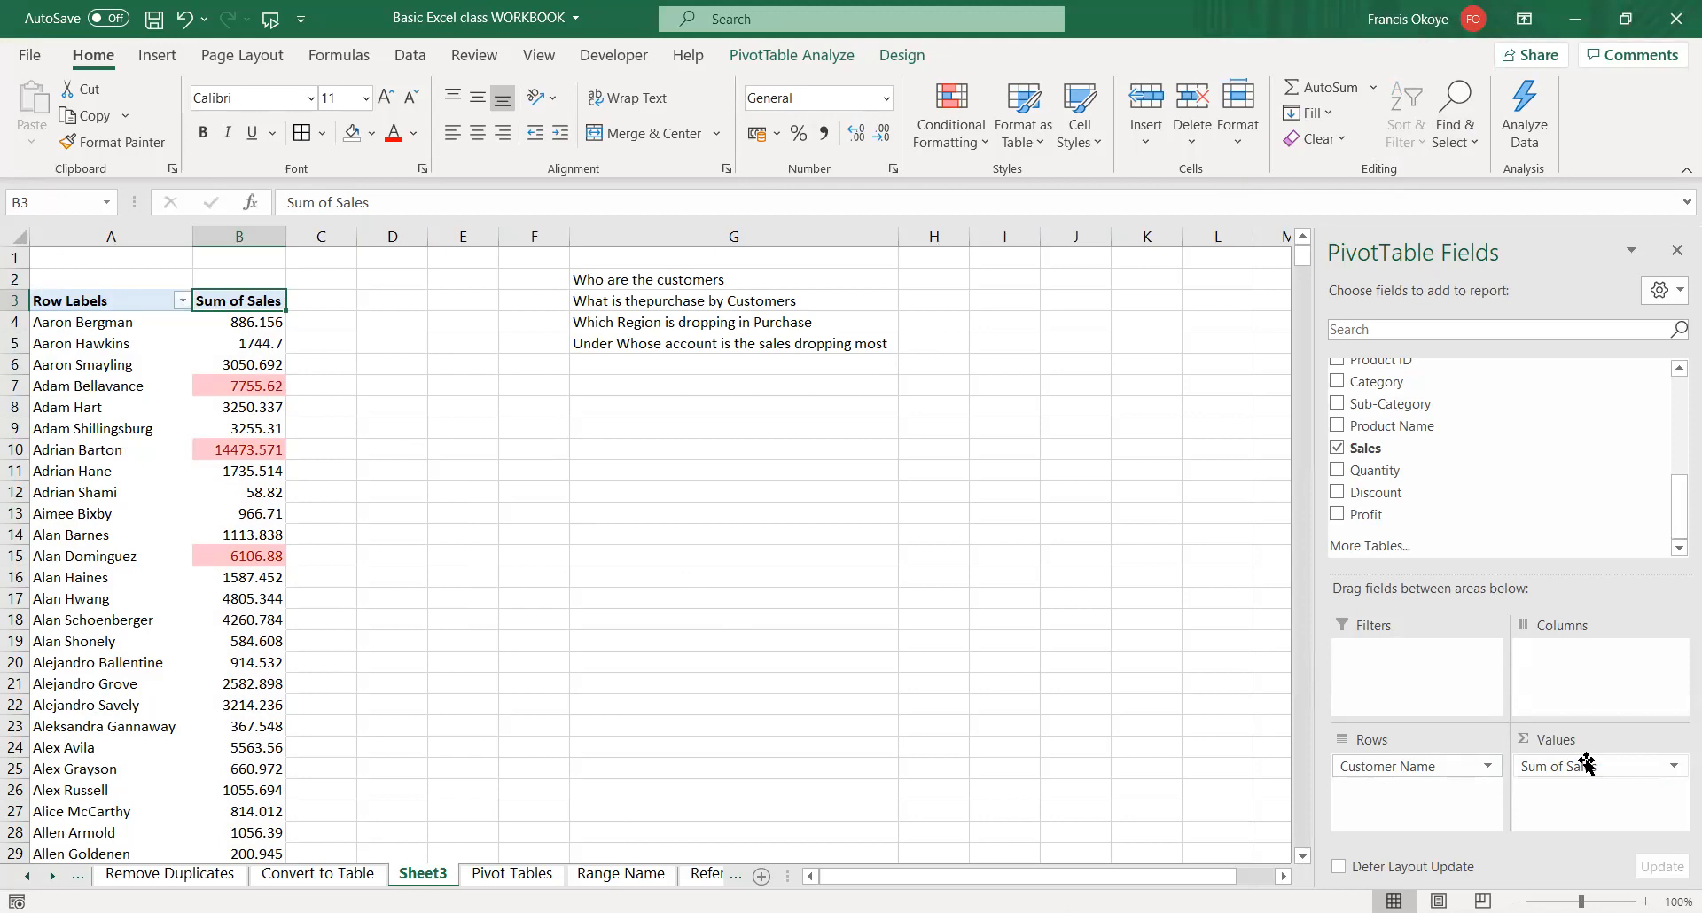
left_click(1672, 768)
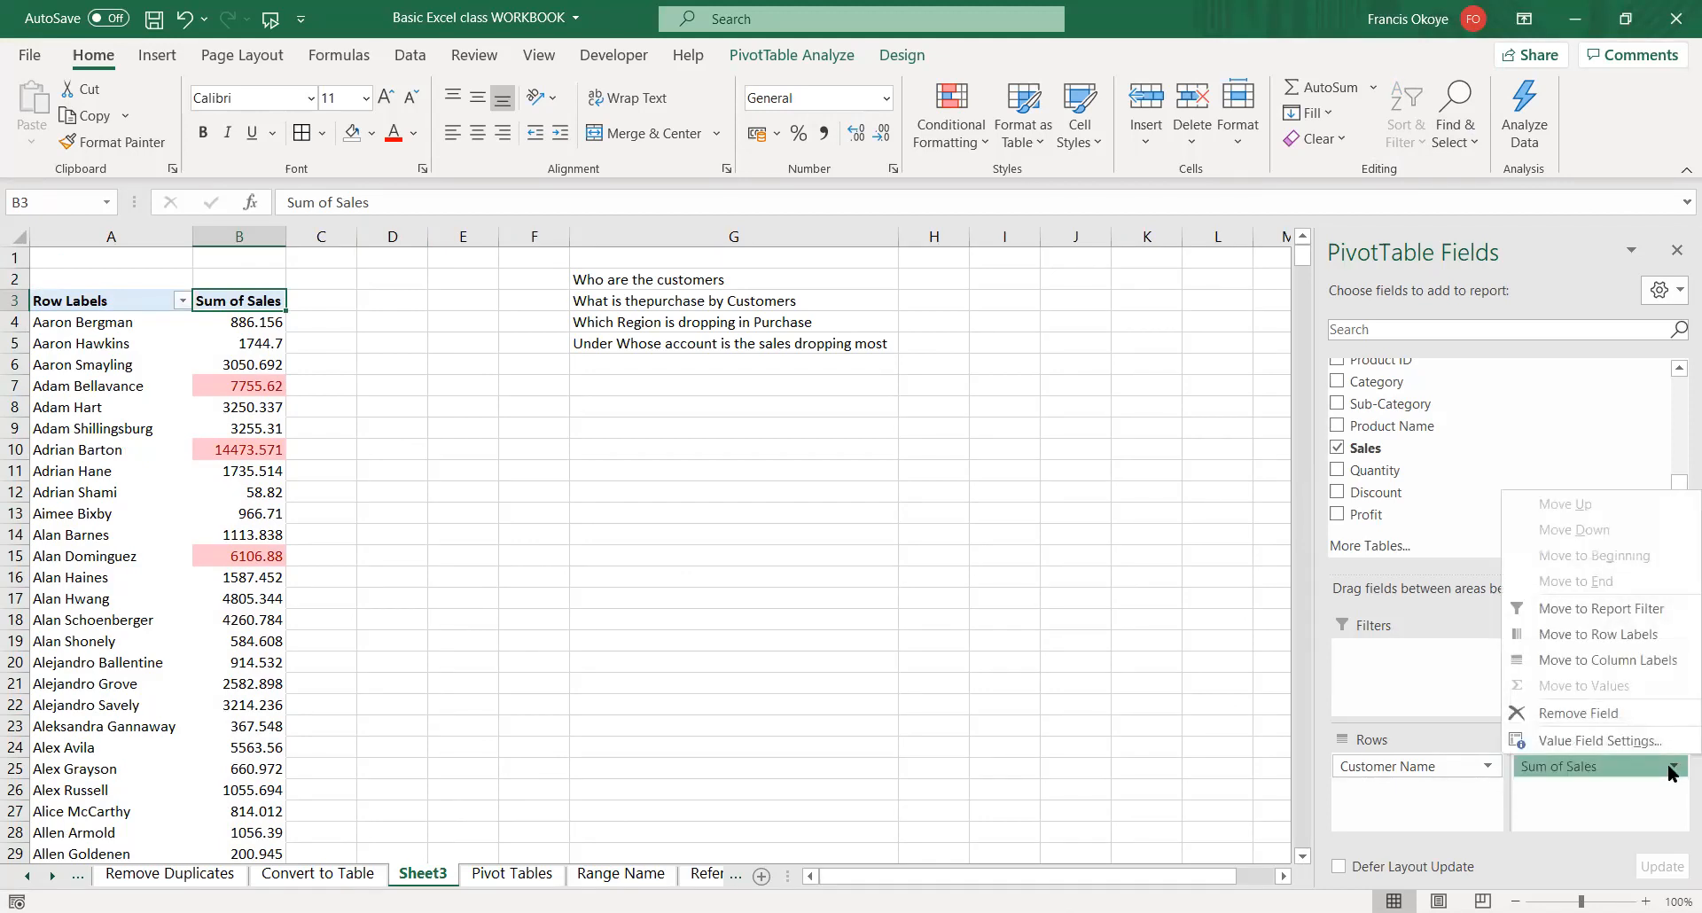
left_click(1620, 742)
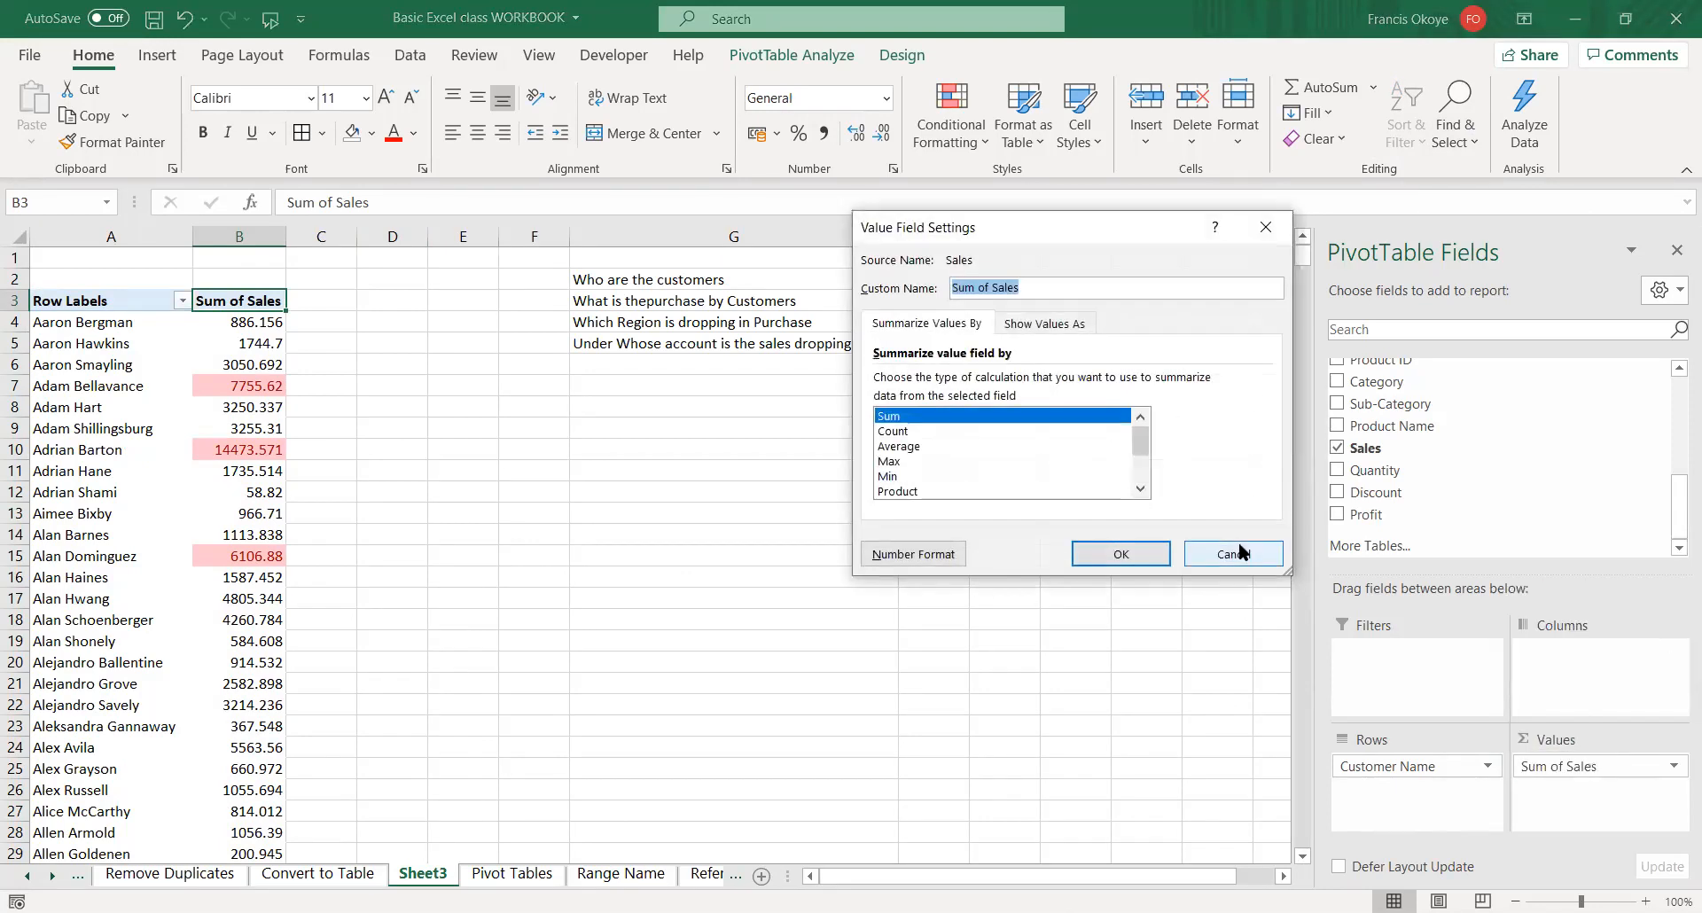
left_click(1046, 323)
left_click(938, 323)
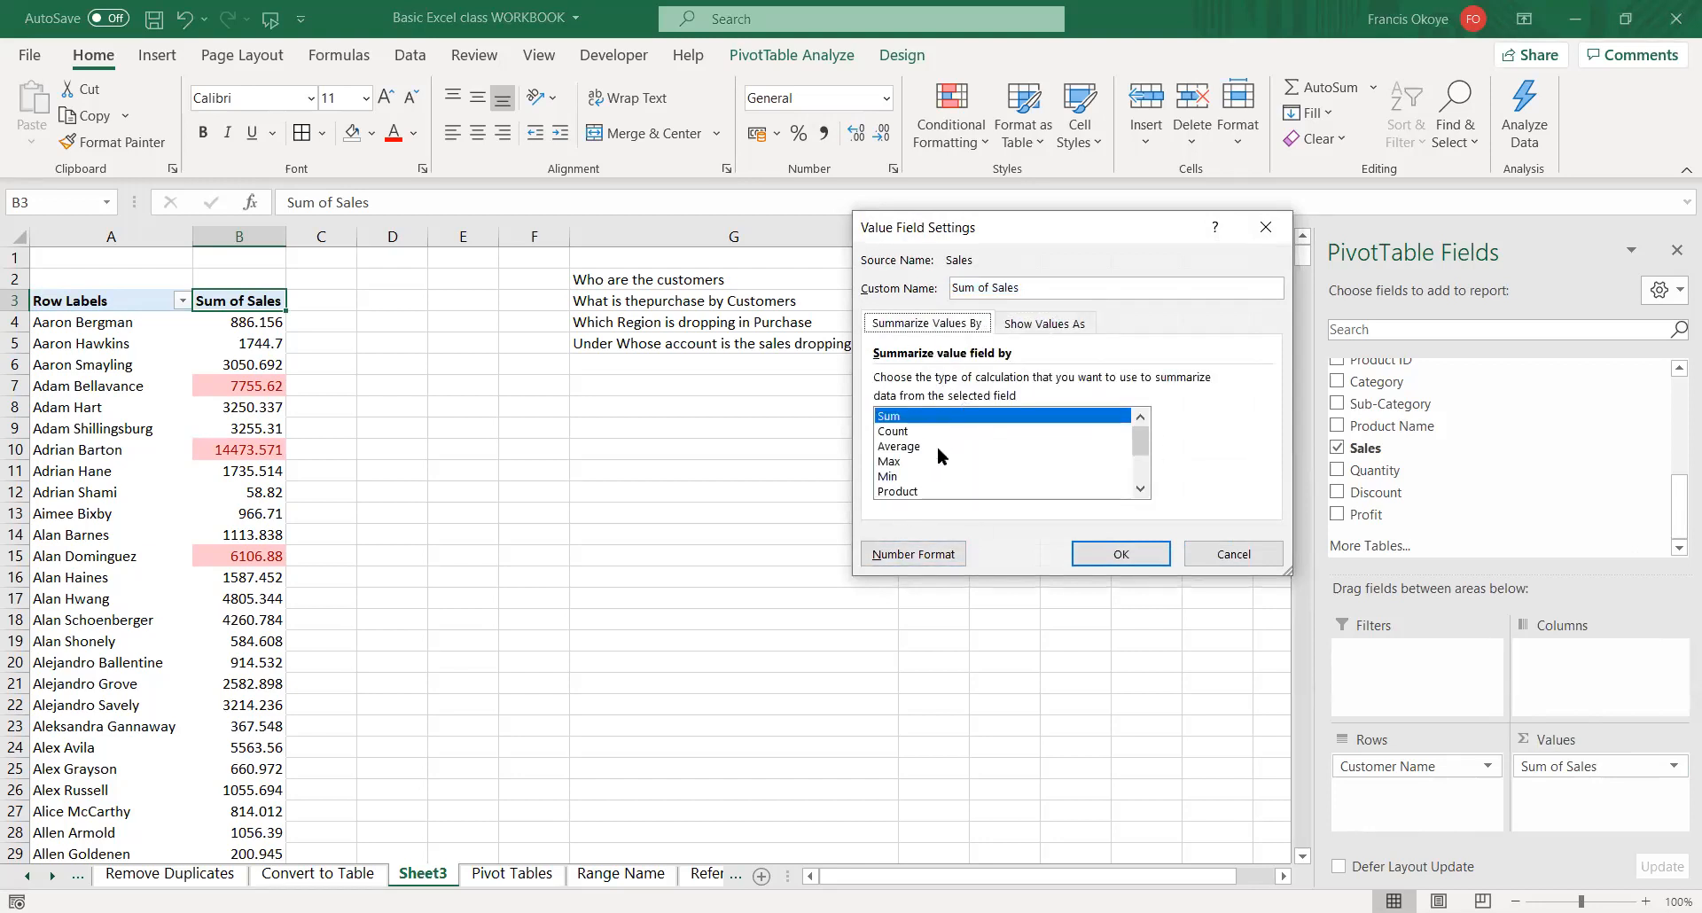
left_click_drag(1145, 458, 1141, 419)
left_click(1121, 554)
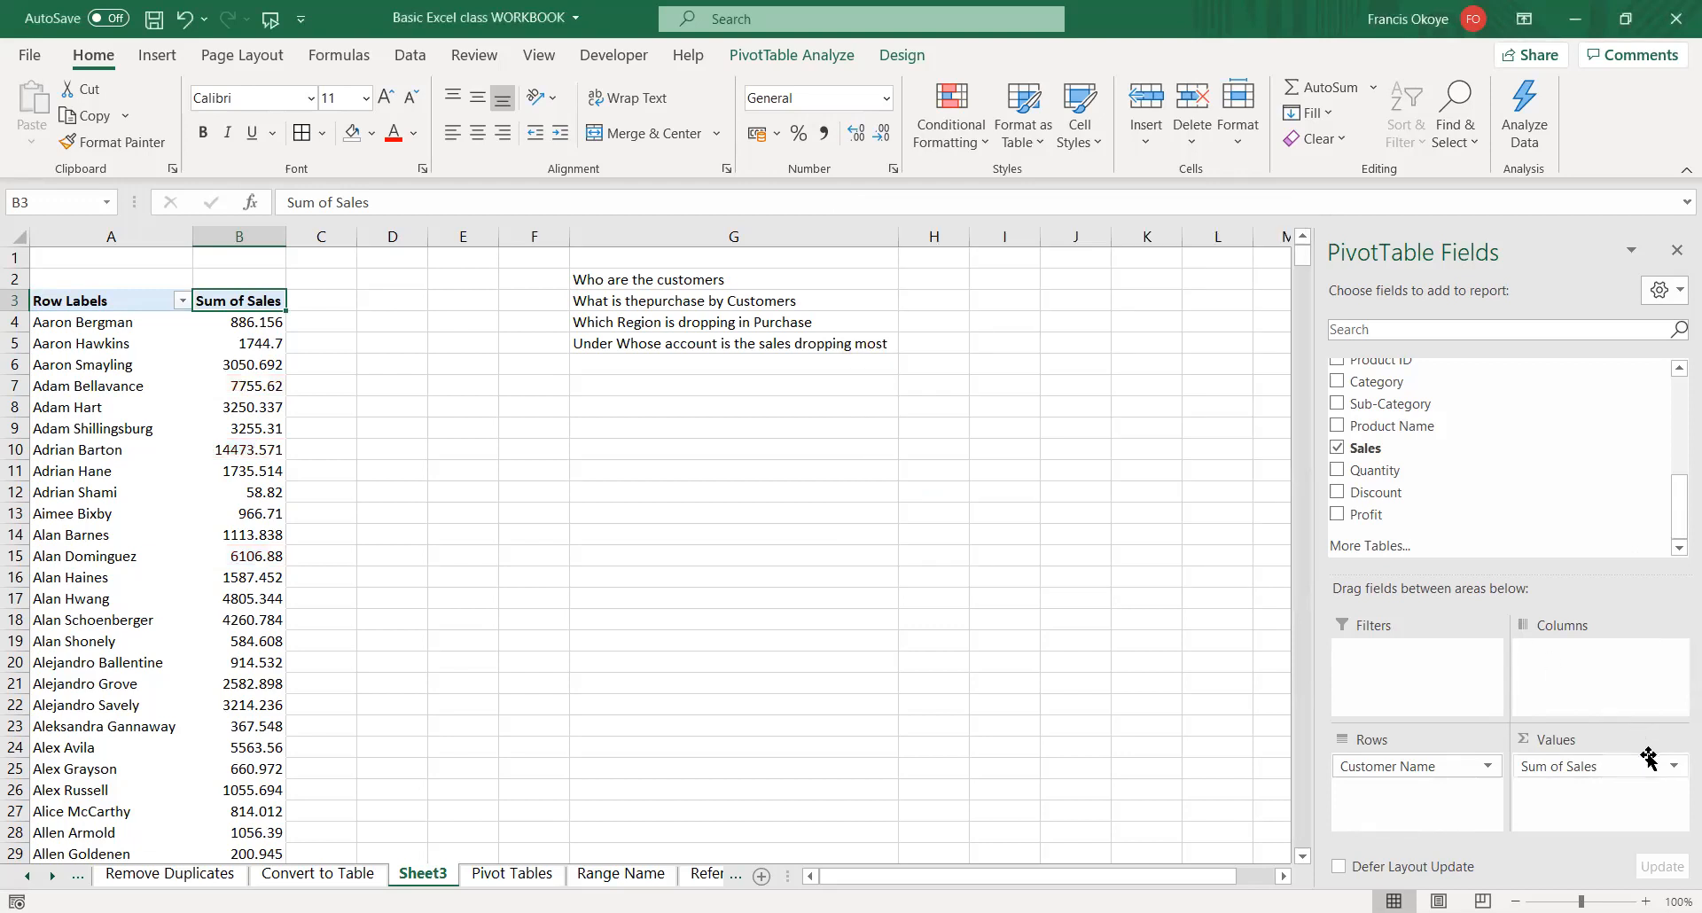
left_click(1675, 767)
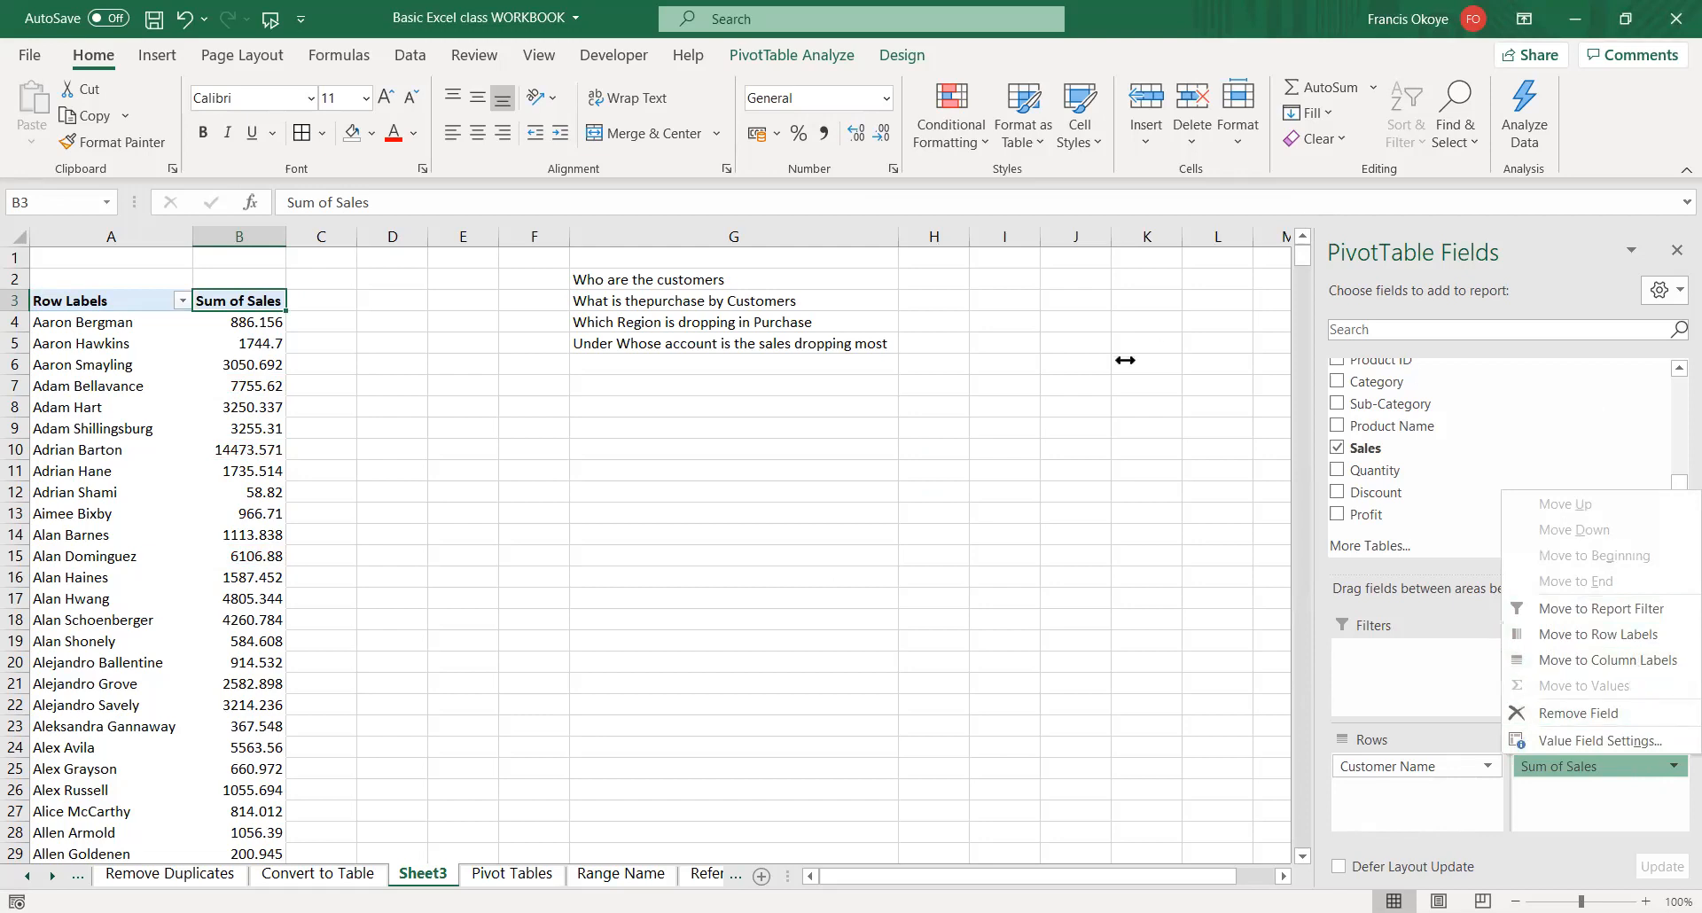
left_click(175, 297)
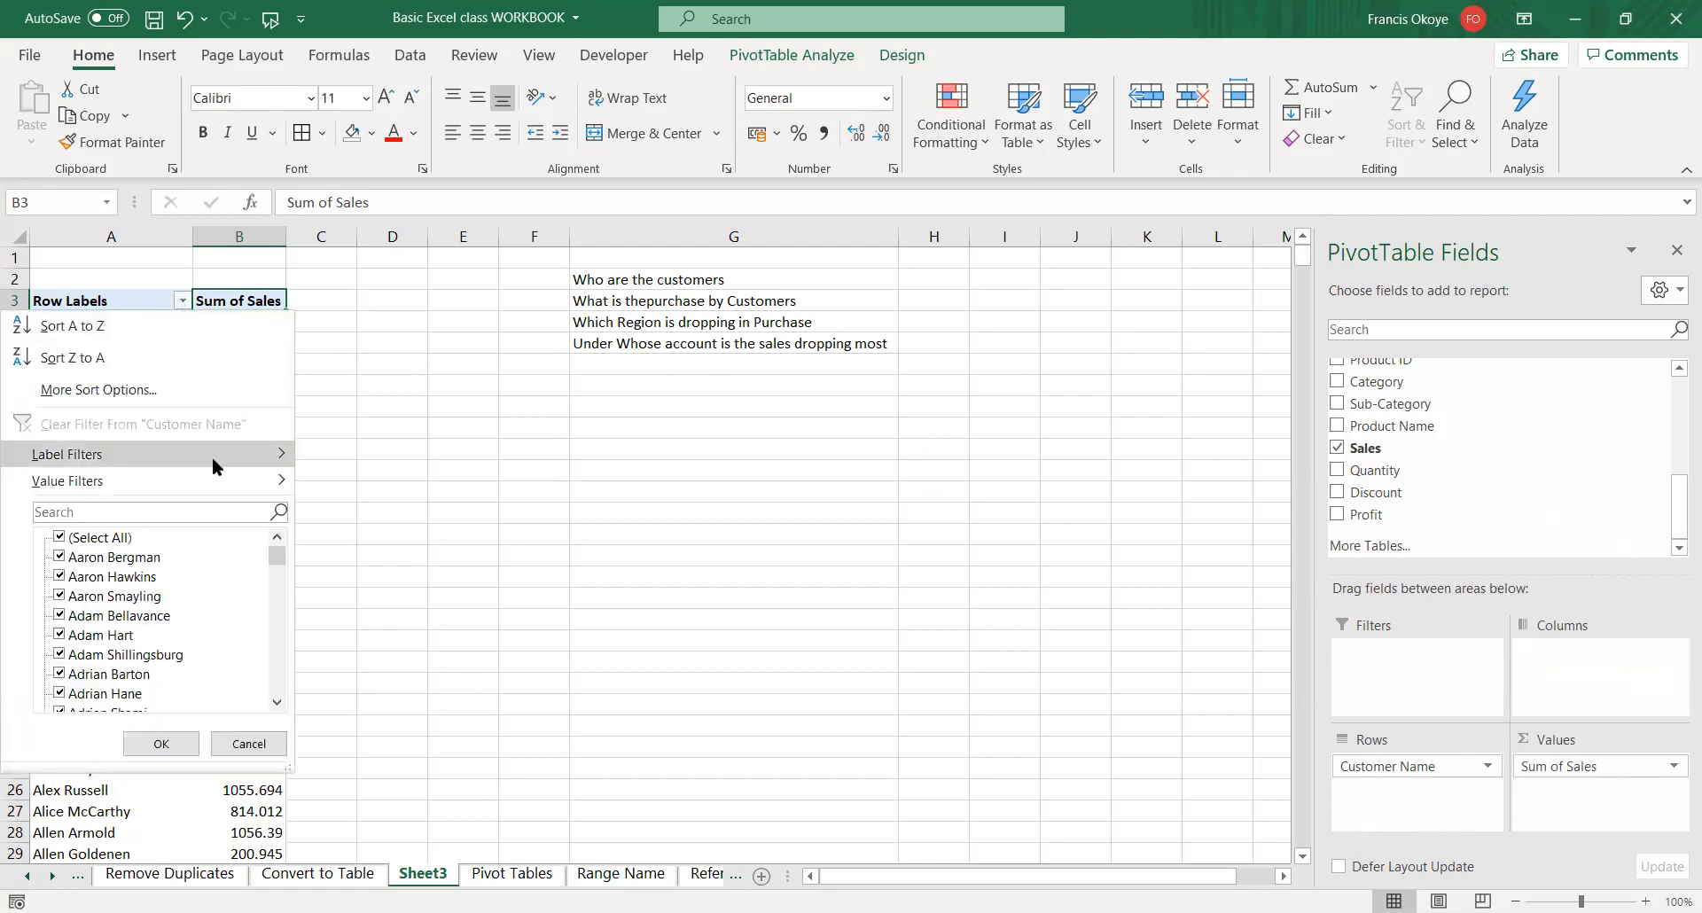
mouse_move(219, 476)
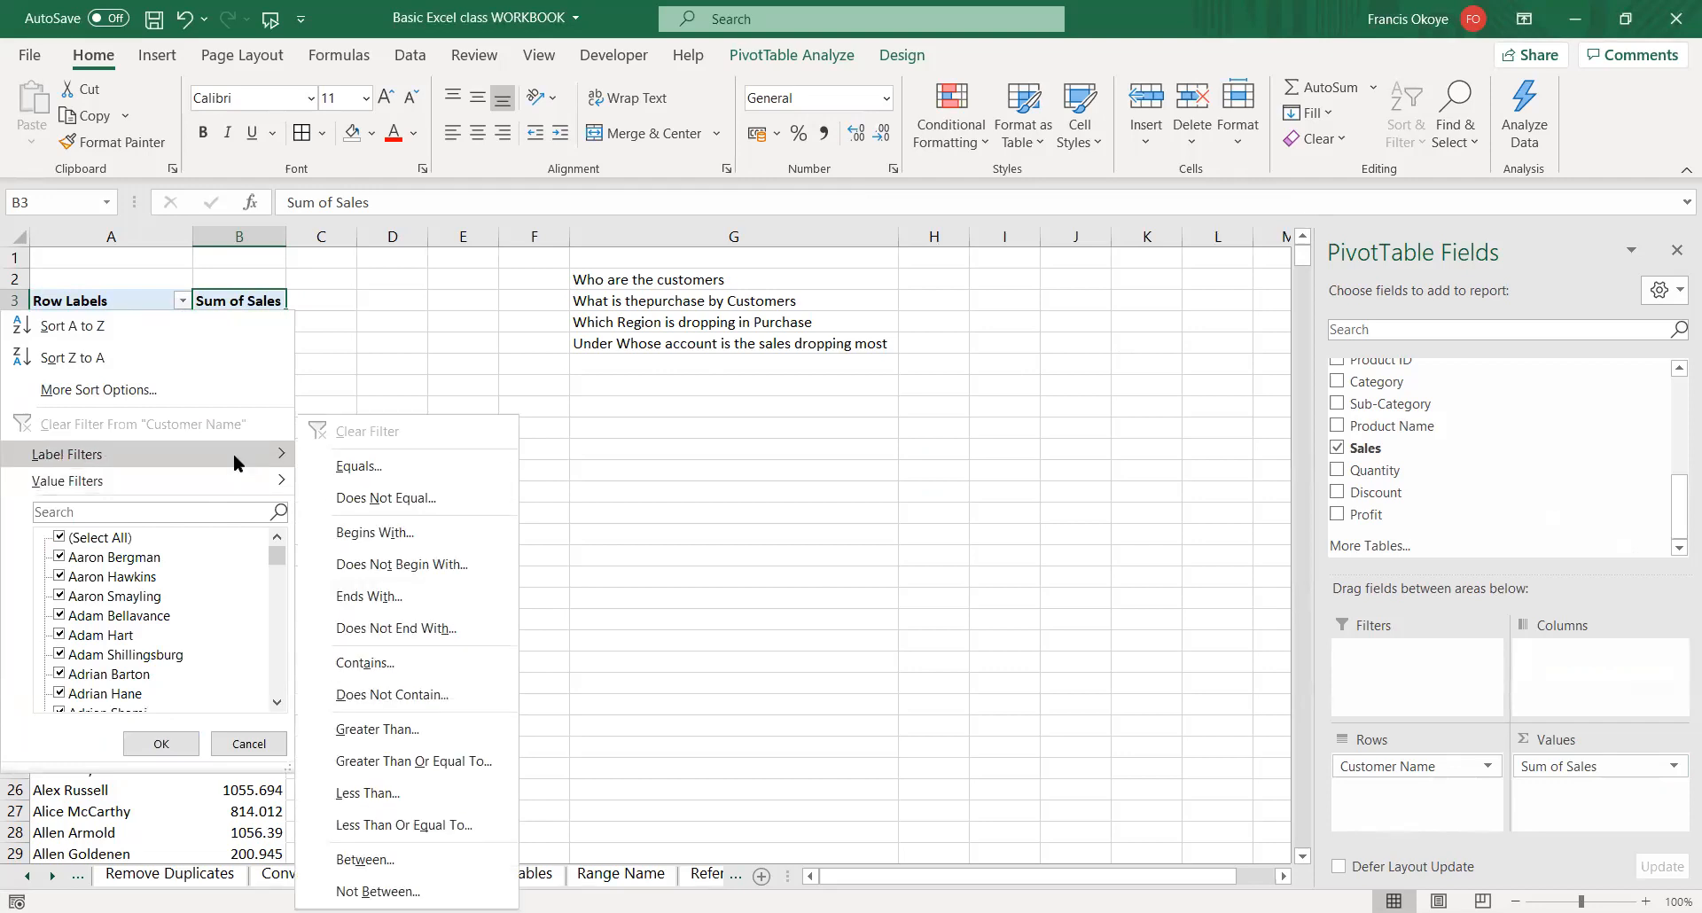
left_click(199, 390)
left_click(993, 315)
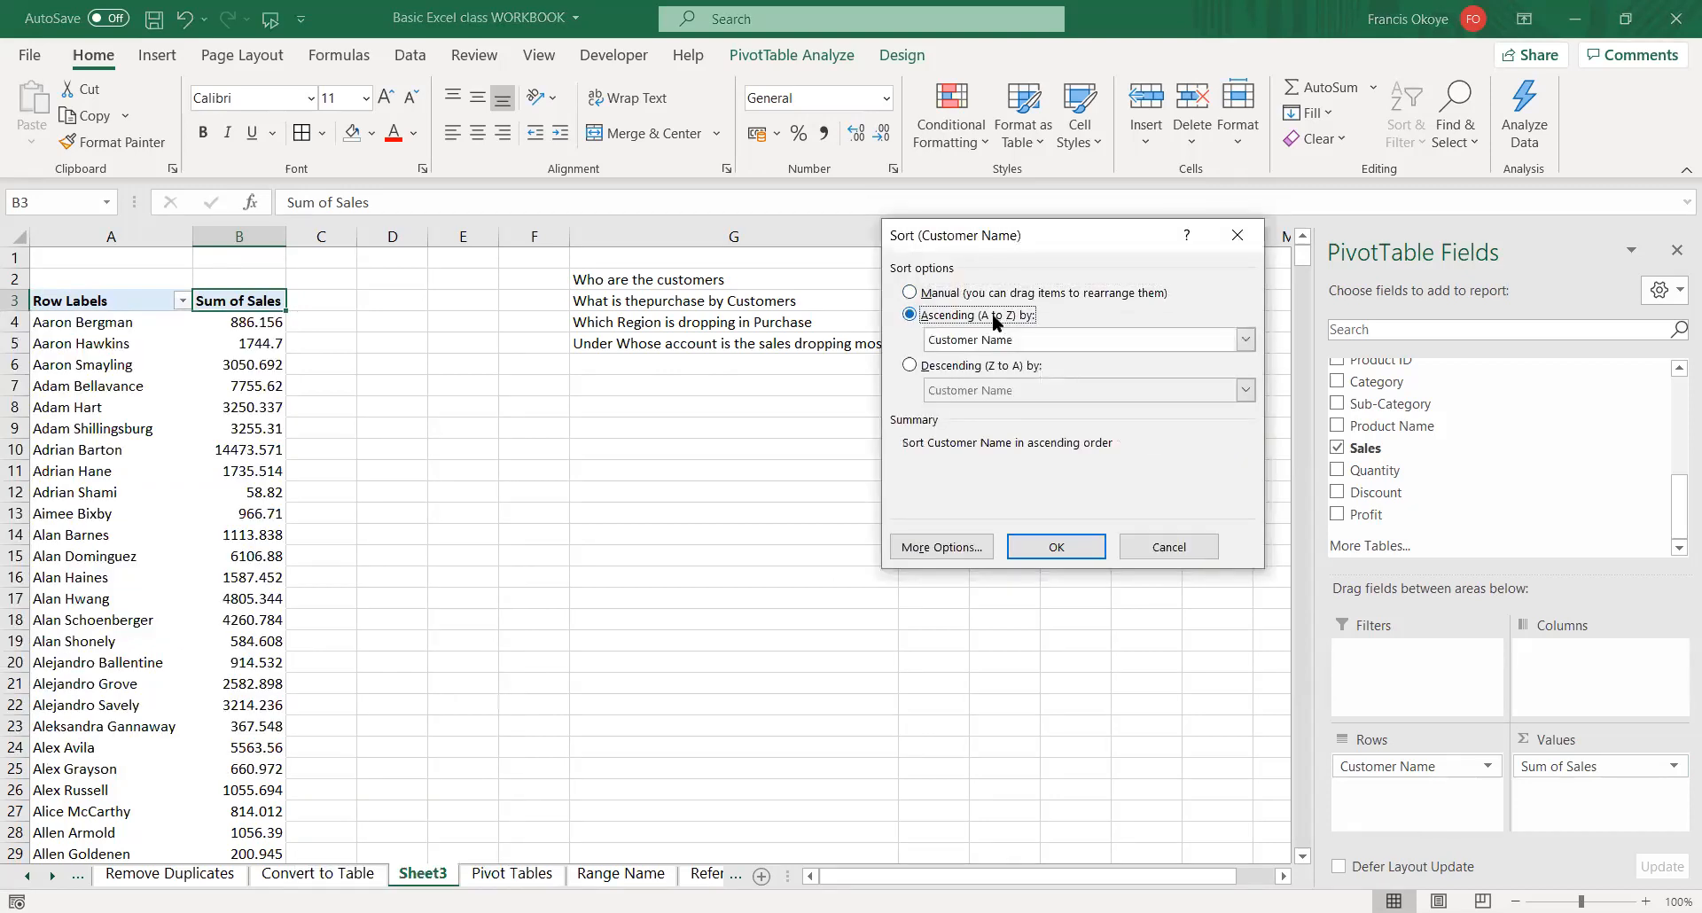
left_click(1028, 339)
left_click(1005, 337)
left_click(1008, 338)
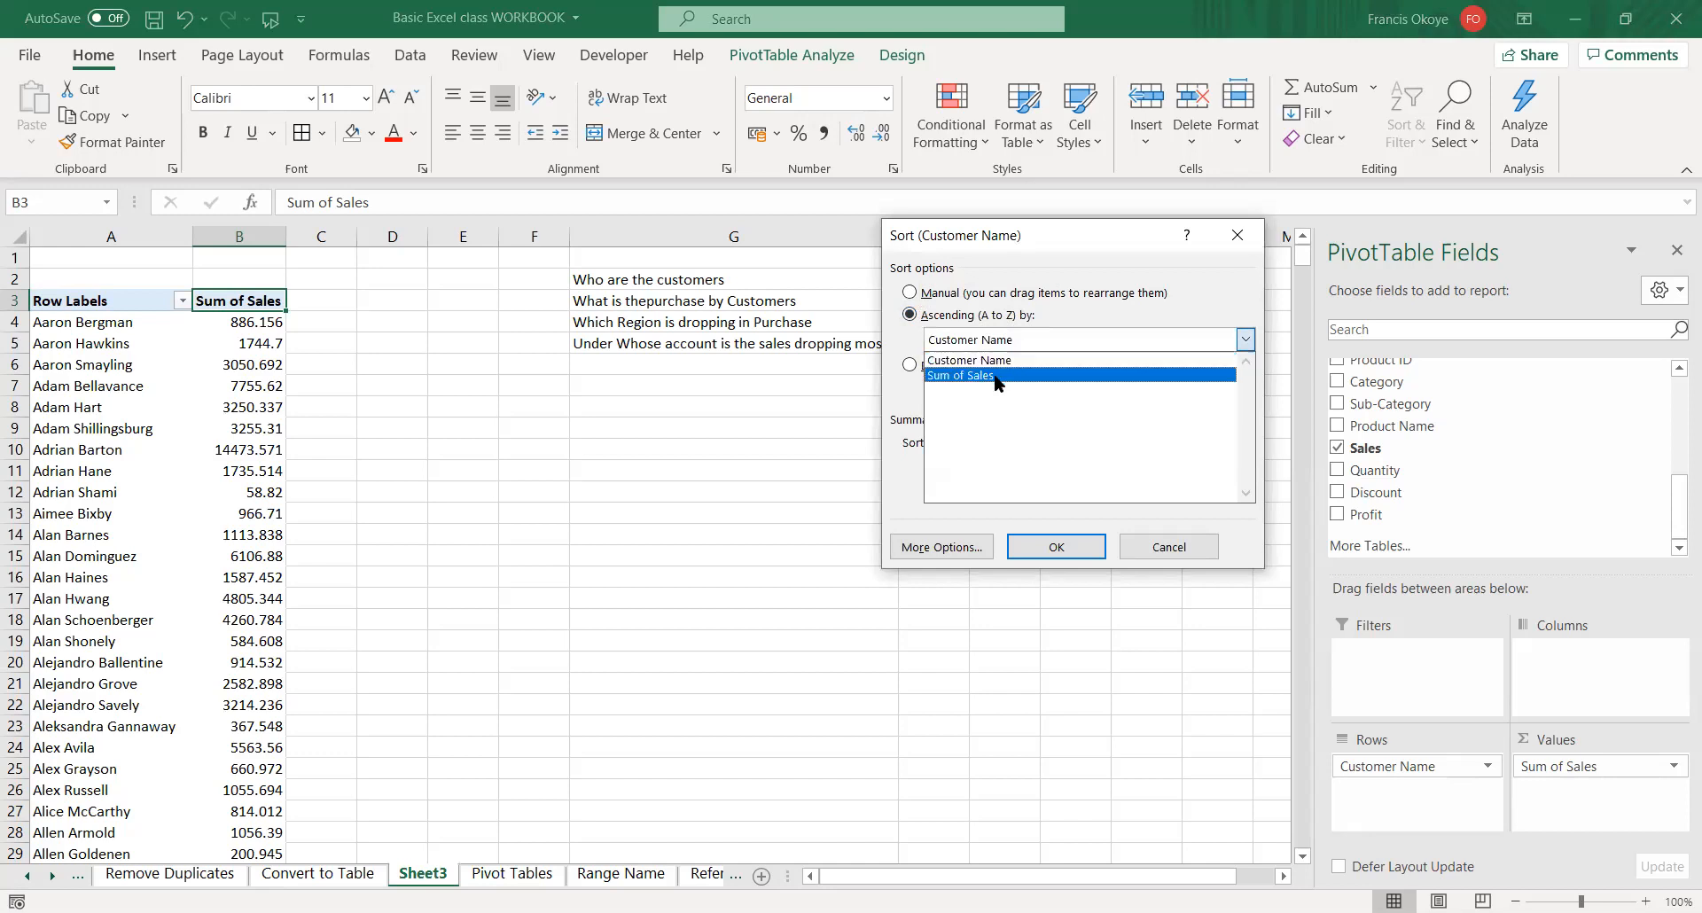
left_click(998, 376)
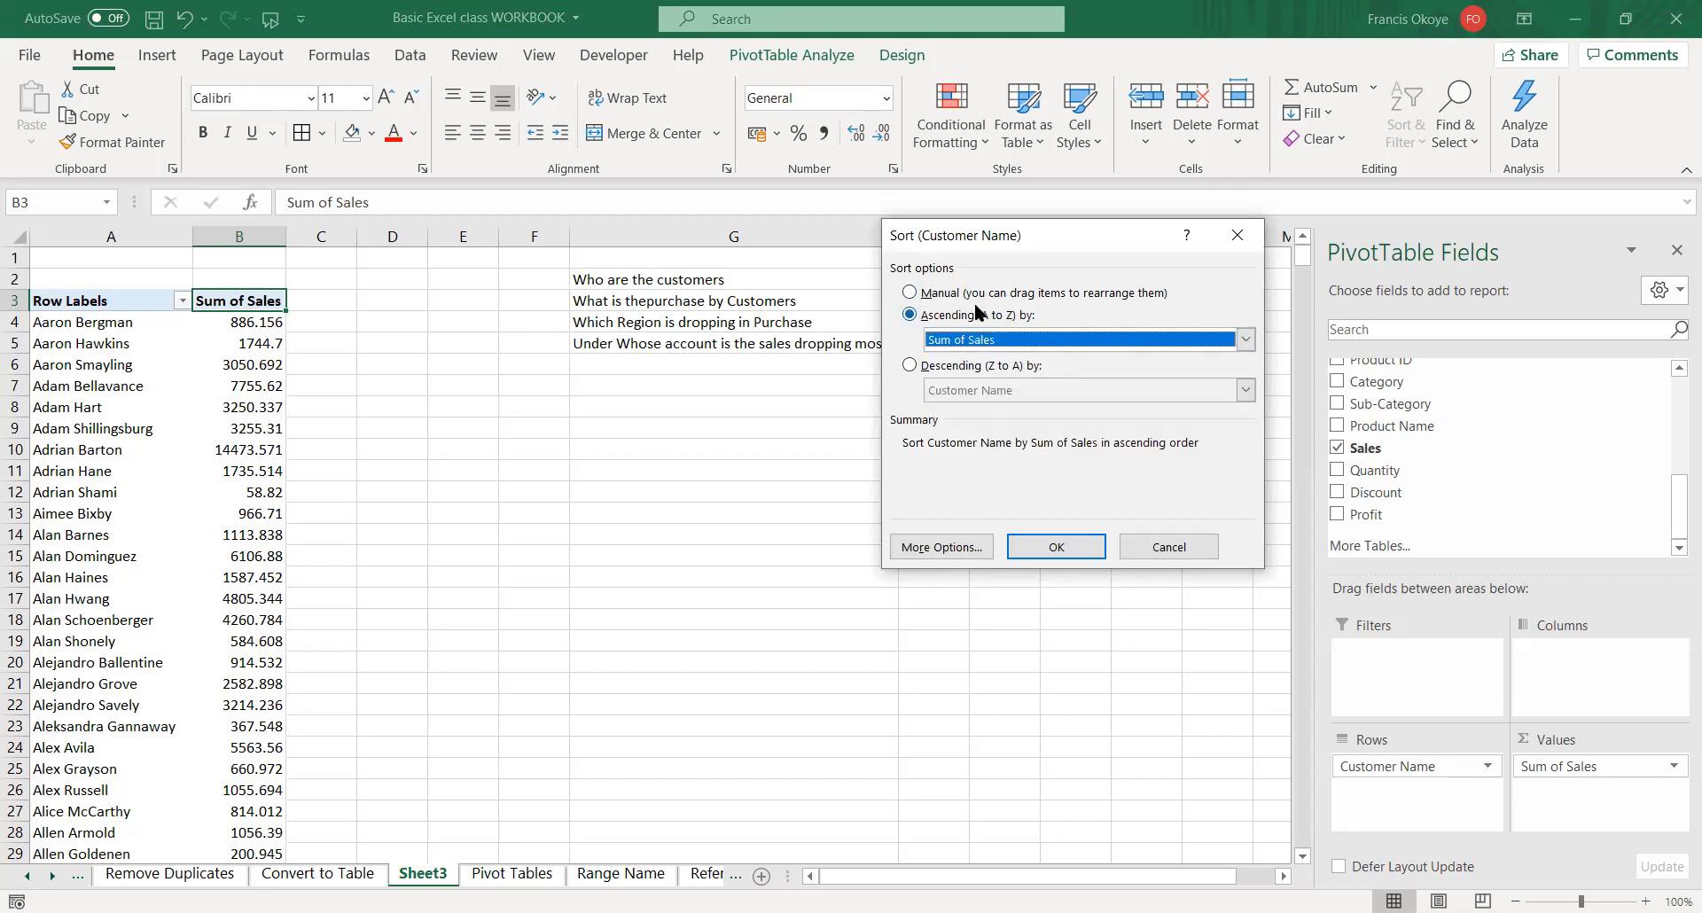
left_click(976, 338)
left_click(1181, 543)
left_click(1181, 545)
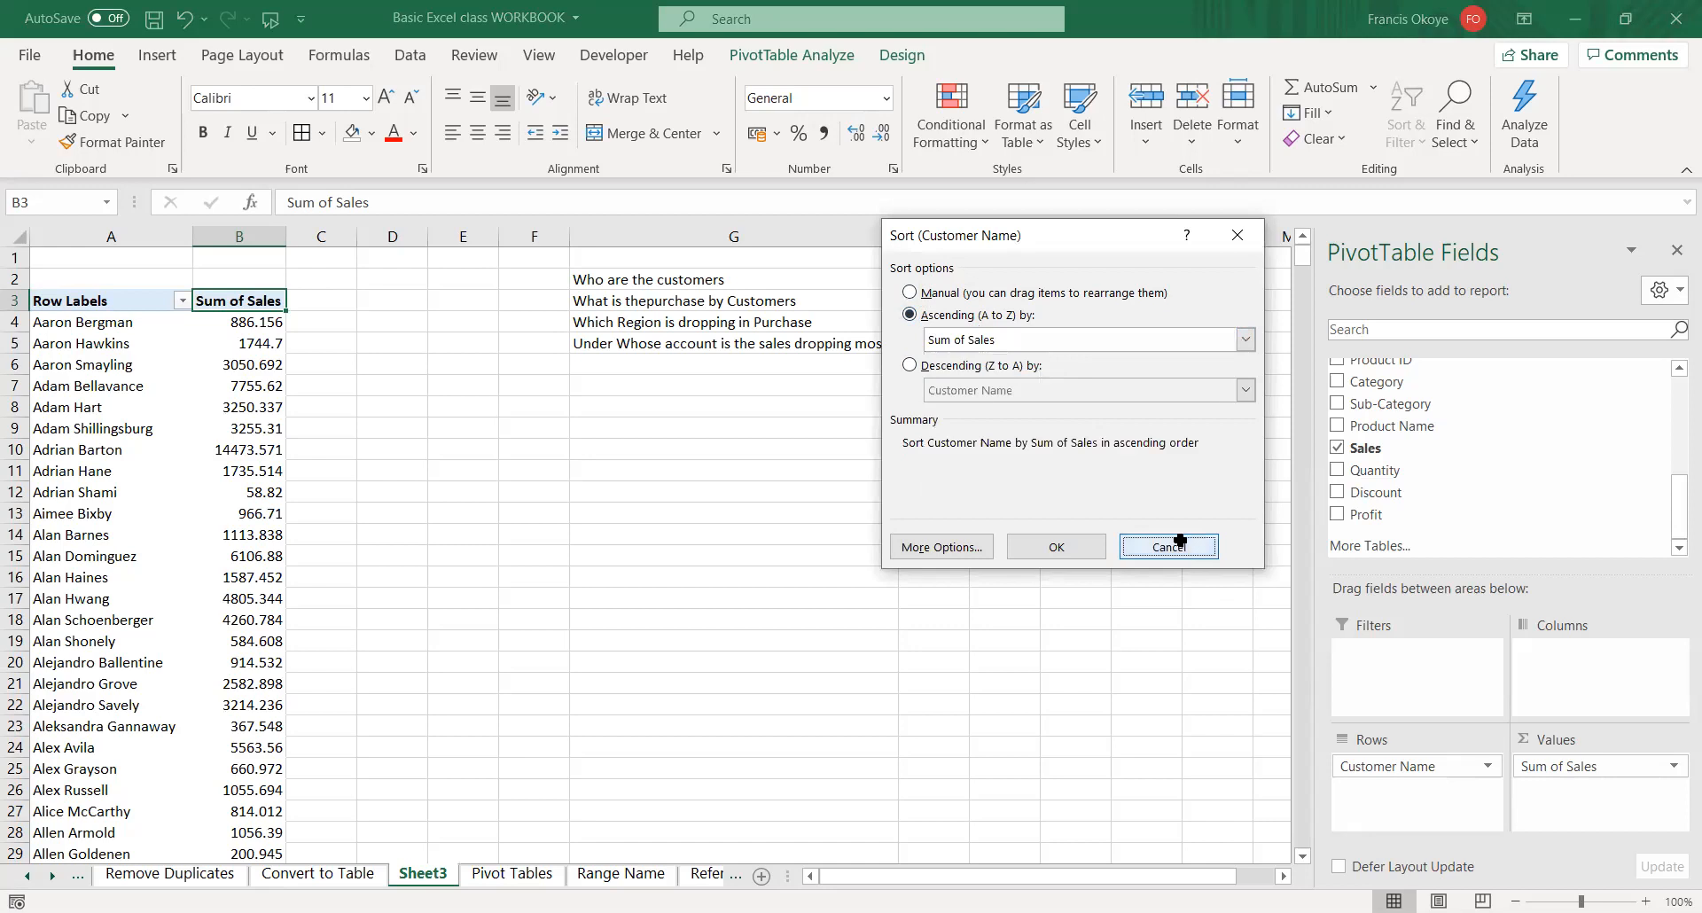
- Sort the PivotTable's Customer Name rows in descending order by Sum of Sales
left_click(181, 300)
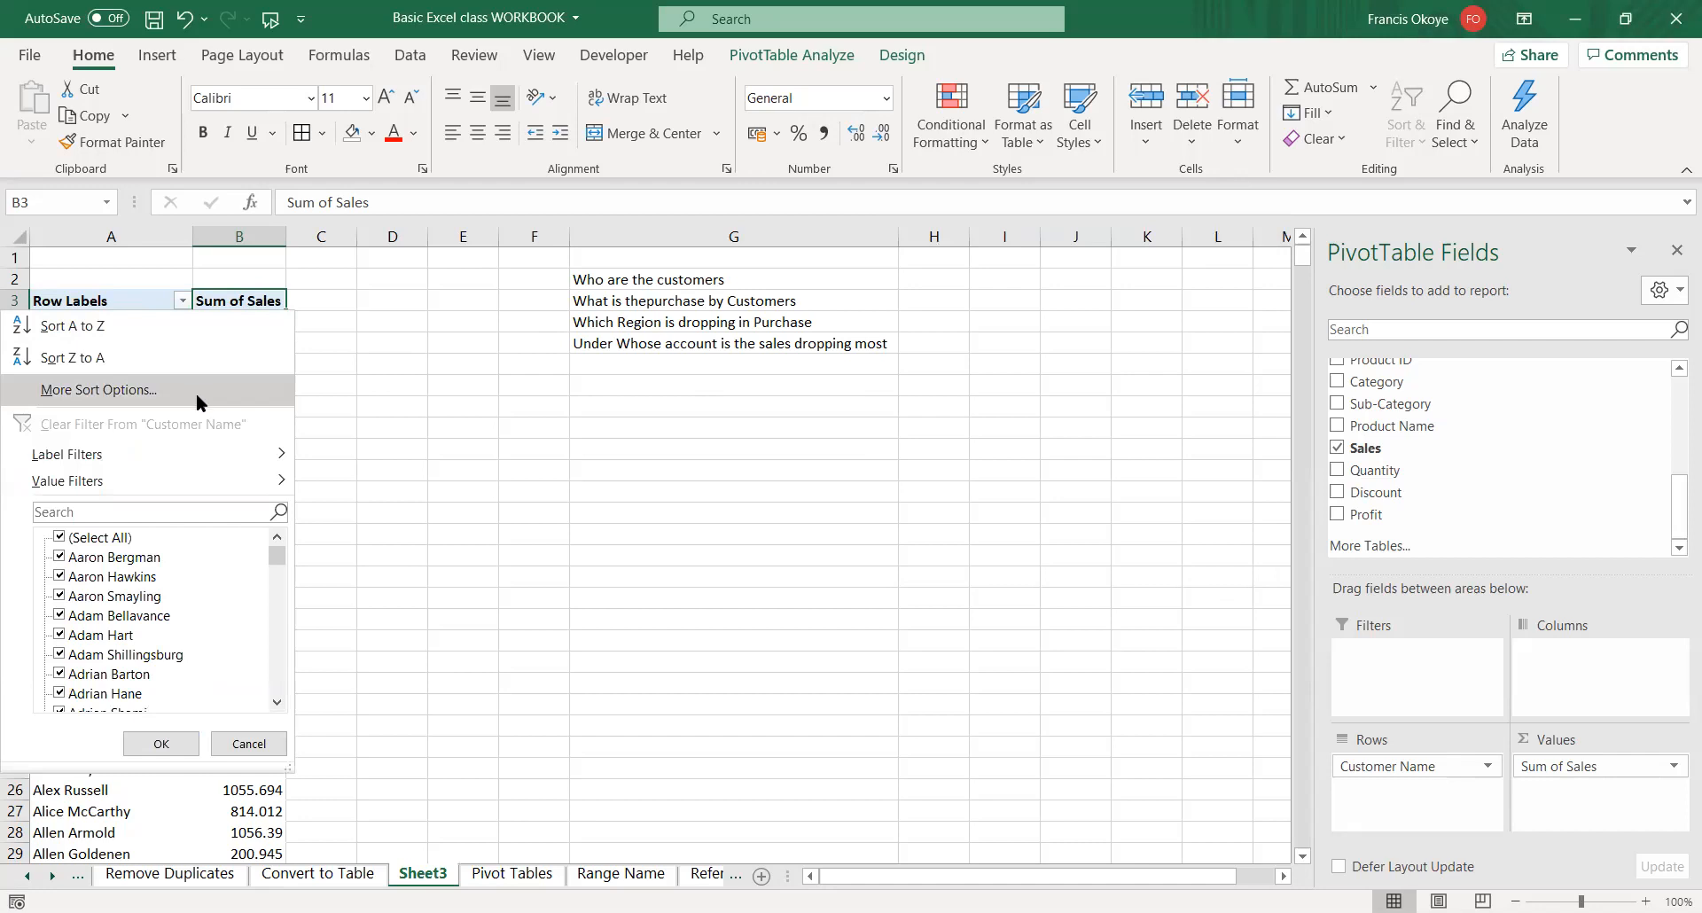
left_click(195, 391)
left_click(918, 315)
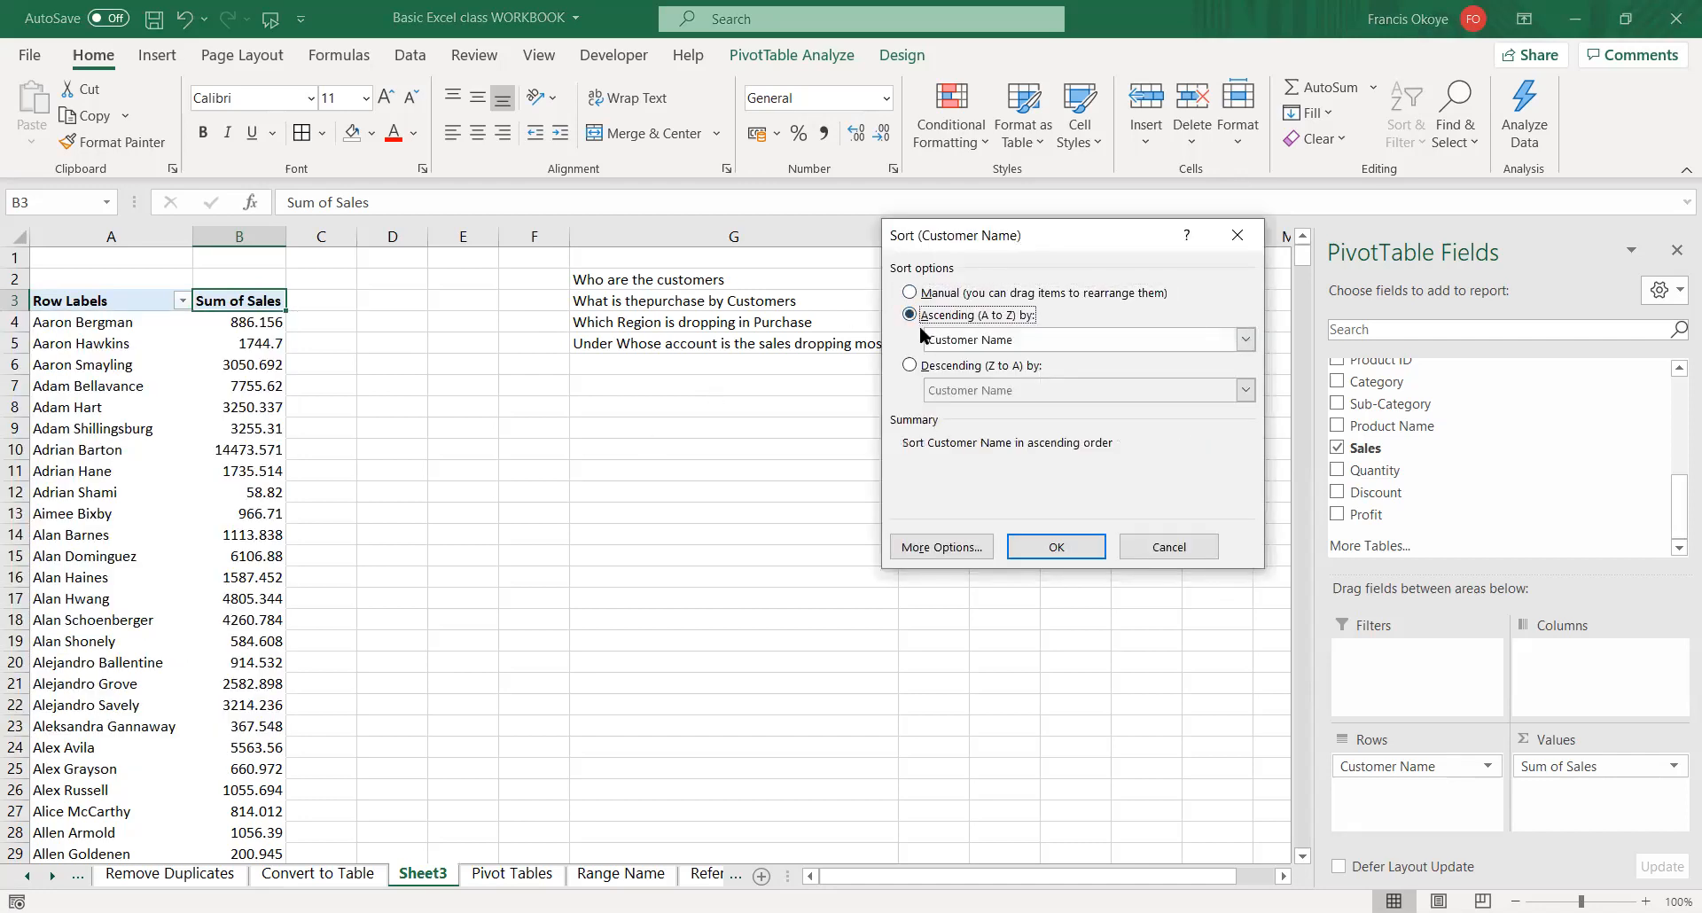
left_click(1072, 339)
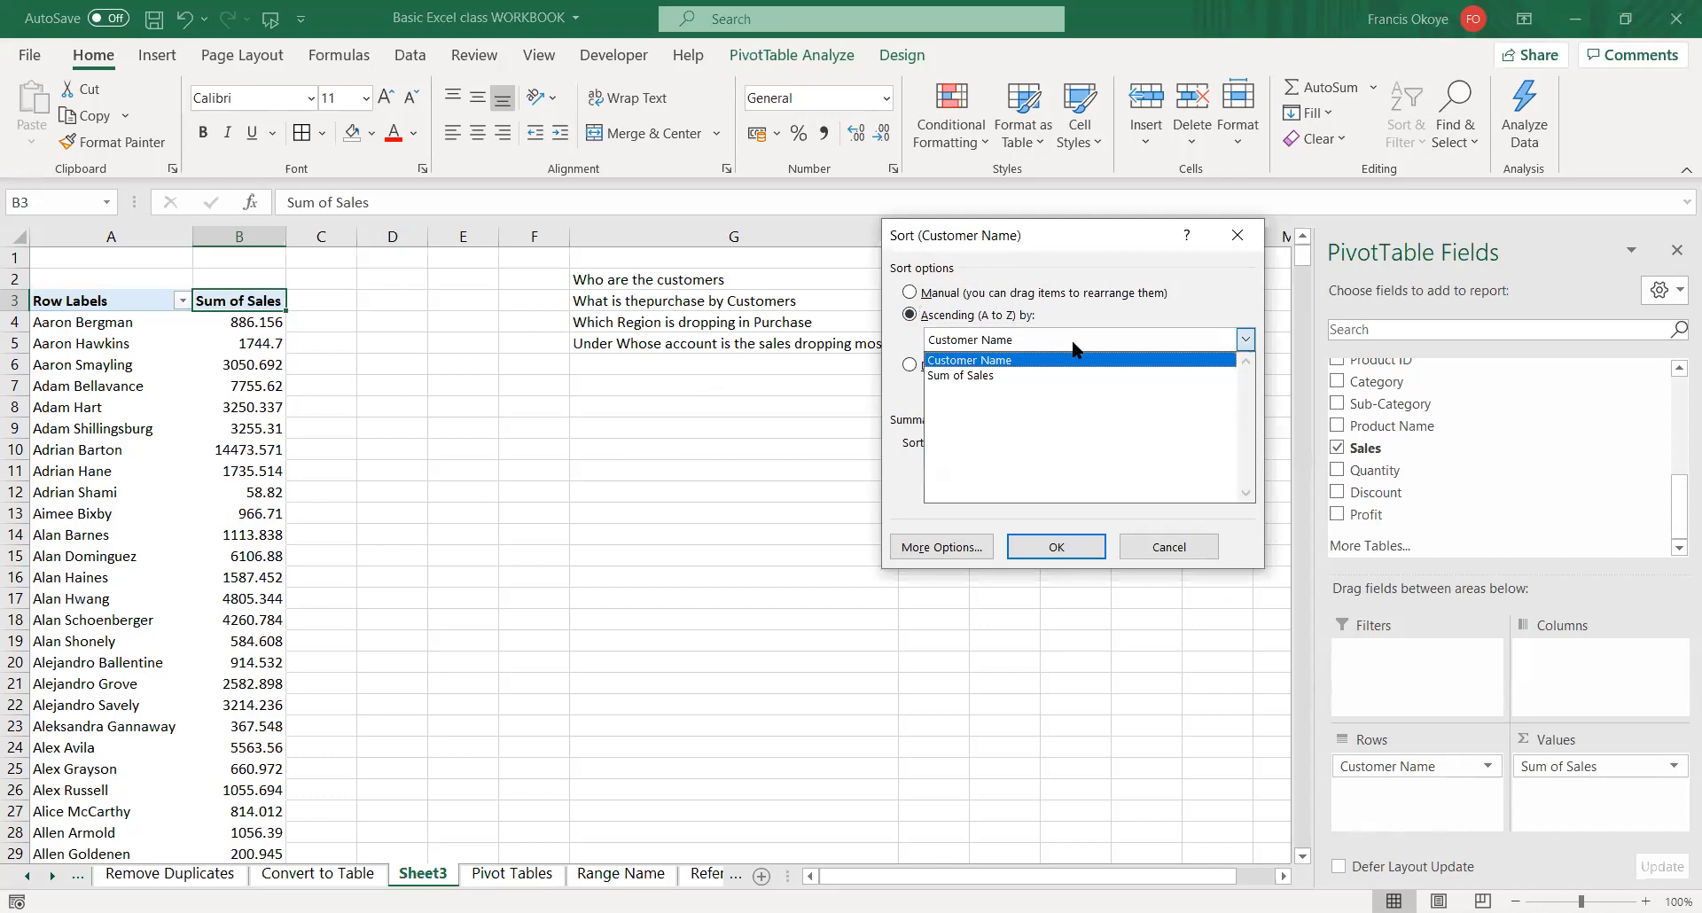
left_click(997, 380)
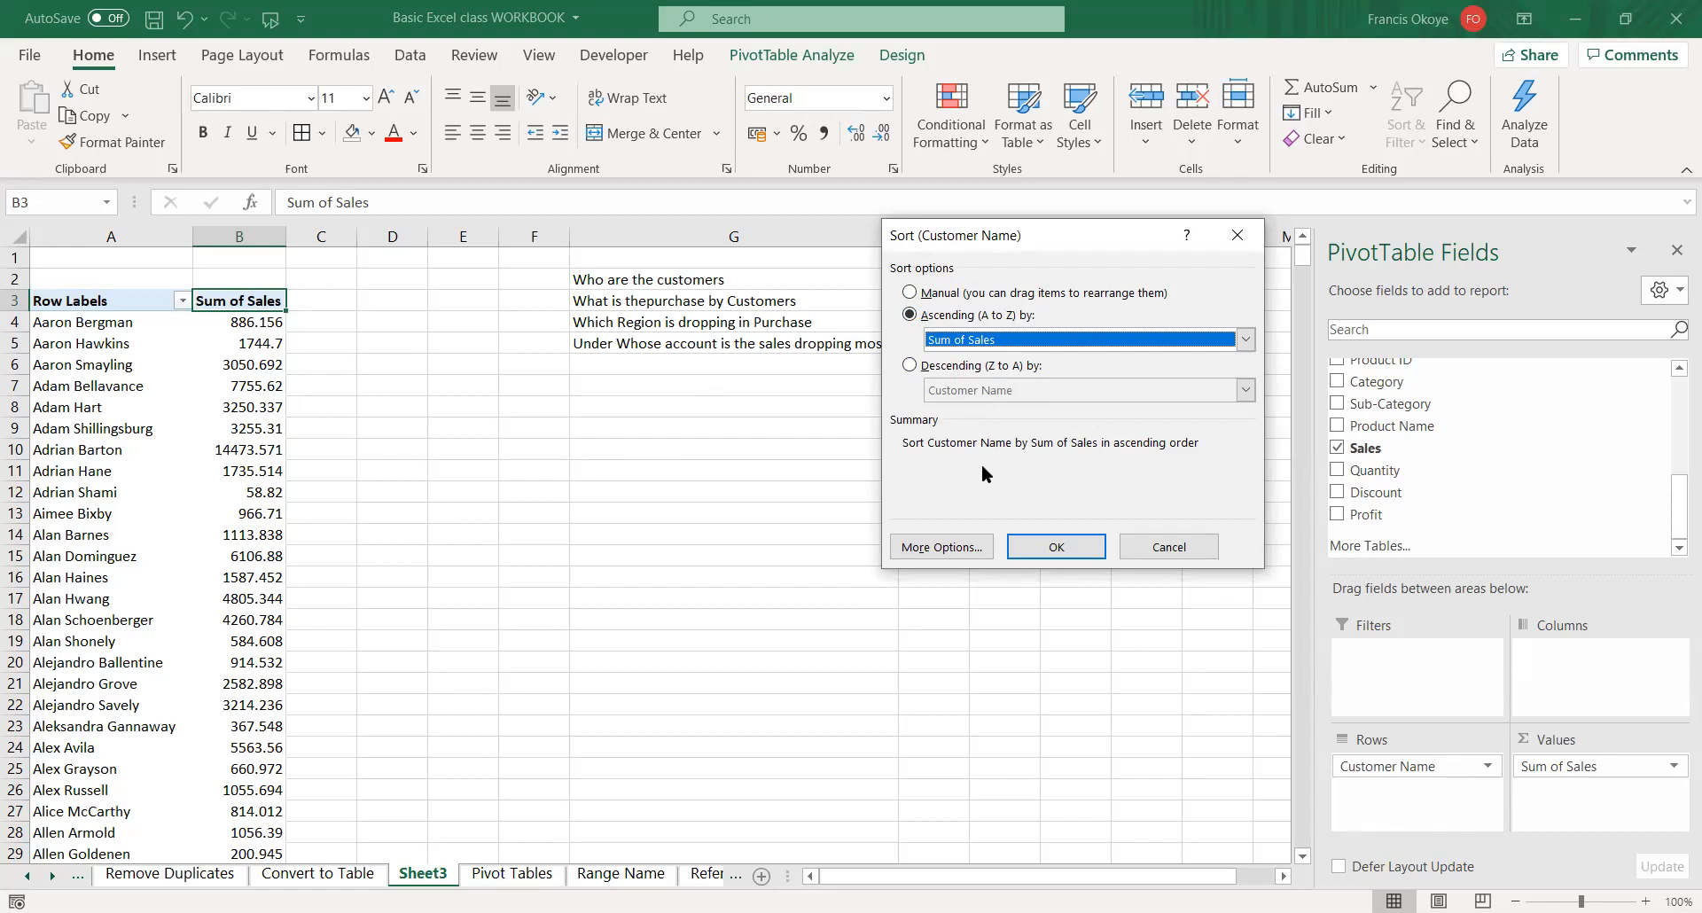
left_click(908, 365)
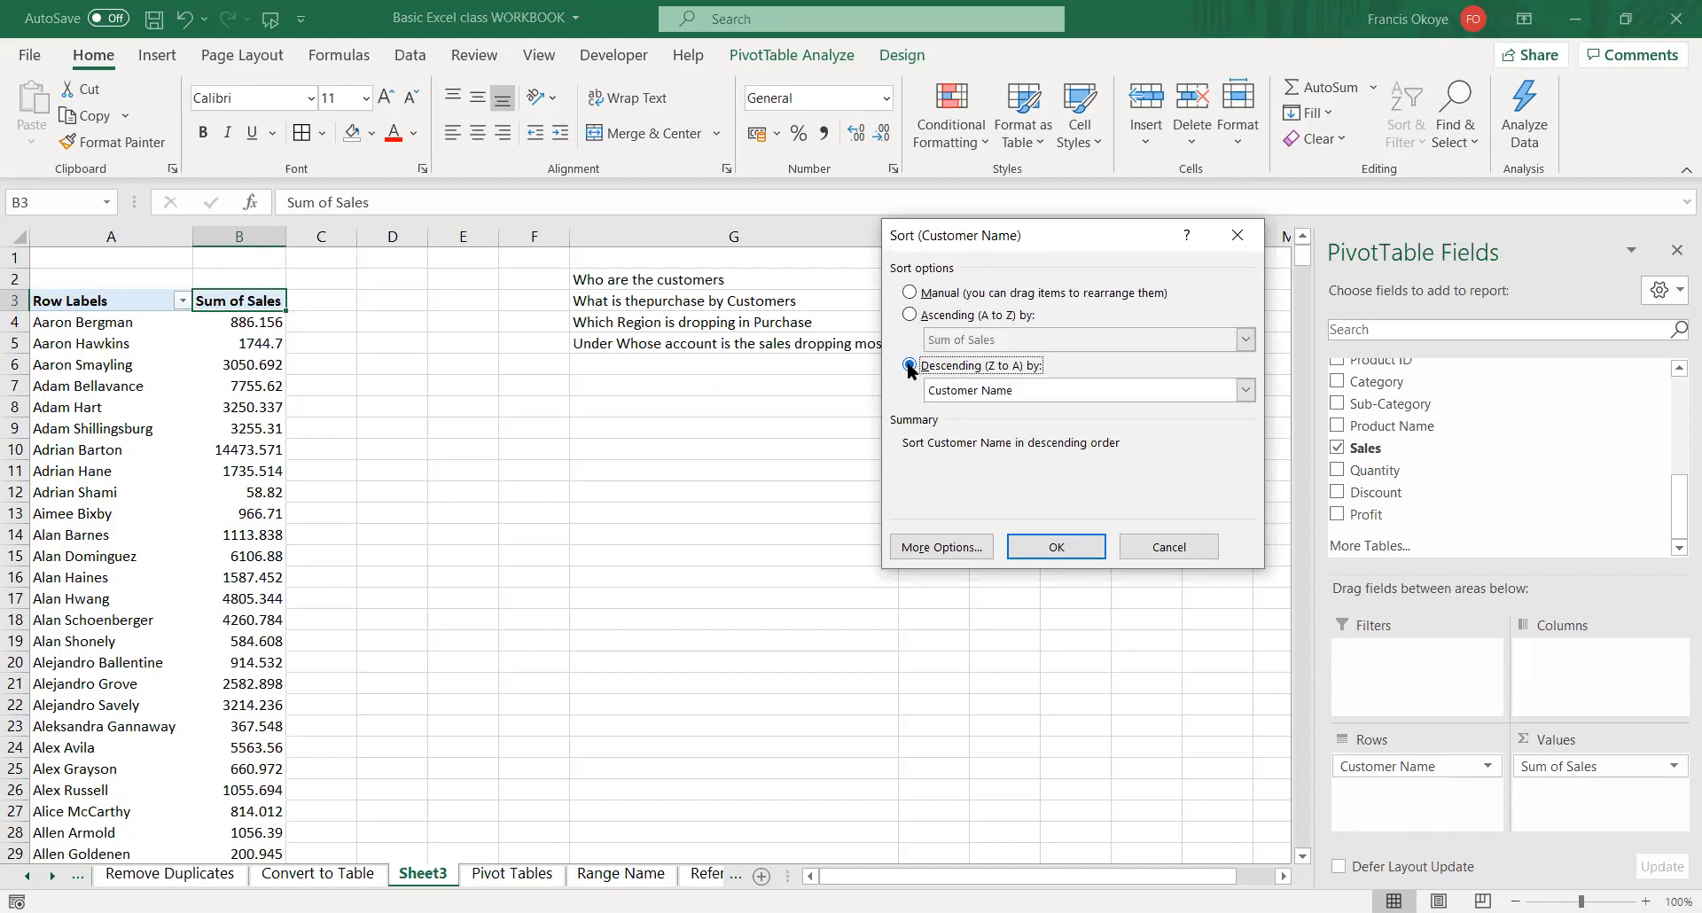
left_click(998, 387)
left_click(993, 419)
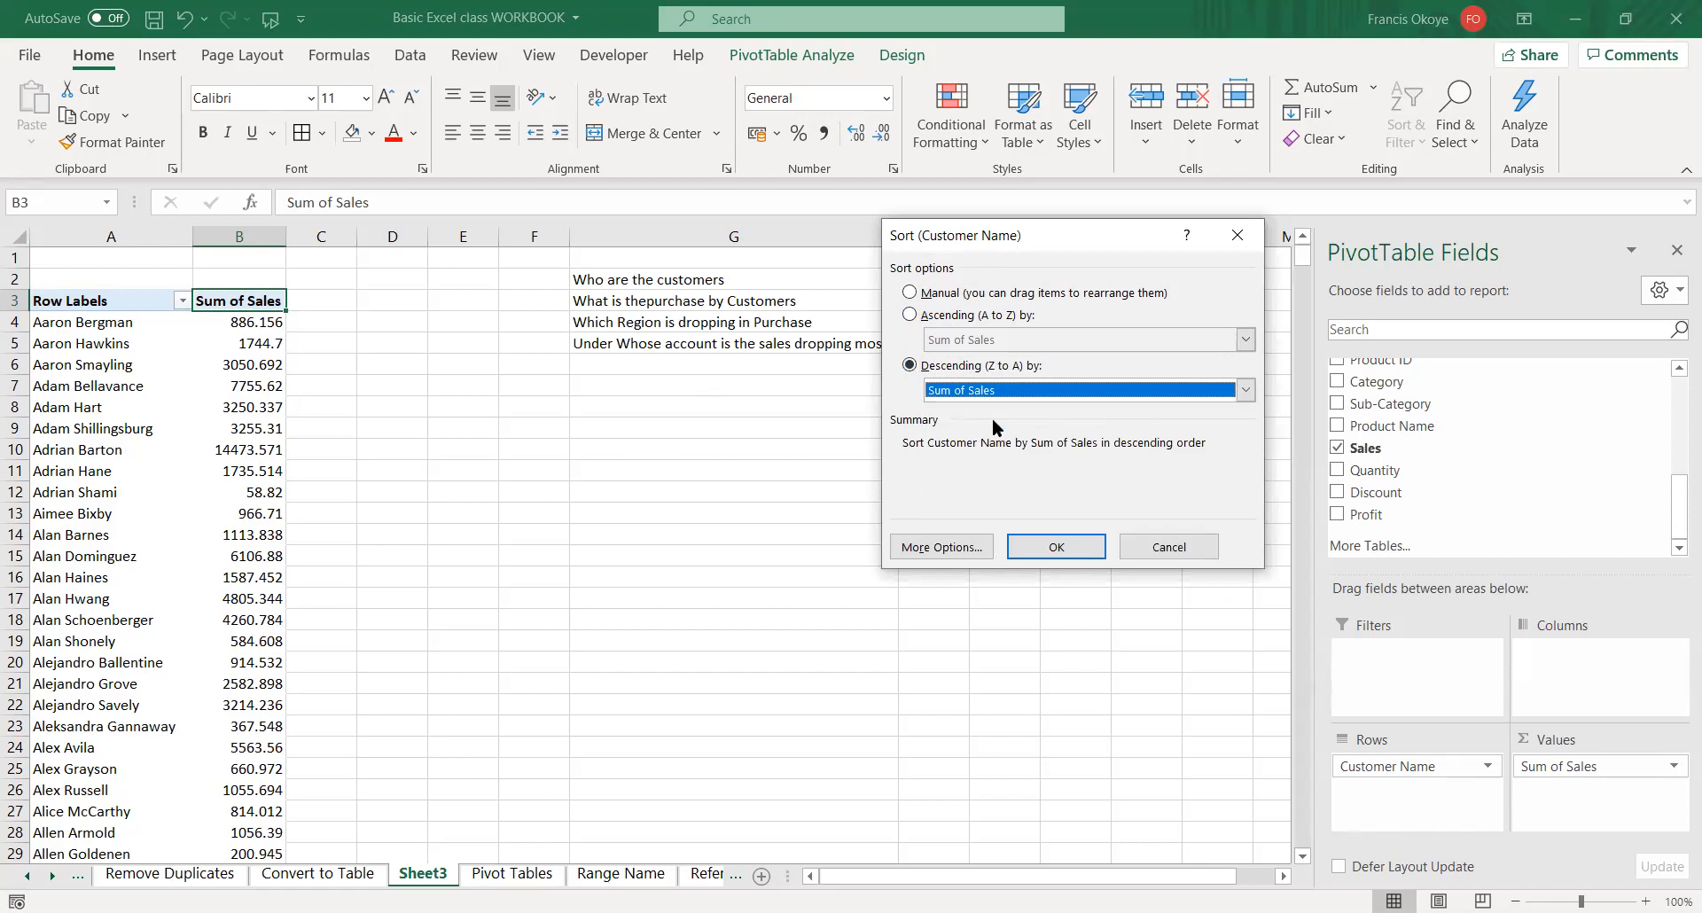
left_click(1063, 550)
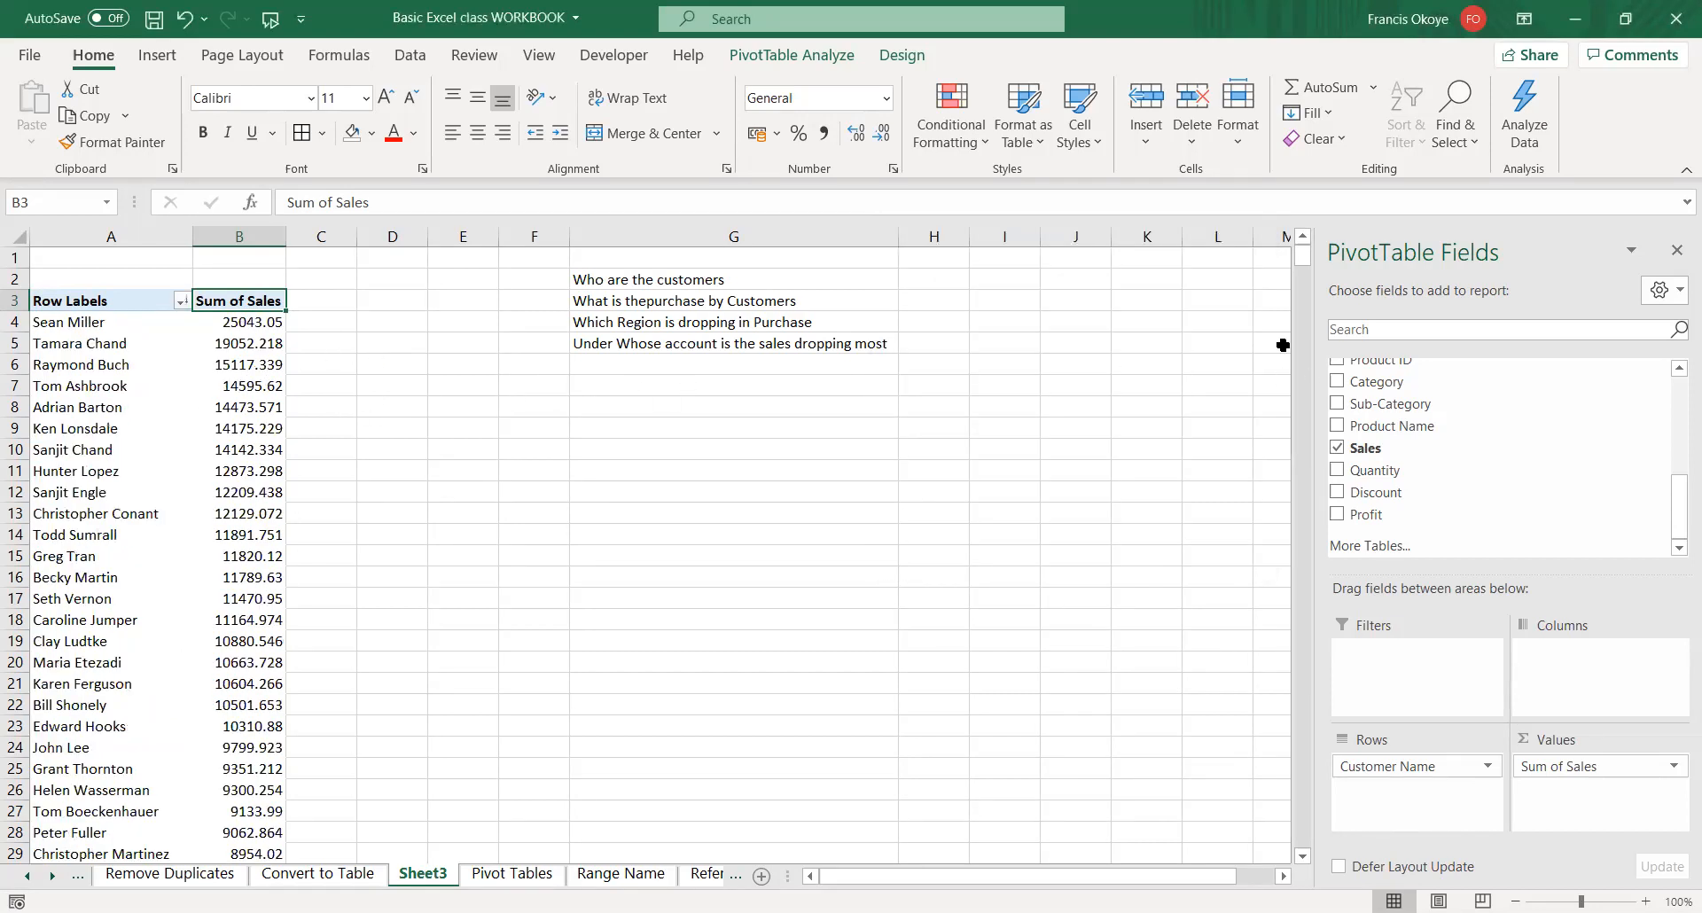
- Try a Top 10% conditional formatting rule with Light Red Fill with Dark Red Text on the Sum of Sales values, including the Grand Total
left_click_drag(1302, 253, 1284, 121)
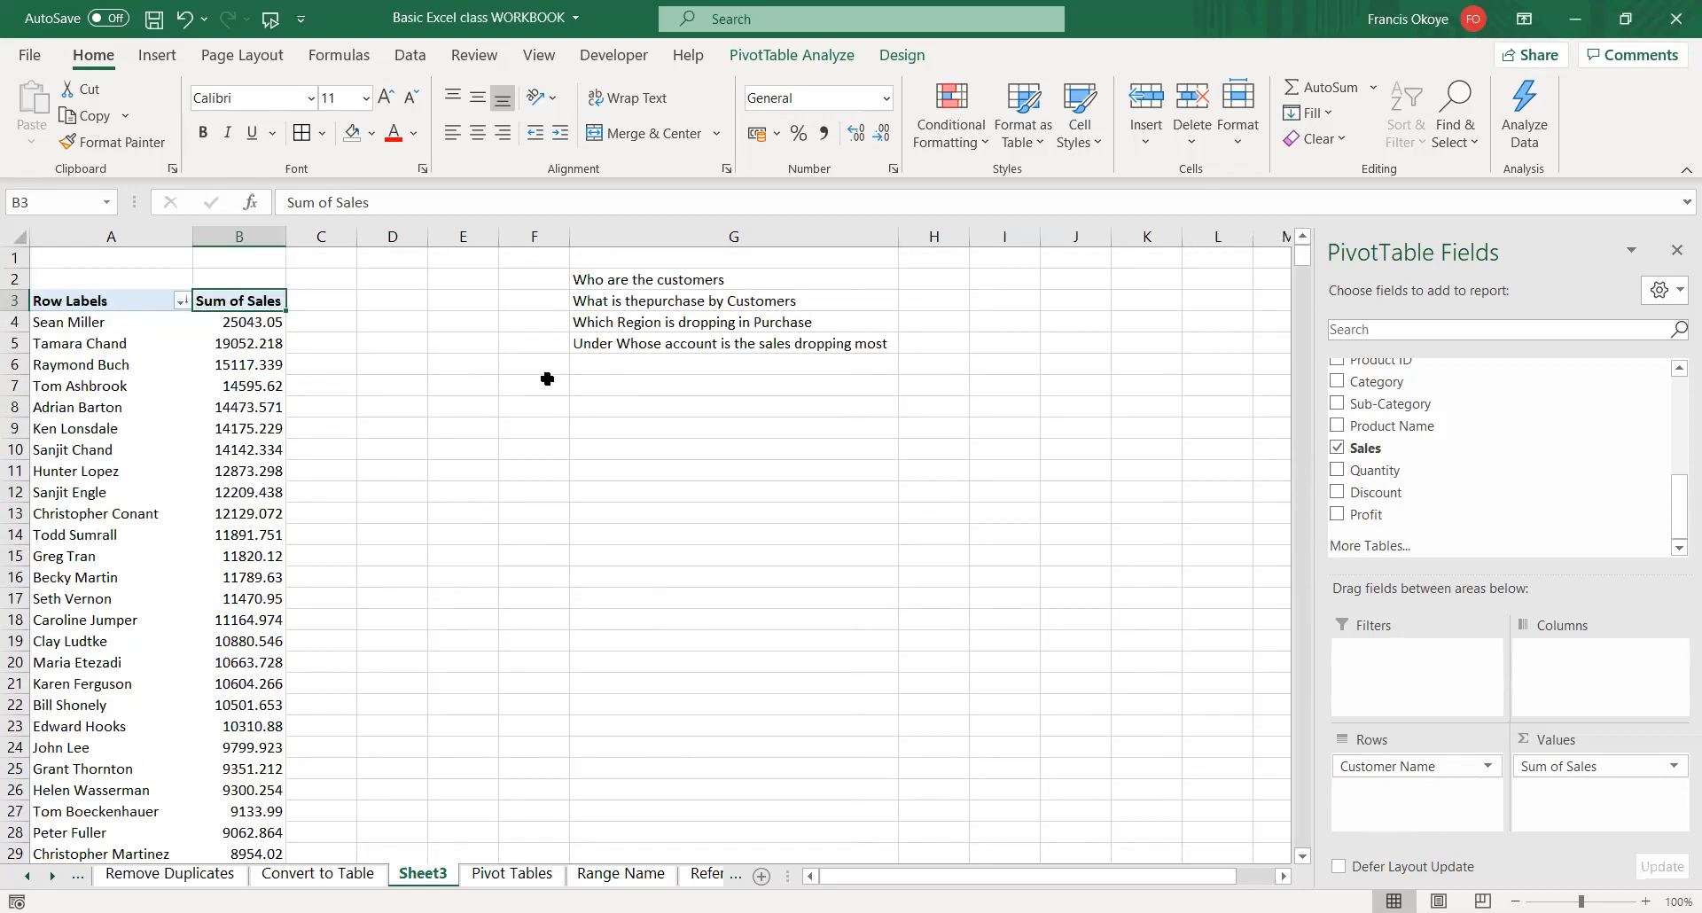
left_click(236, 323)
left_click(239, 310)
key("Up")
key("Down")
key("Down")
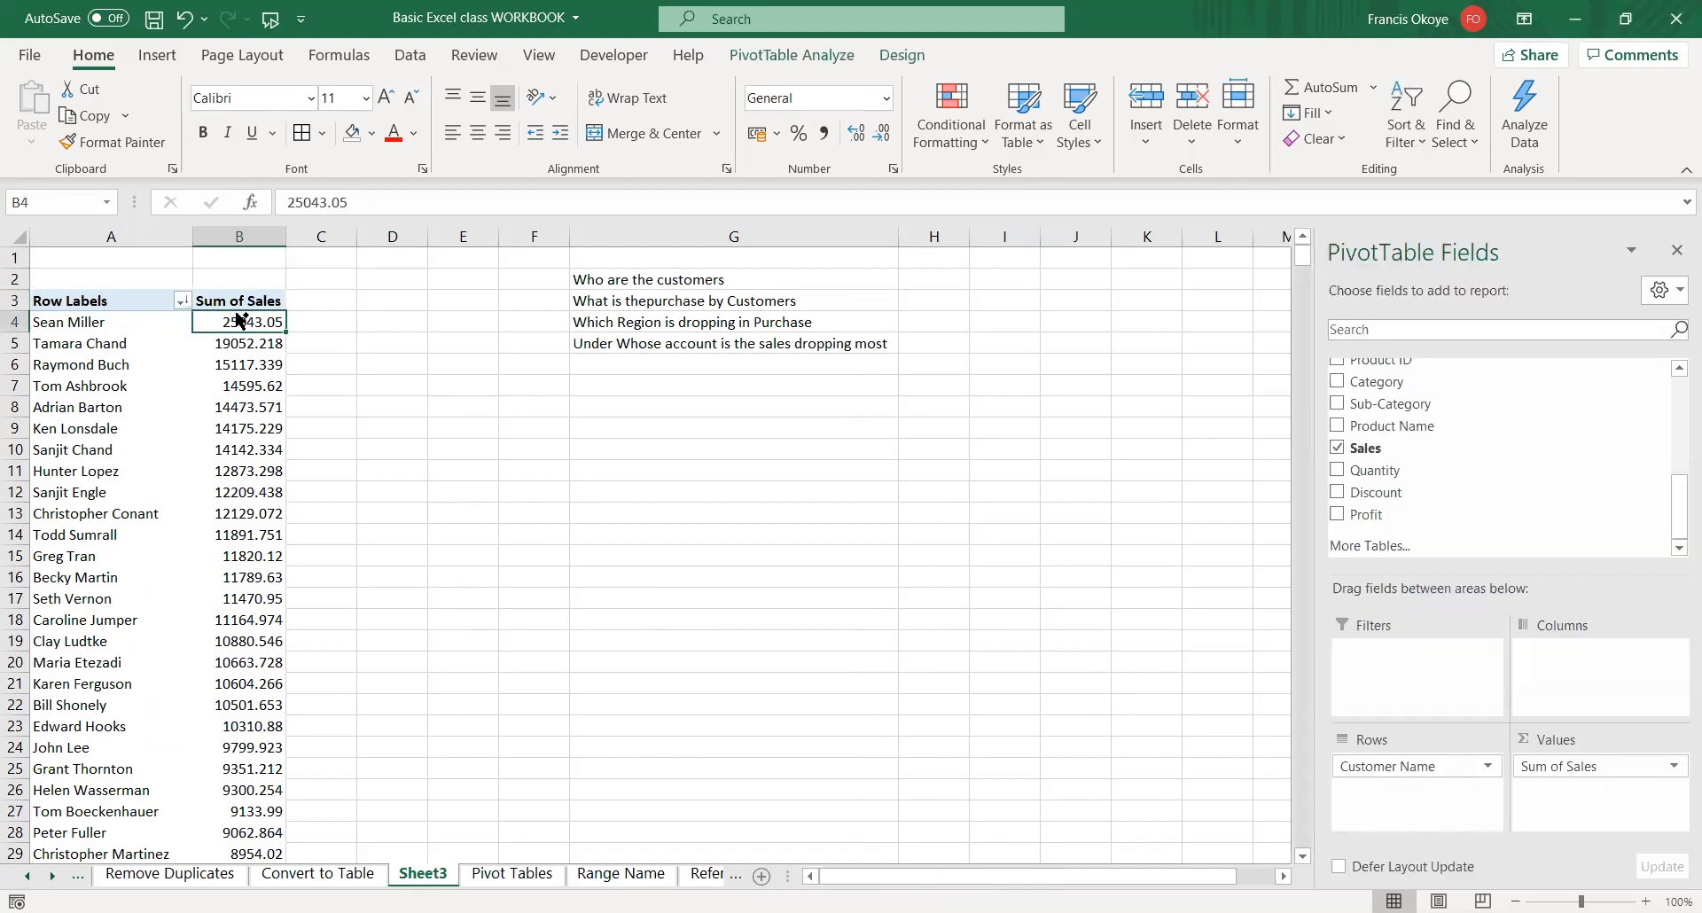
key("ctrl+shift+Down")
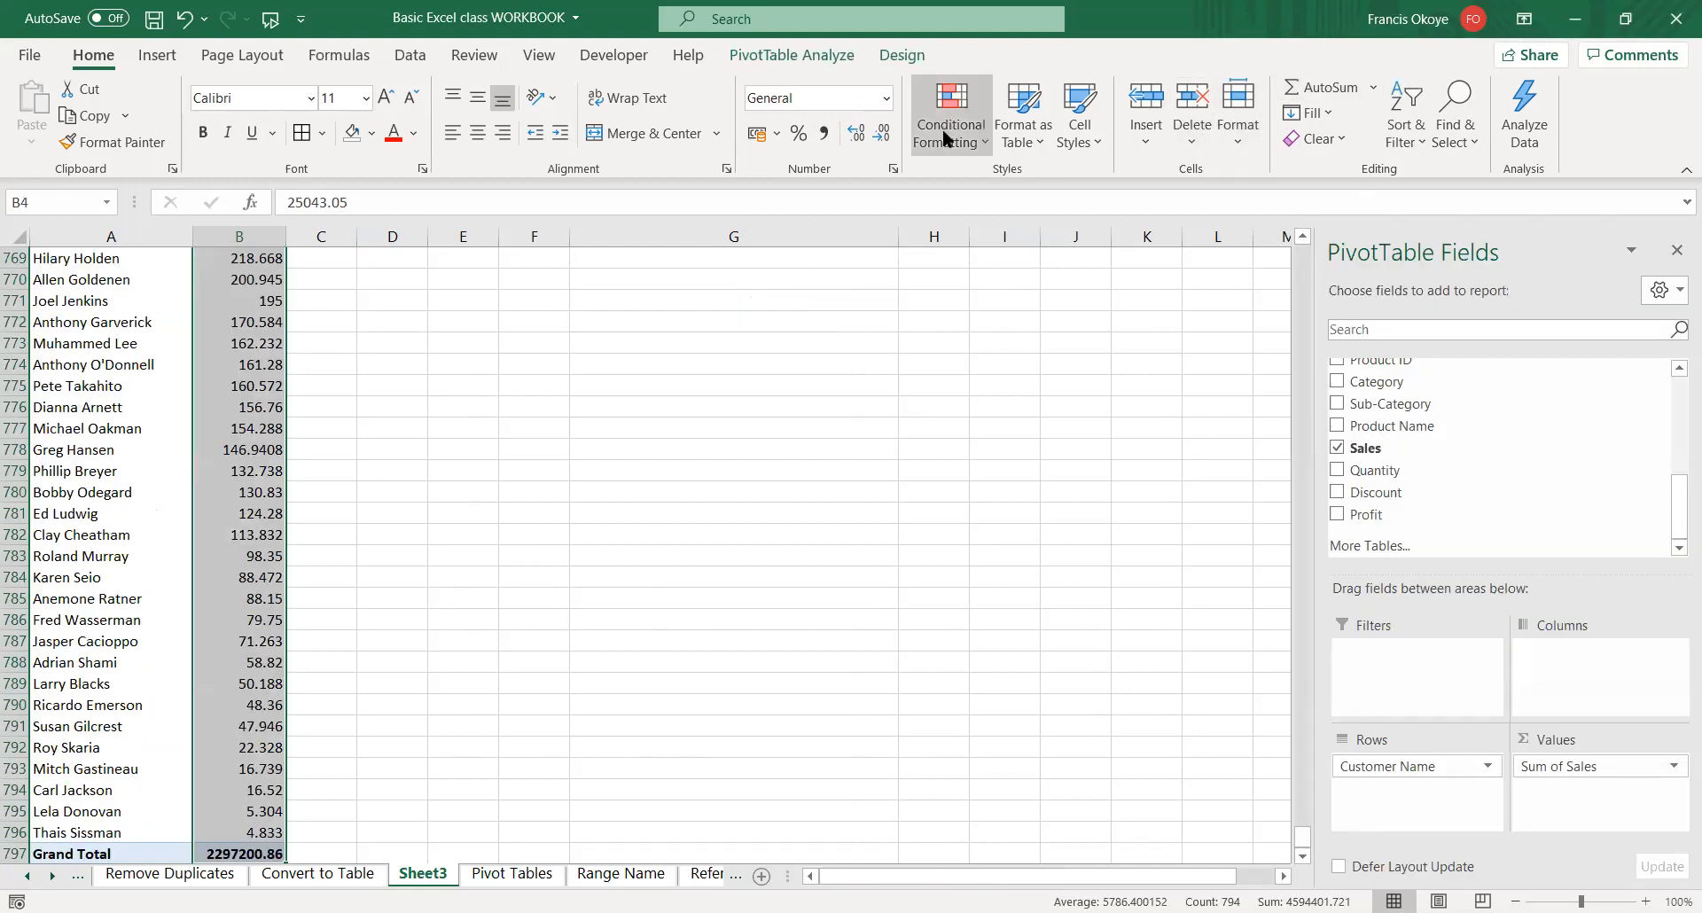
left_click(947, 147)
mouse_move(1029, 238)
left_click(1210, 294)
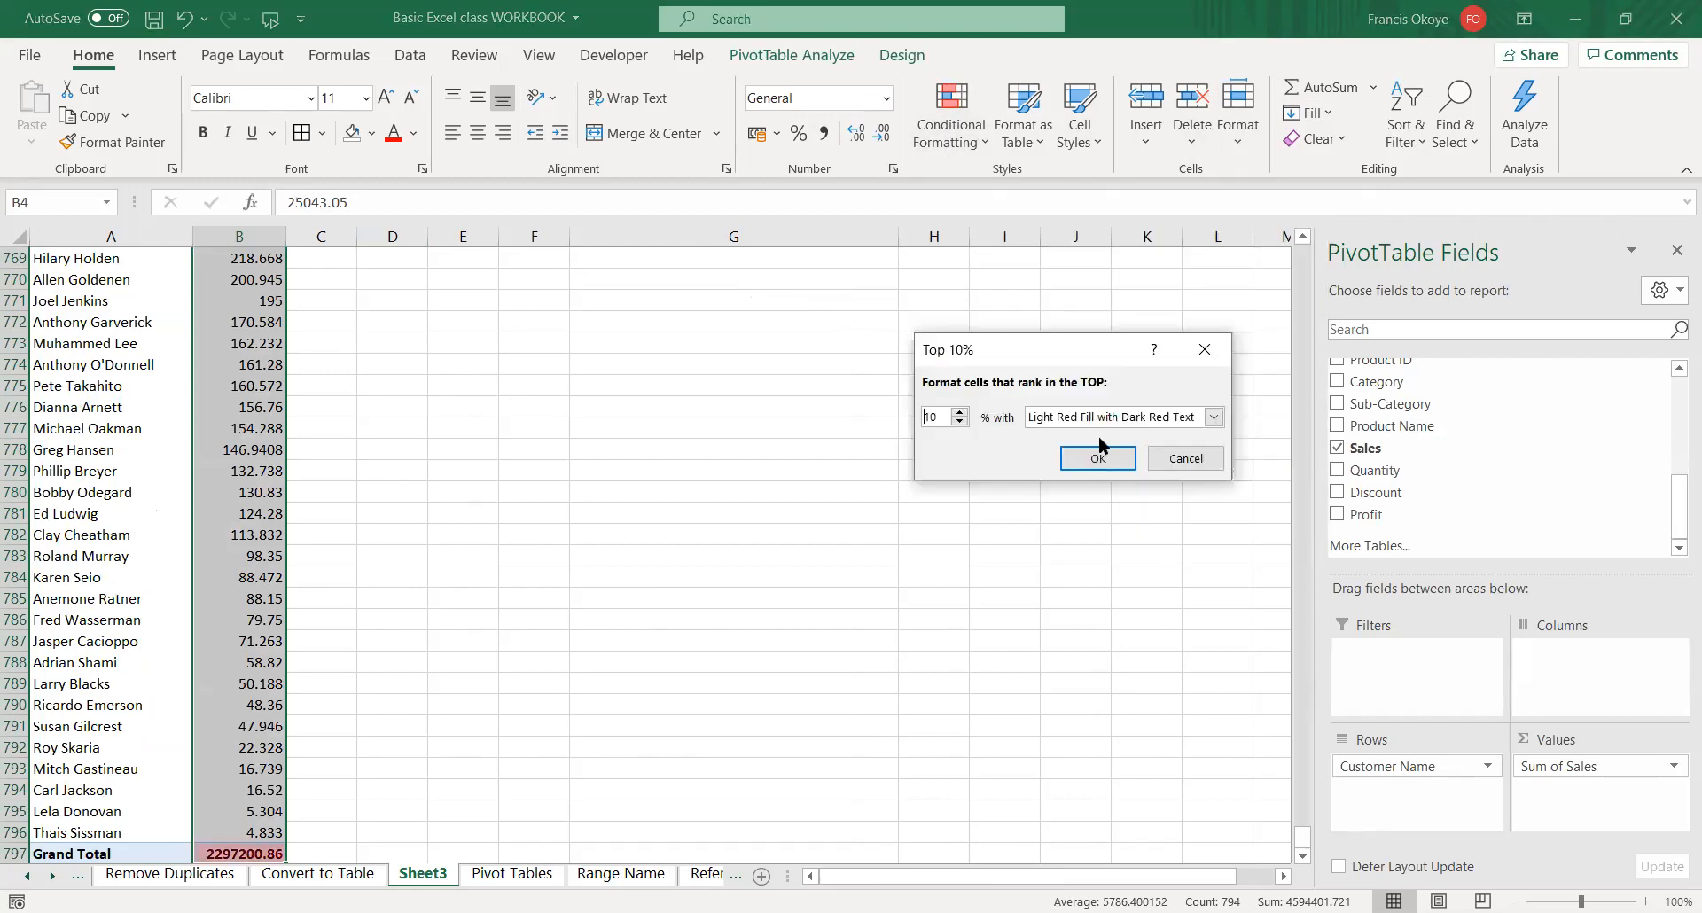
left_click(1098, 458)
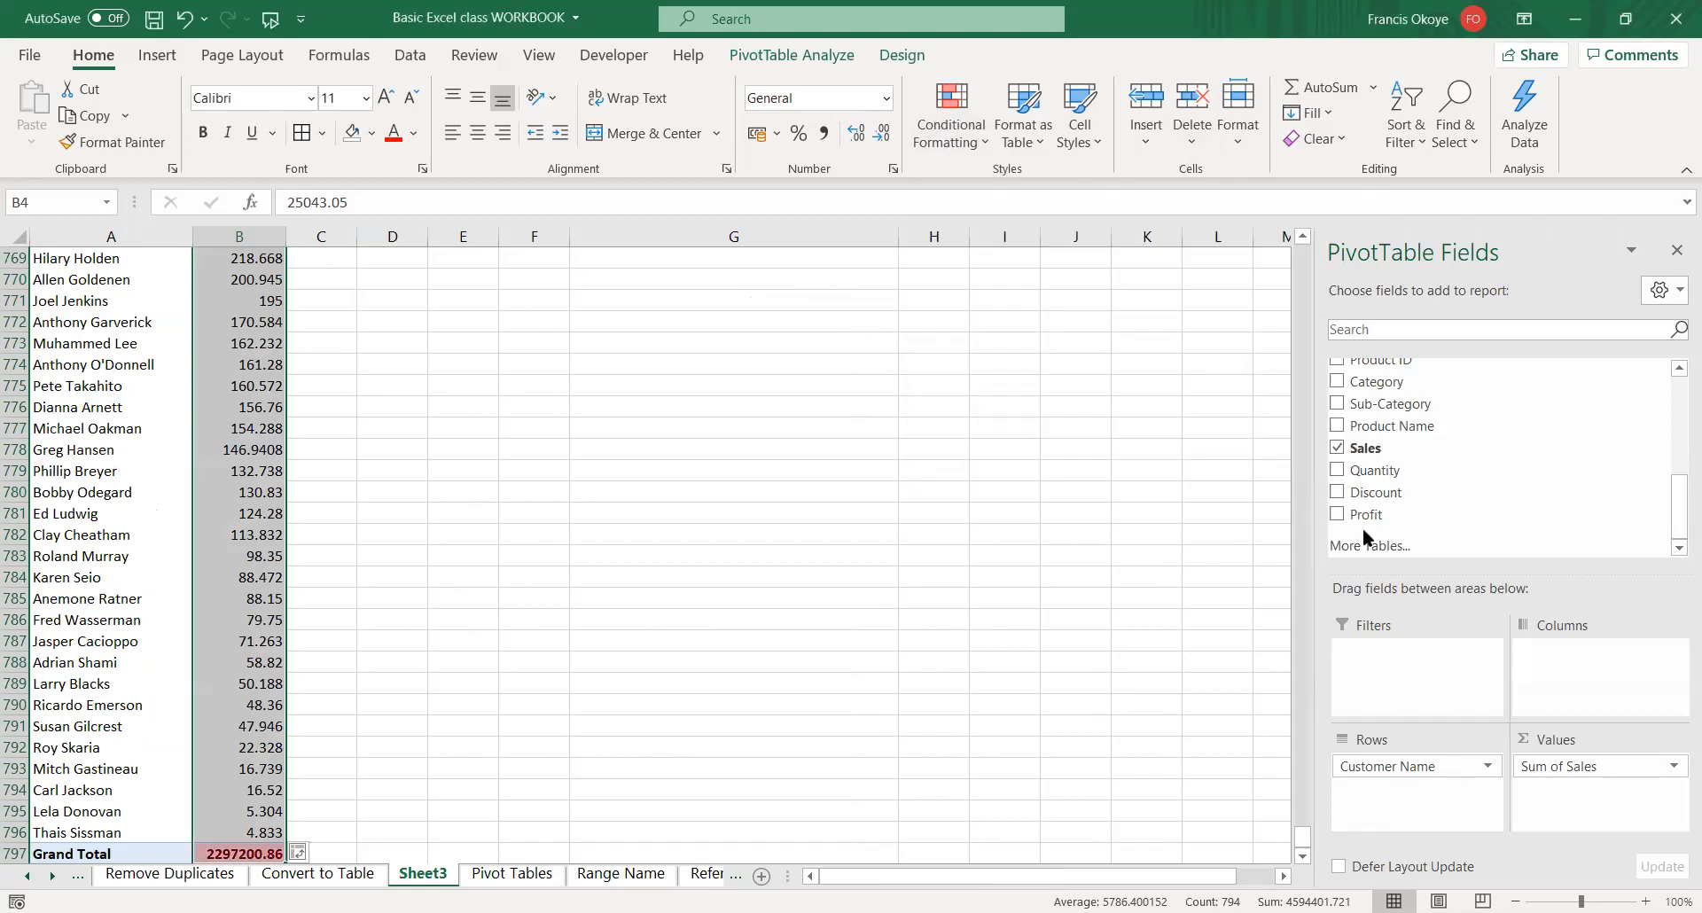
- Check the highlighted values down to the Grand Total and undo the Top 10% rule
left_click_drag(1307, 843, 1249, 319)
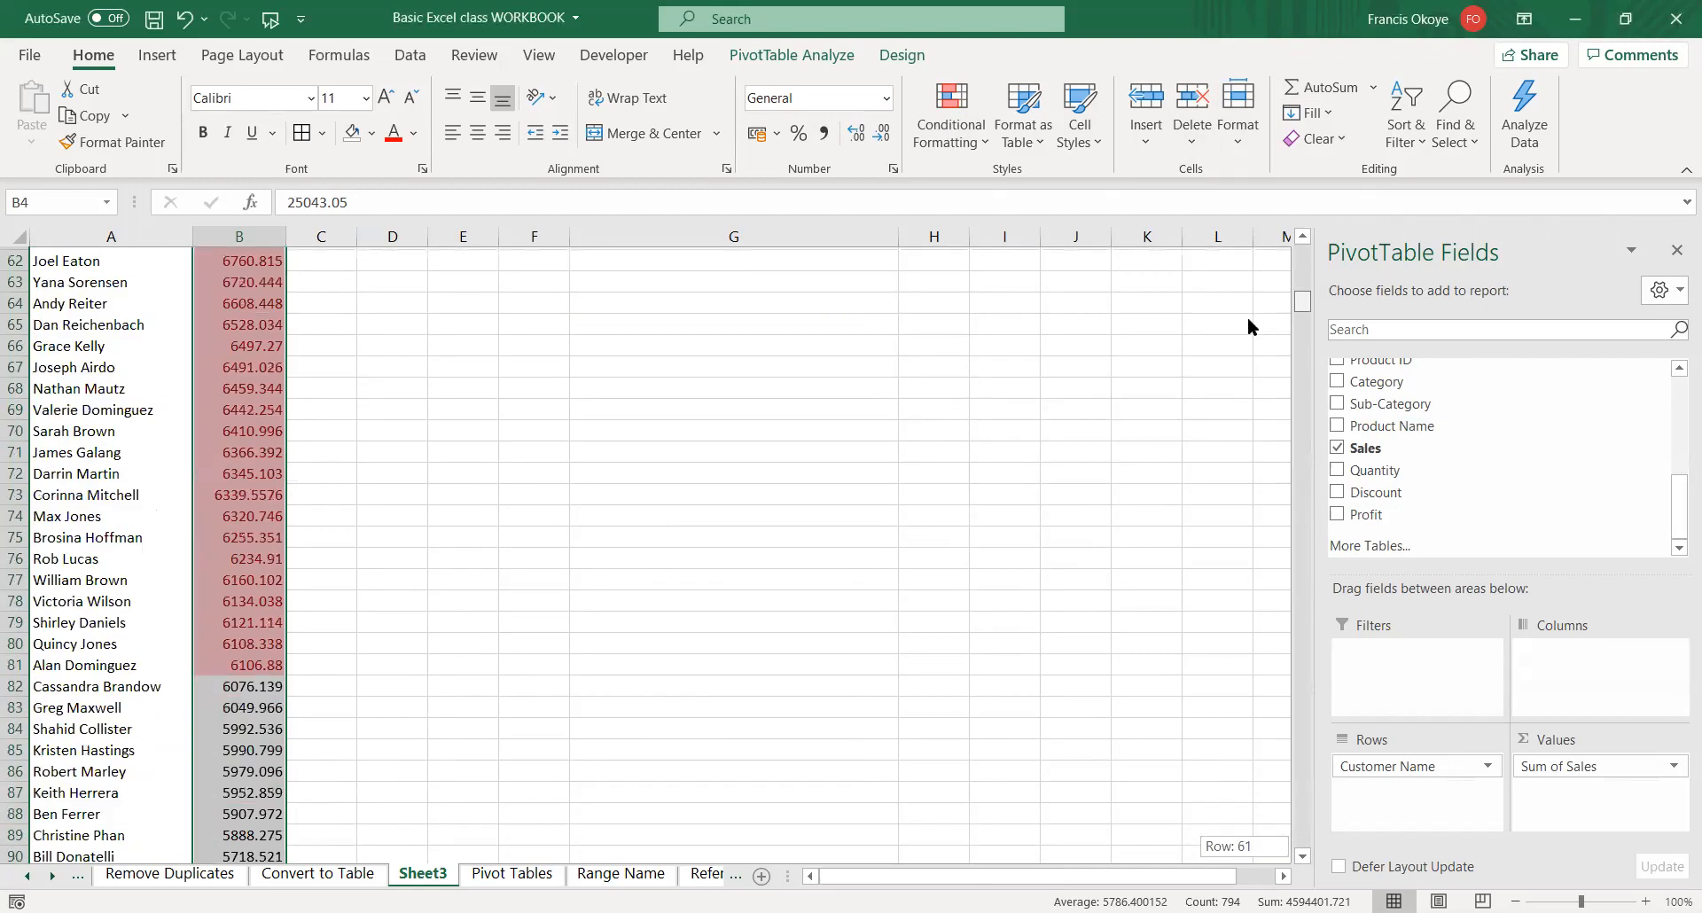
left_click_drag(1259, 380, 1296, 847)
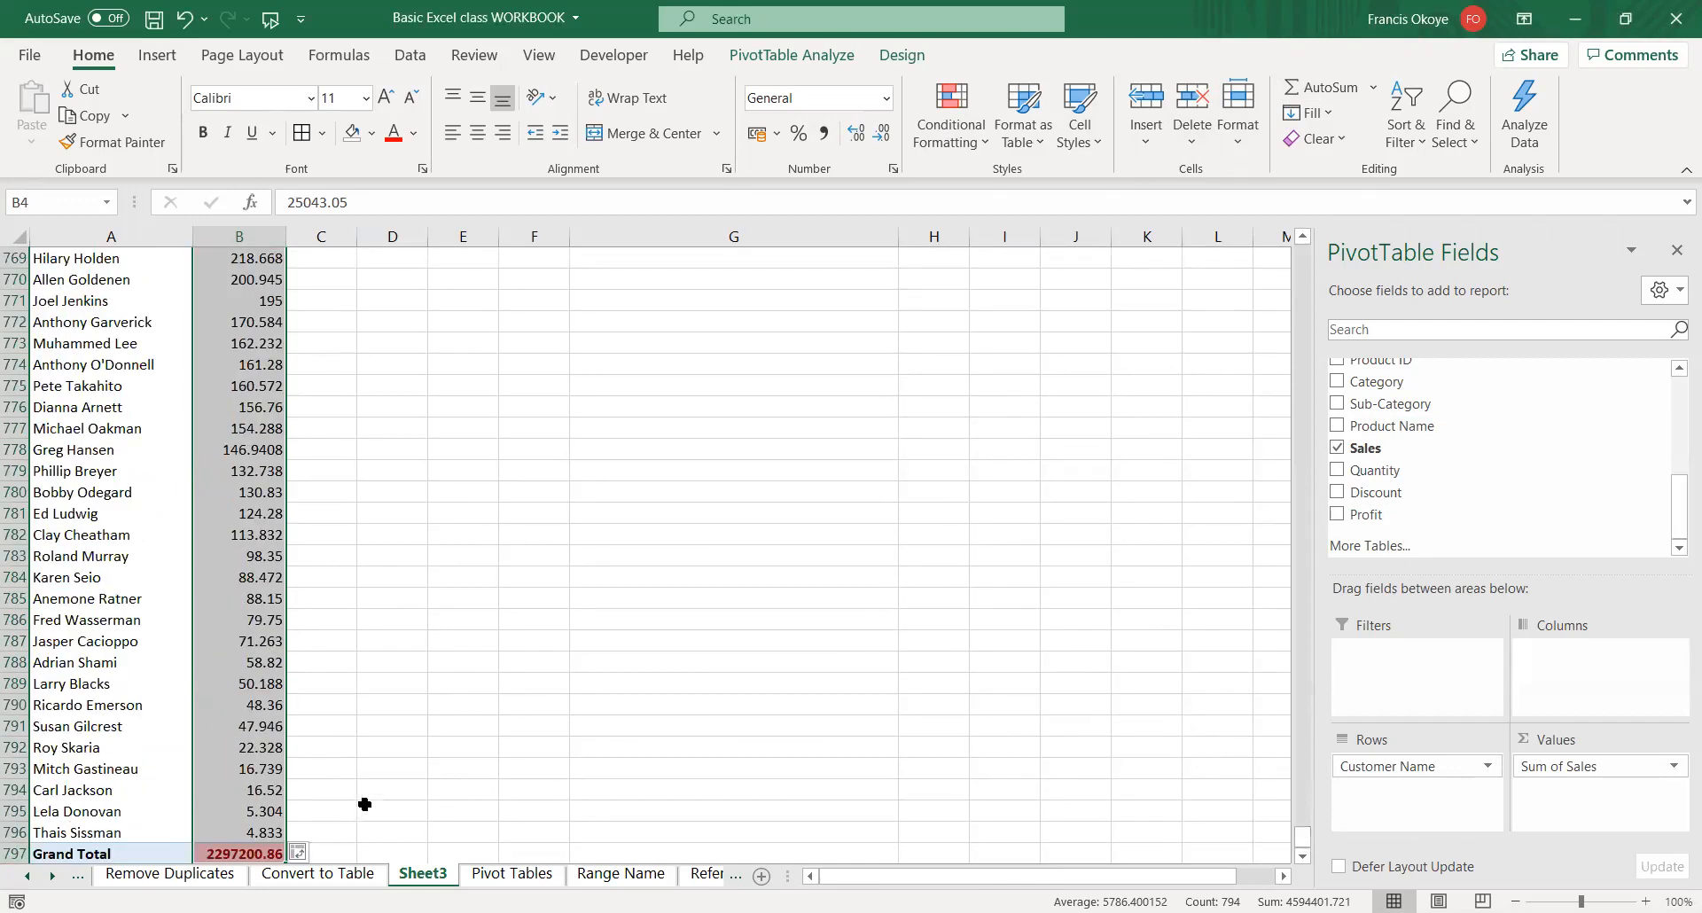
key("ctrl+z")
- Apply a Top 10 Items rule with Green Fill with Dark Green Text to the Sum of Sales values, excluding the Grand Total
left_click(248, 322)
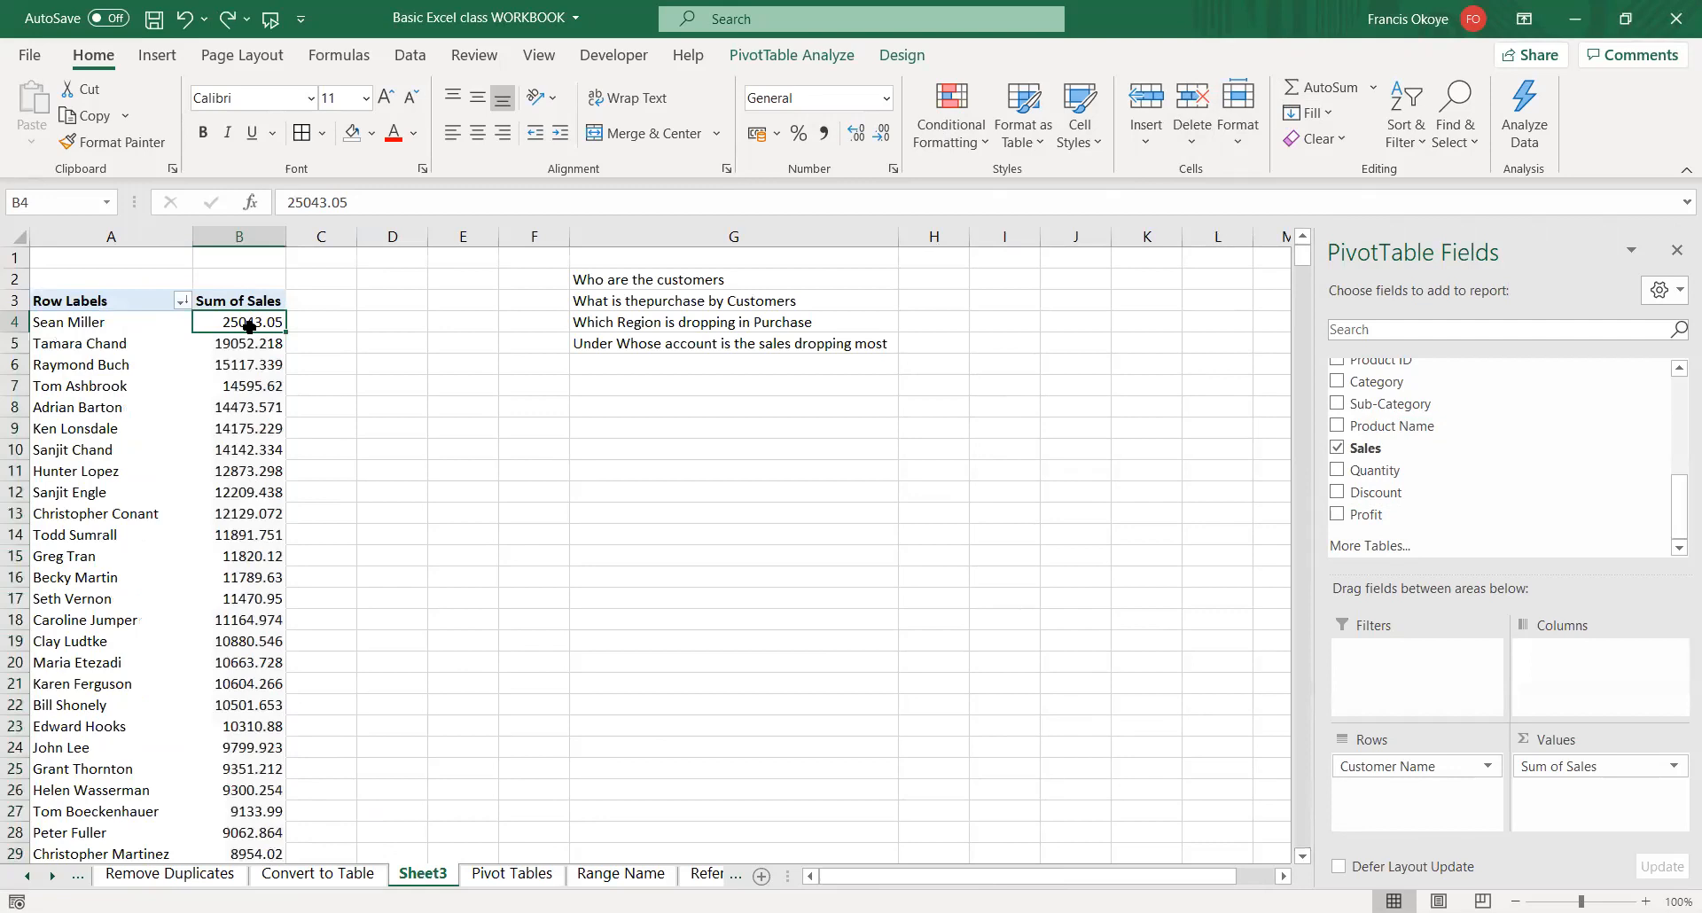
key("ctrl+shift+Down")
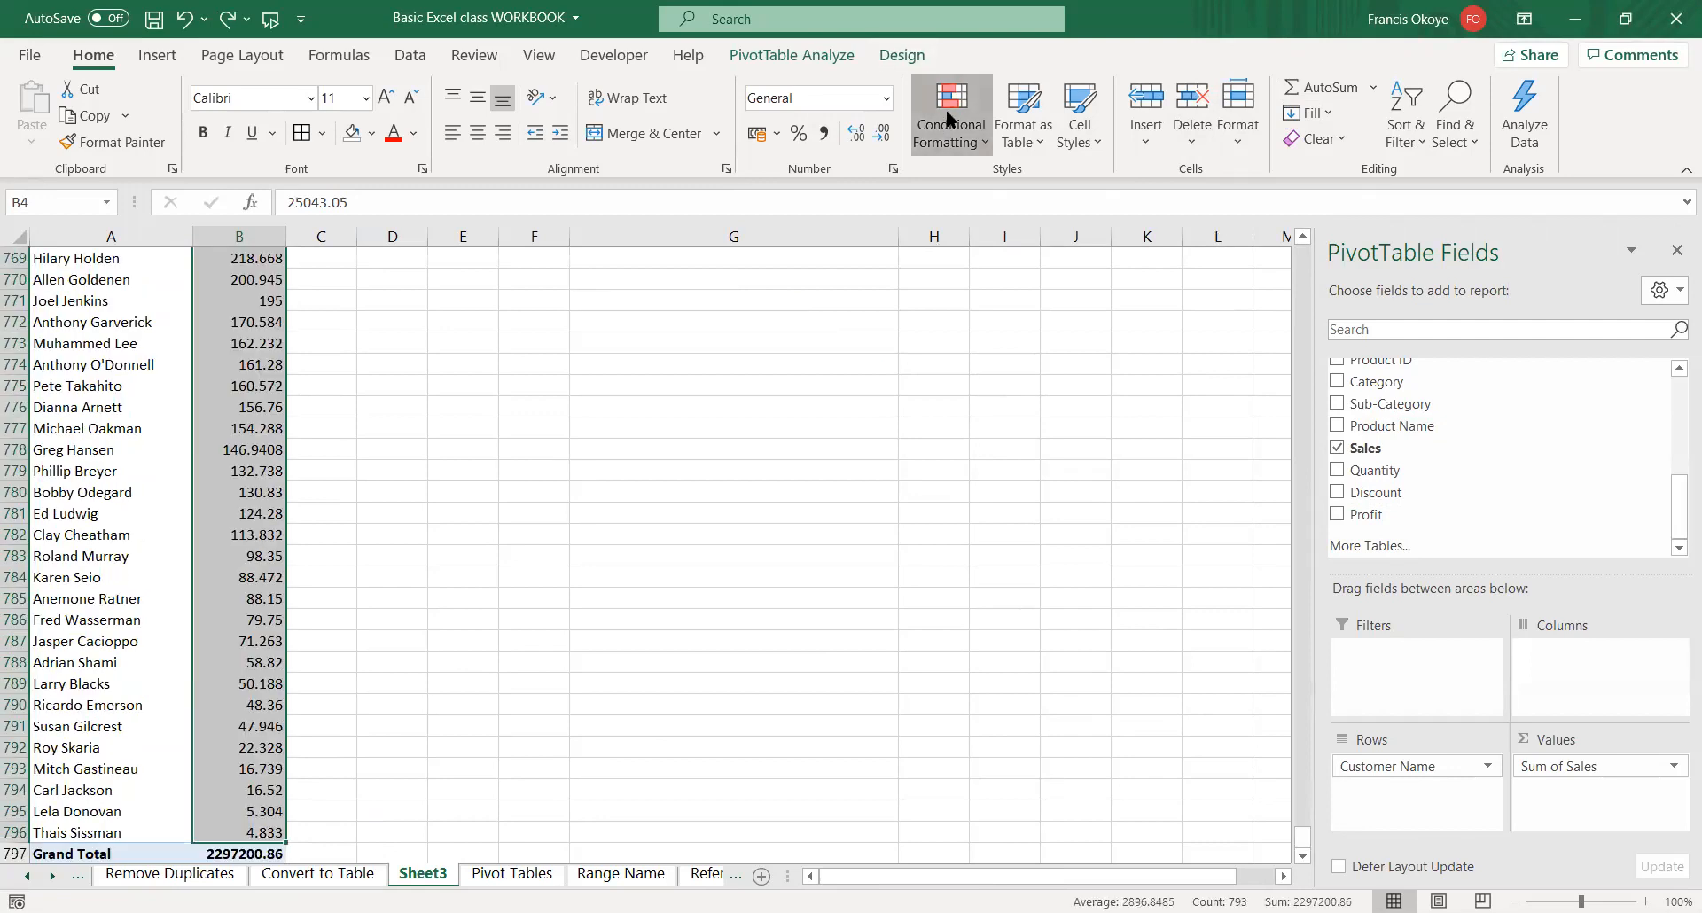
left_click(949, 118)
mouse_move(1028, 238)
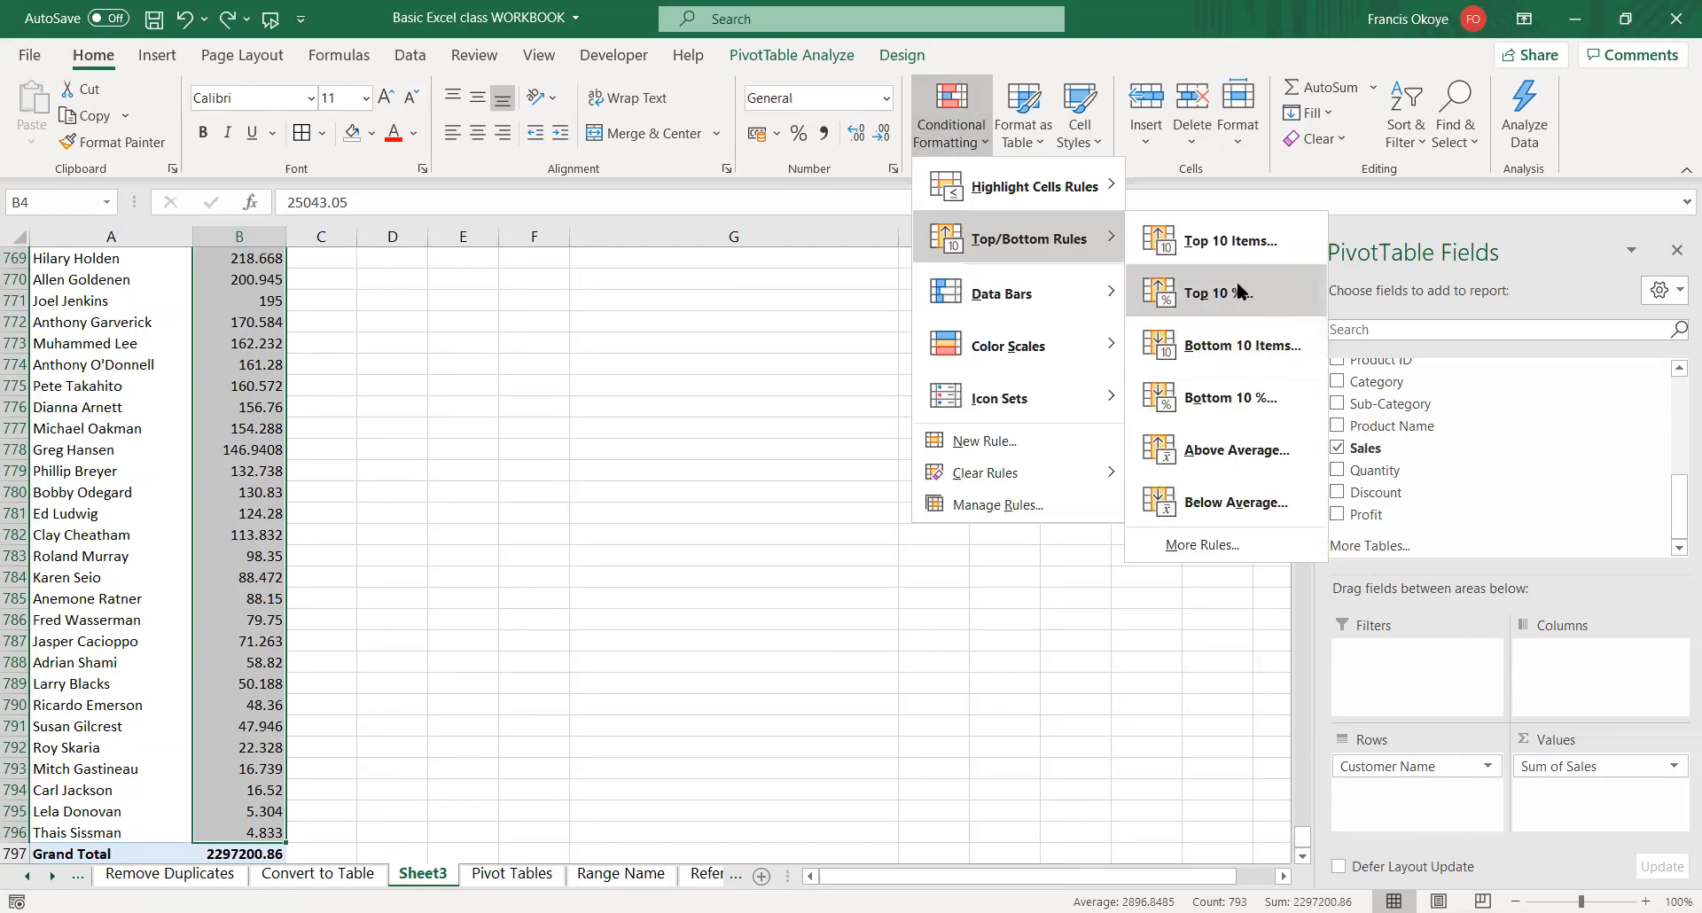
left_click(1243, 247)
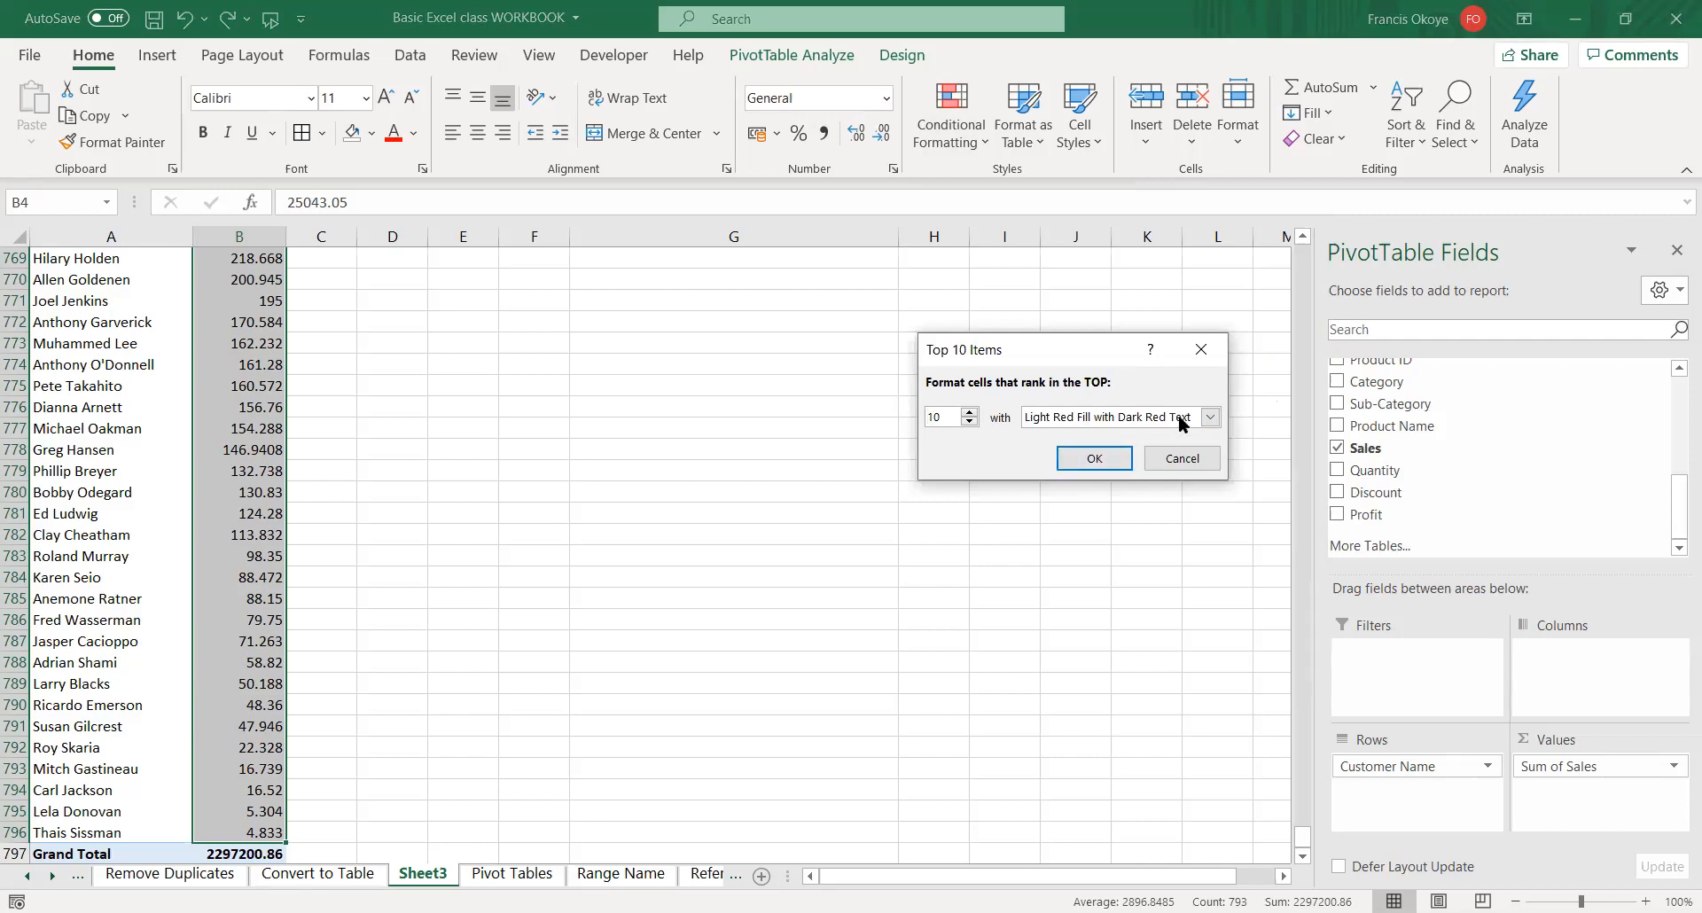
left_click(1178, 416)
left_click(1092, 464)
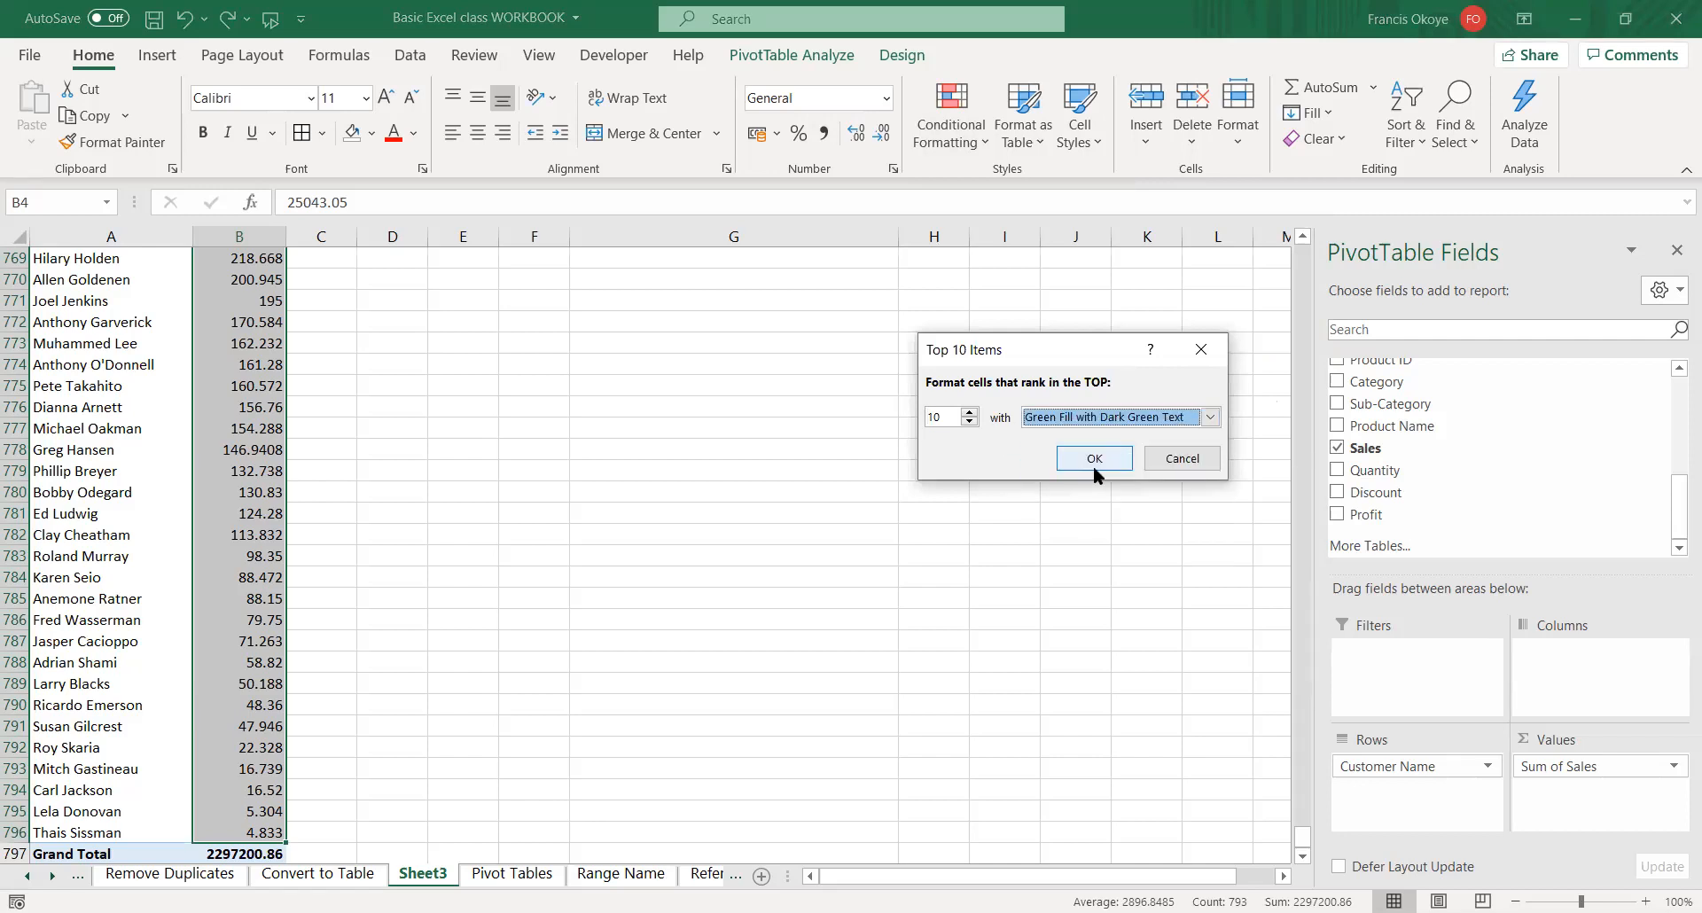
left_click(1099, 455)
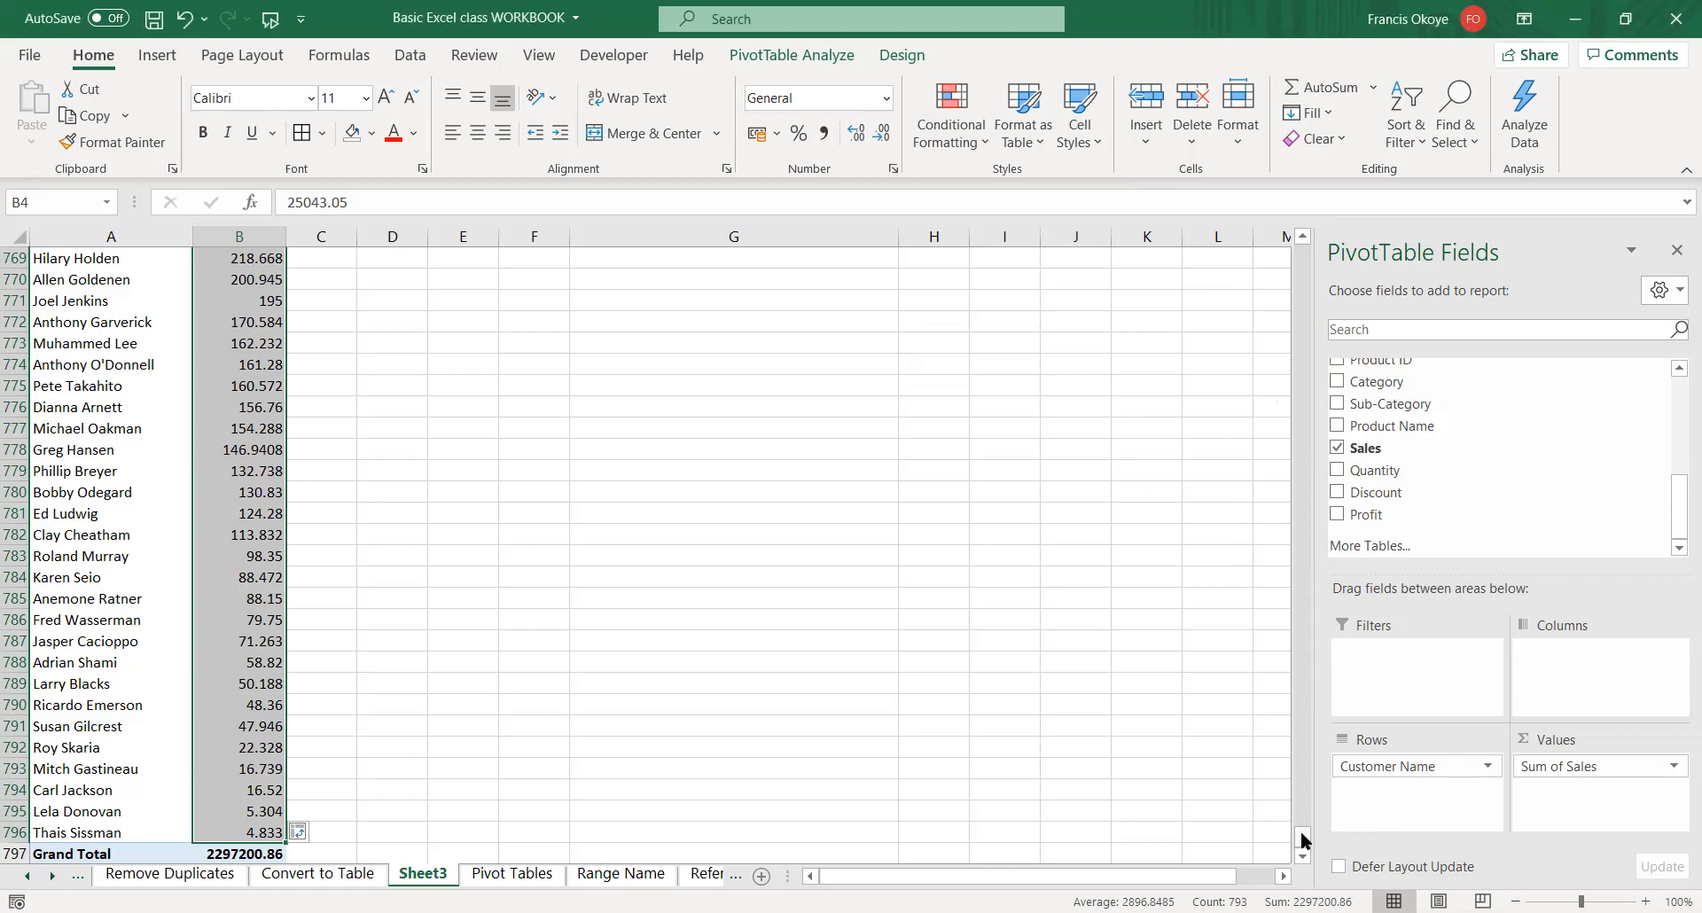
- Examine the green-highlighted customers at the start of the sorted PivotTable, down to the last one in row 13
left_click_drag(1301, 833, 1302, 253)
left_click(734, 406)
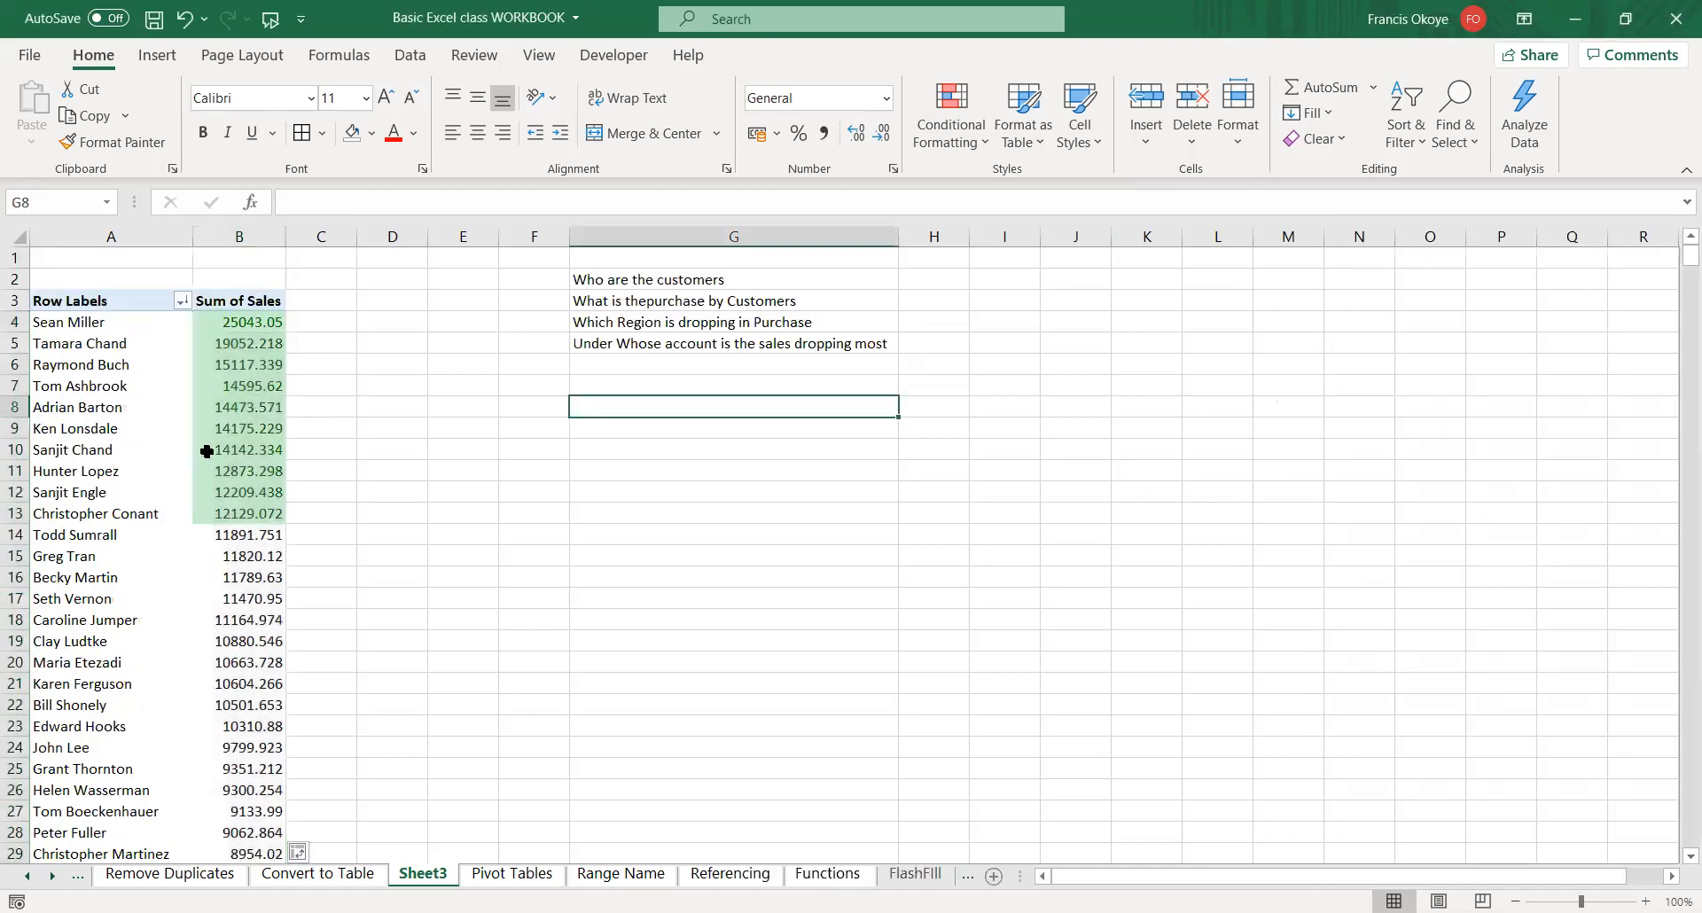
left_click(18, 512)
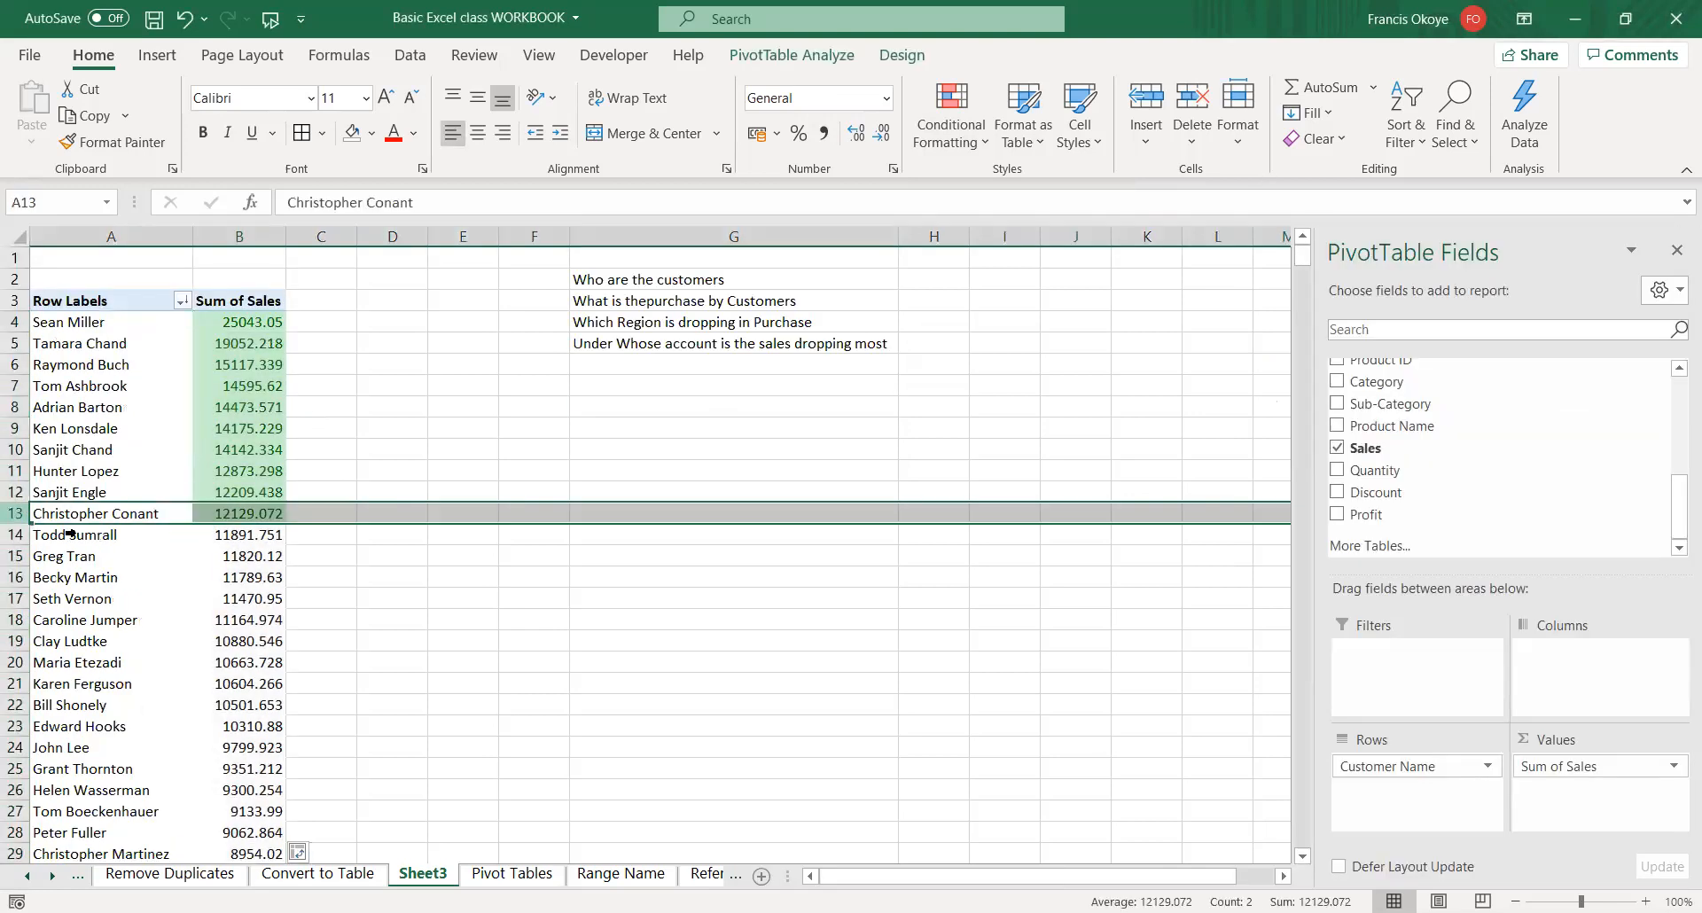
left_click(594, 636)
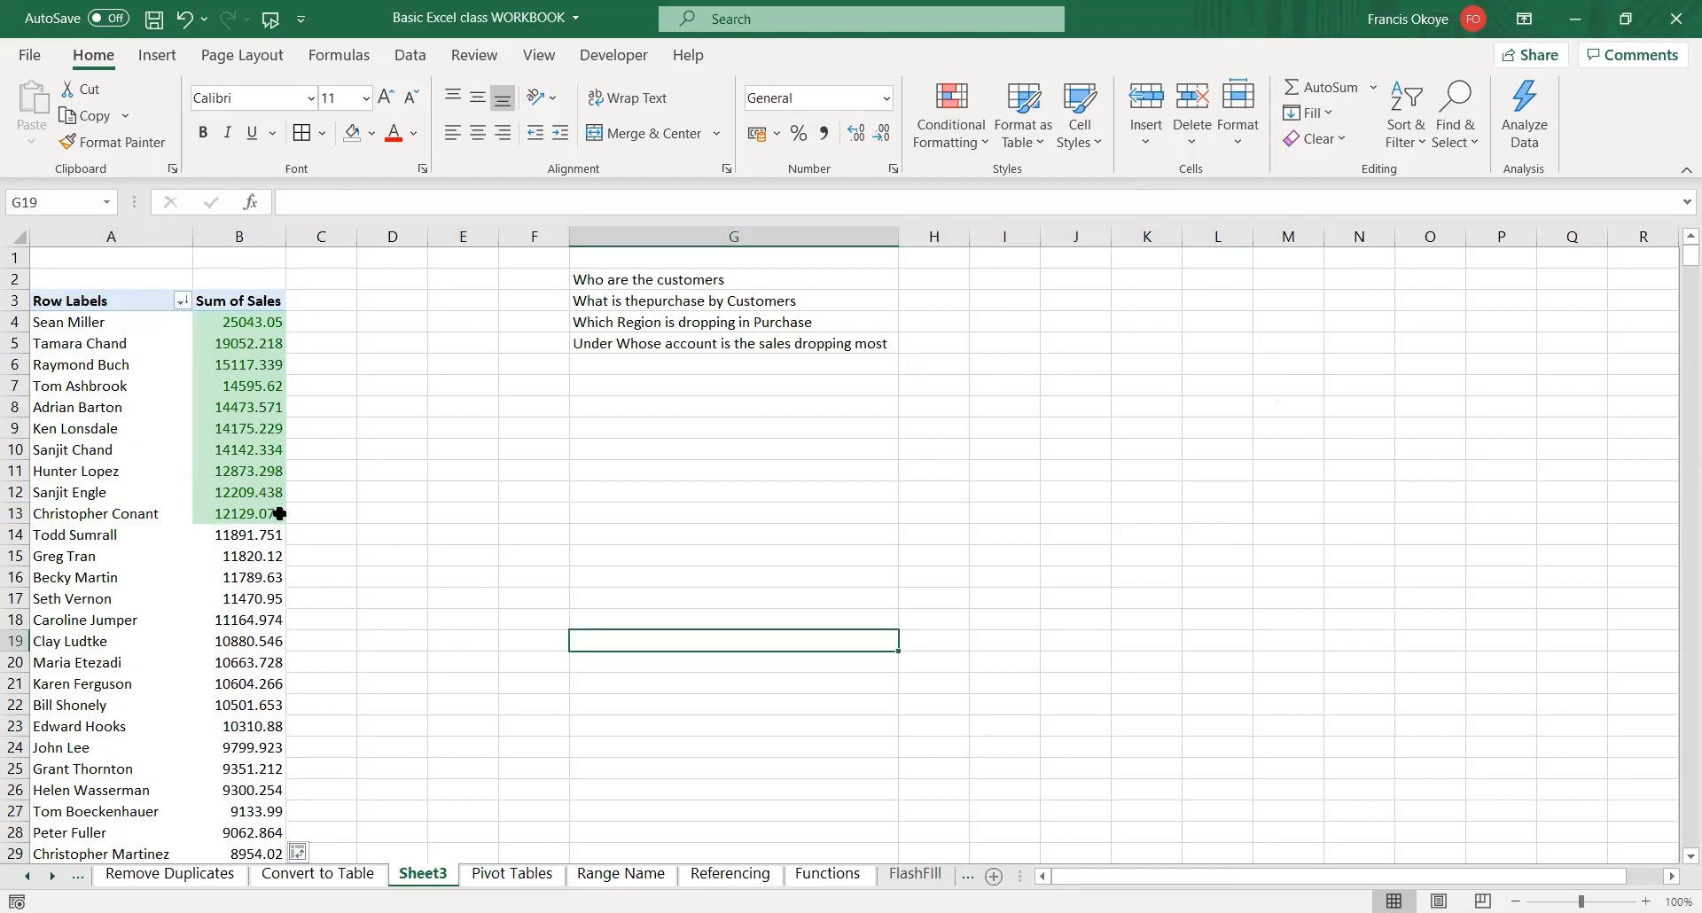
mouse_move(280, 513)
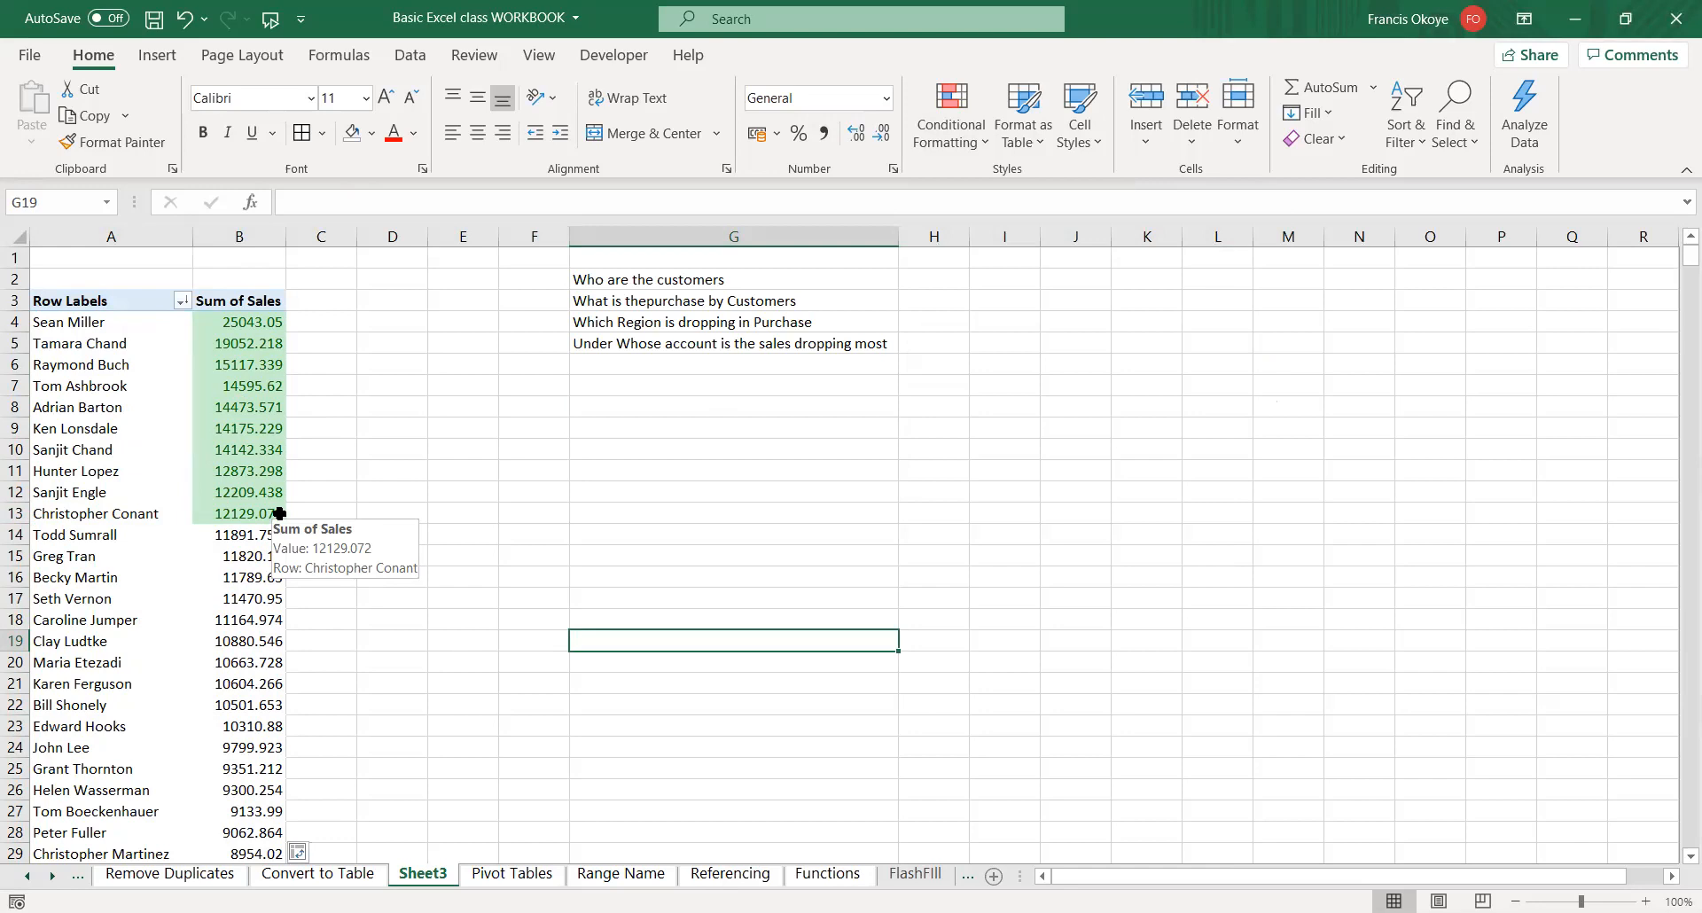
left_click(364, 423)
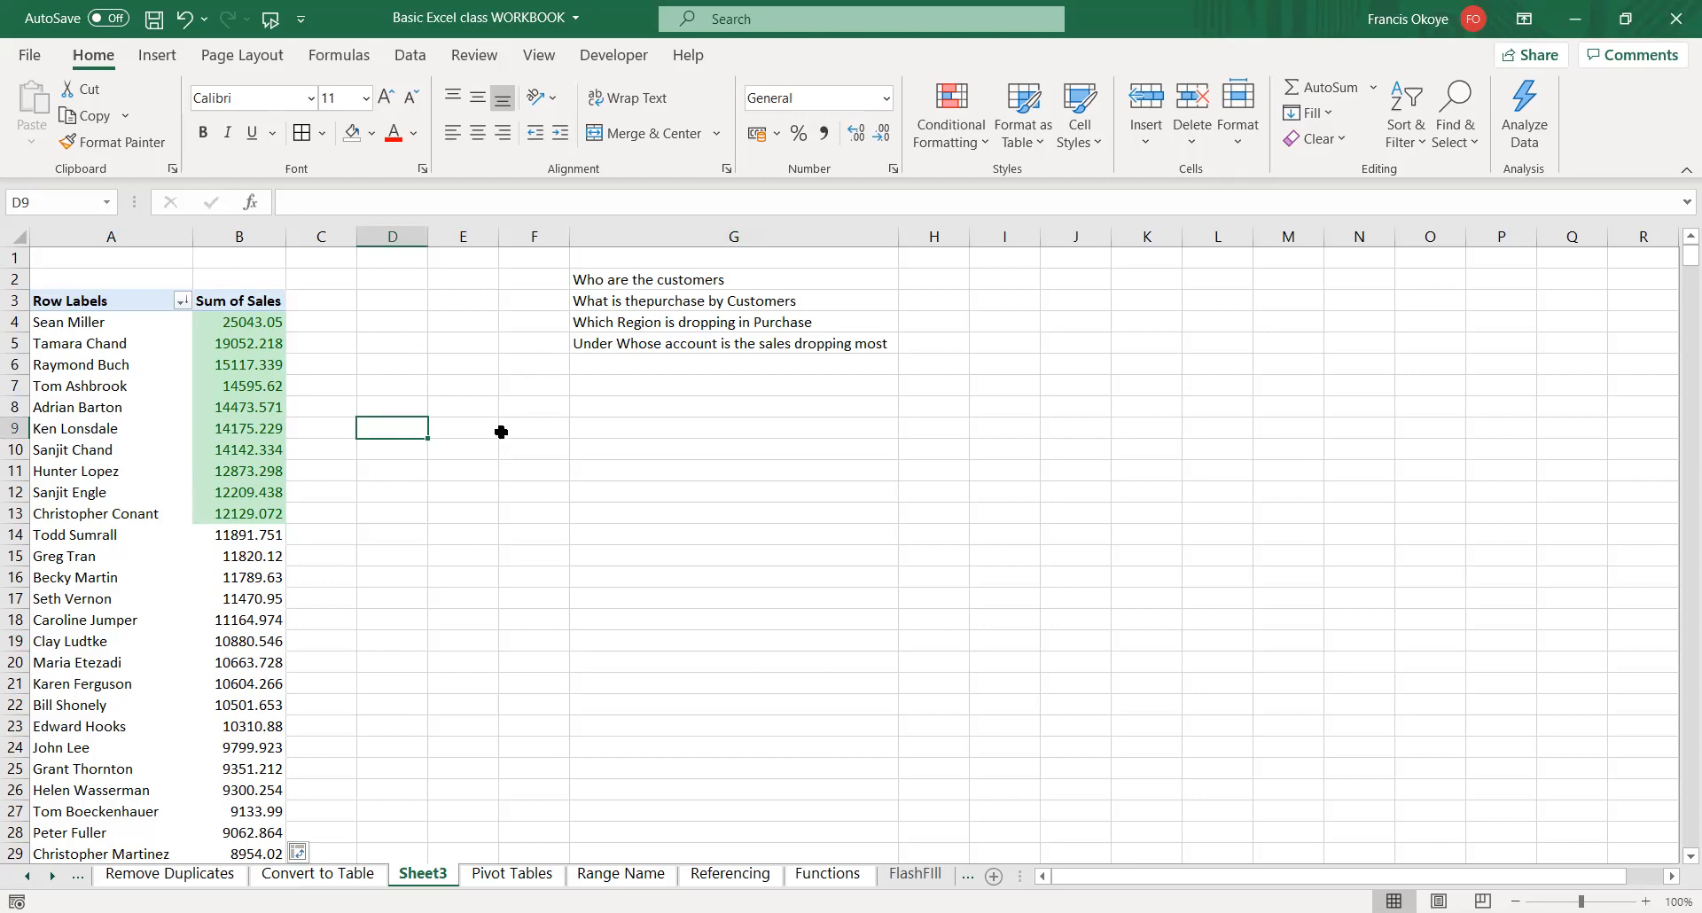
left_click(412, 302)
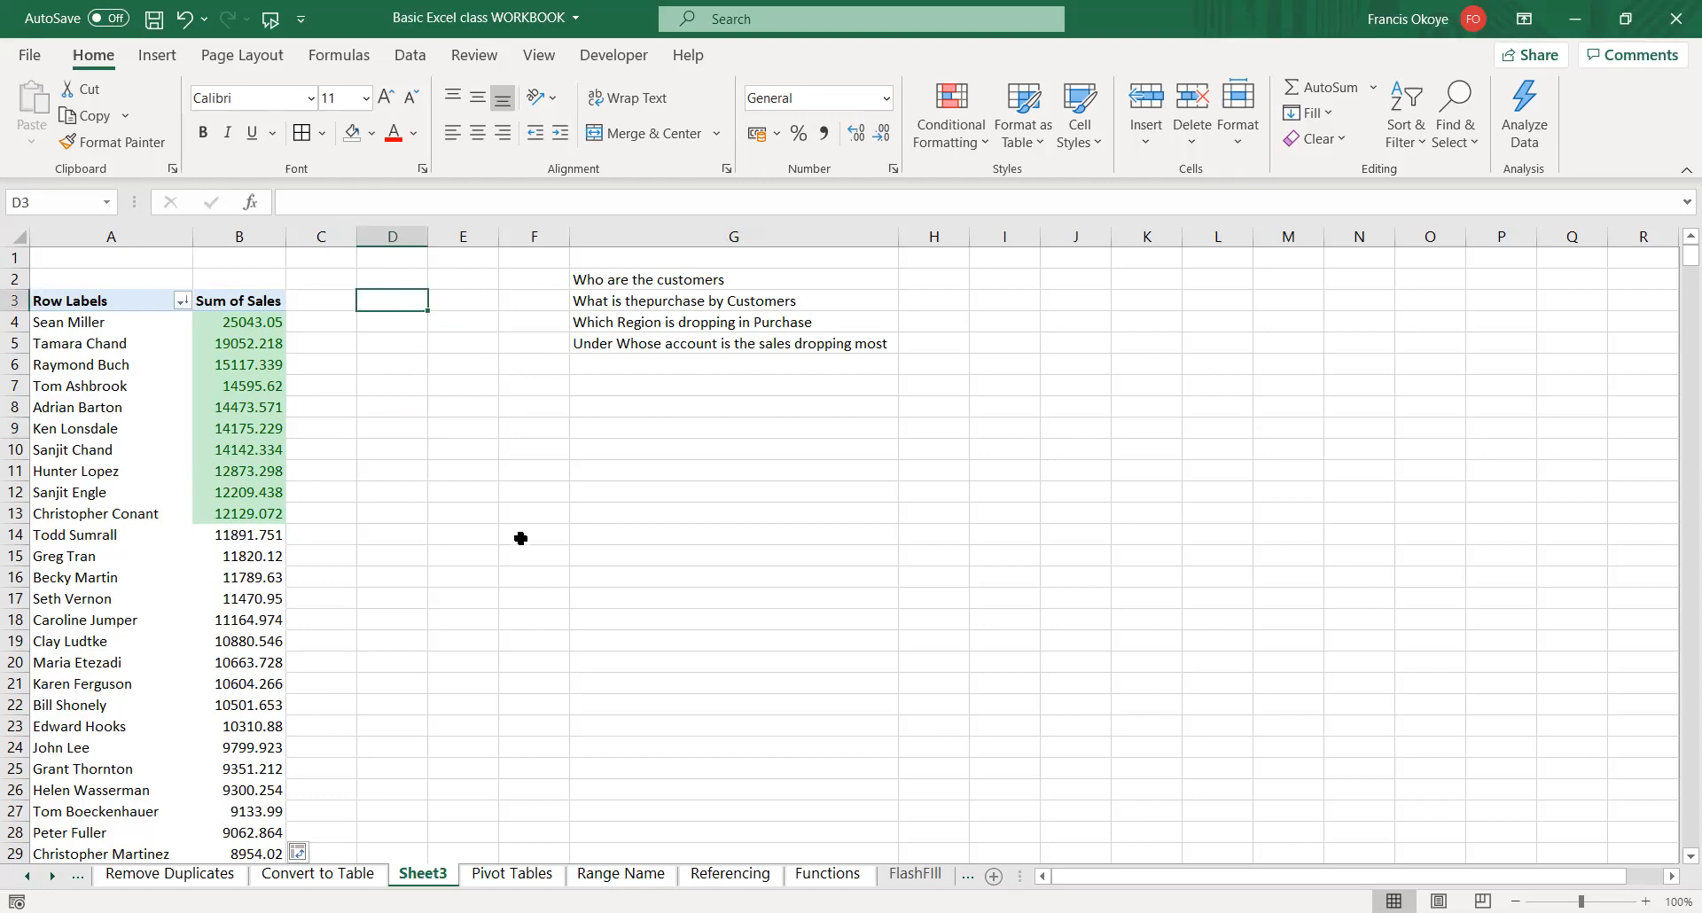
- Replace "Purchase" in the region question in cell G4 so it reads "Which Region is dropping in Sales"
left_click(840, 338)
key("Up")
key("Up")
key("Up")
double_click(841, 327)
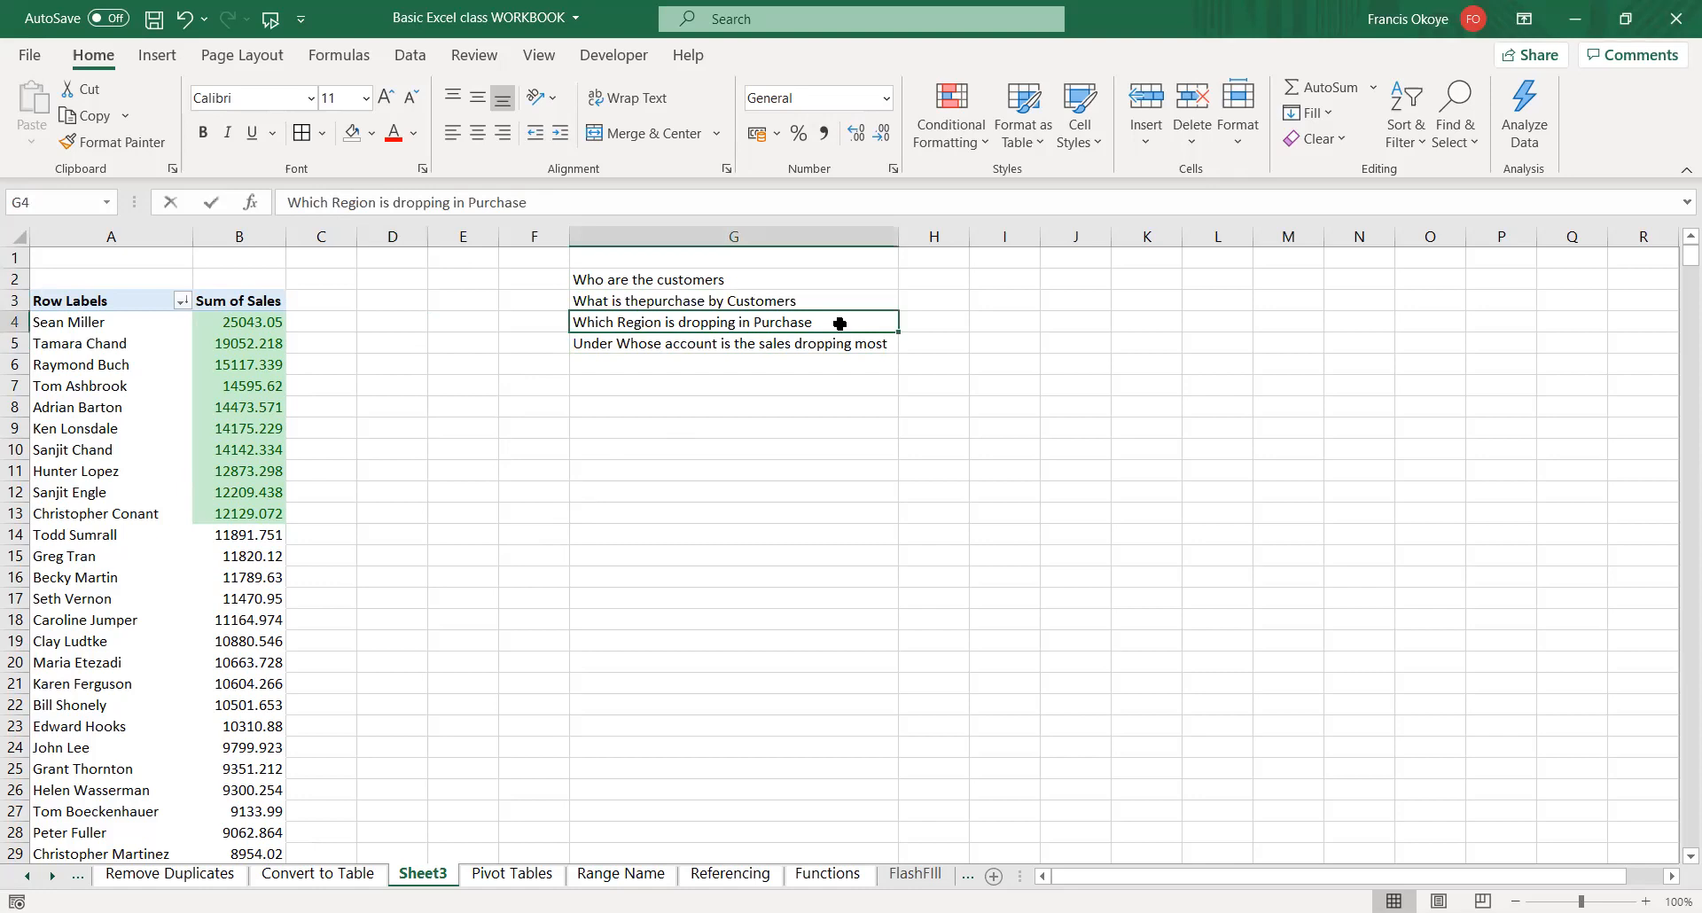
key("BackSpace")
key("BackSpace")
key("BackSpace")
key("BackSpace")
key("BackSpace")
key("BackSpace")
key("BackSpace")
key("BackSpace")
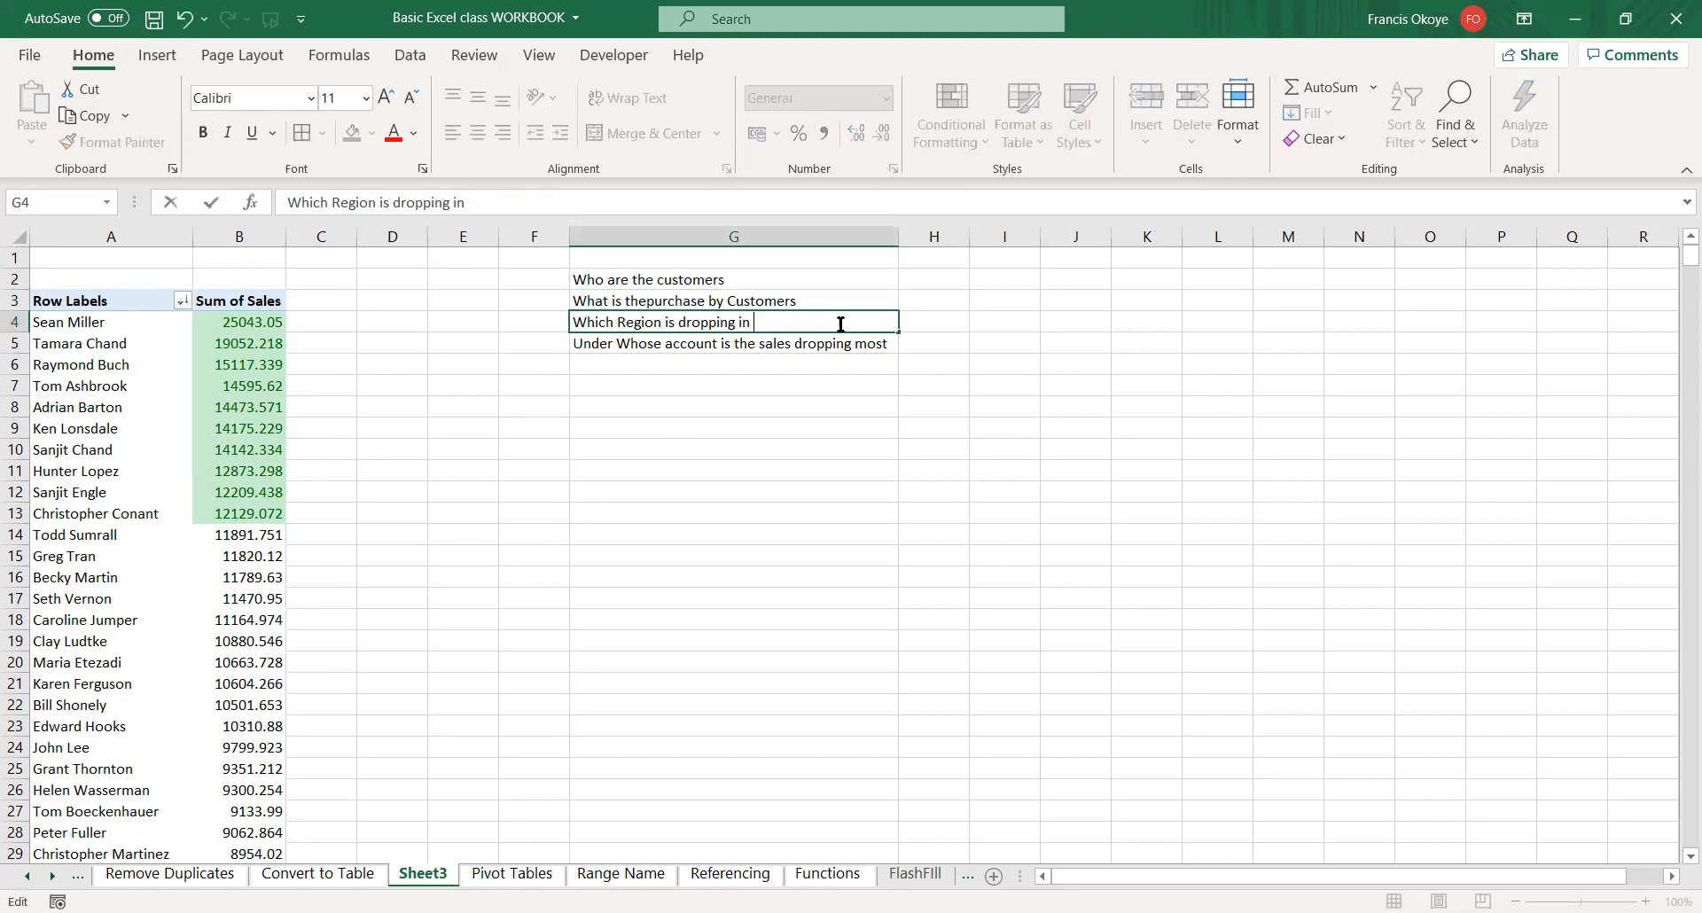
type("Sales")
key("Return")
- Reword the question in cell G3 as "What is the Sales by Customers"
left_click(703, 300)
double_click(703, 300)
key("BackSpace")
key("BackSpace")
key("BackSpace")
key("BackSpace")
key("BackSpace")
key("BackSpace")
key("BackSpace")
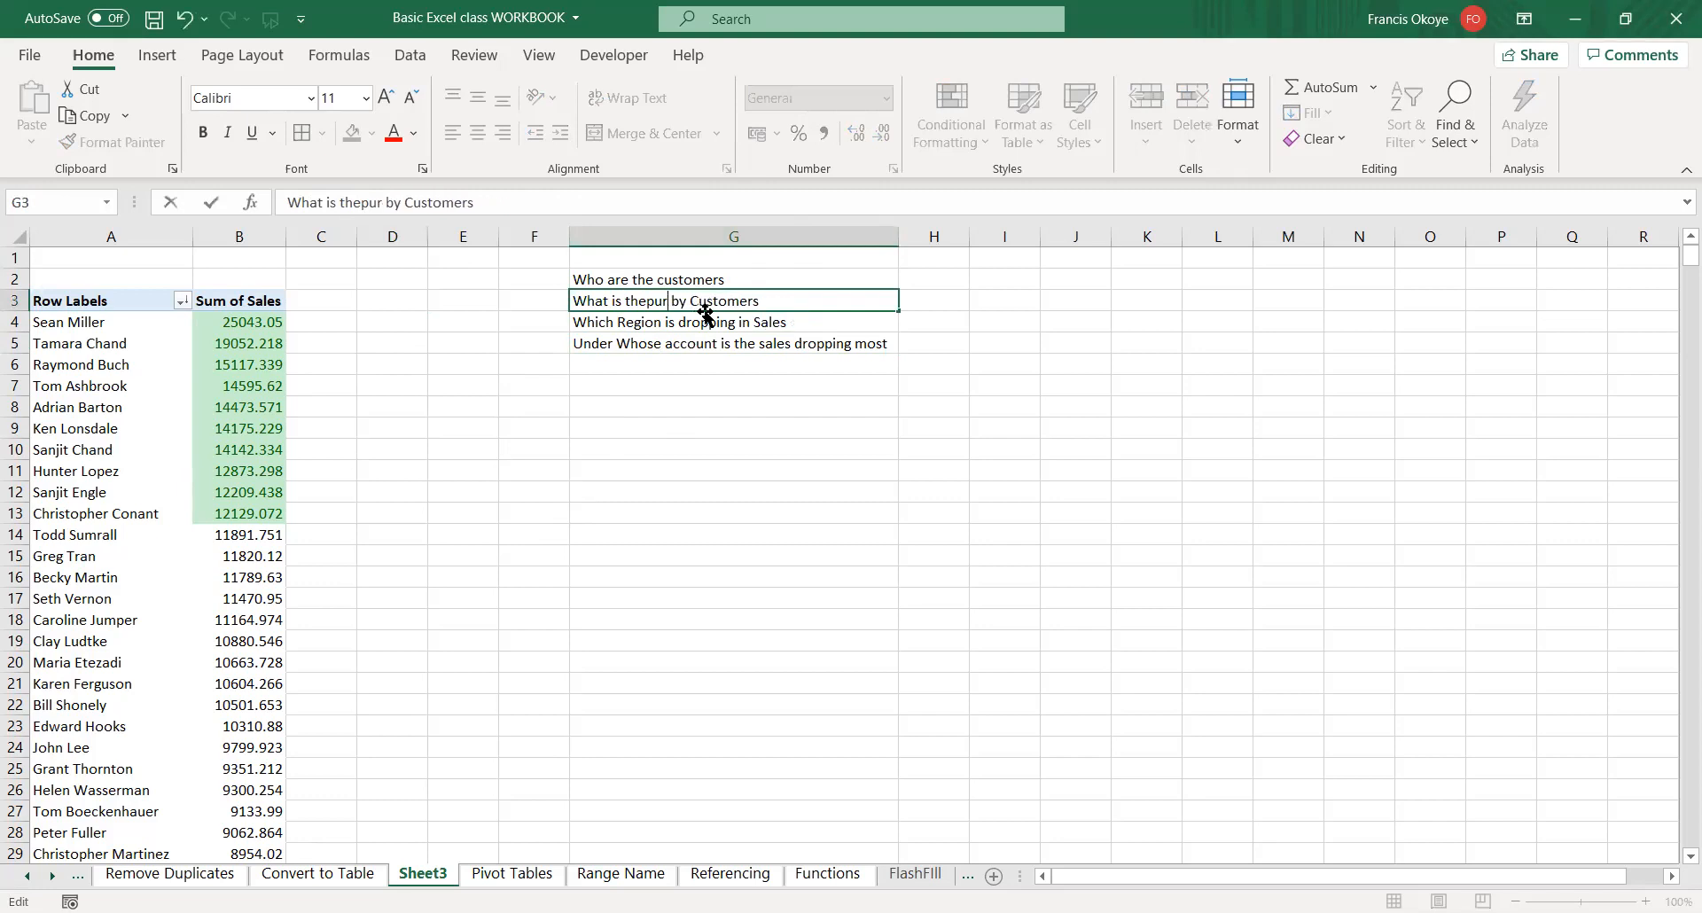
key("BackSpace")
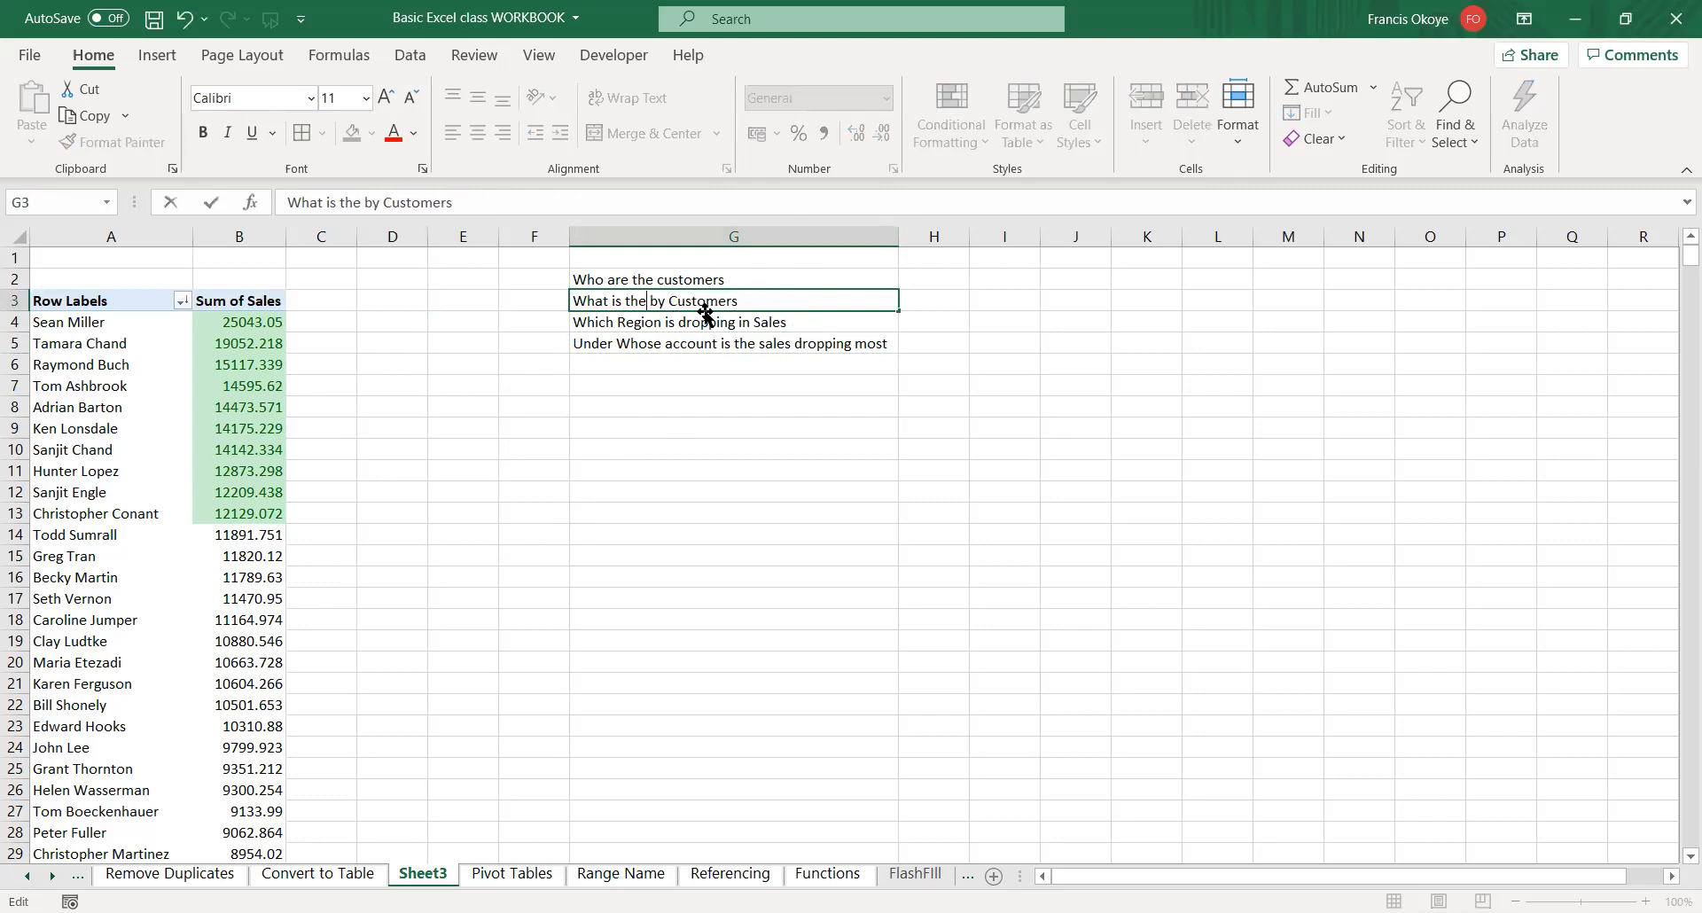
type("Sales")
key("Return")
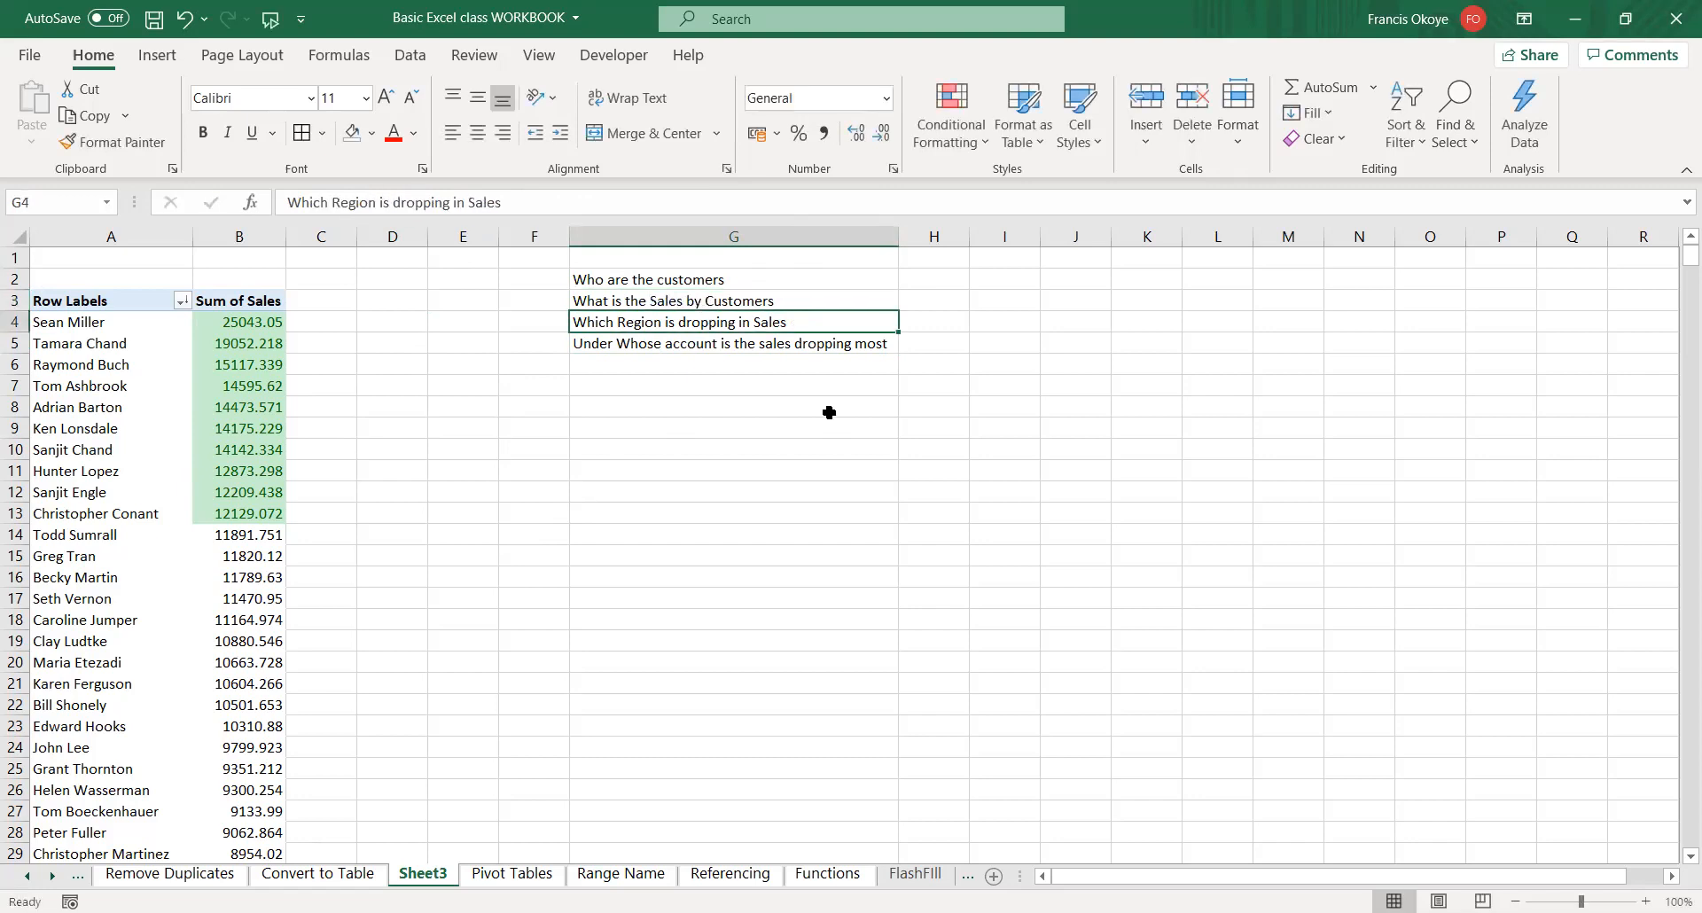
- Move the four questions from G2:G5 to L2:L5, clearing space beside the PivotTable
left_click(681, 340)
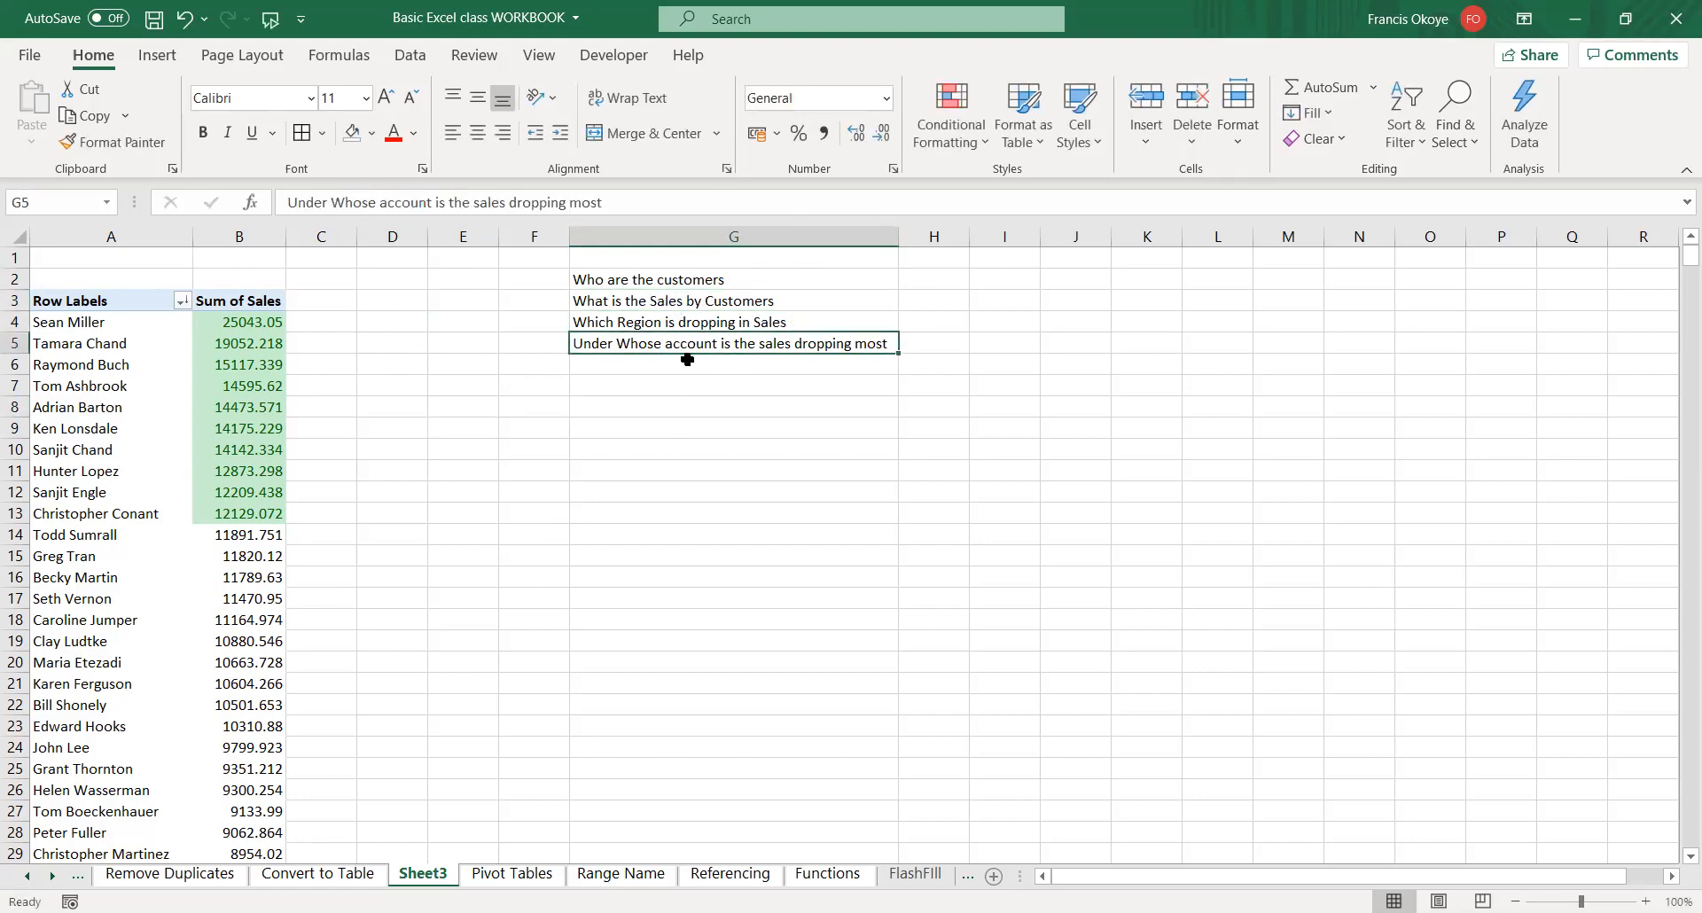
left_click(750, 422)
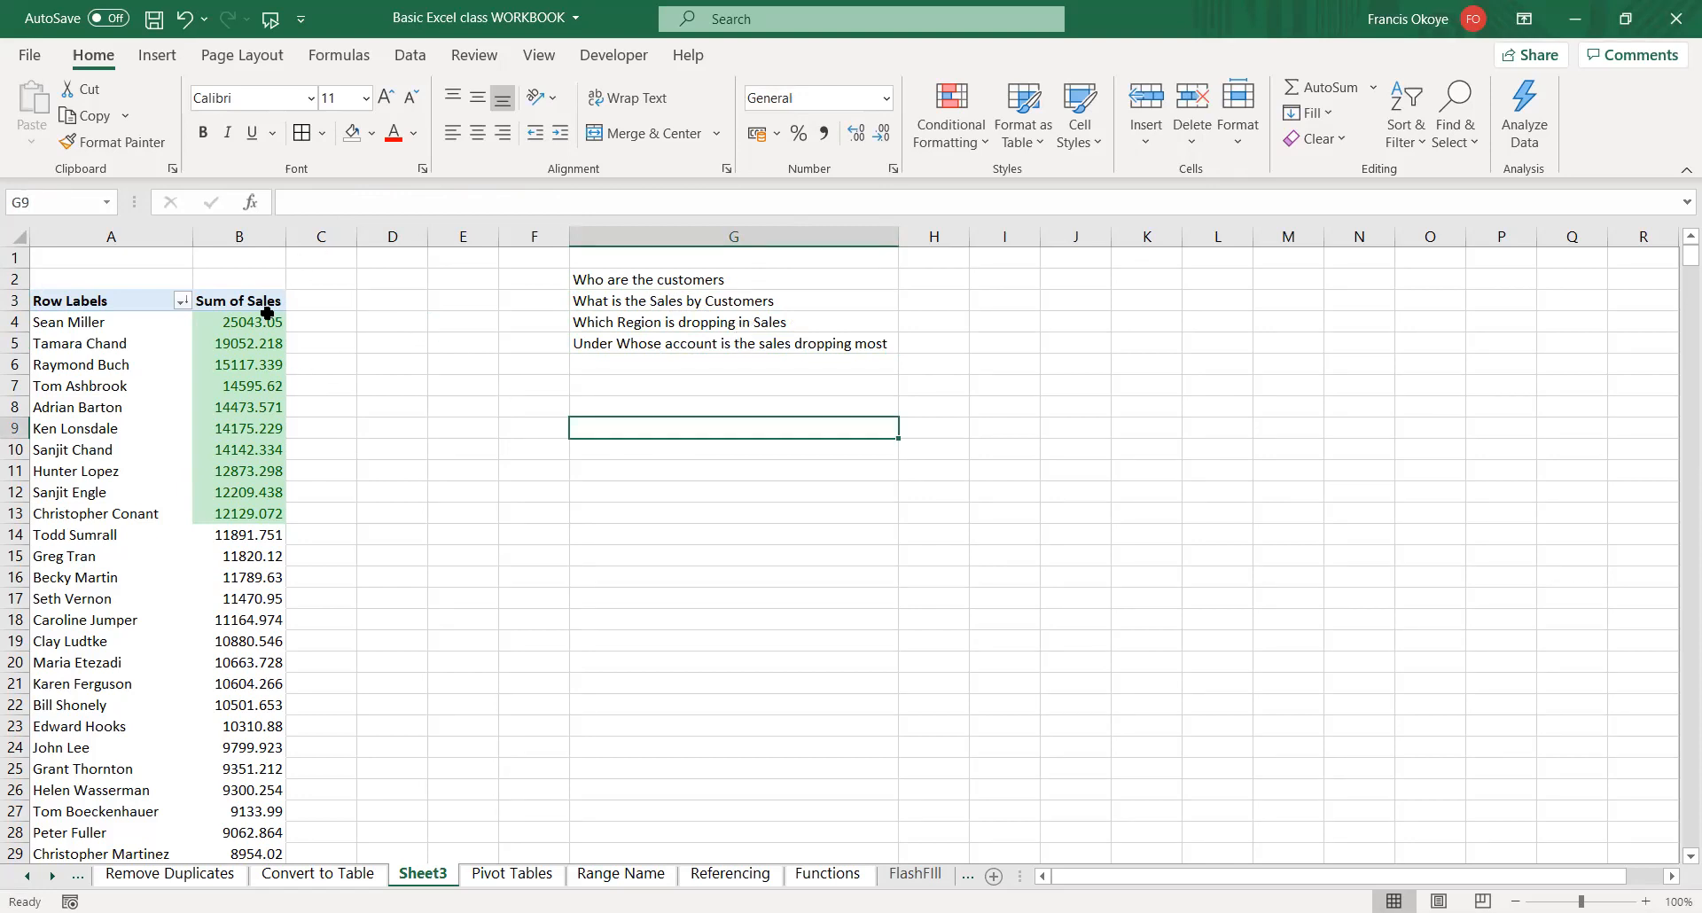
left_click(389, 300)
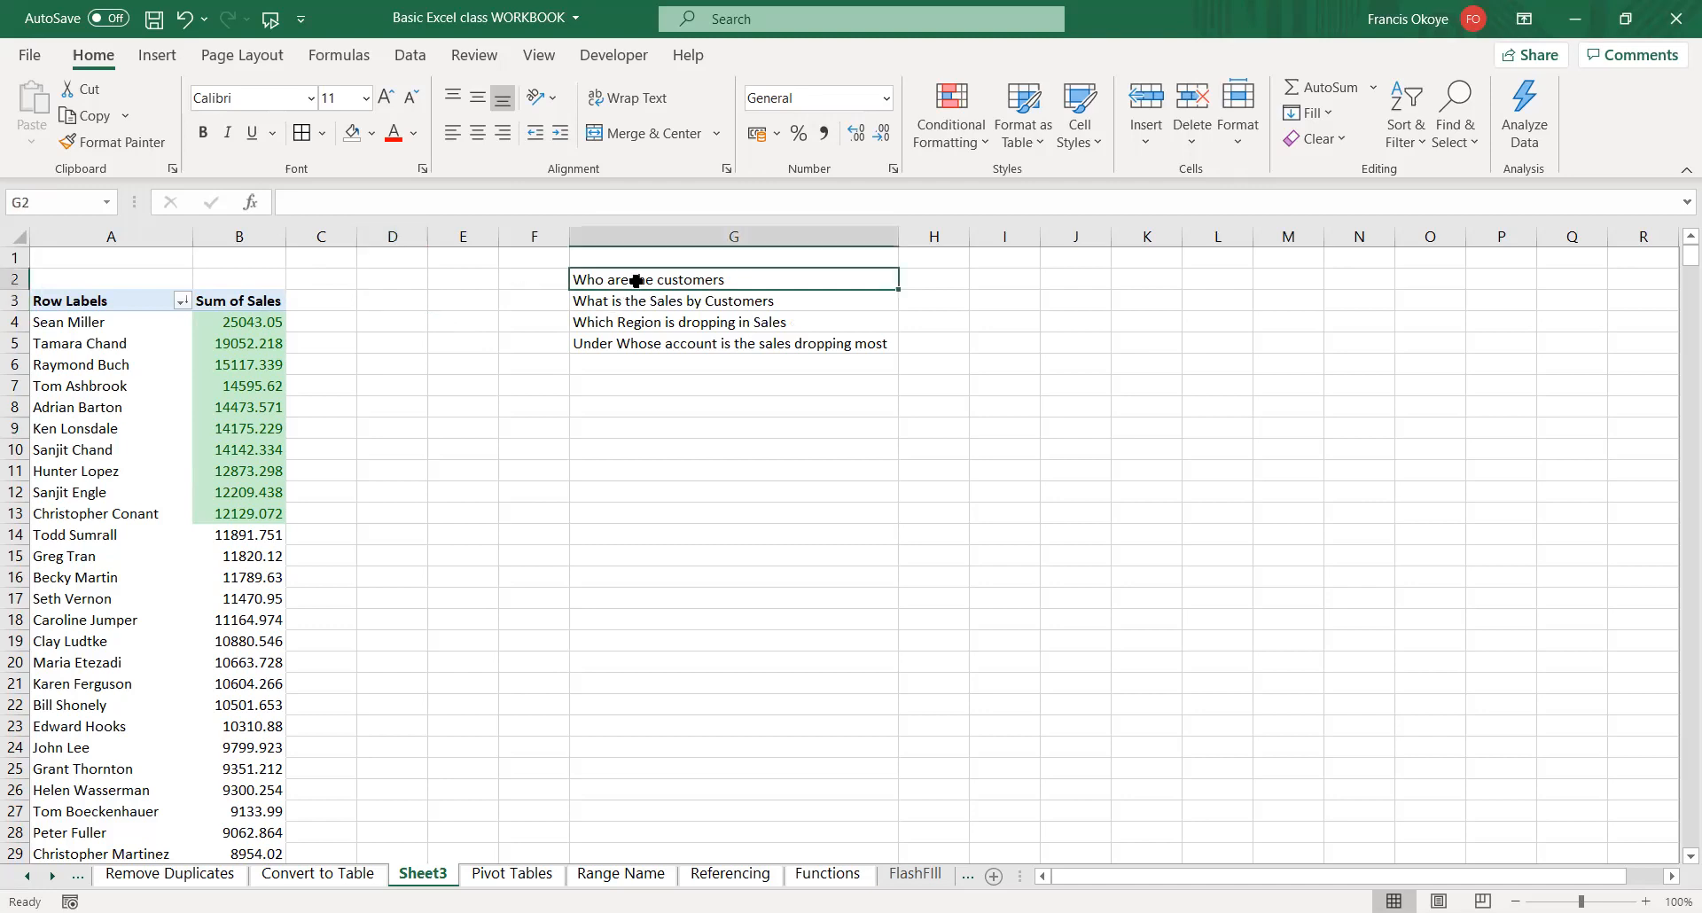
left_click_drag(635, 280, 632, 337)
key("ctrl+c")
key("Right")
key("Right")
key("Right")
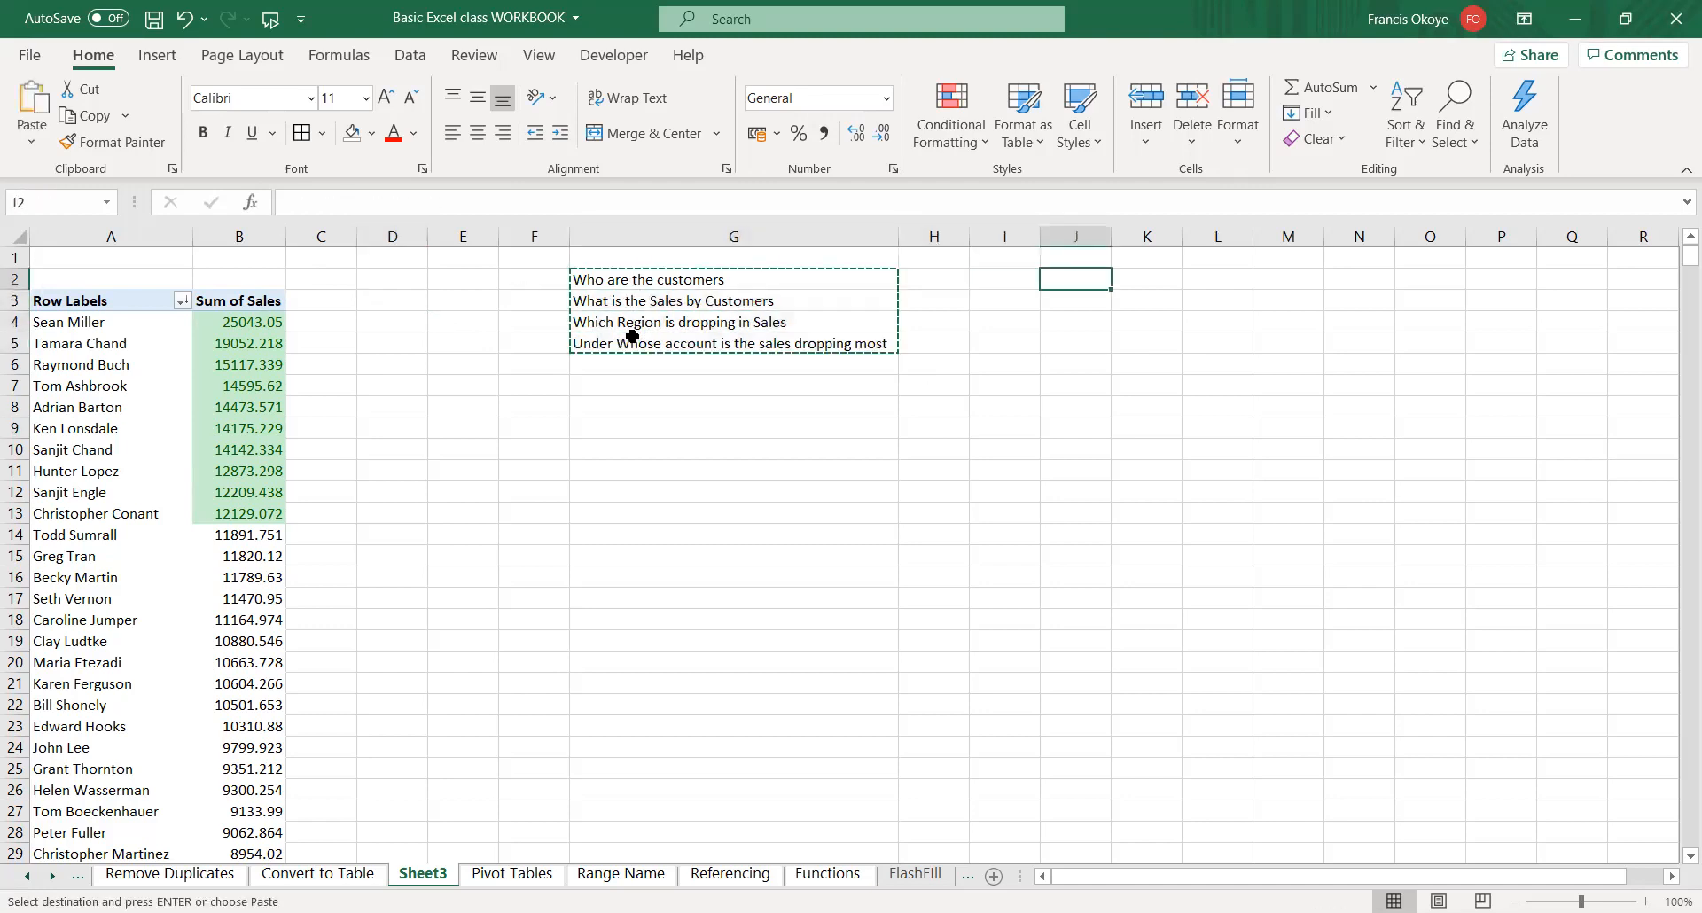
key("Right")
key("Right")
key("ctrl+v")
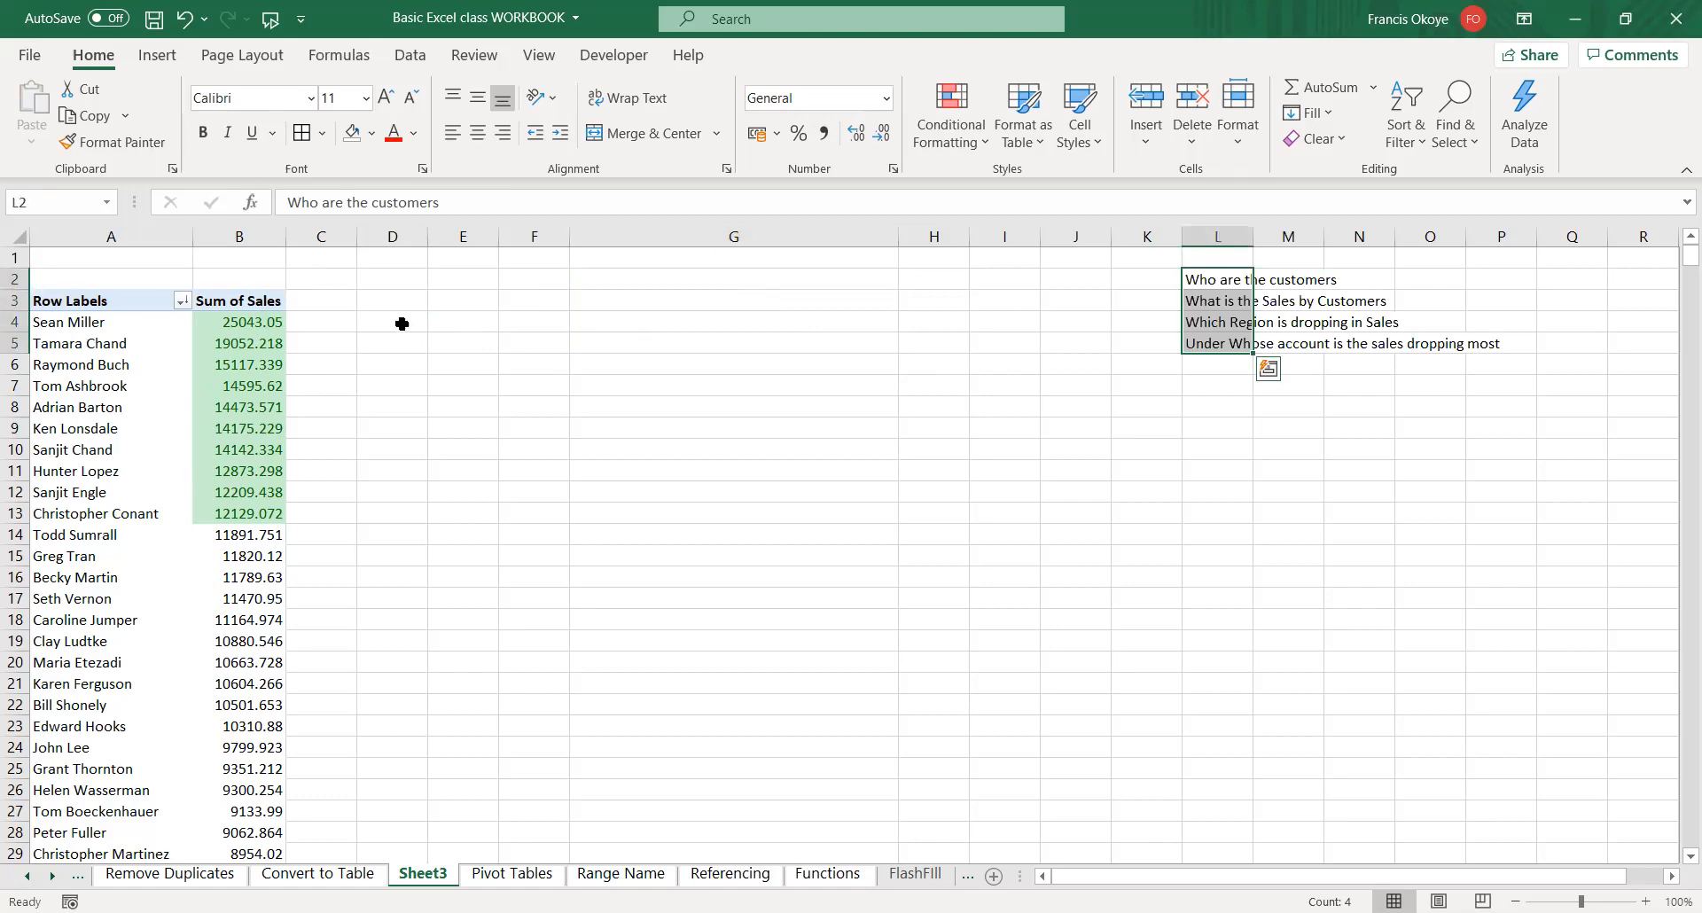
left_click(383, 295)
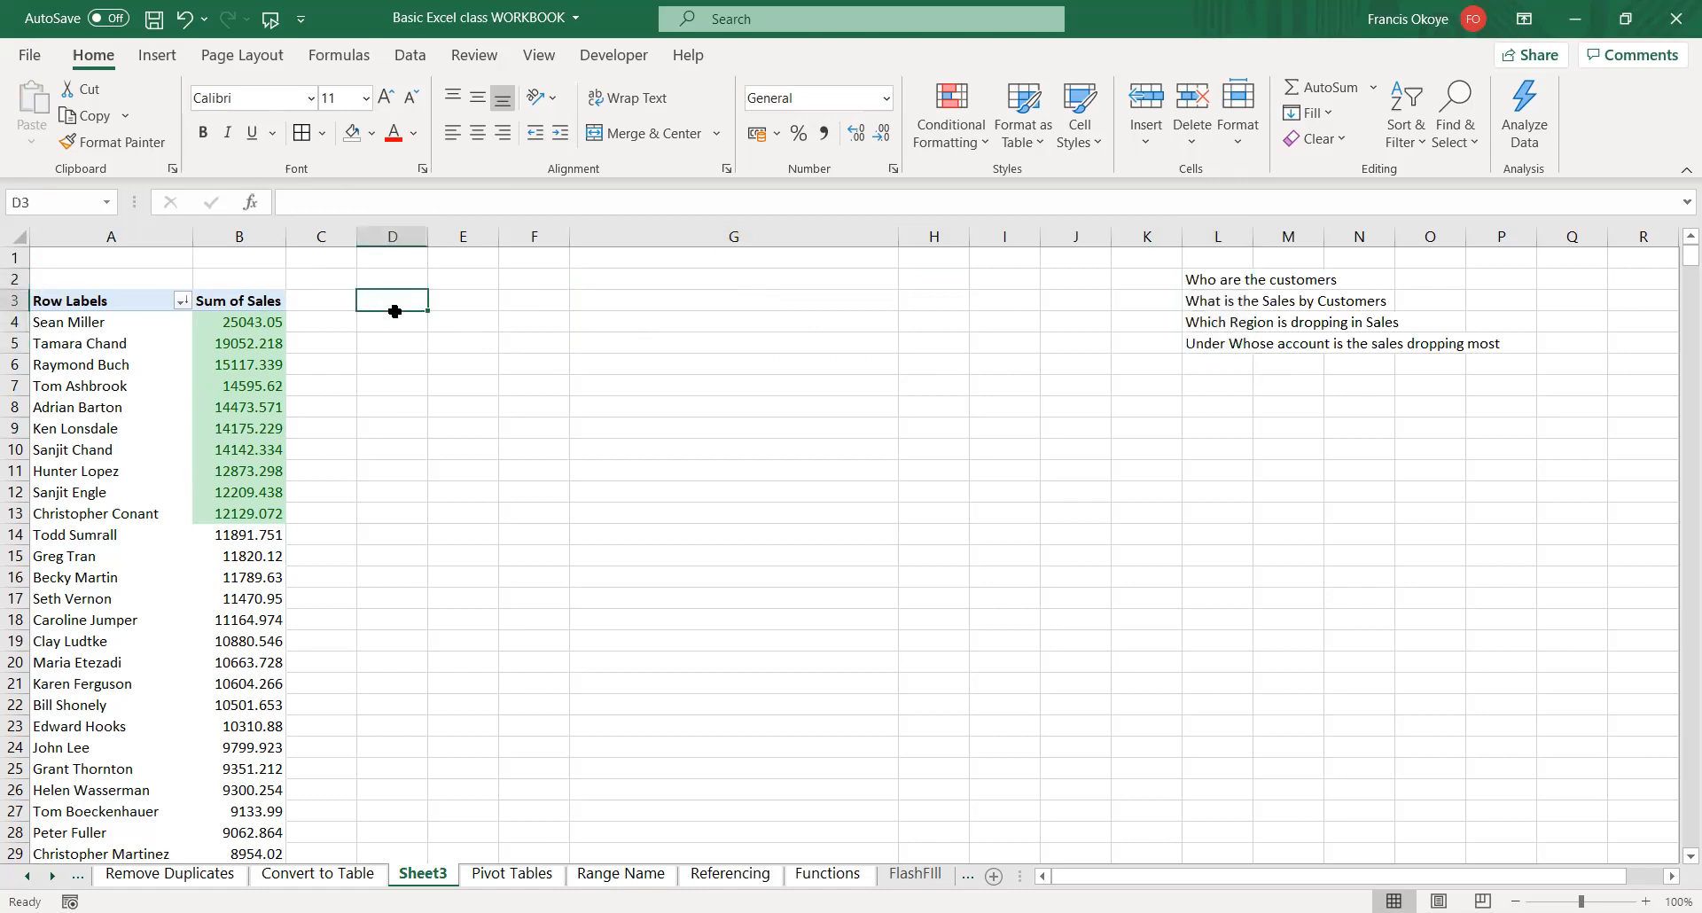
left_click(157, 64)
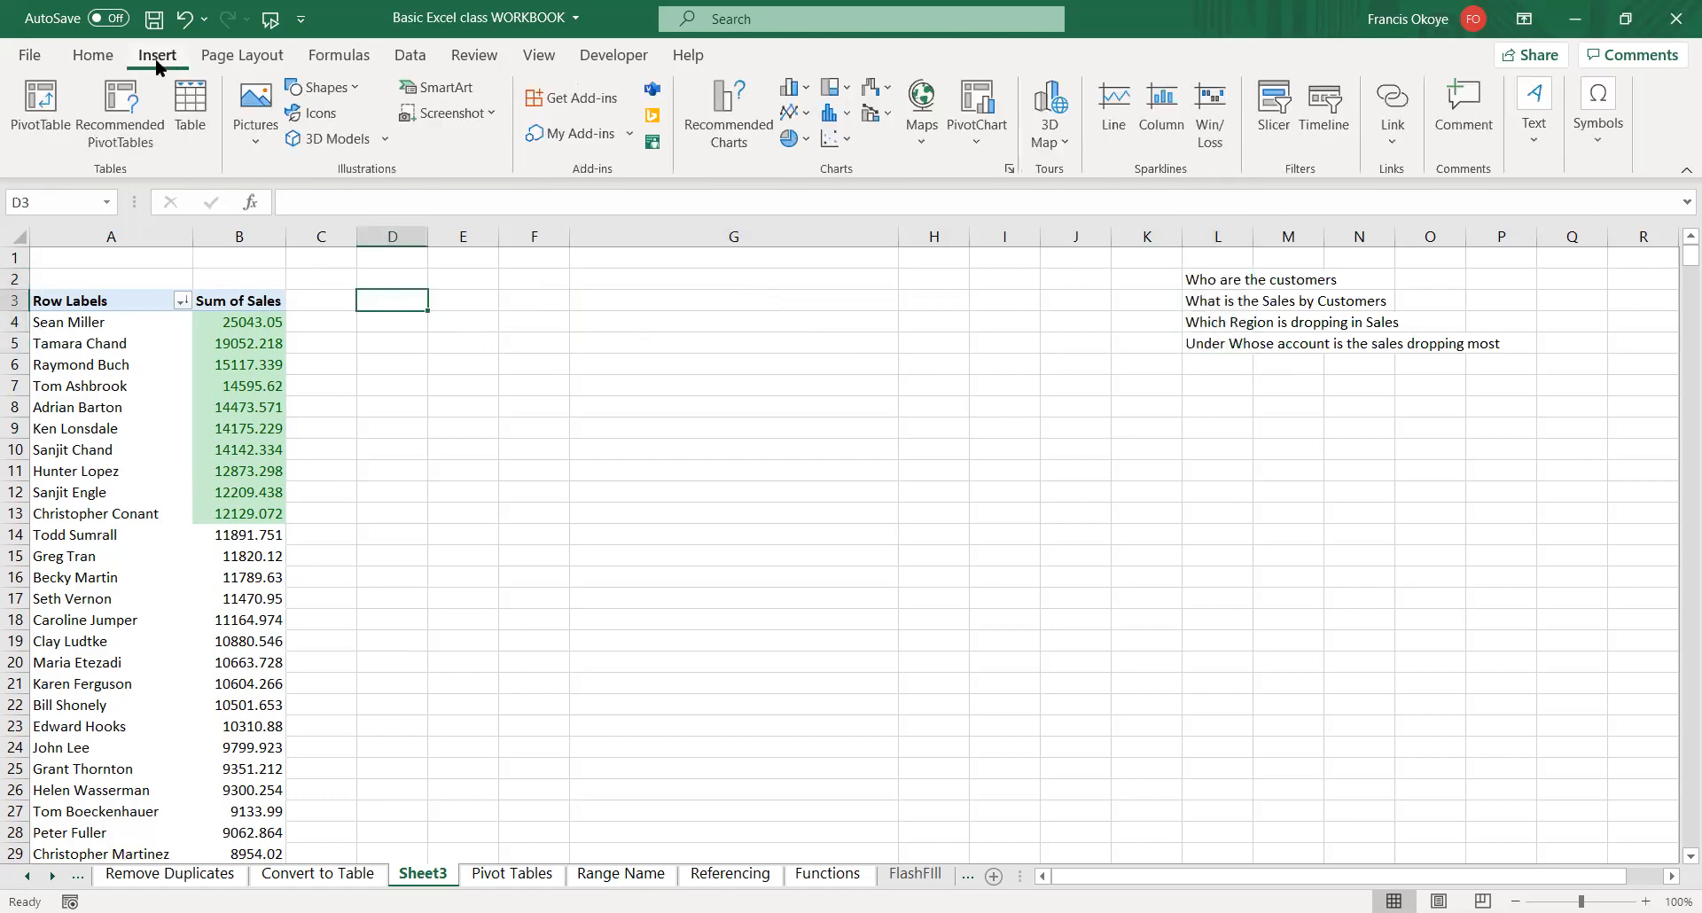
left_click(49, 128)
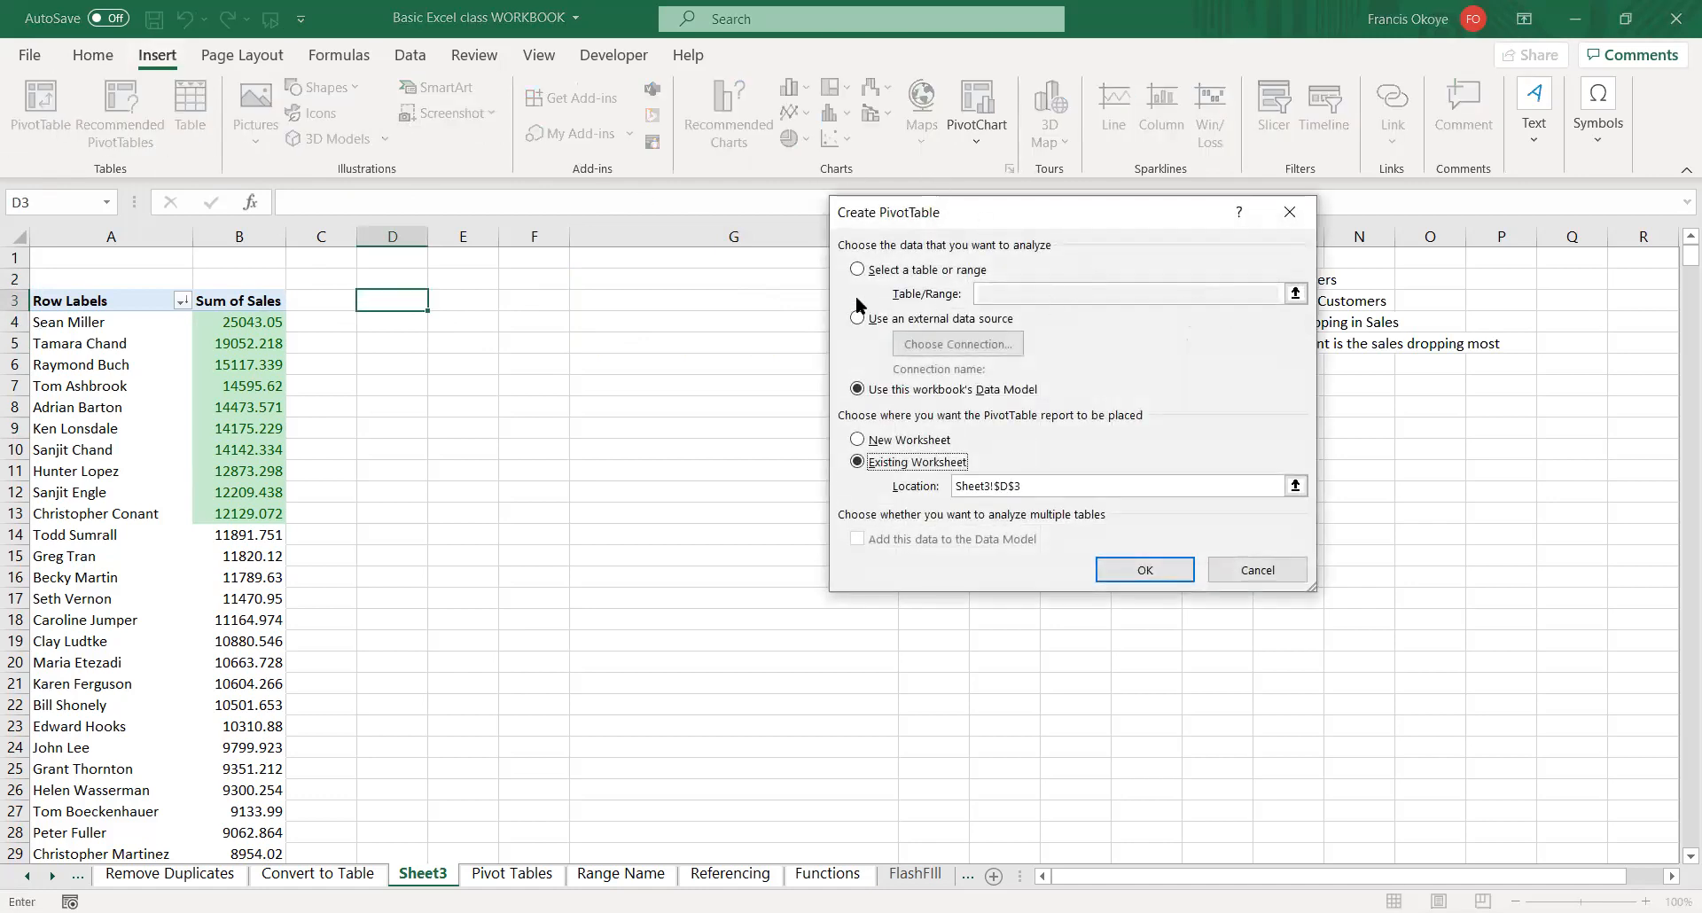
left_click(1257, 568)
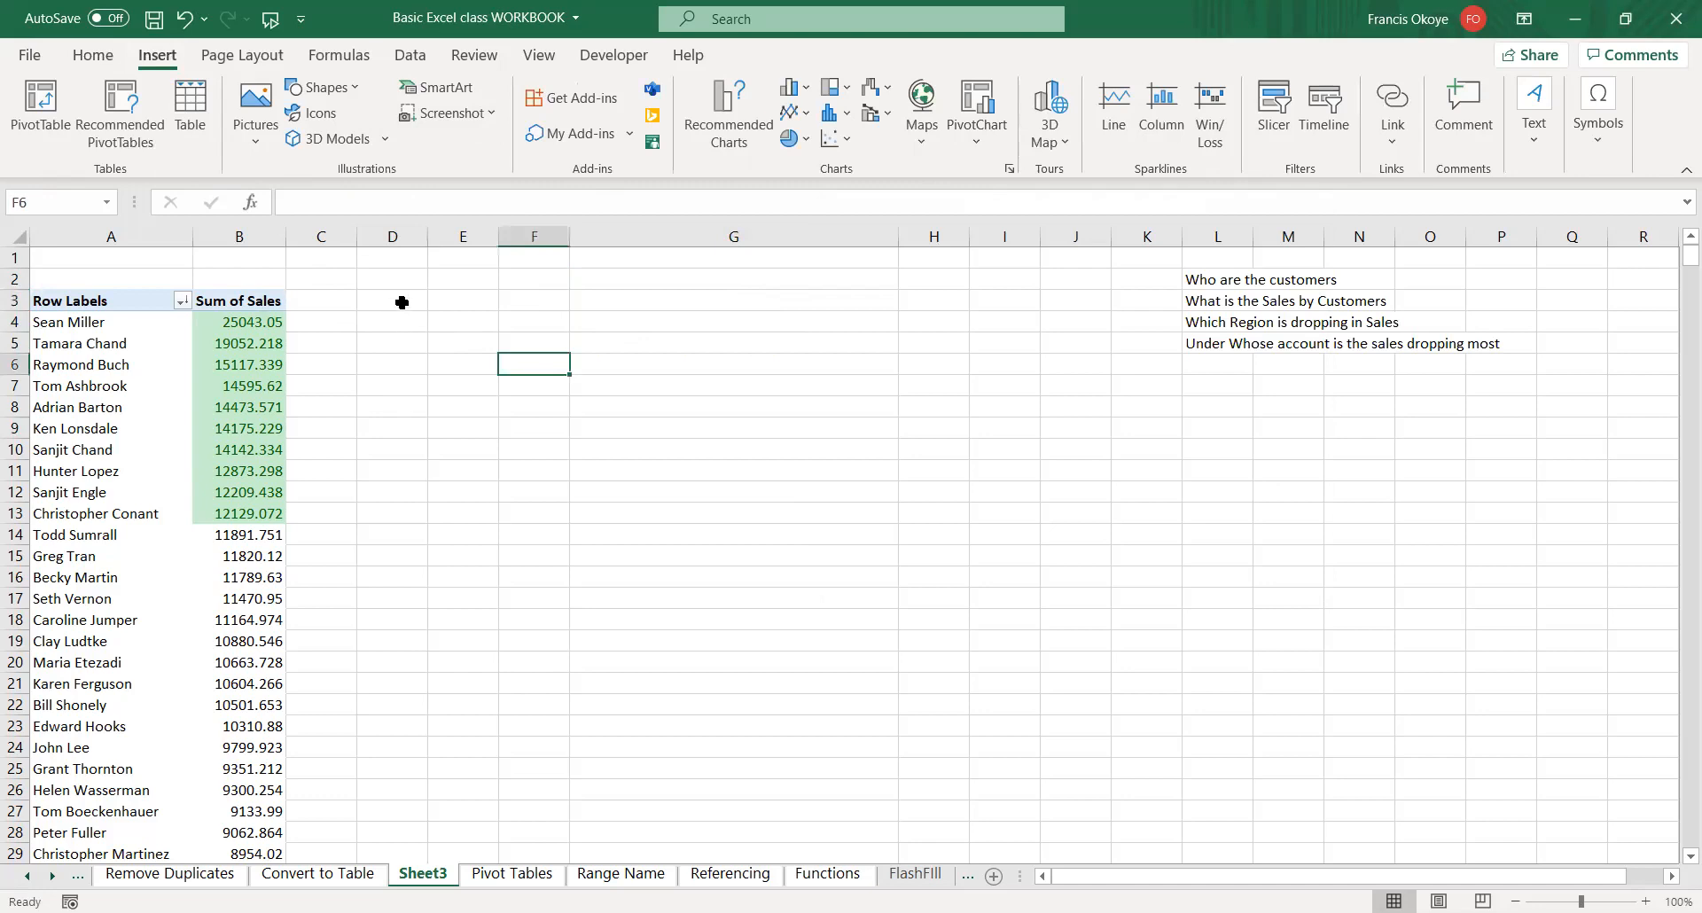
- Insert a PivotTable at cell D3 of the existing Sheet3, using the table or range Region as its source
left_click(50, 123)
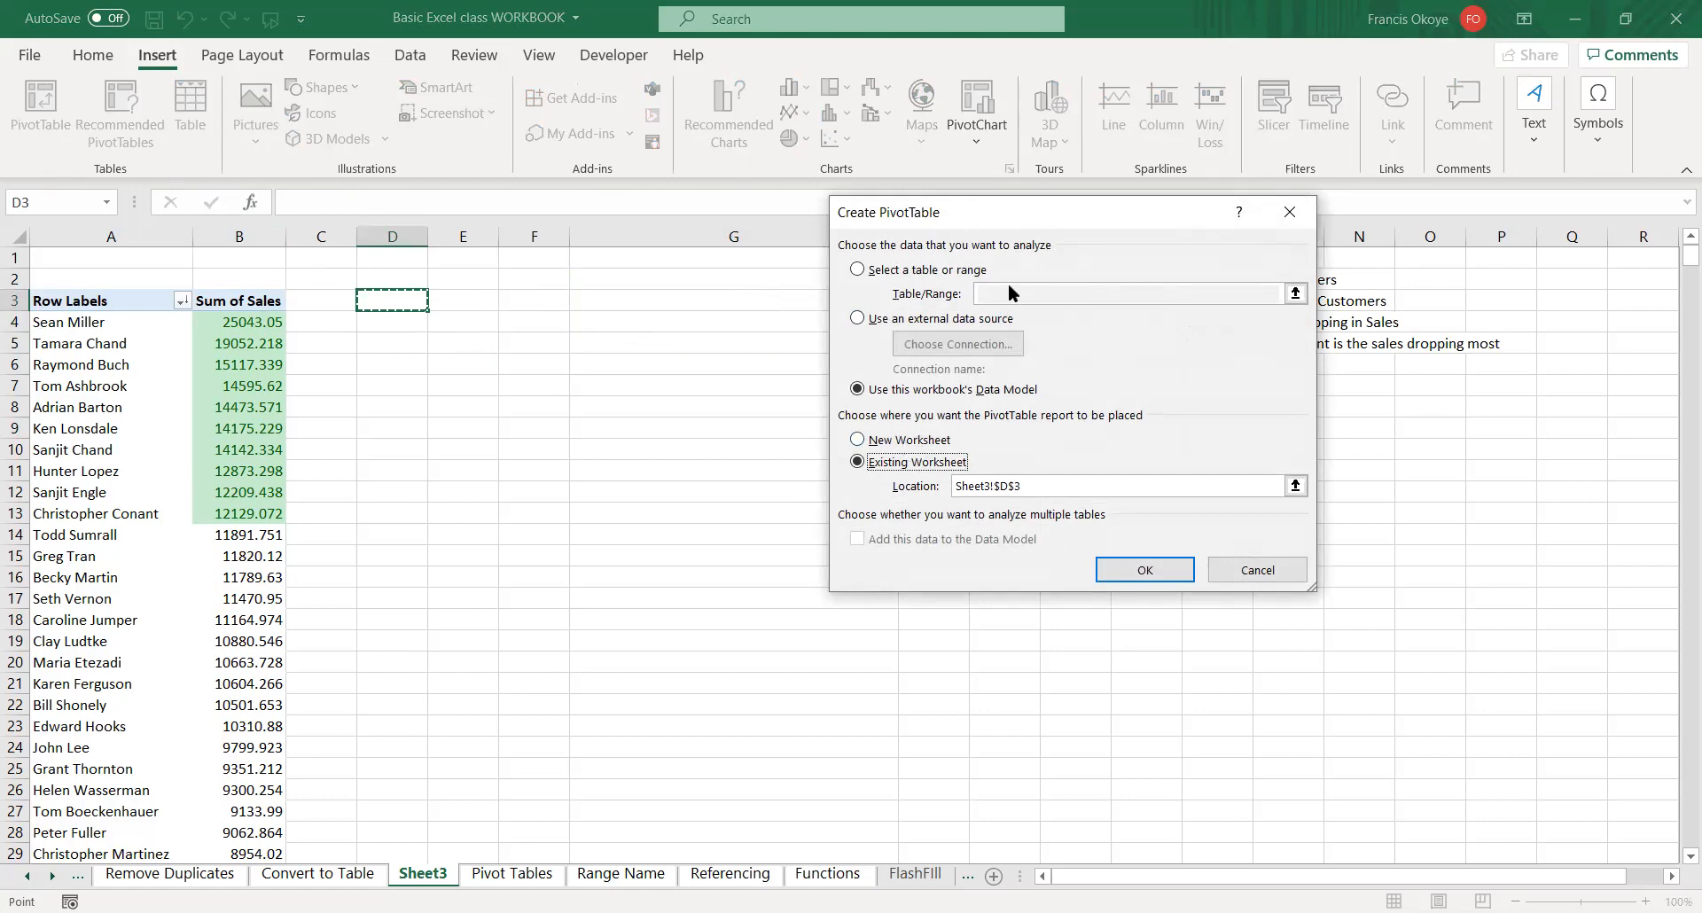
left_click(945, 272)
left_click(1002, 293)
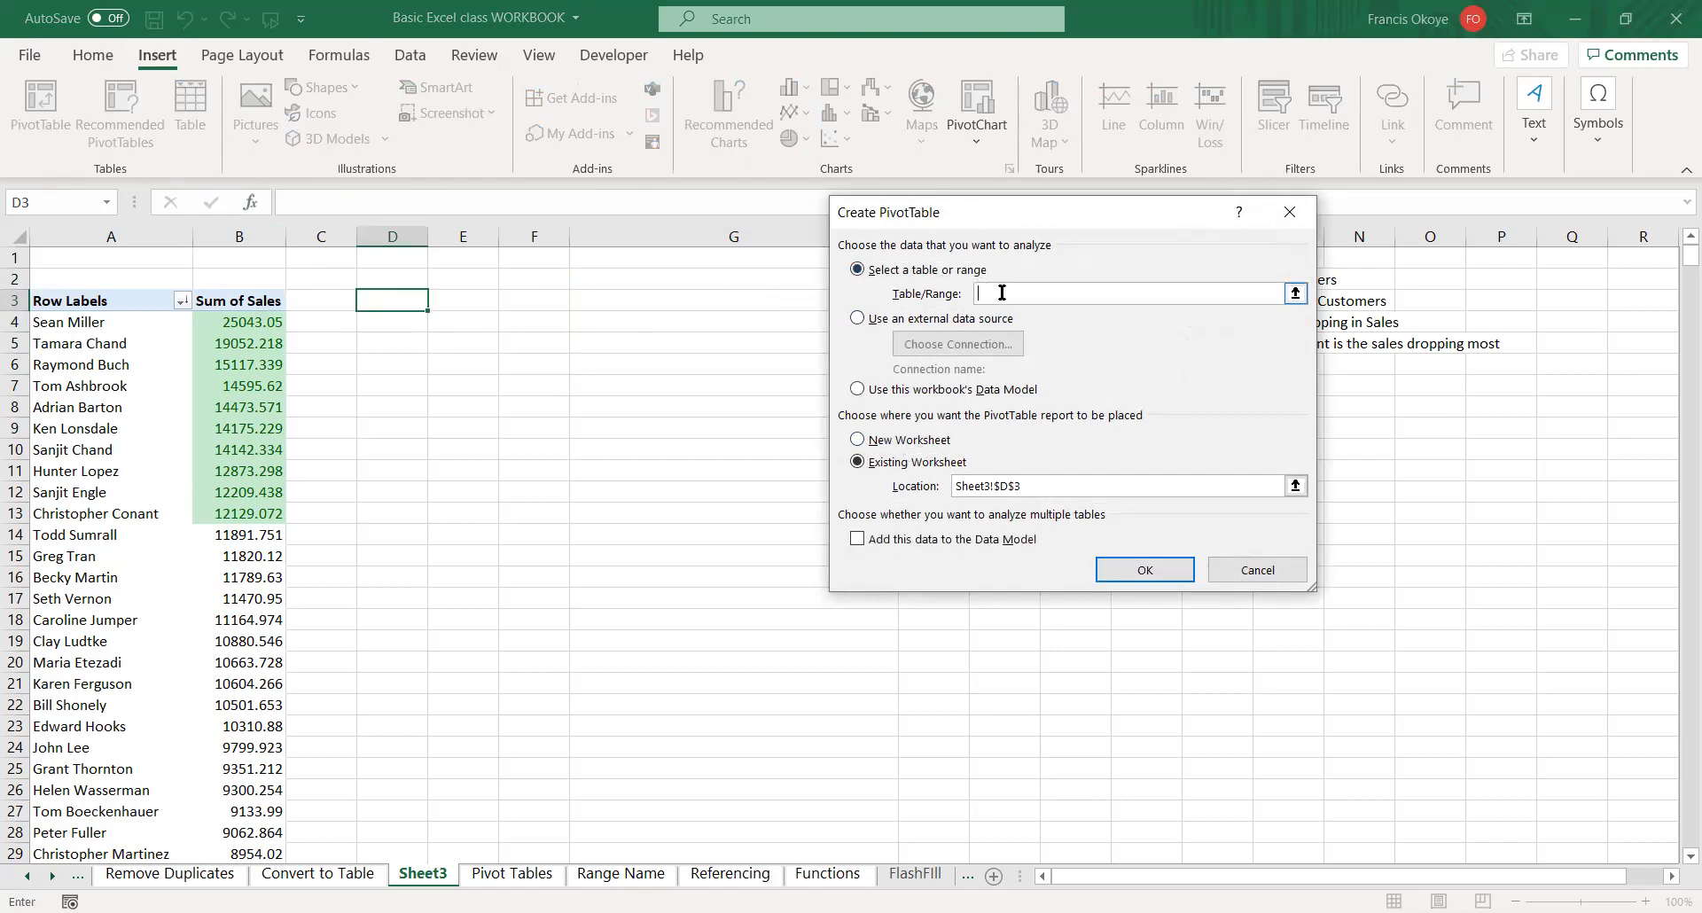
type("Region")
left_click(1149, 570)
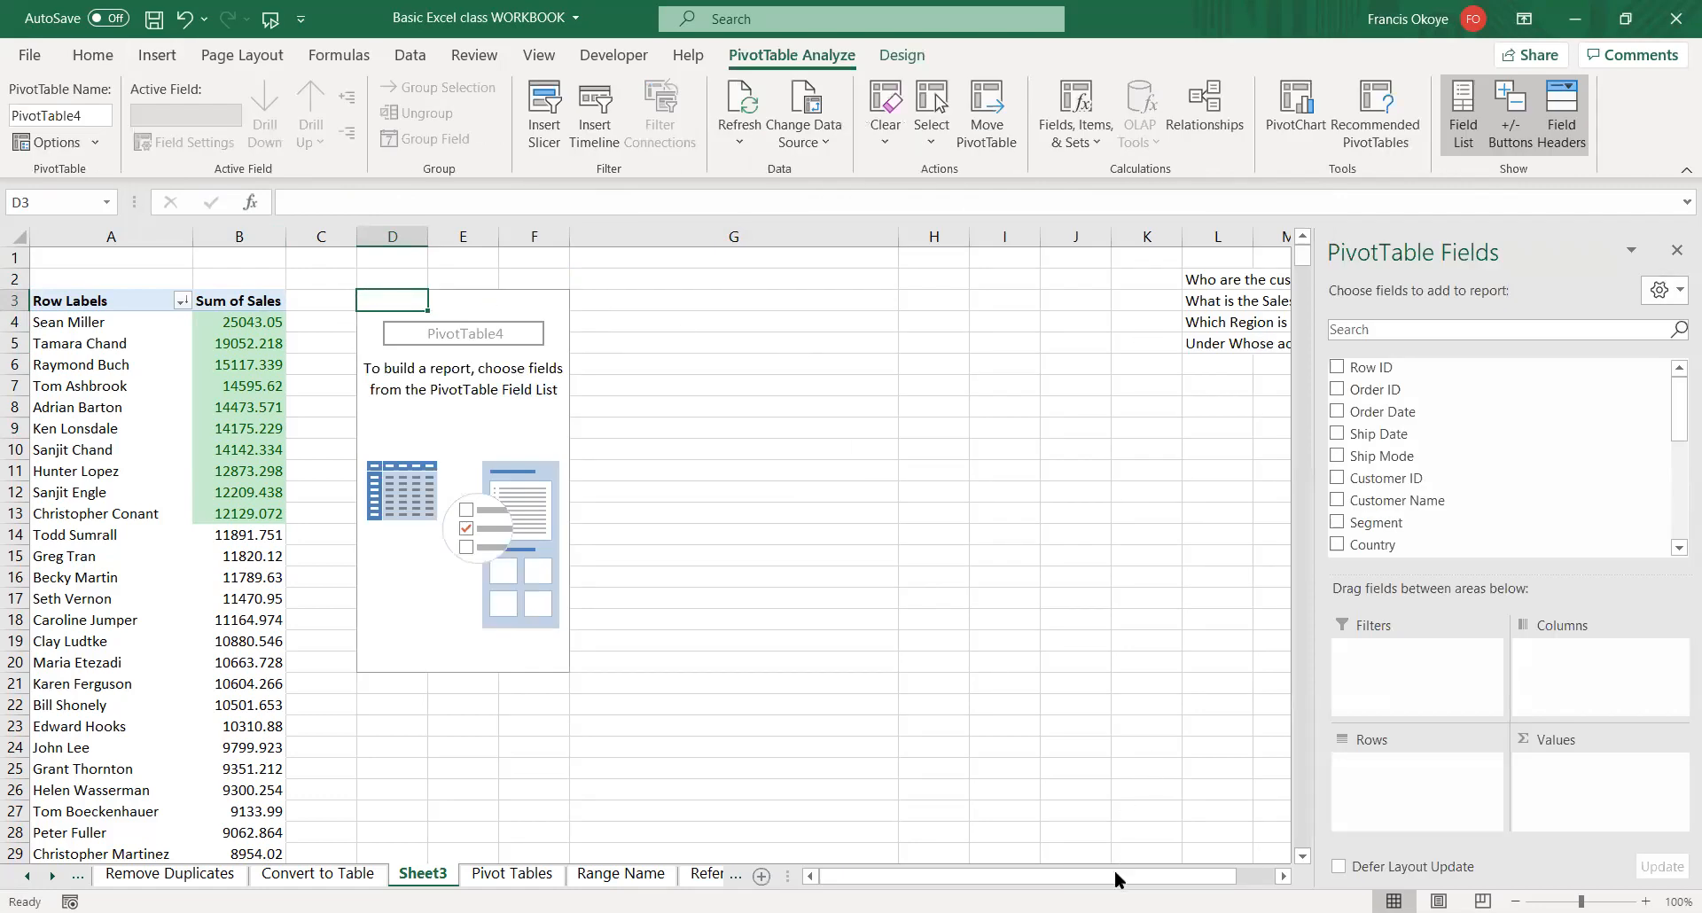
- Add the Region field to the rows of the new PivotTable
scroll(1144, 355, "right", 1)
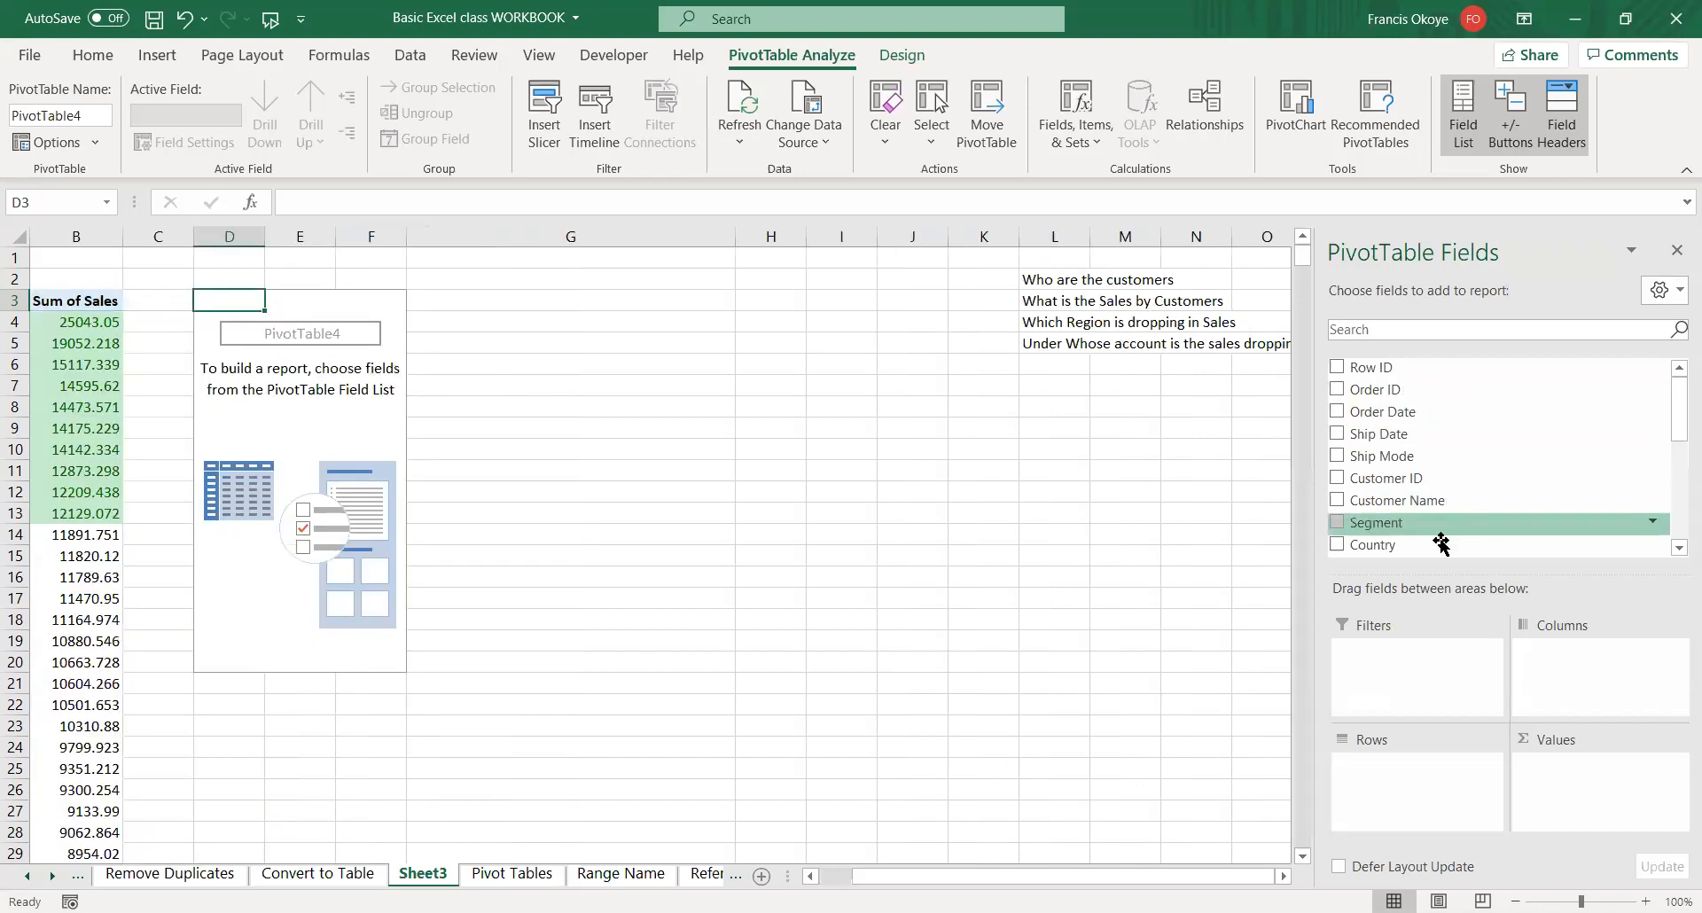
left_click_drag(1676, 399, 1676, 463)
left_click_drag(1455, 486, 1408, 789)
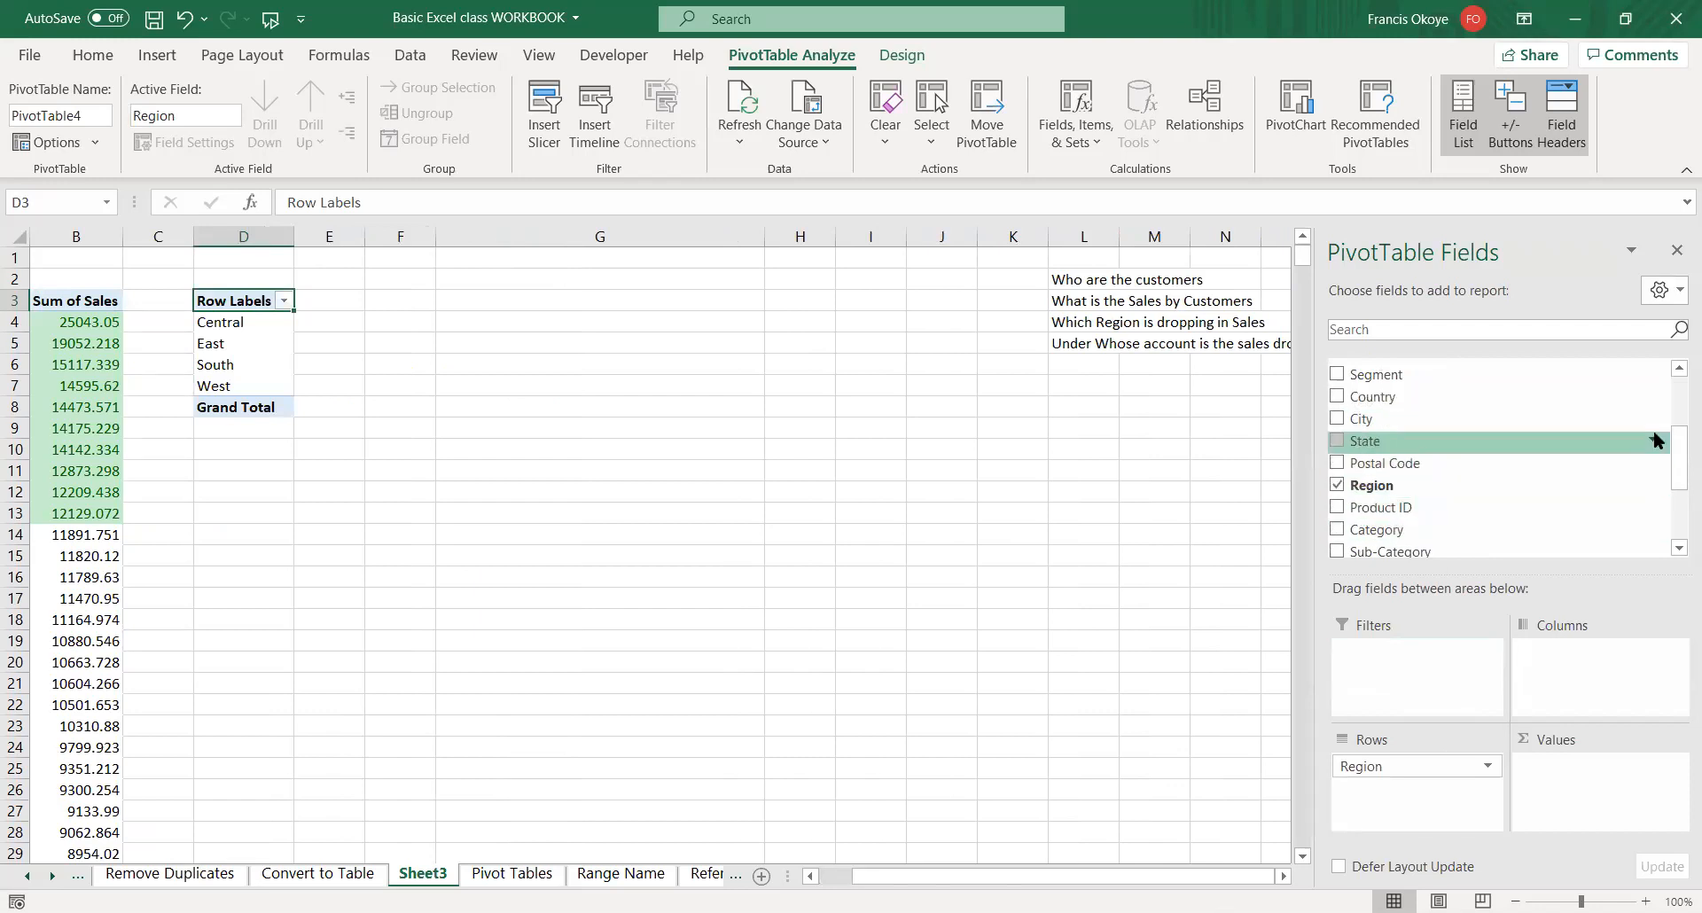
- Add the Sales field as summed values to the Region pivot table and format the four regions' sales as naira currency
left_click_drag(1676, 445, 1676, 487)
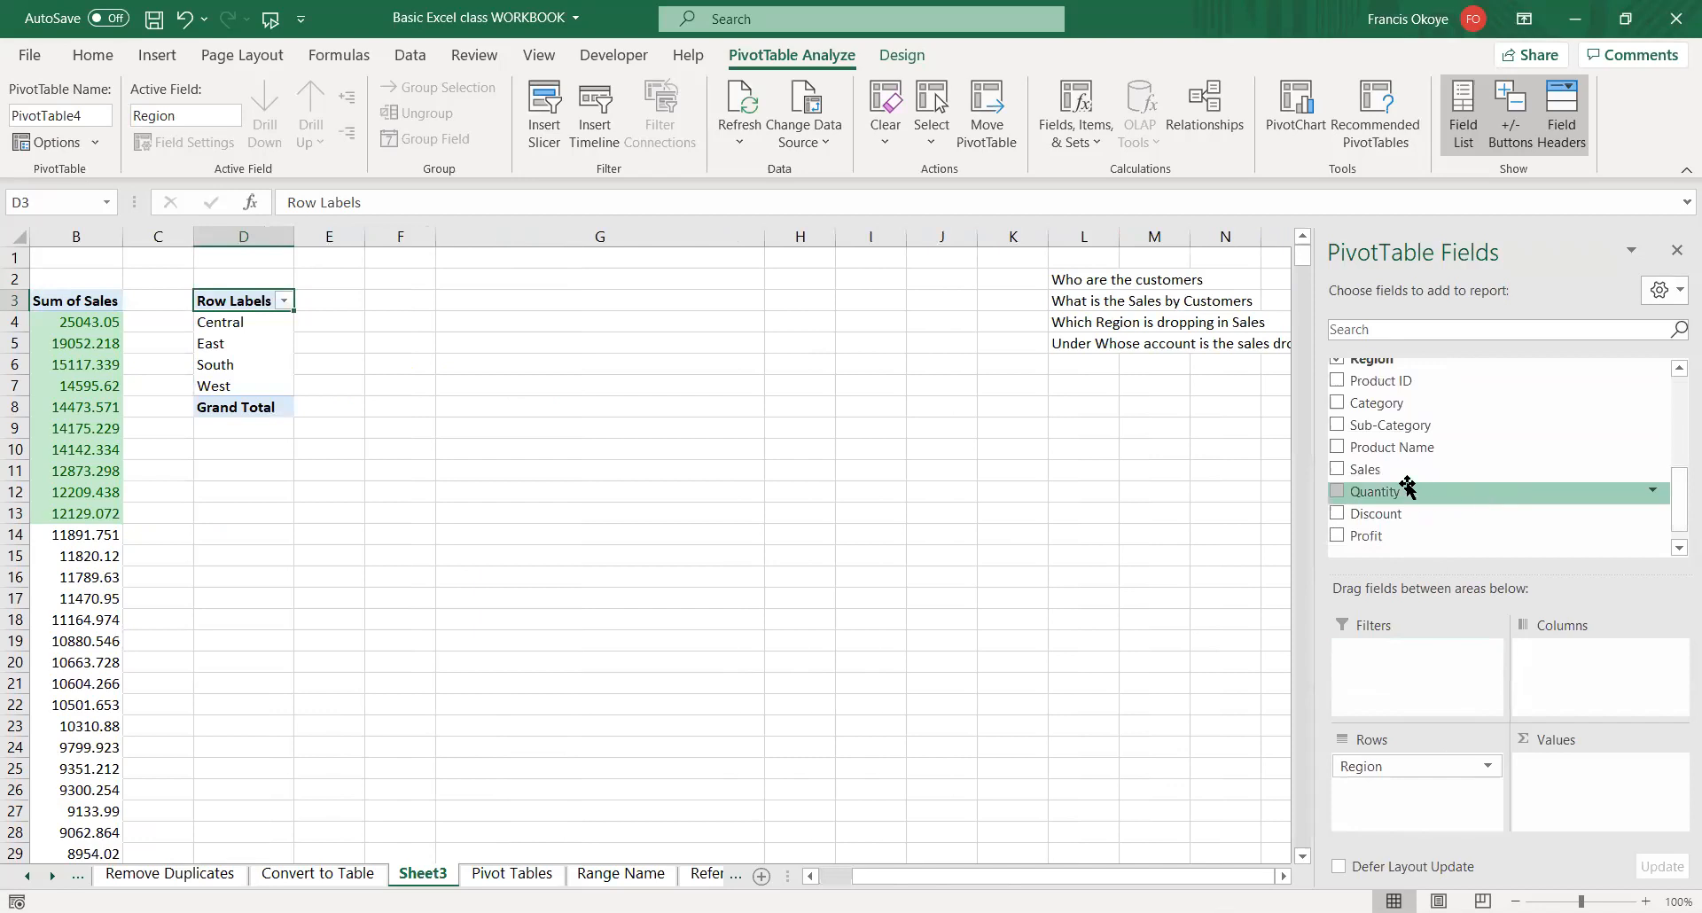
left_click_drag(1410, 469, 1569, 780)
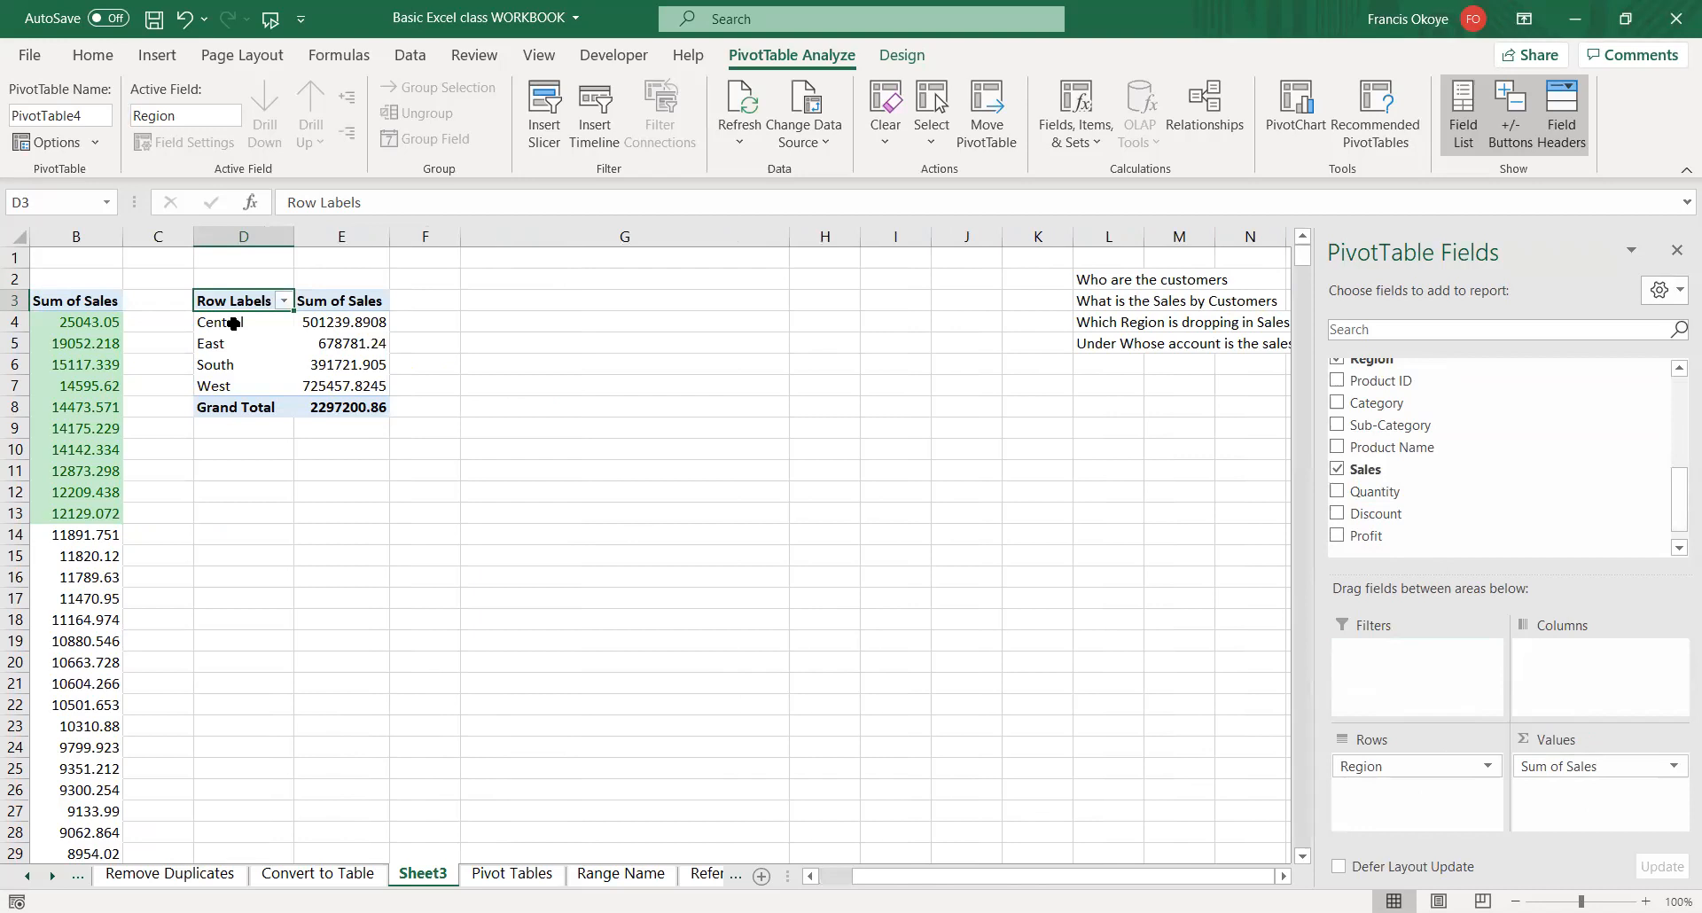
left_click_drag(233, 323, 327, 386)
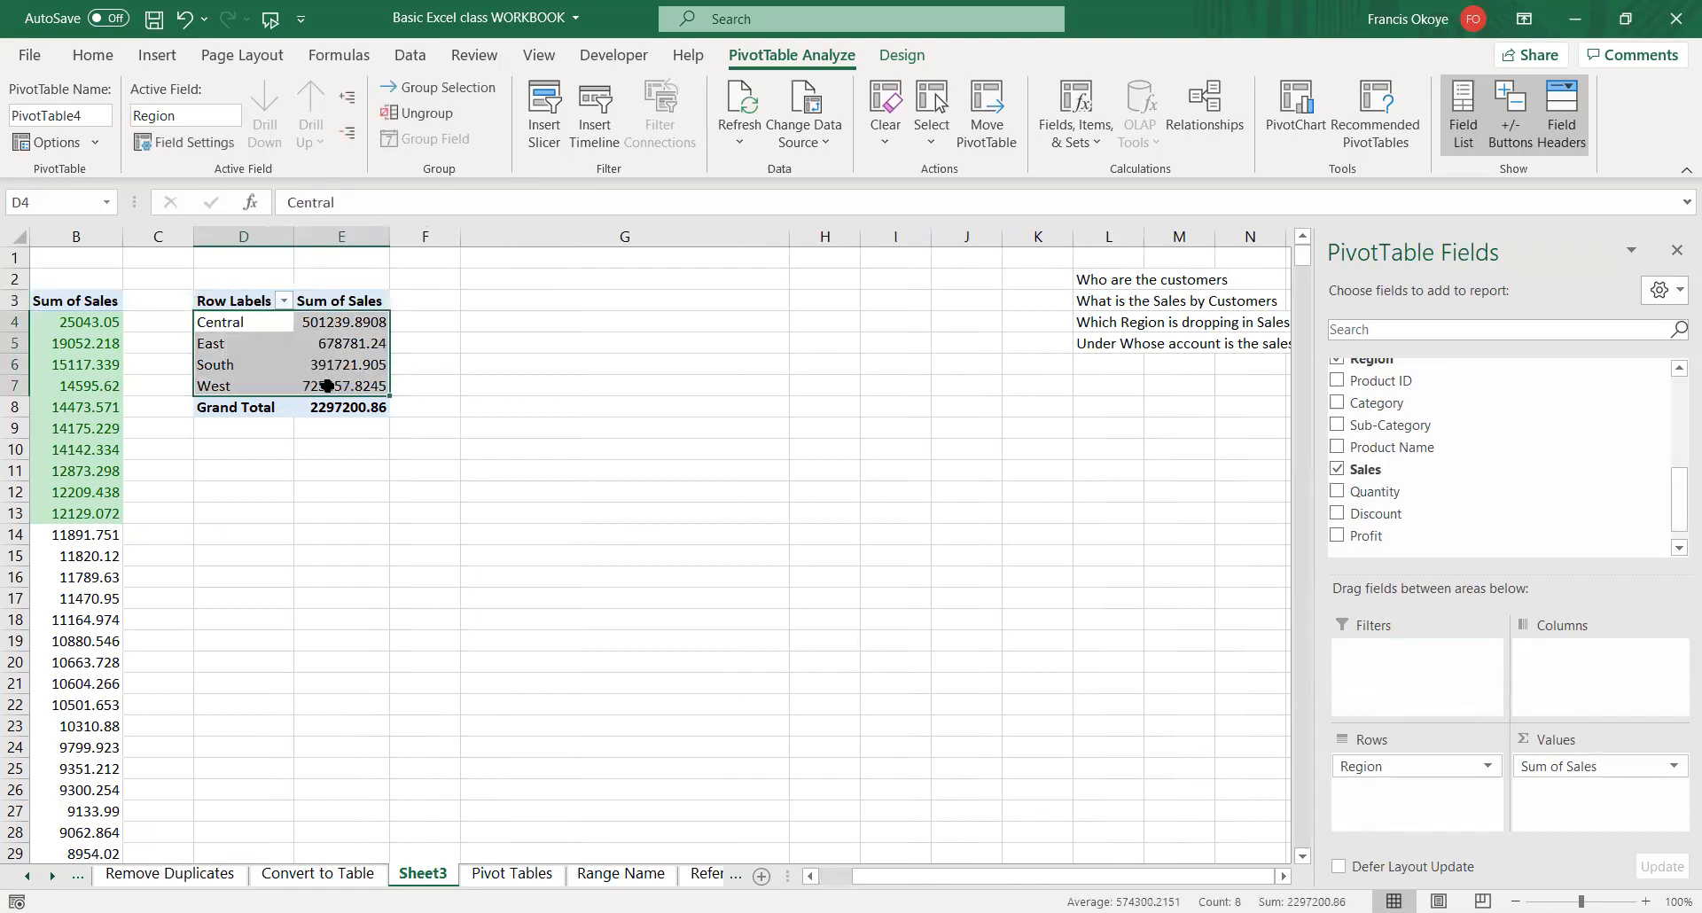
key("ctrl+shift+4")
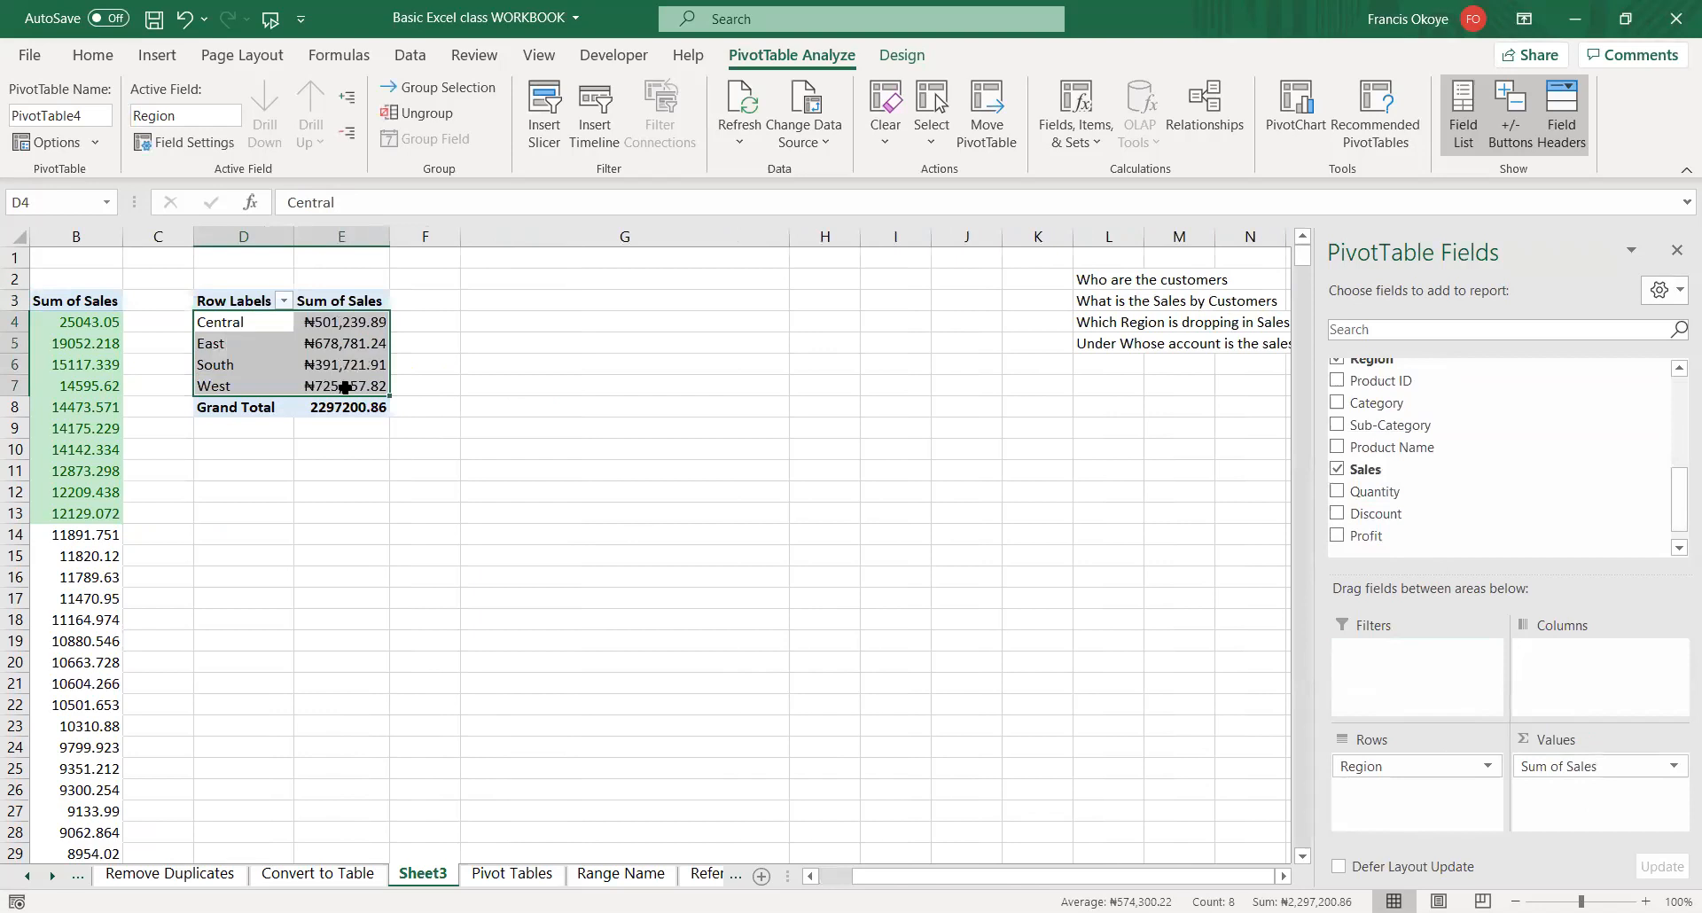
left_click(425, 491)
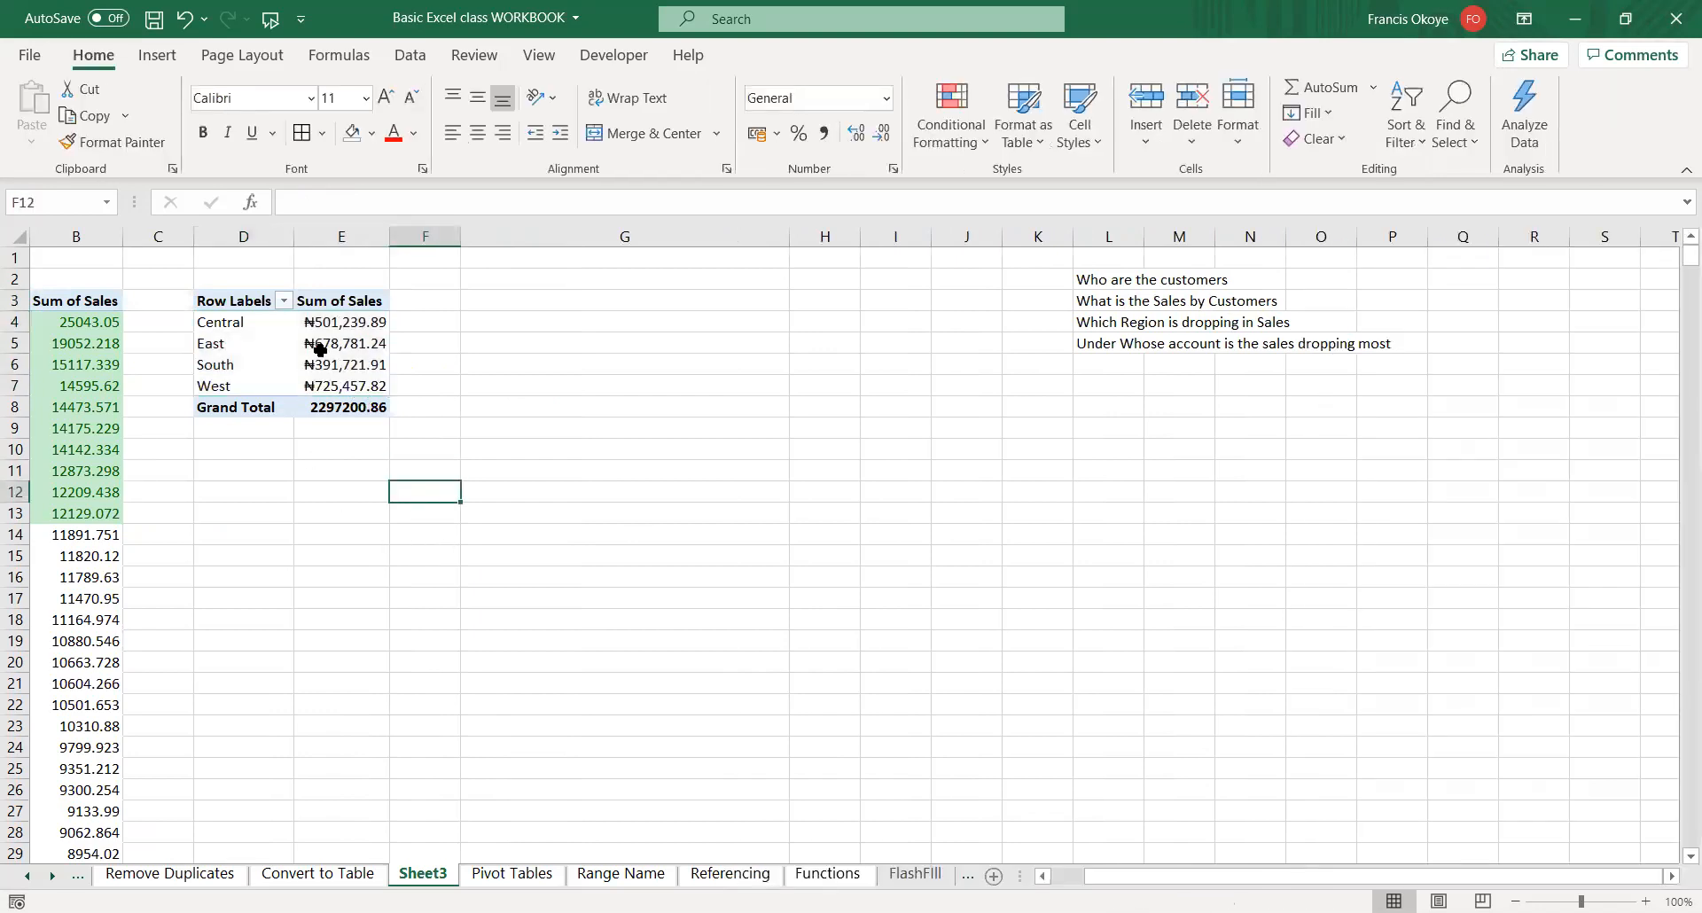
- Sort the regions in the pivot table in ascending order by Sum of Sales
left_click(255, 322)
left_click_drag(255, 323, 353, 386)
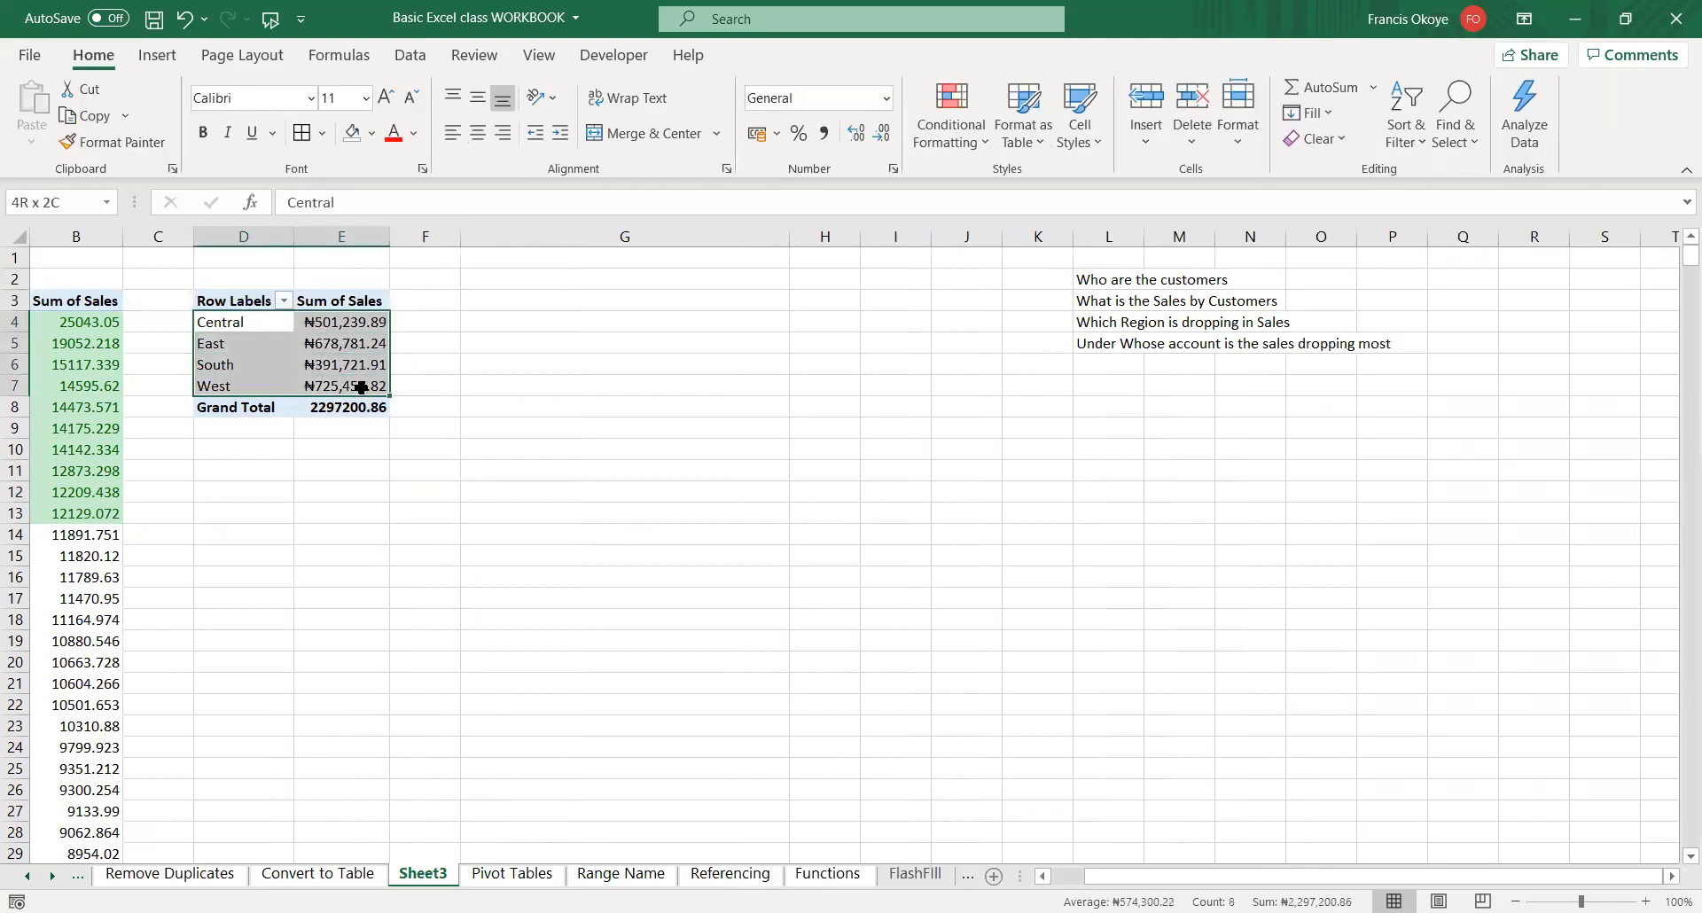
left_click(286, 294)
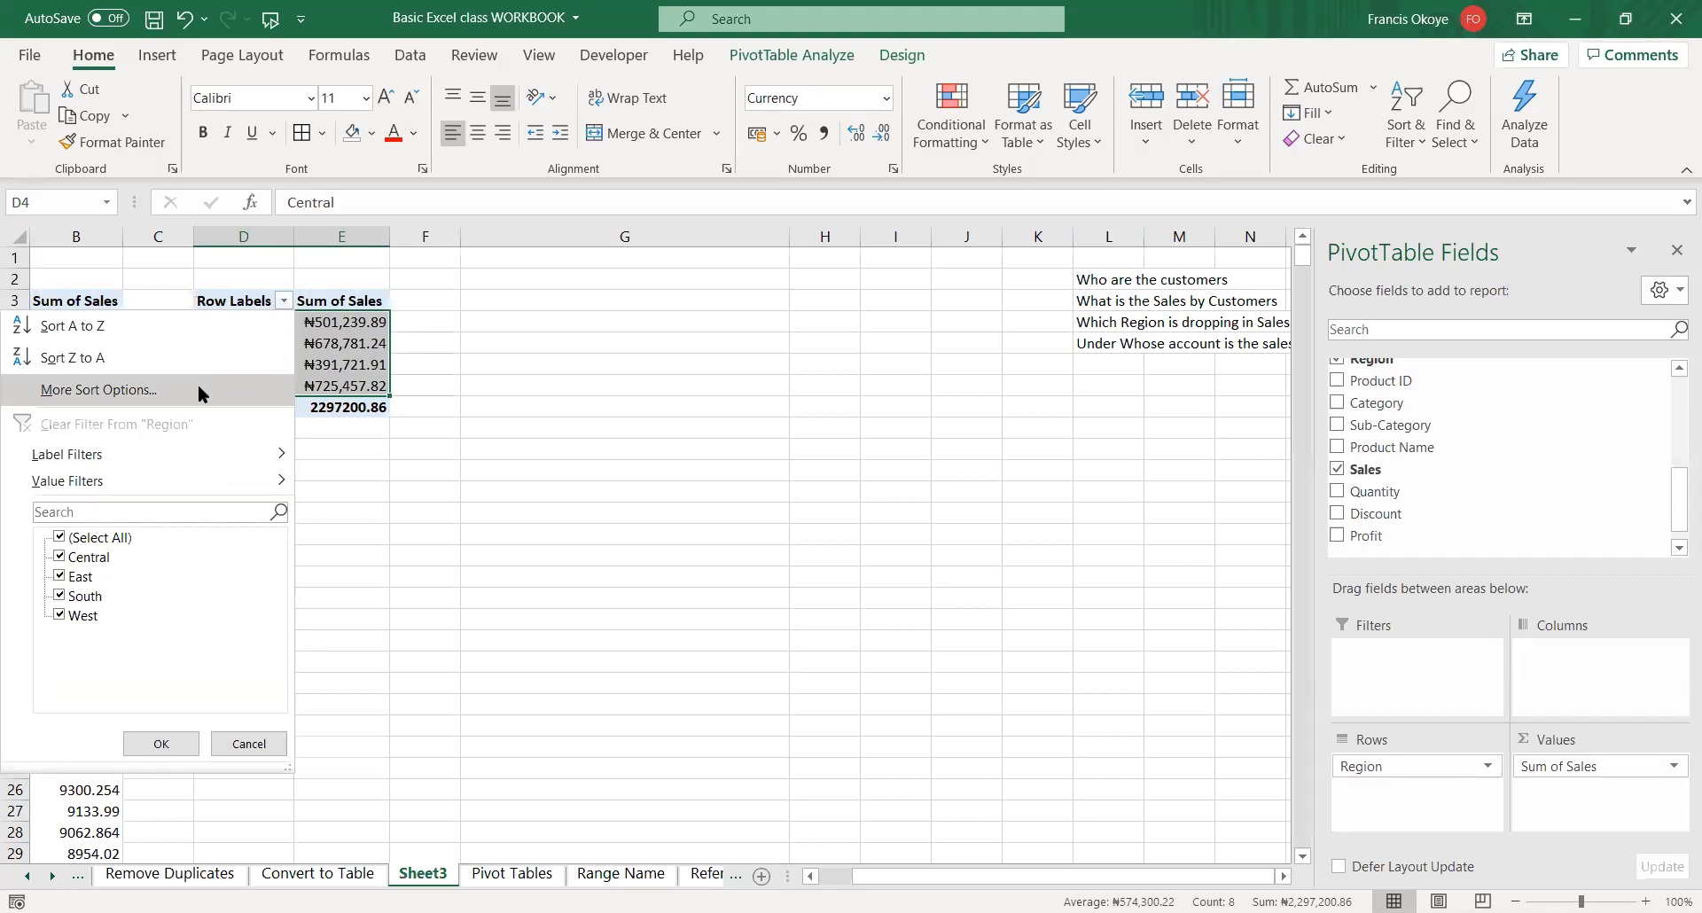
left_click(199, 388)
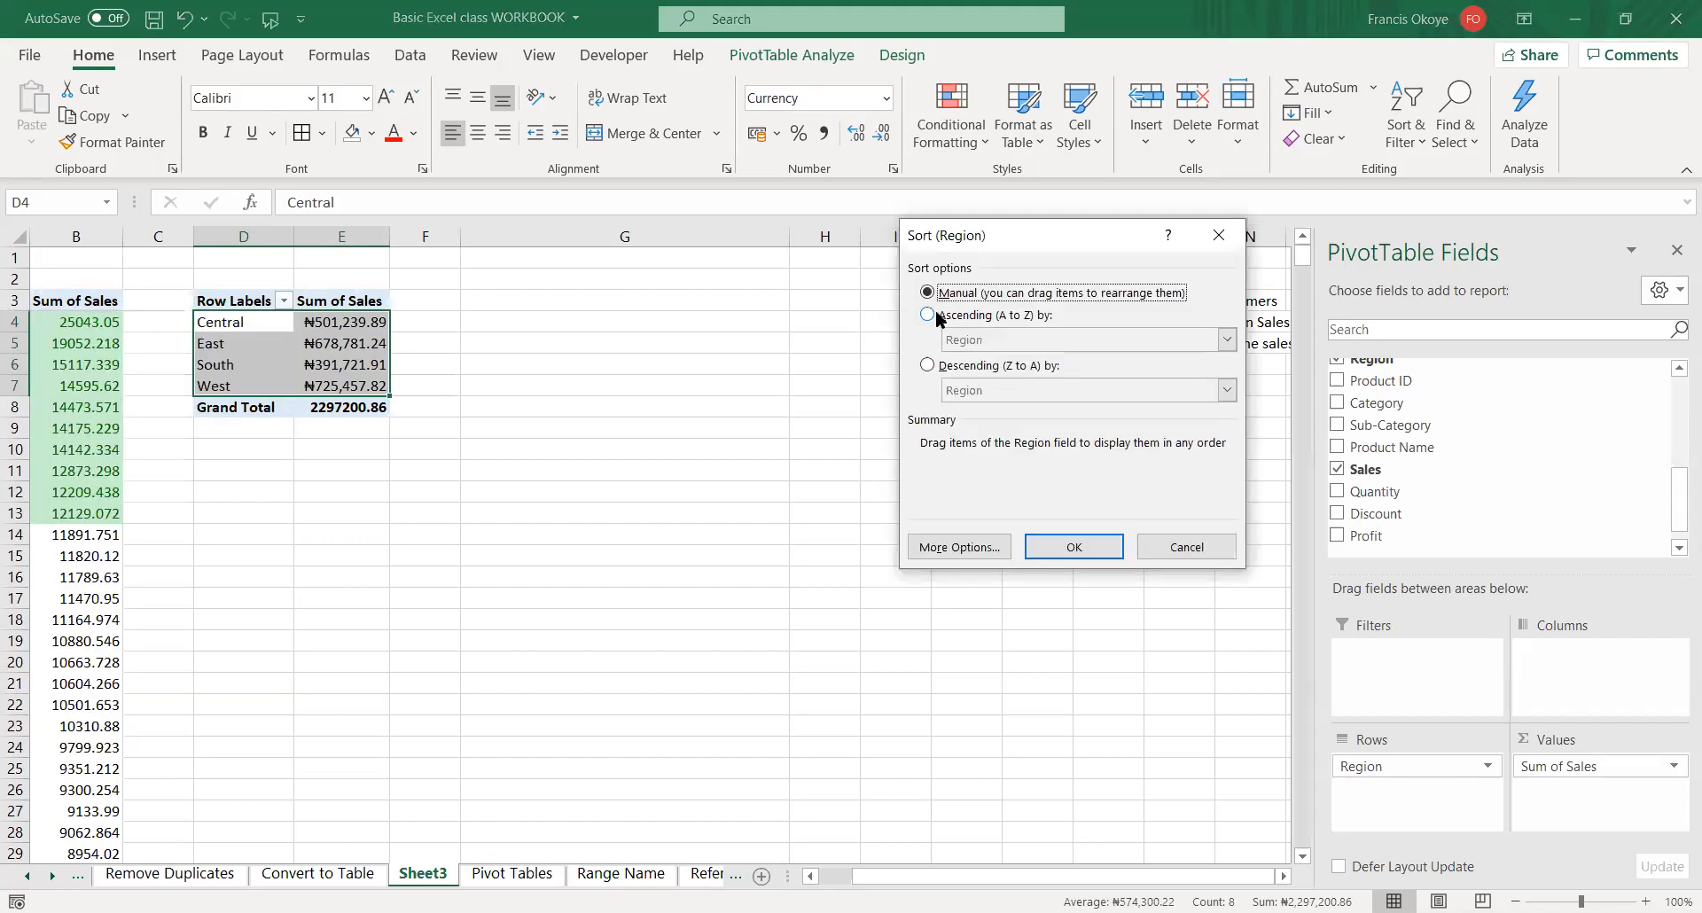
left_click(927, 315)
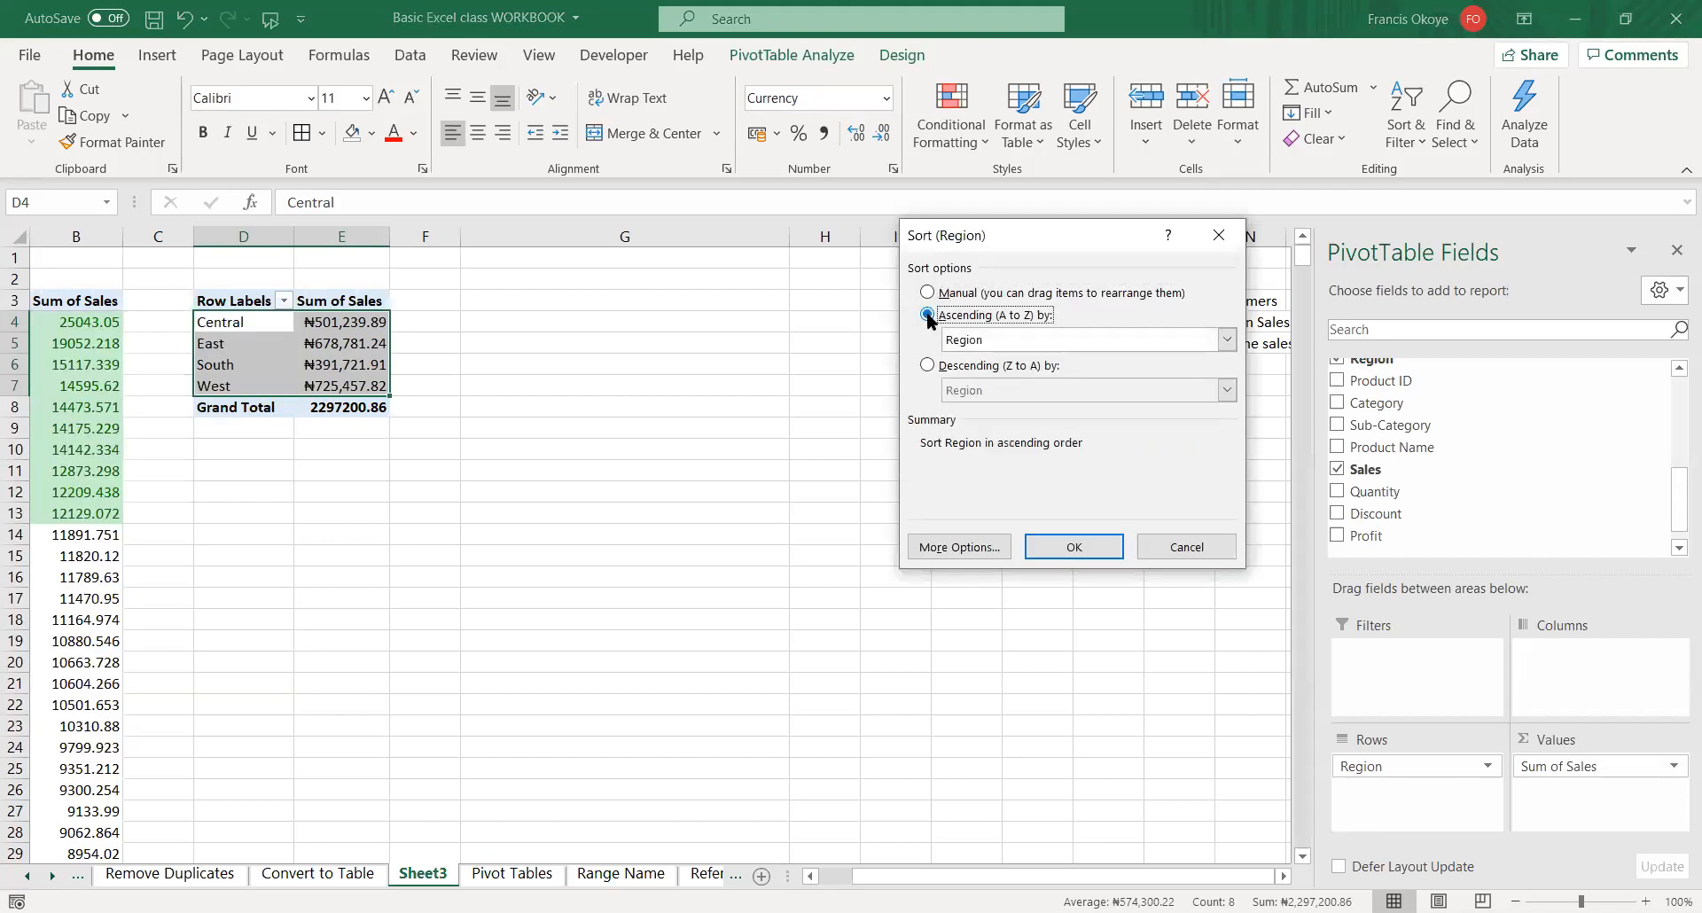
left_click(999, 337)
left_click(992, 375)
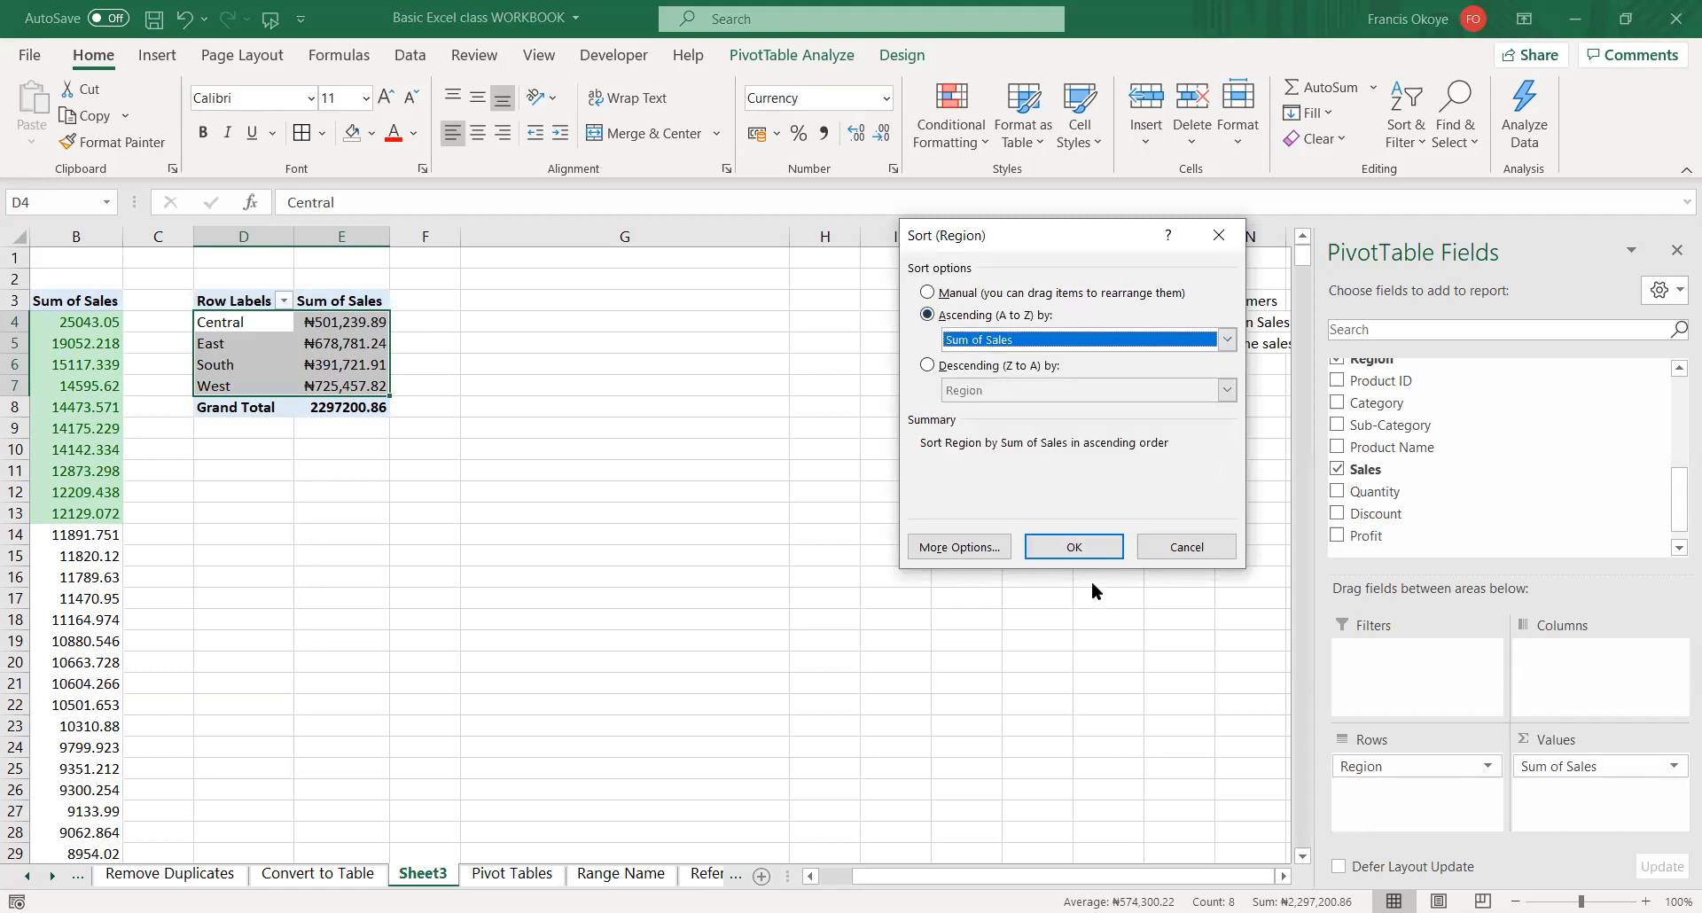
left_click(1074, 547)
left_click(577, 471)
left_click(316, 443)
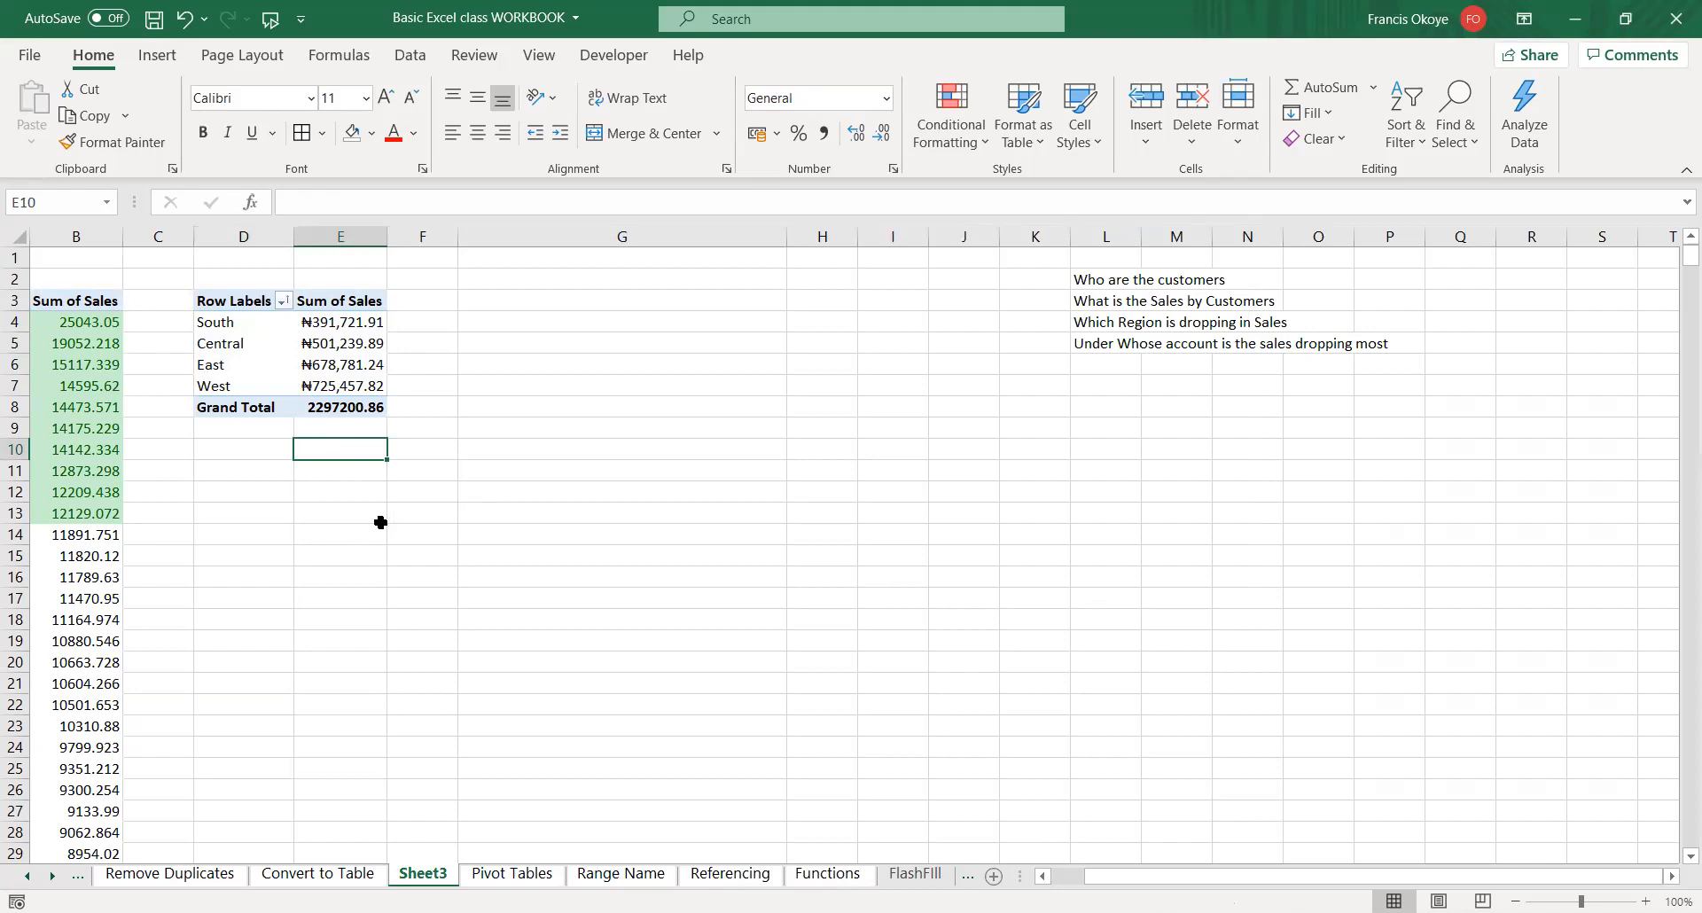
- Examine the sales of the South region and compare them with the other regions in the pivot table
left_click(325, 317)
left_click(251, 326)
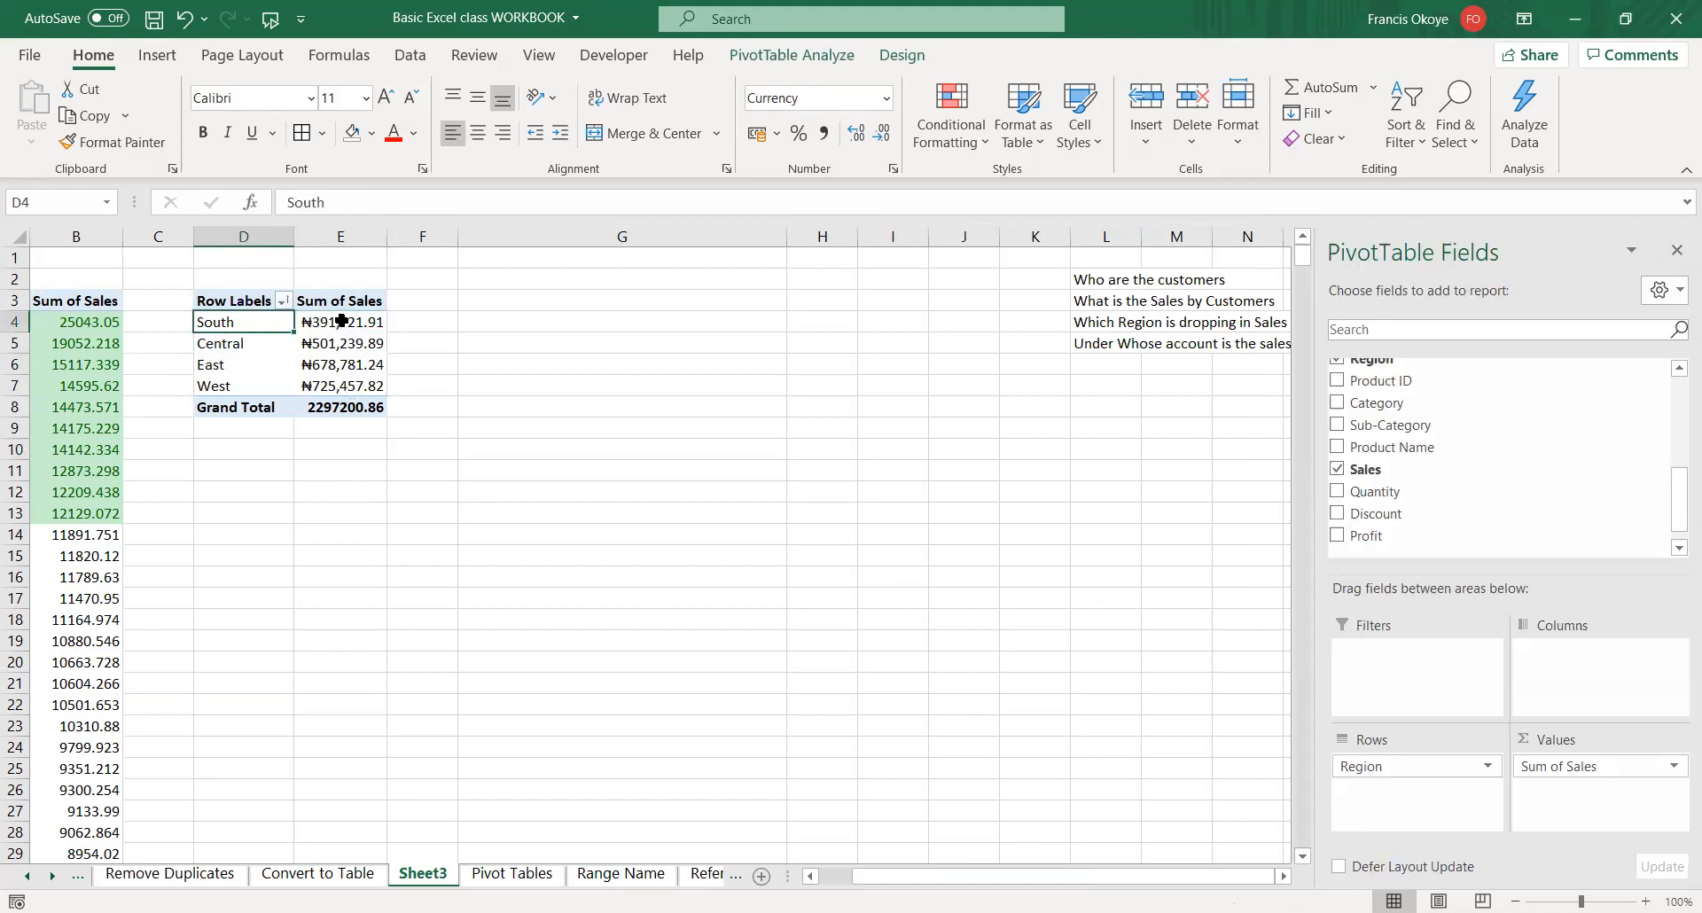
left_click(341, 321)
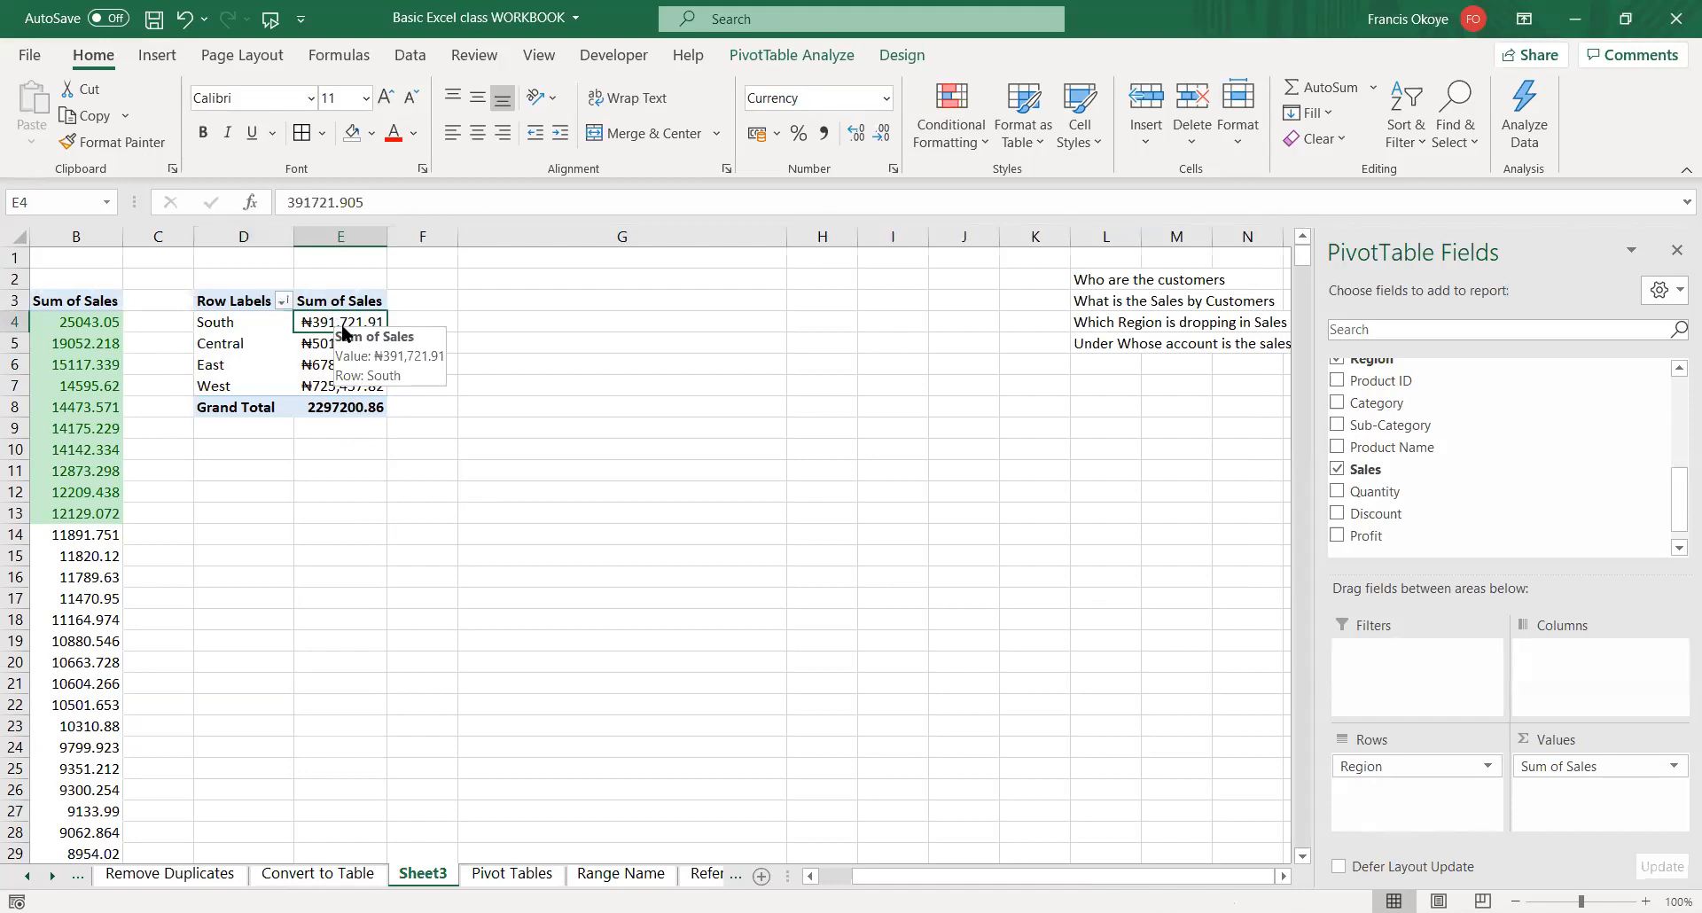
left_click(262, 321)
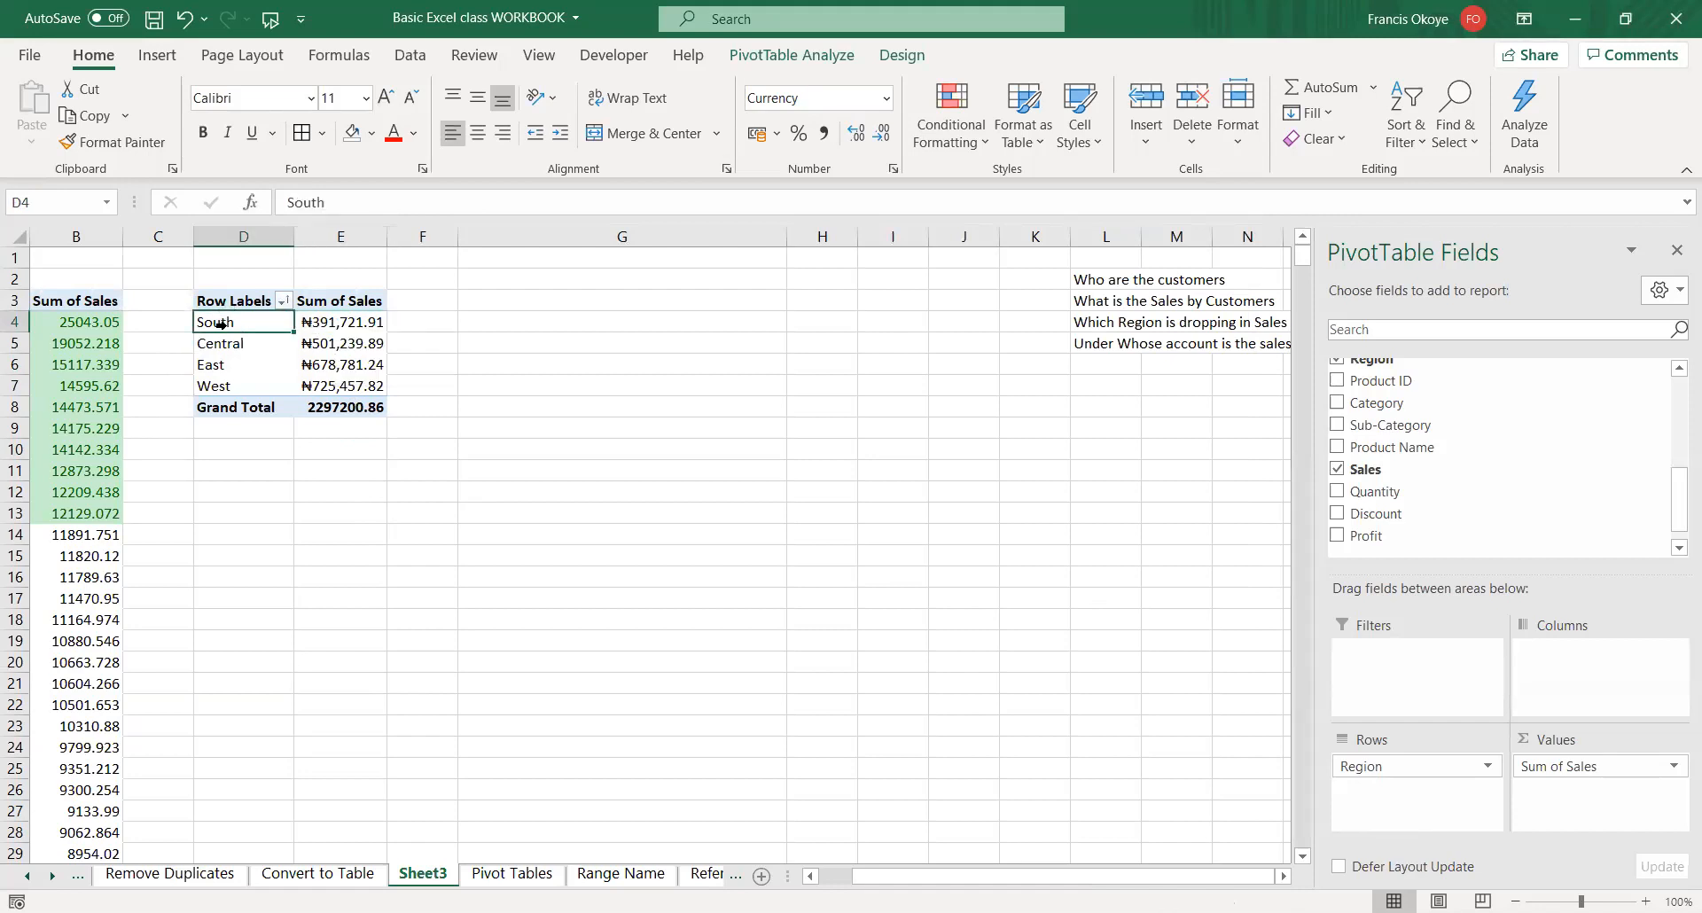
left_click(222, 338)
left_click_drag(219, 318, 304, 401)
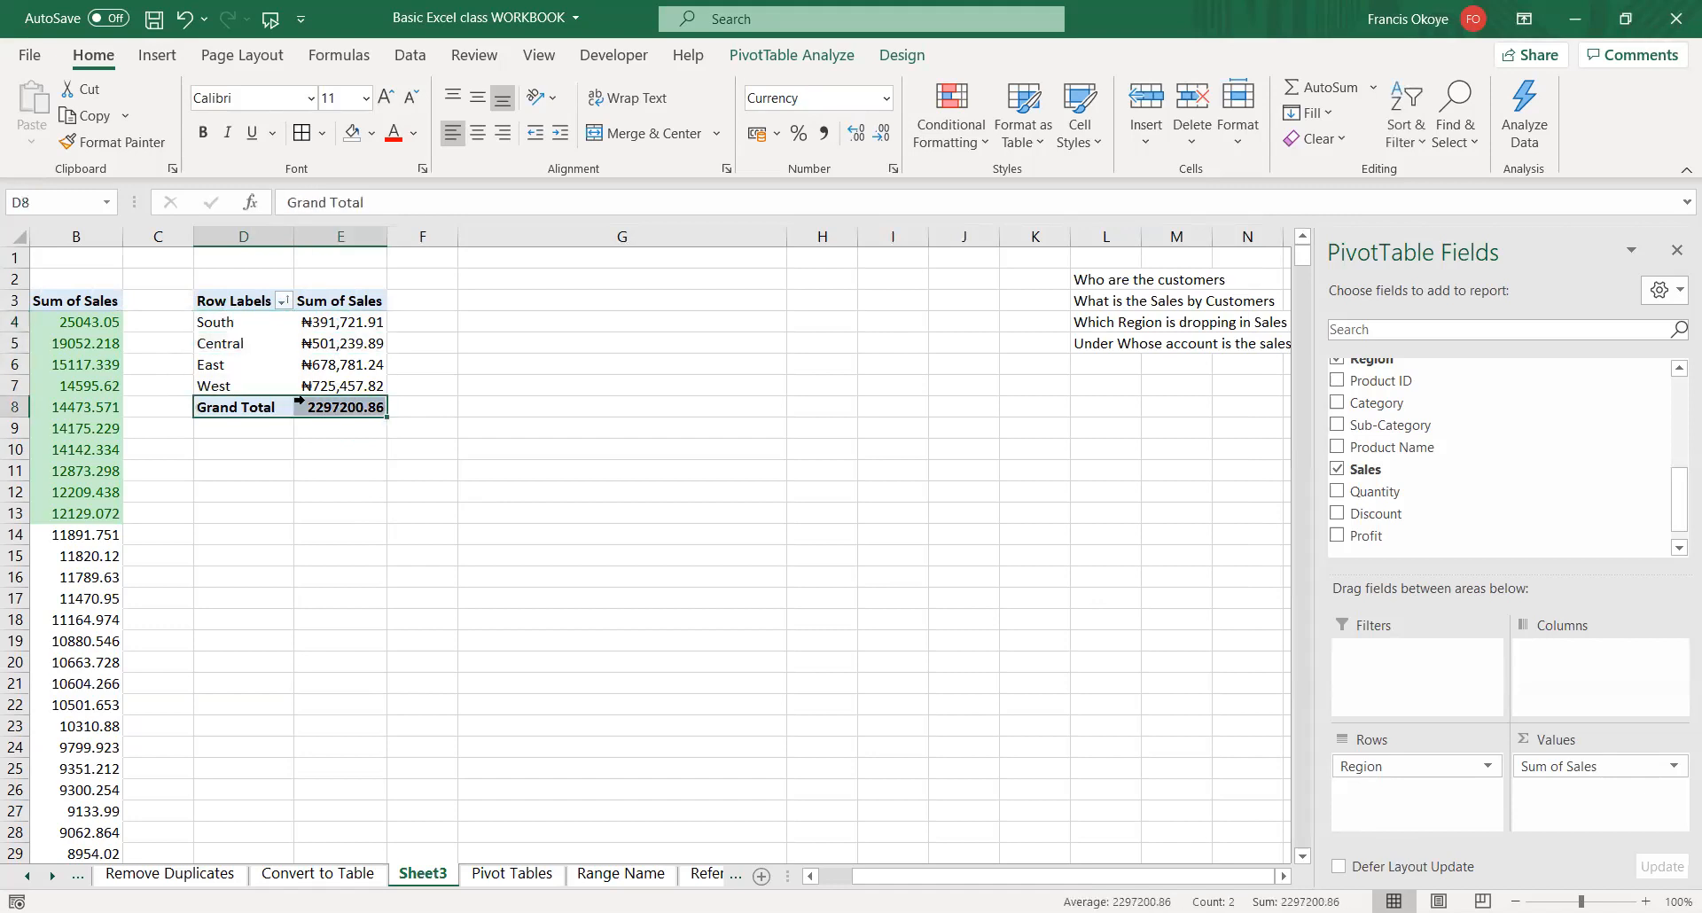
left_click(249, 319)
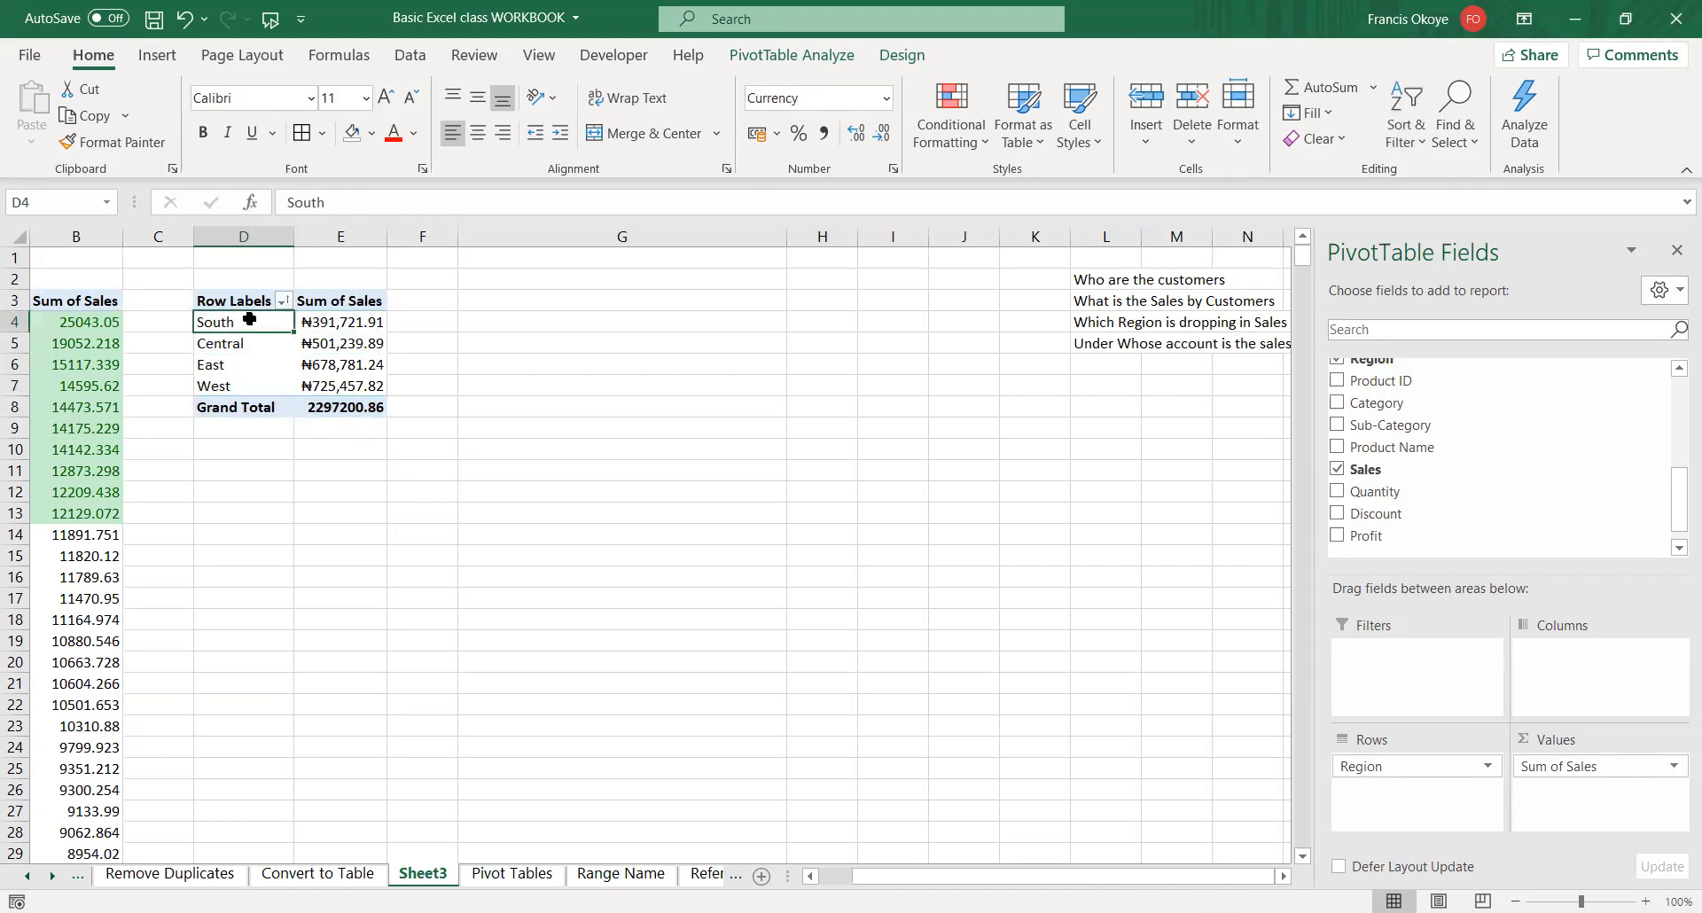
double_click(249, 319)
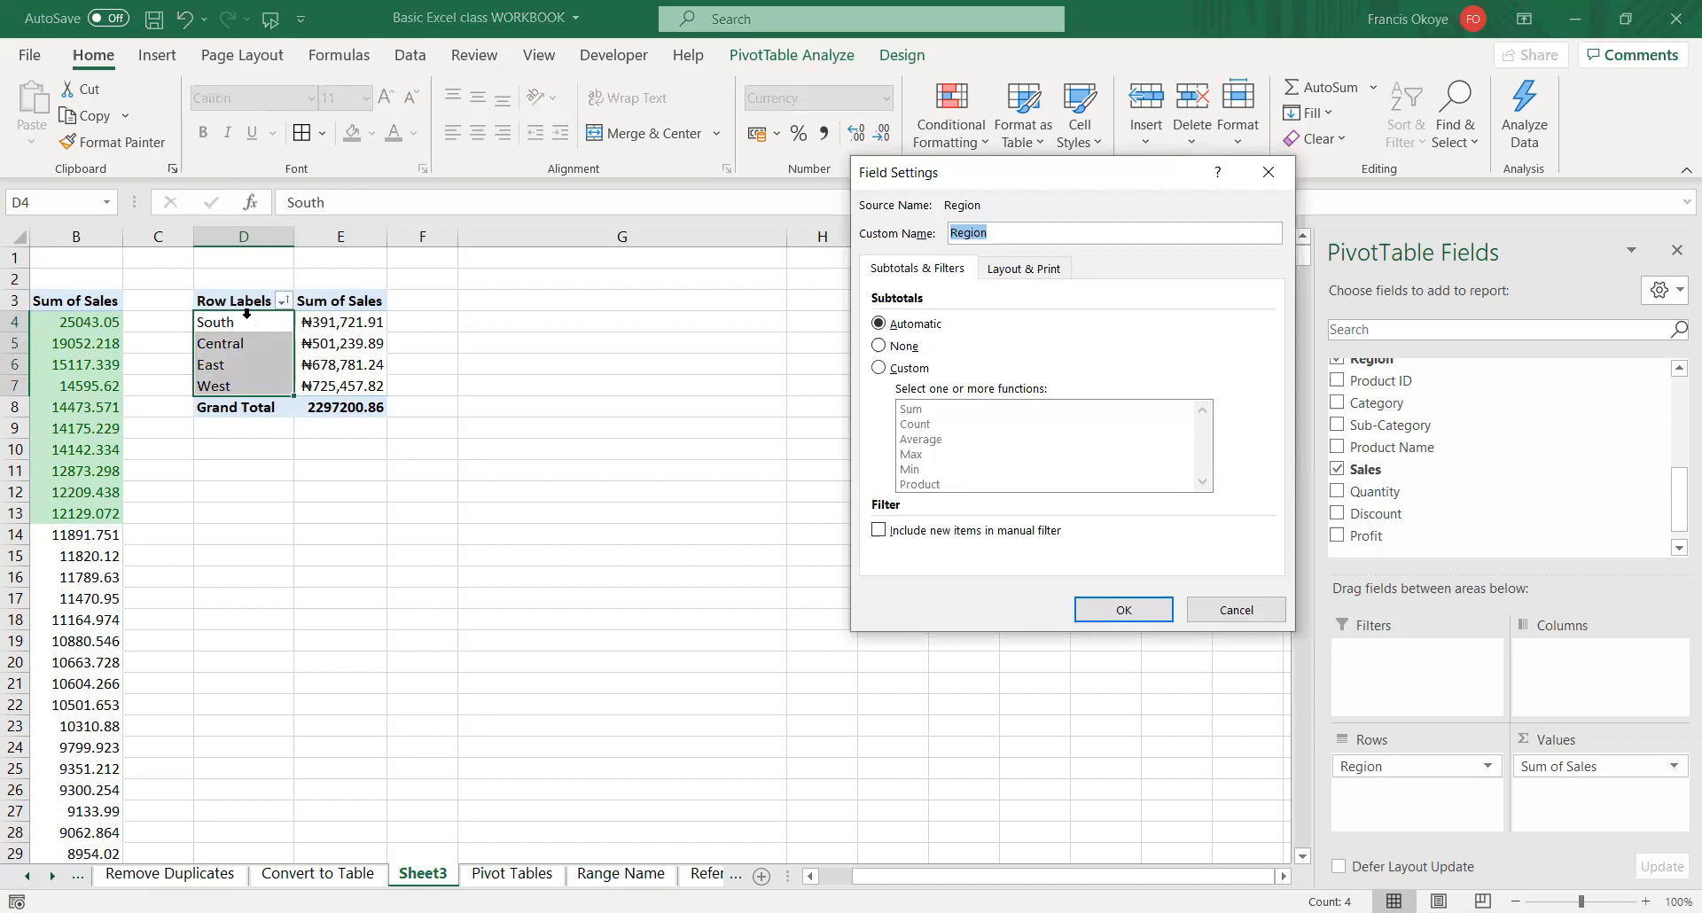
key("Escape")
- Insert a column pivot chart of sales by region below the pivot table and delete it again
left_click(247, 313)
key("shift+Down")
key("shift+Down")
key("shift+Down")
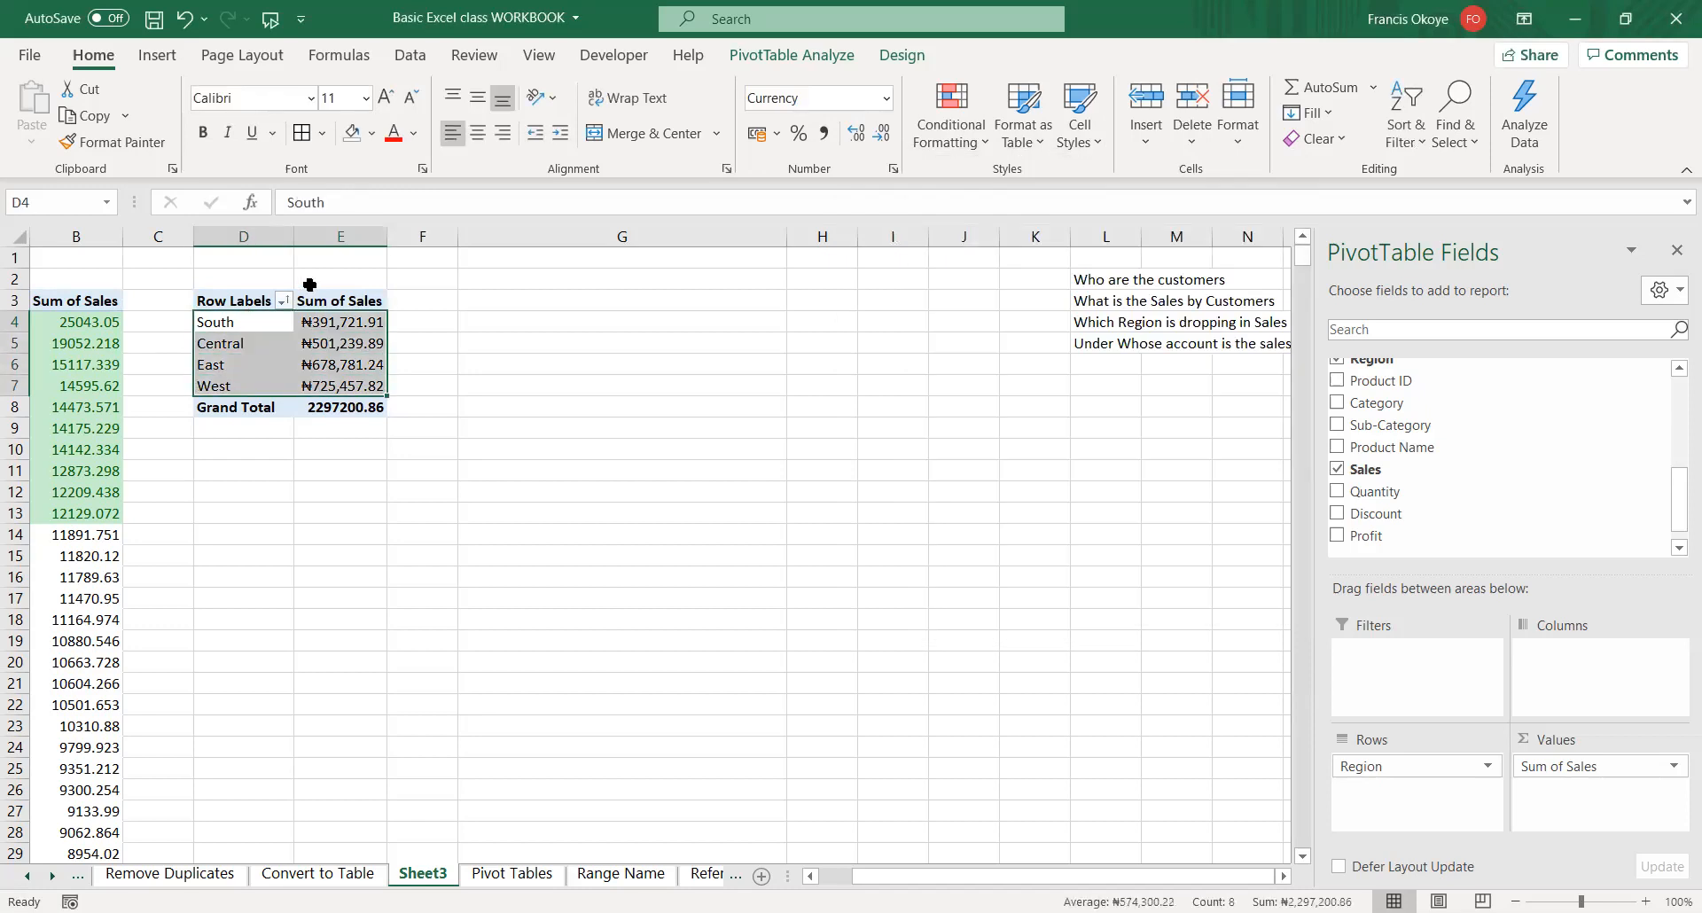
left_click(157, 57)
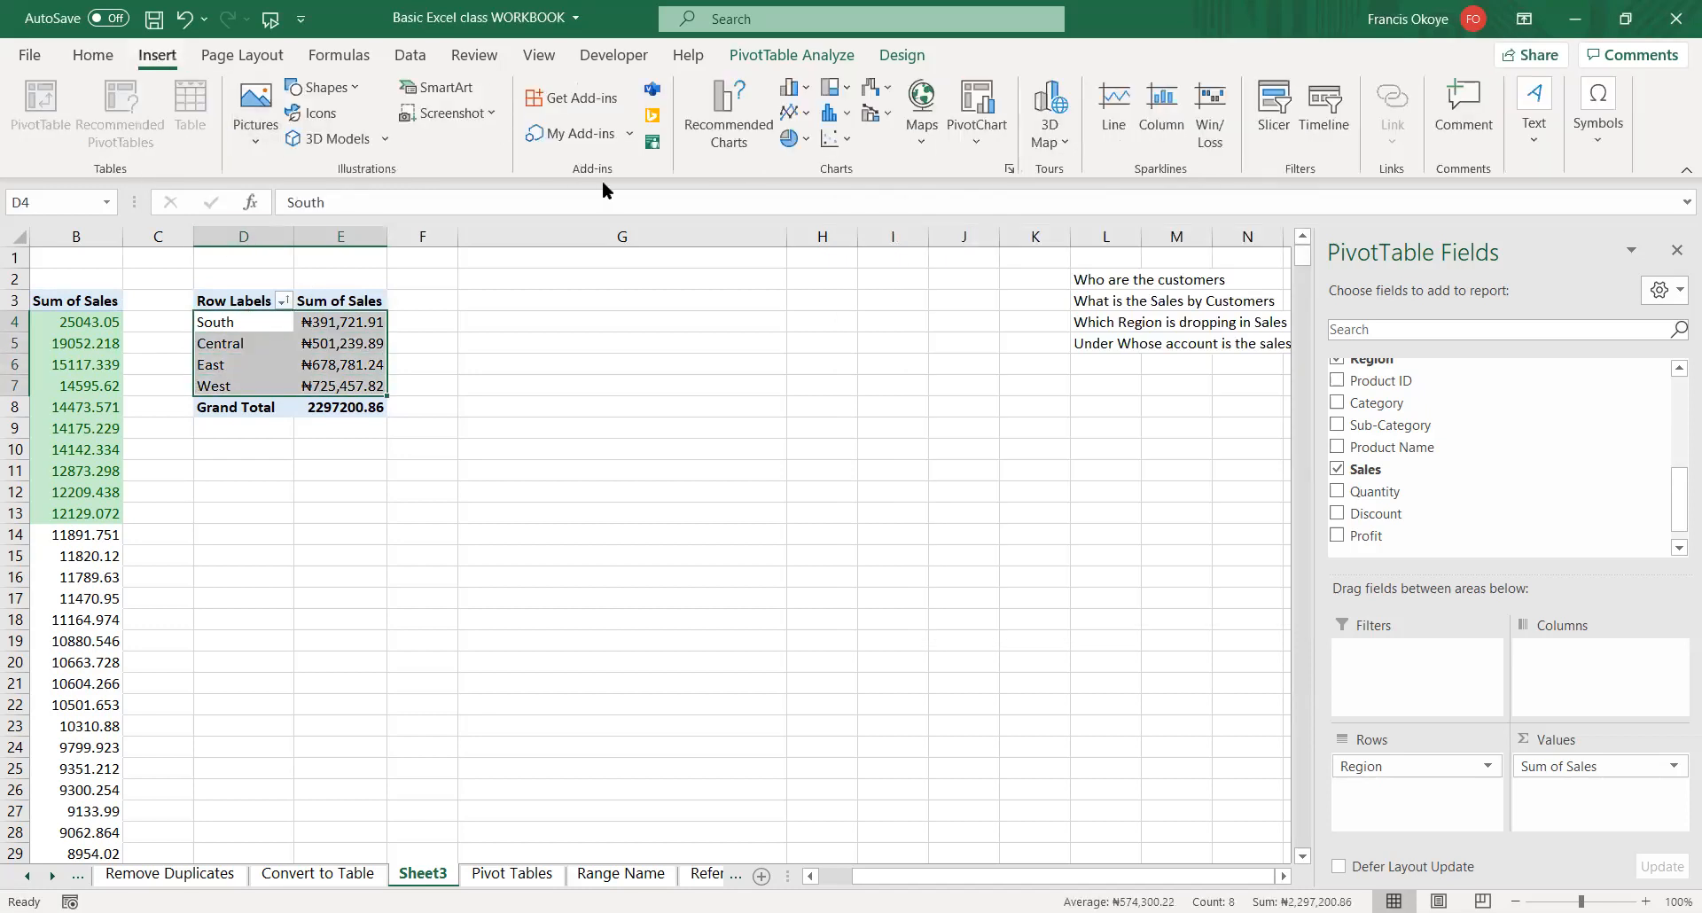
left_click(808, 96)
left_click_drag(927, 556, 1027, 543)
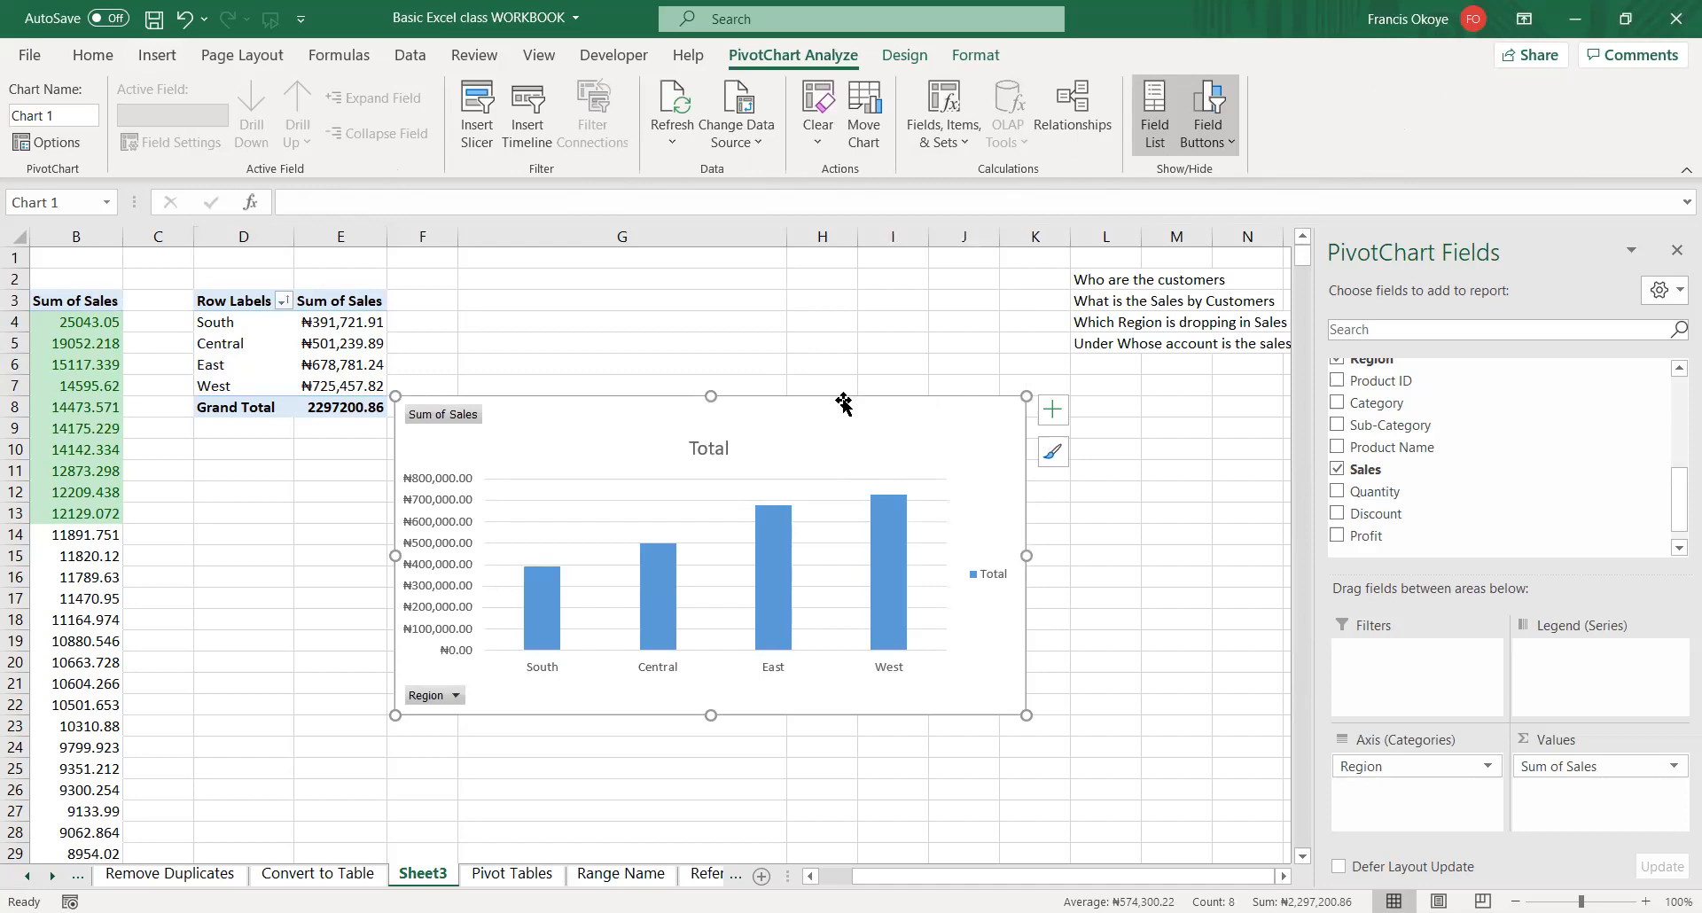
key("Delete")
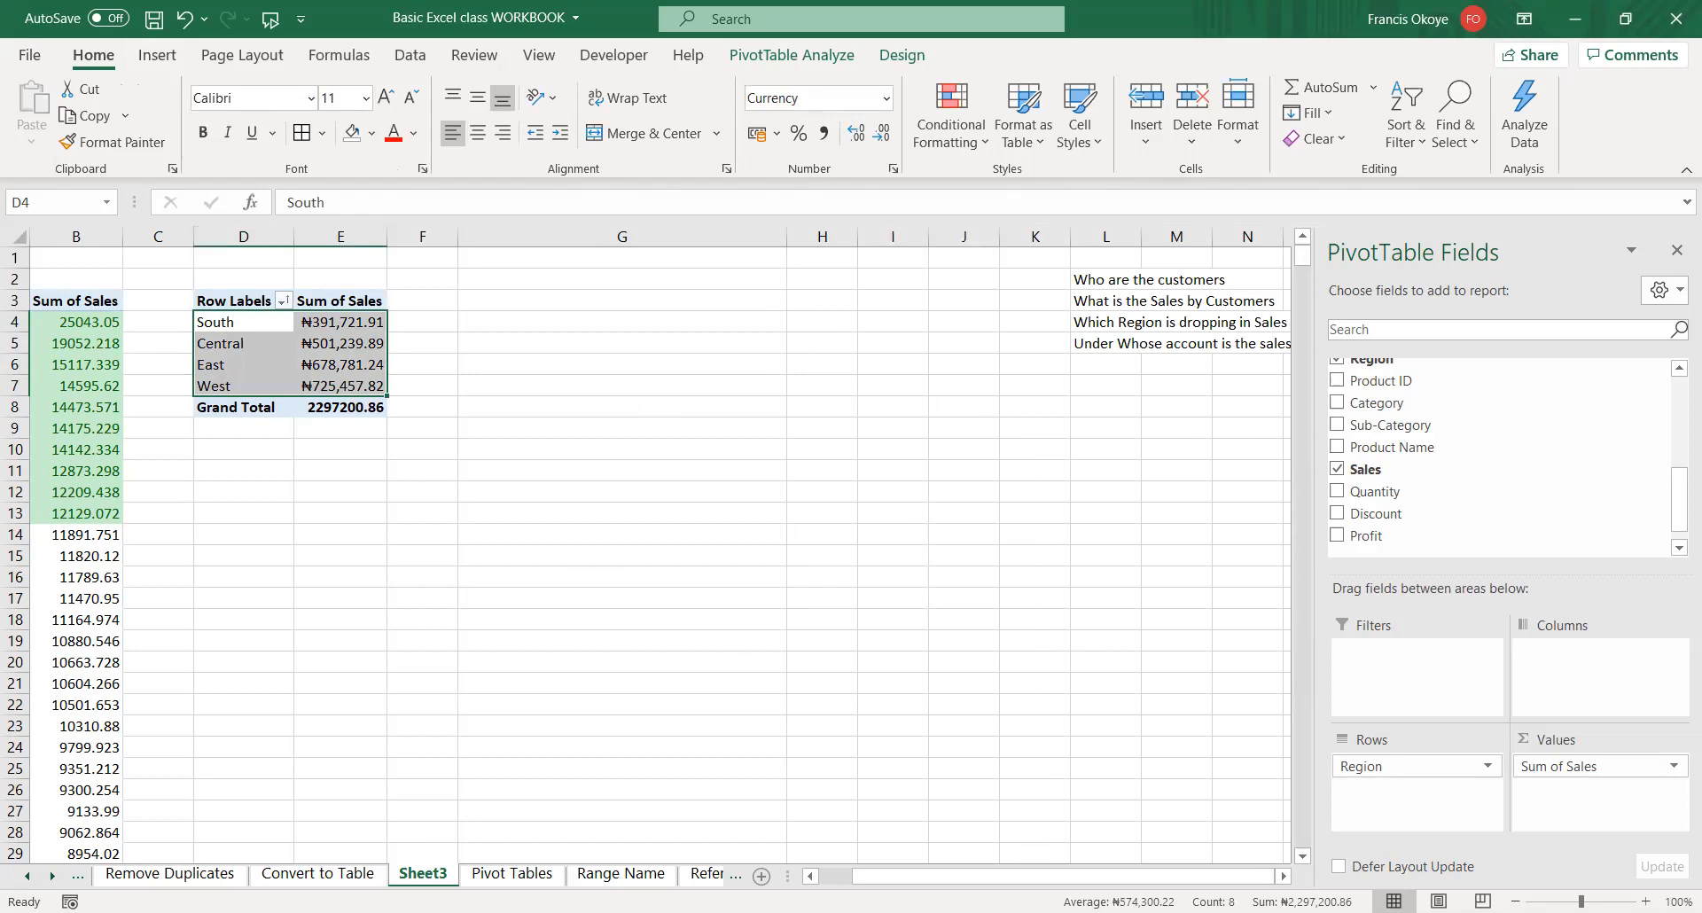
- Fit the width of column L to its list of business questions and select the question about the account with dropping sales
left_click(1283, 876)
left_click(1283, 876)
left_click(1283, 876)
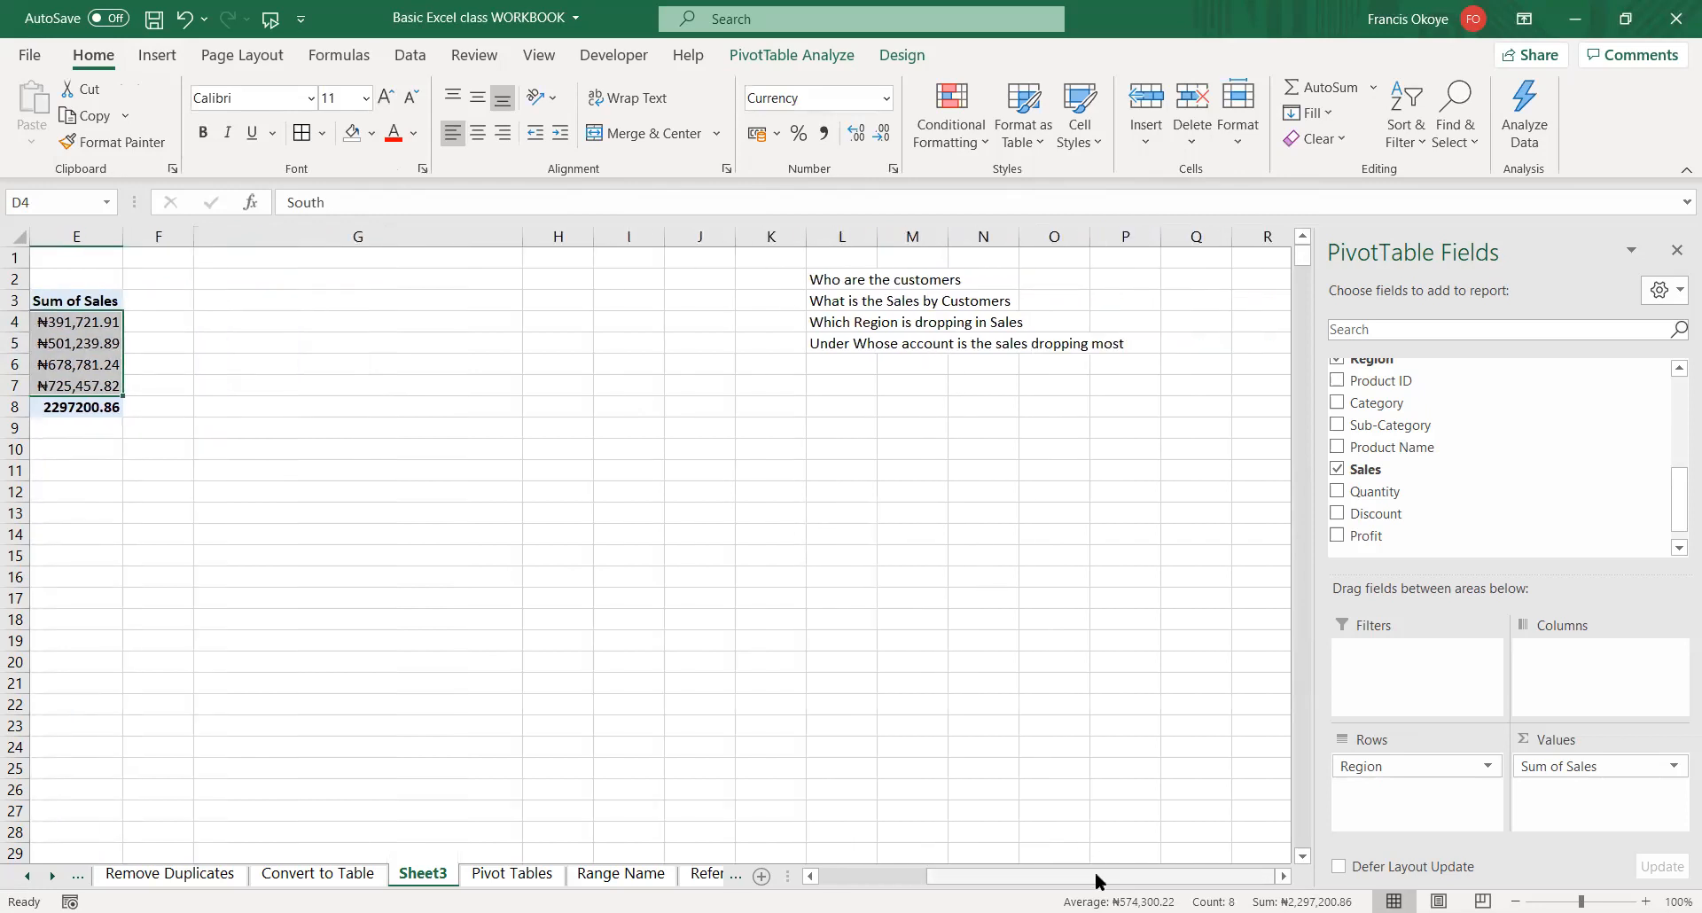
double_click(878, 236)
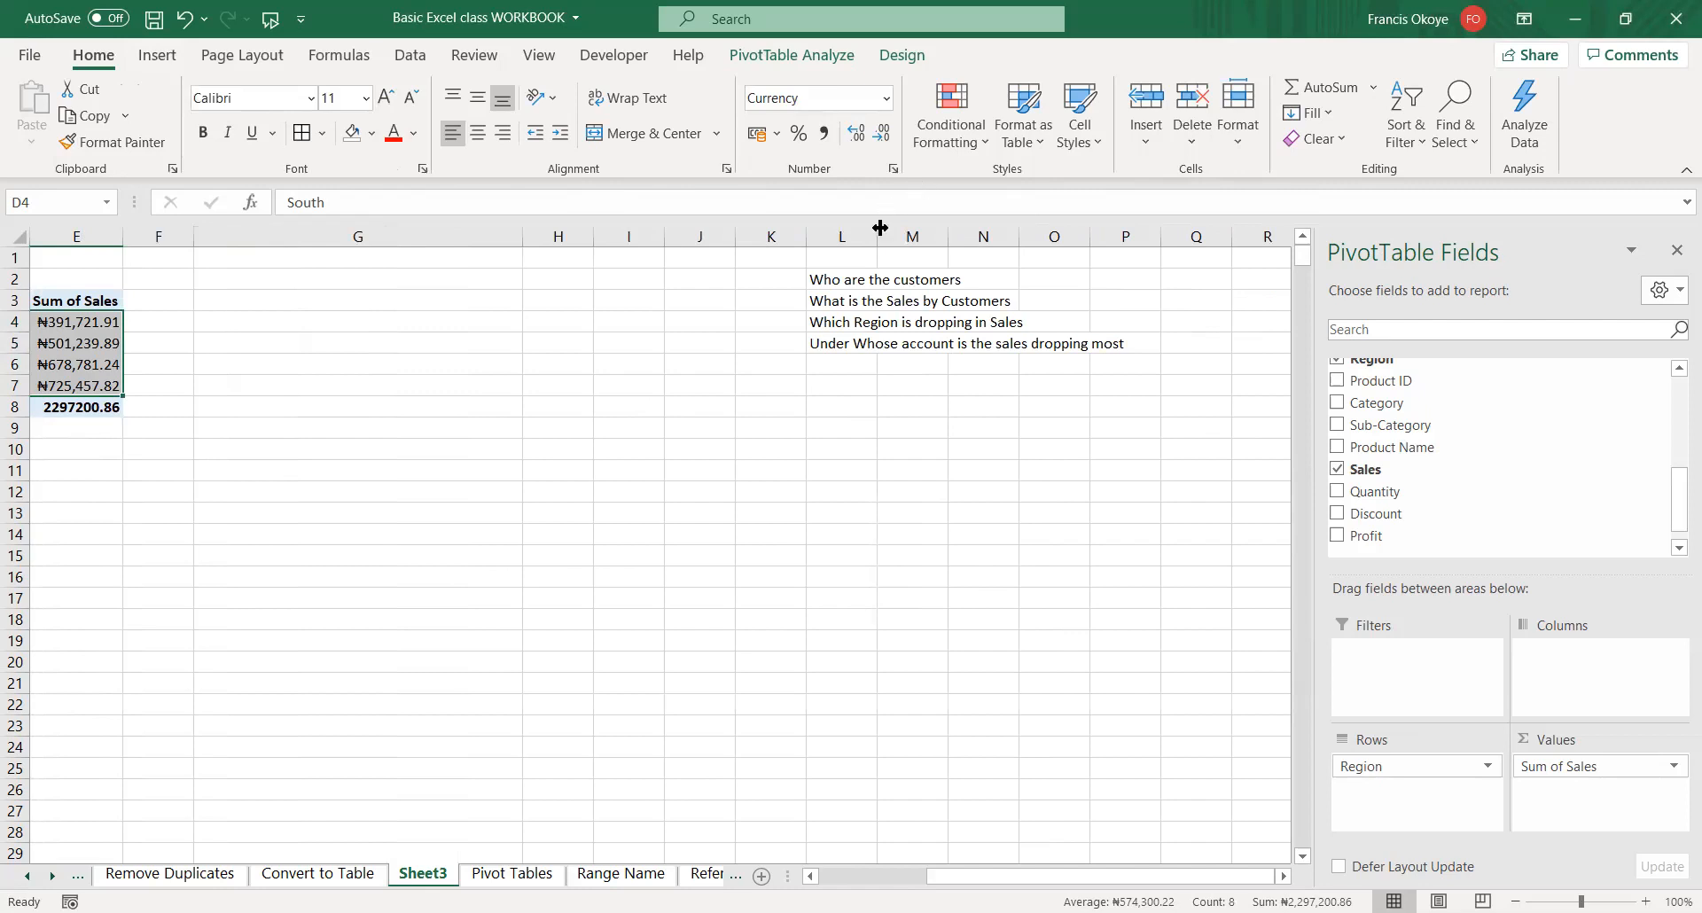
left_click(883, 324)
left_click(878, 346)
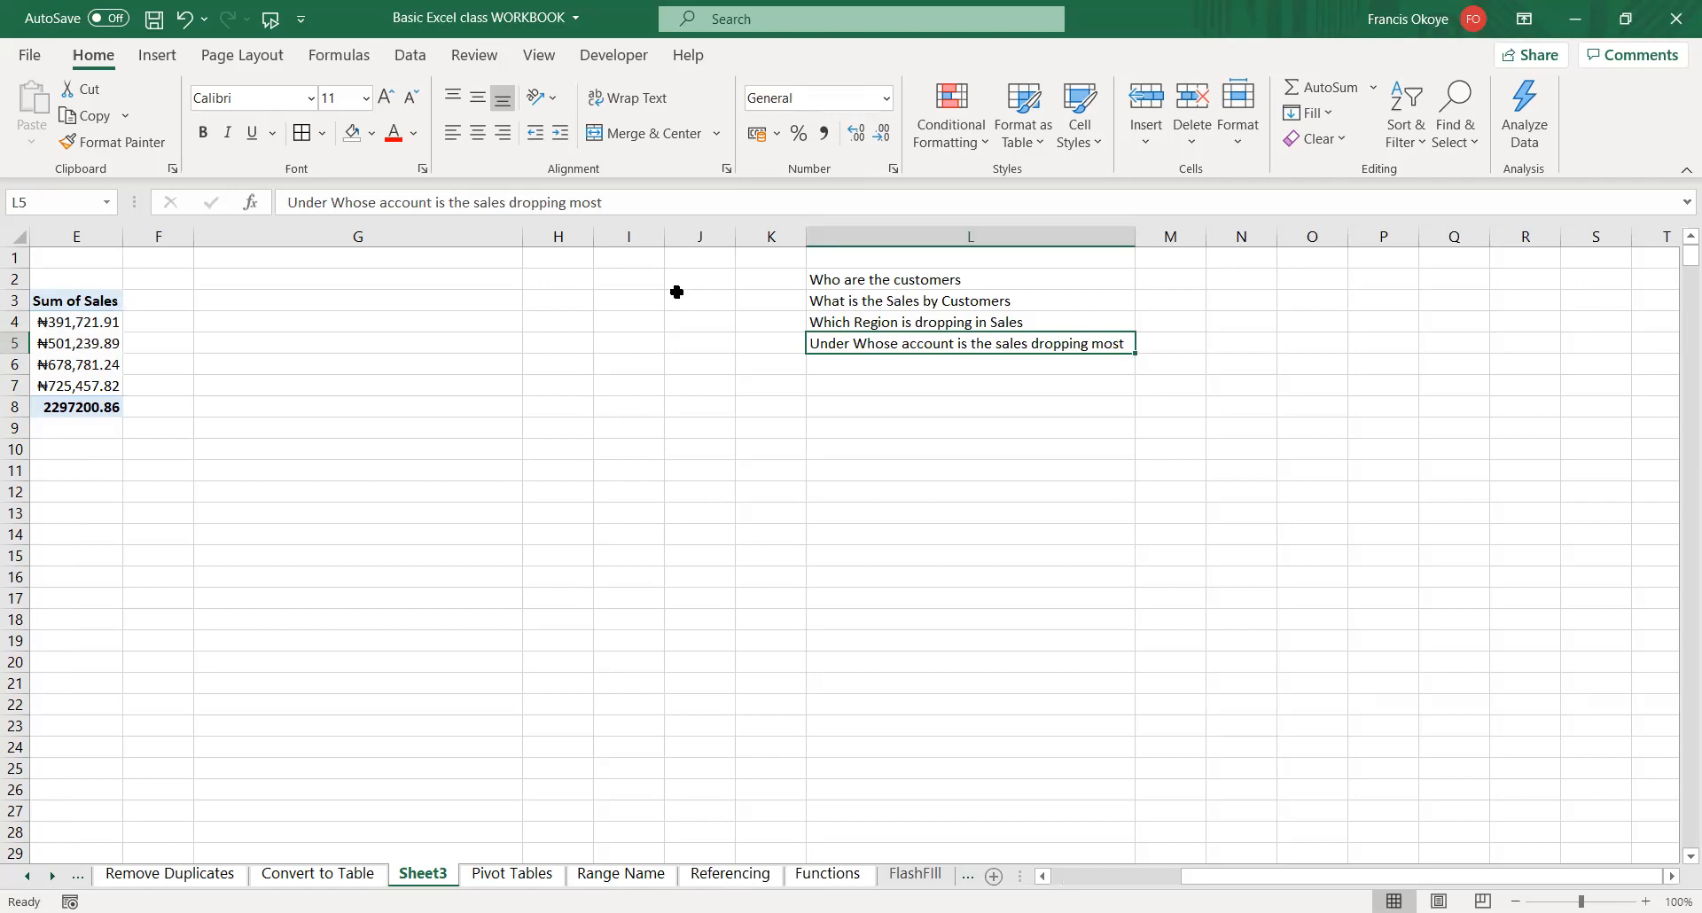
- Examine the customer pivot table's Sum of Sales values from the first customer to the last
left_click(38, 307)
key("Left")
key("Left")
key("Left")
key("Left")
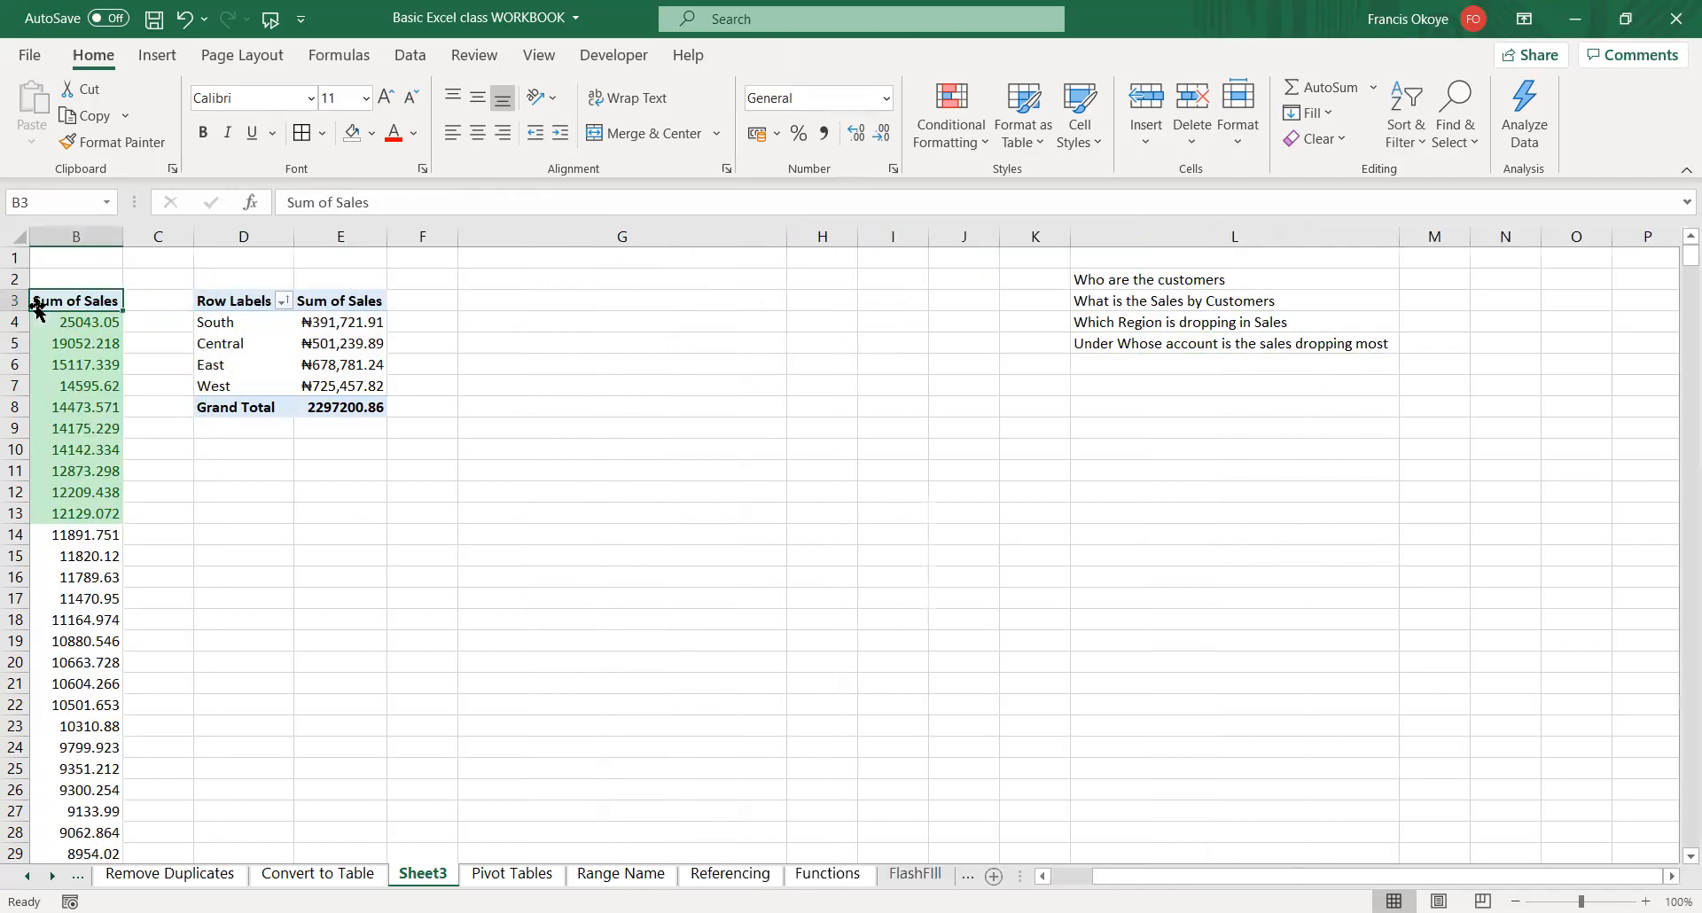
key("Right")
left_click(38, 312)
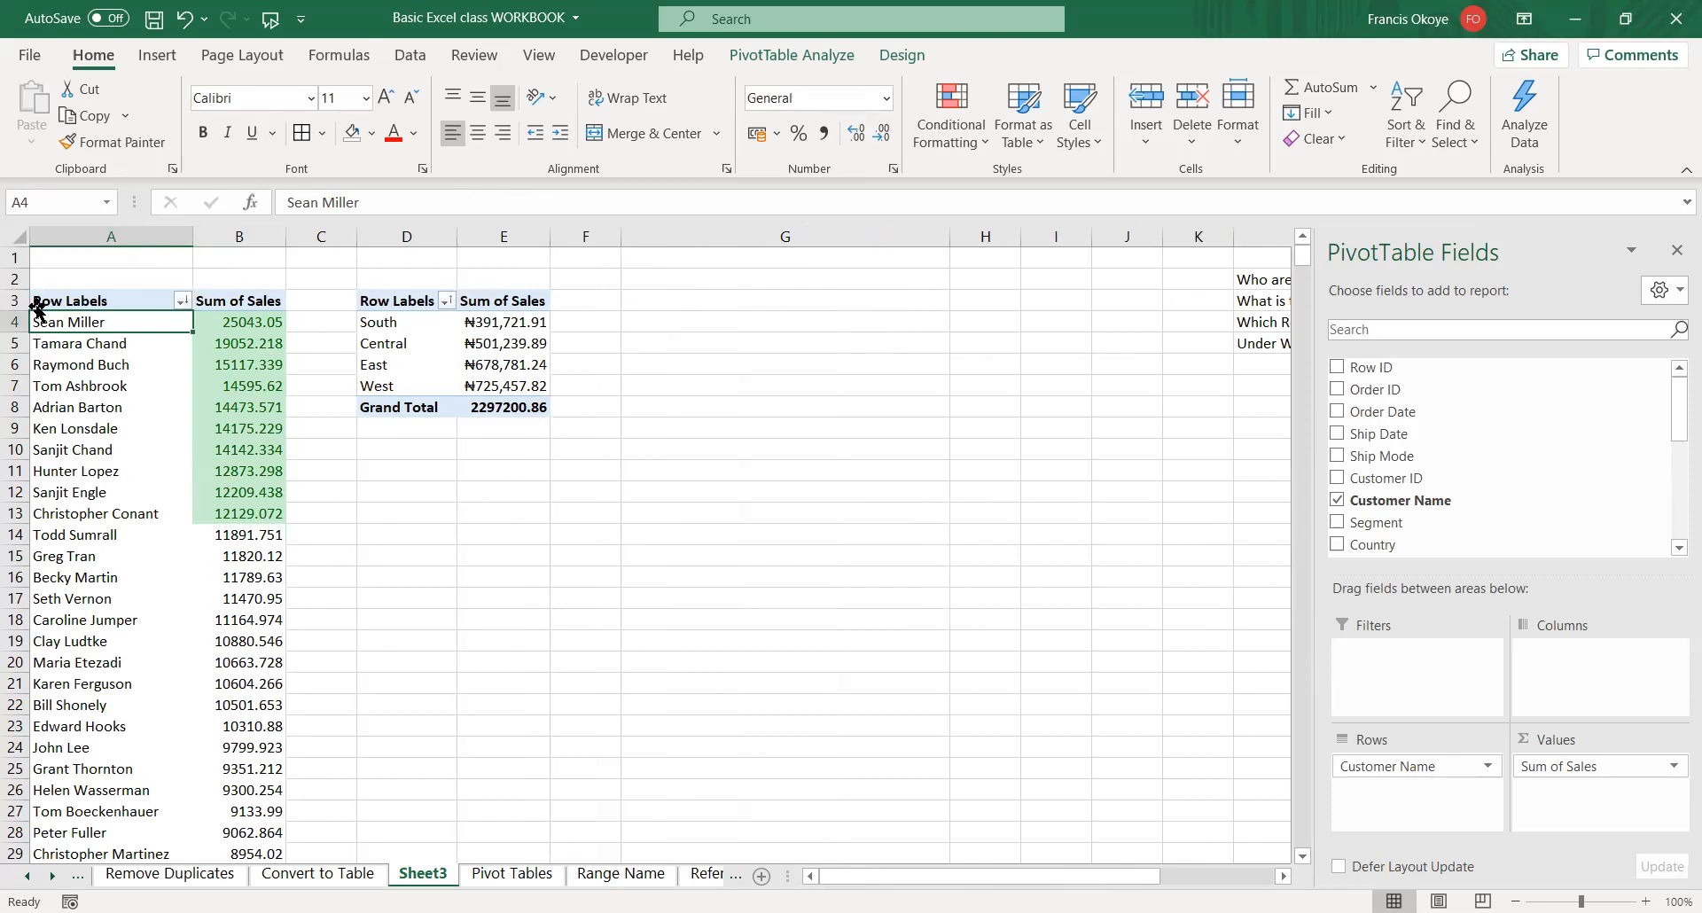
key("Right")
key("ctrl+Down")
key("Up")
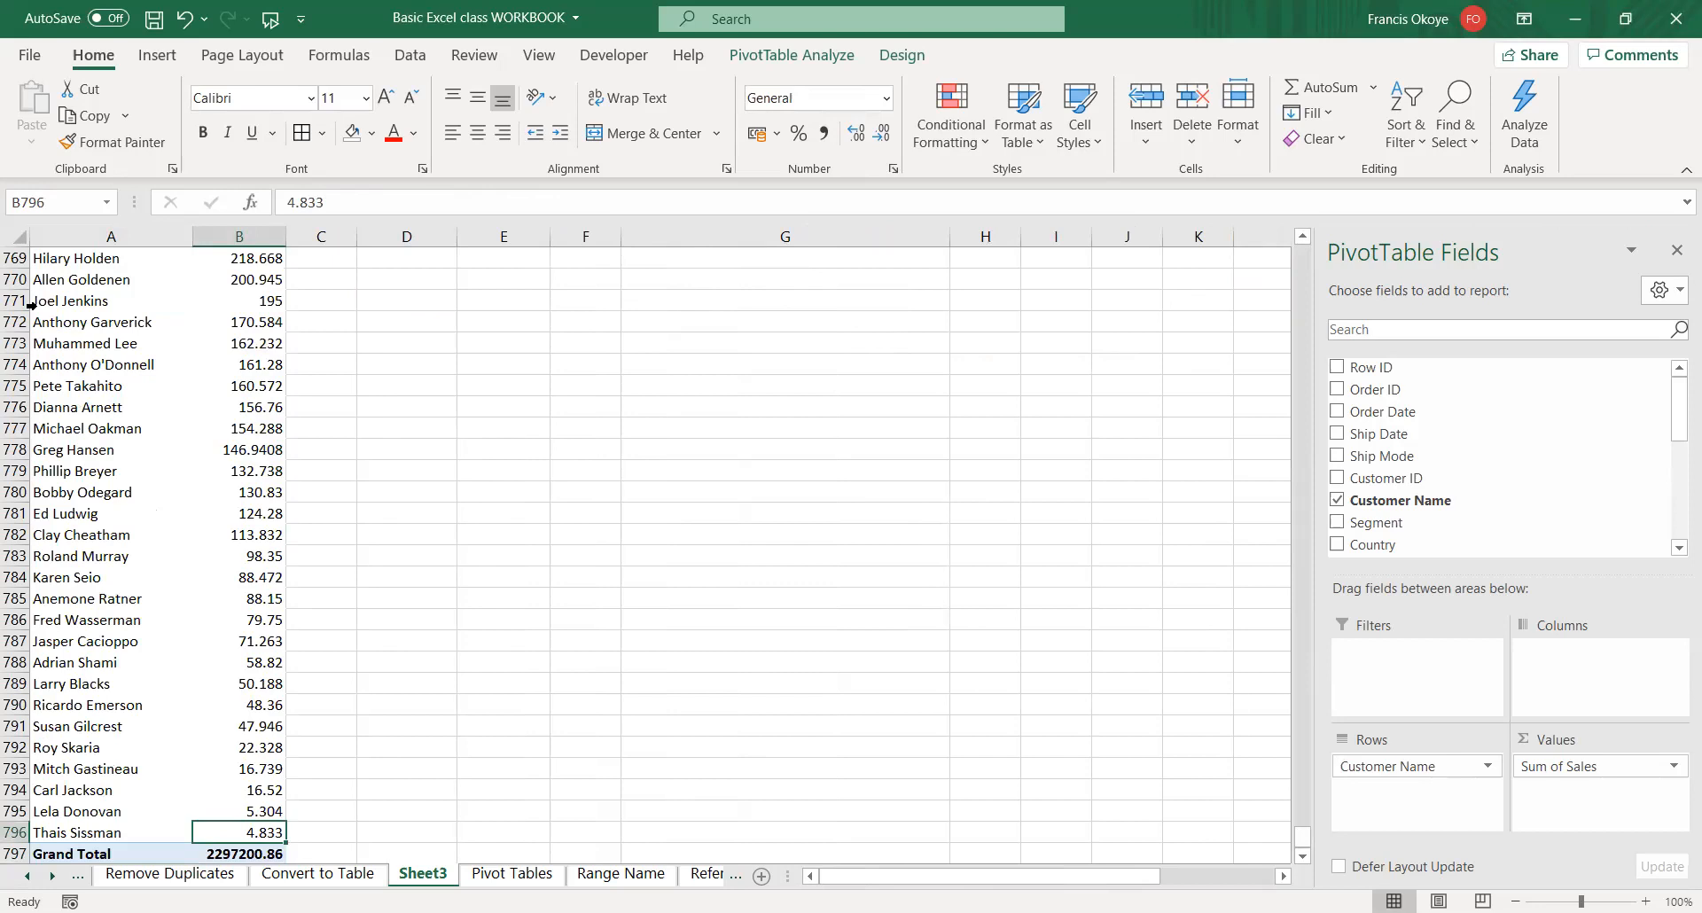
key("ctrl+Up")
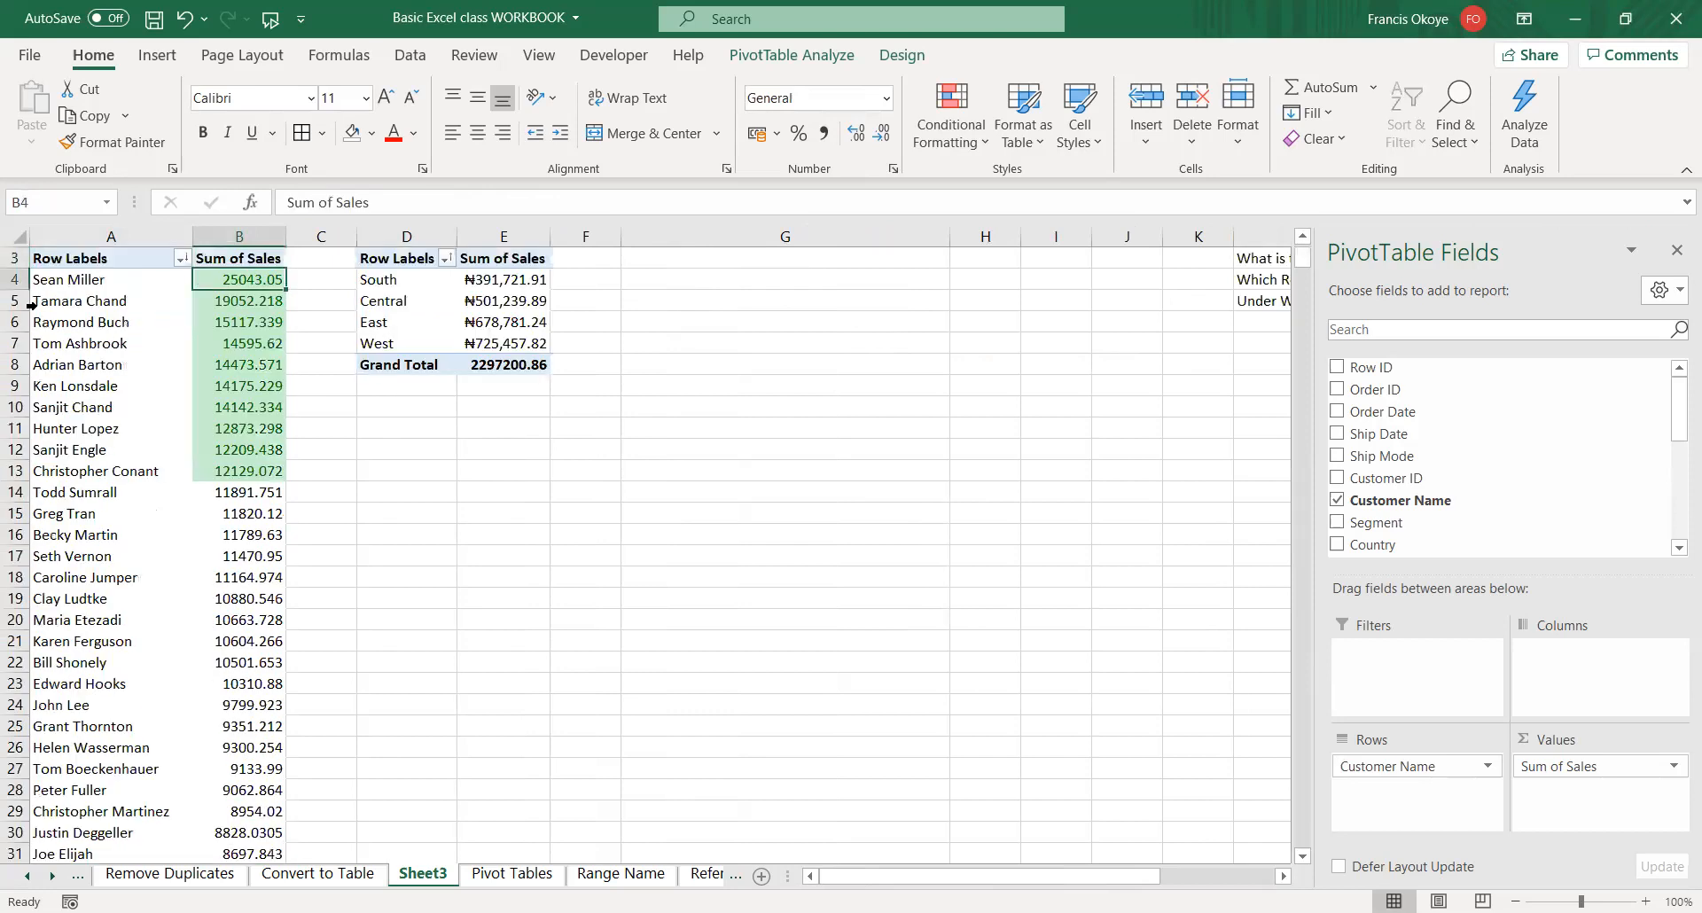
- Highlight the bottom 10 items in the customers' Sum of Sales column with Light Red Fill with Dark Red Text
left_click(36, 280)
left_click(243, 237)
left_click(234, 258)
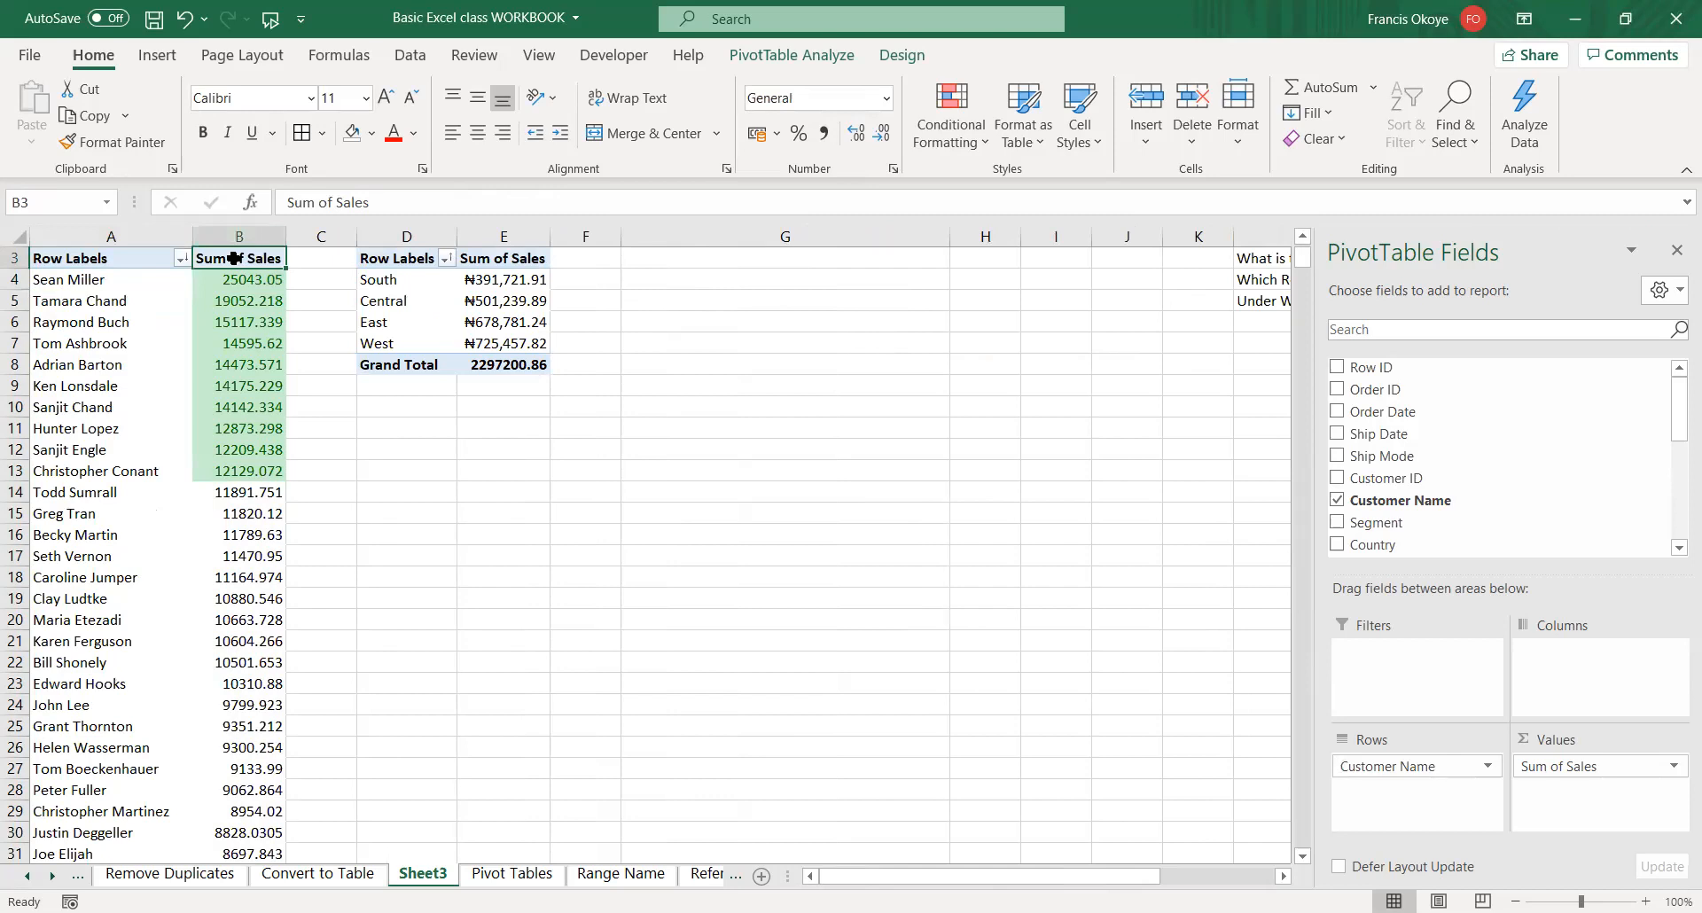
left_click(234, 258)
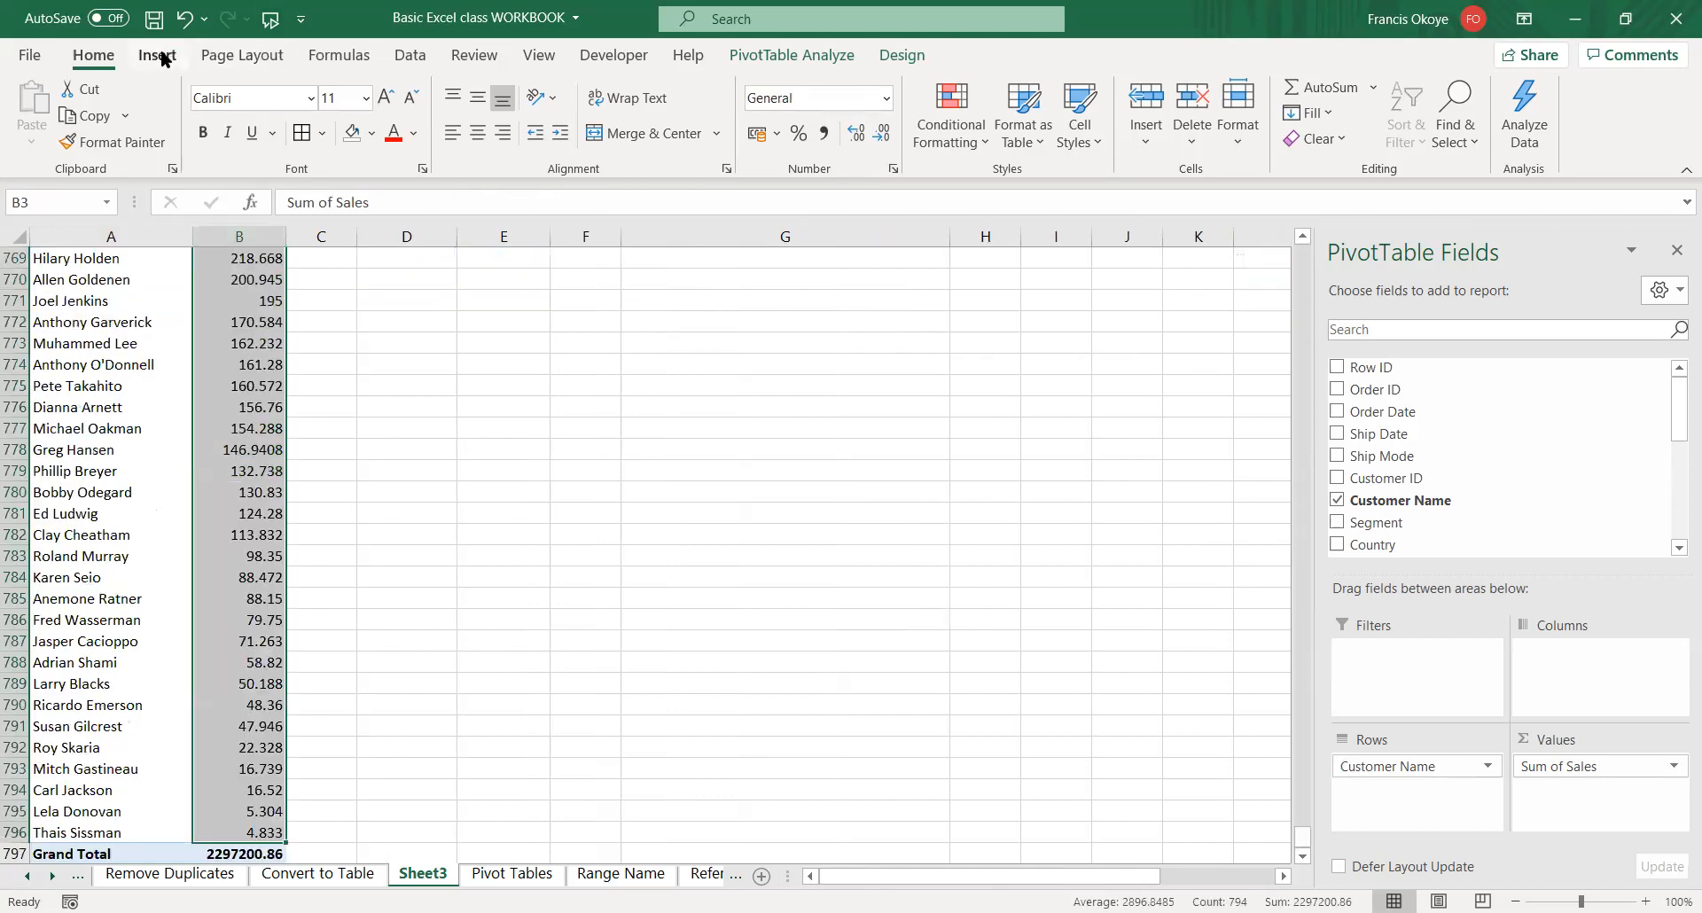
left_click(933, 148)
mouse_move(1028, 239)
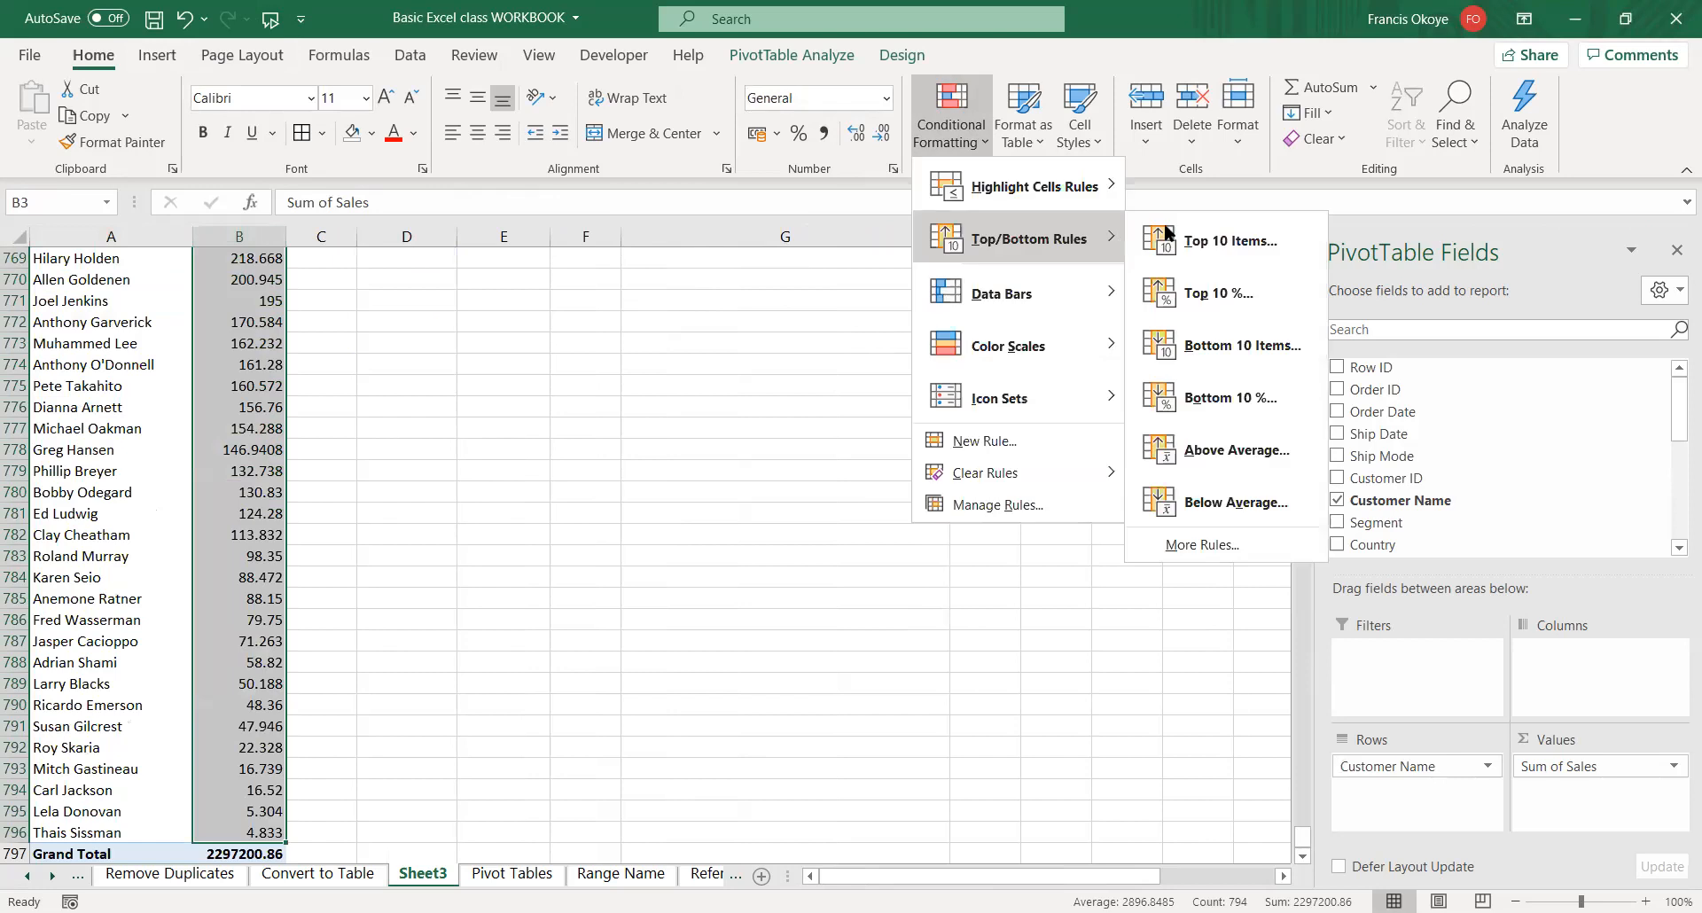
left_click(1231, 348)
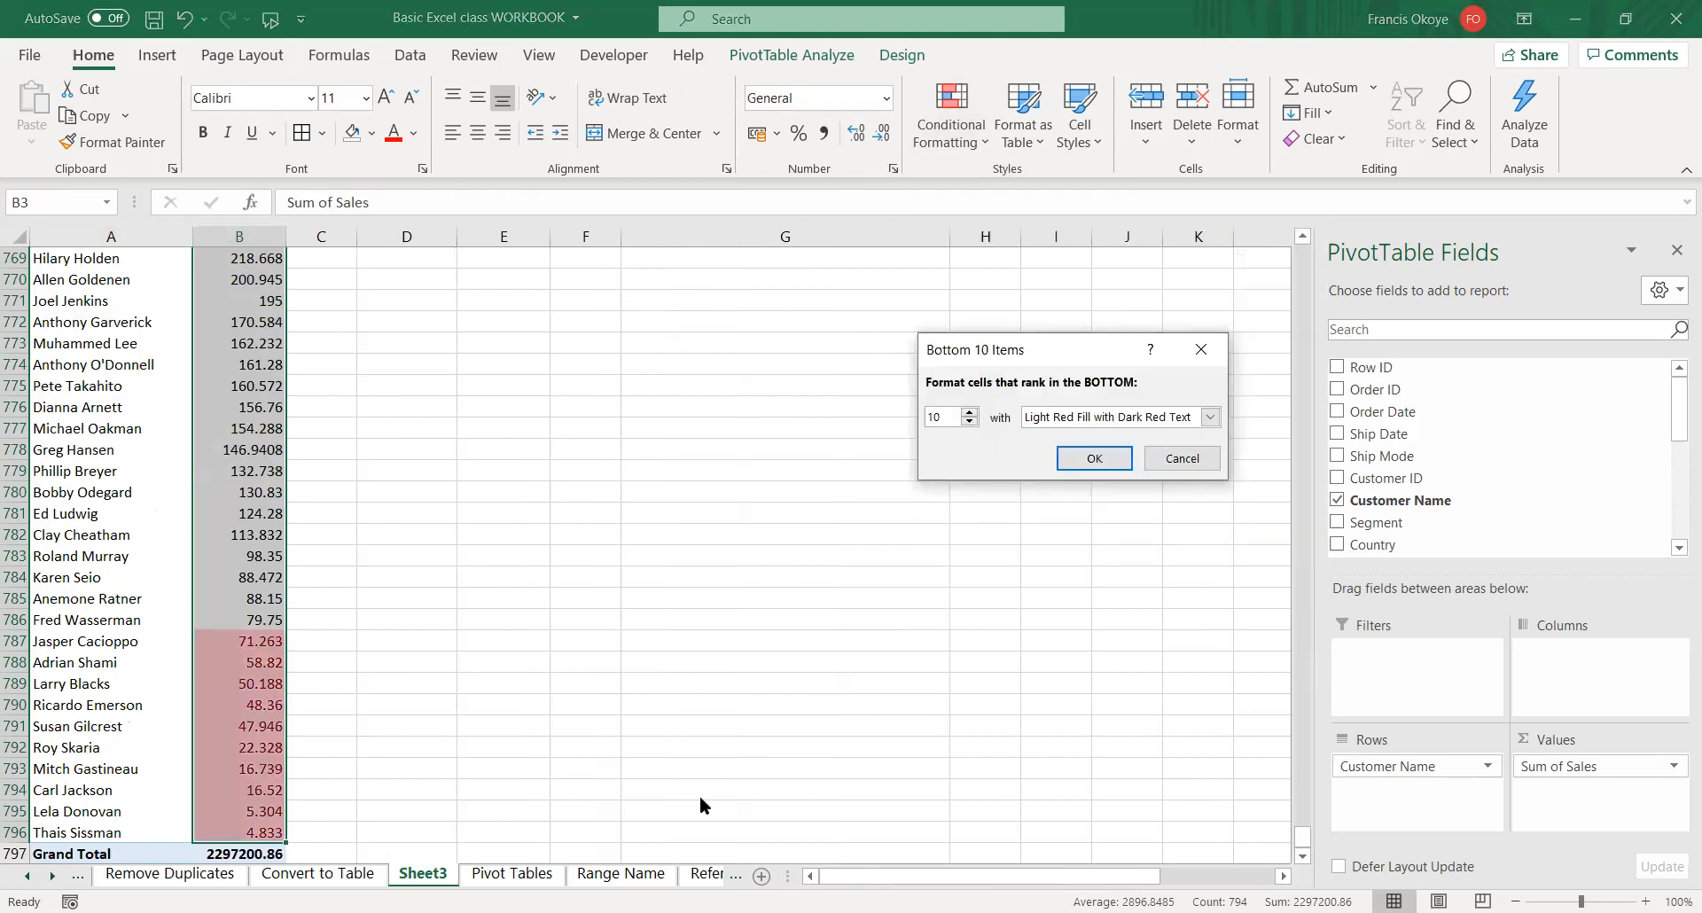
left_click(1097, 458)
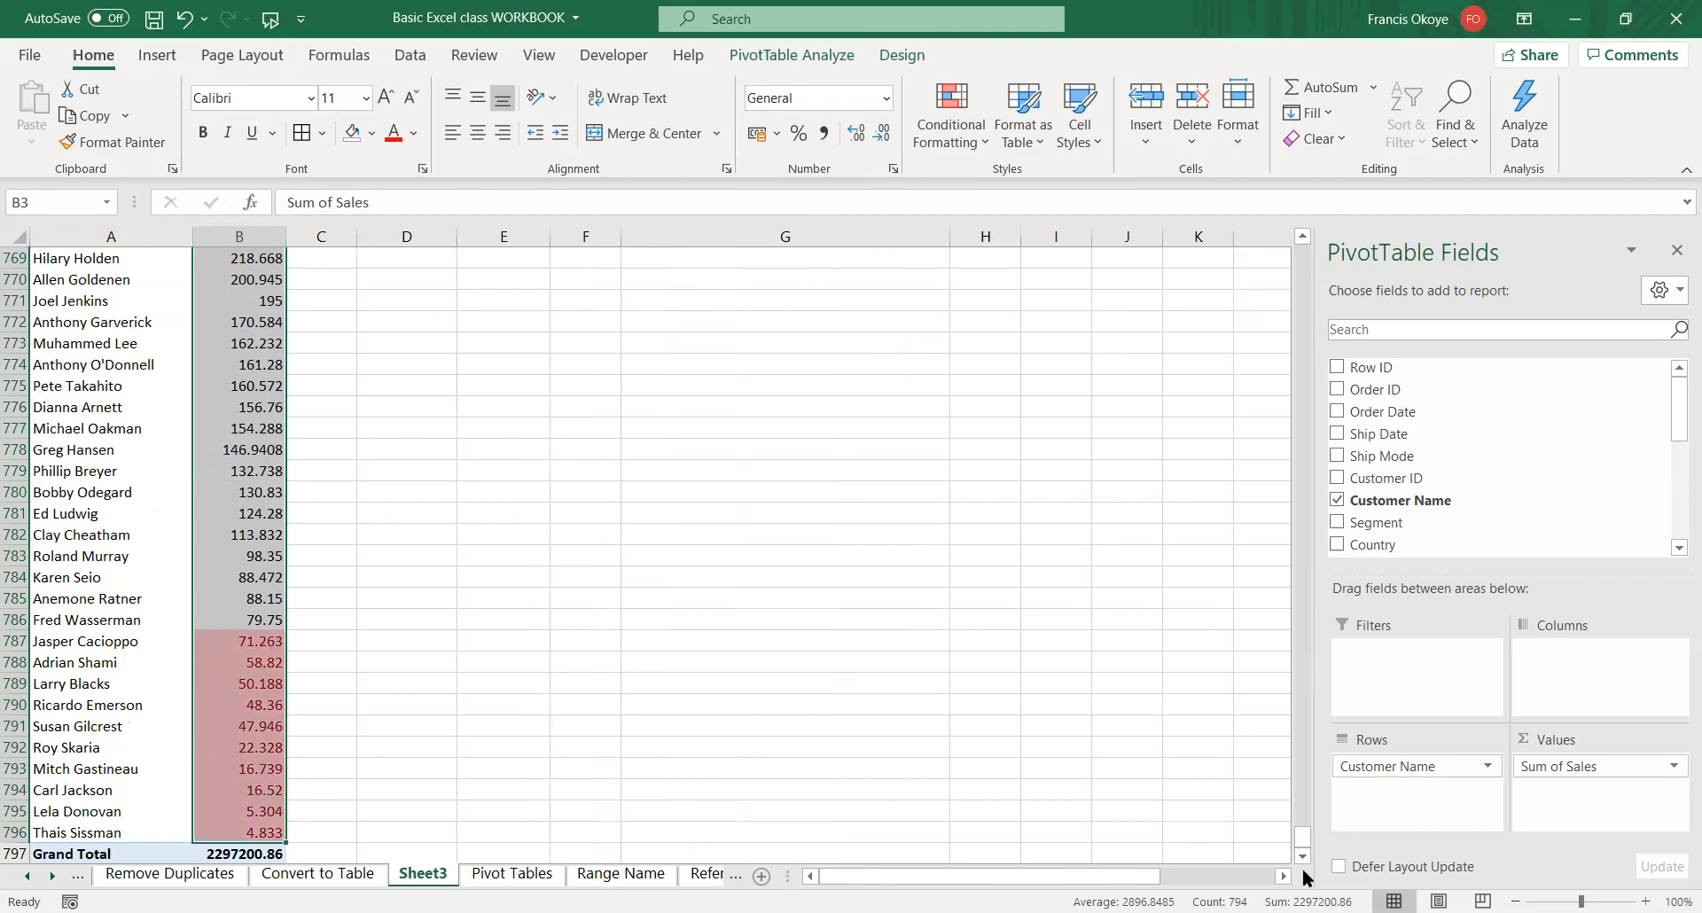
left_click_drag(1305, 255, 1302, 837)
left_click_drag(1301, 832, 1295, 244)
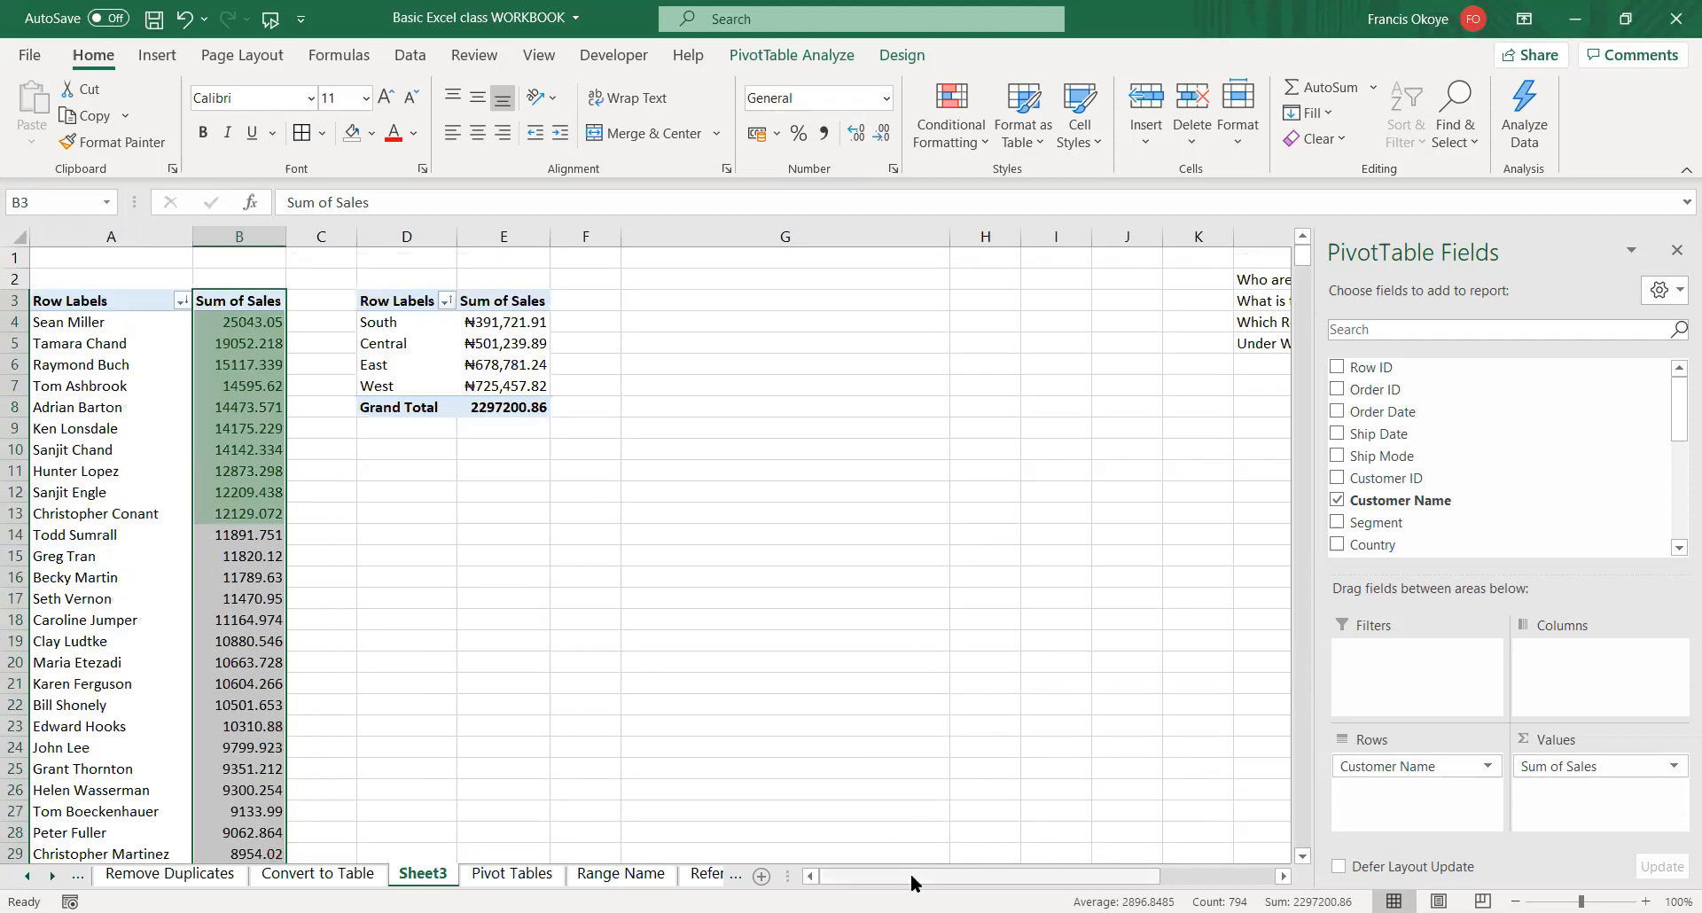
left_click_drag(912, 882, 870, 797)
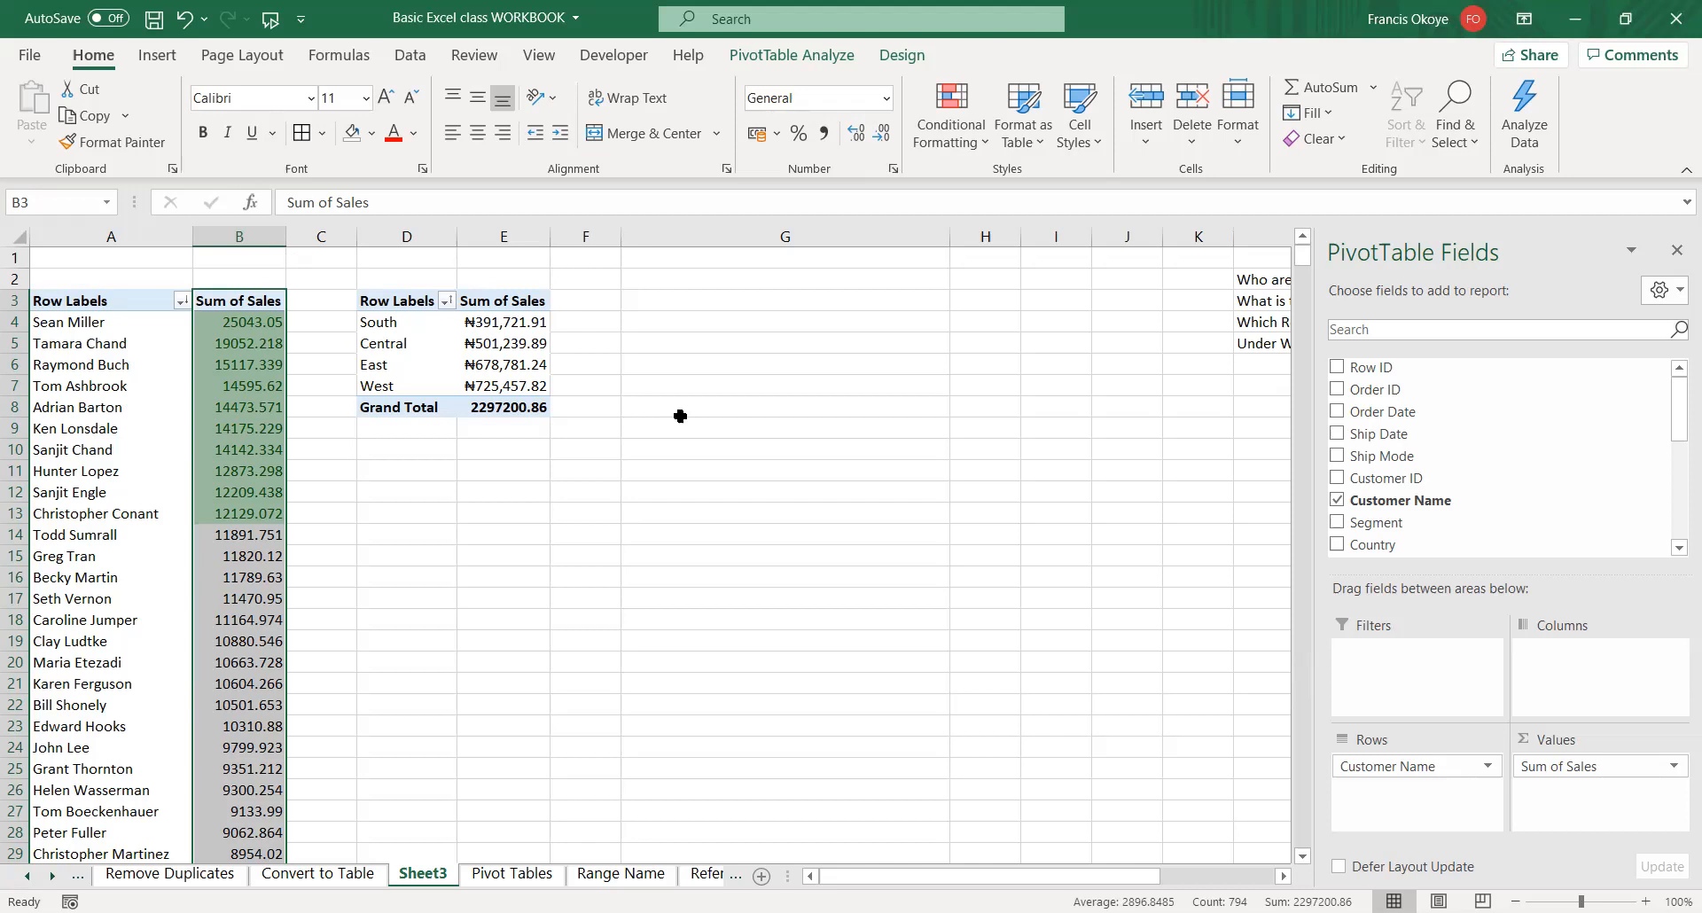
- Narrow column G on Sheet3 and select cell G3 beside the region pivot table
left_click(710, 285)
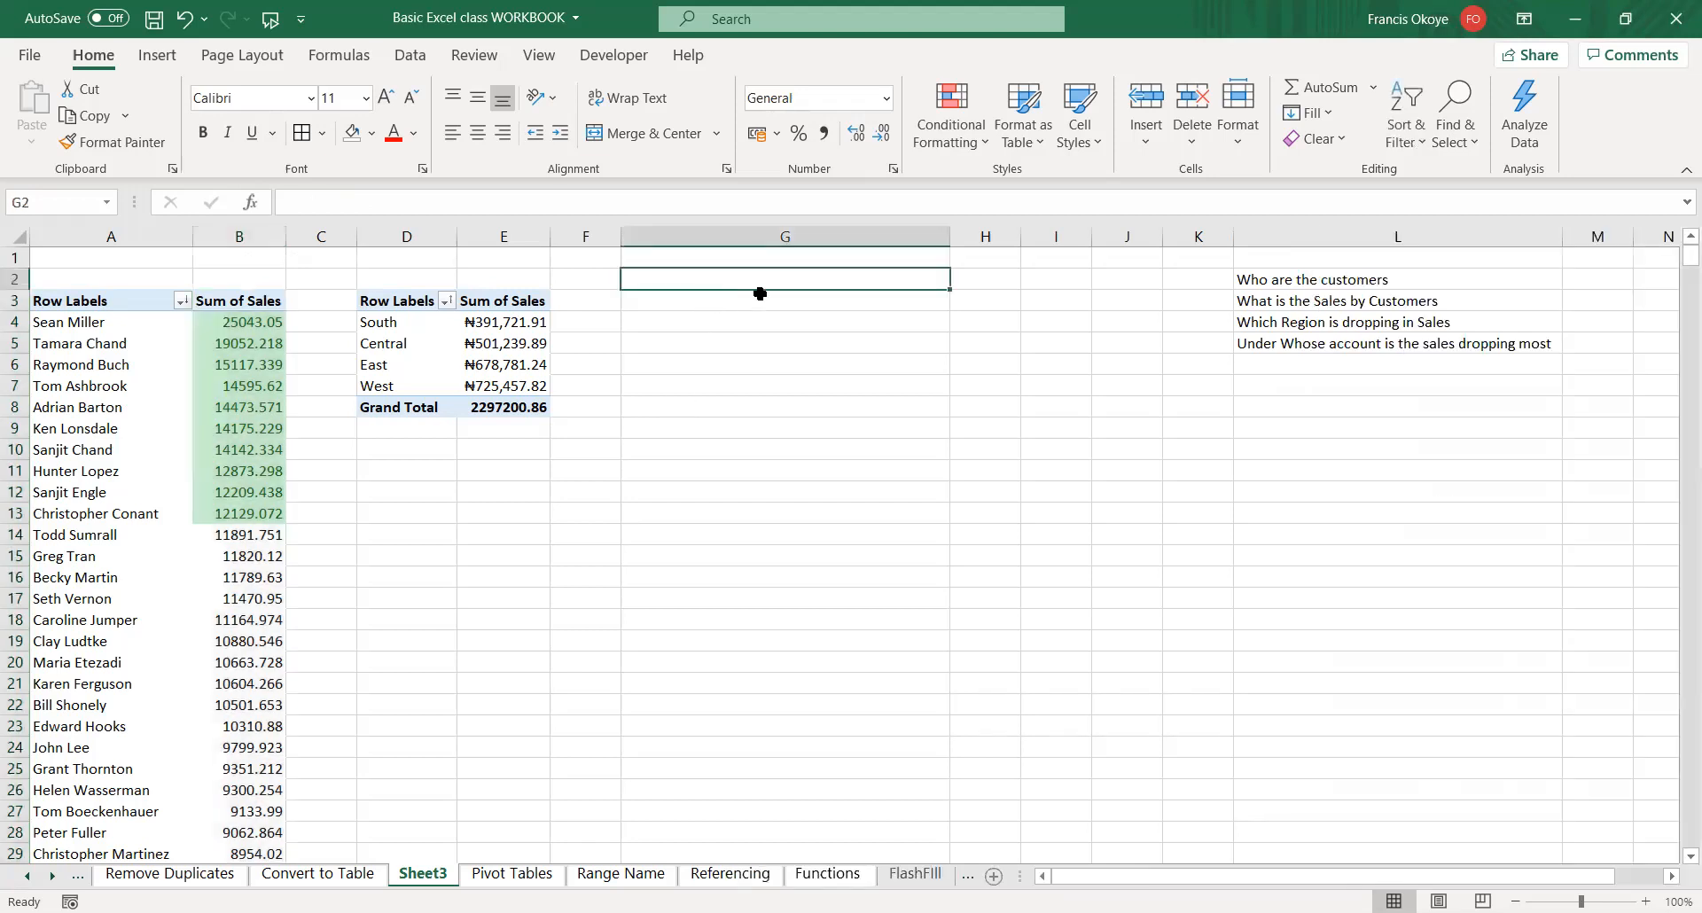
left_click_drag(941, 231, 765, 233)
left_click(662, 308)
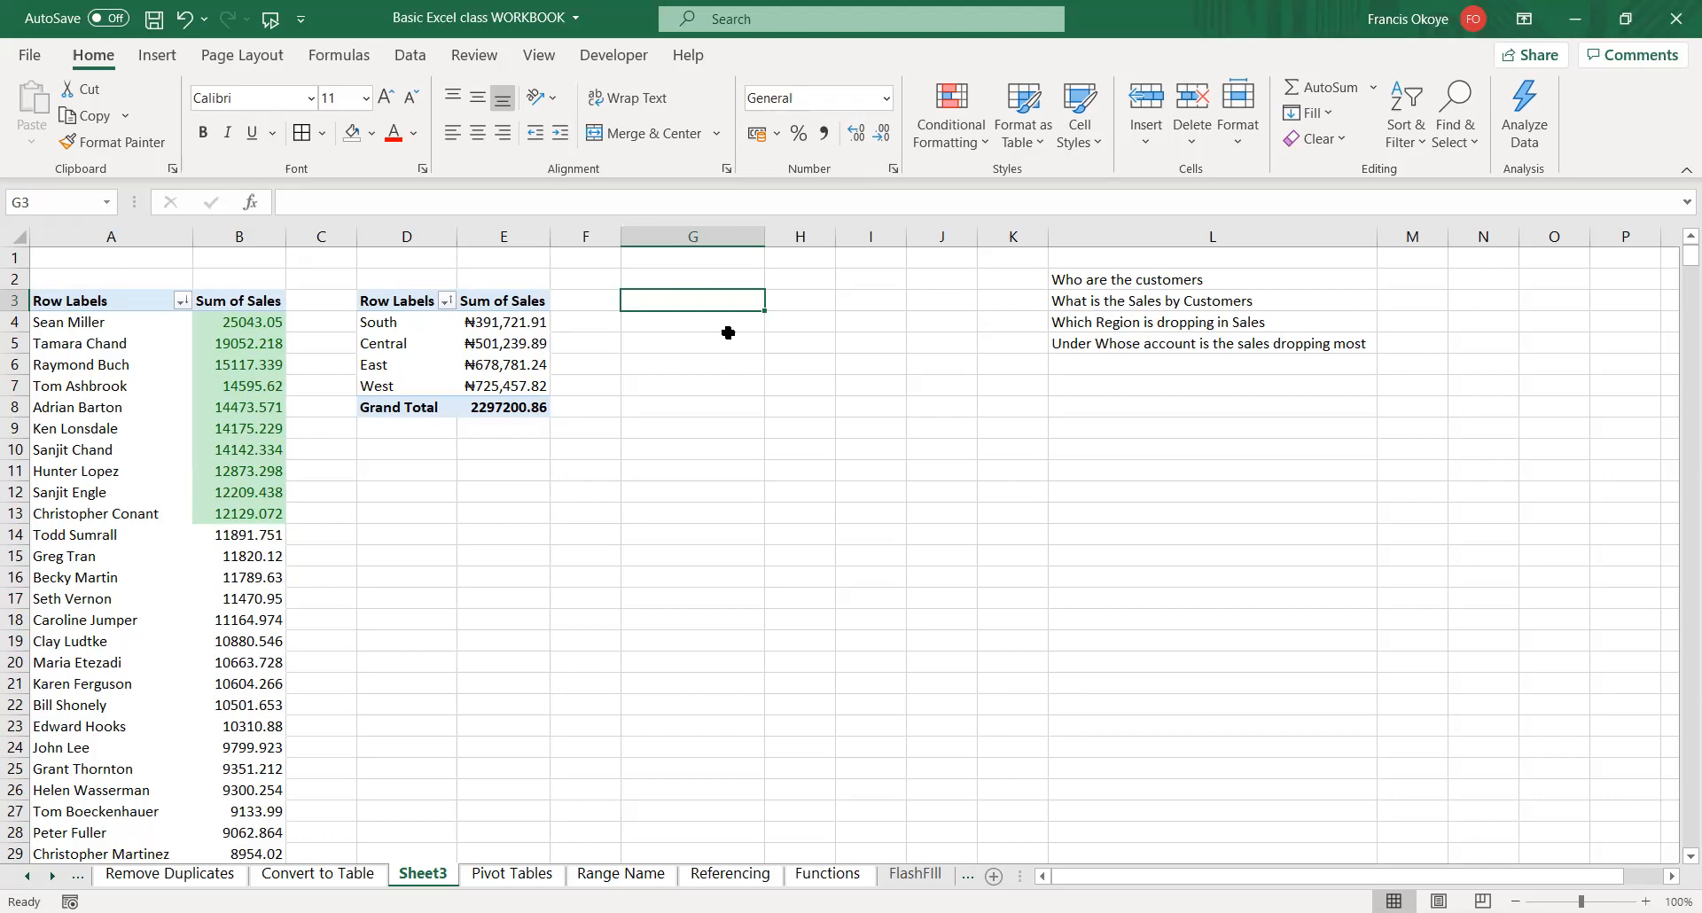
- Examine the order data on the Pivot Tables sheet, including its Order Date column
left_click(501, 871)
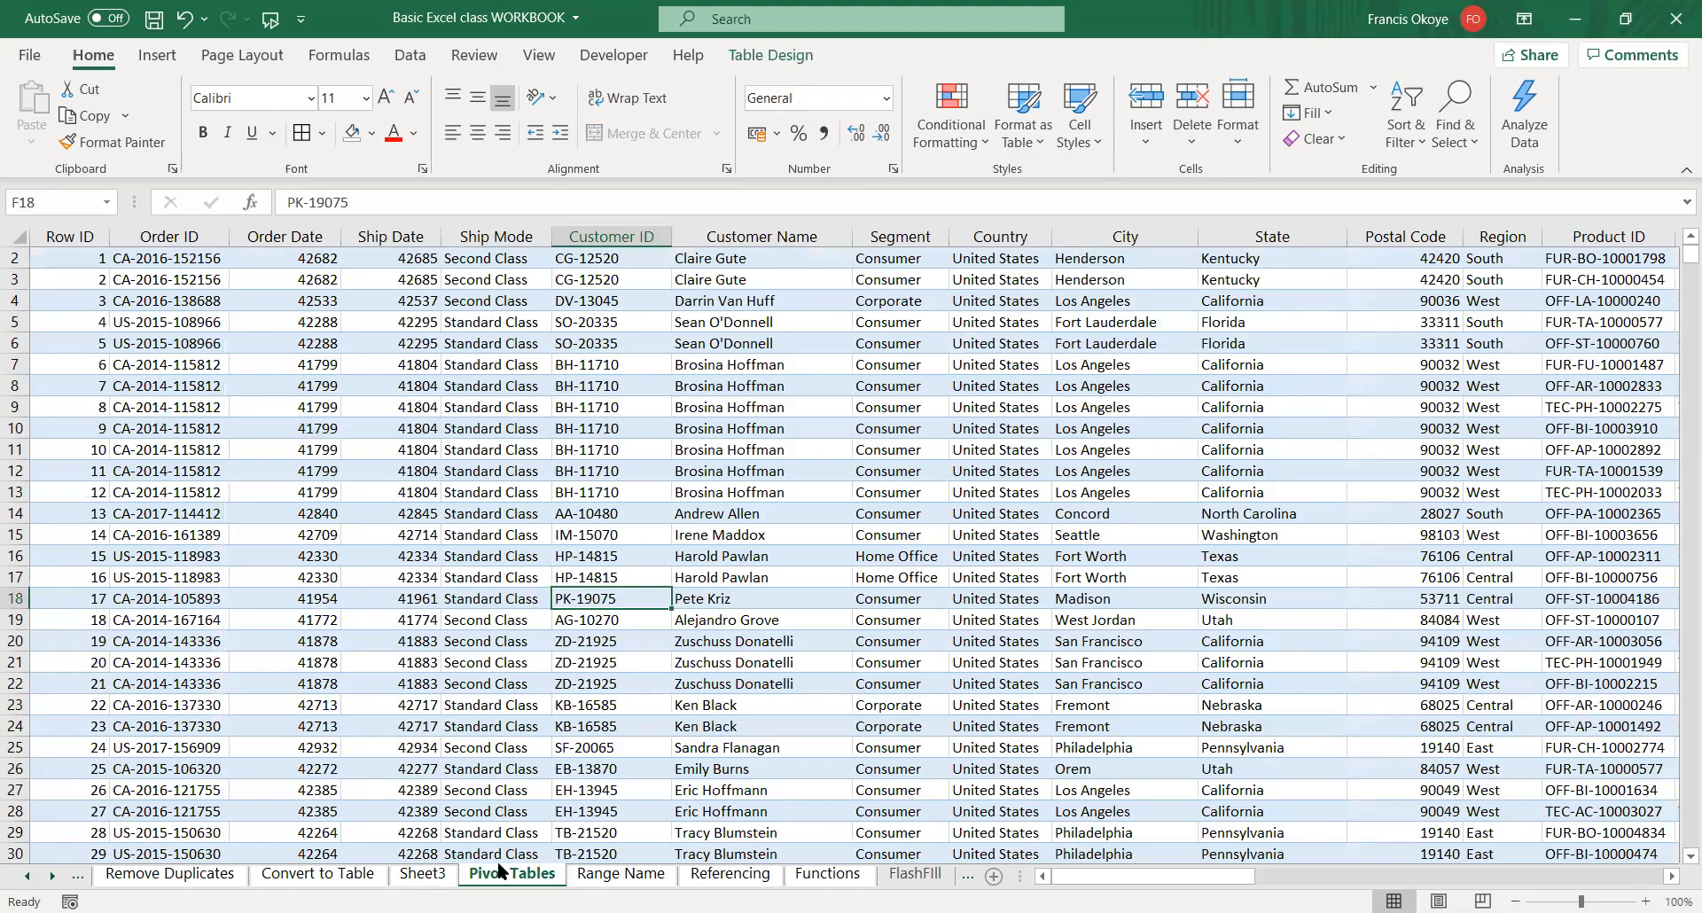
left_click(420, 873)
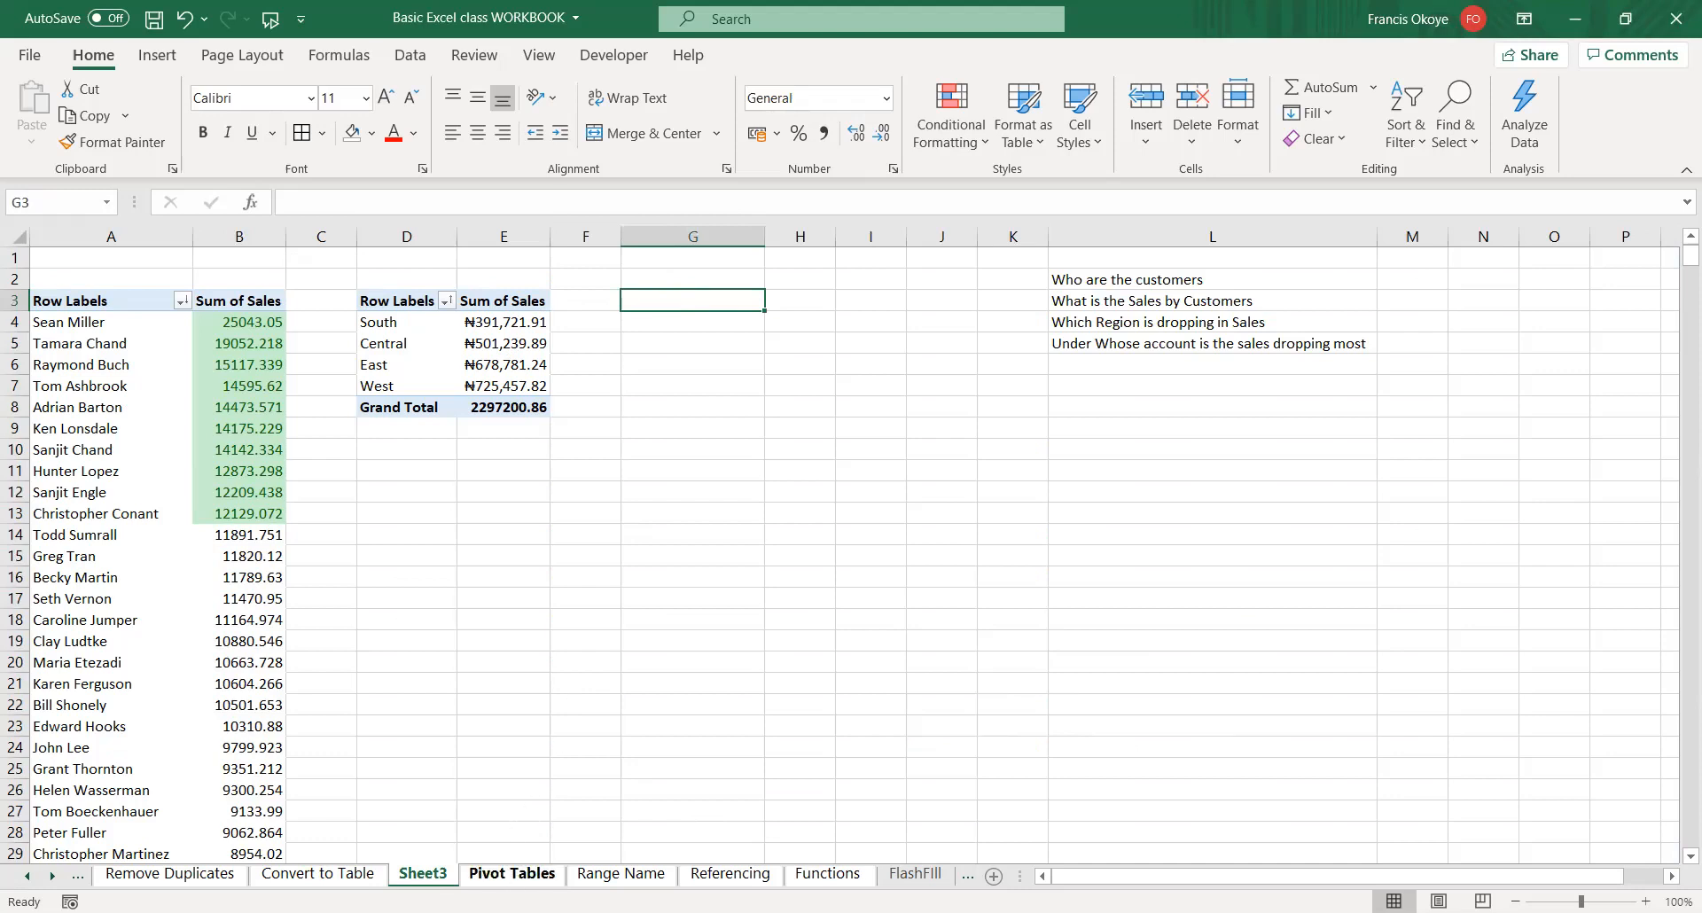
left_click(512, 877)
left_click(243, 277)
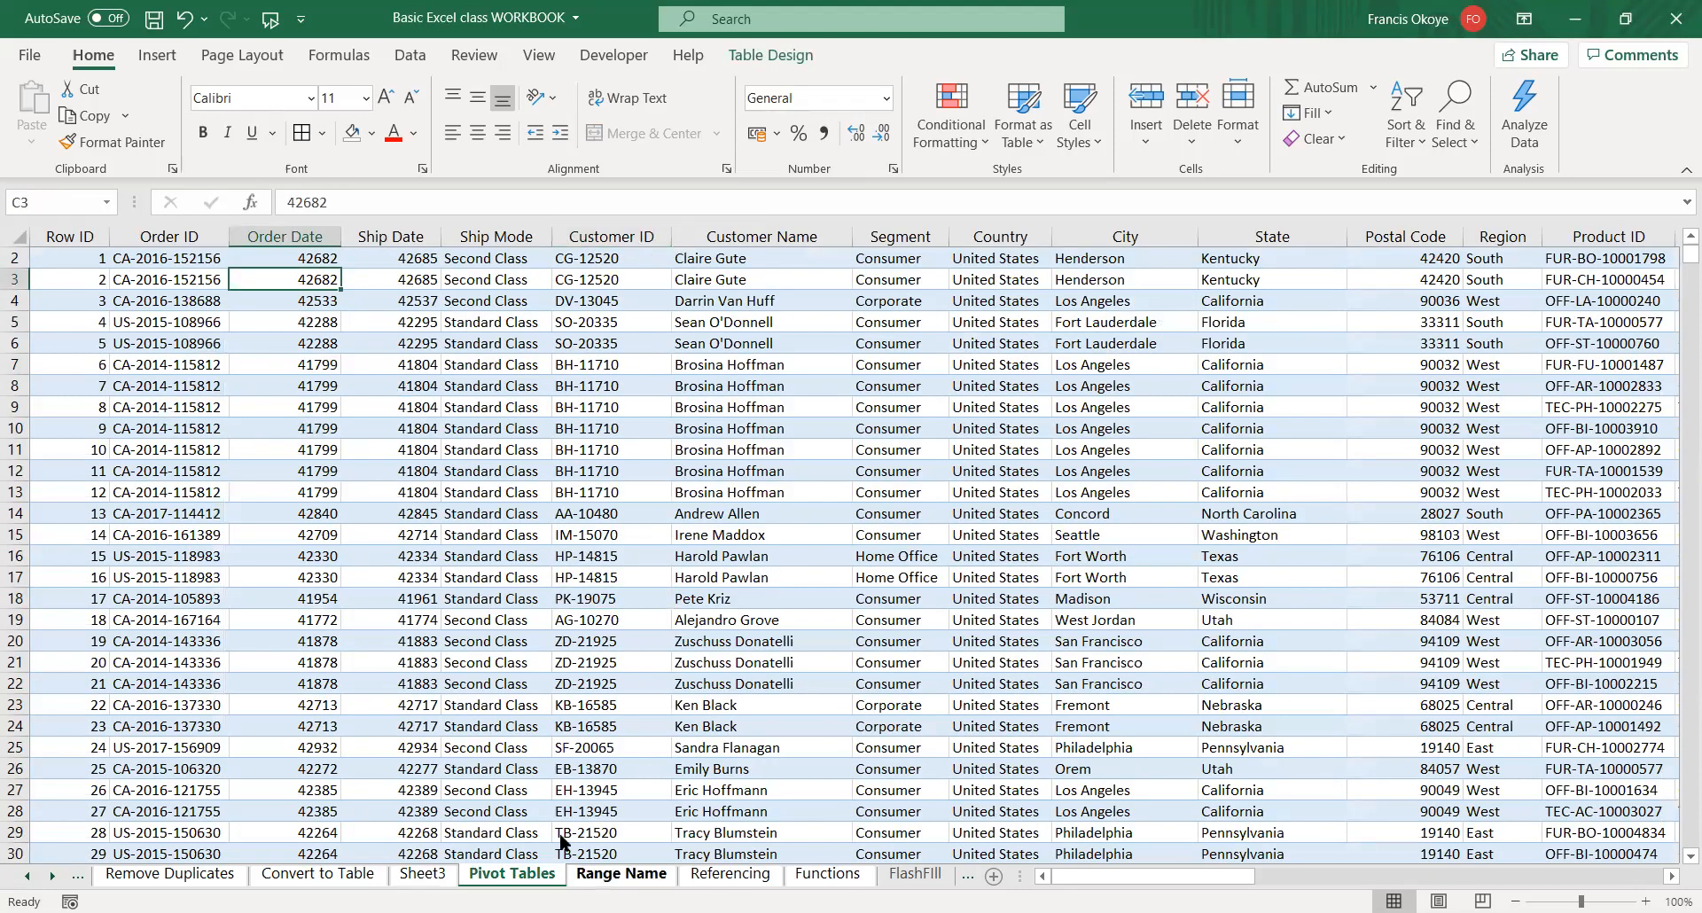
right_click(517, 877)
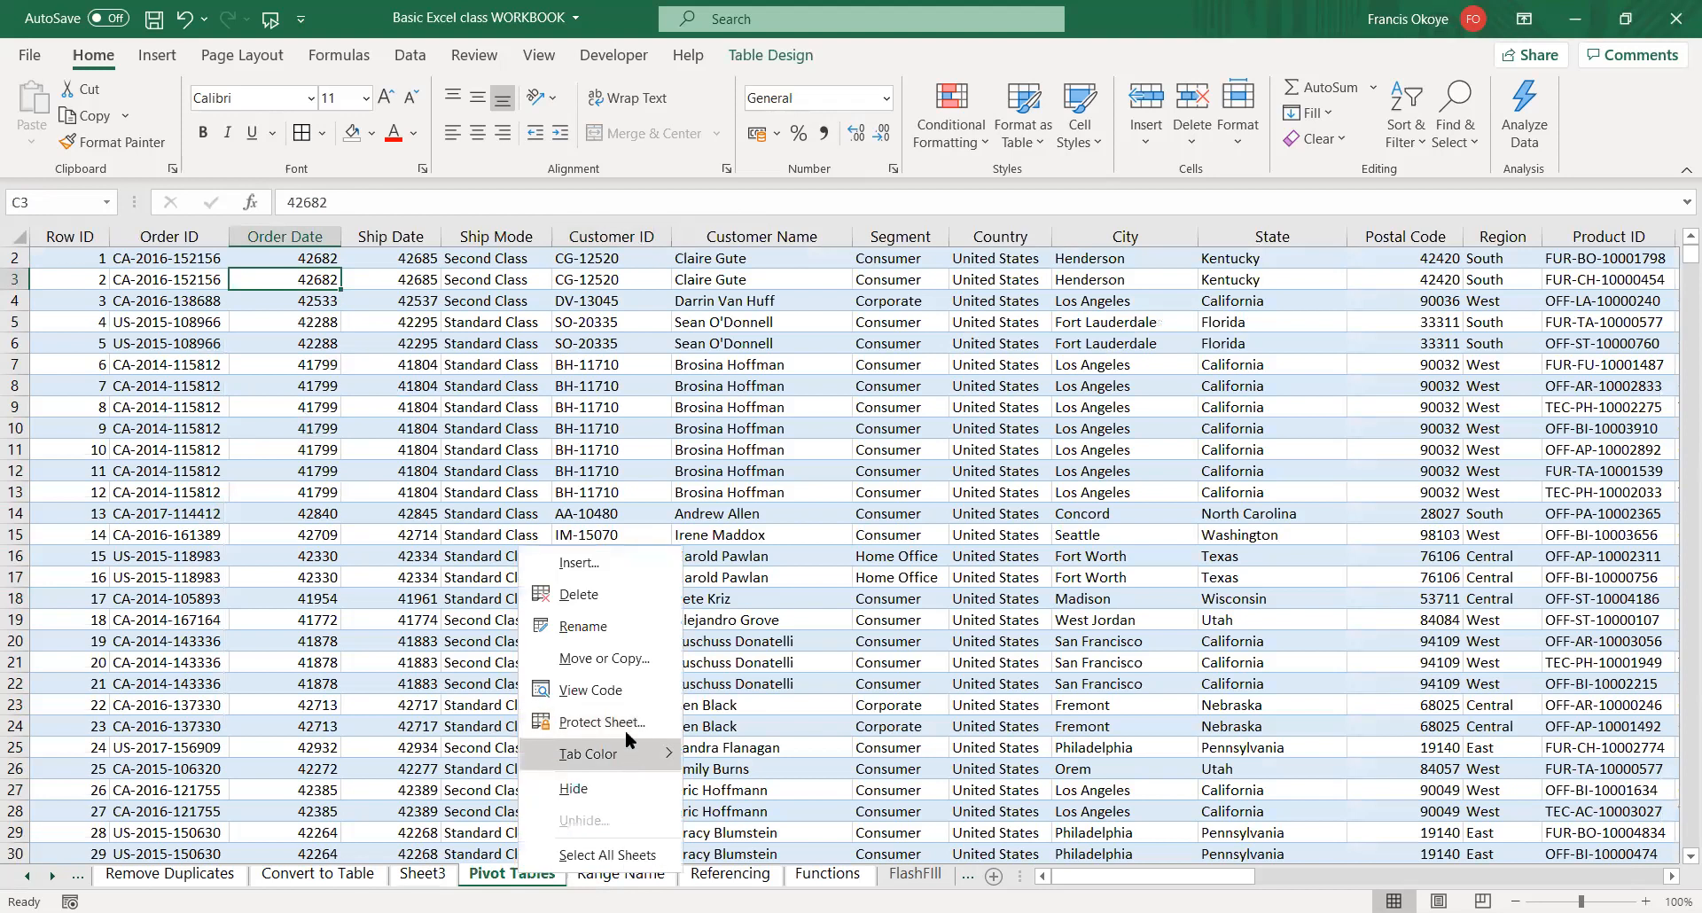
left_click(604, 658)
left_click(743, 780)
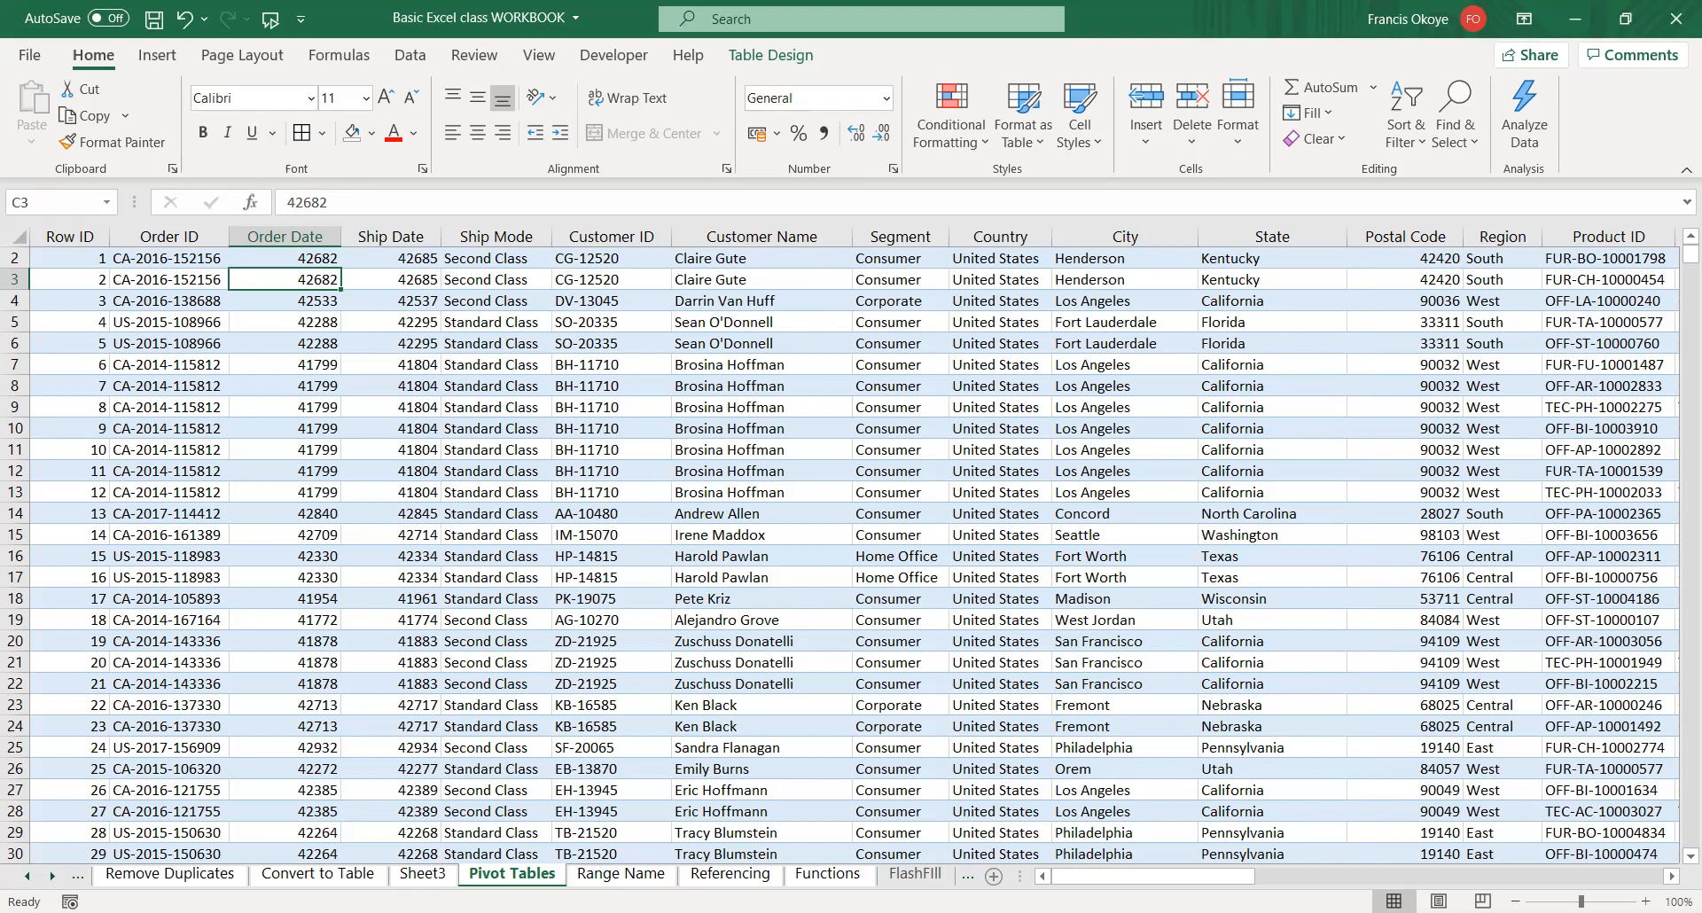
- Compare the first business question on Sheet3 with the source data on the Pivot Tables sheet
left_click(418, 878)
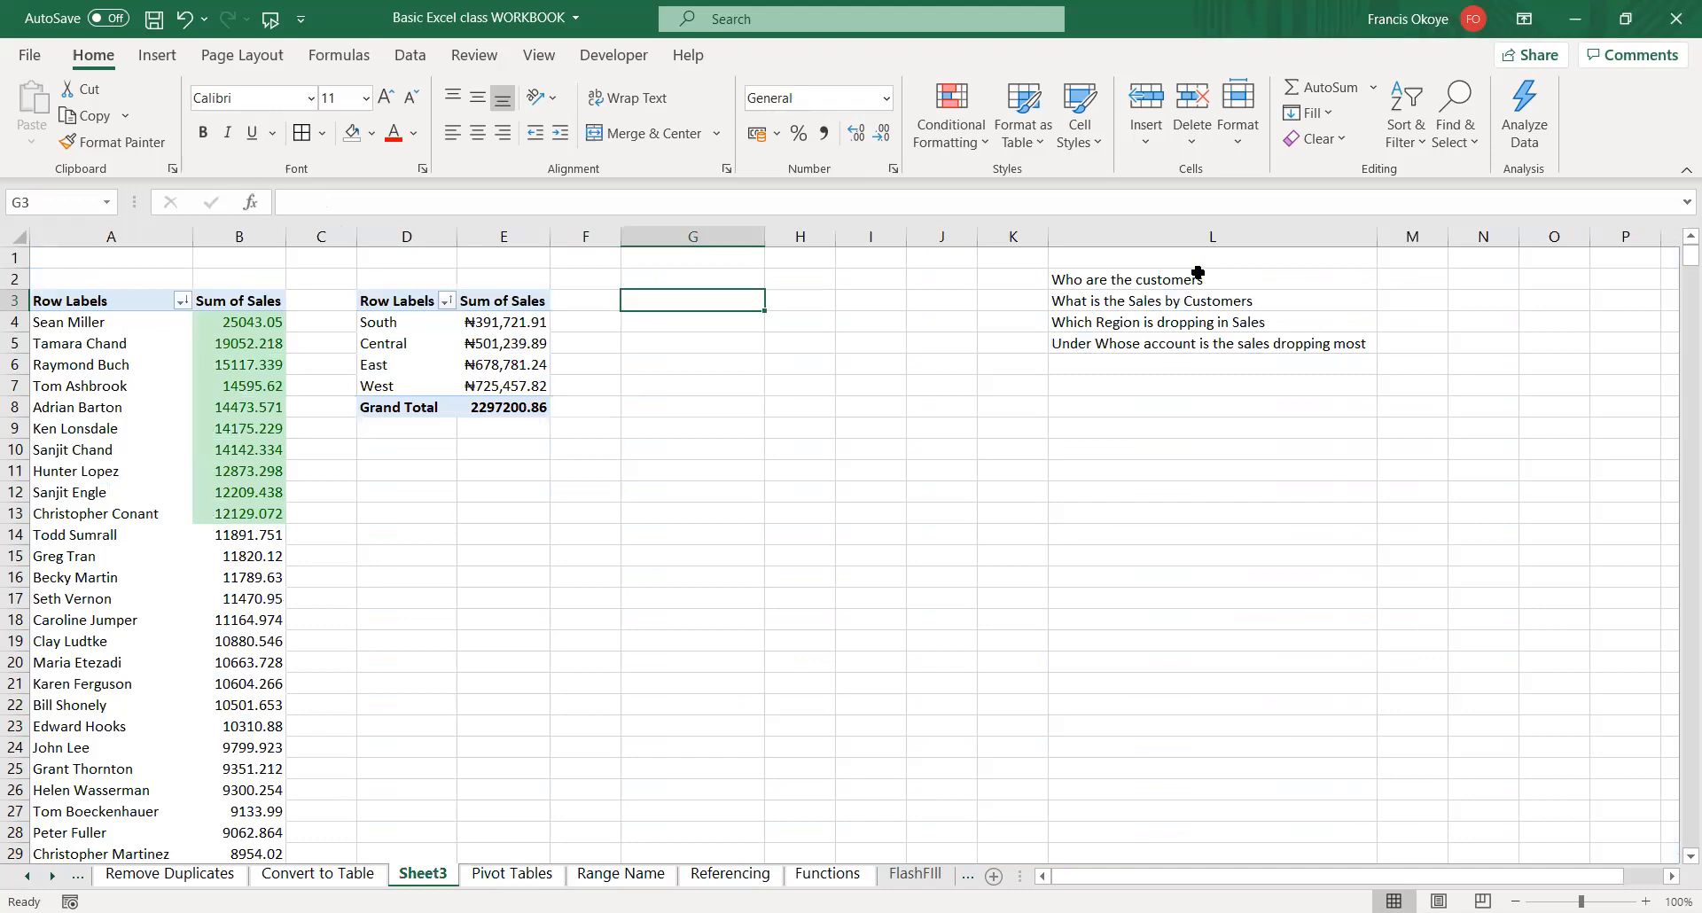
left_click(1198, 275)
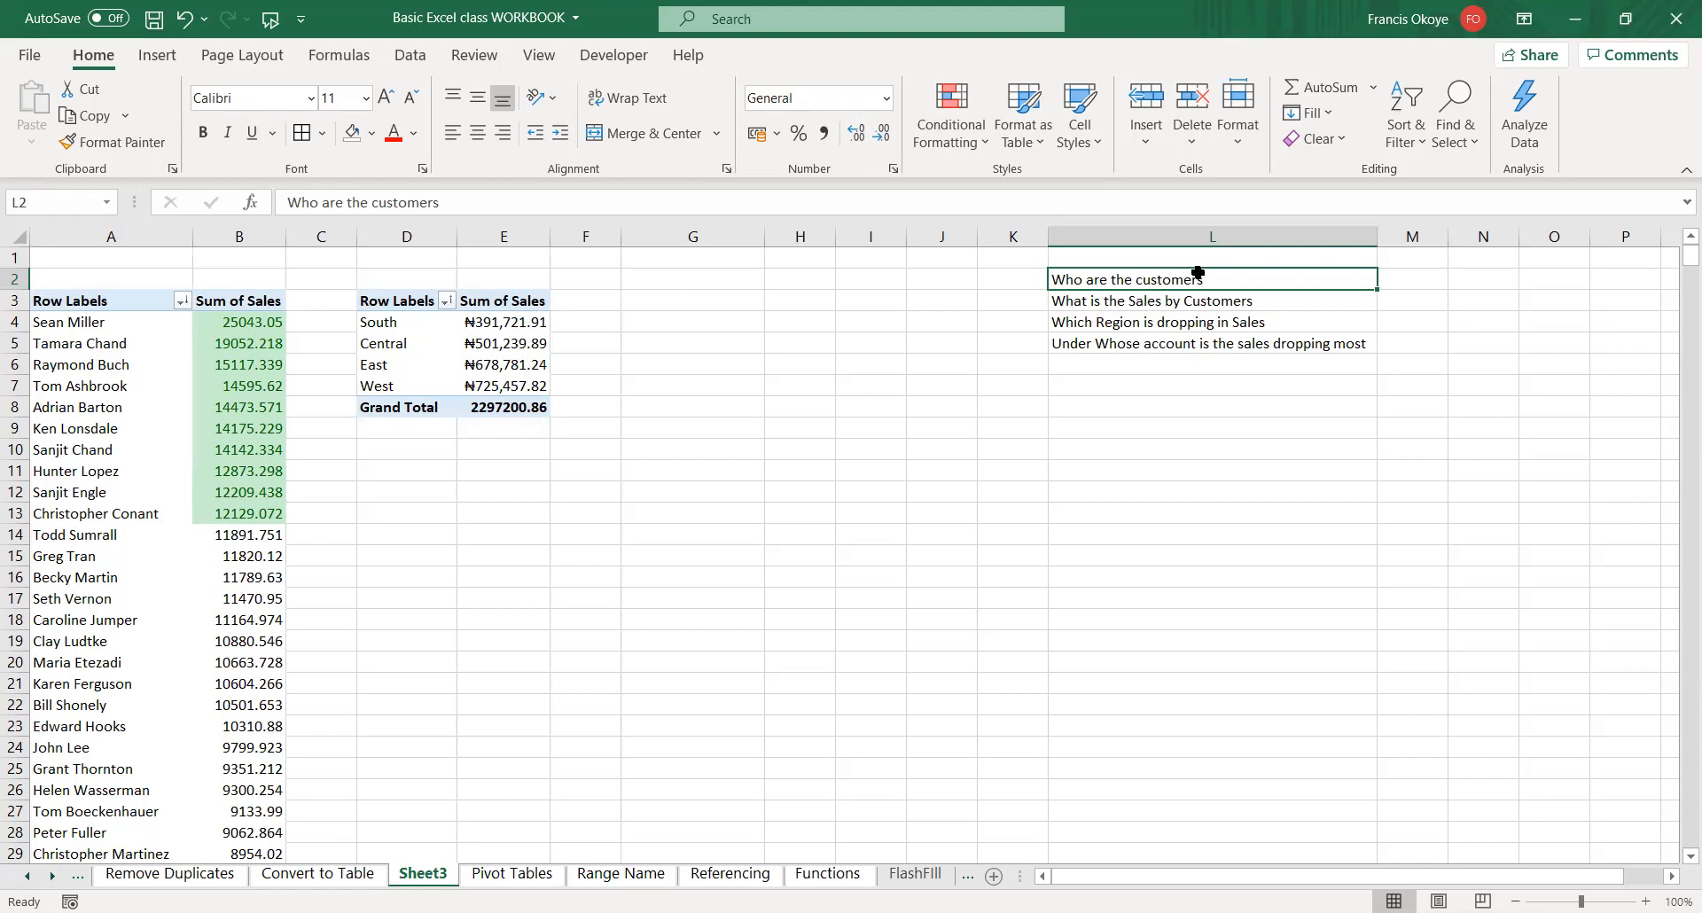
left_click(513, 876)
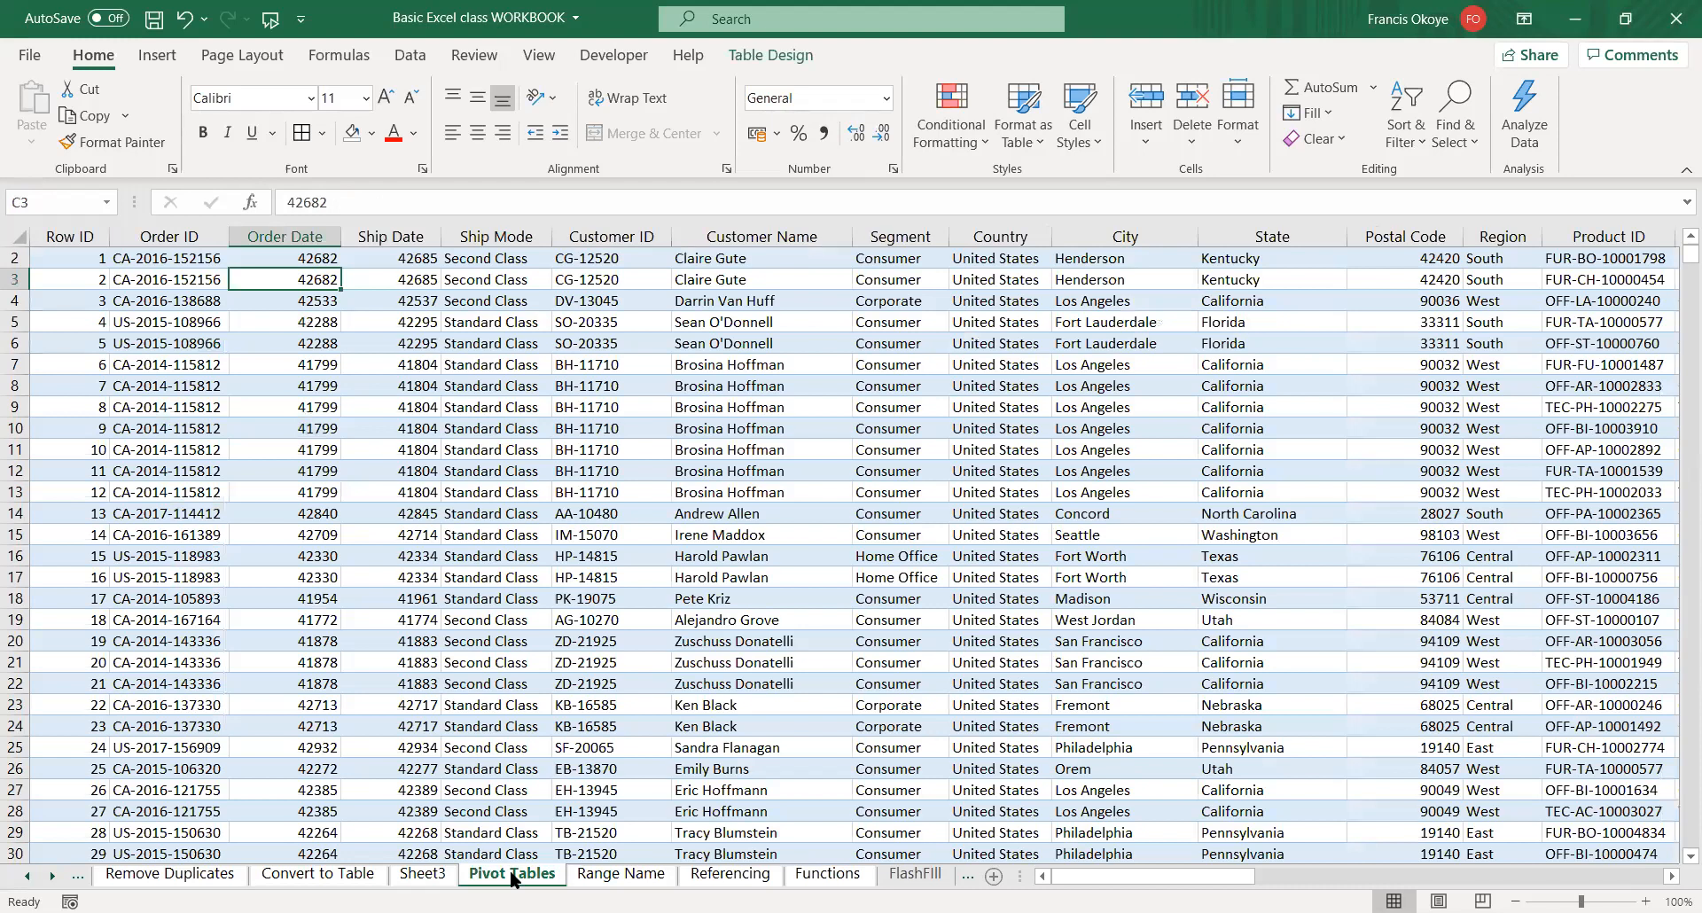
left_click(423, 873)
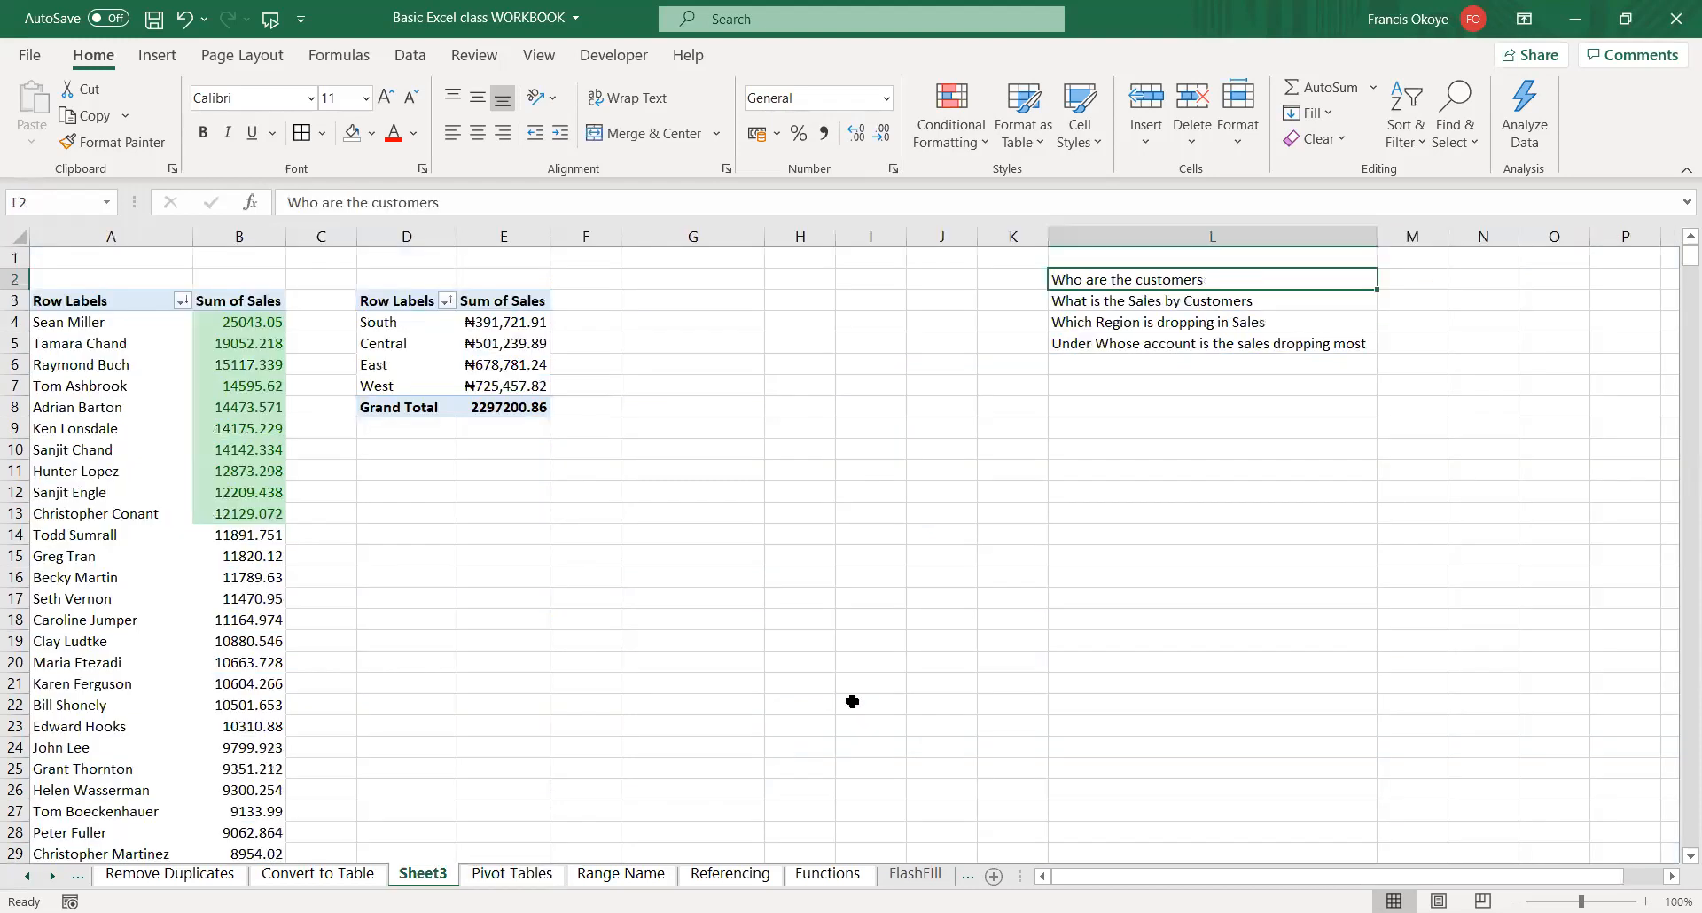
- Insert a PivotTable based on the Region table at cell G3 of Sheet3
left_click(683, 299)
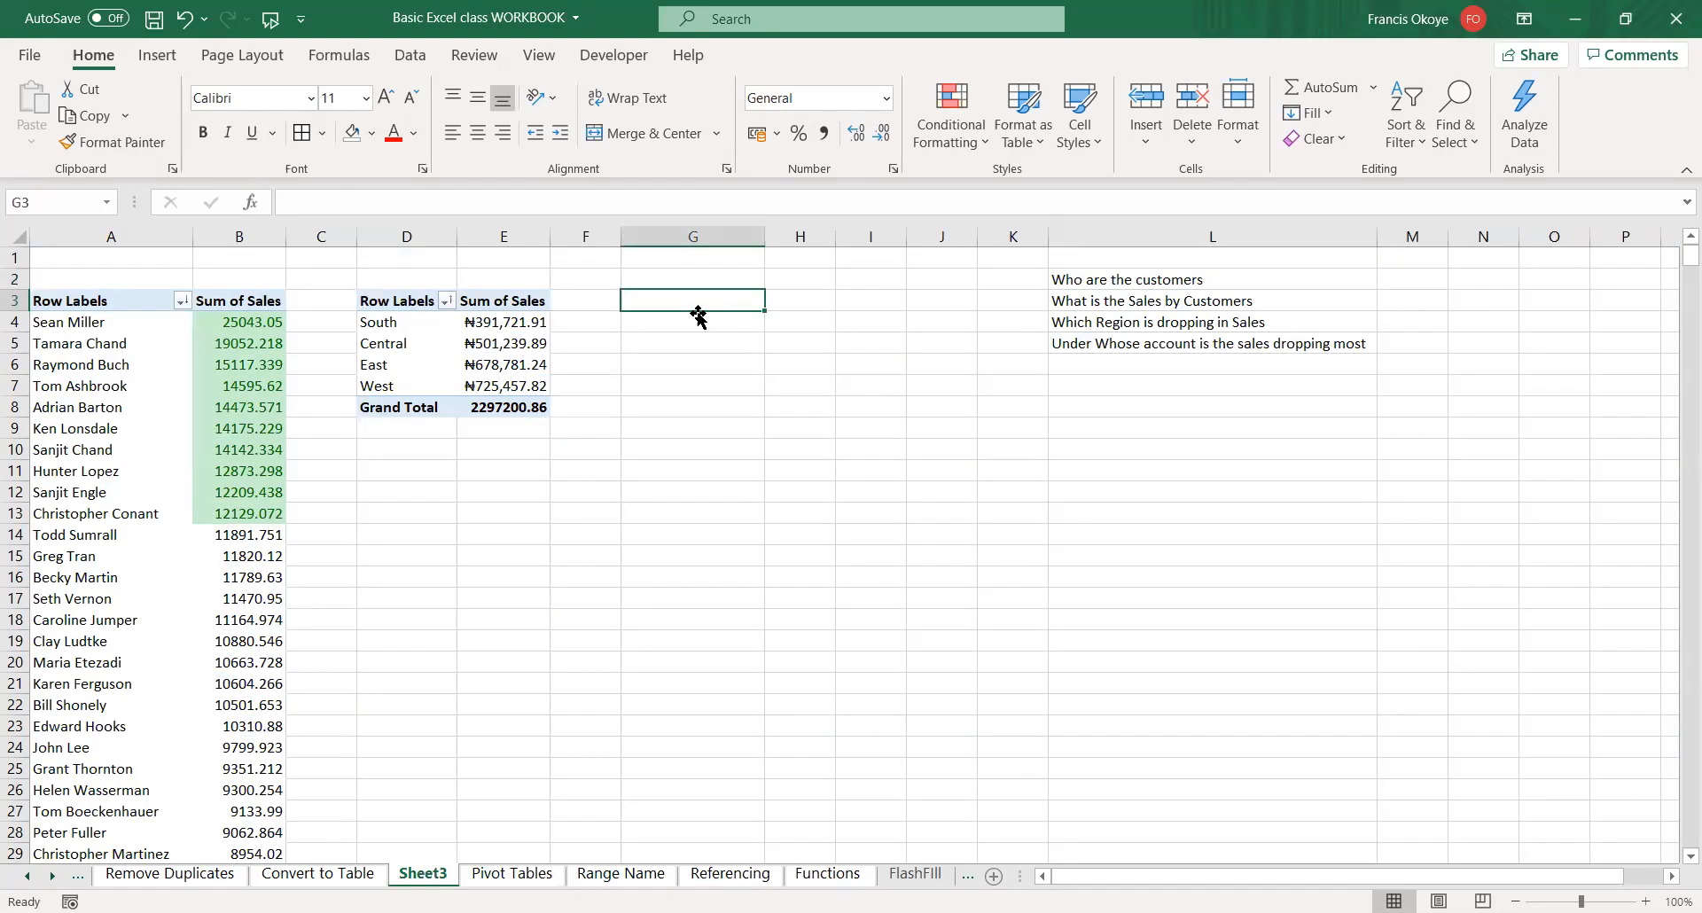
left_click(154, 55)
left_click(45, 126)
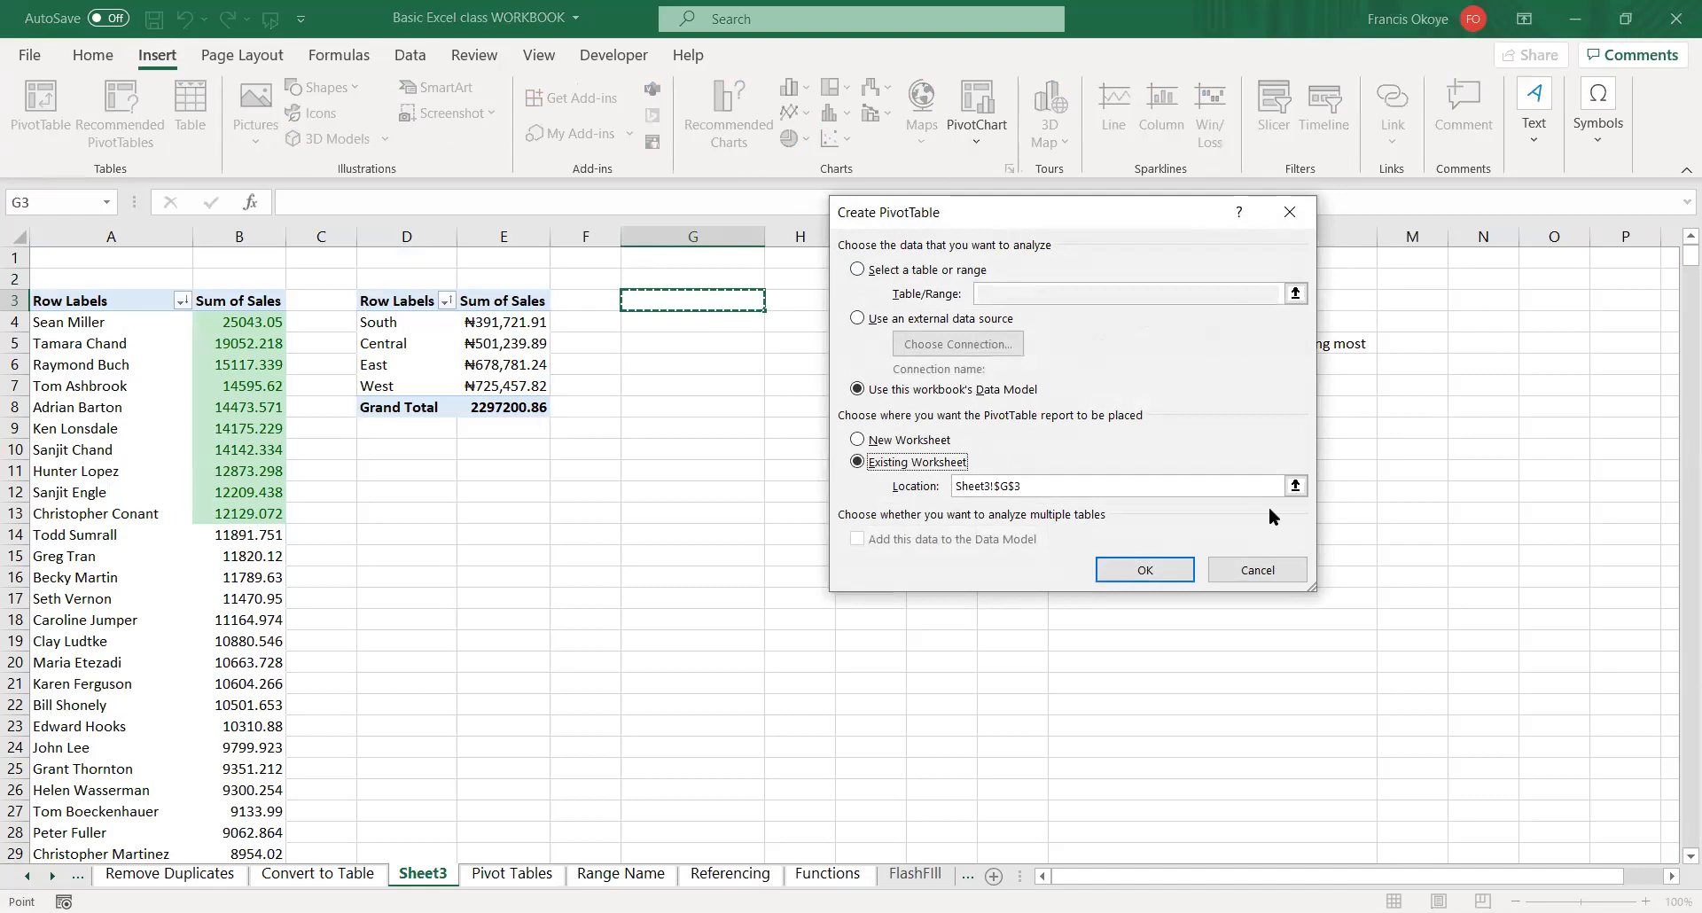
left_click(863, 269)
left_click(1102, 296)
type("Region")
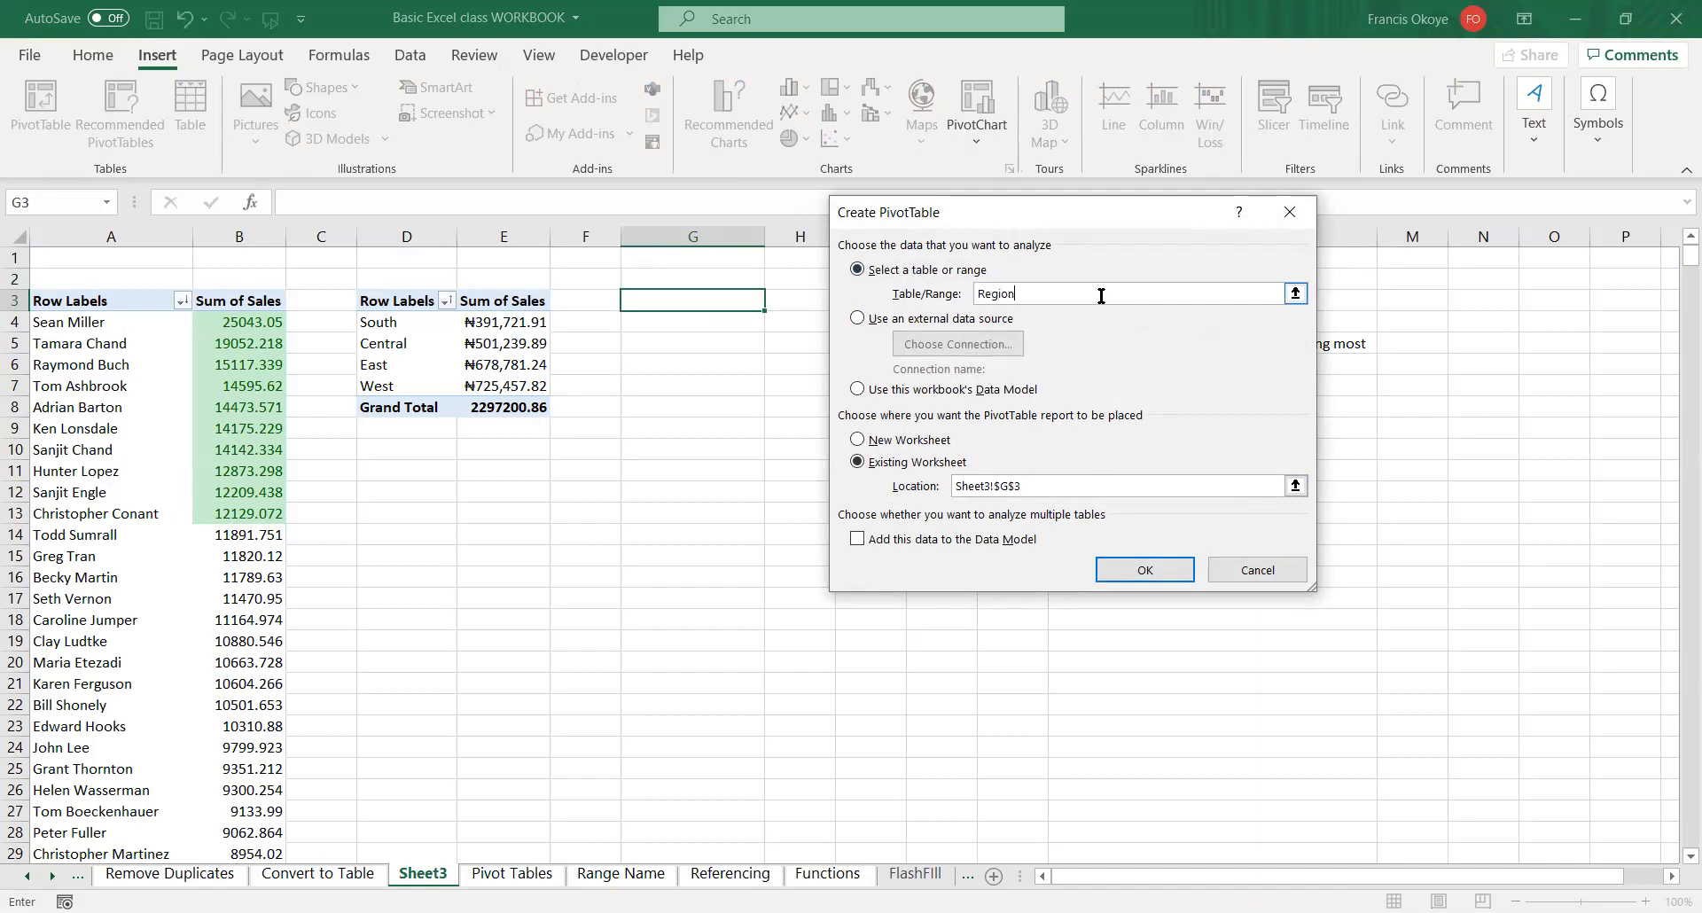
left_click(1145, 570)
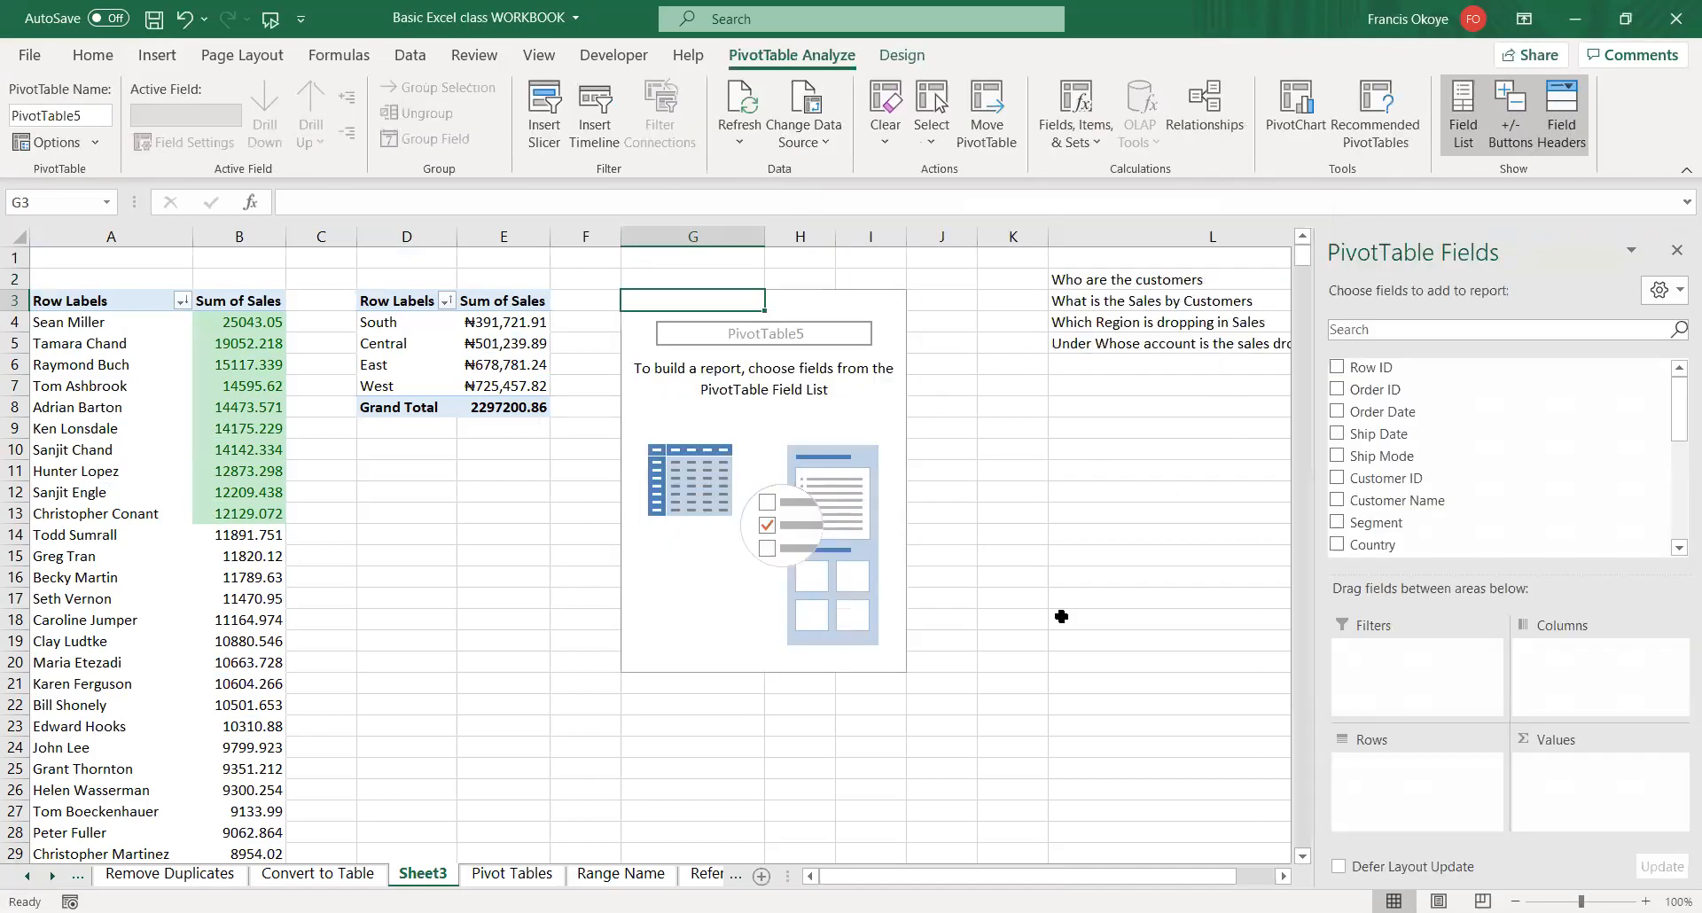
- Set up the new pivot table with Segment as rows and the sum of Profit as values
left_click_drag(1678, 396, 1678, 519)
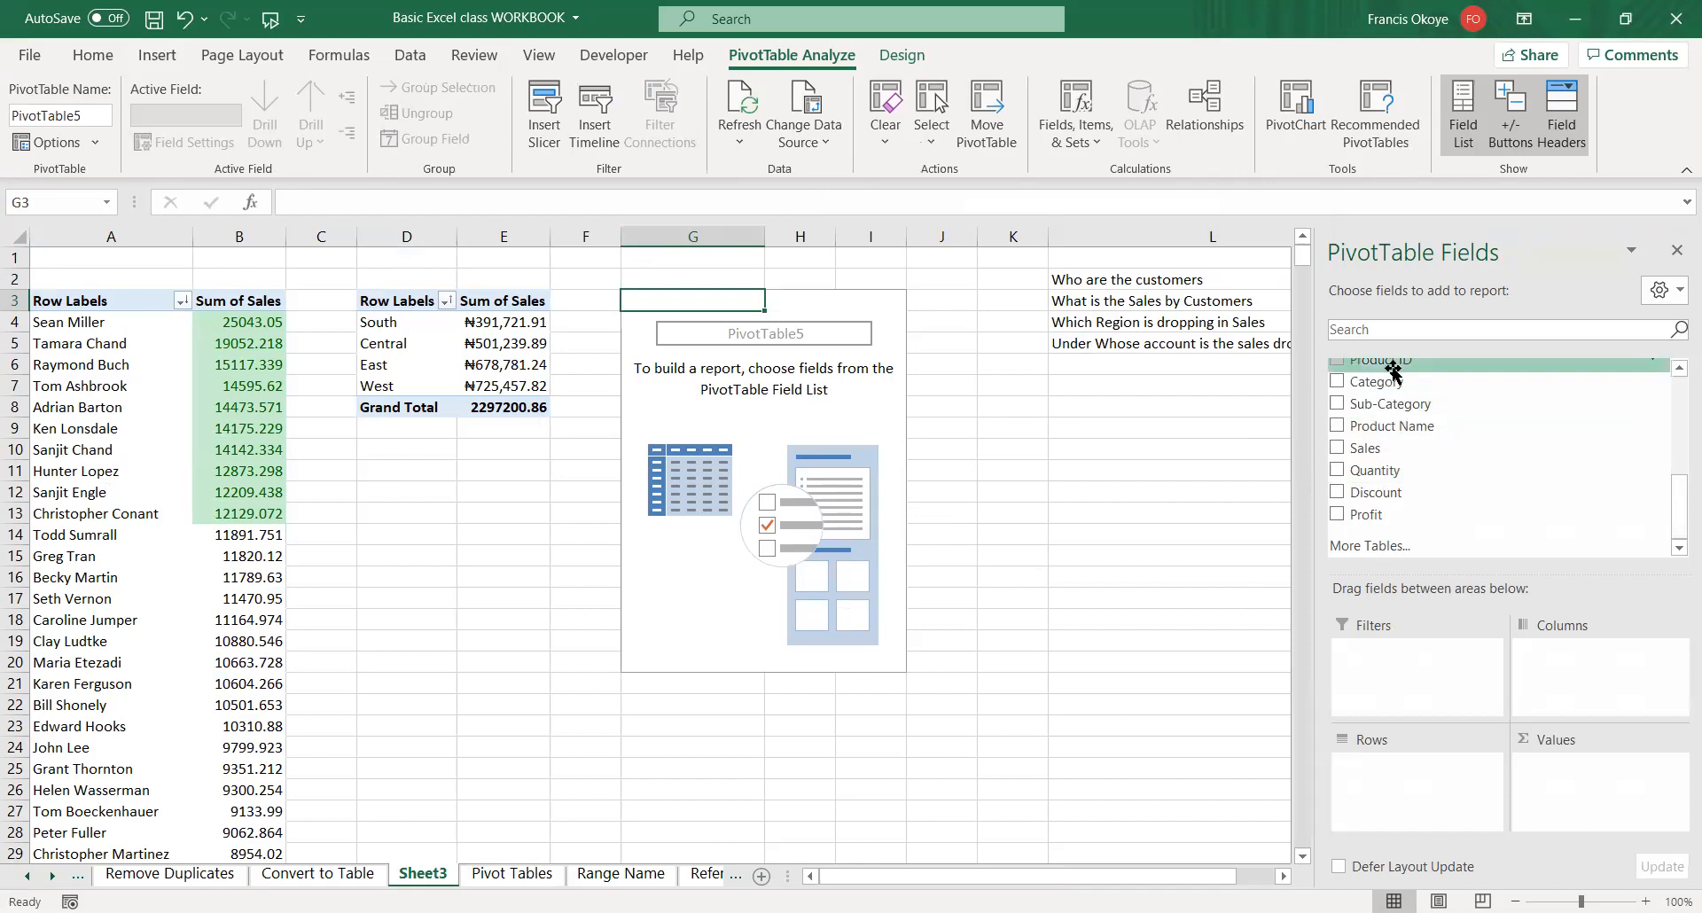
scroll(1678, 495, "up", 1)
left_click_drag(1679, 495, 1679, 463)
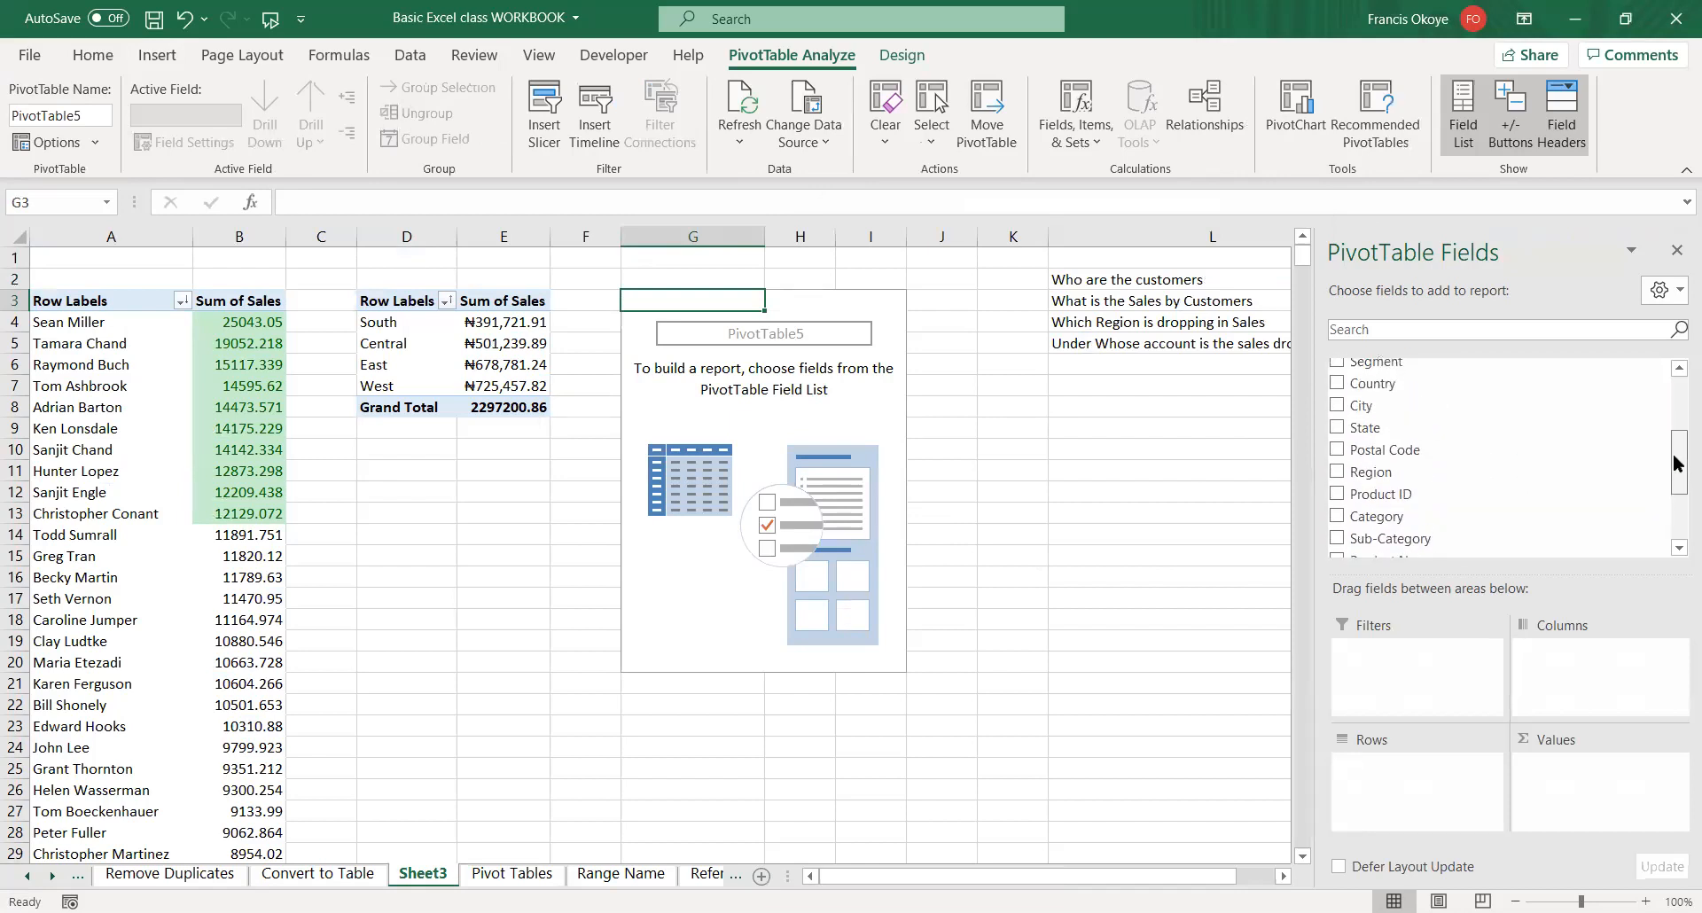
scroll(1370, 381, "up", 1)
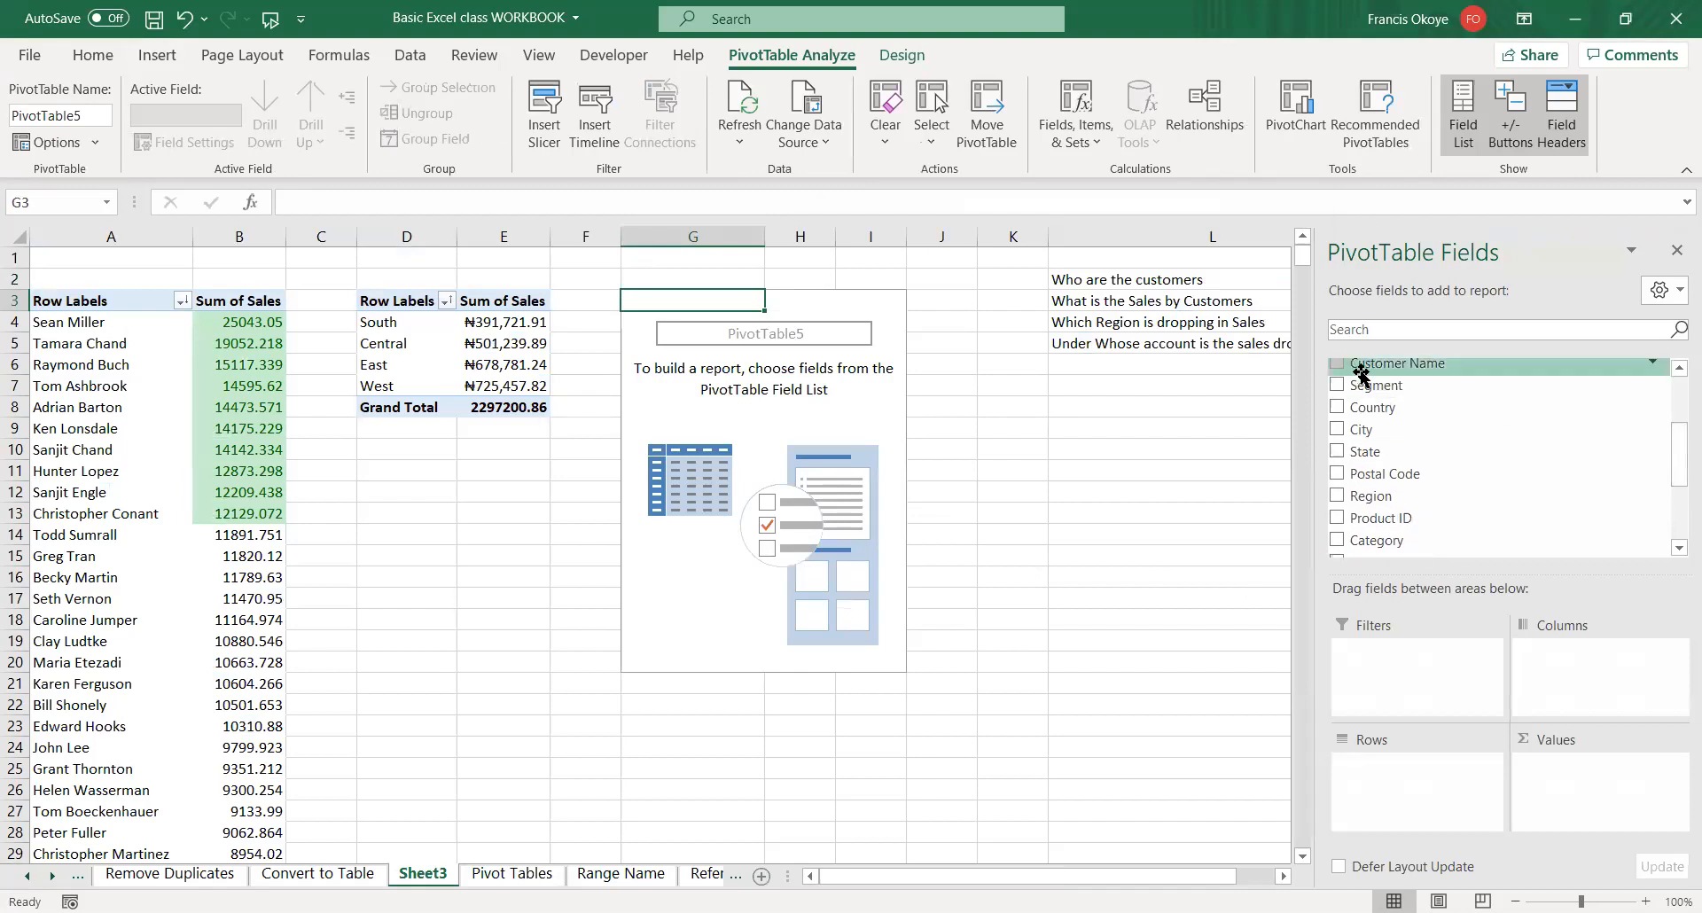
left_click_drag(1370, 386, 1392, 789)
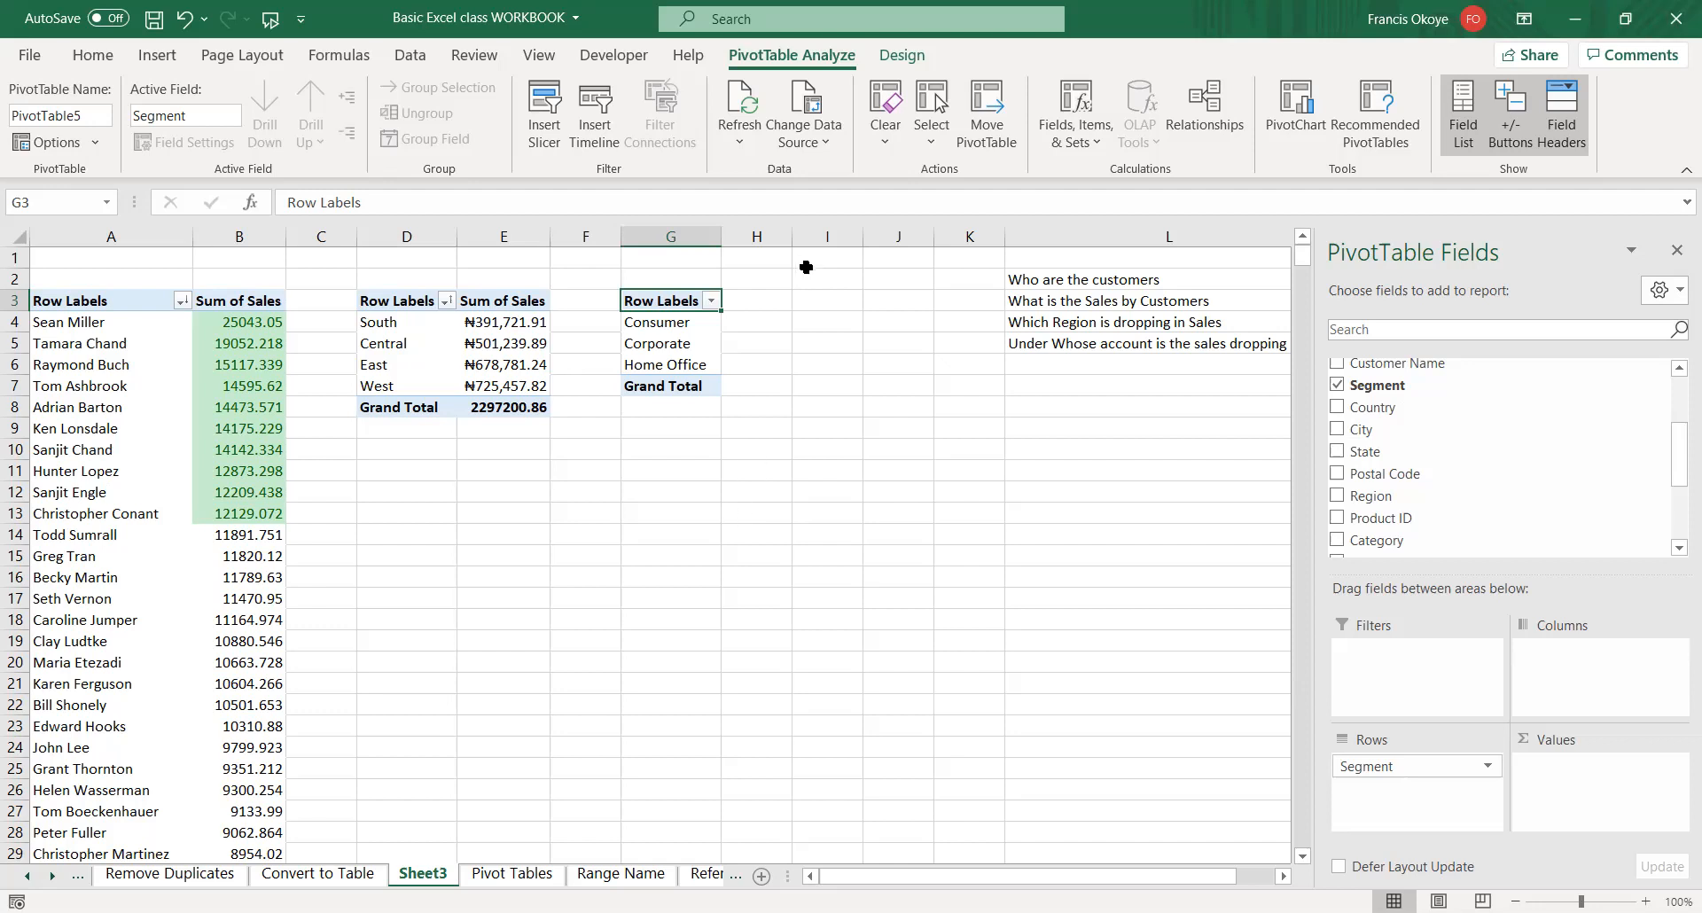
scroll(1634, 462, "down", 2)
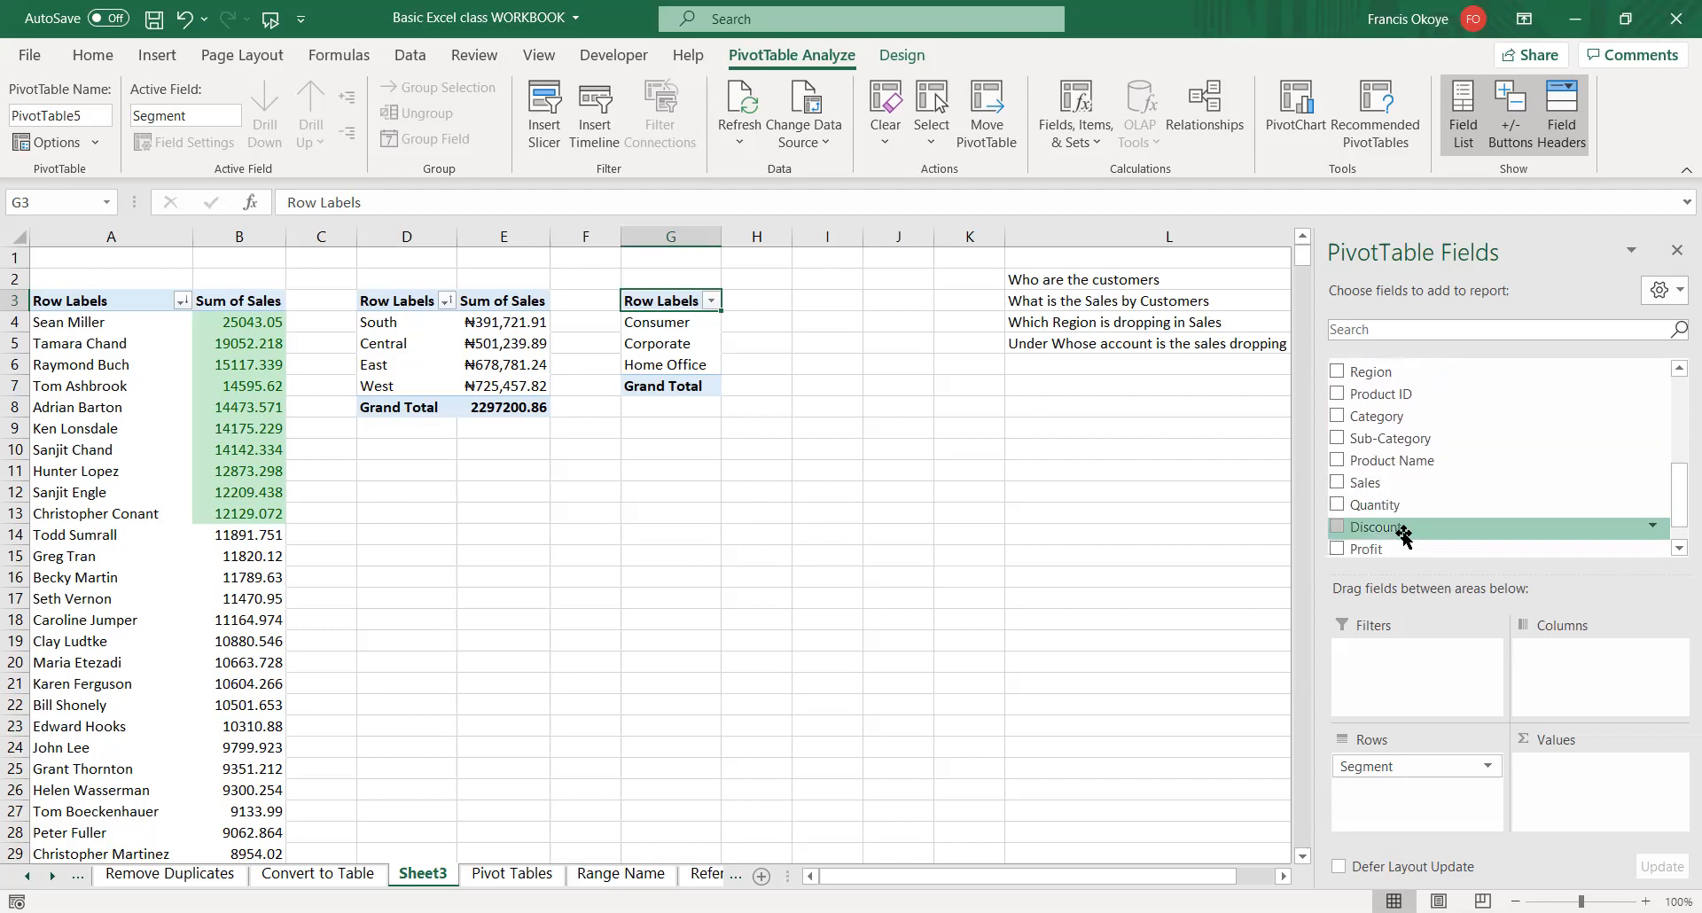
left_click_drag(1398, 547, 1588, 780)
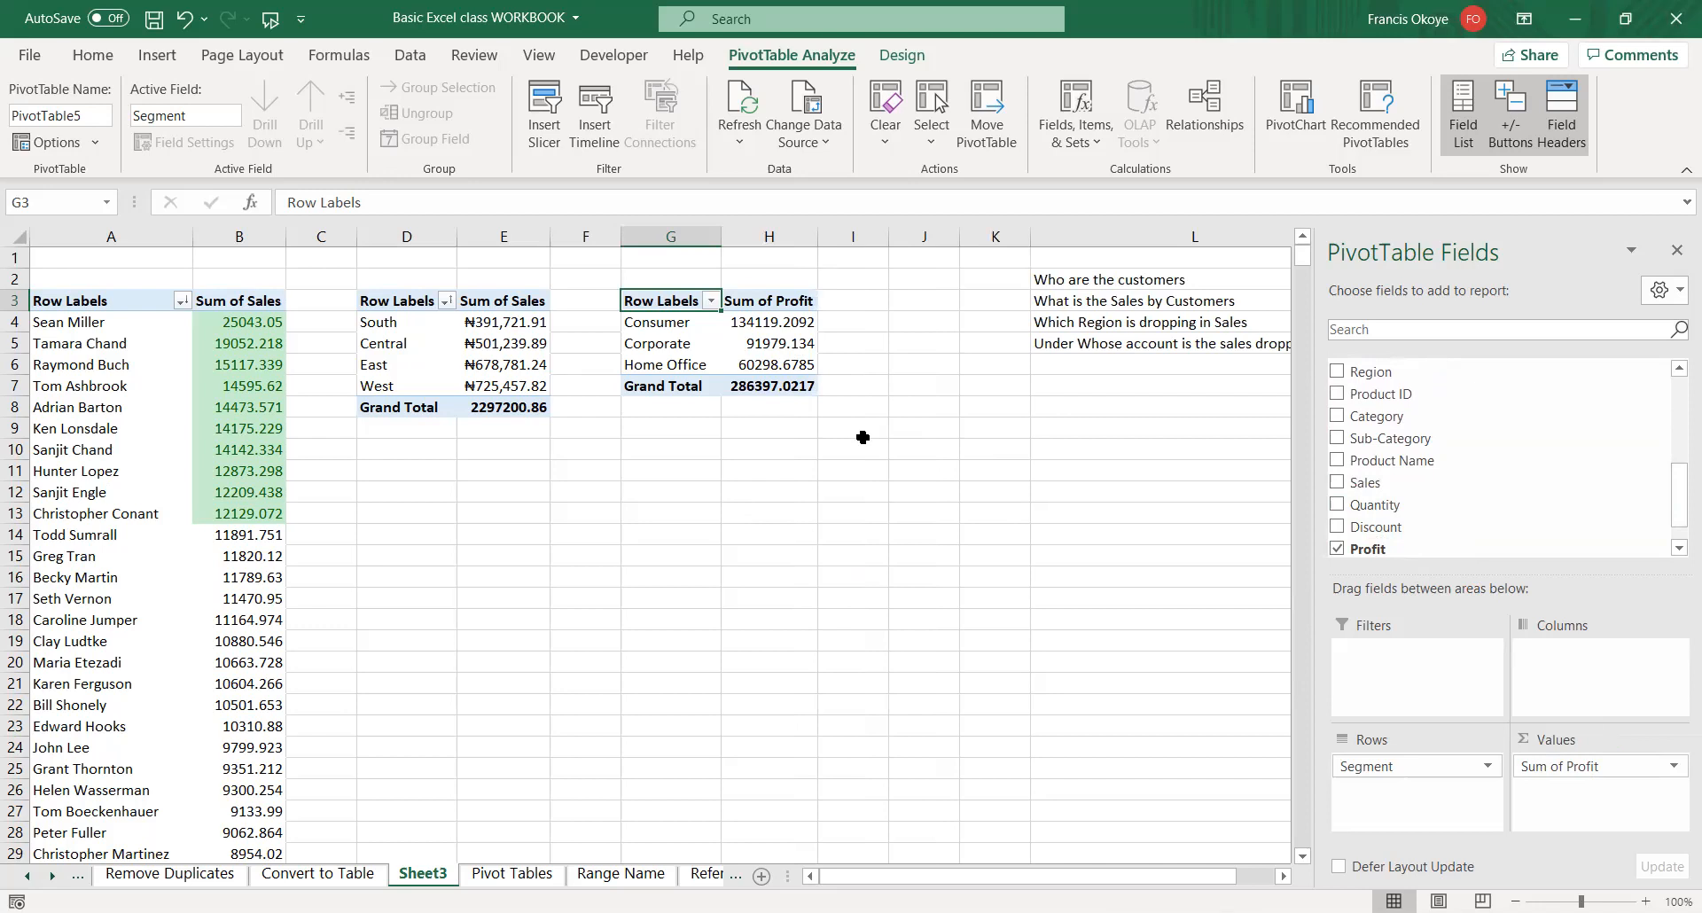
- Move the four business questions from L2:L5 to the range starting at P2
left_click(916, 299)
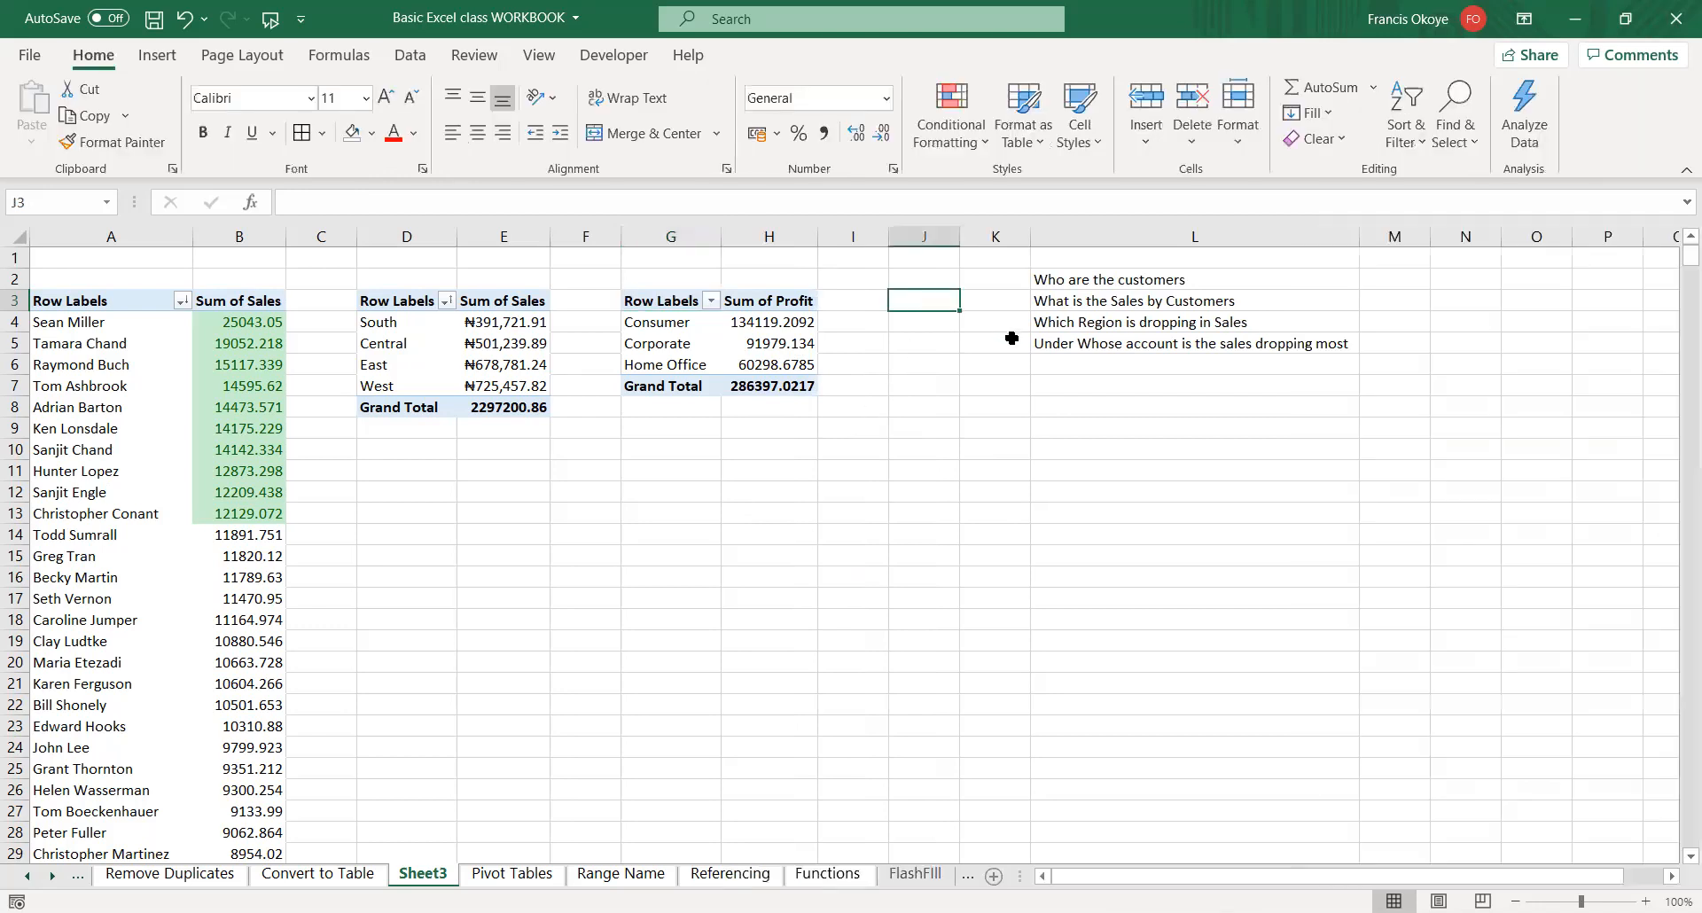
left_click(1076, 282)
key("shift+Down")
key("shift+Down")
key("shift+Down")
key("ctrl+x")
key("Right")
key("Right")
key("Right")
key("Right")
key("ctrl+v")
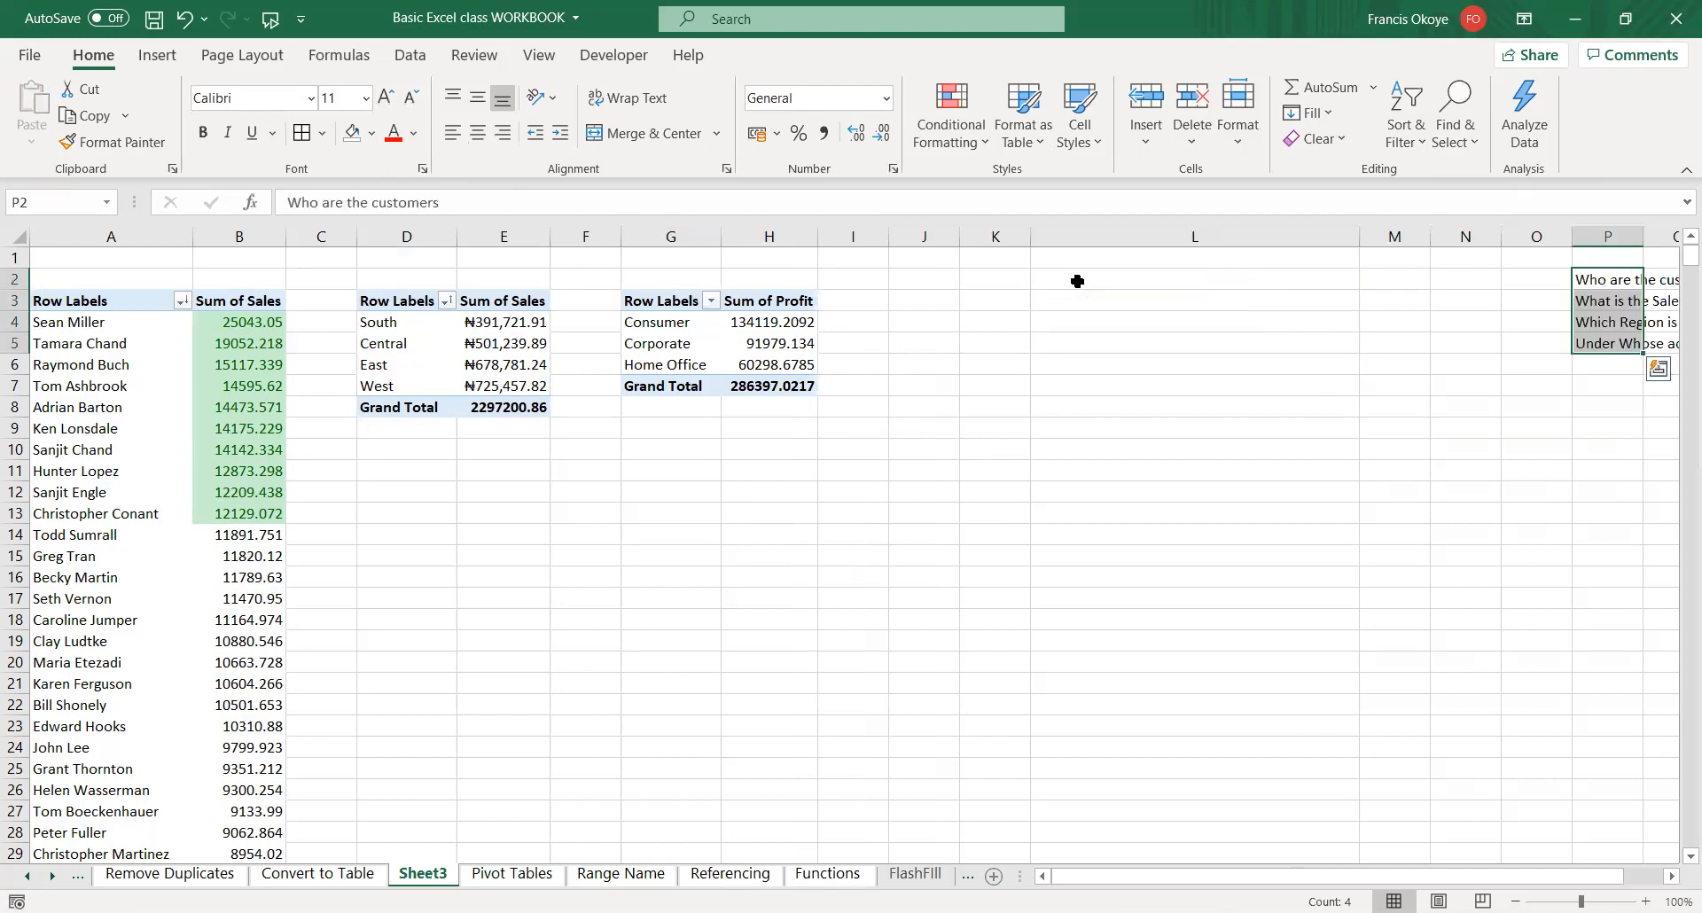
- Insert a PivotTable based on the Region table at cell J3 and add Quantity to its rows
left_click(853, 280)
left_click(922, 301)
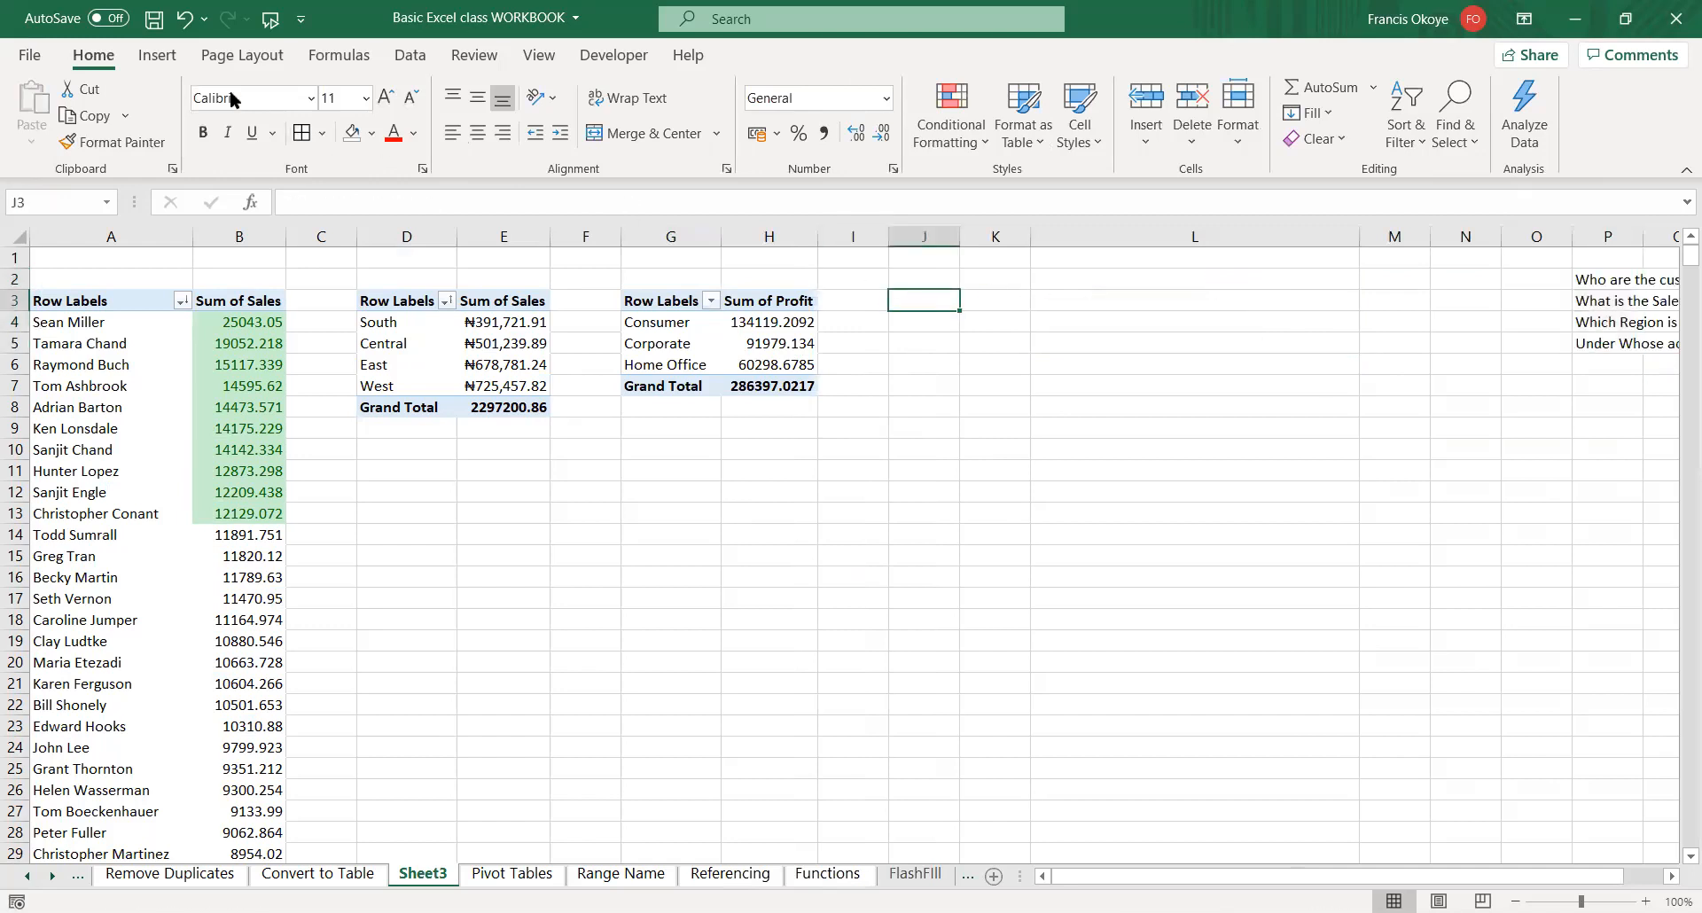
left_click(157, 55)
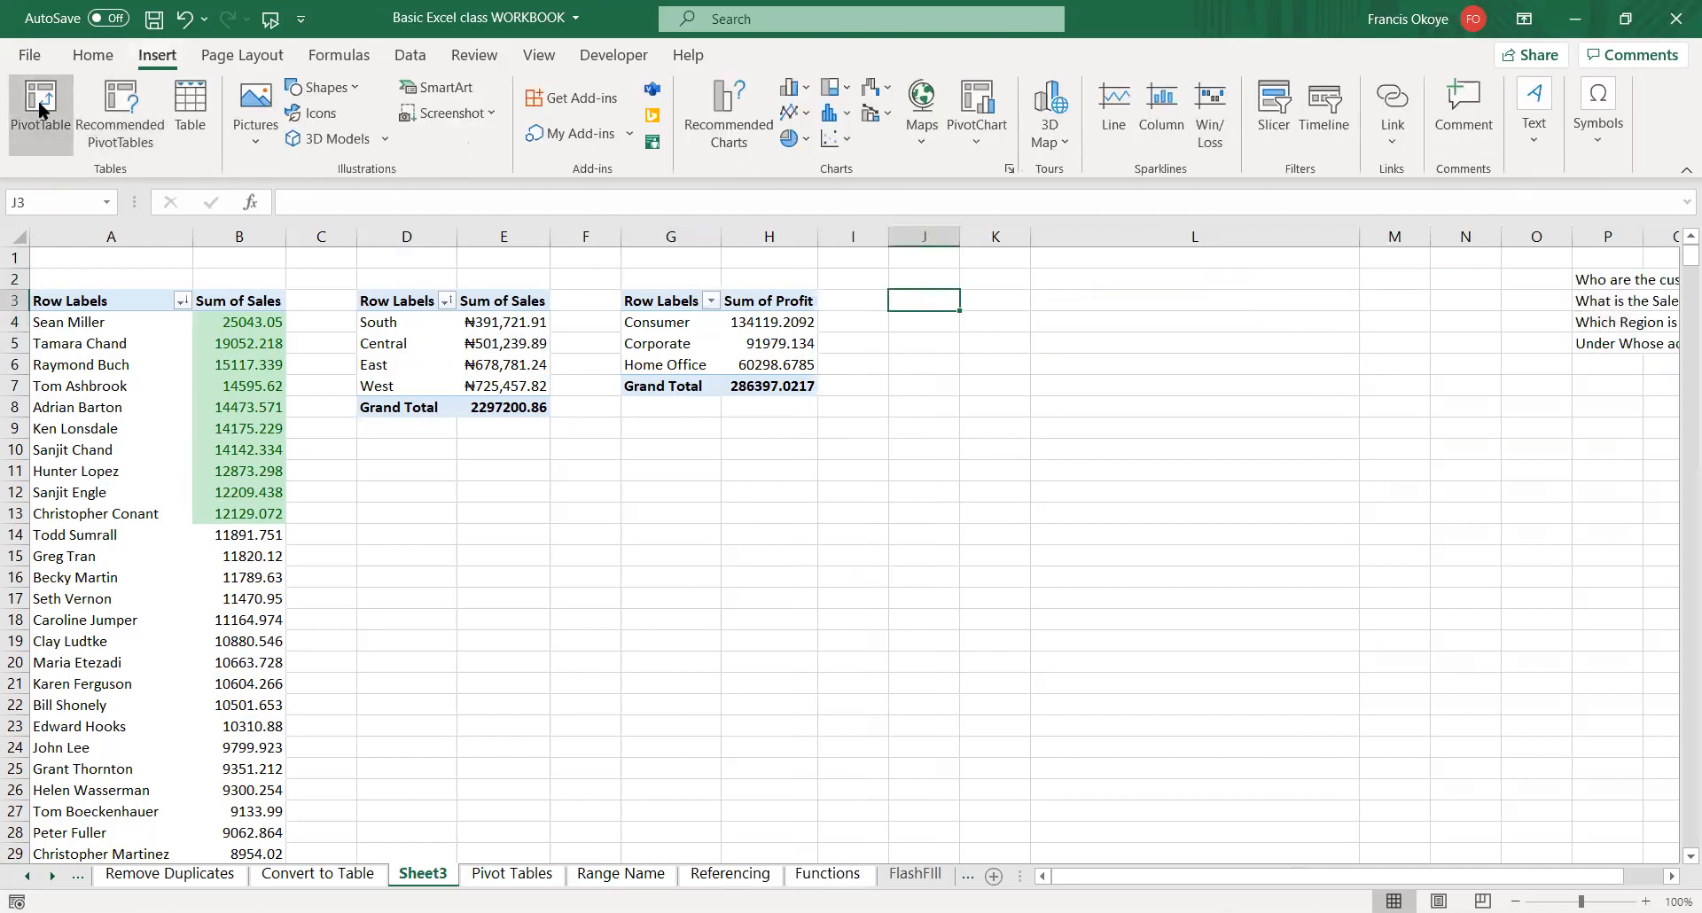
left_click(39, 100)
left_click(876, 274)
left_click(1076, 293)
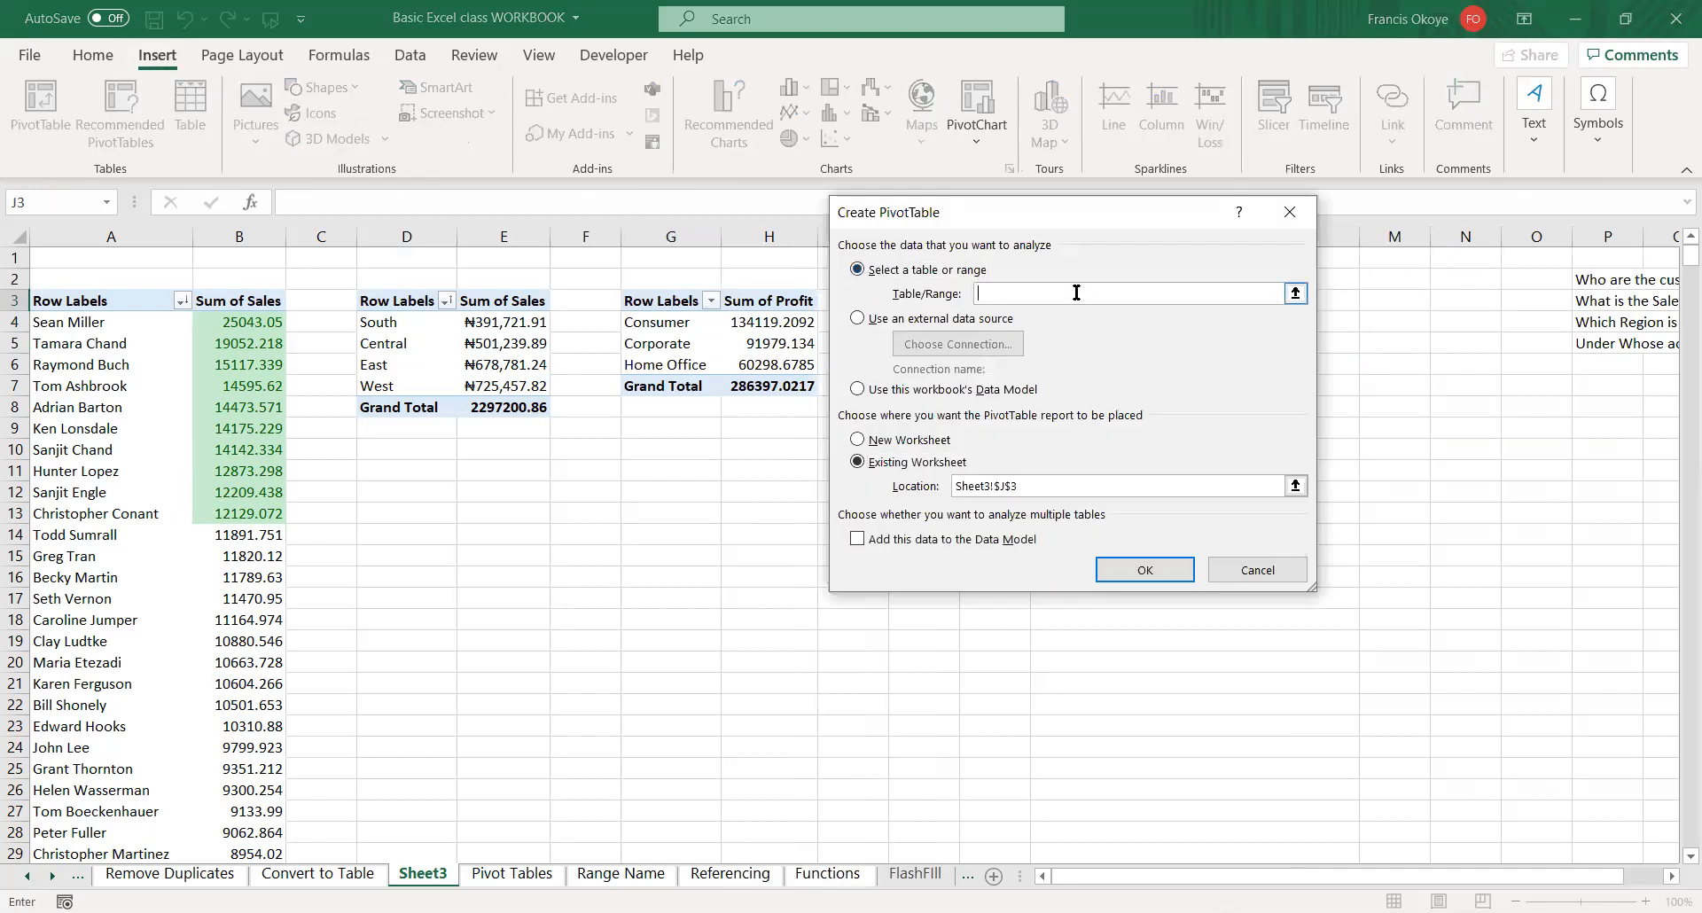
type("Region")
left_click(1144, 568)
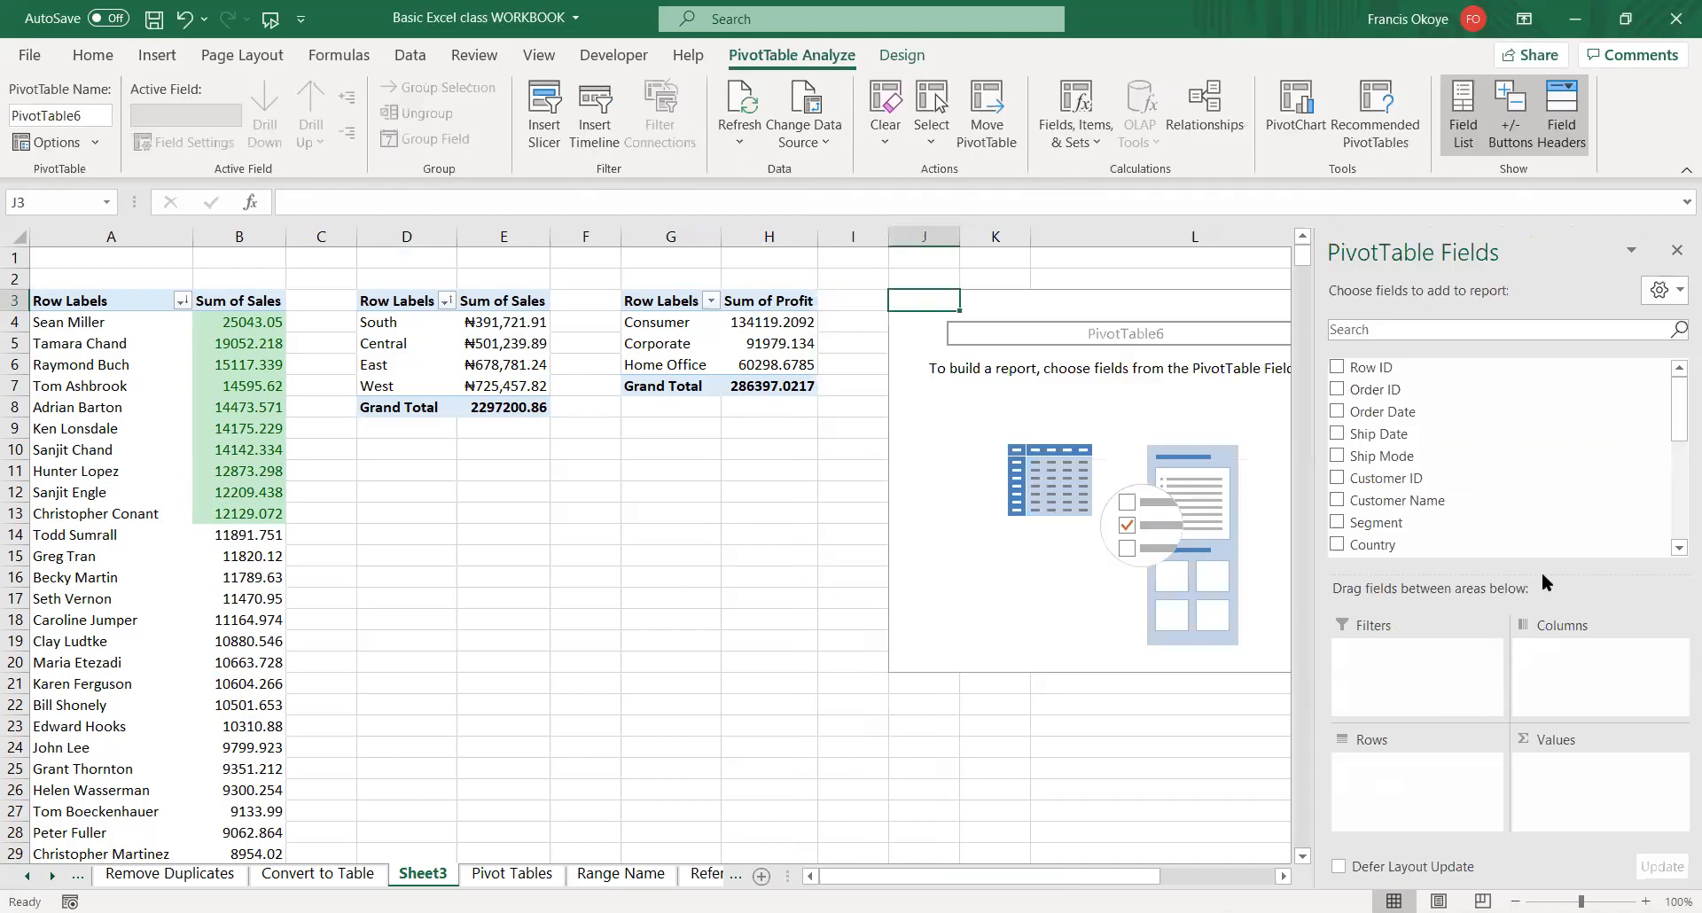
left_click_drag(1674, 440, 1675, 443)
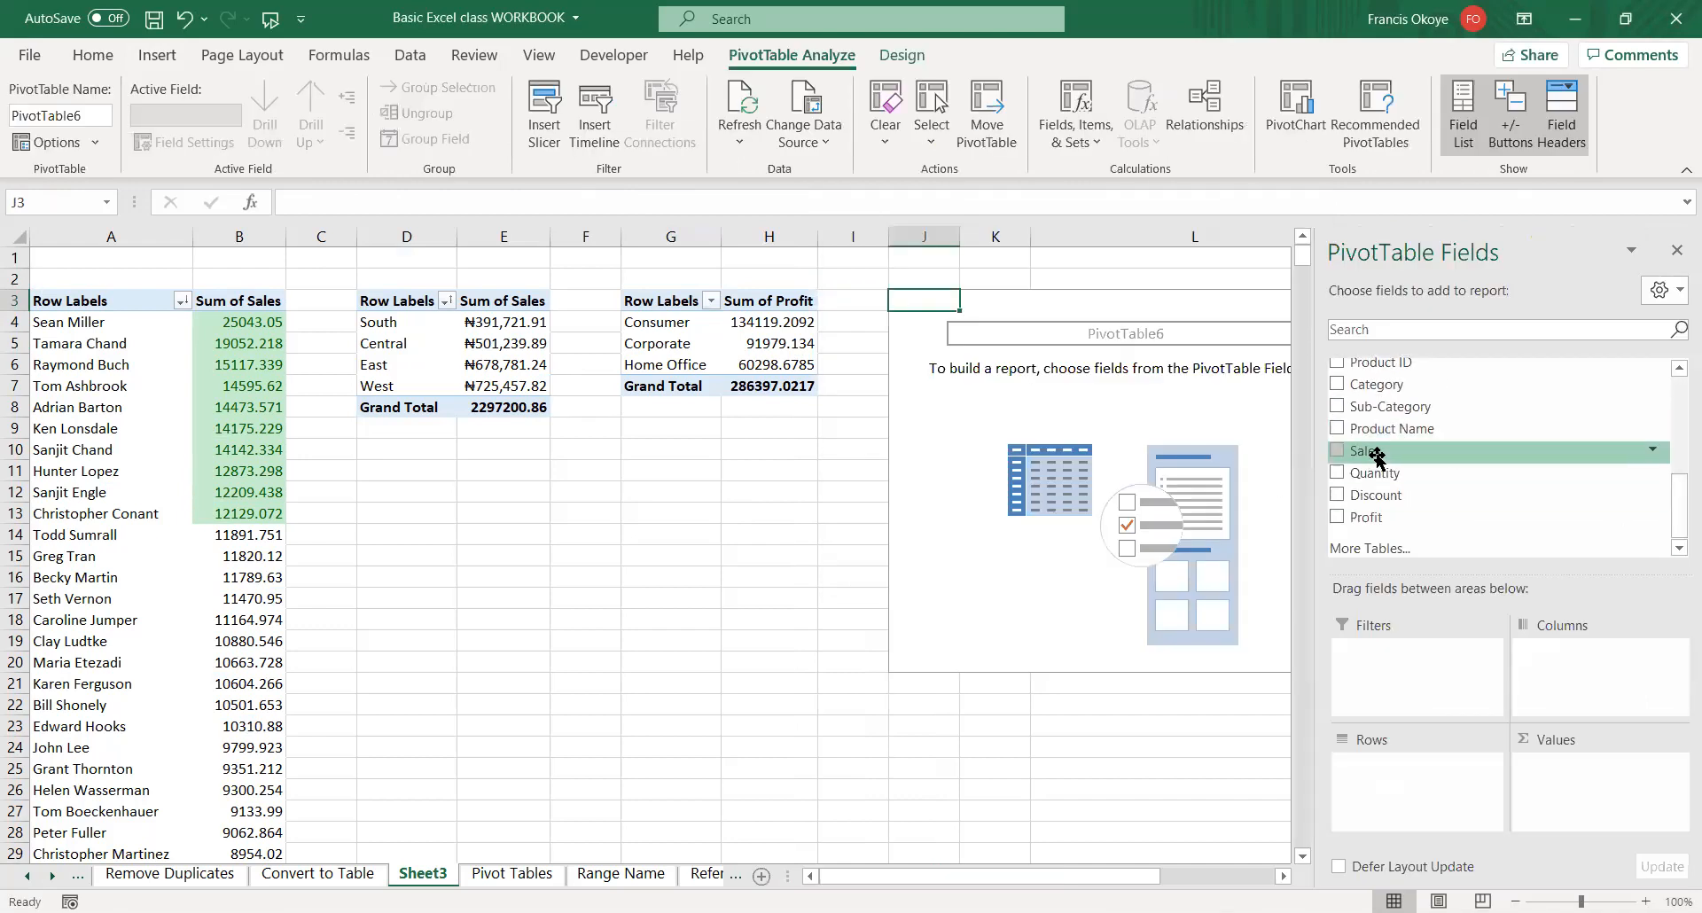
left_click_drag(1374, 473, 1370, 786)
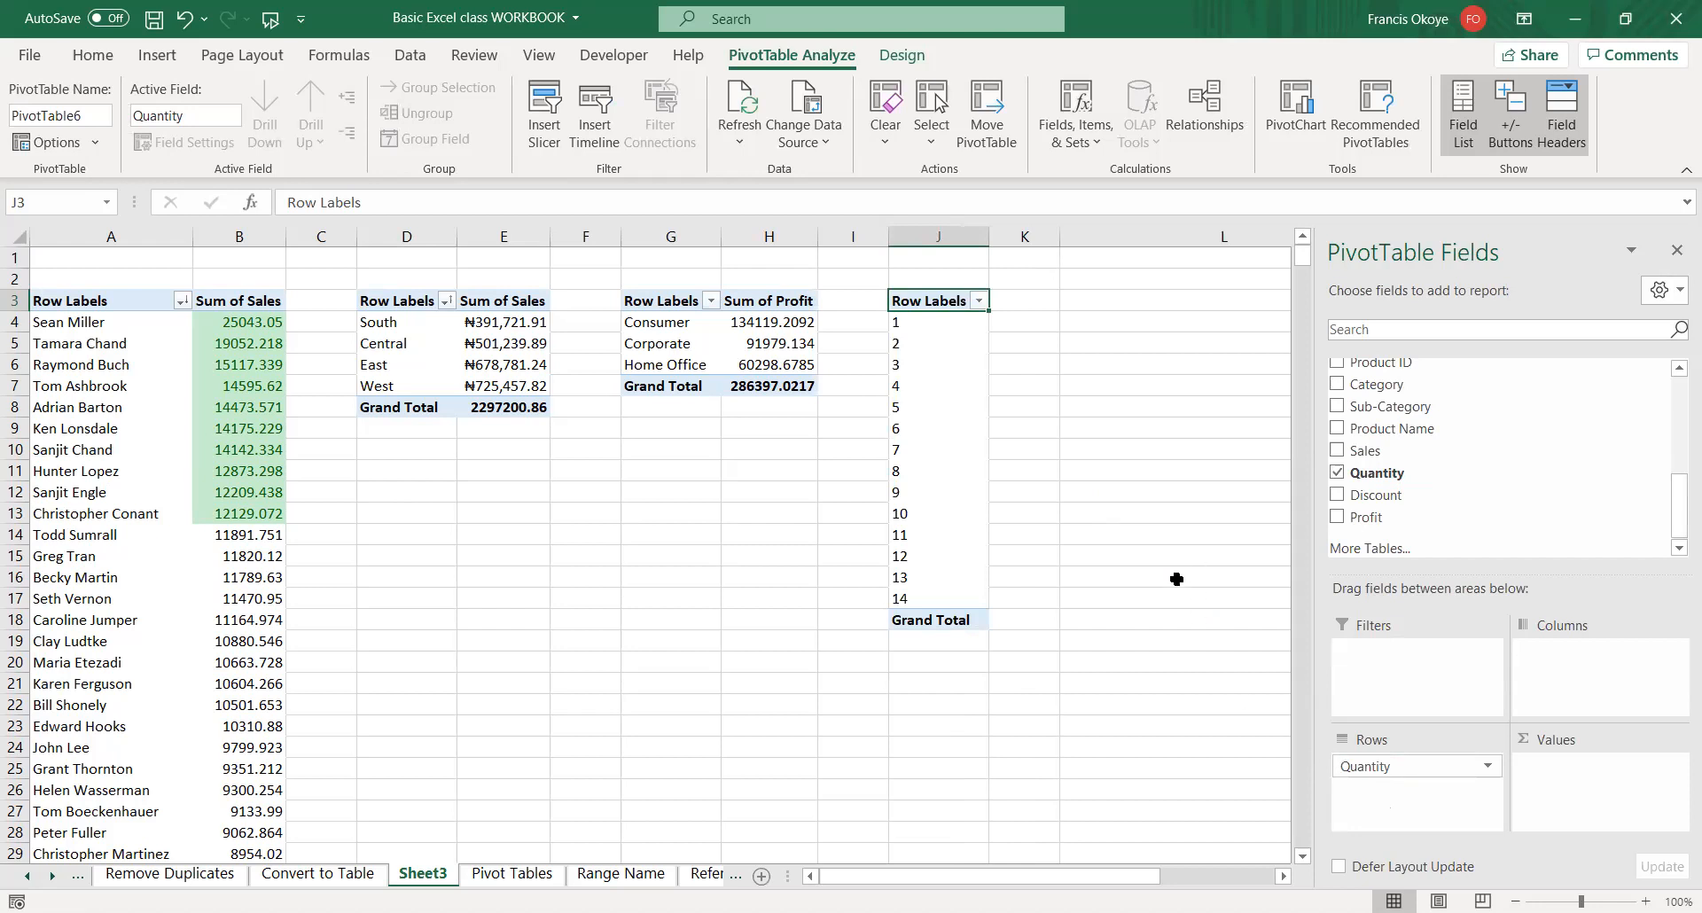
left_click(917, 334)
left_click(948, 322)
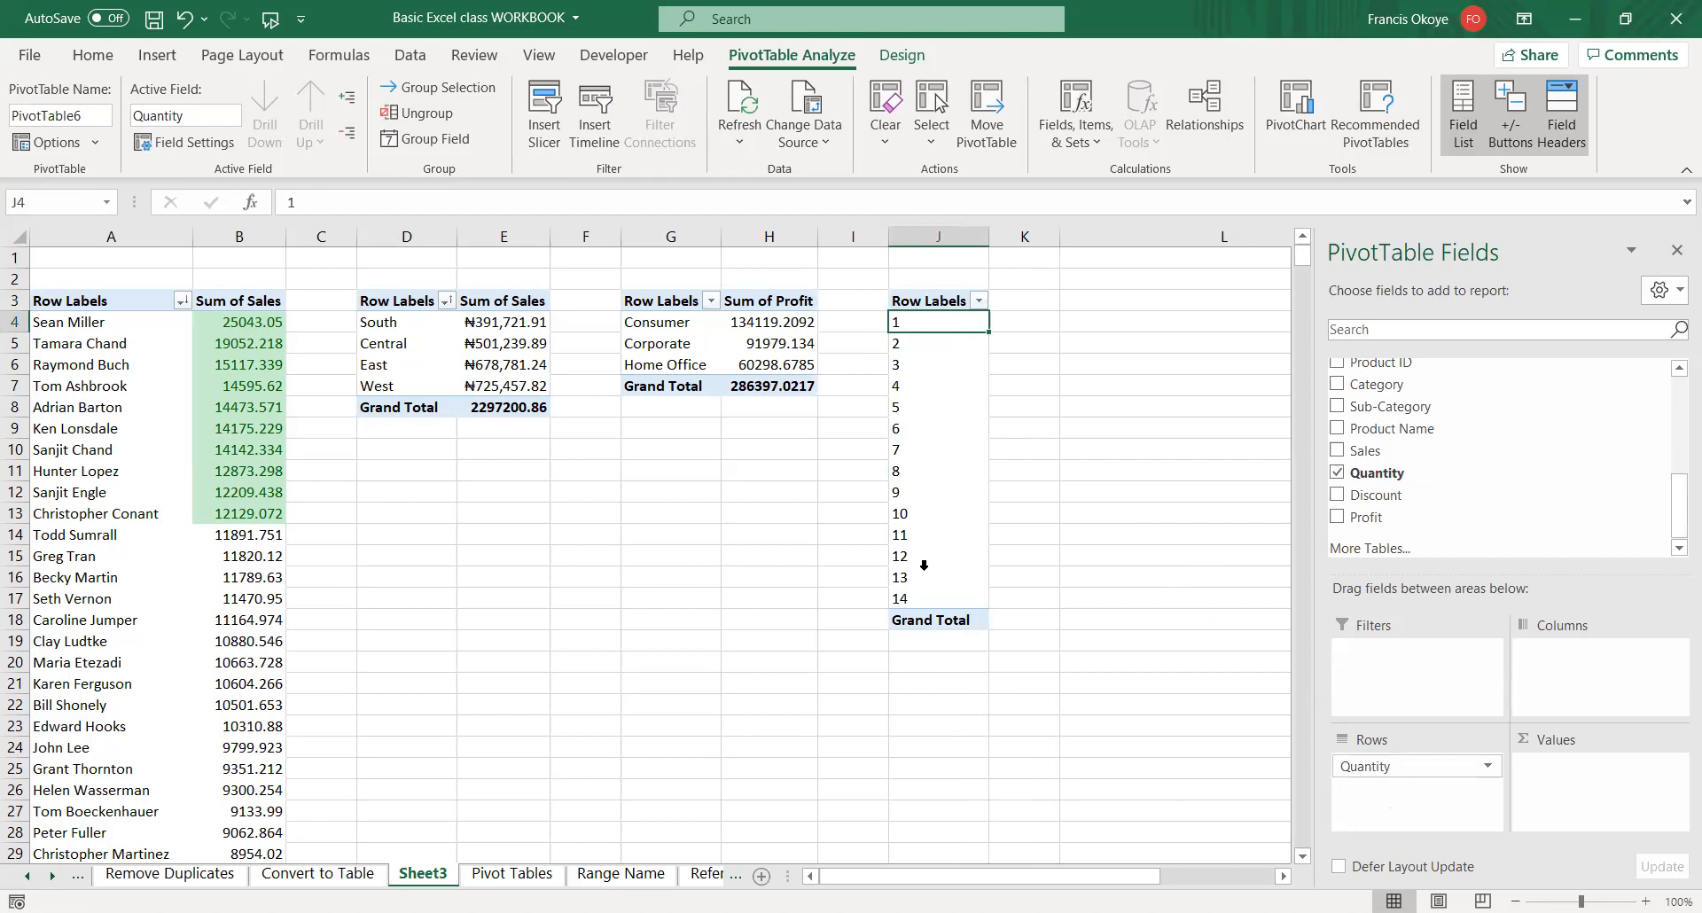
left_click(949, 361)
right_click(949, 358)
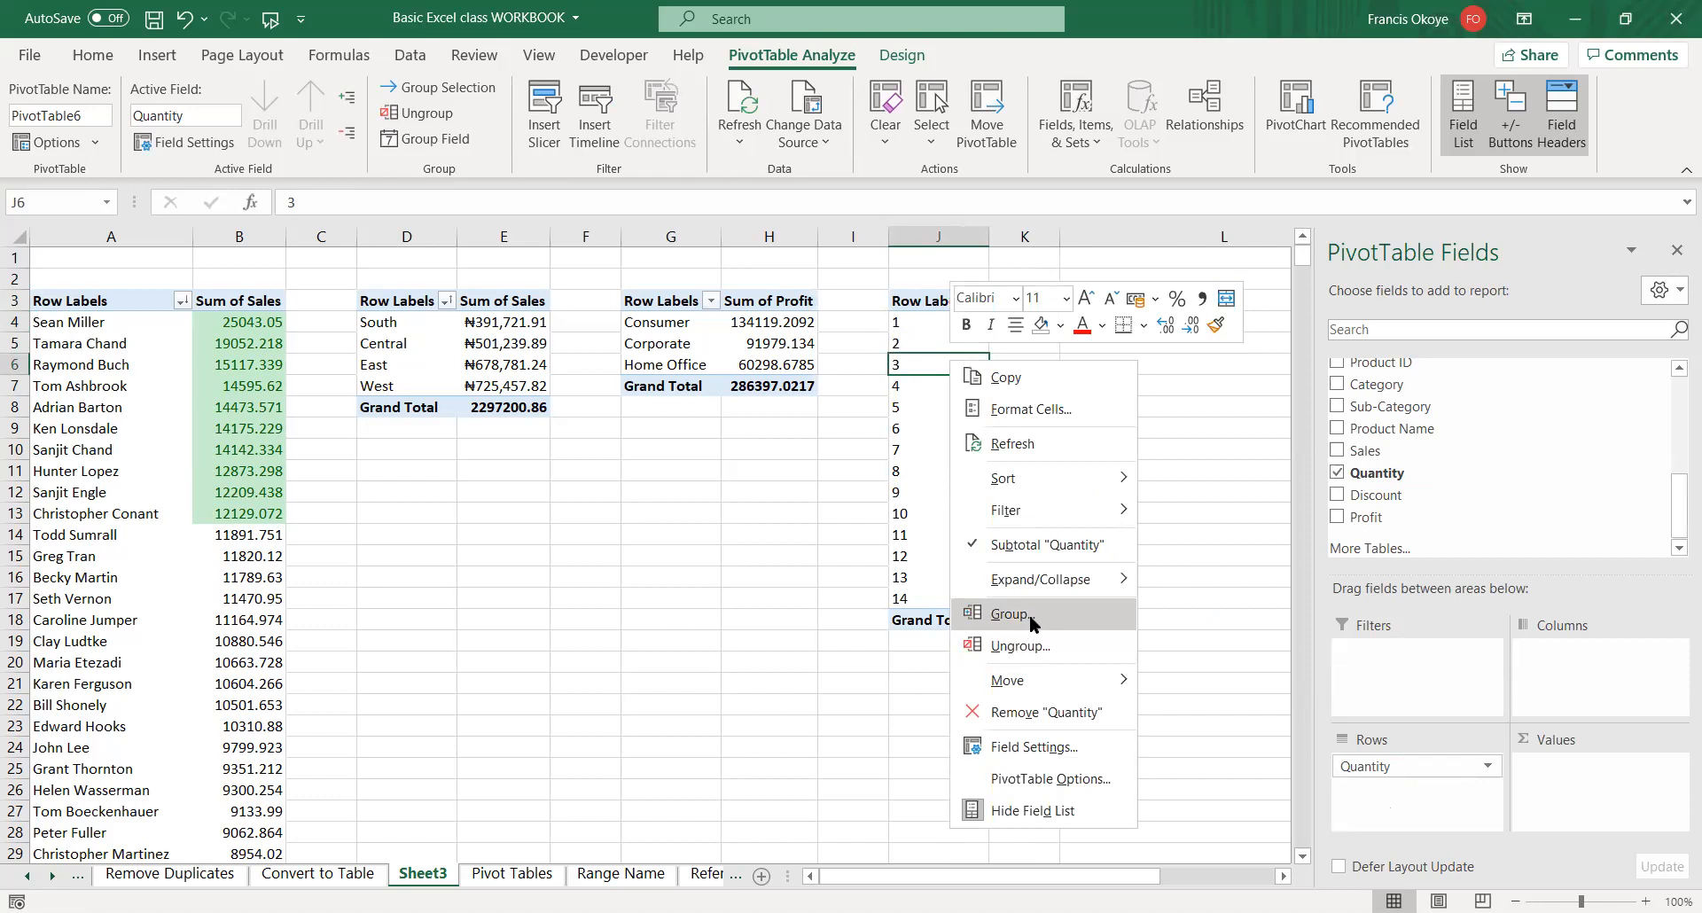
left_click(1178, 550)
- Group the Quantity row labels starting at 1 and ending at 15 in intervals of 5
right_click(929, 408)
left_click(1004, 653)
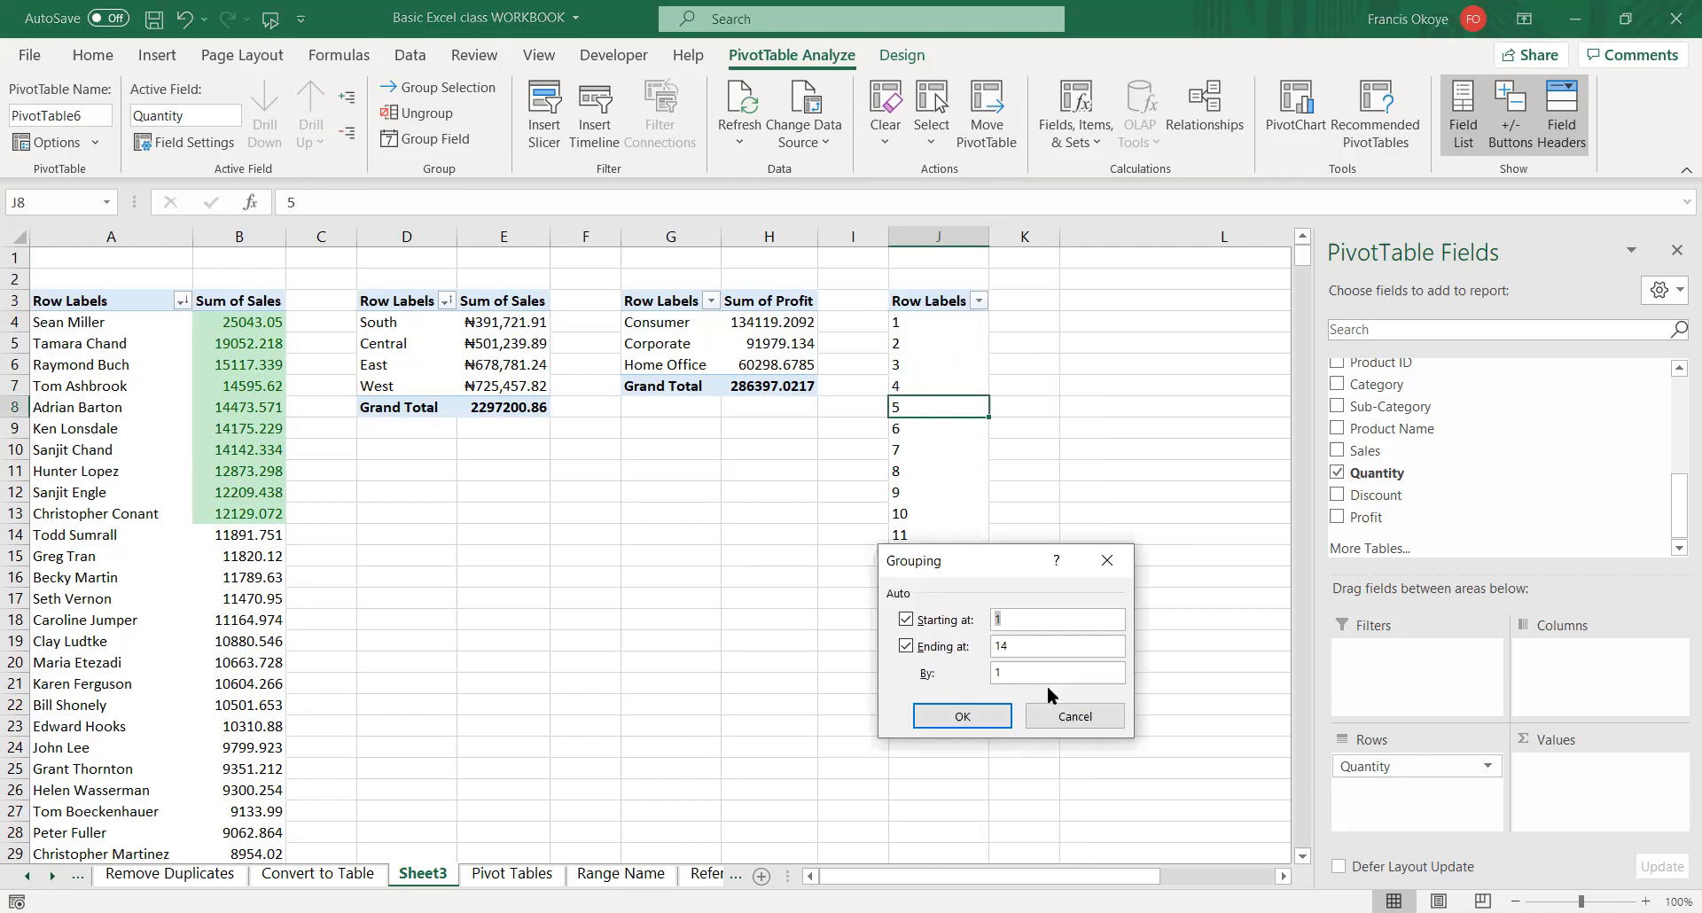
left_click(1034, 621)
type("-5")
left_click(1029, 648)
type("15")
key("BackSpace")
key("BackSpace")
key("BackSpace")
left_click_drag(1009, 571, 1003, 657)
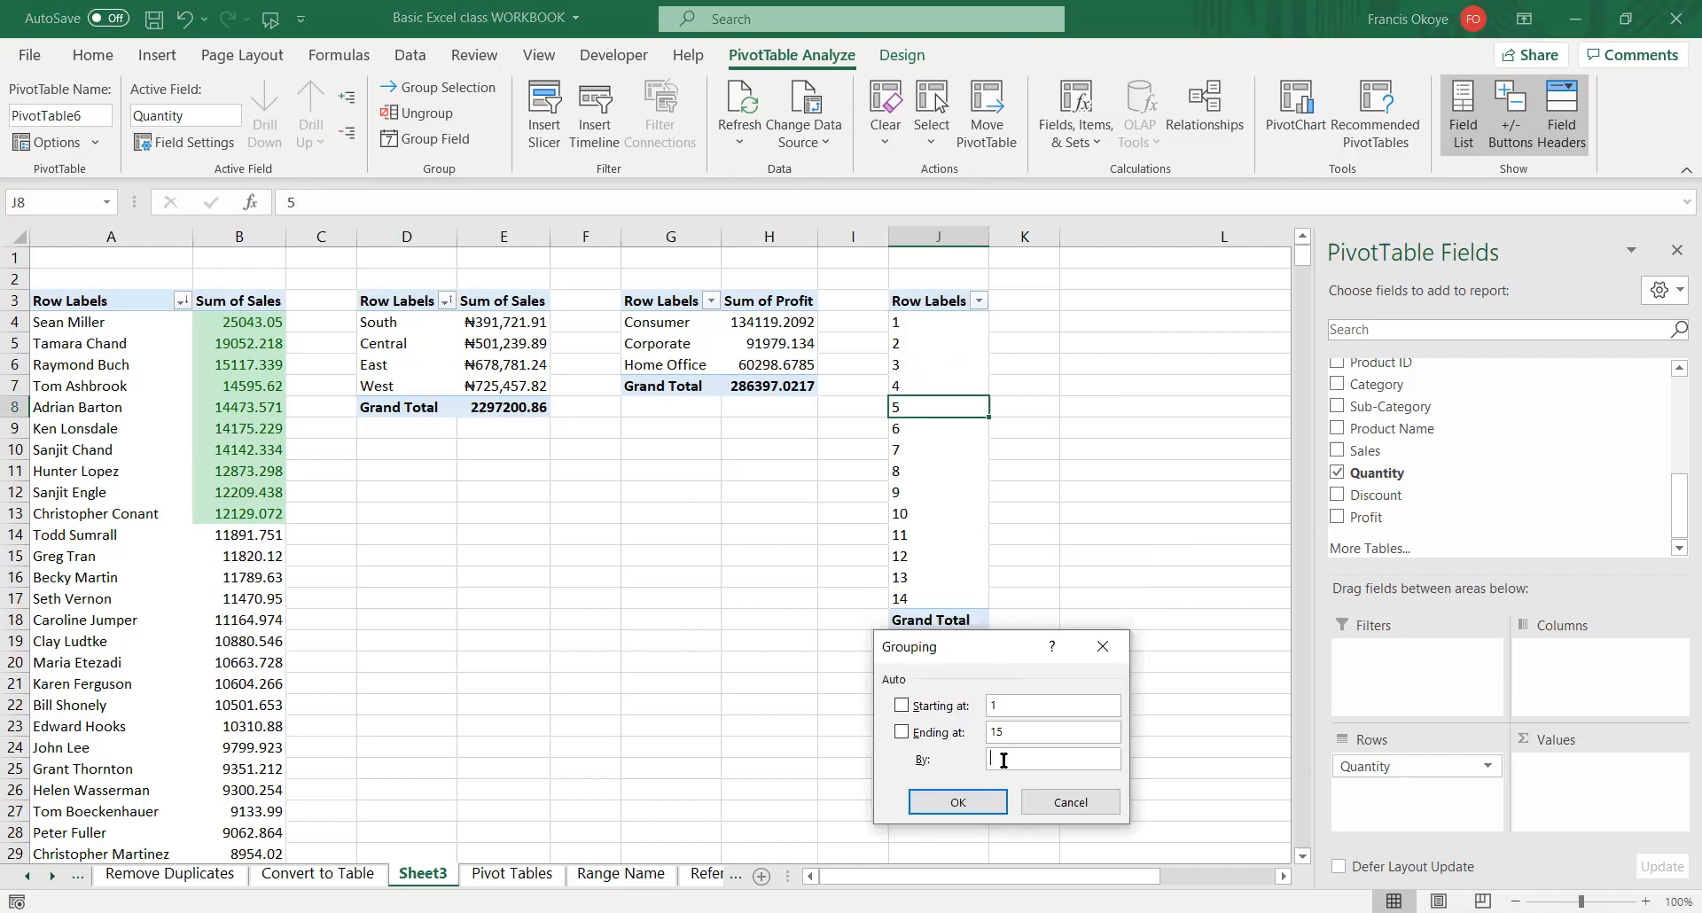
type("5")
left_click(959, 803)
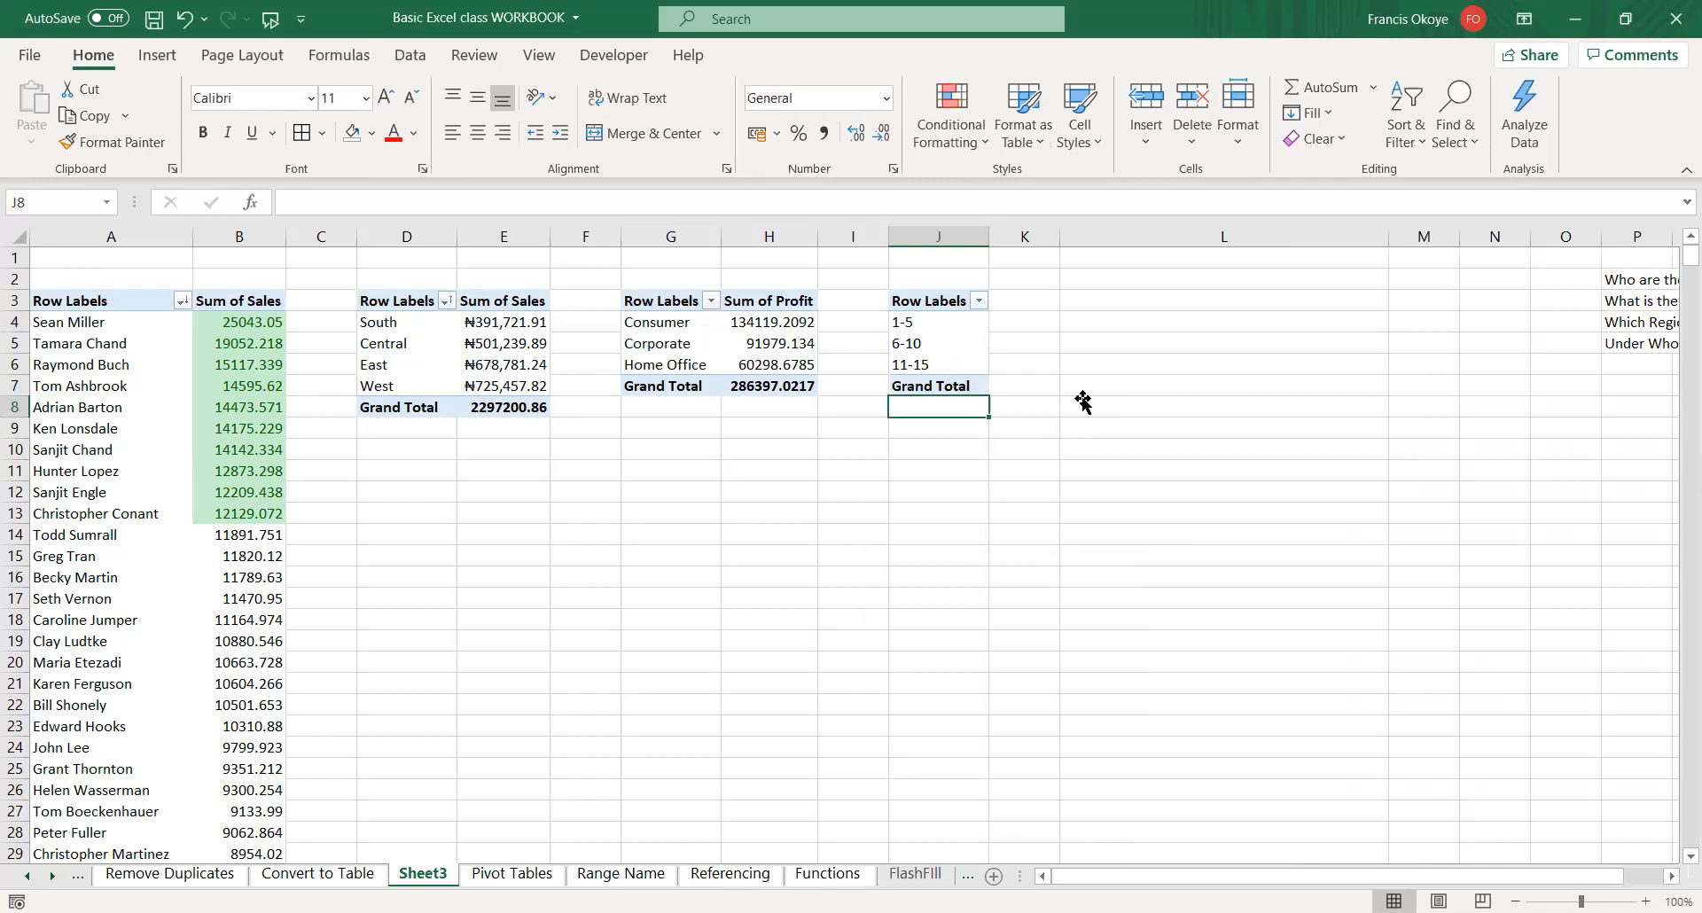
left_click(1084, 403)
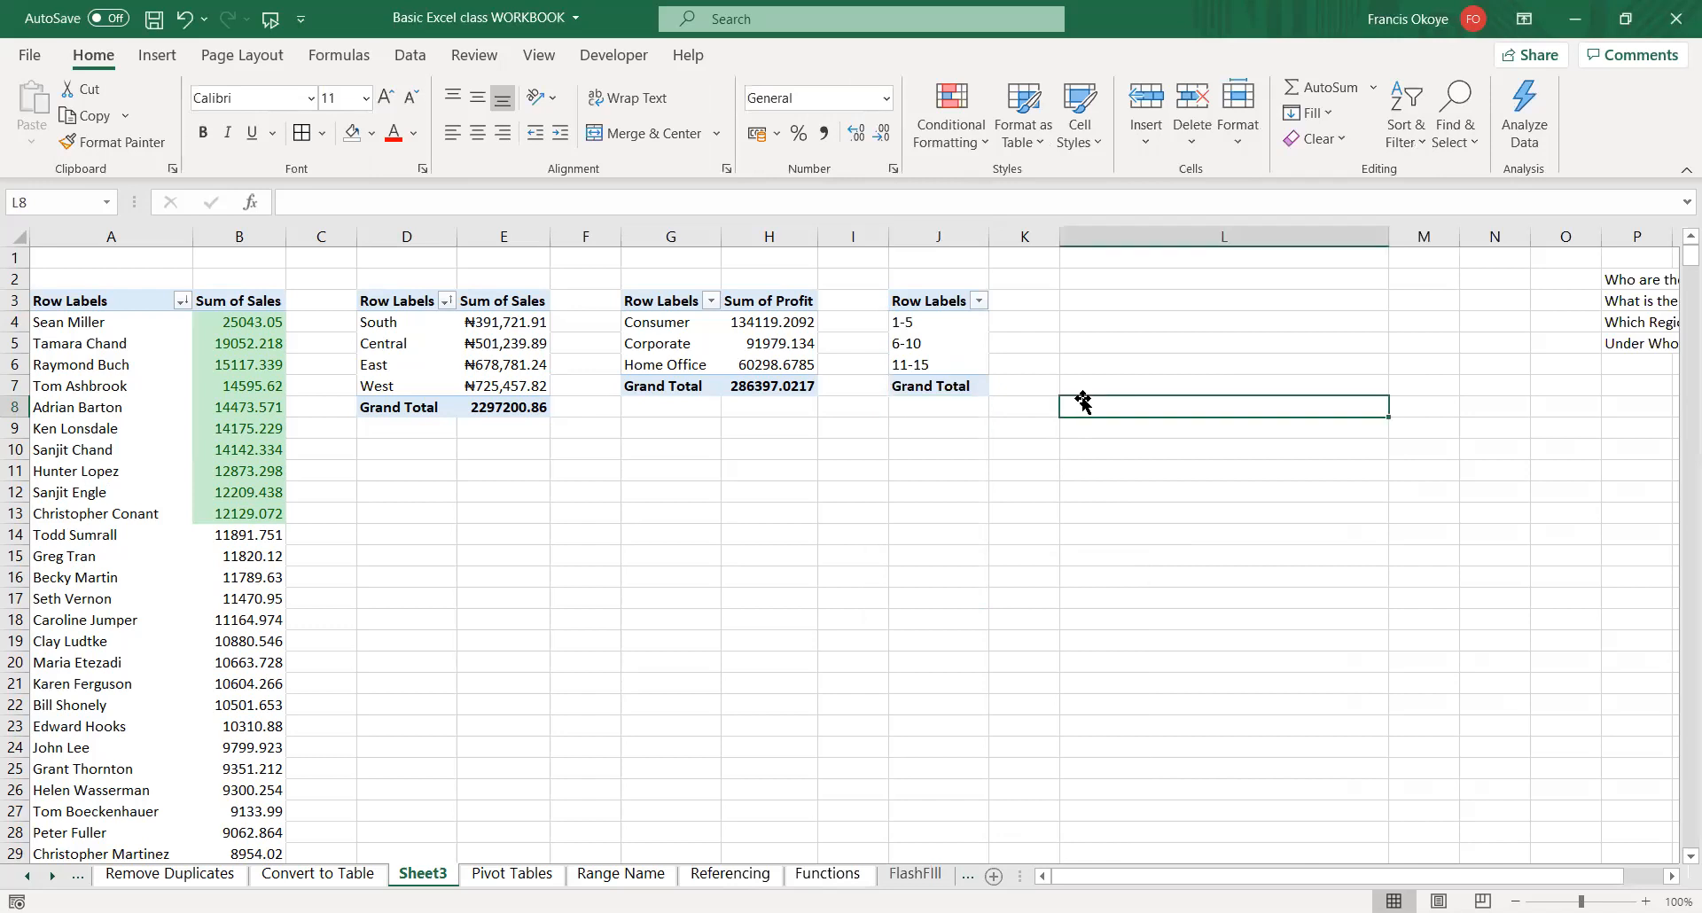
- Add the sum of Profit to the quantity pivot table and insert a clustered column PivotChart of it below the tables
left_click(948, 345)
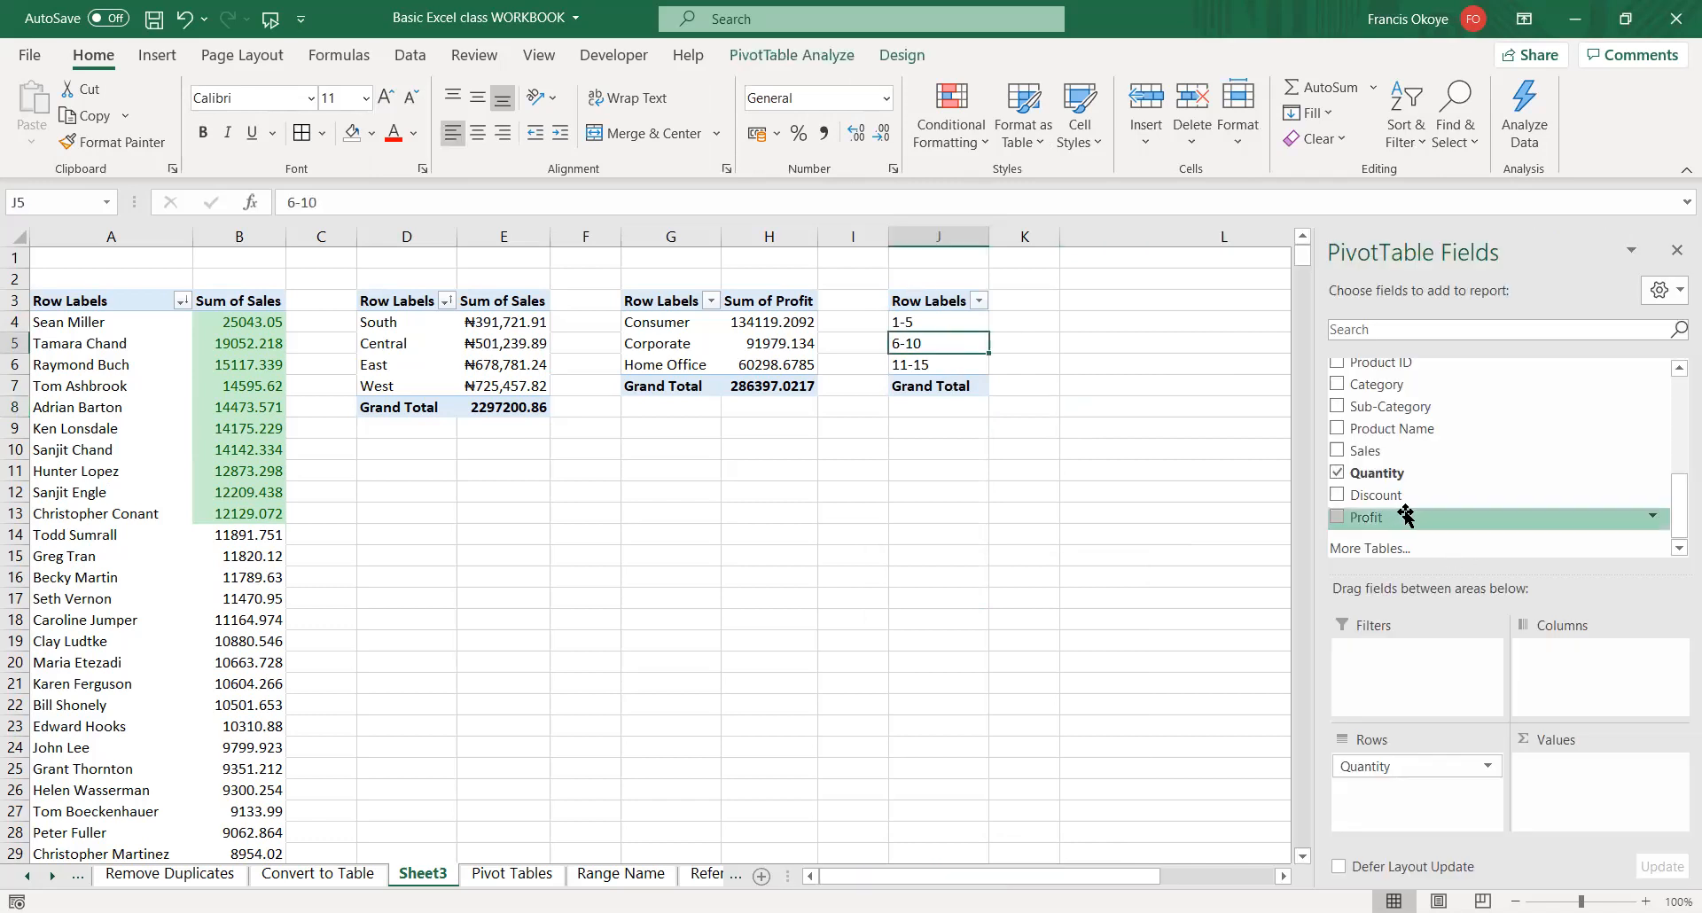
left_click_drag(1393, 523, 1572, 771)
left_click(922, 322)
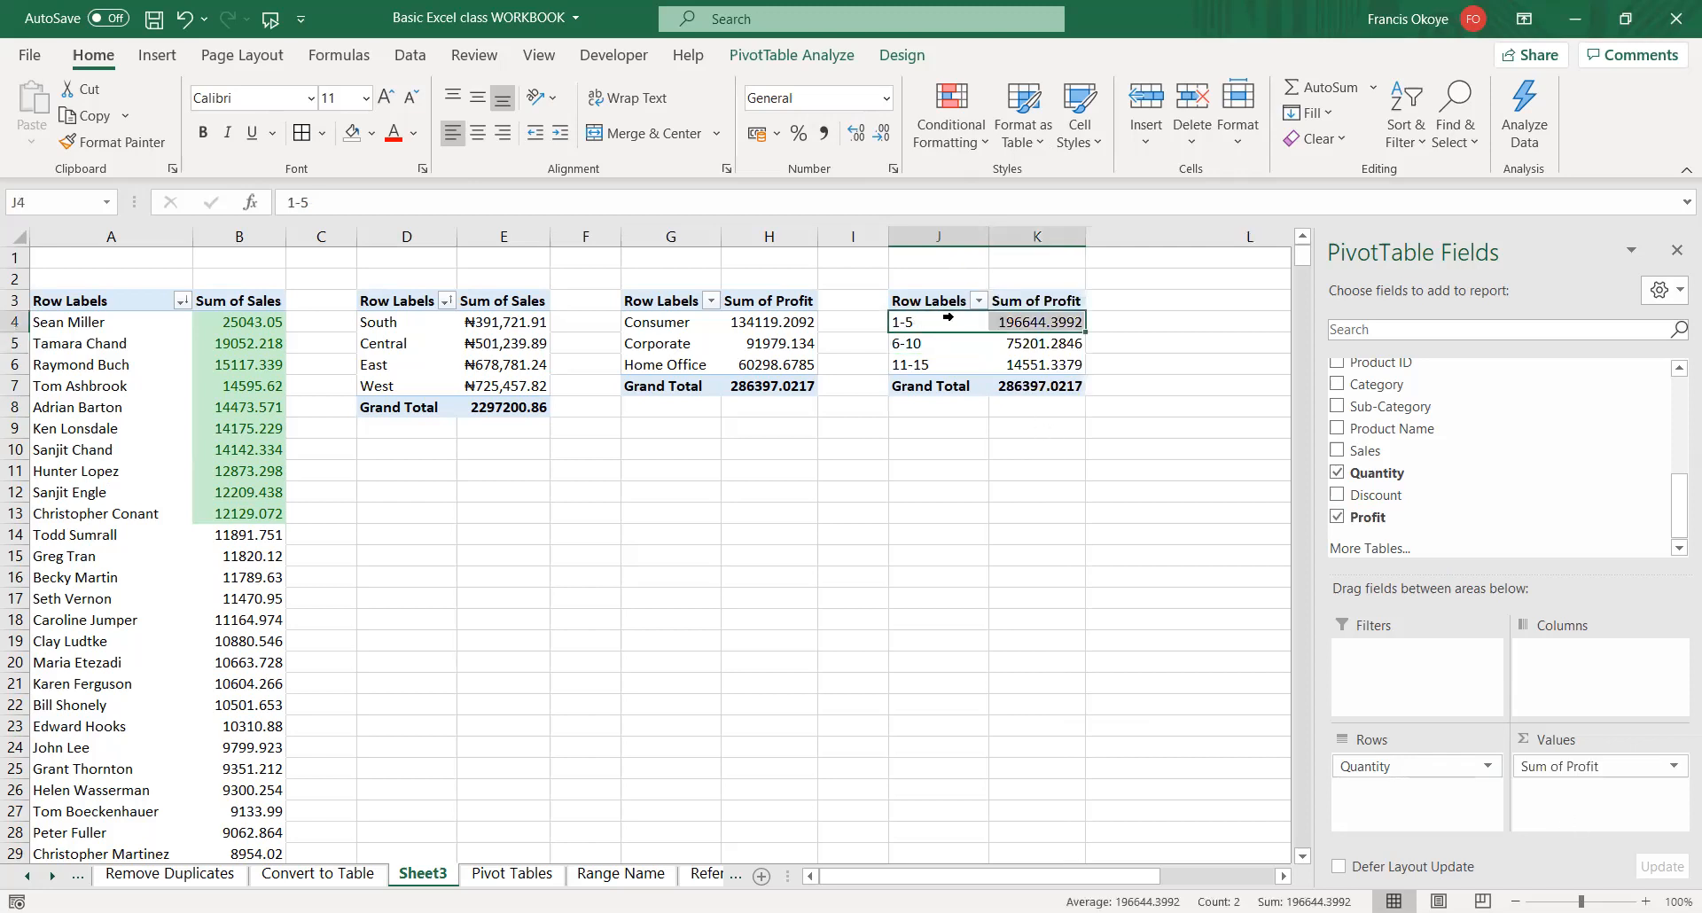
left_click_drag(961, 328, 961, 366)
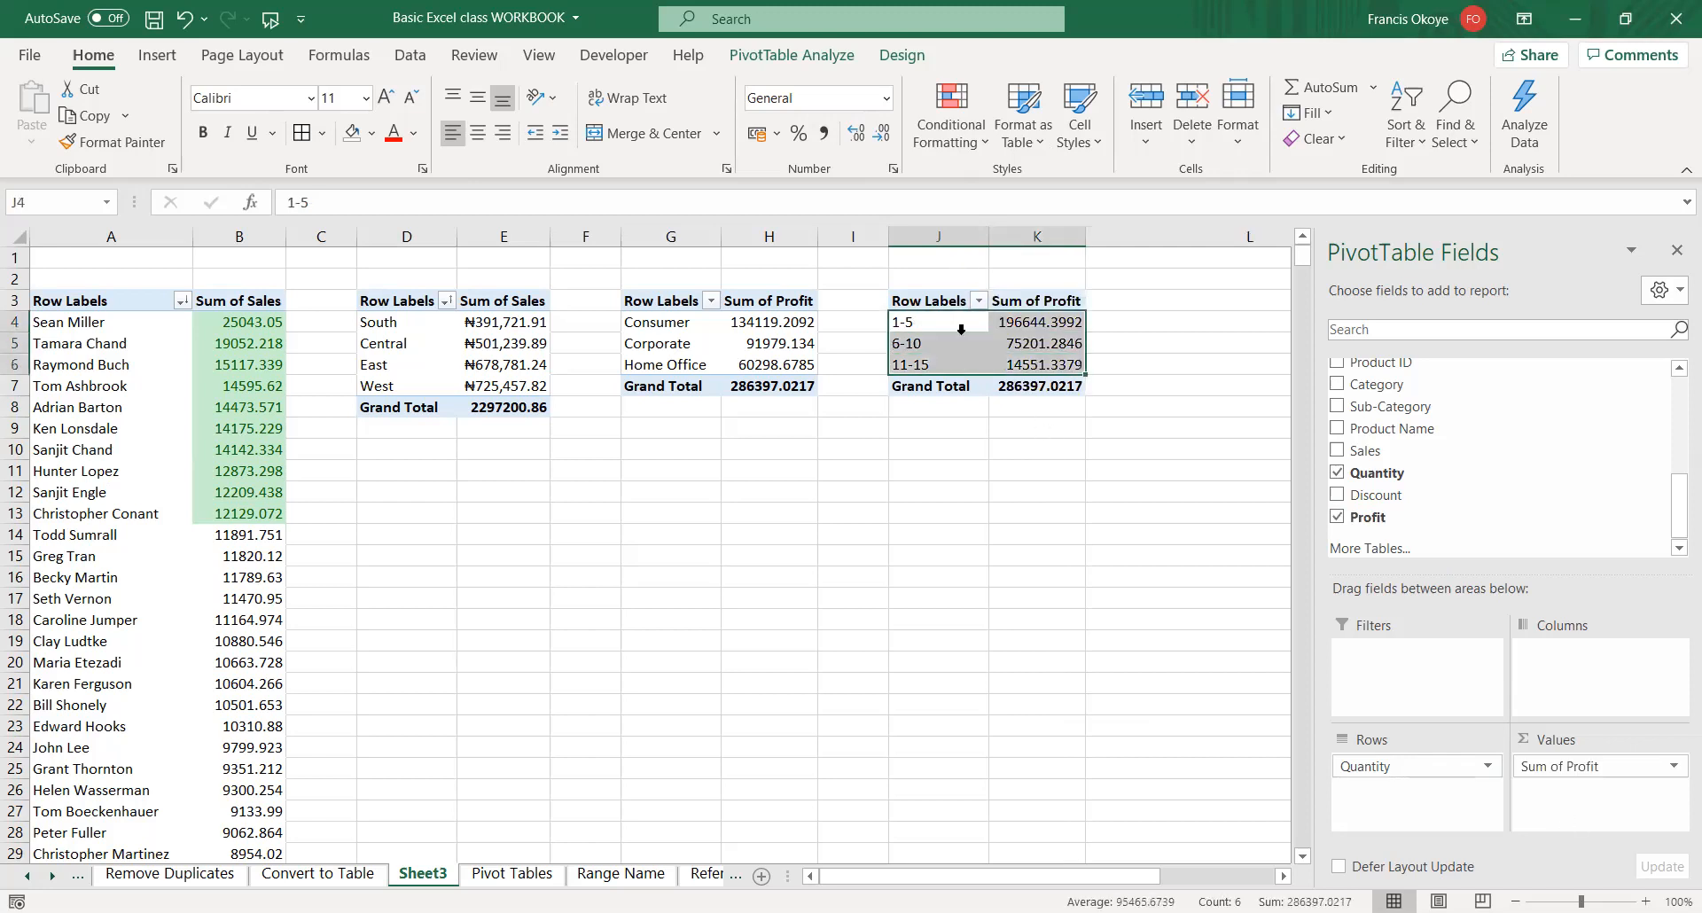
left_click(180, 57)
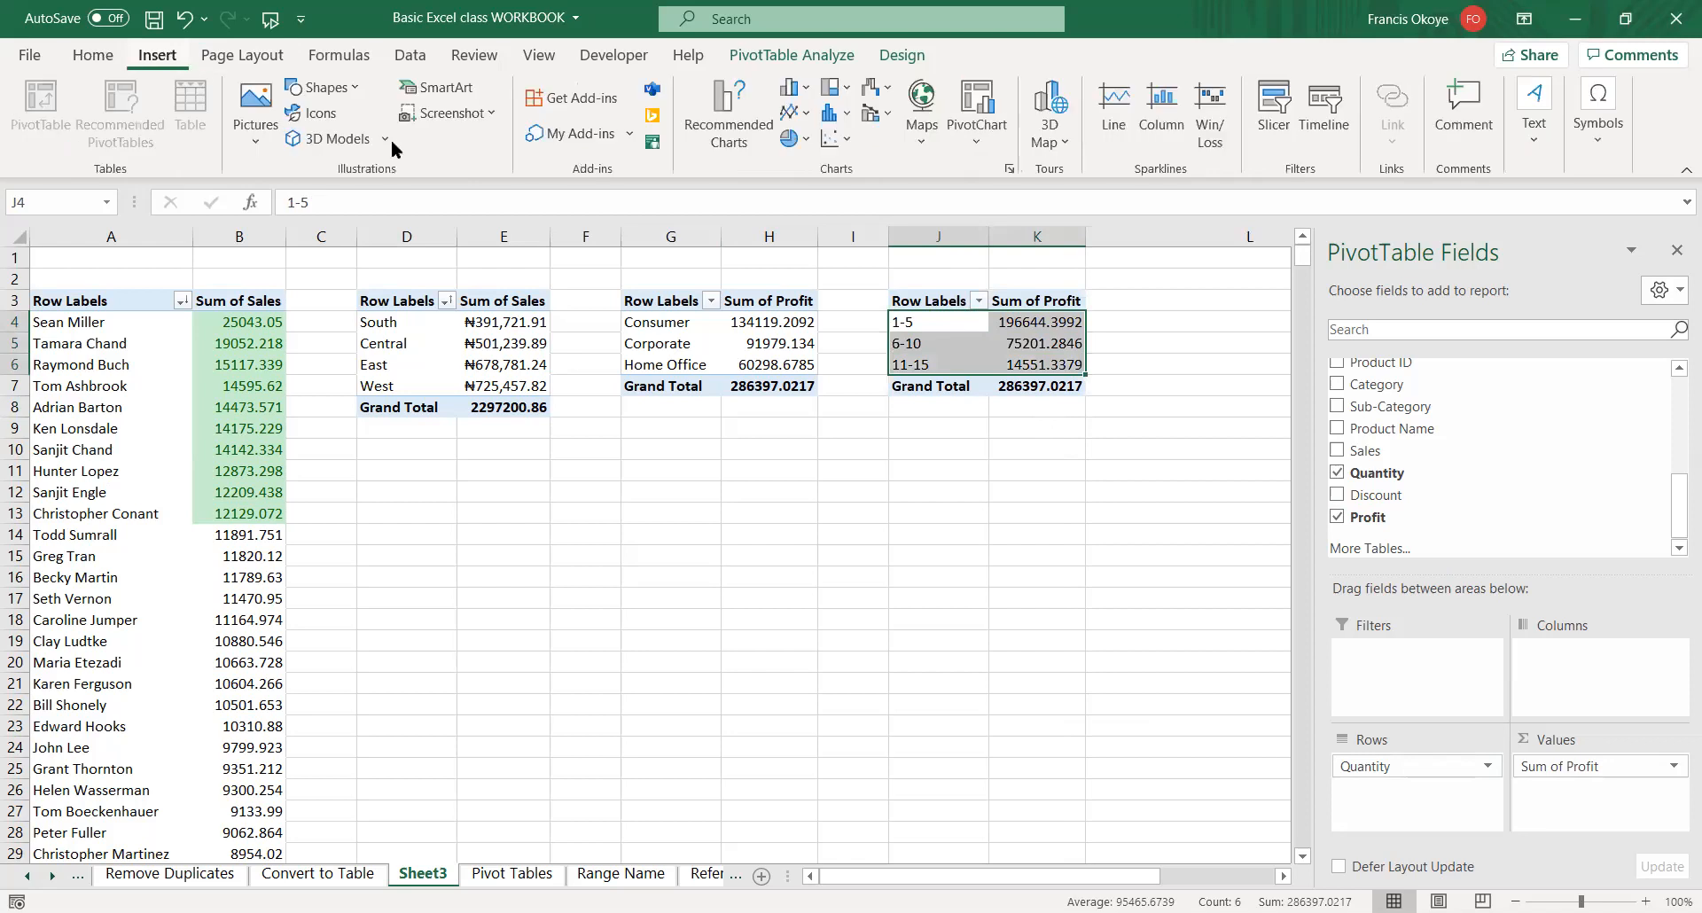
left_click(834, 114)
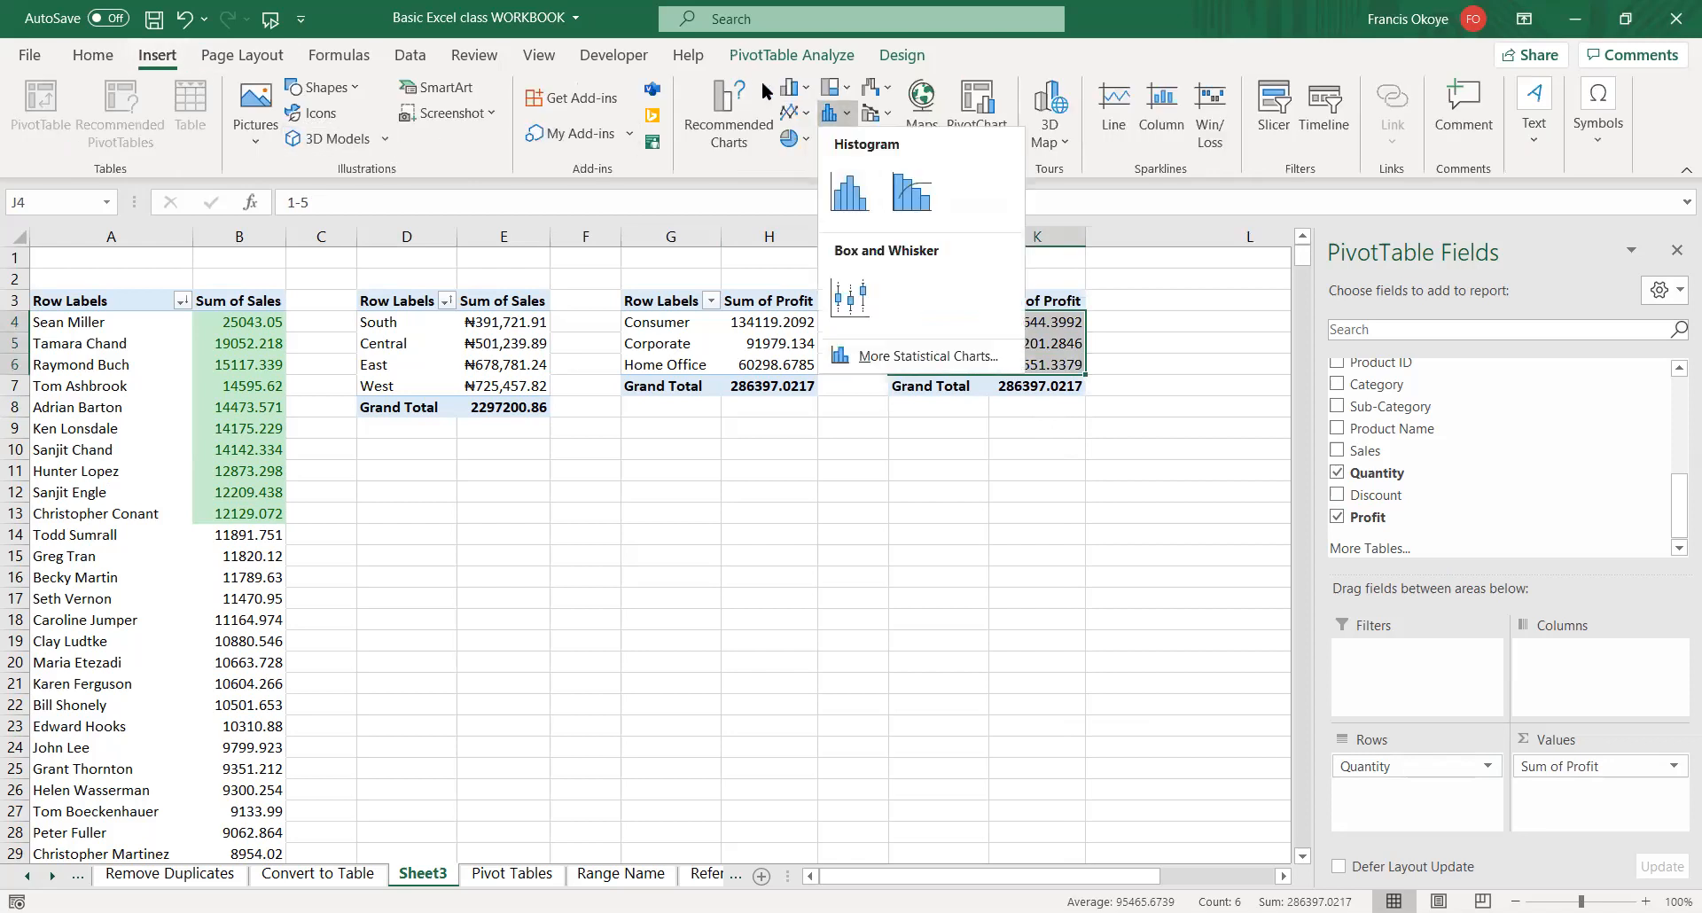
left_click(786, 89)
left_click_drag(806, 434, 968, 476)
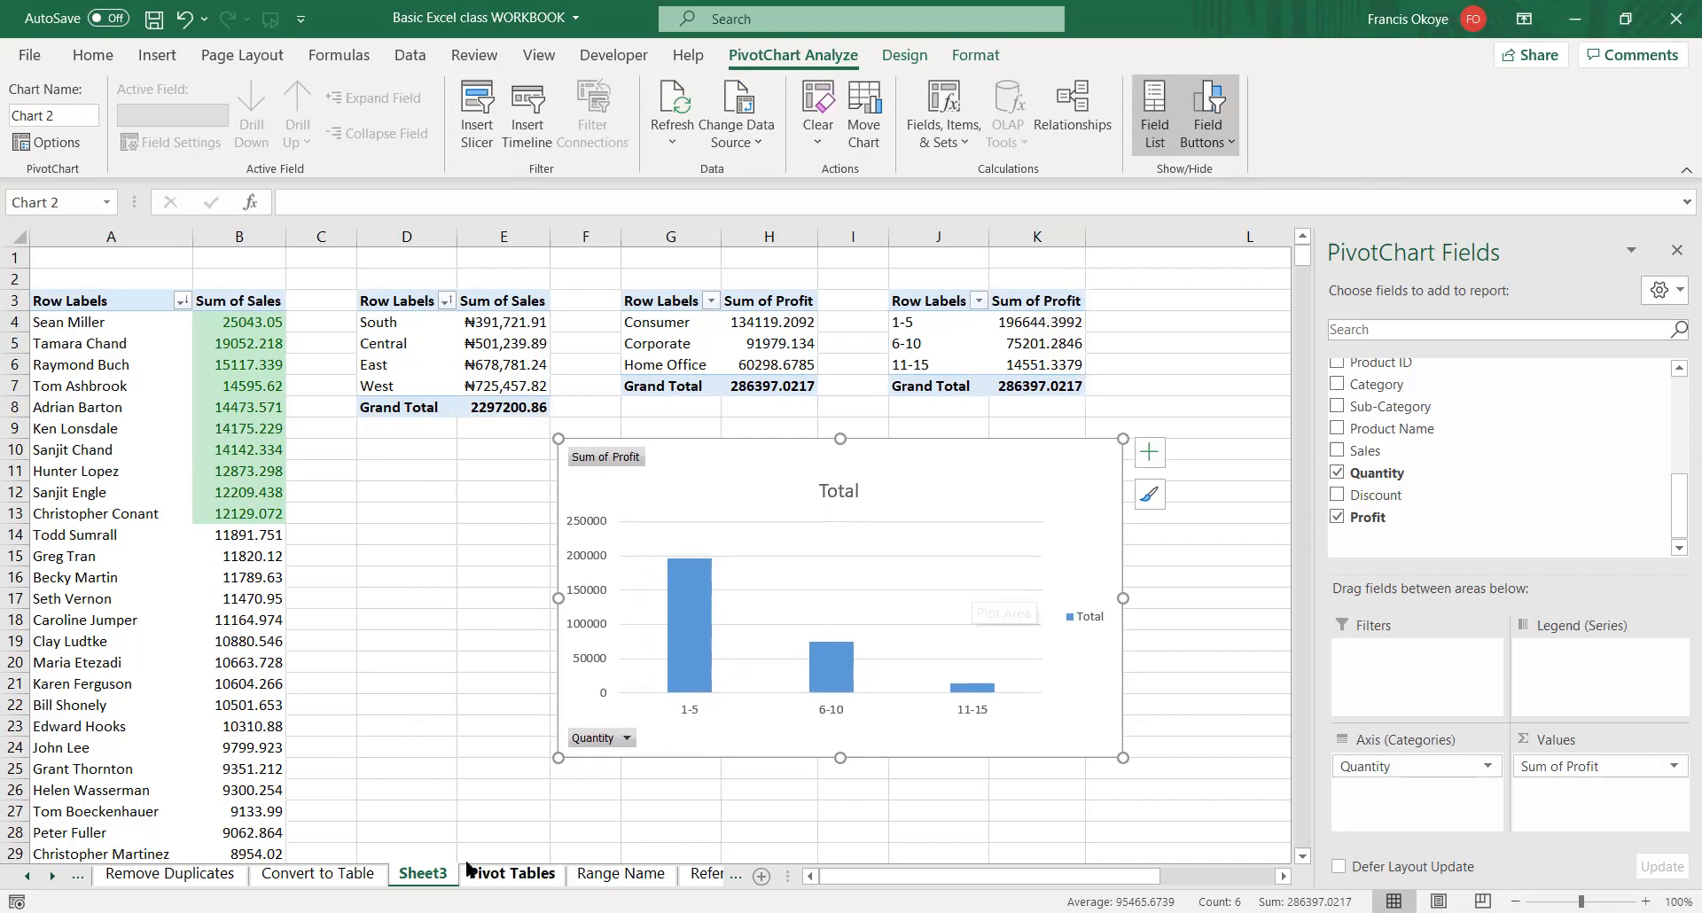
- Check the source data on the Pivot Tables sheet and rename the 1-5 quantity group on Sheet3 as "Less than 5"
left_click(502, 873)
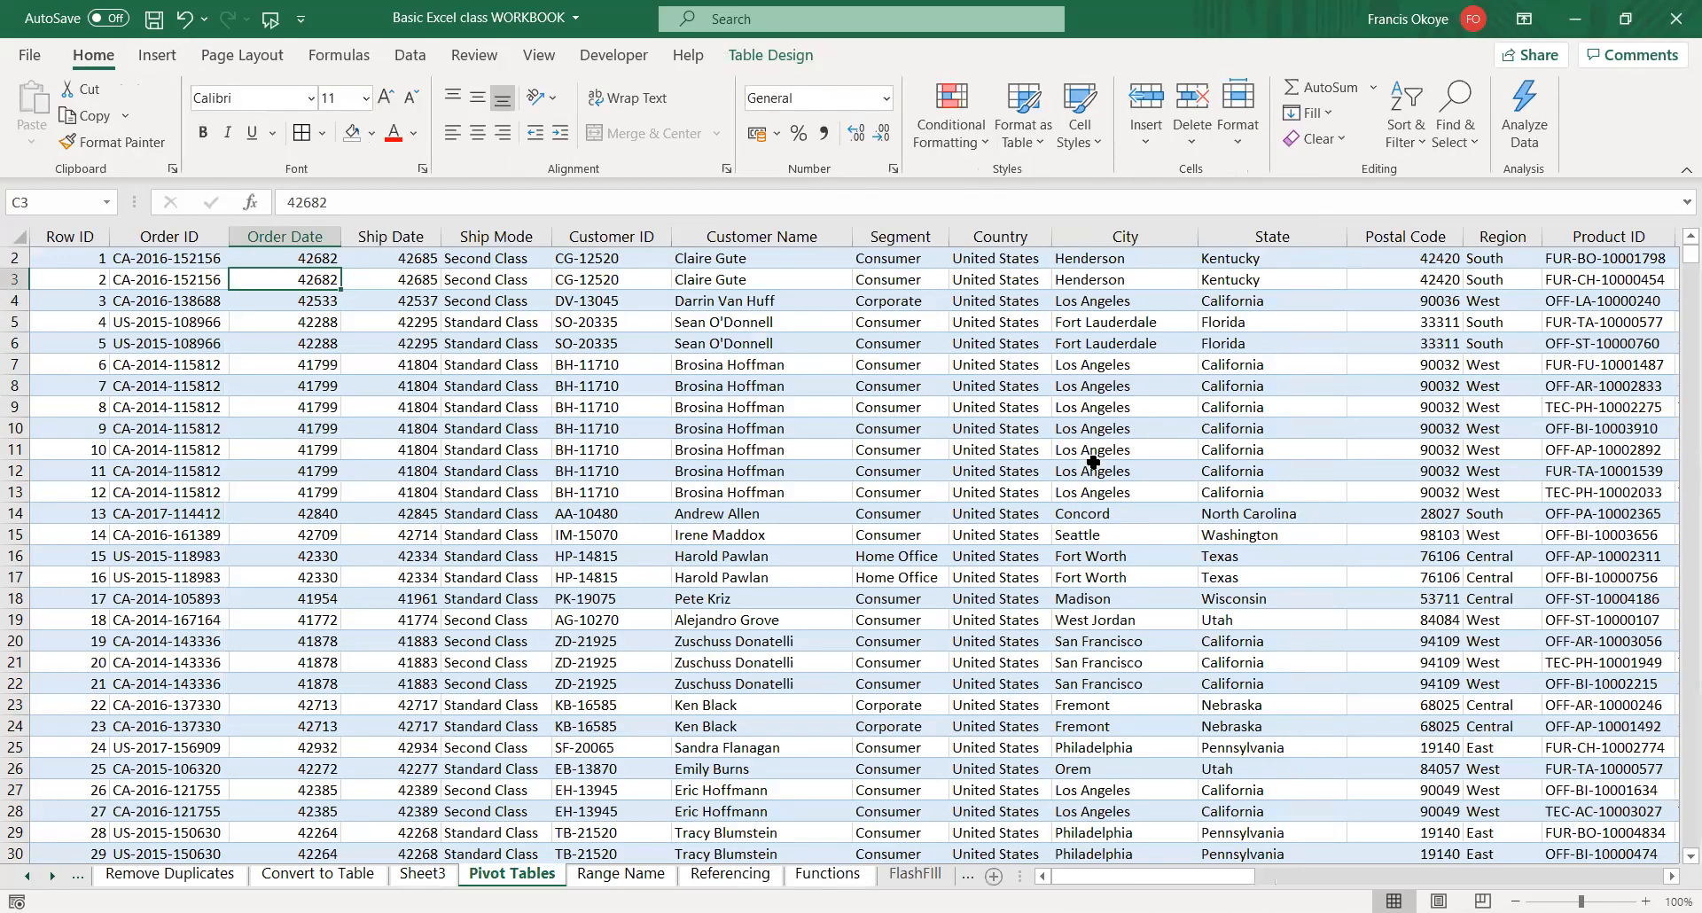
left_click(423, 874)
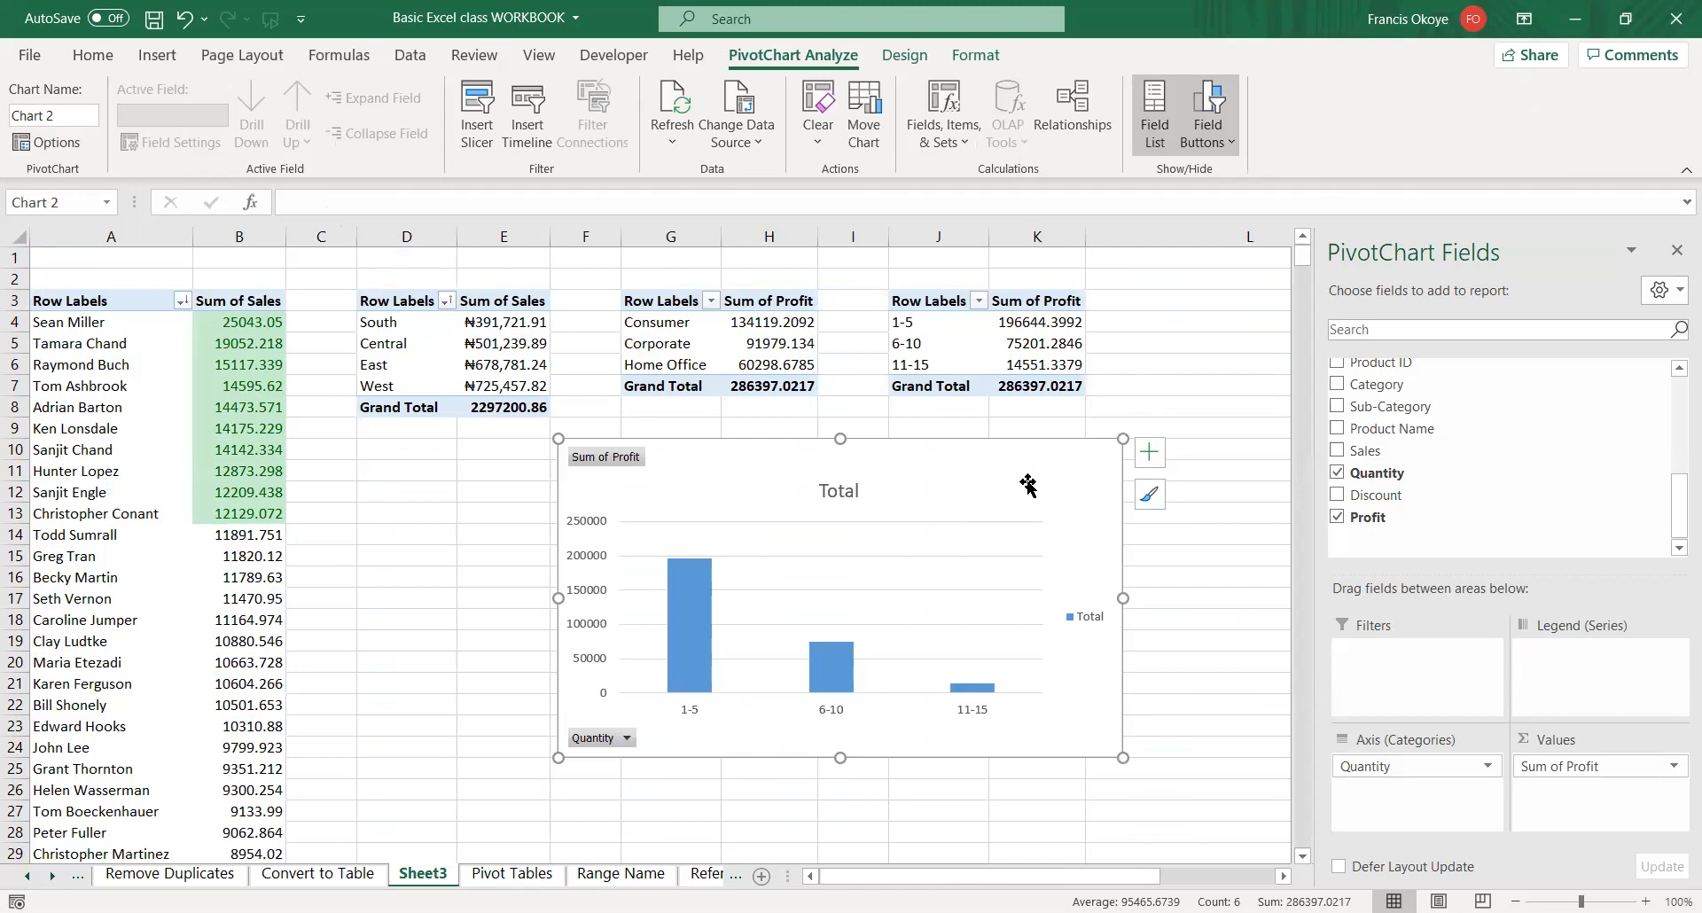
left_click(944, 324)
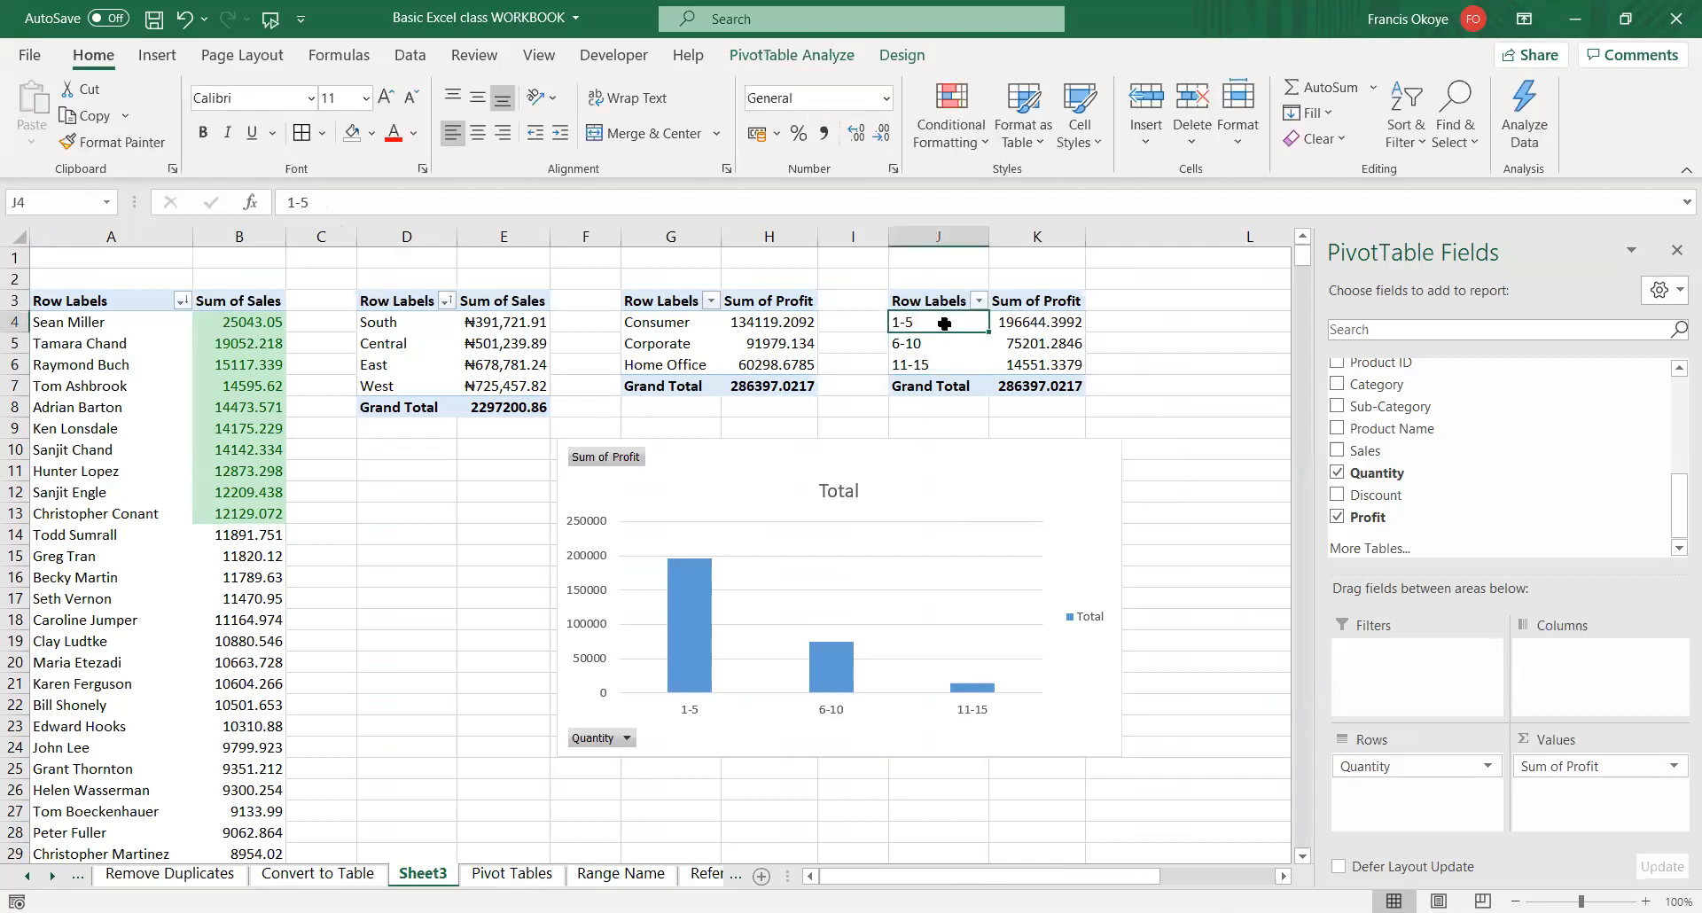
type("Less than 5")
key("Return")
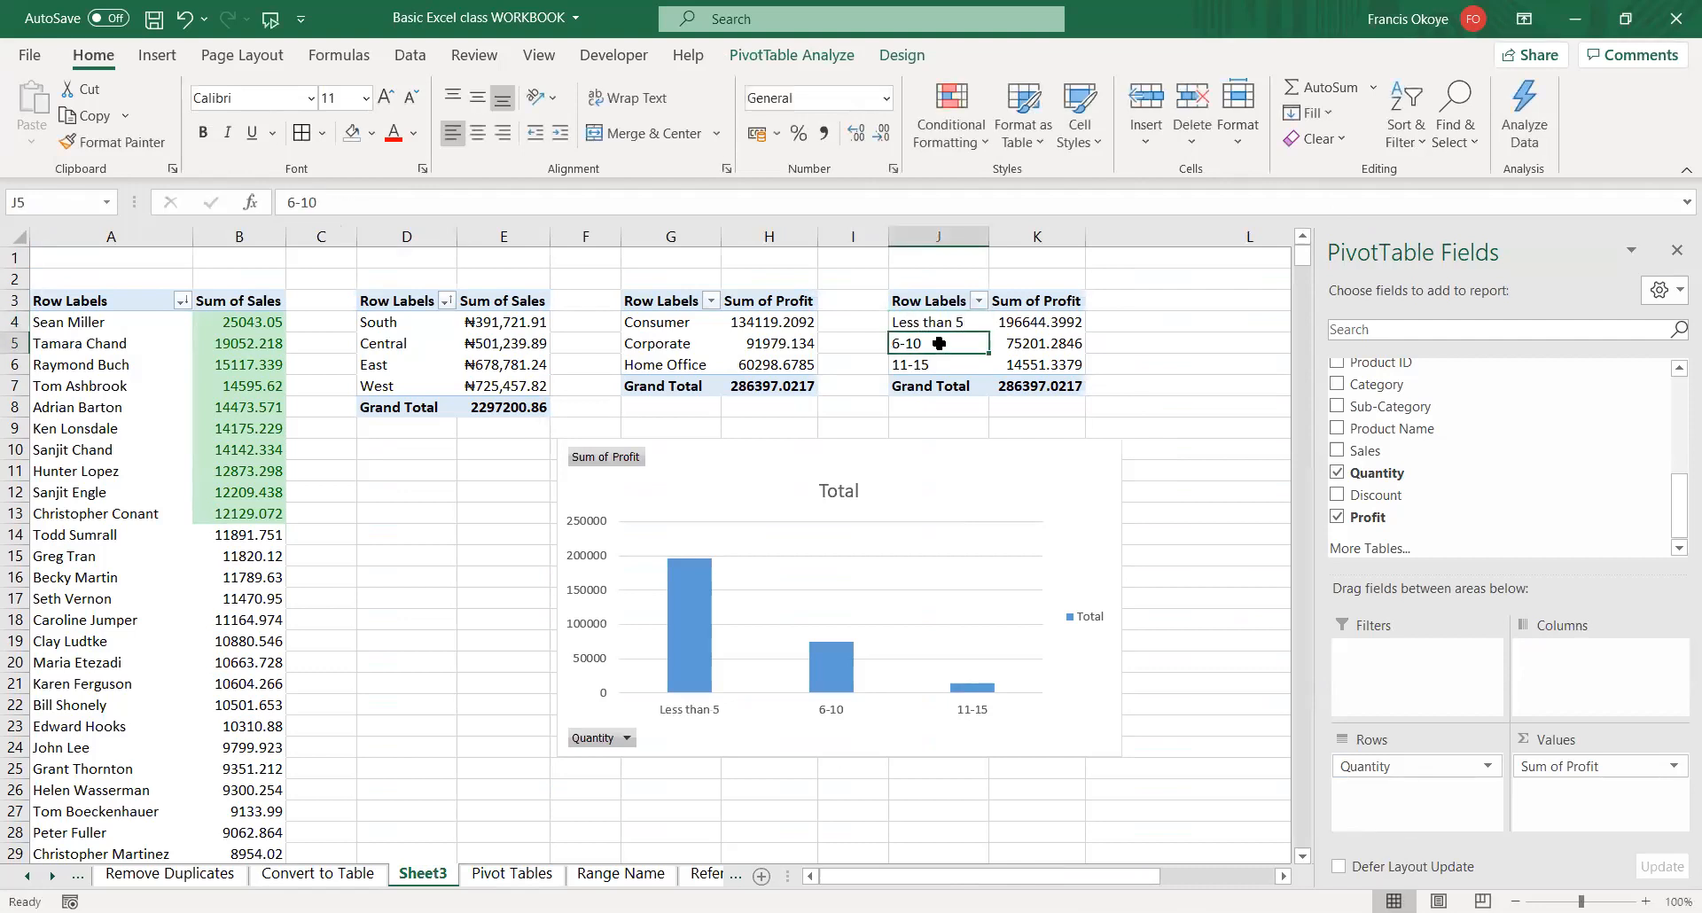
- Rename the 6-10 quantity group in J5 as "Between 5 and 10"
type("Bw")
key("BackSpace")
type("twn")
key("BackSpace")
key("BackSpace")
key("BackSpace")
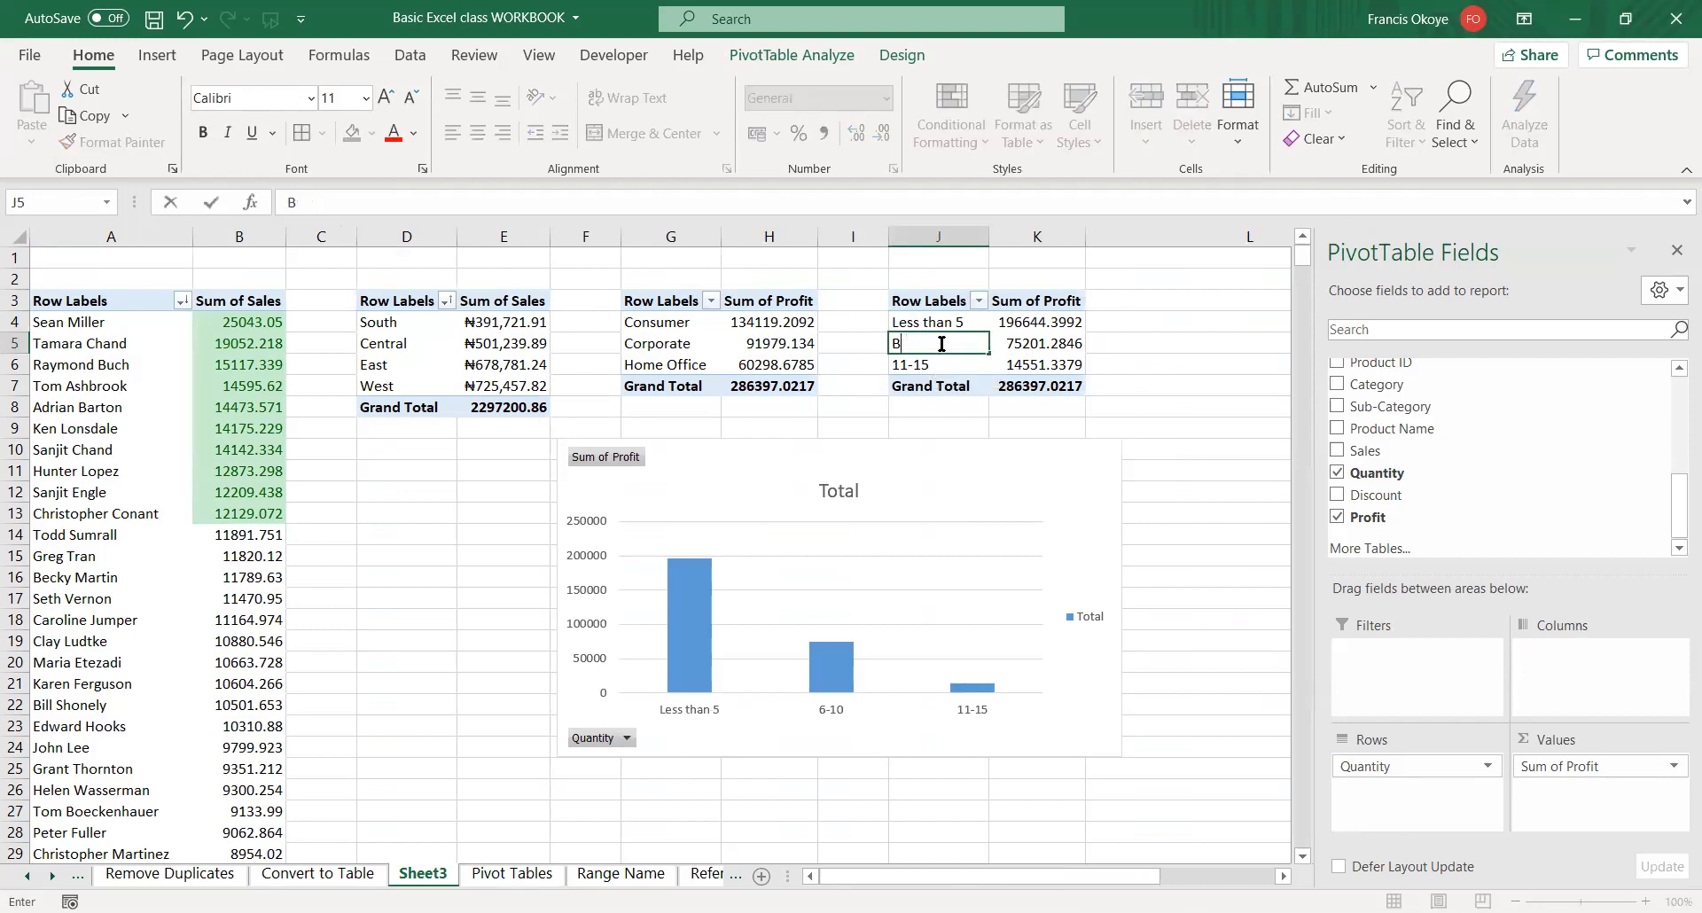
type("etween 5 and 10")
key("Return")
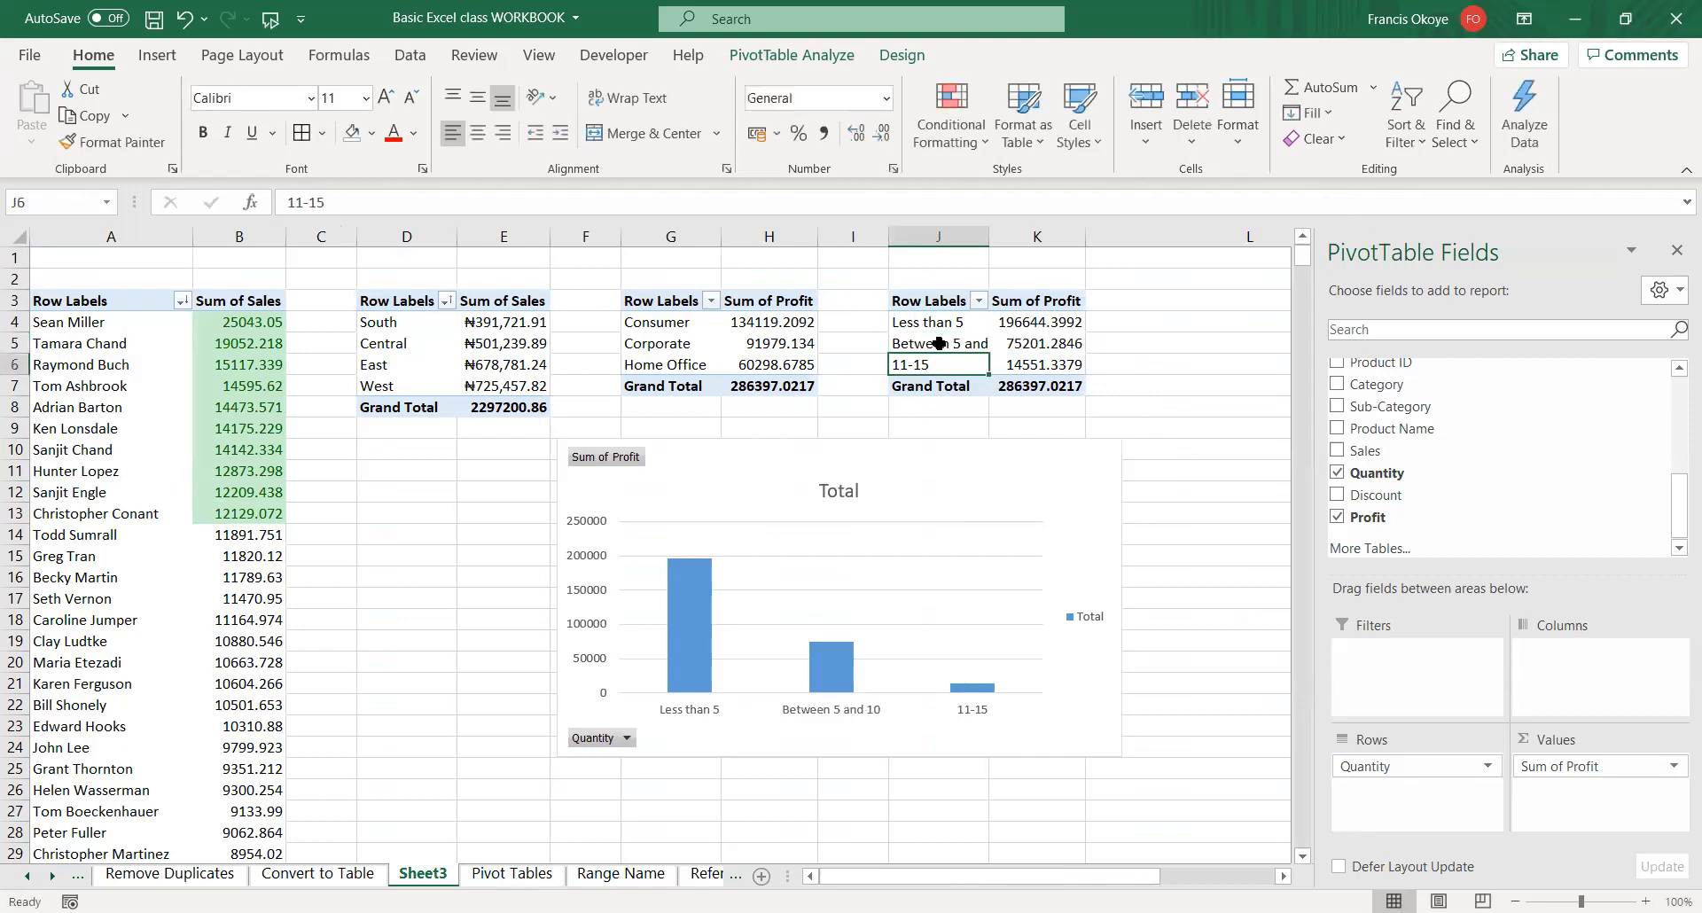
- Rename the 11-15 quantity group in J6 as "Above 10"
left_click(931, 354)
left_click(931, 365)
type("Above 19")
key("BackSpace")
type("0")
key("Return")
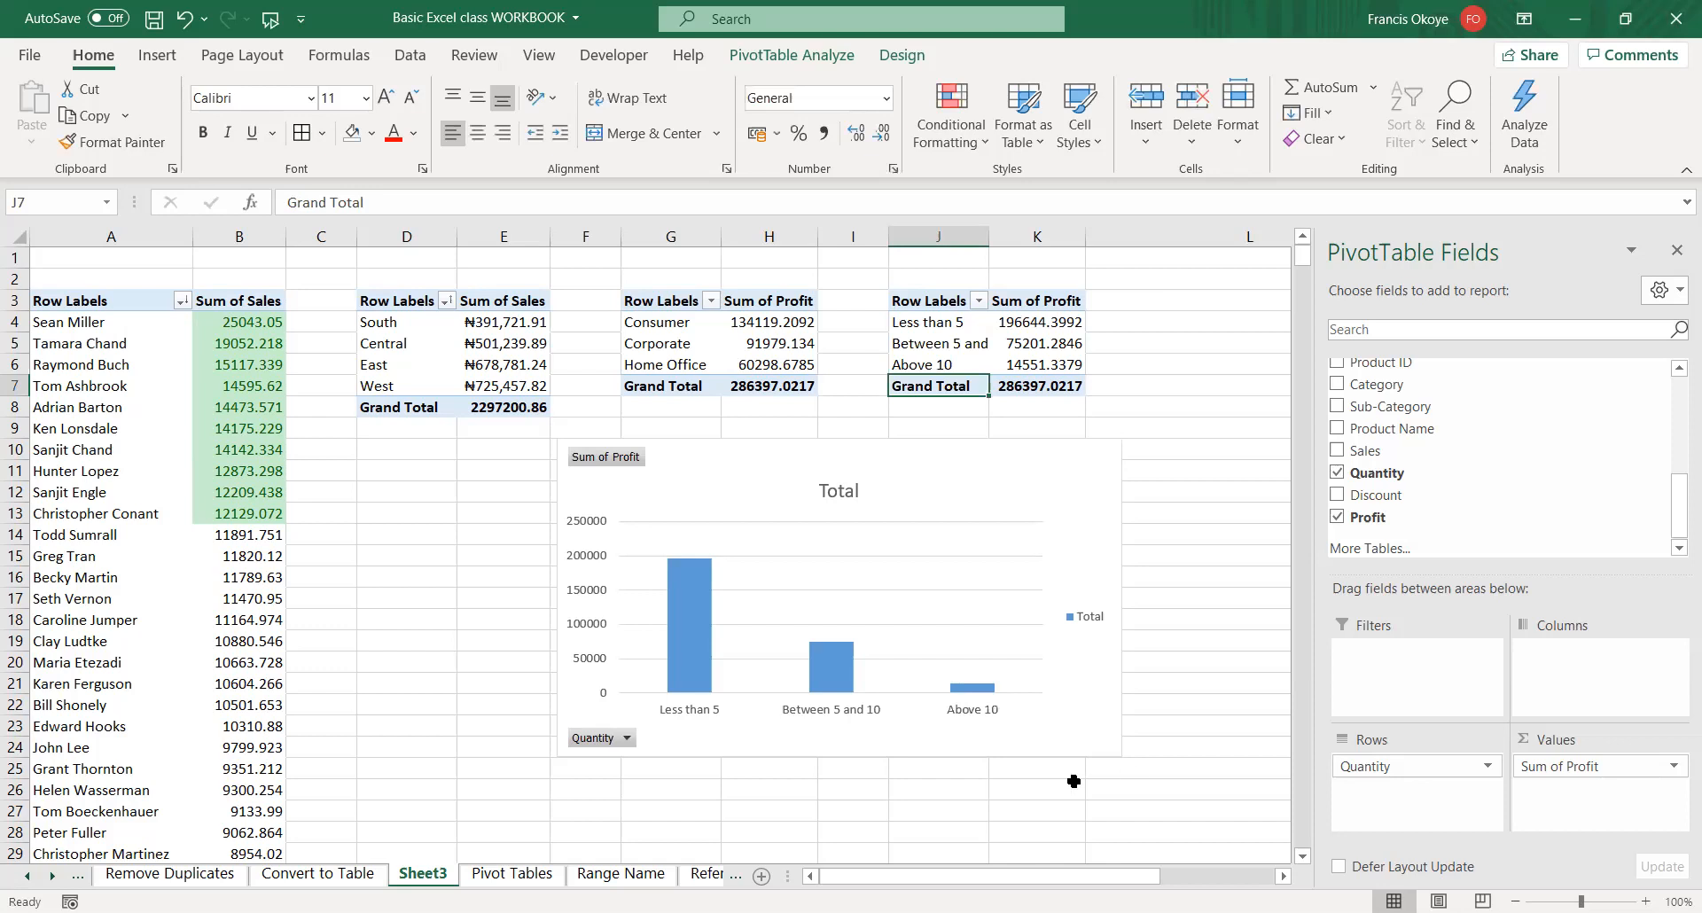
- Narrow the wide empty column L beside the quantity pivot table
left_click(1211, 658)
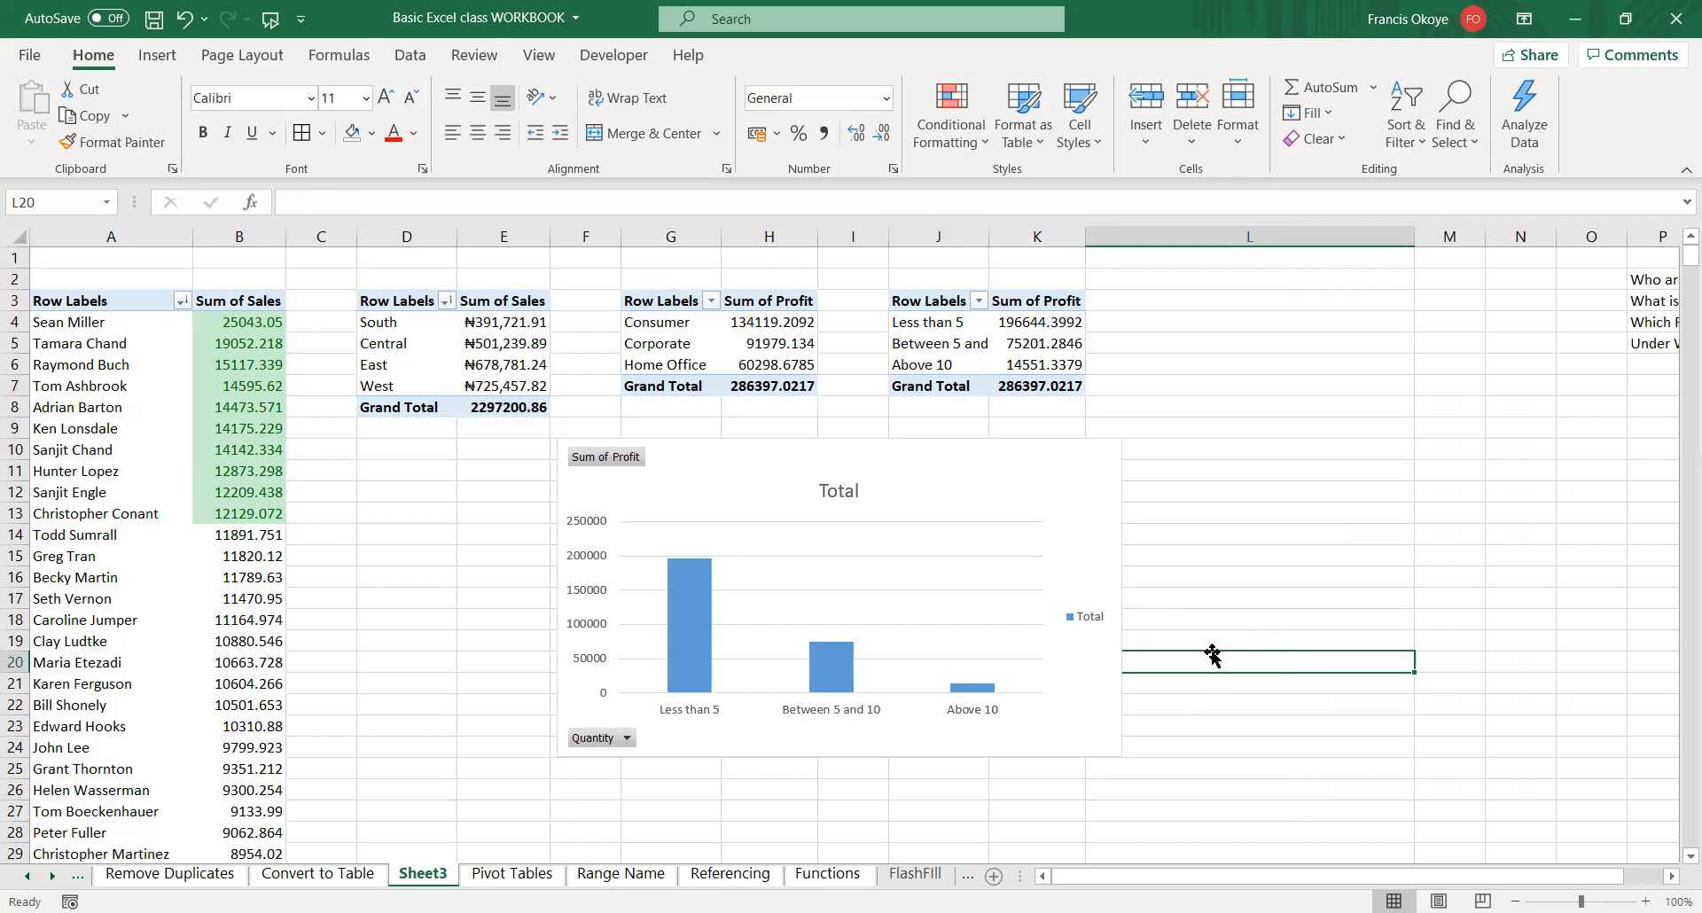
left_click(1204, 301)
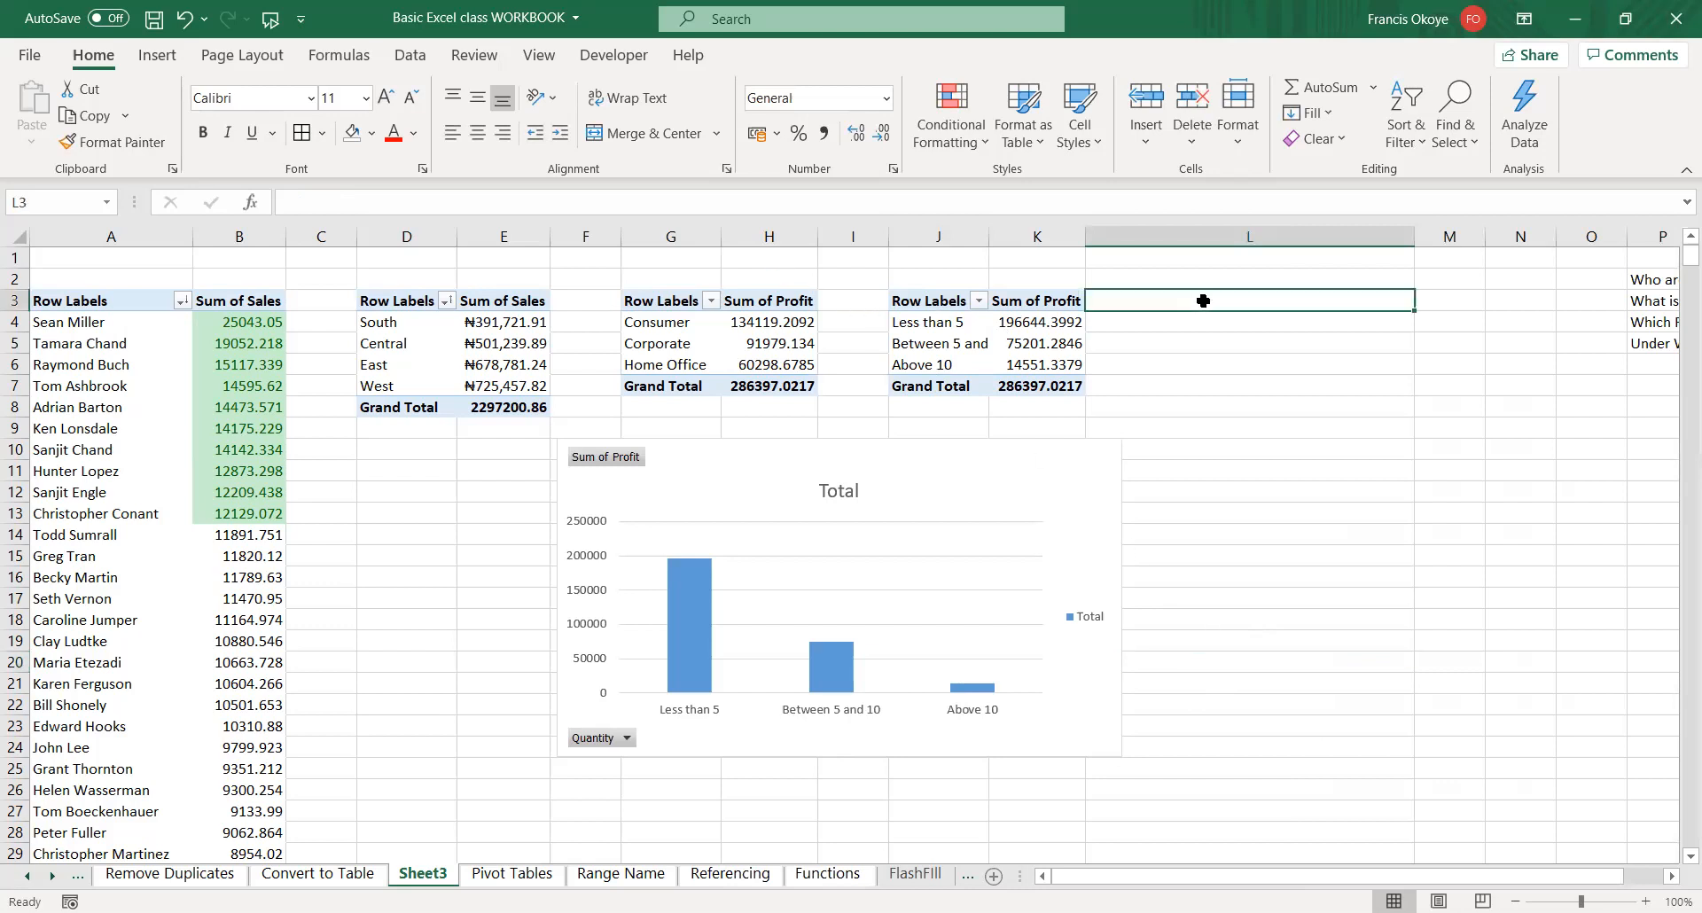
left_click(1424, 300)
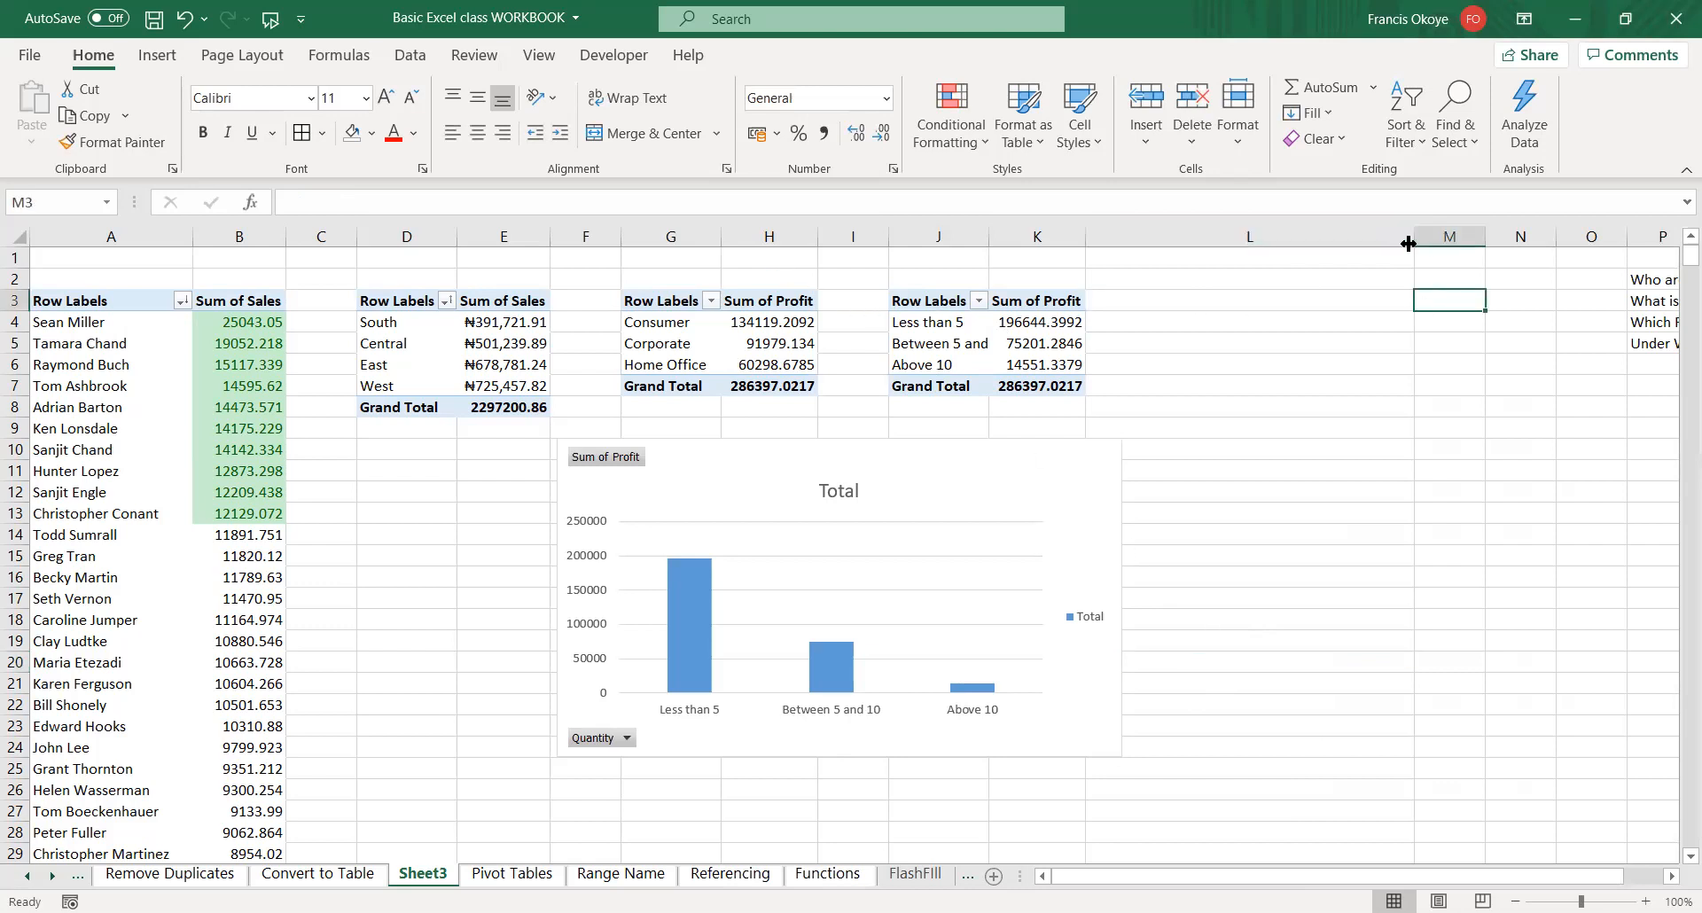
left_click_drag(1409, 243, 1315, 235)
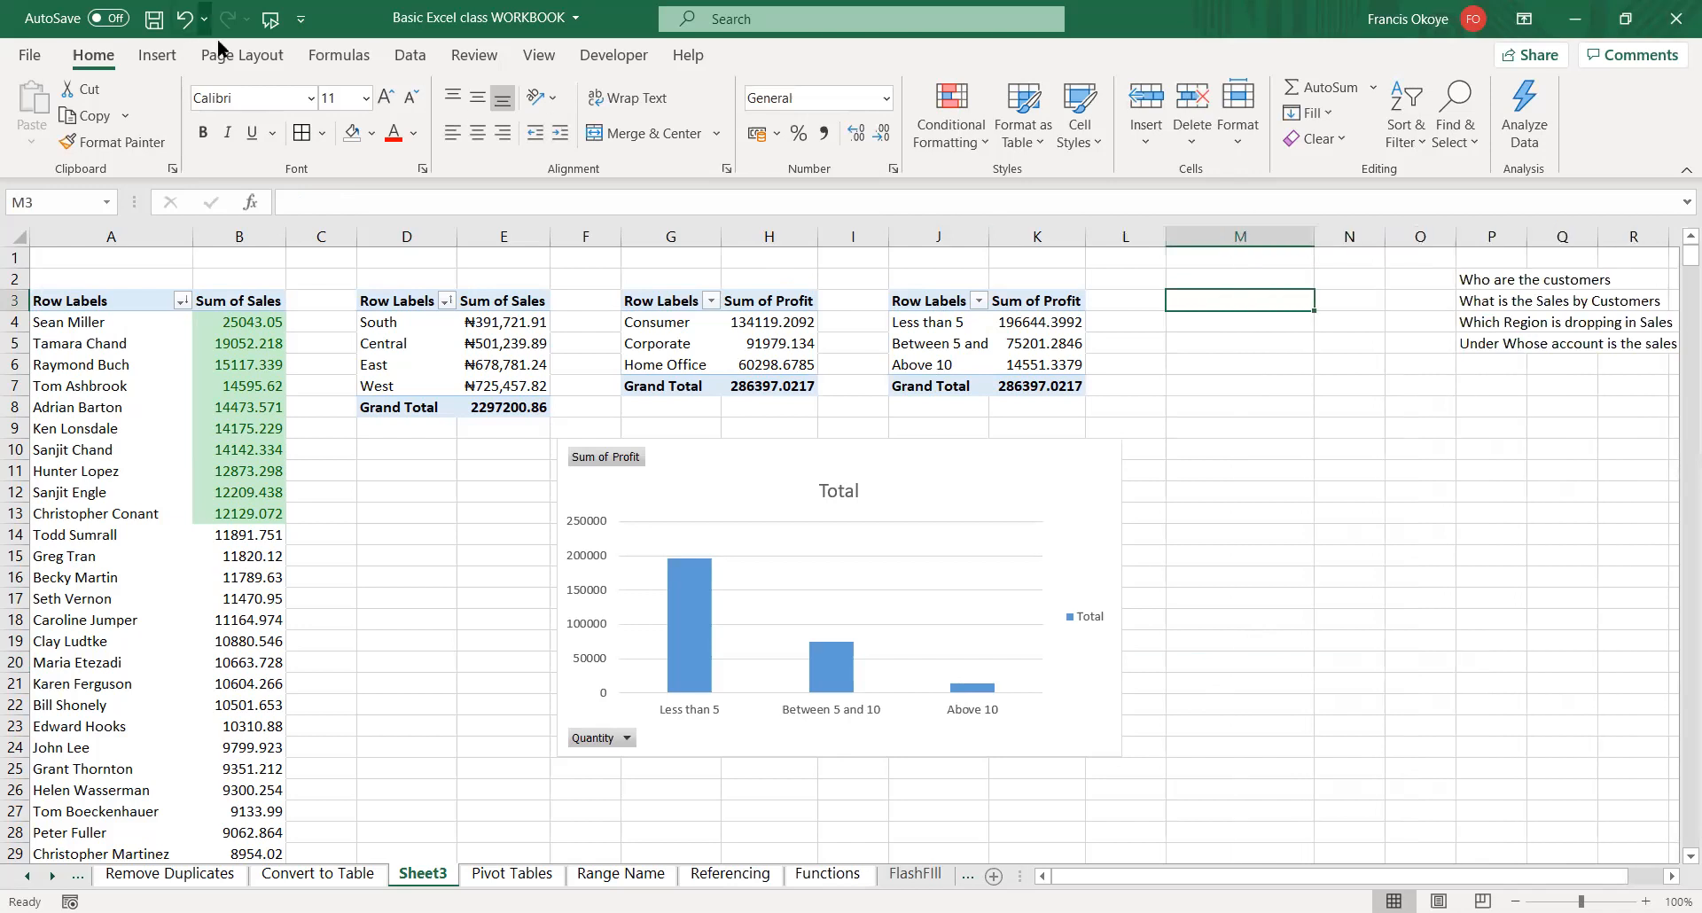
- Insert a PivotTable based on the Region table at cell M3 of the existing worksheet
left_click(157, 55)
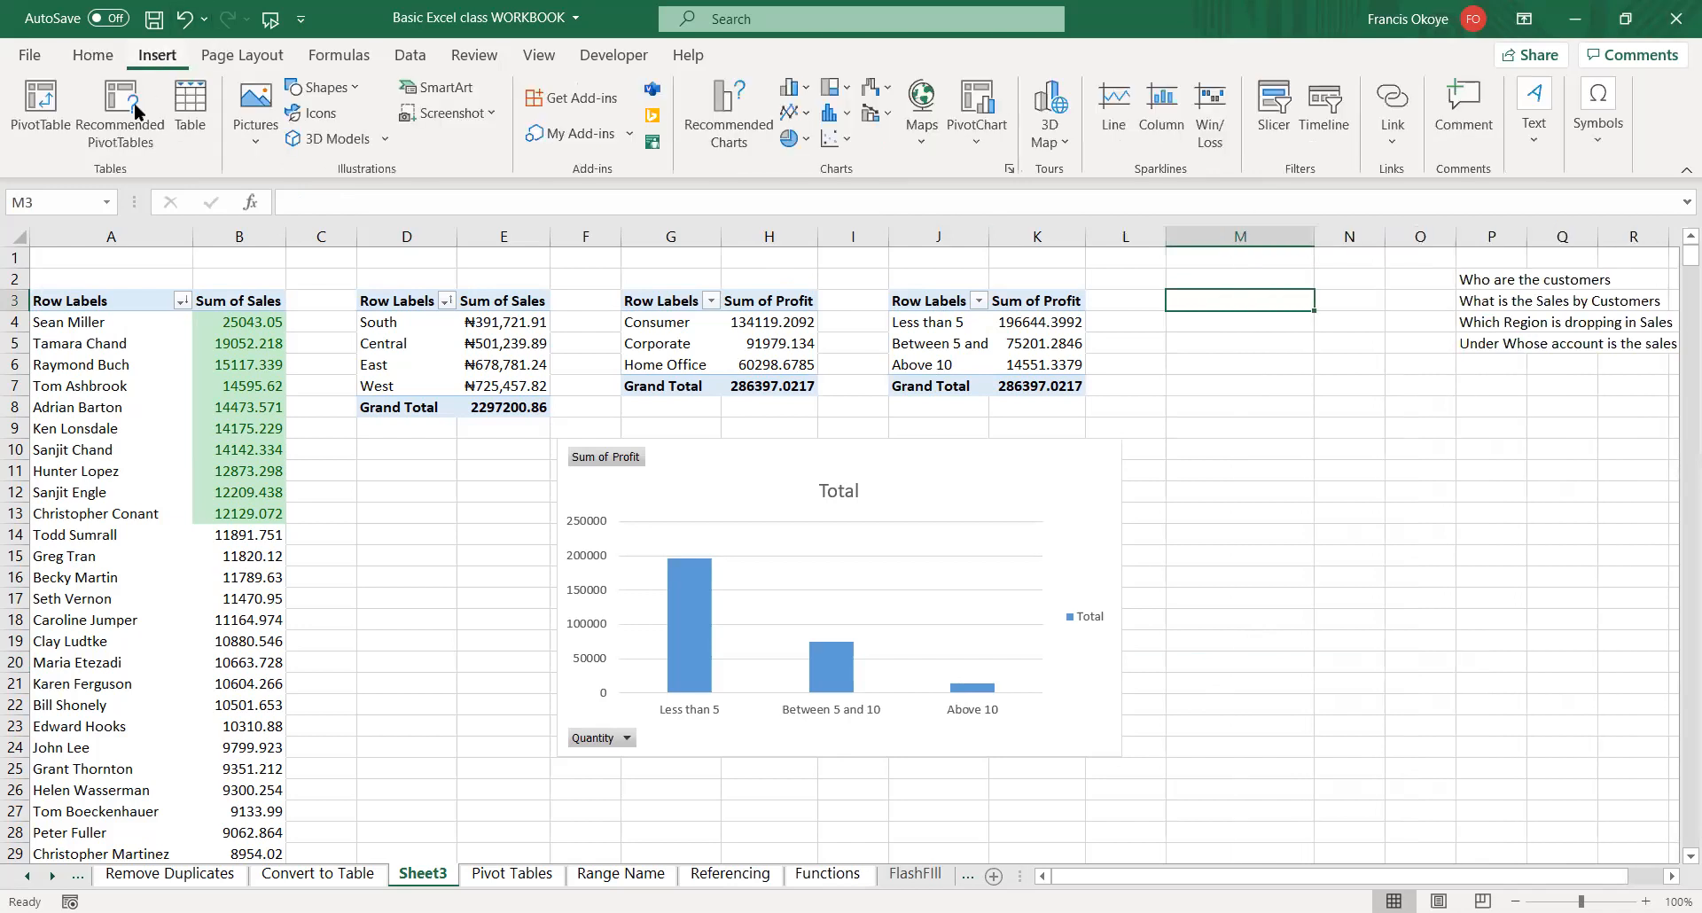
left_click(46, 118)
left_click(858, 270)
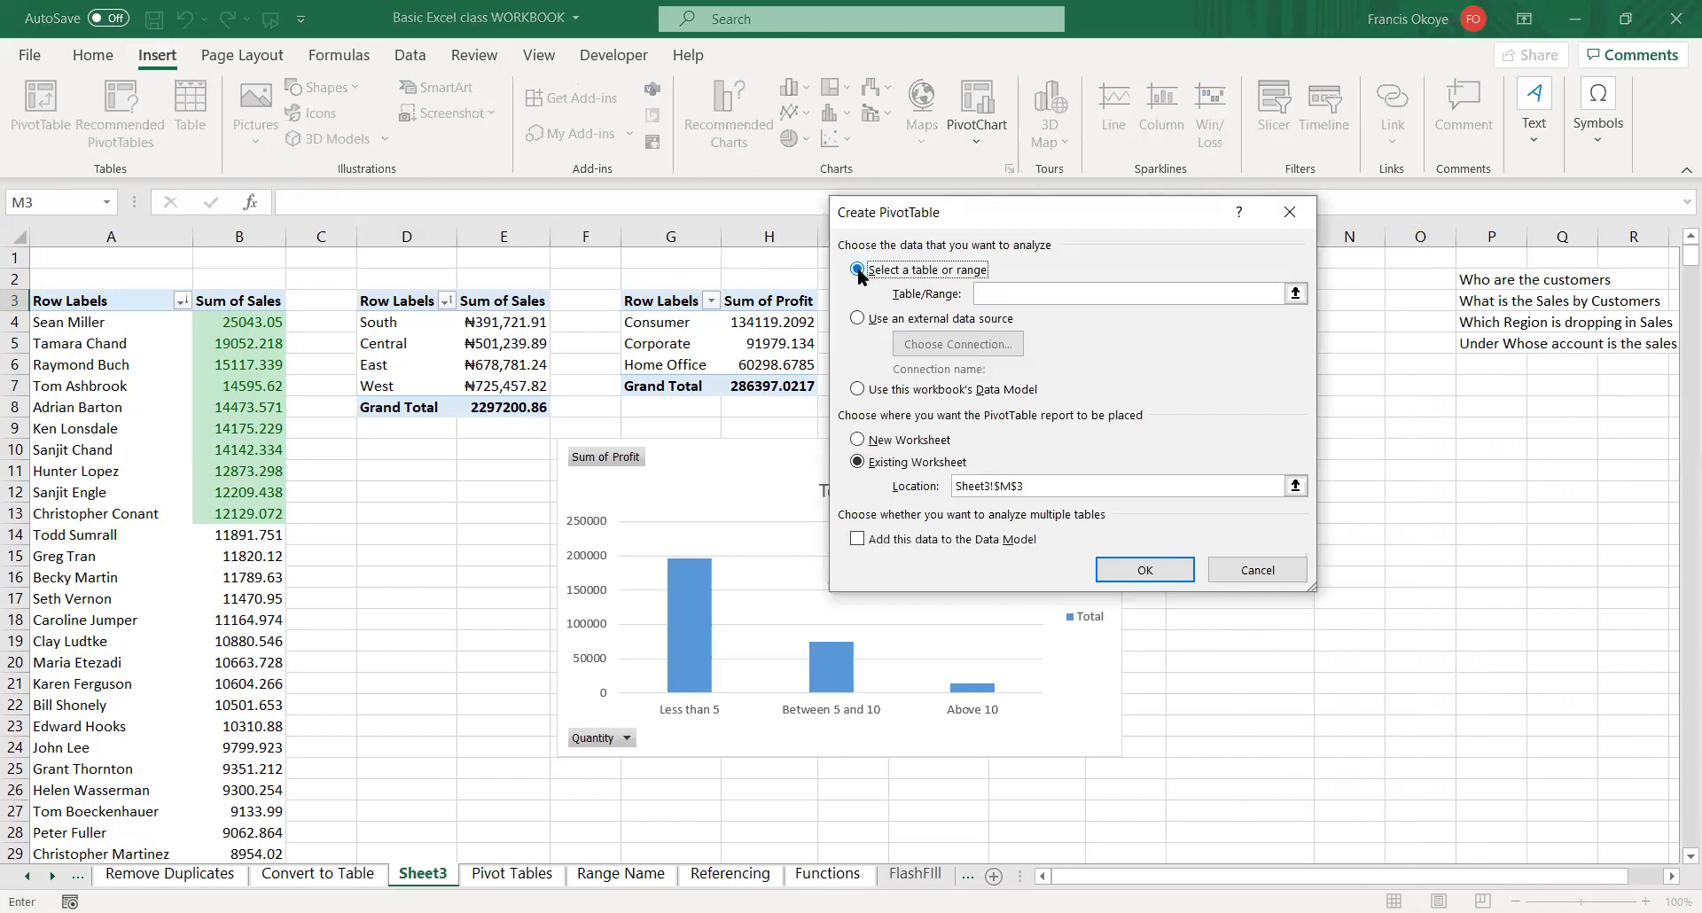
left_click(1096, 294)
type("Region")
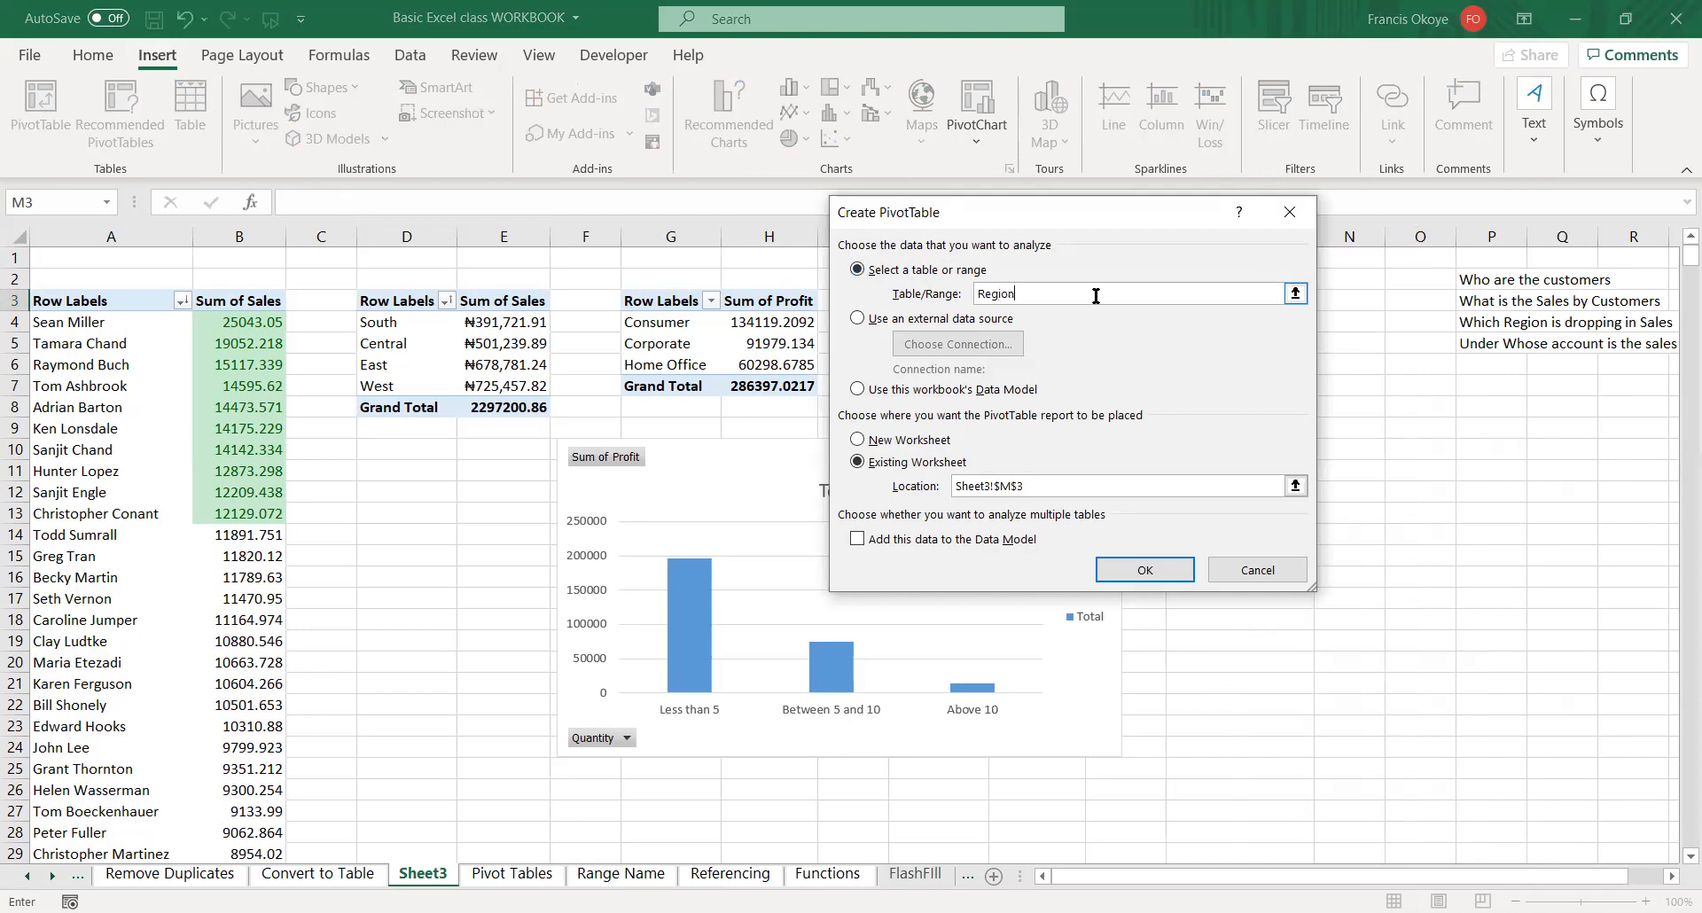
left_click(1164, 568)
- Try Quantity as the row field of the new pivot table and remove it again
scroll(1649, 515, "down", 5)
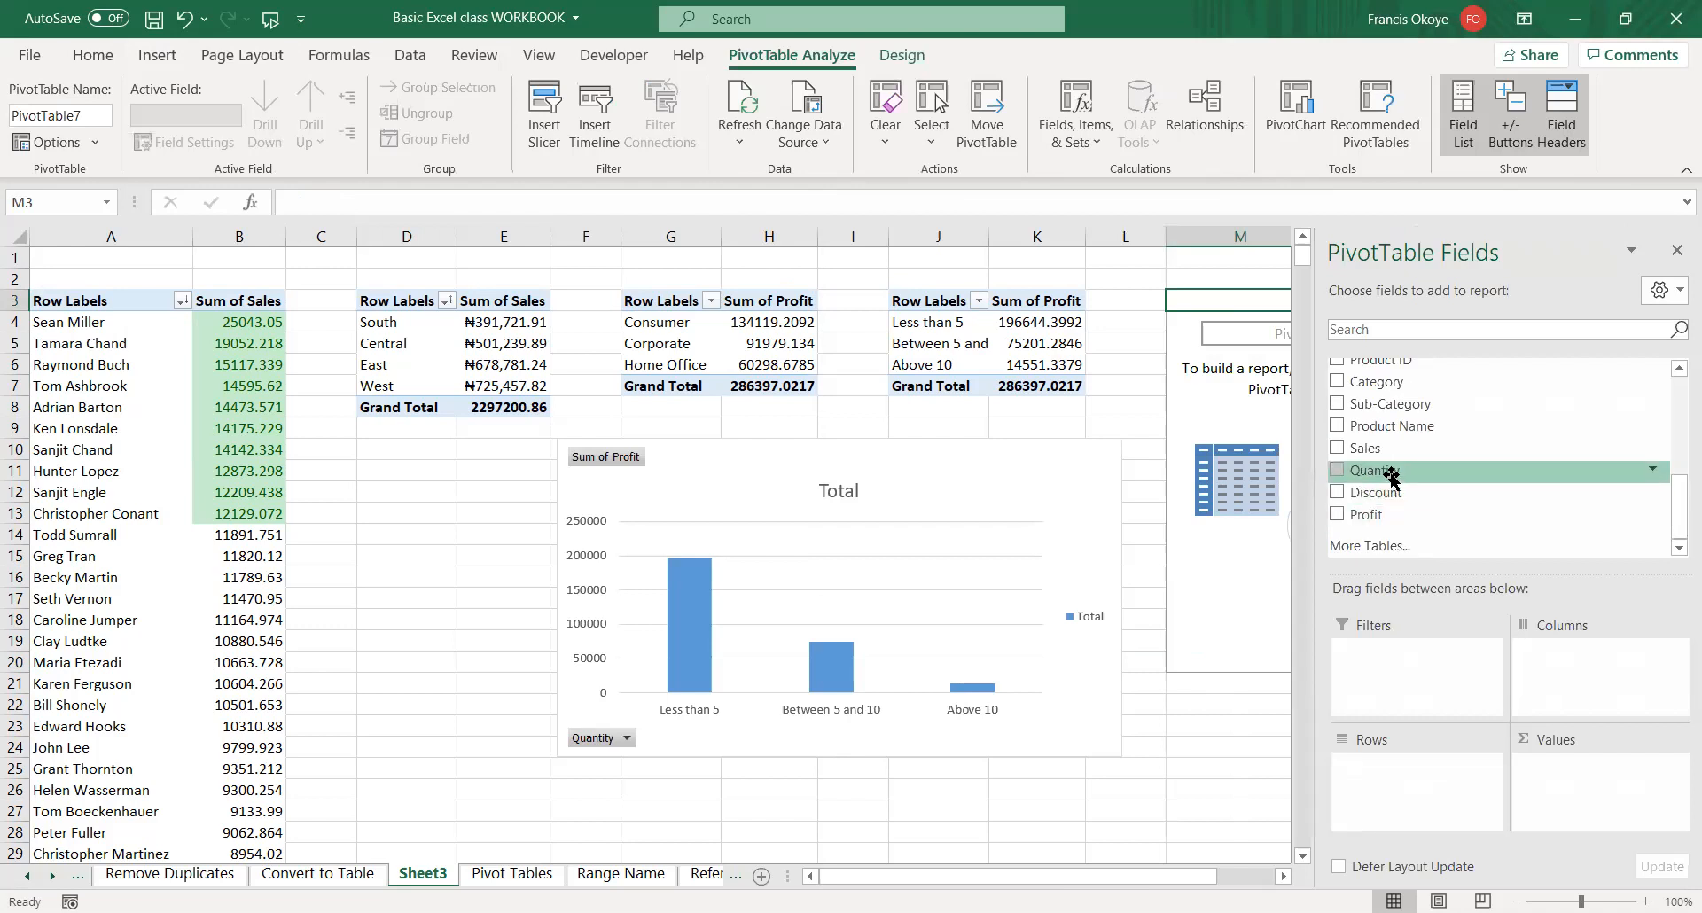
left_click_drag(1391, 477, 1406, 775)
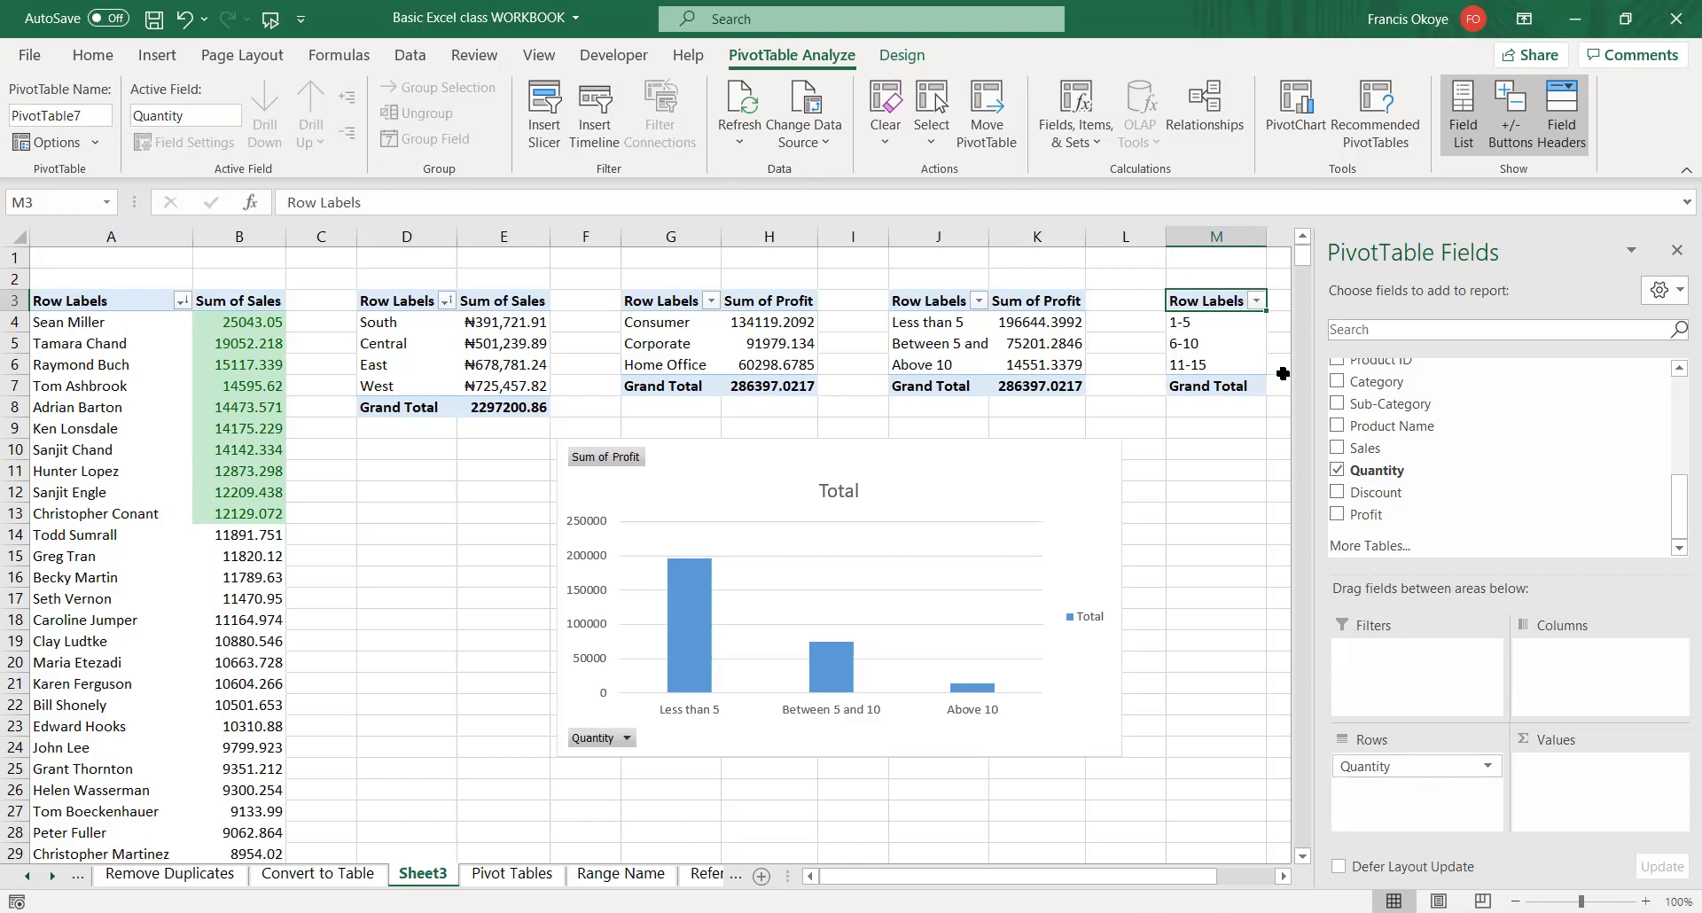
left_click_drag(1398, 473, 1166, 463)
left_click_drag(1428, 768, 933, 788)
- Add Sales to the rows of the new pivot table and check its smallest and largest values
left_click_drag(1357, 450, 1422, 775)
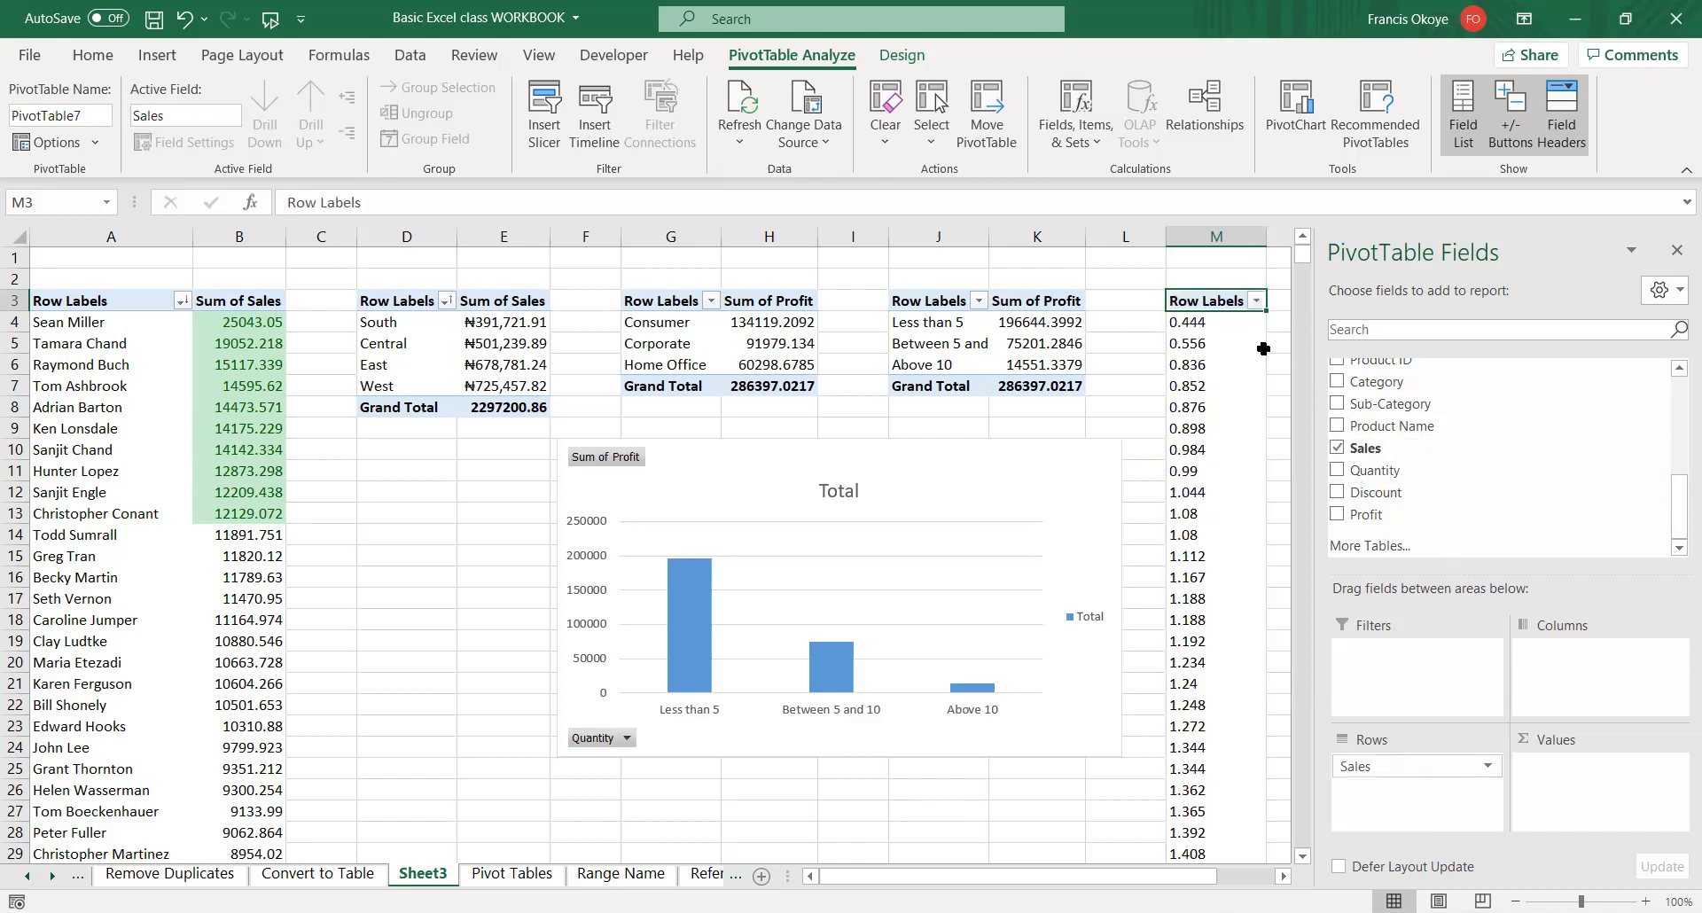
mouse_move(1296, 252)
left_mouse_down()
mouse_move(1302, 838)
mouse_move(1283, 804)
mouse_move(1259, 384)
mouse_move(1275, 251)
mouse_move(1286, 385)
mouse_move(1304, 250)
left_mouse_up()
right_click(1218, 414)
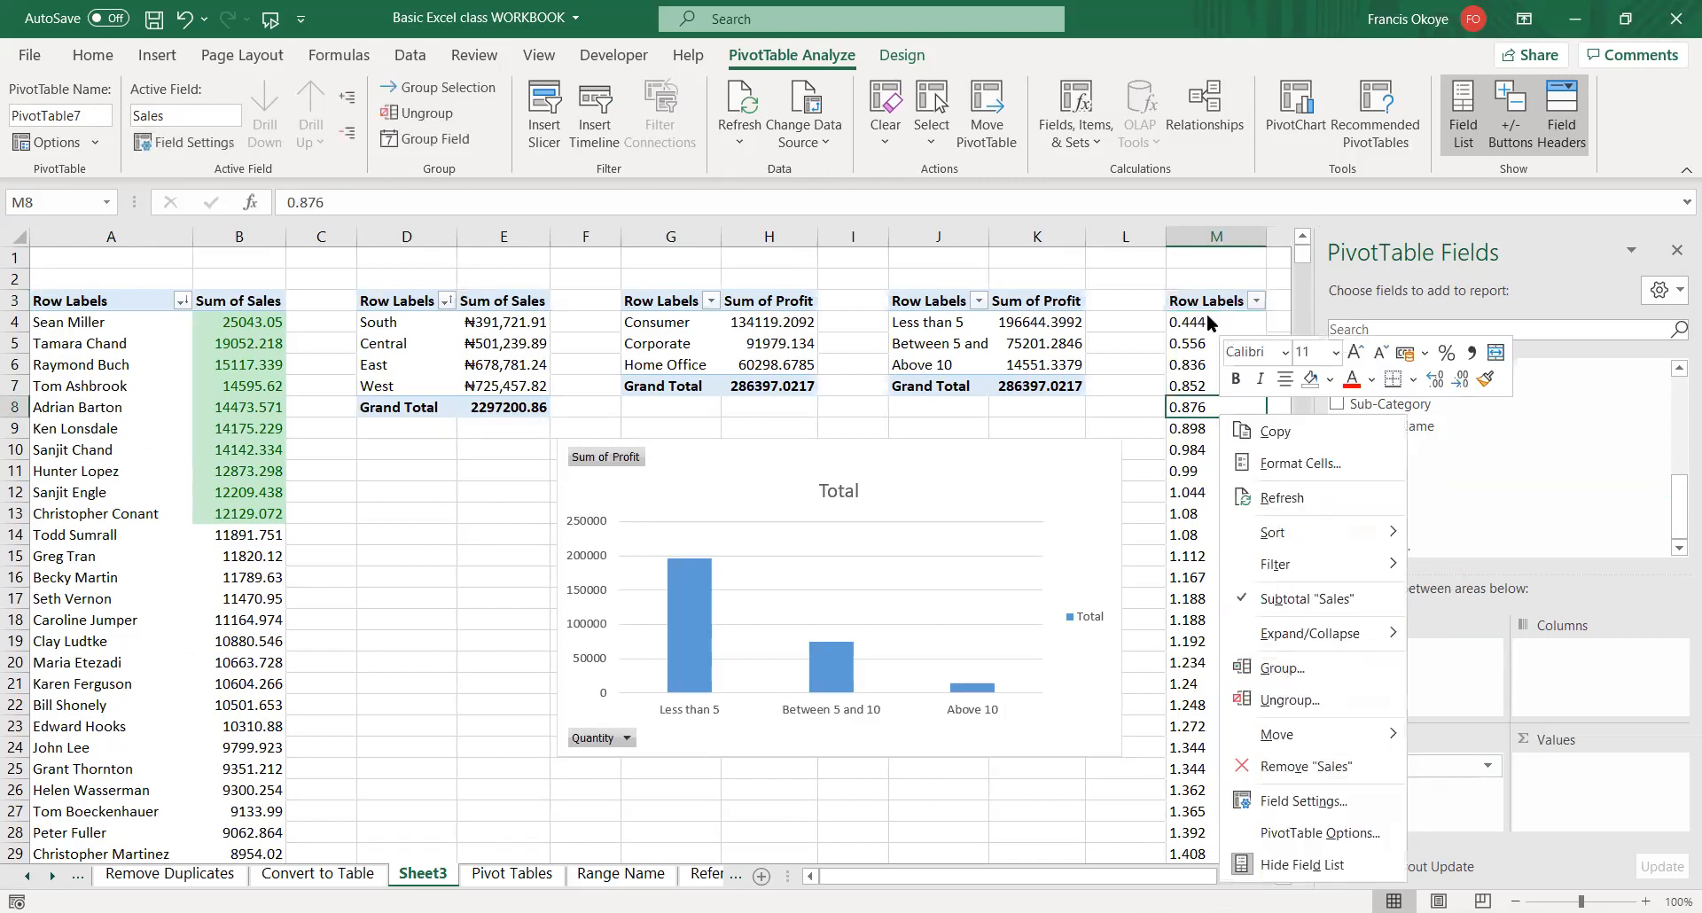
left_click(1207, 321)
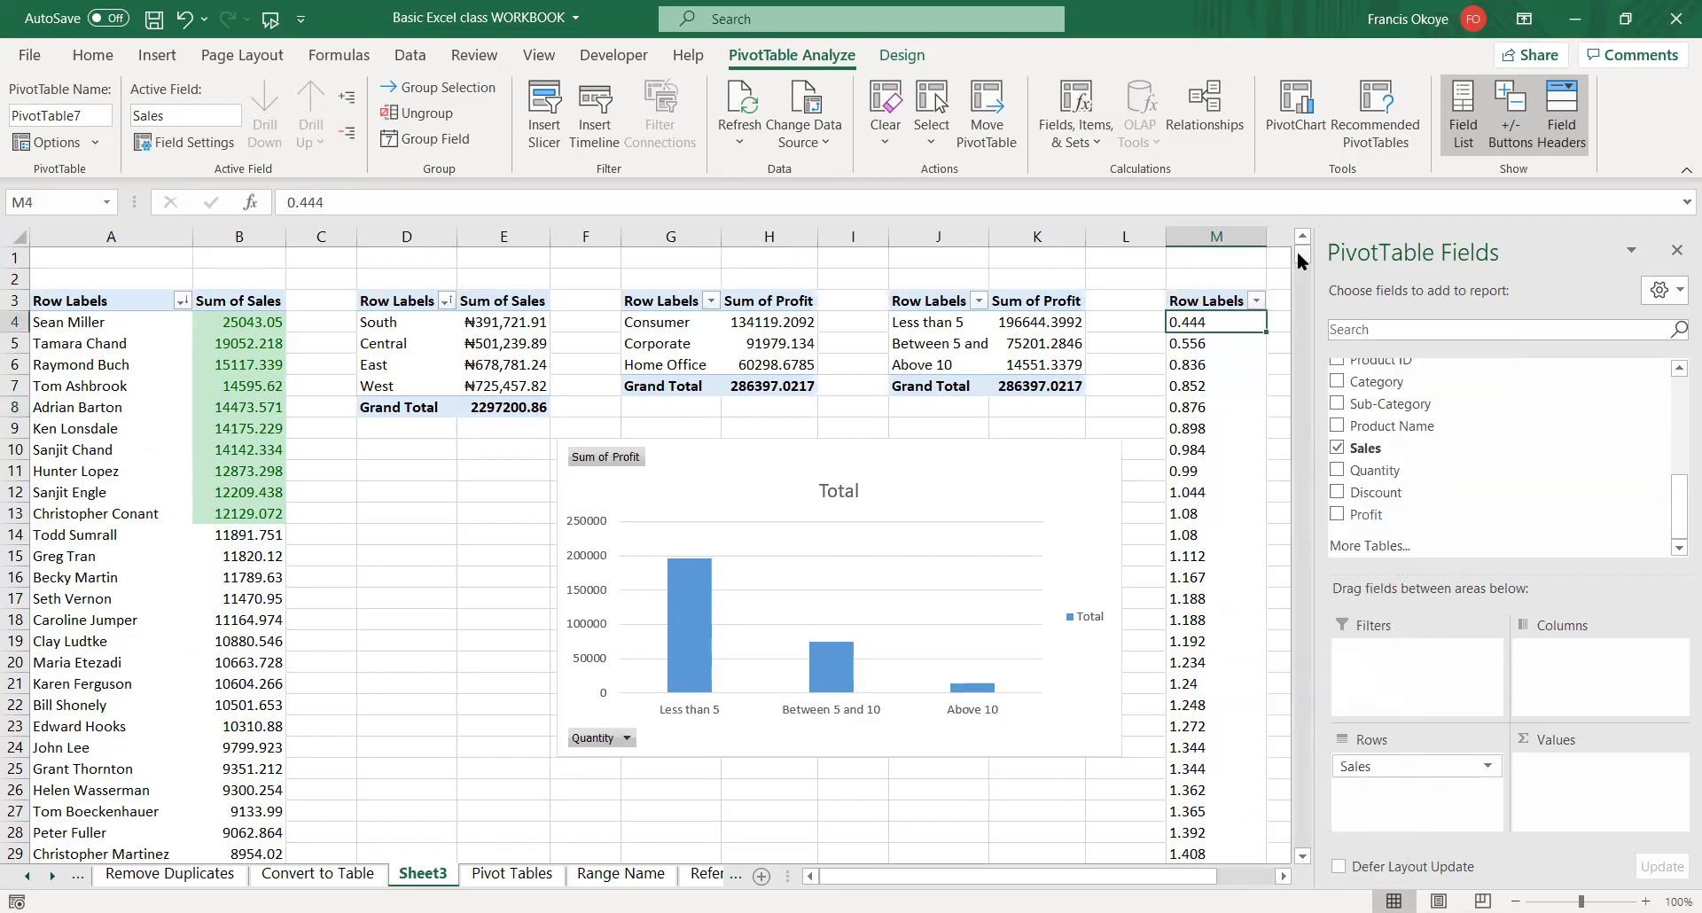
left_click_drag(1302, 260, 1302, 838)
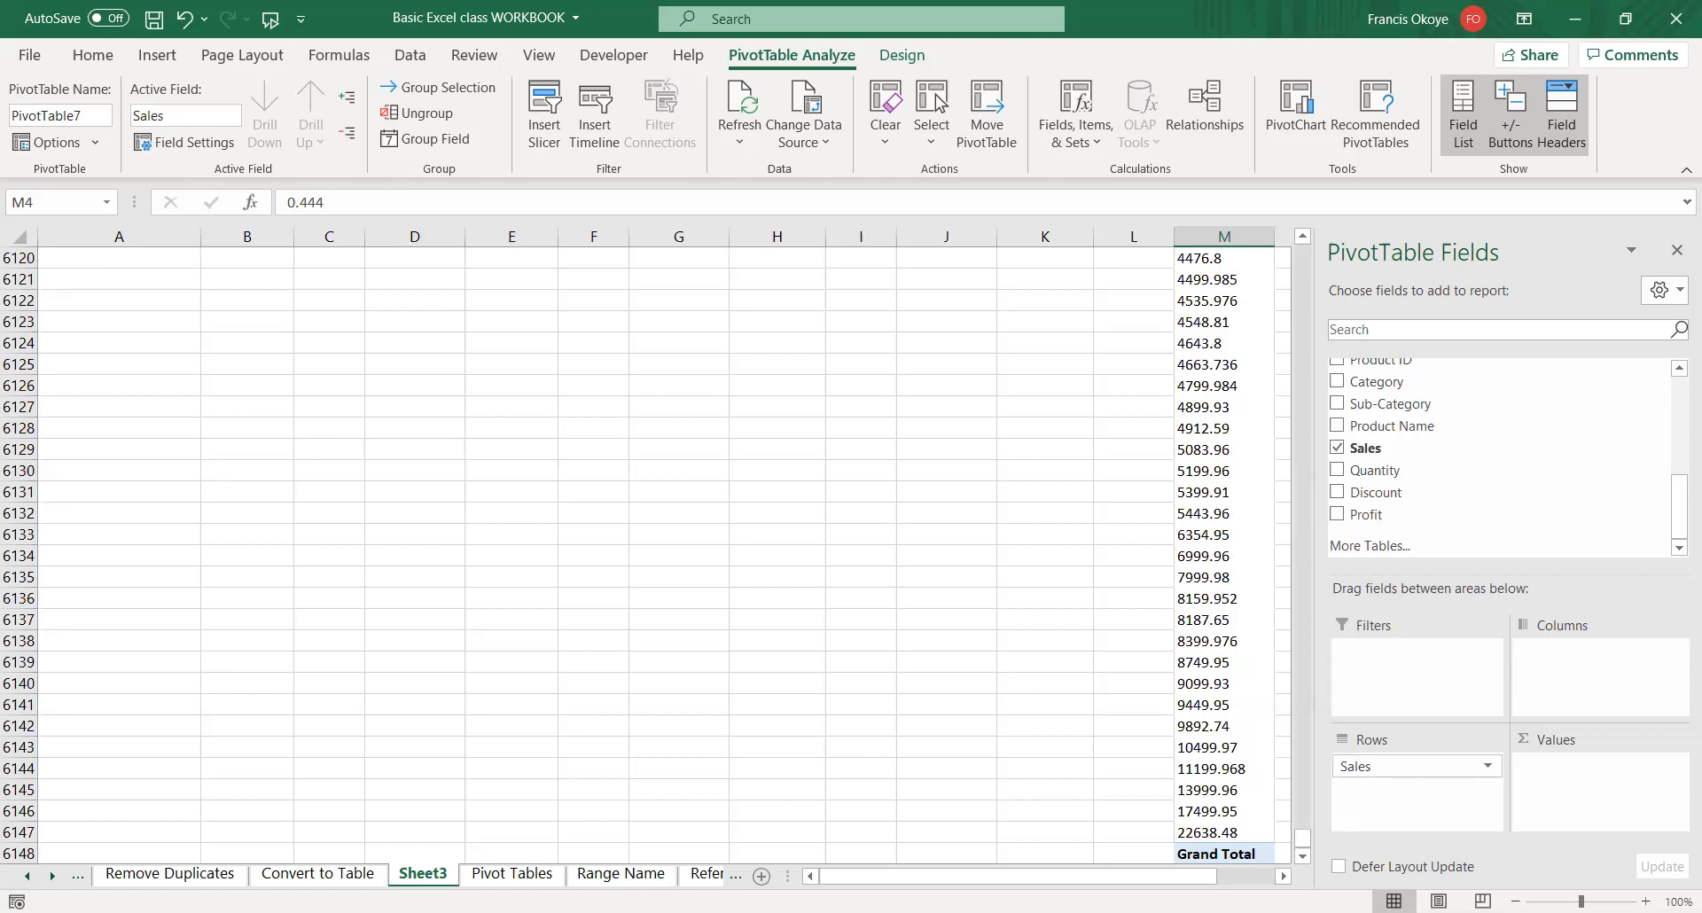
left_click_drag(1301, 838, 1283, 215)
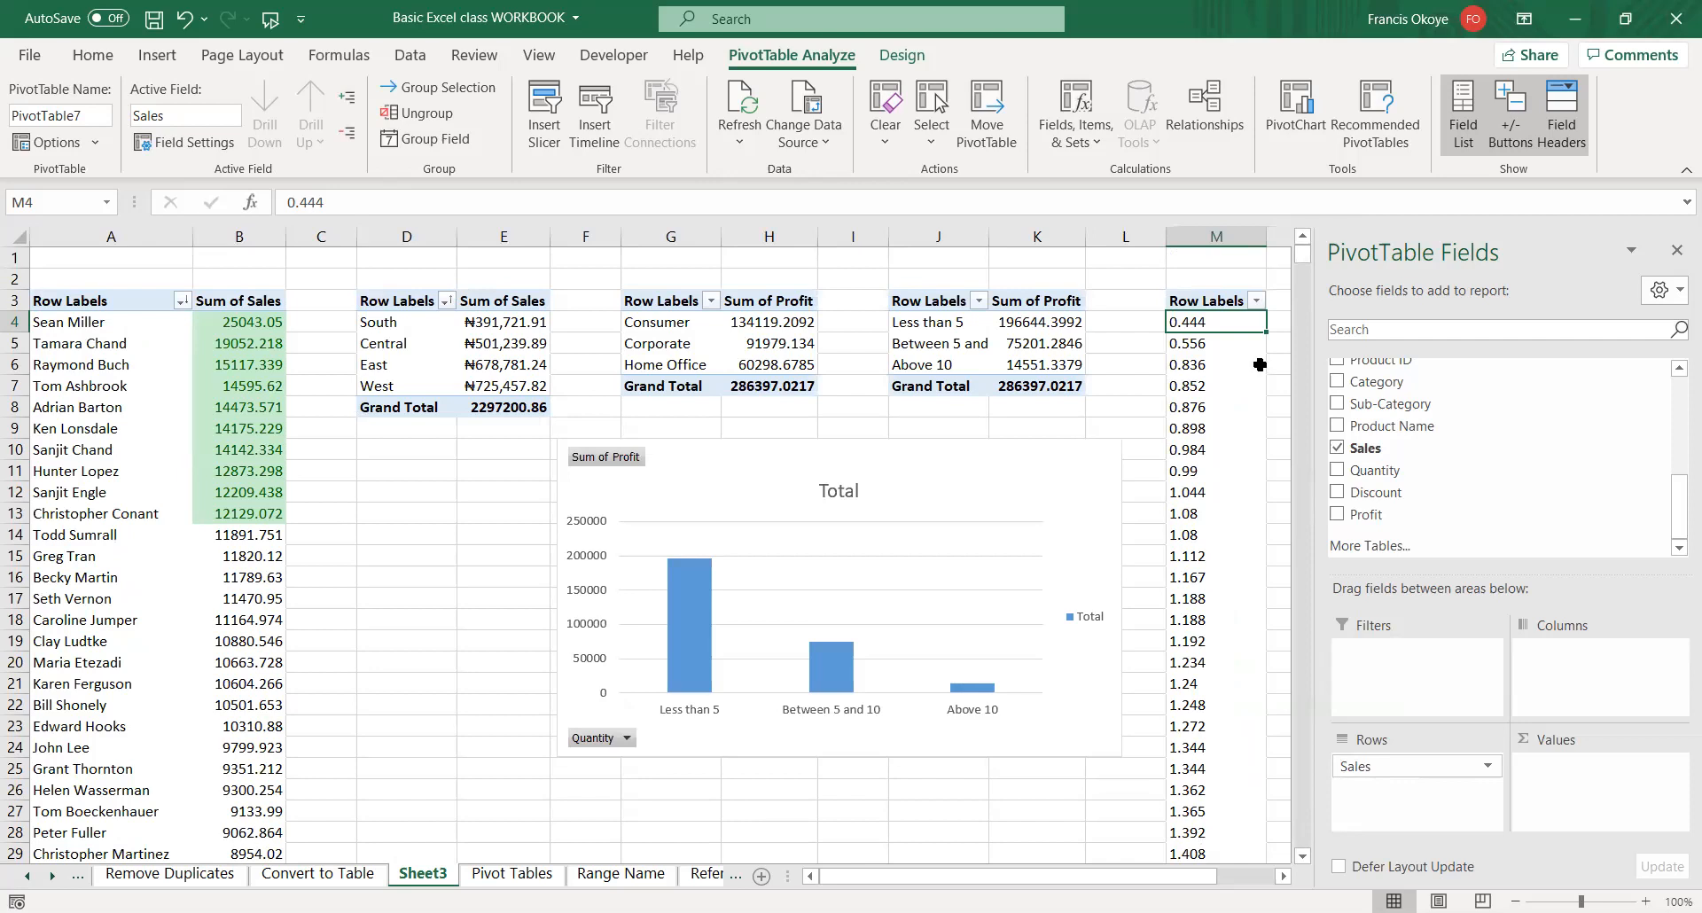
- Open the grouping of the Sales row labels and set it to start at 0 and end at 23000
left_click(1226, 366)
right_click(1228, 367)
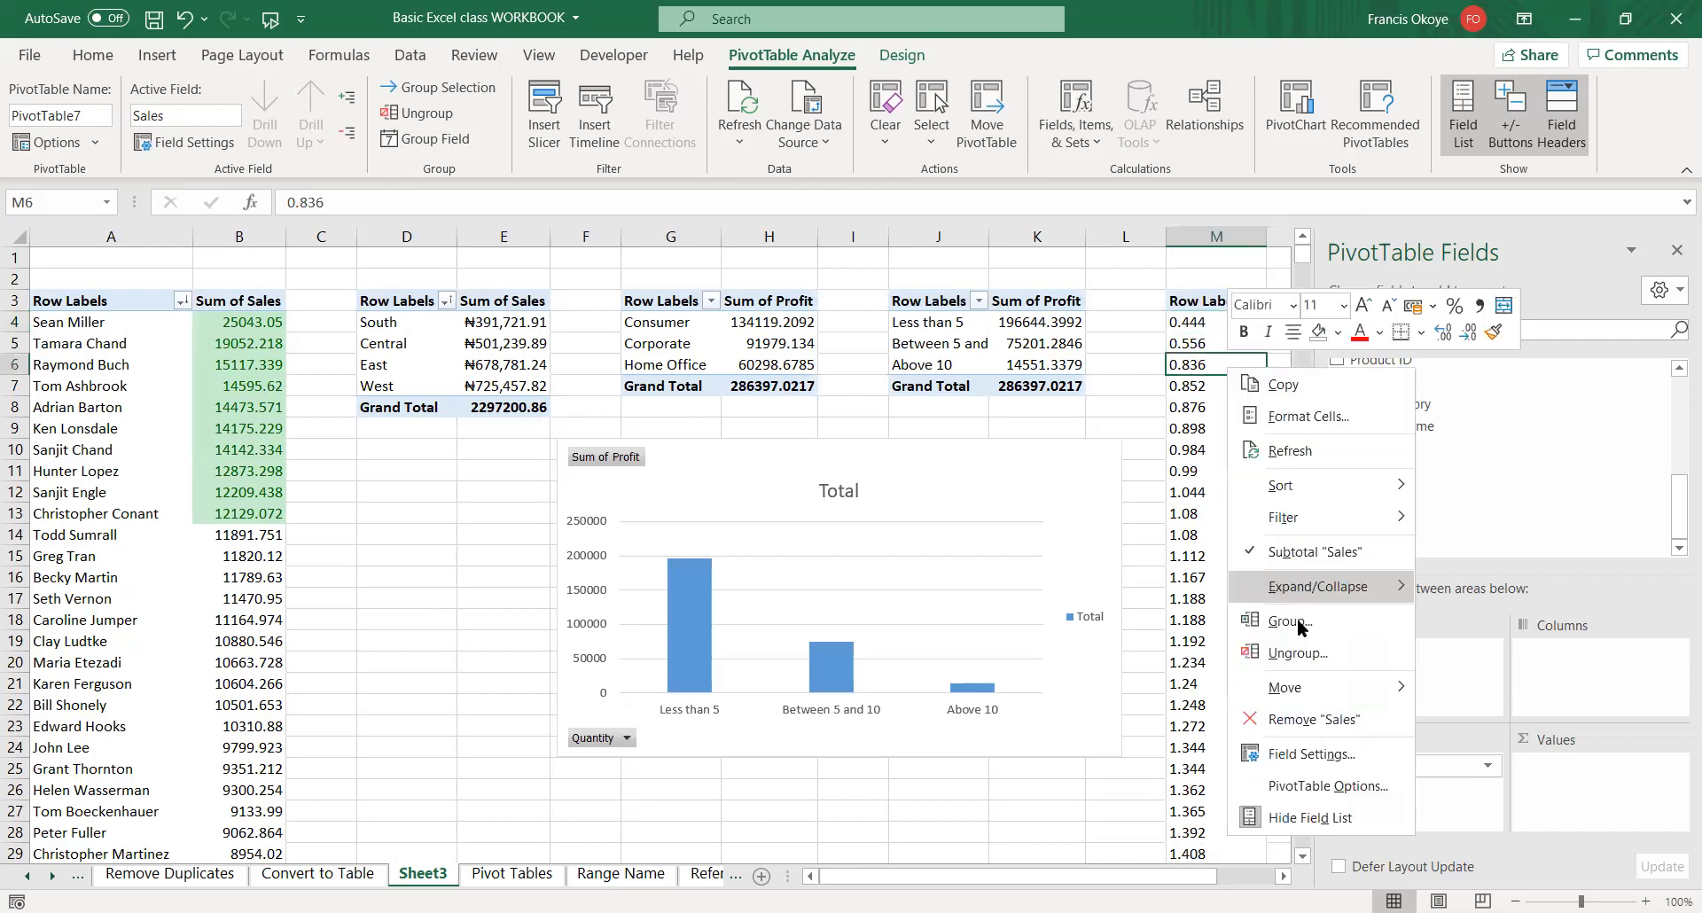
left_click(1299, 625)
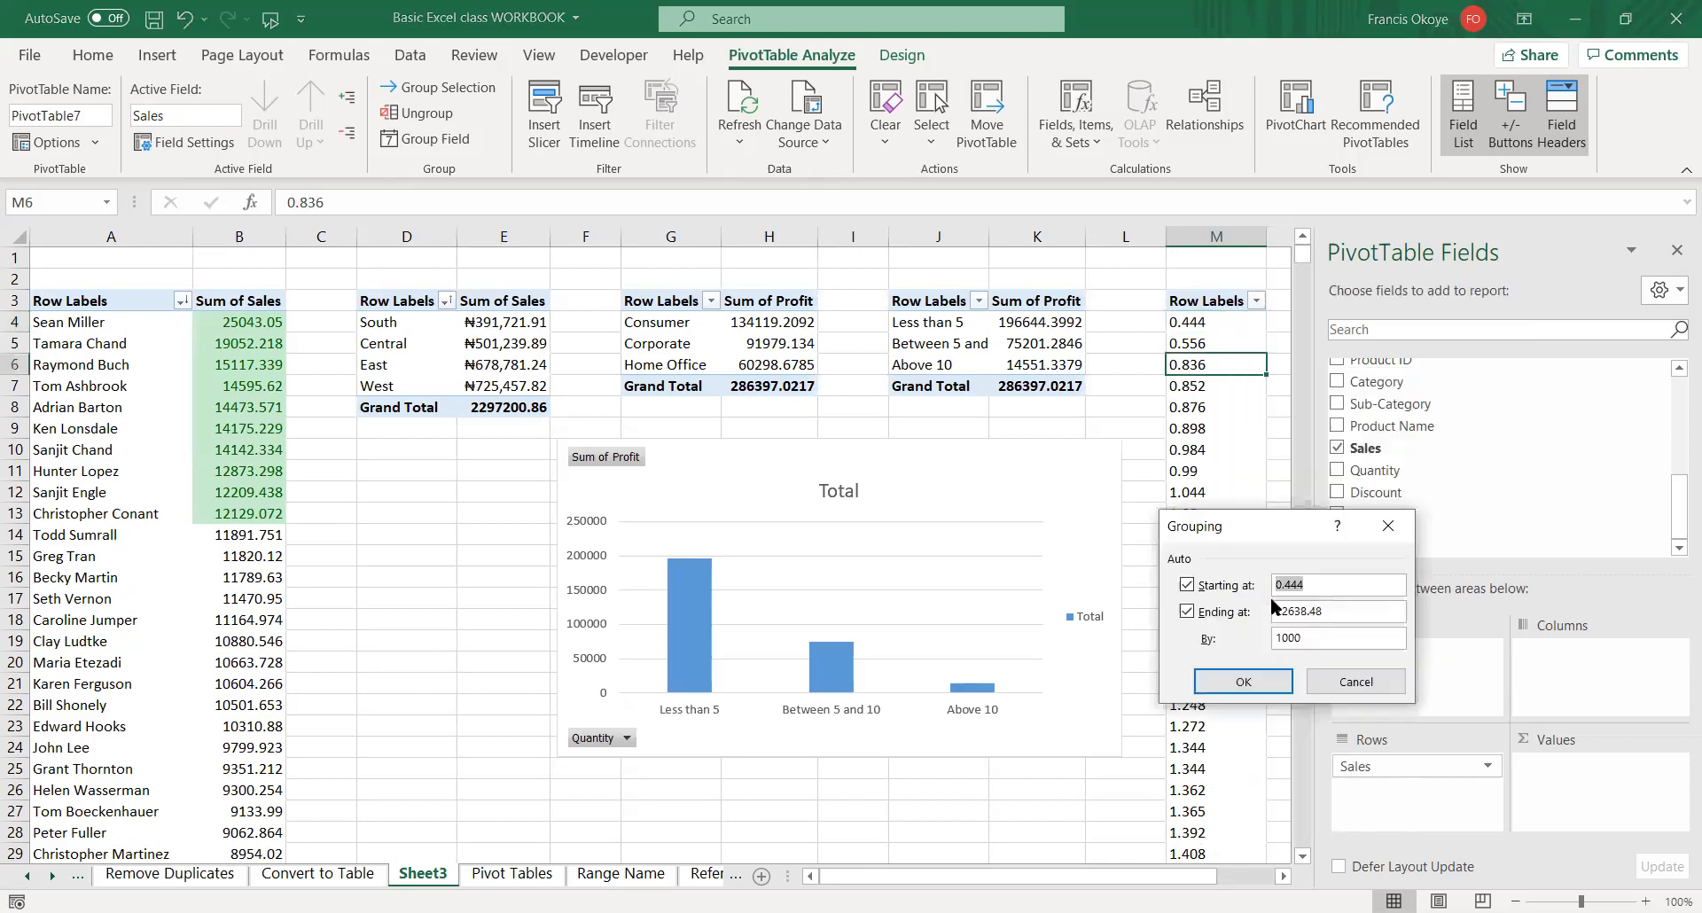
left_click(1321, 583)
left_click_drag(1322, 583, 1215, 577)
left_click(1353, 609)
left_click_drag(1334, 613, 1219, 590)
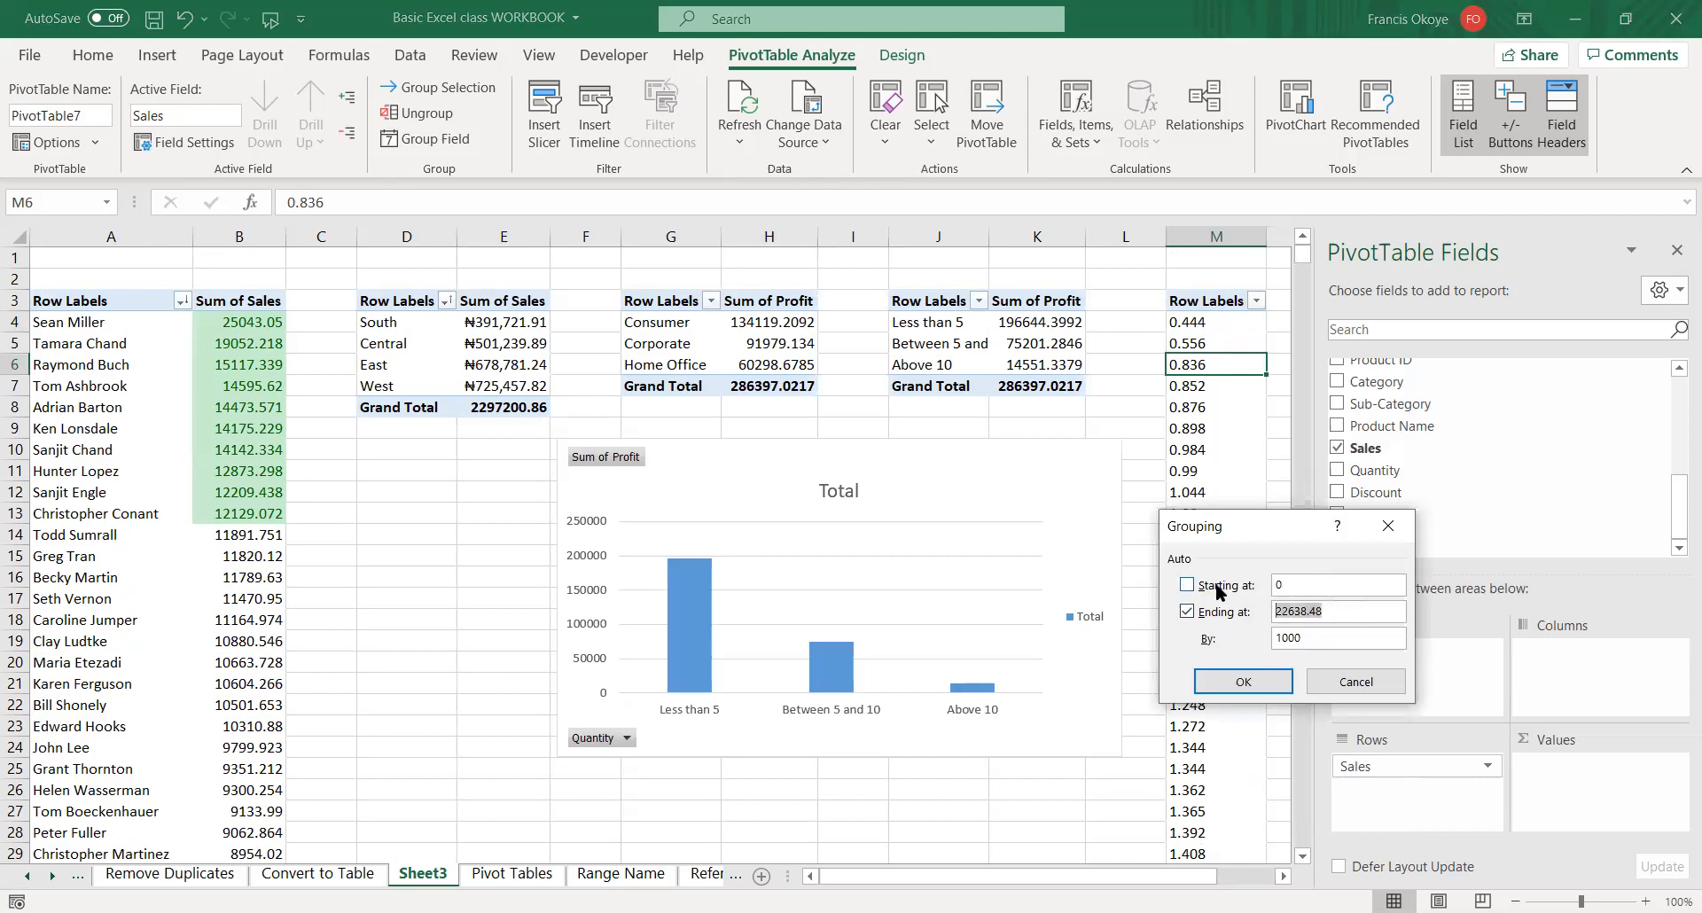
type("23000")
- Try grouping the Sales row labels in intervals of 7500 and undo the grouping
left_click(1317, 636)
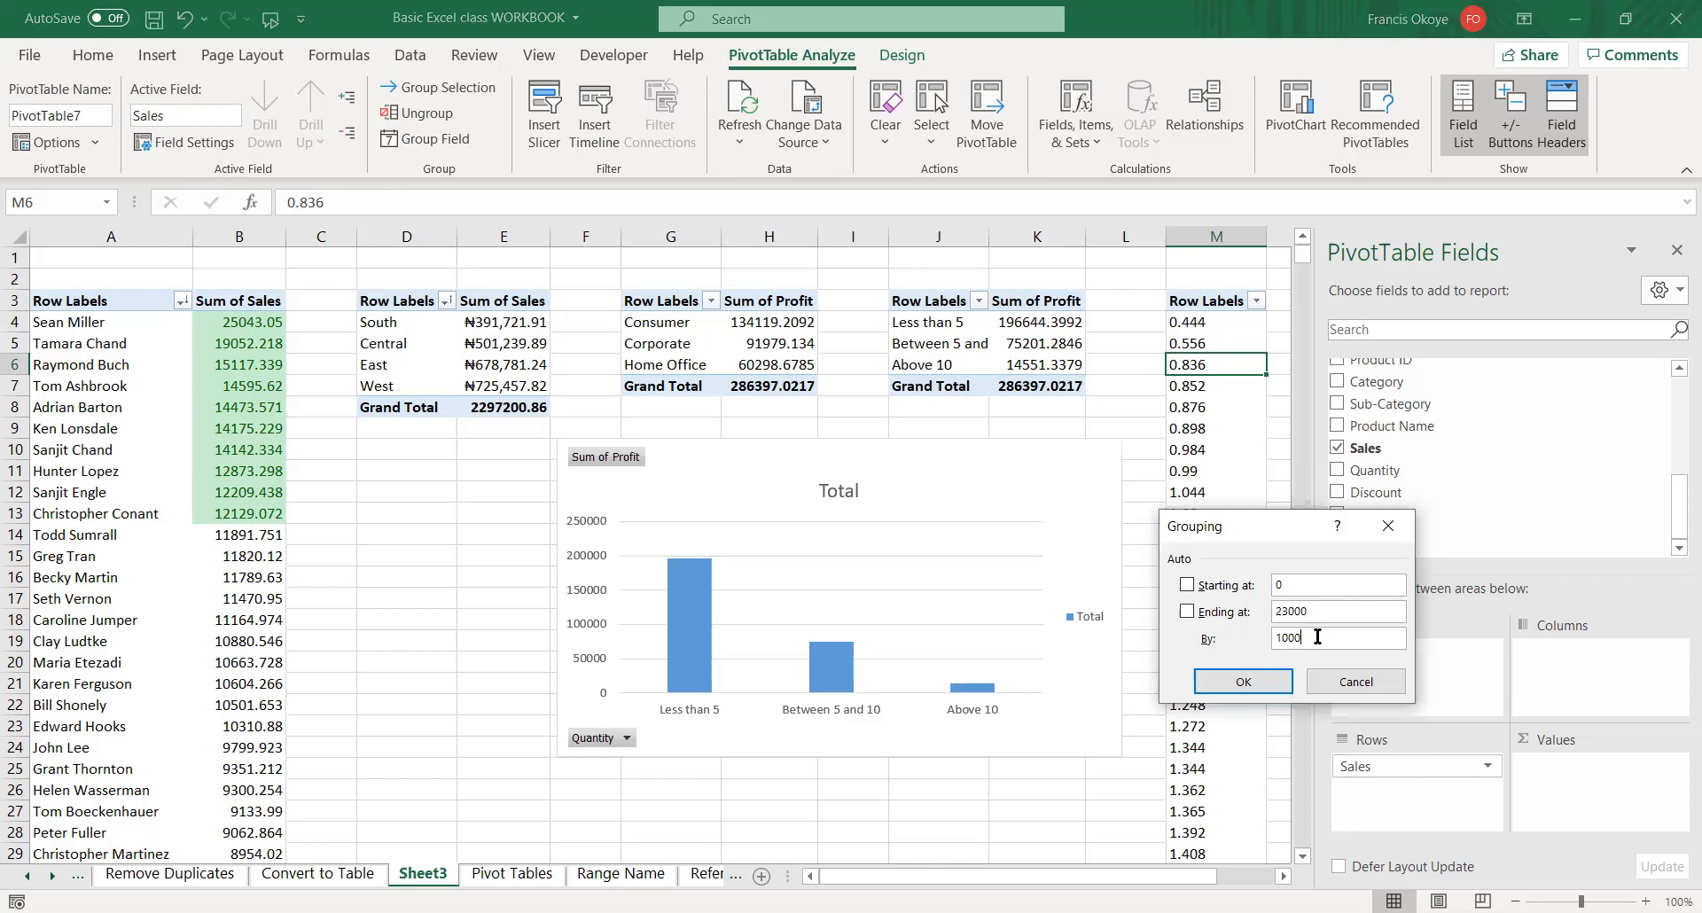
key("BackSpace")
key("BackSpace")
key("BackSpace")
key("BackSpace")
type("7500")
left_click(1244, 681)
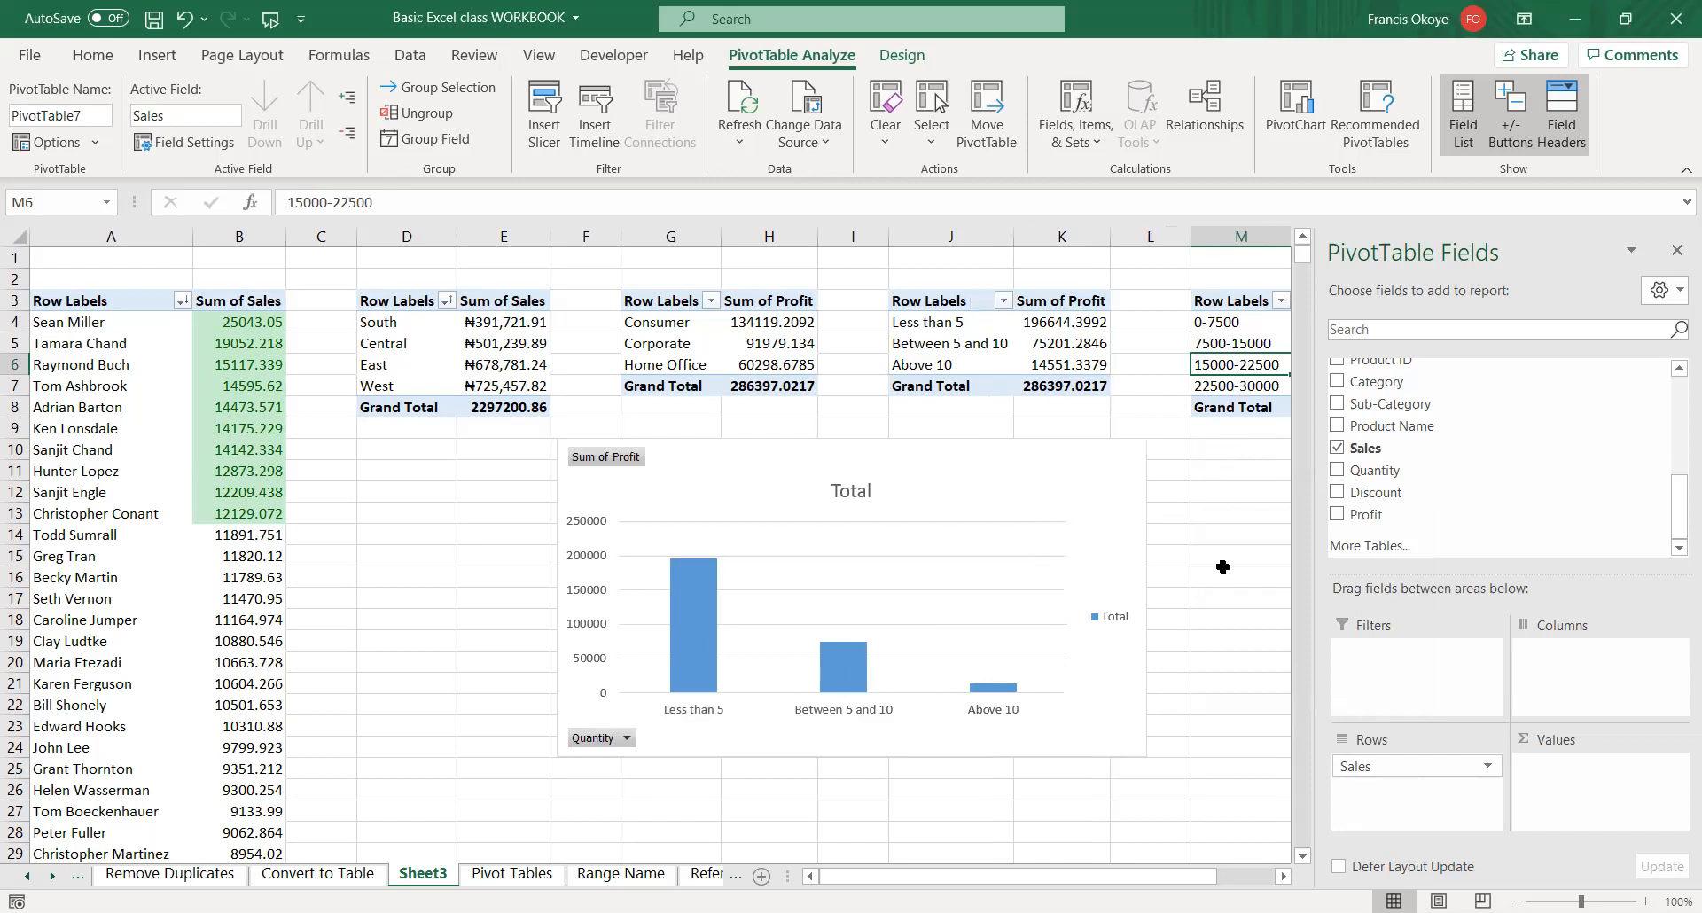
key("ctrl+z")
- Reopen the grouping of the Sales row labels with a start of 0 and an end of 23000
left_click(1203, 322)
right_click(1203, 322)
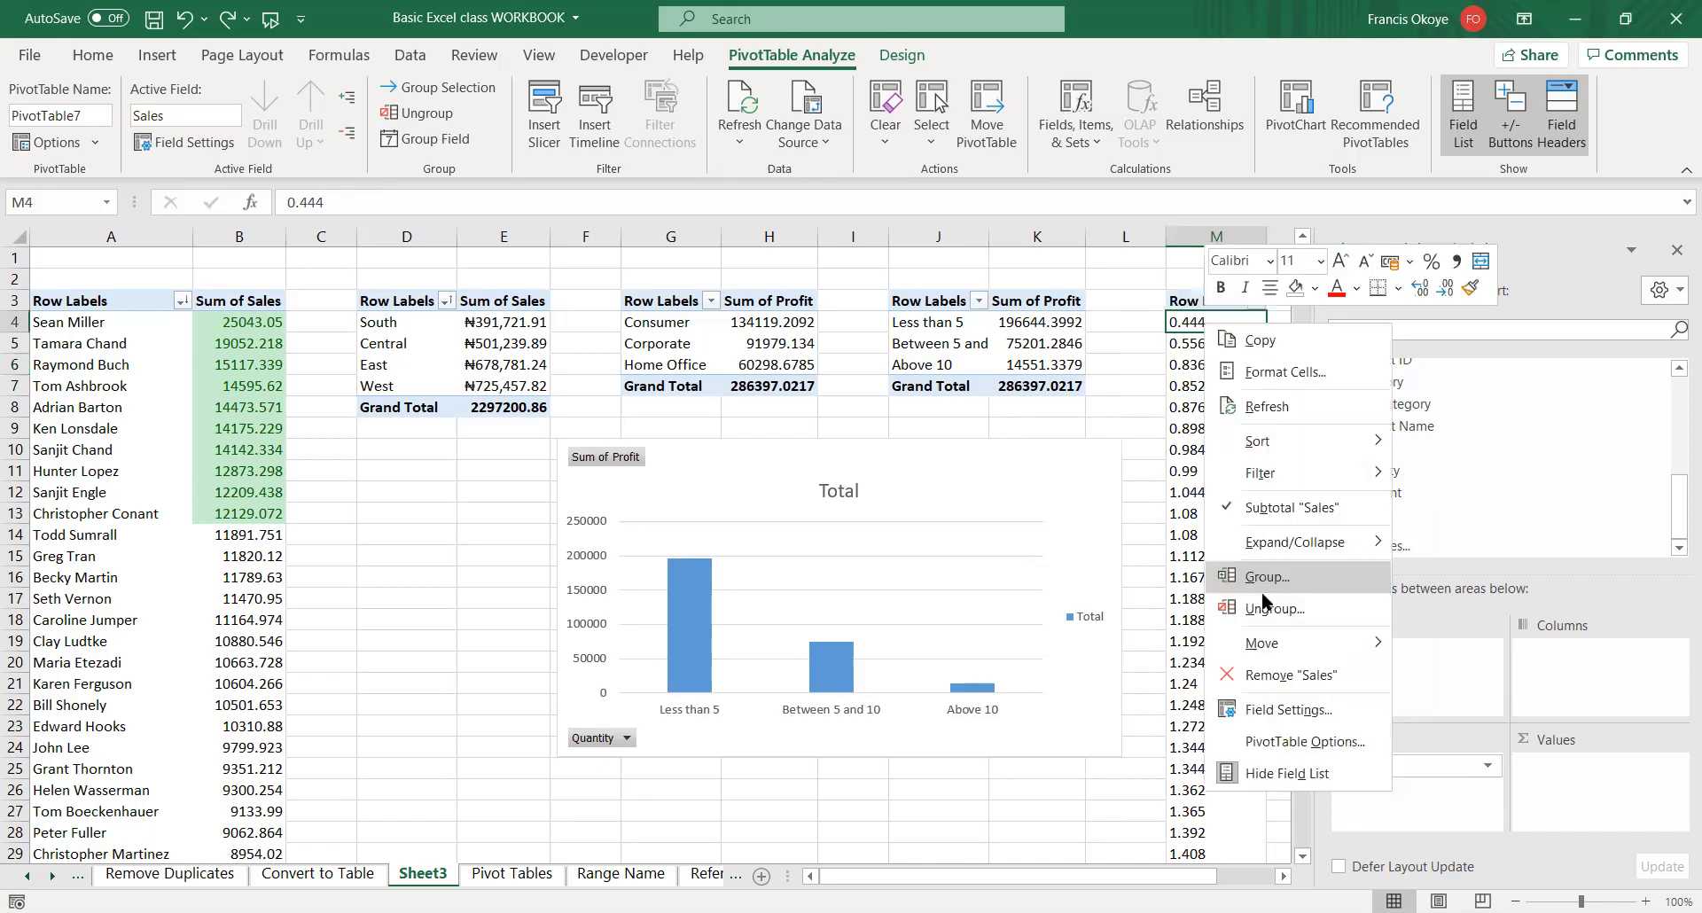
left_click(1262, 592)
type("0")
key("Tab")
type("23000")
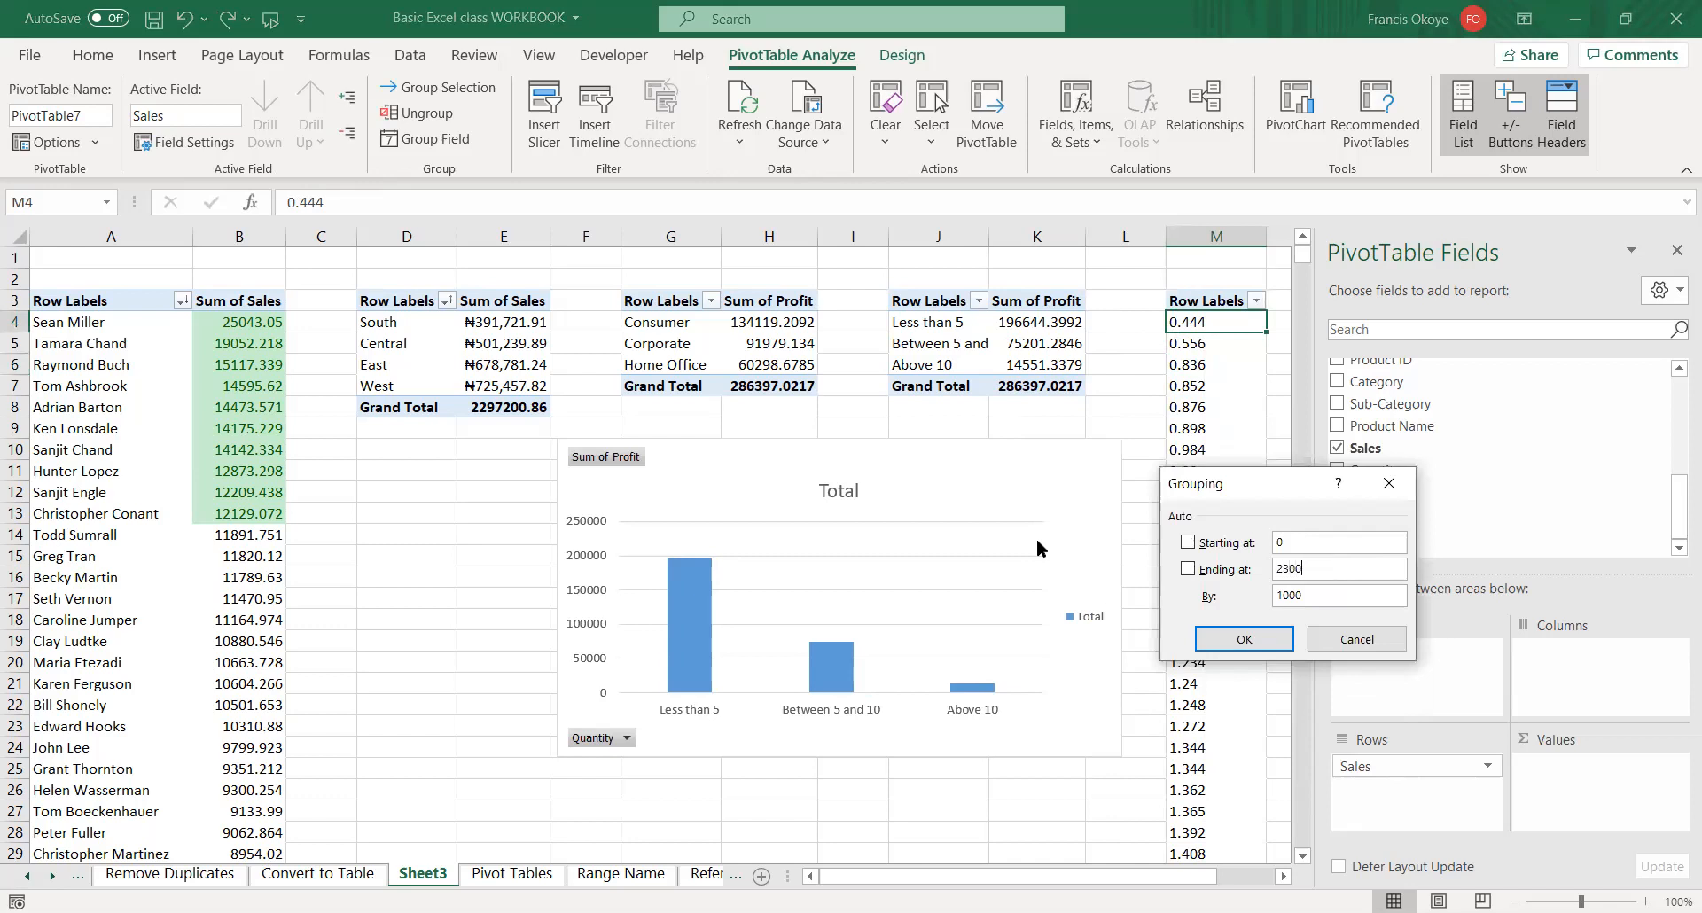
- Set the Sales grouping interval to 8000 and apply the grouping
left_click_drag(1307, 601, 1168, 603)
type("8")
key("BackSpace")
key("BackSpace")
key("BackSpace")
key("BackSpace")
key("BackSpace")
type("100")
key("BackSpace")
key("BackSpace")
key("BackSpace")
type("8000")
left_click(1257, 641)
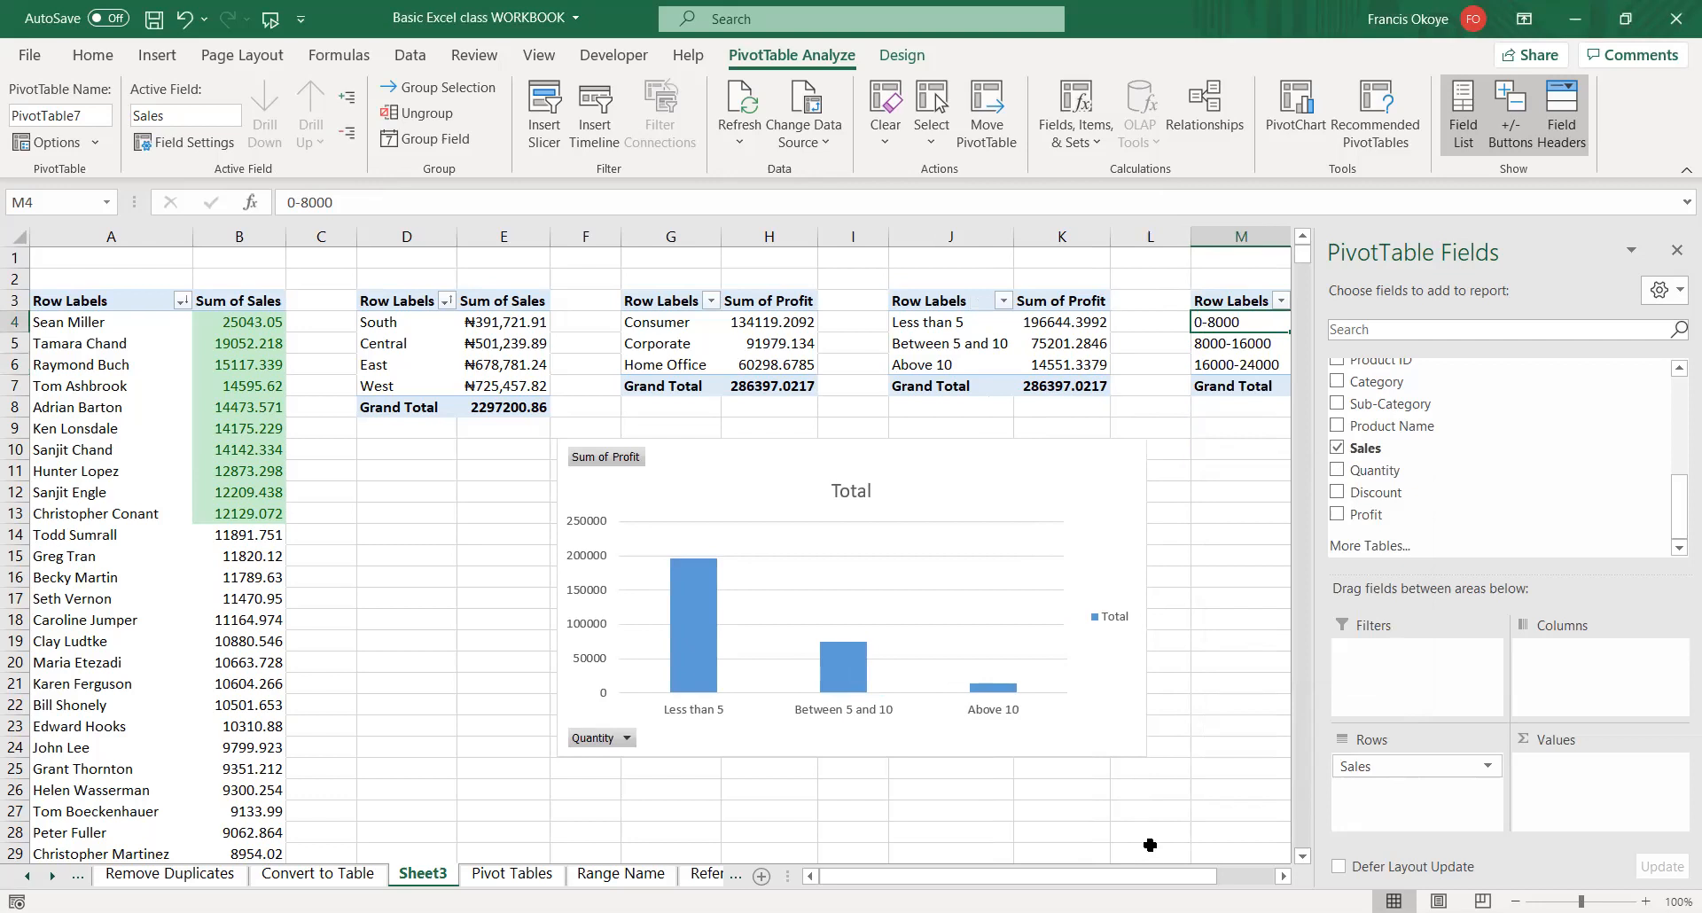
- Try the Profit field as the values of the grouped Sales pivot table
scroll(947, 377, "right", 2)
left_click(970, 365)
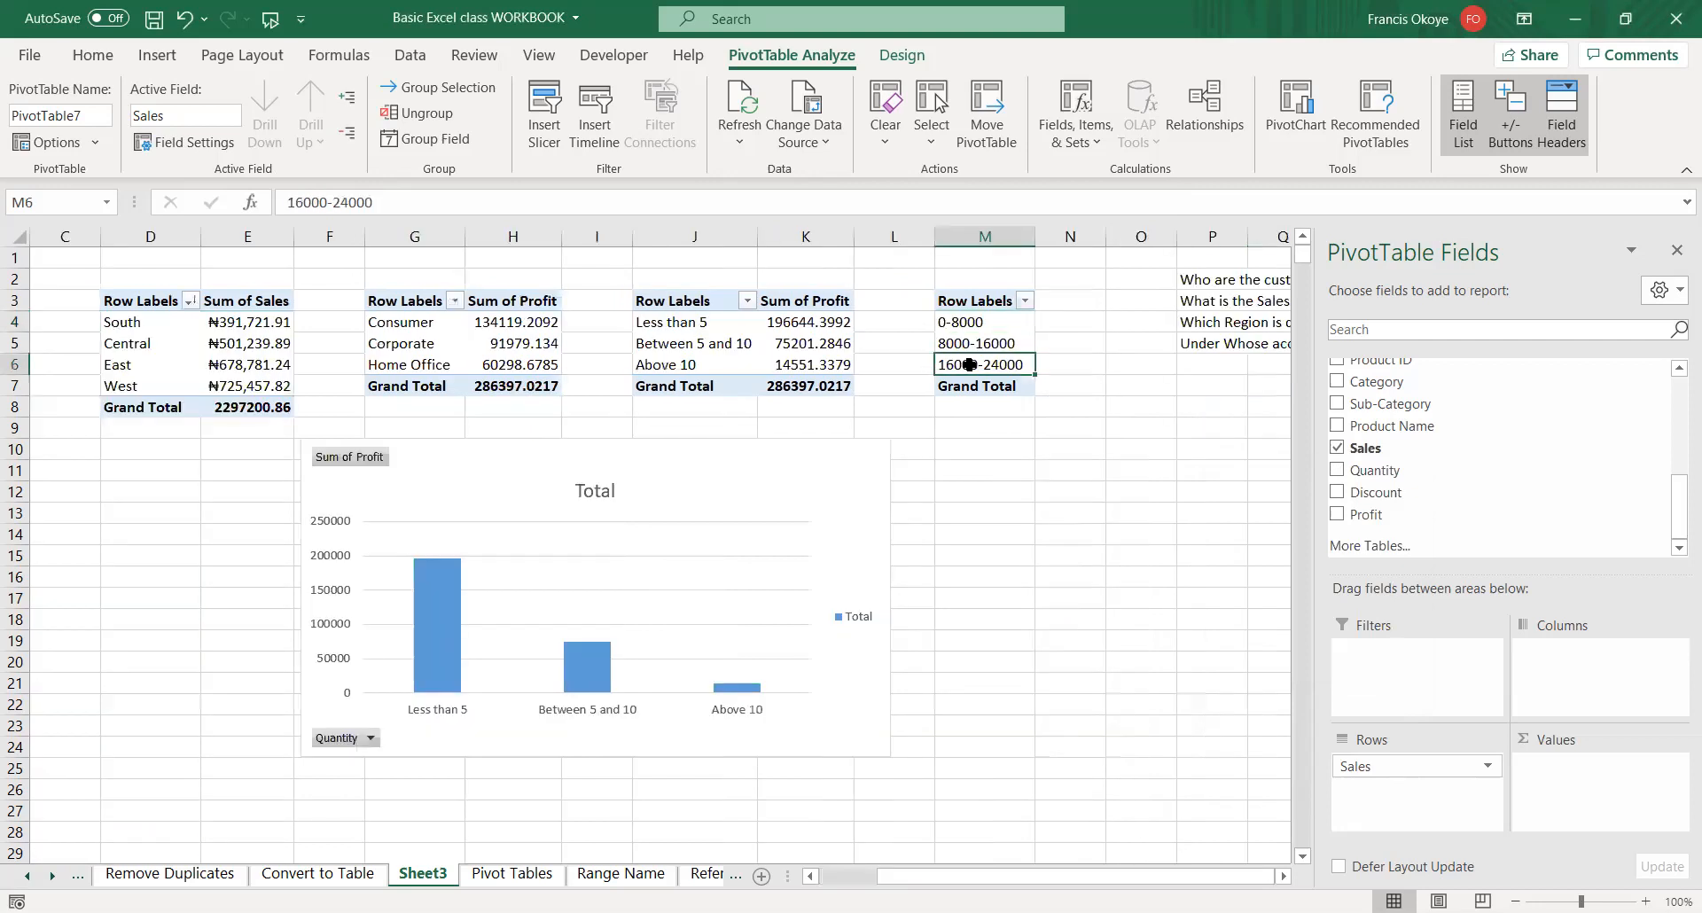
left_click(975, 306)
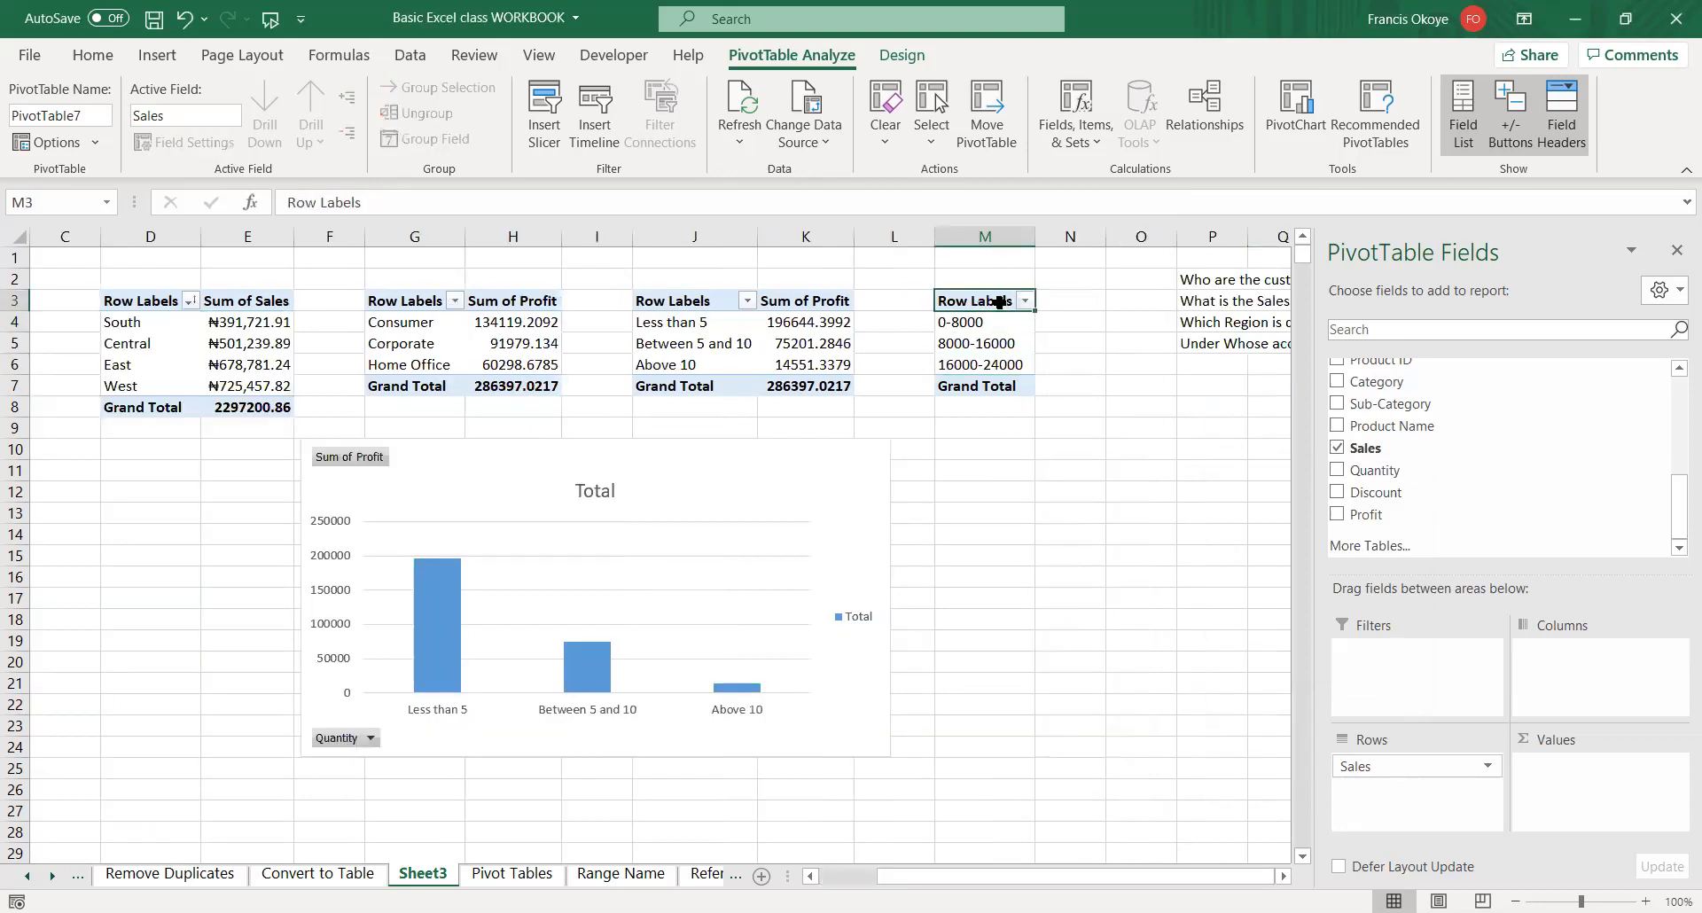
left_click(983, 343)
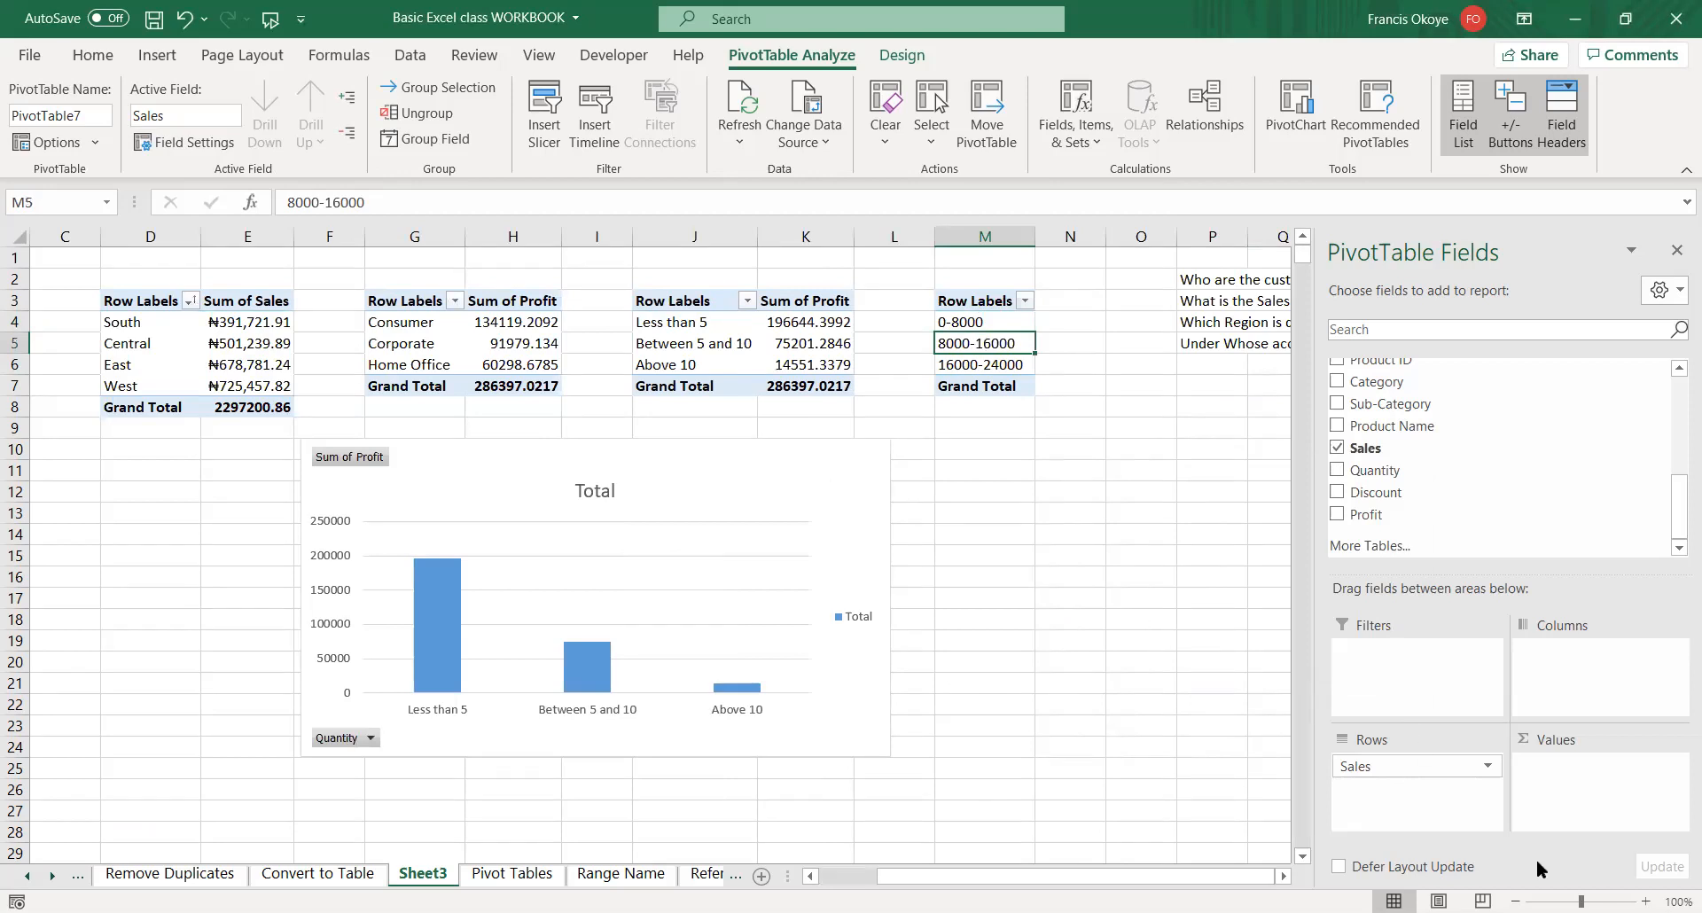
left_click_drag(1416, 468, 1601, 792)
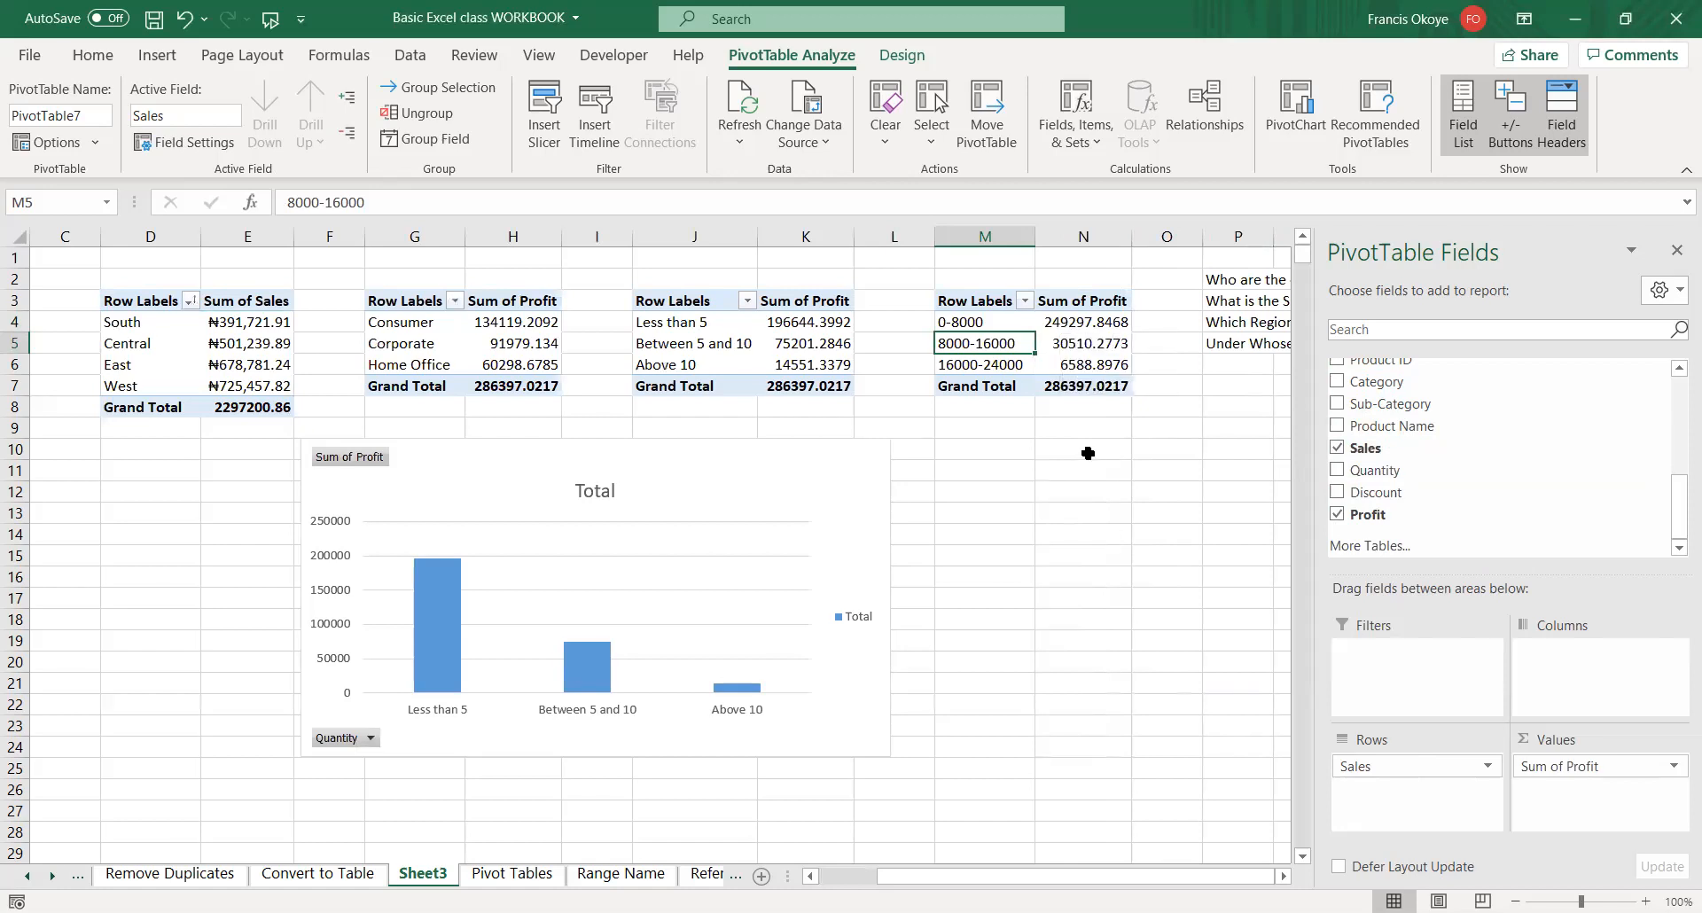
- Replace Profit with the Quantity field in the values of the grouped Sales pivot table
left_click(1084, 534)
left_click(1025, 334)
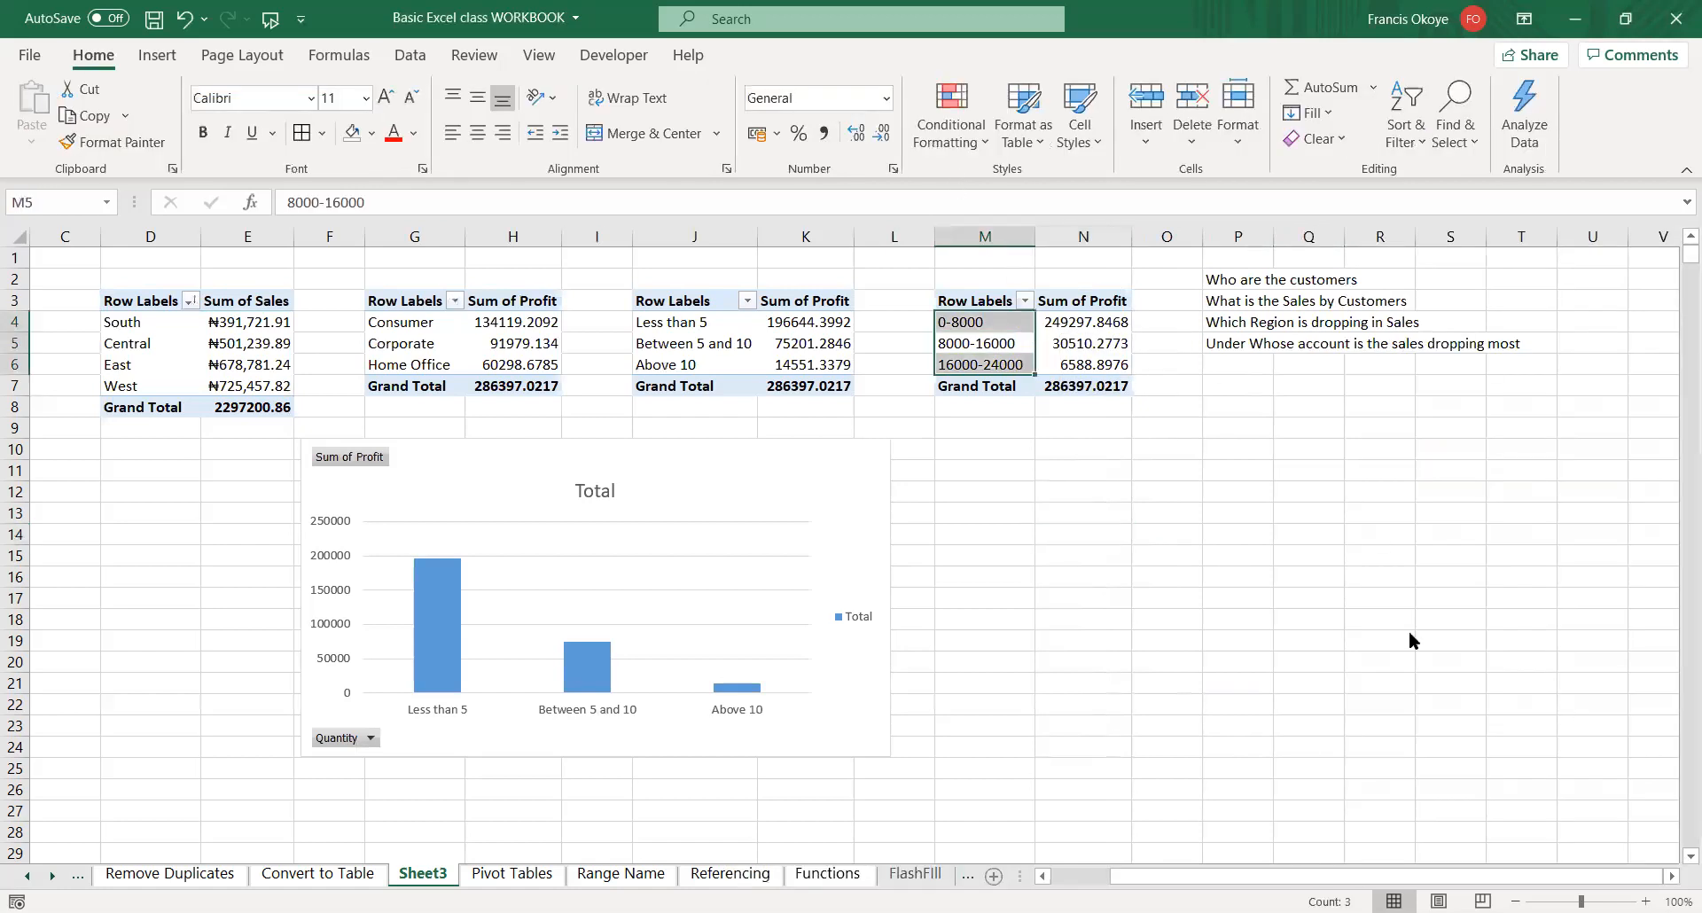
left_click_drag(1588, 765, 1167, 639)
left_click_drag(1373, 471, 1574, 782)
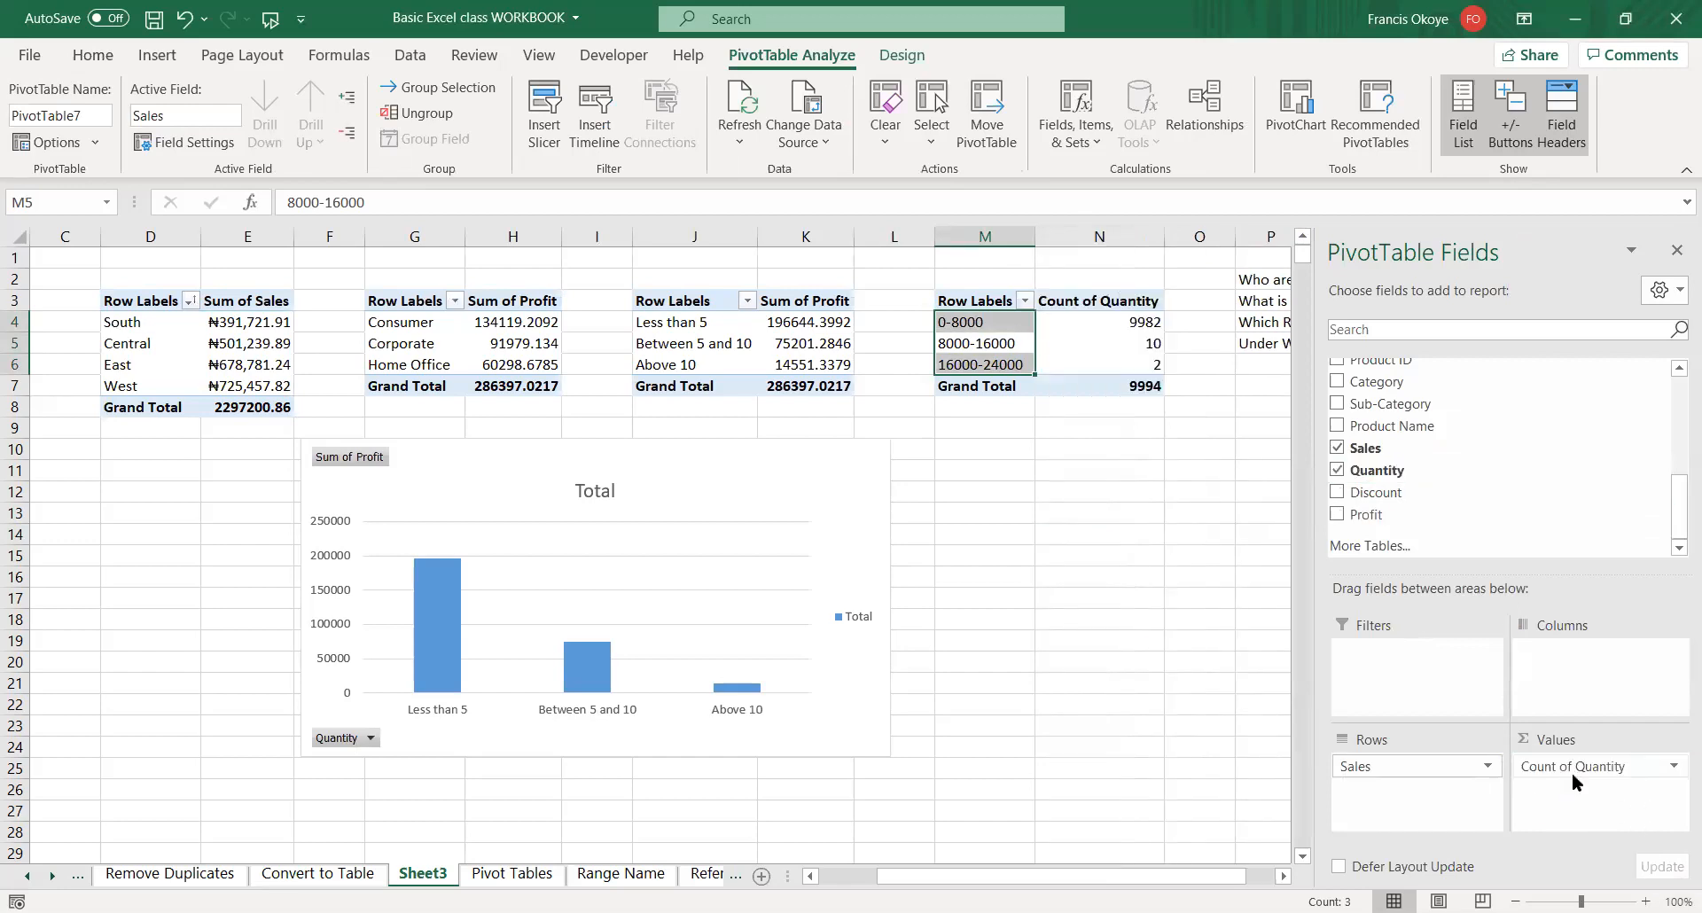
left_click(1061, 444)
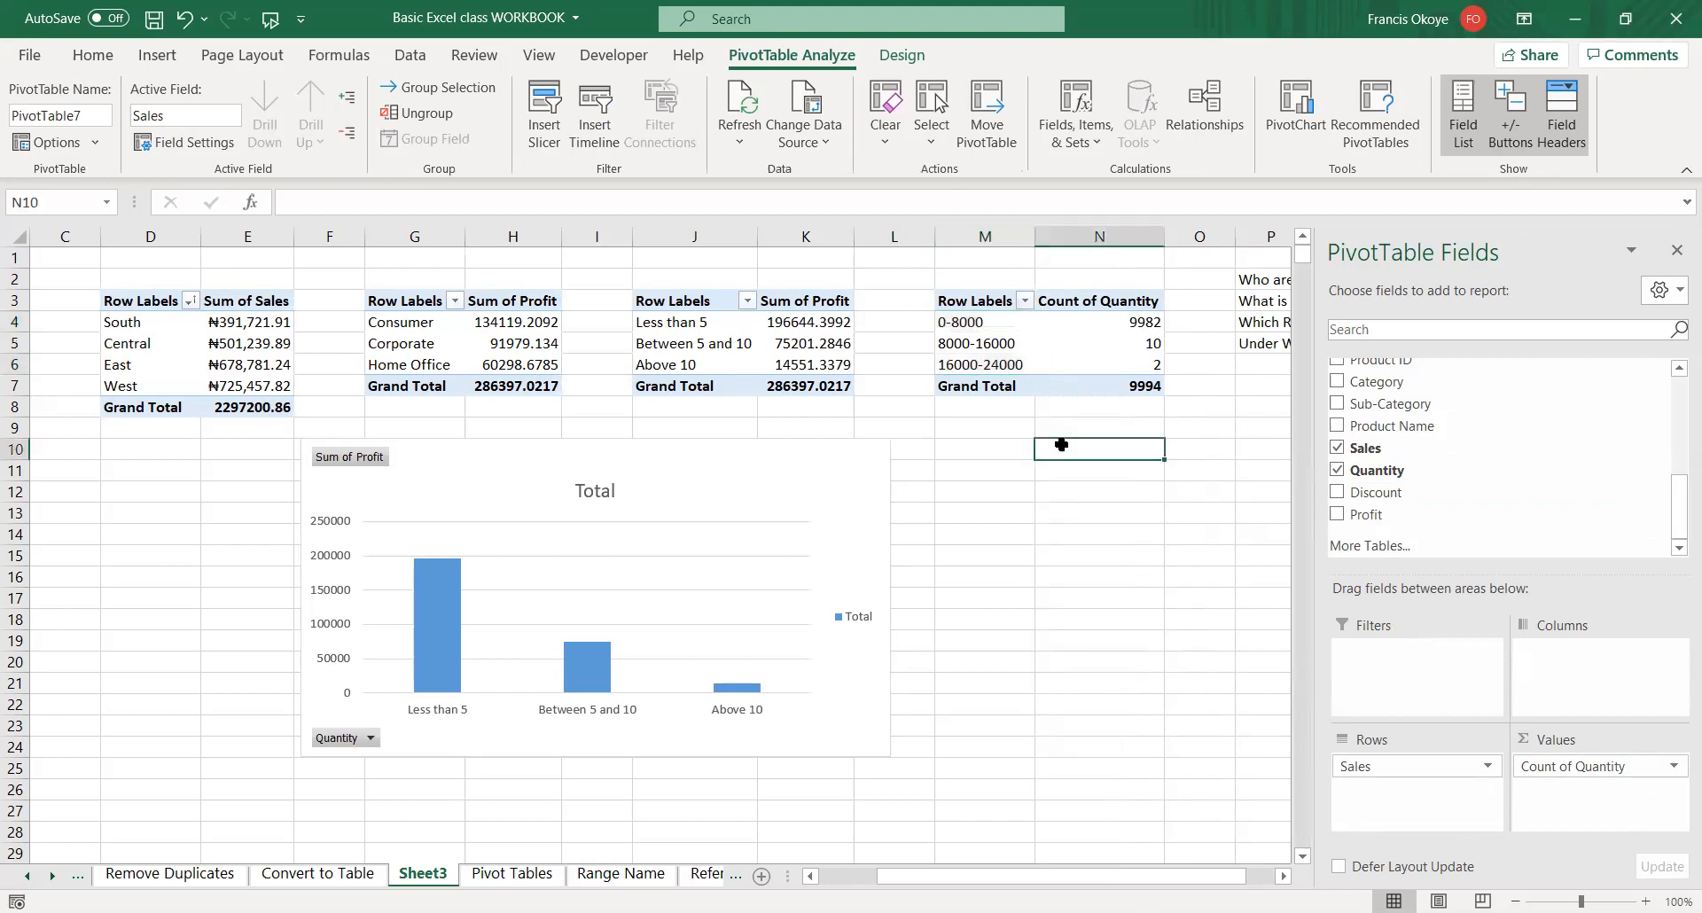
left_click(978, 312)
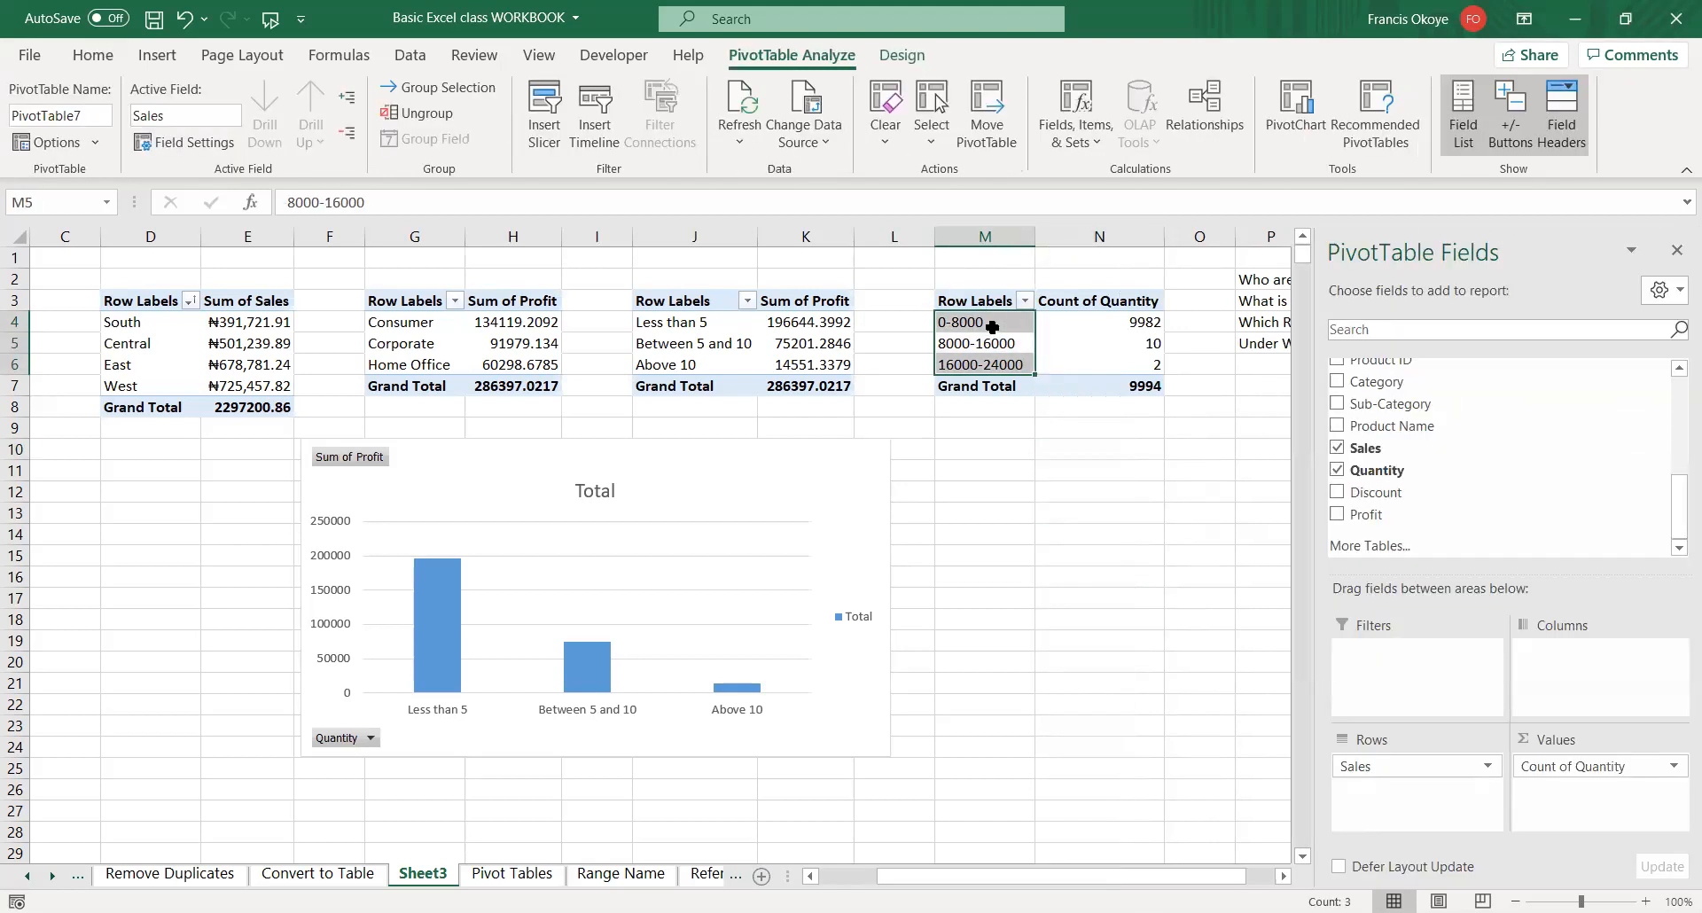
type("Sales")
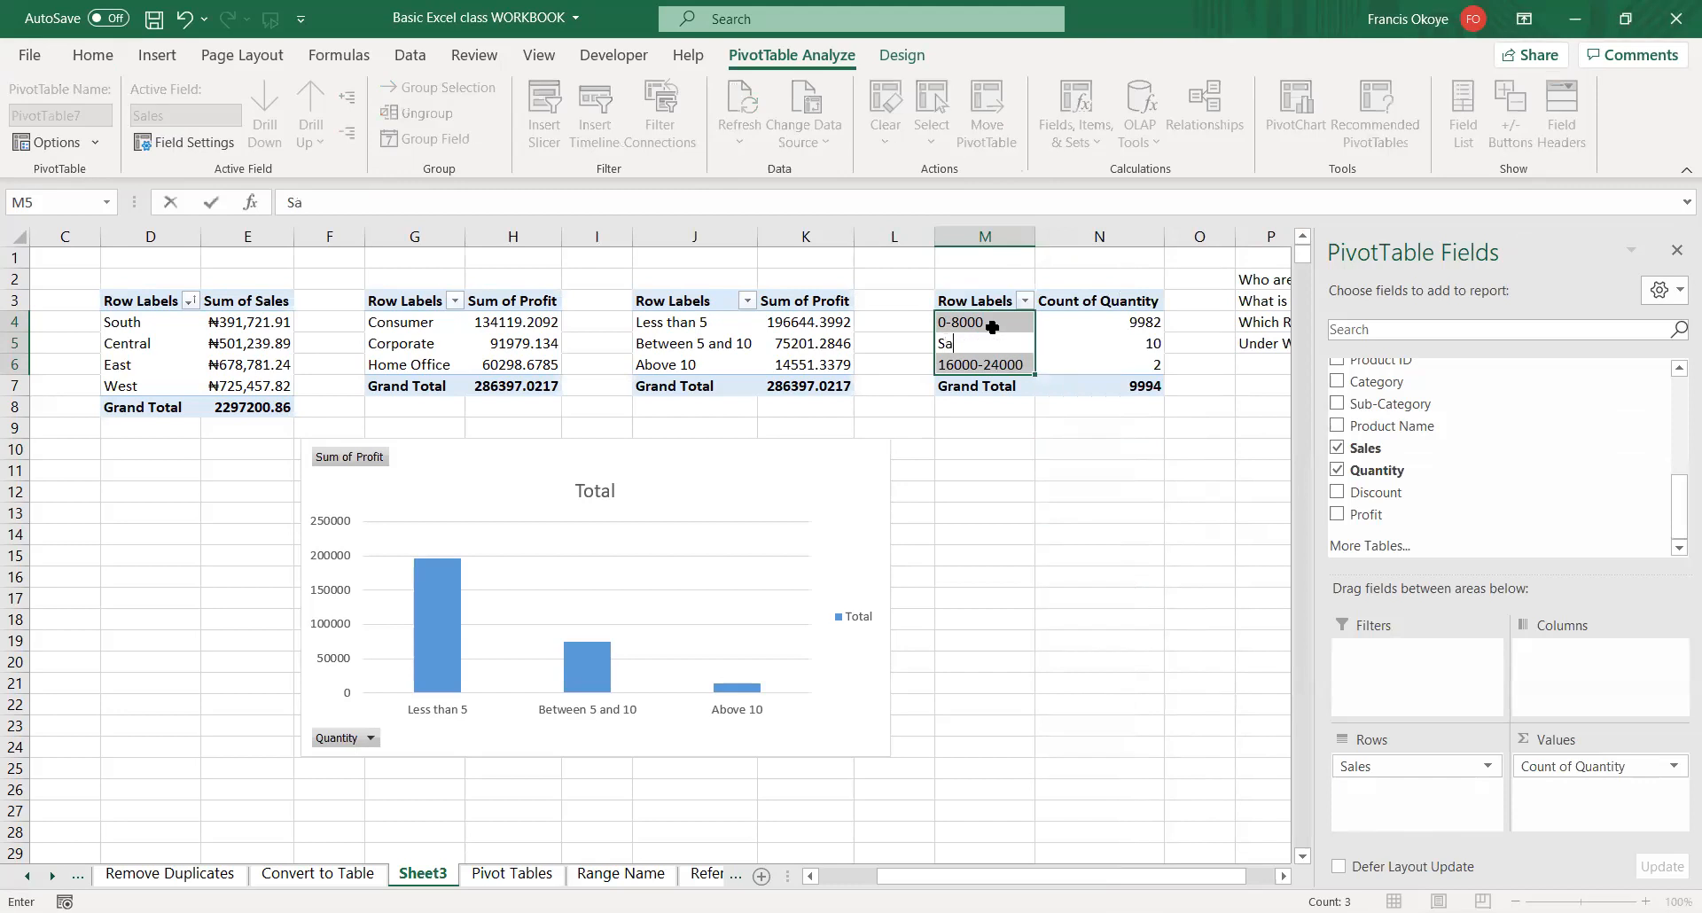
key("Escape")
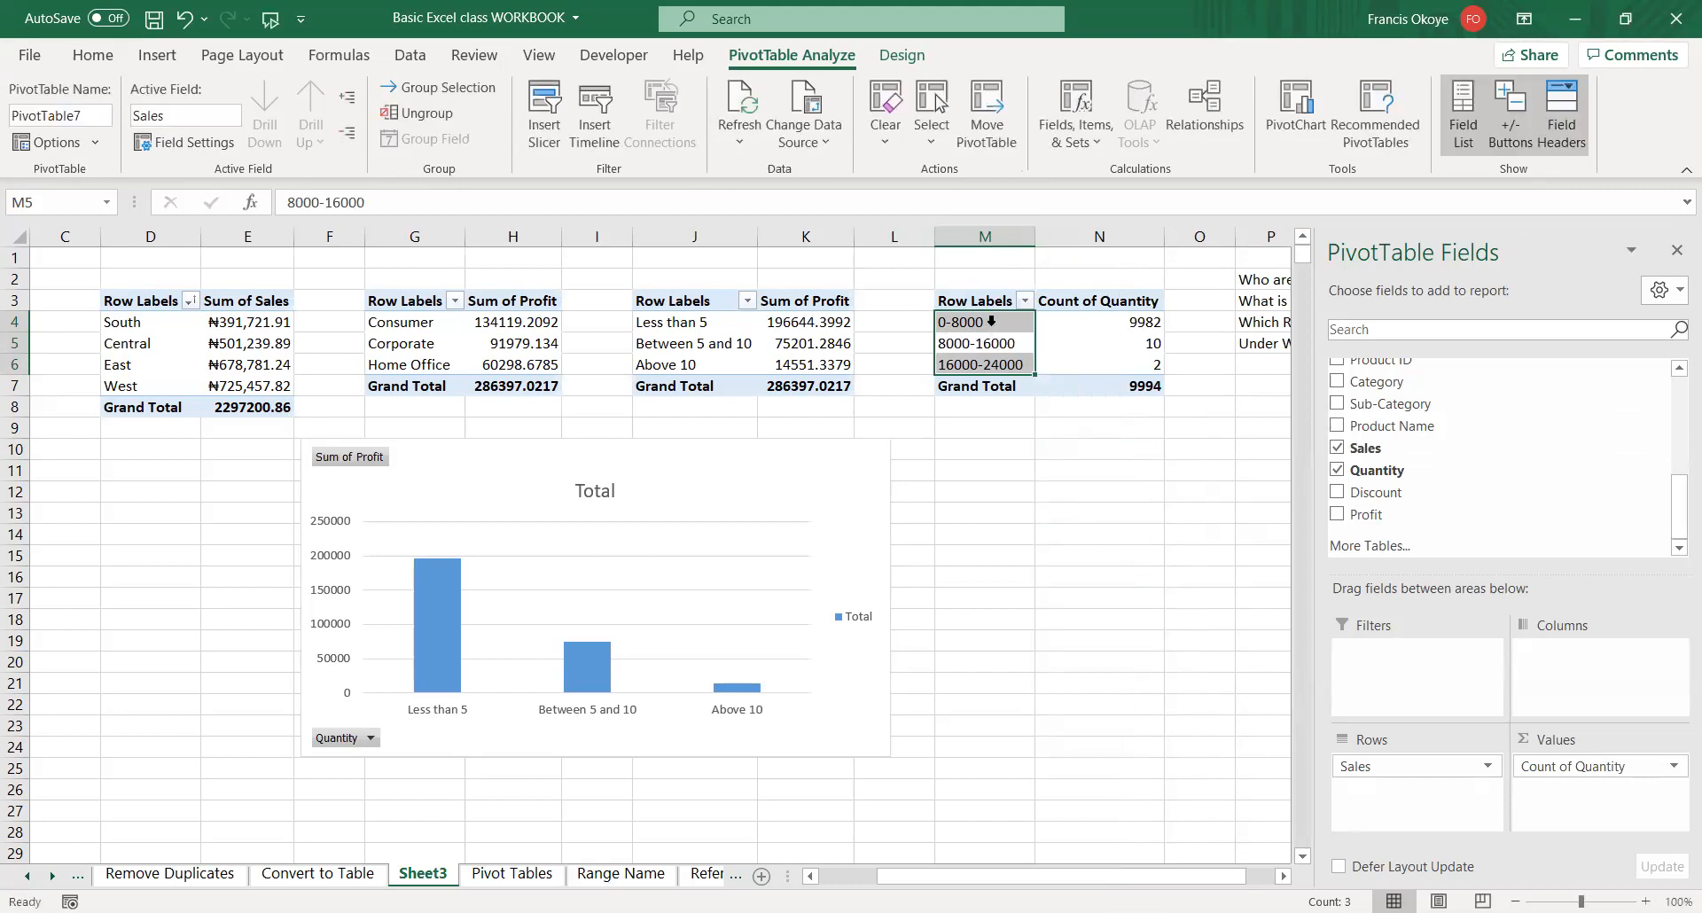
- Rename the row label header of the grouped Sales pivot table to Sales
left_click(991, 302)
type("Sales")
key("Return")
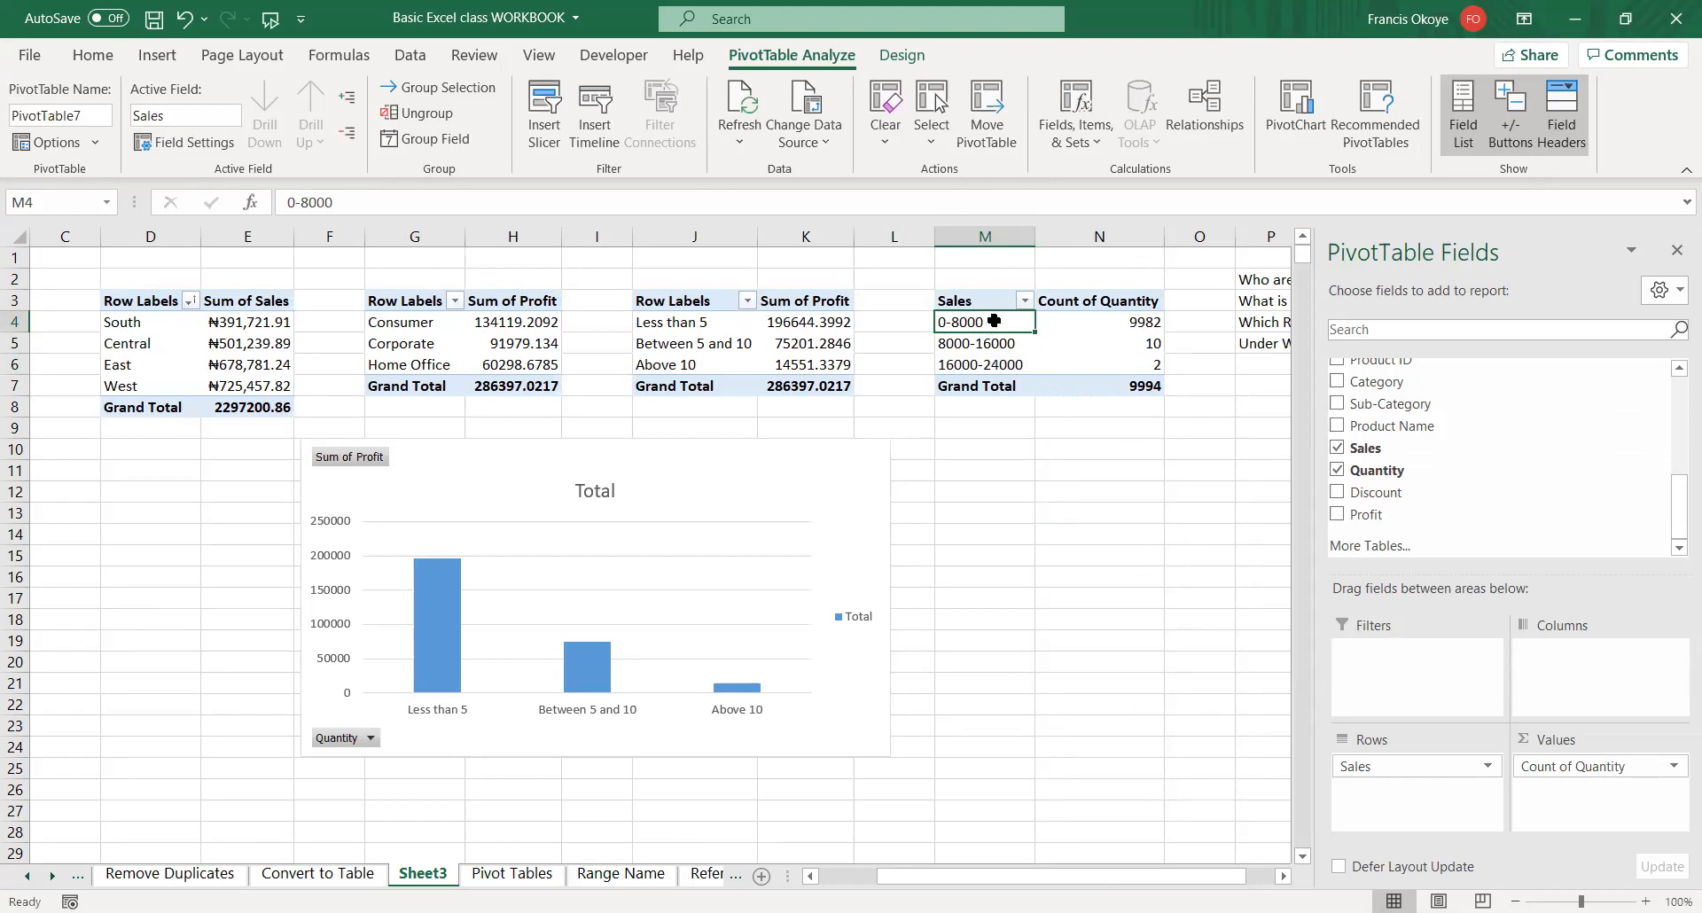
- Rename the three Sales groups as Below 8000, Btw 8000 and 16000, and Above 160000
type("Below 8000")
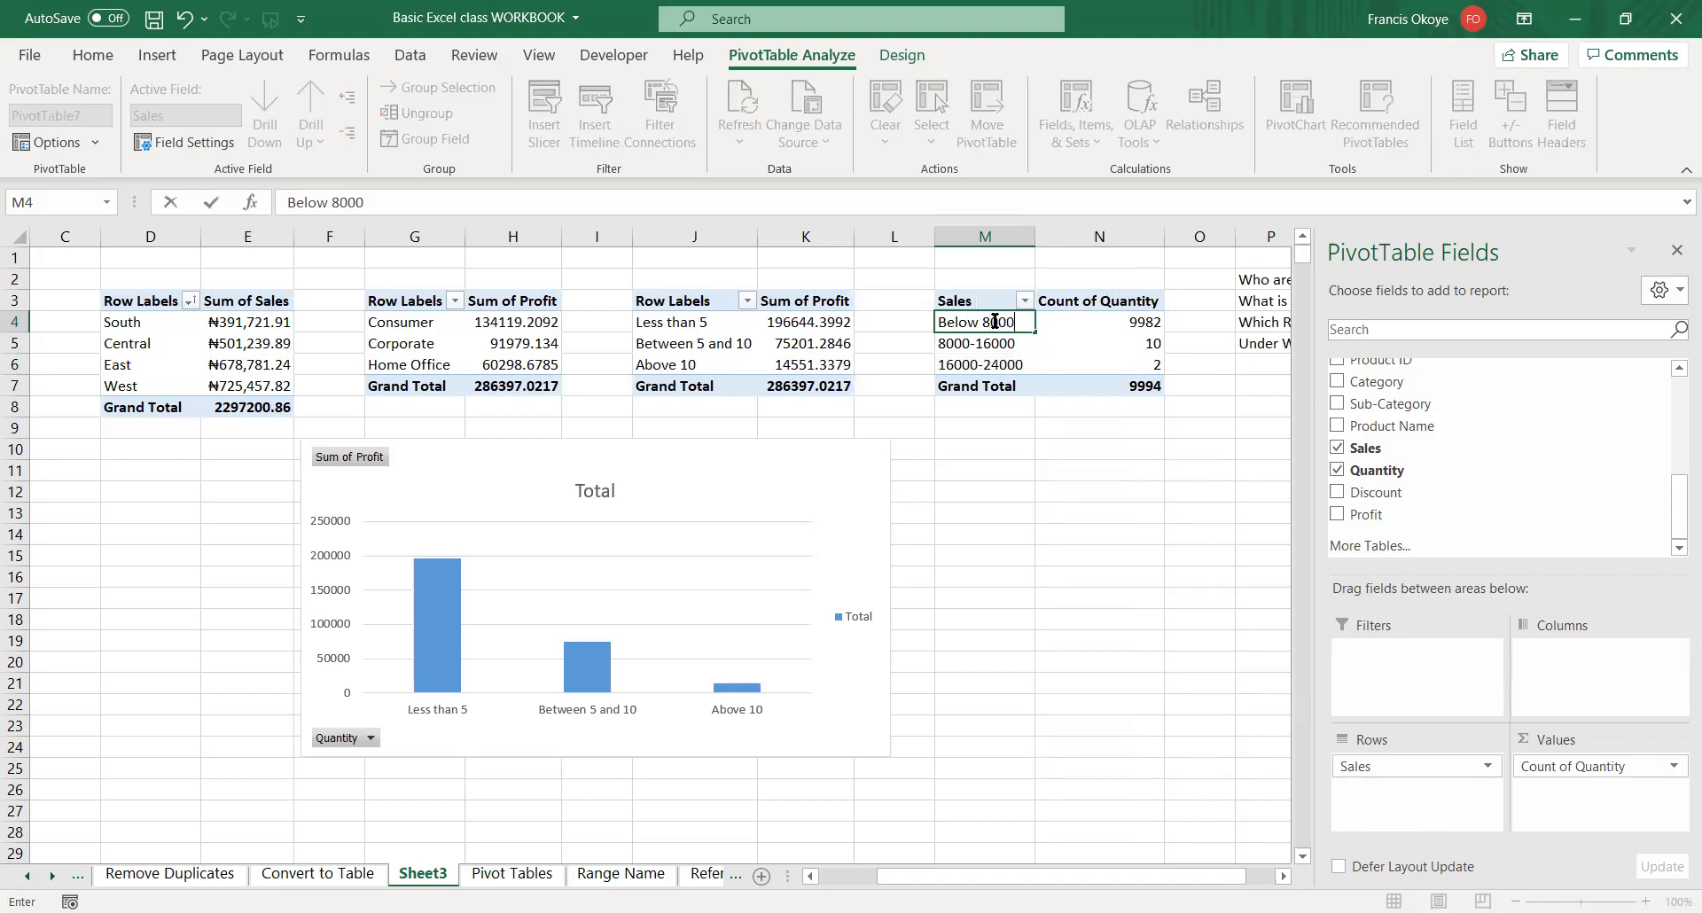
key("Return")
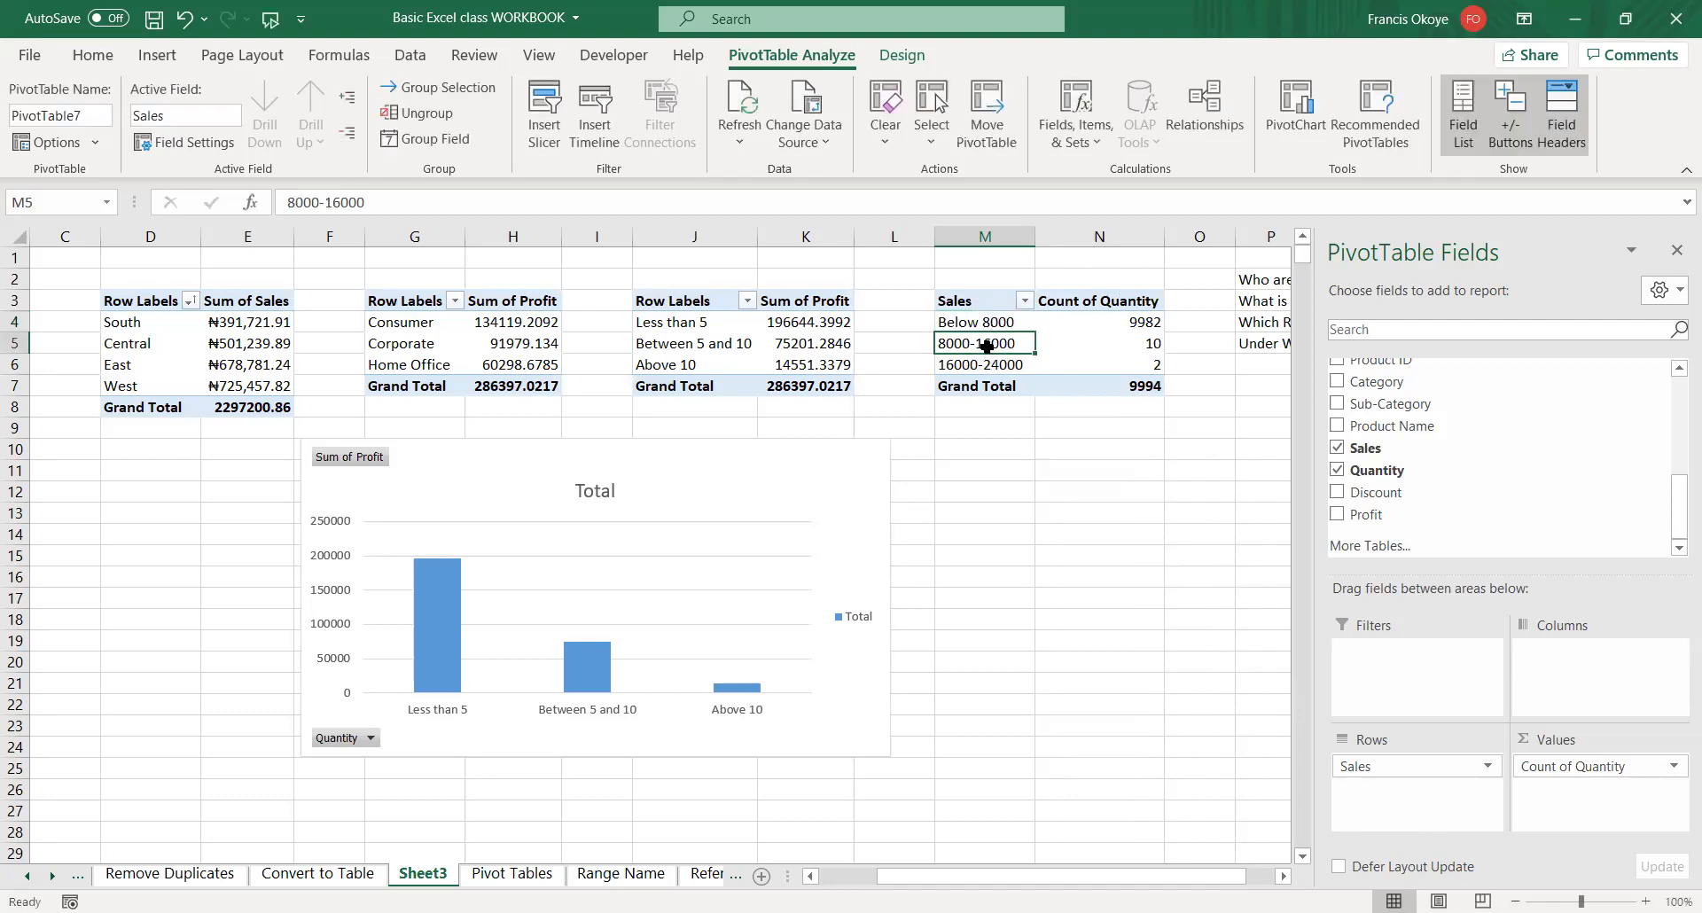
type("Btw")
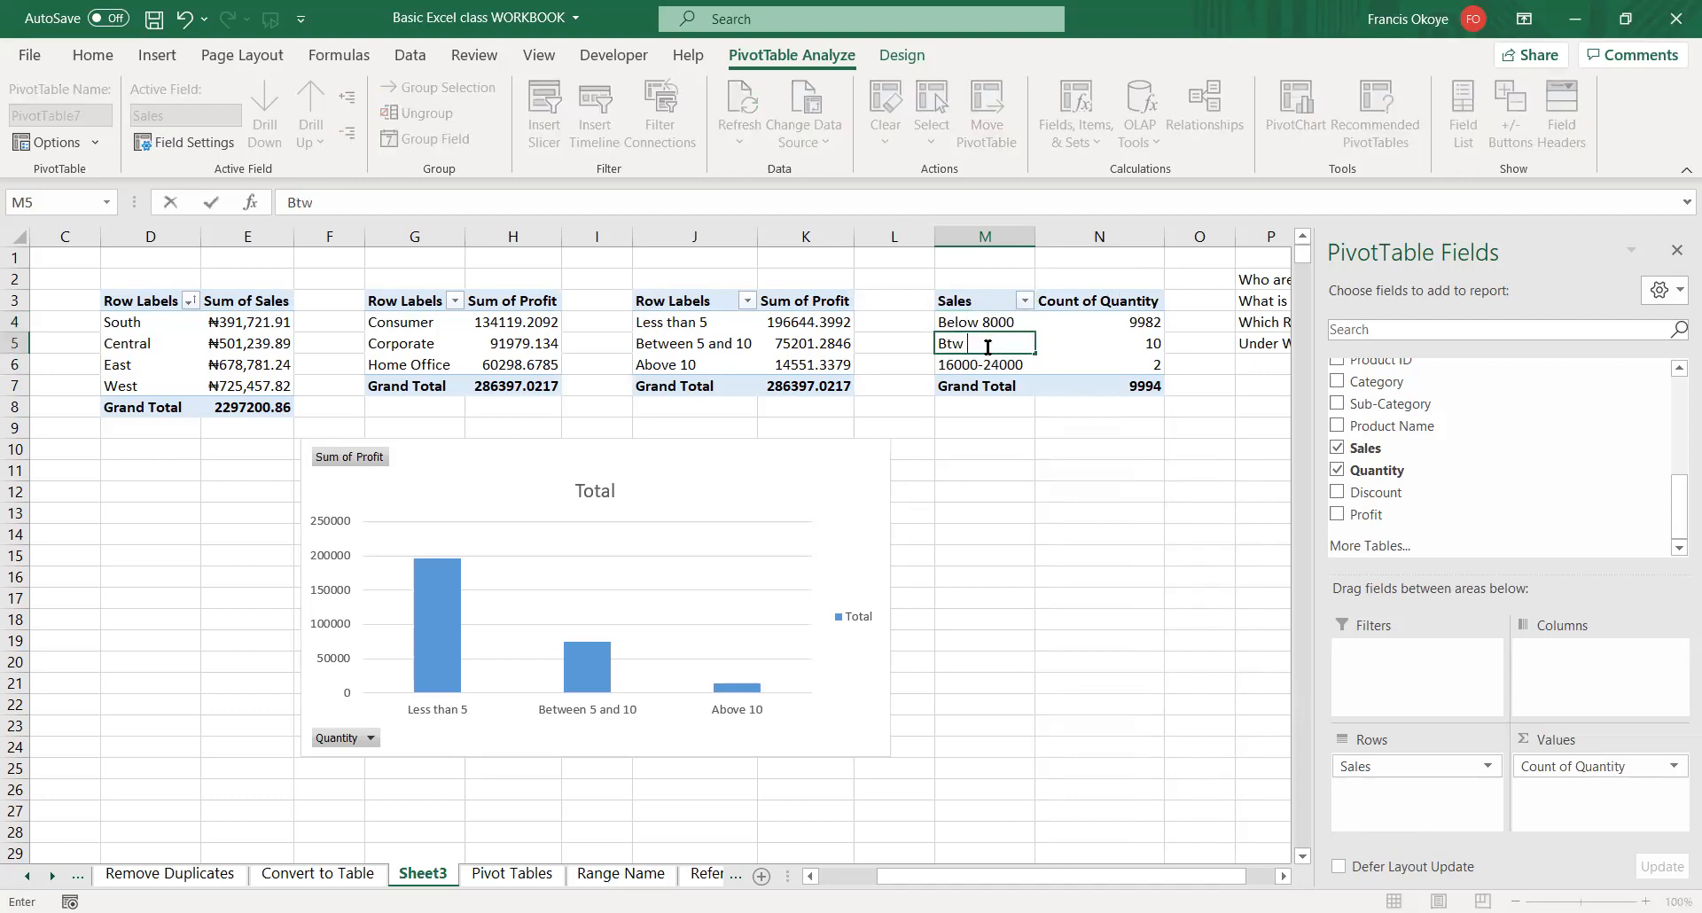
type(" 8000 and 16000")
left_click(1025, 428)
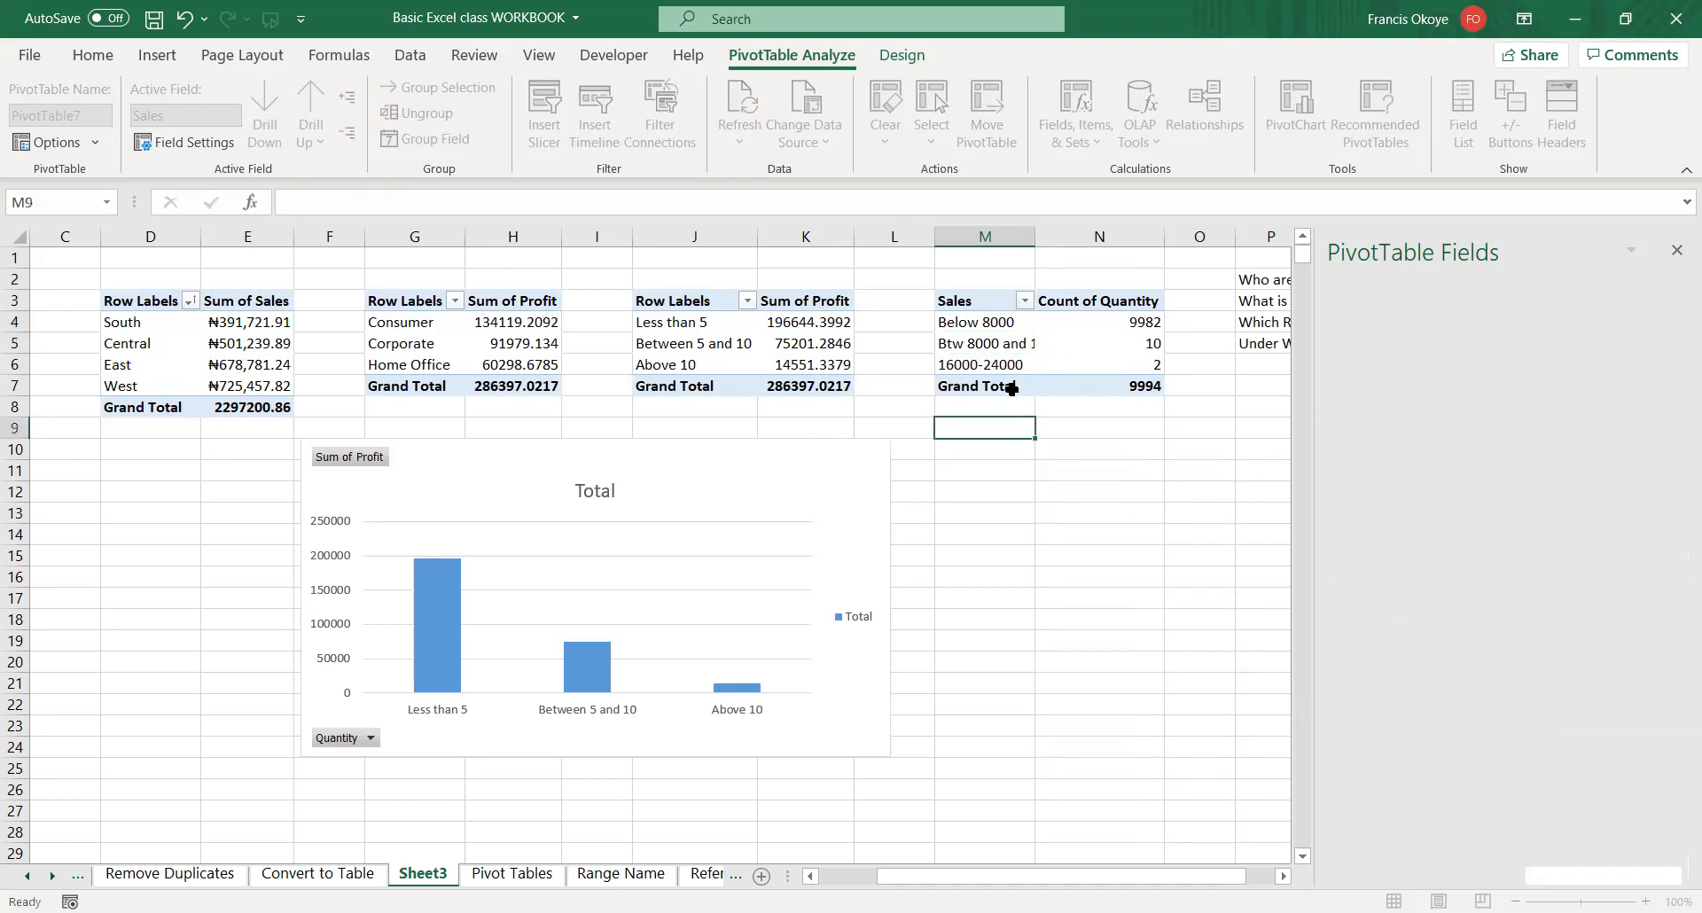
left_click(1009, 367)
type("Above 16000")
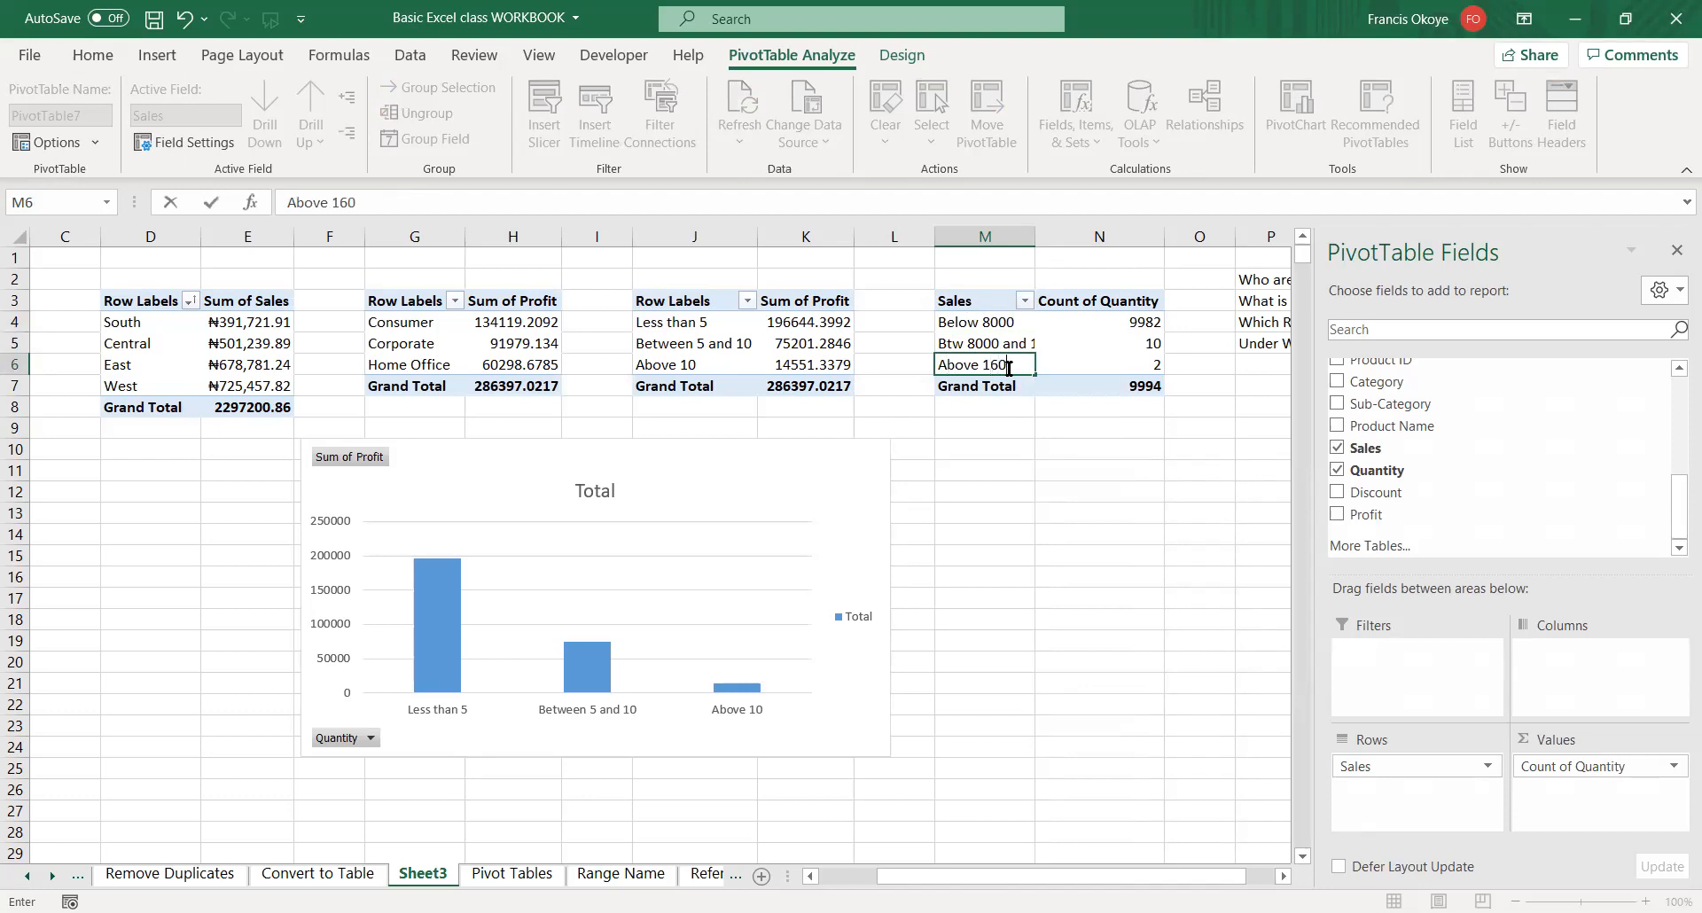
key("Return")
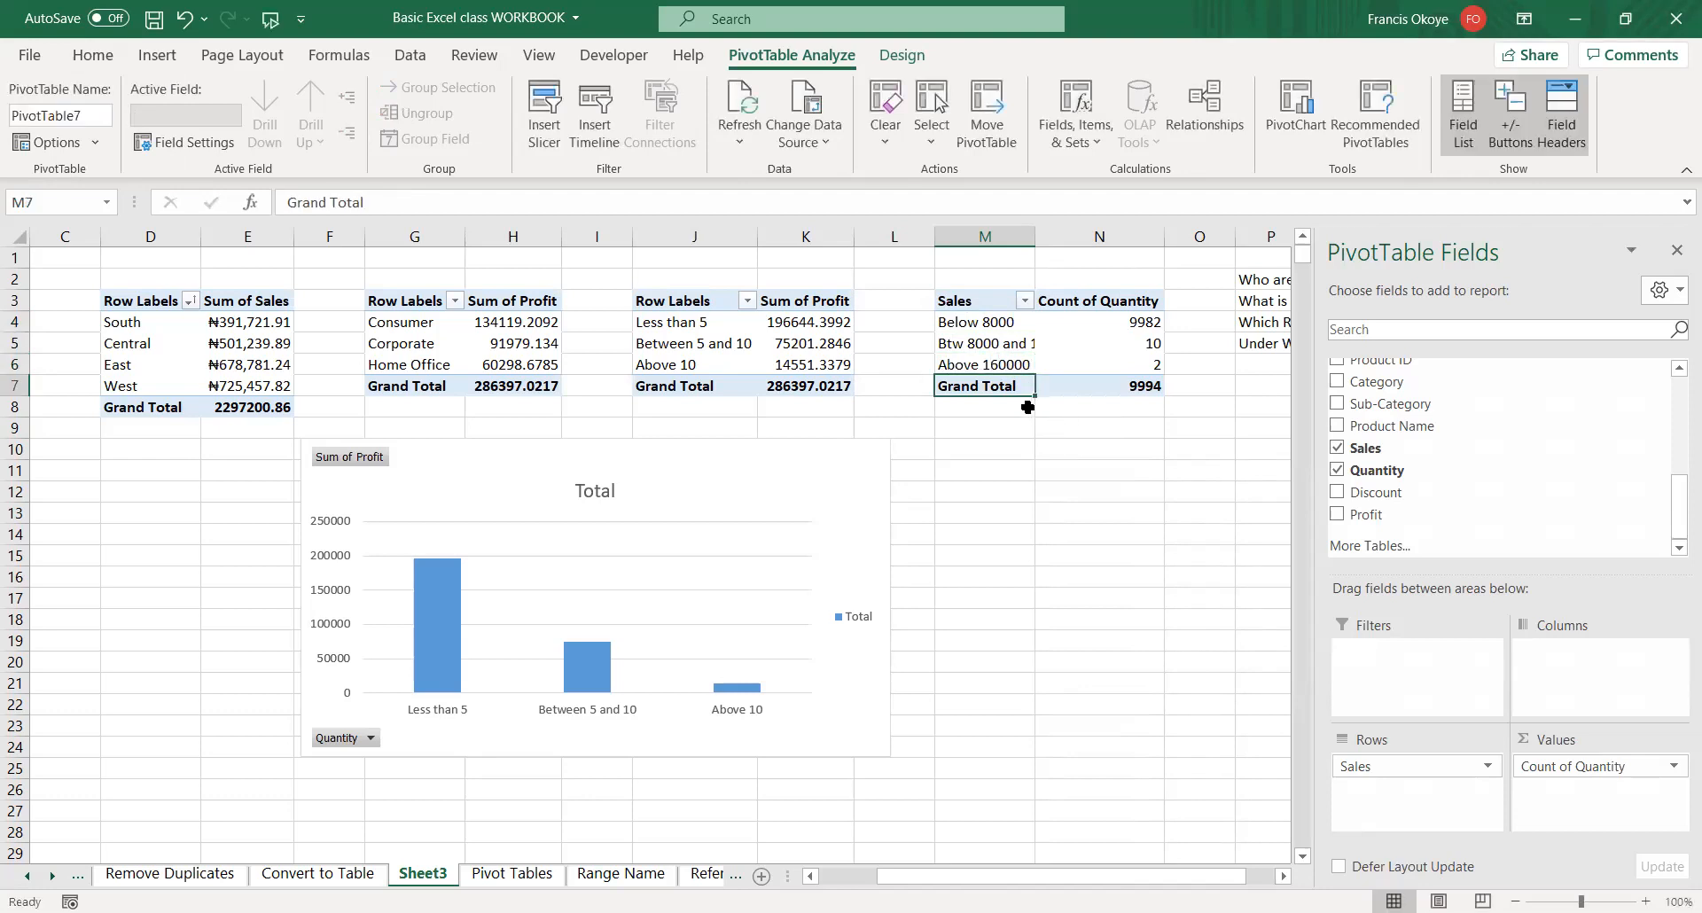
- Preview pie and column charts for the Sales groups and their quantity counts, and try to insert a treemap
left_click_drag(978, 322, 1153, 364)
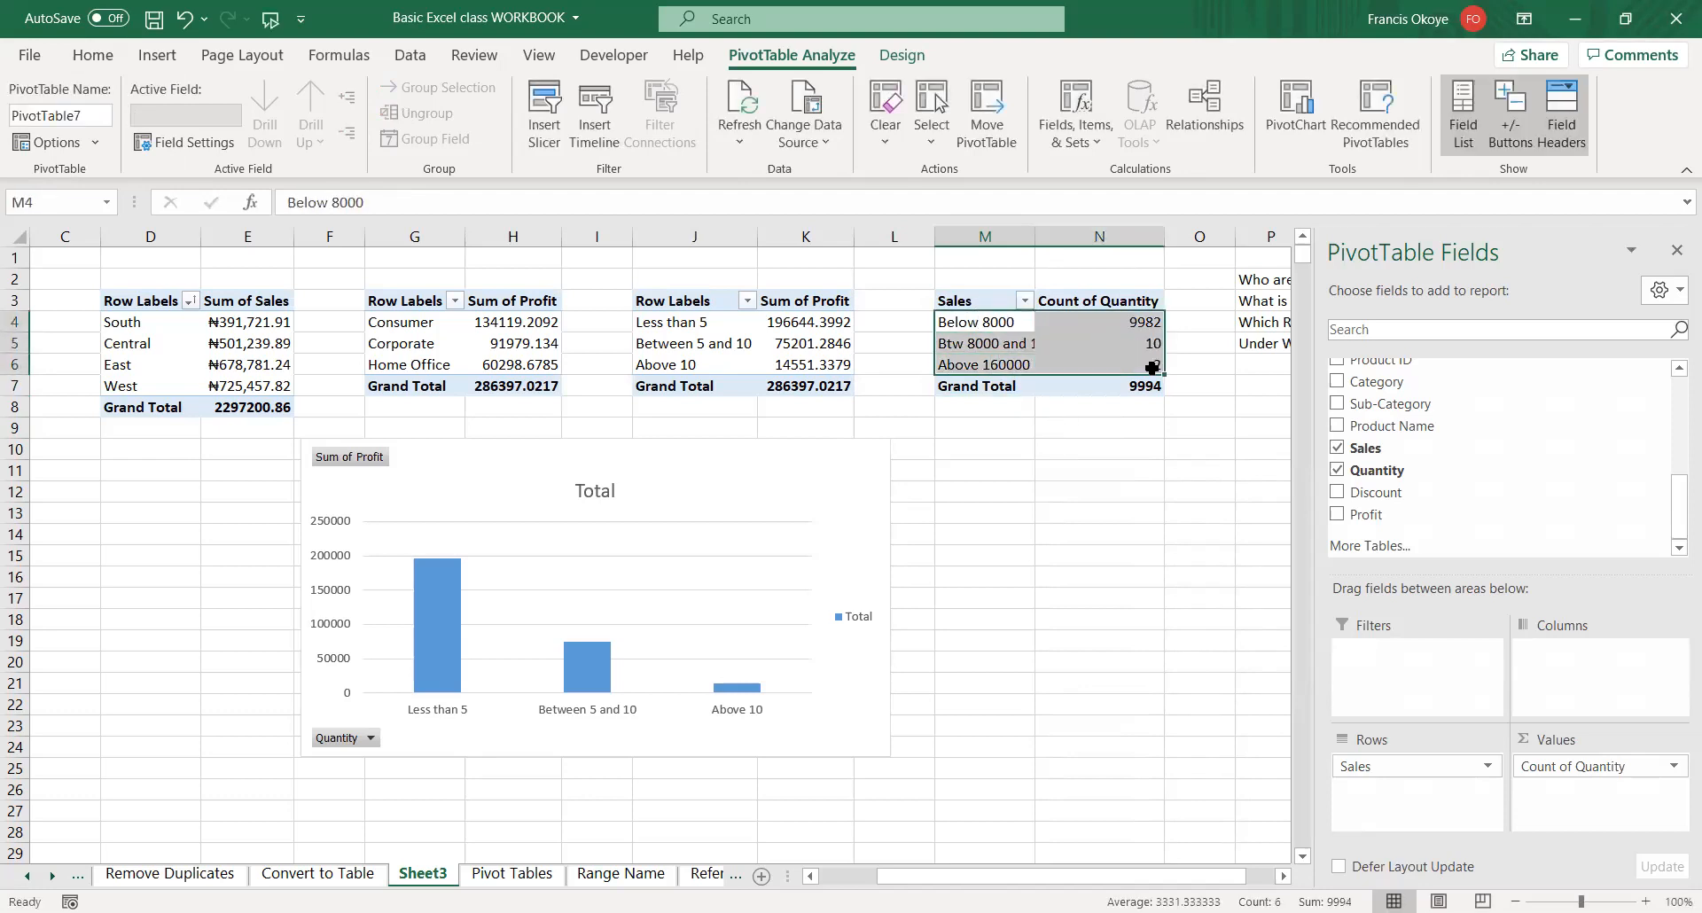
left_click(157, 55)
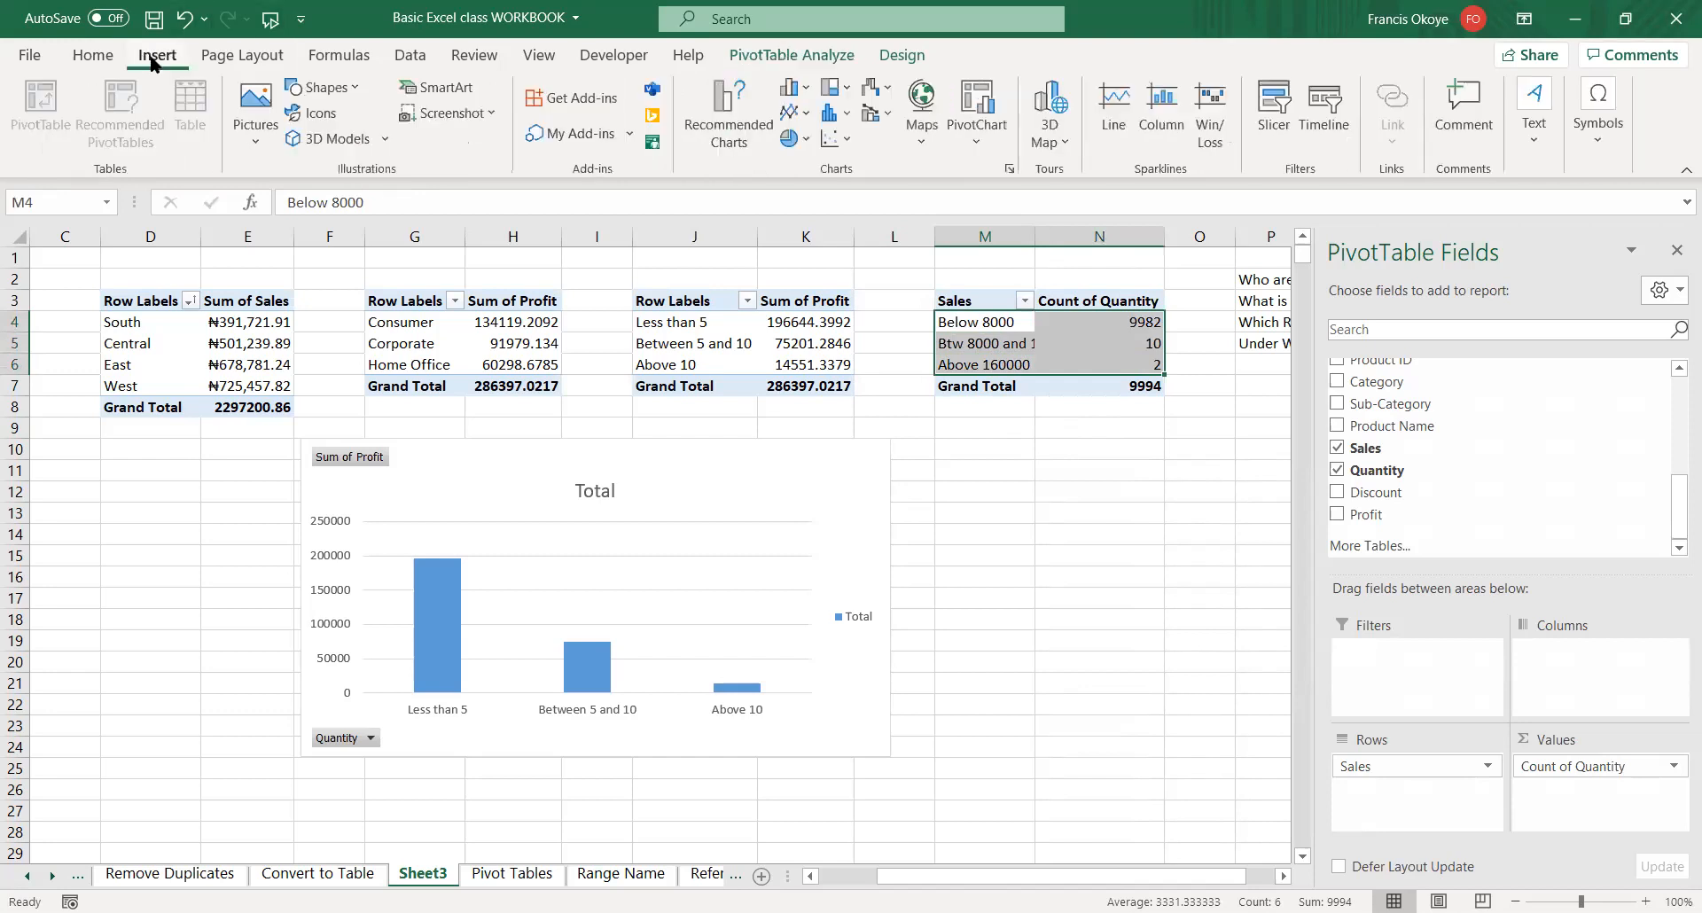
left_click(806, 135)
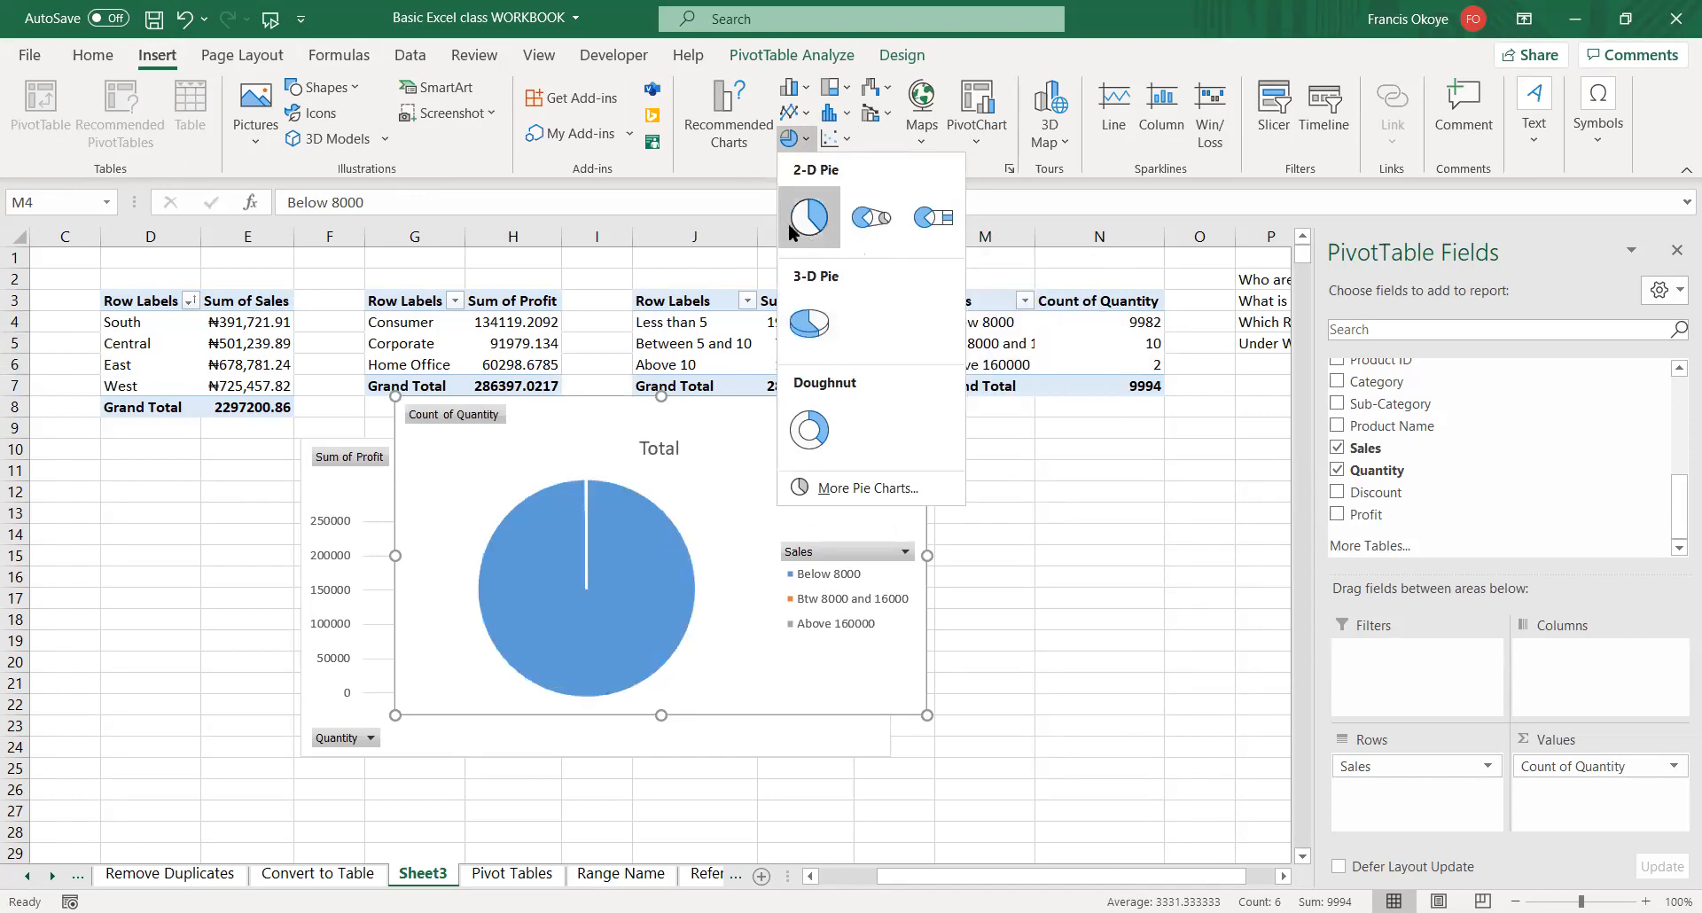
left_click(795, 88)
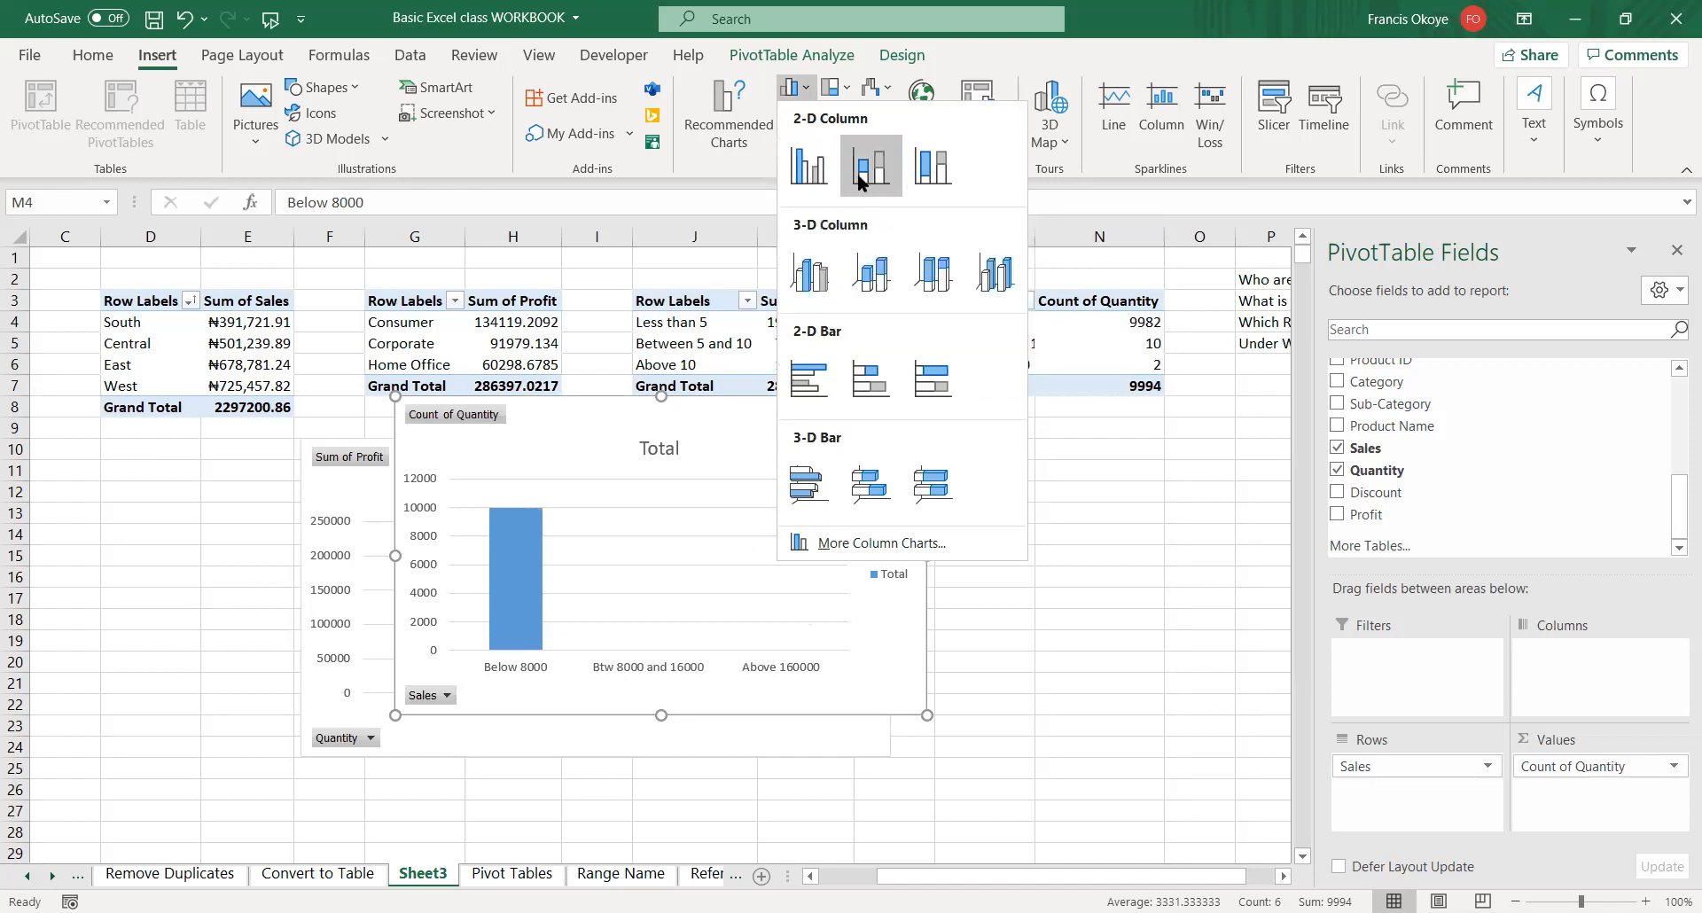
left_click(835, 87)
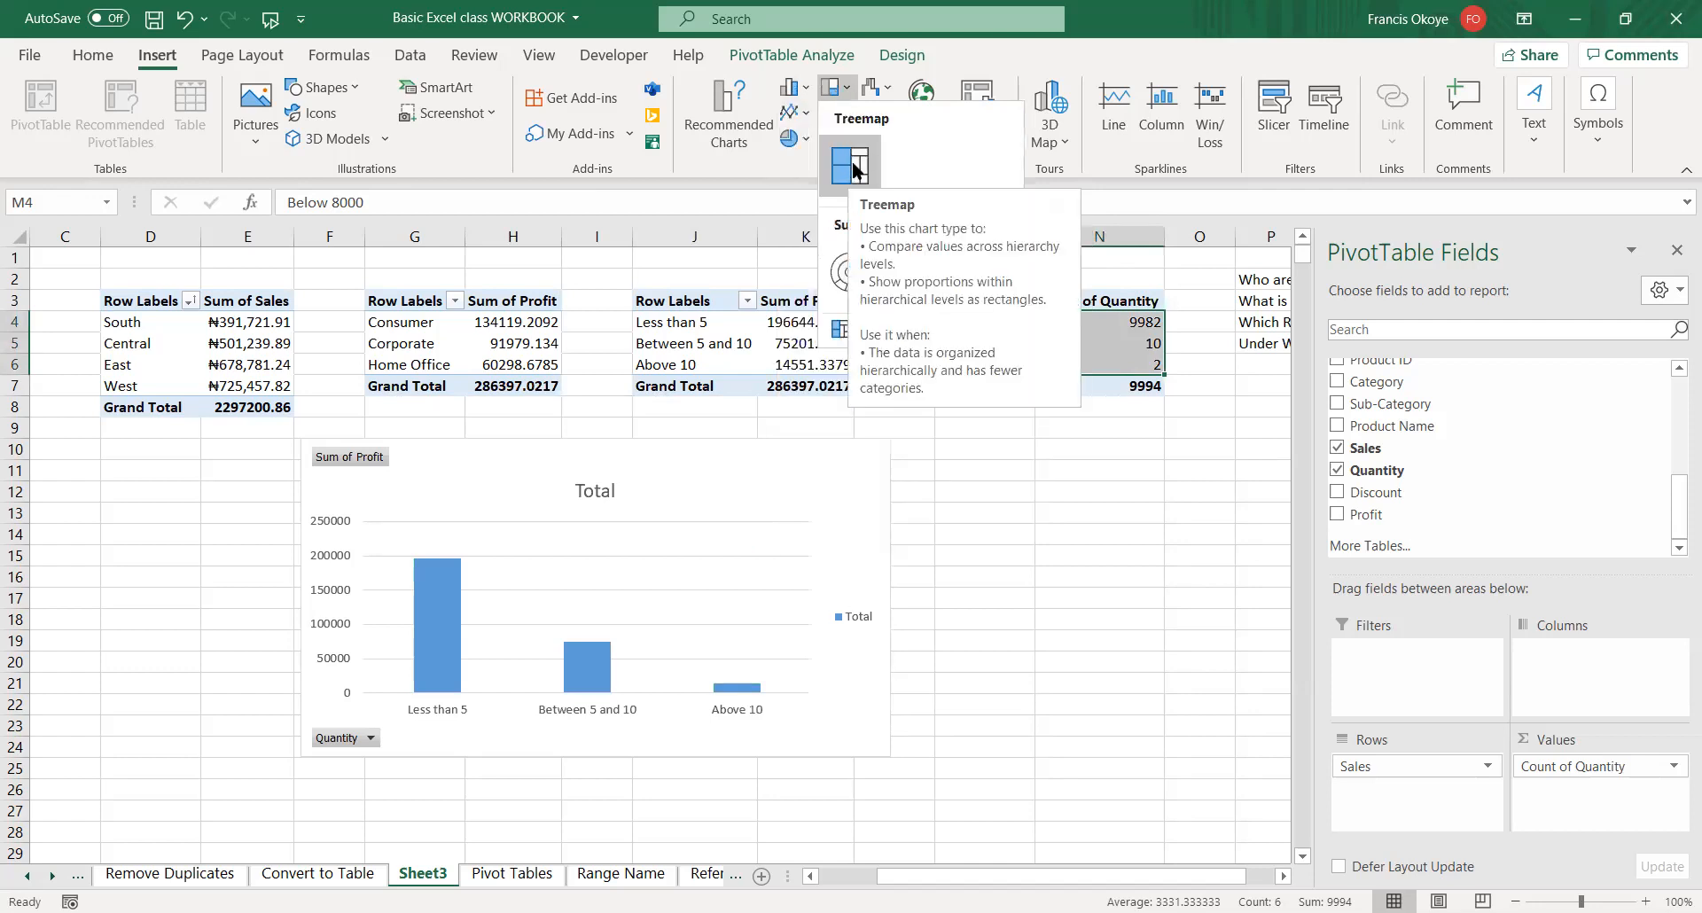
left_click(854, 168)
left_click(1011, 554)
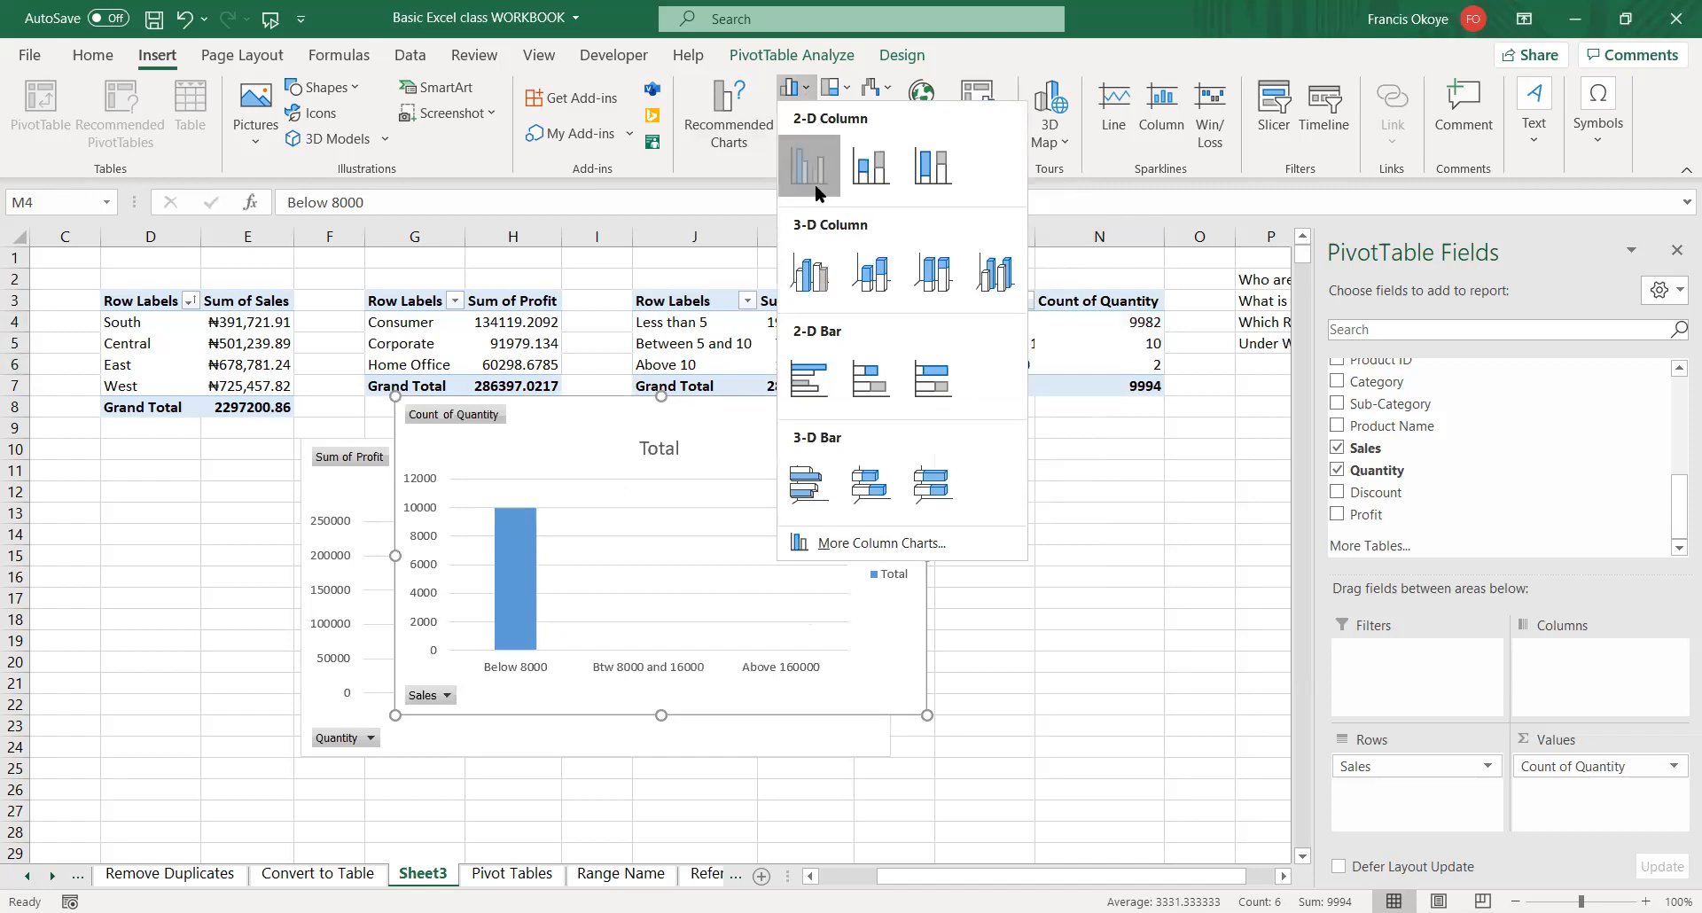
- Try a clustered column PivotChart of the Sales groups beside the profit chart and delete it
left_click(816, 184)
left_click_drag(783, 407, 1299, 479)
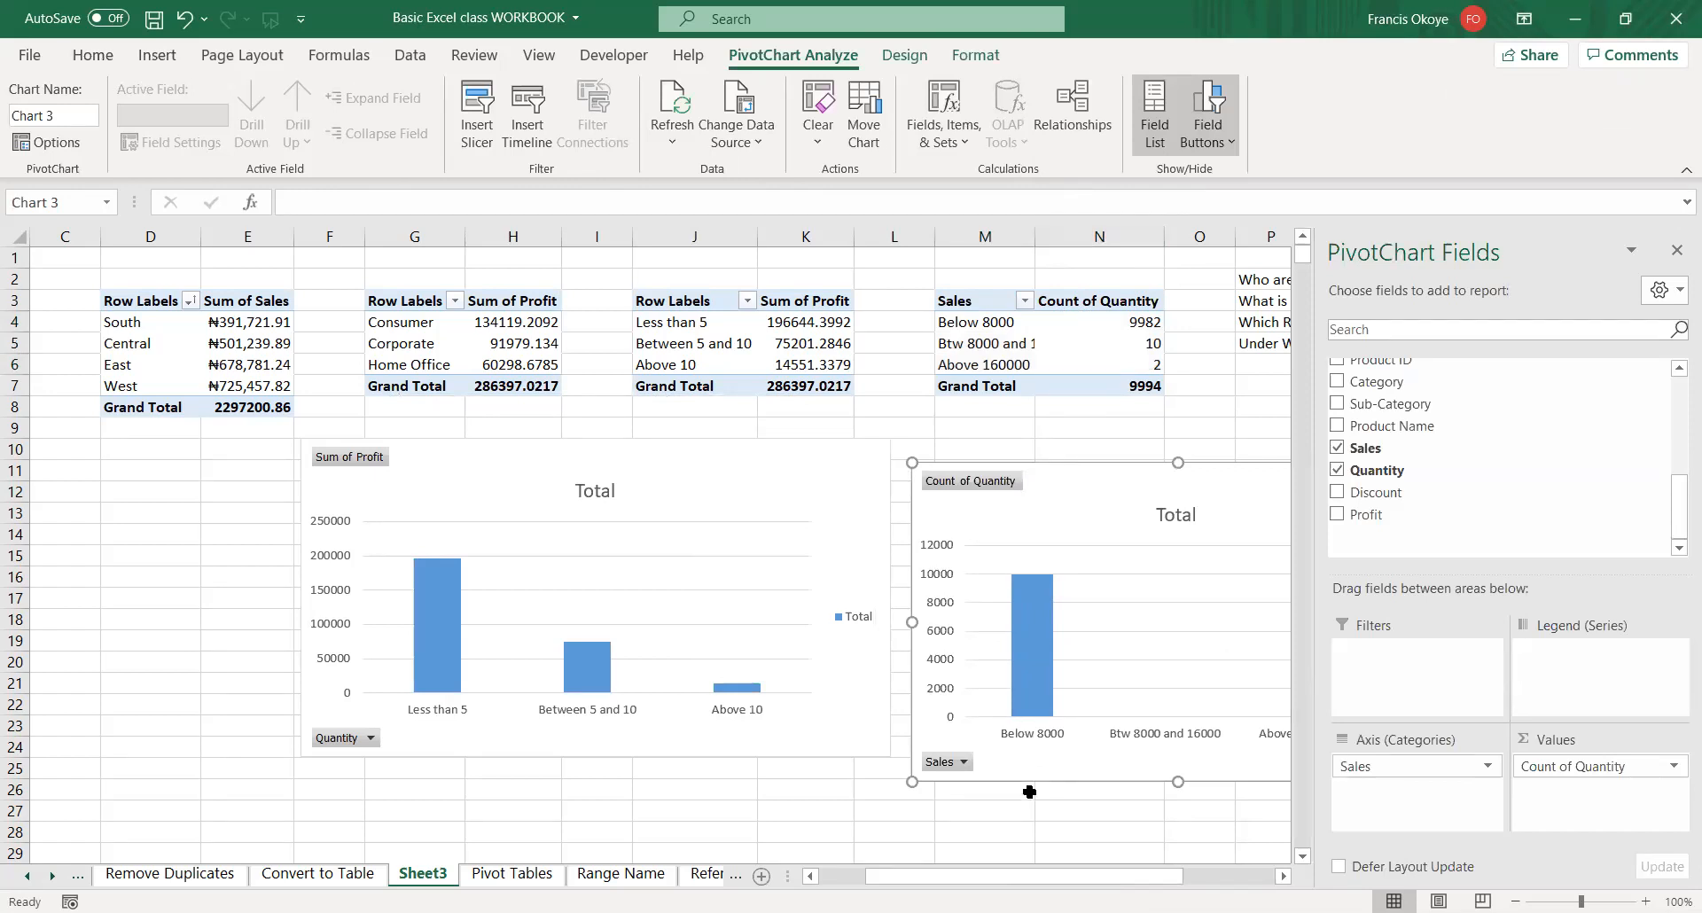
left_click(1675, 250)
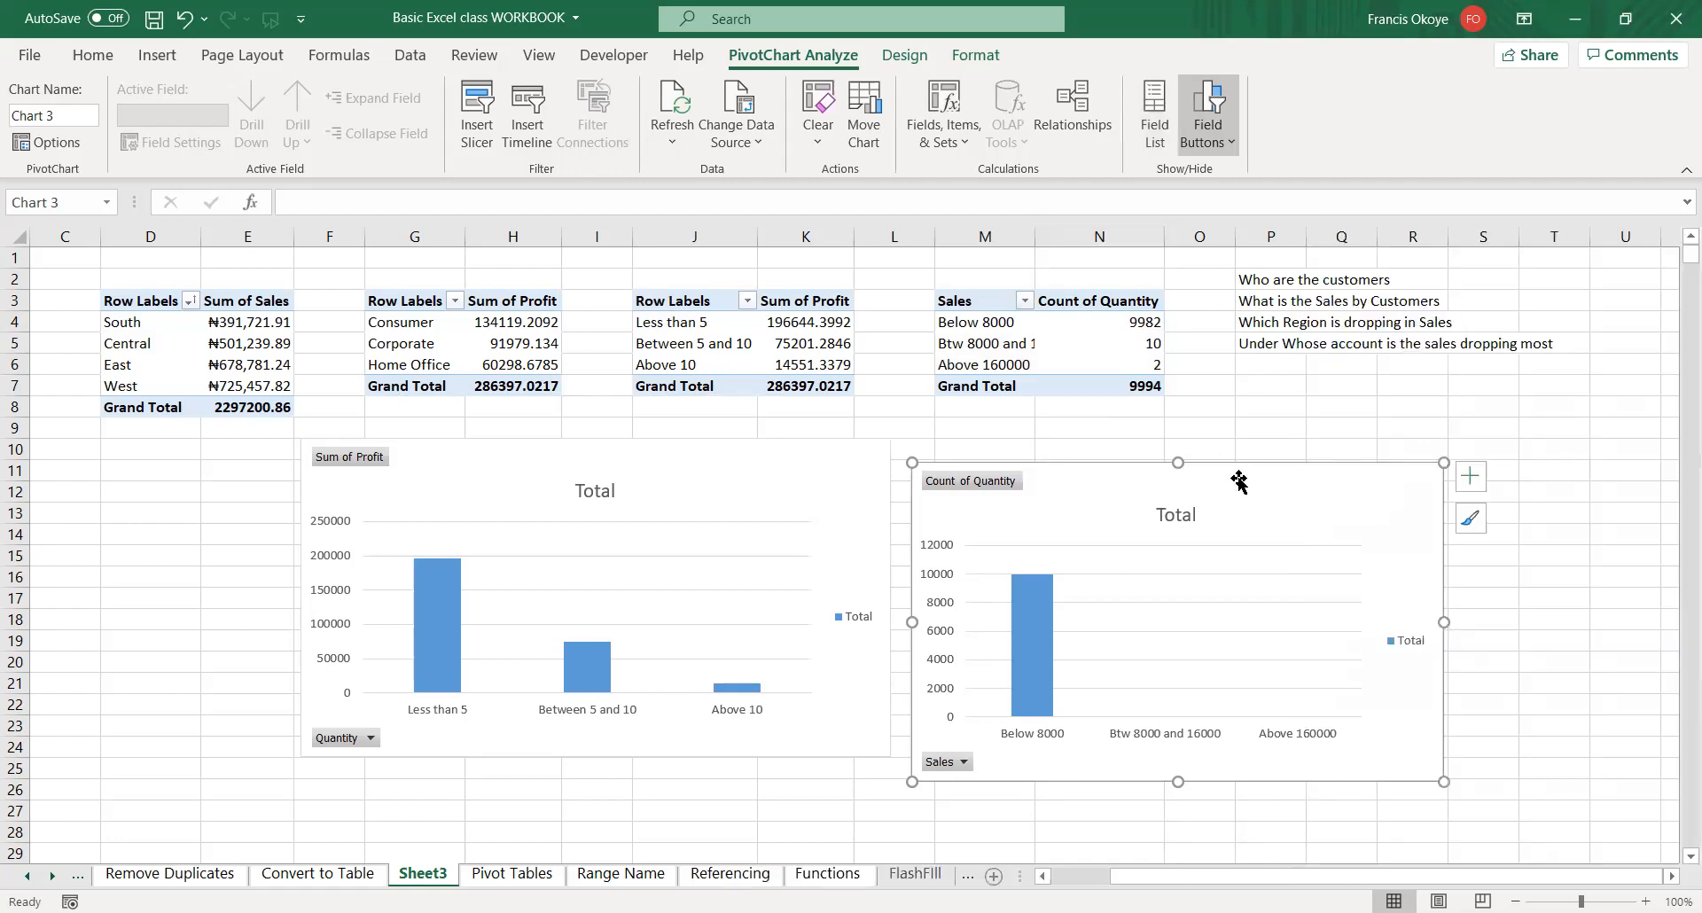
key("Delete")
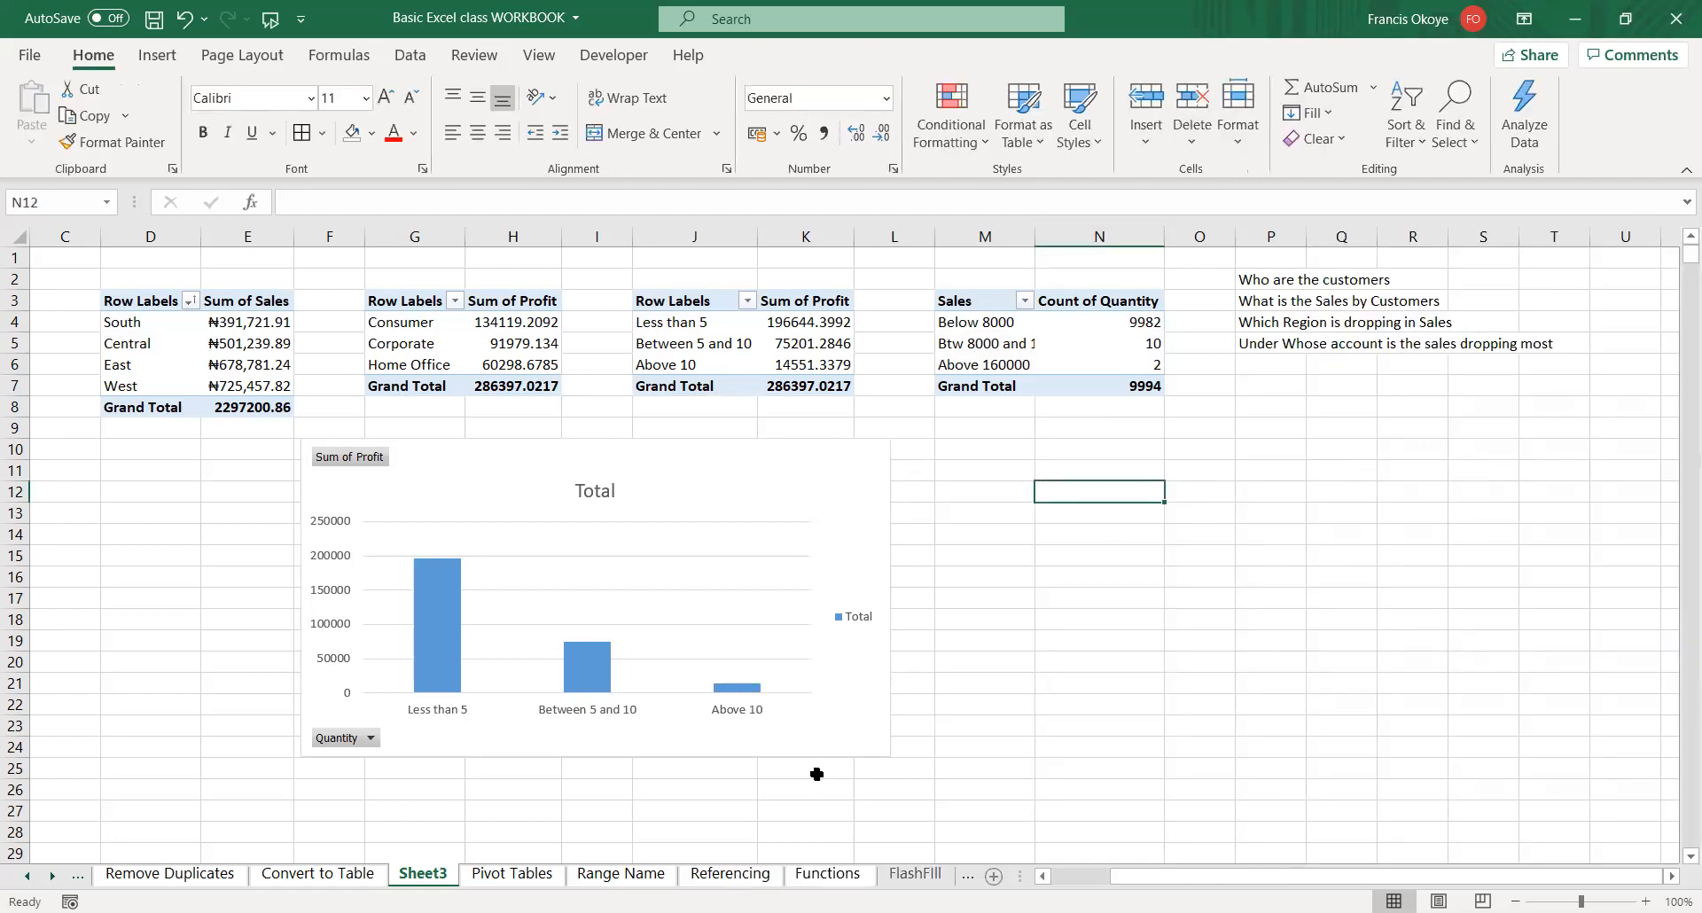
- Look through the Pivot Tables, Convert to Table and Sheet3 worksheets to compare the source data with the pivot reports
left_click(512, 874)
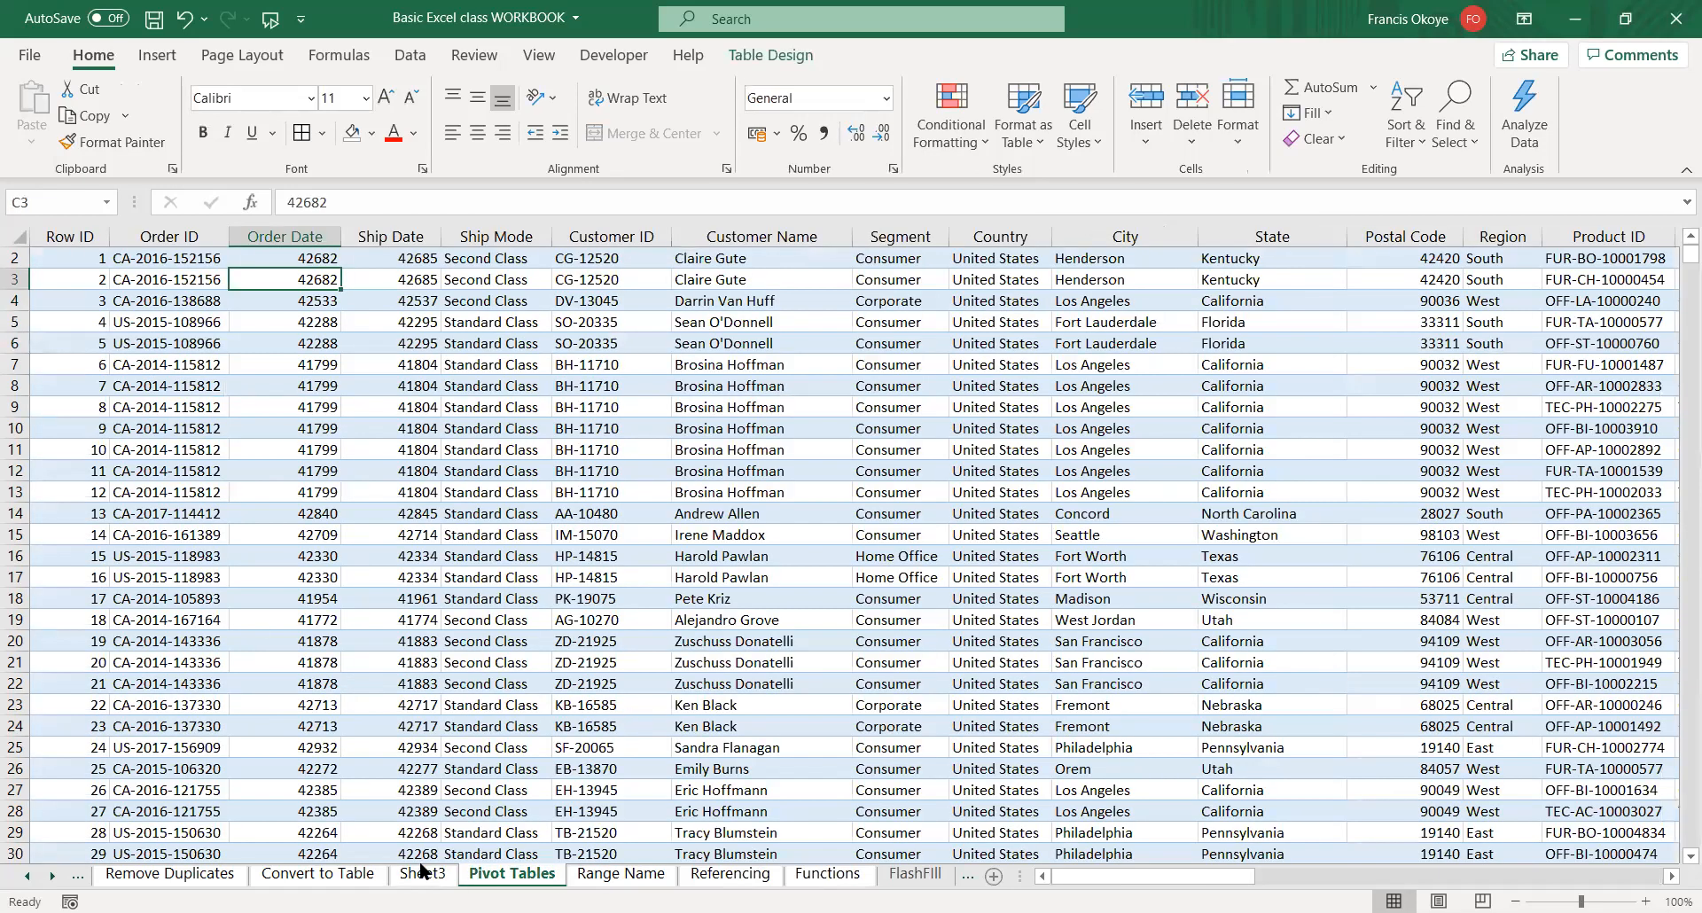
left_click(374, 874)
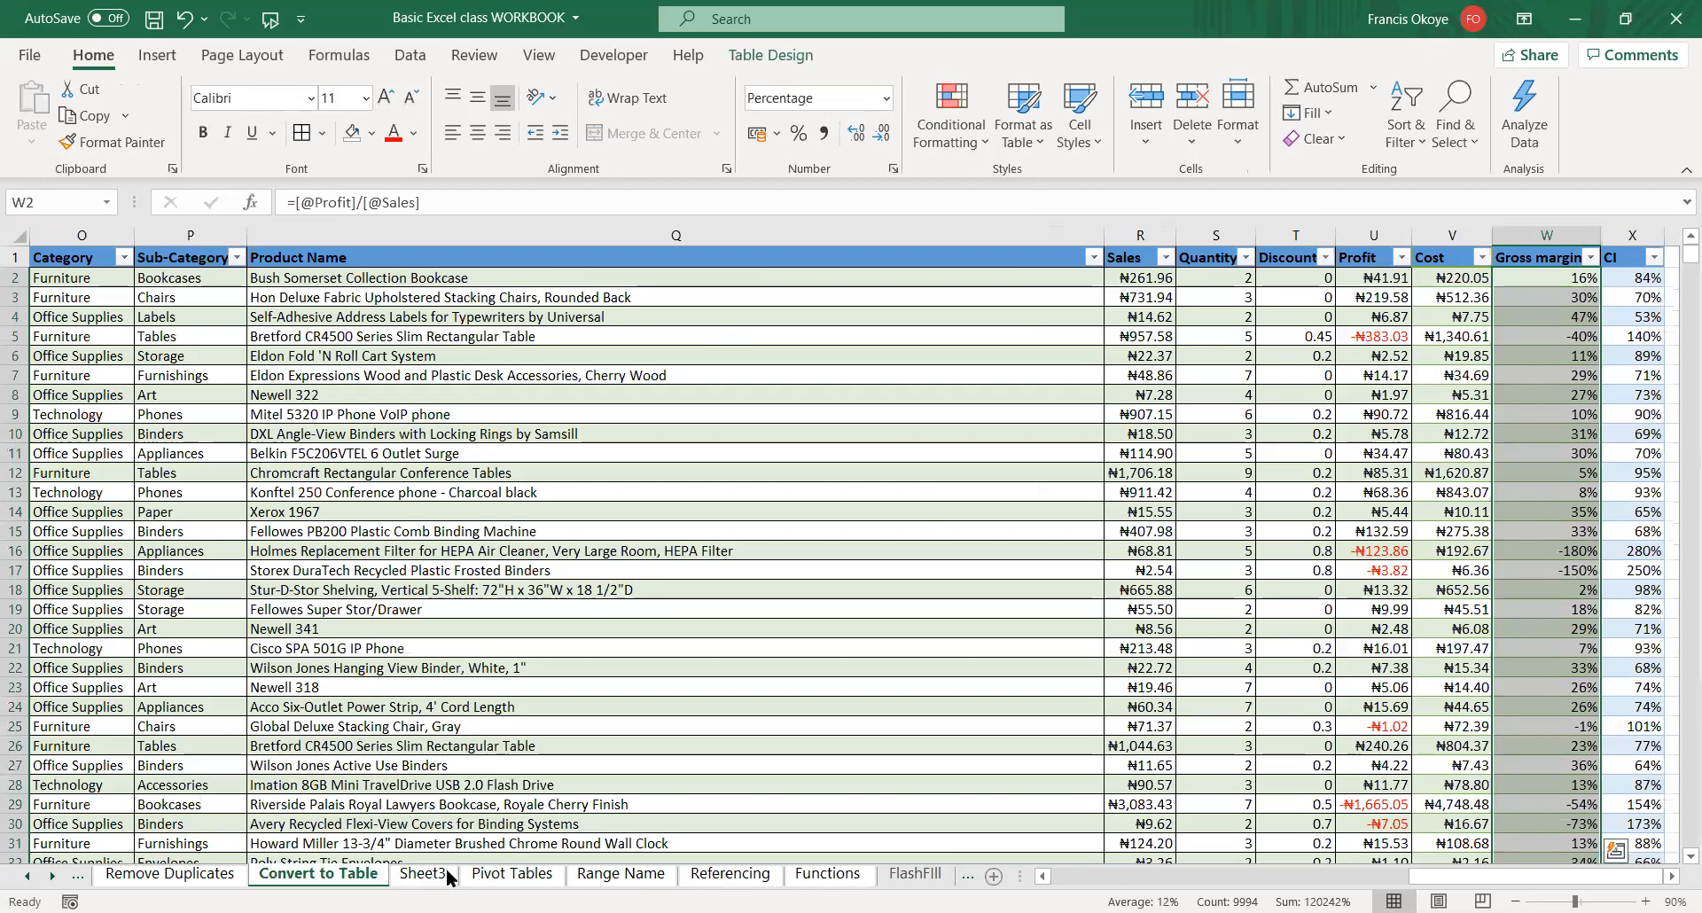
left_click(434, 875)
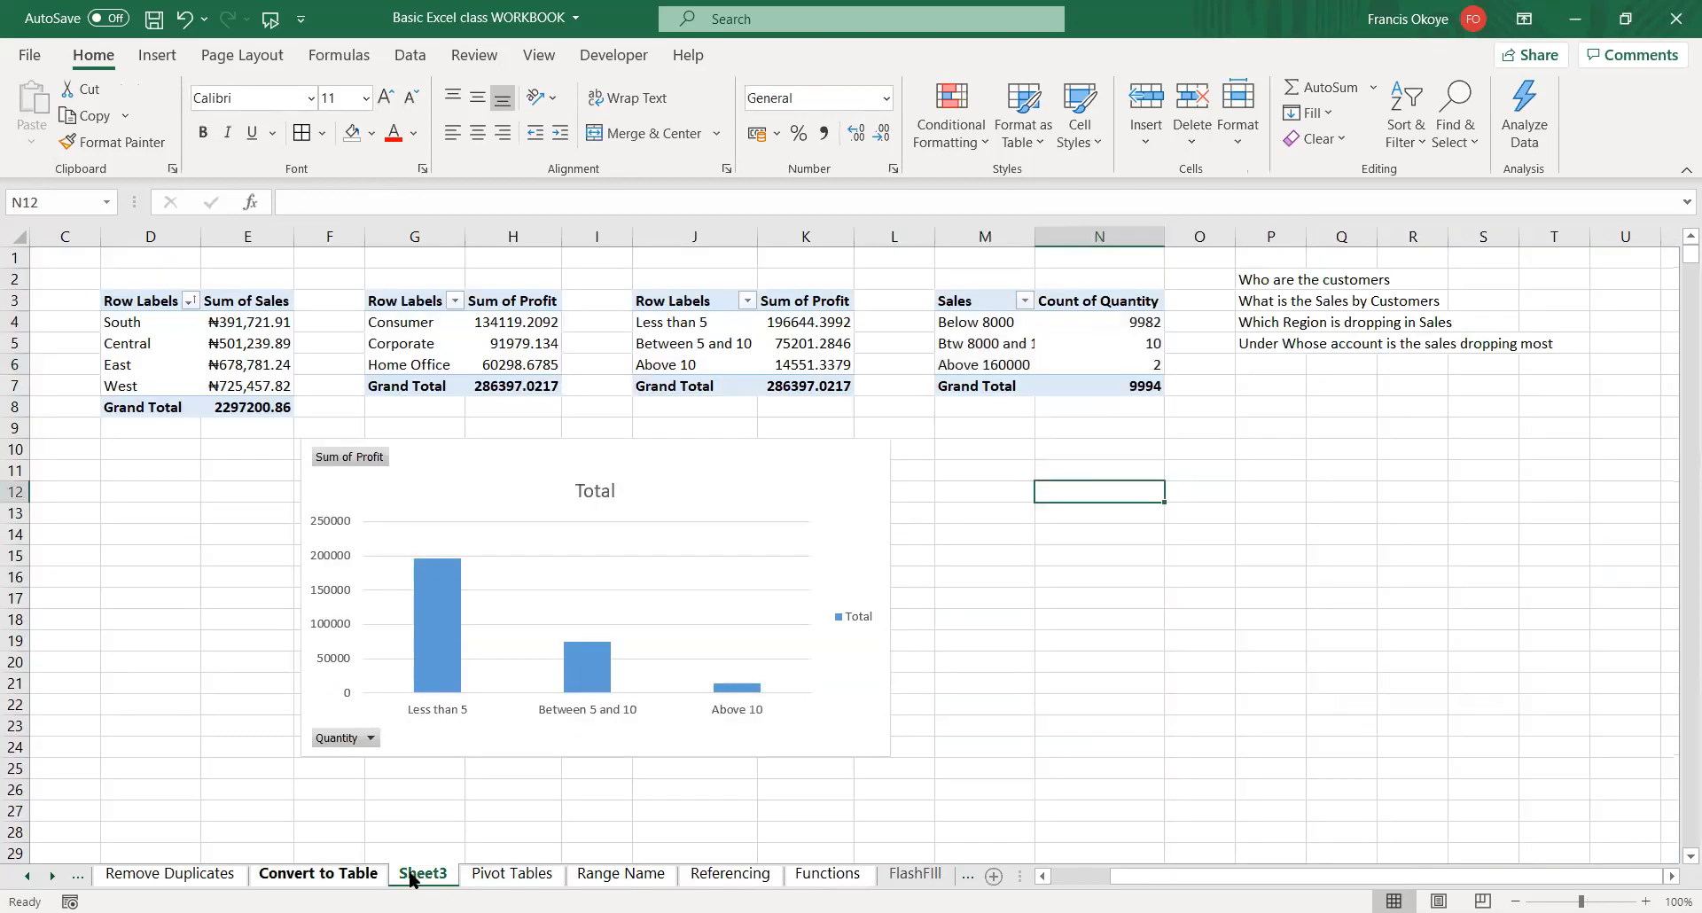
left_click(523, 875)
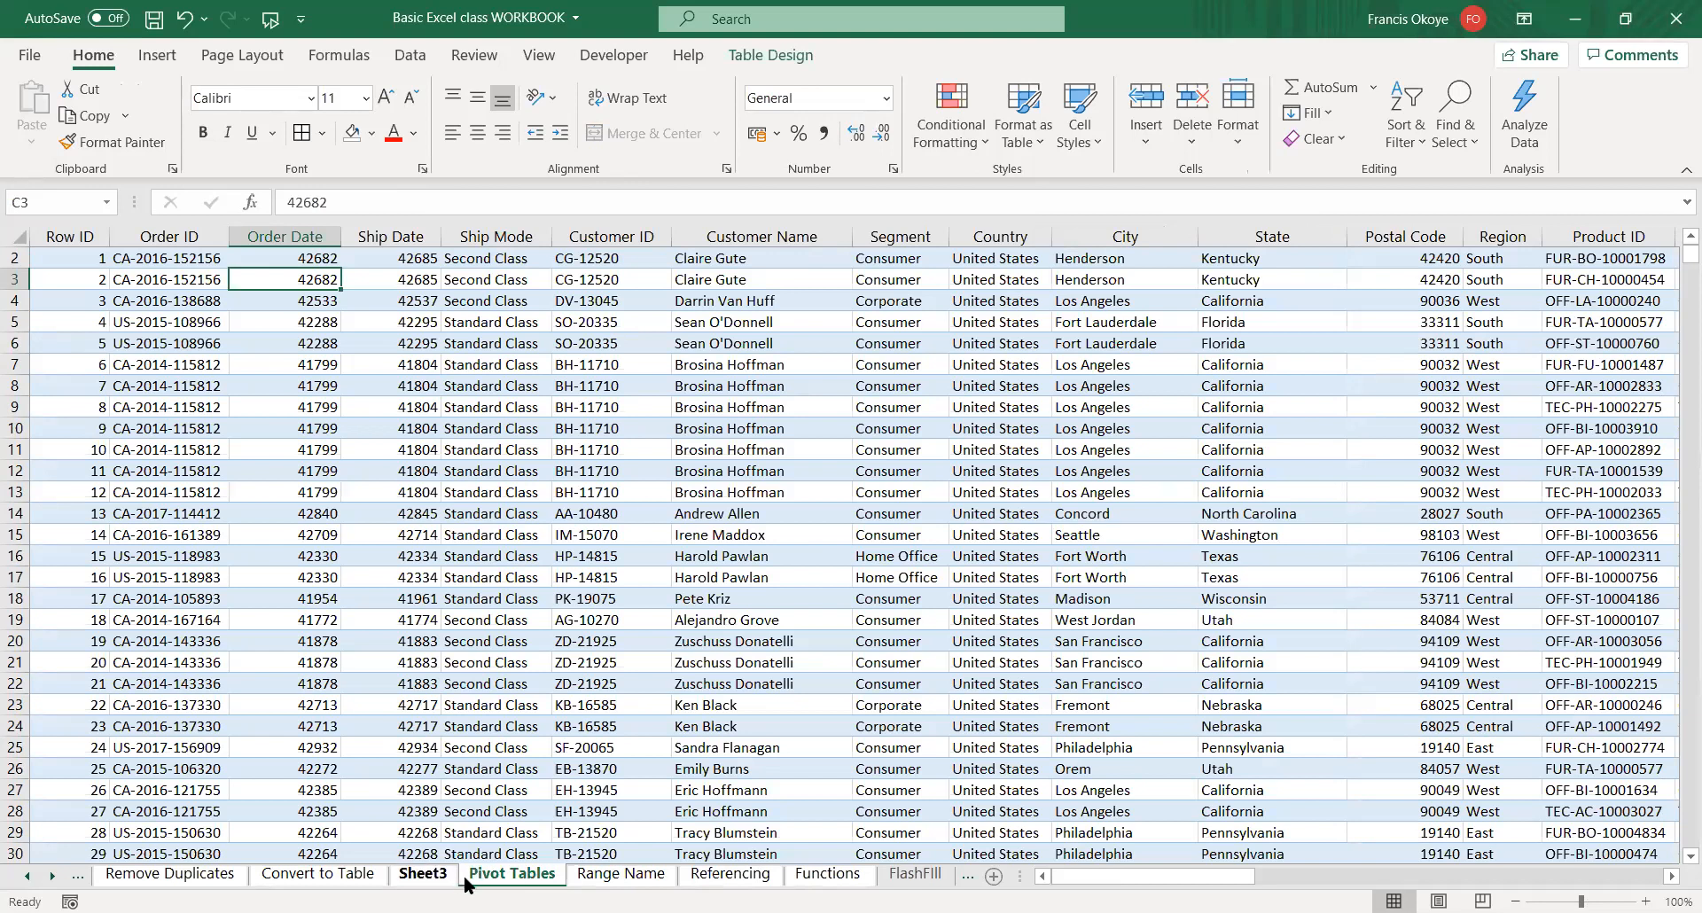
left_click(424, 876)
left_click(367, 876)
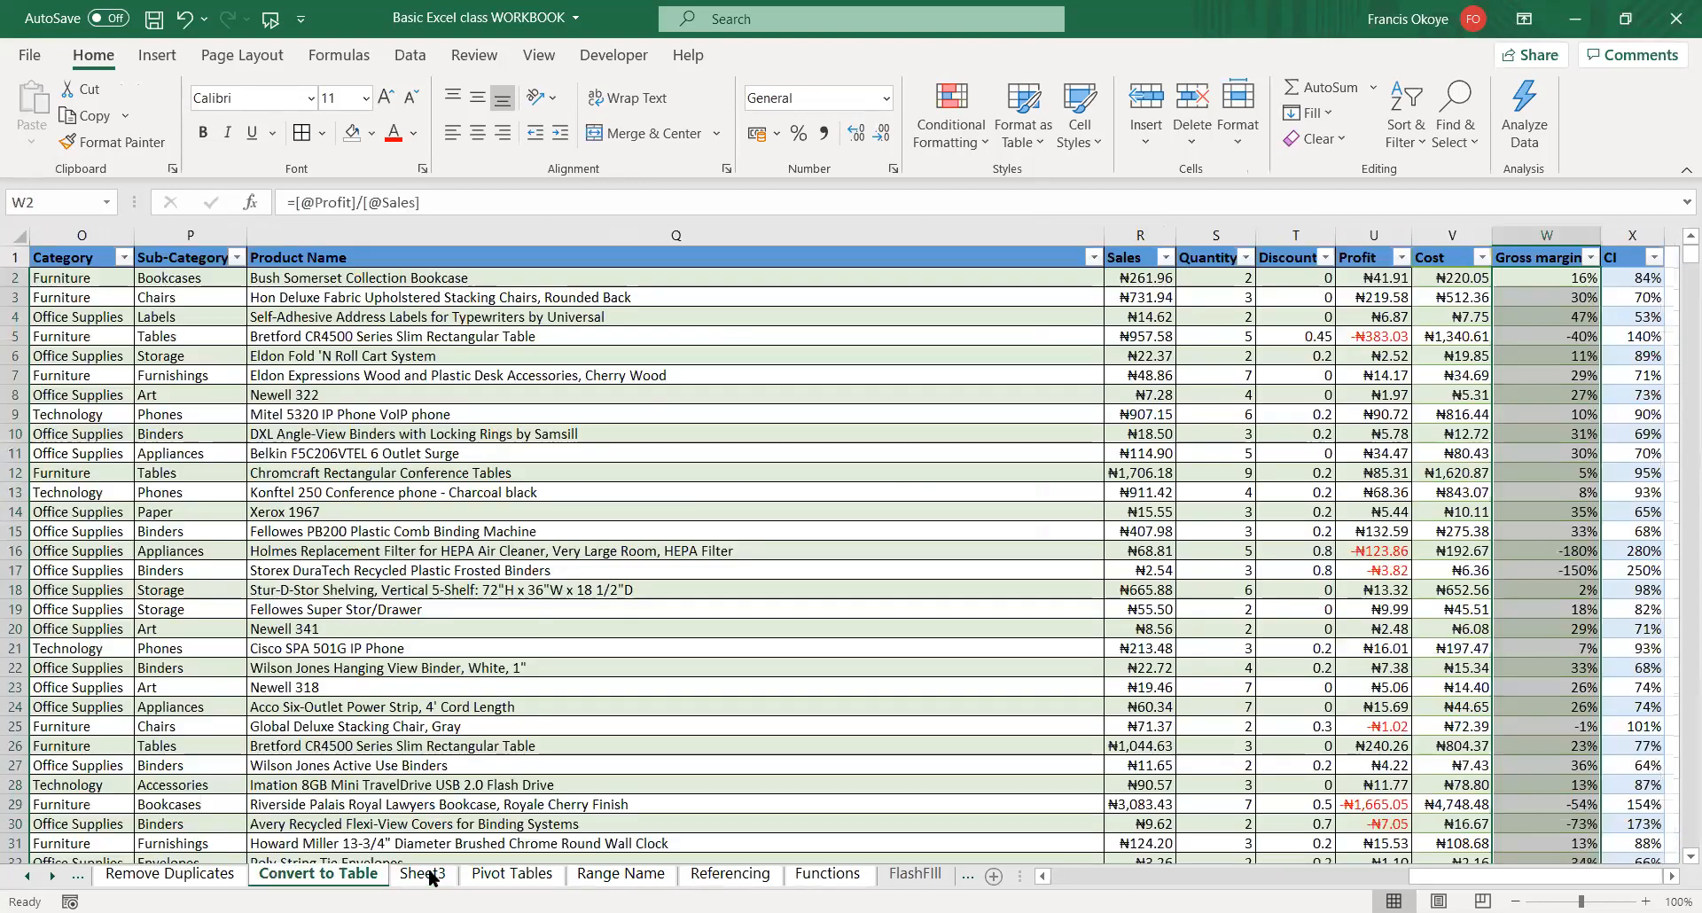
left_click(428, 875)
- Create a blank pivot table on a new worksheet from the Region table in the Pivot Tables sheet
left_click(505, 853)
left_click(506, 874)
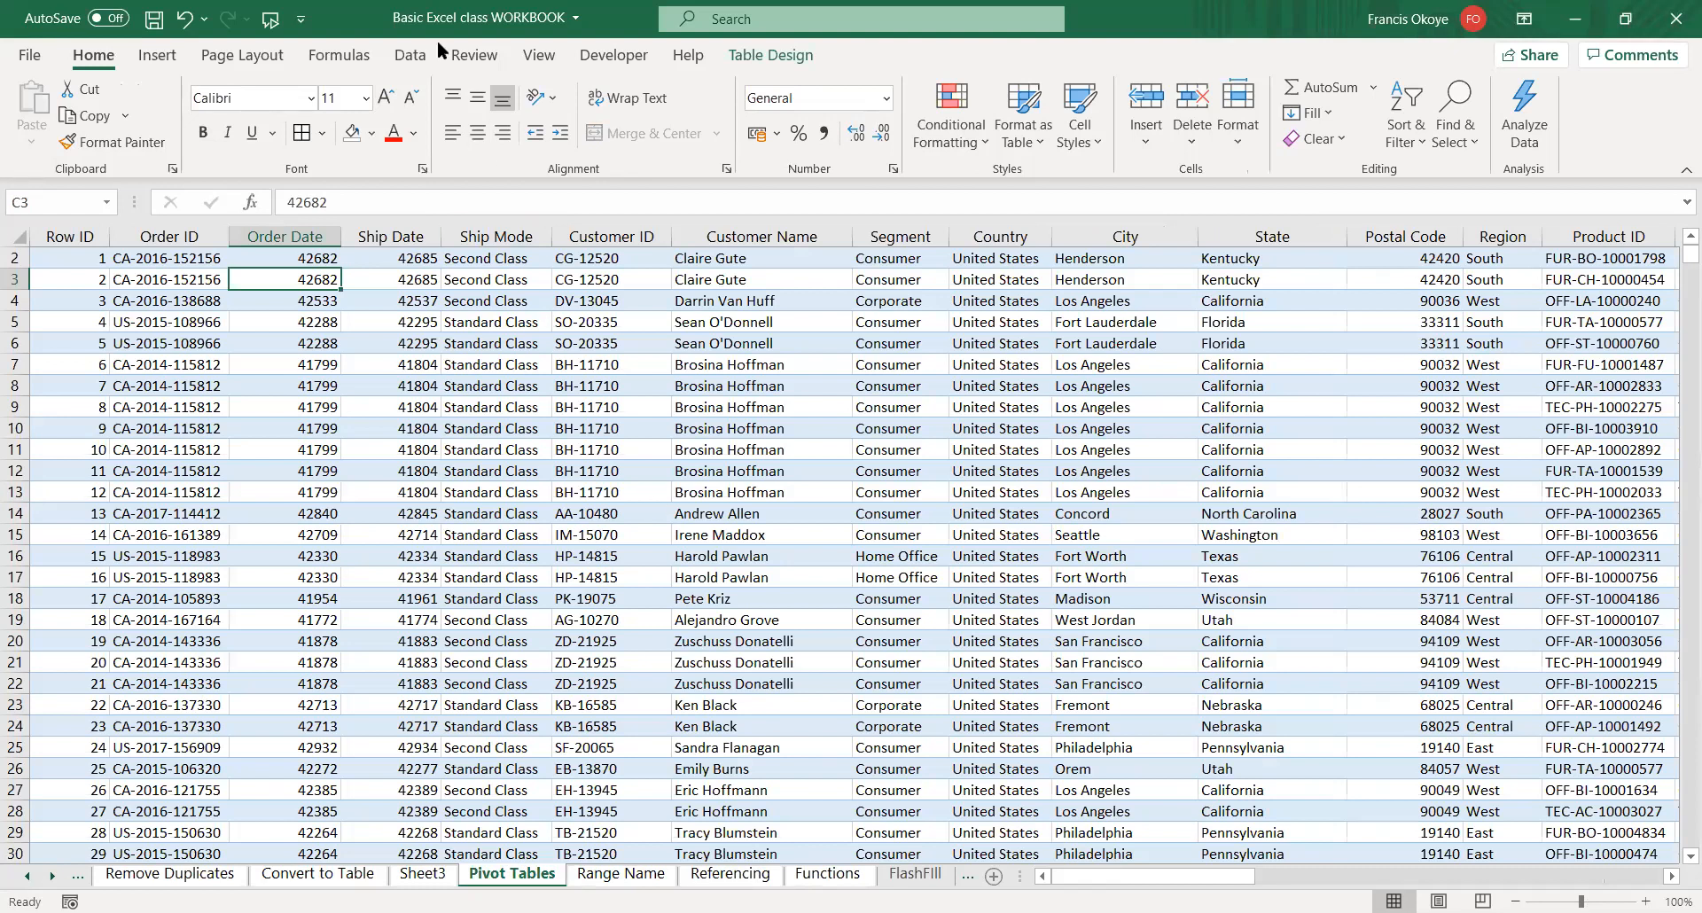
left_click(856, 365)
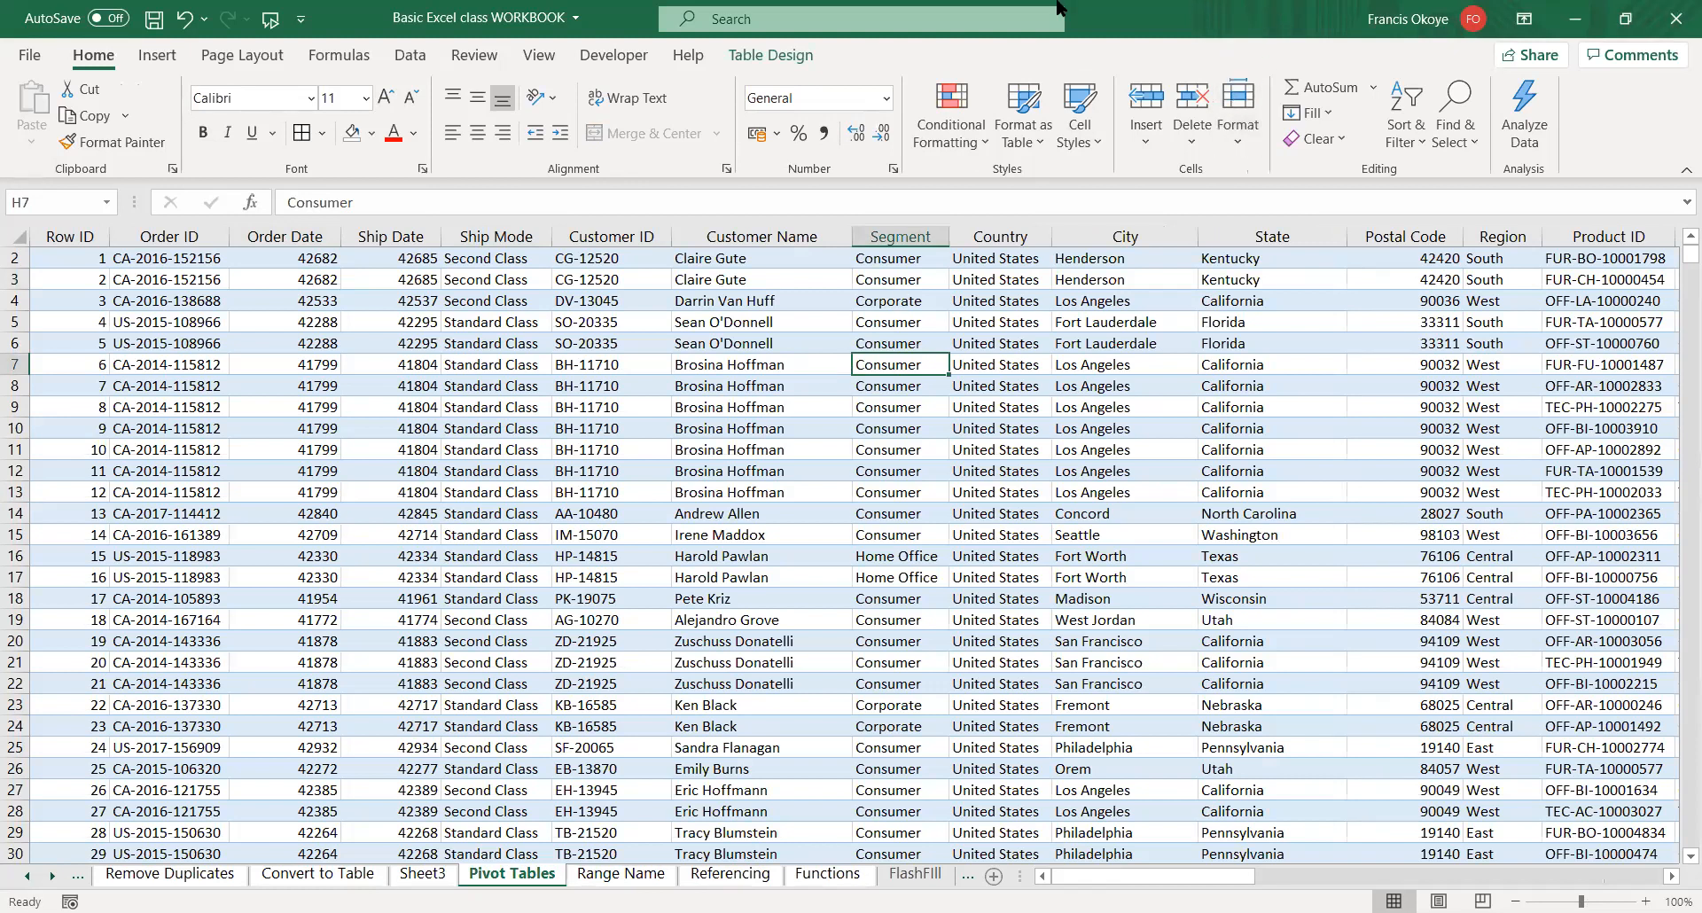
left_click(771, 55)
left_click(232, 89)
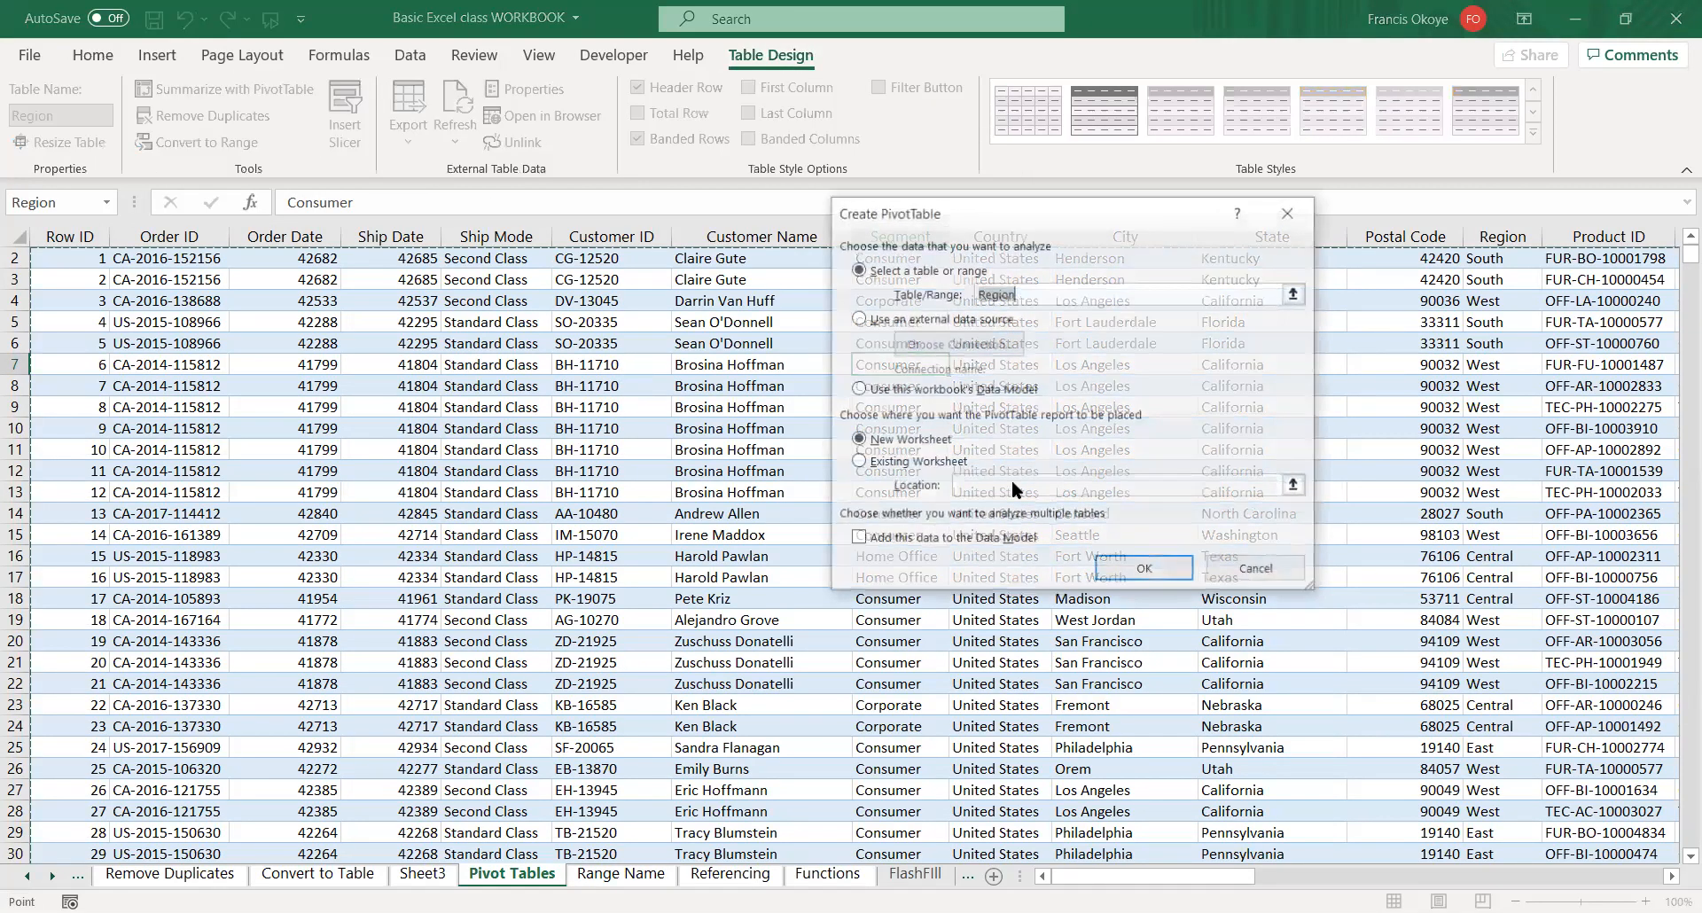
left_click(1145, 568)
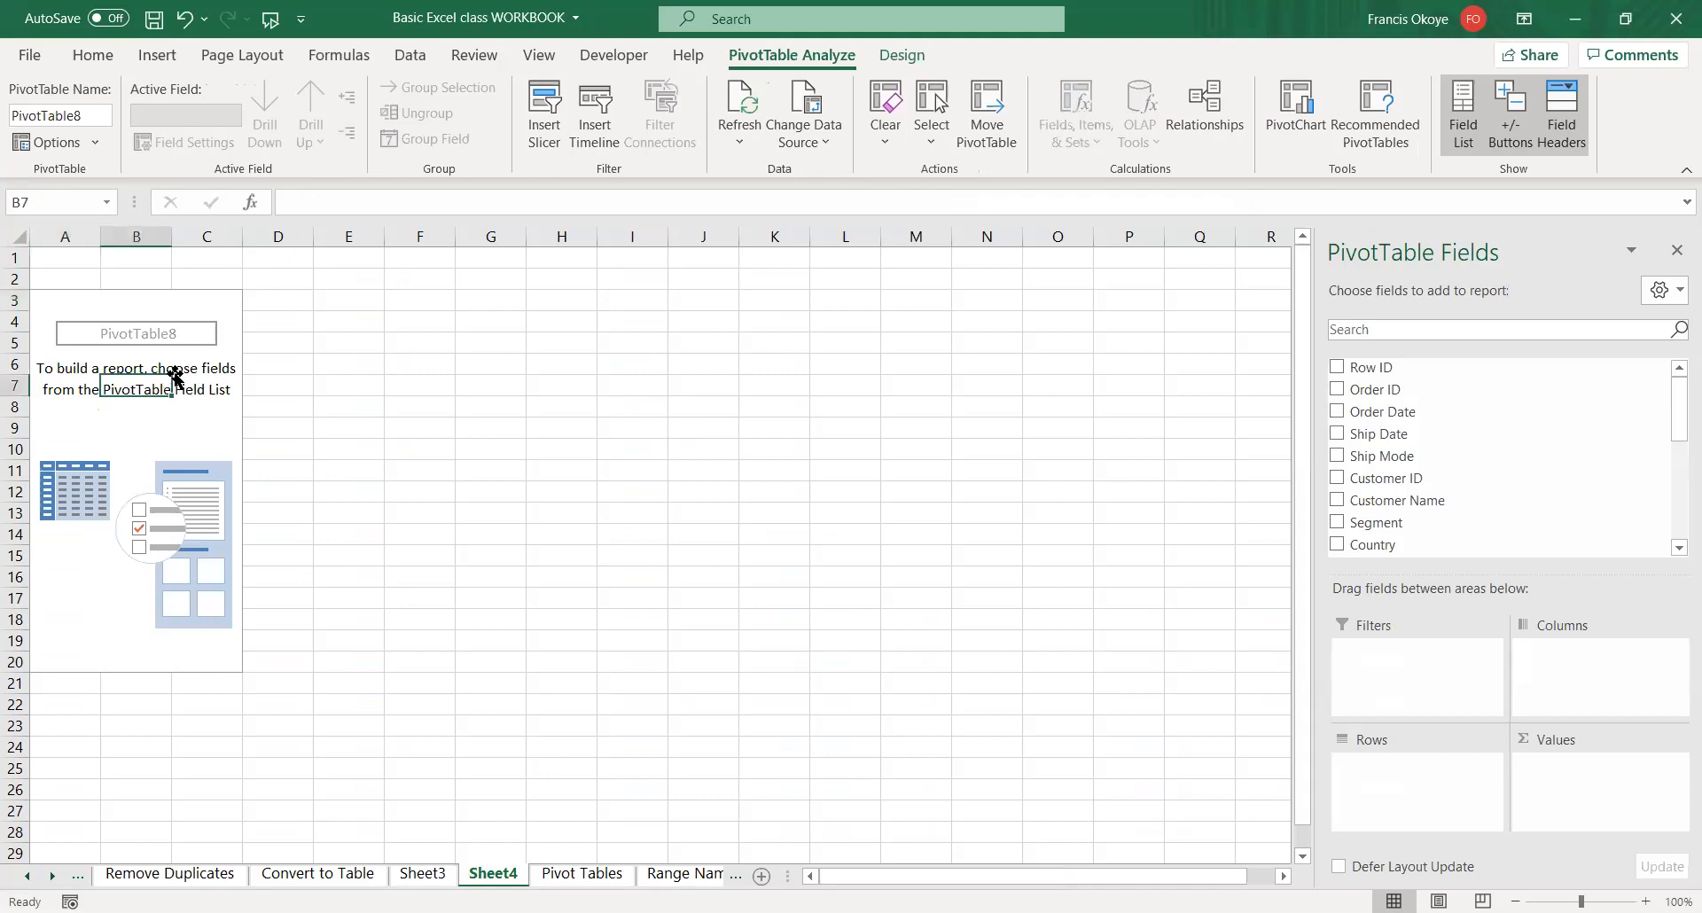
left_click(197, 433)
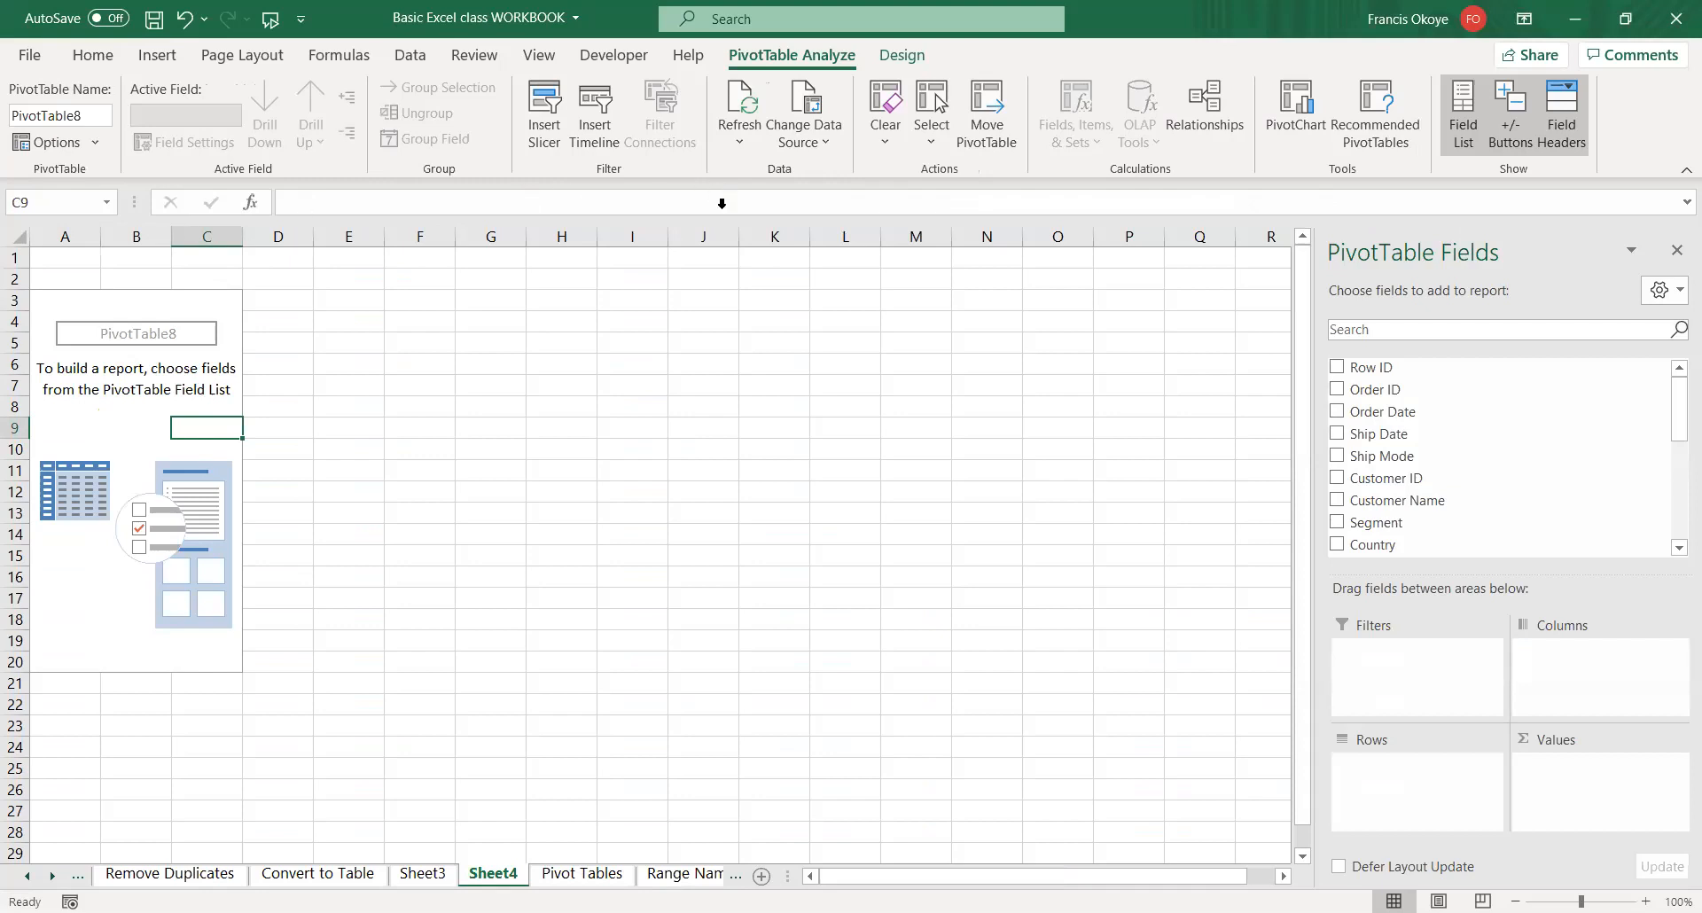
left_click(94, 142)
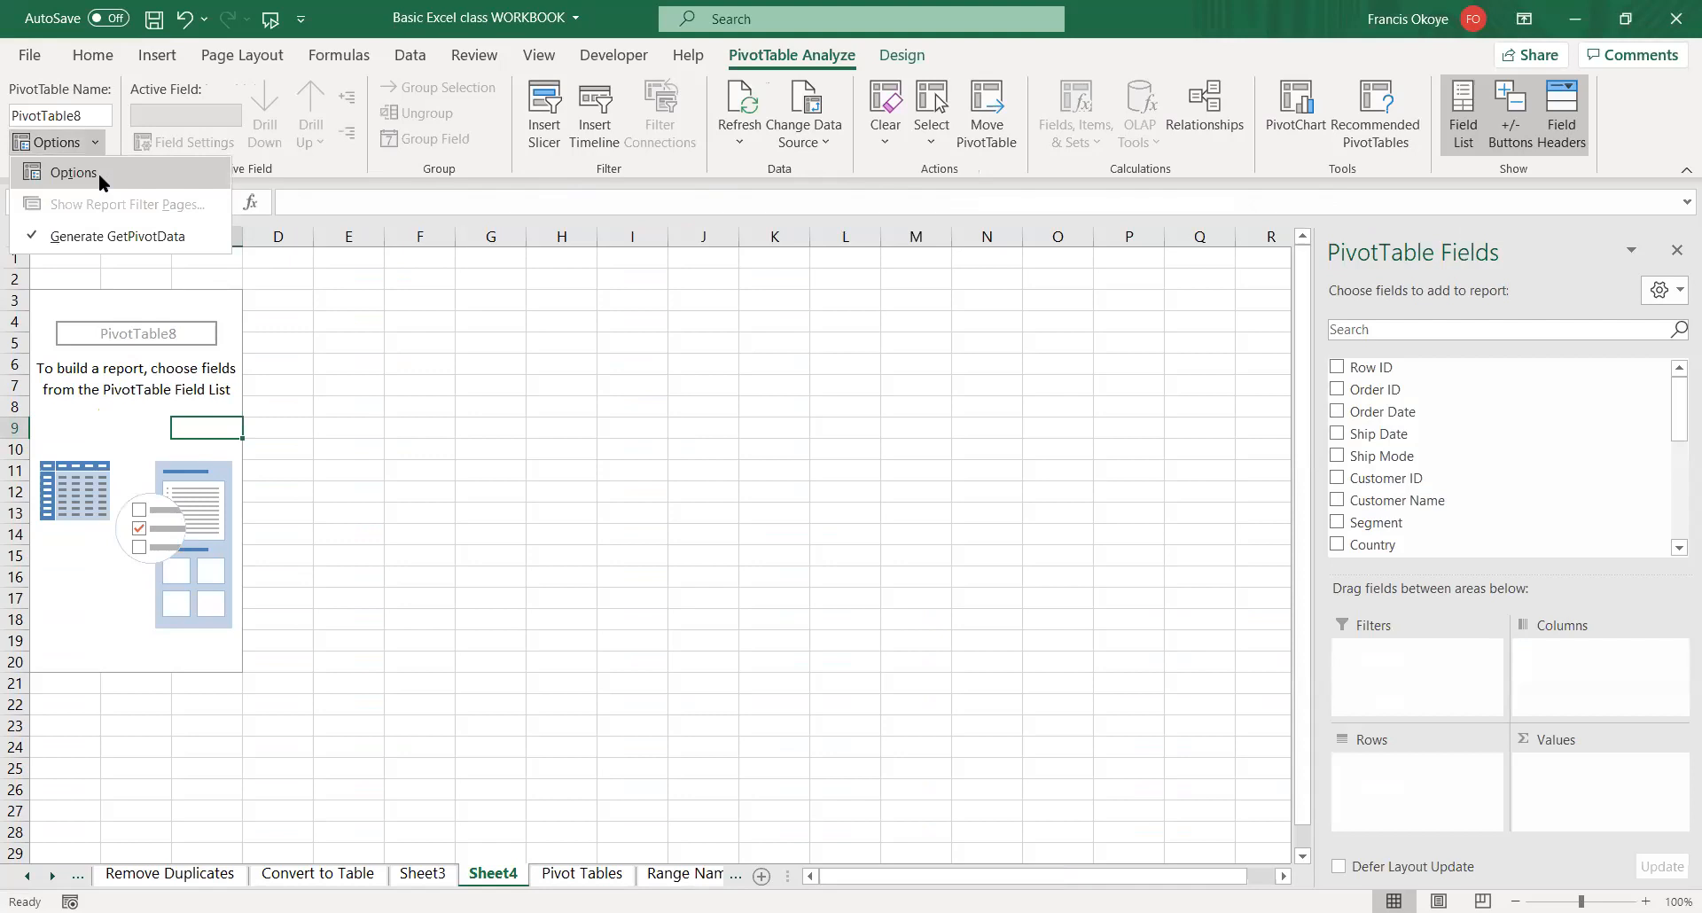
left_click(439, 365)
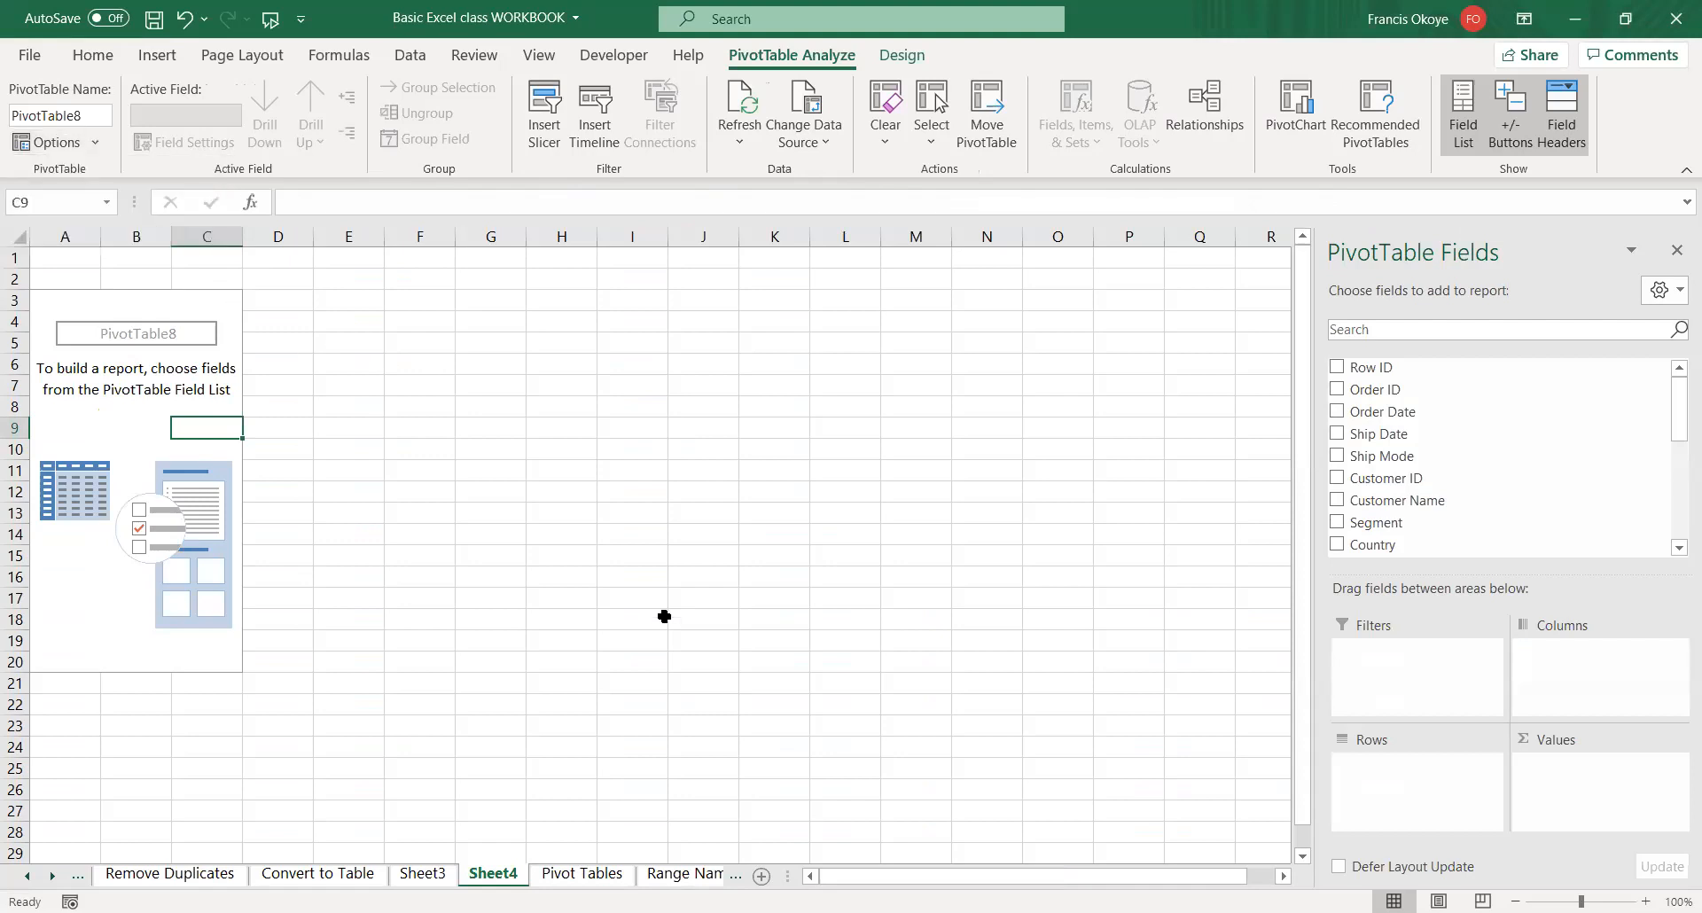
- Shift the profit PivotChart slightly beneath the pivot tables on Sheet3 and keep the first Colorful palette for its columns
left_click(434, 877)
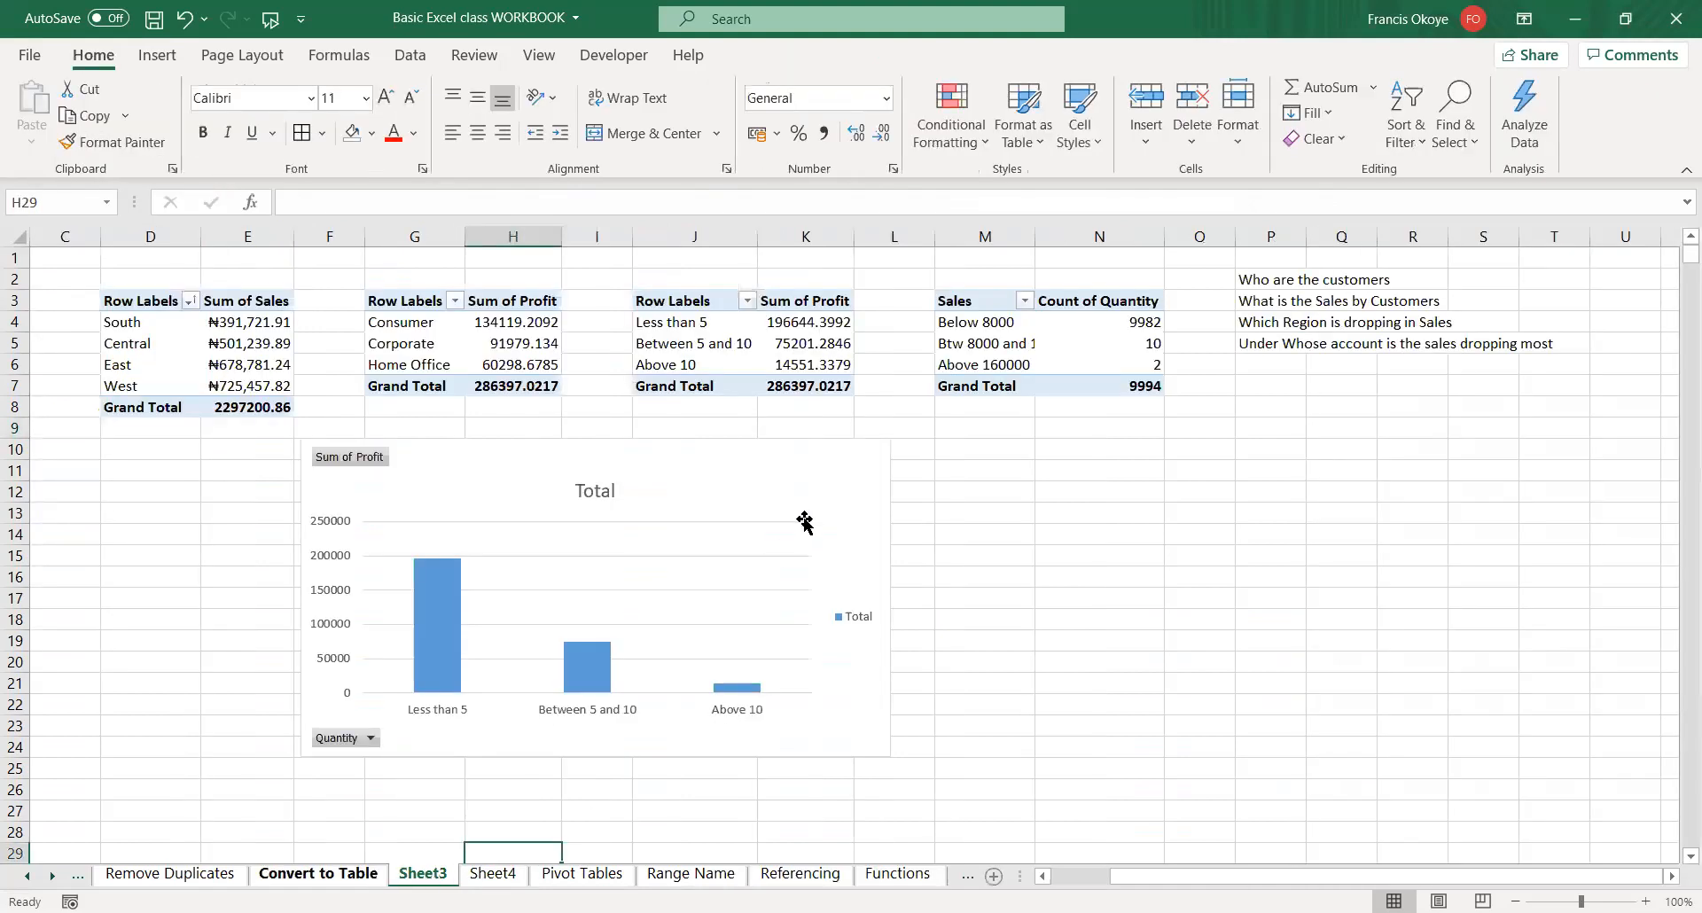
left_click(810, 444)
left_click_drag(810, 444, 775, 440)
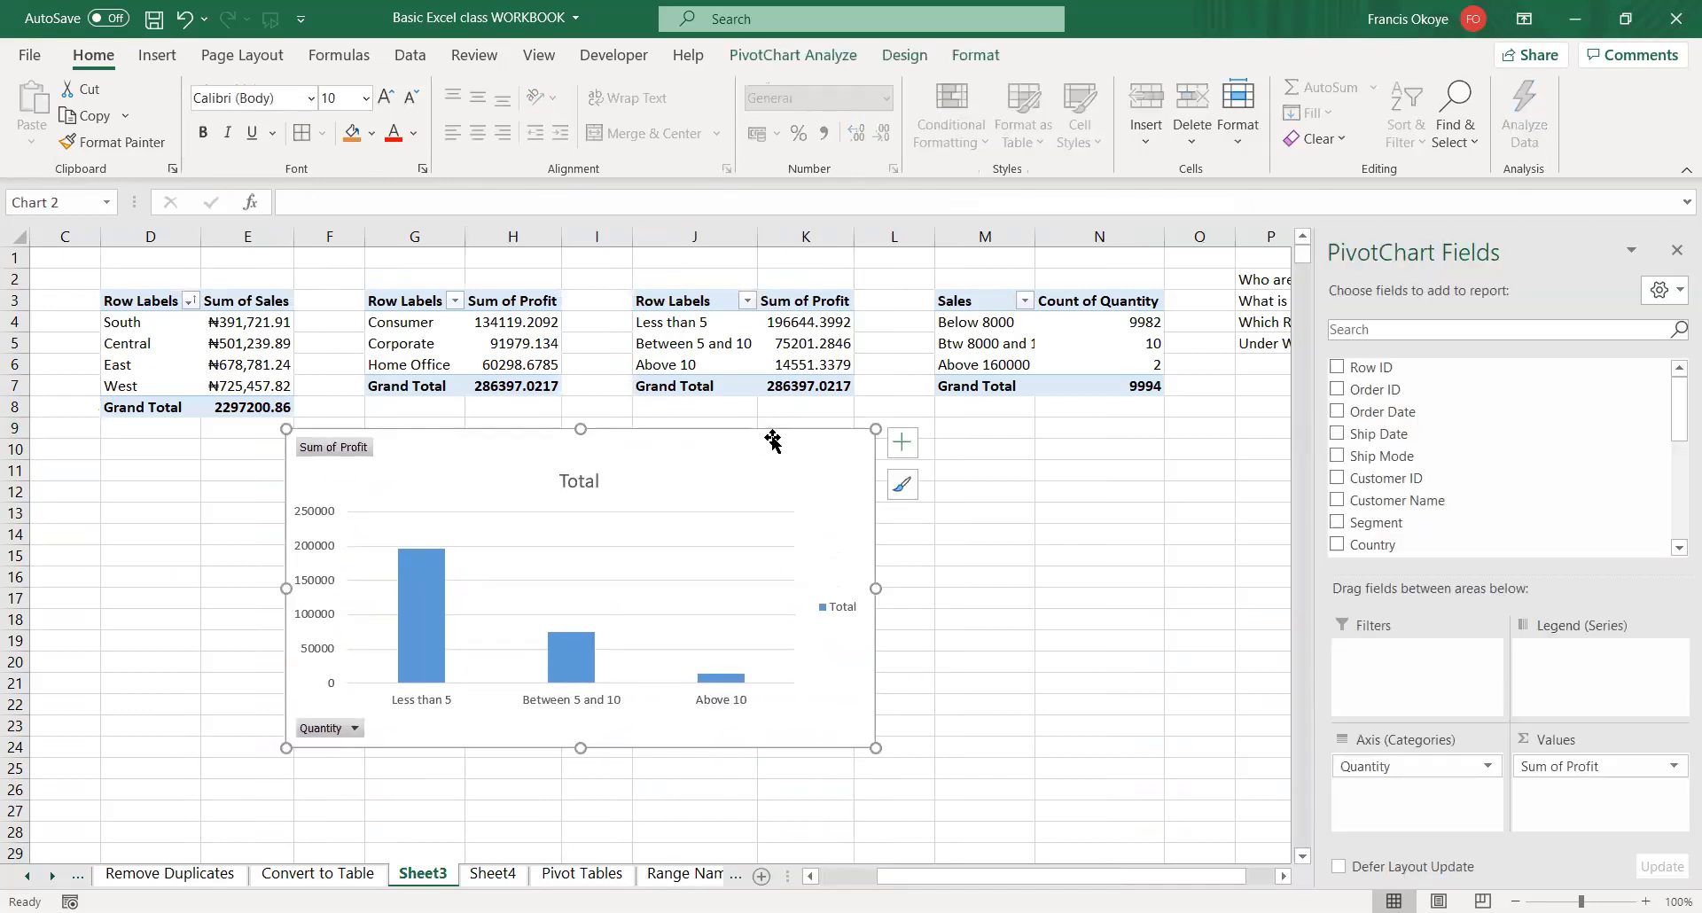
left_click(689, 542)
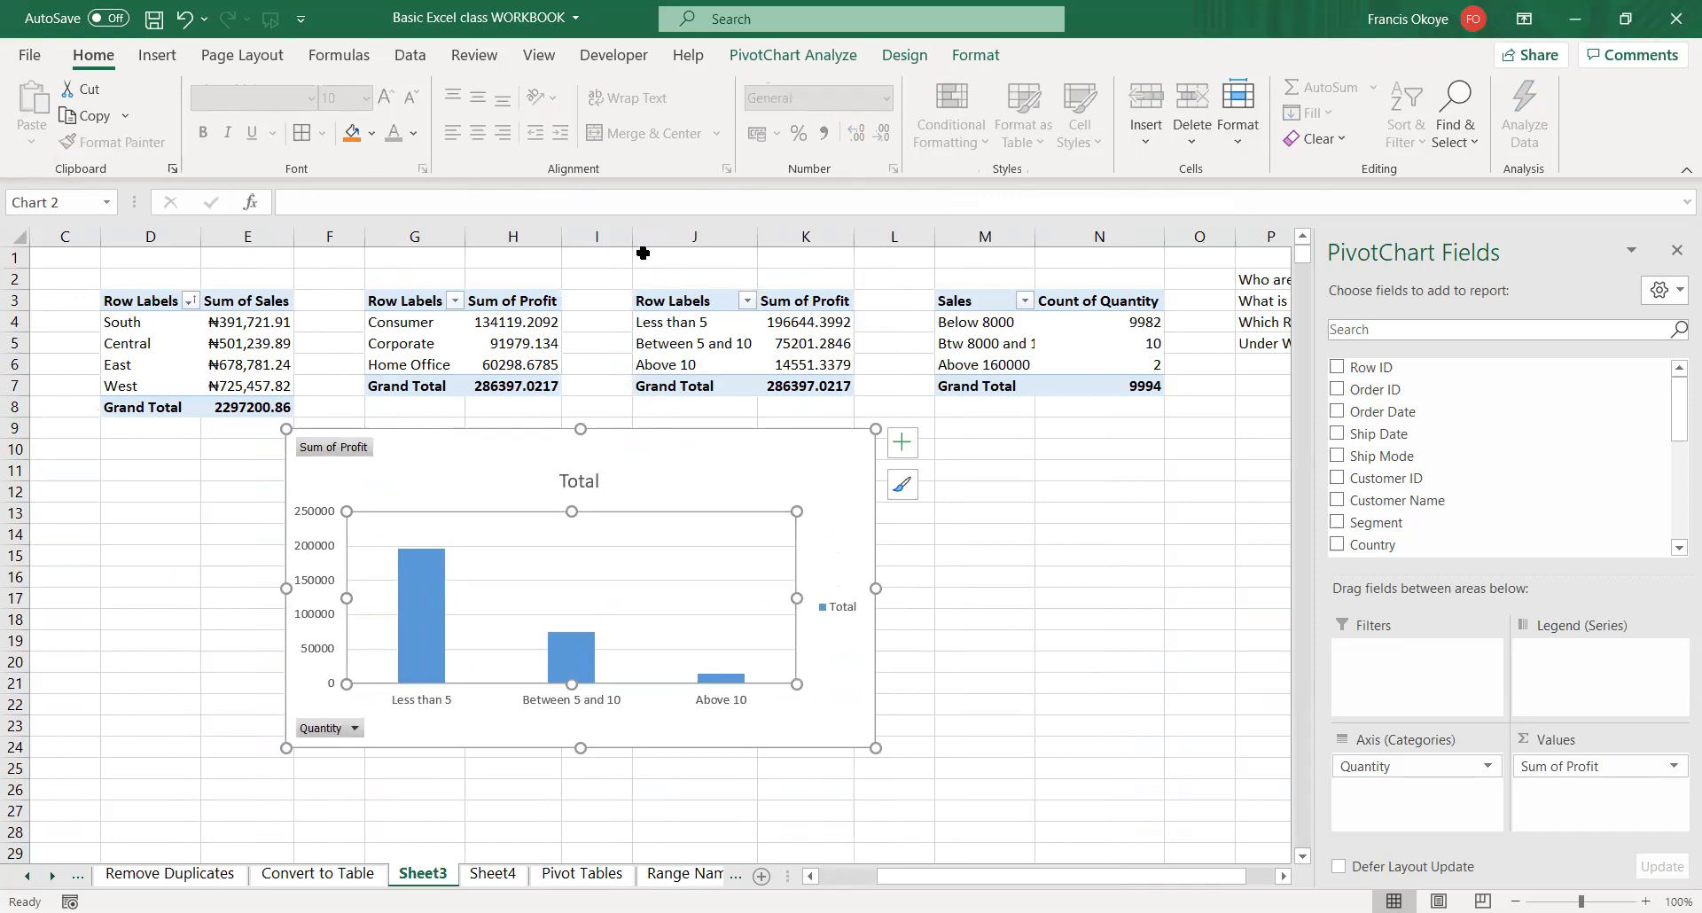
left_click(903, 55)
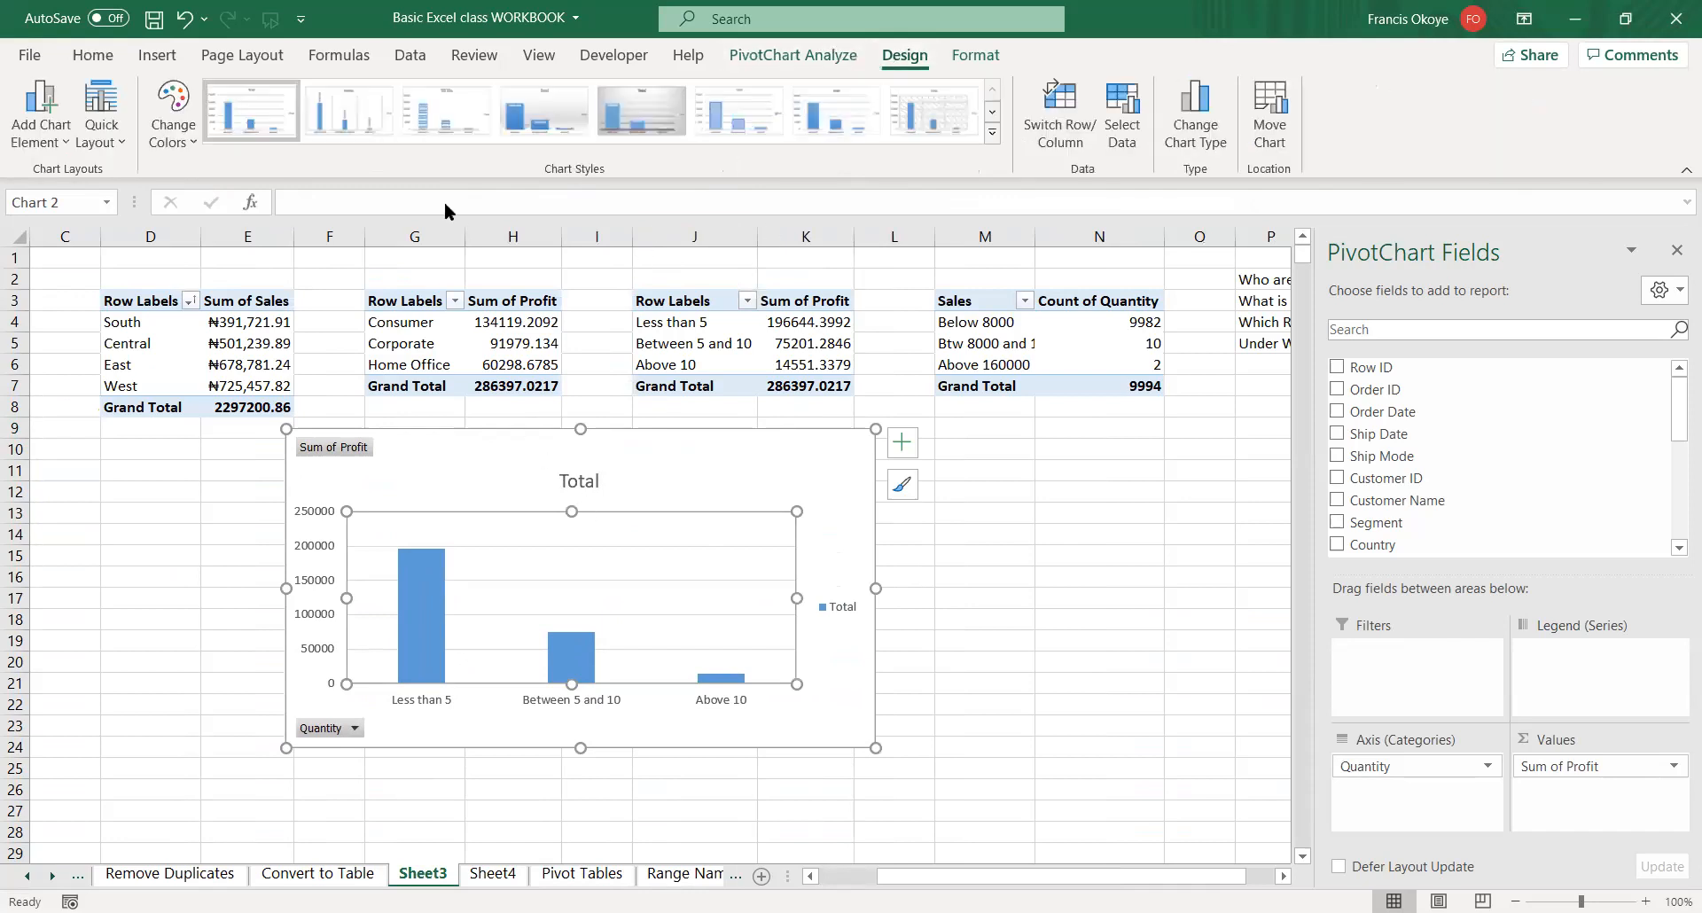
left_click(177, 98)
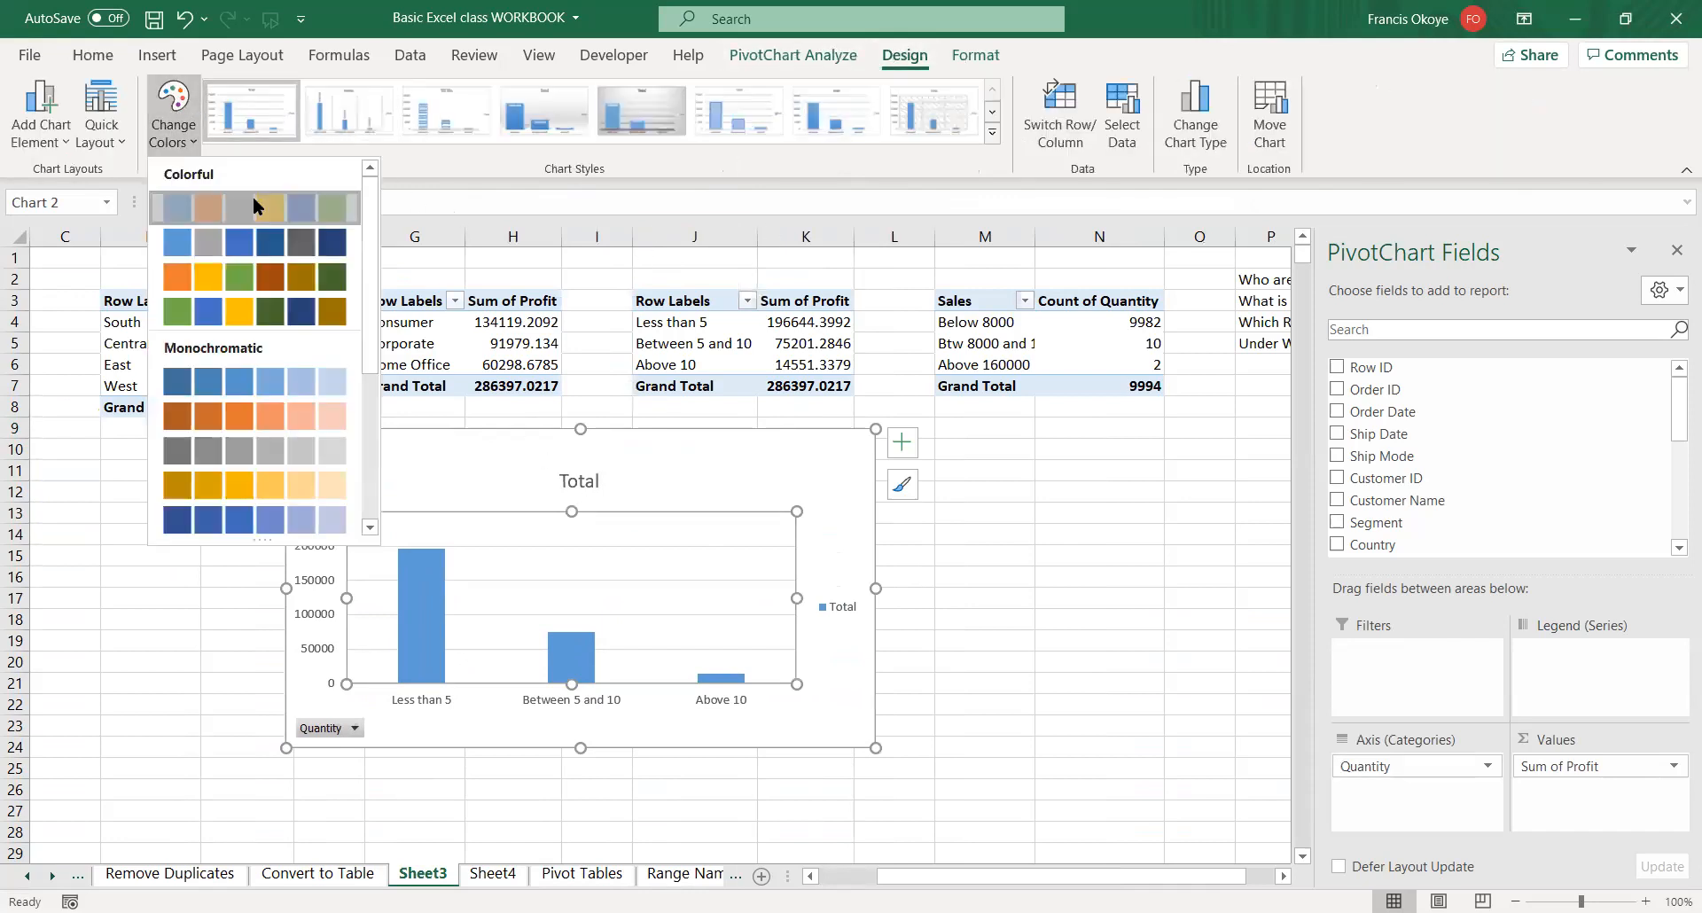
left_click(252, 195)
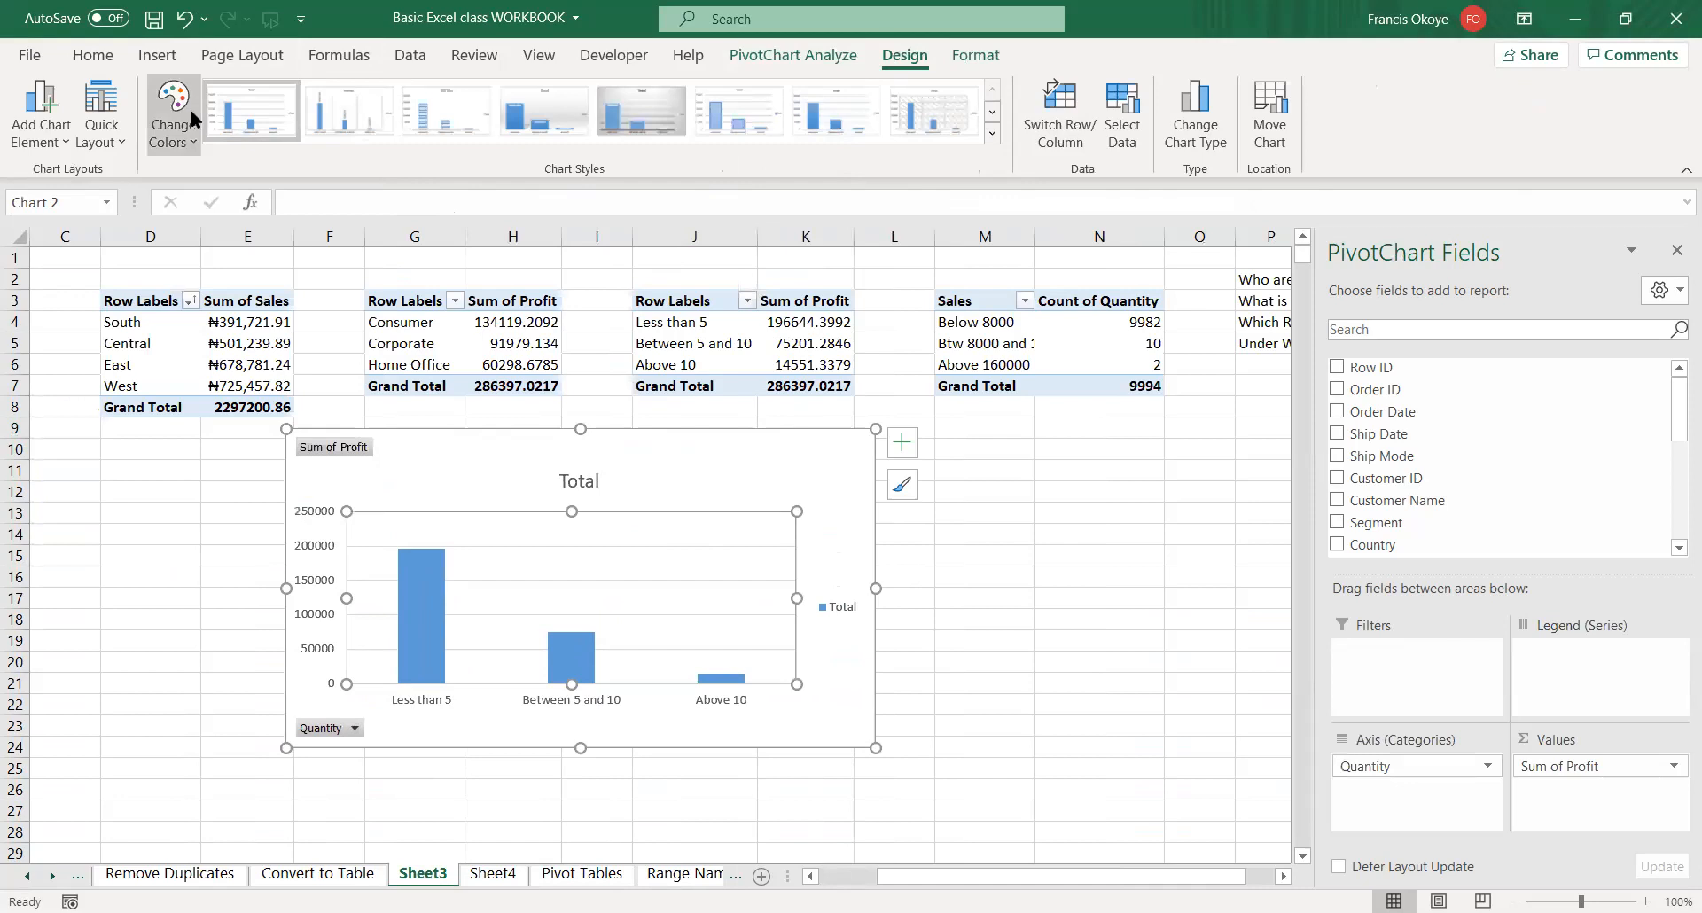
left_click(190, 109)
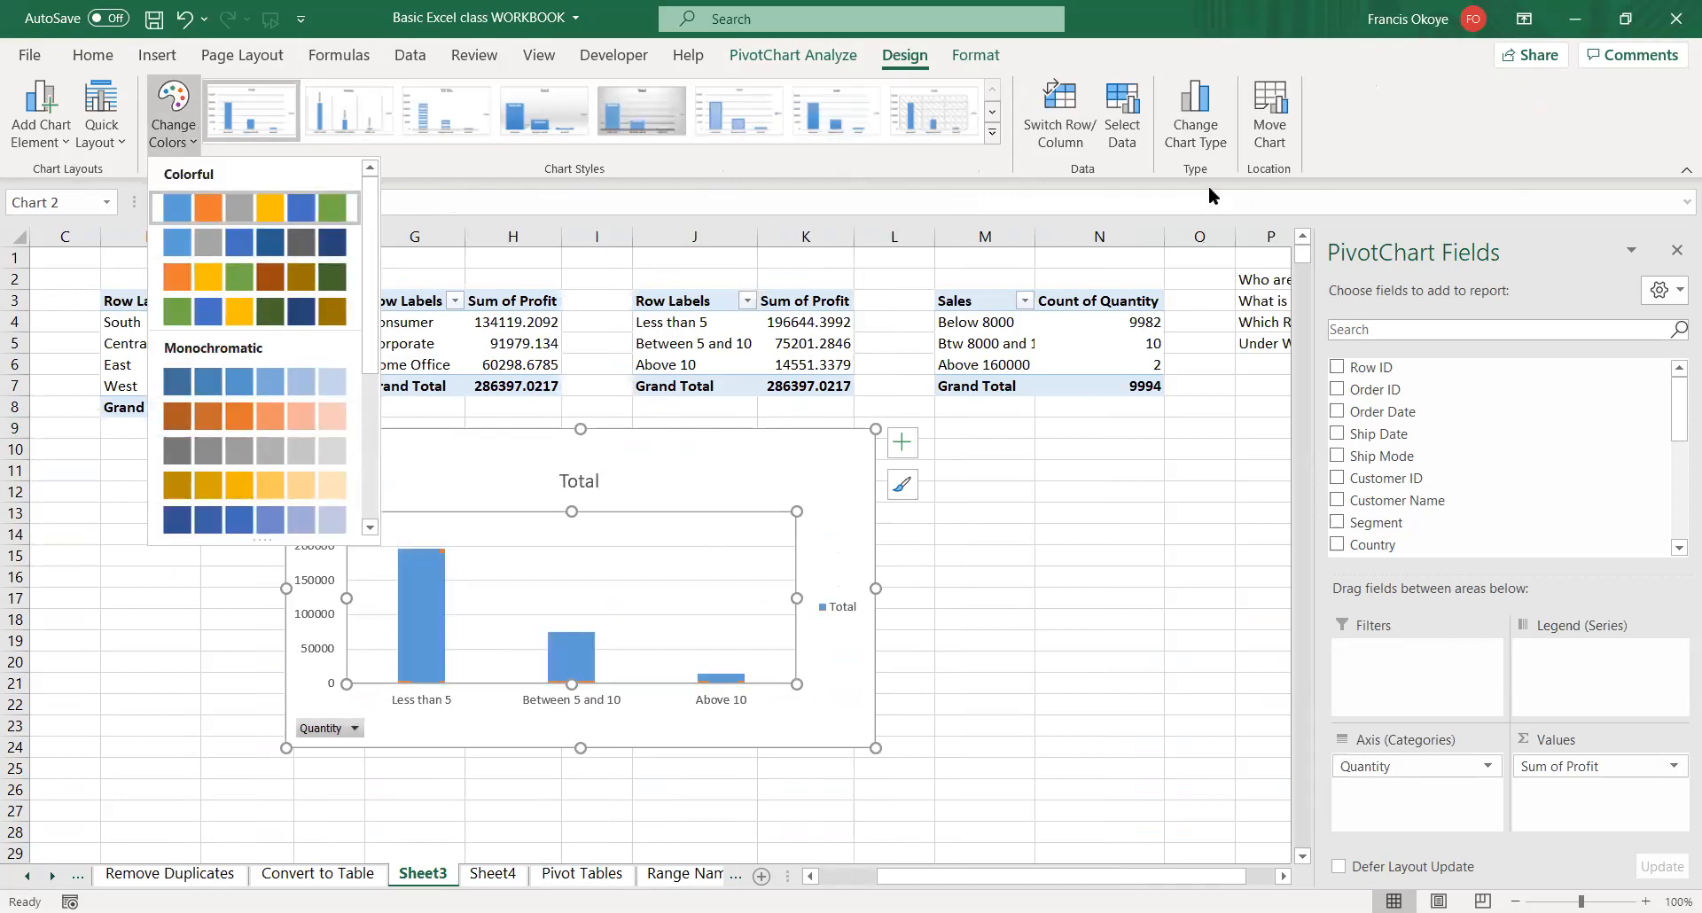
left_click(1186, 554)
left_click_drag(810, 433, 831, 430)
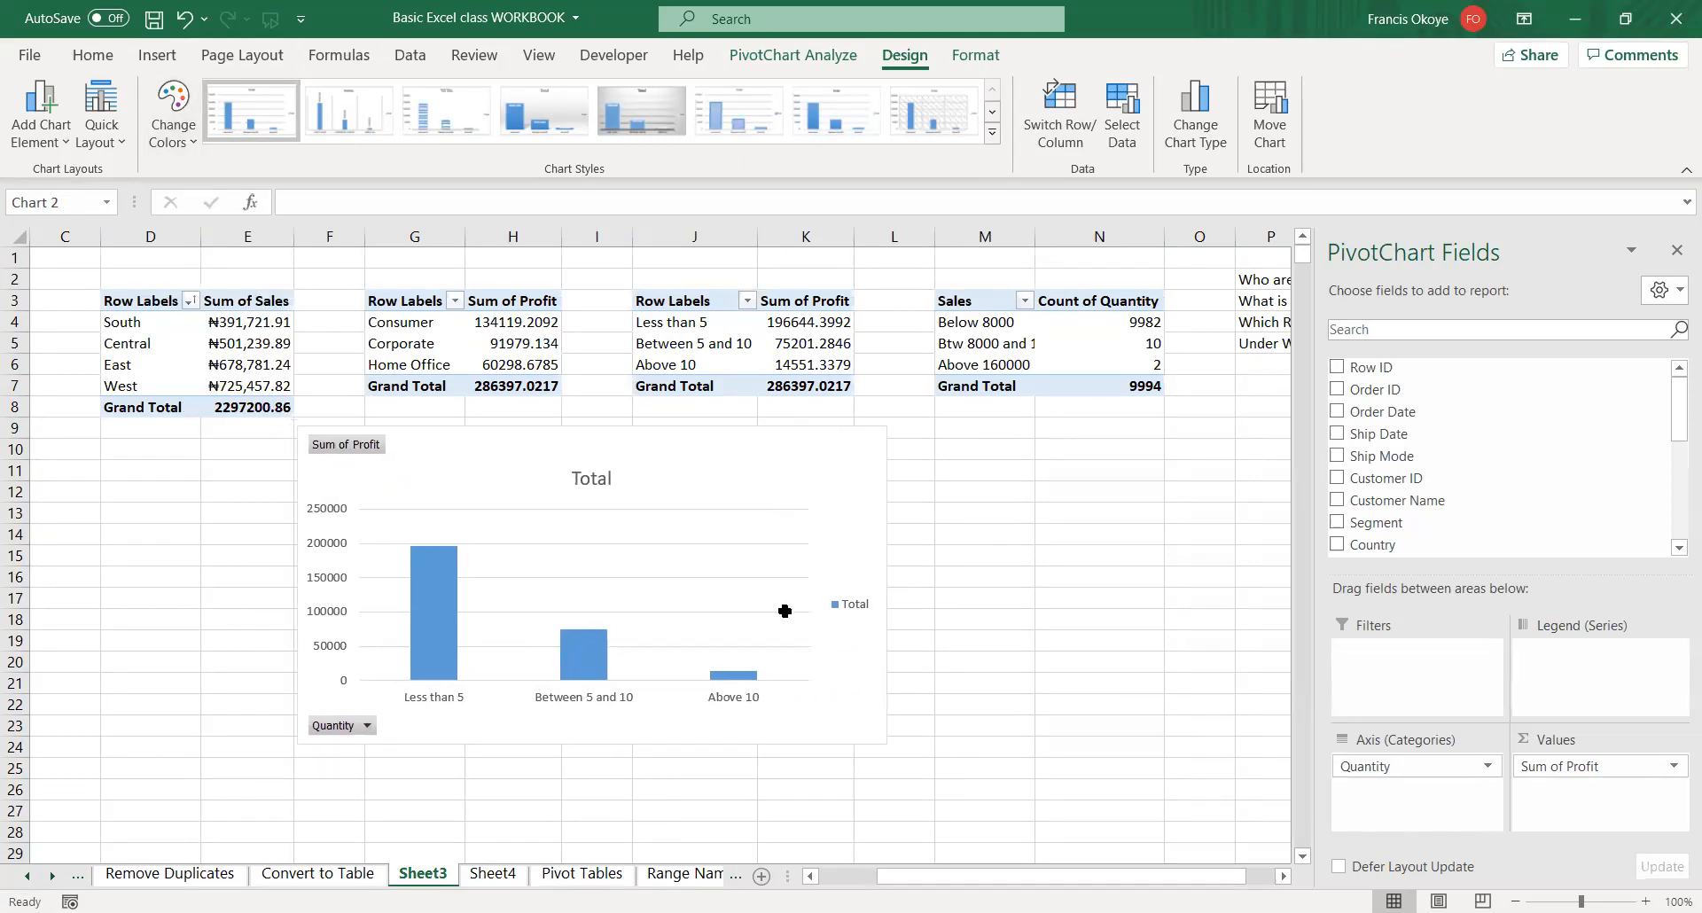
- Review the Pivot Tables source data and the blank pivot table on Sheet4, including its design settings and layout options
left_click(574, 875)
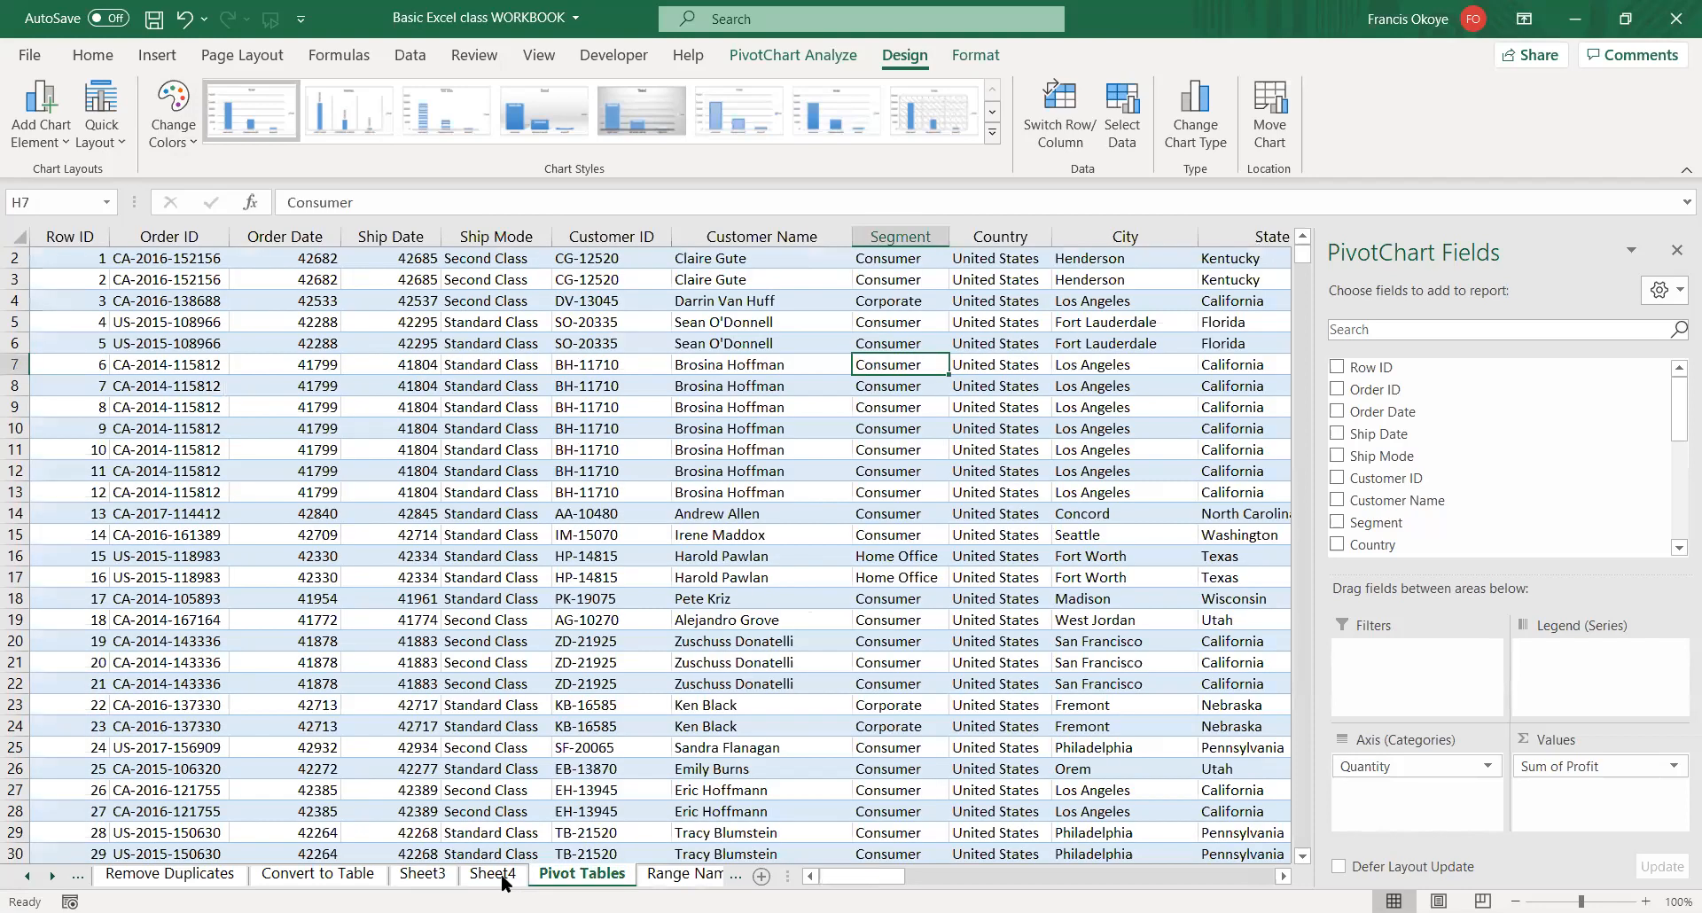
left_click(493, 874)
left_click(156, 319)
left_click(156, 337)
left_click(182, 404)
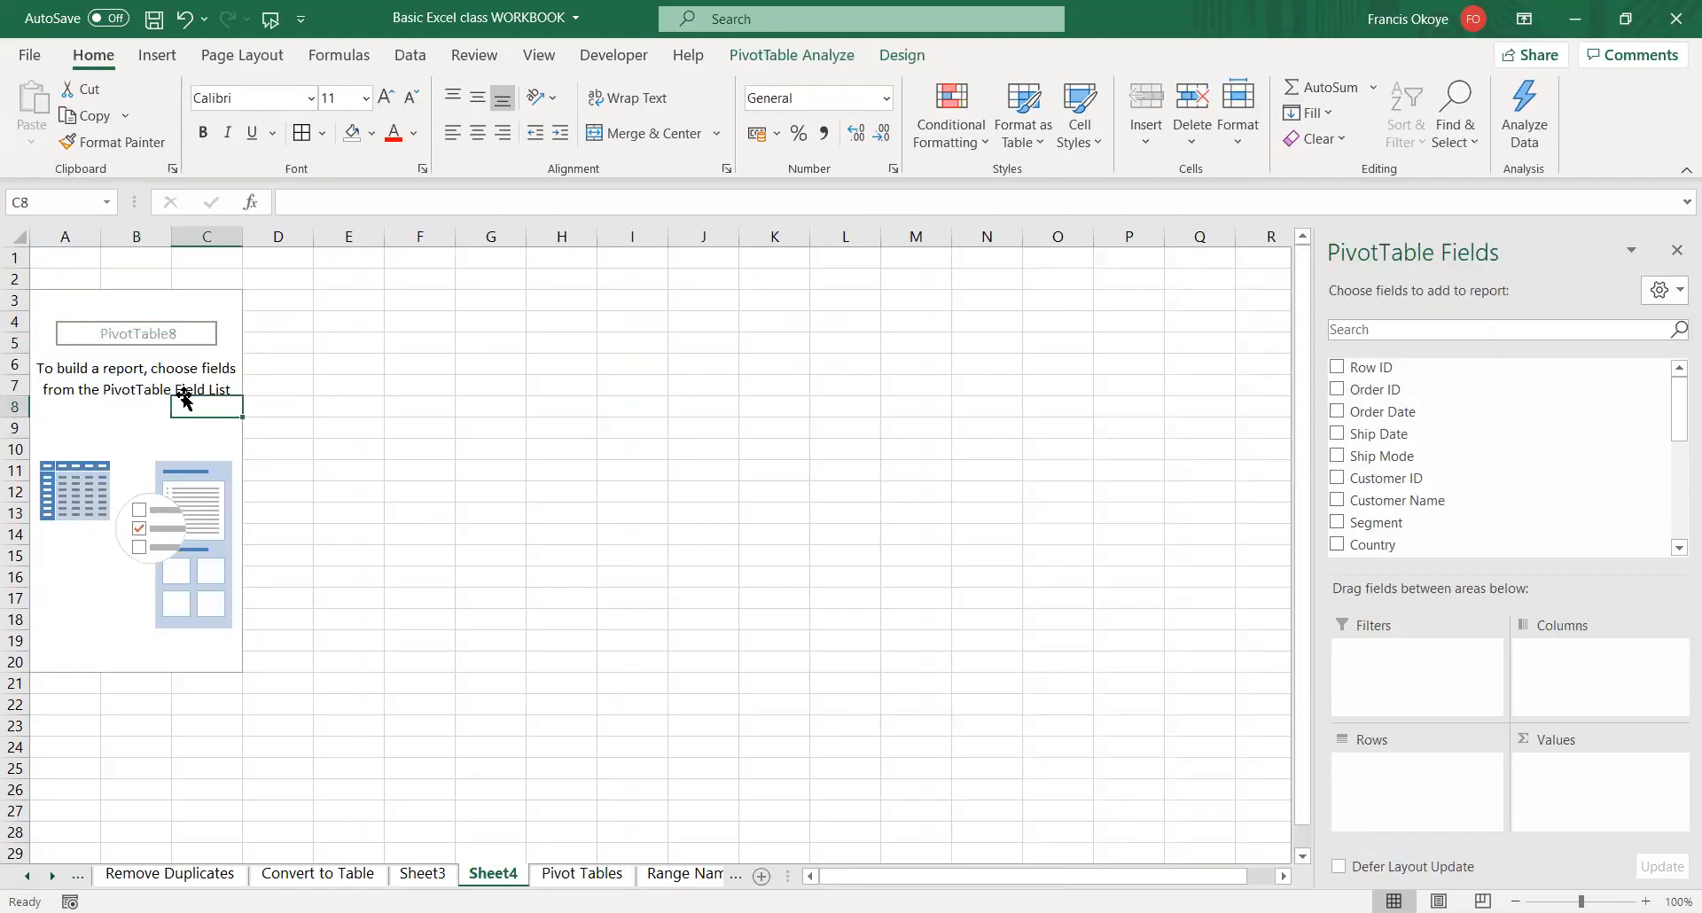
left_click(95, 406)
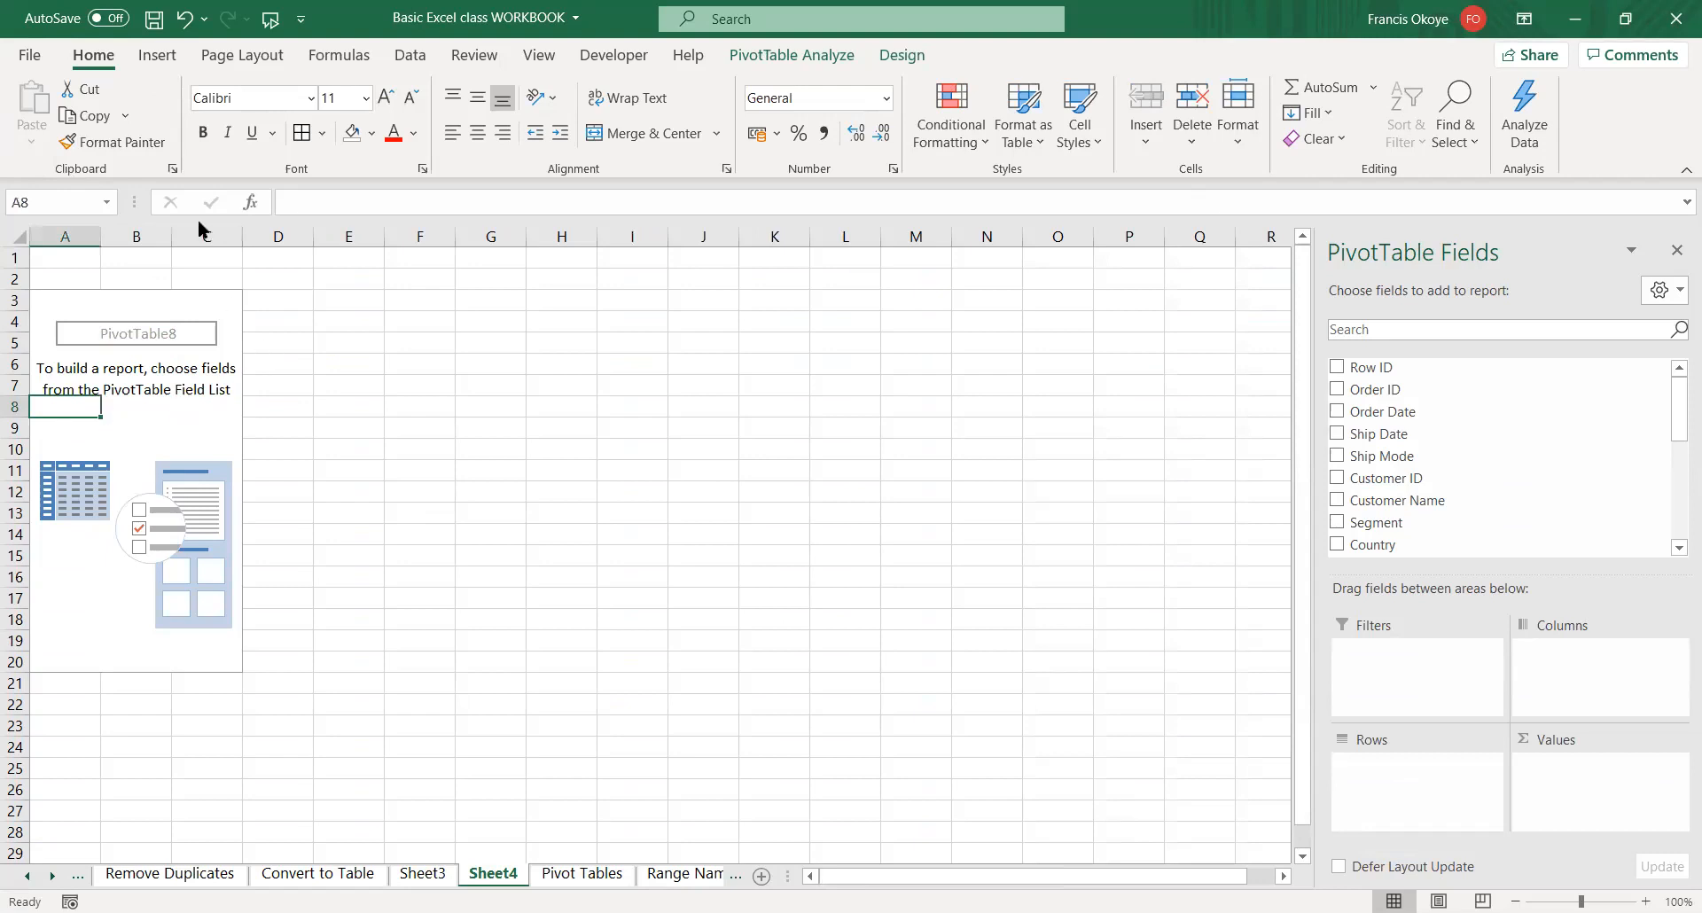
left_click(896, 58)
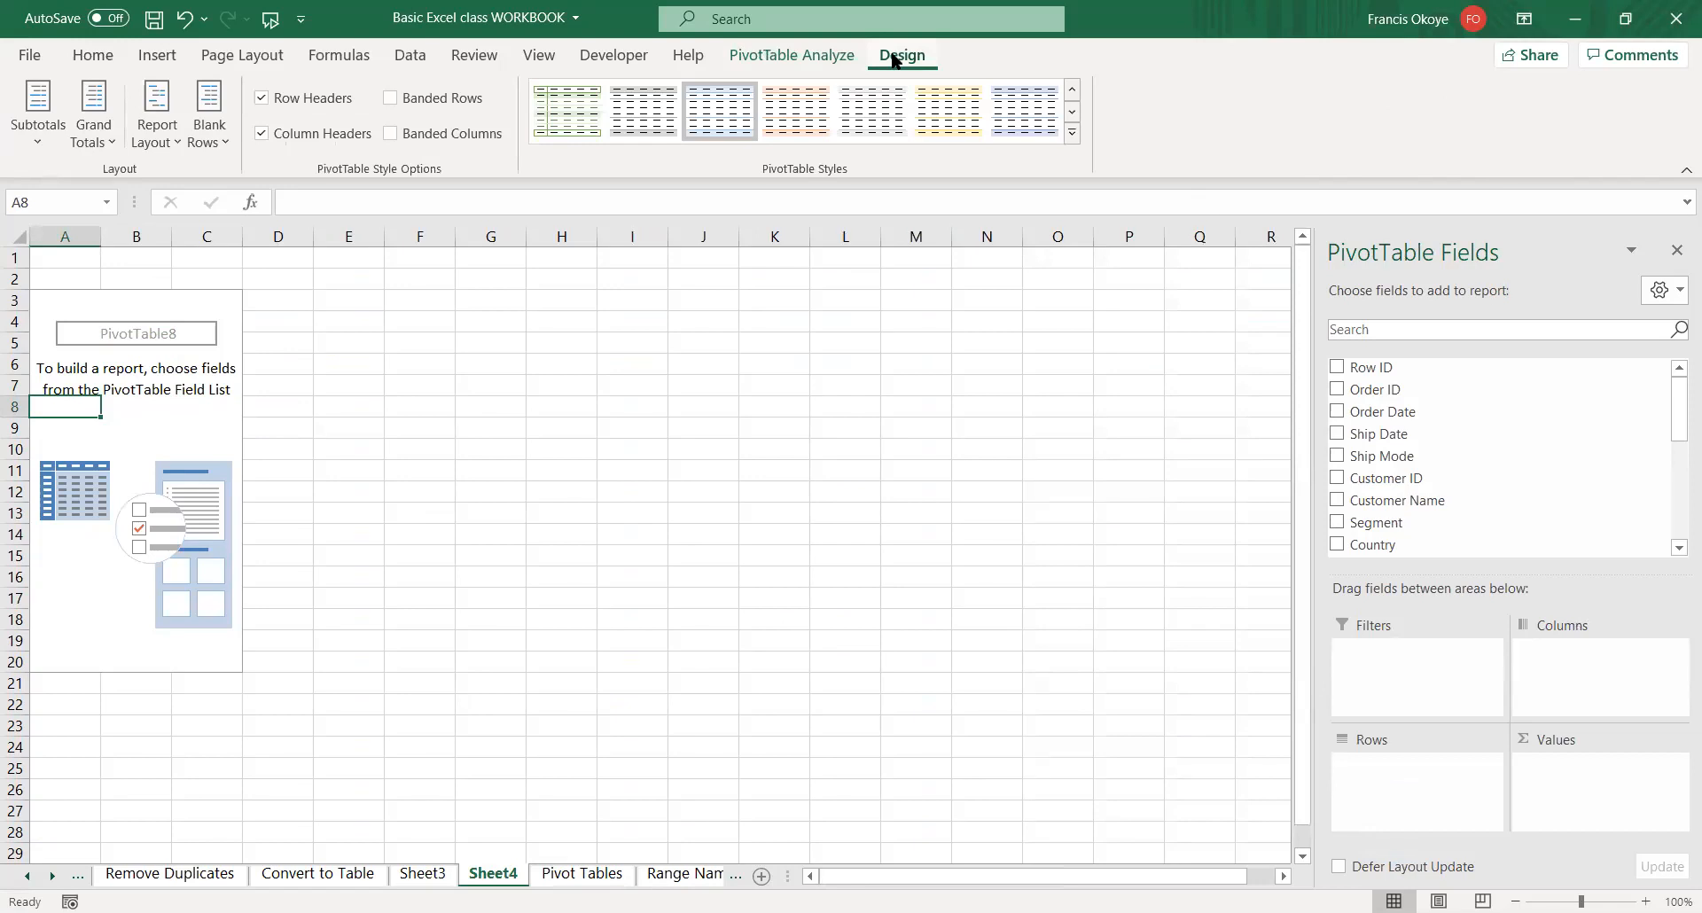
left_click(763, 60)
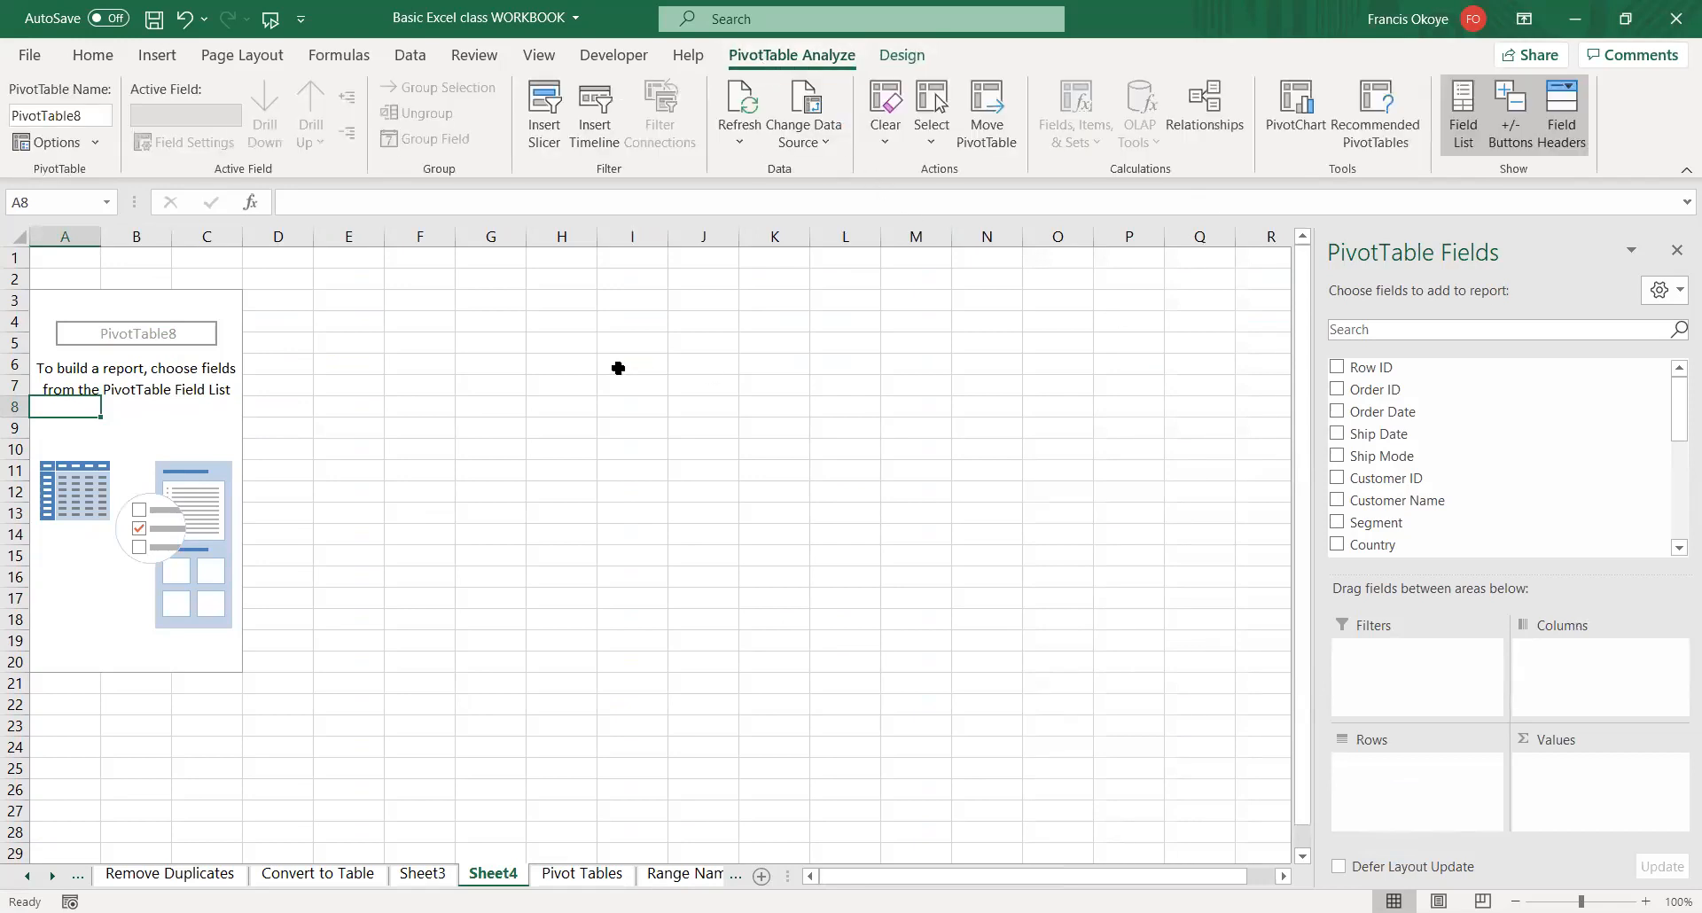
left_click(56, 140)
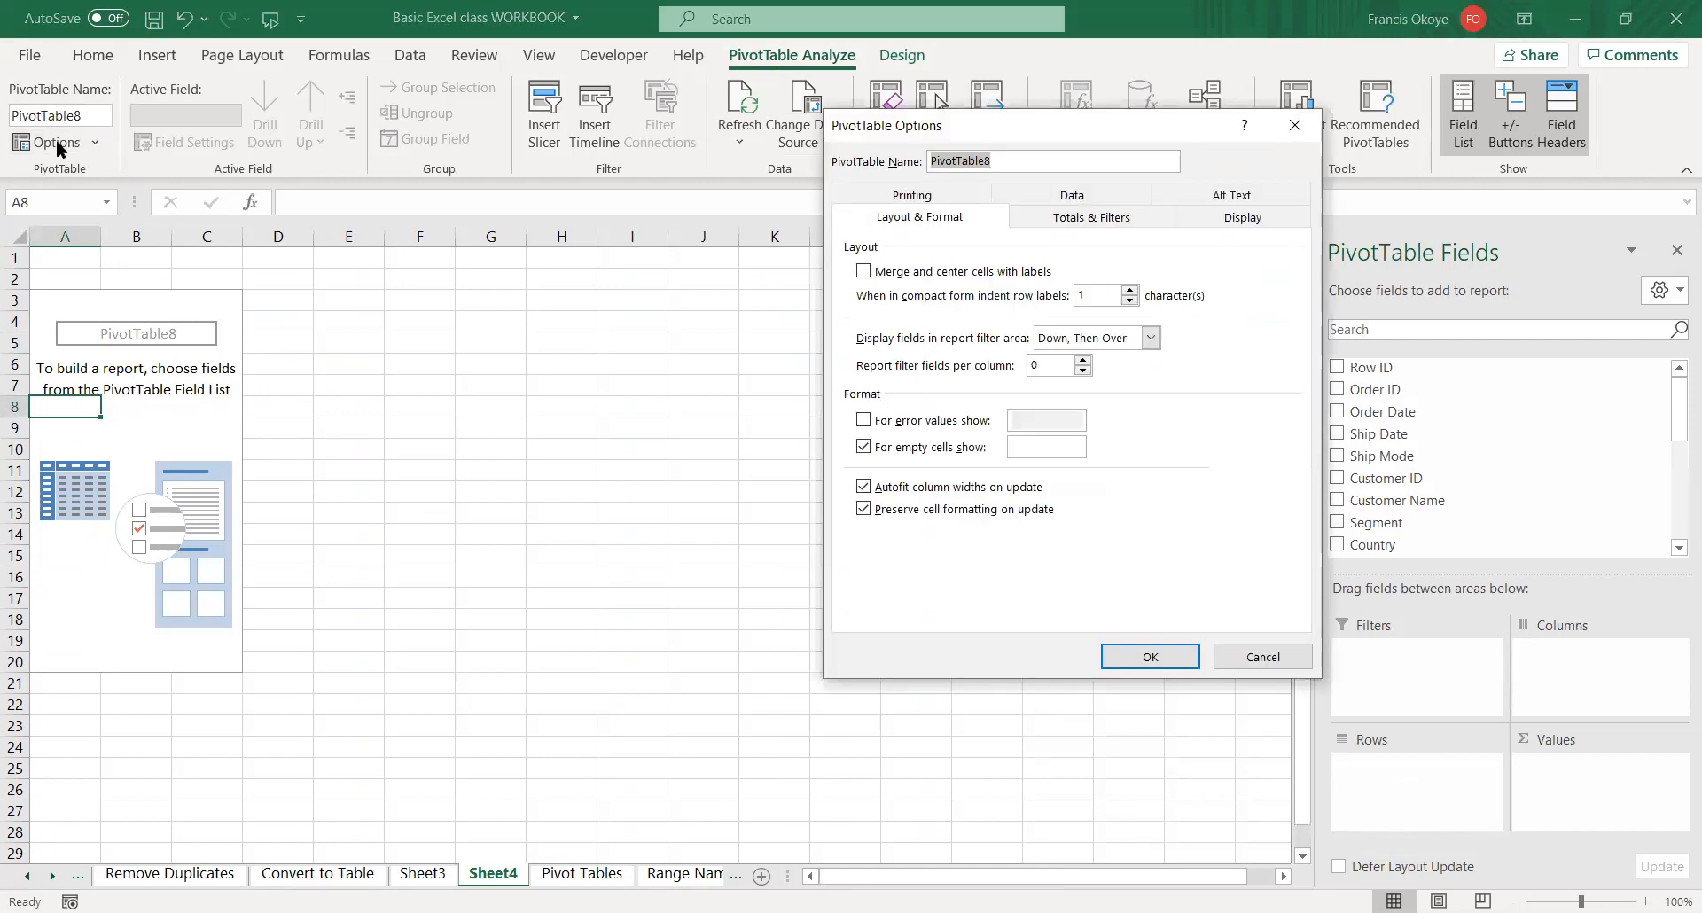
left_click(1291, 655)
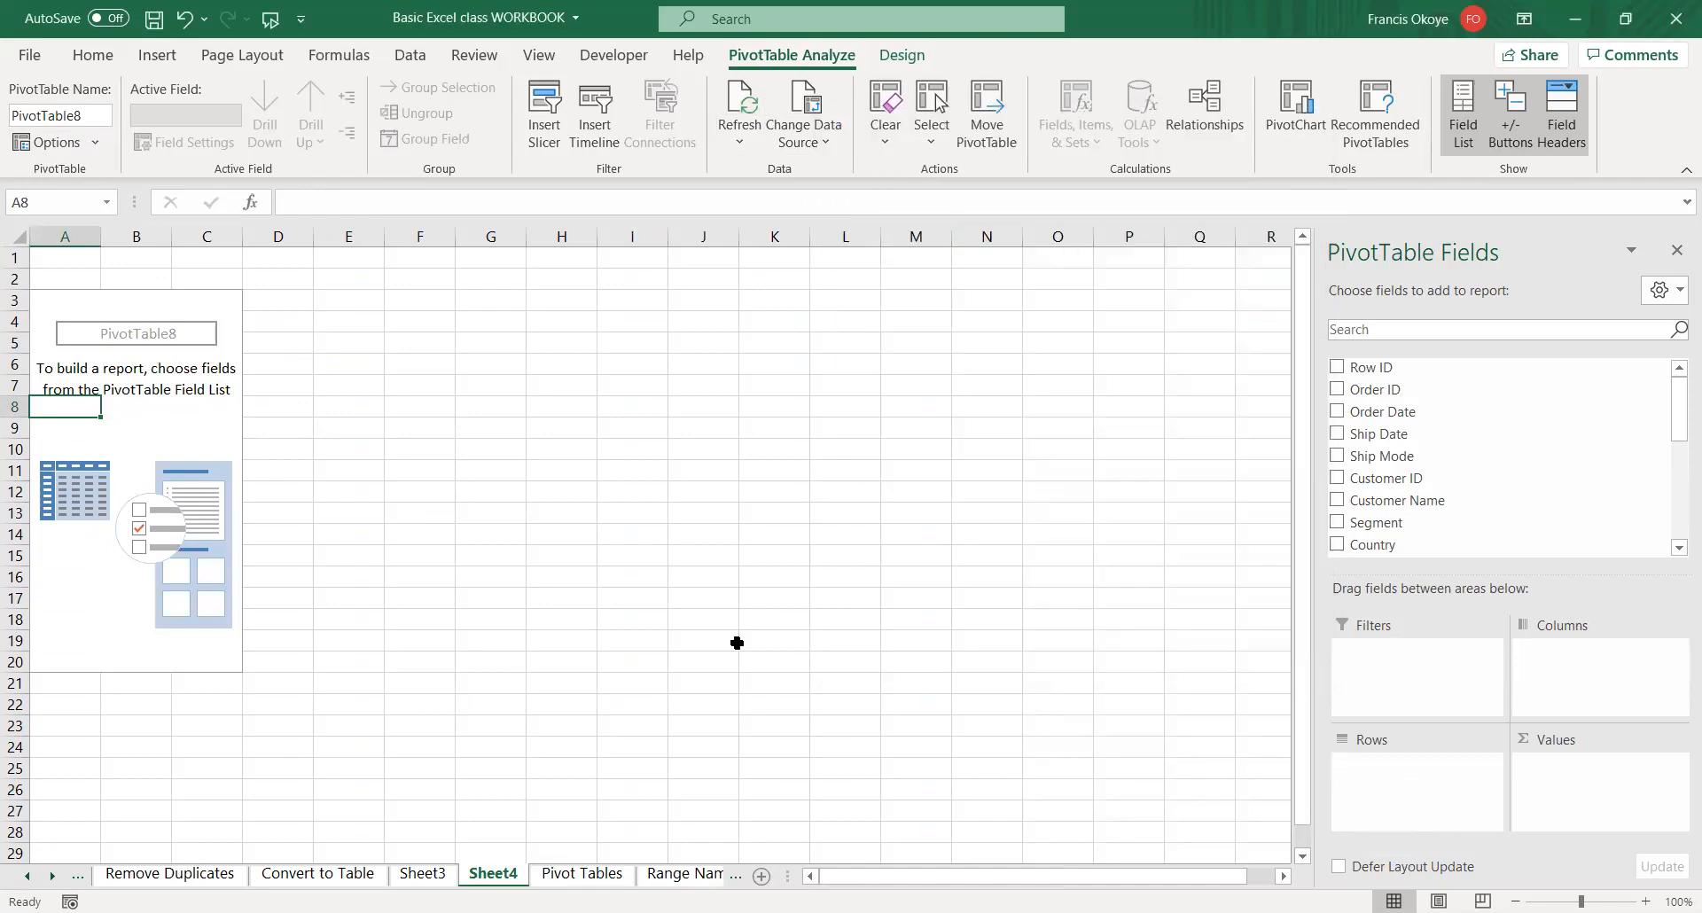
- Create another blank pivot table on a new worksheet from the Region table in the Pivot Tables sheet
left_click(583, 873)
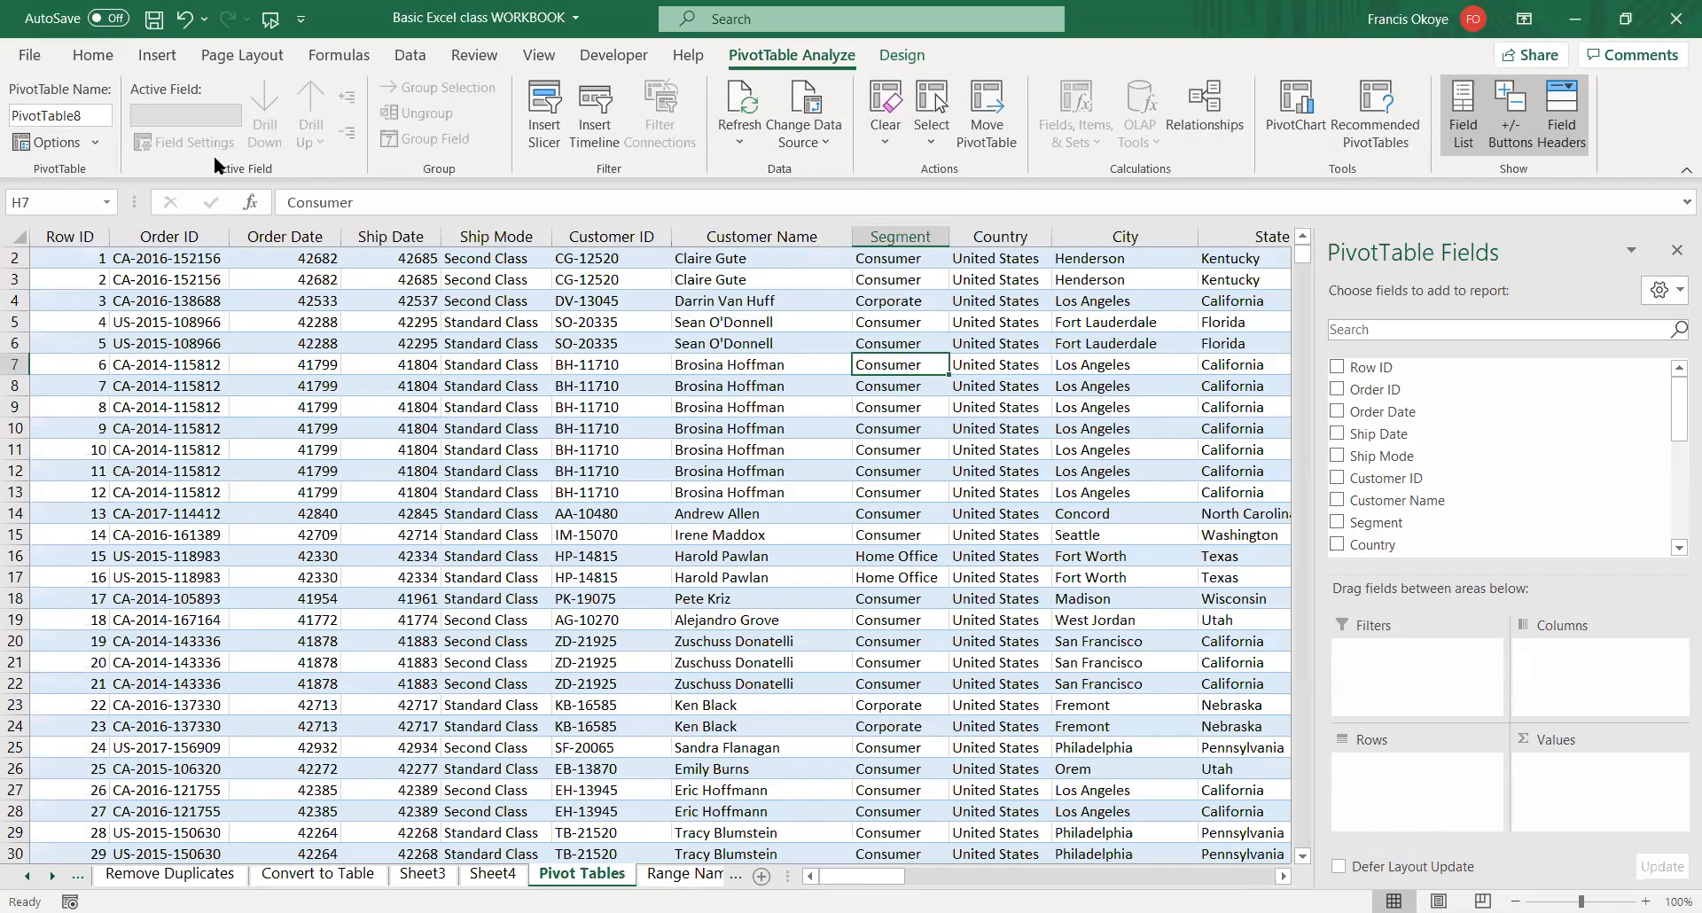
left_click(158, 55)
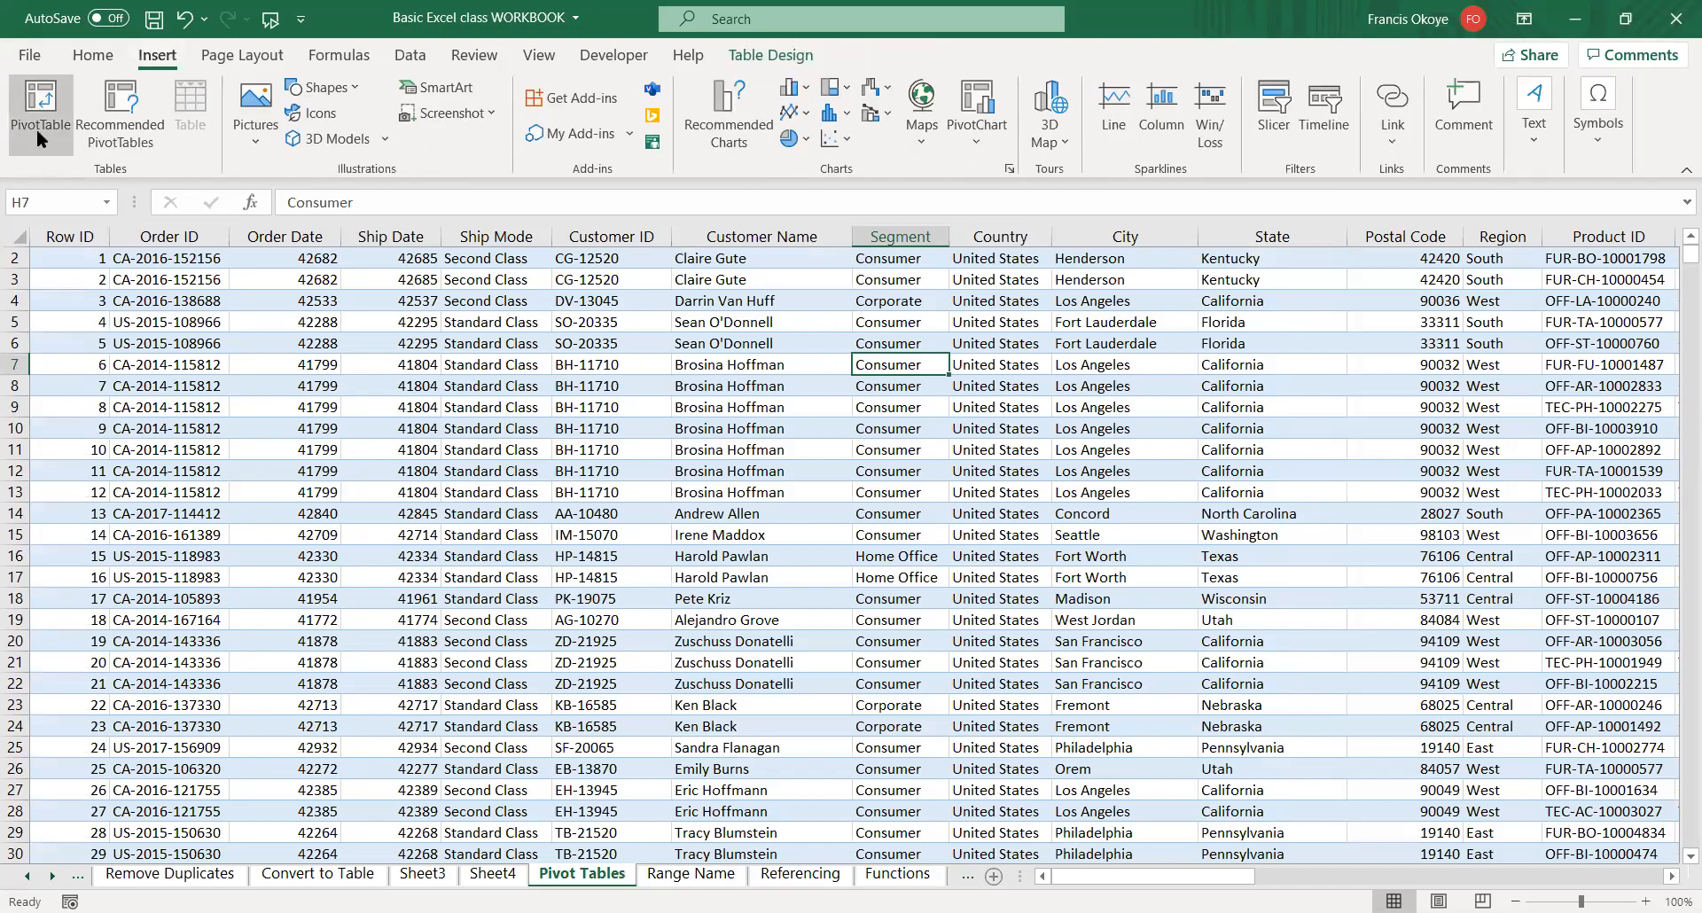
left_click(35, 130)
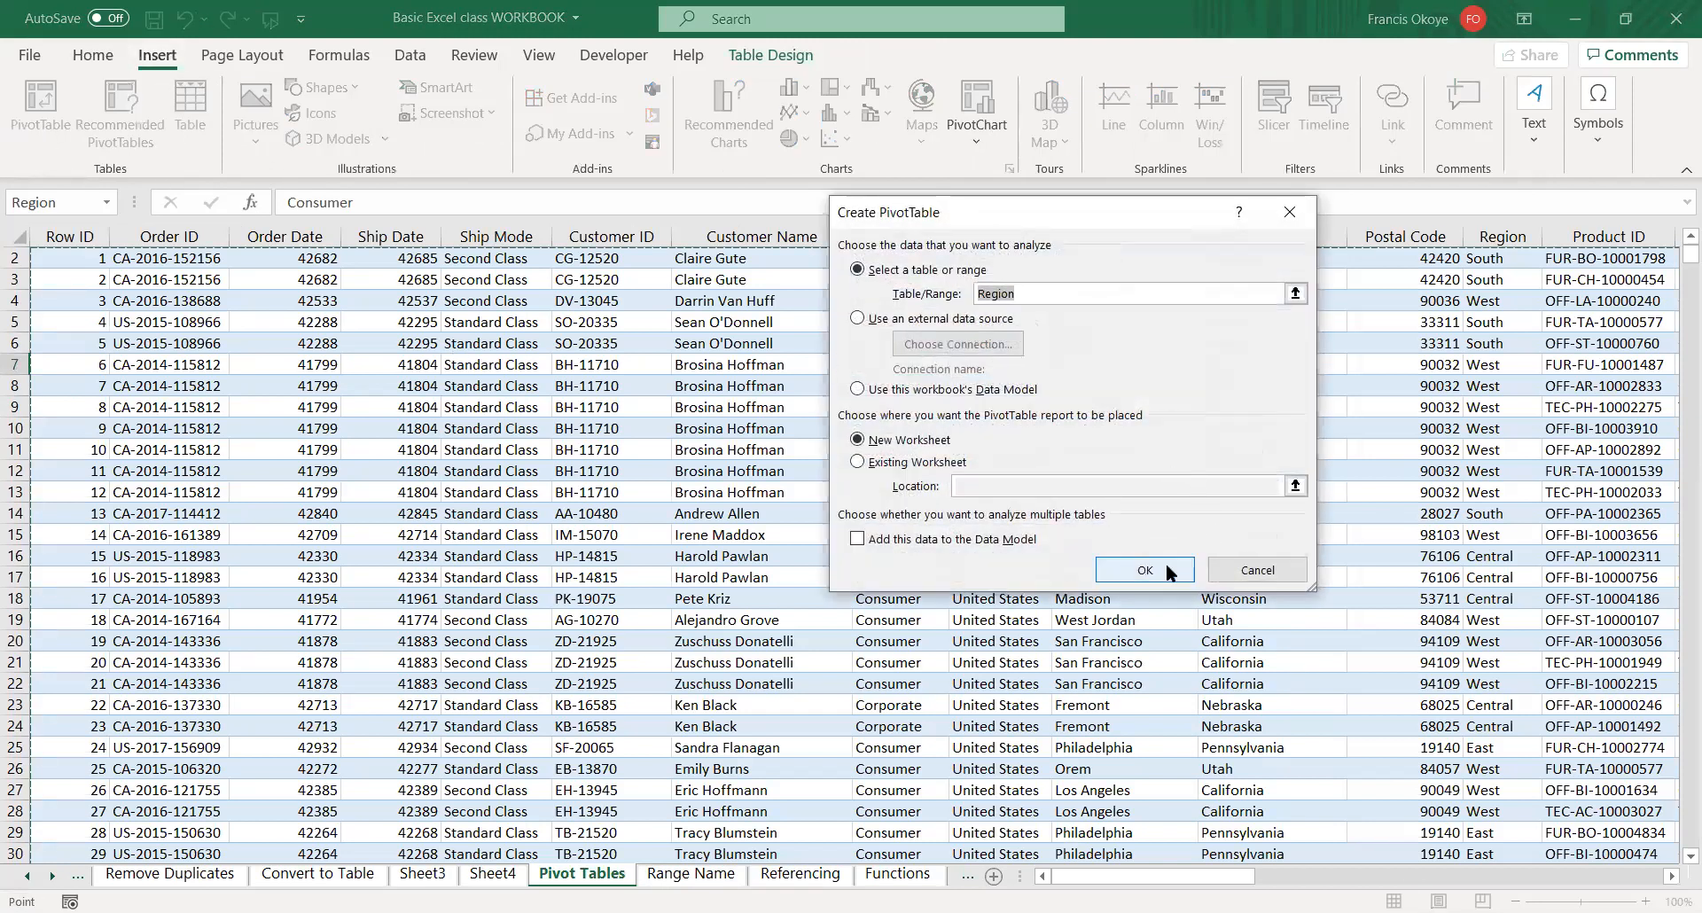
left_click(1146, 571)
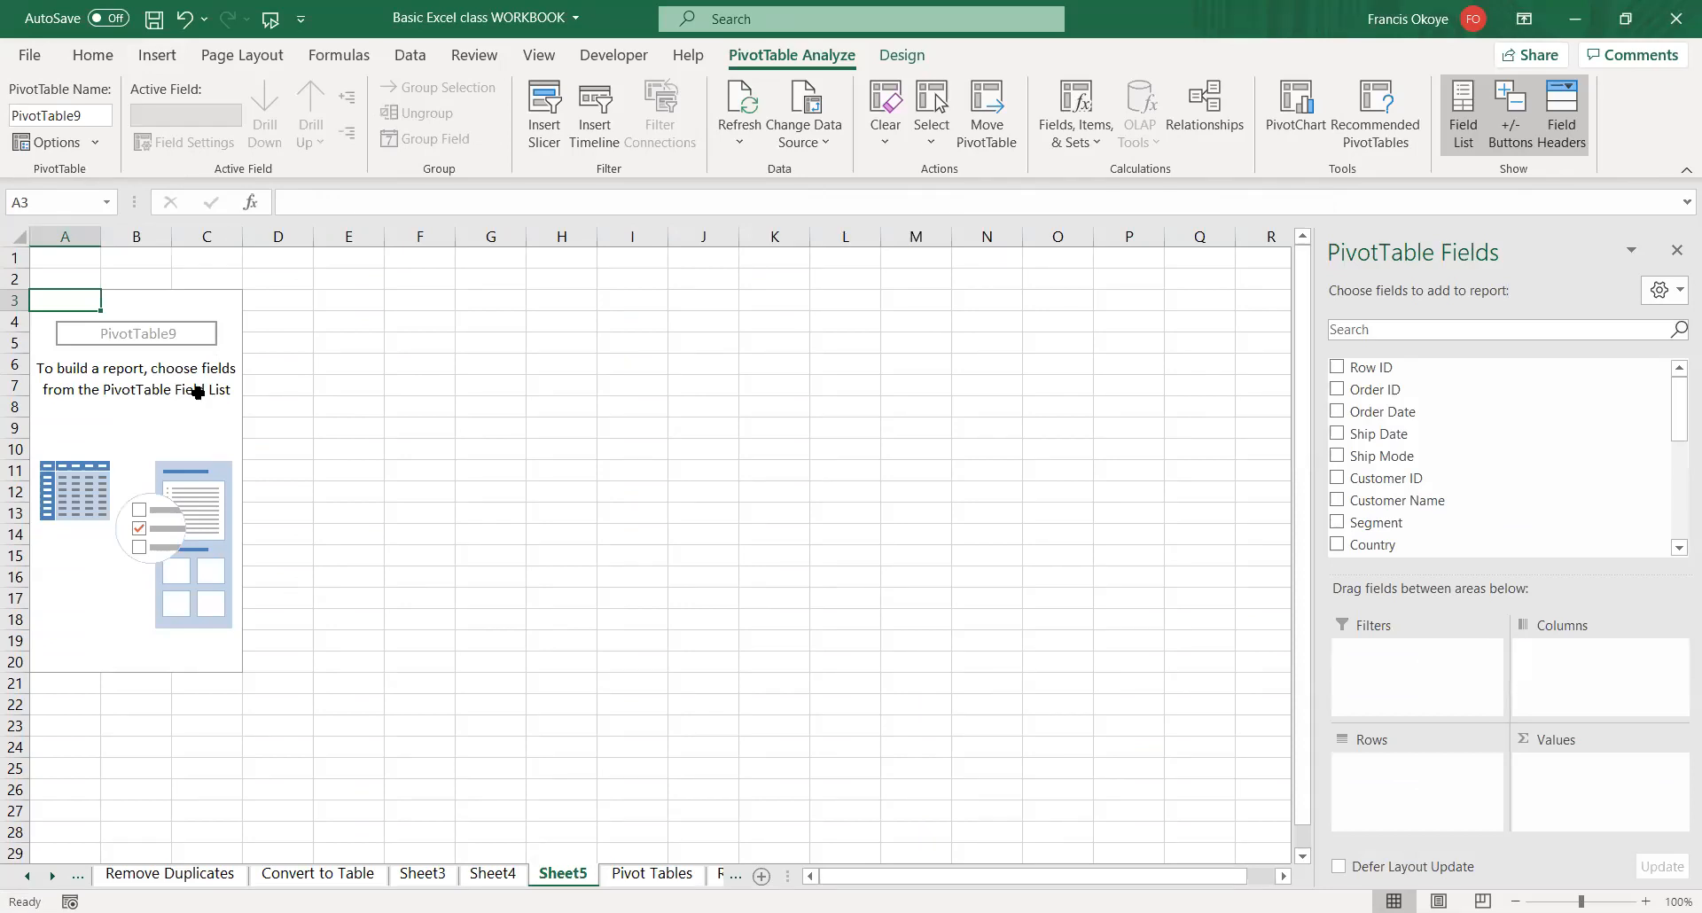
- Turn on the Classic PivotTable layout, which enables dragging of fields in the grid, for the new blank pivot table
left_click(52, 141)
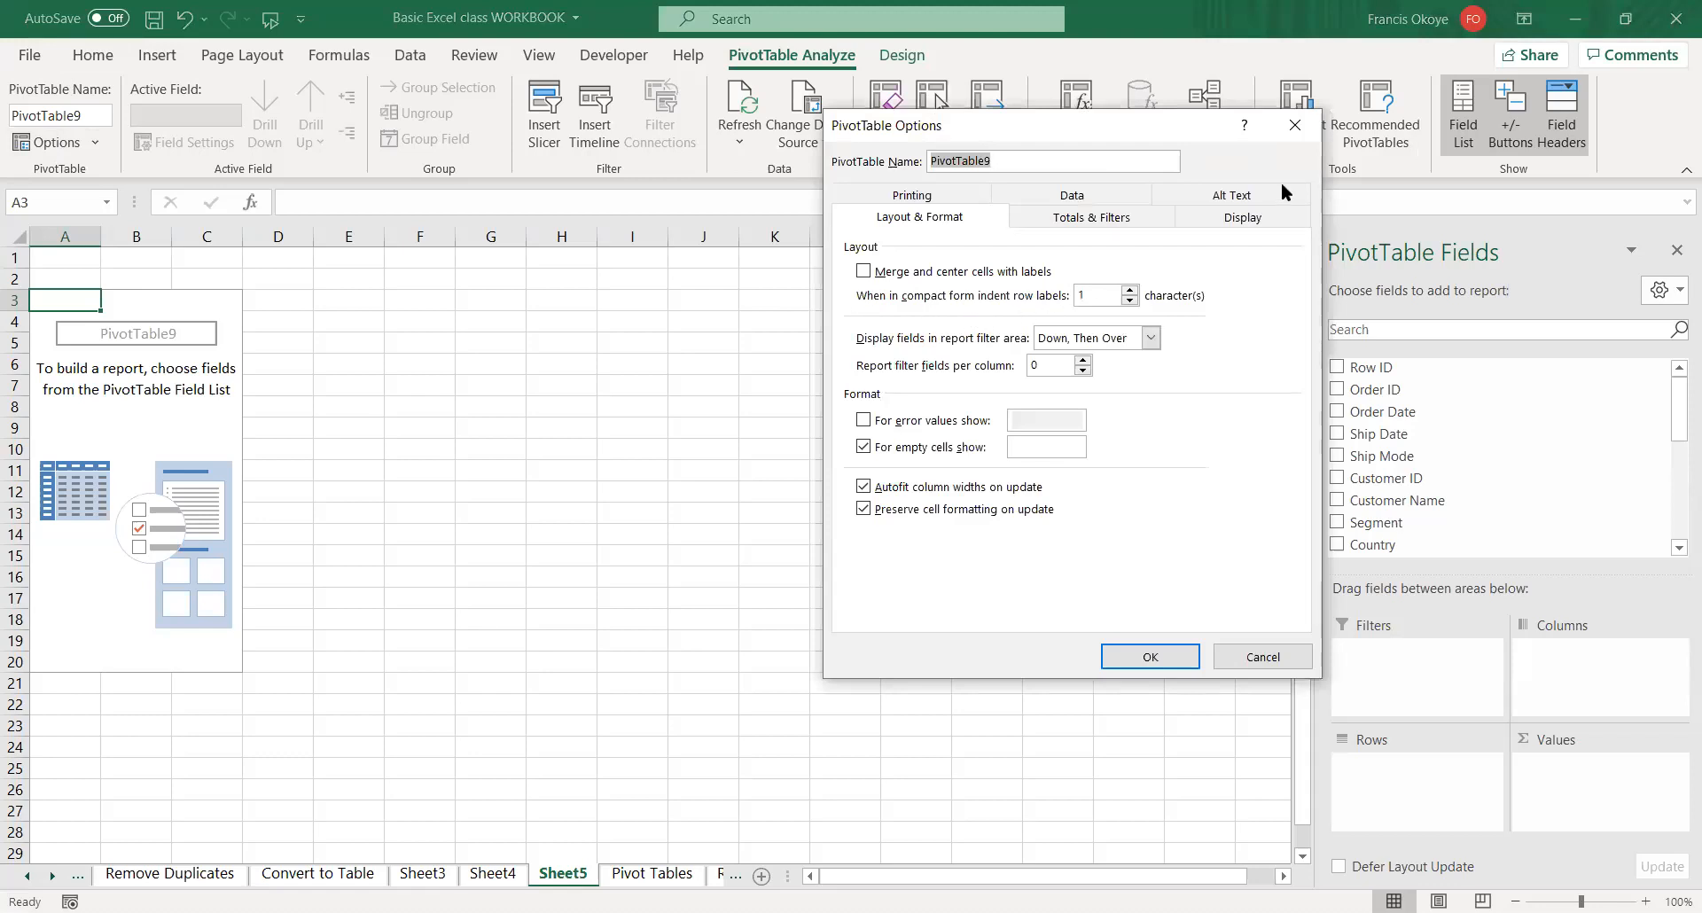
left_click(1247, 222)
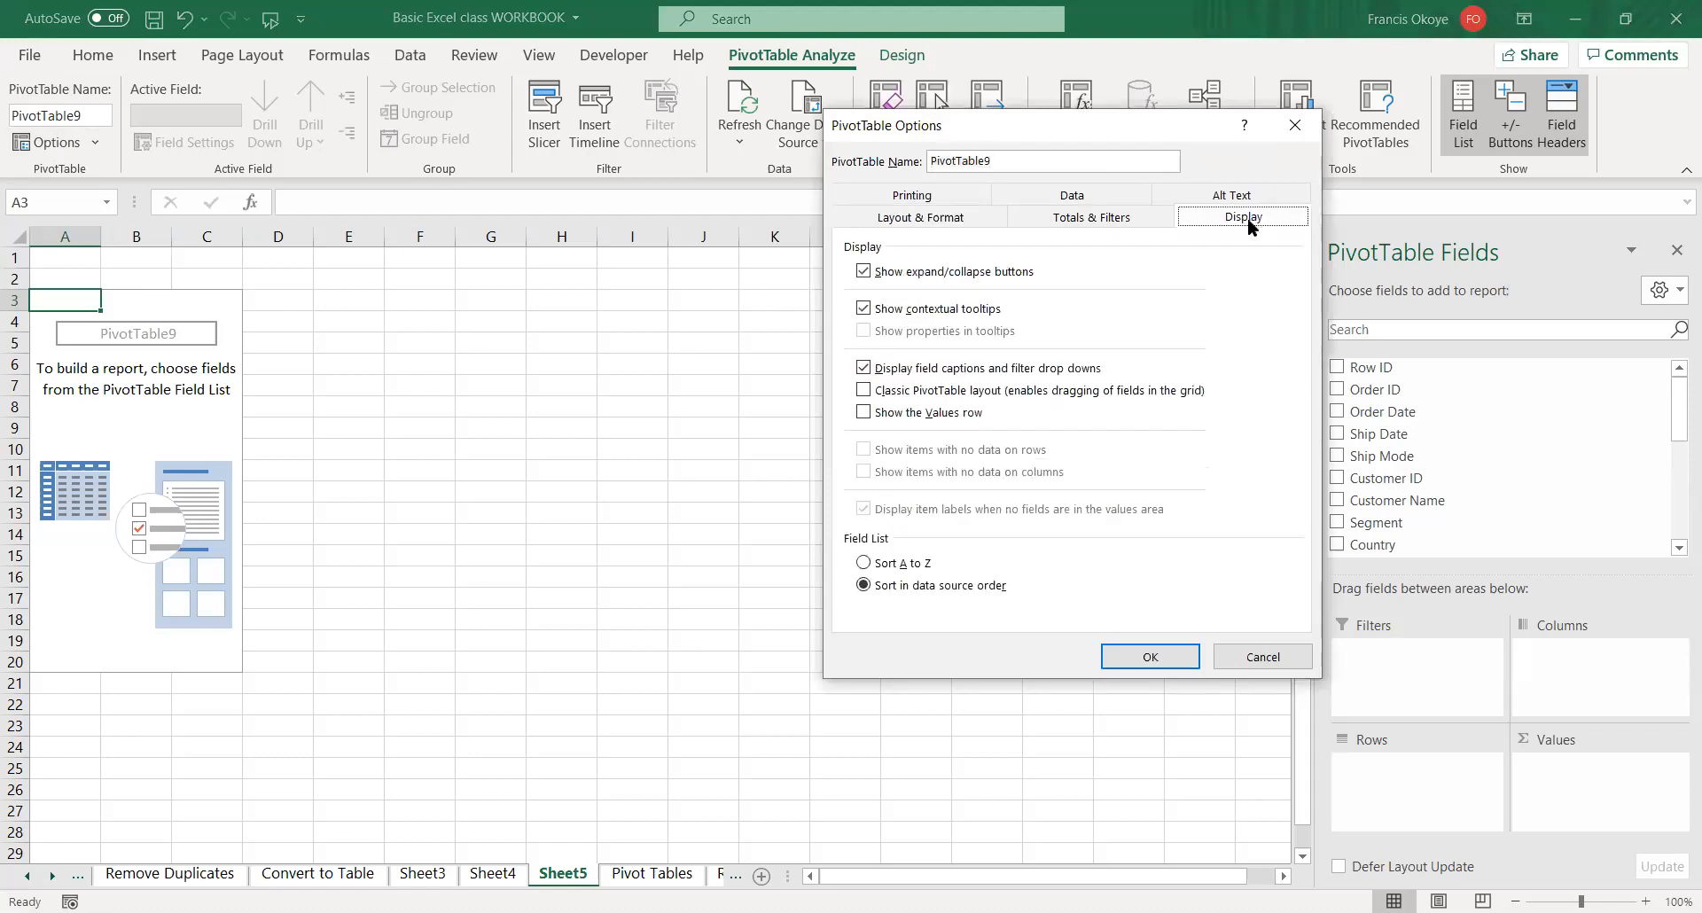
left_click(864, 391)
left_click(1151, 659)
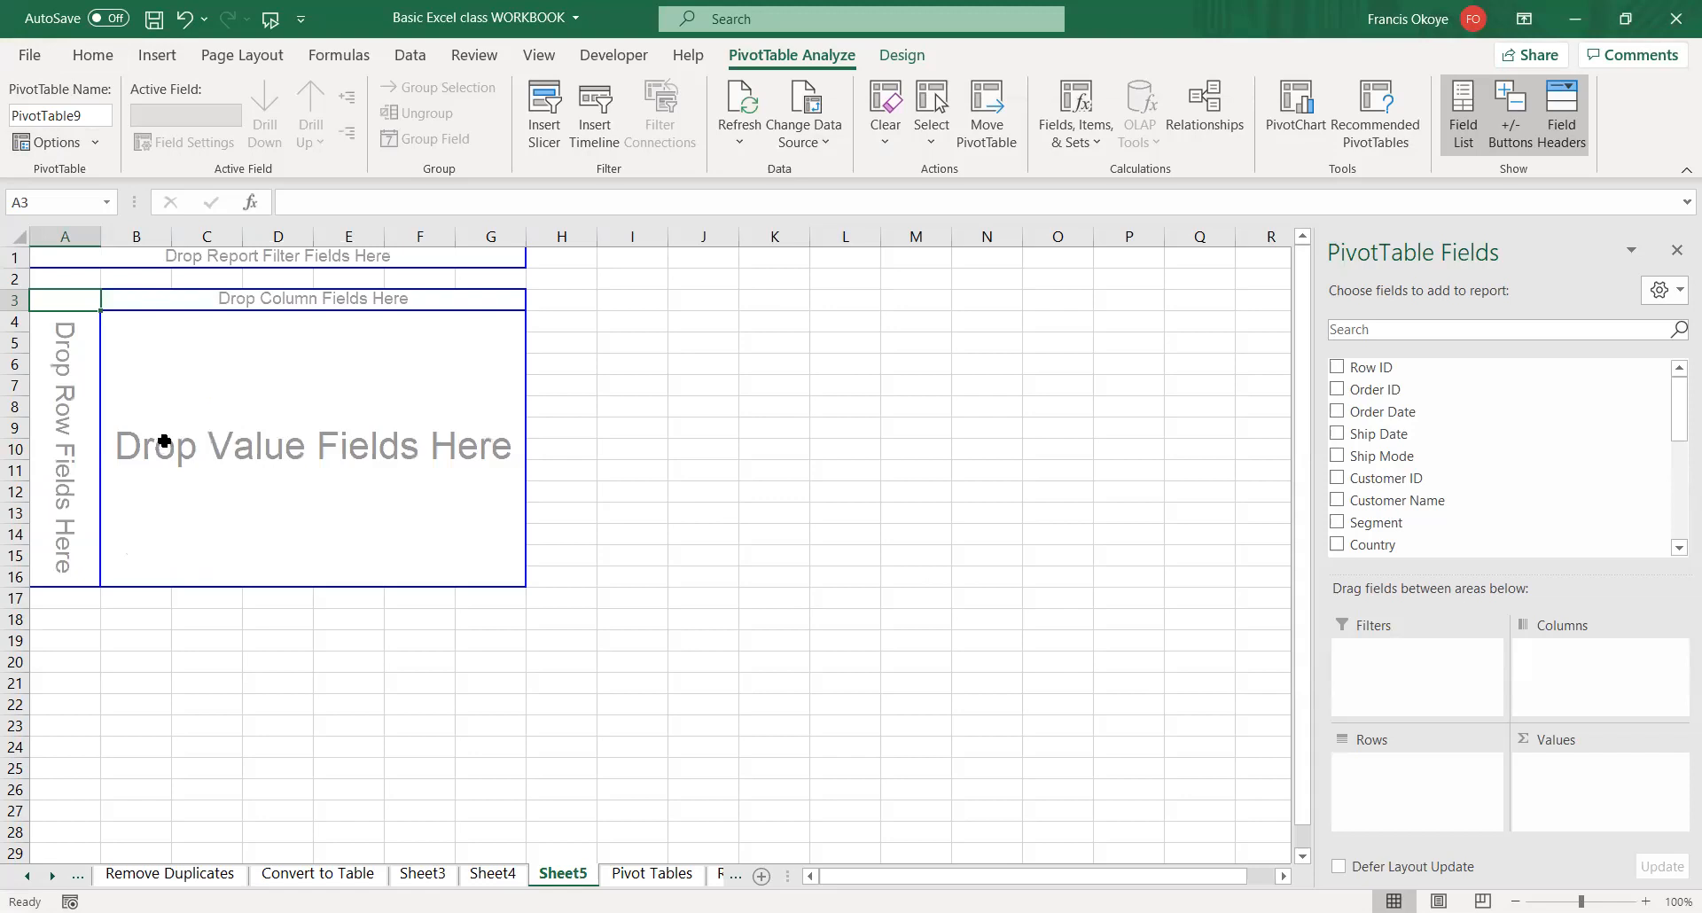
- Build the classic-layout pivot table with Segment as rows, Category as columns and Sales as values
left_click_drag(1358, 503, 64, 392)
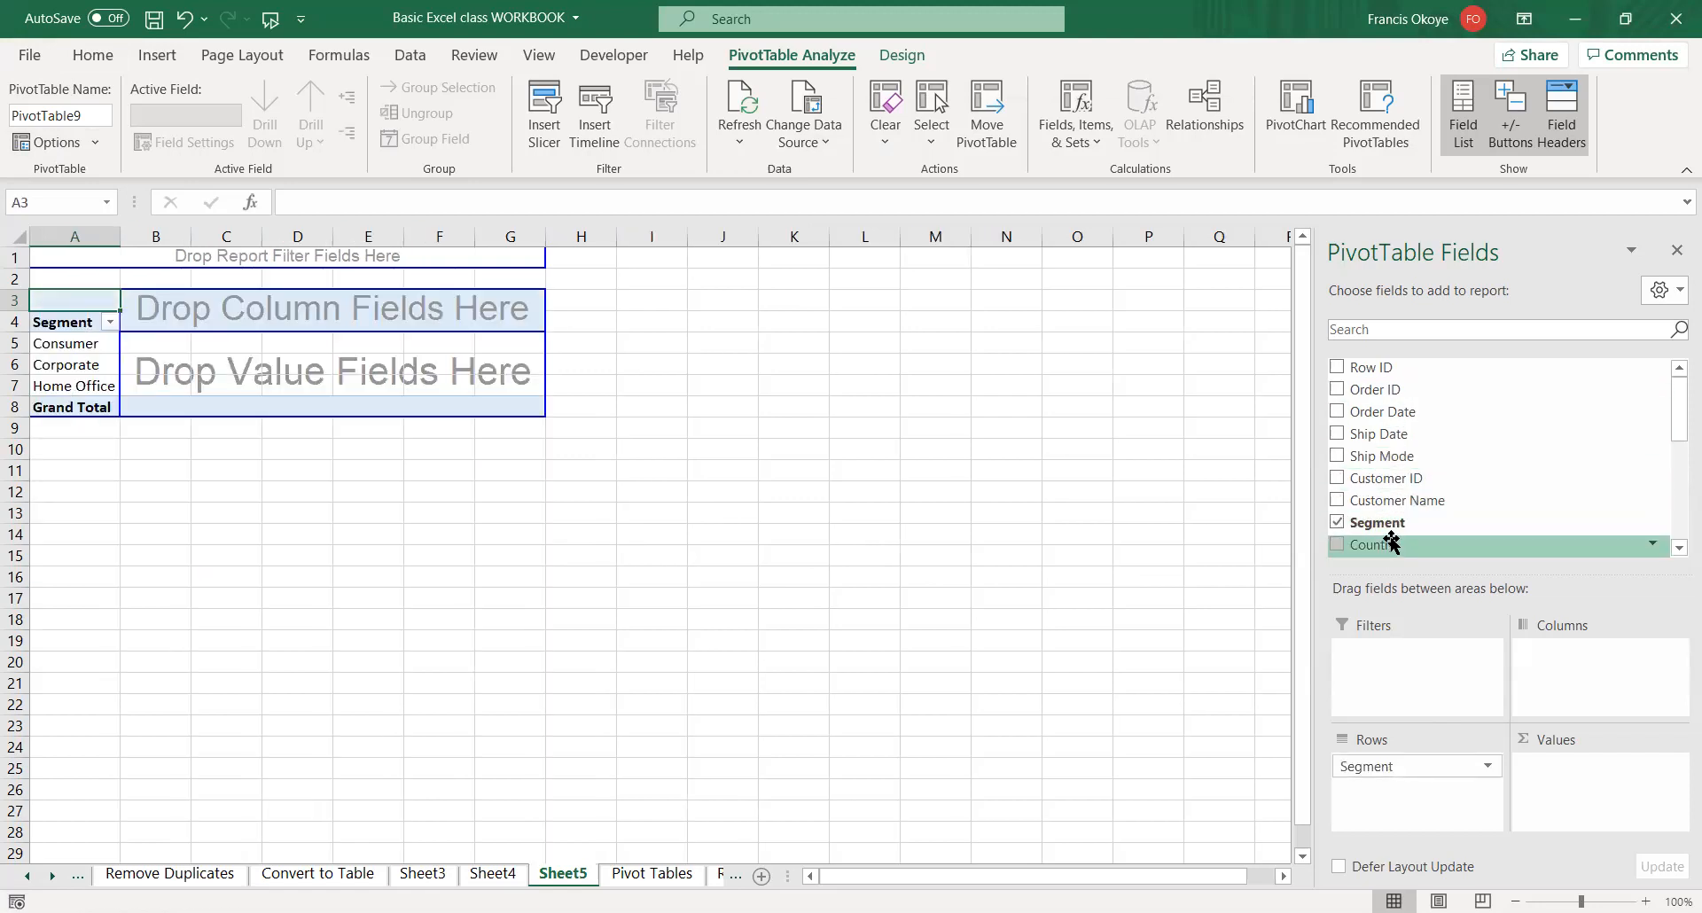
left_click_drag(1679, 423, 1679, 486)
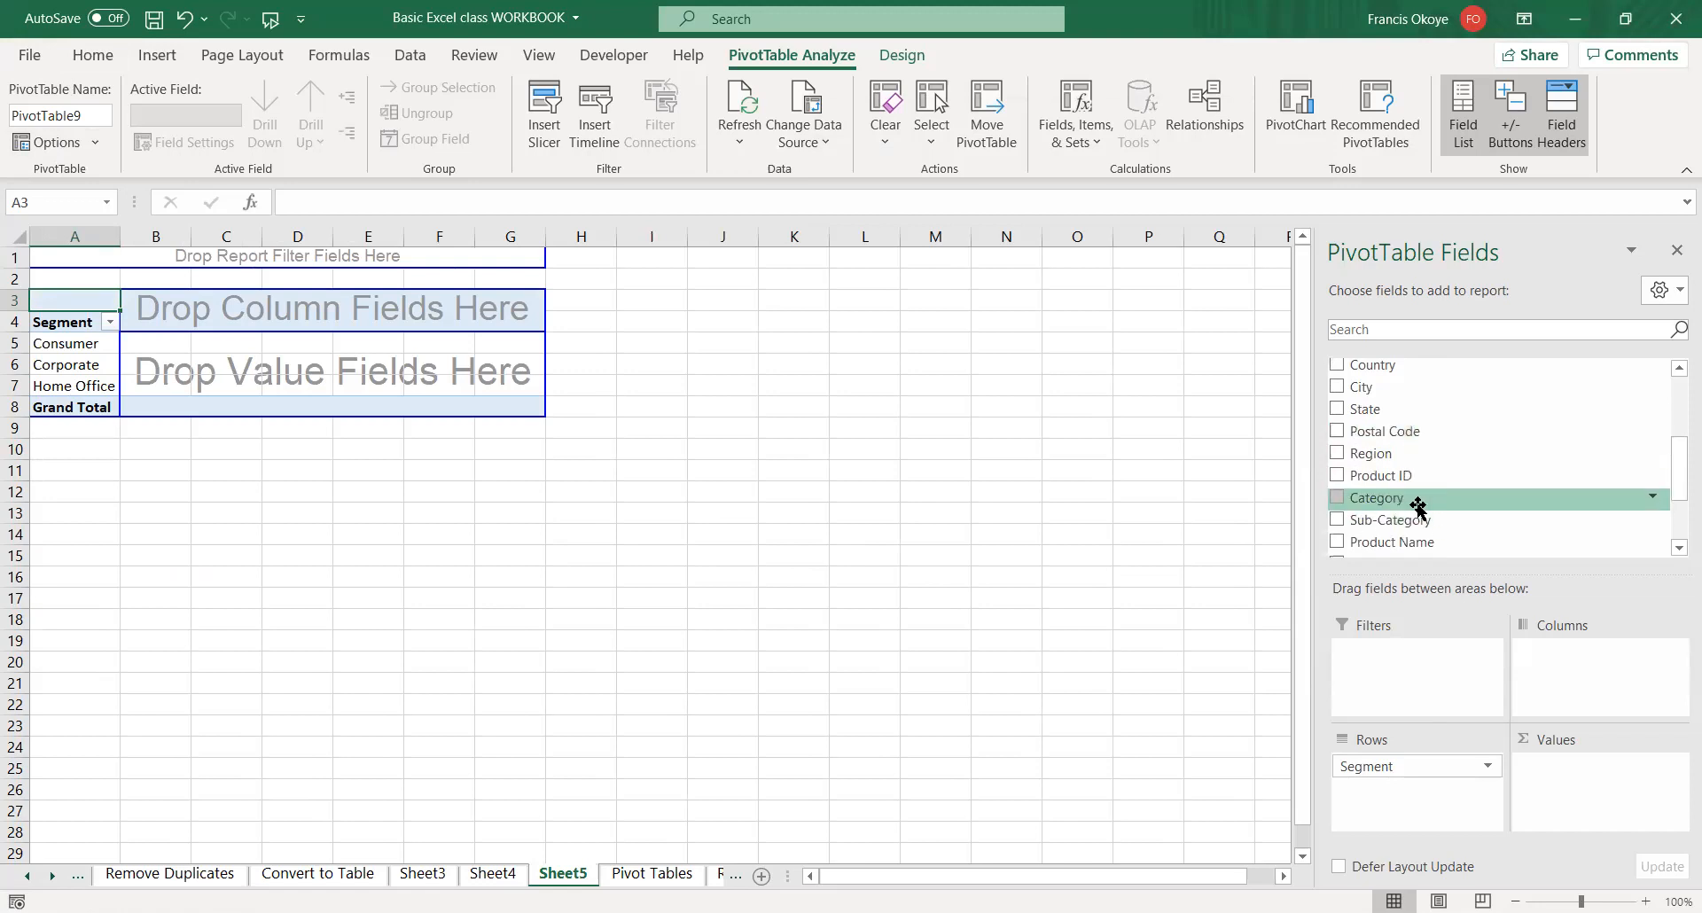
left_click_drag(1419, 508, 356, 313)
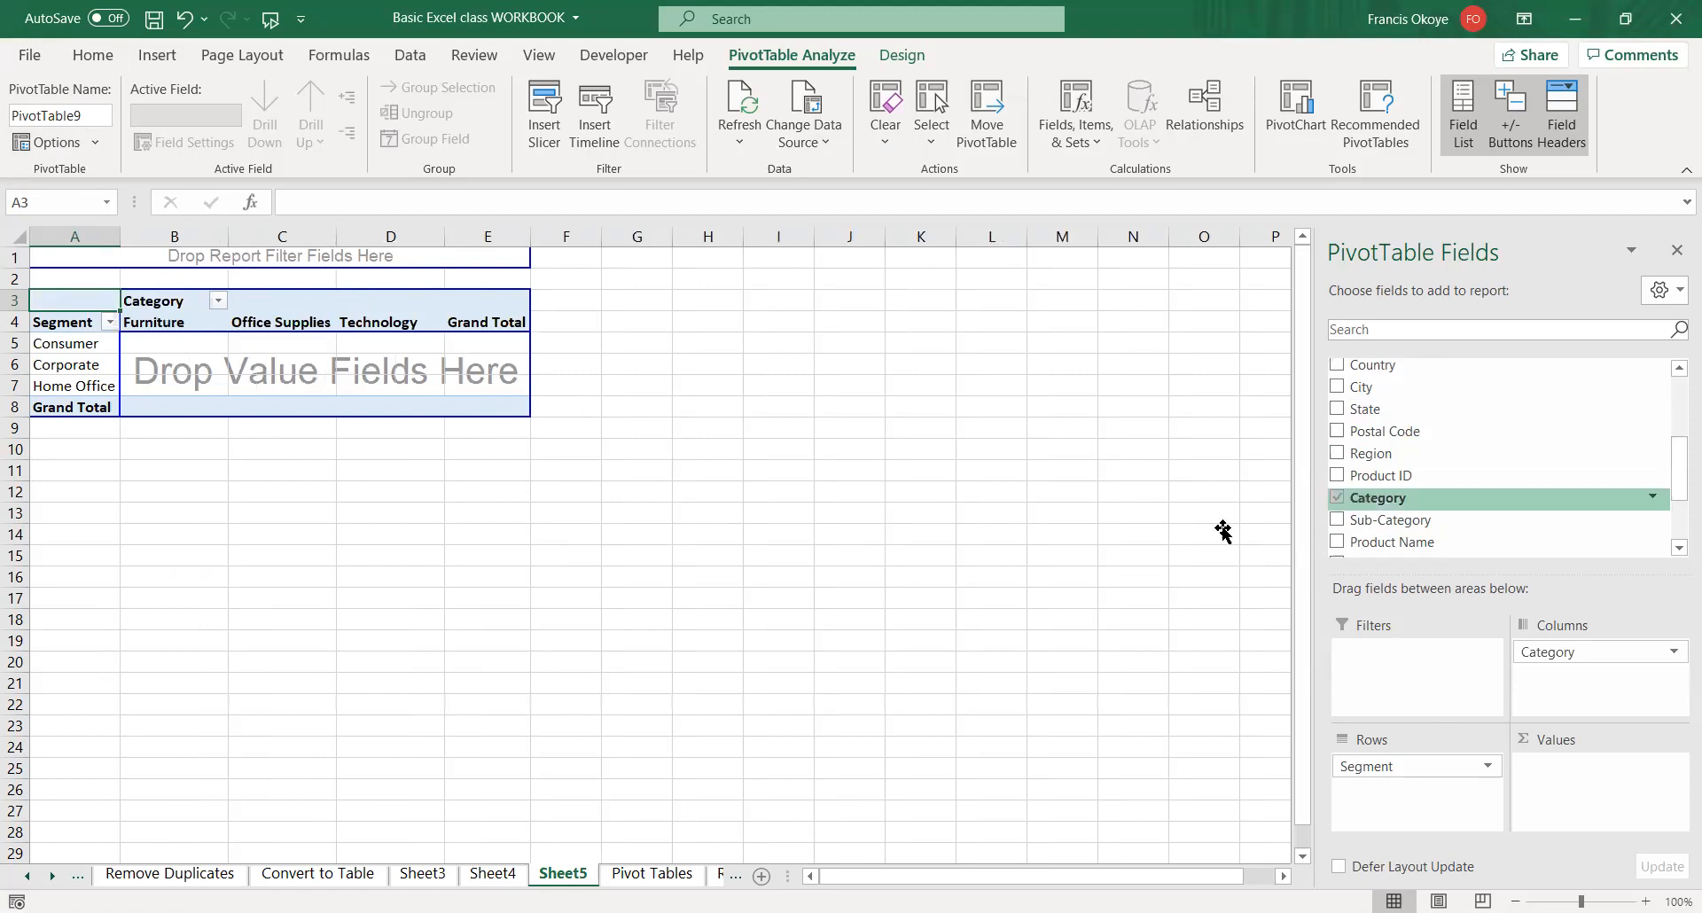
left_click_drag(1677, 447, 1667, 510)
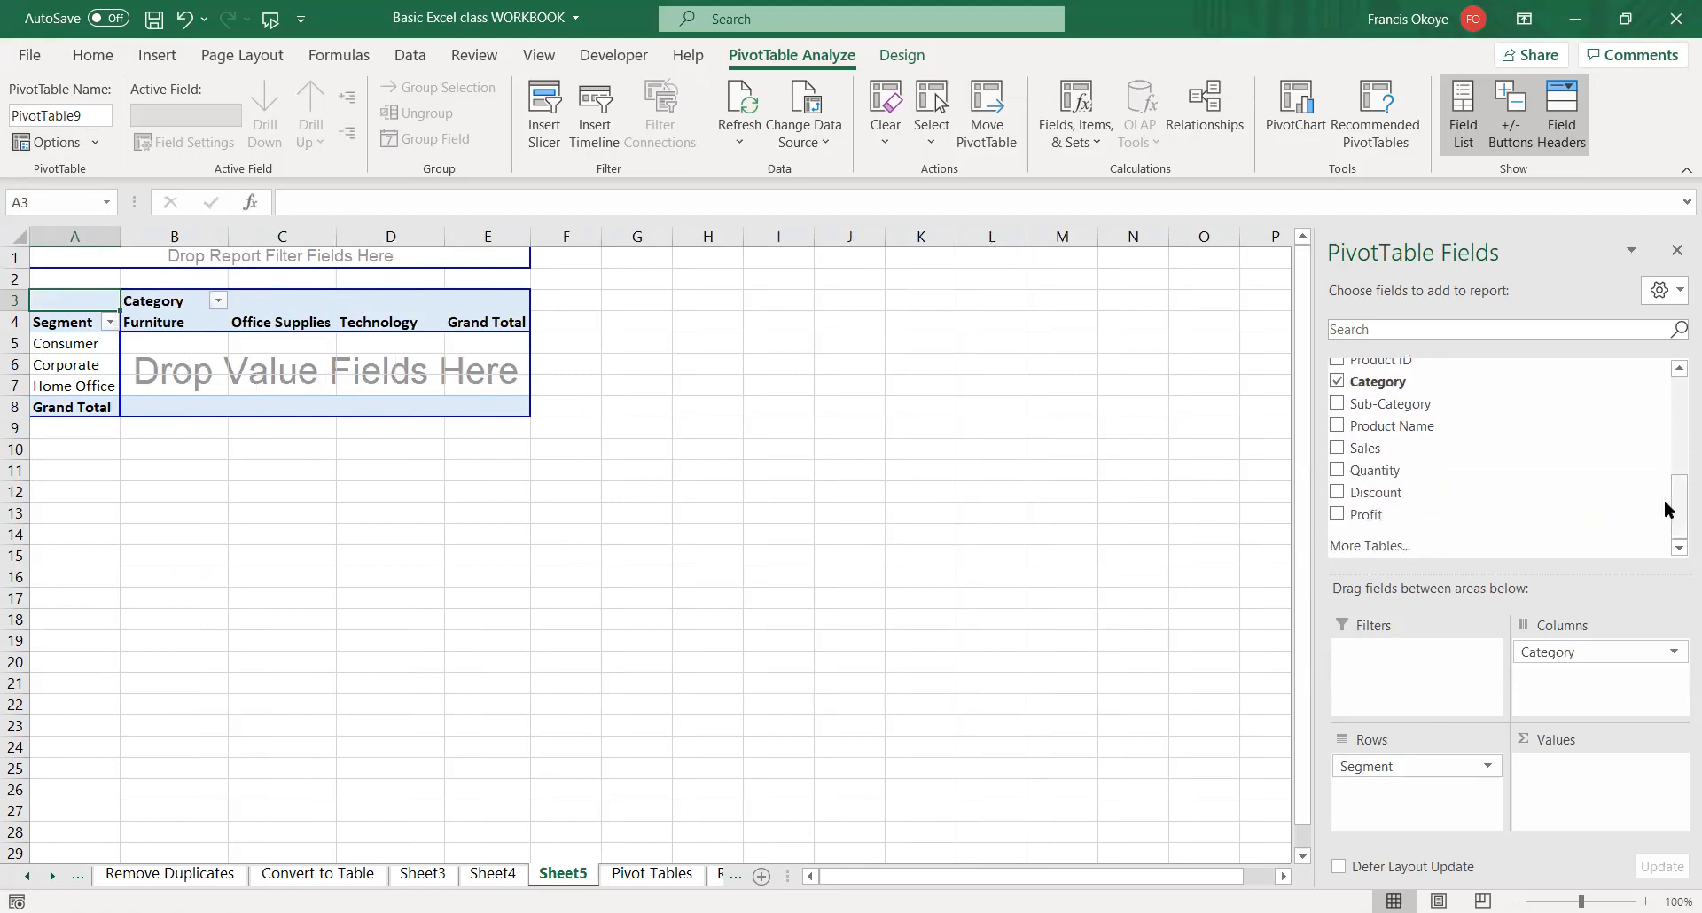
left_click_drag(1392, 448, 326, 355)
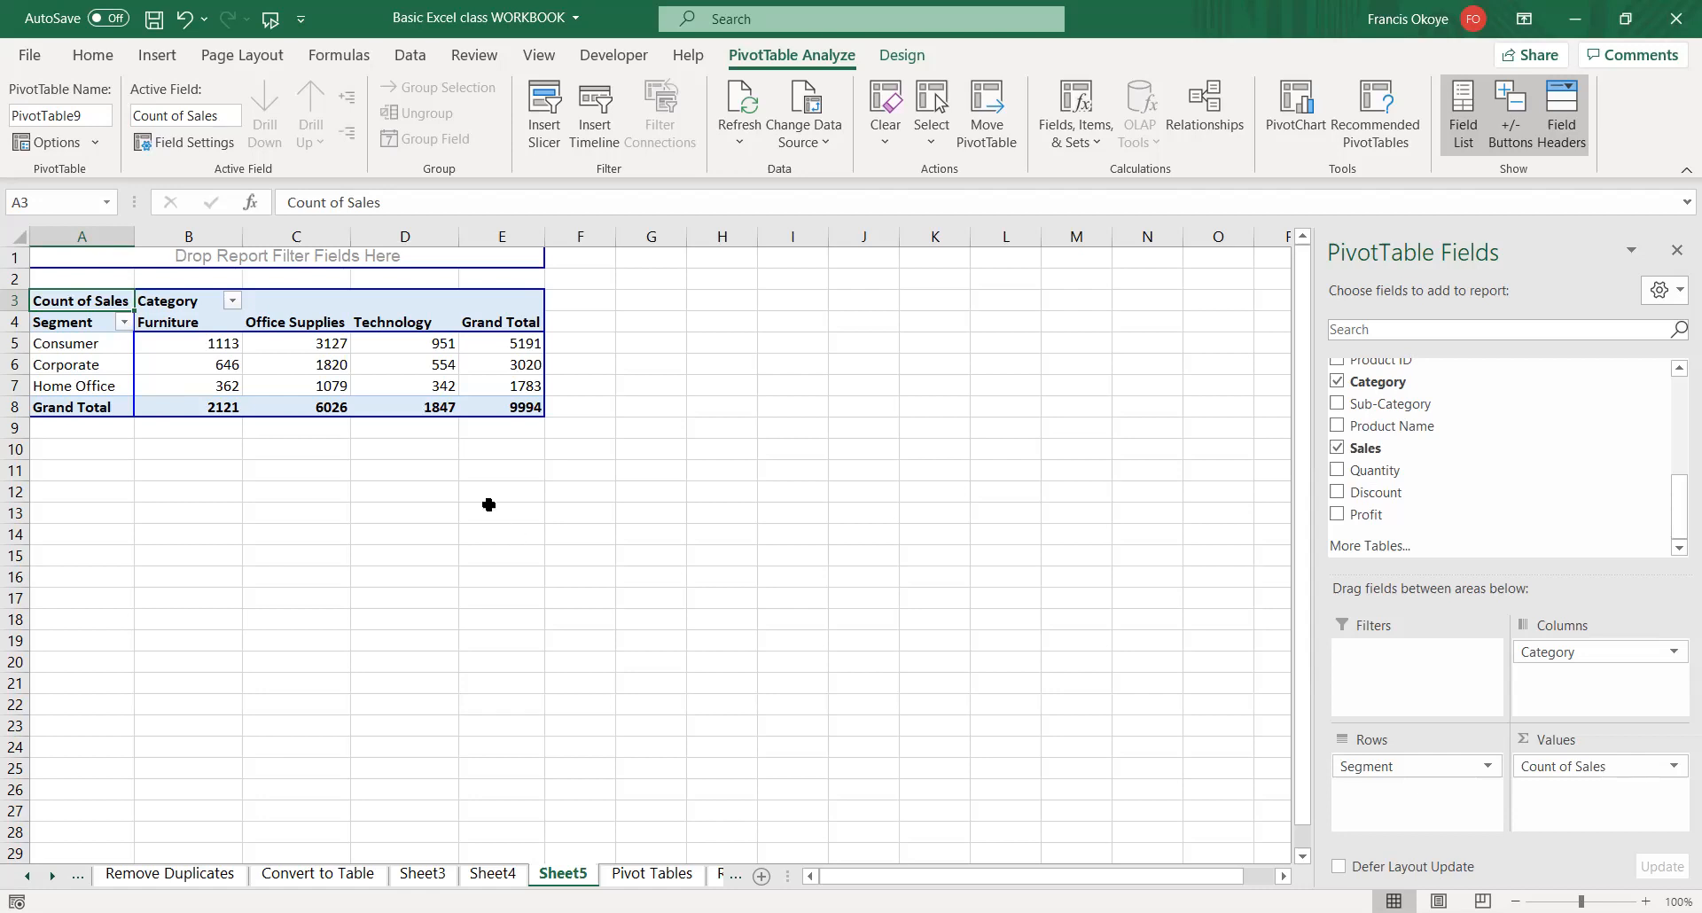
- Review the layout, data, totals and display settings in the options of the Segment by Category pivot table
left_click(94, 138)
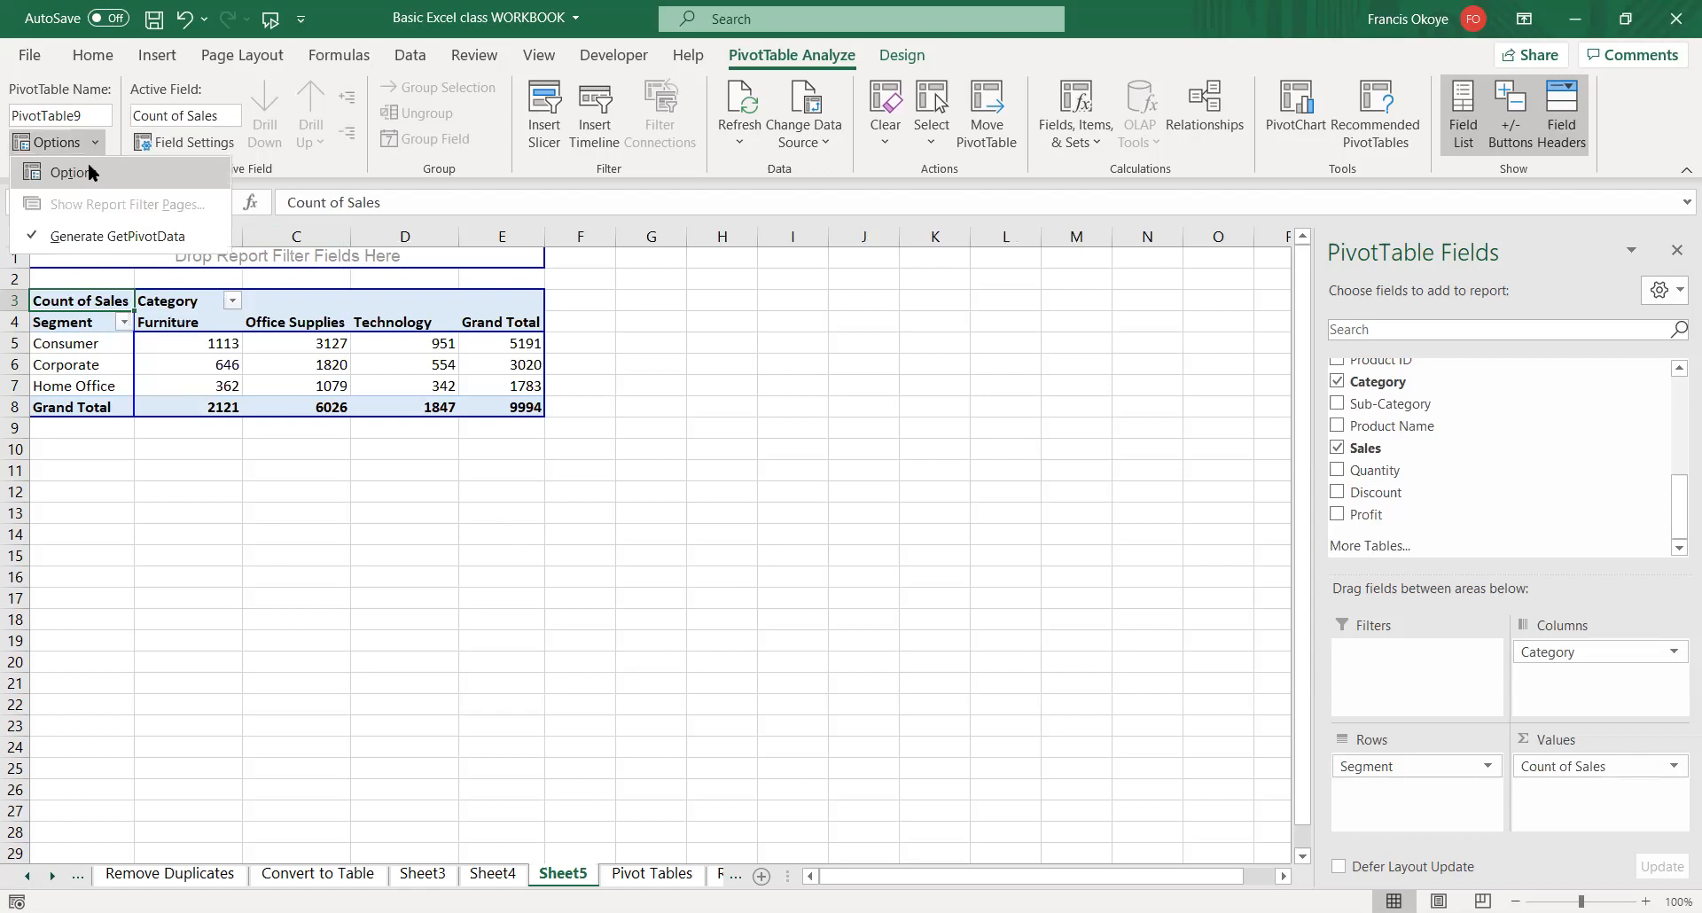
left_click(88, 168)
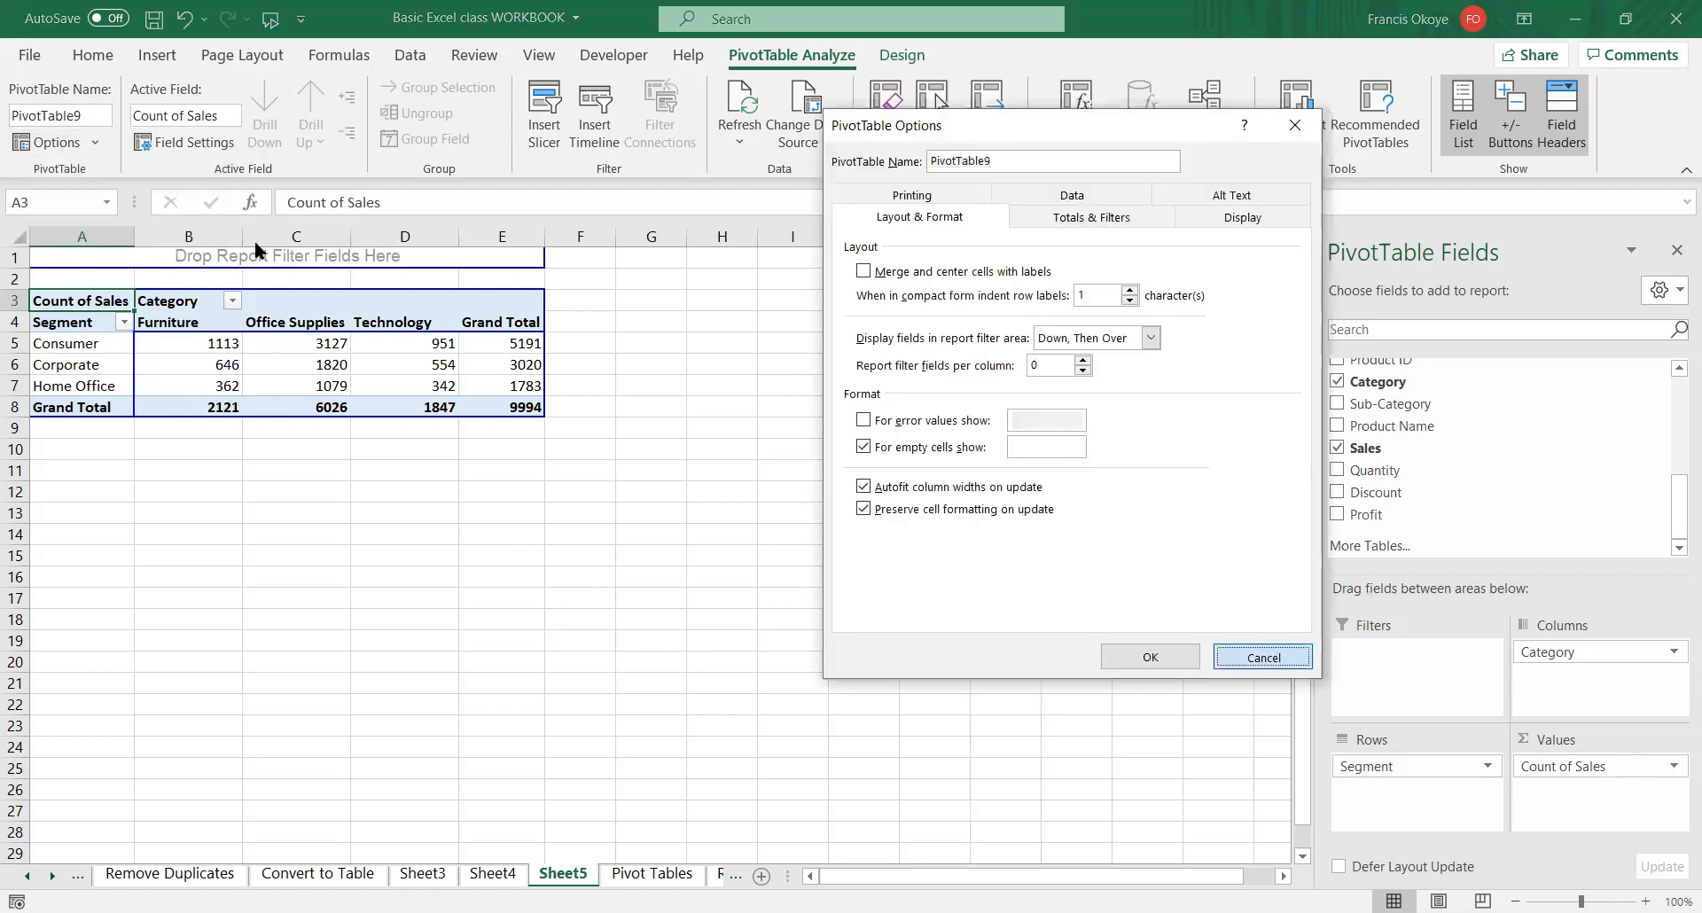
key("Escape")
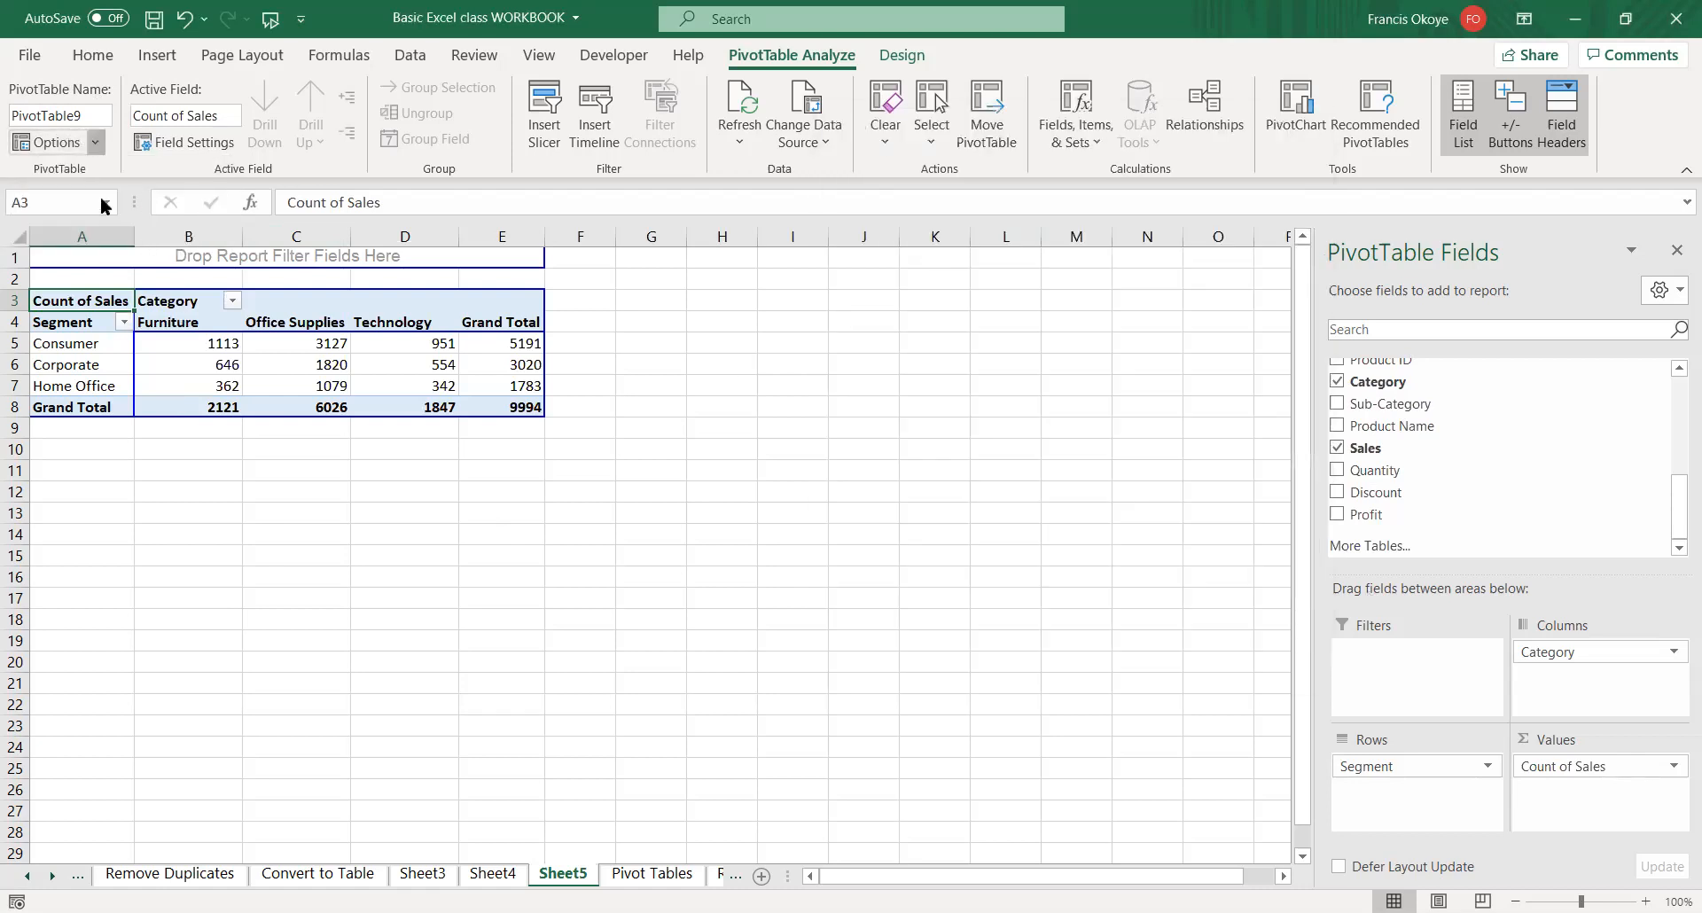
left_click(96, 143)
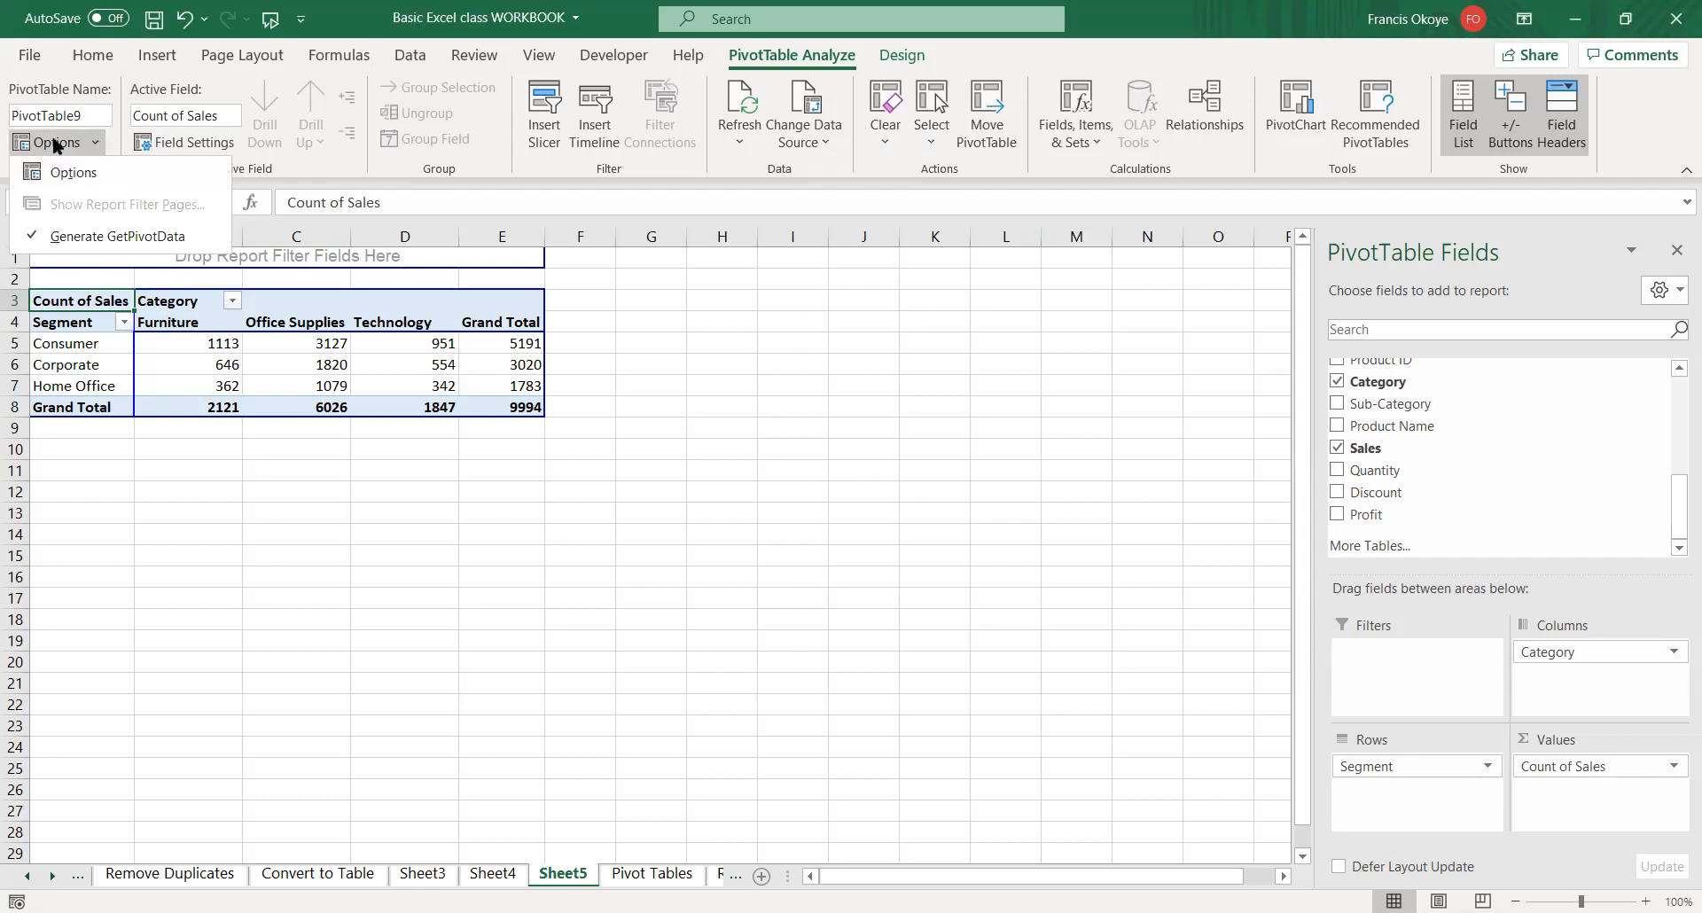
left_click(73, 172)
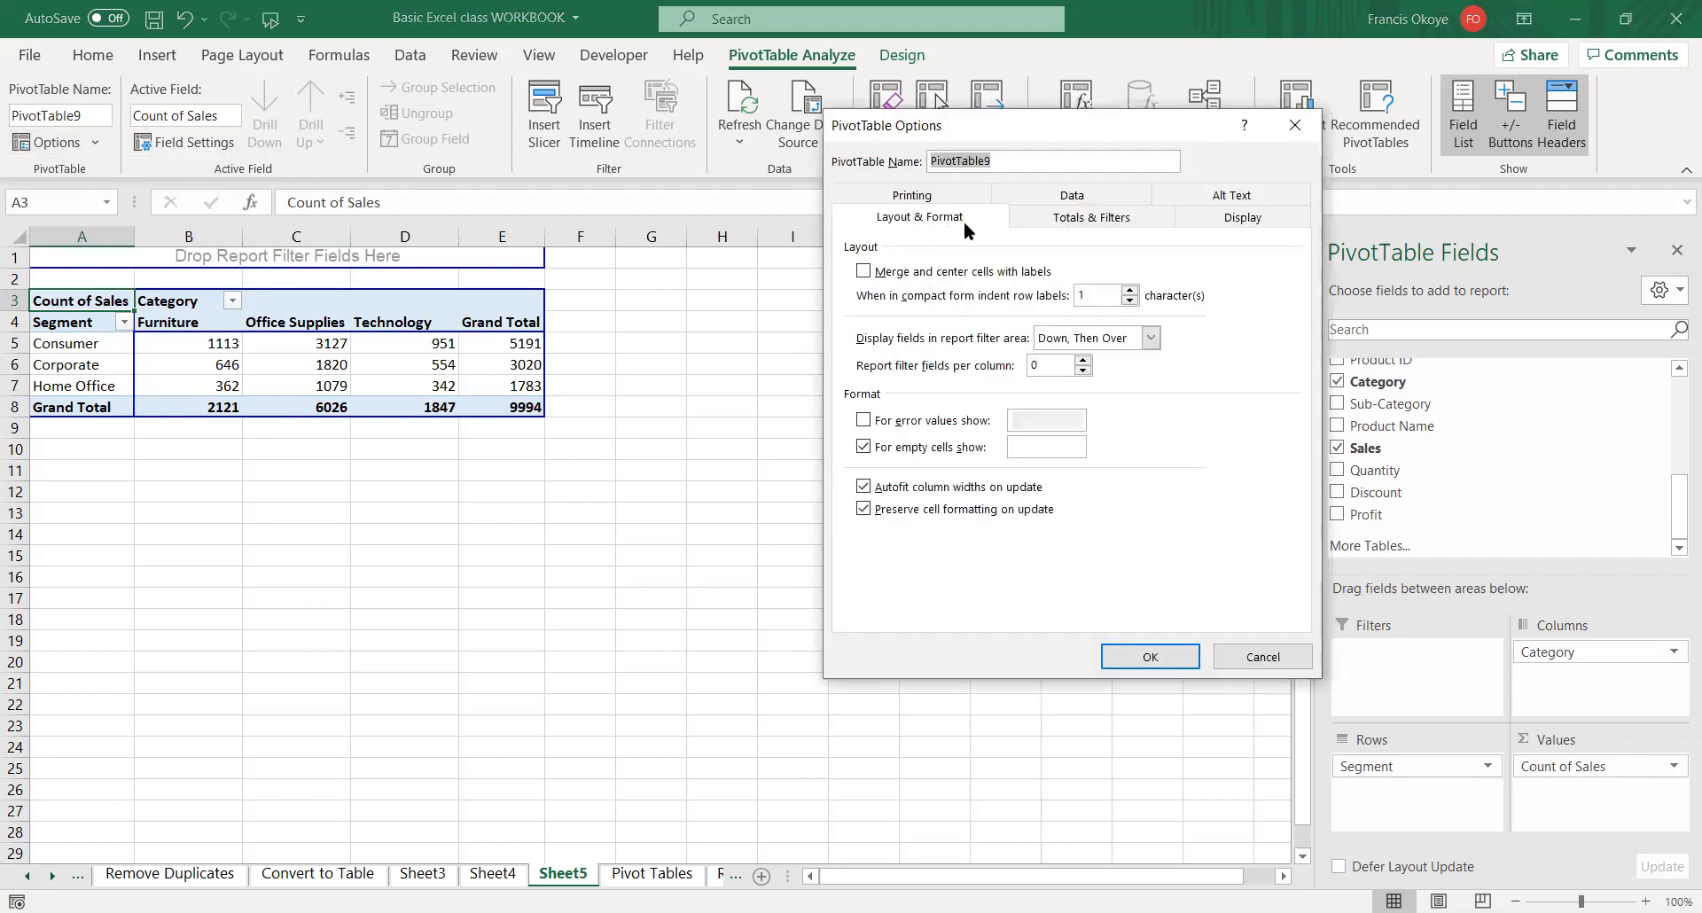
left_click(1062, 197)
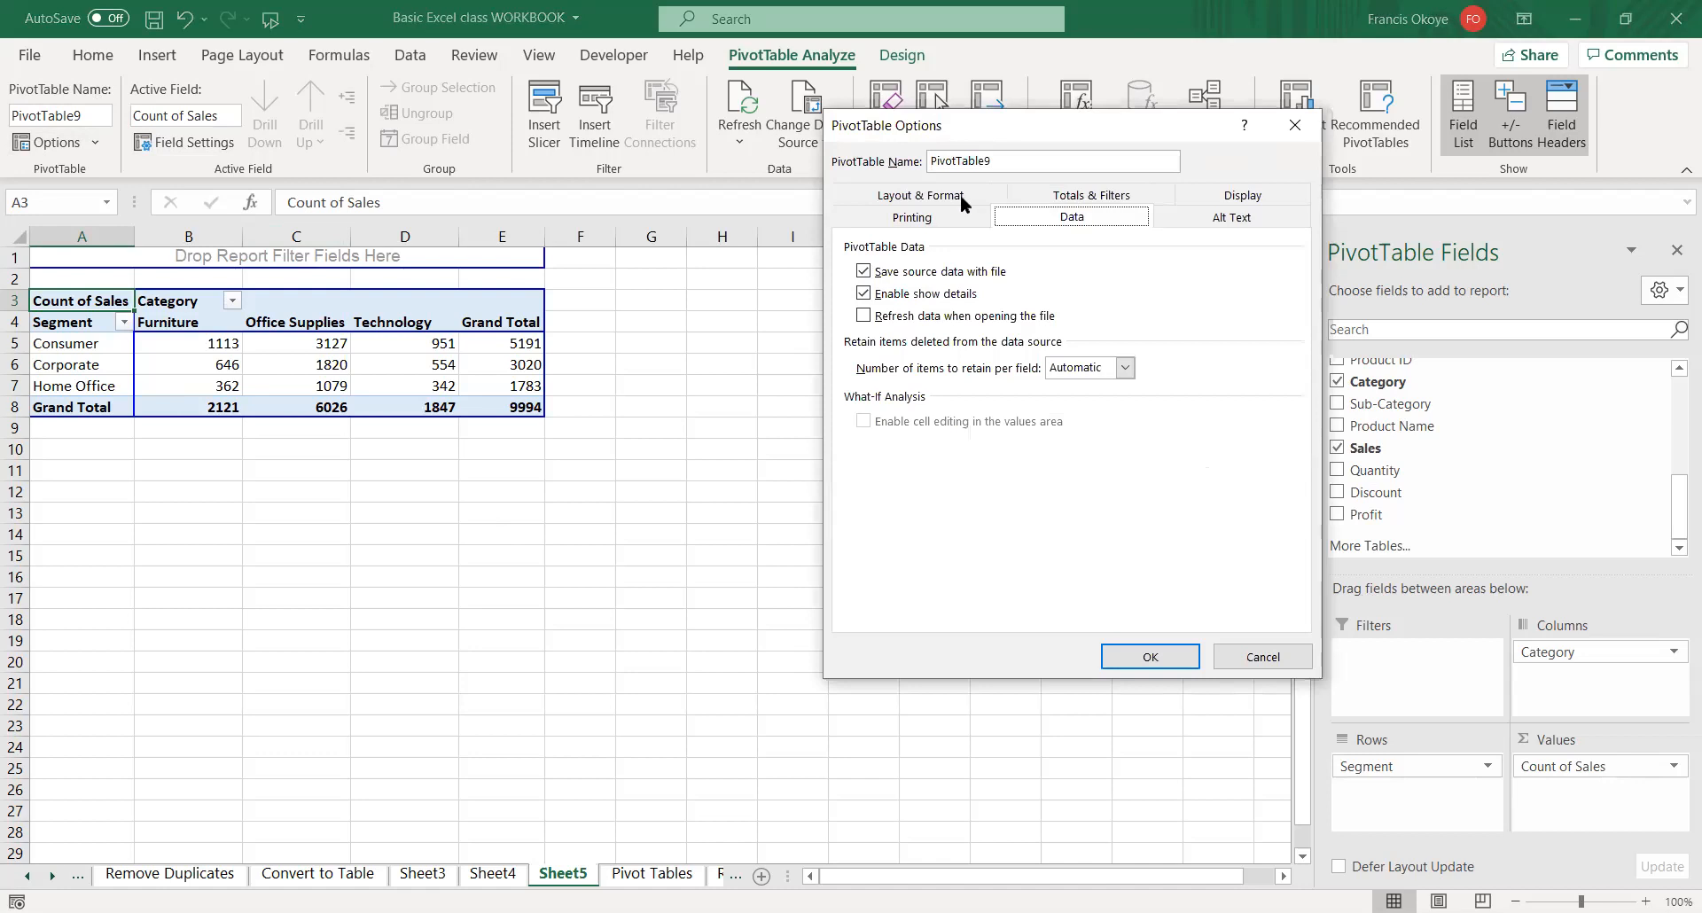
left_click(922, 195)
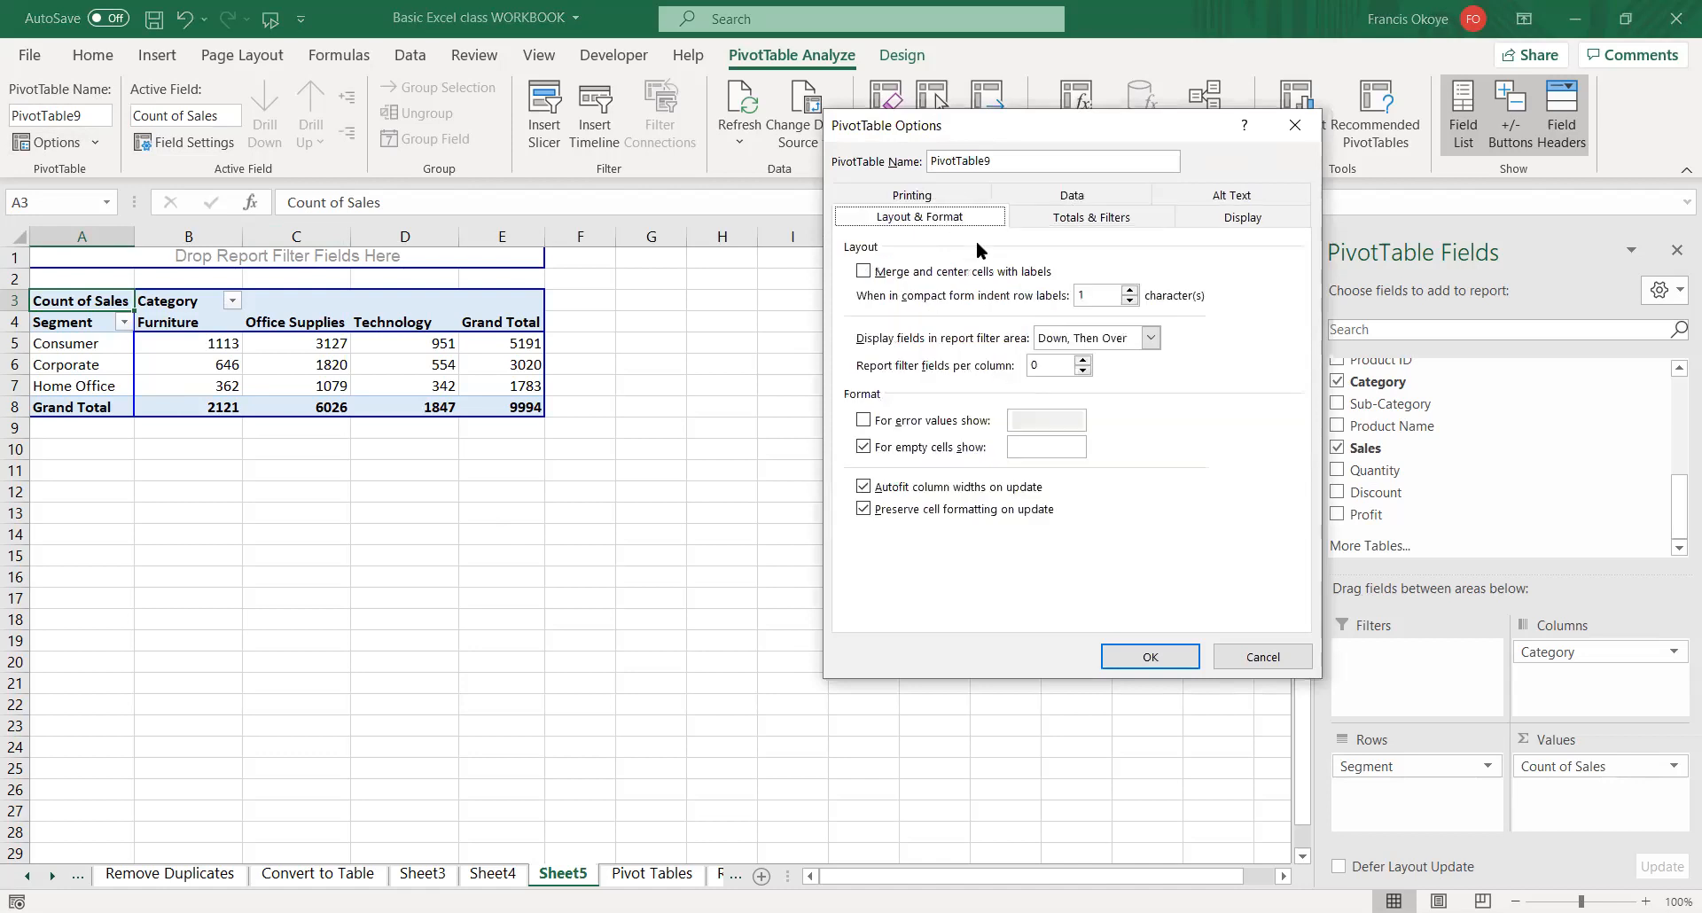
left_click(1105, 217)
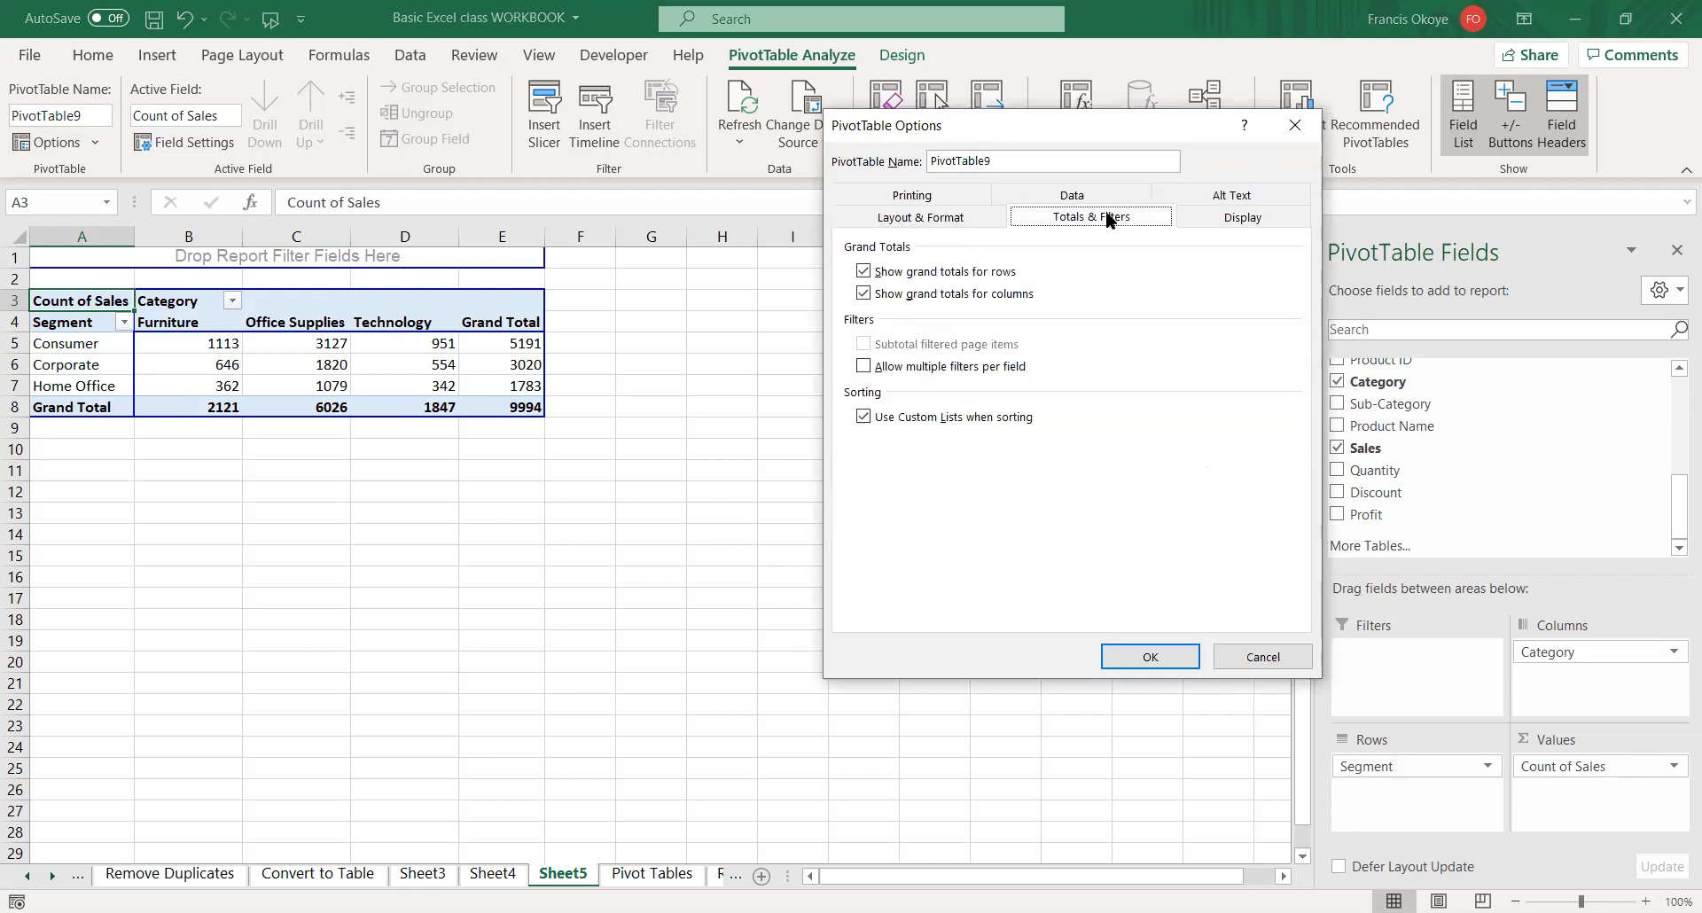
left_click(1223, 216)
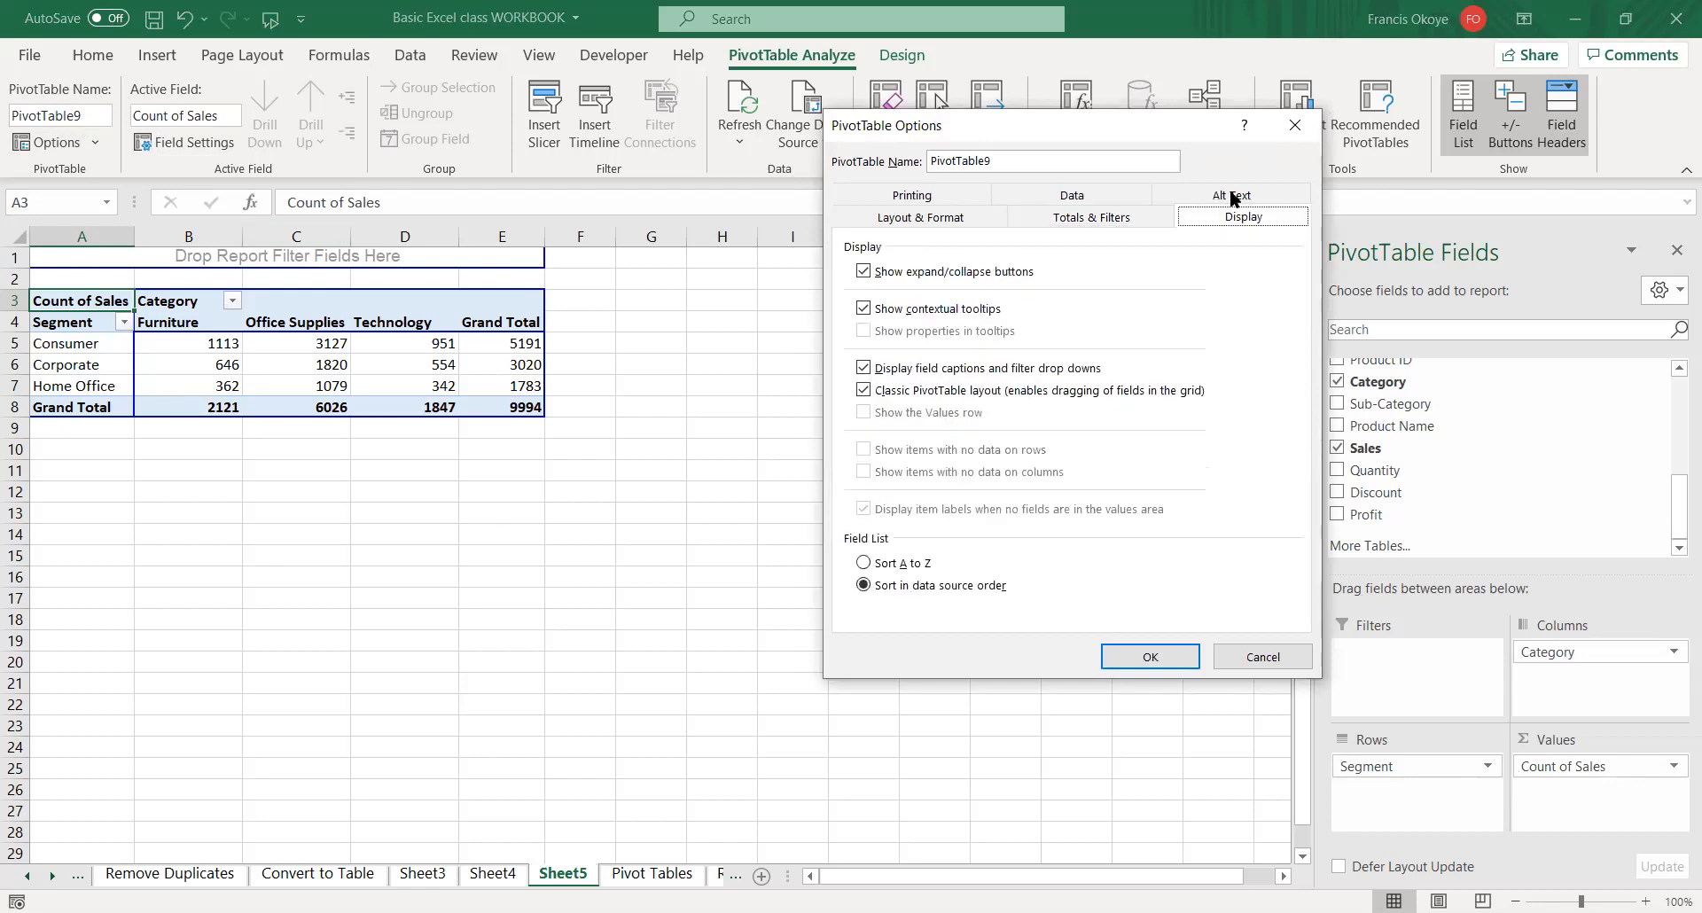
left_click(1241, 658)
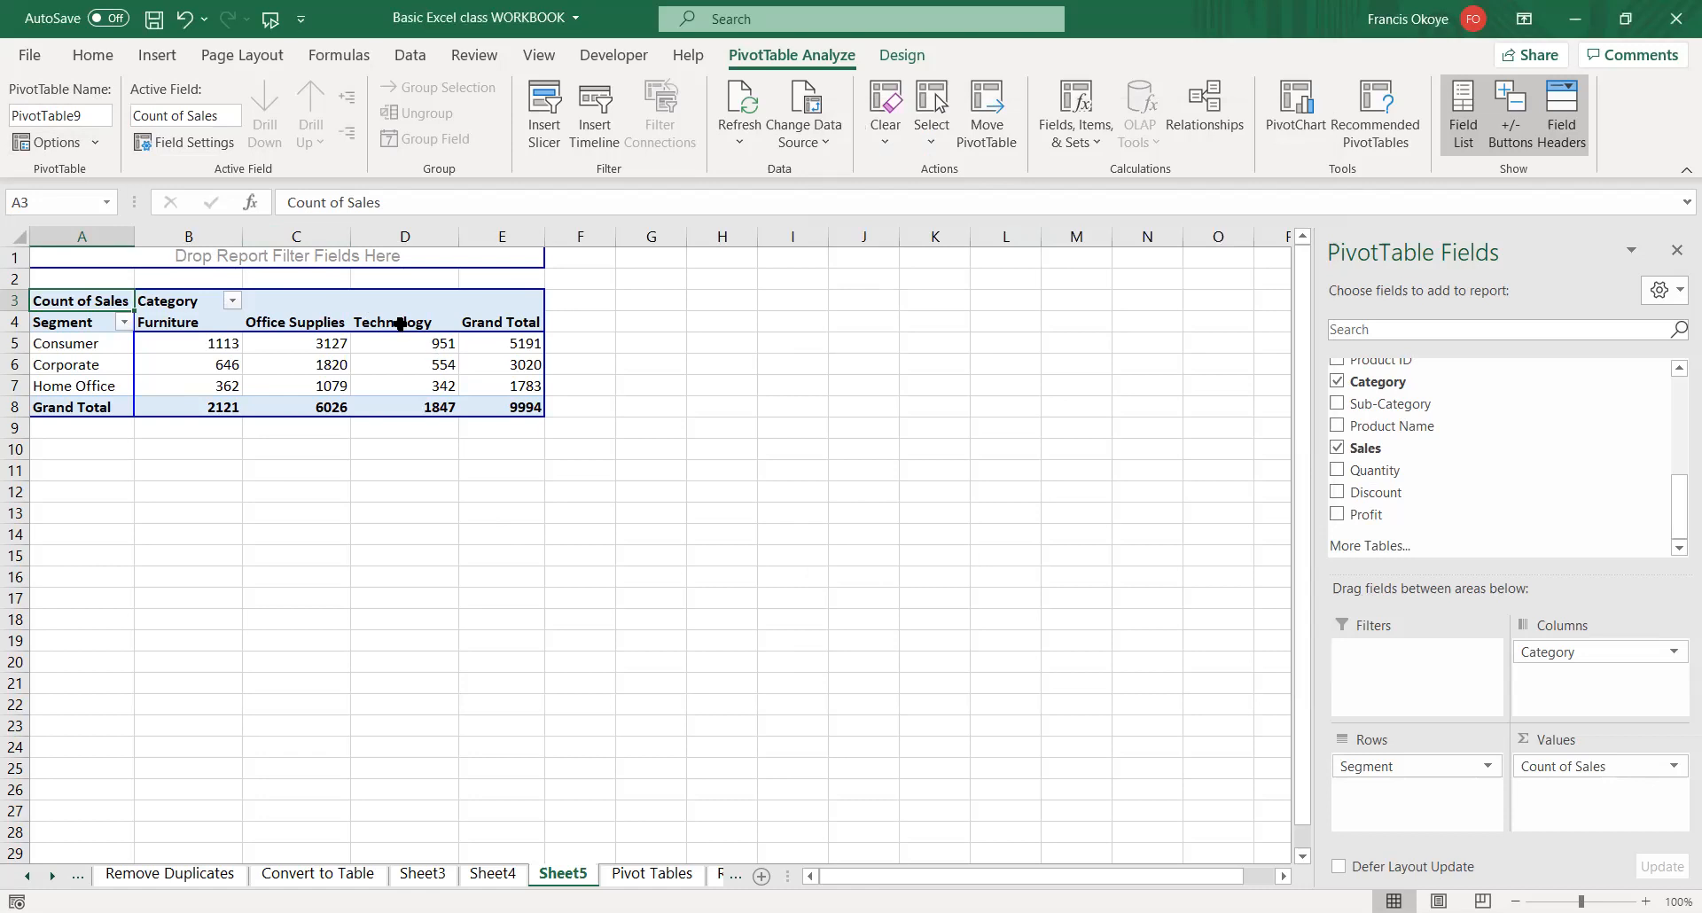
left_click(55, 143)
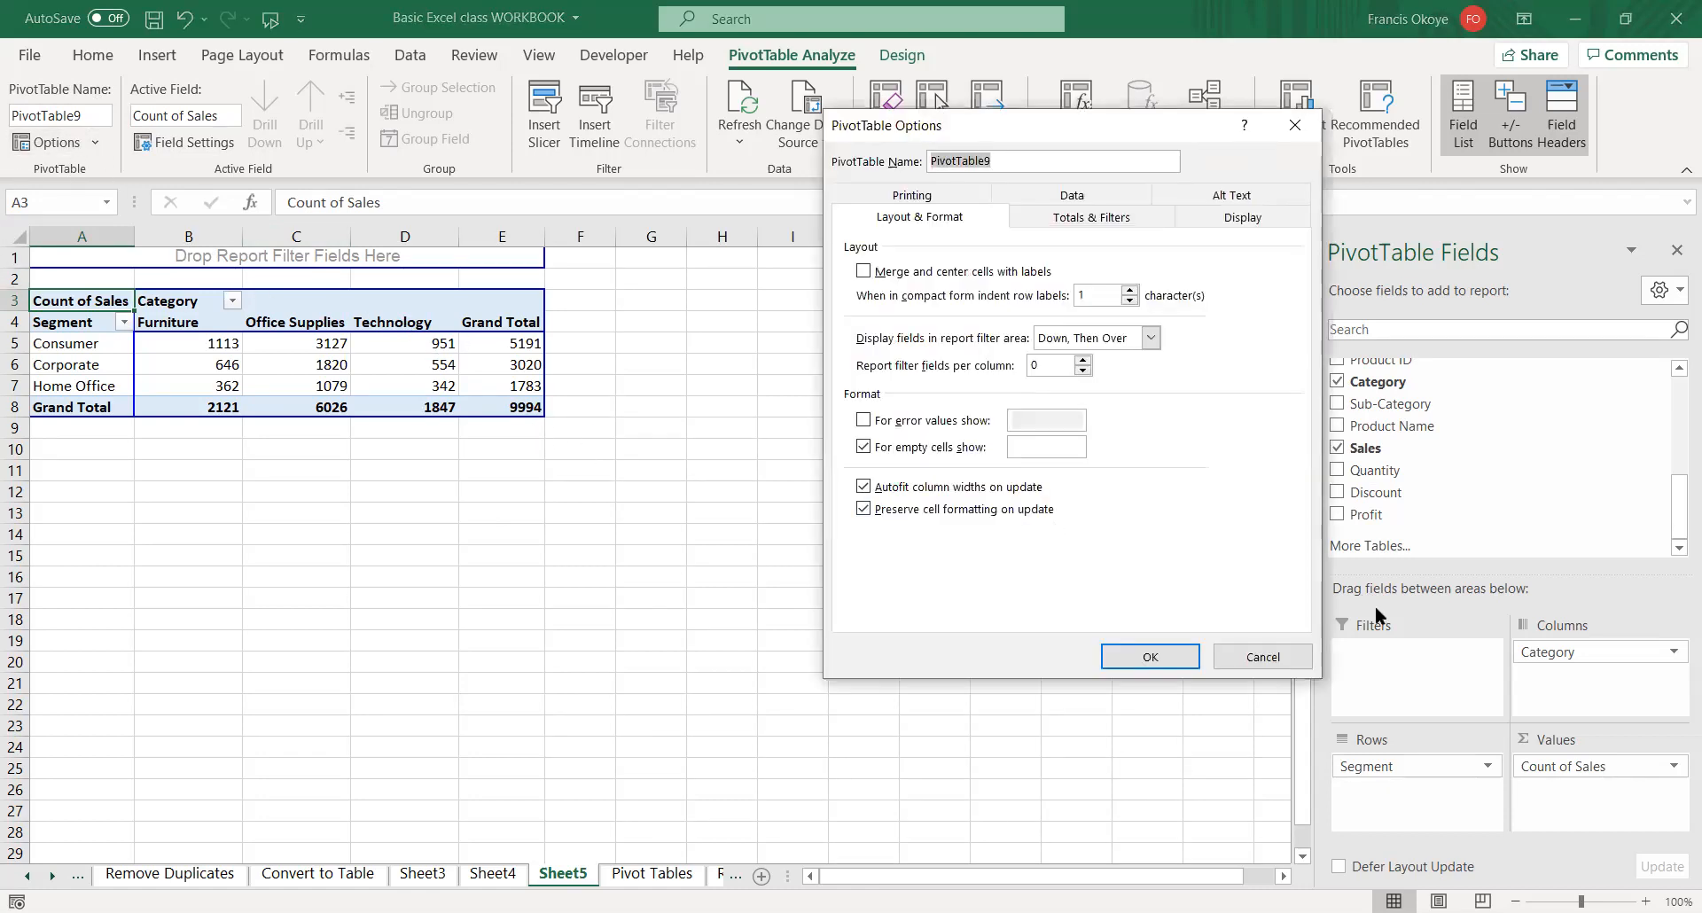
left_click(1285, 654)
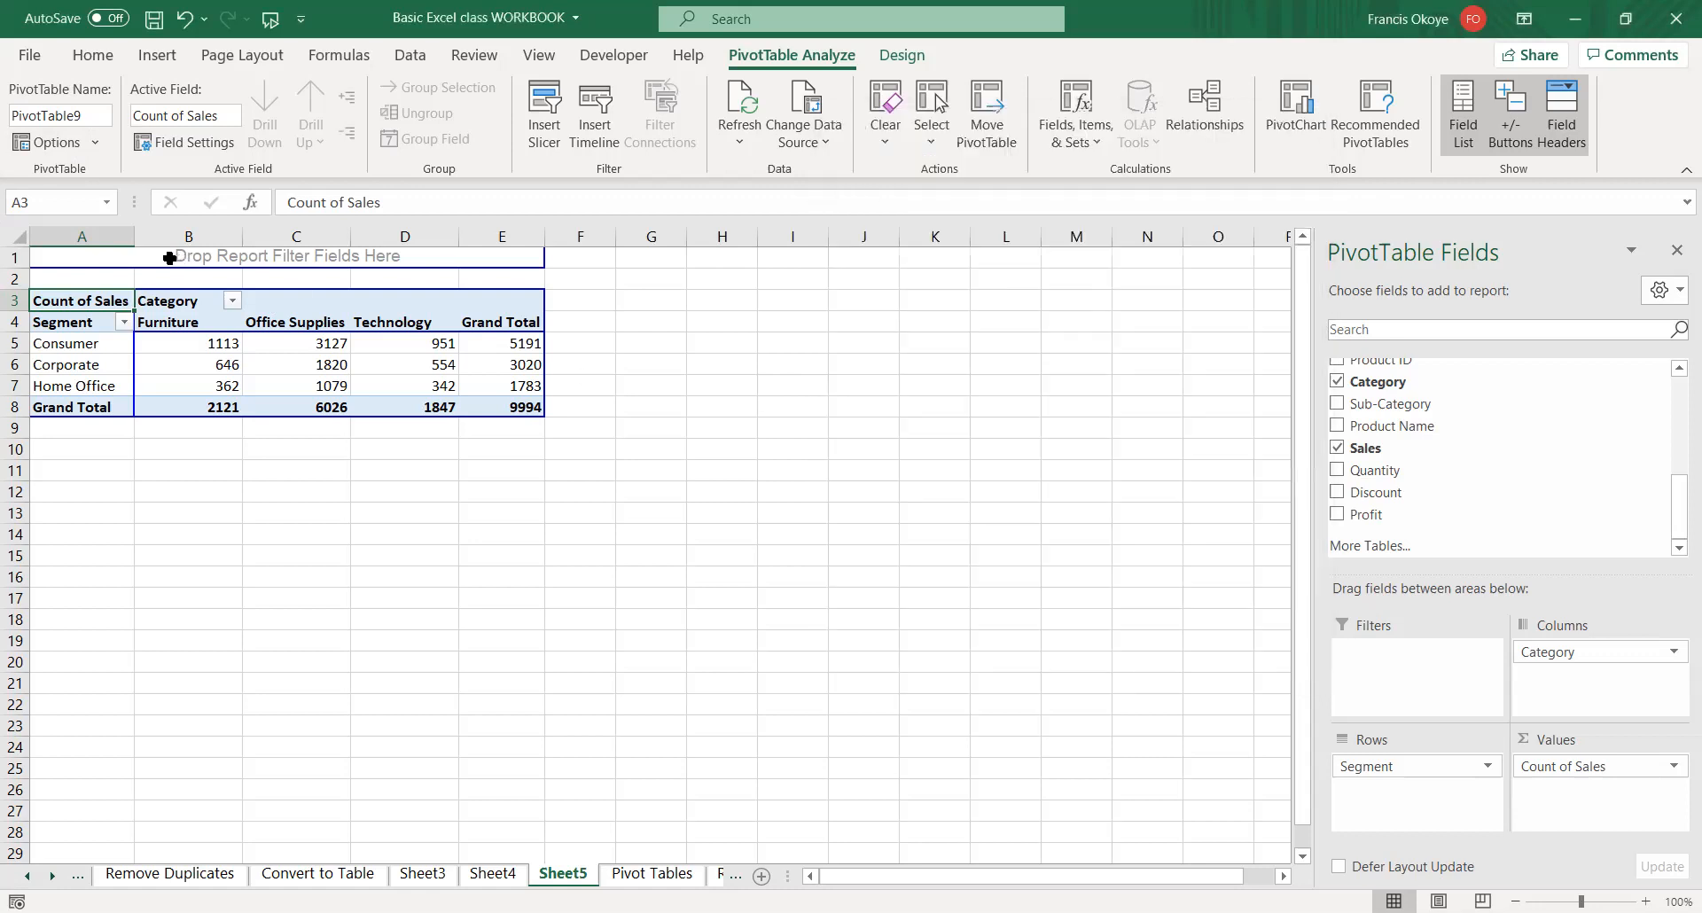
- Turn off the Generate GetPivotData option for the pivot table
left_click(94, 144)
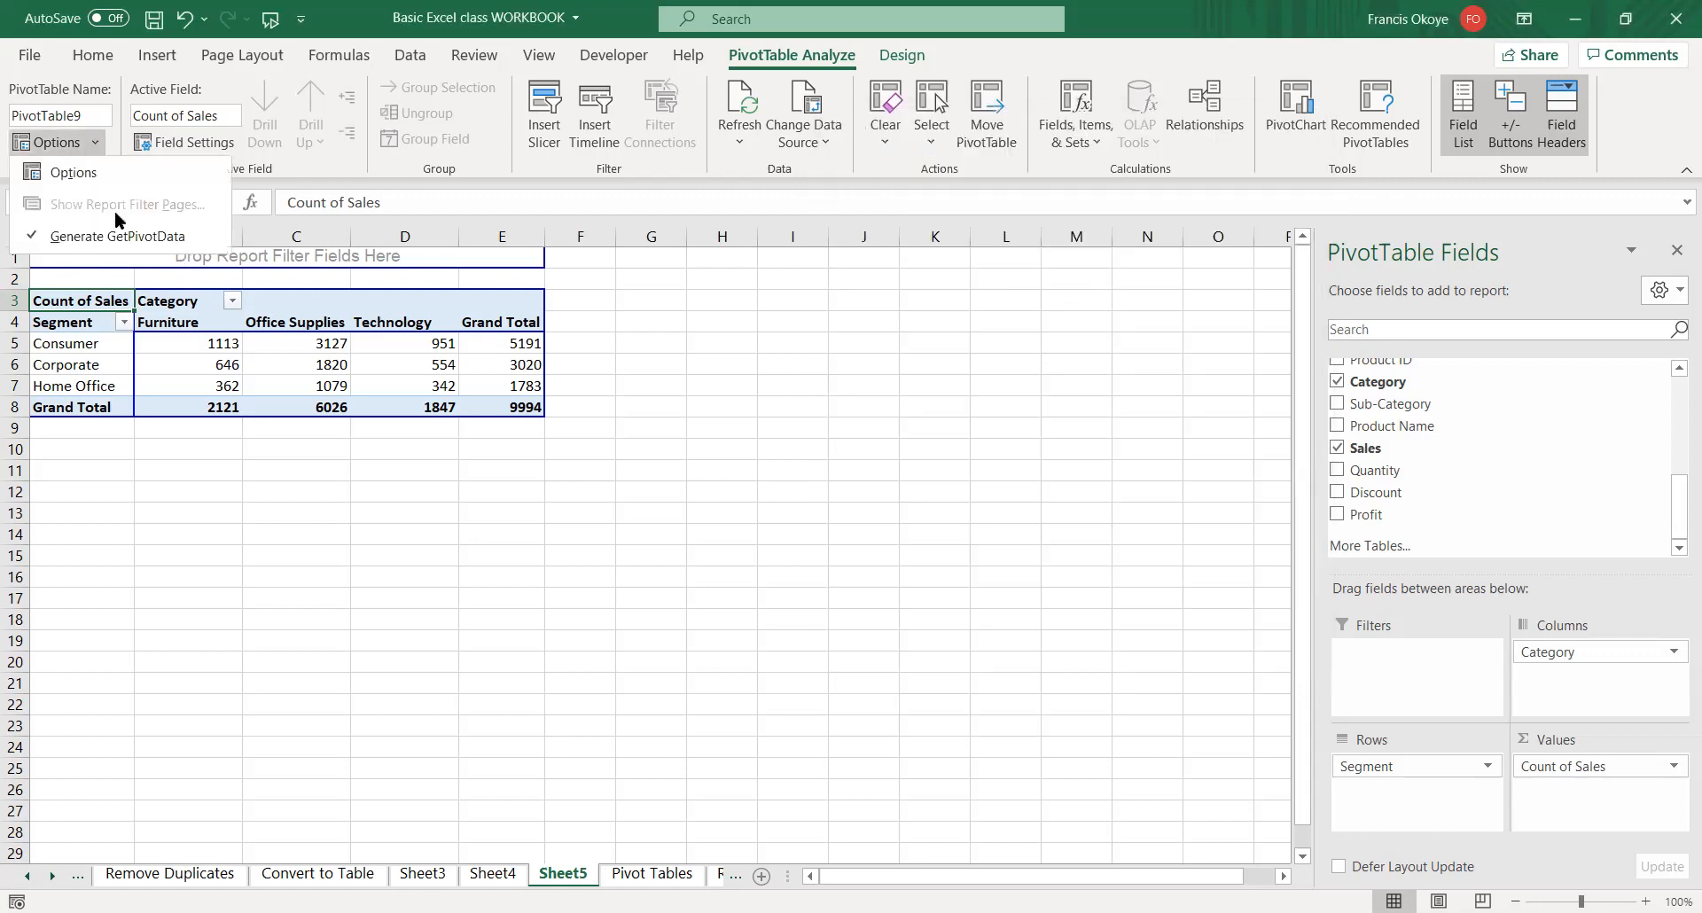
left_click(113, 234)
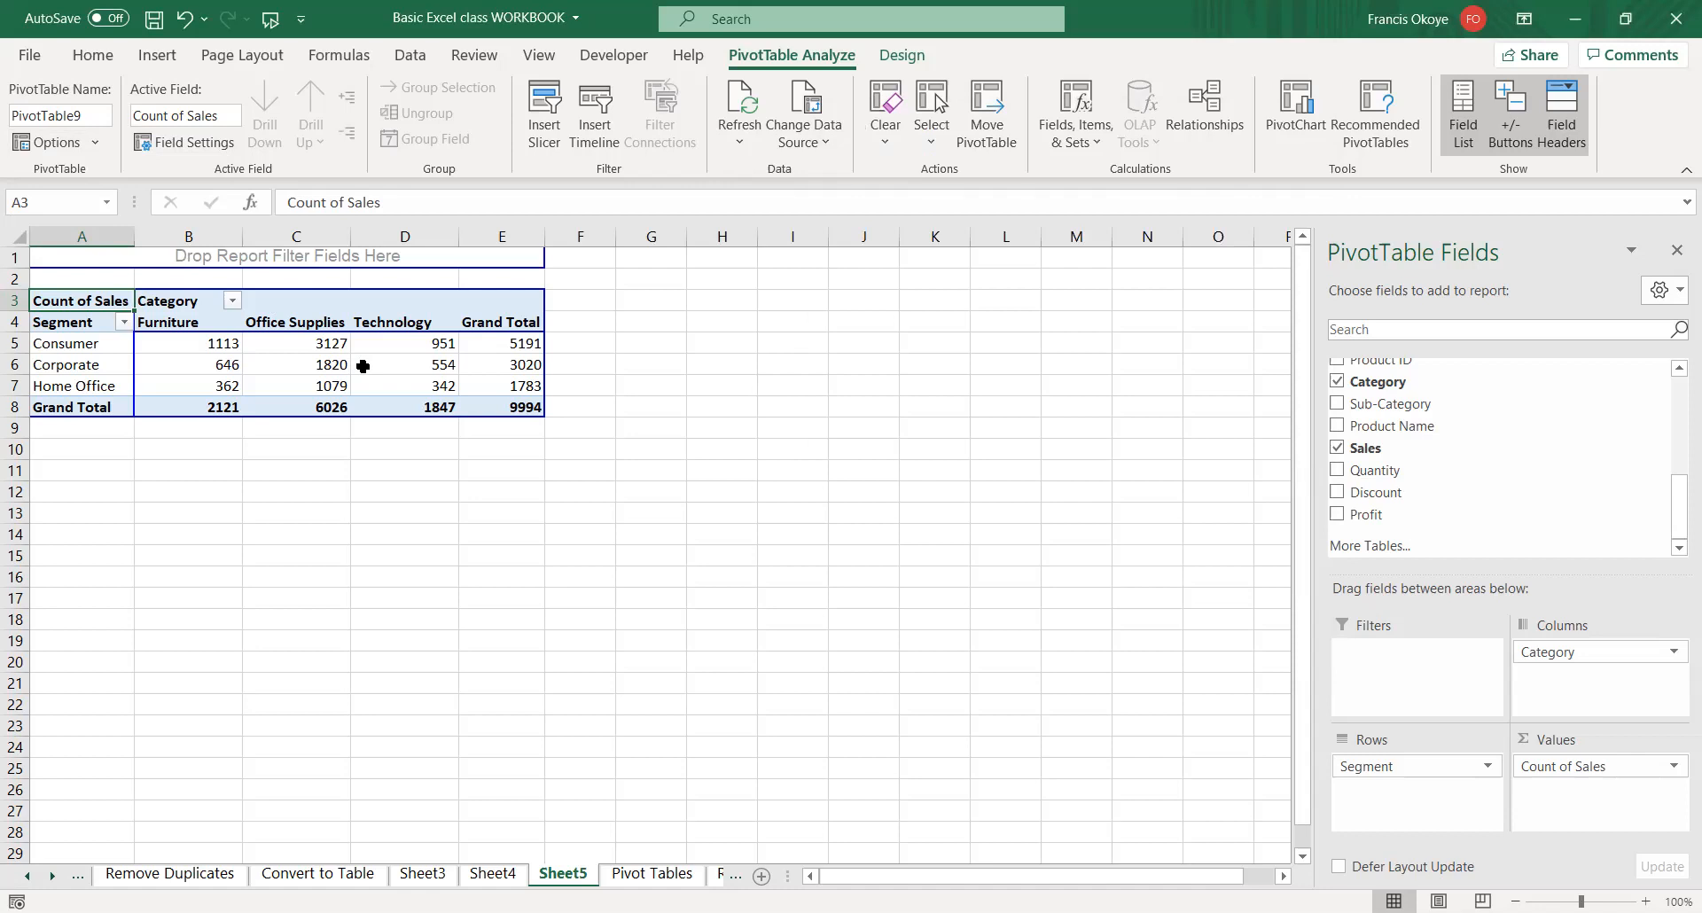
mouse_move(362, 365)
- Look over the pivot reports on Sheet3 and the Pivot Tables source data, ending on the Range Name sheet
left_click(493, 874)
left_click(422, 873)
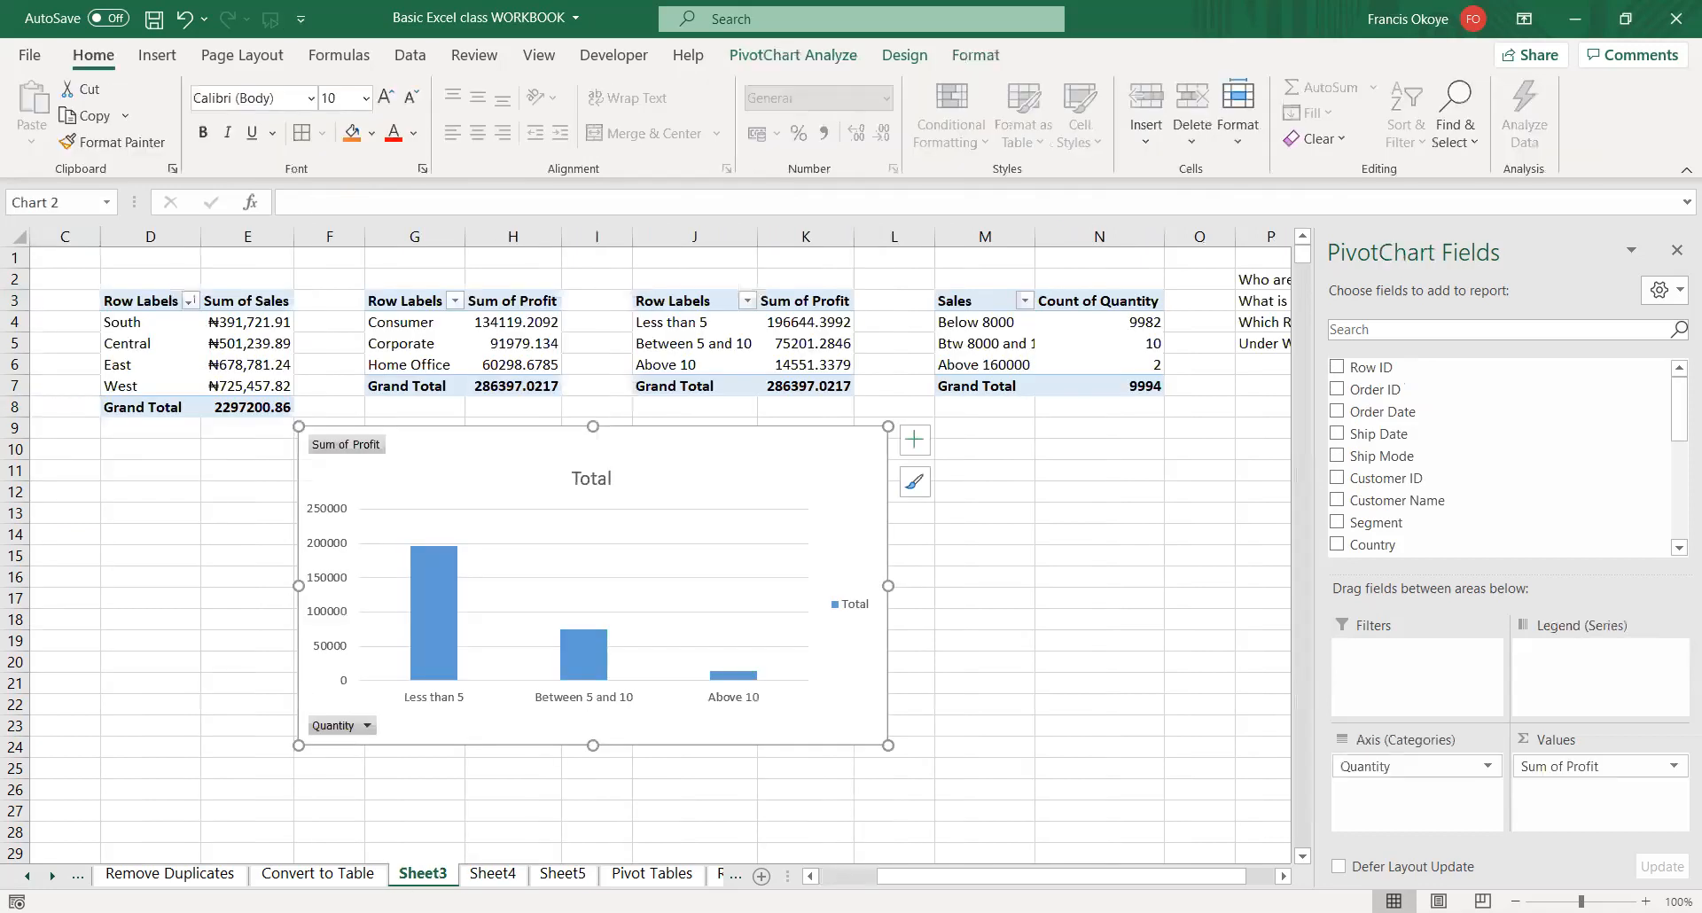
left_click(641, 874)
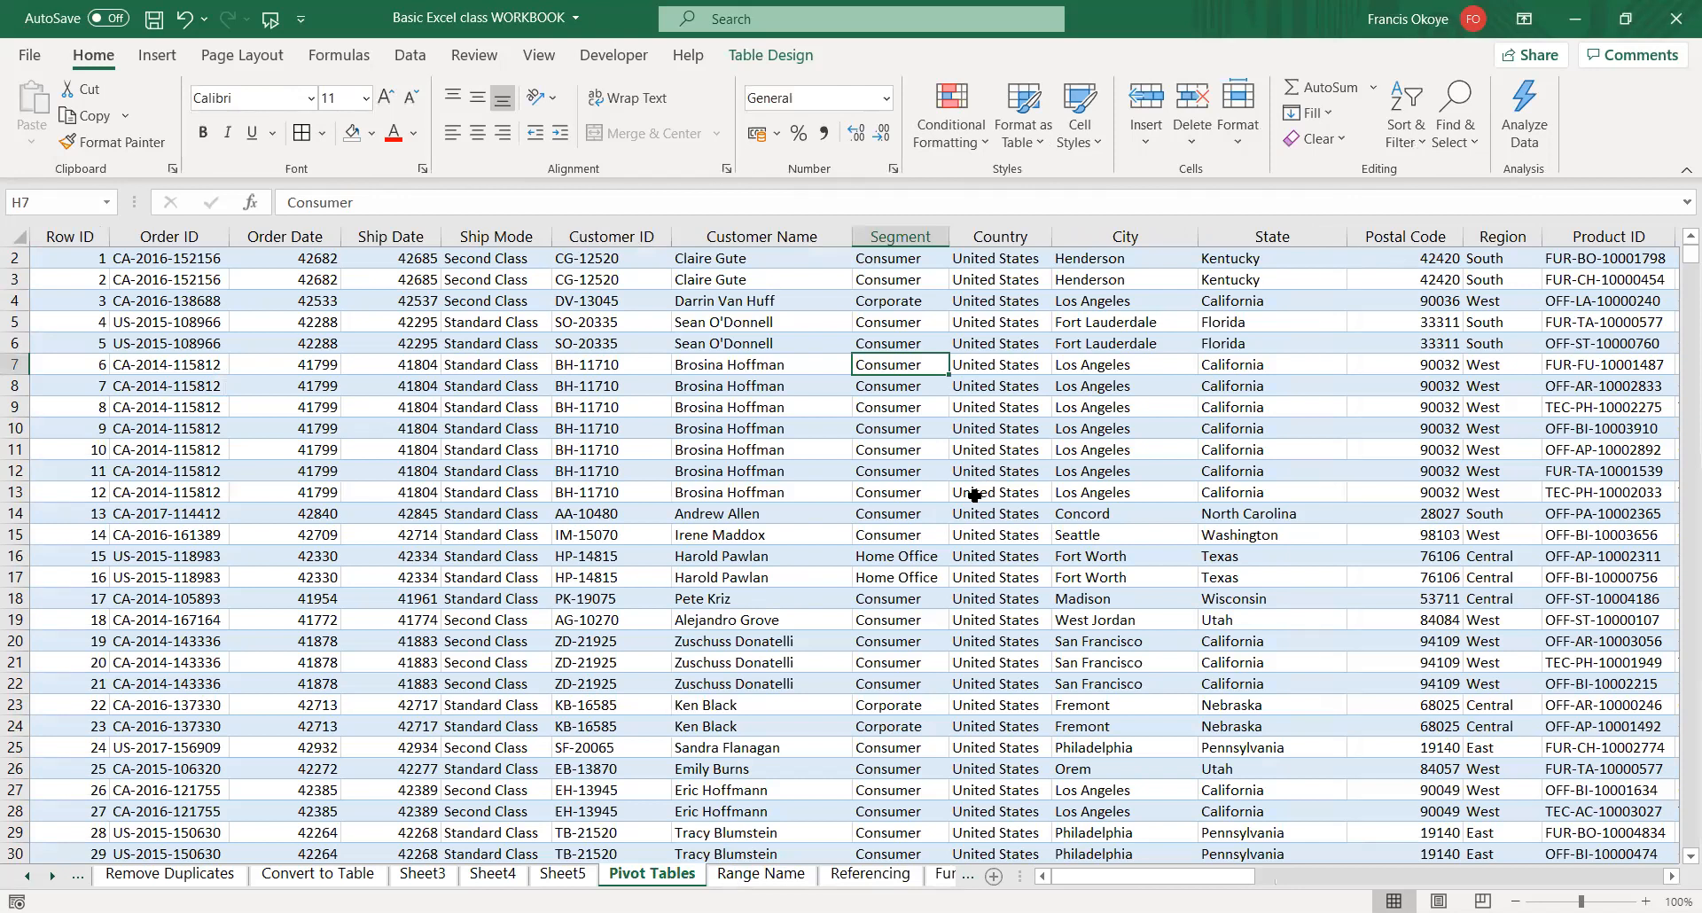
left_click(744, 881)
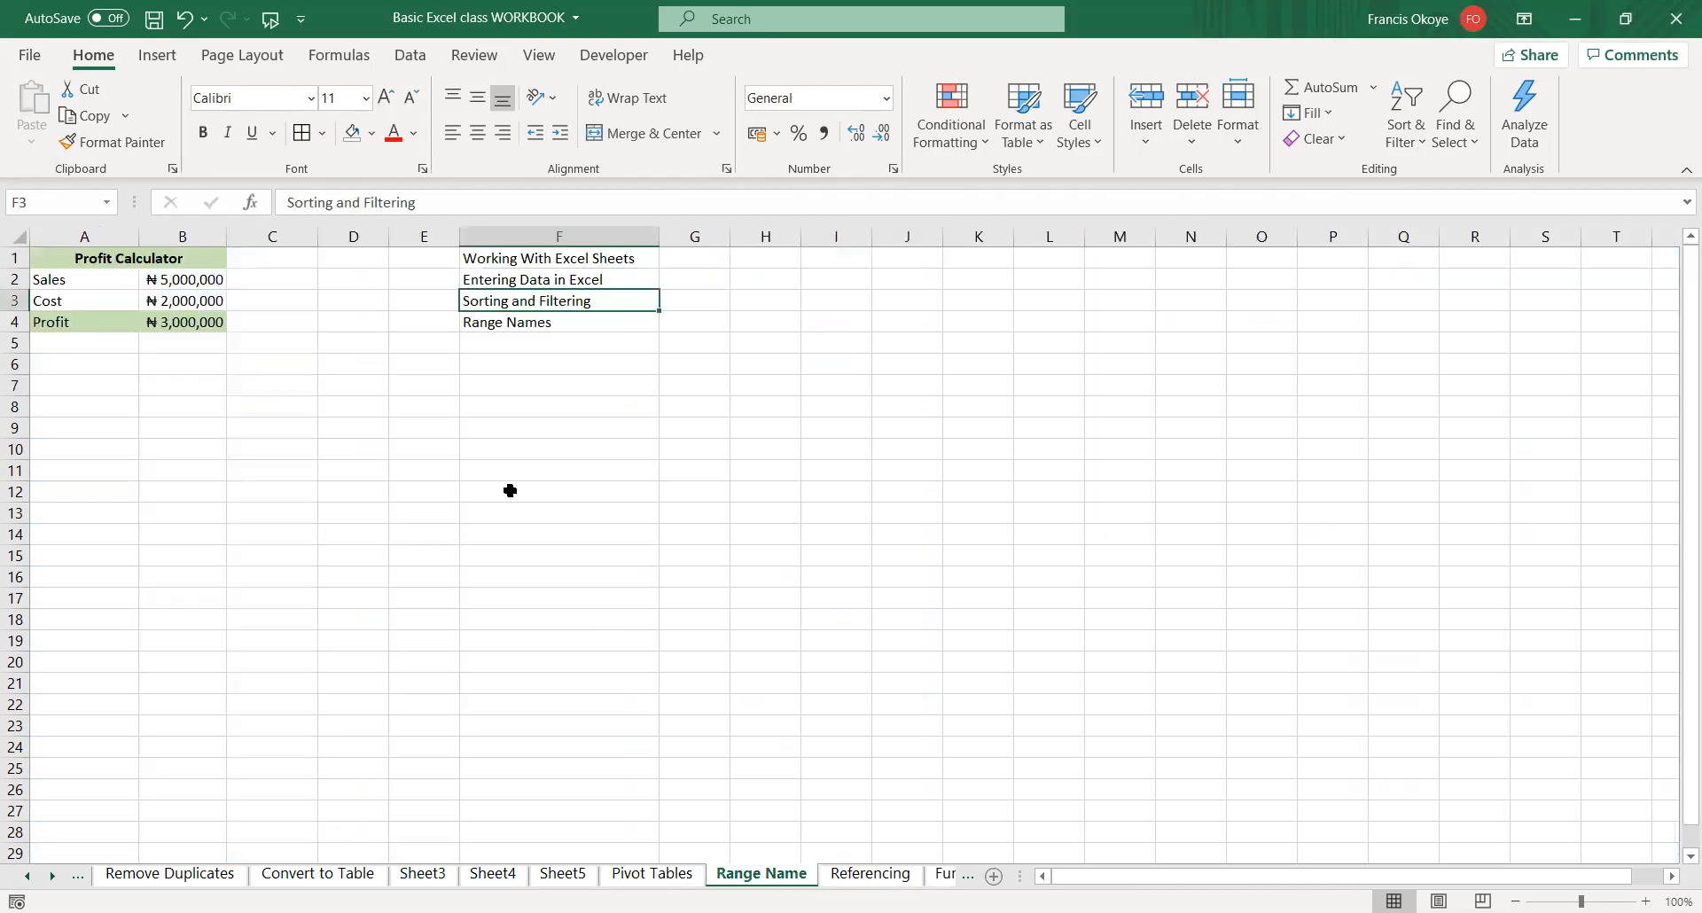
- Examine how cells on the Range Name sheet are addressed by selecting several empty cells and reading their references in the Name Box
left_click(273, 426)
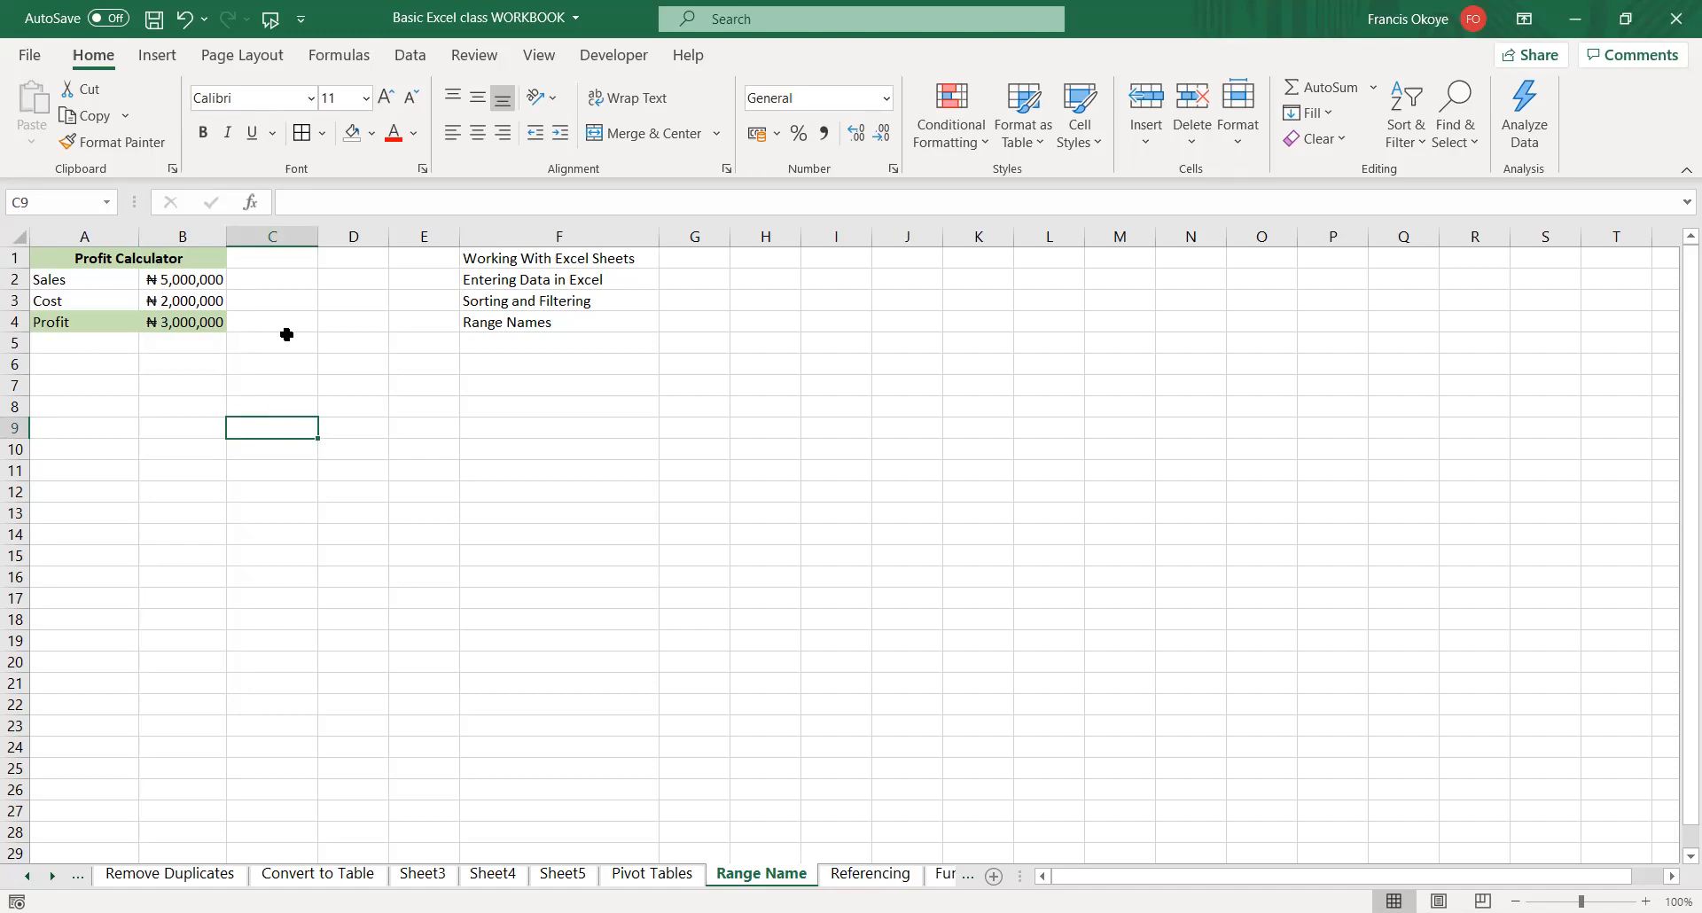
key("ctrl+n")
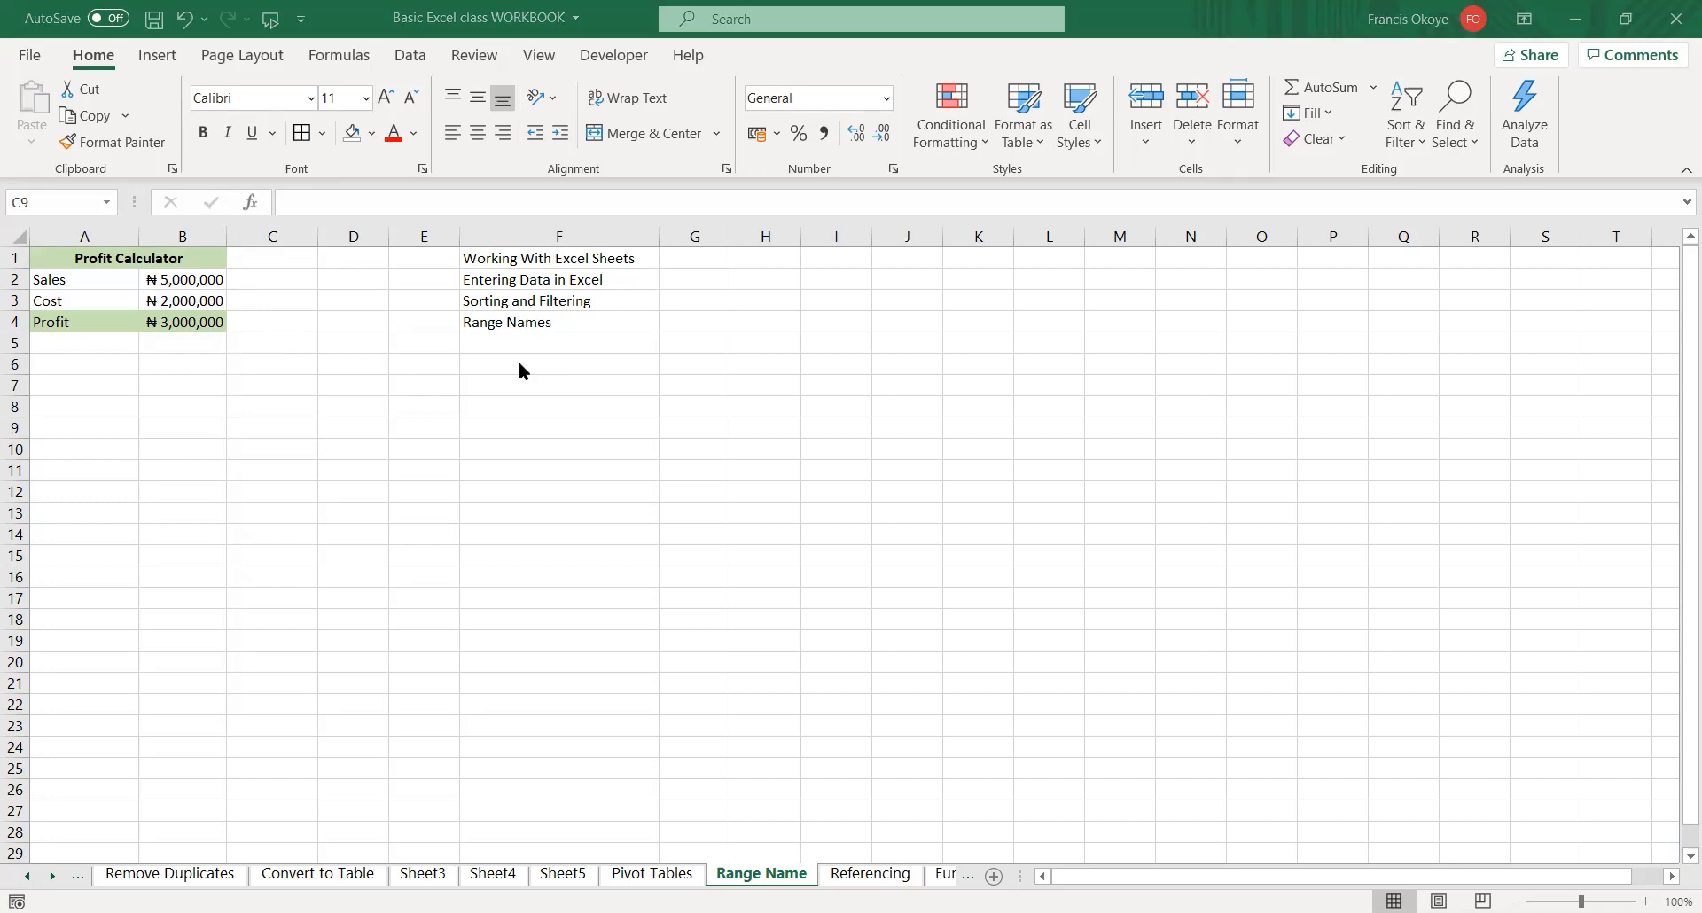
left_click(260, 459)
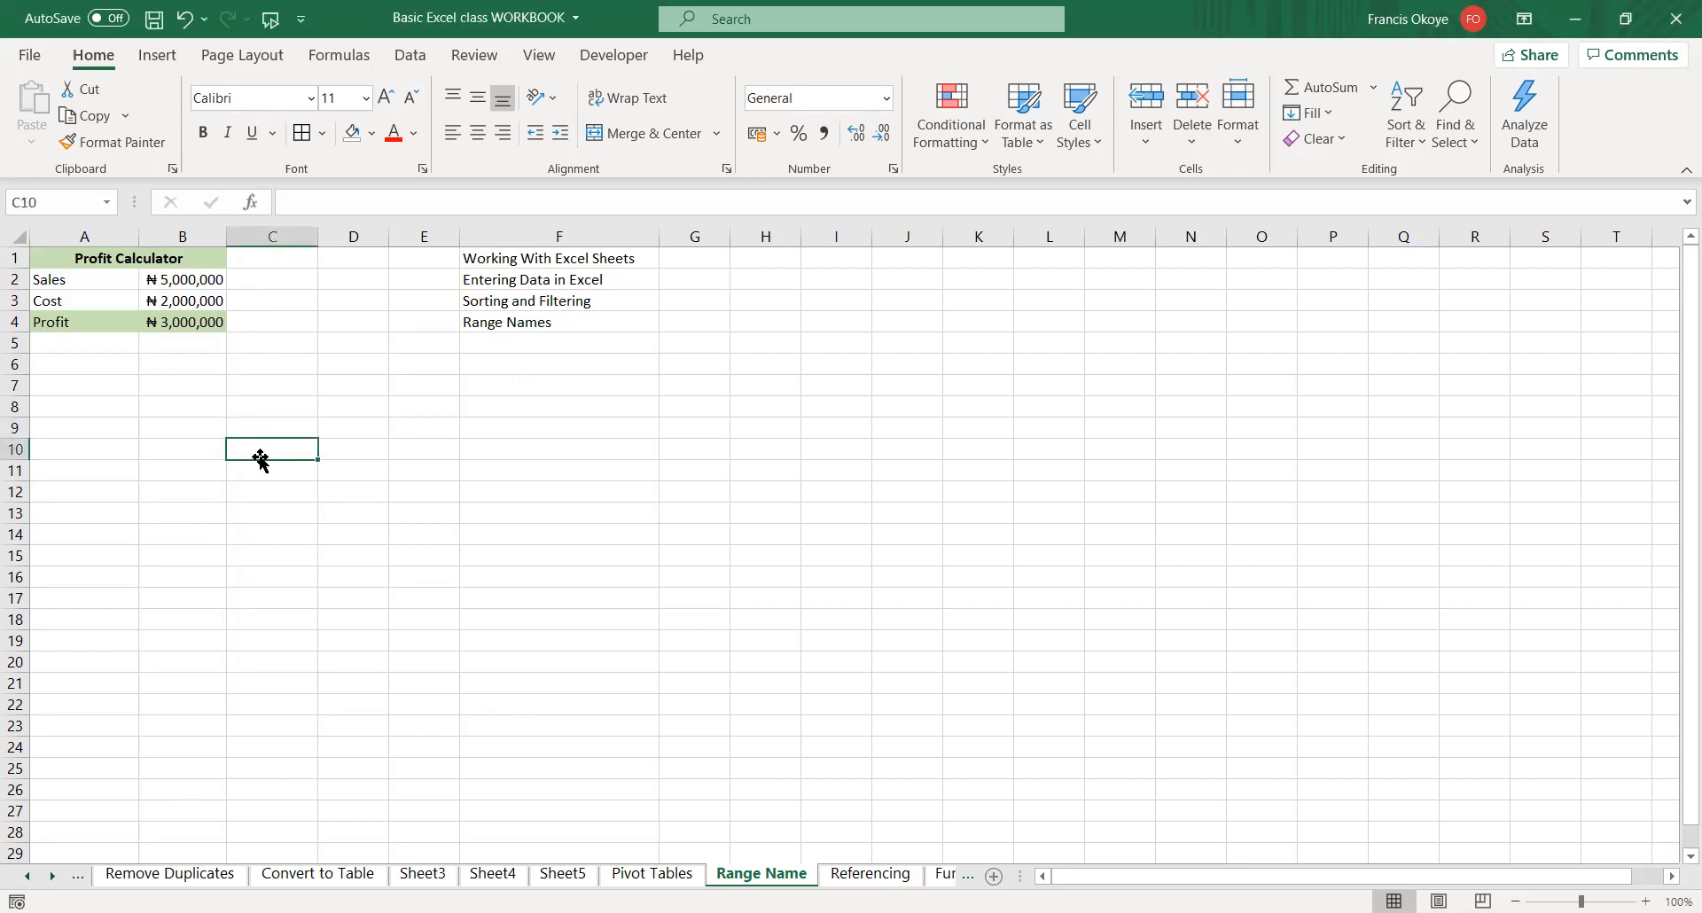
left_click(107, 464)
left_click(66, 386)
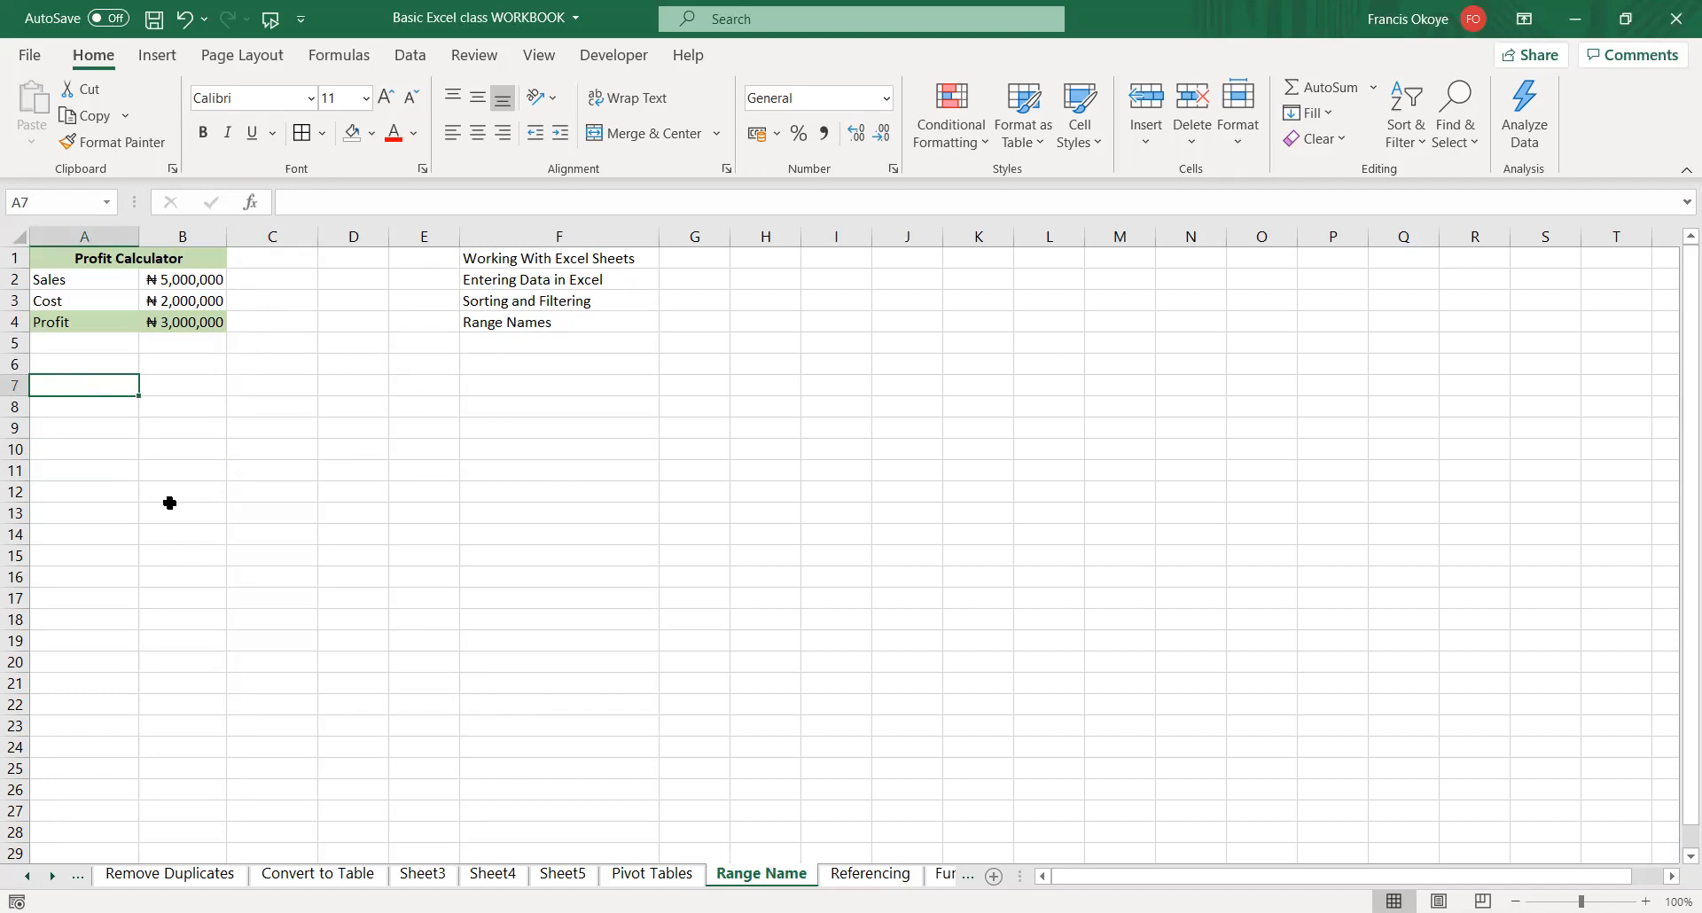
double_click(172, 505)
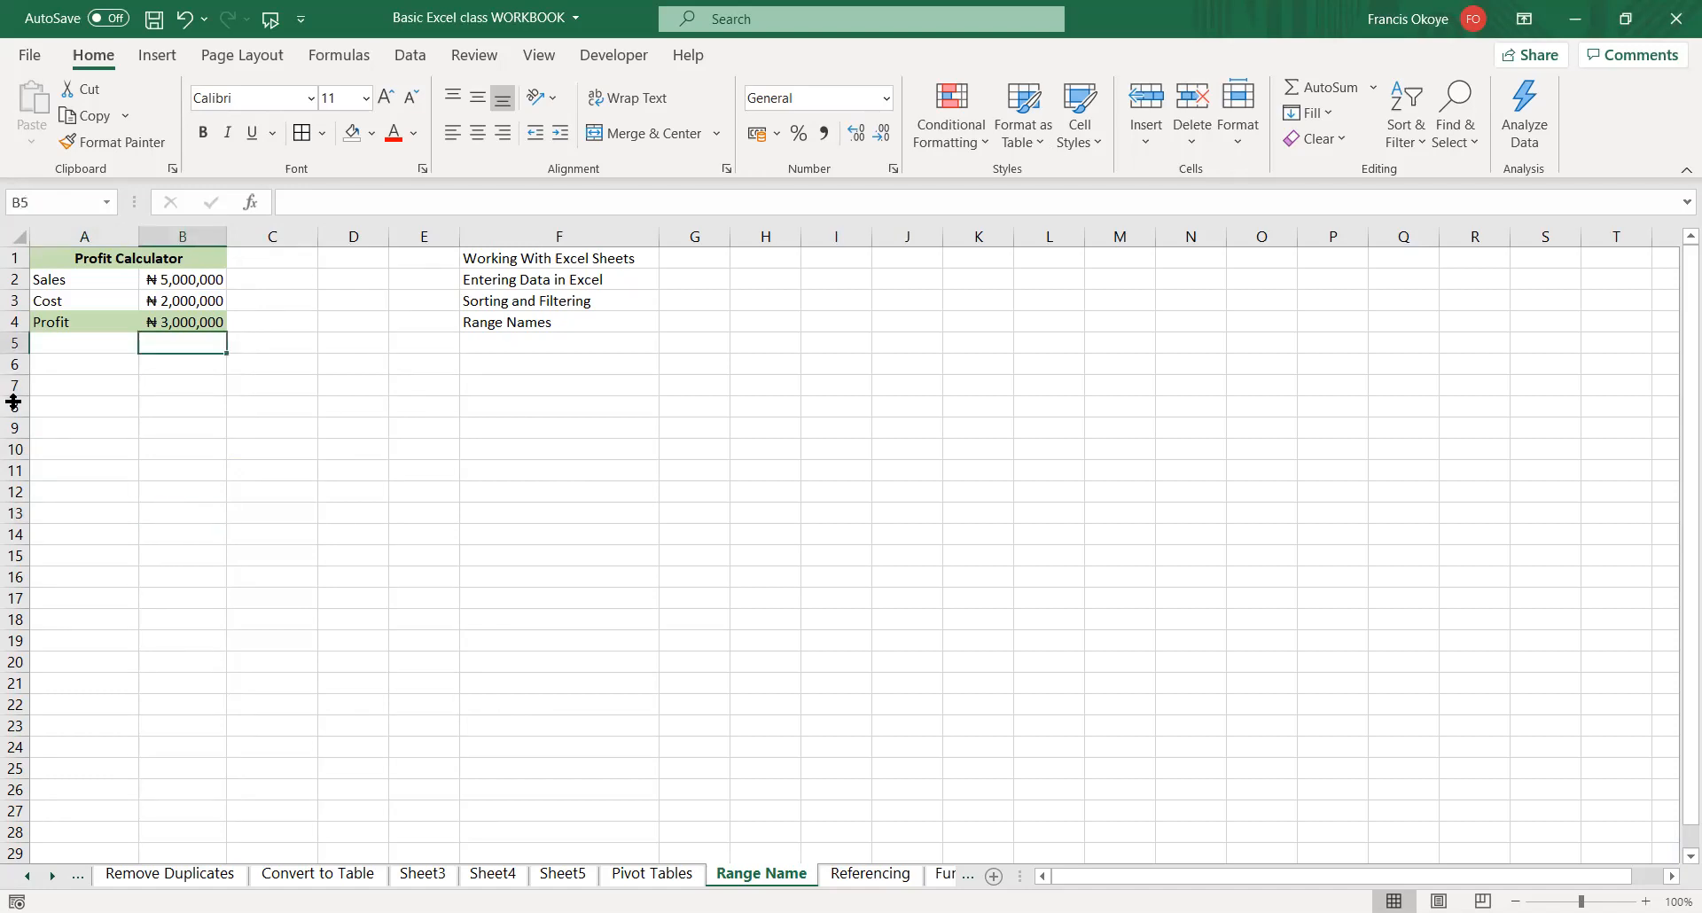
left_click(71, 513)
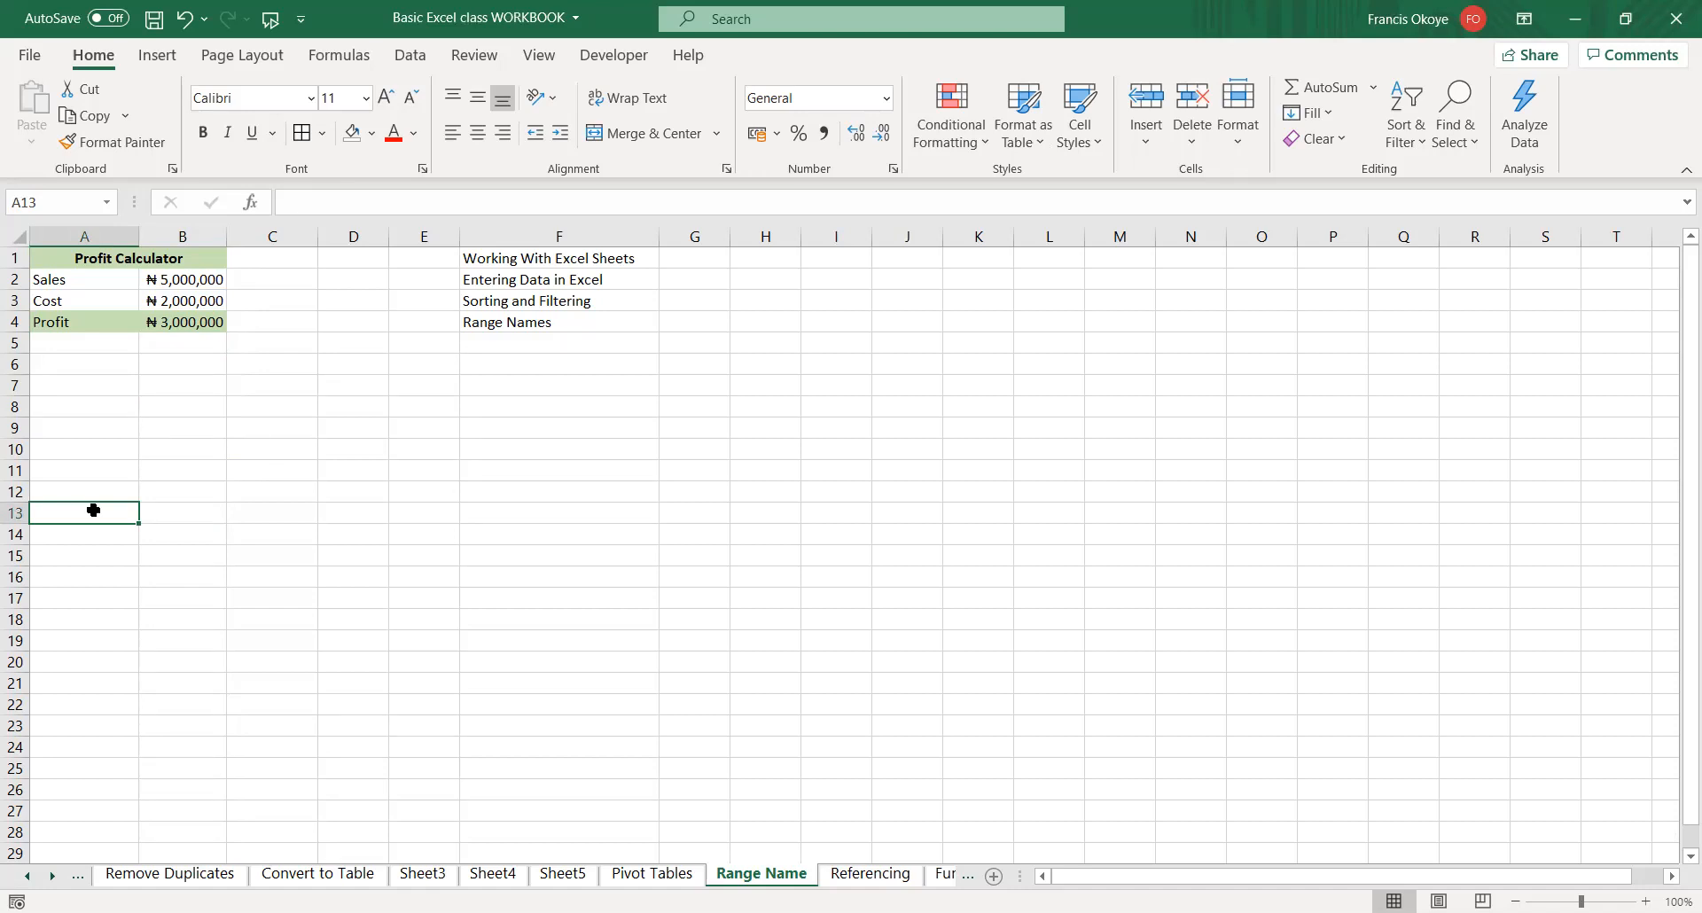
left_click(392, 443)
left_click(328, 401)
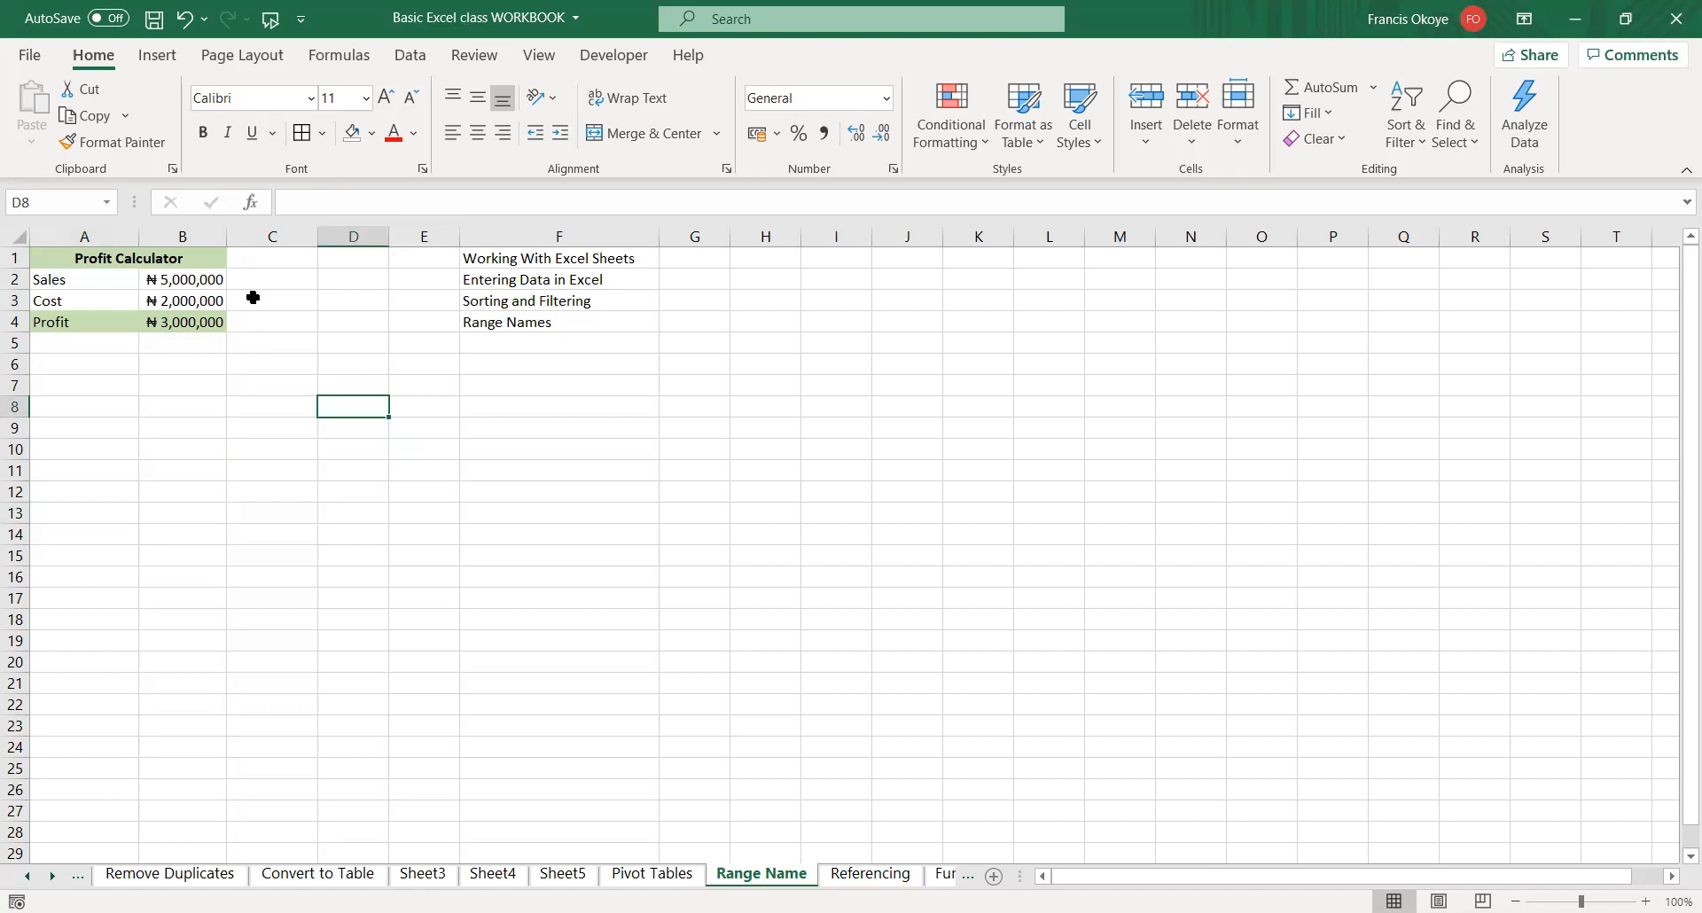
left_click(55, 200)
left_click(642, 448)
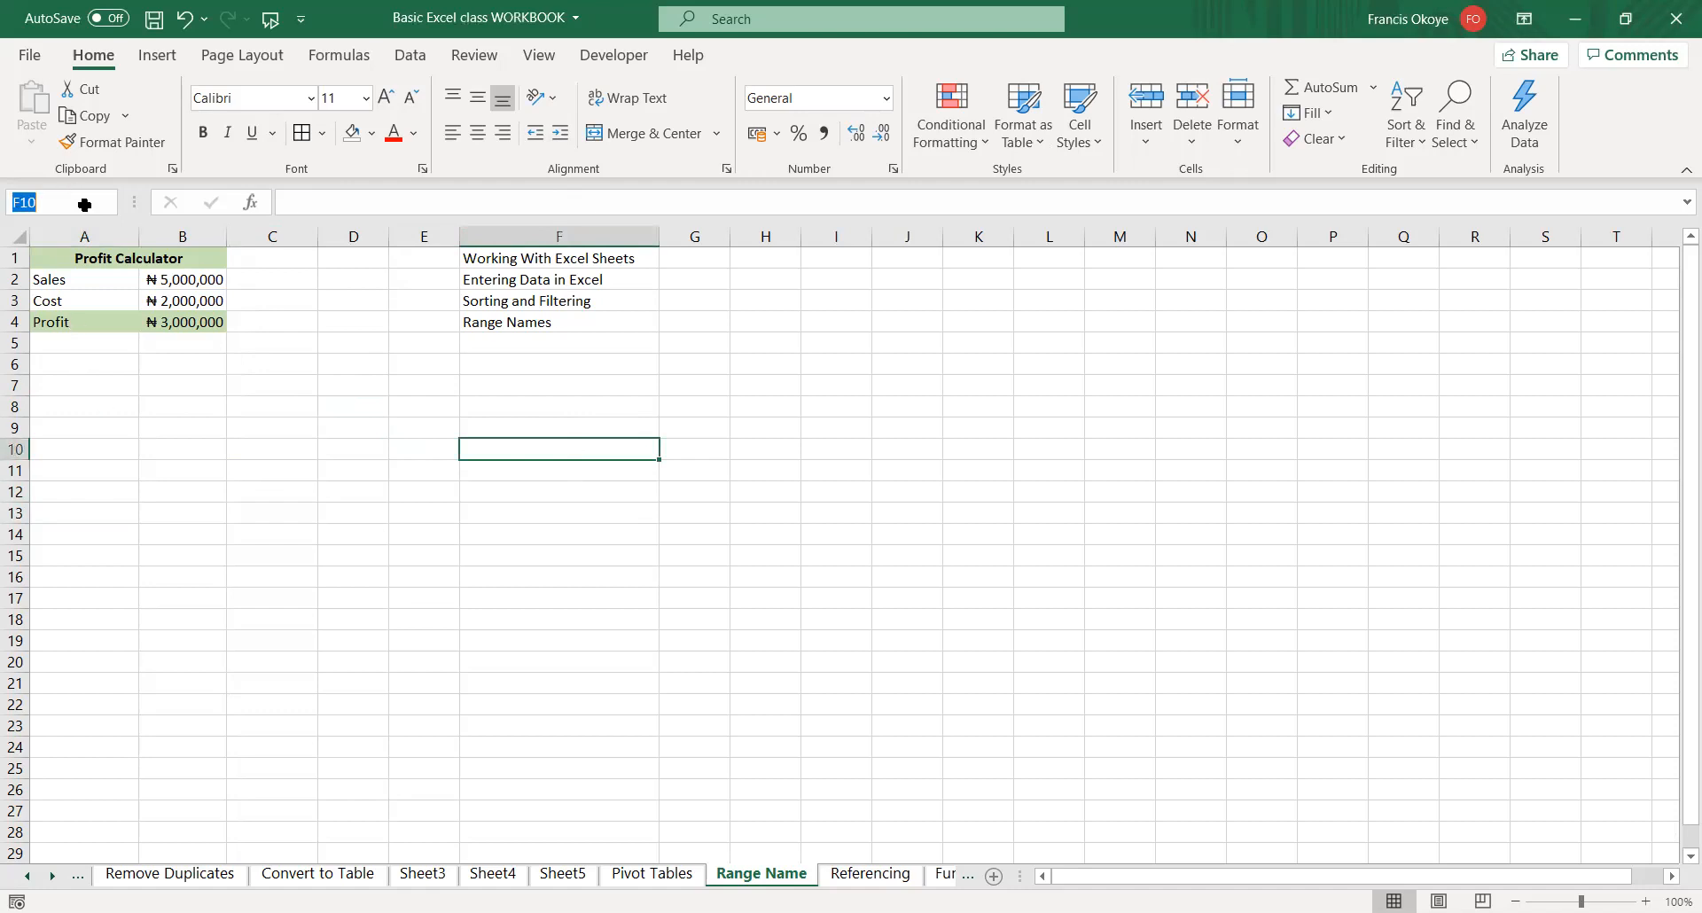
left_click(1086, 639)
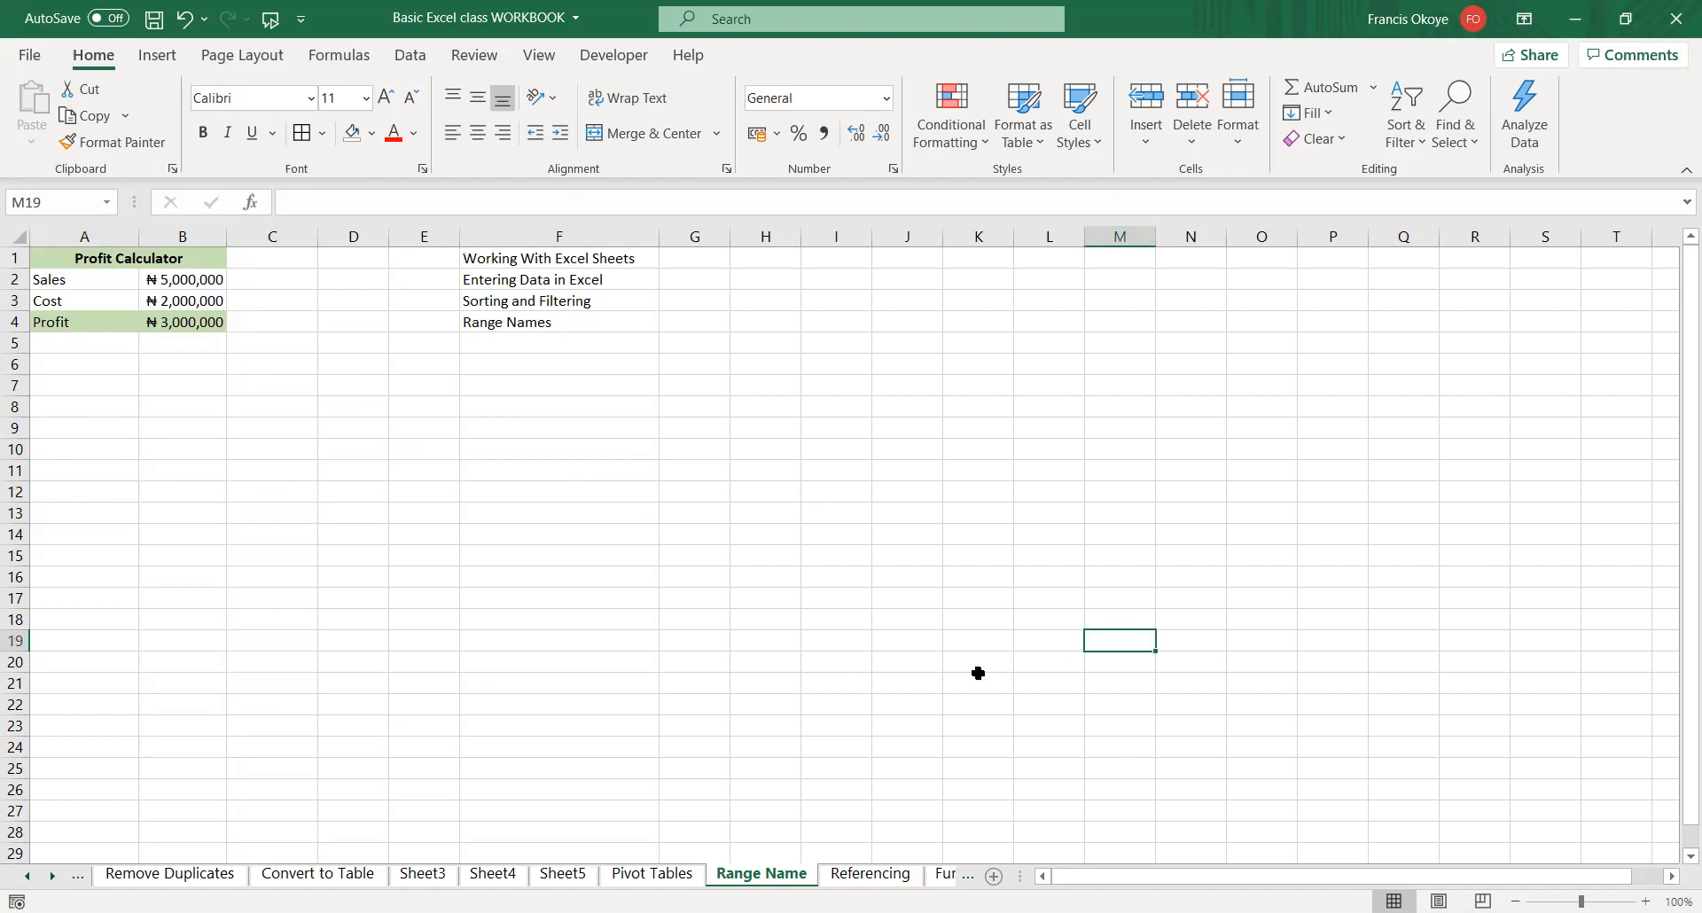
- Go to the worksheet's last row and examine its extent out to the last column and back to column A
key("ctrl+Down")
left_click(873, 775)
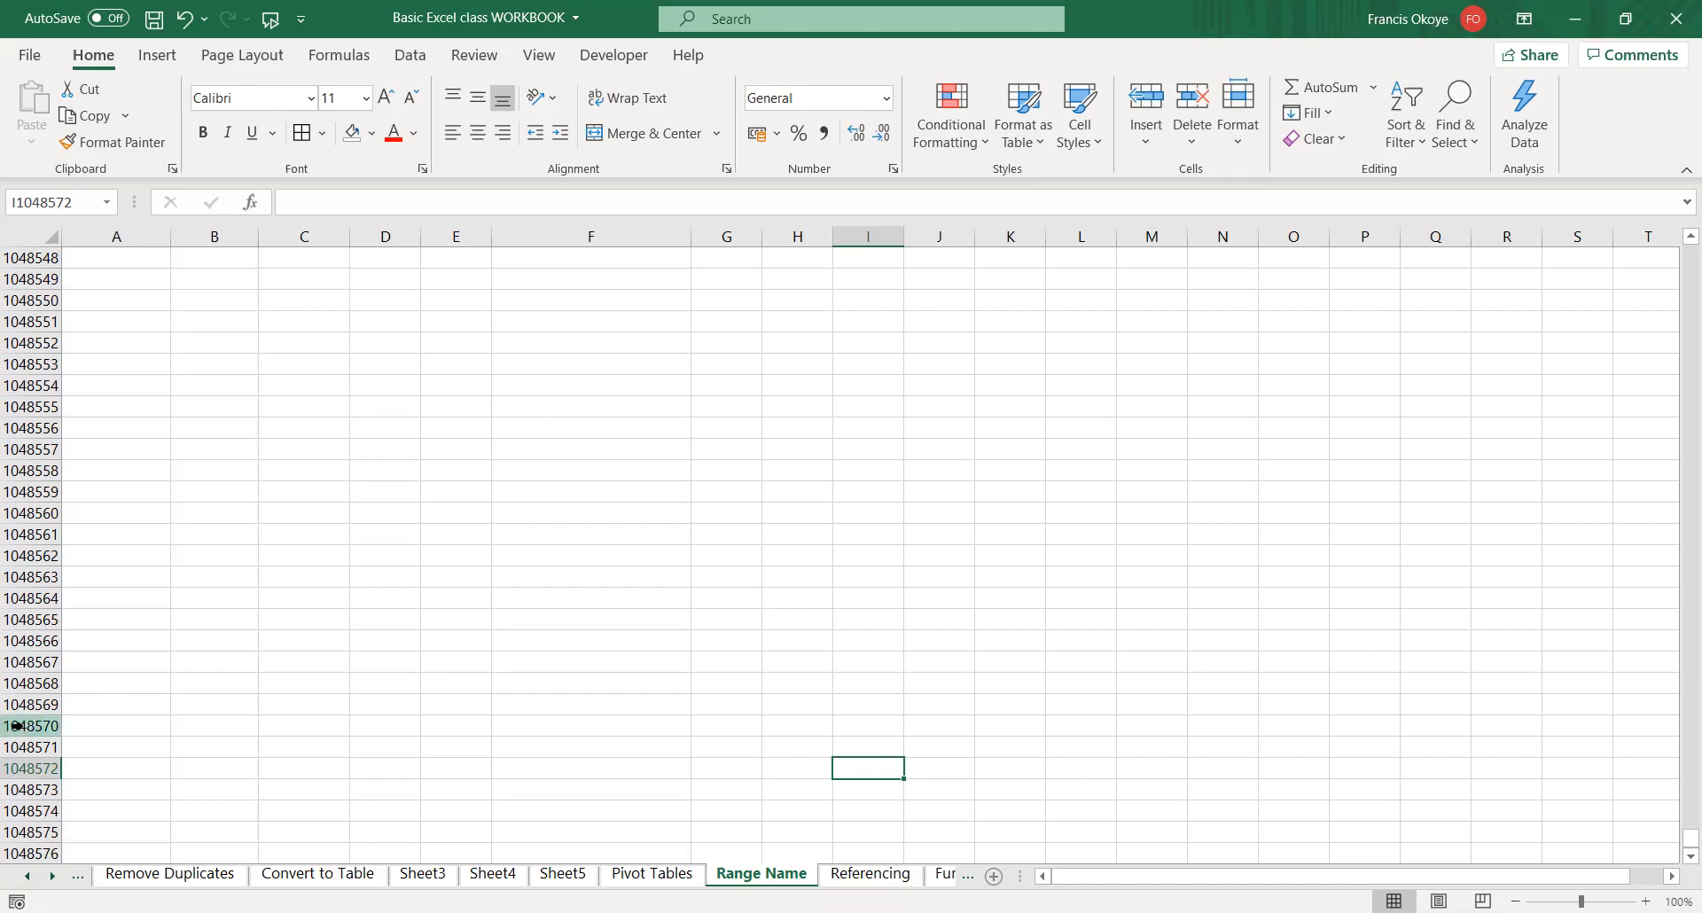
left_click(36, 874)
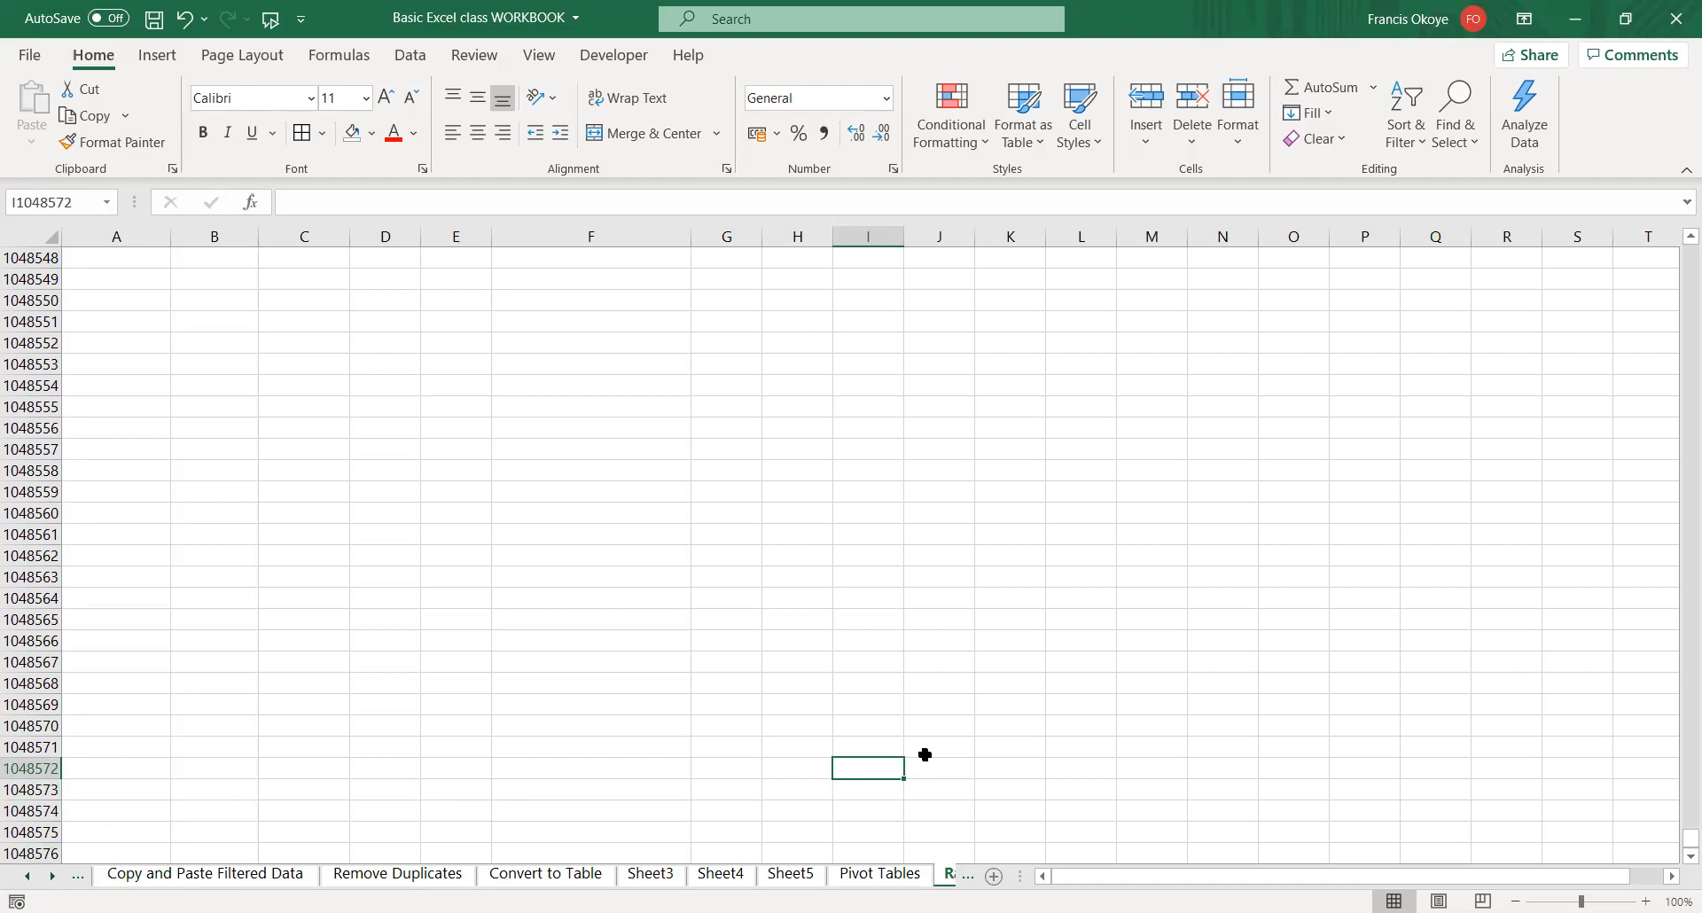
key("Down")
key("Down")
key("Down")
key("Down")
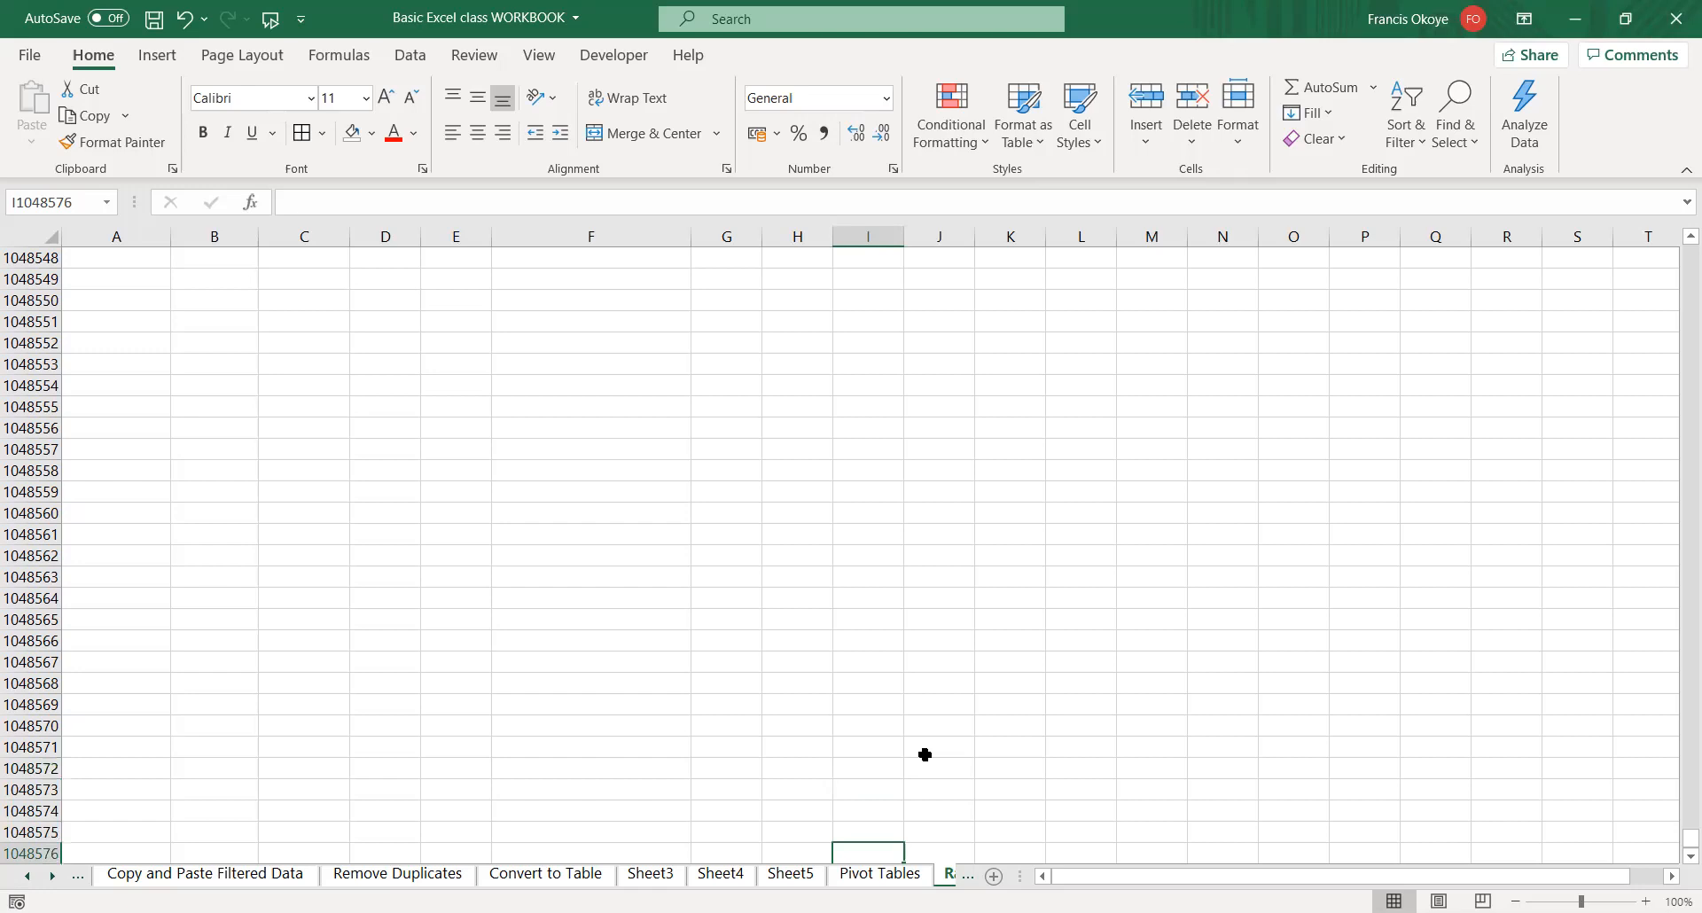
key("ctrl+Right")
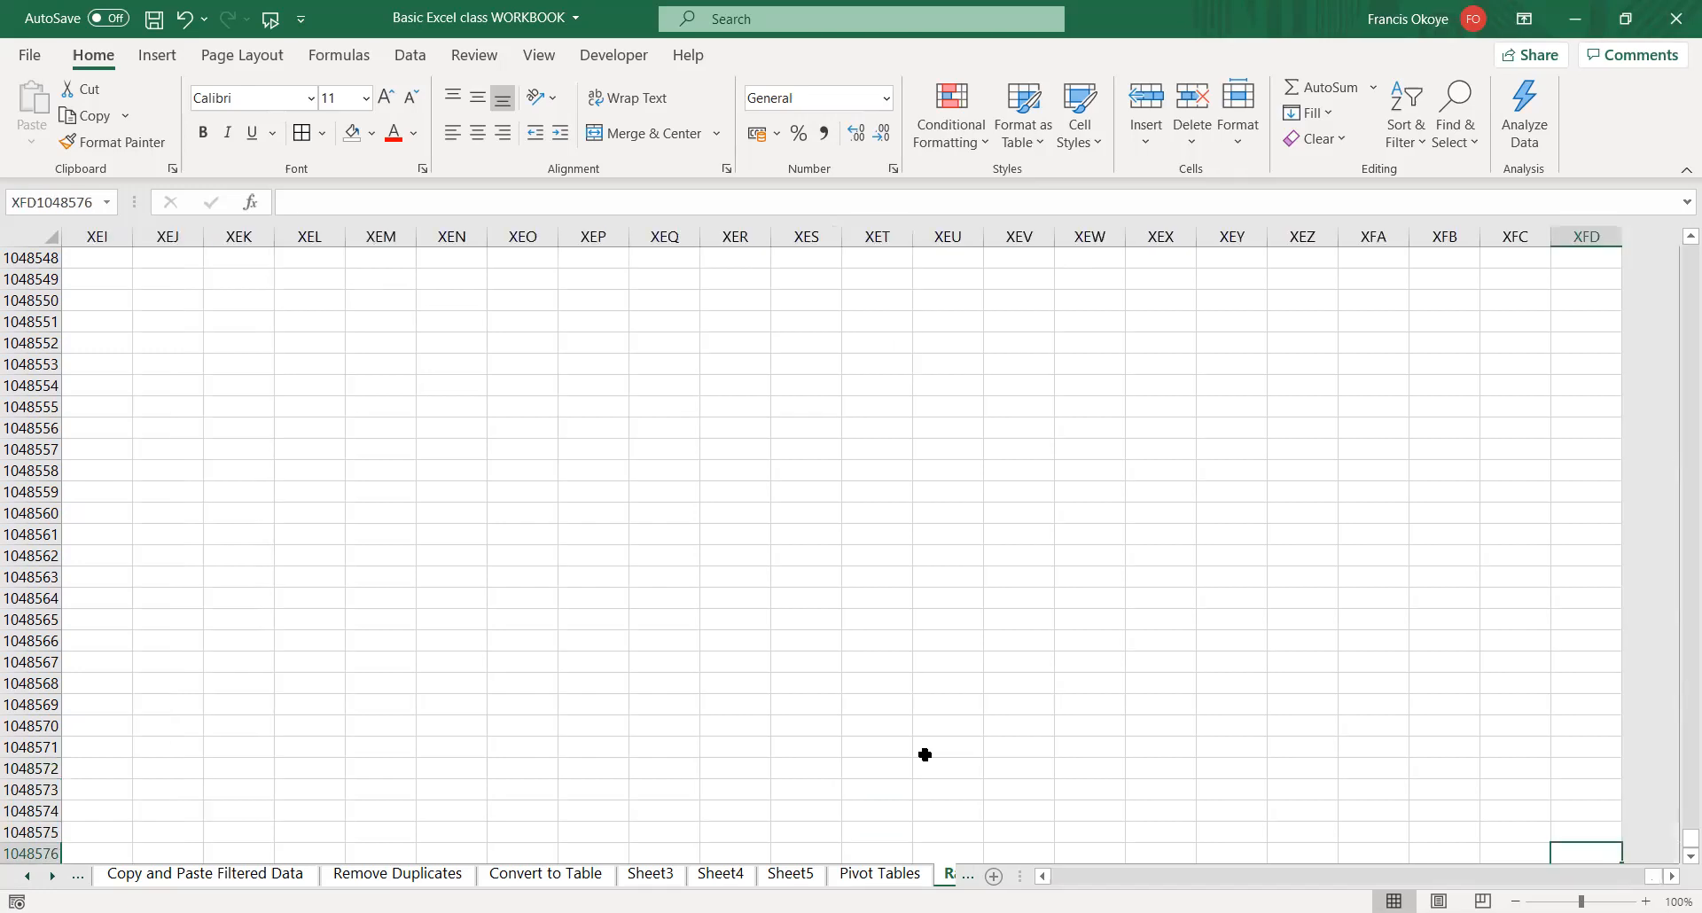
key("ctrl+Left")
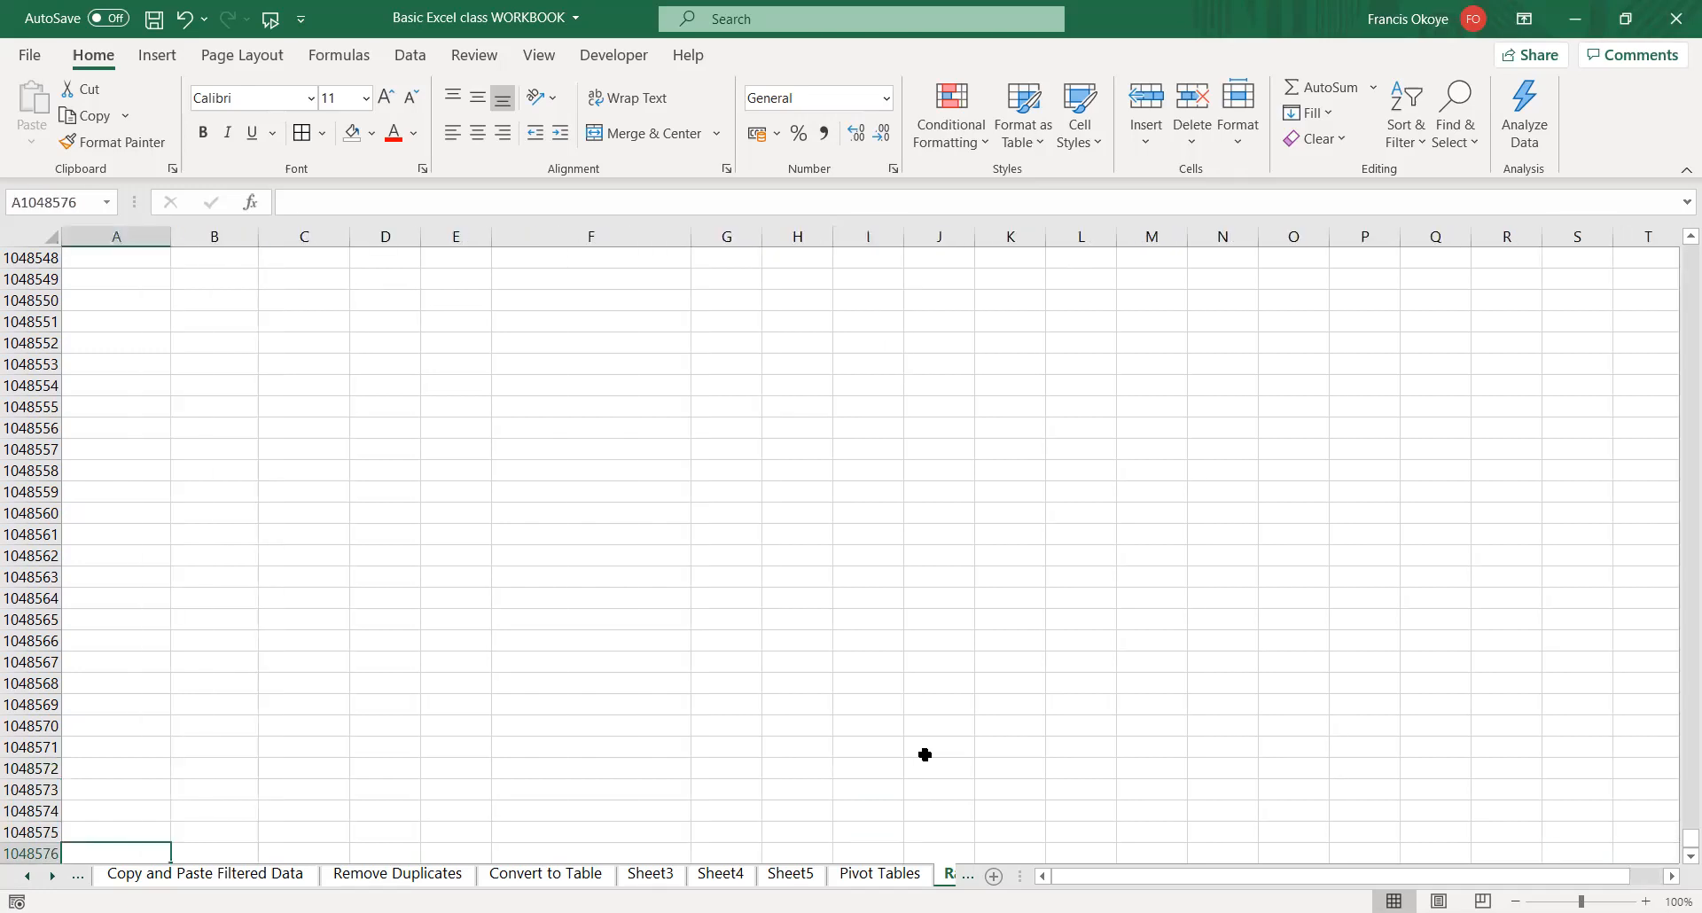
- Fill every cell of the worksheet's last row, 1048576, with the value 1 and clear the row again
type("1")
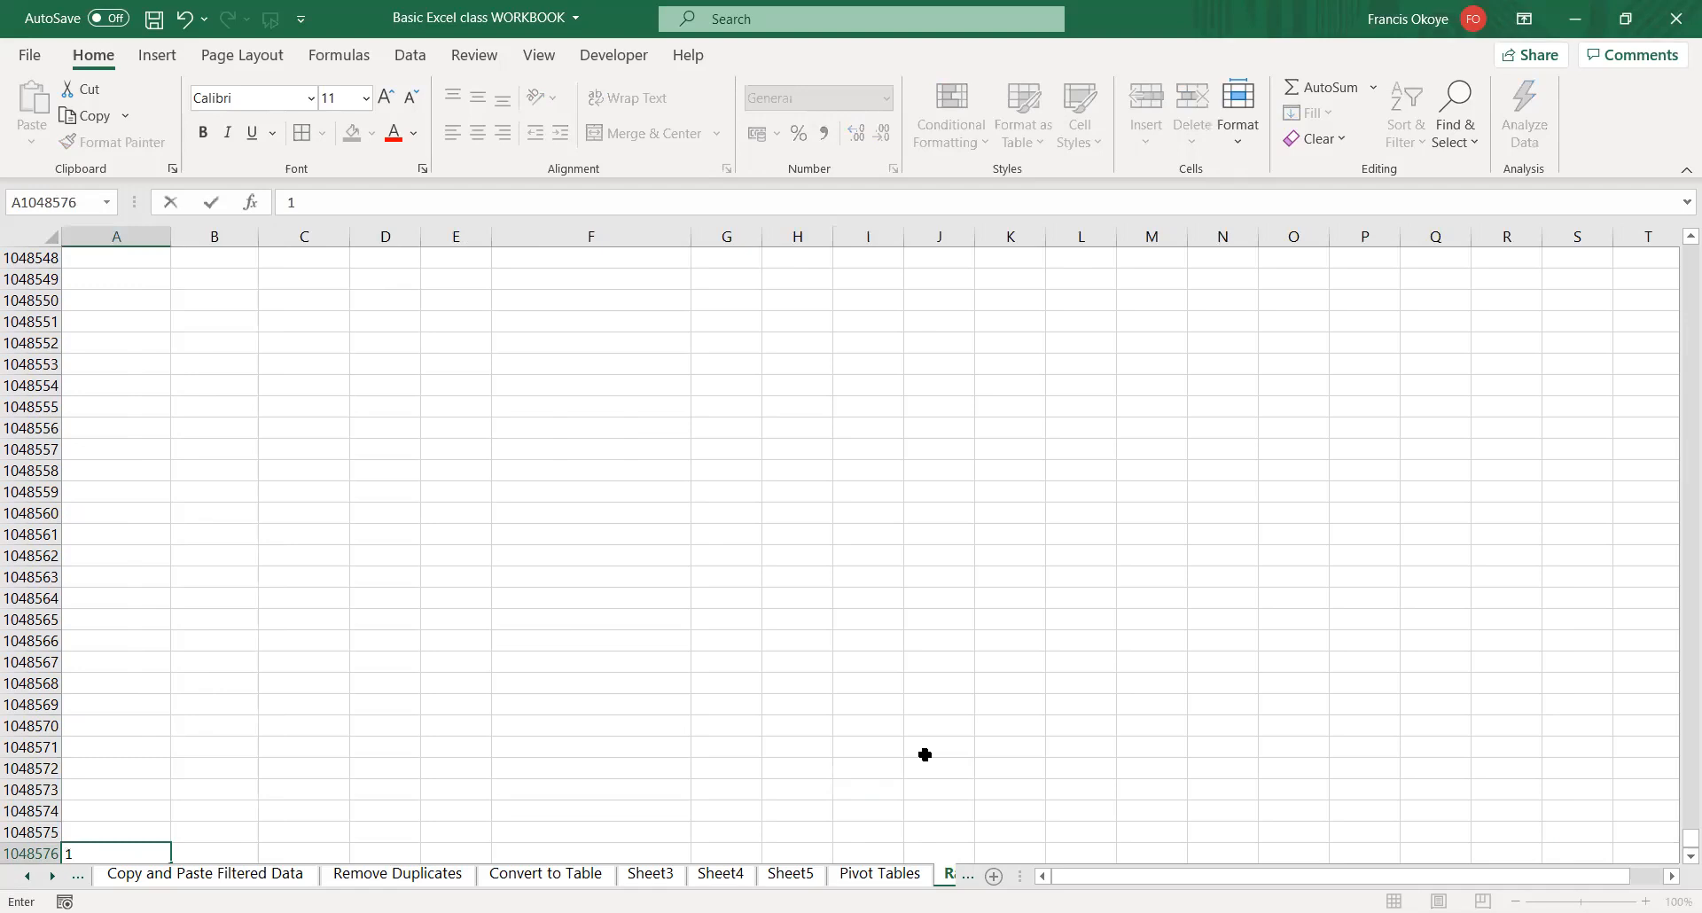
key("ctrl+Return")
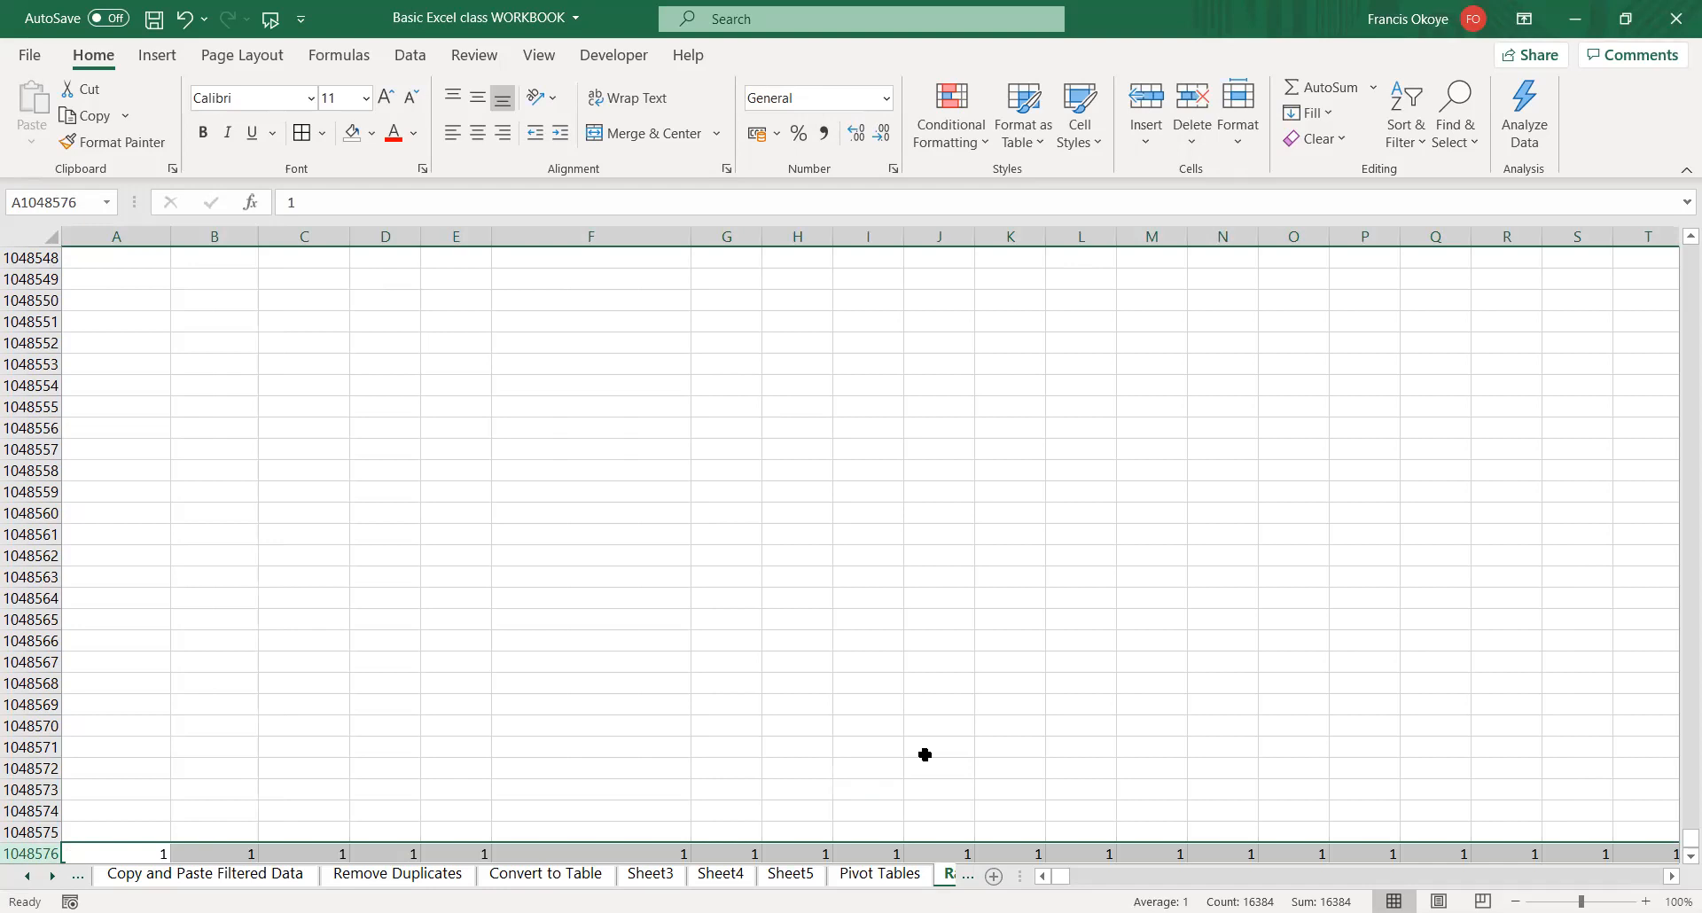
key("Delete")
- Return to the Profit Calculator table on the Range Name sheet and select the empty cell B7 below it
key("ctrl+Up")
key("Down")
key("Down")
key("Down")
key("Up")
key("Up")
key("Up")
key("Up")
key("Up")
key("Up")
key("Down")
key("Down")
key("Down")
key("Down")
key("Down")
key("Right")
key("Down")
key("Right")
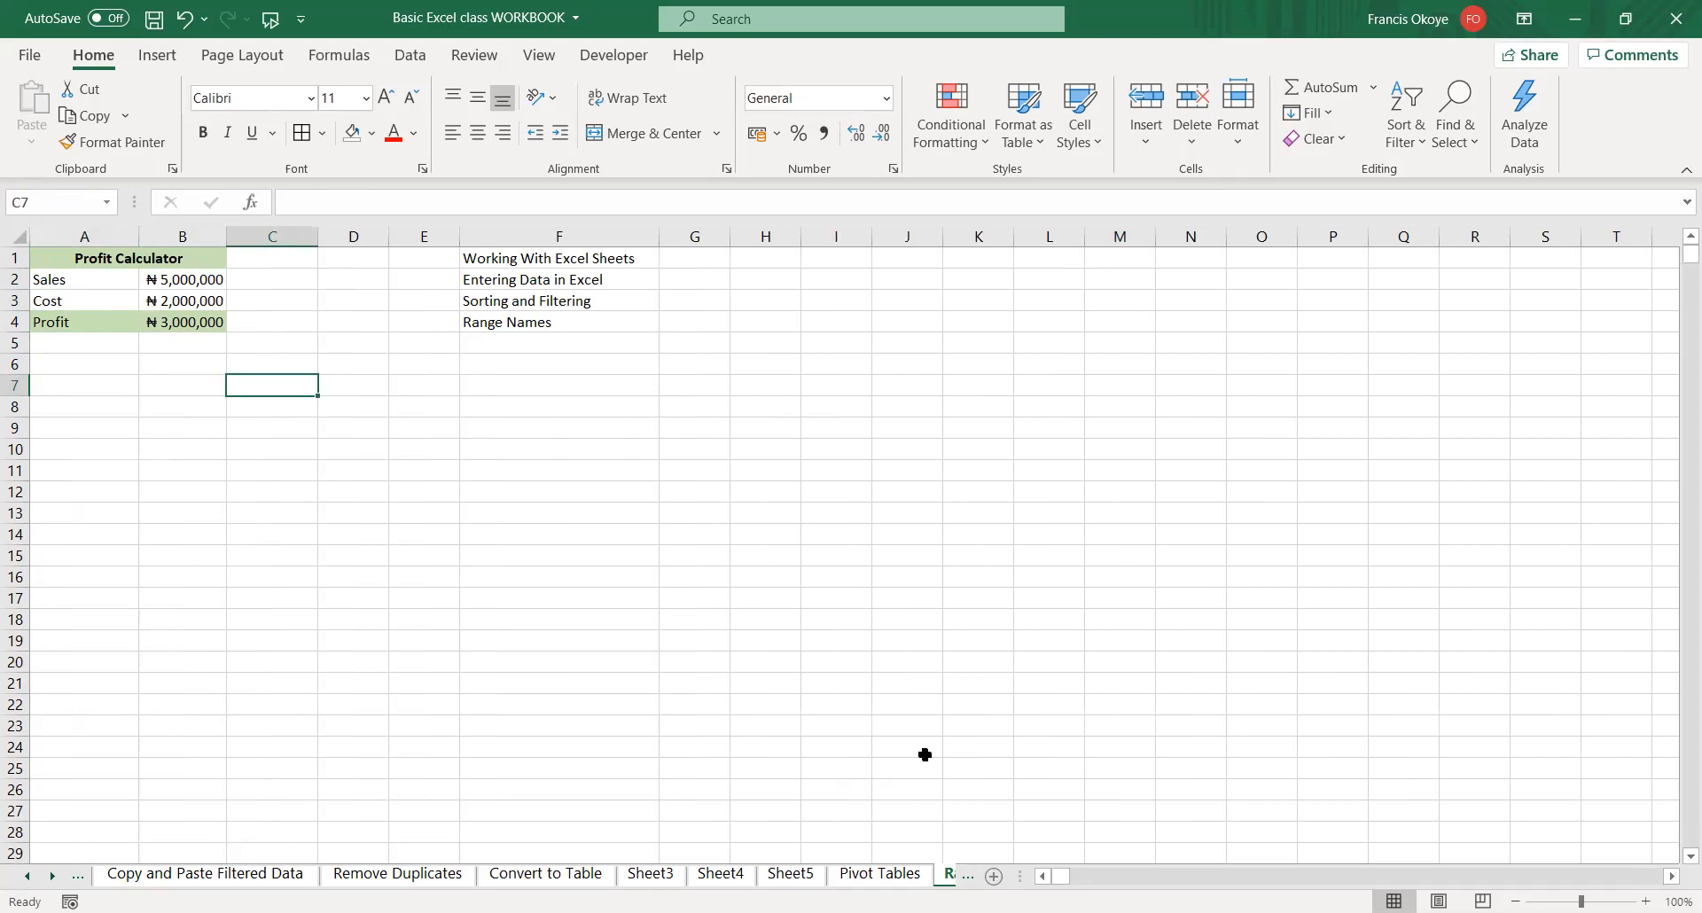
left_click(219, 385)
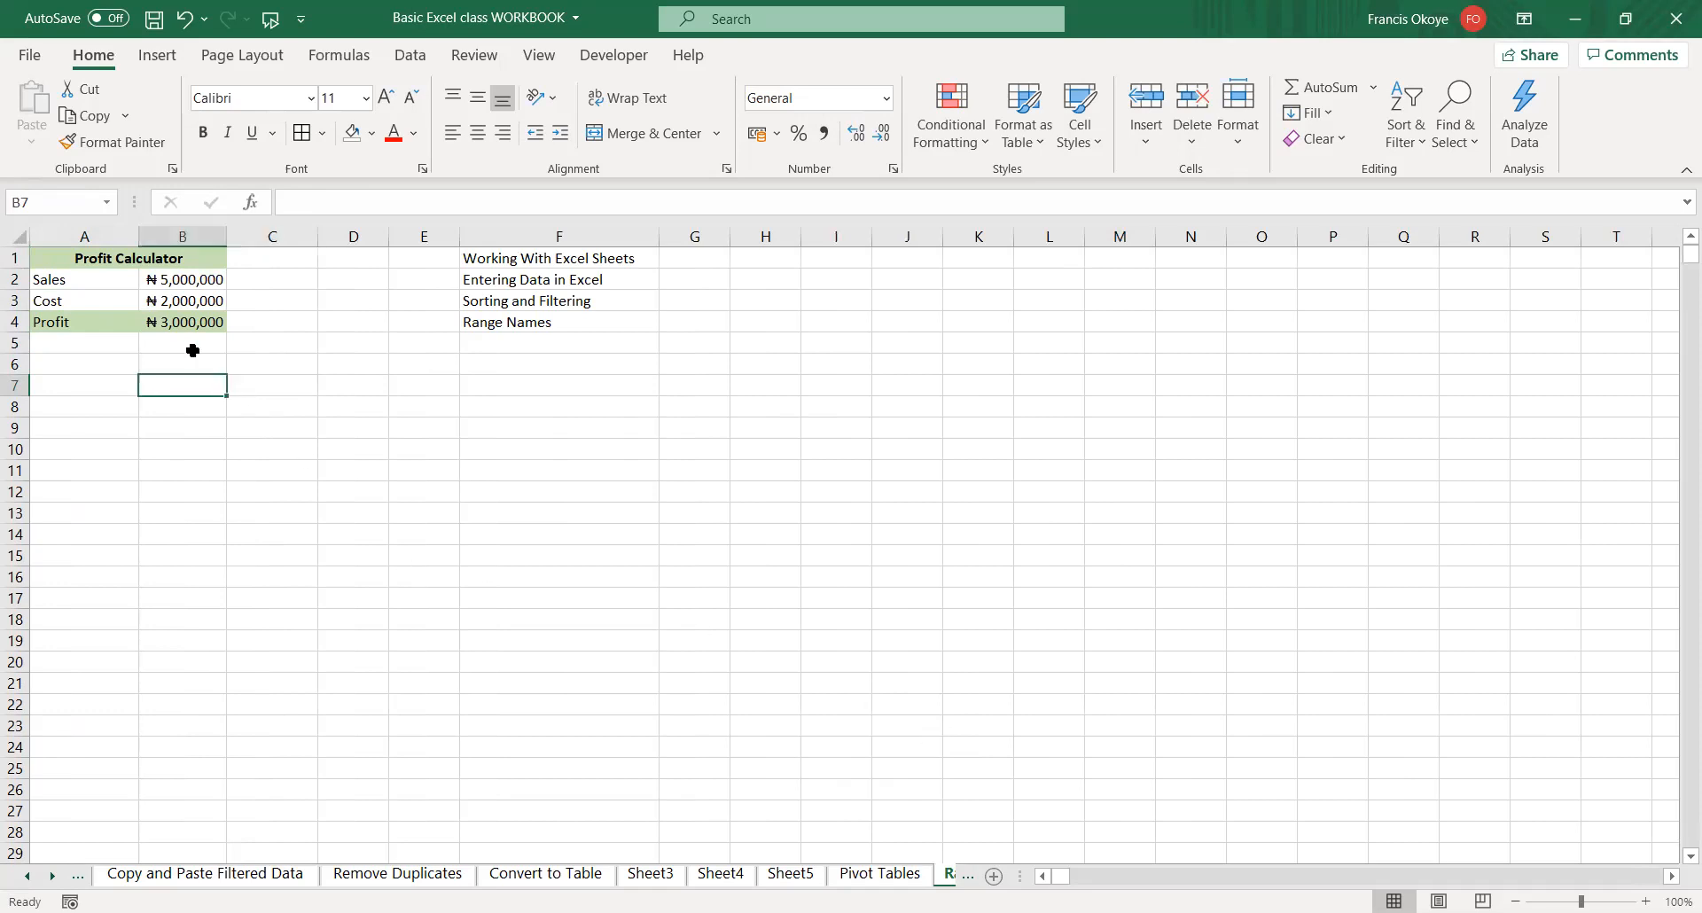
- Compare the addresses of the empty cells C8, B7 and C10 in the Name Box
left_click(272, 401)
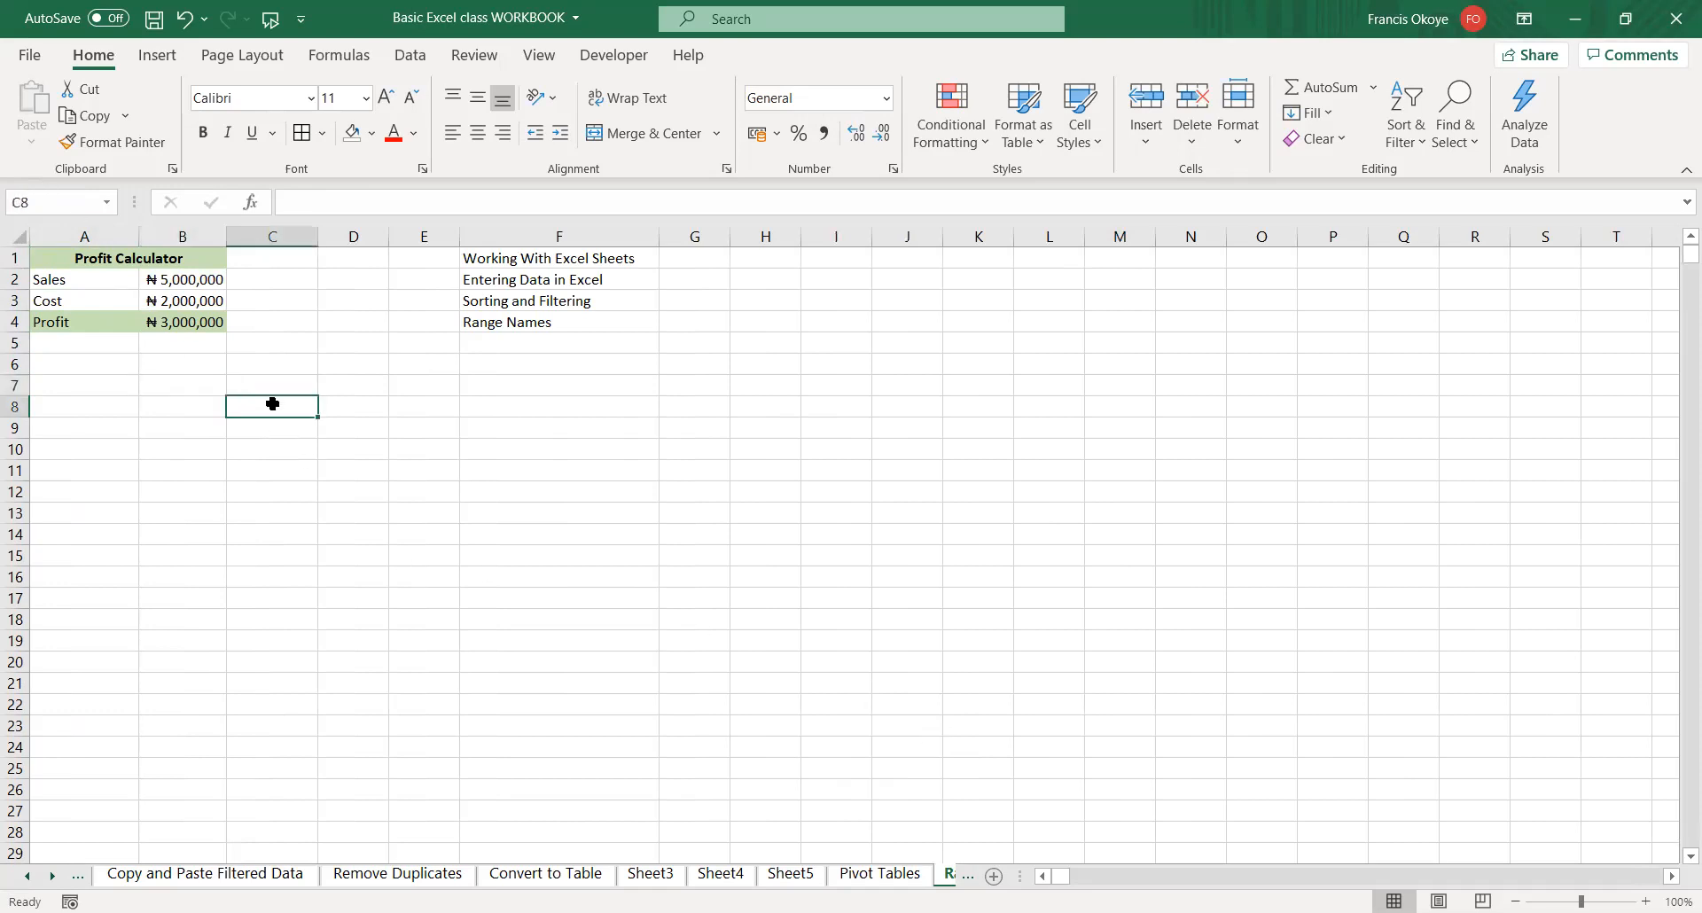
left_click(204, 385)
left_click(43, 200)
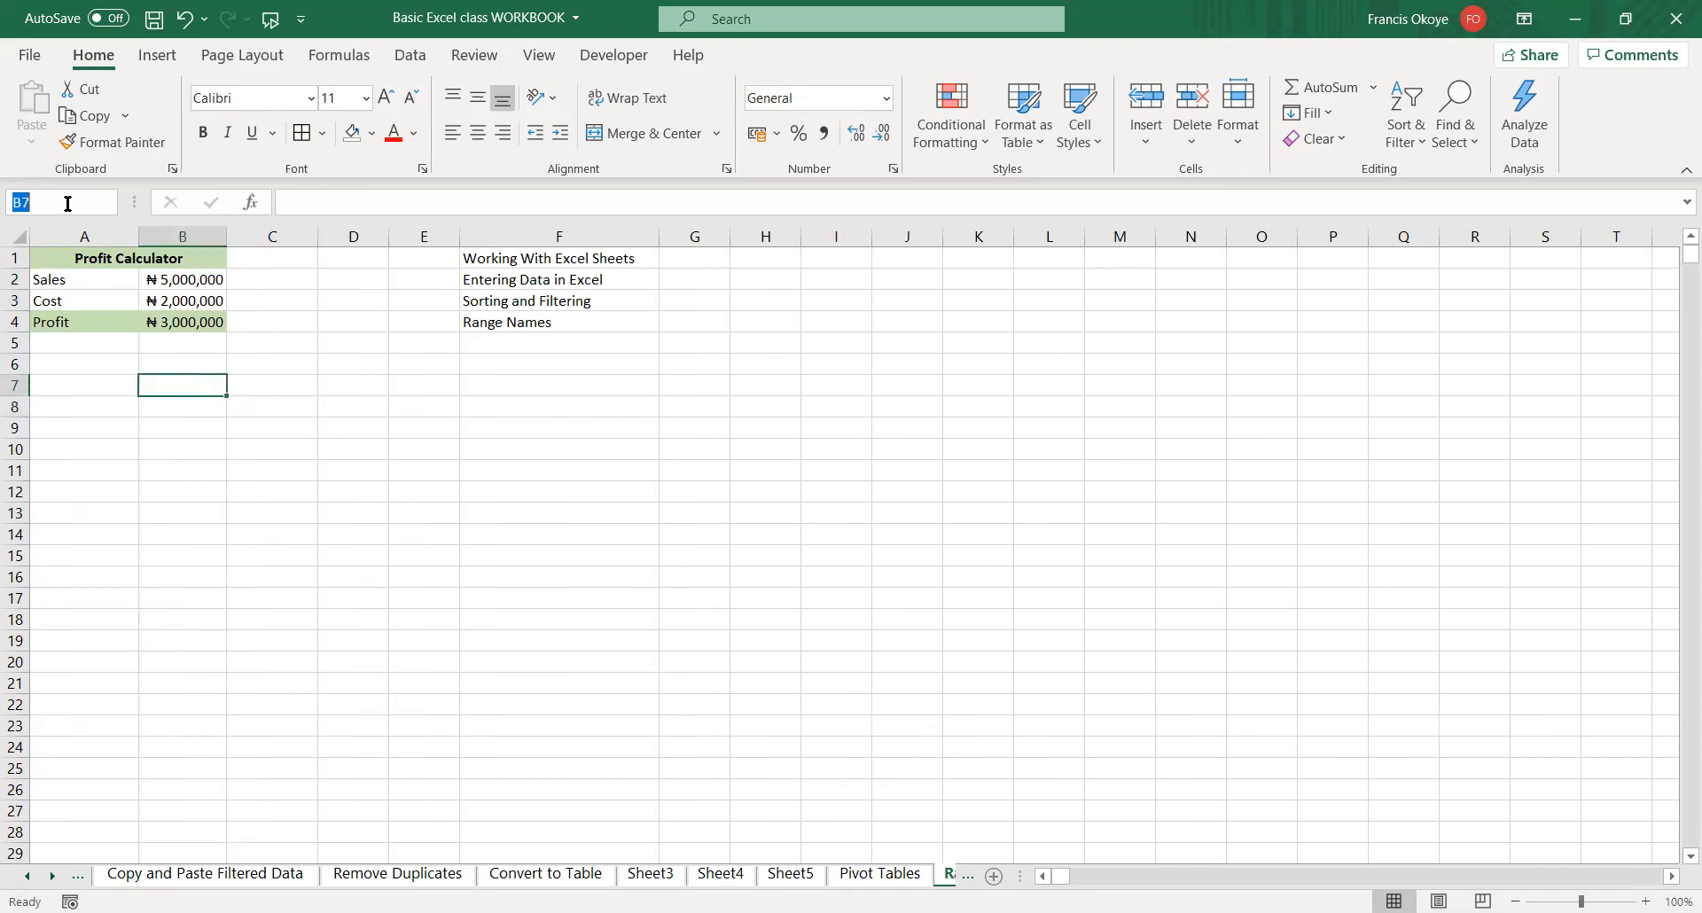
left_click(284, 449)
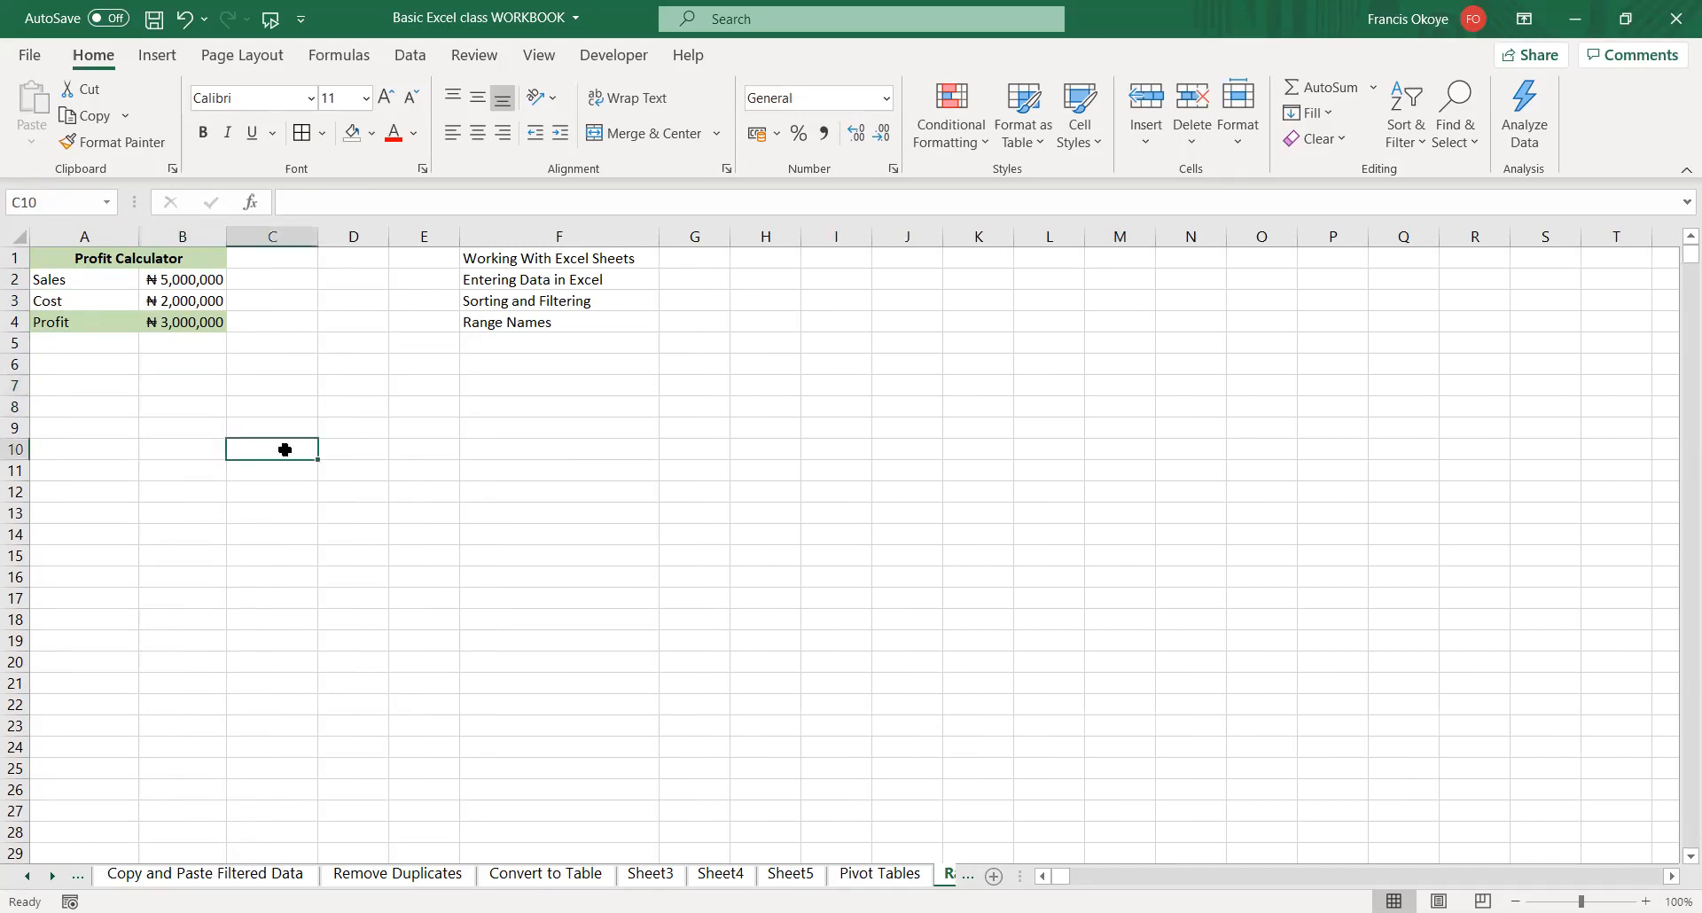
- Select the Sales amount in B2 and enlarge the sheet to 150% with columns A and B in view
left_click(195, 278)
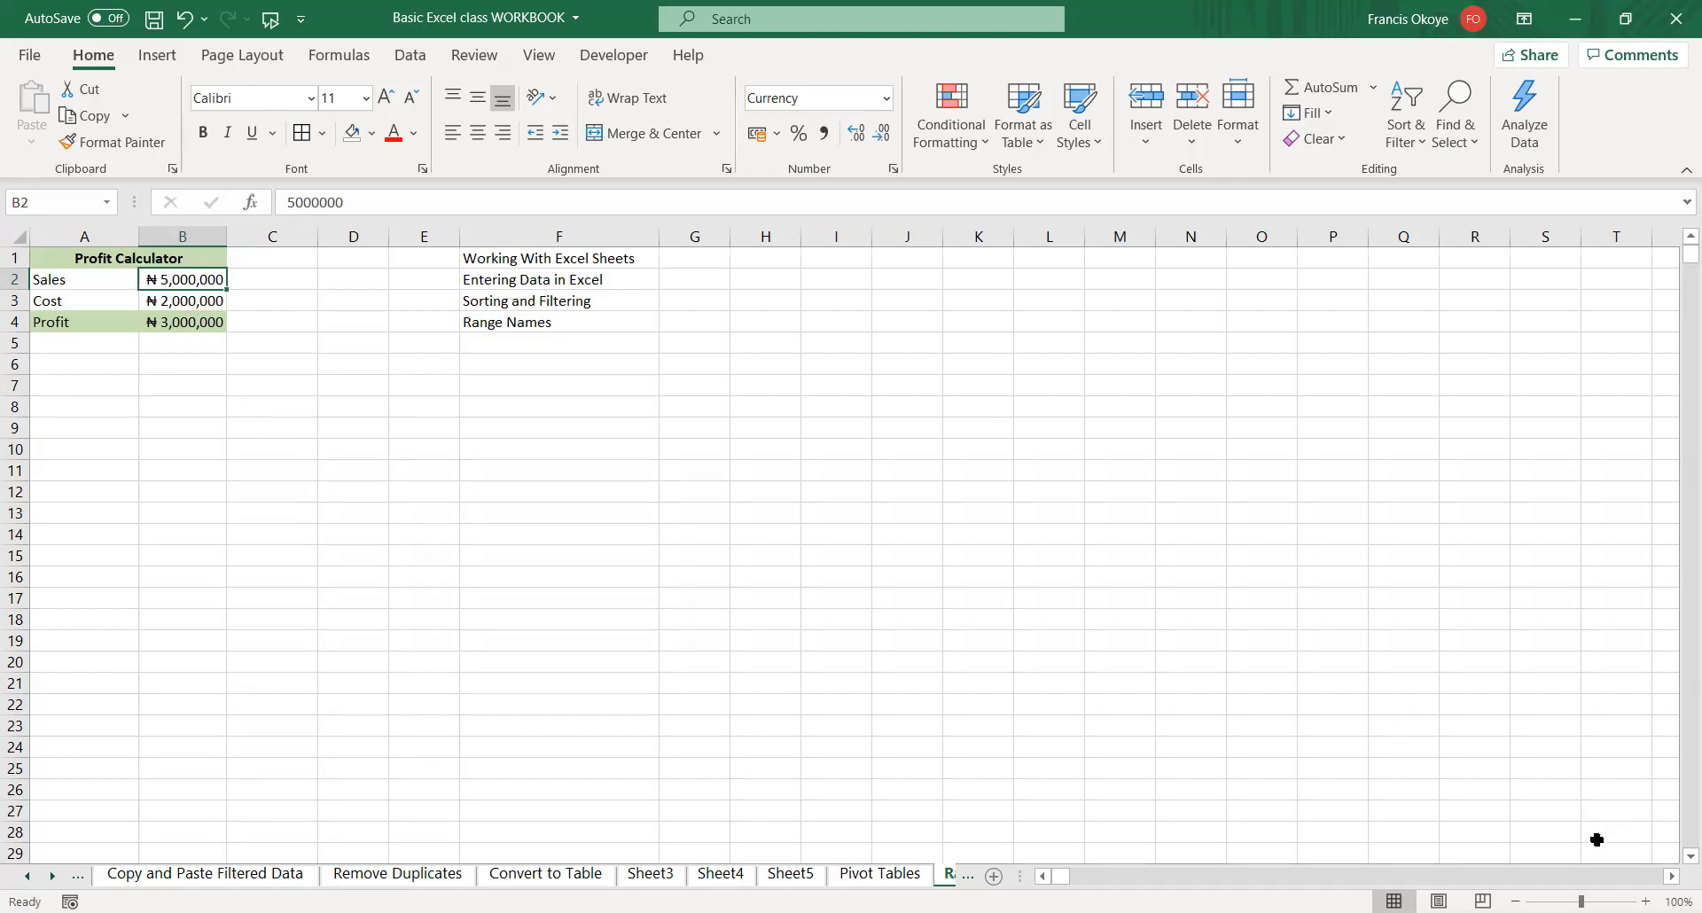
left_click(1647, 901)
left_click(1647, 901)
left_click(1646, 901)
left_click(1646, 900)
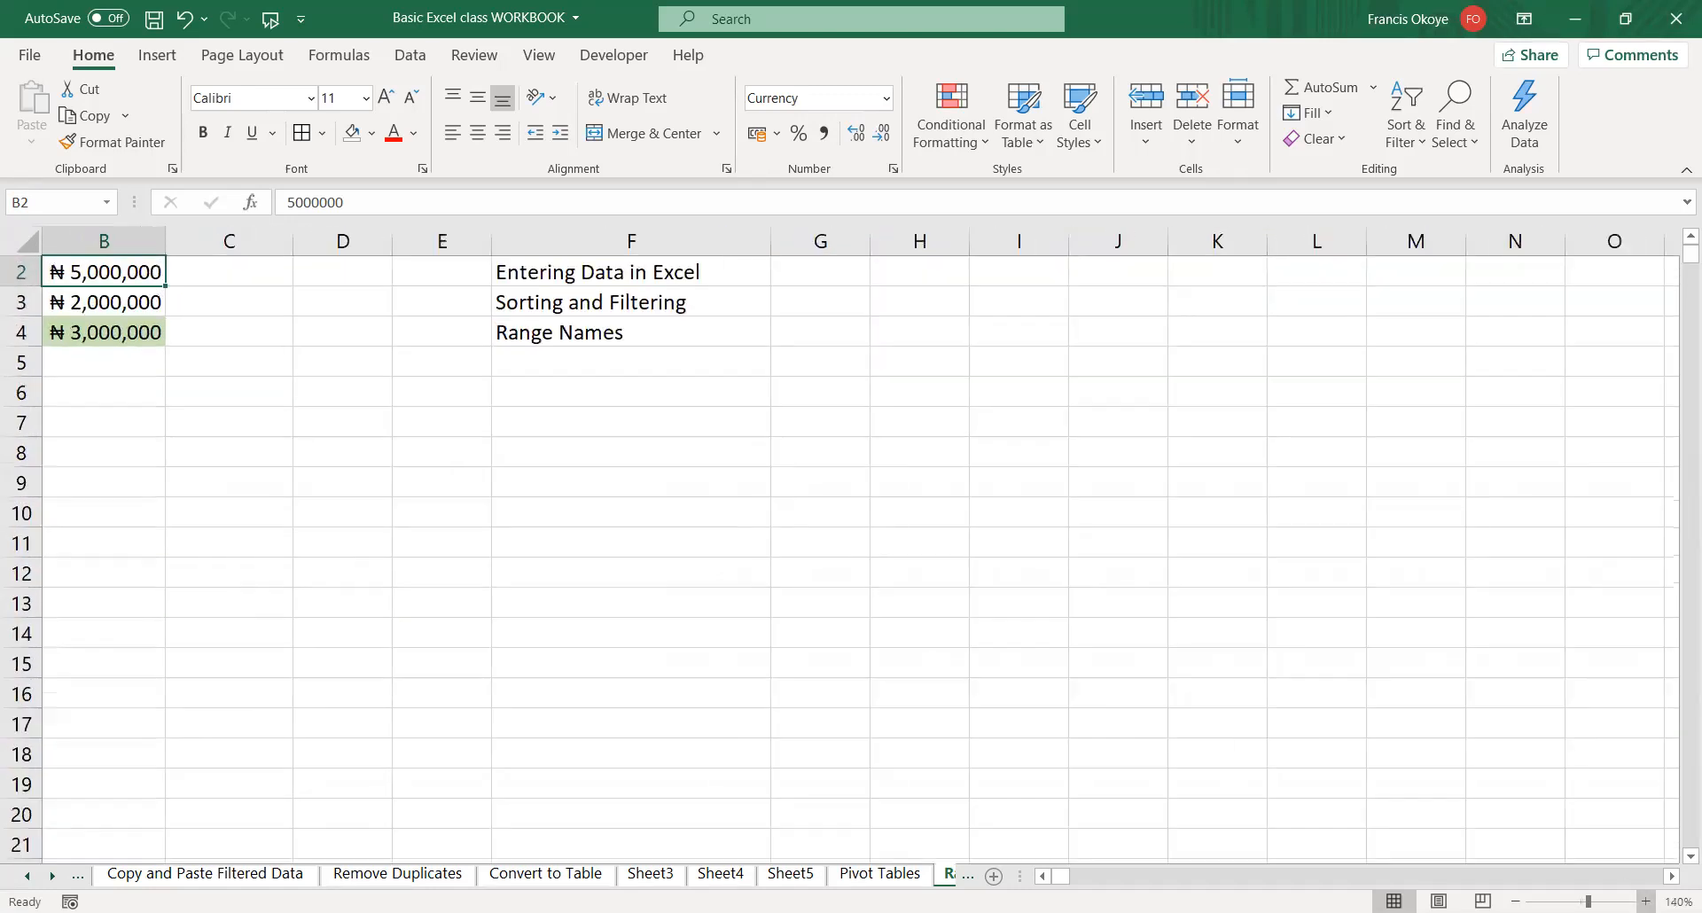
left_click(1647, 901)
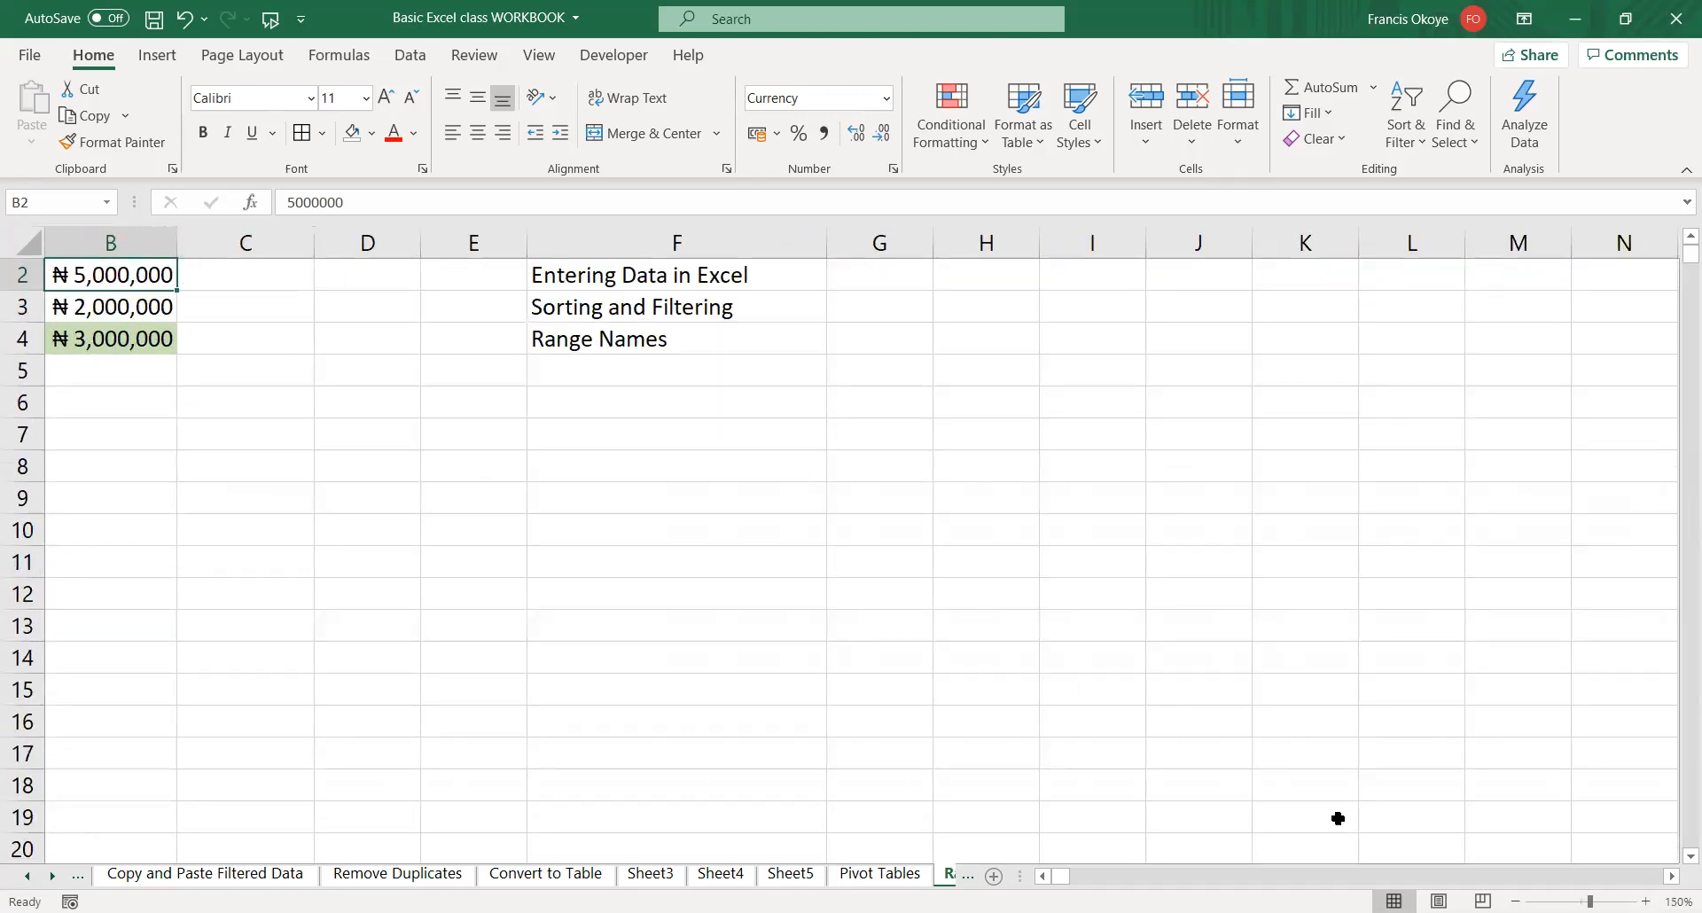
left_click(1042, 876)
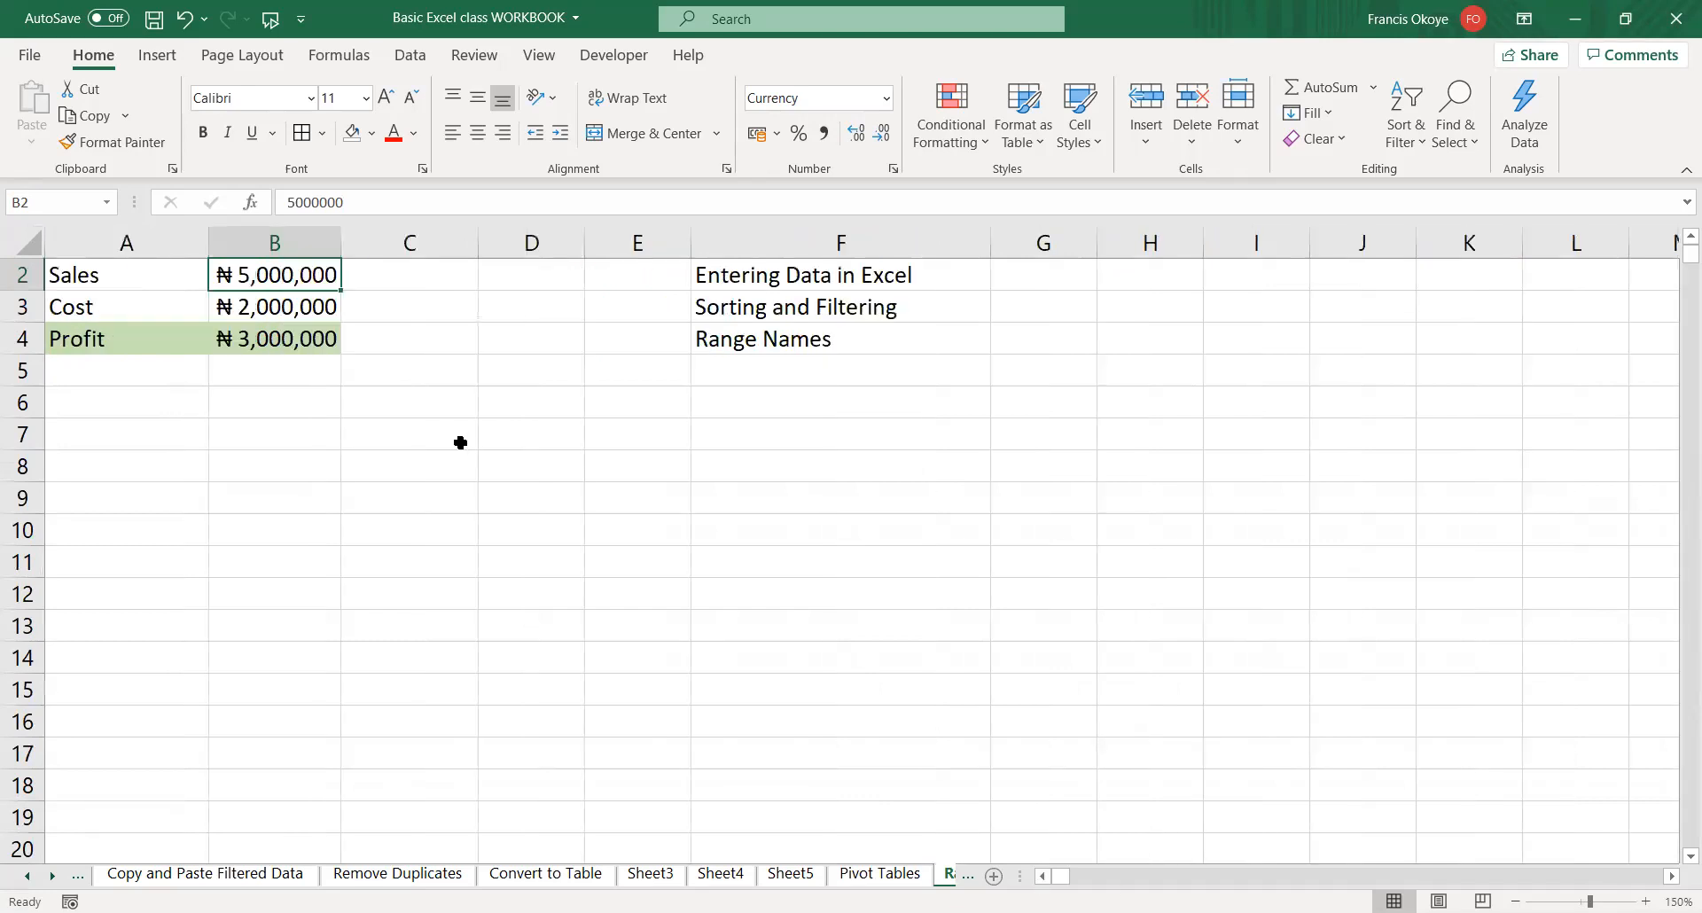
- Examine the contents and cell addresses of the Sales, Cost and Profit amounts in column B
left_click(283, 310)
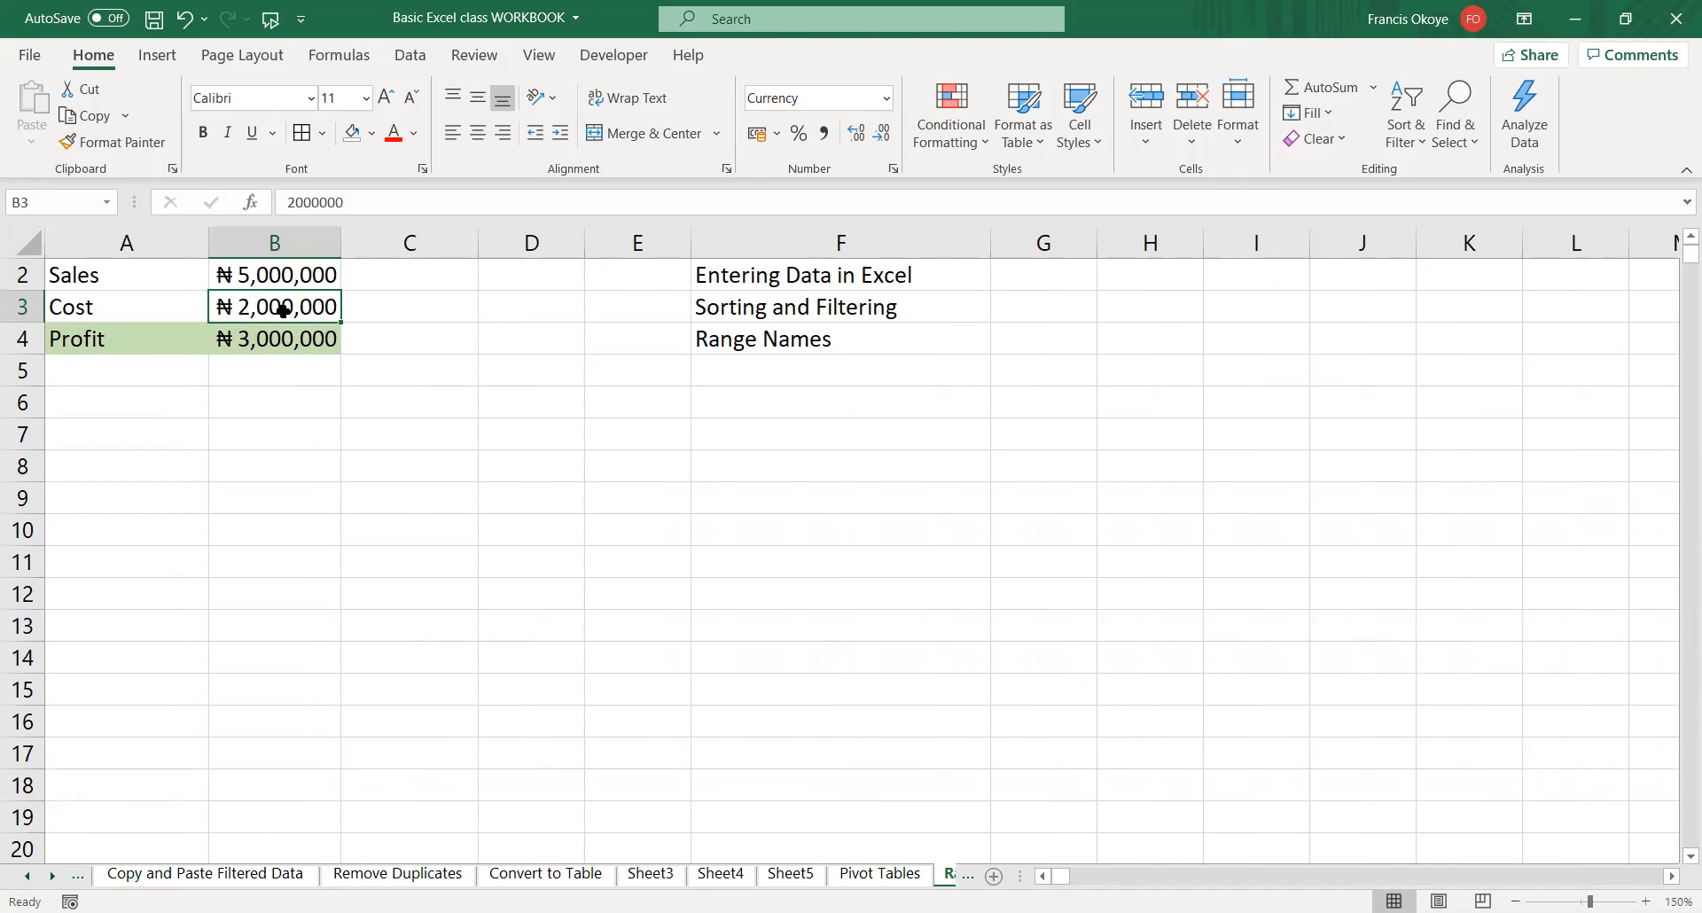
left_click(280, 334)
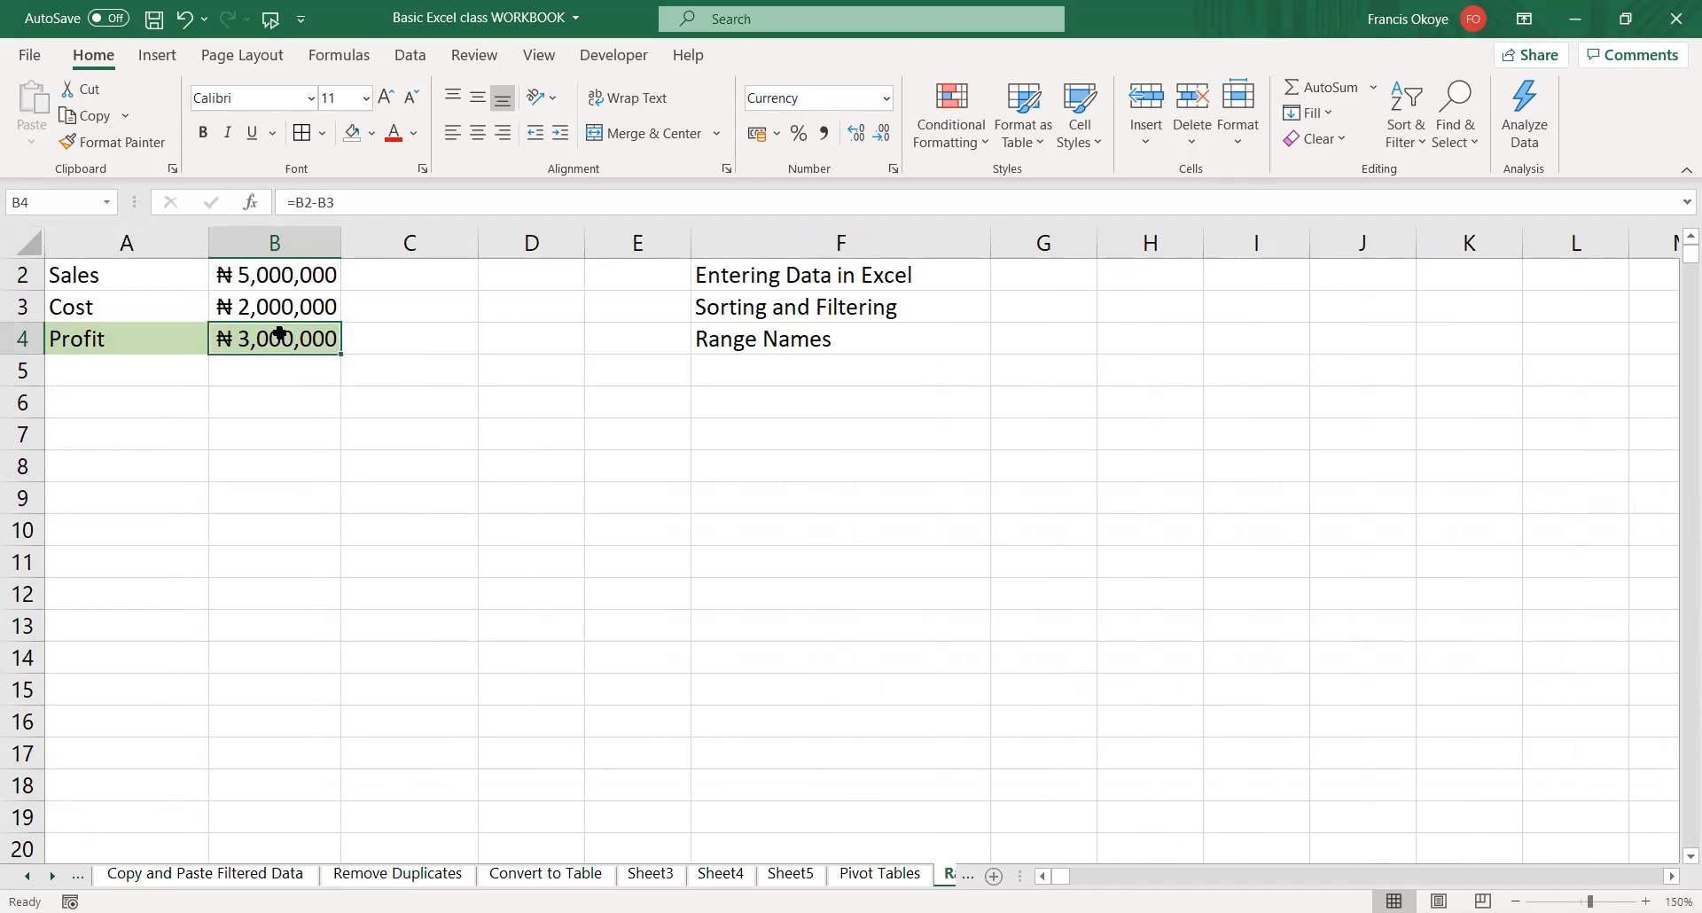
left_click(264, 284)
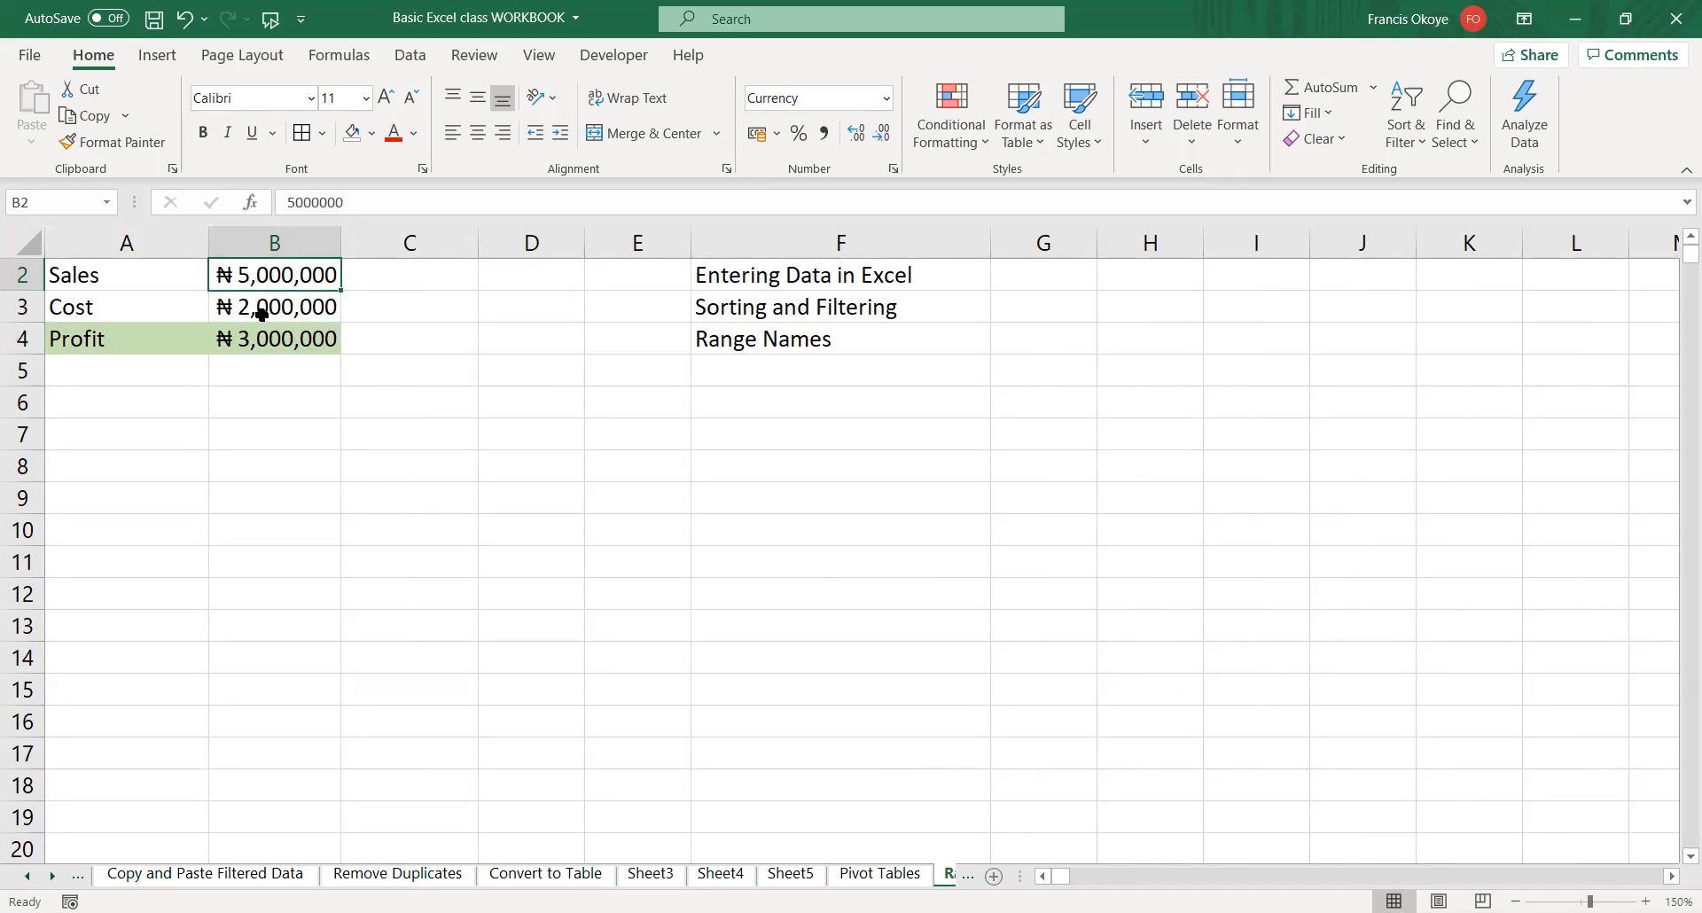
left_click(262, 314)
left_click(258, 278)
- Clear the Profit formula from cell B4
key("Down")
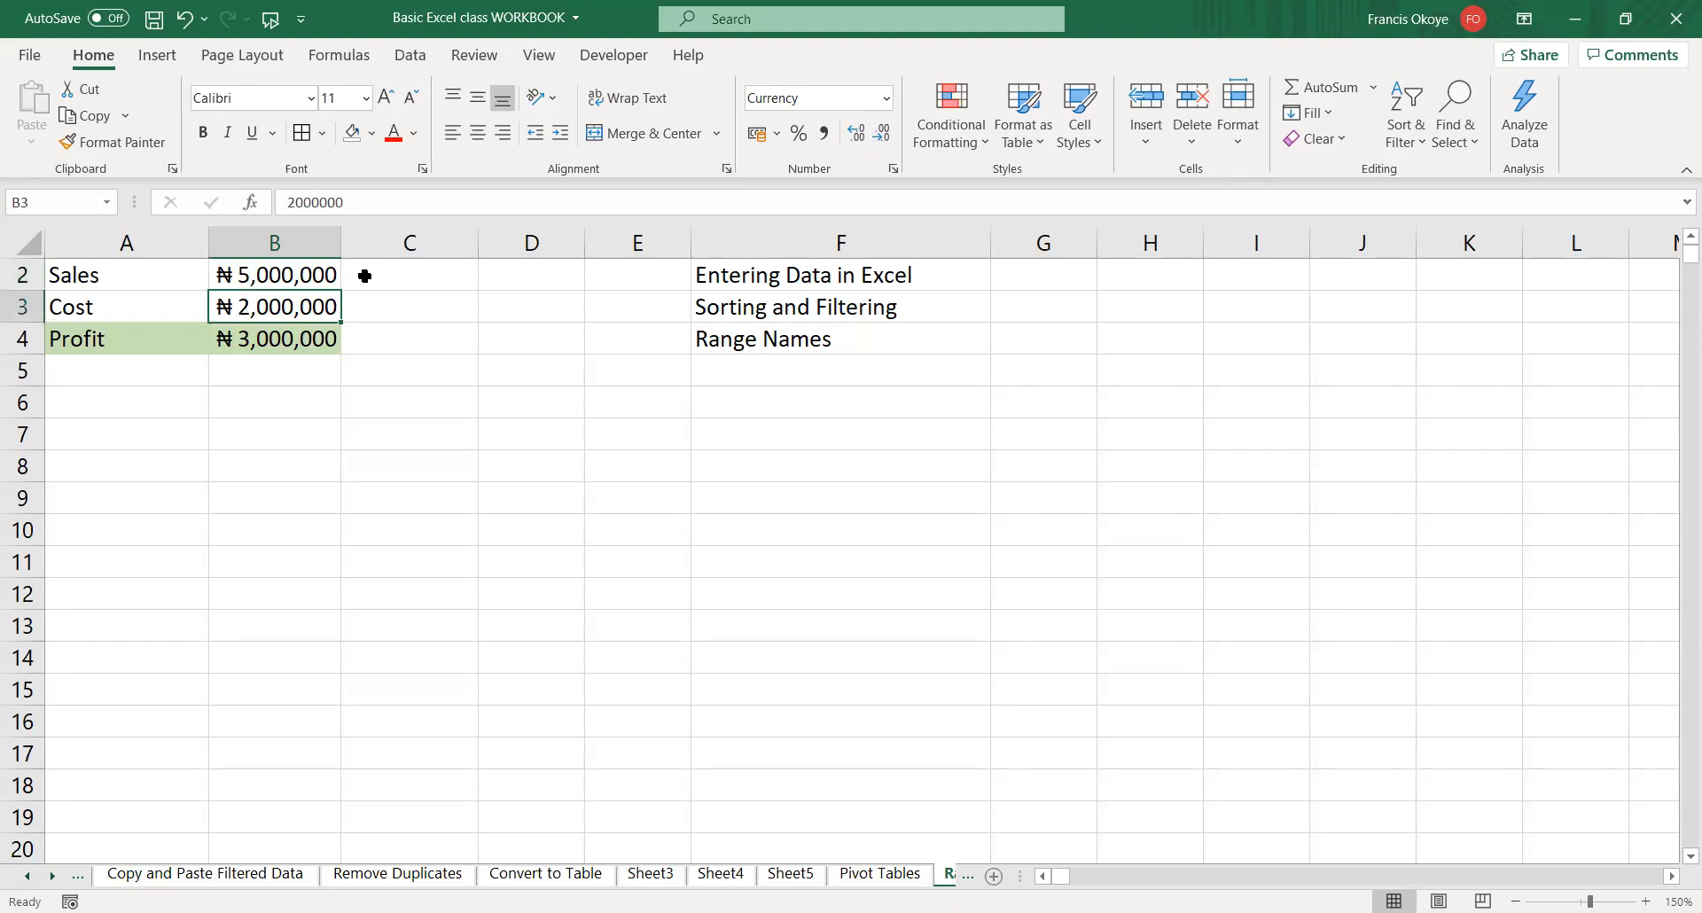
key("Down")
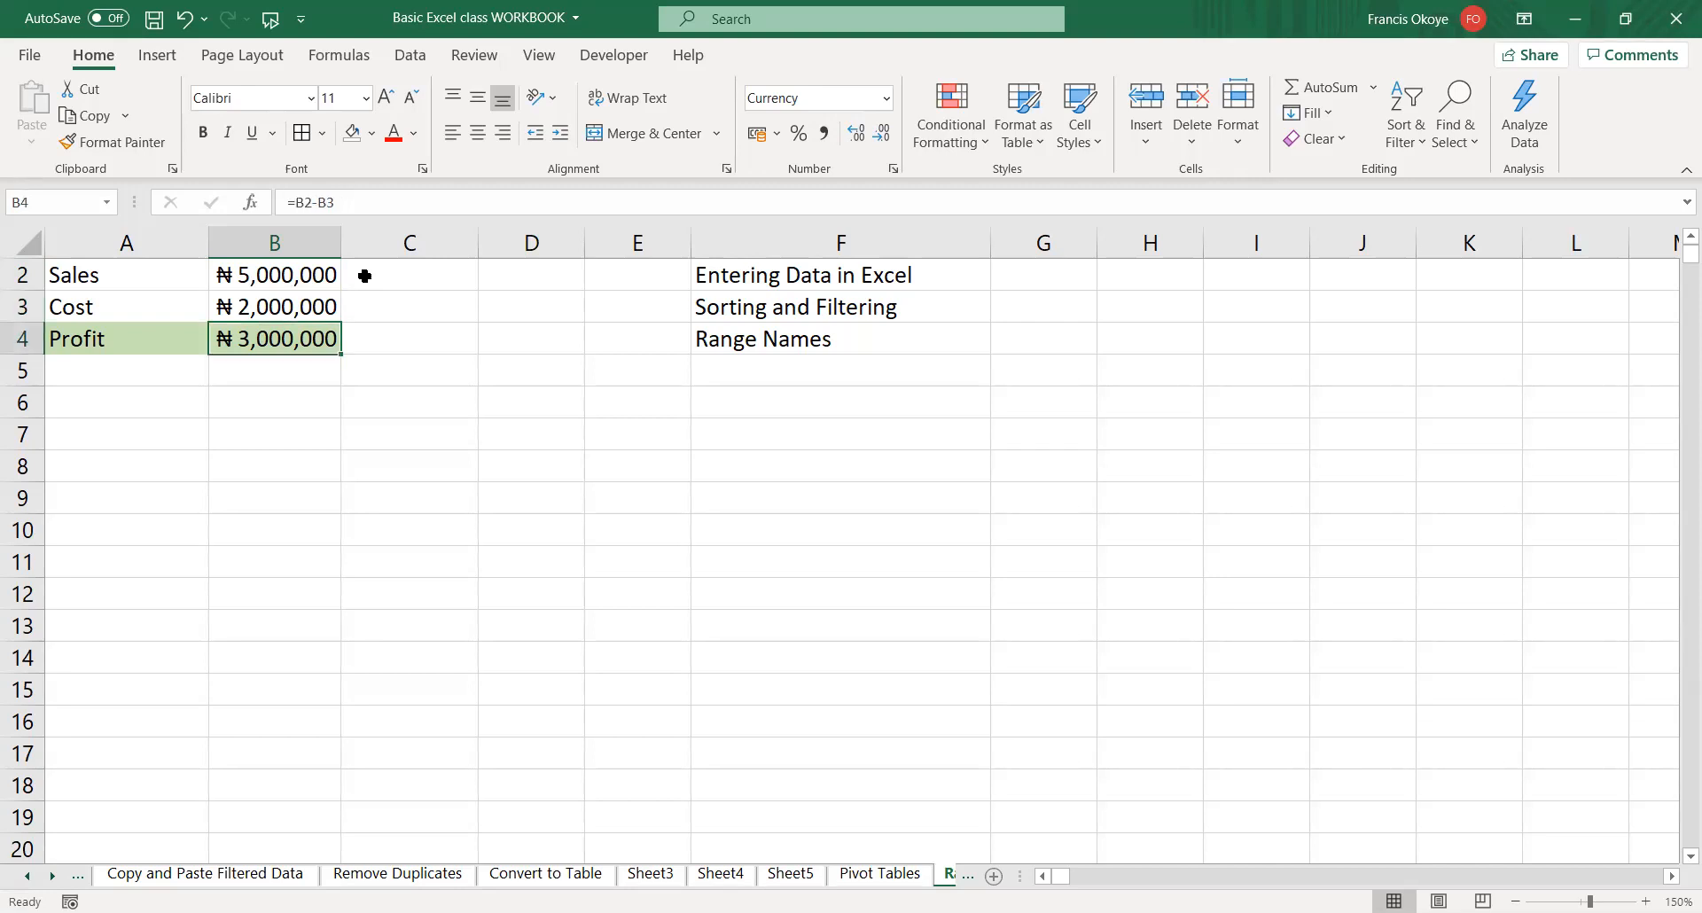
key("Delete")
type("=")
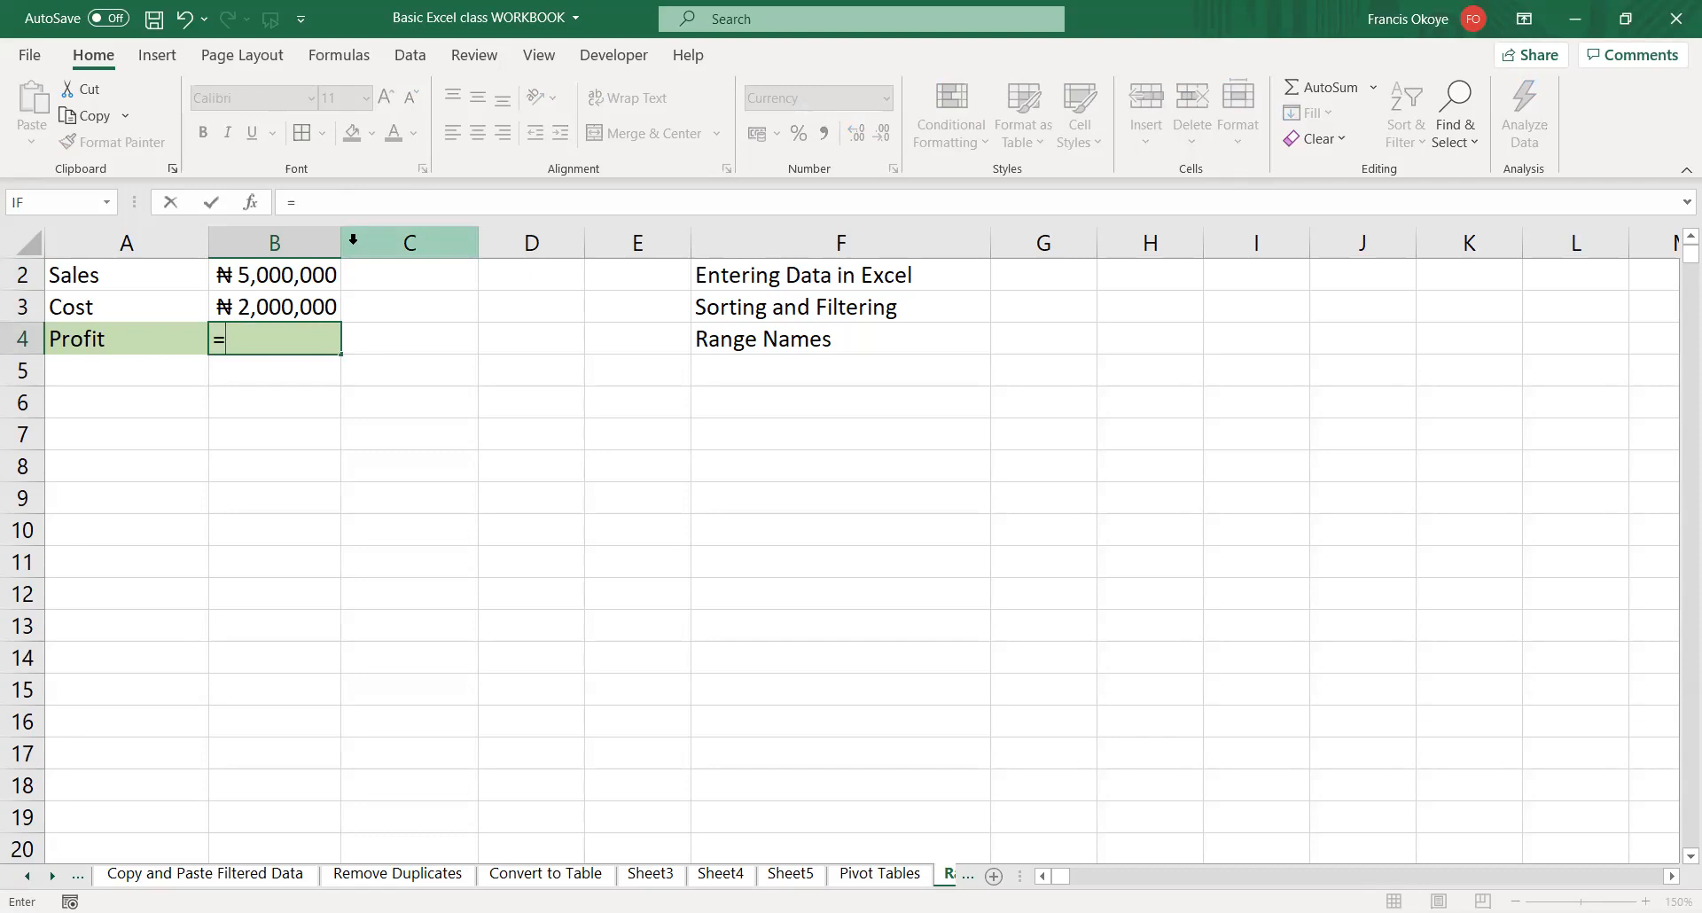
left_click(277, 275)
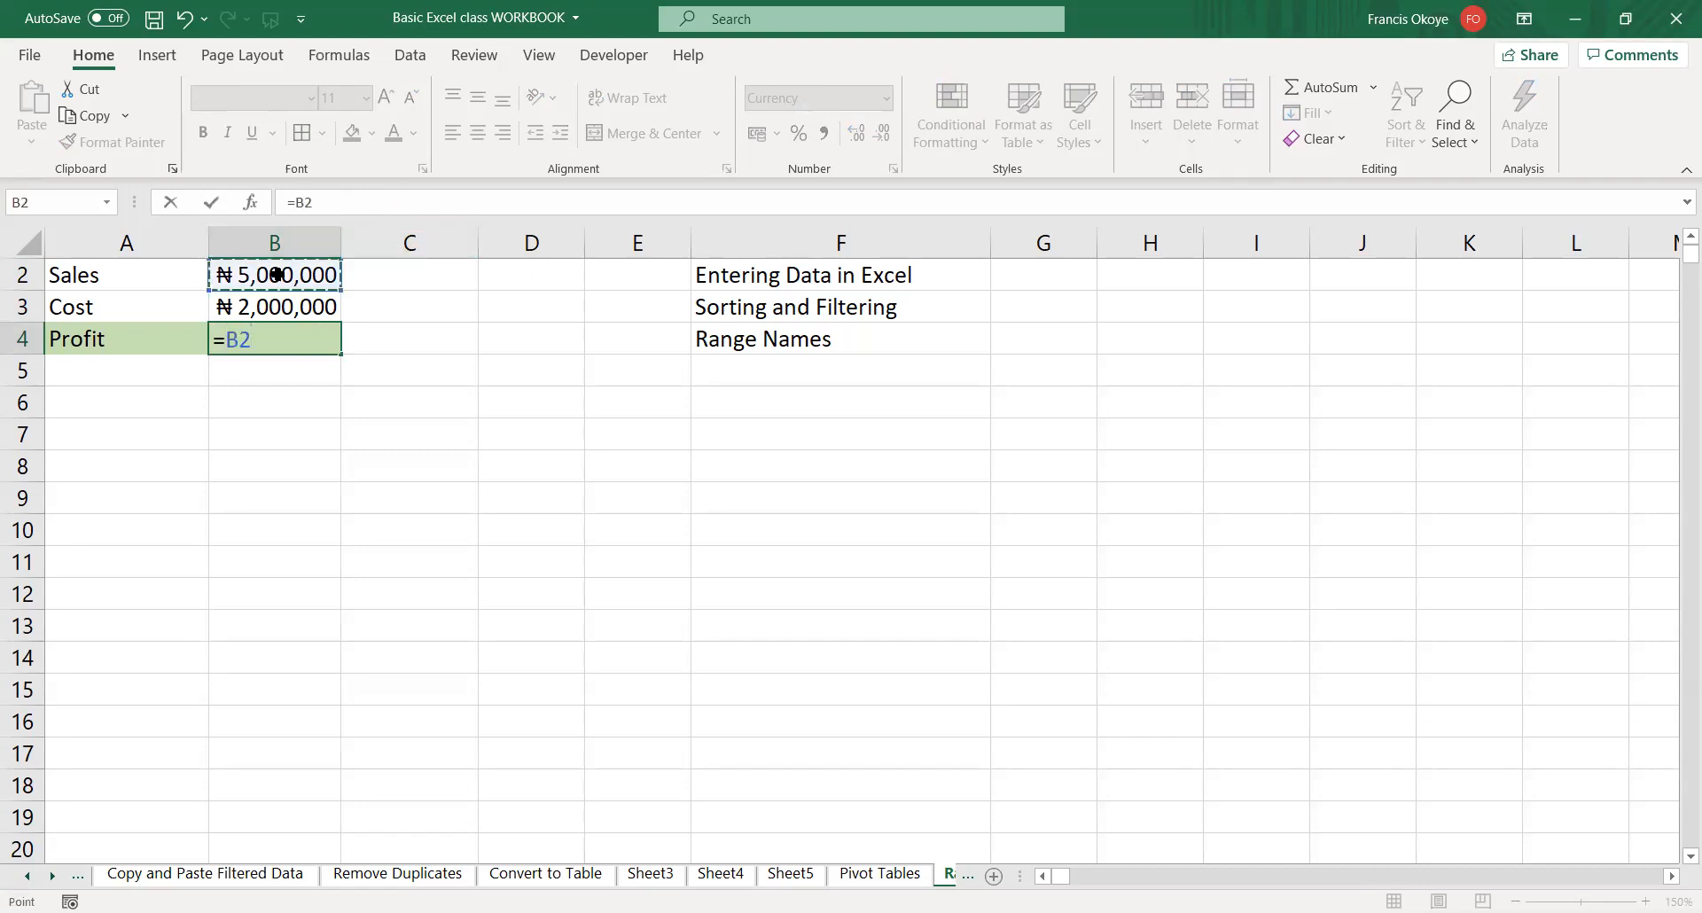
type("-")
left_click(227, 307)
left_click(379, 303)
key("Left")
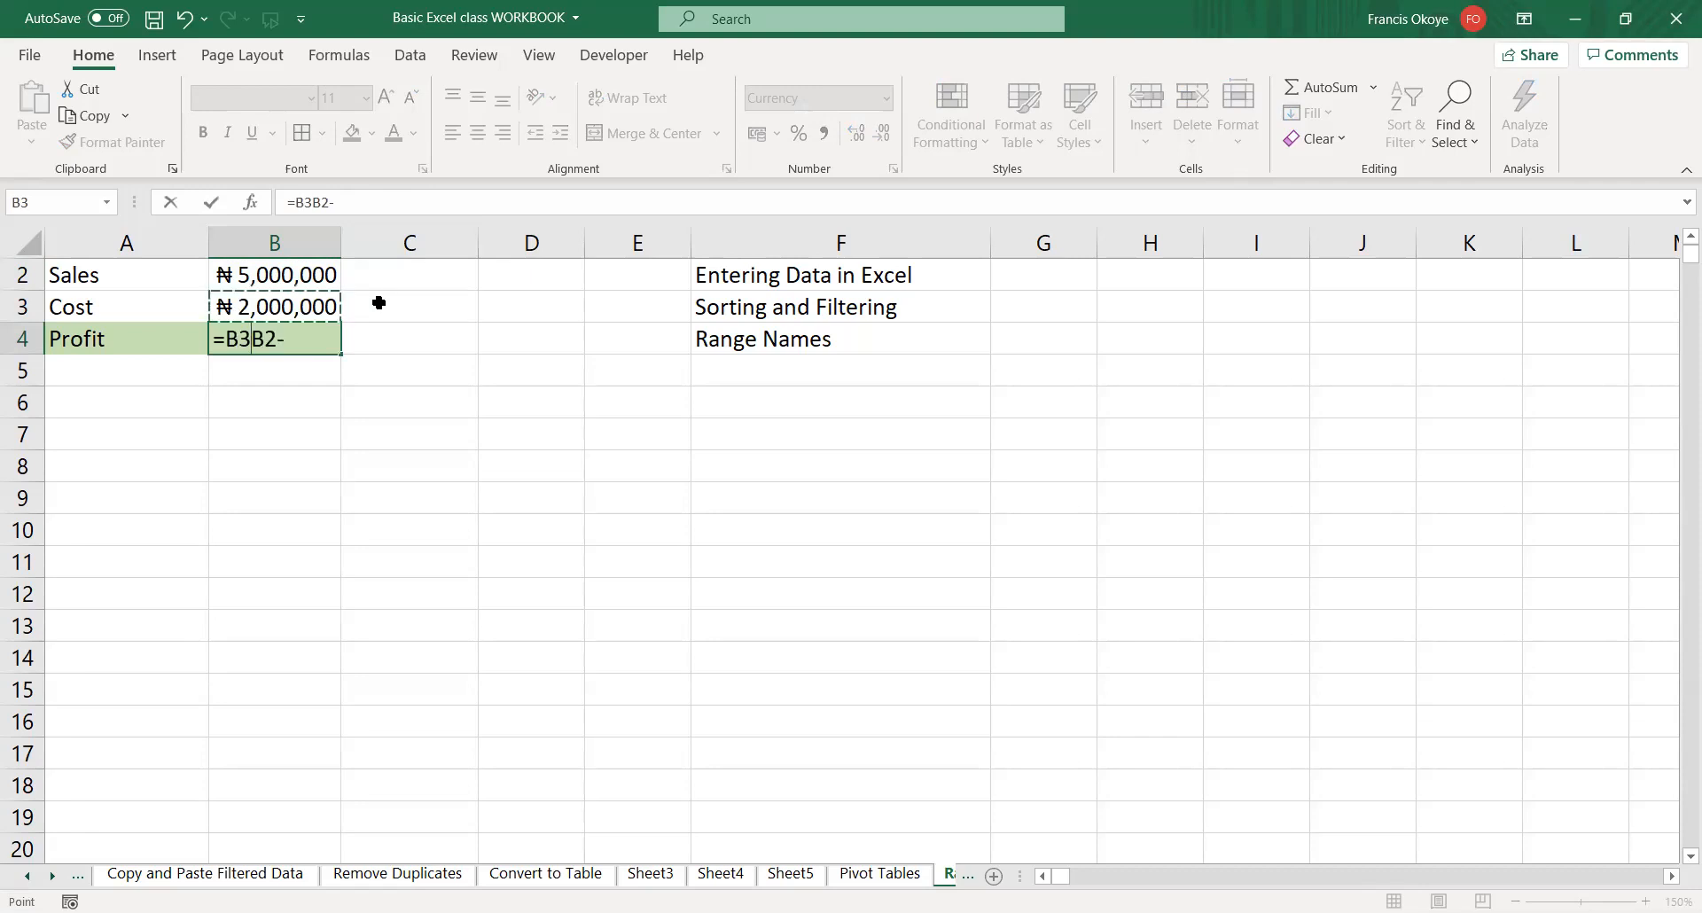
key("Escape")
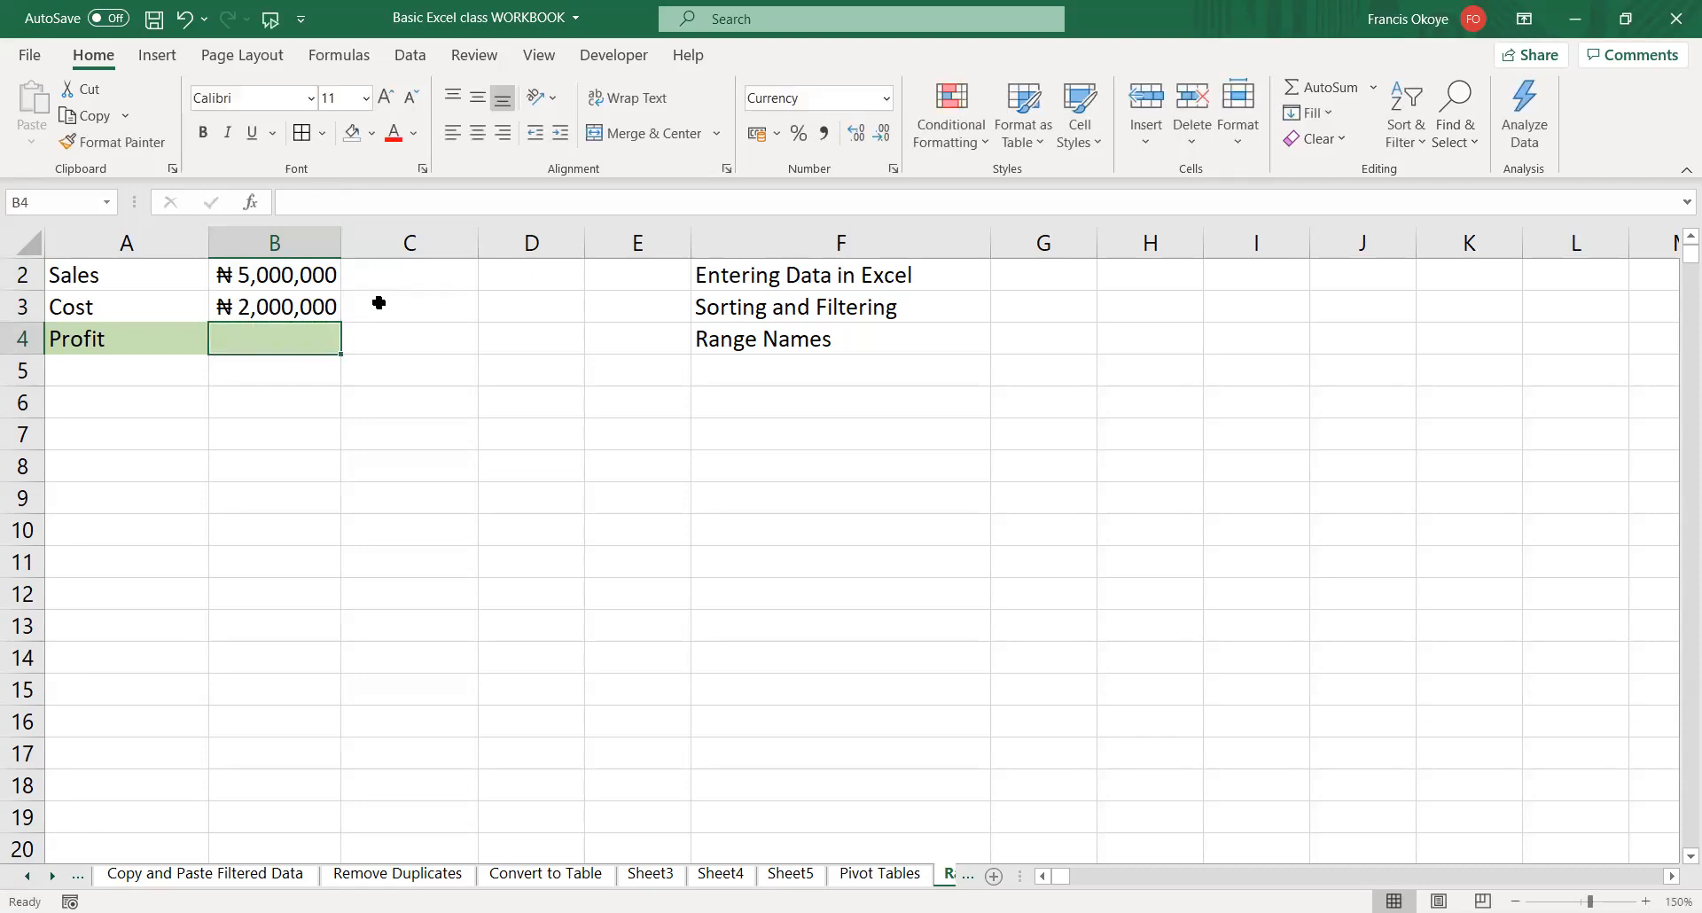
type("=")
left_click(321, 277)
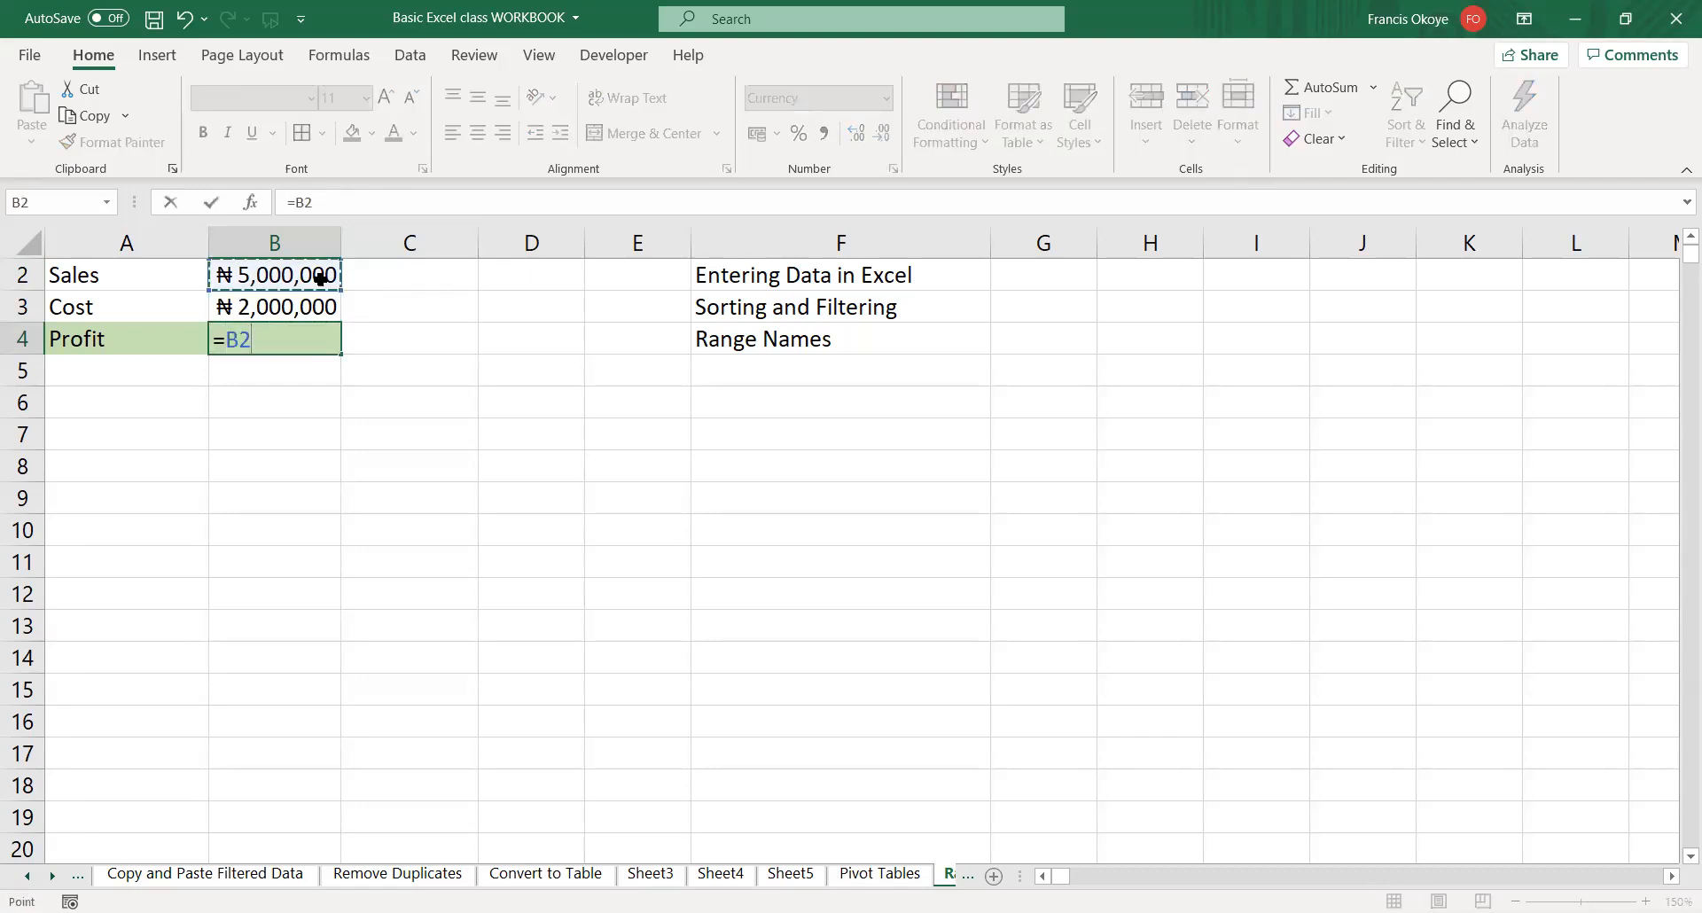
type("-")
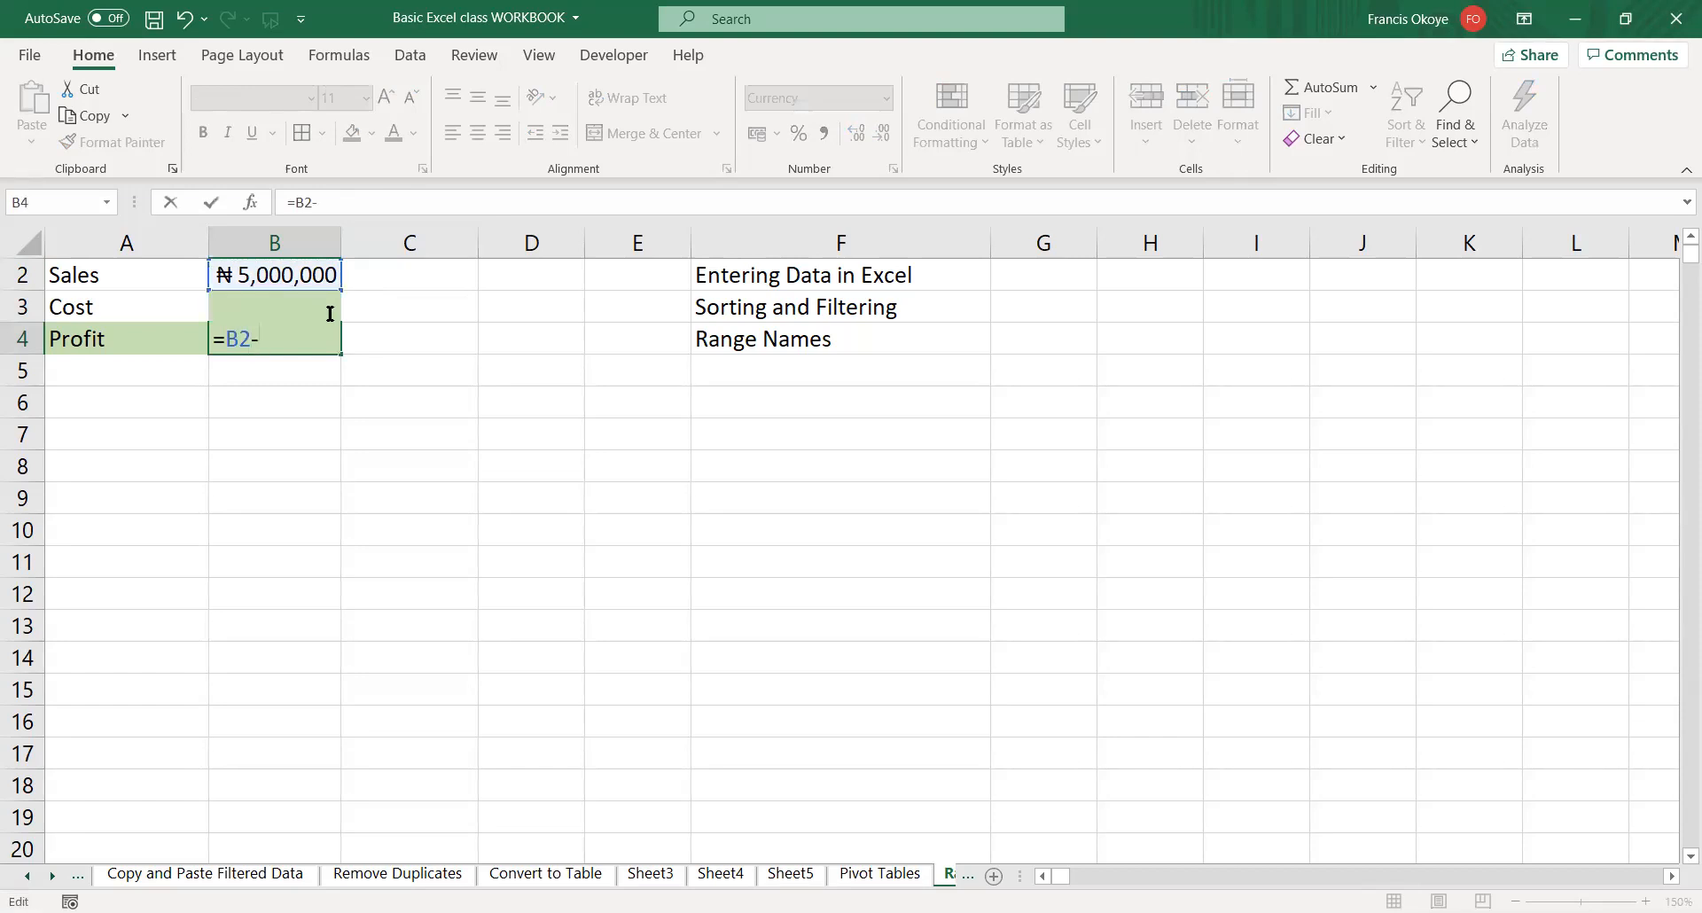
key("Escape")
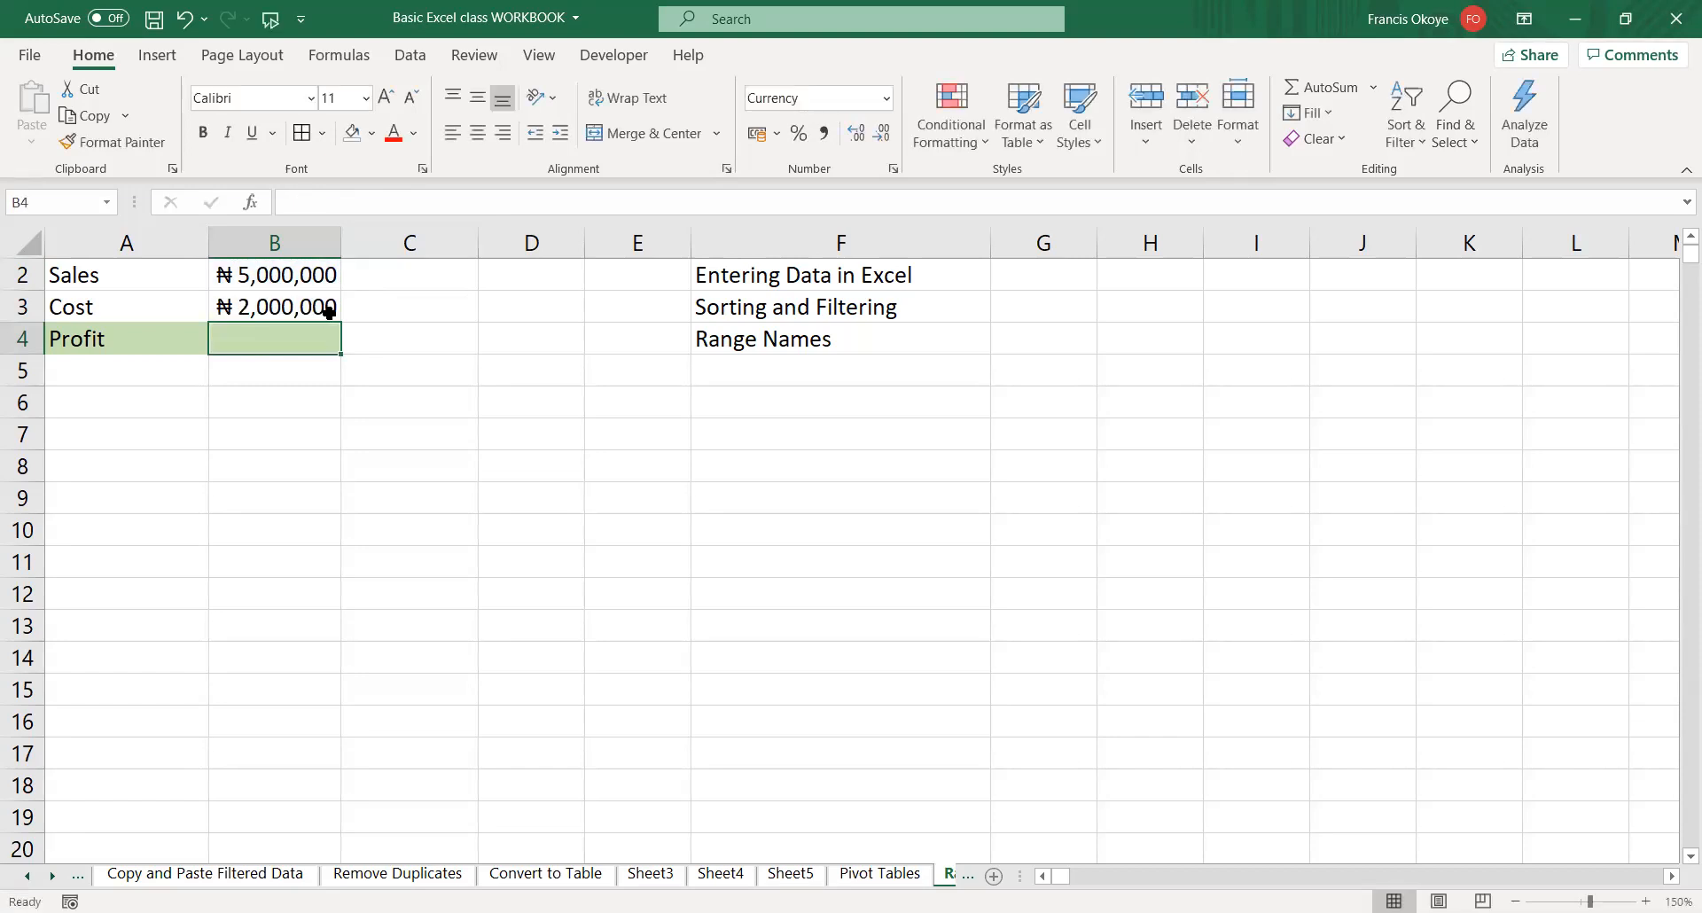
- Enter the formula =B2-B3 in cell B4 to calculate Profit as Sales minus Cost
left_click(391, 209)
type("=")
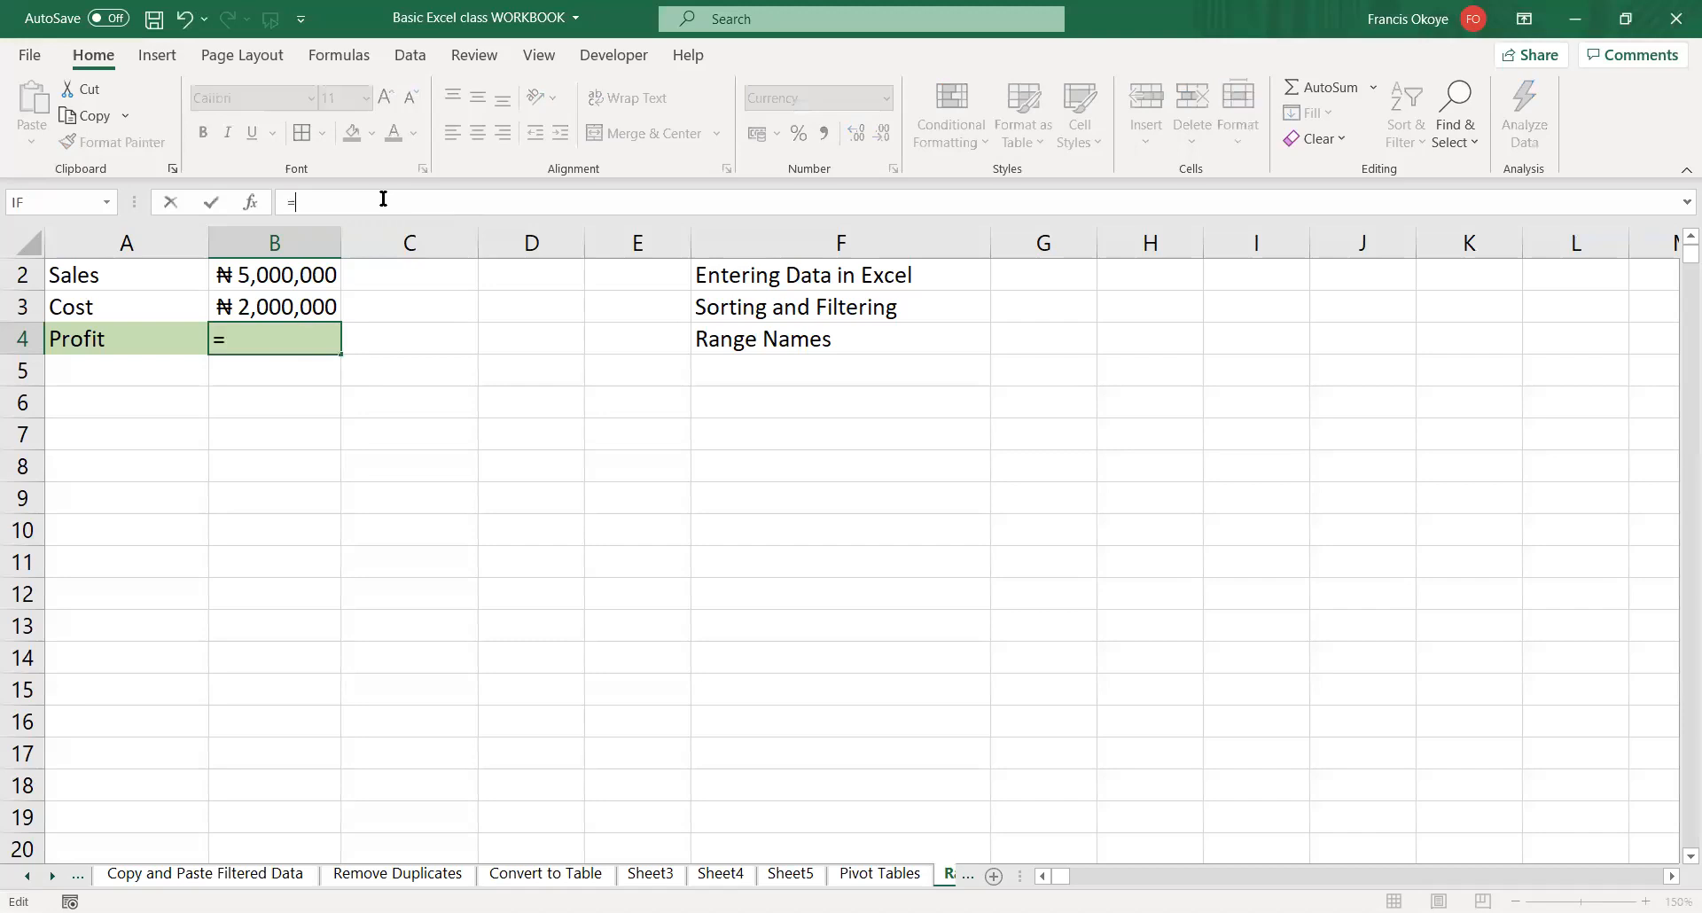
left_click(298, 270)
type("-")
left_click(284, 306)
key("Return")
left_click(337, 609)
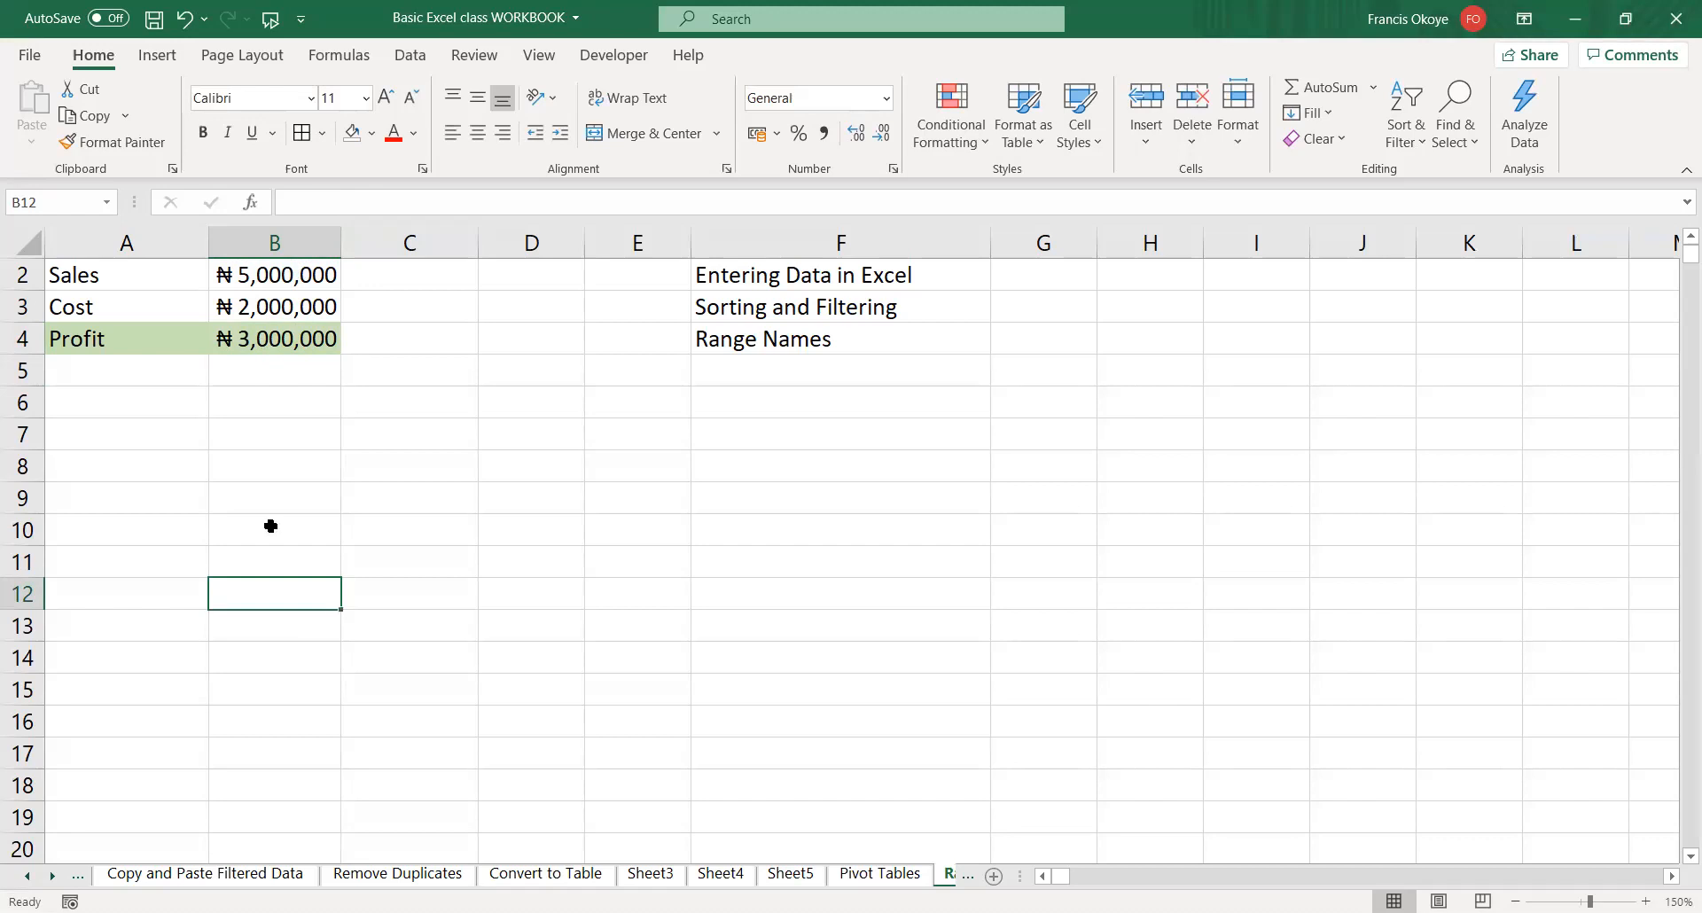
- Review the addresses of the Sales, Cost and Profit cells and the Profit formula's references in the table
left_click(280, 281)
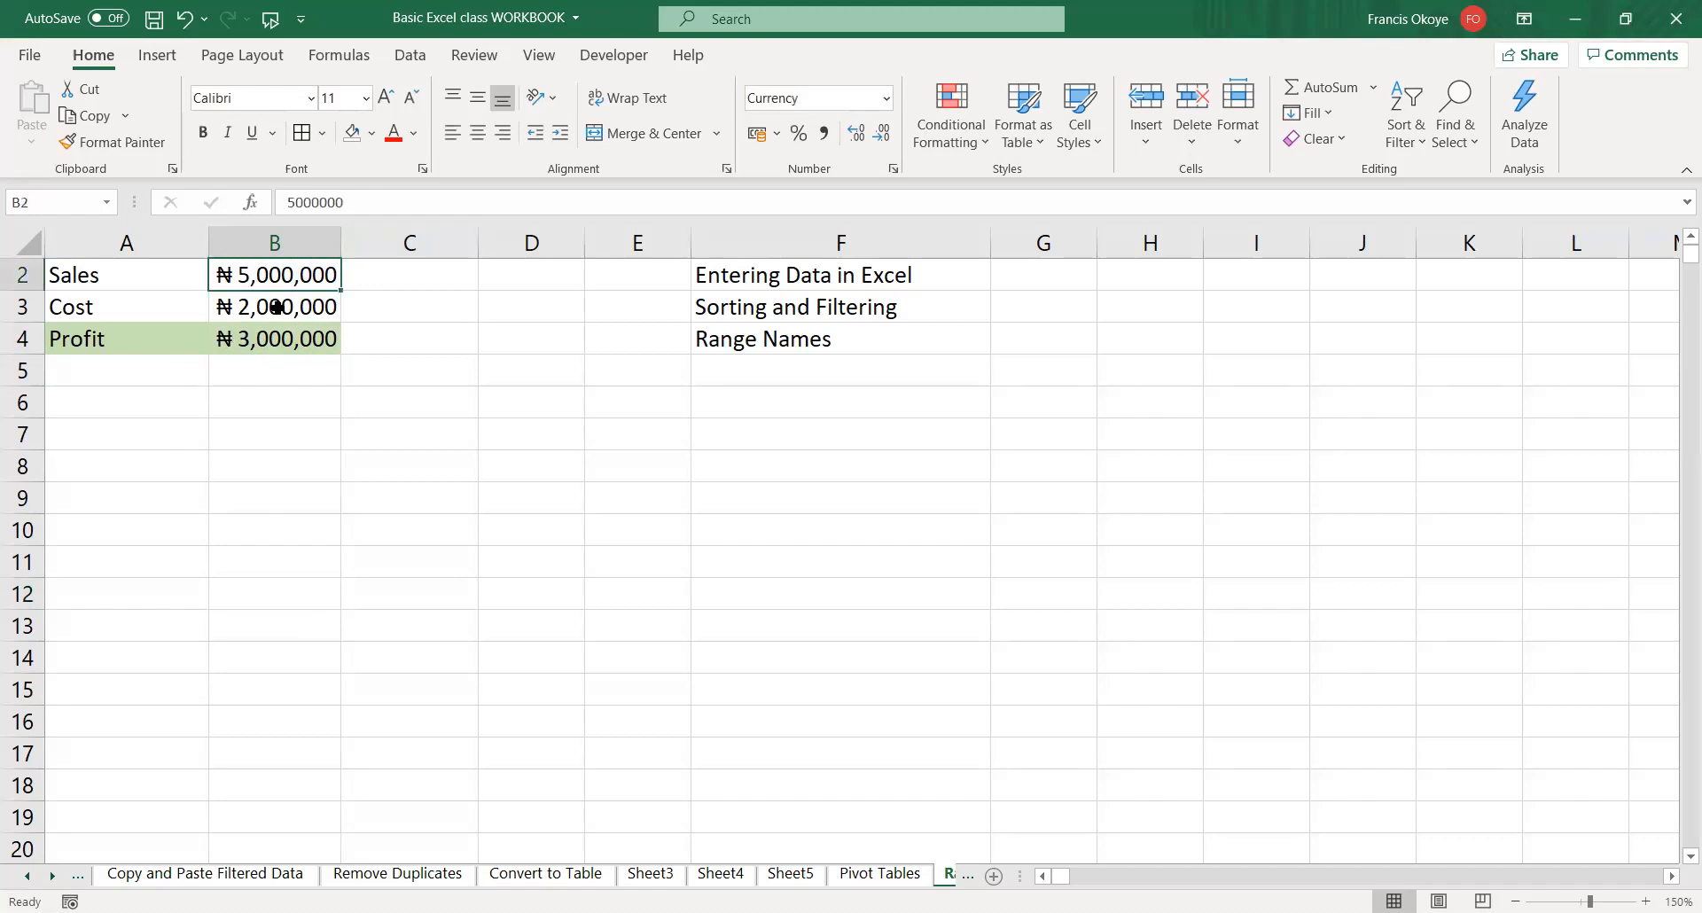
left_click(277, 308)
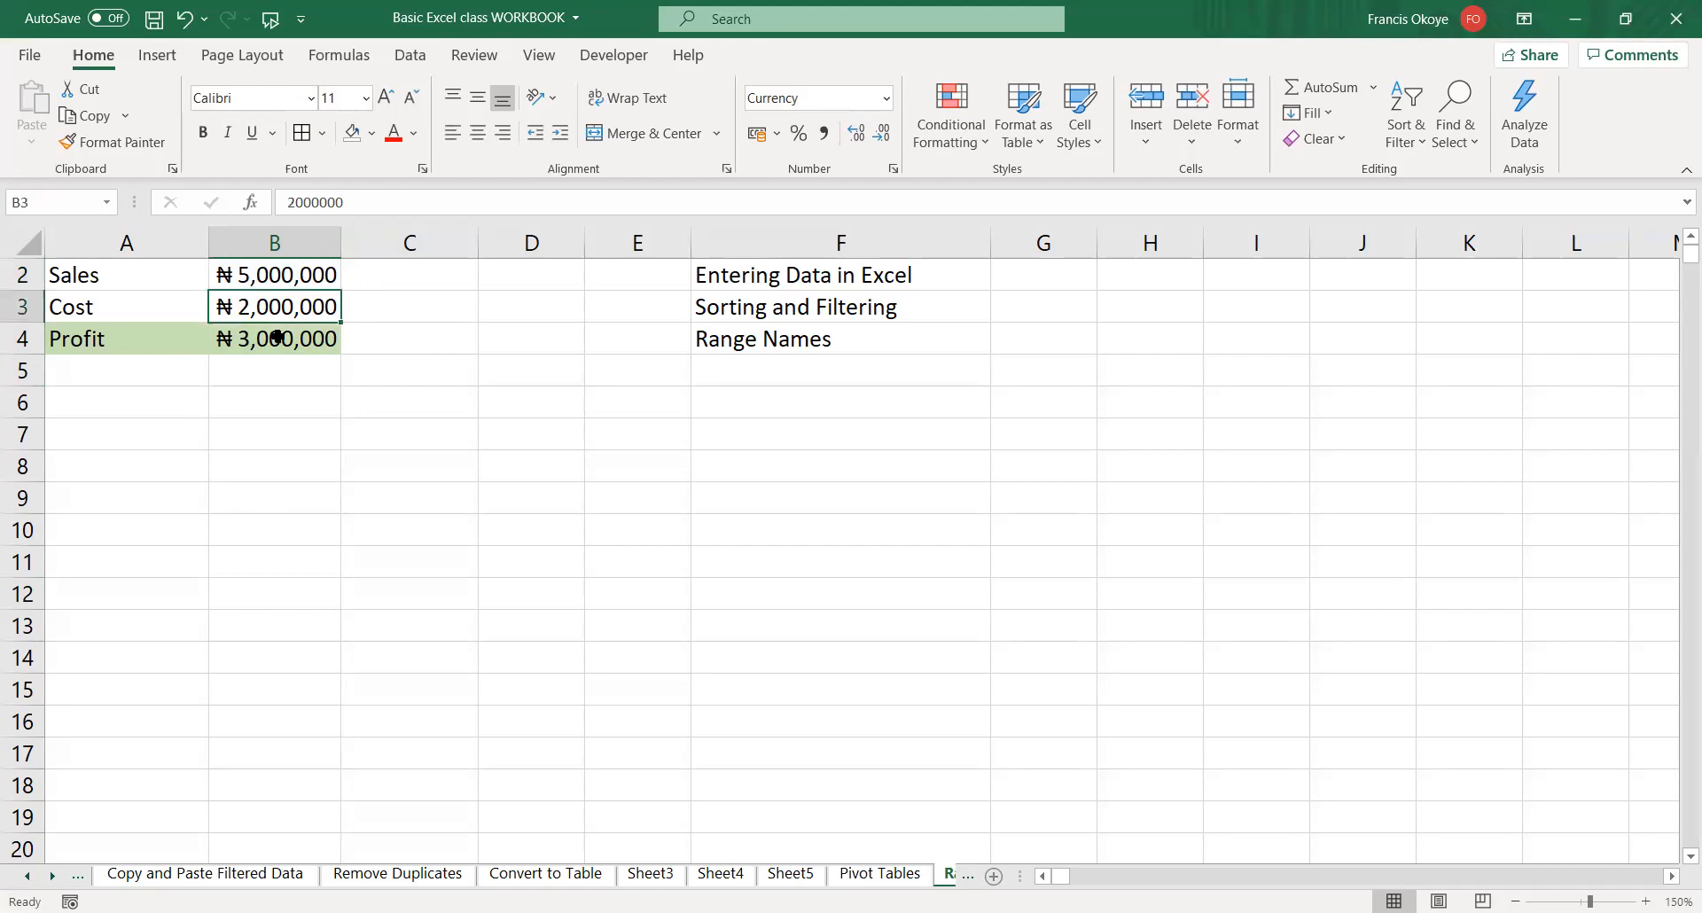
left_click(276, 337)
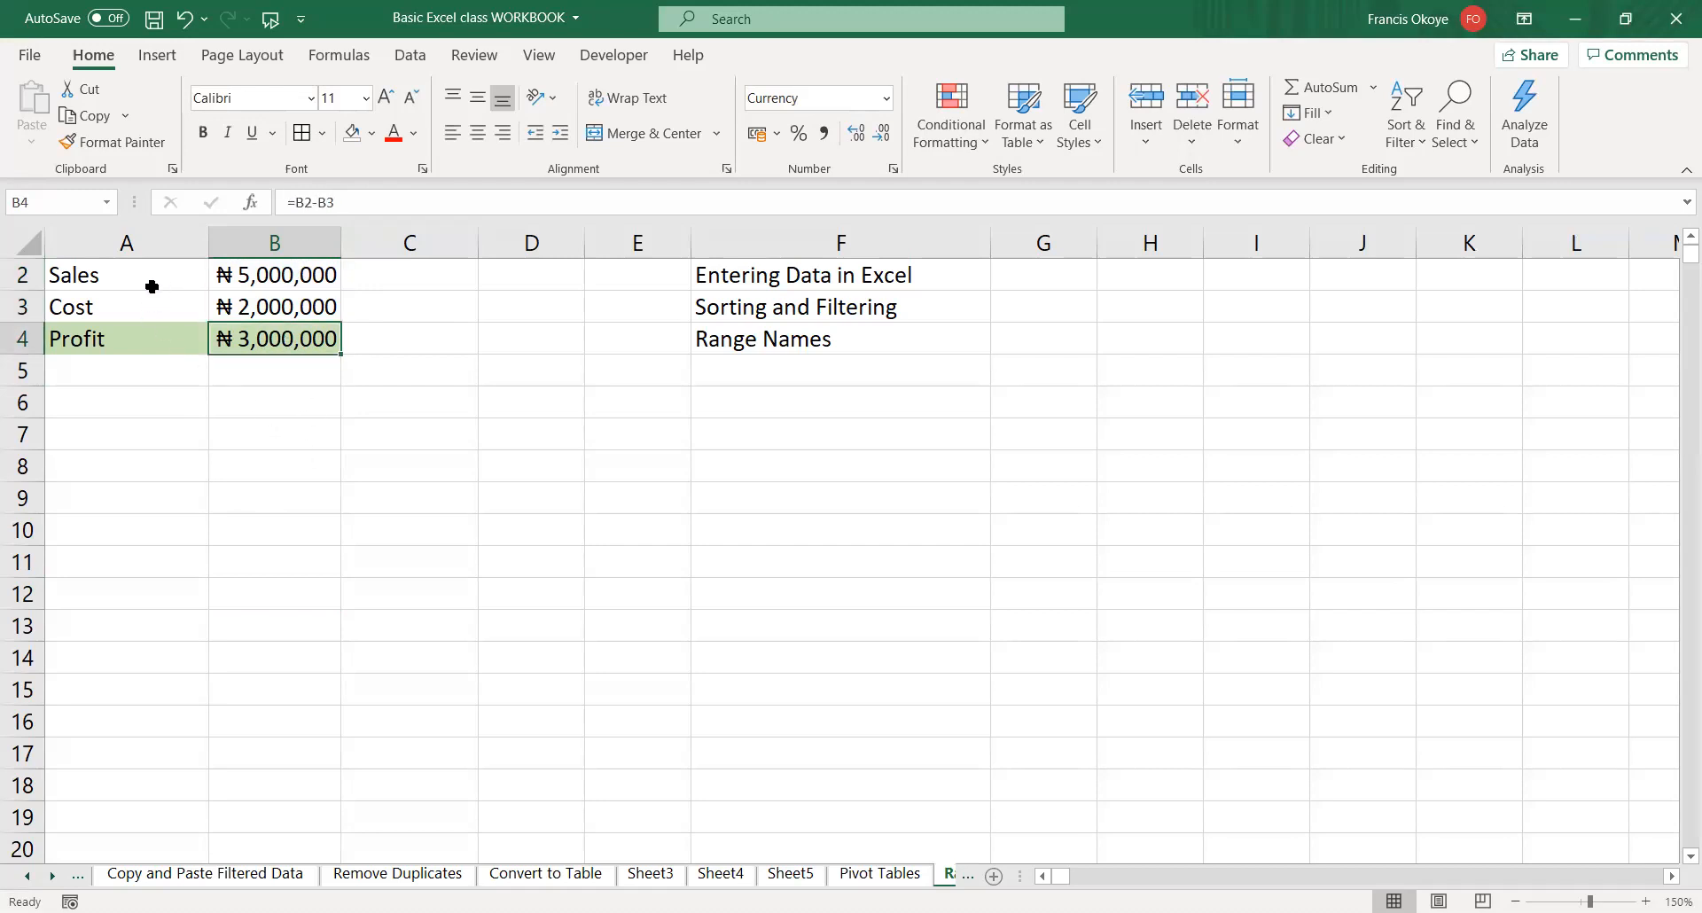
left_click_drag(130, 279, 262, 331)
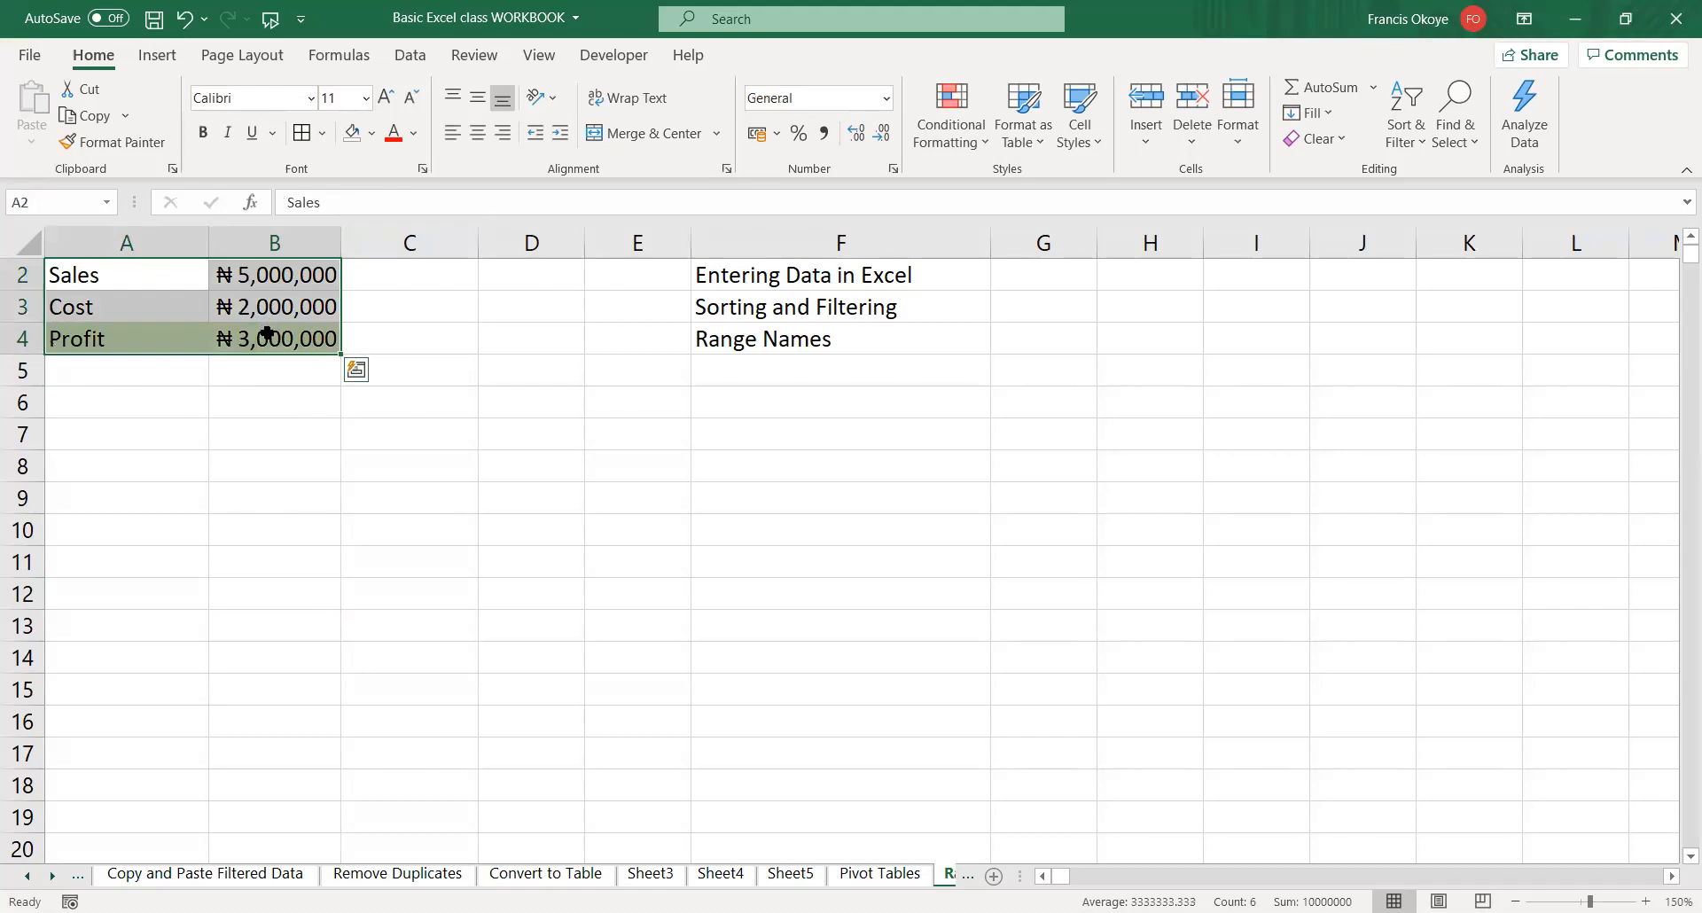
left_click(261, 269)
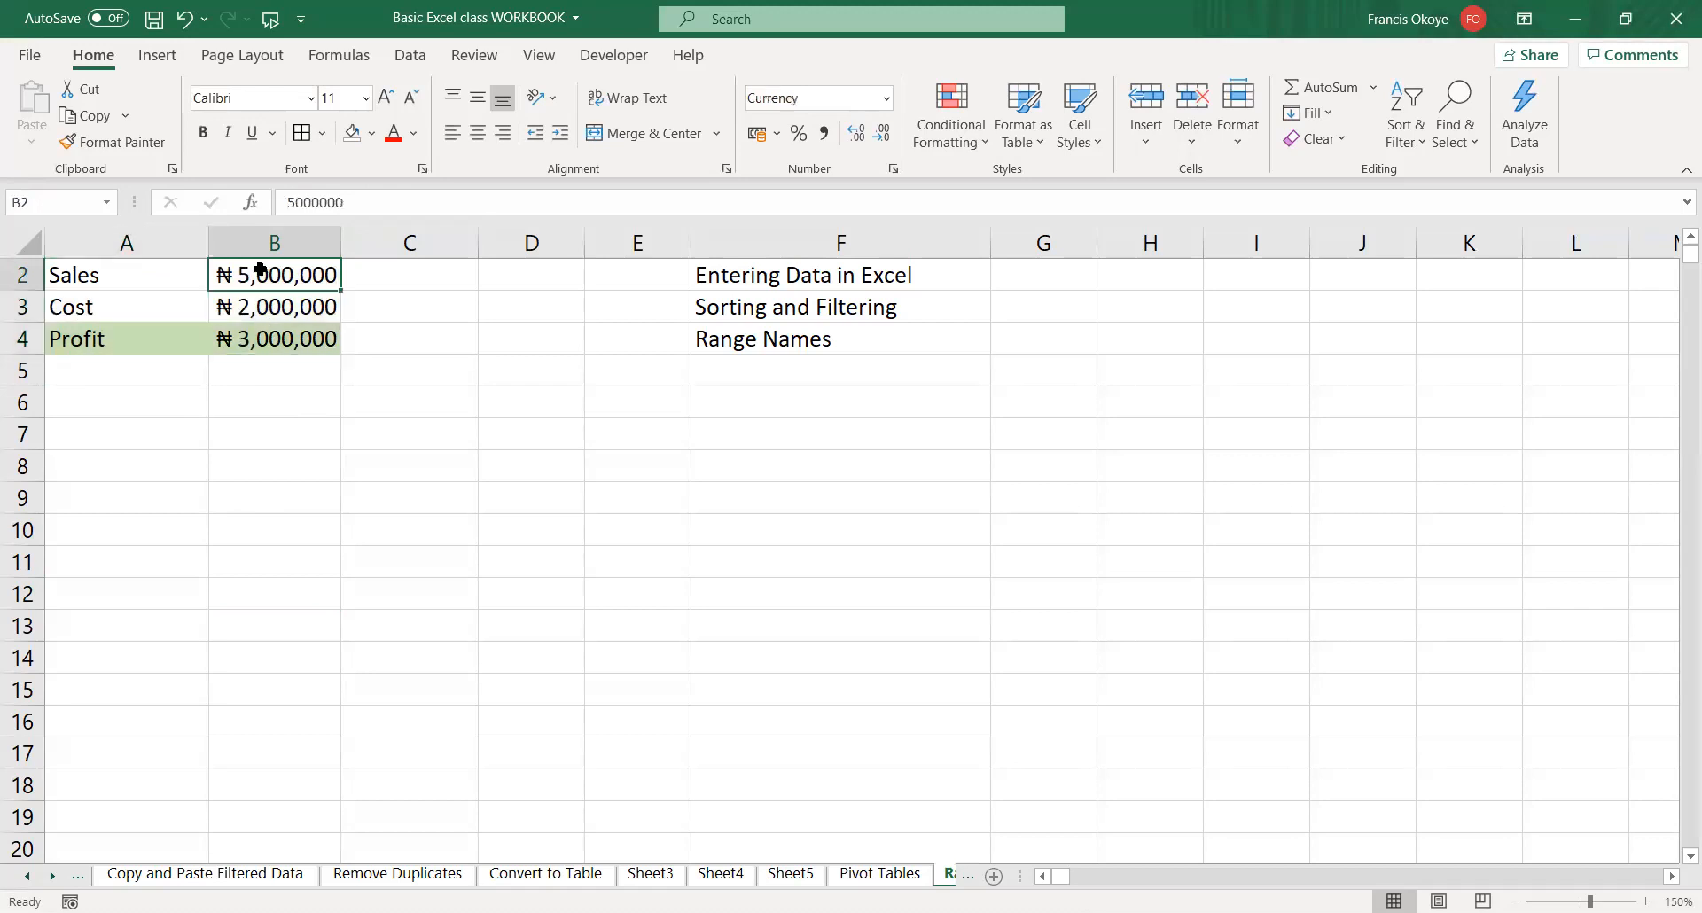
left_click(268, 314)
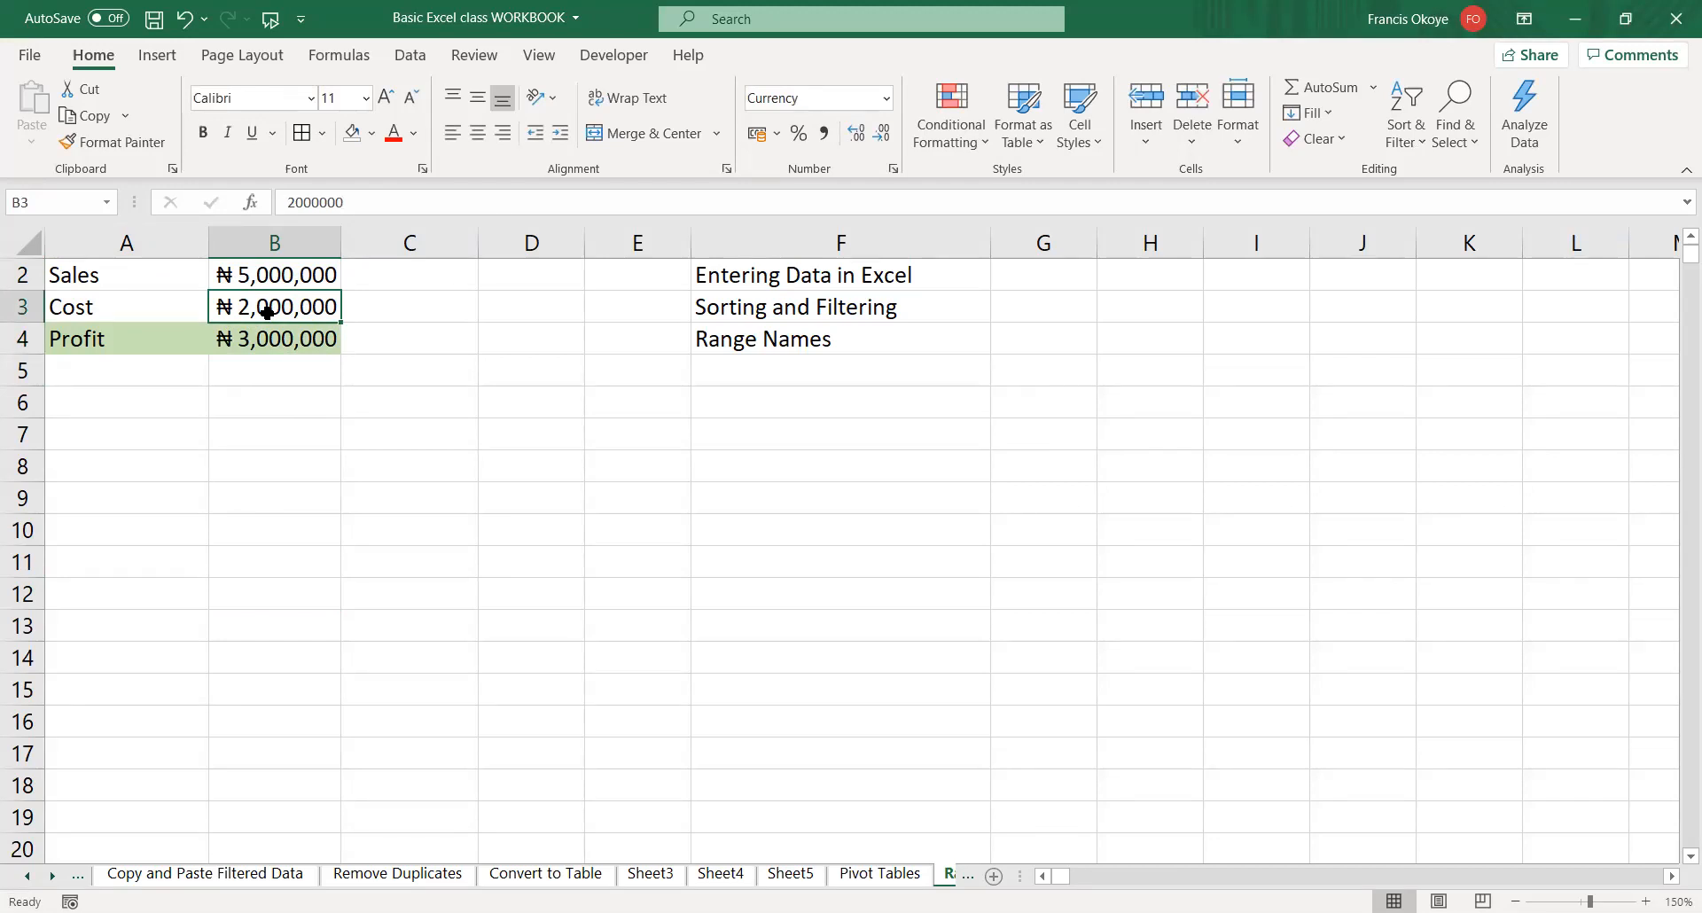
left_click(276, 345)
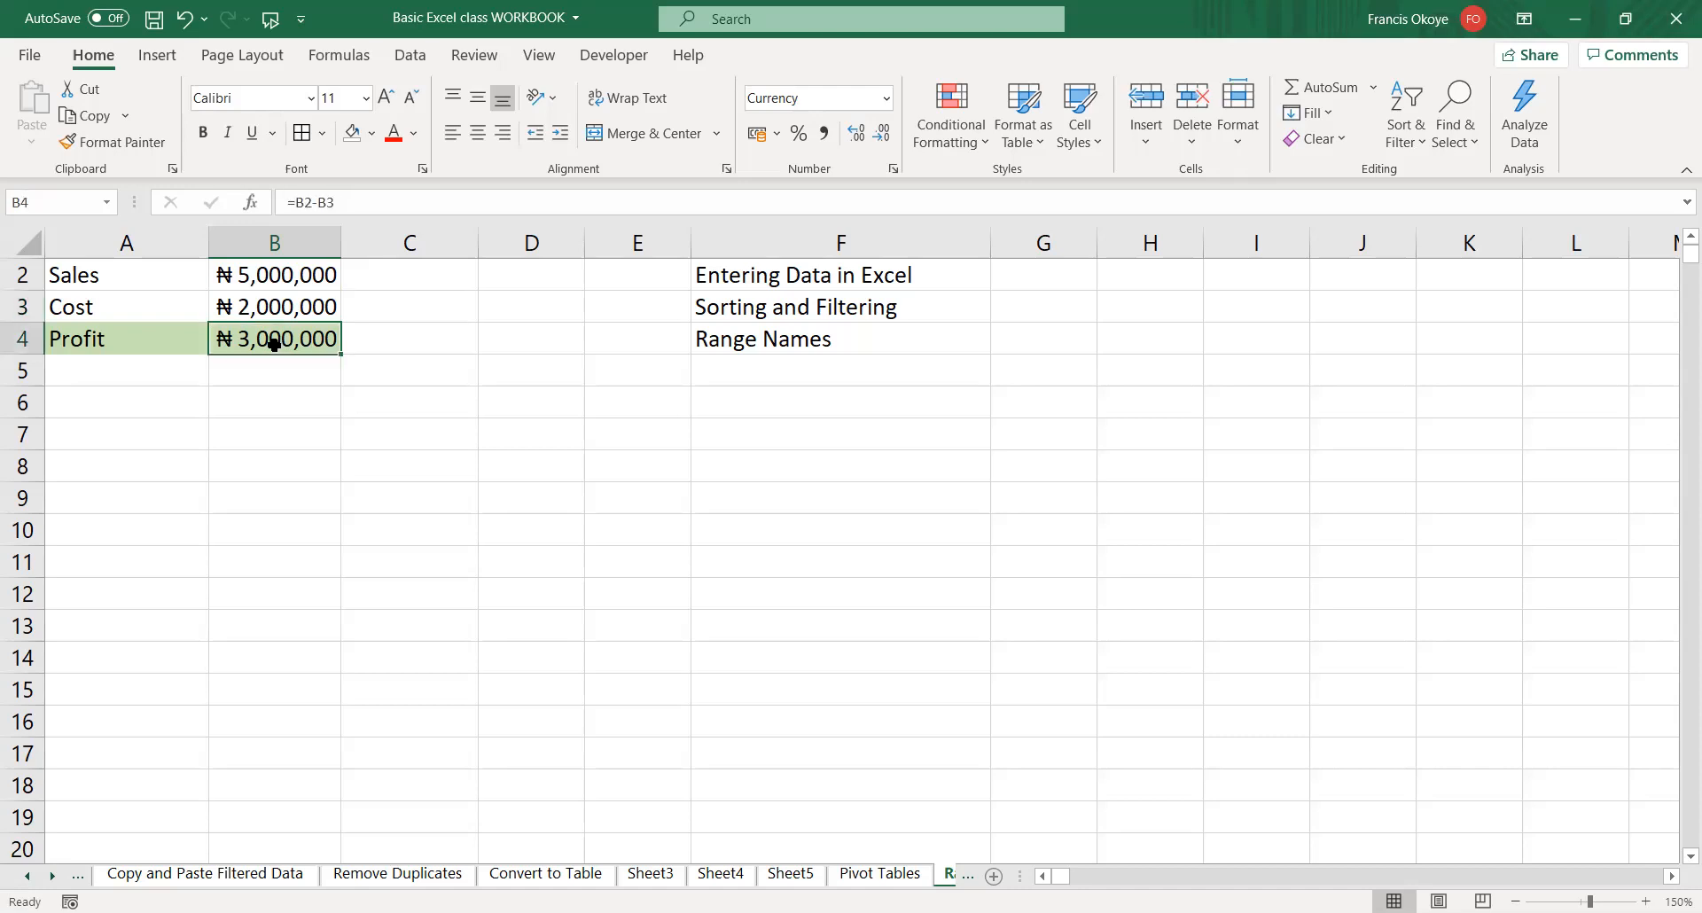
left_click(327, 377)
- Create range names for the amounts in A2:B4 from the Sales, Cost and Profit labels in the left column
left_click_drag(145, 274, 286, 336)
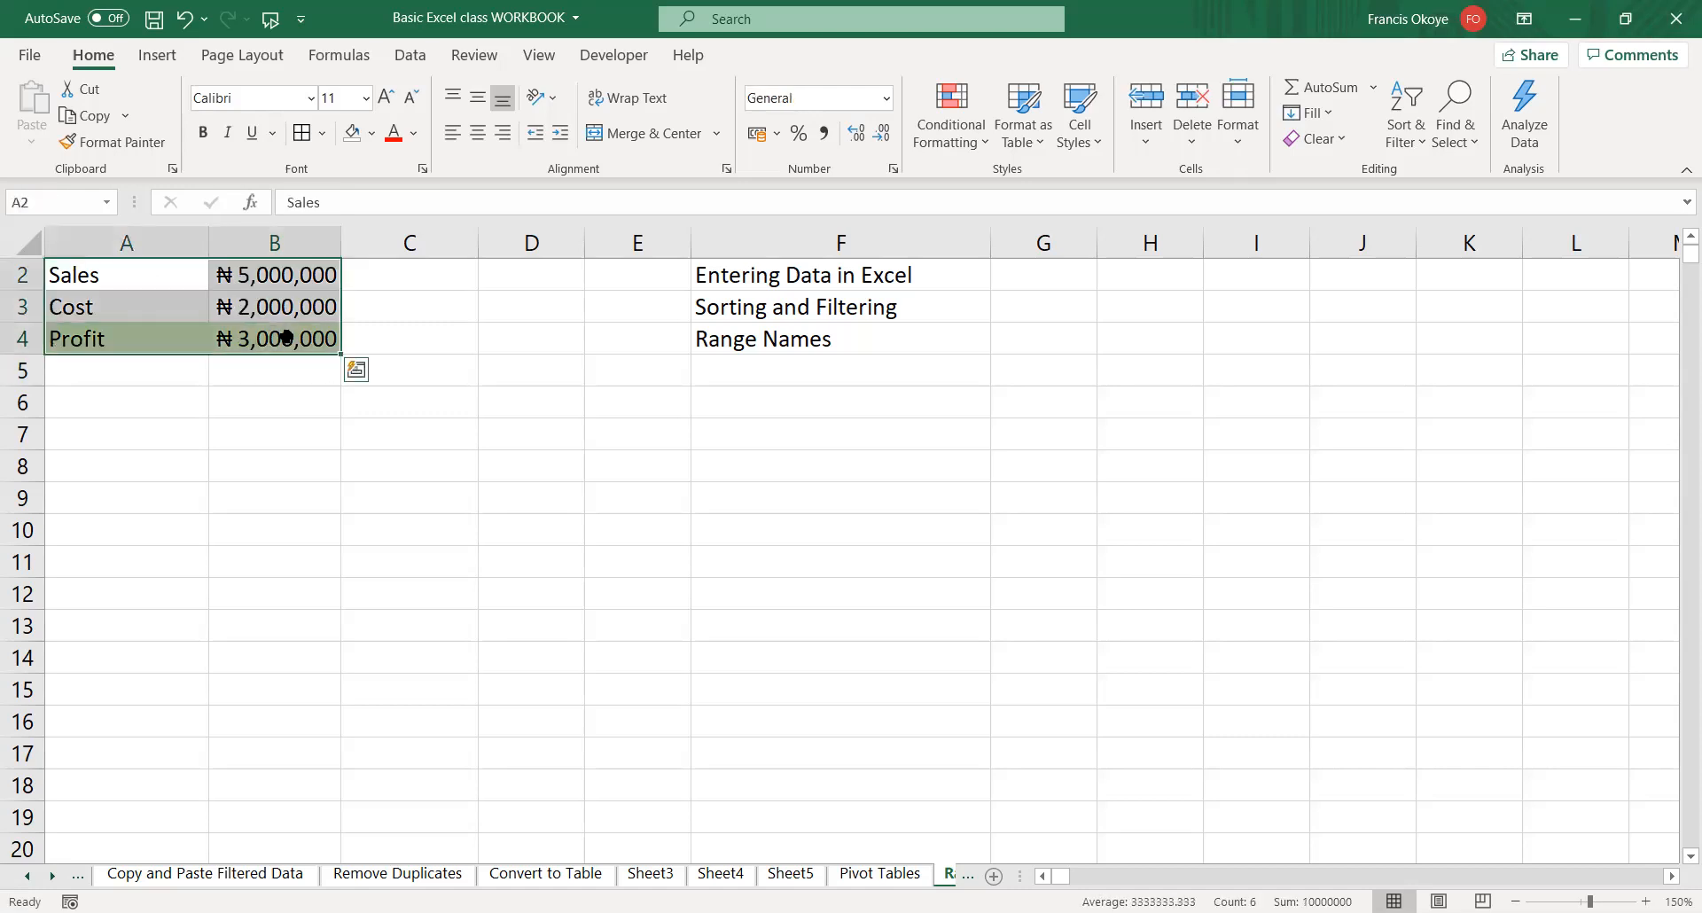
left_click(336, 57)
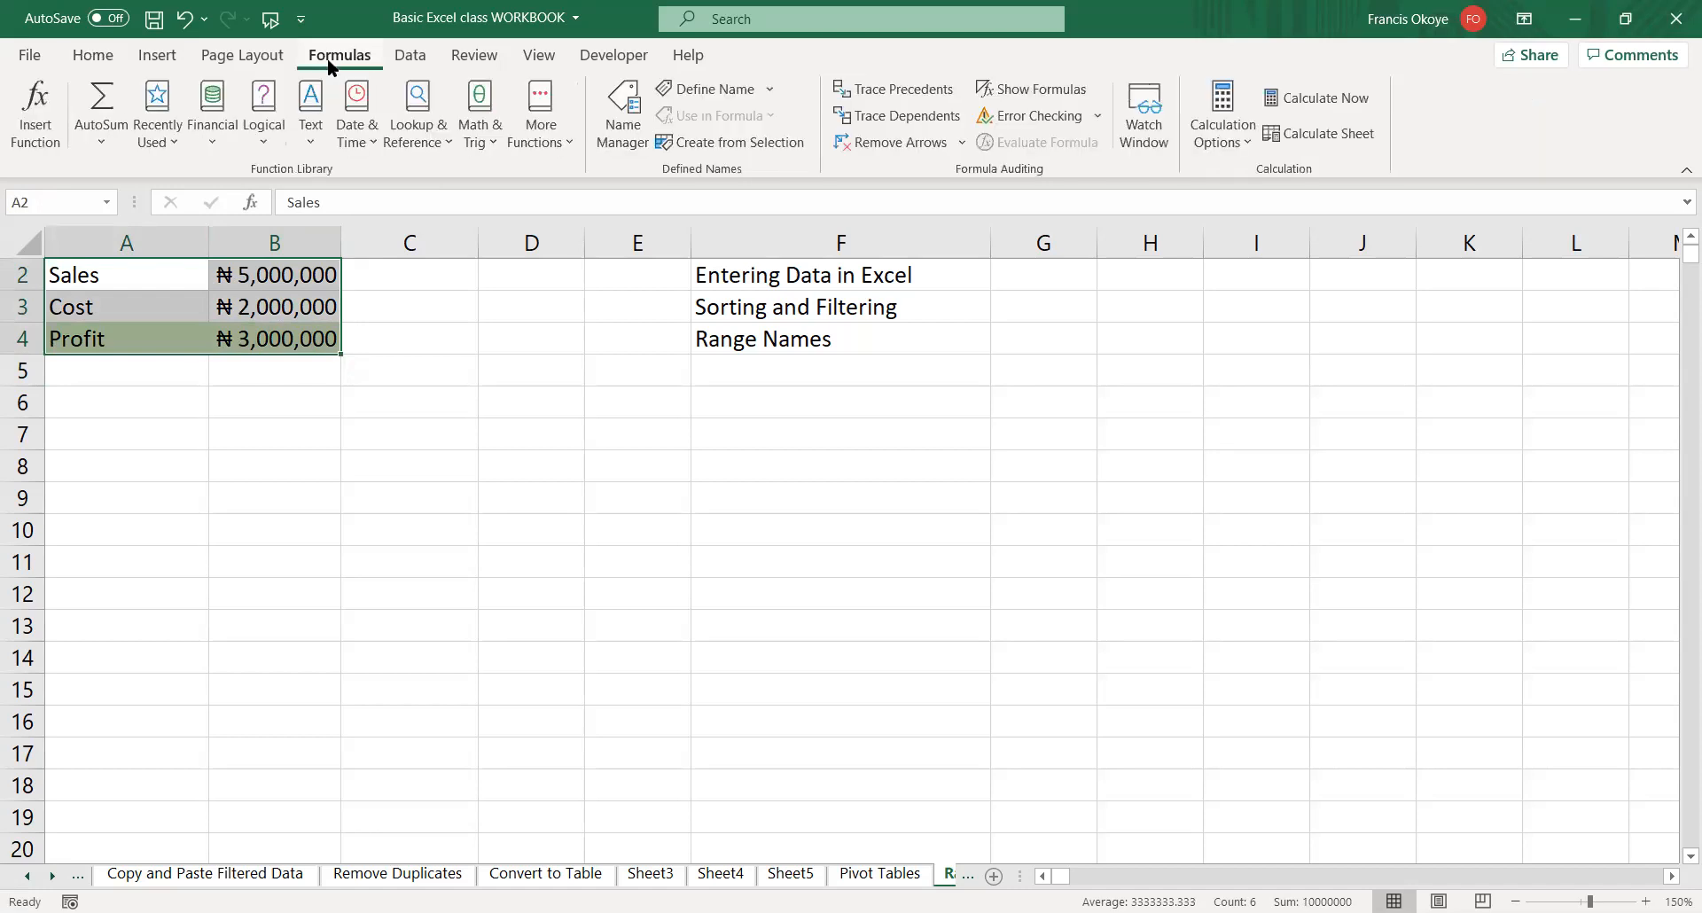
left_click(350, 286)
left_click_drag(163, 269, 276, 331)
left_click(756, 143)
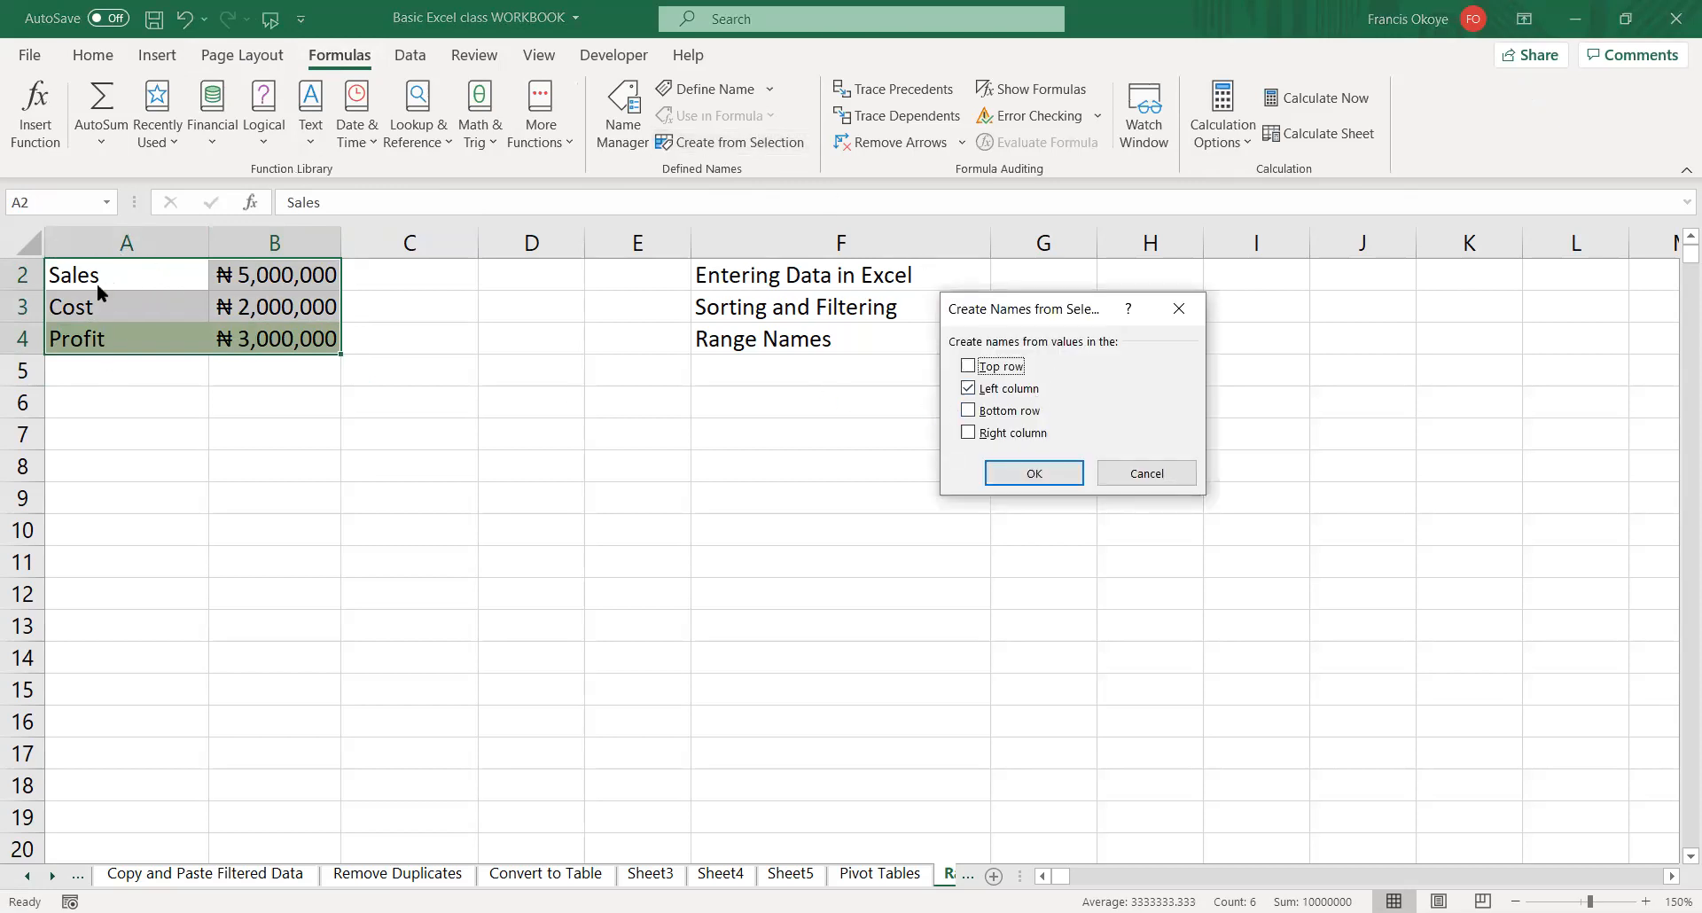
left_click(1030, 476)
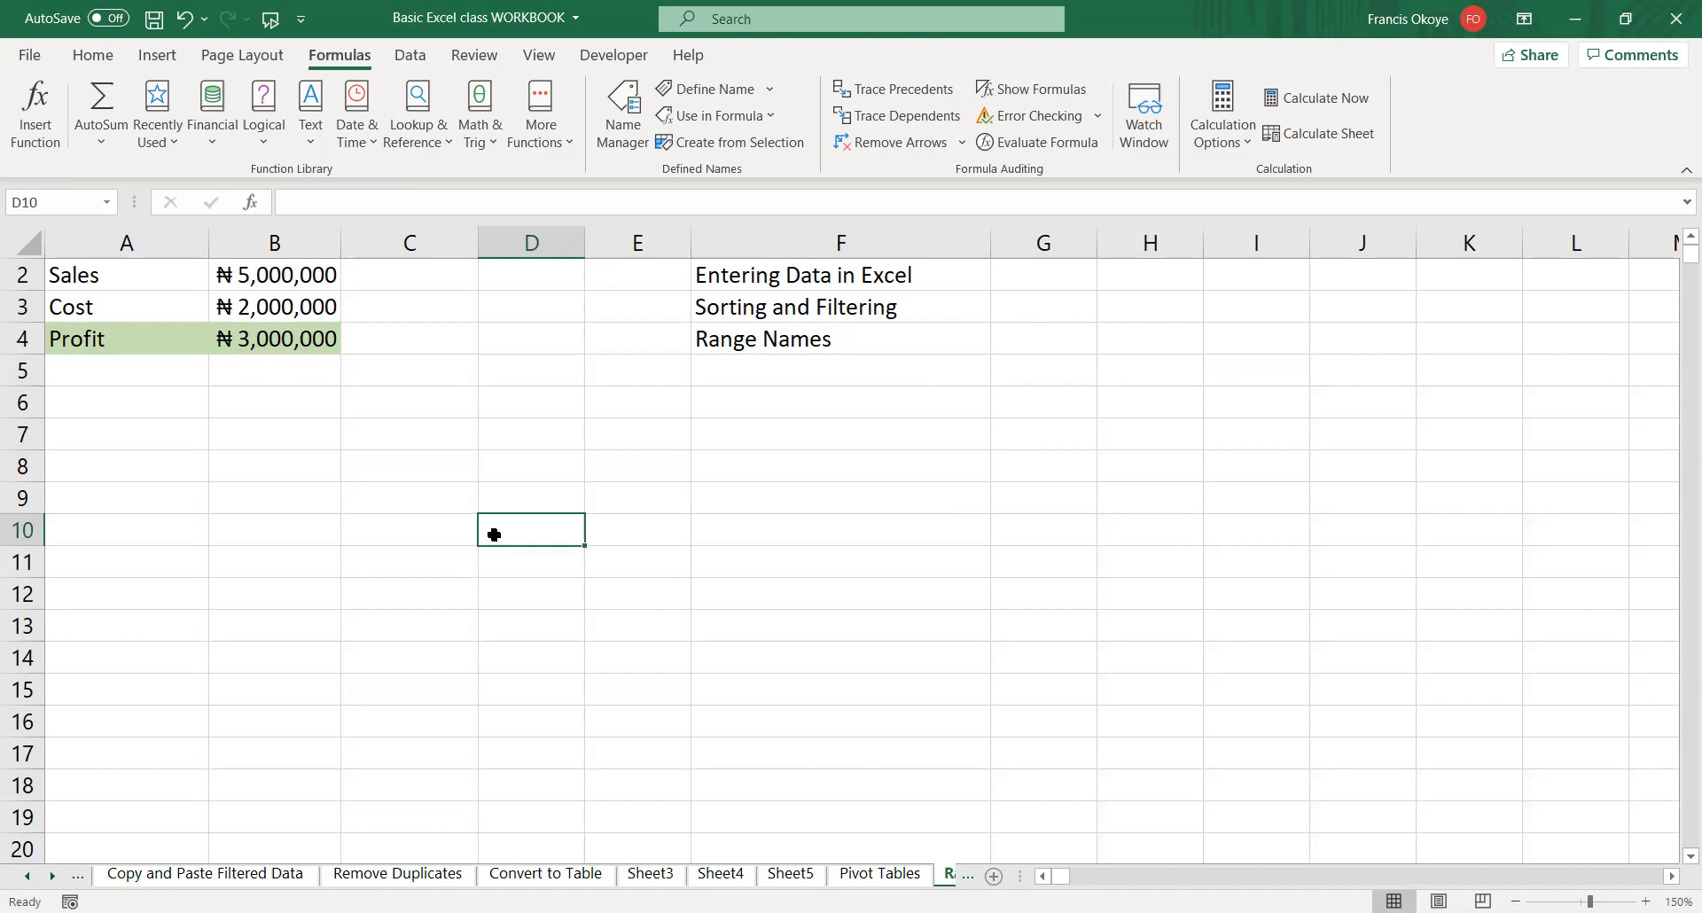
- Switch to Sheet5 and select the empty cell J4 beside the pivot table
left_click(785, 878)
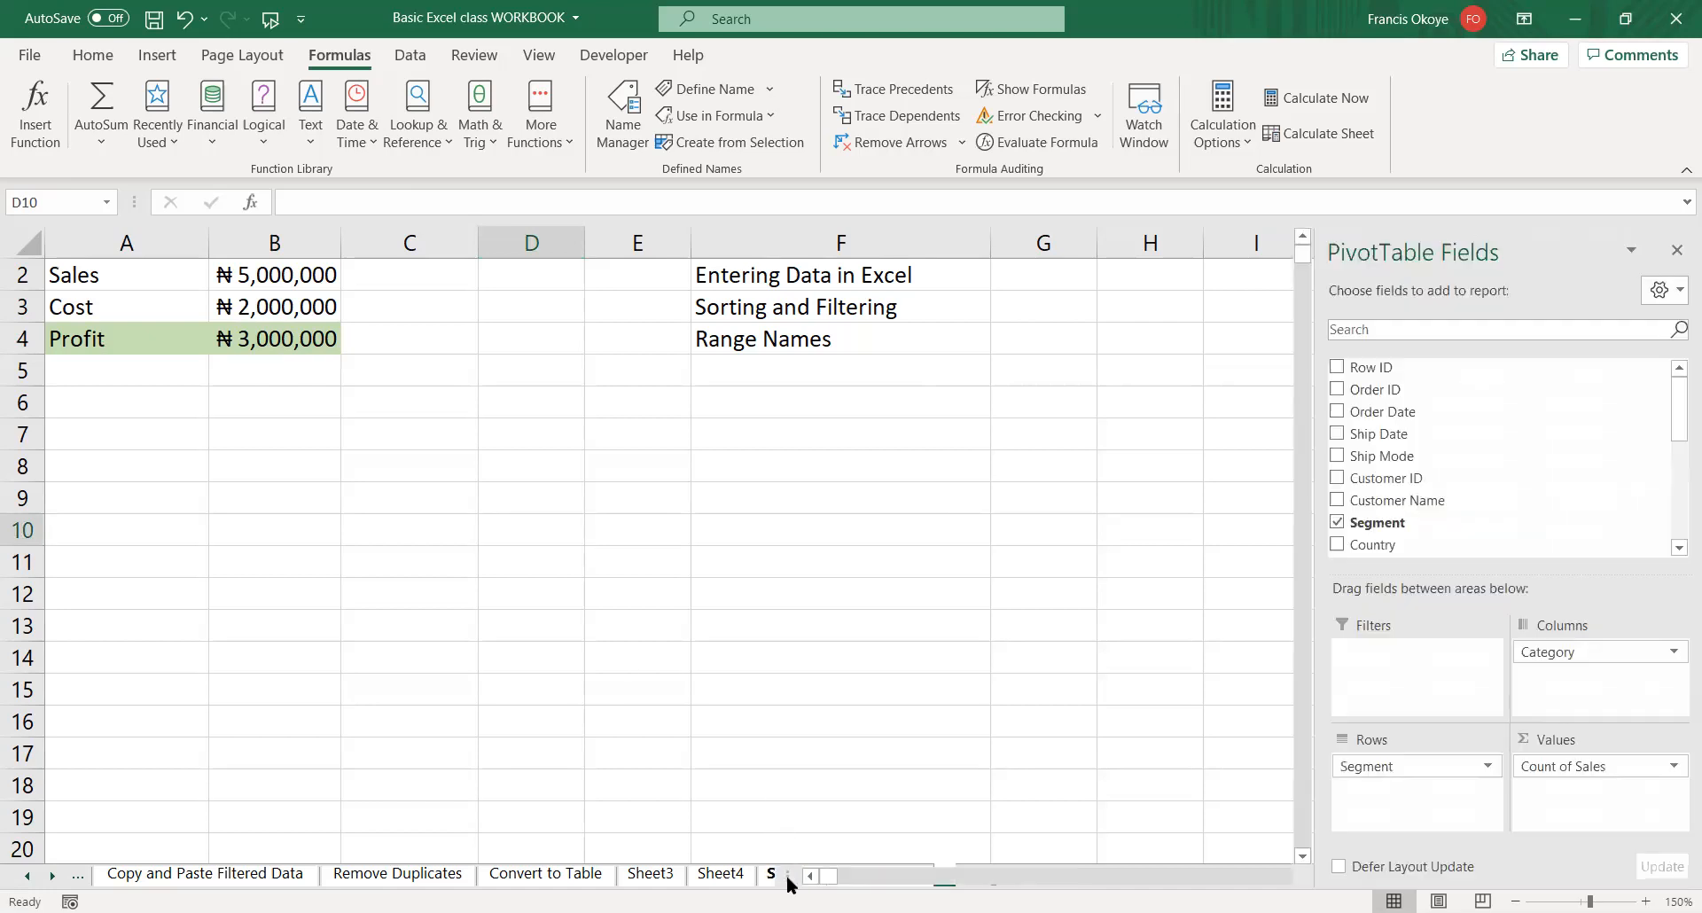
left_click(922, 321)
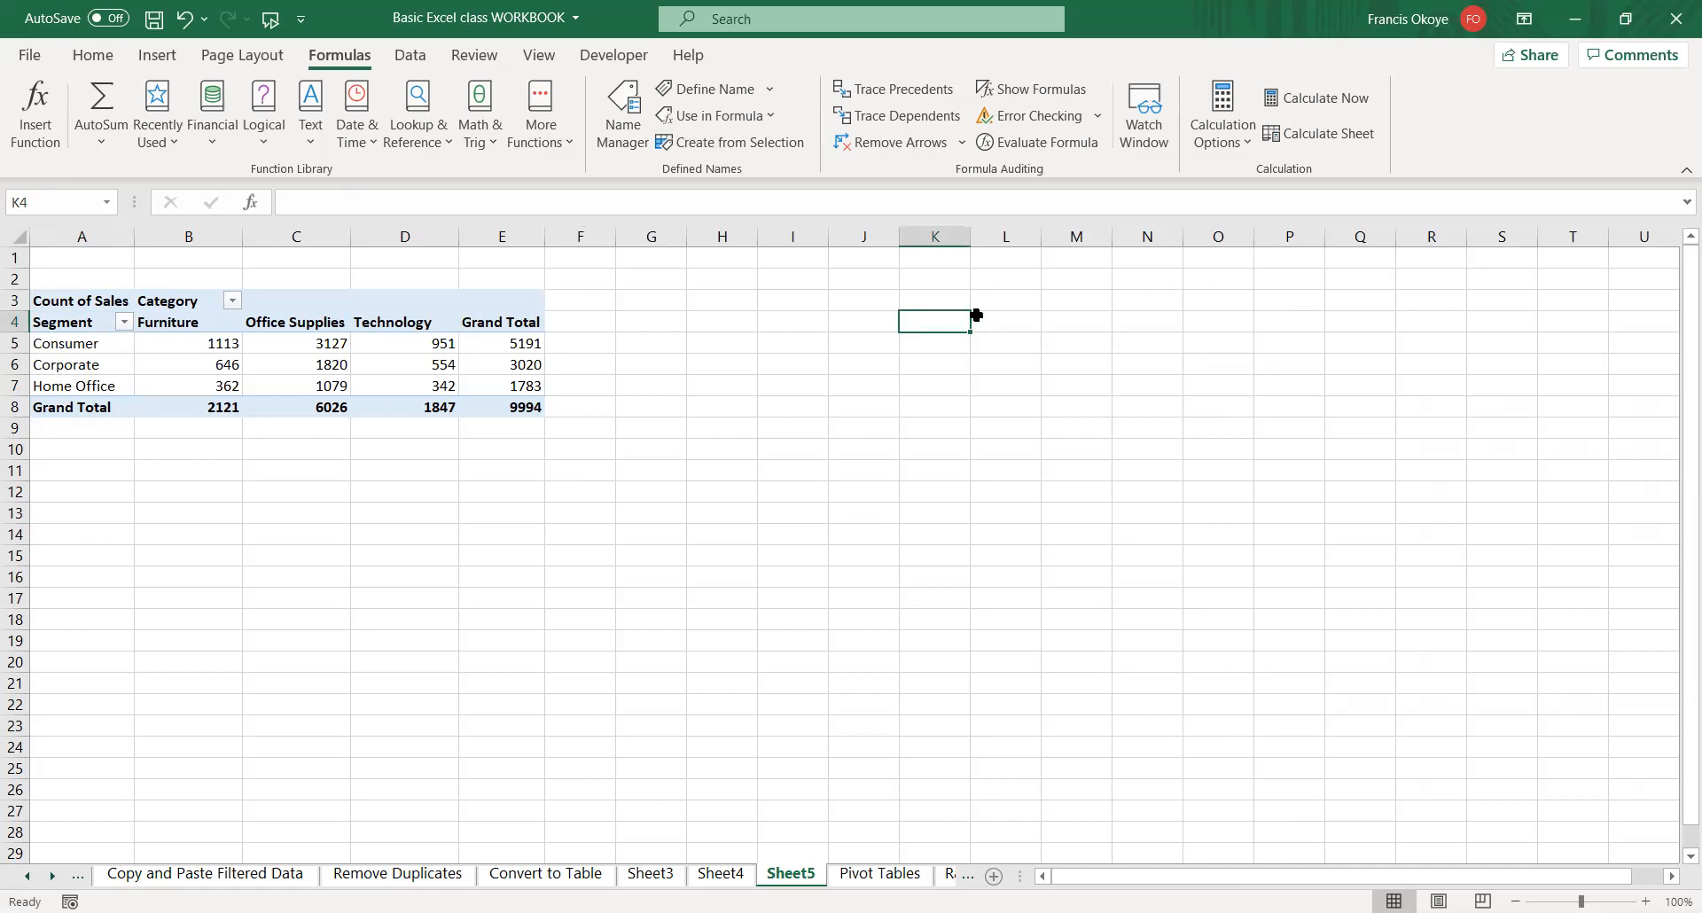
key("Left")
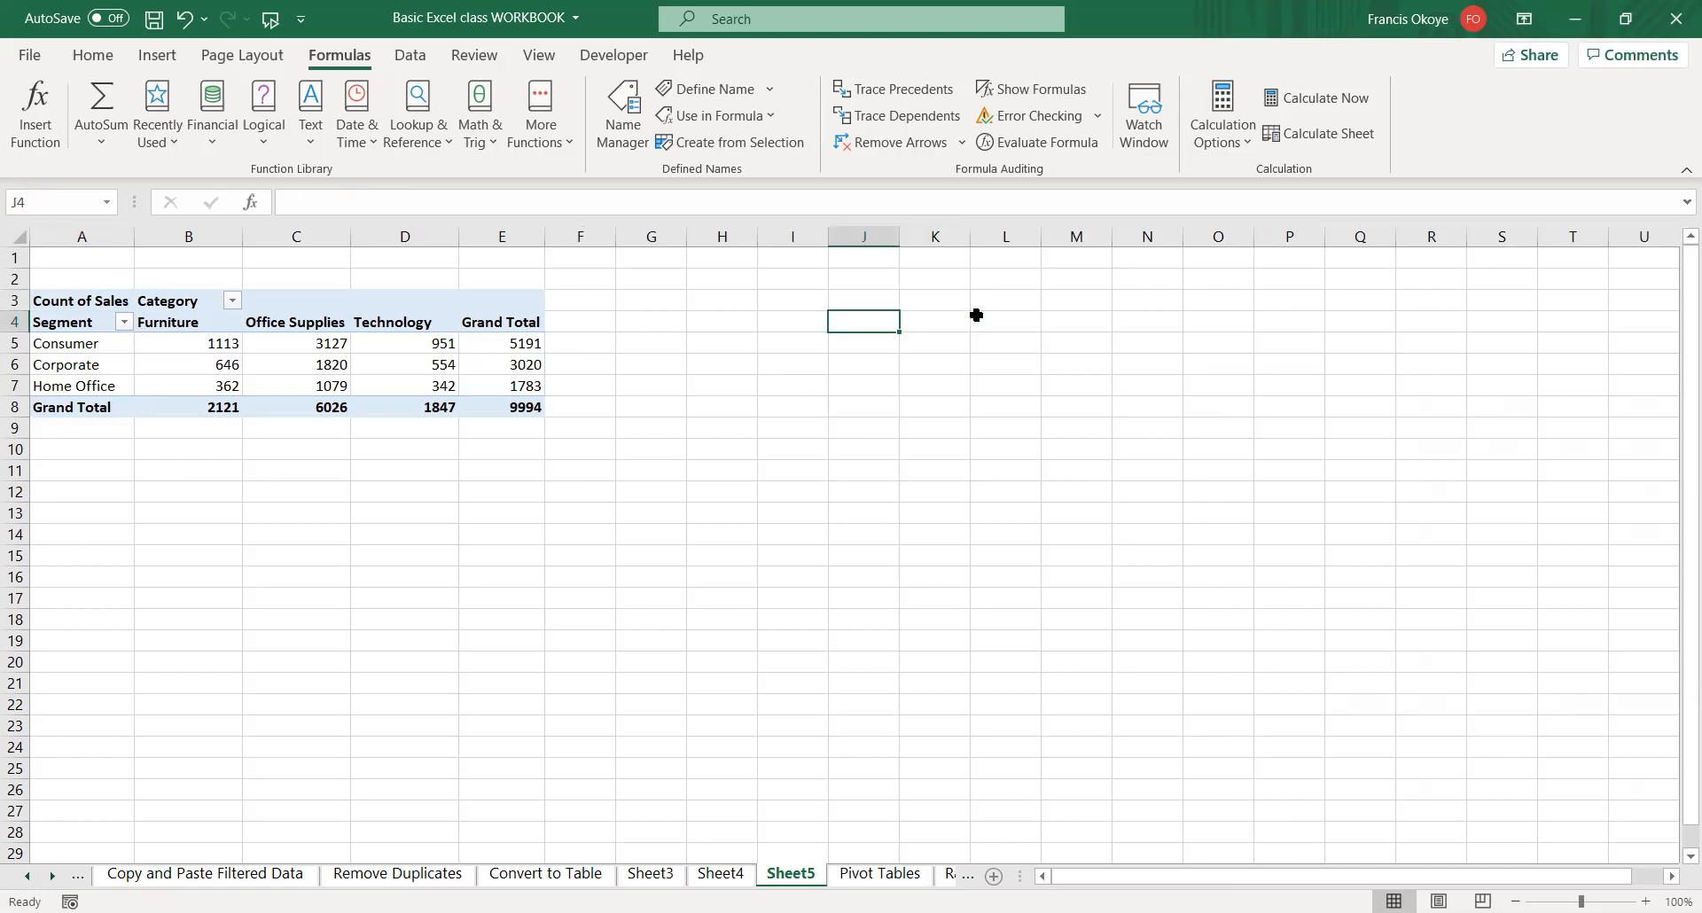
- Enter the label Profit in cell J4 and move to the adjacent cell K4
type("Profit")
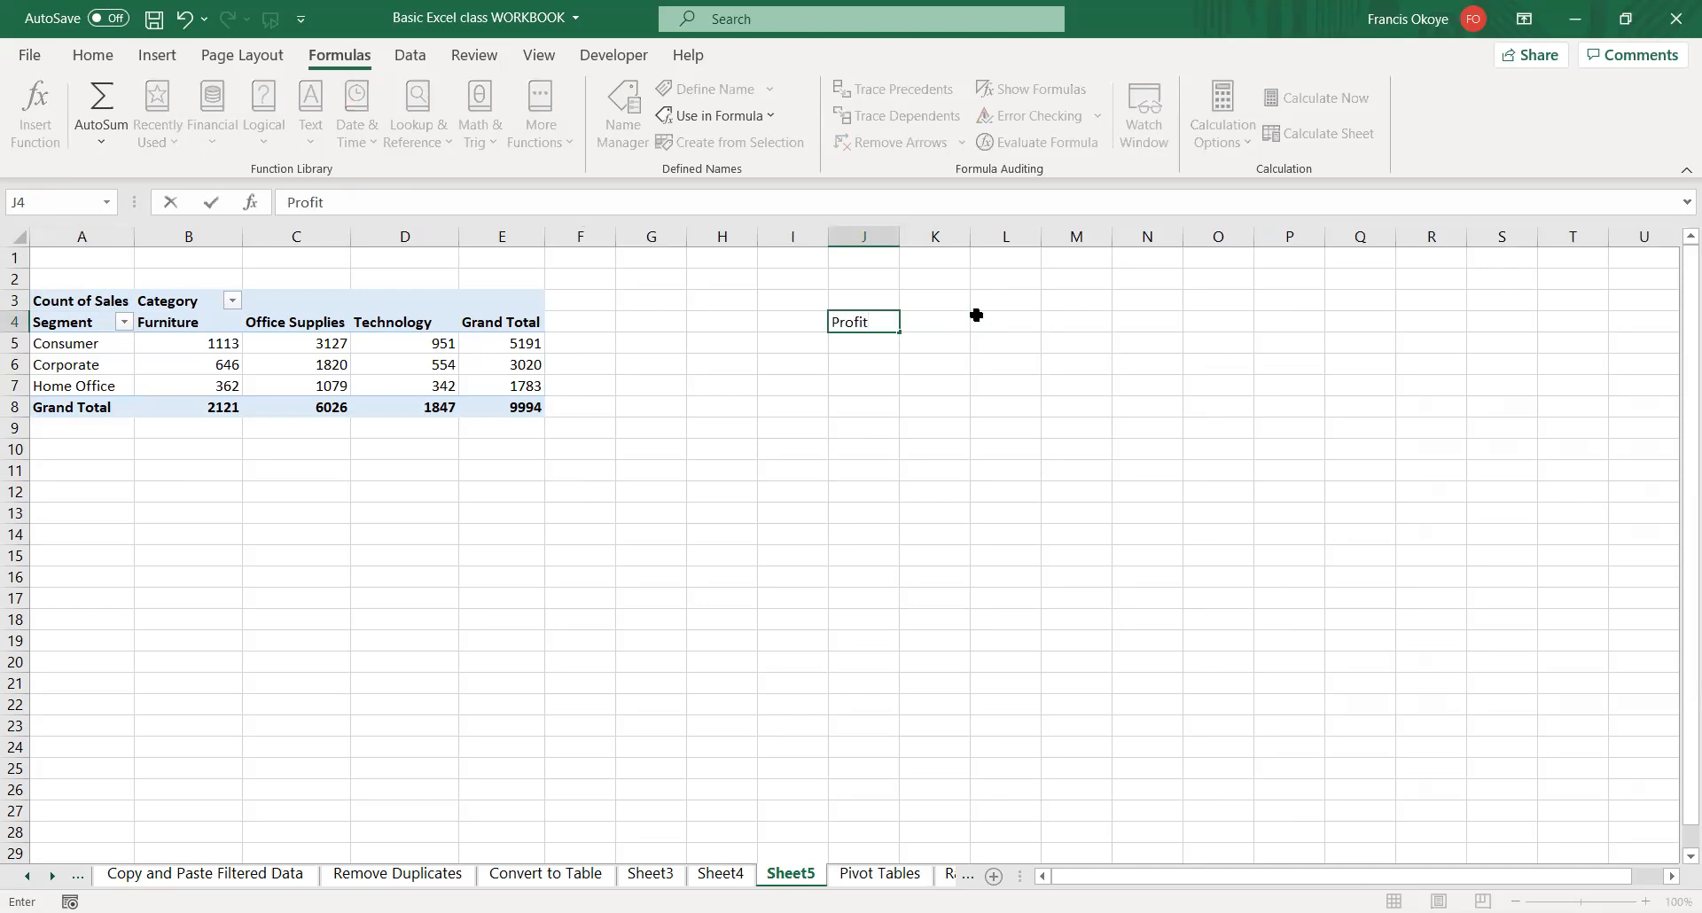
key("Return")
key("Right")
key("Up")
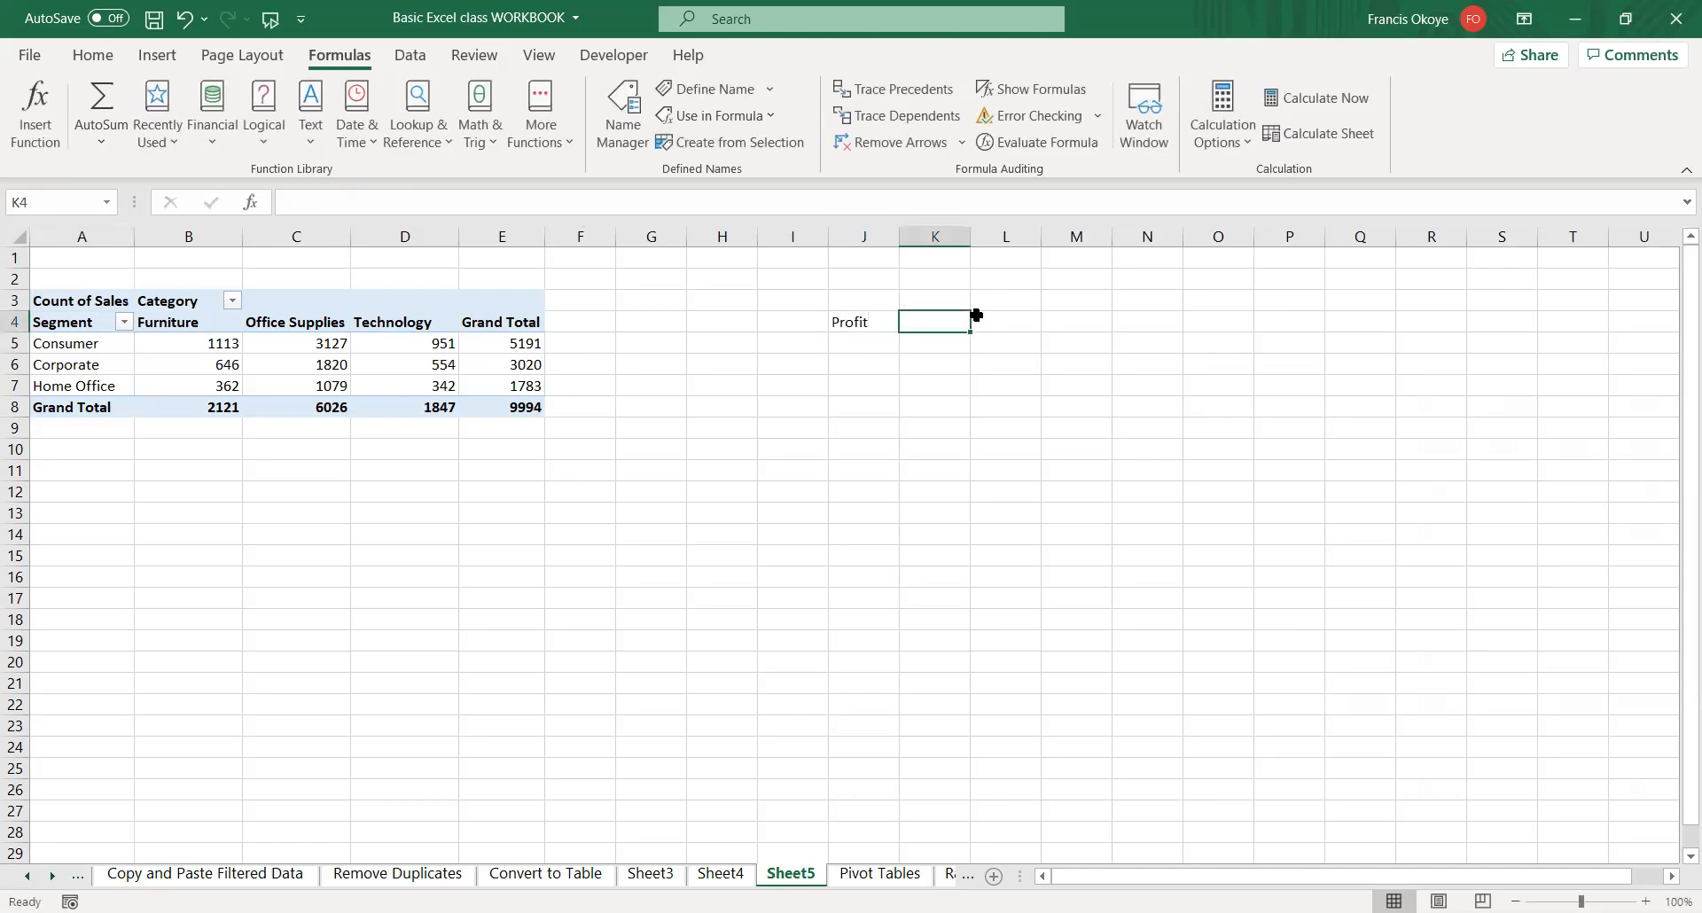
- Calculate the profit in K4 with the formula =Sales-Cost, using the range names, and reselect the cell to check its formula
type("=-")
key("BackSpace")
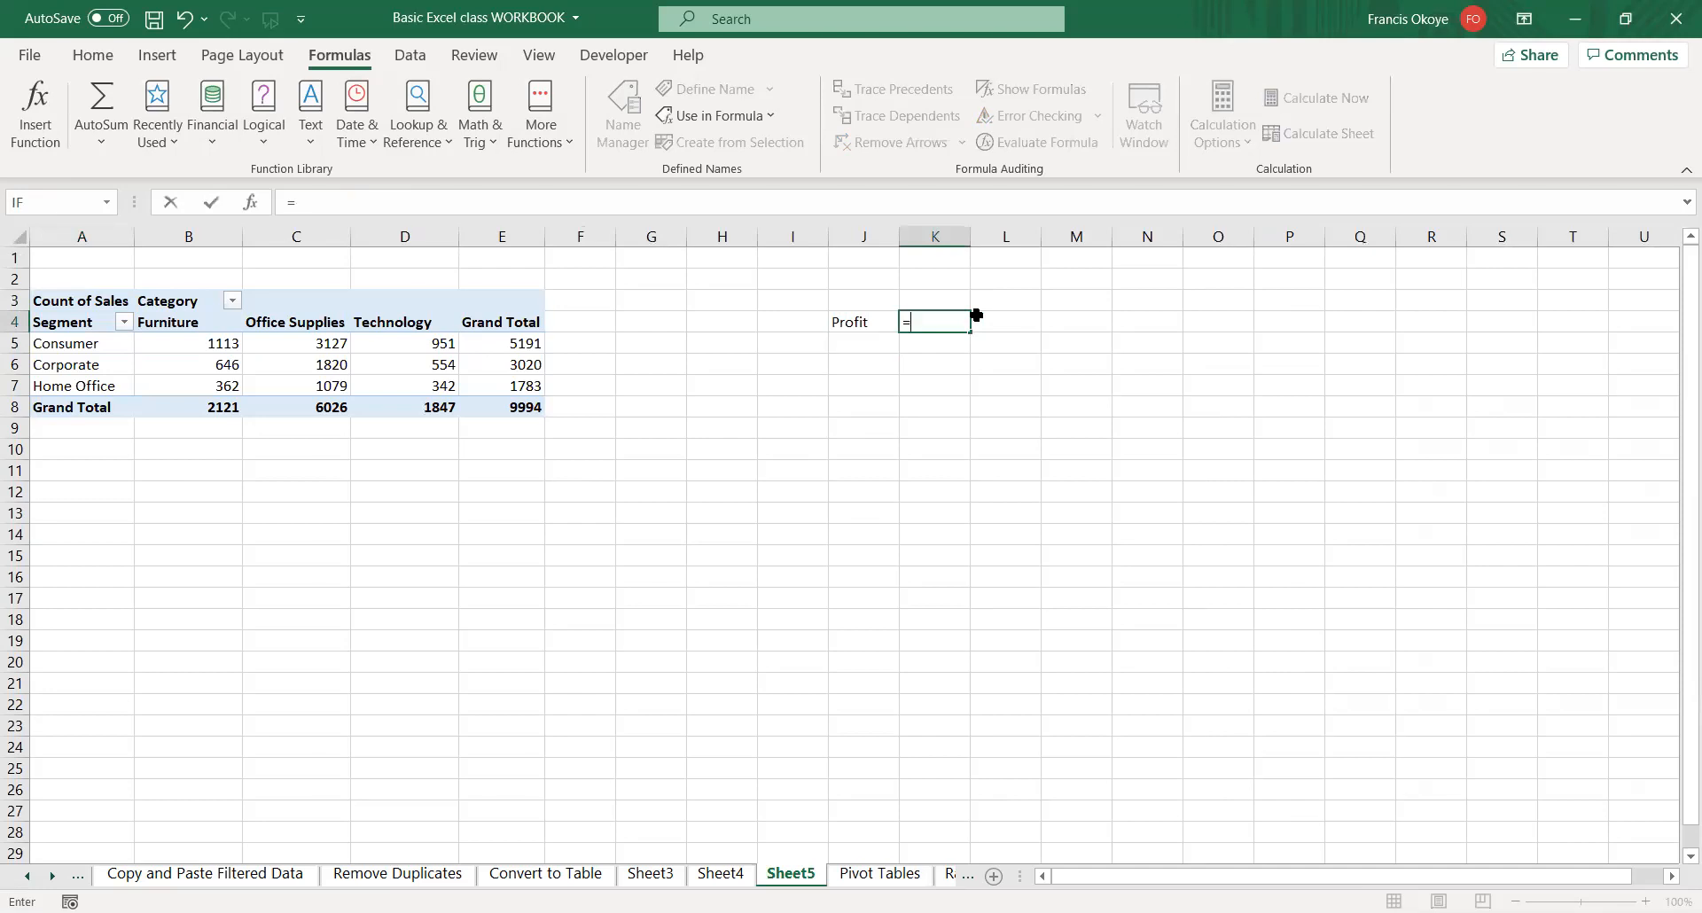
type("sales")
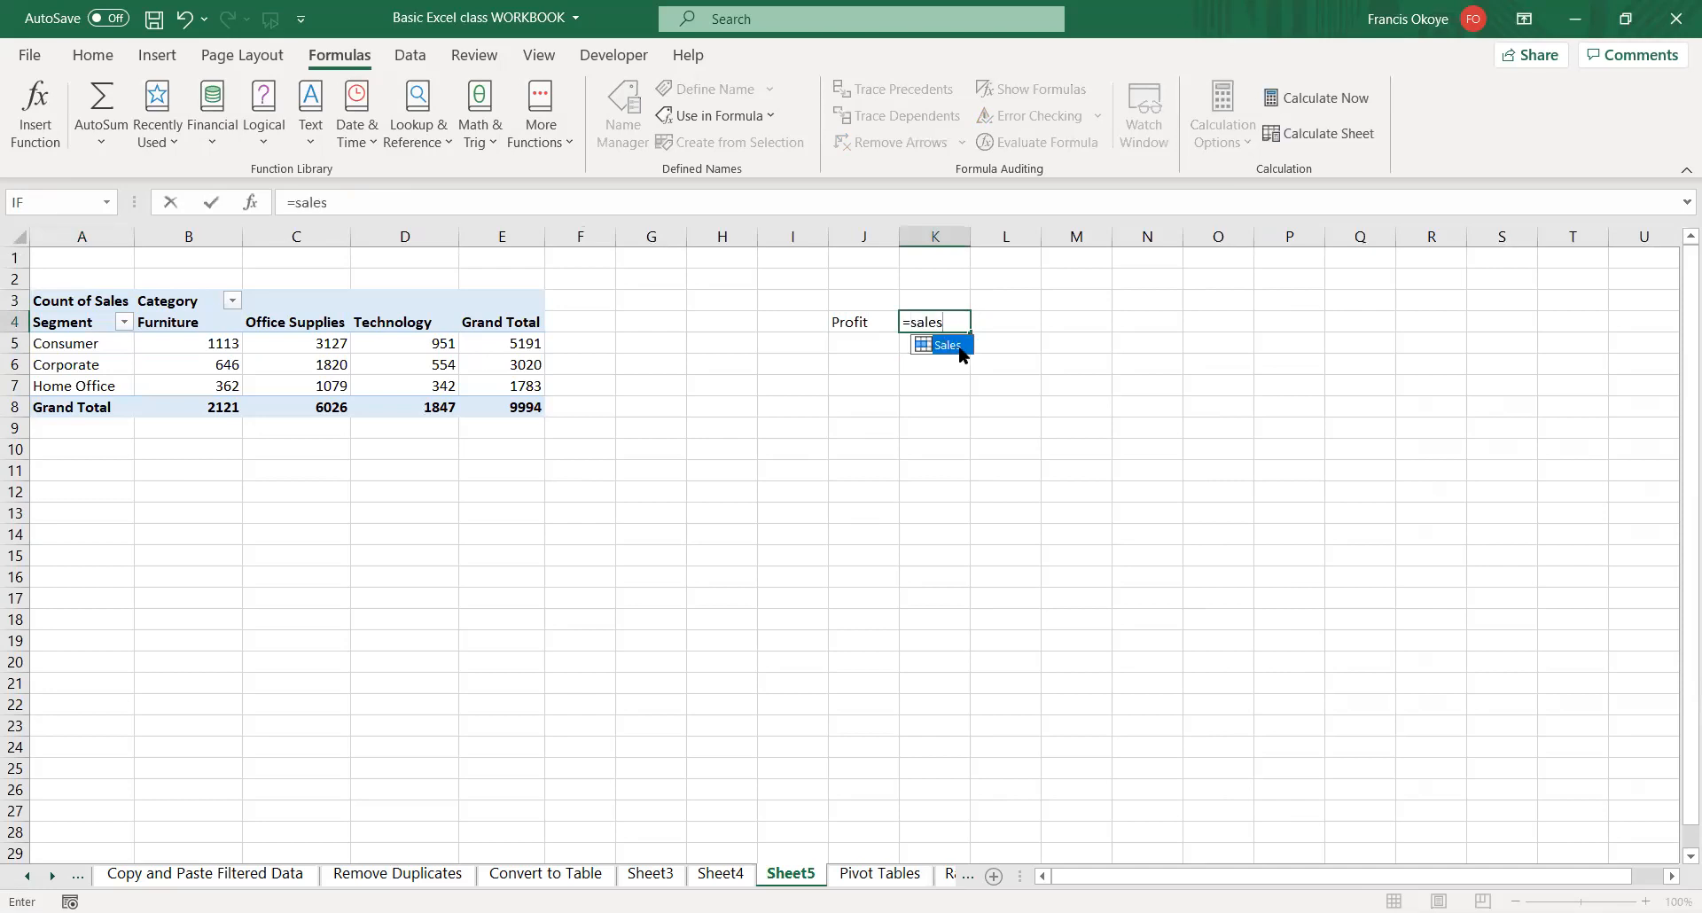
double_click(947, 345)
type("-Cost")
double_click(987, 340)
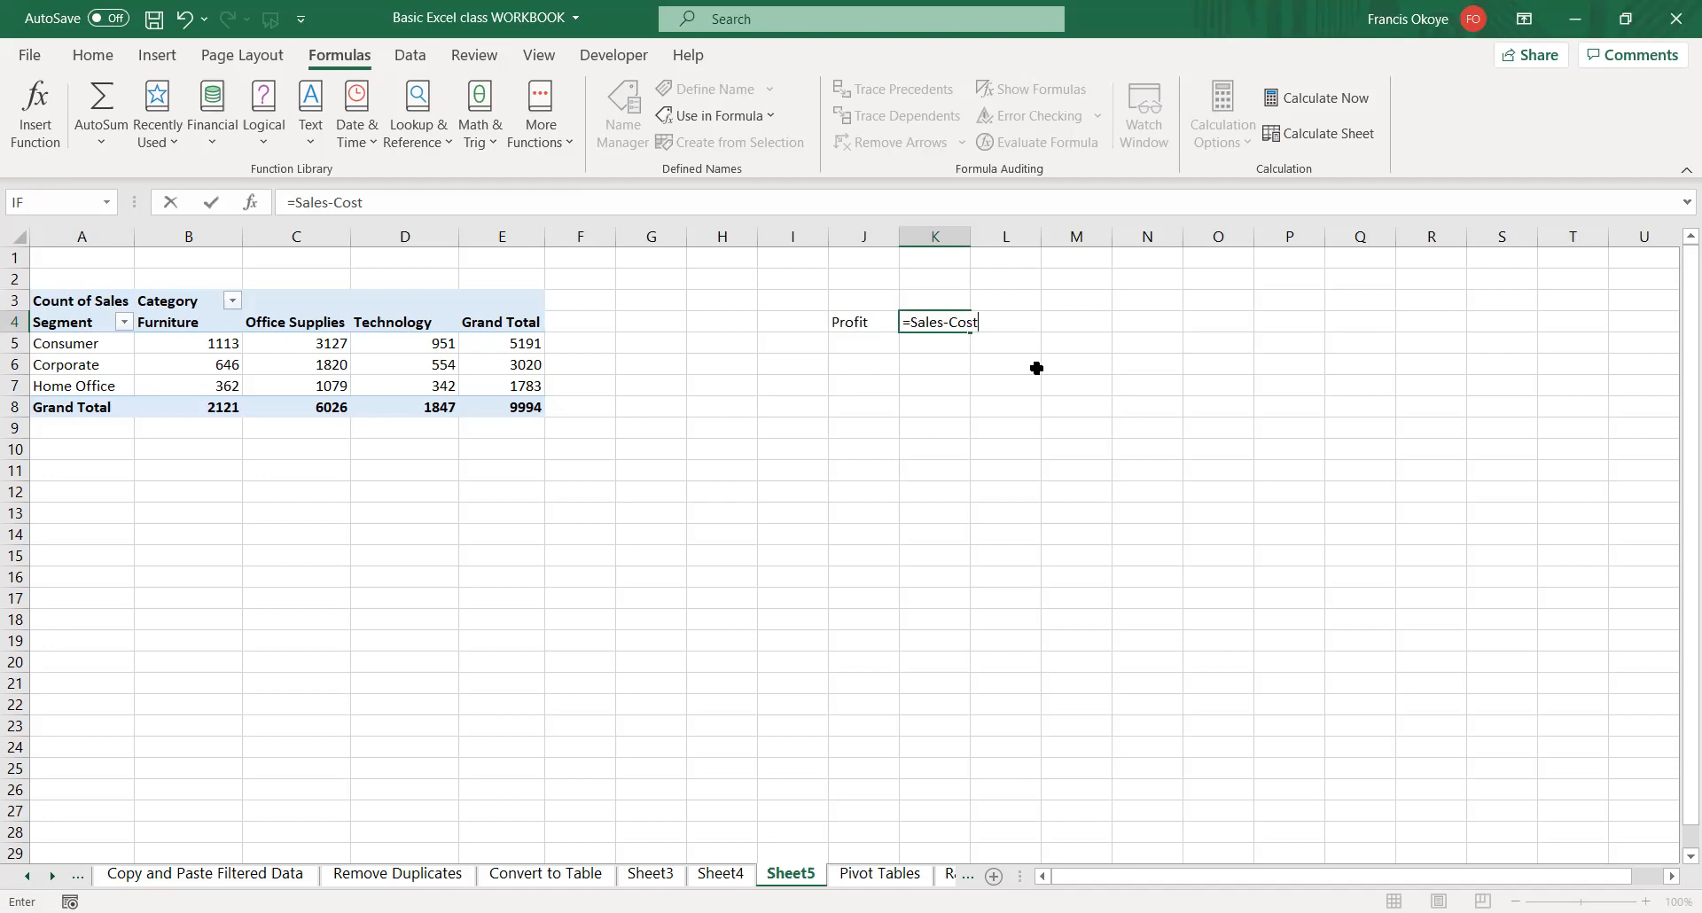
key("Return")
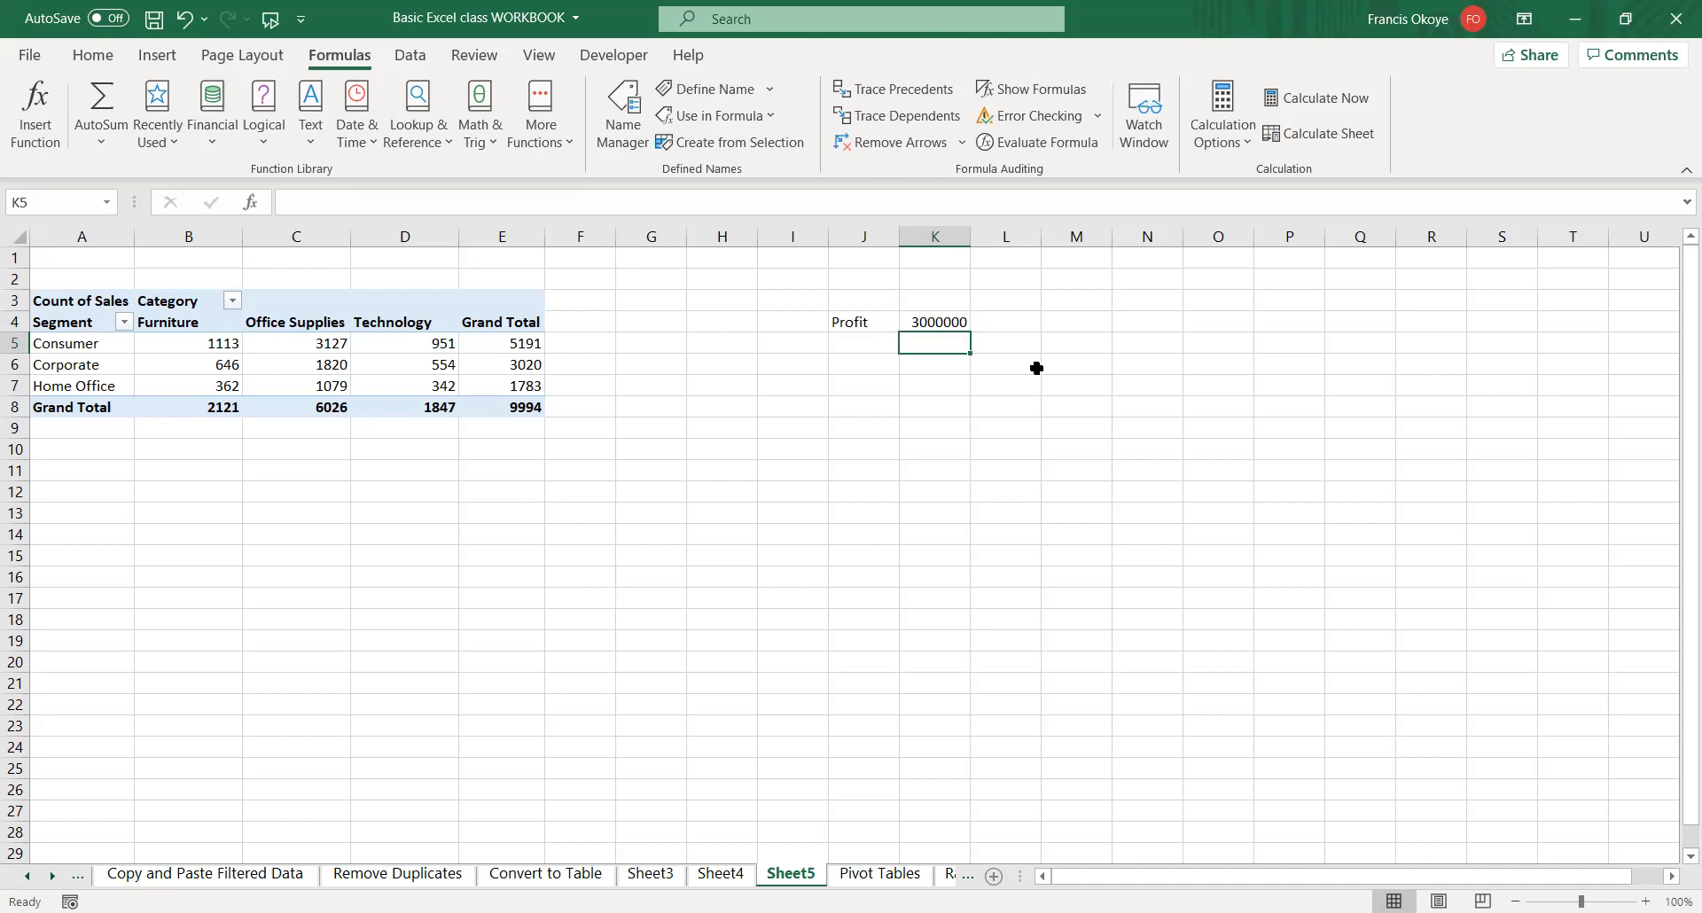
left_click(936, 321)
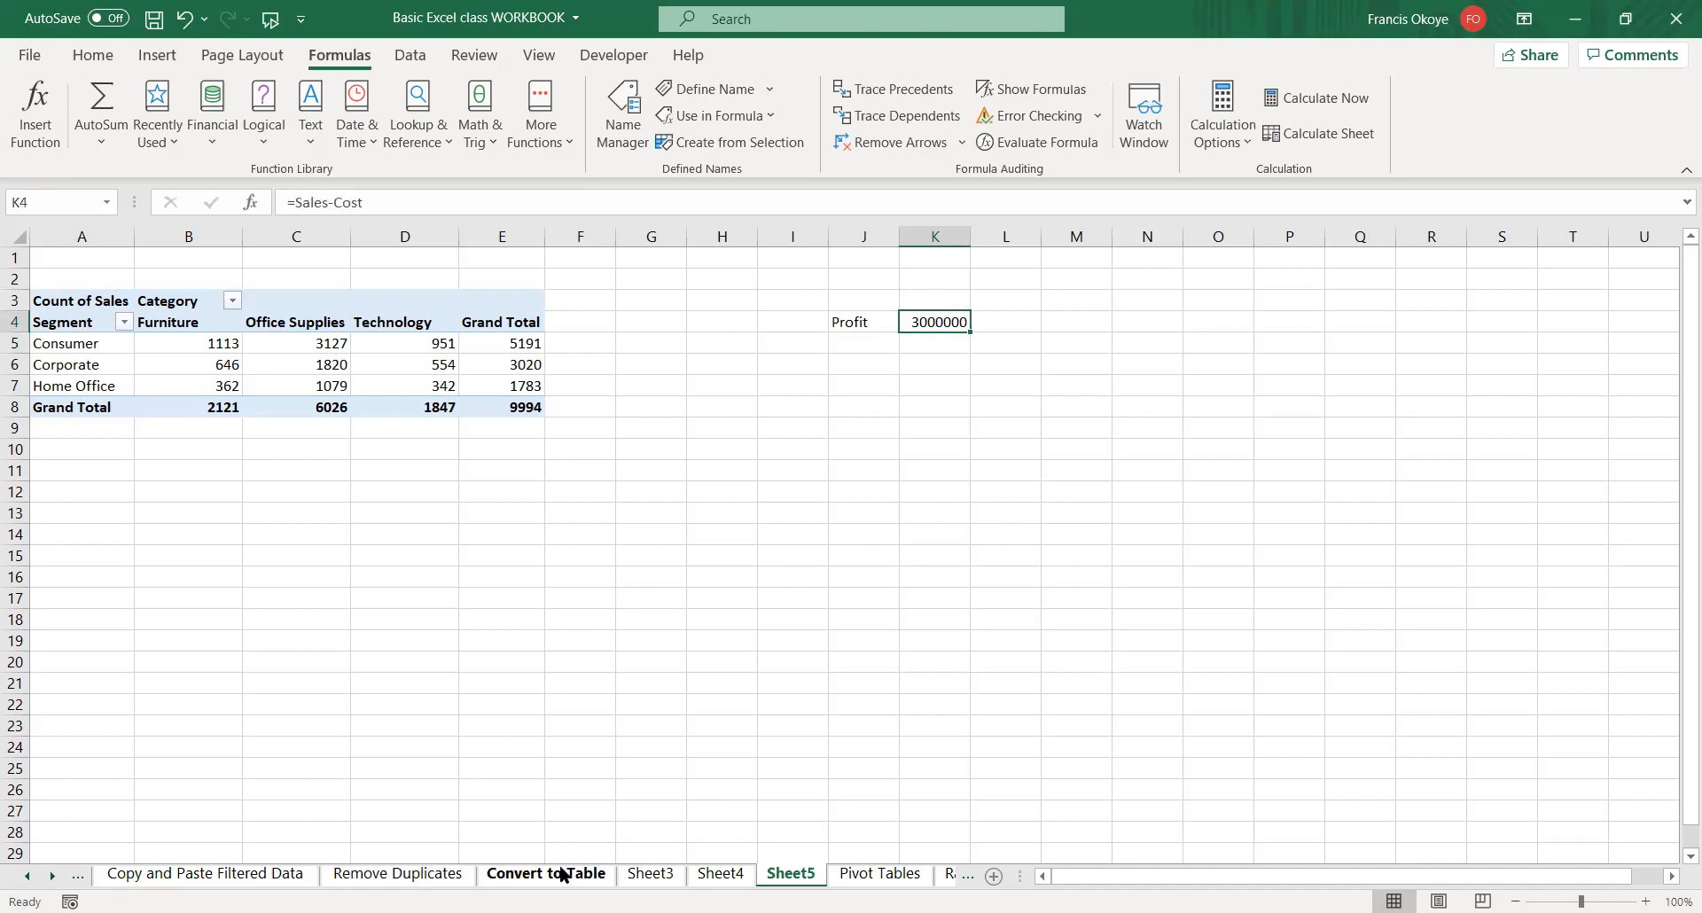
- Switch to the Range Name sheet and check the names assigned to the Sales, Cost and Profit amounts
left_click(896, 876)
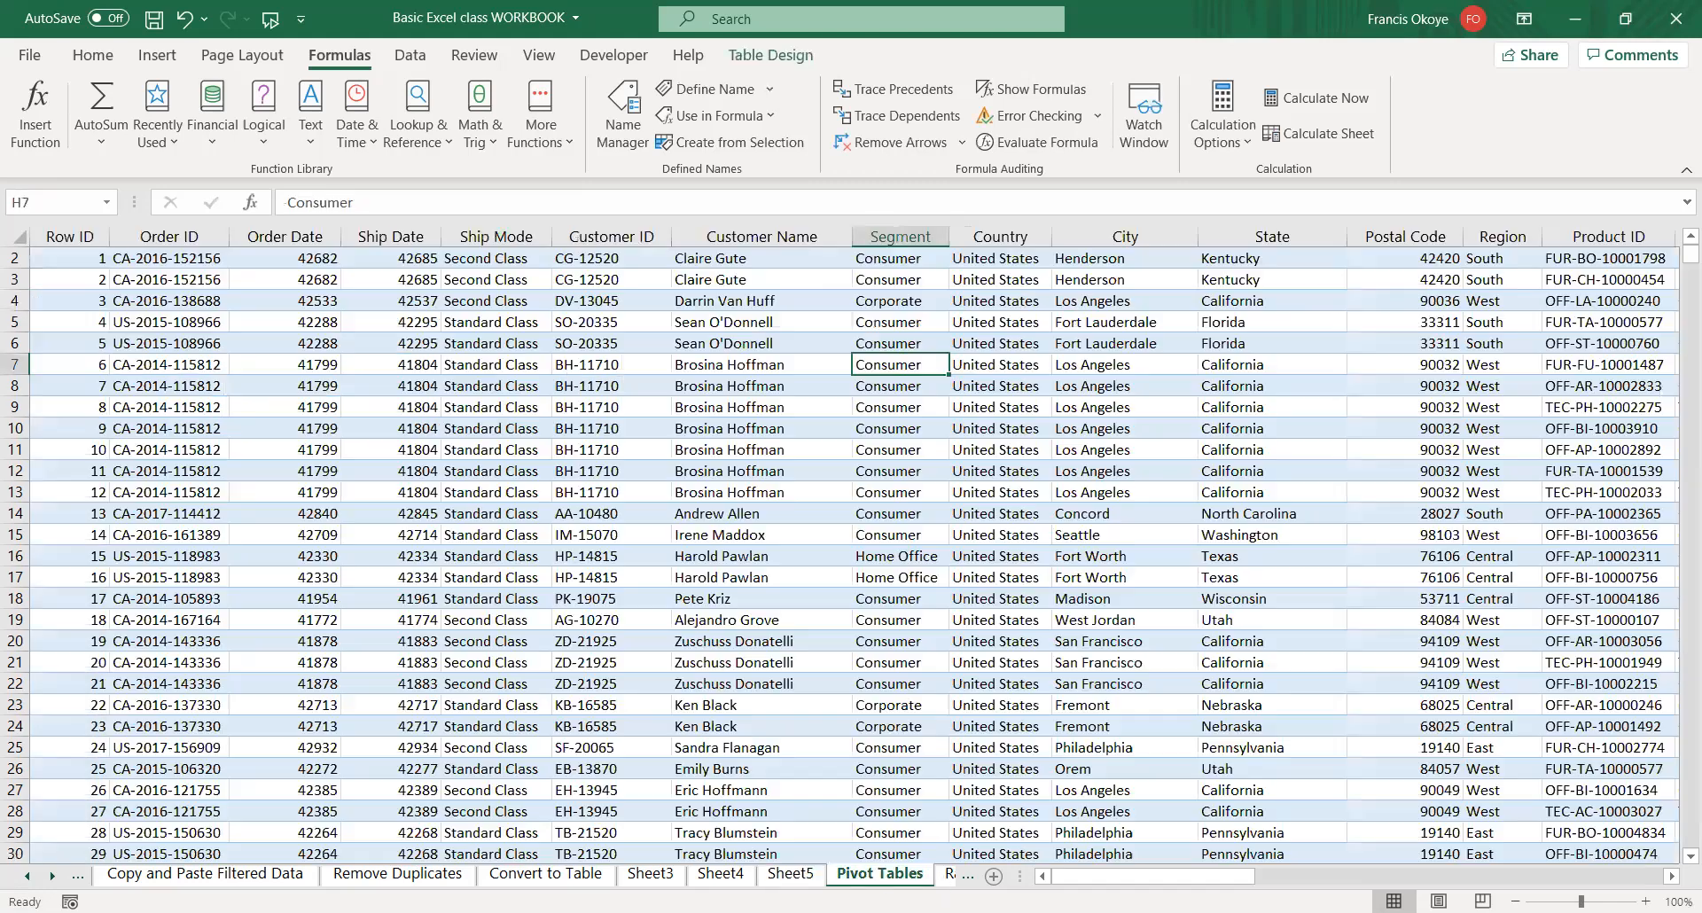
key("ctrl+Page_Down")
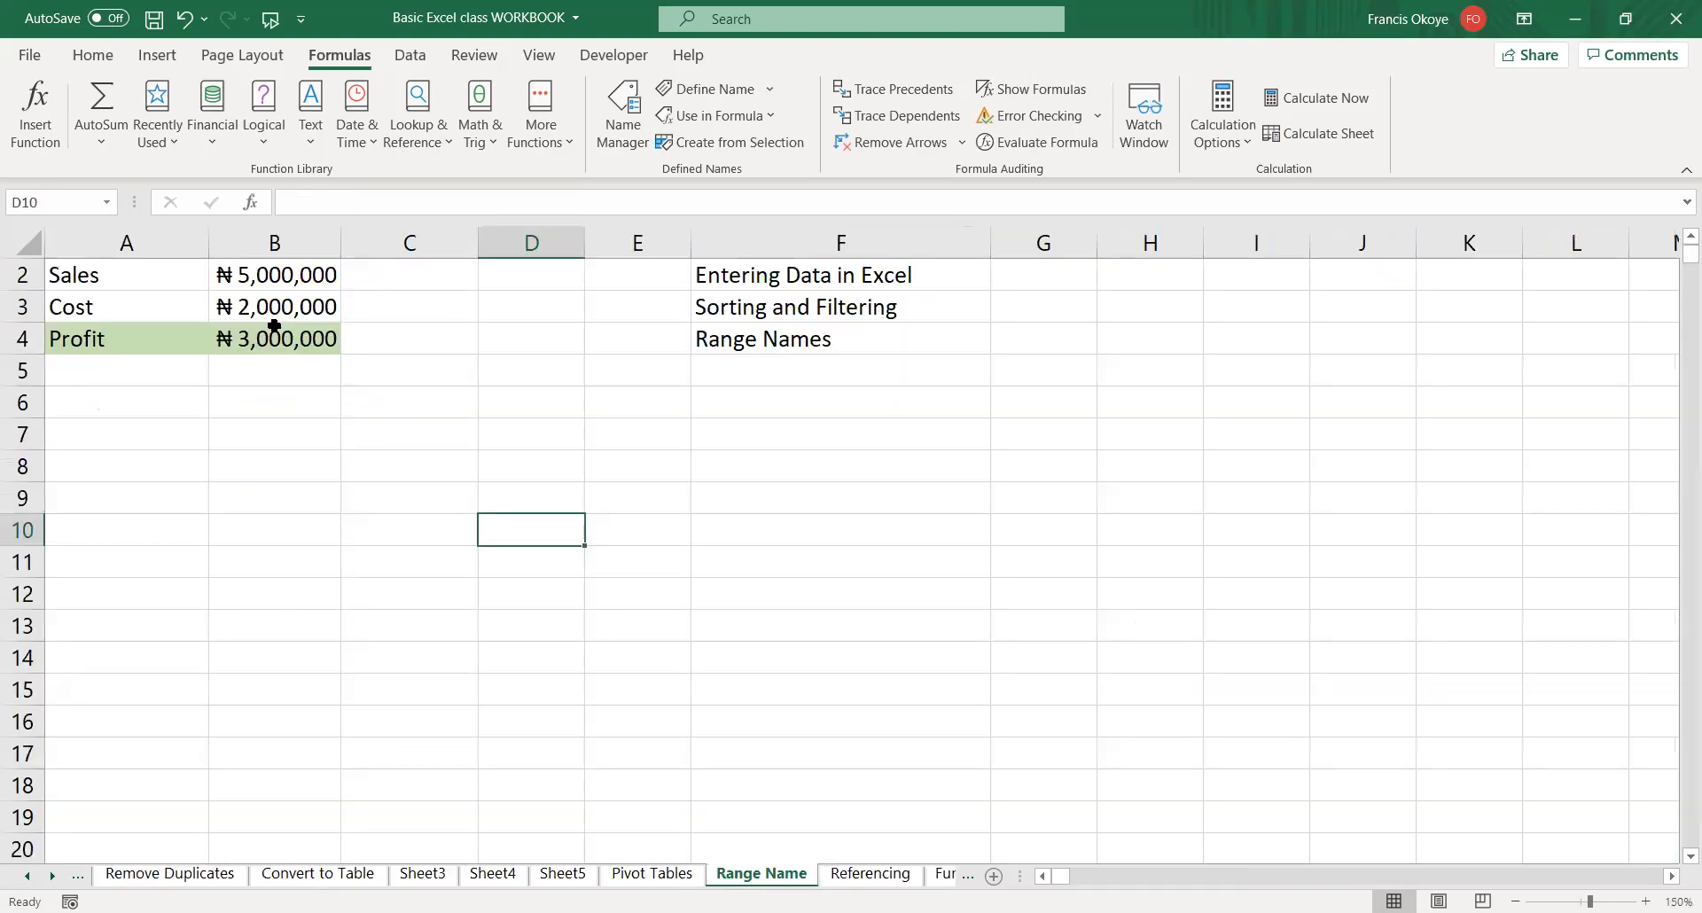
left_click(762, 459)
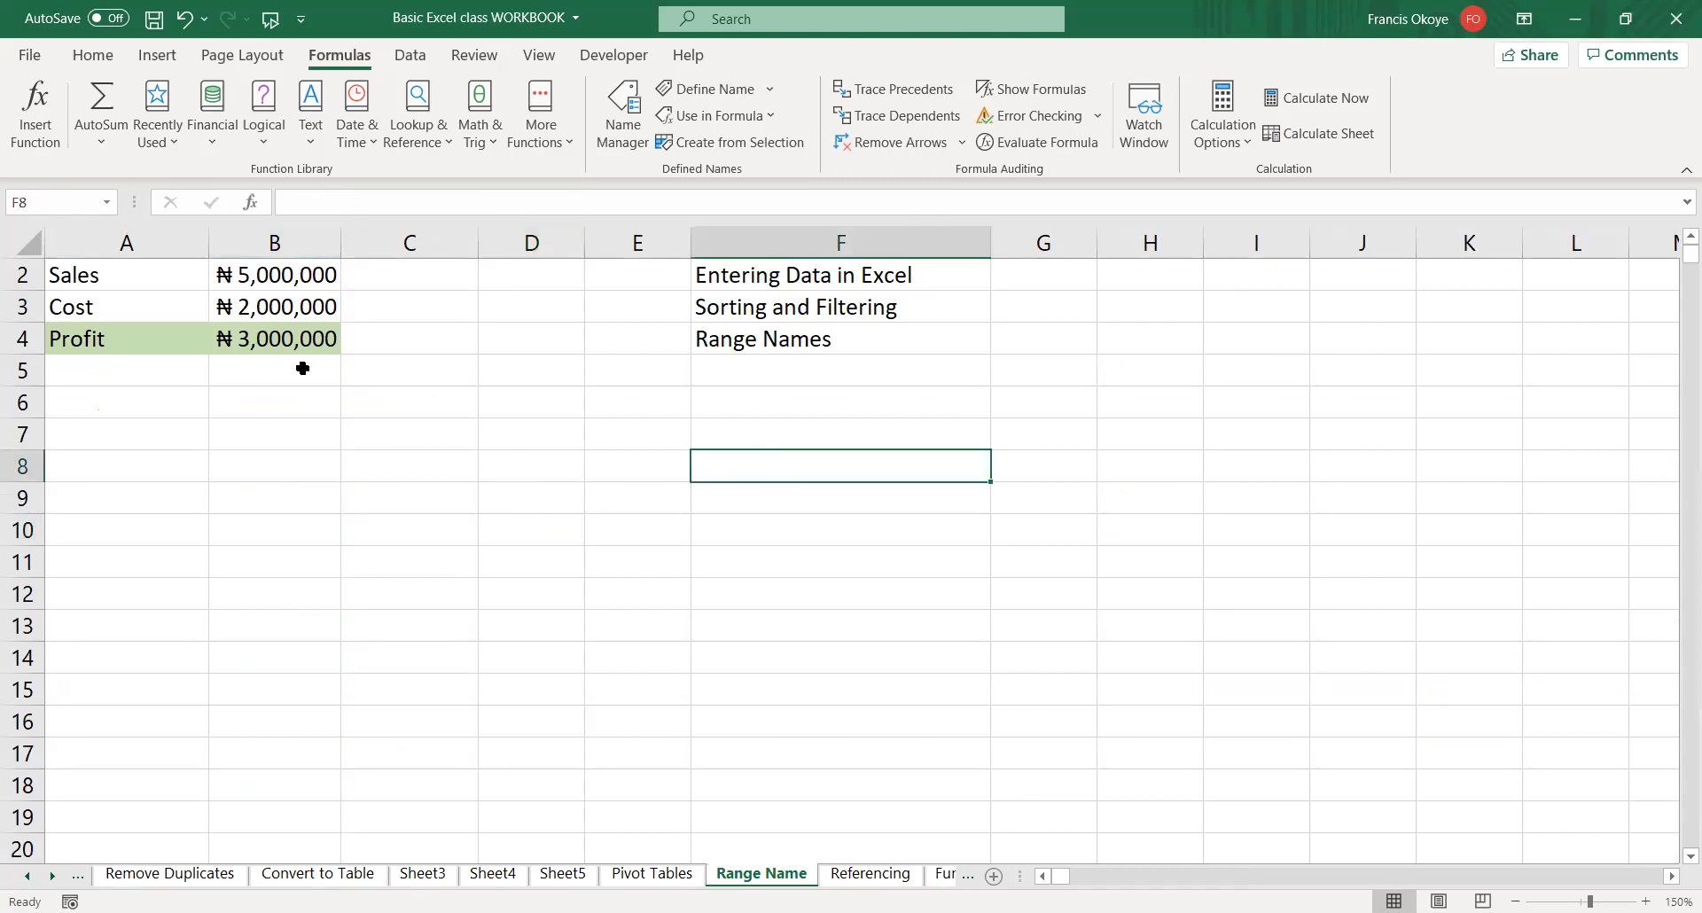
left_click(274, 273)
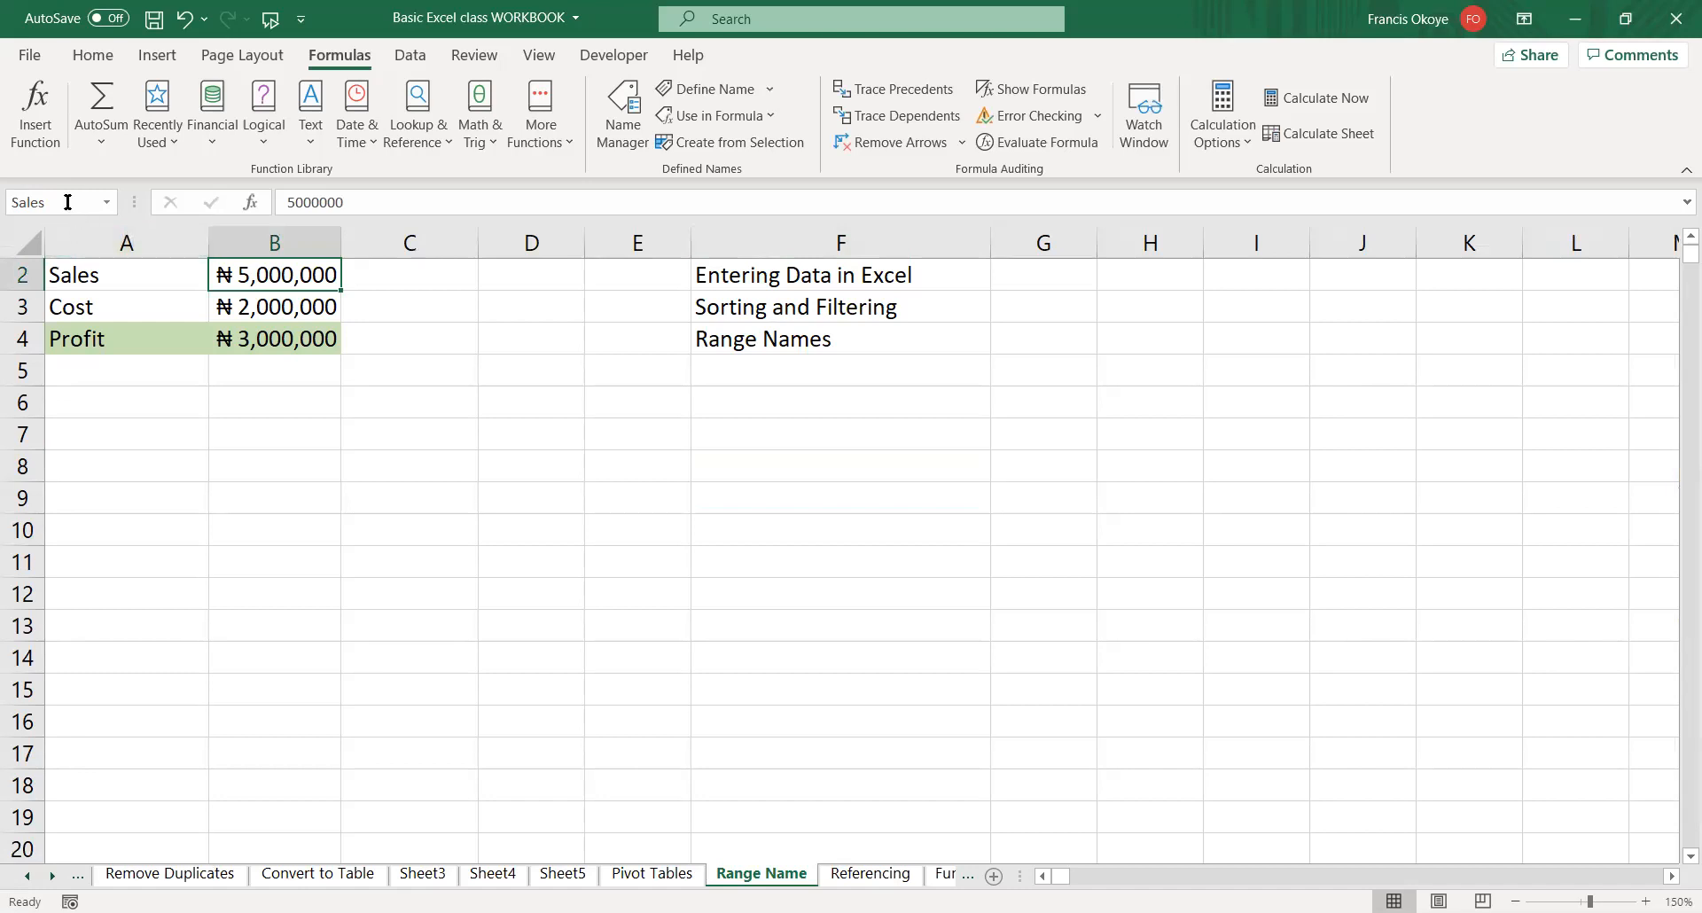
left_click(314, 310)
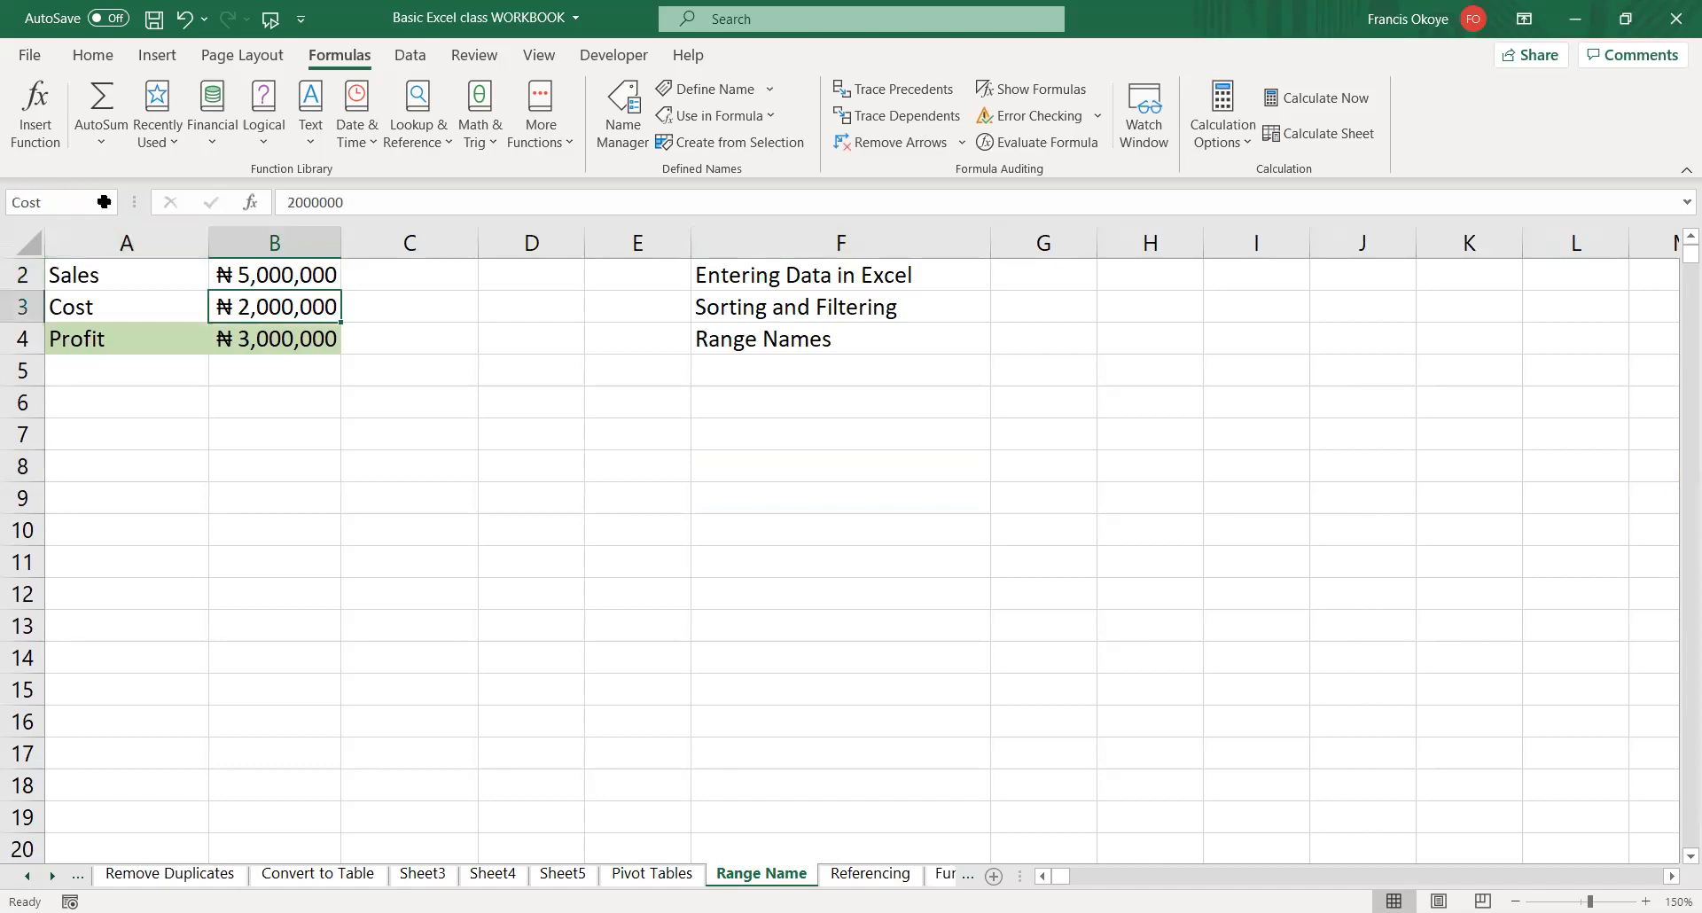
left_click(297, 365)
left_click(293, 345)
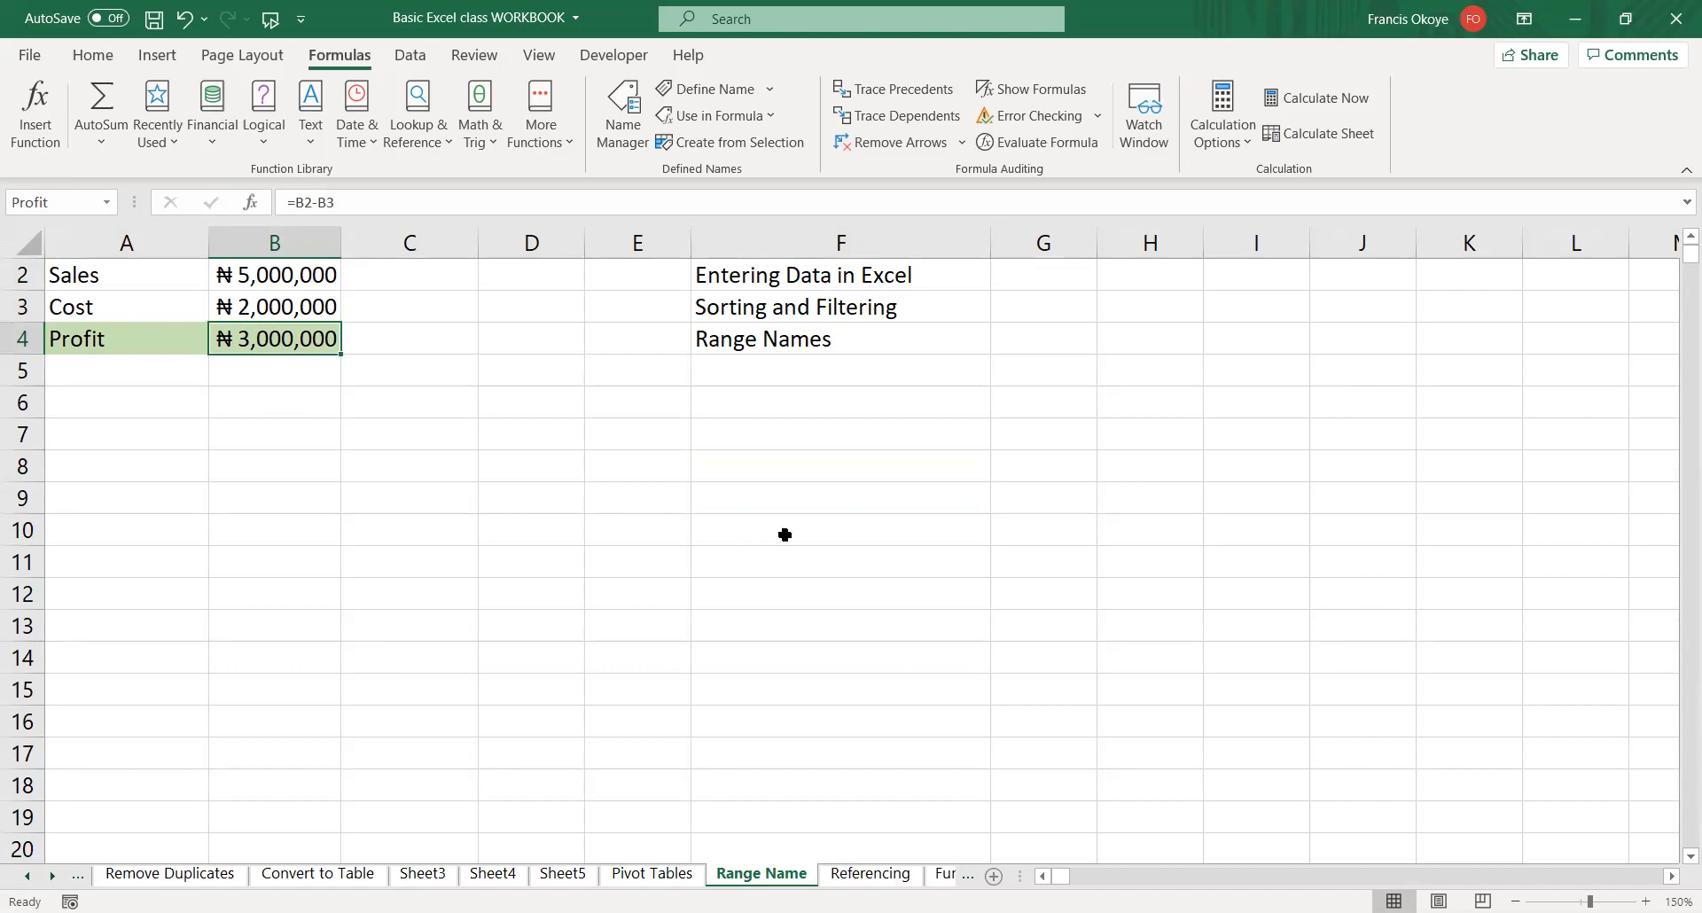
- Enter the formula =Sales in cell H8 and inspect which cell the name refers to
left_click(1123, 458)
type("=slaes")
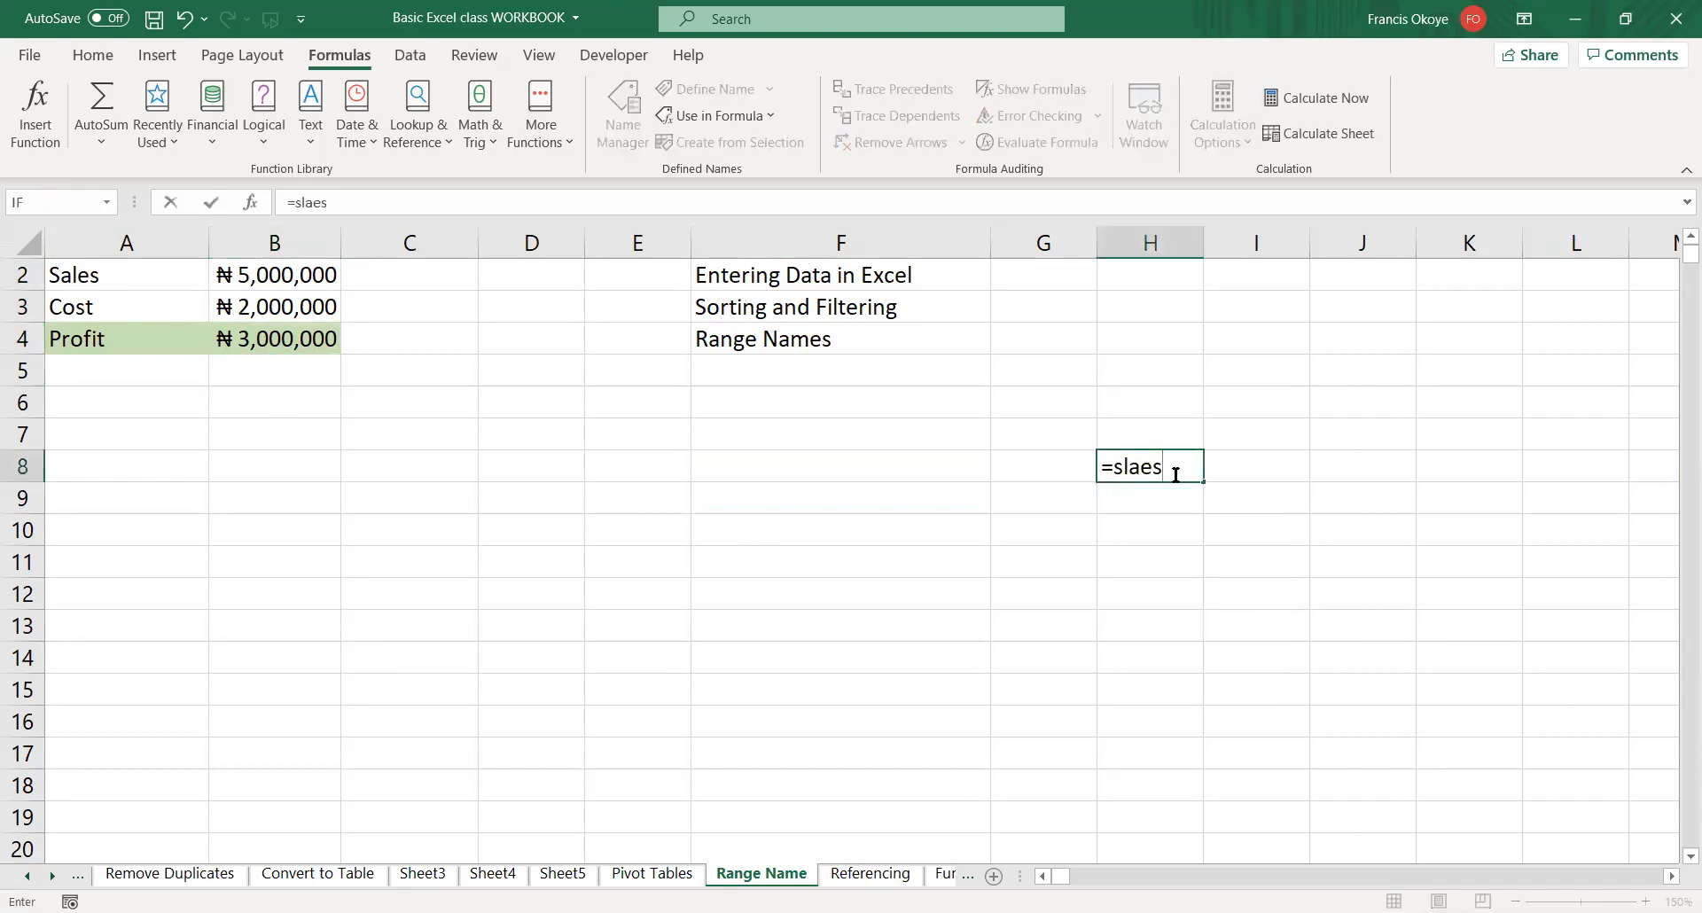
key("BackSpace")
key("BackSpace")
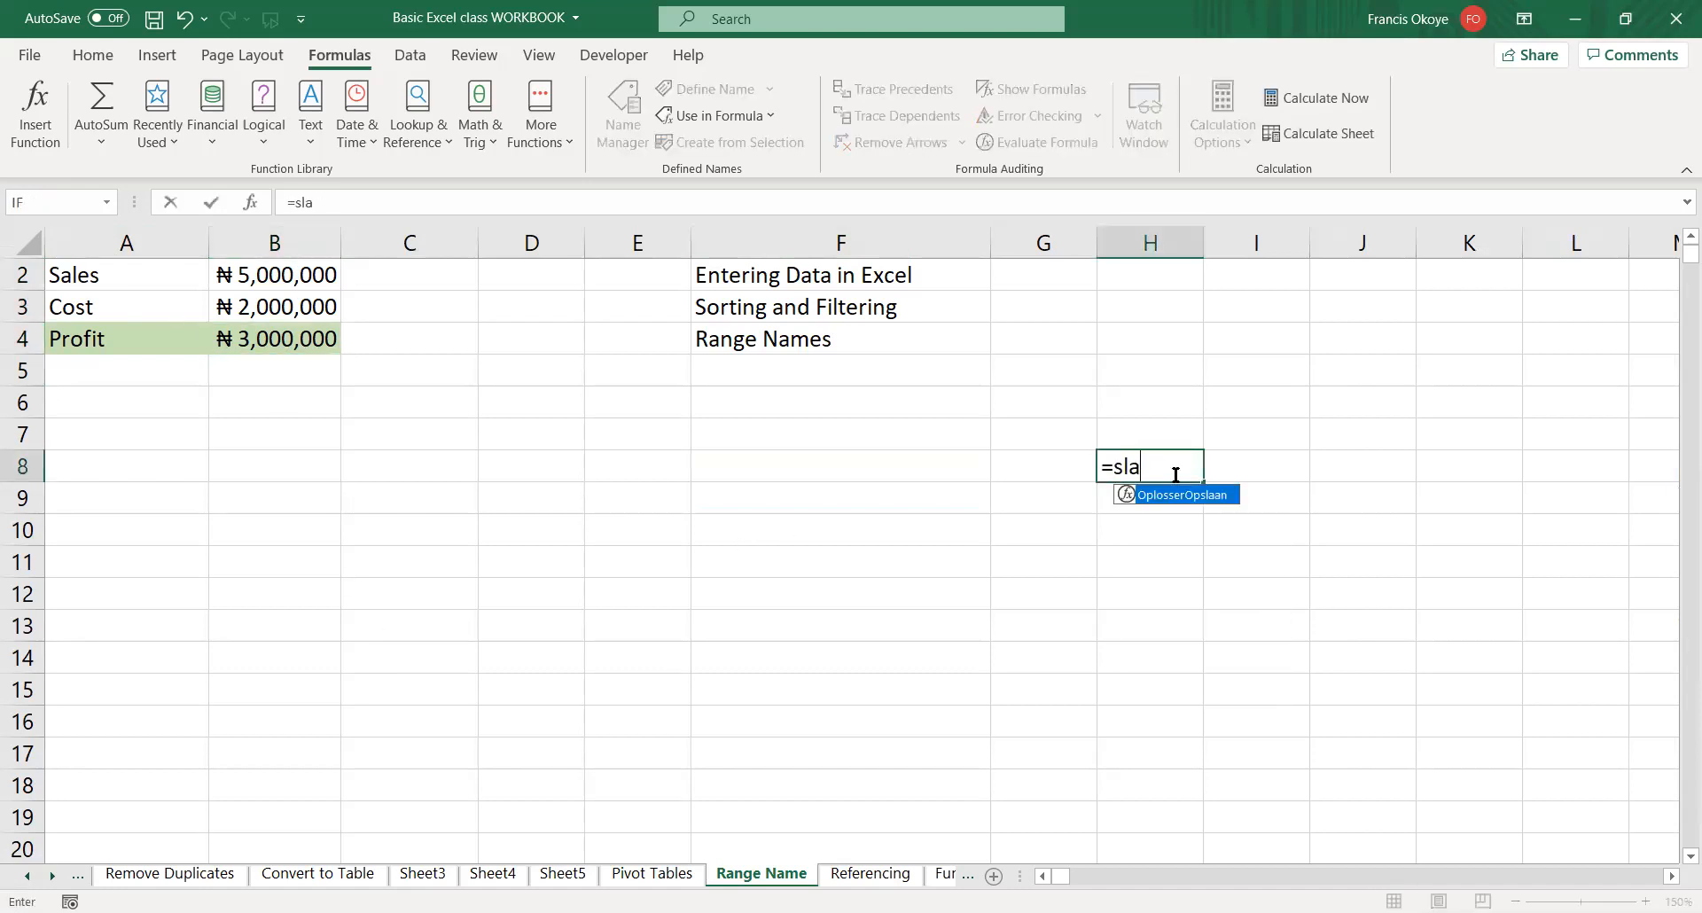
key("BackSpace")
key("BackSpace")
type("a")
double_click(1148, 494)
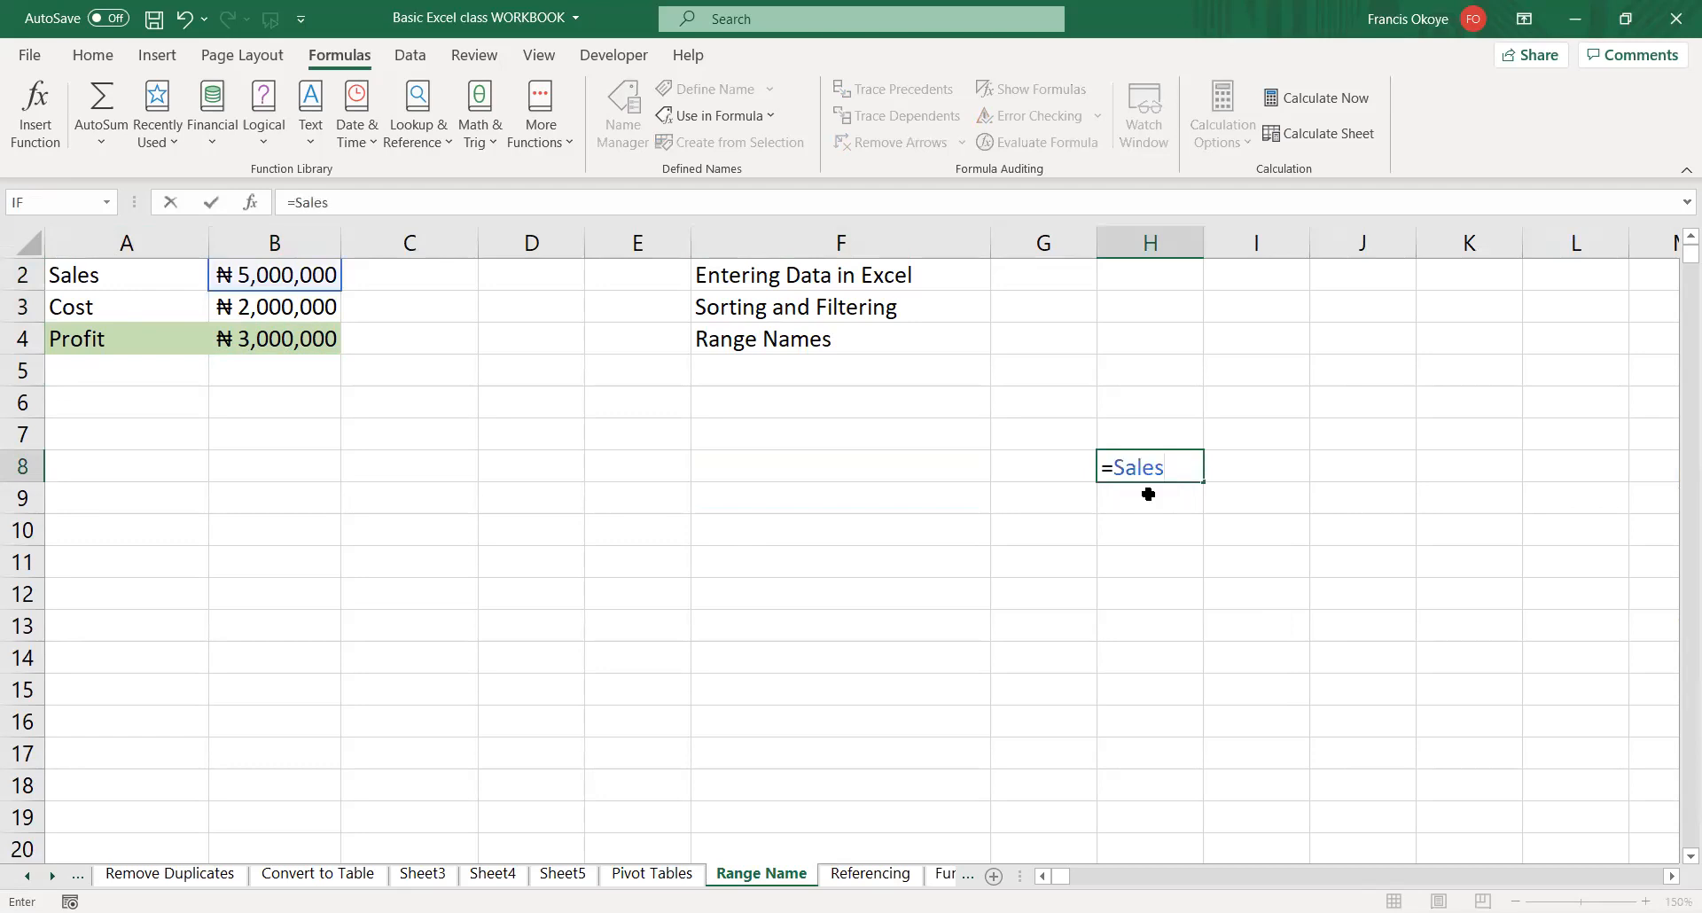
key("Return")
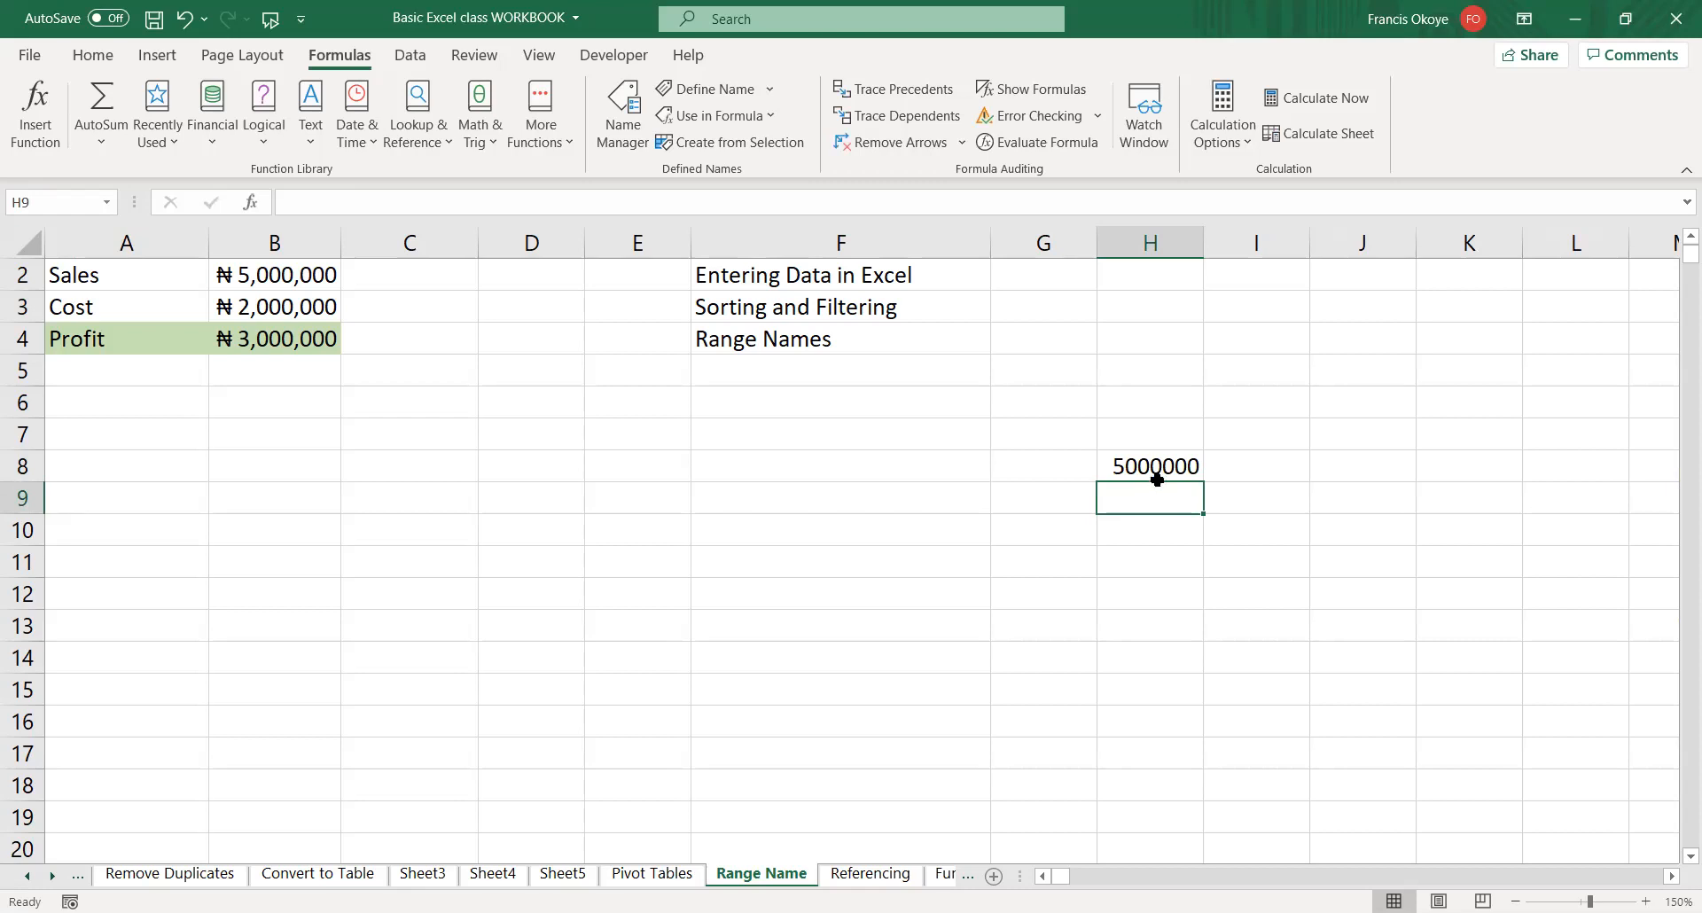
left_click(1157, 466)
double_click(1157, 466)
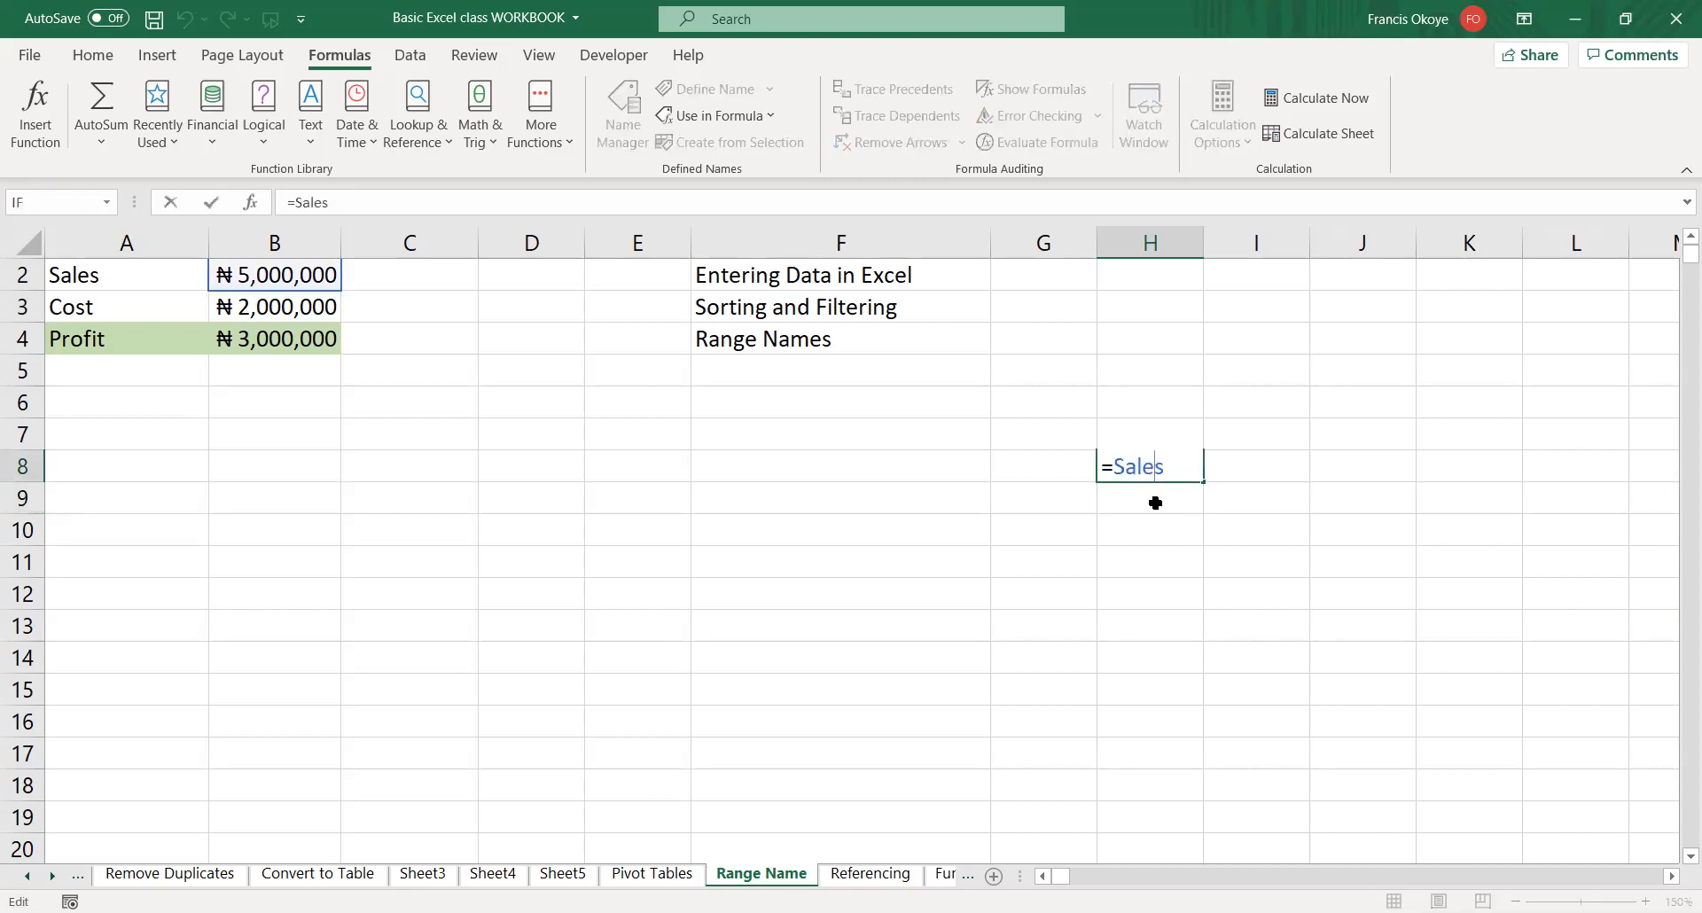
key("Escape")
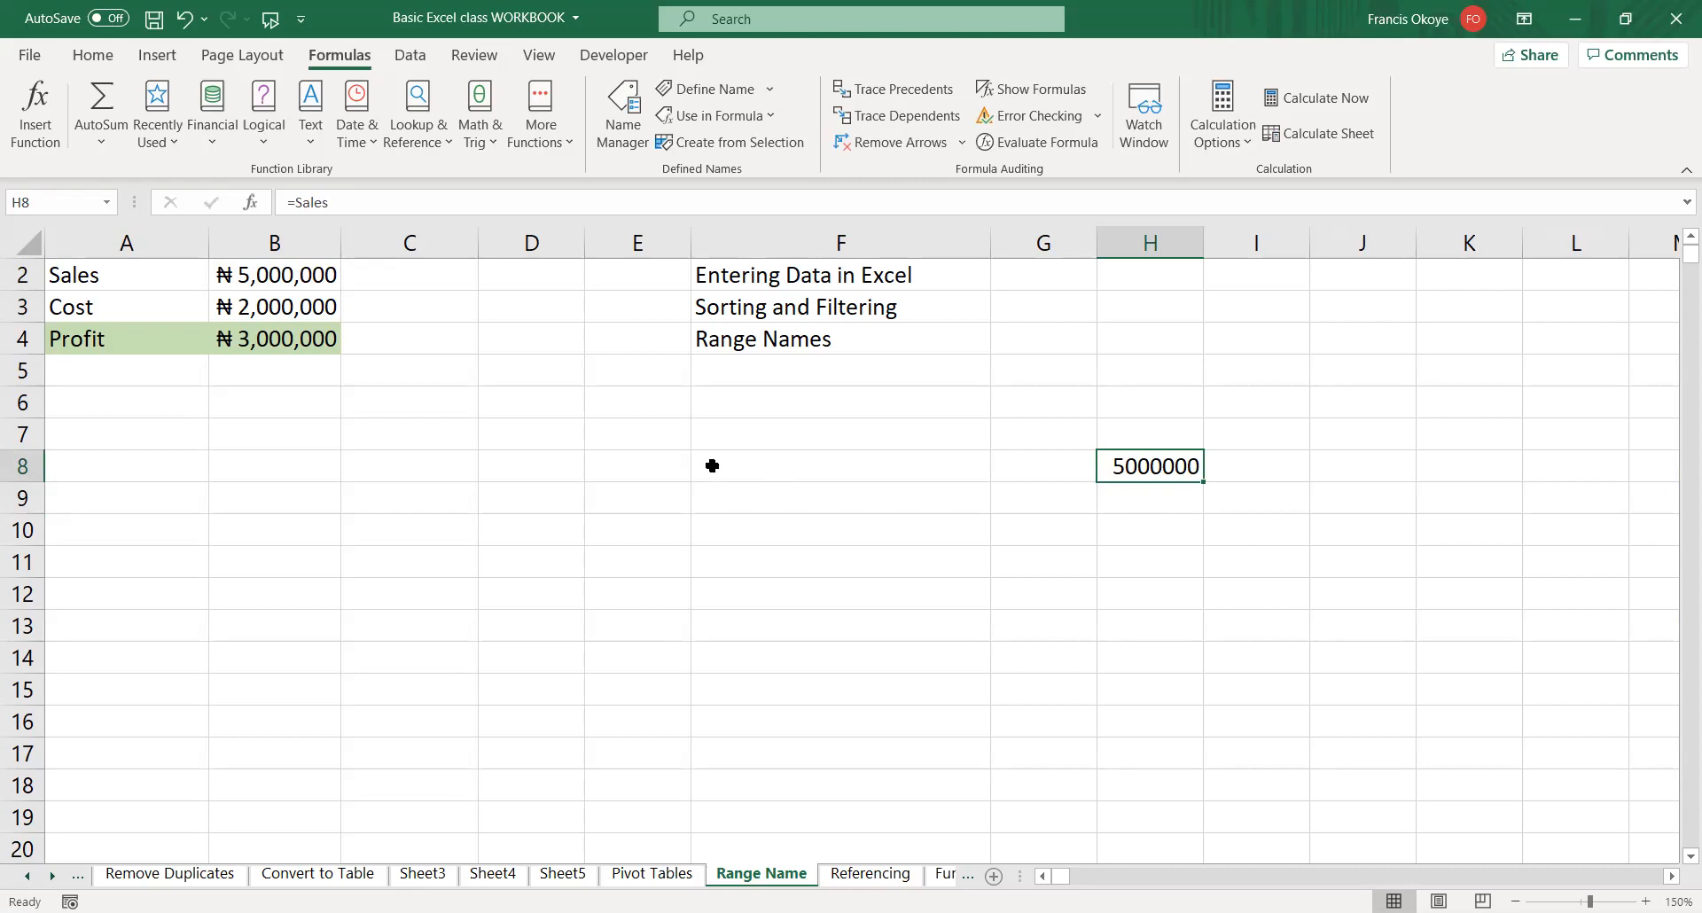
- Show the sheet's formulas temporarily to examine the Sales, Cost and Profit cells, and return to showing values
left_click(325, 328)
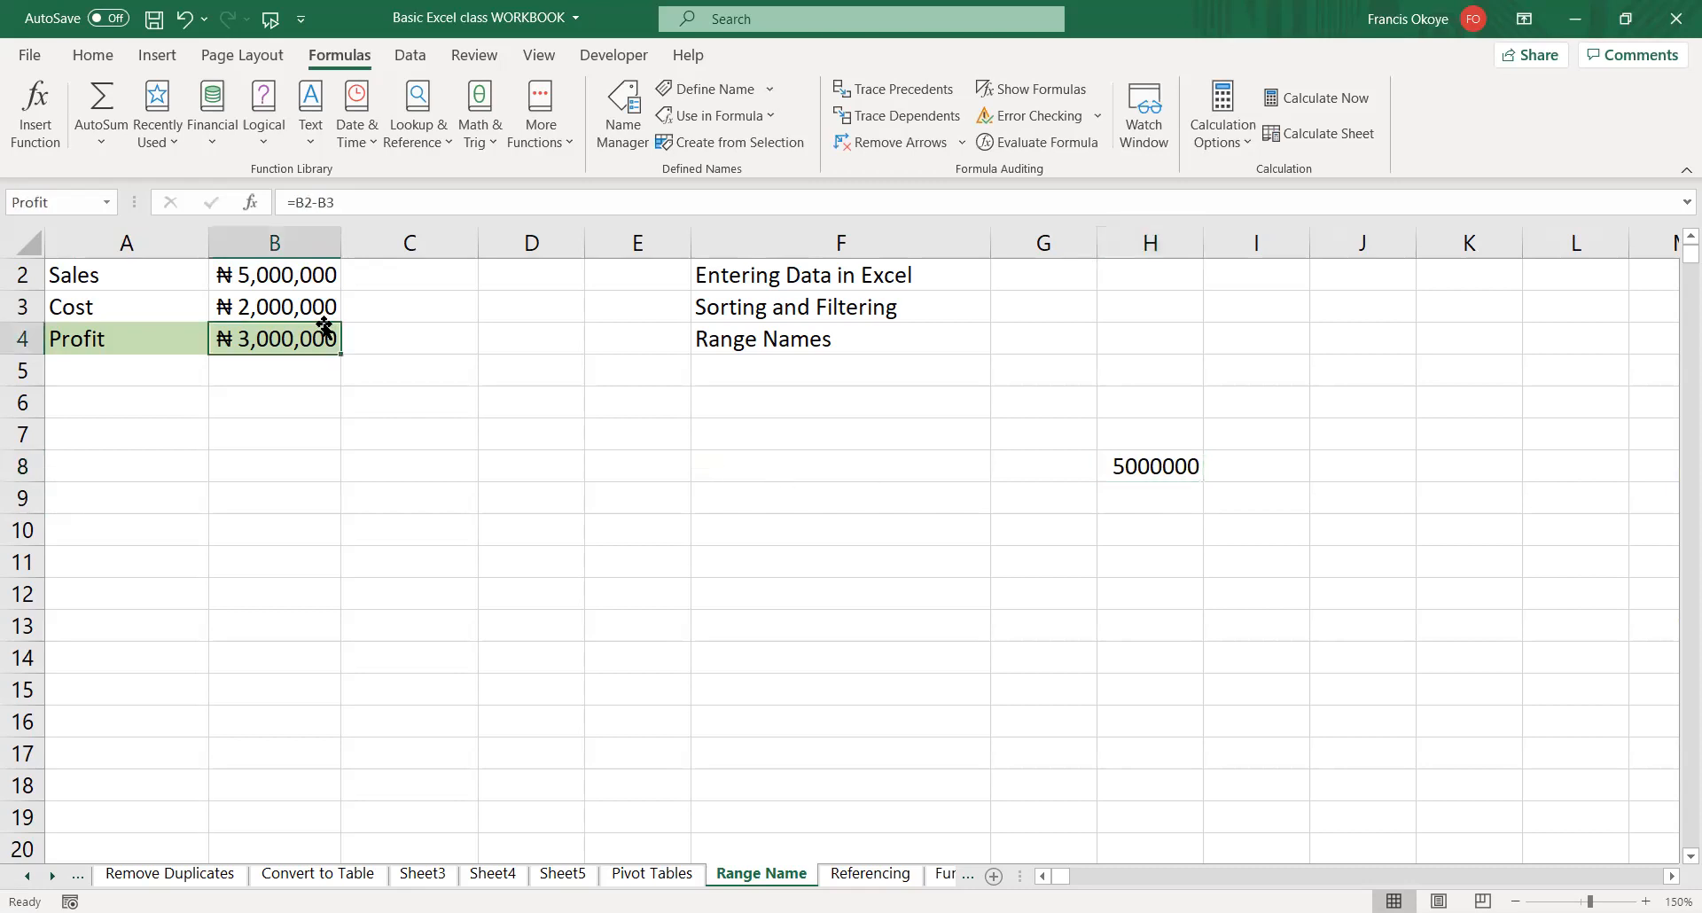
key("Up")
key("Down")
key("Down")
key("Up")
key("Down")
key("Up")
key("ctrl+grave")
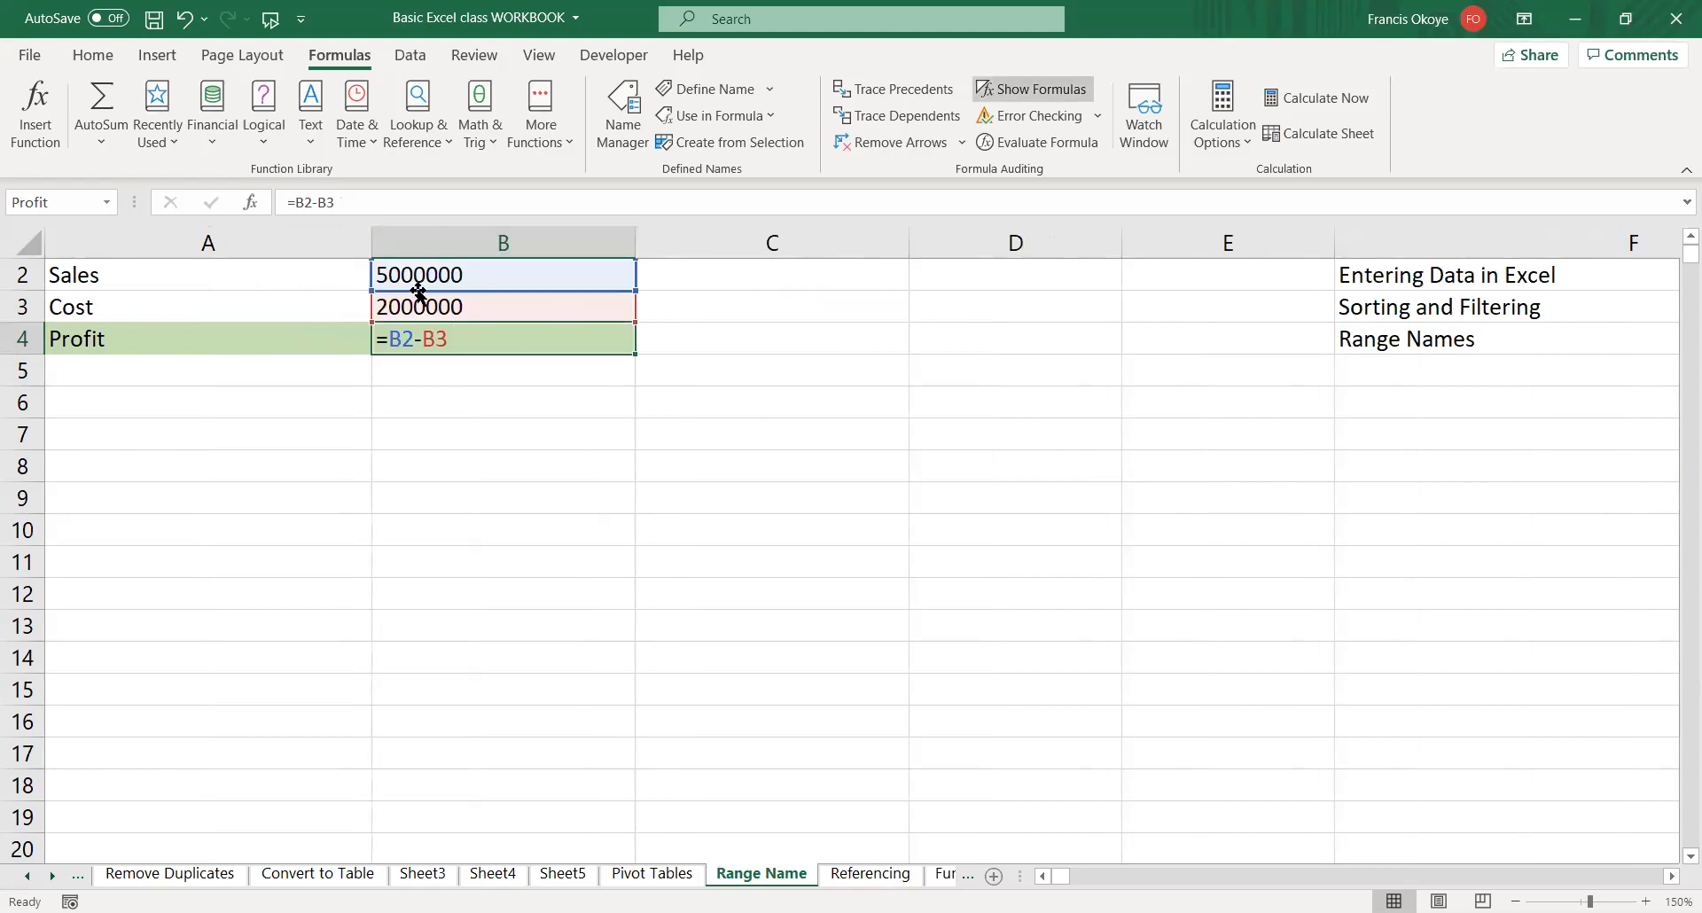
left_click(461, 274)
left_click(479, 310)
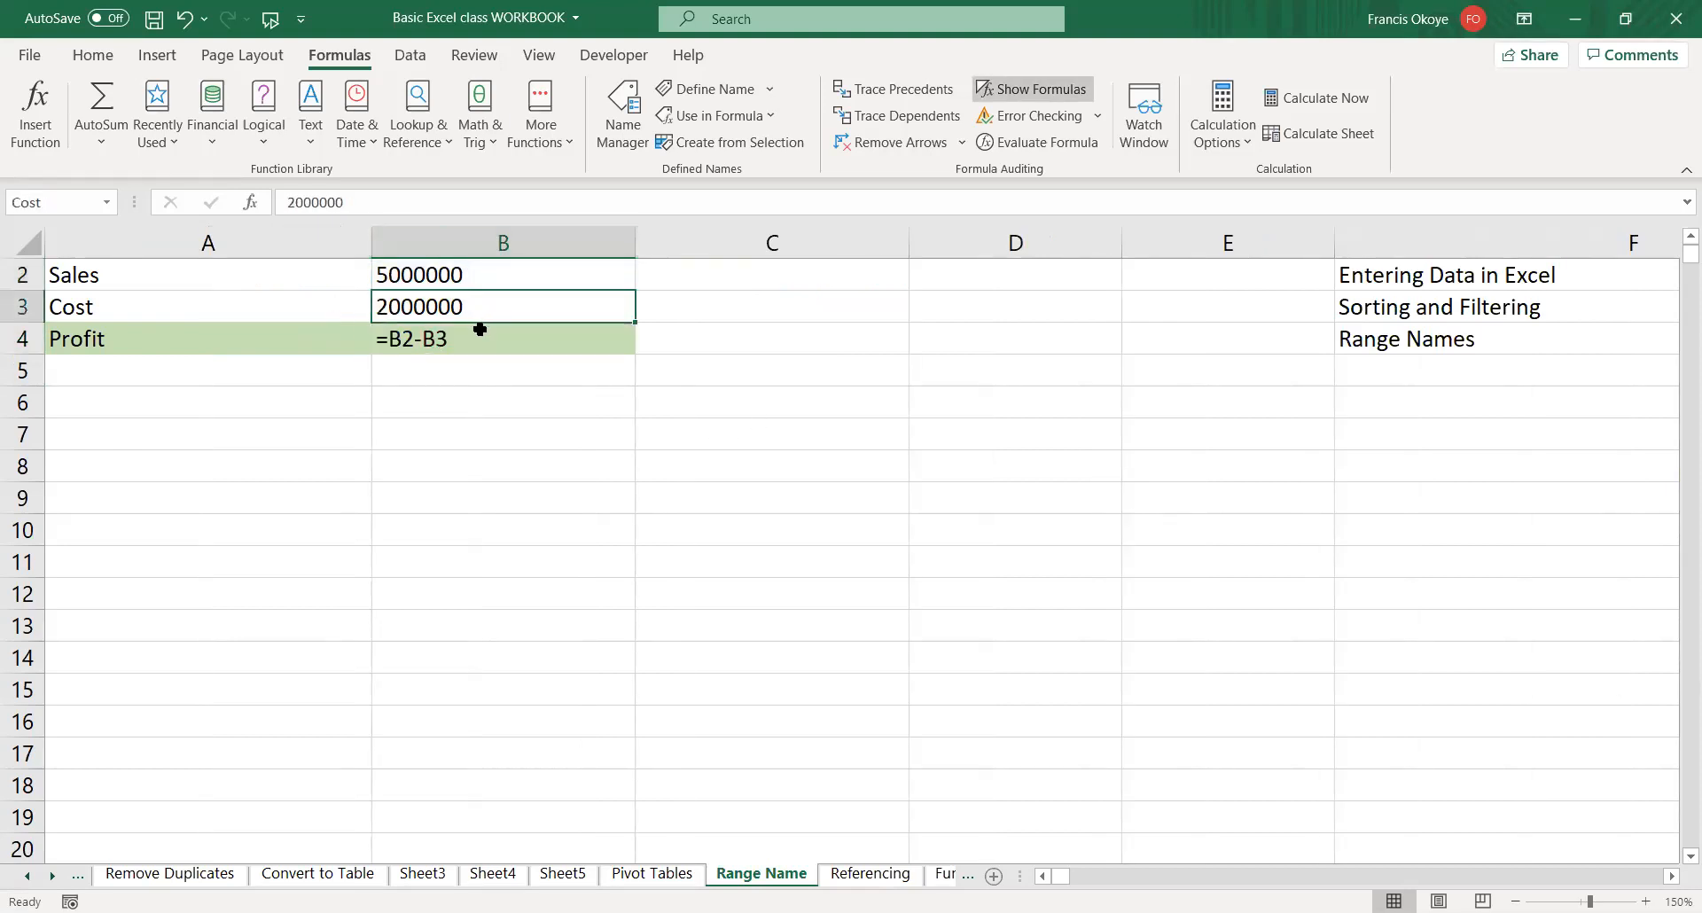
left_click(484, 345)
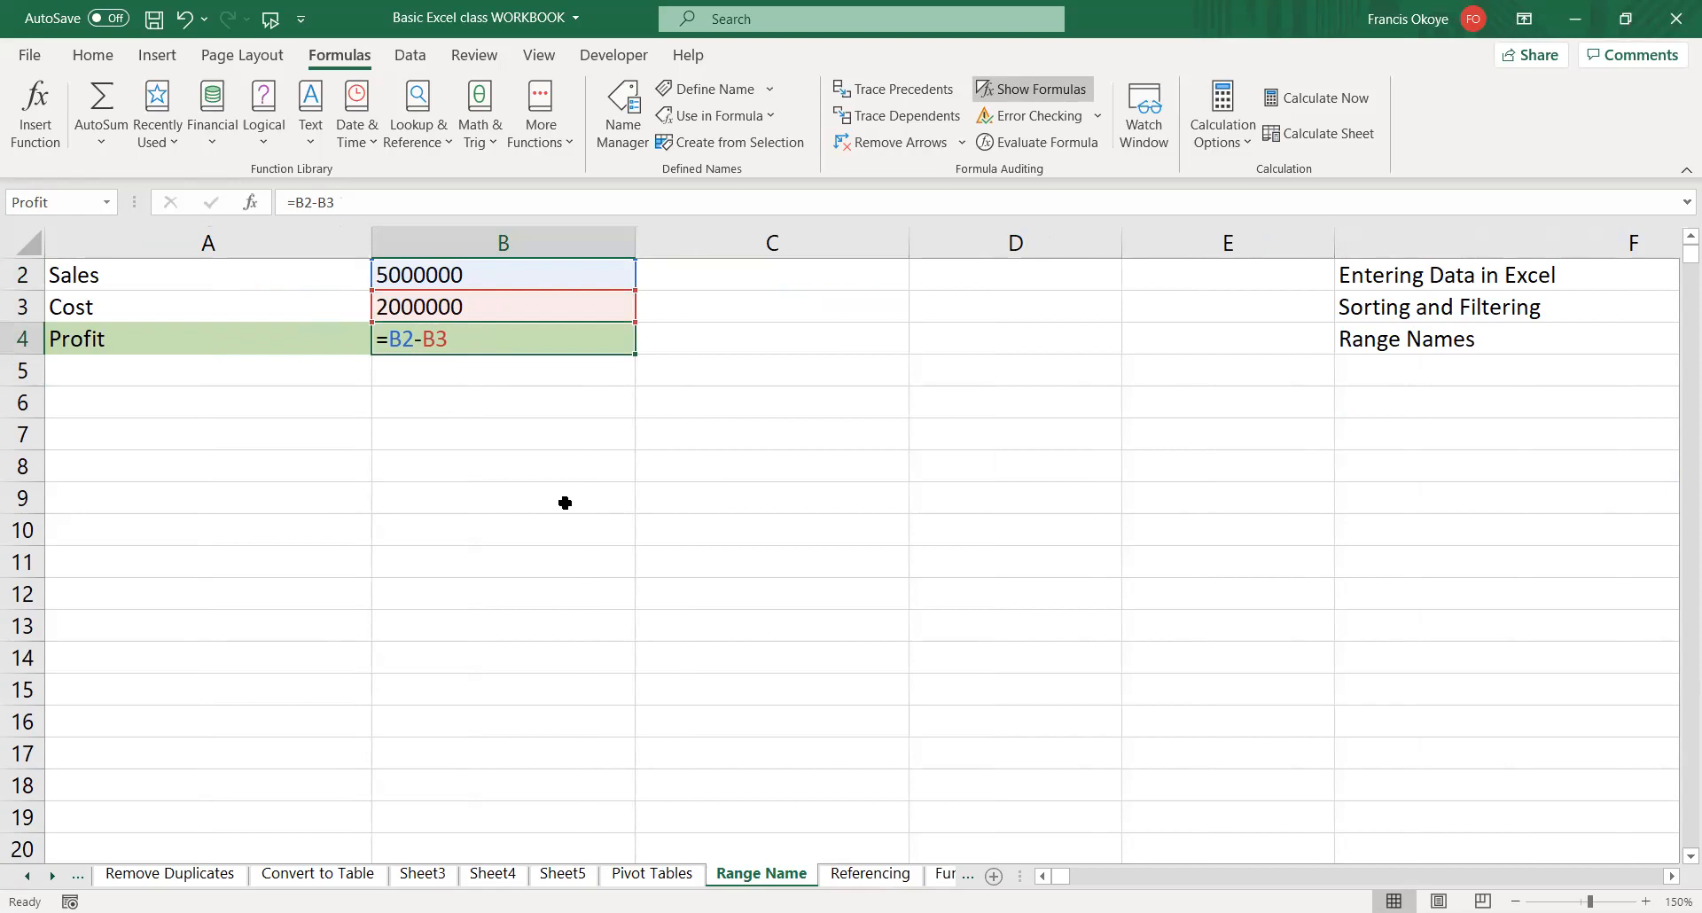
key("ctrl+grave")
left_click(490, 555)
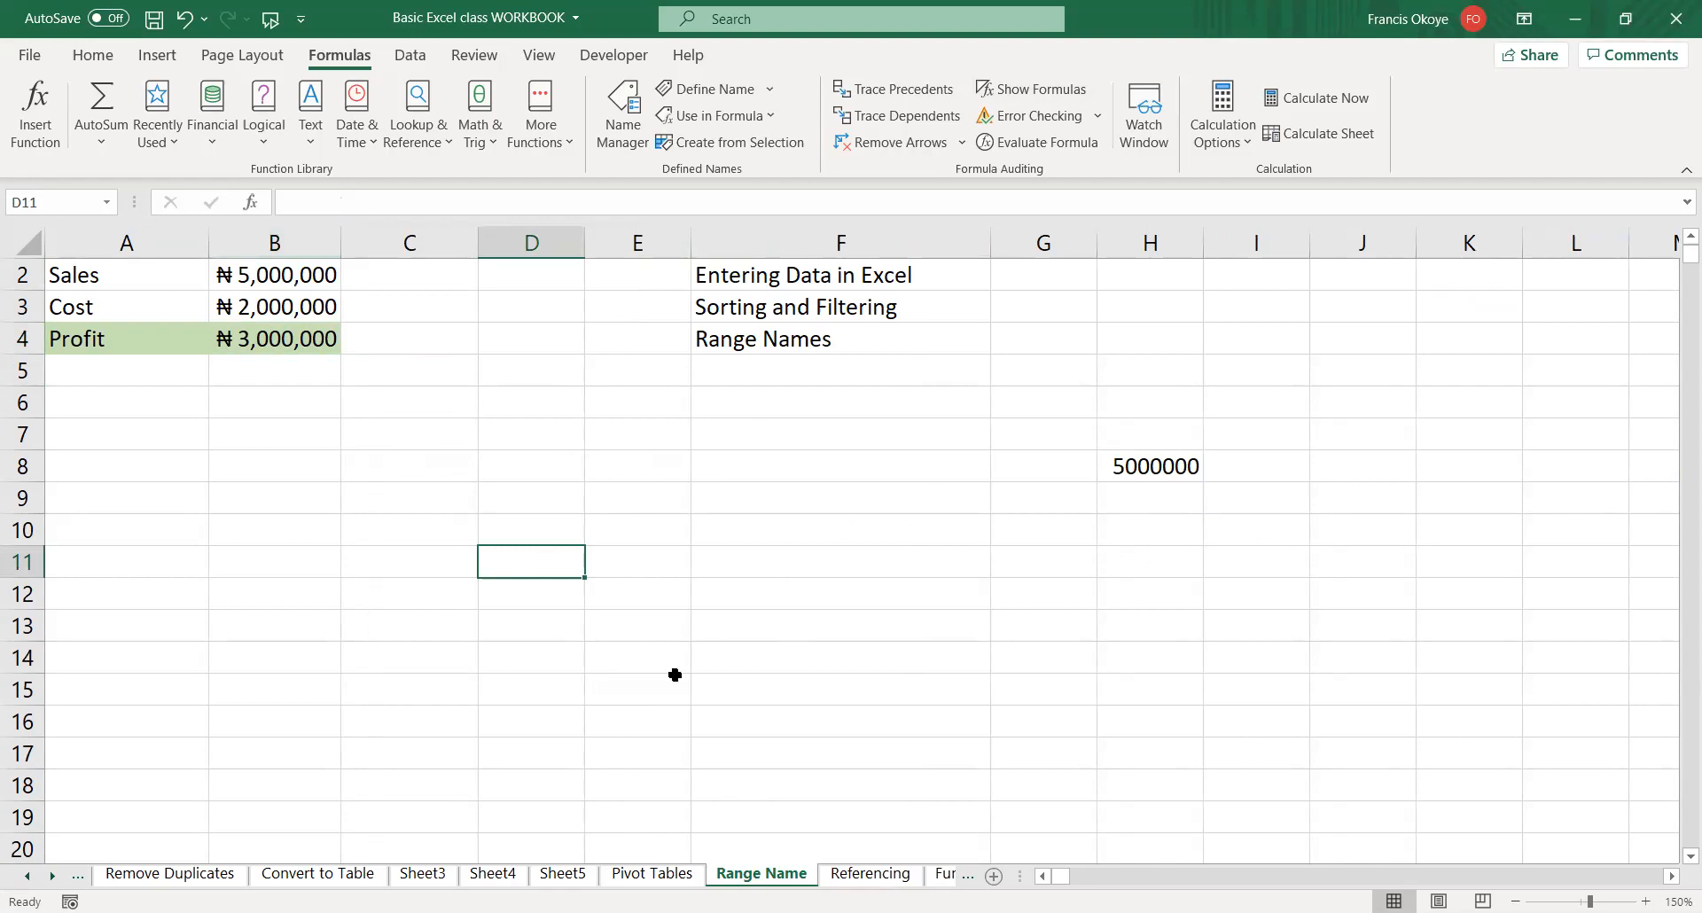
- Enter a formula in F15 that references the Sales amount in B2, and the formula =sales in H15
left_click(762, 690)
type("=")
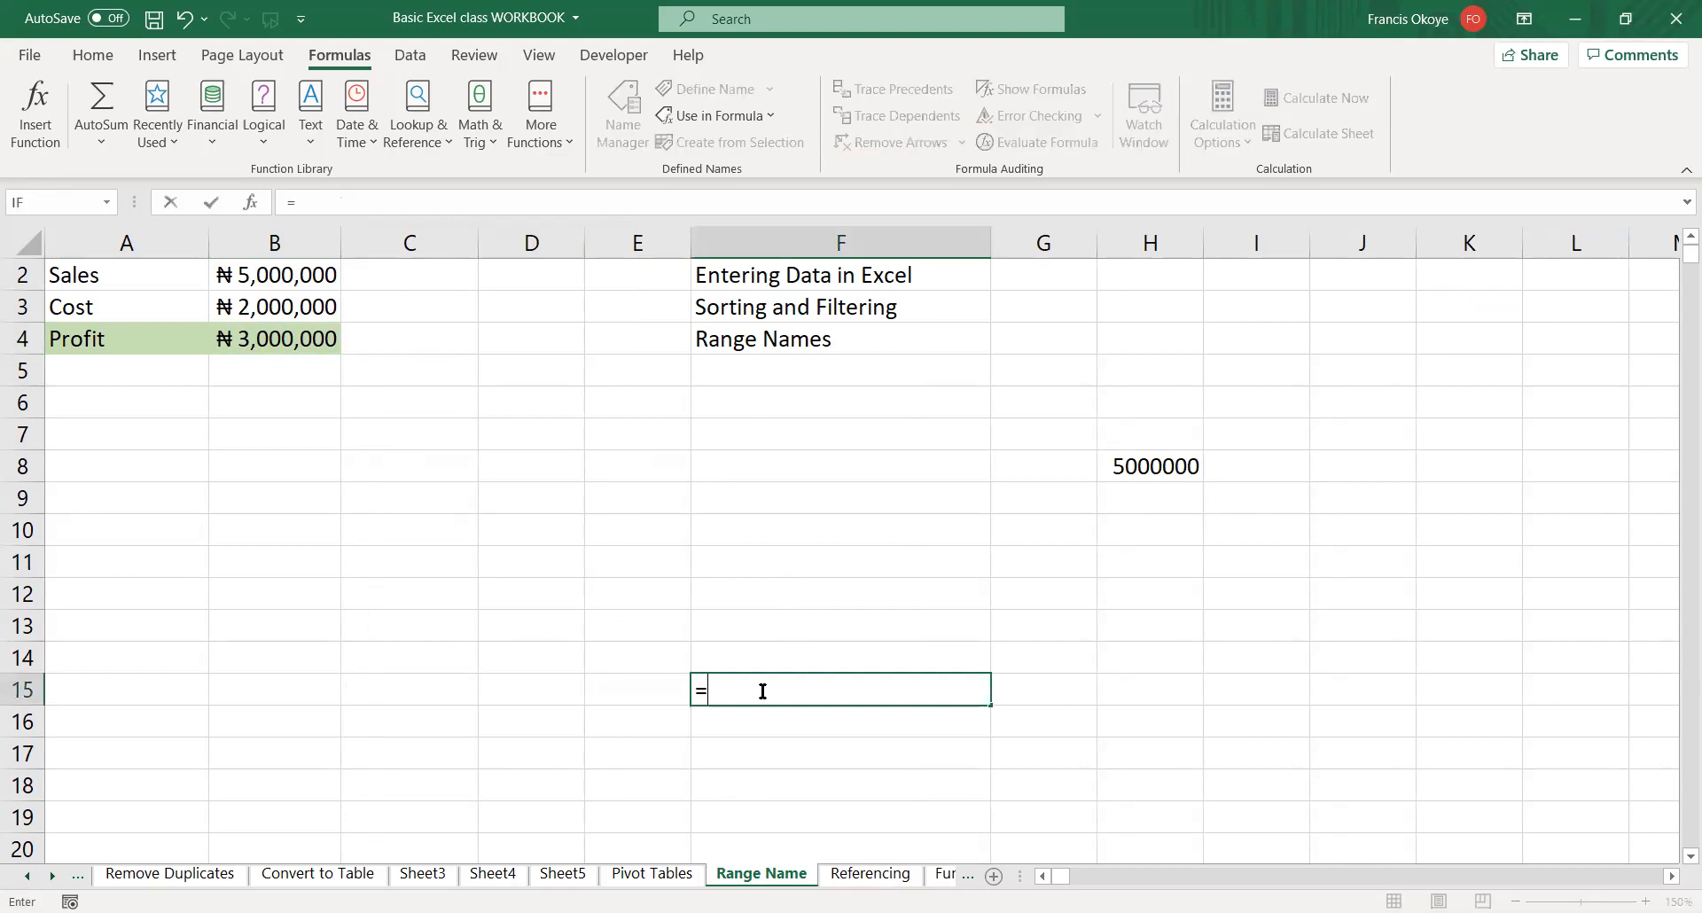
left_click(296, 272)
key("Return")
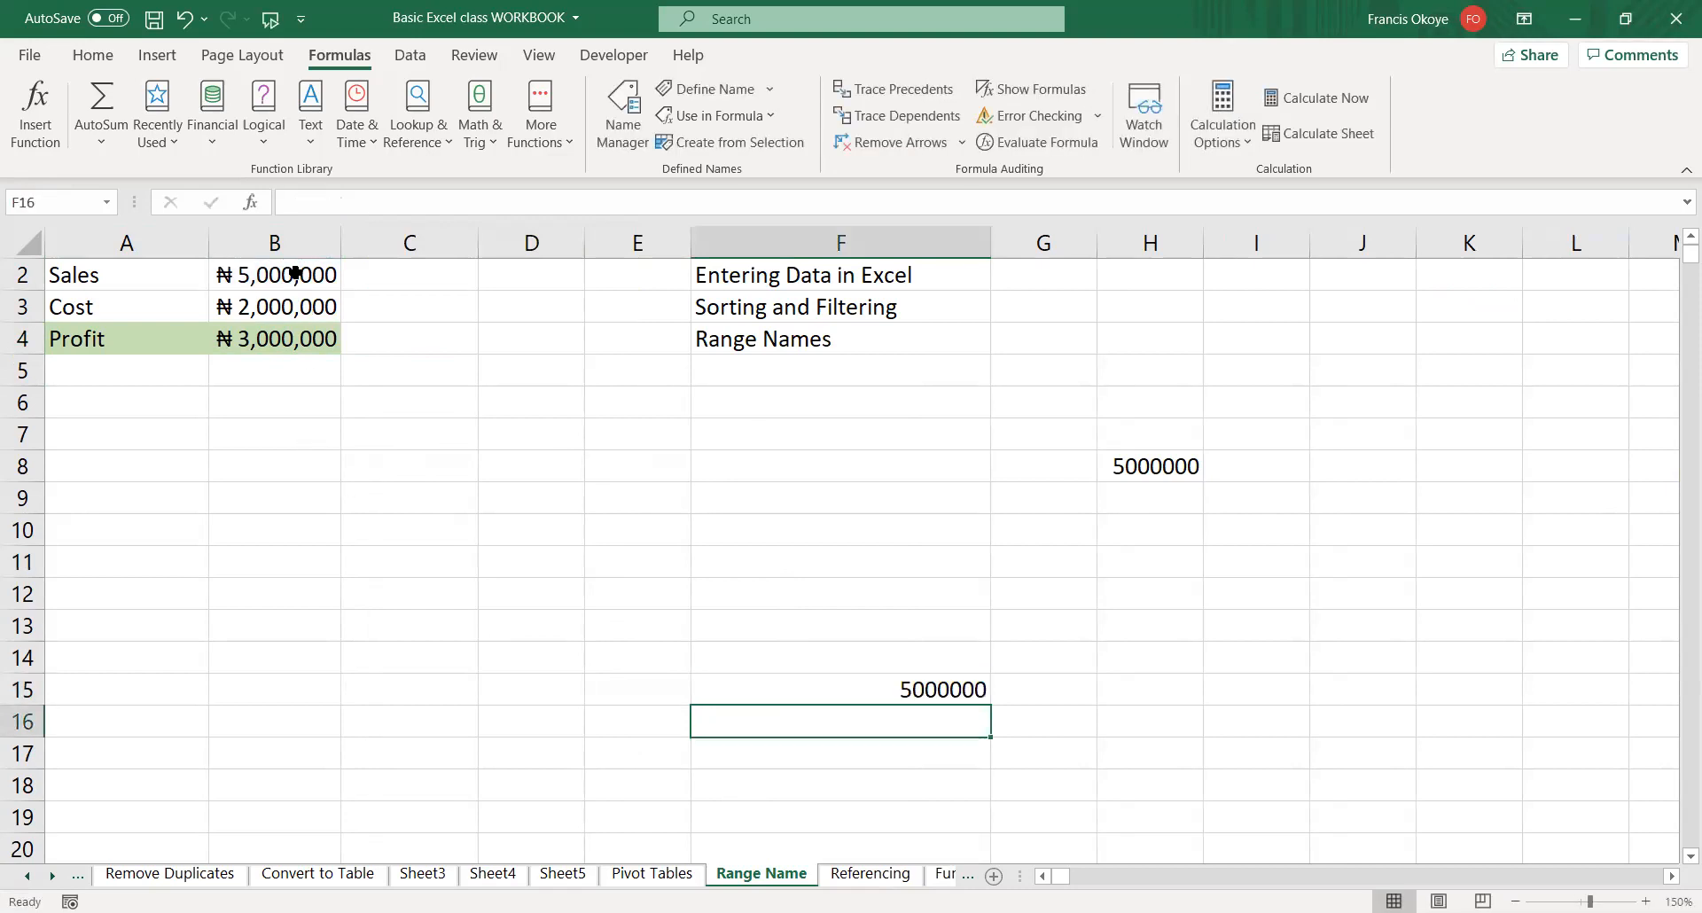
left_click(1175, 696)
type("=sales")
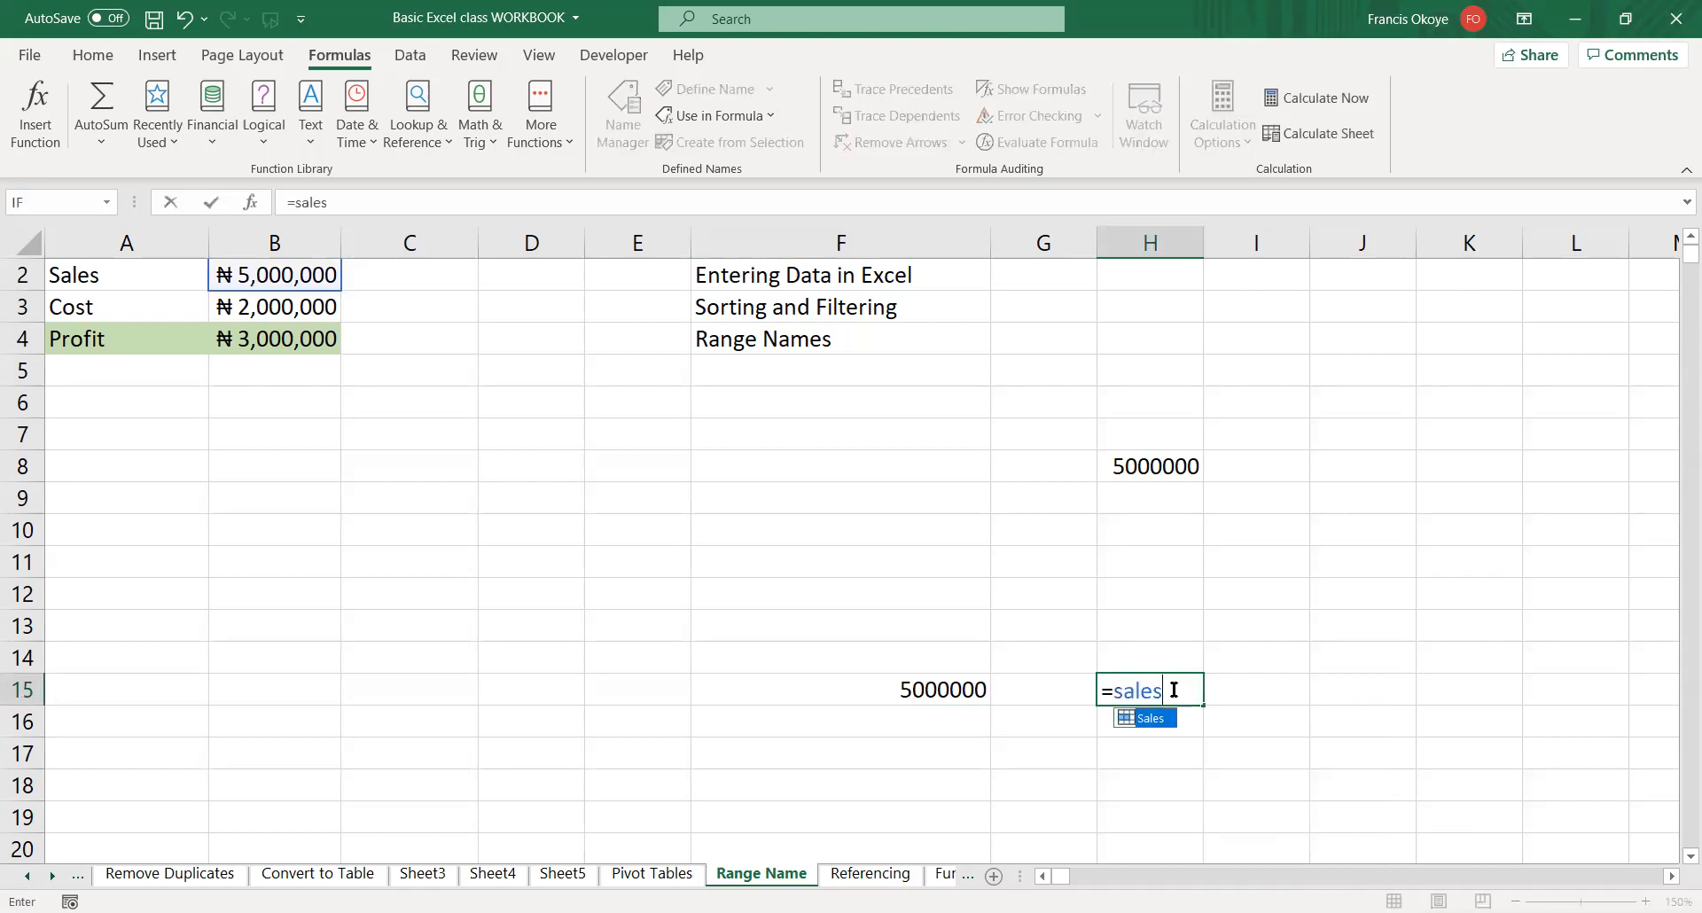
key("Return")
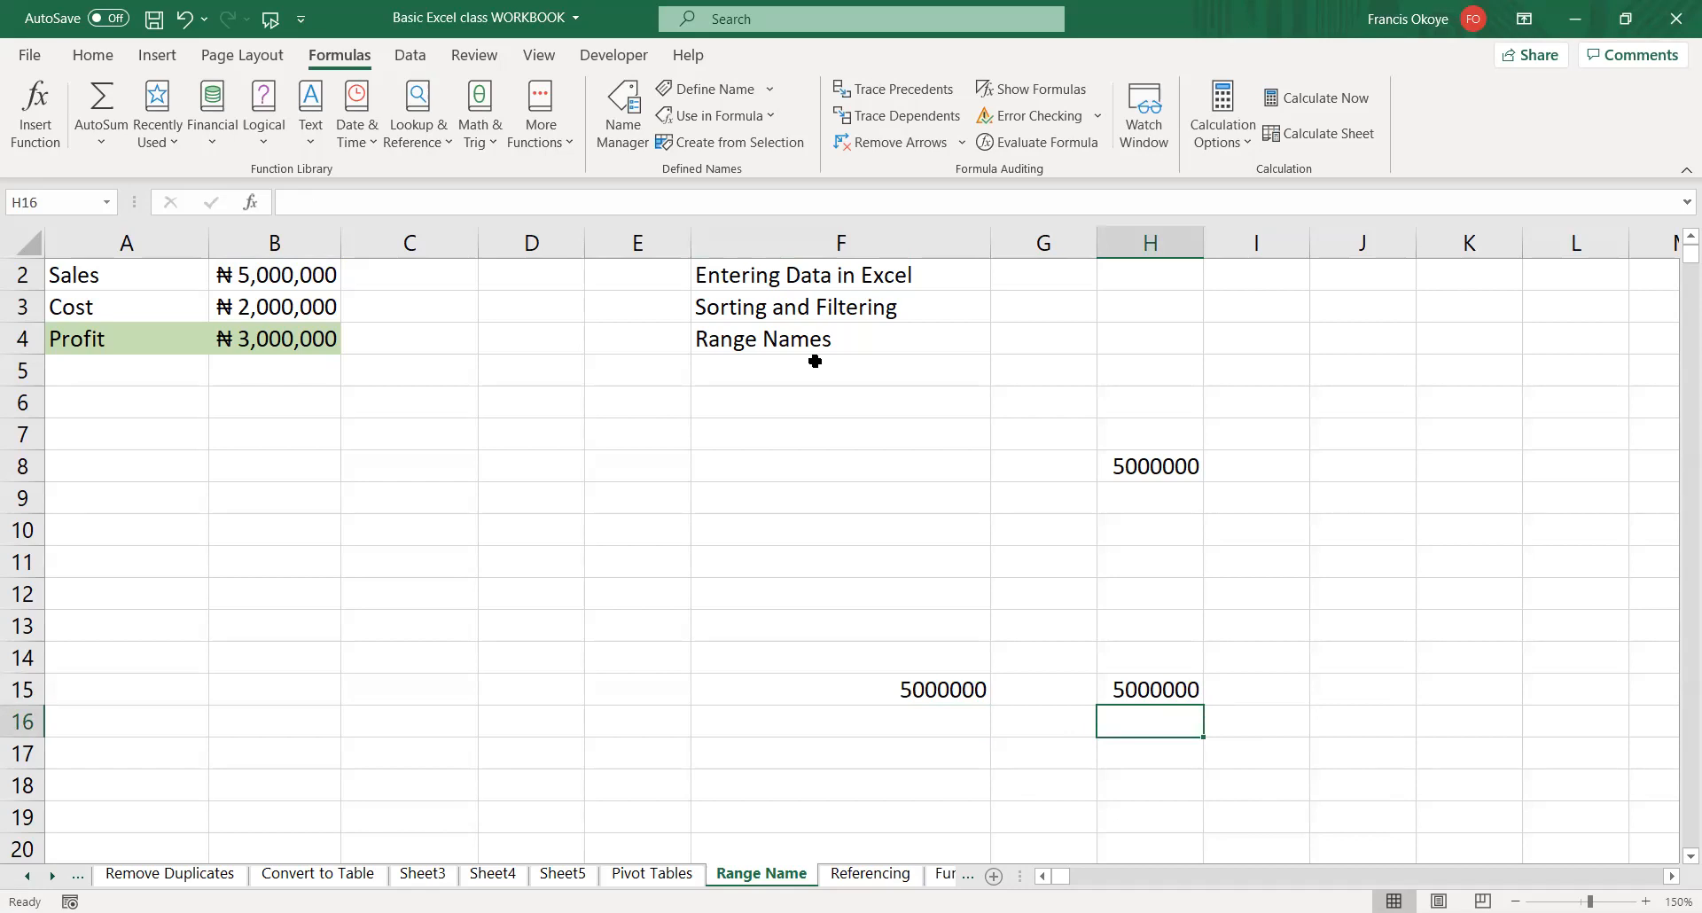
key("ctrl+F3")
key("ctrl+F3")
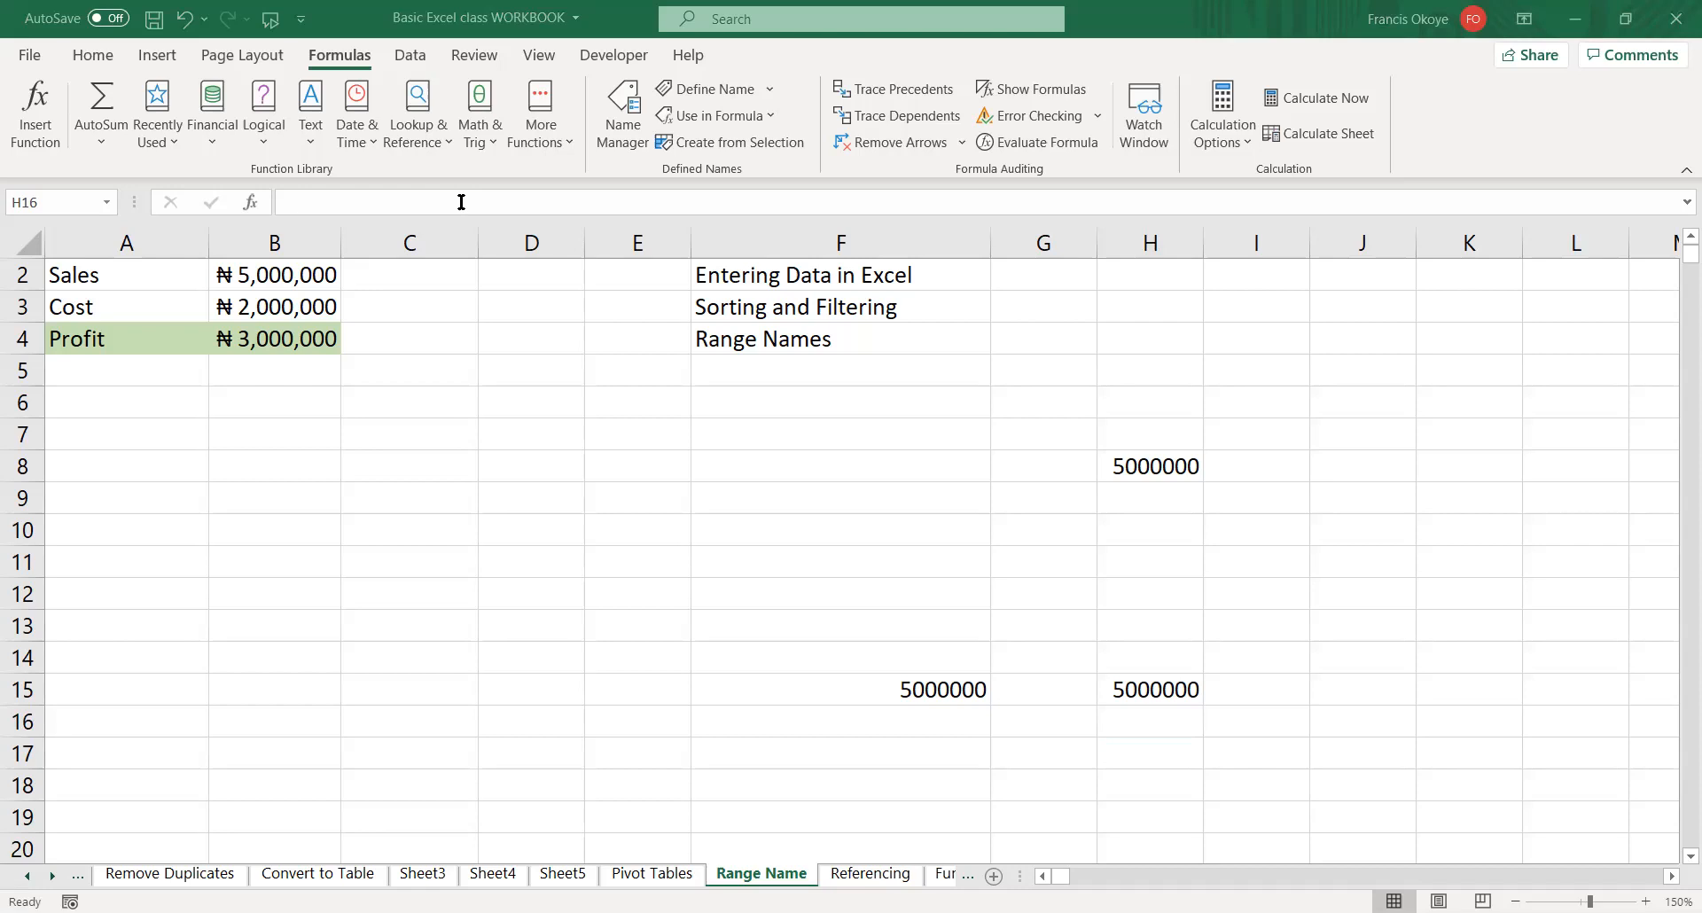
left_click(429, 356)
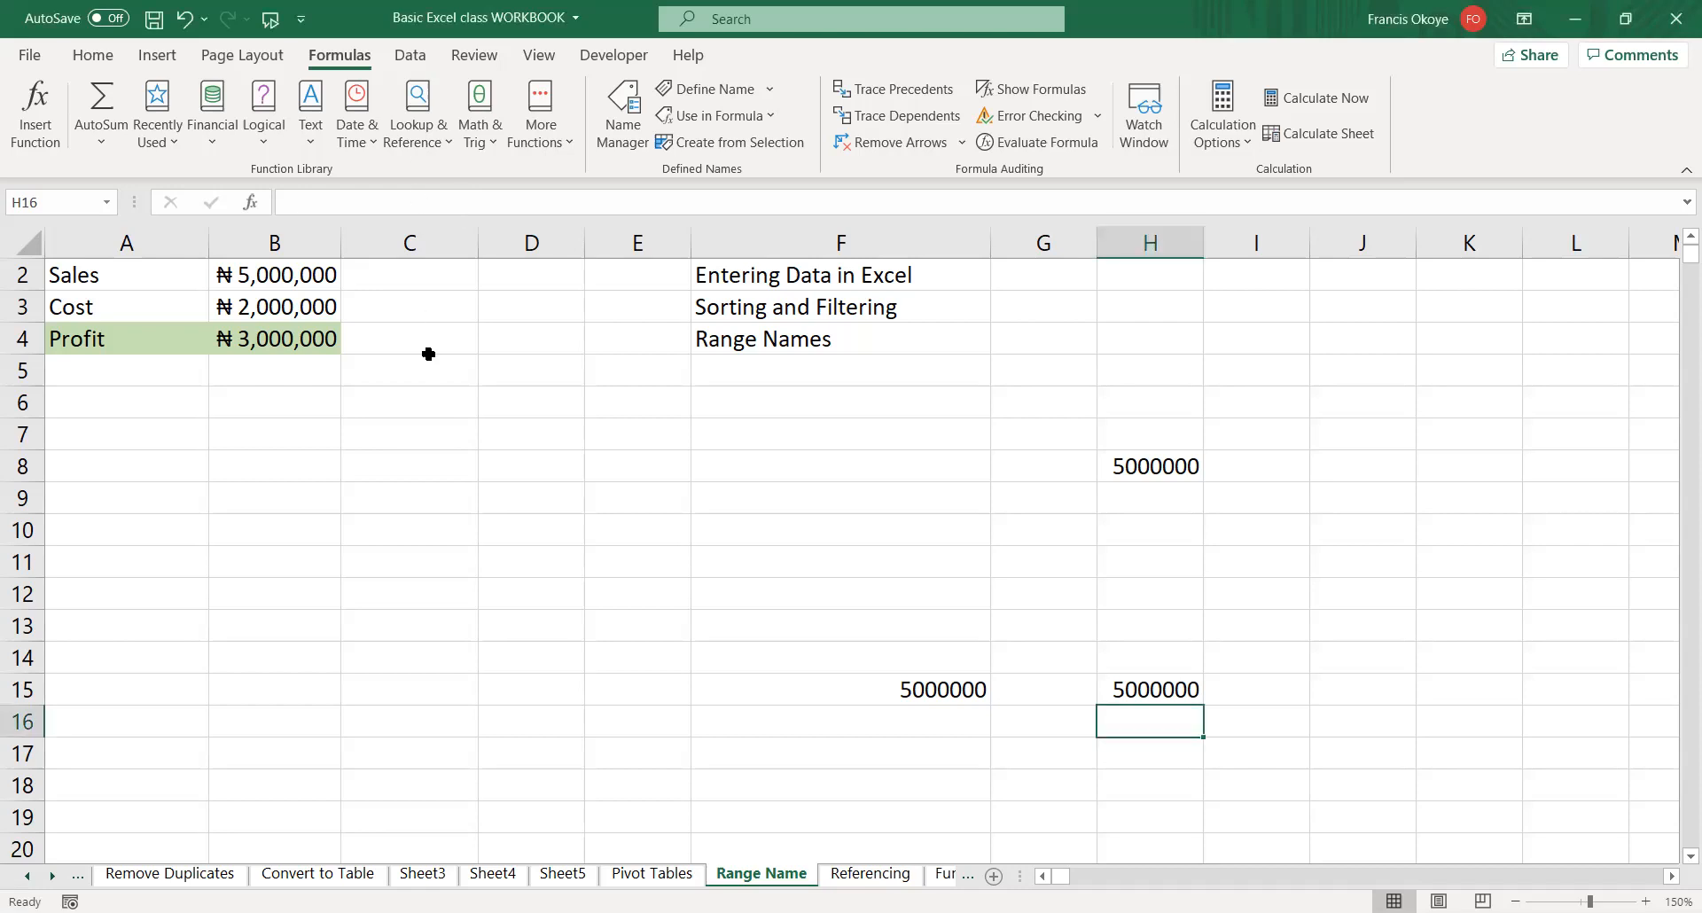
left_click(431, 360)
left_click(436, 312)
left_click(435, 335)
left_click(450, 370)
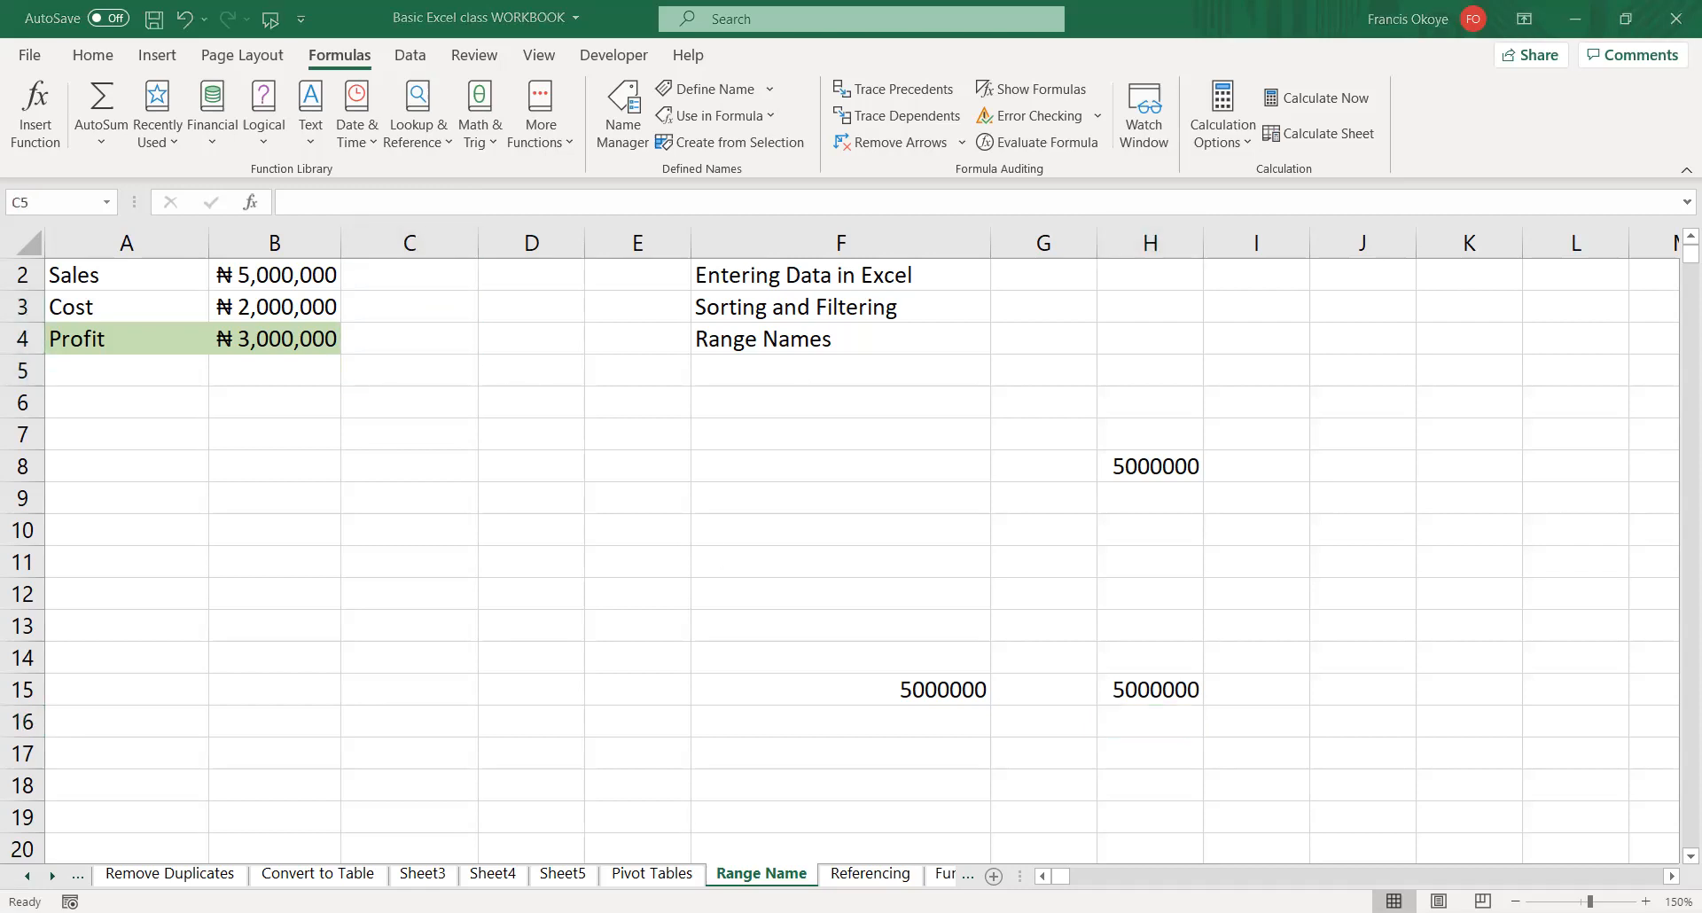
- Switch to the Referencing sheet and select B20, the January total cell of the Clients table
left_click(870, 875)
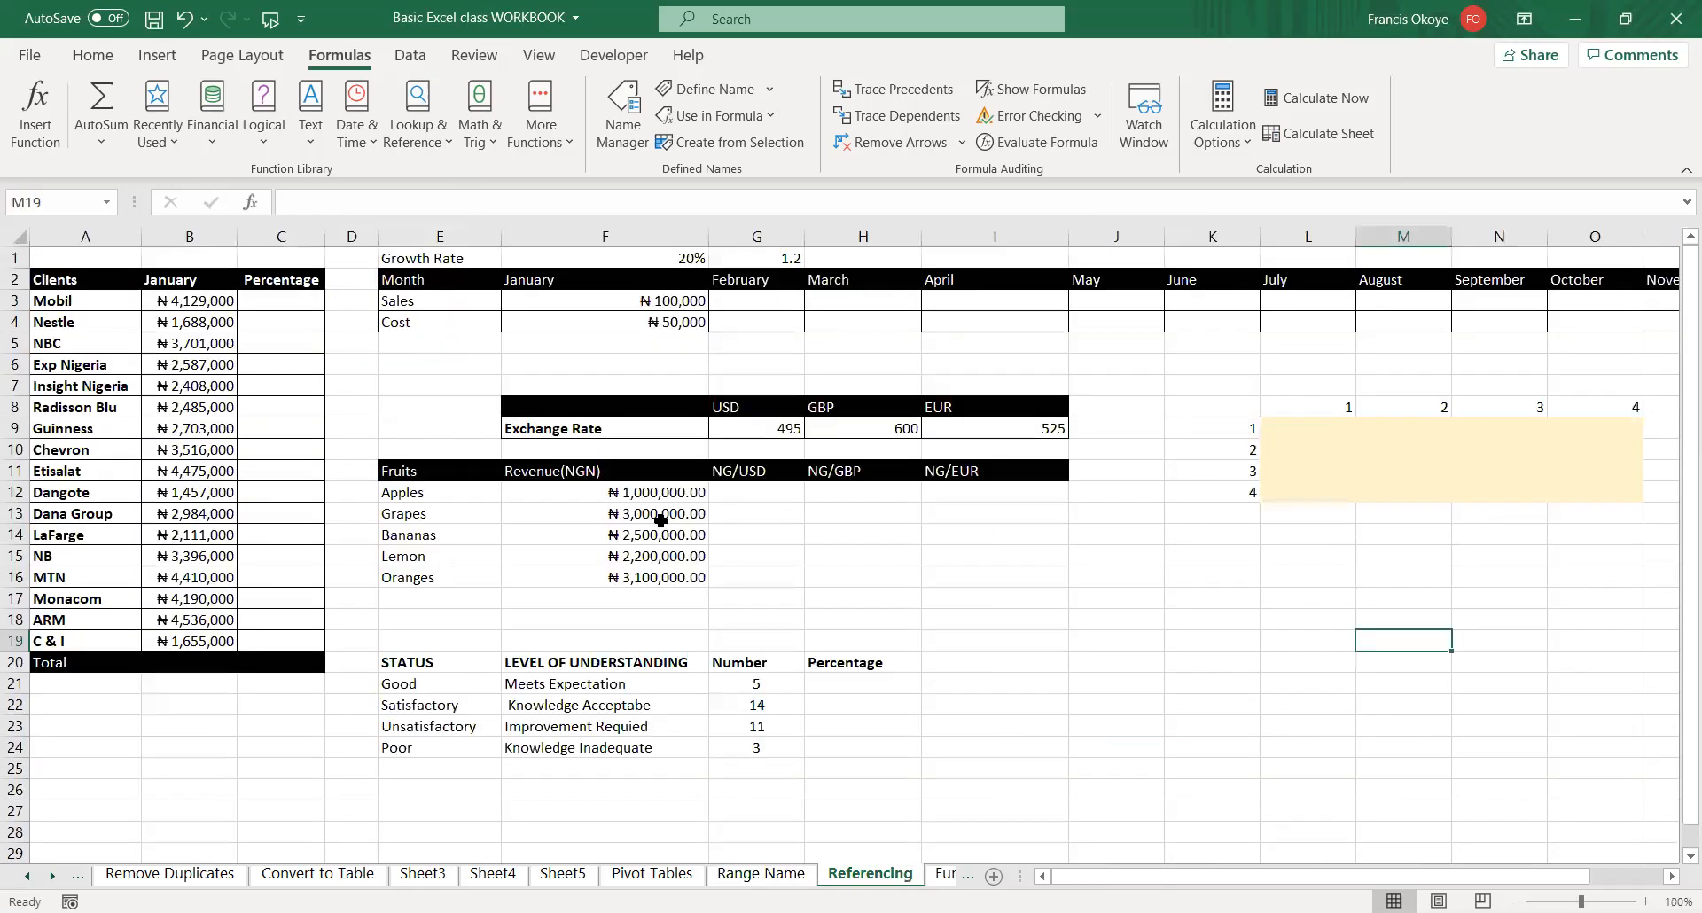
left_click(135, 761)
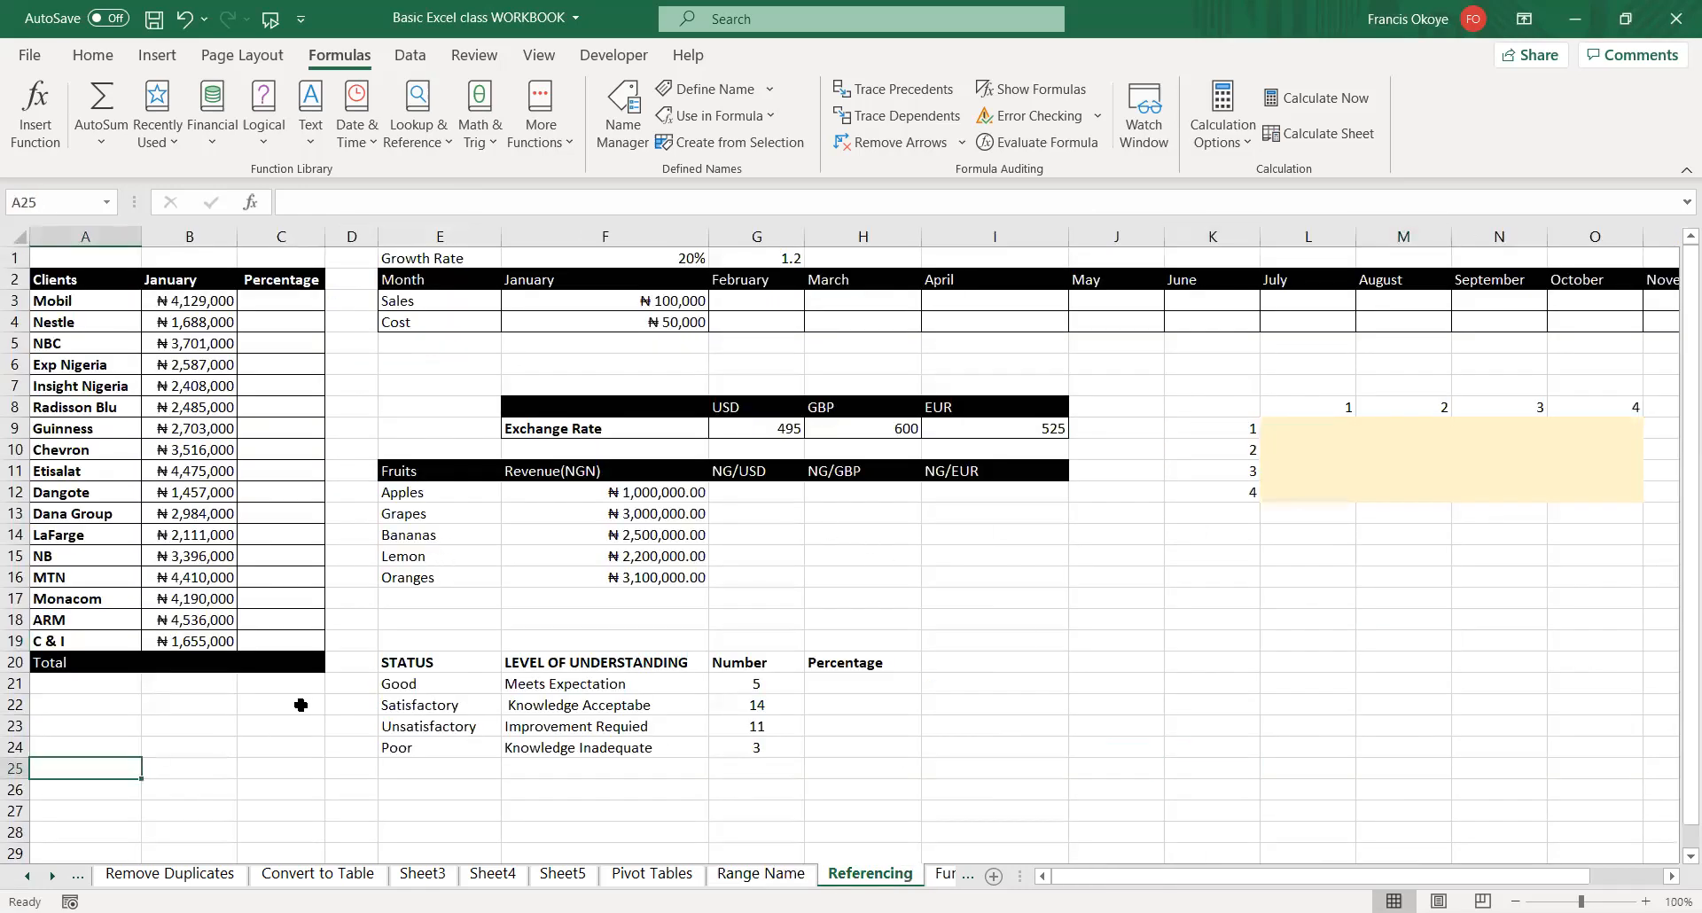
left_click(300, 705)
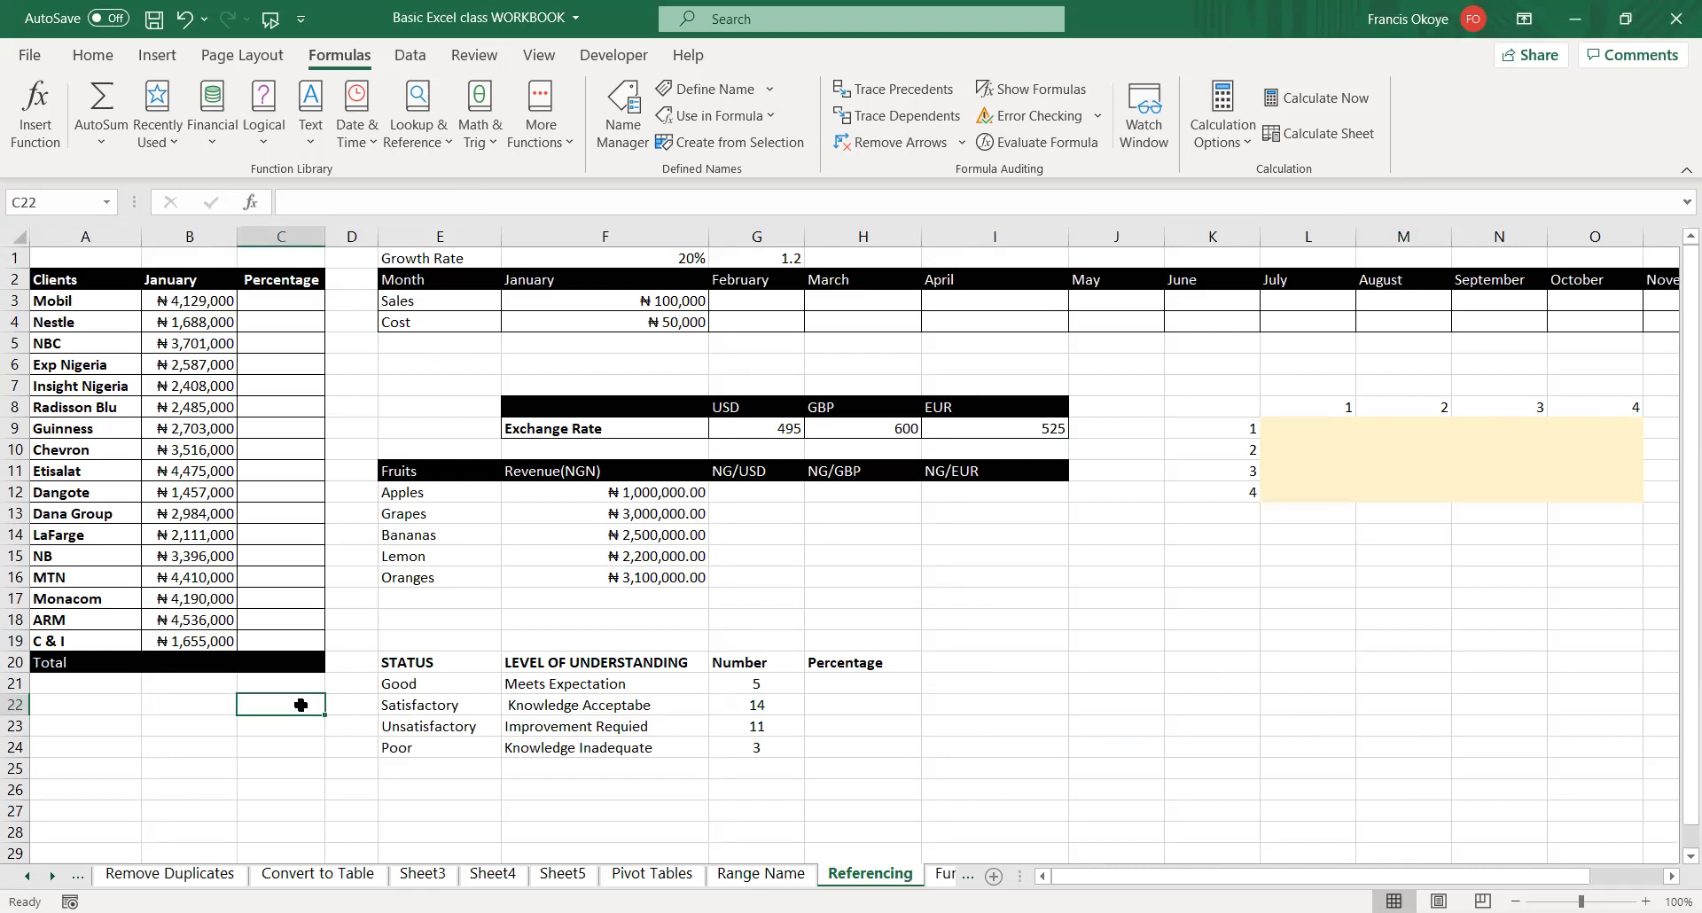
left_click(188, 662)
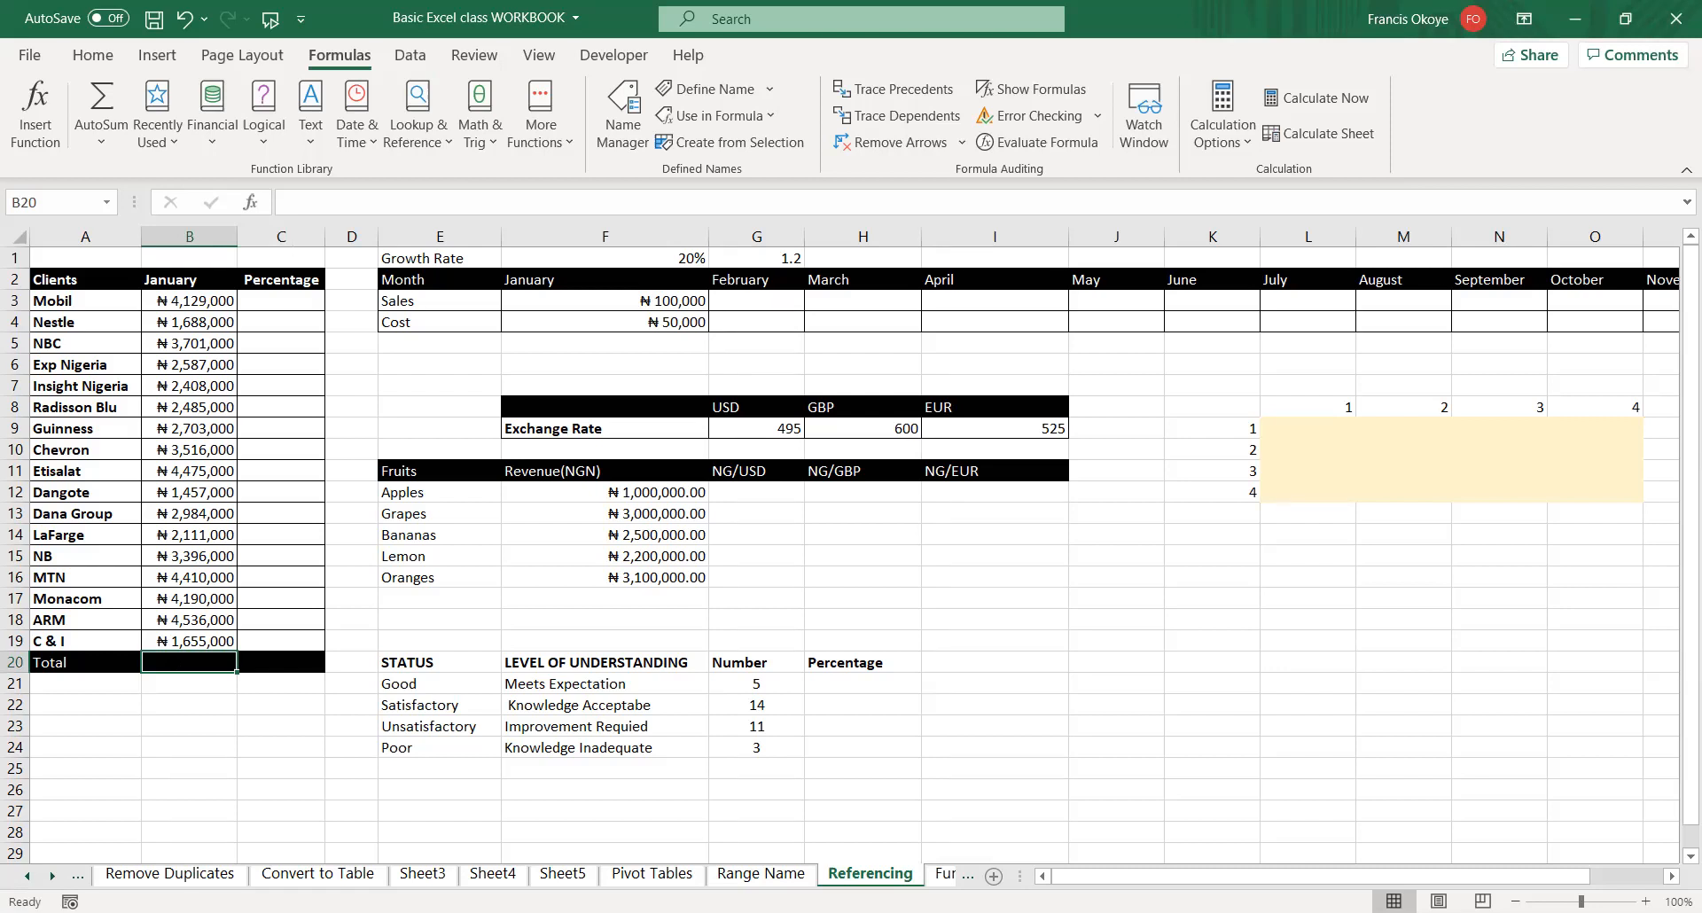
key("alt+equal")
key("Return")
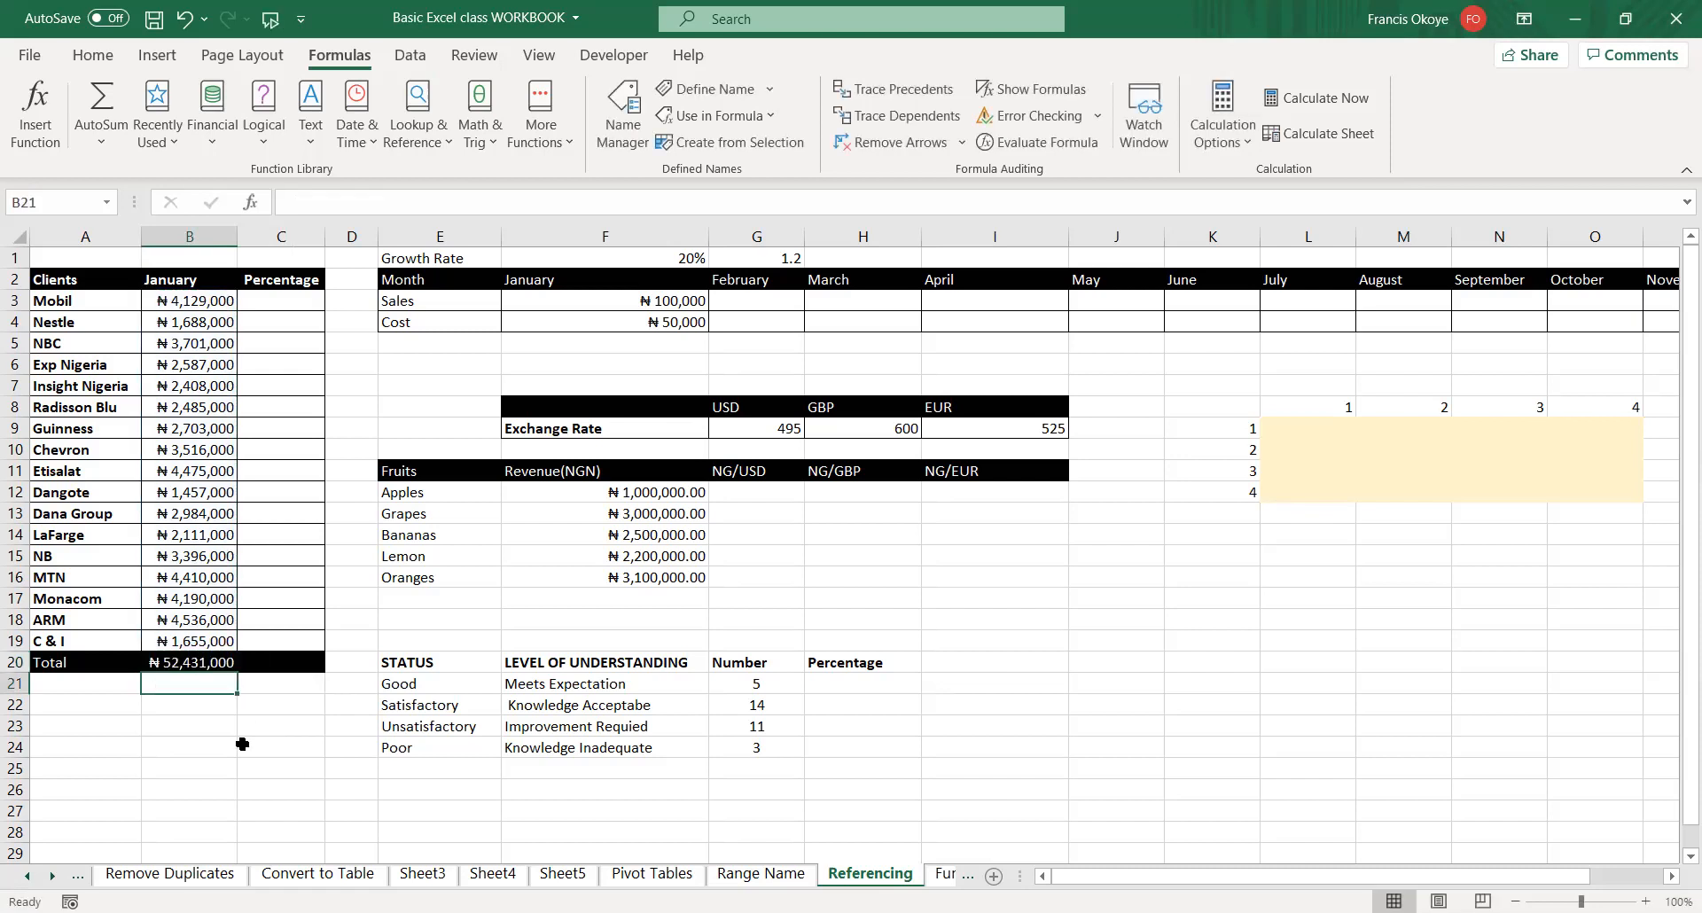
key("Up")
key("Delete")
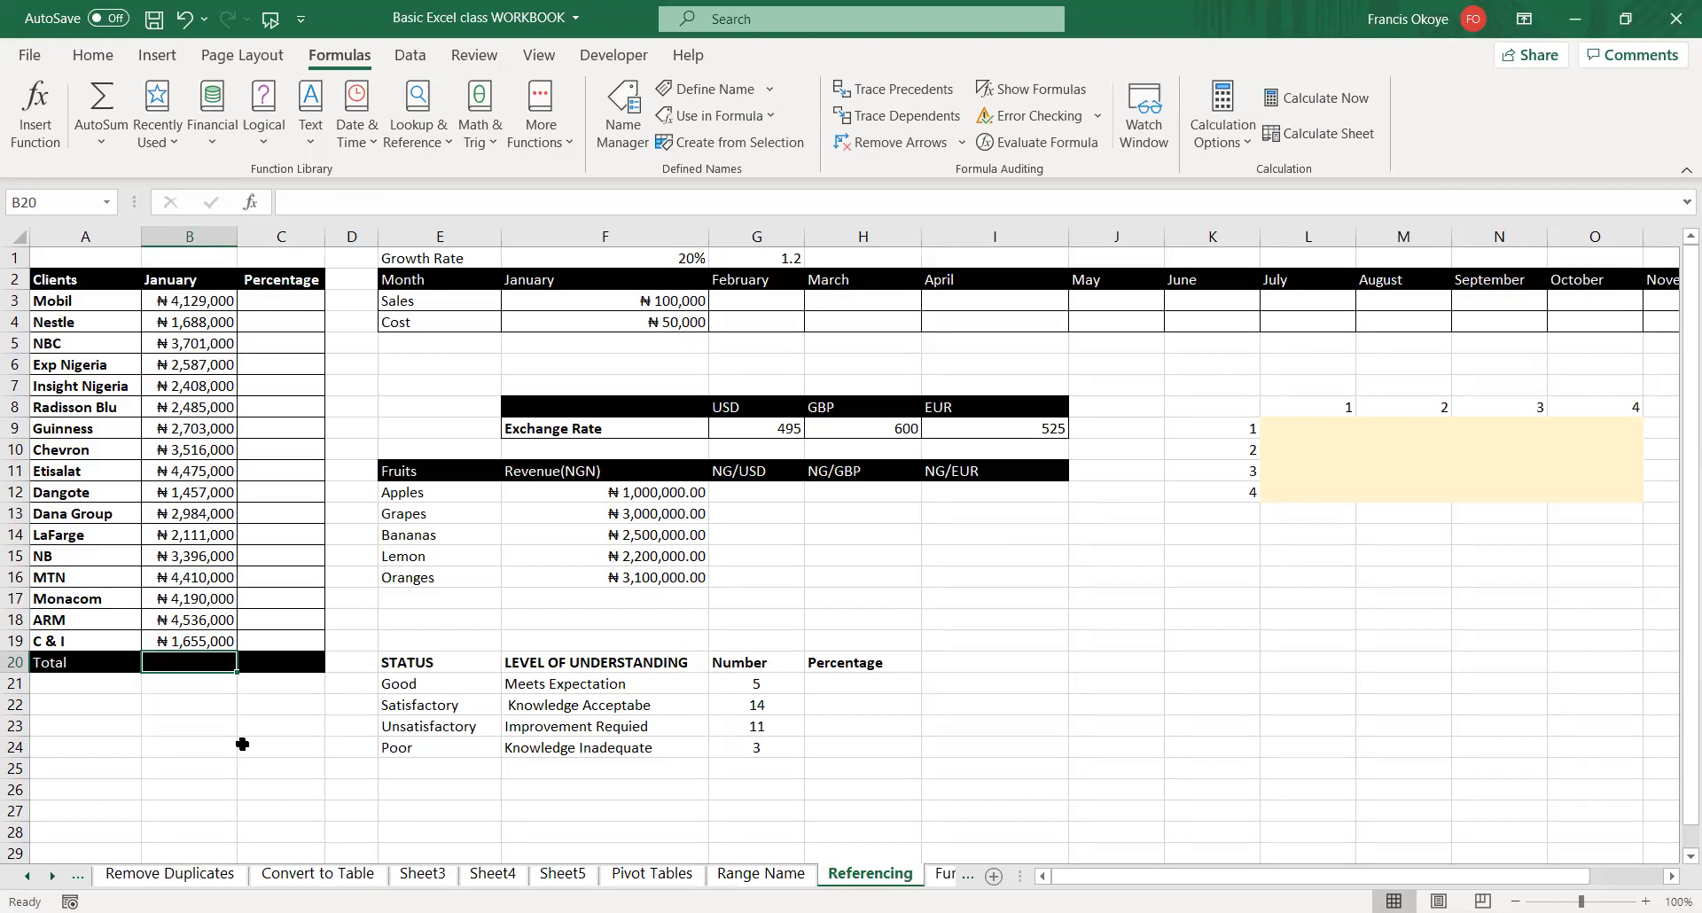
- Total the January amounts in B20 with AutoSum over B3:B19
key("F2")
key("alt+equal")
key("Return")
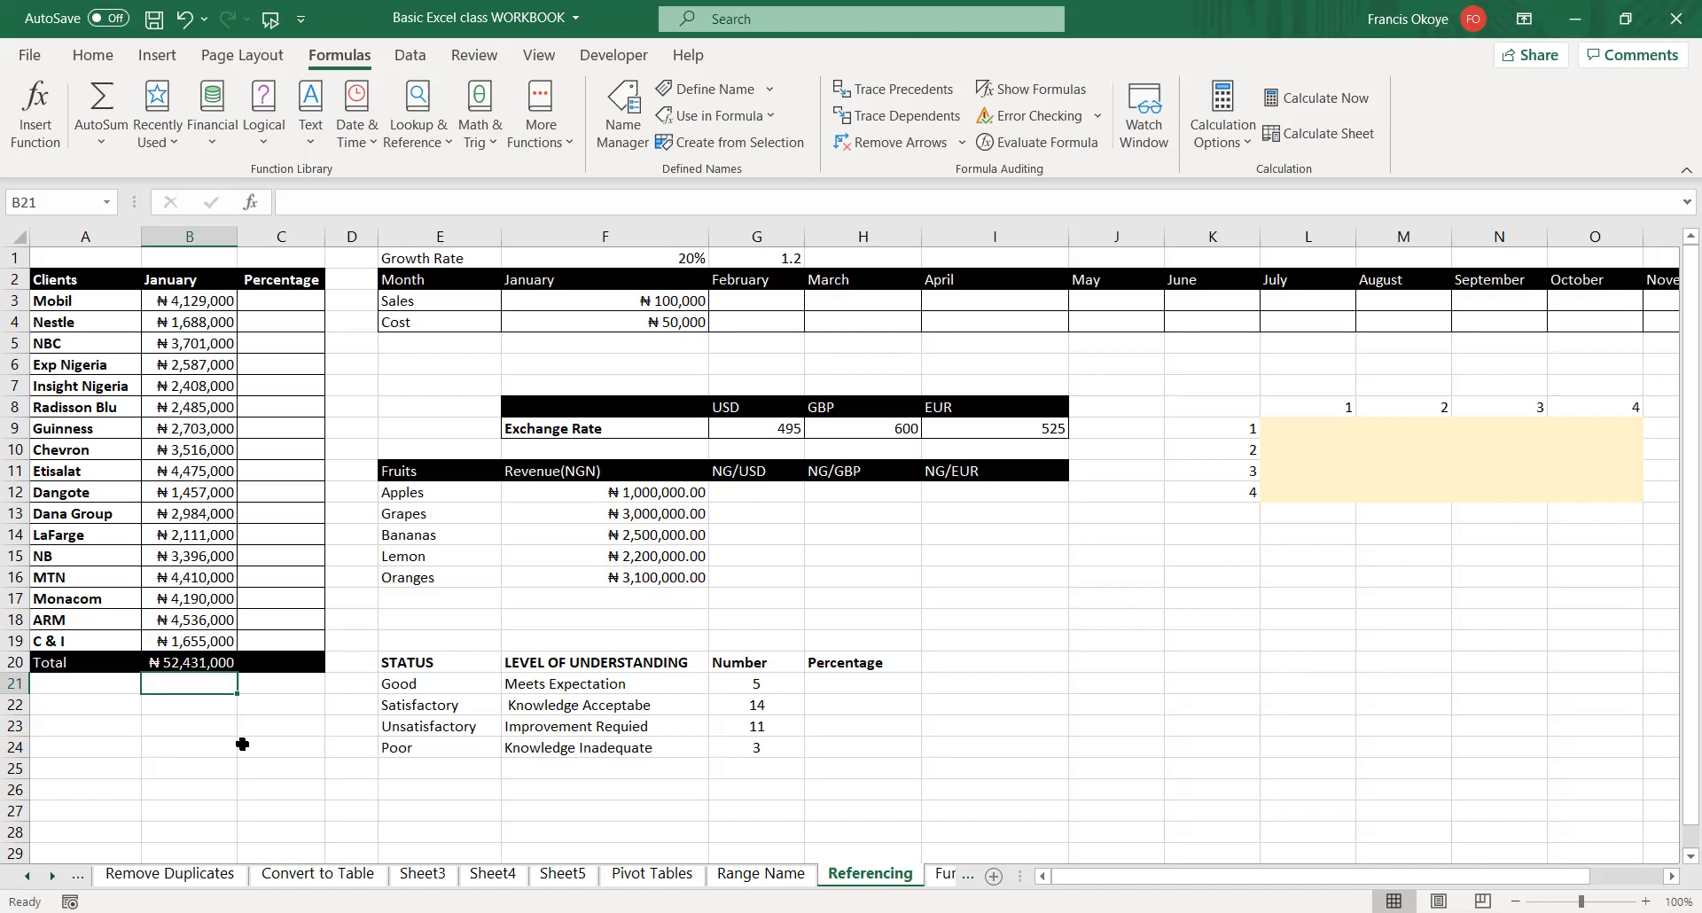
- Enter the formula =B3/B20 in C3 for Mobil's percentage of the January total
left_click(266, 303)
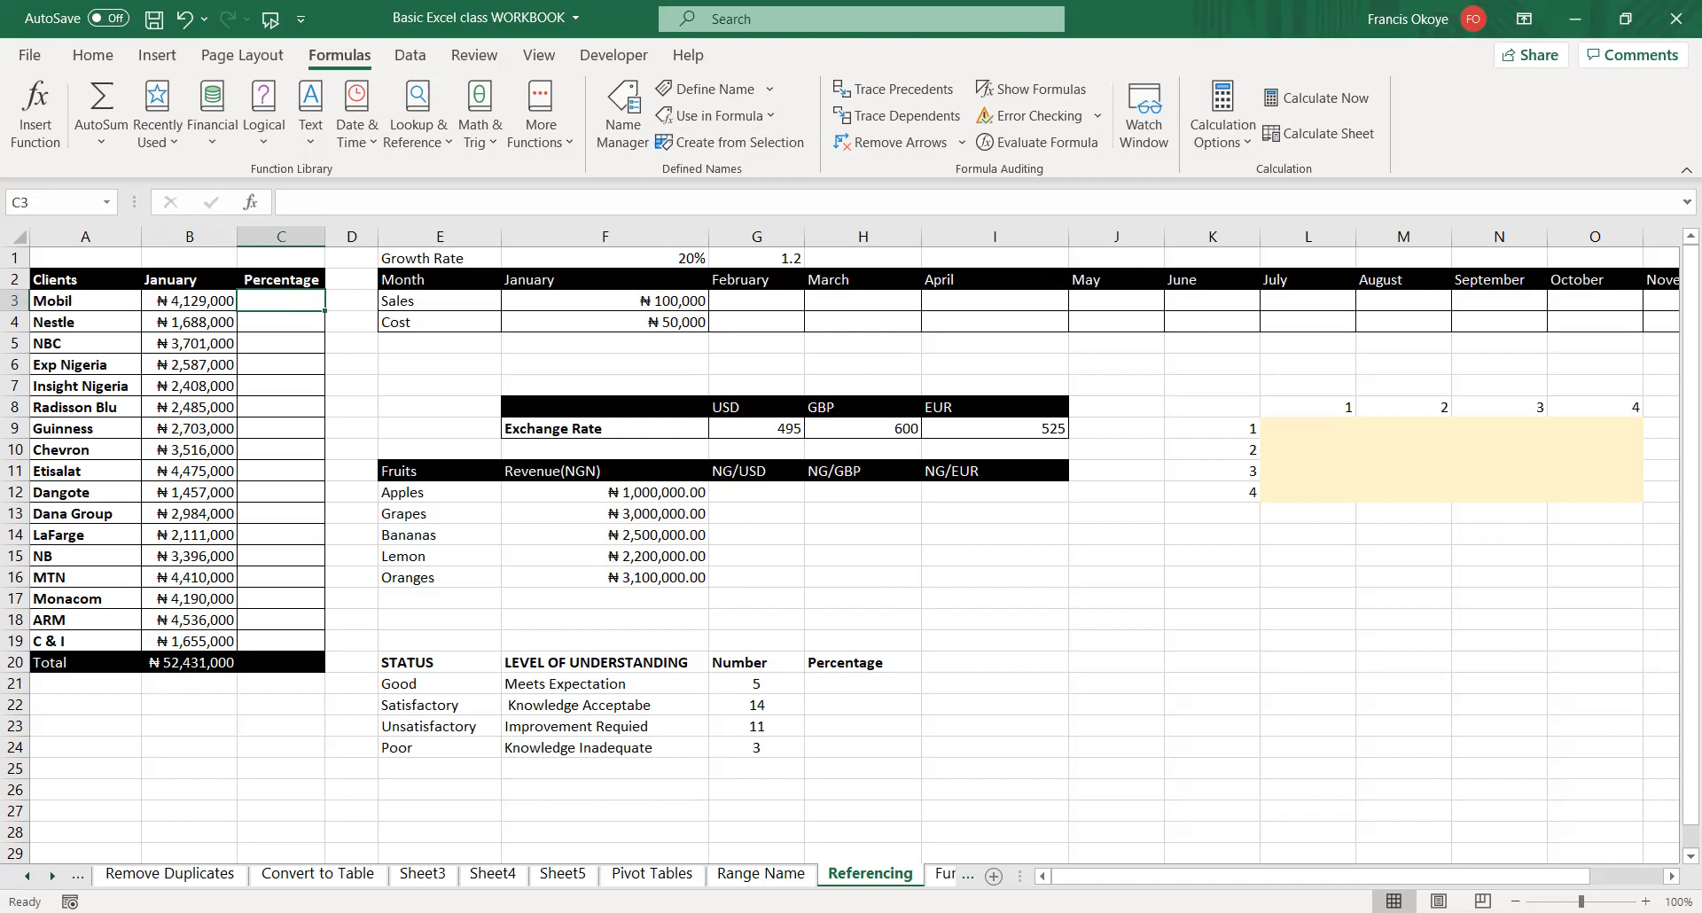
left_click(275, 295)
scroll(290, 304, "down", 1)
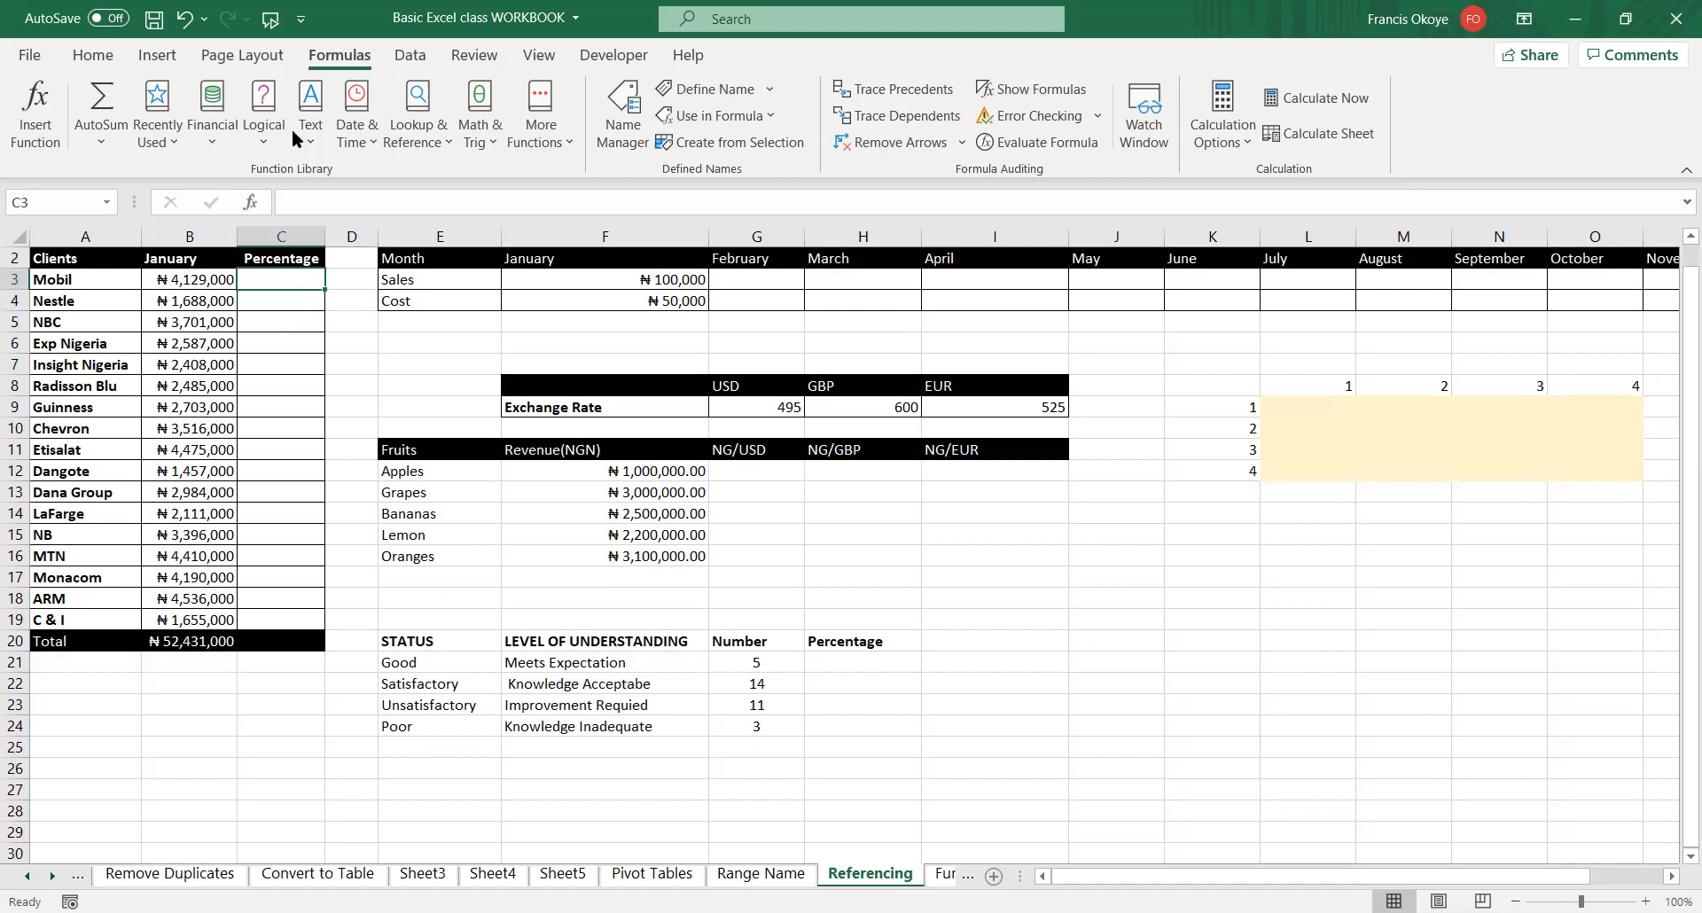
key("alt+Tab")
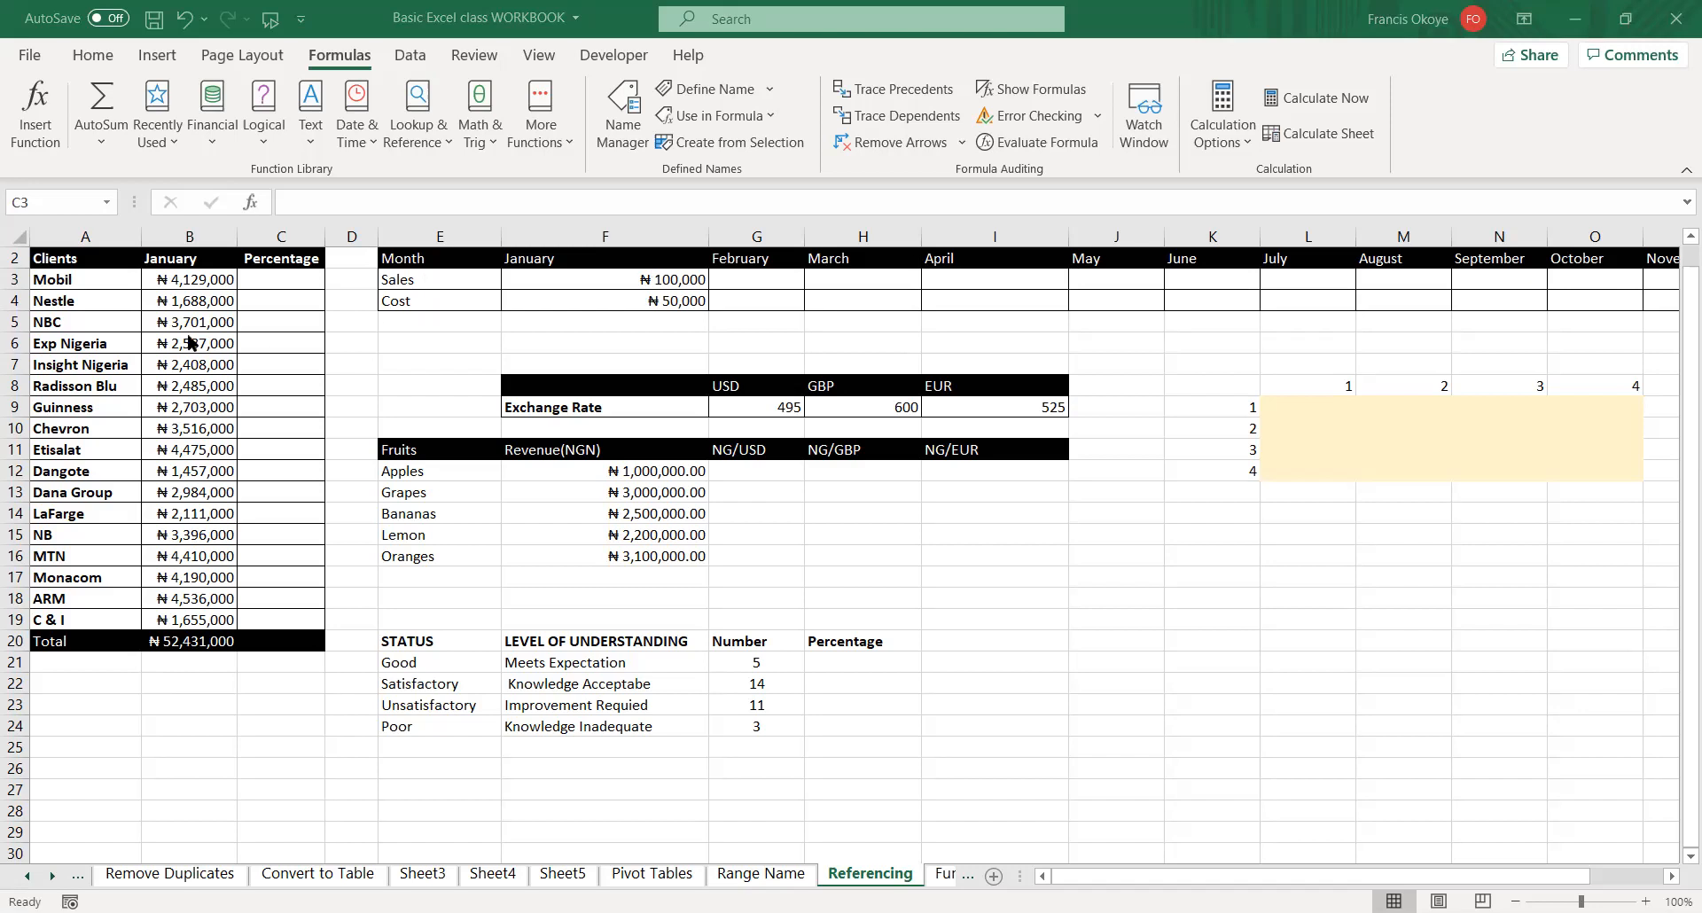
left_click(269, 277)
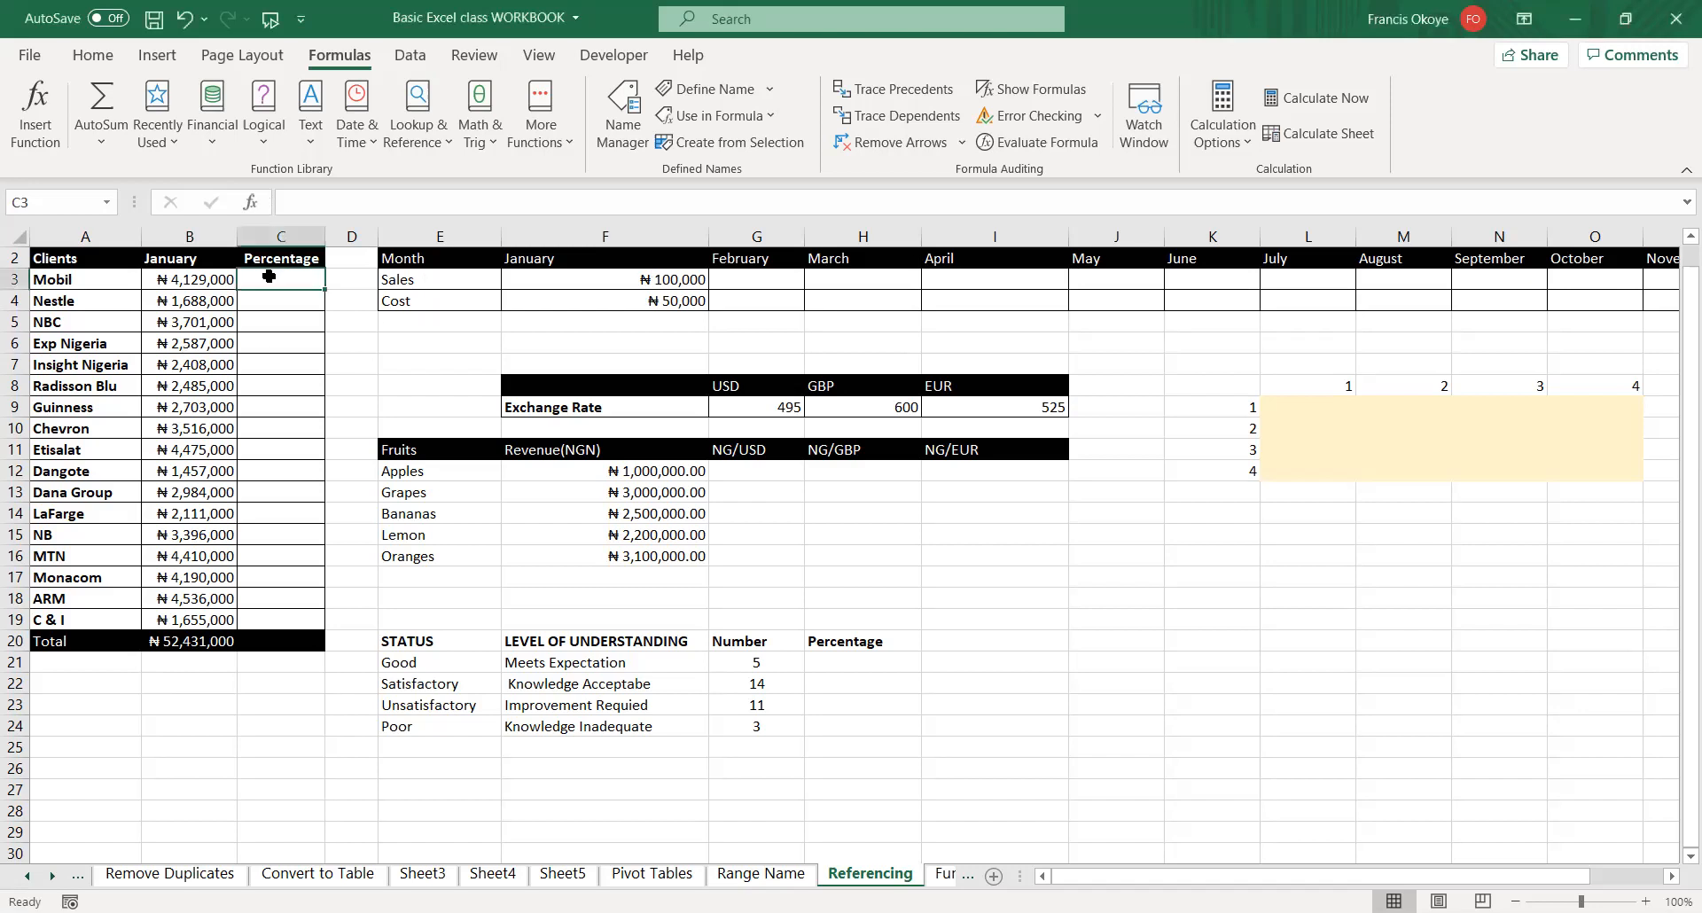
type("=")
left_click(175, 280)
type("/")
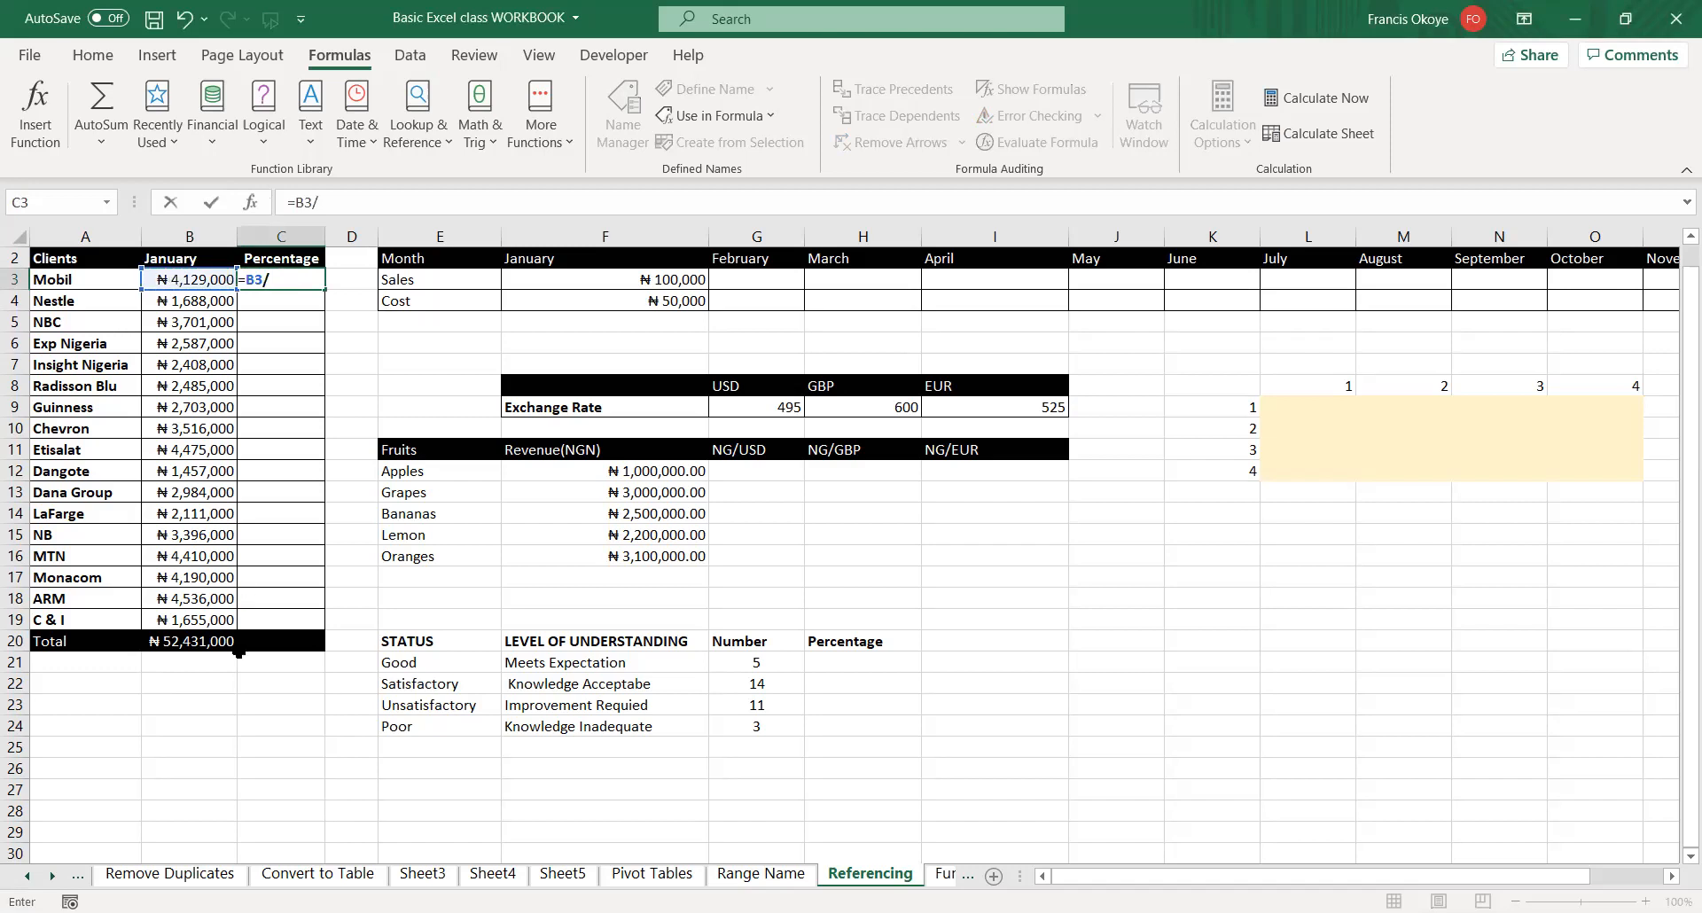
left_click(216, 652)
key("Return")
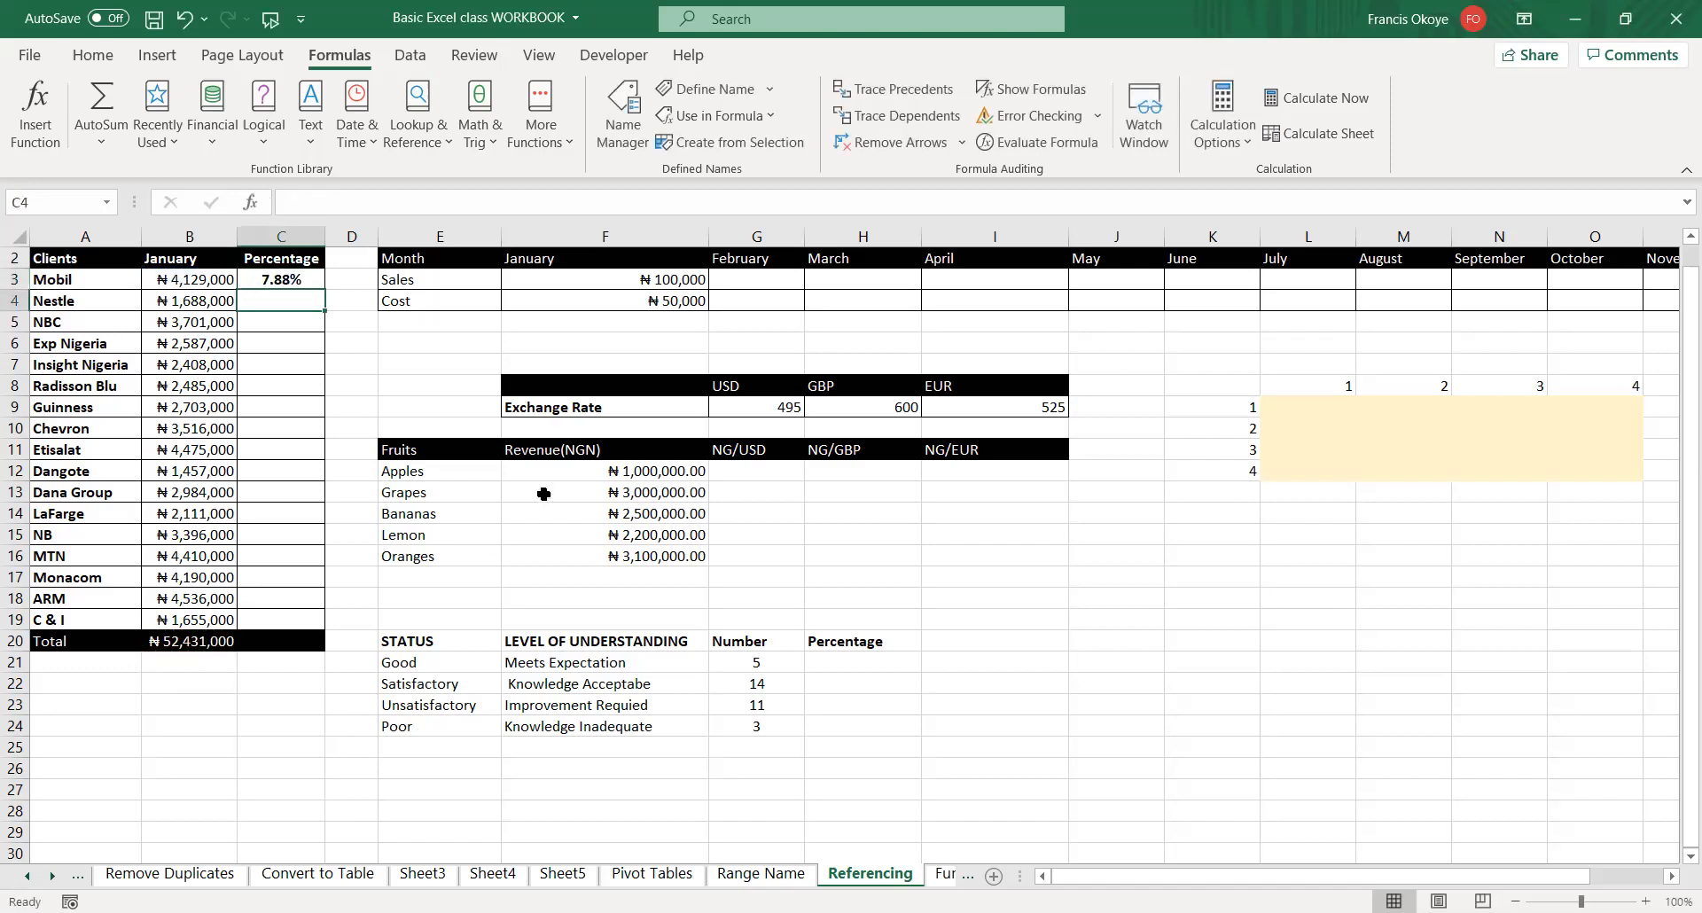
- Fill the C3 percentage formula down through C19
left_click(406, 428)
left_click(288, 282)
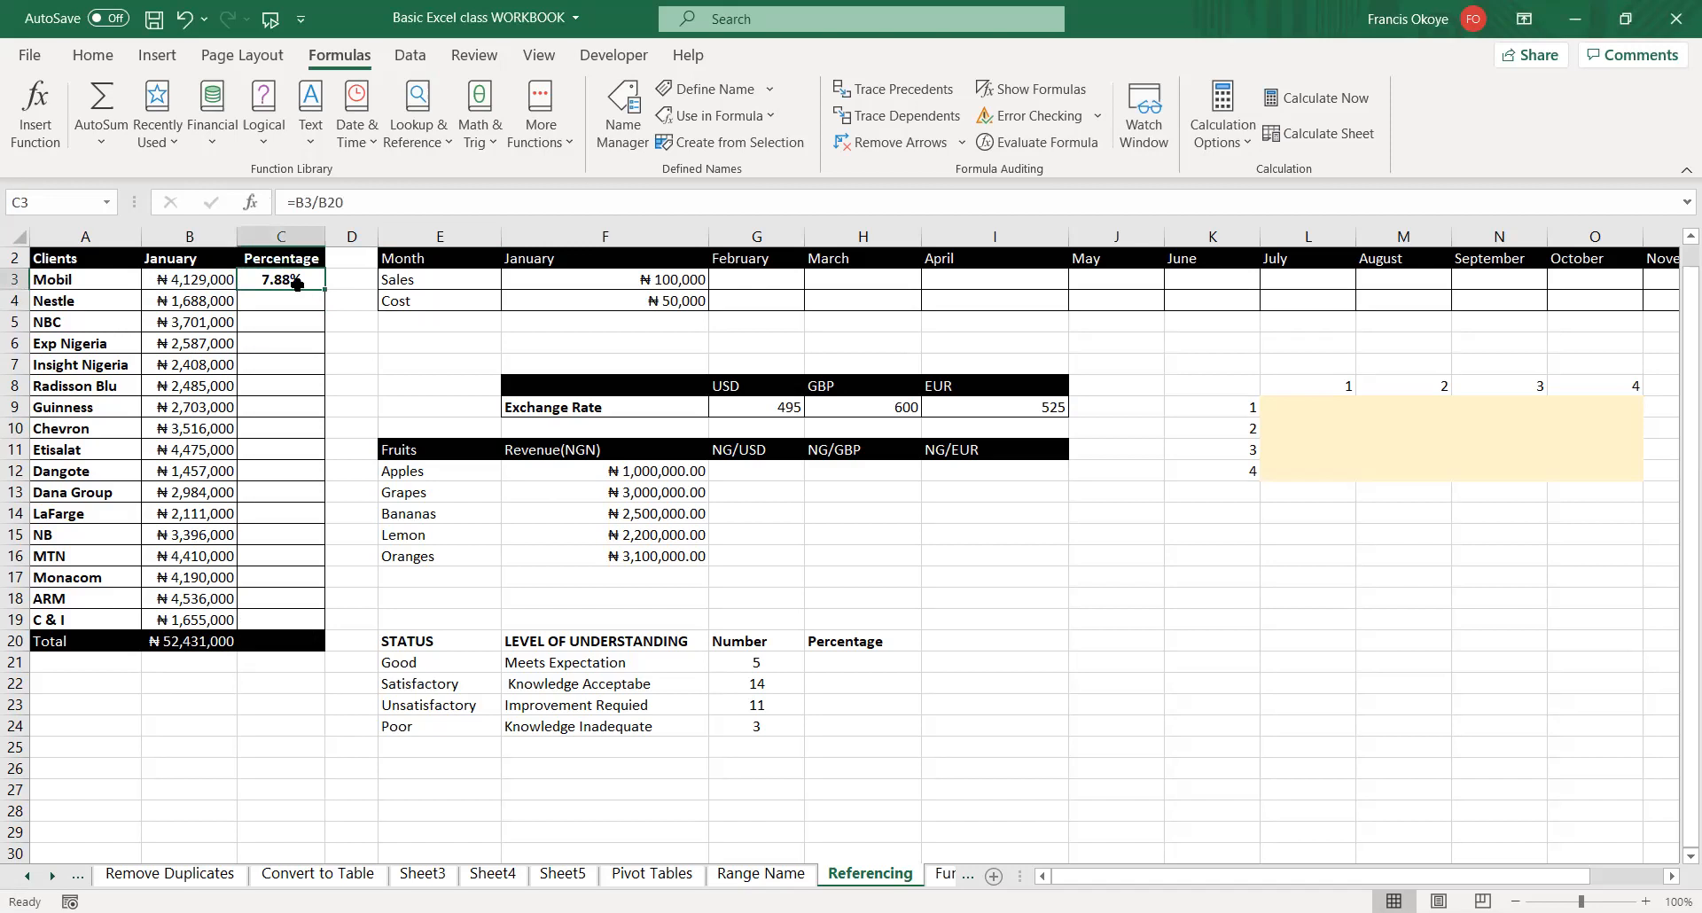
left_click_drag(325, 289, 303, 626)
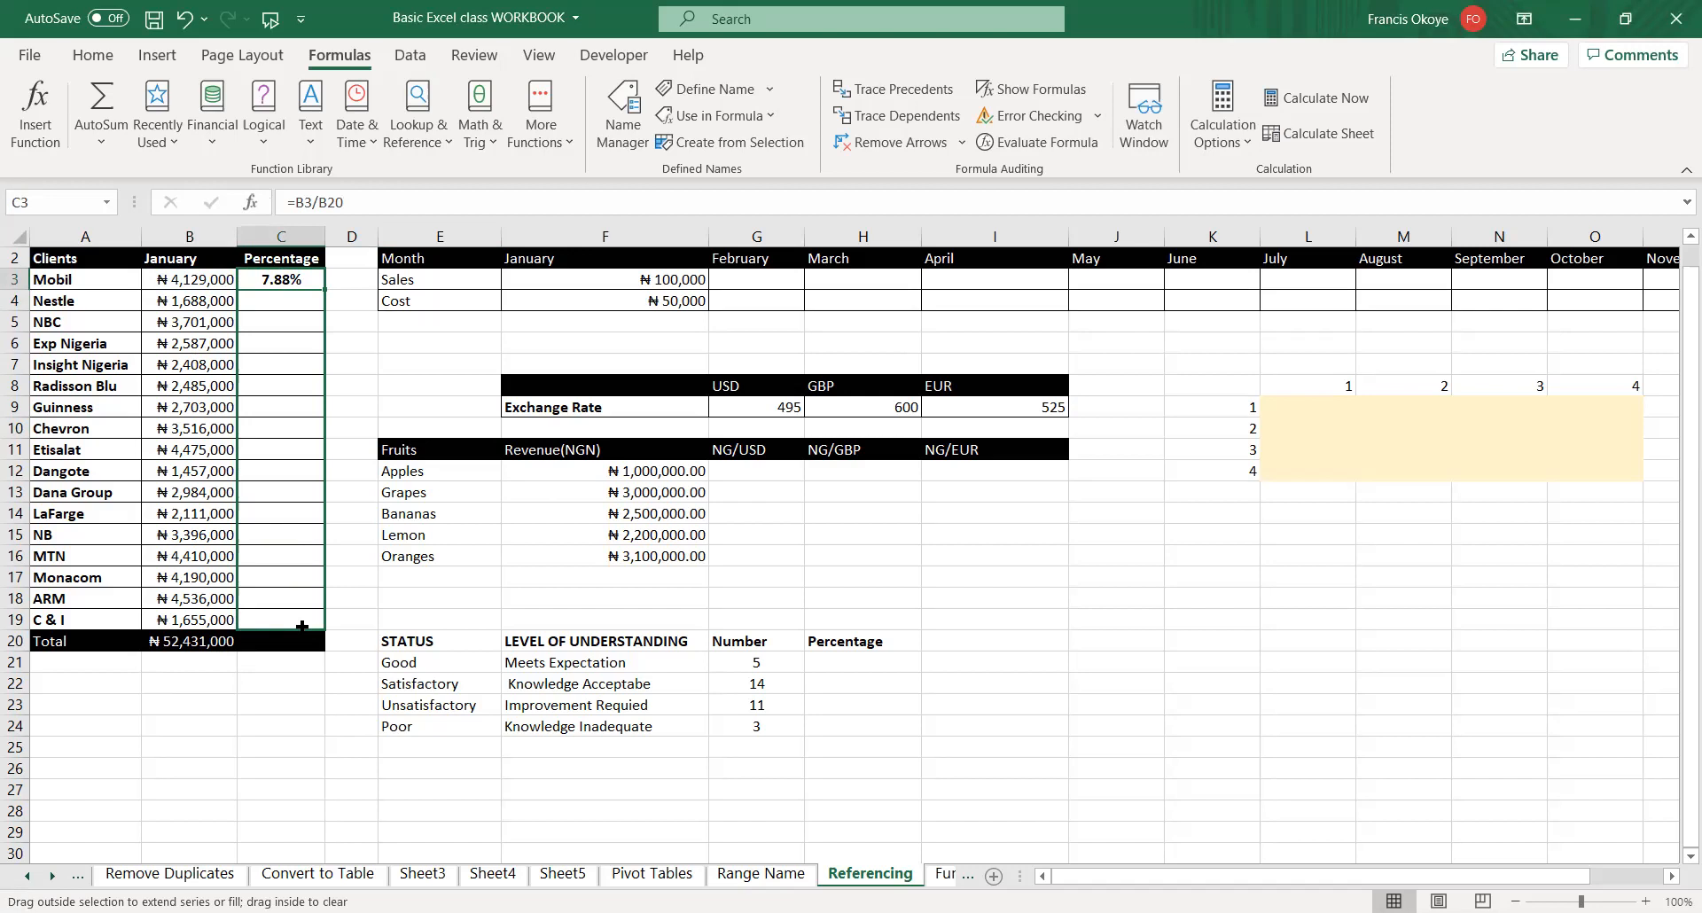
left_click_drag(303, 626, 303, 623)
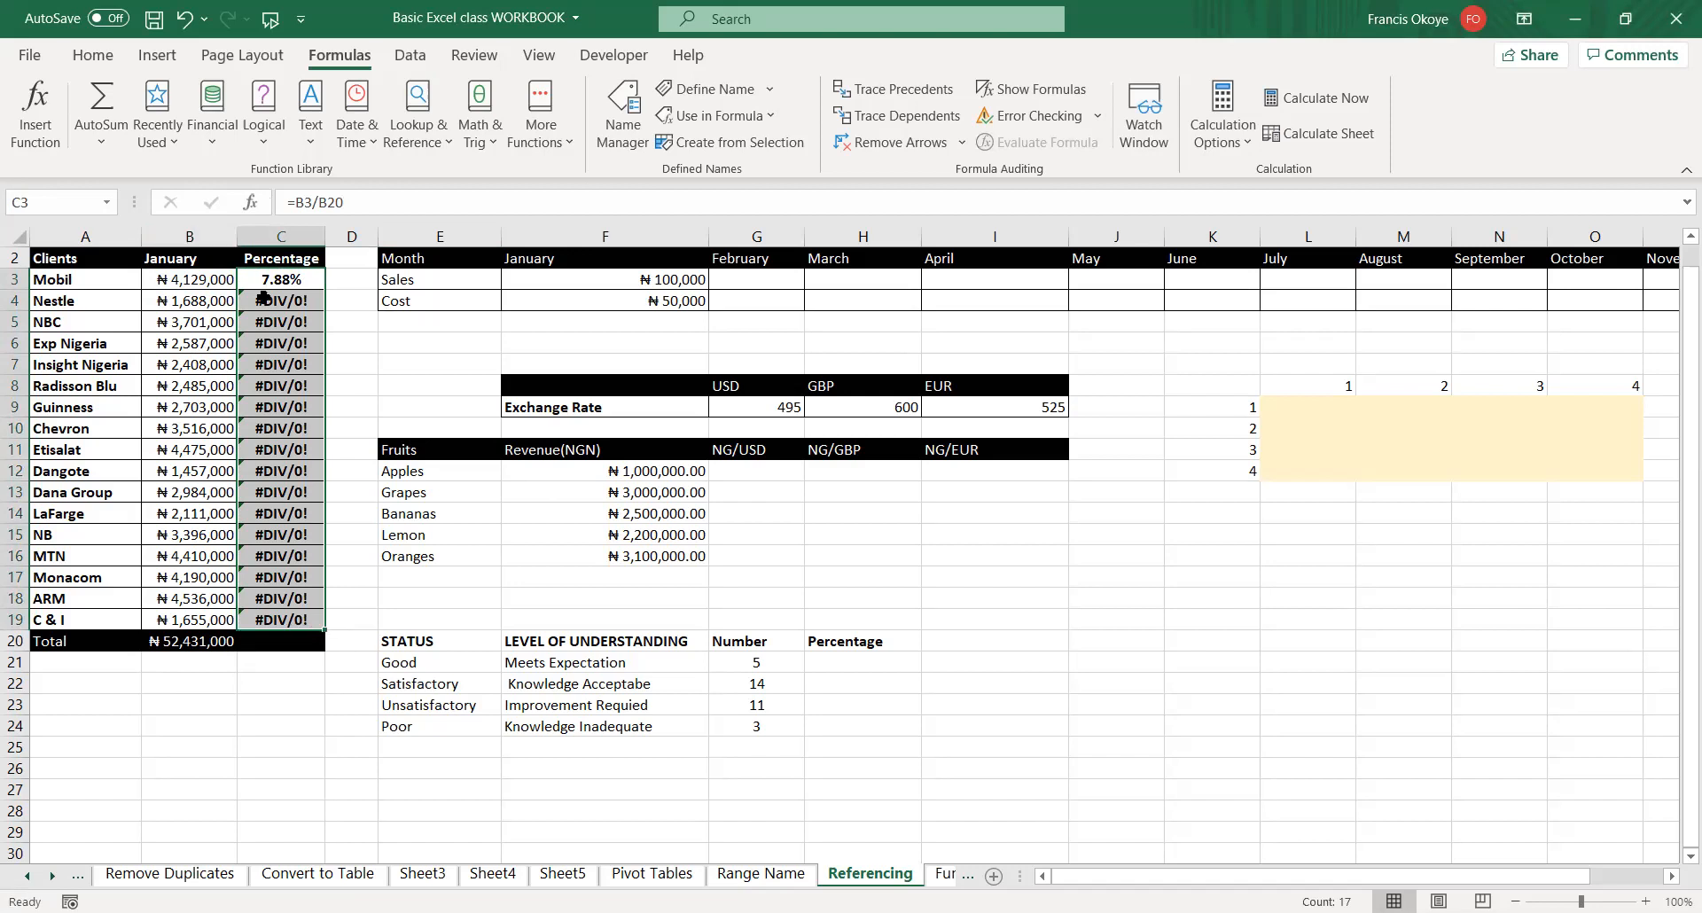
- Inspect the cell references in the copied Percentage formulas, including C8 and C19, and the January total in B20
double_click(282, 322)
double_click(292, 356)
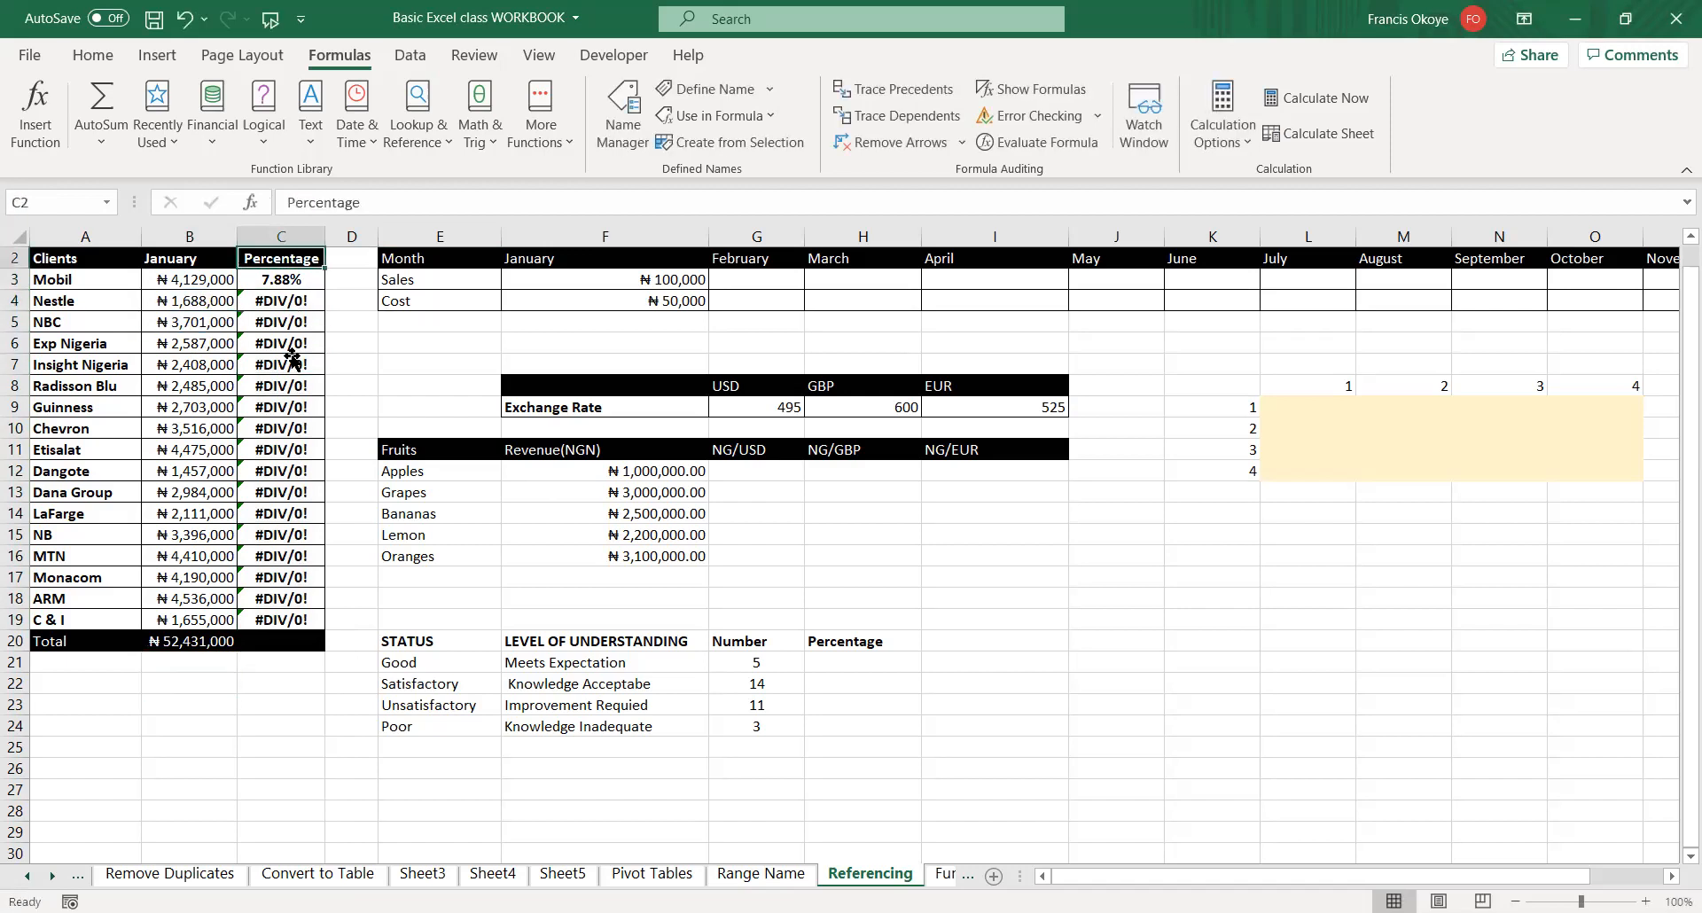
double_click(290, 374)
left_click(284, 395)
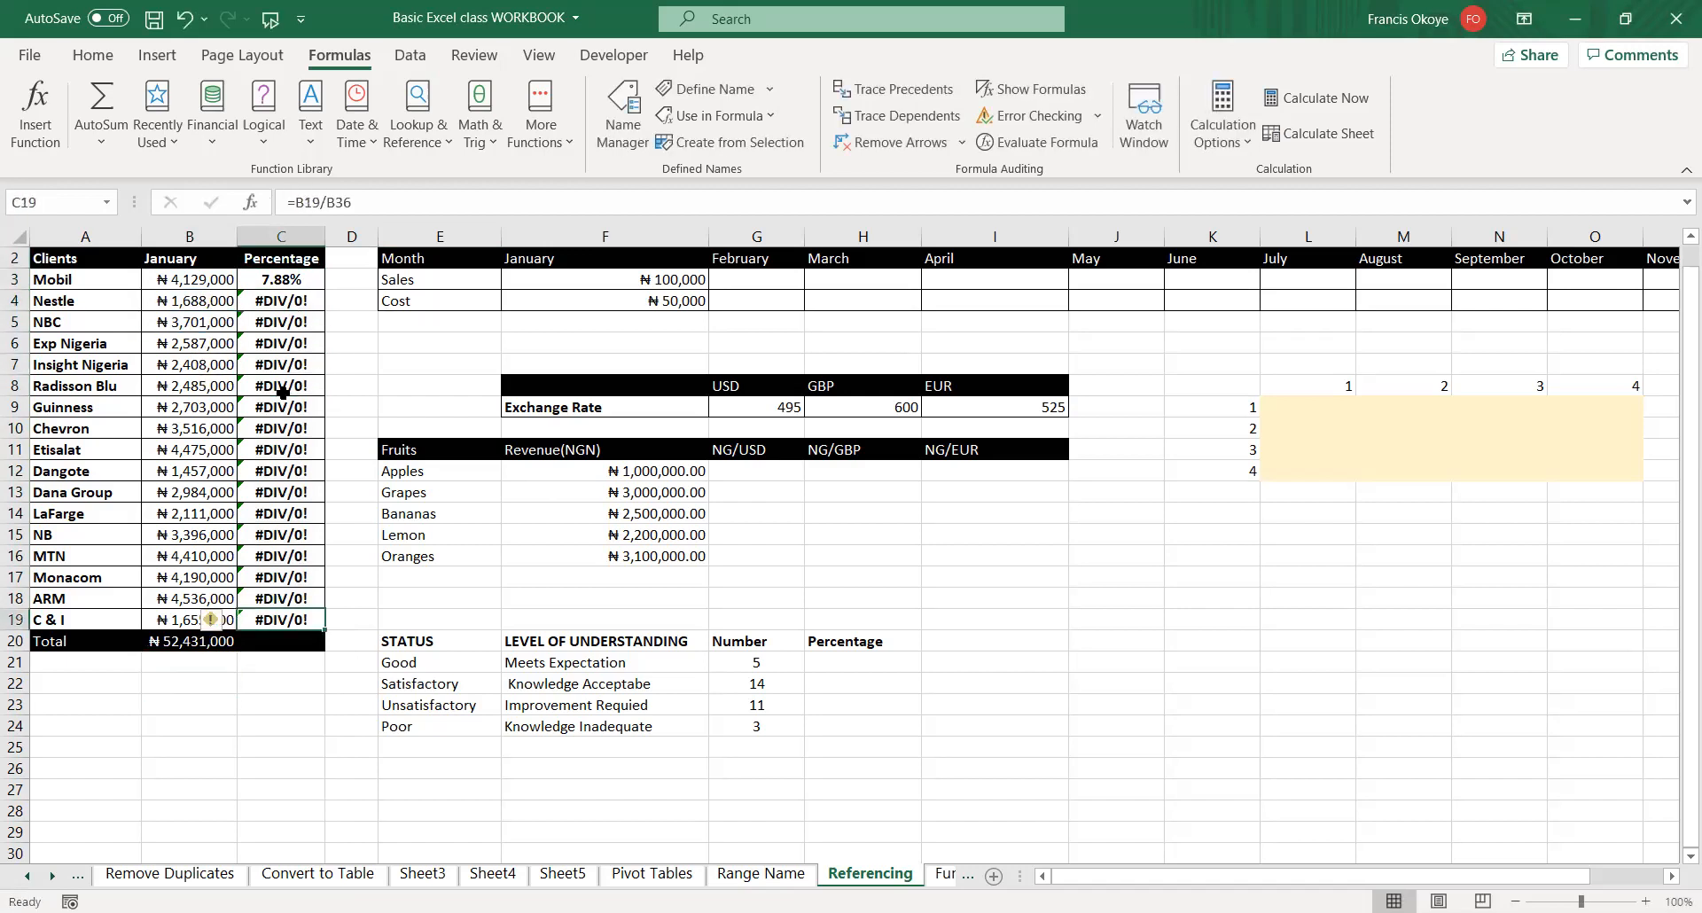
double_click(291, 386)
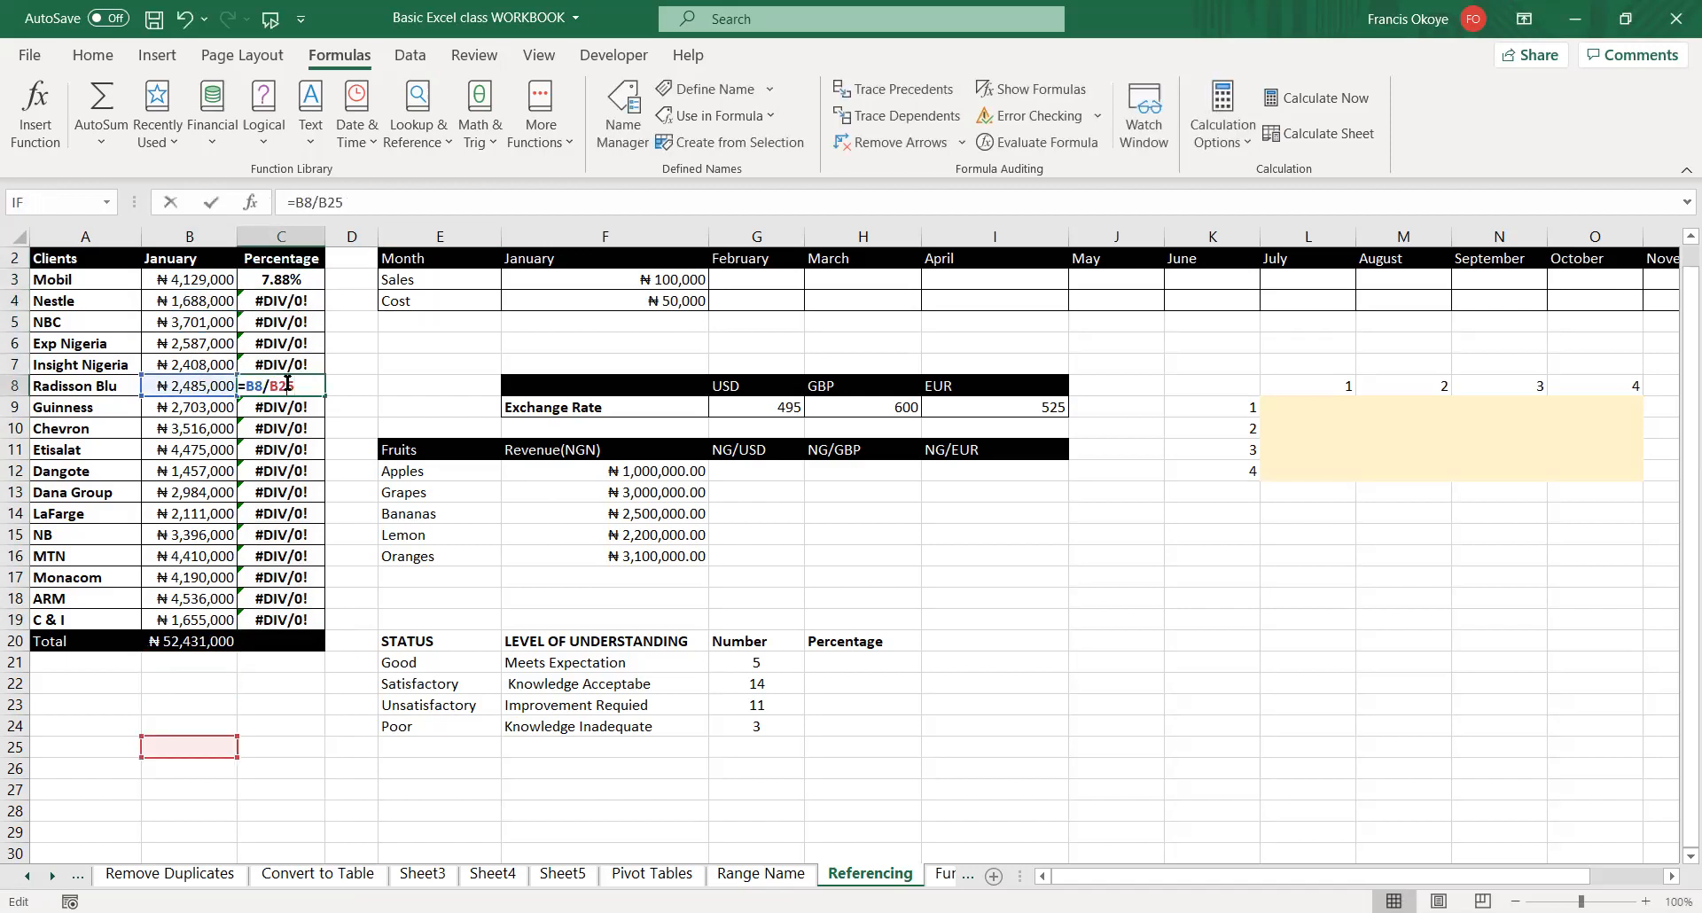
left_click(292, 470)
left_click(267, 612)
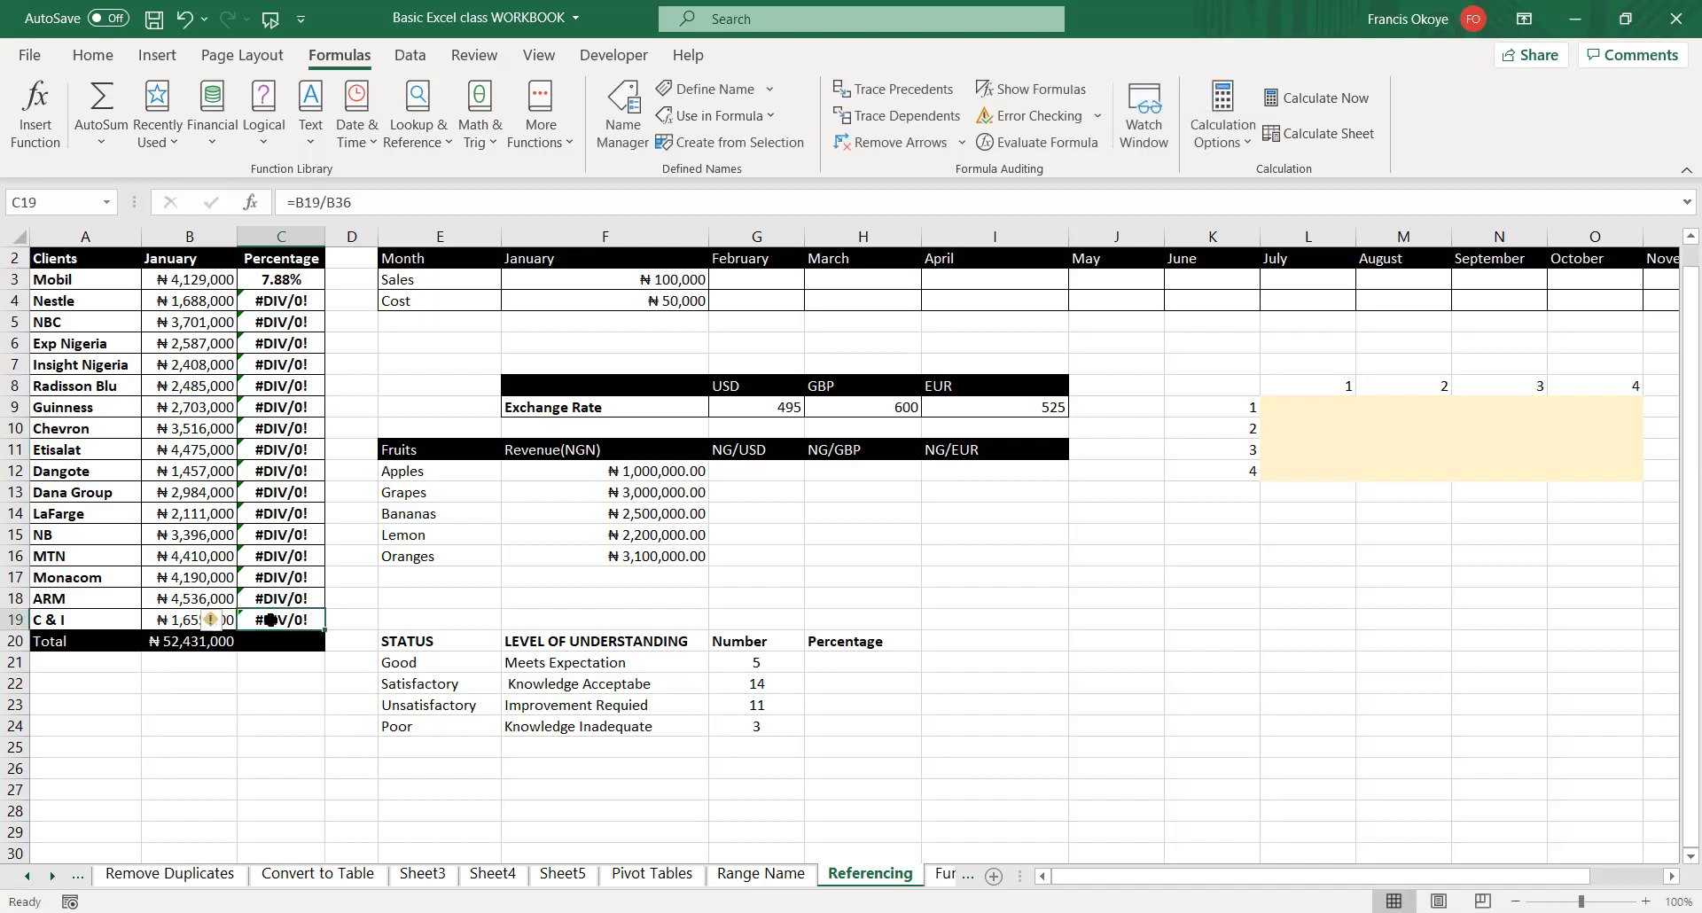
double_click(273, 620)
key("Return")
left_click(171, 642)
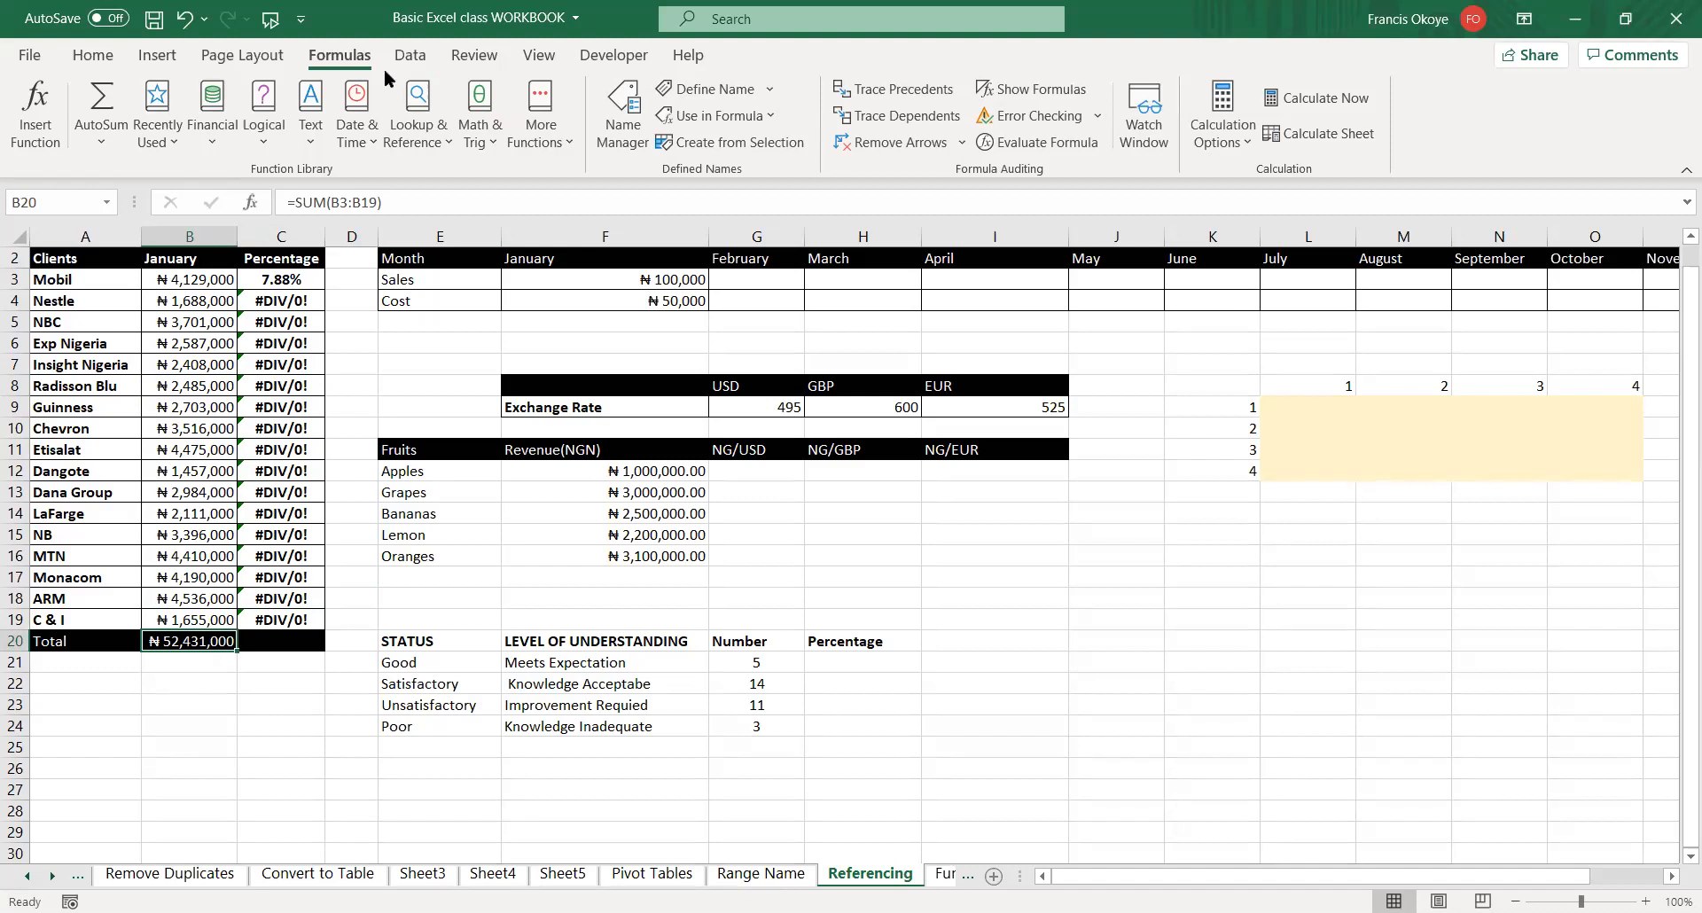
- Handwrite Relative, Absolute and Mixed in red below the Clients table, marking Relative with an asterisk and a tick
left_click_drag(81, 727, 82, 773)
mouse_move(80, 725)
left_mouse_down()
mouse_move(95, 759)
mouse_move(123, 760)
mouse_move(168, 734)
mouse_move(188, 744)
mouse_move(213, 714)
mouse_move(235, 725)
left_mouse_up()
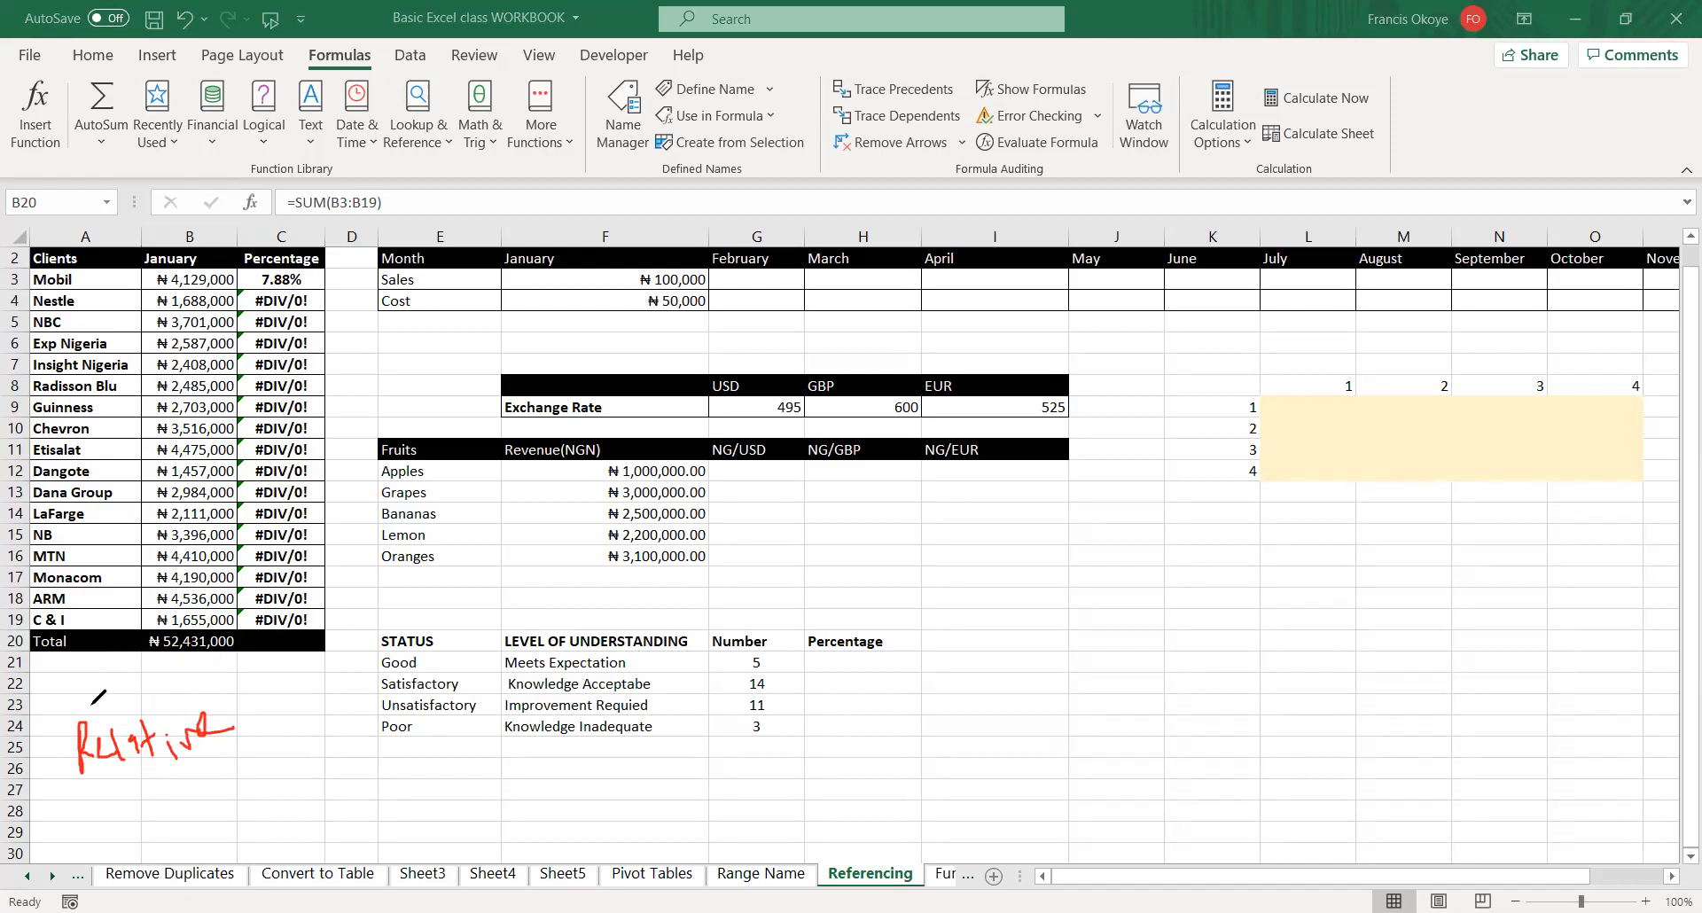
mouse_move(57, 736)
left_mouse_down()
mouse_move(55, 762)
mouse_move(73, 740)
left_mouse_up()
mouse_move(100, 826)
left_mouse_down()
mouse_move(102, 797)
mouse_move(116, 825)
mouse_move(116, 807)
mouse_move(133, 816)
mouse_move(157, 791)
mouse_move(168, 807)
mouse_move(195, 770)
mouse_move(229, 782)
mouse_move(247, 746)
mouse_move(263, 750)
mouse_move(248, 761)
left_mouse_up()
mouse_move(167, 847)
left_mouse_down()
mouse_move(232, 799)
mouse_move(236, 818)
mouse_move(248, 787)
left_mouse_up()
left_click_drag(207, 706, 236, 681)
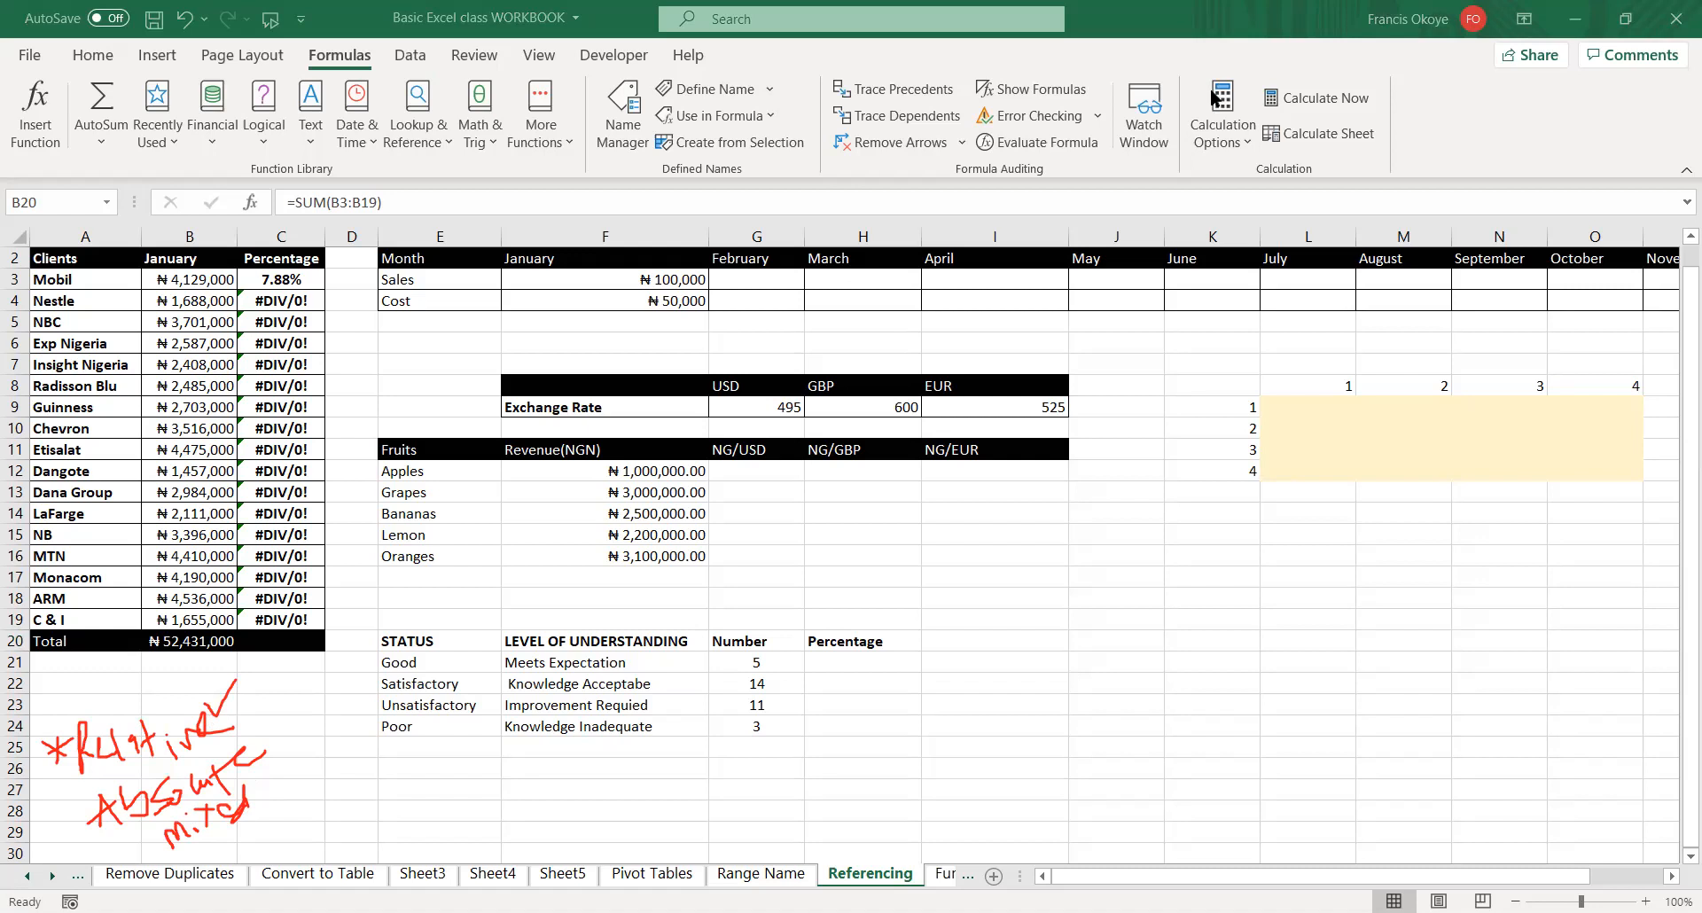
- Clear the percentage formulas from C3:C19
left_click(283, 282)
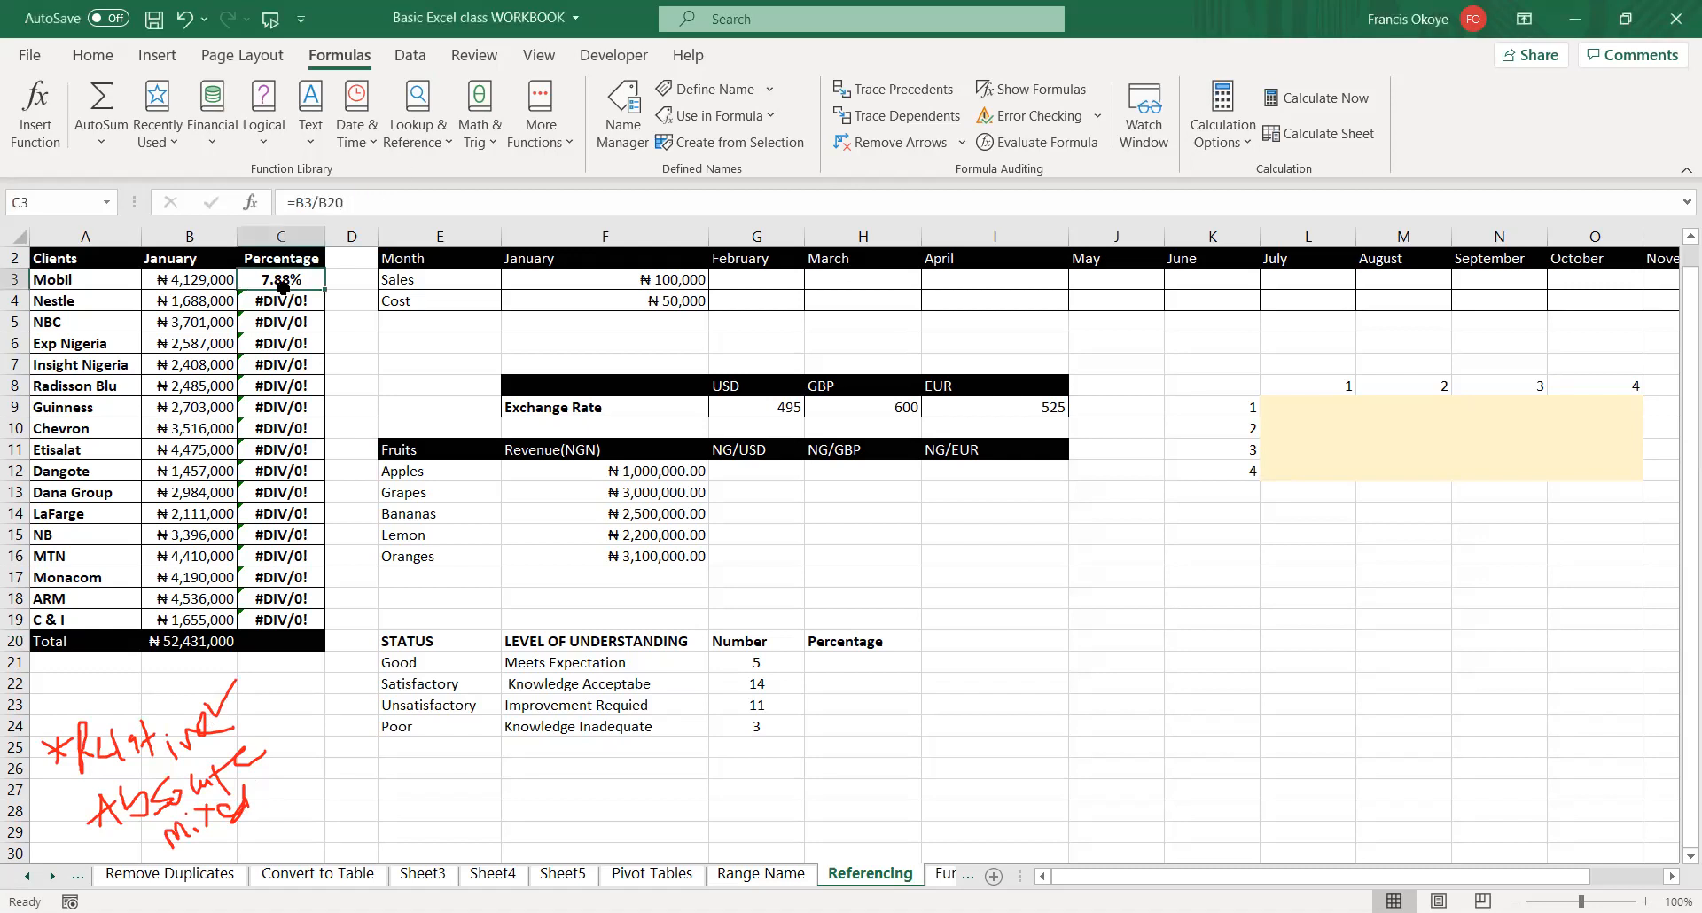
key("ctrl+shift+Down")
key("Delete")
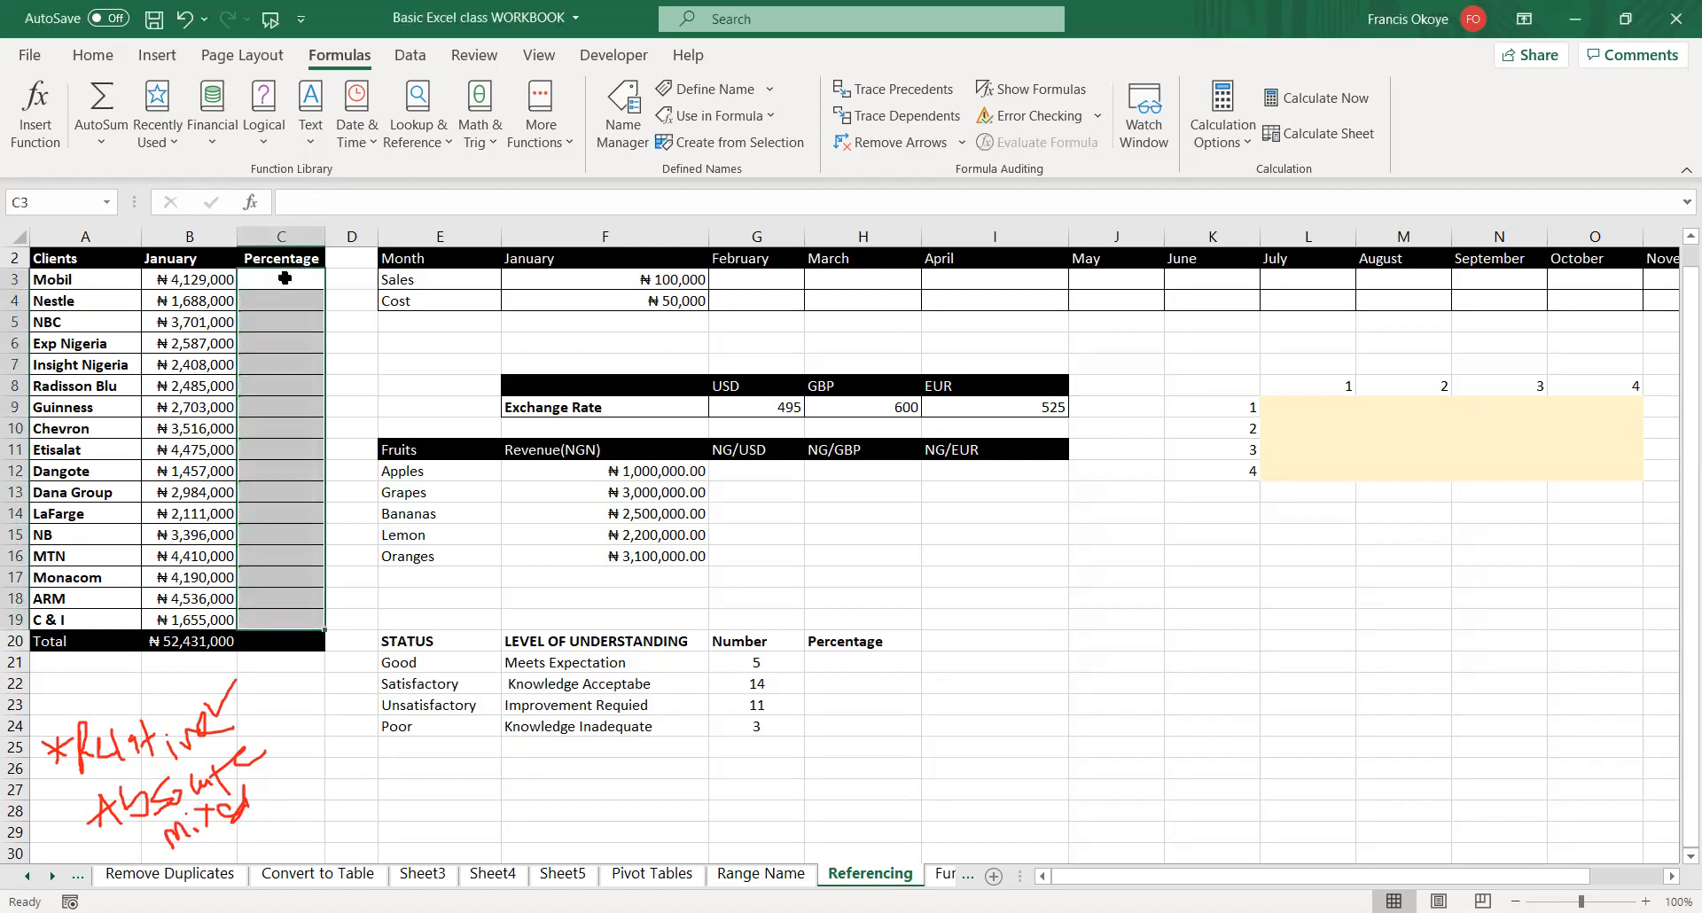
- Enter the formula =B3/$B$20 in C3, making the reference to the January total absolute
left_click(284, 278)
type("=")
left_click(207, 280)
type("/")
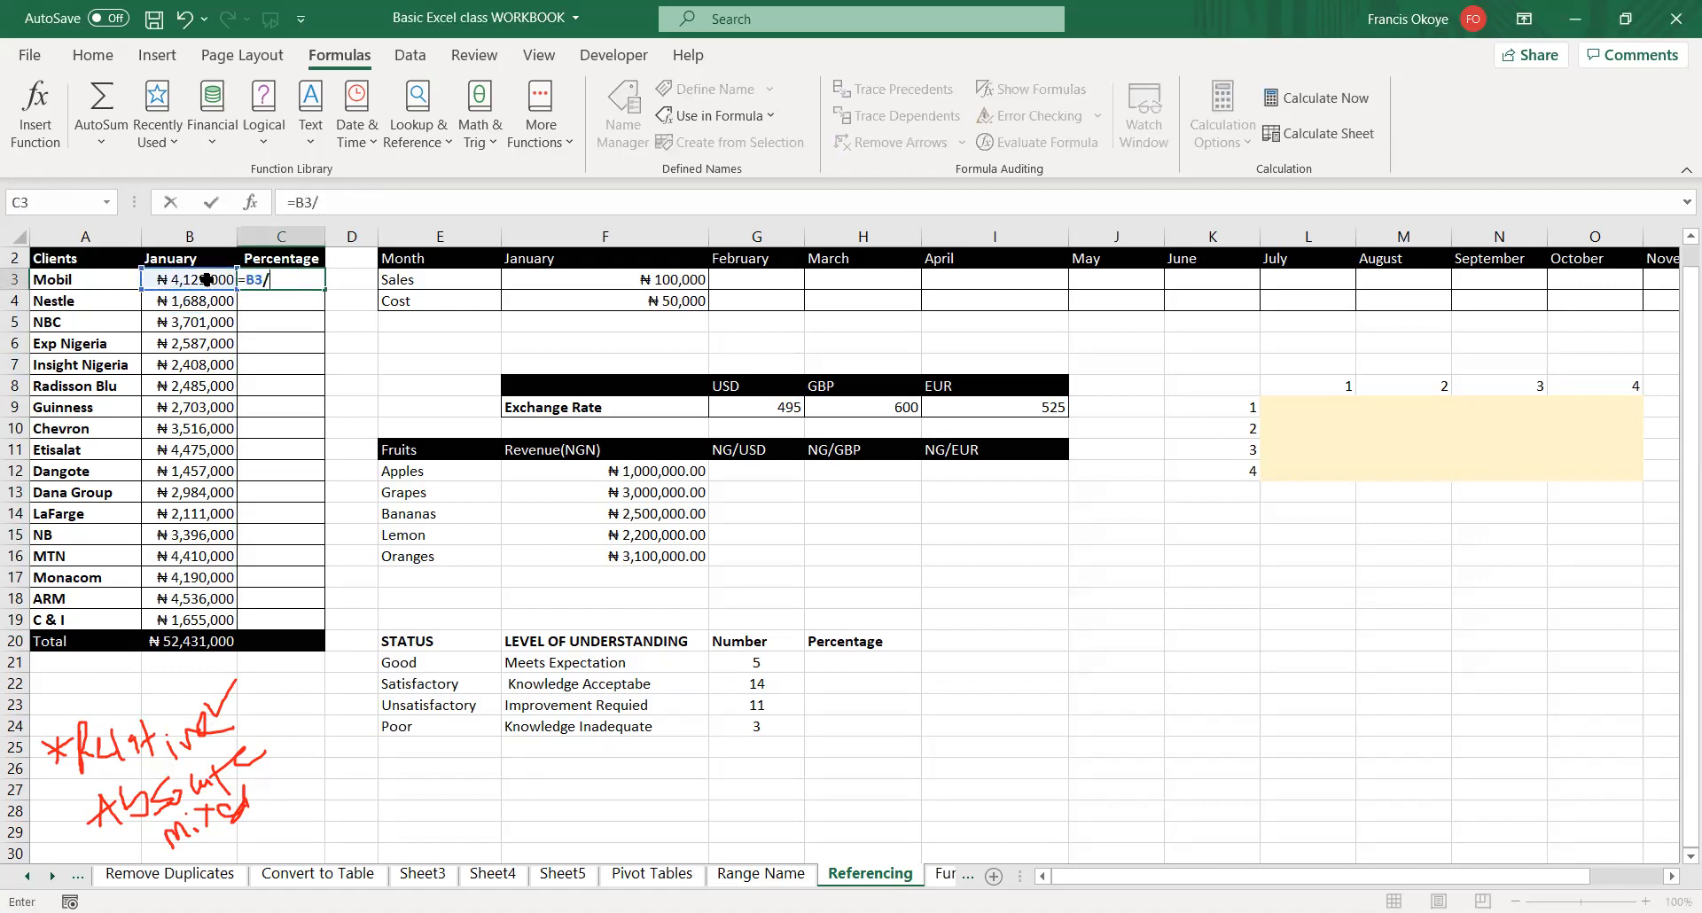
left_click(162, 640)
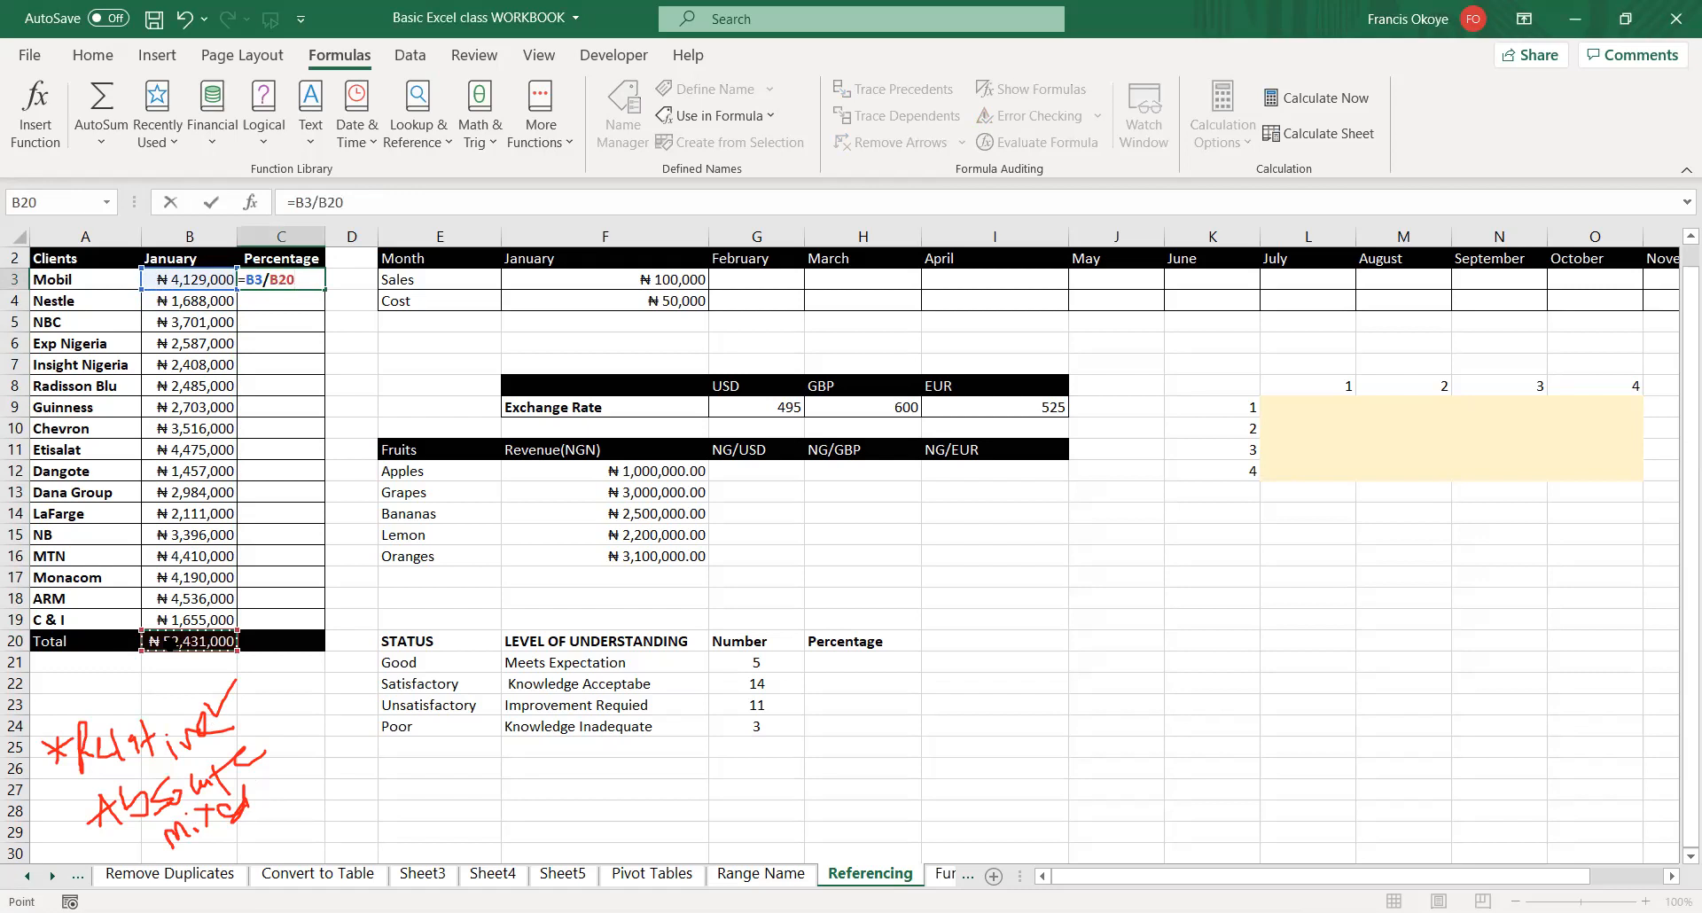
key("F4")
key("Return")
- Fill the C3 formula down to C19 and undo the fill
left_click(286, 280)
double_click(324, 290)
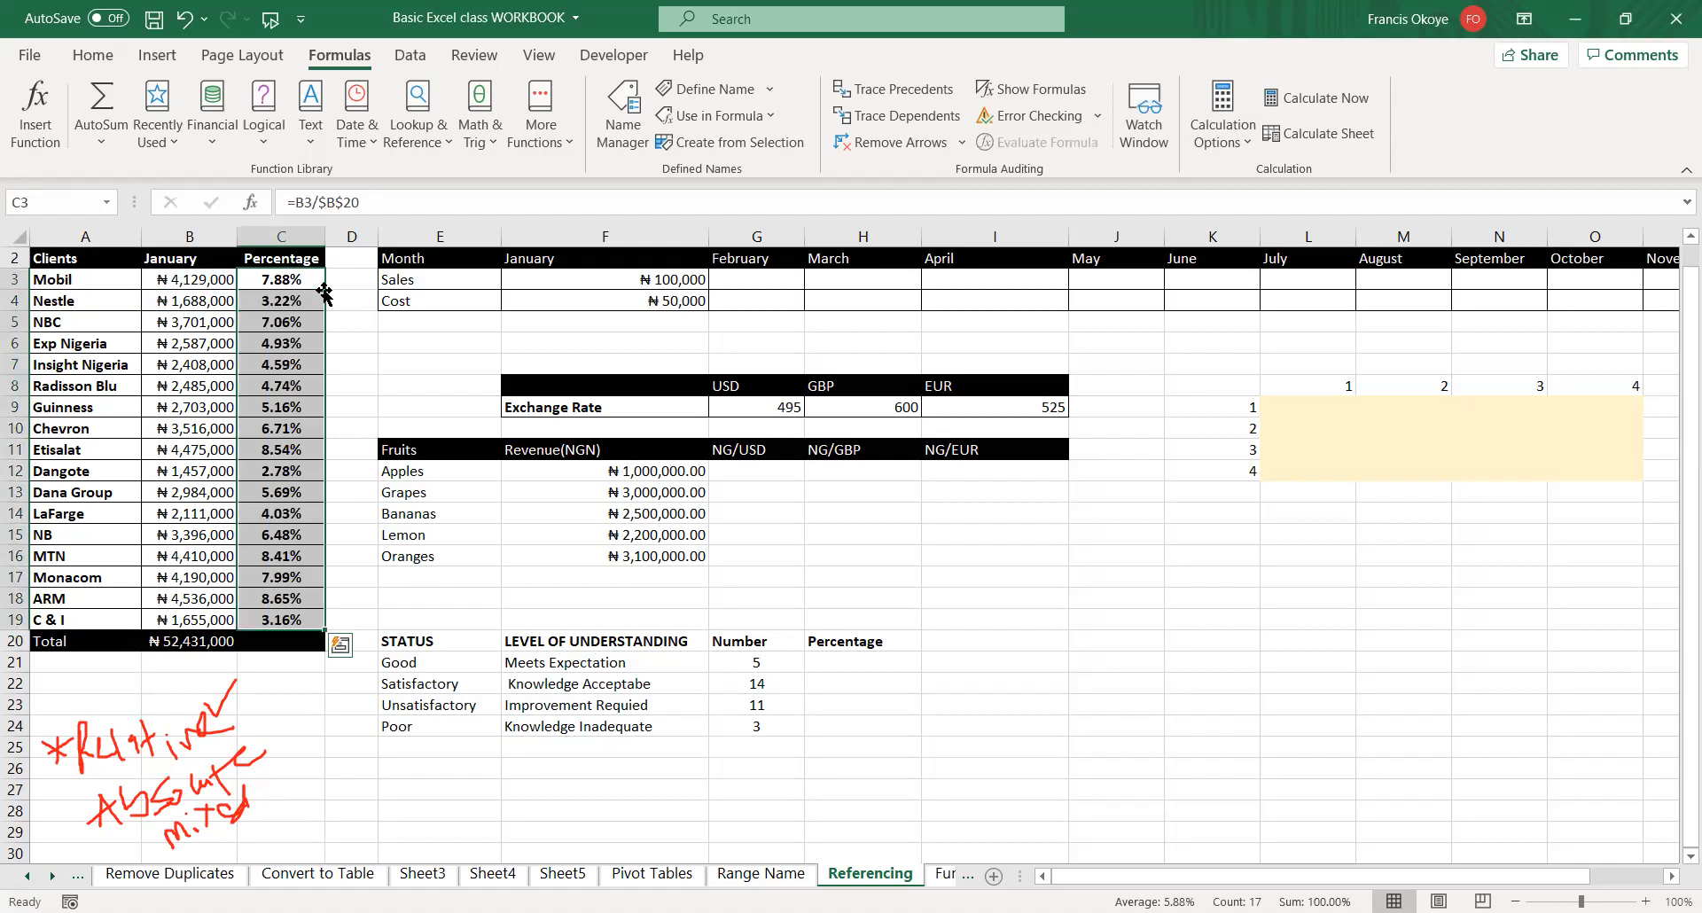
left_click(283, 705)
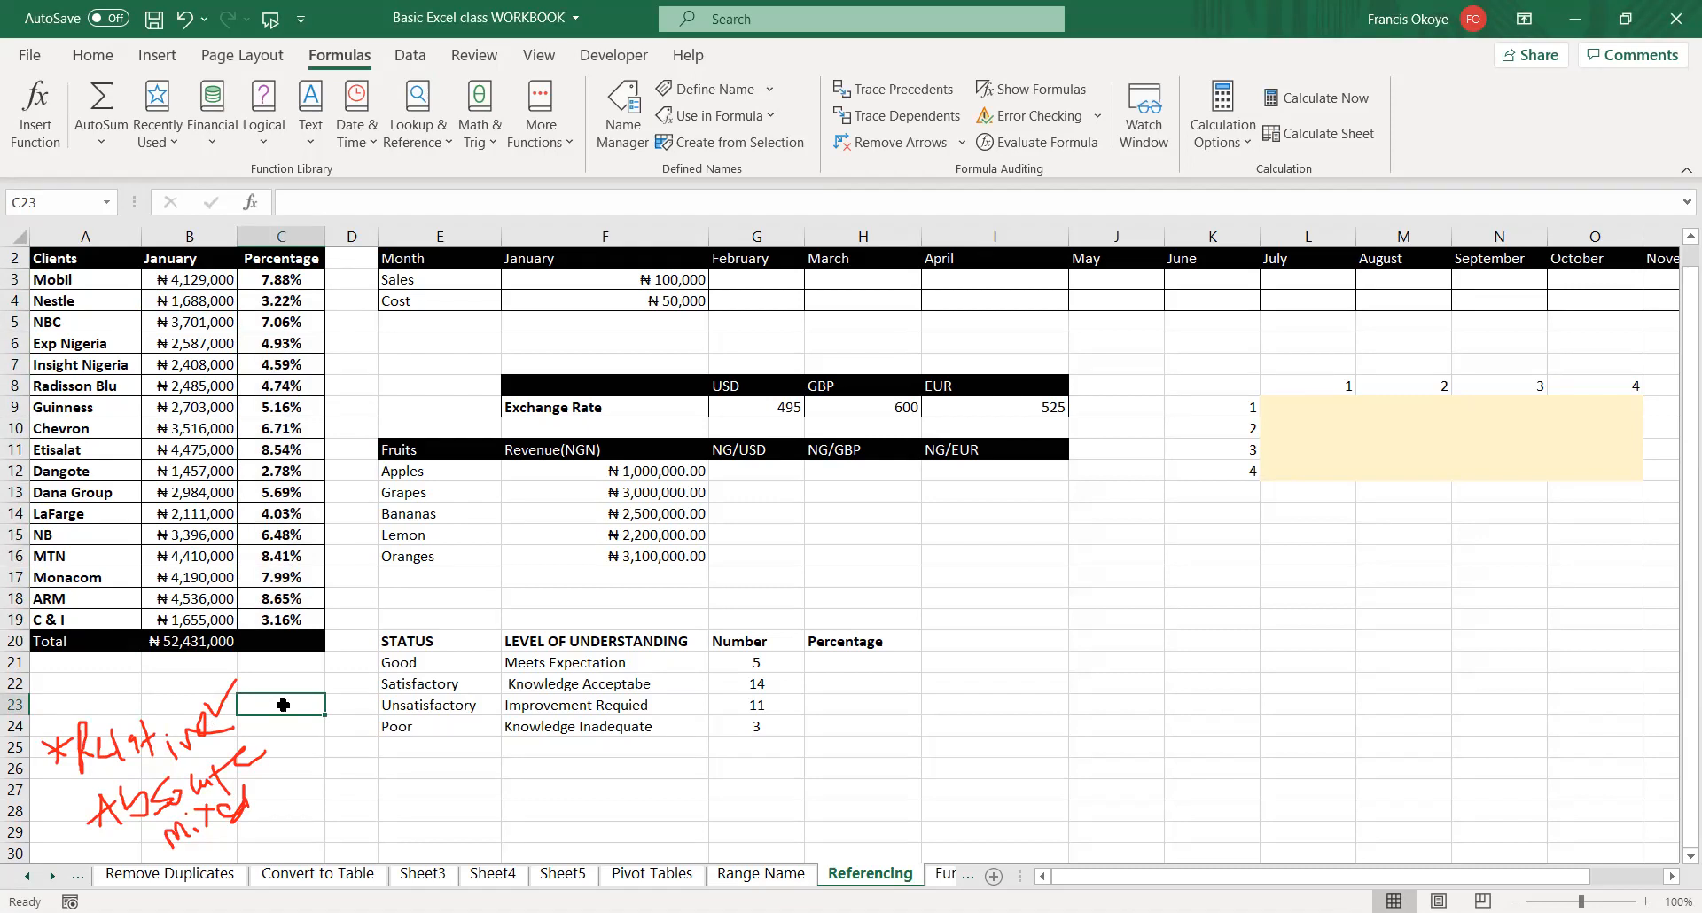
key("ctrl+z")
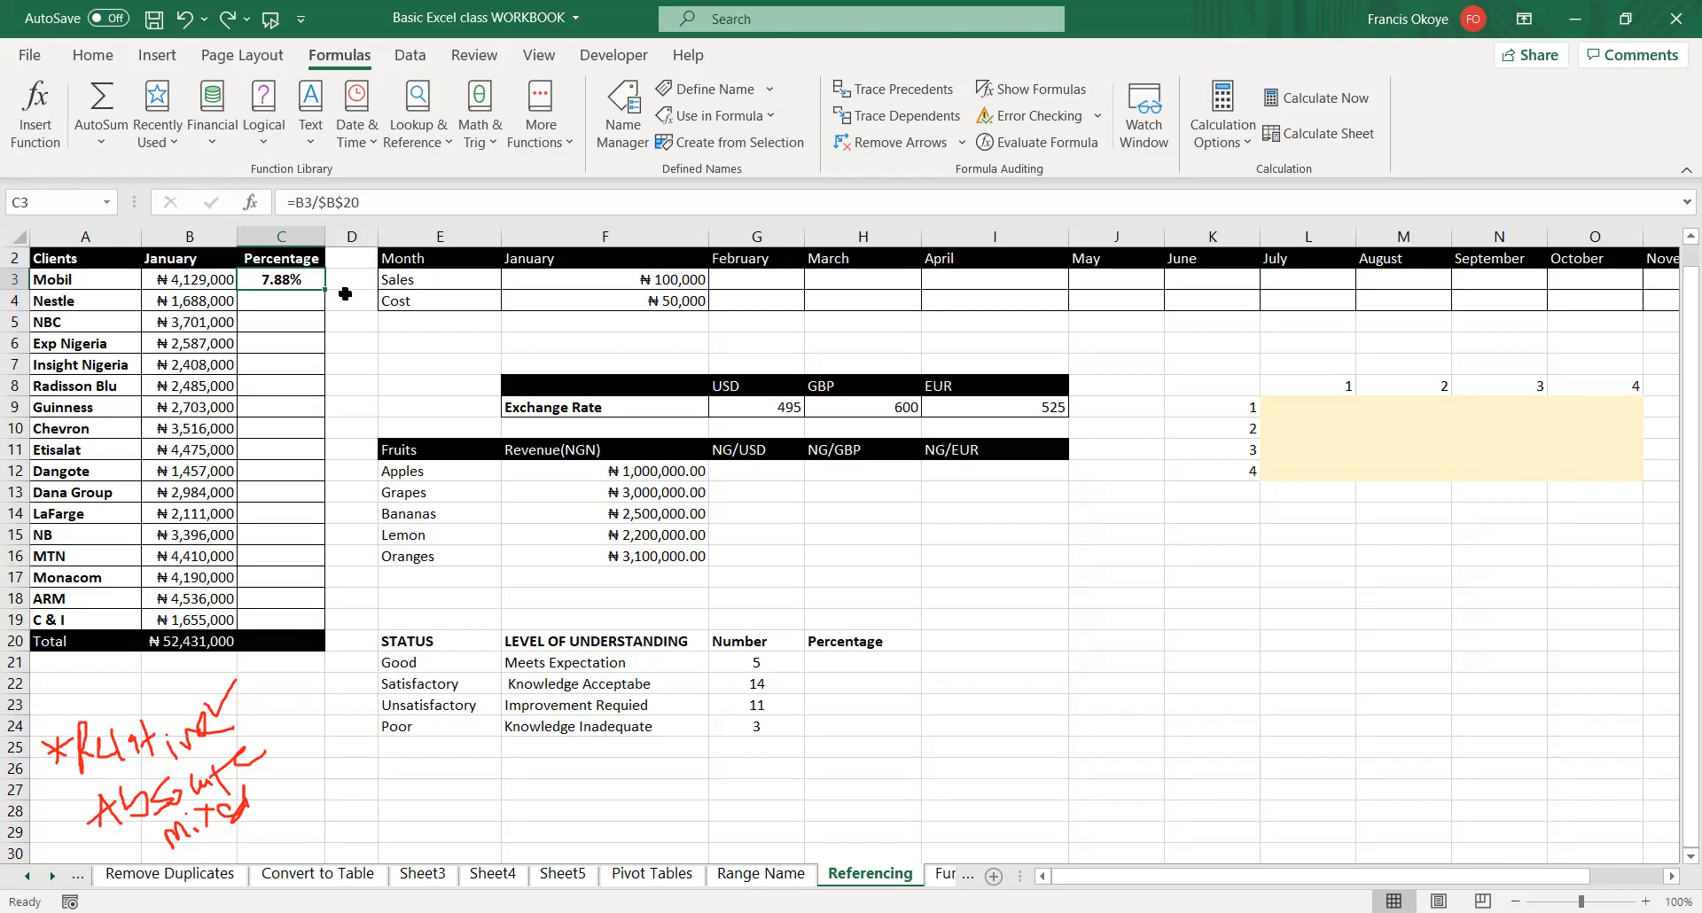
- Clear the January total in B20 and enter its AutoSum formula again
left_click(218, 647)
key("Delete")
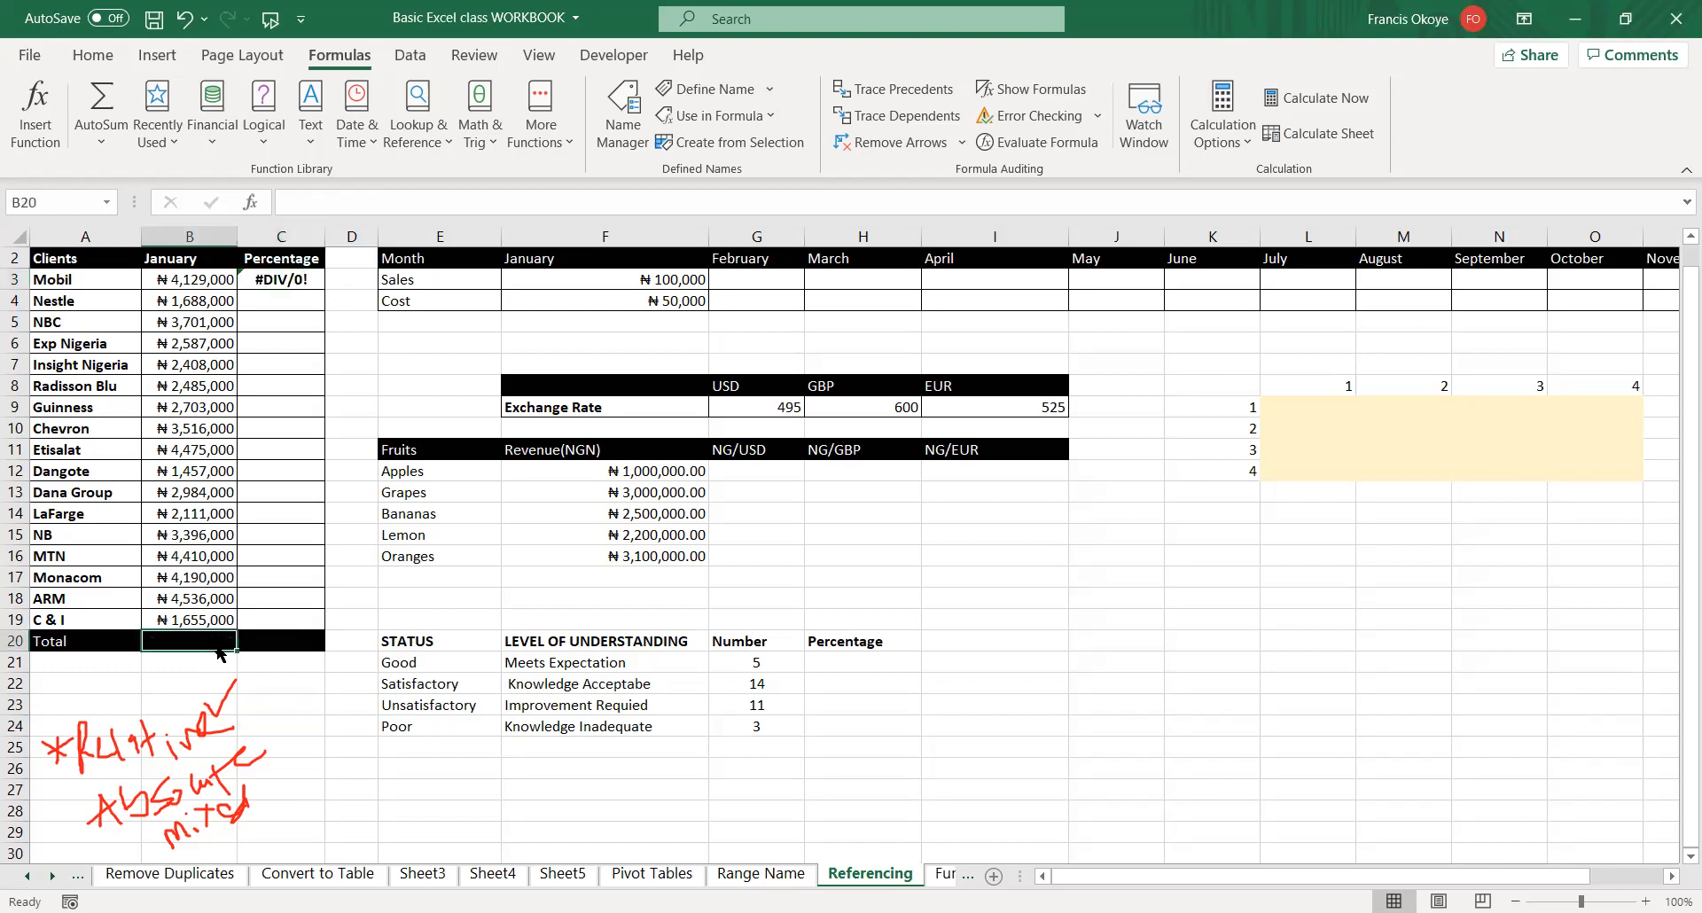
key("alt")
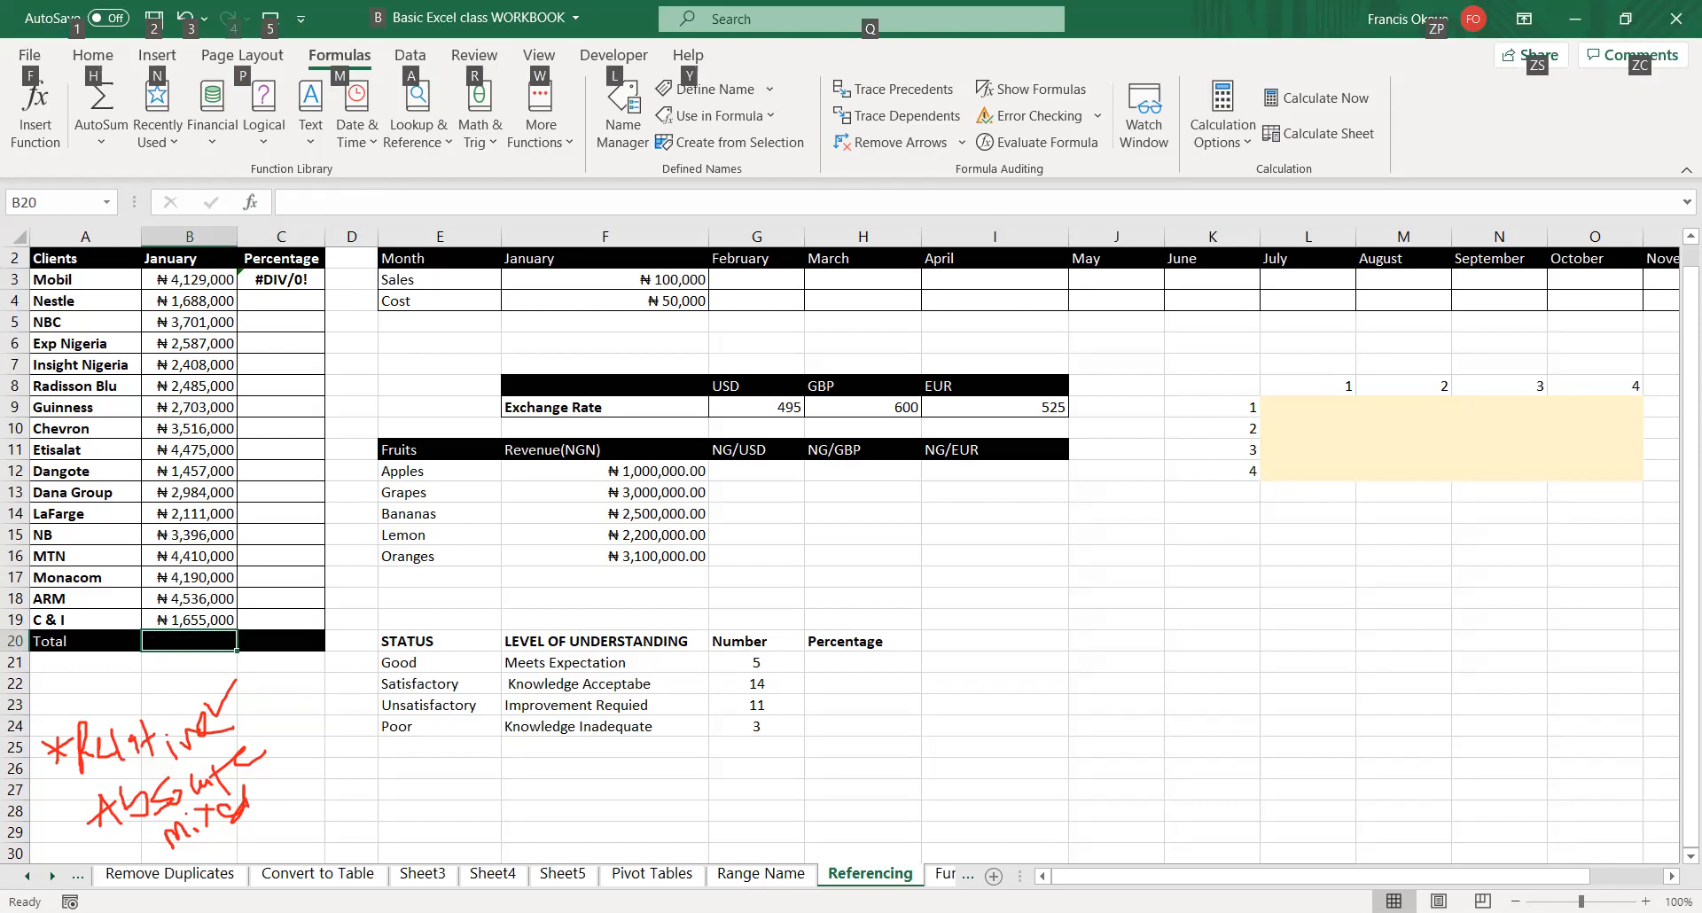
key("Escape")
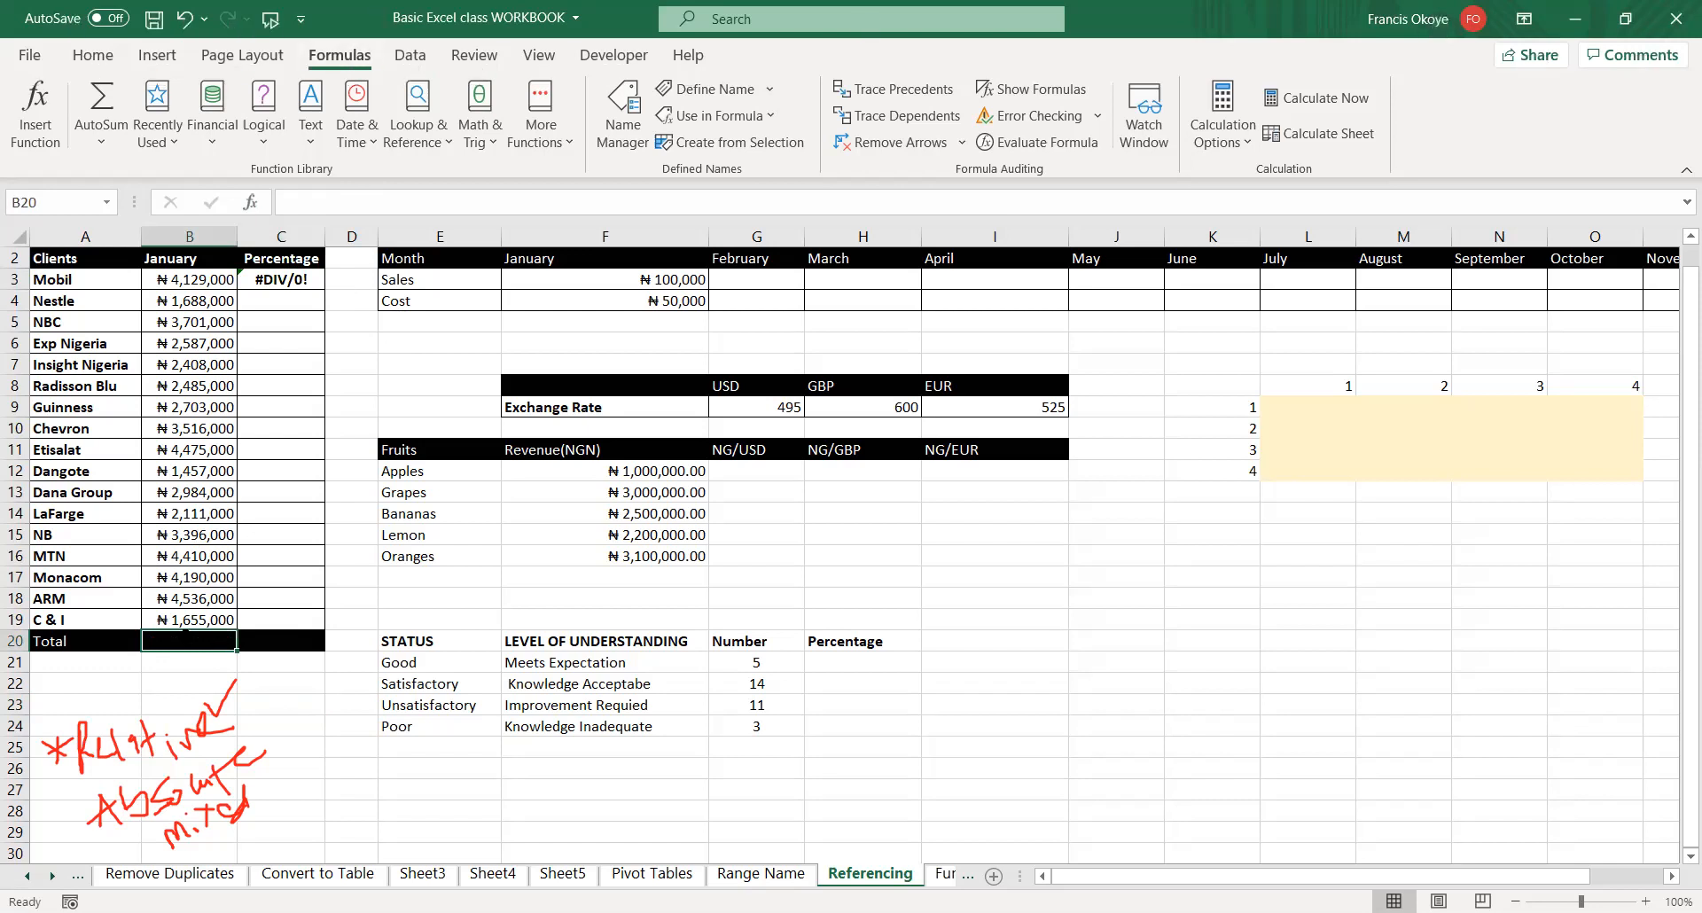
type("=")
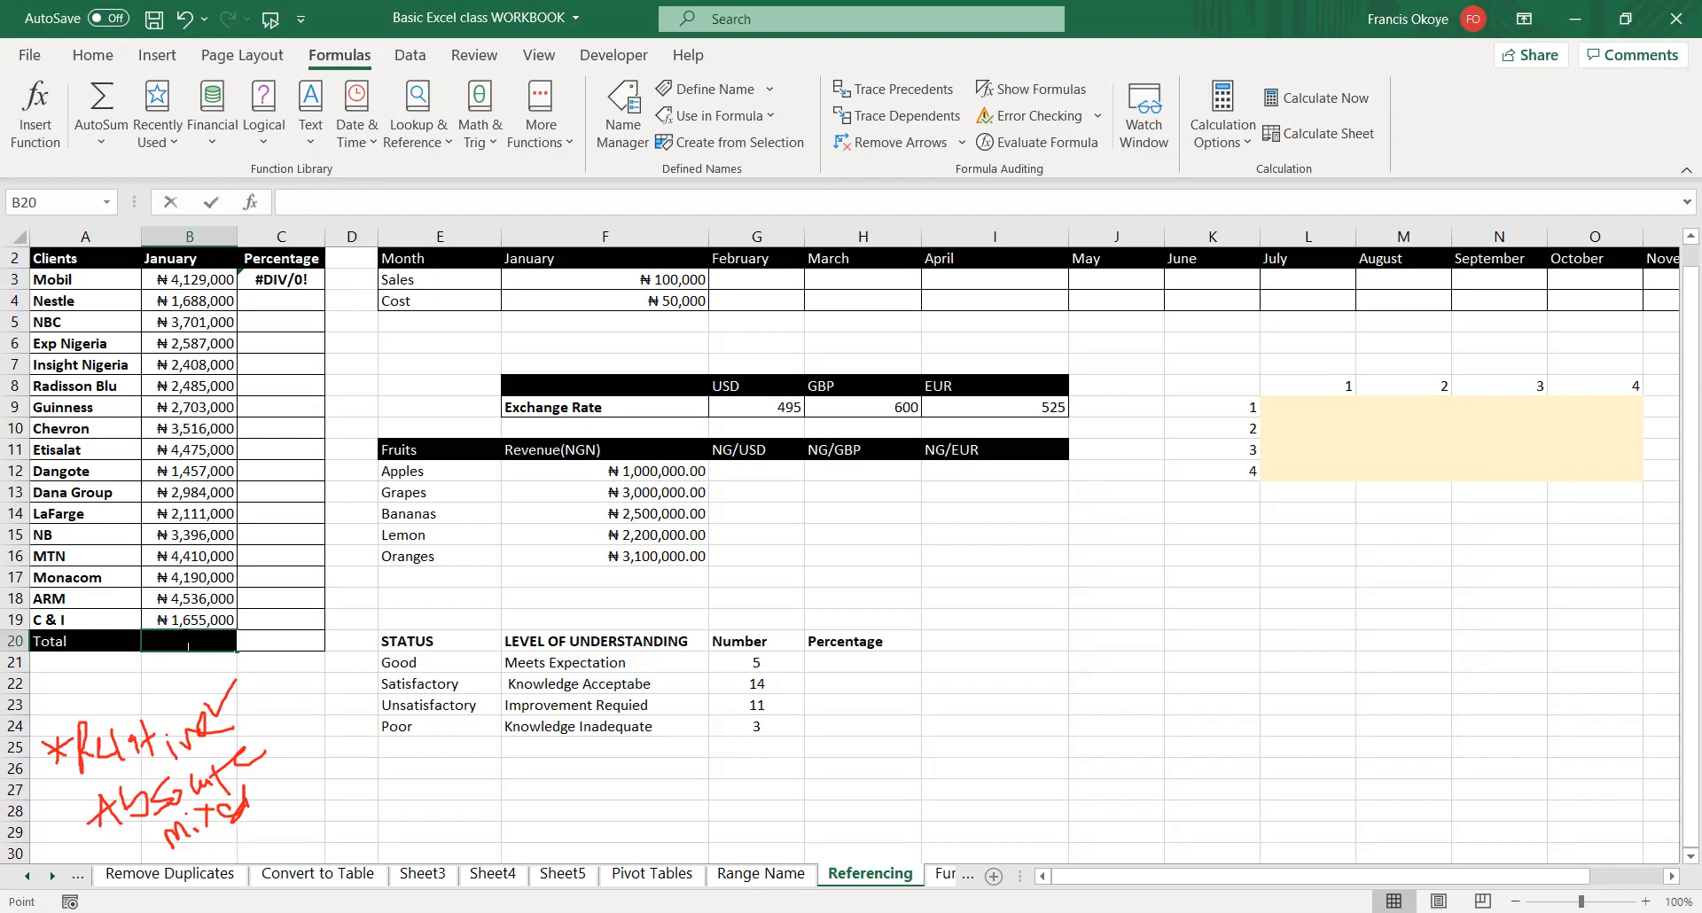
key("Return")
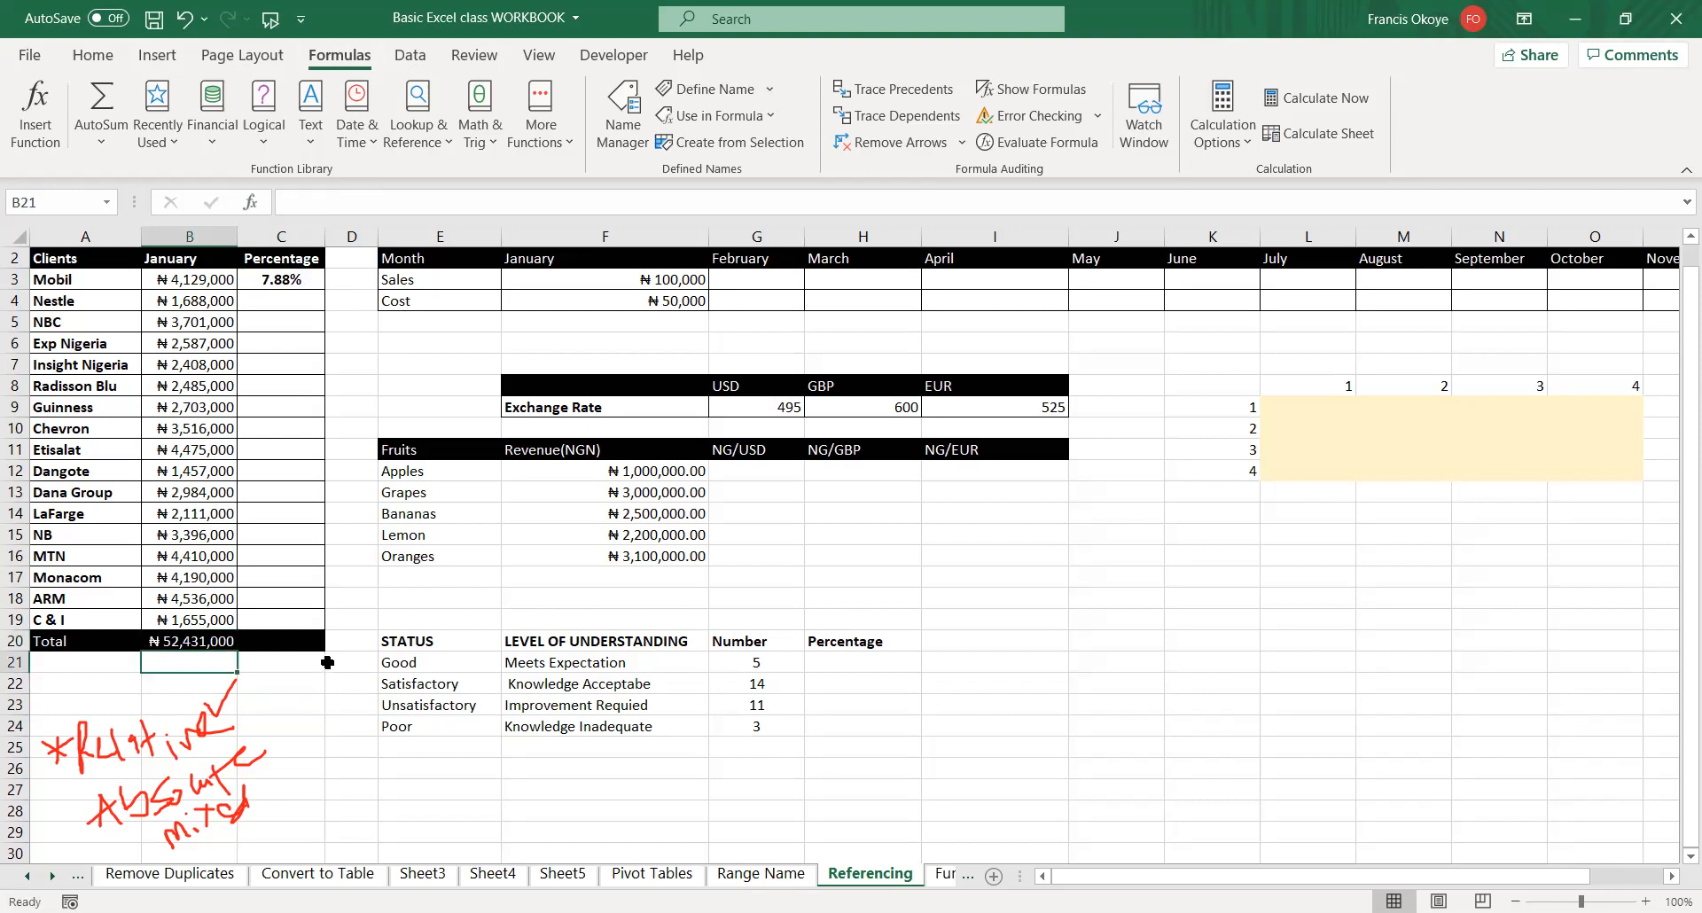
- Re-enter the divisor of the C3 formula as an absolute reference, giving =B3/$B$20, and select C3
double_click(281, 282)
key("BackSpace")
key("BackSpace")
key("BackSpace")
key("BackSpace")
key("BackSpace")
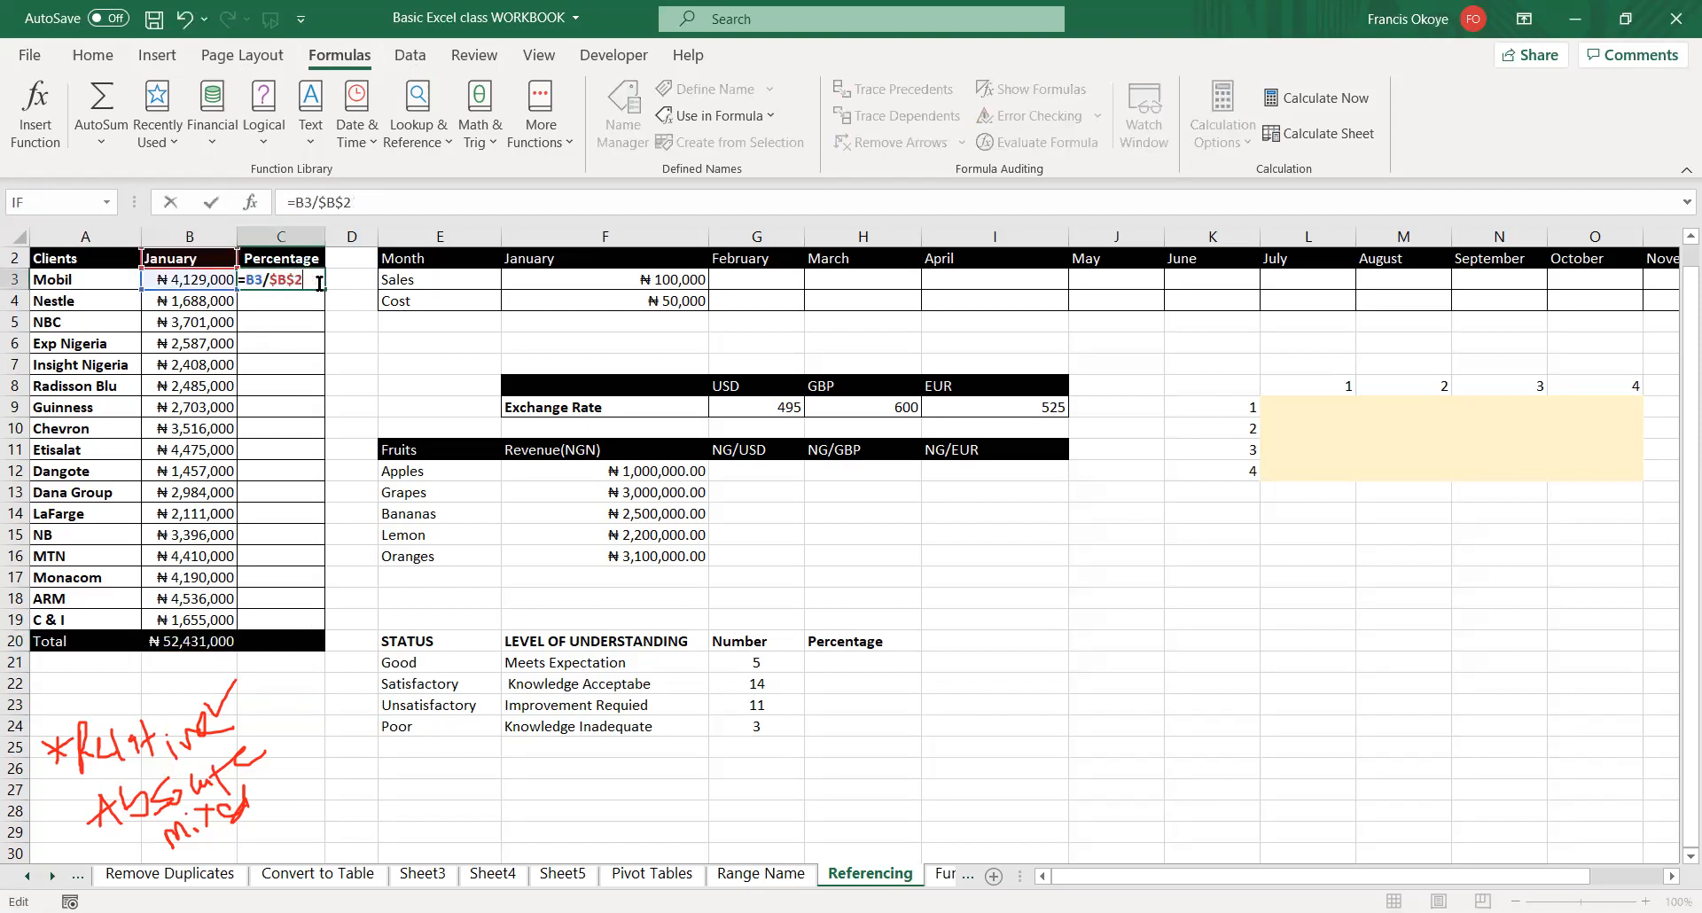
left_click(168, 641)
key("F4")
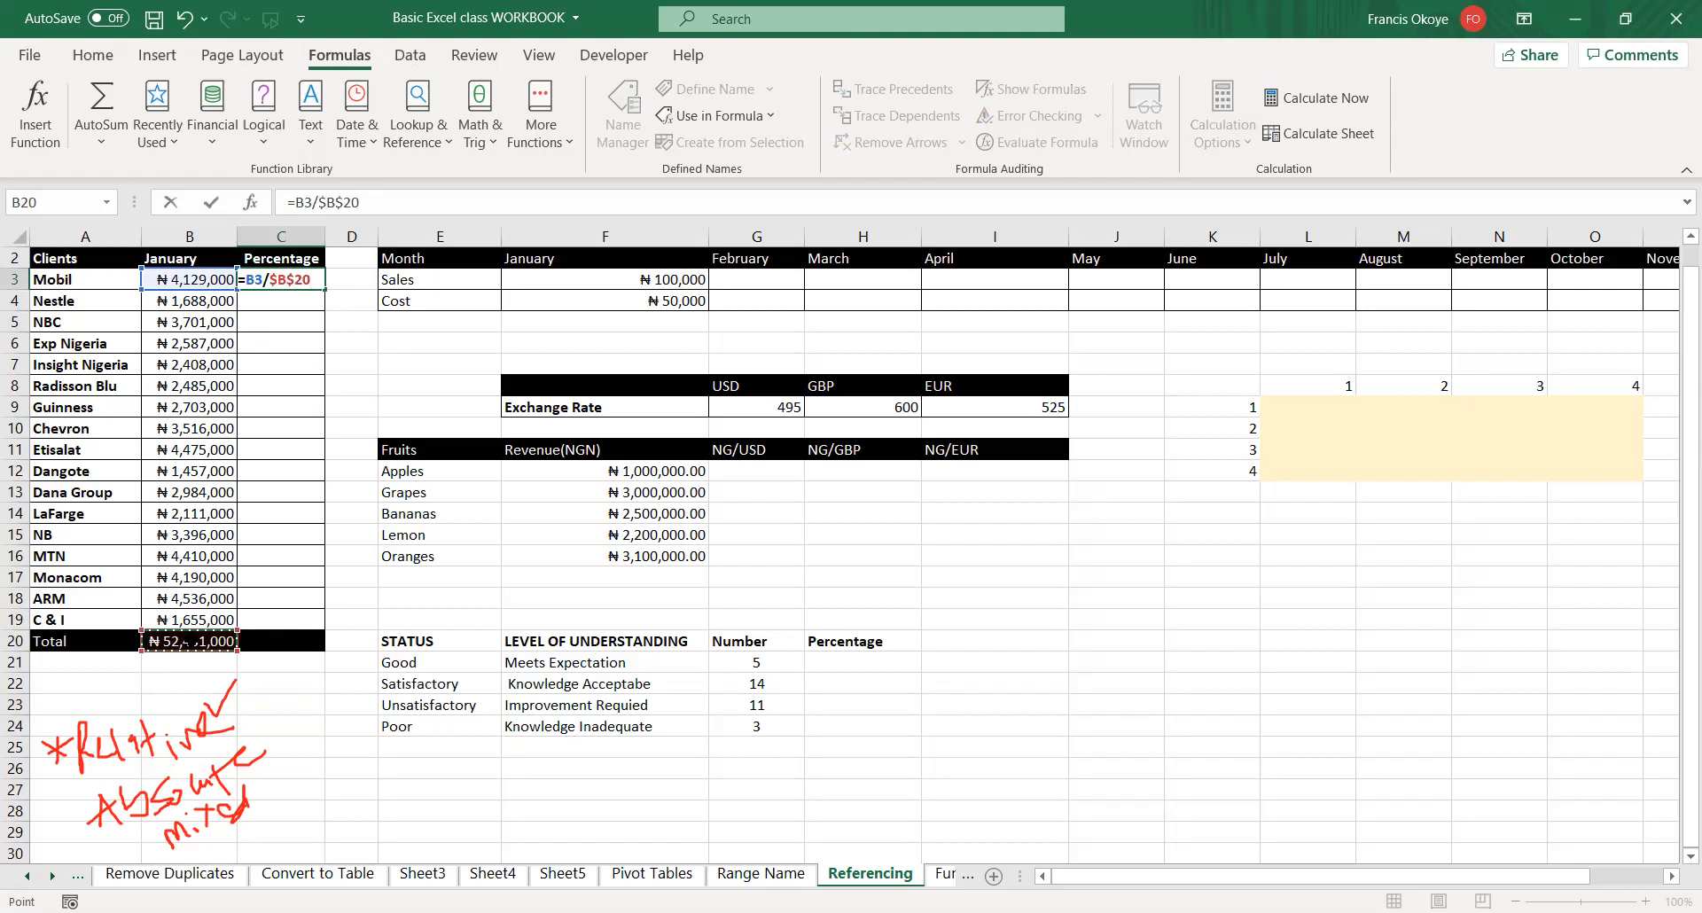
key("Return")
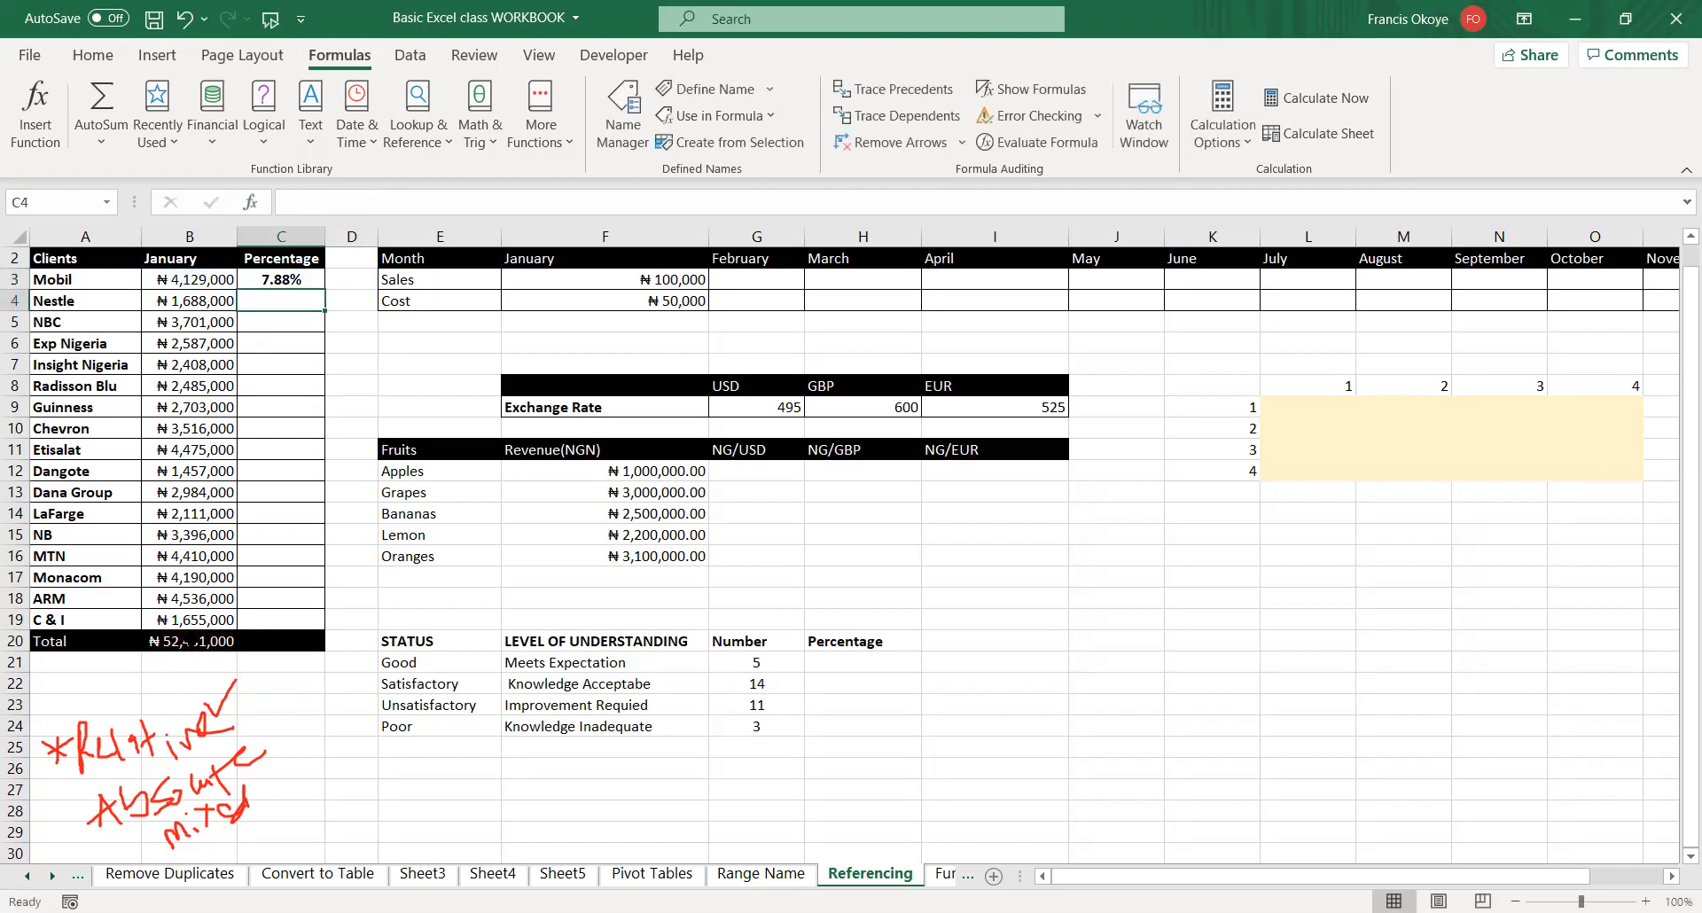
left_click(282, 275)
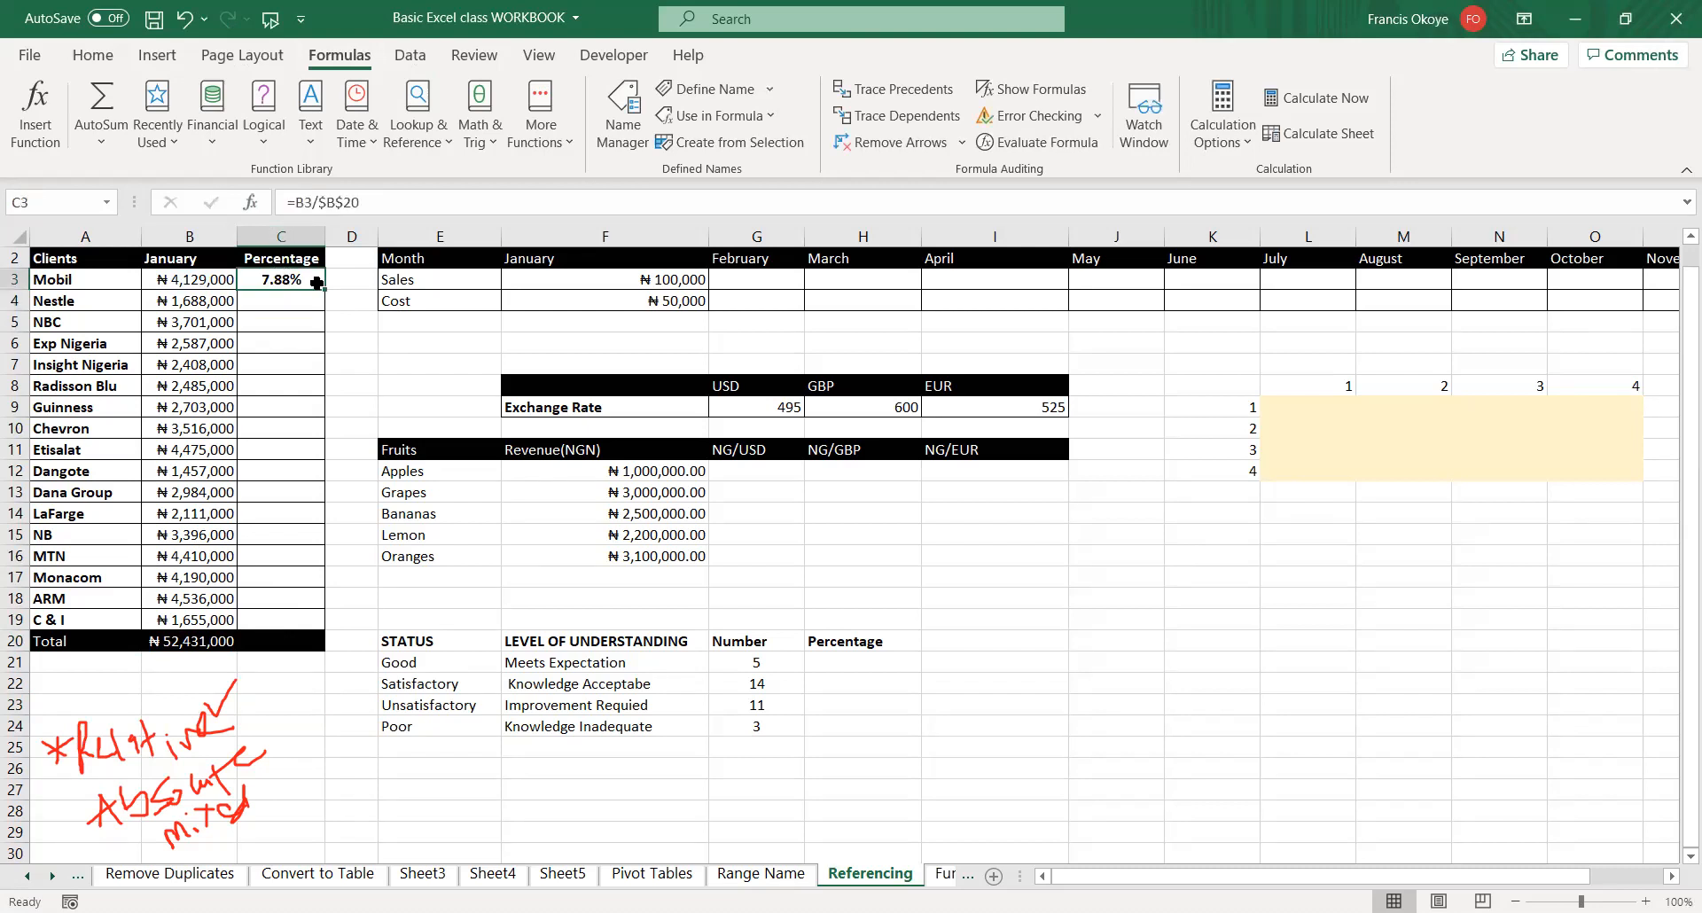
- Fill the percentage formula from C3 down to C19 and undo the fill
left_click_drag(324, 289, 319, 621)
left_click(271, 708)
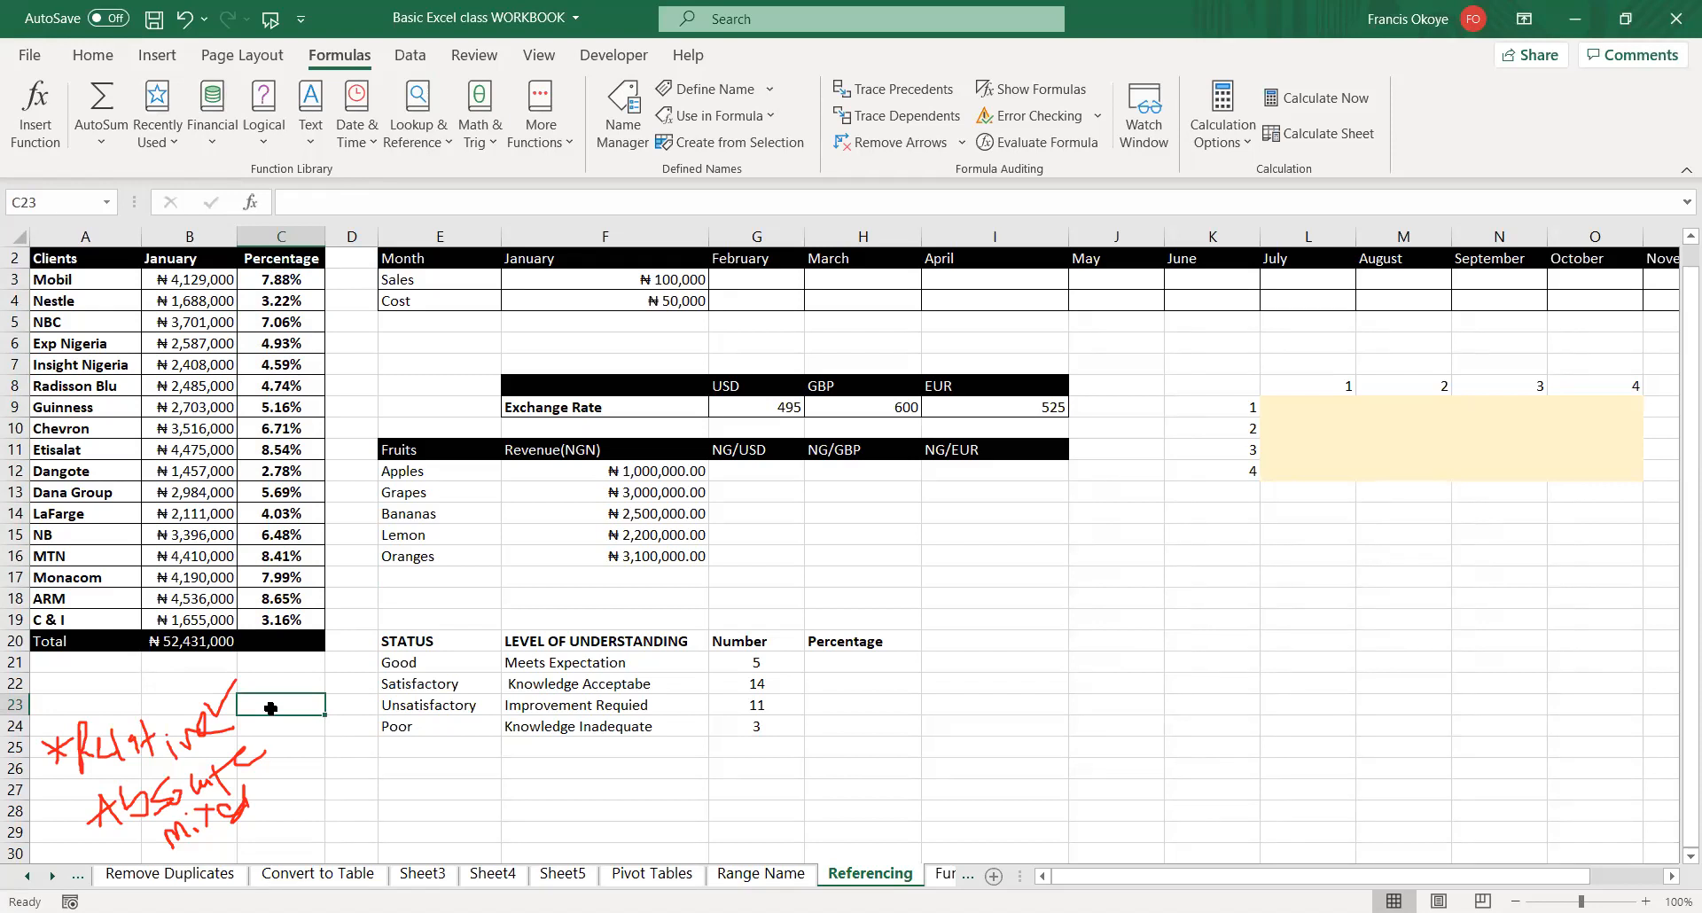
key("ctrl+z")
- Clear C3 and enter the formula =B3/$B$20 again, with the January total as an absolute reference
key("Delete")
type("=")
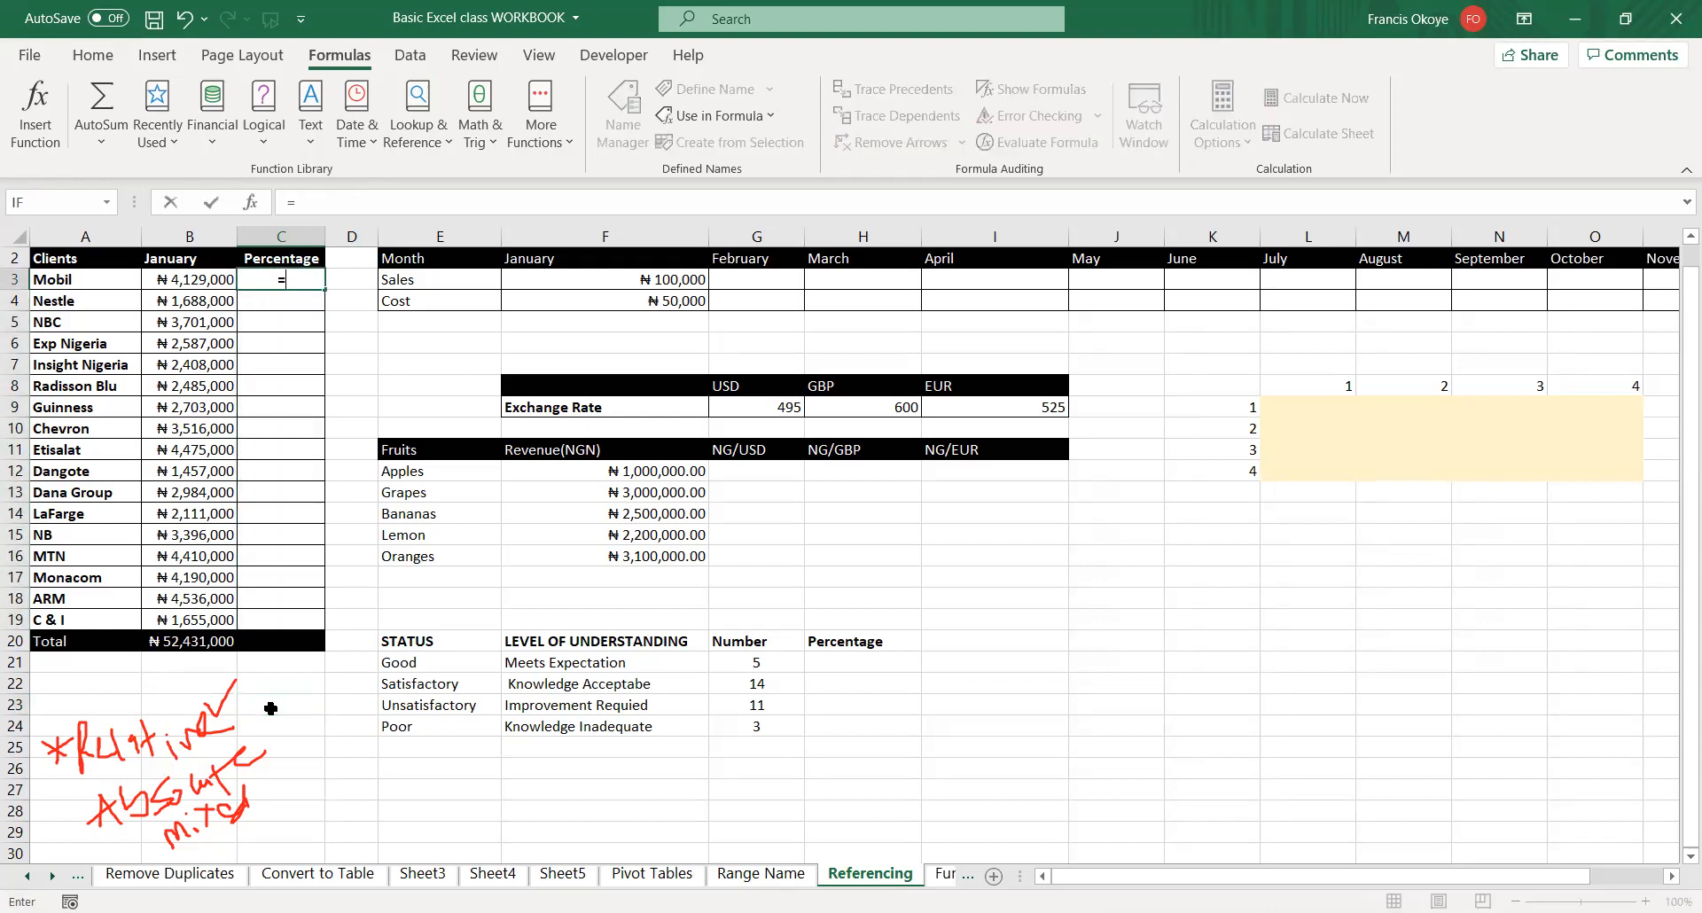
left_click(191, 278)
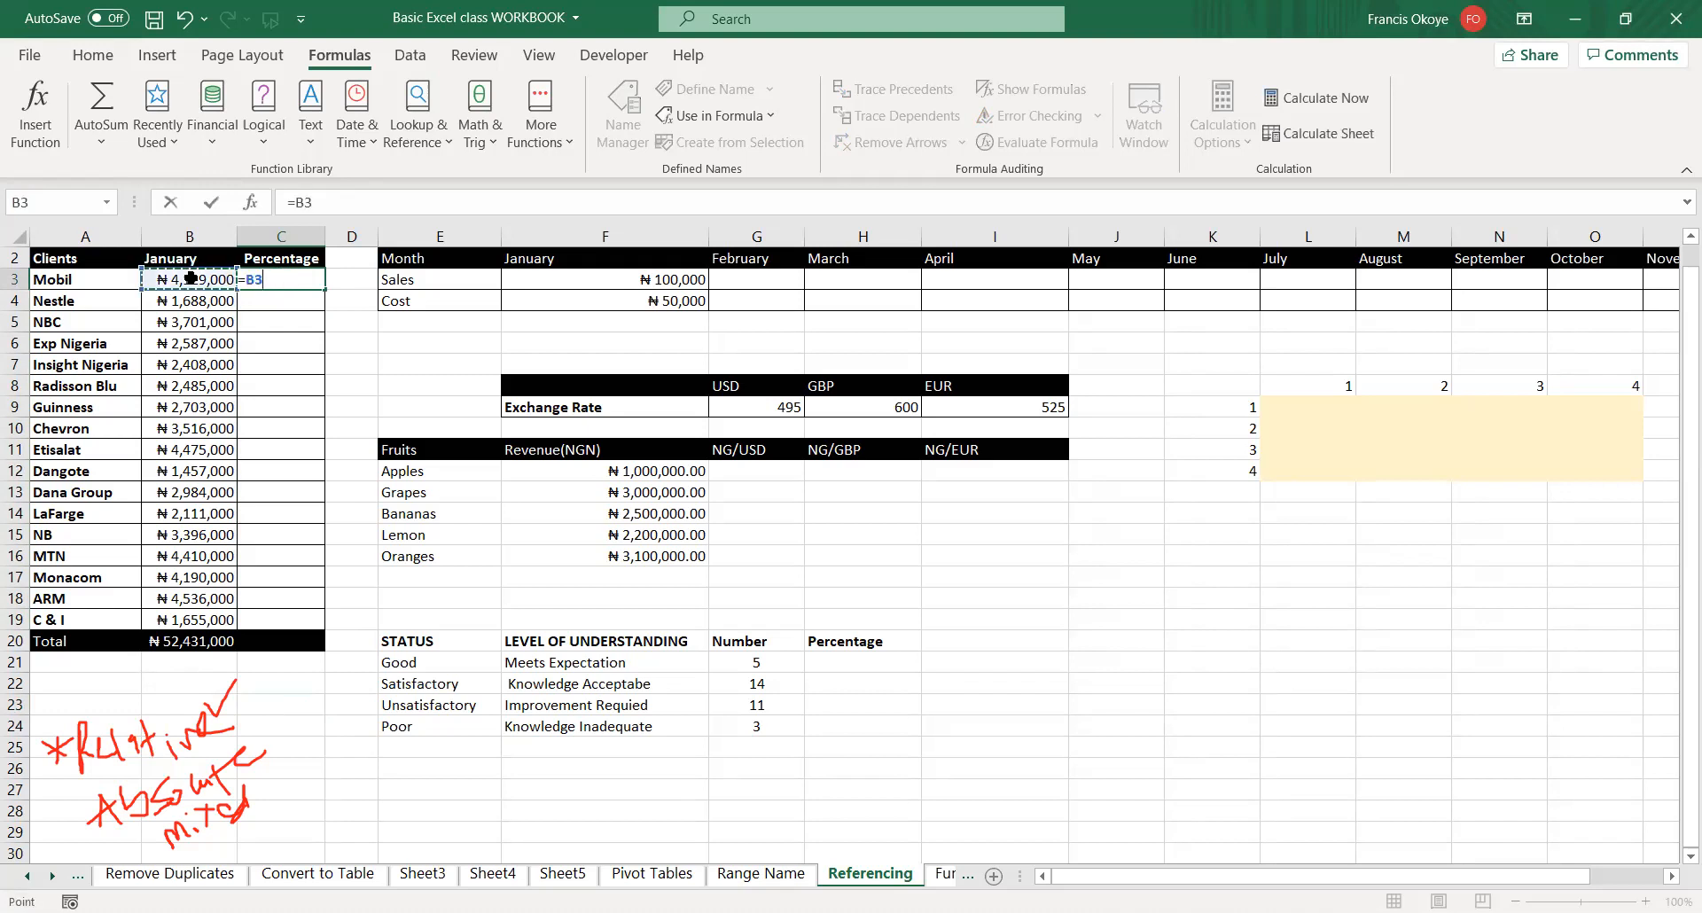
type("/")
left_click(211, 644)
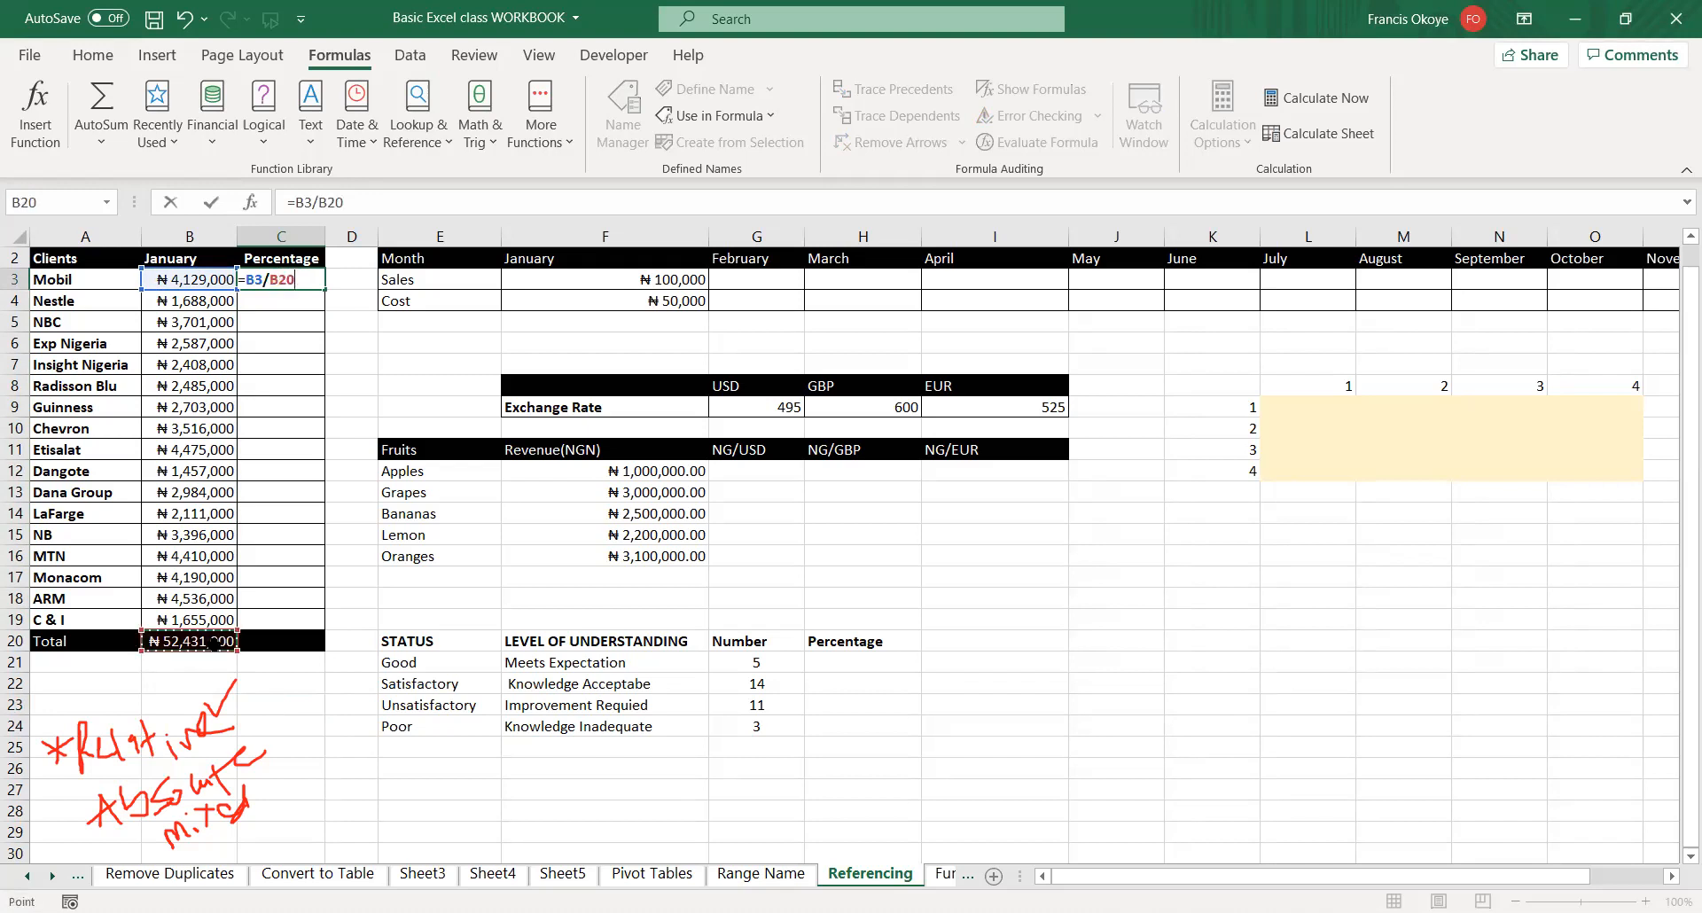
key("F4")
key("Return")
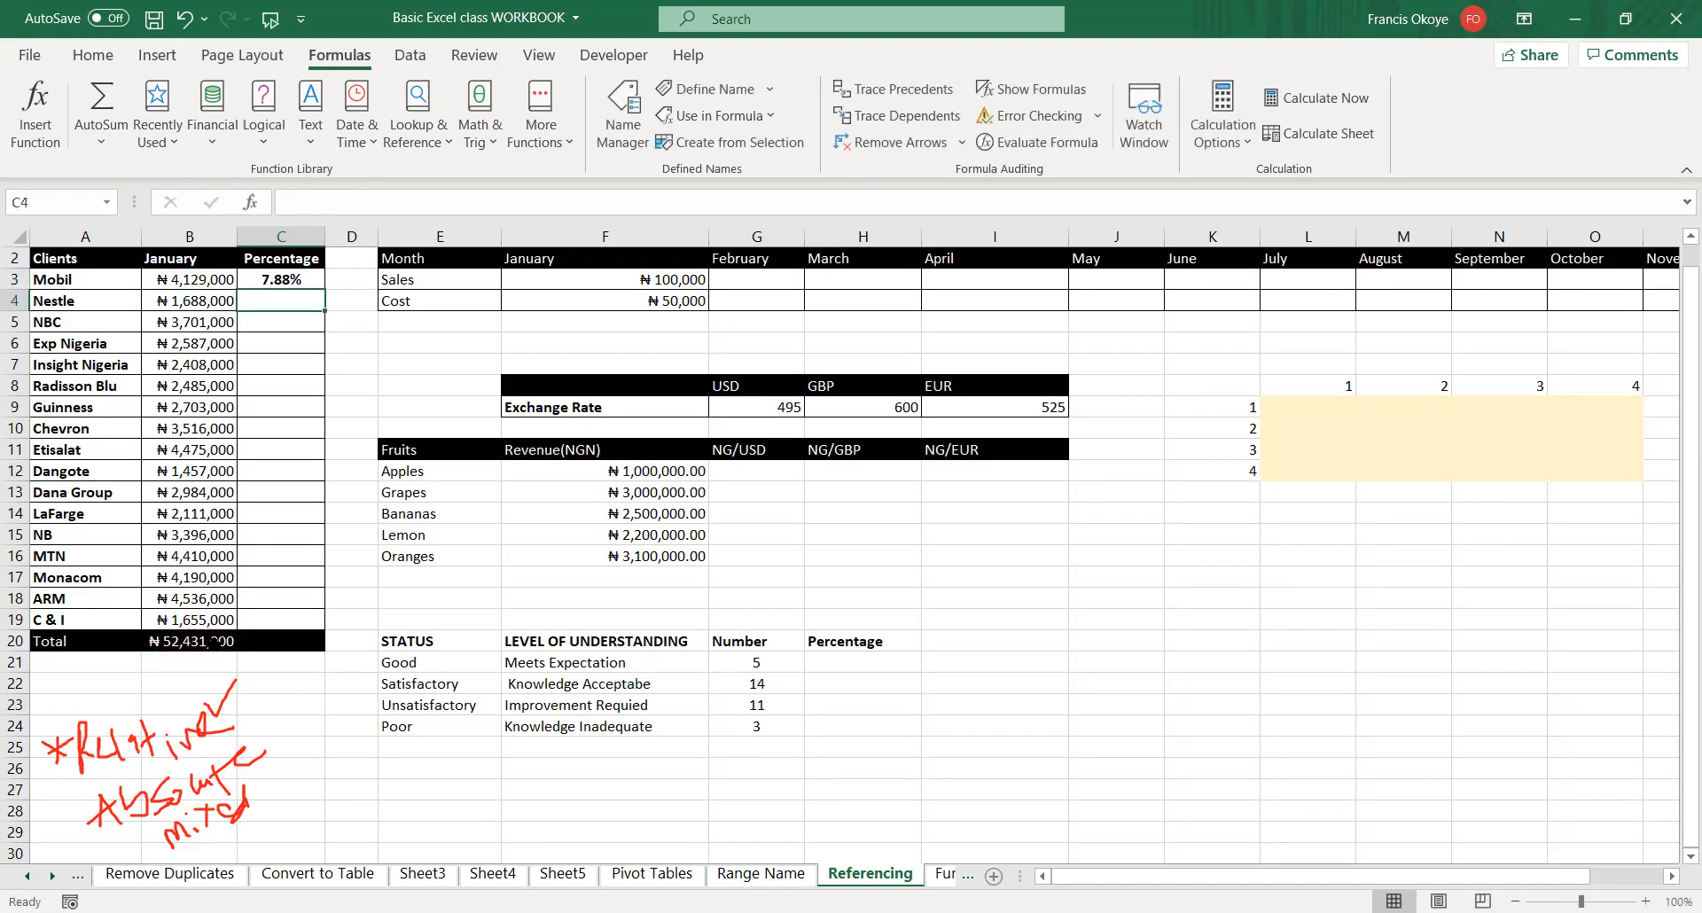
- Fill the C3 formula down the Percentage column to C19 and check the copied formula in C8
left_click(301, 270)
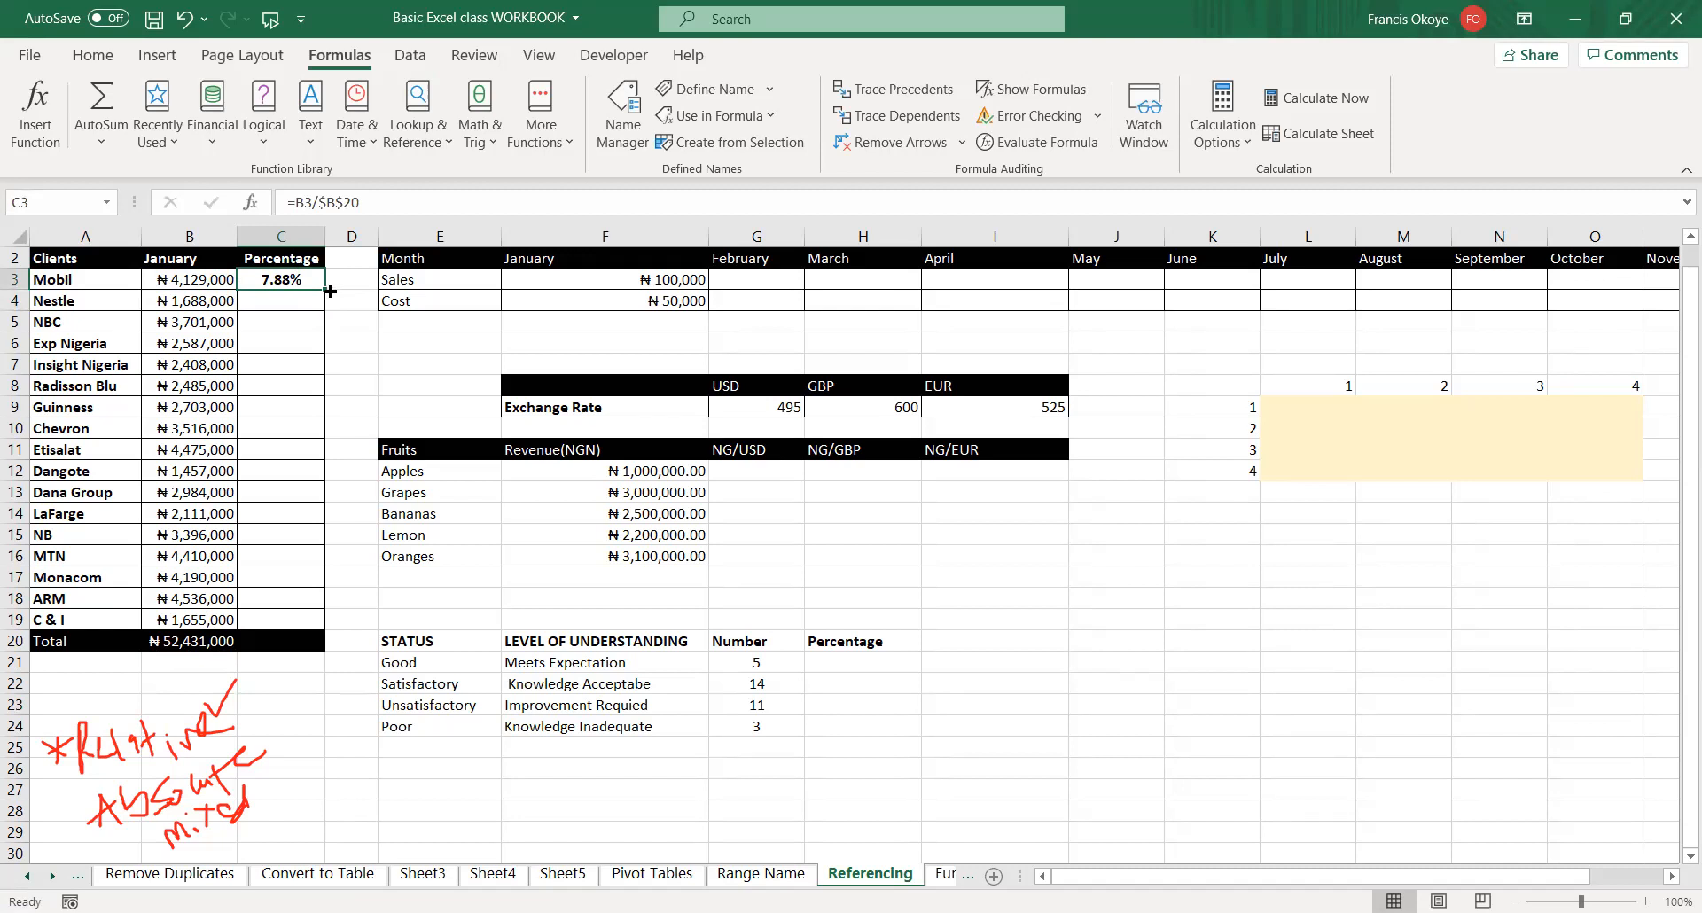
double_click(330, 292)
left_click(290, 379)
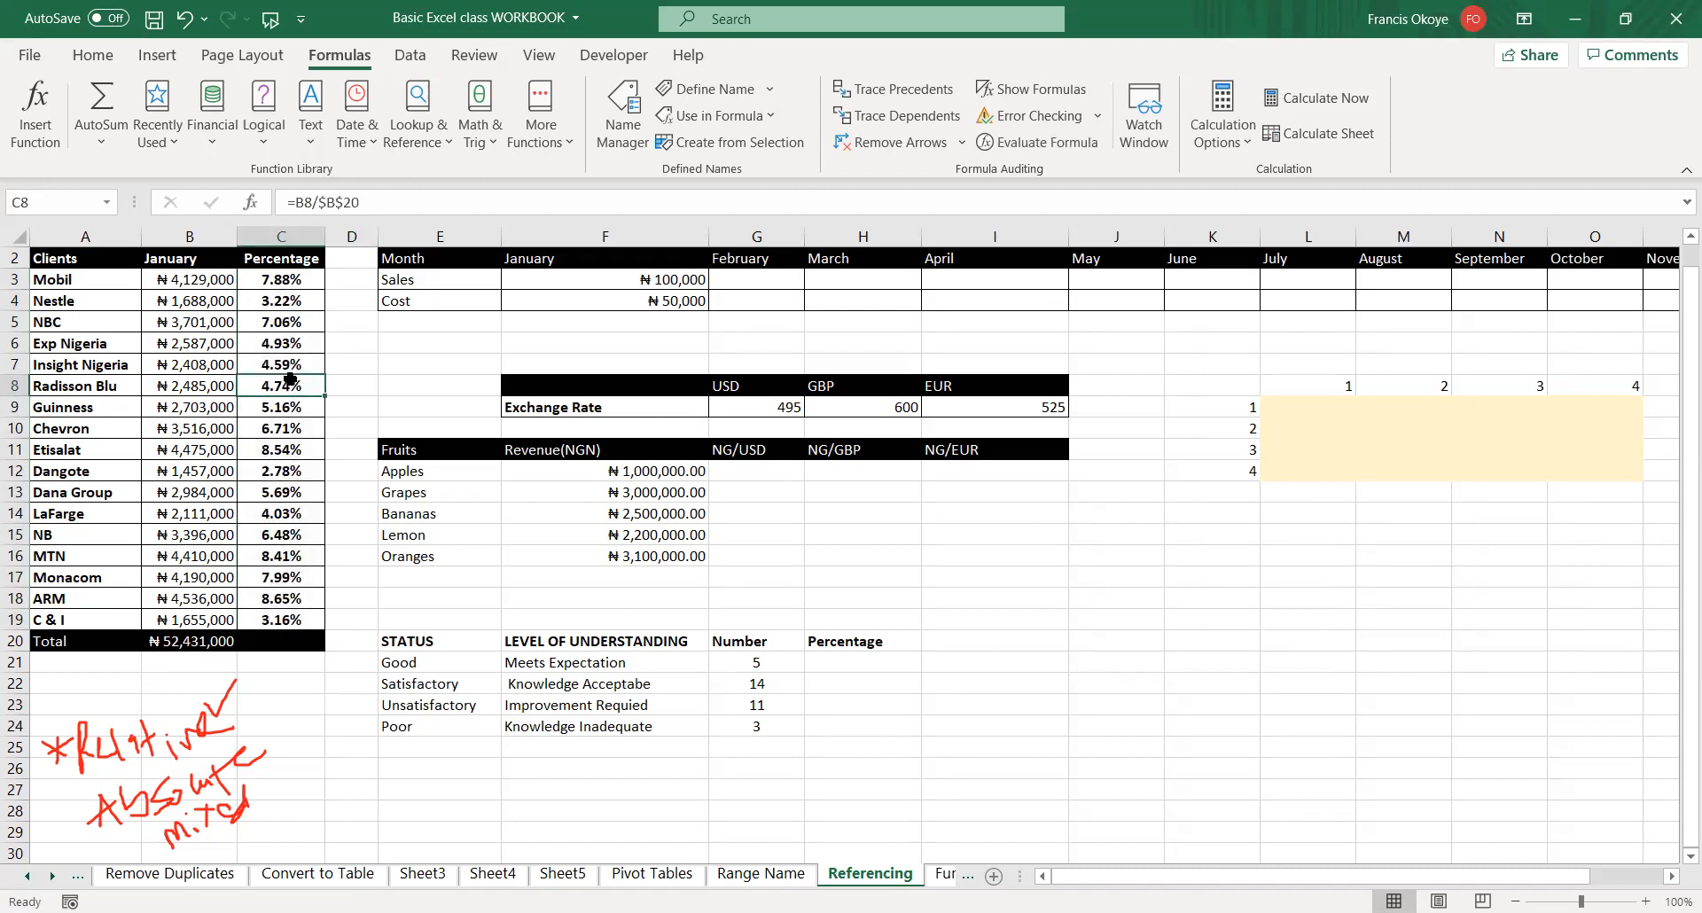
- Enter an AutoSum total of the Percentage column in C20
left_click(264, 655)
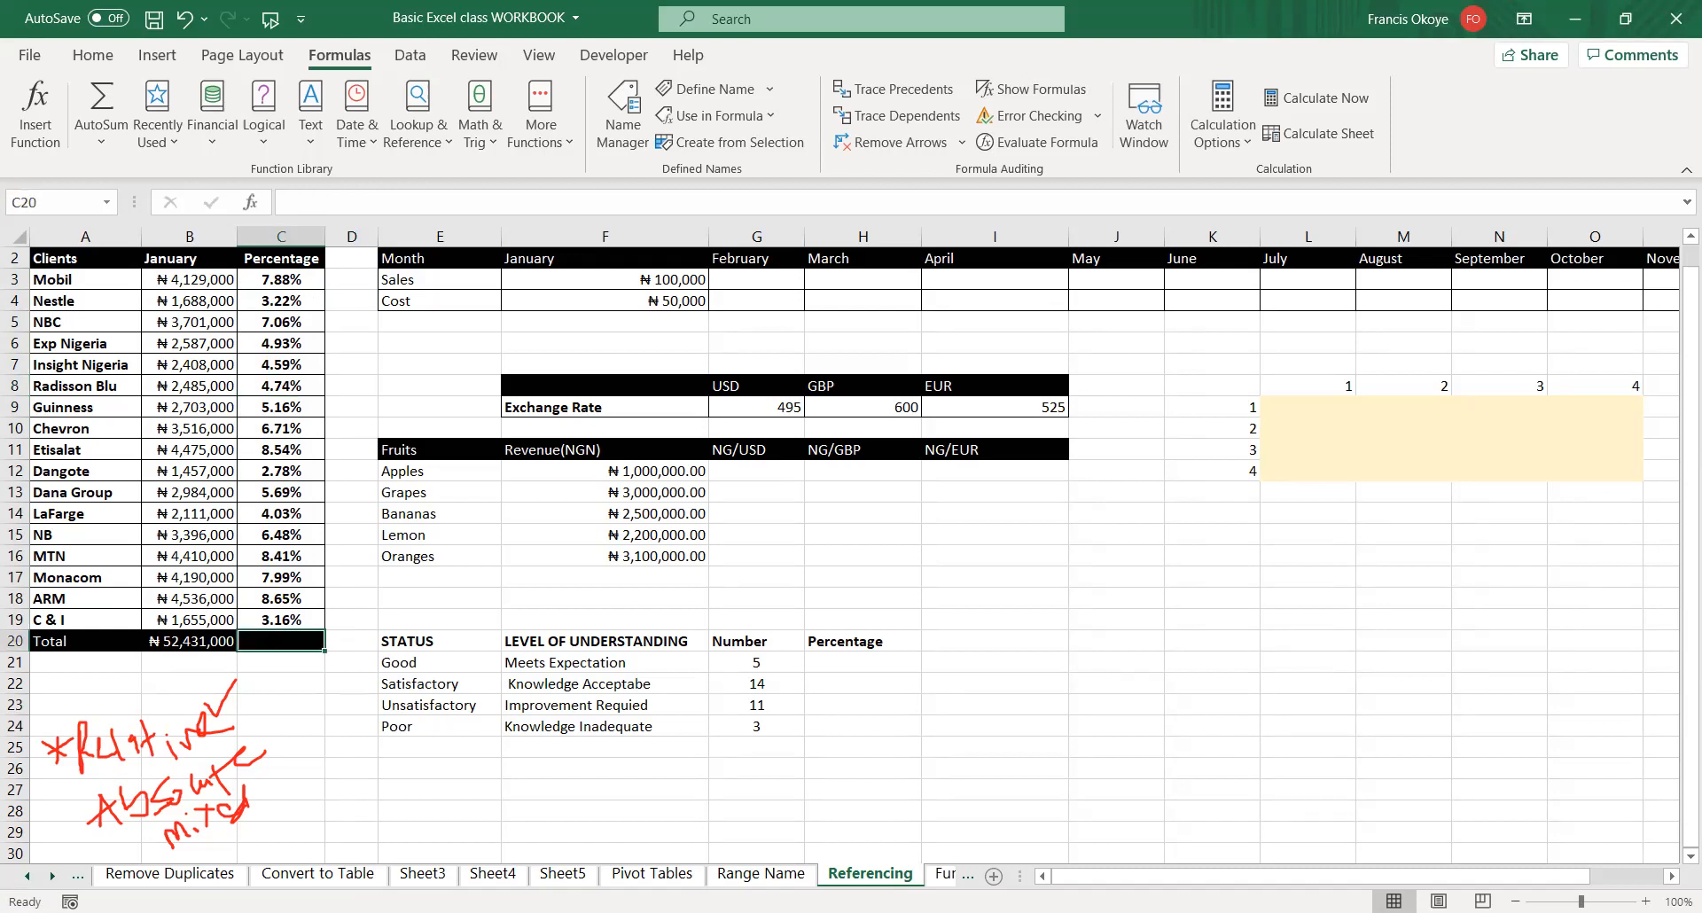
key("alt+equal")
key("Return")
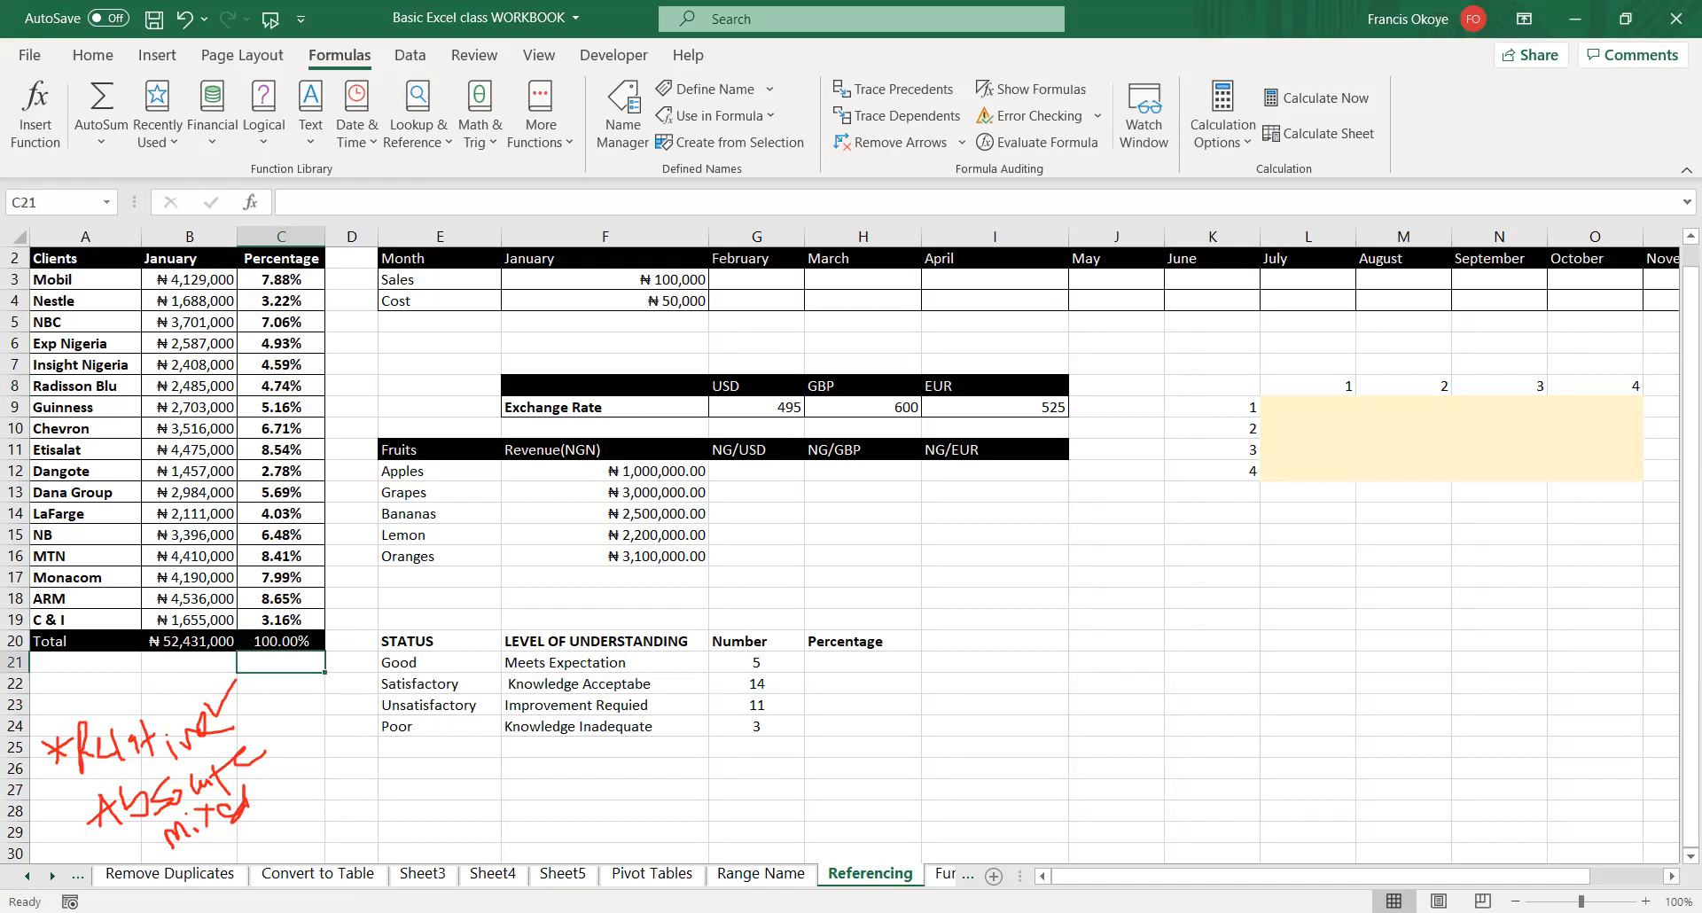